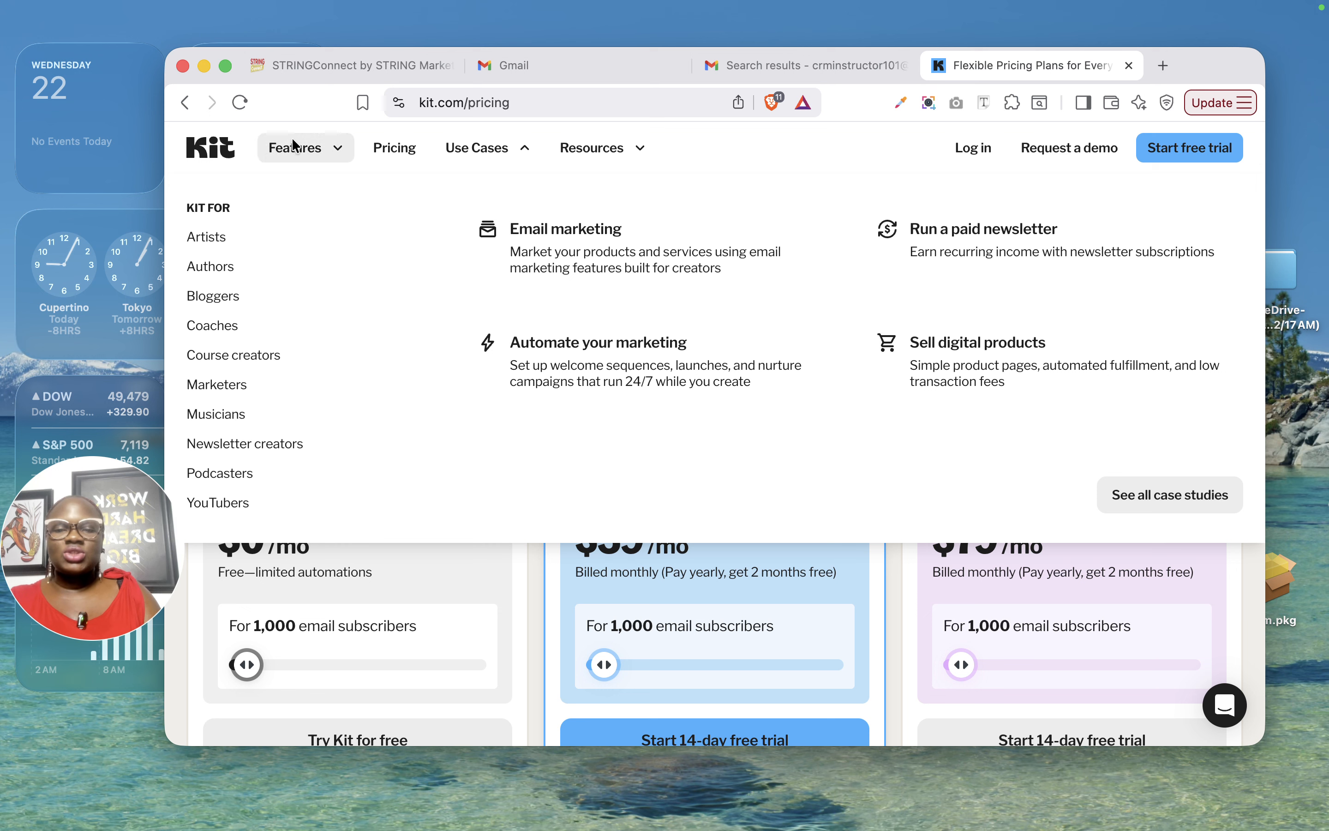
# Go to the kit.com homepage and expand the browser window to full screen
pyautogui.click(509, 102)
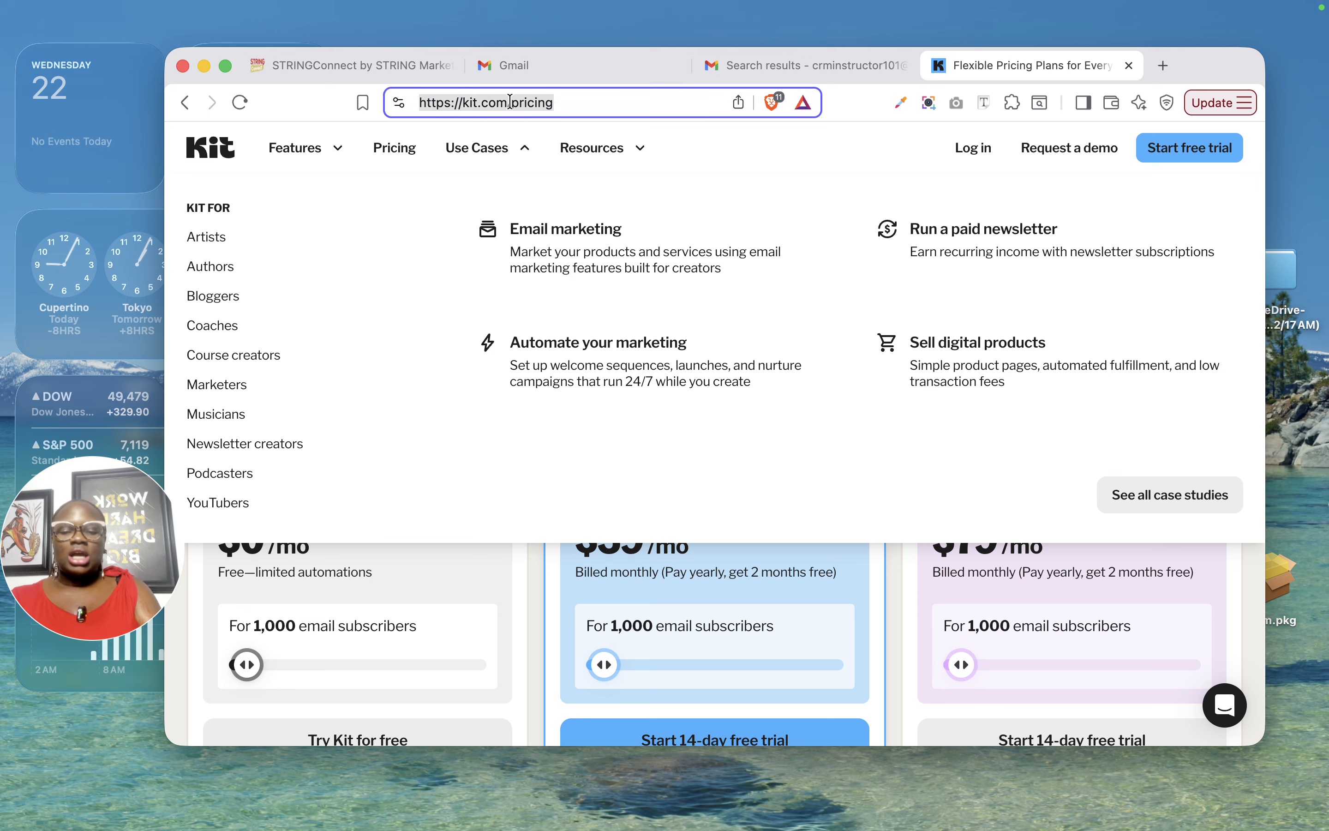
pyautogui.write('kit')
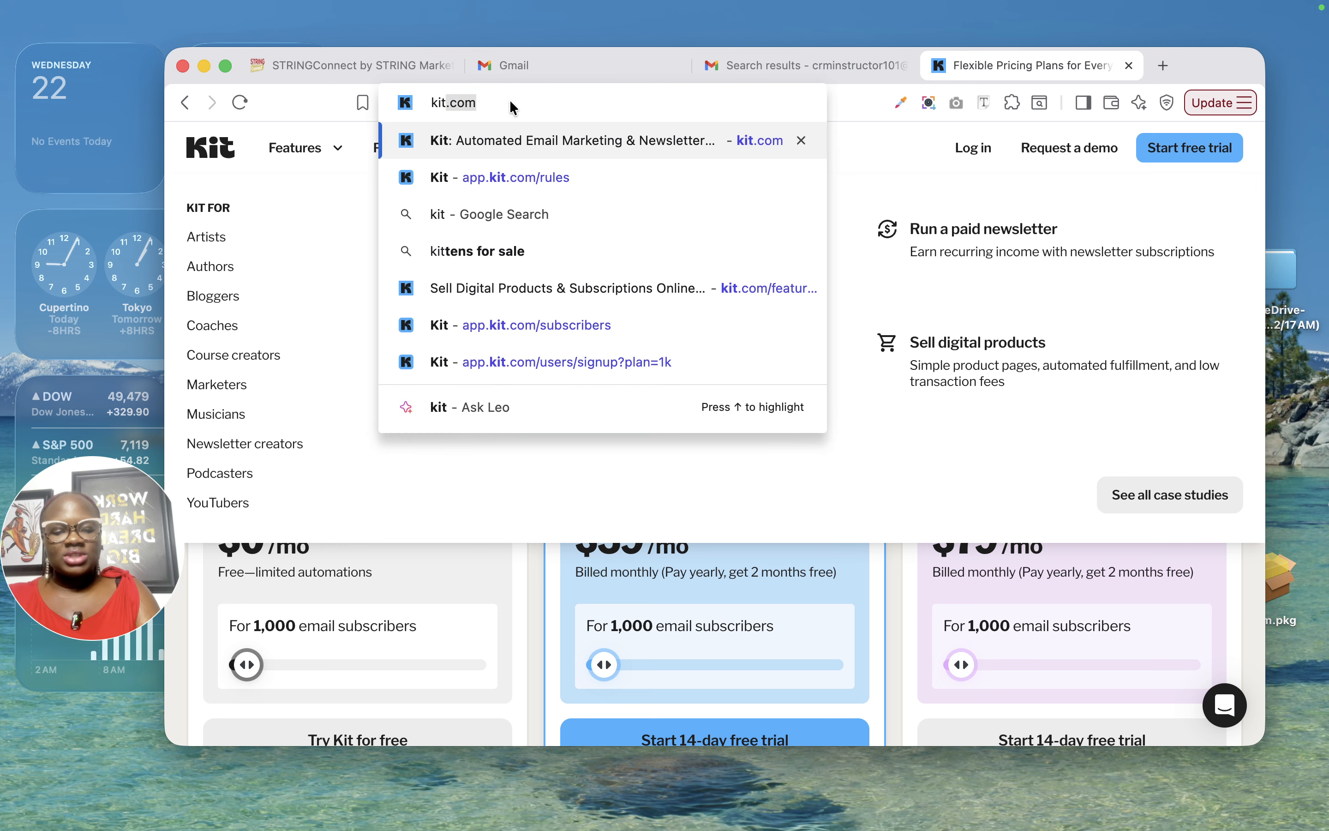
pyautogui.write('.com')
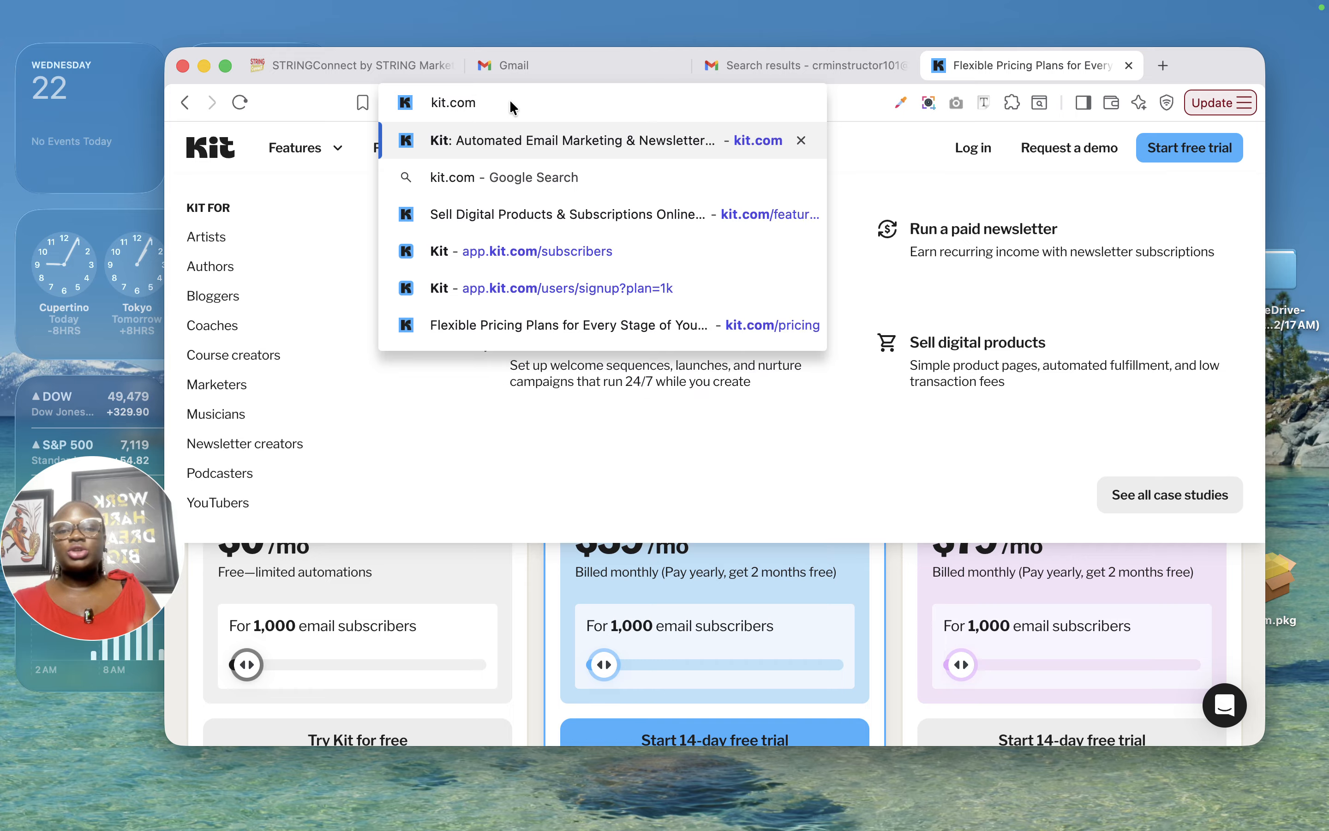
pyautogui.press('Return')
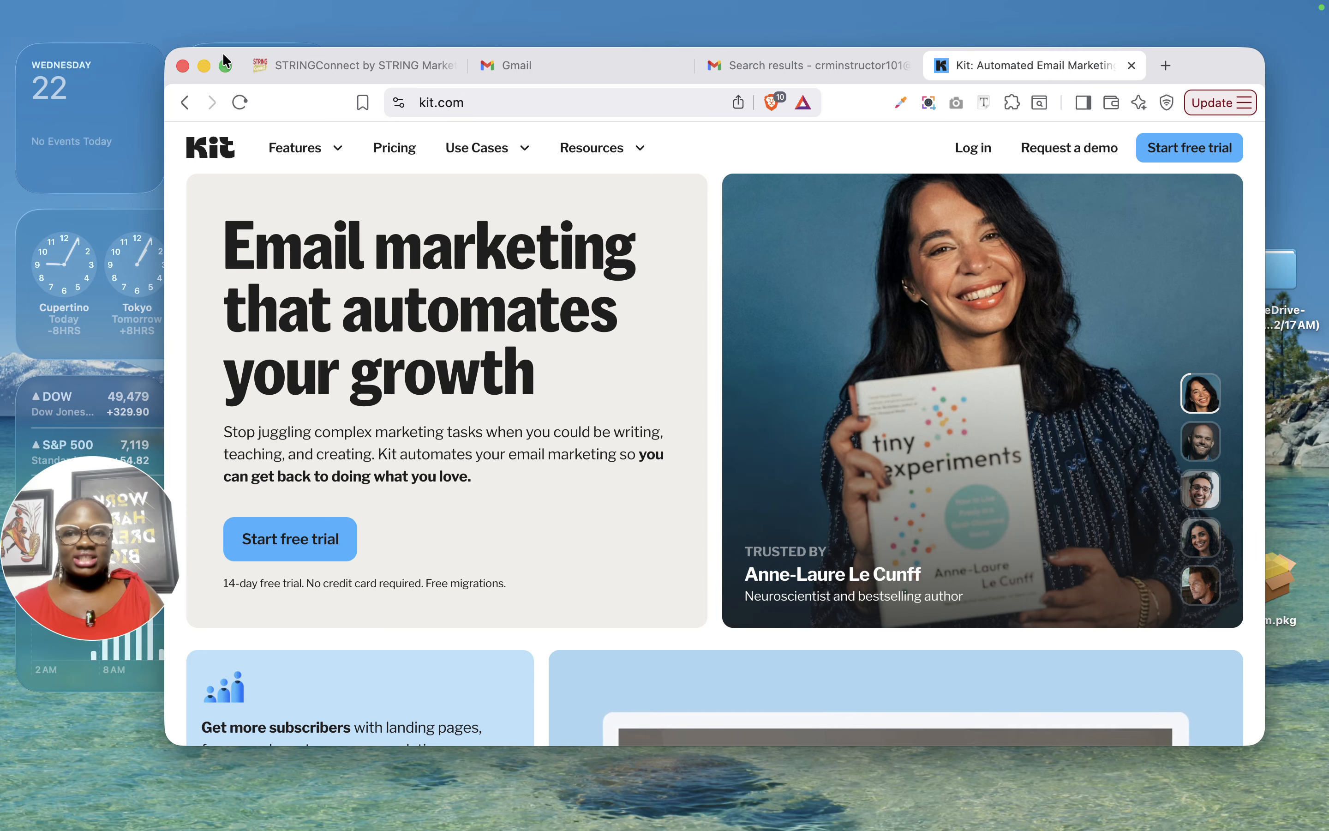
pyautogui.click(224, 66)
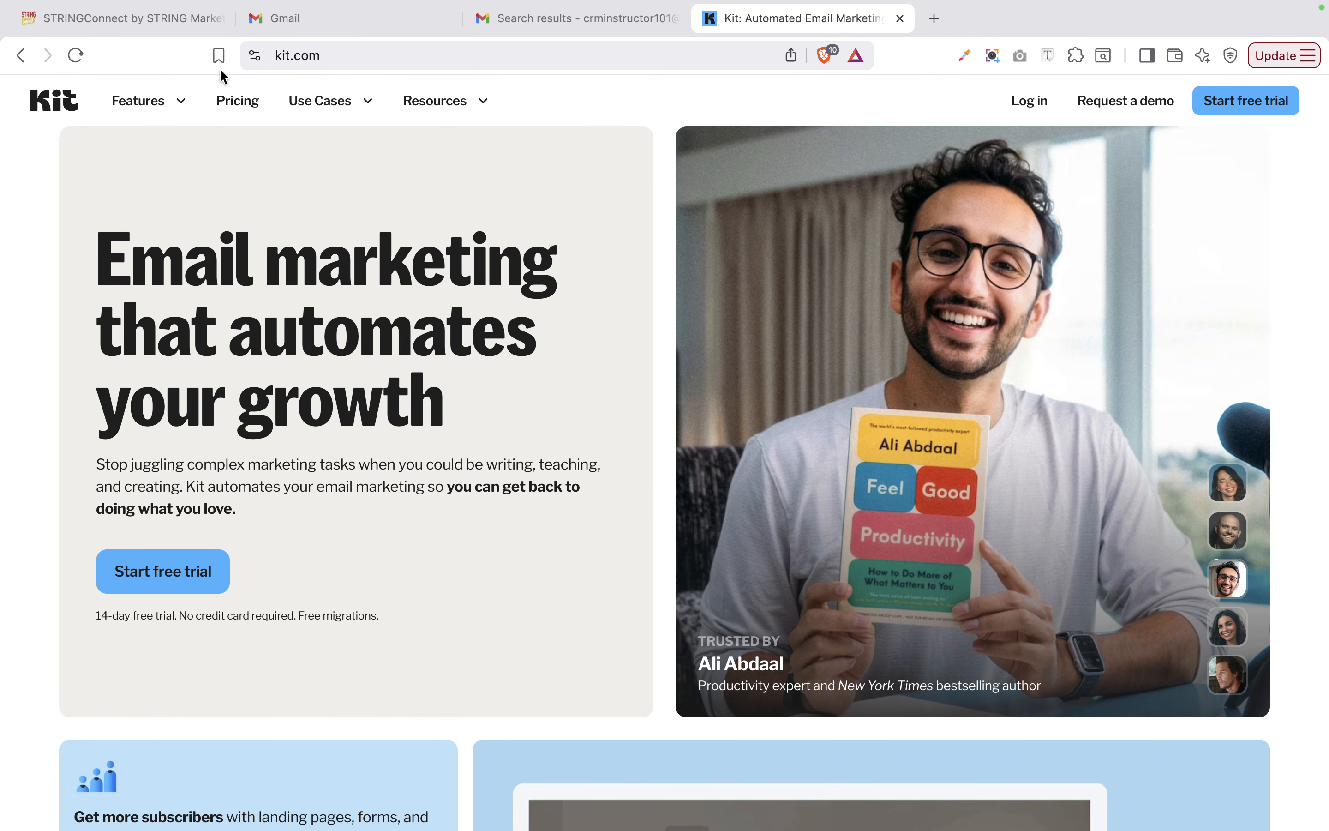
# Look through the Kit homepage, examining the sections on subscribers, emails, automation and earning
pyautogui.scroll(-2, 370, 337)
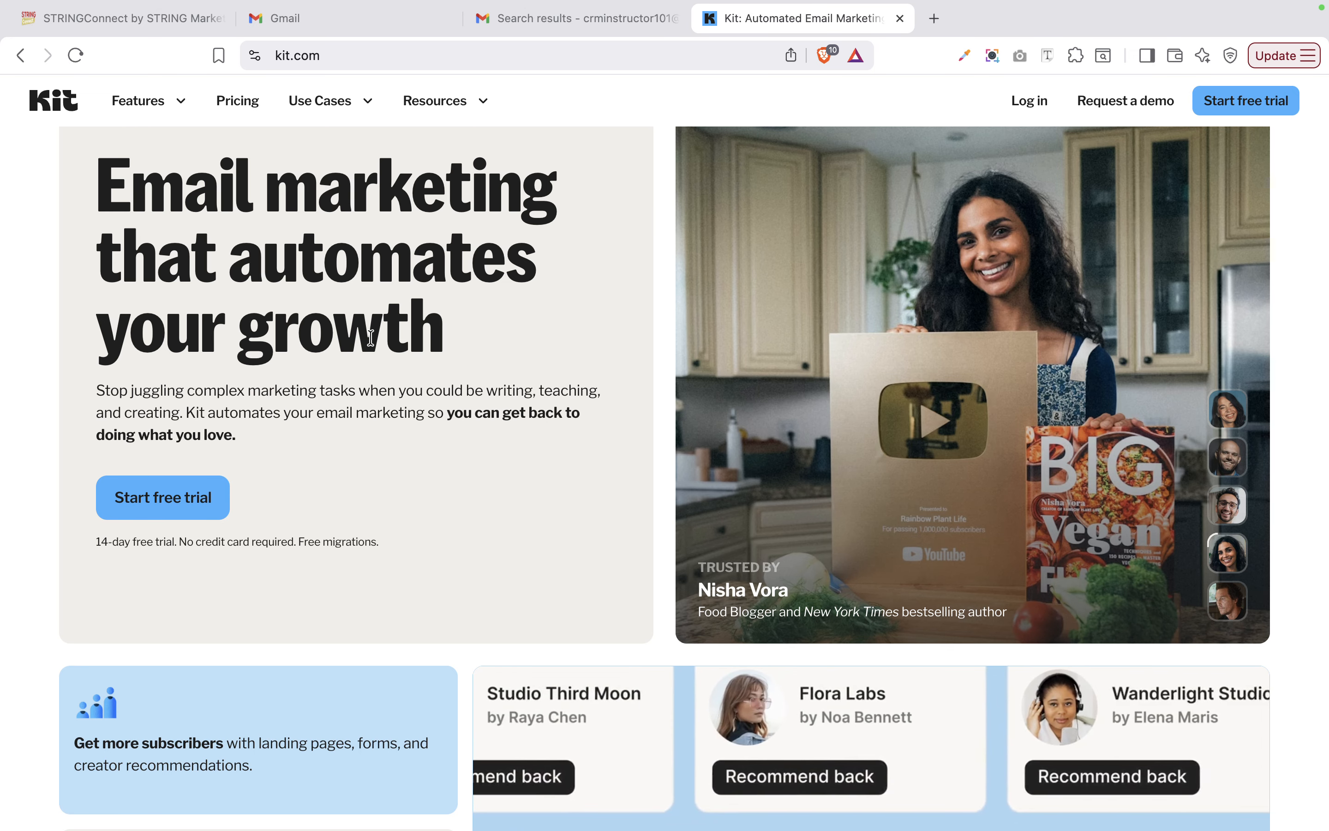
pyautogui.scroll(-2, 371, 337)
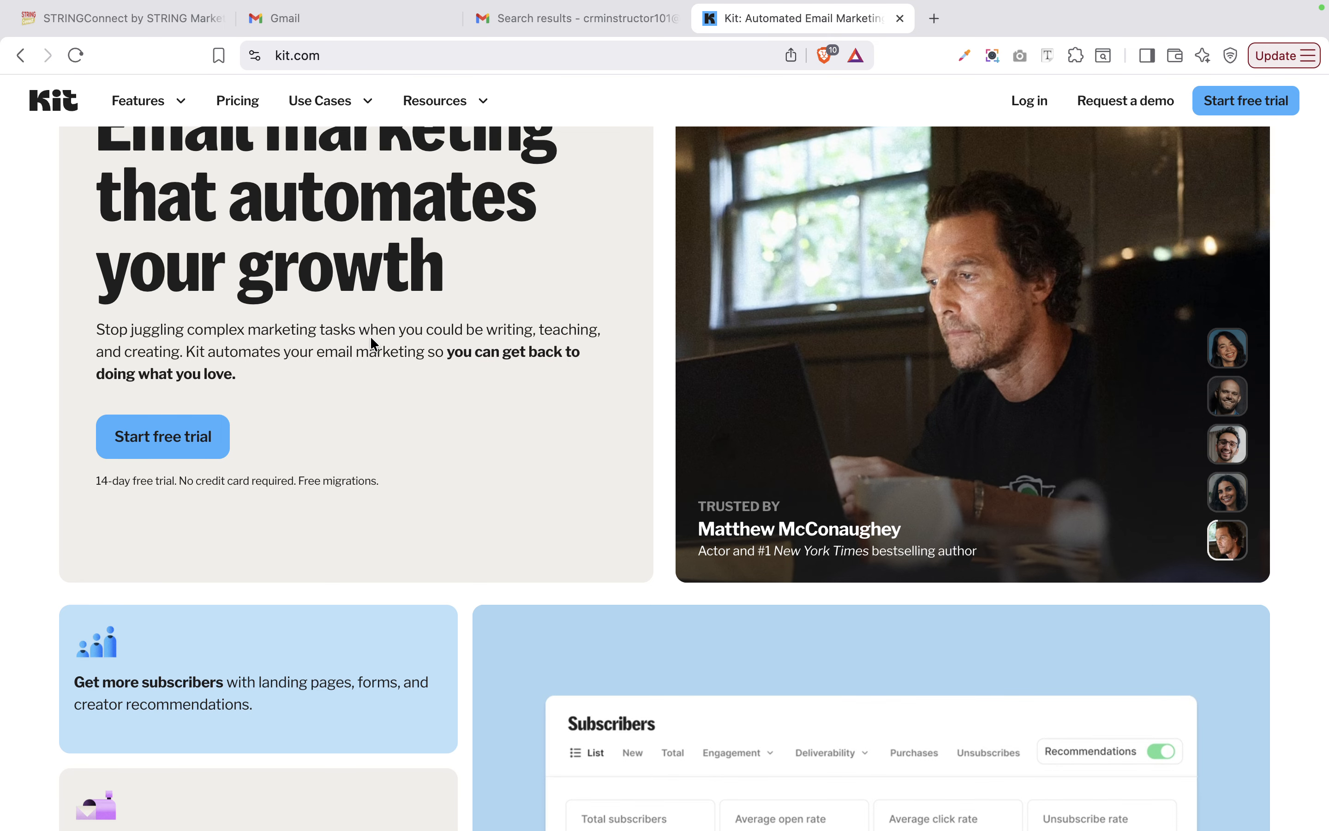
pyautogui.scroll(-2, 371, 338)
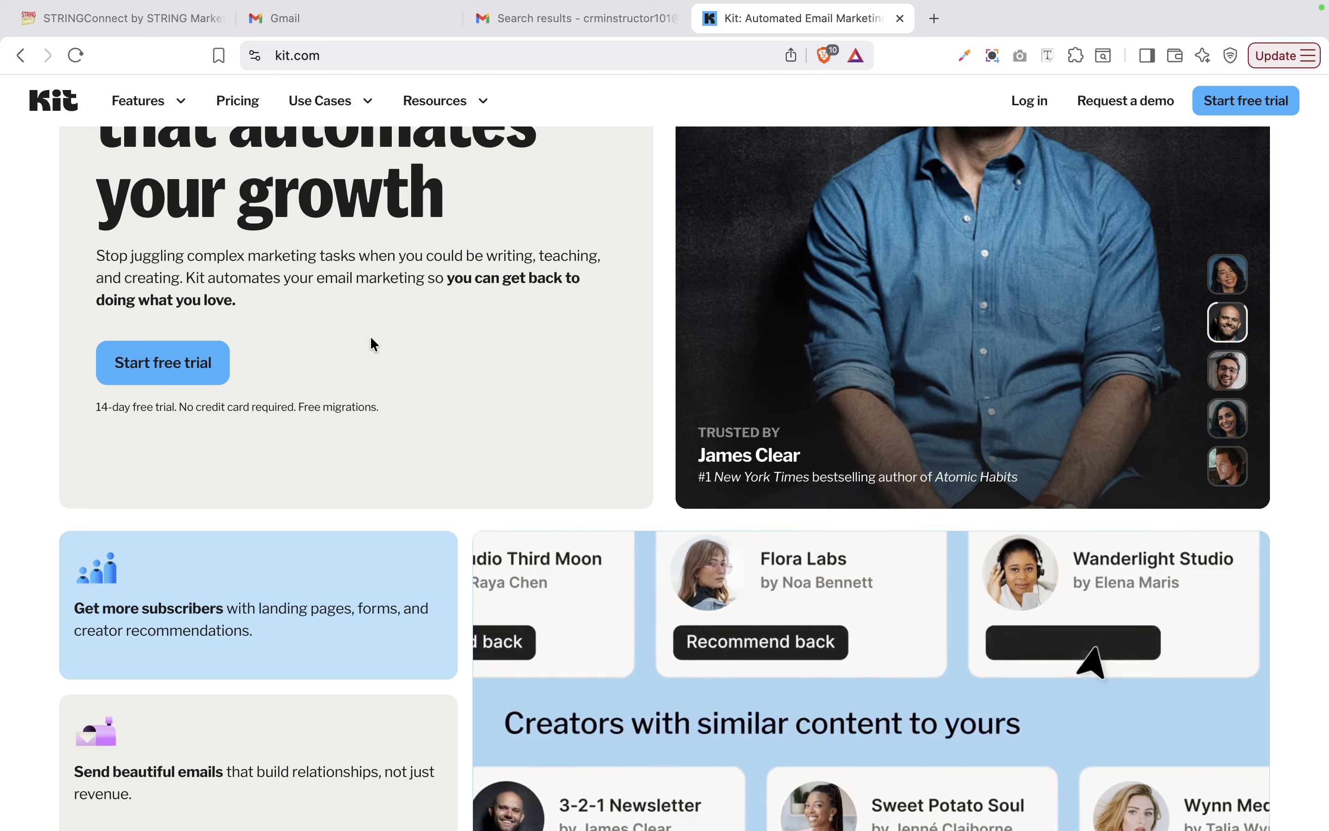
pyautogui.scroll(-2, 371, 339)
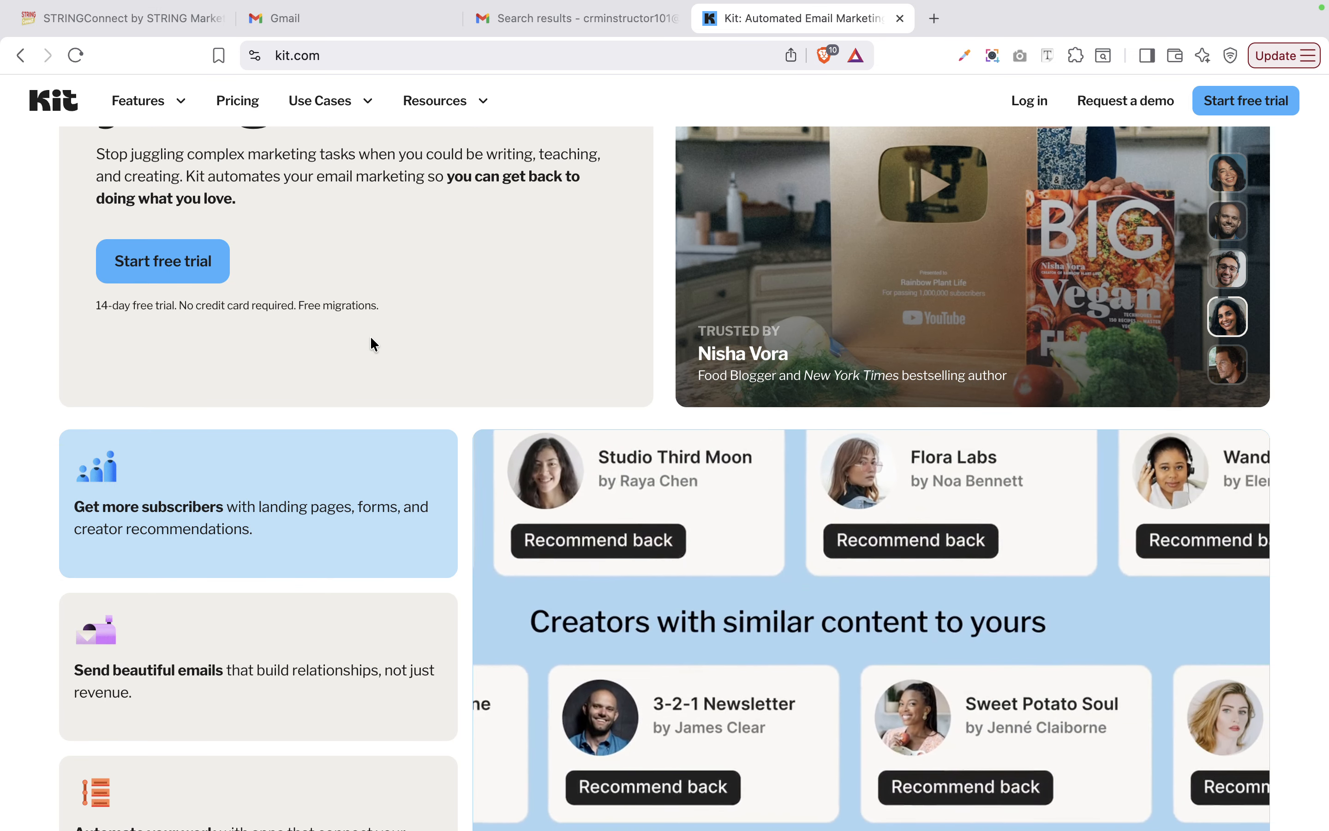
pyautogui.scroll(-2, 372, 345)
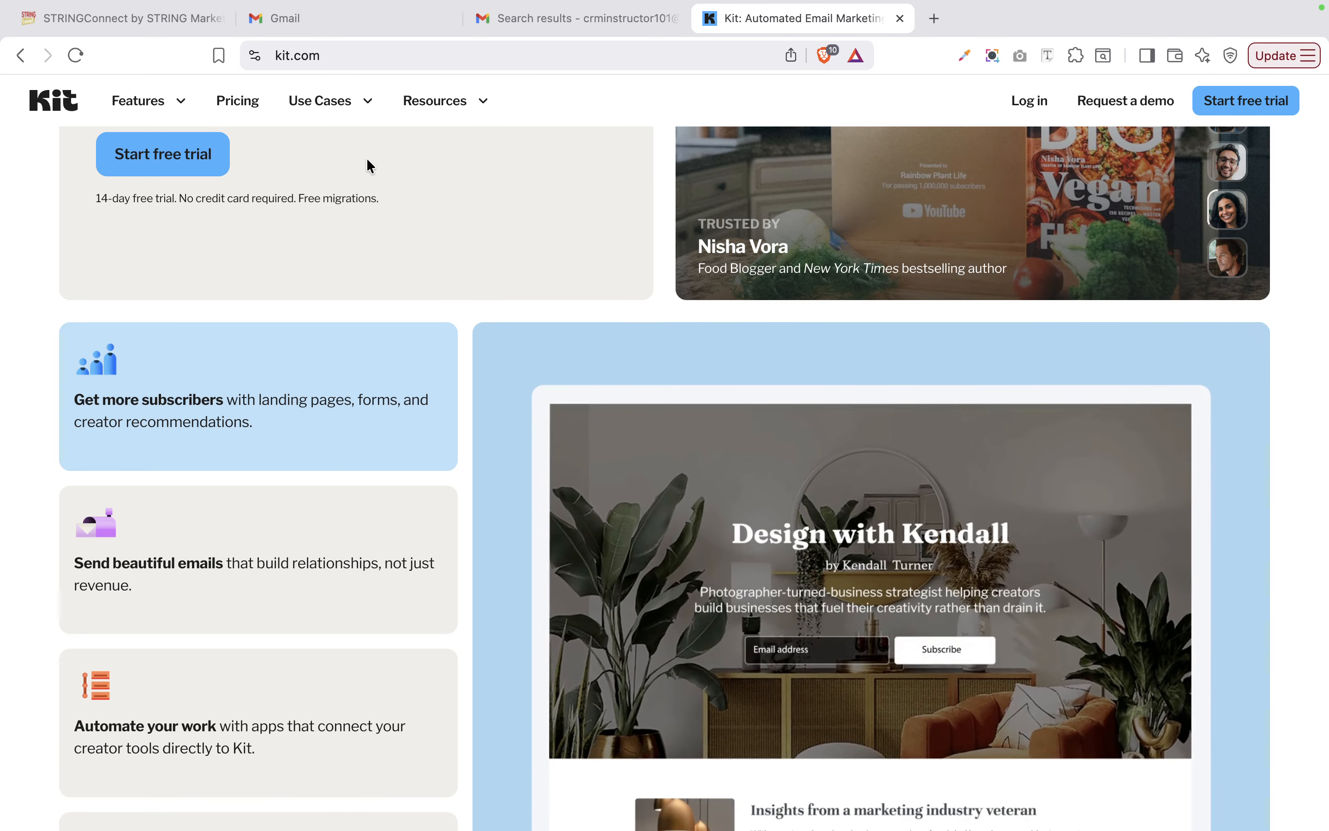
pyautogui.scroll(-5, 387, 421)
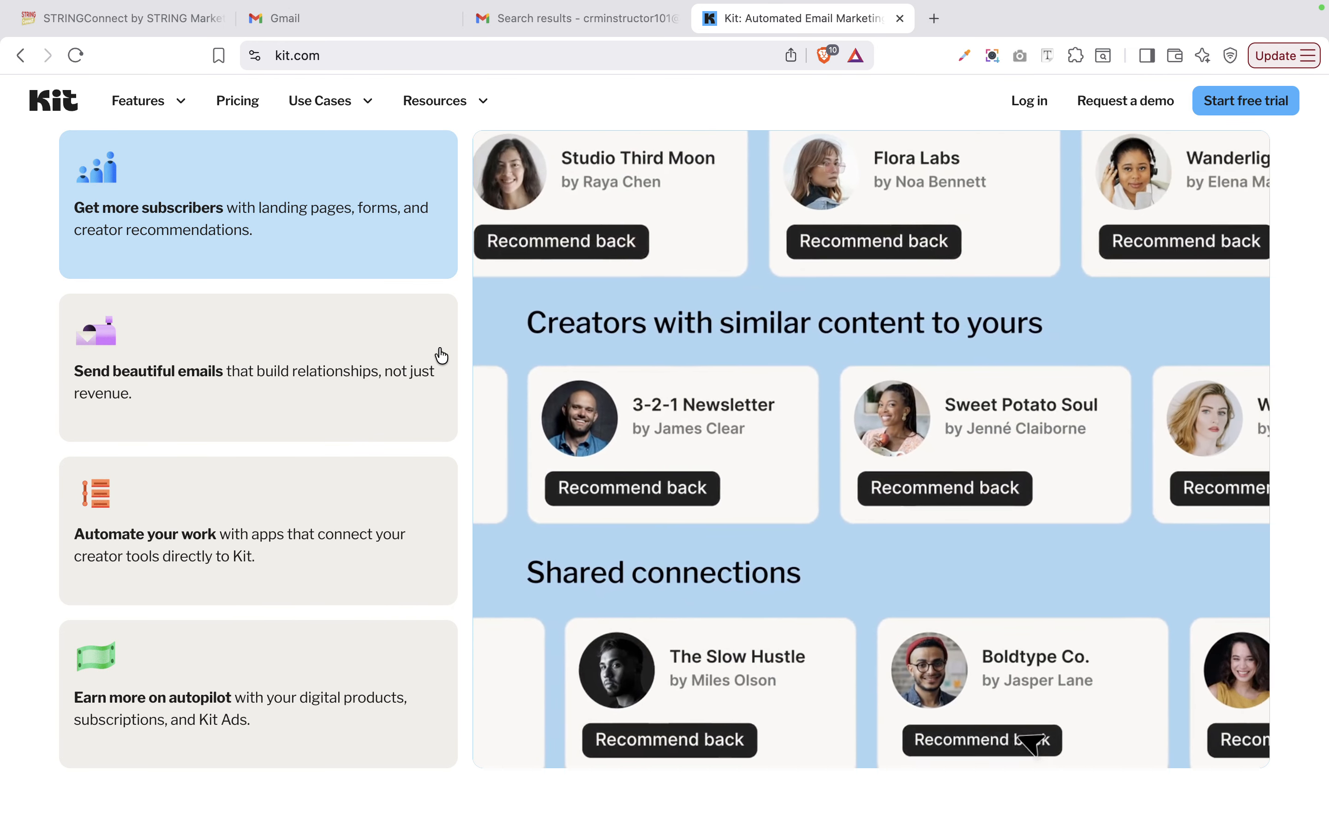
pyautogui.scroll(-2, 343, 378)
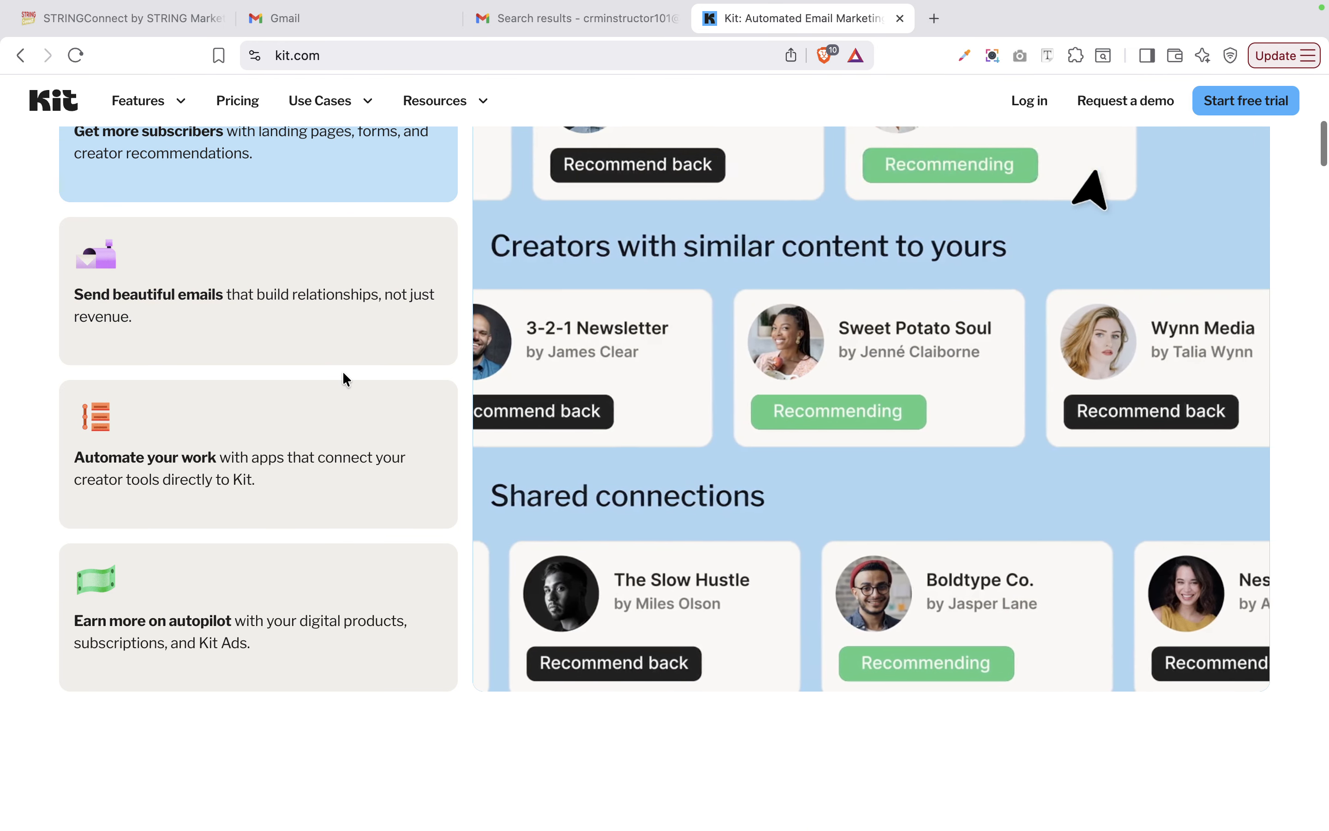
pyautogui.scroll(-4, 259, 572)
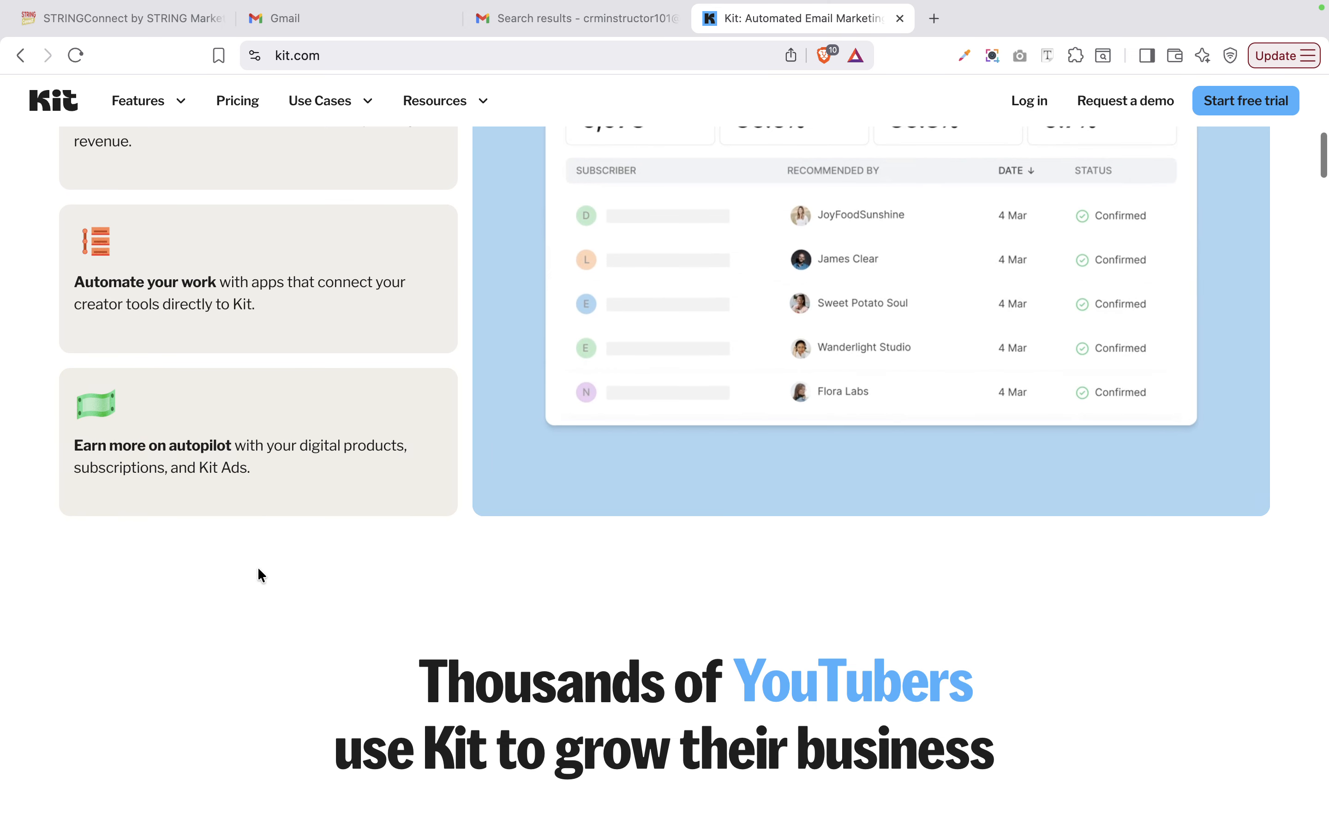
pyautogui.scroll(-2, 260, 573)
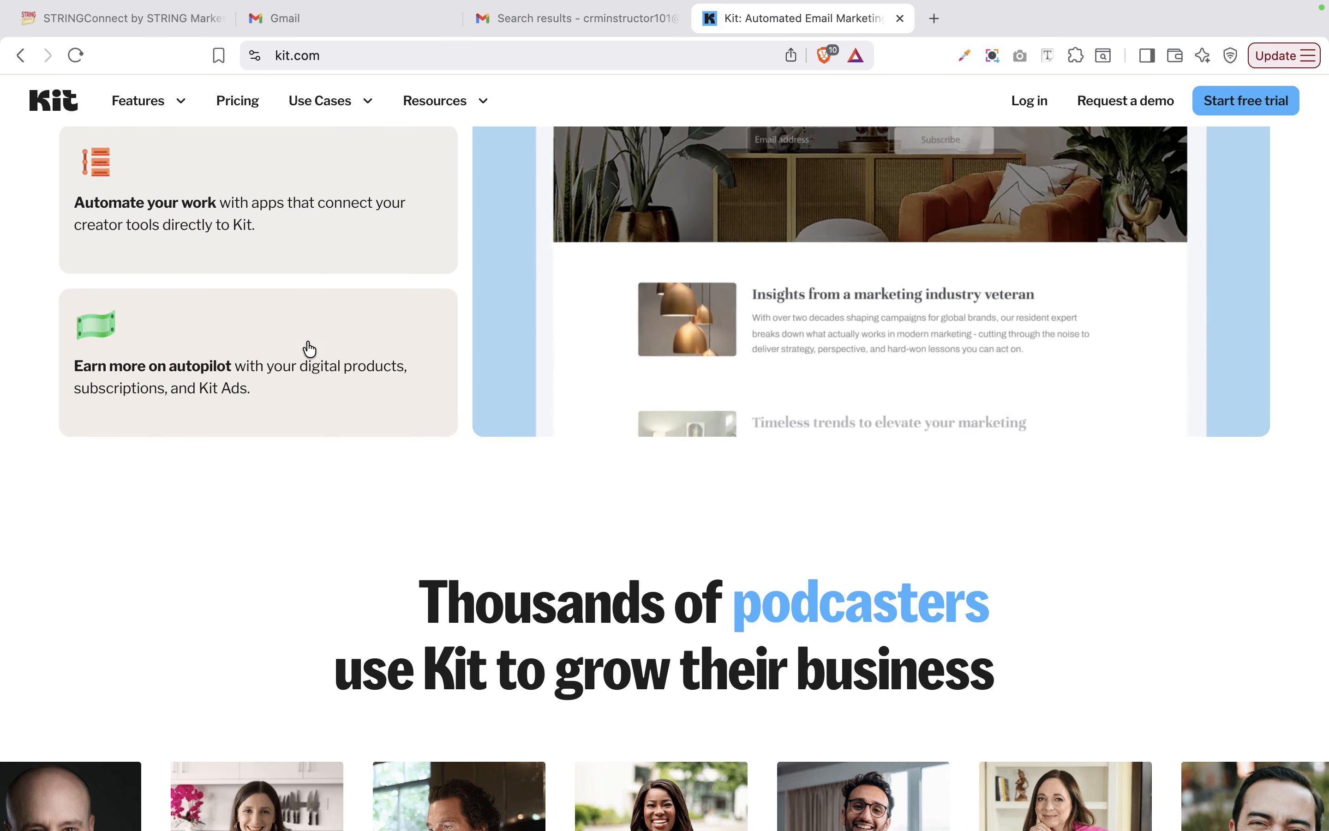
pyautogui.scroll(20, 306, 364)
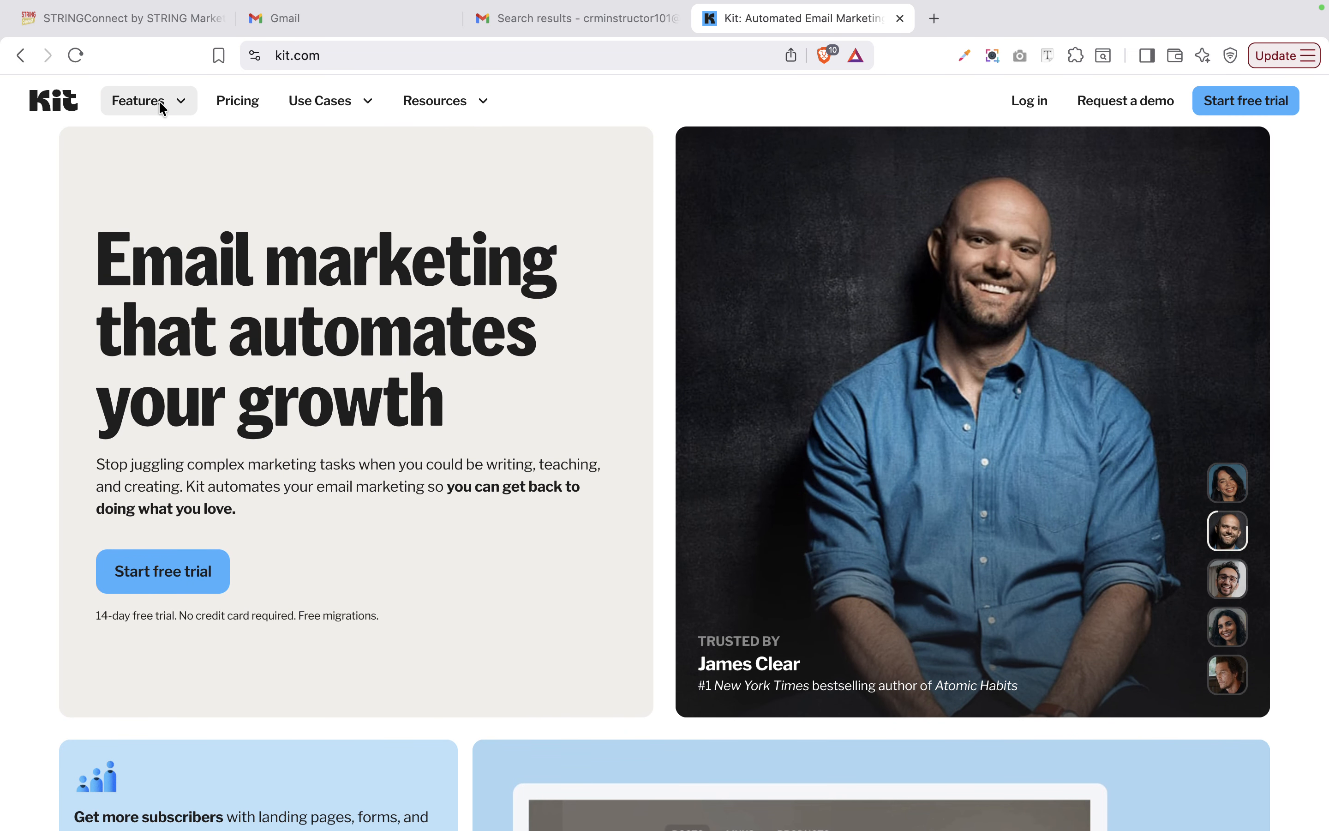
# Check the site's list of features, and open the pricing page to review the Newsletter plan's key features
pyautogui.click(158, 100)
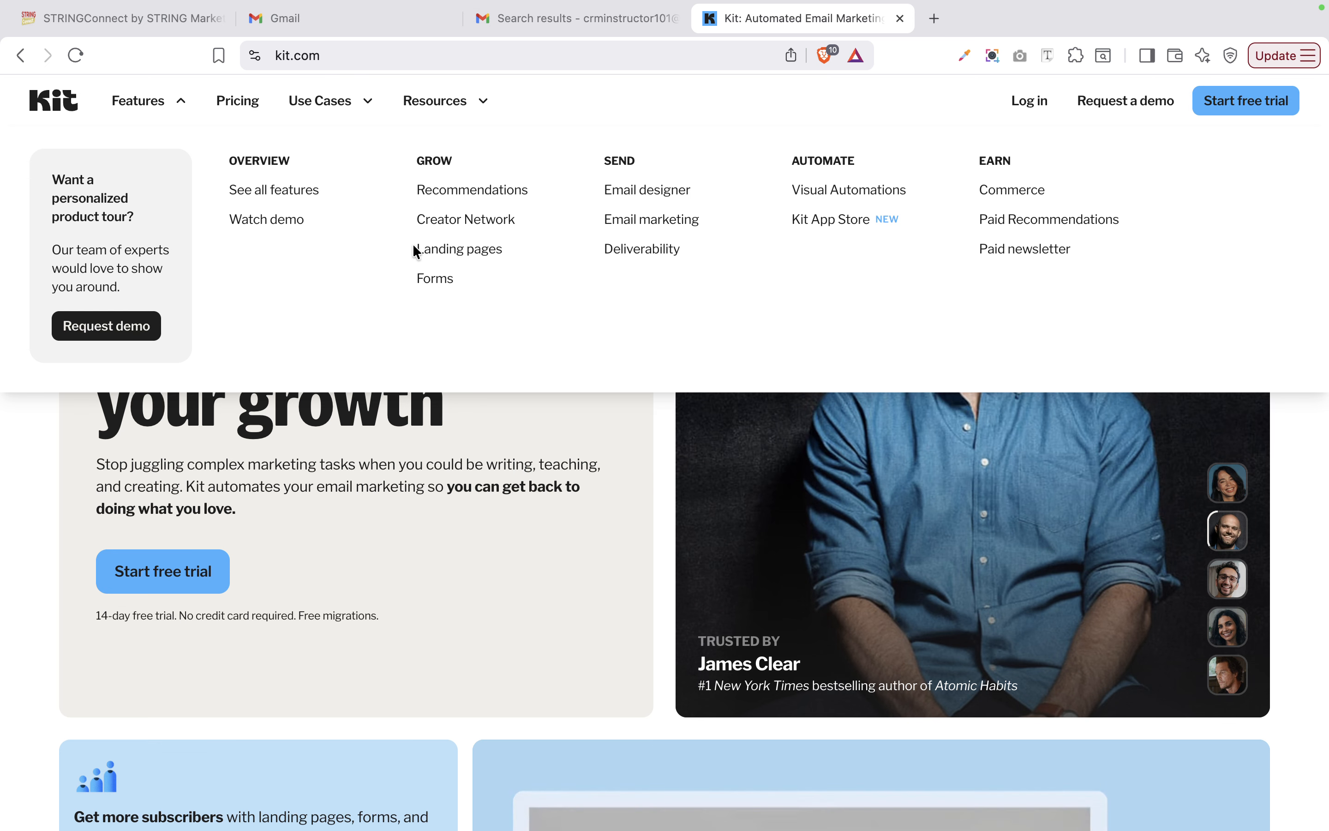
pyautogui.click(234, 103)
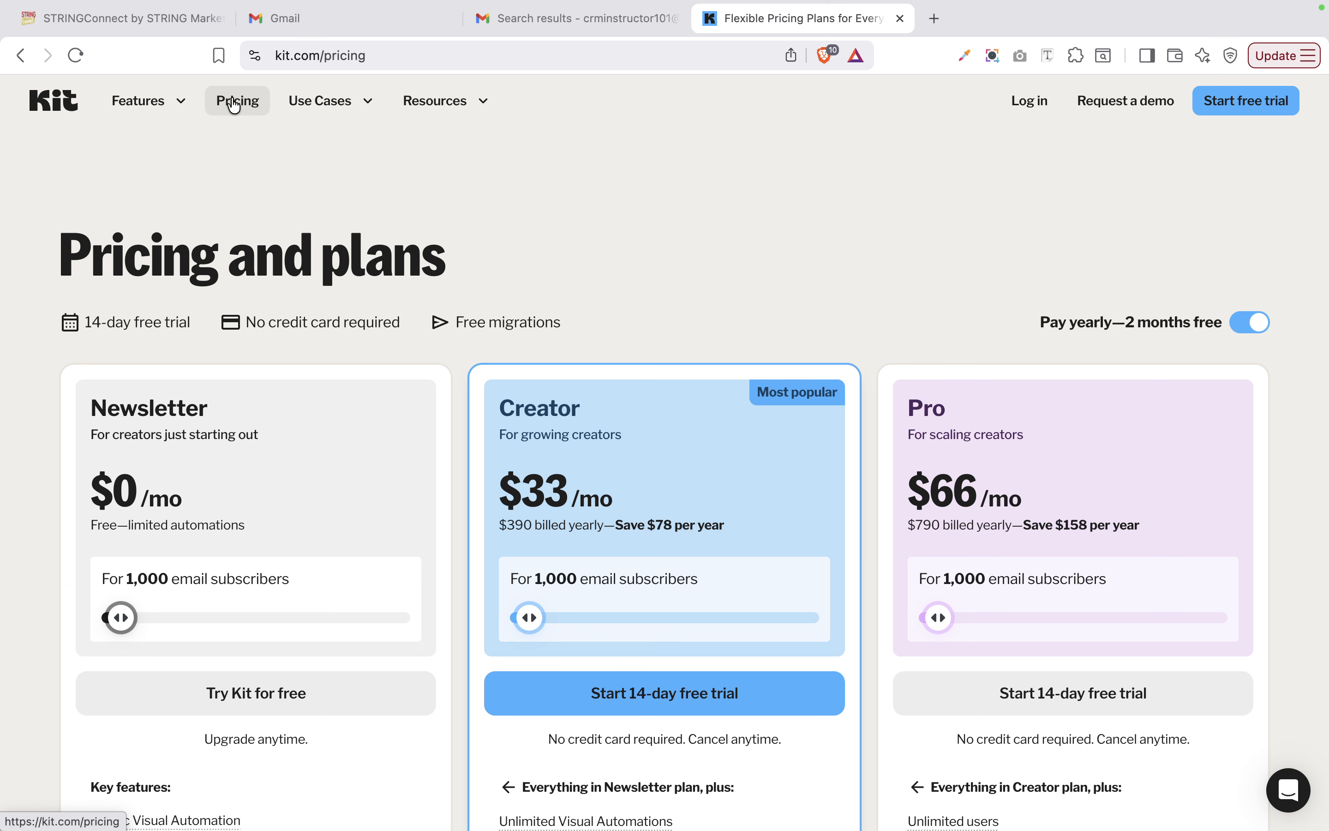
pyautogui.scroll(-4, 118, 544)
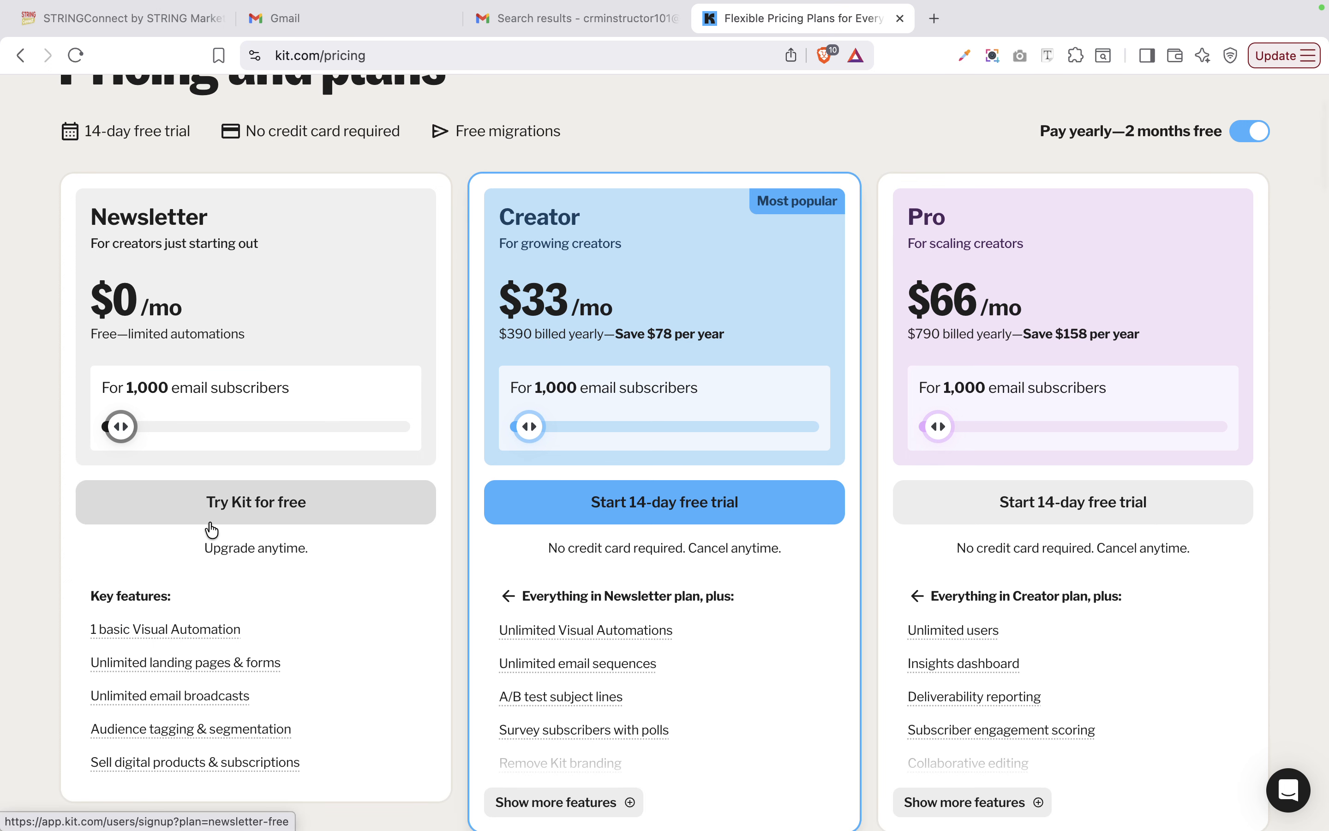
pyautogui.scroll(-3, 212, 525)
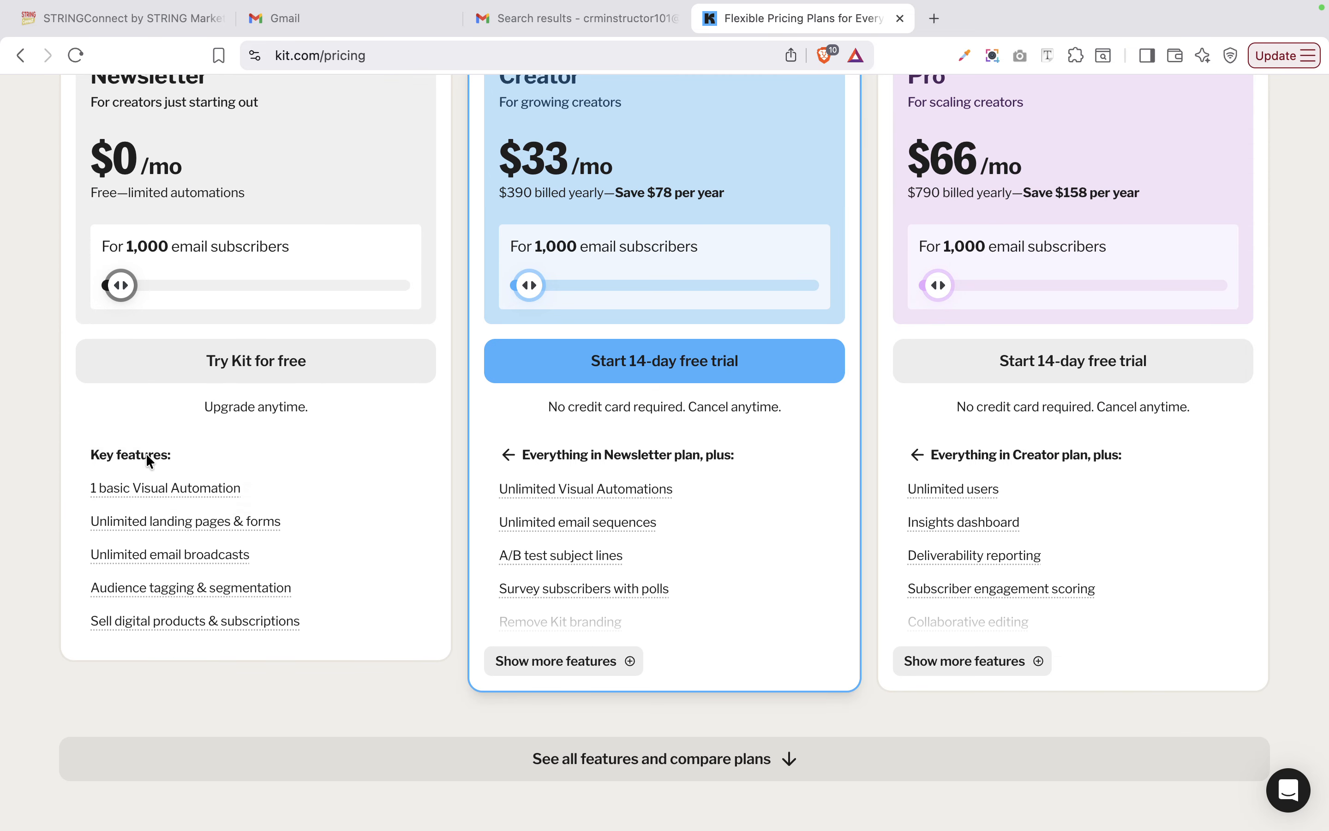
pyautogui.moveTo(148, 517)
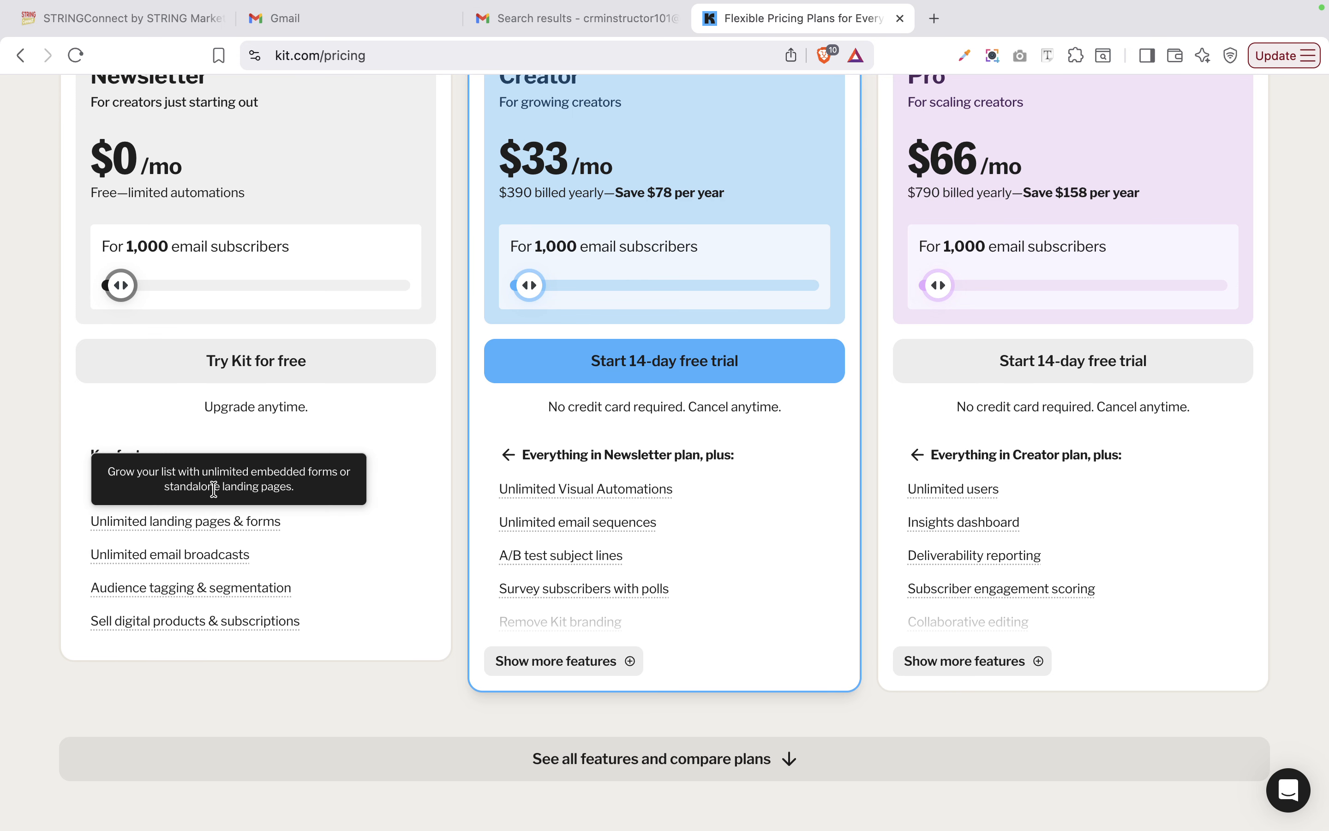
# Show the plan prices with monthly billing and set the Creator plan's subscriber count to 5,000
pyautogui.scroll(5, 213, 487)
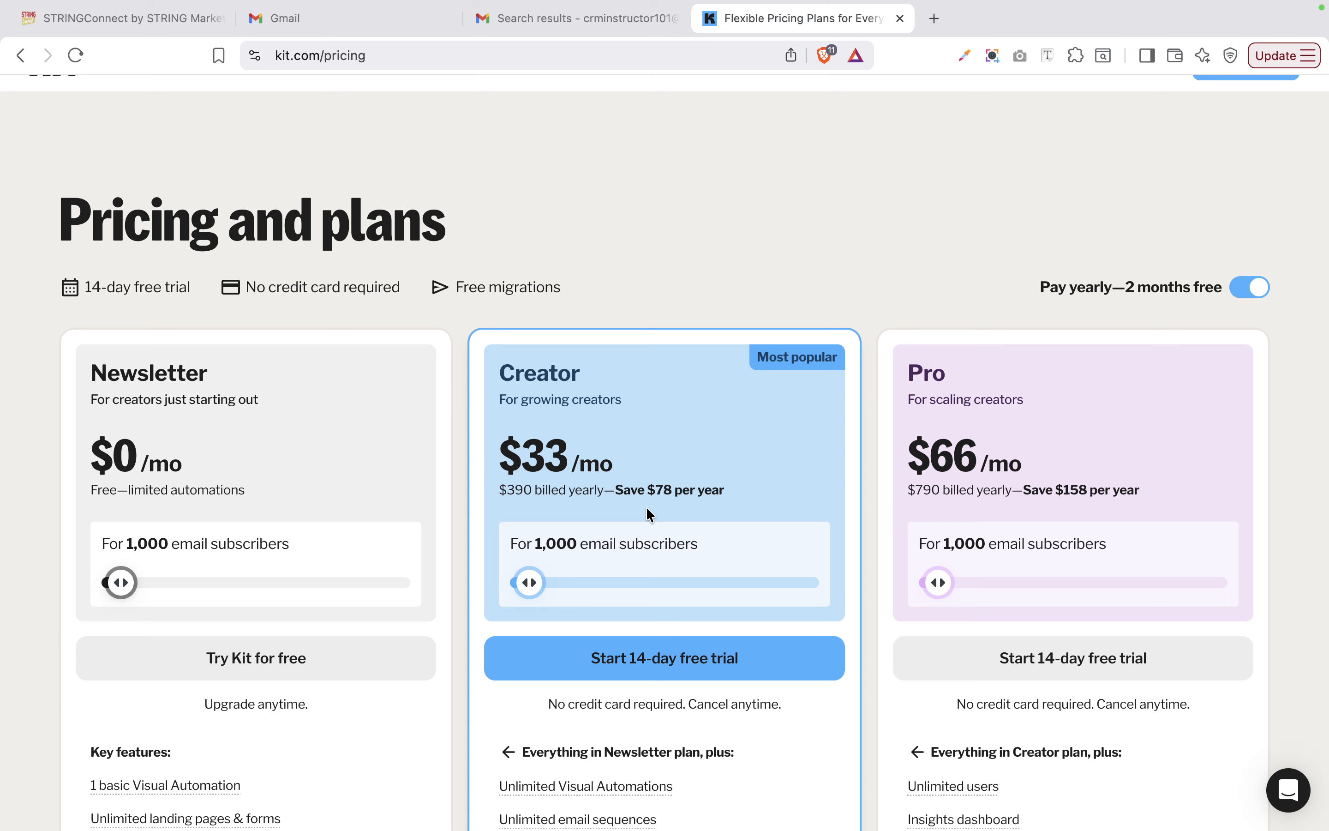
pyautogui.click(1246, 300)
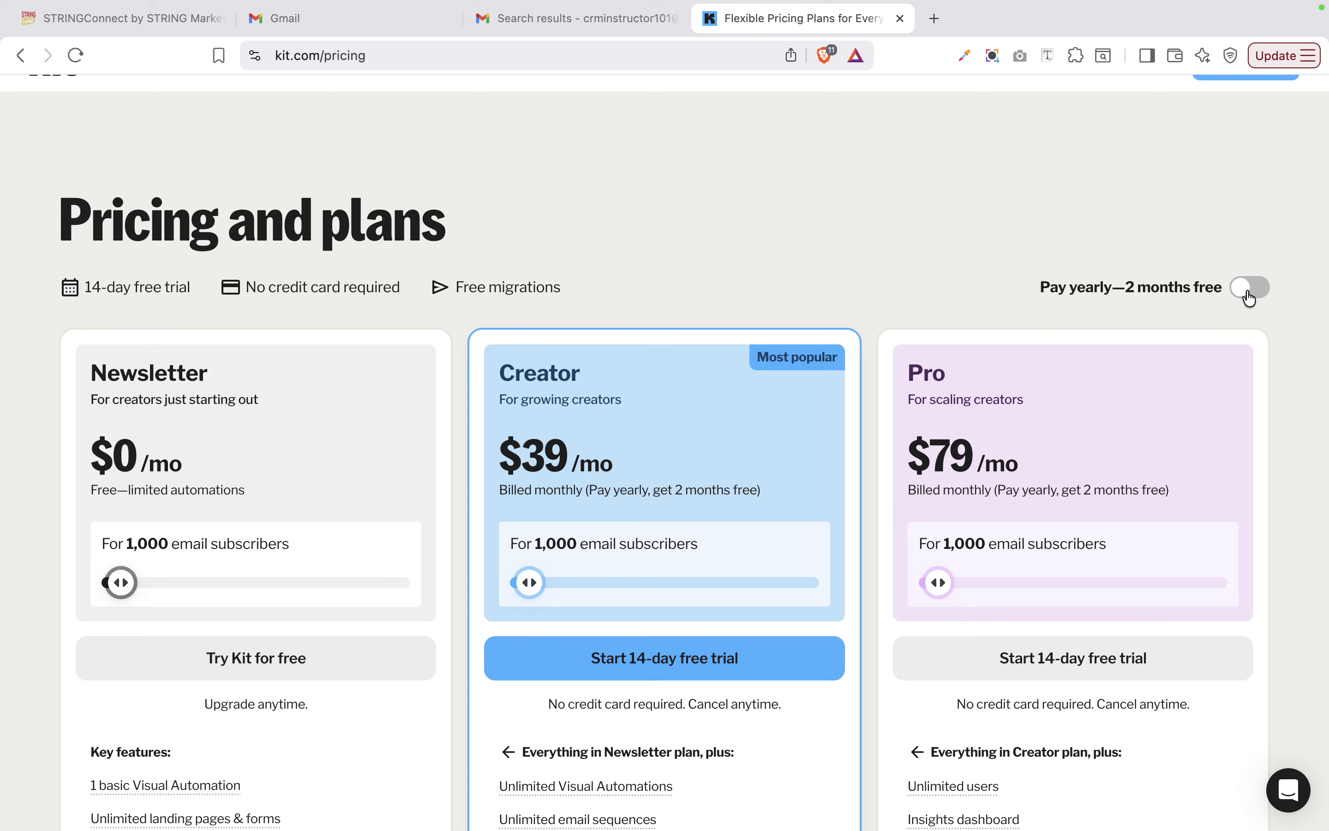
pyautogui.scroll(-1, 1244, 299)
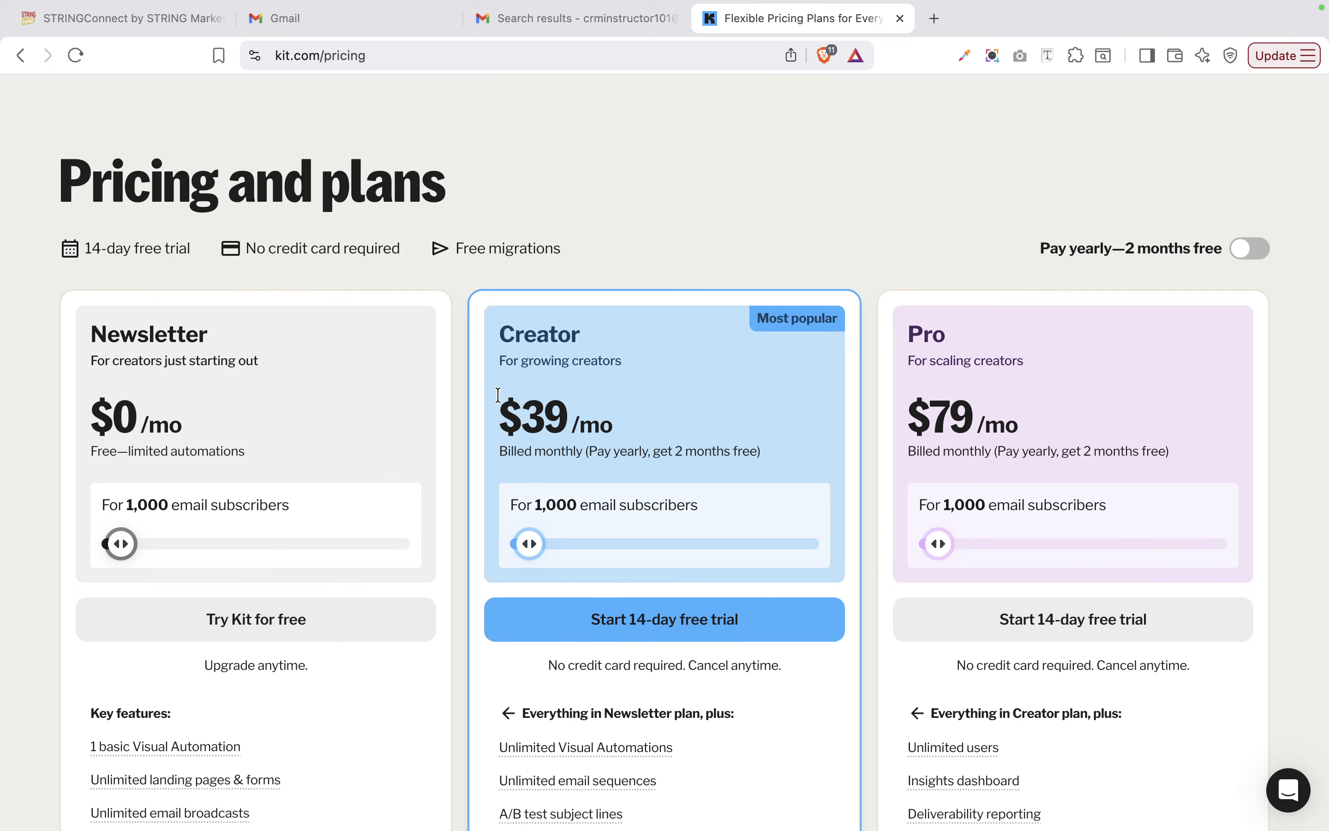
pyautogui.scroll(-3, 603, 536)
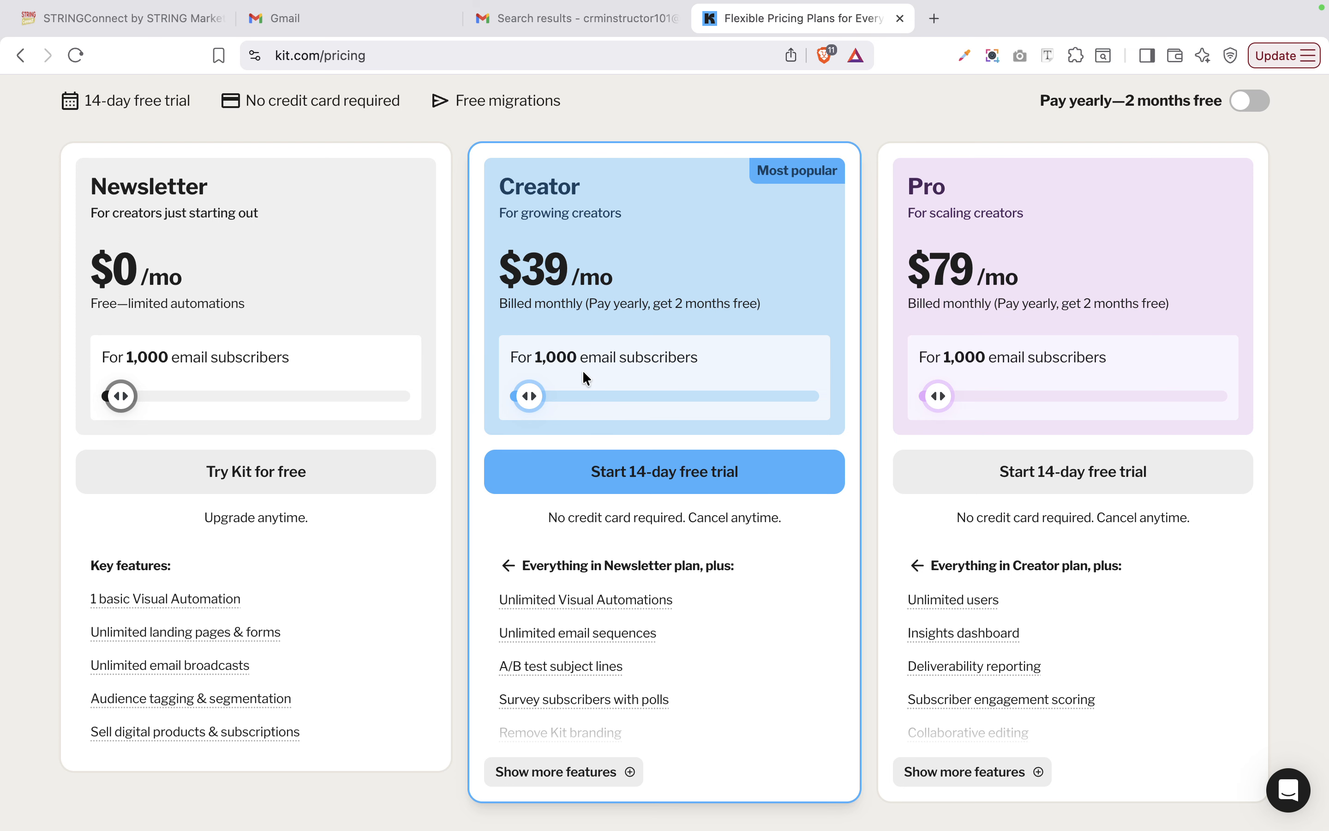
pyautogui.moveTo(529, 394); pyautogui.dragTo(544, 393)
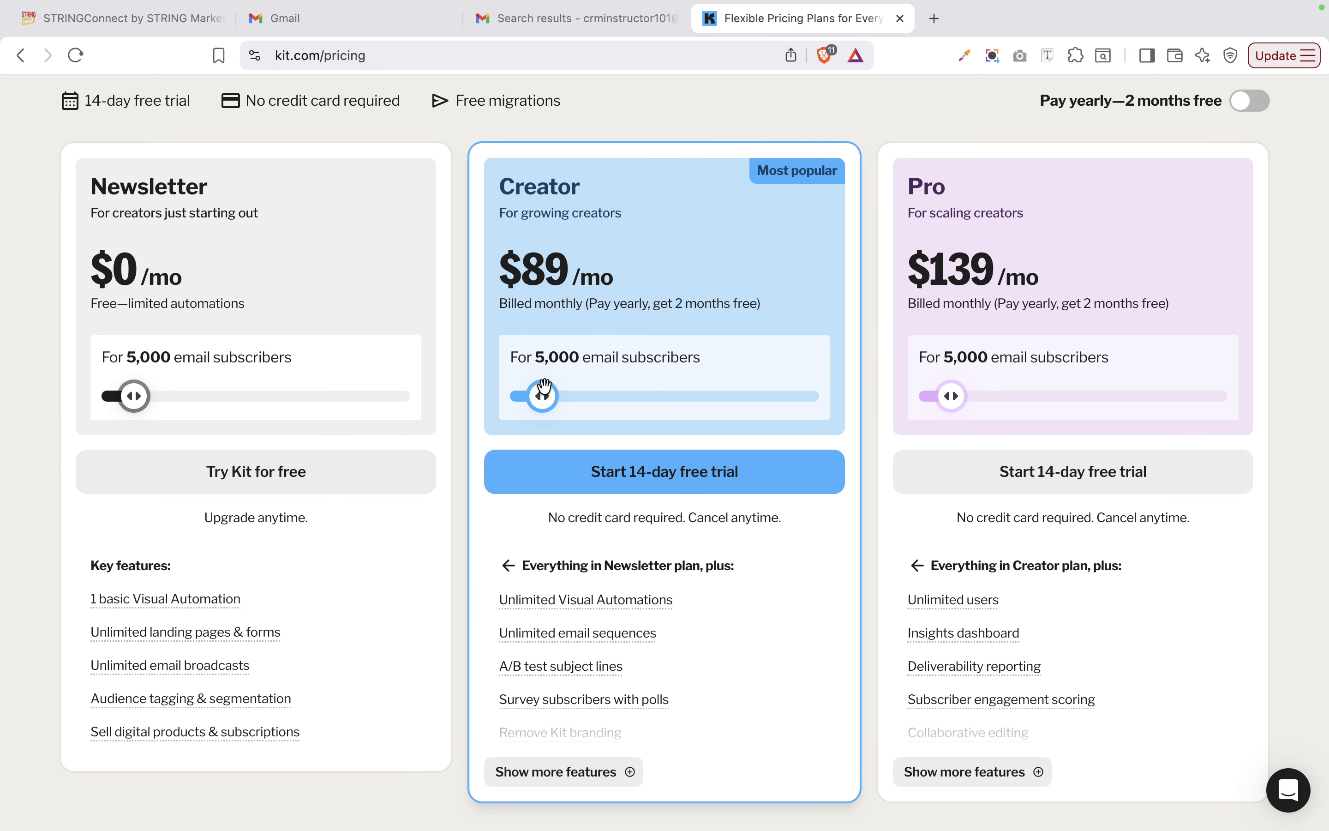
# Review the Pro plan's monthly pricing and switch the plans back to yearly billing
pyautogui.scroll(-1, 1010, 434)
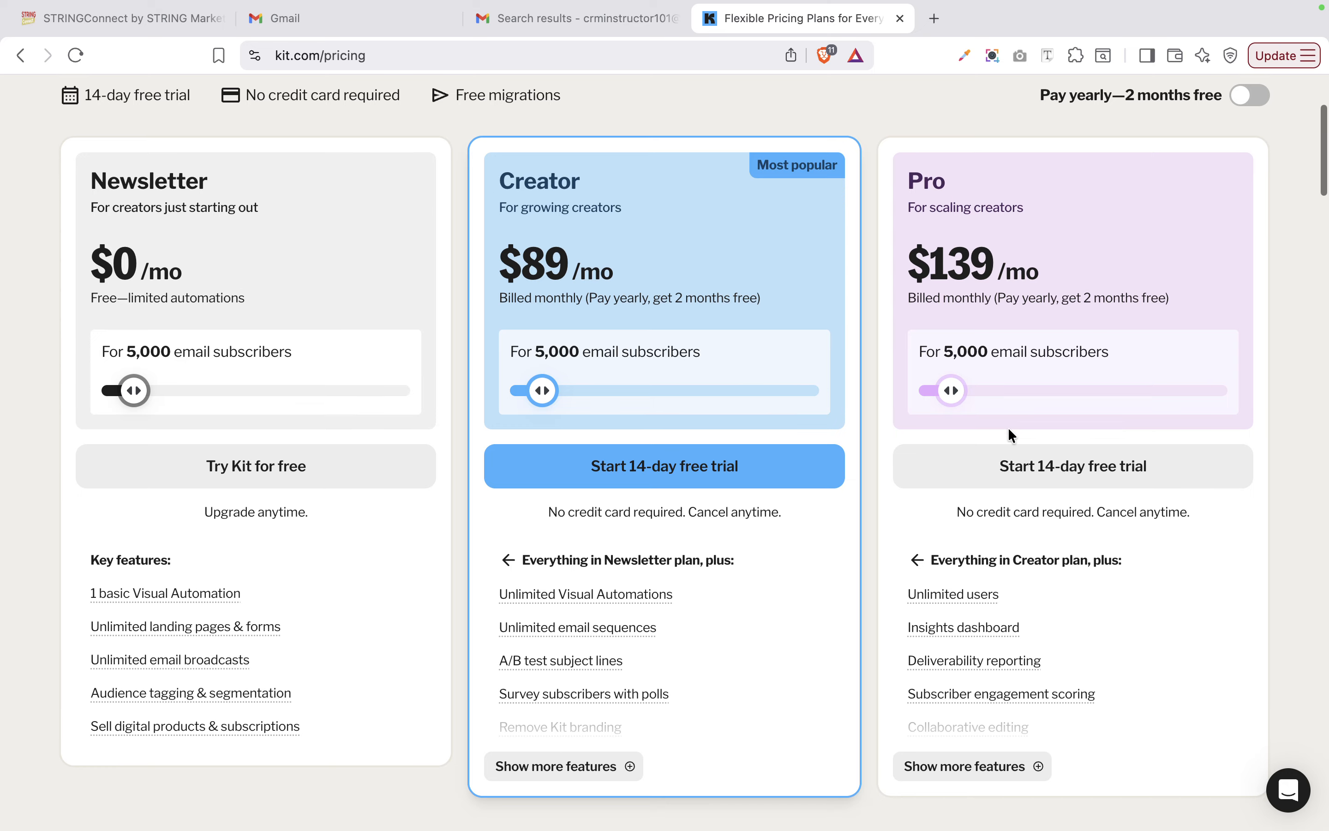
pyautogui.scroll(-2, 1008, 427)
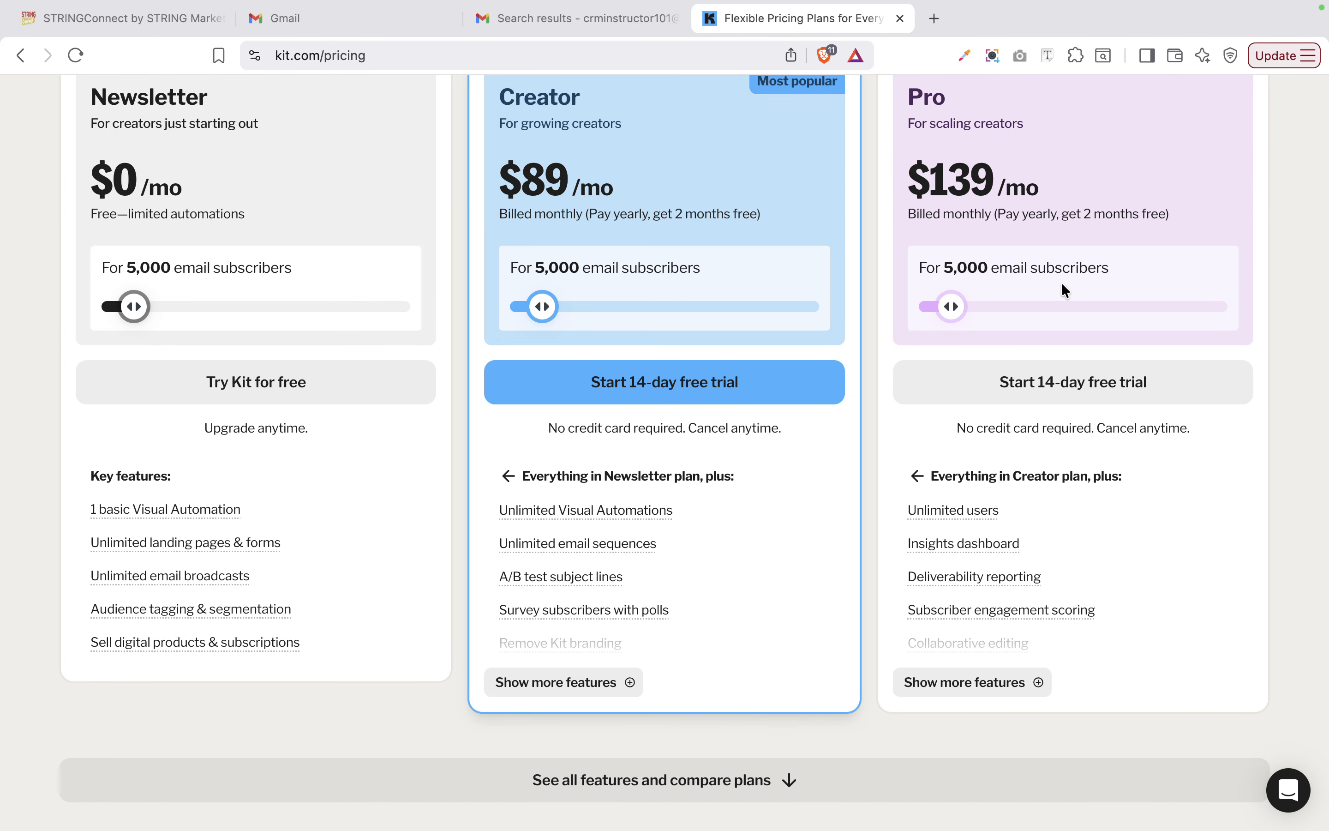
pyautogui.scroll(1, 1060, 282)
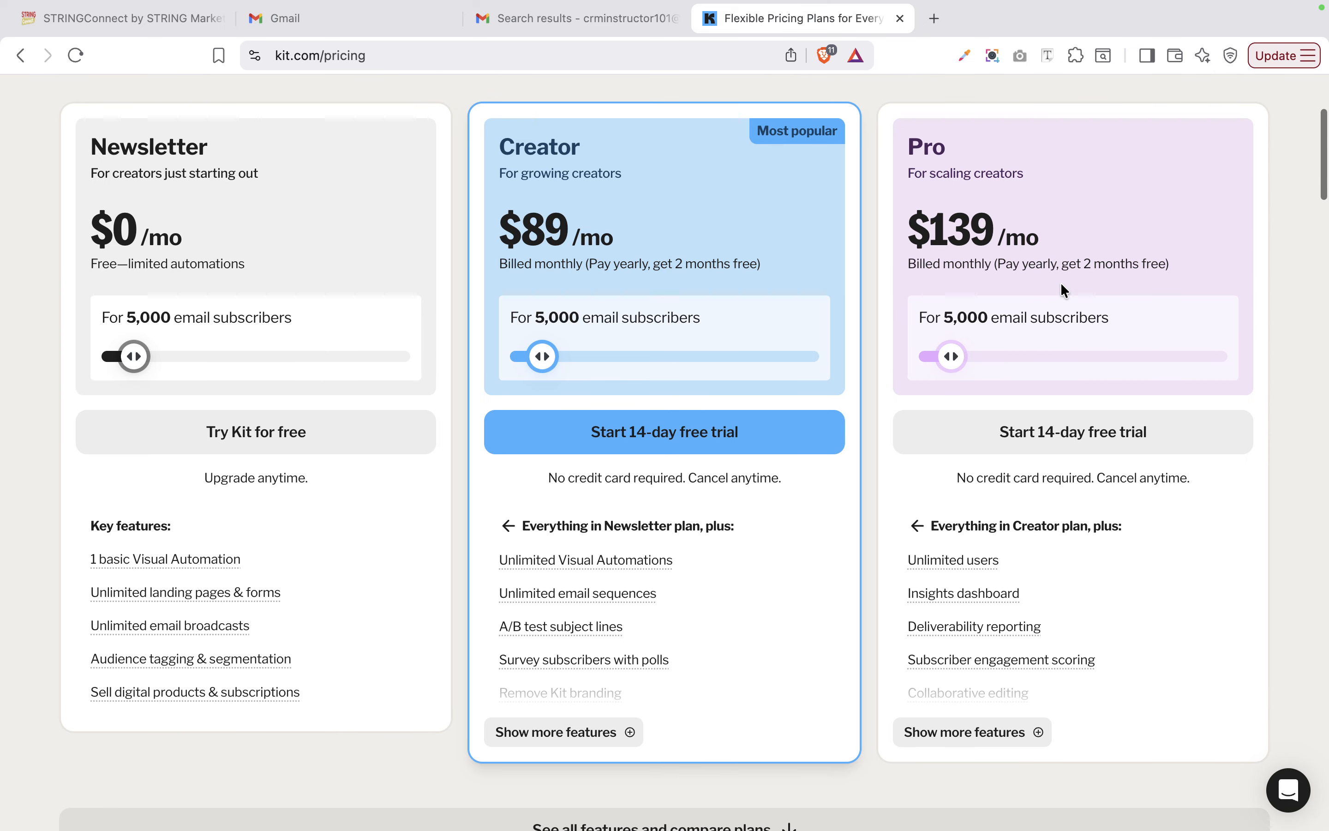
pyautogui.scroll(2, 976, 266)
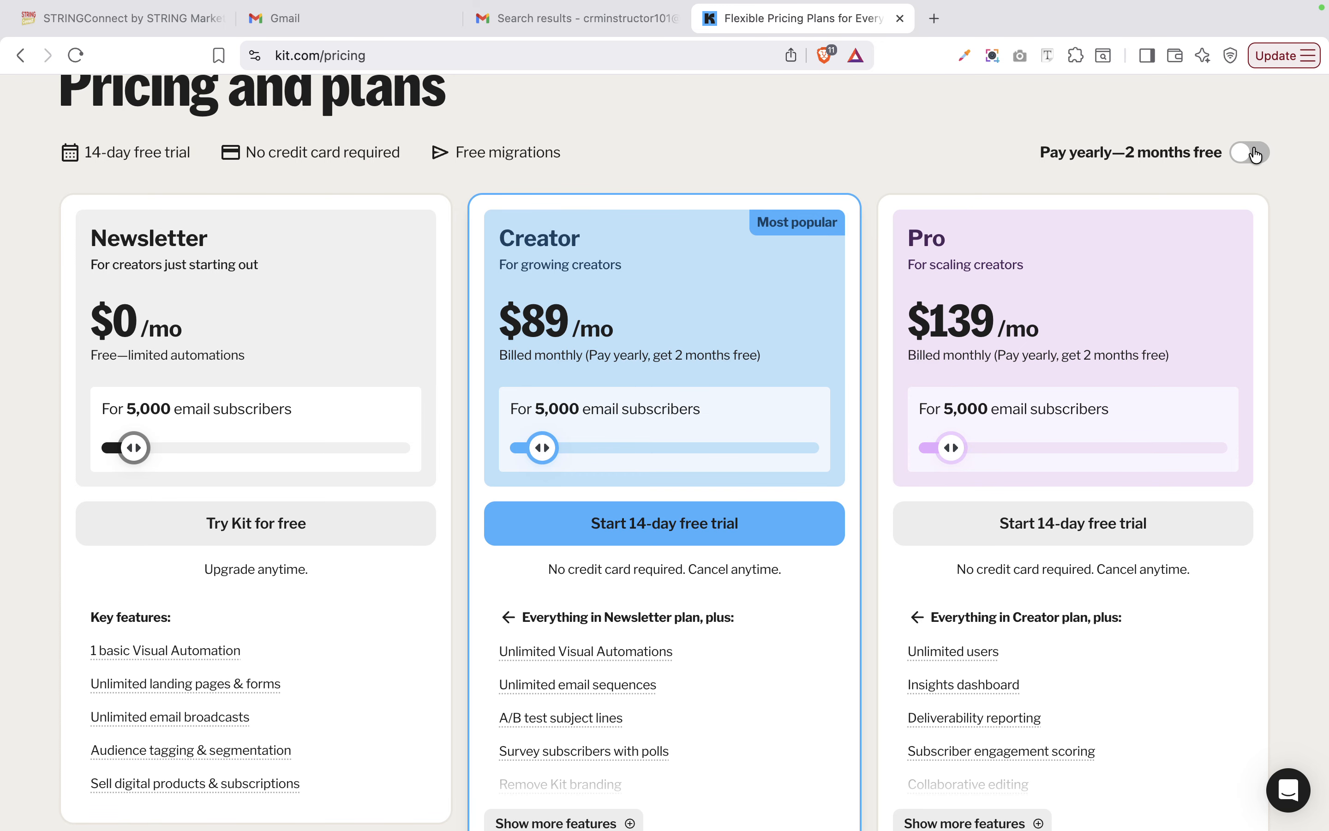
pyautogui.click(1256, 156)
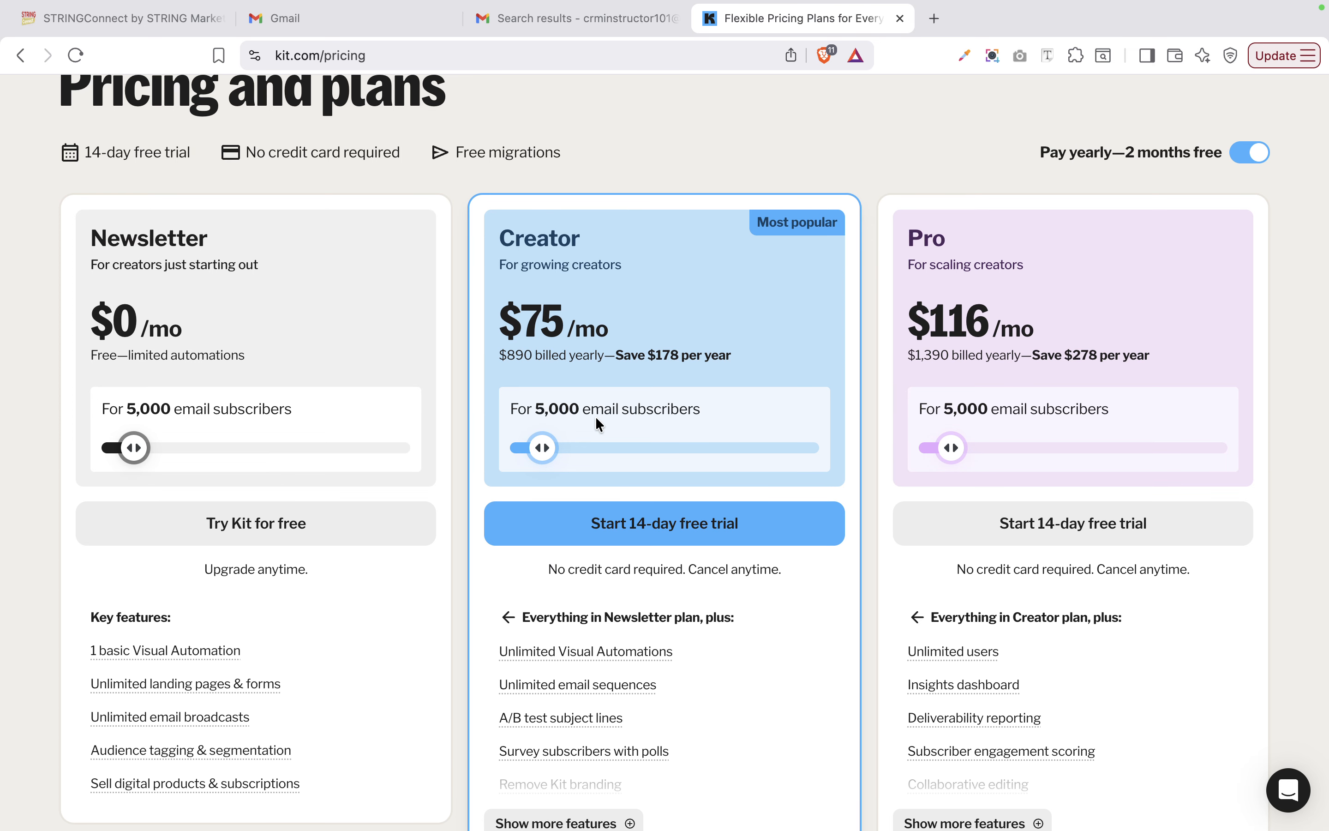
# Compare the yearly prices and feature lists of the Newsletter, Creator and Pro plans for 5,000 subscribers
pyautogui.scroll(-3, 595, 415)
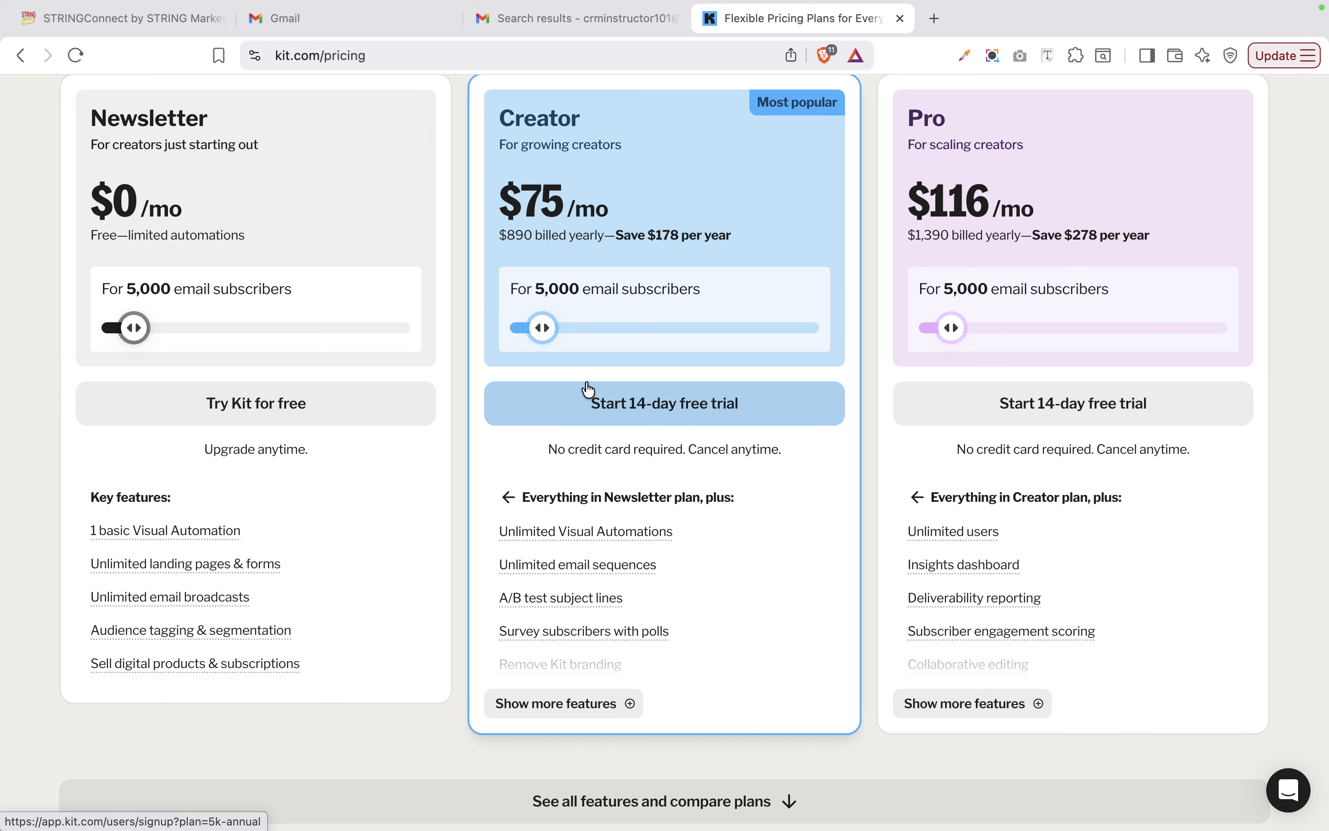
pyautogui.scroll(-3, 587, 389)
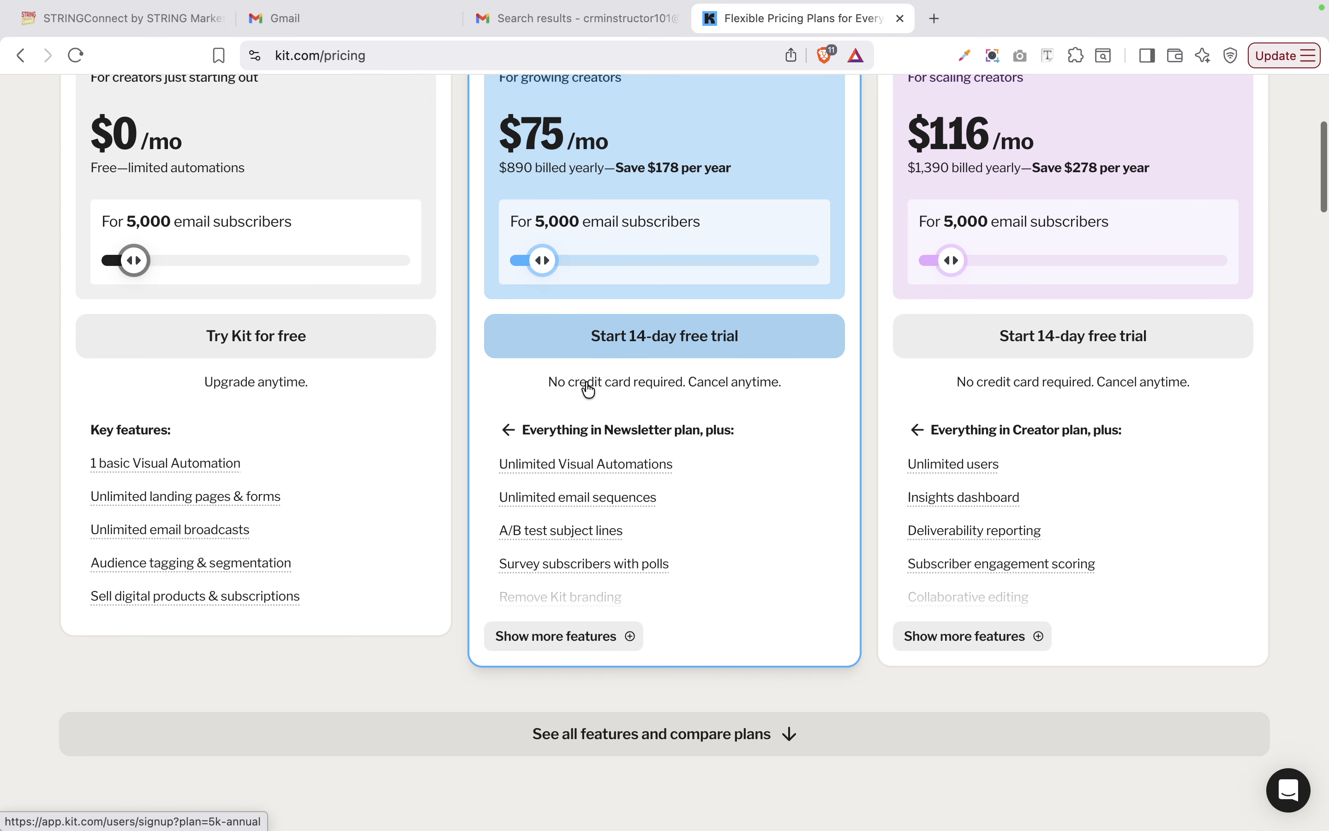
pyautogui.scroll(-3, 625, 249)
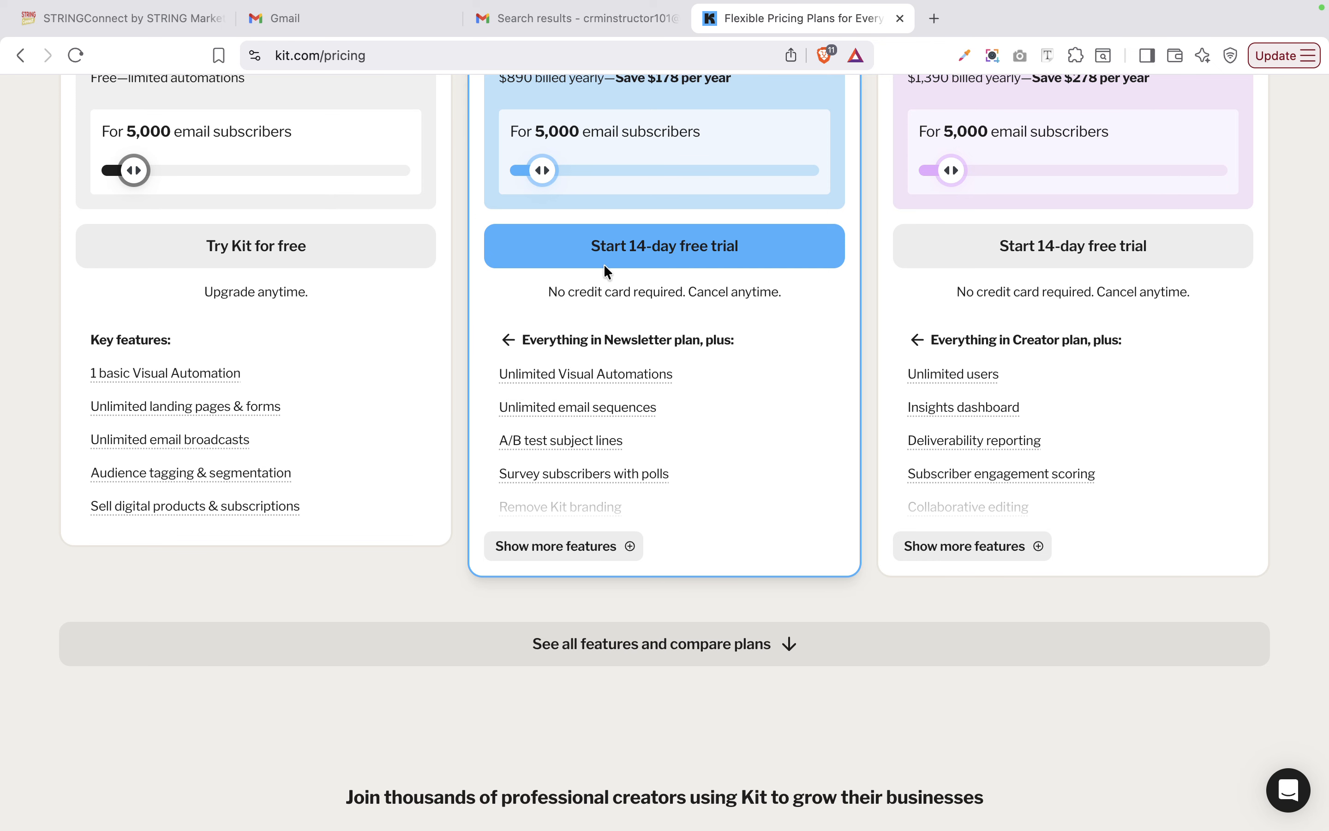
pyautogui.scroll(1, 887, 314)
pyautogui.scroll(6, 918, 400)
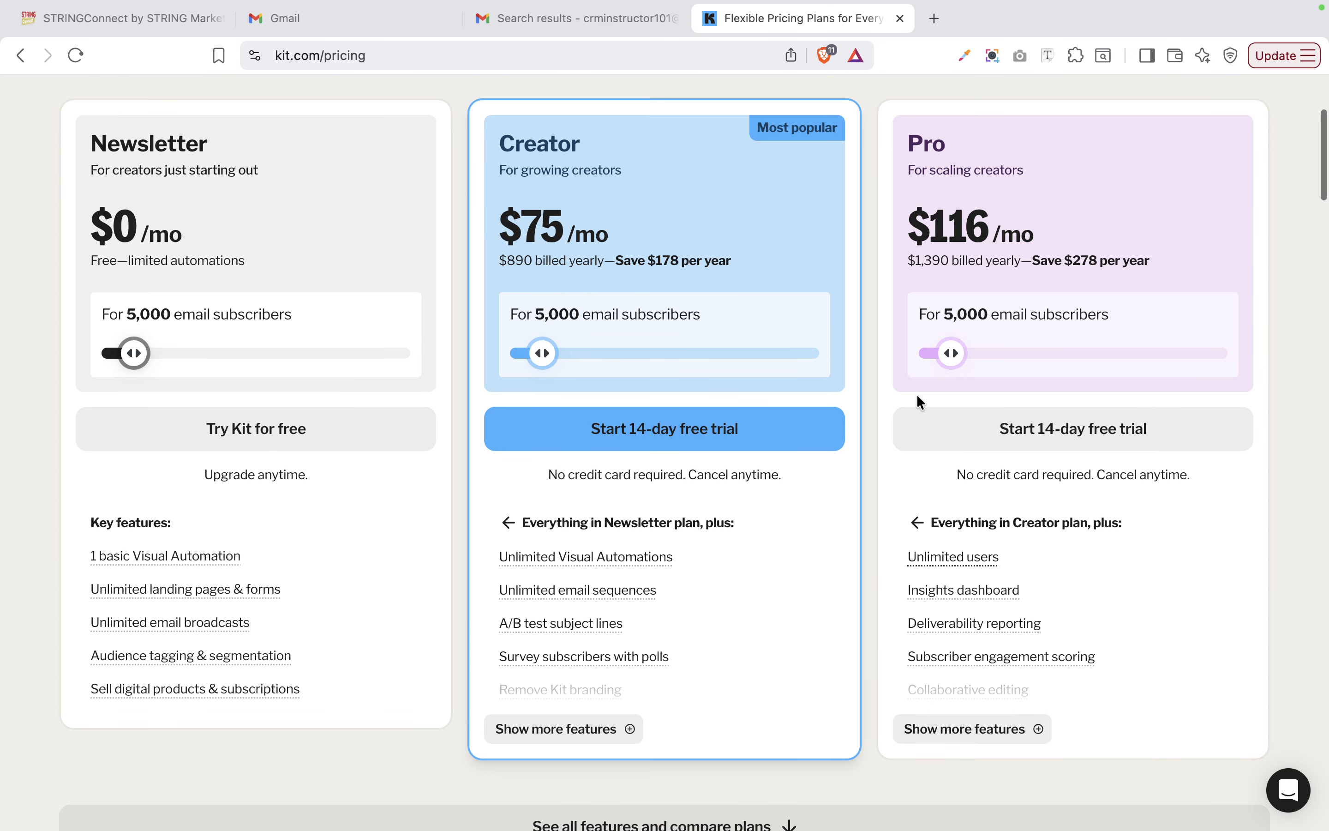
pyautogui.scroll(-3, 918, 401)
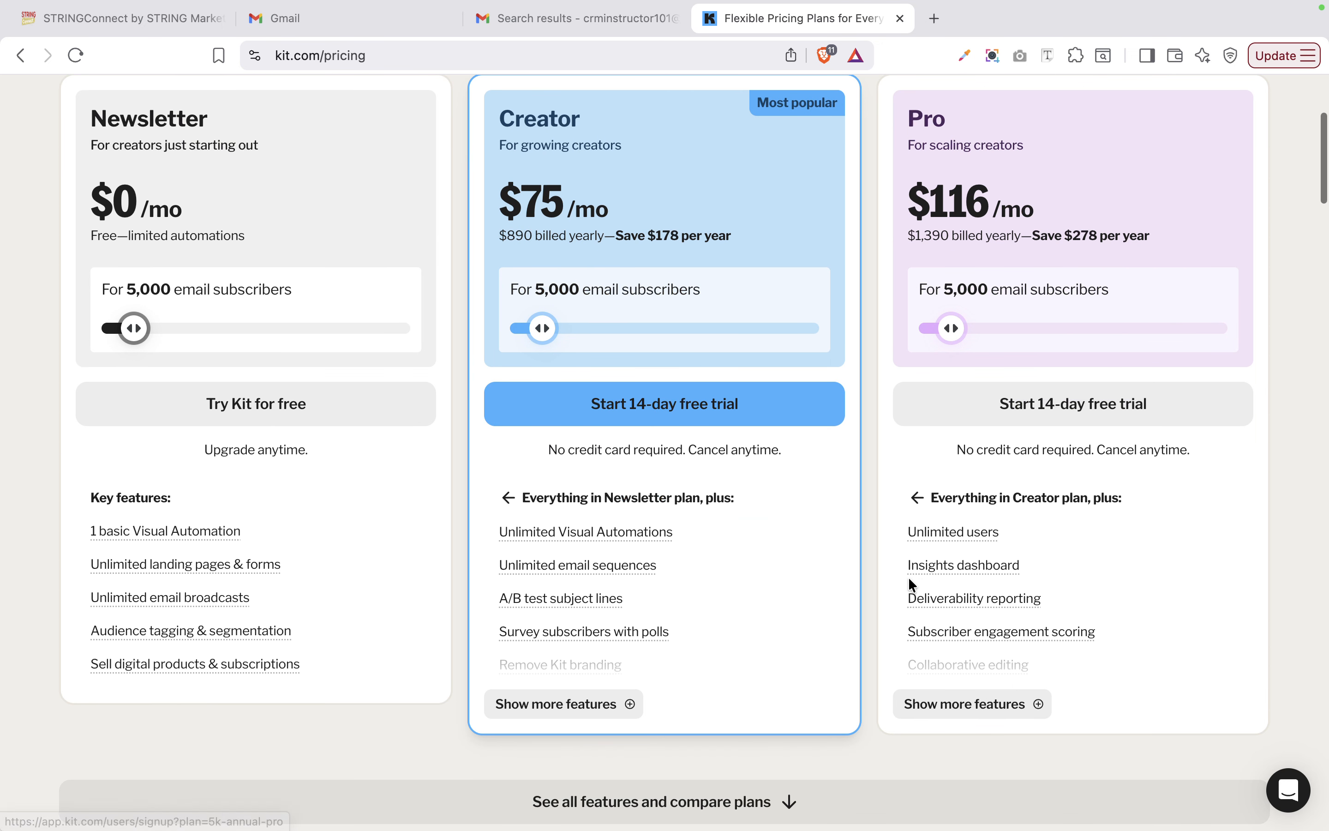
# Check the Pro plan's key features, and open the full plan comparison to examine the "Grow your audience" features
pyautogui.moveTo(1004, 560)
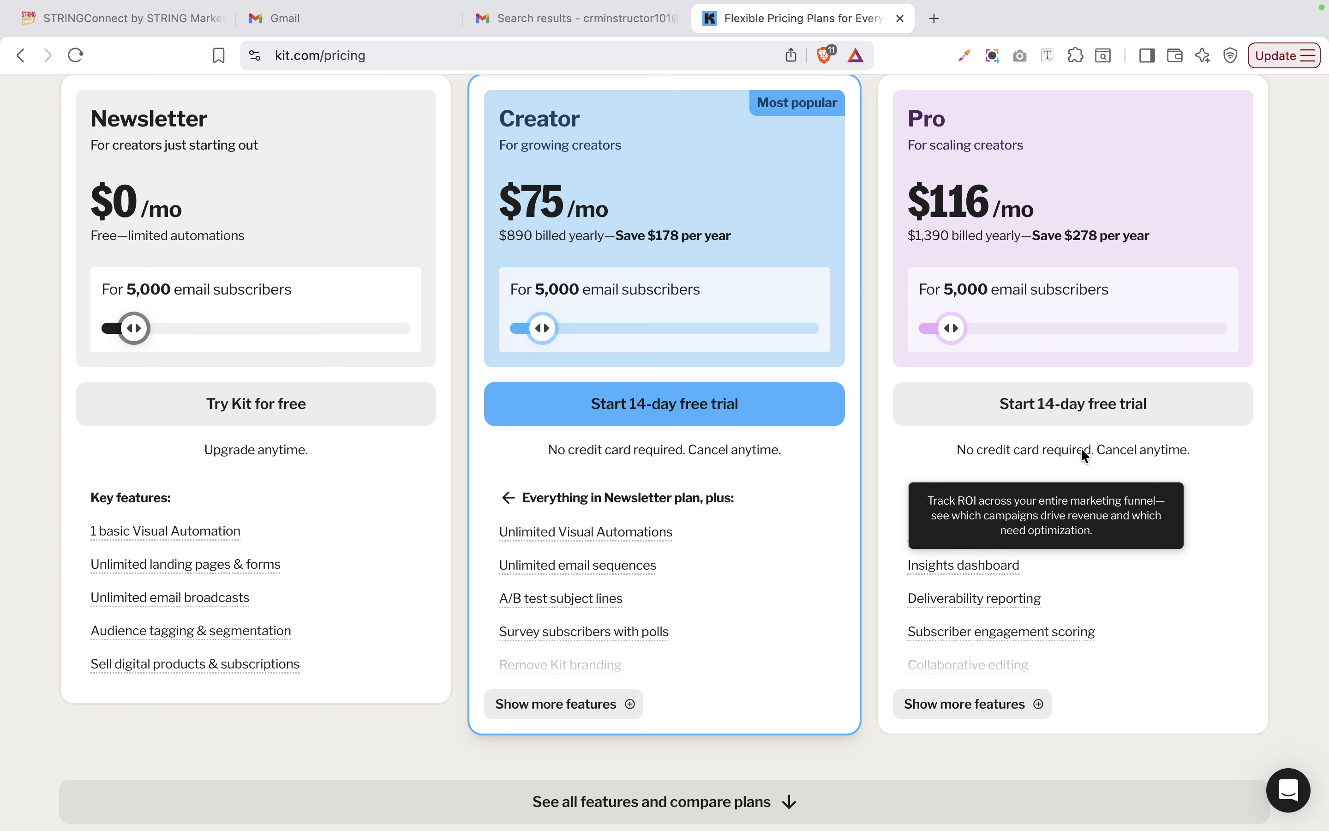
pyautogui.scroll(-3, 1176, 437)
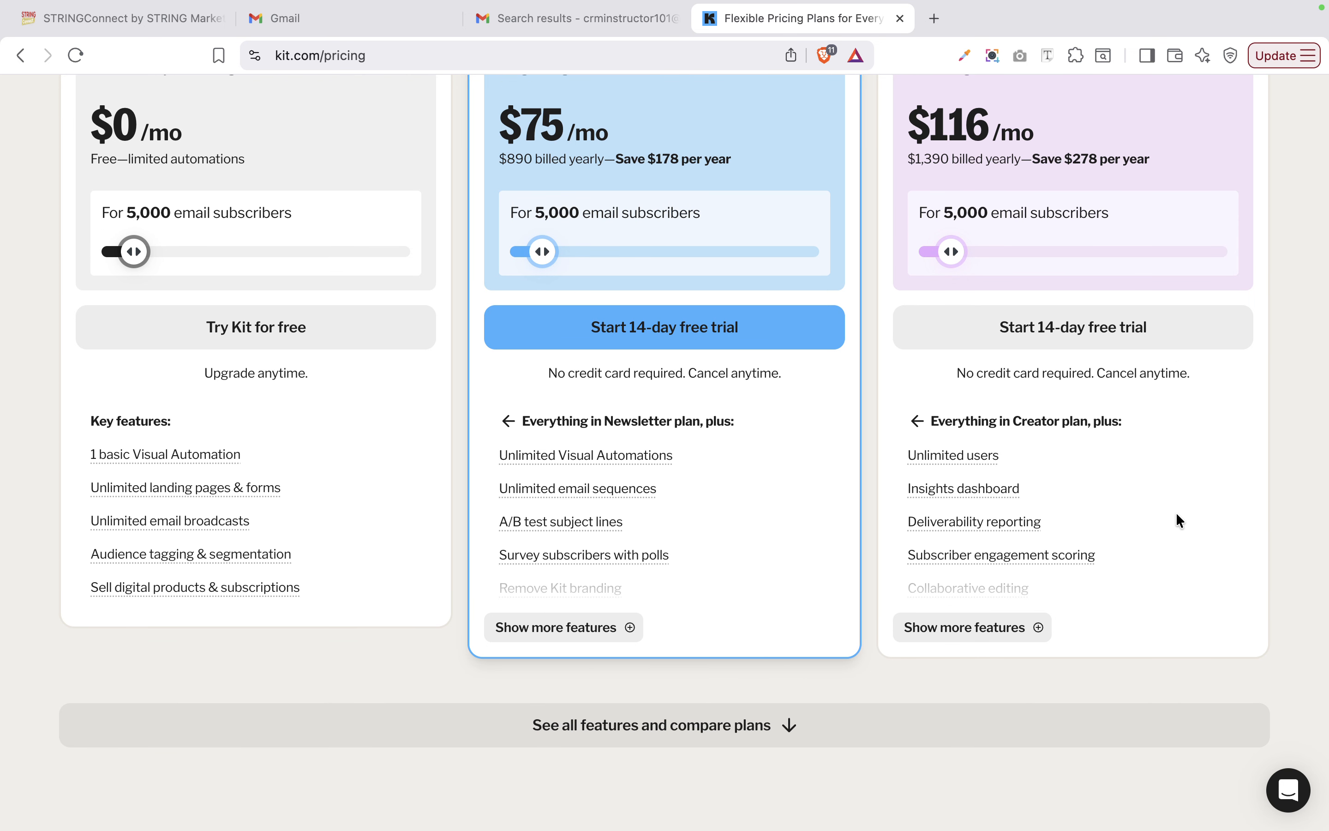
pyautogui.scroll(-5, 1175, 520)
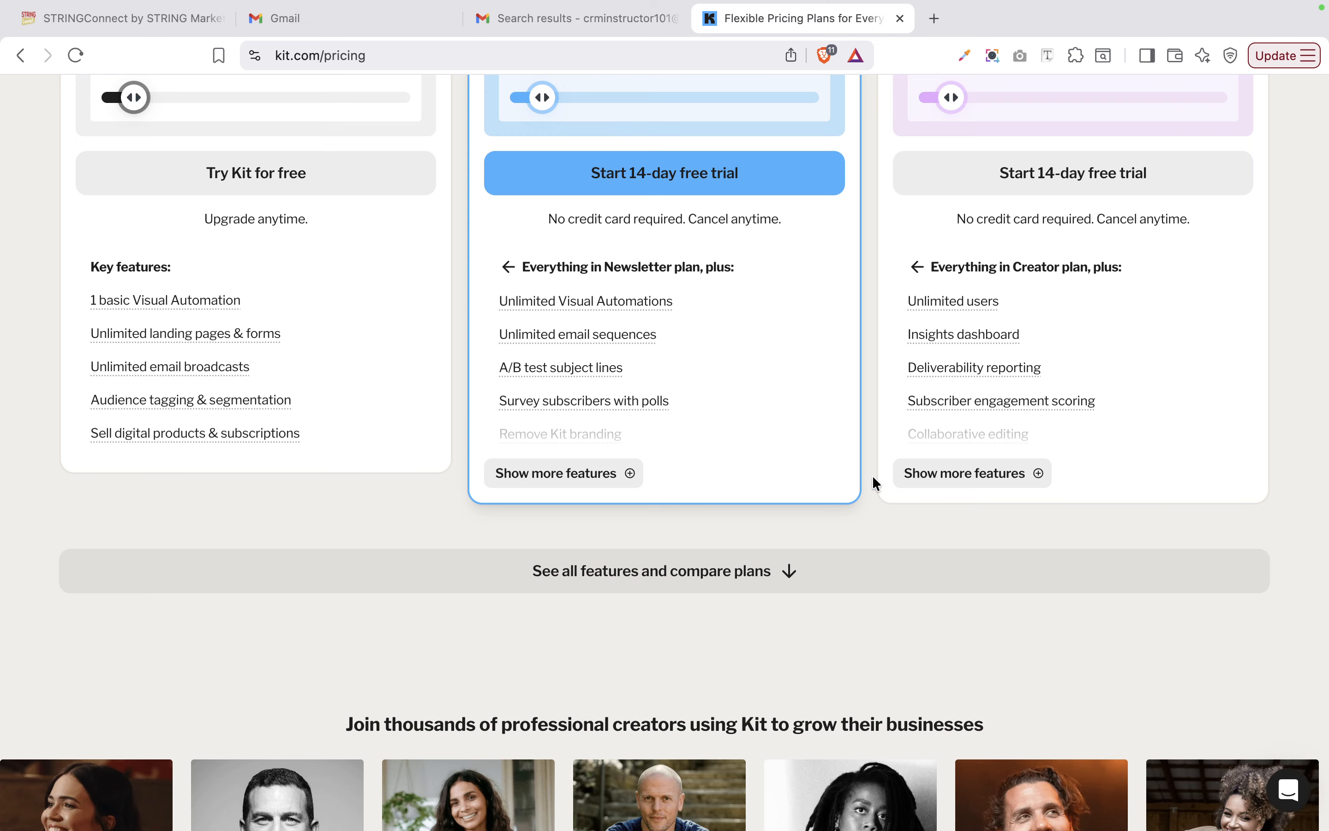
pyautogui.click(707, 570)
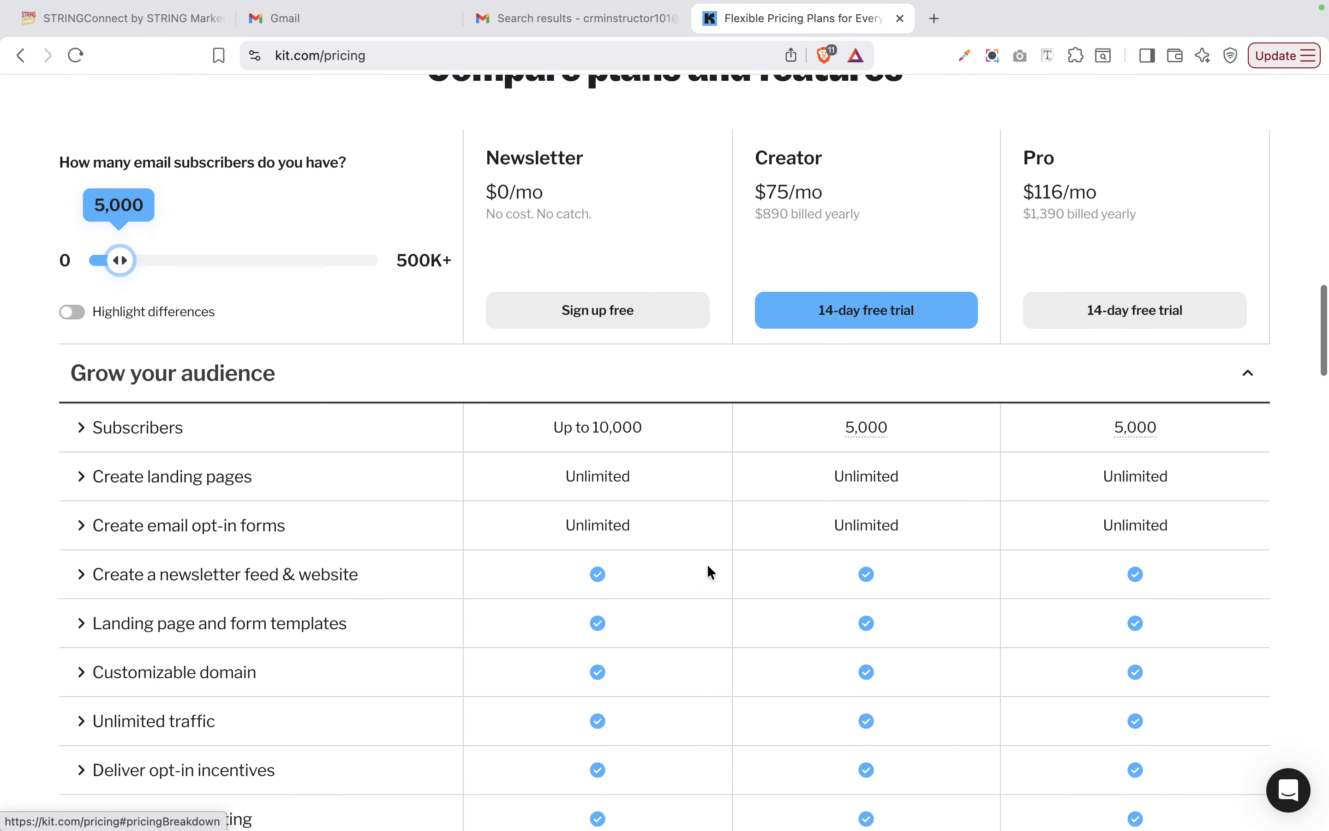
pyautogui.scroll(-3, 707, 569)
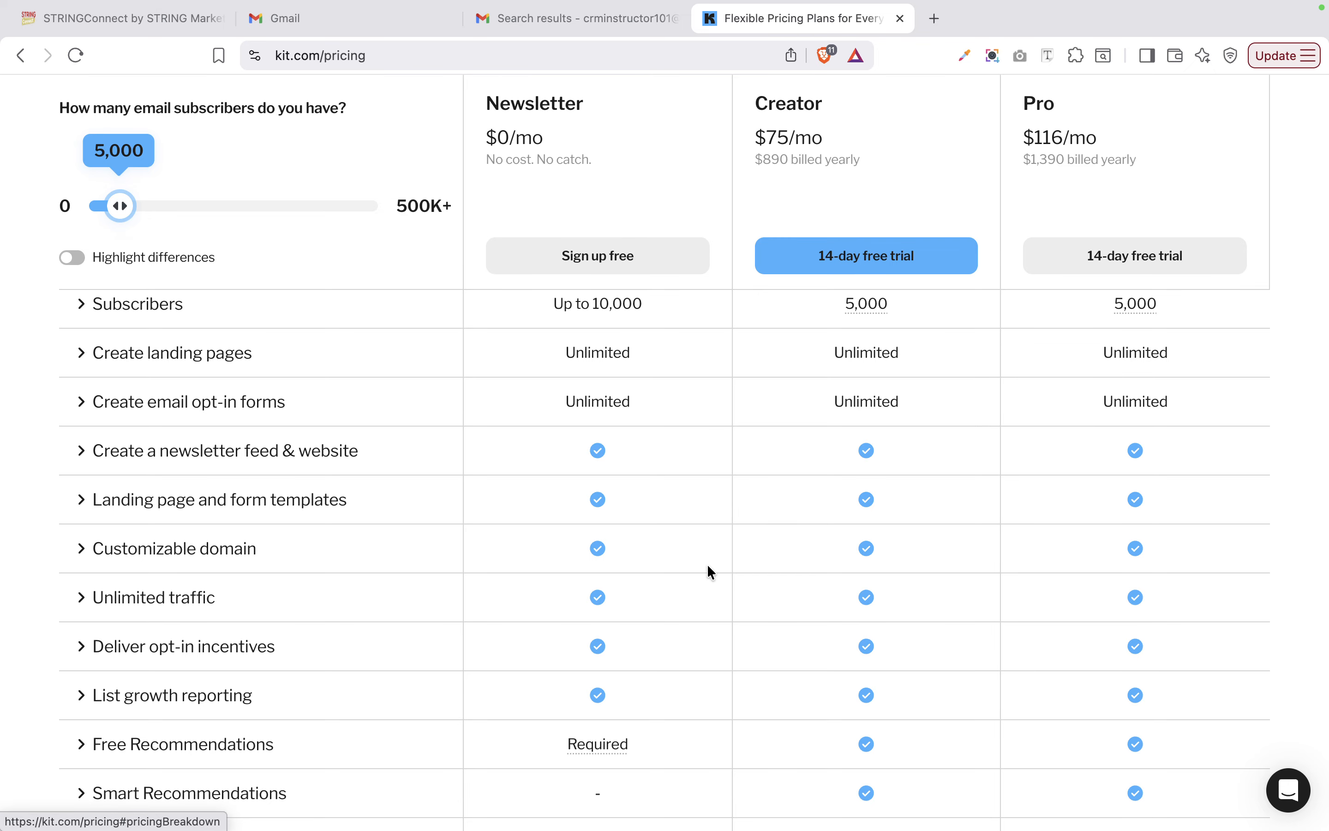
pyautogui.scroll(-3, 715, 594)
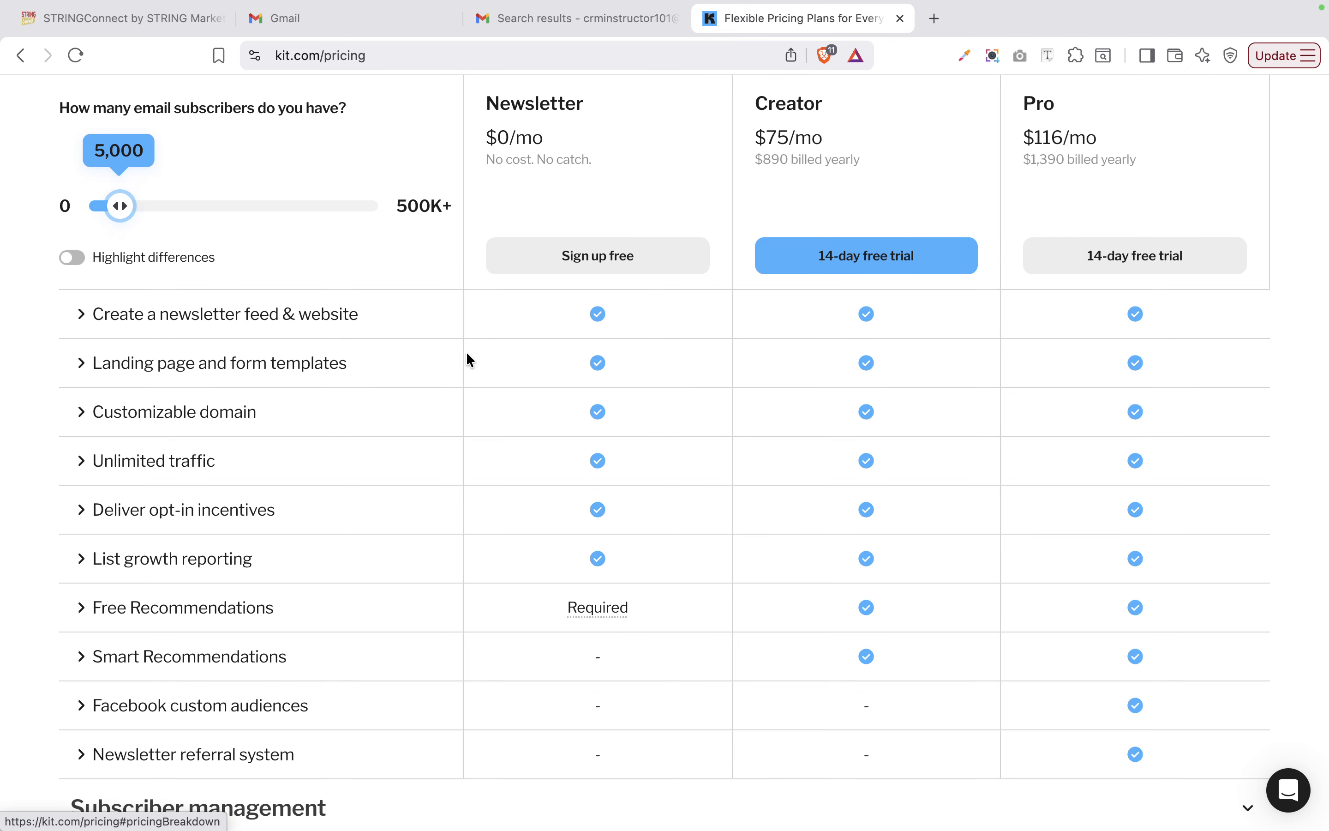
pyautogui.scroll(-5, 626, 580)
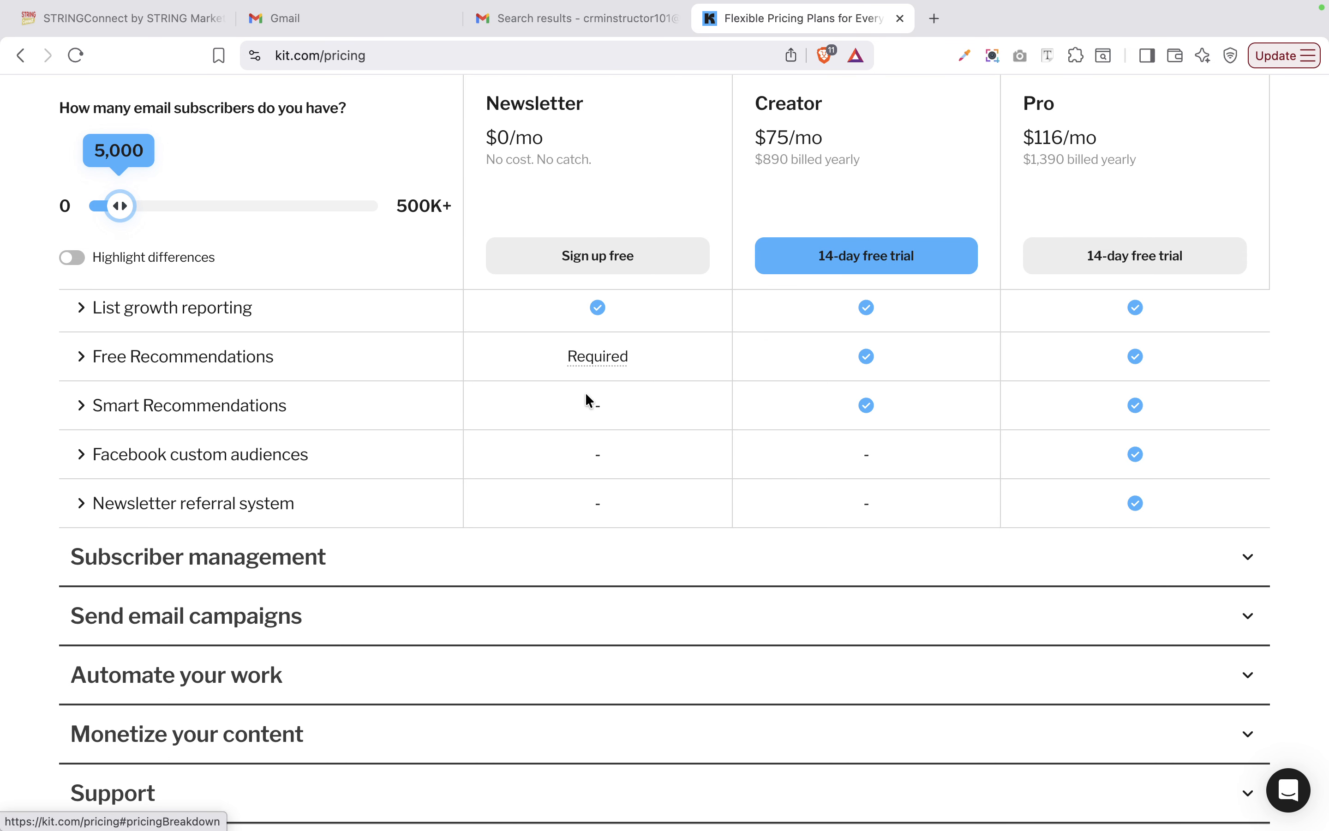
# Expand the "Subscriber management" and "Send email campaigns" sections and compare their features across the three plans
pyautogui.click(1254, 555)
pyautogui.scroll(-6, 1254, 554)
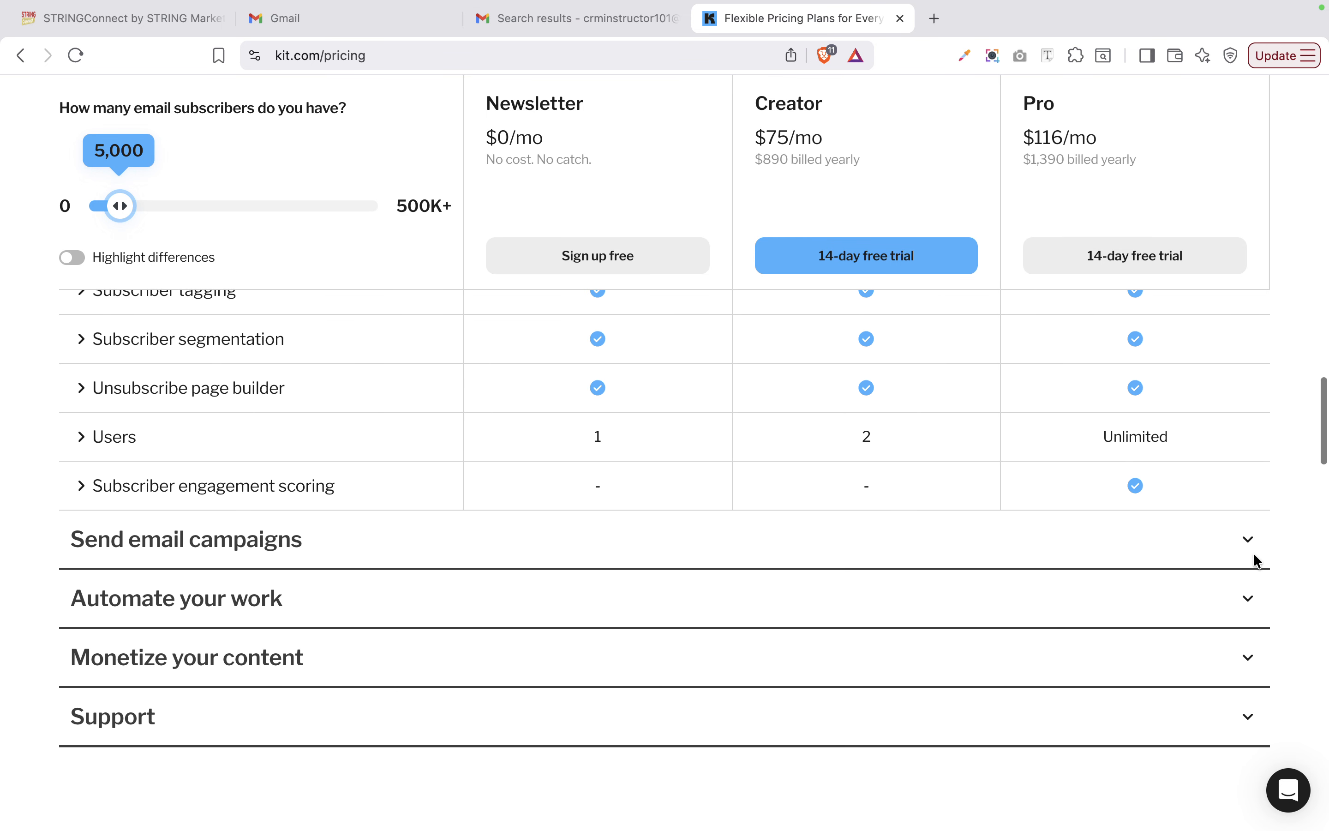
pyautogui.click(1242, 541)
pyautogui.scroll(-6, 1241, 543)
pyautogui.scroll(-10, 1242, 542)
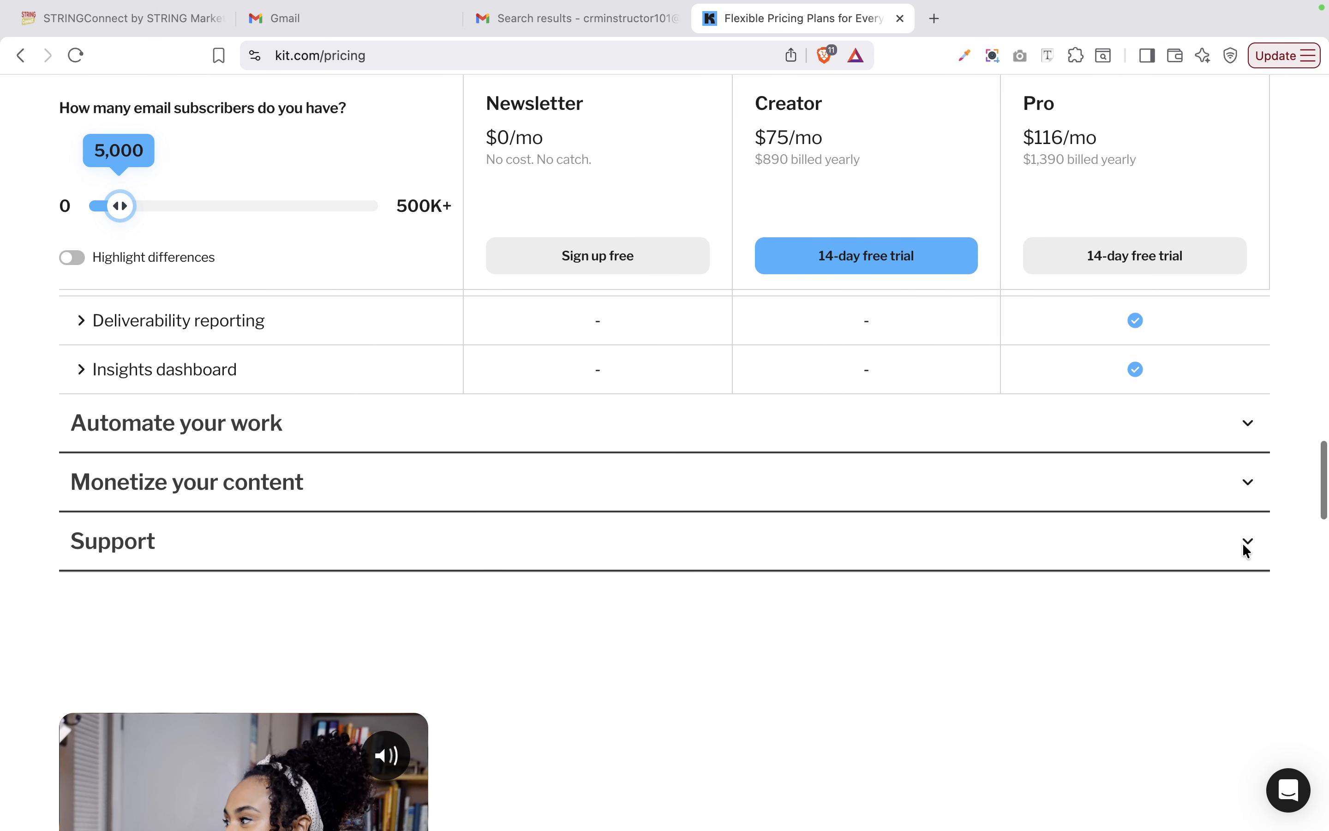
# Expand the "Automate your work" and "Monetize your content" sections and compare what each plan includes
pyautogui.click(1214, 422)
pyautogui.scroll(-6, 1215, 421)
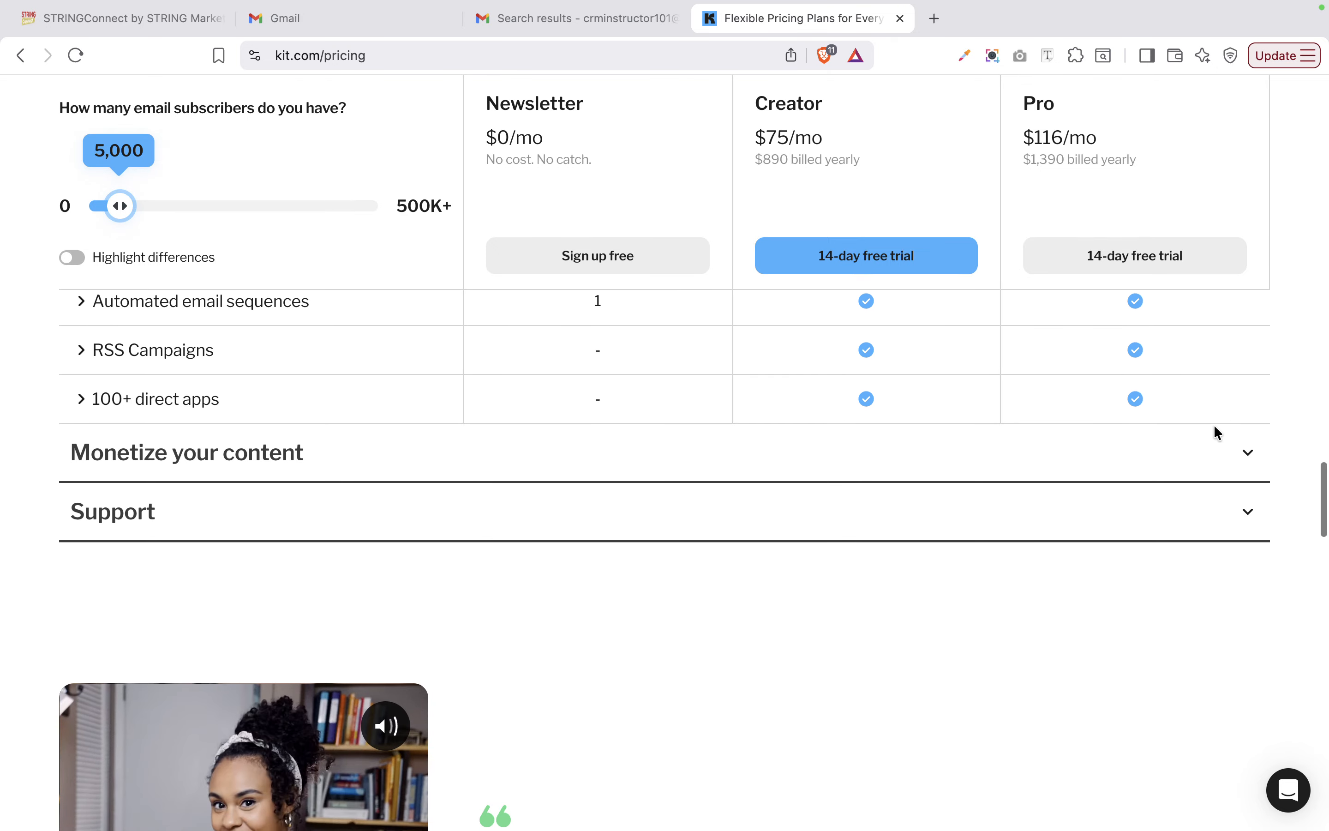
pyautogui.click(1211, 463)
pyautogui.scroll(-1, 1212, 470)
pyautogui.scroll(2, 1213, 470)
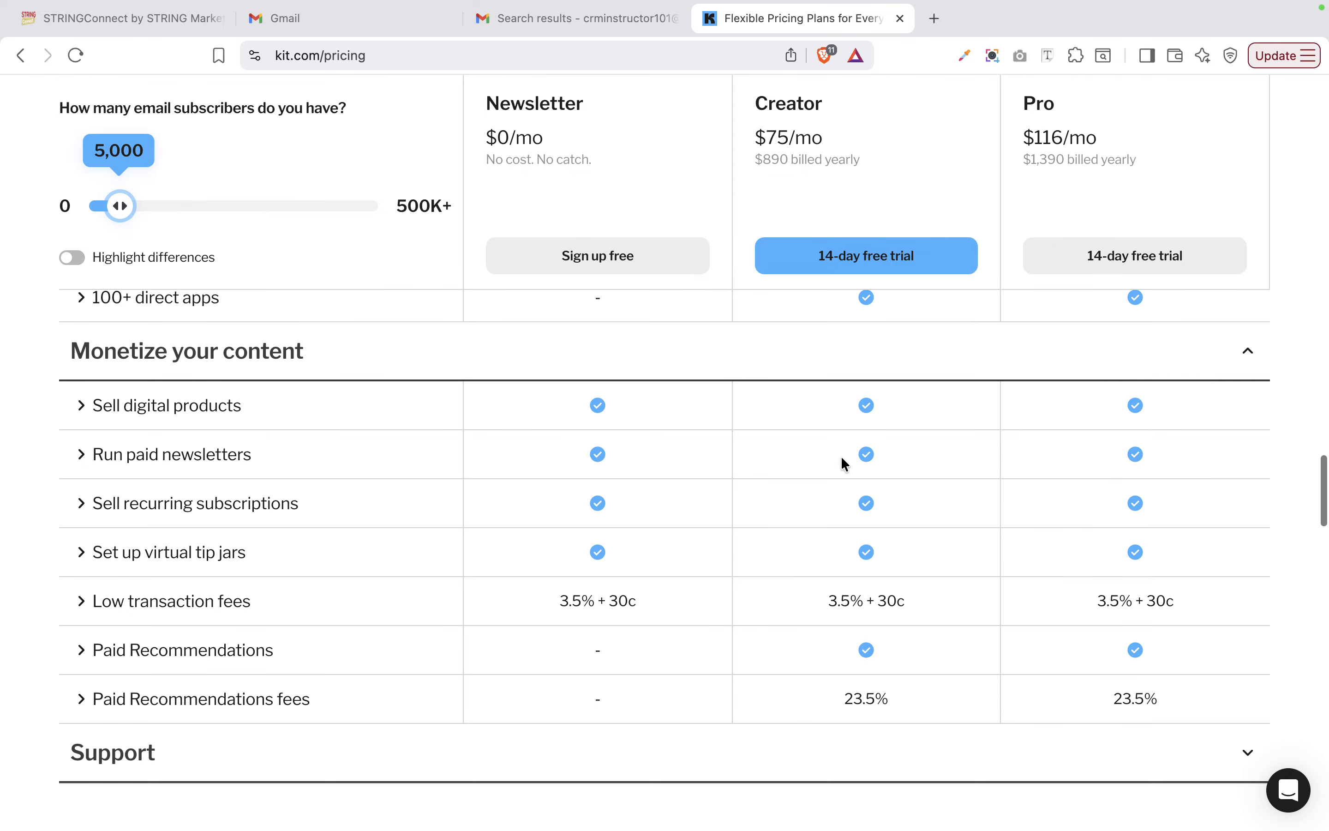
# Review the site's use cases and open the pages for artists and for coaches
pyautogui.scroll(15, 842, 459)
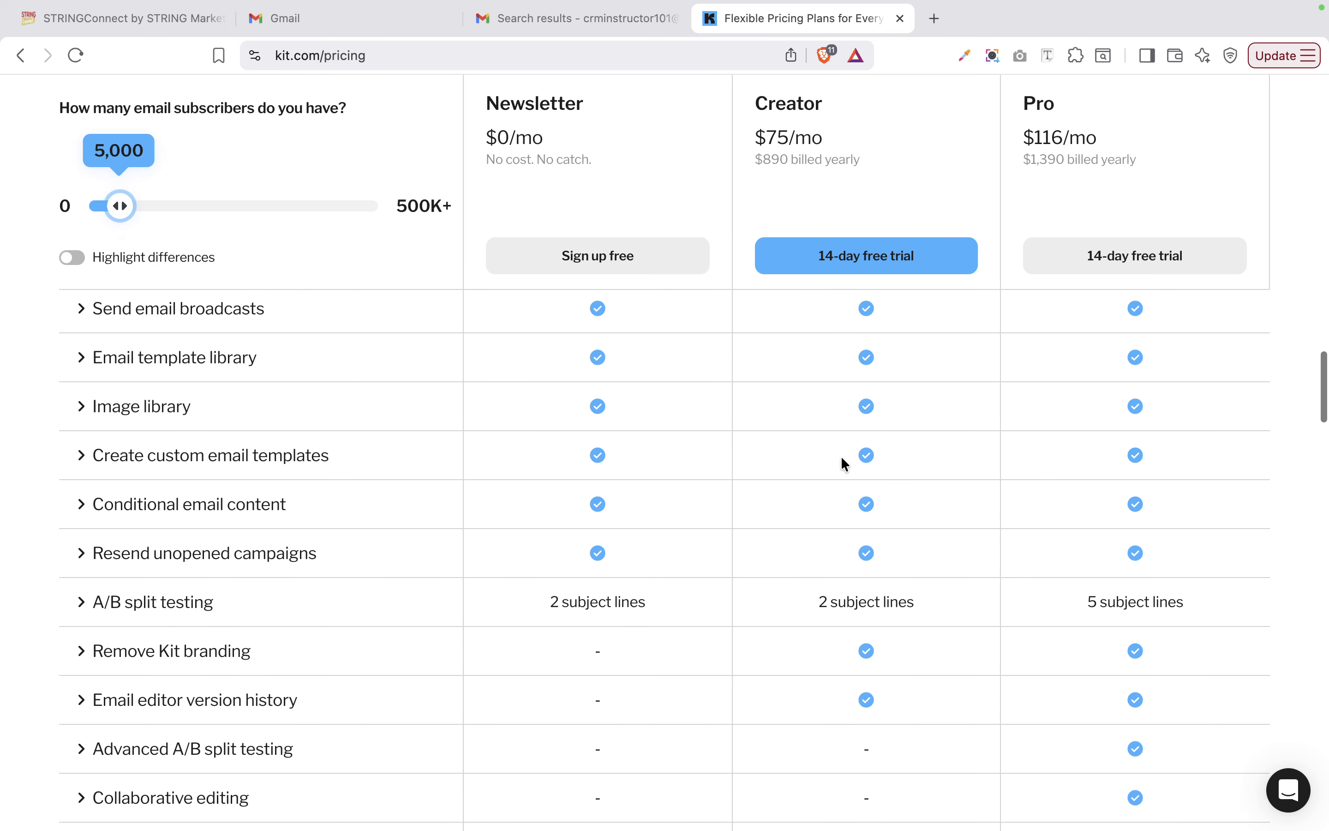
pyautogui.scroll(15, 841, 456)
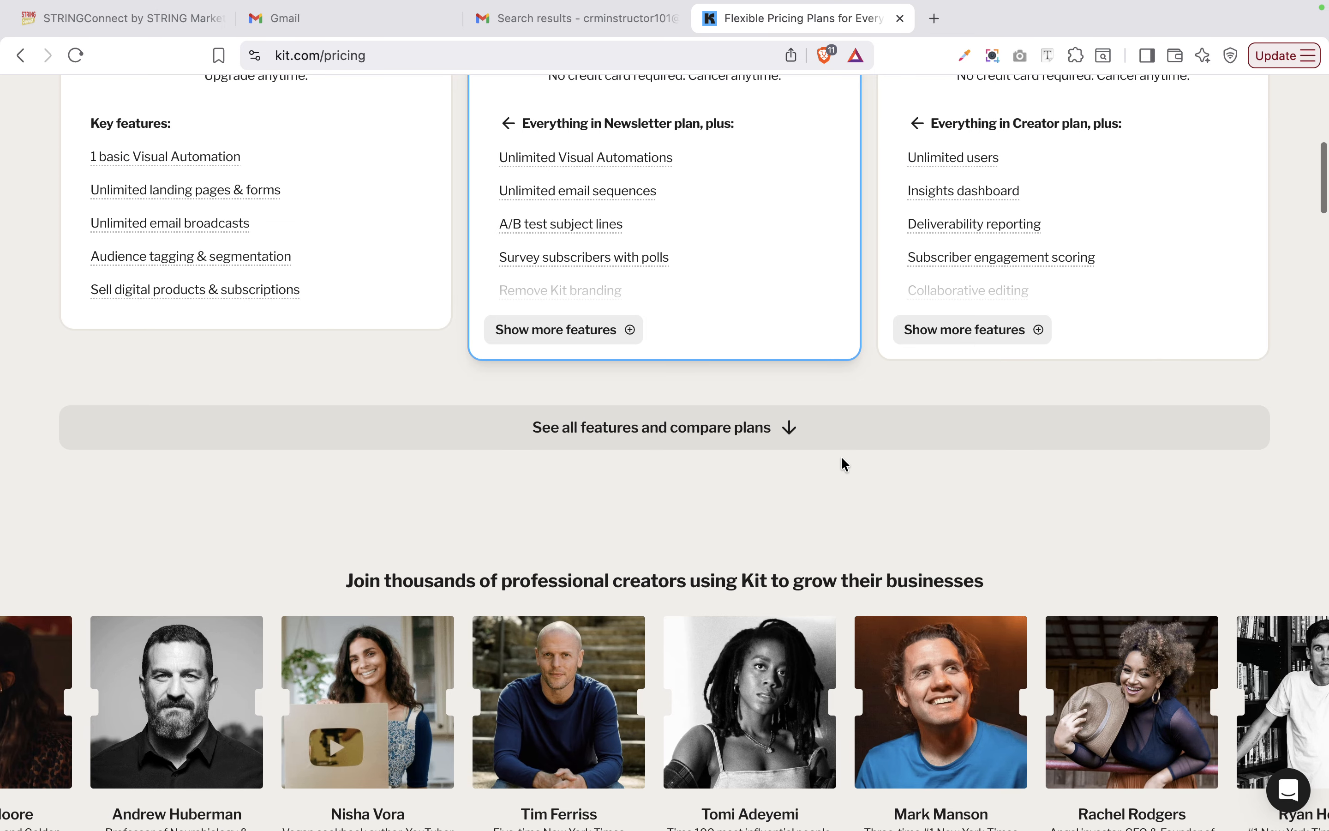
pyautogui.scroll(-18, 841, 456)
pyautogui.scroll(20, 840, 456)
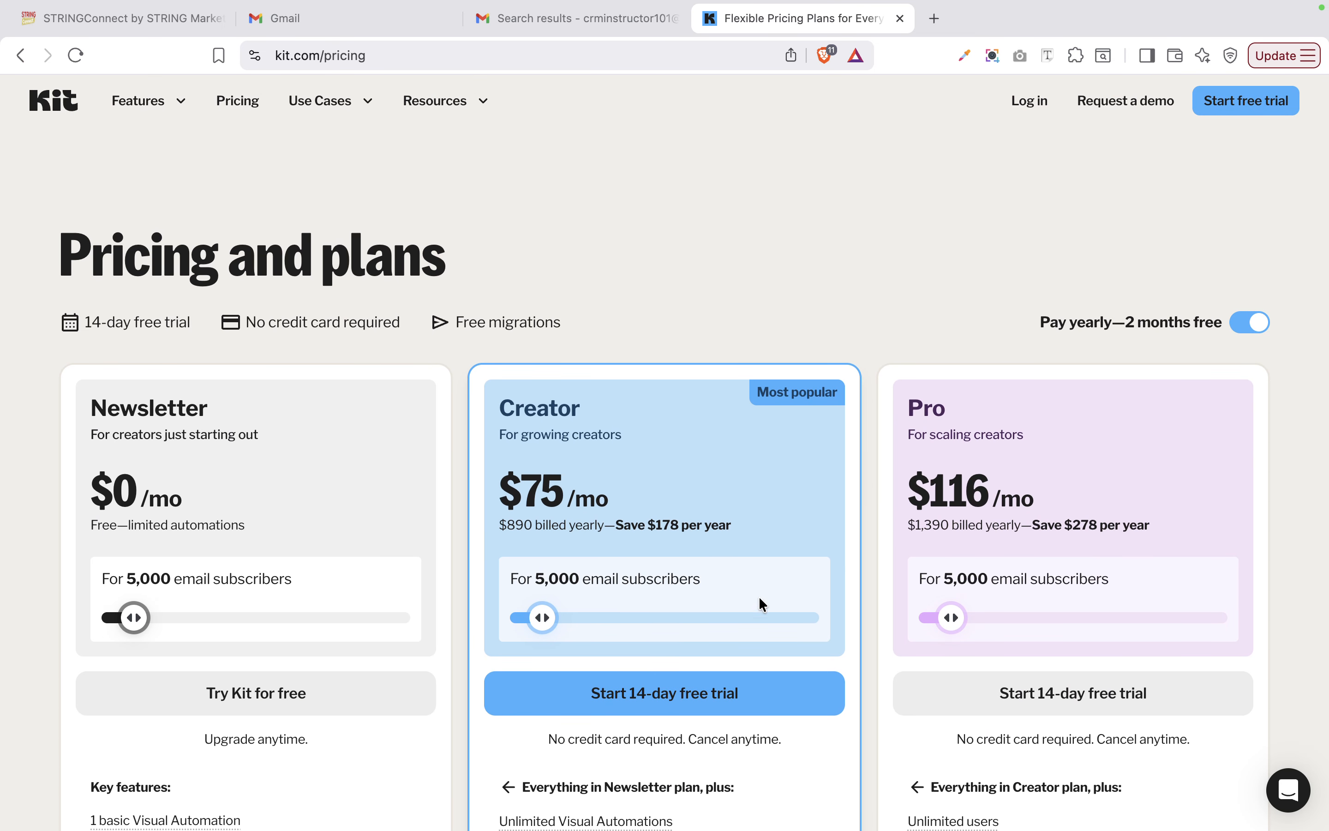
pyautogui.click(343, 107)
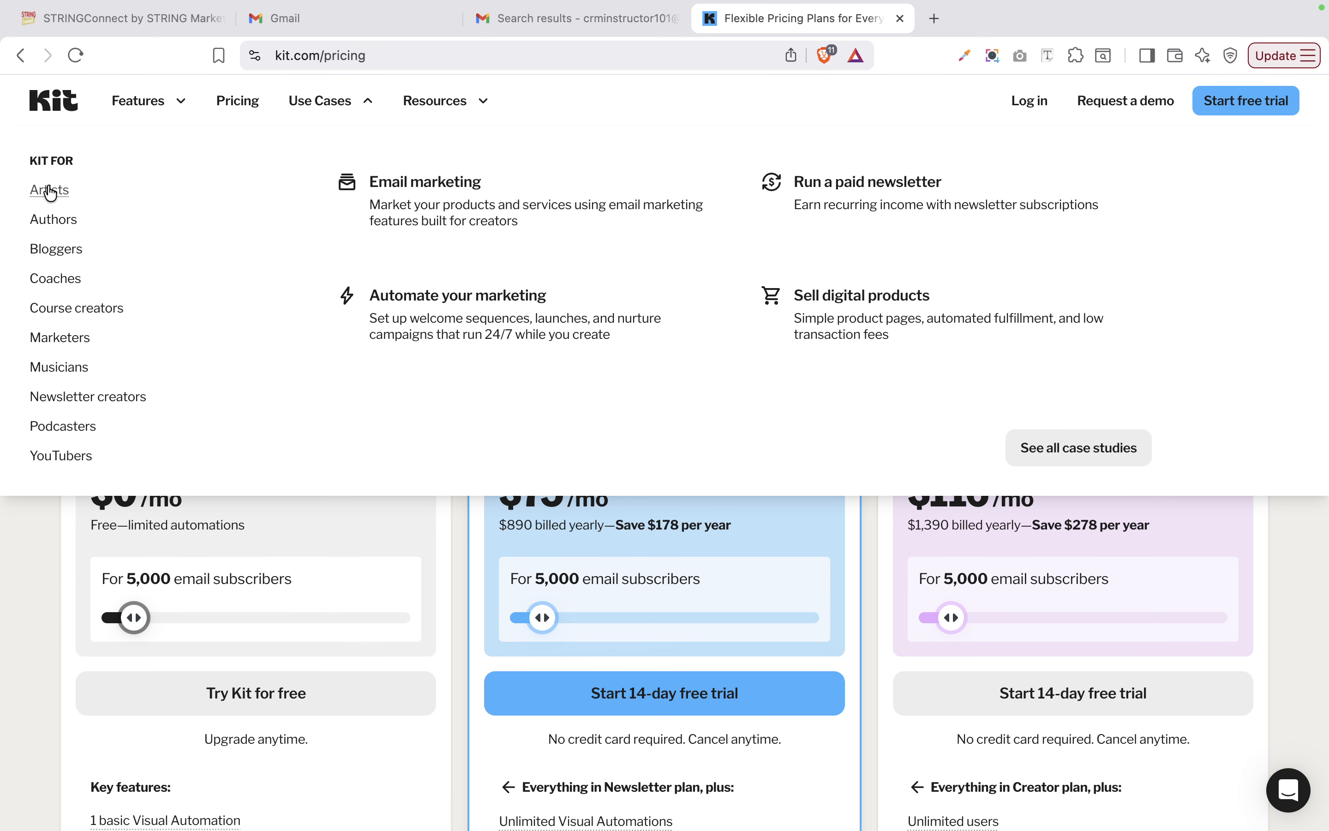
pyautogui.click(49, 191)
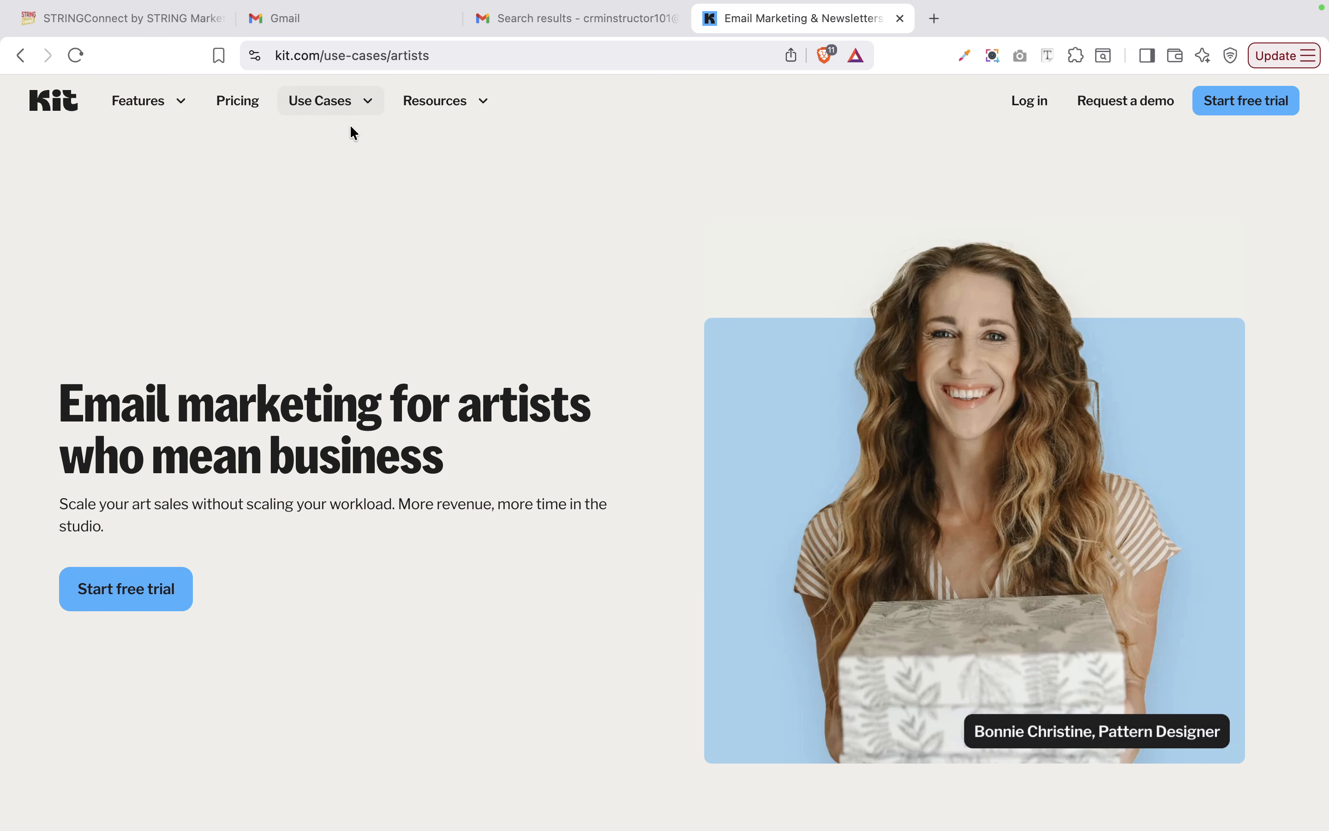
pyautogui.click(356, 104)
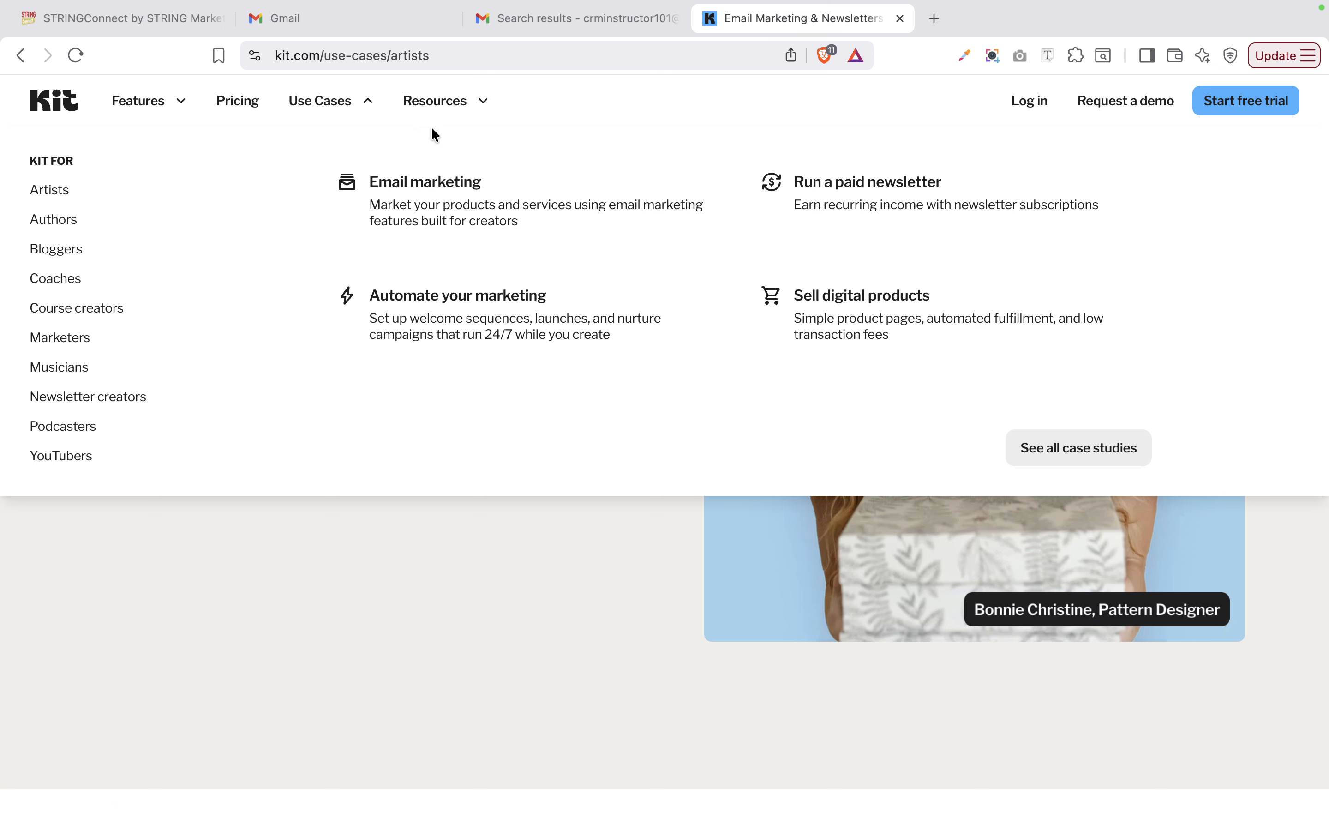
pyautogui.click(59, 290)
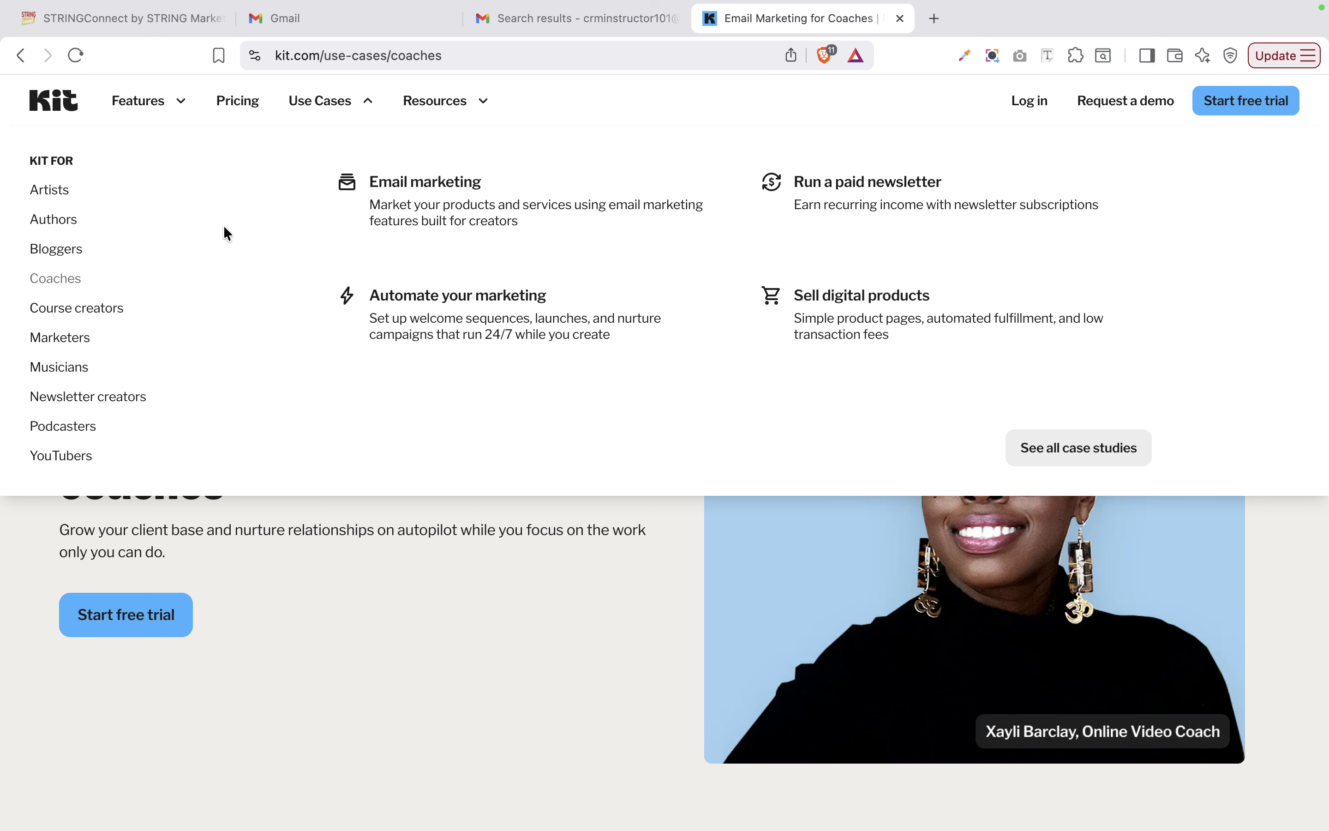
# Check the site's available resources and start the free trial
pyautogui.click(430, 102)
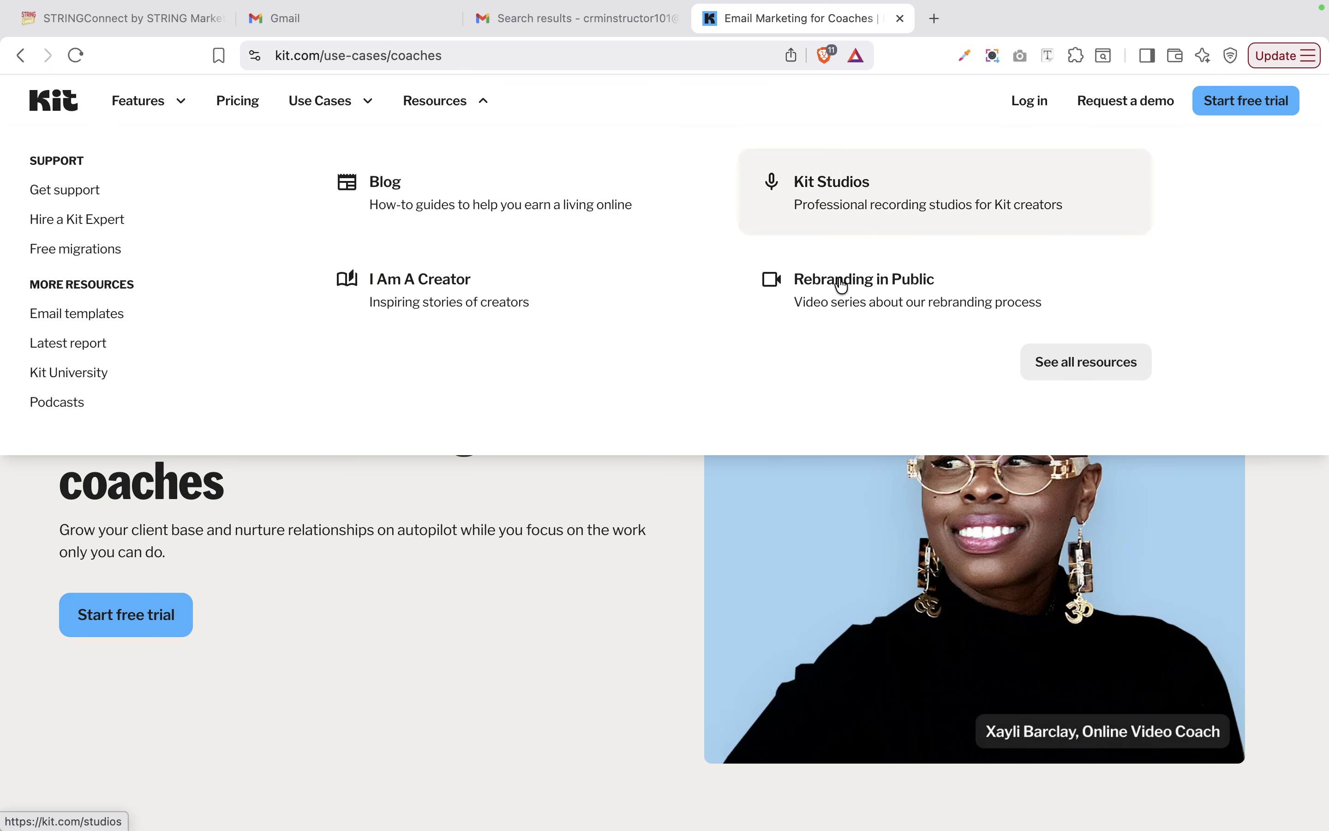
pyautogui.click(1255, 113)
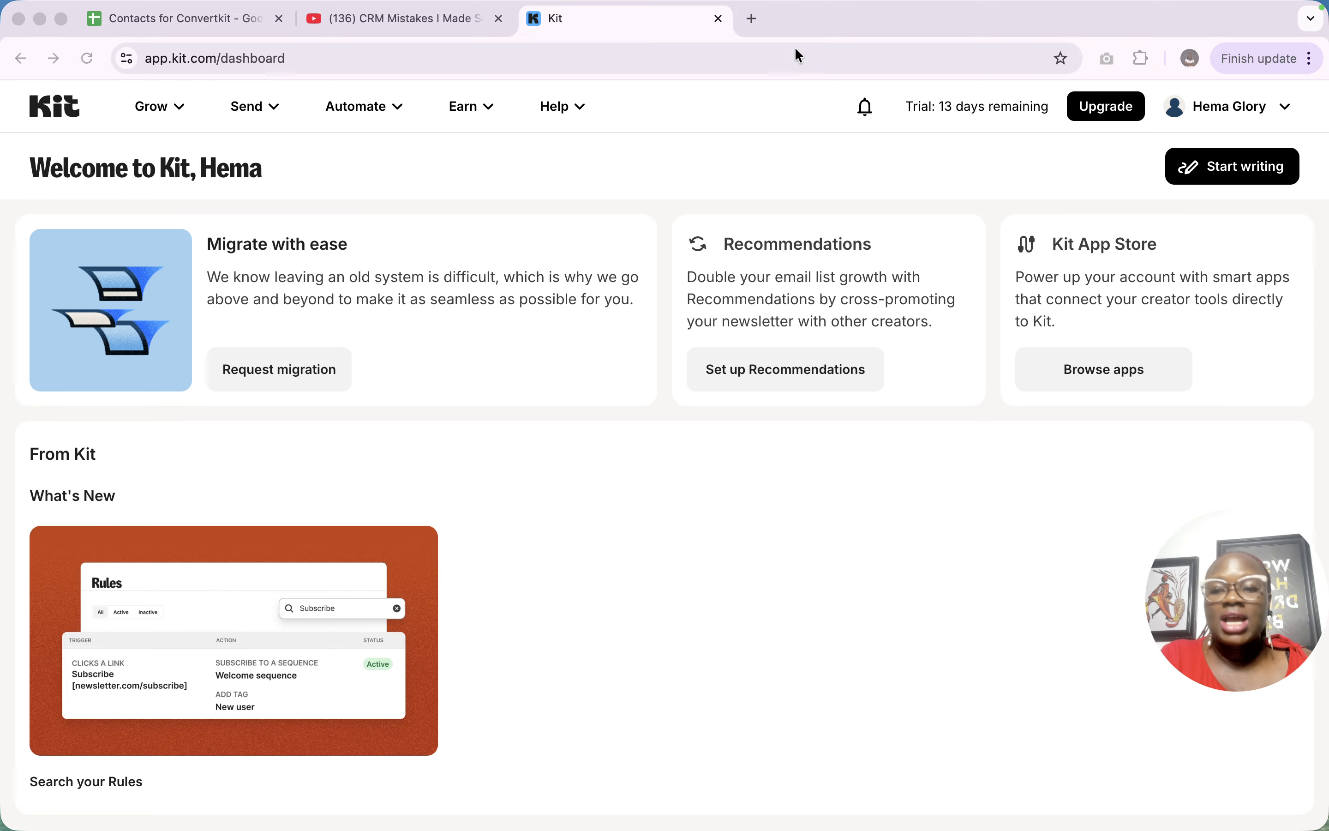
# Look through the dashboard's options for growing an audience, sending emails, earning and getting help
pyautogui.click(177, 107)
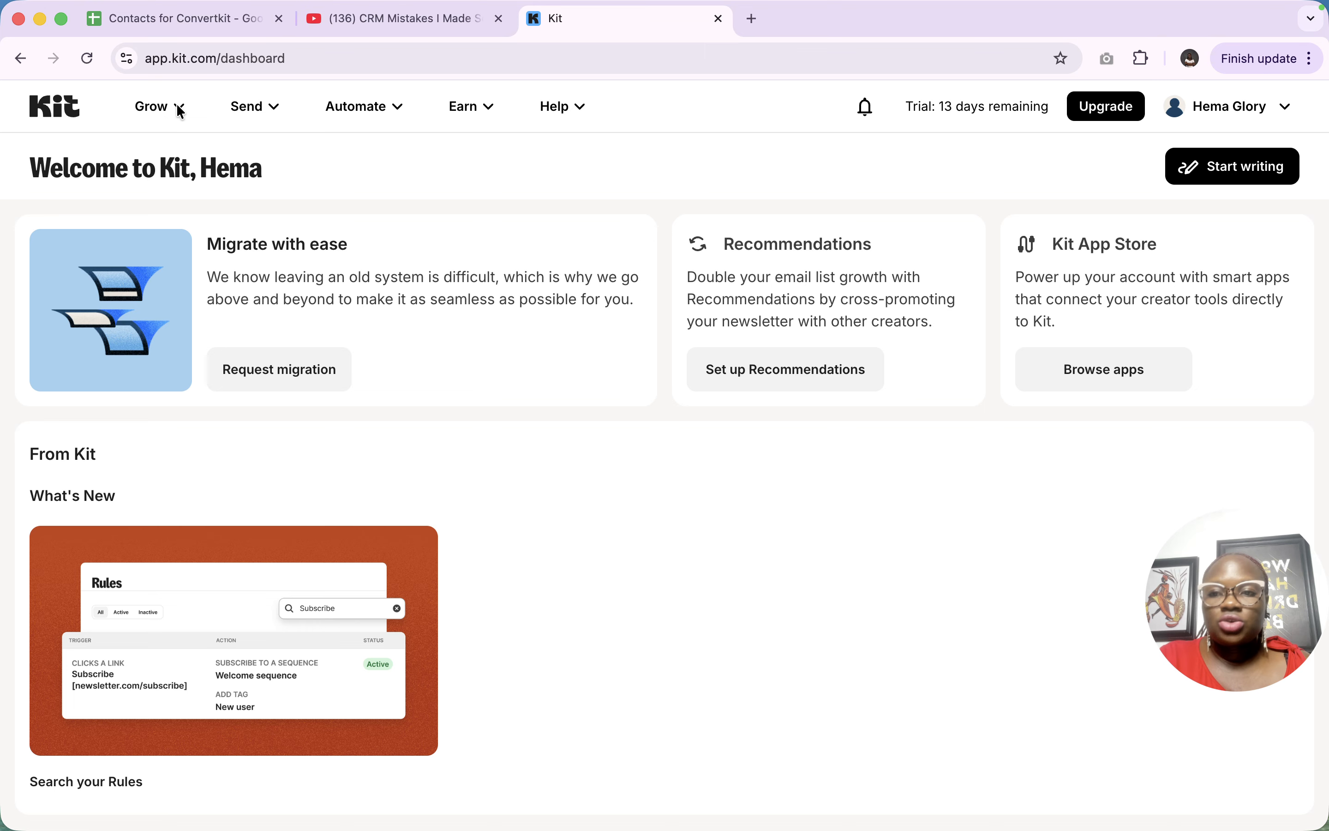
pyautogui.click(165, 118)
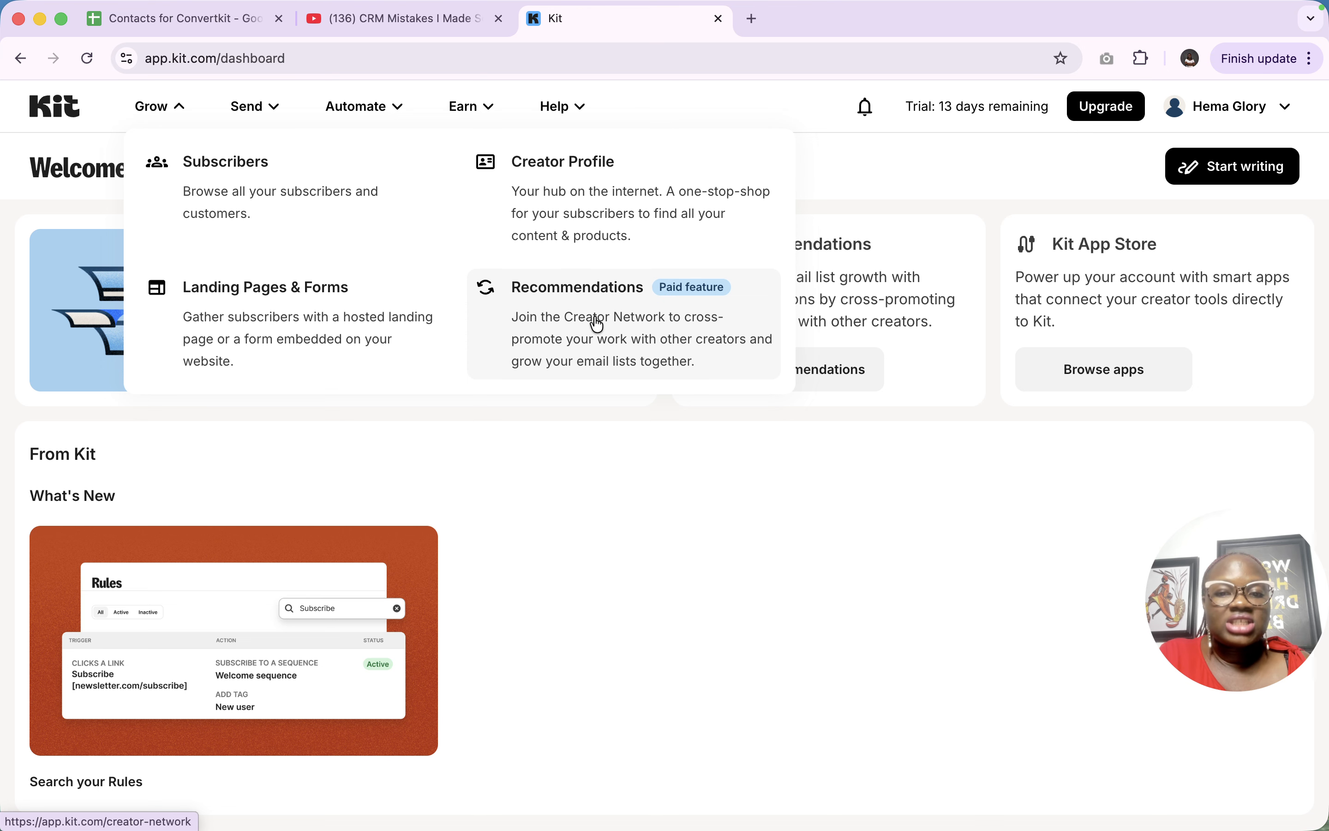
pyautogui.click(248, 107)
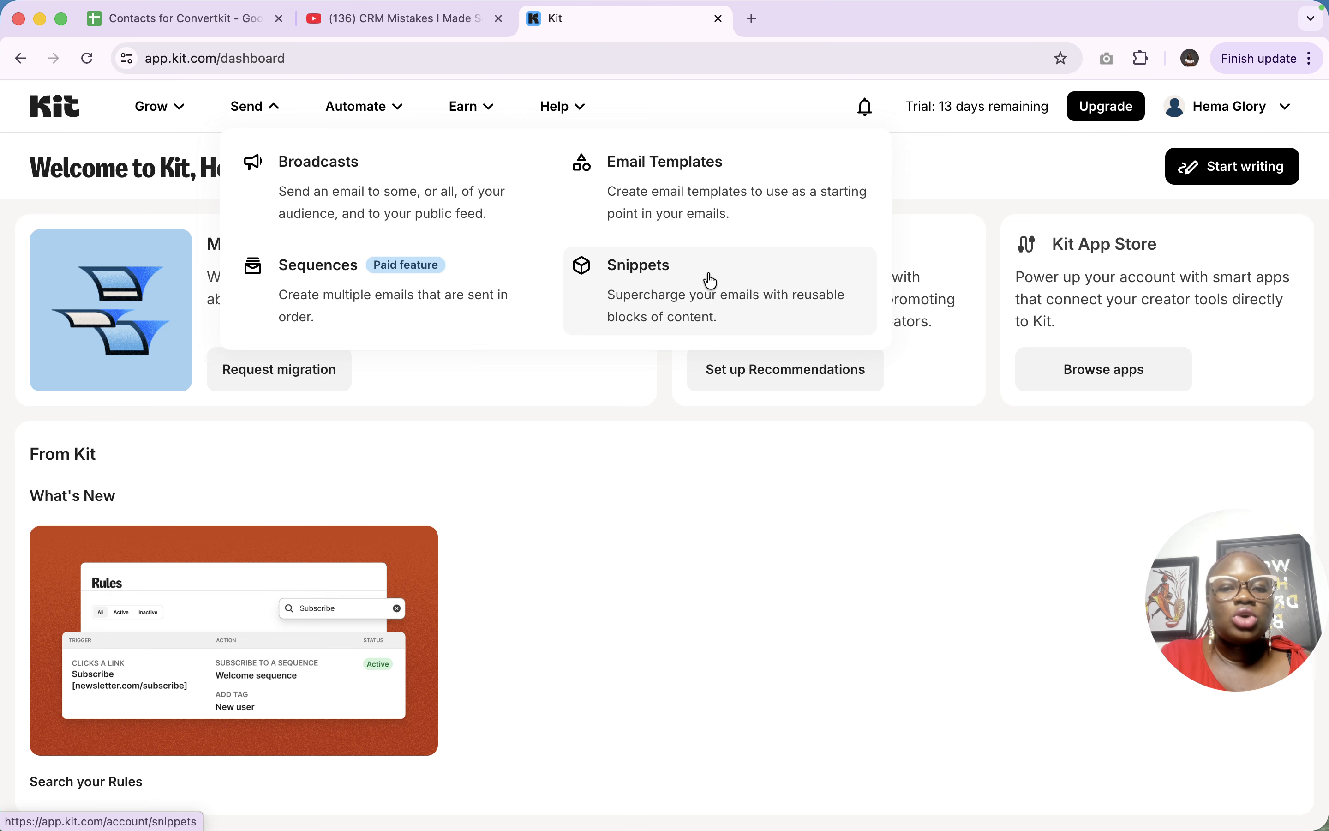
pyautogui.click(468, 118)
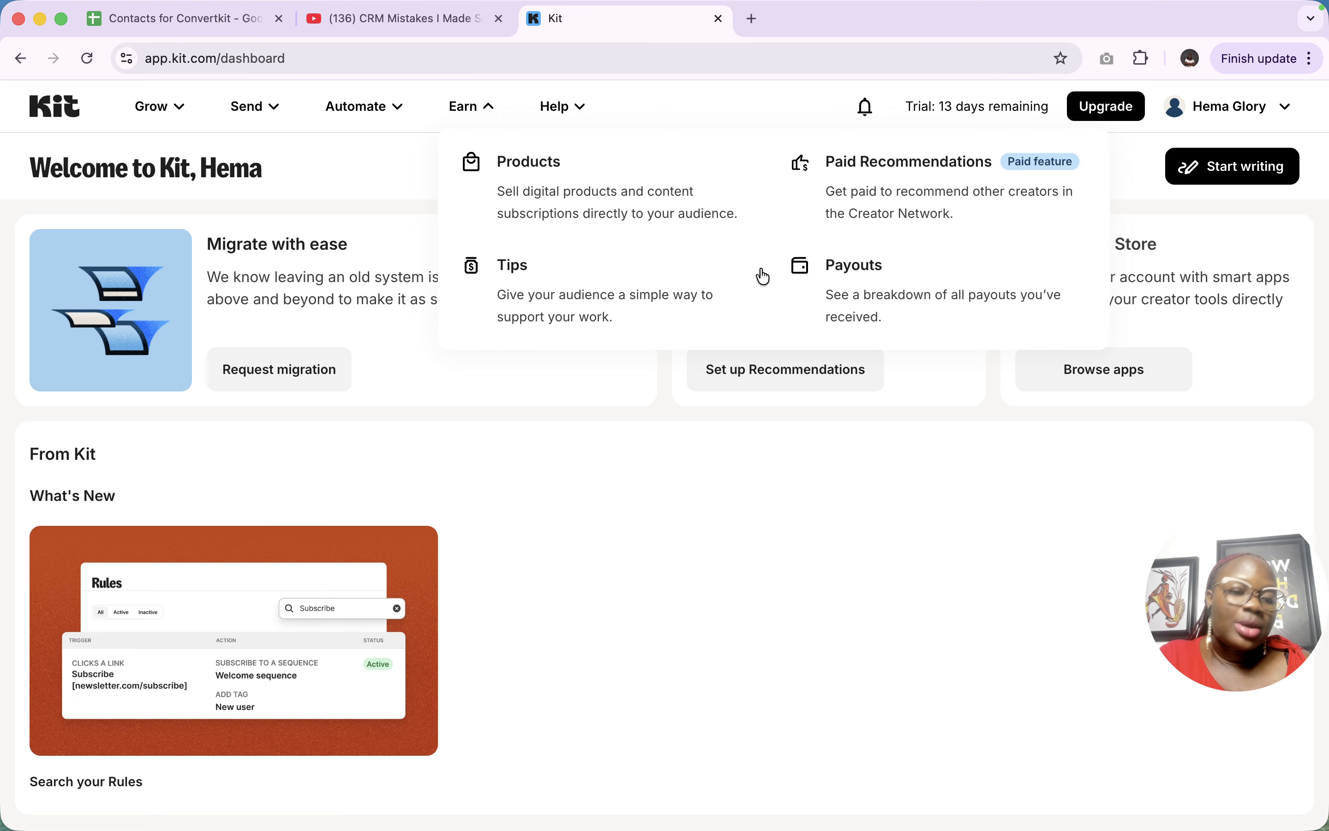
pyautogui.click(584, 118)
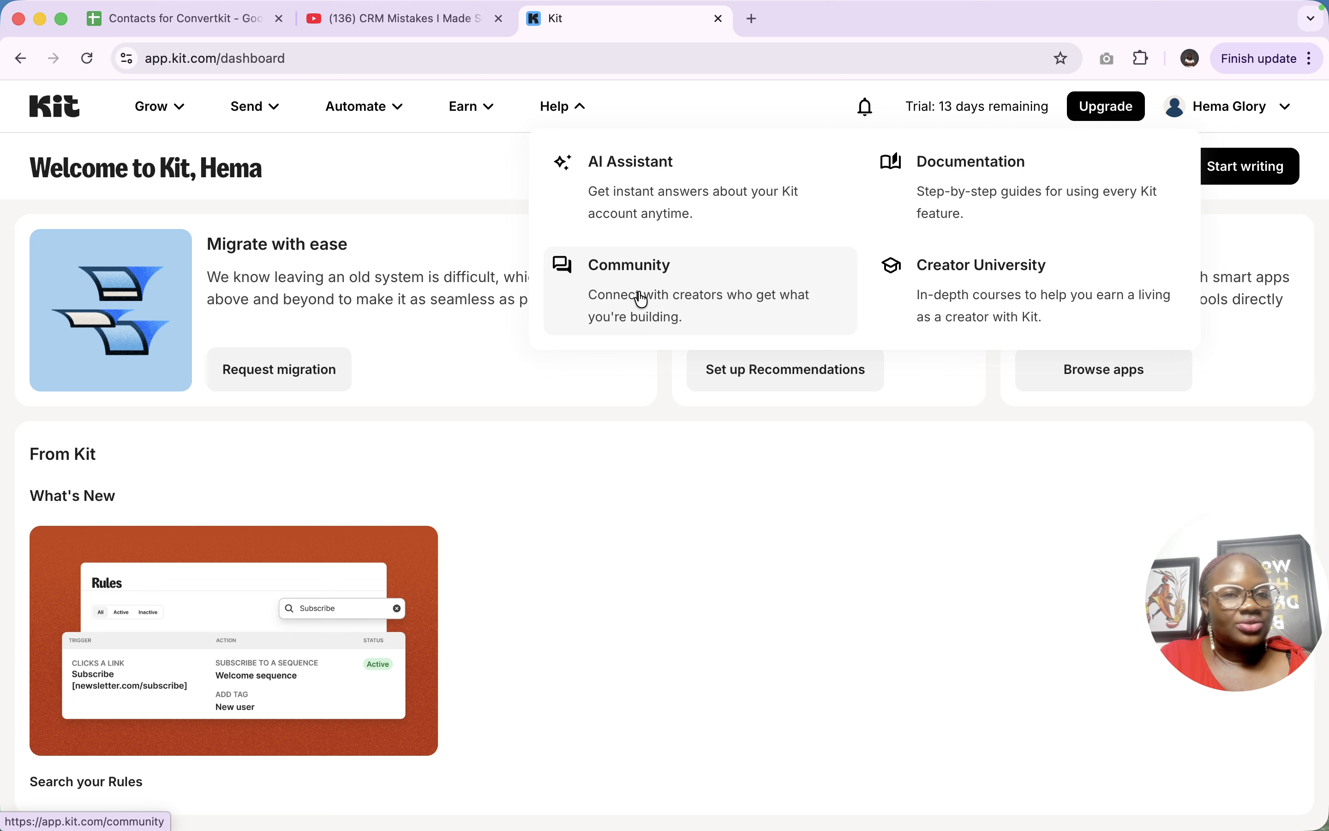
# Open the account settings and review the login details, including the profile, password and multi-factor authentication options
pyautogui.click(1253, 118)
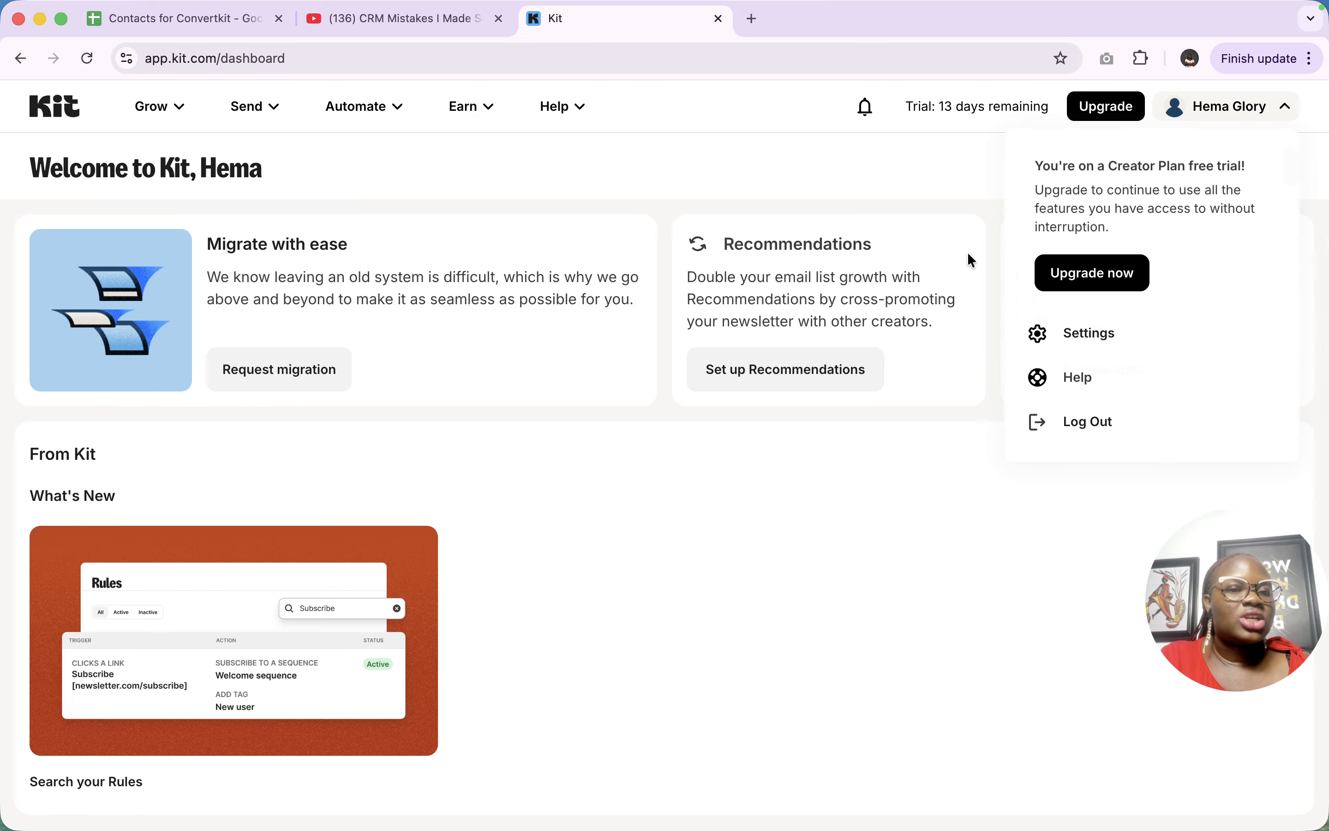
pyautogui.click(1092, 337)
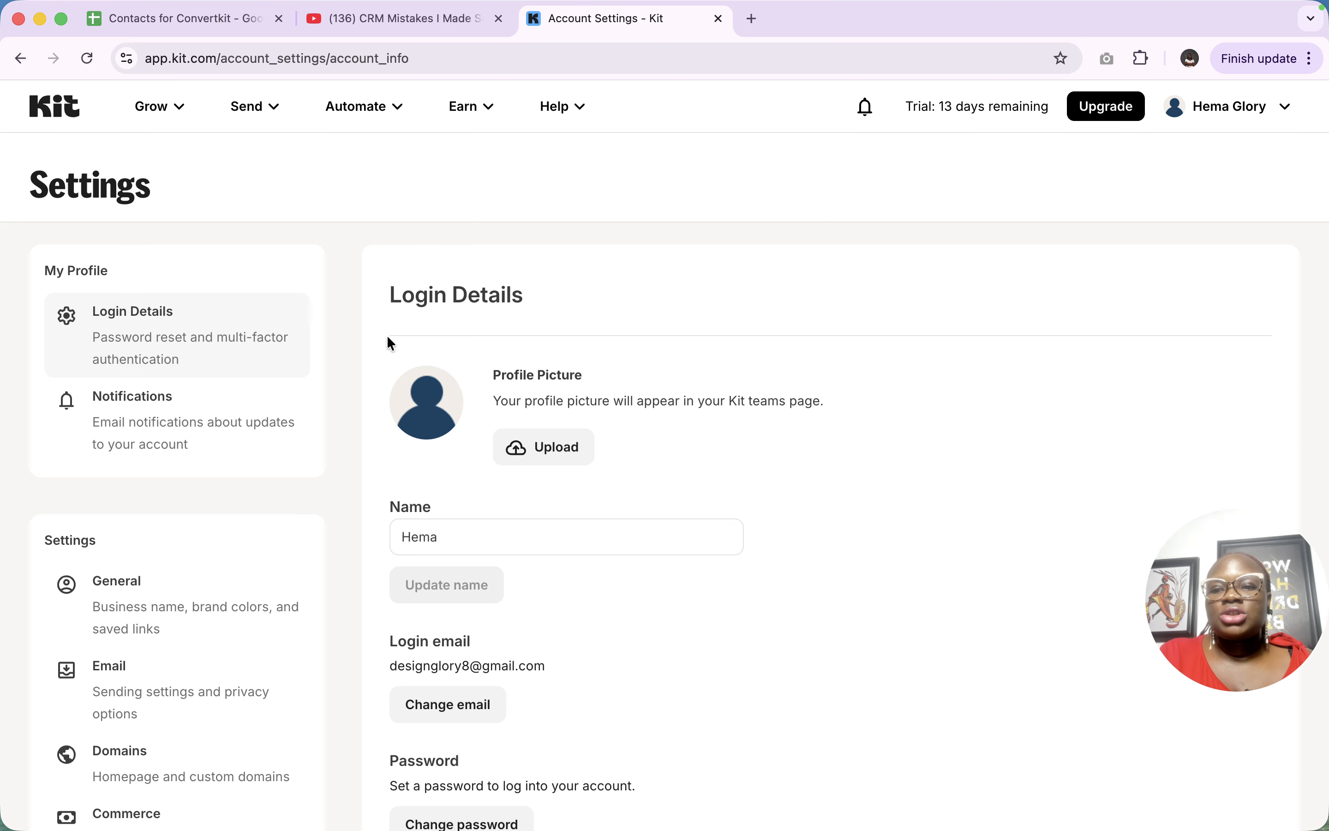
pyautogui.scroll(-1, 677, 584)
pyautogui.scroll(-3, 676, 580)
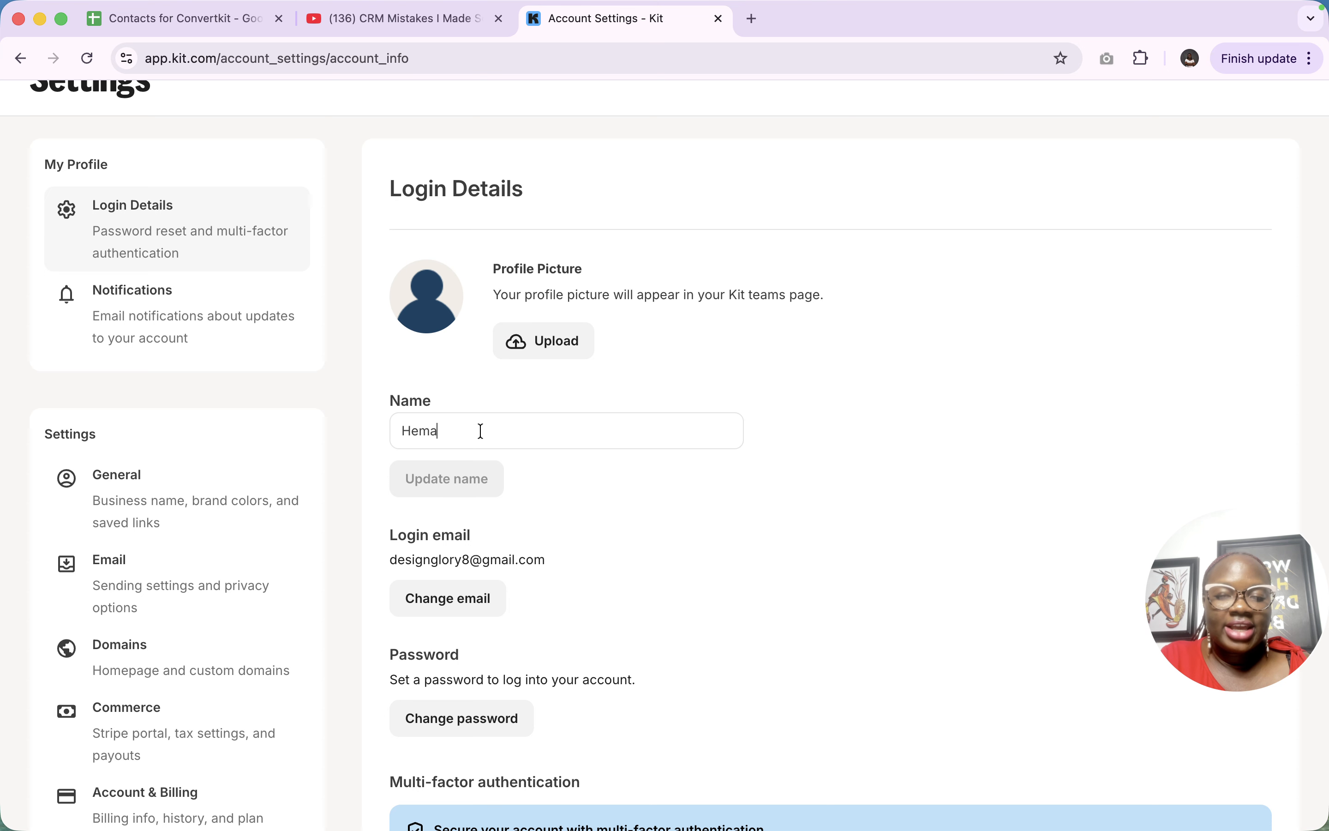
pyautogui.scroll(-3, 481, 430)
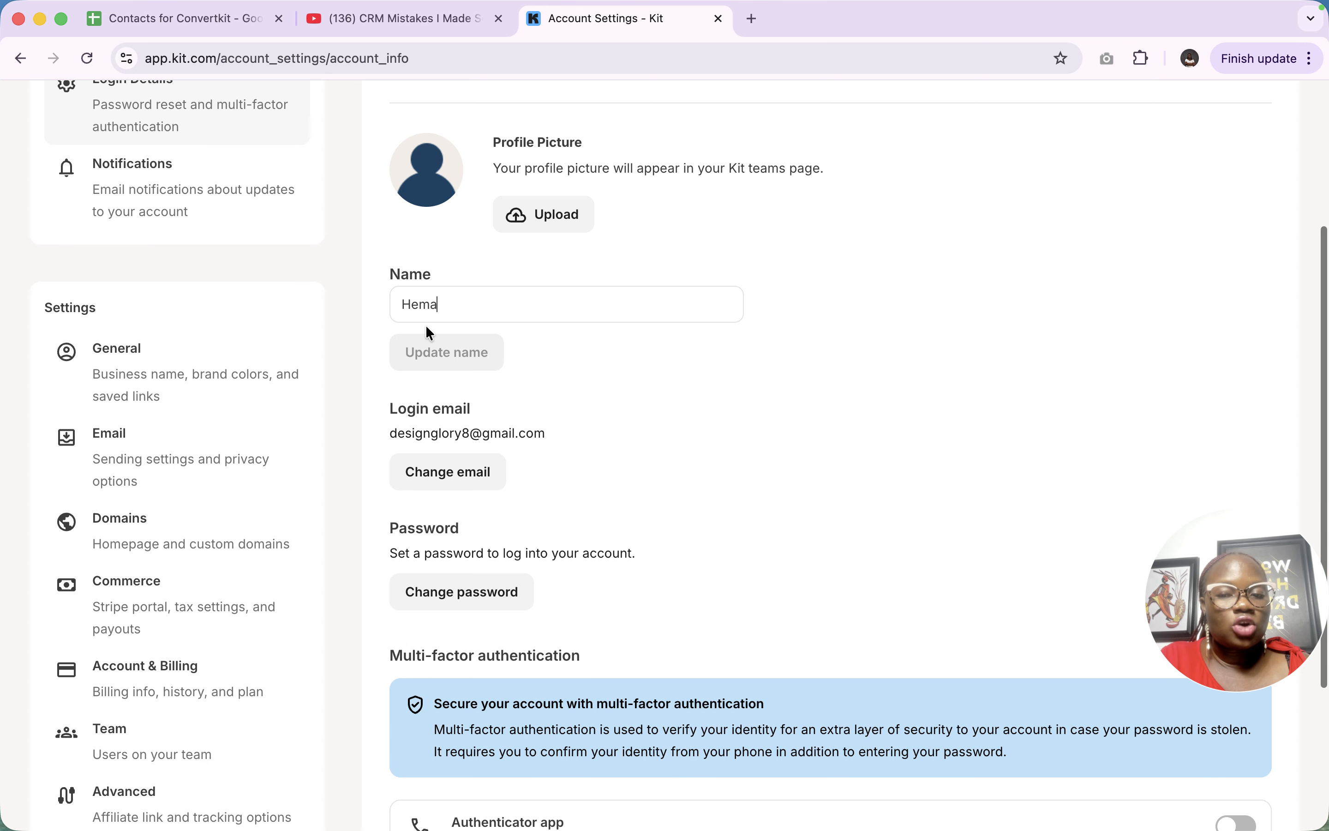
pyautogui.scroll(-5, 481, 462)
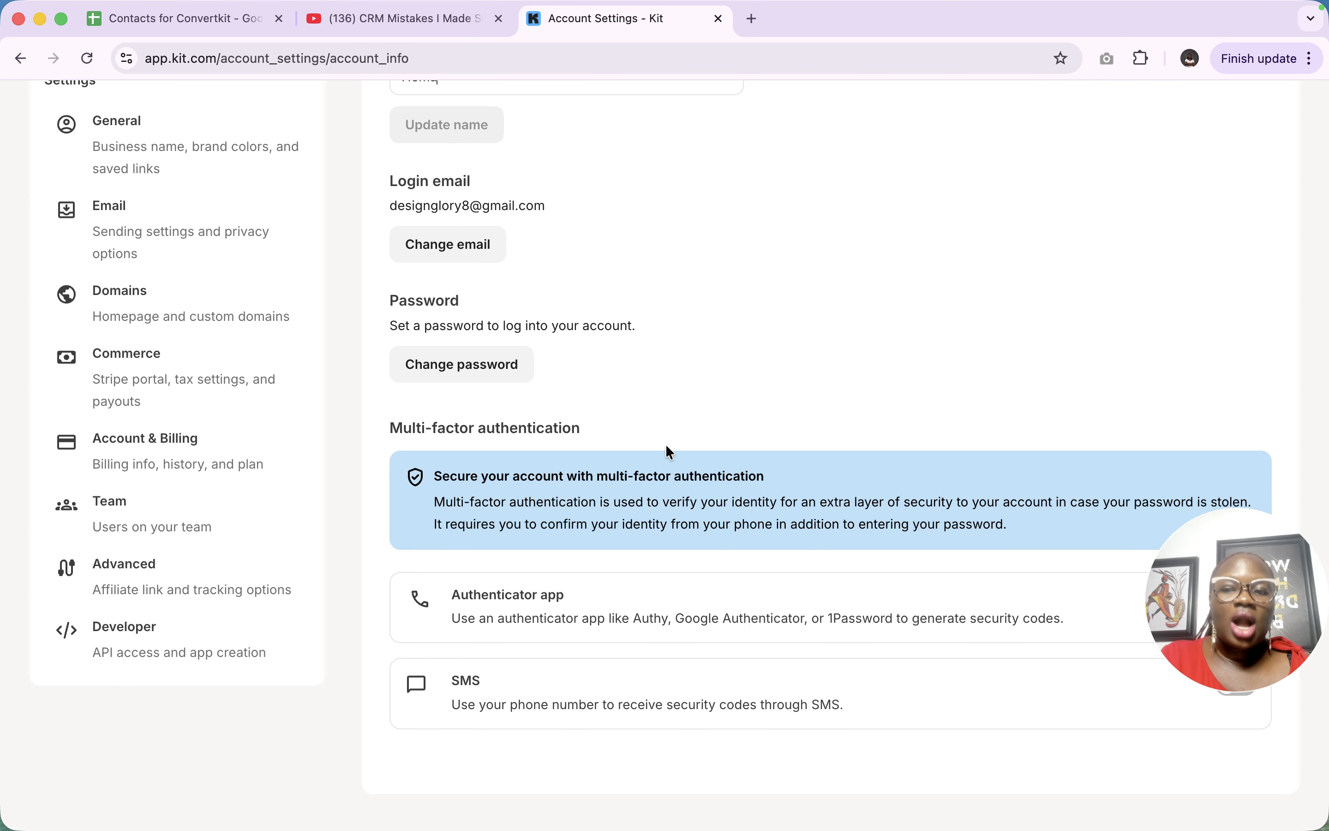
pyautogui.scroll(7, 670, 451)
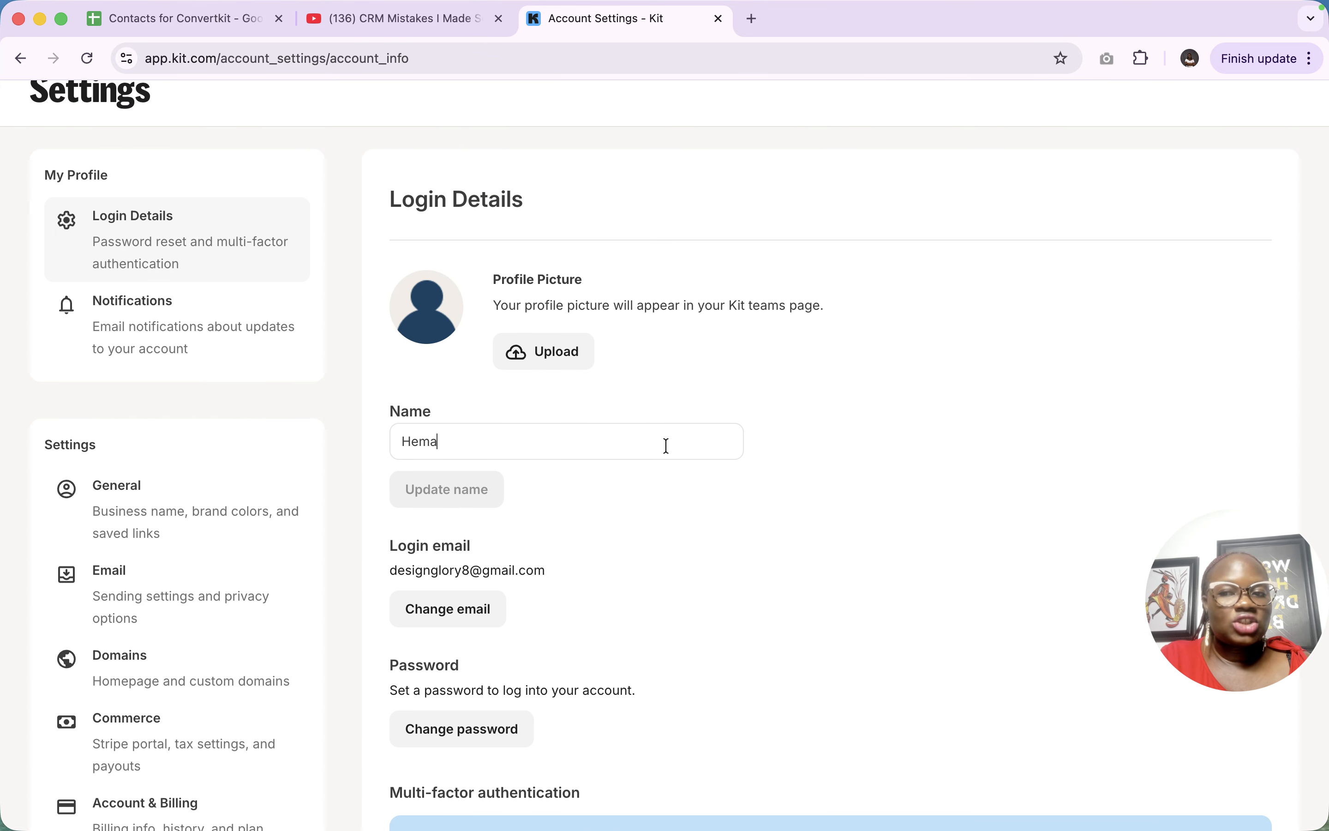
# Open the notification settings and review the email alert options and the frequency choices for the account summary
pyautogui.click(138, 347)
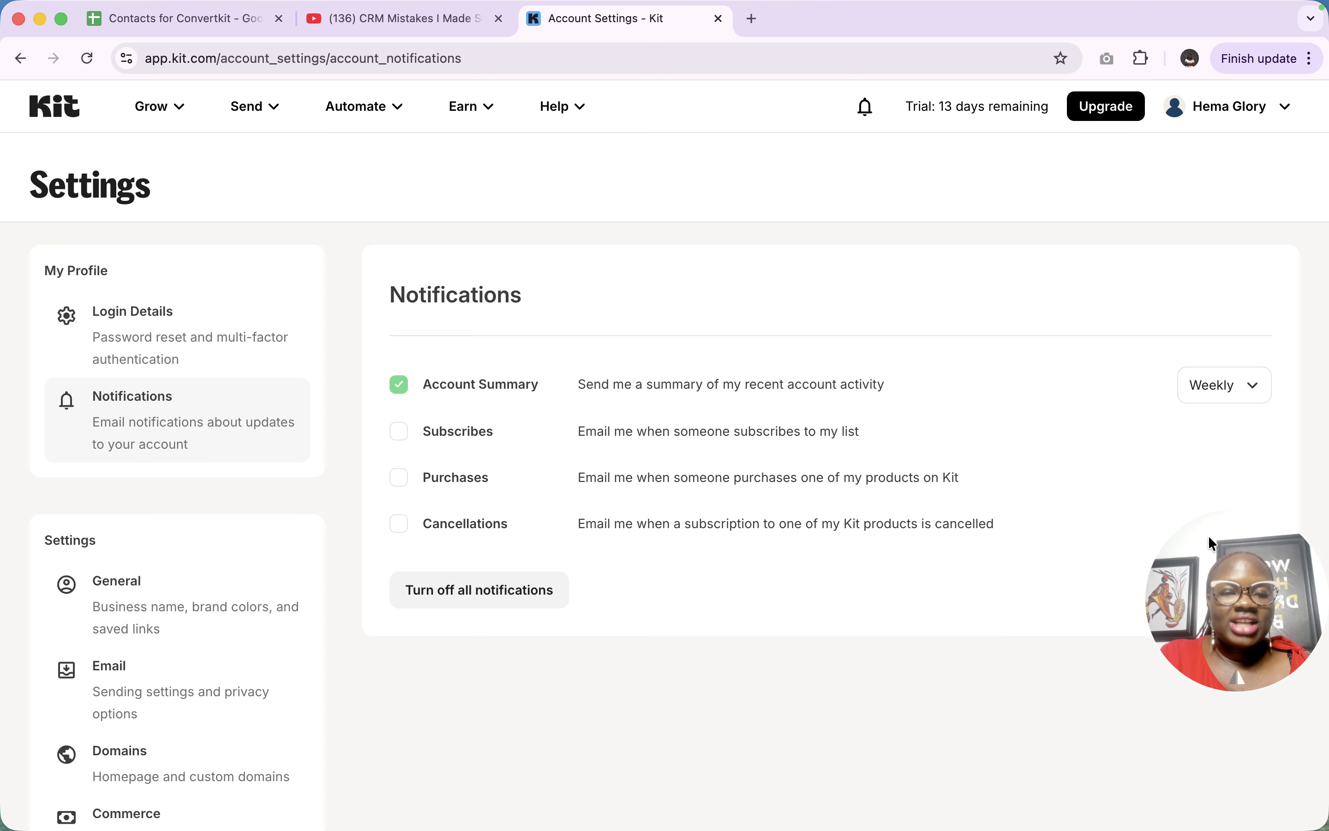
pyautogui.moveTo(1212, 543); pyautogui.dragTo(1203, 618)
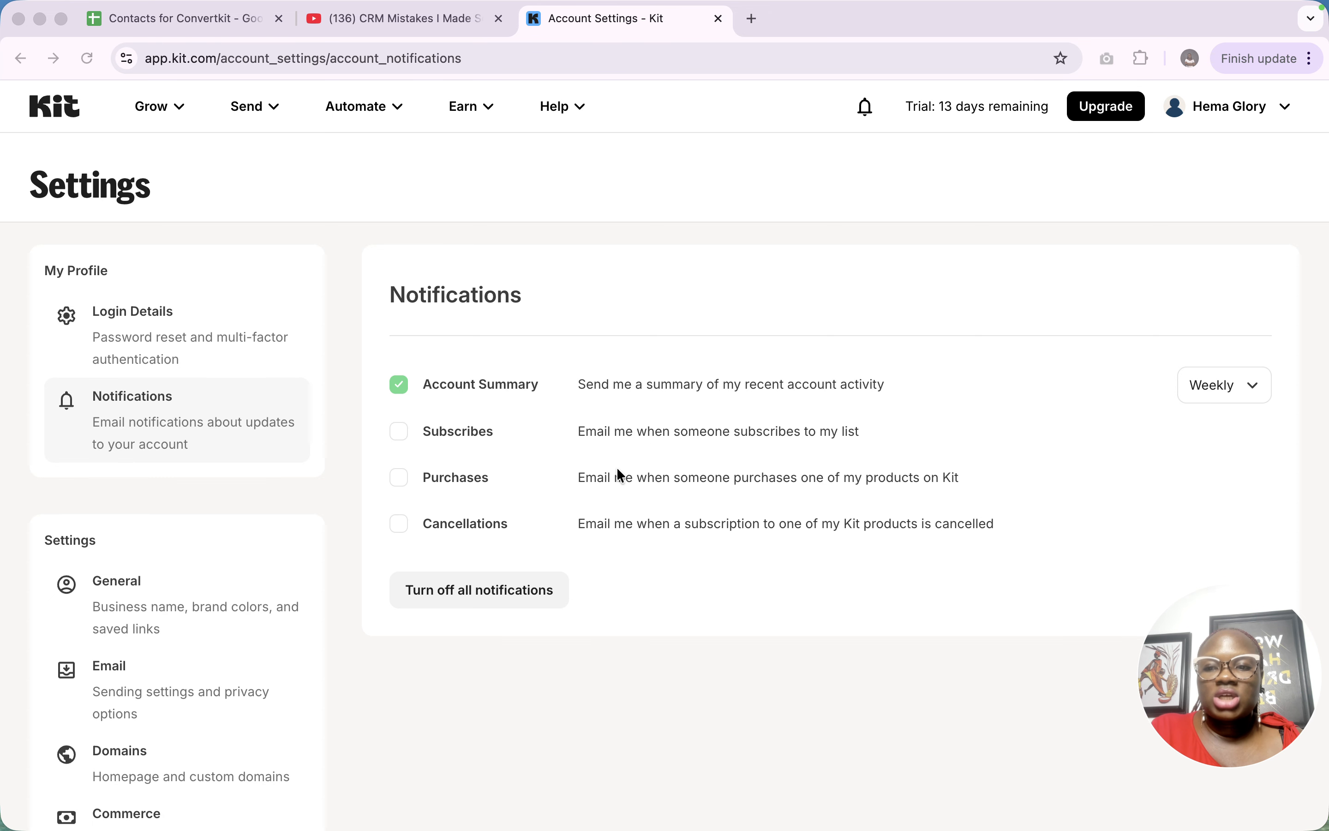
pyautogui.click(400, 433)
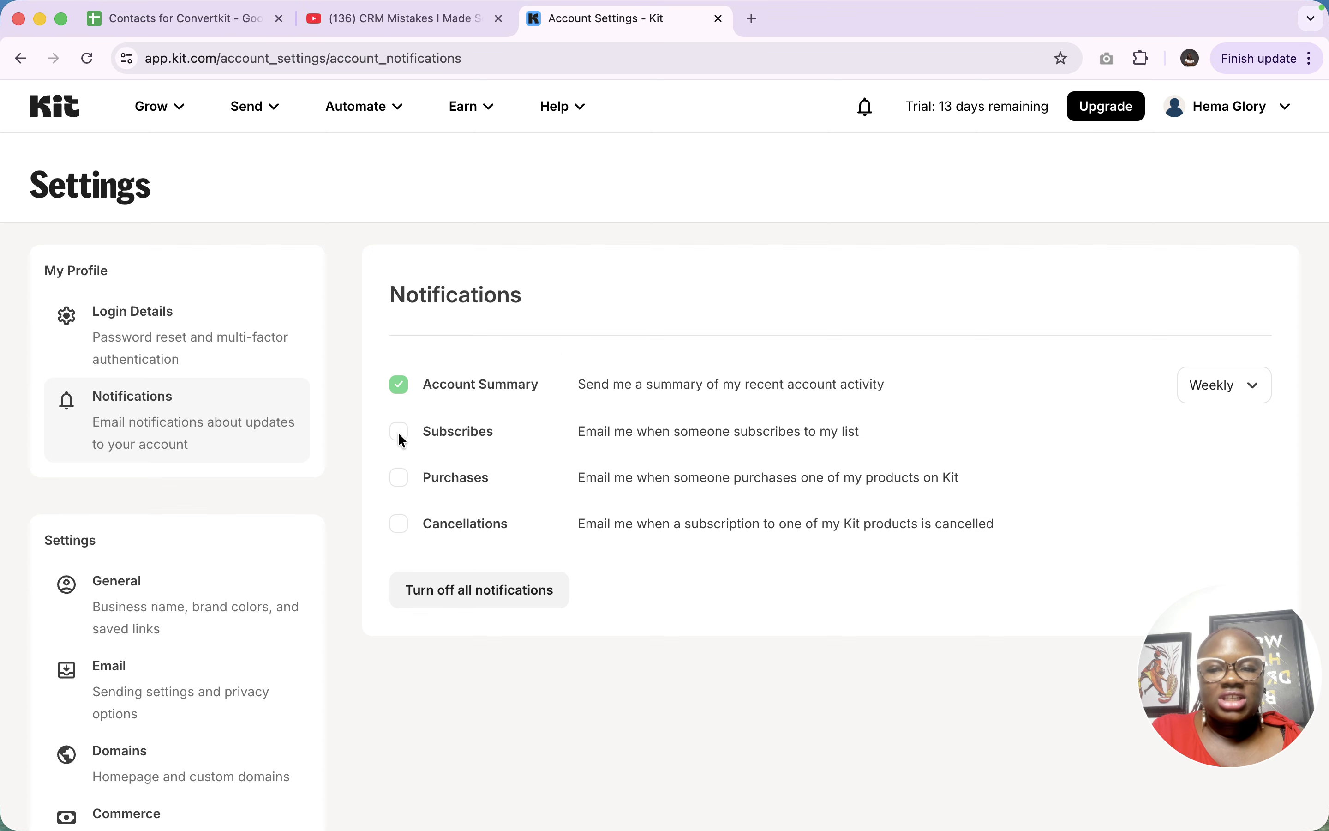
pyautogui.click(1236, 390)
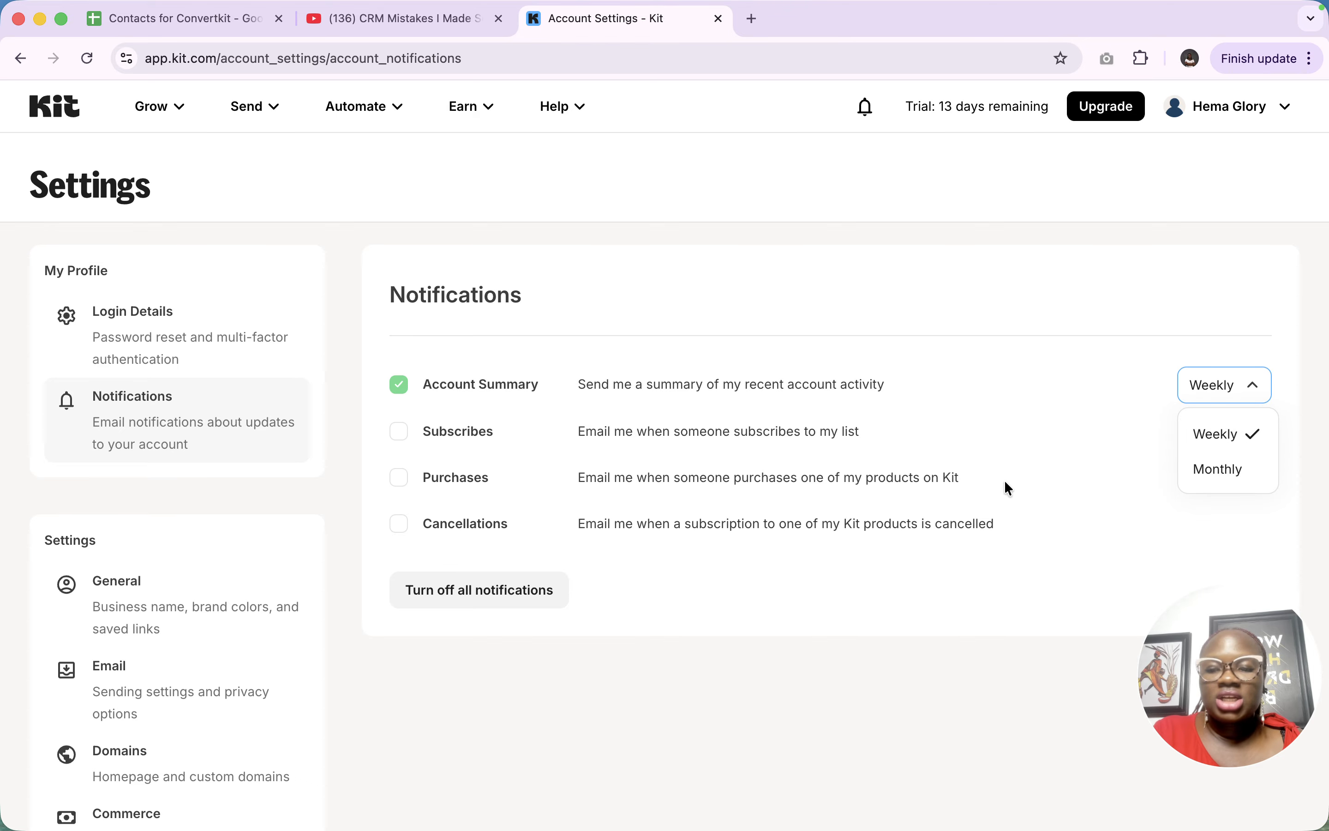
pyautogui.scroll(-3, 785, 503)
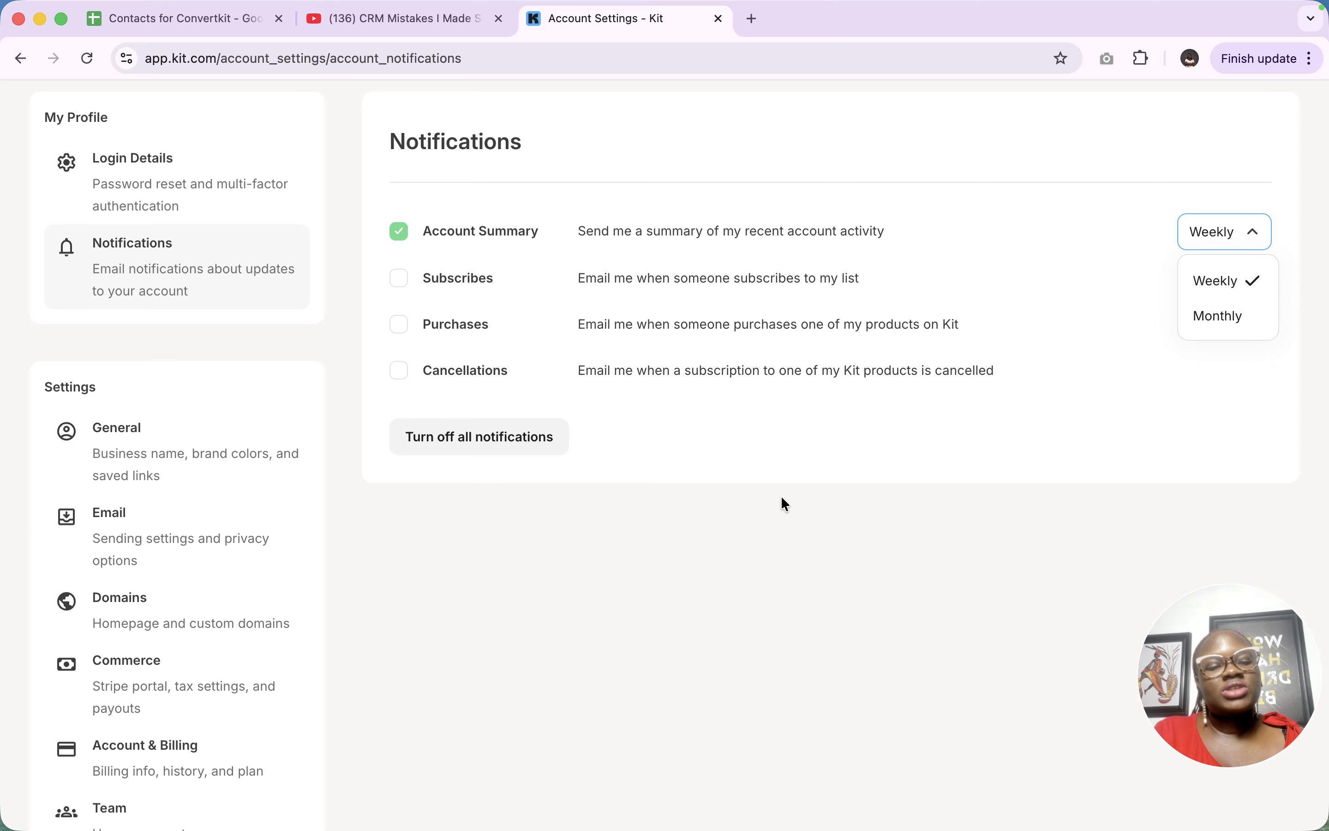
# Open the general settings, review the business name, and check the color picker for the first saved brand color
pyautogui.click(124, 464)
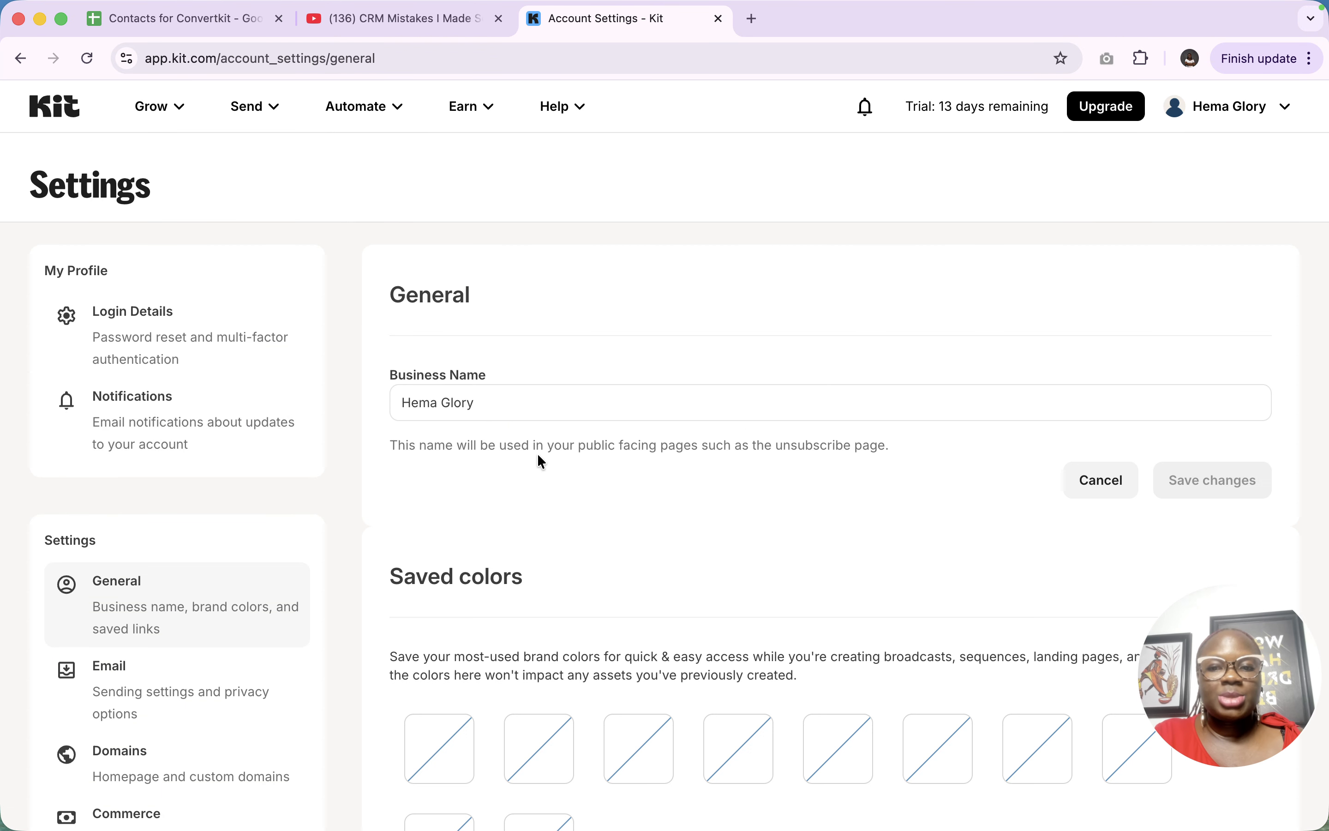
pyautogui.scroll(-2, 548, 410)
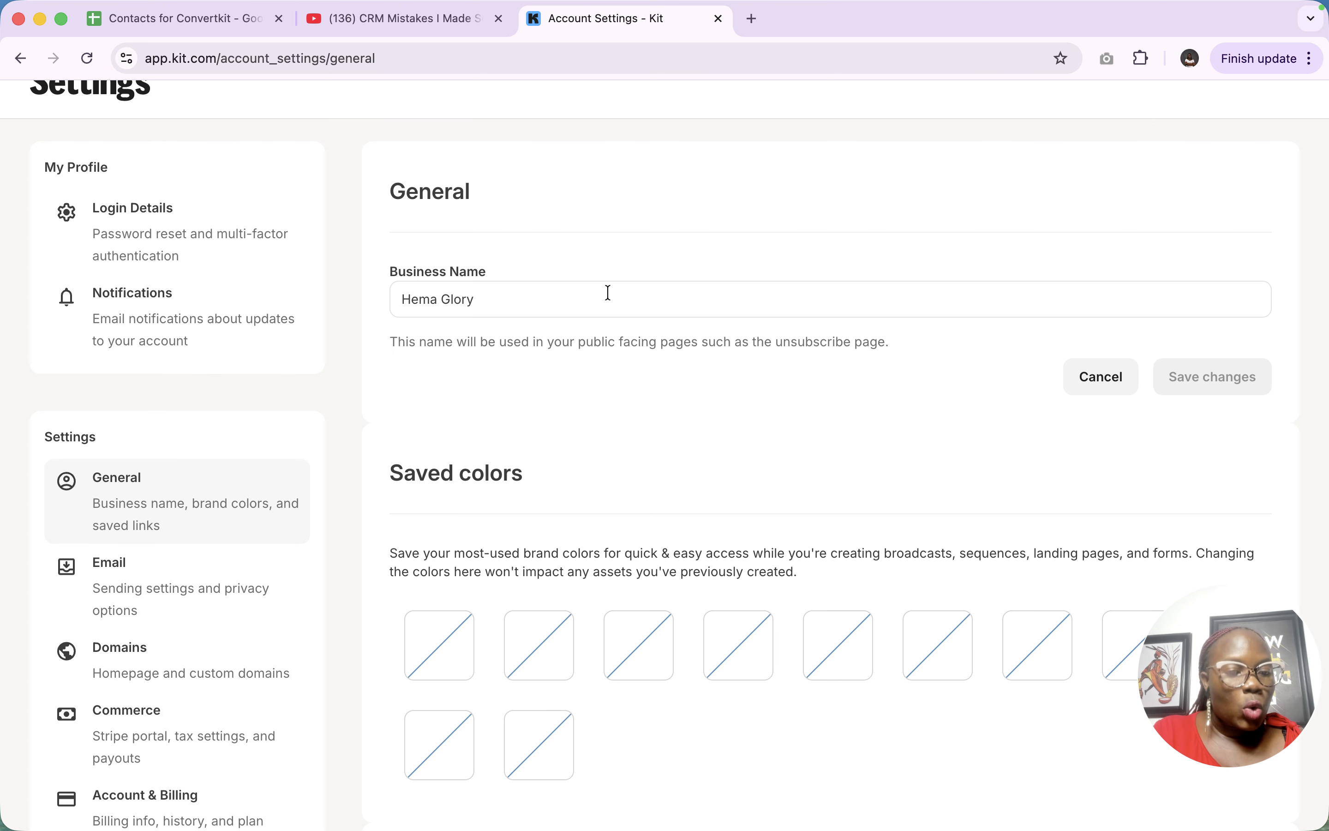
pyautogui.scroll(-5, 609, 293)
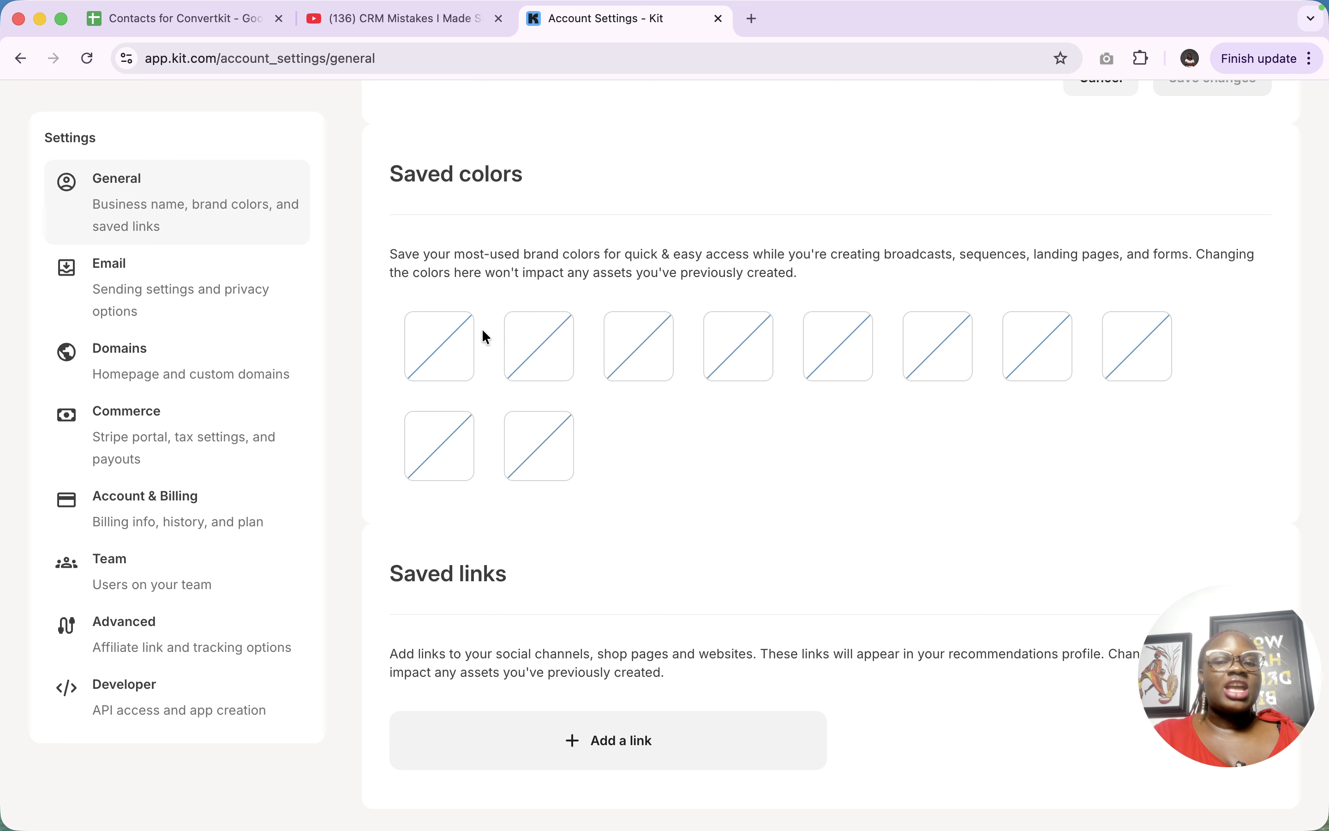
pyautogui.click(439, 354)
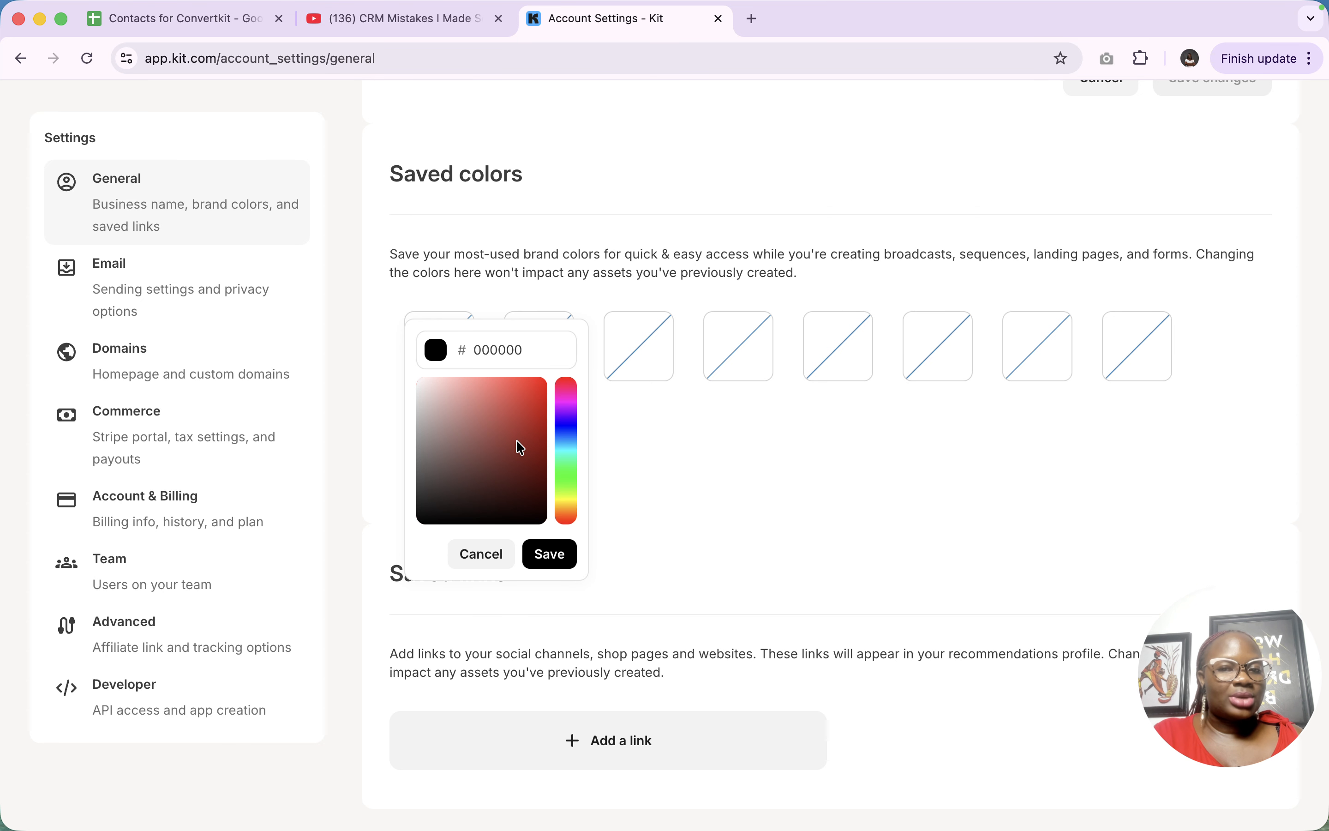
pyautogui.click(675, 473)
pyautogui.scroll(-1, 676, 482)
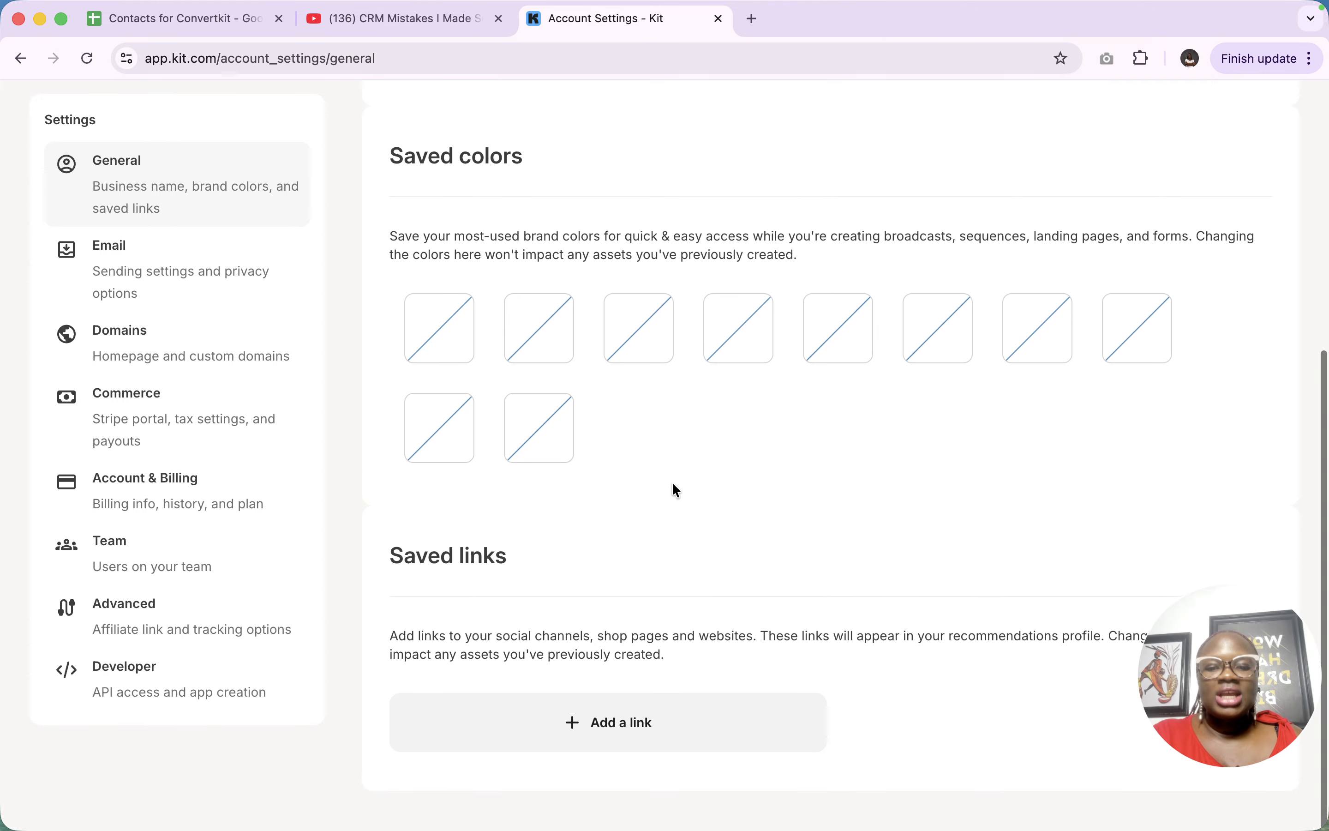
# Start adding a saved link and try to save it with the URL left empty
pyautogui.click(632, 736)
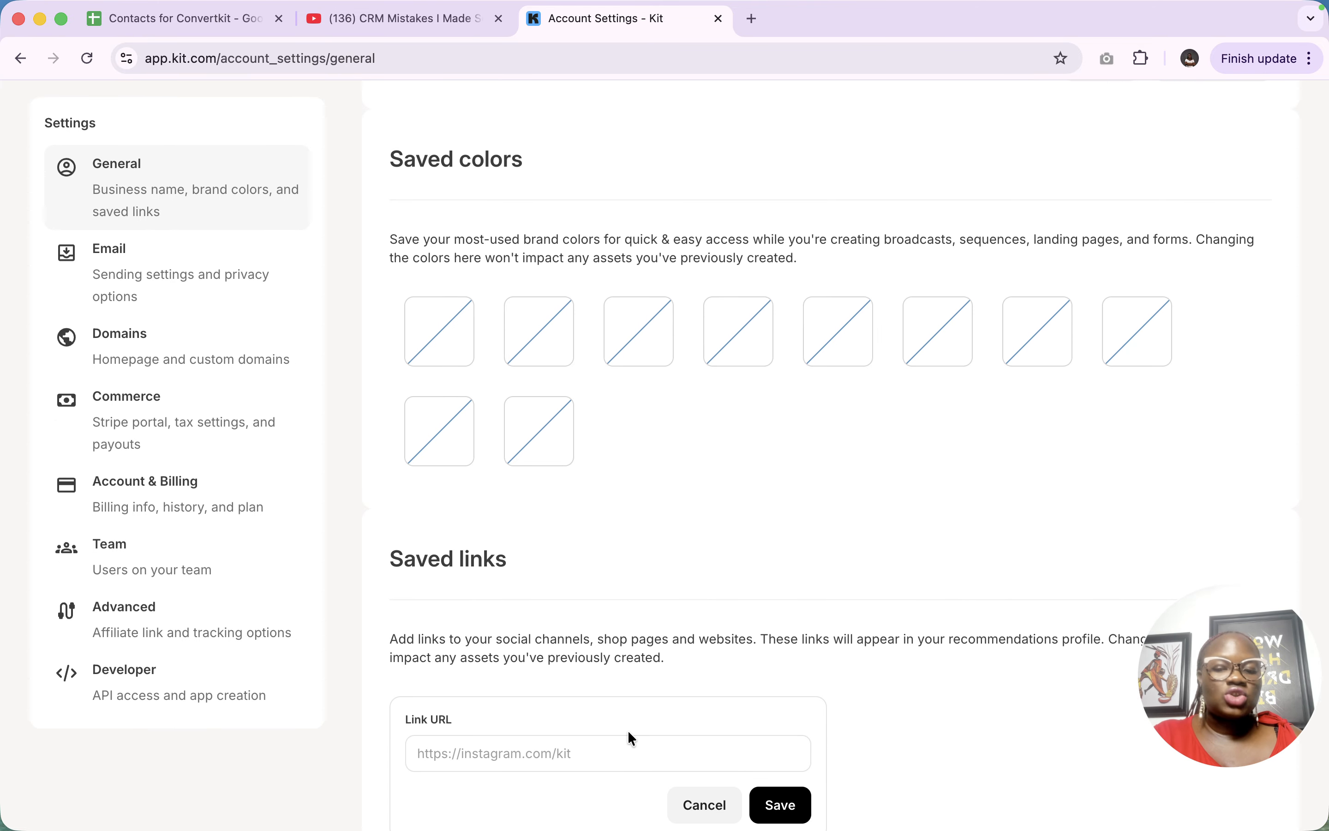
pyautogui.scroll(-2, 629, 735)
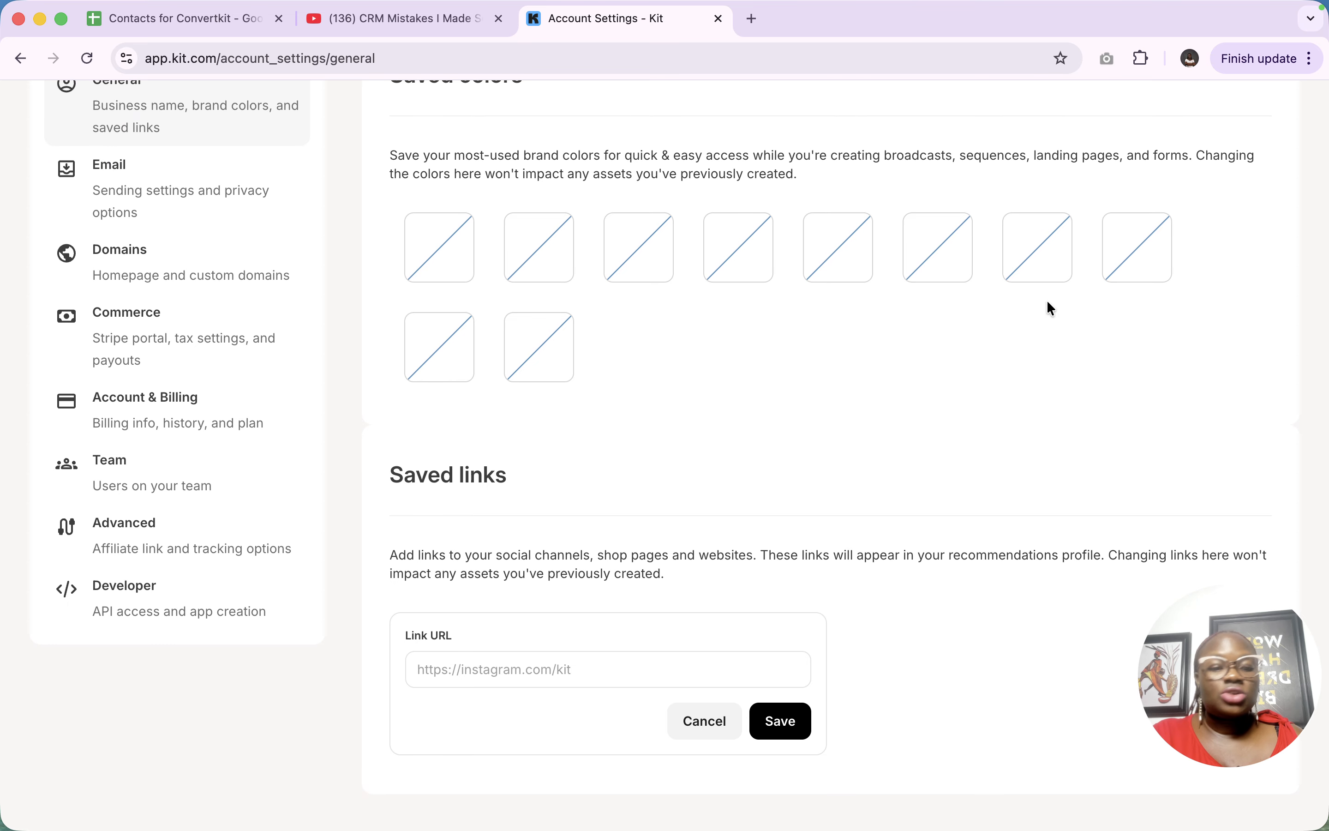
pyautogui.click(784, 731)
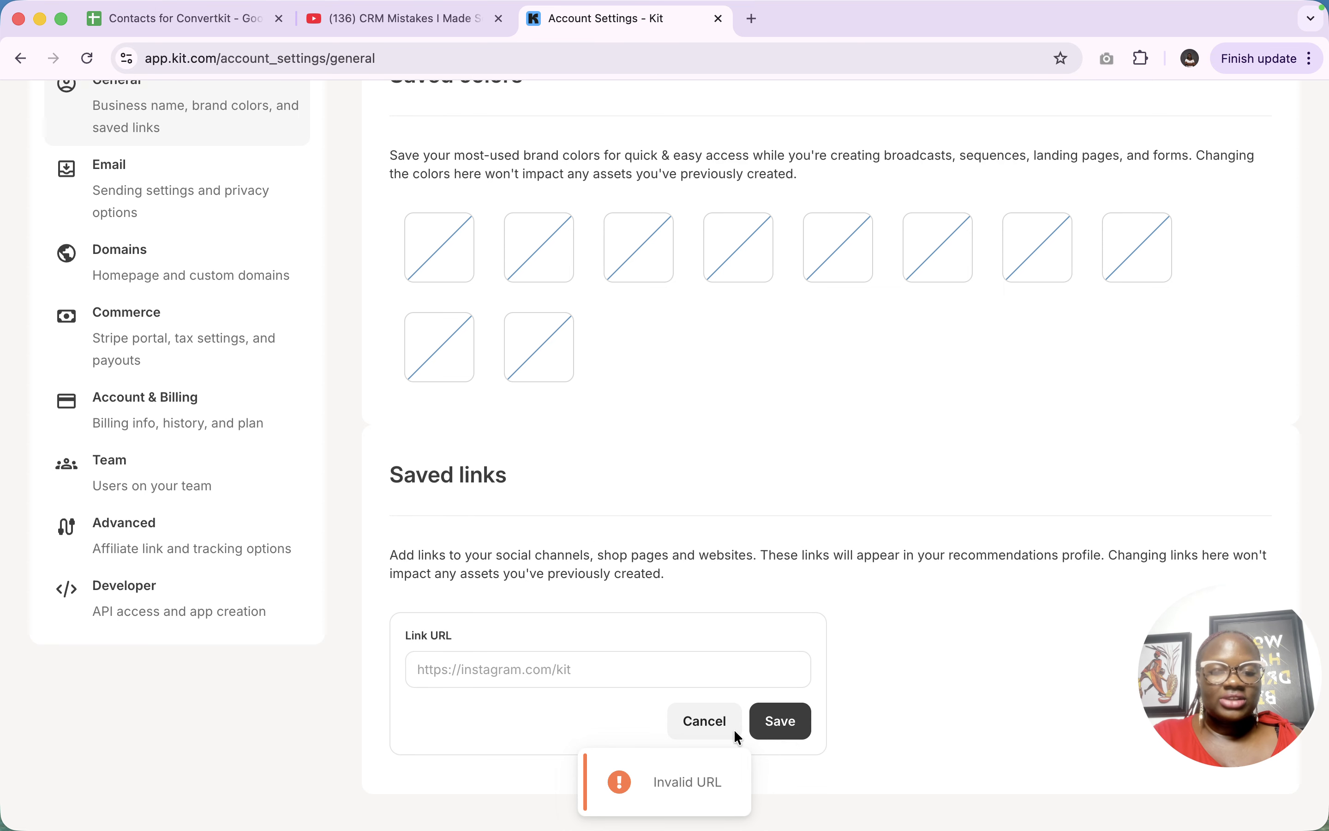
pyautogui.click(733, 730)
# Open the email settings and review the sending addresses and the verified sending domain options
pyautogui.click(138, 271)
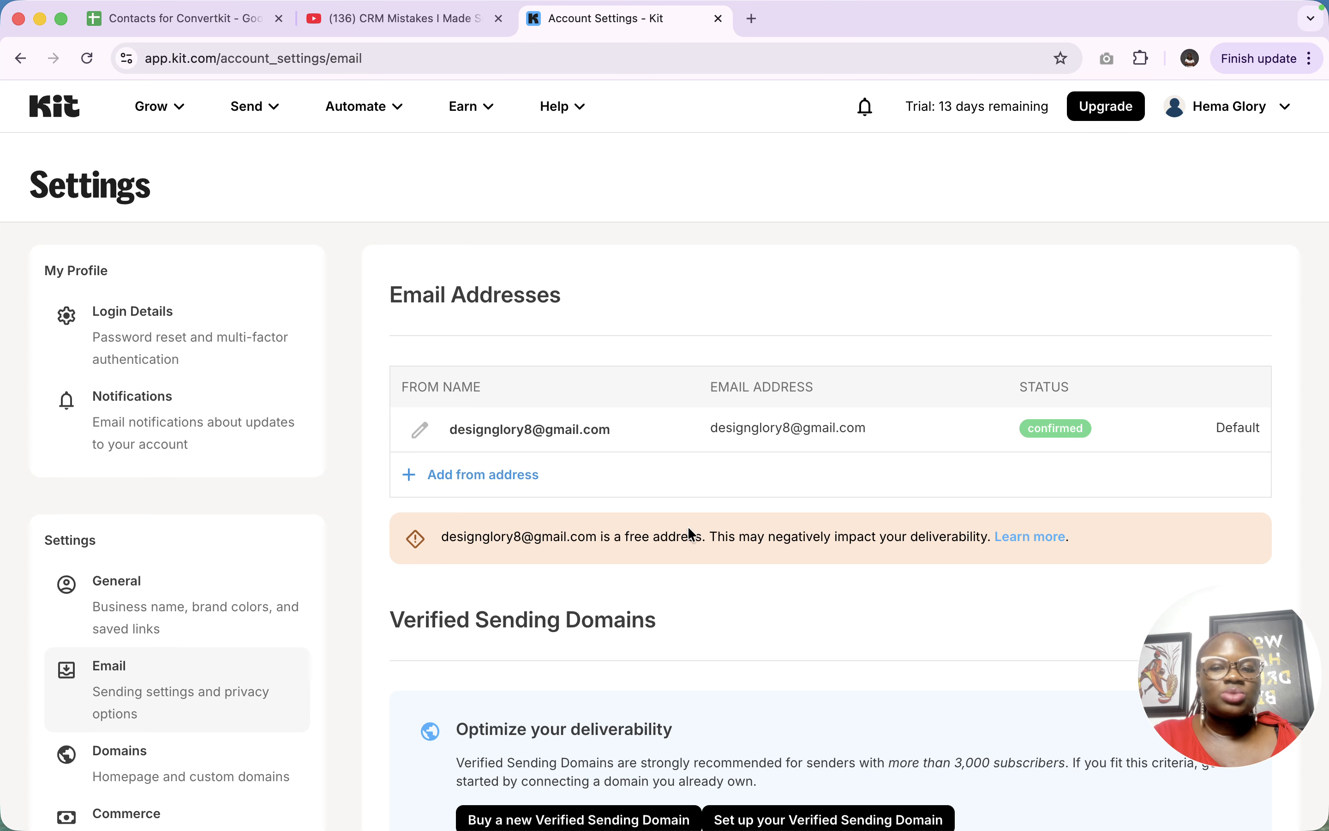
pyautogui.scroll(-4, 932, 421)
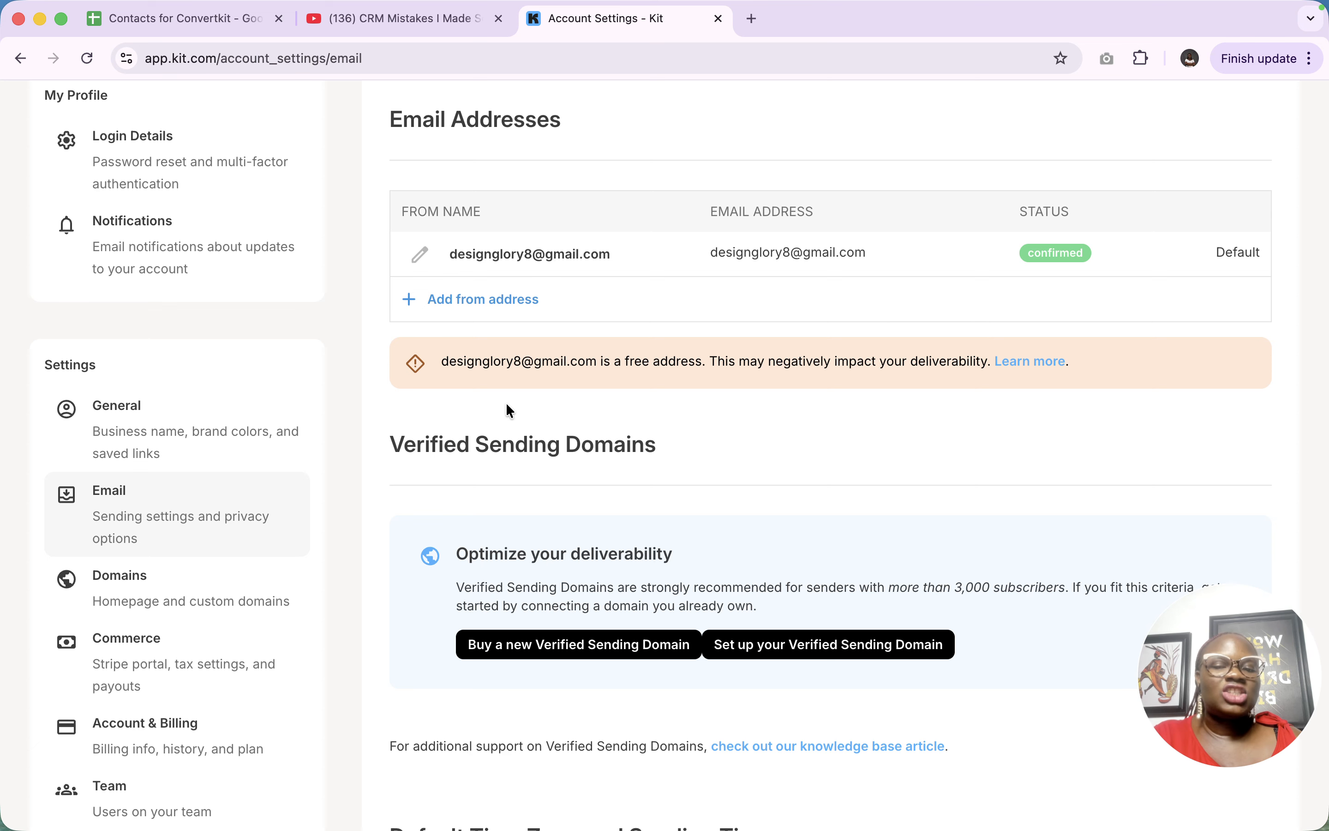
pyautogui.scroll(-4, 508, 409)
pyautogui.scroll(2, 508, 410)
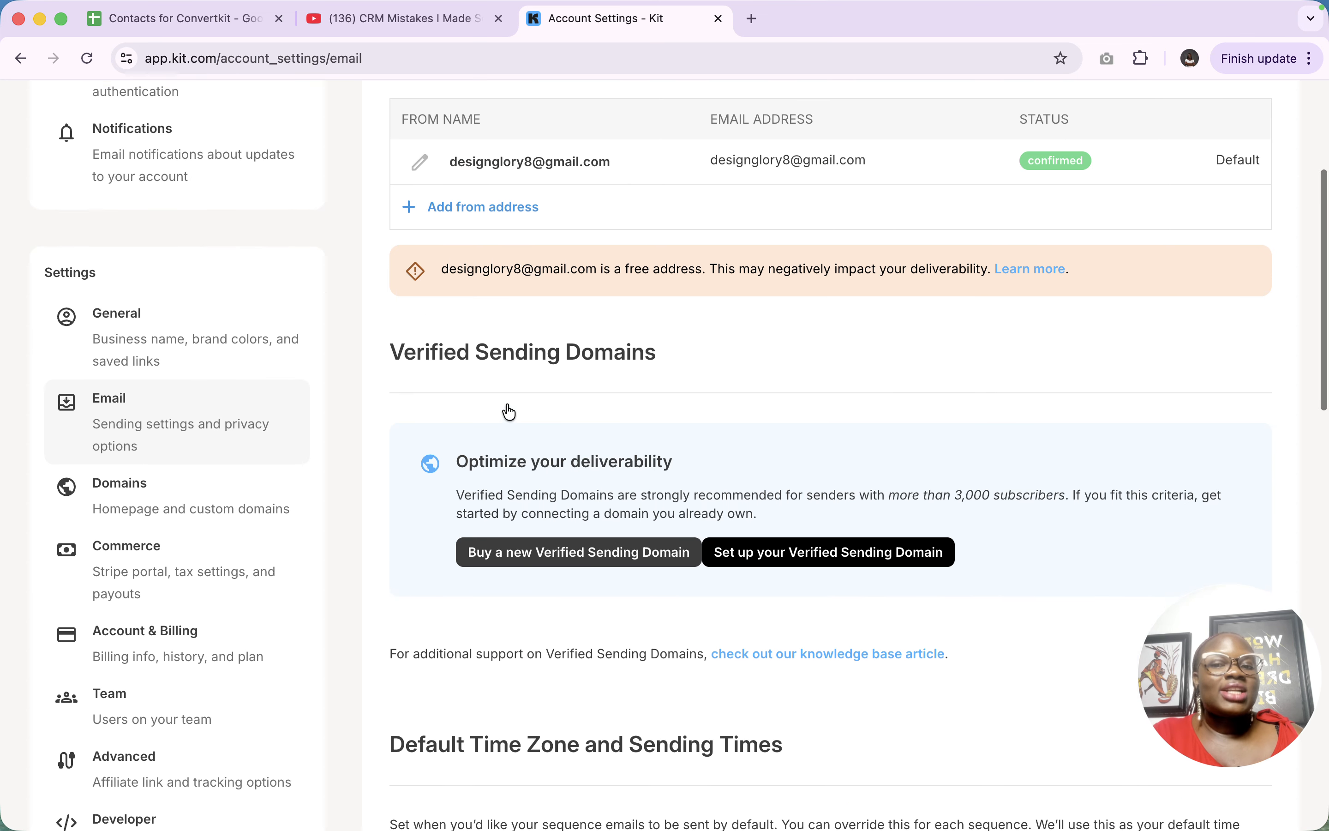
# Open the form for adding another from address and check its name and email fields without filling them in
pyautogui.click(479, 208)
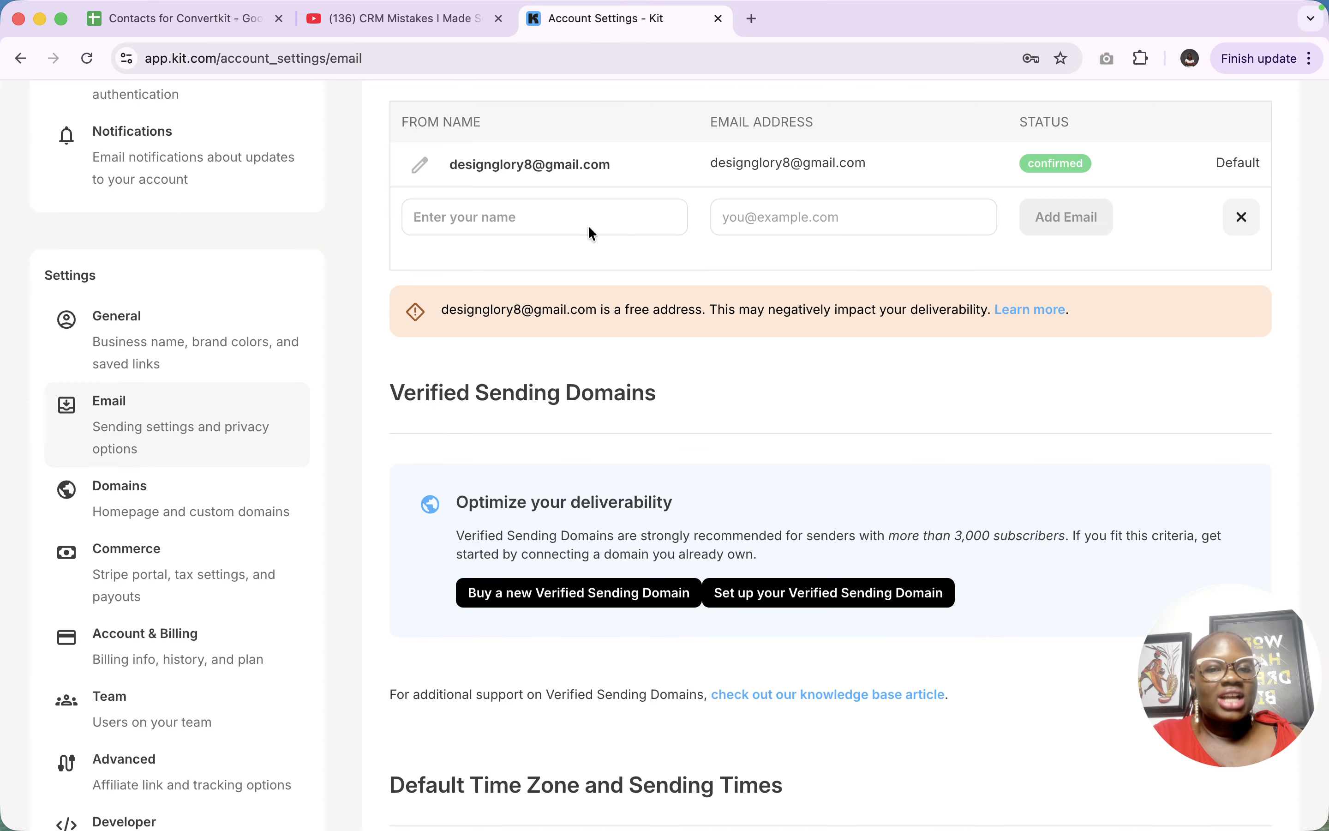
pyautogui.click(752, 226)
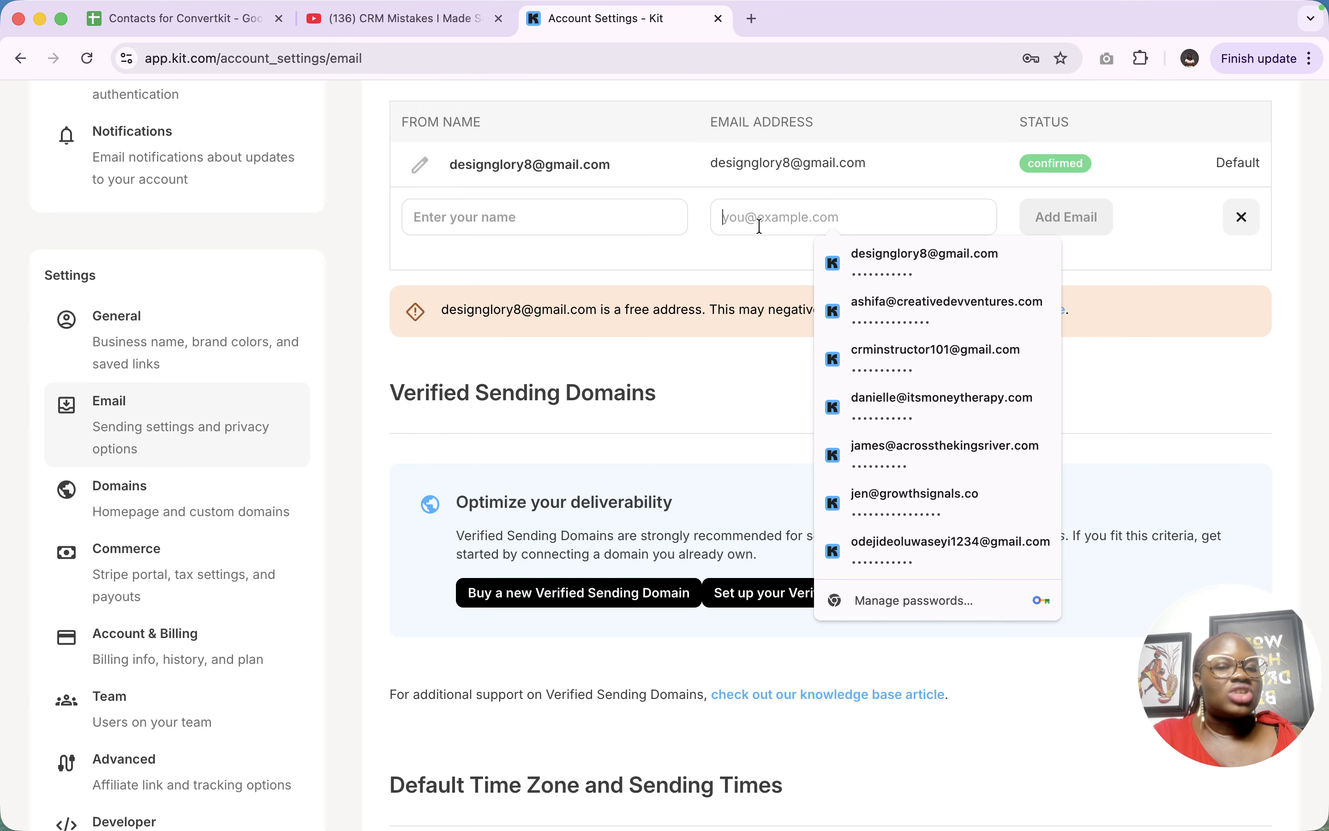
pyautogui.press('Escape')
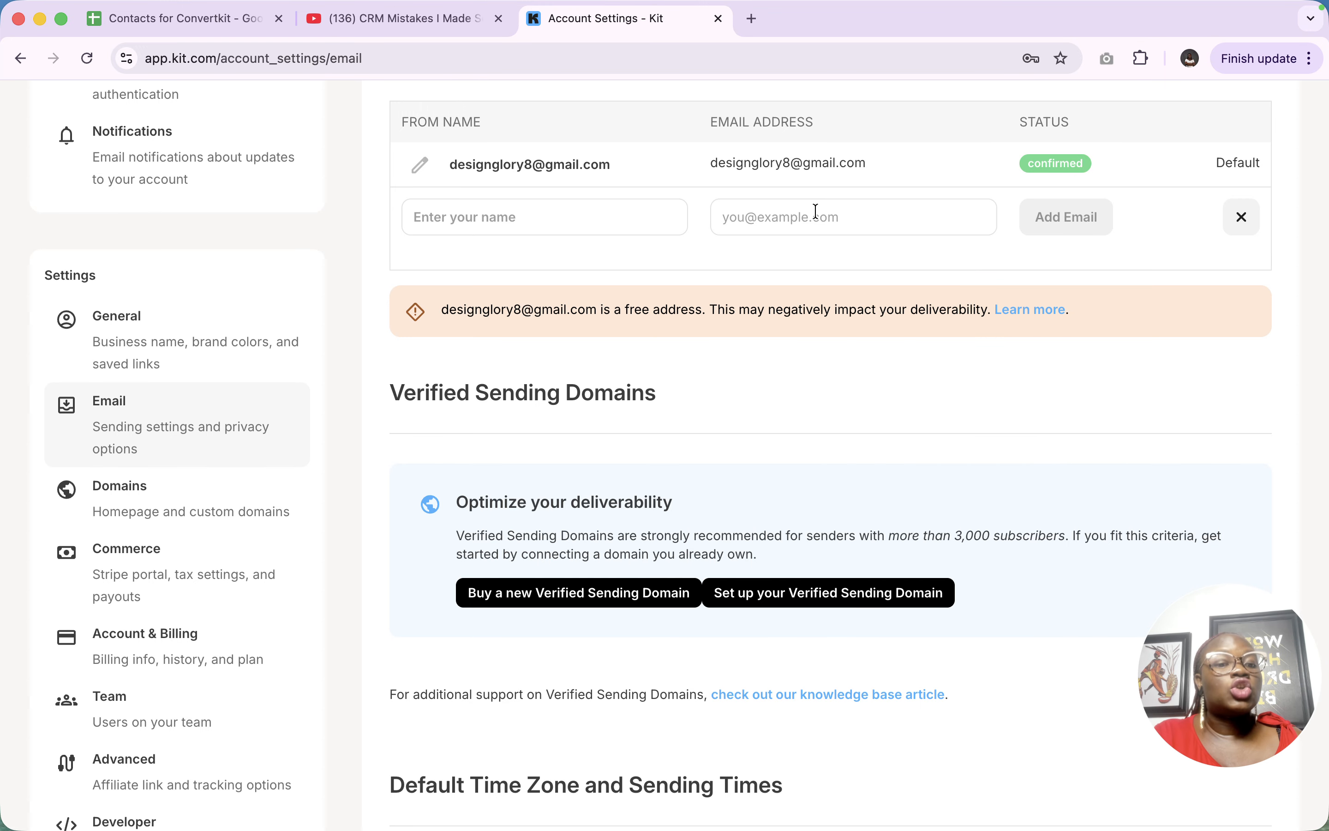
pyautogui.scroll(-3, 816, 212)
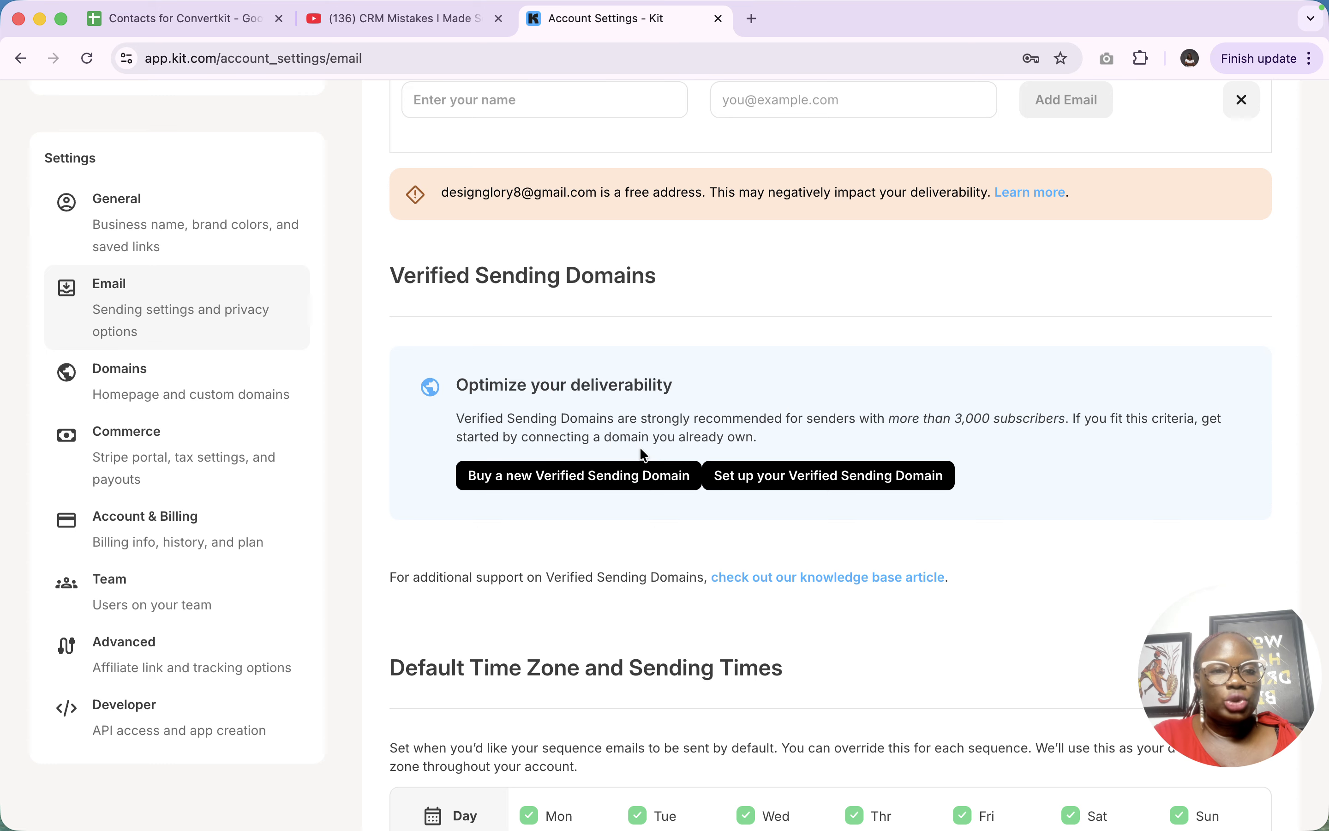
pyautogui.scroll(5, 640, 453)
# Review the default sending days and look through the available time zones without changing the selection
pyautogui.scroll(-15, 802, 452)
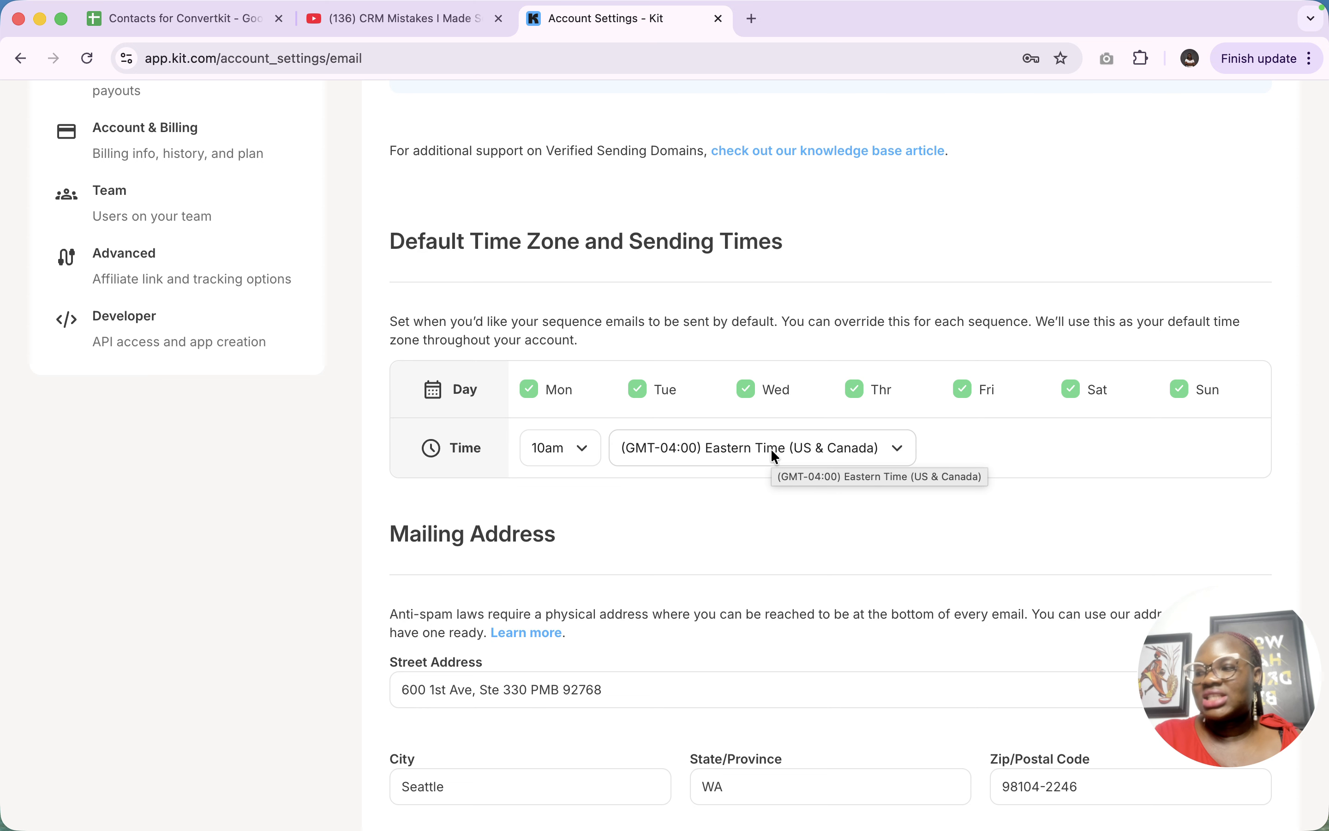
pyautogui.click(826, 451)
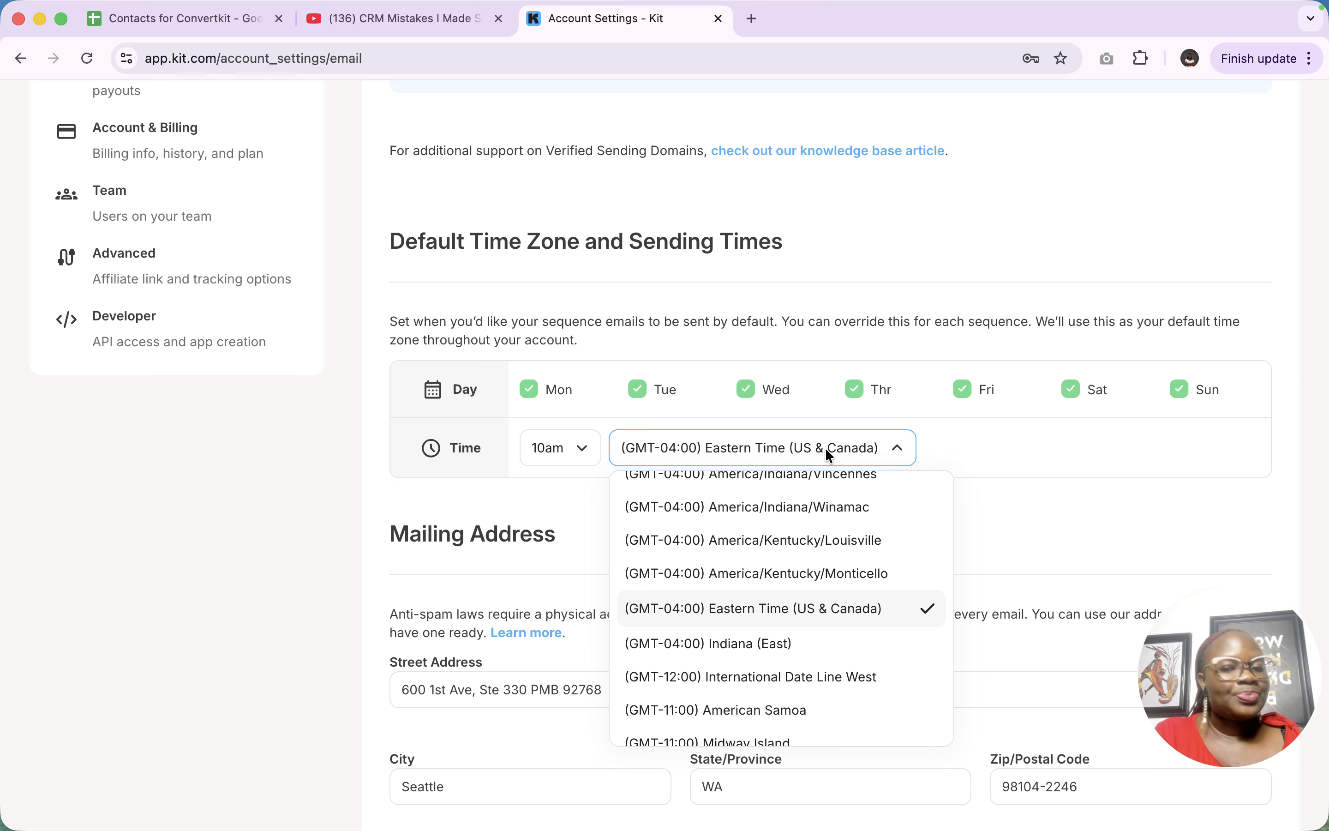
pyautogui.scroll(1, 858, 563)
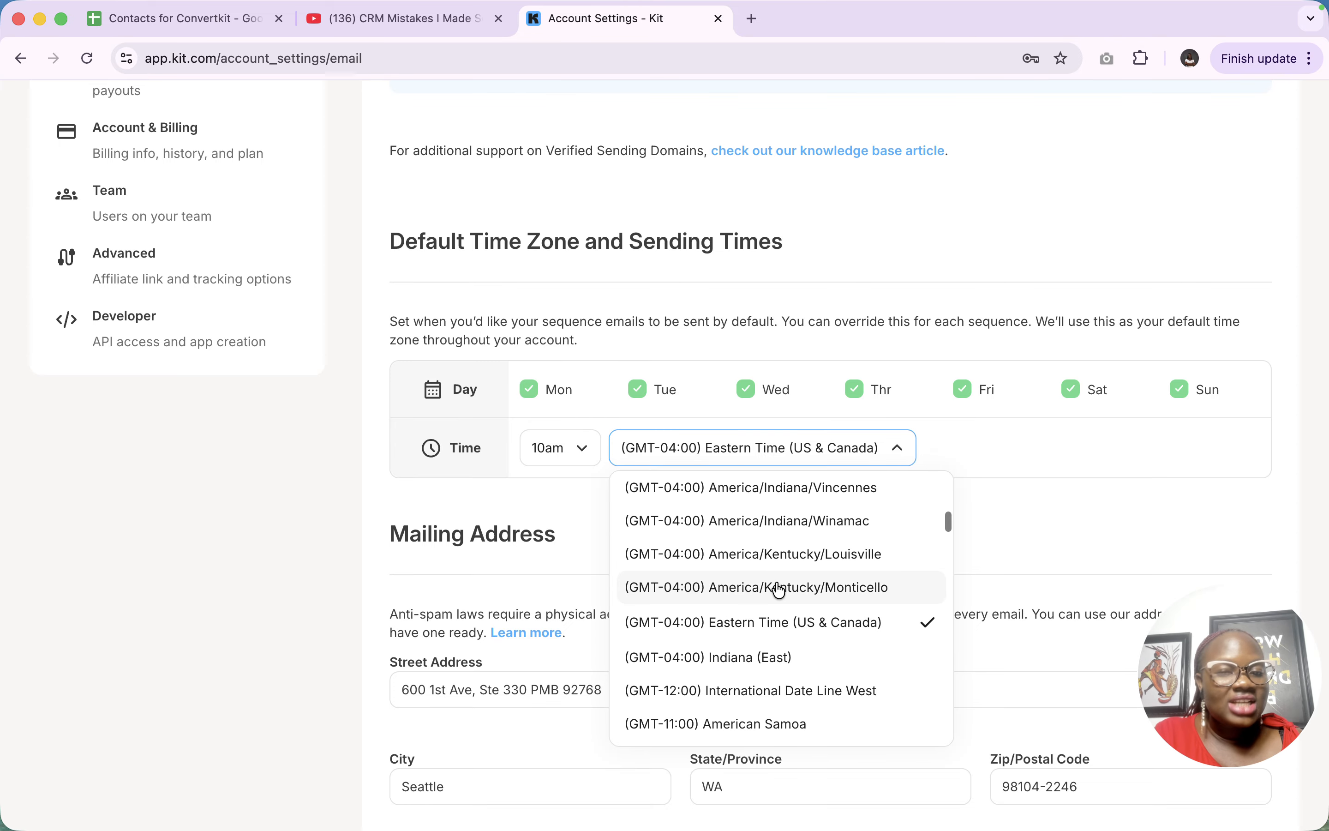
pyautogui.scroll(-3, 780, 590)
pyautogui.scroll(-3, 780, 591)
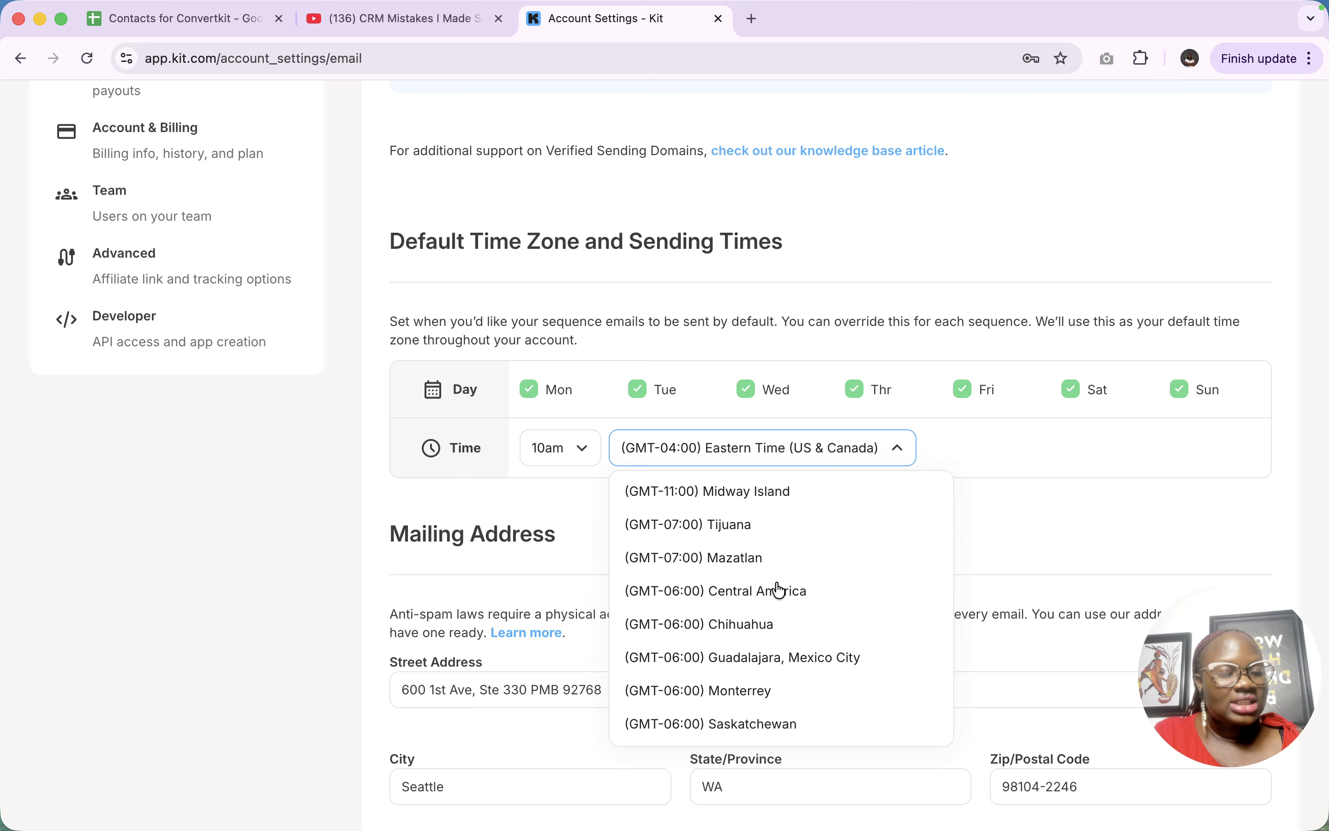
pyautogui.scroll(-2, 779, 590)
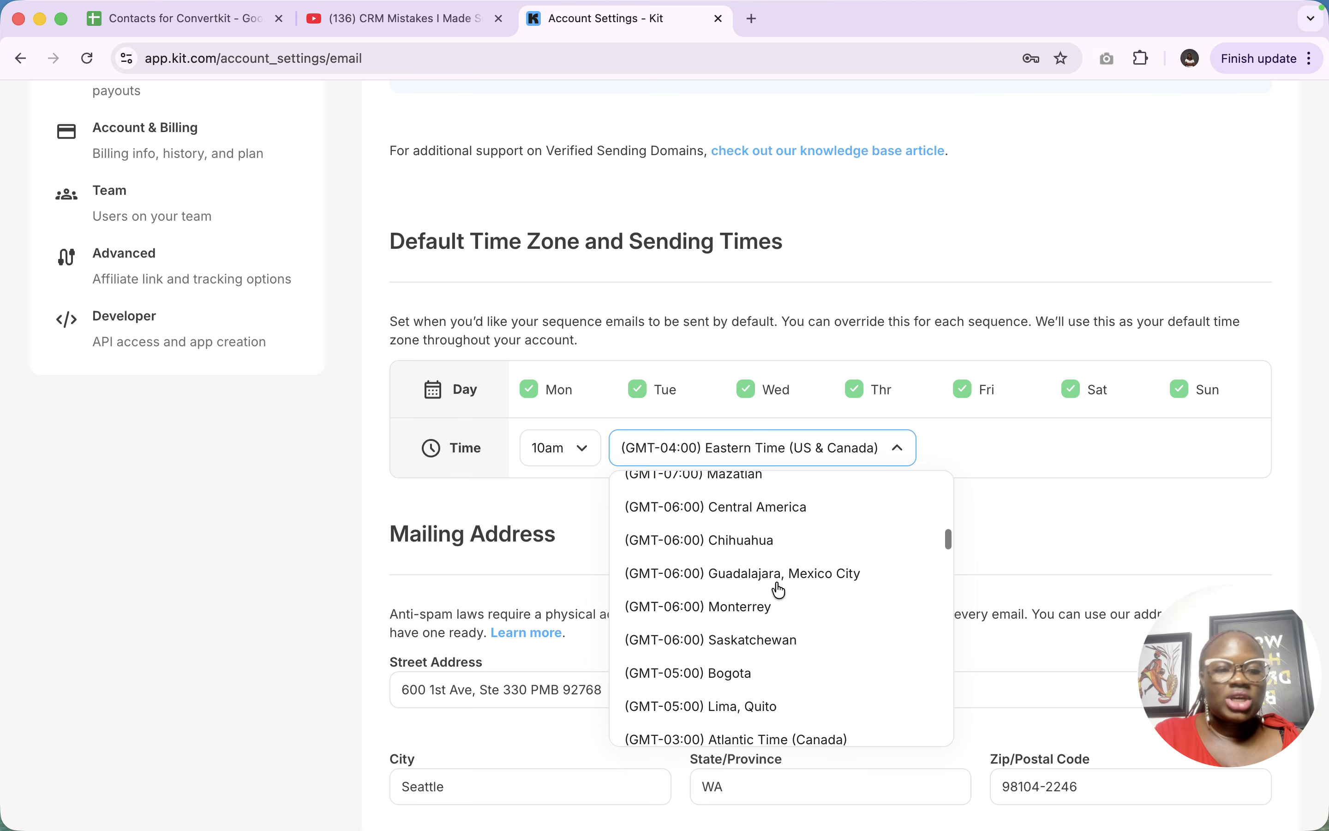
pyautogui.click(498, 487)
# Look through the available default sending hours for sequence emails without changing the selection
pyautogui.click(570, 447)
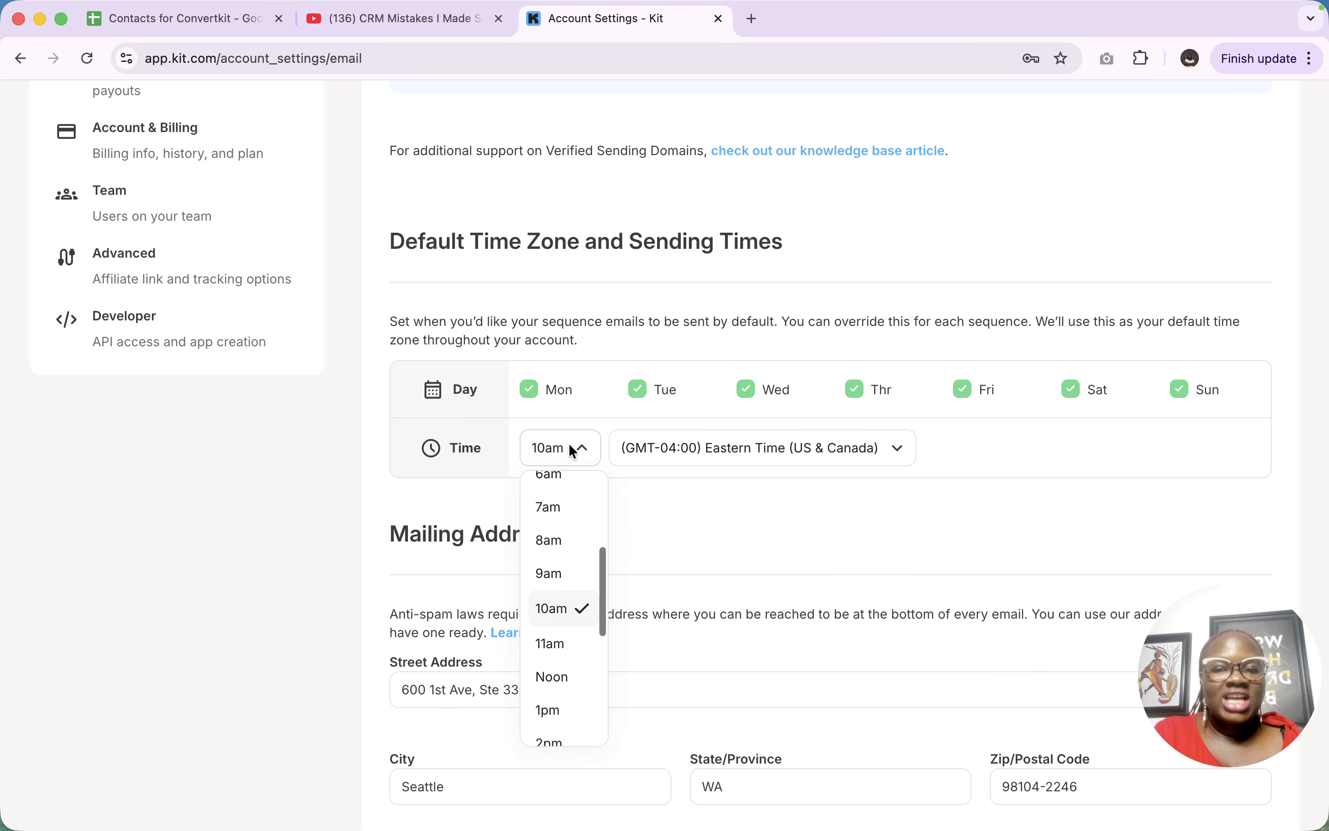
pyautogui.scroll(1, 592, 570)
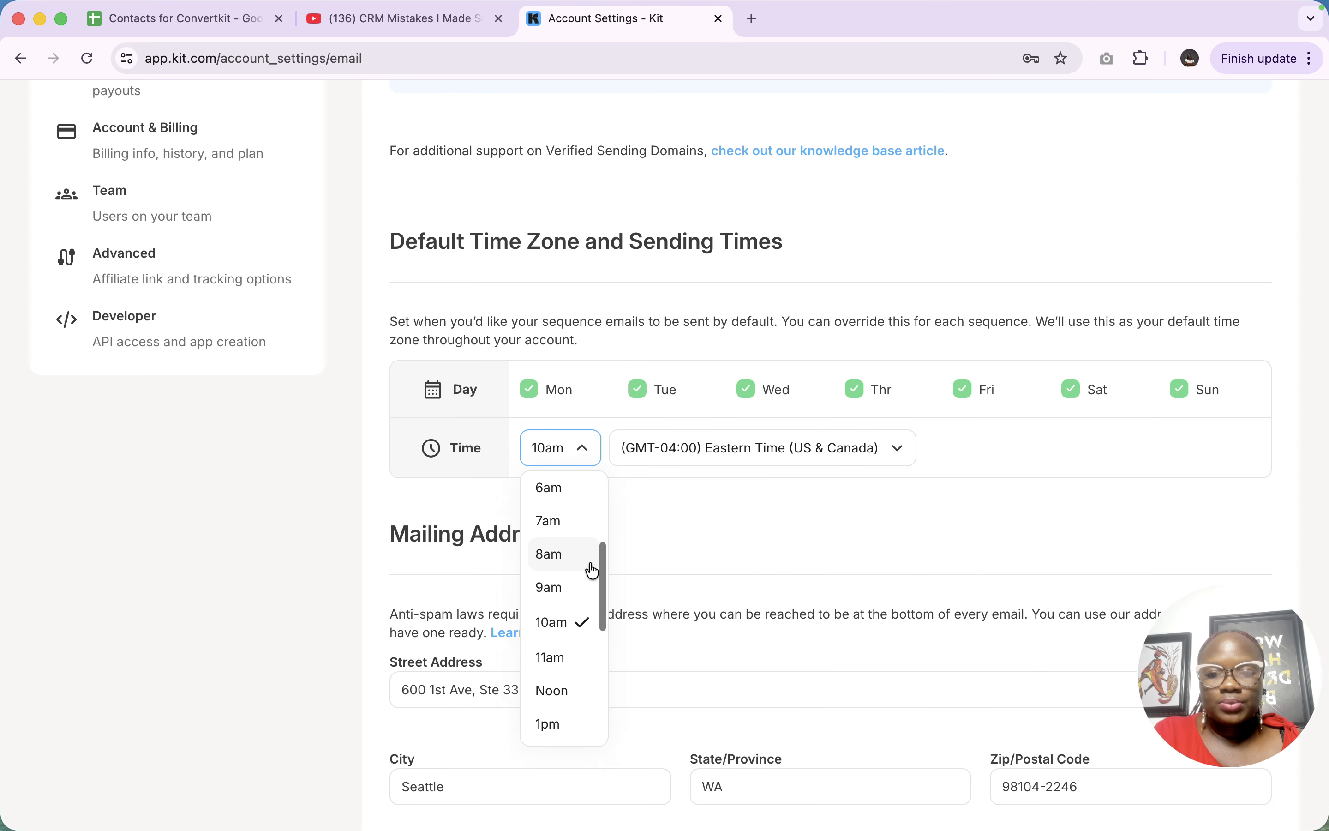
pyautogui.click(514, 478)
pyautogui.click(561, 456)
pyautogui.scroll(5, 577, 544)
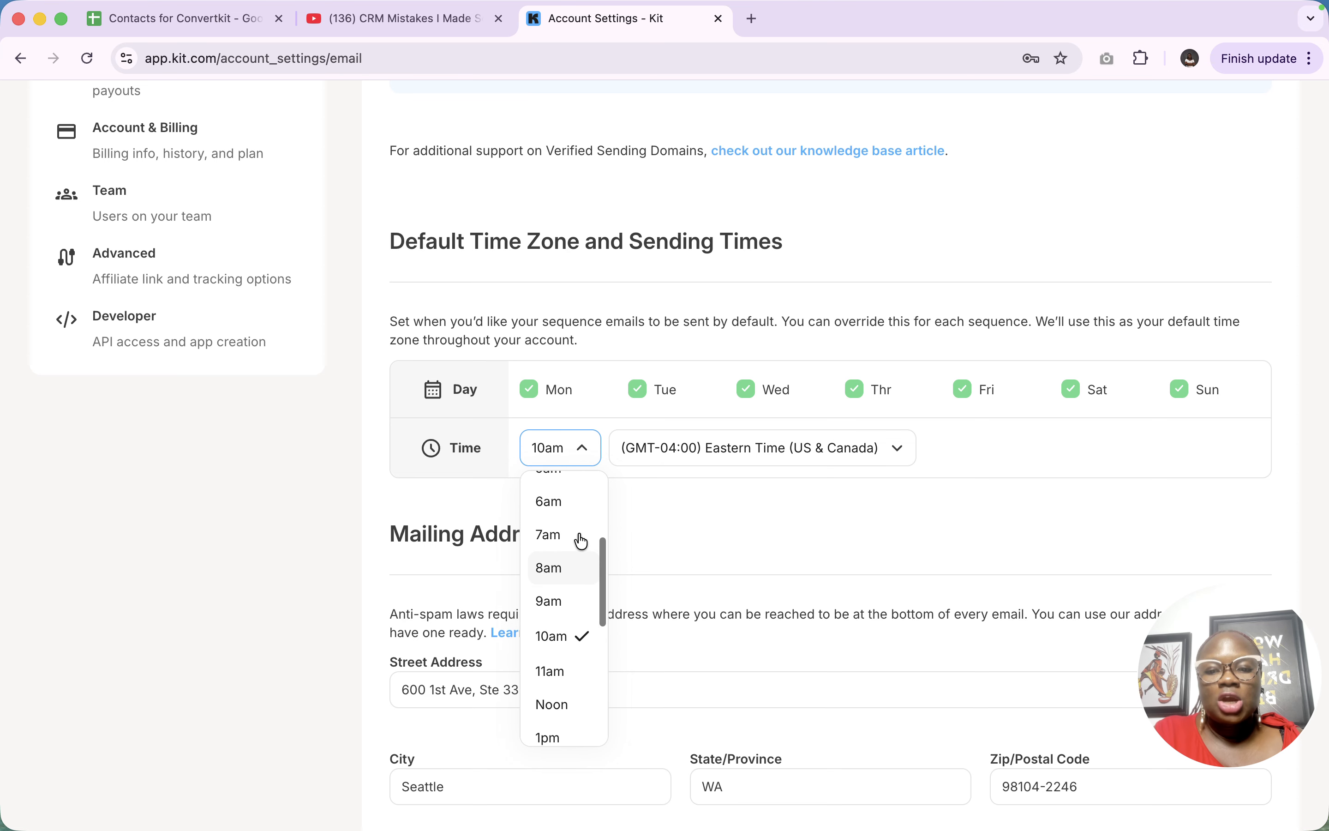
pyautogui.scroll(-10, 569, 598)
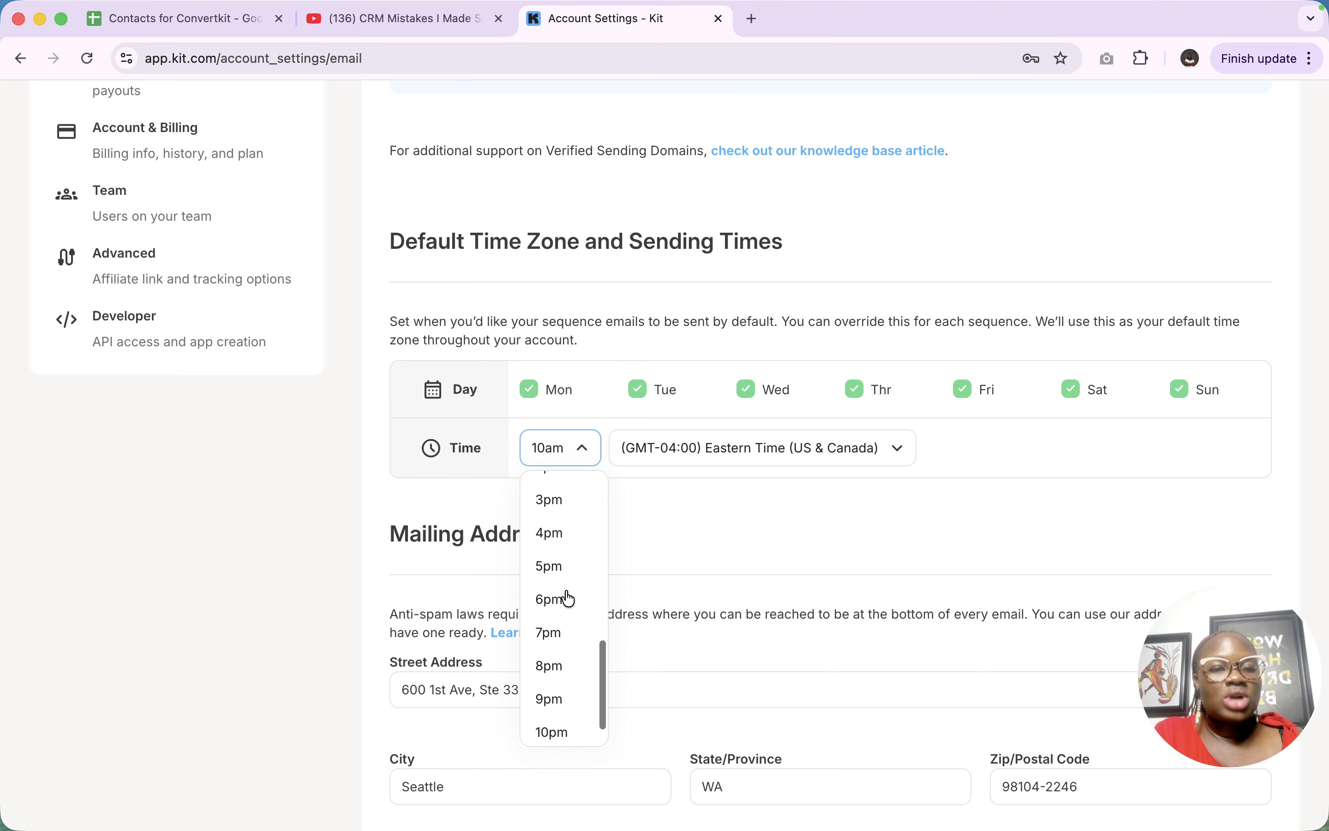
pyautogui.click(726, 492)
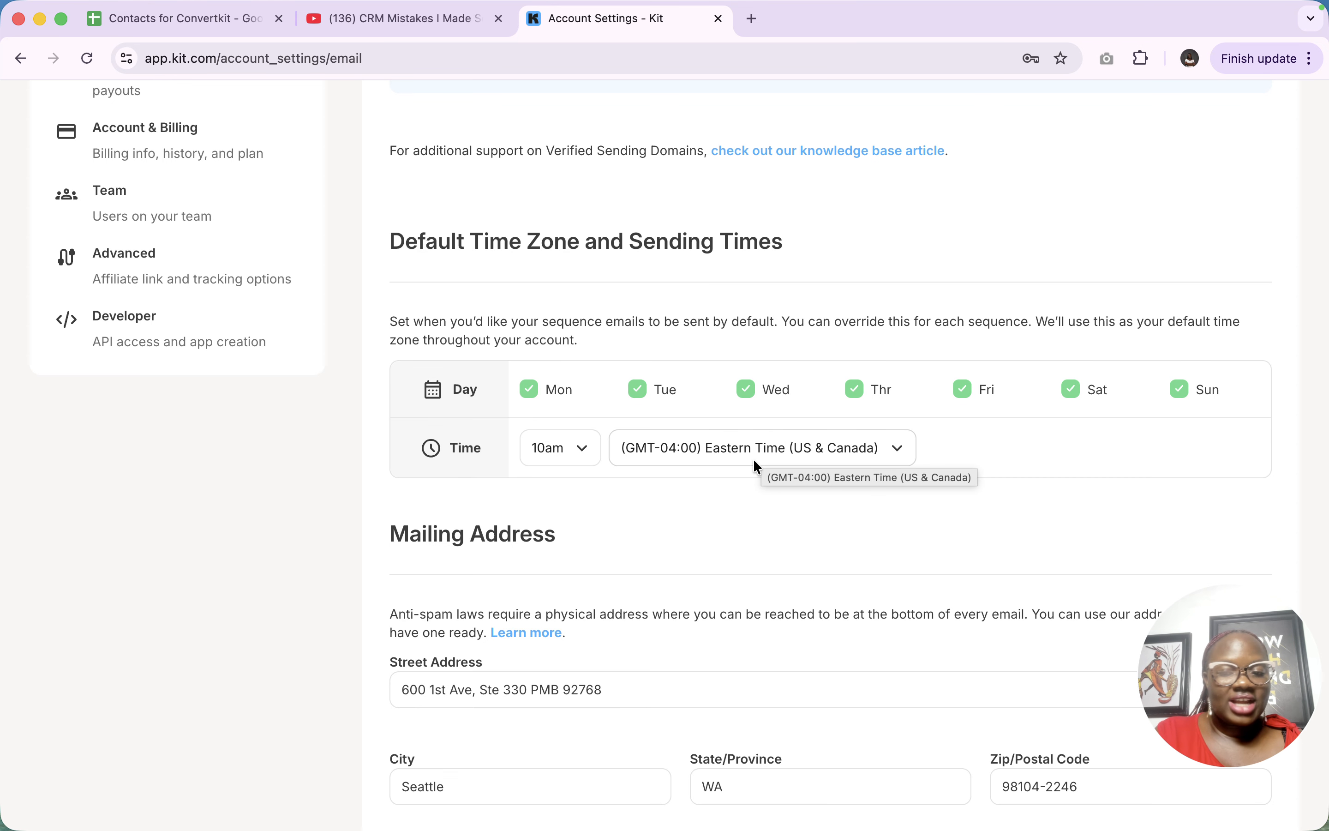
# Review the mailing address and turn on the unsubscribe survey in the email settings
pyautogui.scroll(-8, 697, 569)
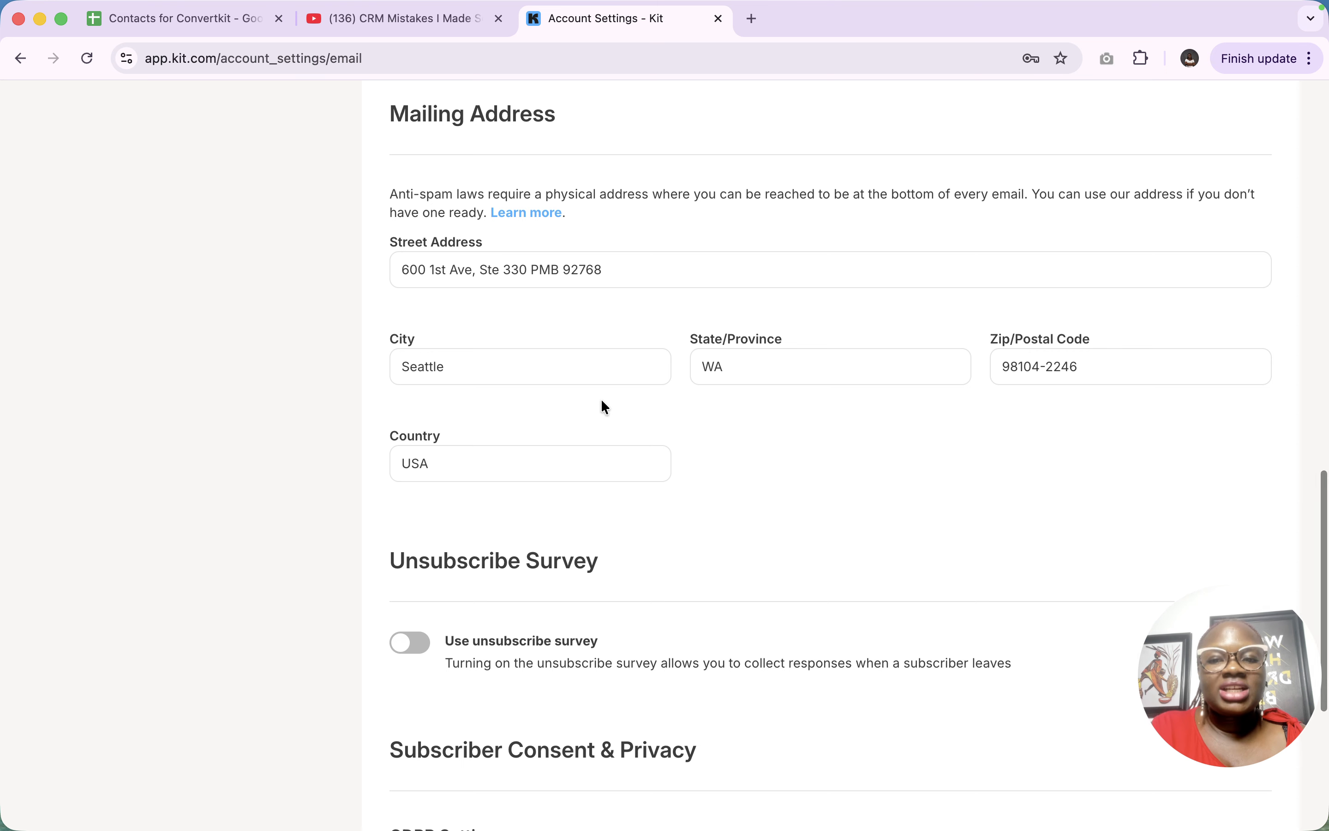
pyautogui.scroll(-3, 535, 374)
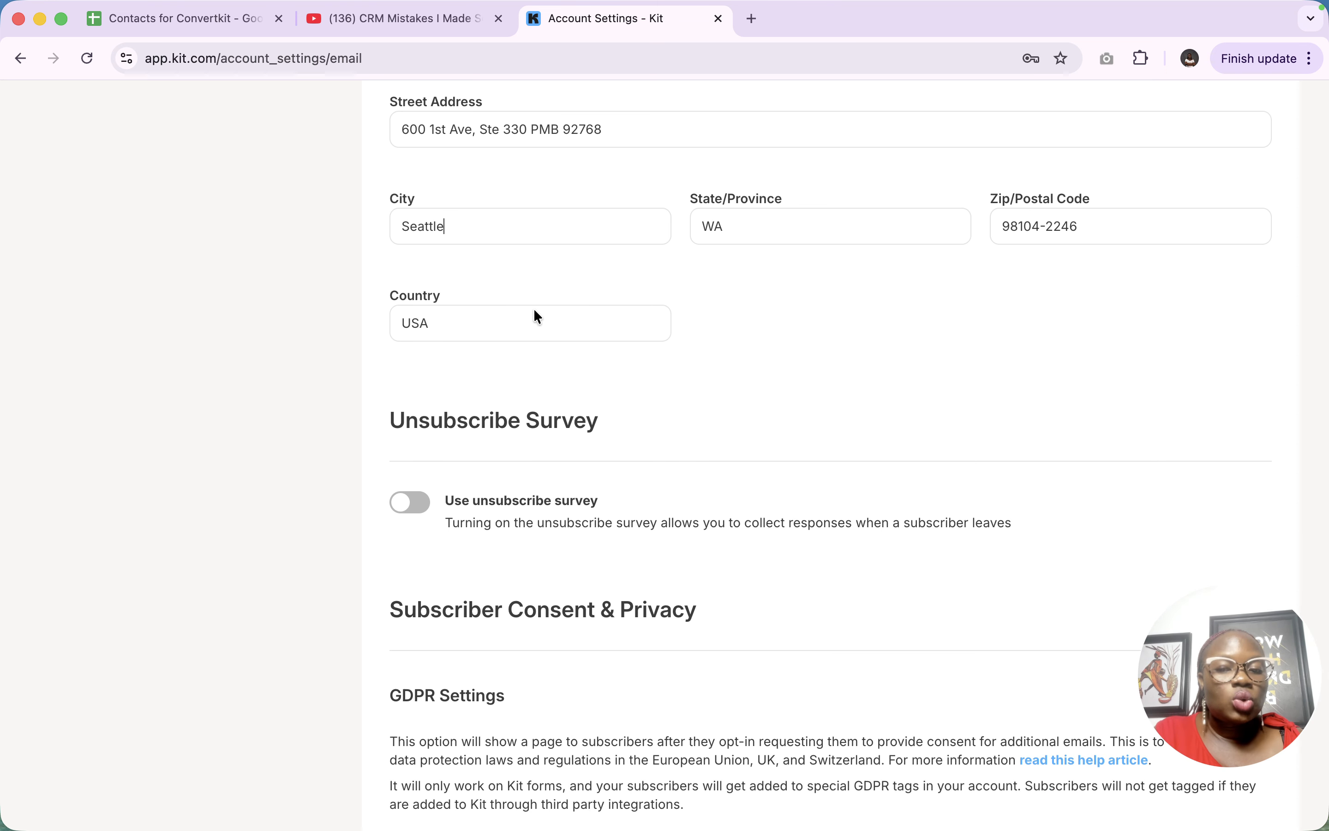
pyautogui.scroll(-5, 536, 316)
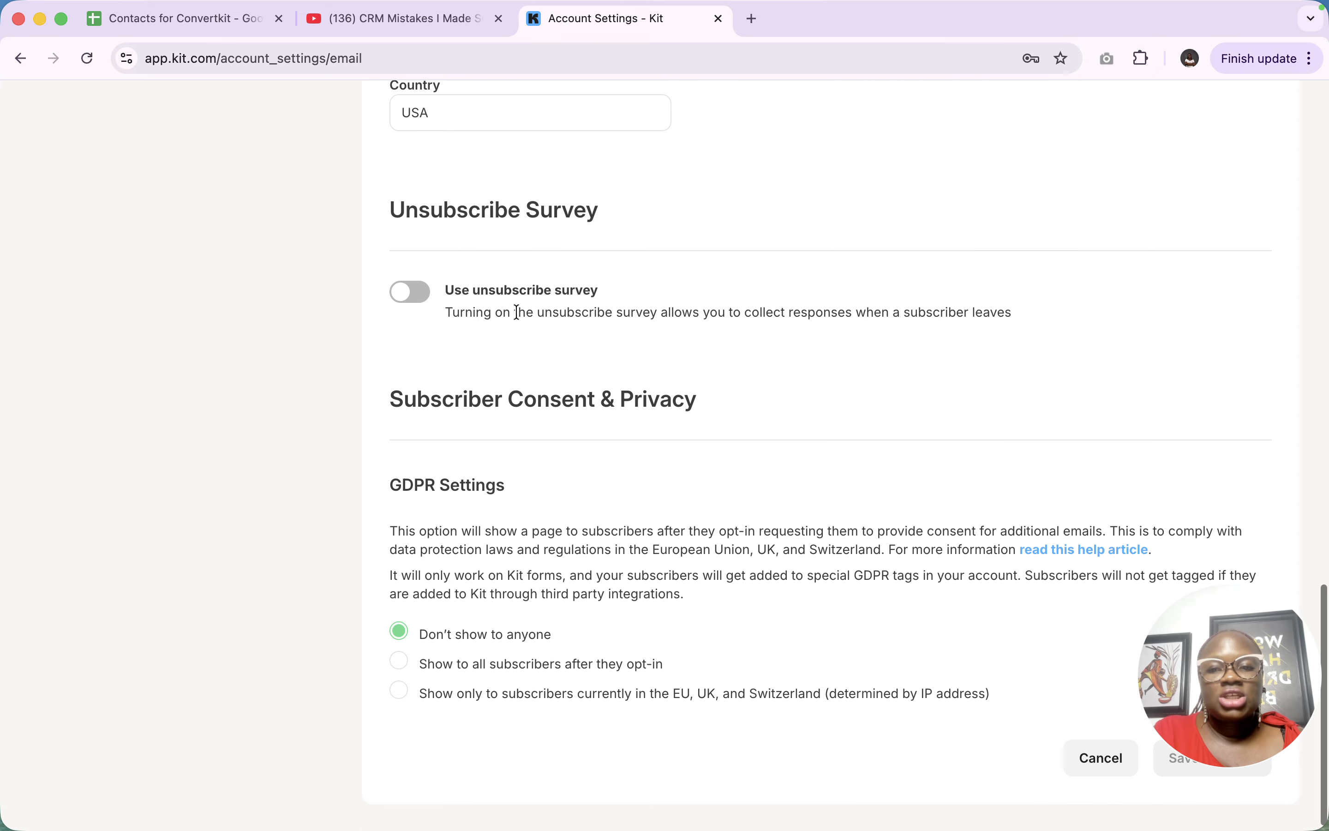
pyautogui.click(413, 297)
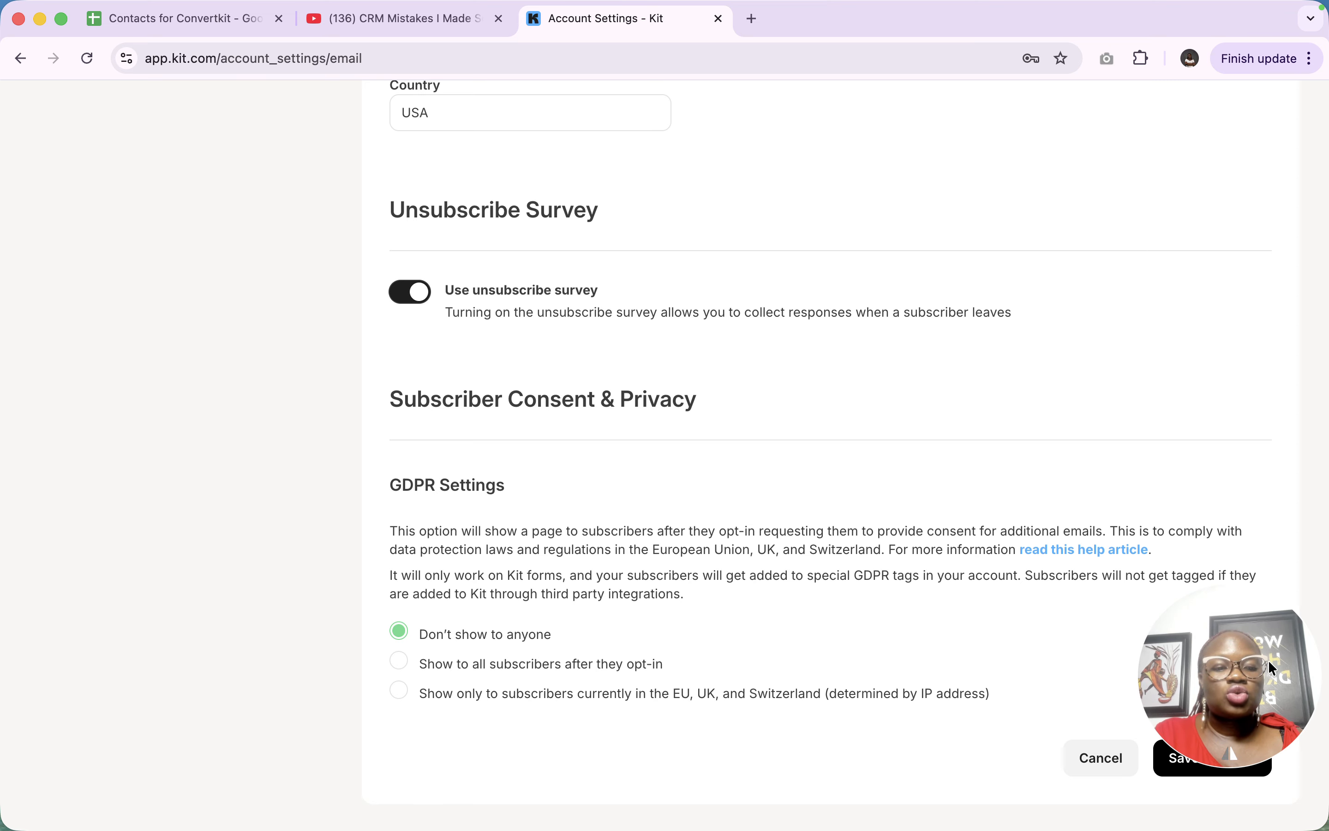
pyautogui.moveTo(1267, 660); pyautogui.dragTo(1257, 487)
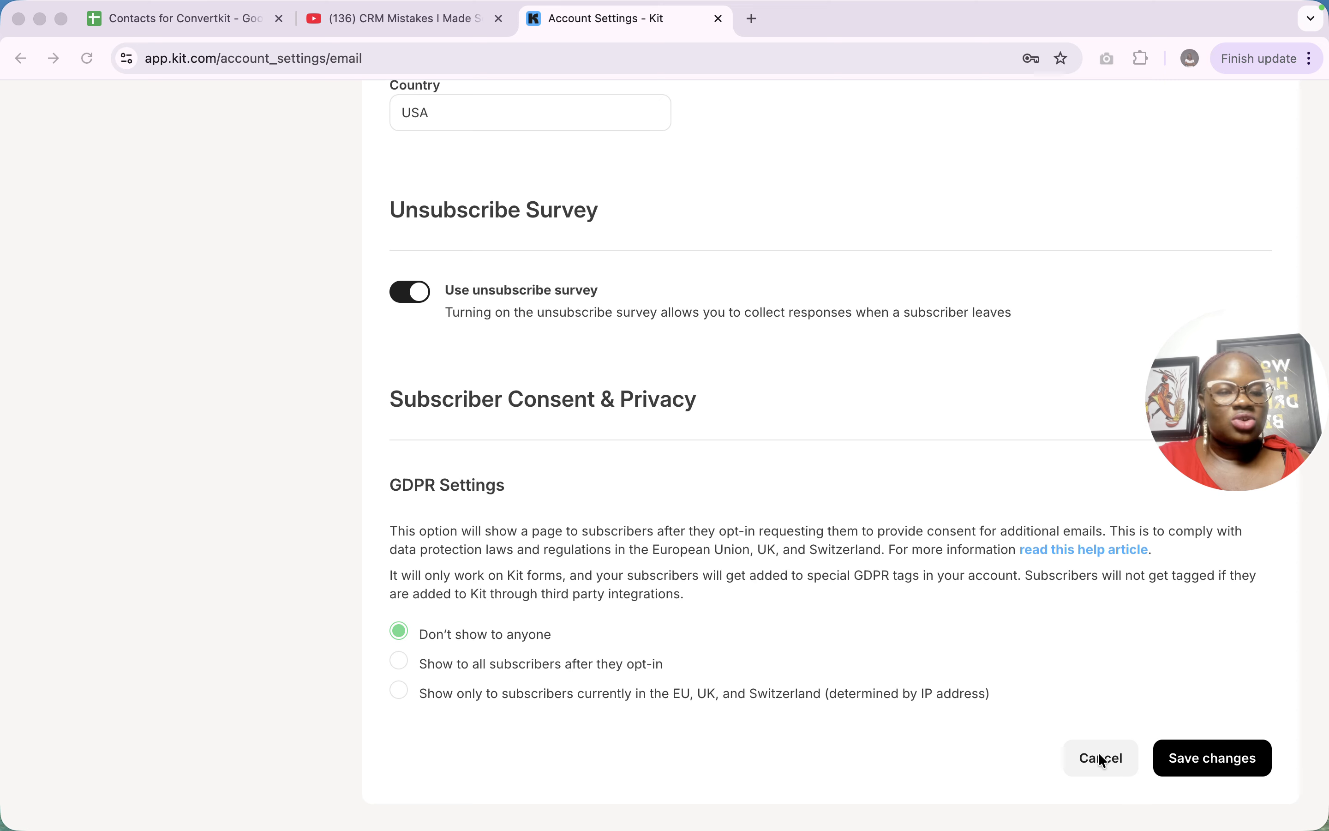
# Leave the email settings without saving and review the Kit domain and custom domain sections of the domain settings
pyautogui.click(1106, 763)
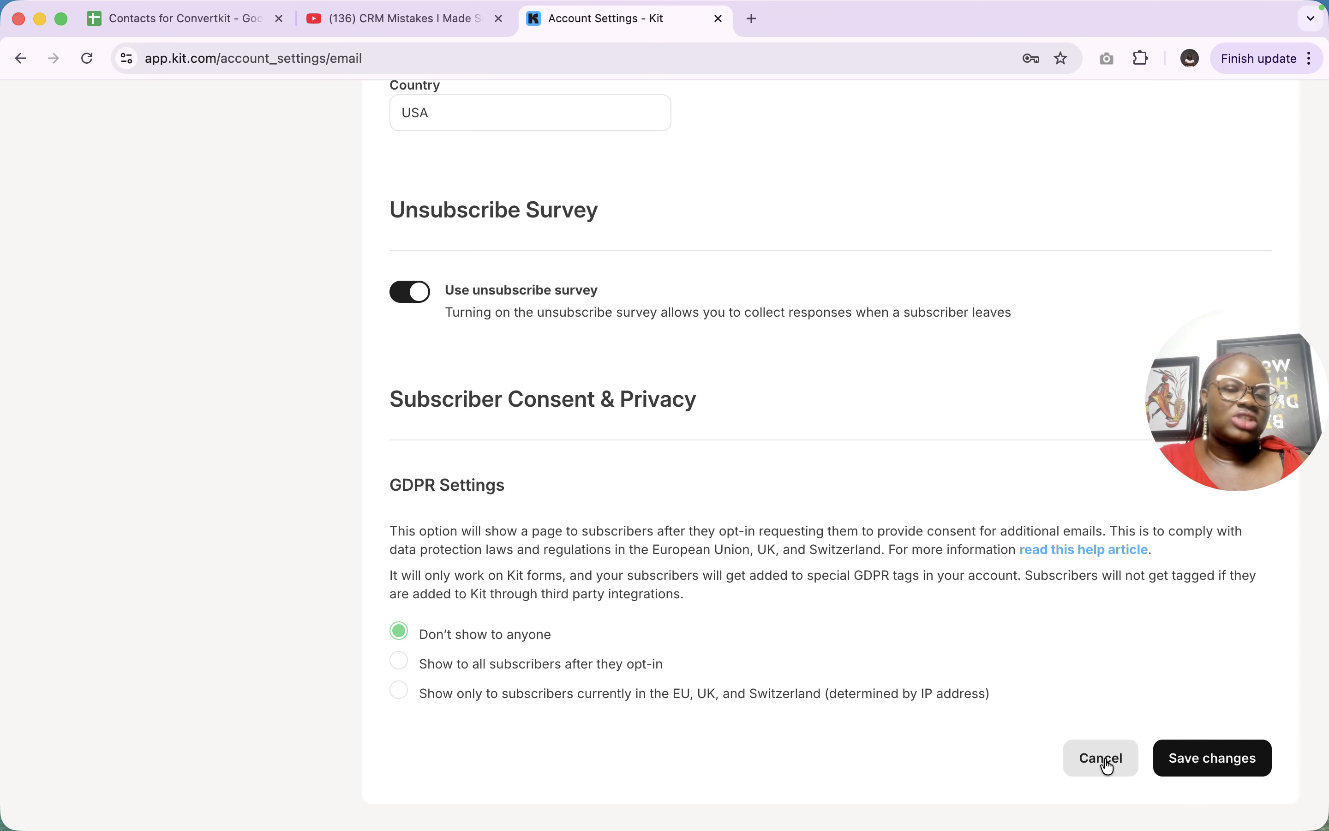
pyautogui.scroll(10, 873, 528)
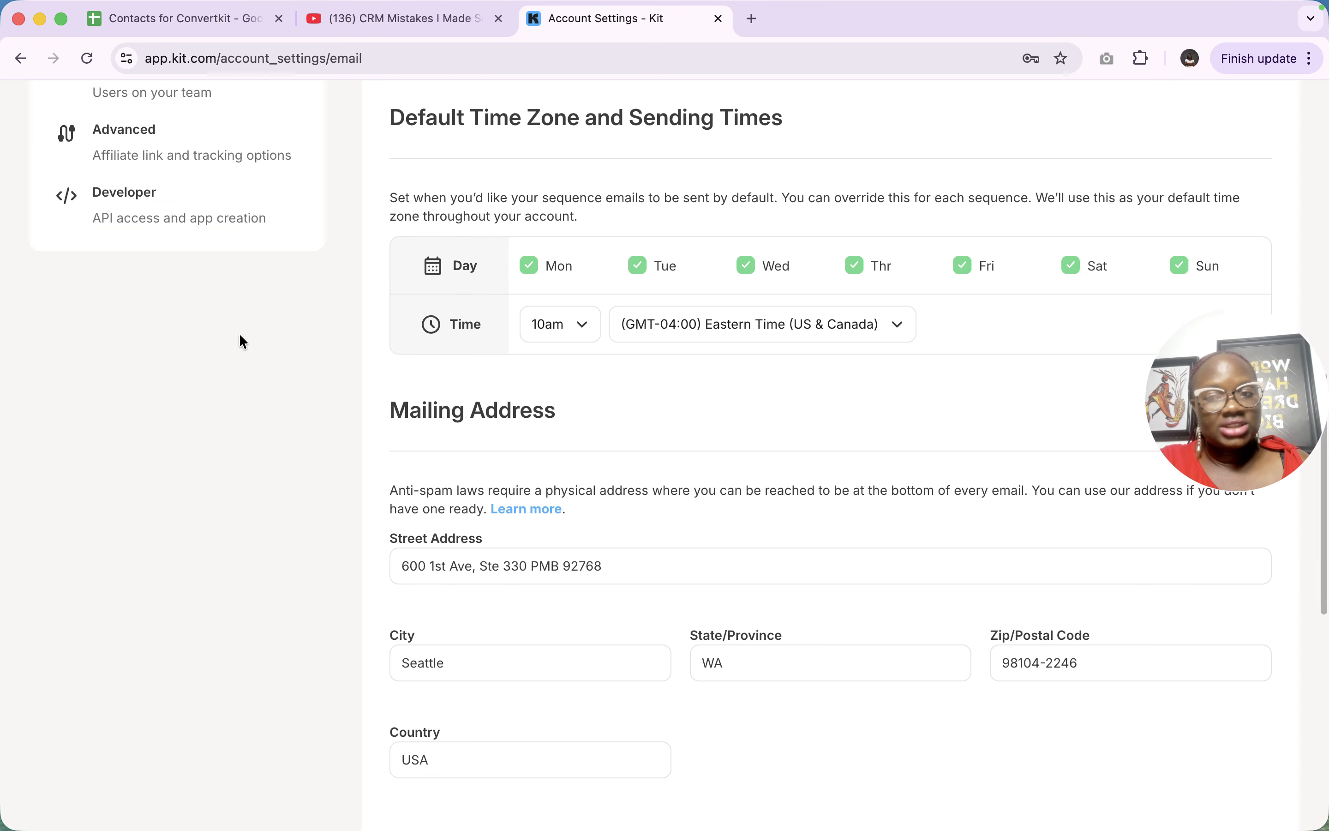
pyautogui.scroll(8, 181, 281)
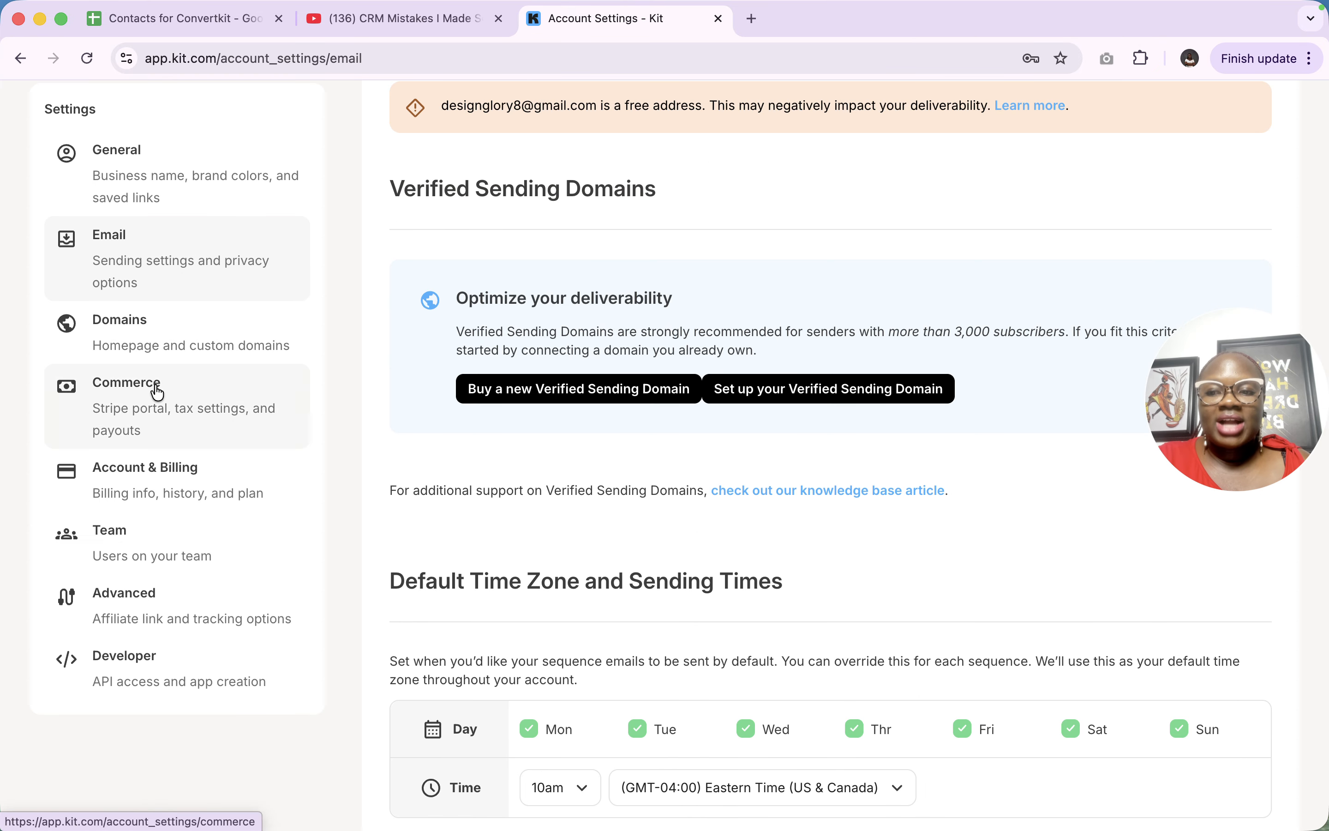
pyautogui.click(145, 352)
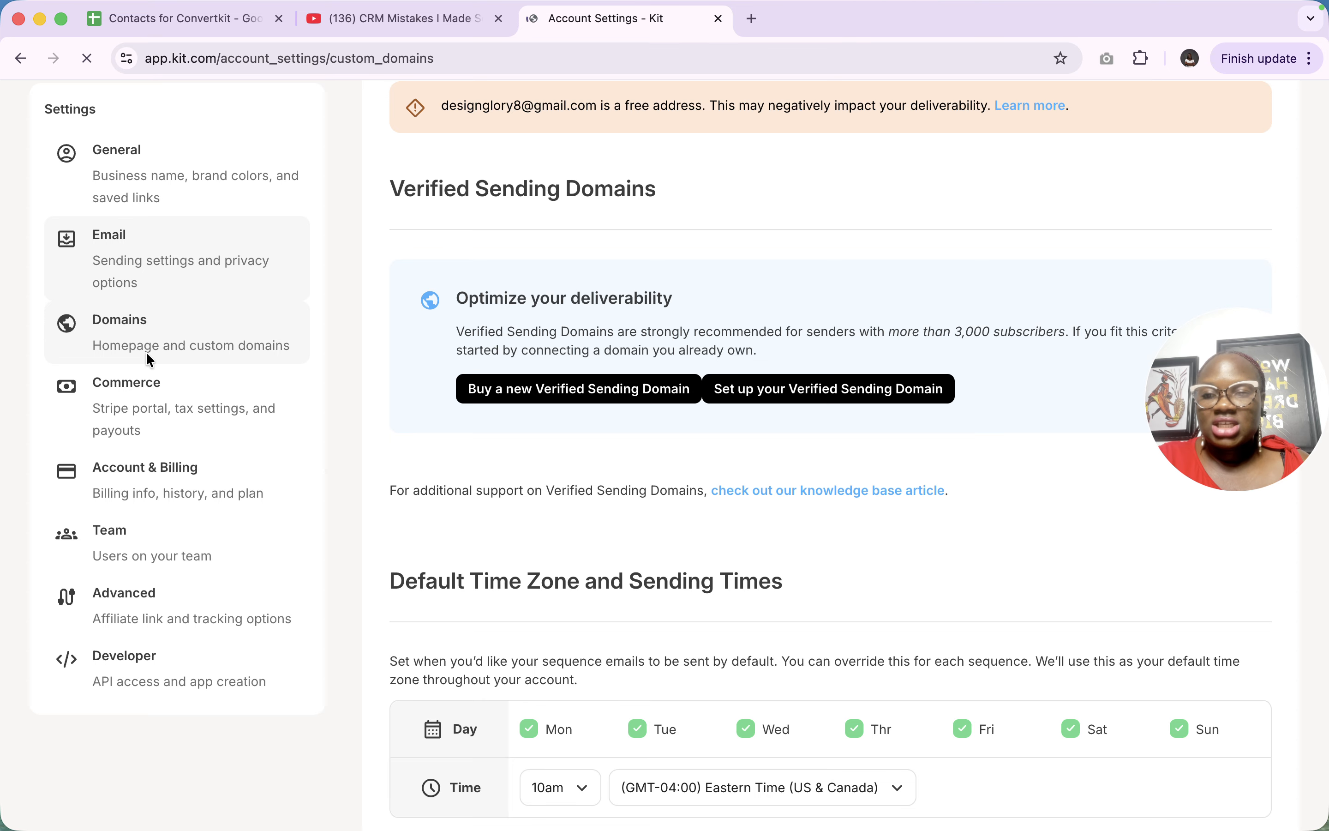
pyautogui.scroll(-6, 503, 386)
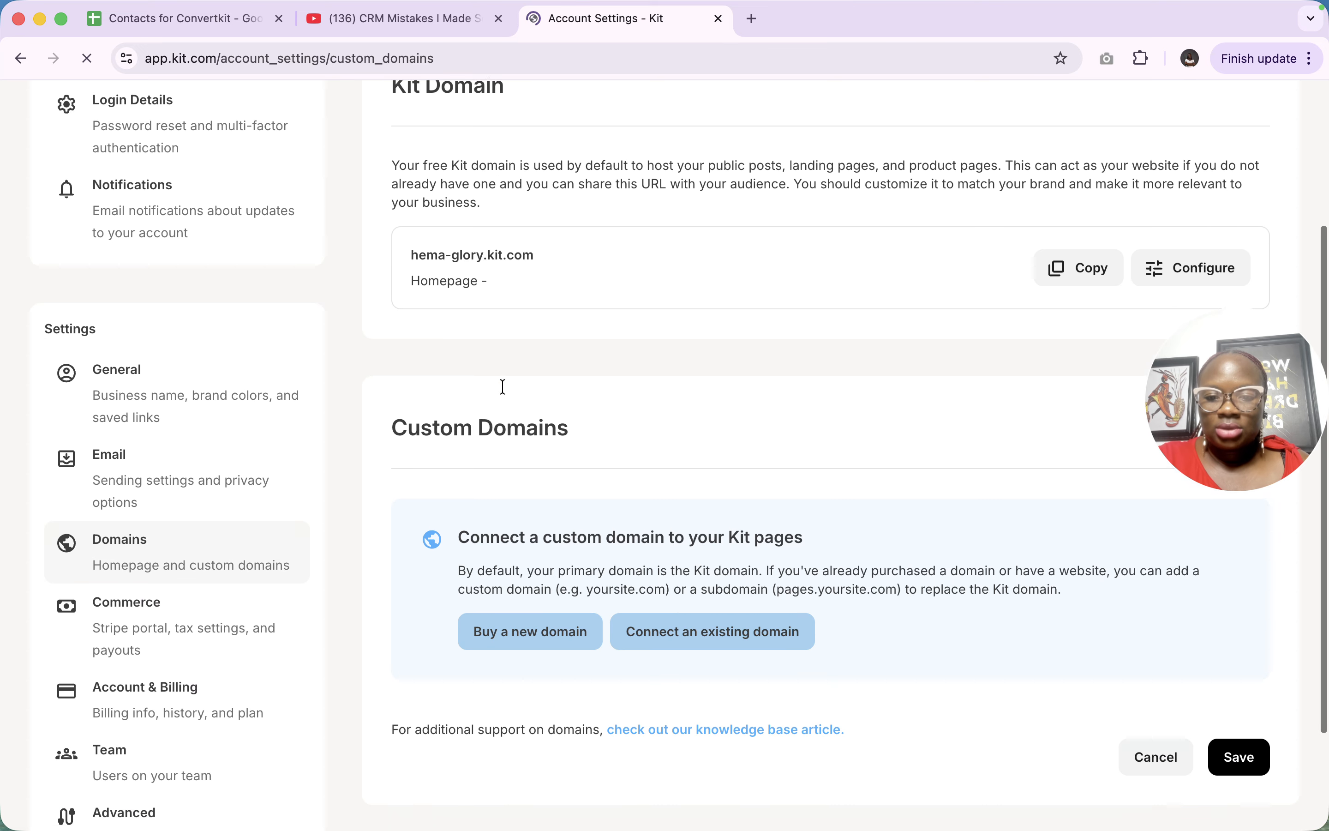
pyautogui.scroll(3, 503, 386)
pyautogui.scroll(3, 502, 393)
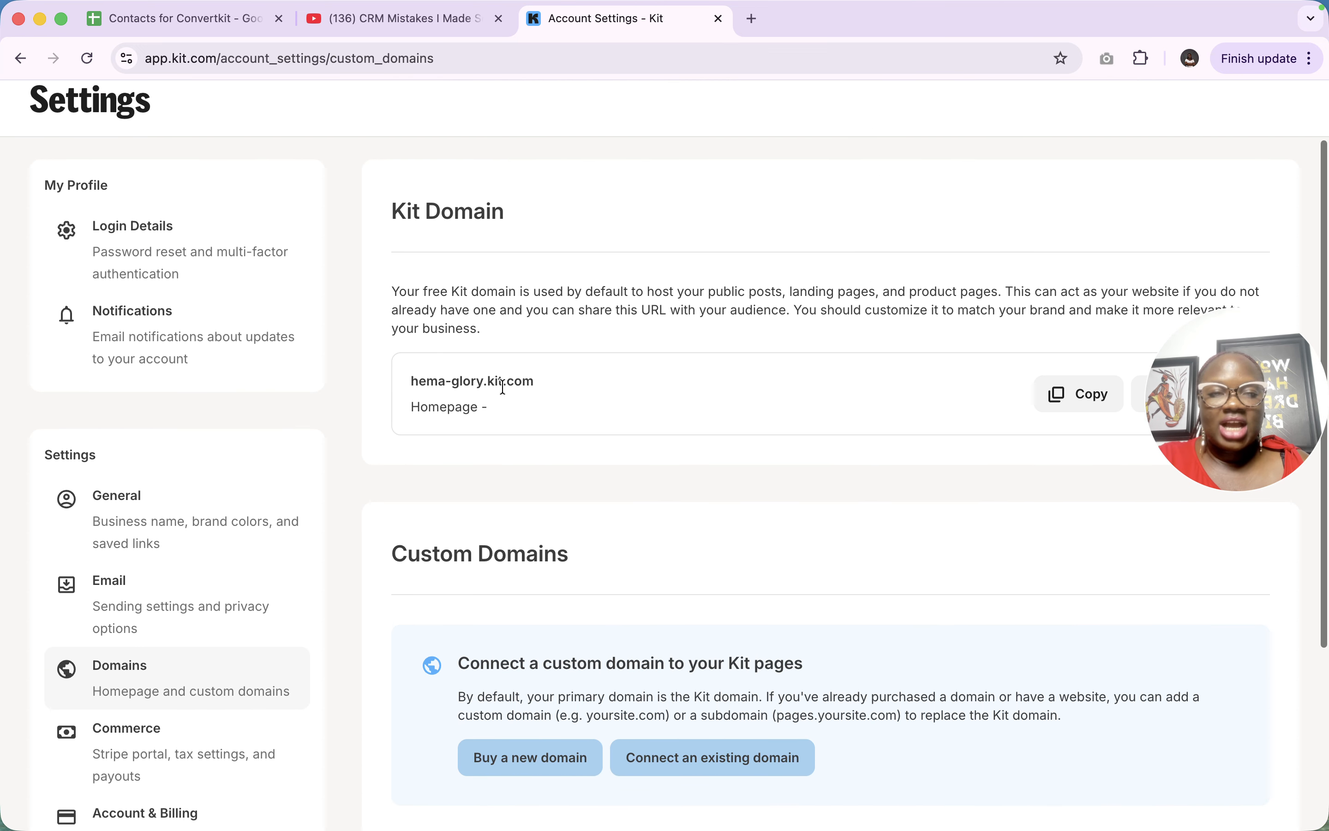
pyautogui.moveTo(1267, 415); pyautogui.dragTo(1288, 744)
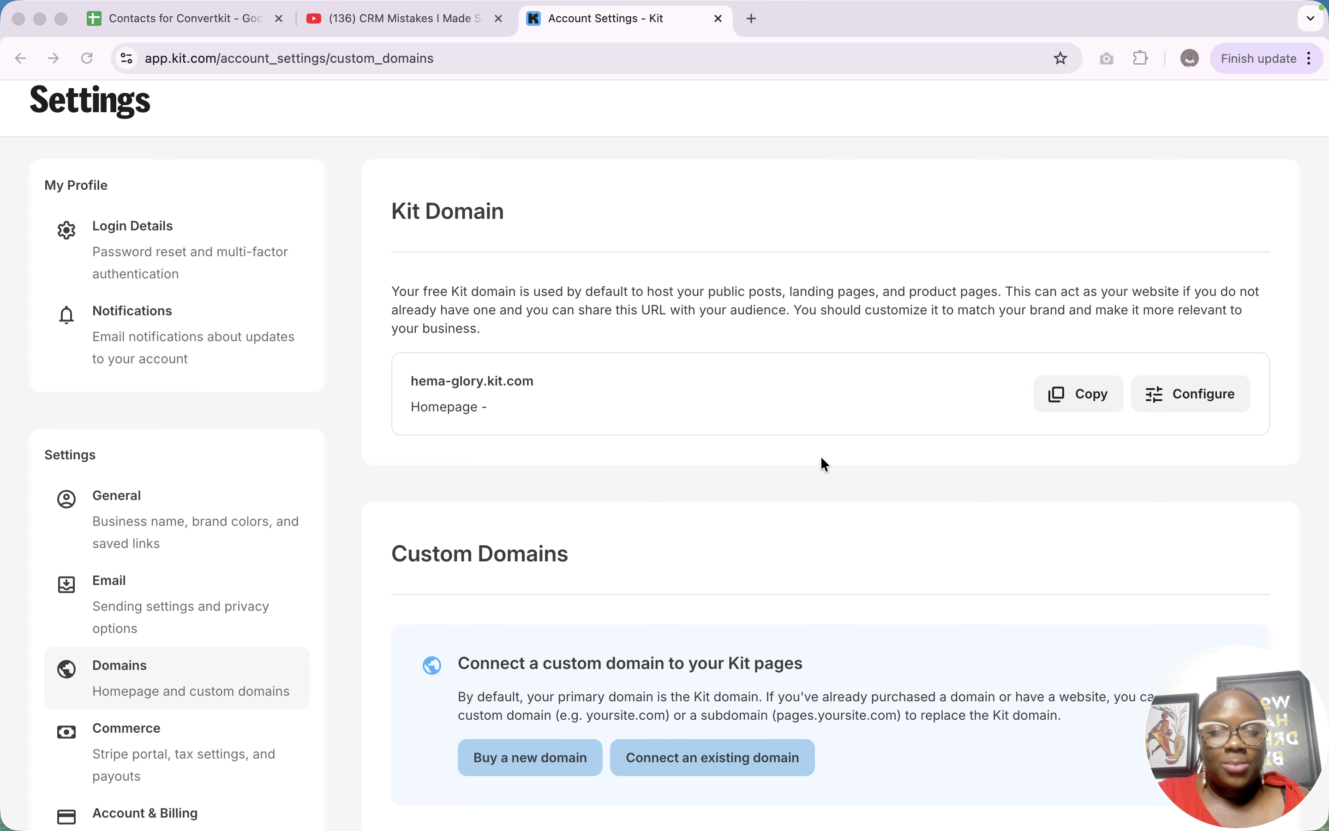
pyautogui.scroll(-5, 829, 424)
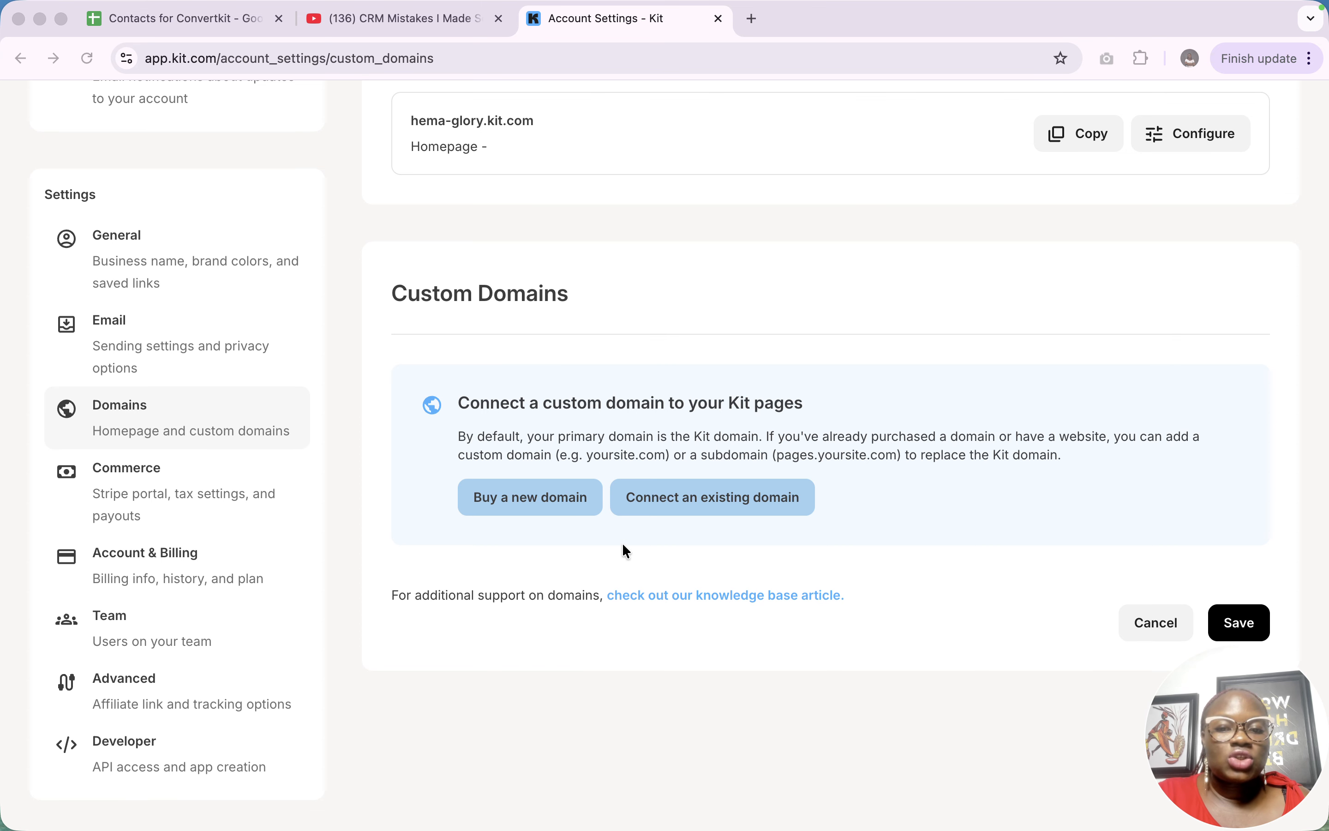
pyautogui.scroll(-1, 686, 508)
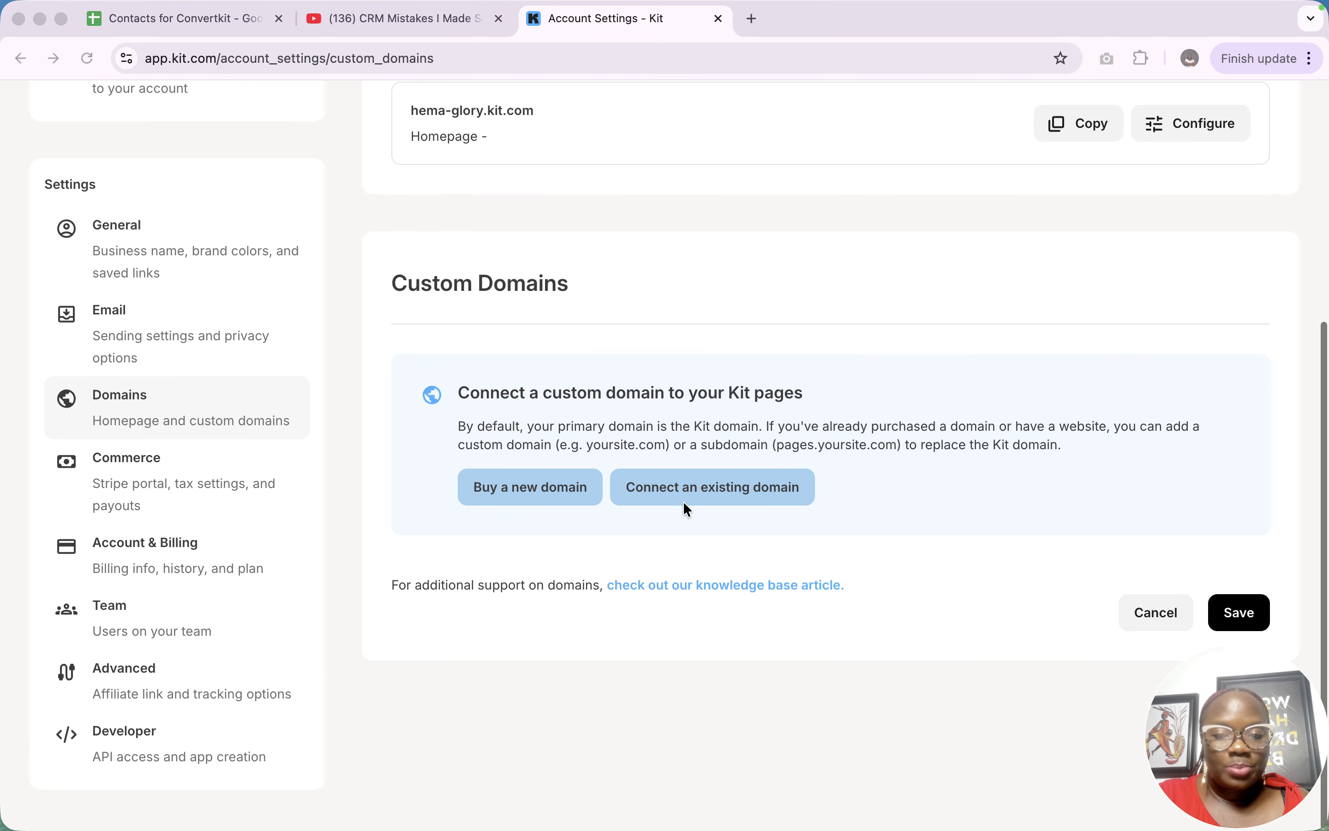
# Open the form for purchasing a custom domain, check its homepage choices and close it without selecting one
pyautogui.click(532, 498)
pyautogui.click(535, 504)
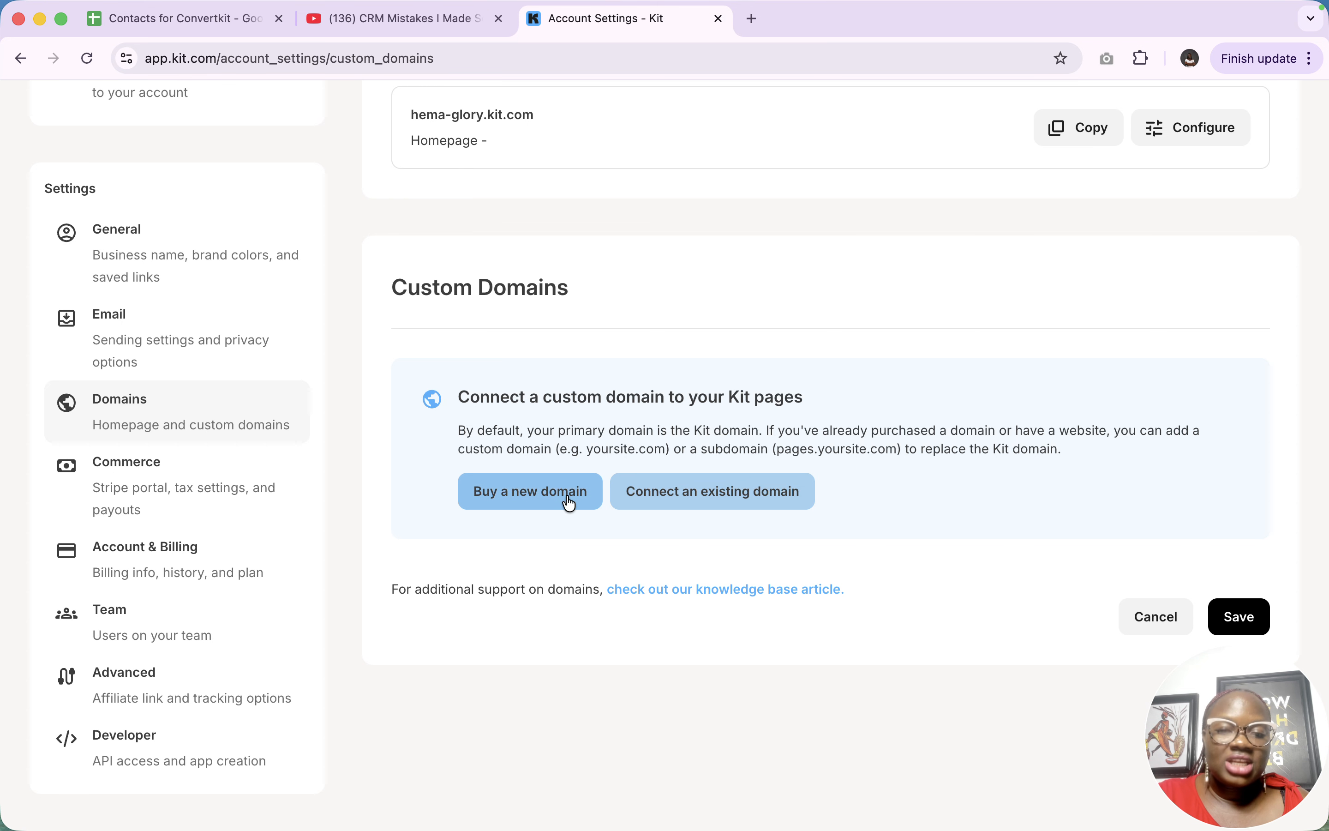
pyautogui.click(619, 504)
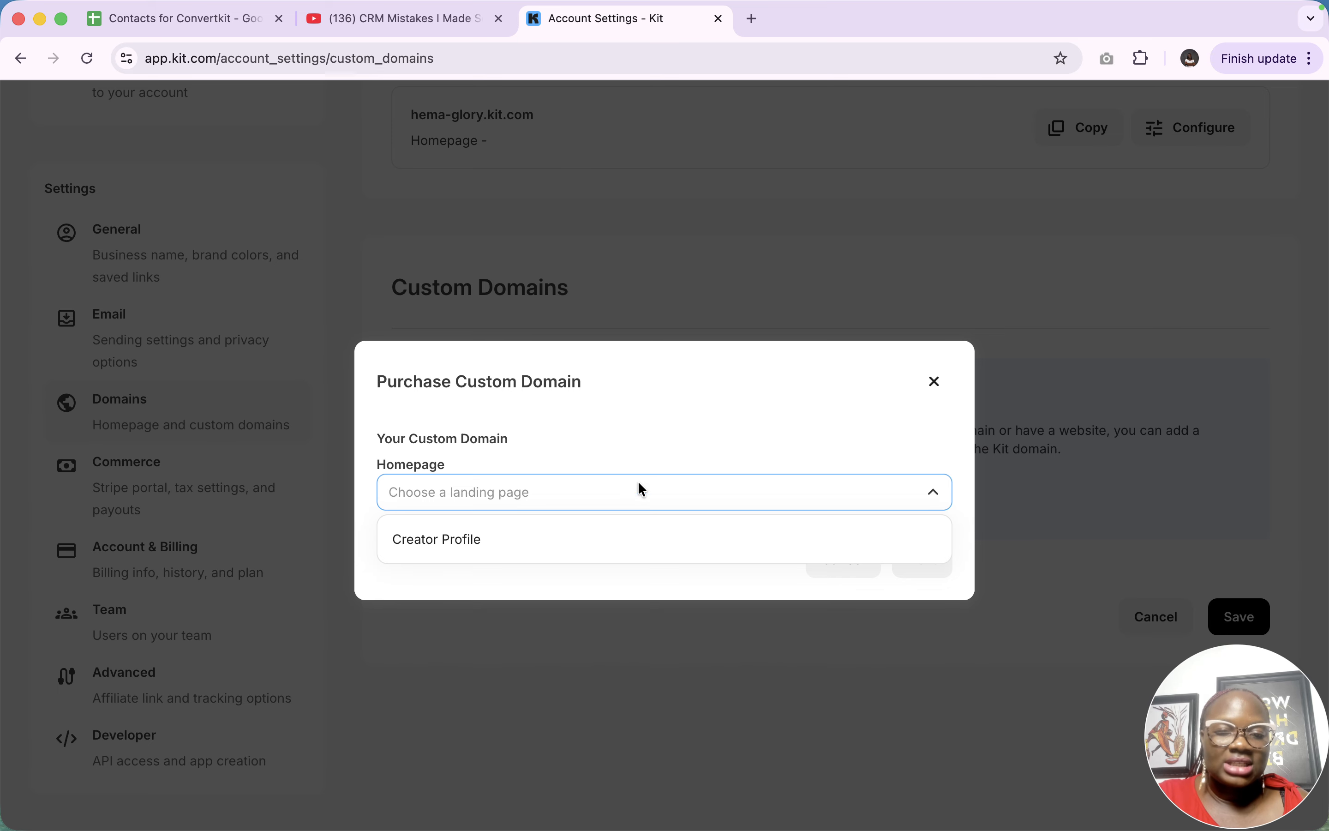
pyautogui.click(934, 382)
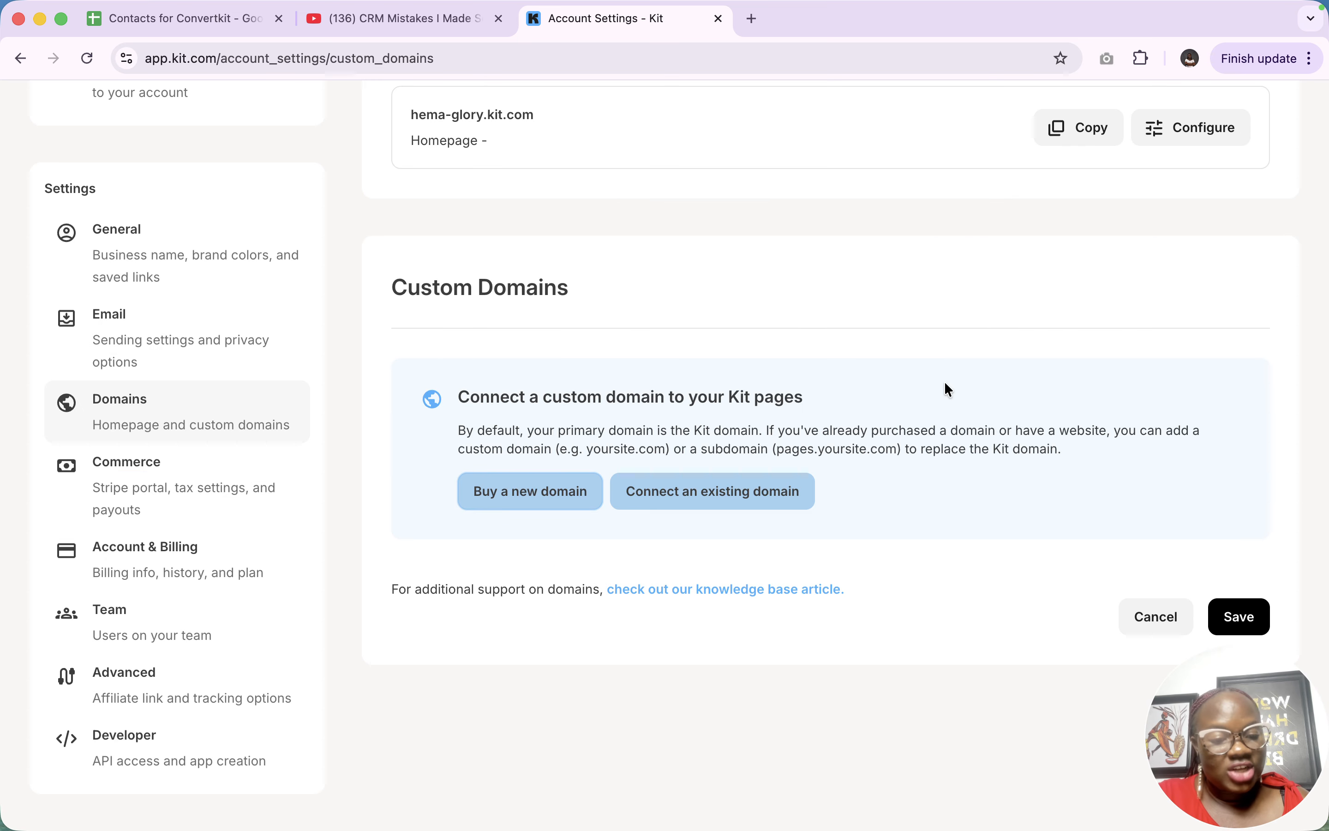
# Open the form for connecting an existing domain, check its domain field and homepage choices, and close it unfilled
pyautogui.click(723, 495)
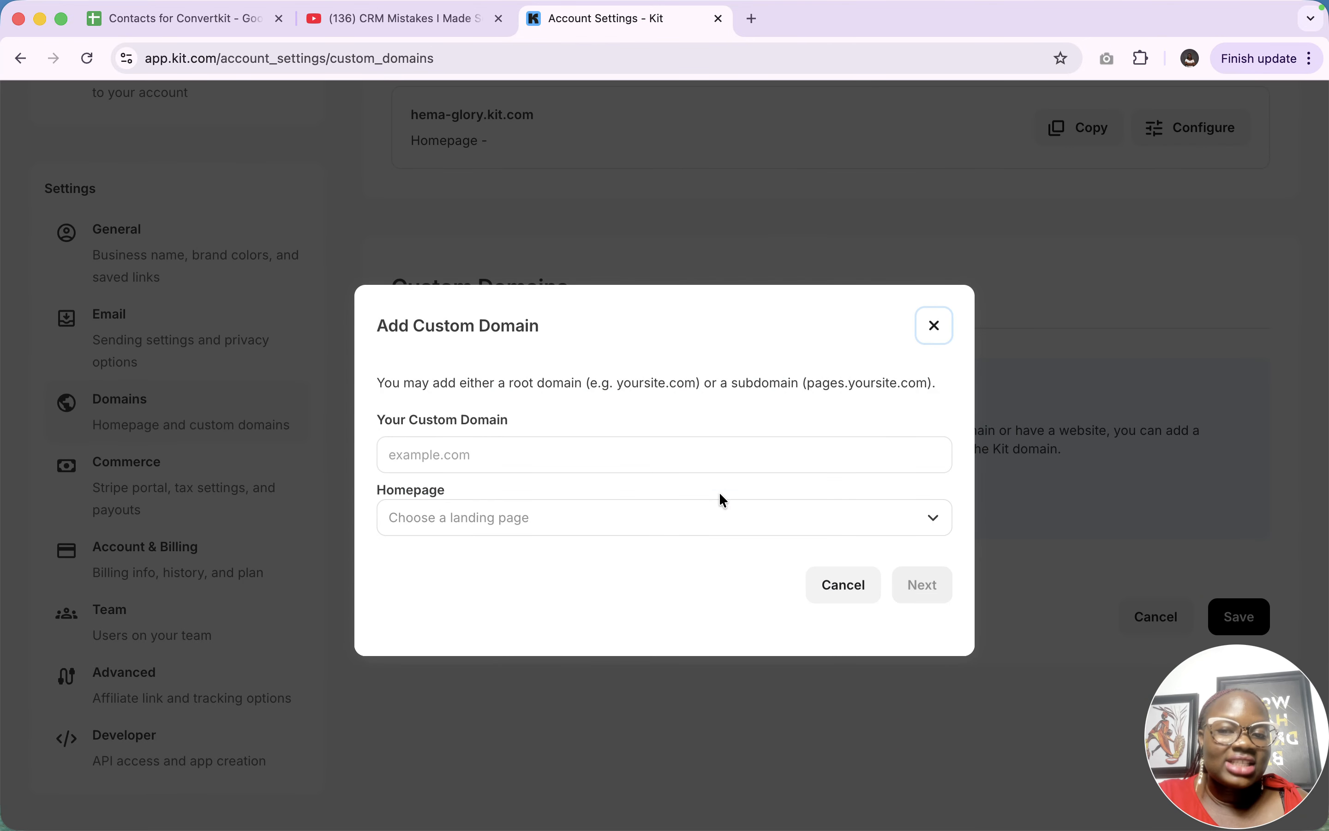
pyautogui.click(682, 466)
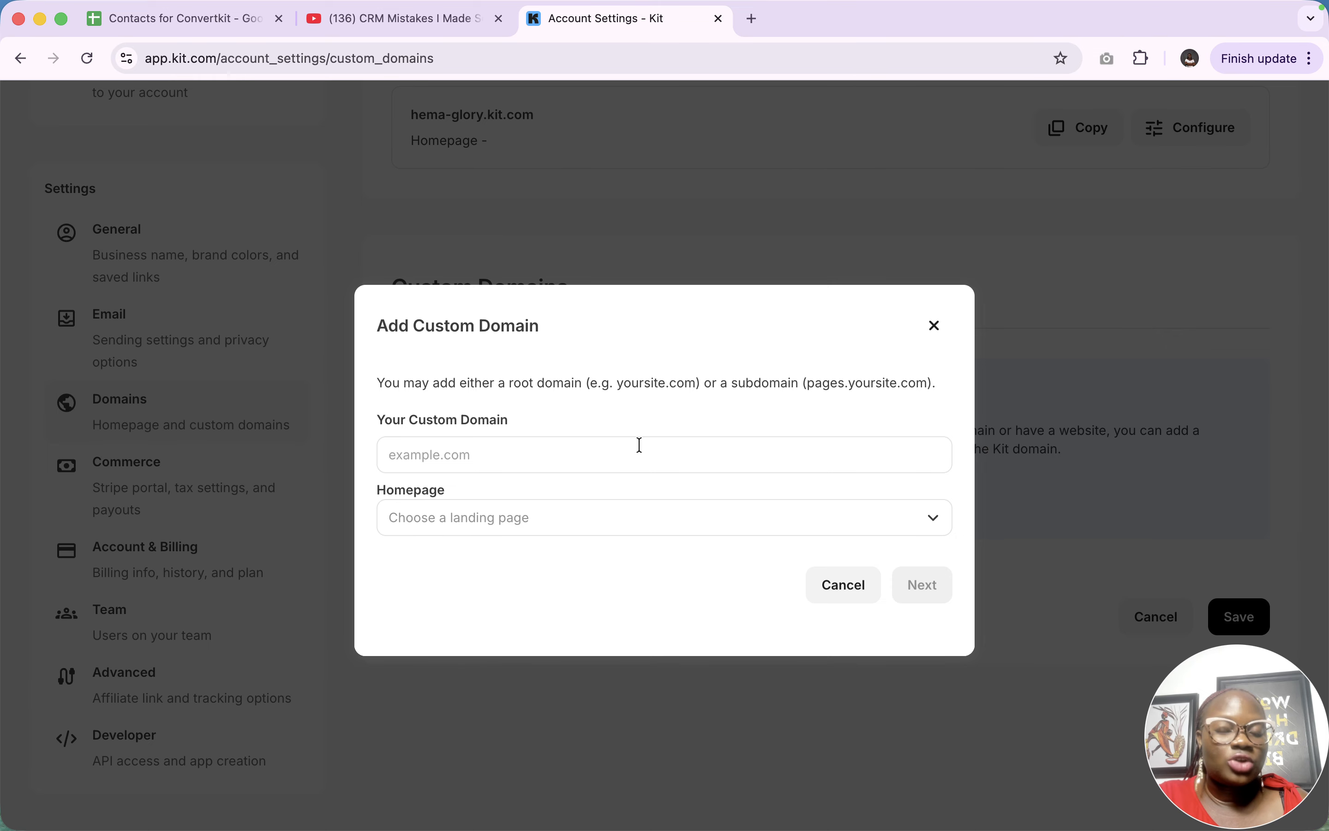
pyautogui.click(564, 526)
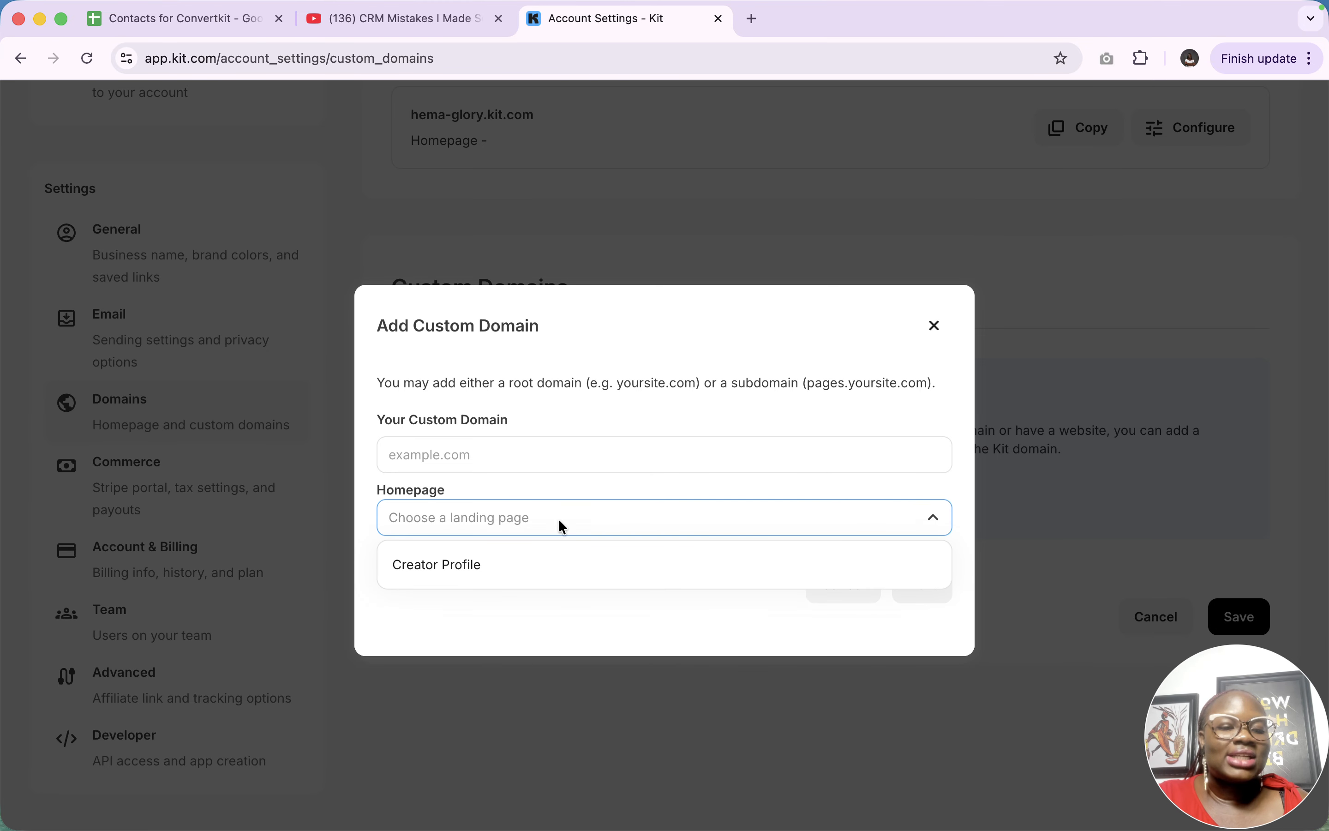
pyautogui.click(934, 328)
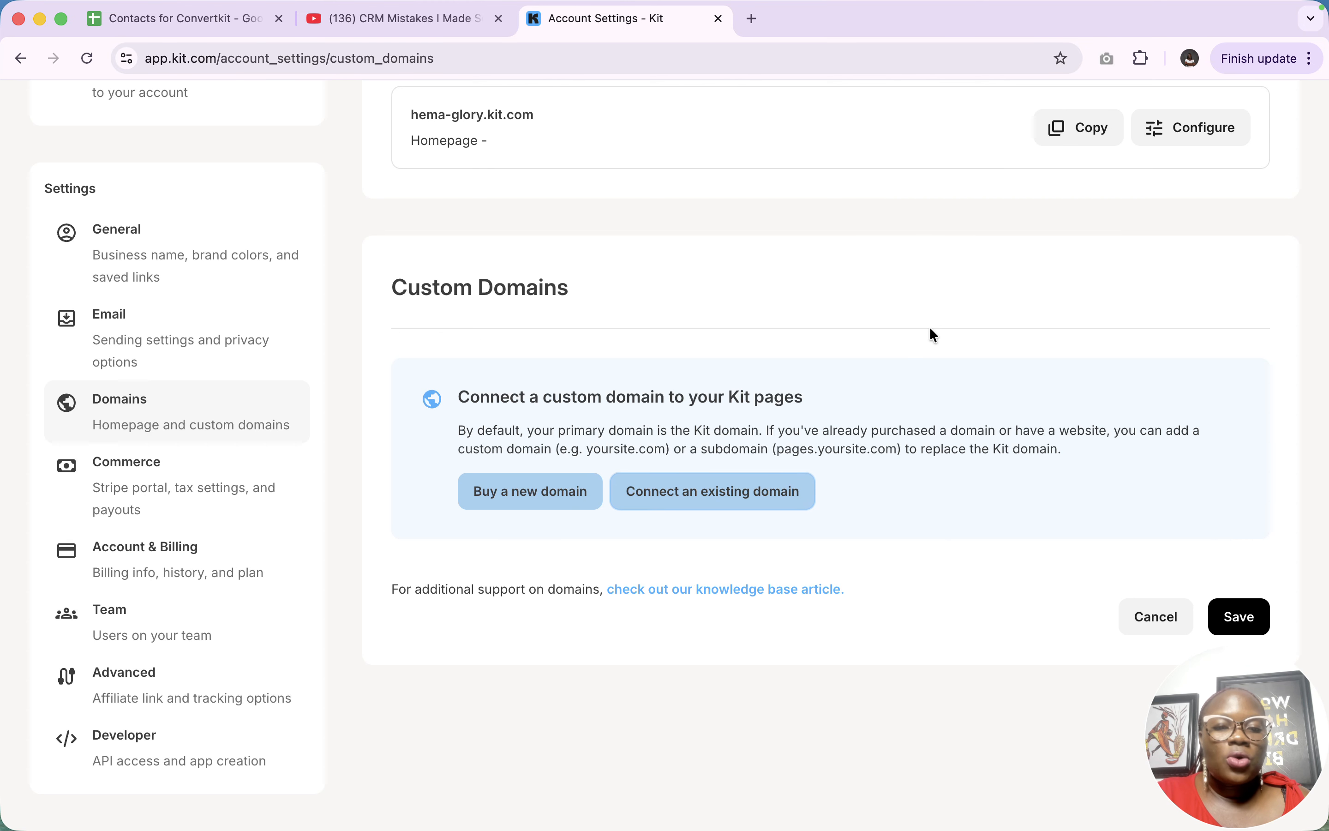
# Review the commerce settings, plus the plan and account deletion sections of the account and billing settings
pyautogui.click(137, 505)
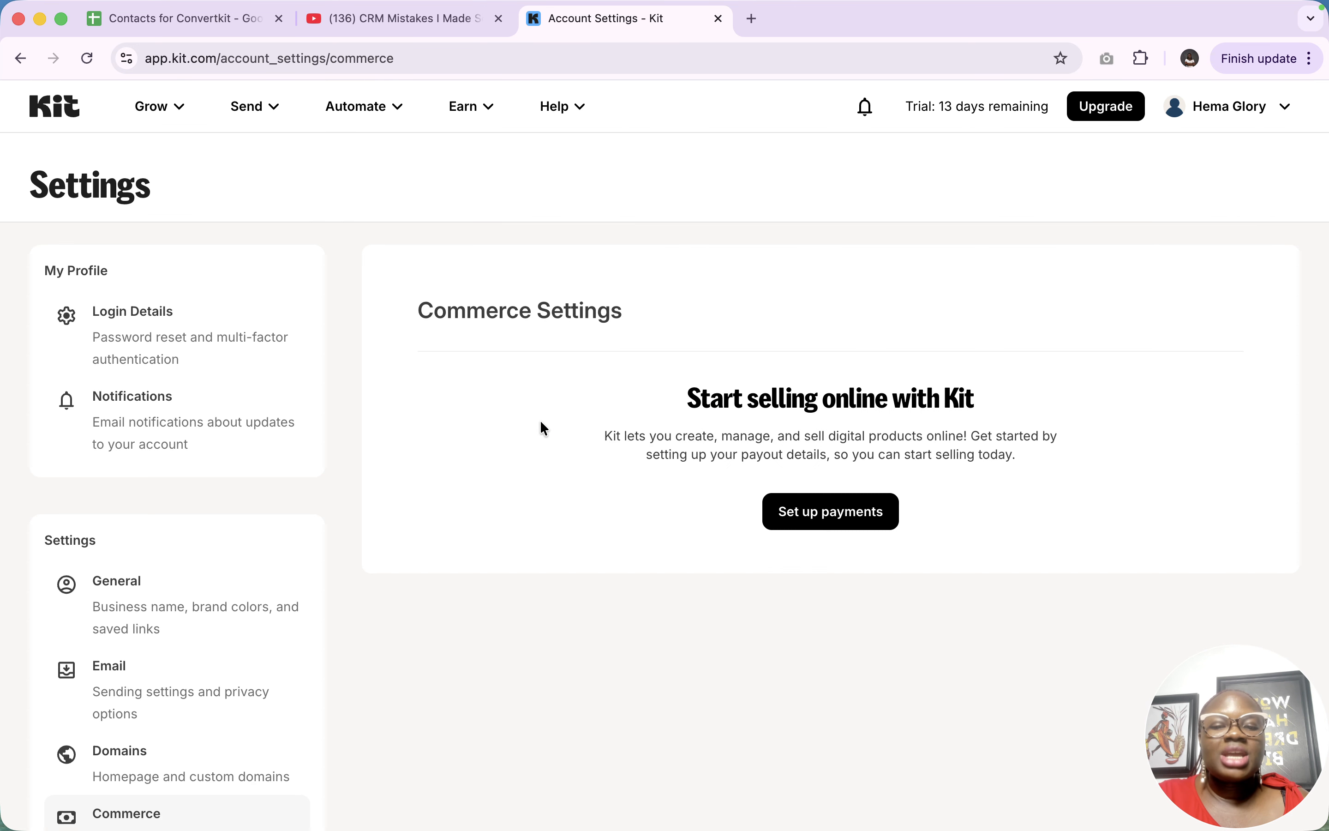
pyautogui.scroll(-3, 544, 427)
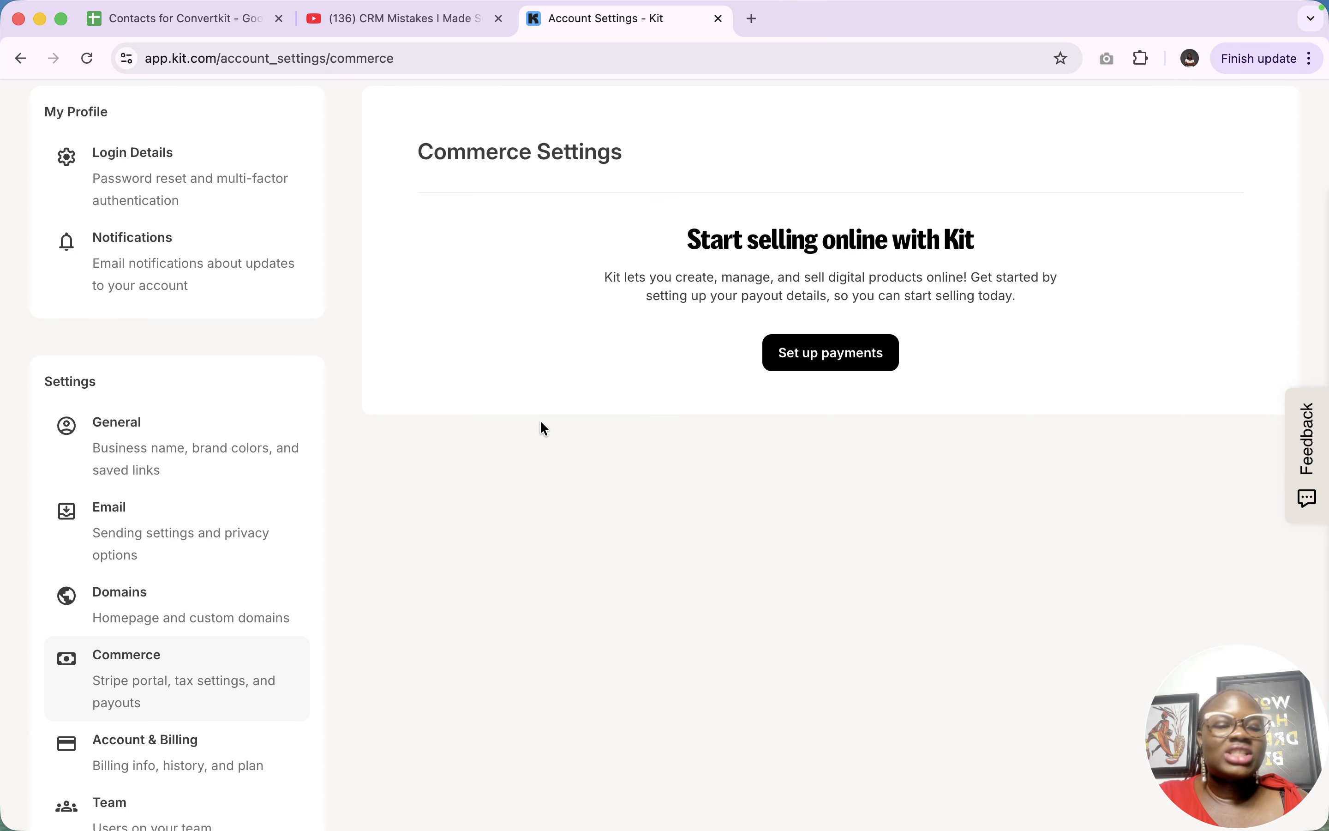
pyautogui.scroll(-4, 157, 614)
pyautogui.click(158, 583)
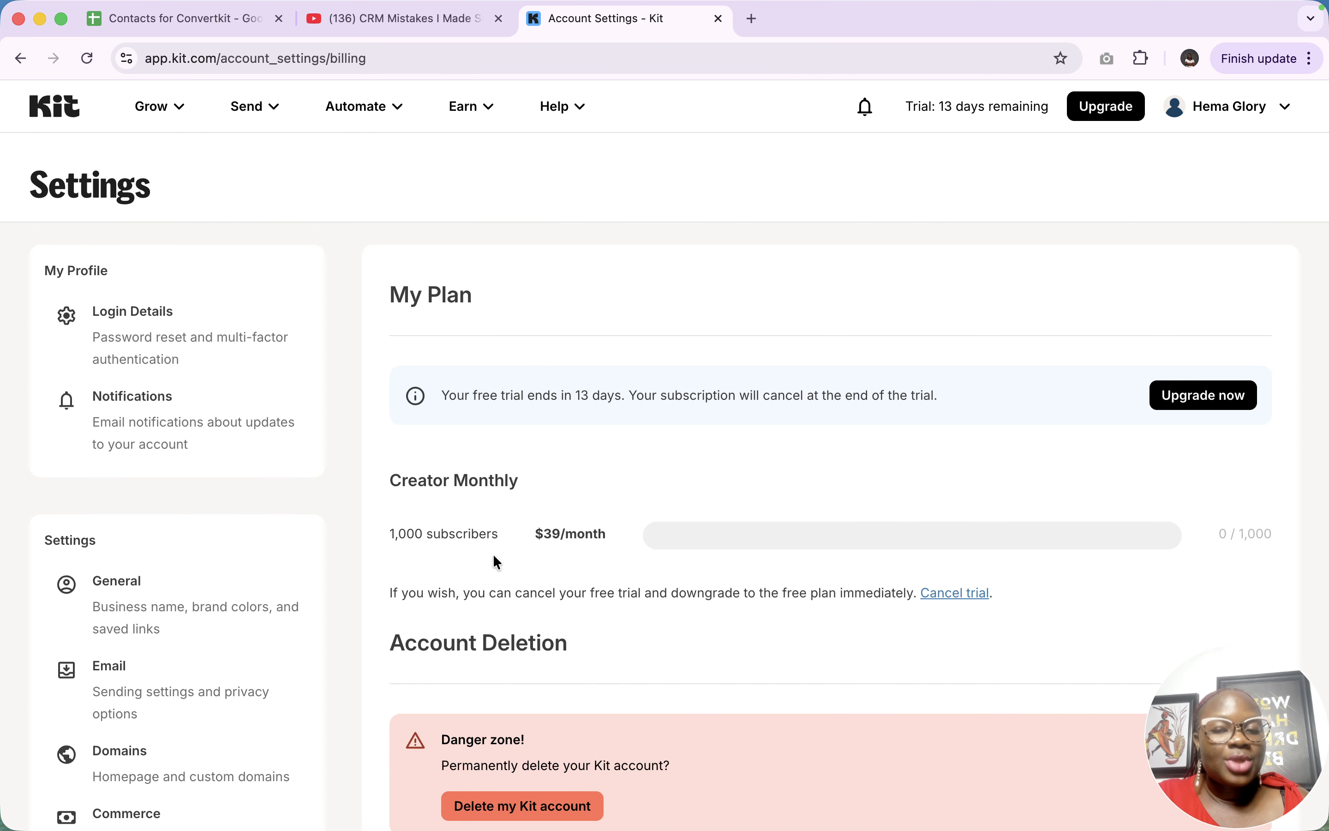
pyautogui.scroll(-5, 493, 554)
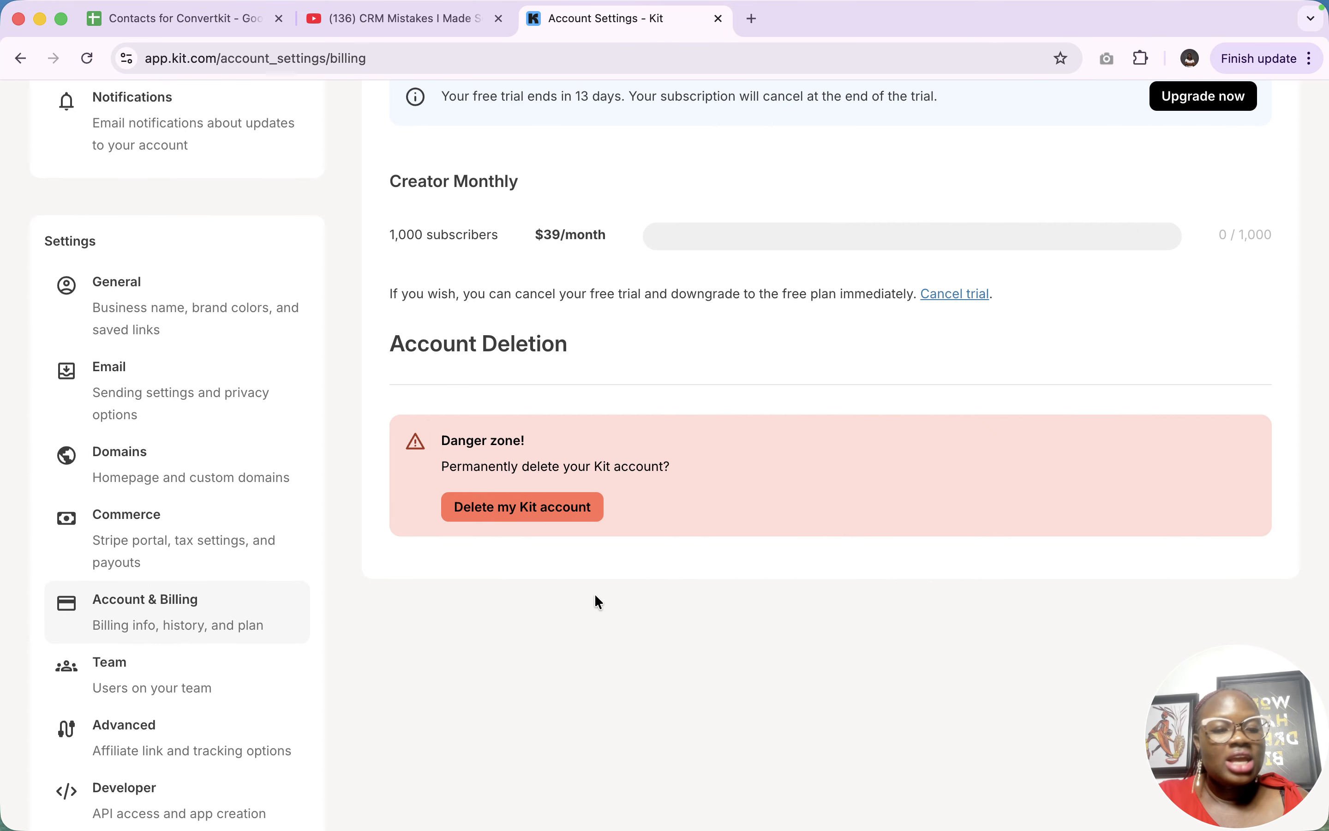
pyautogui.scroll(-1, 142, 549)
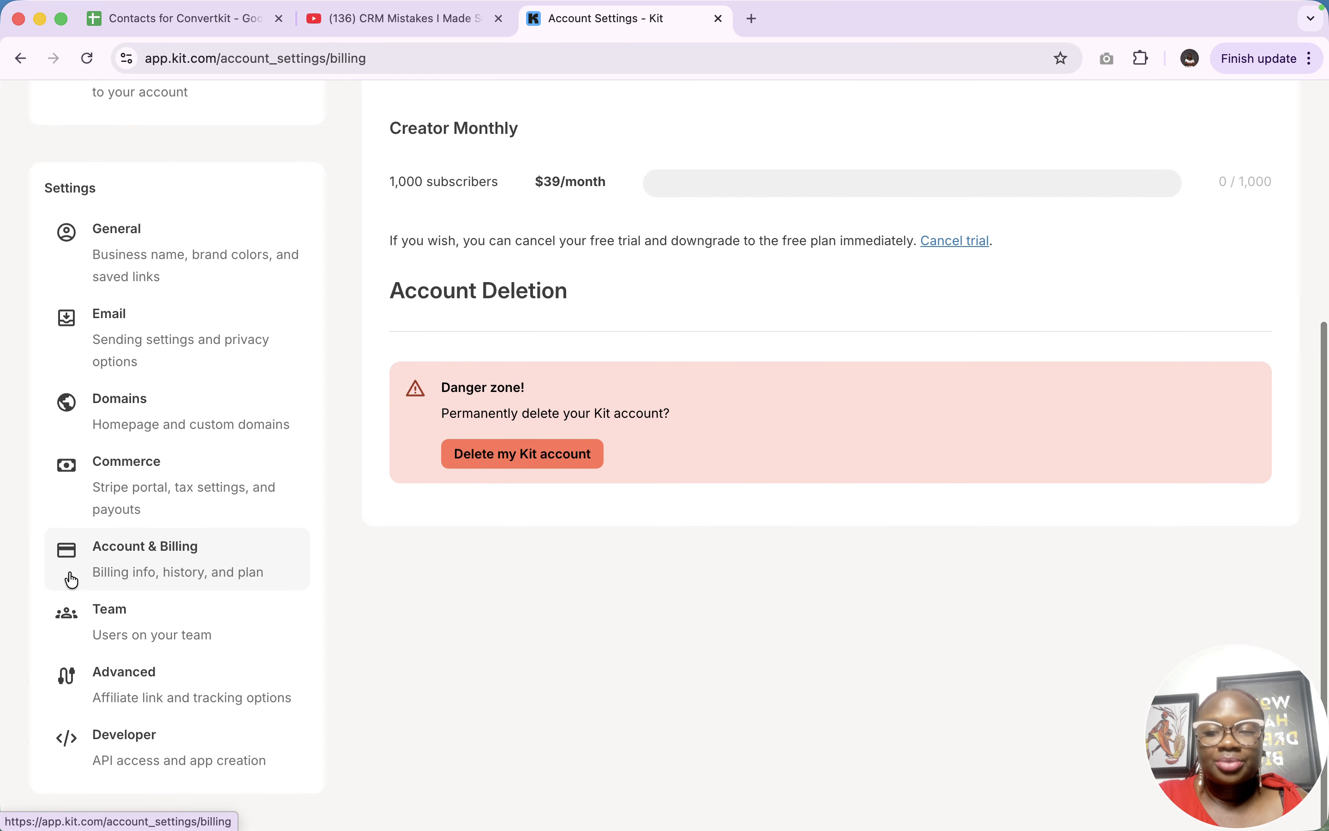
# Open the team settings, examine the form and permission levels for inviting a user, and close it without inviting anyone
pyautogui.click(164, 643)
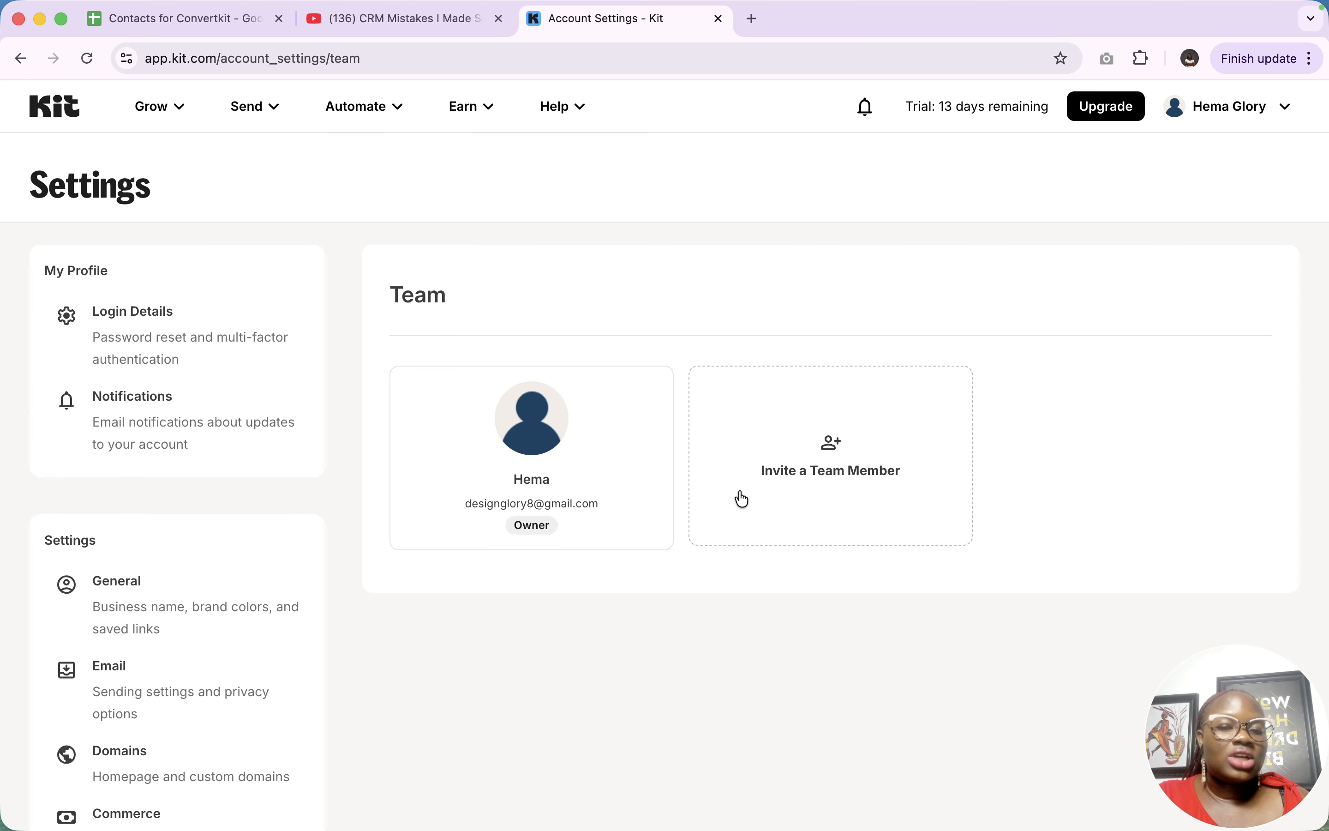
pyautogui.click(824, 447)
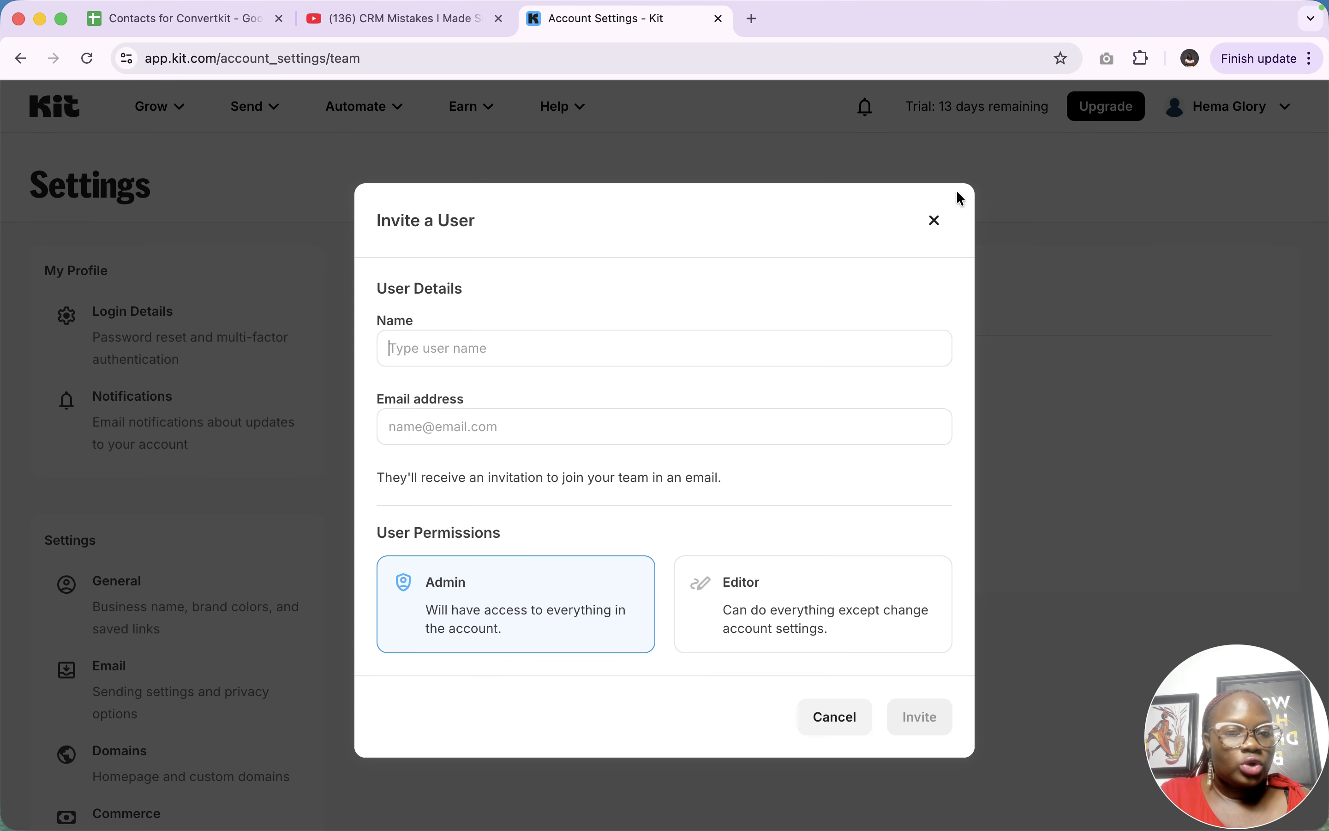
pyautogui.click(934, 221)
# Review the affiliate link and advanced tracking options in the advanced settings without changing them
pyautogui.scroll(-6, 359, 667)
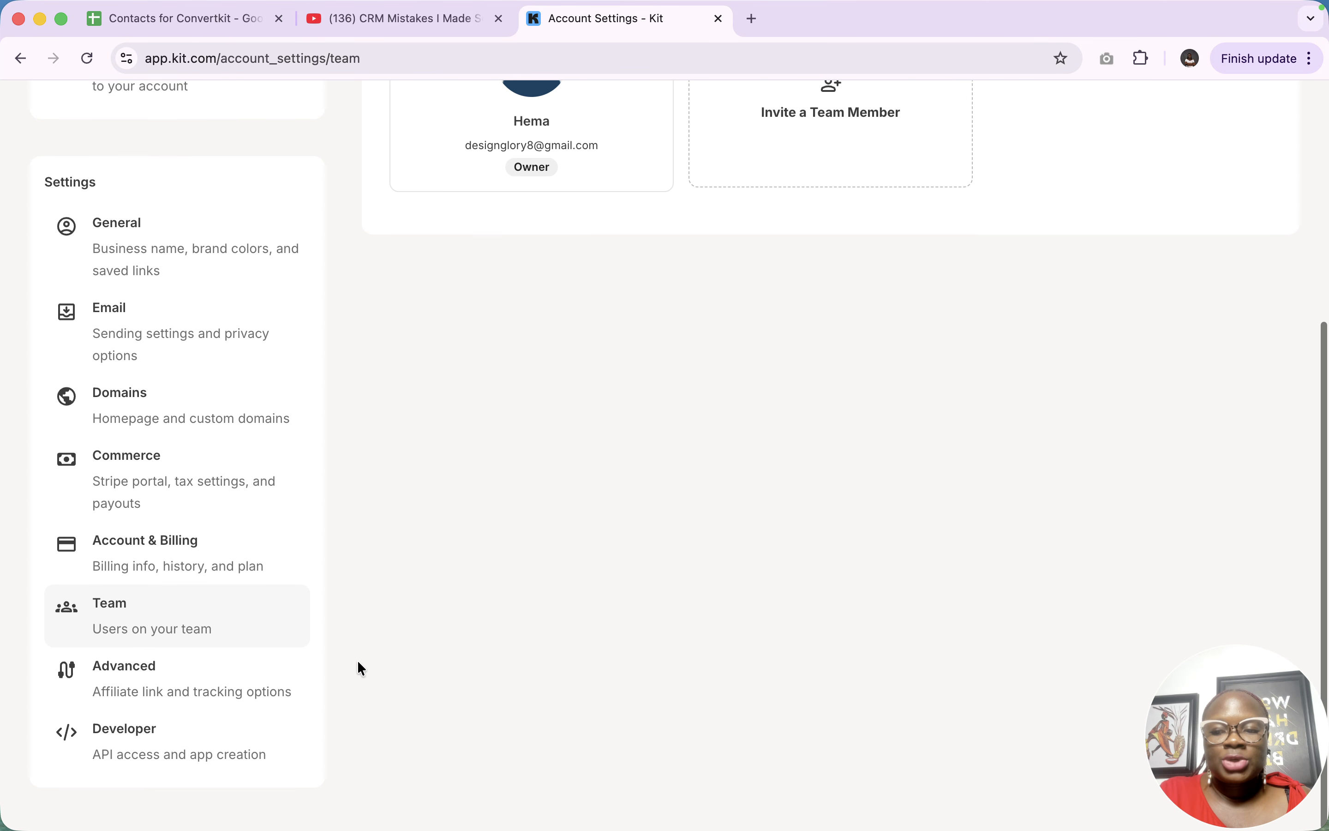
pyautogui.click(140, 693)
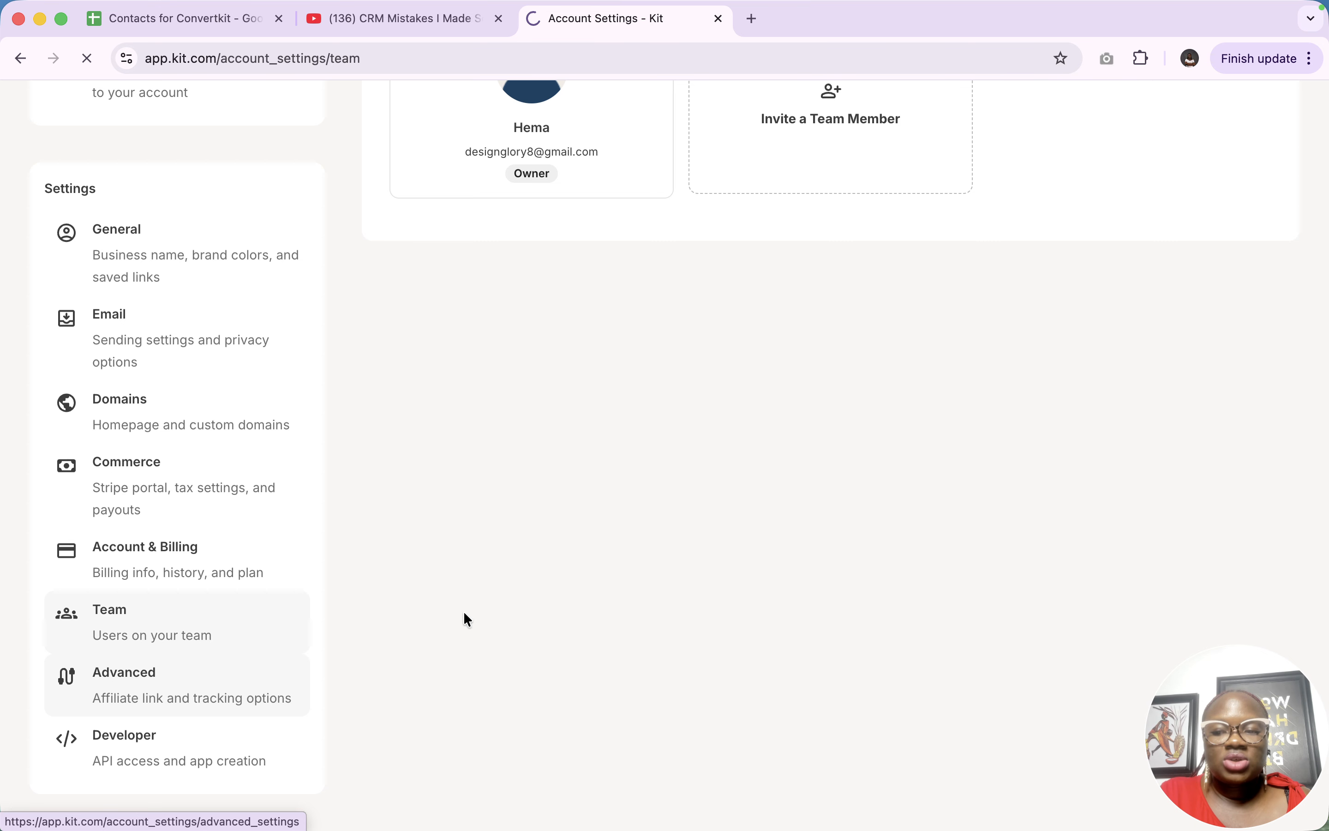
pyautogui.scroll(-6, 690, 461)
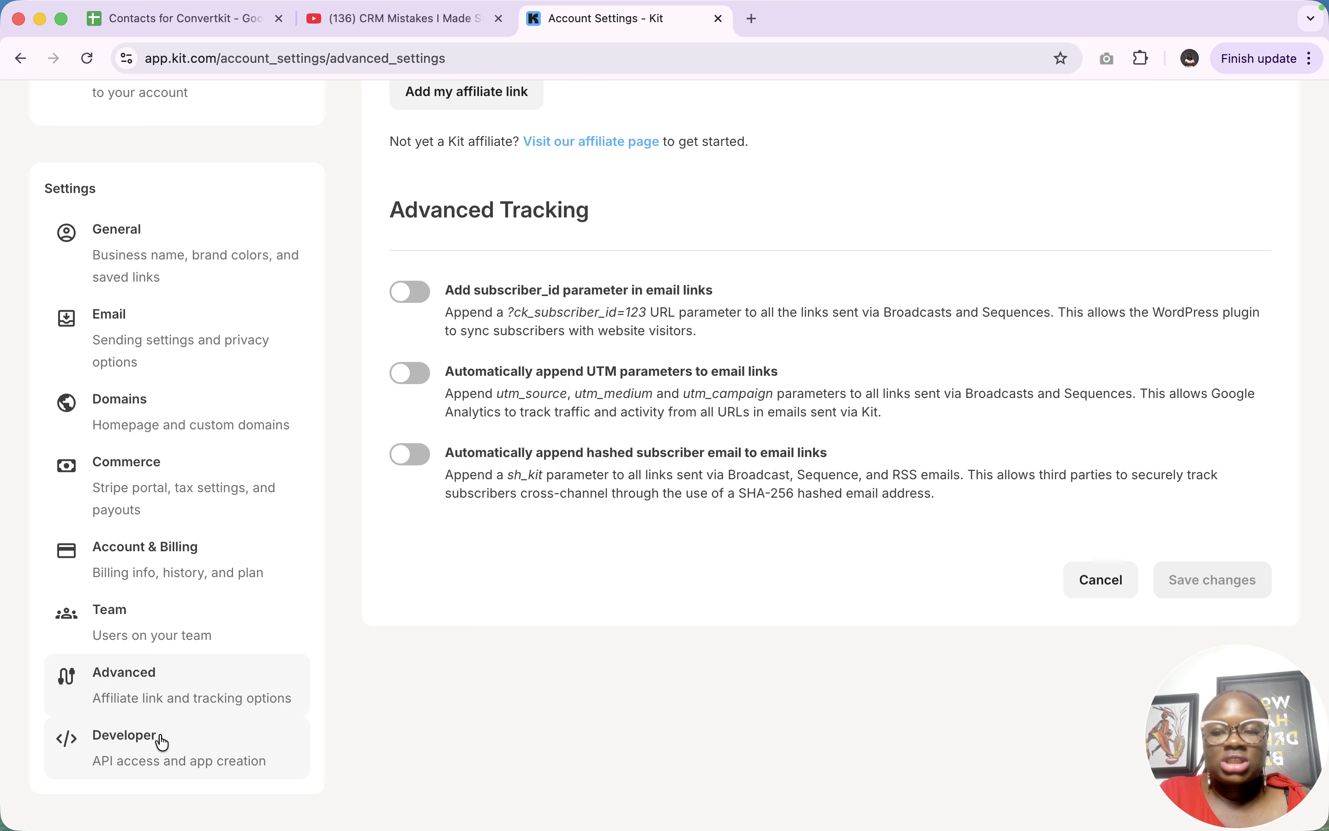
# Review the API key and app-building sections of the developer settings
pyautogui.click(156, 760)
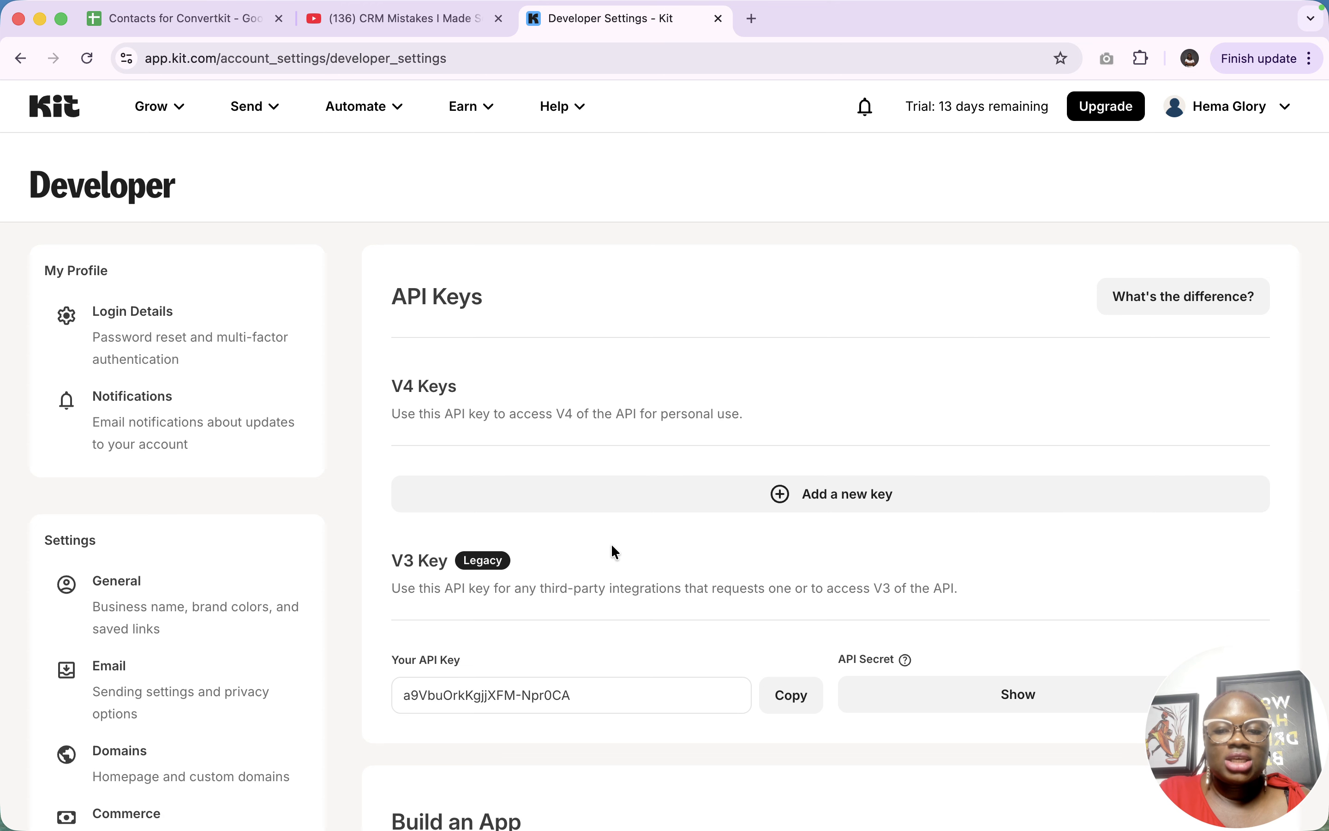
pyautogui.scroll(-3, 612, 546)
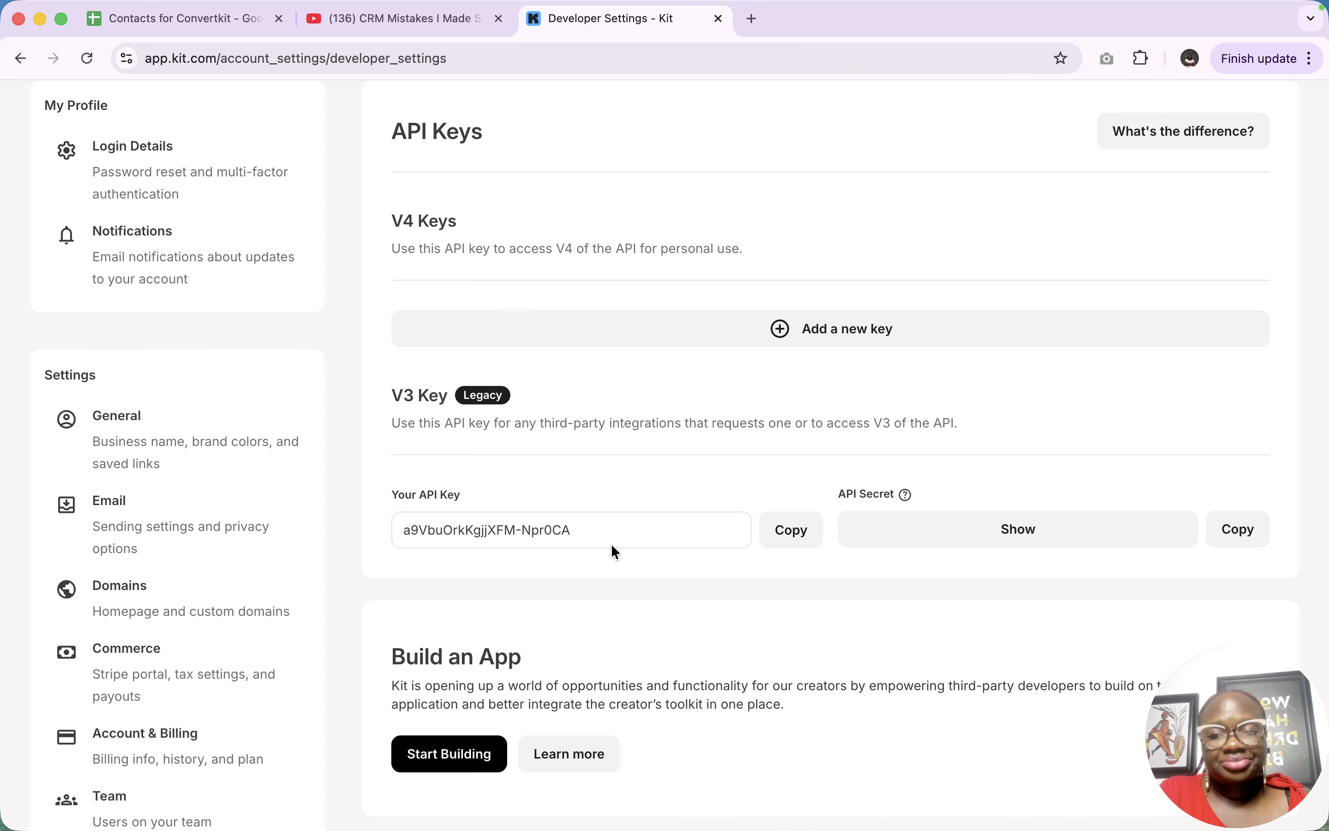
pyautogui.scroll(-3, 613, 546)
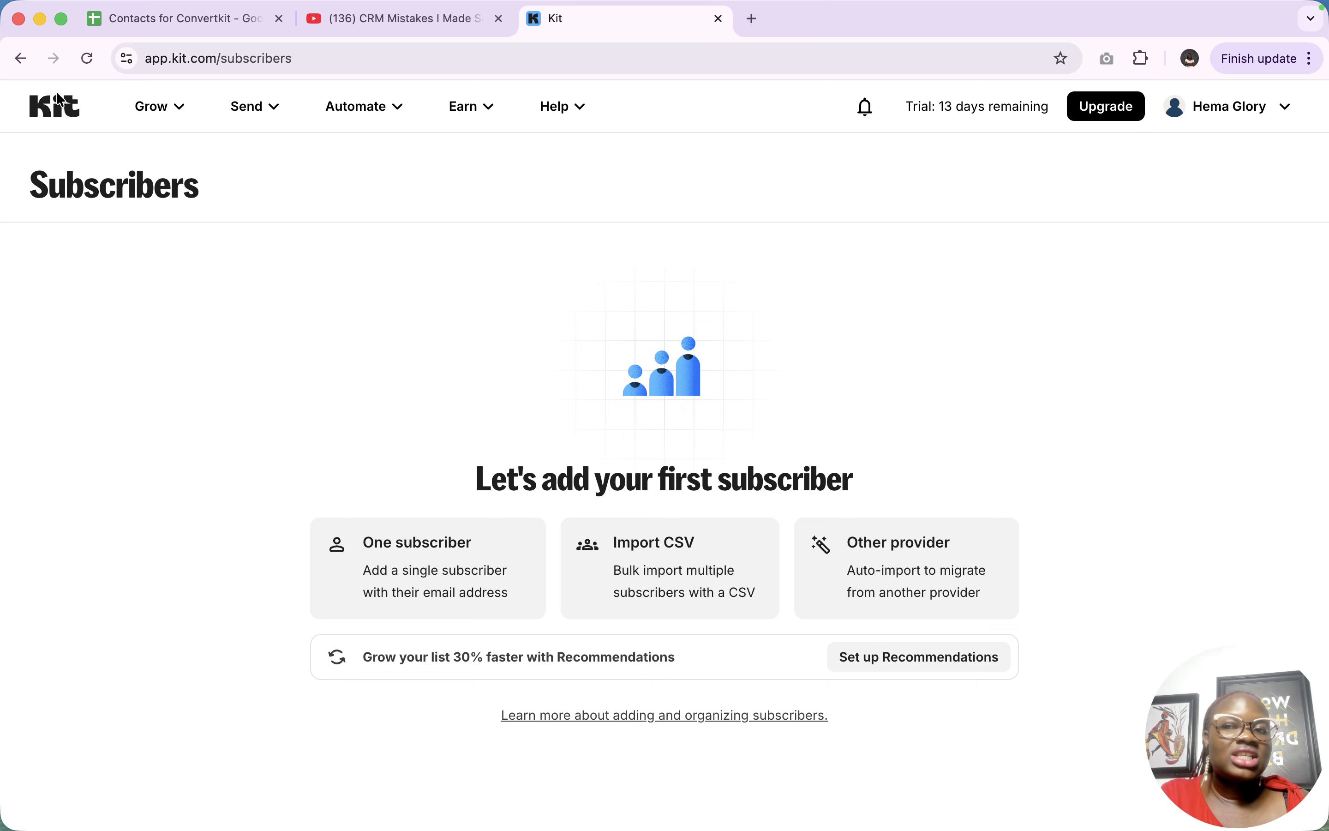
# Check which pages are offered for growing the audience without leaving the Subscribers page
pyautogui.click(167, 116)
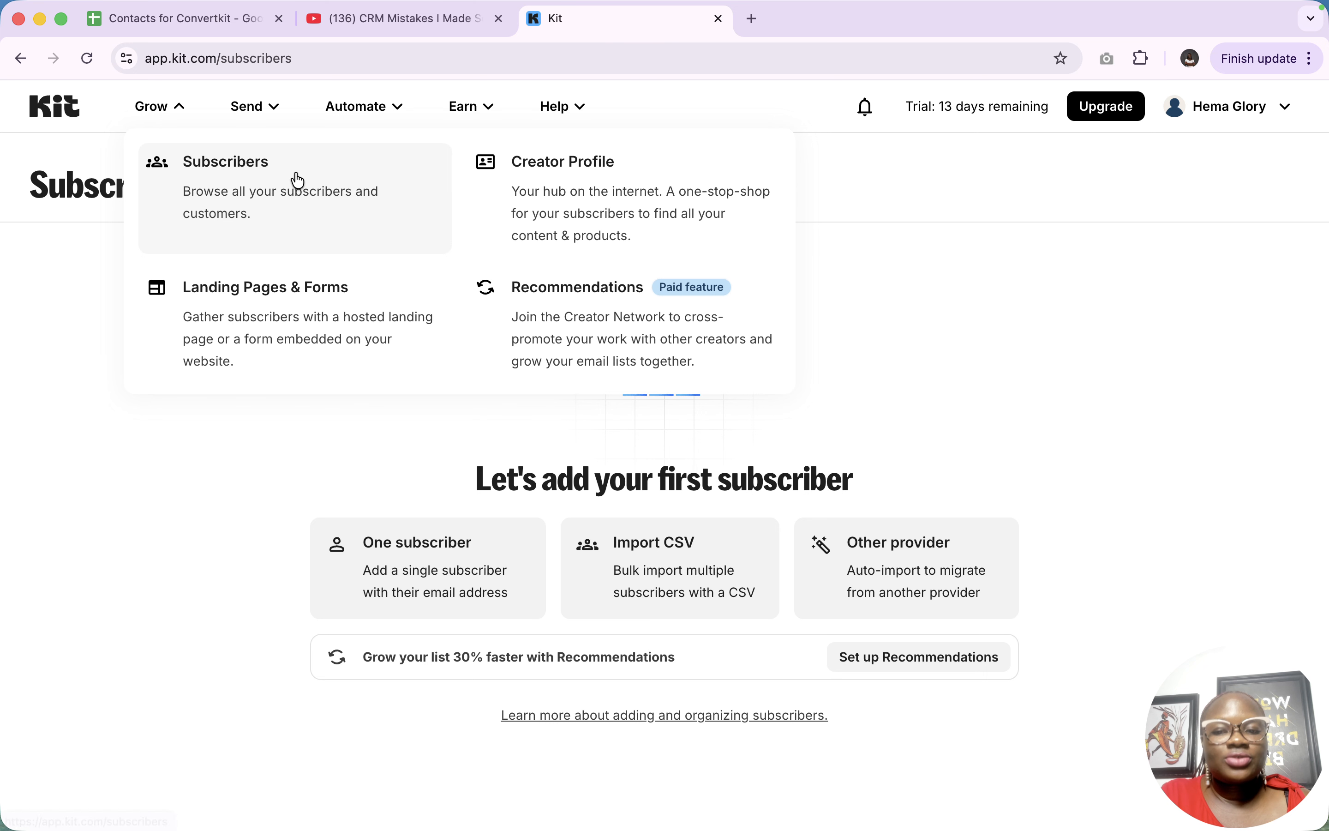
pyautogui.click(134, 565)
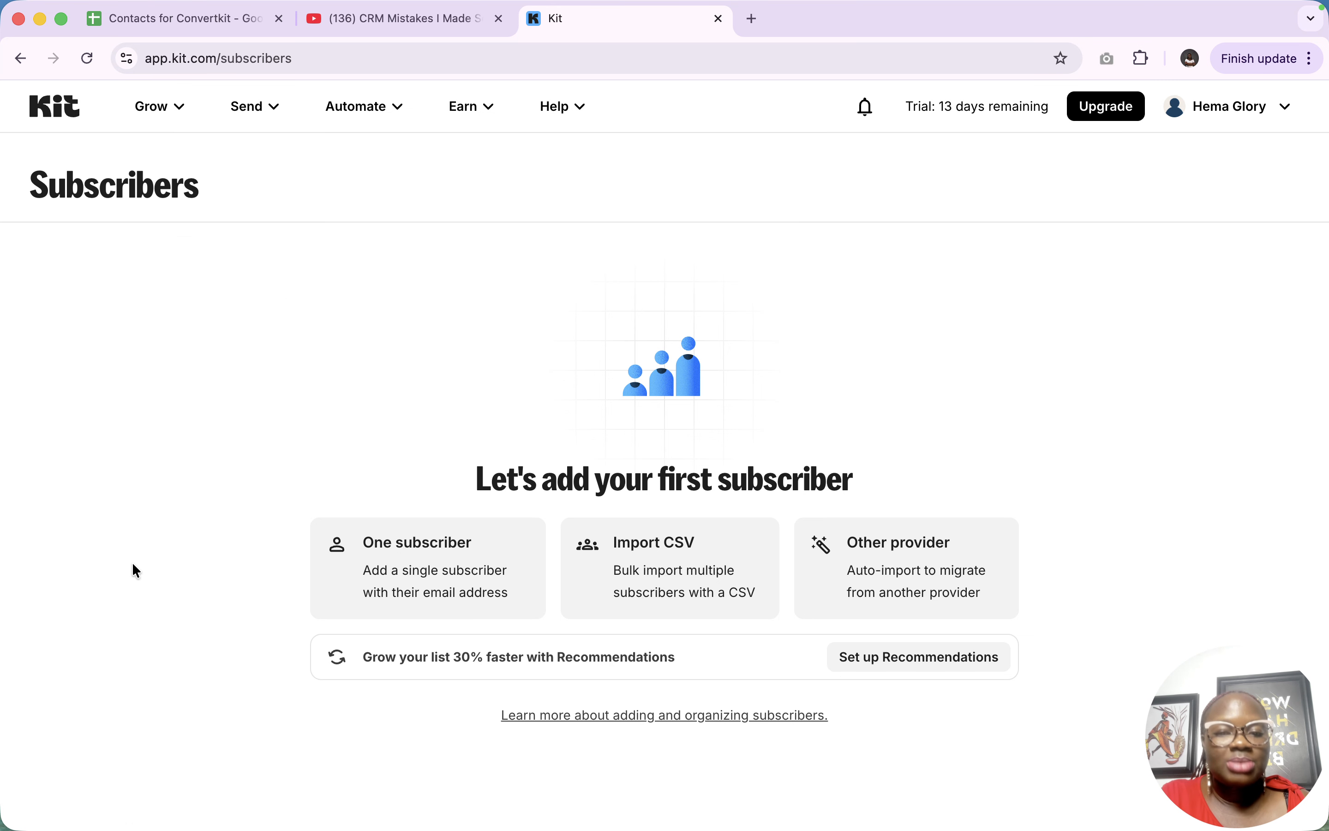
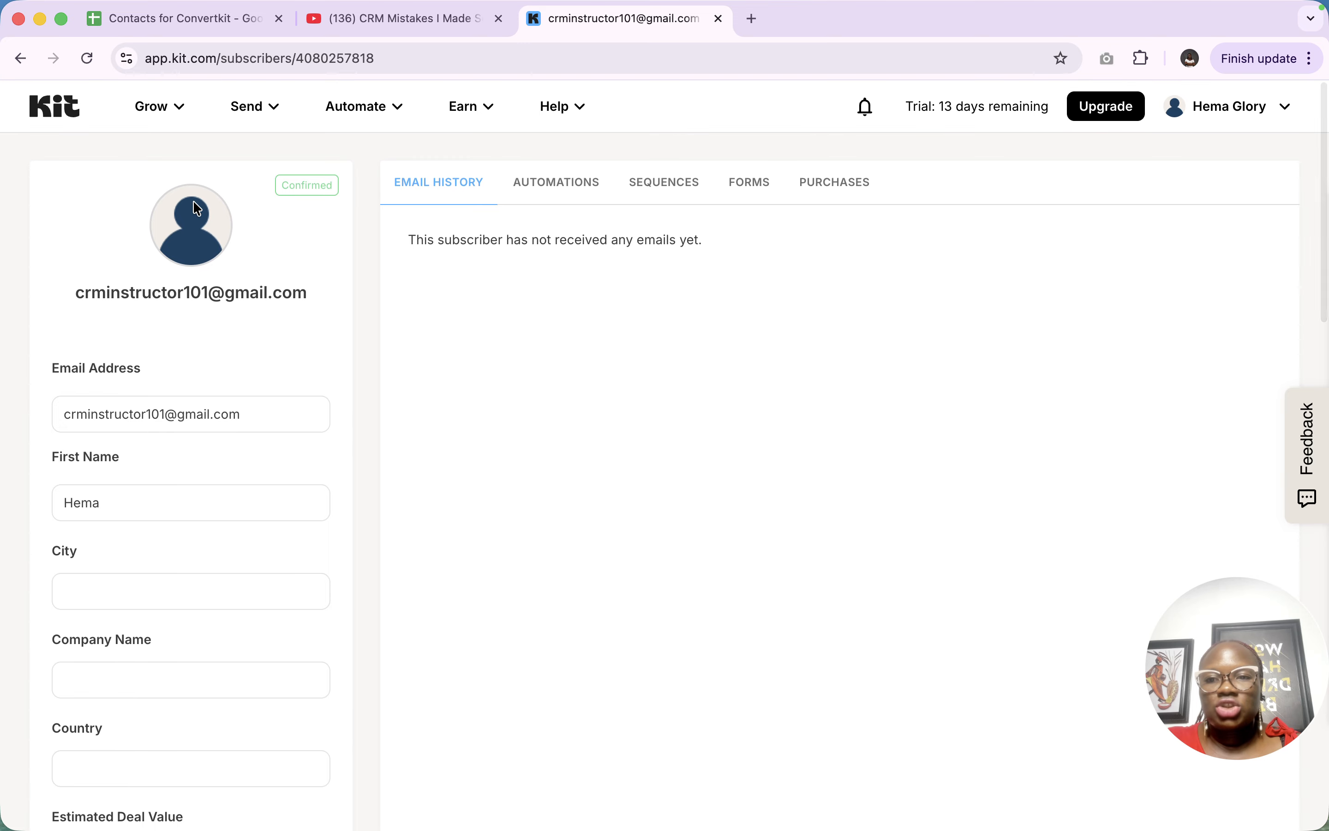
# Return from the subscriber's profile to the subscriber list and look over its folders, segments, tags and products
pyautogui.click(20, 61)
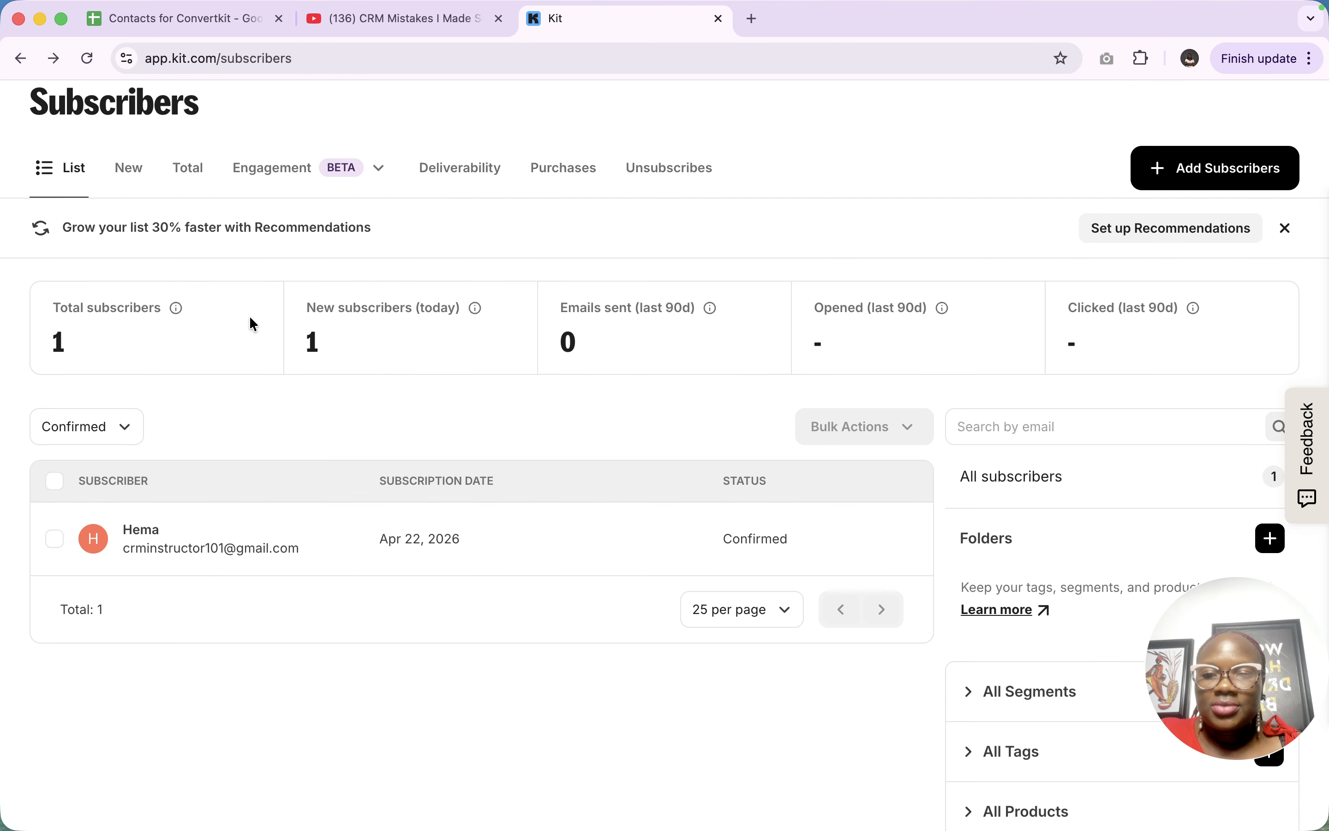
pyautogui.moveTo(1213, 701); pyautogui.dragTo(53, 769)
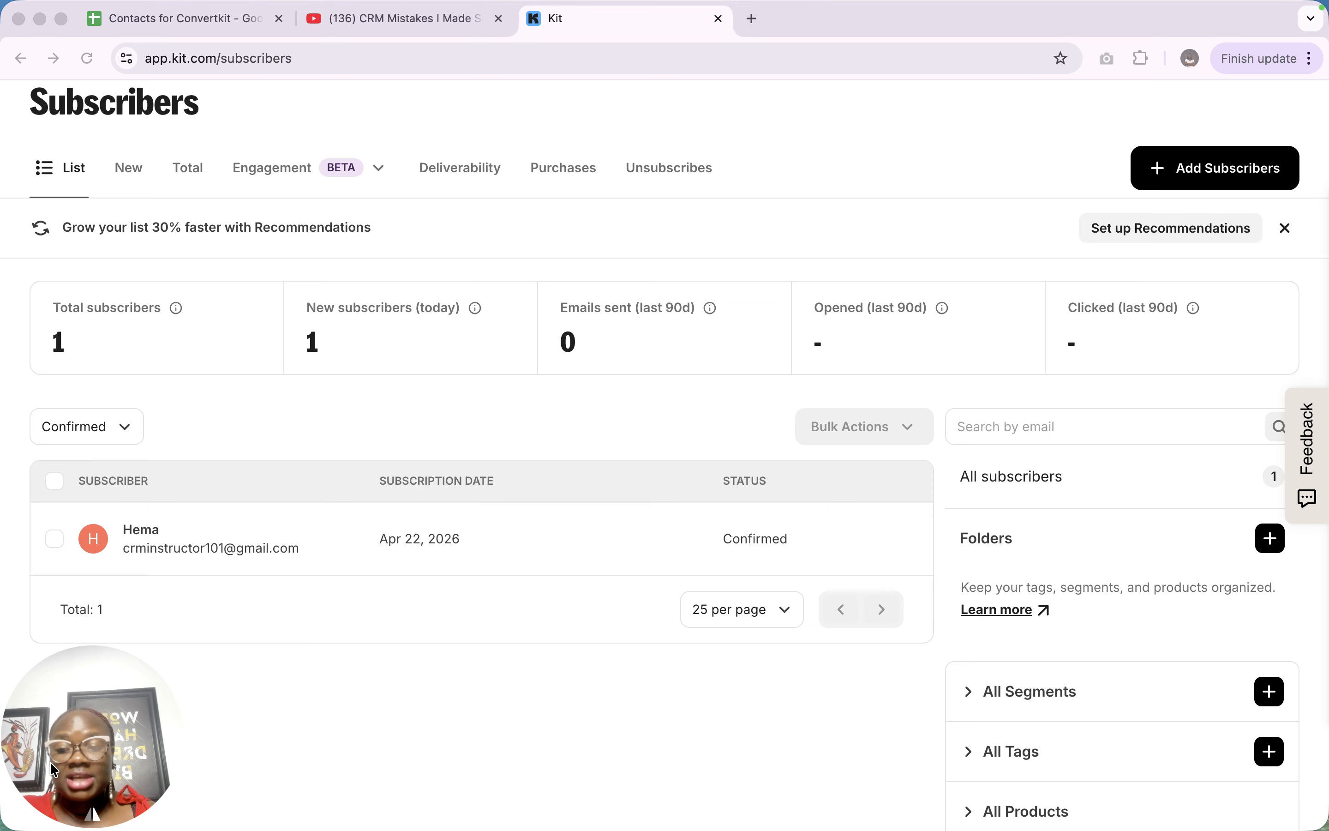
pyautogui.scroll(-3, 1155, 665)
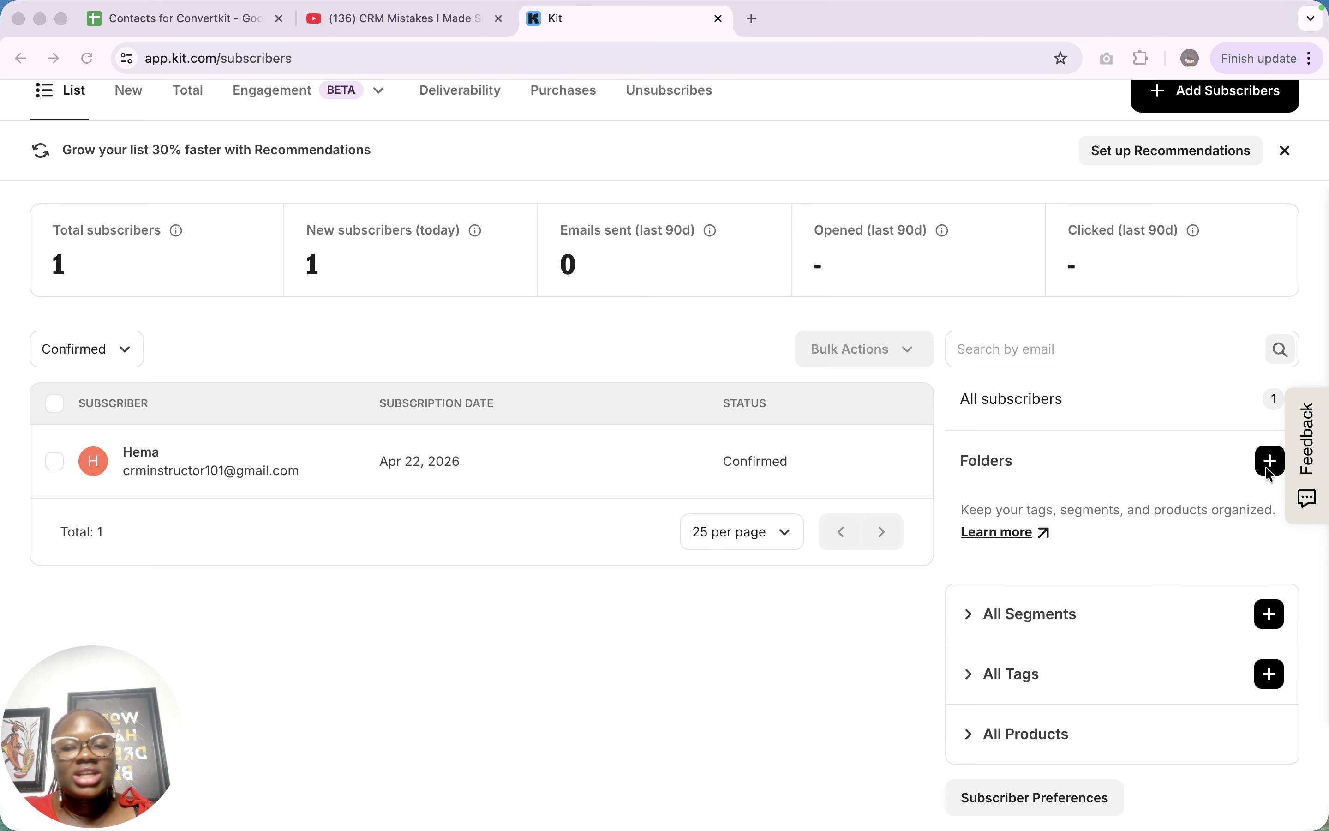
# Create a subscriber tag named "Contact" and save it
pyautogui.click(1269, 678)
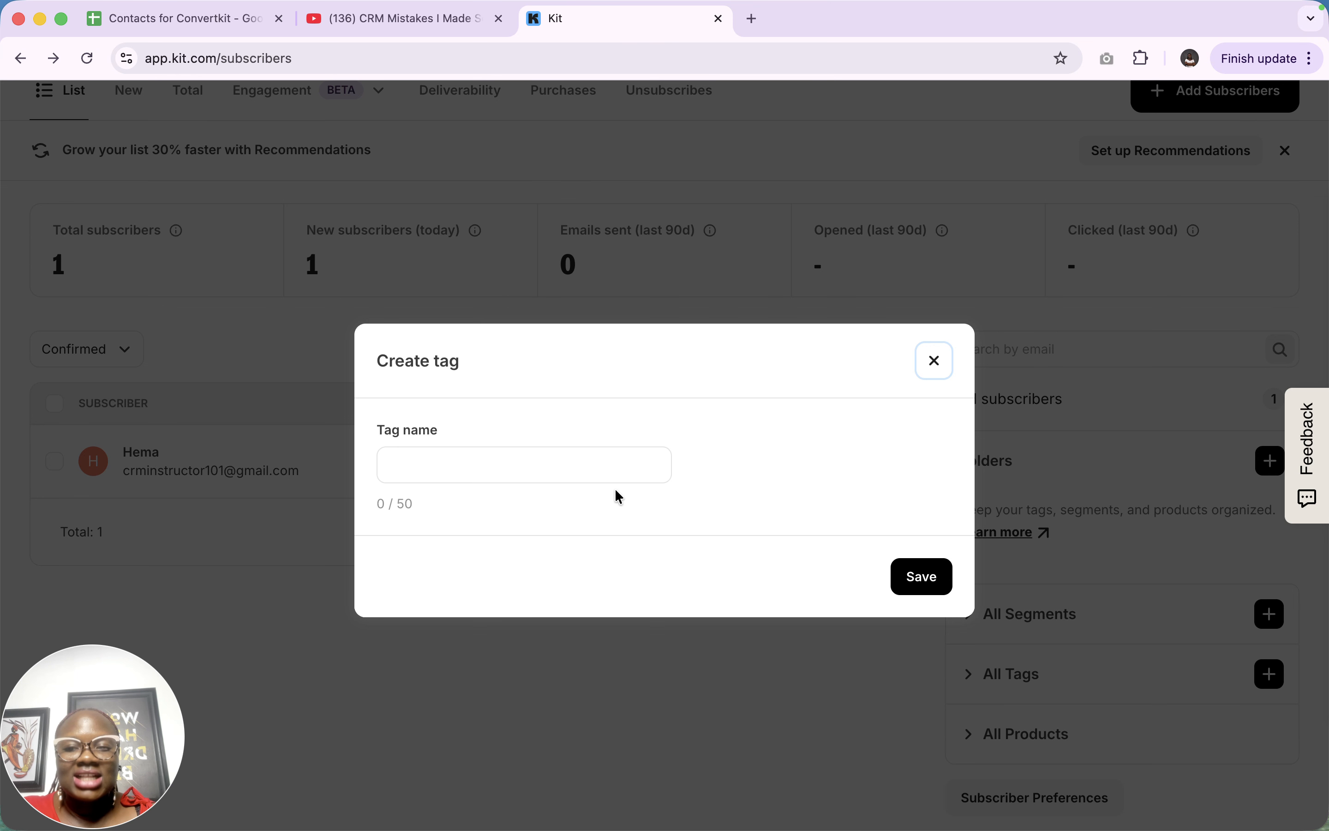
pyautogui.click(610, 459)
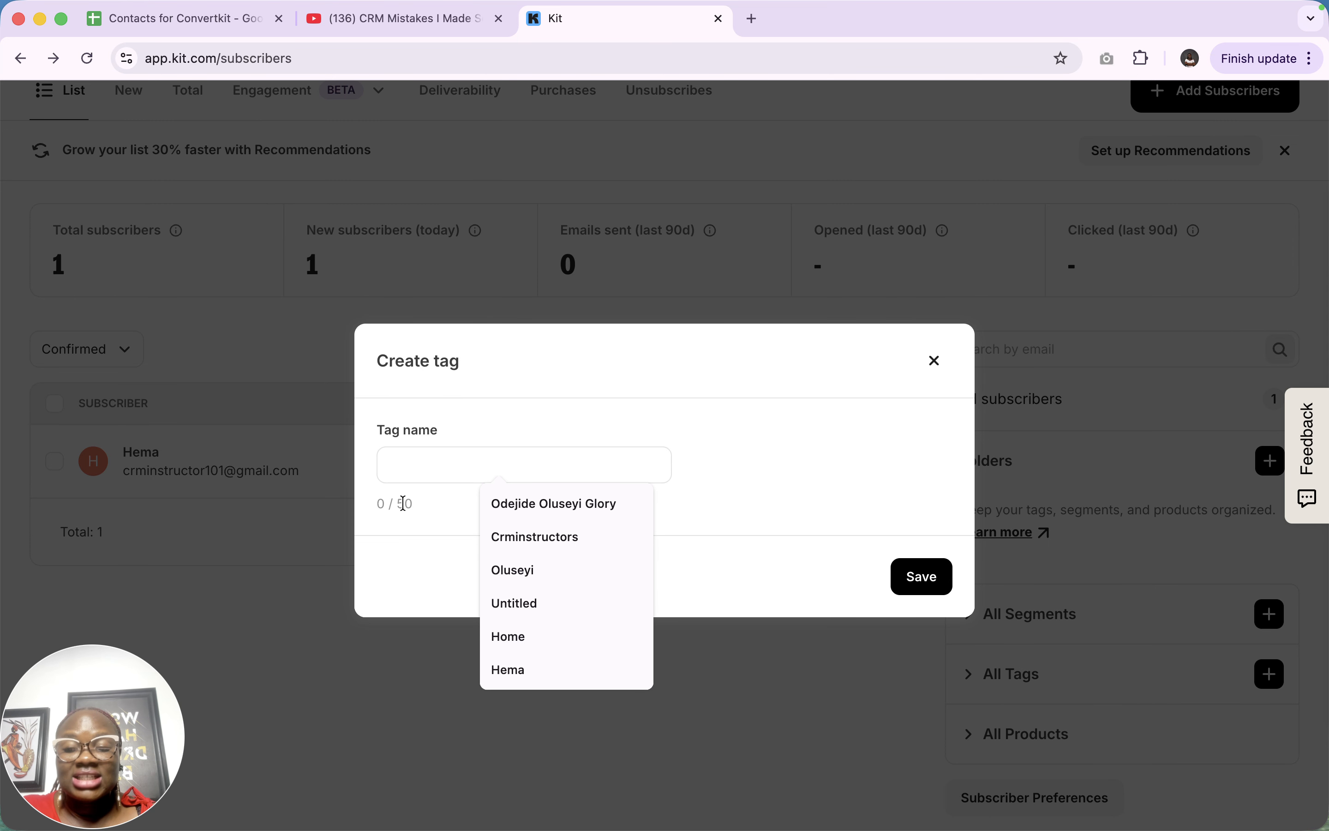
pyautogui.click(406, 479)
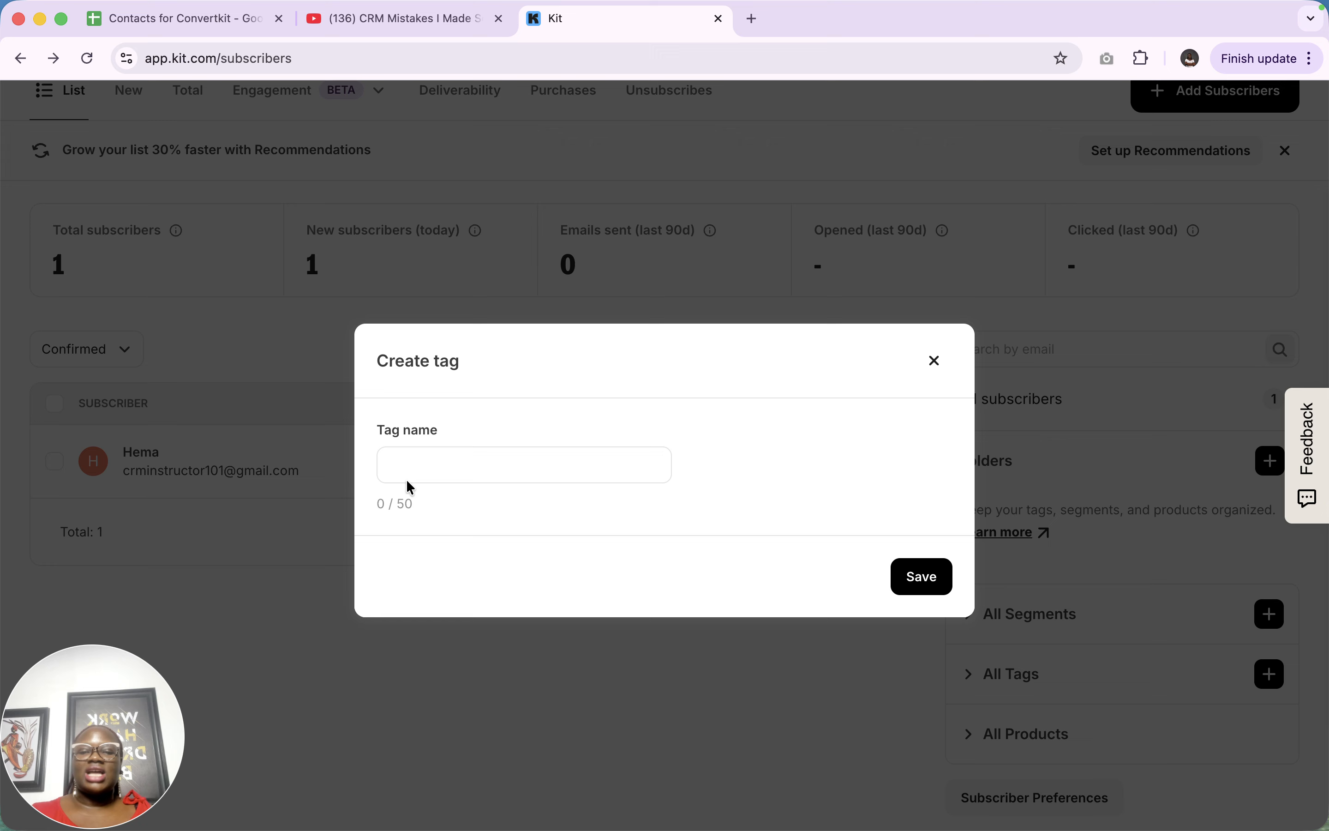
pyautogui.click(449, 471)
pyautogui.press('capslock')
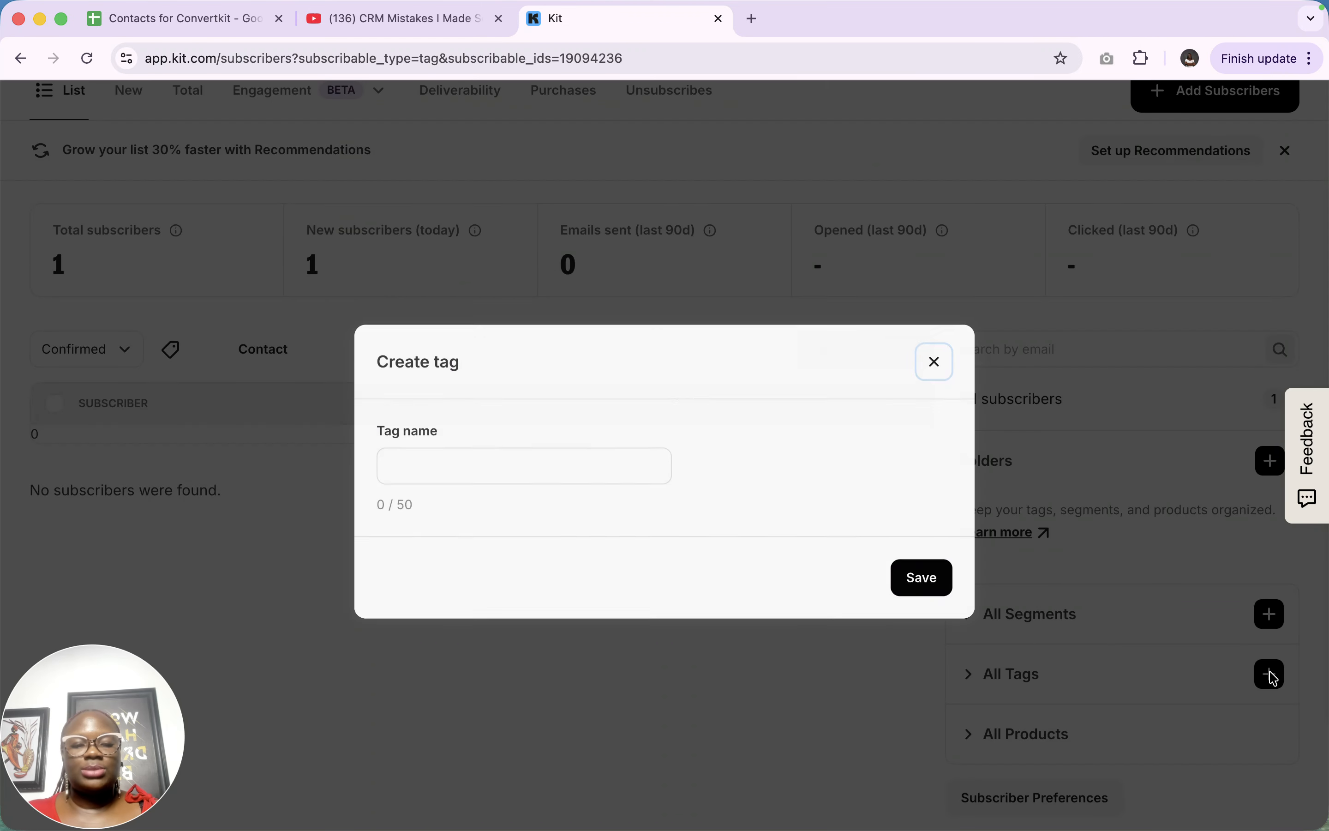
# Create another subscriber tag named "Lead" and save it
pyautogui.click(1271, 676)
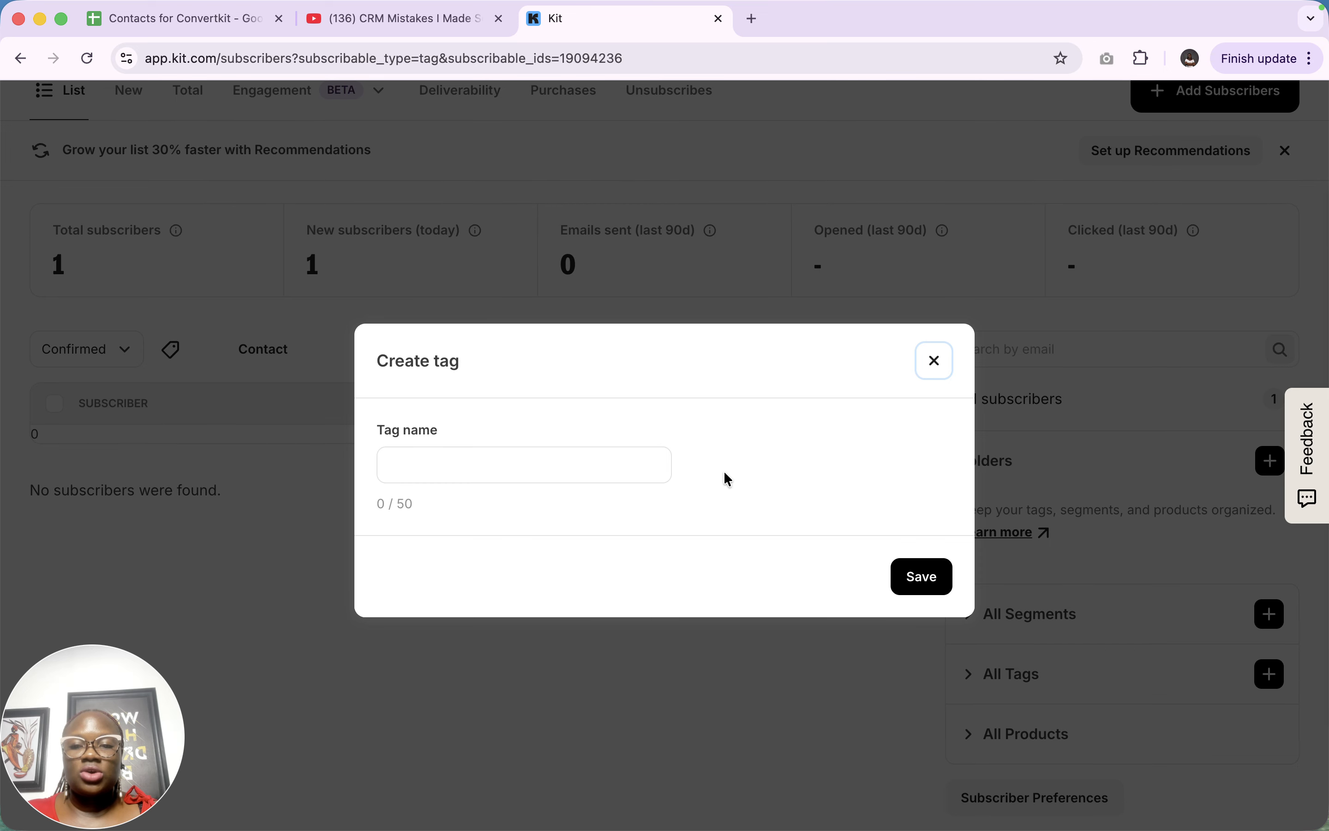
pyautogui.click(612, 461)
pyautogui.press('capslock')
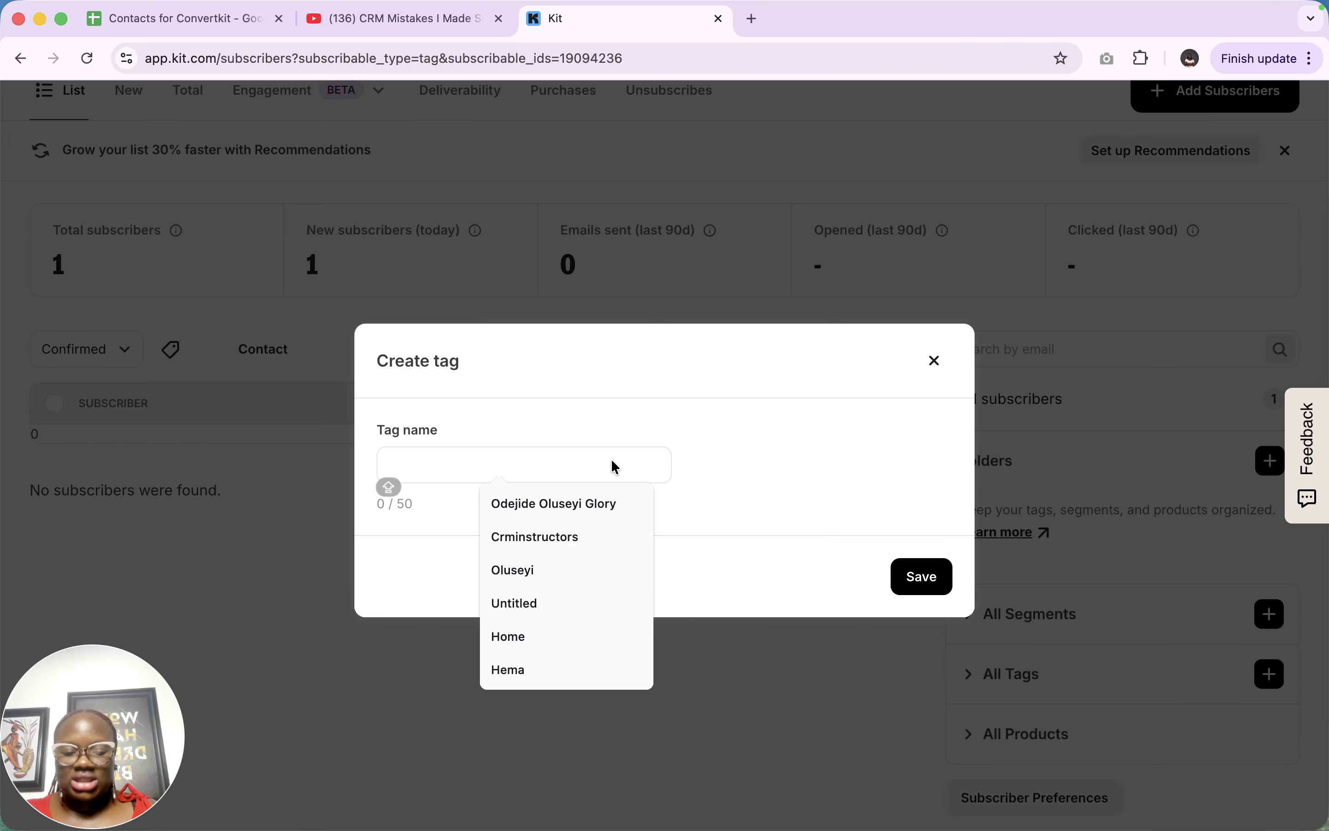
pyautogui.write('Lead')
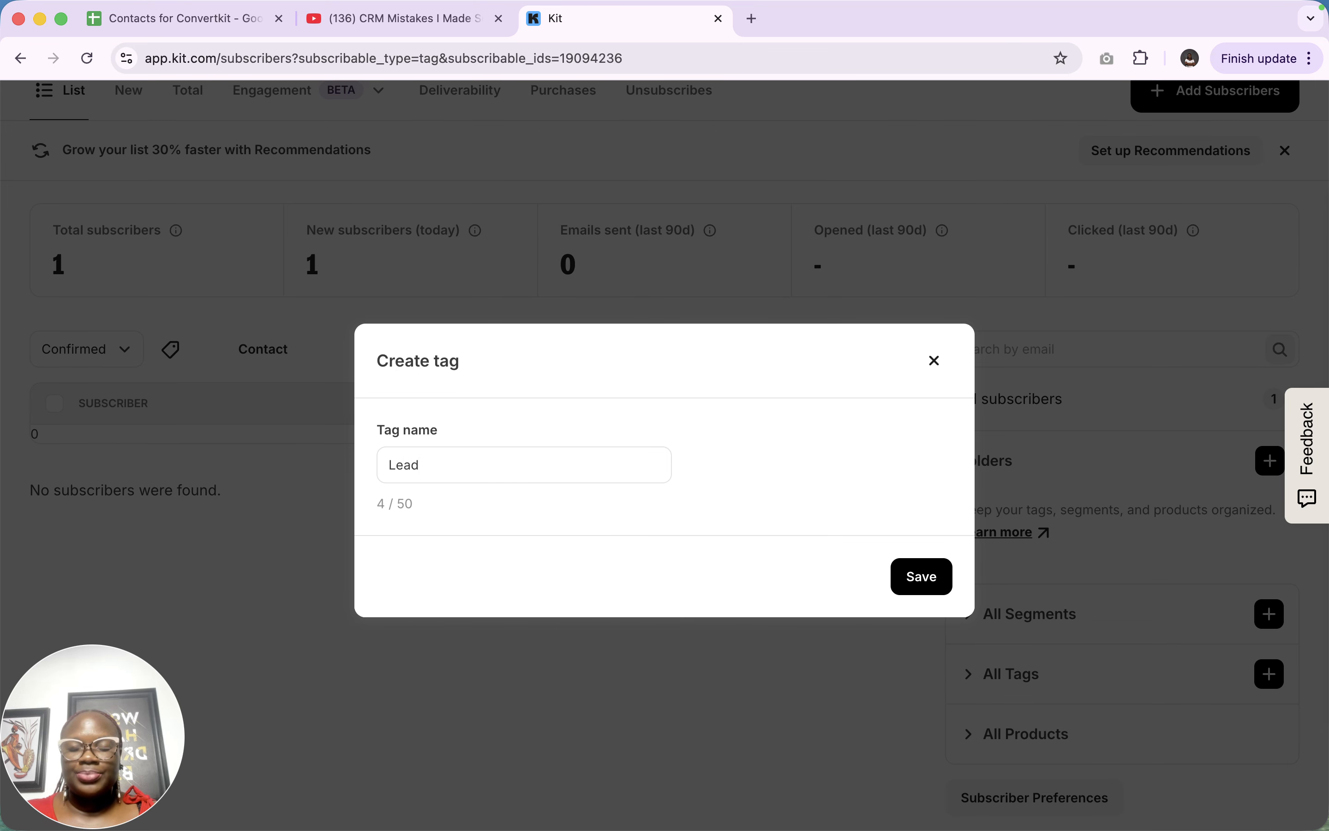
pyautogui.click(921, 578)
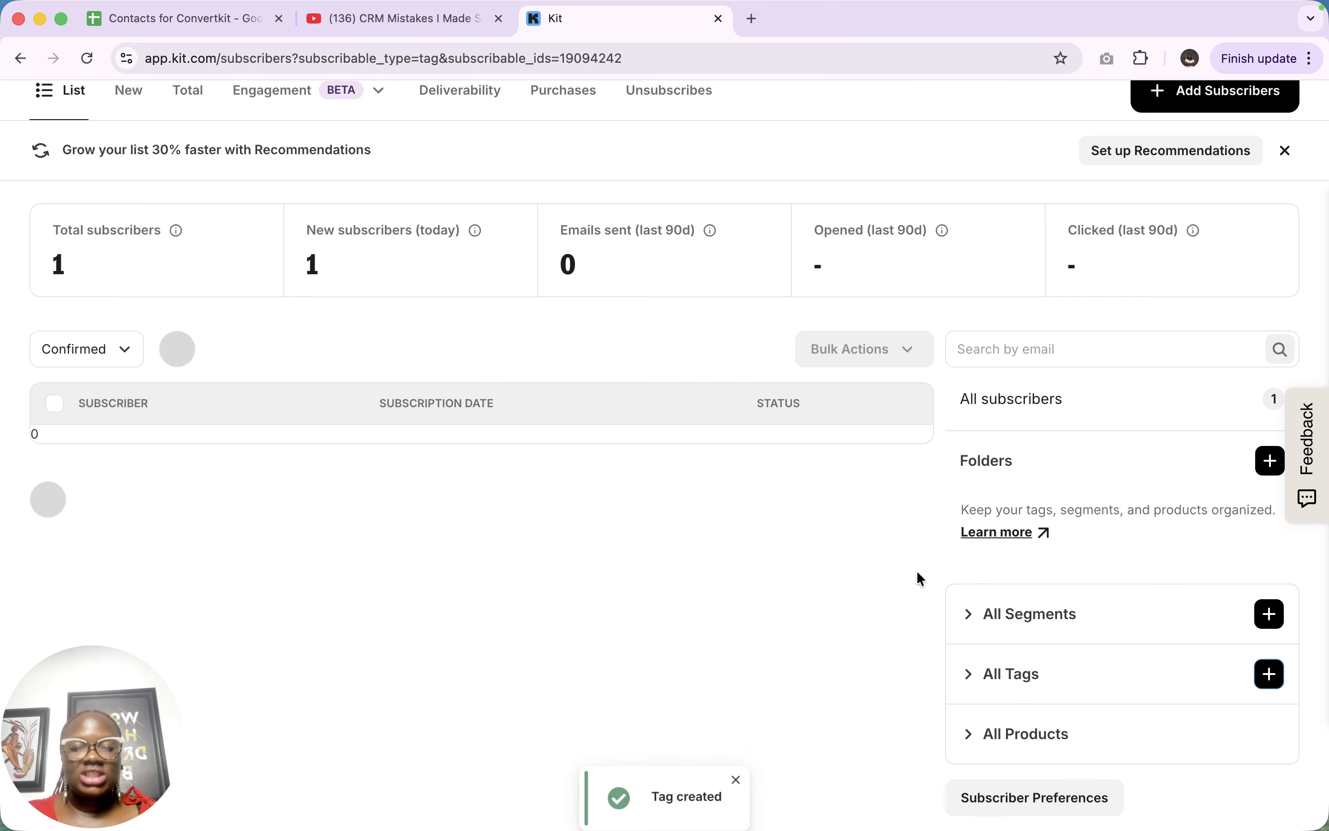
# Add a subscriber tag named "Unsubscribed Contact" and save it
pyautogui.click(1269, 674)
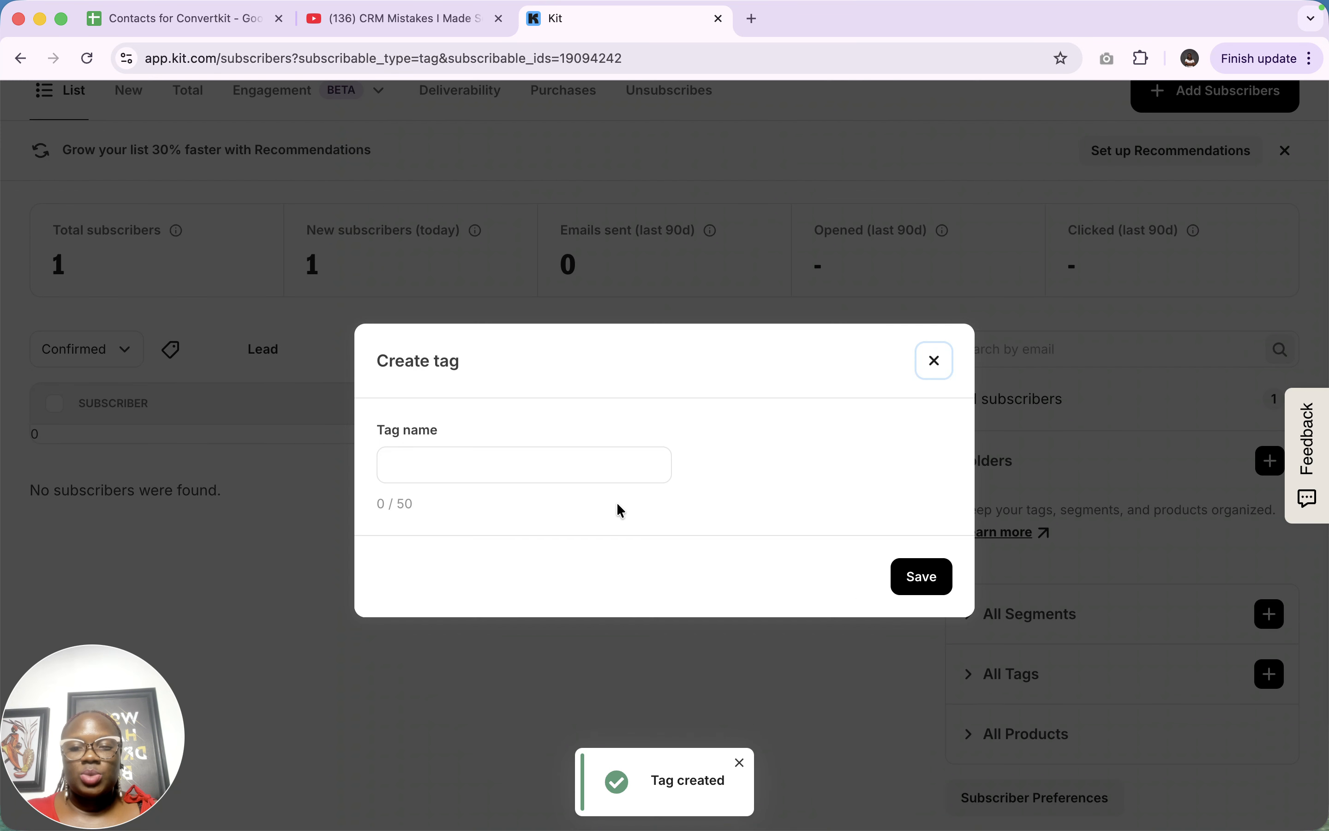
pyautogui.click(425, 472)
pyautogui.press('capslock')
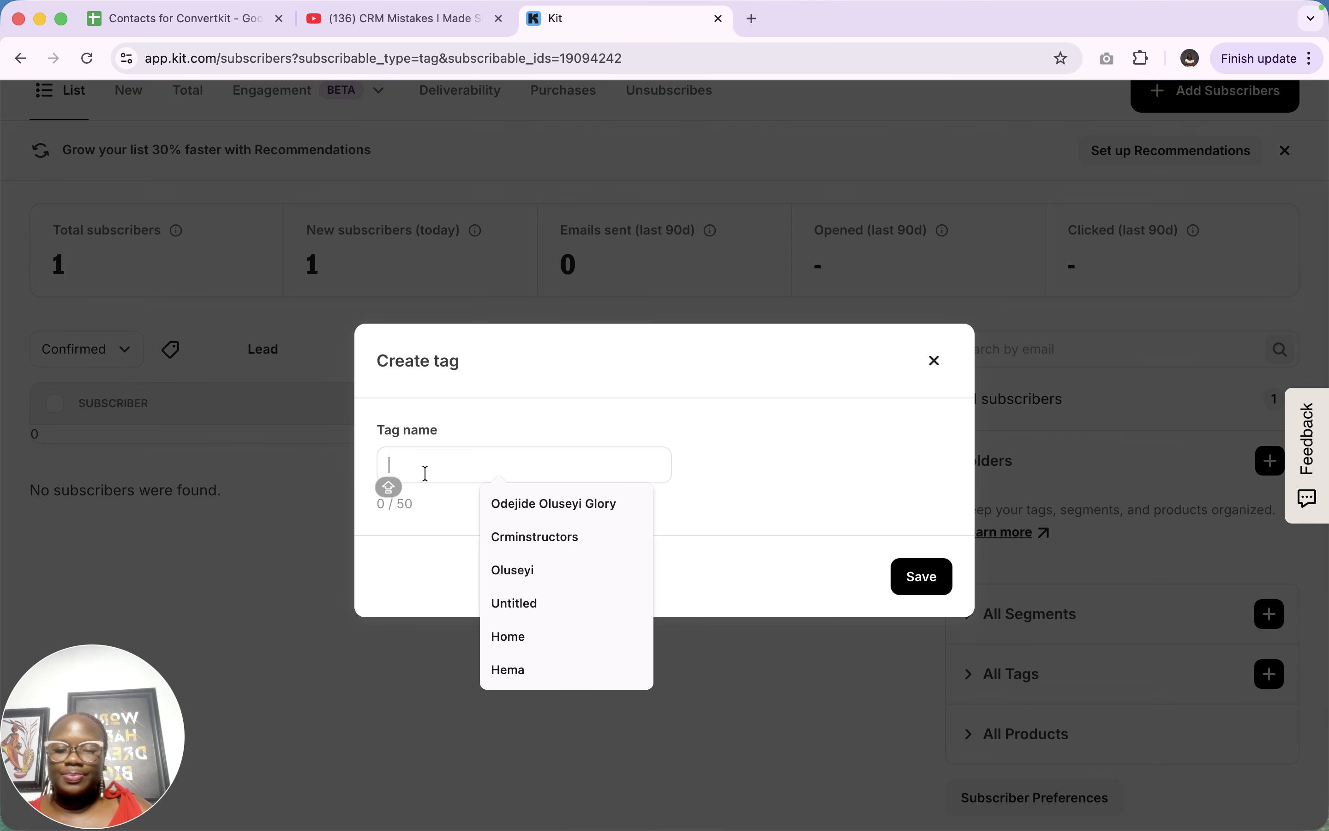
pyautogui.write('Unsubscribed Contact')
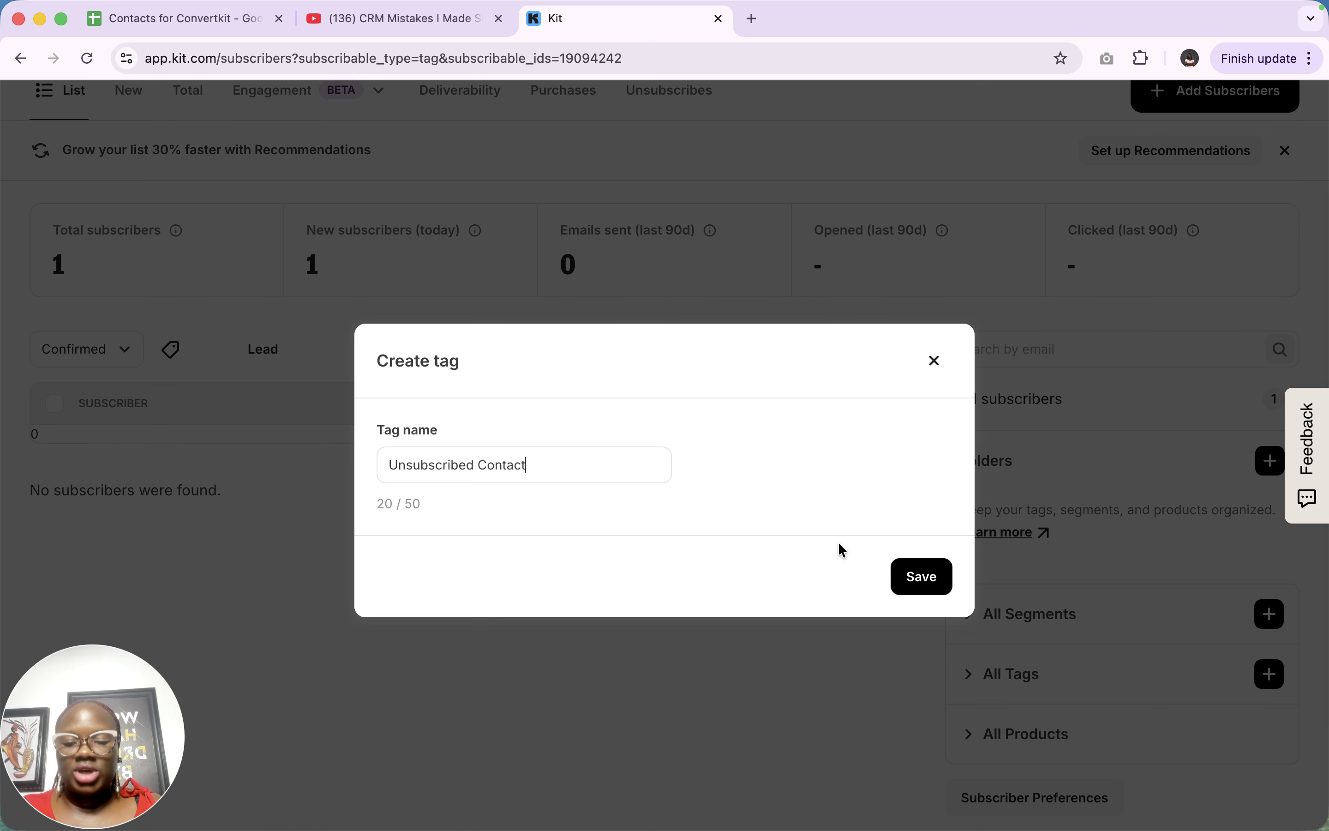
pyautogui.click(938, 578)
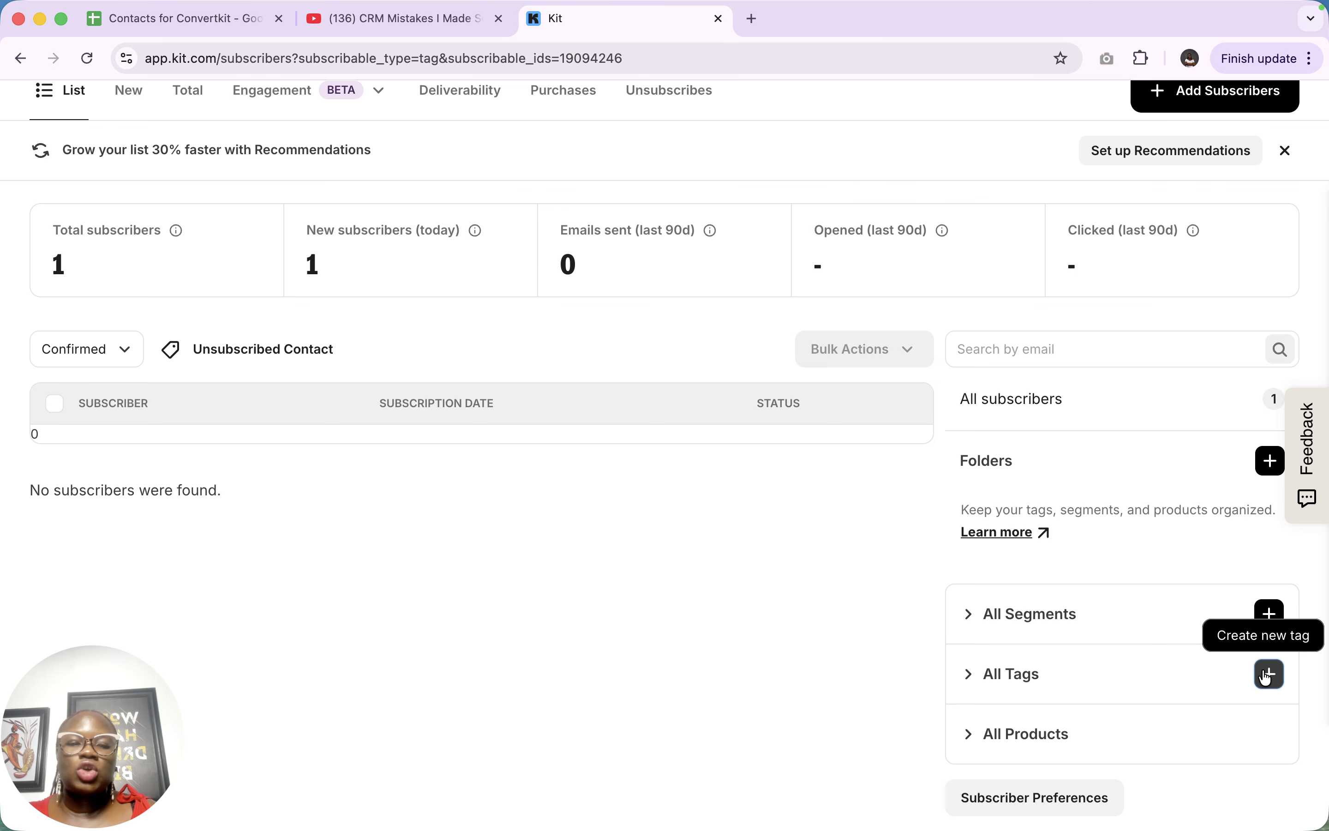
# Add a subscriber tag named "Youtube Lead" and save it
pyautogui.click(1269, 675)
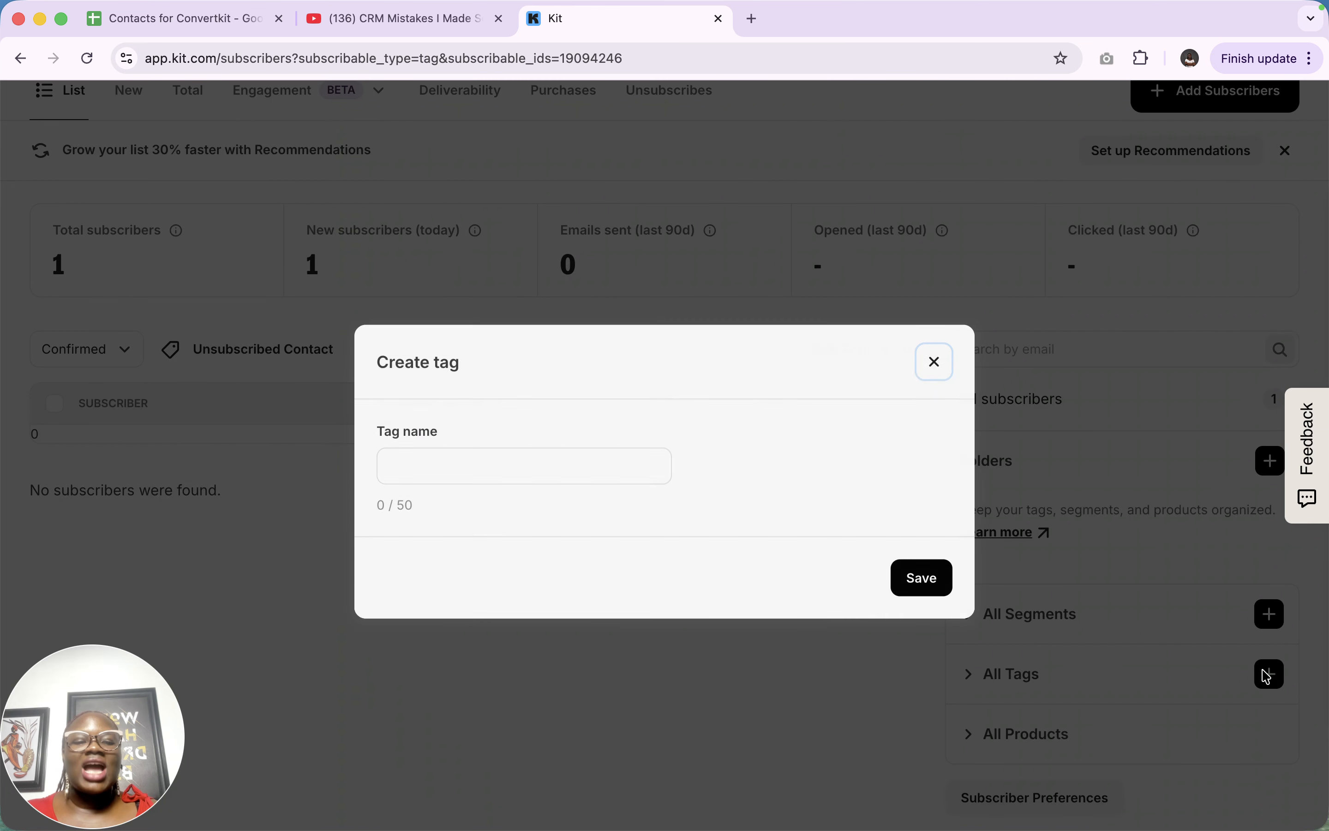
pyautogui.click(632, 465)
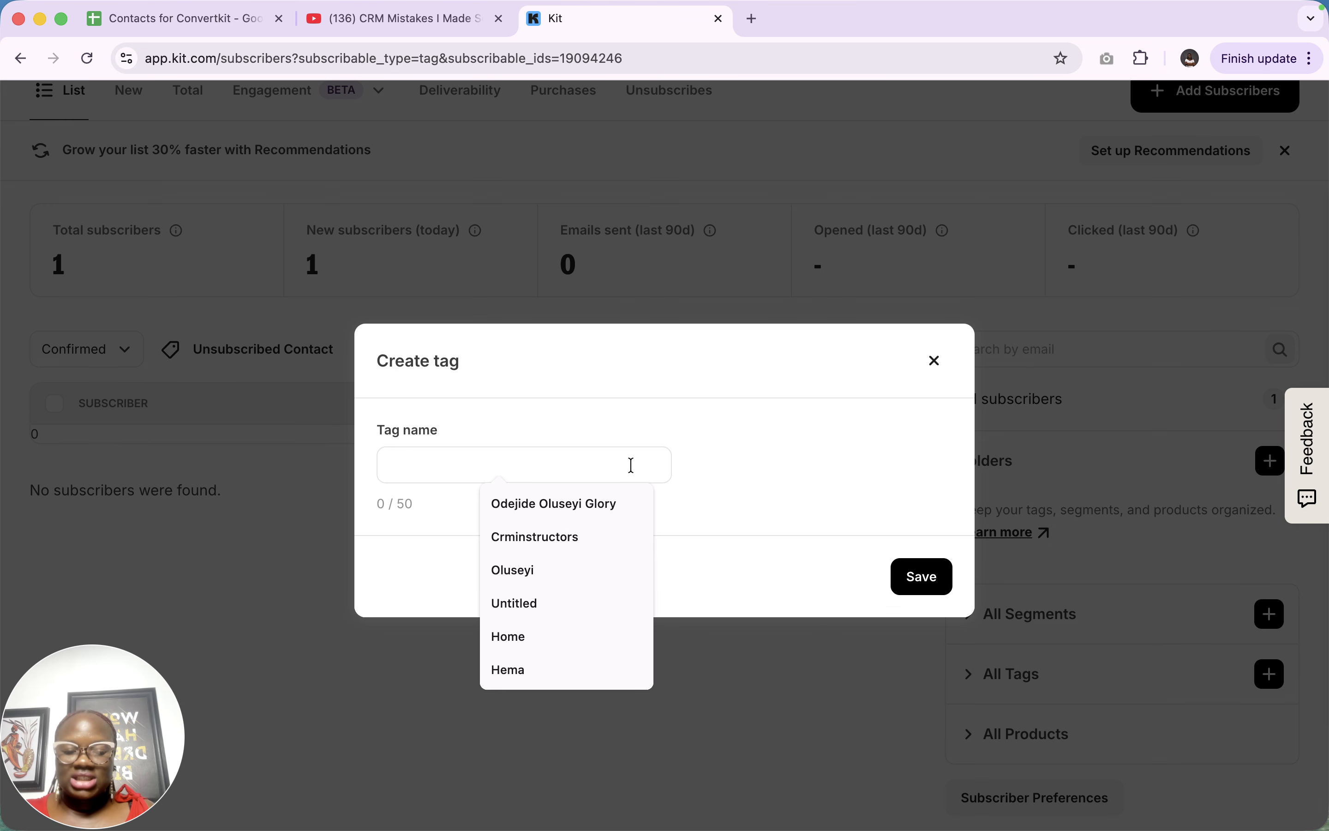
pyautogui.write('y')
pyautogui.press('BackSpace')
pyautogui.write('Yo')
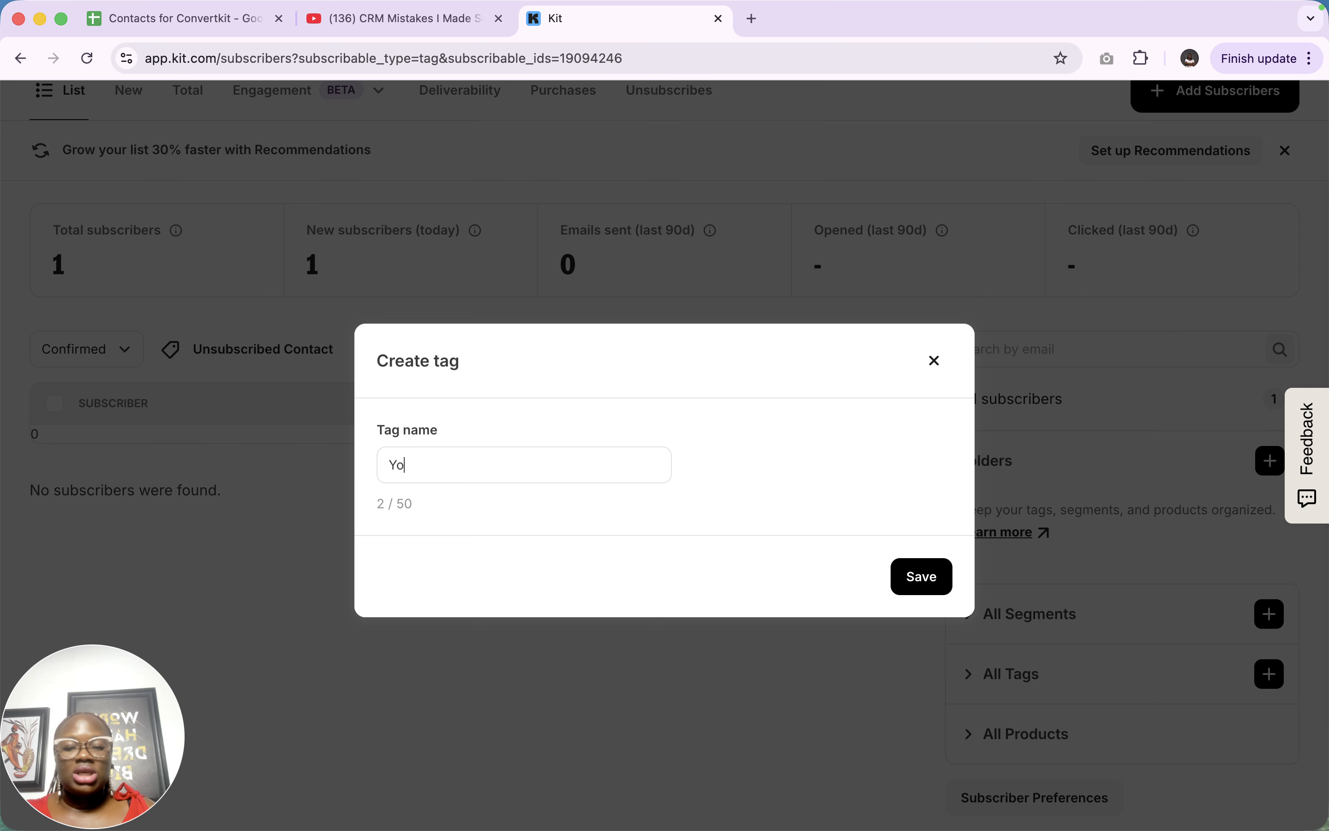
pyautogui.write('utub')
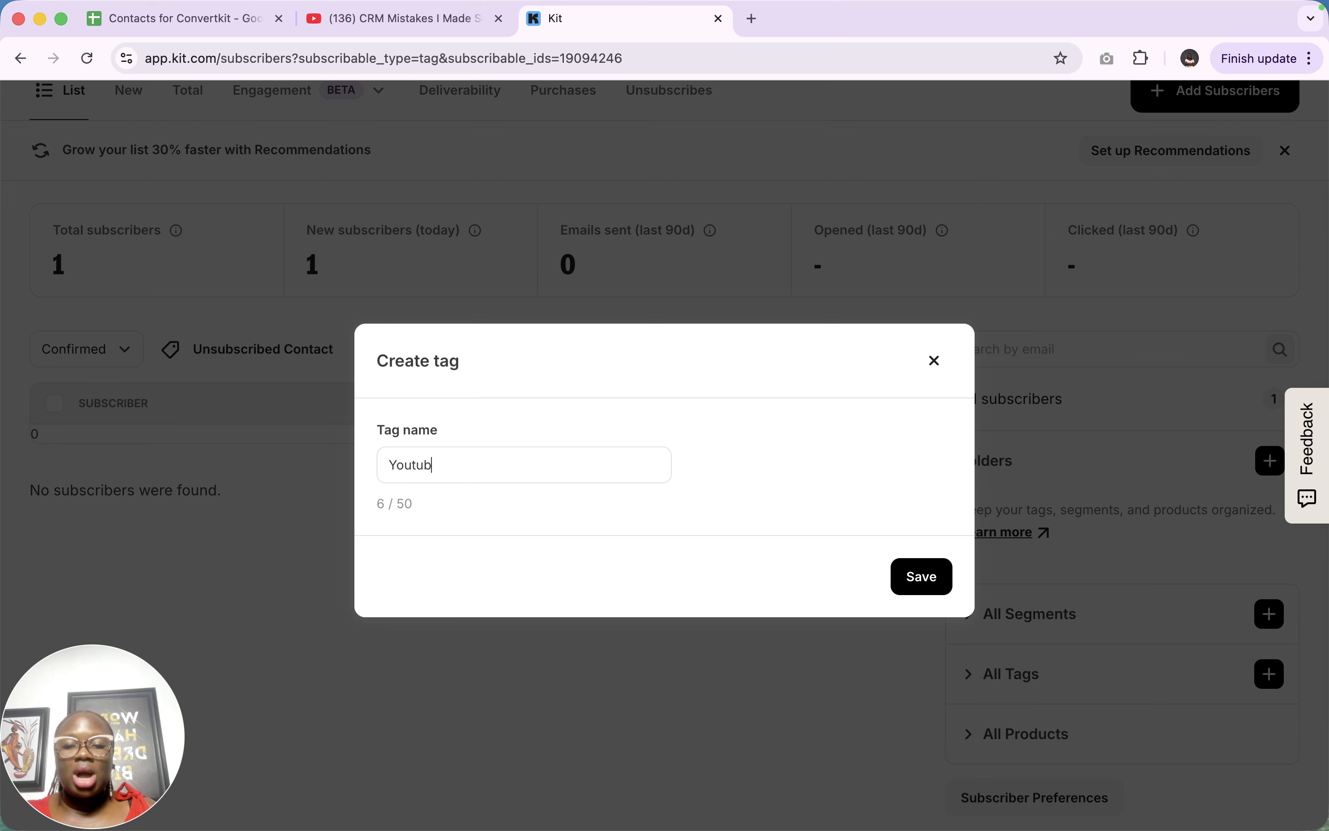
pyautogui.write('e ;L')
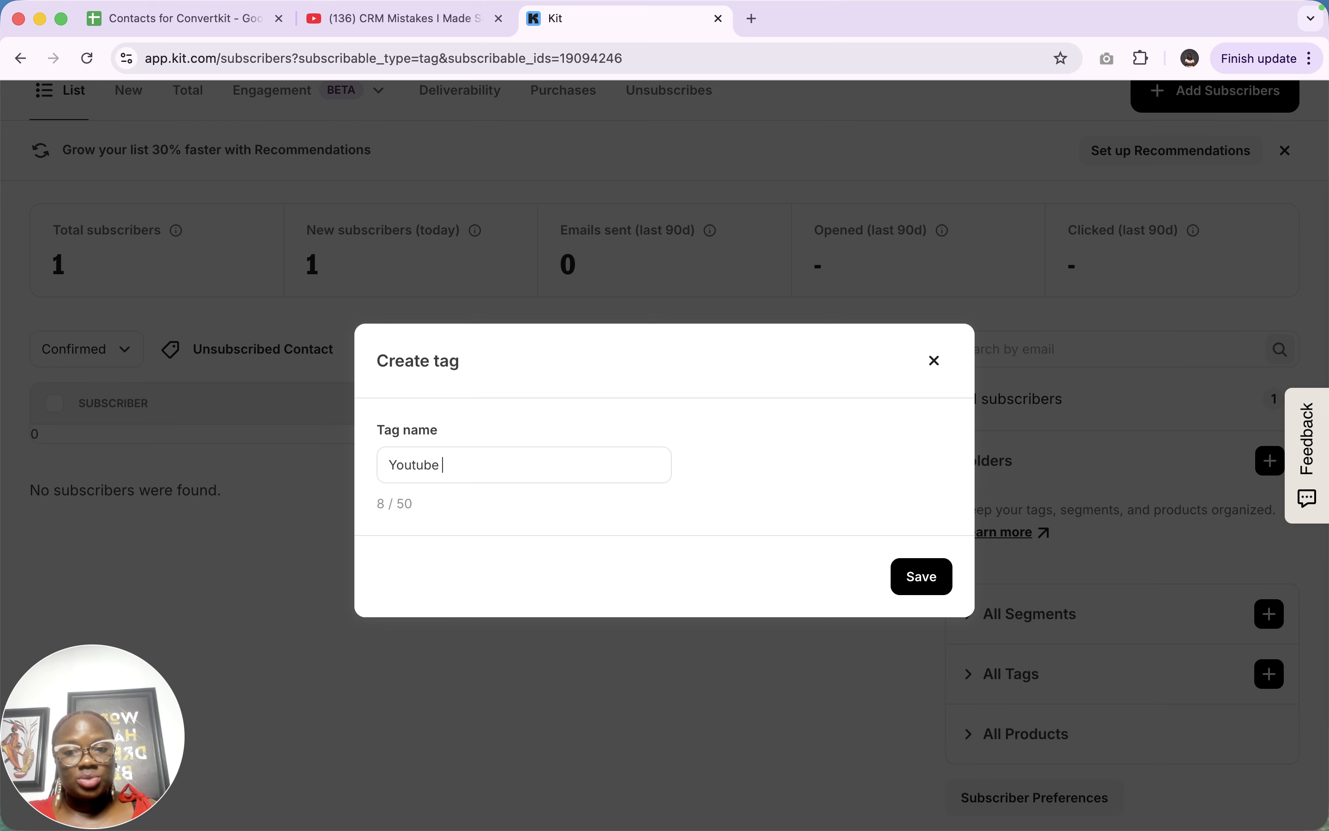
pyautogui.press('BackSpace')
pyautogui.press('BackSpace')
pyautogui.write('Lead')
pyautogui.click(921, 577)
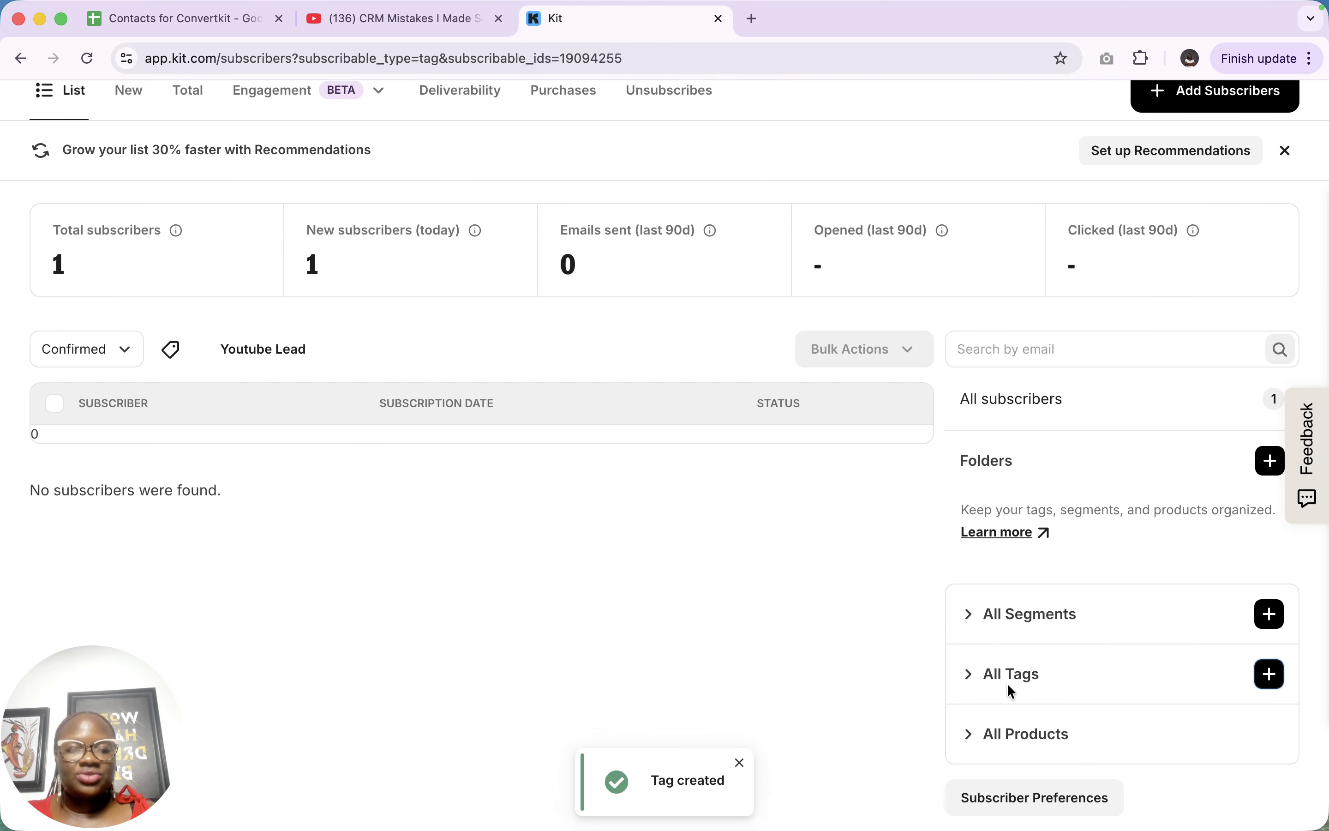
# Expand the list of all tags on the Subscribers page and look over its entries
pyautogui.click(973, 674)
pyautogui.scroll(-3, 979, 681)
pyautogui.scroll(-2, 977, 681)
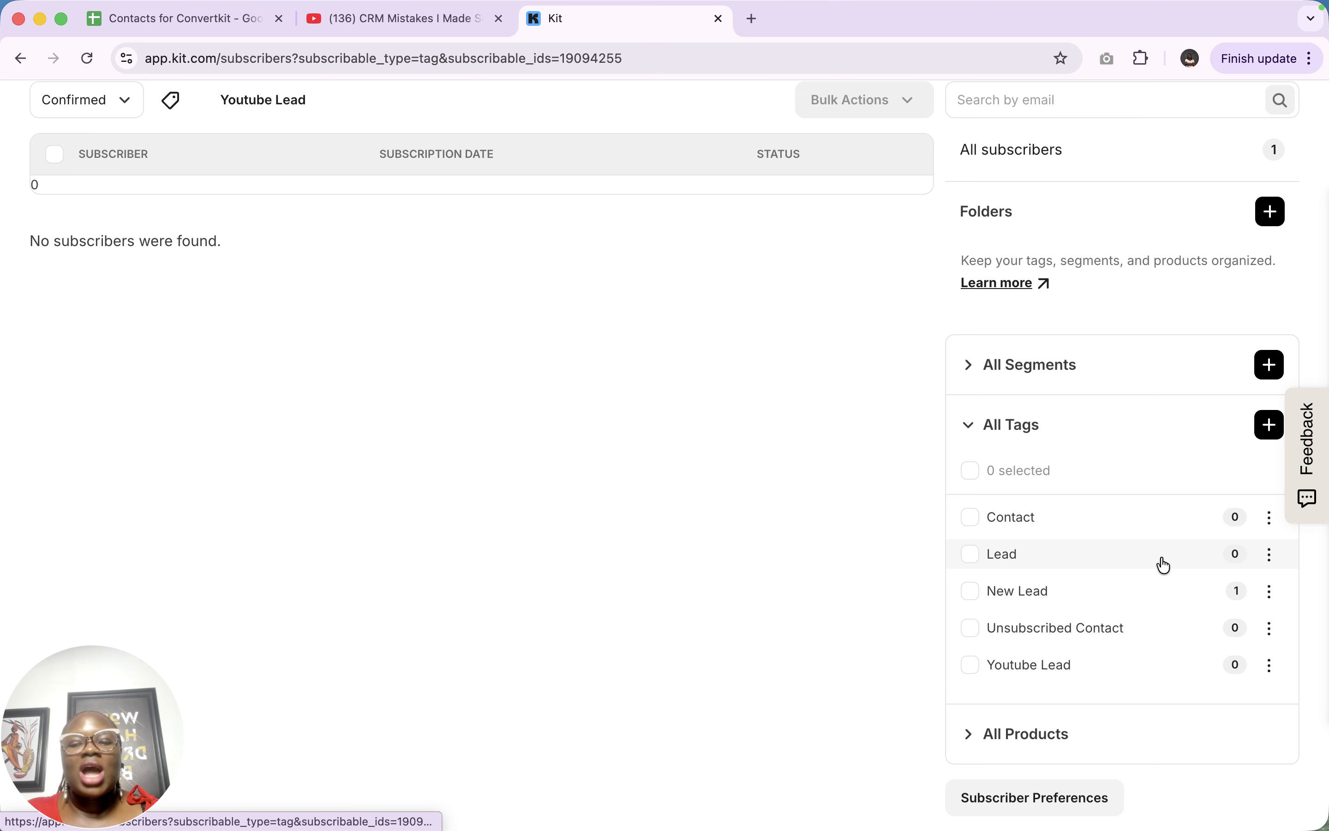
# Review the name and filter options for creating a segment, glance at the contacts spreadsheet, and leave without saving a segment
pyautogui.click(1271, 364)
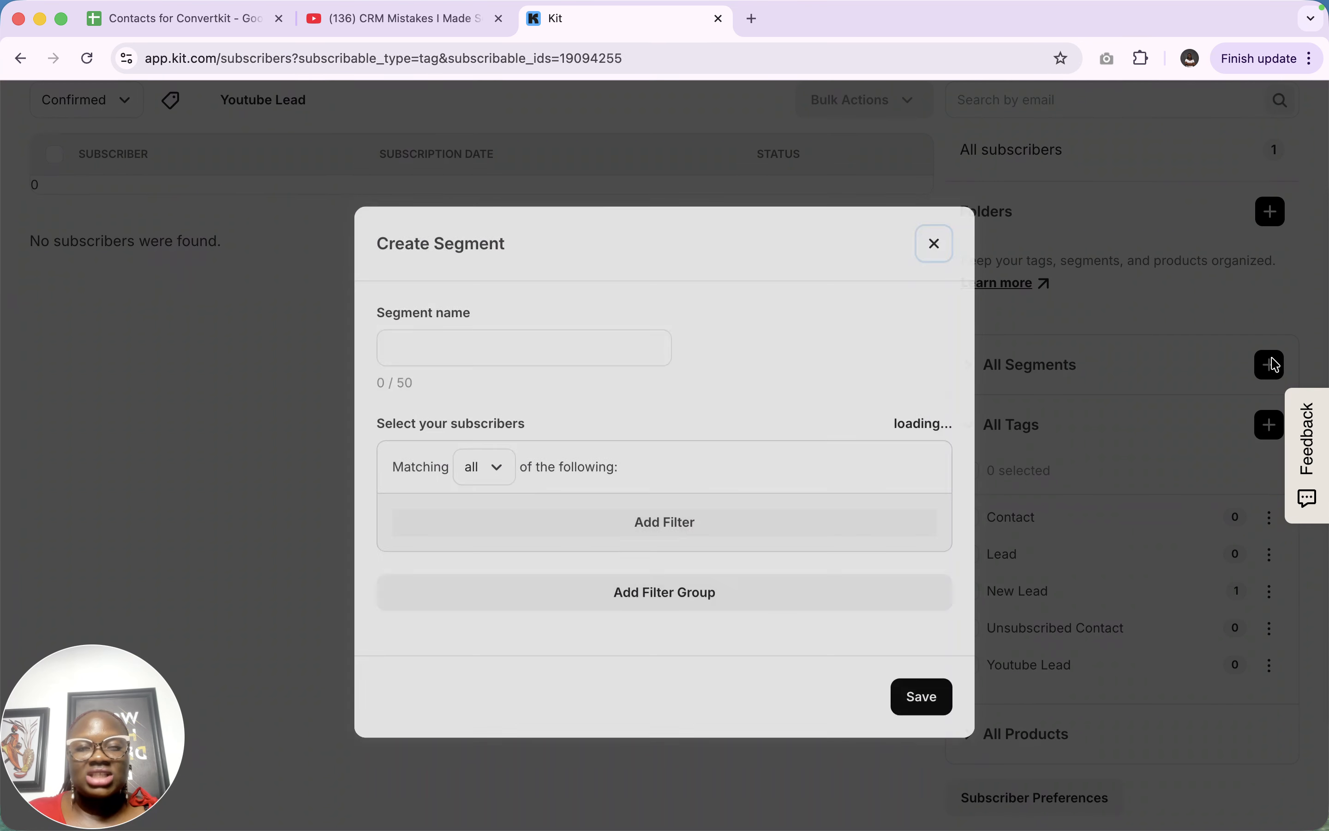
pyautogui.click(435, 302)
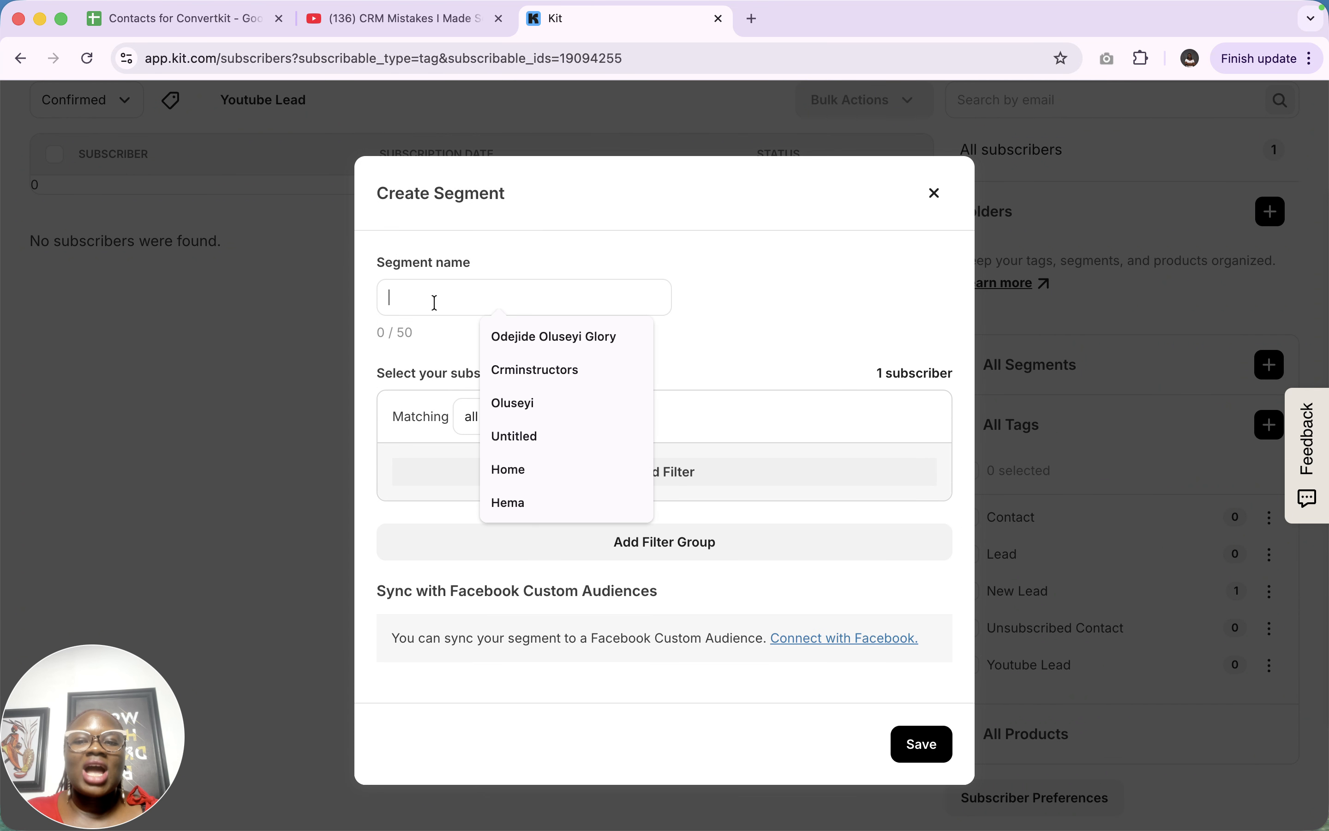
pyautogui.click(449, 481)
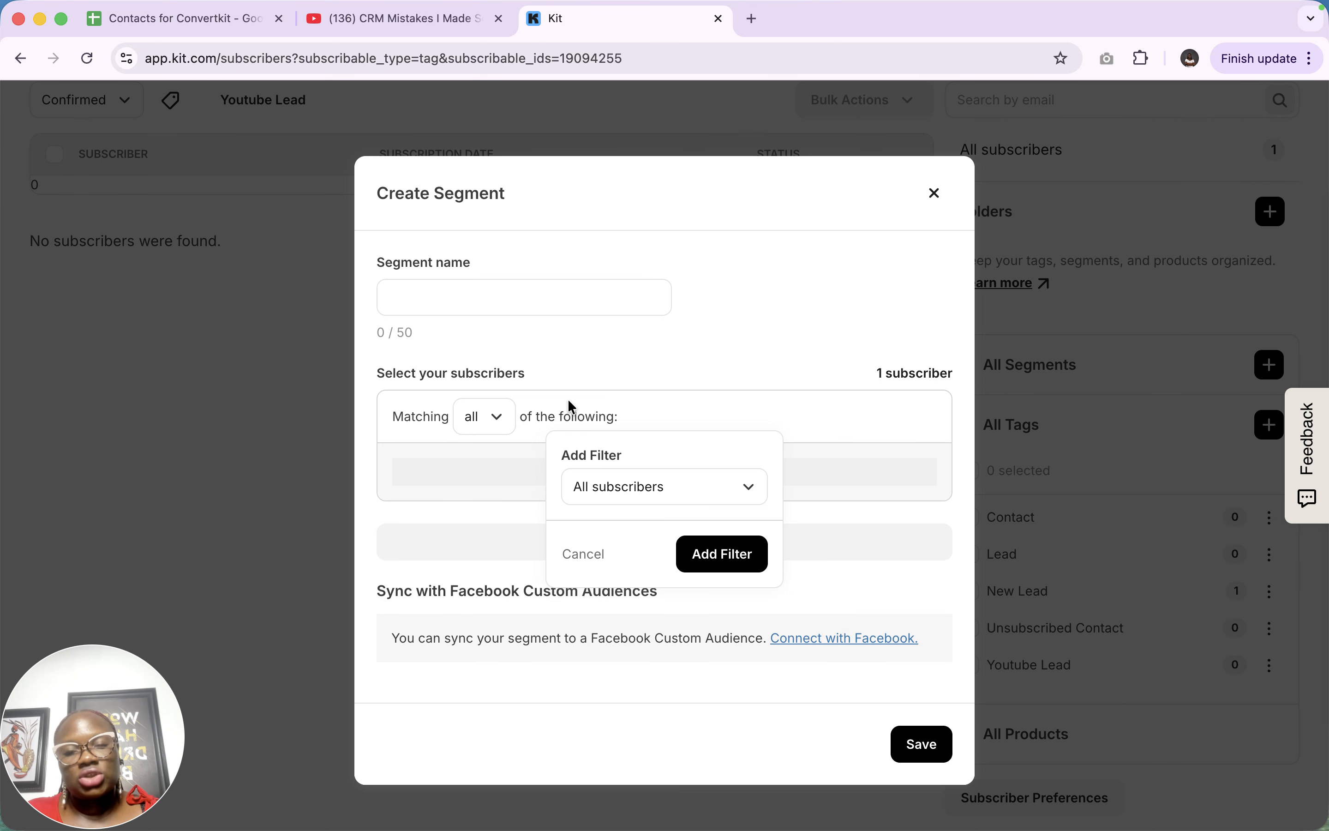
pyautogui.click(433, 286)
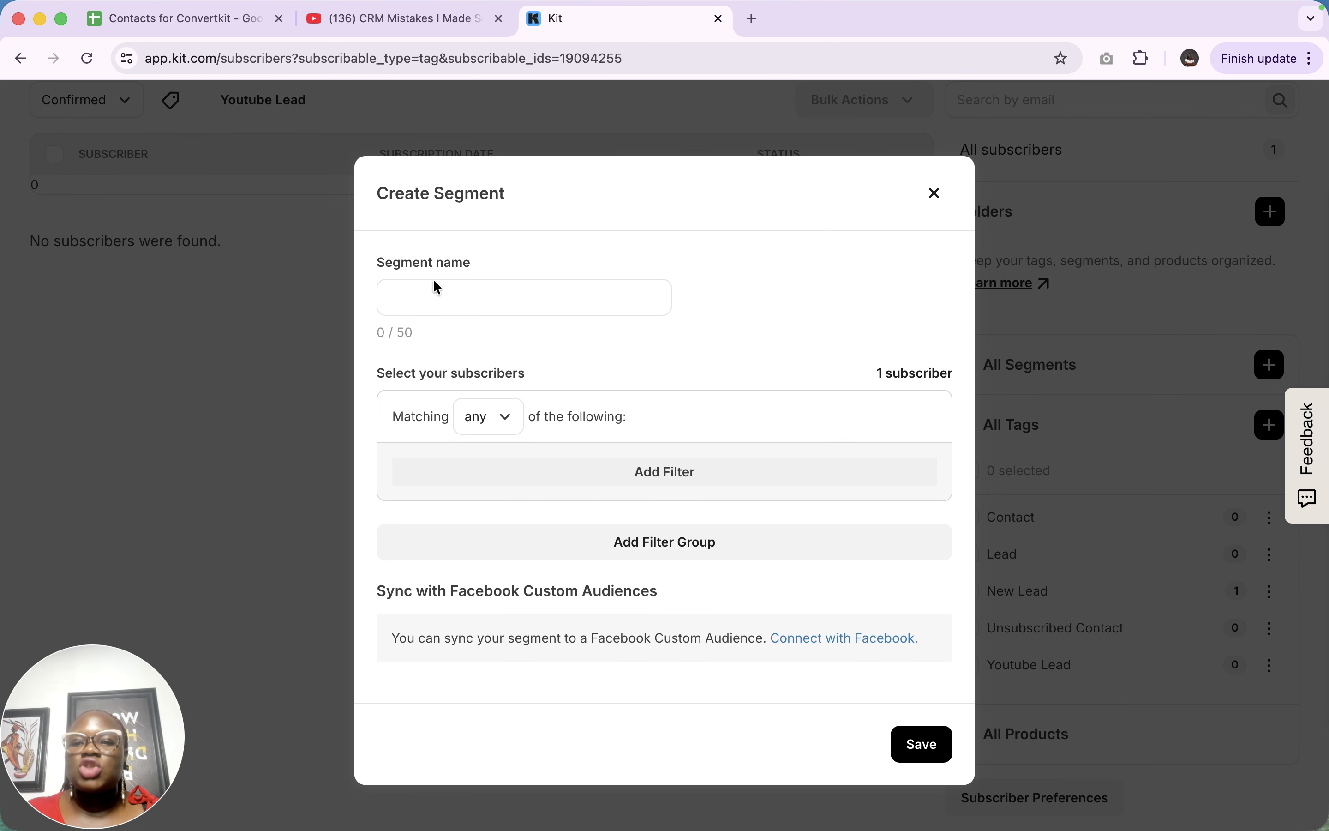
pyautogui.click(426, 301)
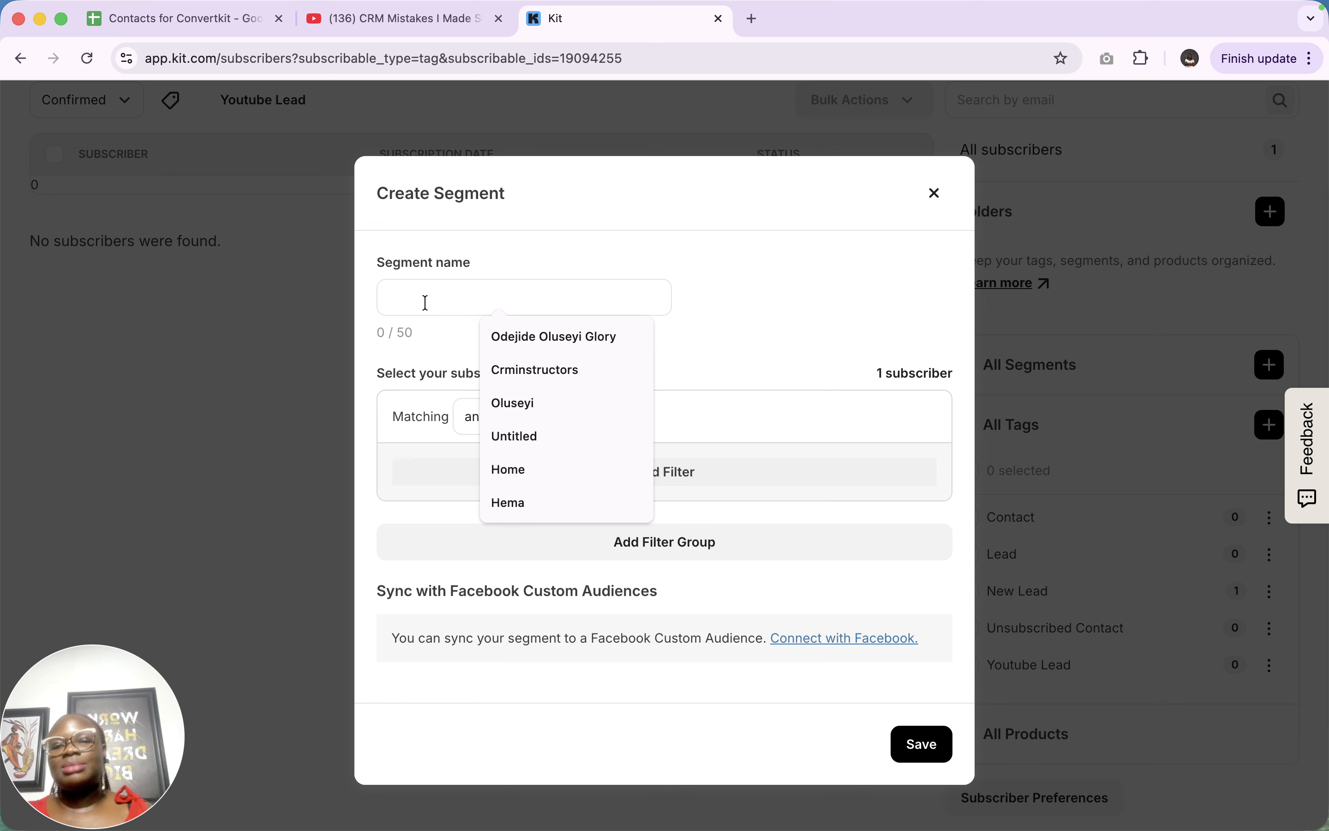
pyautogui.click(462, 260)
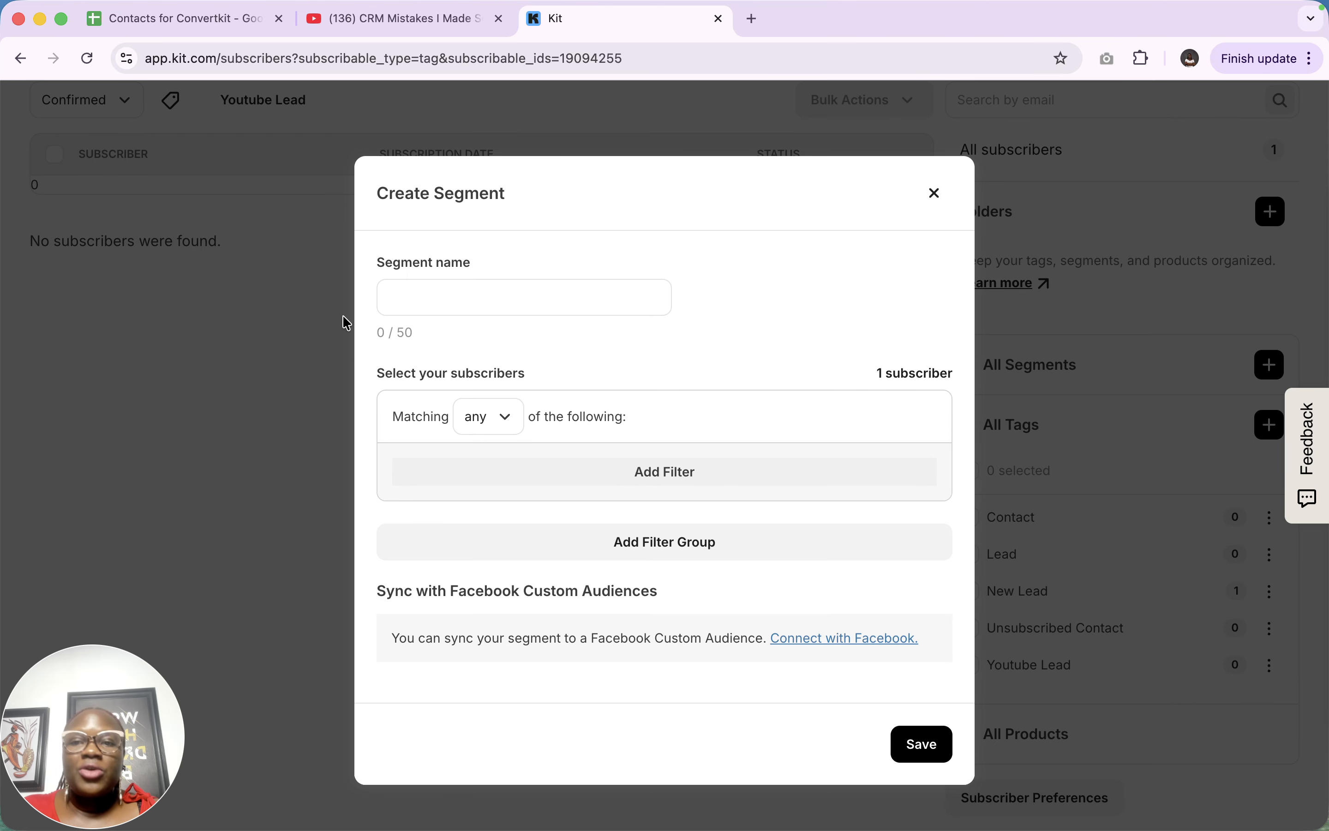
pyautogui.click(159, 27)
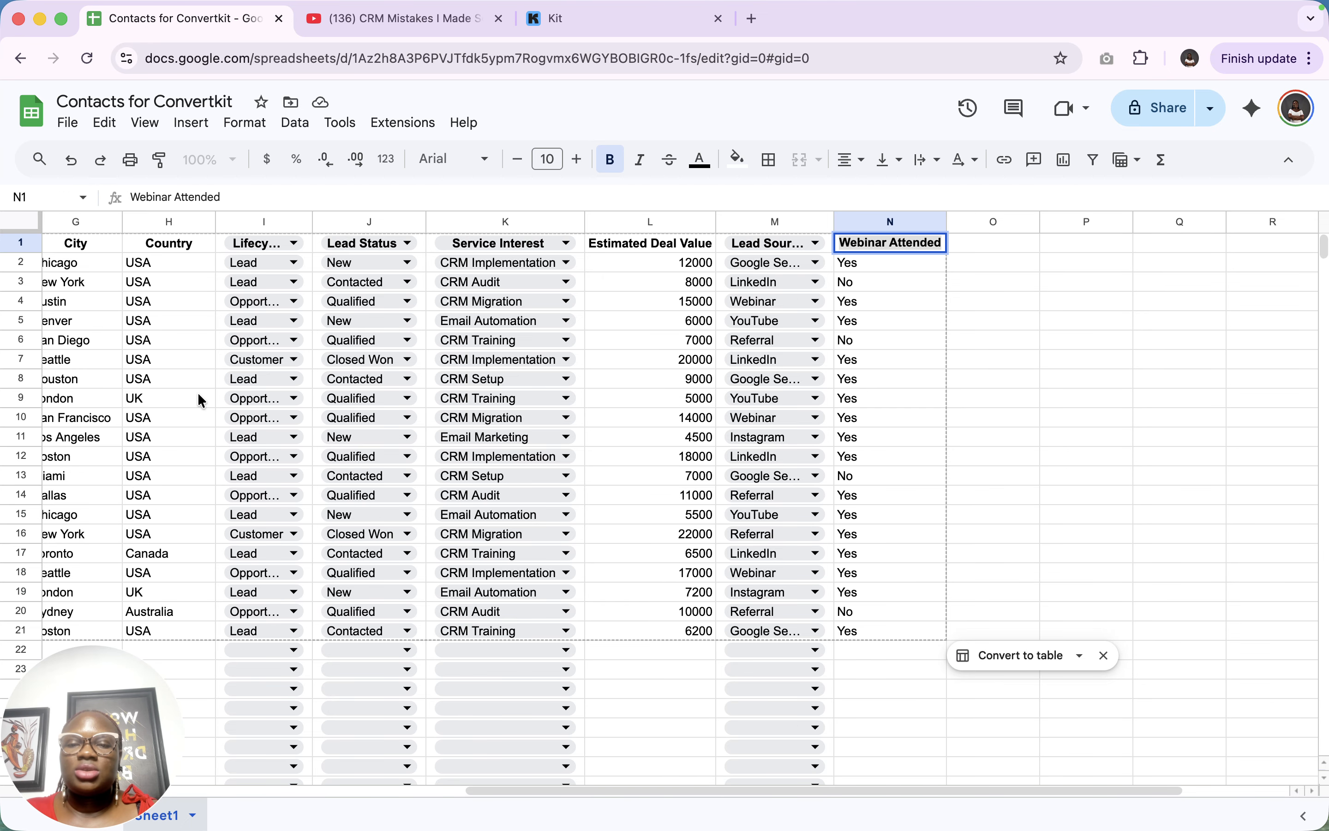
pyautogui.click(577, 28)
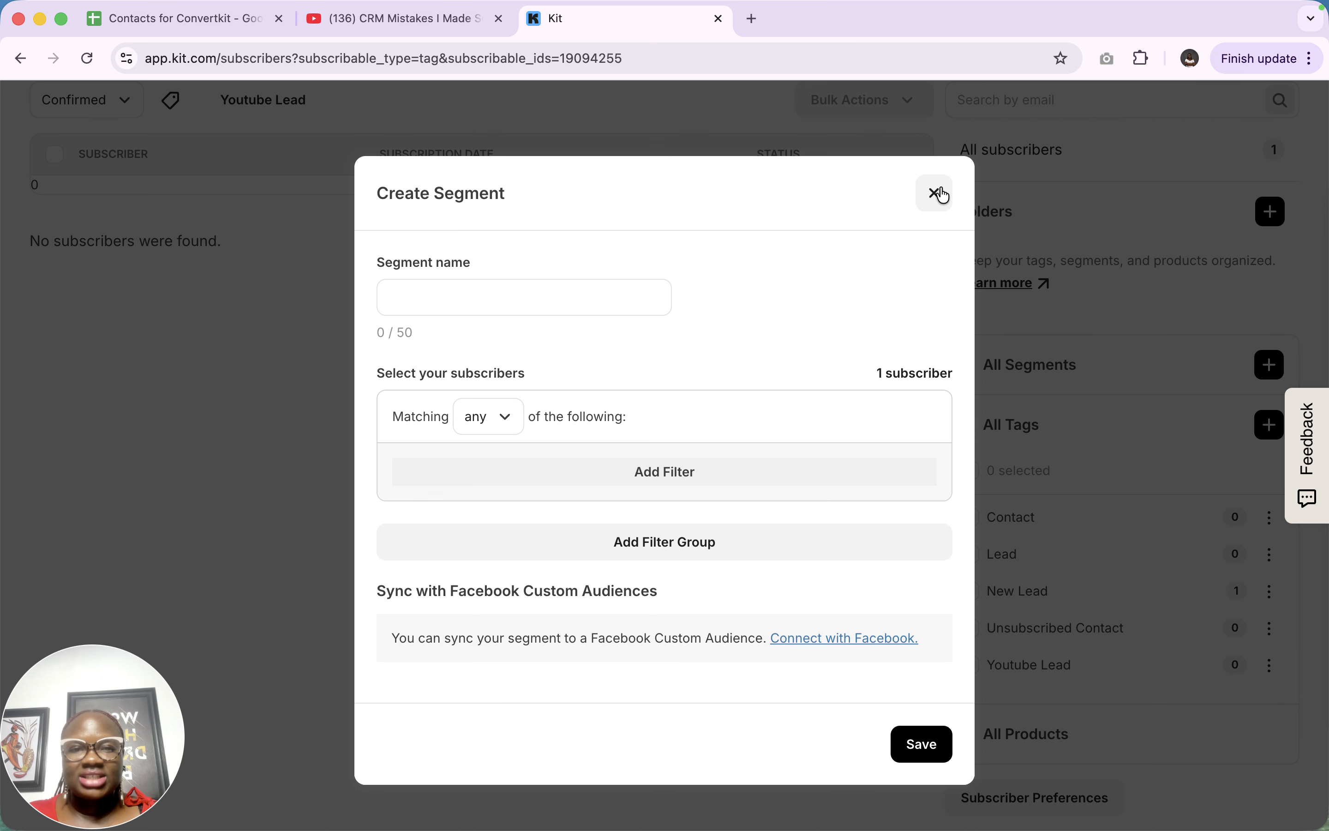
pyautogui.click(938, 207)
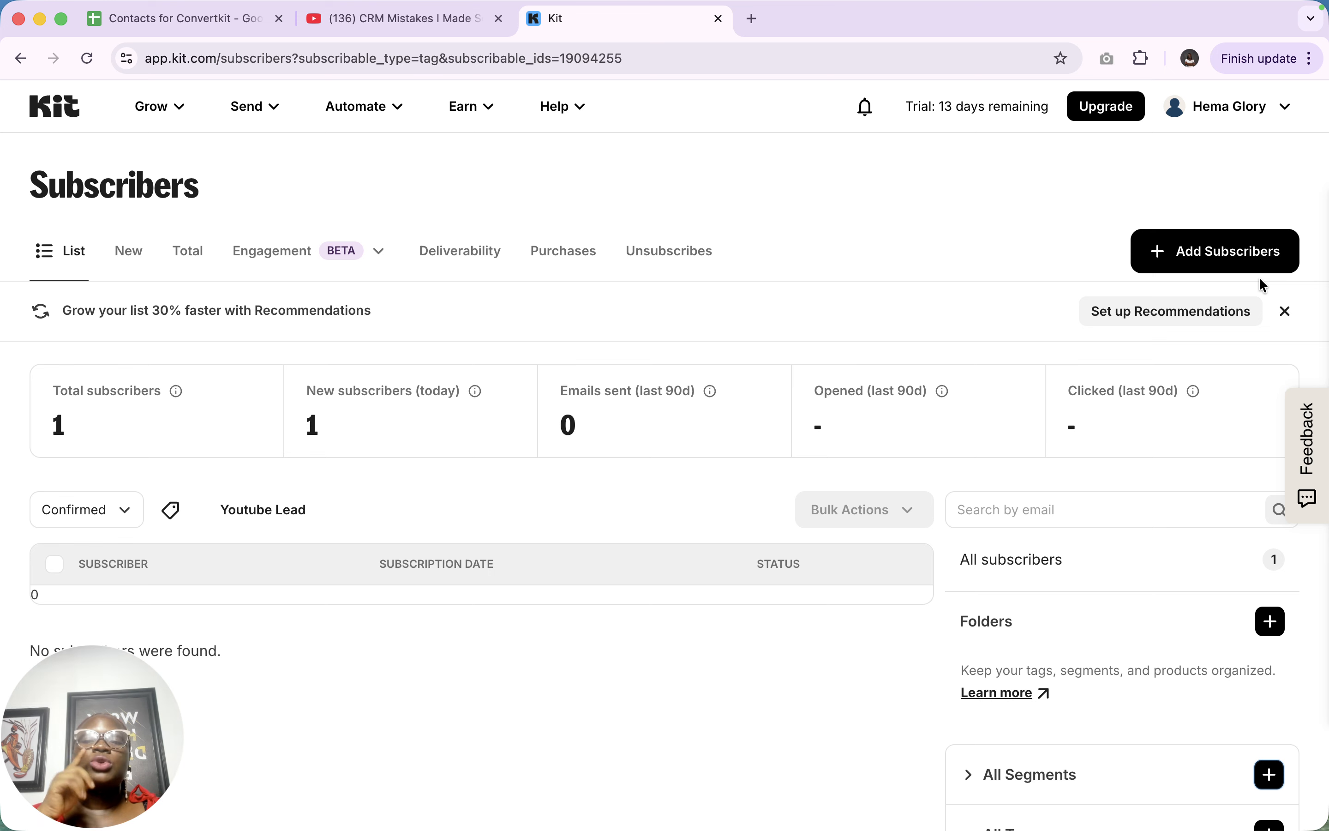
# Start adding multiple subscribers in bulk through a CSV import
pyautogui.click(1205, 254)
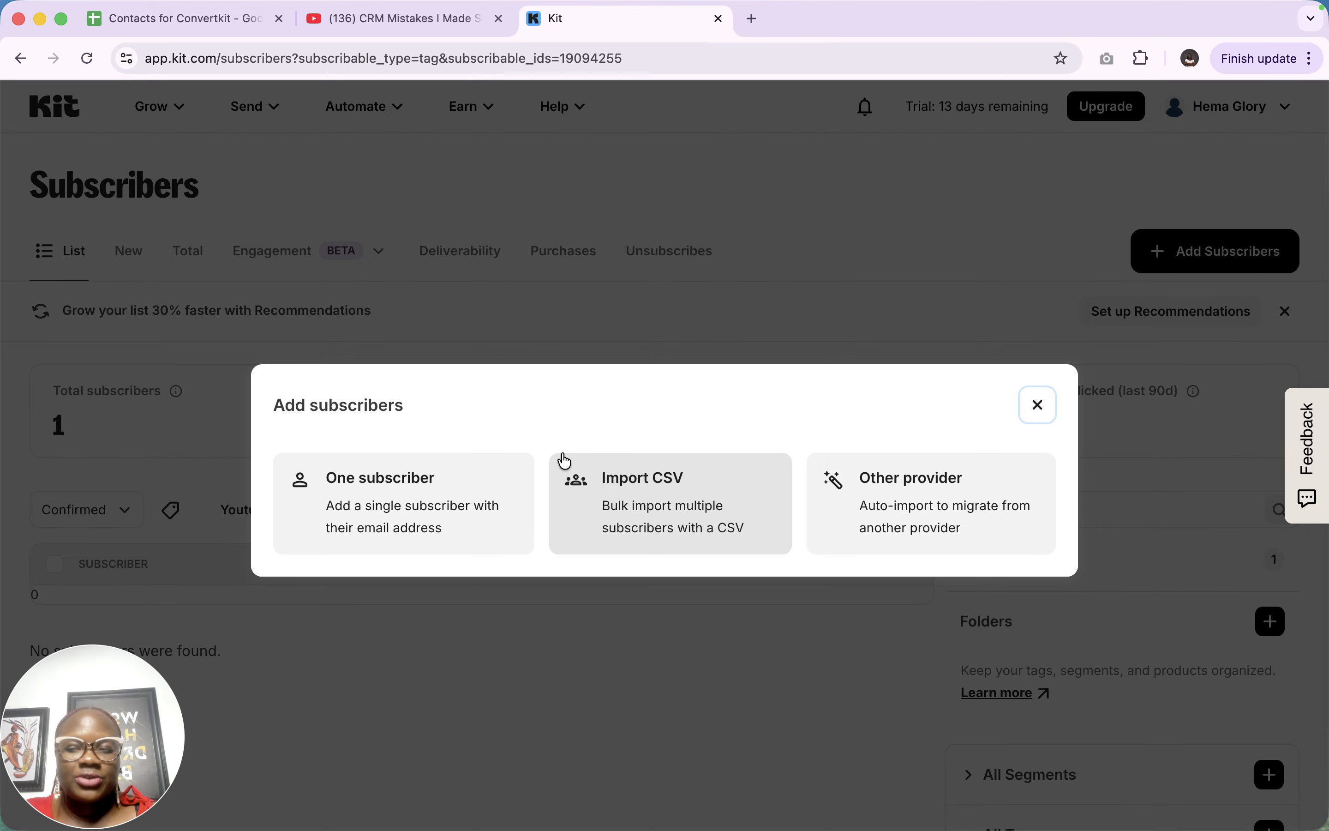
pyautogui.click(658, 490)
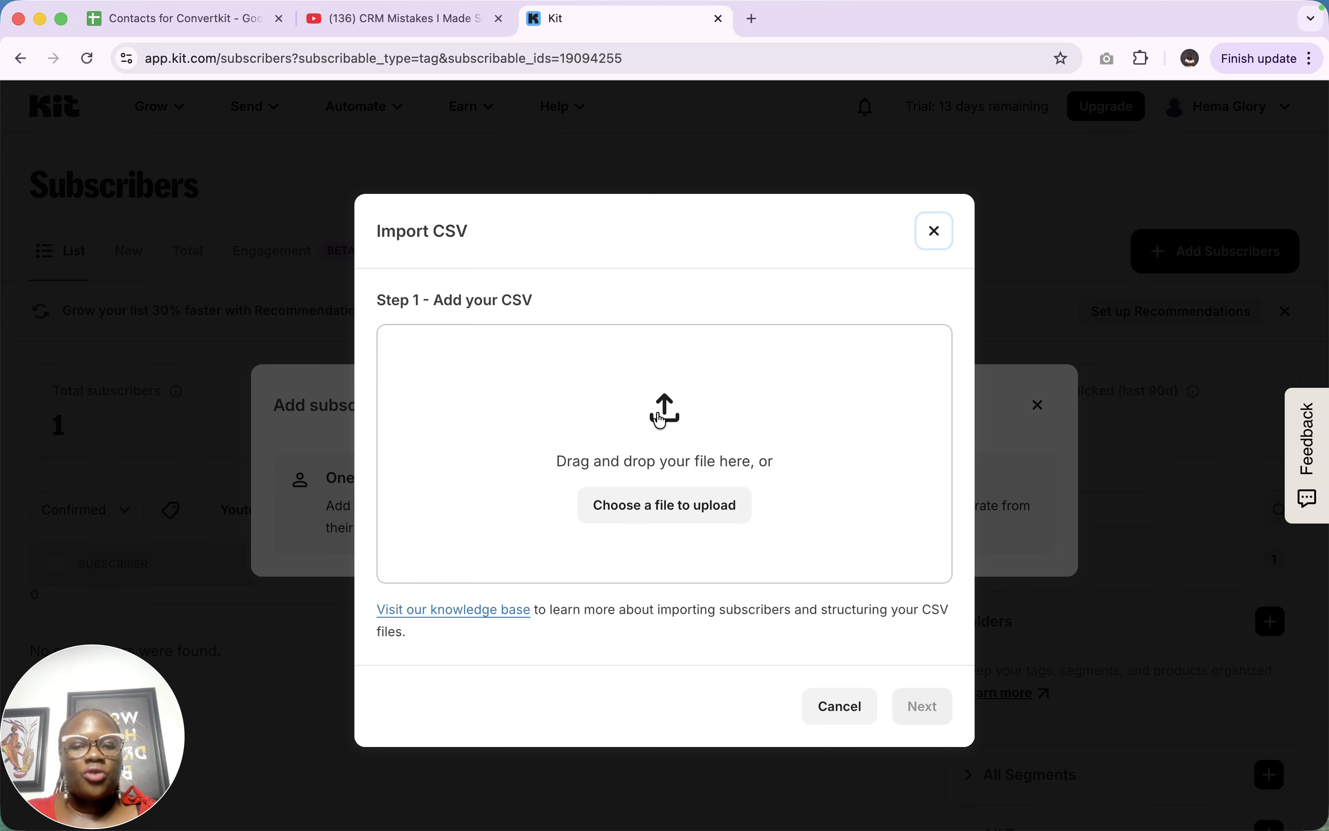
# Switch to the Contacts for Convertkit spreadsheet in Google Sheets and download it as a comma-separated values (.csv) file
pyautogui.click(181, 16)
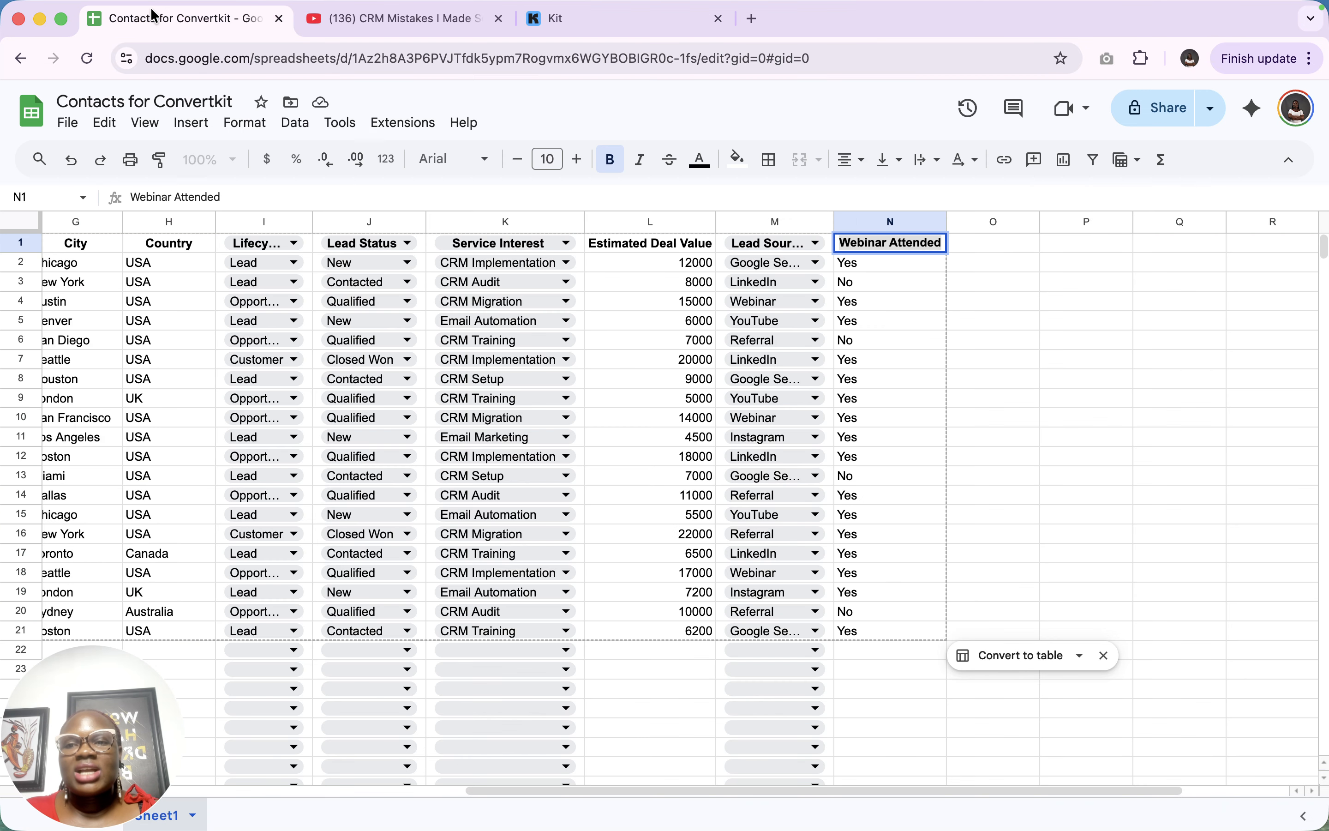
pyautogui.hscroll(-10, 326, 433)
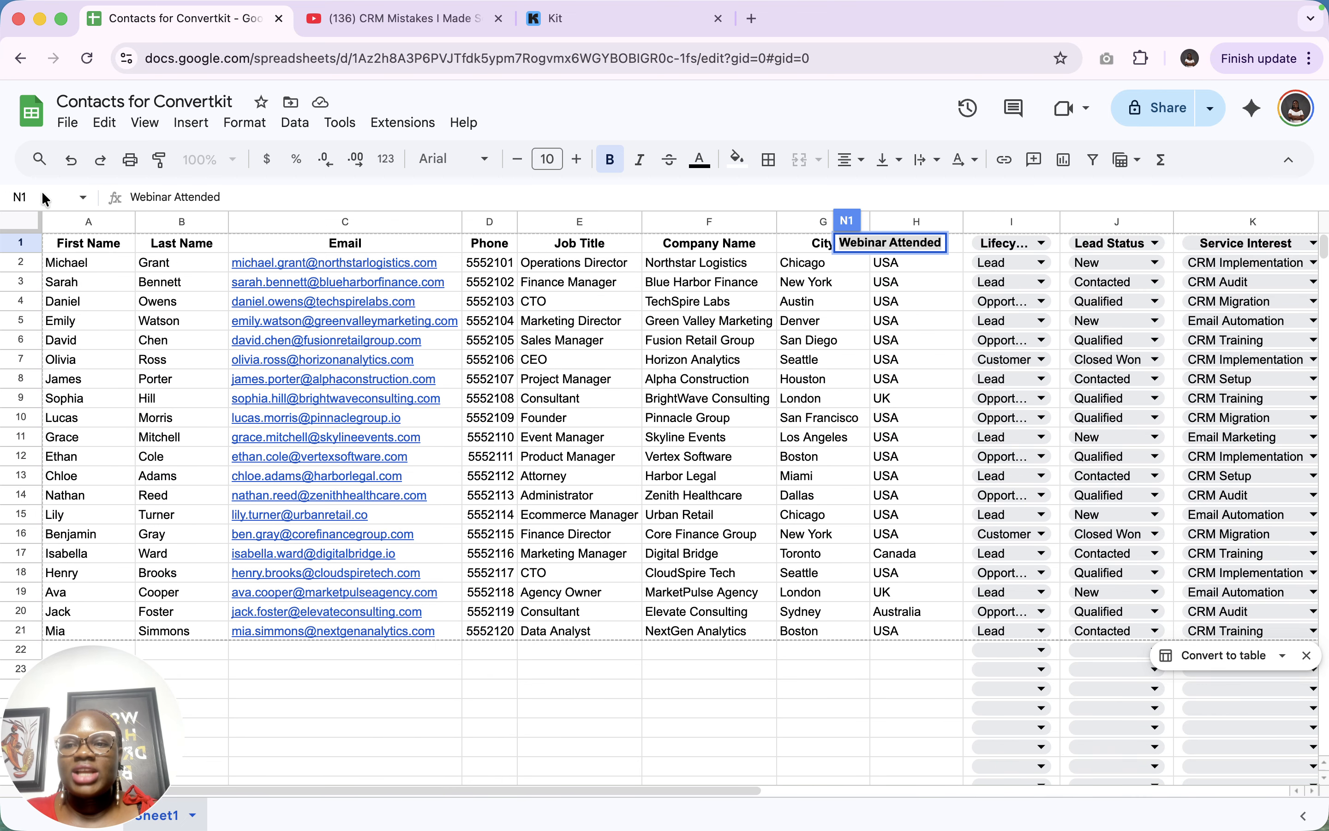
pyautogui.click(66, 135)
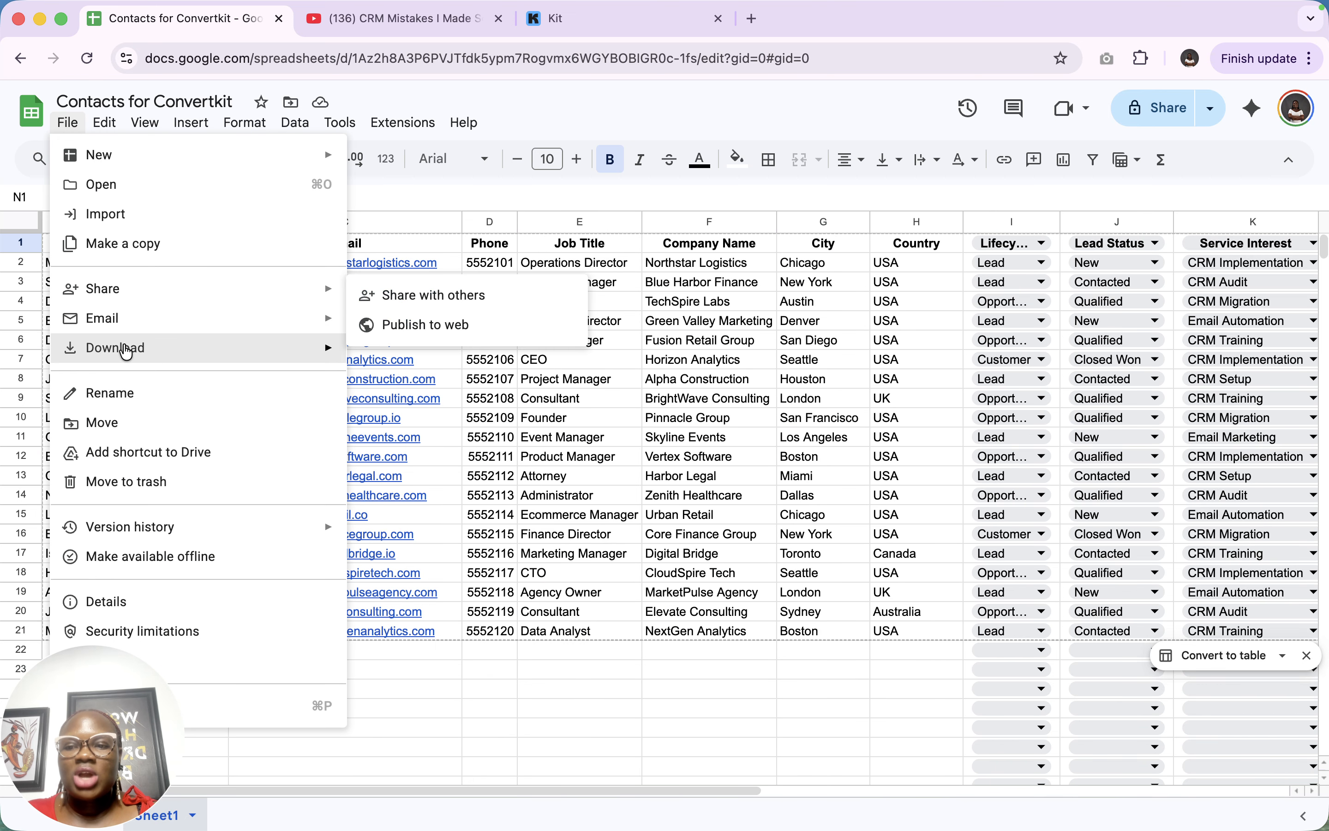
pyautogui.moveTo(151, 351)
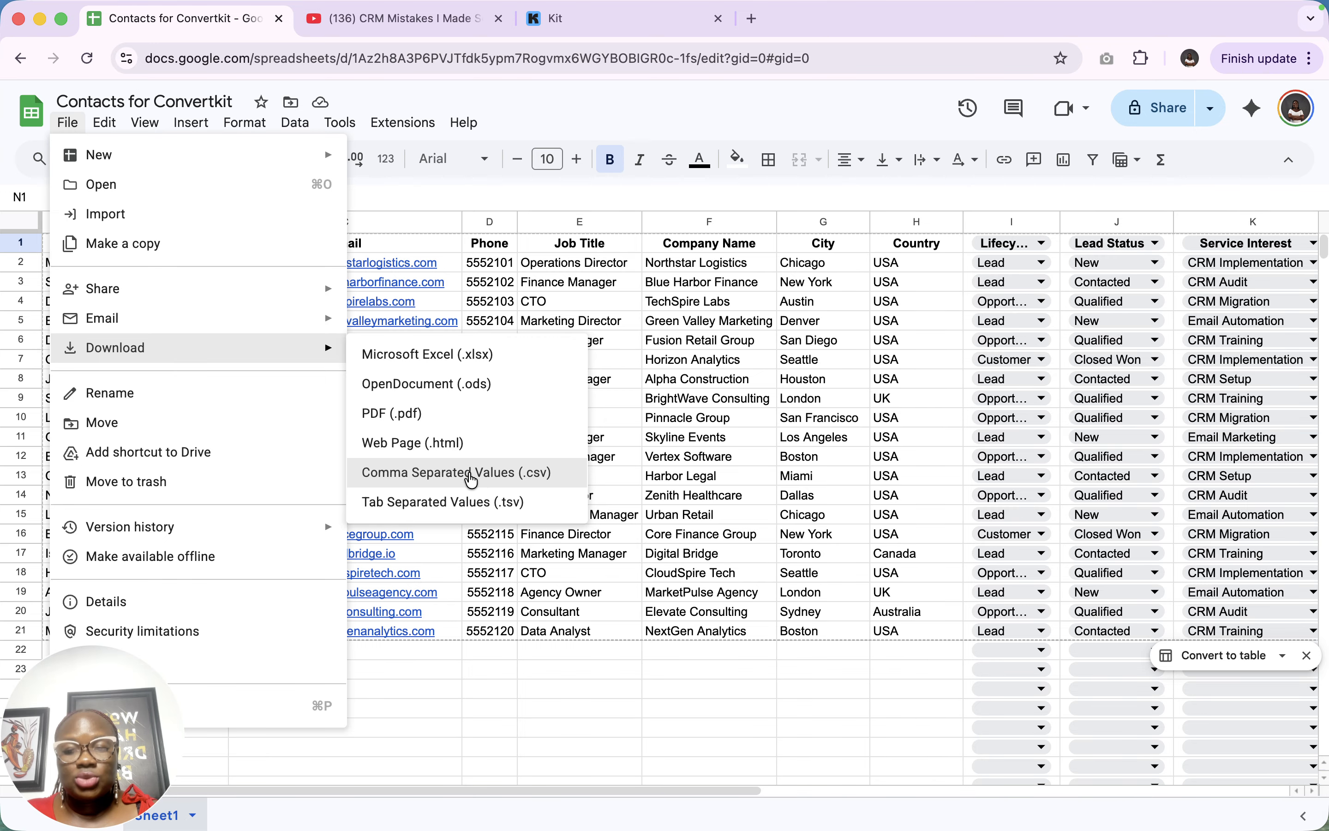
pyautogui.click(474, 476)
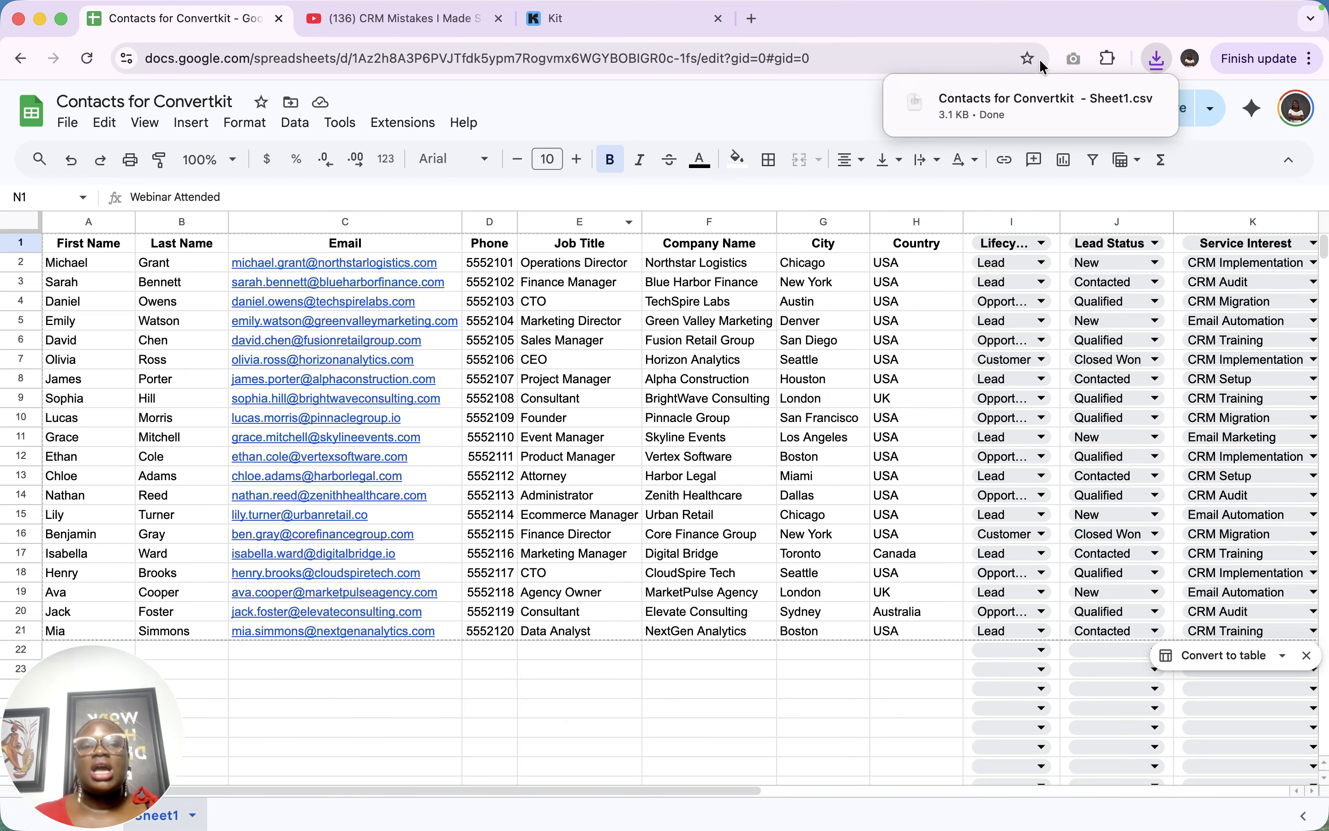
# Switch to Kit and upload the downloaded Contacts for Convertkit - Sheet1.csv file to the CSV import
pyautogui.moveTo(1022, 120)
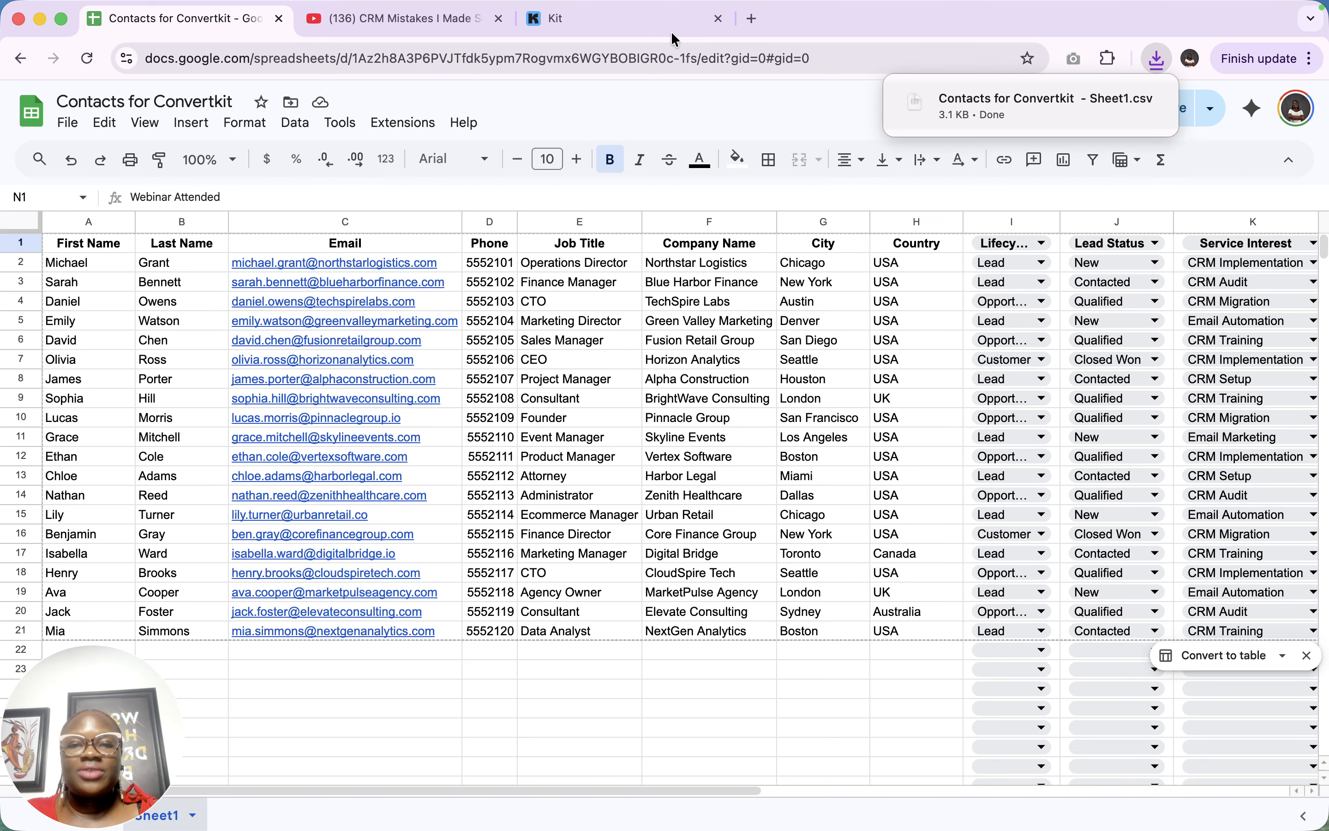
pyautogui.click(598, 20)
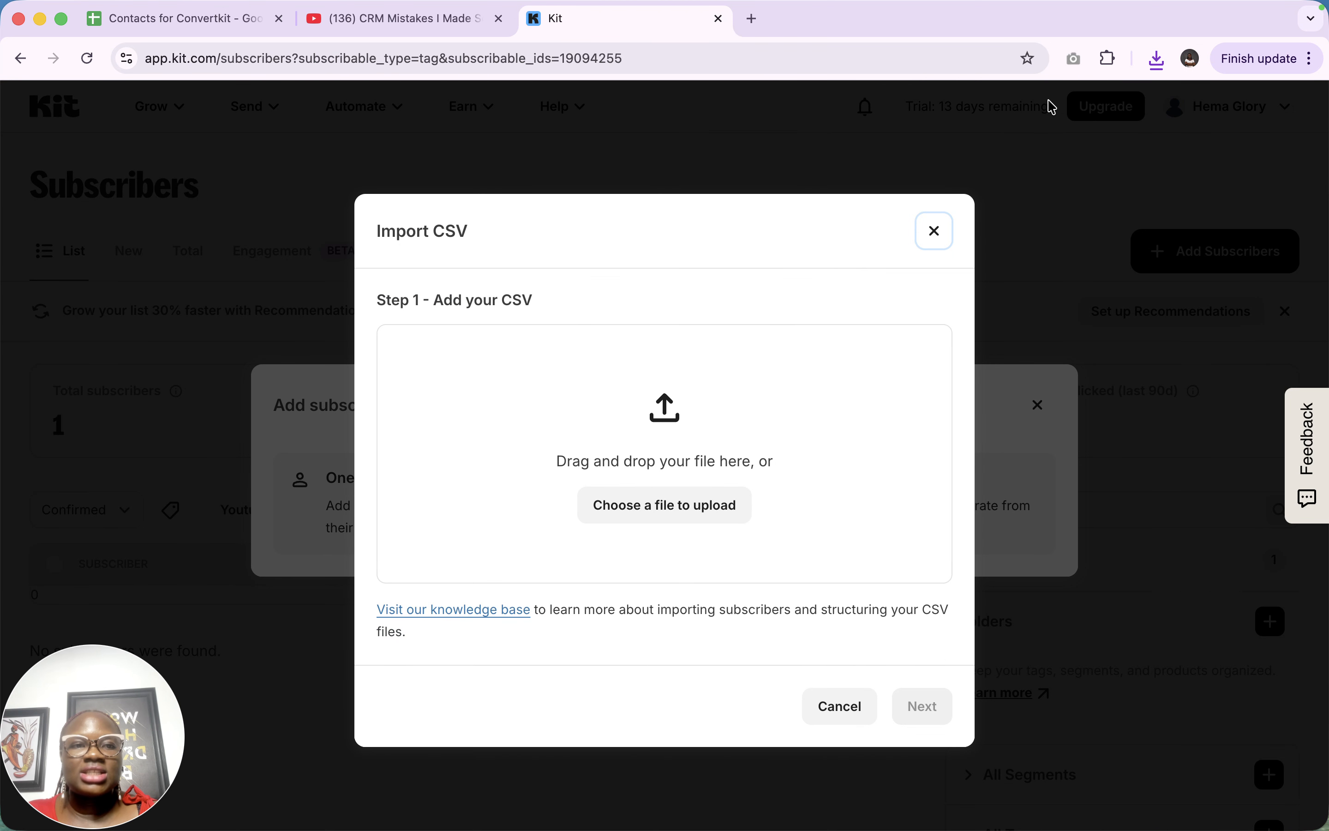
pyautogui.click(1156, 60)
pyautogui.moveTo(1008, 139); pyautogui.dragTo(665, 460)
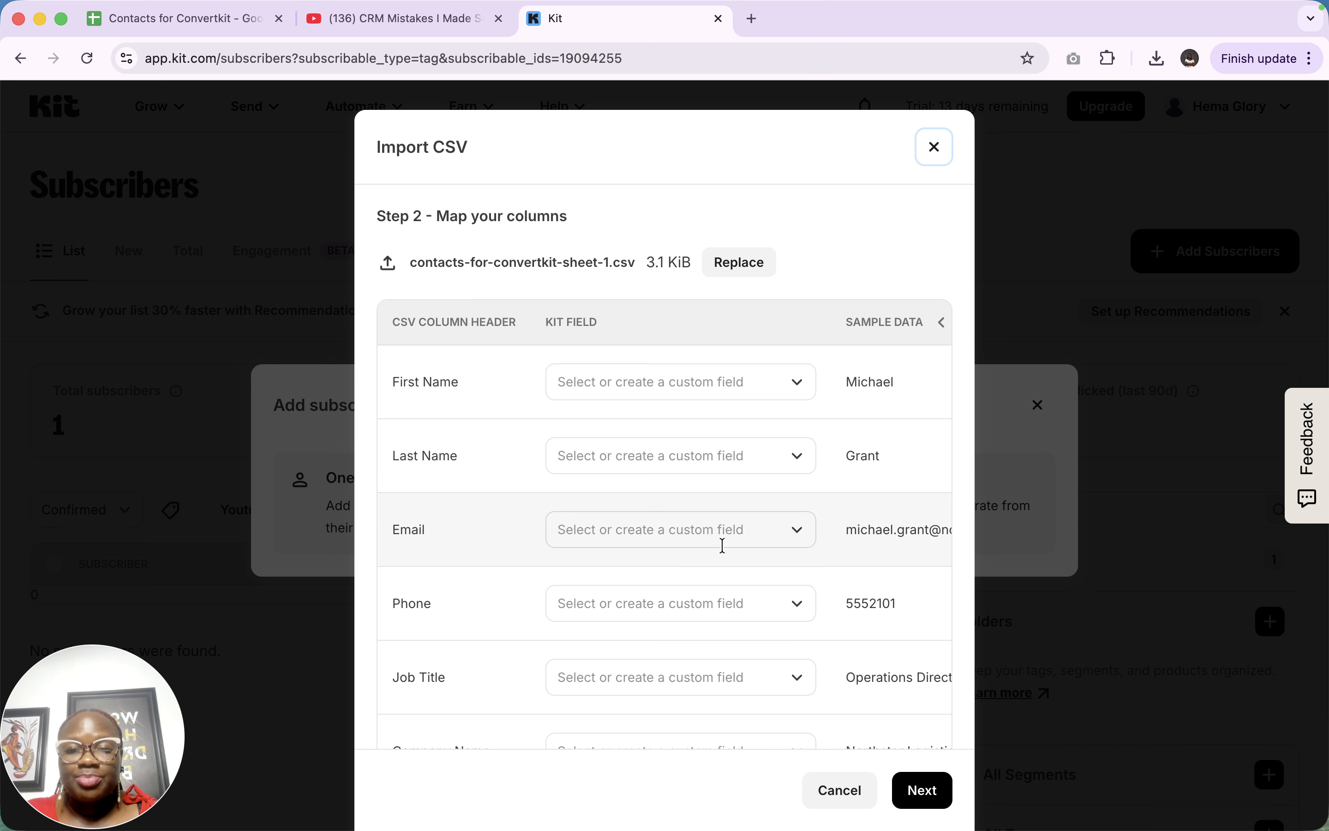
# Map the CSV's First Name column to the First name field and its Last Name column to the Last Name field
pyautogui.scroll(-3, 722, 545)
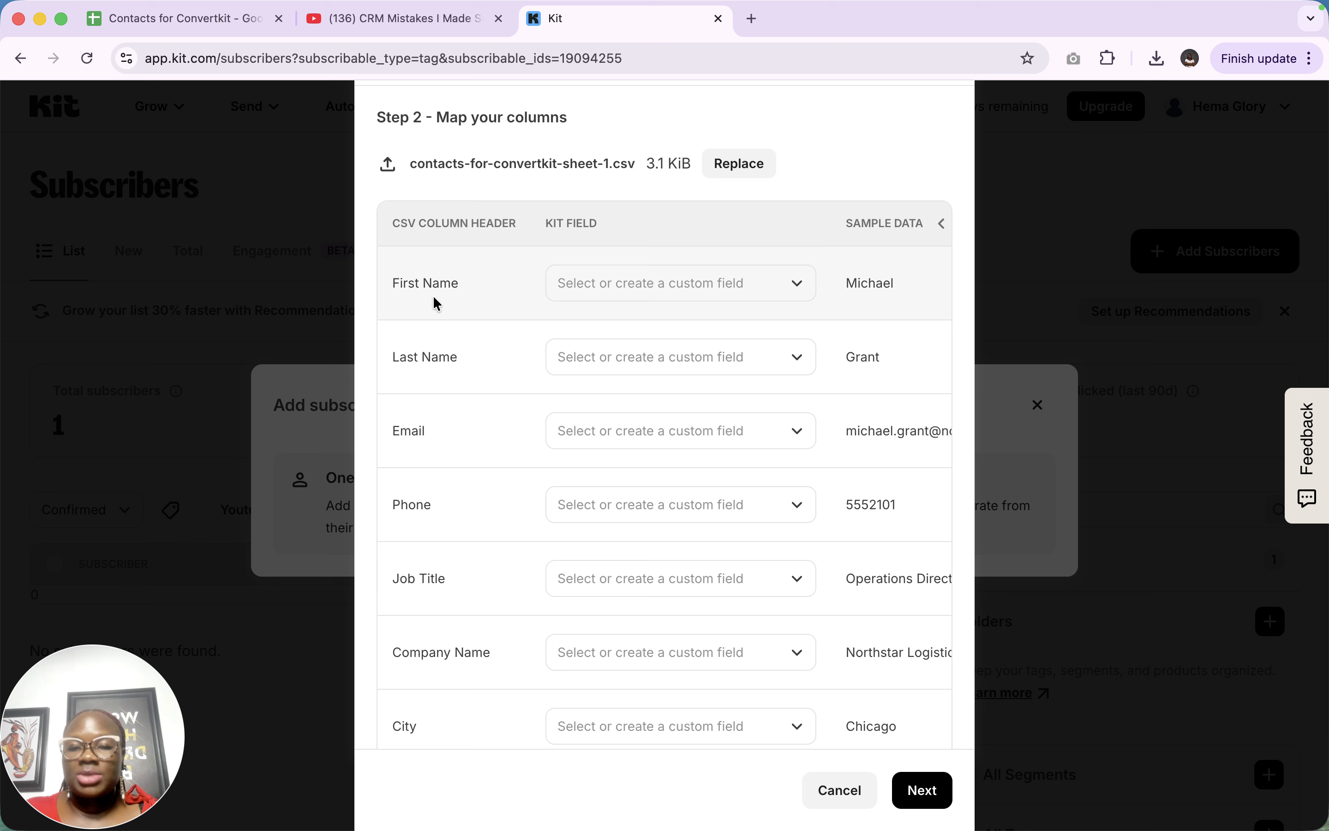
pyautogui.click(625, 282)
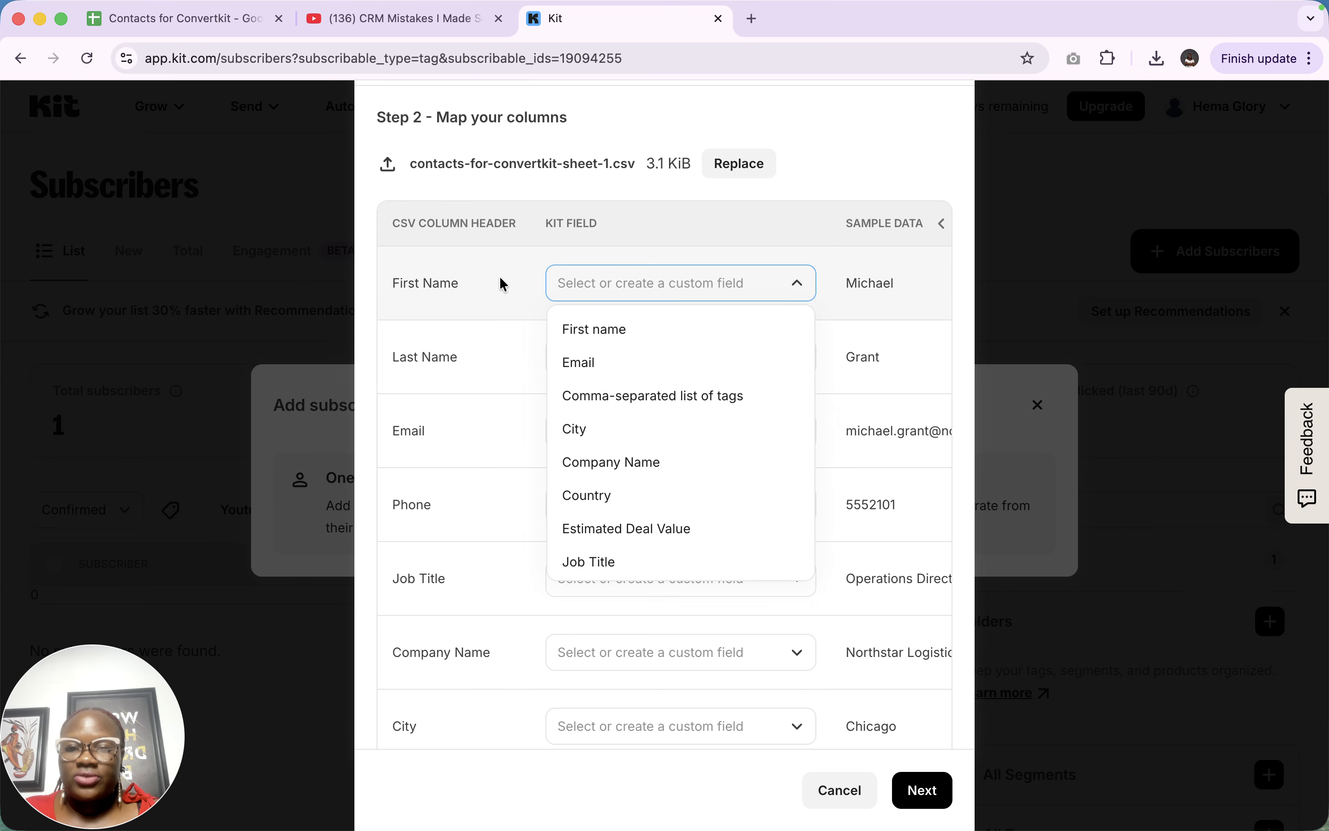
pyautogui.click(600, 330)
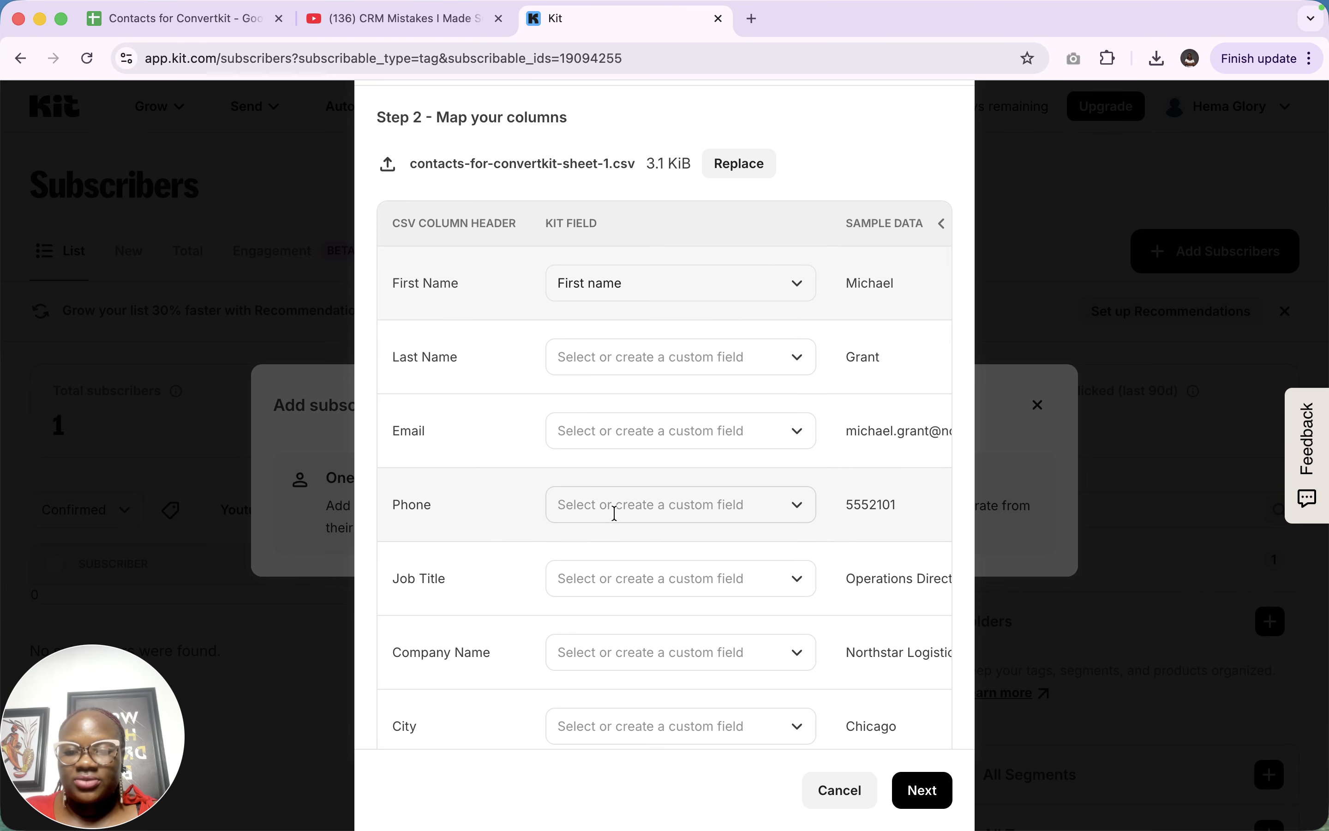
pyautogui.scroll(-10, 611, 510)
pyautogui.scroll(5, 557, 490)
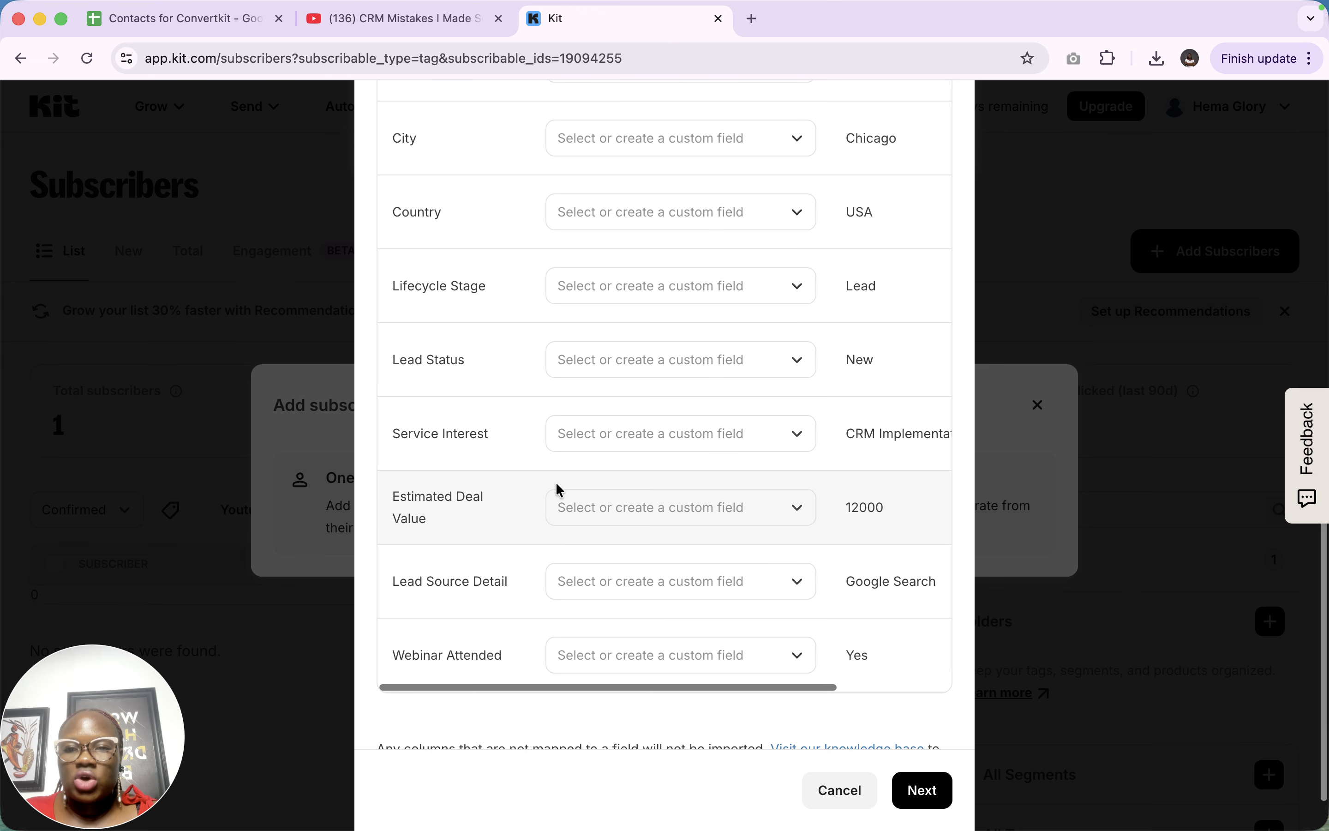
pyautogui.scroll(8, 563, 383)
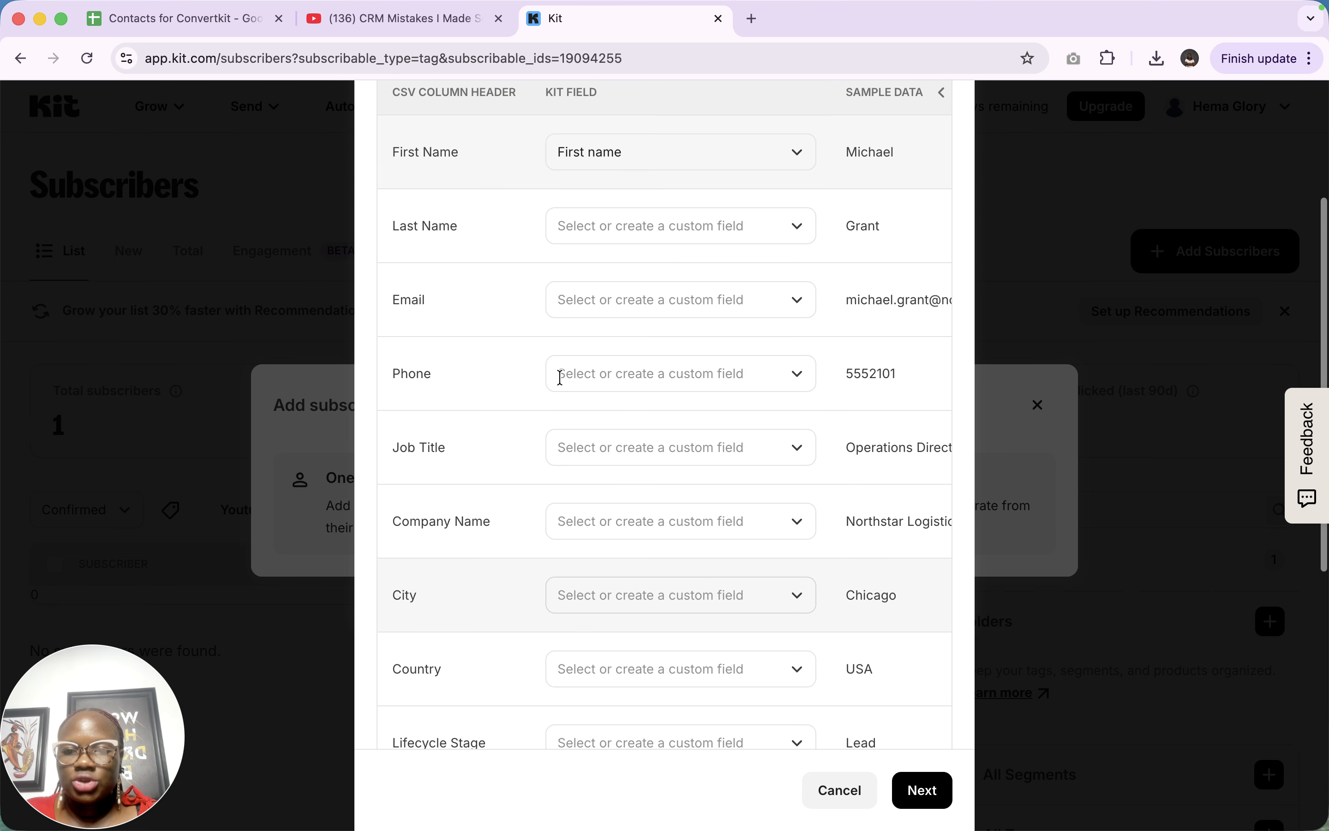
pyautogui.click(606, 428)
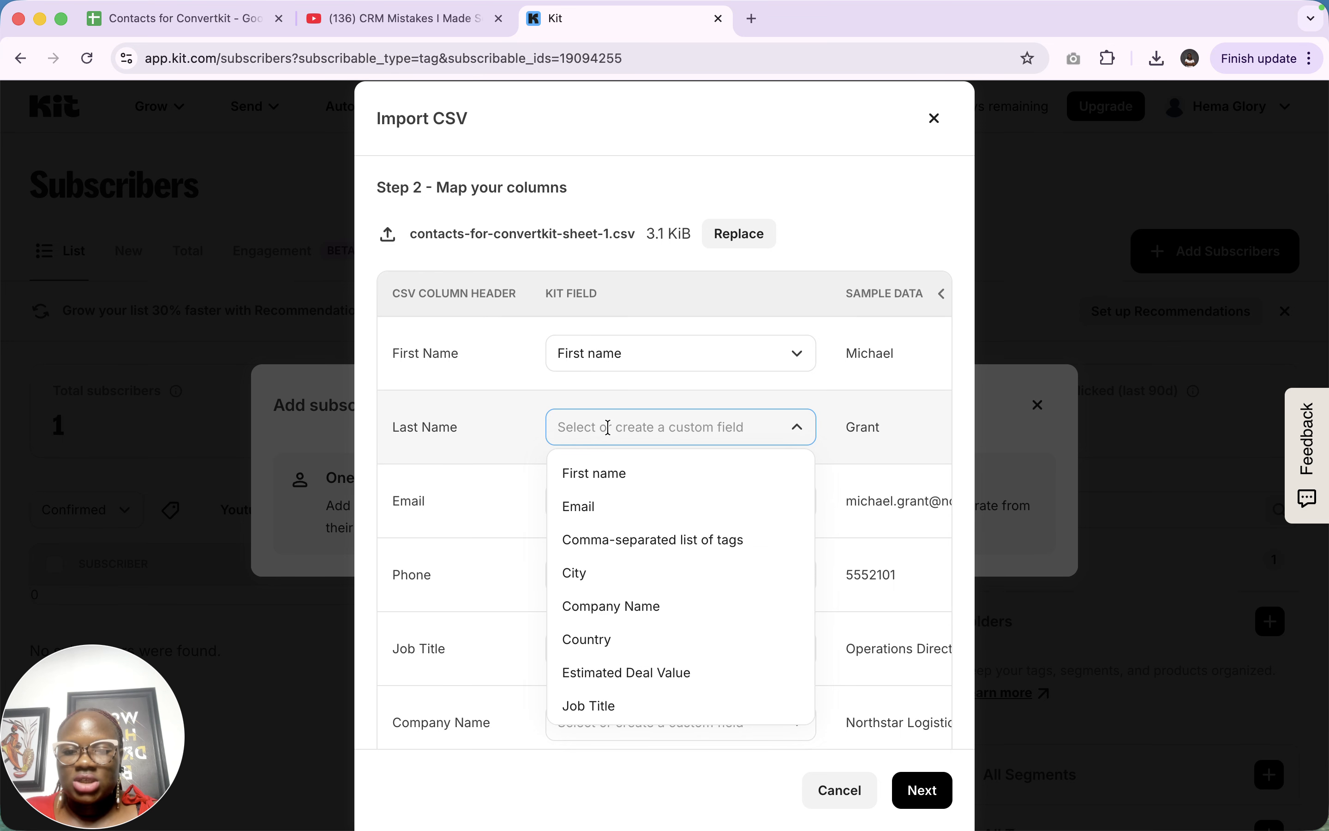
pyautogui.scroll(-5, 623, 540)
pyautogui.scroll(5, 625, 543)
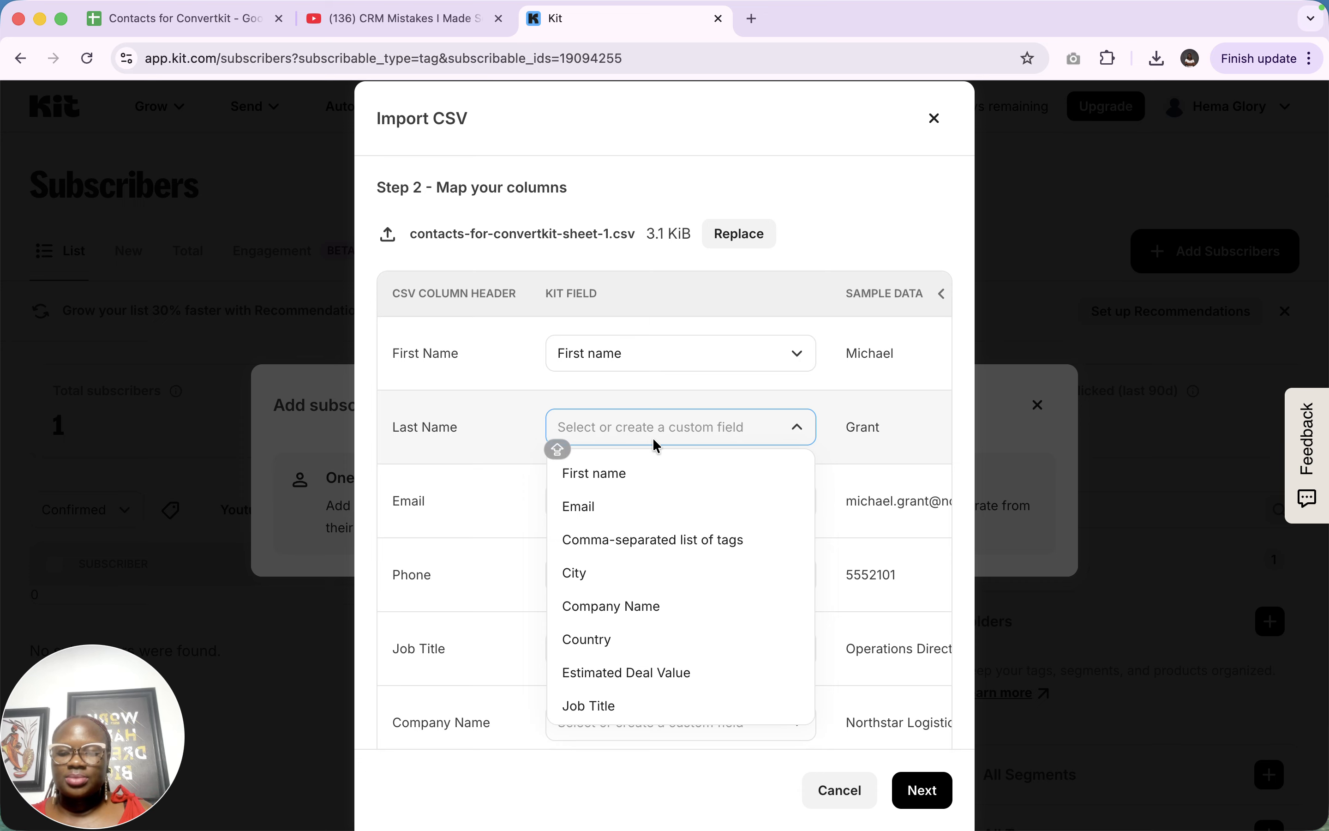
pyautogui.write('Las')
pyautogui.click(597, 484)
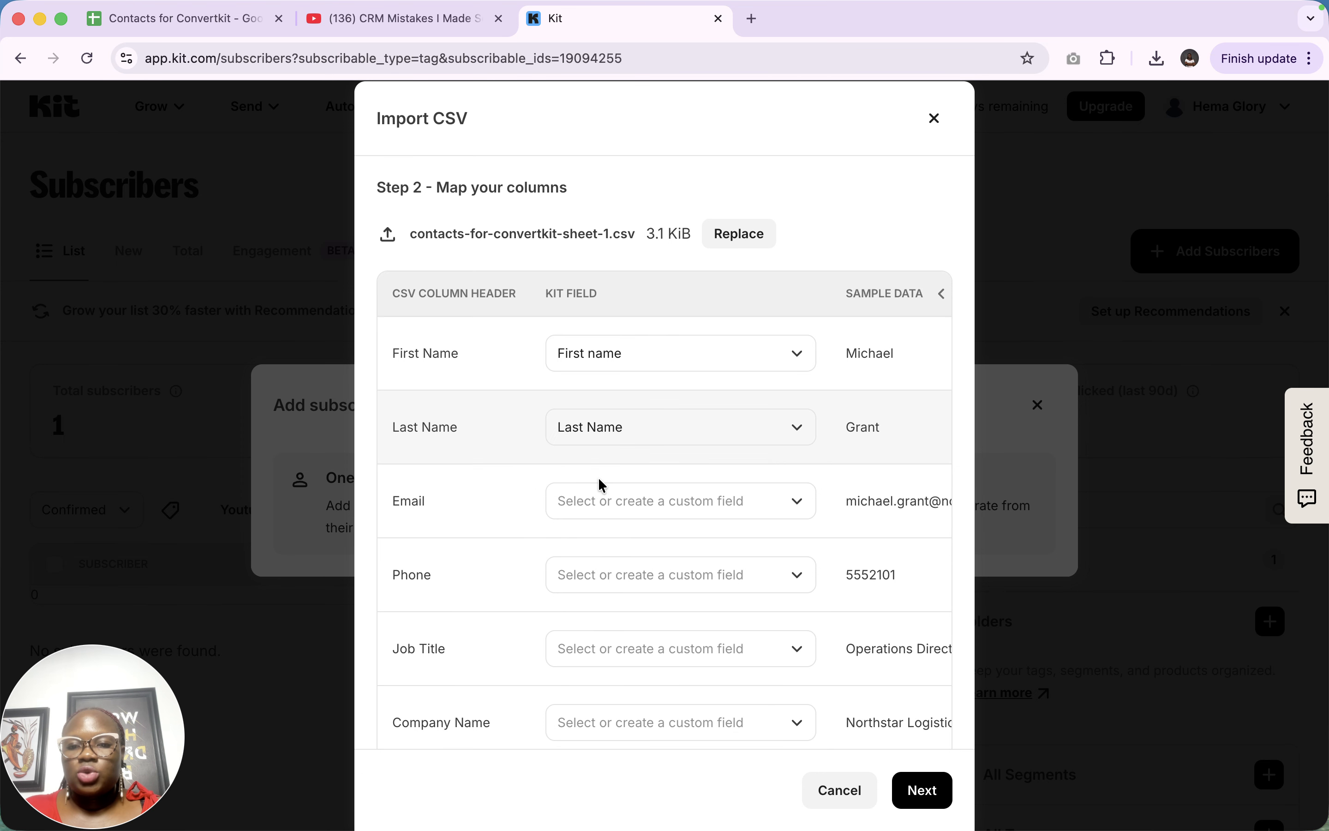
# Map the Email column to the Email field and the Phone column to the Phone field
pyautogui.click(600, 501)
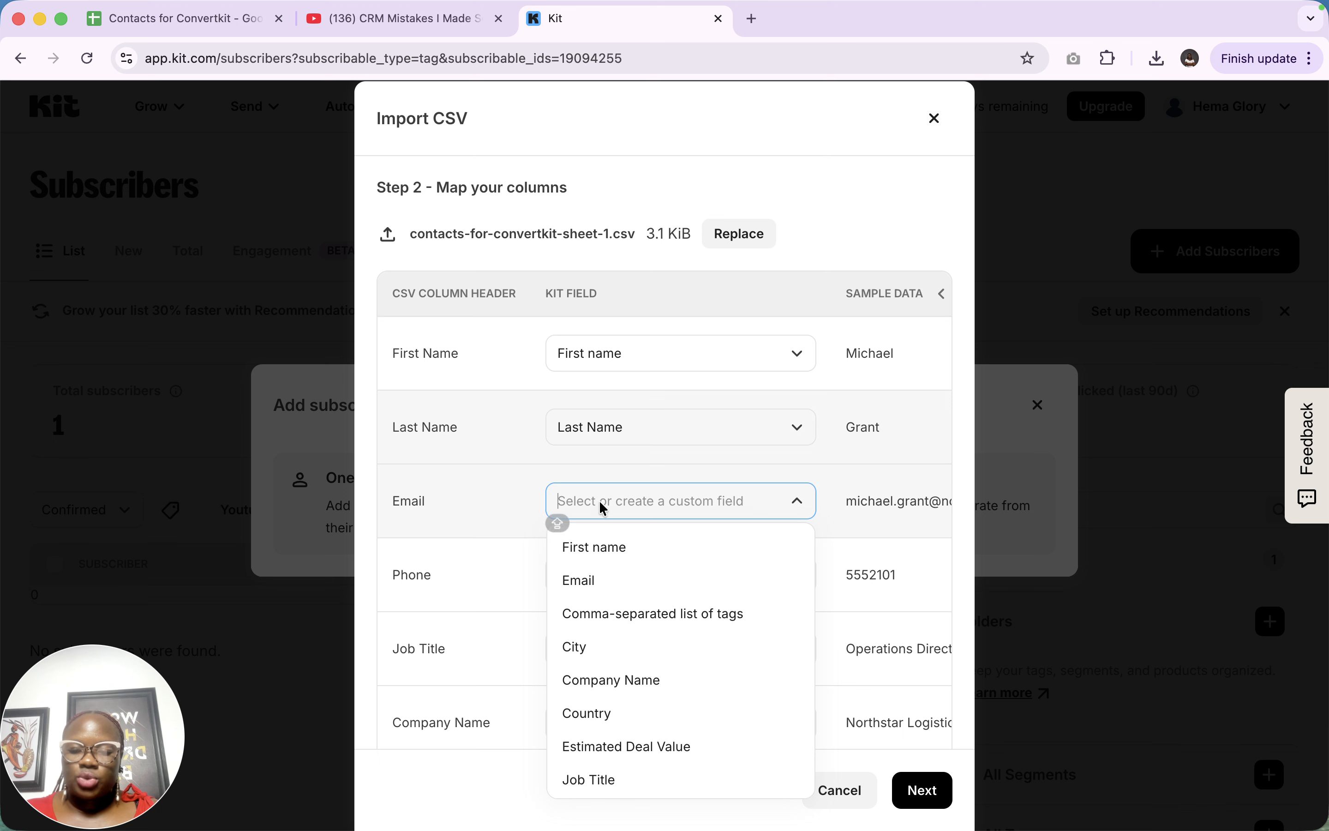
pyautogui.write('Email')
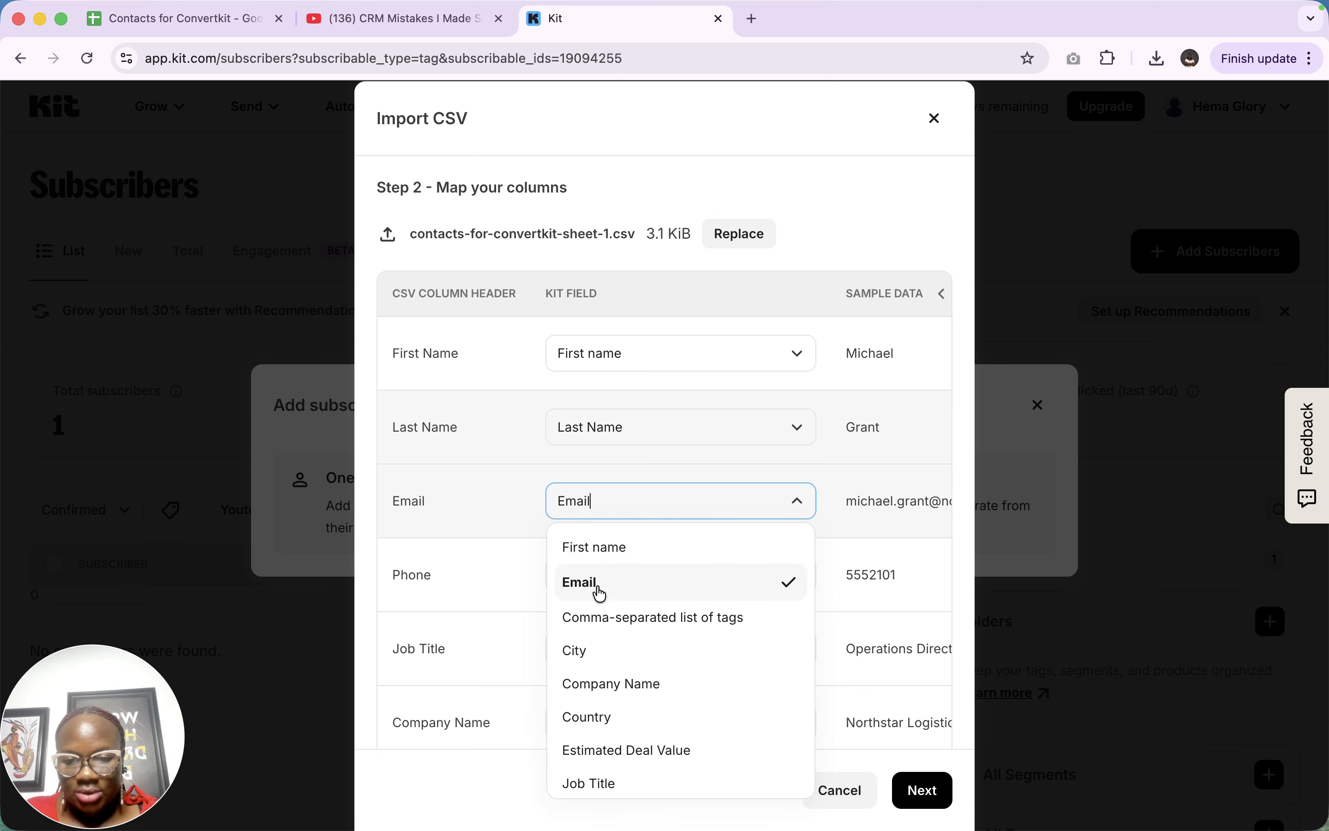
pyautogui.click(596, 588)
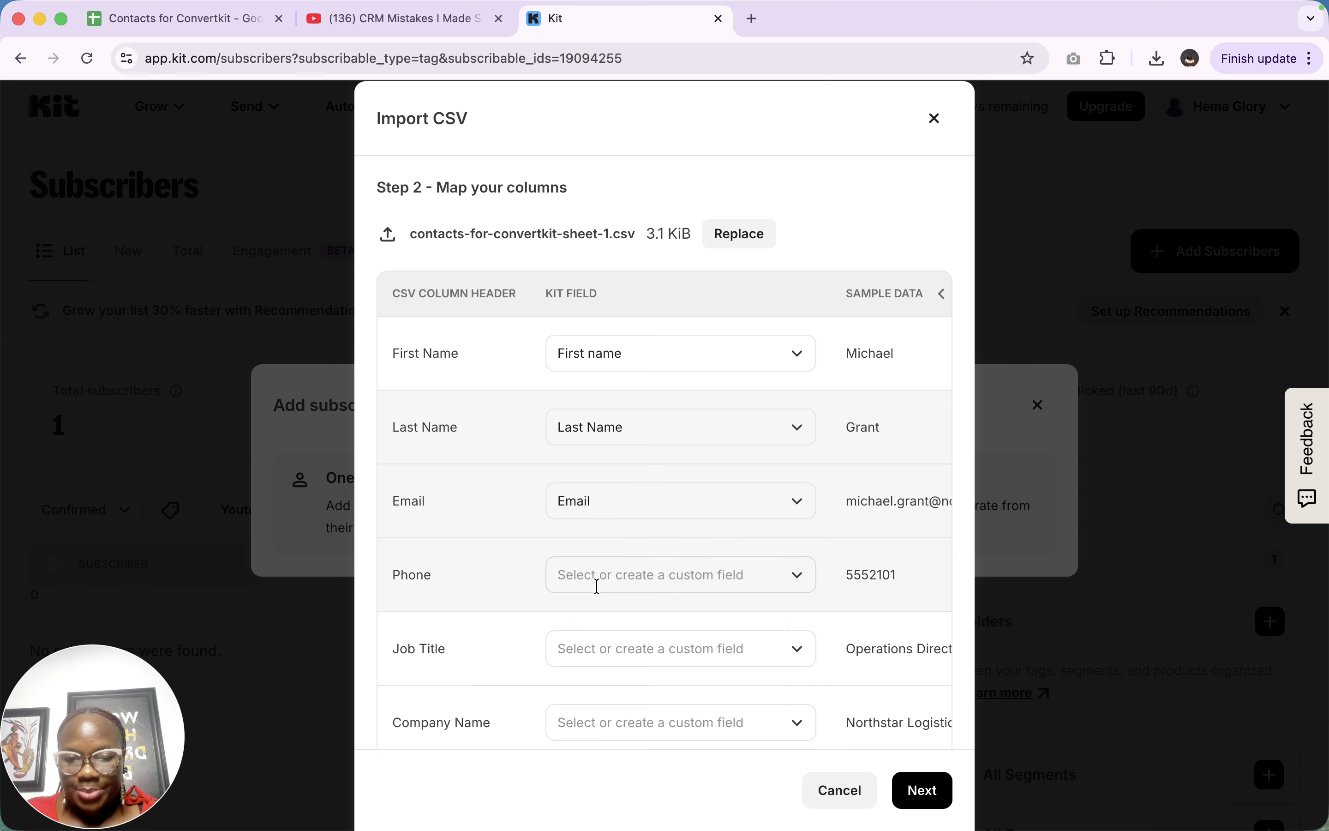
pyautogui.click(604, 580)
pyautogui.write('p')
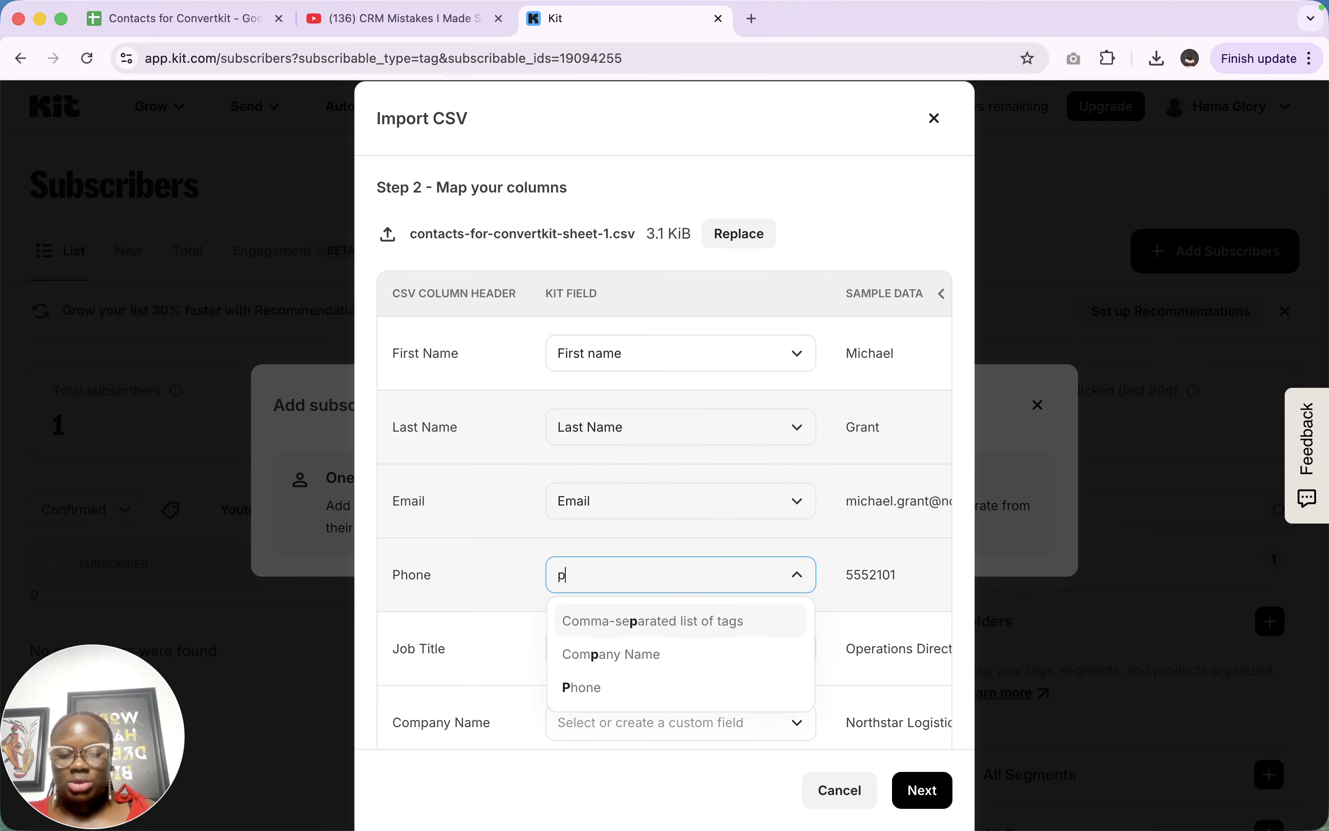
pyautogui.write('hone')
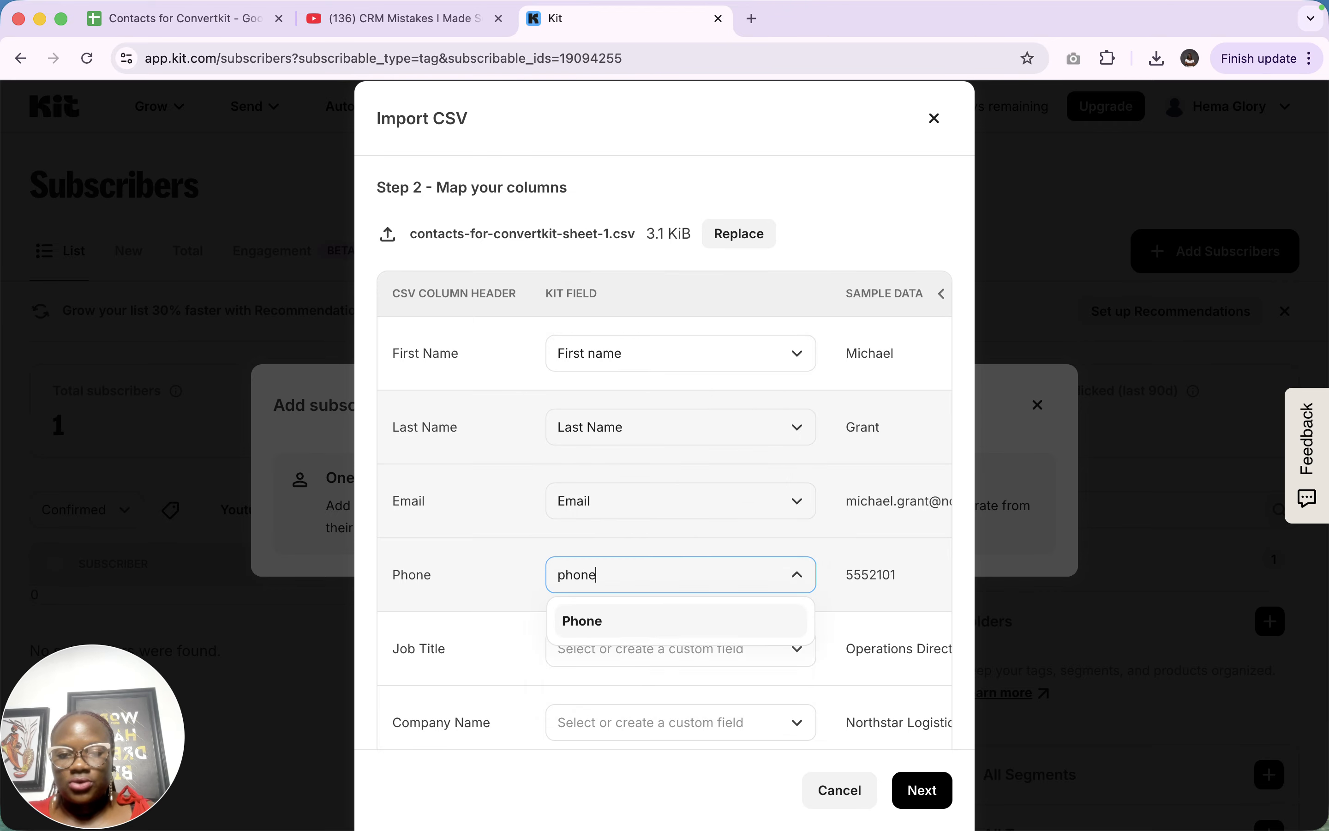
pyautogui.click(622, 630)
# Map the Job Title column to the Job Title field and the Company Name column to the Company Name field
pyautogui.scroll(-2, 620, 629)
pyautogui.click(619, 442)
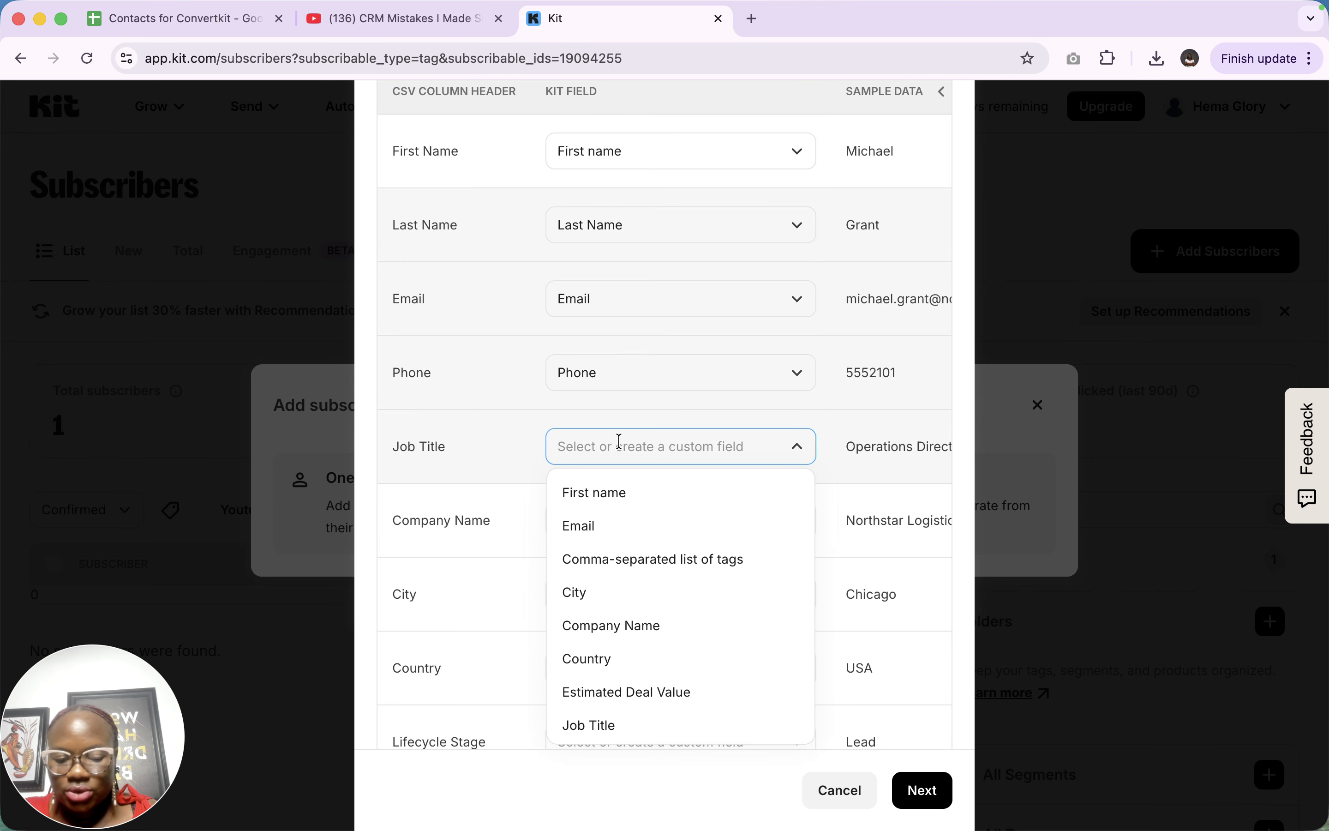
pyautogui.write('job')
pyautogui.click(623, 493)
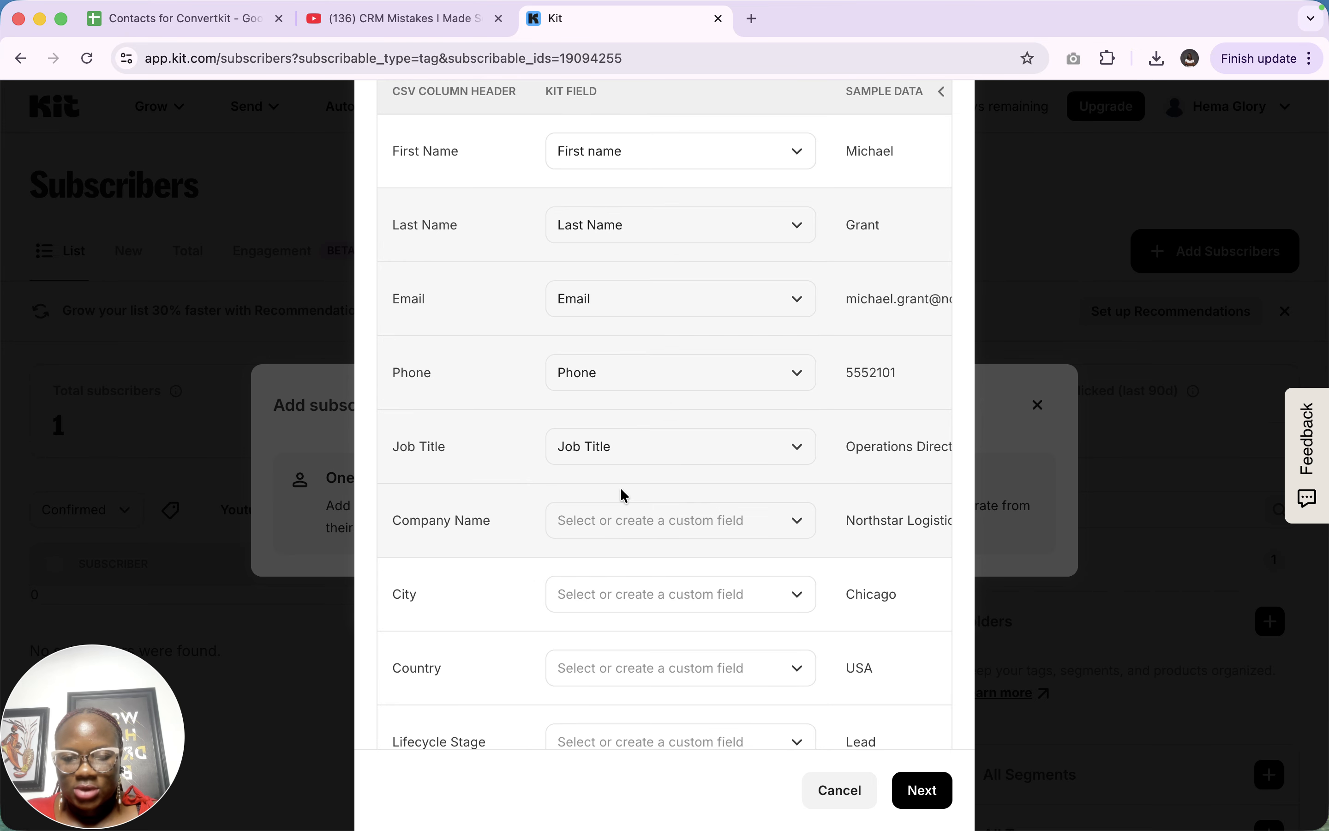
pyautogui.click(582, 534)
pyautogui.write('company')
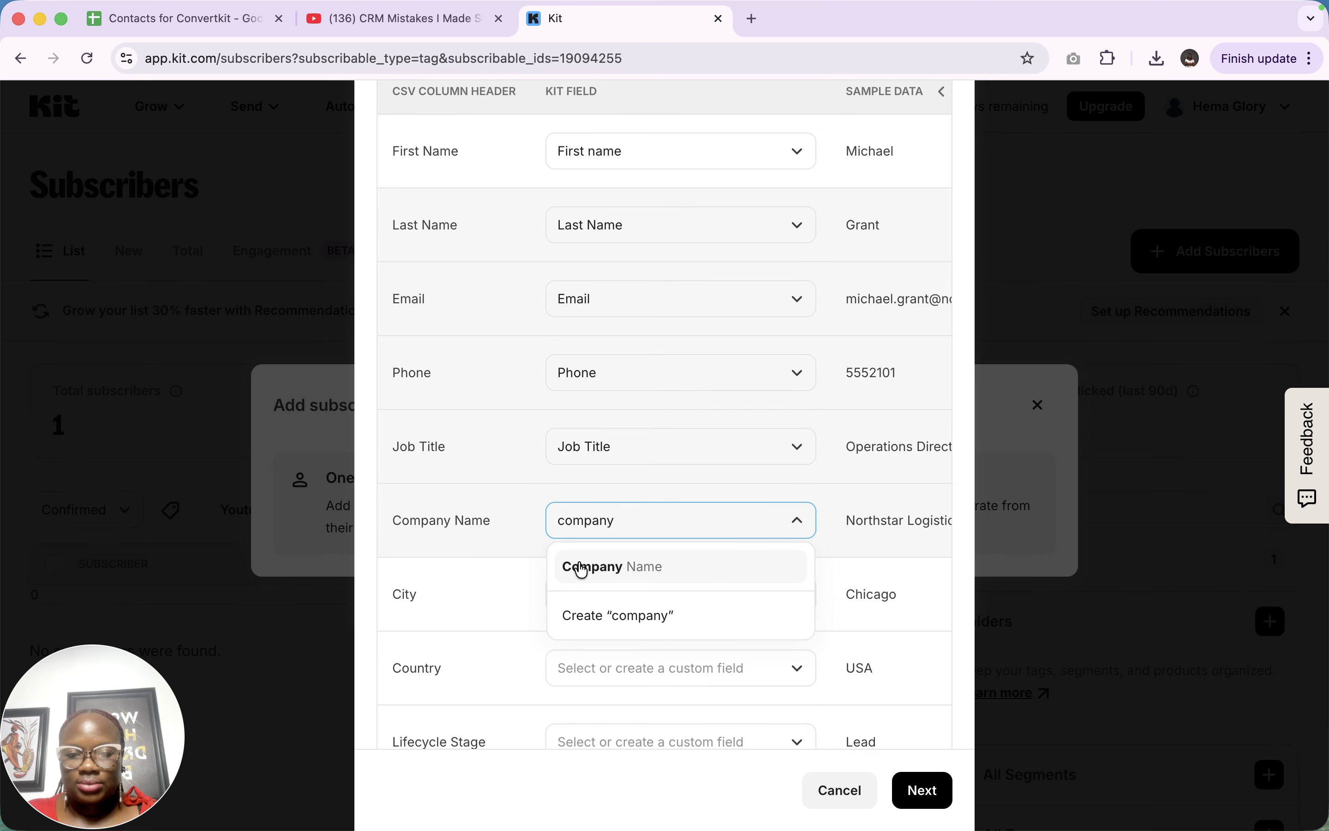
pyautogui.click(583, 571)
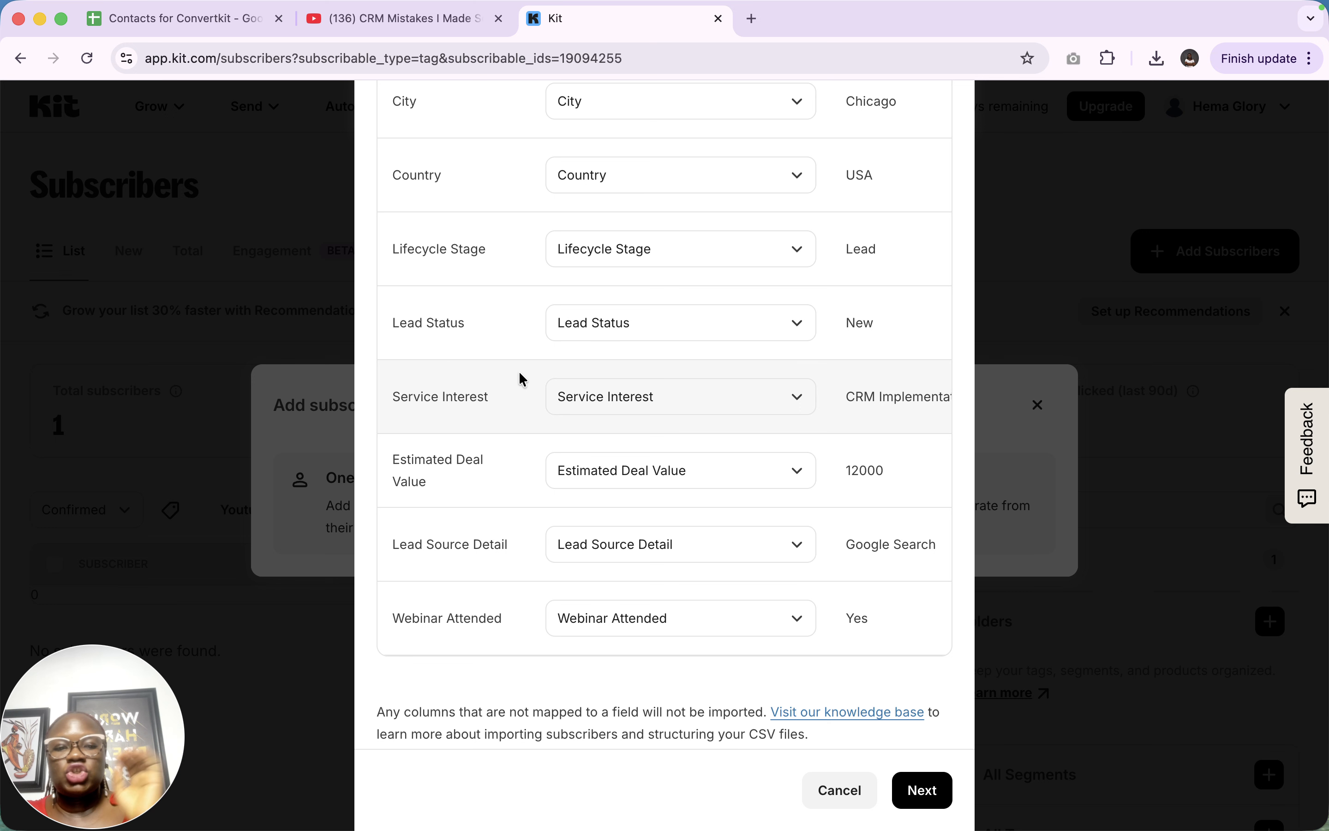
# Check all column mappings from First Name through Webinar Attended and proceed to the optional import settings
pyautogui.scroll(10, 521, 379)
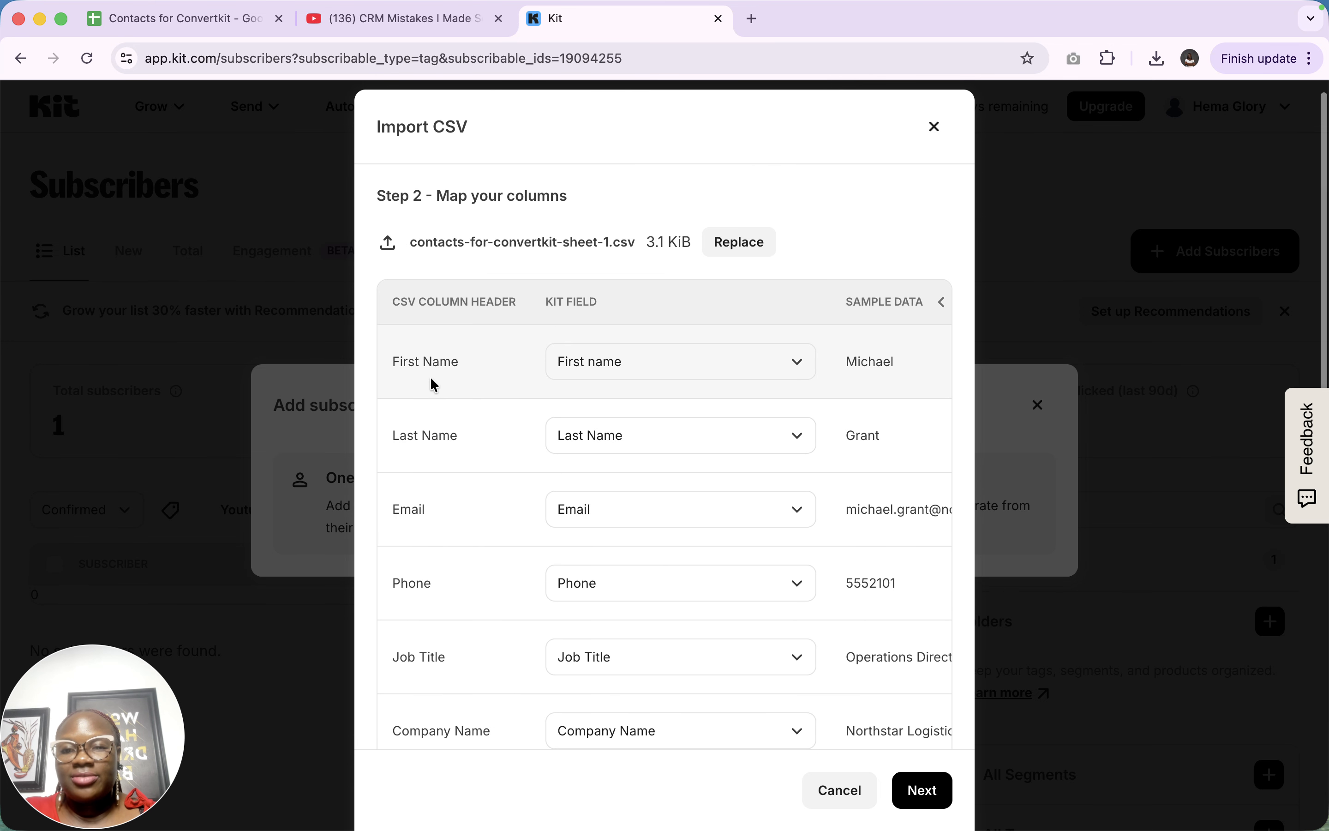
pyautogui.scroll(-10, 600, 358)
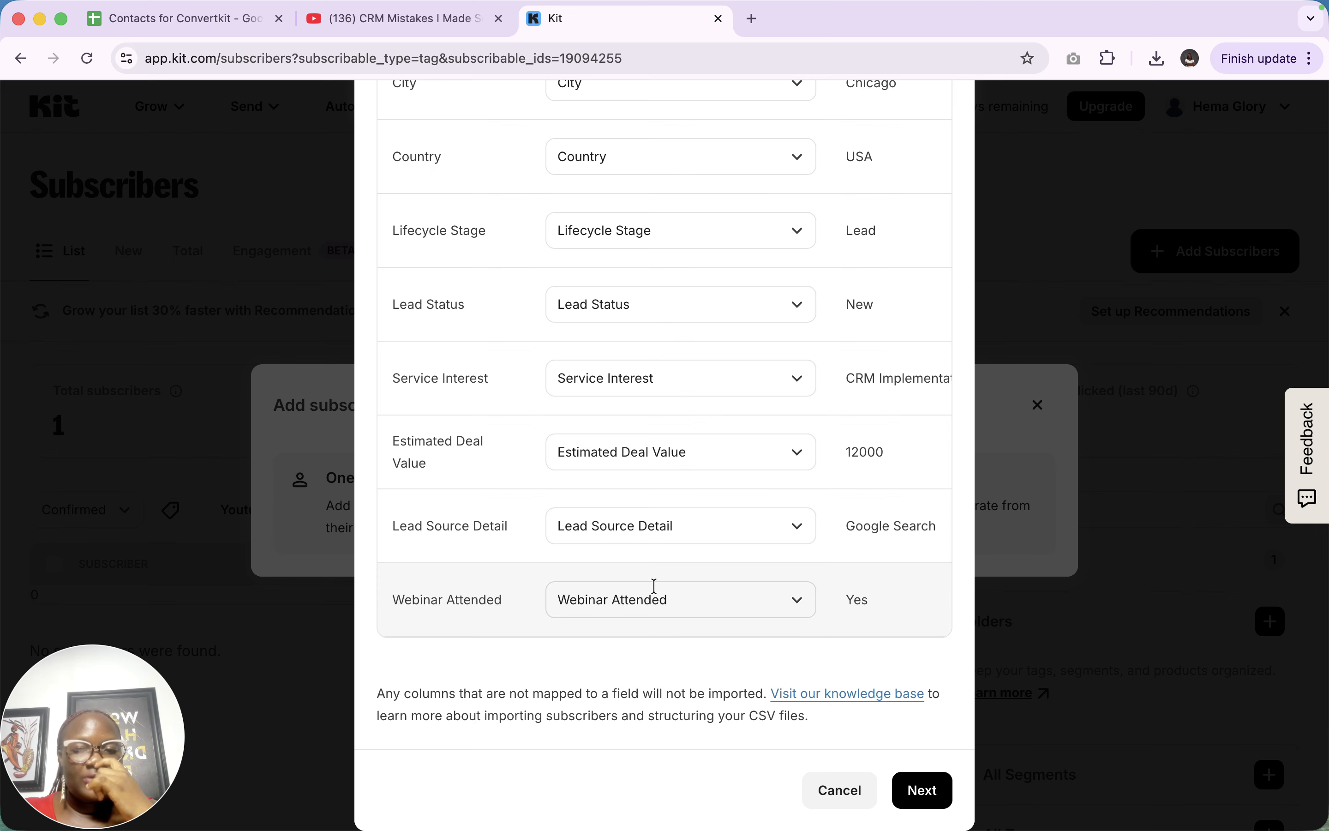
pyautogui.scroll(10, 655, 586)
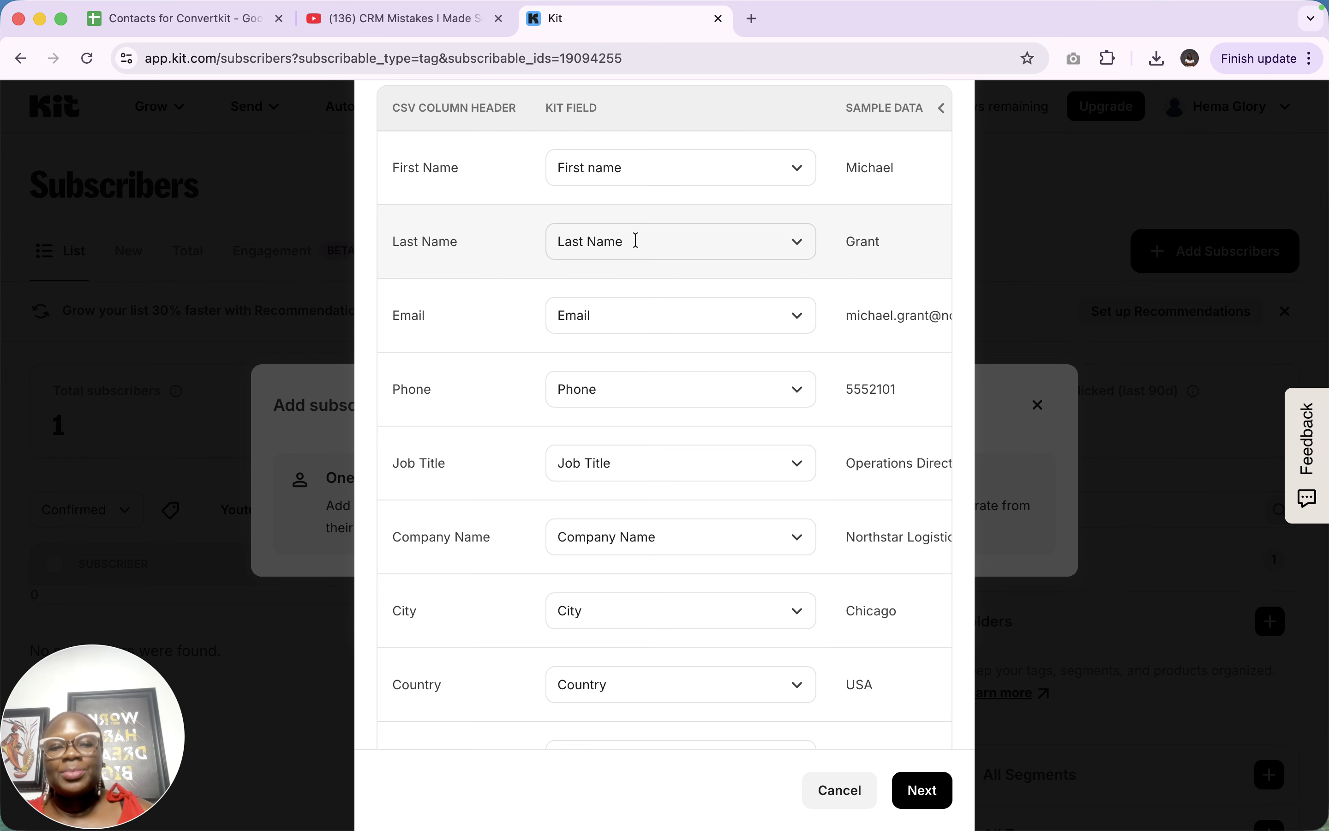
pyautogui.scroll(5, 923, 416)
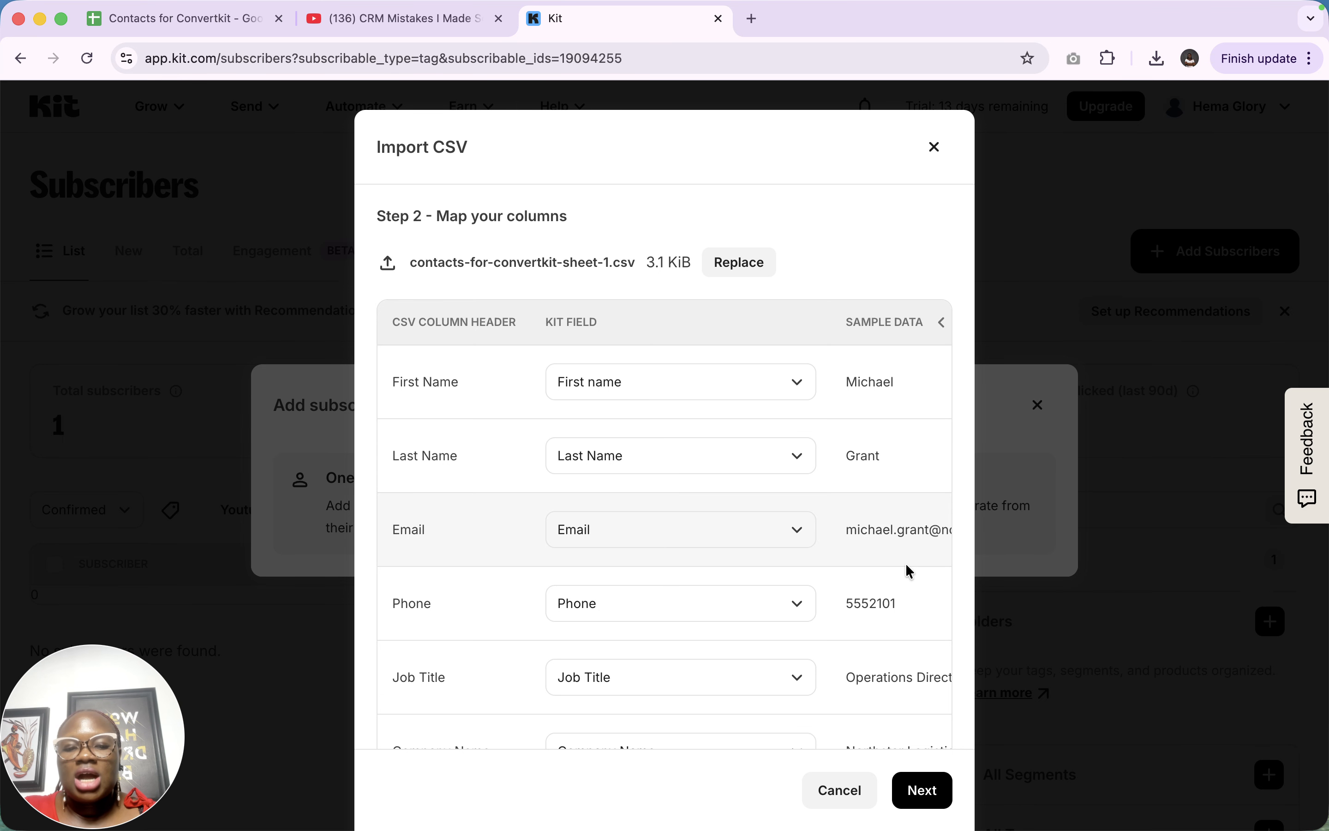
pyautogui.scroll(-3, 905, 563)
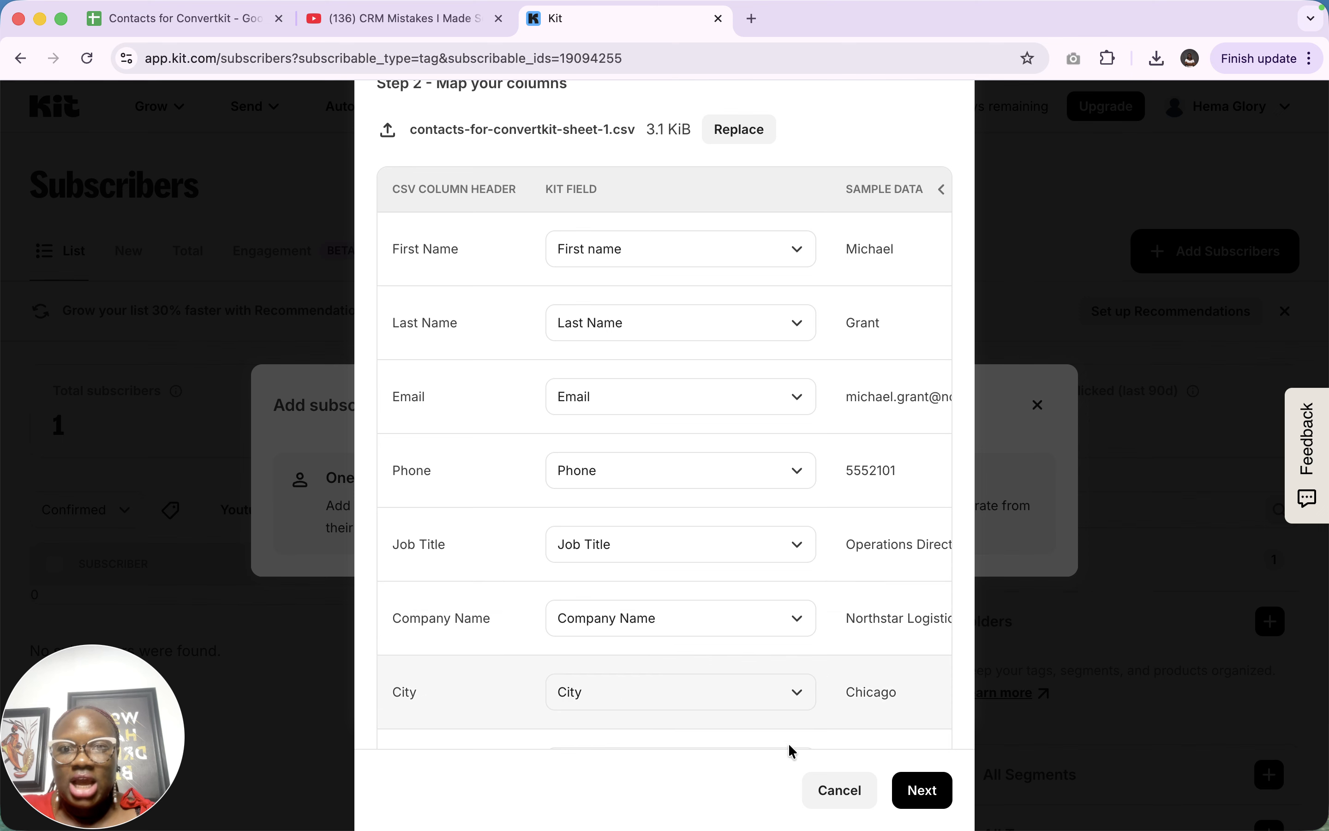
pyautogui.scroll(-10, 784, 539)
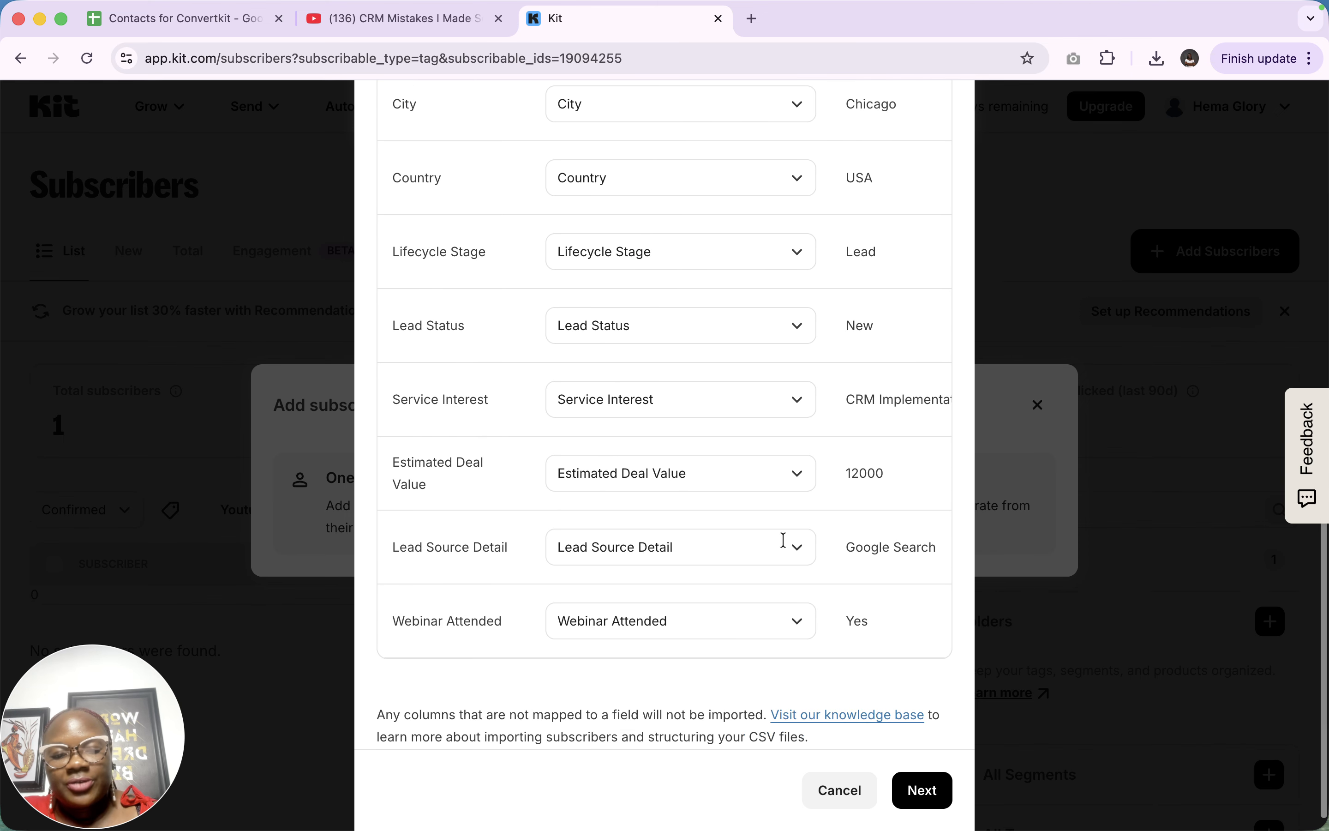
pyautogui.click(924, 789)
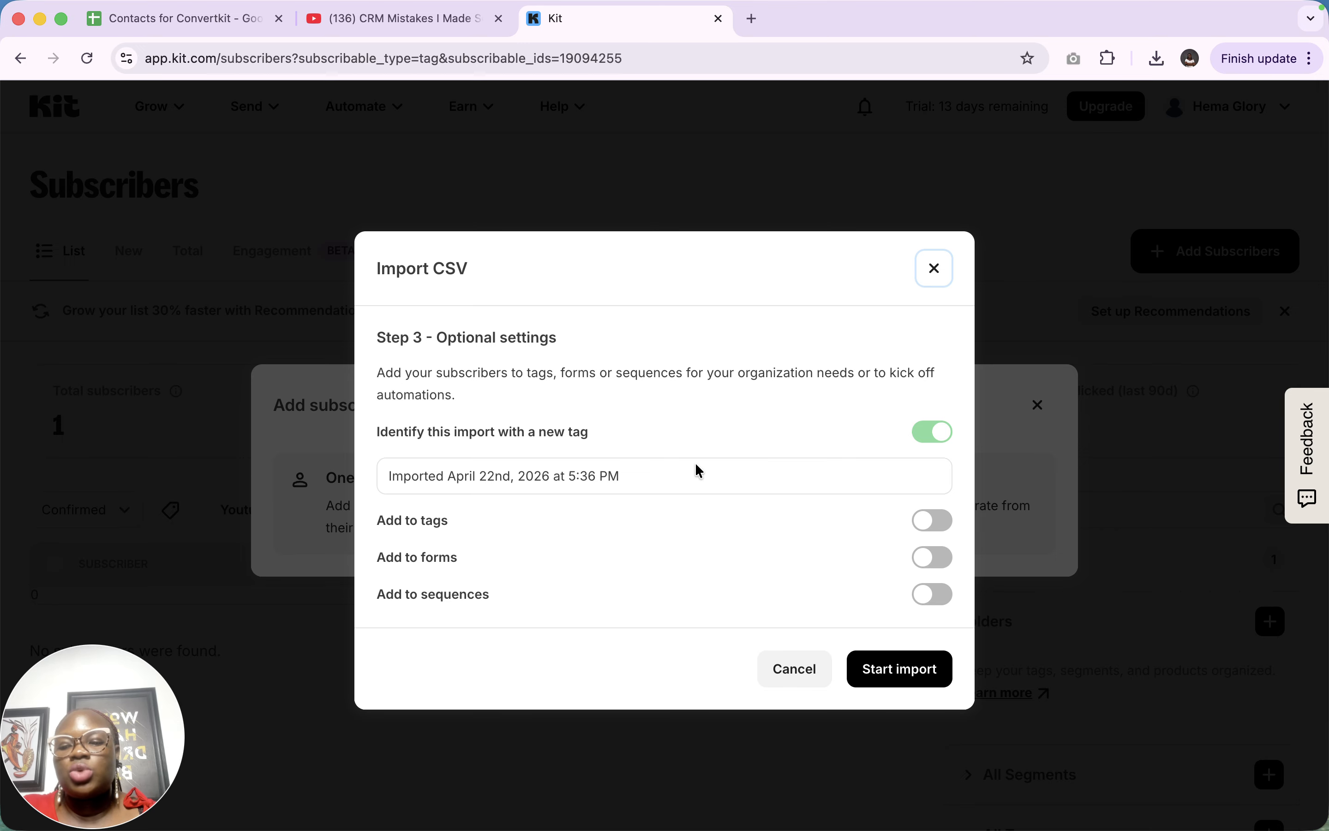
# Replace the name of the new tag identifying this import with "Youtube Contact"
pyautogui.tripleClick(662, 482)
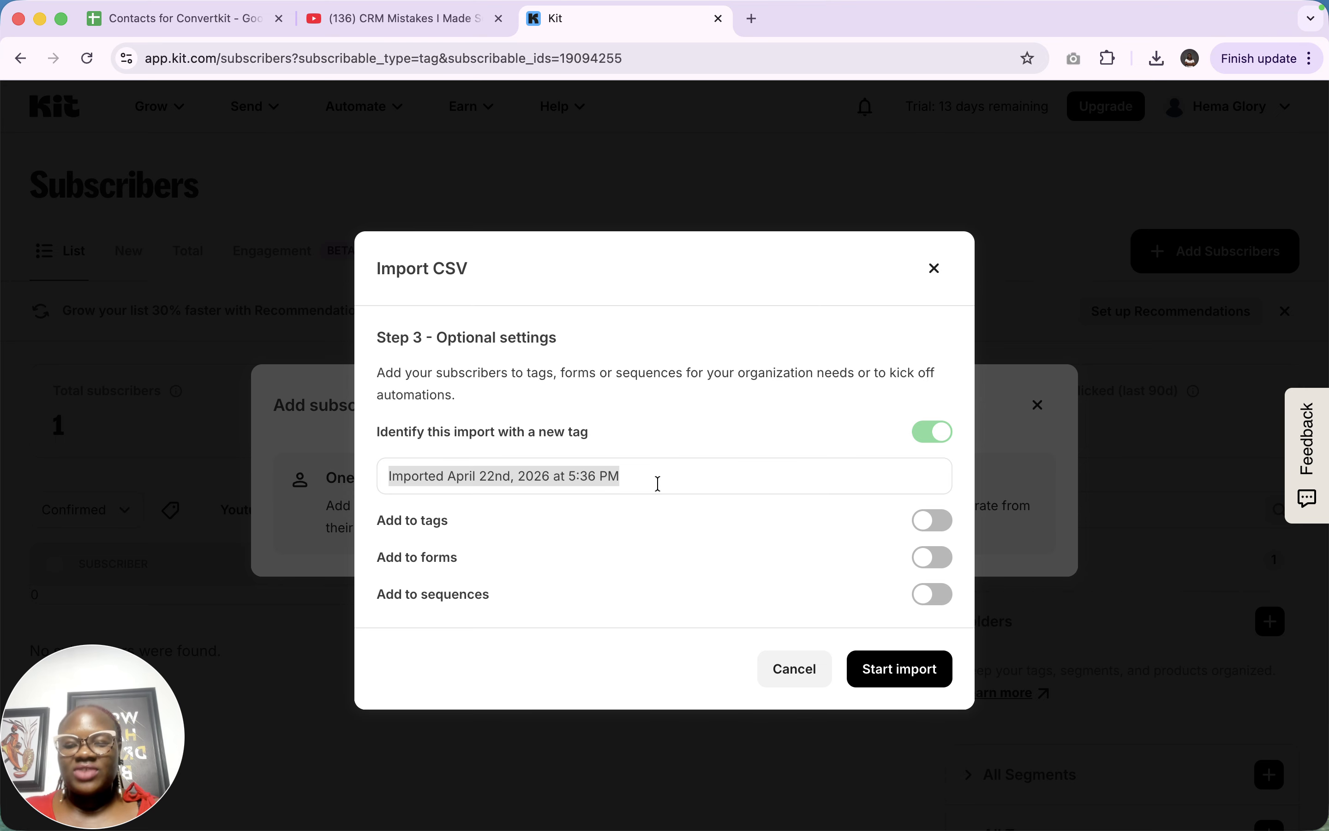
pyautogui.write('You')
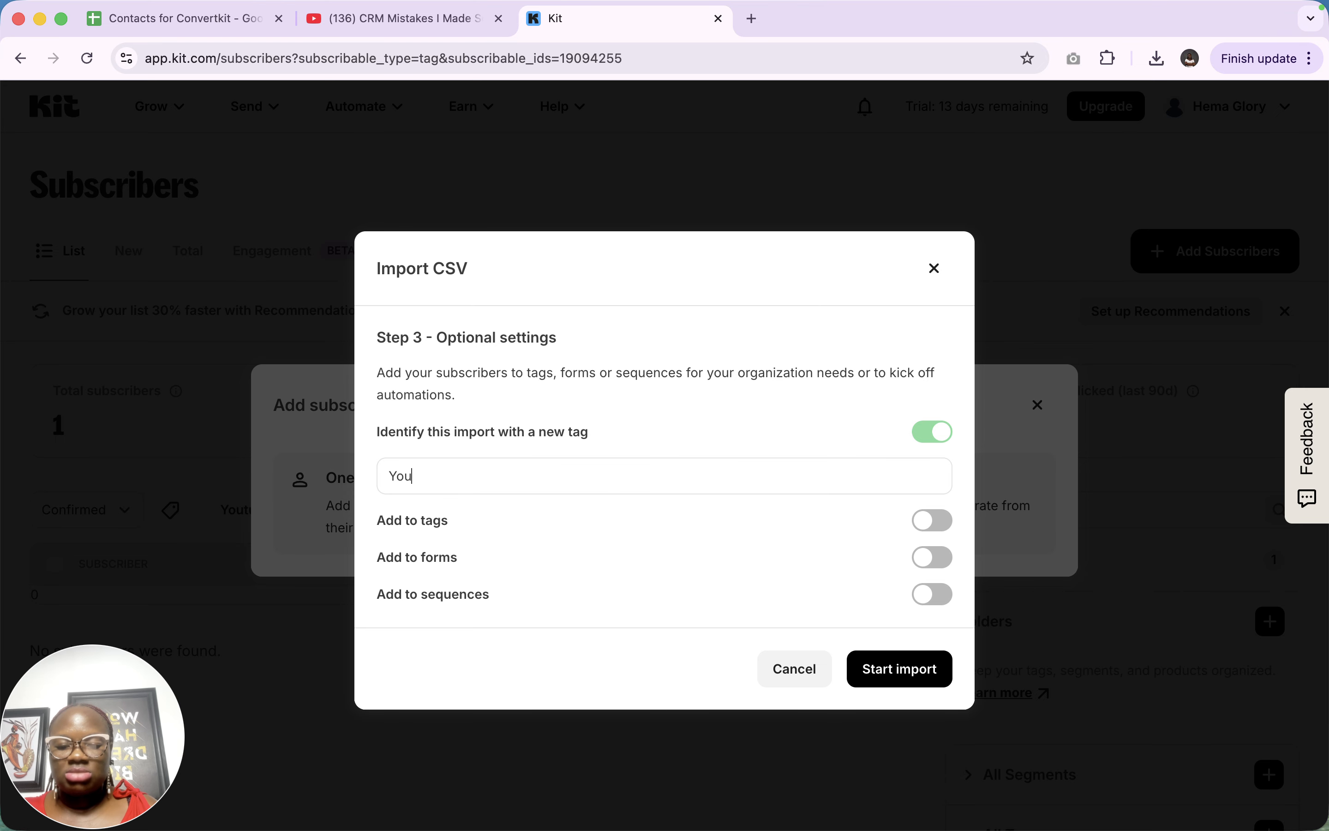
pyautogui.write('tube Contact')
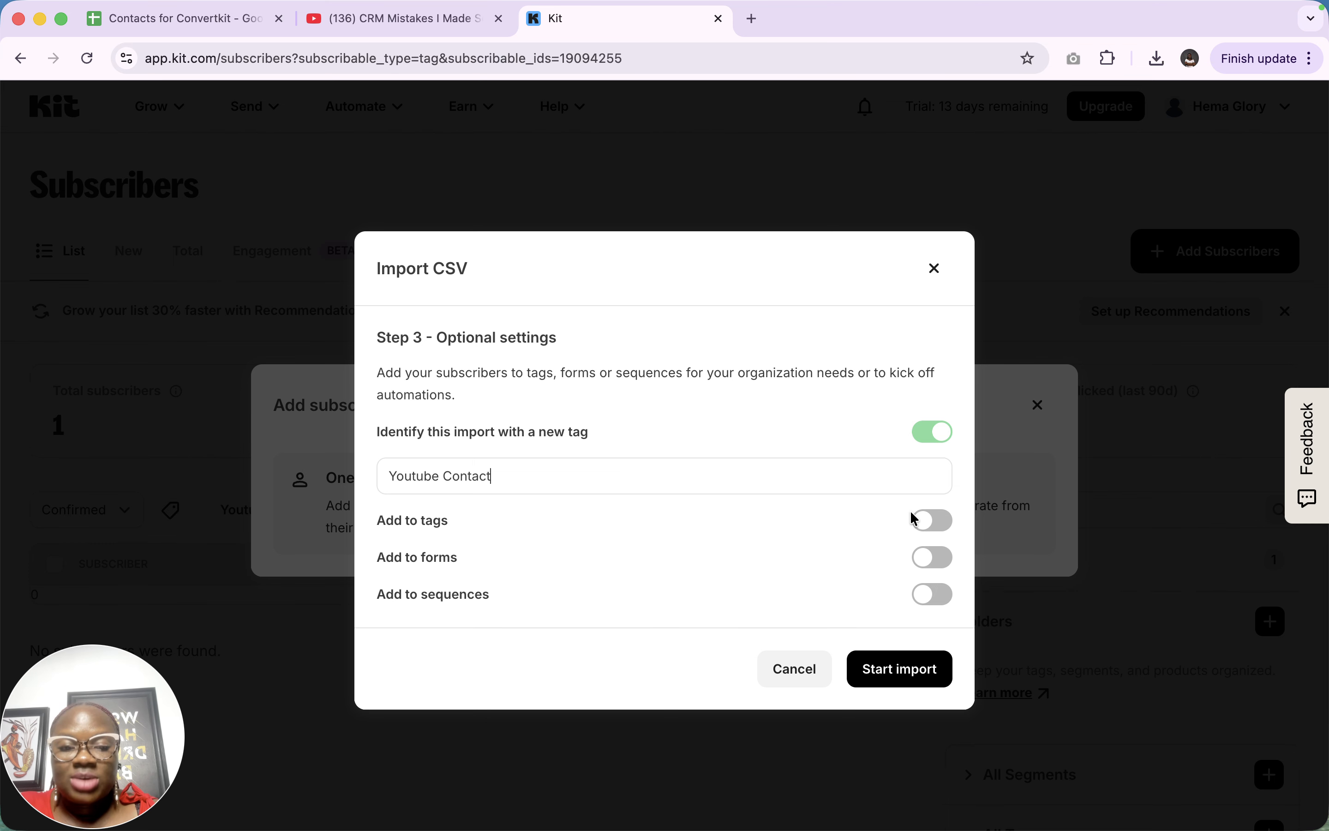
# Add the imported subscribers to the existing Youtube Lead and New Lead tags, leaving the option to add them to forms off
pyautogui.click(943, 519)
pyautogui.click(816, 542)
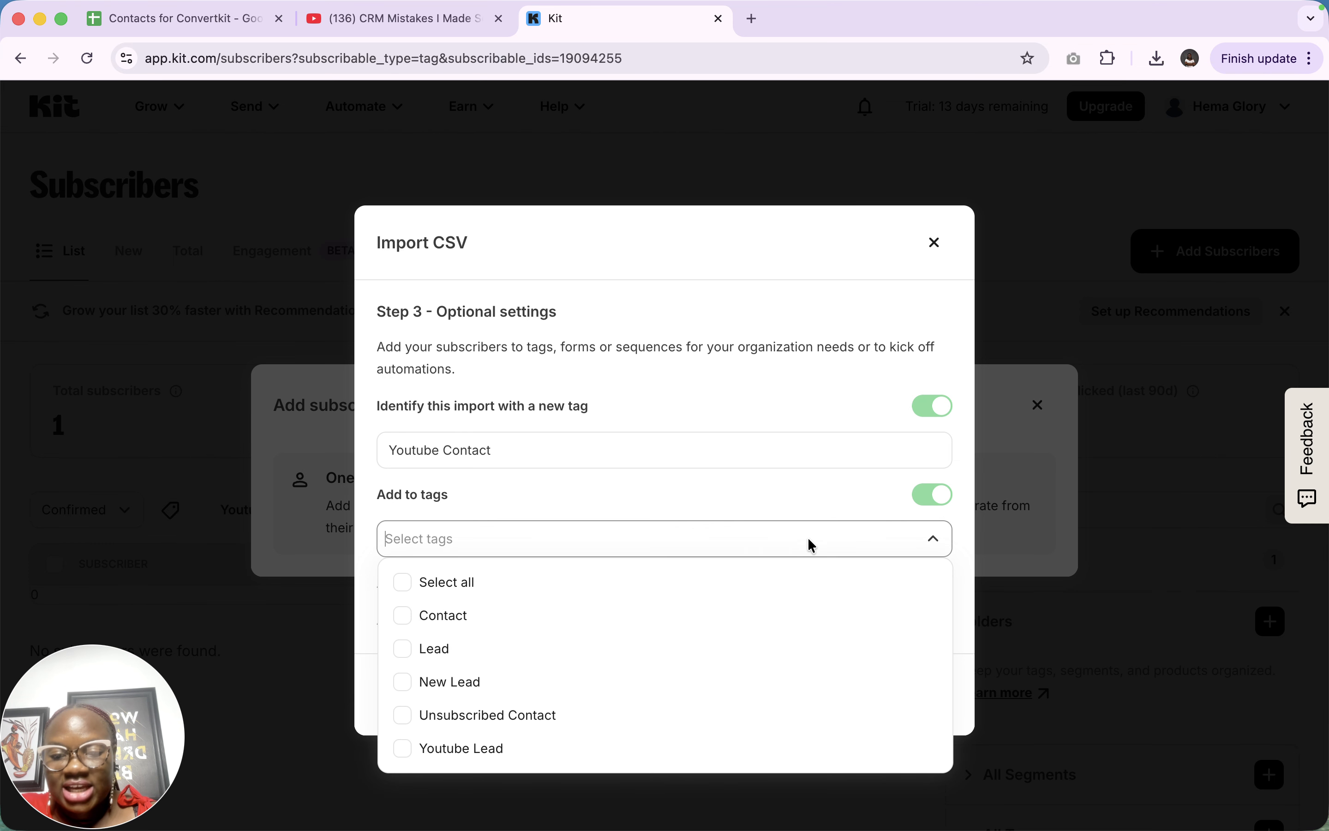
pyautogui.click(456, 753)
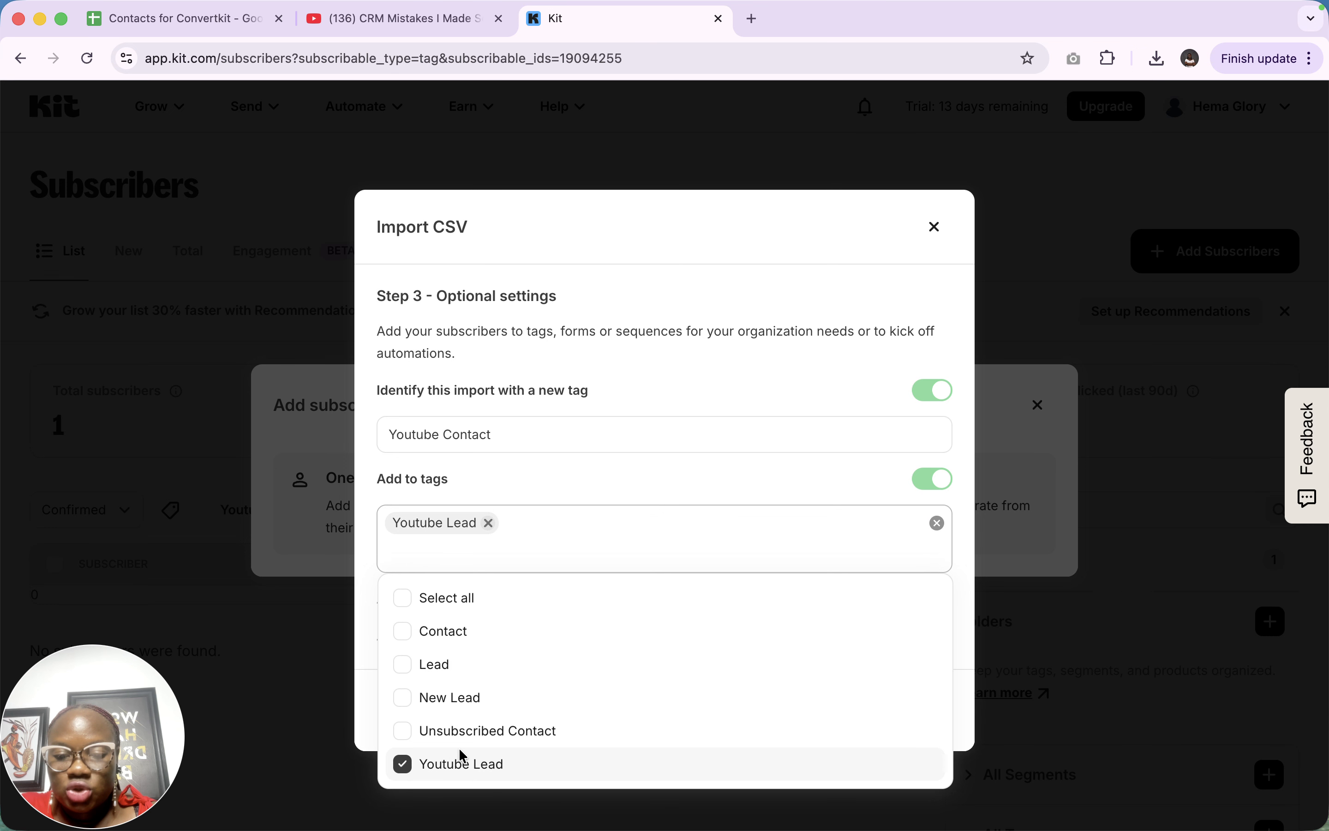
pyautogui.click(454, 698)
pyautogui.click(615, 446)
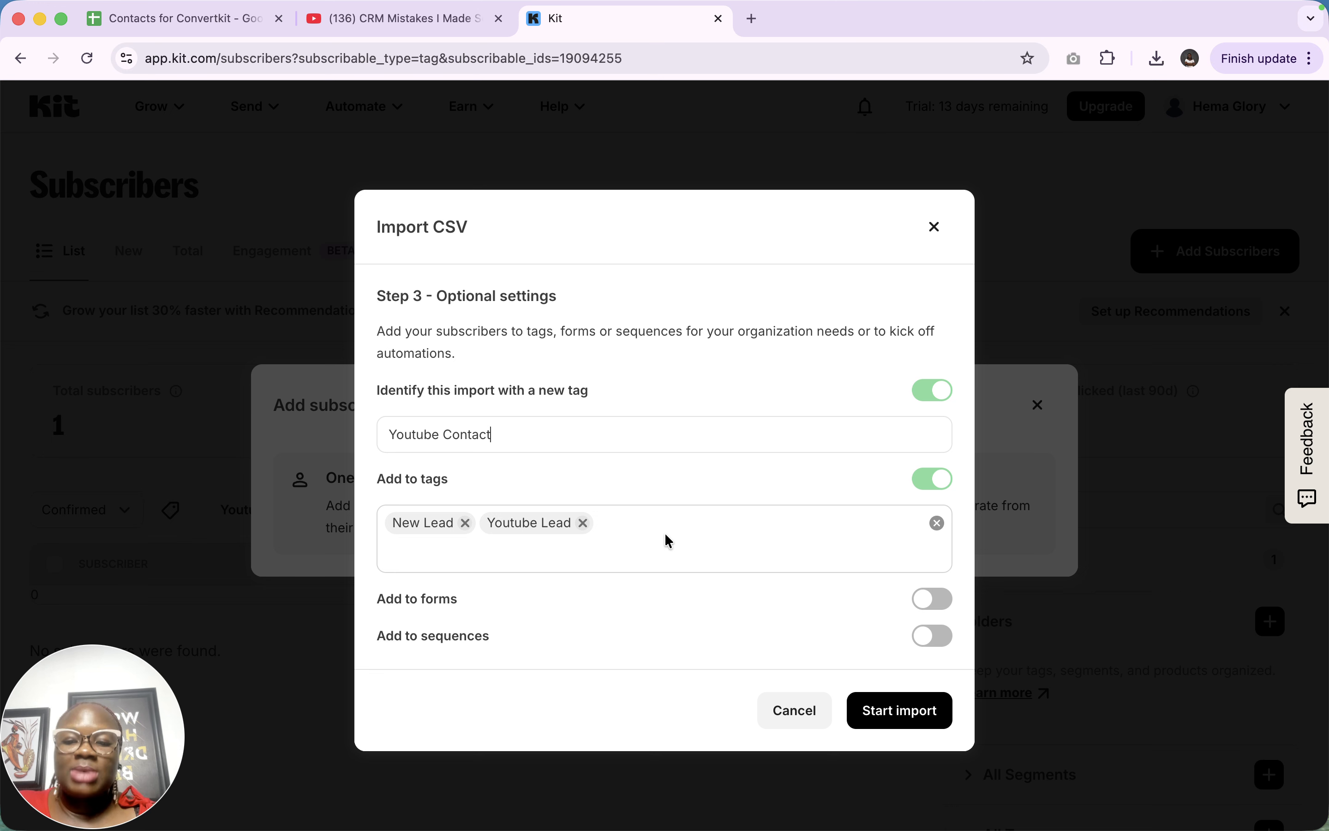
pyautogui.click(933, 599)
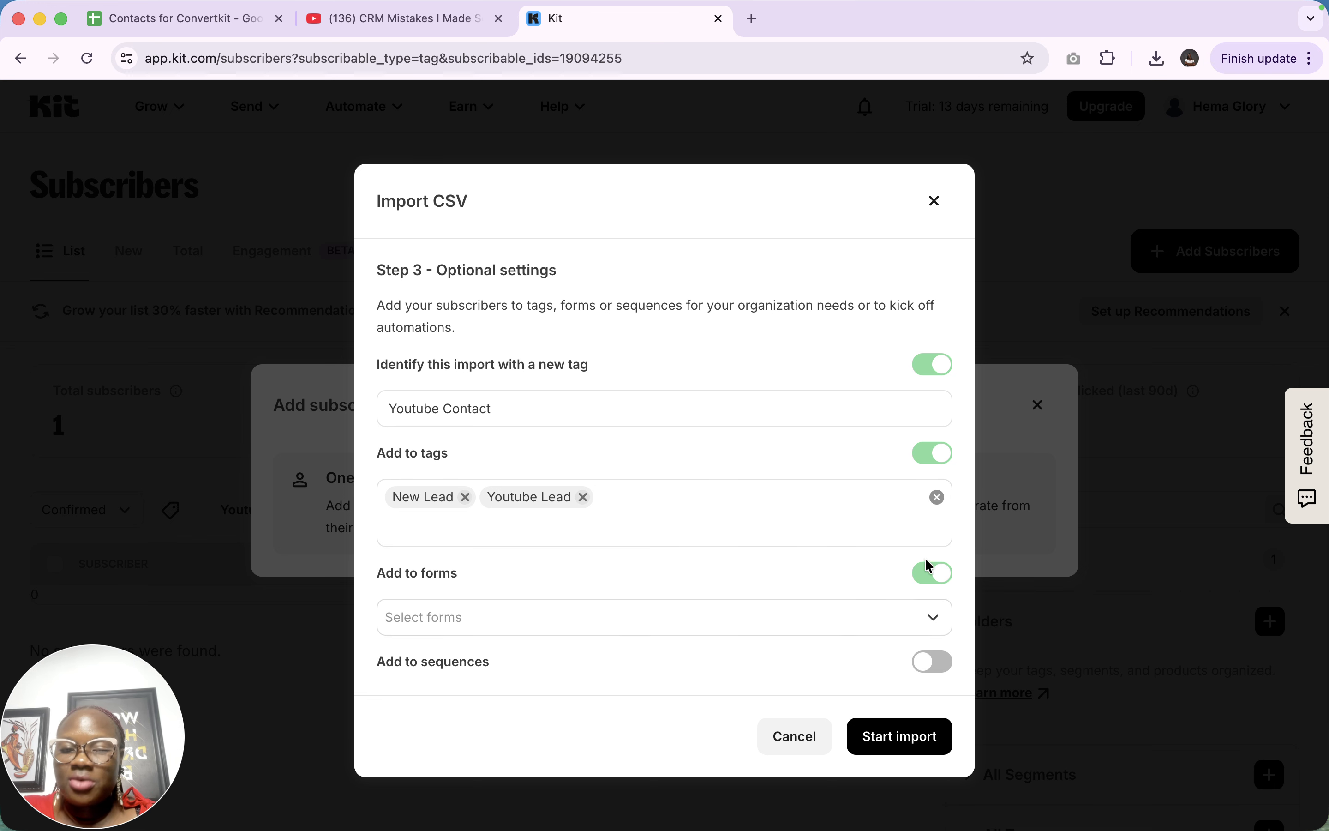
pyautogui.click(929, 572)
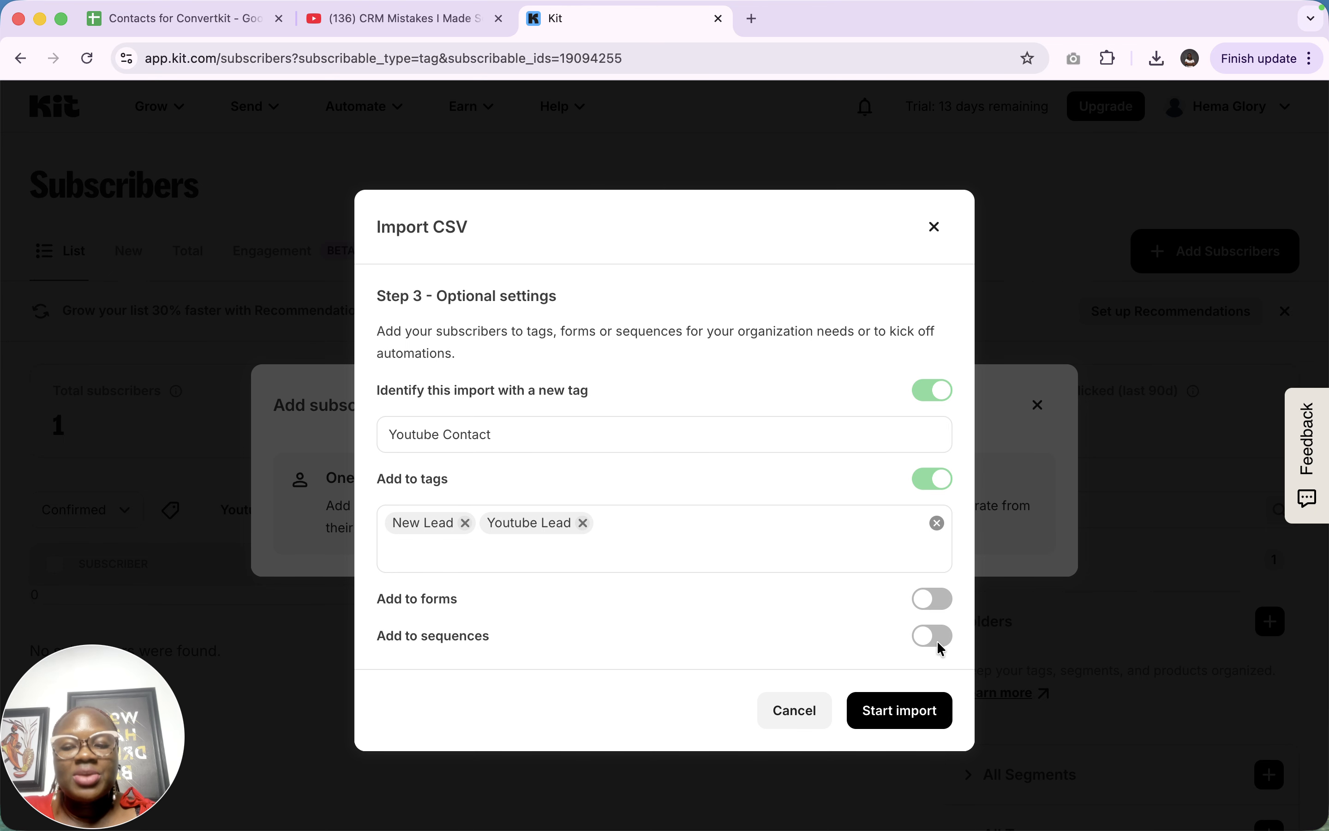
# Start the CSV import with the chosen tags and acknowledge the import notice
pyautogui.click(901, 715)
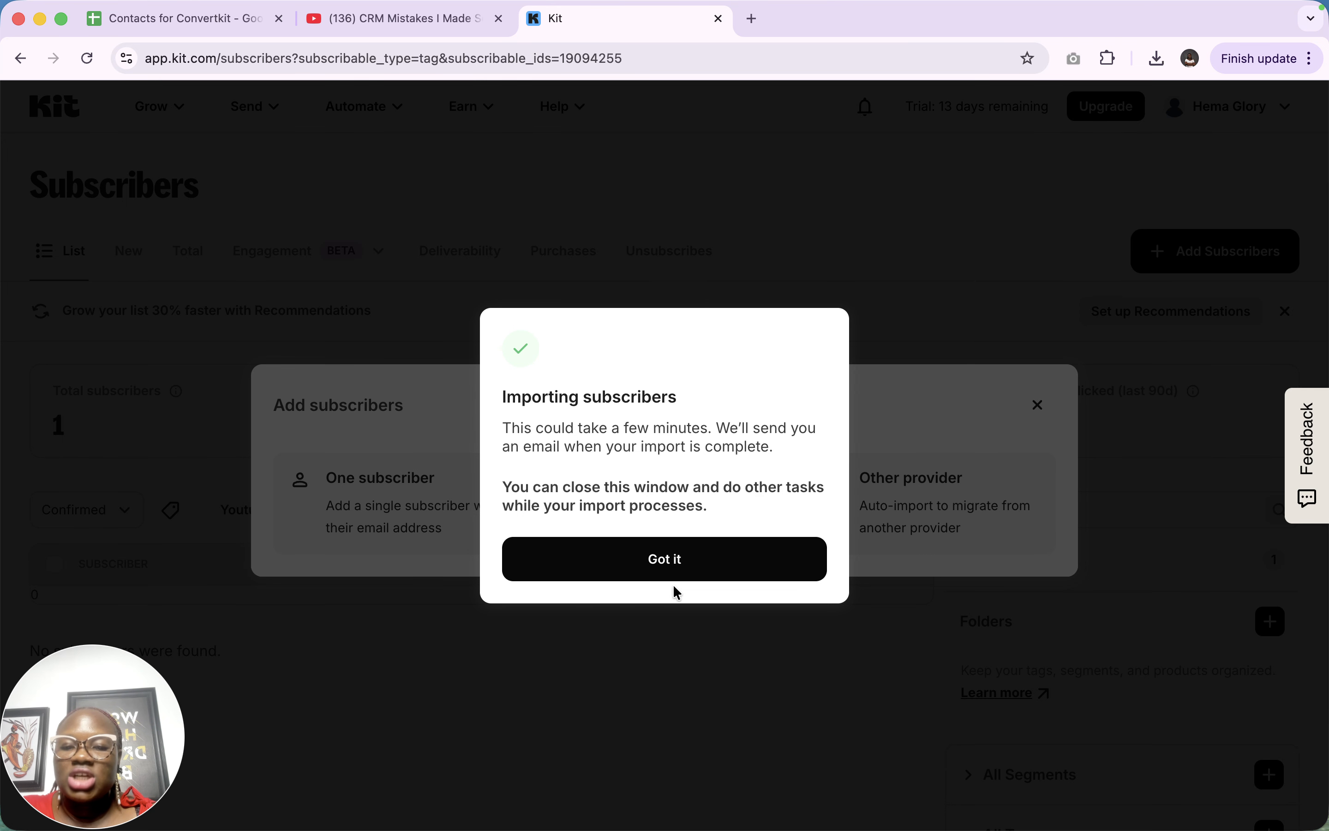
pyautogui.click(695, 576)
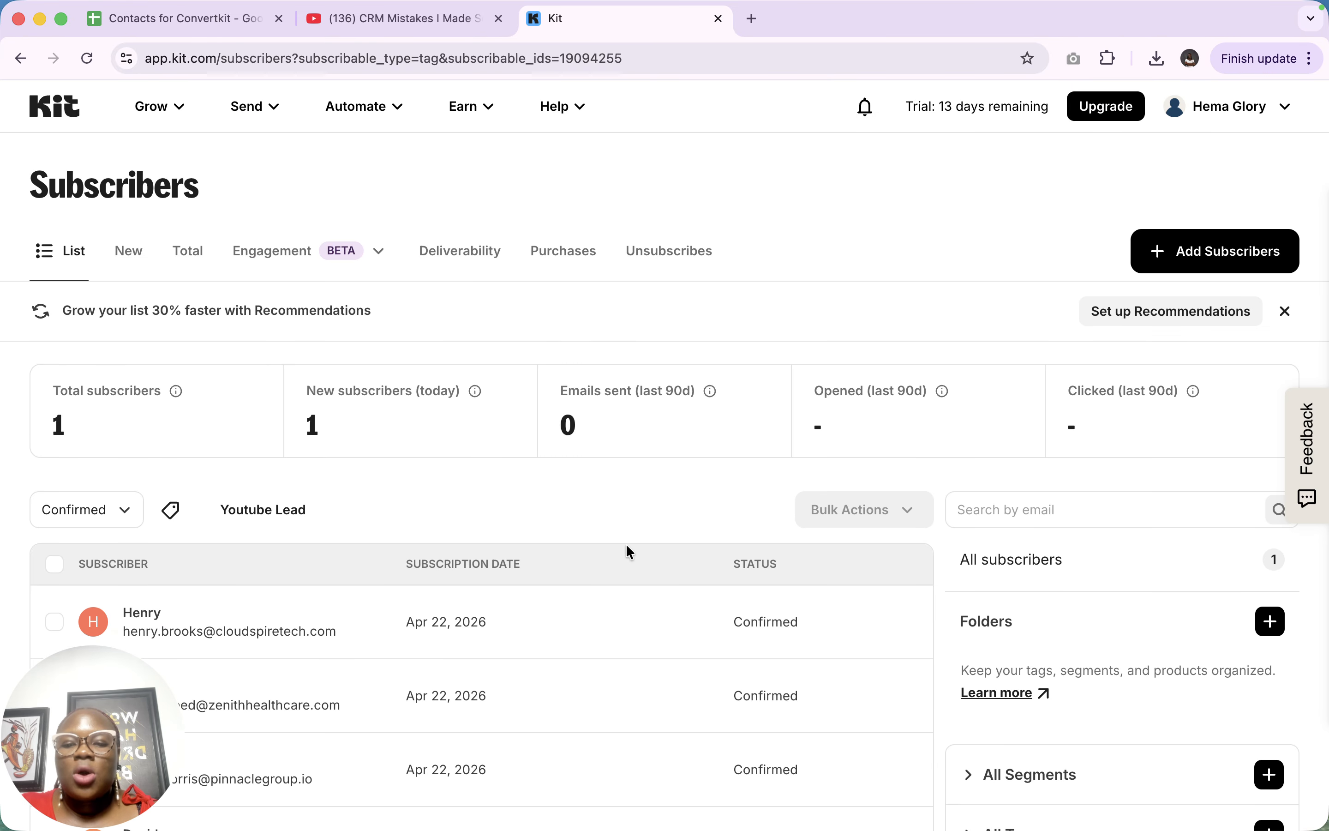
pyautogui.scroll(-10, 626, 543)
pyautogui.scroll(10, 626, 543)
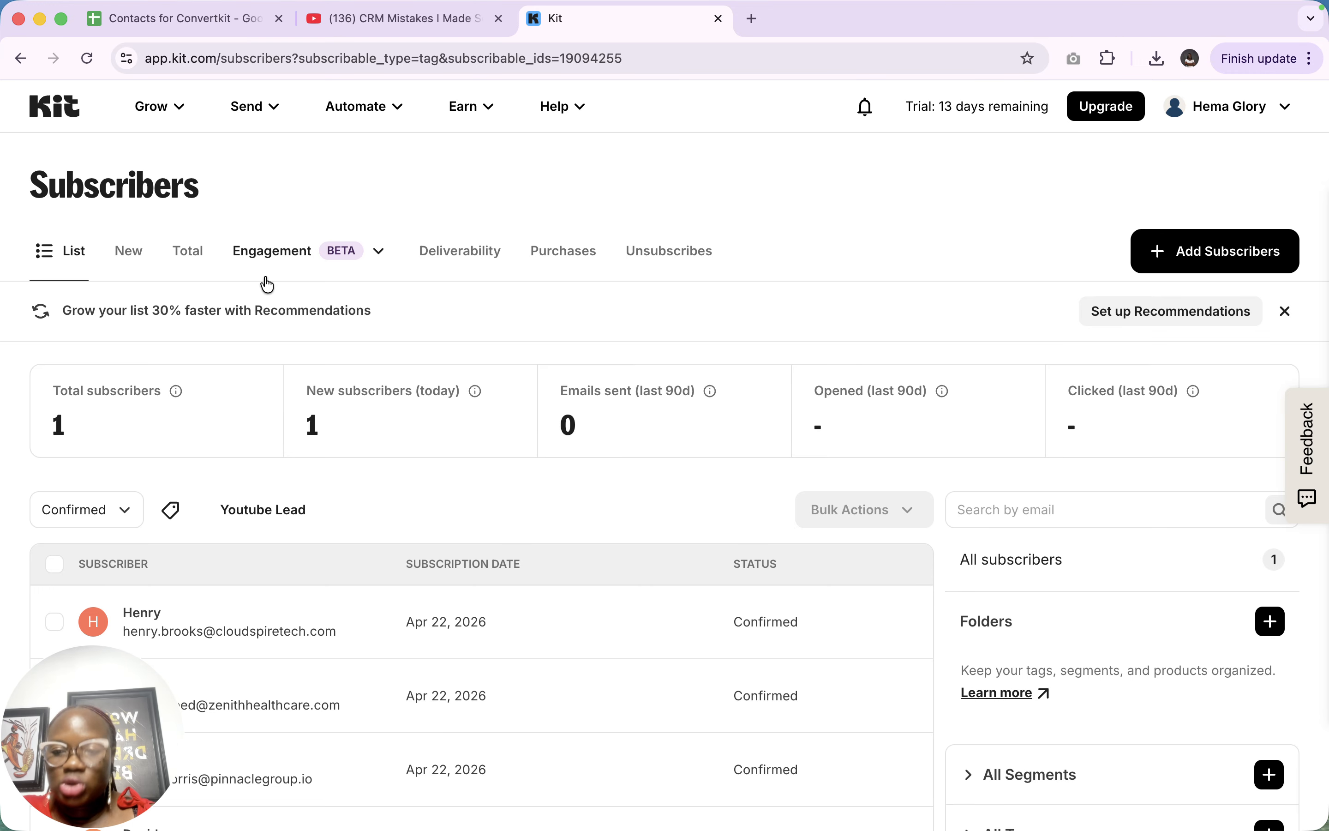
# Reload the Subscribers page and look through the newly imported contacts in the list
pyautogui.click(85, 61)
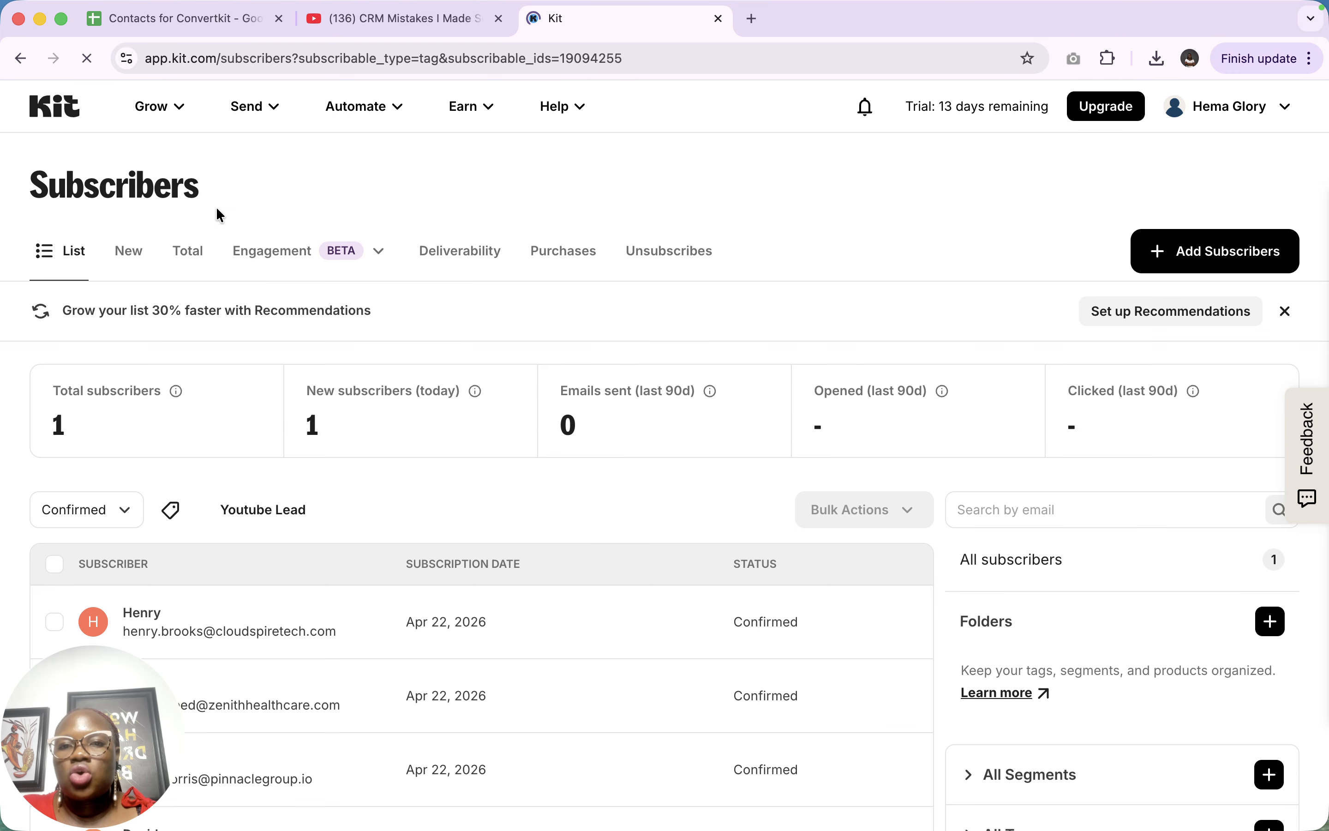
pyautogui.scroll(-3, 352, 505)
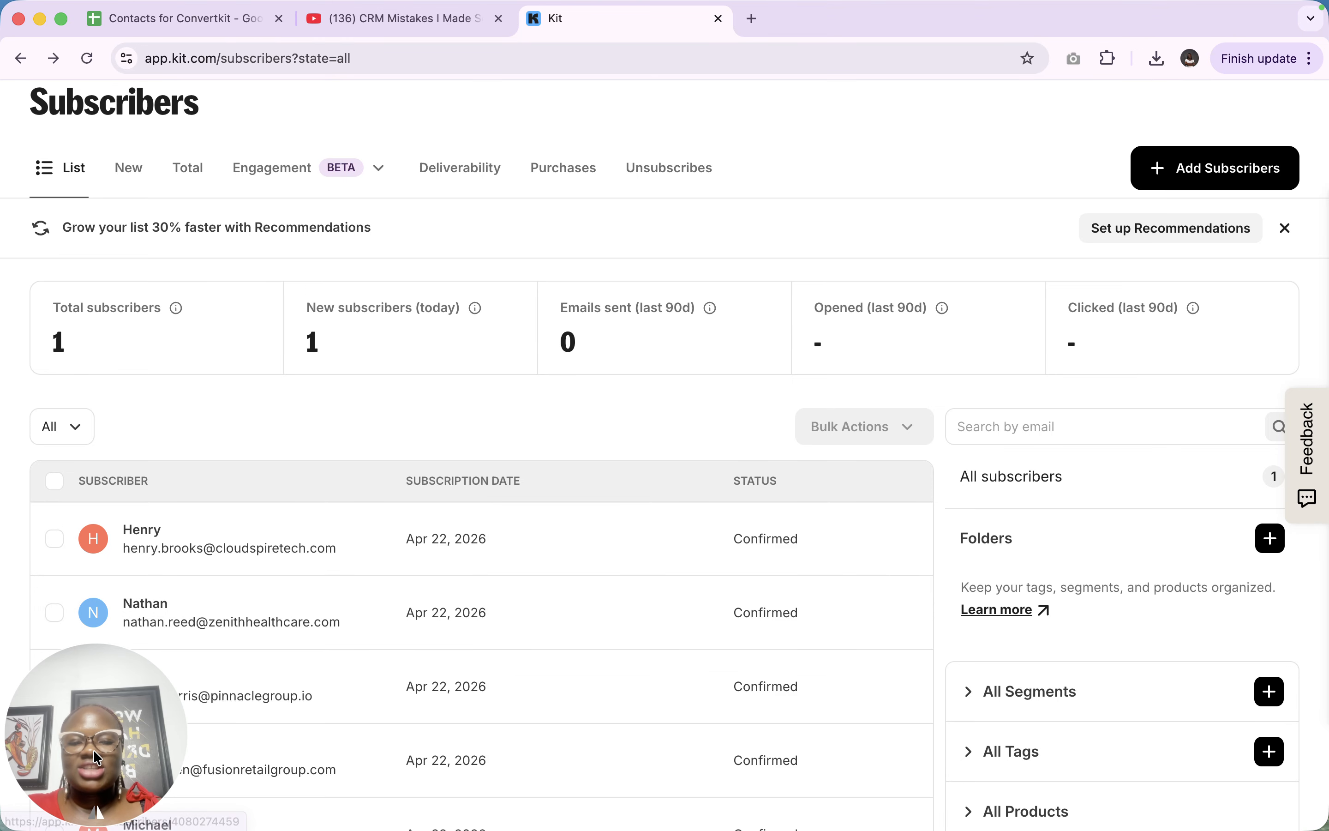
pyautogui.moveTo(95, 756); pyautogui.dragTo(1291, 702)
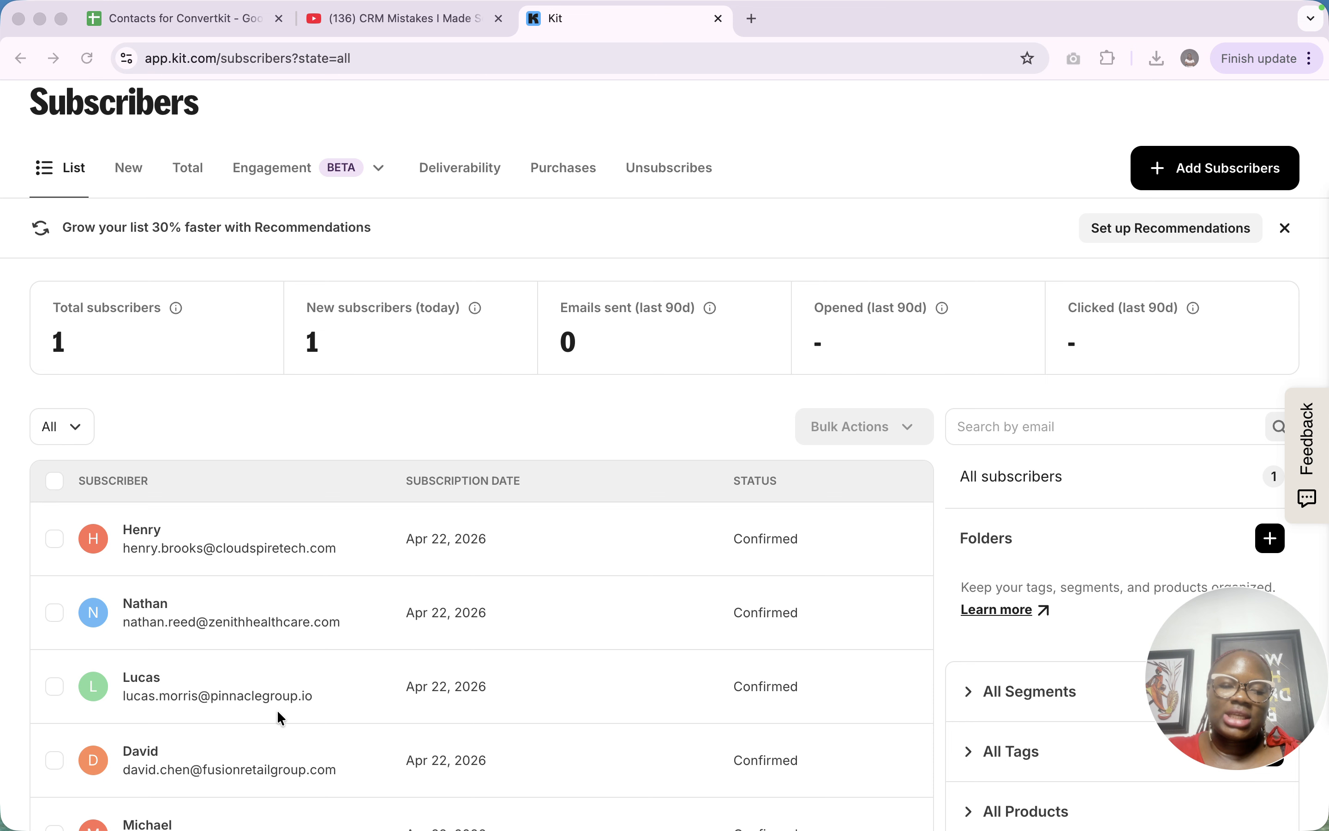
pyautogui.scroll(-3, 277, 715)
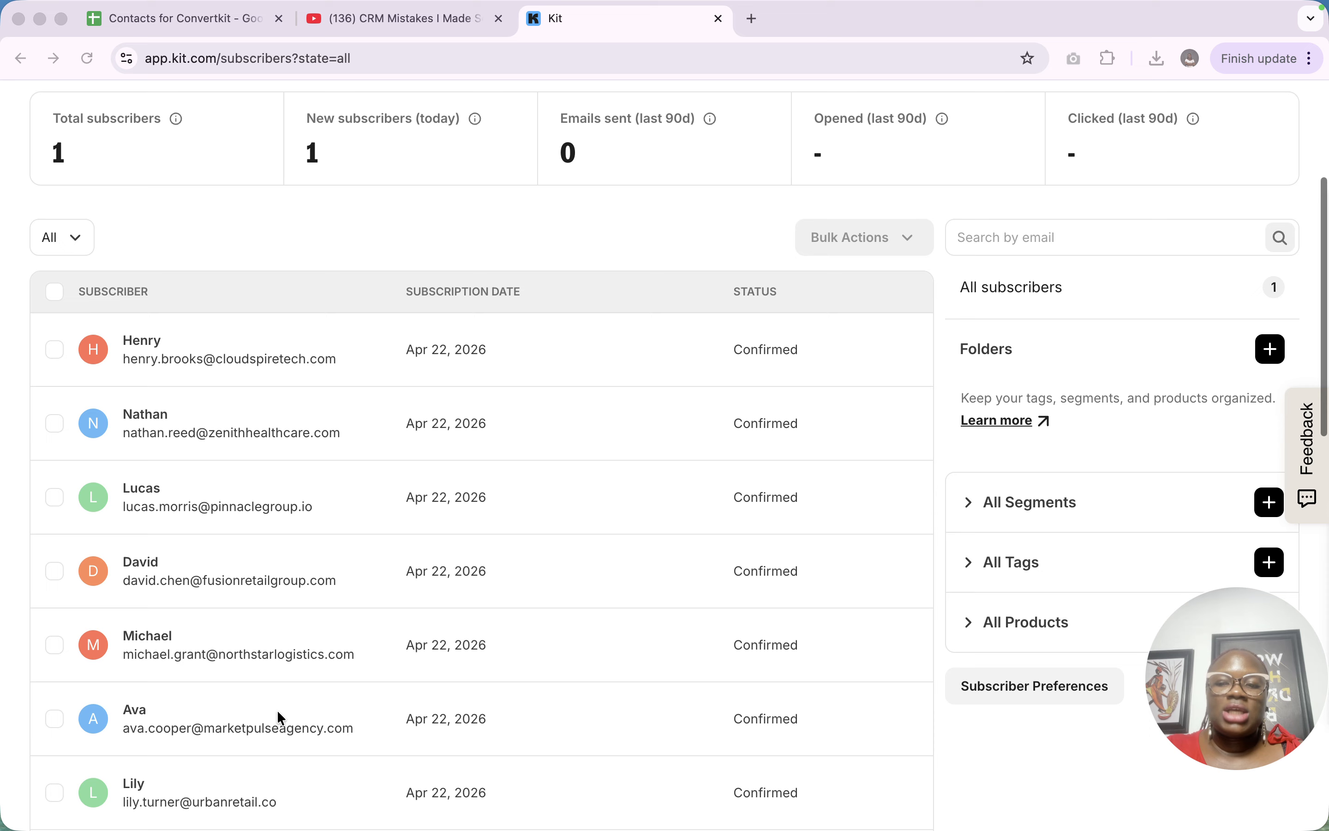
# Open the second subscriber's profile and review the imported custom fields, attribution details, tags and removal options
pyautogui.click(142, 414)
pyautogui.click(144, 418)
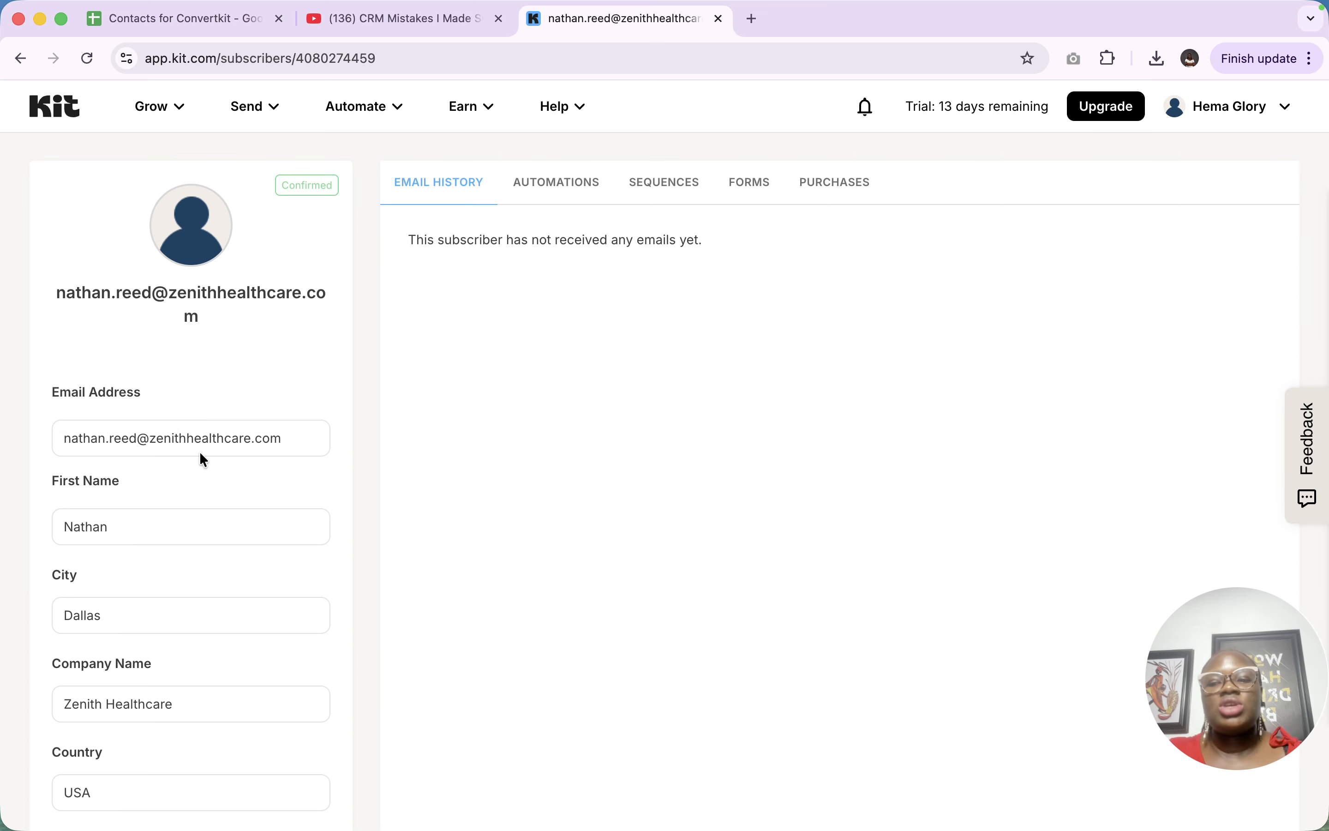
pyautogui.scroll(-8, 239, 502)
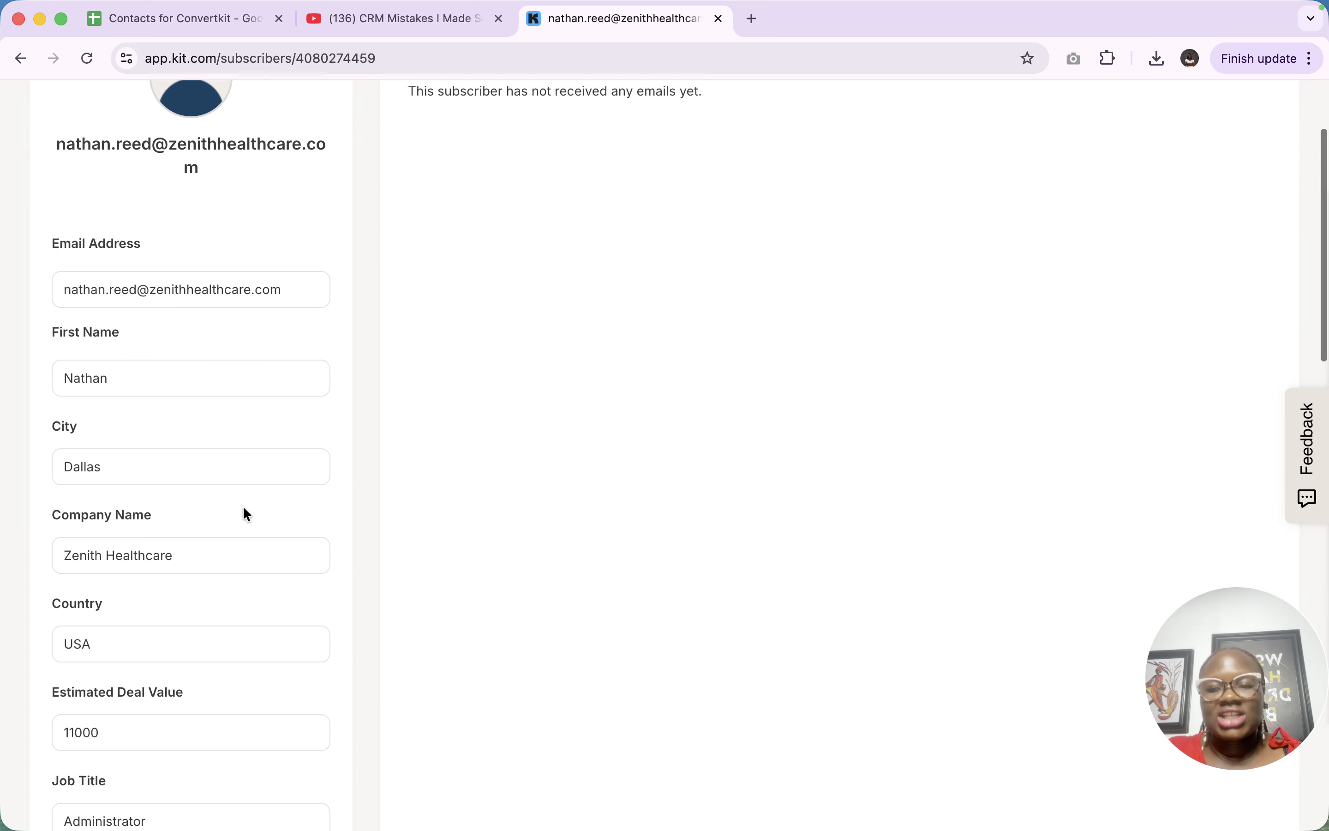
pyautogui.scroll(-11, 245, 507)
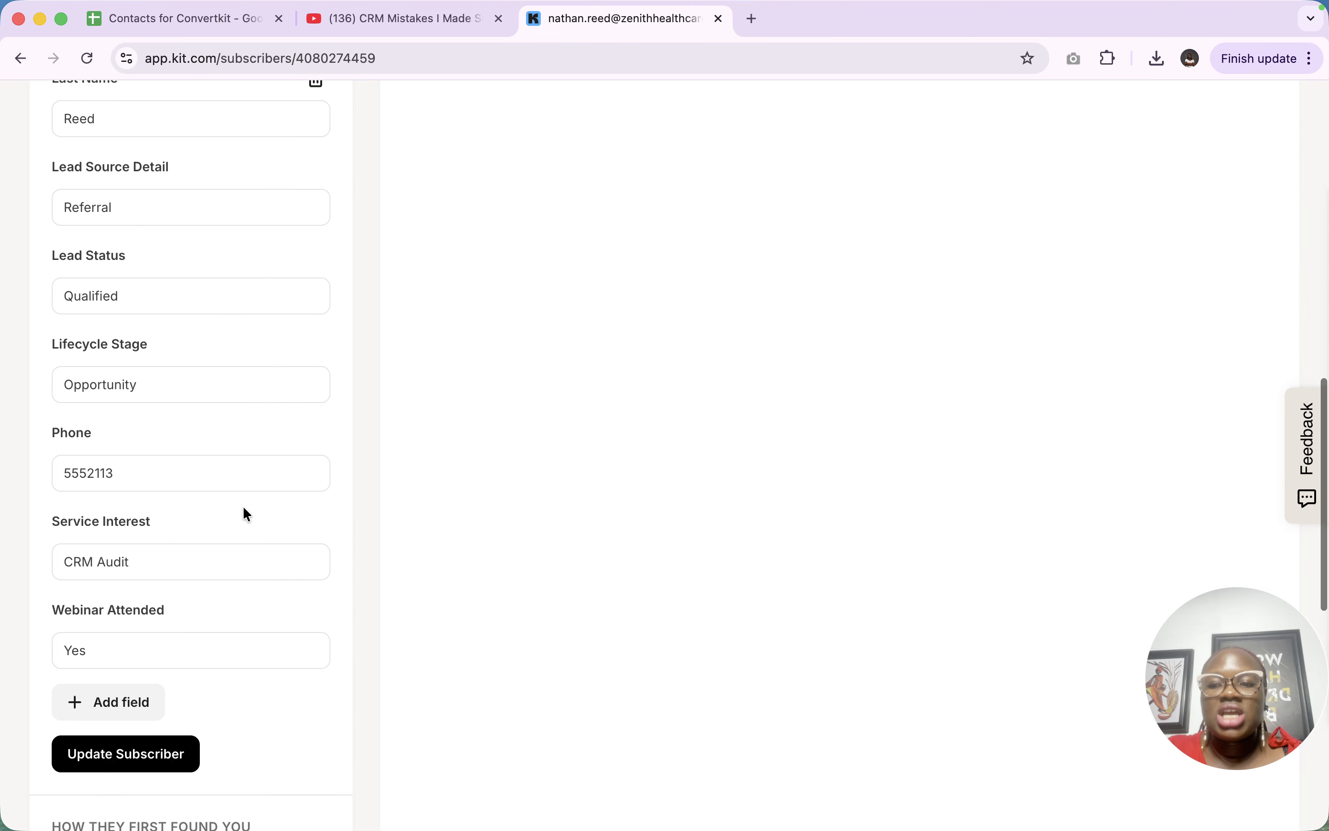
pyautogui.scroll(-2, 243, 505)
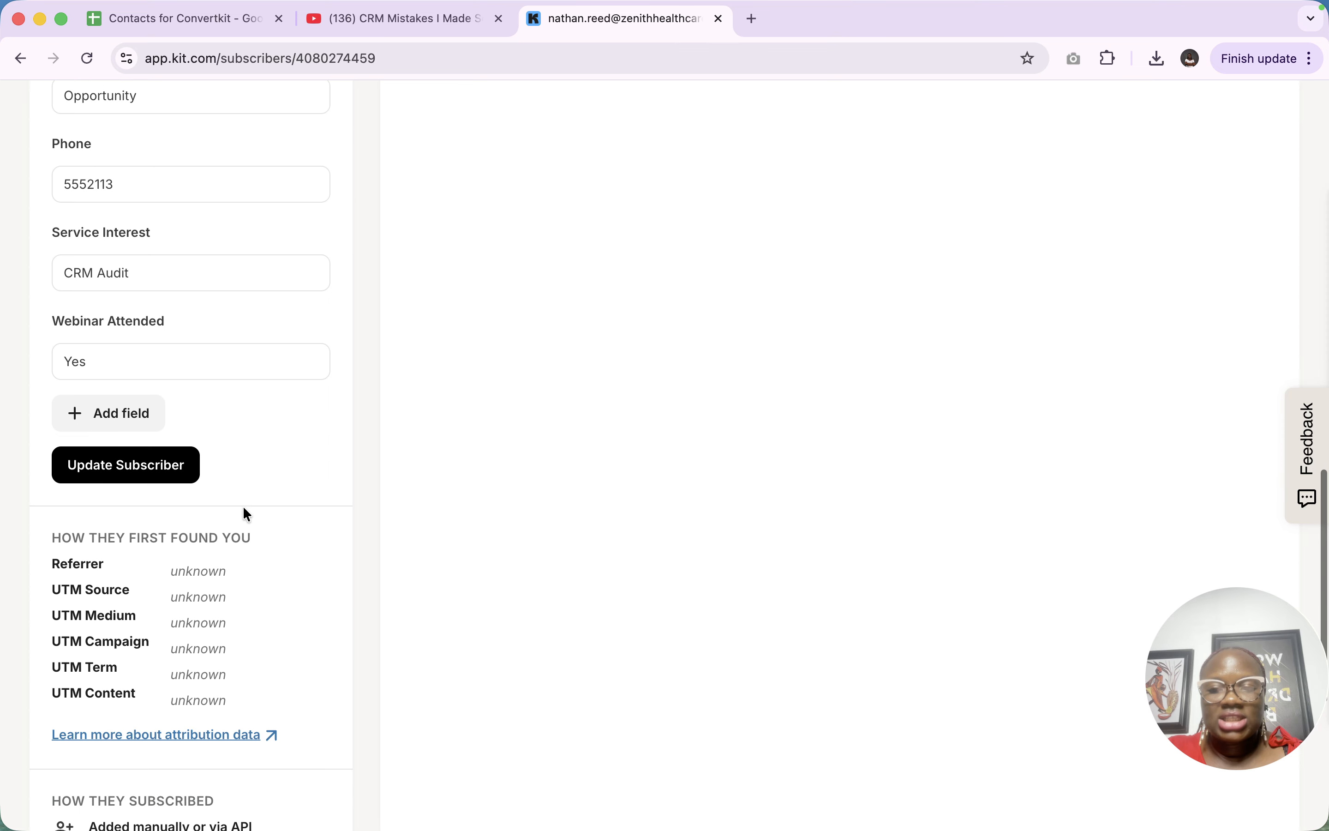
pyautogui.click(139, 271)
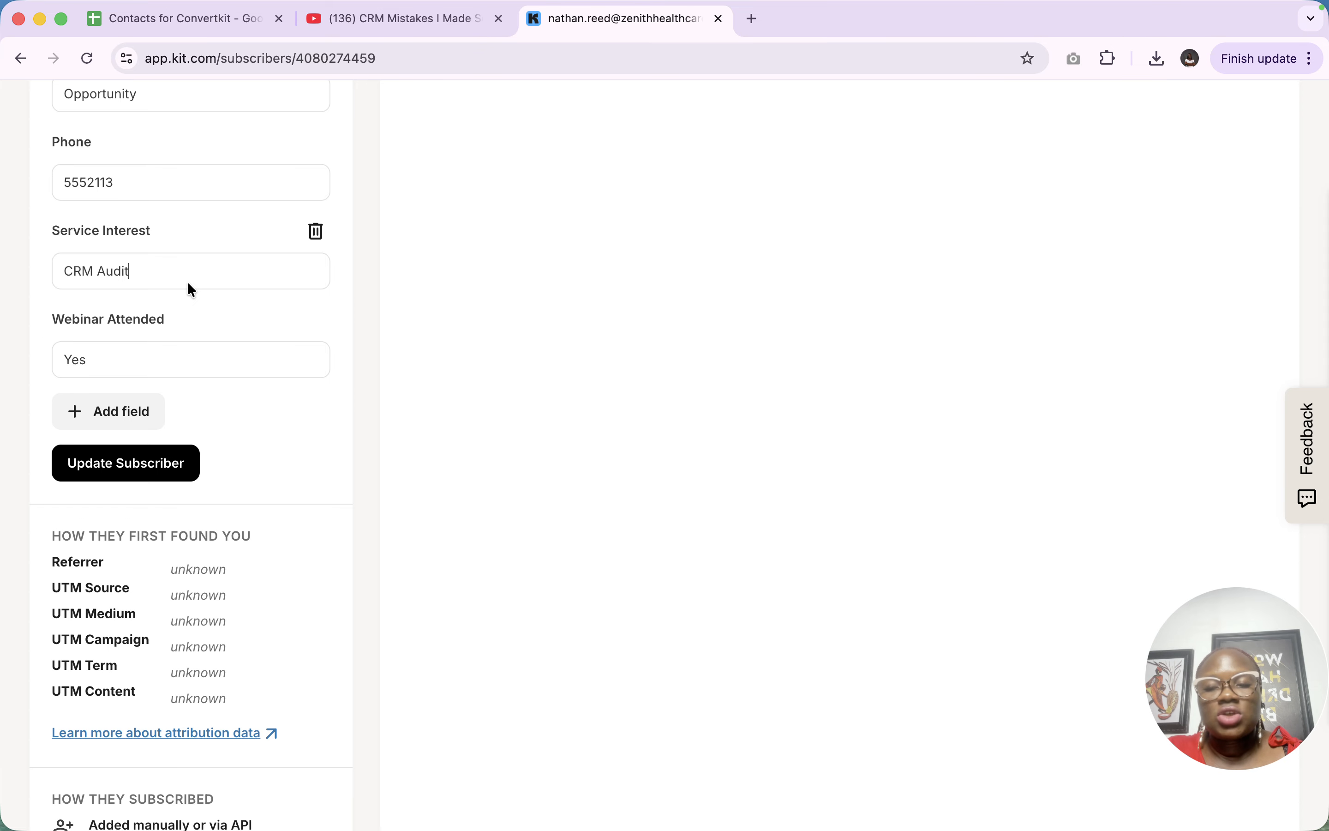
pyautogui.scroll(2, 187, 282)
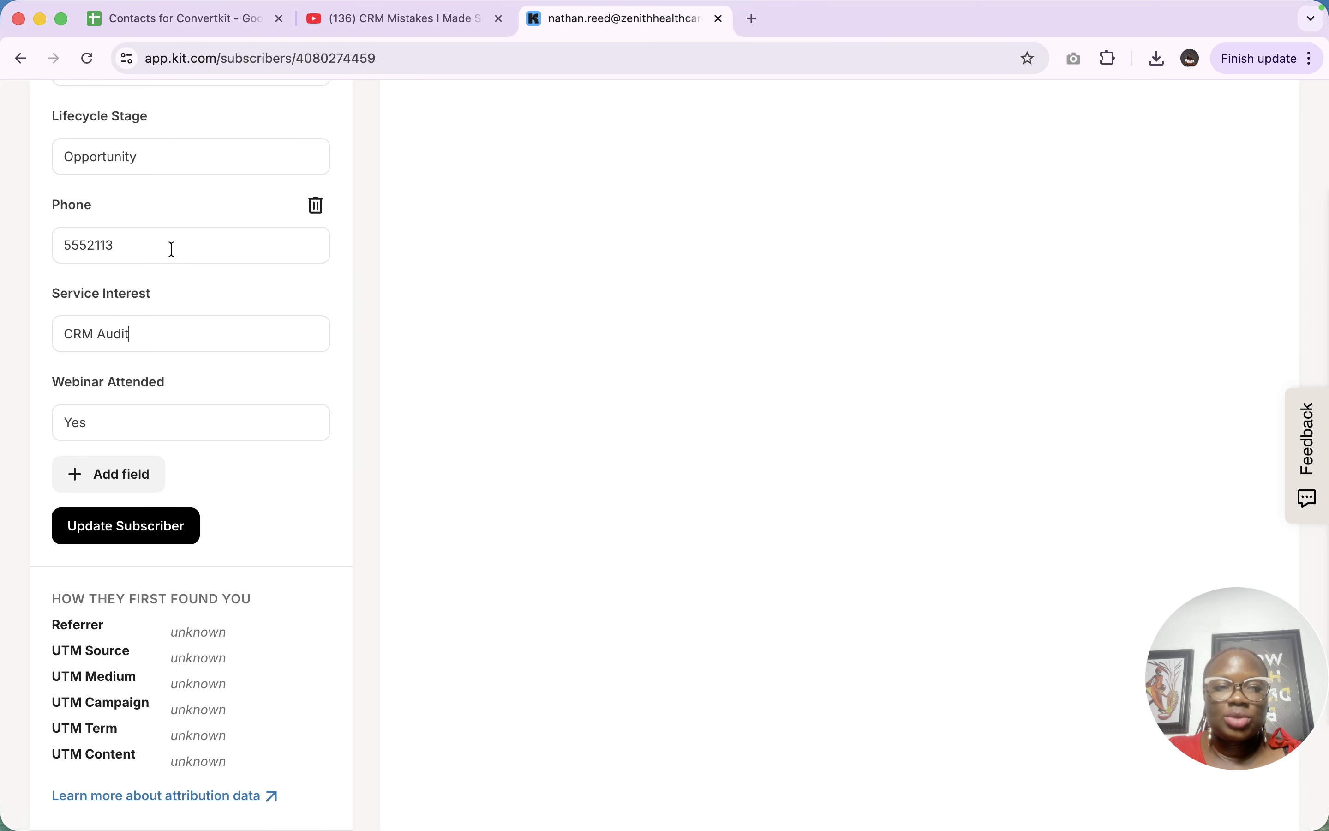
pyautogui.scroll(5, 172, 248)
pyautogui.scroll(2, 171, 249)
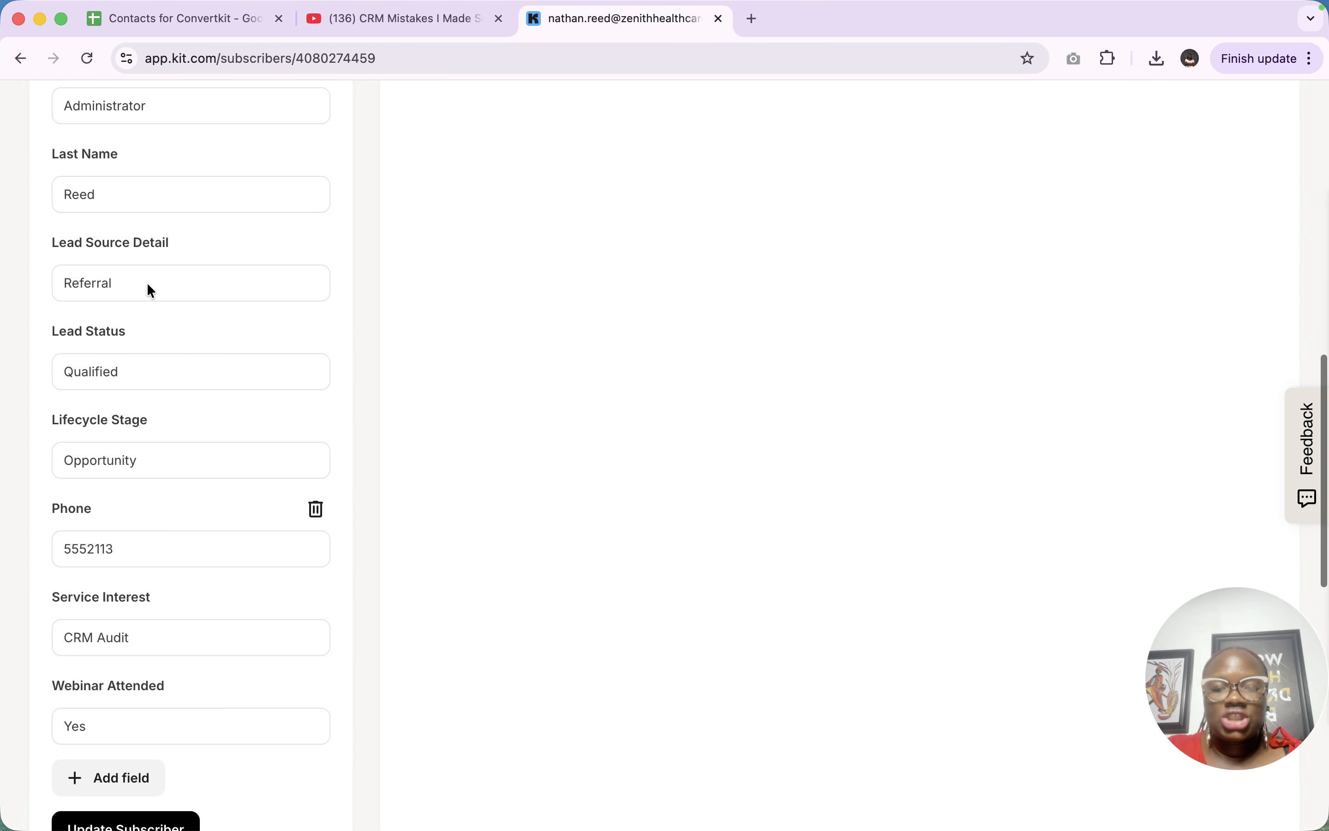
pyautogui.scroll(-8, 149, 470)
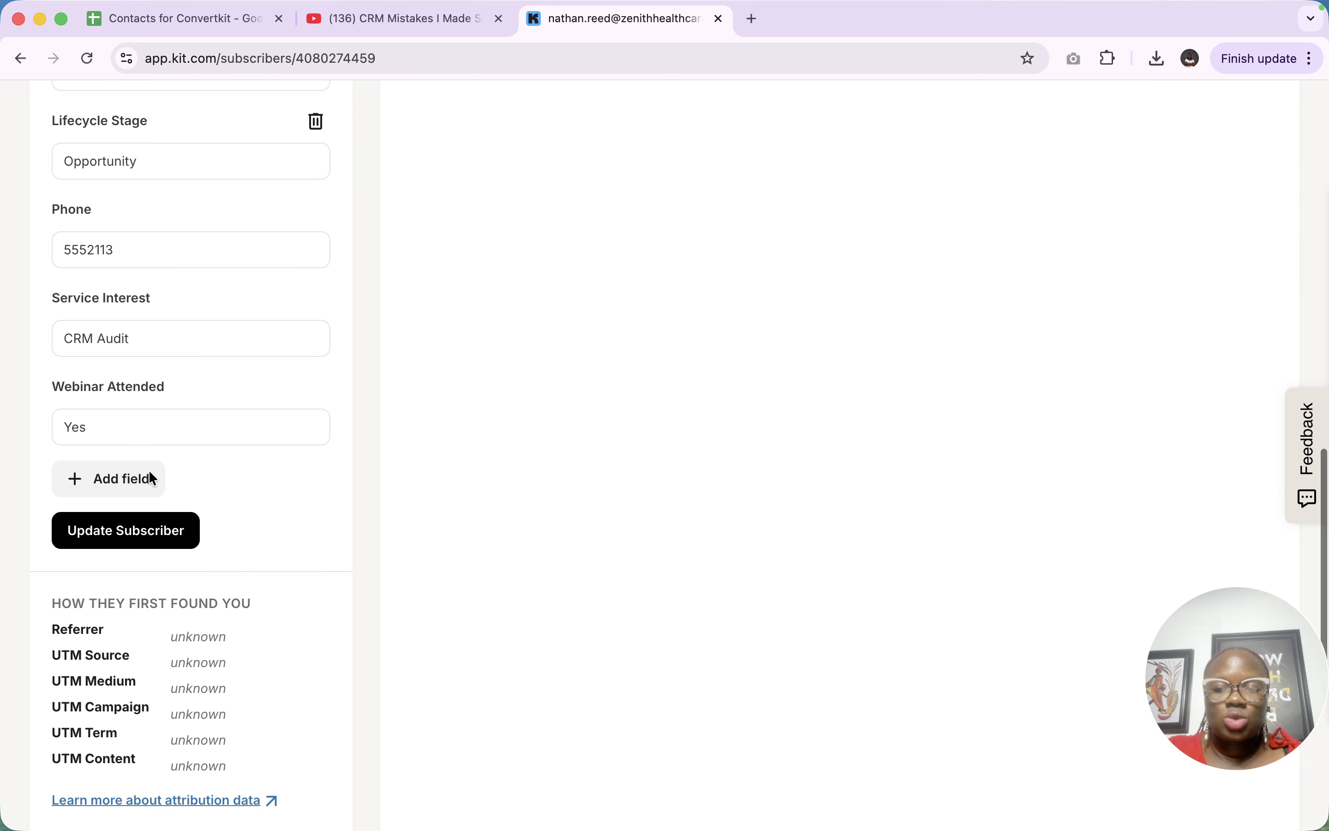
pyautogui.scroll(-8, 92, 508)
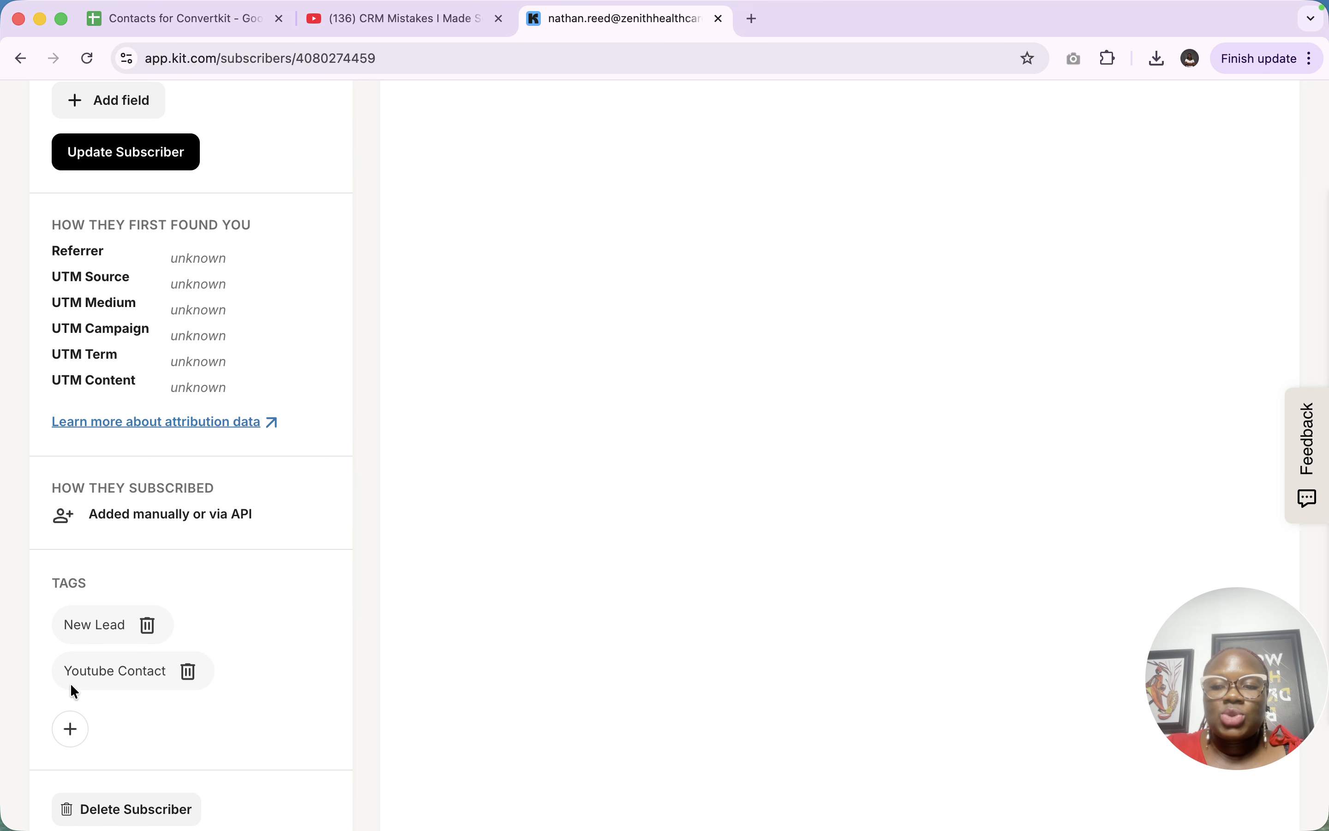
pyautogui.scroll(-2, 113, 707)
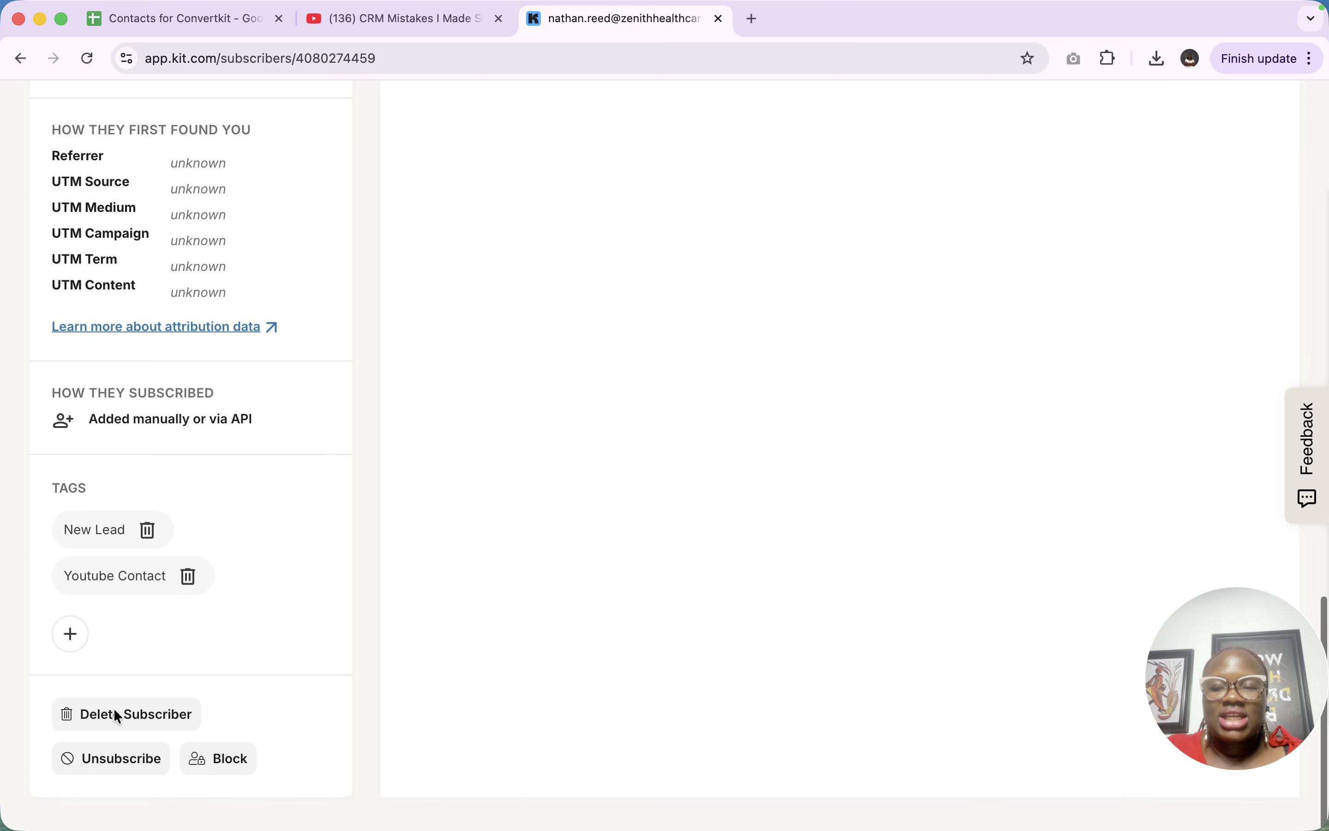
pyautogui.scroll(20, 129, 540)
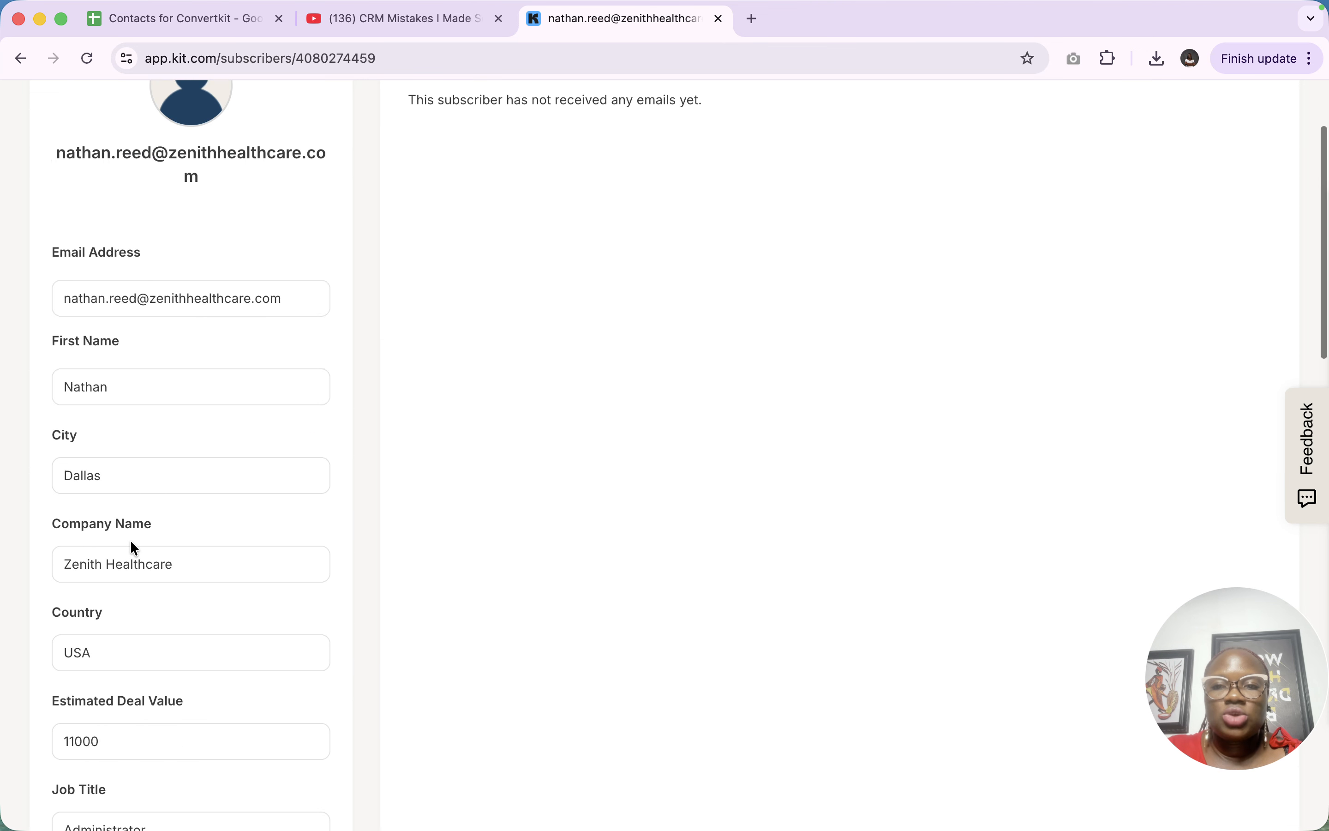
# Return to the subscriber list and view the New, Total, Engagement, Deliverability, Purchases and Unsubscribes reports
pyautogui.click(22, 67)
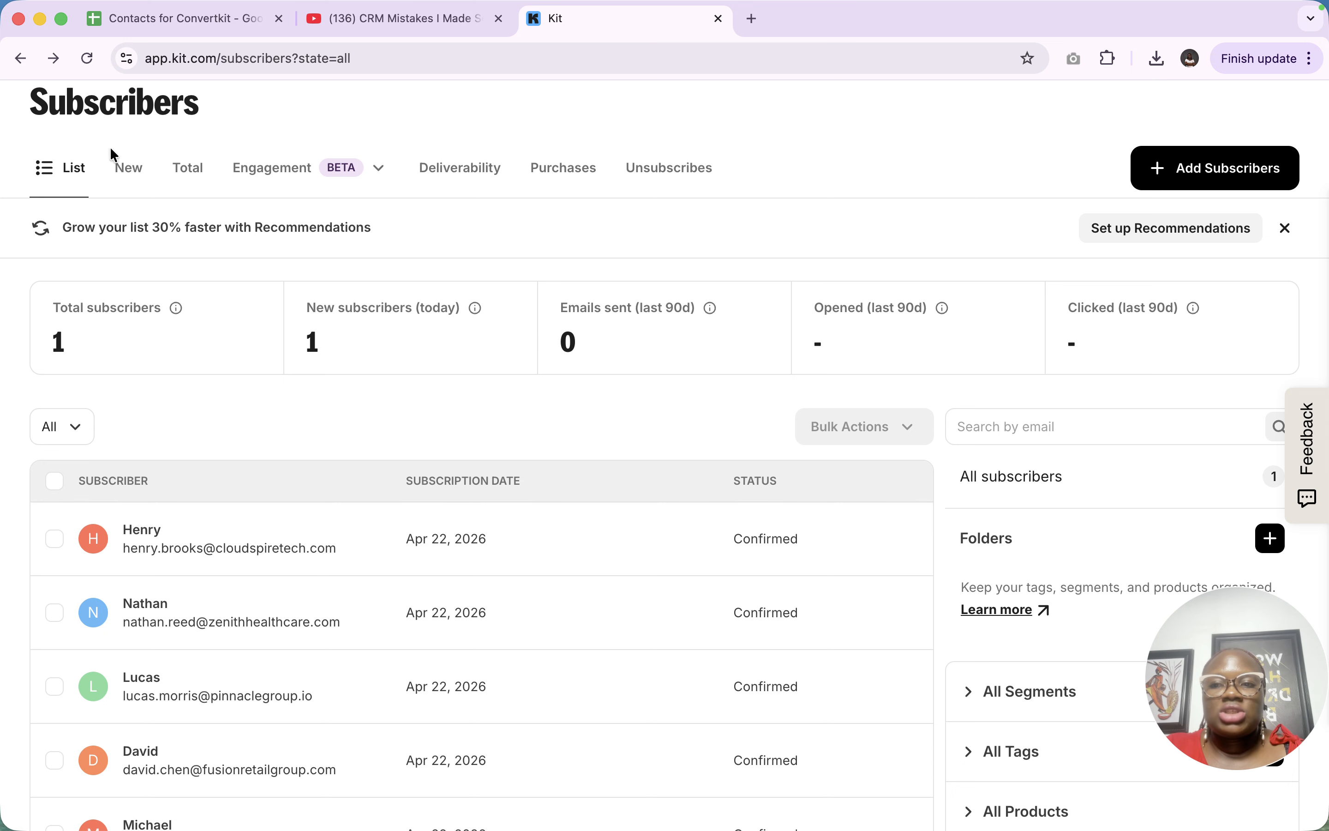
pyautogui.click(127, 170)
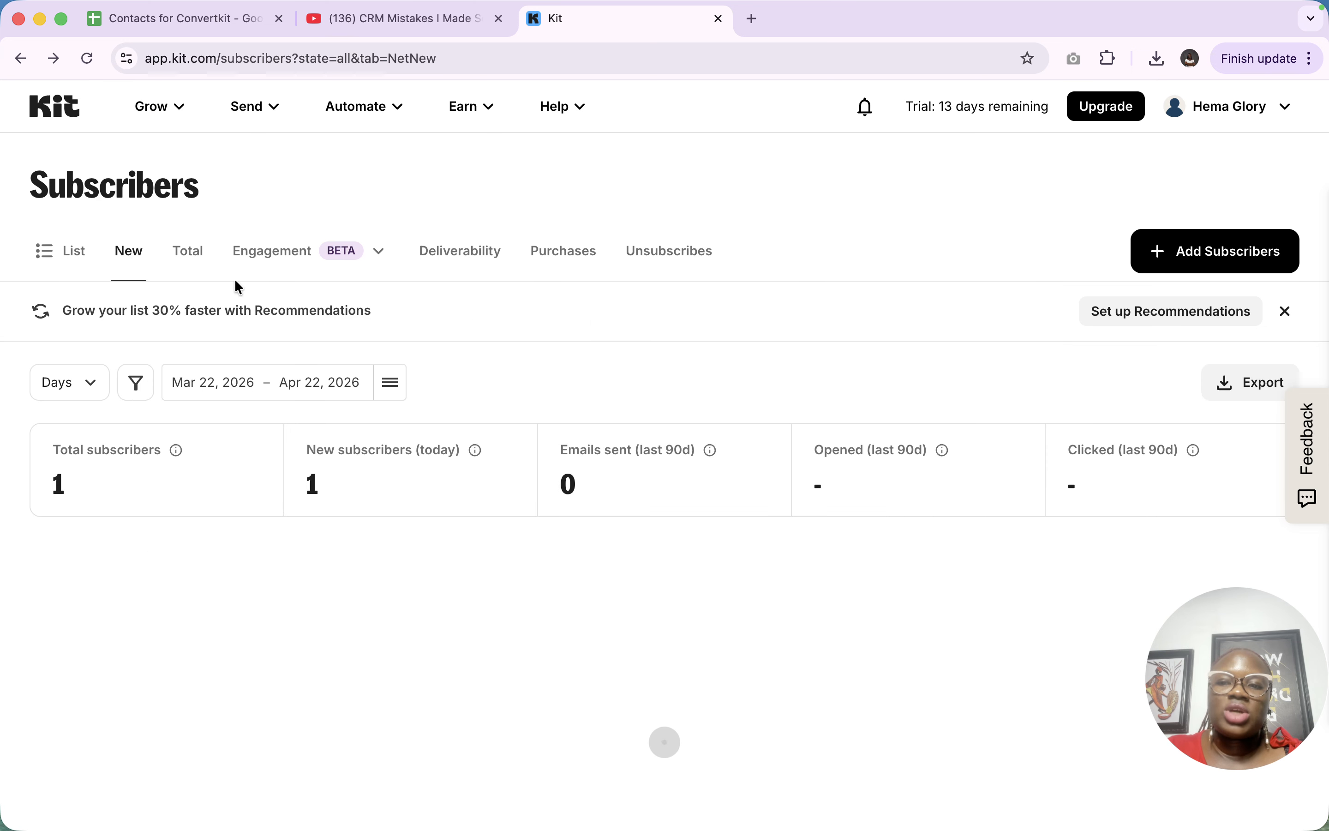
pyautogui.click(196, 252)
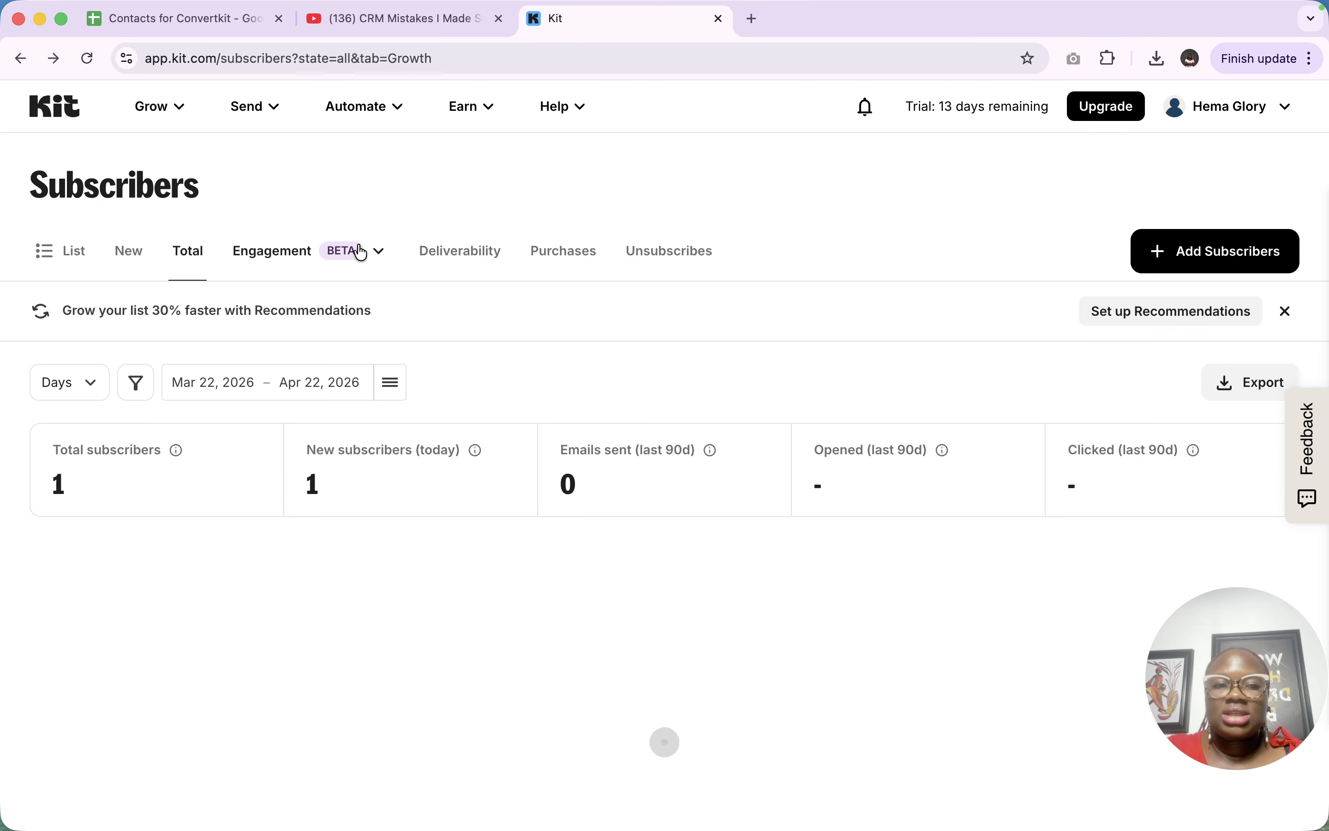
pyautogui.click(275, 268)
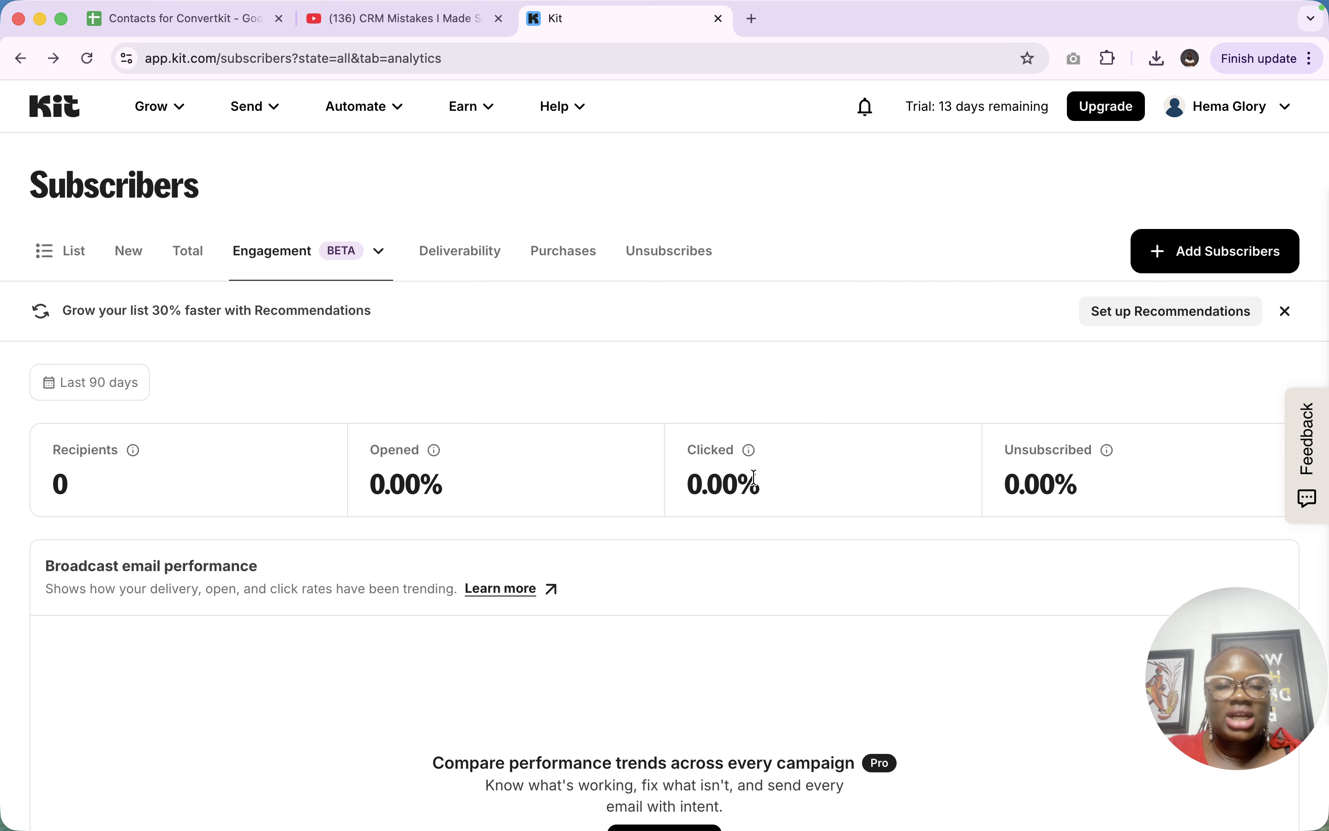
pyautogui.click(481, 260)
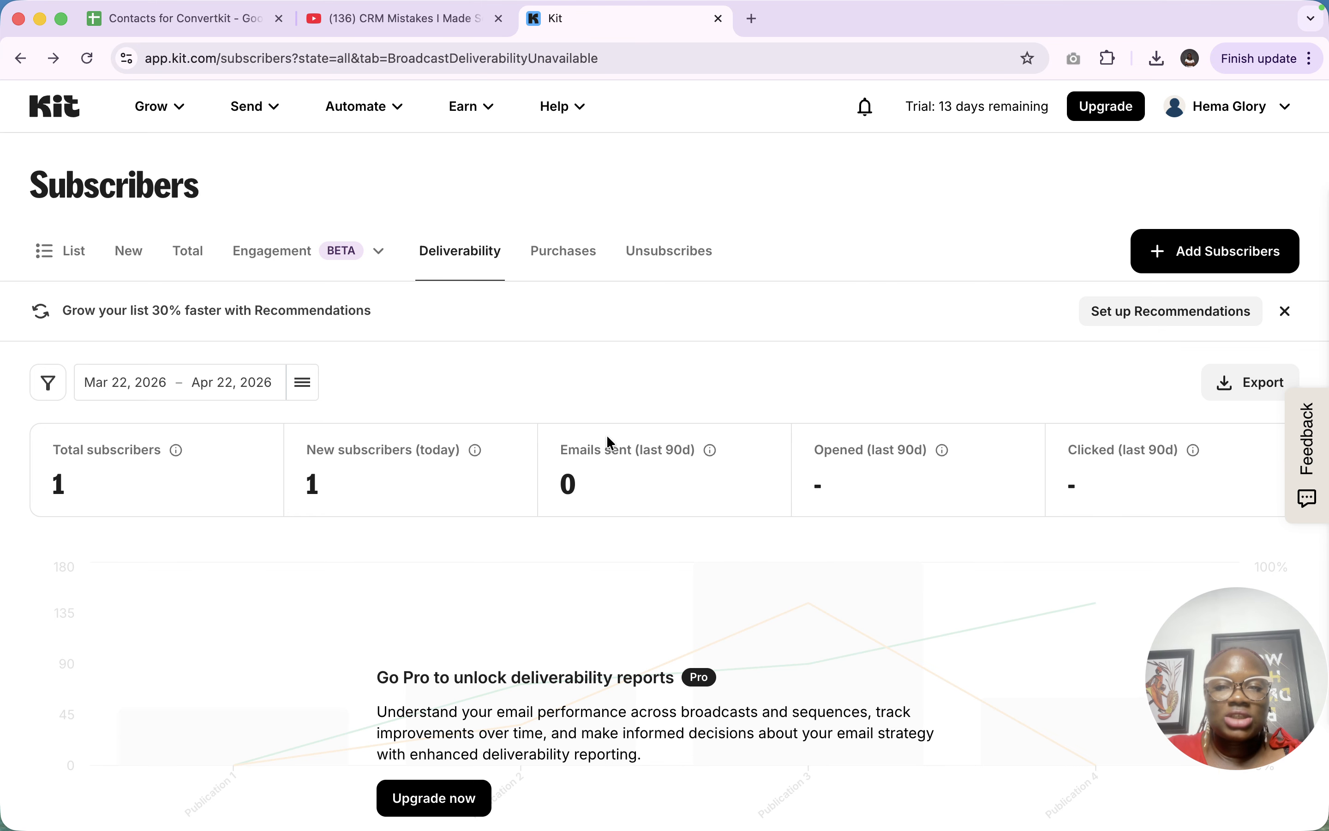
pyautogui.click(557, 259)
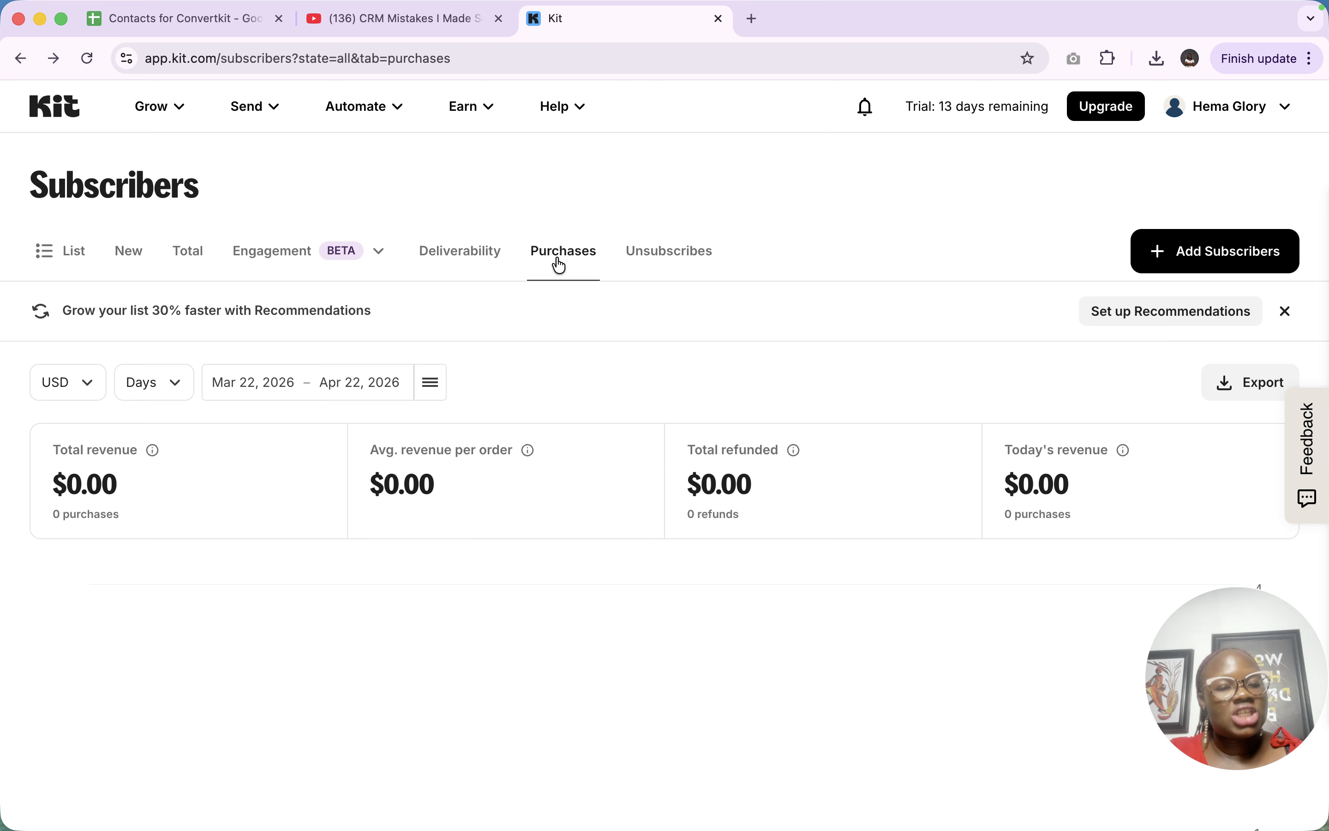
pyautogui.click(653, 265)
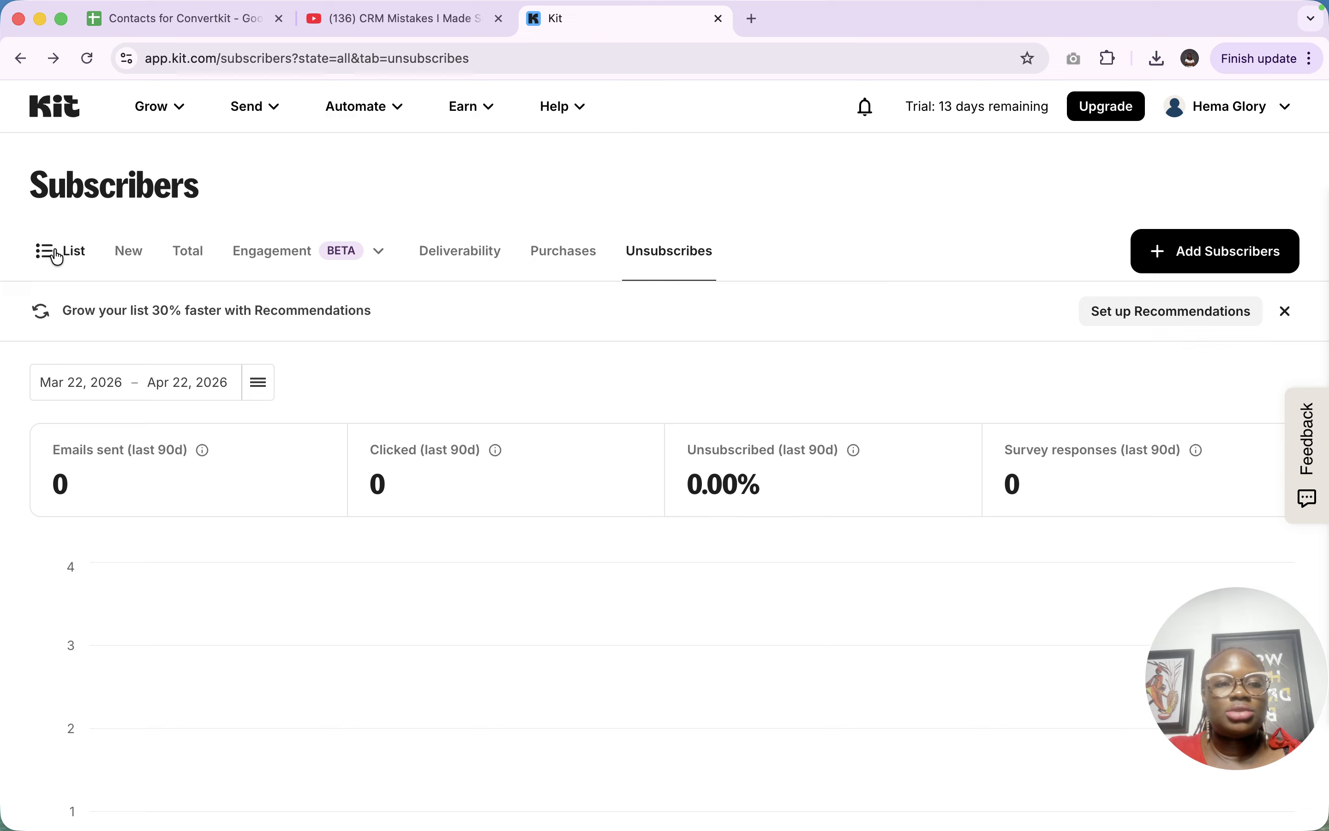
# View the other email providers subscribers can be migrated from, and close the subscriber-adding dialogs without importing
pyautogui.click(1188, 254)
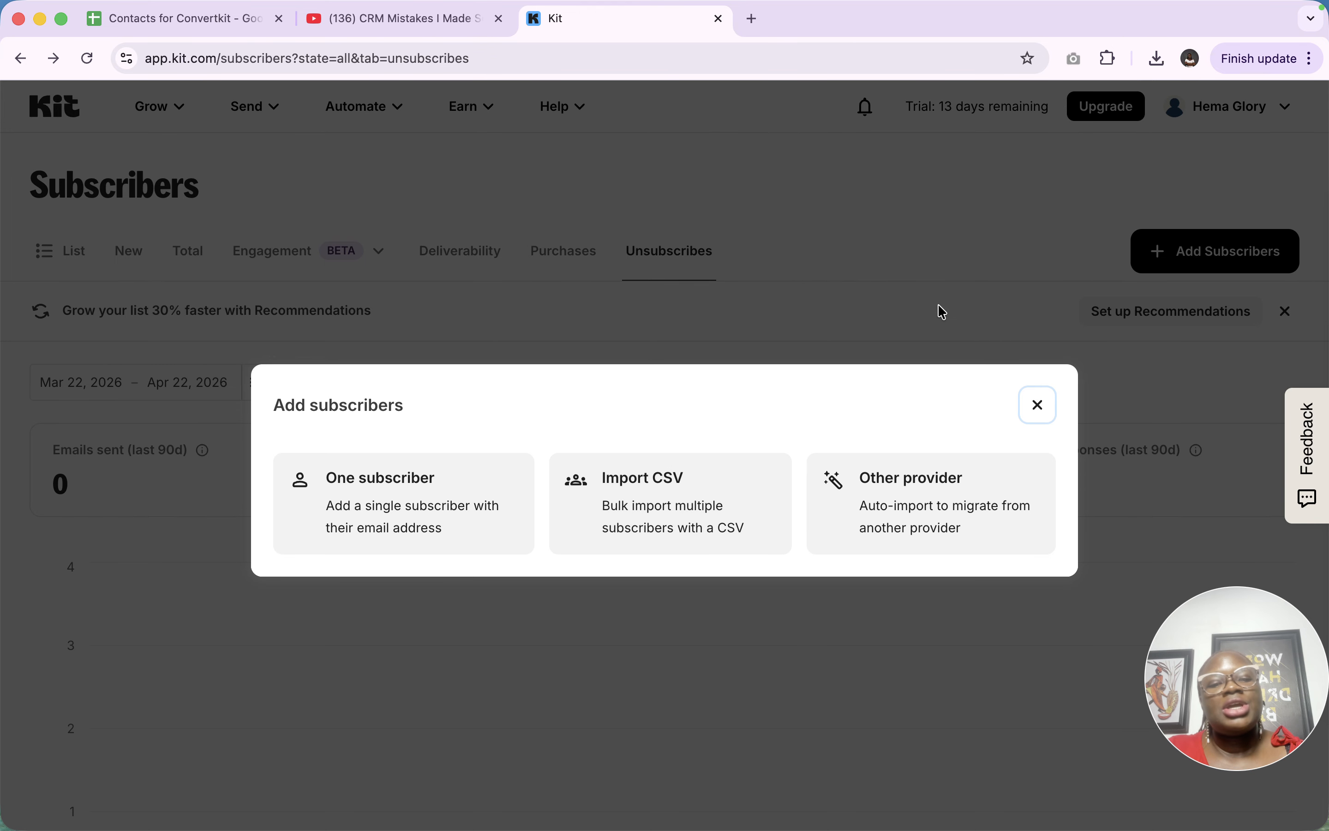
pyautogui.click(927, 531)
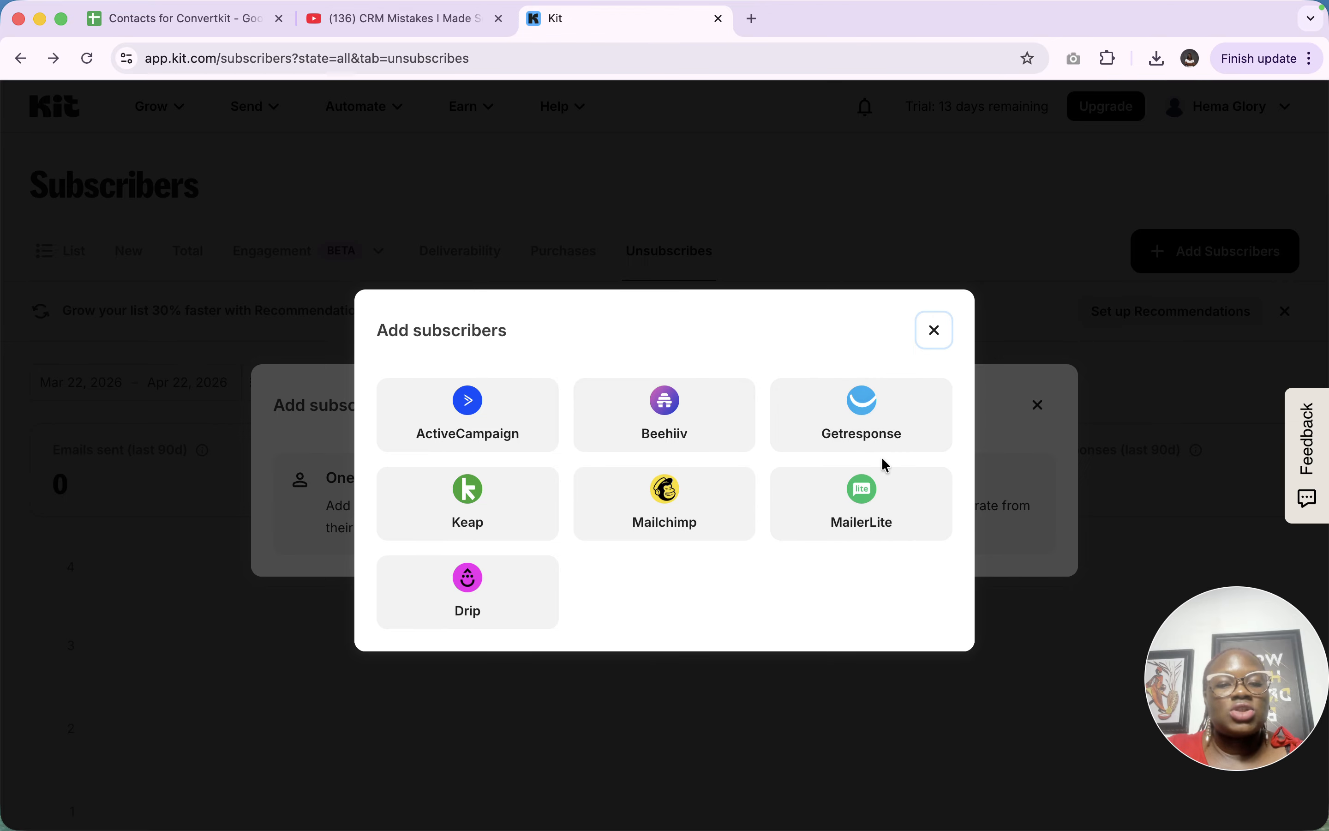
pyautogui.click(935, 330)
pyautogui.click(934, 338)
# Reopen the main Subscribers list to check the updated subscriber totals
pyautogui.click(148, 110)
pyautogui.click(234, 171)
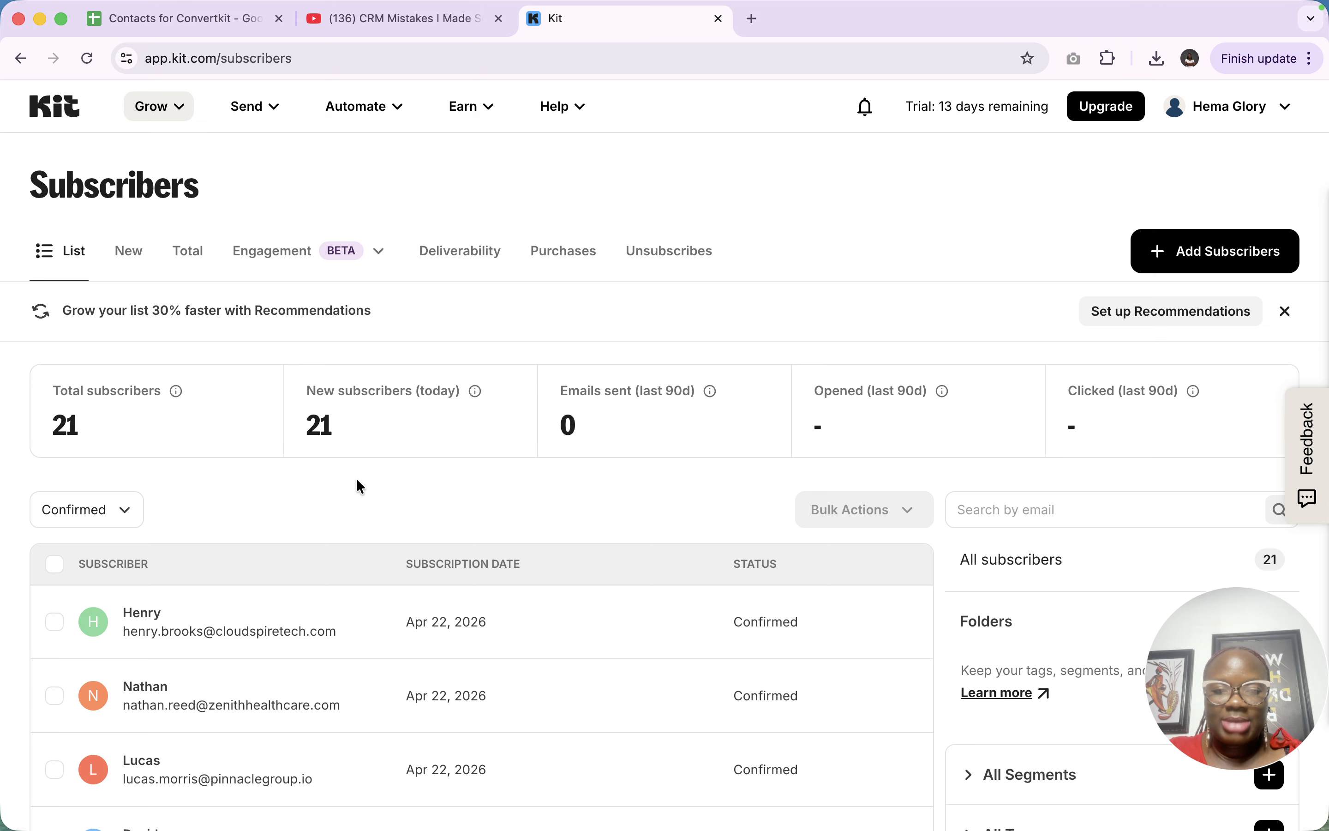
pyautogui.moveTo(1251, 650); pyautogui.dragTo(94, 632)
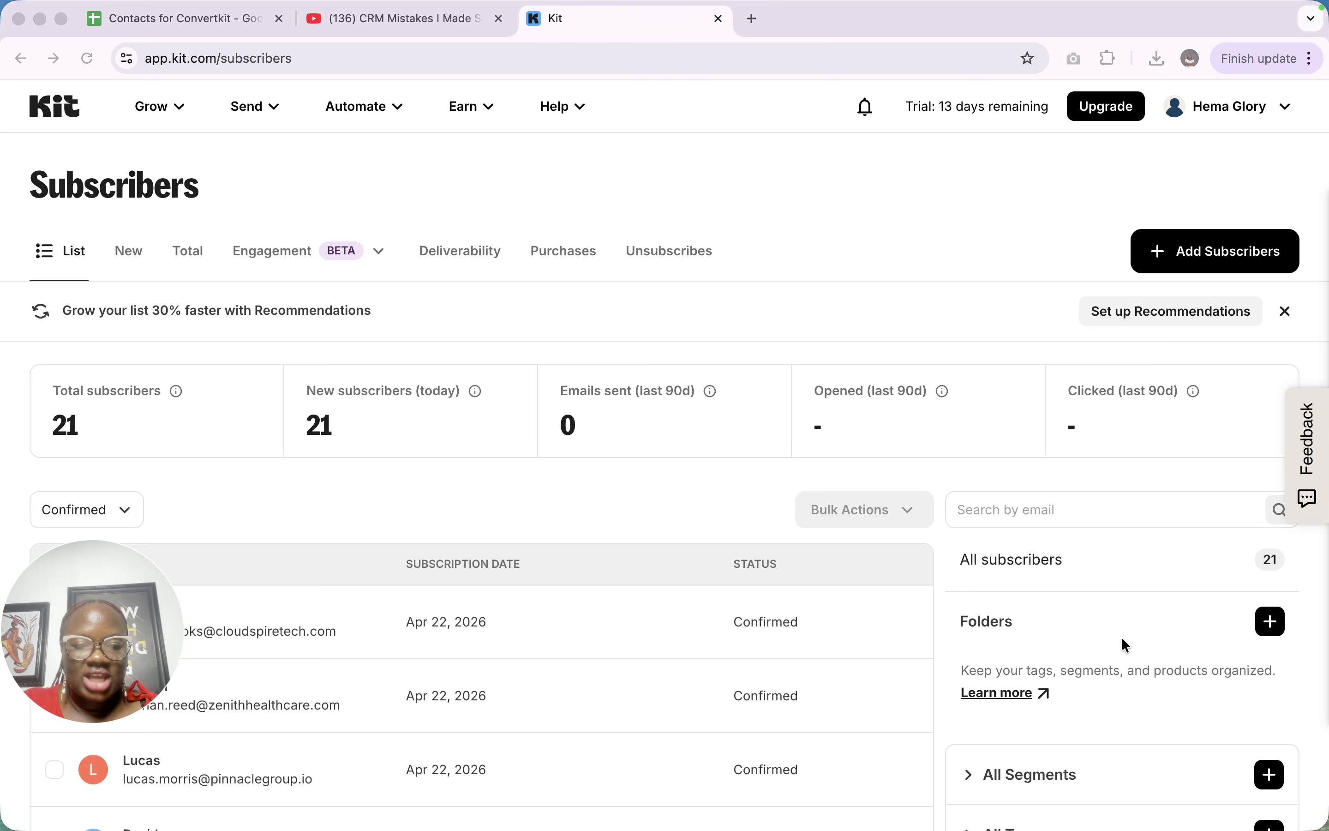
# View the folder creation options for name, tags, segments and products, and close them without creating a folder
pyautogui.scroll(-5, 1121, 637)
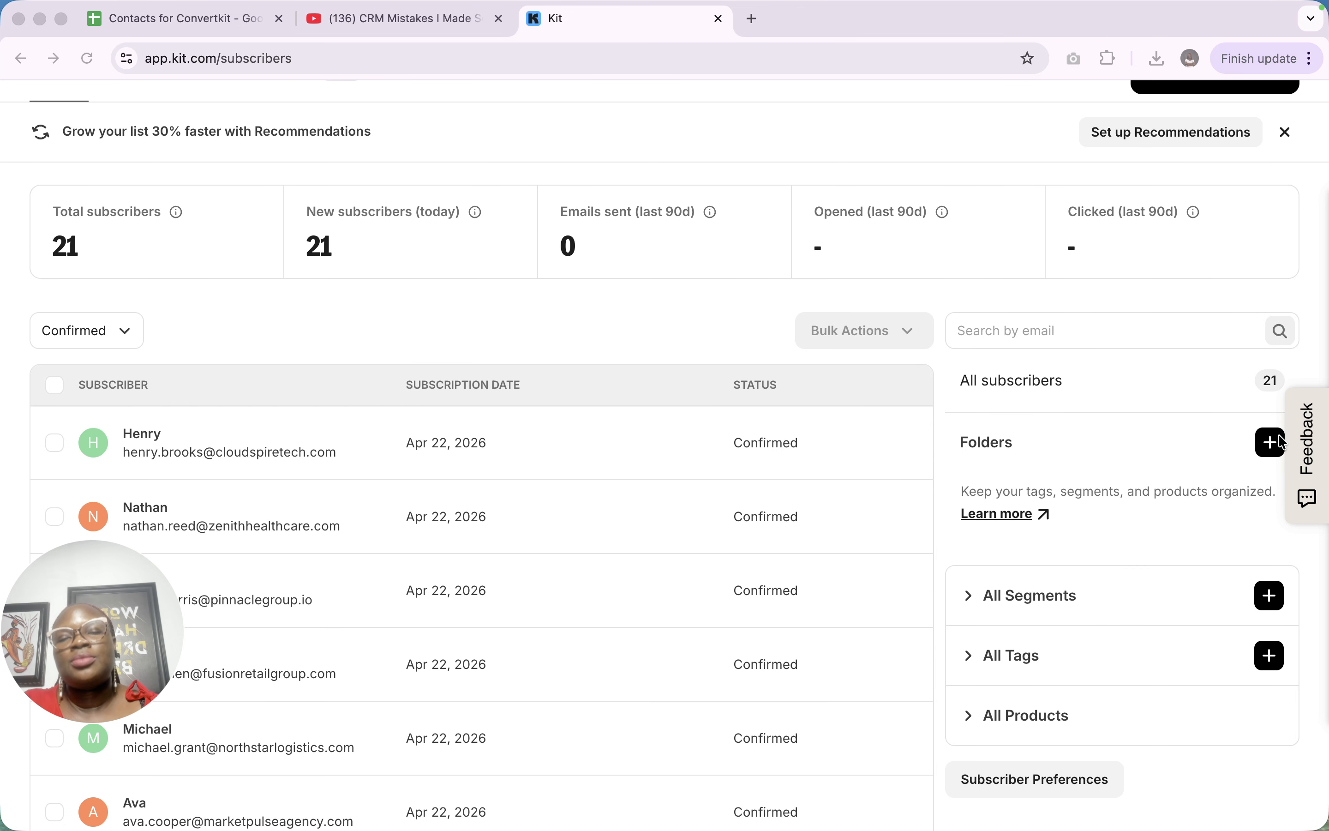
pyautogui.click(1277, 447)
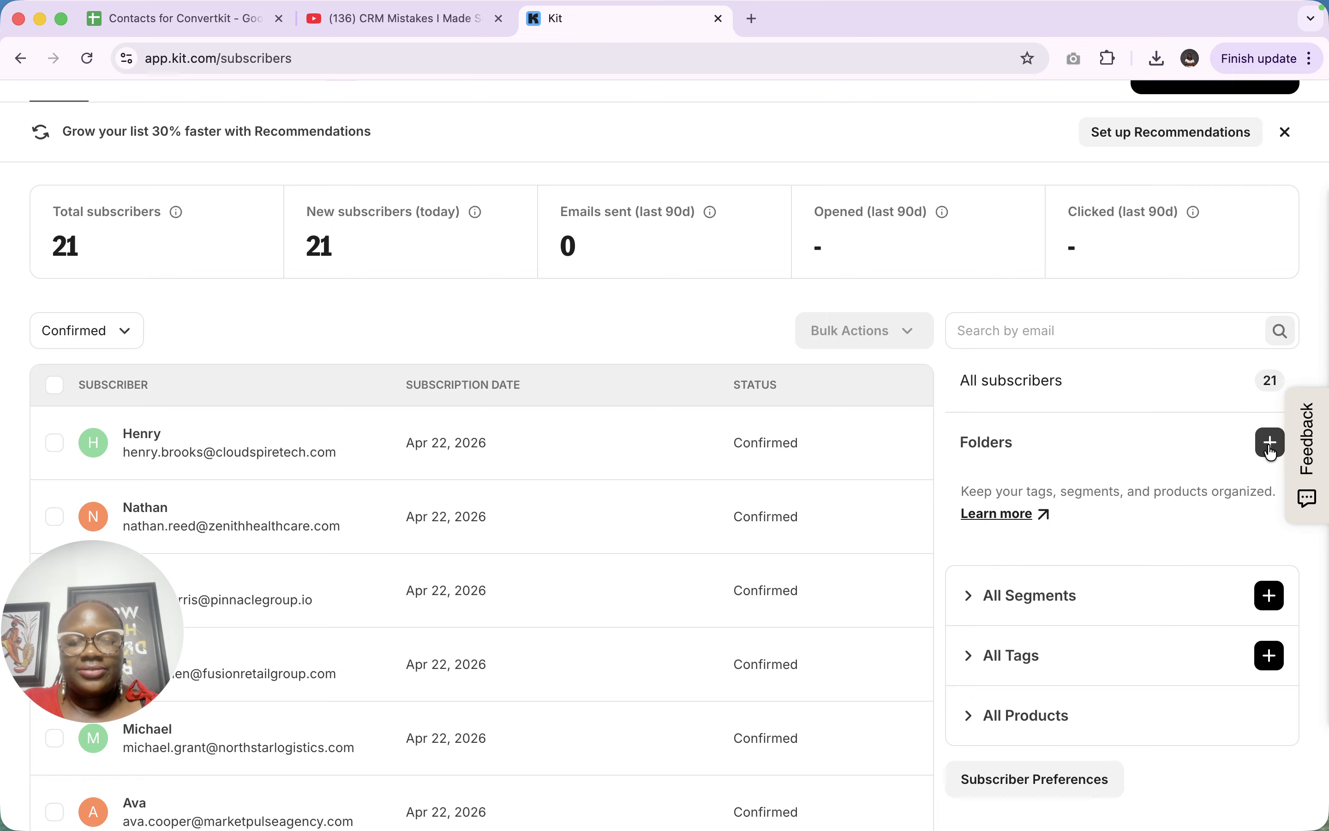
pyautogui.click(1270, 443)
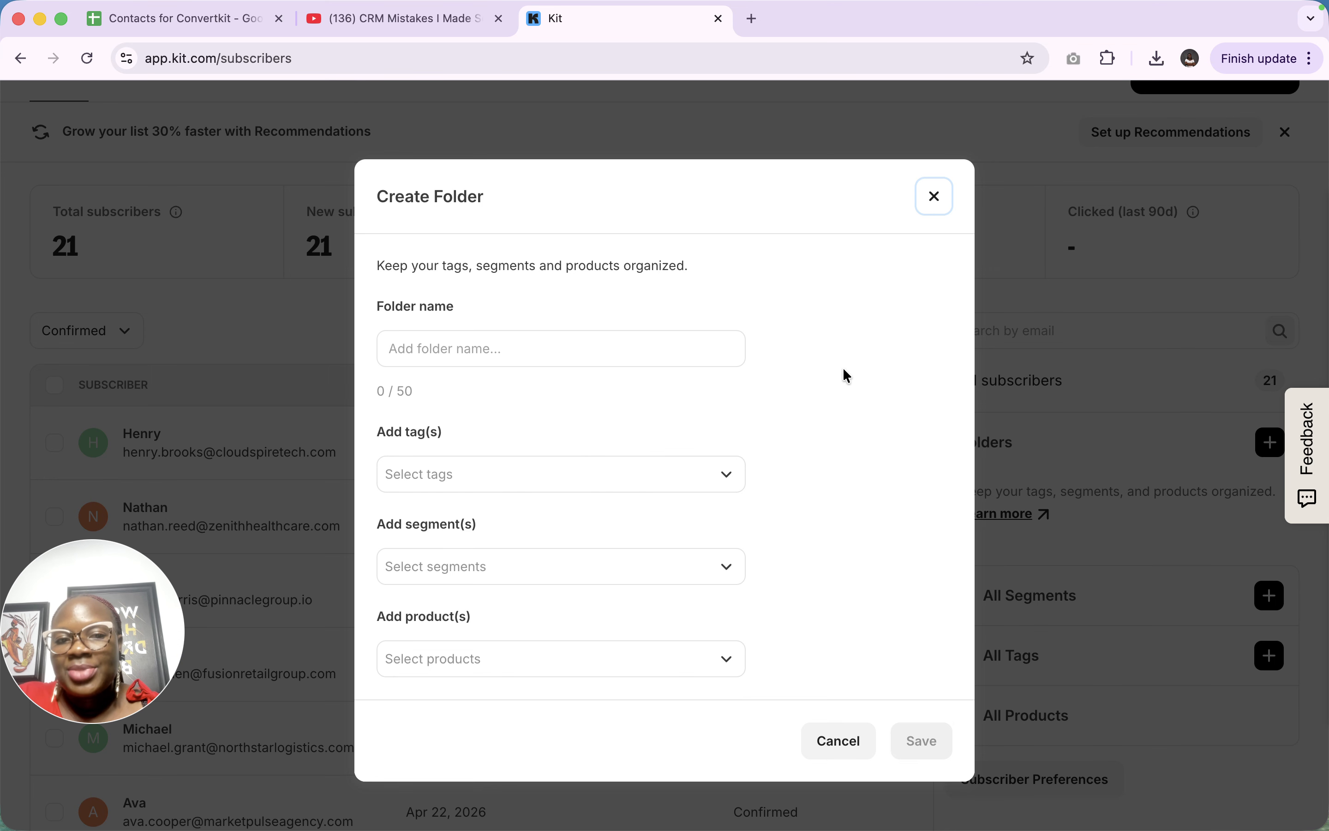
pyautogui.click(936, 214)
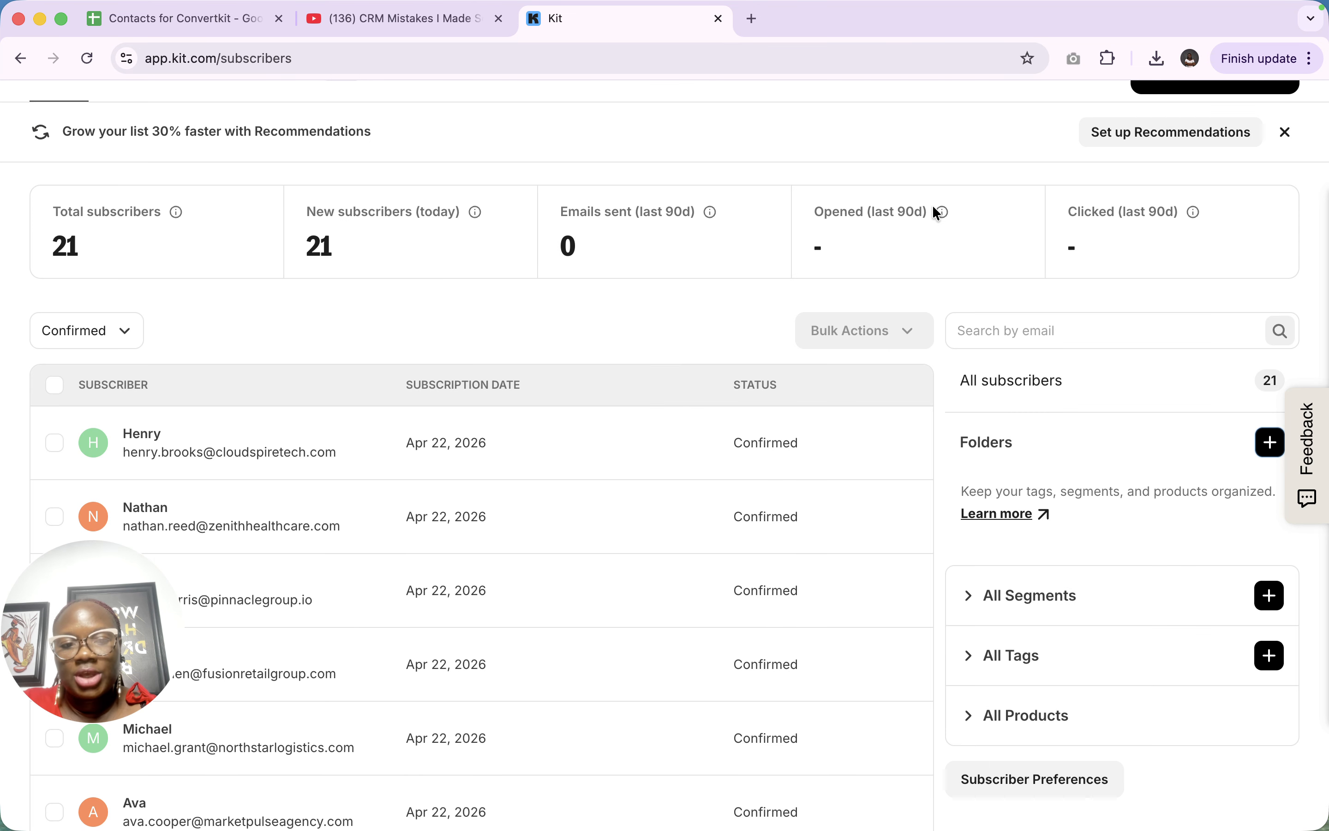
# Start a new subscriber segment and name it "Social Media Leads"
pyautogui.click(1271, 595)
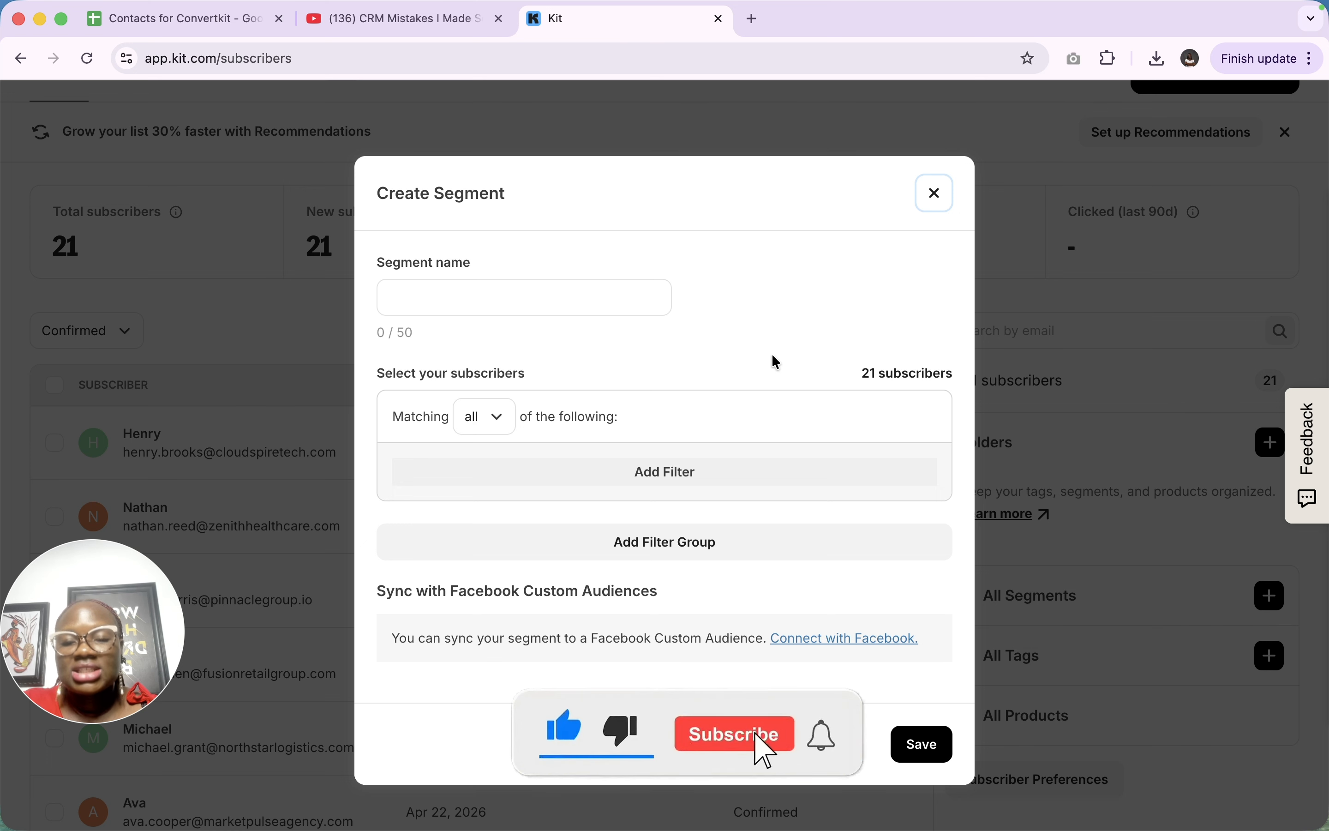
pyautogui.click(482, 294)
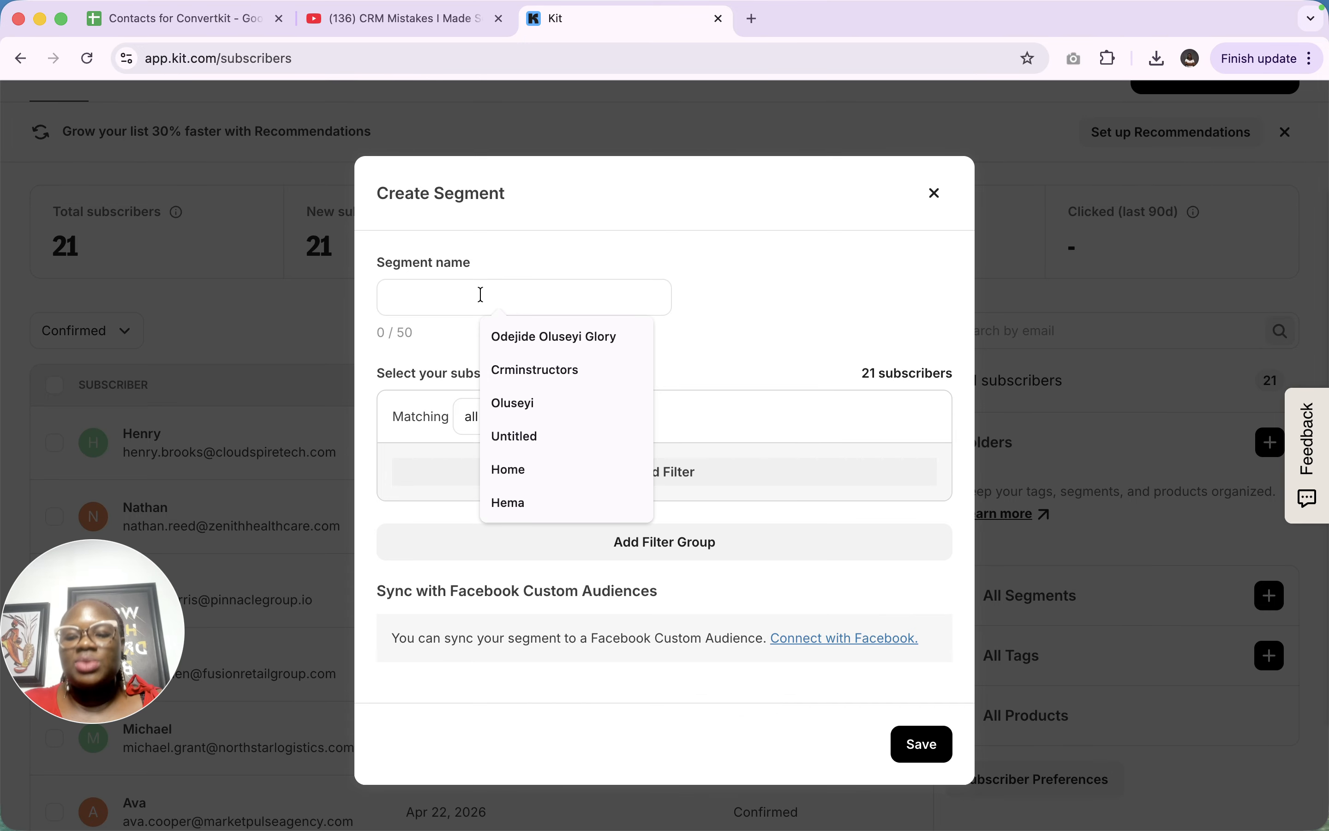
pyautogui.press('capslock')
pyautogui.write('Social Media Leads')
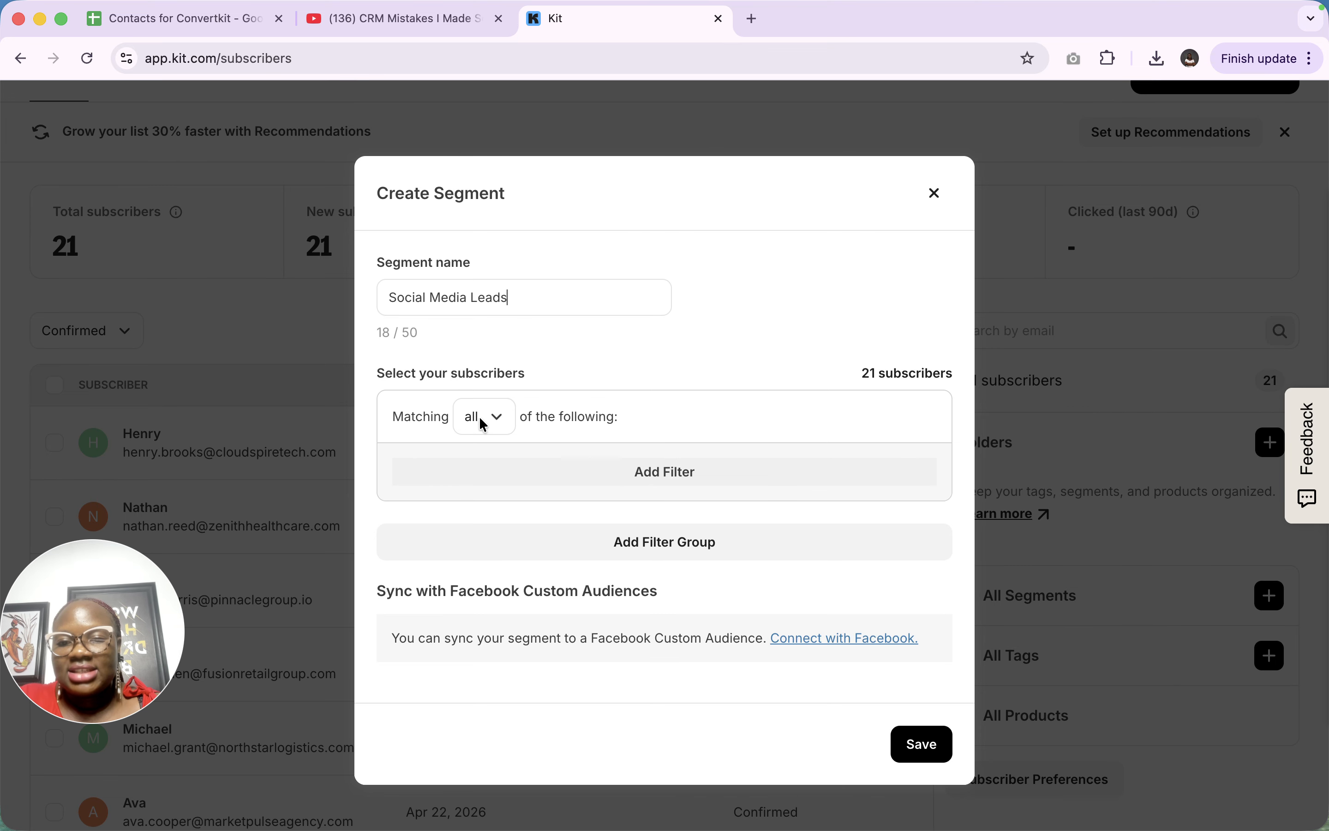
# Try the any and all match conditions for the segment's filter group, and set the condition to none
pyautogui.click(497, 422)
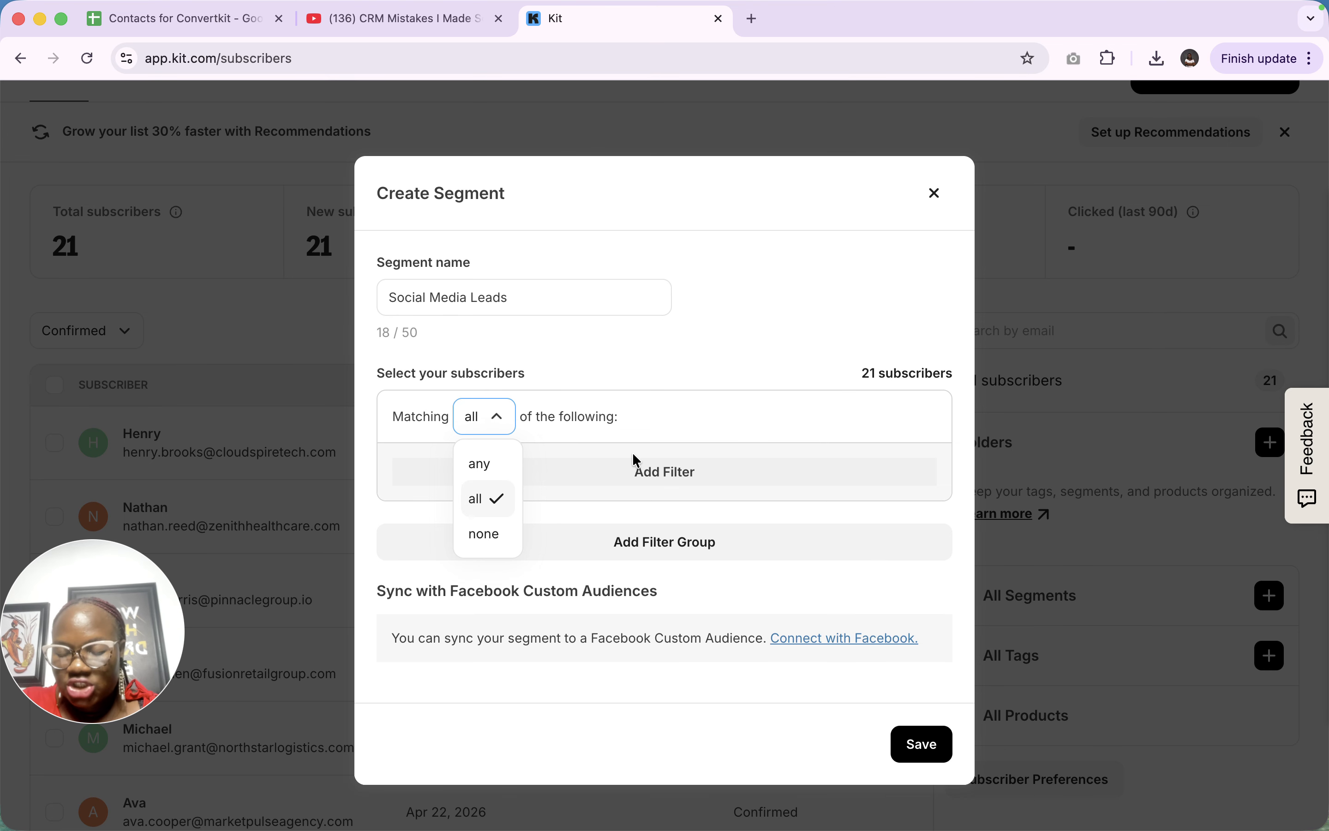
pyautogui.click(483, 476)
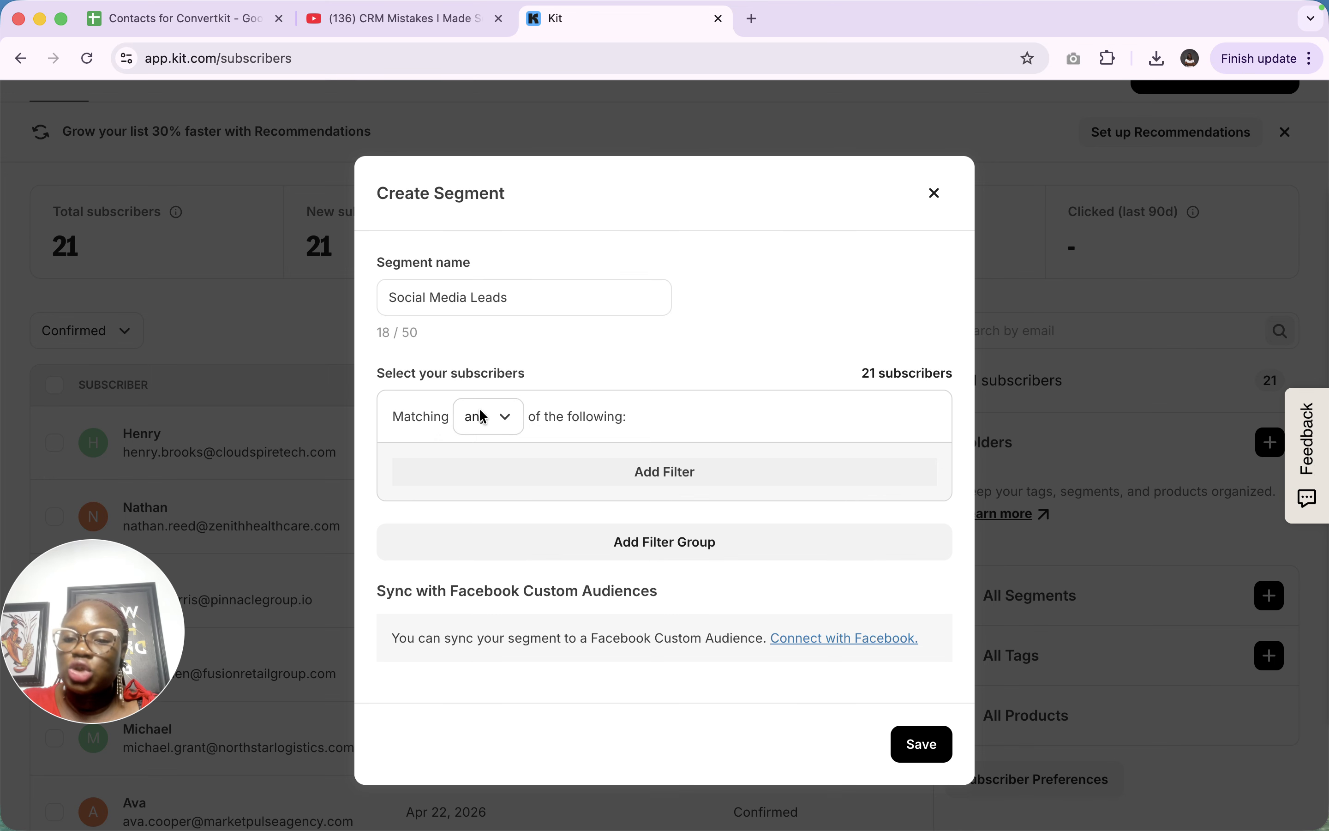
pyautogui.click(482, 419)
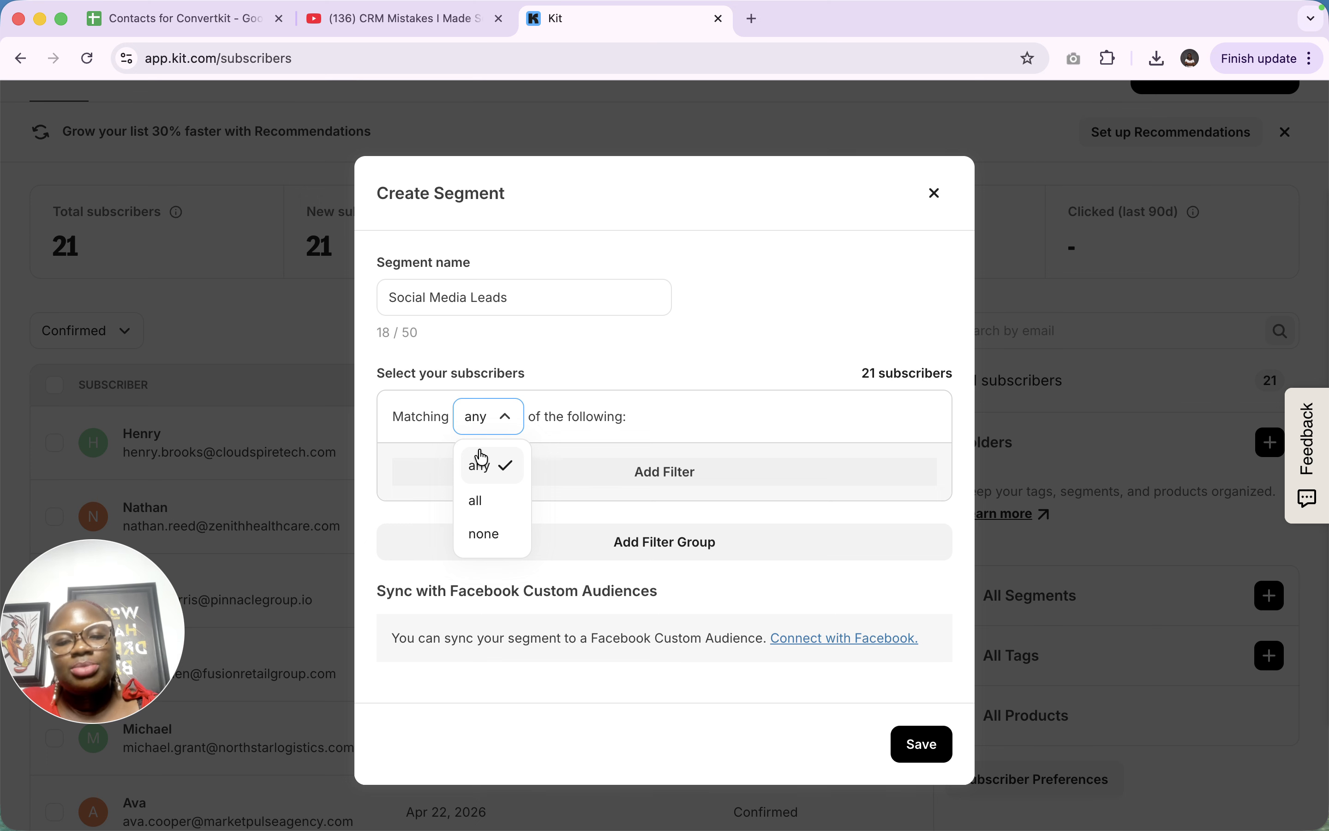
pyautogui.click(476, 508)
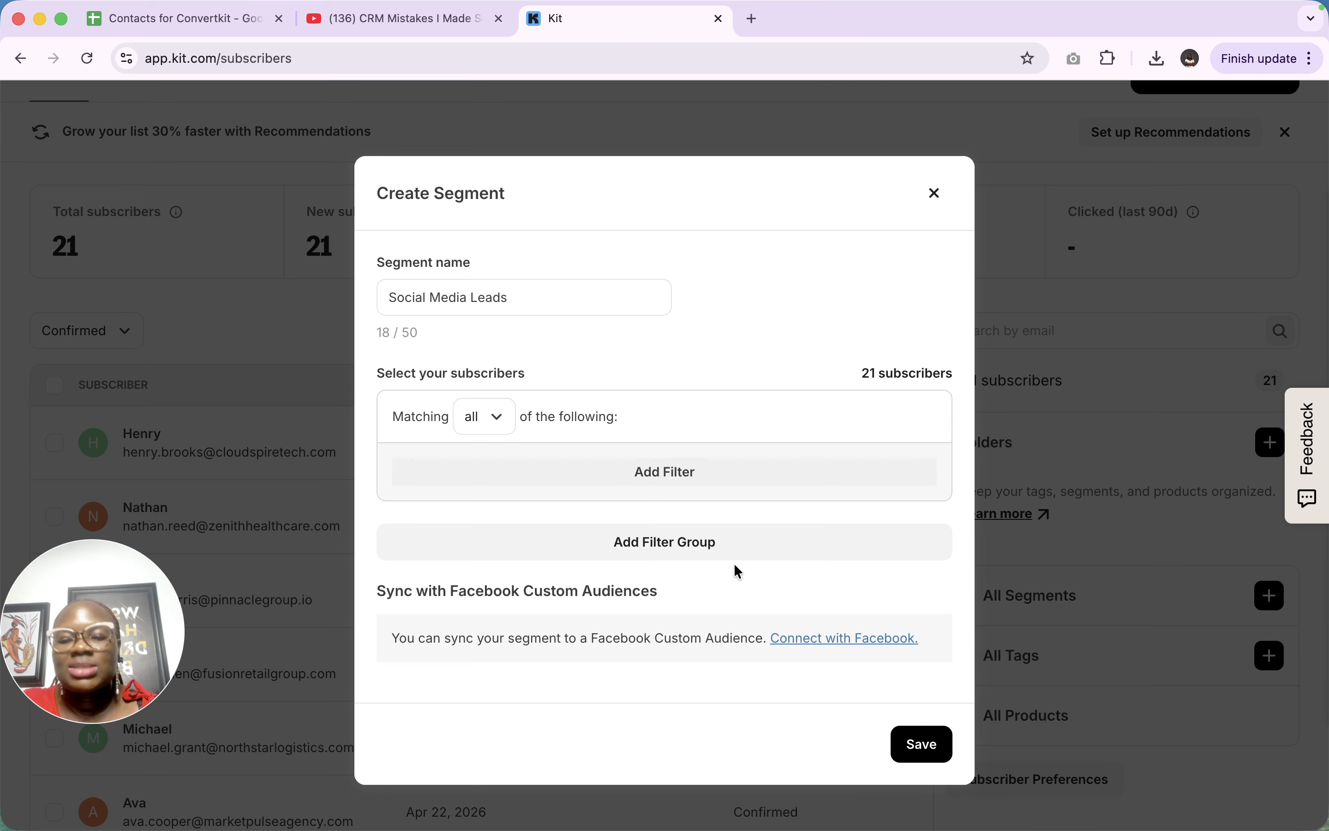
pyautogui.click(479, 418)
pyautogui.click(506, 533)
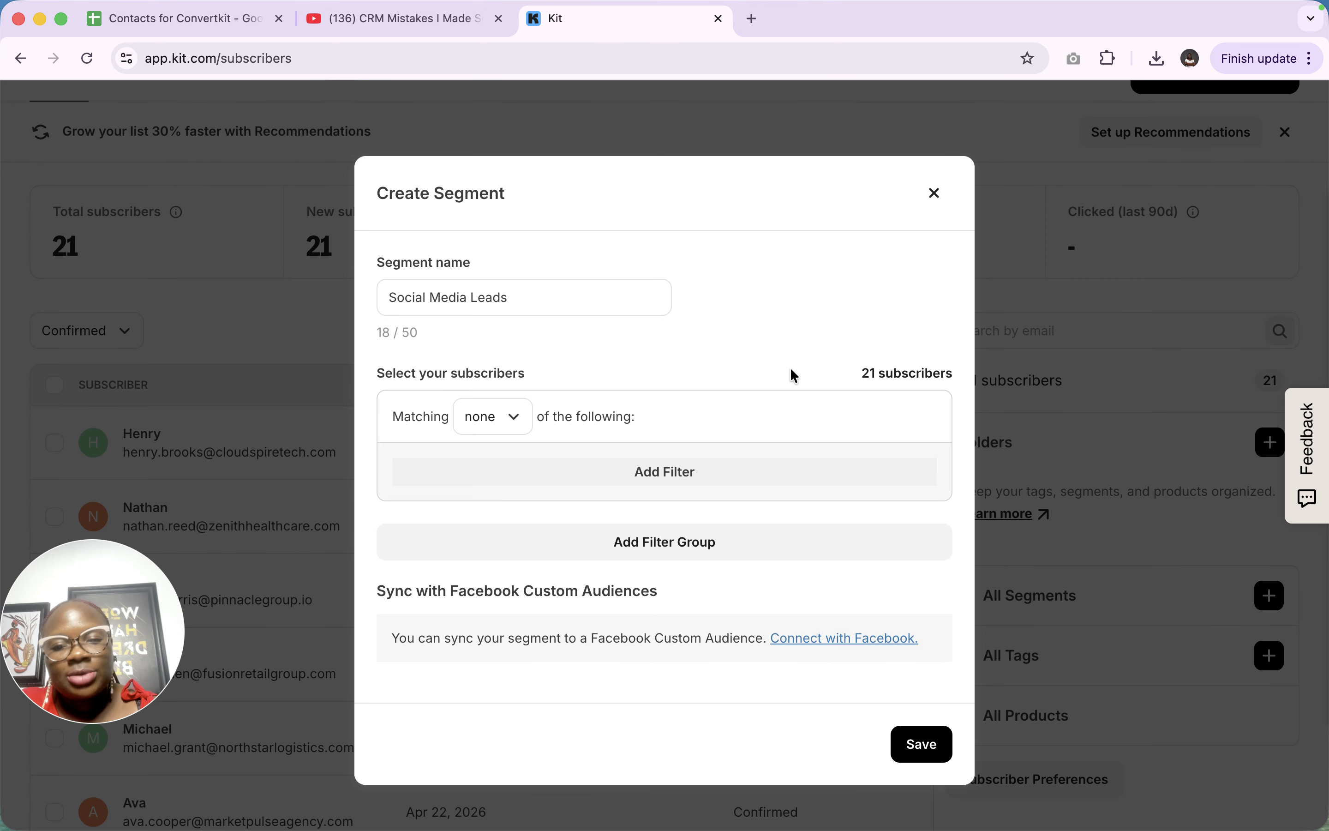
# Review the available segment filter types and the kinds of items the Subscribed to filter can target, without adding a filter
pyautogui.click(659, 467)
pyautogui.click(662, 488)
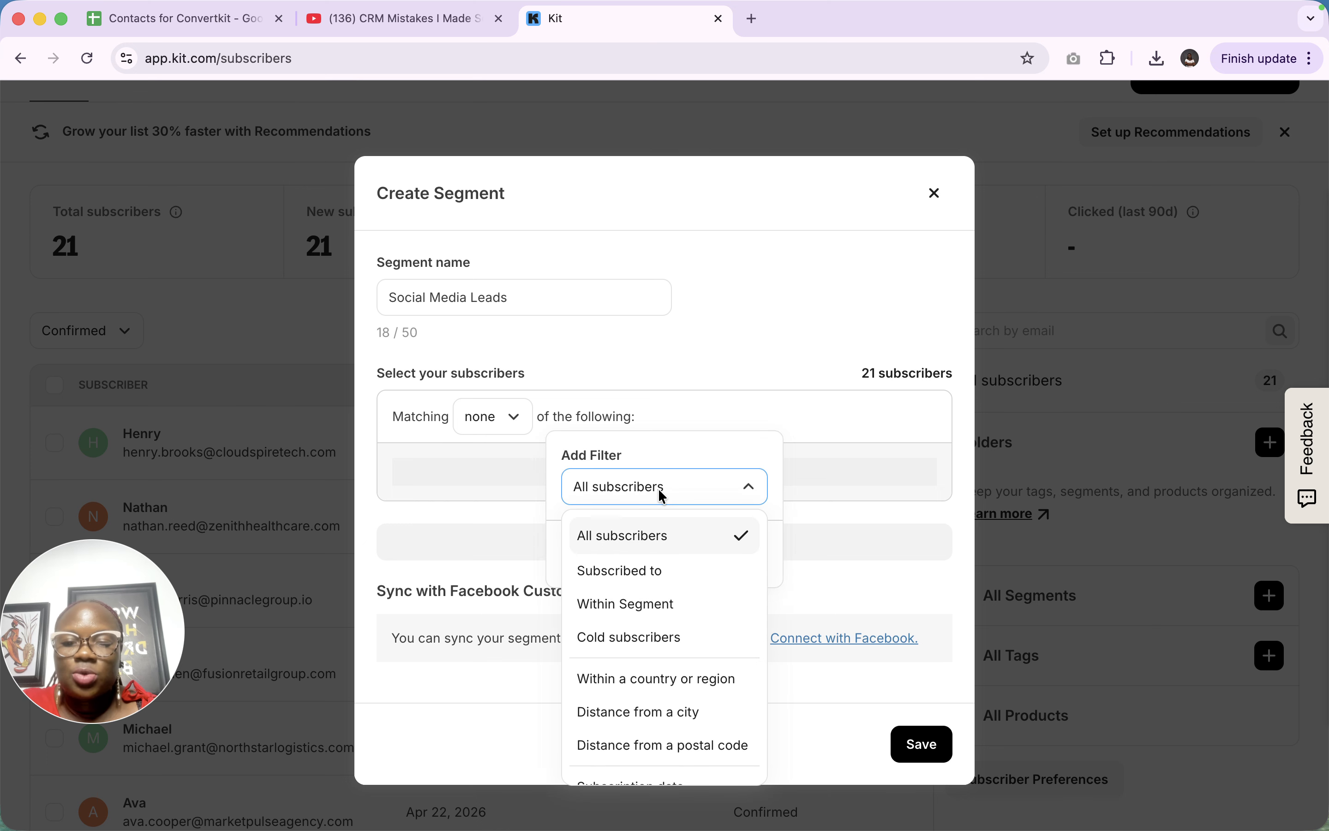
pyautogui.scroll(-3, 662, 637)
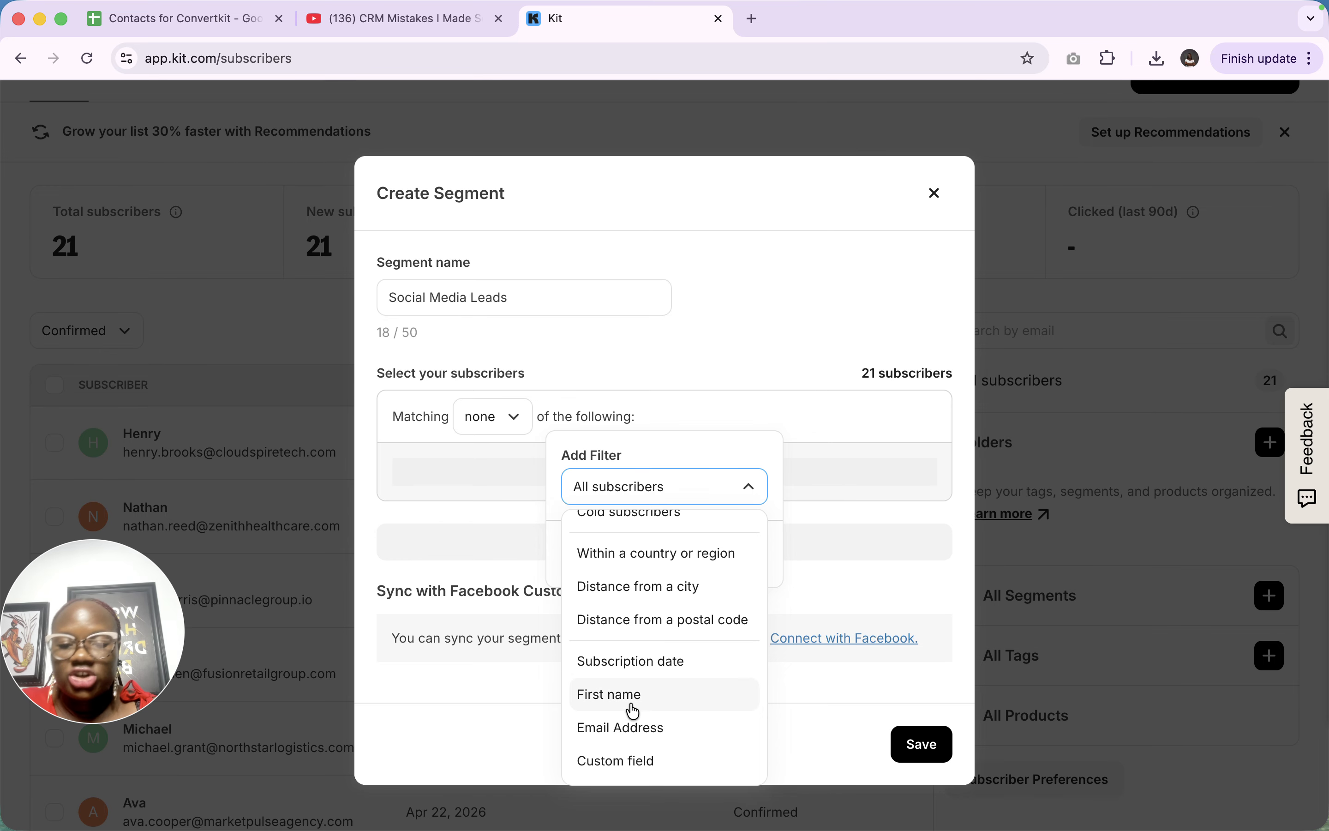
pyautogui.scroll(3, 645, 679)
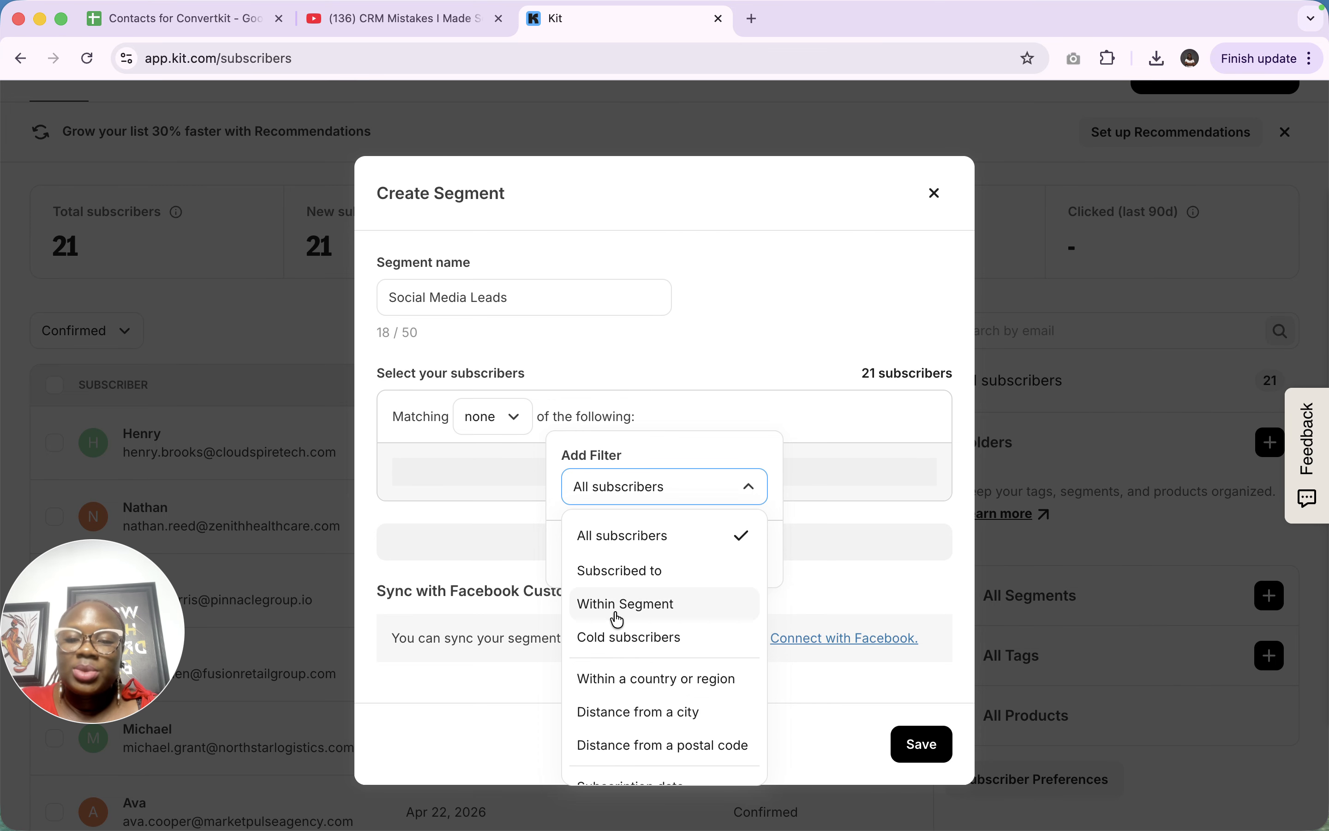
pyautogui.click(637, 576)
pyautogui.click(623, 534)
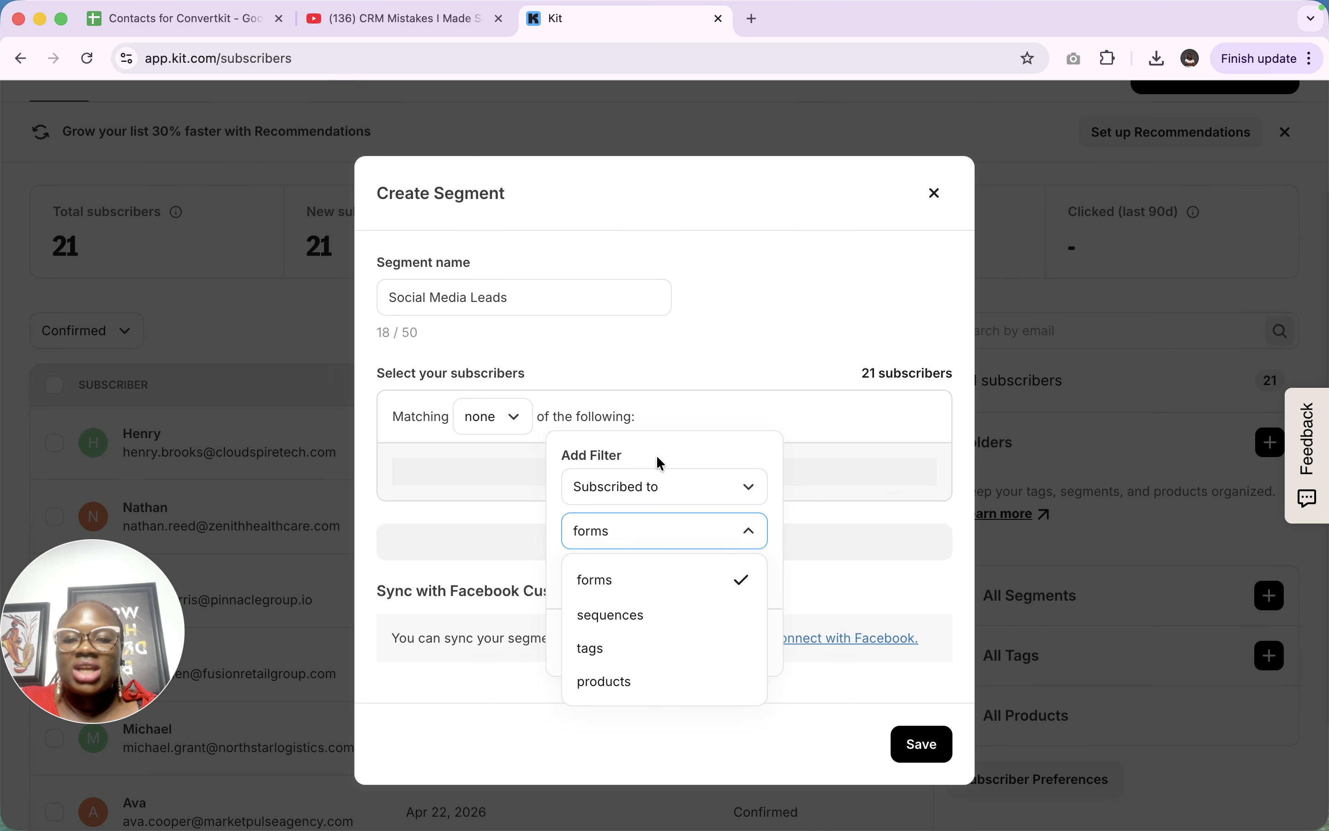
pyautogui.click(688, 378)
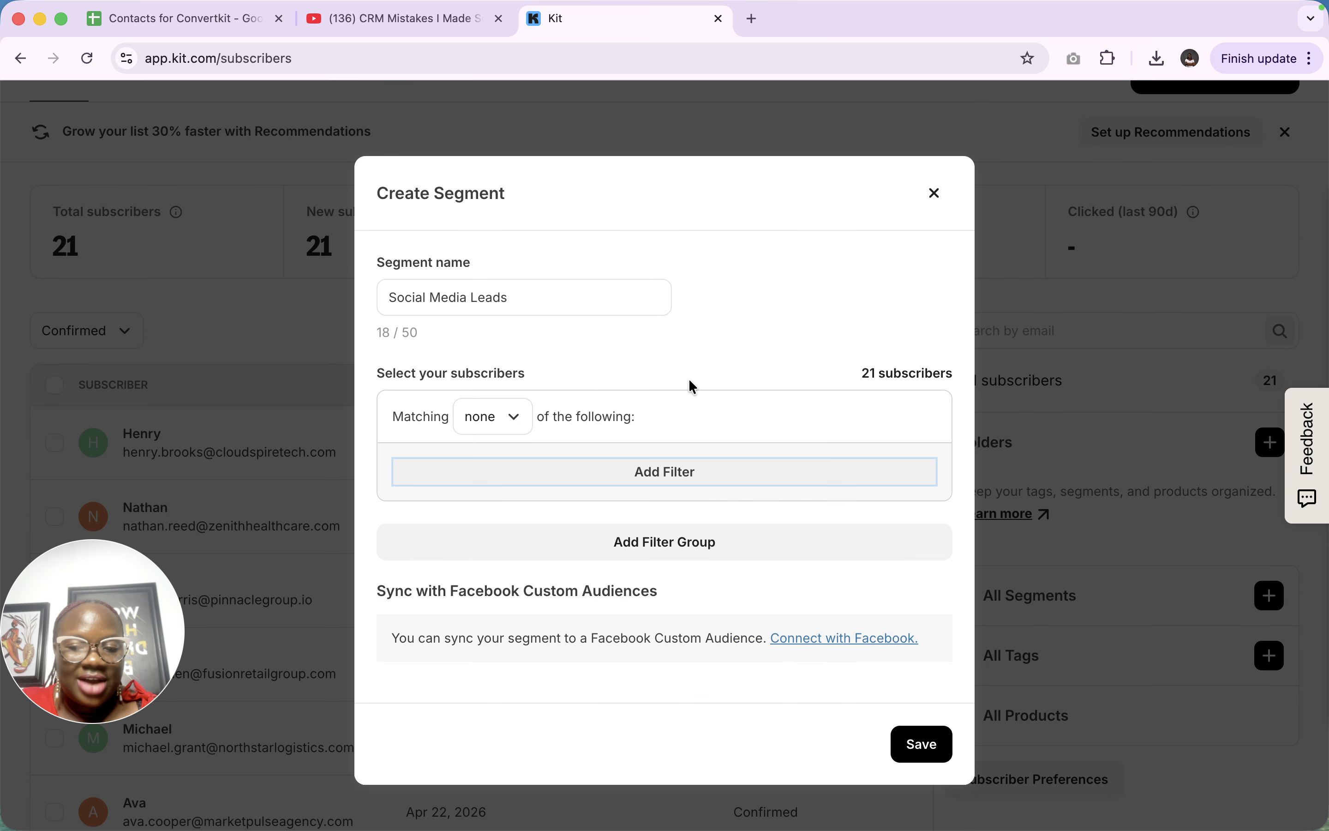
# Set up a filter in the first group based on the Lifecycle Stage custom field
pyautogui.click(662, 458)
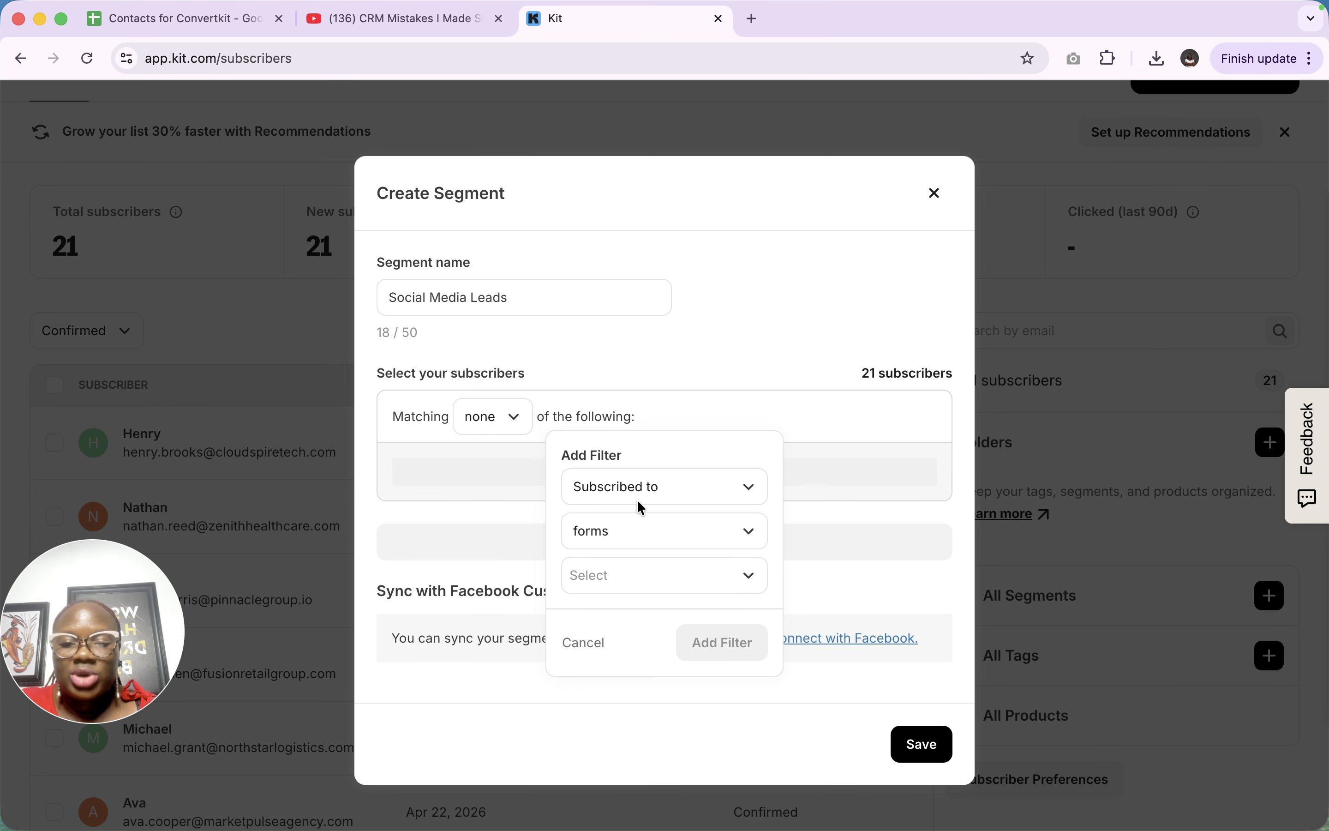
pyautogui.click(653, 490)
pyautogui.scroll(-3, 647, 695)
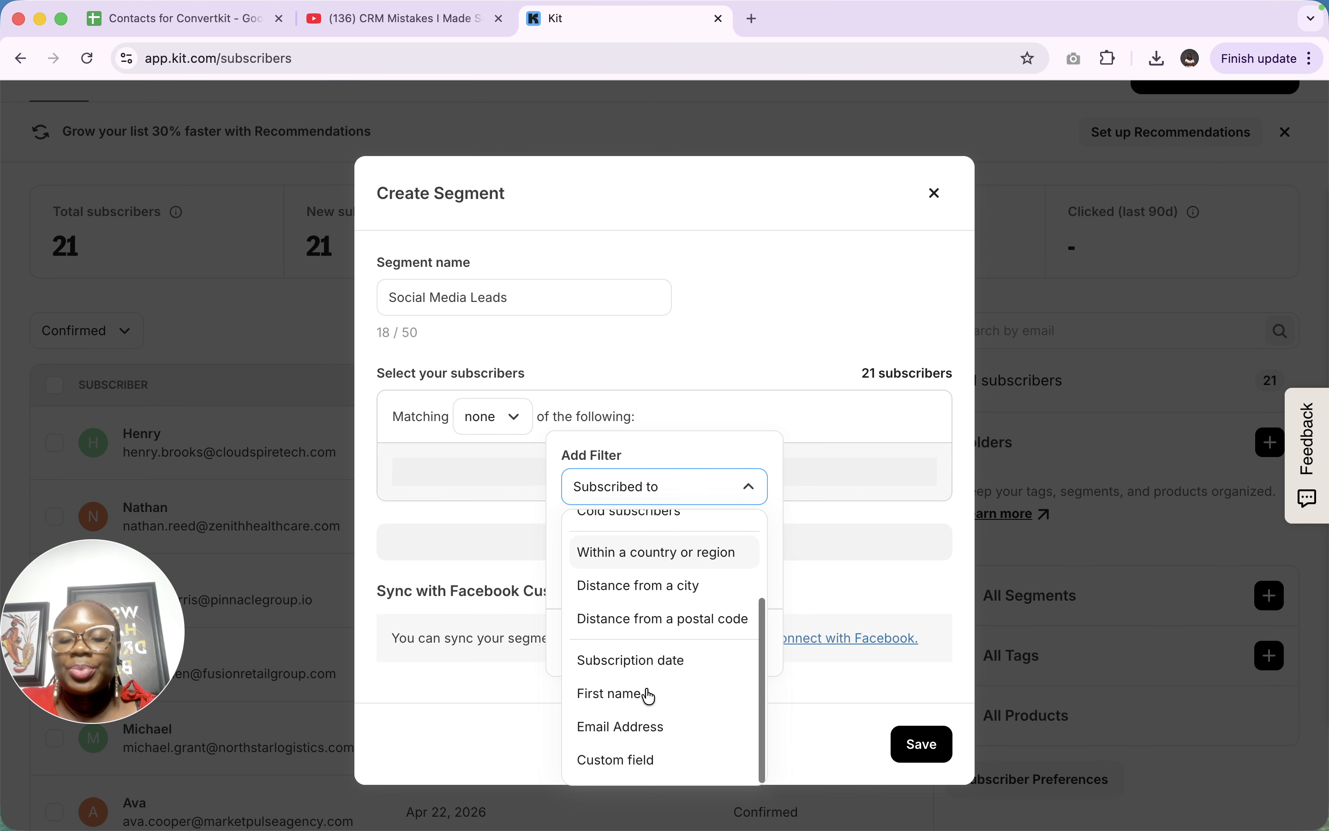
pyautogui.click(616, 762)
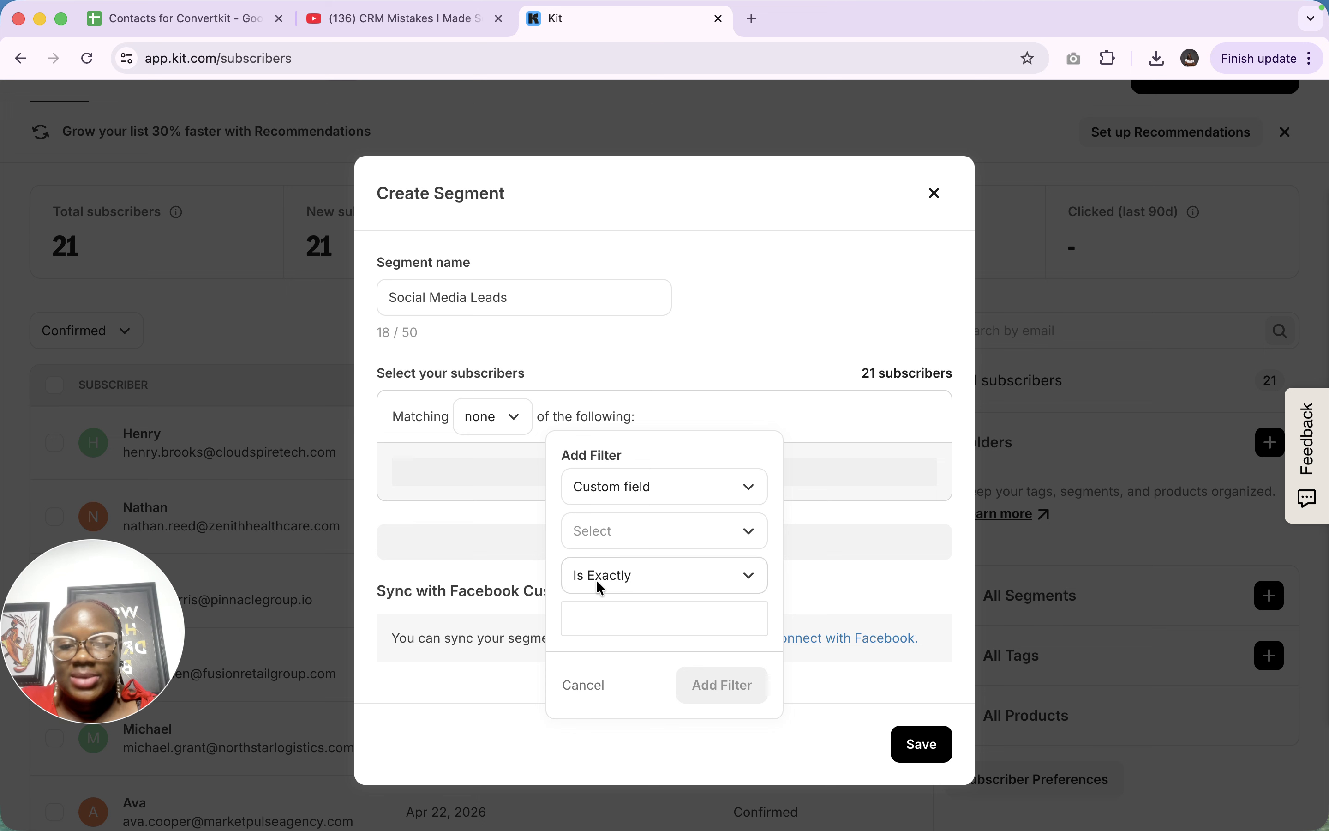
pyautogui.click(642, 534)
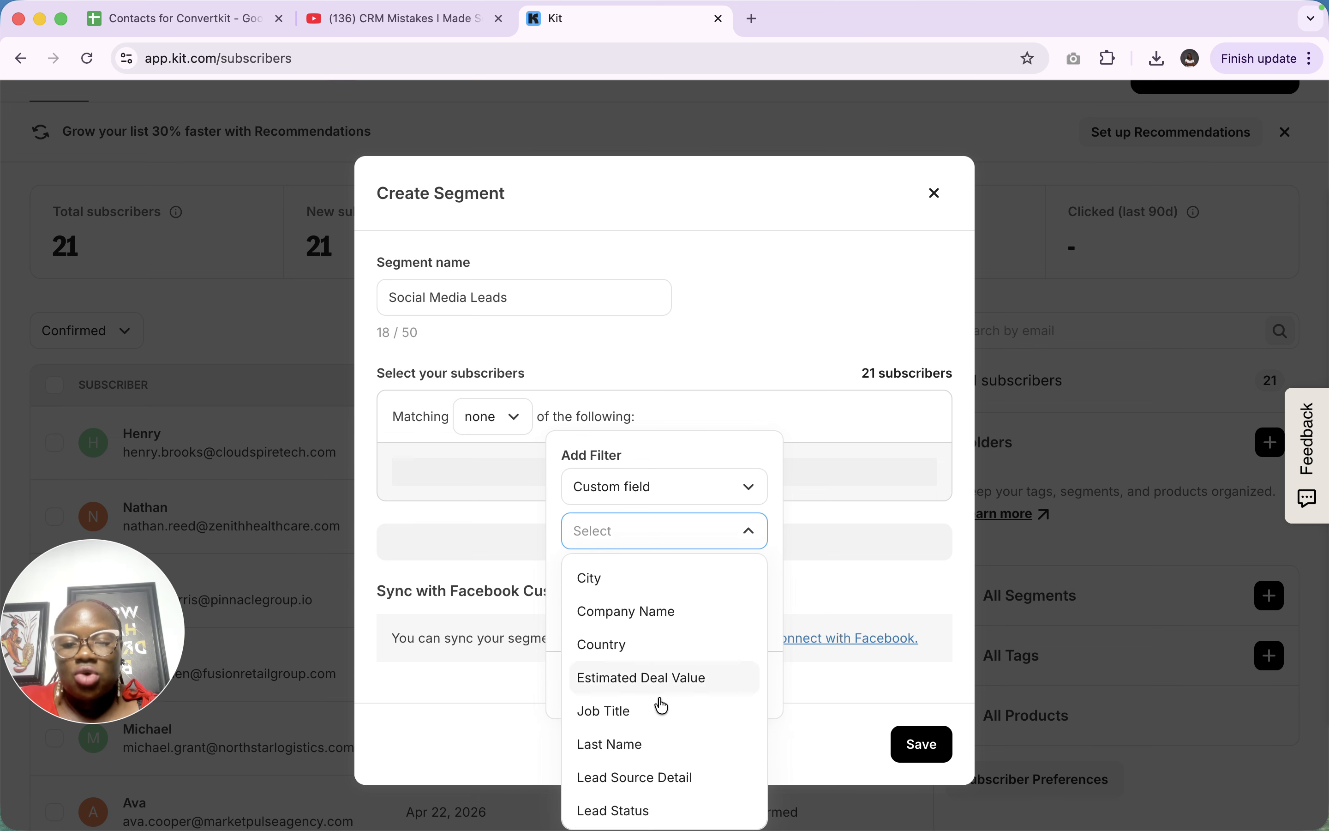
pyautogui.scroll(-3, 658, 706)
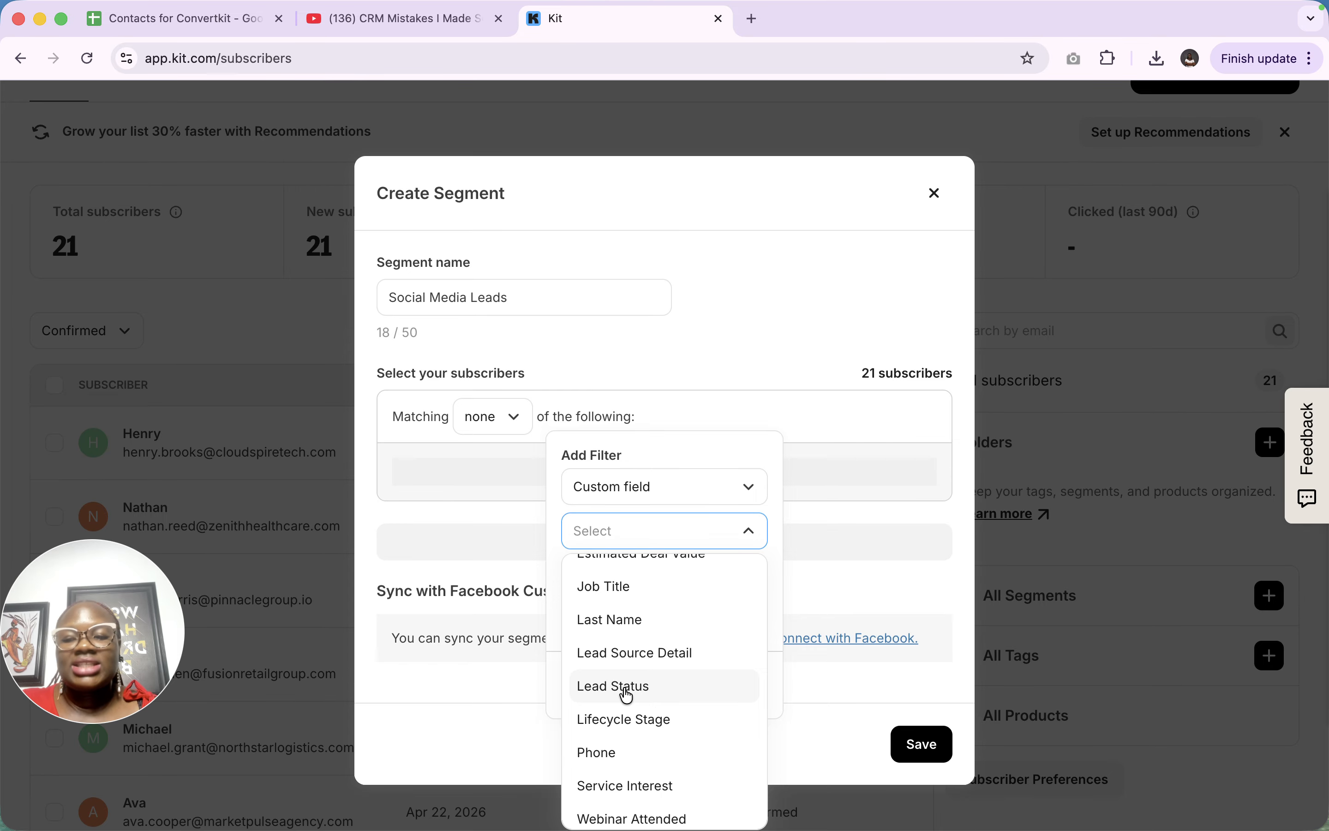
pyautogui.scroll(-1, 628, 695)
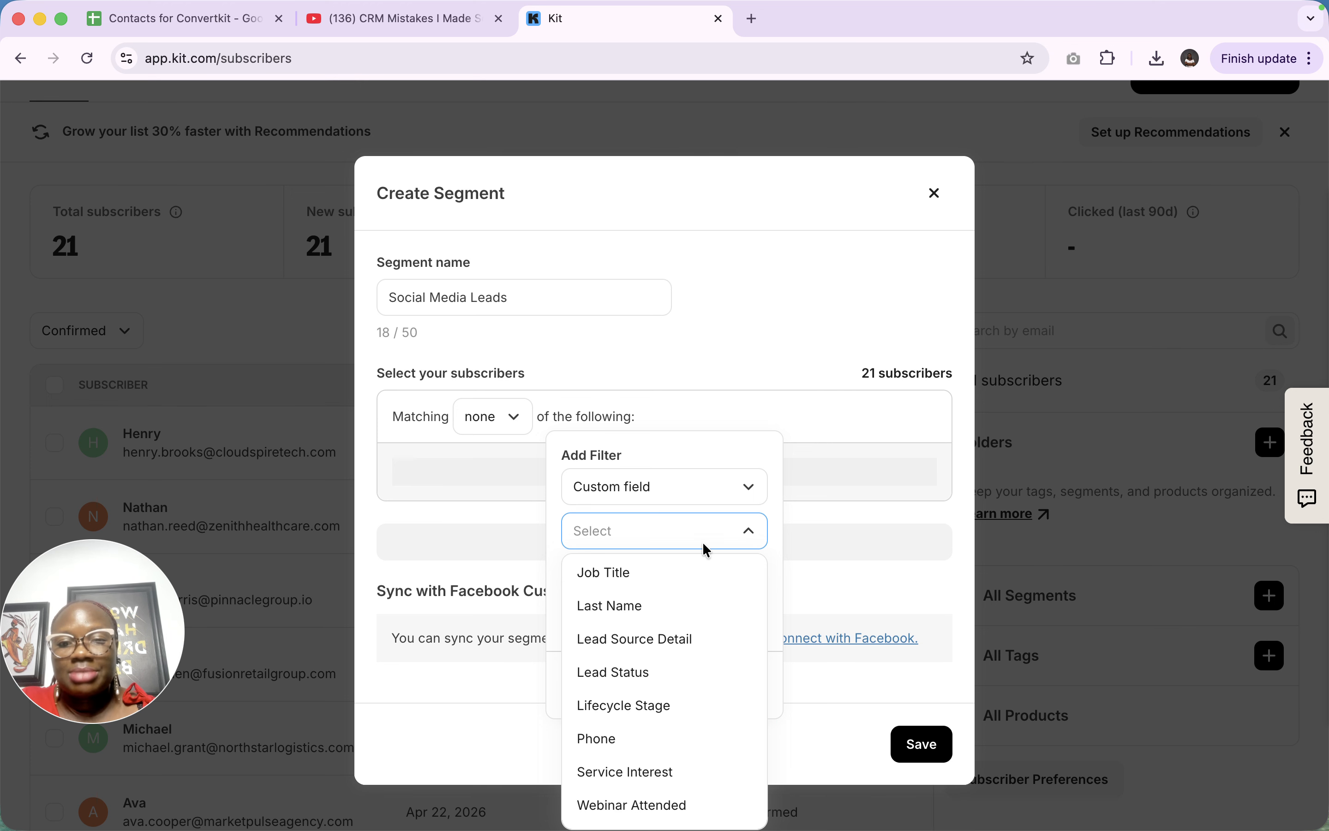
pyautogui.click(625, 709)
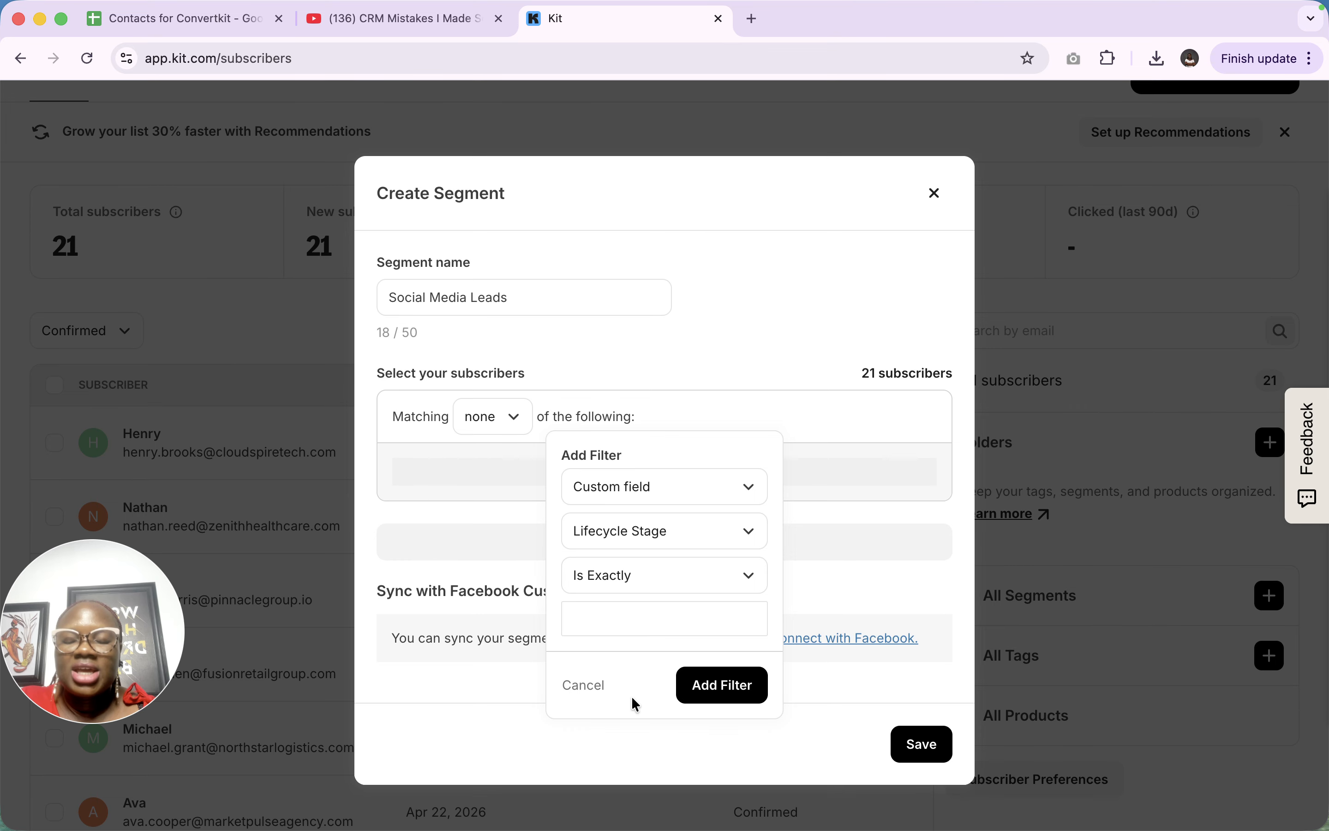
# Review the comparison options for Lifecycle Stage, and add the filter as Is Exactly "Lead"
pyautogui.click(631, 582)
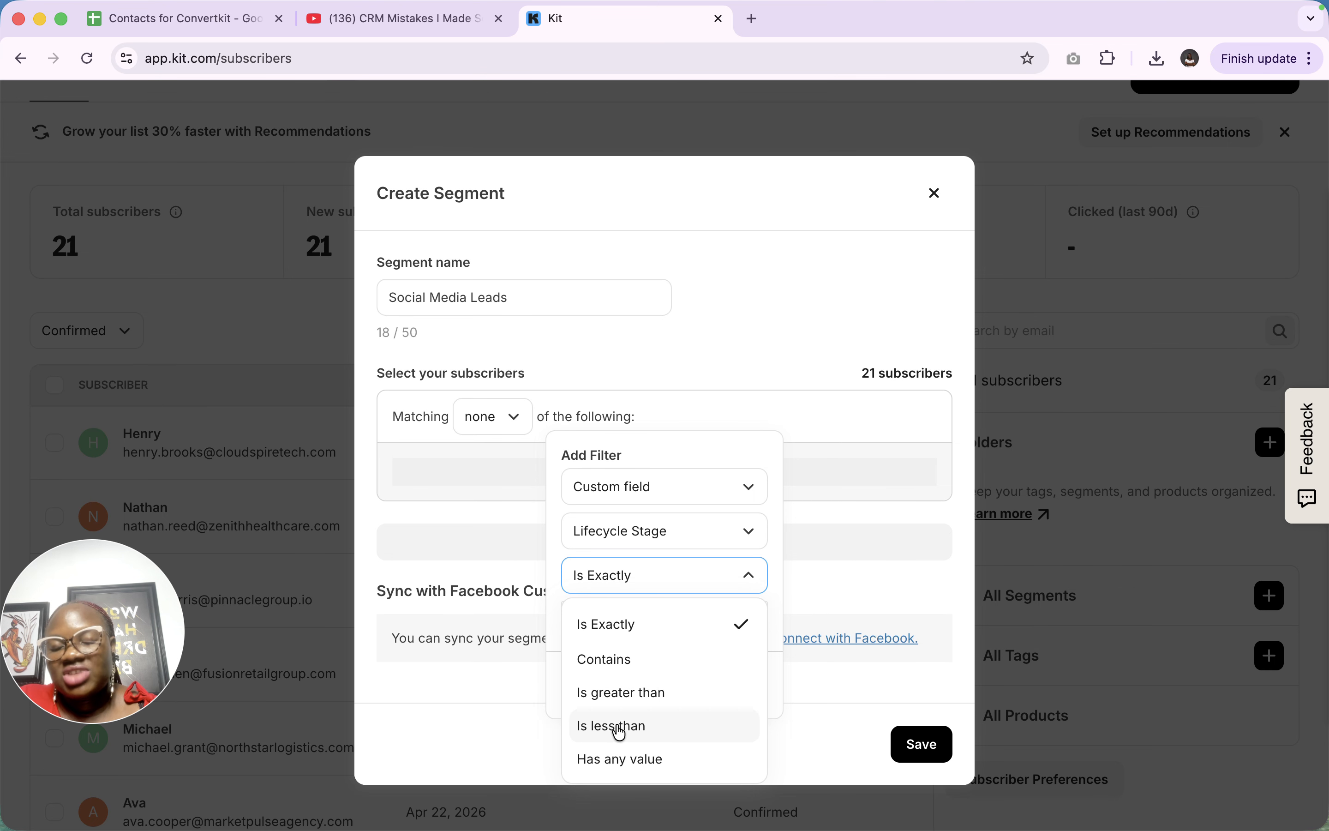
pyautogui.click(800, 582)
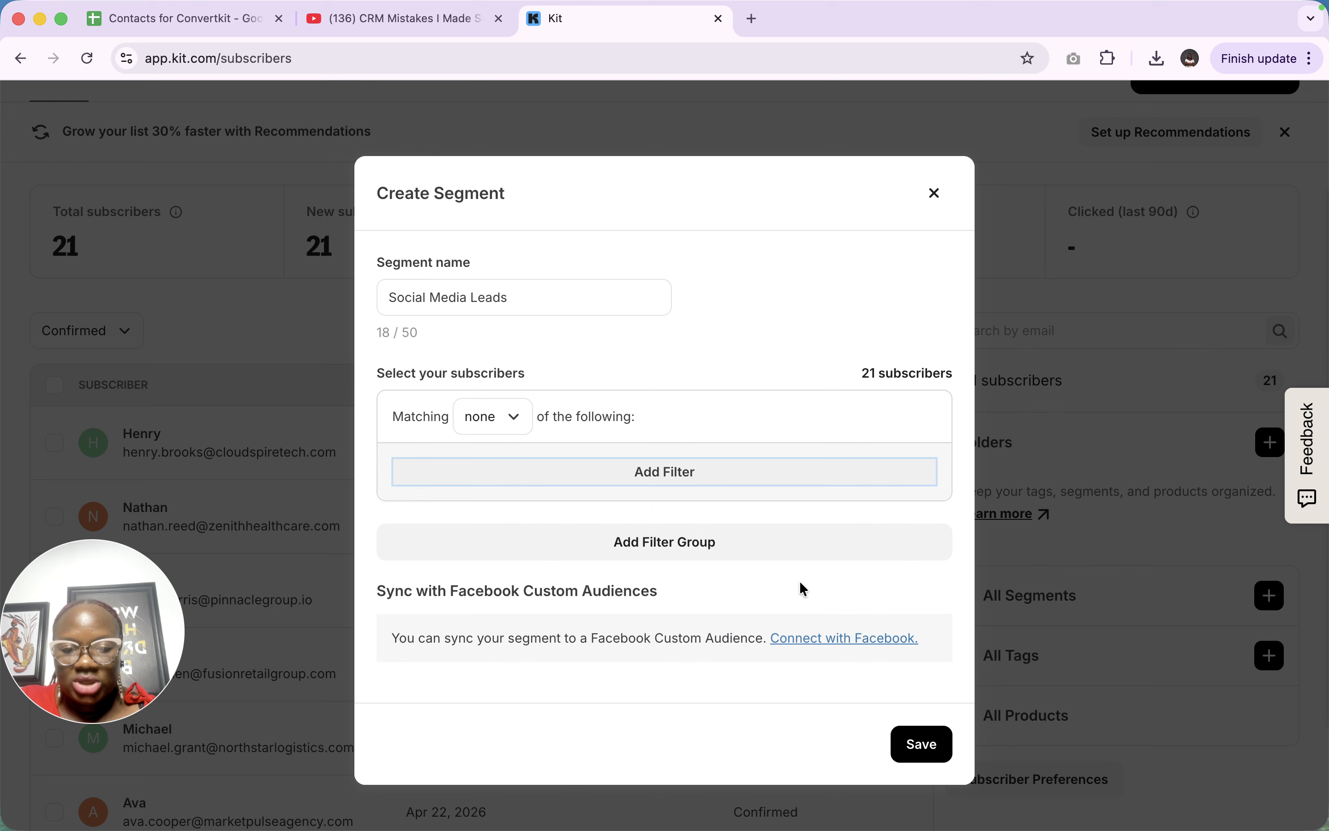
pyautogui.click(686, 482)
pyautogui.click(609, 618)
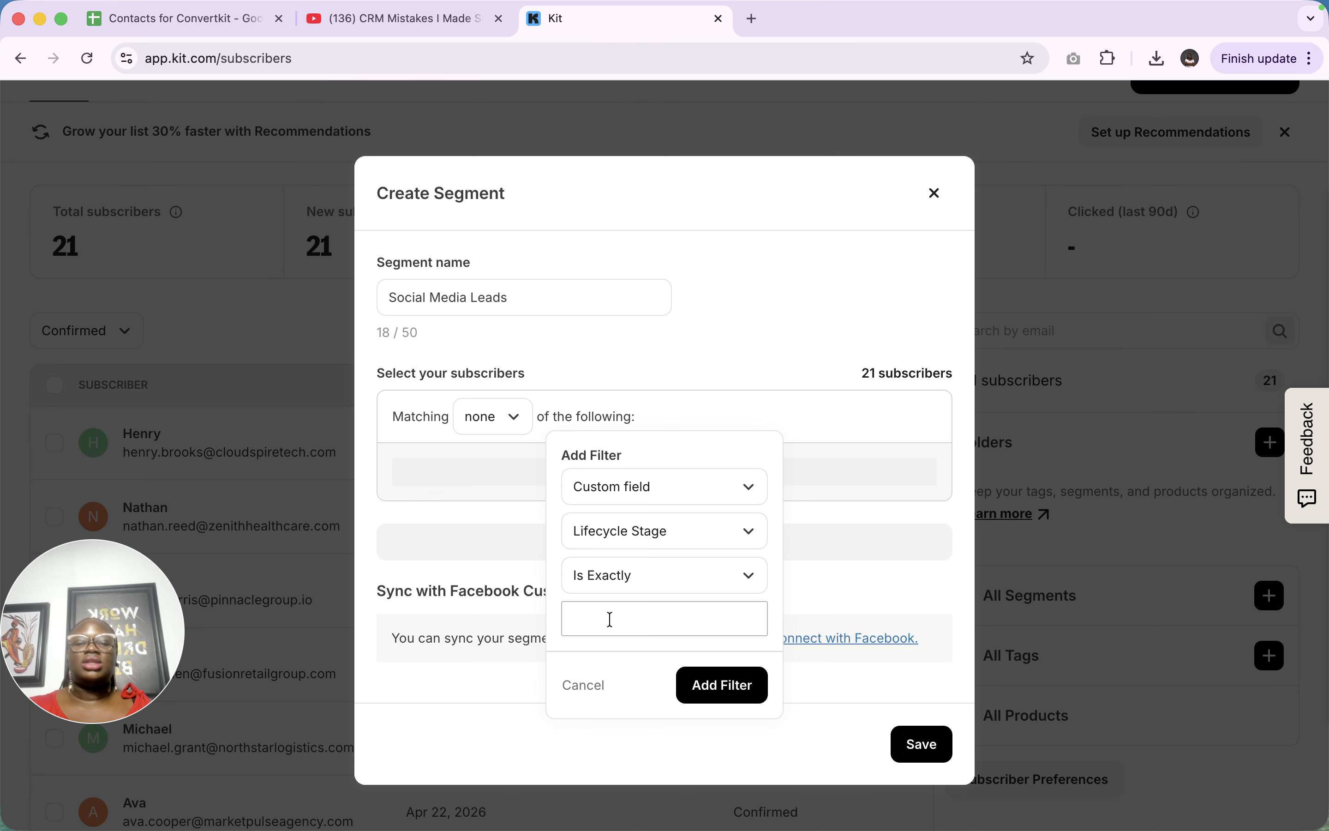
pyautogui.write('Lead')
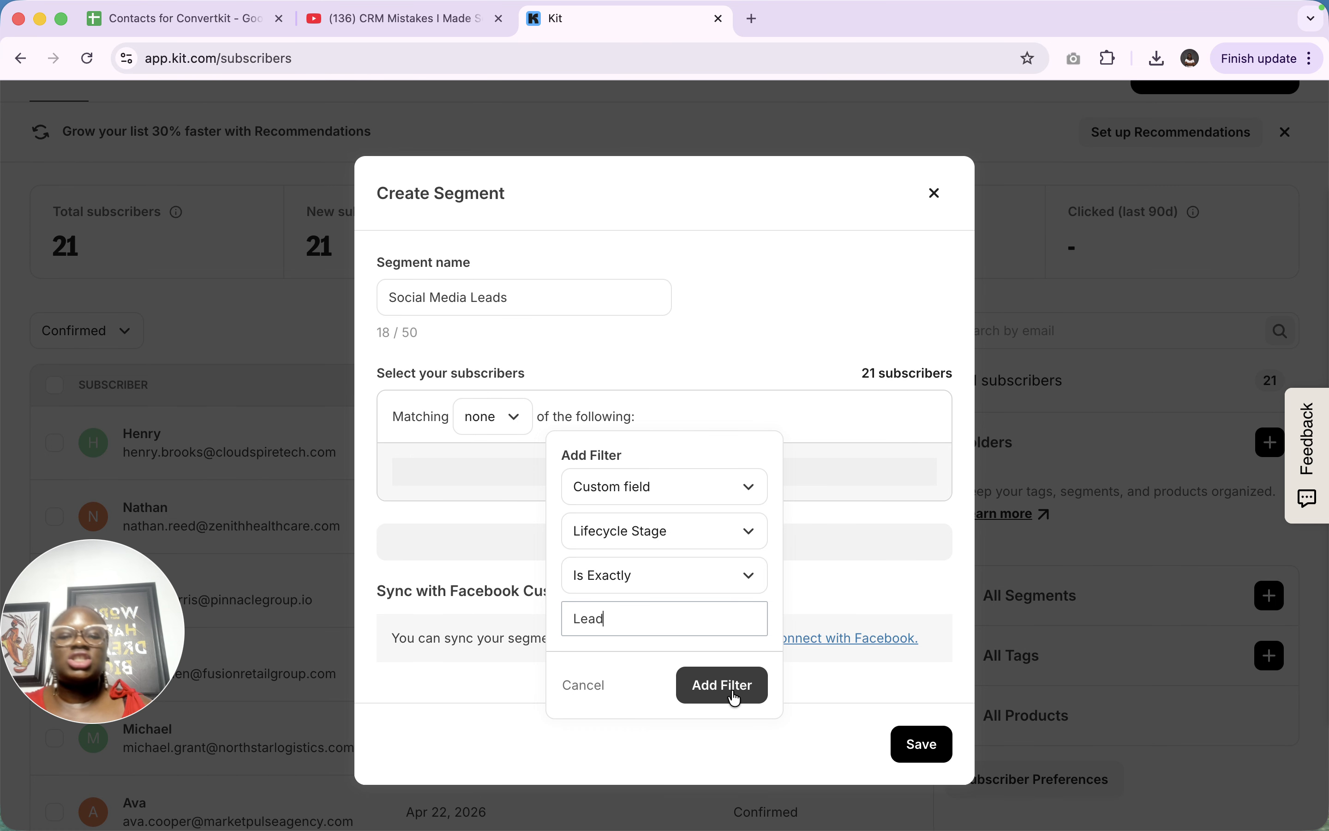
pyautogui.click(723, 686)
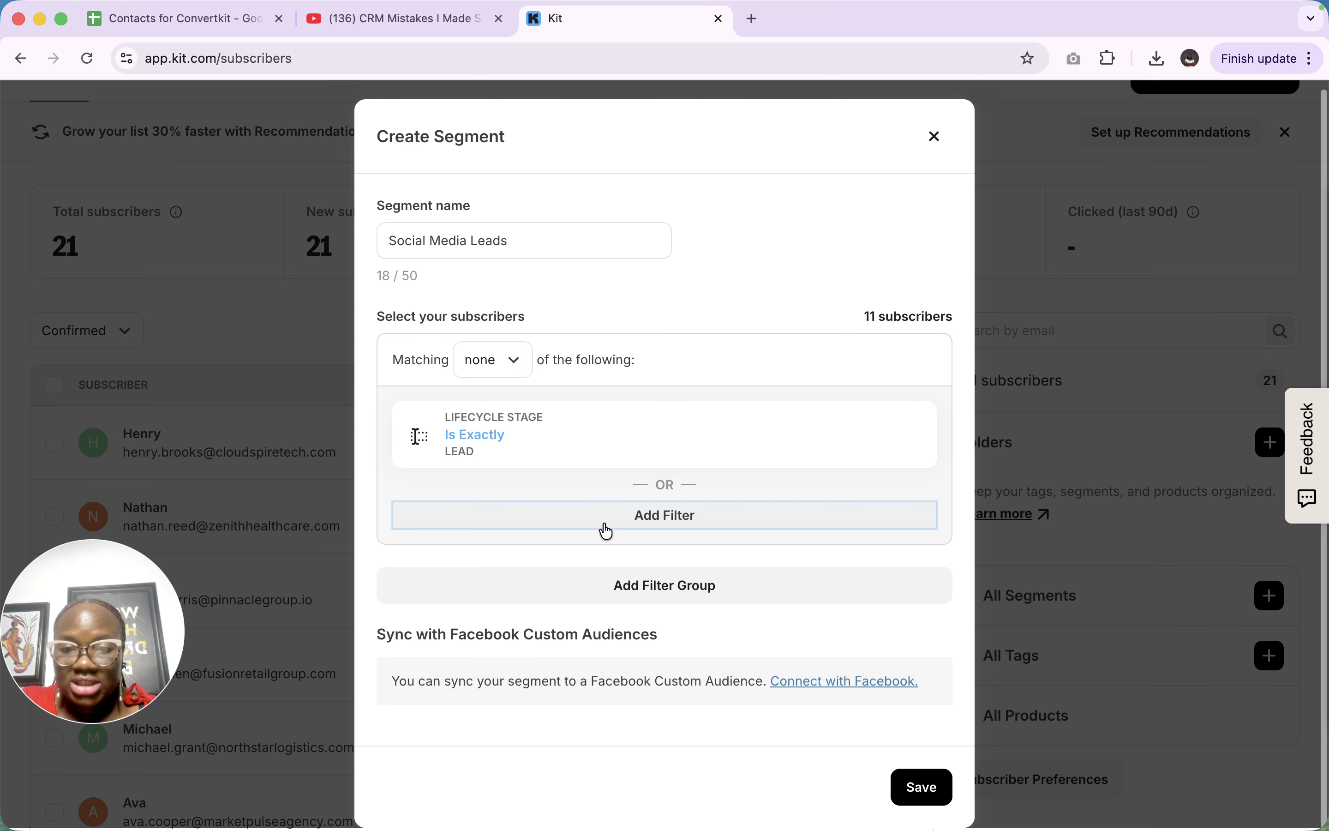
# Add a second filter group to the segment and set up a filter in it on the Lead Source Detail custom field
pyautogui.click(679, 593)
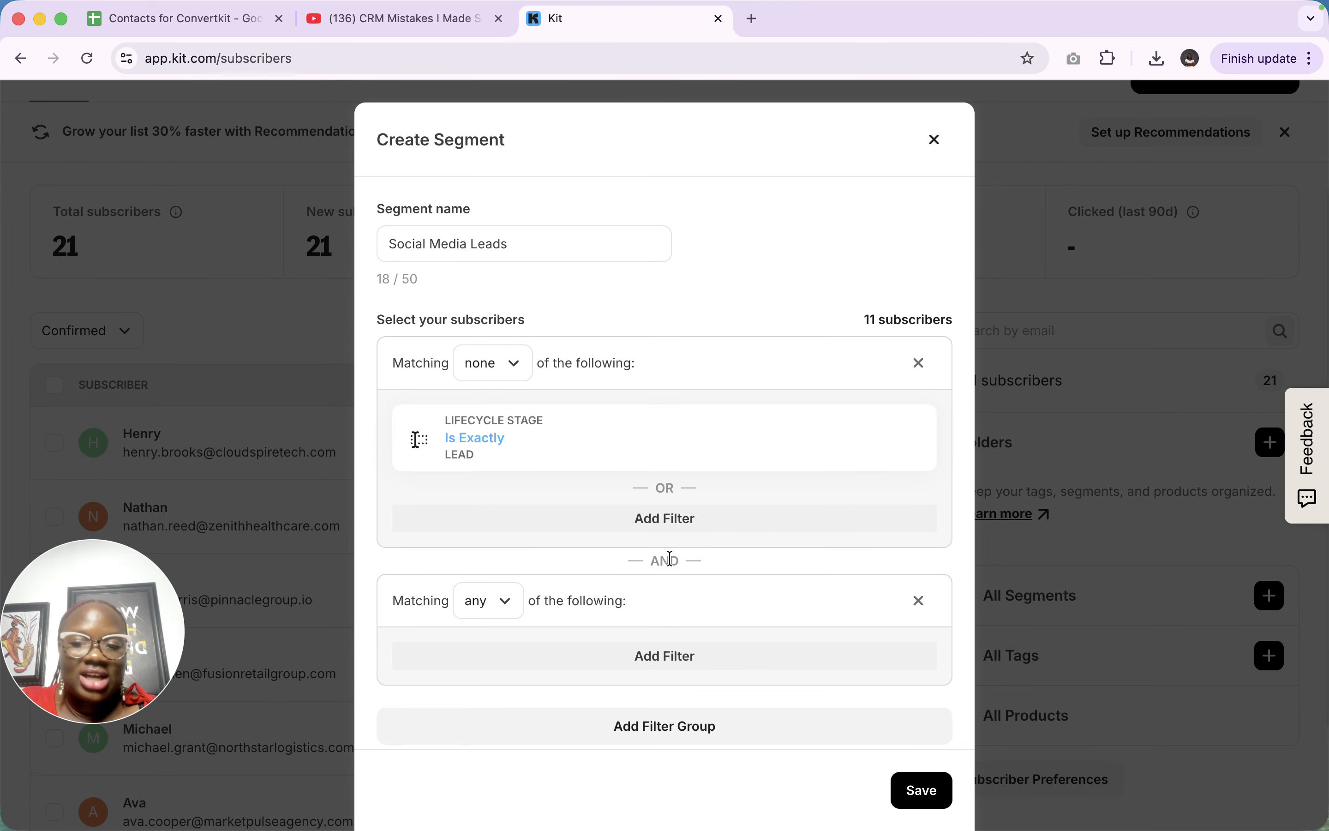
pyautogui.scroll(-1, 672, 560)
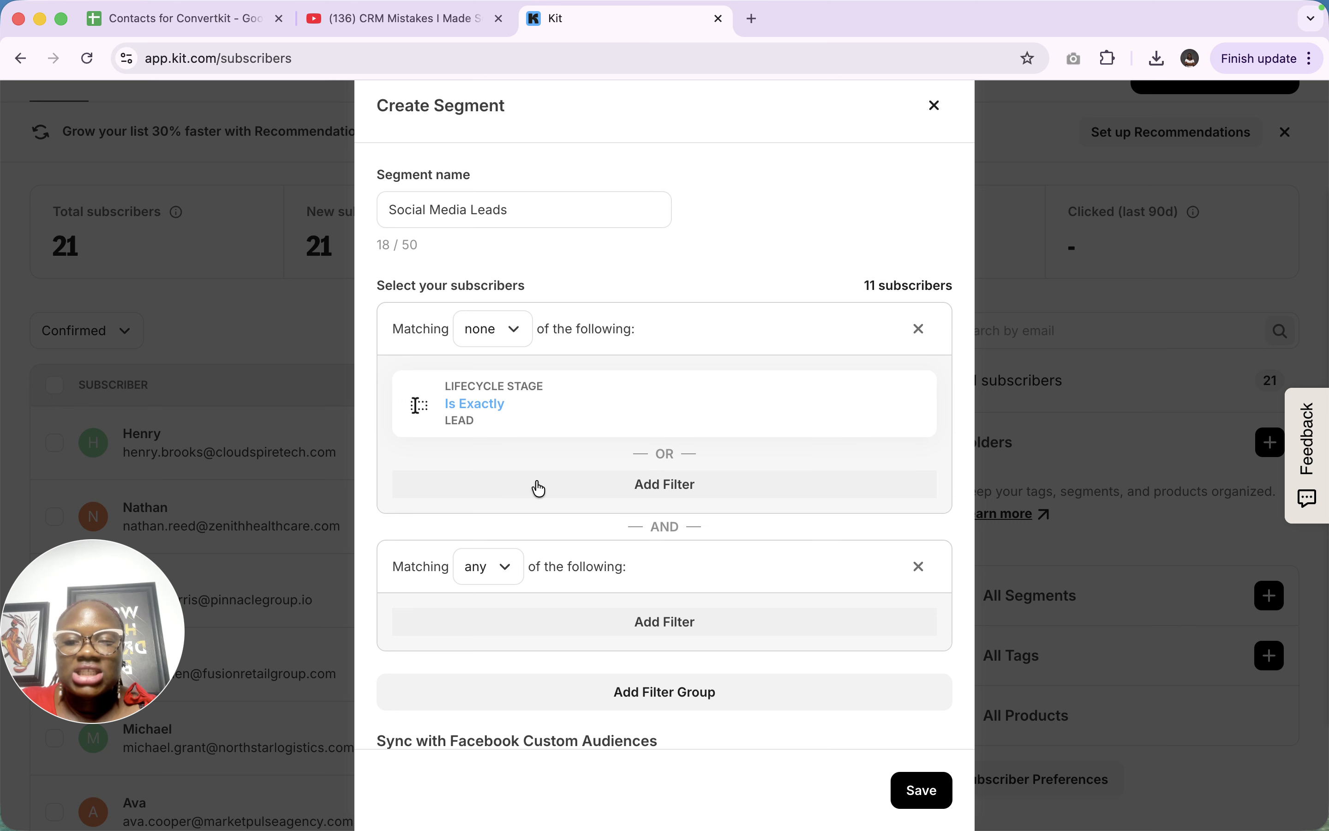
pyautogui.click(666, 632)
pyautogui.click(653, 635)
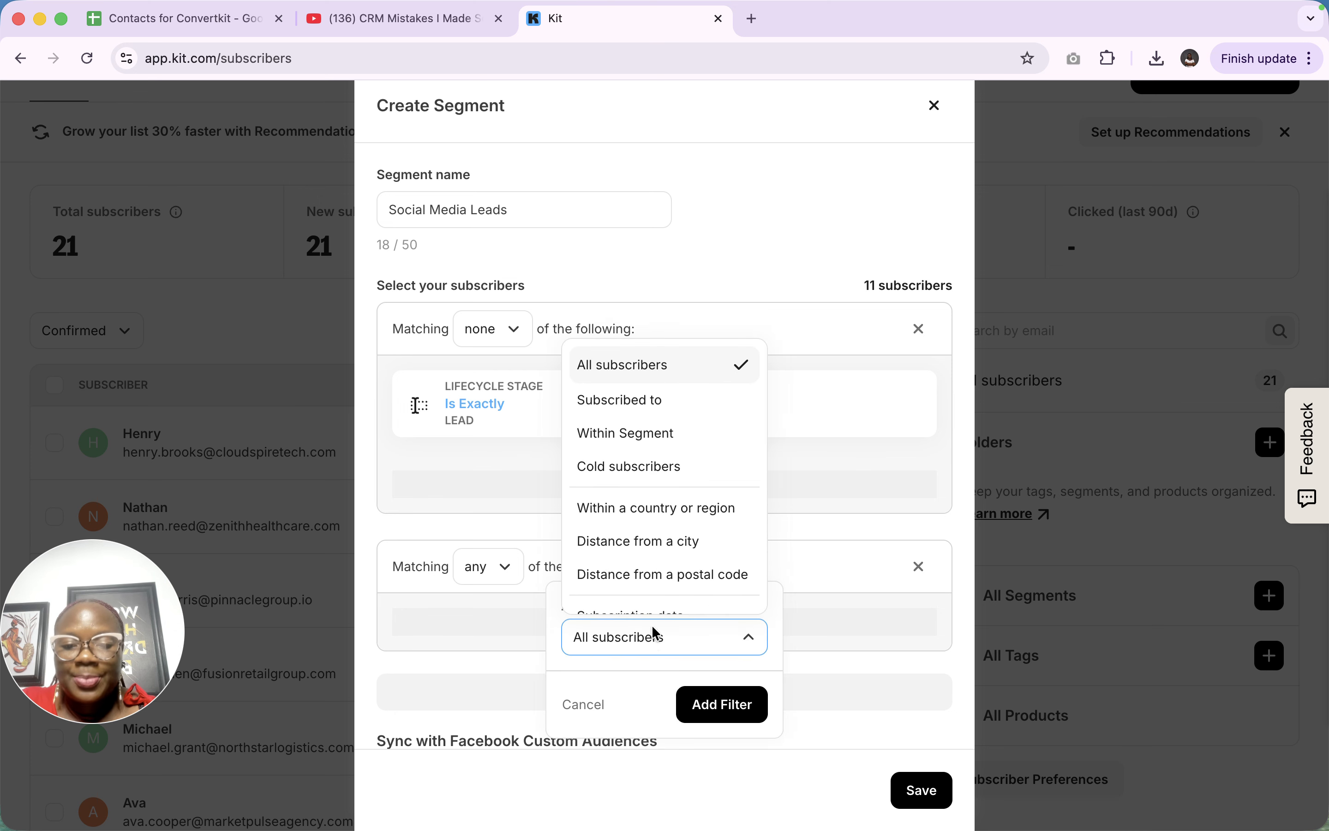
pyautogui.scroll(-5, 588, 534)
pyautogui.click(621, 594)
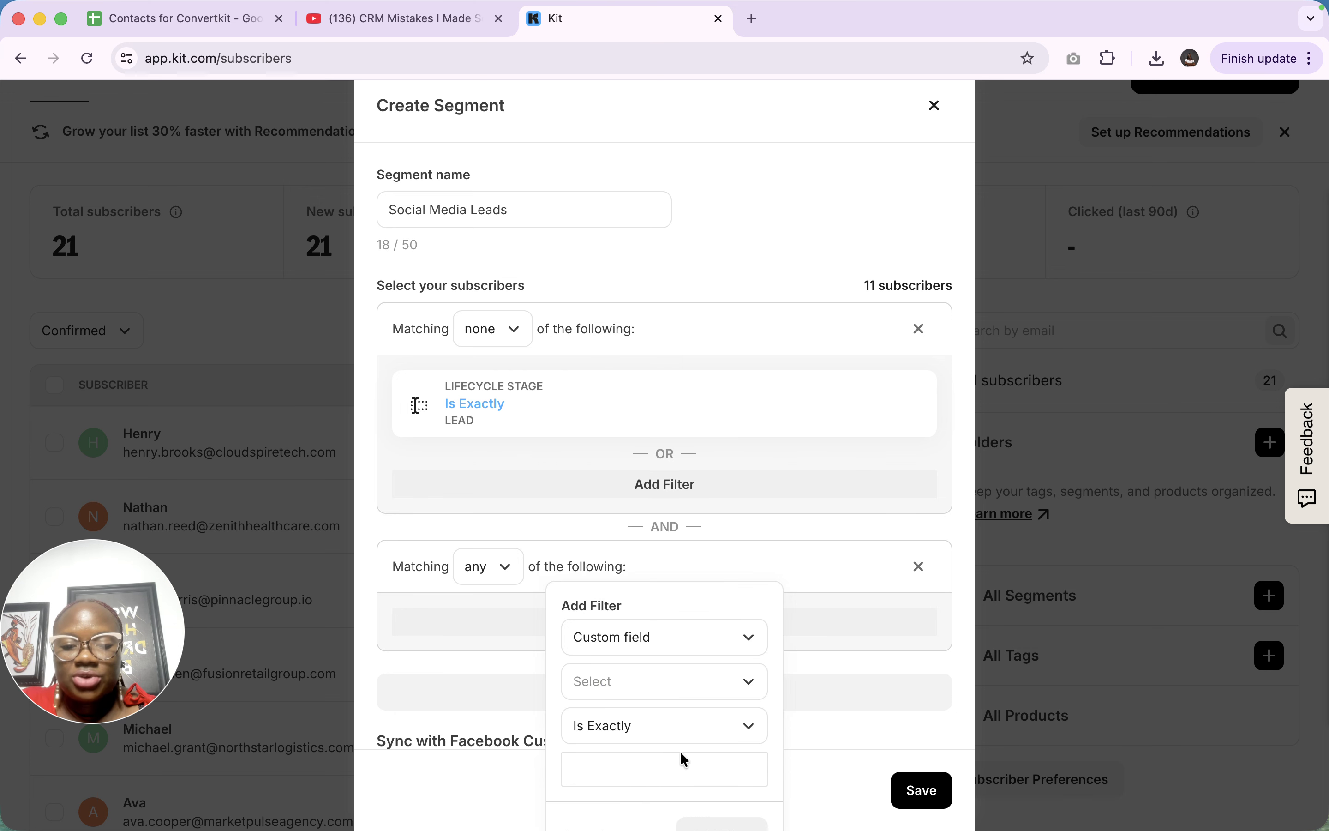
pyautogui.click(688, 681)
pyautogui.scroll(-3, 684, 632)
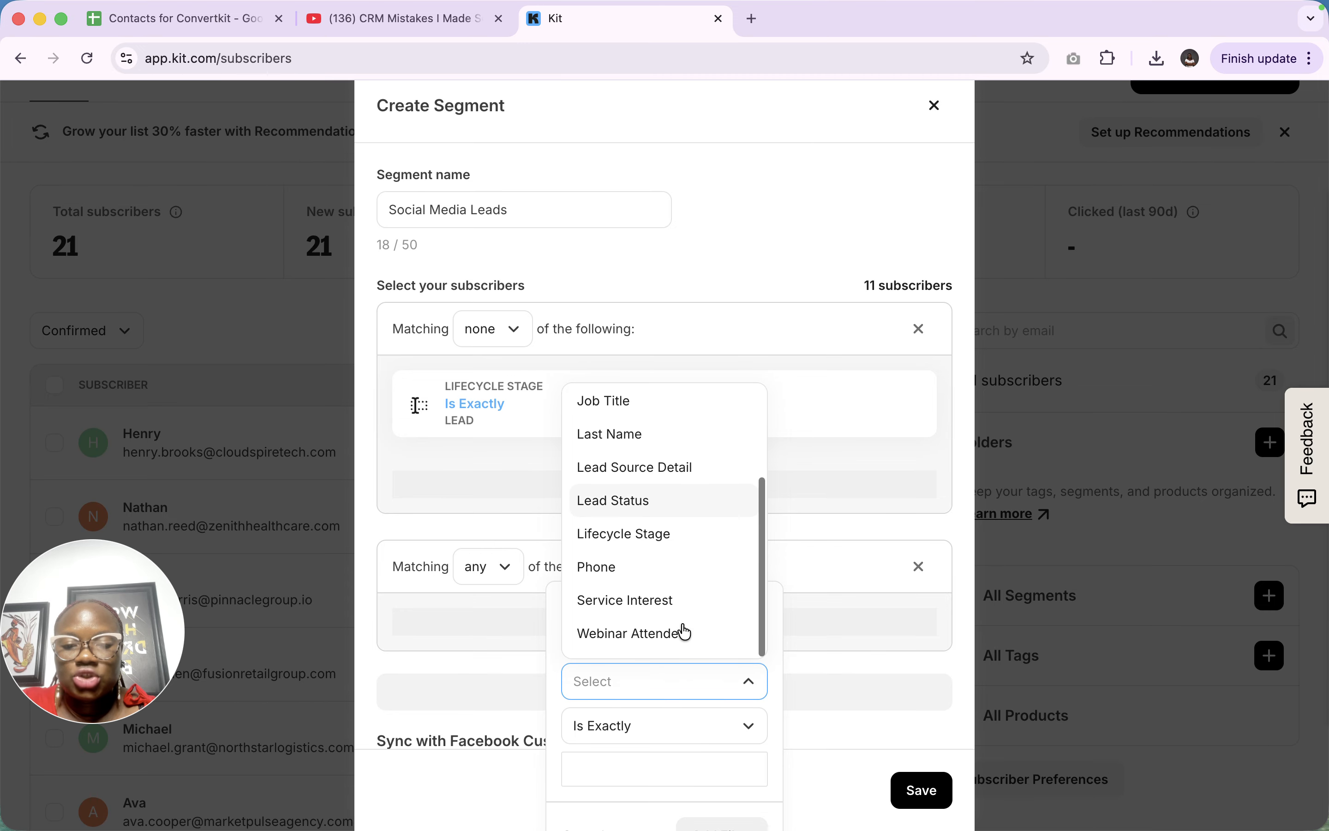
pyautogui.click(635, 480)
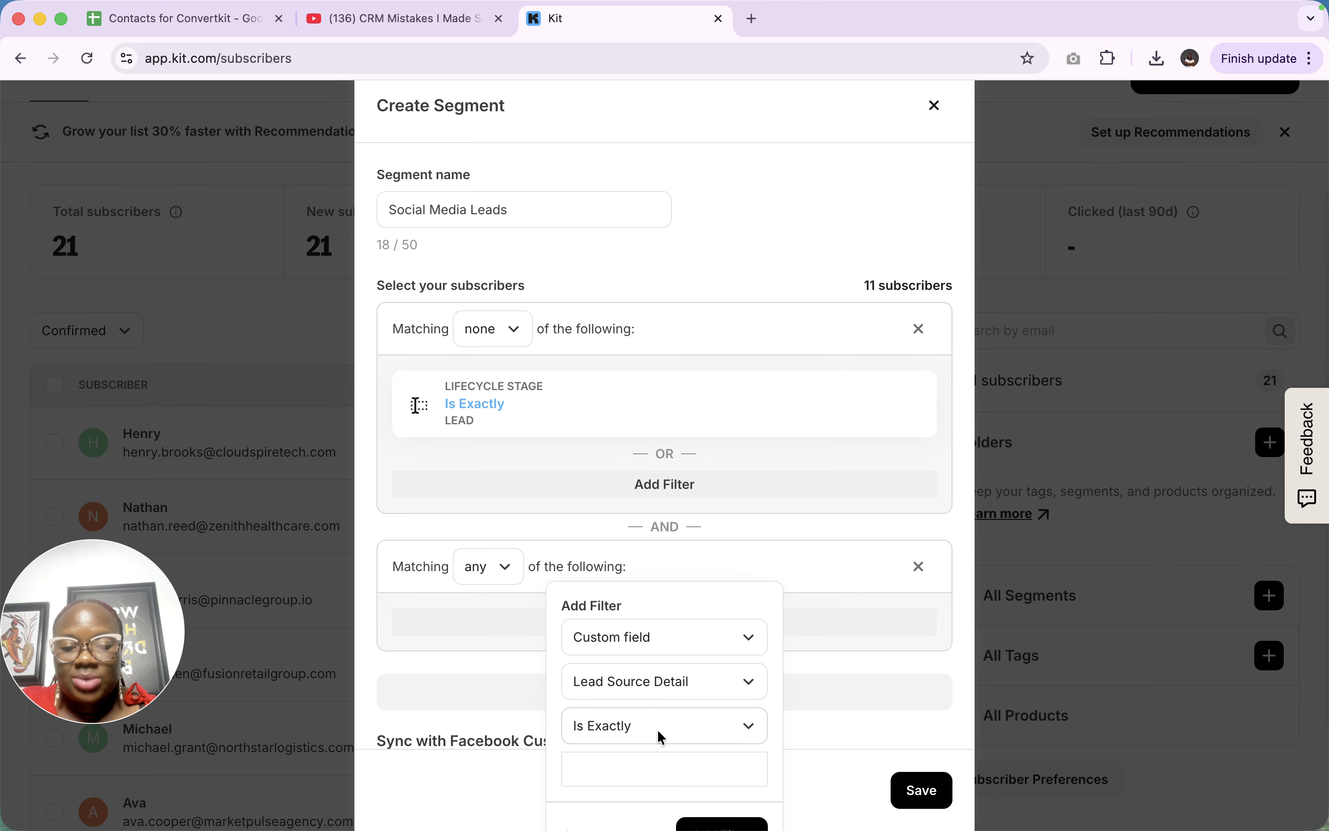
# Set the Lead Source Detail value to exactly "Youtube" and add the filter to the second group
pyautogui.scroll(-2, 658, 729)
pyautogui.click(646, 619)
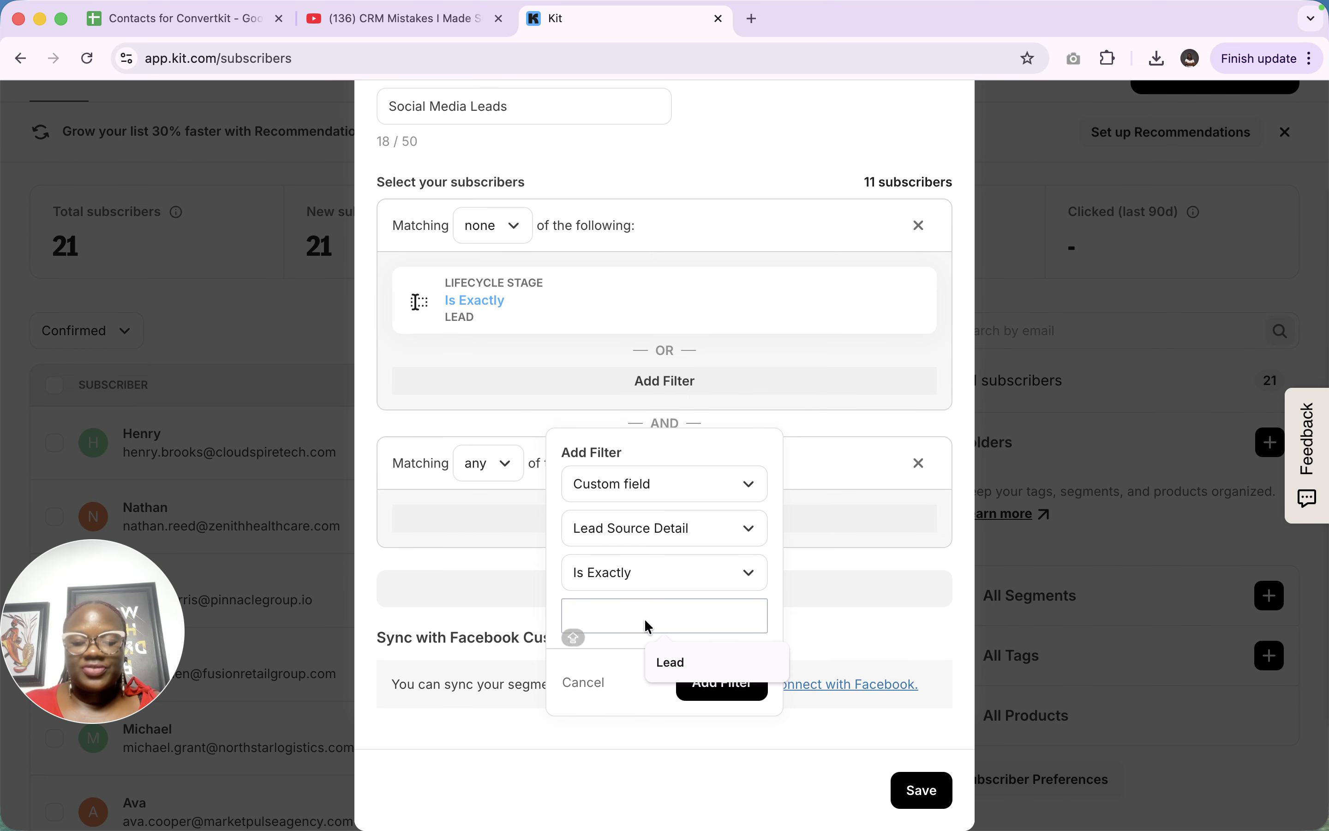
pyautogui.write('Youtube')
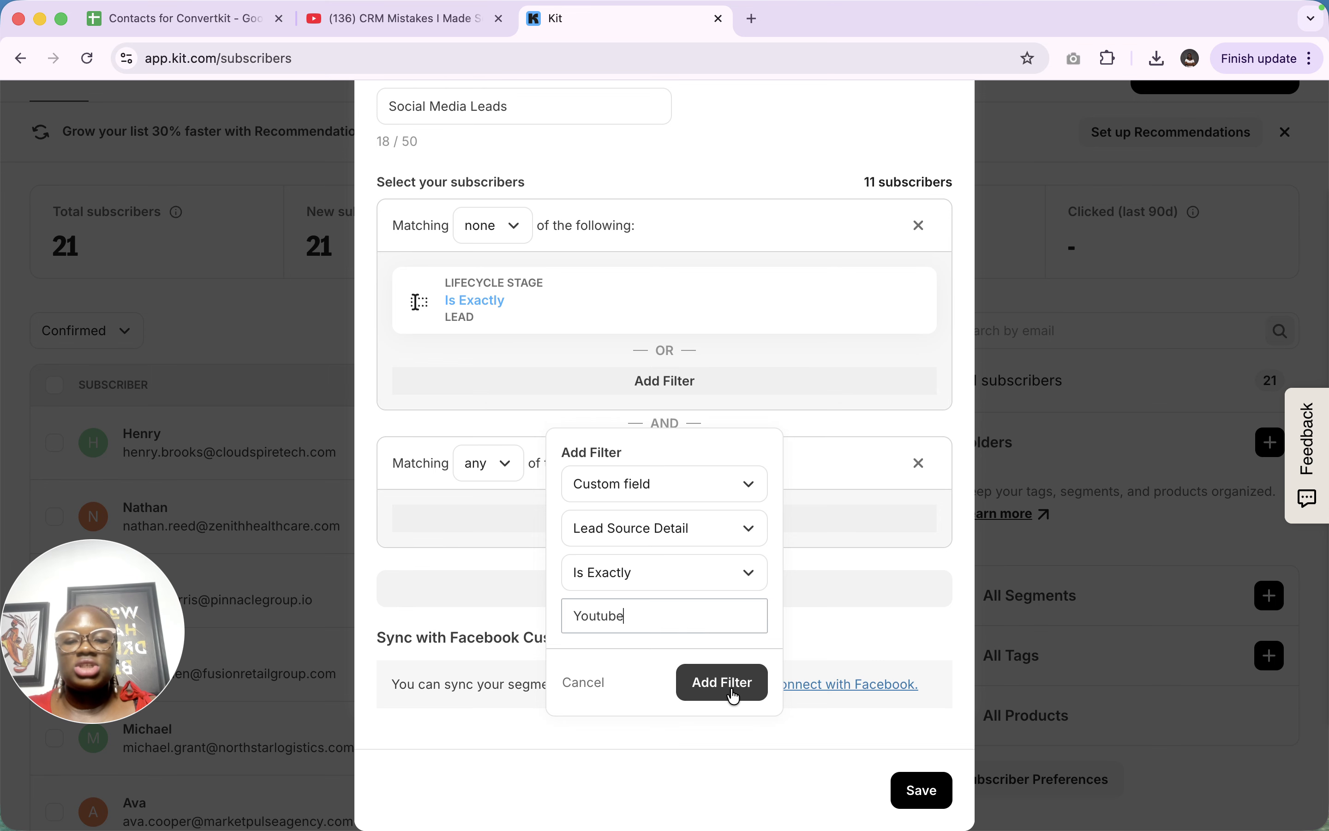
pyautogui.click(702, 684)
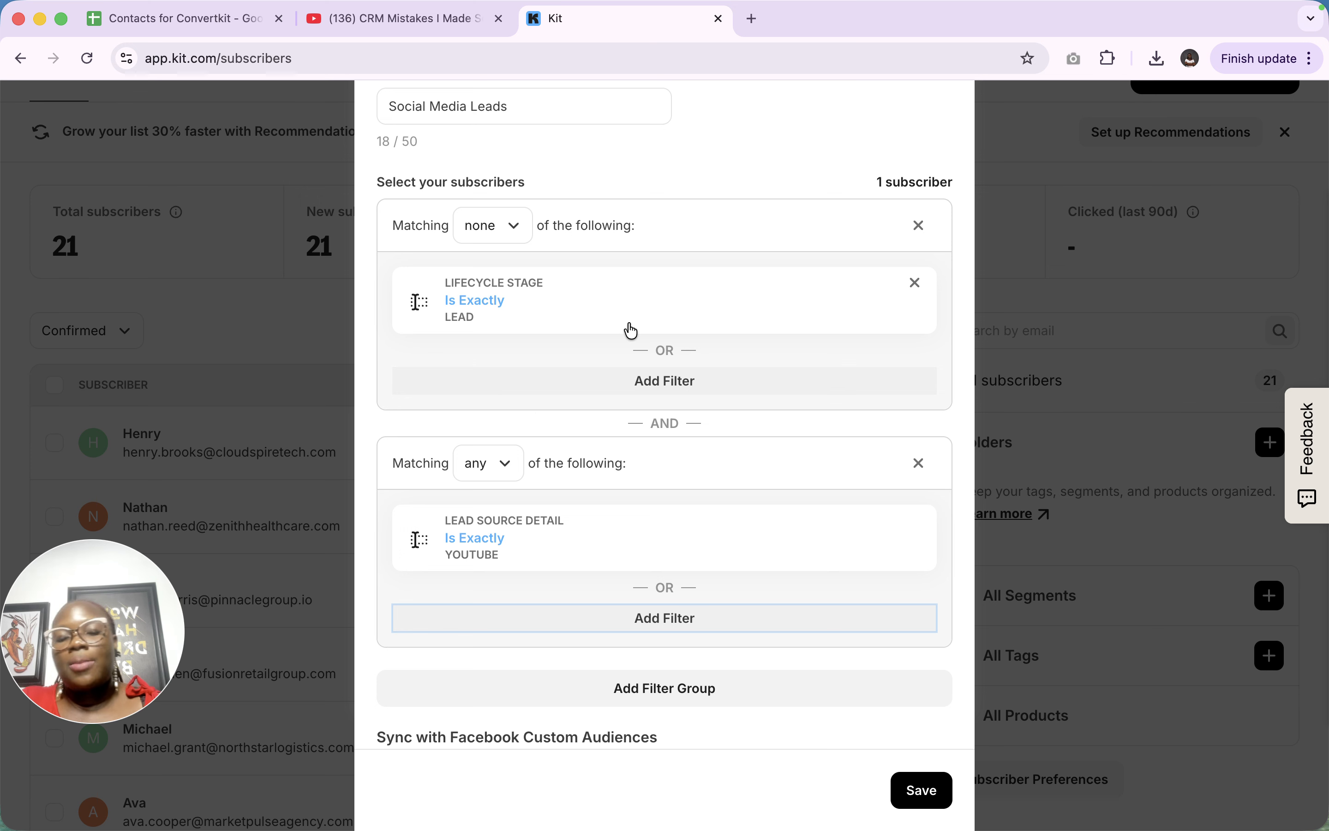
# Add a filter to the first group for Email Address Contains ".com"
pyautogui.click(663, 385)
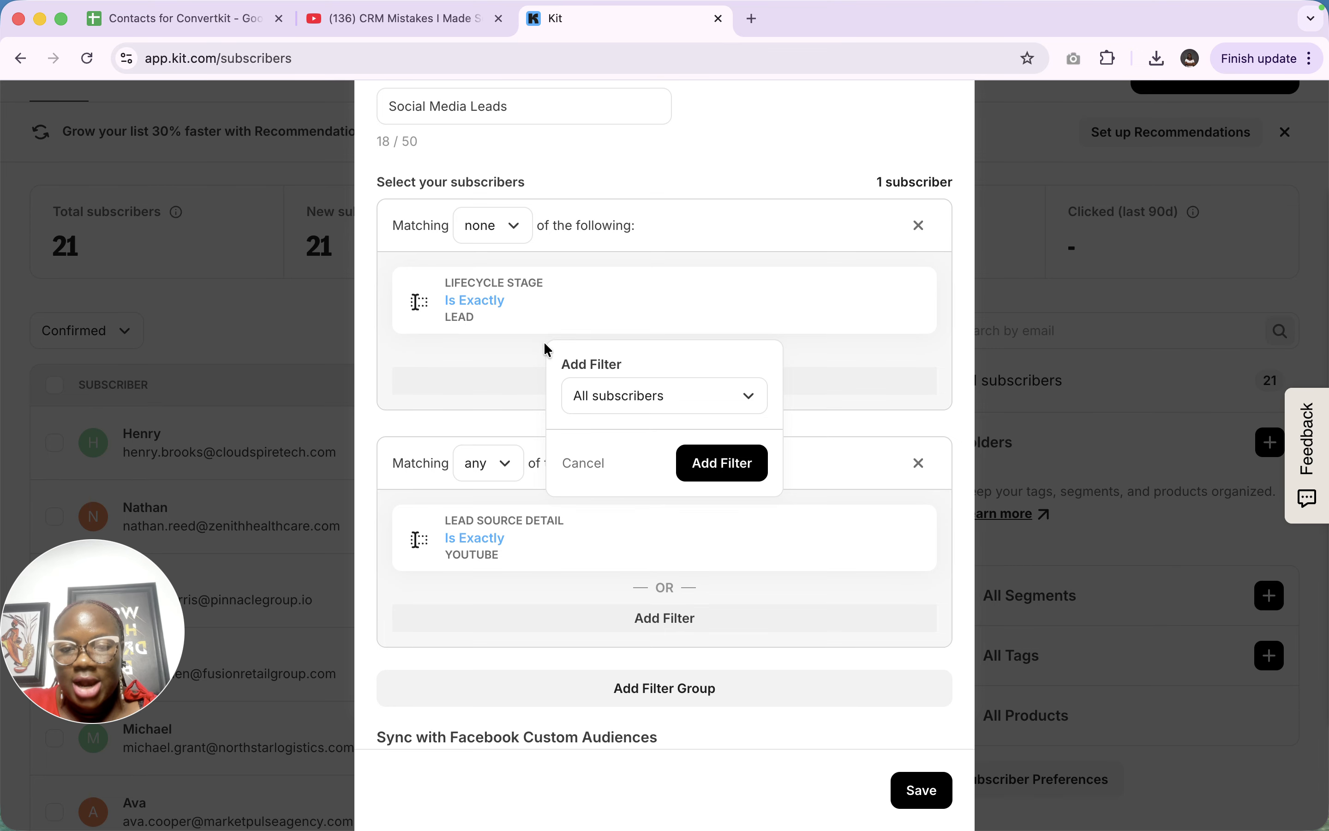
pyautogui.click(628, 393)
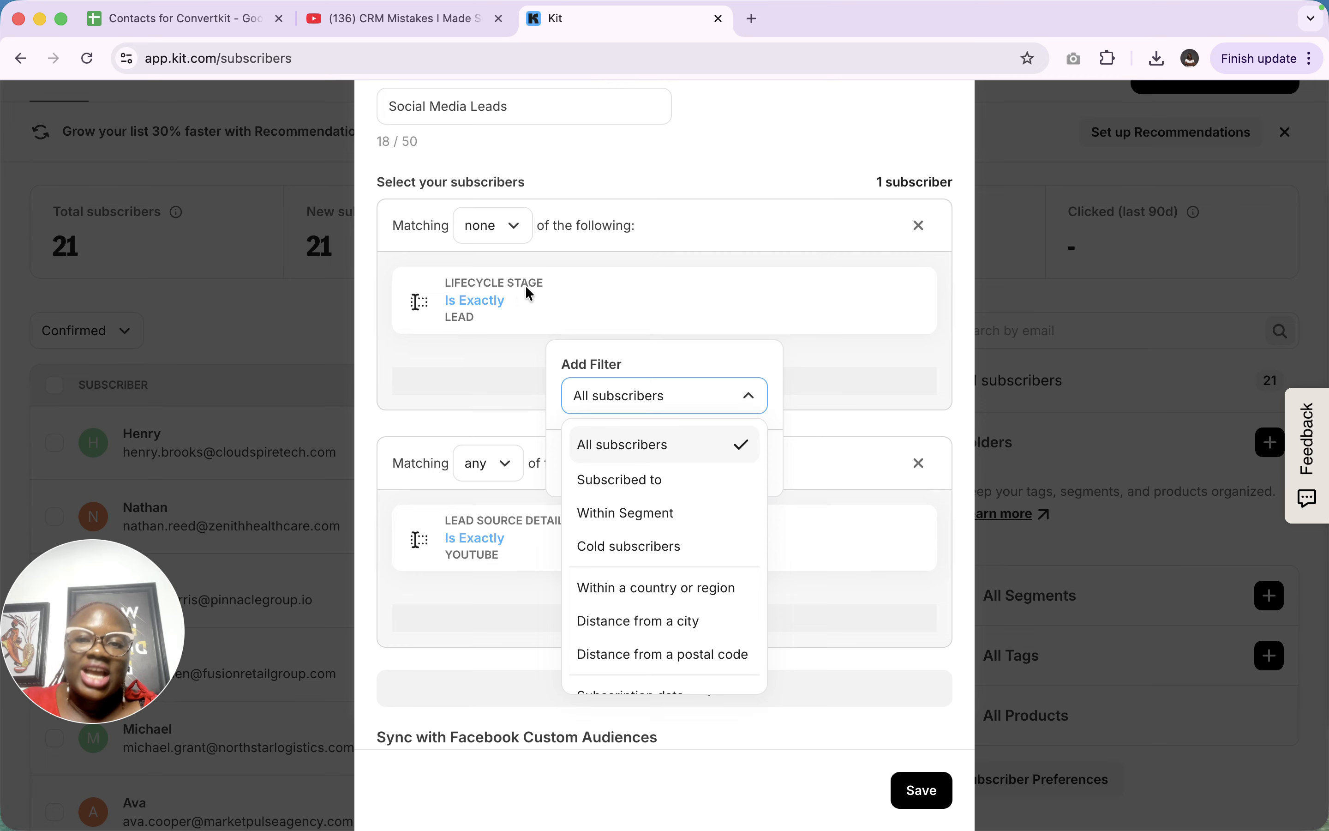
pyautogui.scroll(-3, 673, 481)
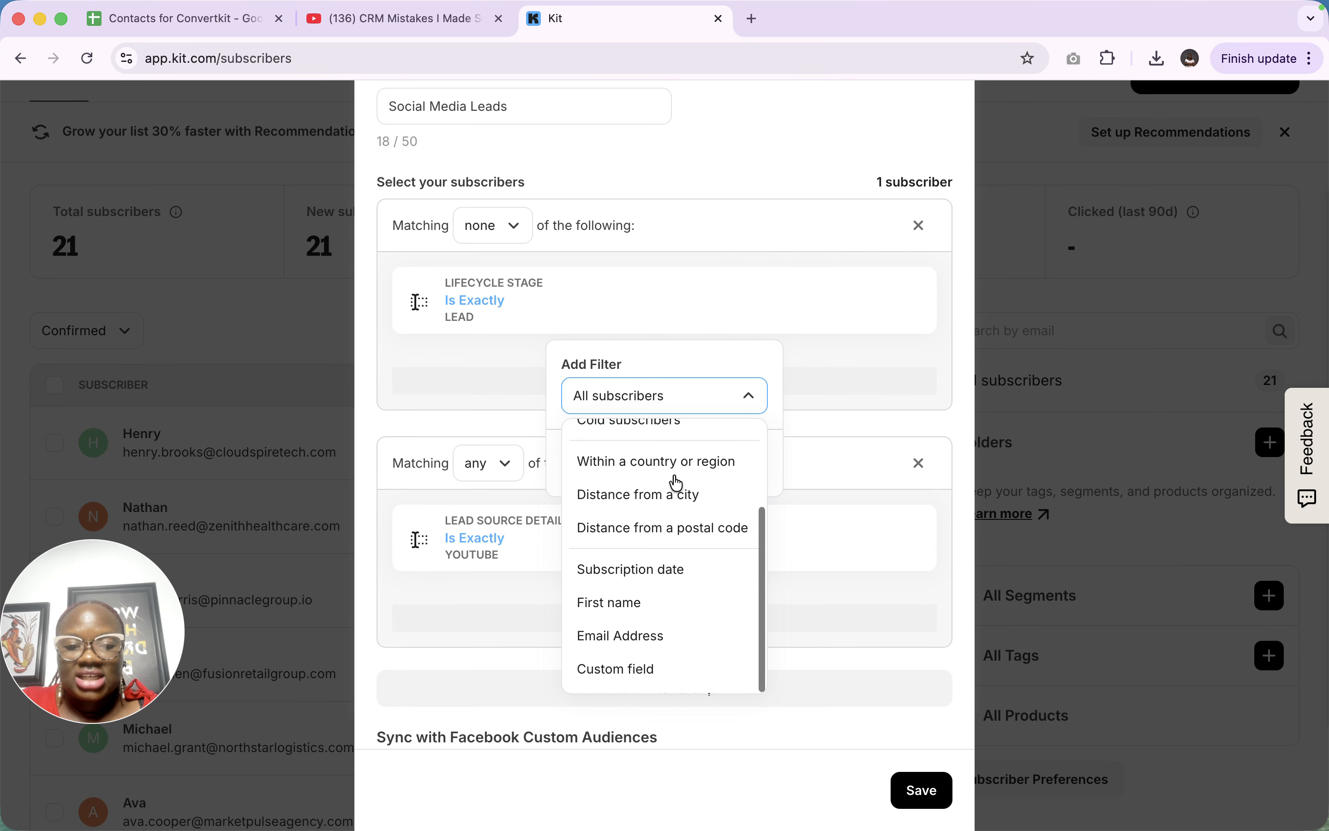
pyautogui.click(625, 636)
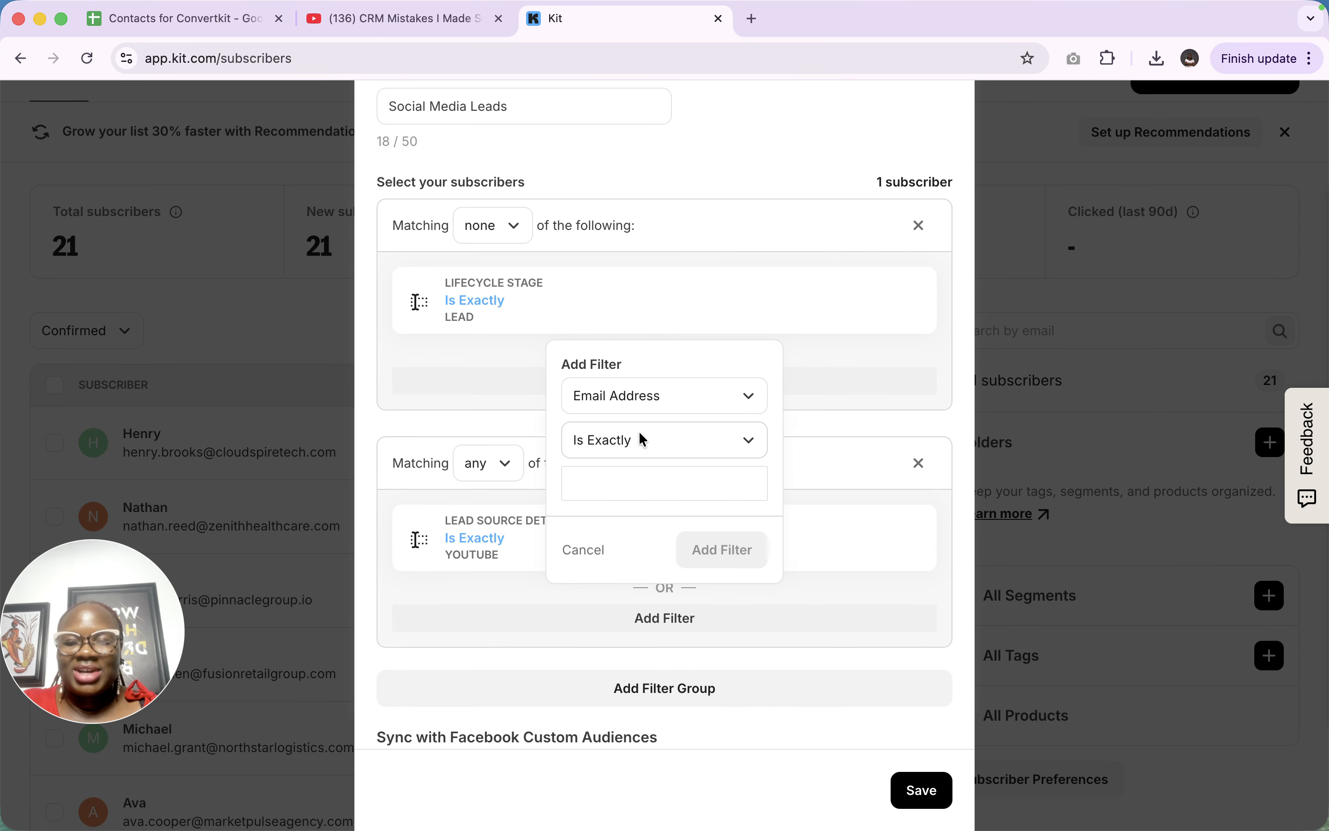
pyautogui.click(662, 448)
pyautogui.click(658, 523)
pyautogui.click(671, 486)
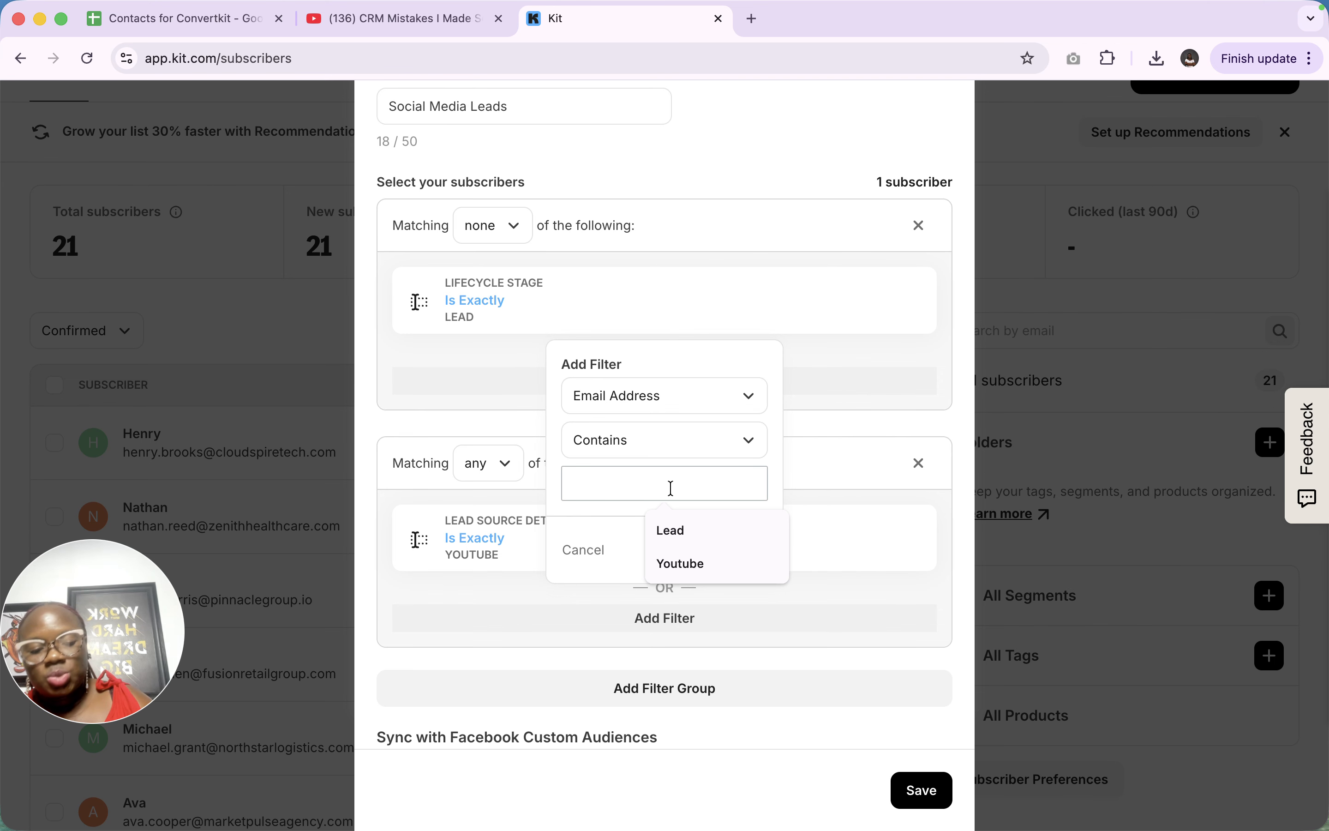
pyautogui.write('.com')
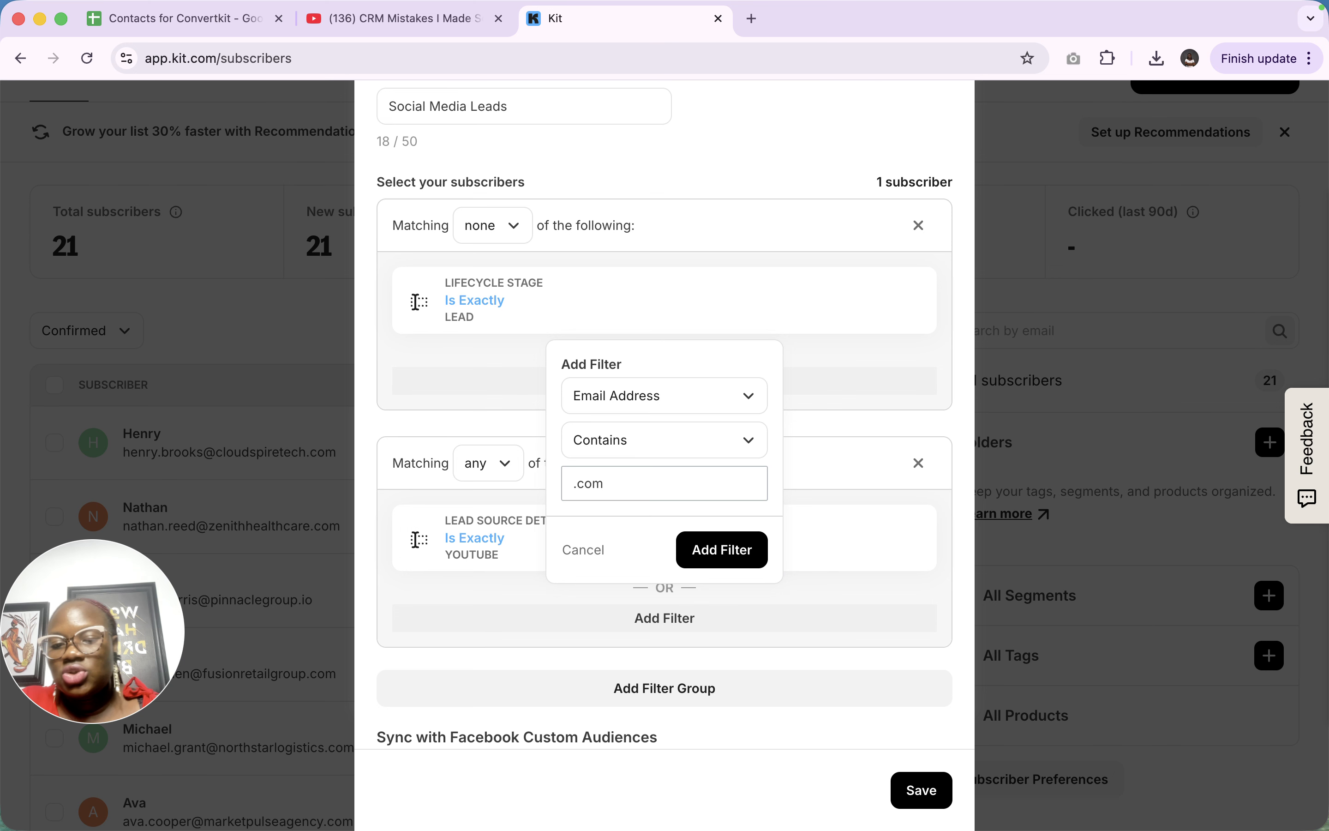
pyautogui.click(731, 556)
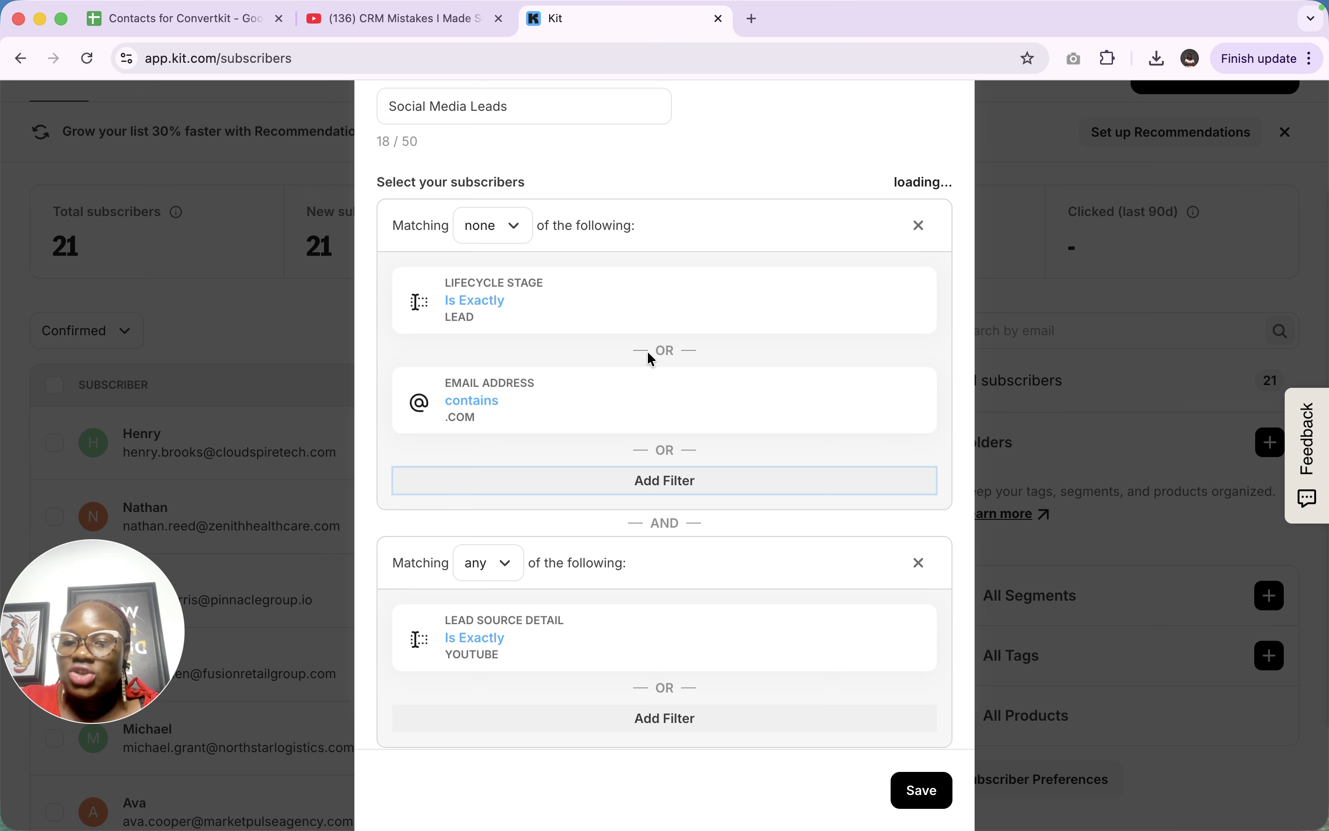
pyautogui.click(662, 486)
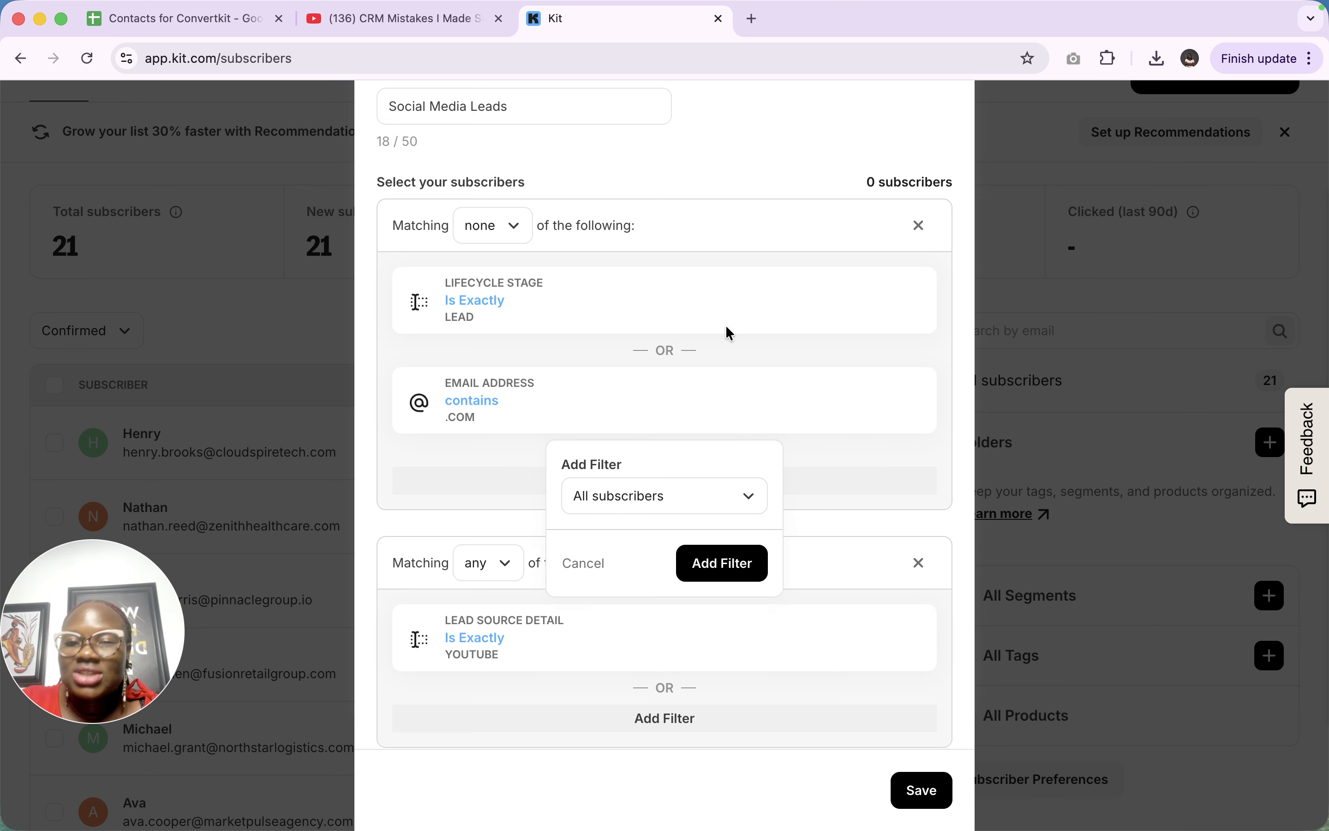
pyautogui.click(658, 511)
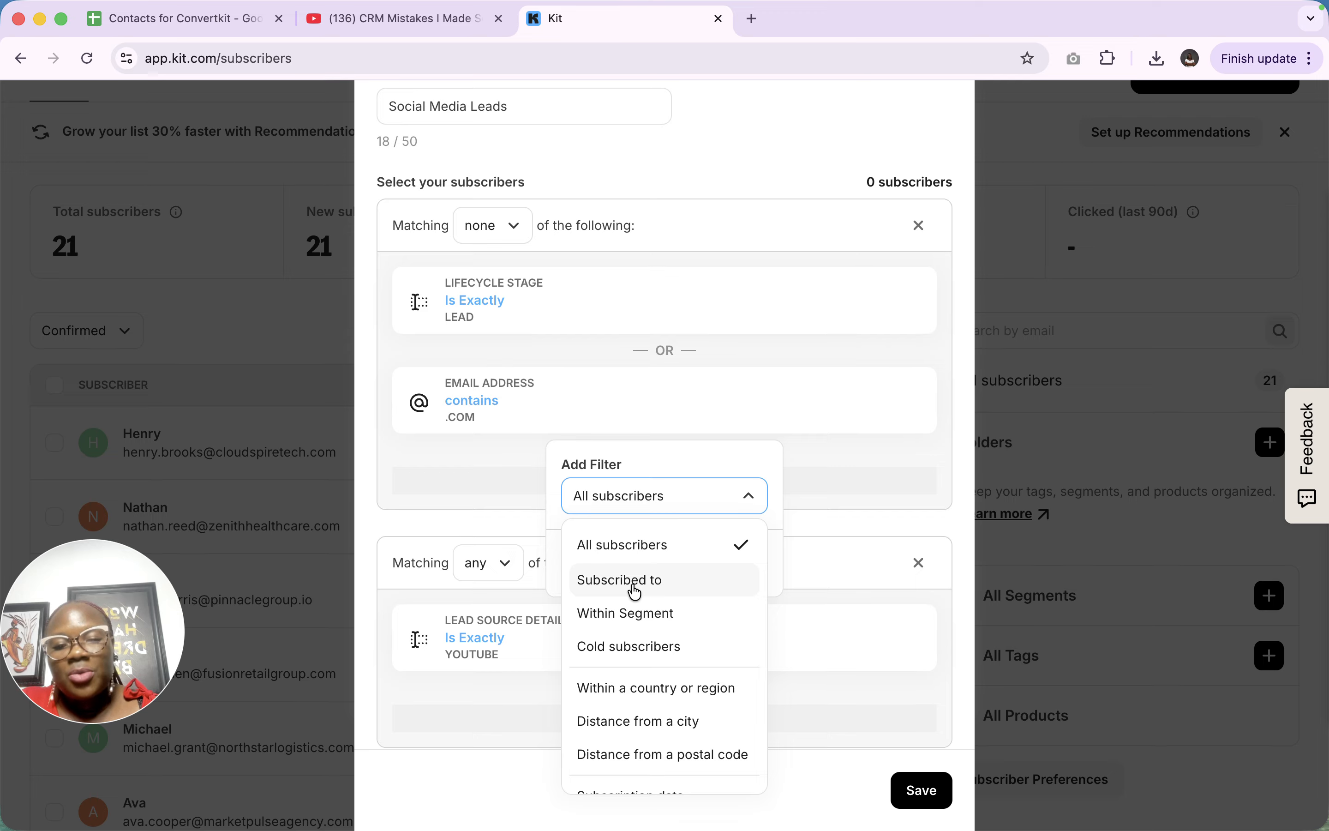
pyautogui.scroll(-2, 637, 651)
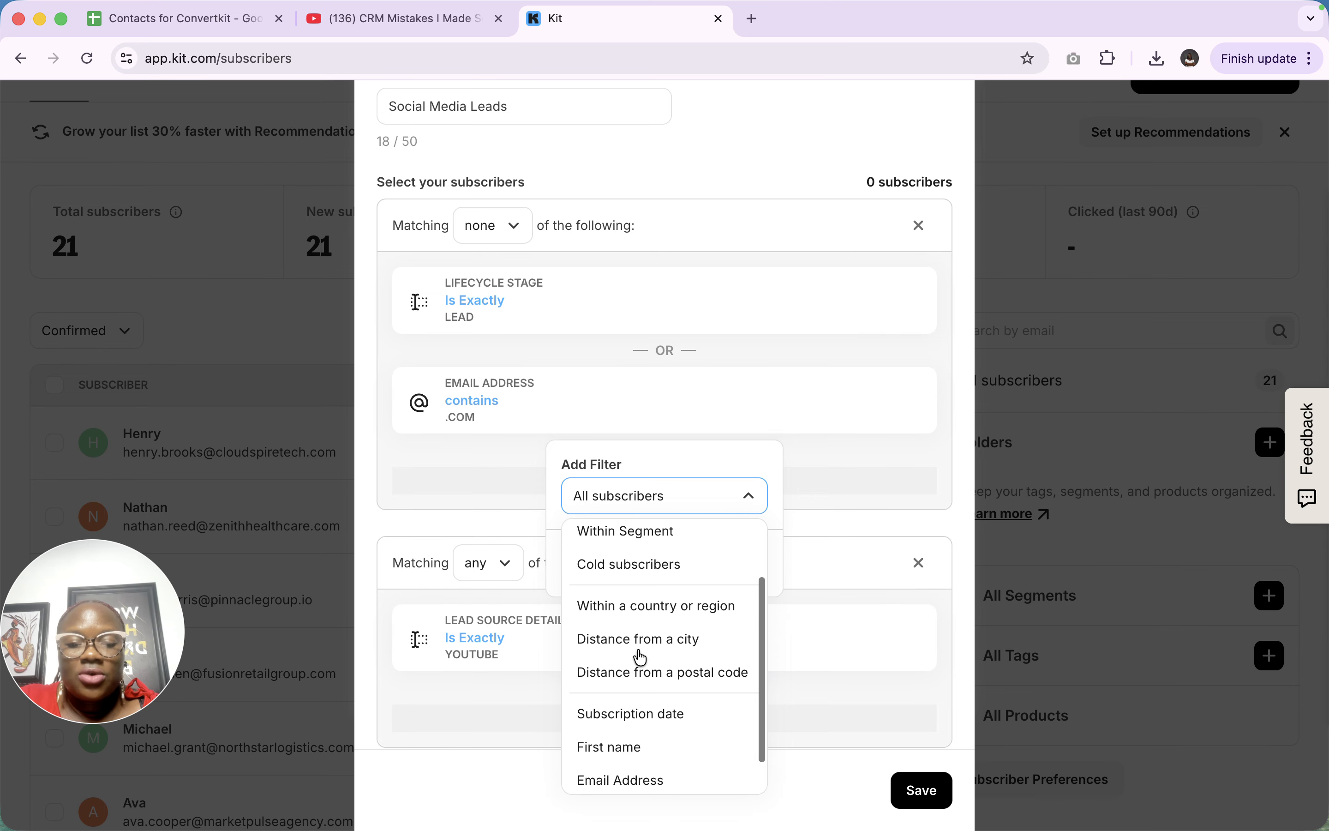
pyautogui.scroll(-1, 640, 657)
pyautogui.click(658, 587)
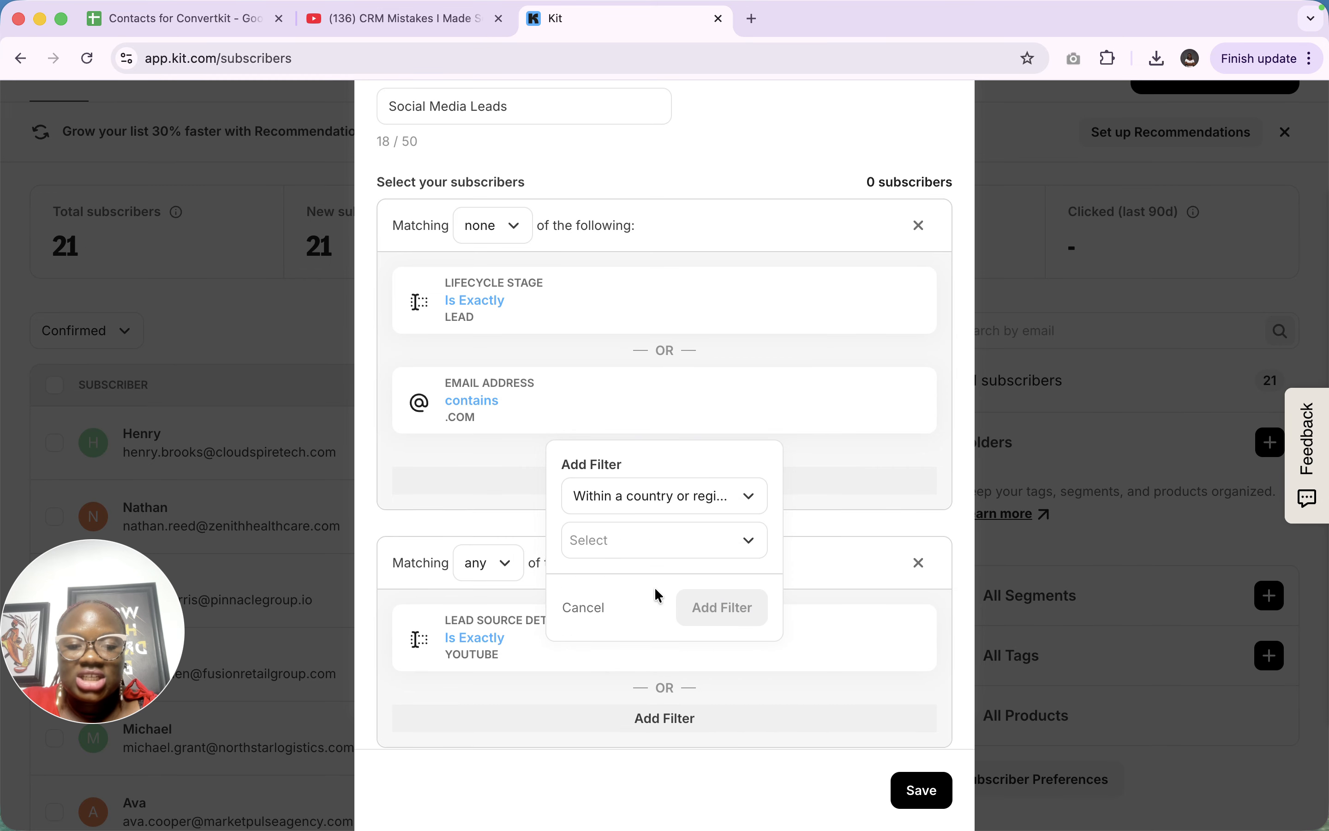
pyautogui.click(665, 548)
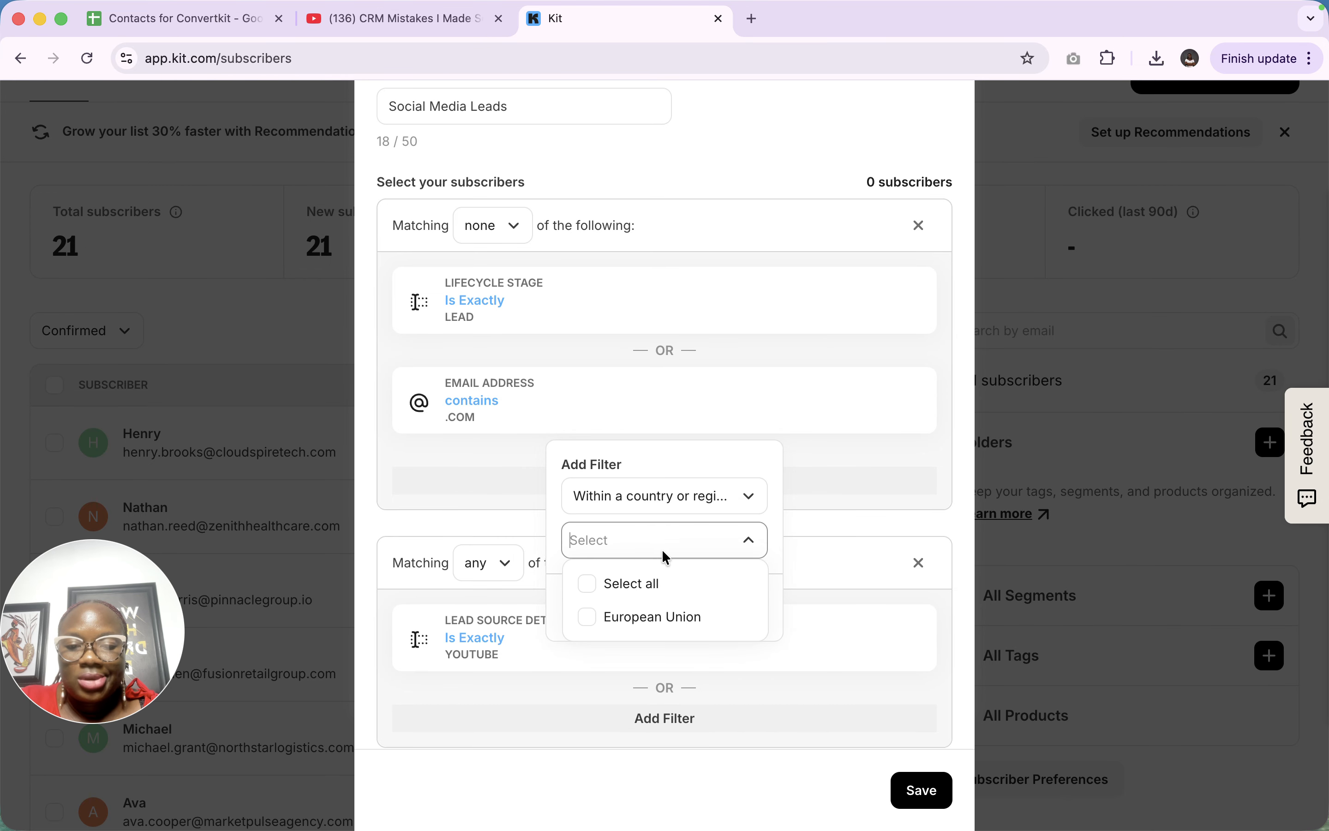
pyautogui.scroll(-3, 630, 606)
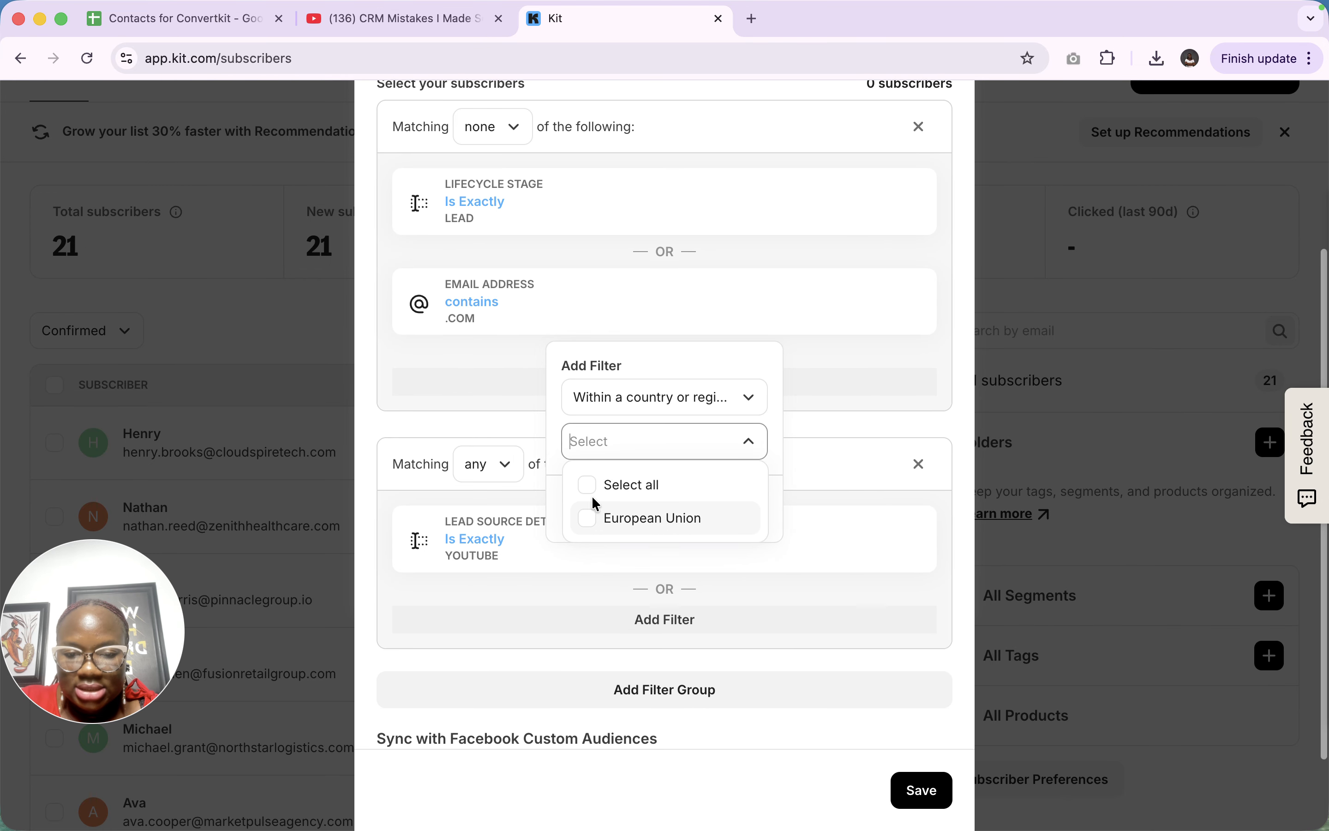
pyautogui.click(592, 492)
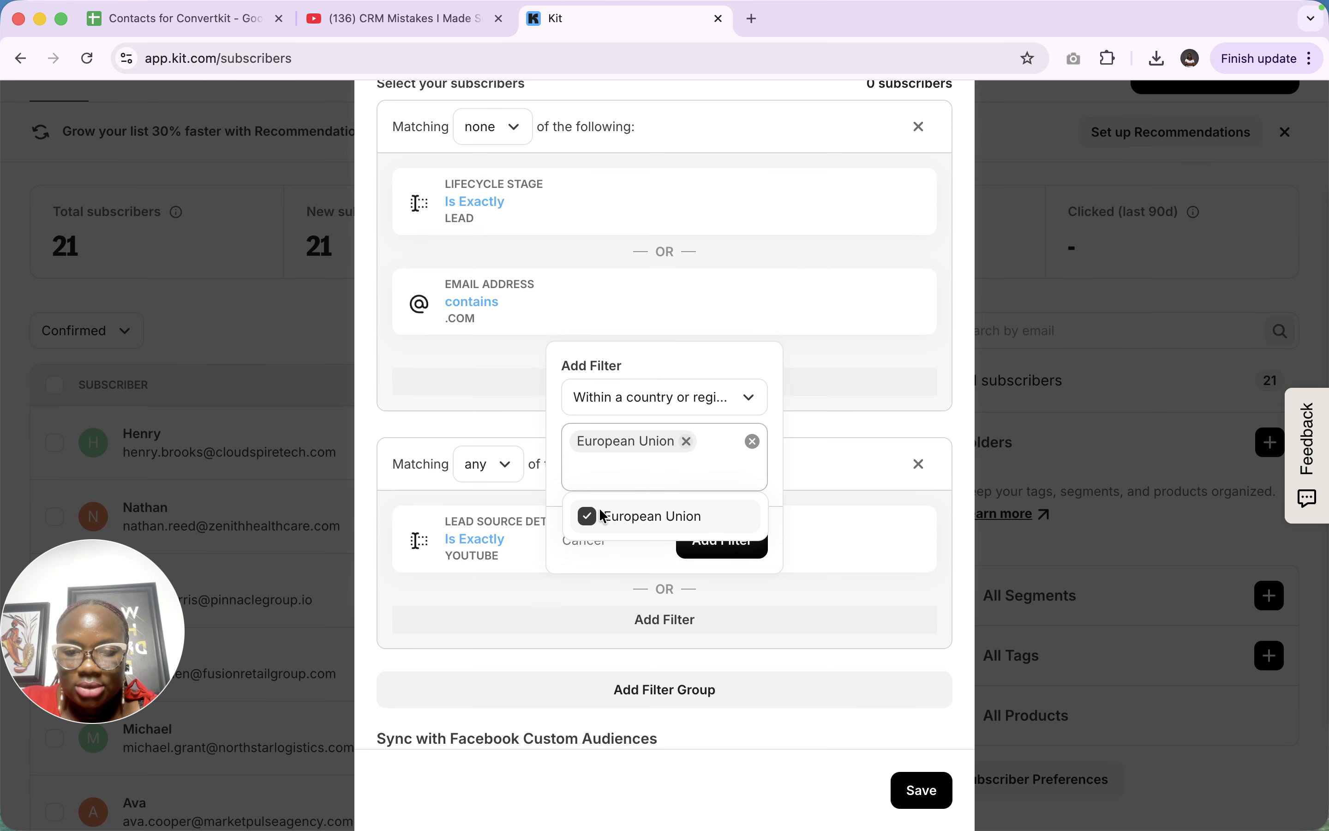
pyautogui.click(586, 516)
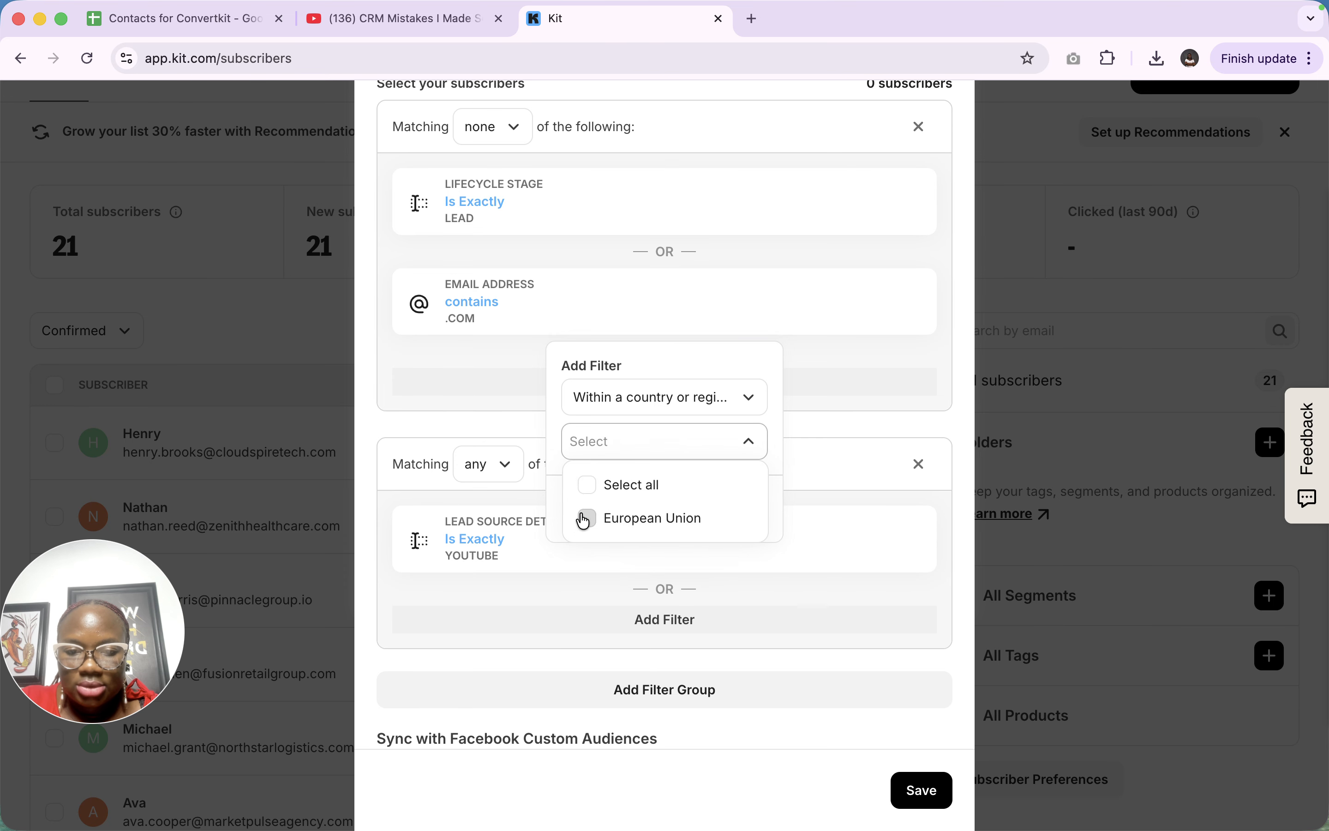
# Add a Subscription date filter to the first group for subscribers before April 22, 2026 12:00 AM
pyautogui.click(723, 404)
pyautogui.scroll(-1, 666, 594)
pyautogui.scroll(-2, 666, 594)
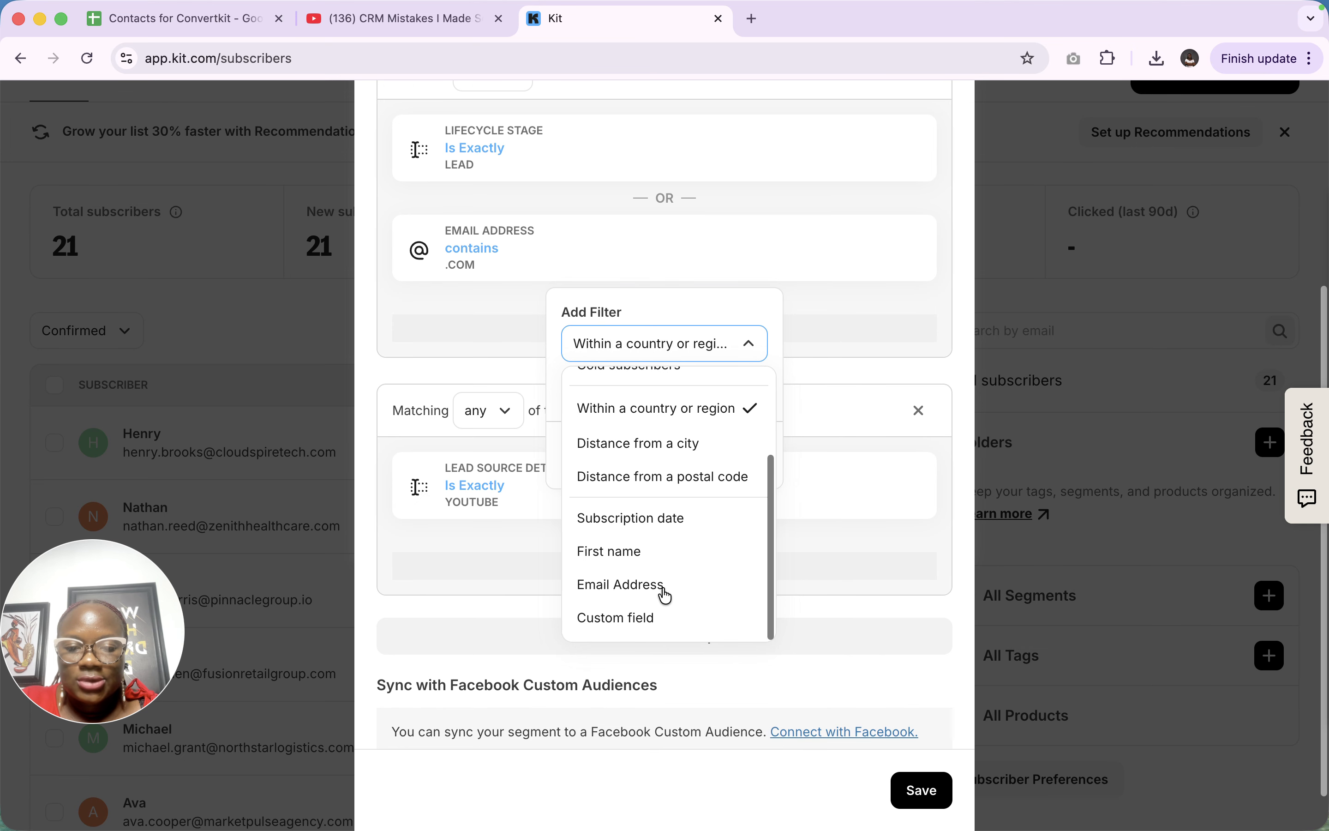
pyautogui.click(646, 527)
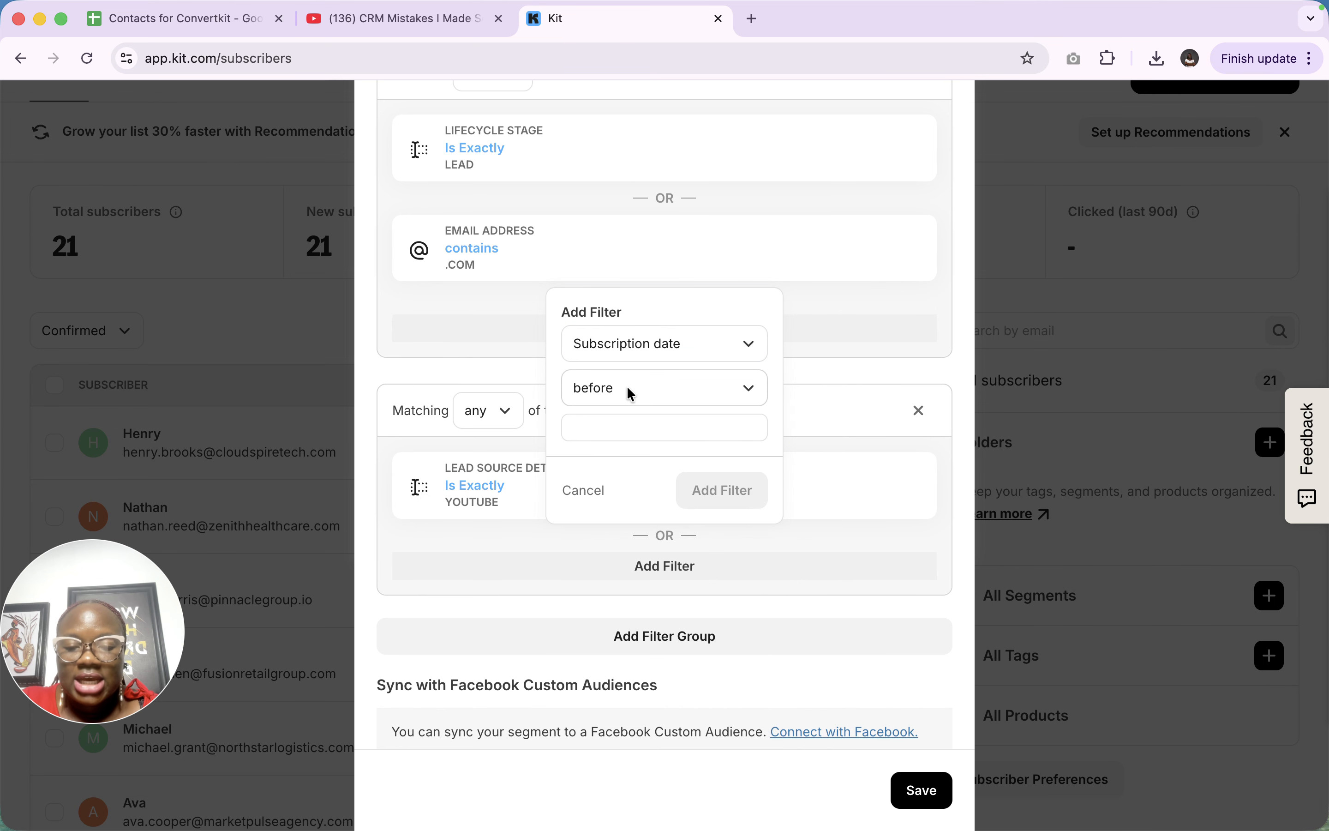
pyautogui.click(629, 431)
pyautogui.click(673, 615)
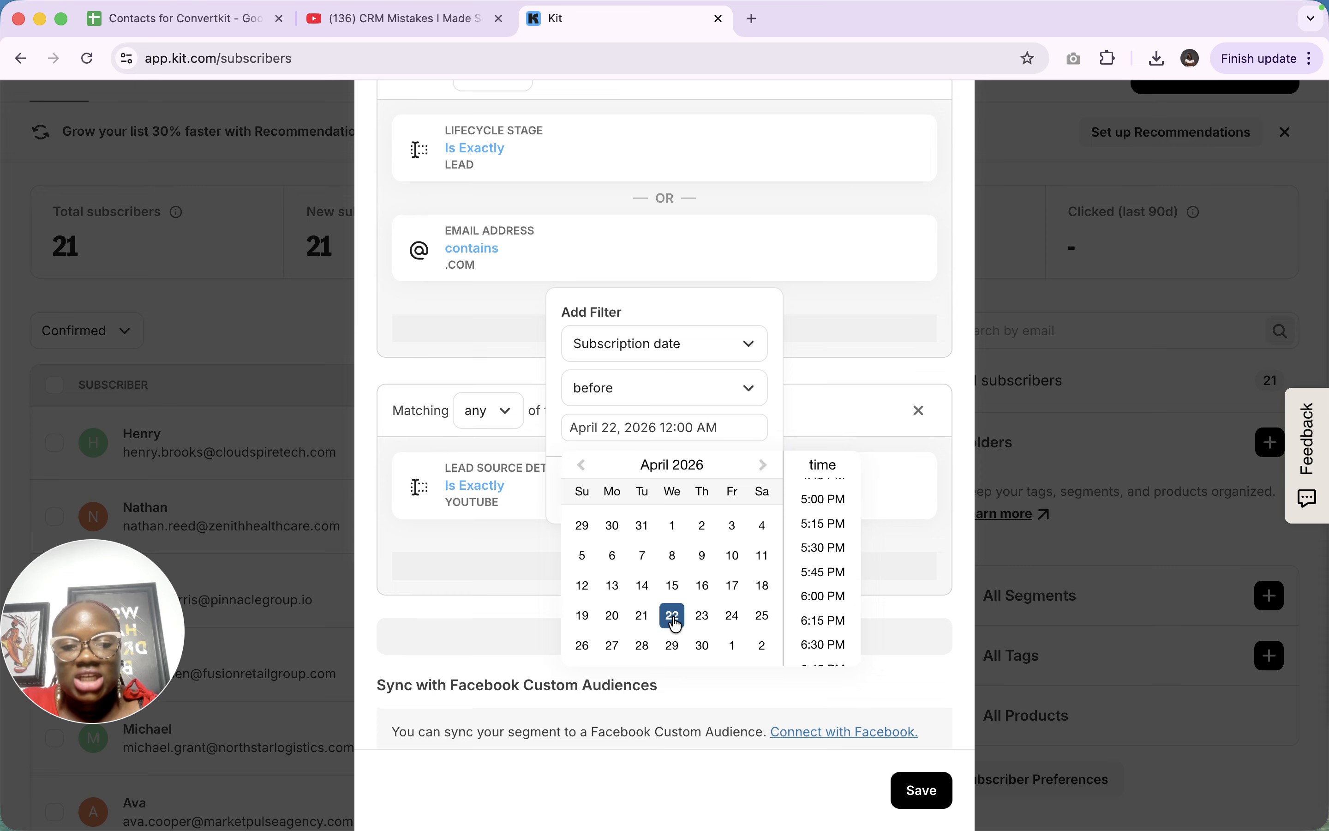
pyautogui.click(710, 359)
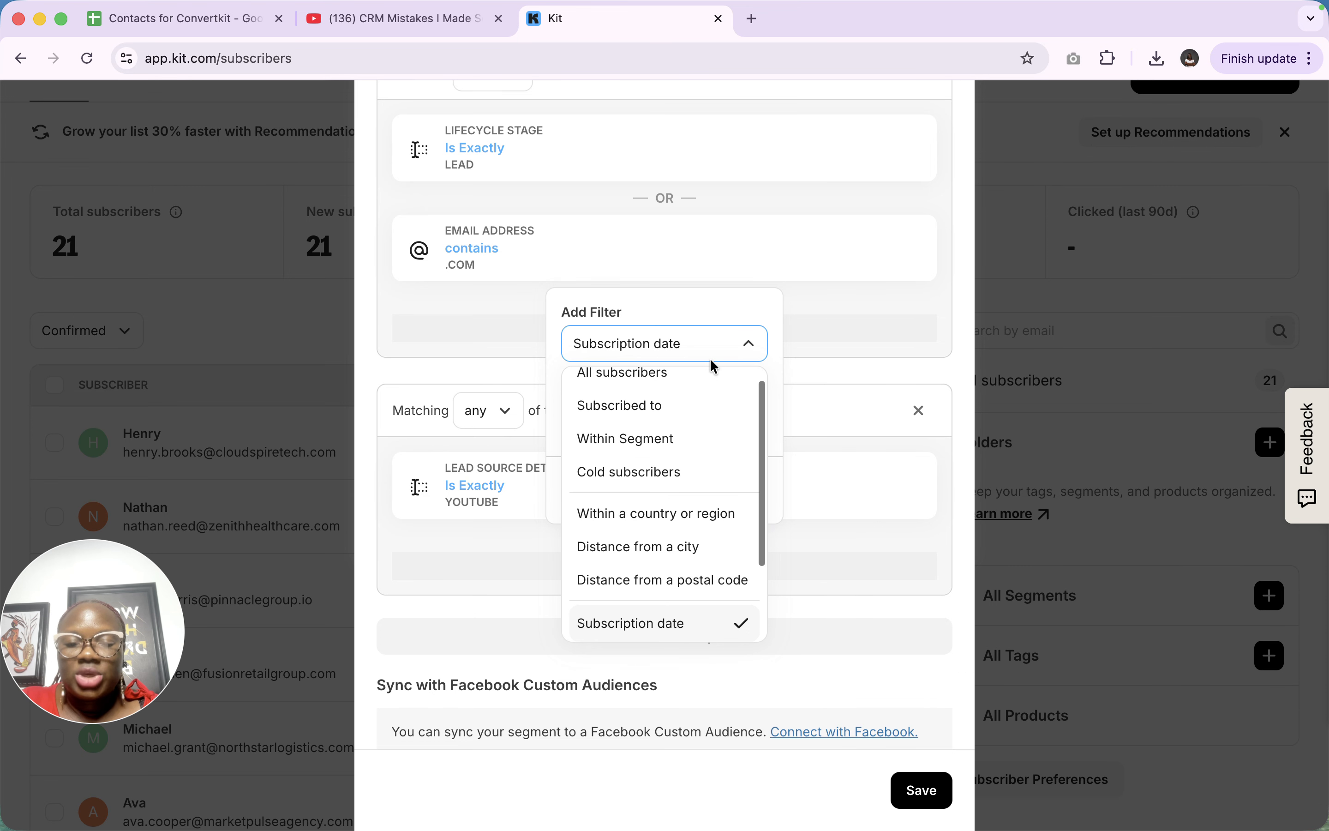
pyautogui.click(710, 359)
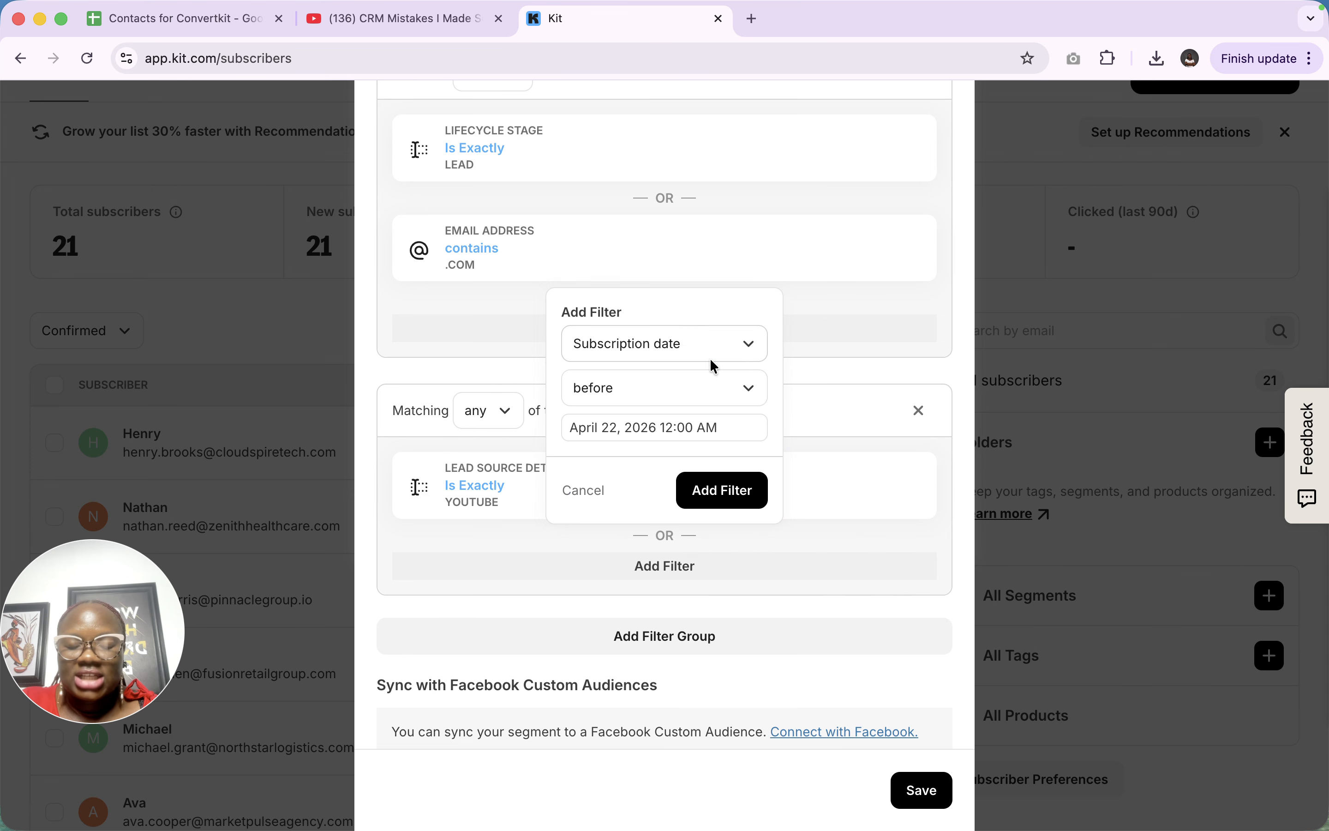
pyautogui.click(738, 490)
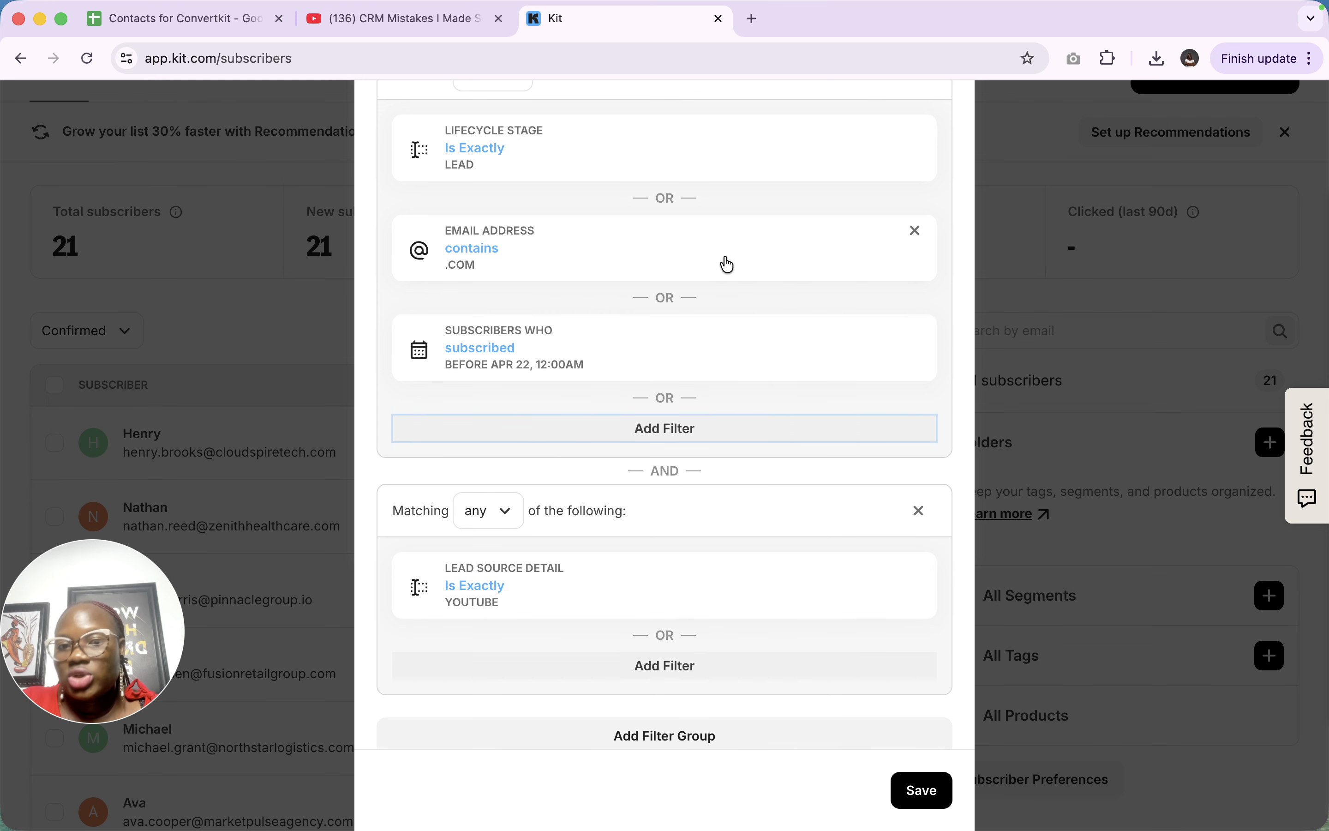
pyautogui.scroll(2, 724, 261)
pyautogui.scroll(-5, 657, 656)
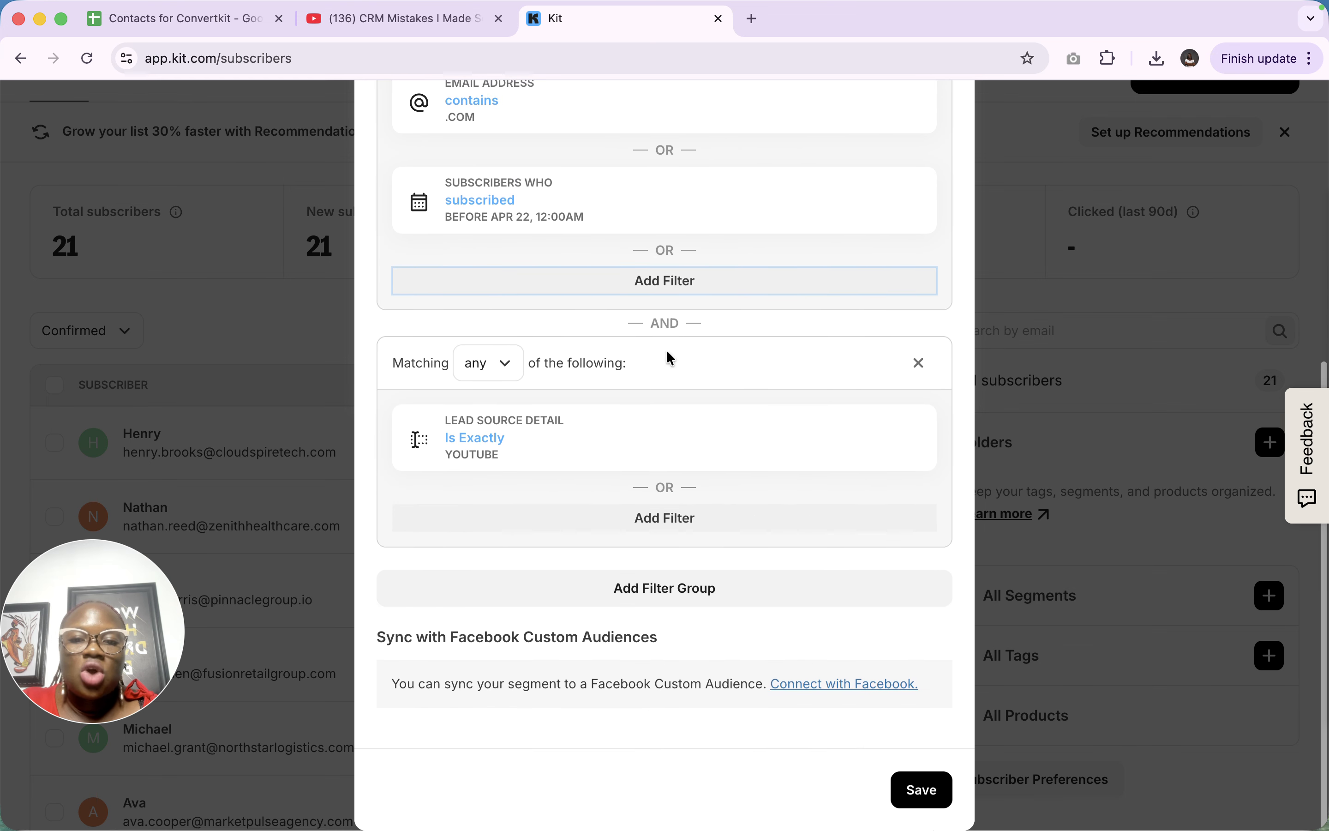
pyautogui.click(654, 519)
pyautogui.click(676, 551)
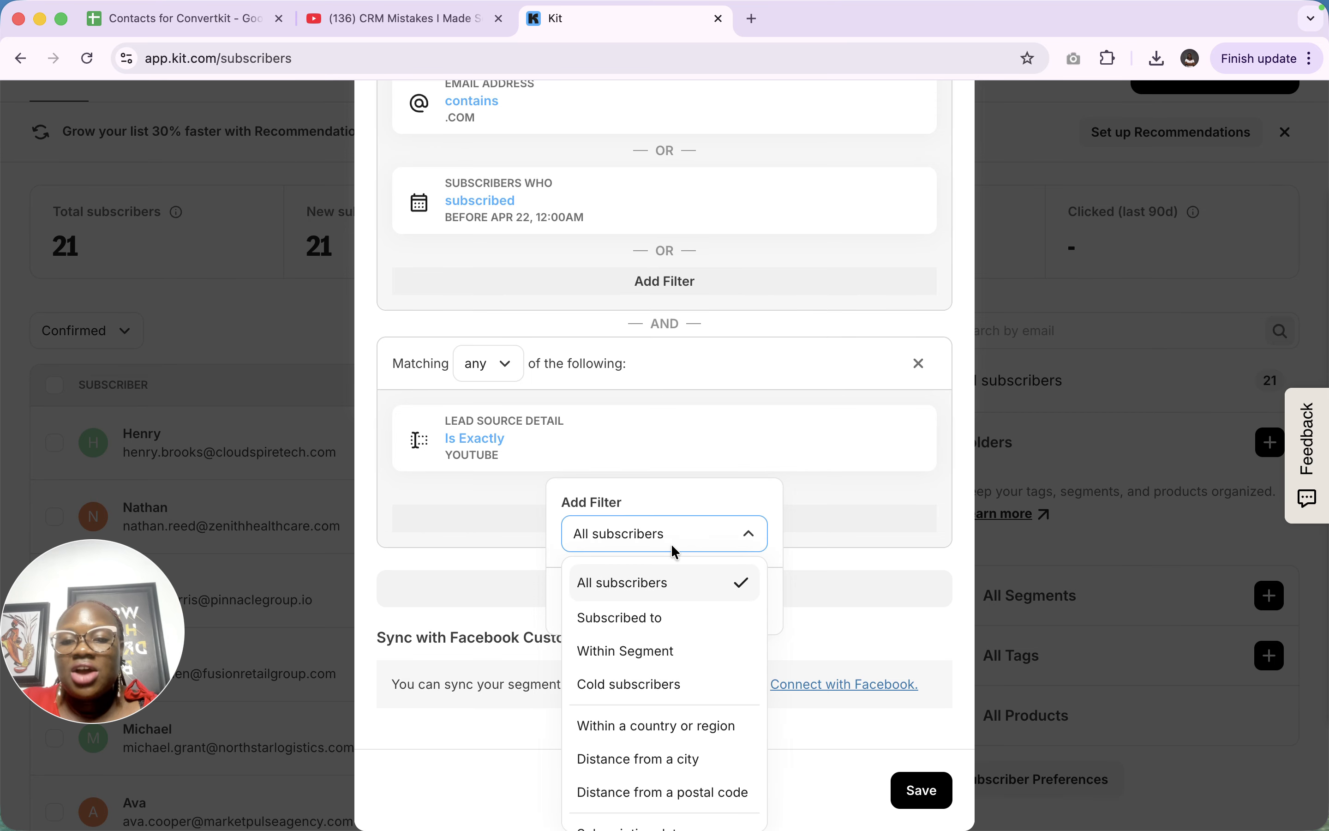
pyautogui.scroll(-3, 687, 669)
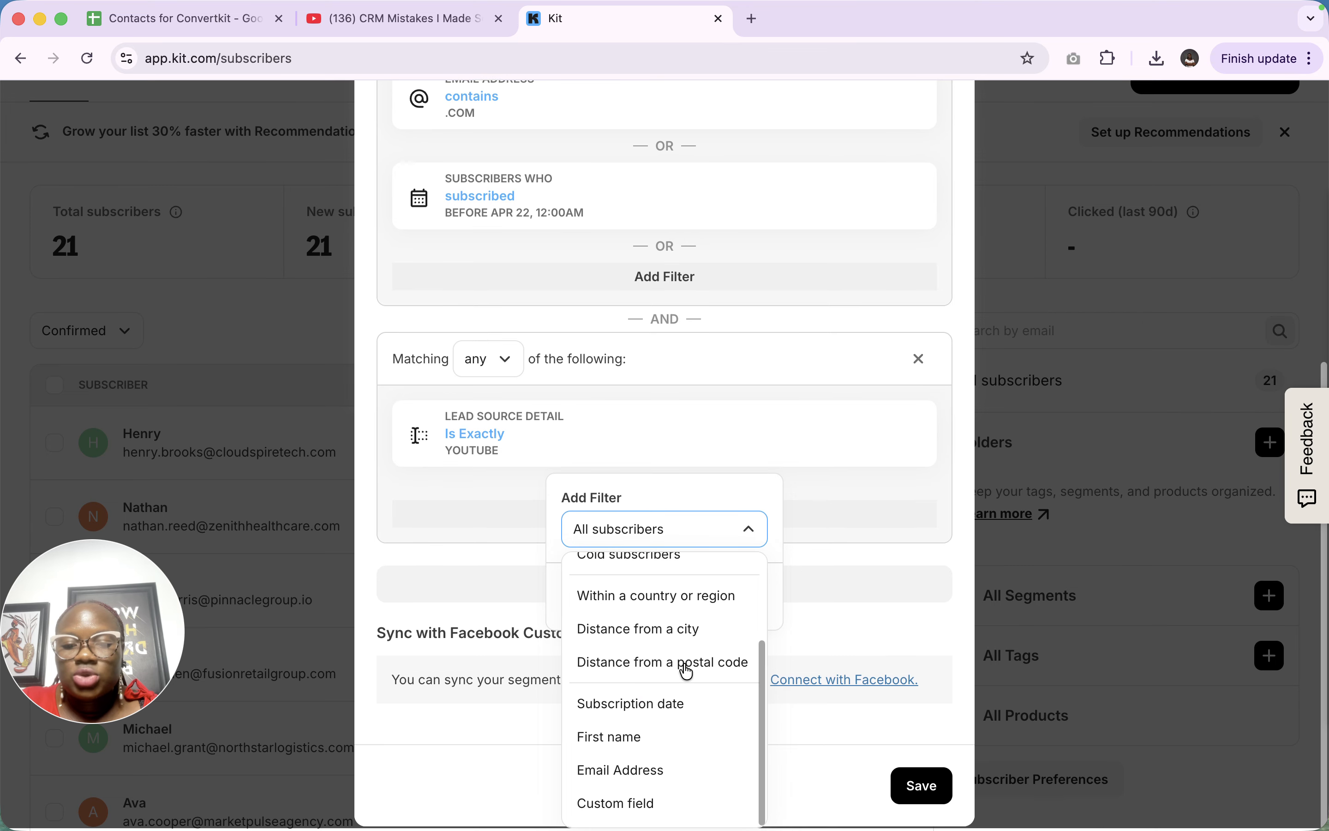
pyautogui.click(609, 736)
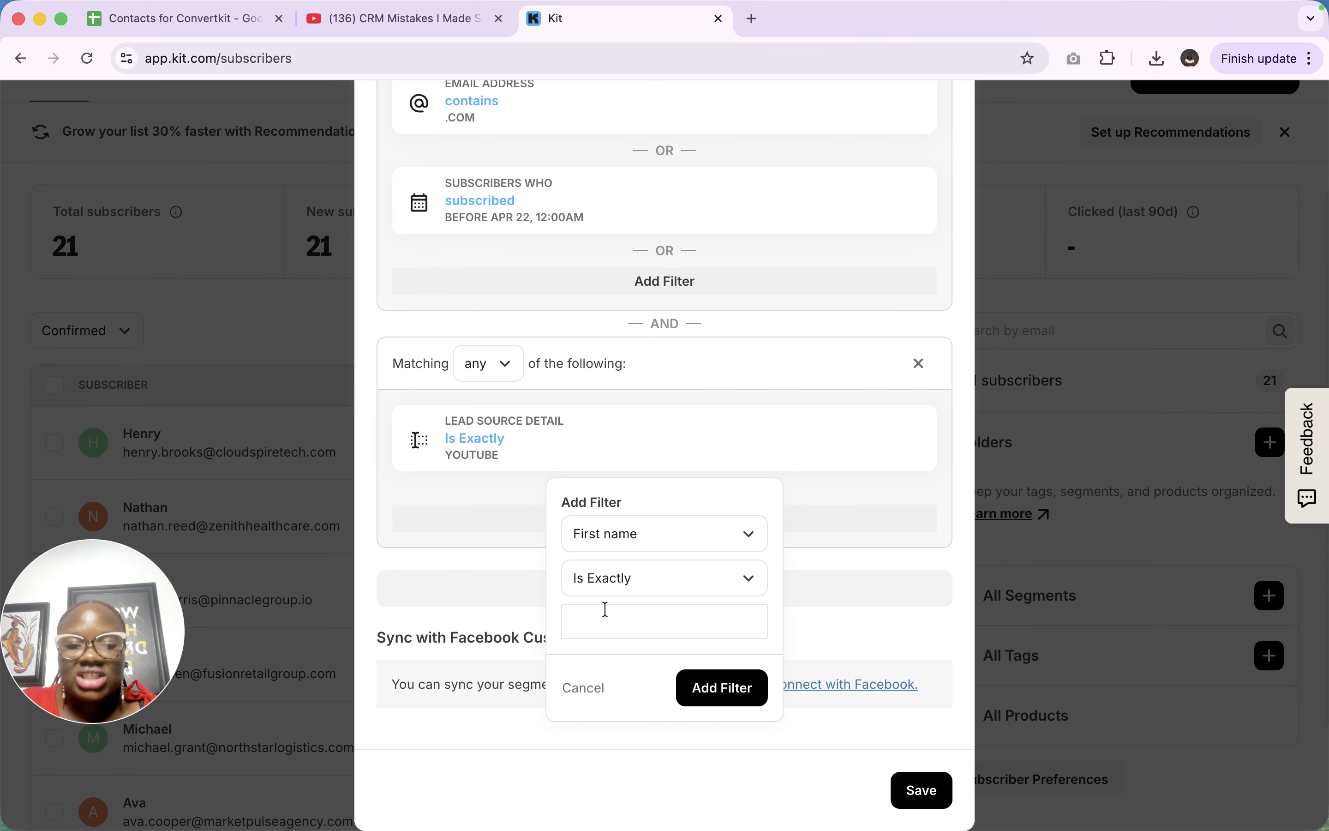
pyautogui.click(641, 593)
pyautogui.click(635, 660)
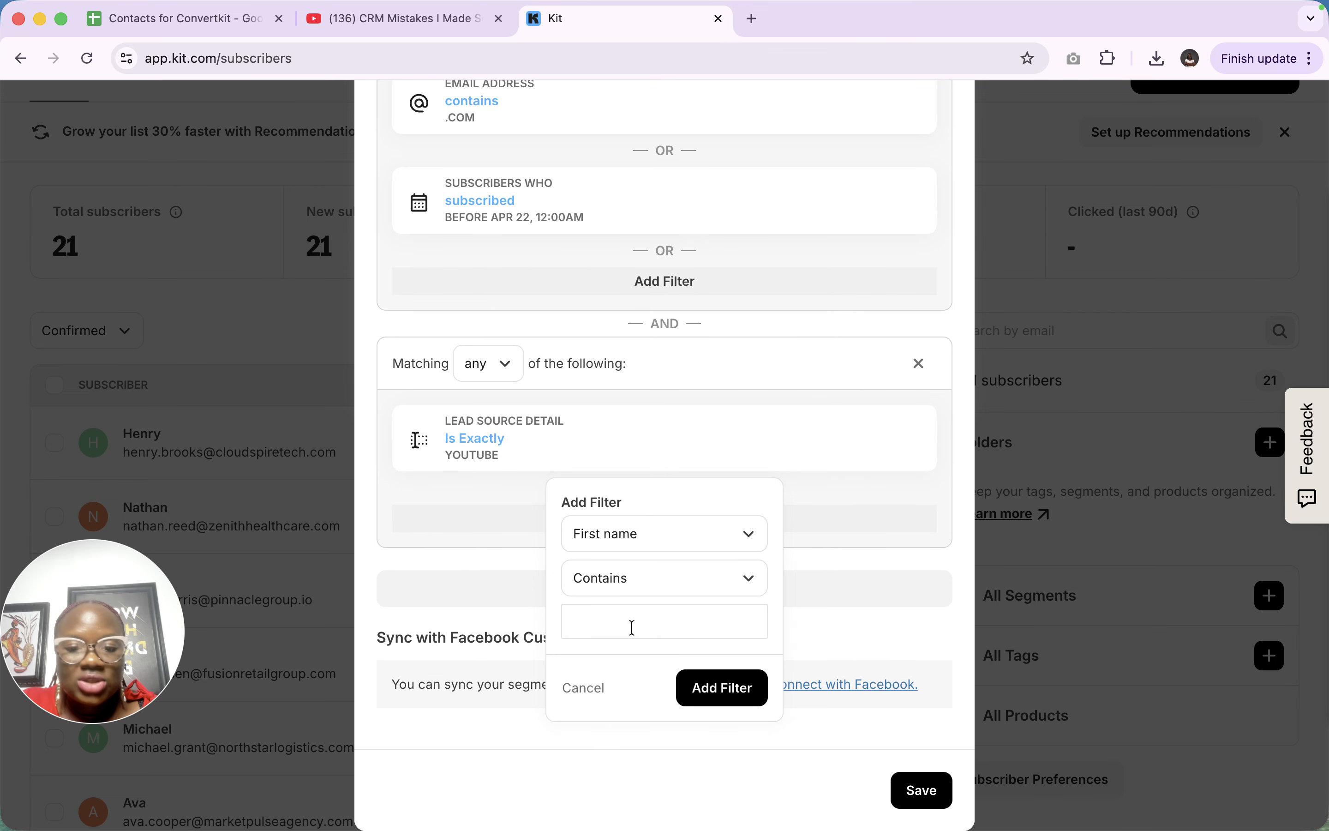
# Add a custom field filter to the second group with Webinar Attended Is Exactly "Yes"
pyautogui.click(640, 549)
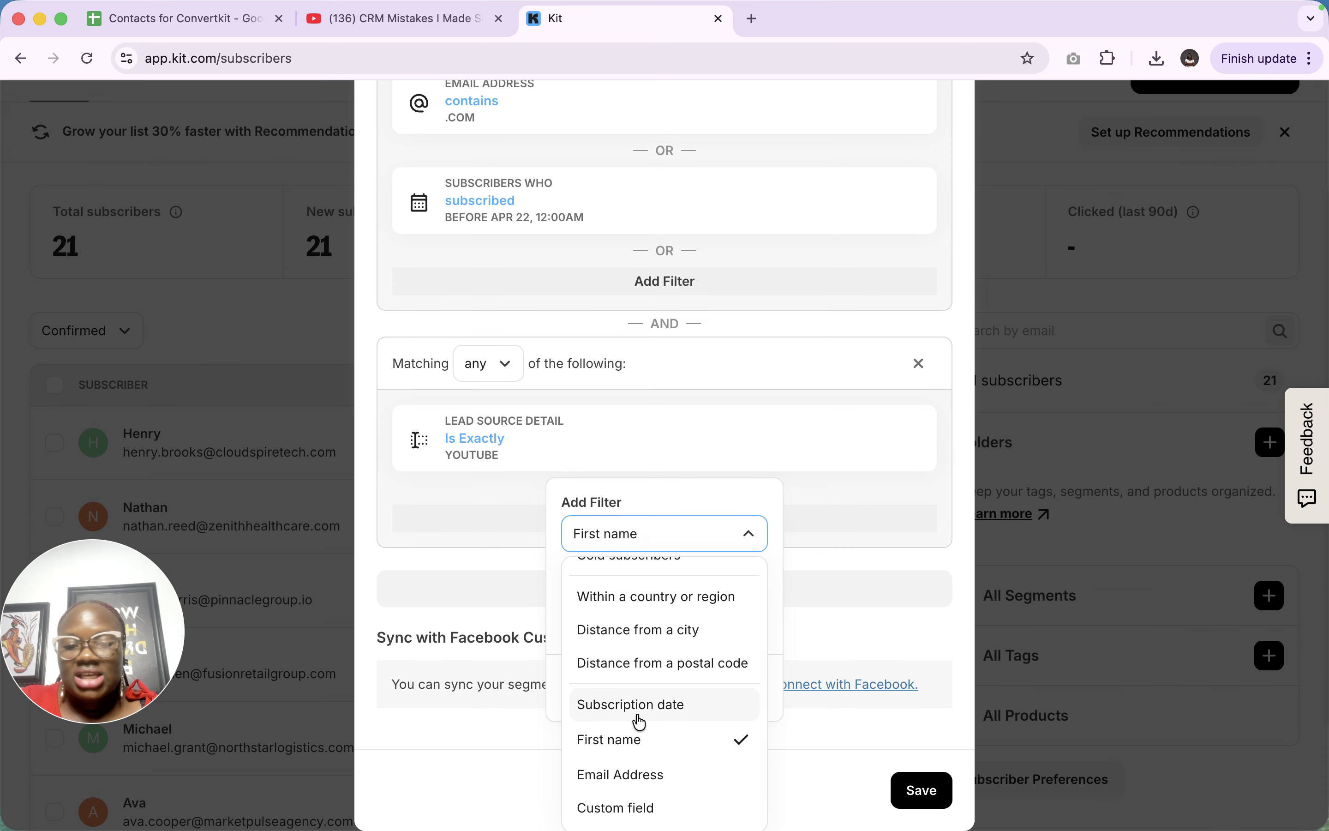
pyautogui.click(626, 805)
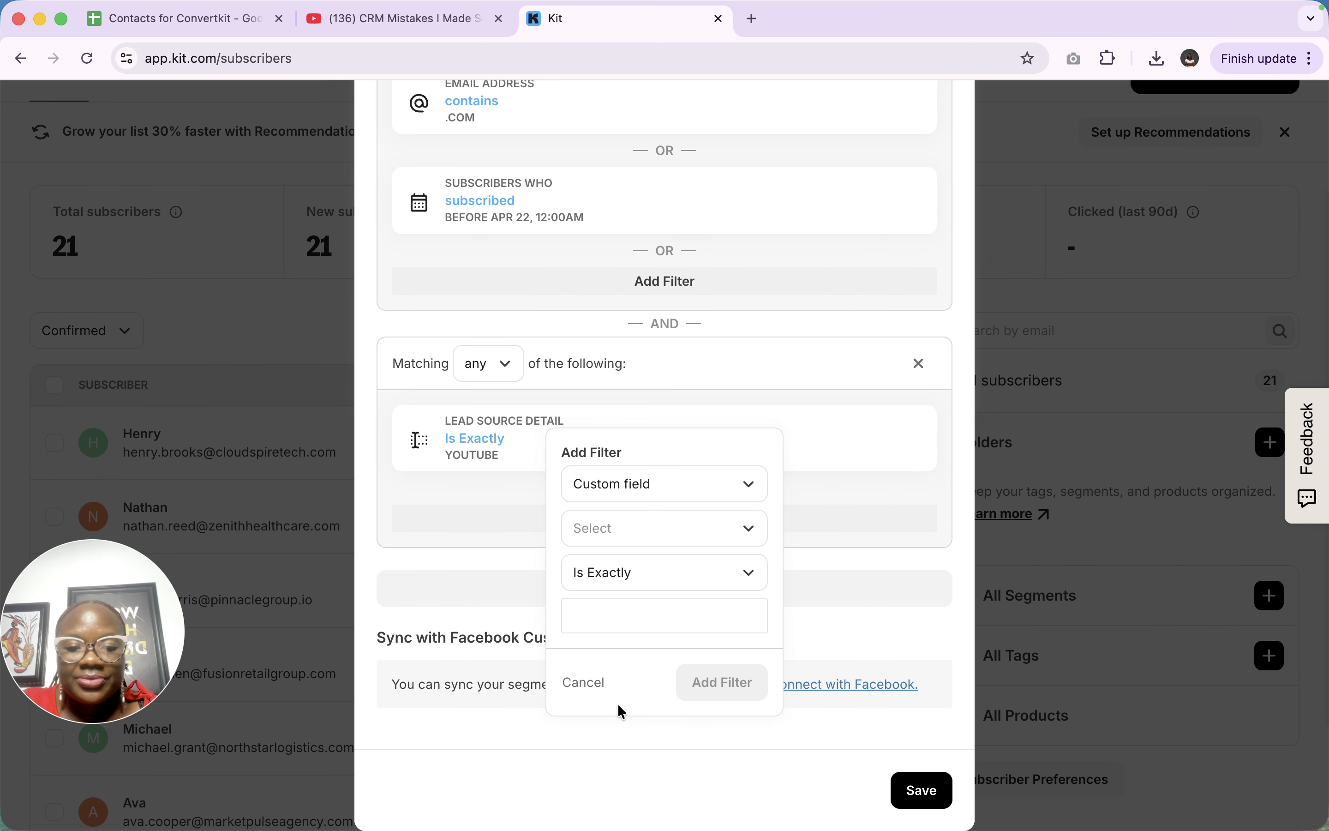
pyautogui.click(642, 528)
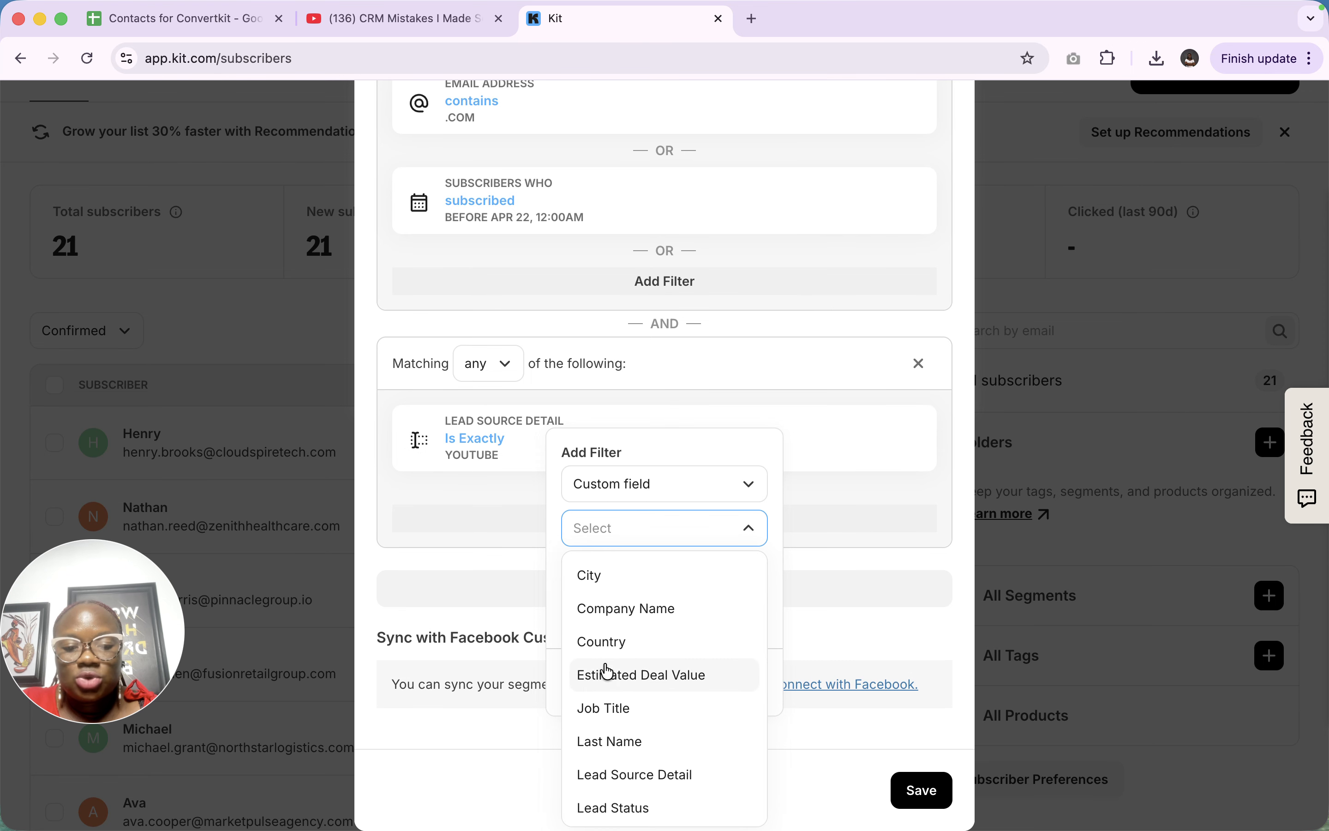
pyautogui.scroll(-3, 608, 671)
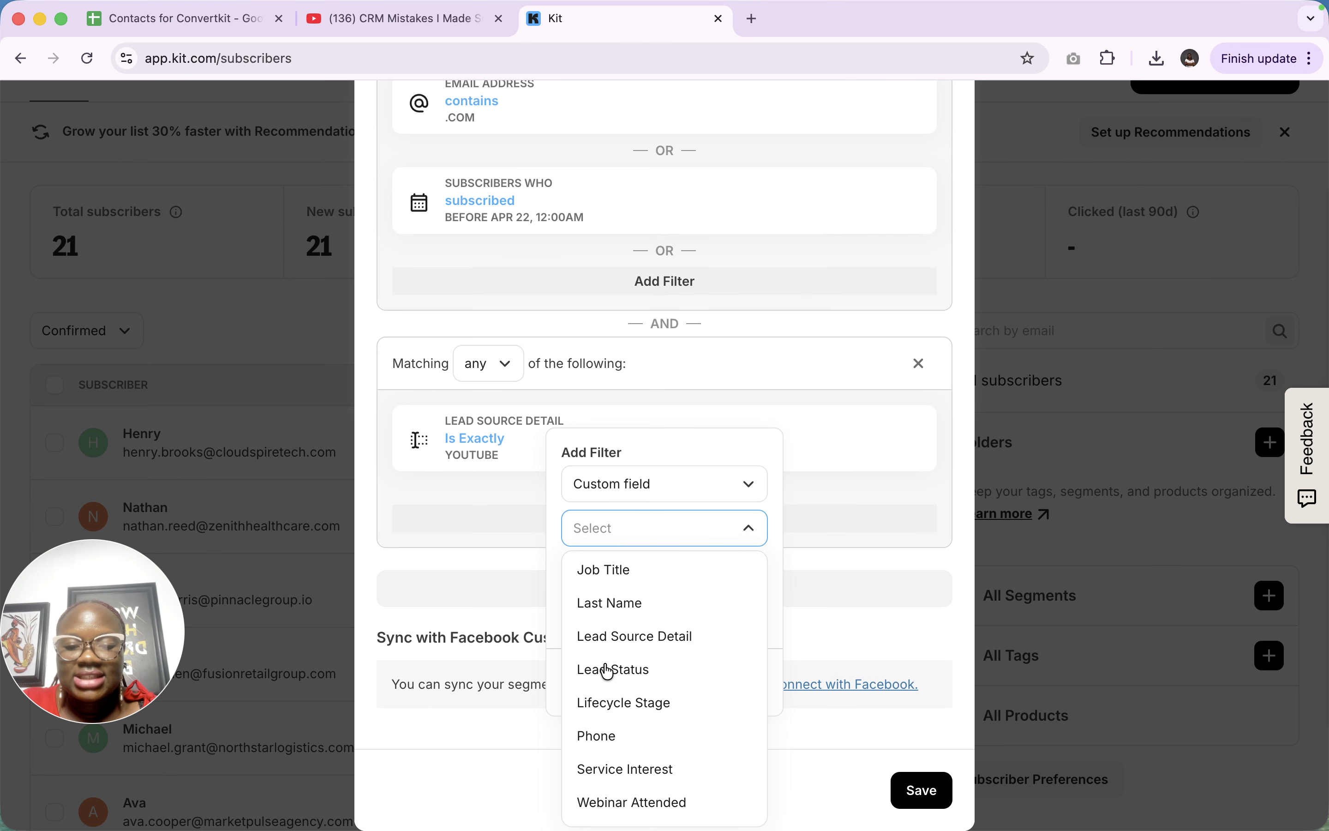
pyautogui.click(643, 802)
pyautogui.click(673, 615)
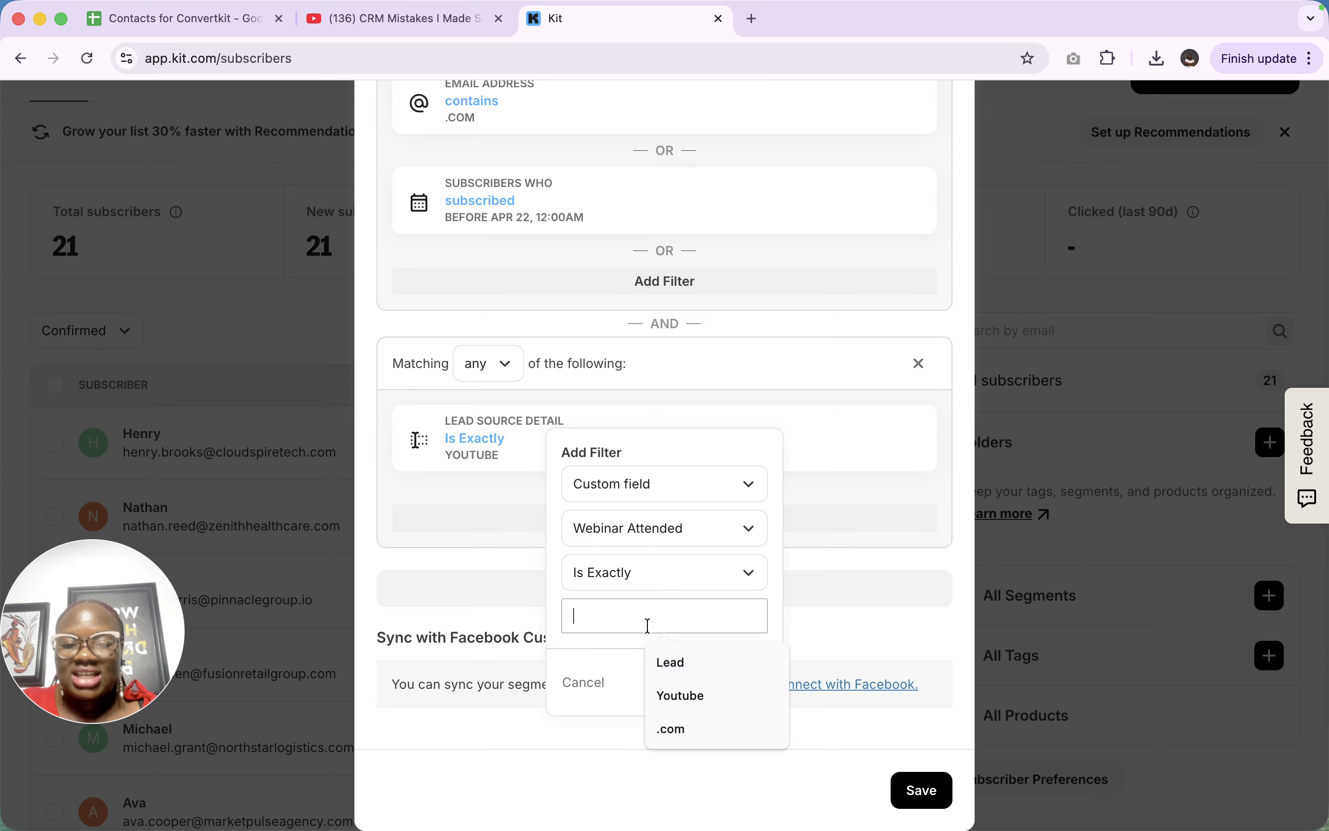
pyautogui.write('Y')
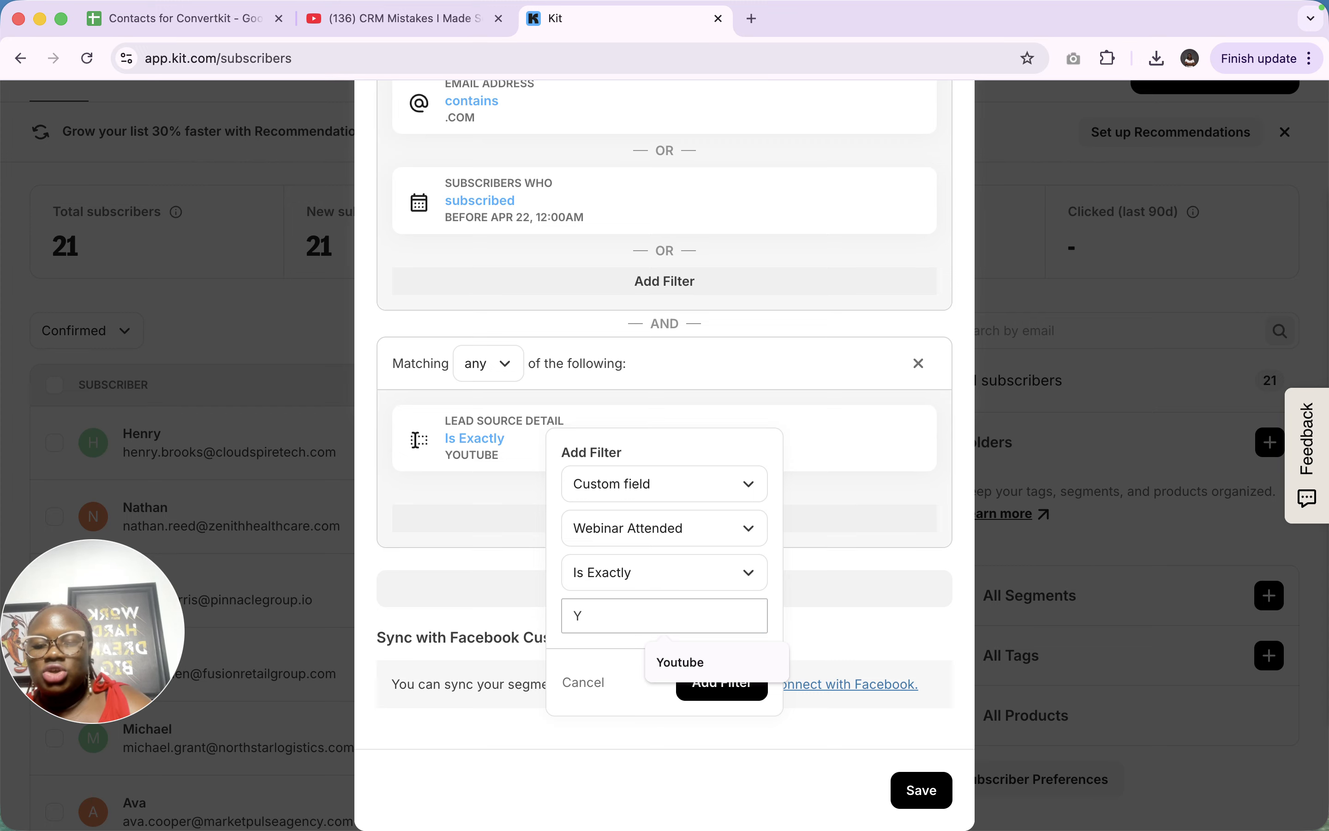
pyautogui.write('es')
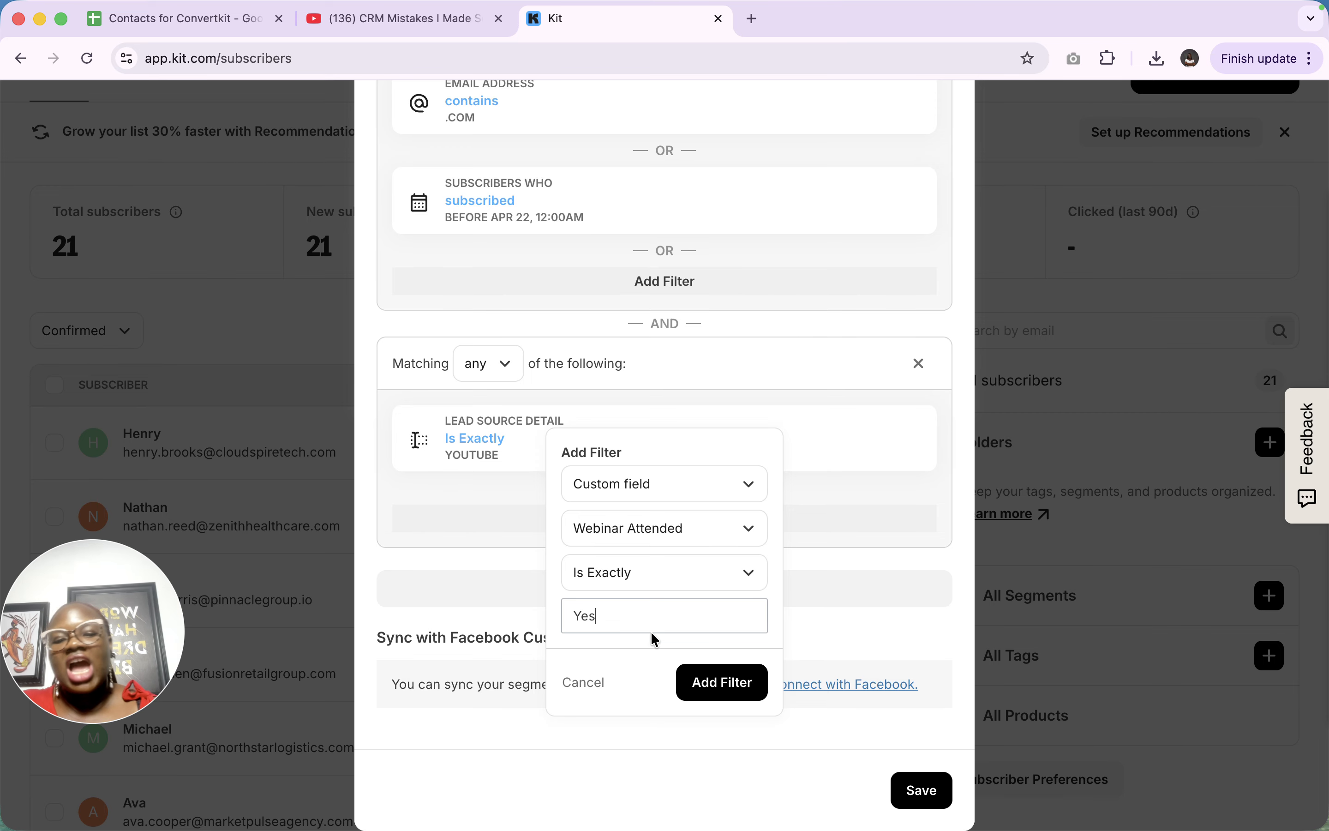
pyautogui.click(713, 684)
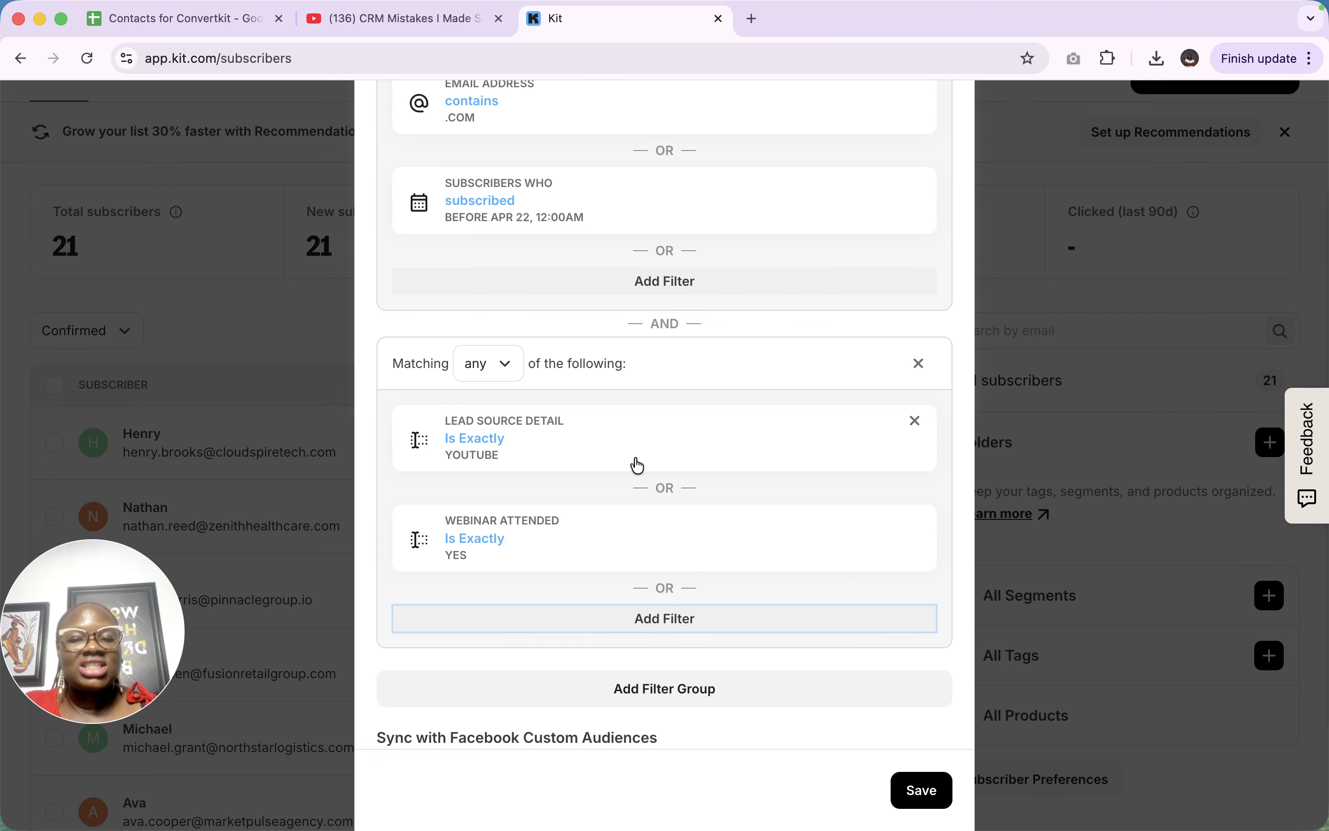
pyautogui.scroll(4, 582, 533)
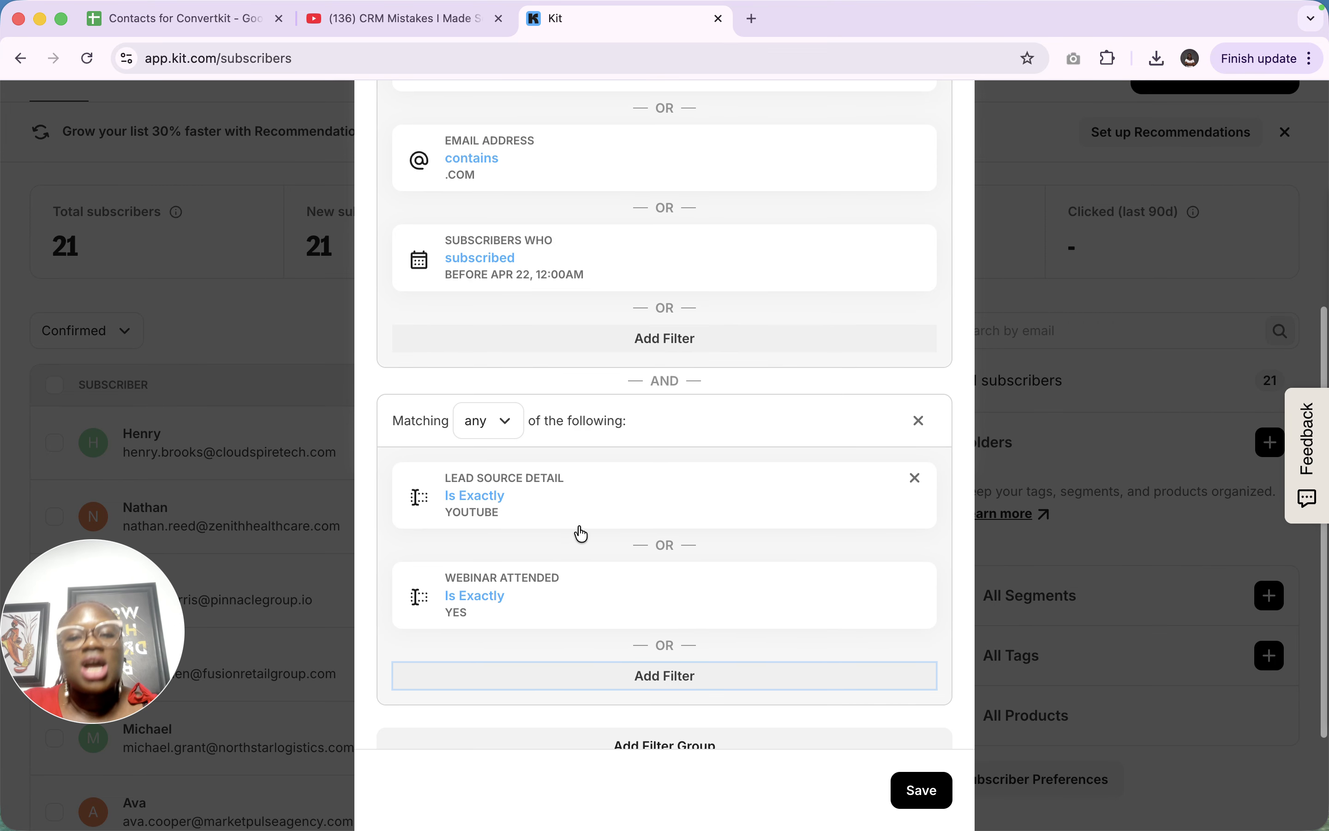
# Review the filters and matching conditions in both filter groups of the Social Media Leads segment
pyautogui.scroll(6, 582, 533)
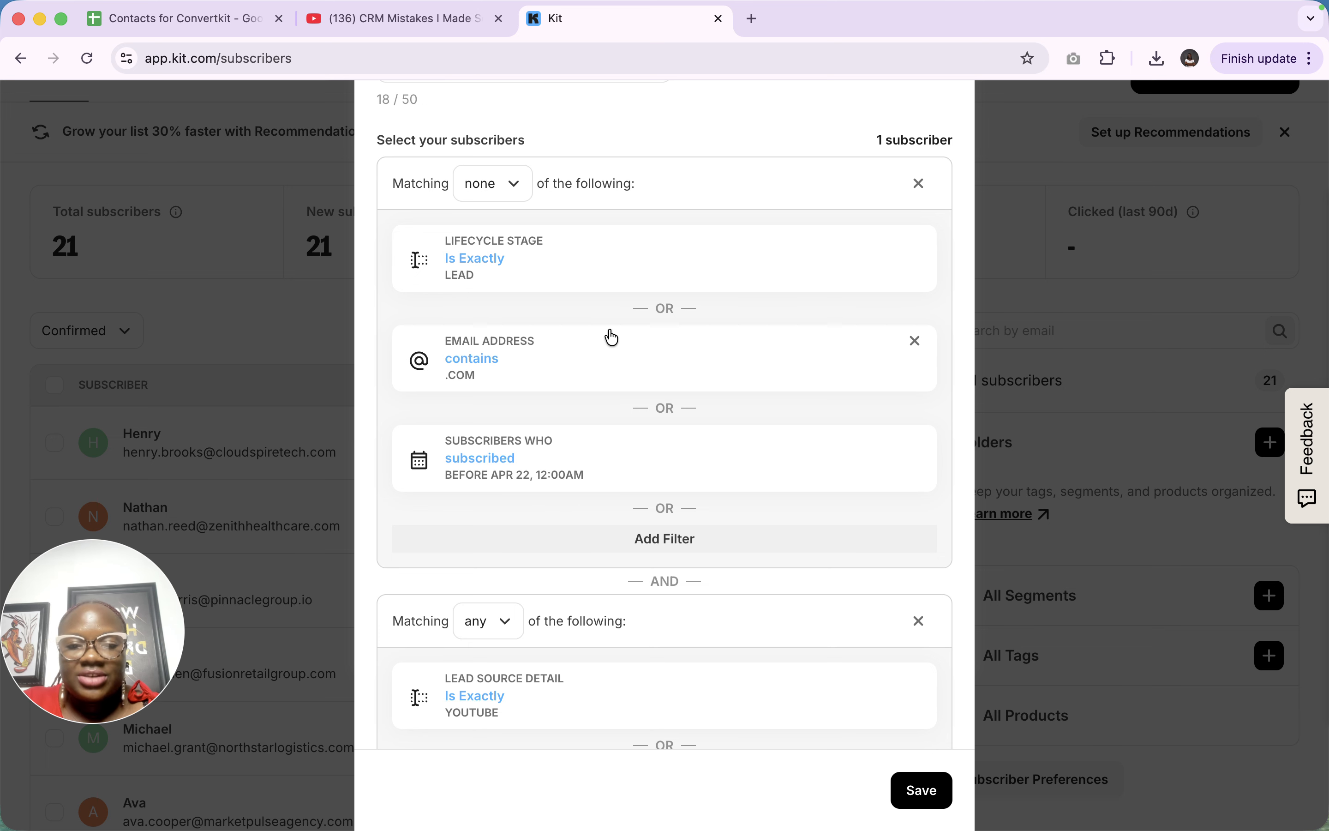
pyautogui.moveTo(681, 315); pyautogui.dragTo(652, 309)
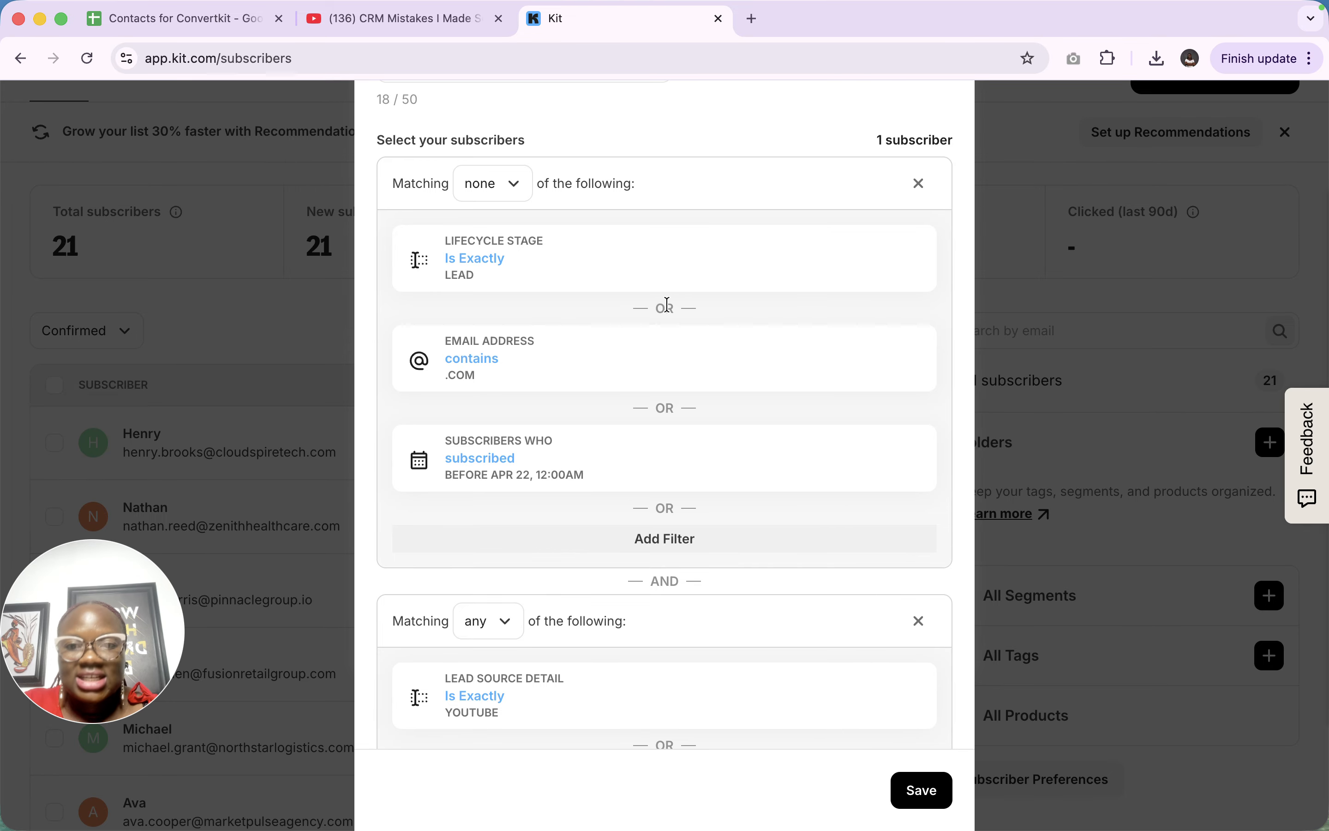
pyautogui.click(578, 387)
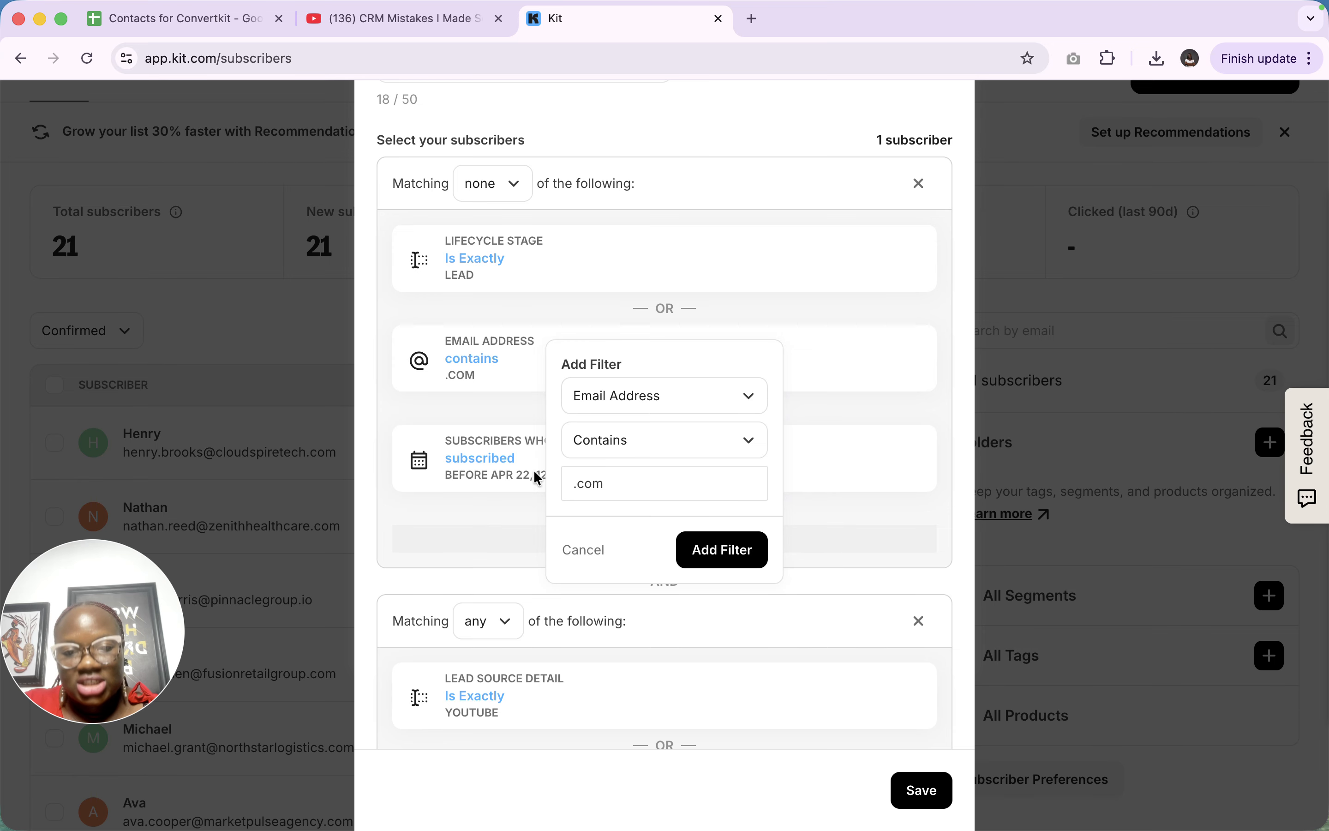
pyautogui.click(482, 526)
pyautogui.scroll(-3, 459, 536)
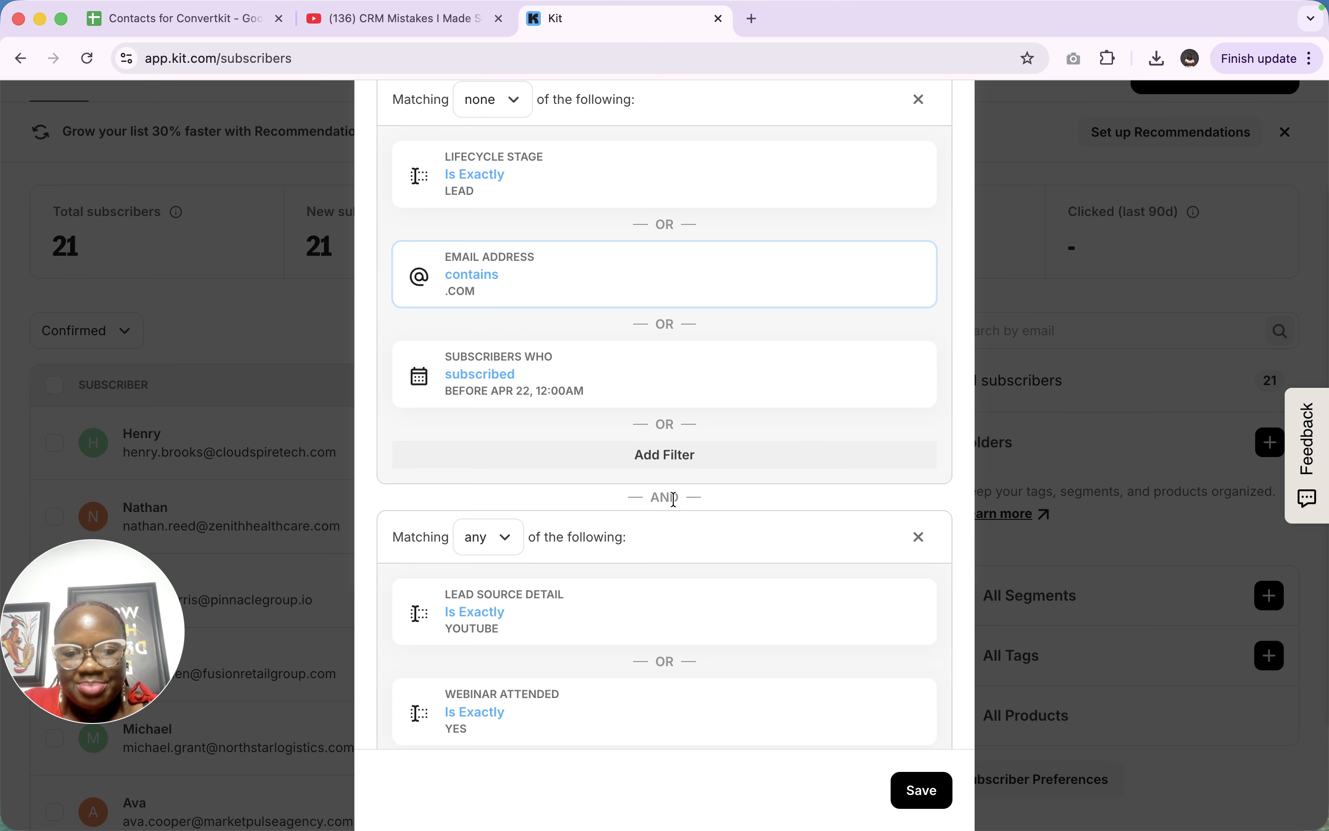
pyautogui.scroll(-2, 674, 498)
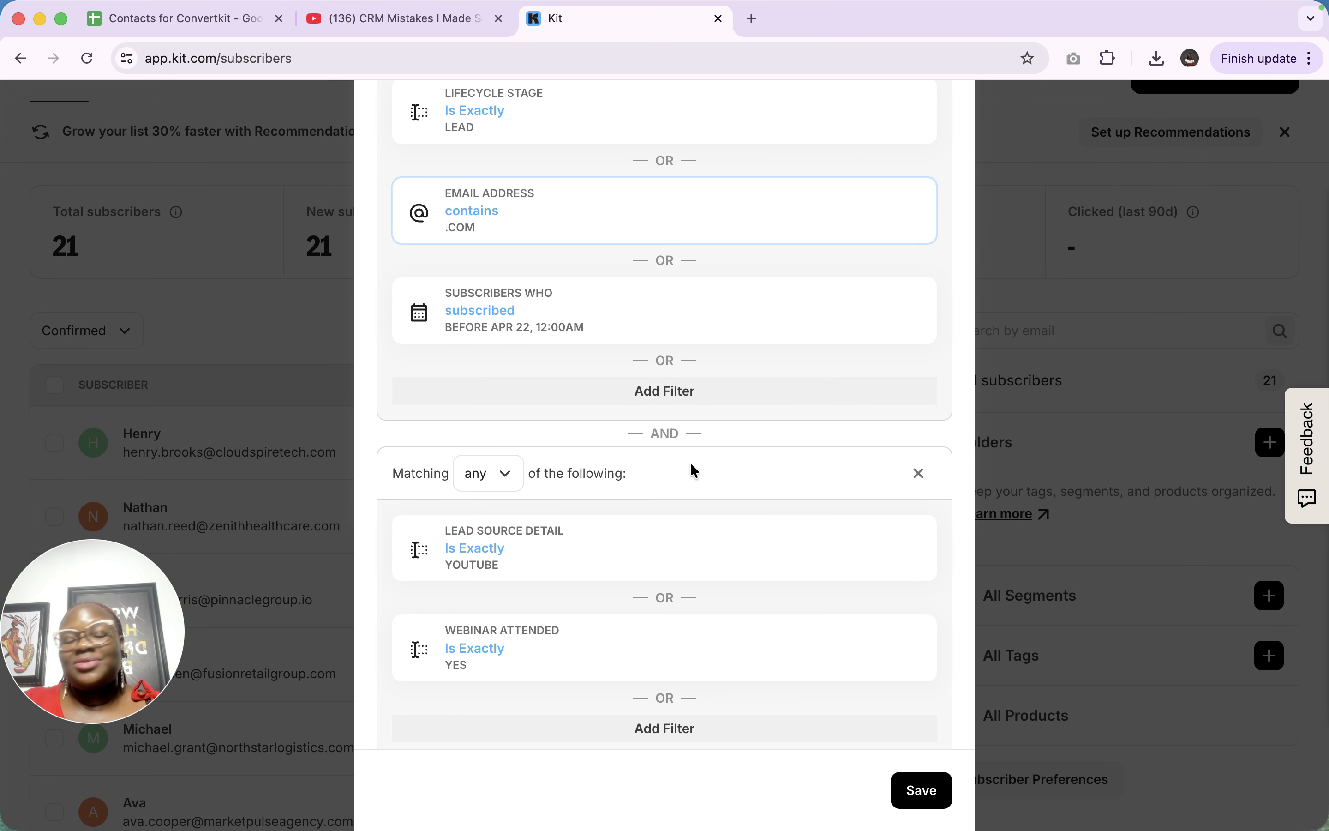
pyautogui.scroll(5, 690, 462)
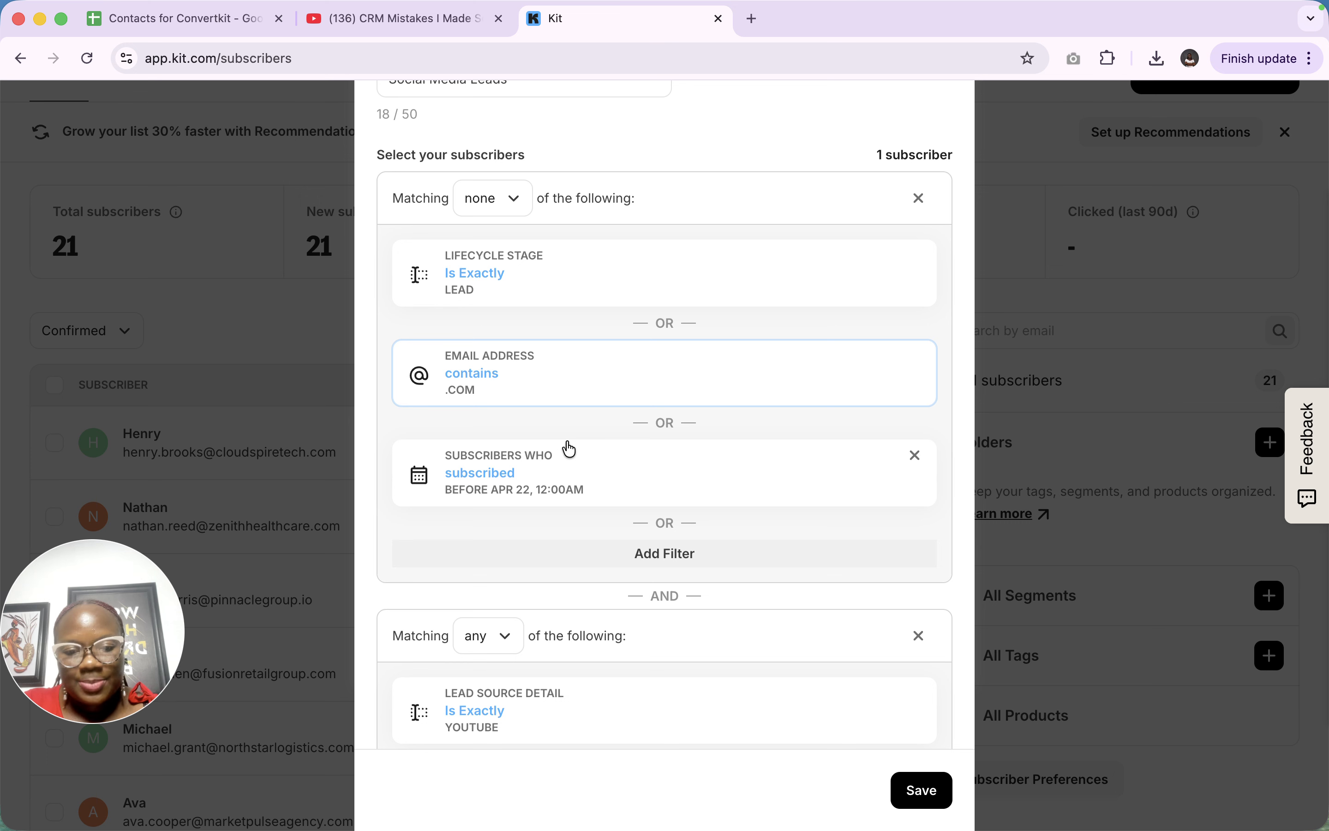
pyautogui.scroll(-7, 513, 692)
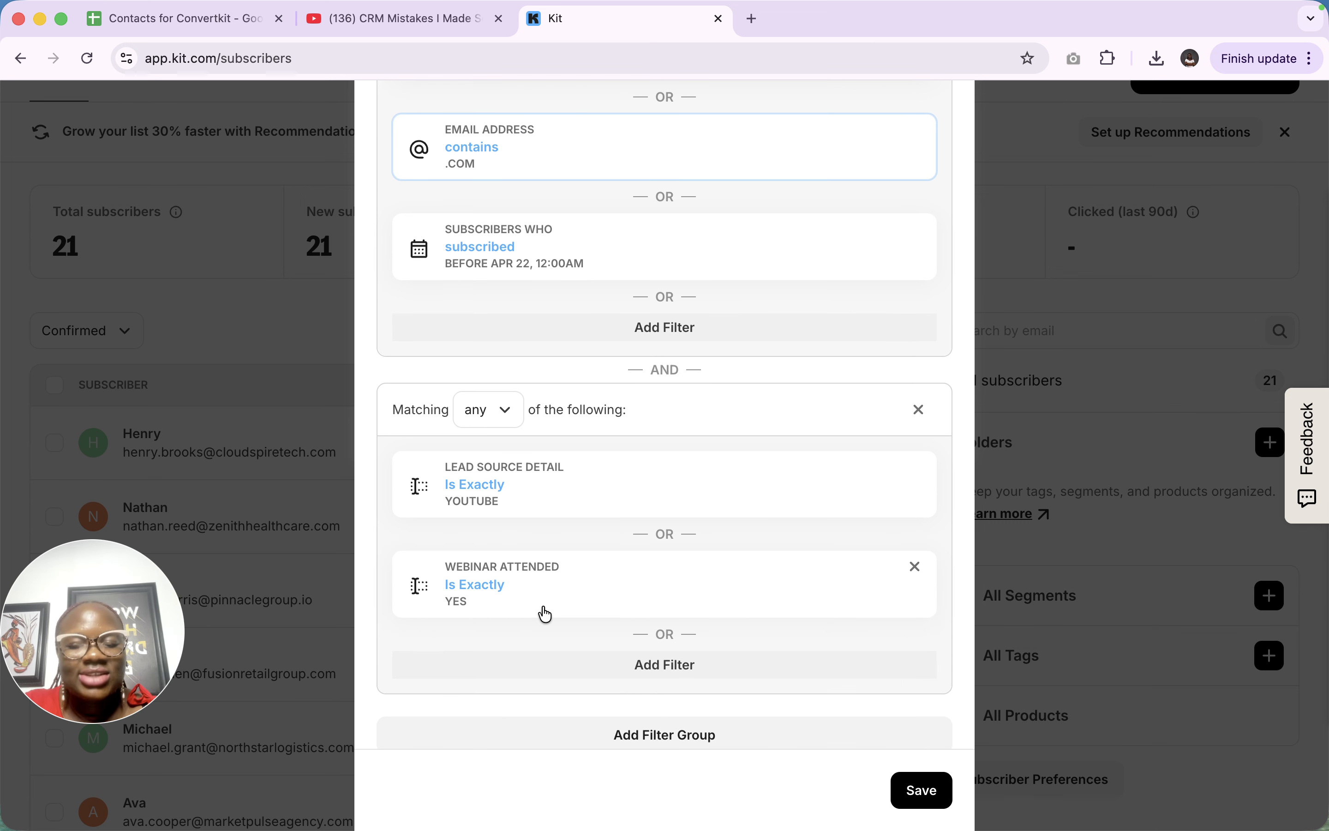
pyautogui.scroll(3, 543, 614)
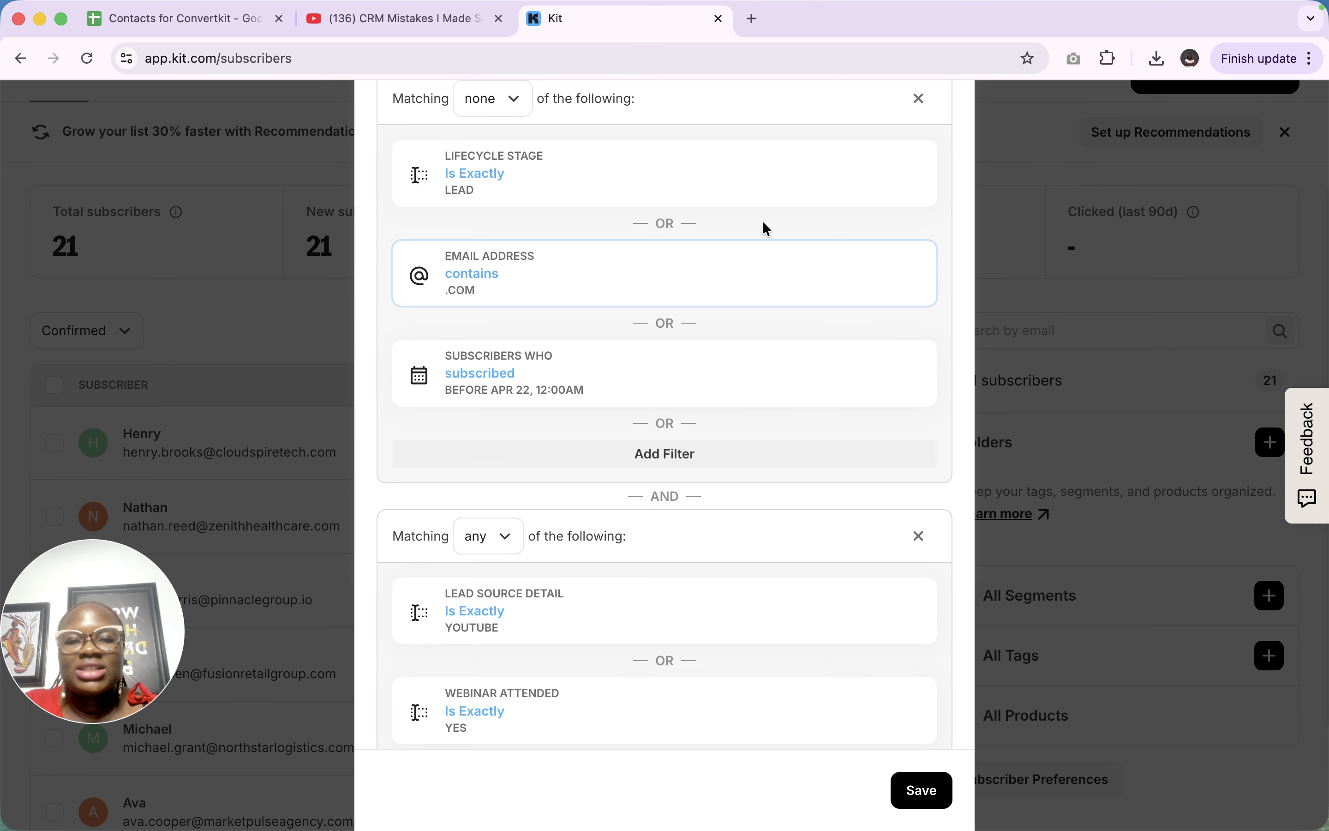
pyautogui.click(751, 253)
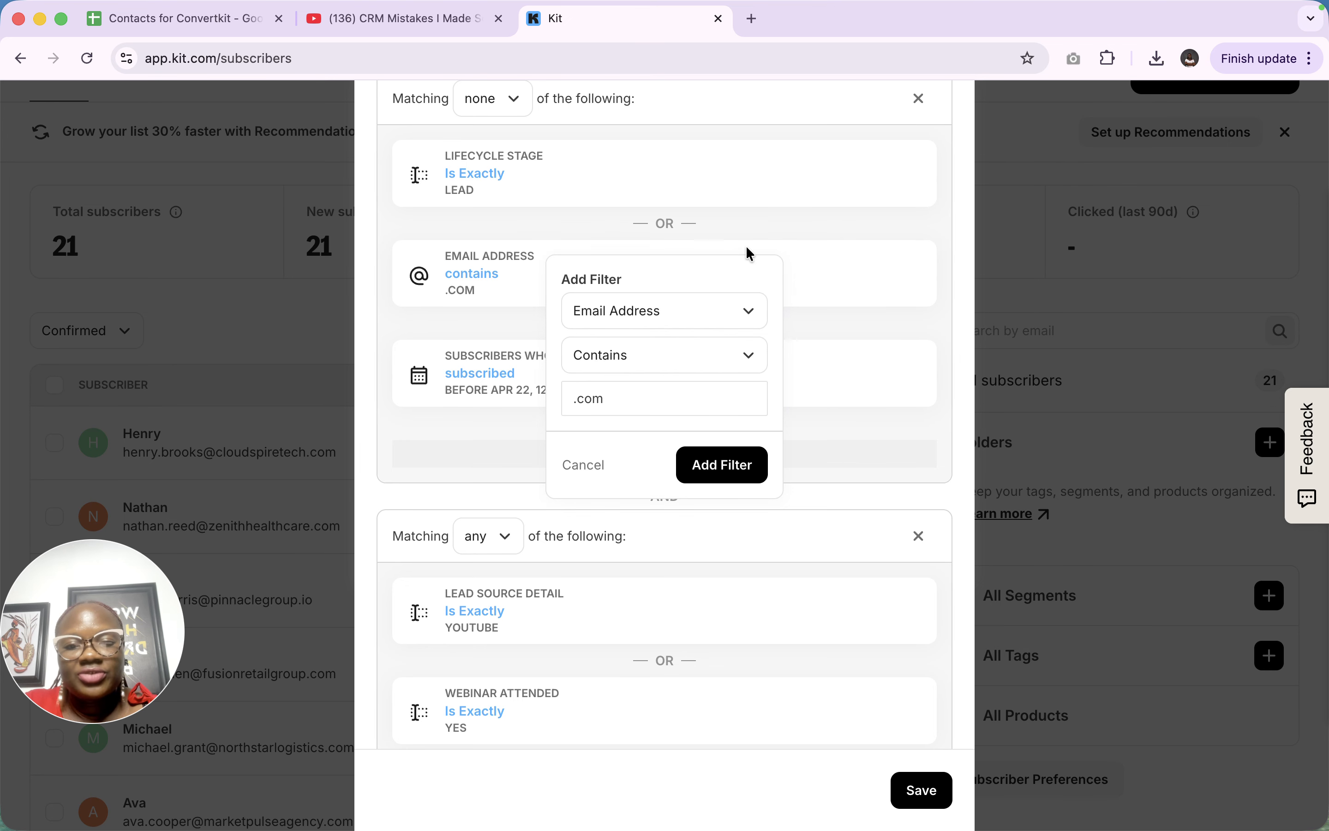
pyautogui.click(464, 561)
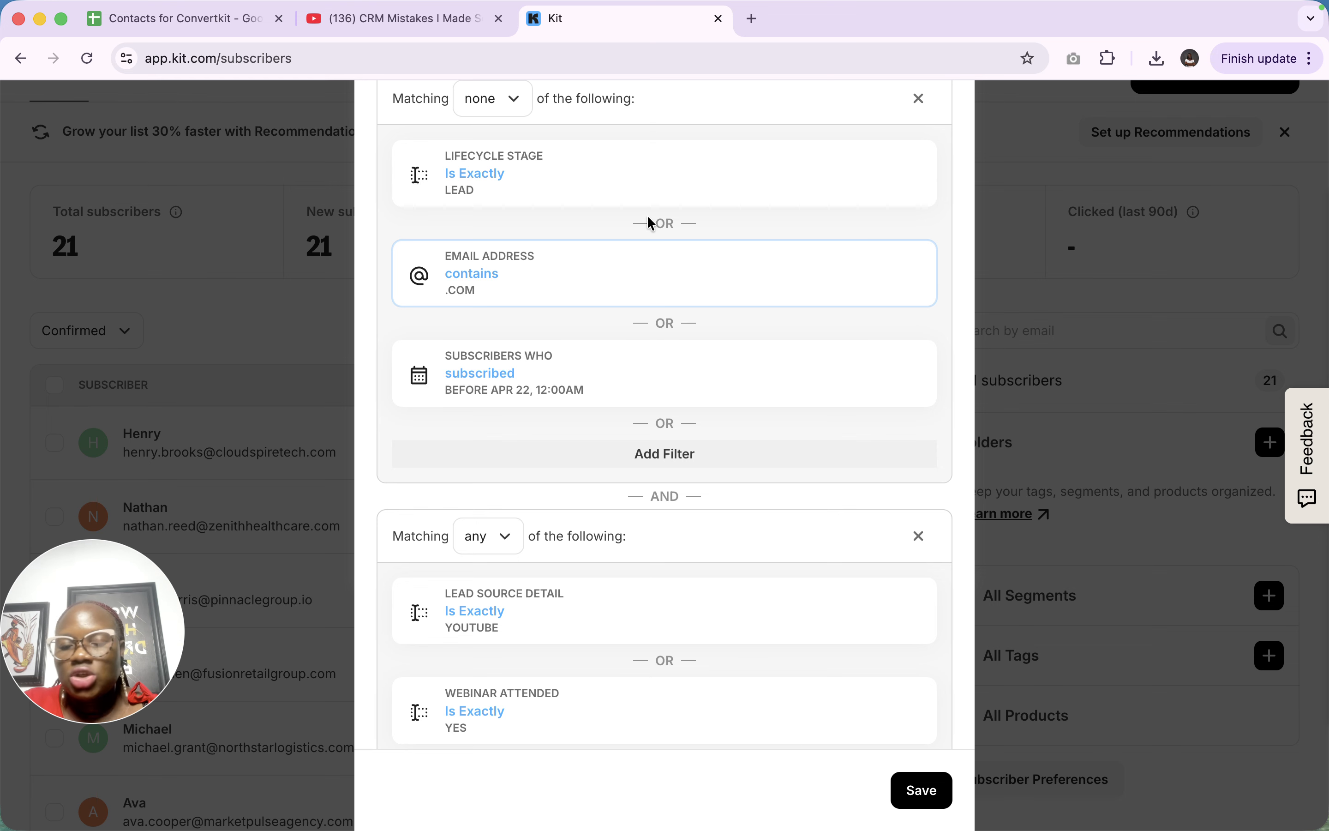
pyautogui.scroll(3, 631, 241)
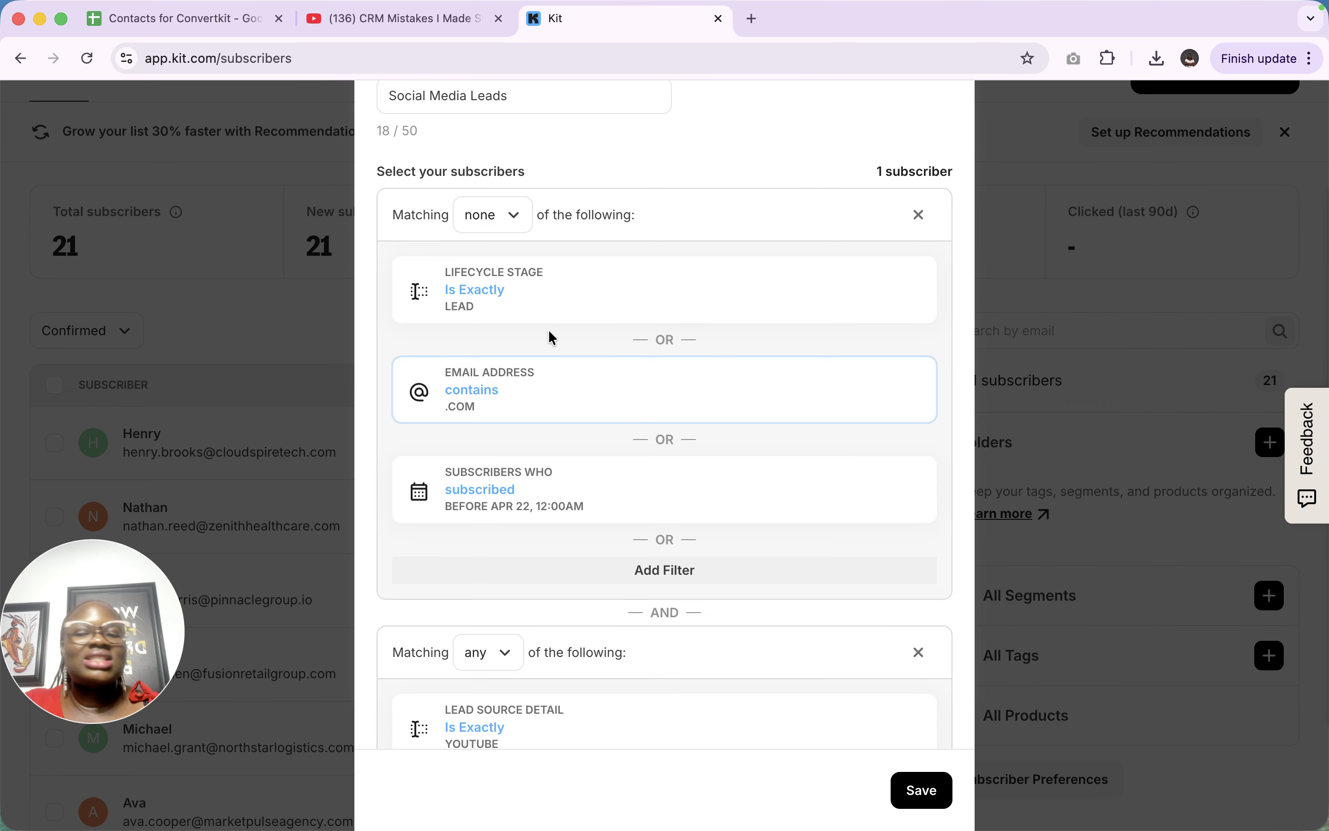
pyautogui.scroll(-6, 647, 479)
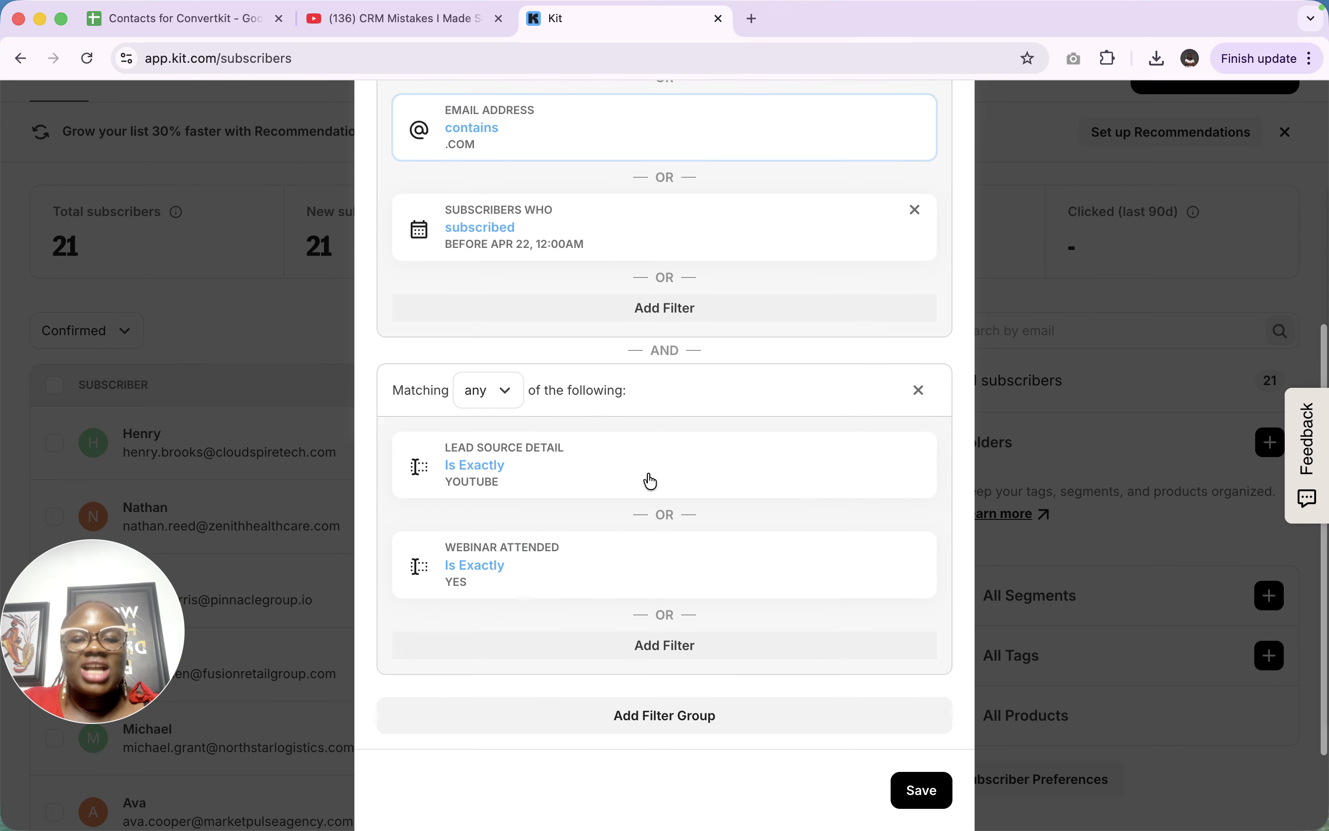
# Save the Social Media Leads segment, then view its matching subscriber's profile and return to the segment list
pyautogui.scroll(-1, 648, 478)
pyautogui.click(913, 793)
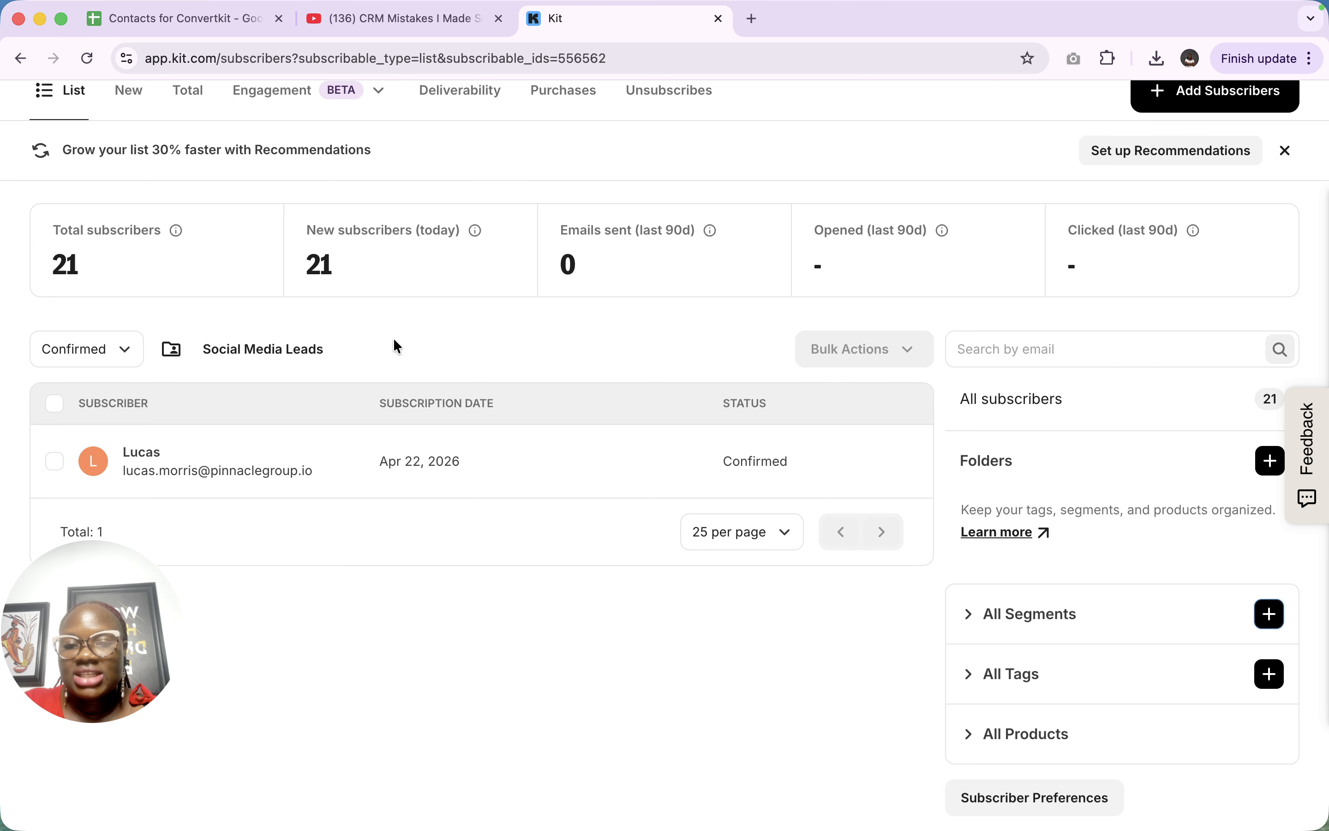
pyautogui.click(137, 461)
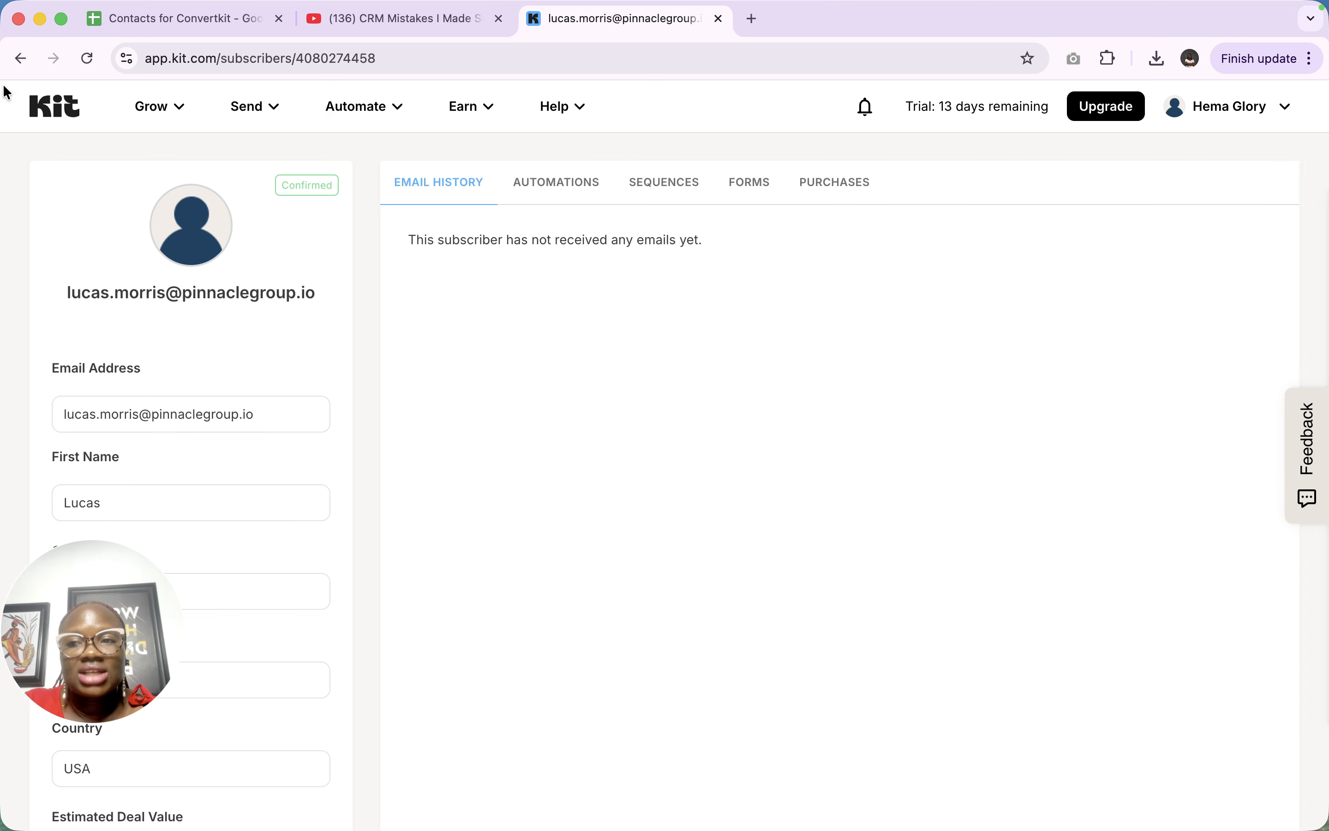
pyautogui.click(21, 58)
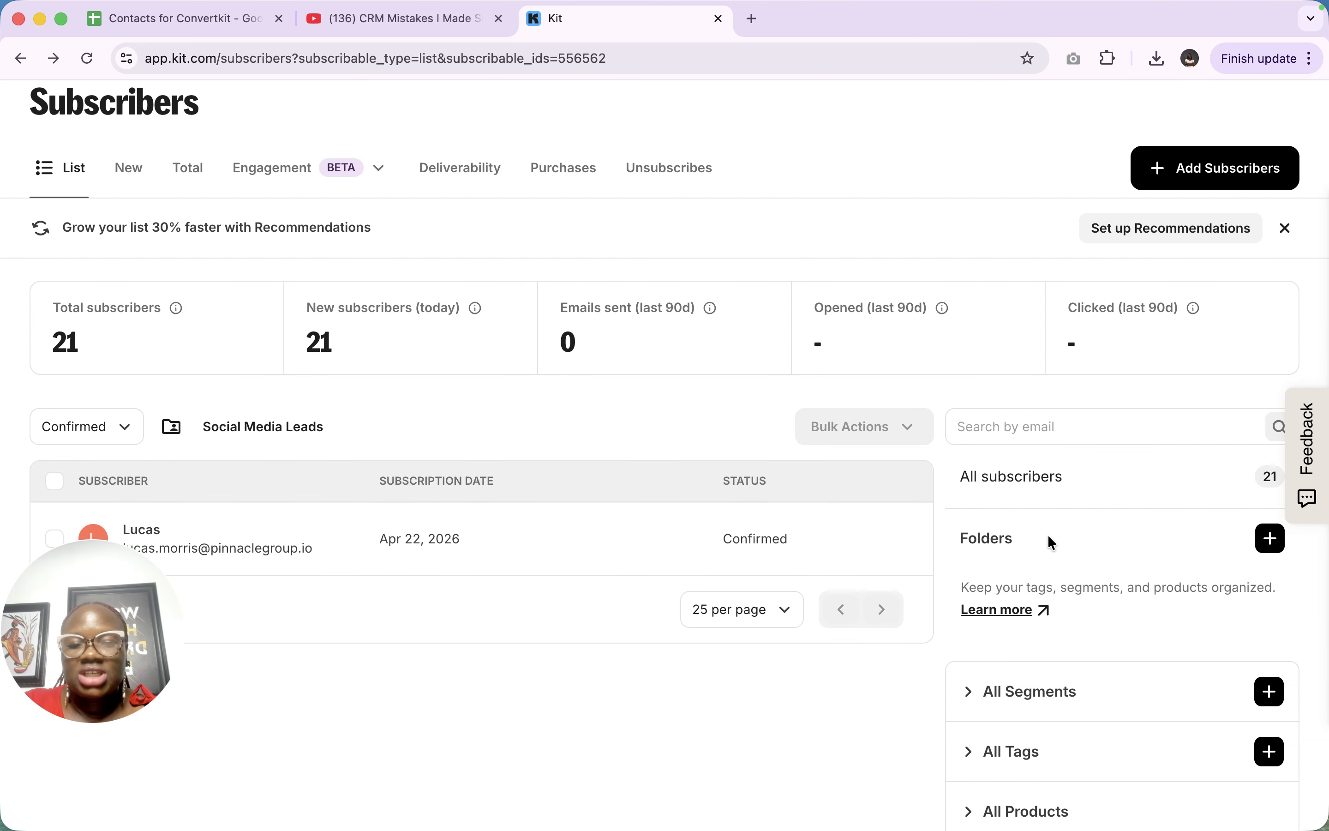
# Start a new segment and name it "Cold Leads"
pyautogui.click(1277, 698)
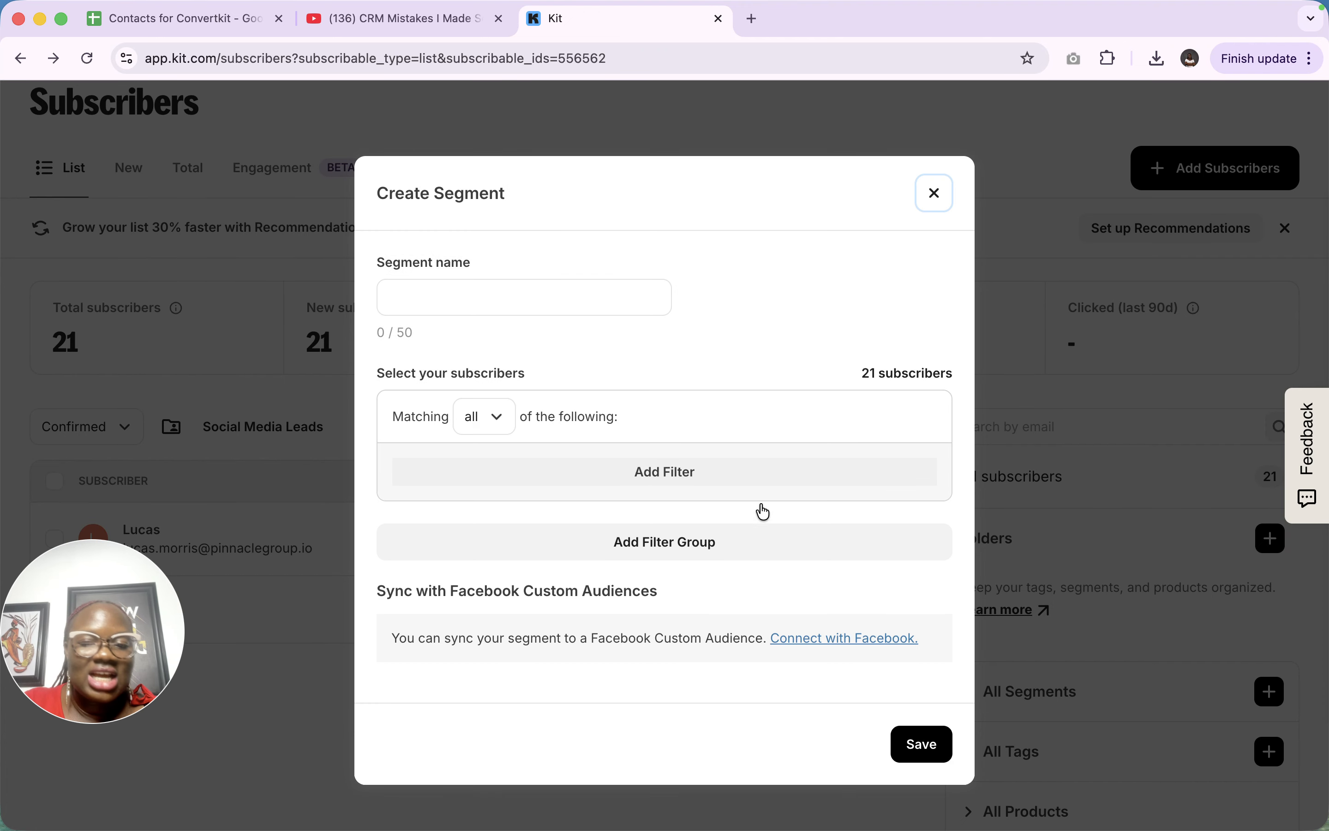
pyautogui.click(432, 297)
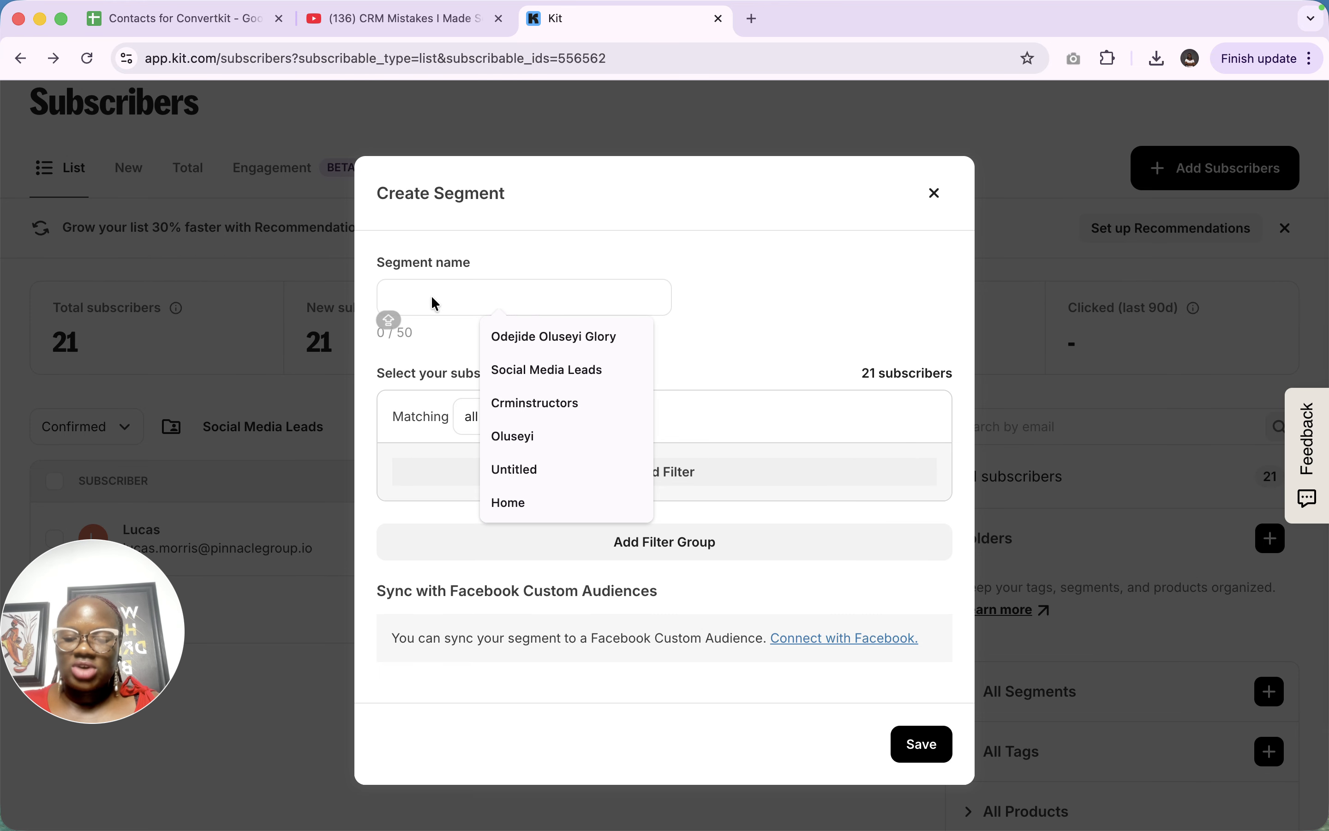
pyautogui.write('Co')
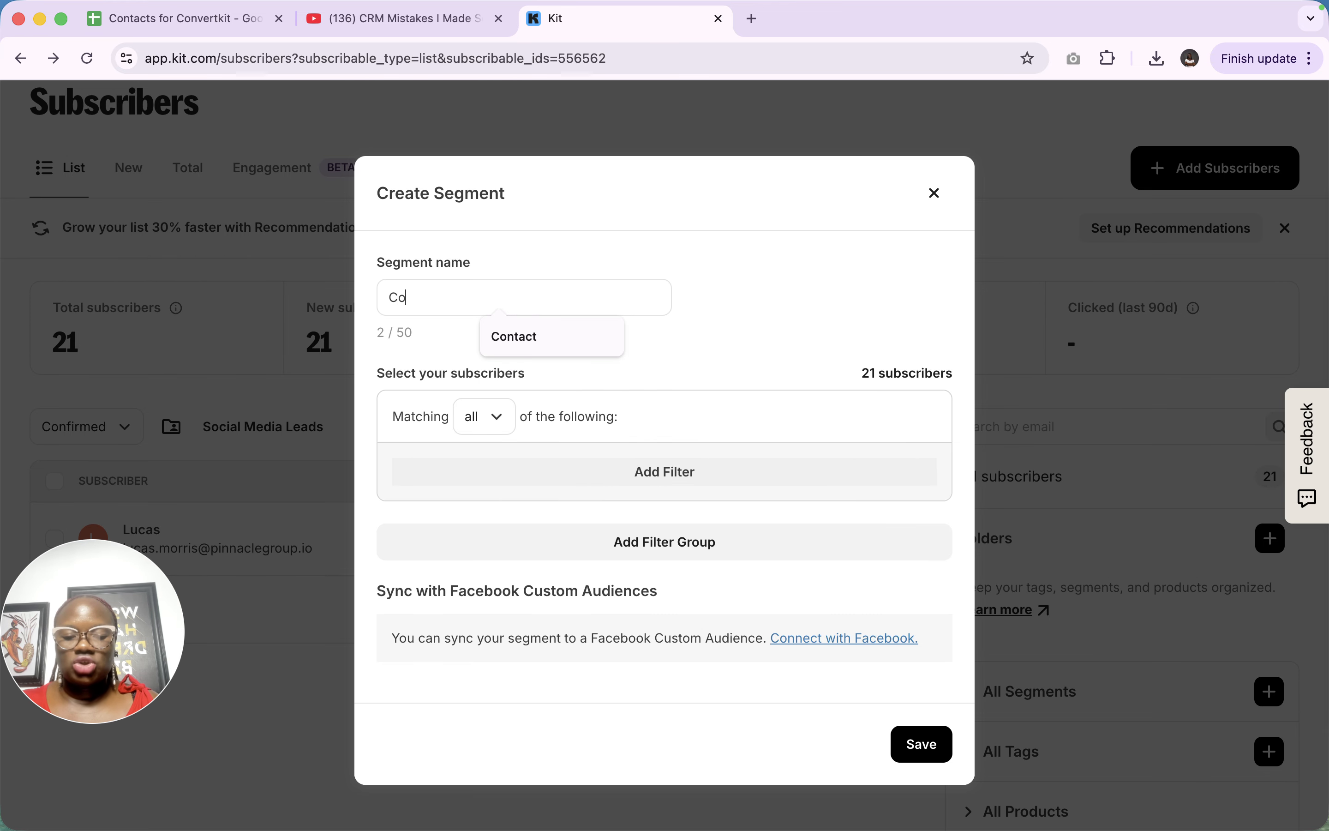
pyautogui.write('ld S')
pyautogui.press('BackSpace')
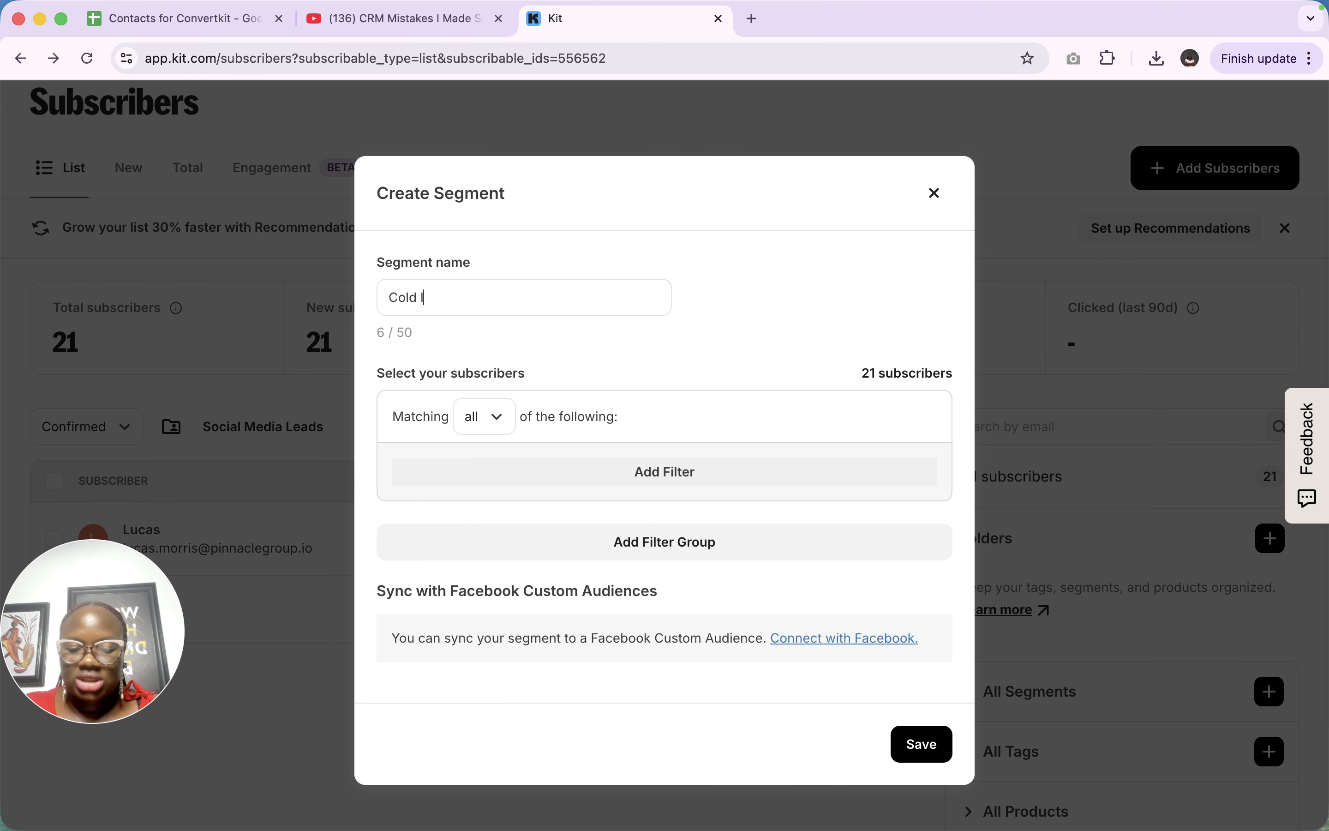
pyautogui.write('Leads')
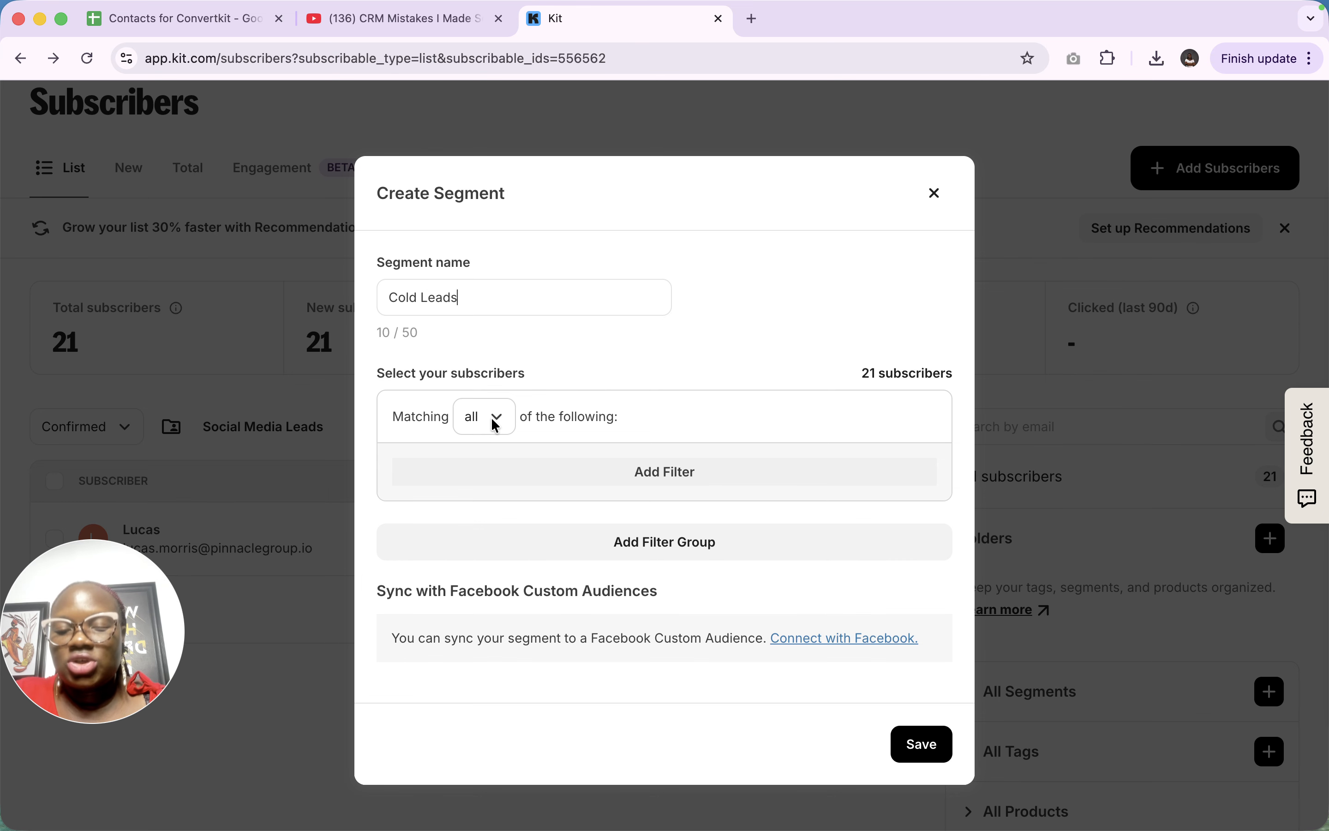
# Add a Cold subscribers filter to the first group of the new segment, keeping the match condition at all
pyautogui.click(494, 423)
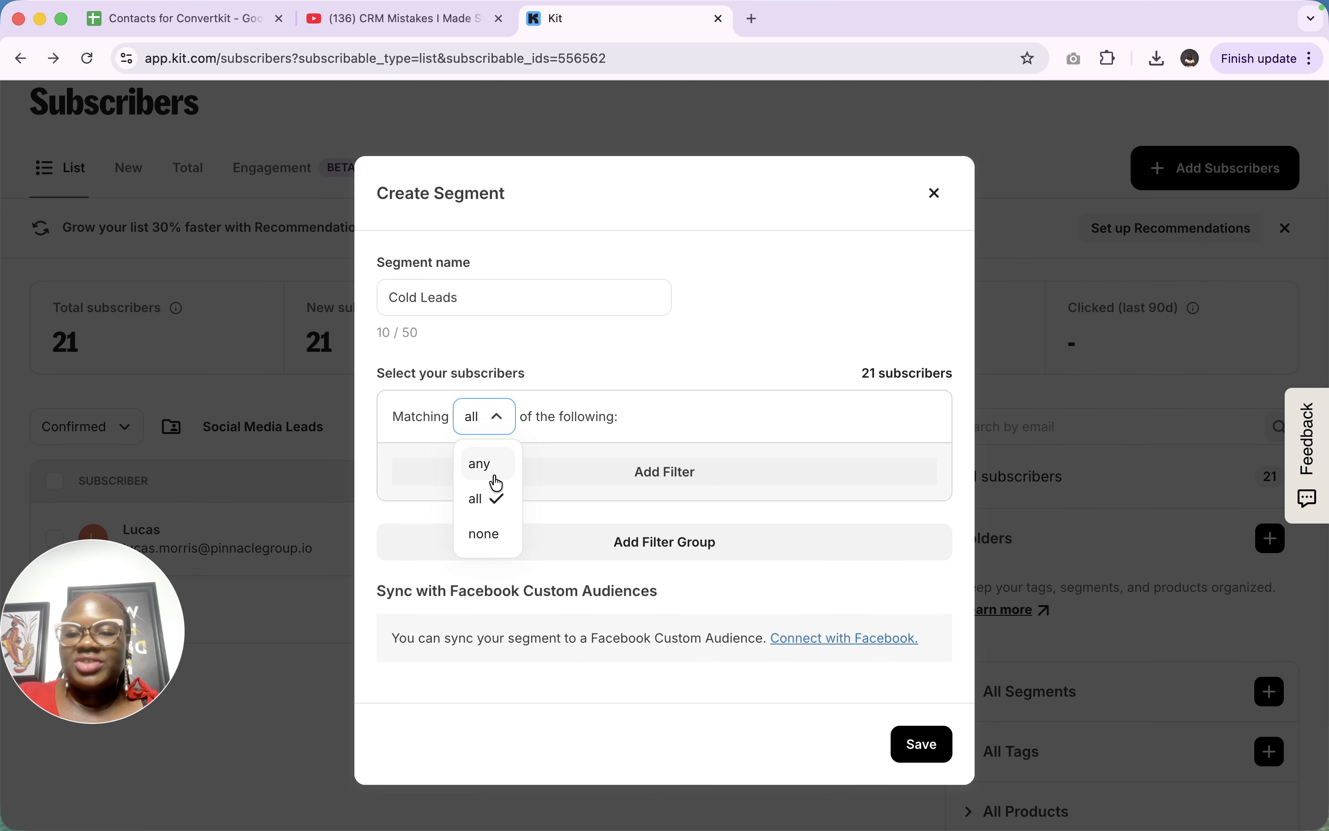
pyautogui.click(665, 477)
pyautogui.click(664, 476)
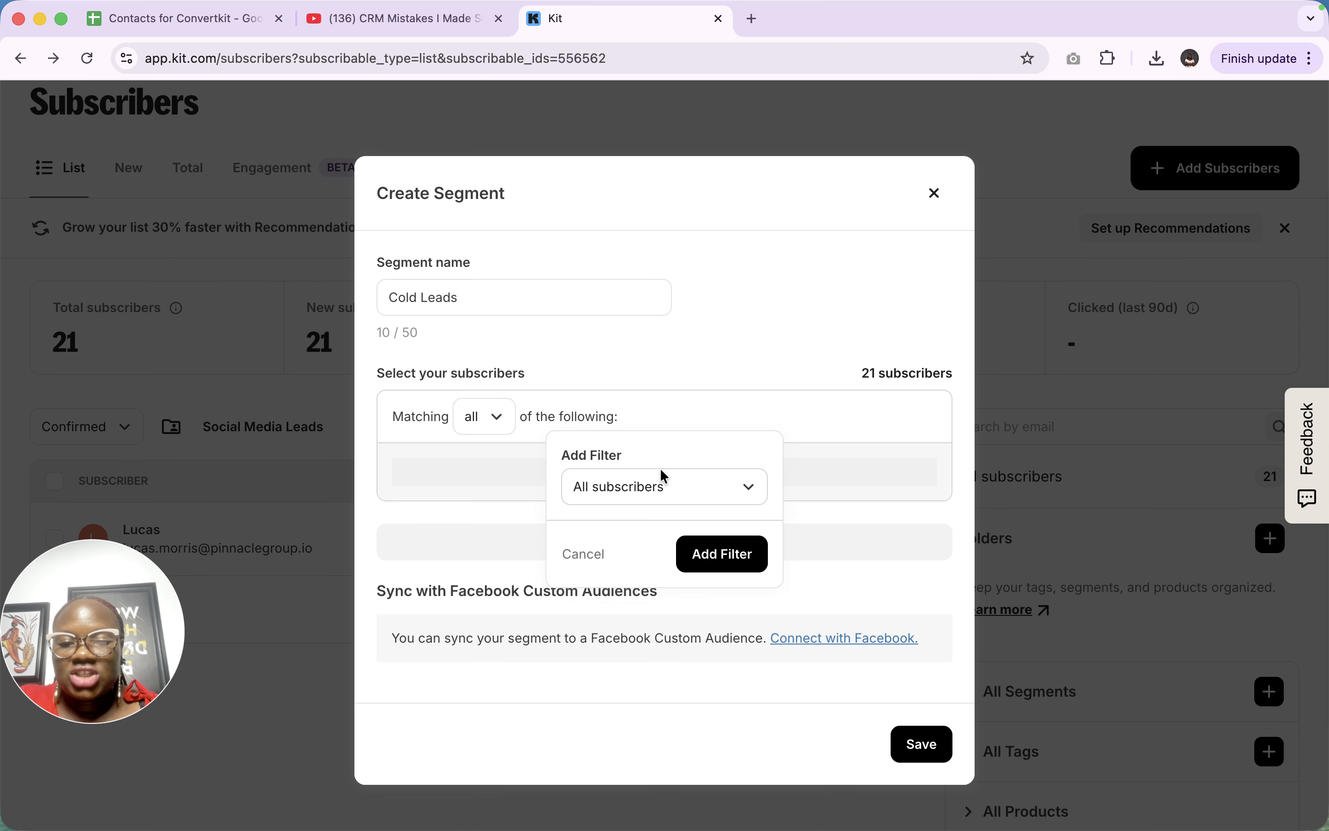
pyautogui.click(658, 487)
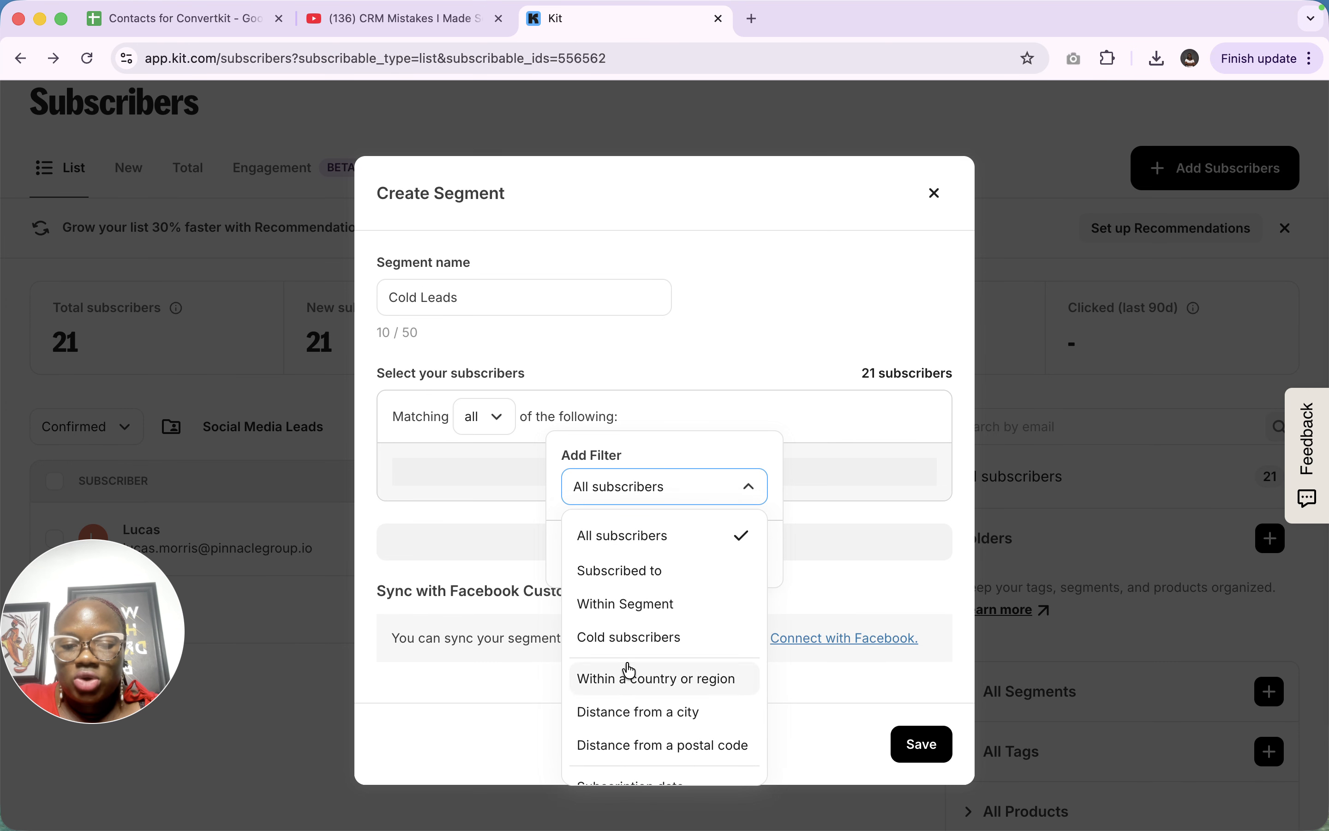
pyautogui.click(643, 637)
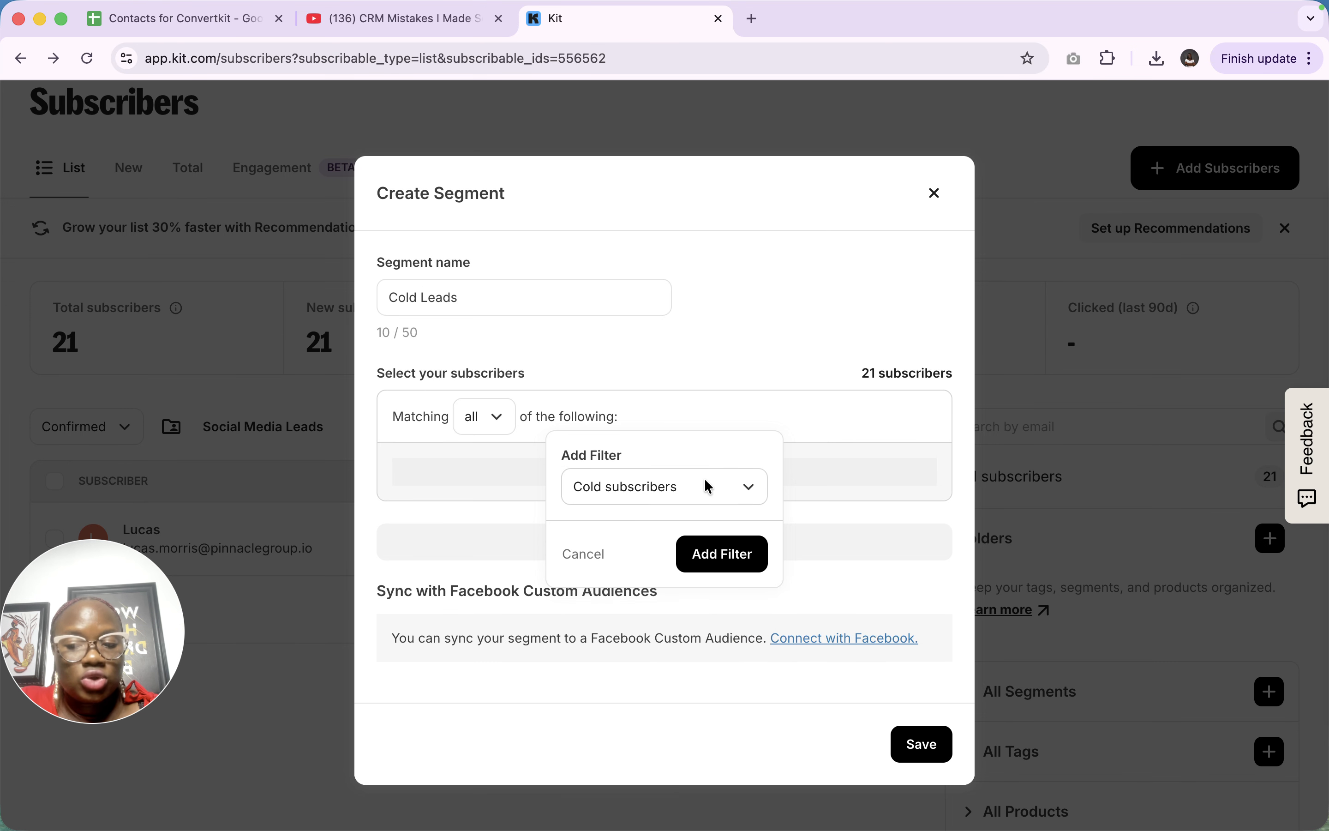
pyautogui.click(722, 553)
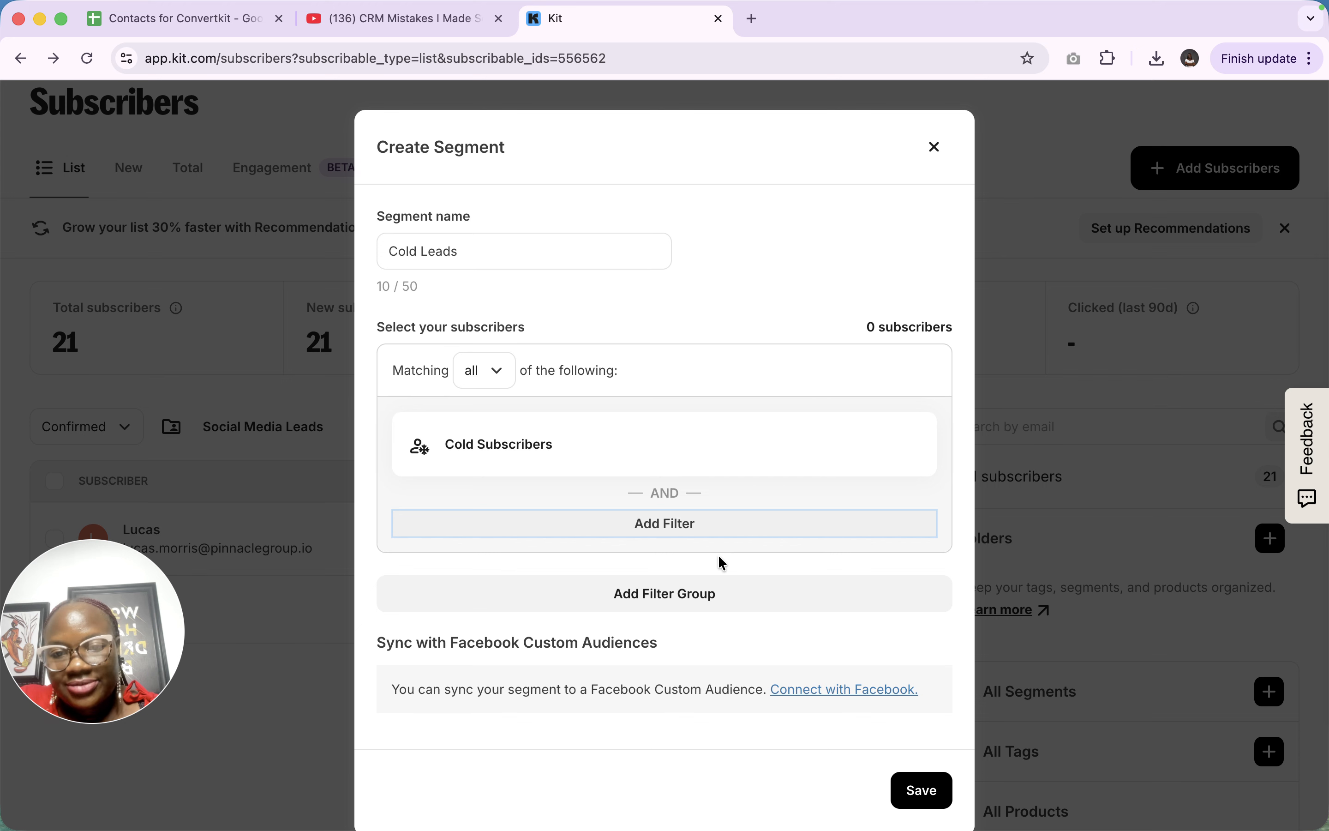
pyautogui.click(656, 596)
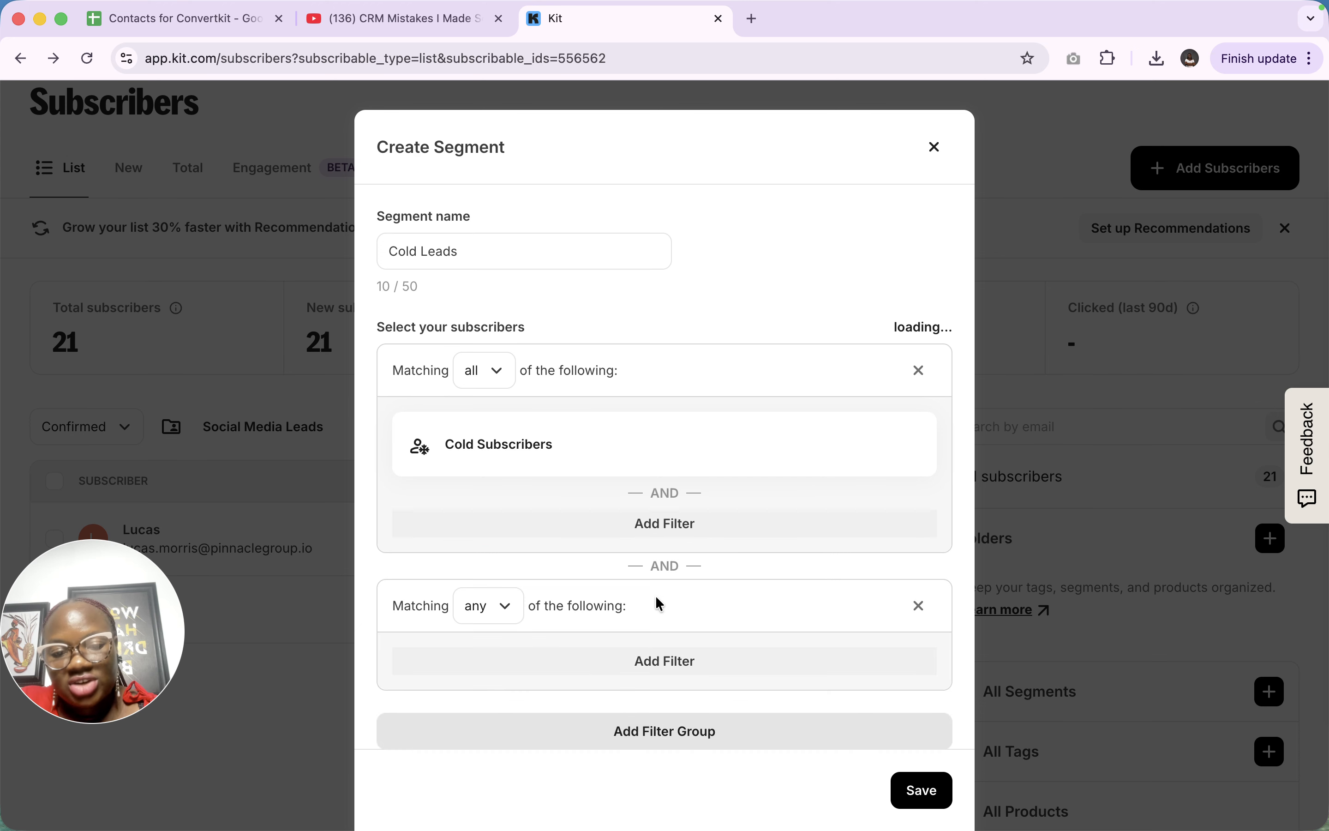
pyautogui.click(666, 660)
pyautogui.scroll(-3, 673, 701)
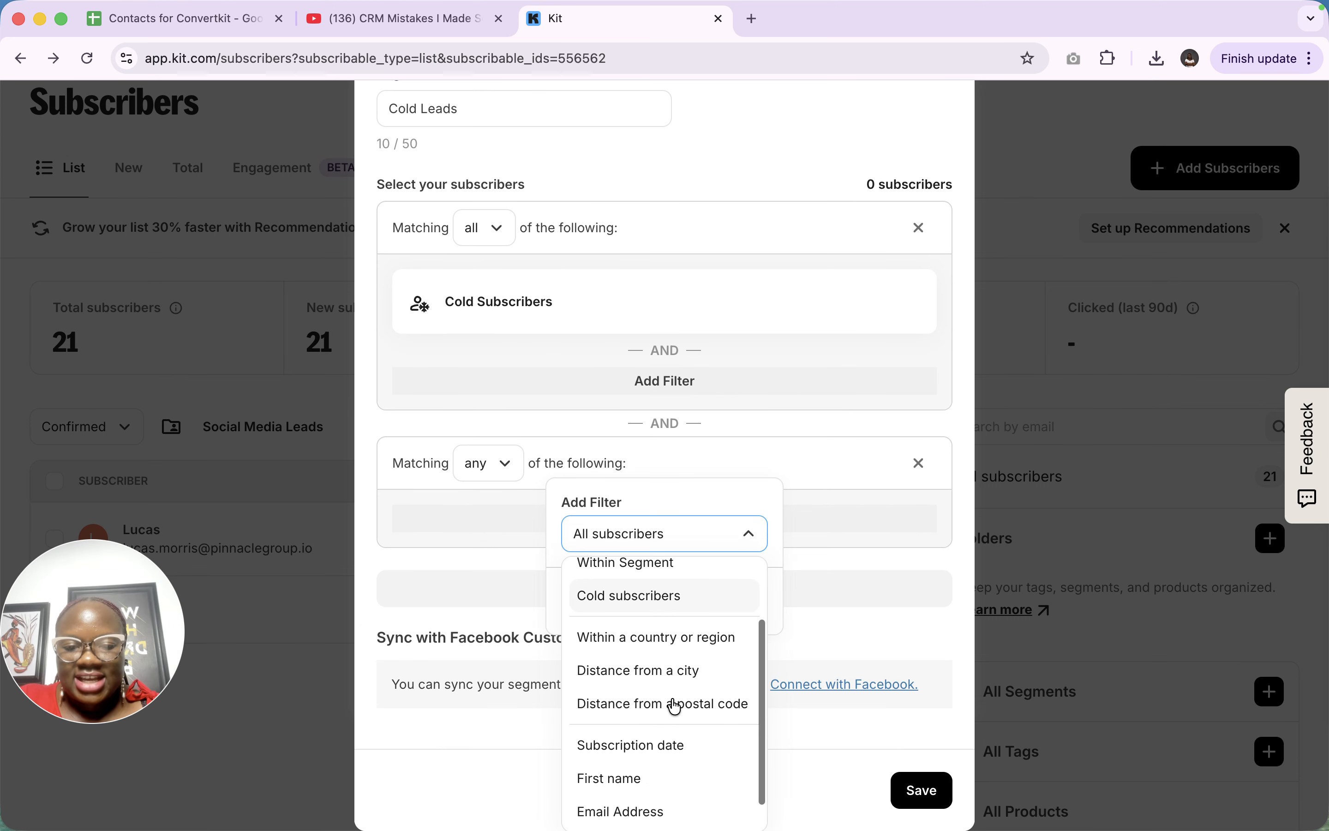
pyautogui.scroll(2, 659, 681)
pyautogui.click(640, 659)
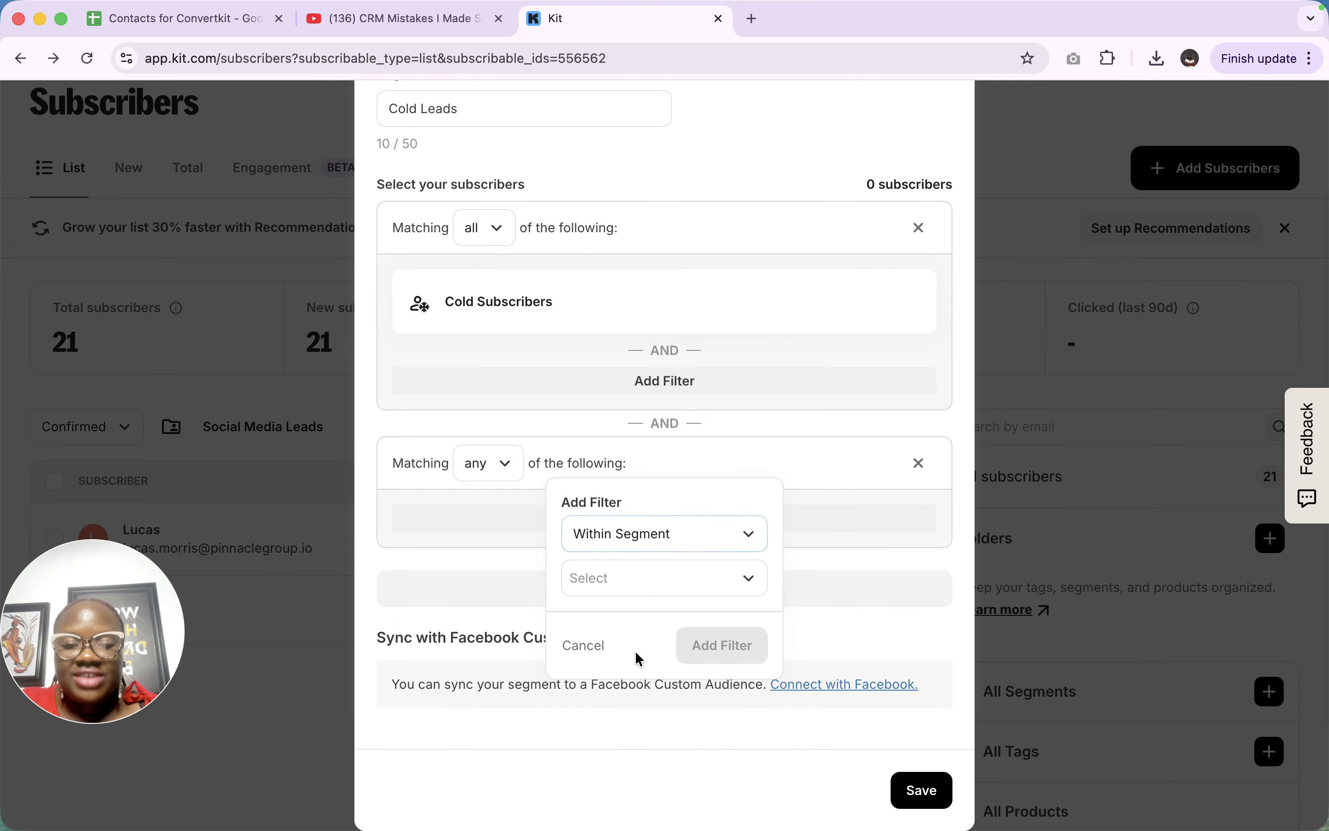
pyautogui.click(639, 586)
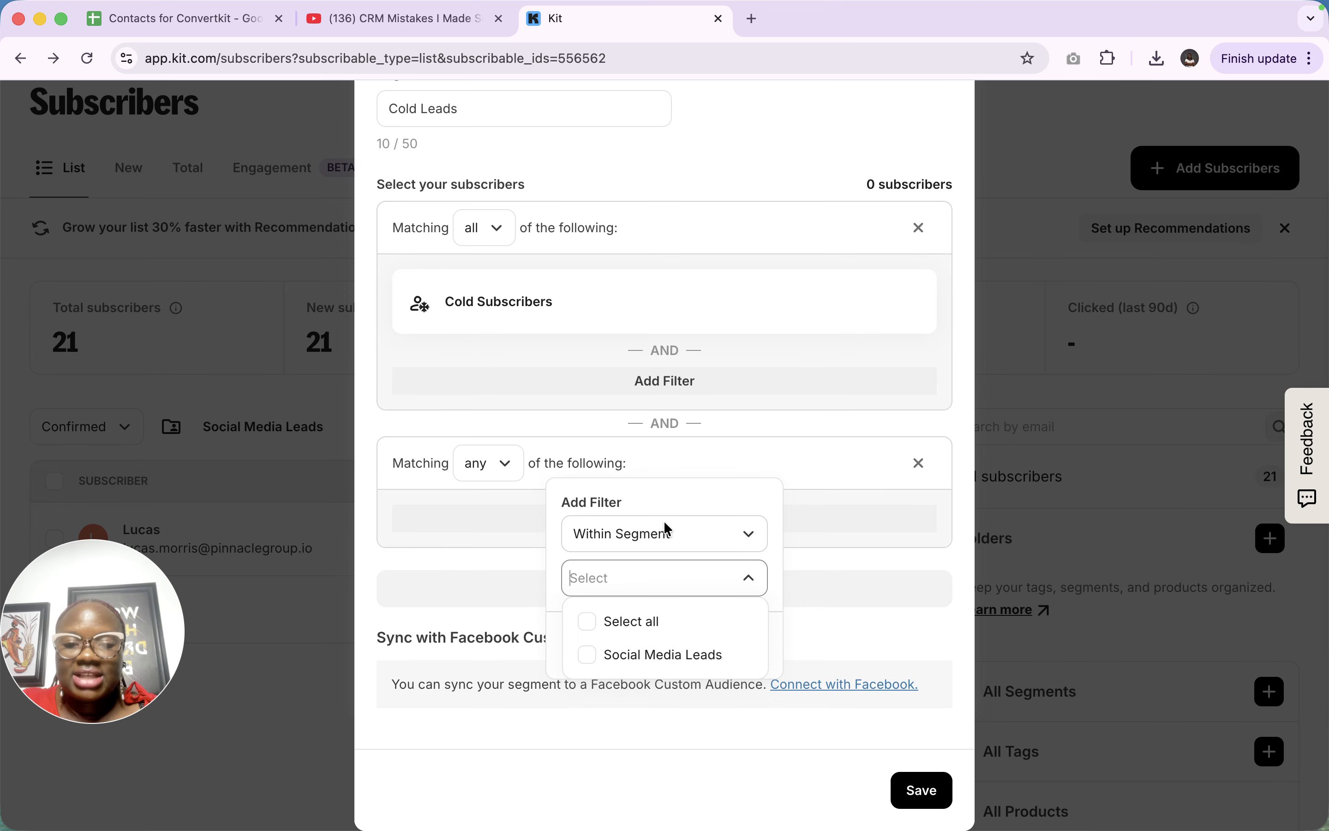
pyautogui.click(651, 541)
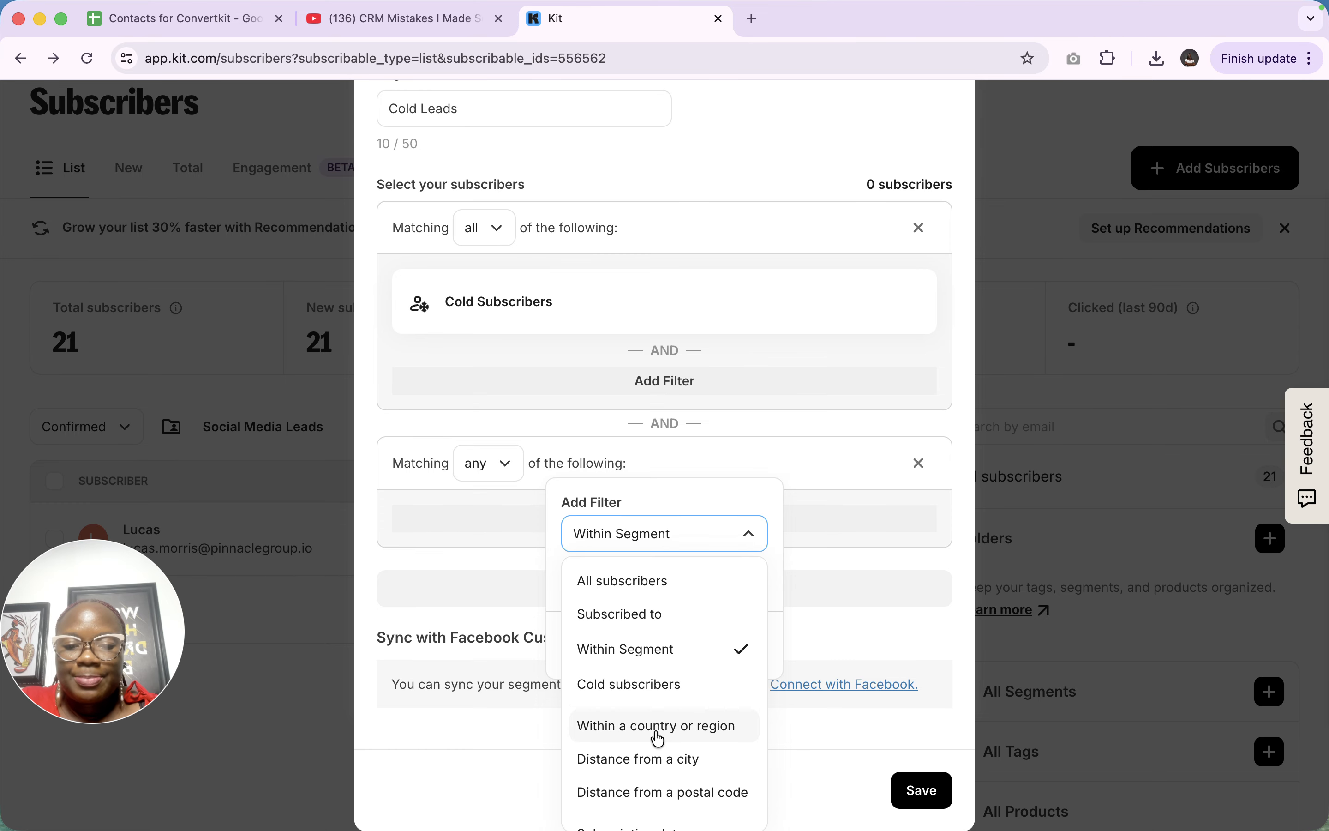
pyautogui.scroll(-3, 640, 699)
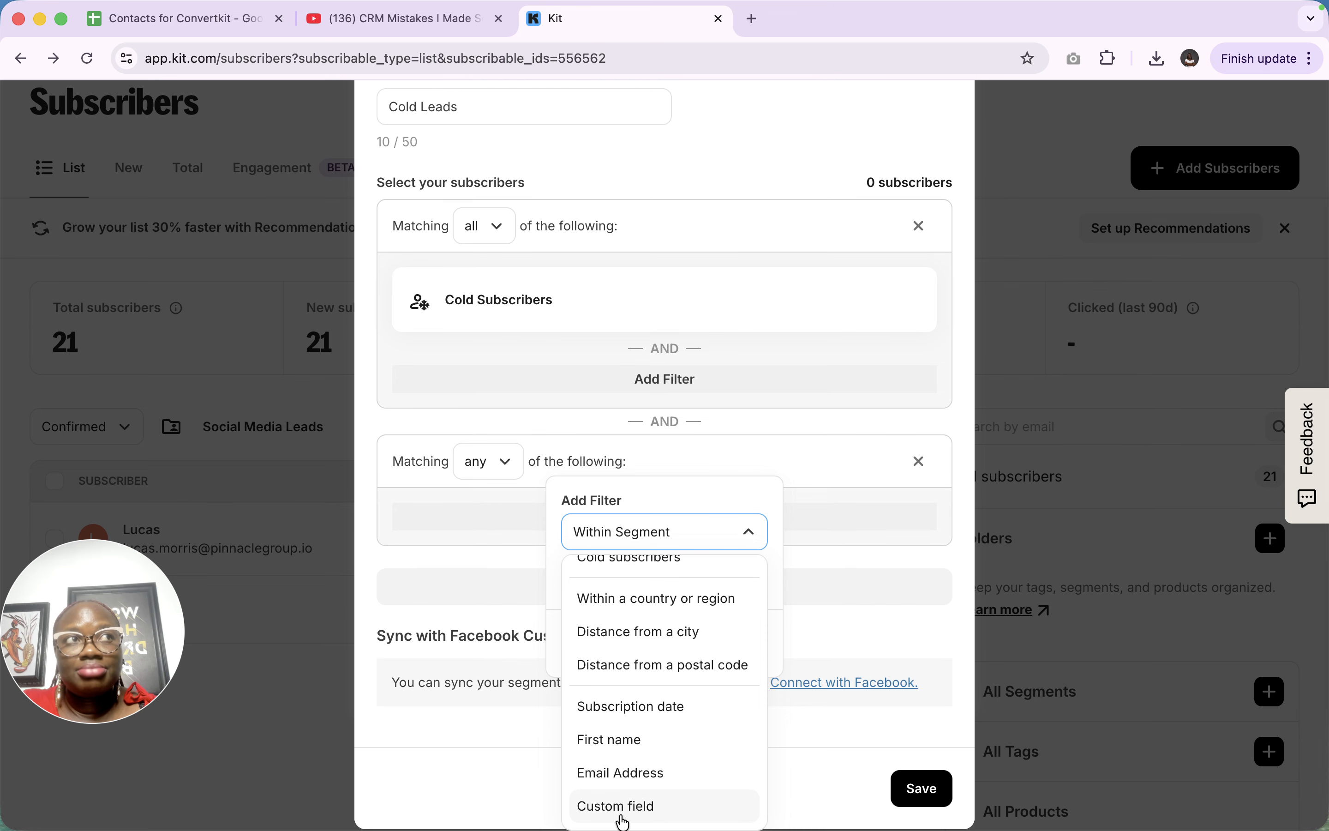
pyautogui.click(885, 588)
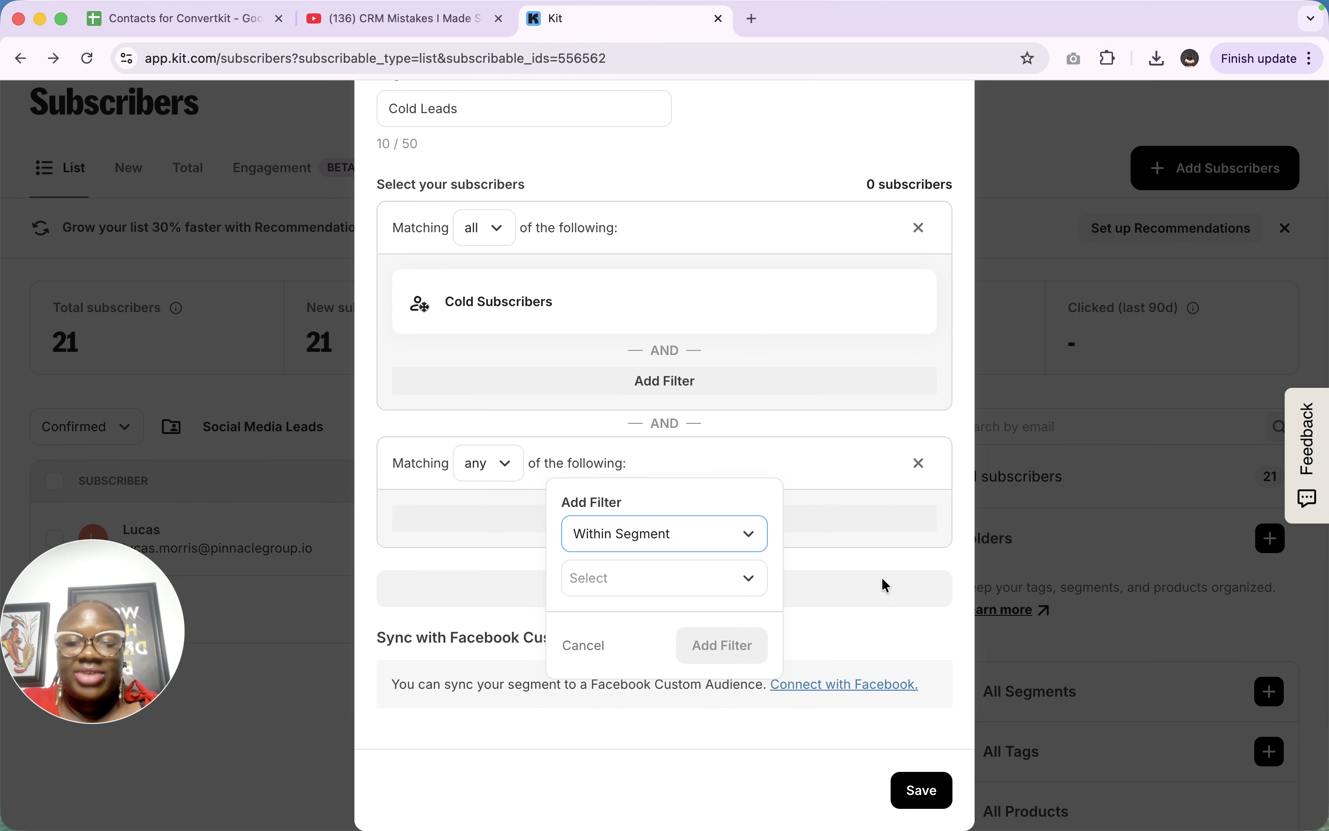
pyautogui.click(884, 587)
pyautogui.click(918, 463)
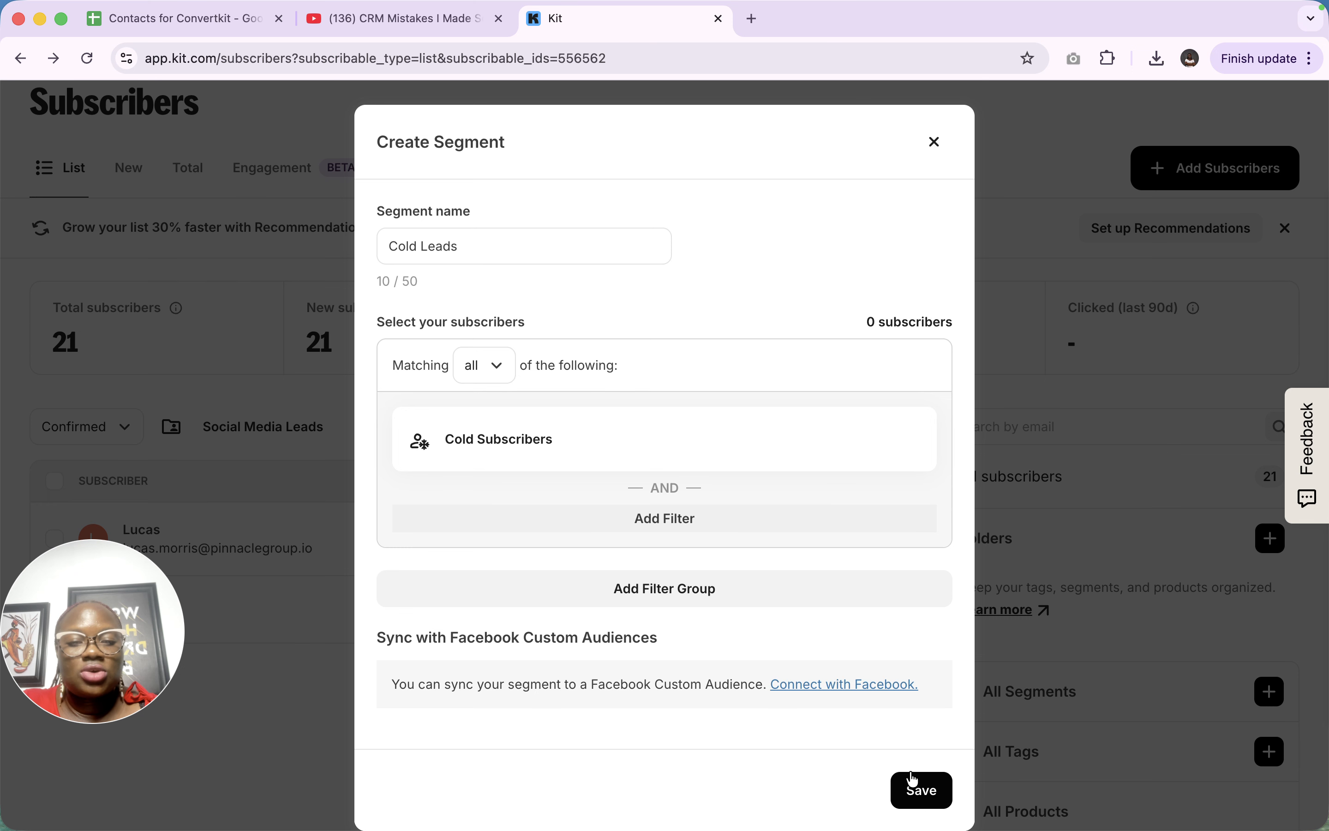
# Save the Cold Leads segment and look over its subscriber list
pyautogui.click(927, 791)
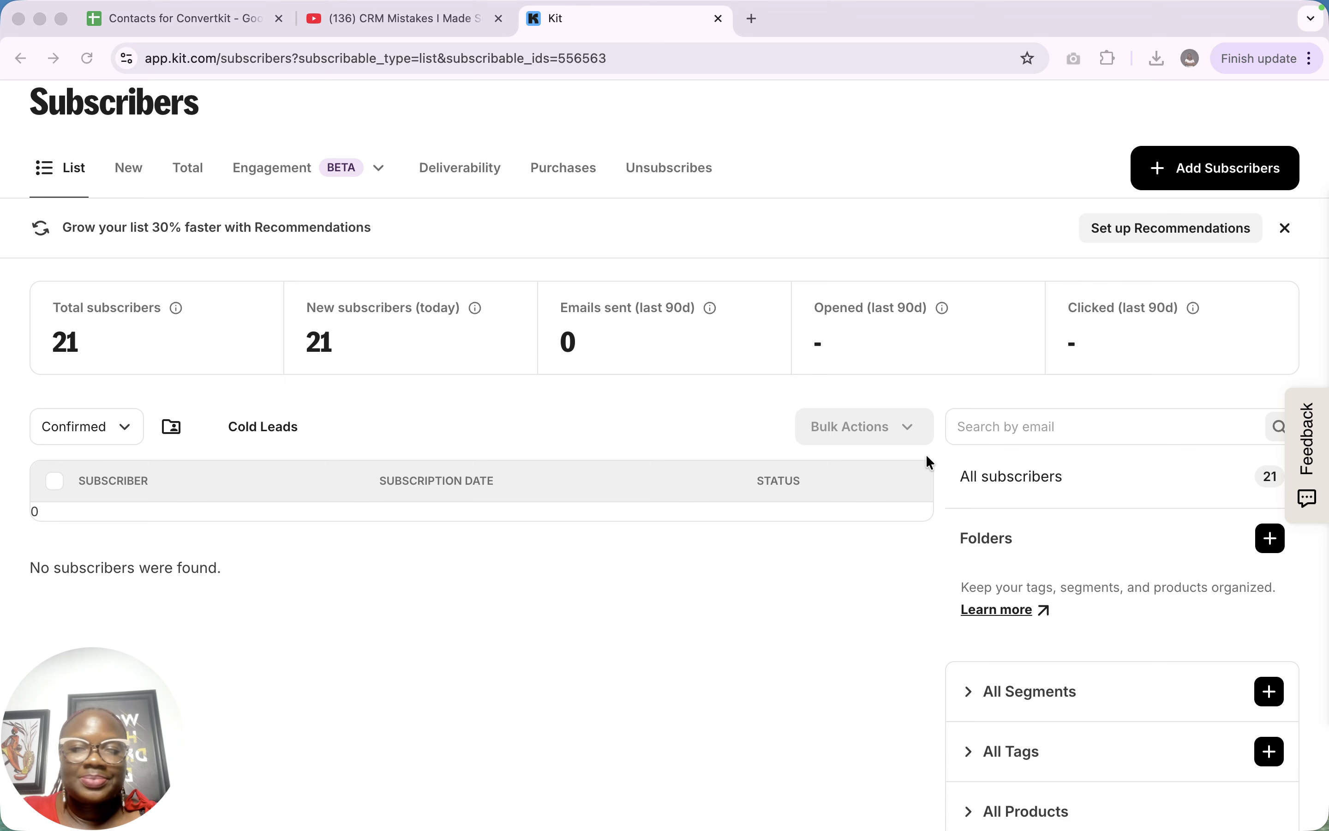
pyautogui.scroll(2, 925, 460)
pyautogui.scroll(-4, 927, 501)
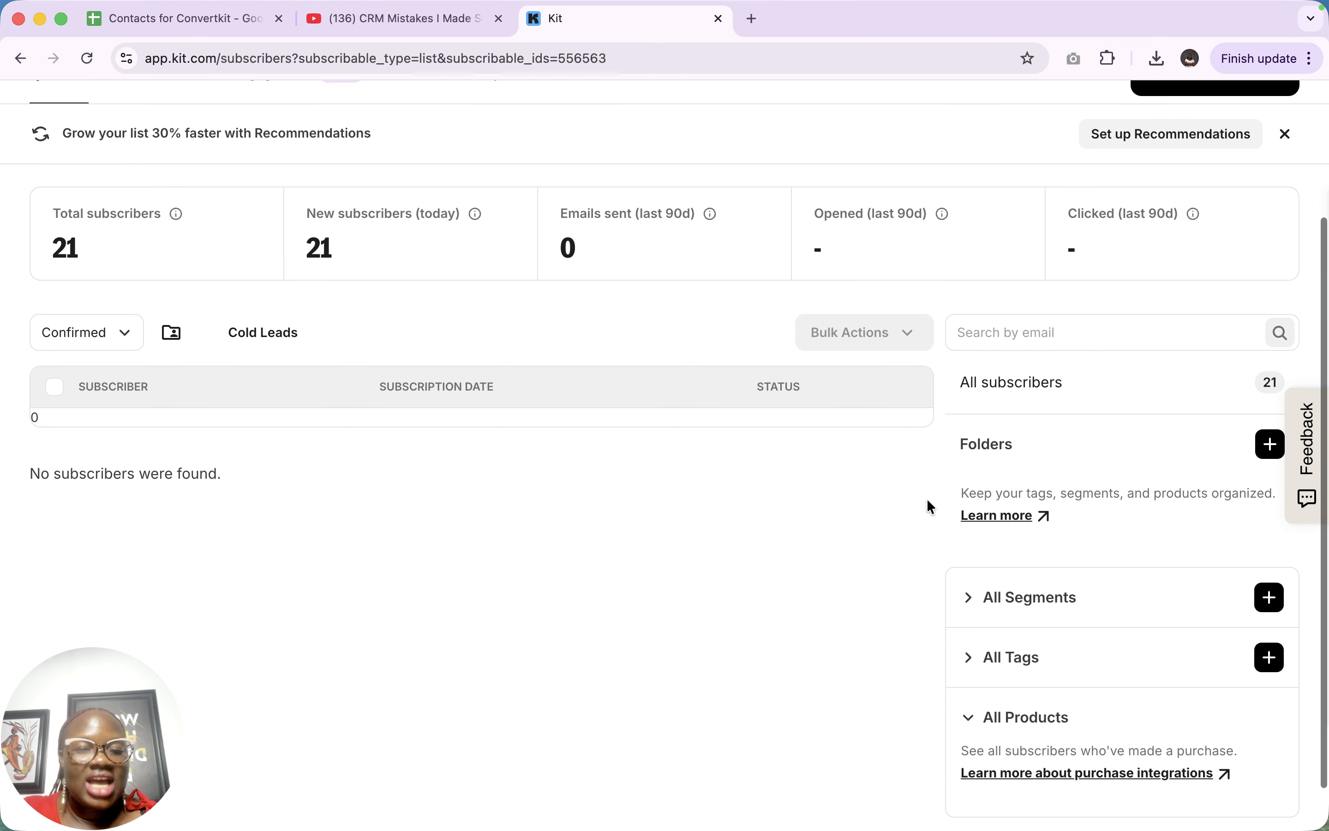
# Start a new folder for organizing subscribers and add the Contact and Lead tags to it
pyautogui.scroll(4, 866, 478)
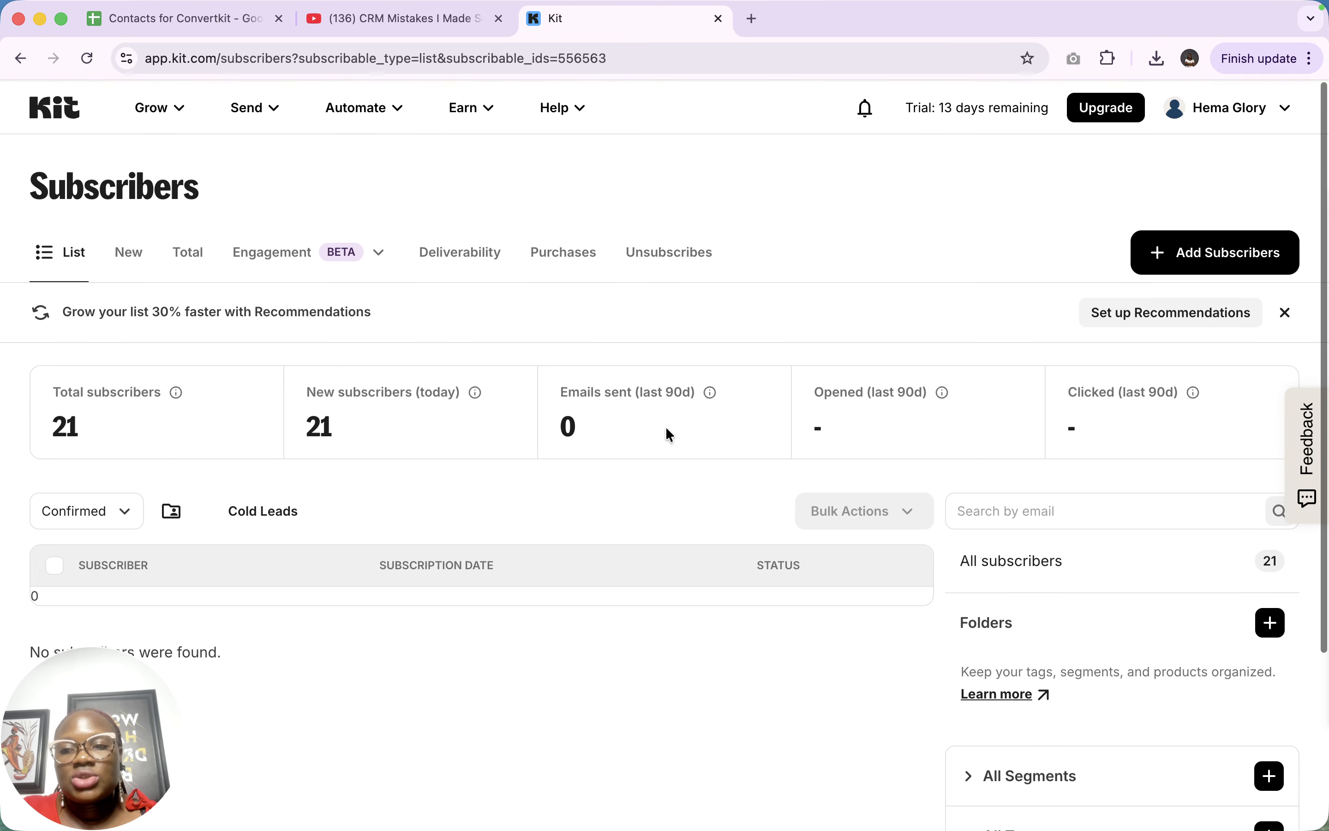
pyautogui.click(1269, 623)
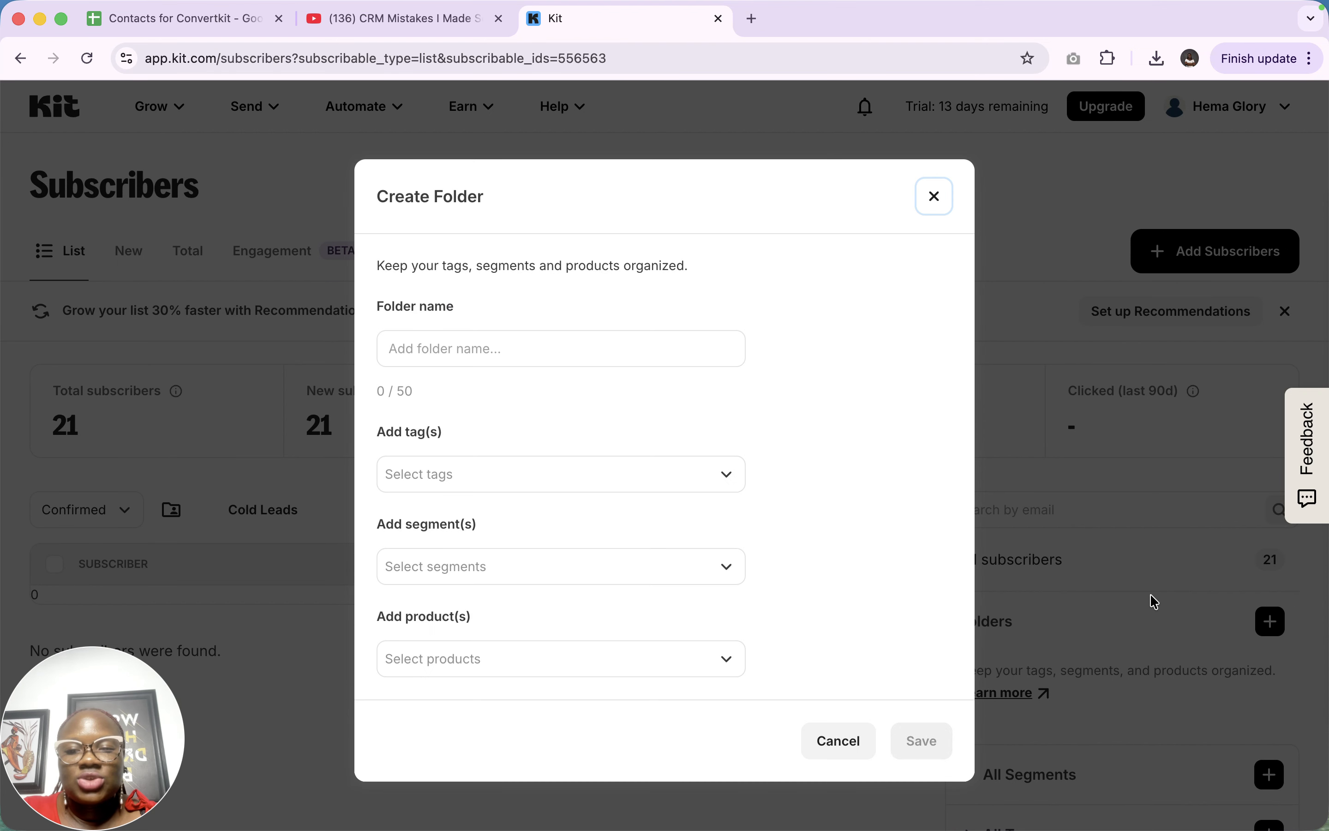
pyautogui.click(570, 479)
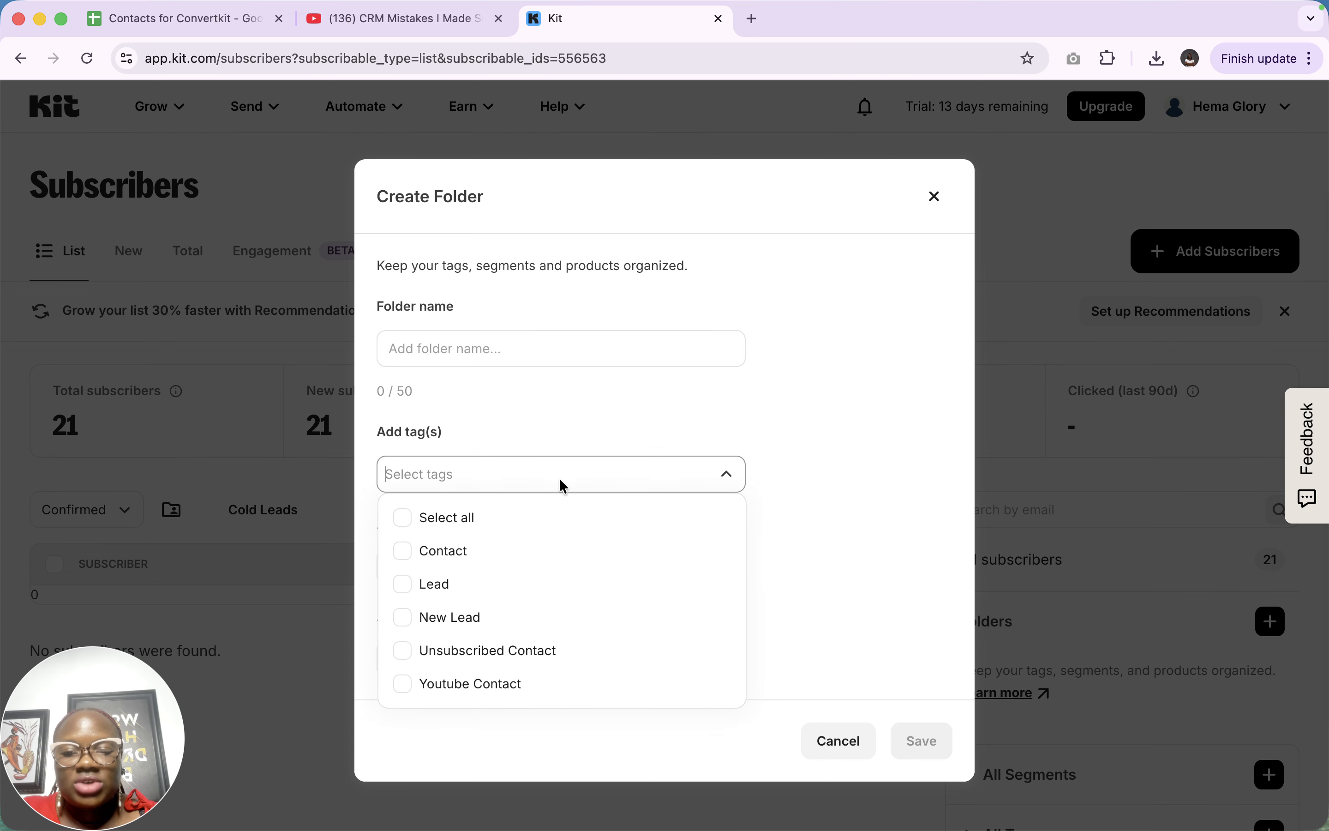
pyautogui.click(512, 568)
pyautogui.click(483, 603)
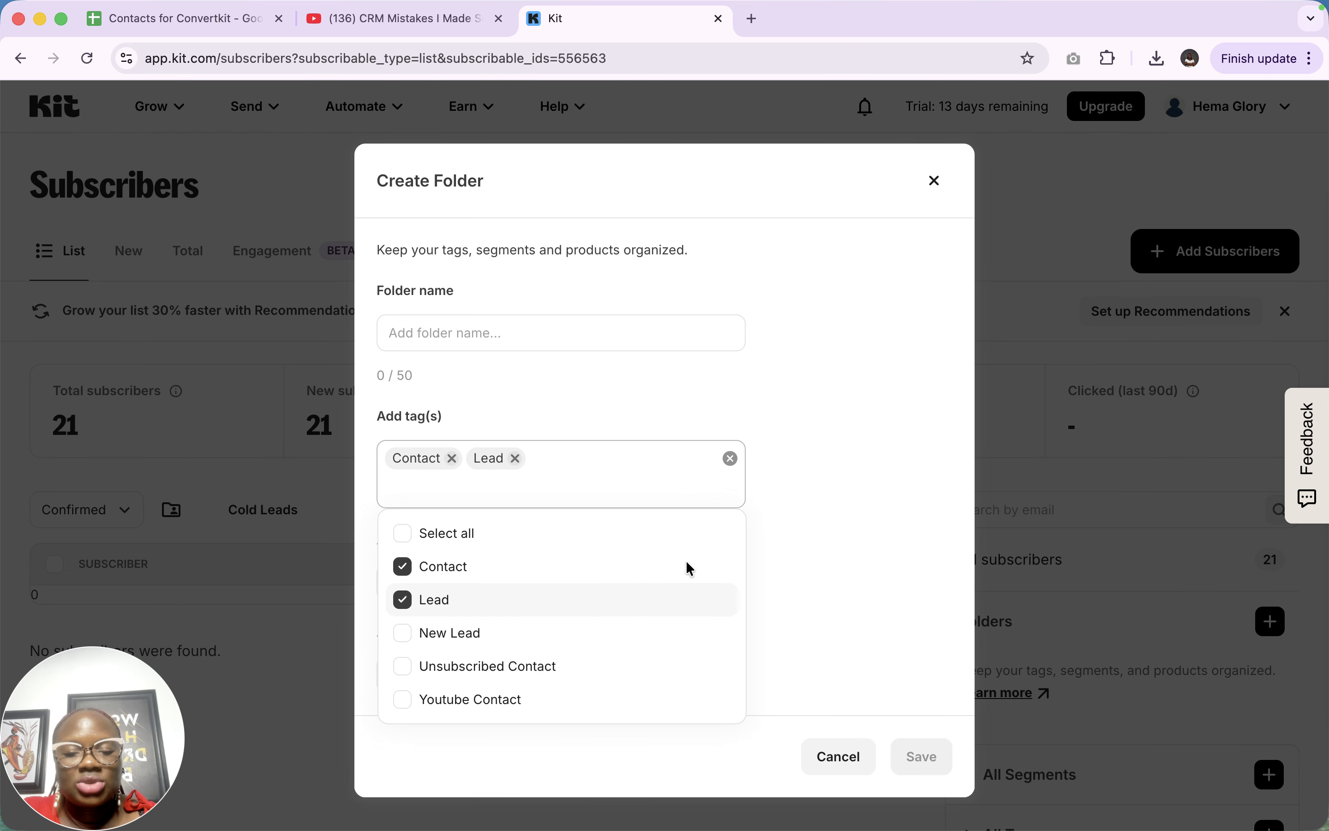
pyautogui.click(945, 534)
# Add the Cold Leads and Social Media Leads segments to the new folder and check the products available for it
pyautogui.click(610, 580)
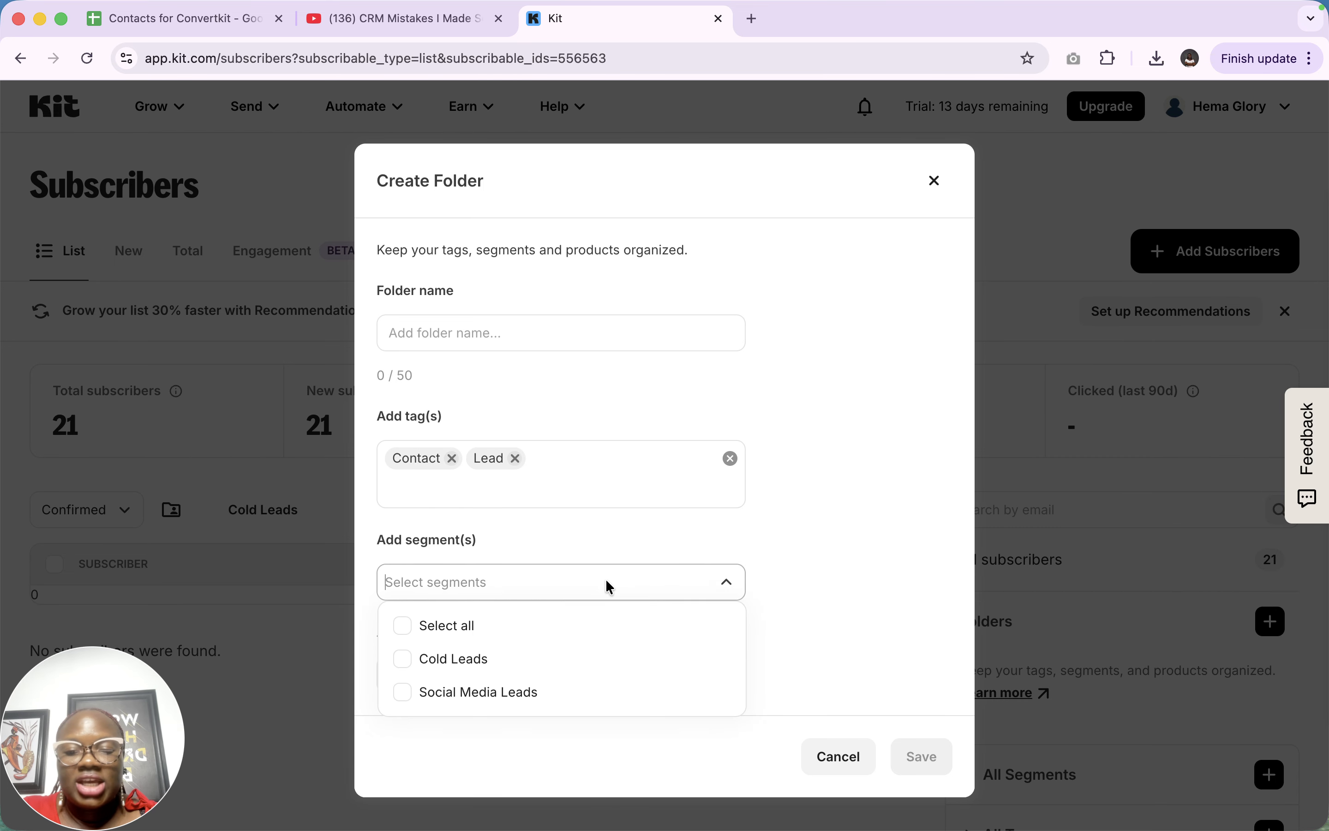
pyautogui.click(495, 655)
pyautogui.click(500, 696)
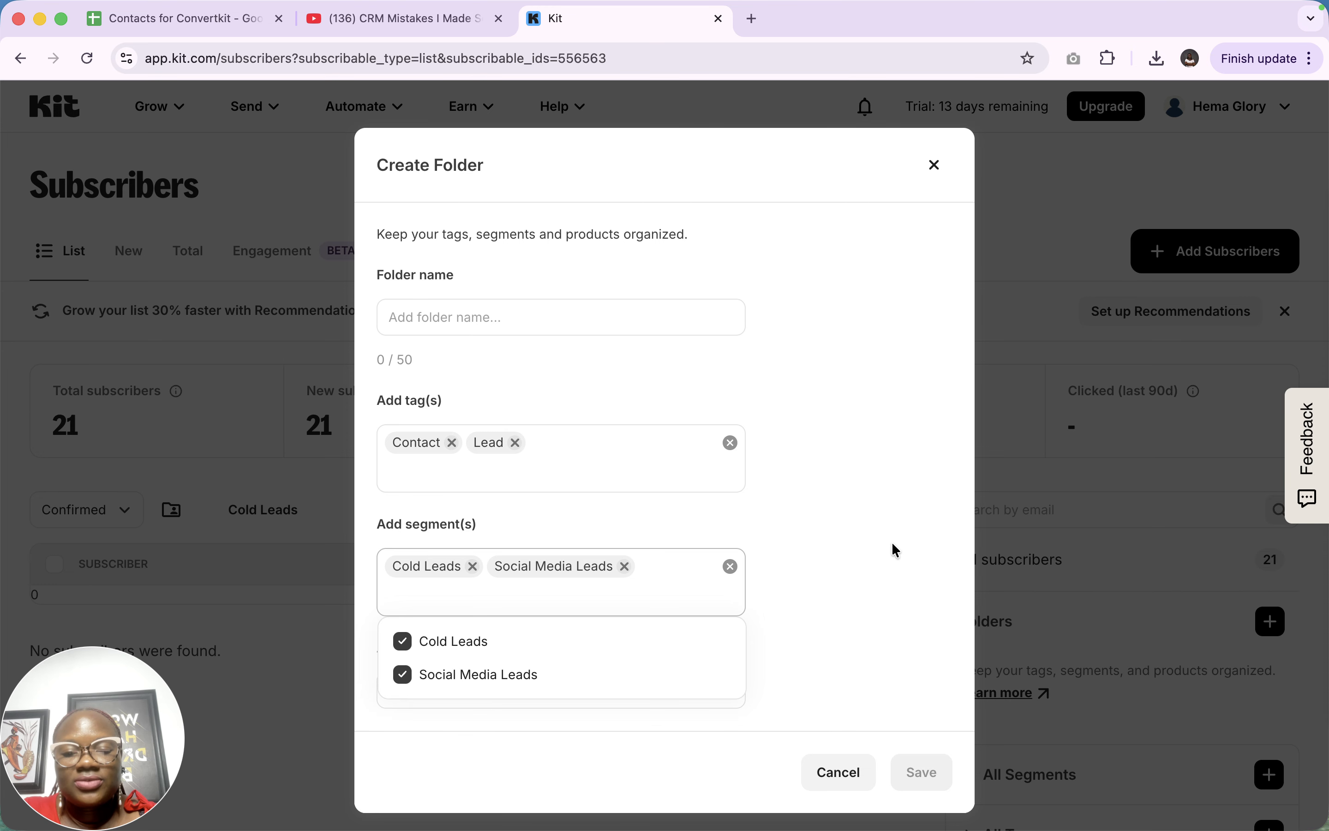
pyautogui.click(838, 599)
pyautogui.click(652, 696)
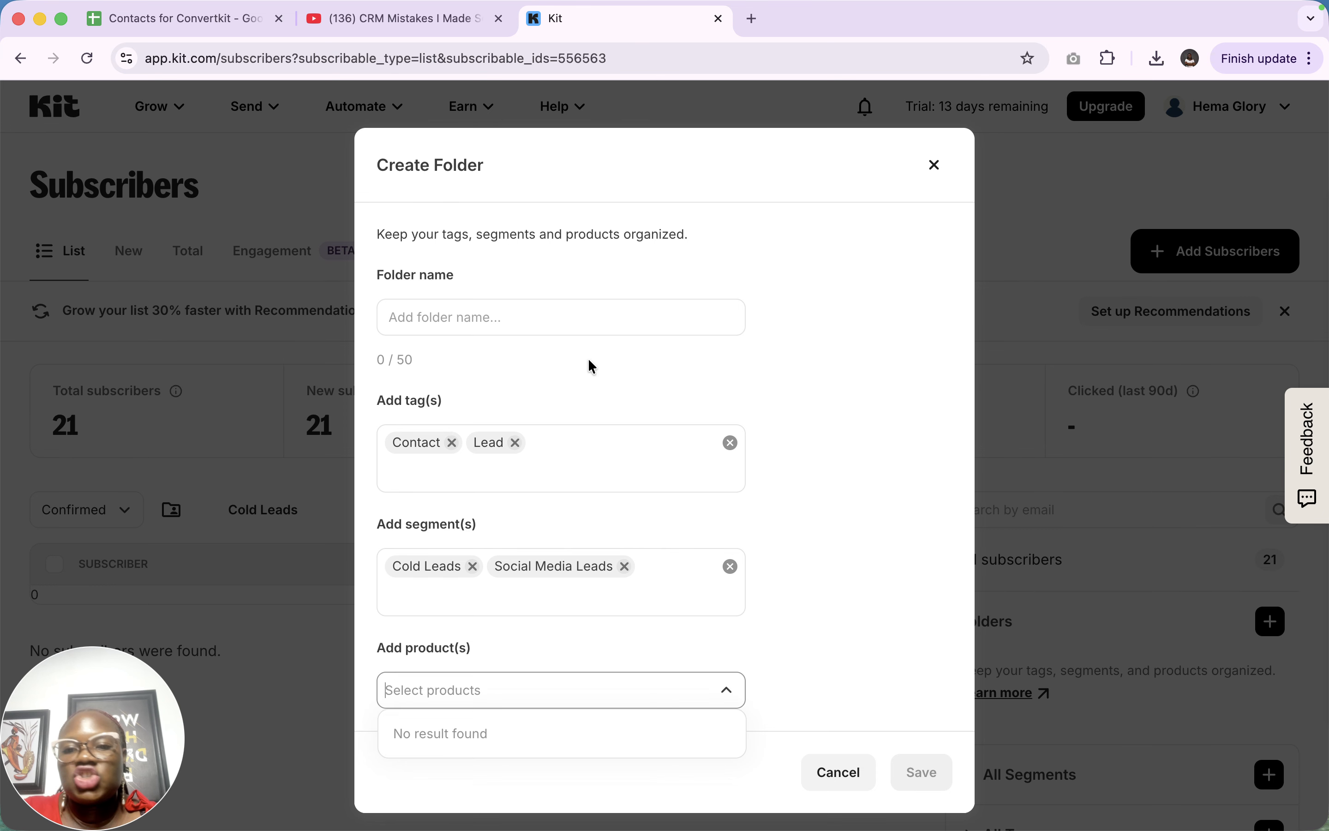
# Discard the new folder without saving and view the full list of subscribers
pyautogui.click(557, 320)
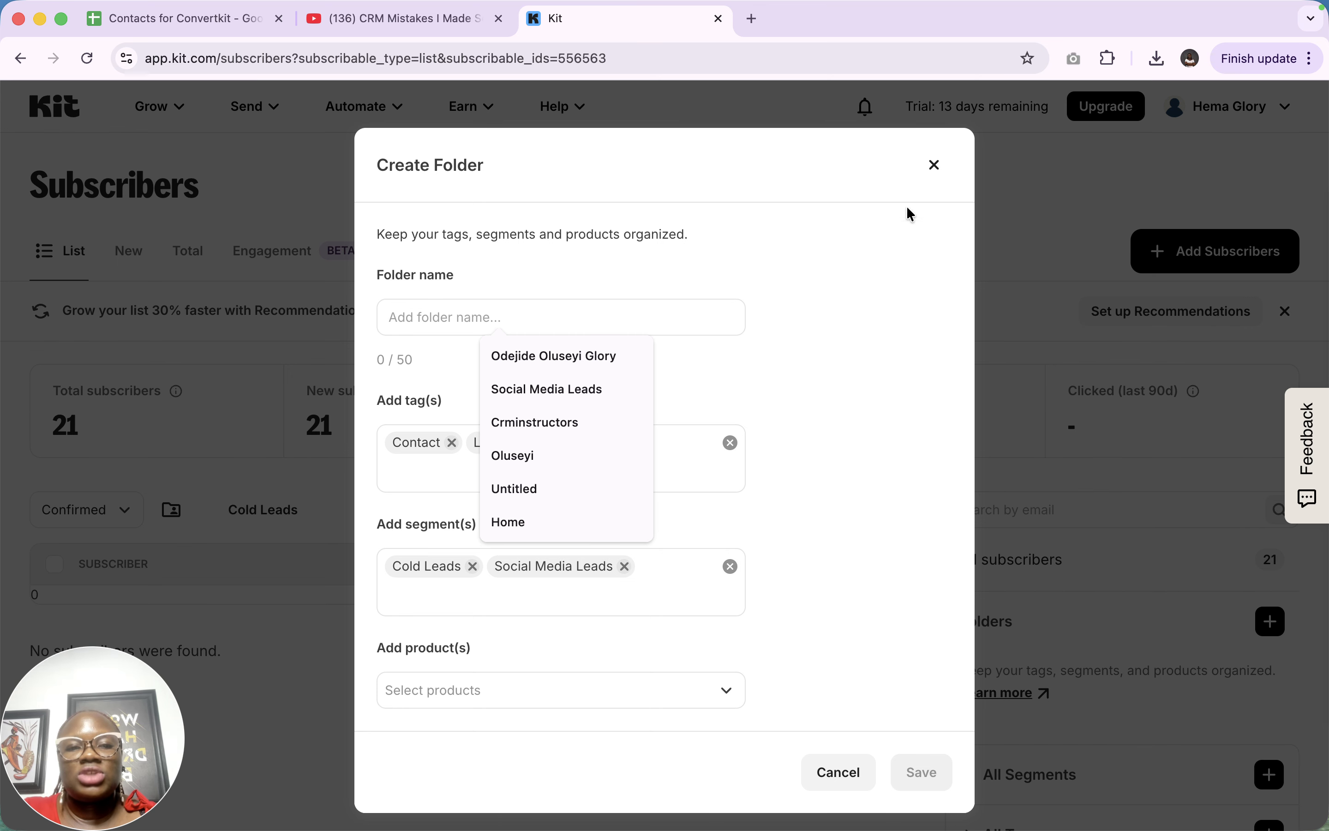
pyautogui.click(934, 166)
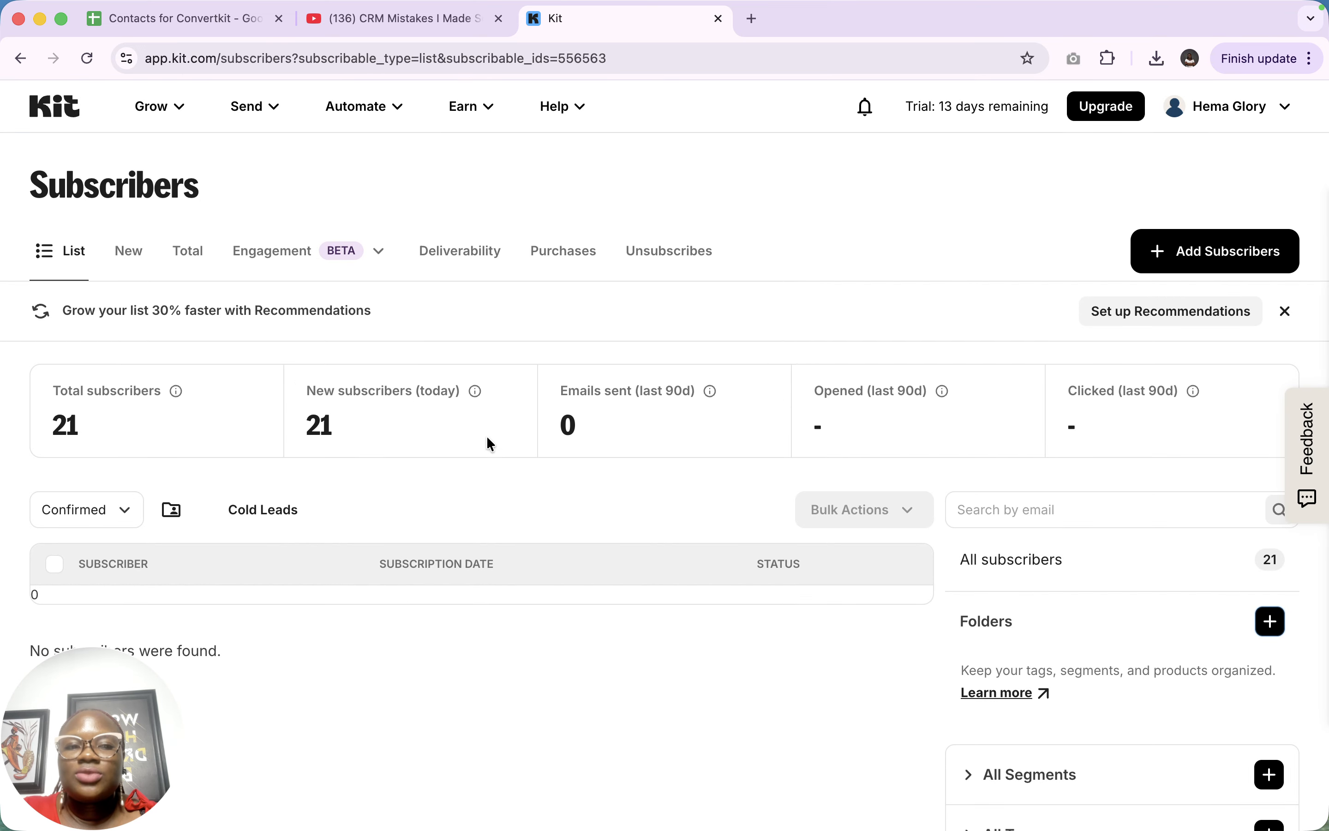
pyautogui.click(153, 110)
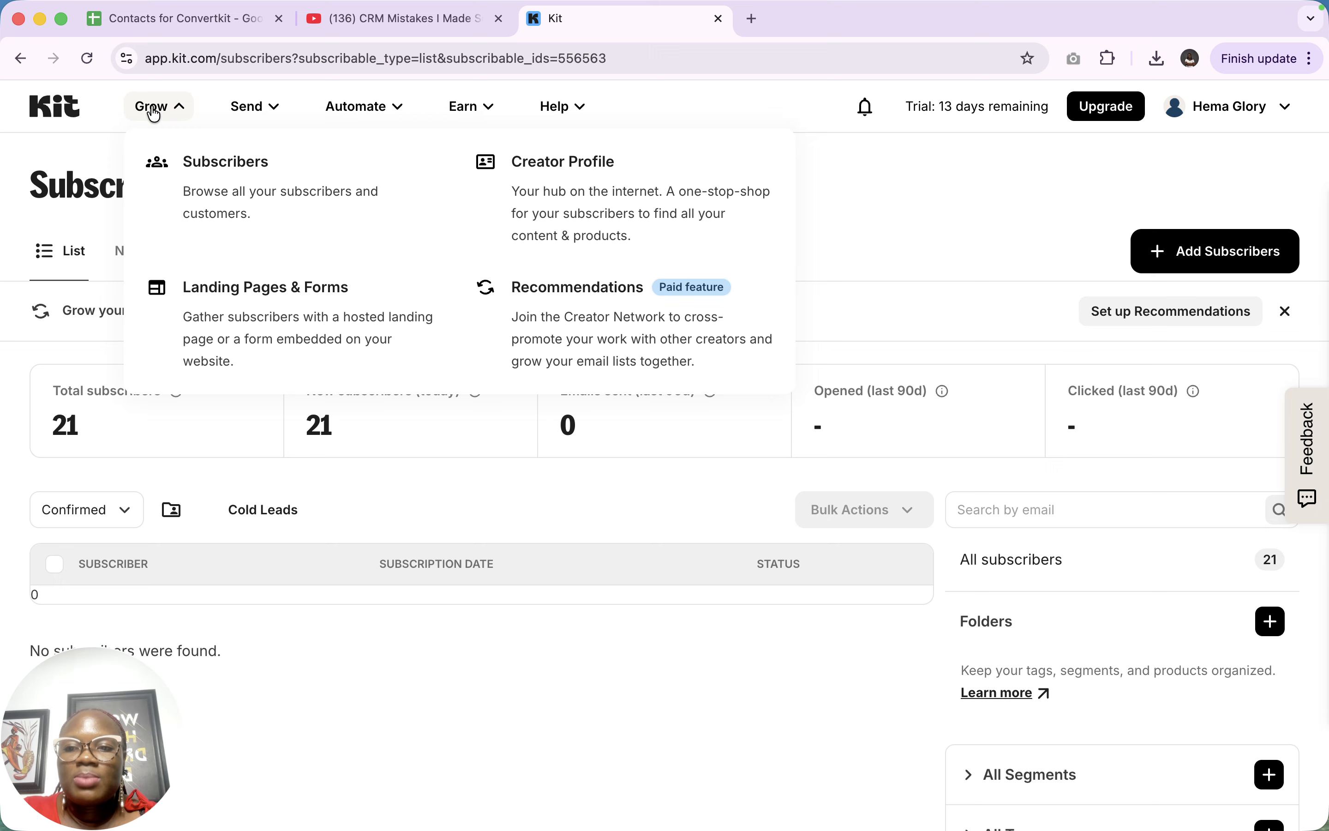
pyautogui.click(229, 176)
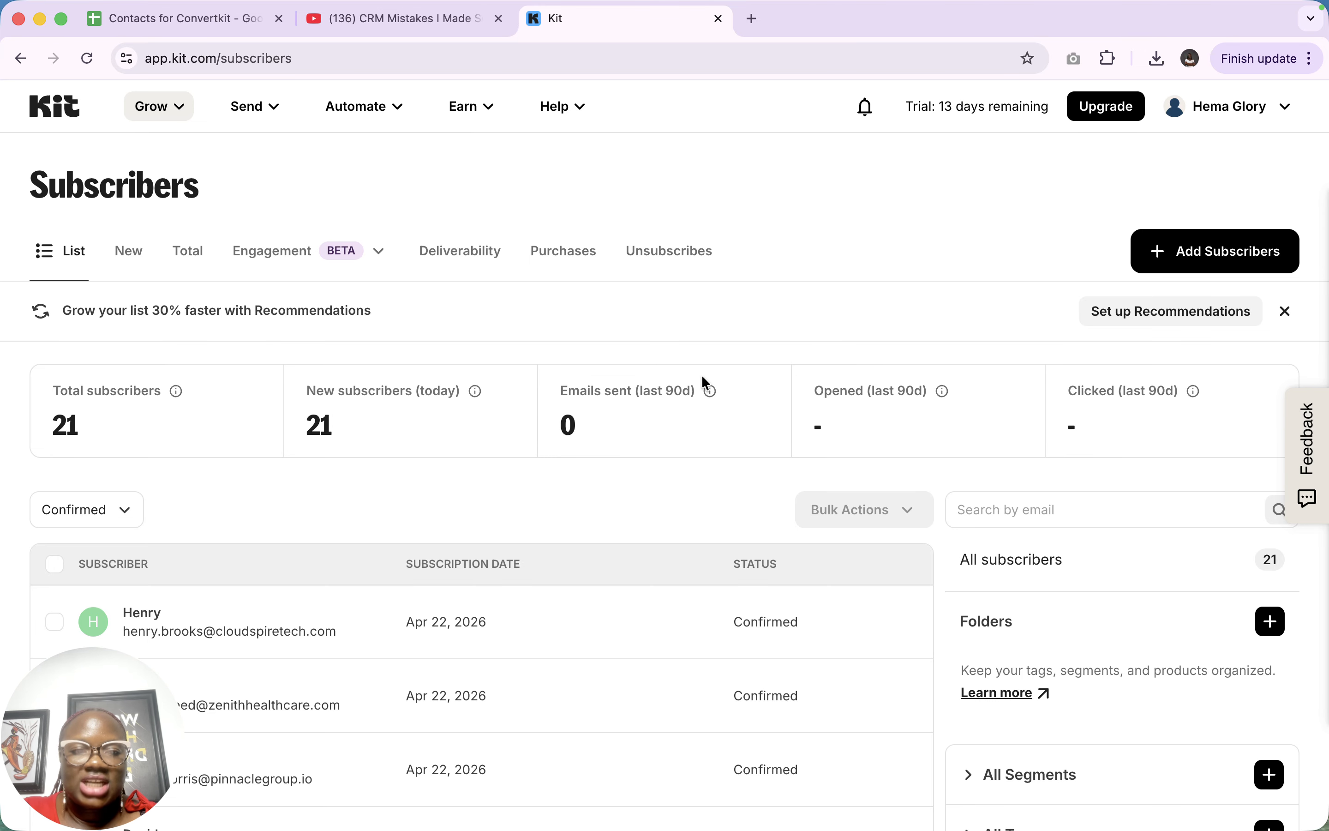
pyautogui.scroll(-3, 702, 379)
pyautogui.scroll(3, 703, 379)
# Go to Landing Pages & Forms and start a new form with the Inline display format
pyautogui.click(156, 115)
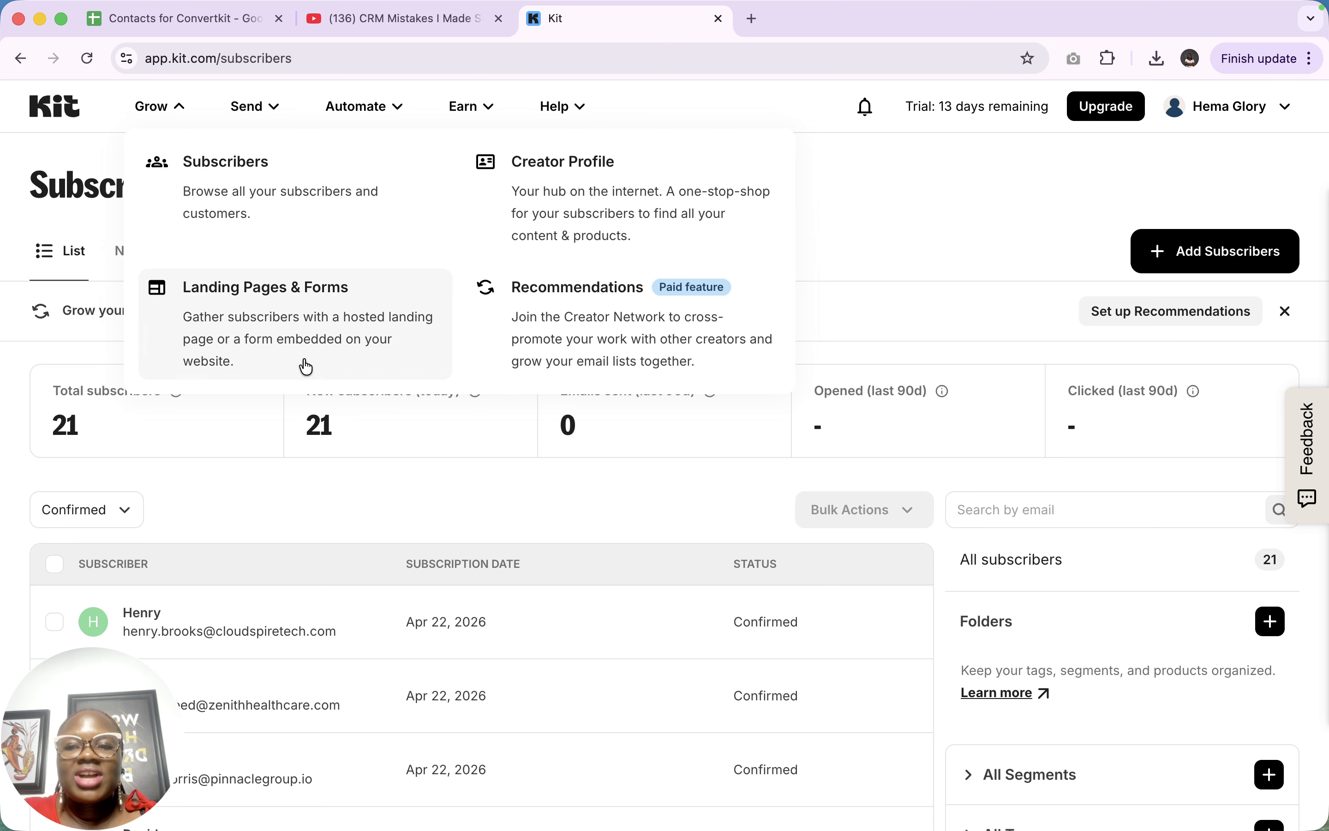
pyautogui.click(266, 329)
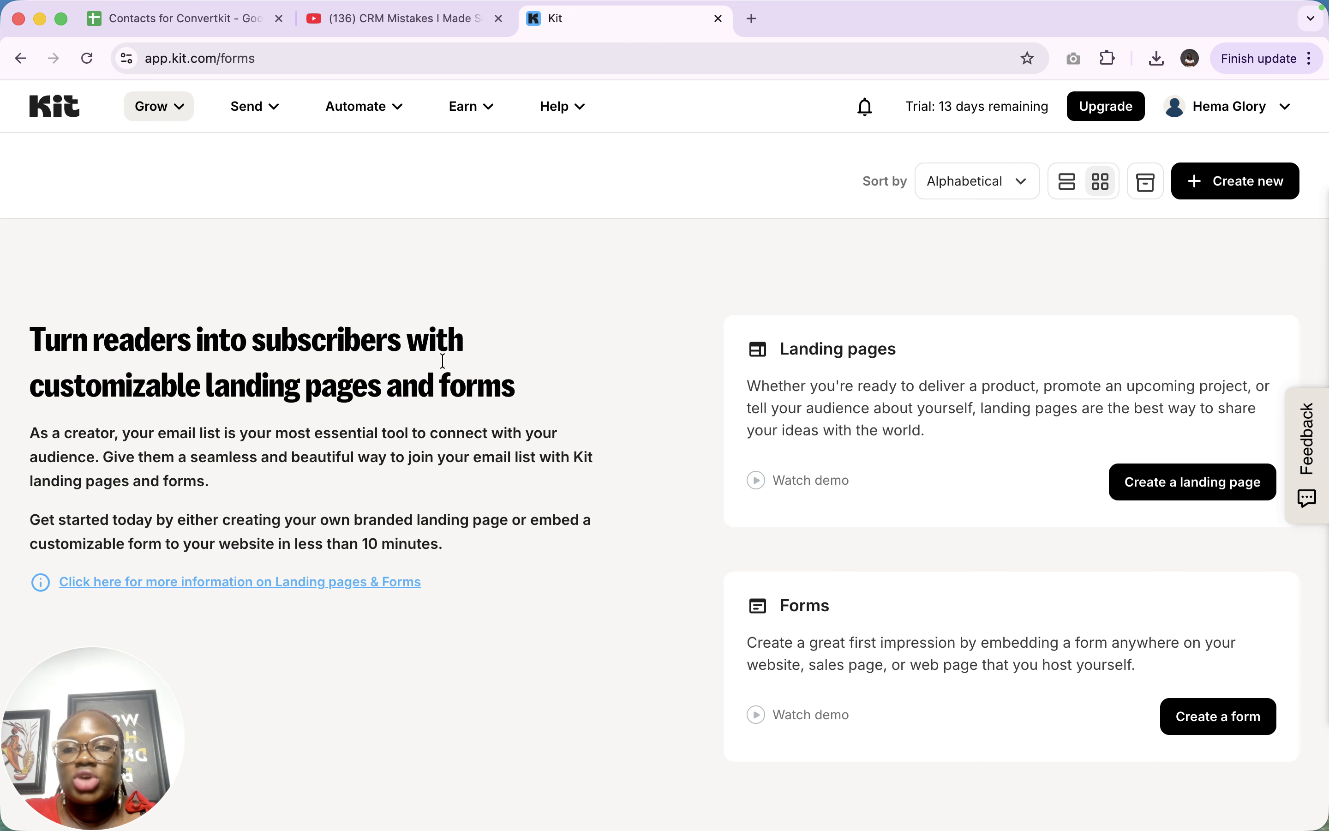
pyautogui.click(157, 116)
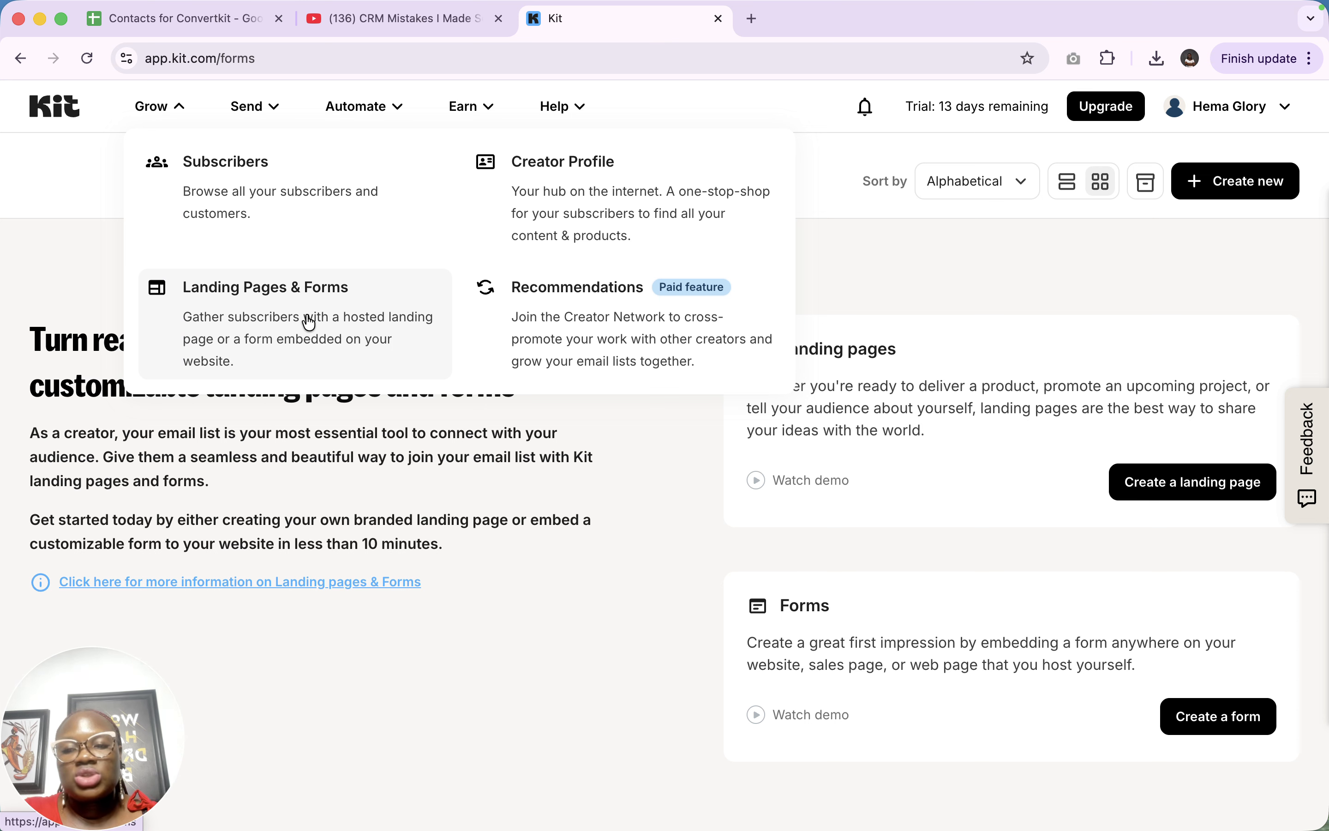
pyautogui.click(604, 681)
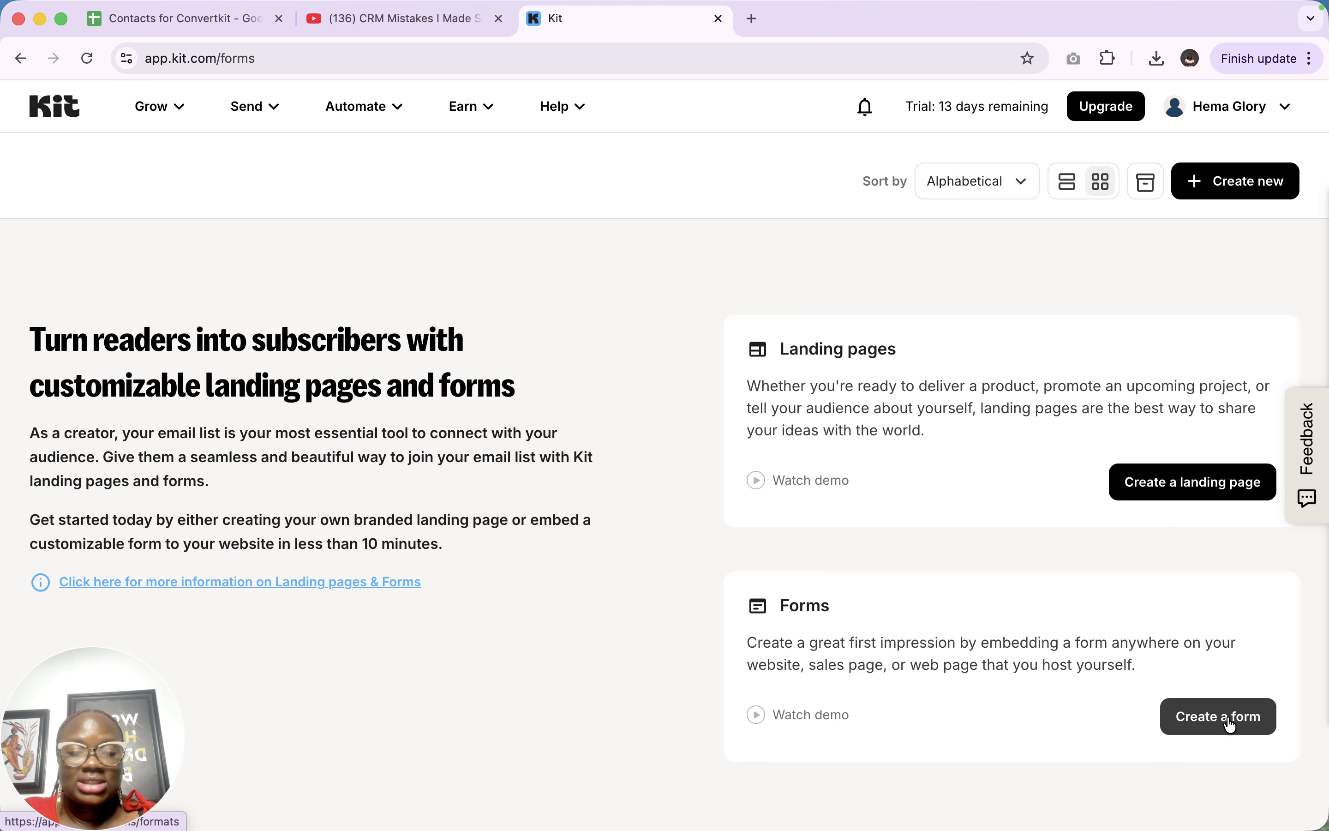
pyautogui.click(1215, 718)
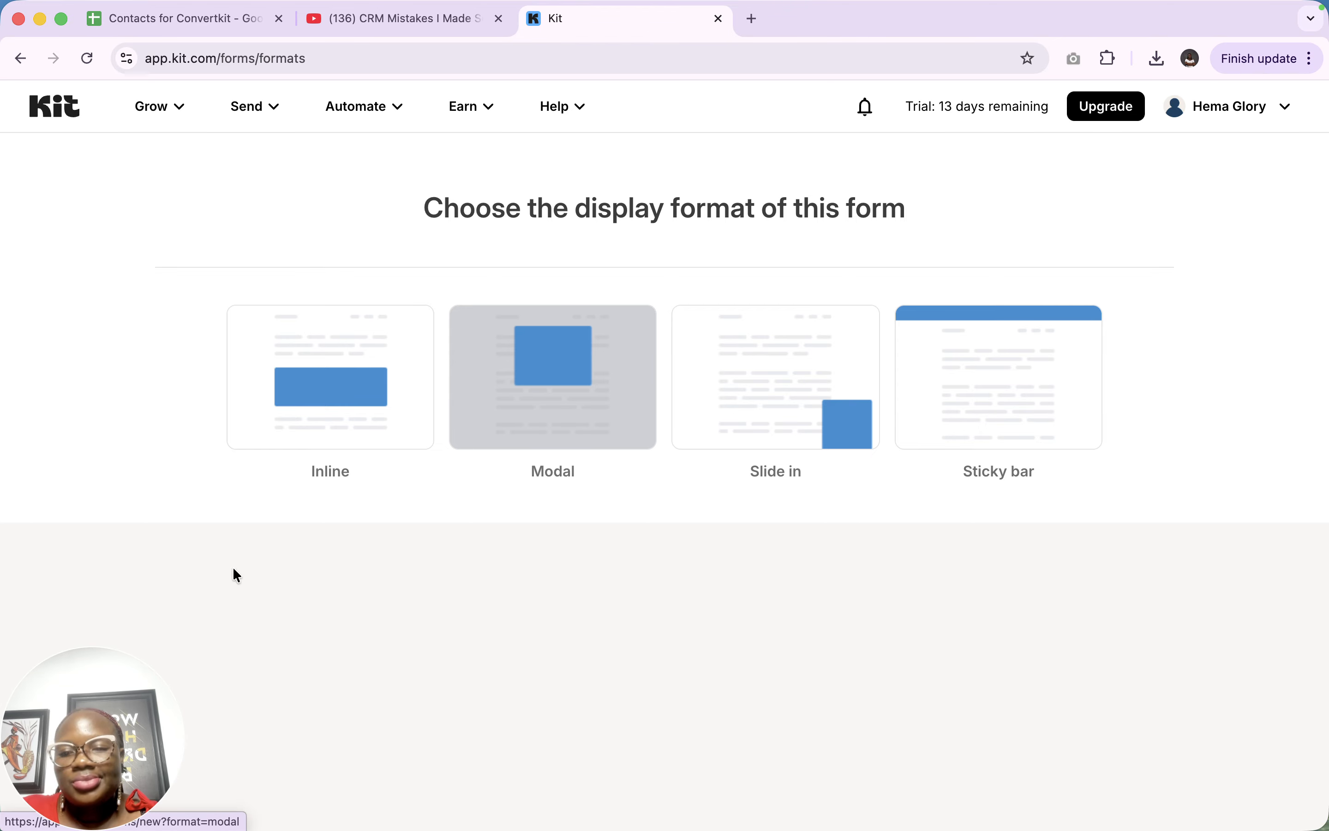
pyautogui.click(334, 412)
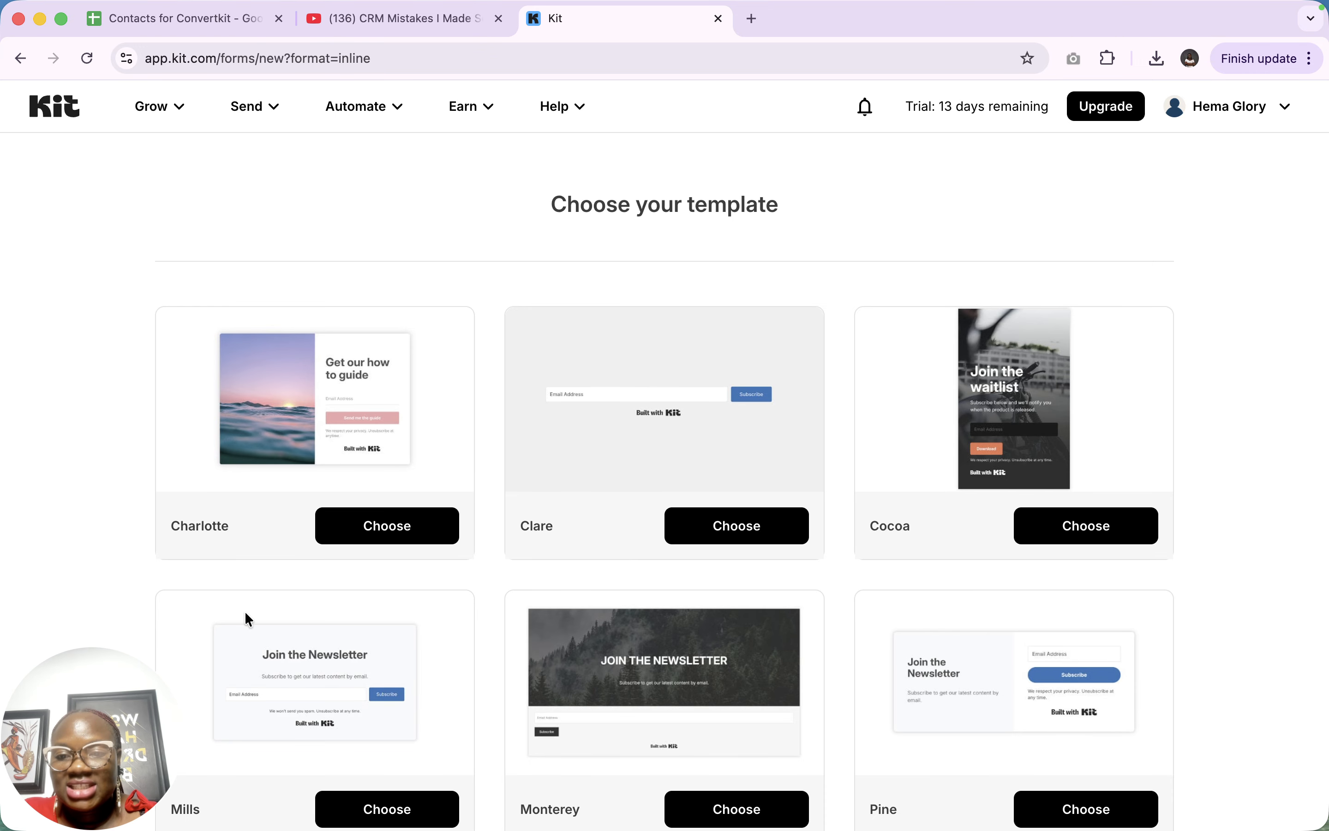
# Look through the inline form templates and choose the Charlotte template
pyautogui.scroll(-5, 445, 642)
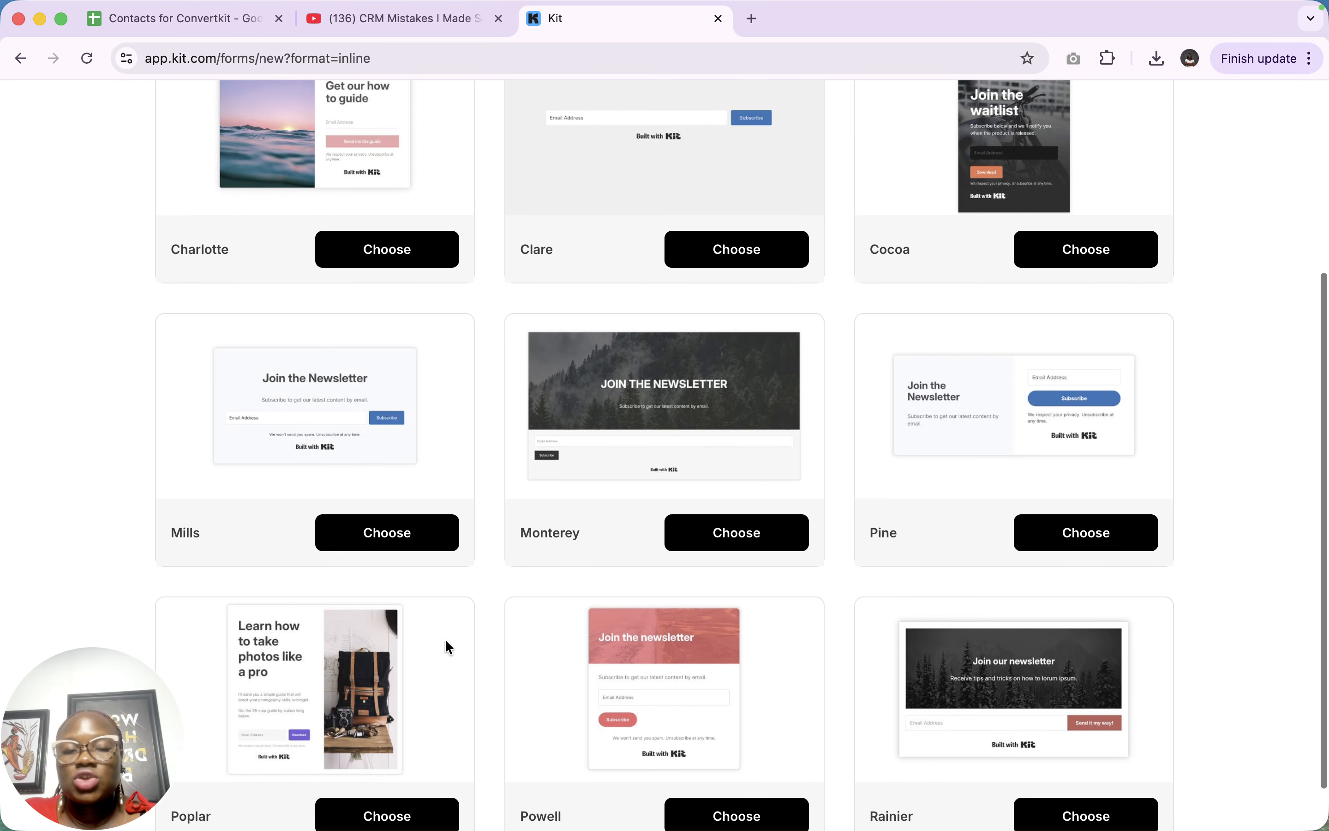
pyautogui.scroll(5, 444, 639)
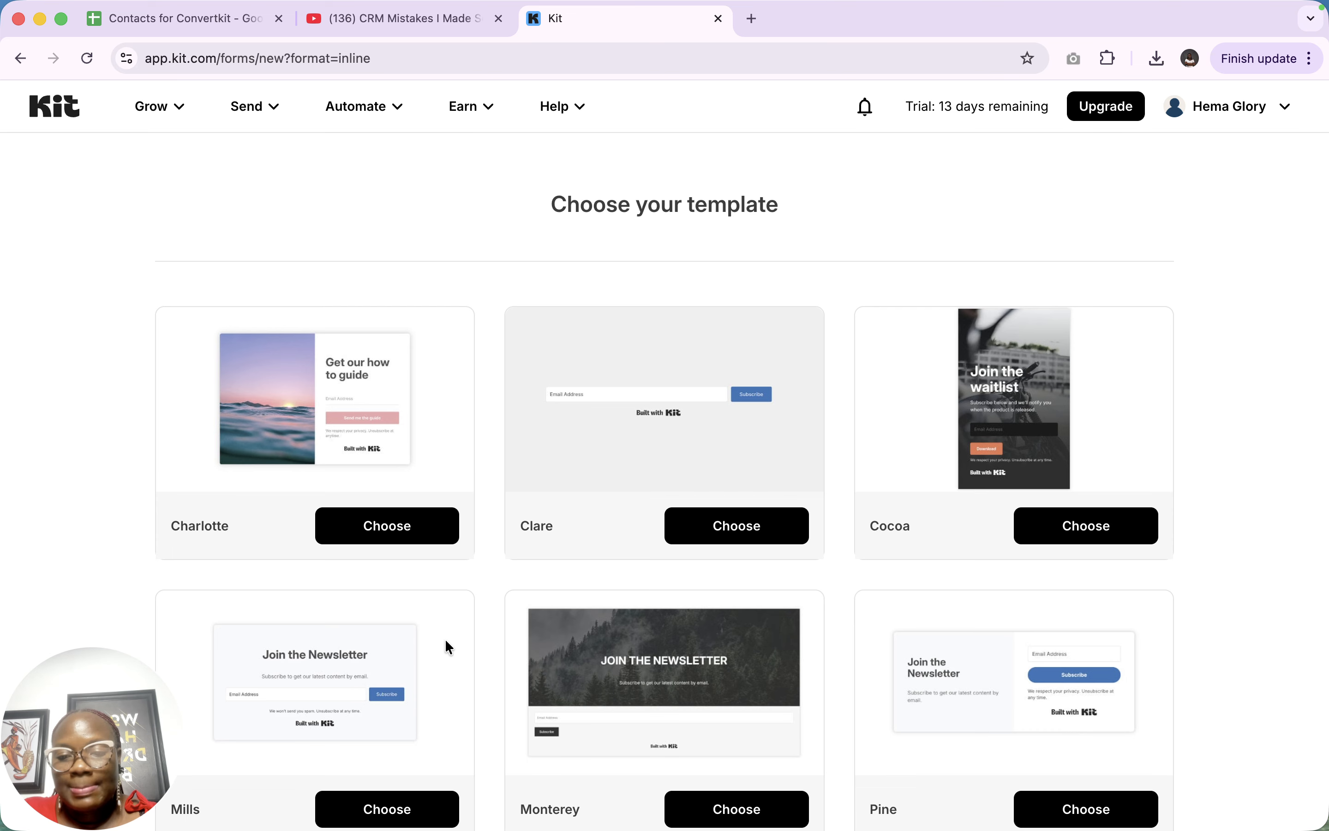
pyautogui.scroll(-6, 446, 641)
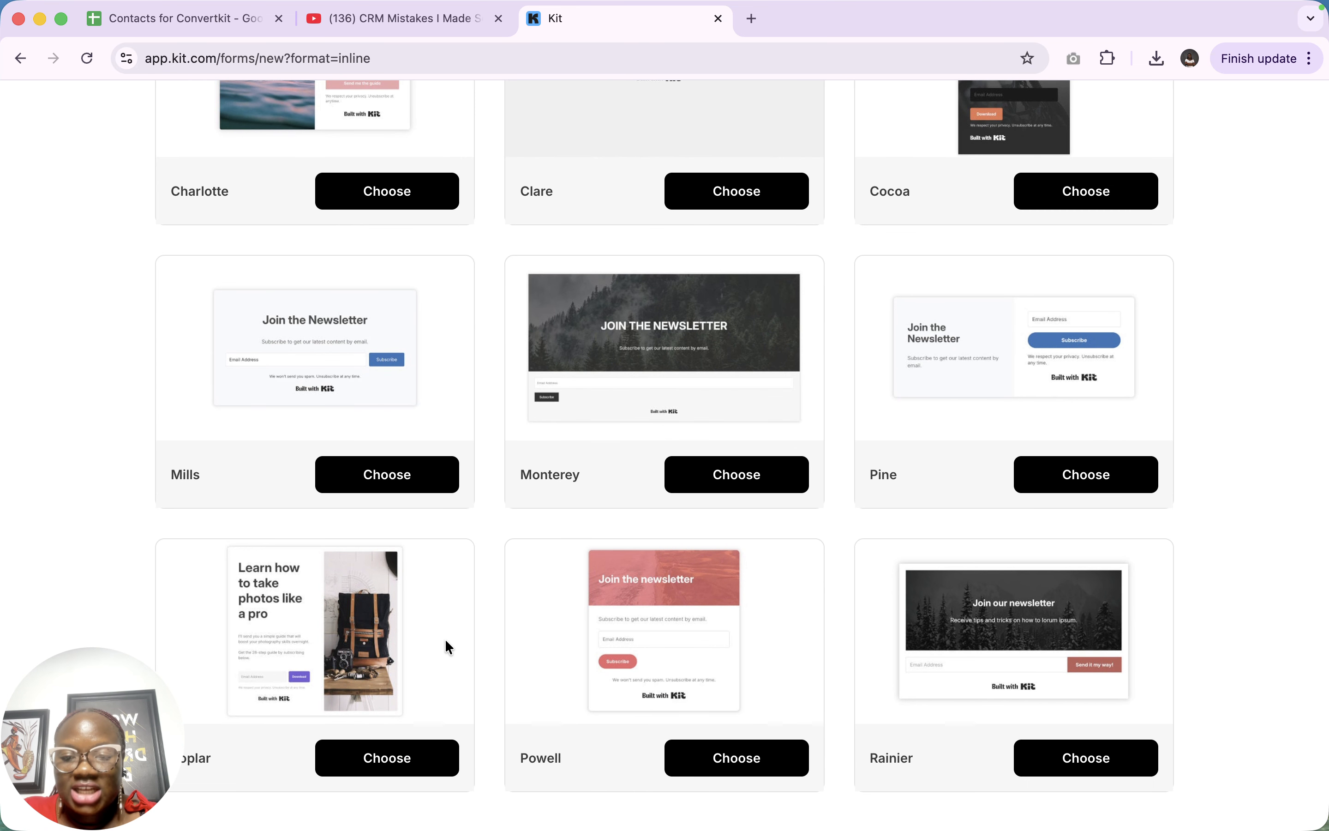
pyautogui.scroll(6, 412, 582)
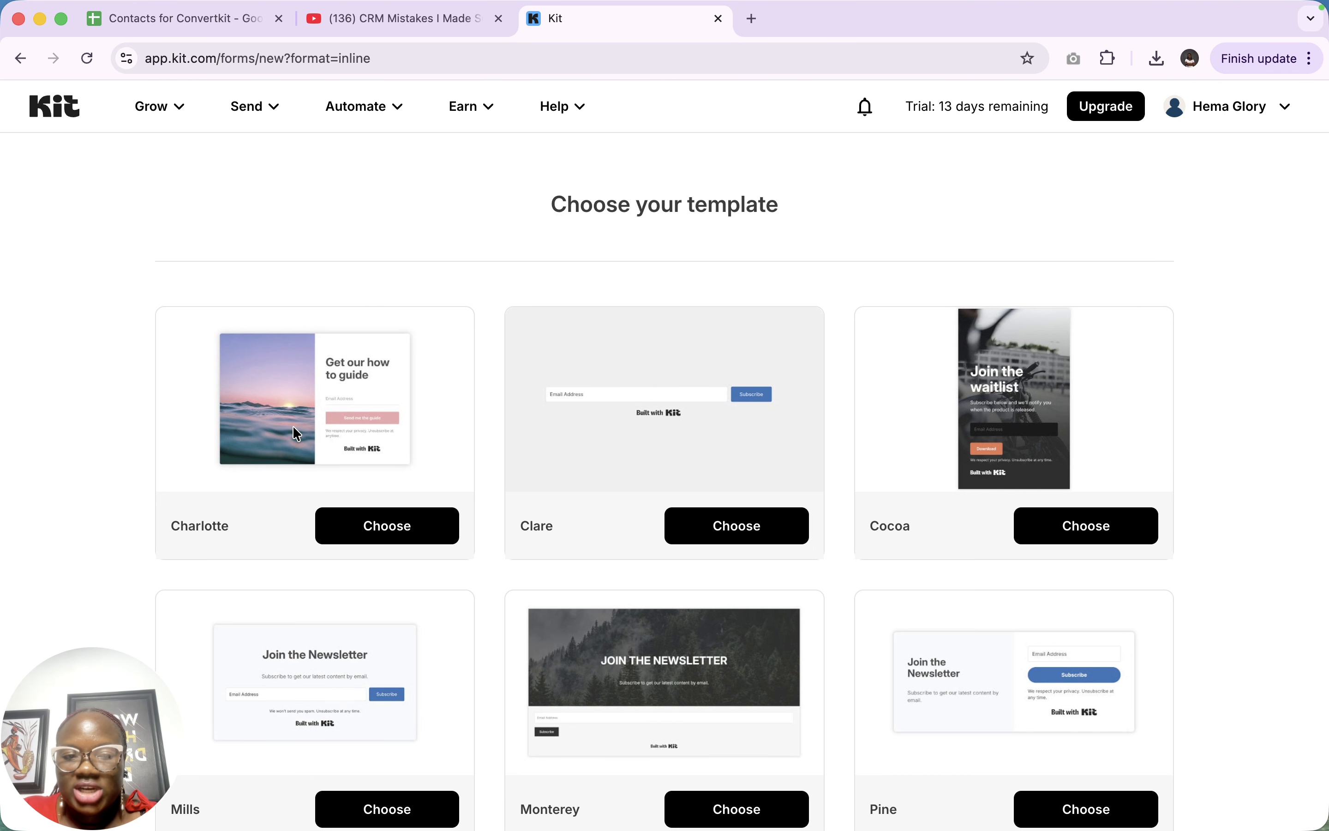
pyautogui.click(382, 527)
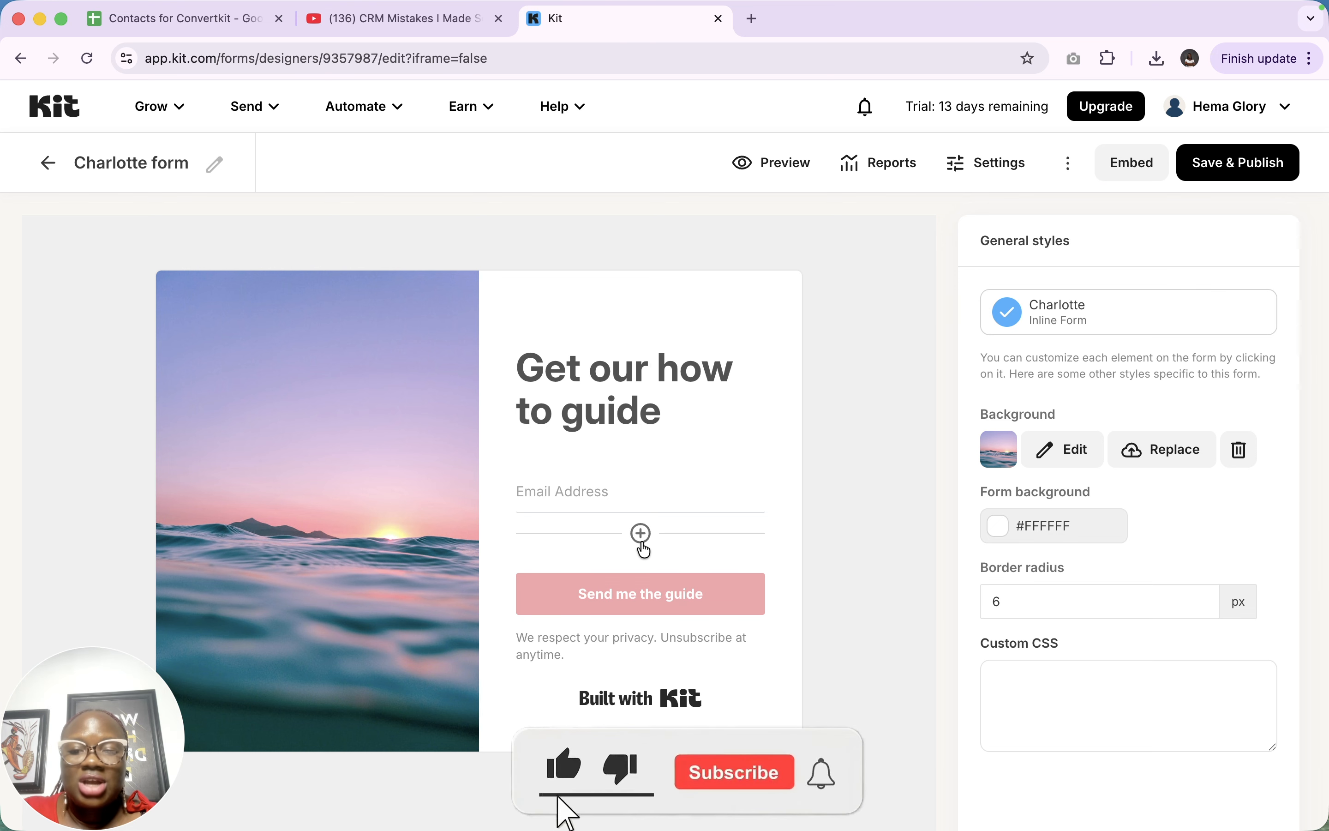
# Add a custom field saved as First Name to the form and place it above the Email Address field
pyautogui.scroll(-2, 648, 551)
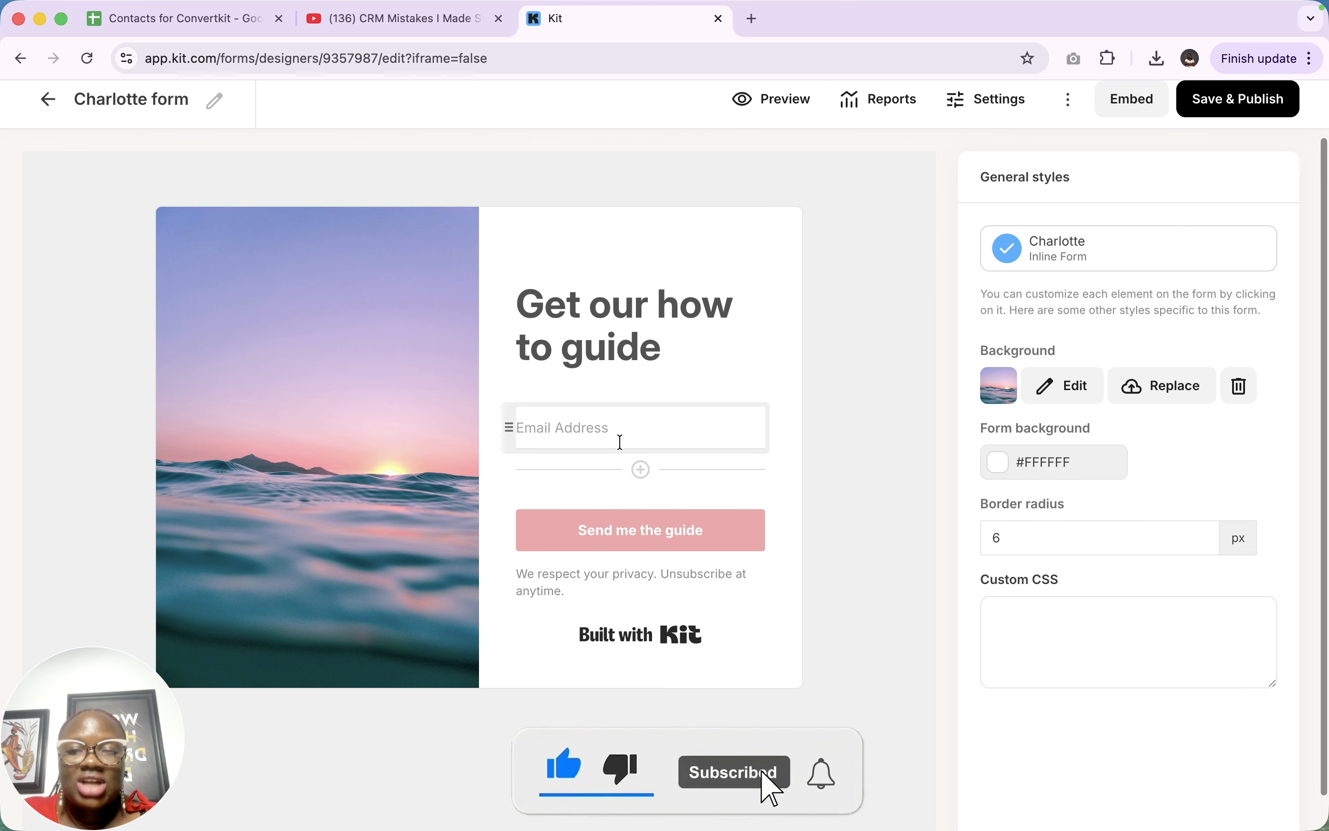
pyautogui.click(641, 468)
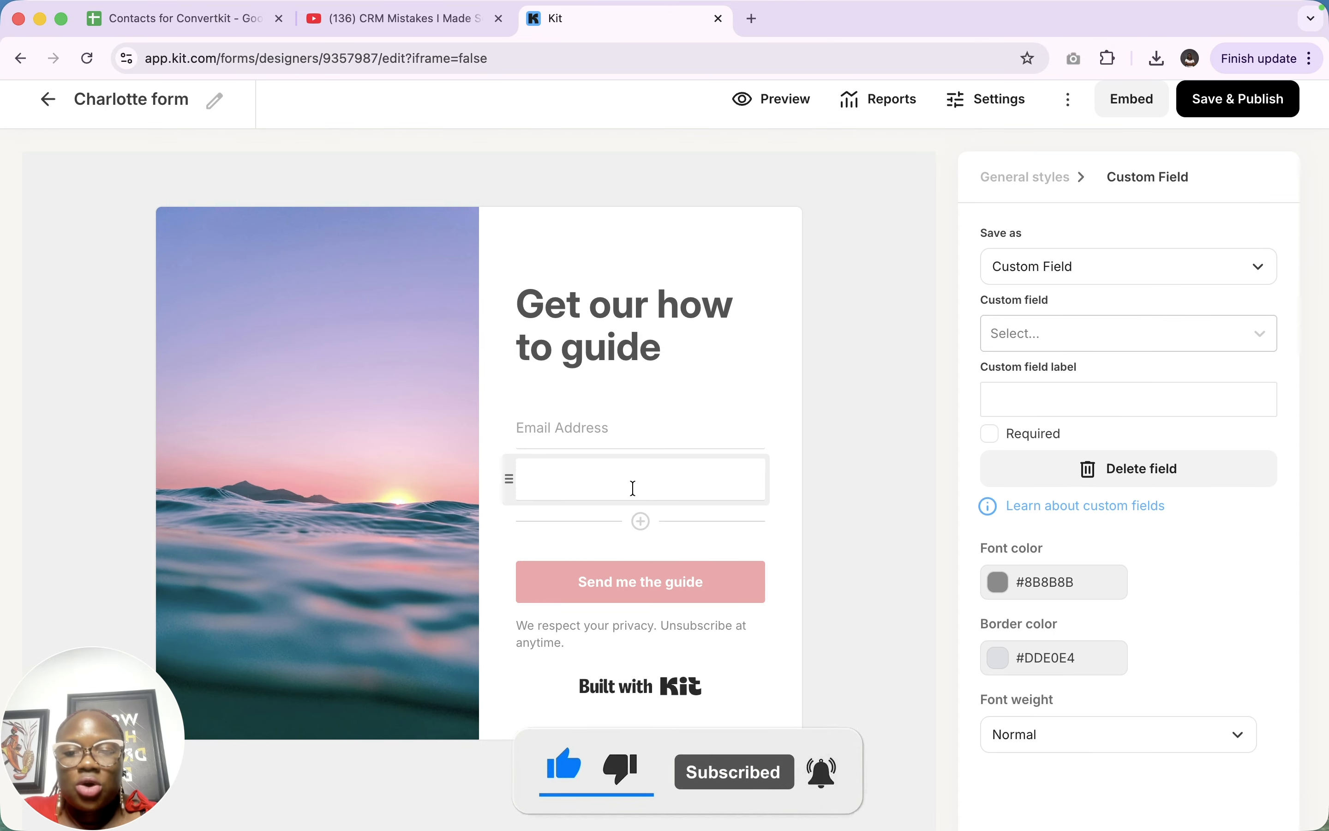
pyautogui.click(1070, 269)
pyautogui.click(1070, 319)
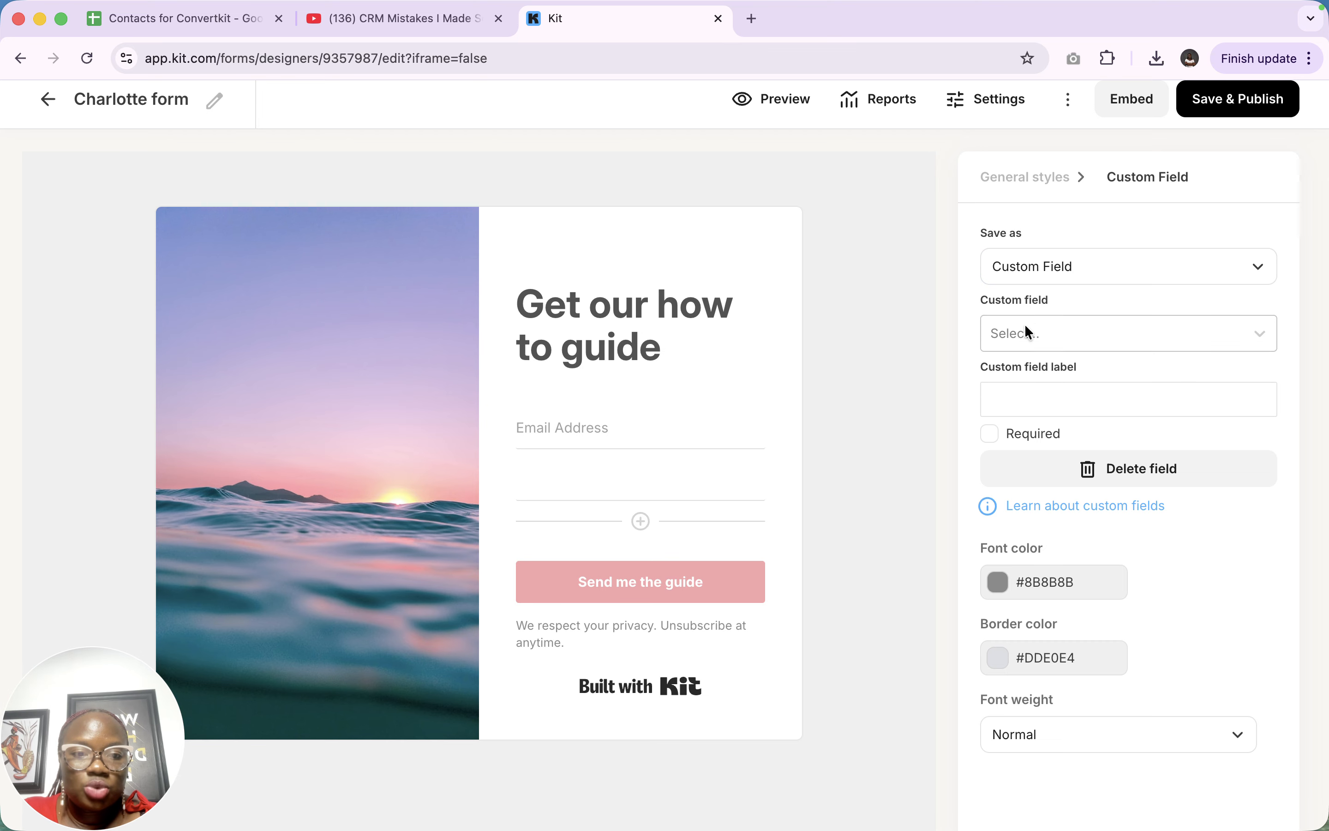
pyautogui.click(1034, 338)
pyautogui.click(1037, 382)
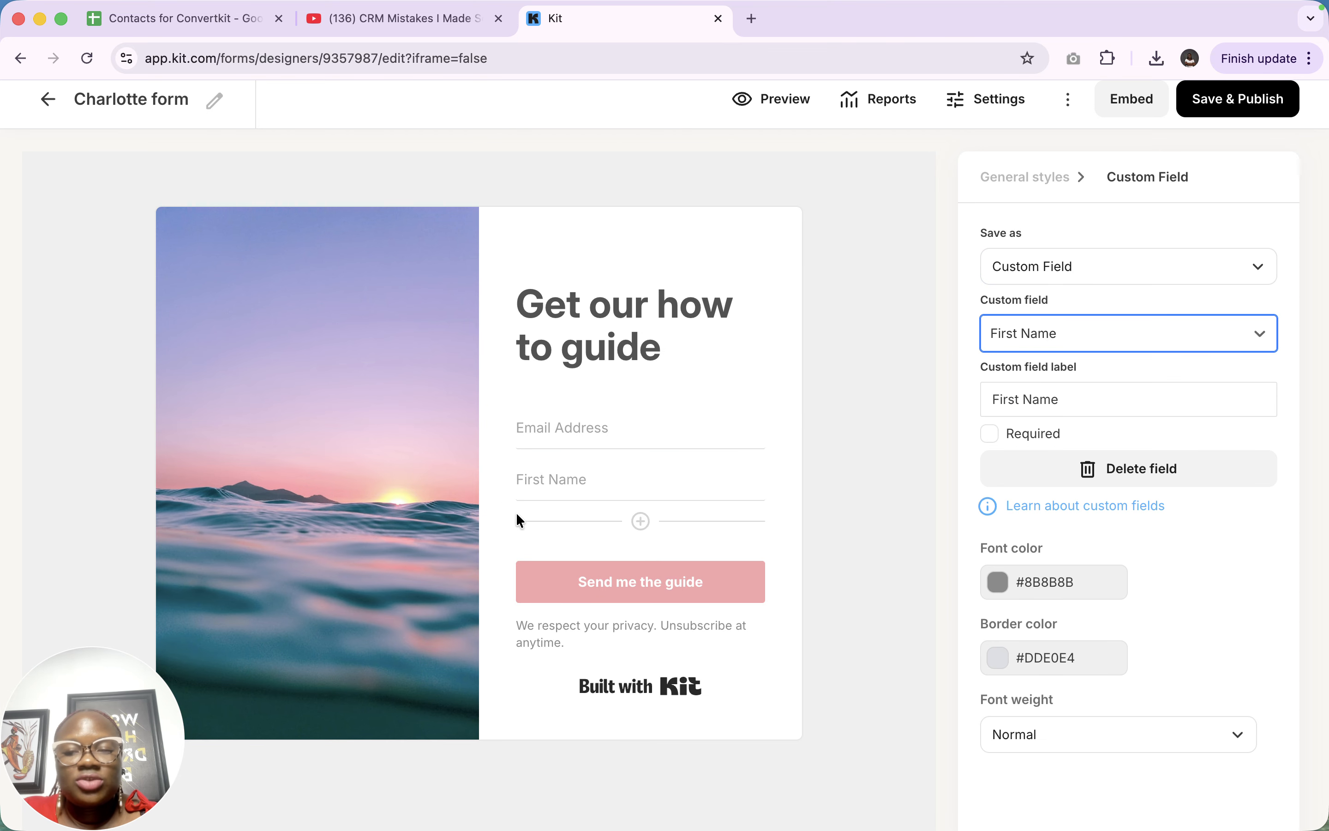
pyautogui.moveTo(507, 478); pyautogui.dragTo(513, 422)
# Replace the form's heading text with "Subscribe to our channel today"
pyautogui.tripleClick(600, 326)
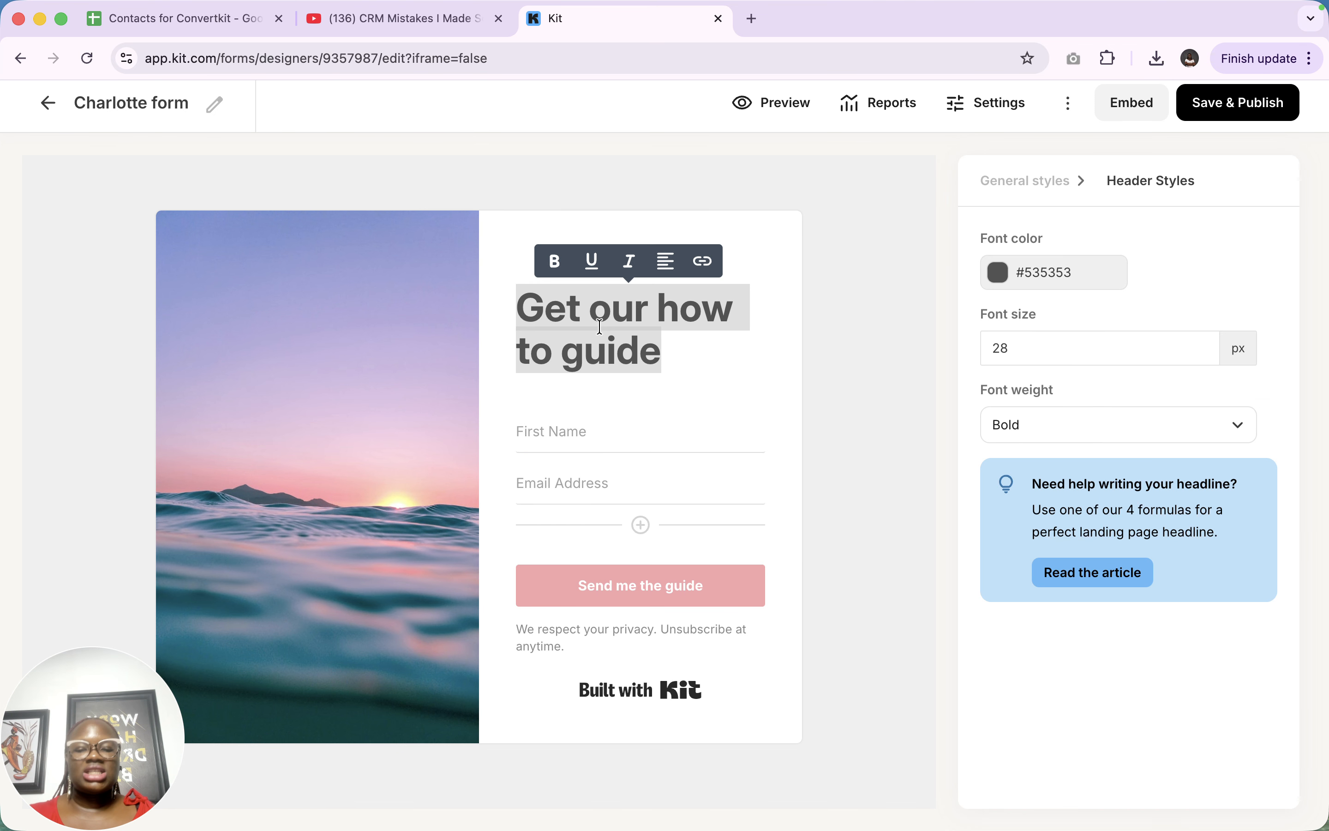
pyautogui.click(664, 358)
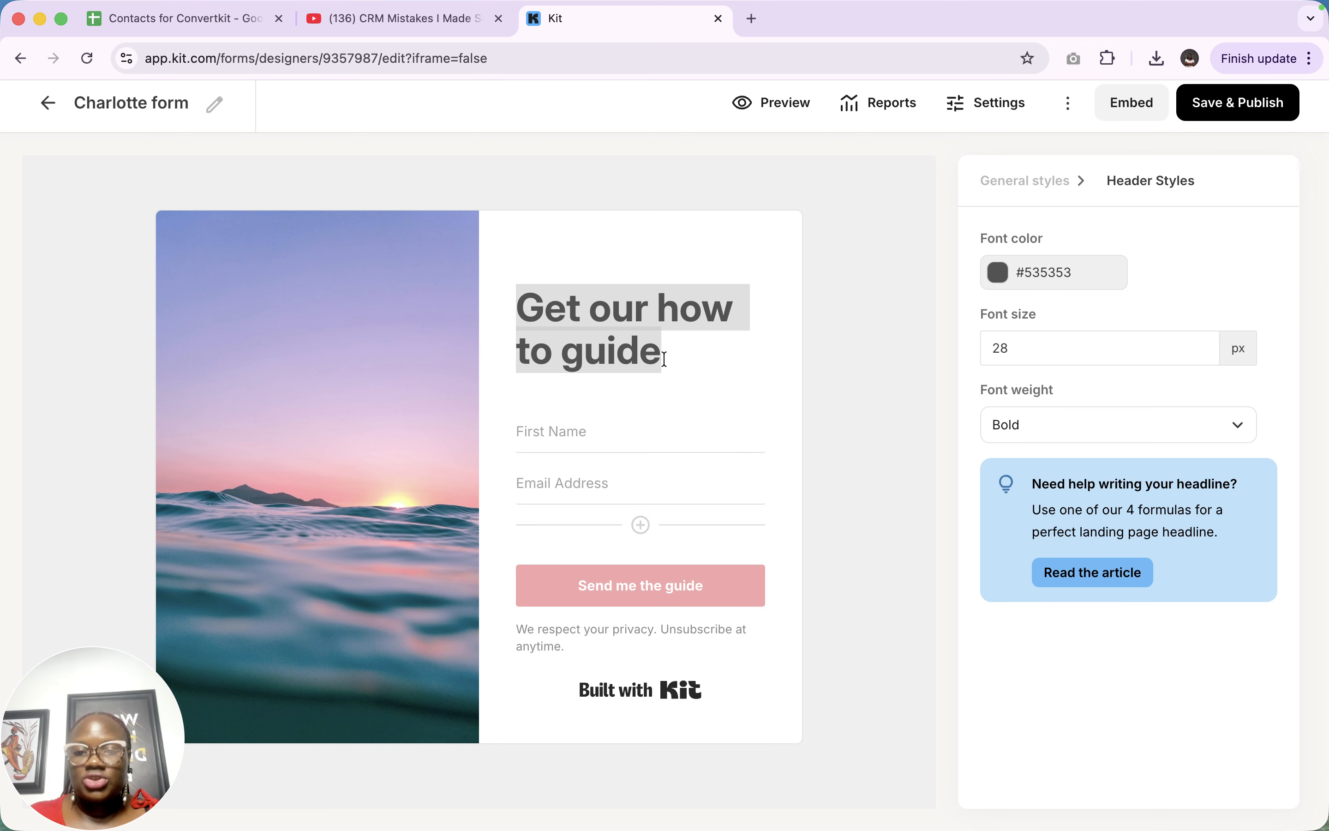
pyautogui.write('Subscribe to our channel today')
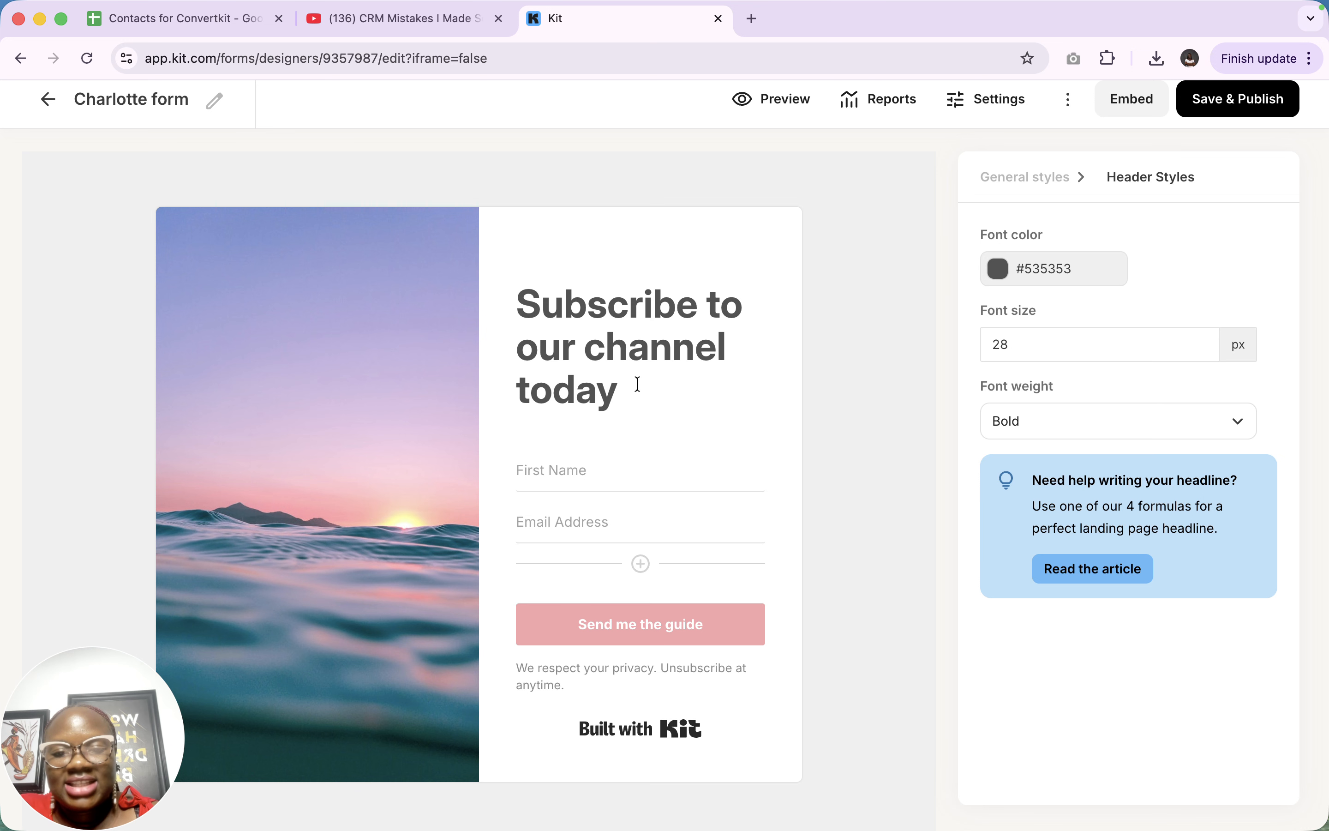
# Set the heading's font color to red, #F50000
pyautogui.tripleClick(584, 347)
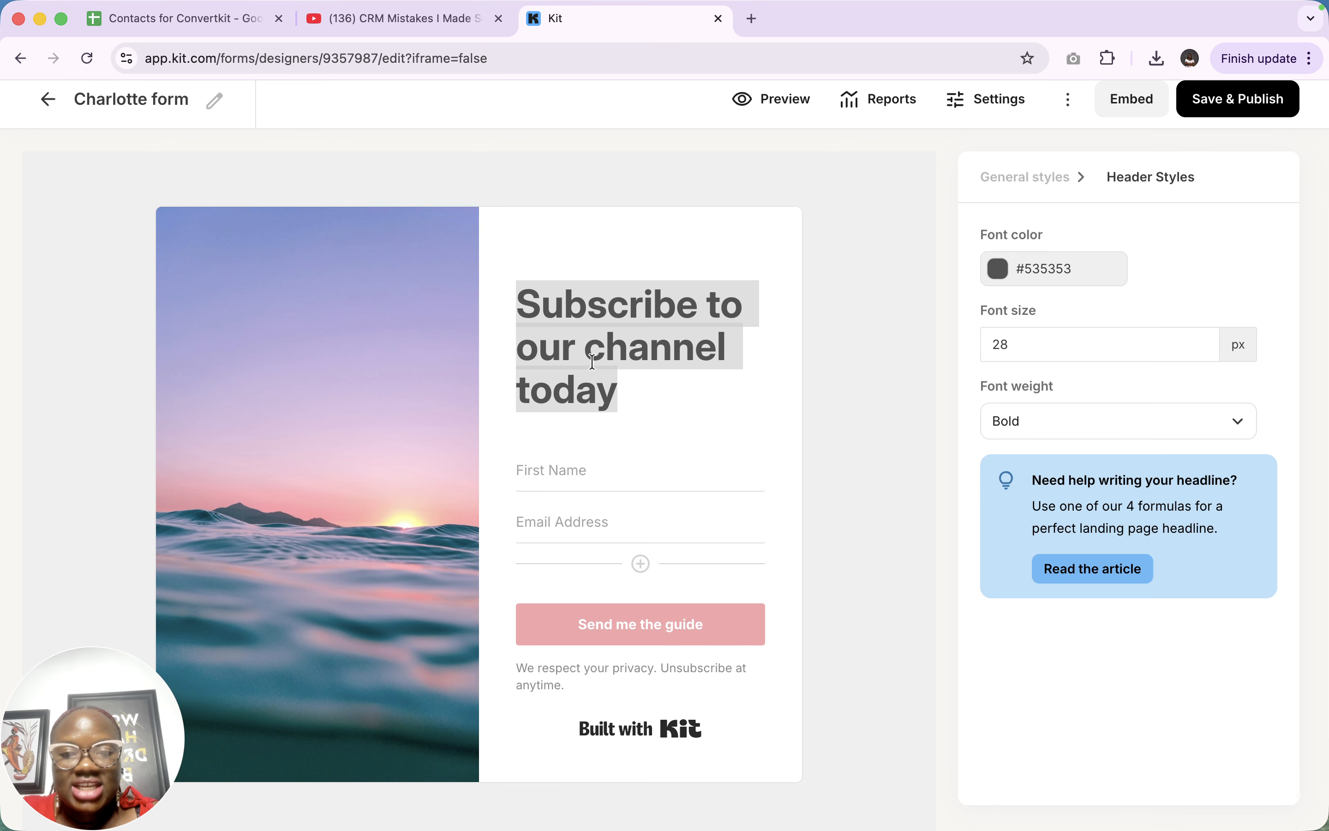
pyautogui.click(1000, 269)
pyautogui.click(1122, 308)
pyautogui.moveTo(1124, 306); pyautogui.dragTo(1135, 311)
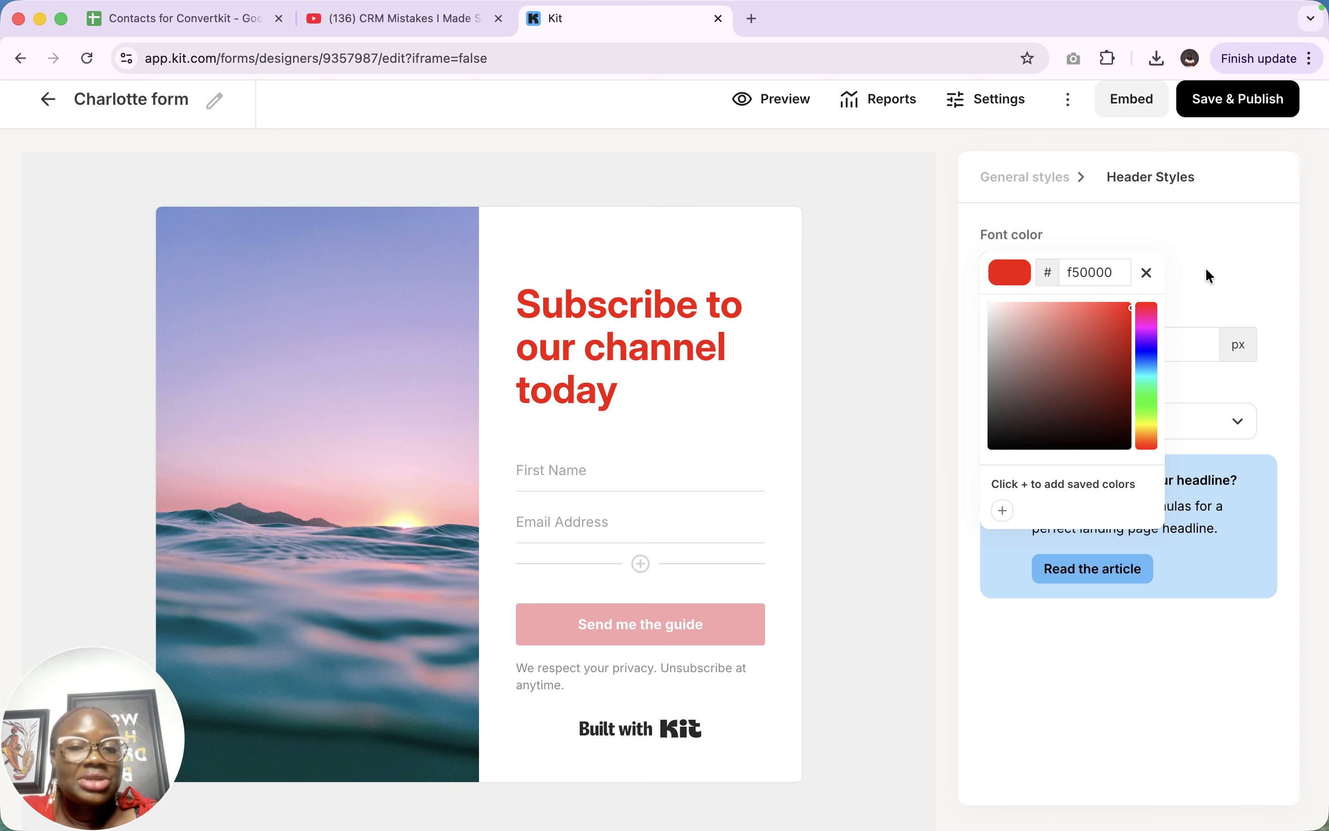
pyautogui.click(1218, 258)
# Try a heading font size of 32 px and return it to 28 px
pyautogui.click(1126, 343)
pyautogui.doubleClick(1123, 347)
pyautogui.click(1202, 340)
pyautogui.click(1201, 340)
pyautogui.click(1202, 340)
pyautogui.click(1201, 340)
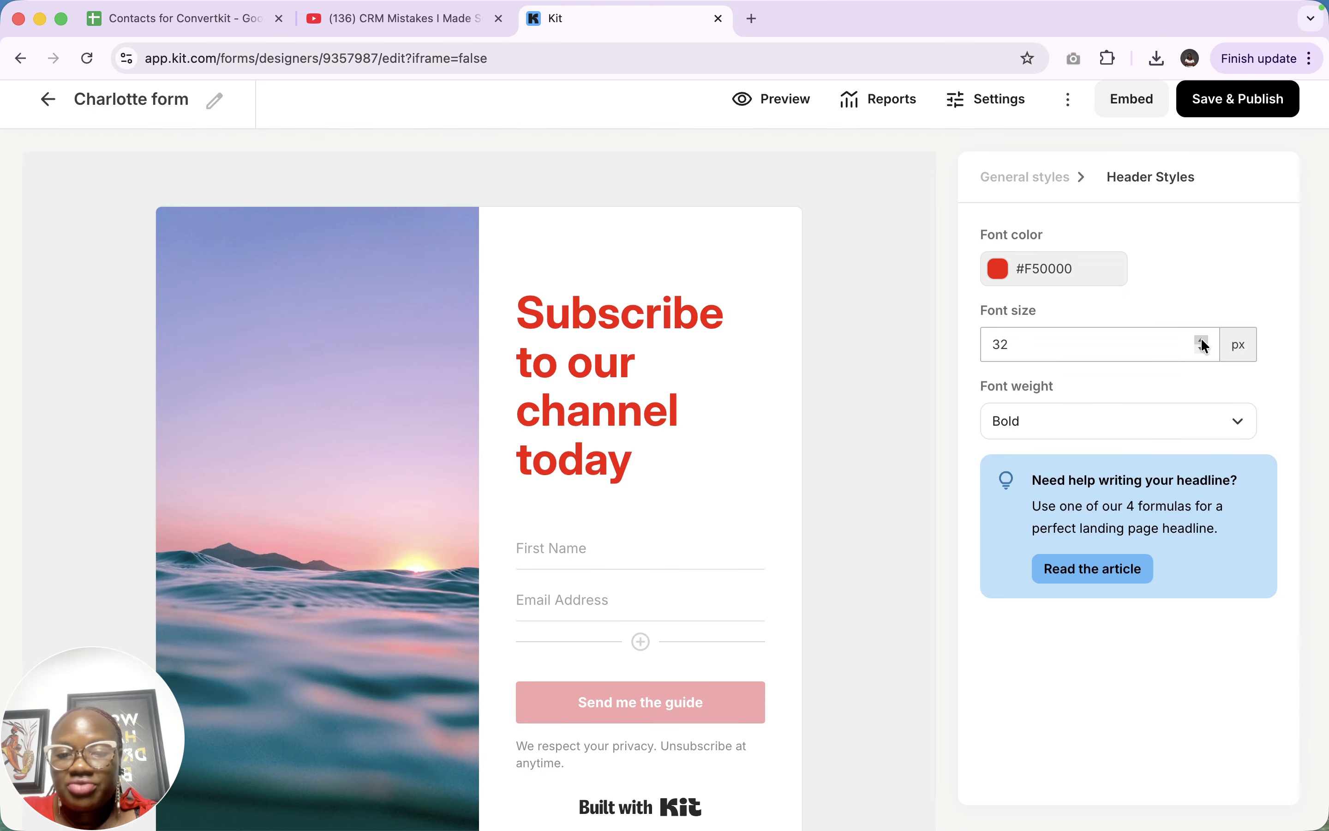
pyautogui.click(1202, 348)
pyautogui.click(1202, 348)
pyautogui.click(1202, 348)
pyautogui.click(1201, 348)
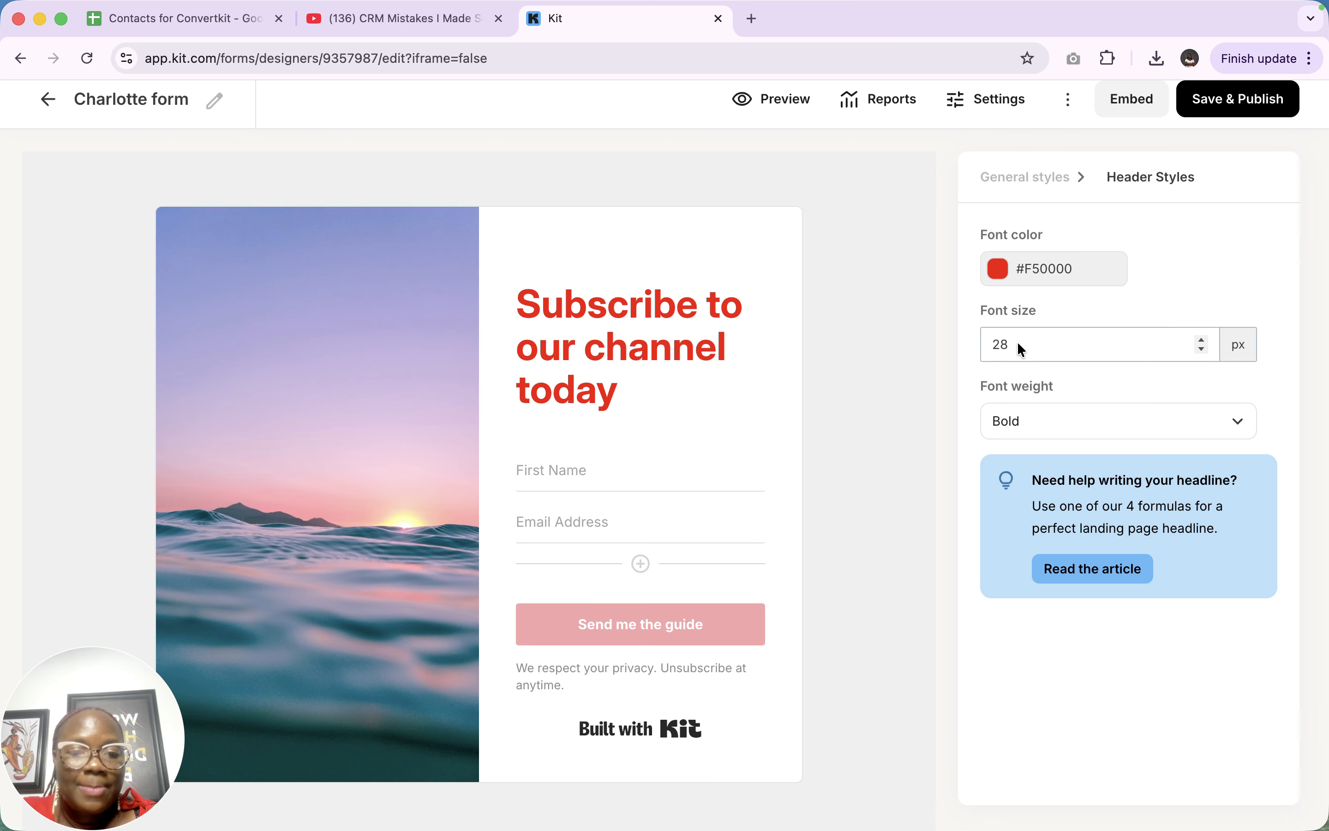
# Try the Normal font weight on the heading and return it to Bold
pyautogui.click(1103, 416)
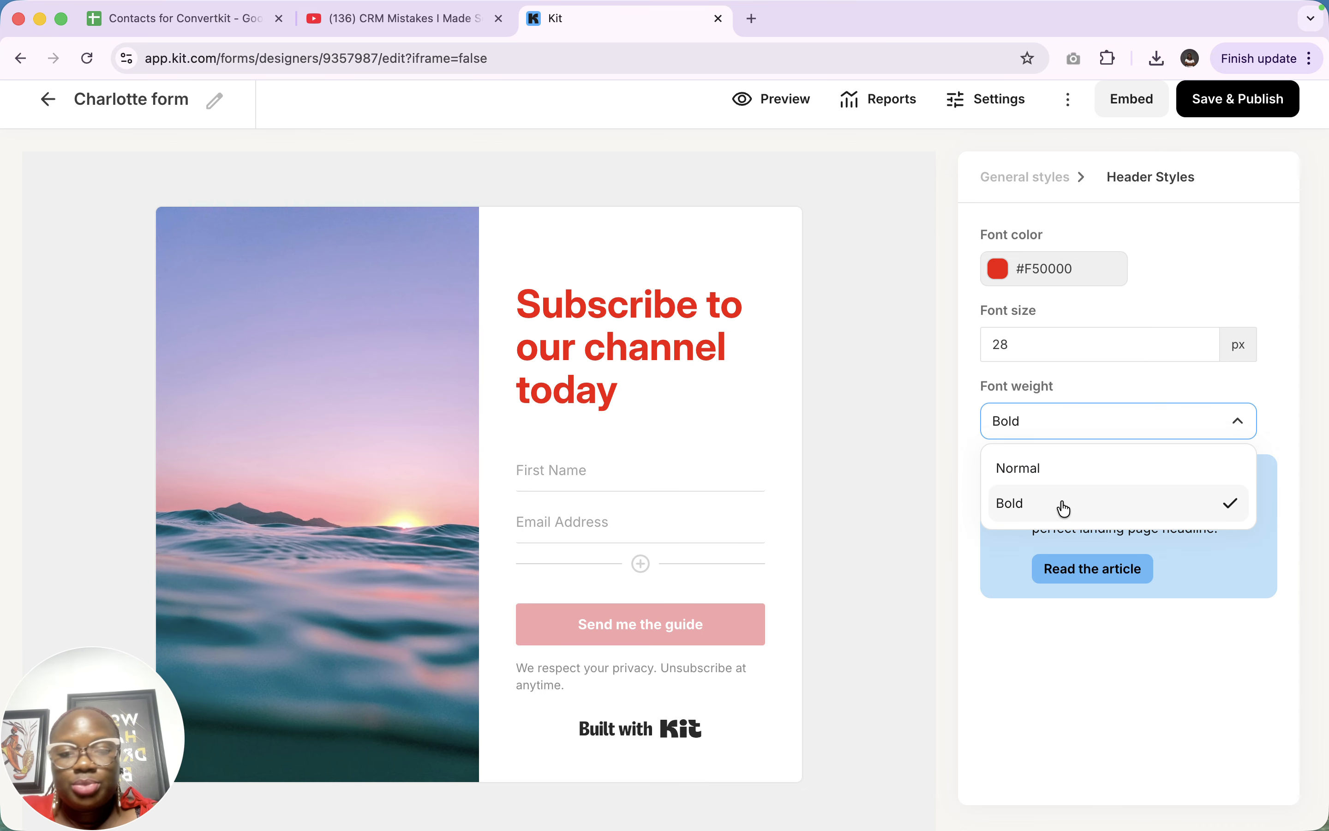
pyautogui.click(1062, 504)
pyautogui.click(1088, 432)
pyautogui.click(1030, 487)
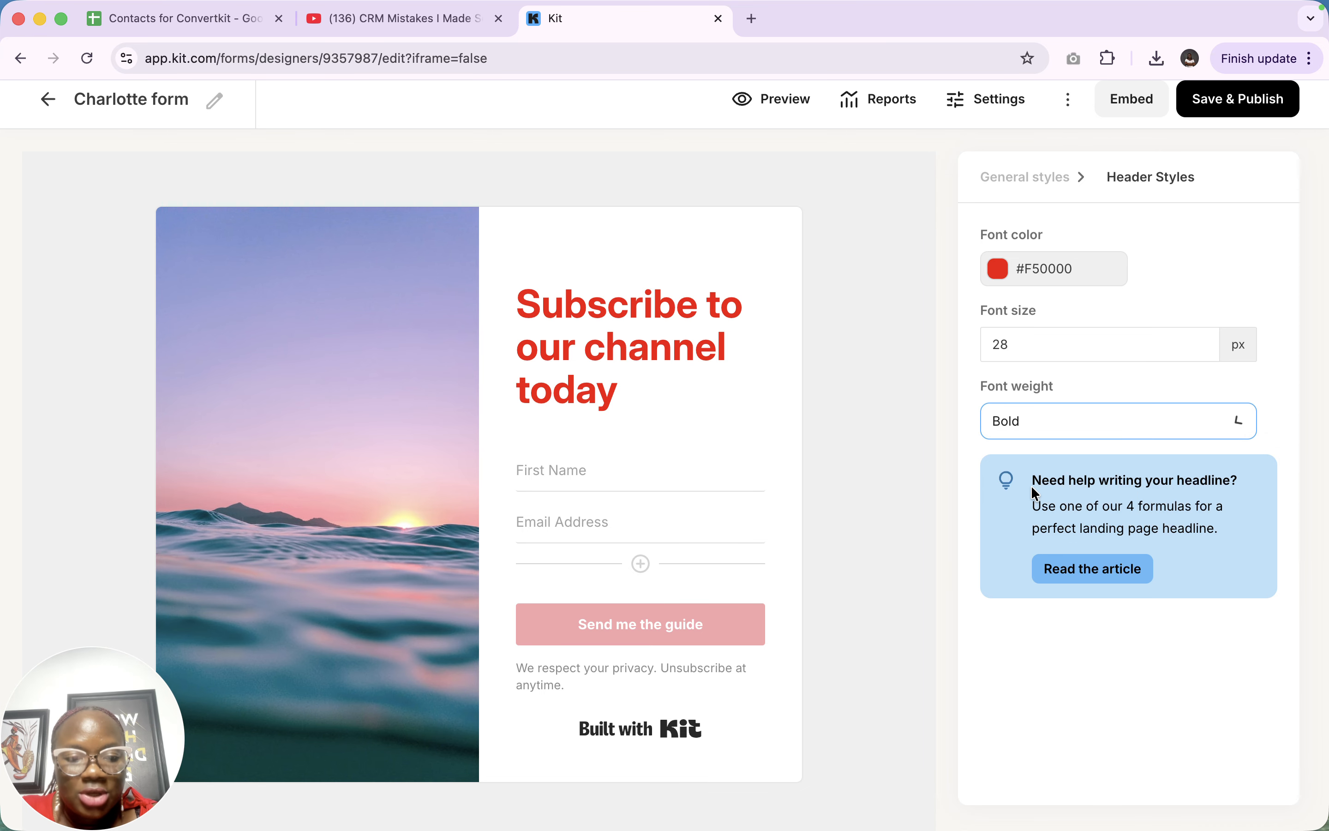
pyautogui.click(1031, 433)
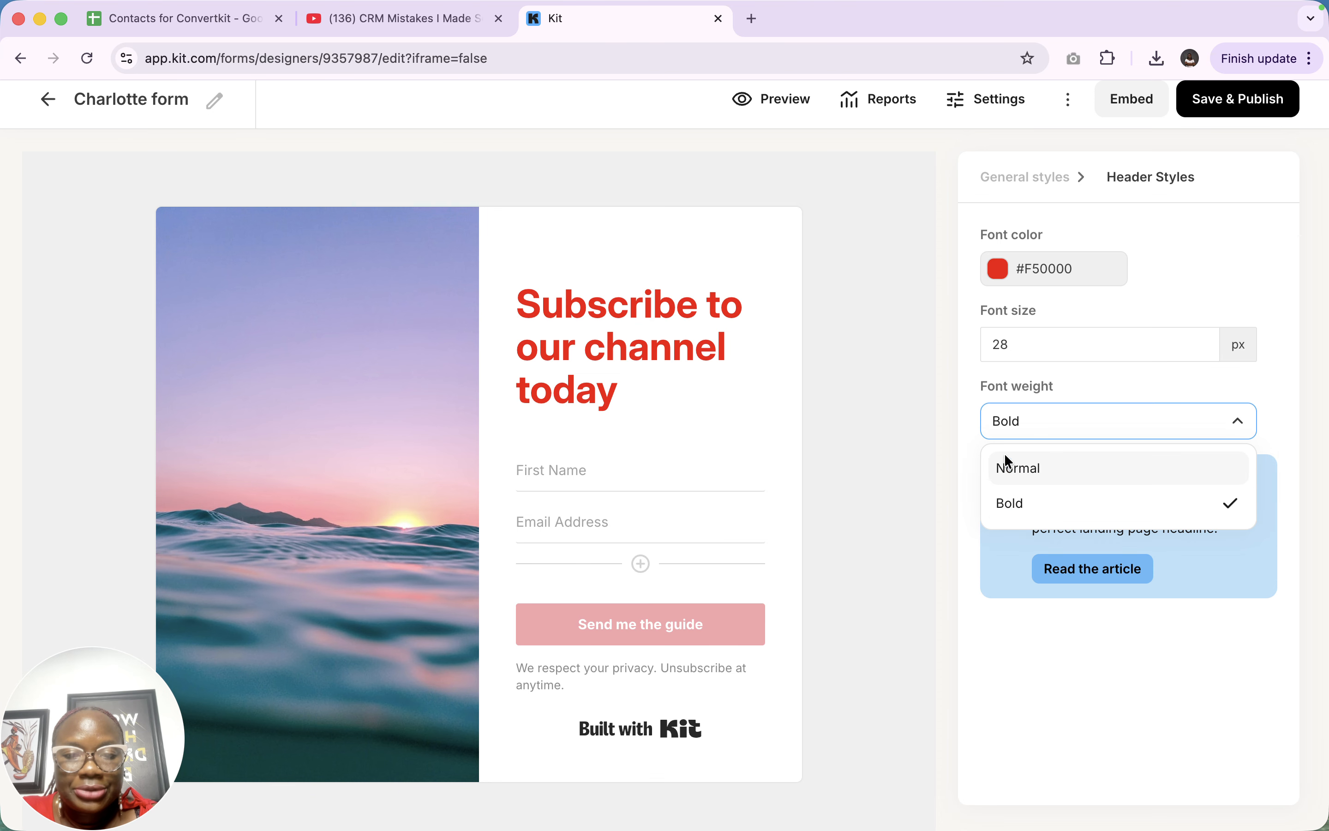
pyautogui.click(1008, 467)
pyautogui.click(1022, 433)
pyautogui.click(1016, 506)
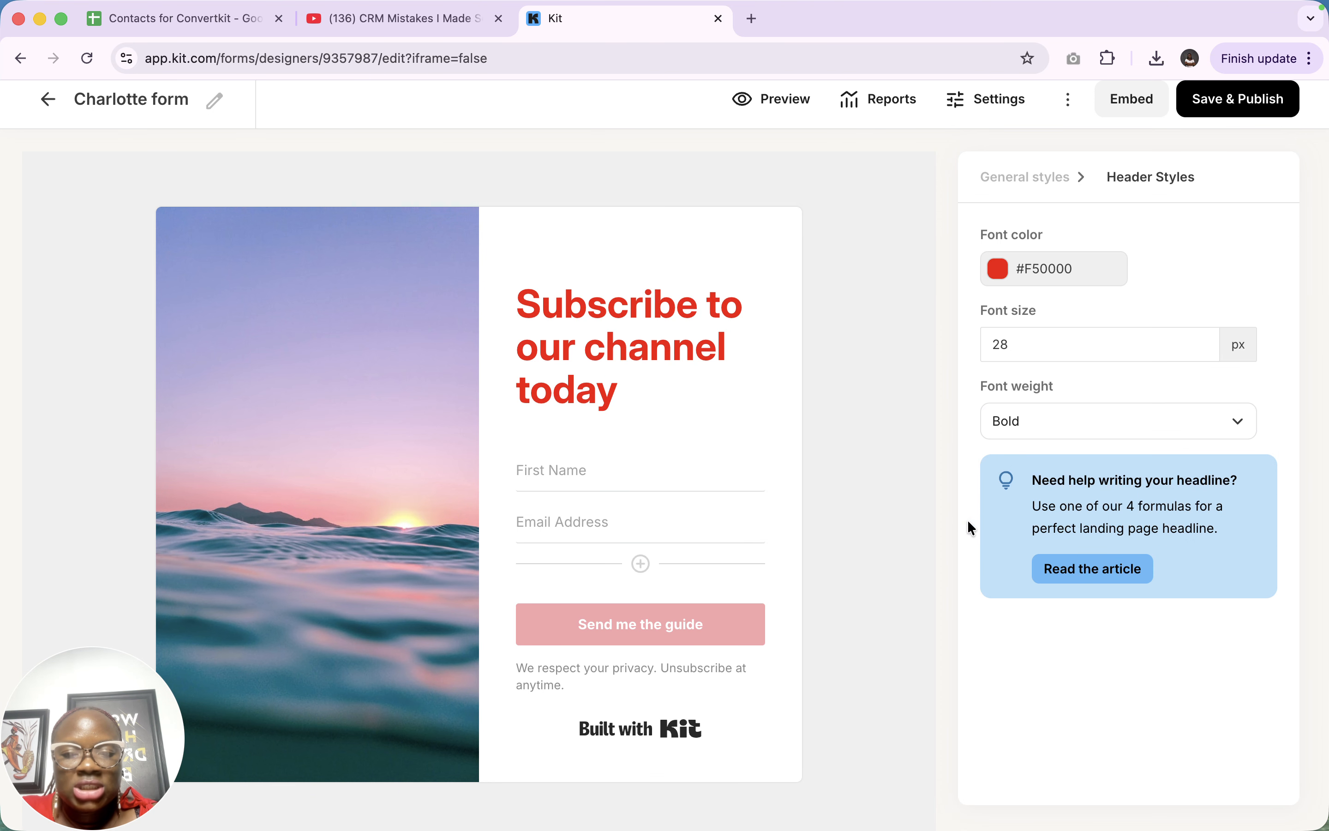
# Change the First Name field's label to "What is your first name?"
pyautogui.click(552, 475)
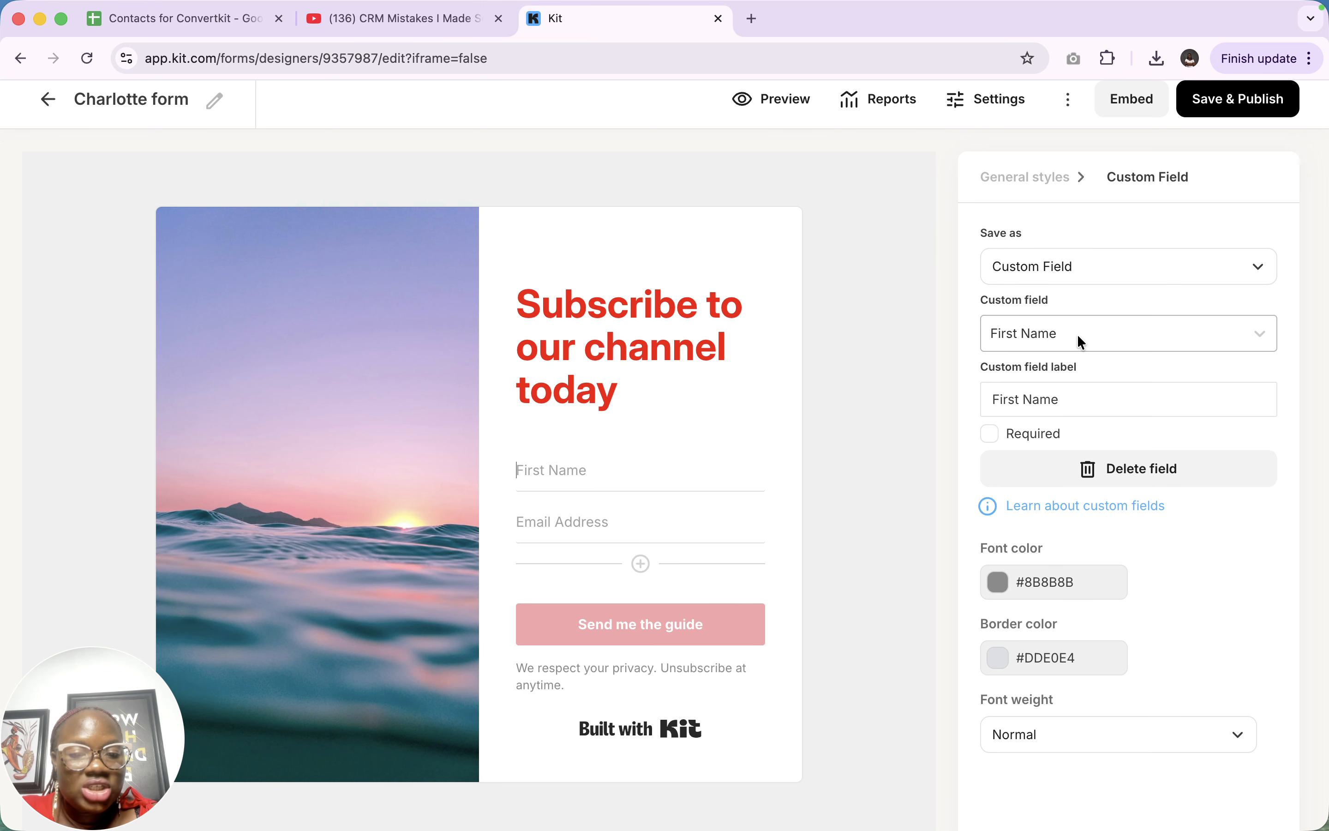
pyautogui.click(1086, 395)
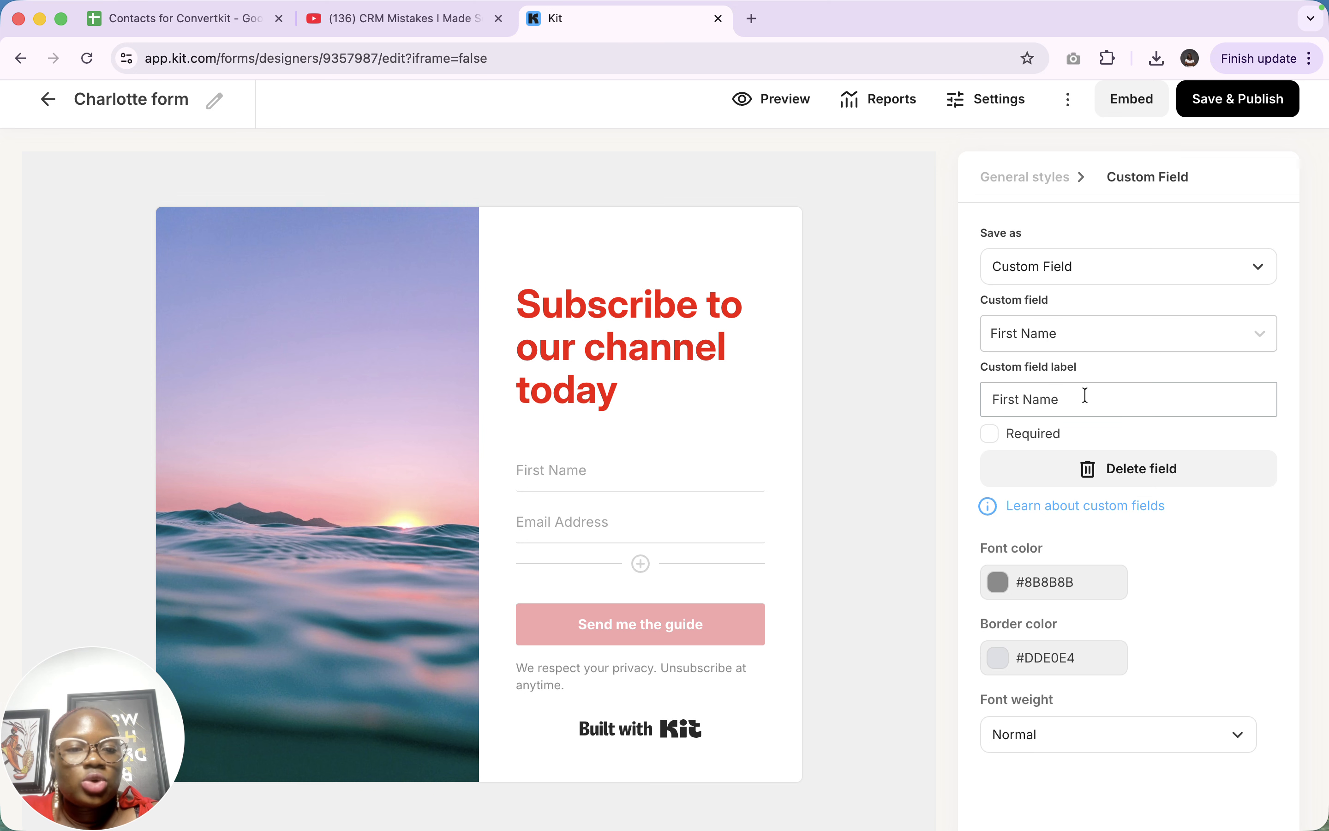
pyautogui.hotkey('shift', 'alt', 'Left')
pyautogui.hotkey('shift', 'alt', 'Left')
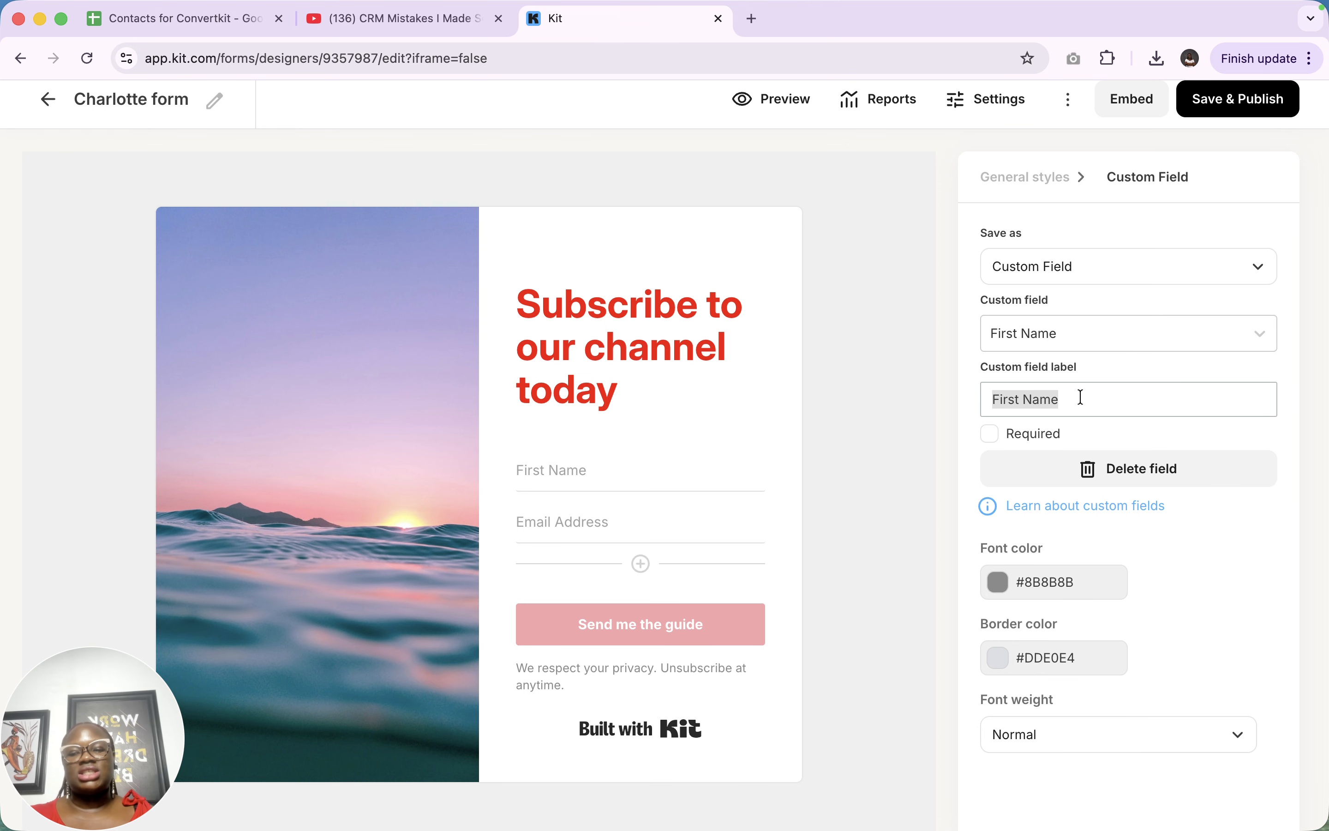
pyautogui.write('W')
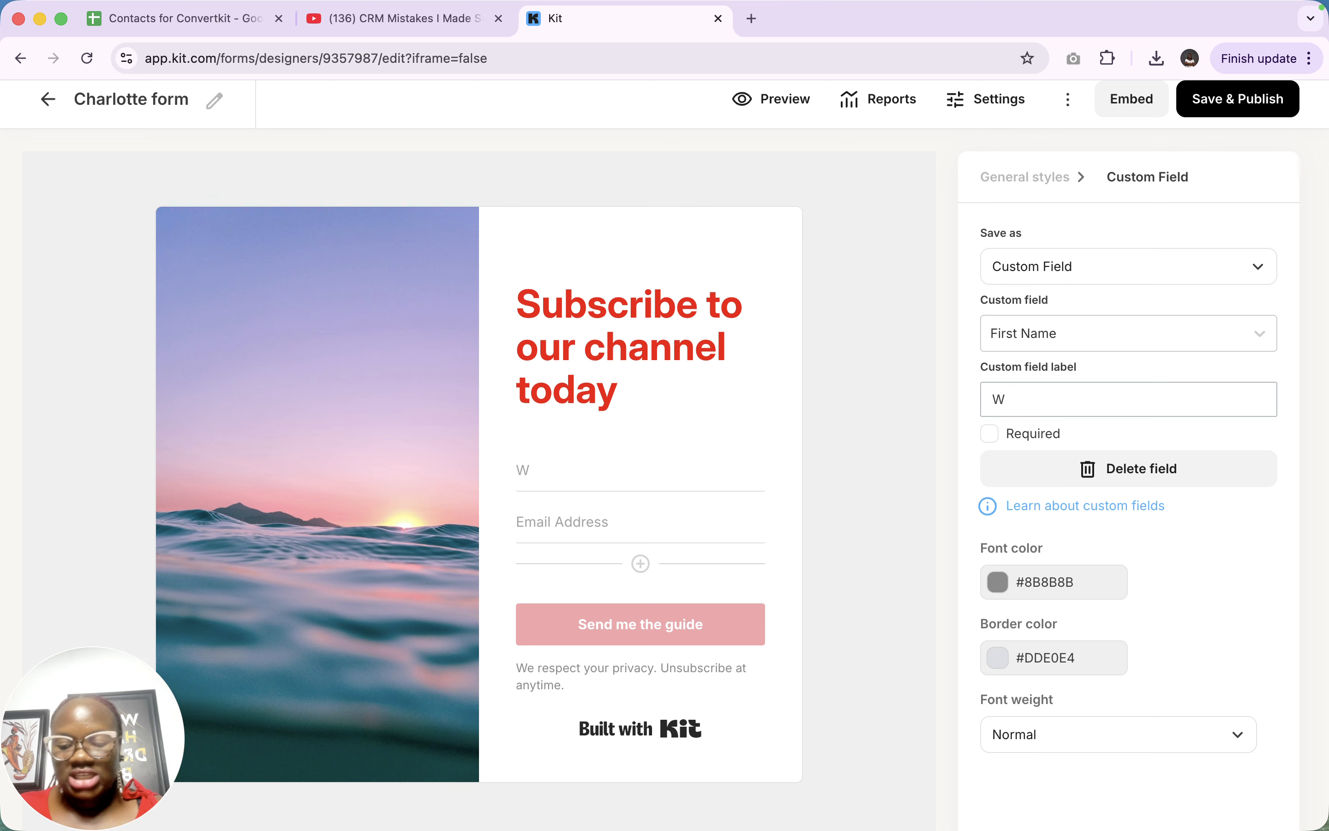
pyautogui.write('your first name?')
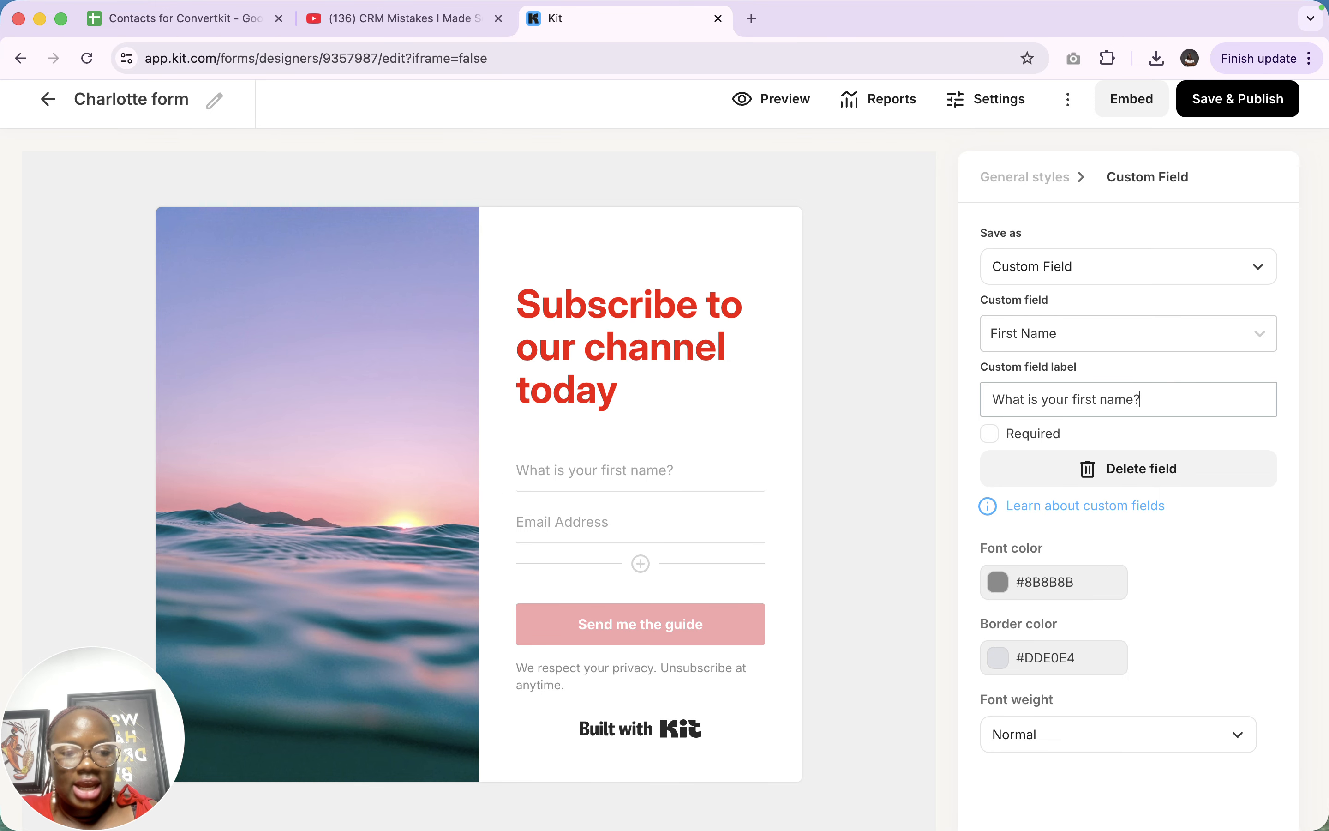
# Make the first-name field required and set its font color to red, #FF0000
pyautogui.click(990, 433)
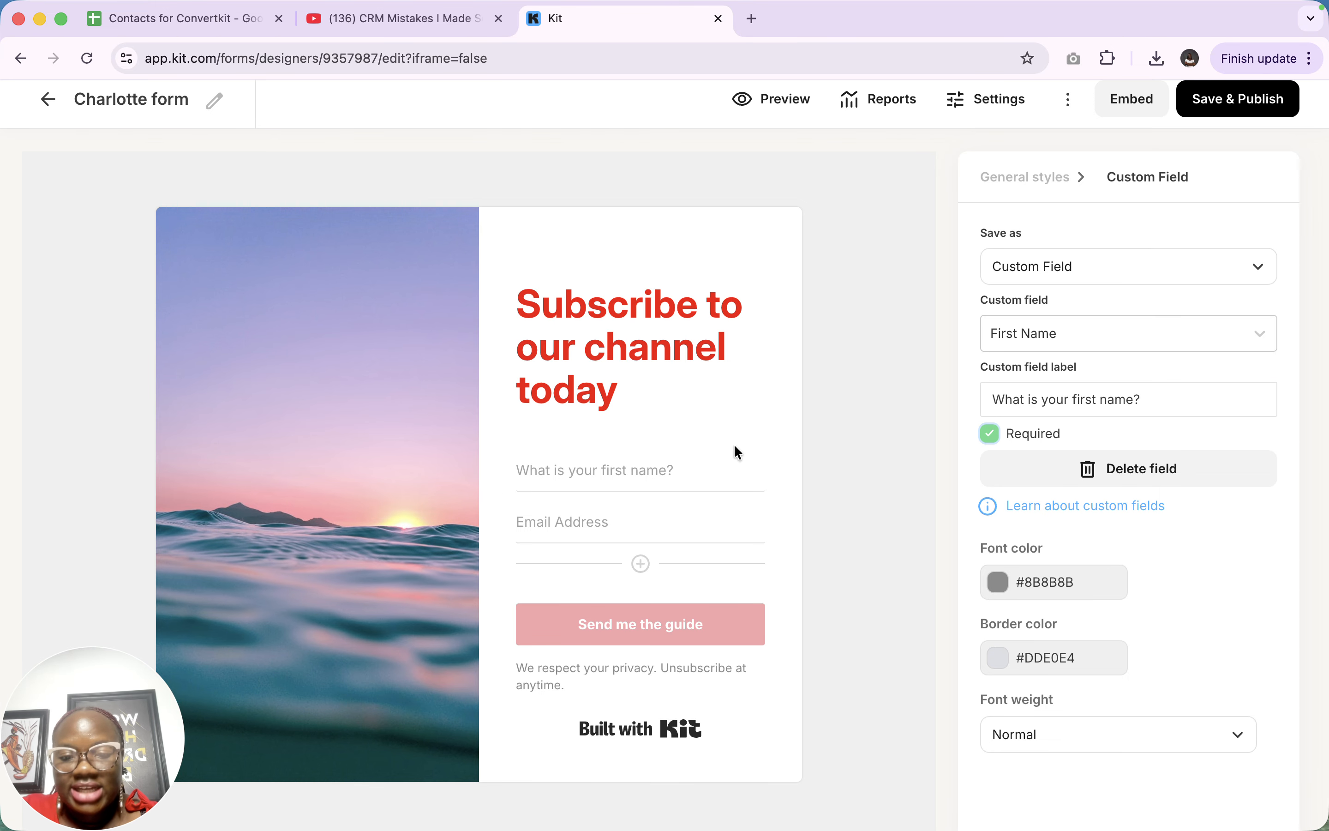
pyautogui.scroll(-1, 601, 471)
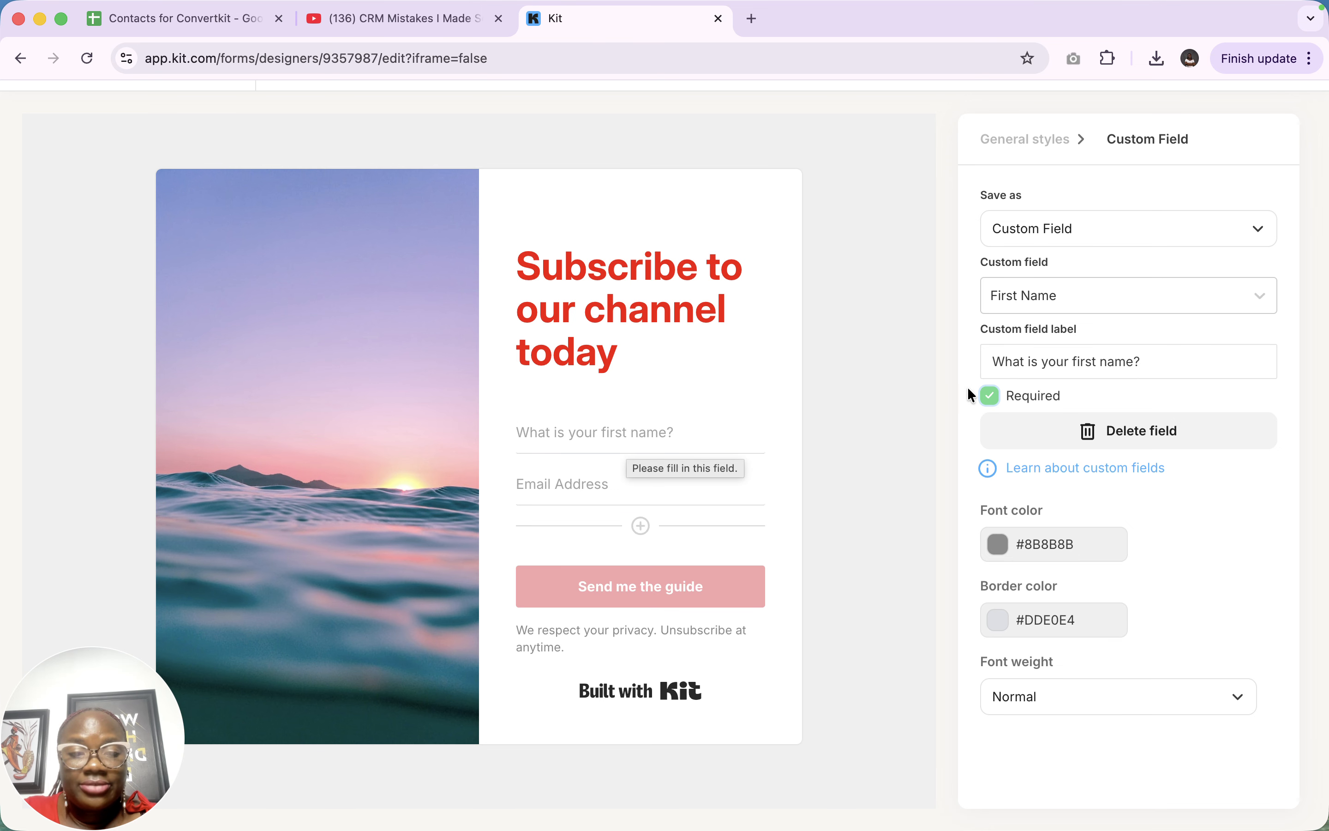
pyautogui.click(999, 549)
pyautogui.click(1068, 605)
pyautogui.click(1091, 592)
pyautogui.moveTo(1111, 575); pyautogui.dragTo(1145, 568)
pyautogui.click(1302, 533)
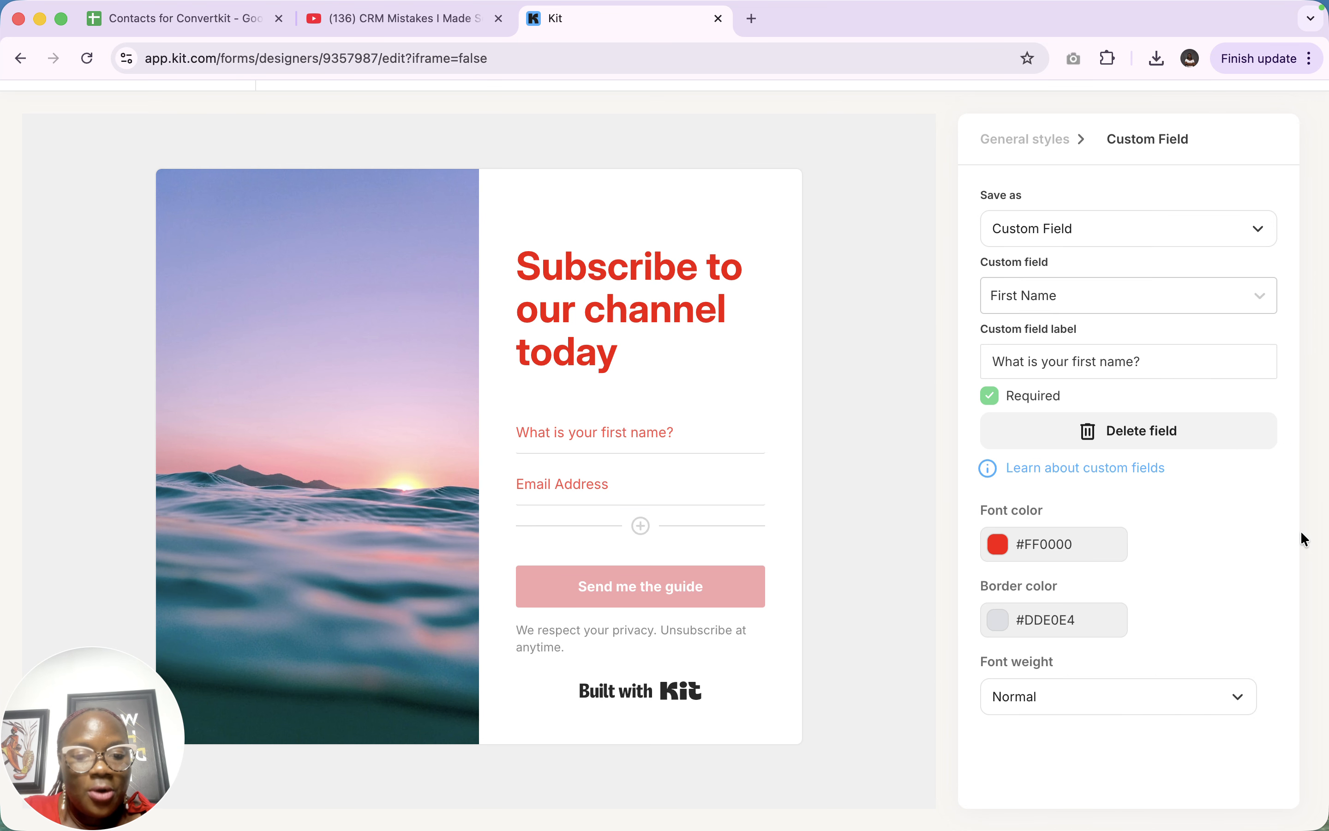
# Set the form fields' border color to blue, #3100FF, and their font weight to Bold
pyautogui.click(999, 626)
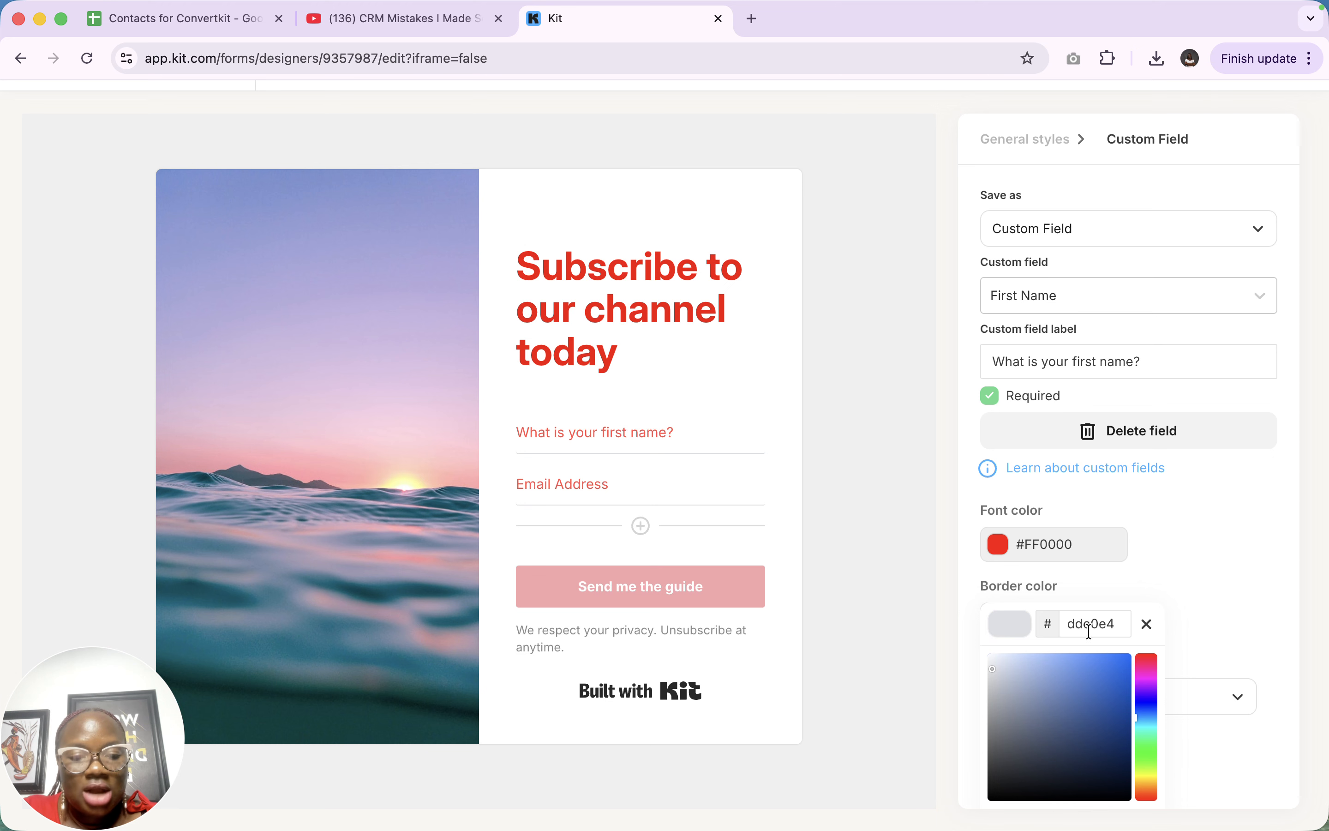
pyautogui.moveTo(1080, 694); pyautogui.dragTo(1119, 669)
pyautogui.moveTo(1044, 725); pyautogui.dragTo(1029, 684)
pyautogui.scroll(-2, 1029, 684)
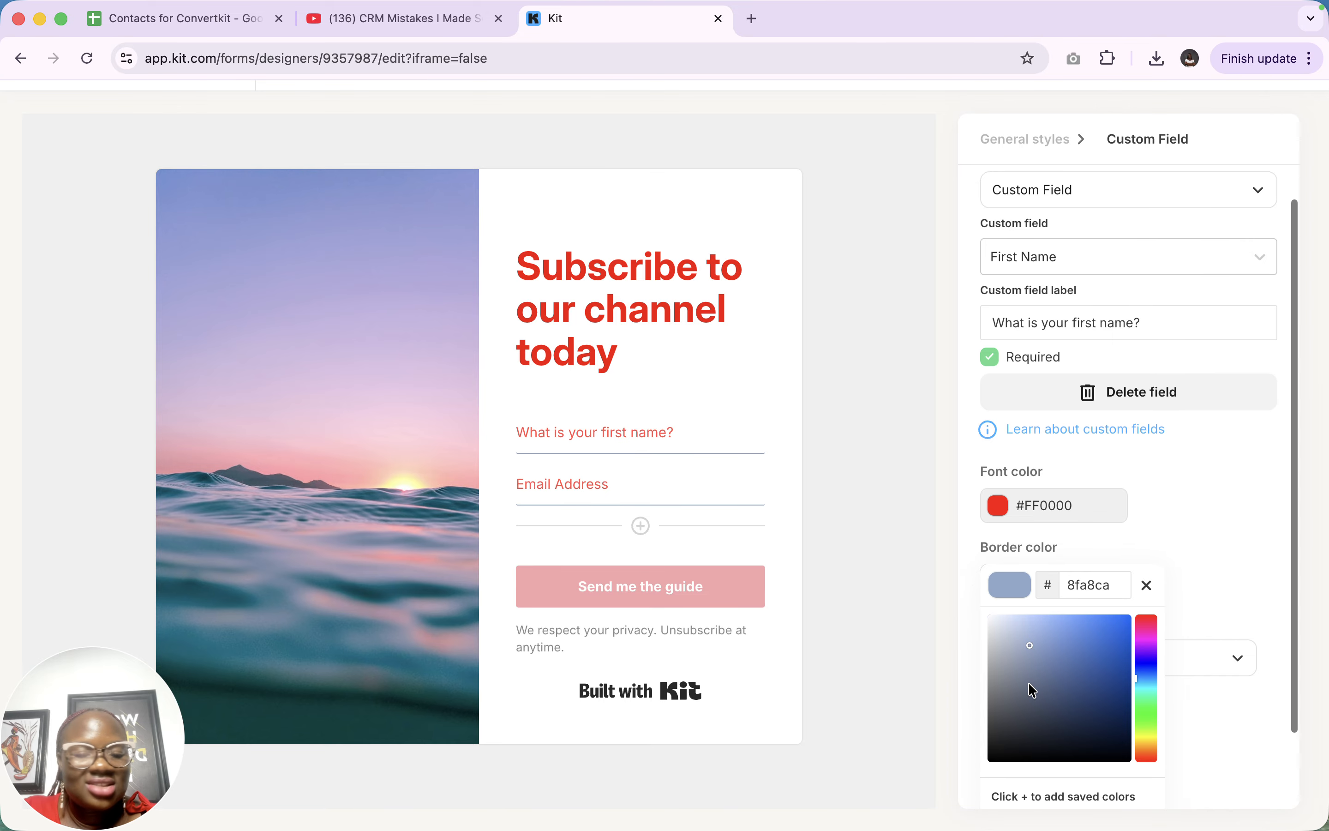
pyautogui.click(1150, 663)
pyautogui.click(1107, 638)
pyautogui.moveTo(1107, 638); pyautogui.dragTo(1147, 605)
pyautogui.click(1288, 512)
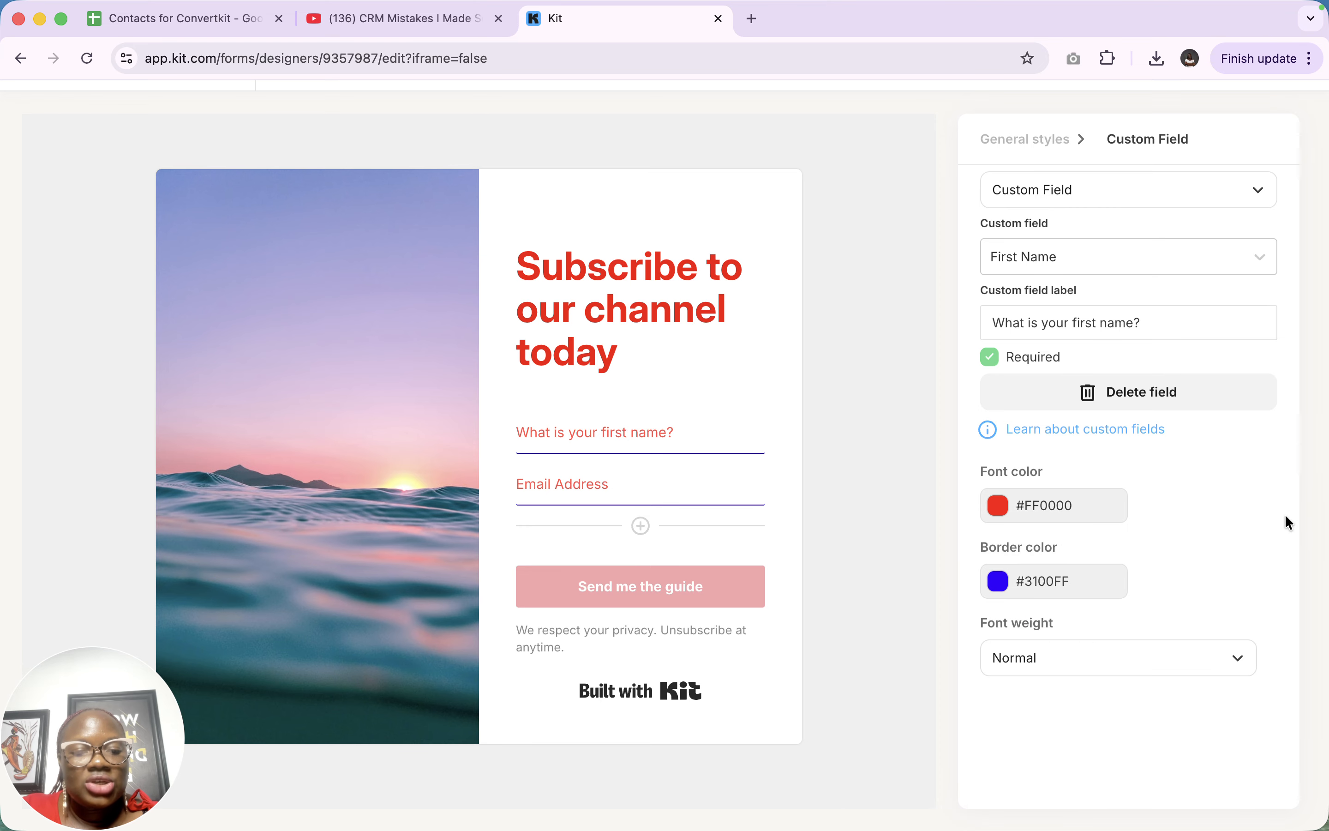
pyautogui.click(1058, 655)
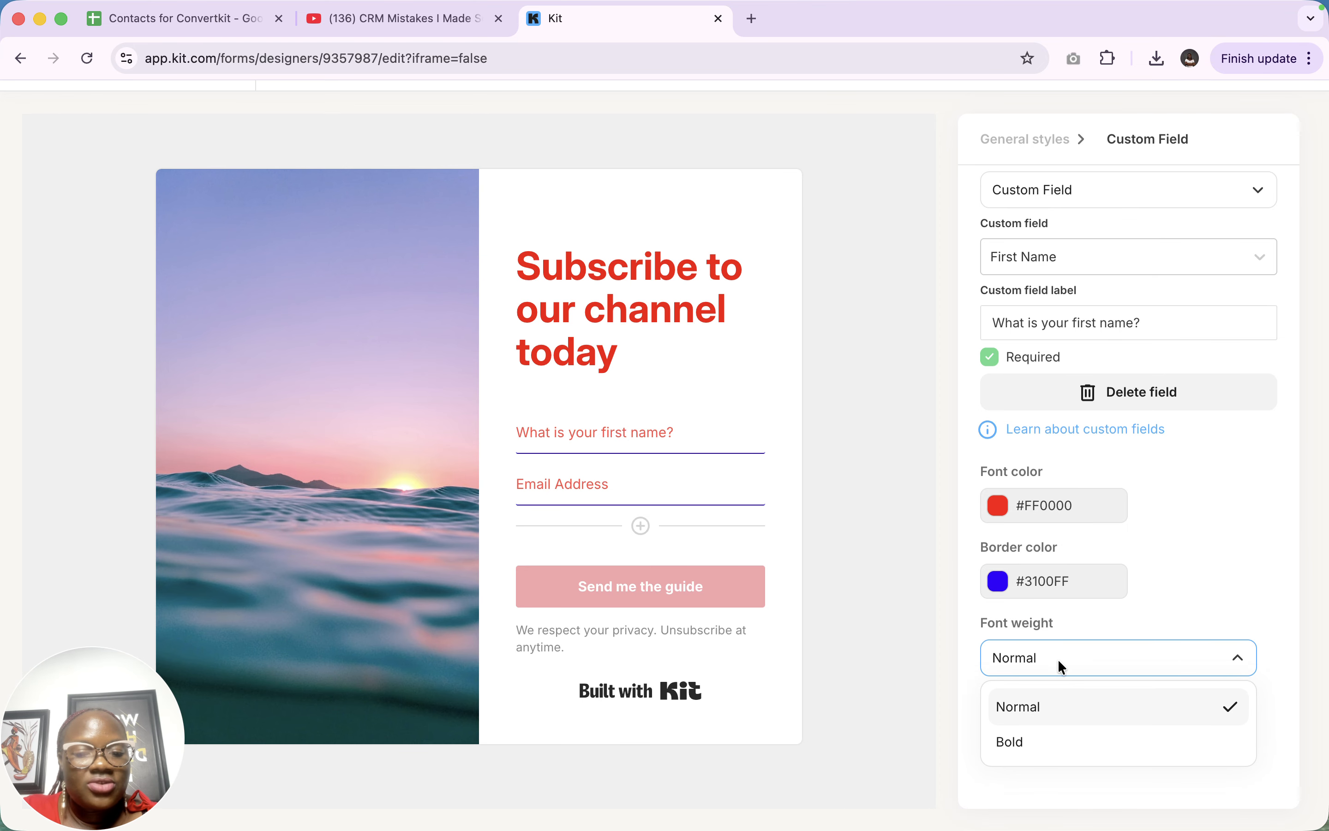
pyautogui.click(1039, 741)
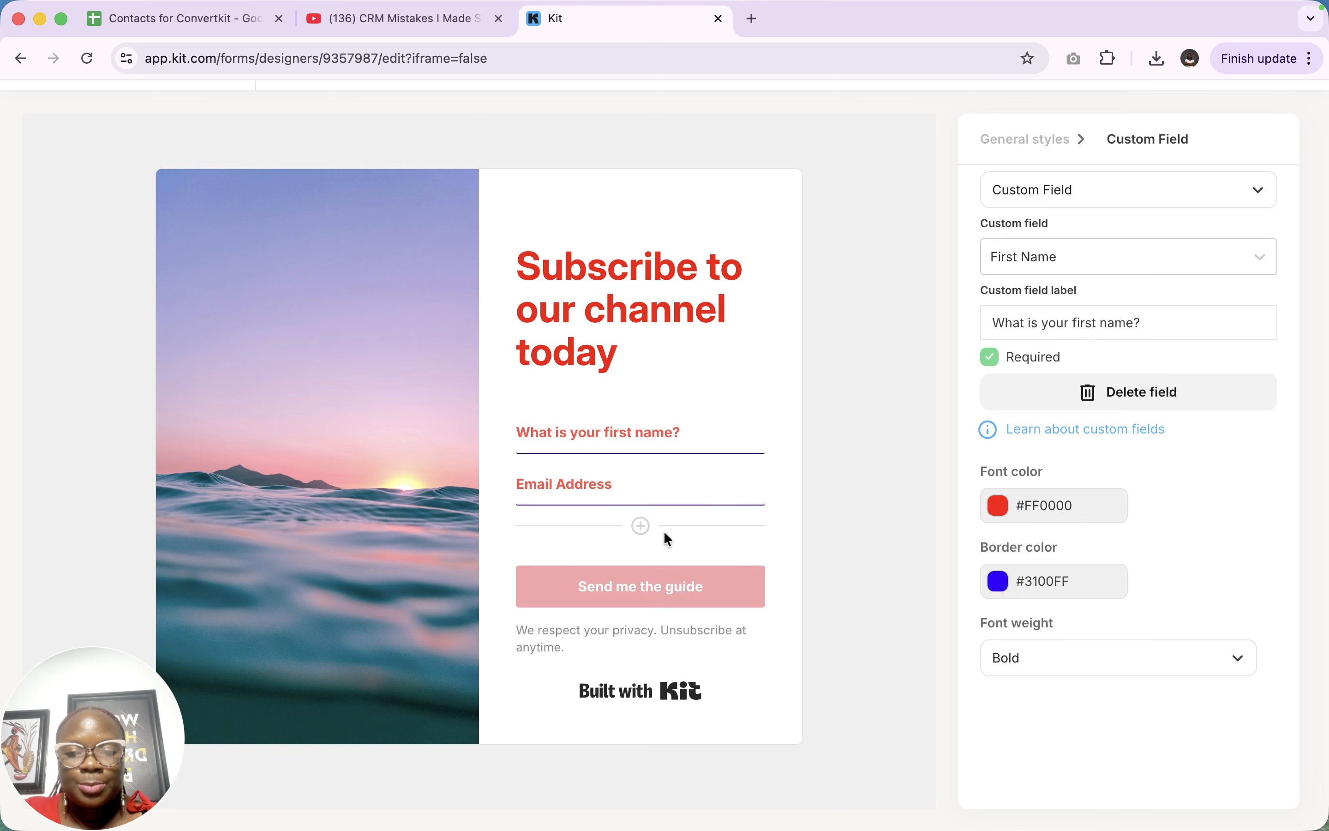
# Add a field below Email Address, trying Job Title first and settling on the Company Name custom field
pyautogui.click(641, 529)
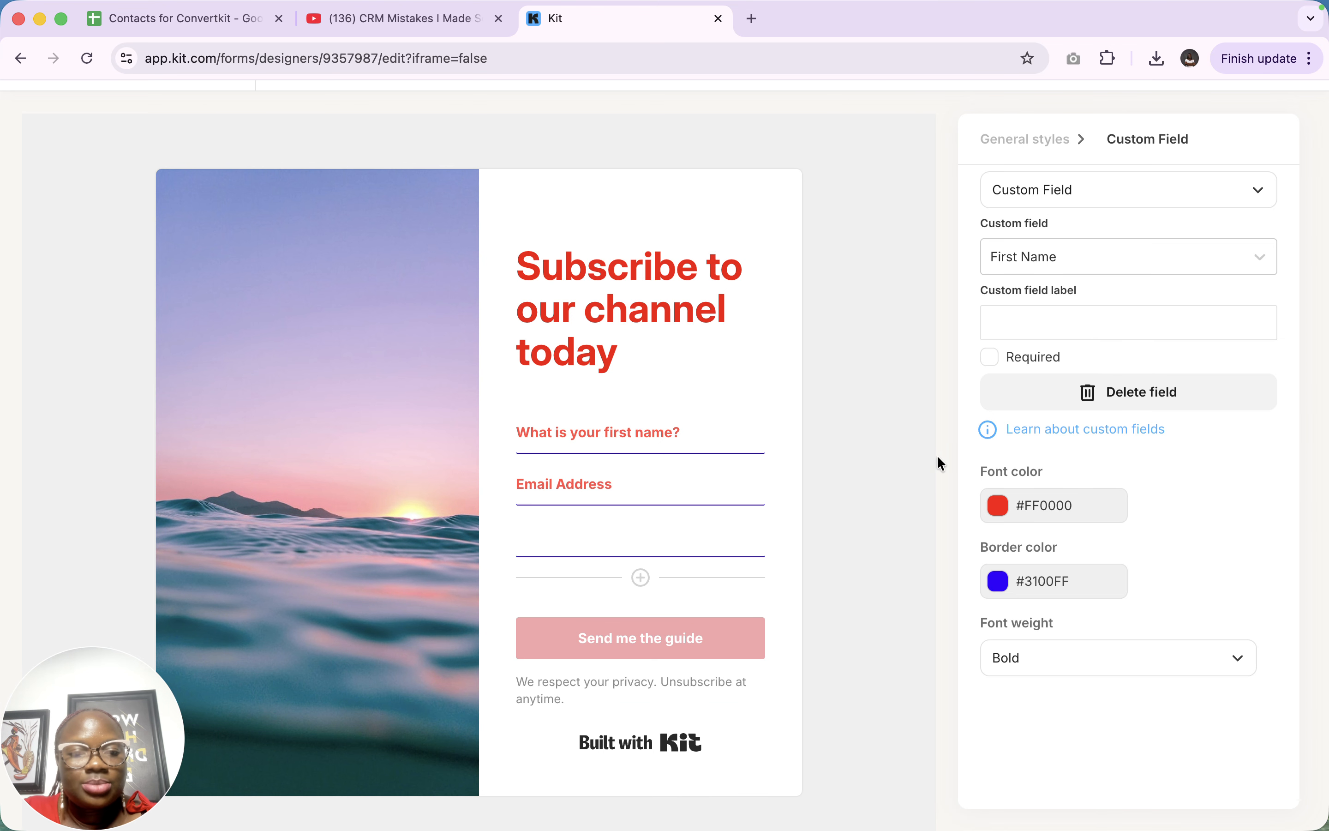
pyautogui.click(1087, 254)
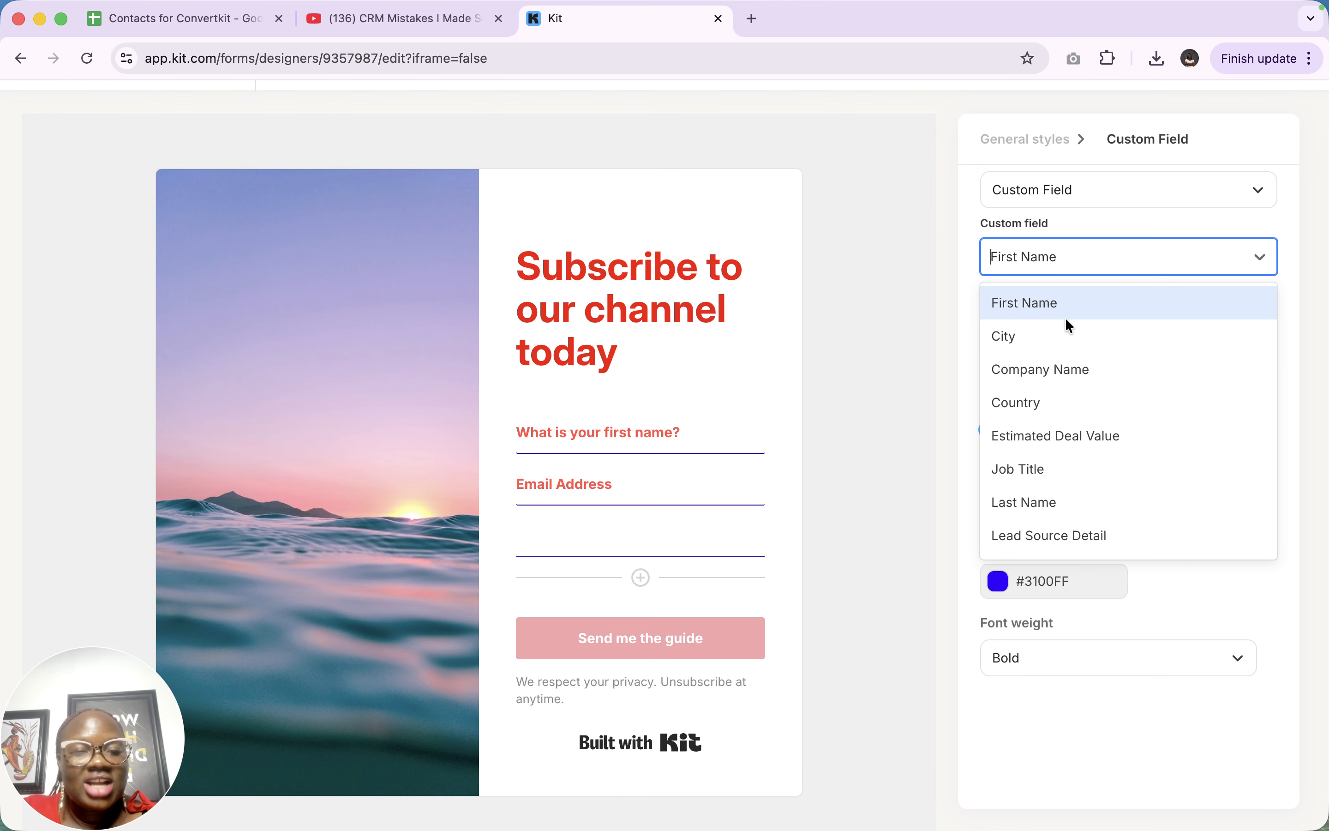
pyautogui.click(1018, 471)
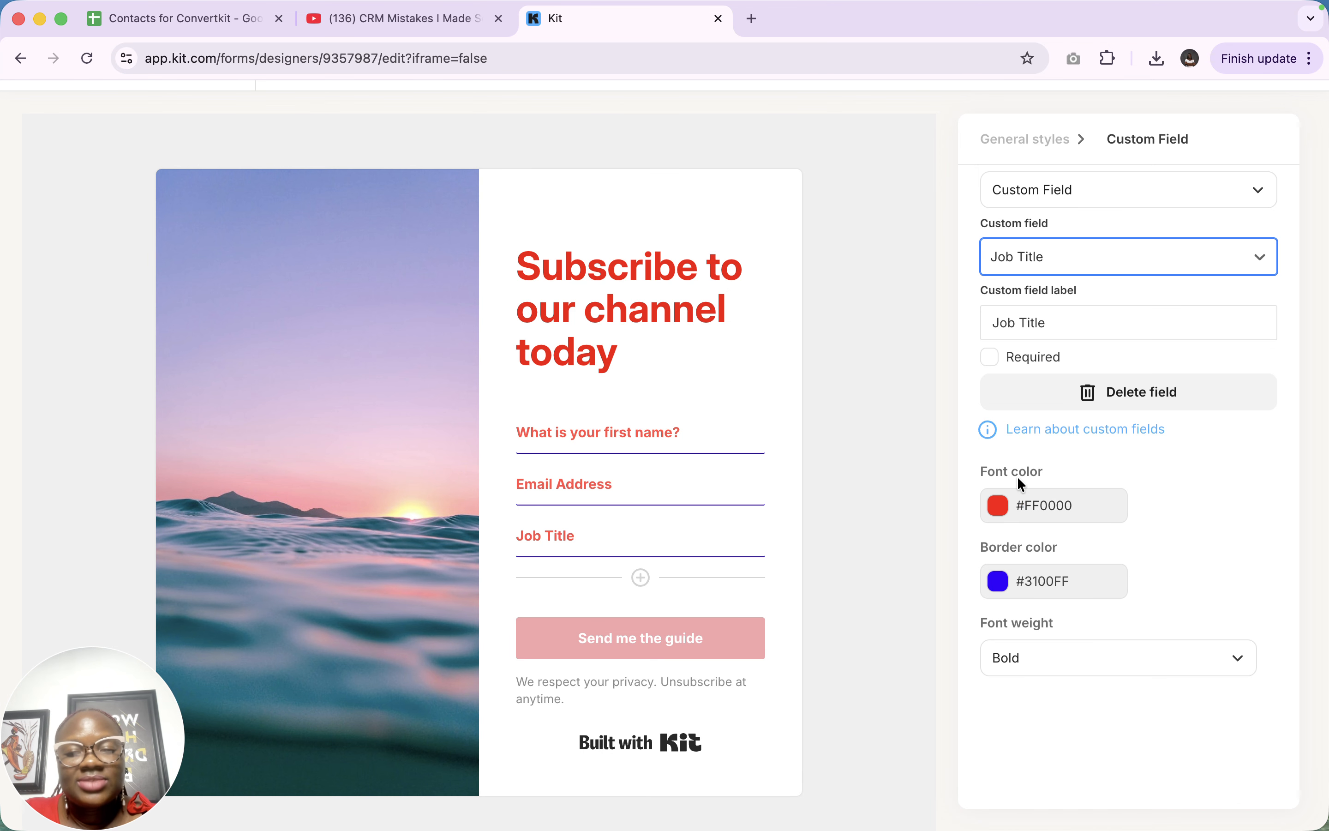
pyautogui.click(1092, 257)
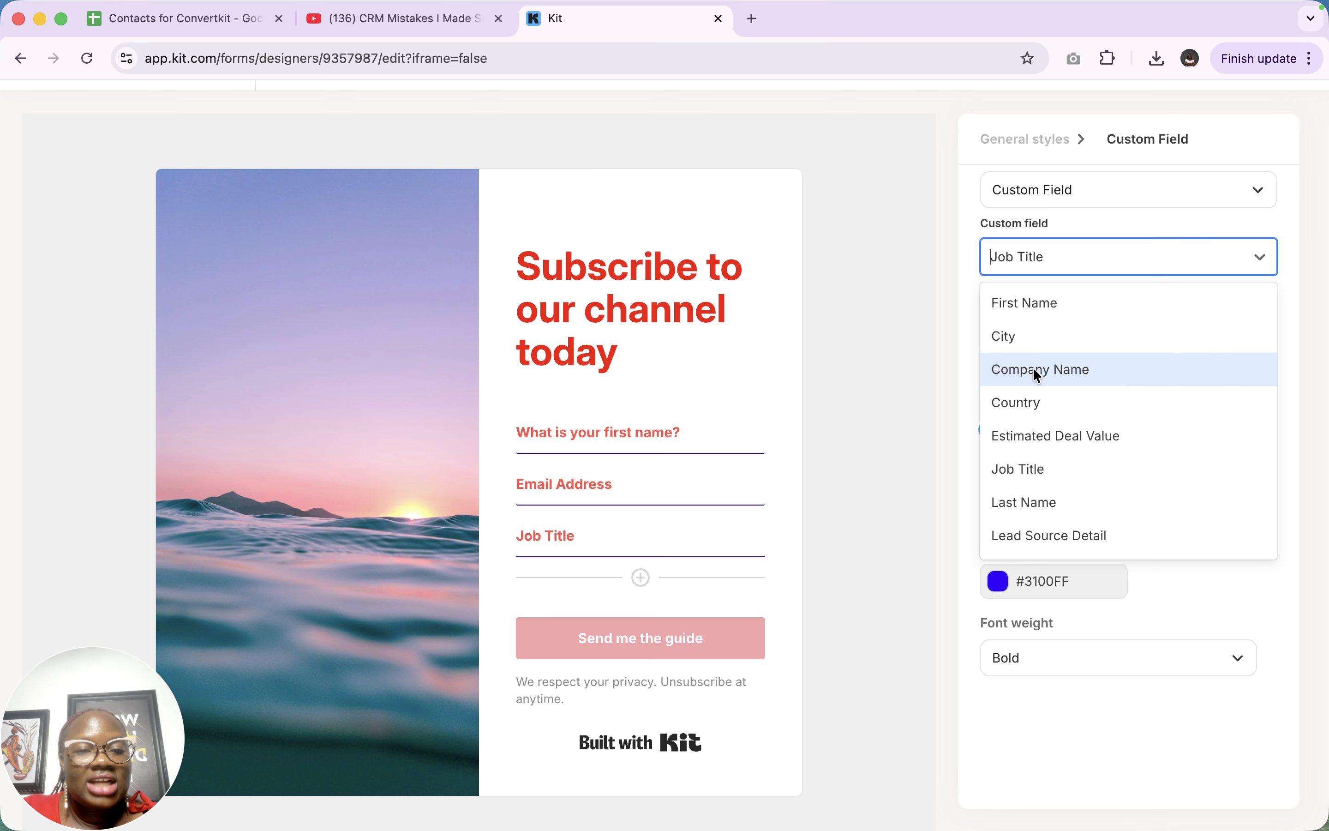
pyautogui.click(1047, 370)
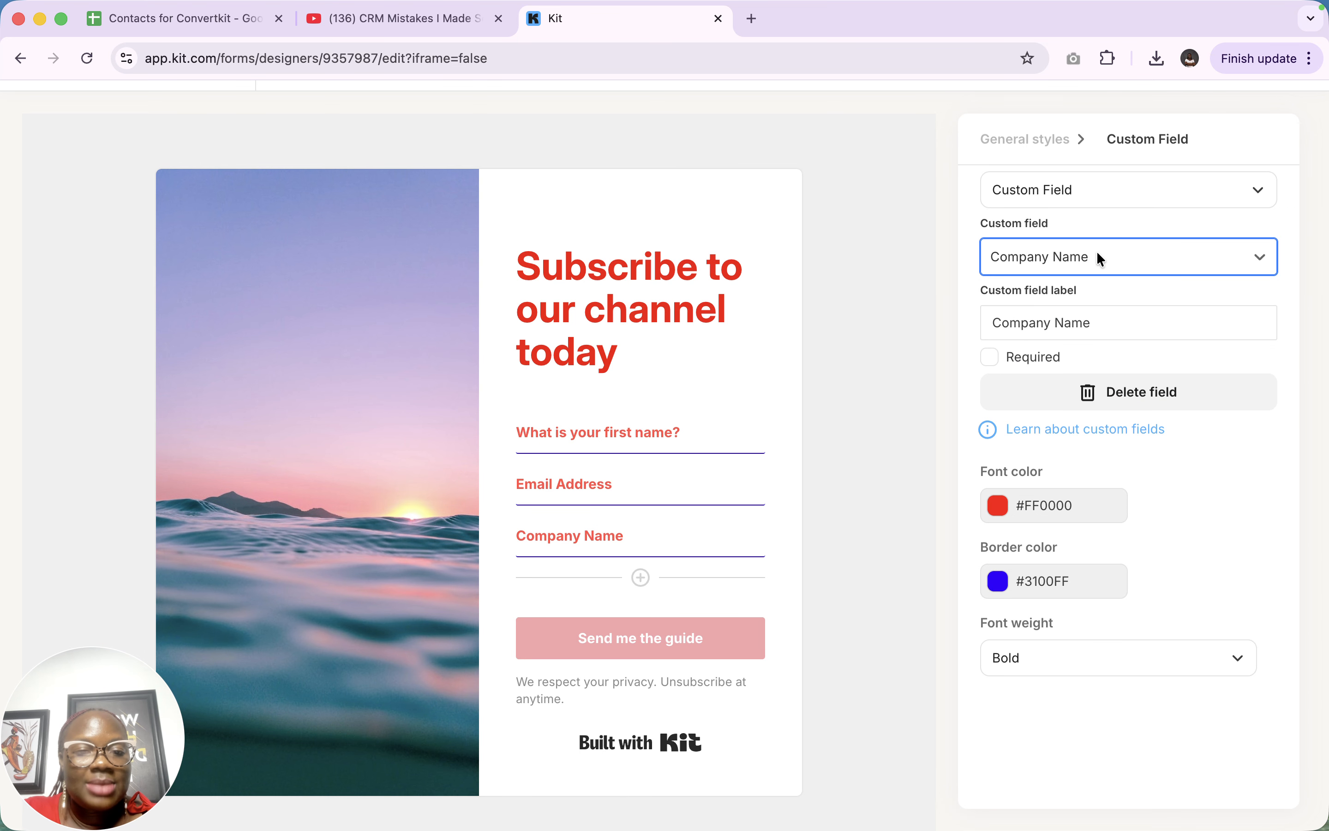
# Add a Last Name custom field and move it directly below the first-name field
pyautogui.click(641, 577)
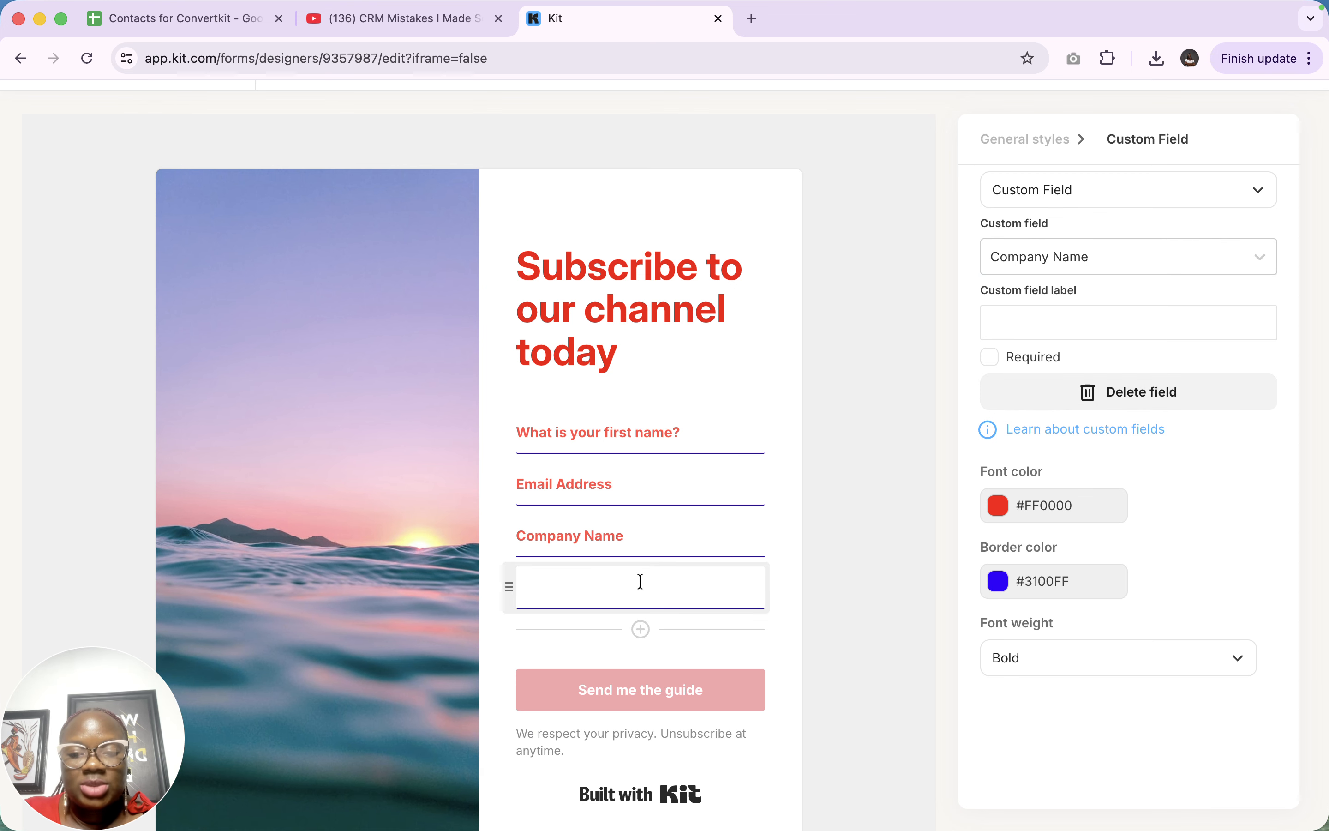
pyautogui.click(1113, 254)
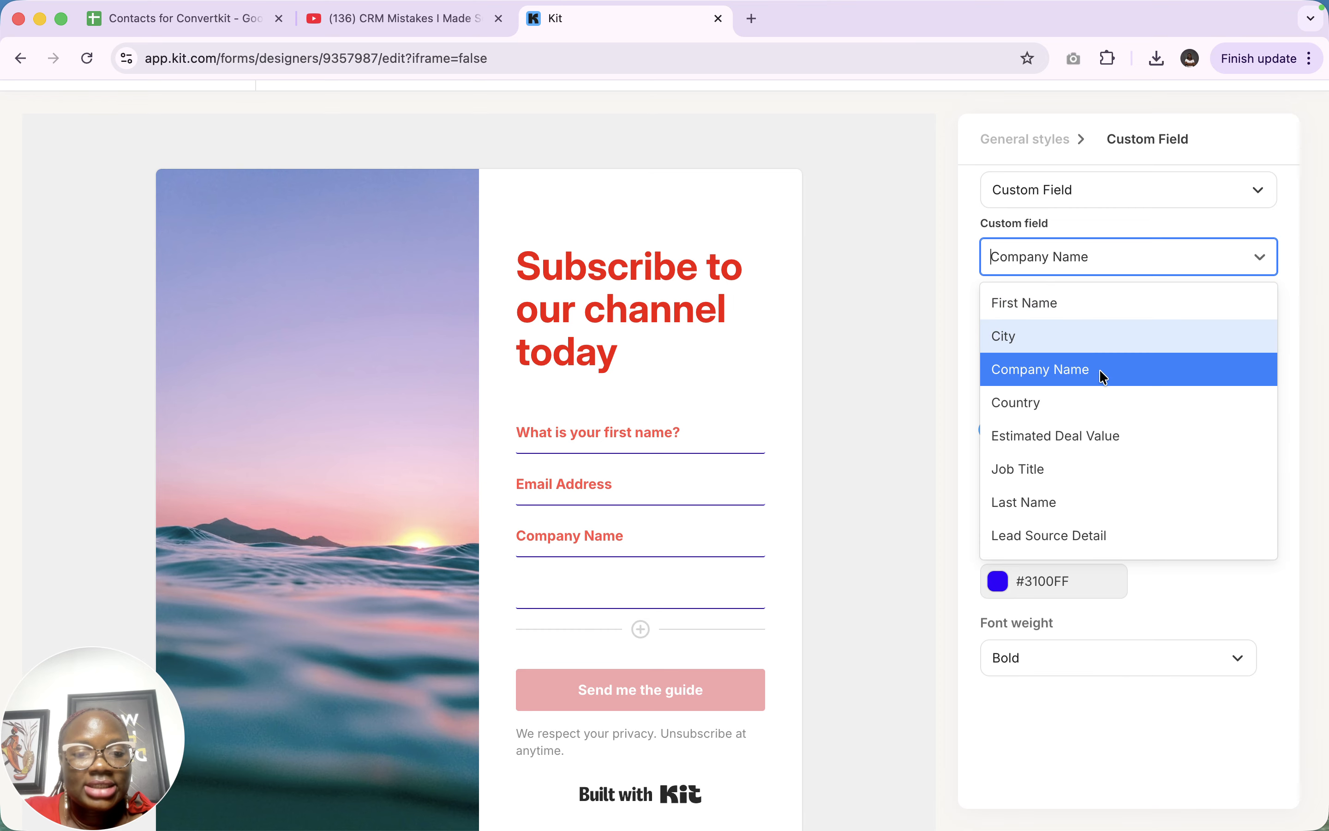
pyautogui.scroll(-3, 1100, 398)
pyautogui.click(1100, 405)
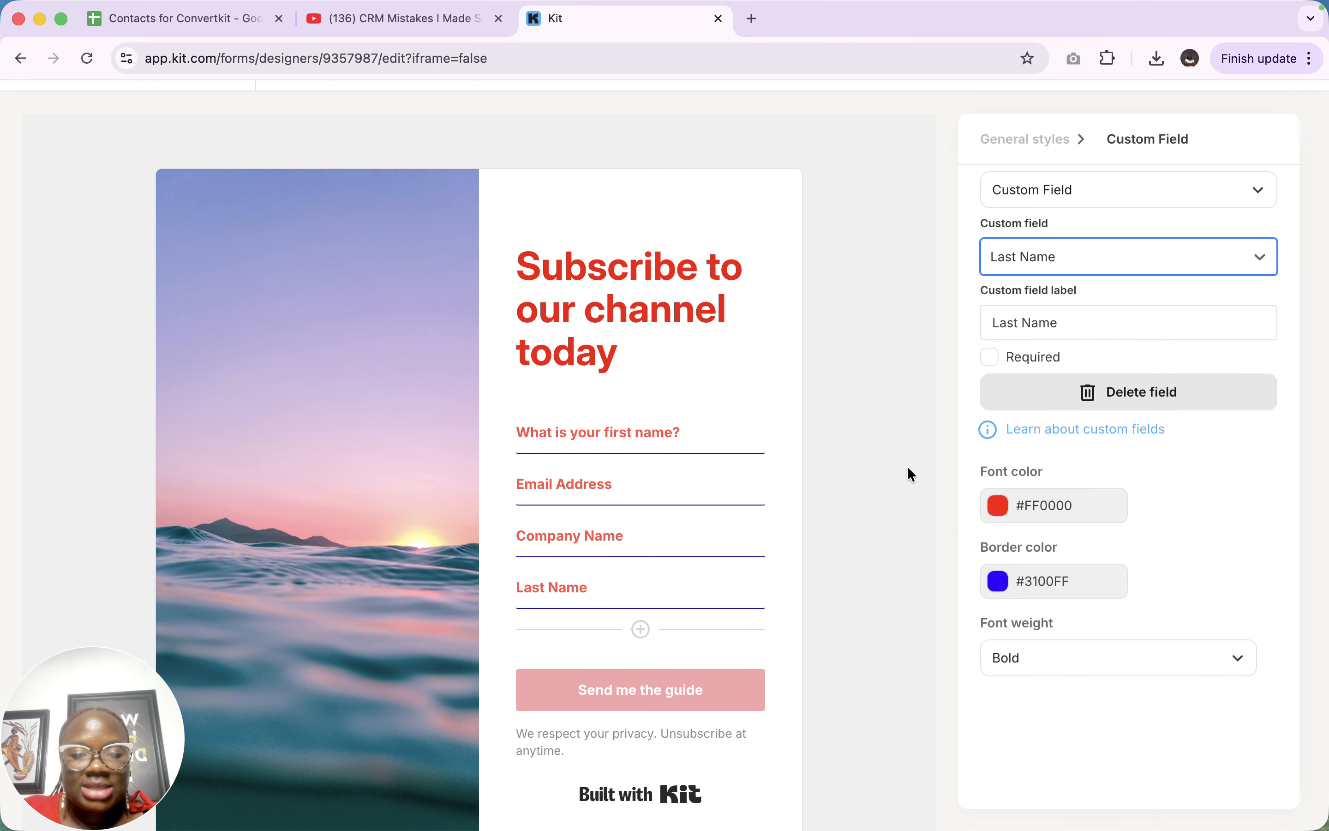
pyautogui.moveTo(508, 579); pyautogui.dragTo(510, 475)
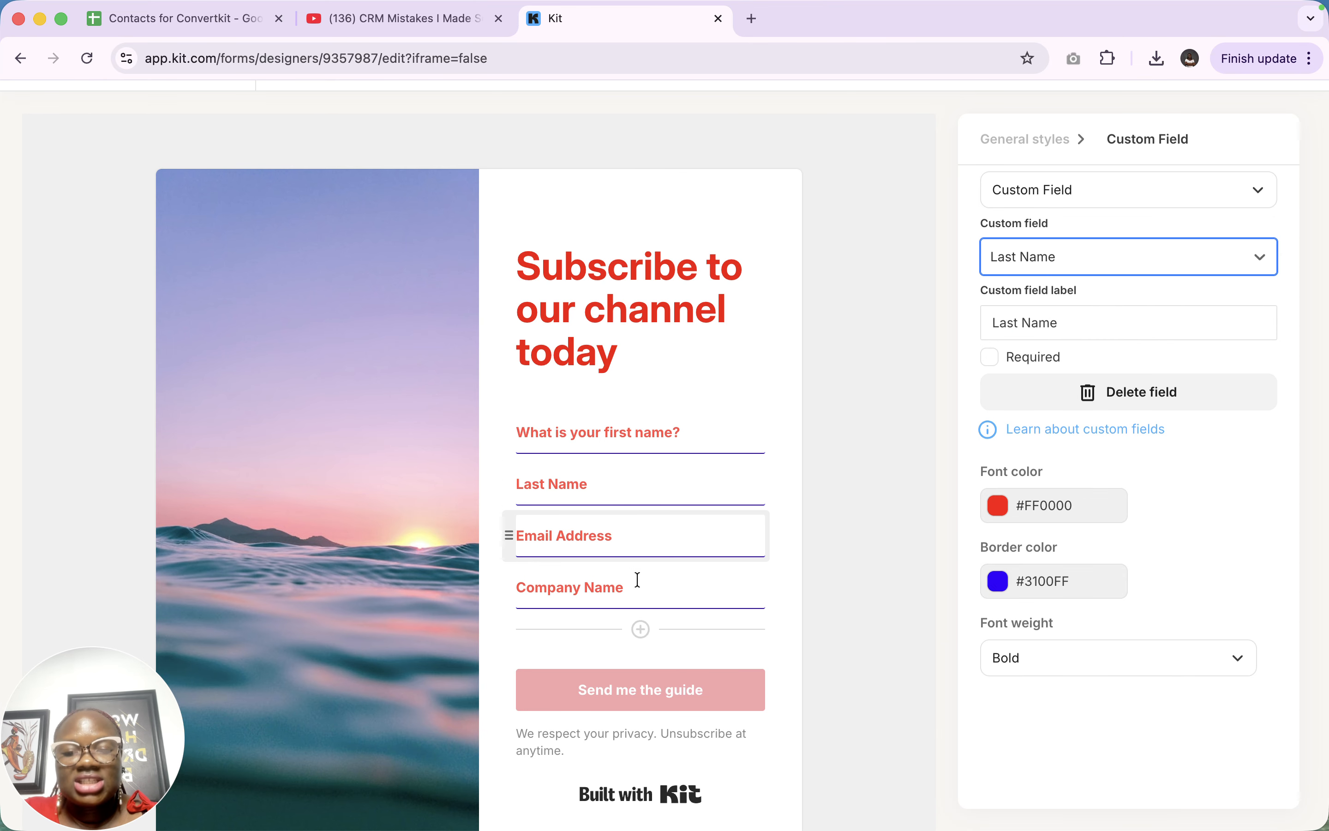
# Select the form's background image and view its editing options without changing the image
pyautogui.scroll(-3, 640, 614)
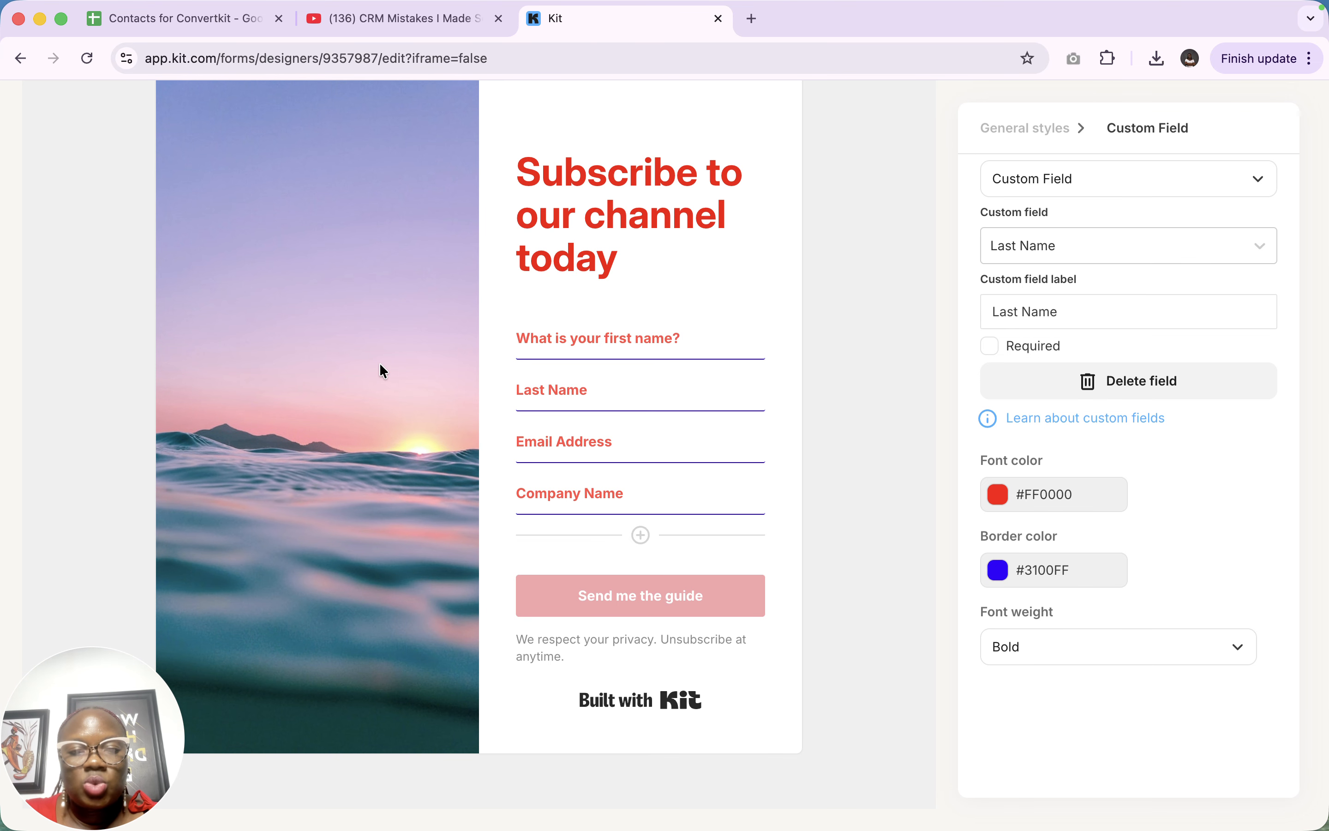
pyautogui.scroll(5, 343, 617)
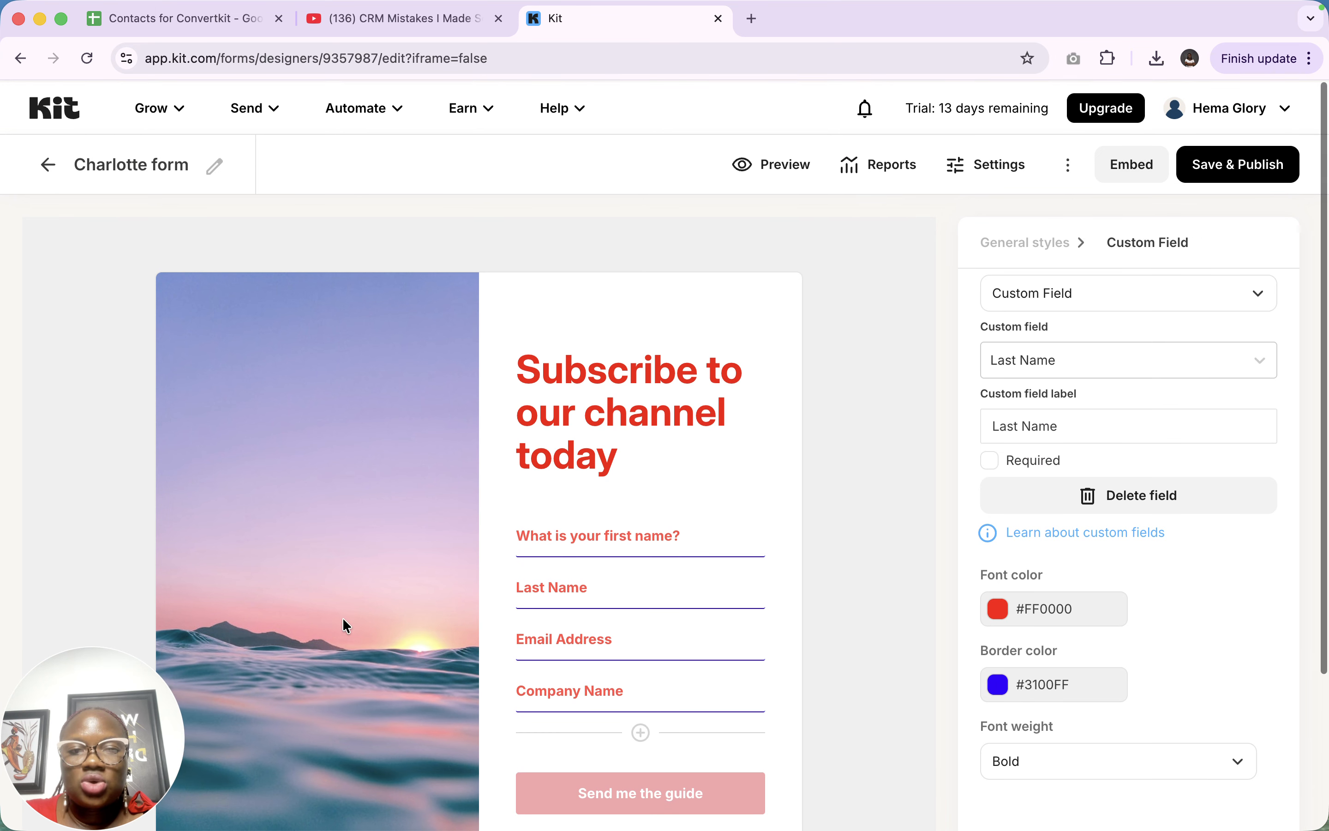
pyautogui.click(221, 479)
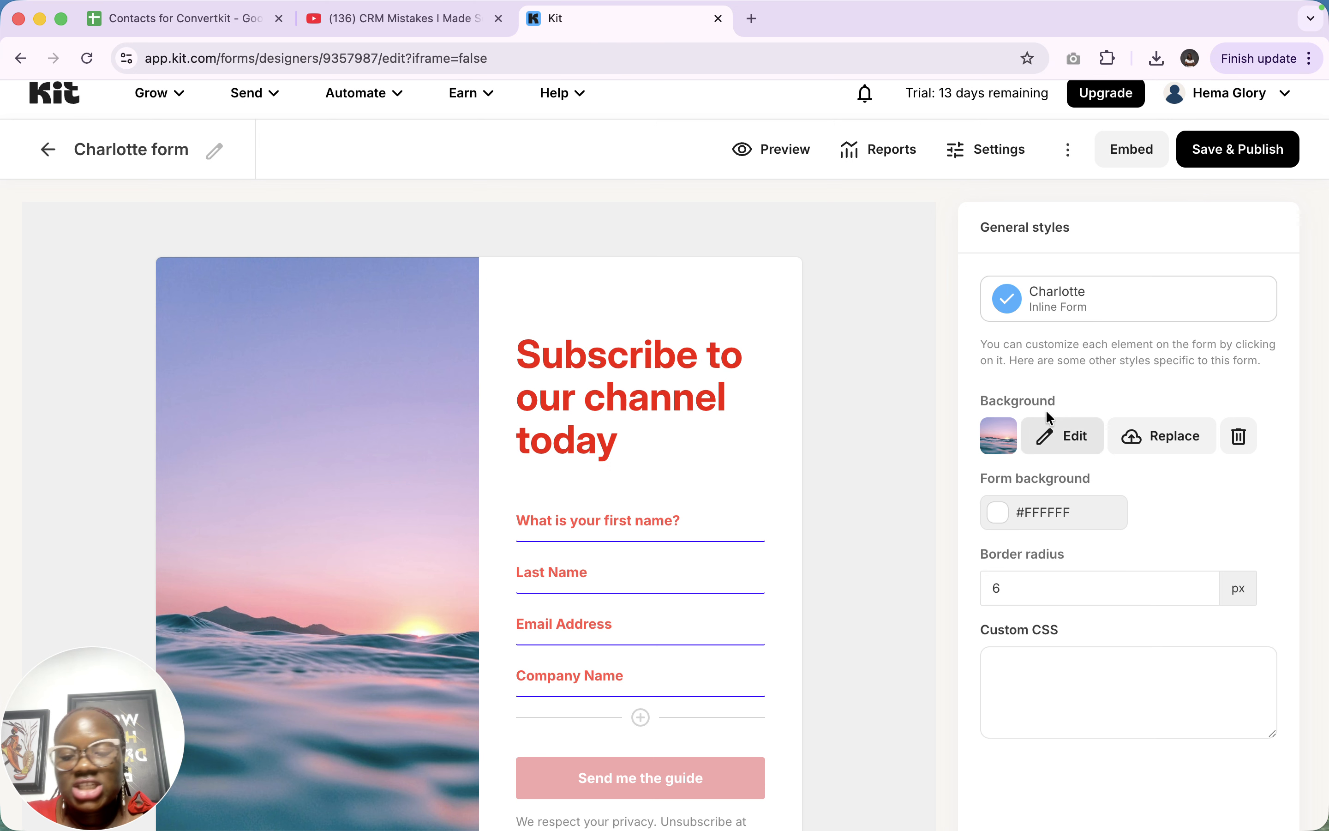
pyautogui.click(1066, 451)
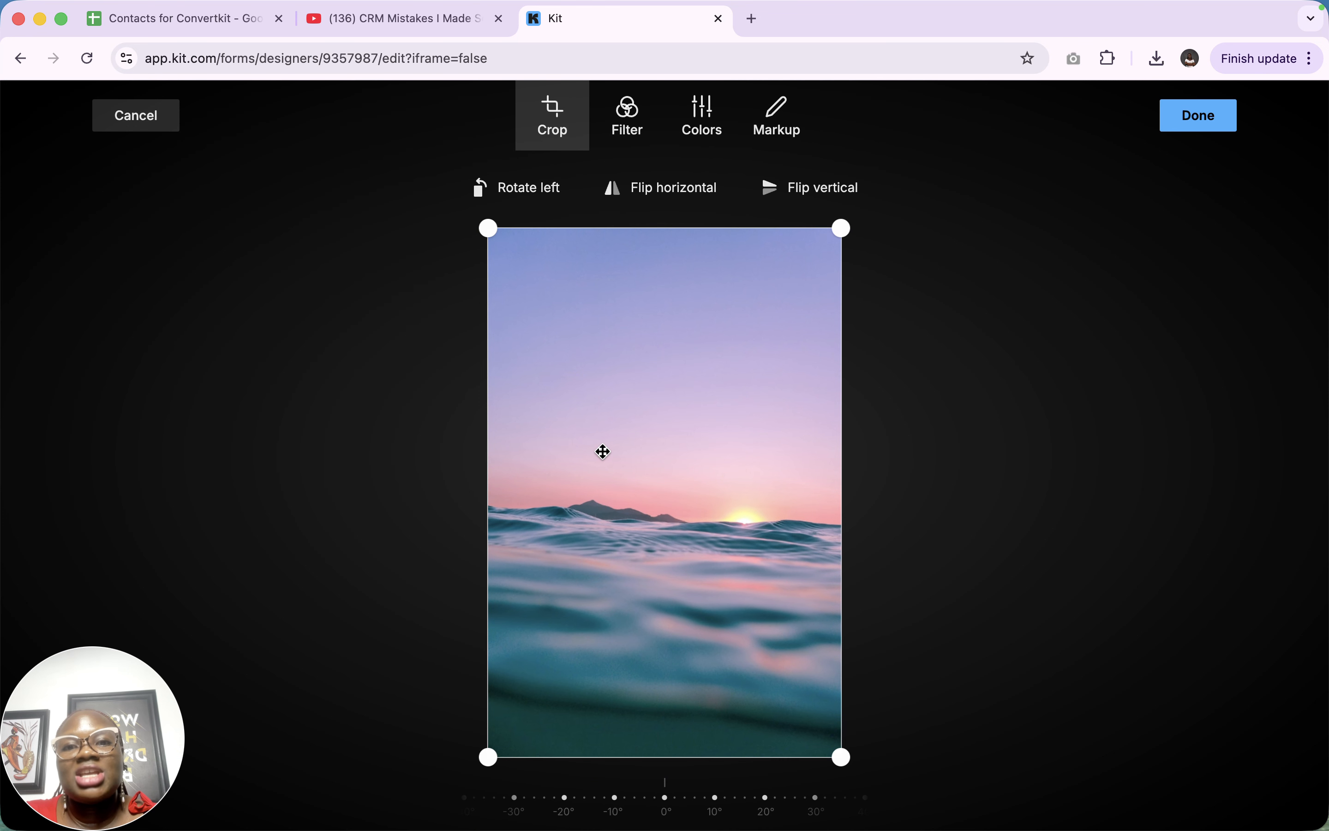
pyautogui.click(121, 122)
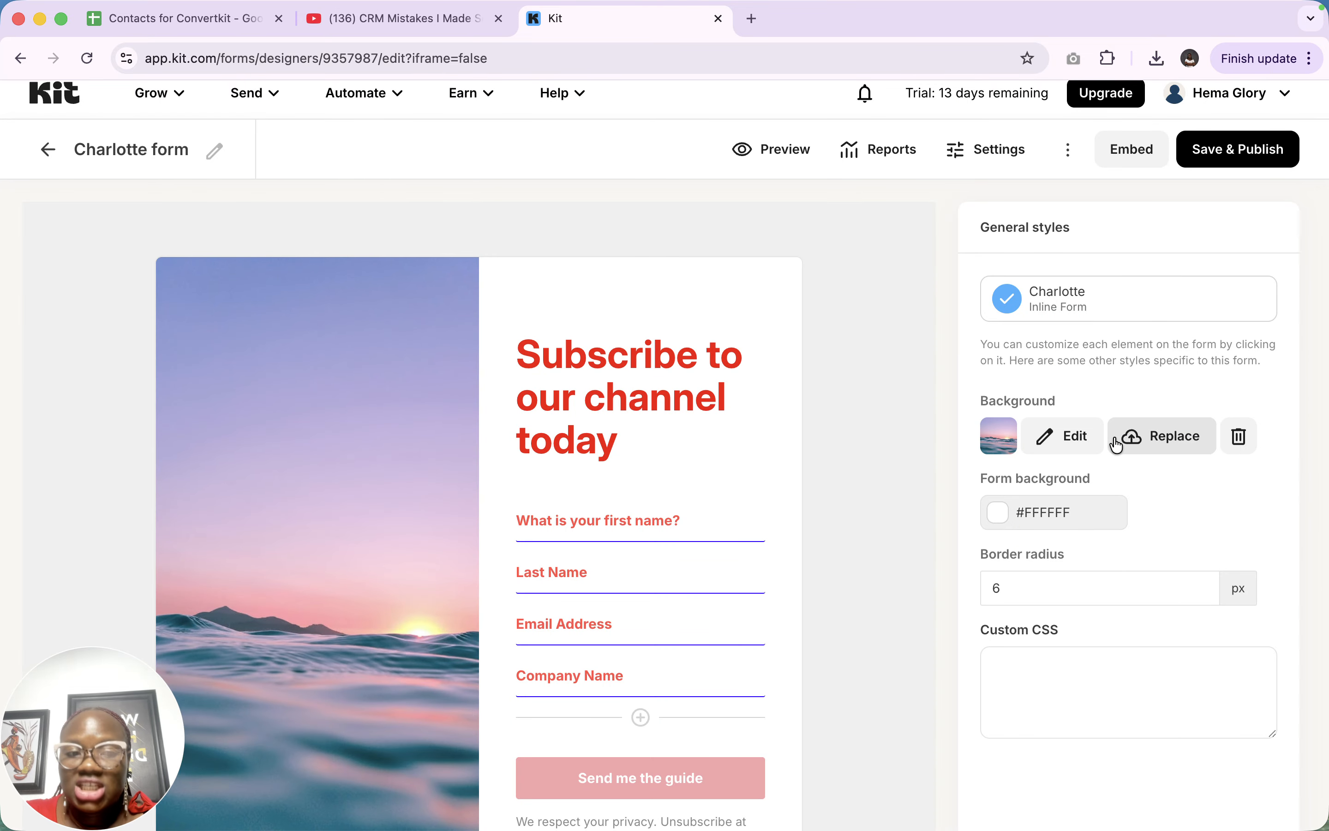
# Open the media gallery for replacing the background and look through the Unsplash, upload and Instagram image sources
pyautogui.click(1170, 446)
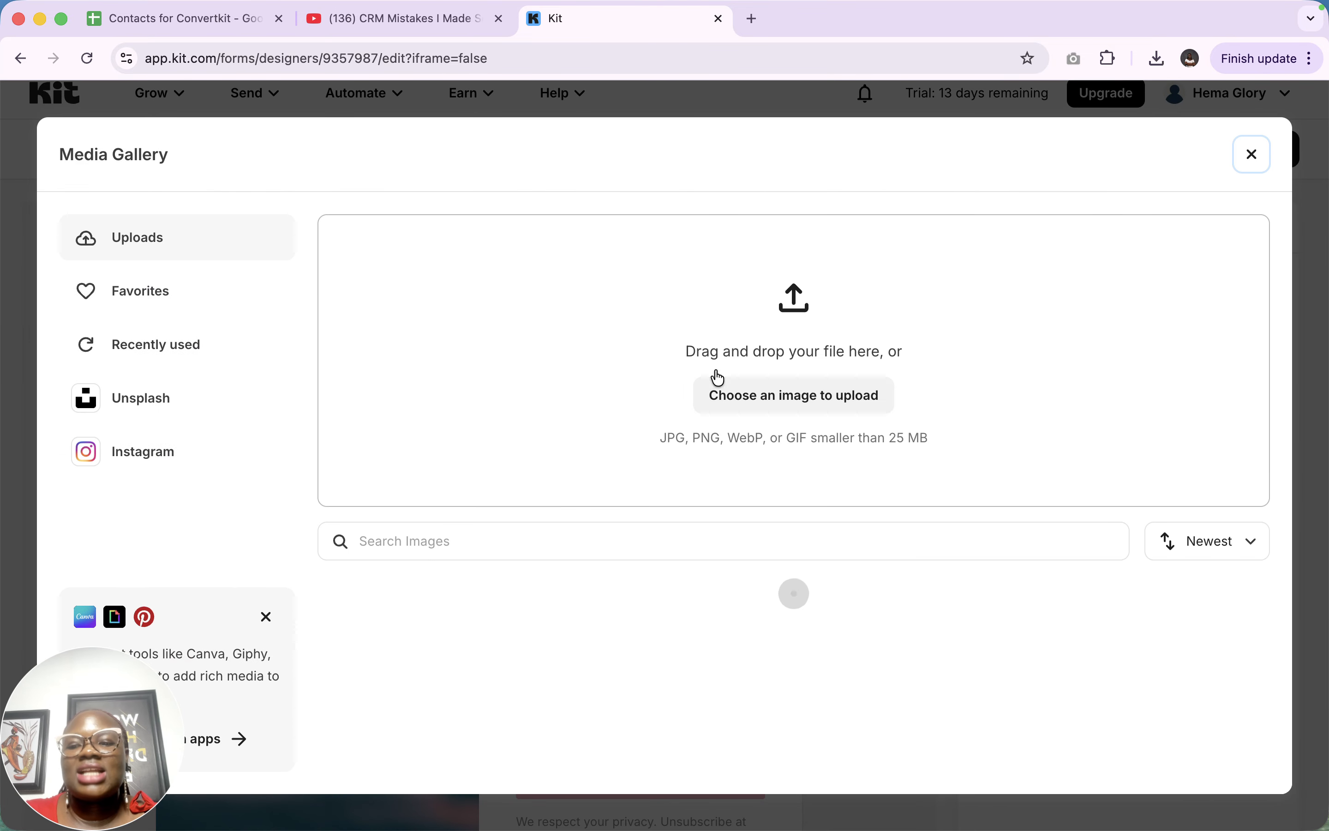
pyautogui.click(124, 409)
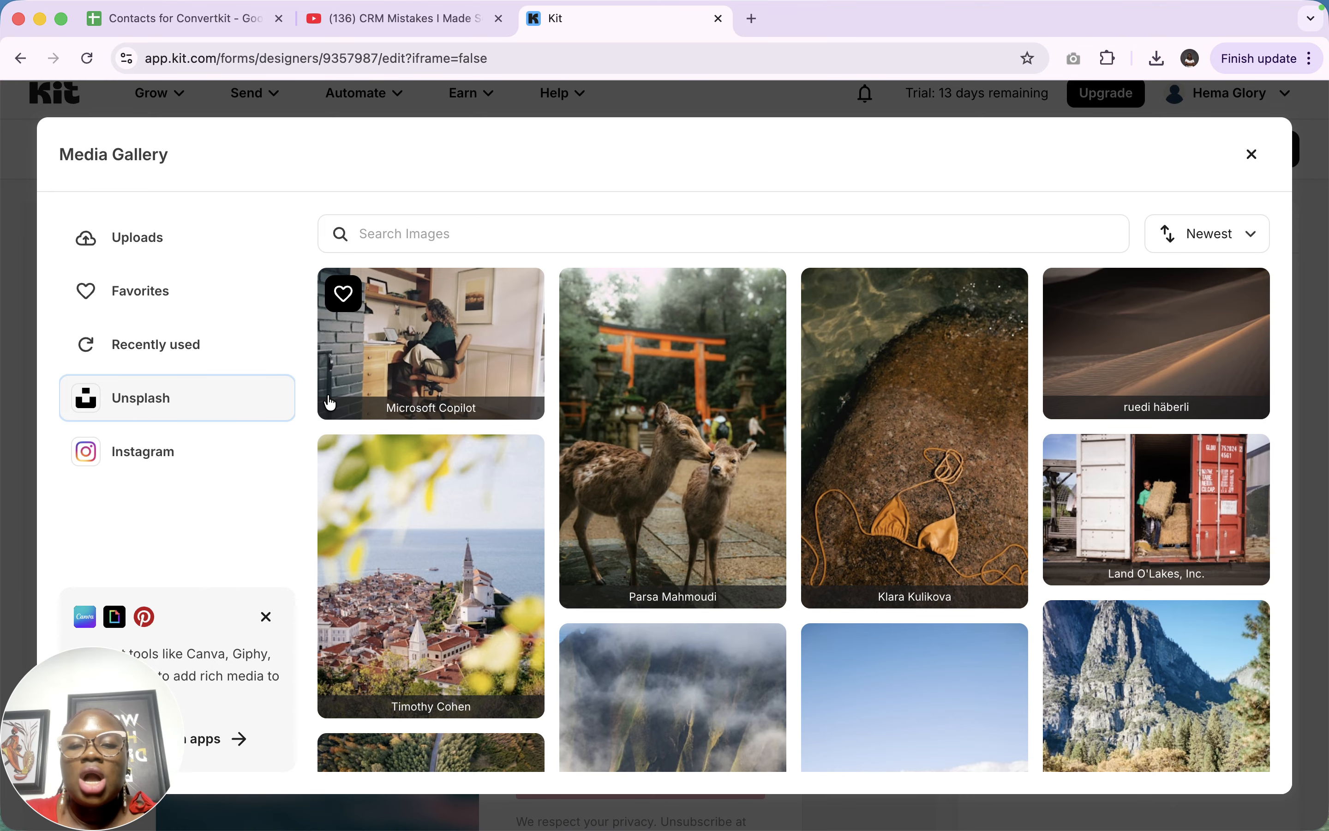
pyautogui.scroll(-3, 664, 502)
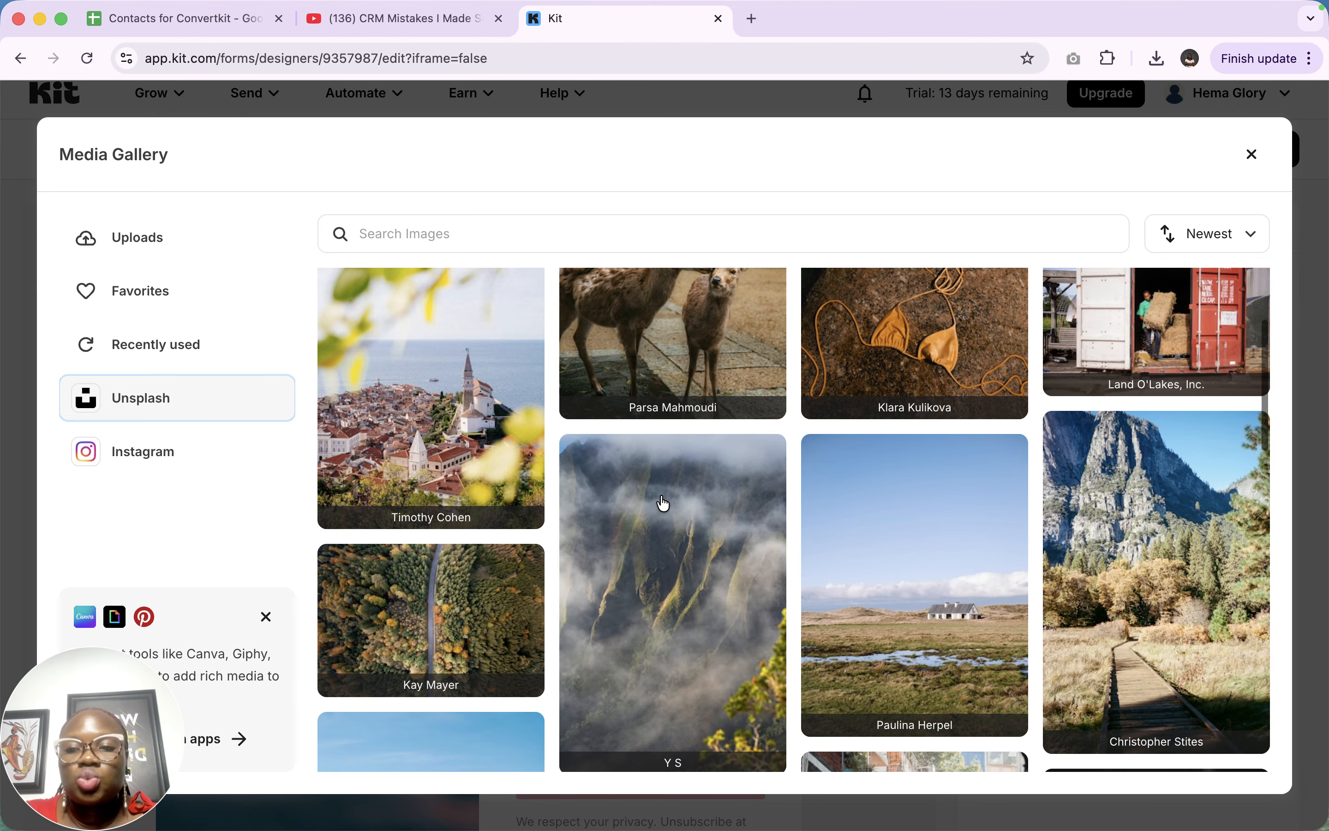
pyautogui.click(118, 242)
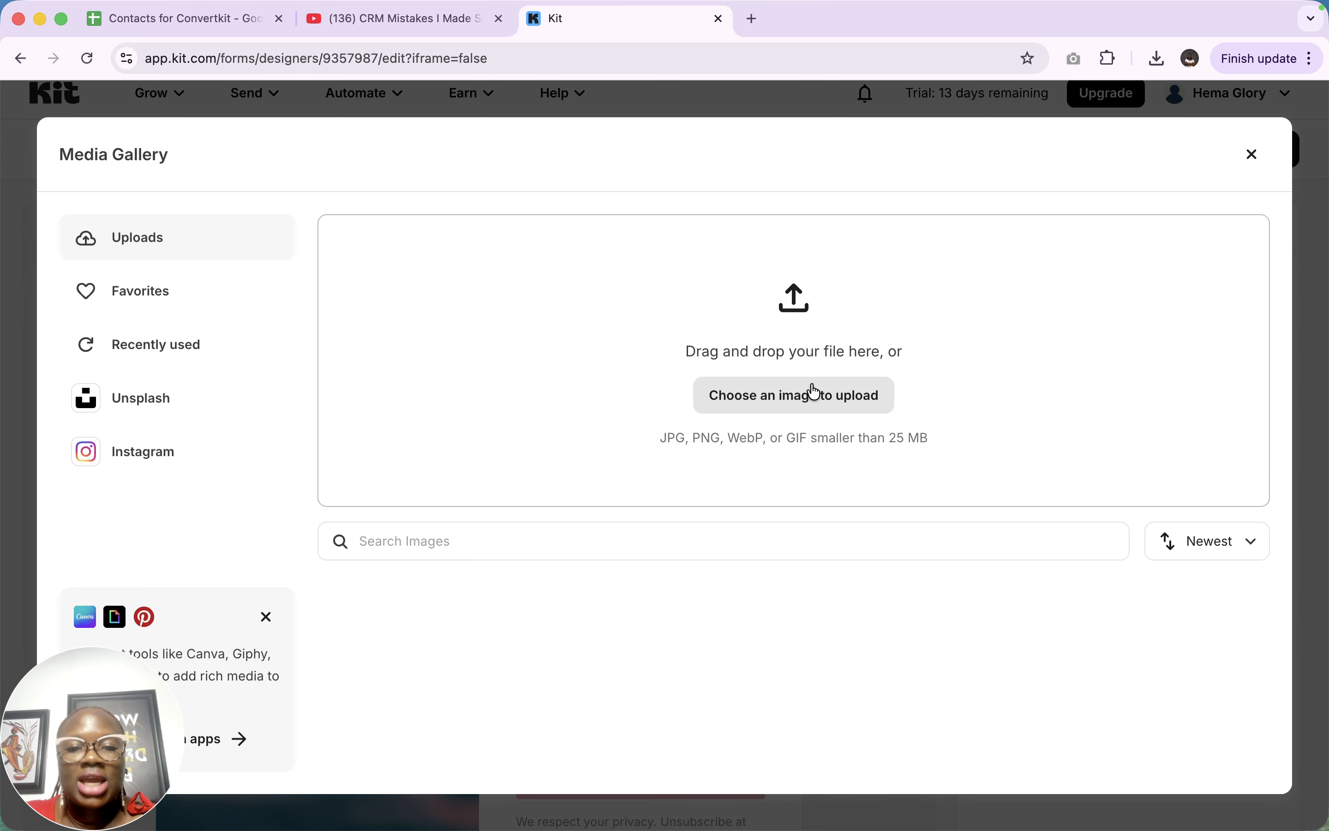
pyautogui.click(752, 405)
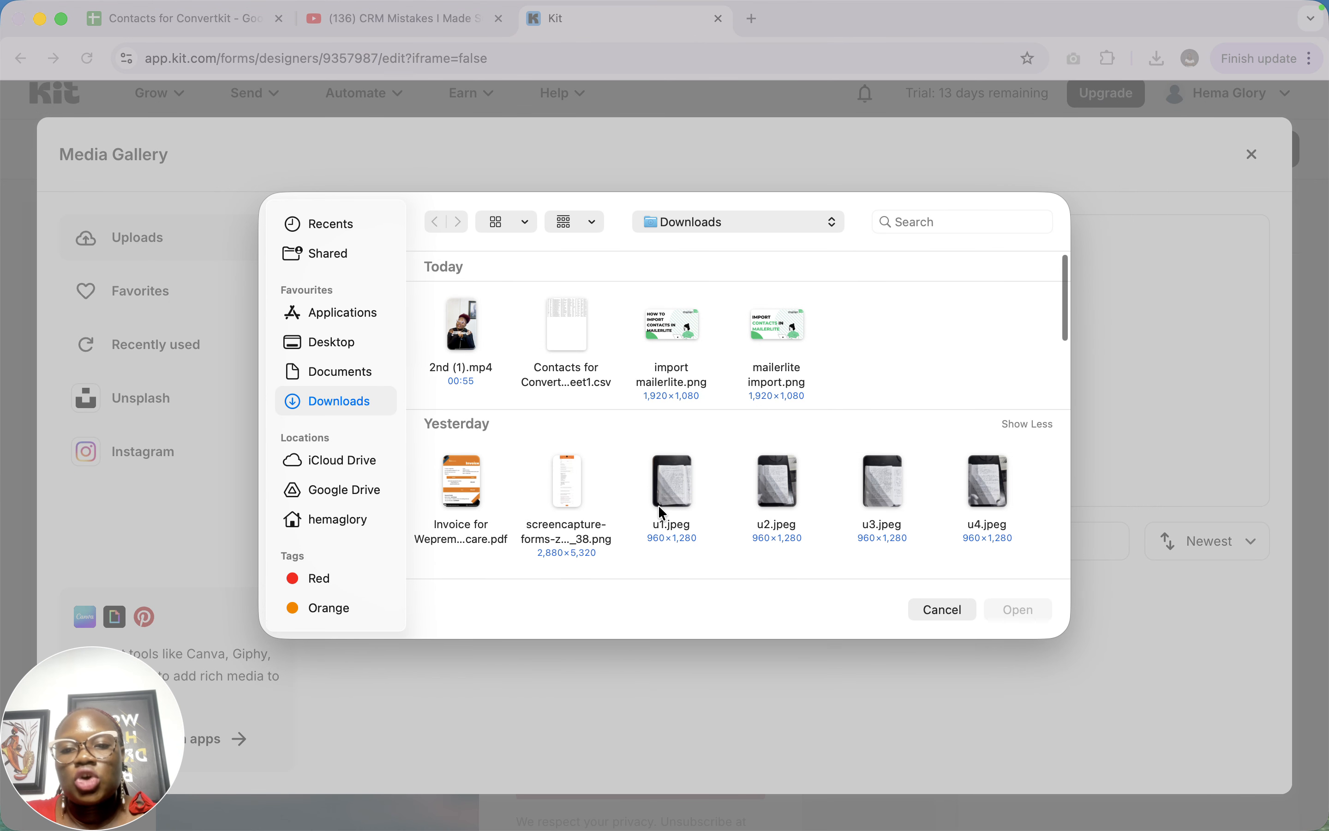
pyautogui.scroll(-10, 663, 513)
pyautogui.scroll(7, 663, 512)
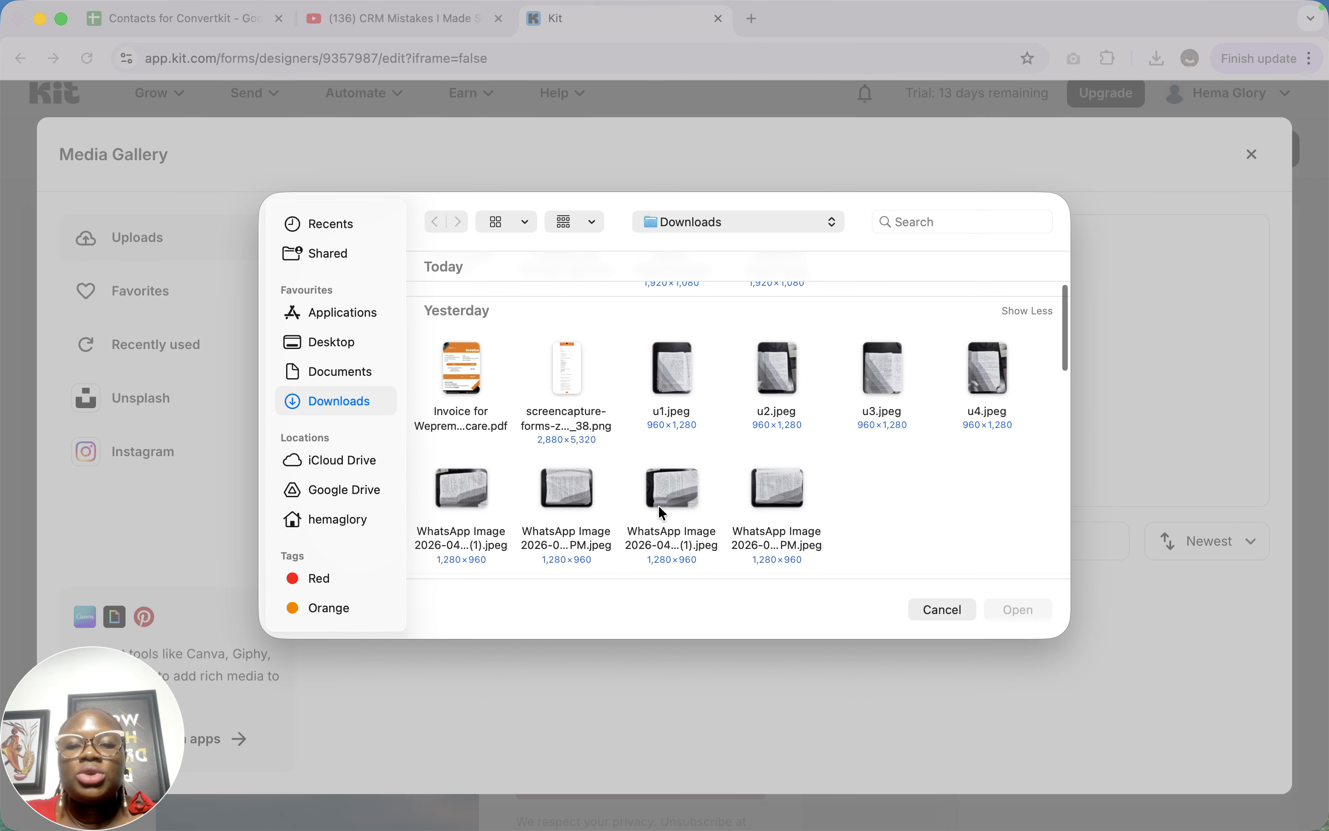
pyautogui.click(942, 609)
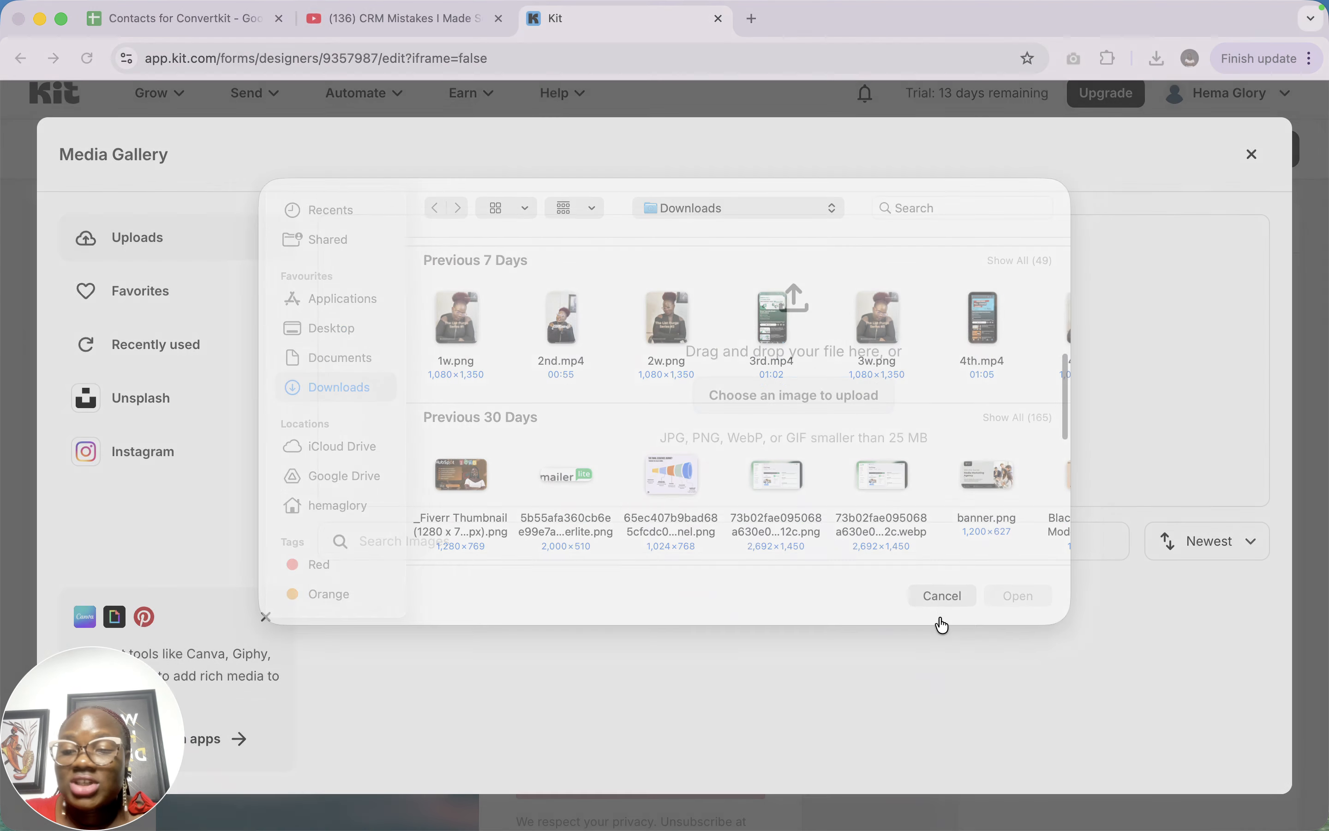
pyautogui.click(141, 410)
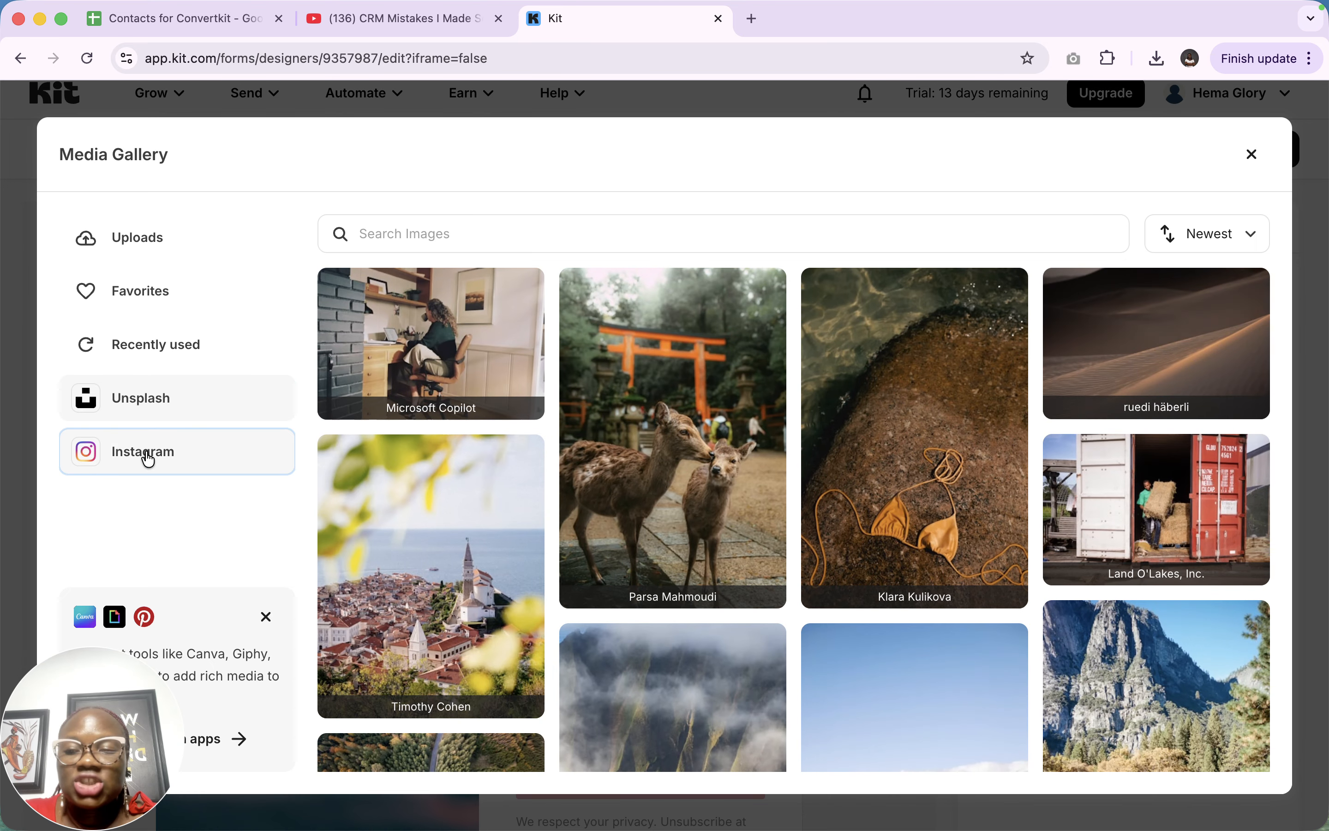
pyautogui.click(147, 457)
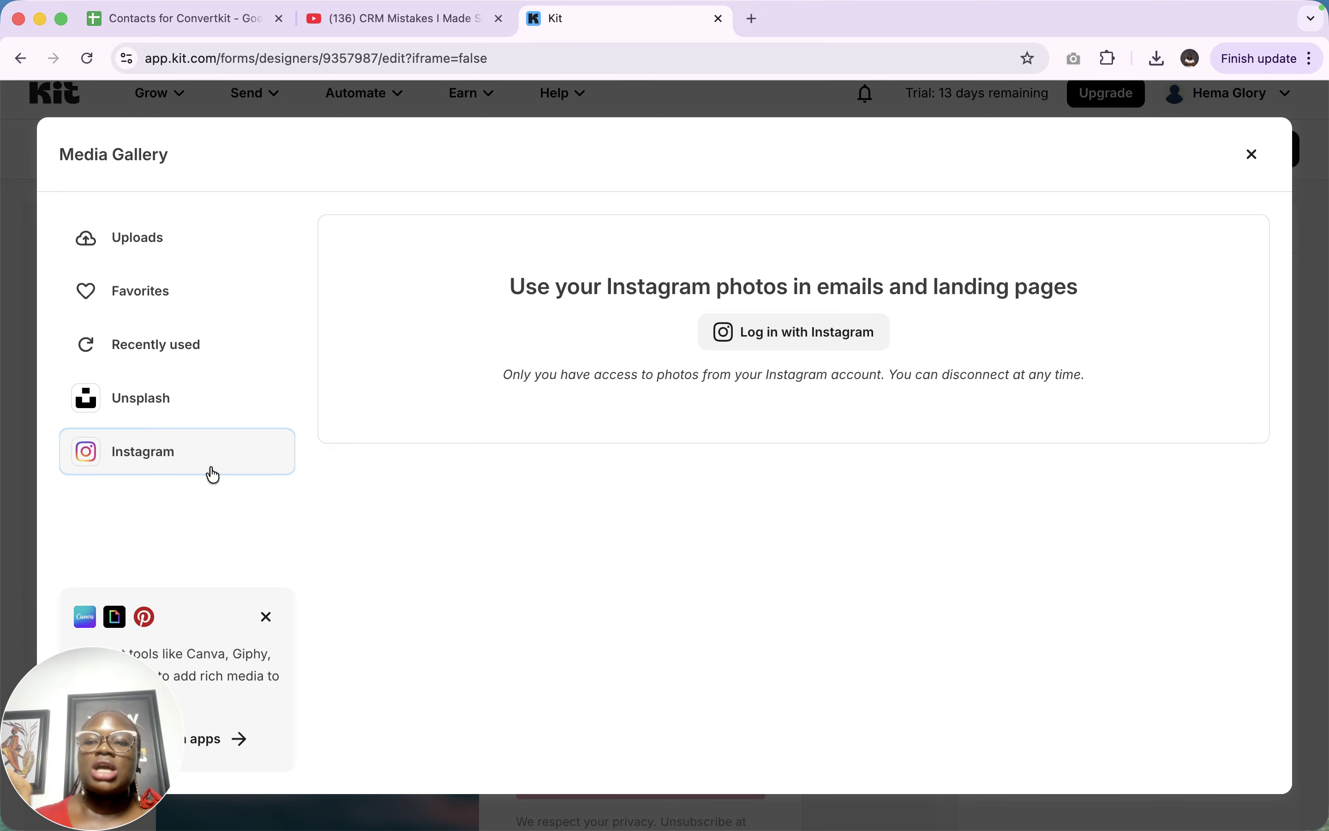
# Replace the form's background image with the Unsplash photo of woven wall hangings on a green wall
pyautogui.click(144, 407)
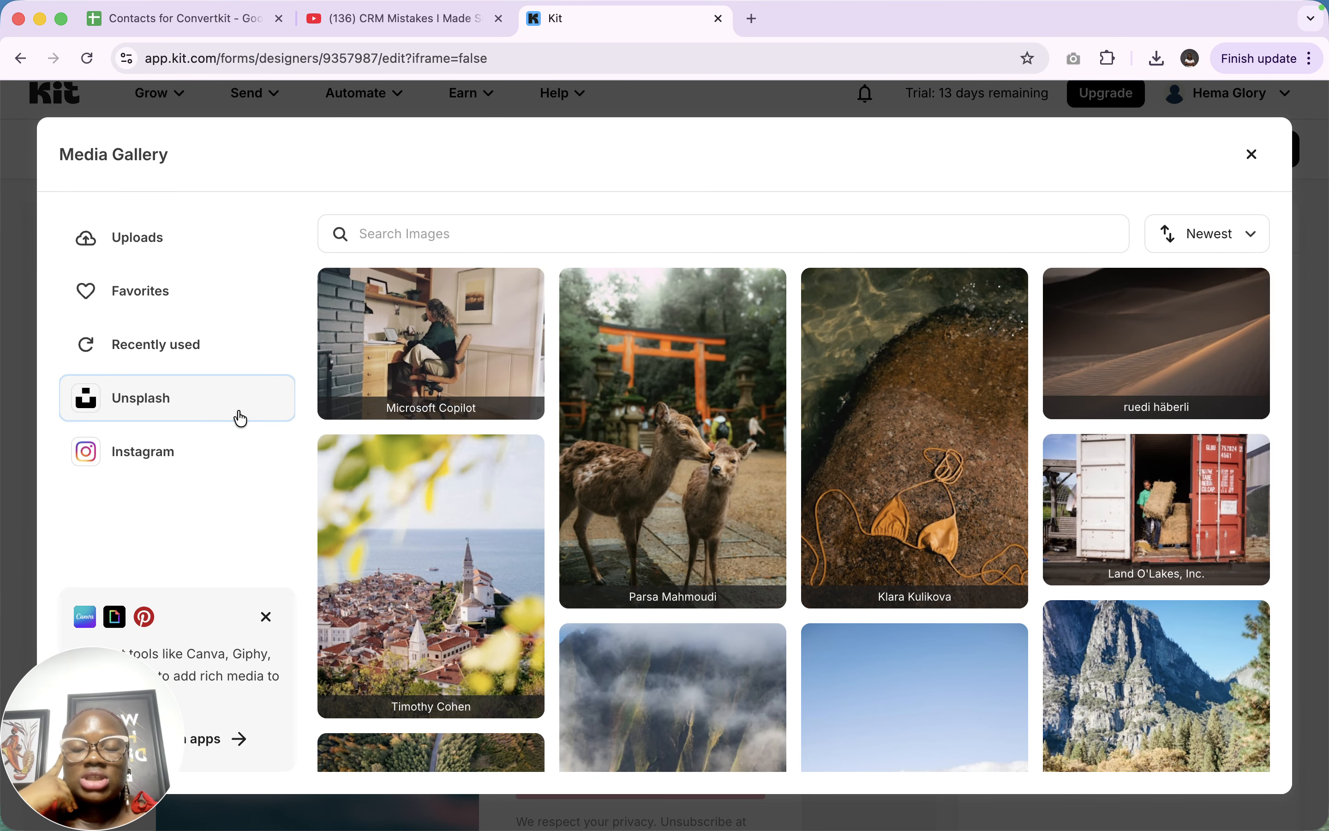
pyautogui.scroll(-10, 761, 494)
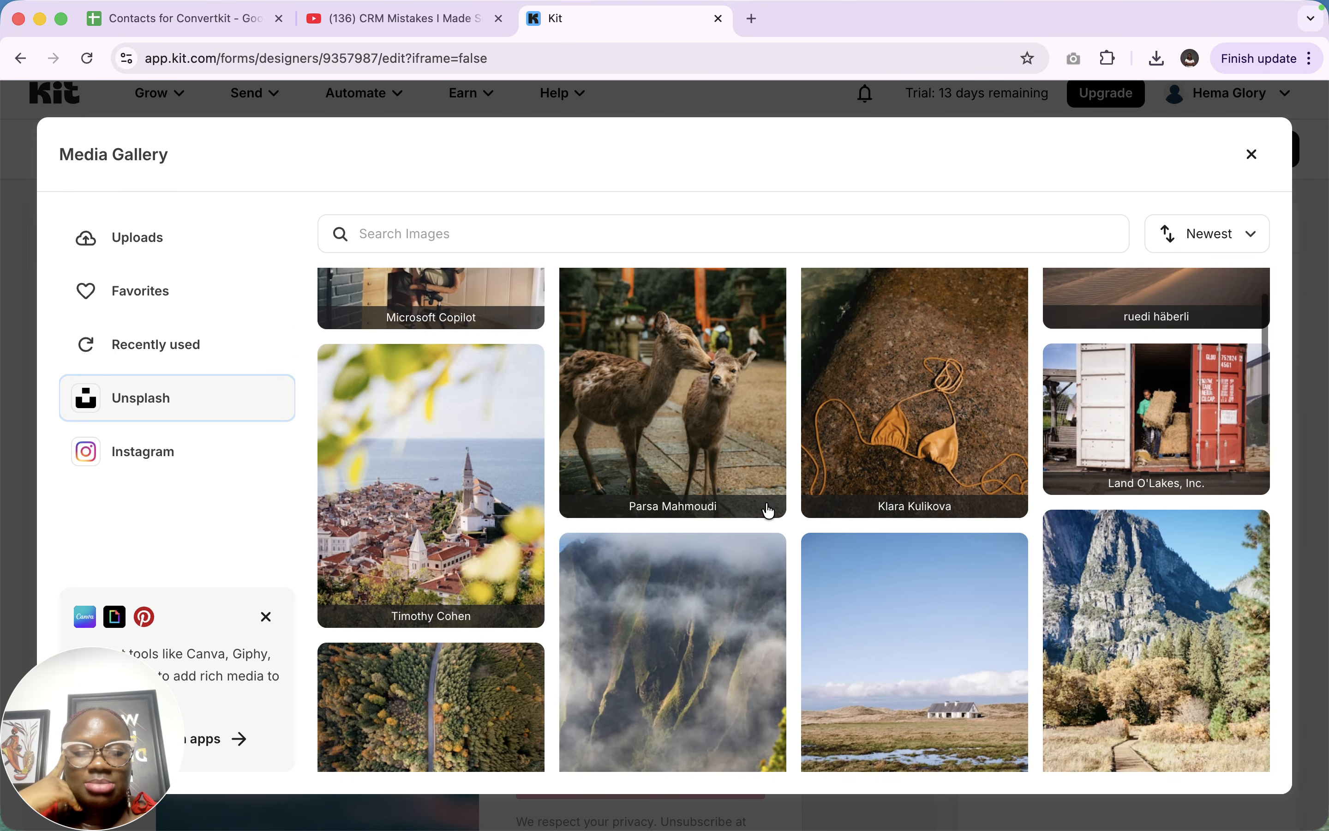
pyautogui.scroll(-4, 769, 510)
pyautogui.scroll(4, 768, 511)
pyautogui.scroll(-7, 769, 511)
pyautogui.scroll(-8, 768, 511)
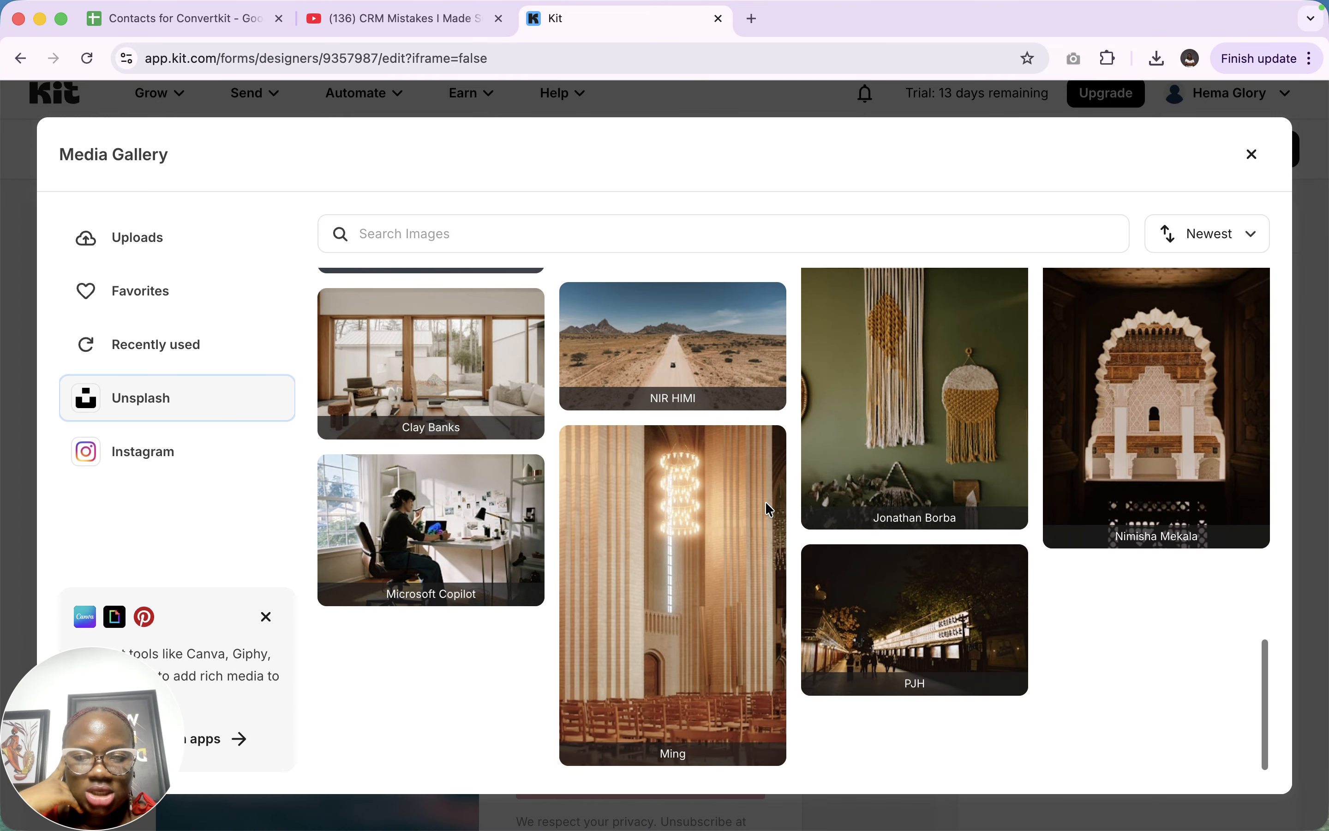
pyautogui.click(883, 468)
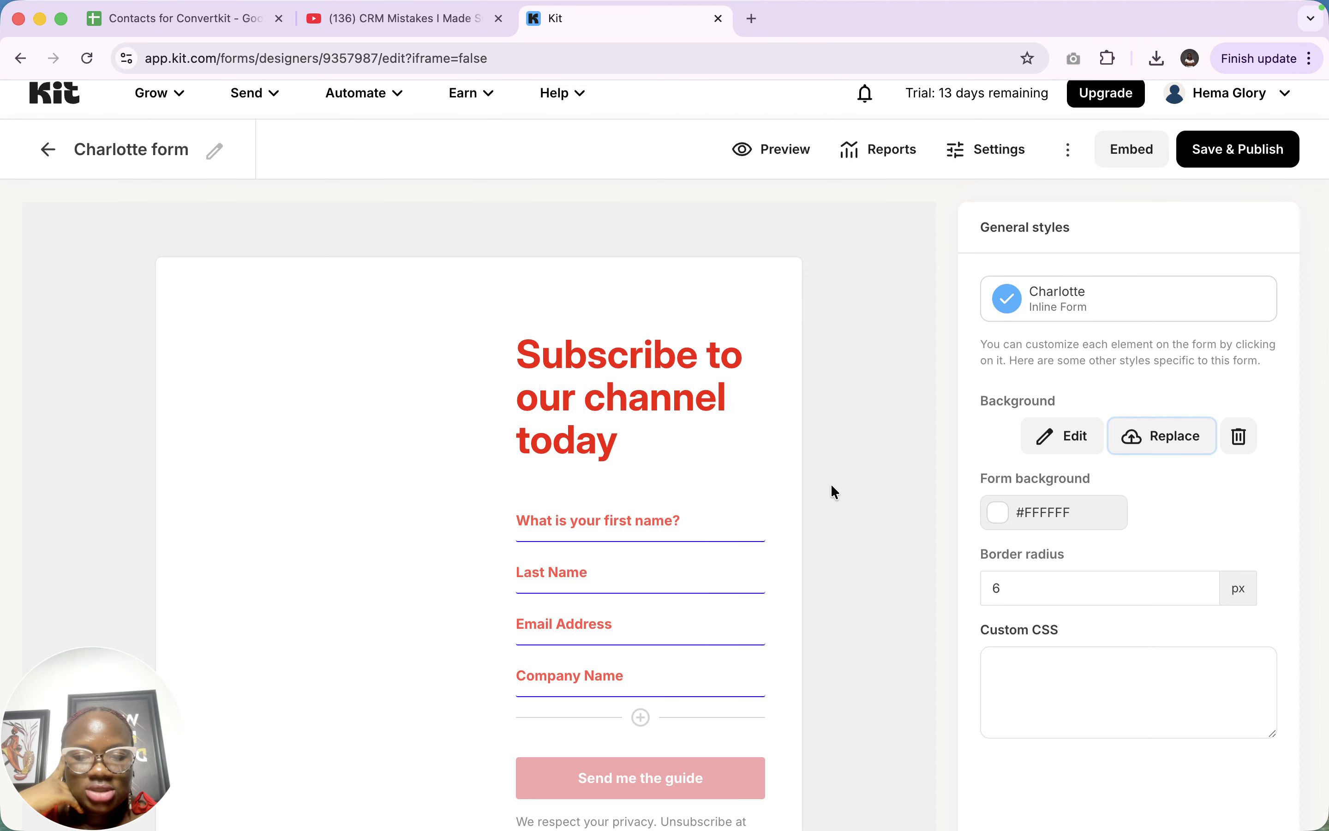
# Change the form's submit button text to "Subscribe Now" and open the button's background color picker
pyautogui.scroll(-3, 596, 630)
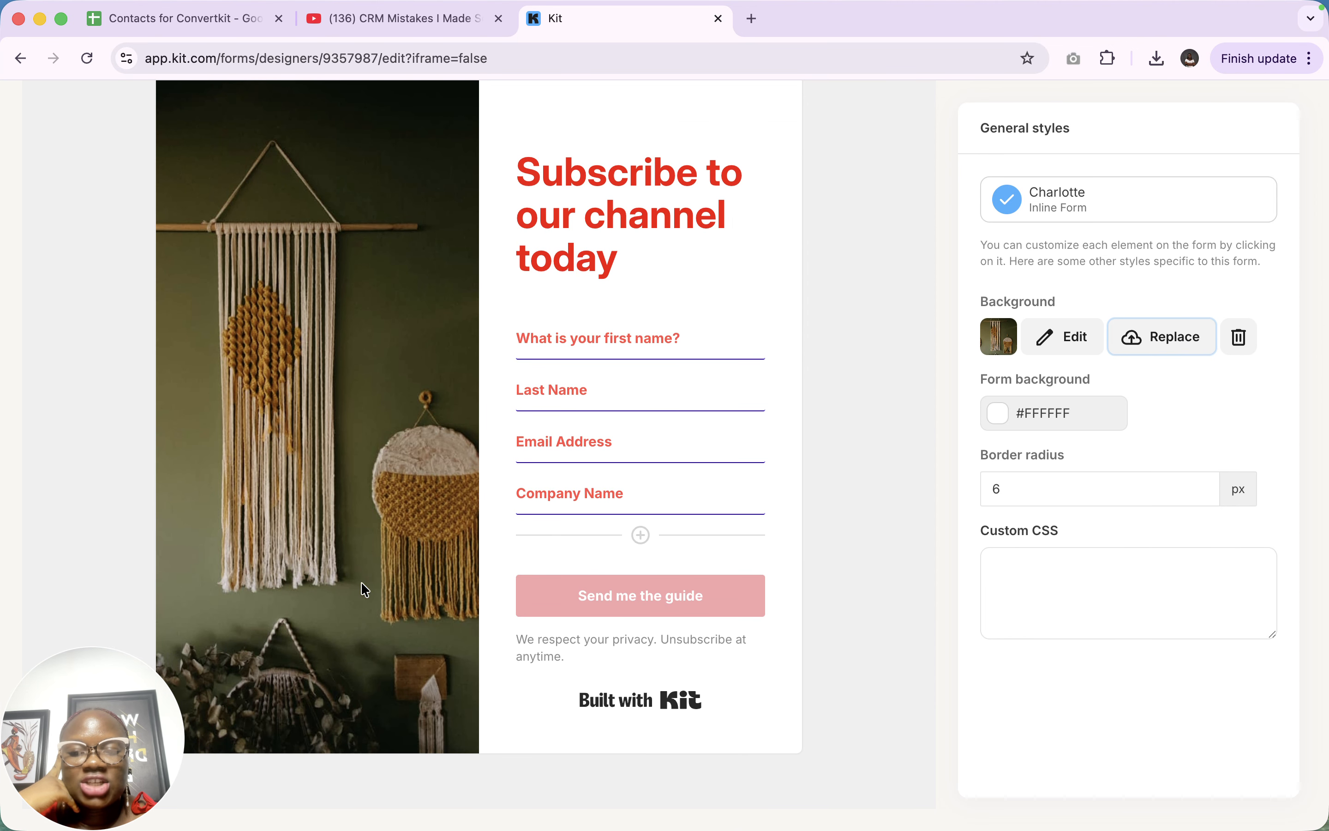
pyautogui.click(644, 603)
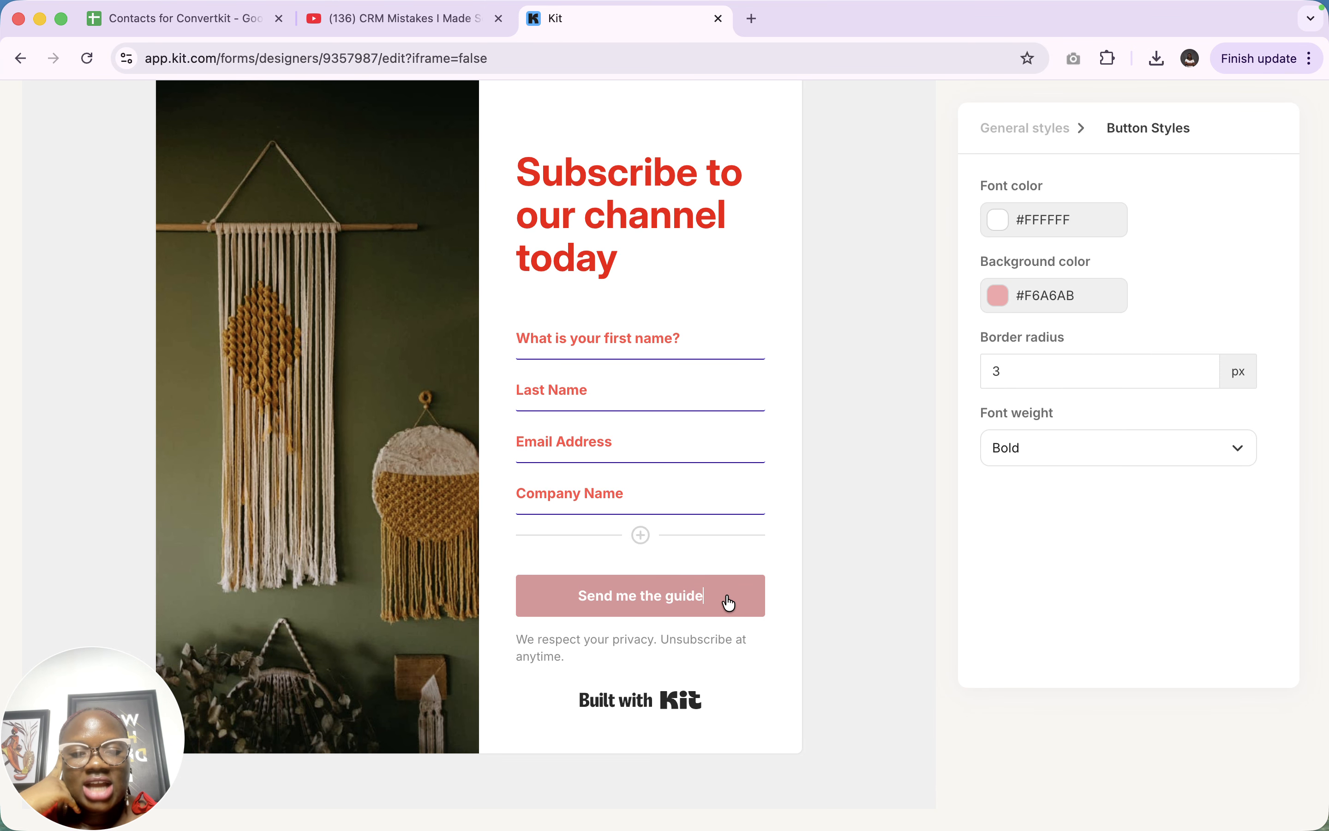
pyautogui.tripleClick(696, 609)
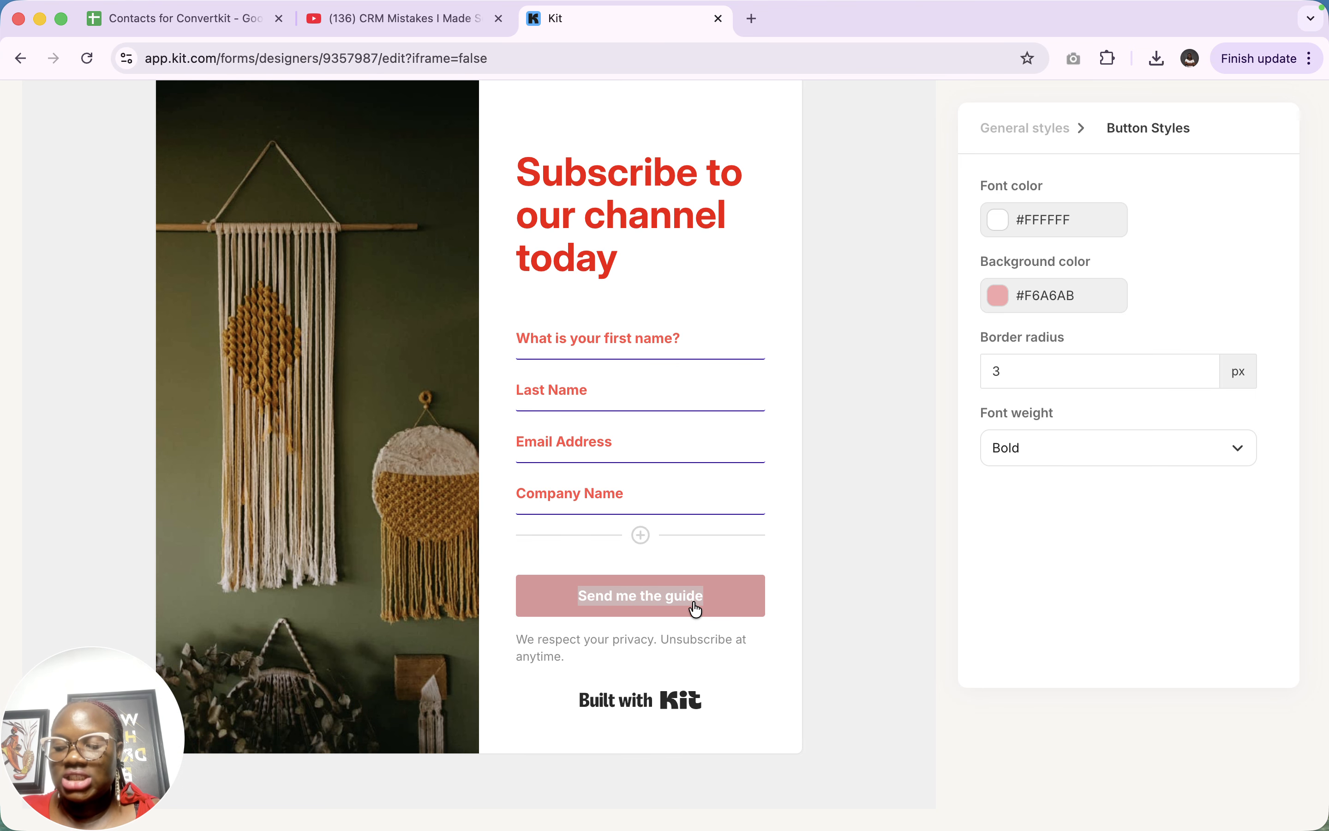
pyautogui.press('capslock')
pyautogui.write('S')
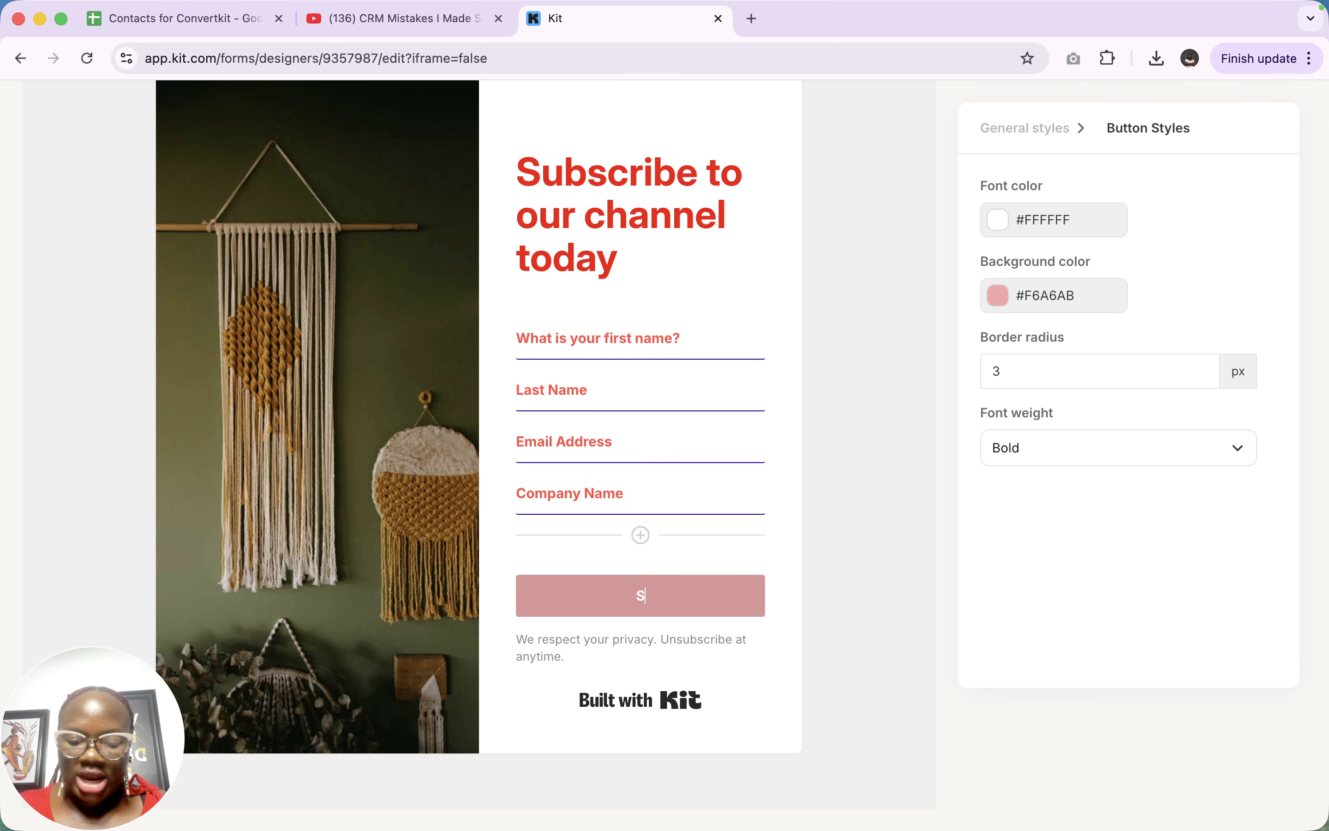
pyautogui.write('ubscribe Now')
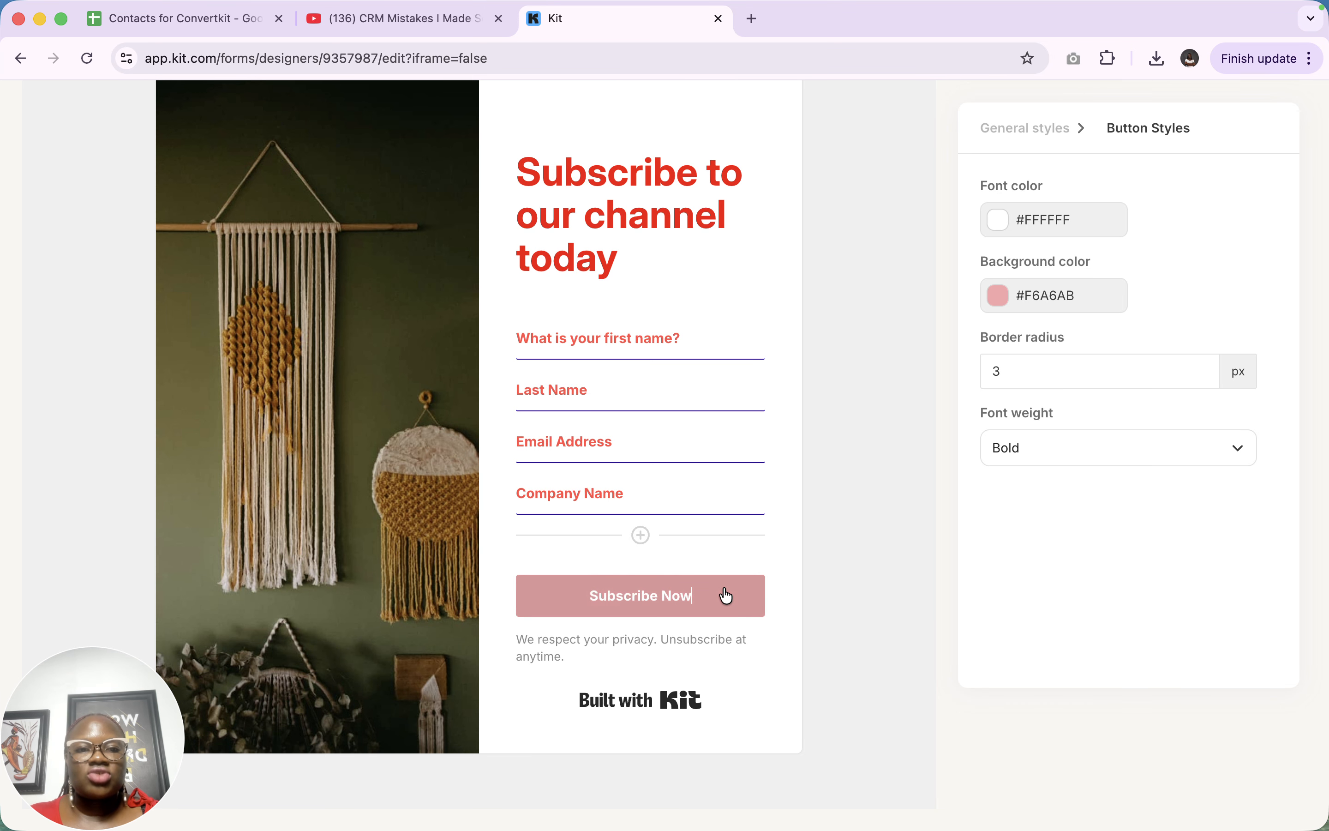
pyautogui.click(1011, 295)
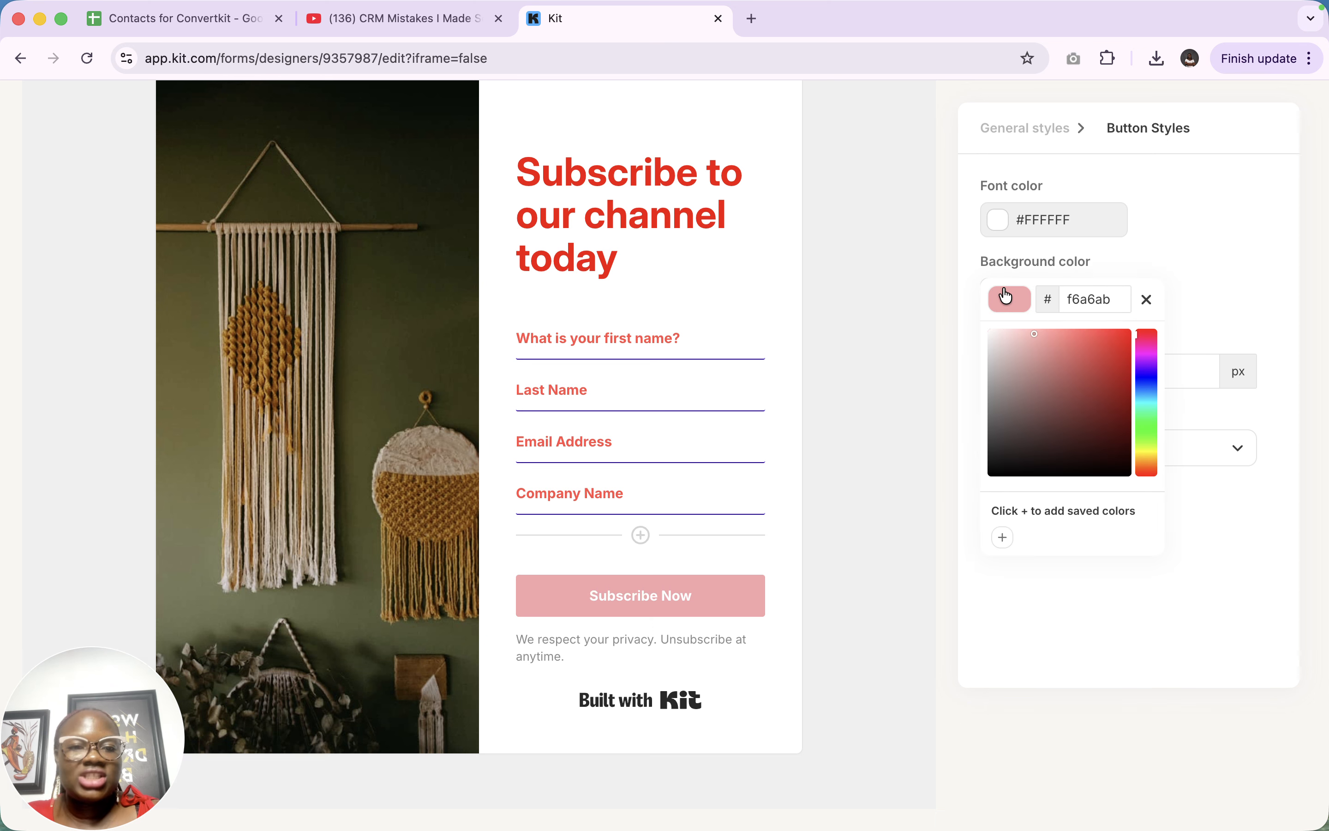
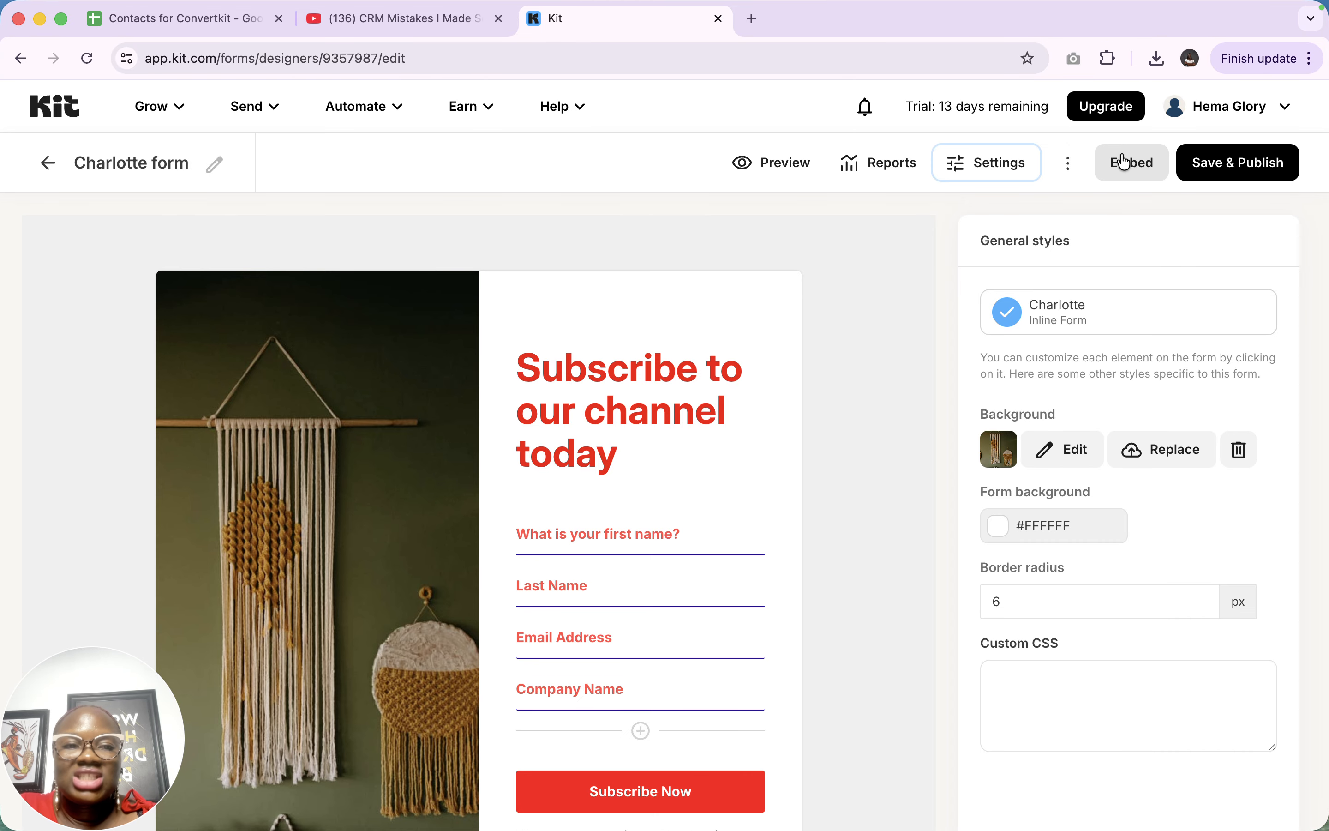
# Open the form's embed options and review the JavaScript, HTML, Share, WordPress and Unbounce methods, copying the hosted share link along the way
pyautogui.click(1123, 161)
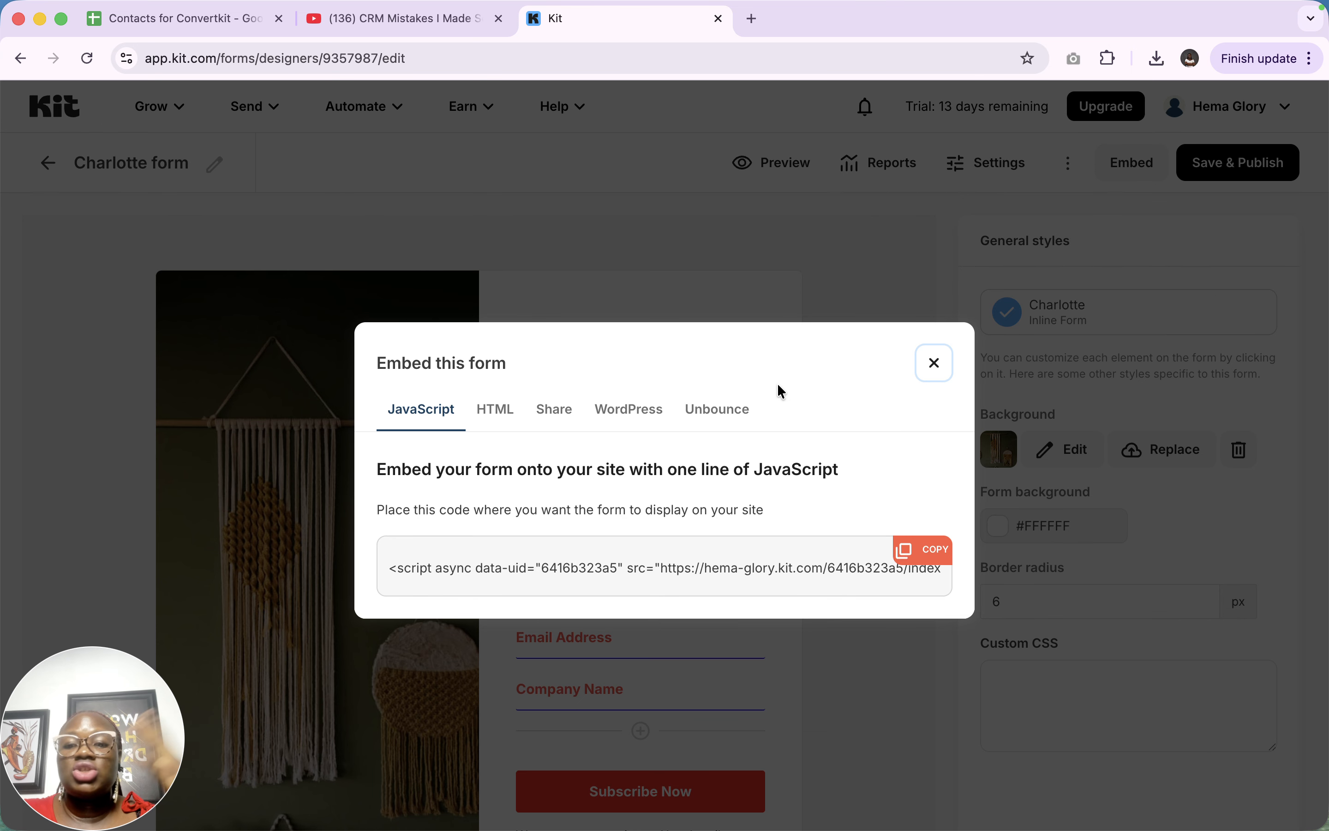
pyautogui.click(415, 407)
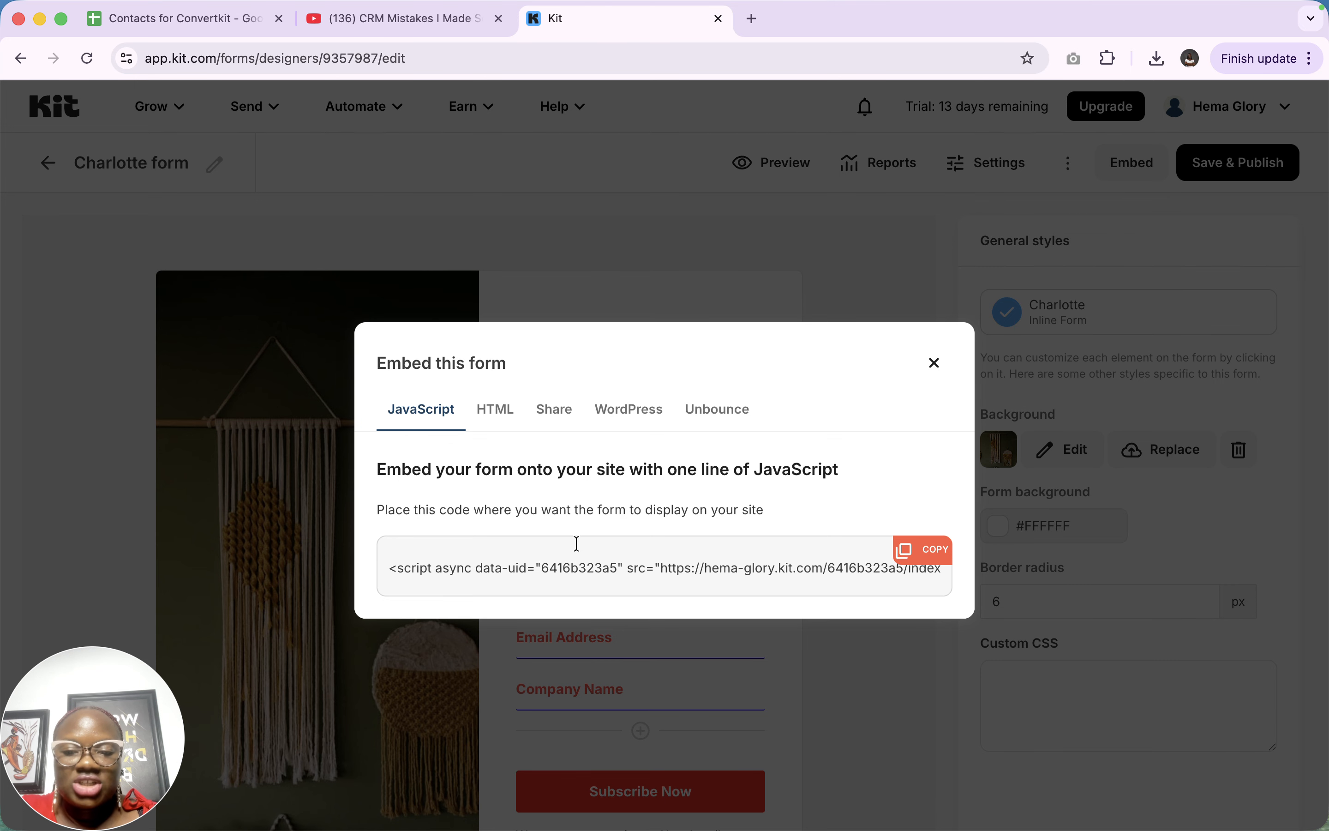
pyautogui.click(495, 409)
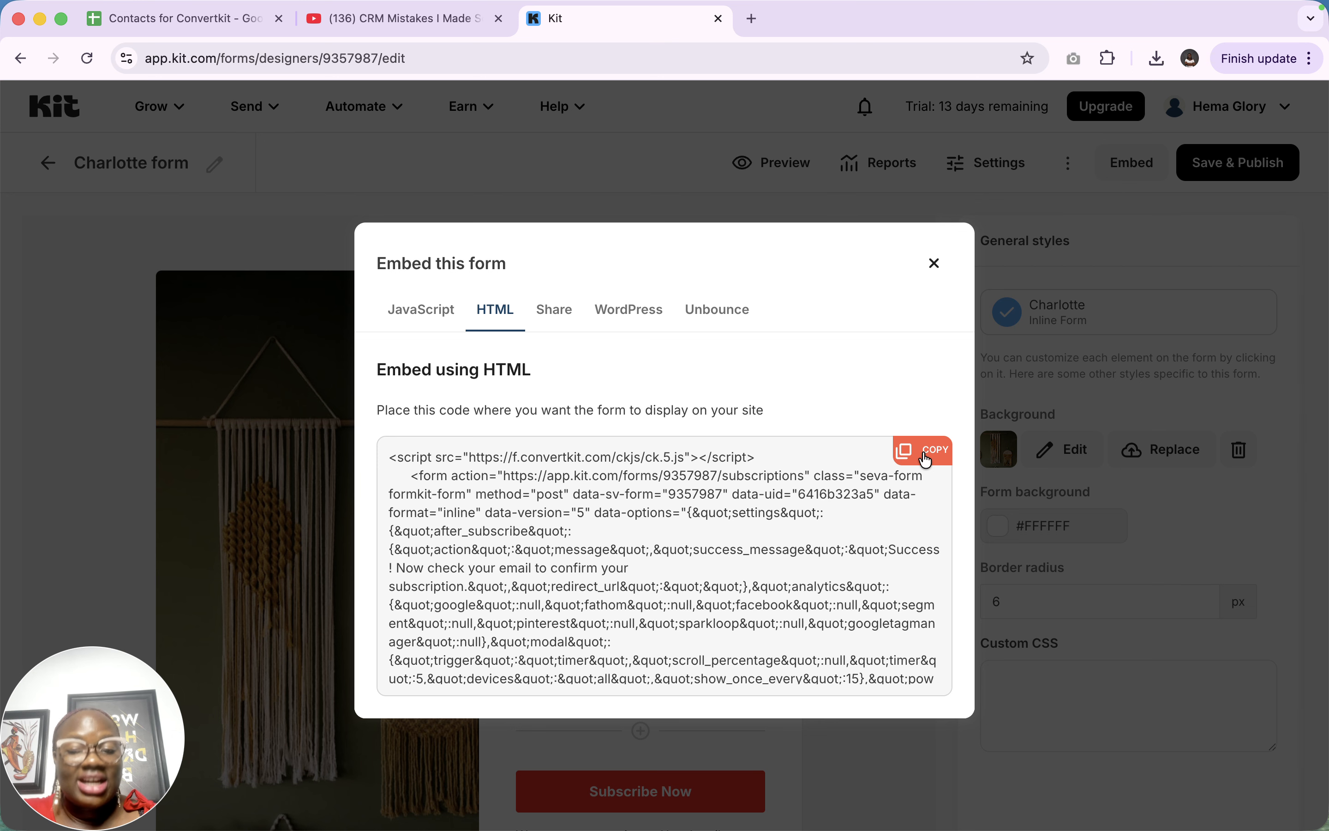
pyautogui.click(544, 318)
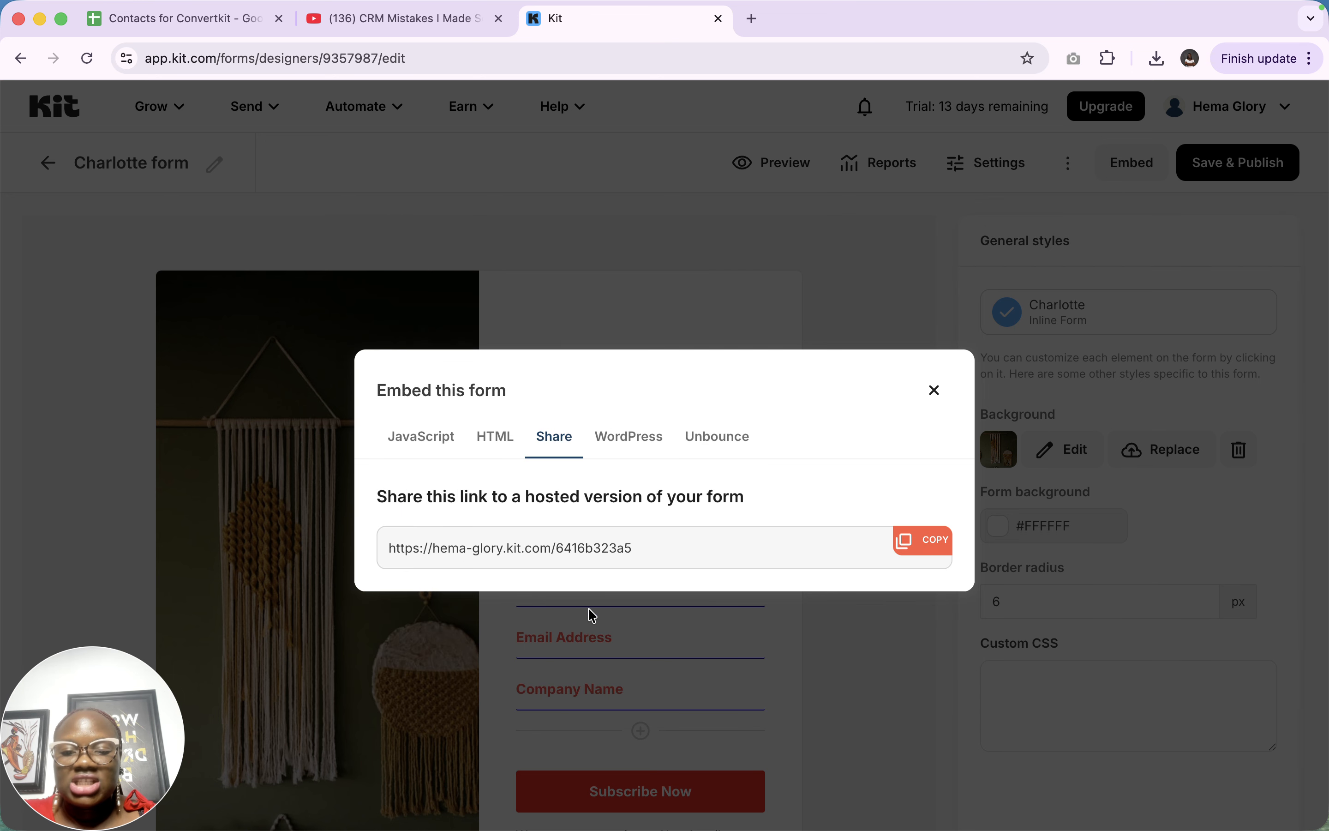
pyautogui.click(912, 543)
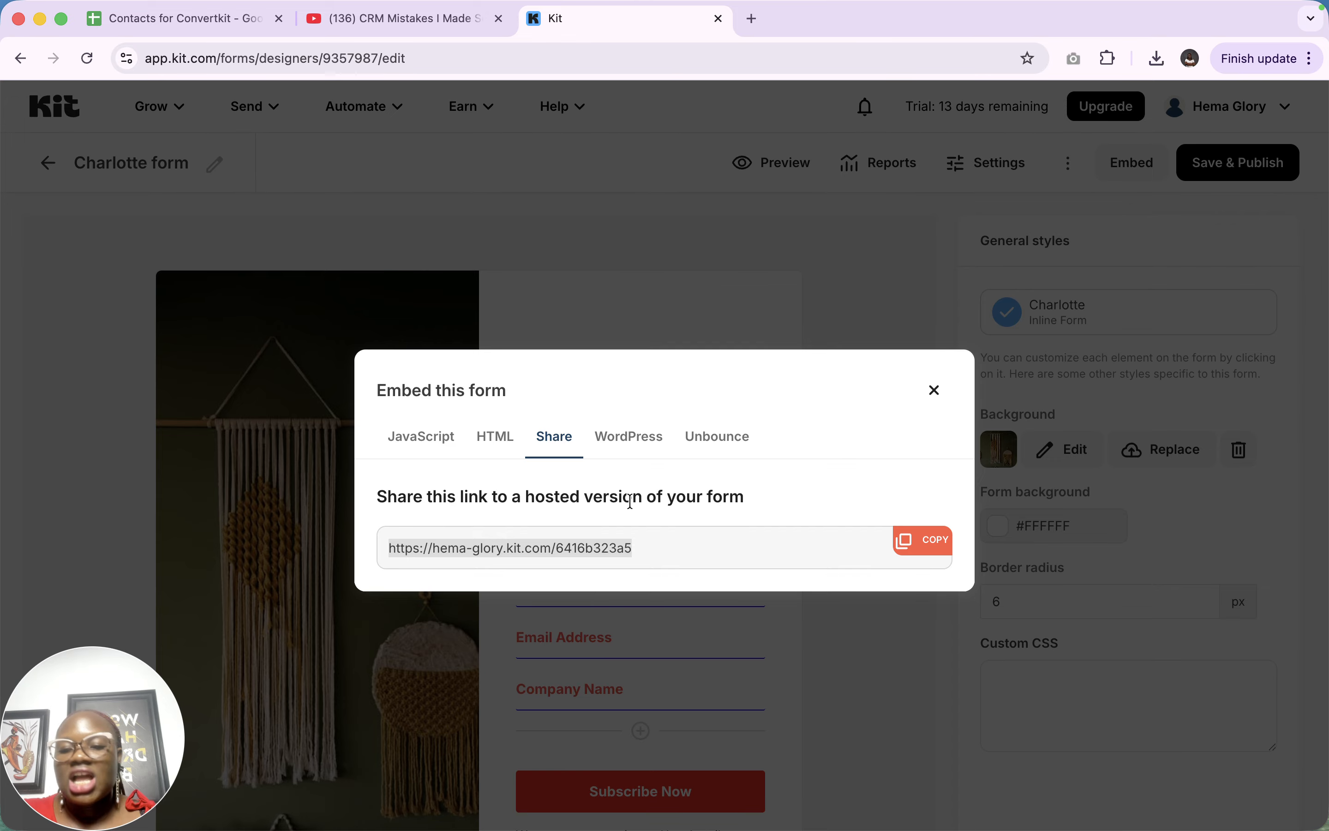
pyautogui.click(655, 545)
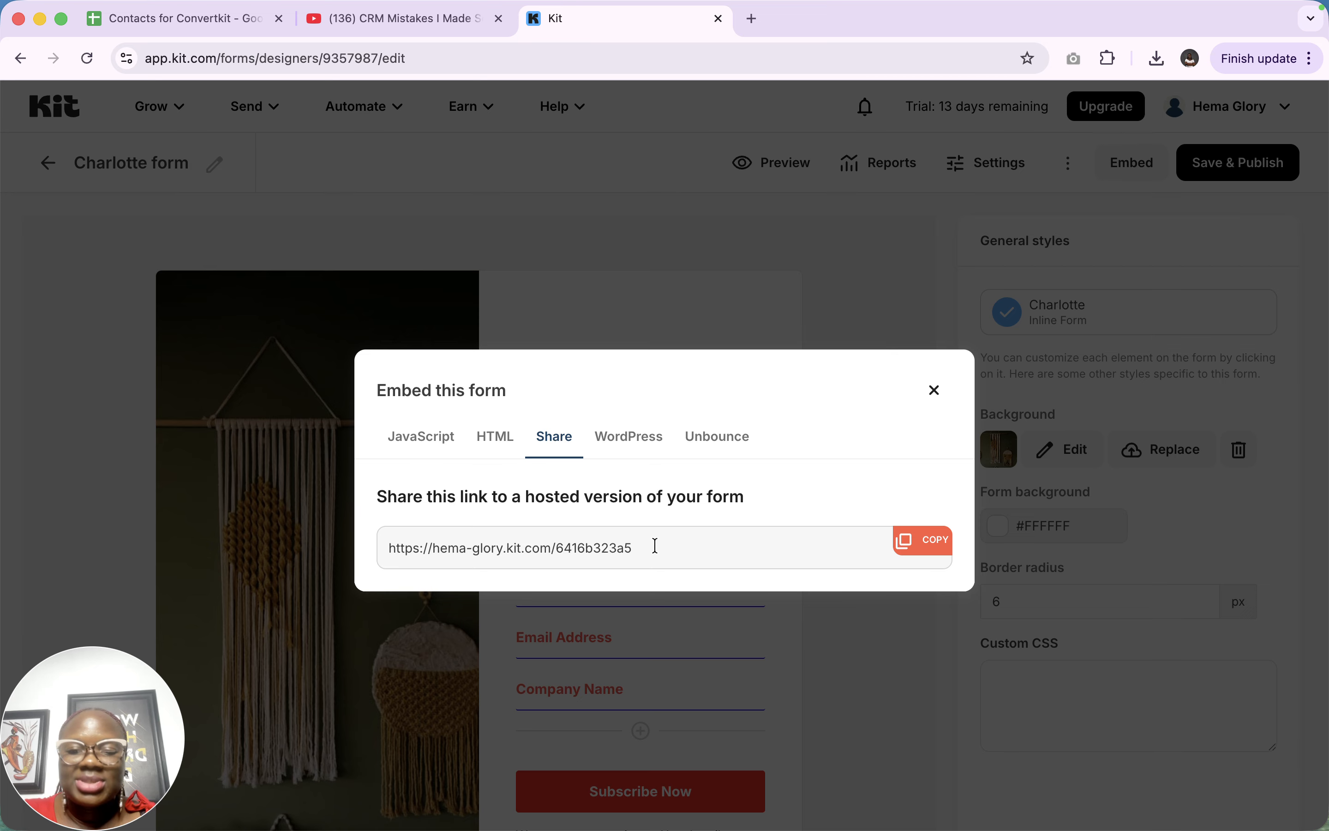
pyautogui.click(633, 443)
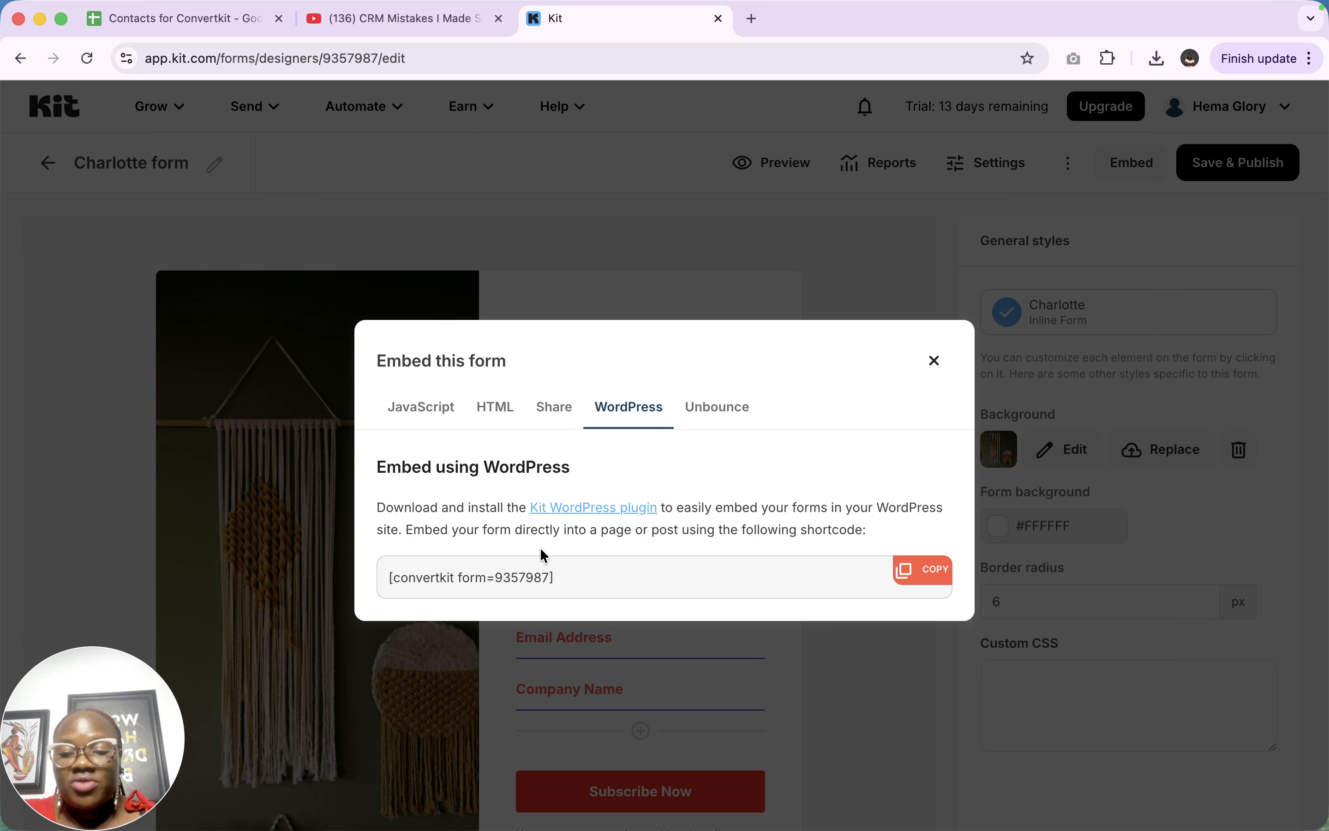
pyautogui.click(727, 410)
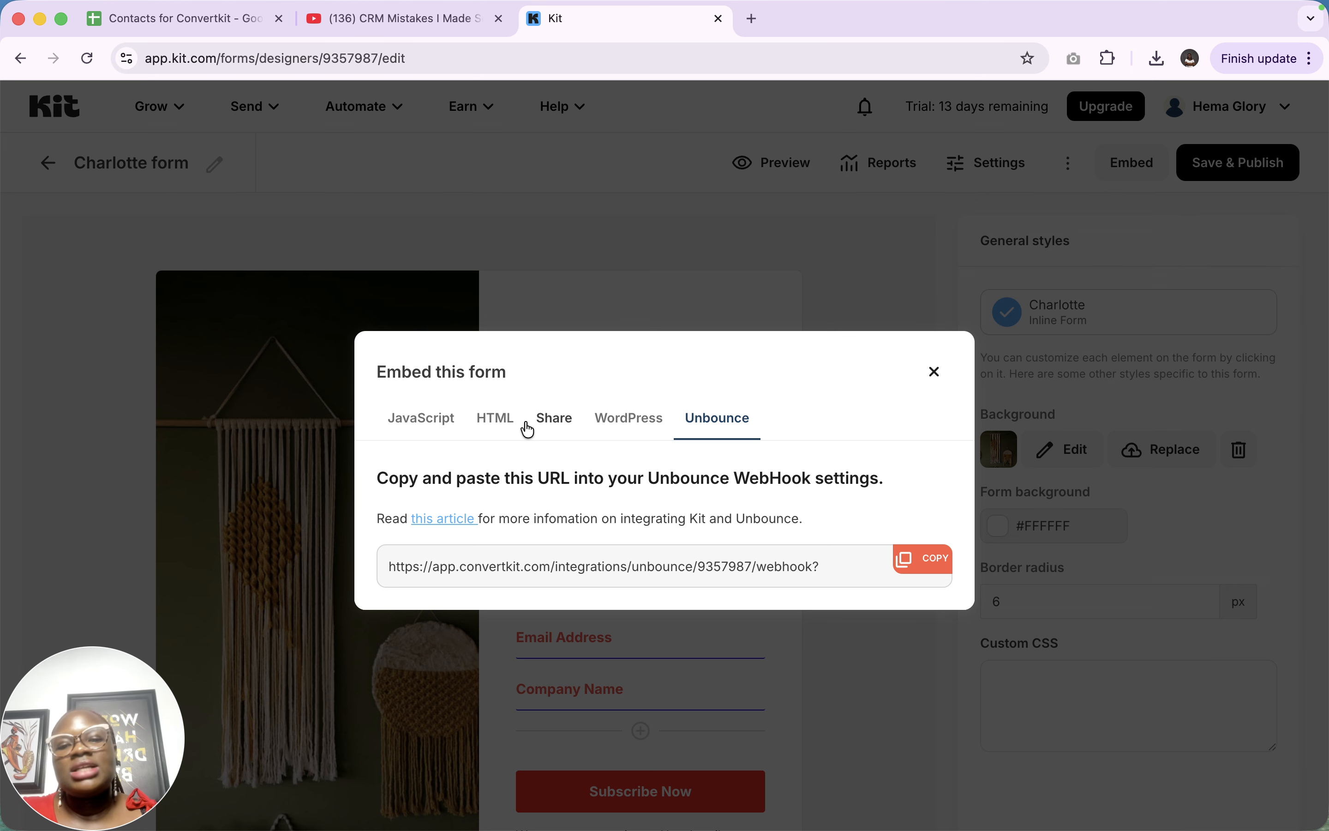
# Copy the Charlotte form's HTML embed code and close the embed options
pyautogui.click(496, 421)
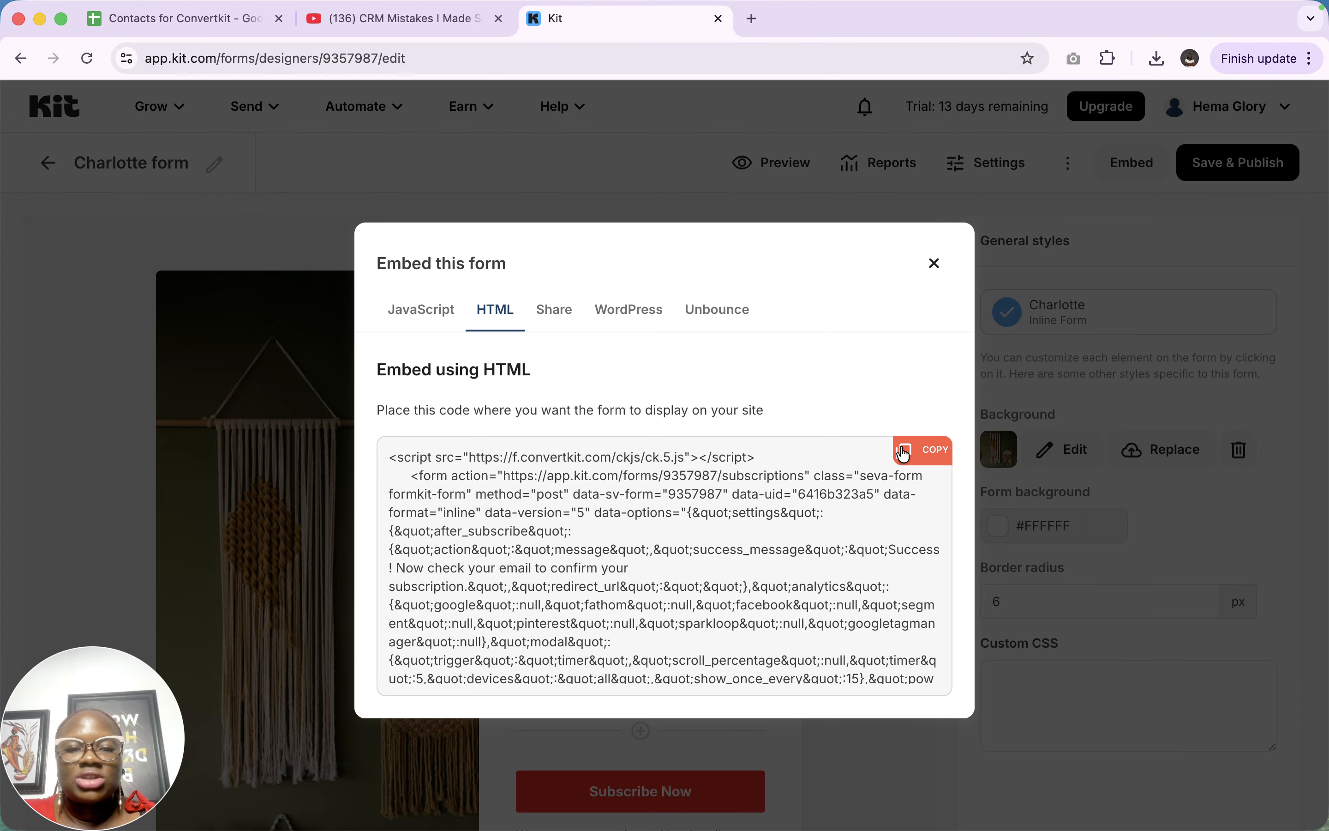
pyautogui.click(923, 456)
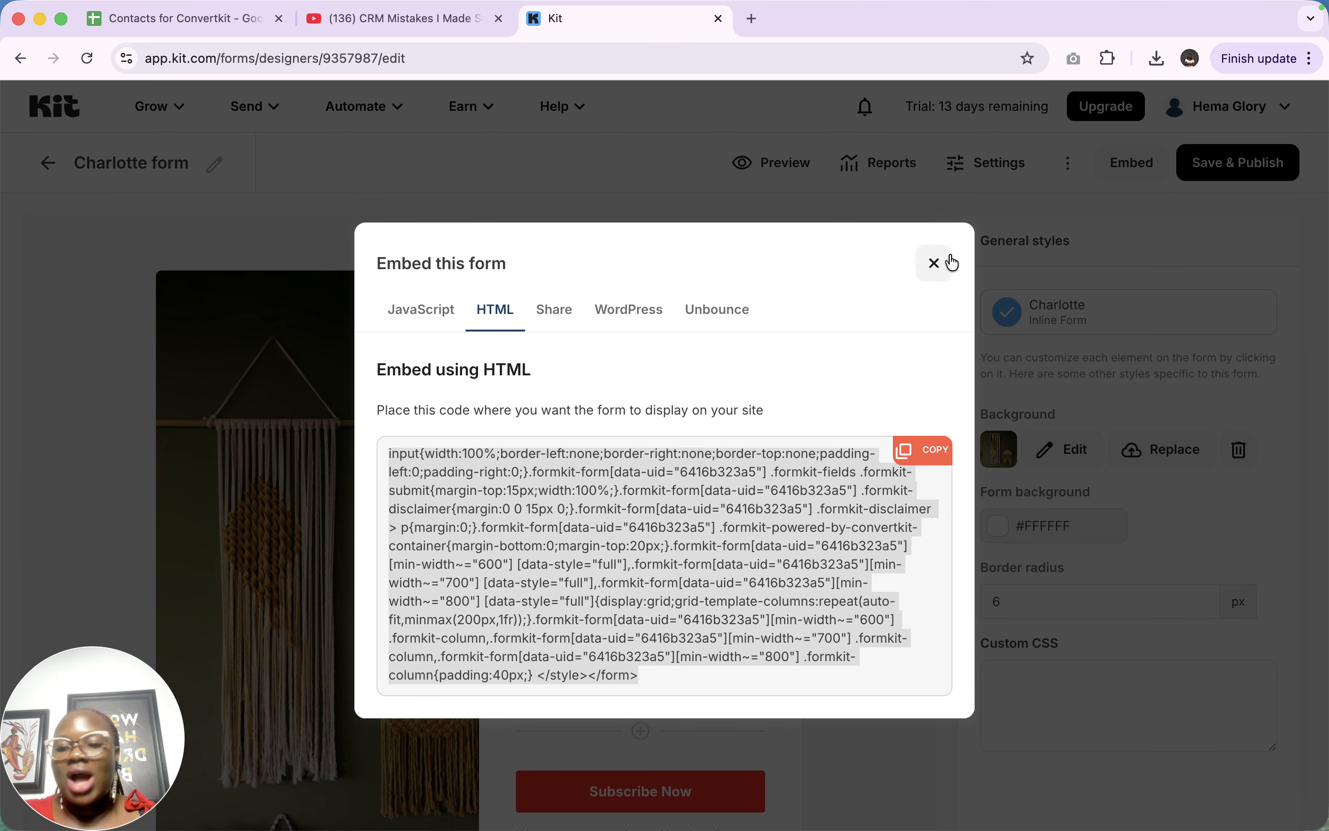
pyautogui.click(934, 263)
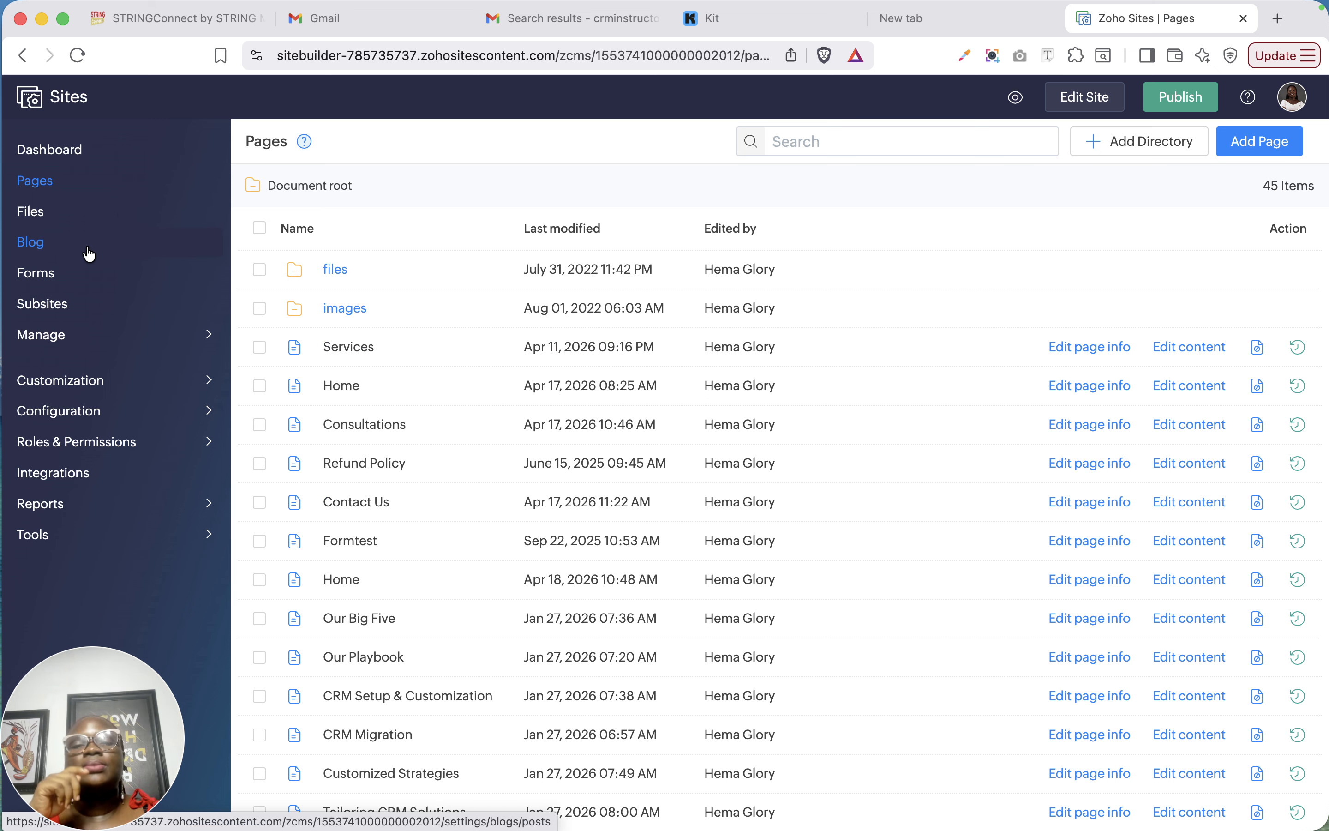
# Switch to the Zoho Sites page list and open the content of the Home page directly below Services for editing
pyautogui.moveTo(469, 2)
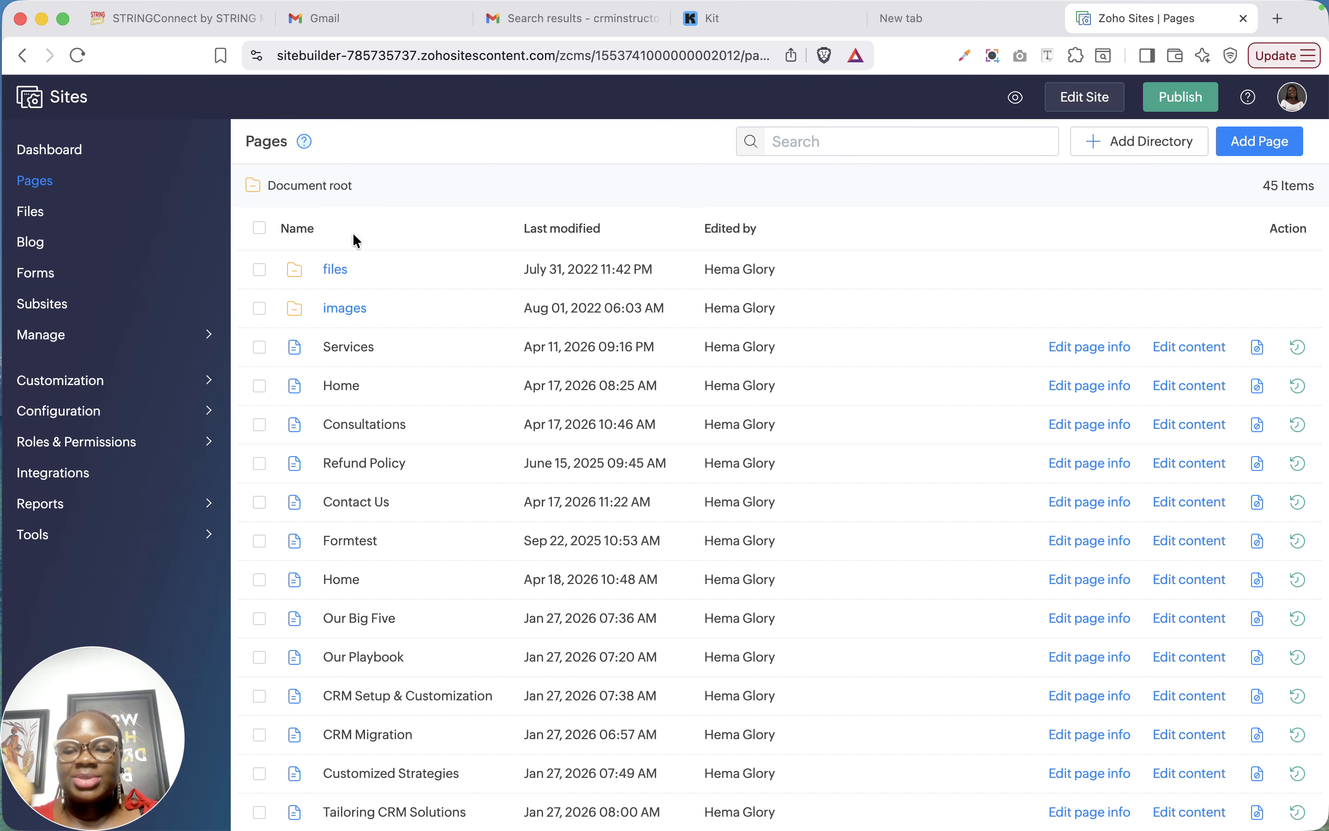
pyautogui.click(62, 182)
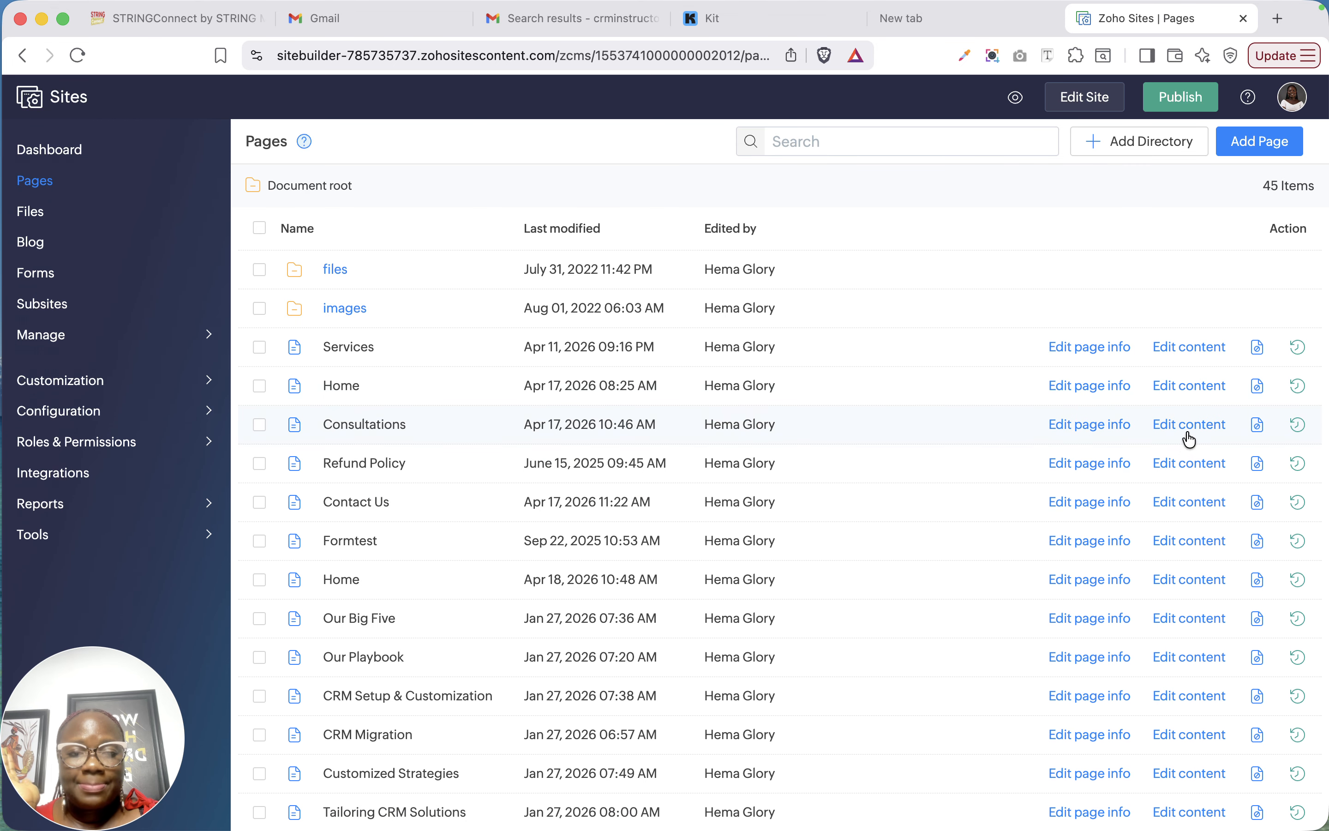
pyautogui.click(1187, 394)
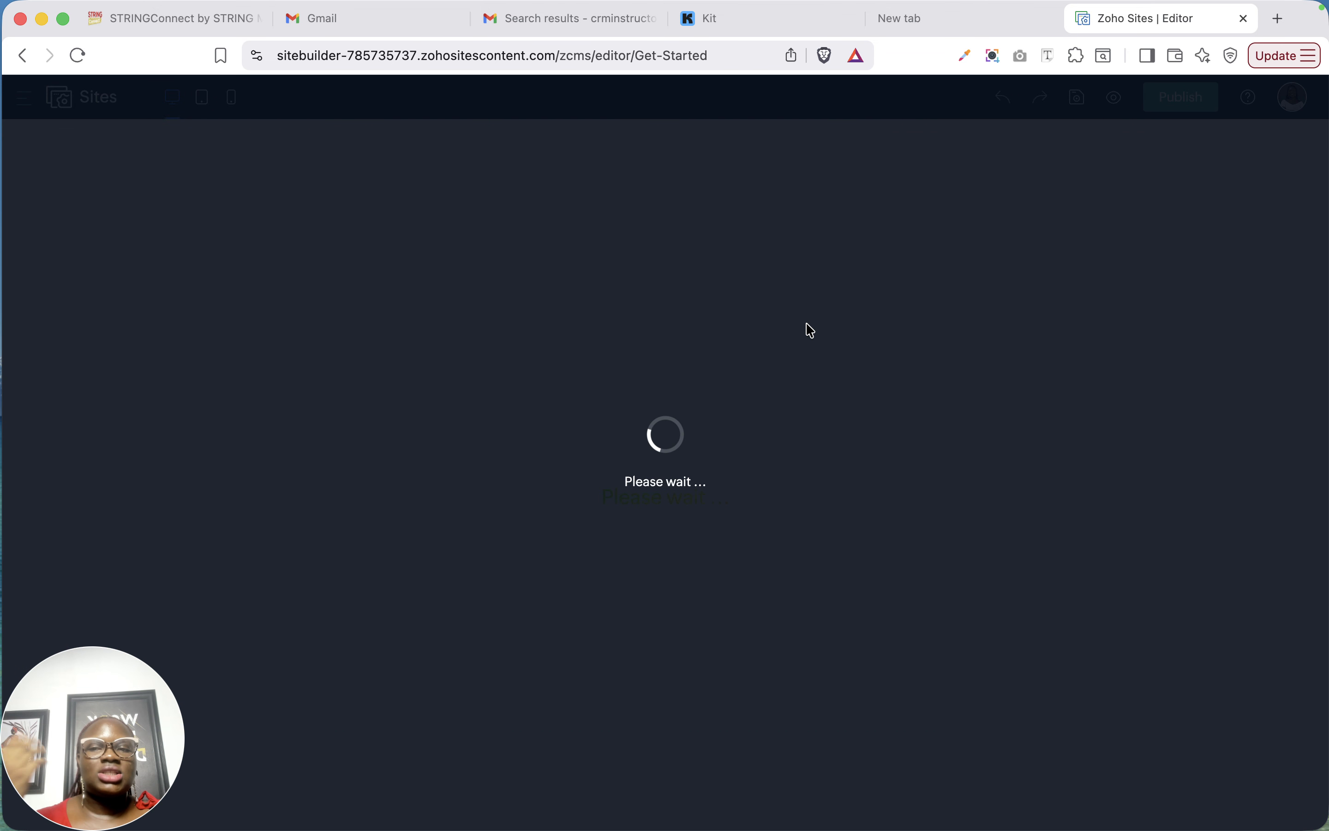
# Switch back to the Charlotte form in Kit and copy its HTML embed code from the embed options again
pyautogui.click(41, 21)
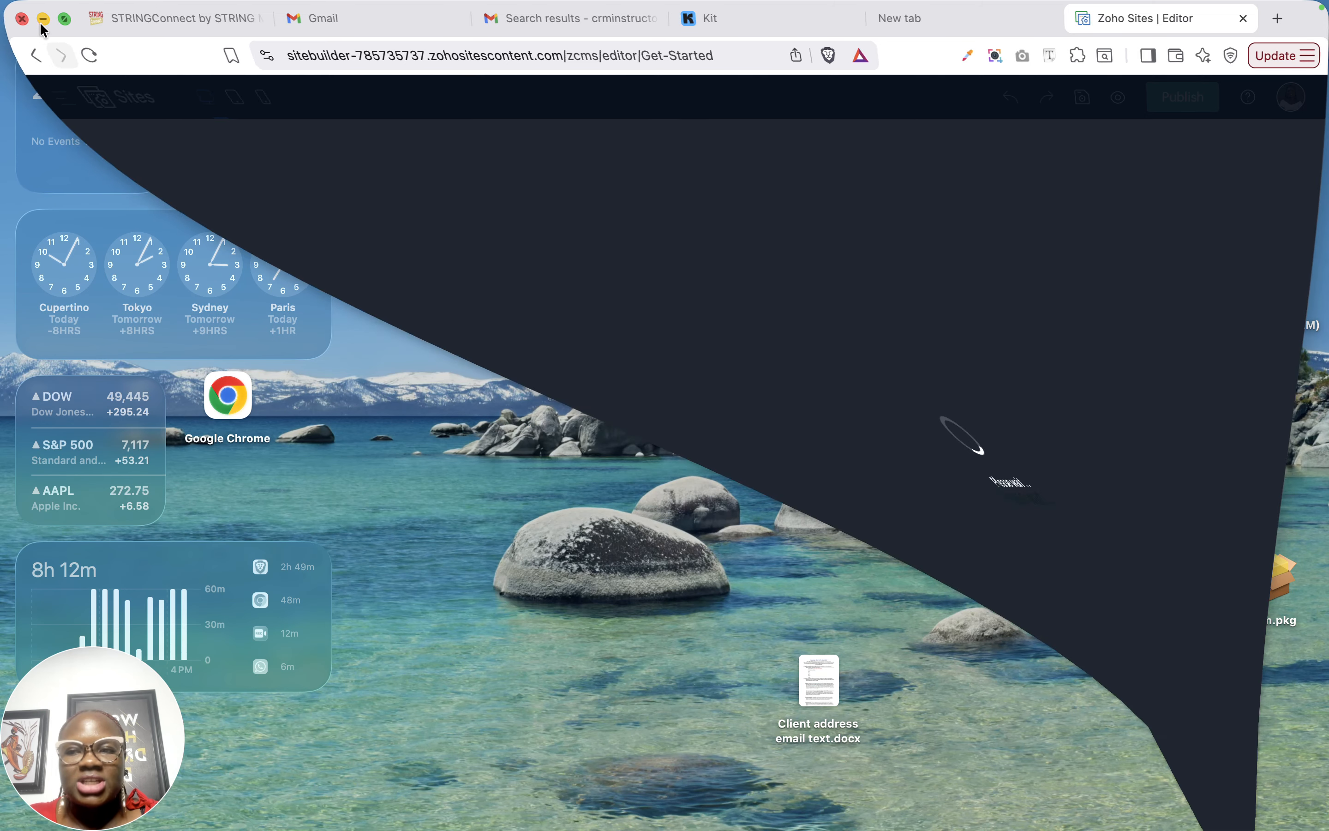
pyautogui.moveTo(1160, 827)
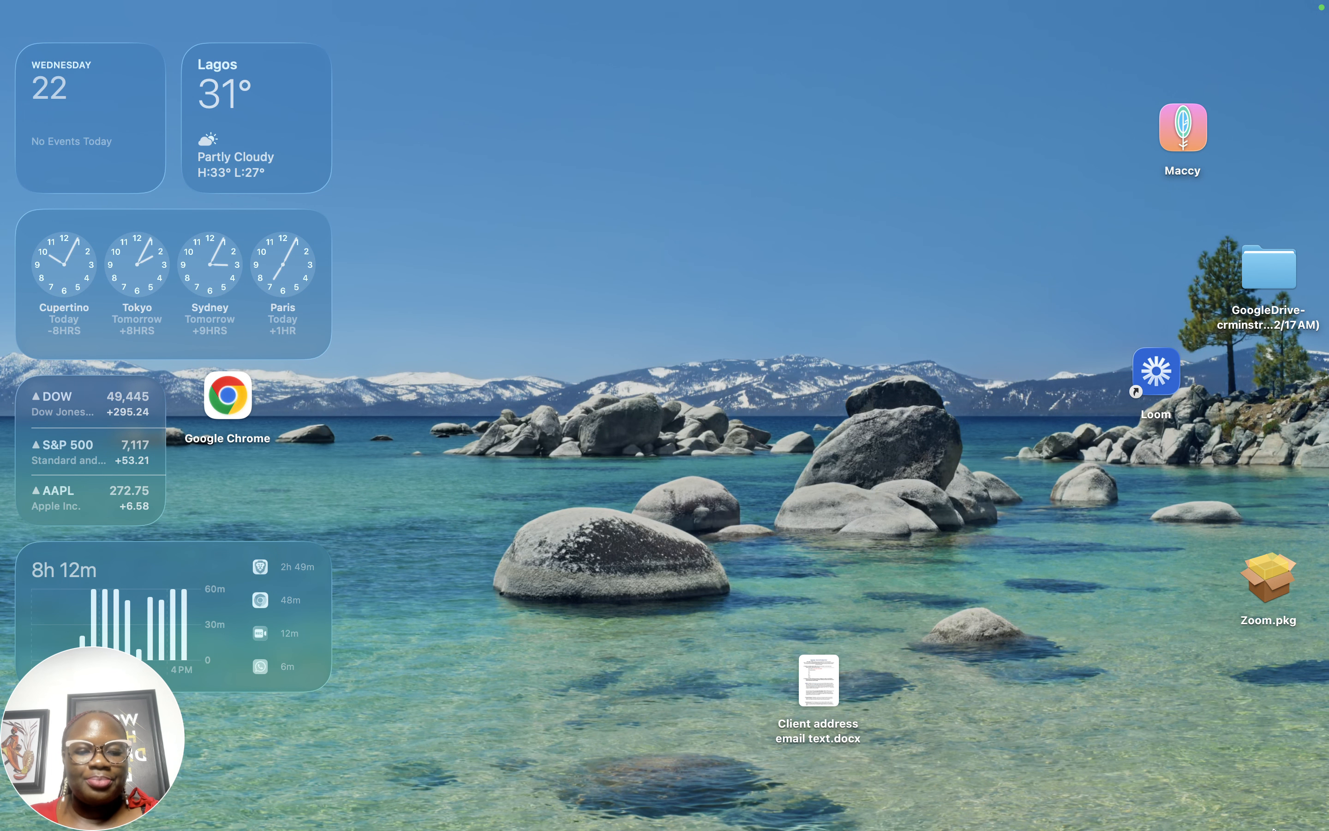
pyautogui.click(1192, 808)
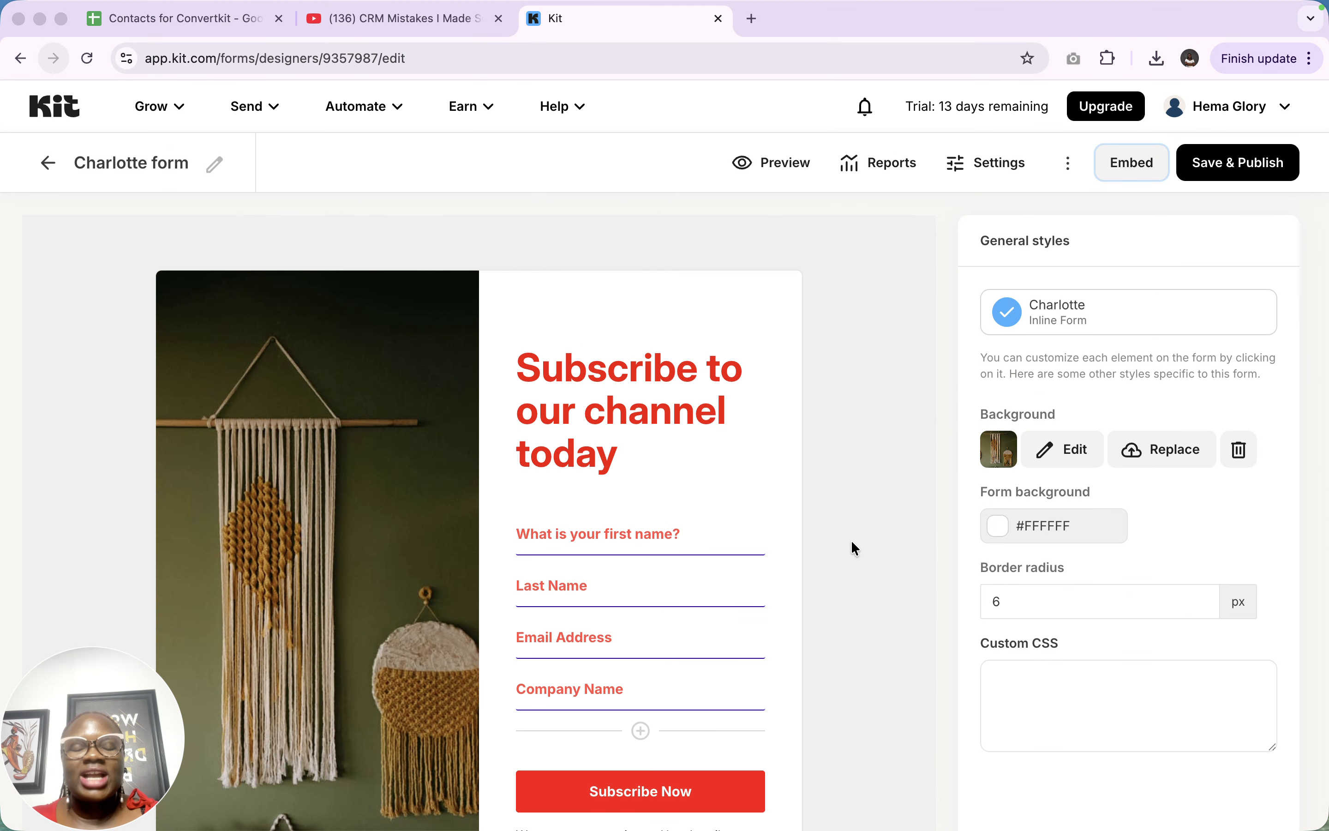
pyautogui.click(1127, 165)
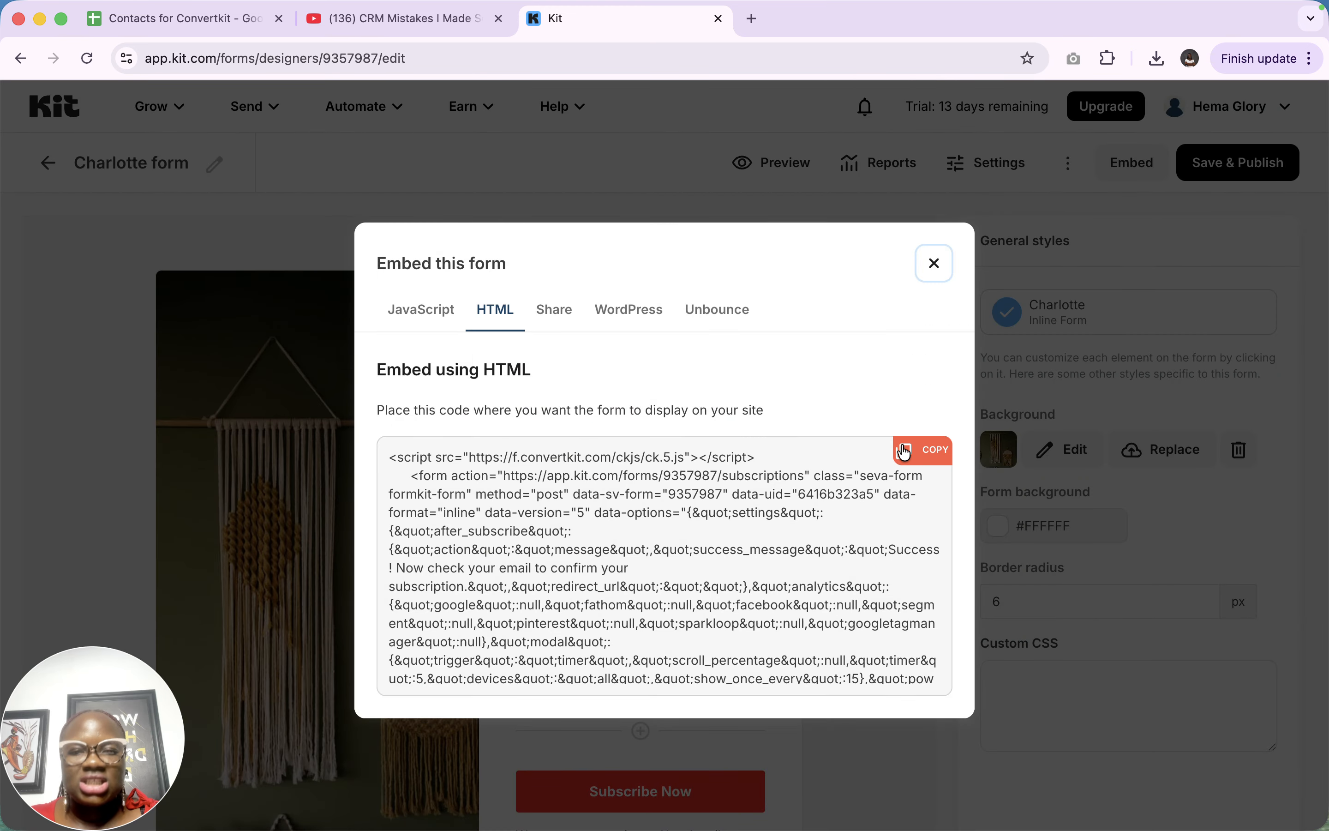
pyautogui.click(918, 456)
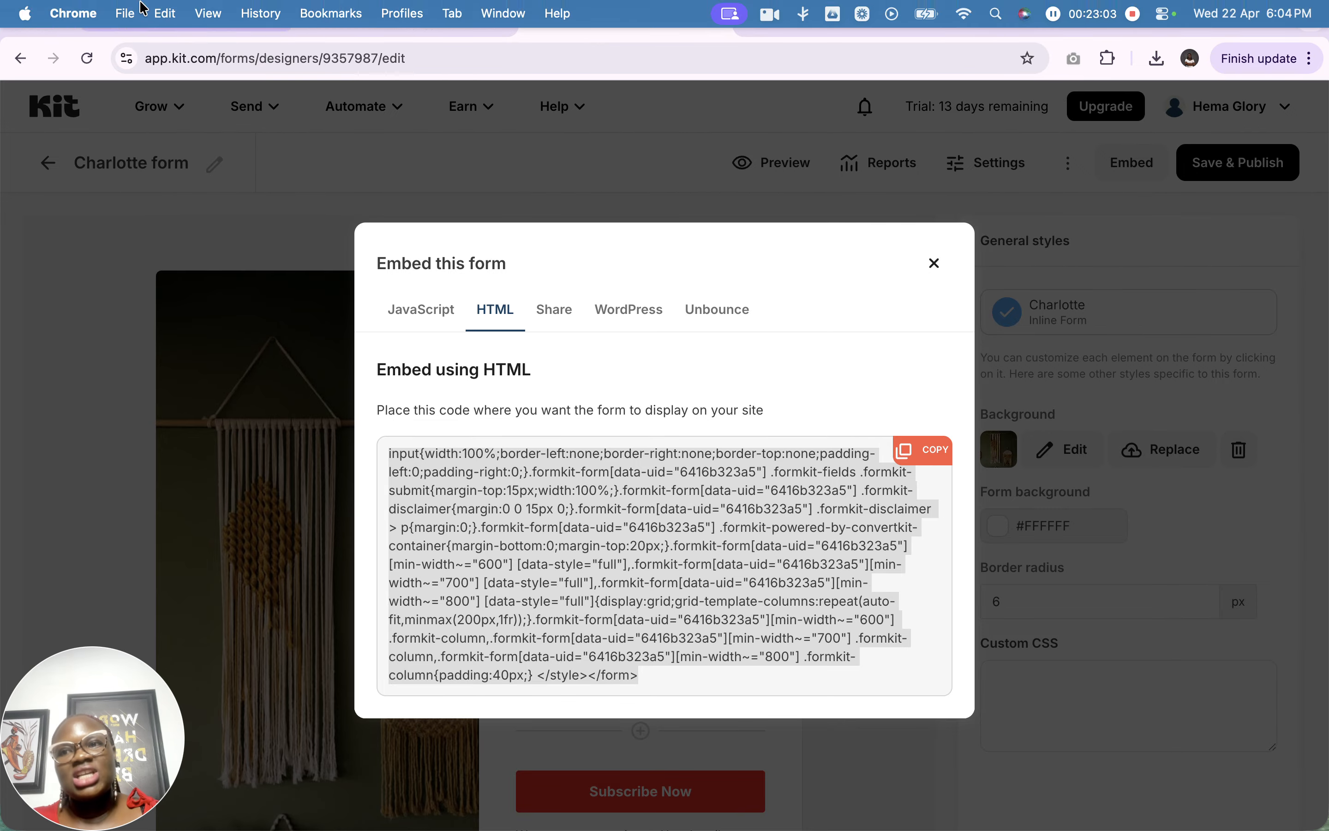
# Return to the Zoho Sites editor and delete the existing code snippet element below the welcome section
pyautogui.click(40, 19)
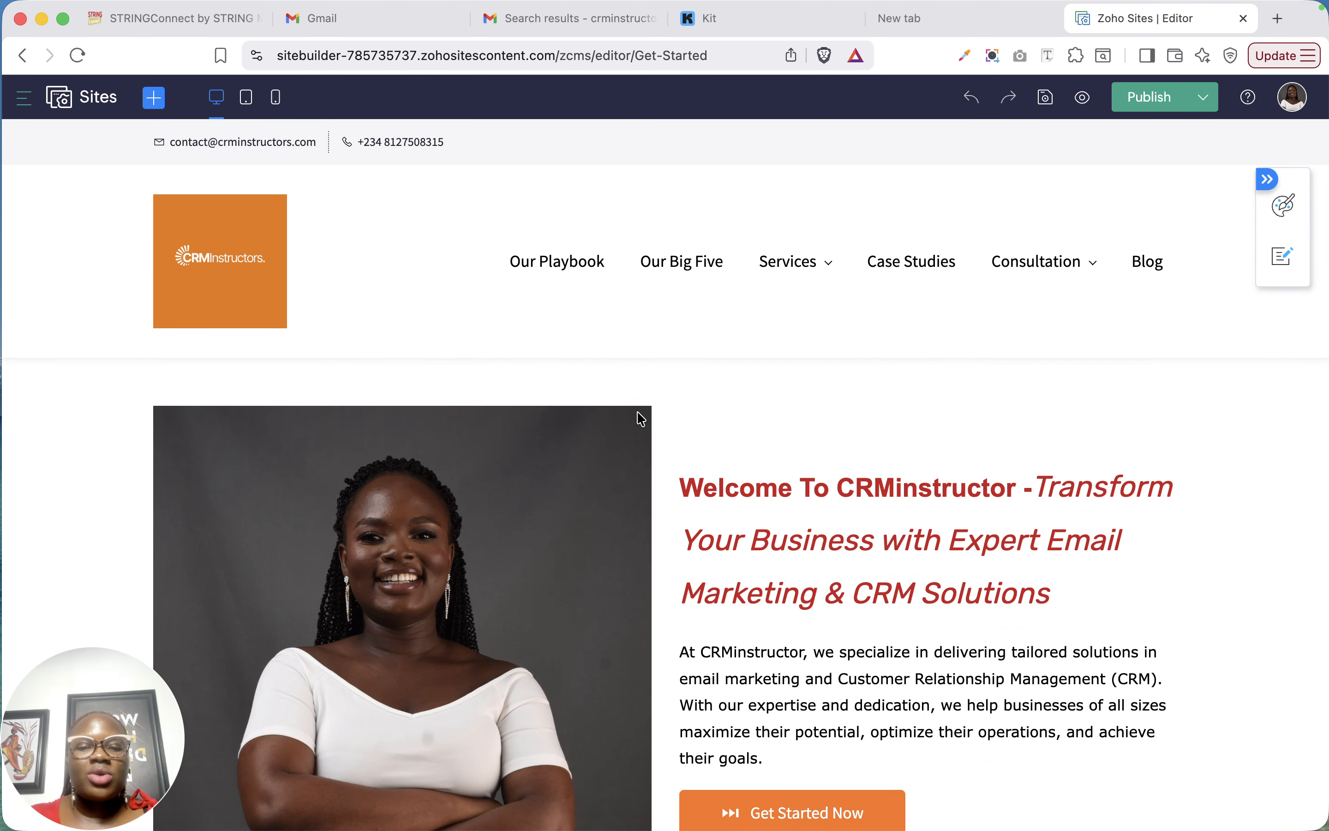
pyautogui.scroll(-5, 712, 404)
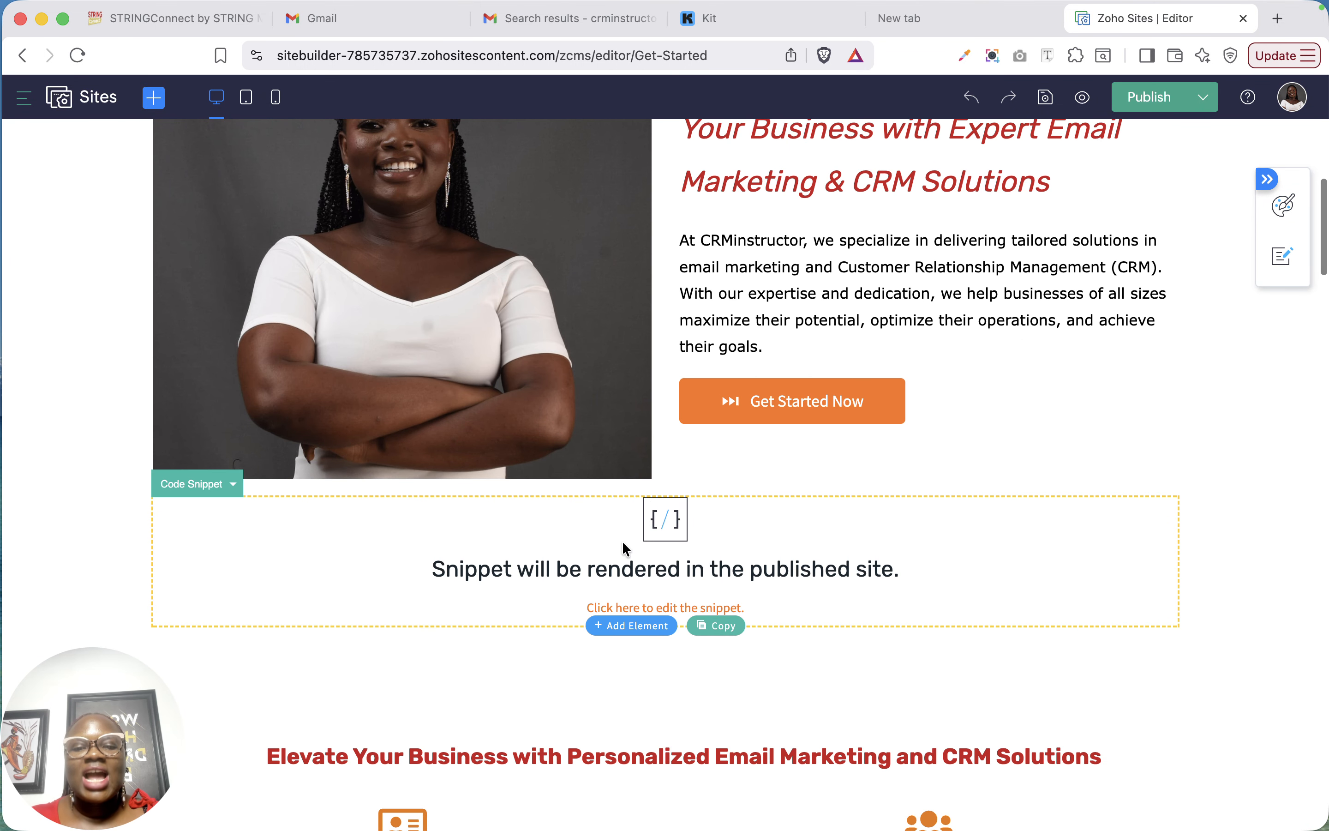
pyautogui.click(923, 528)
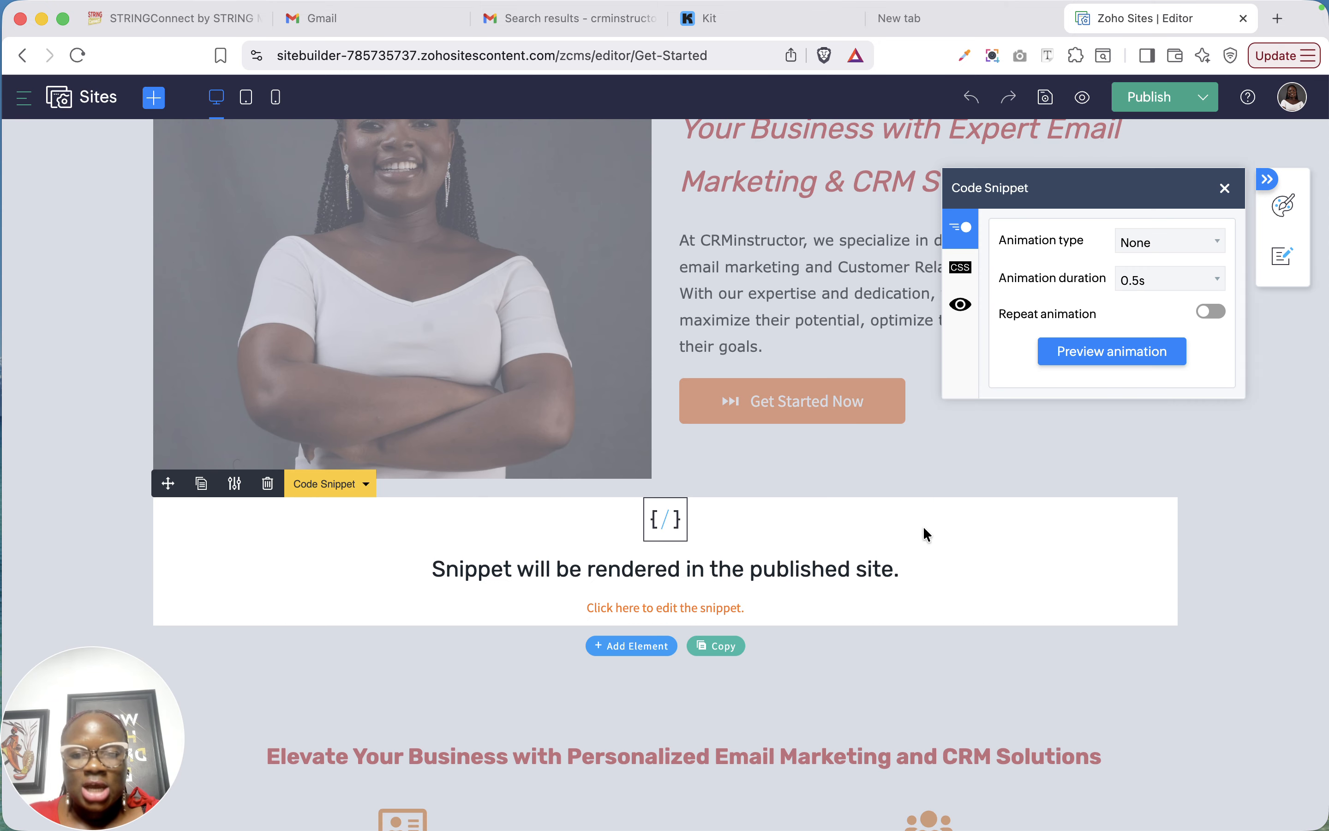
pyautogui.click(268, 484)
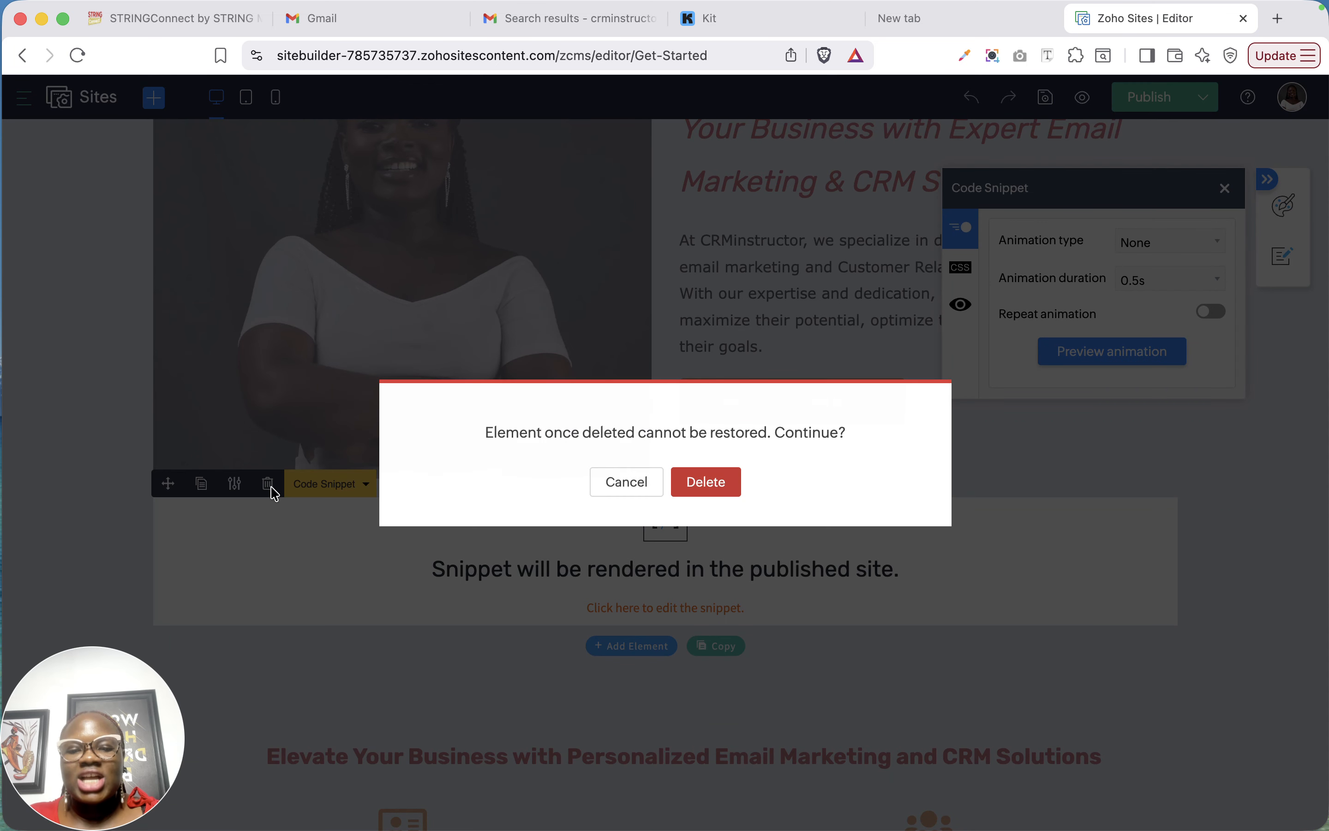
pyautogui.click(721, 492)
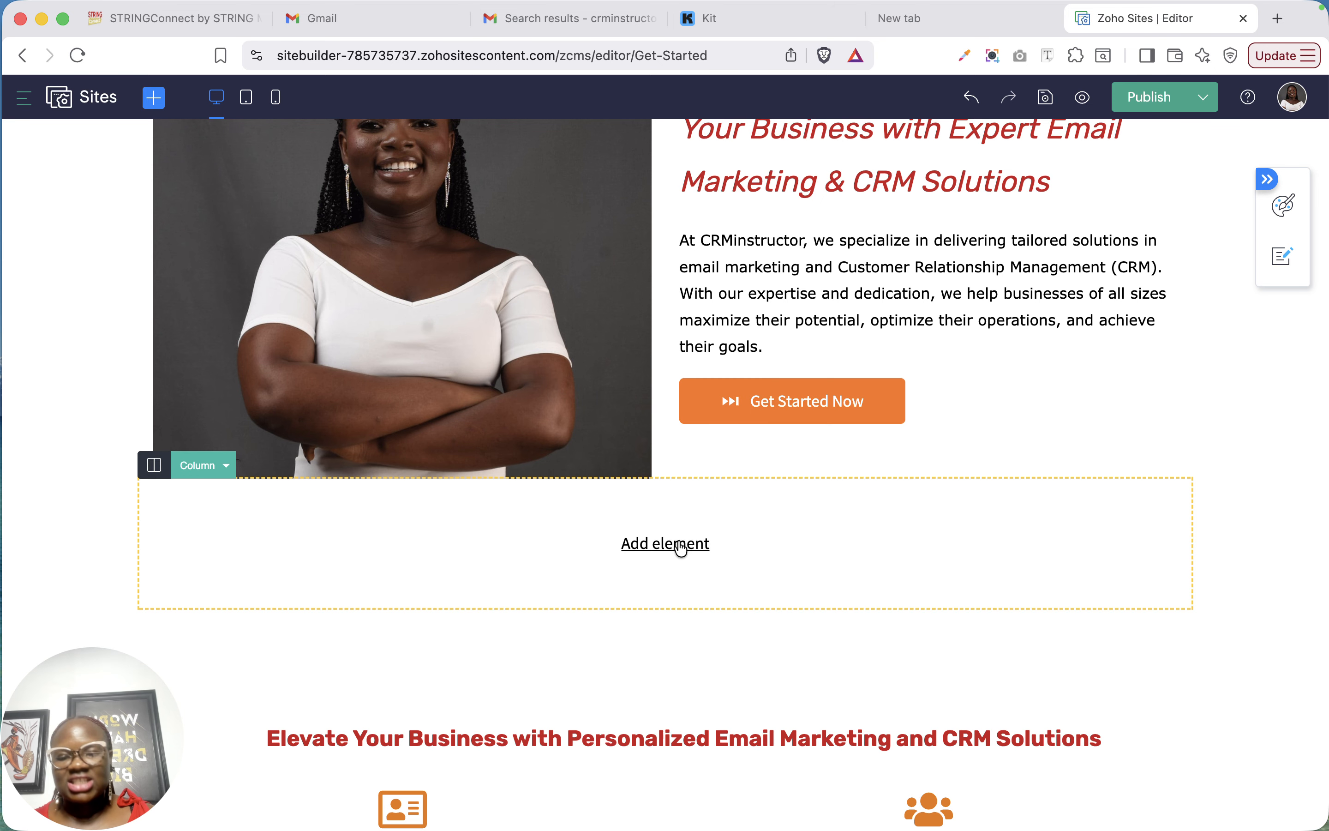
# Insert a Code Snippet element into the empty column below the welcome section
pyautogui.click(681, 545)
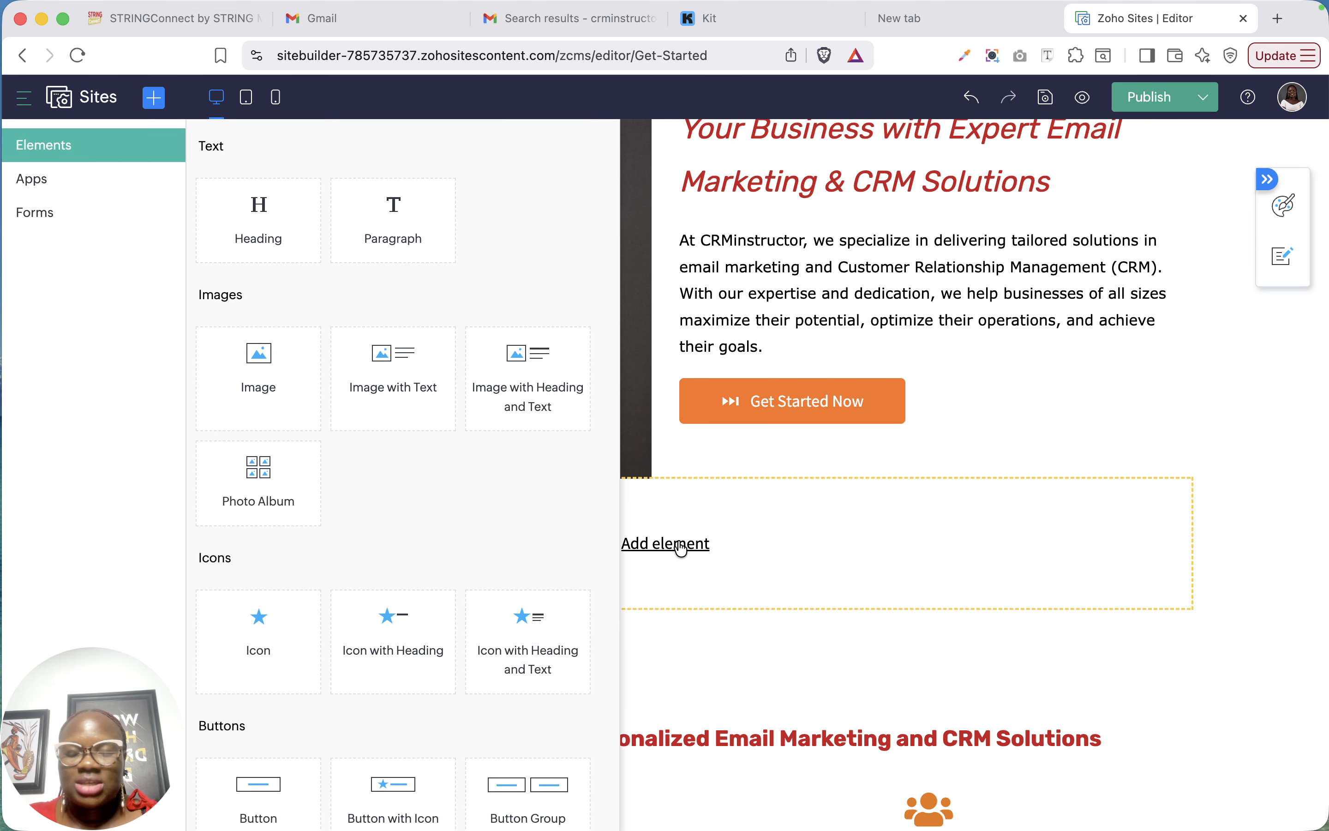
pyautogui.scroll(-3, 403, 602)
pyautogui.scroll(-10, 403, 601)
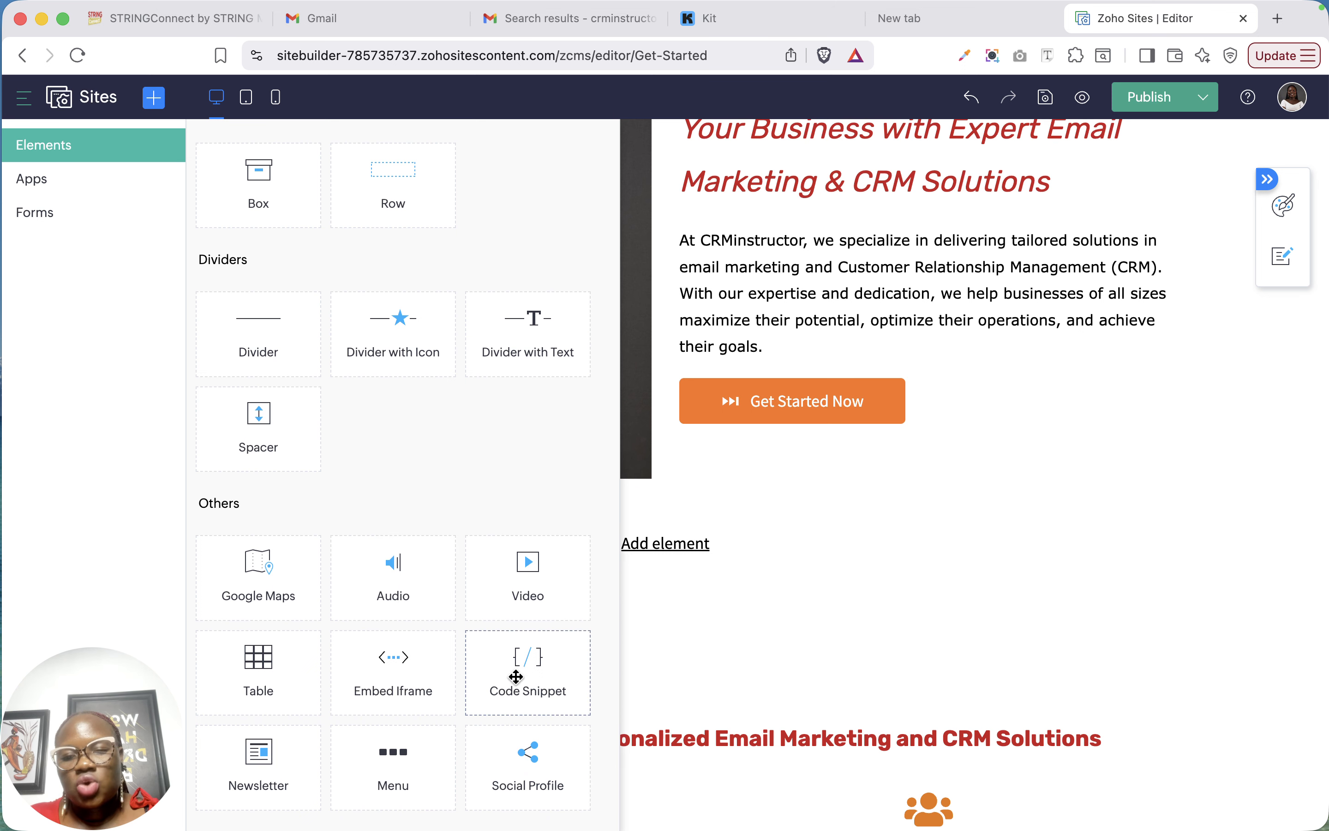
pyautogui.moveTo(530, 690); pyautogui.dragTo(688, 590)
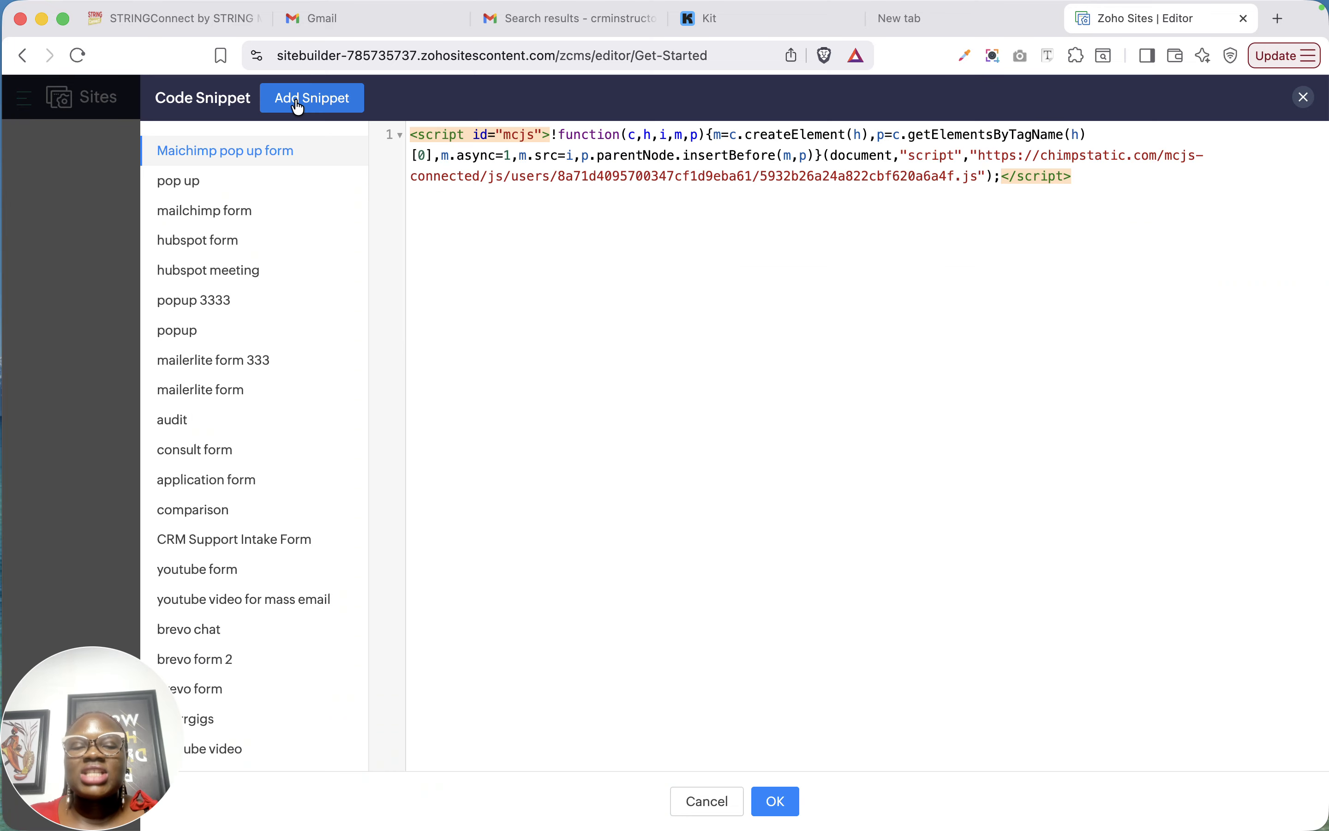
# Add a new code snippet named "Convertkit form"
pyautogui.click(295, 112)
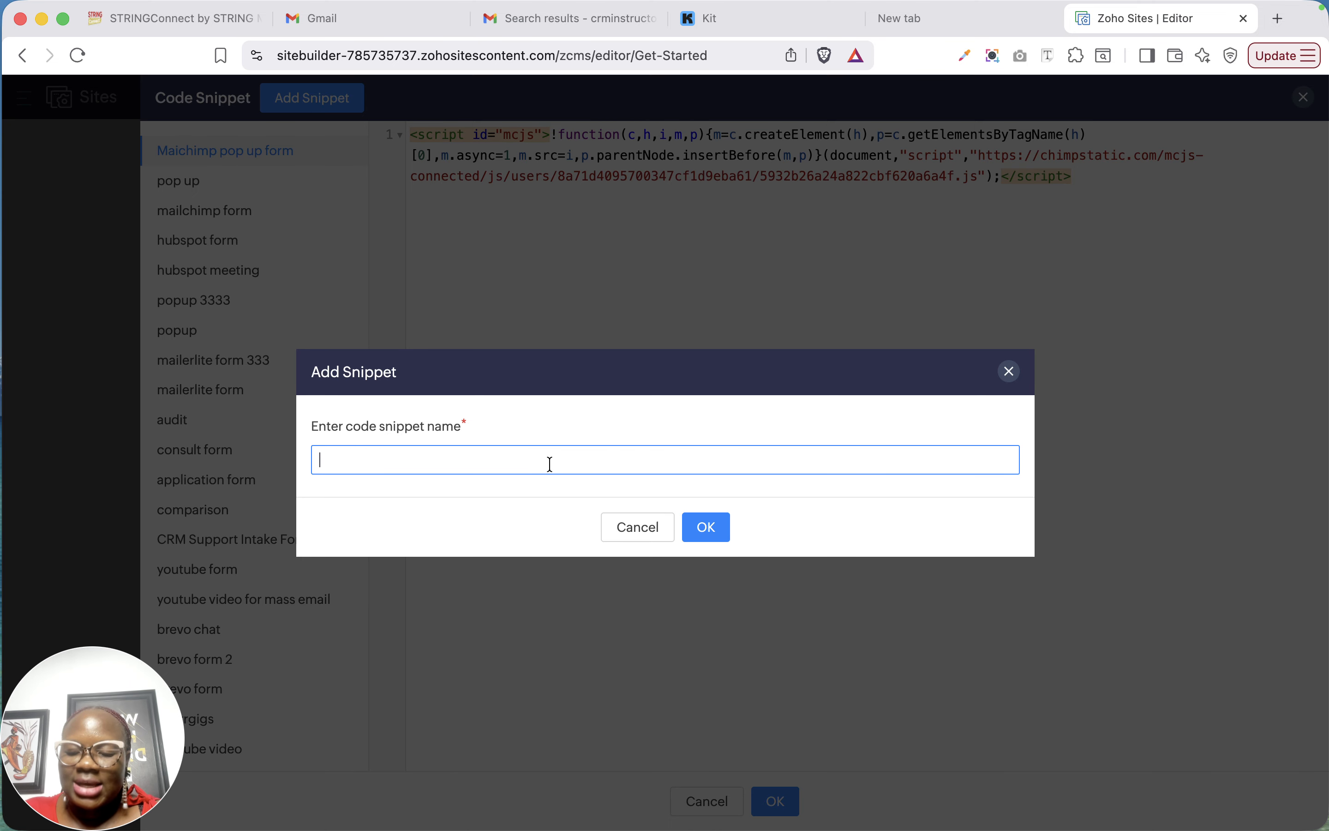
pyautogui.press('capslock')
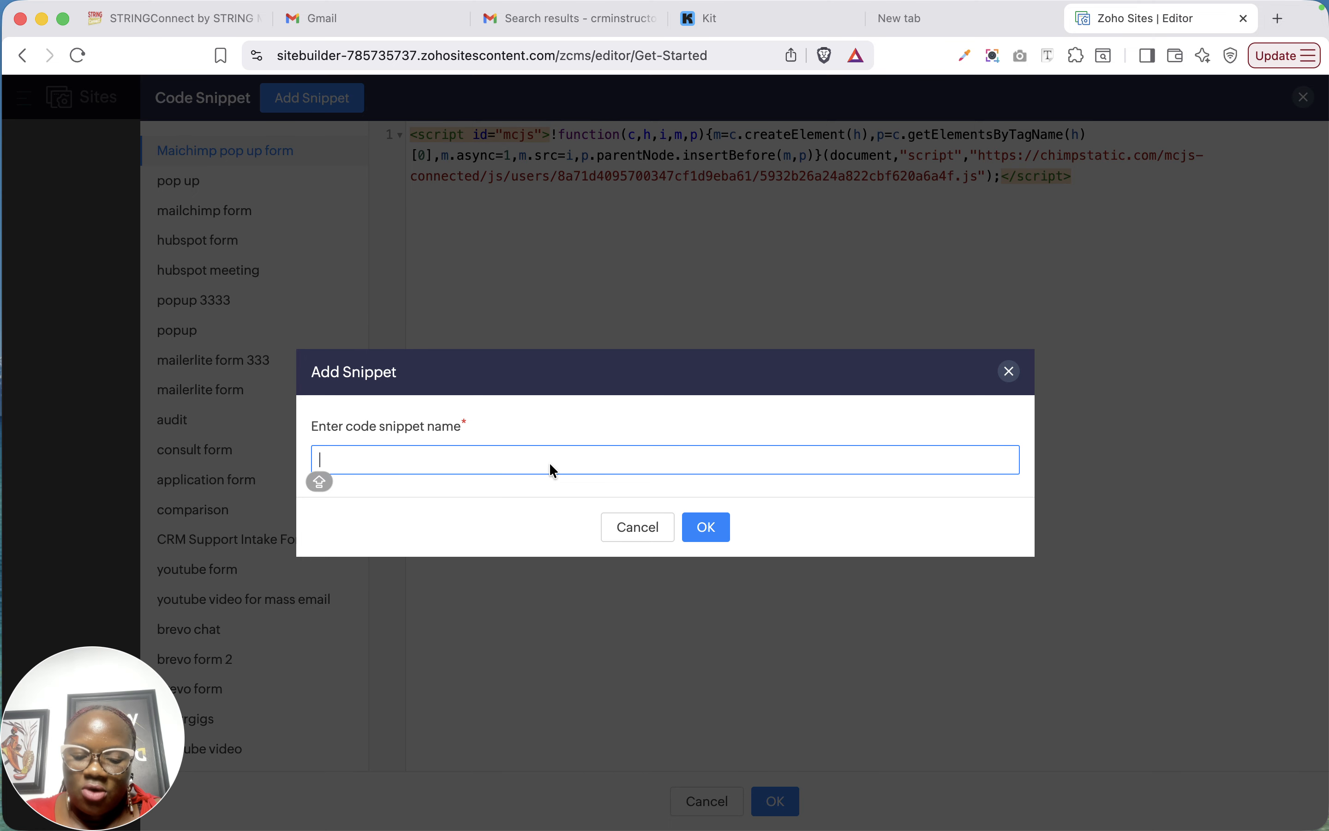
pyautogui.write('Convertkit')
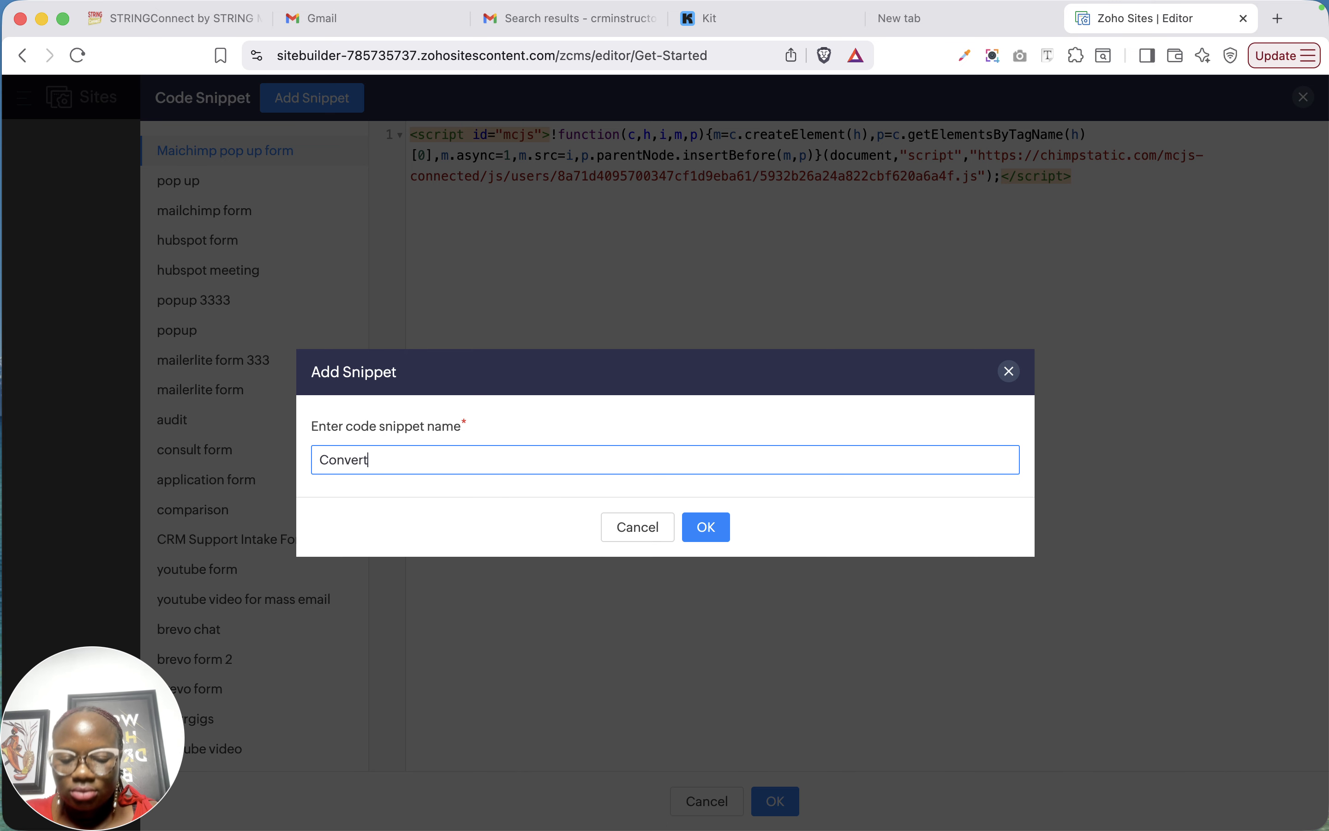
pyautogui.write(' form')
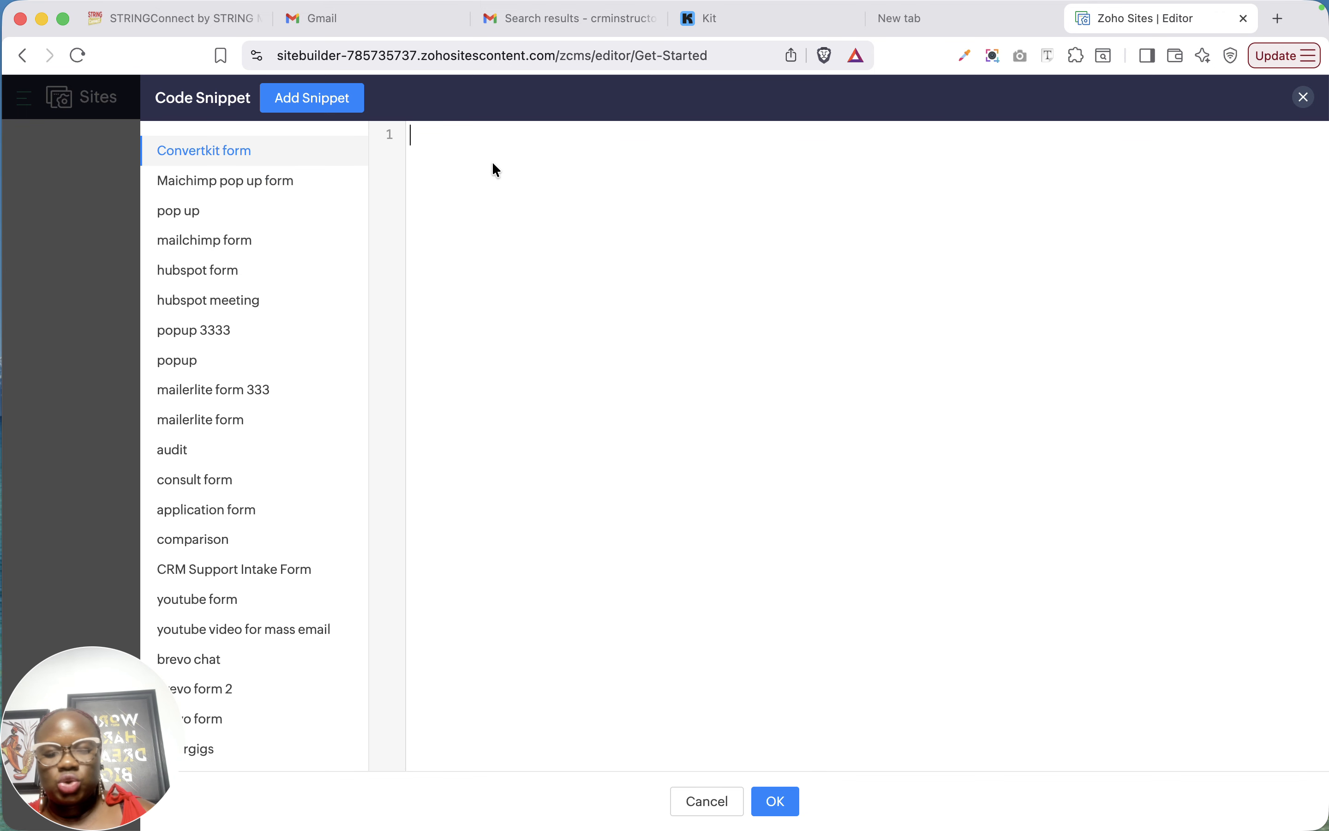
# Paste the copied Kit form HTML into the Convertkit form snippet and save it to the page
pyautogui.press('super+v')
pyautogui.scroll(20, 708, 306)
pyautogui.scroll(-5, 707, 306)
pyautogui.scroll(5, 708, 306)
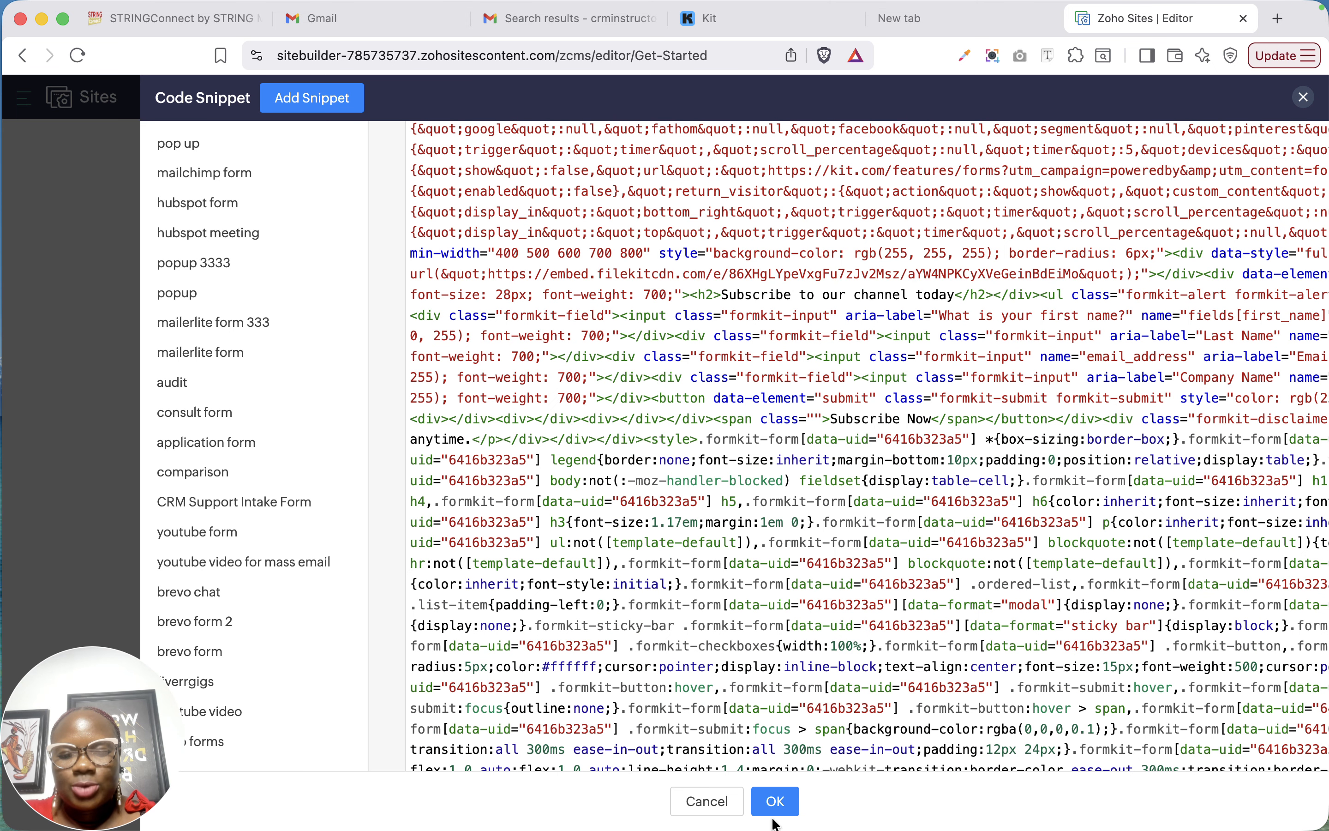
pyautogui.click(775, 802)
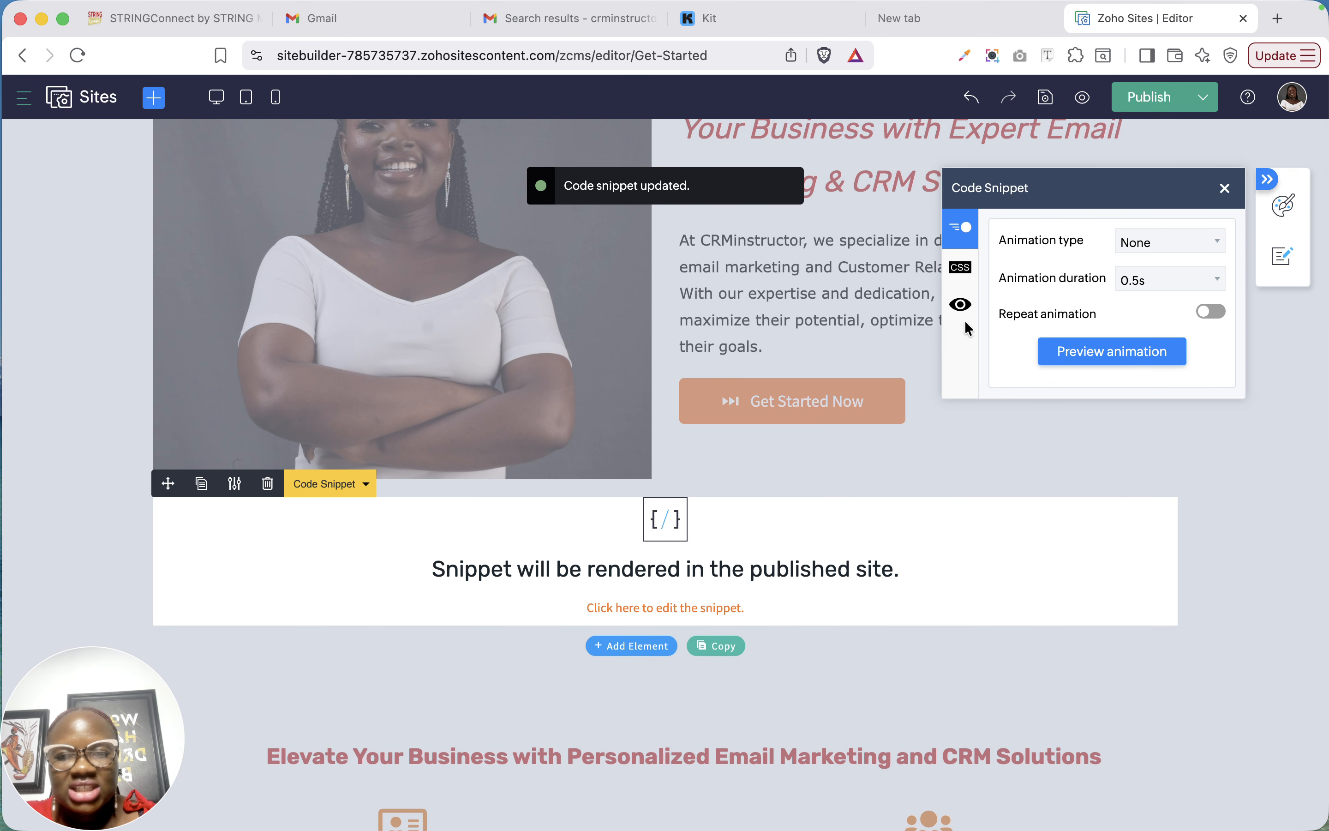
# Publish the page changes and open the live Get-Started page to inspect the embedded sign-up form
pyautogui.click(1144, 99)
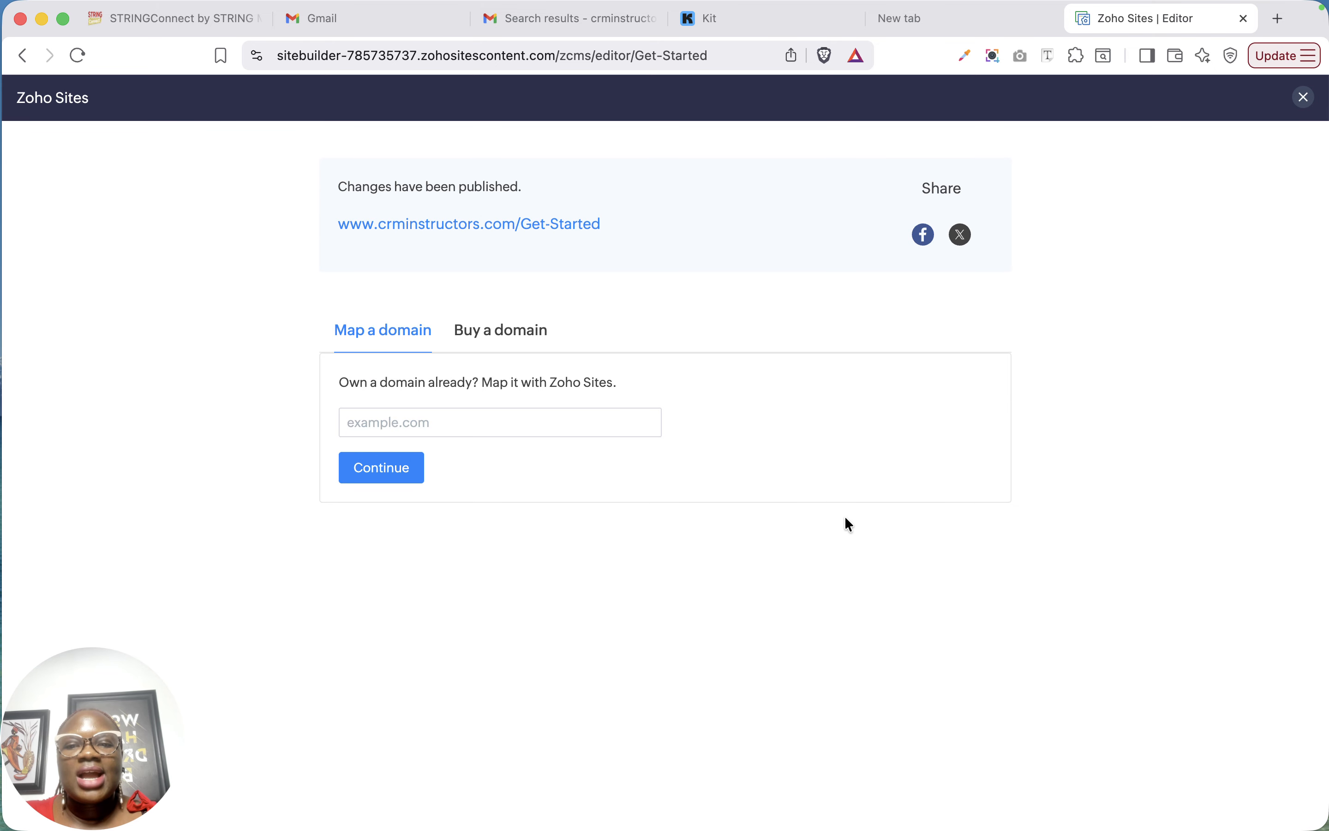
pyautogui.click(496, 226)
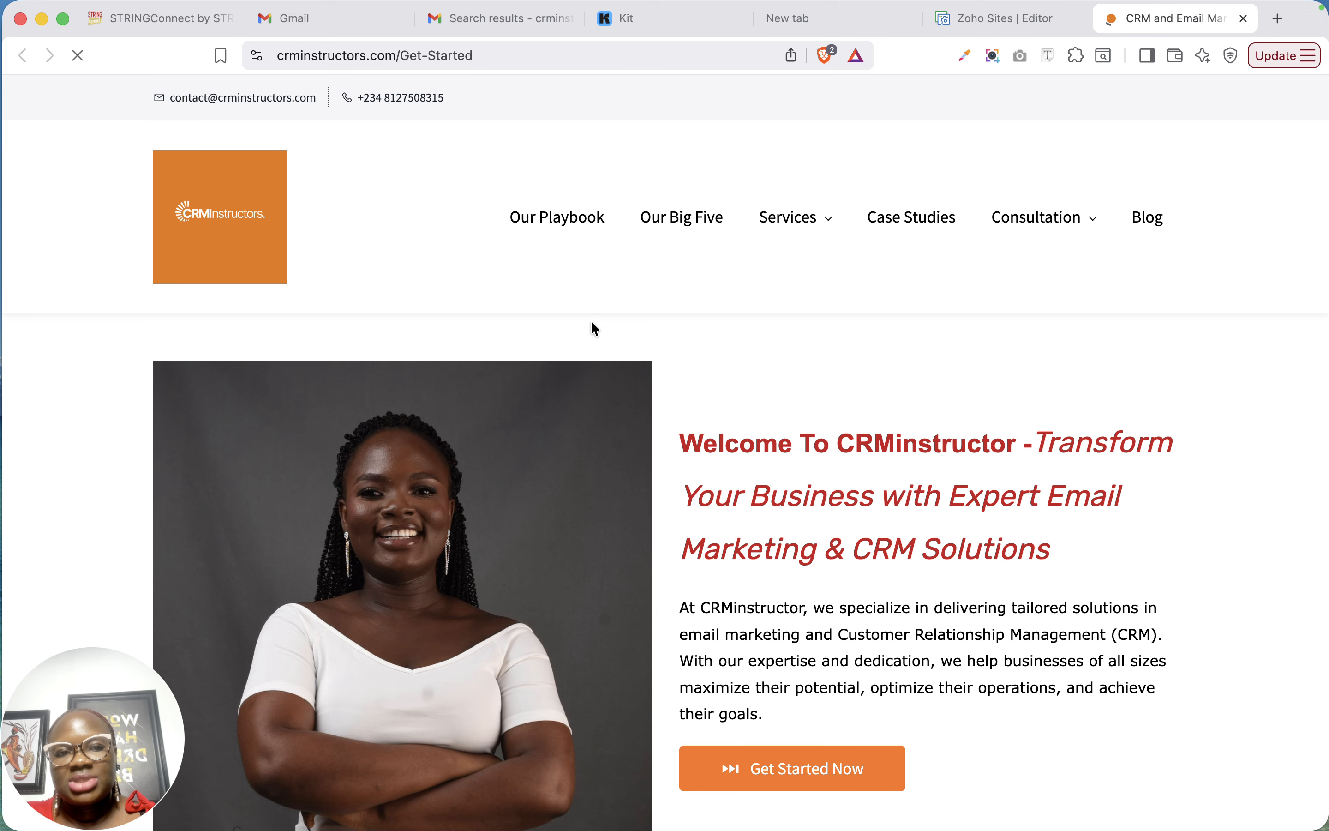
pyautogui.scroll(-10, 592, 324)
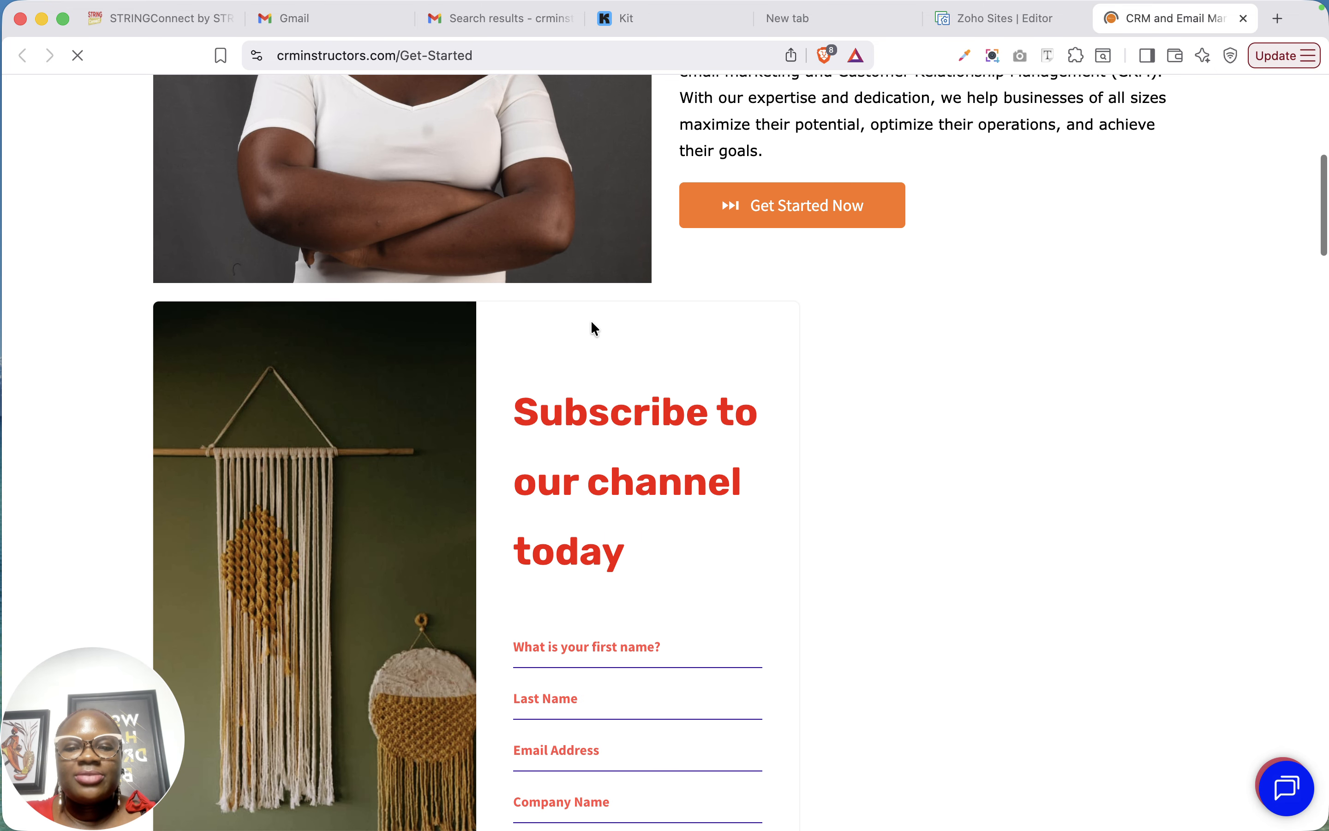
pyautogui.scroll(-3, 591, 319)
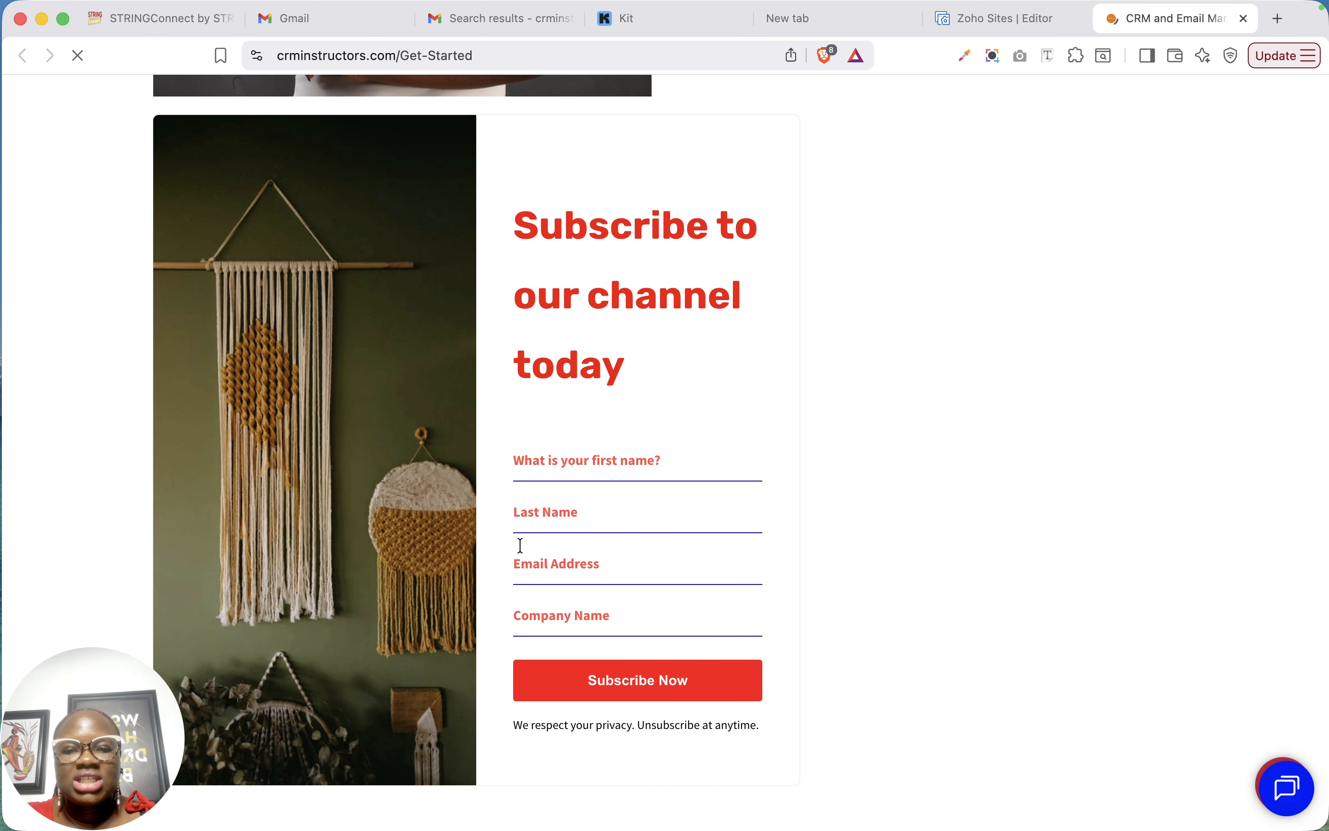
pyautogui.scroll(10, 714, 422)
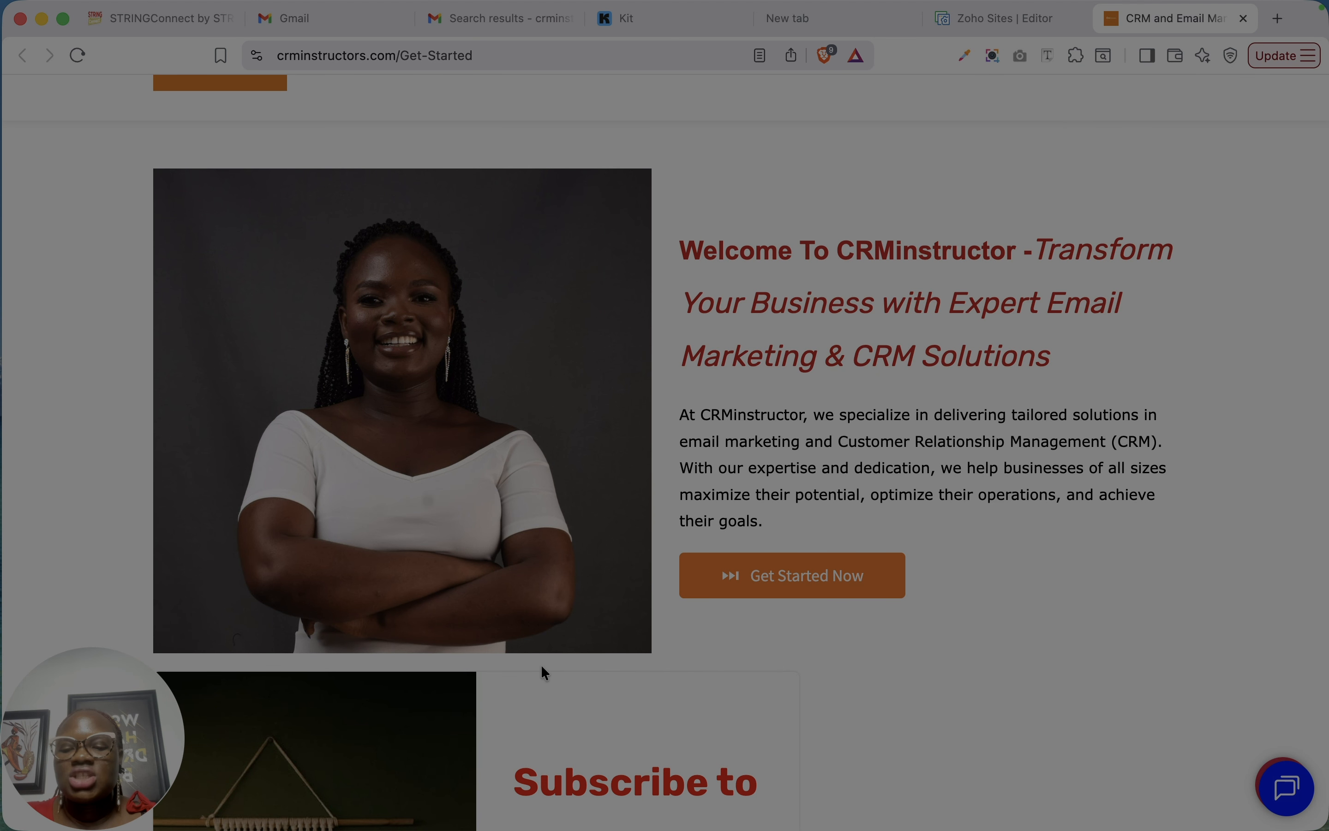
pyautogui.scroll(-3, 541, 665)
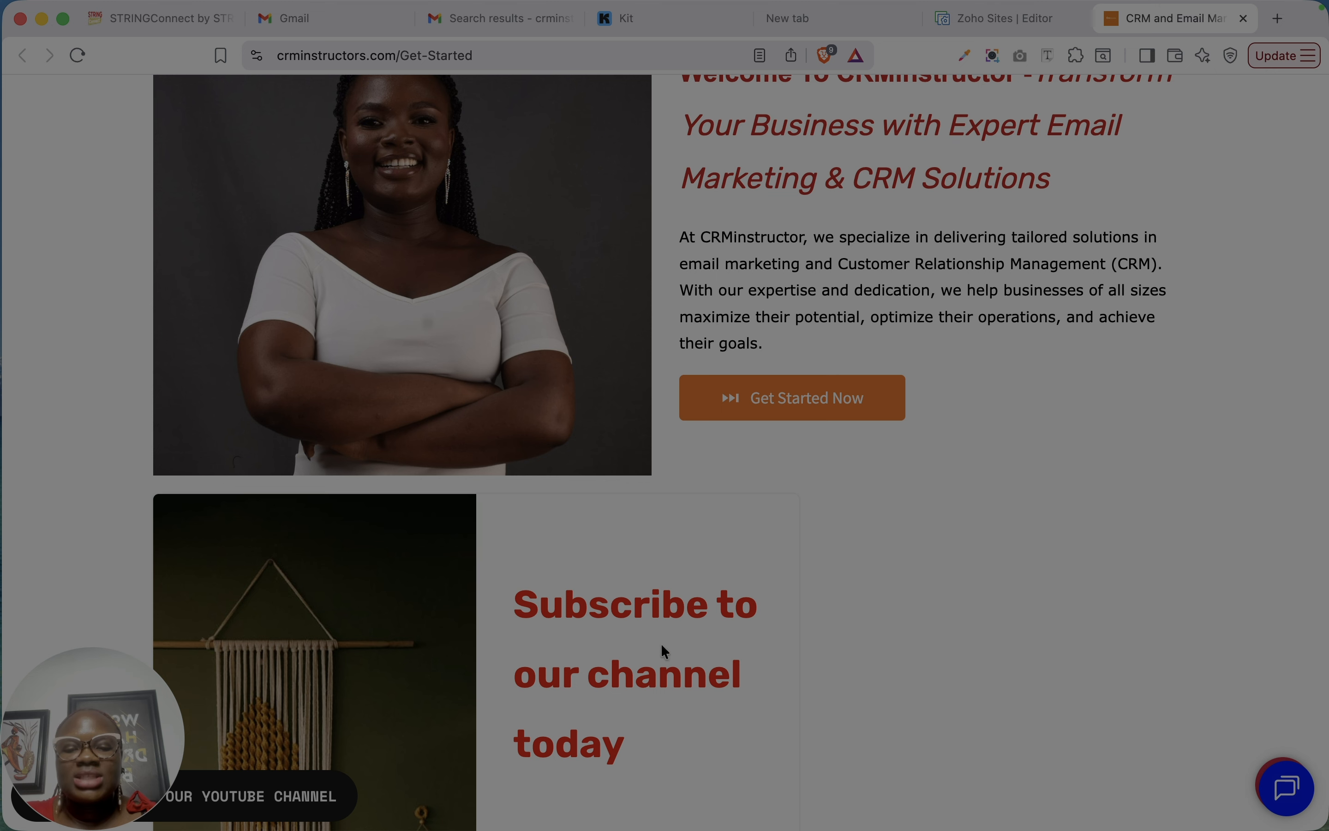
pyautogui.scroll(-4, 681, 599)
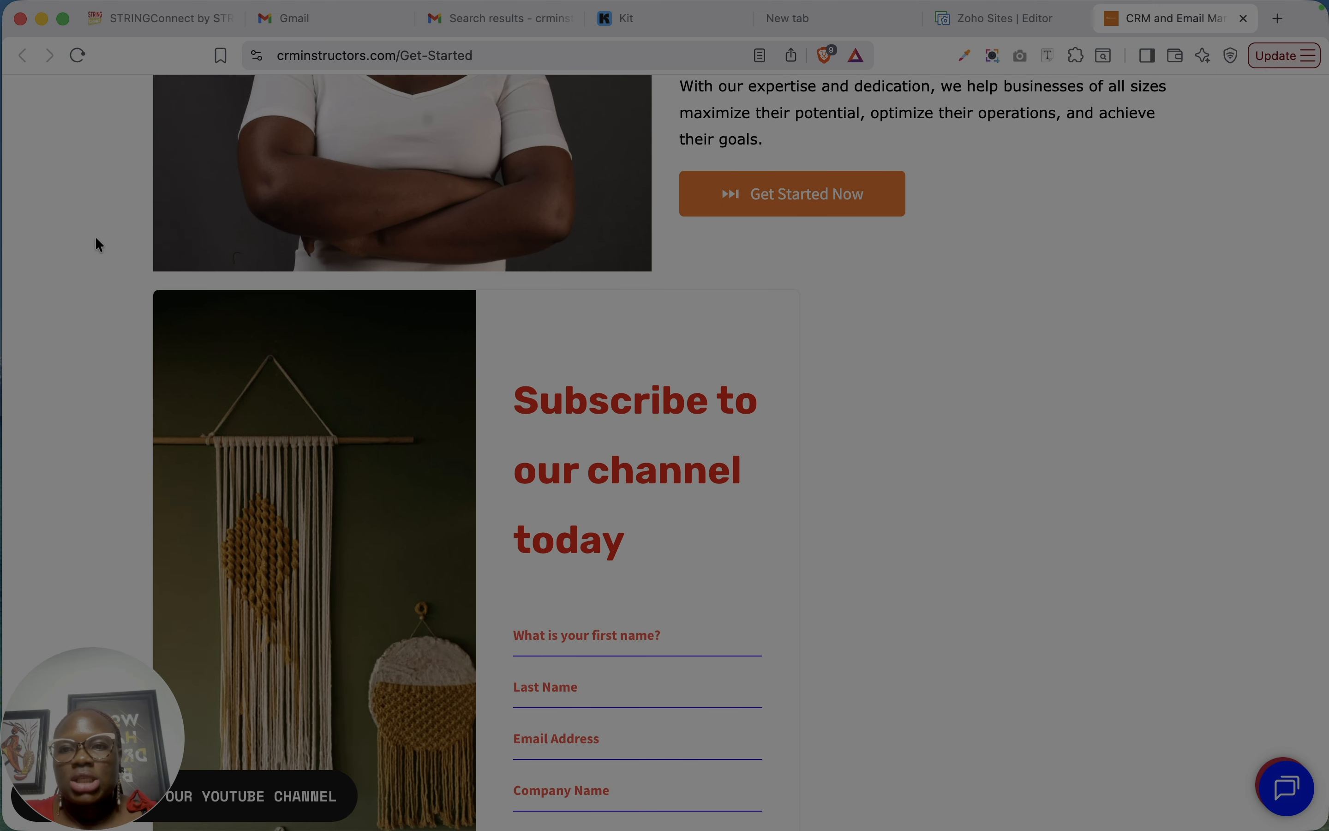
# Return to the Zoho Sites editor, publish the page again and view the sign-up form on the live page
pyautogui.click(990, 21)
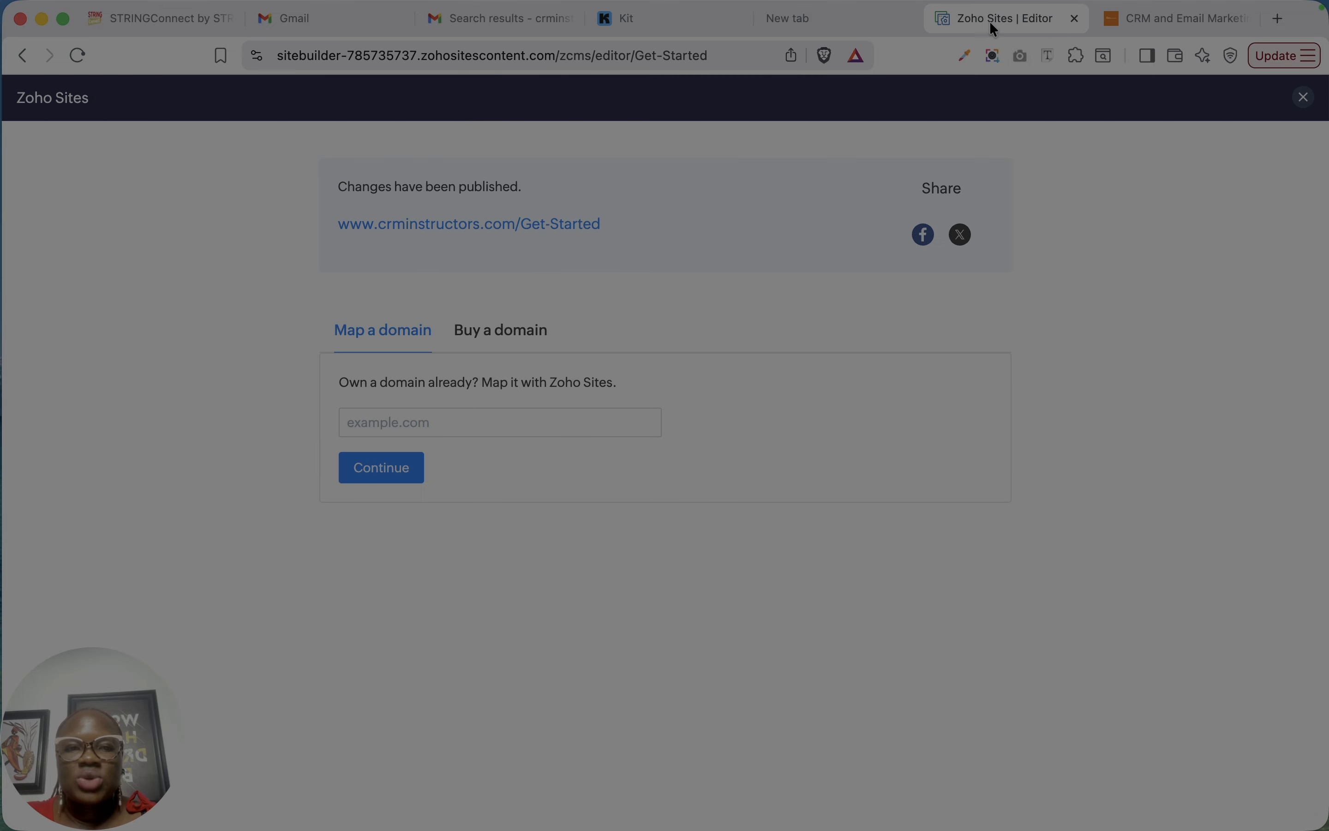
pyautogui.click(1302, 99)
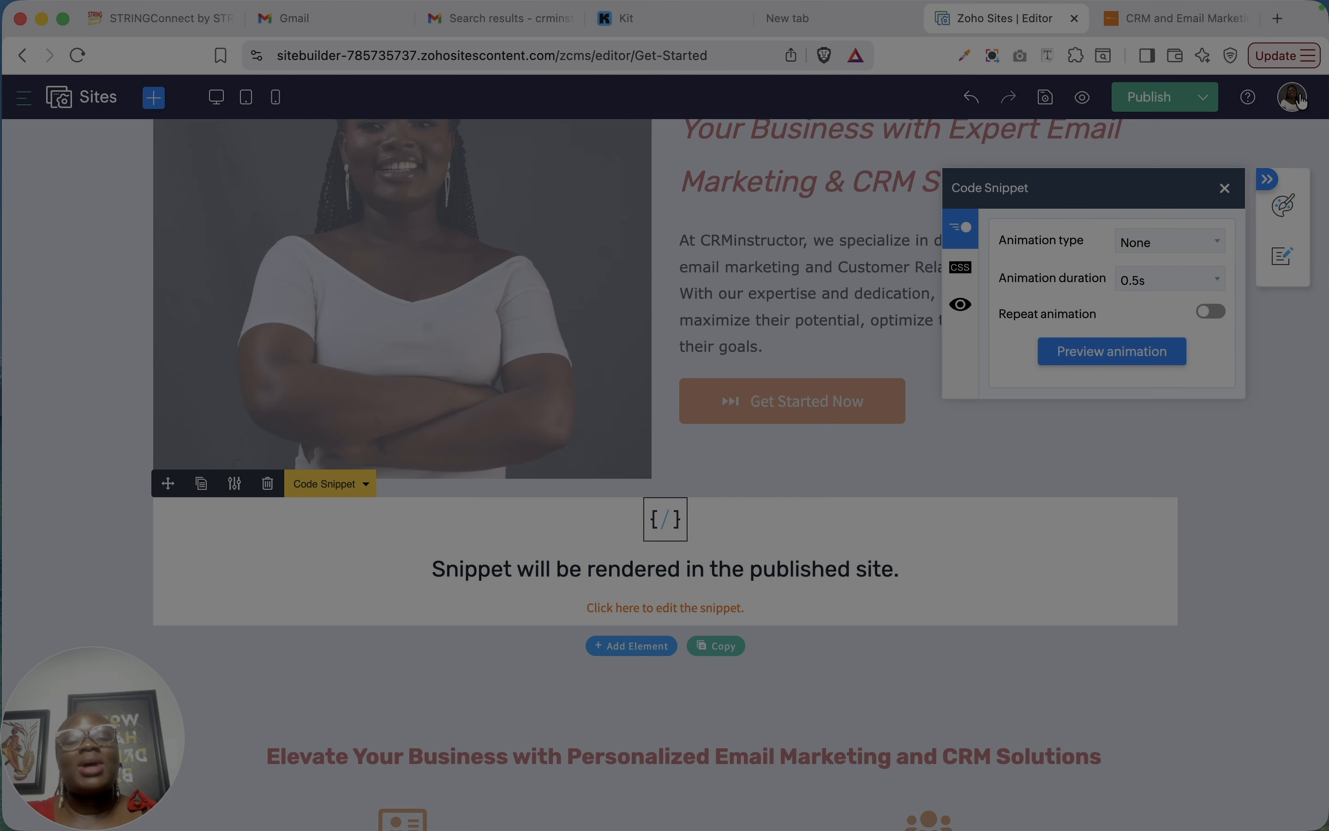
pyautogui.click(1225, 474)
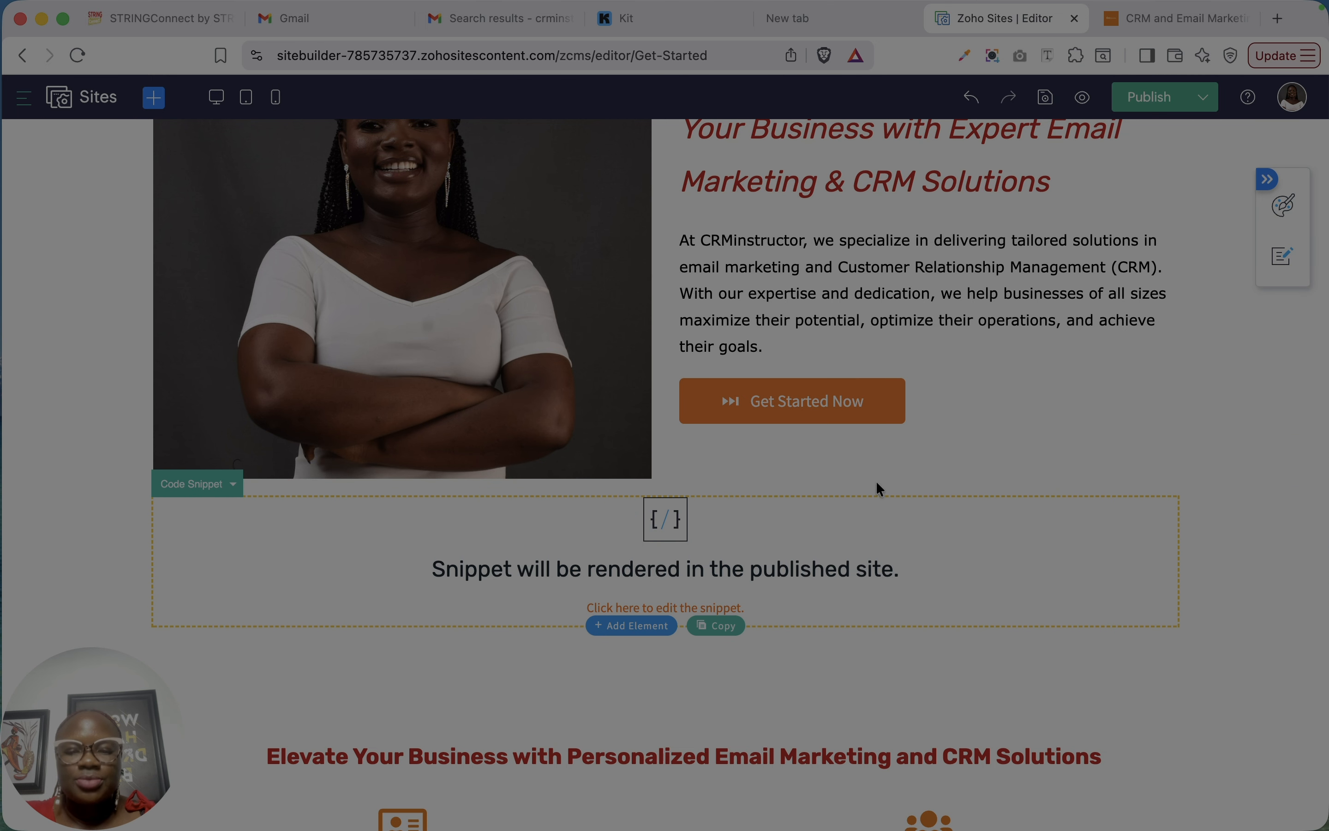
pyautogui.click(1133, 100)
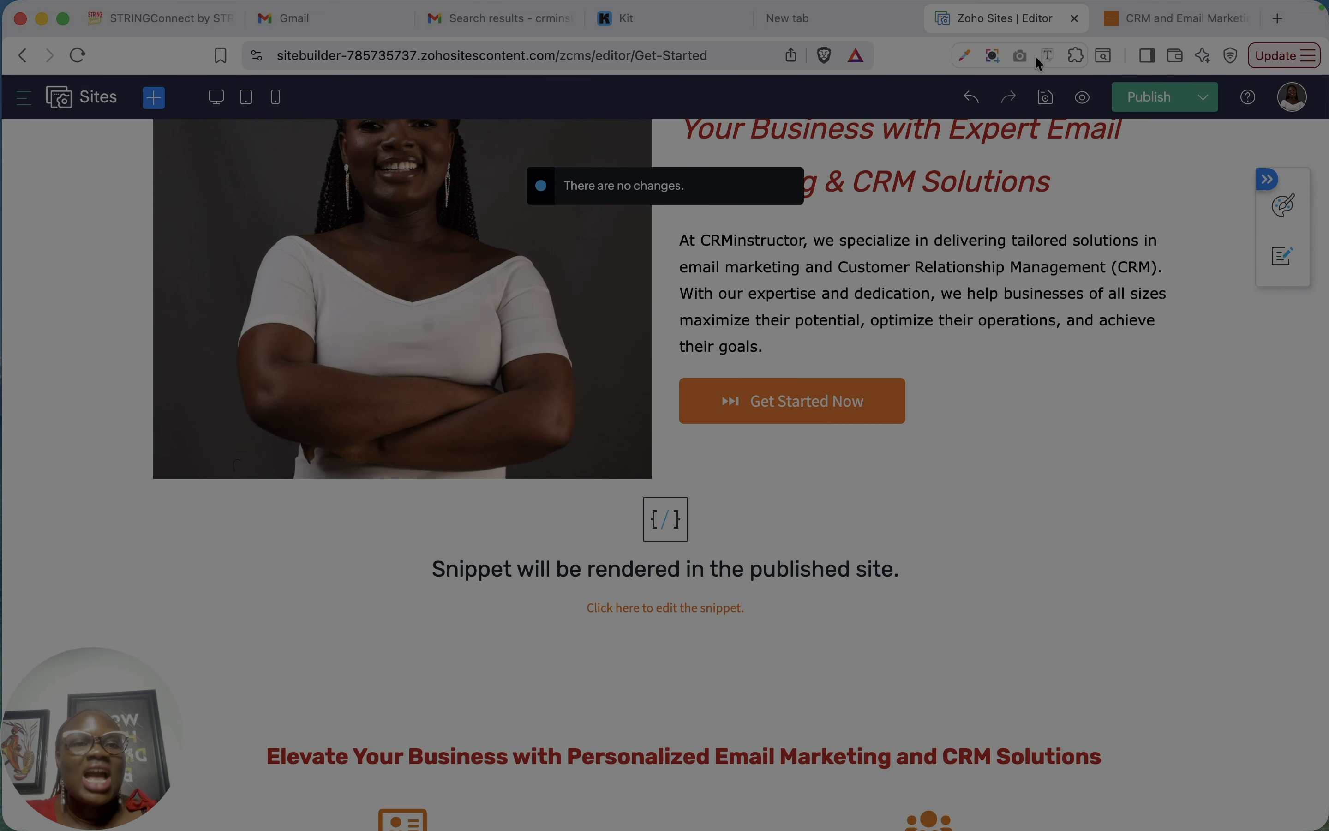
pyautogui.click(1127, 19)
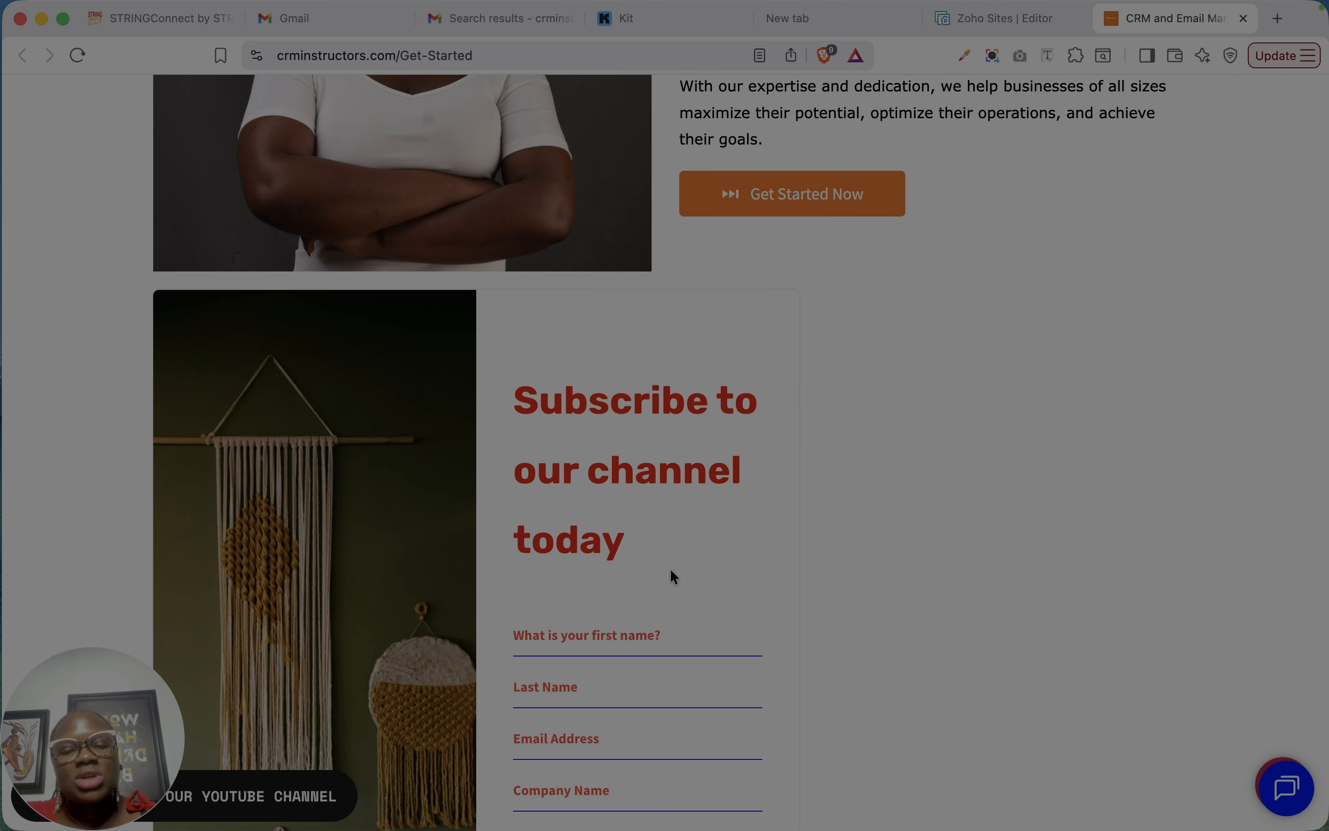
pyautogui.scroll(-3, 674, 577)
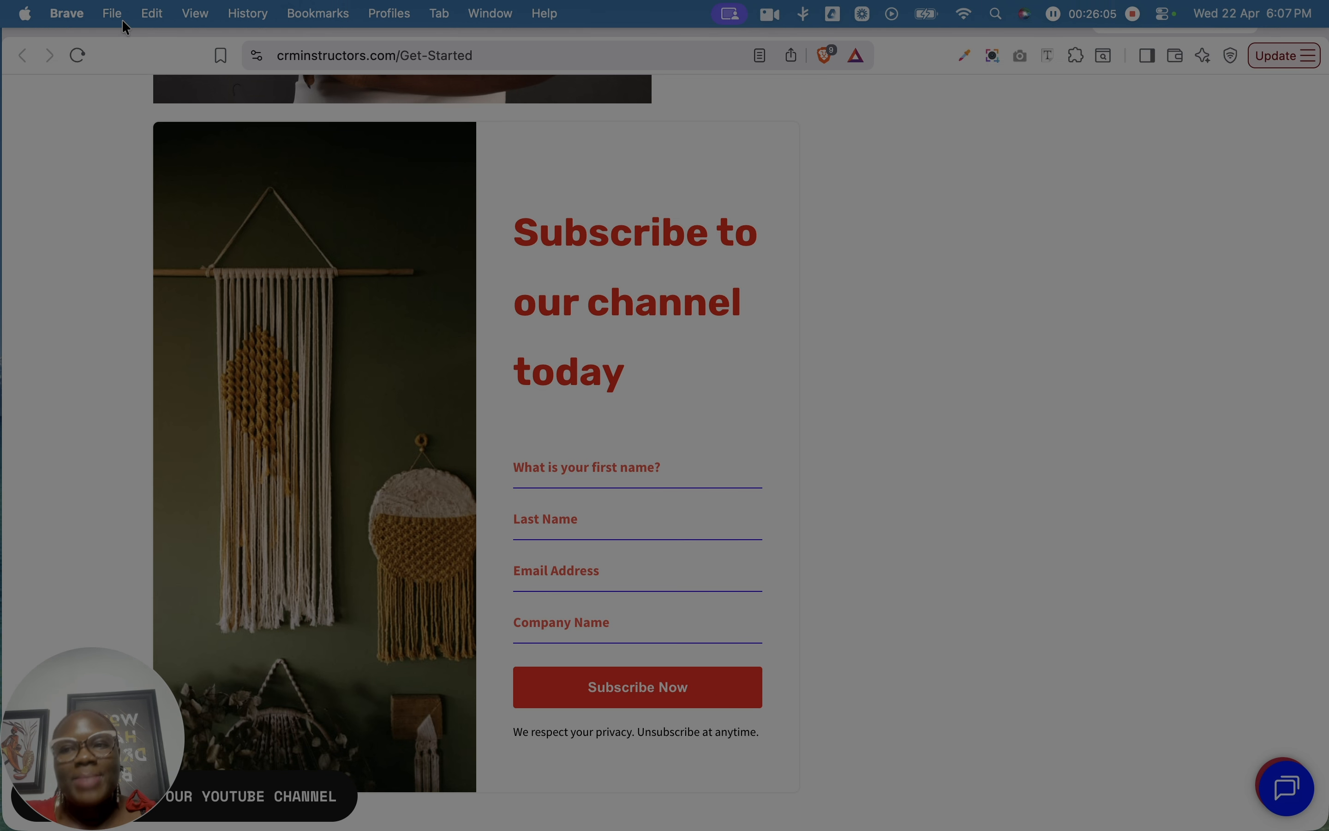
# Switch to the Charlotte form in Kit, close its embed options, and save and publish the form
pyautogui.click(41, 18)
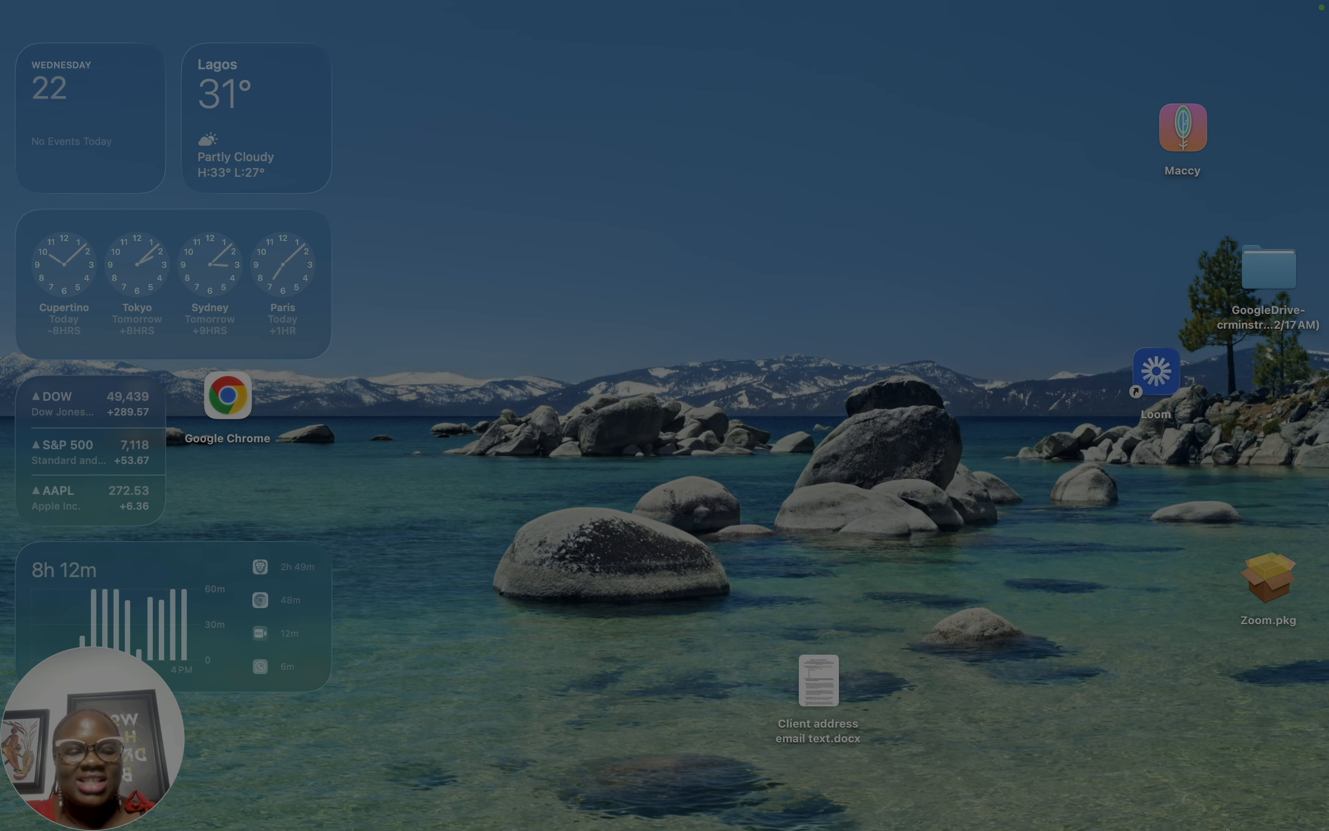
pyautogui.click(1243, 812)
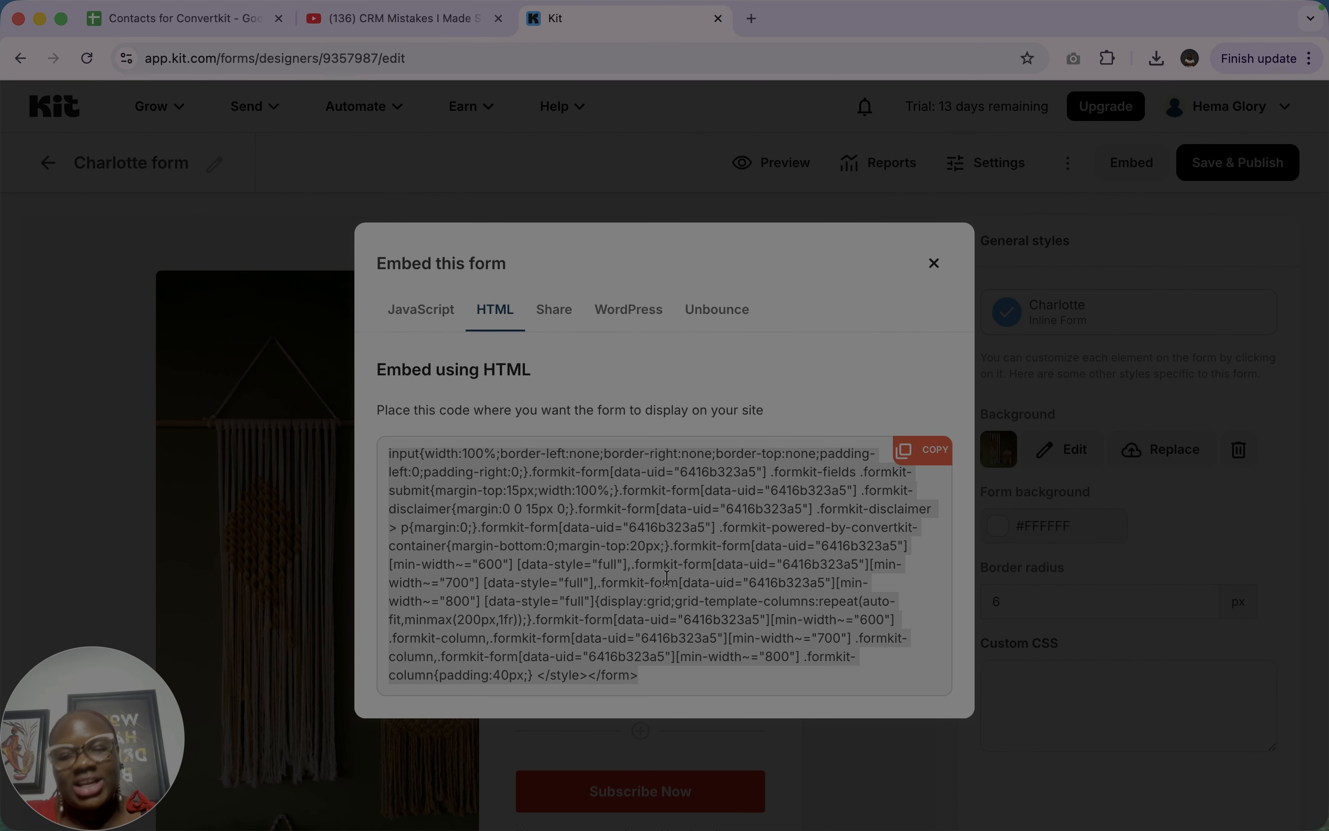
pyautogui.click(932, 265)
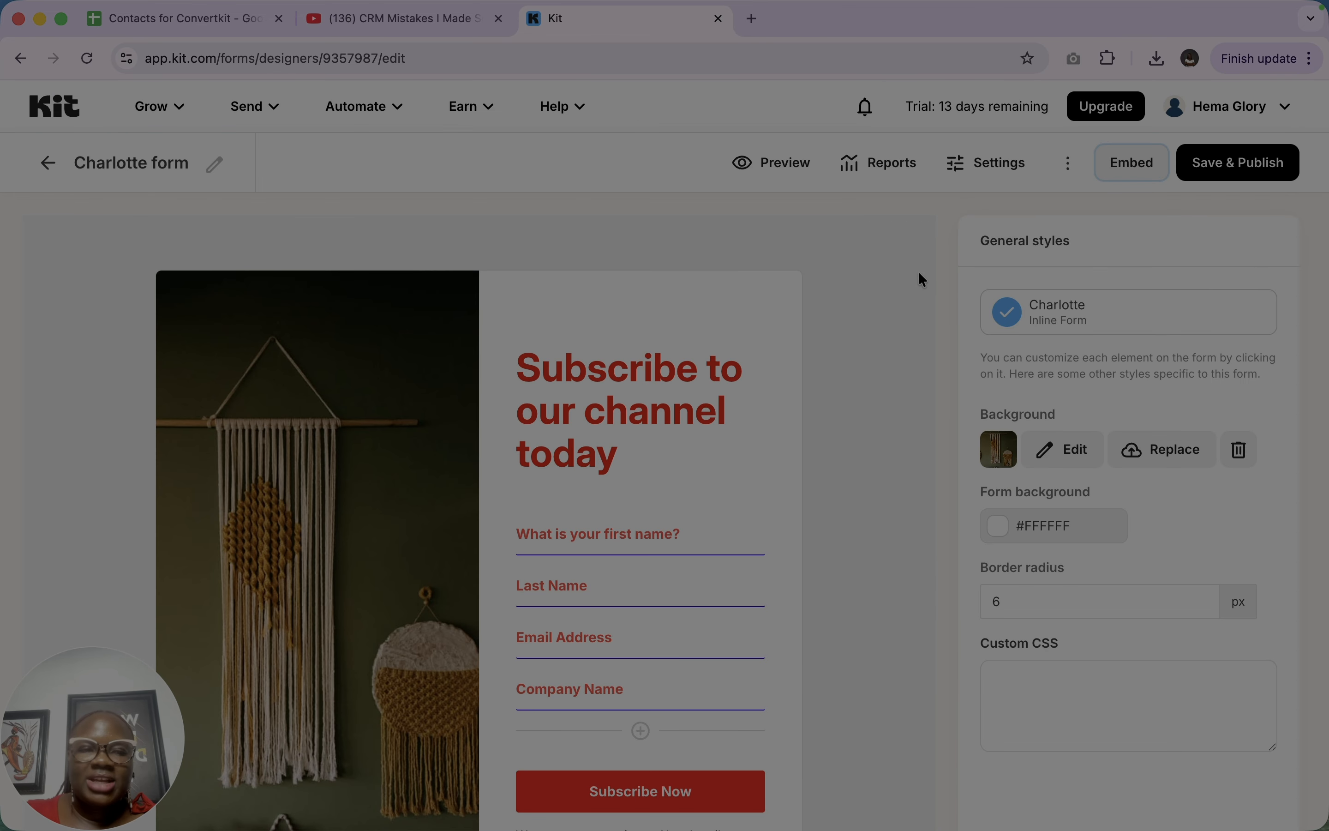
pyautogui.click(1211, 162)
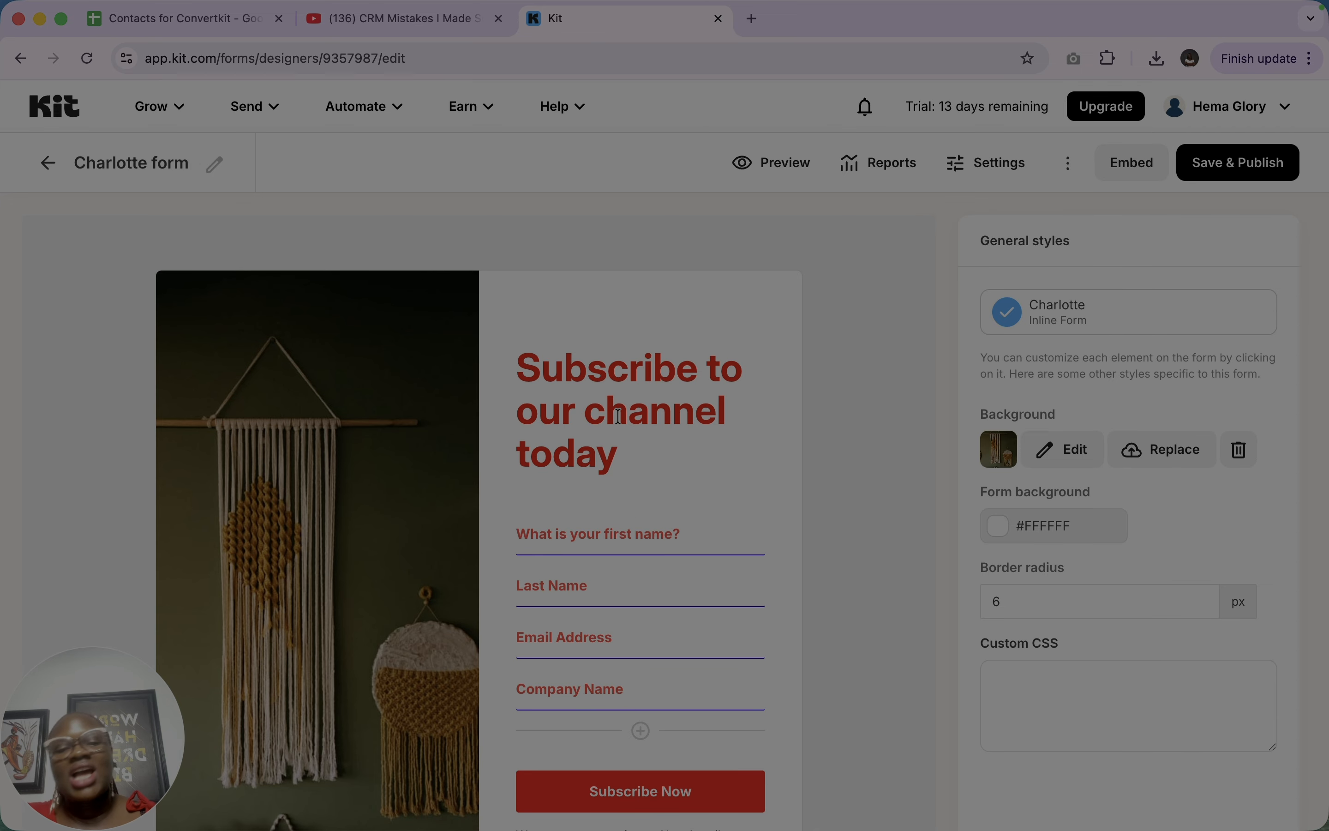
# Rename the Charlotte form as "Contact Us"
pyautogui.click(213, 164)
pyautogui.hotkey('alt', 'shift', 'Left')
pyautogui.hotkey('alt', 'shift', 'Left')
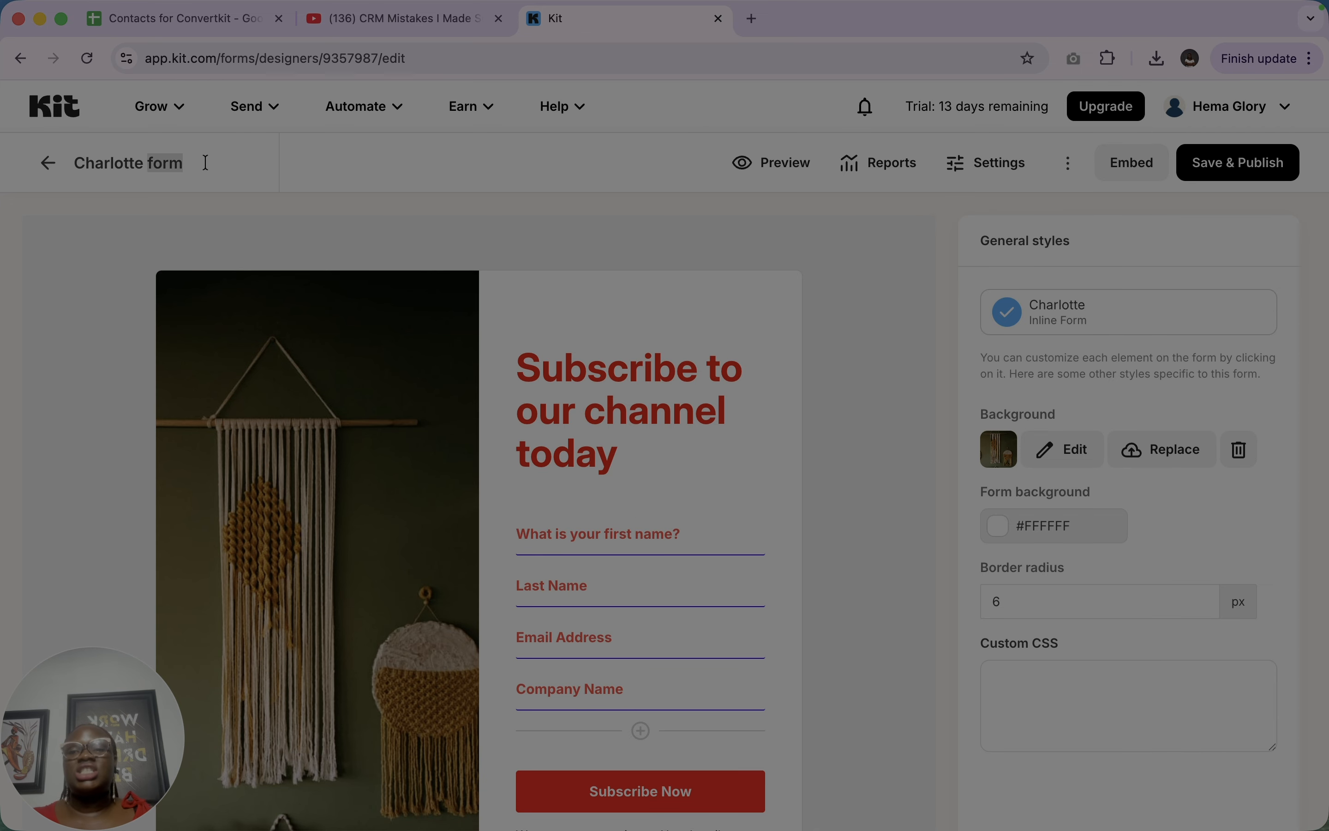
pyautogui.write('Conytact')
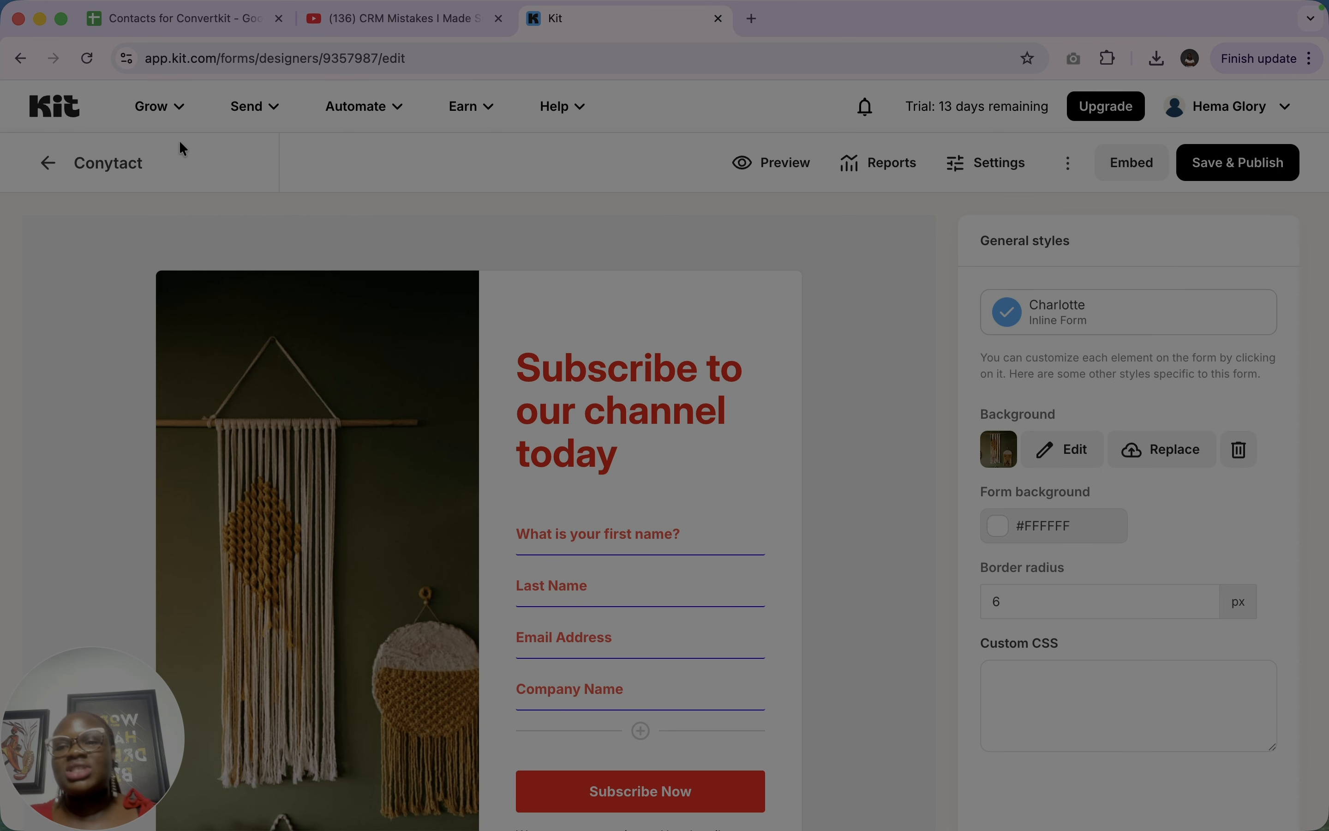
pyautogui.click(116, 168)
pyautogui.press('BackSpace')
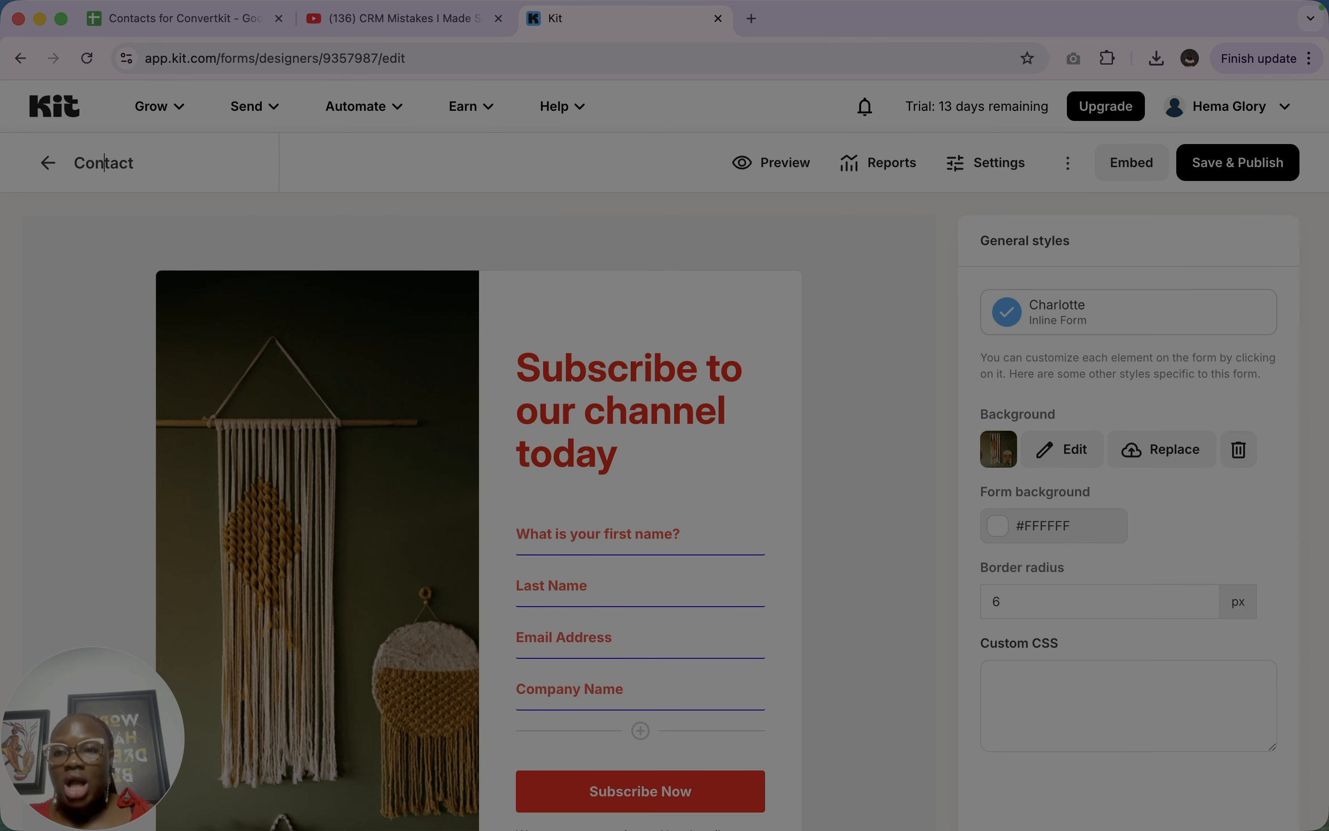
pyautogui.write('Us')
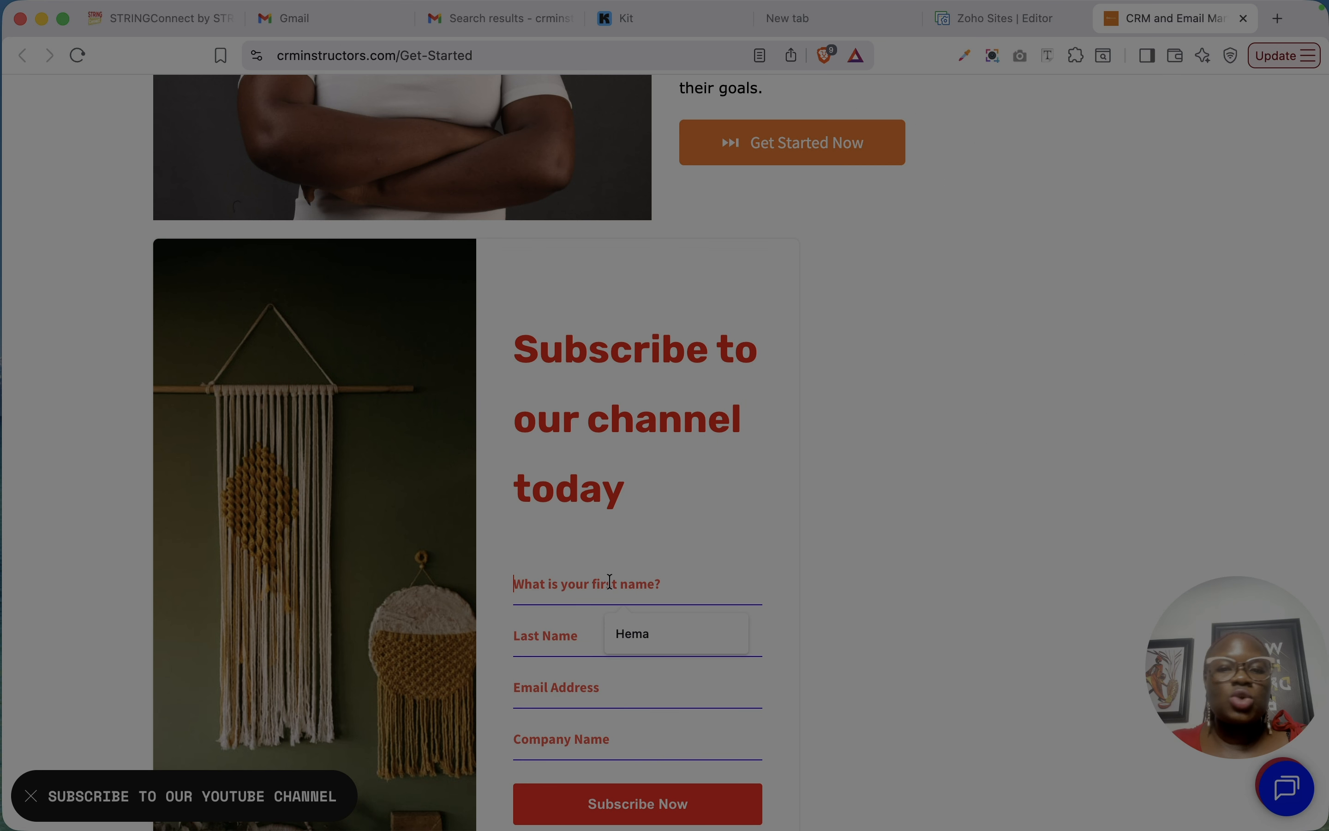
# View the embedded sign-up form's fields on the live crminstructors.com page
pyautogui.scroll(1, 609, 581)
pyautogui.scroll(-2, 608, 581)
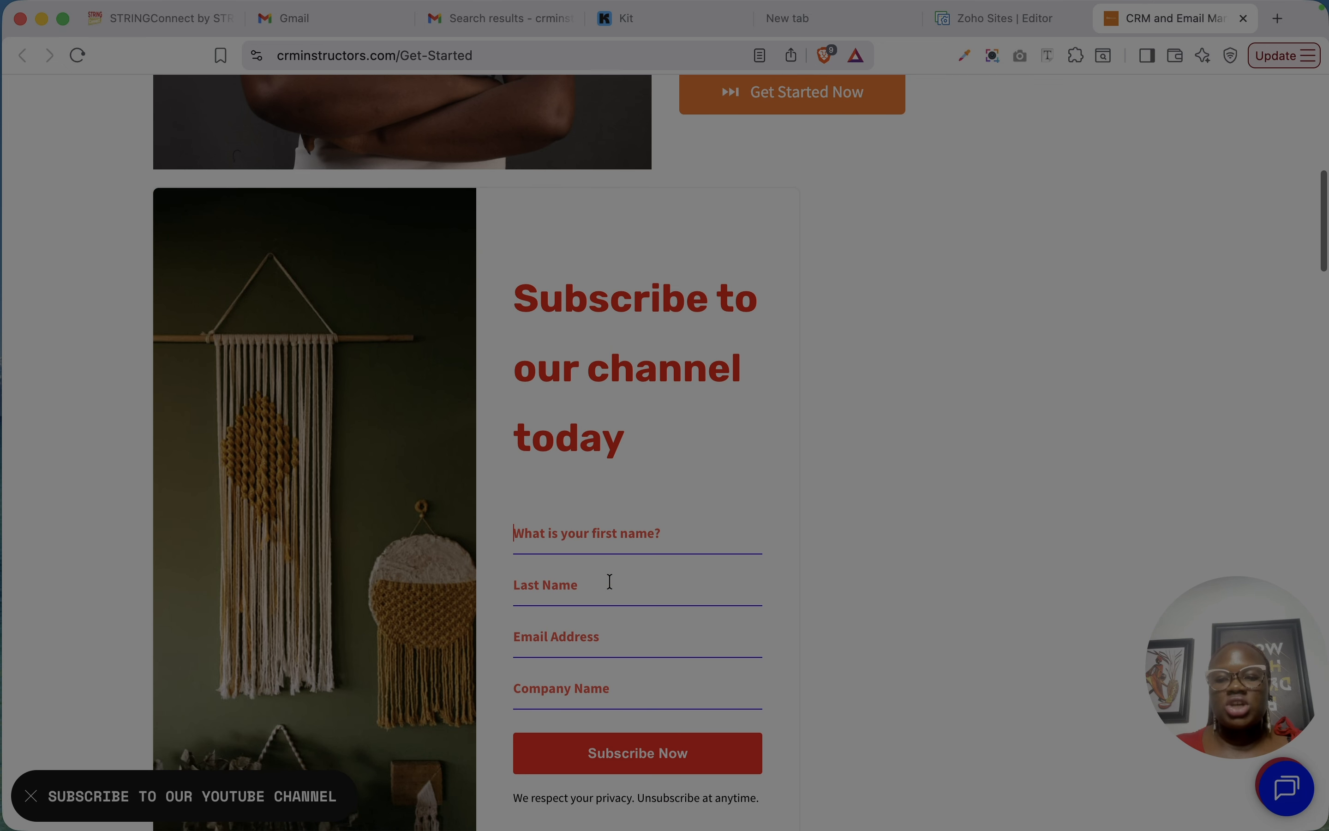
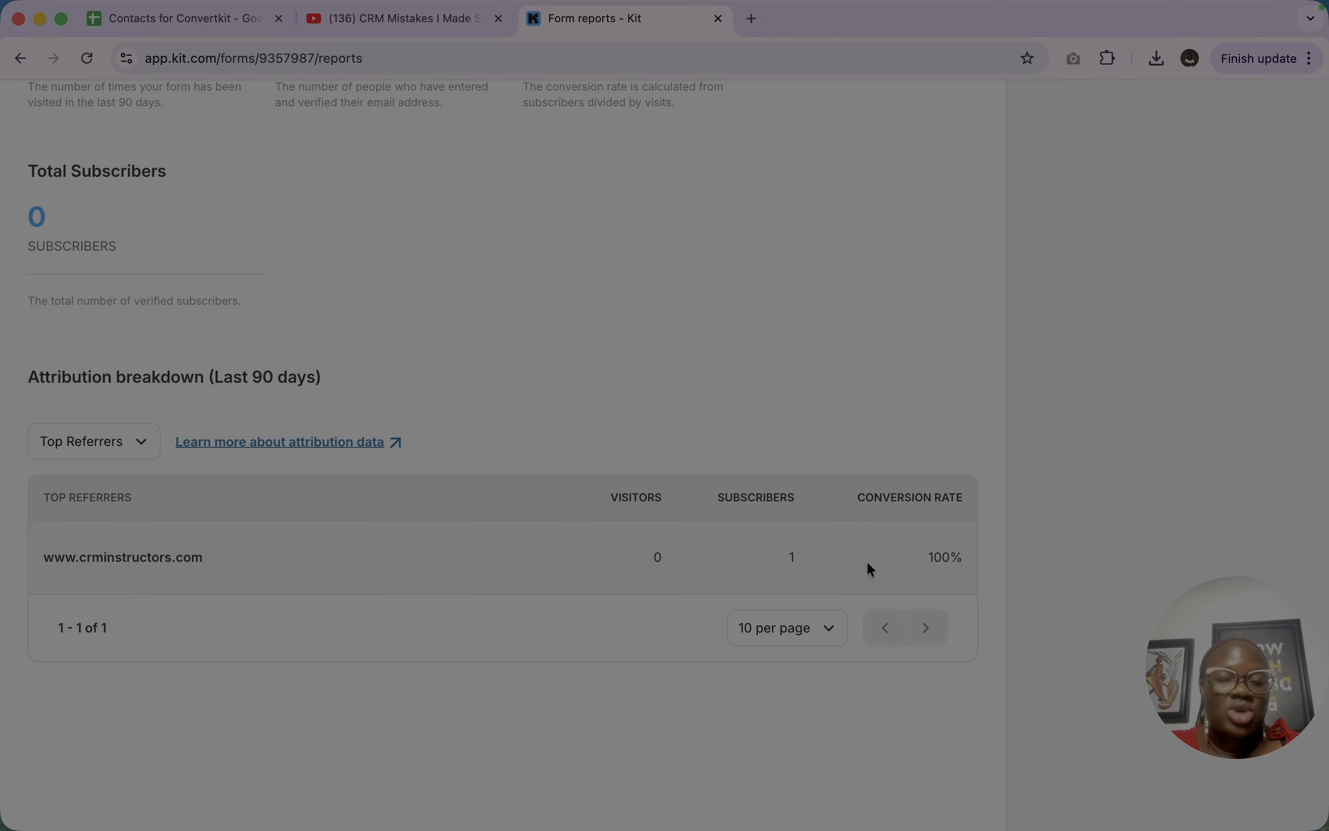
# Leave the Contact Us form's report and view the list of all confirmed subscribers
pyautogui.scroll(6, 904, 571)
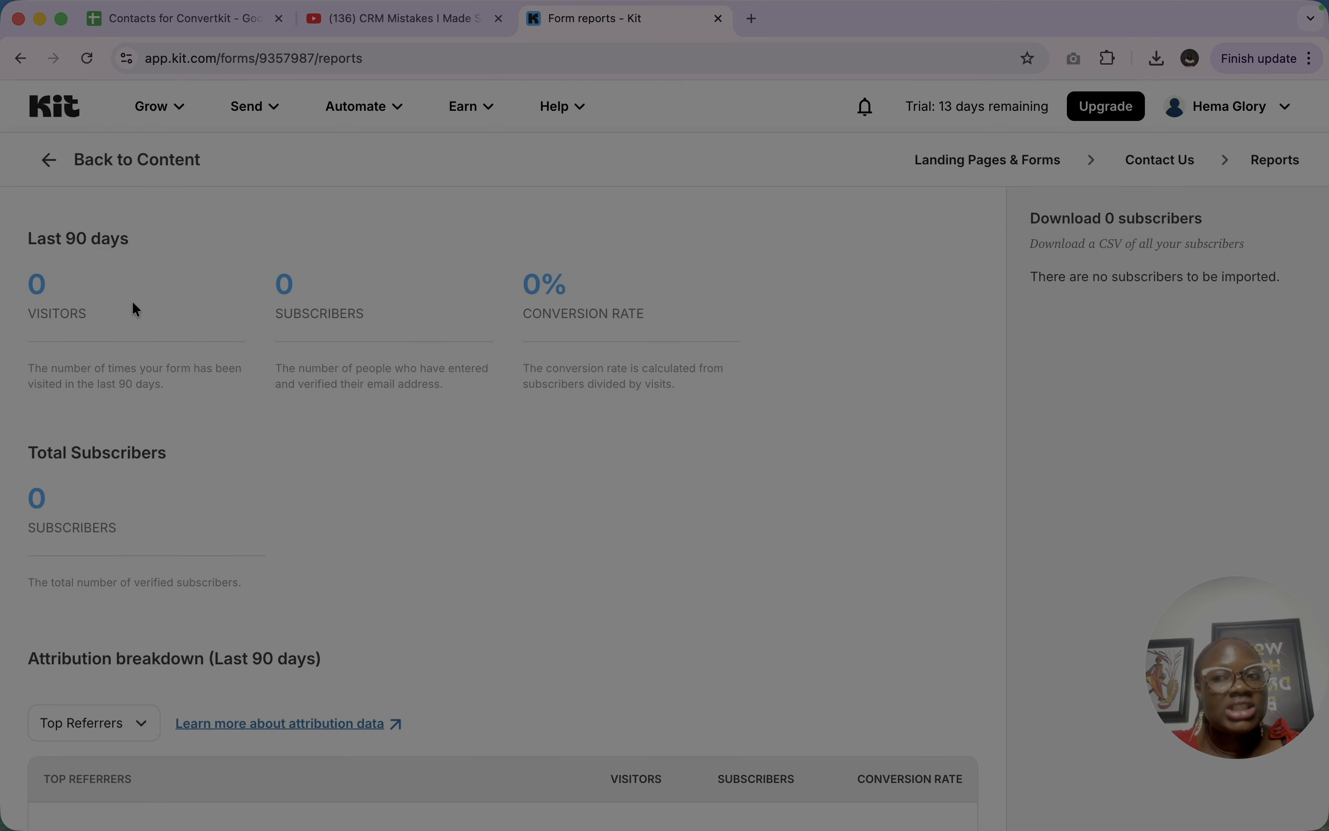
pyautogui.click(48, 167)
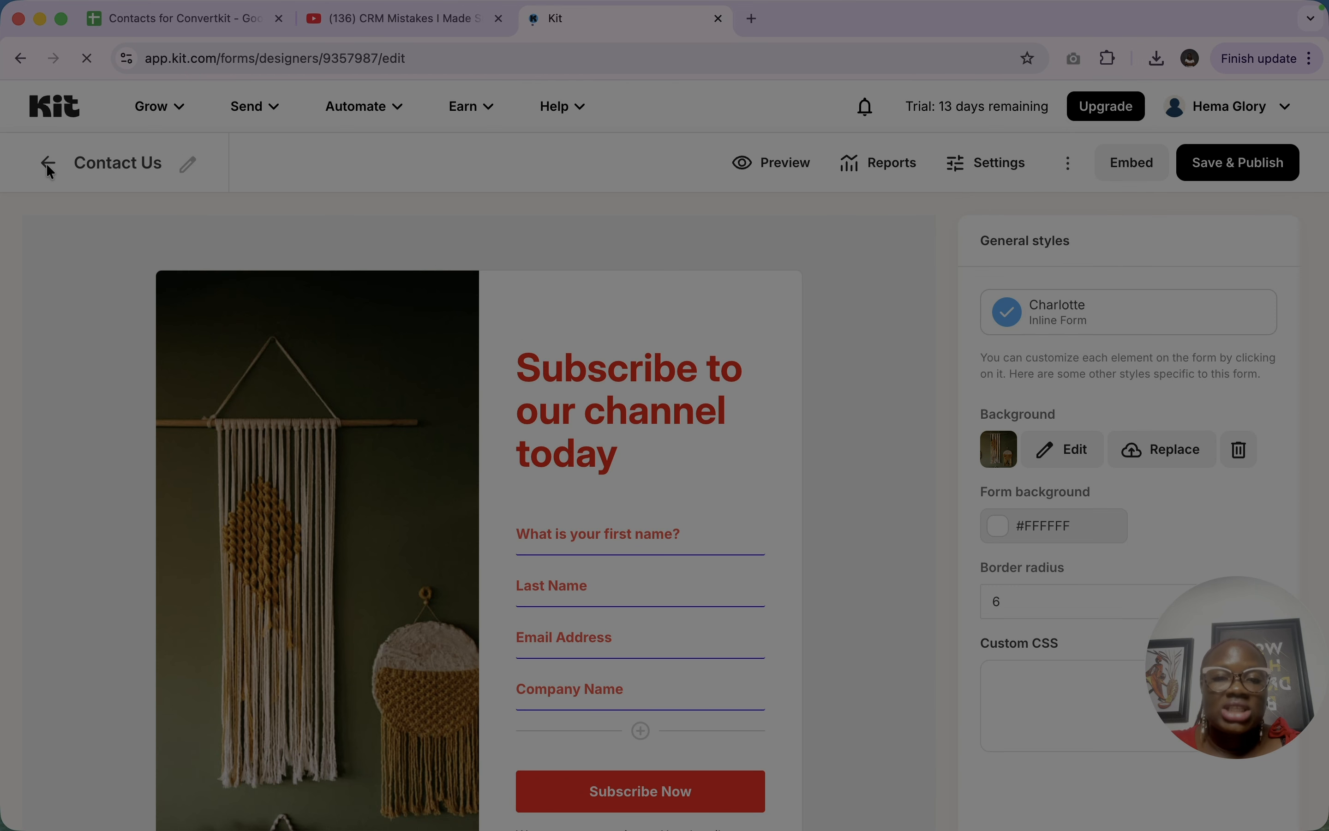
pyautogui.click(161, 112)
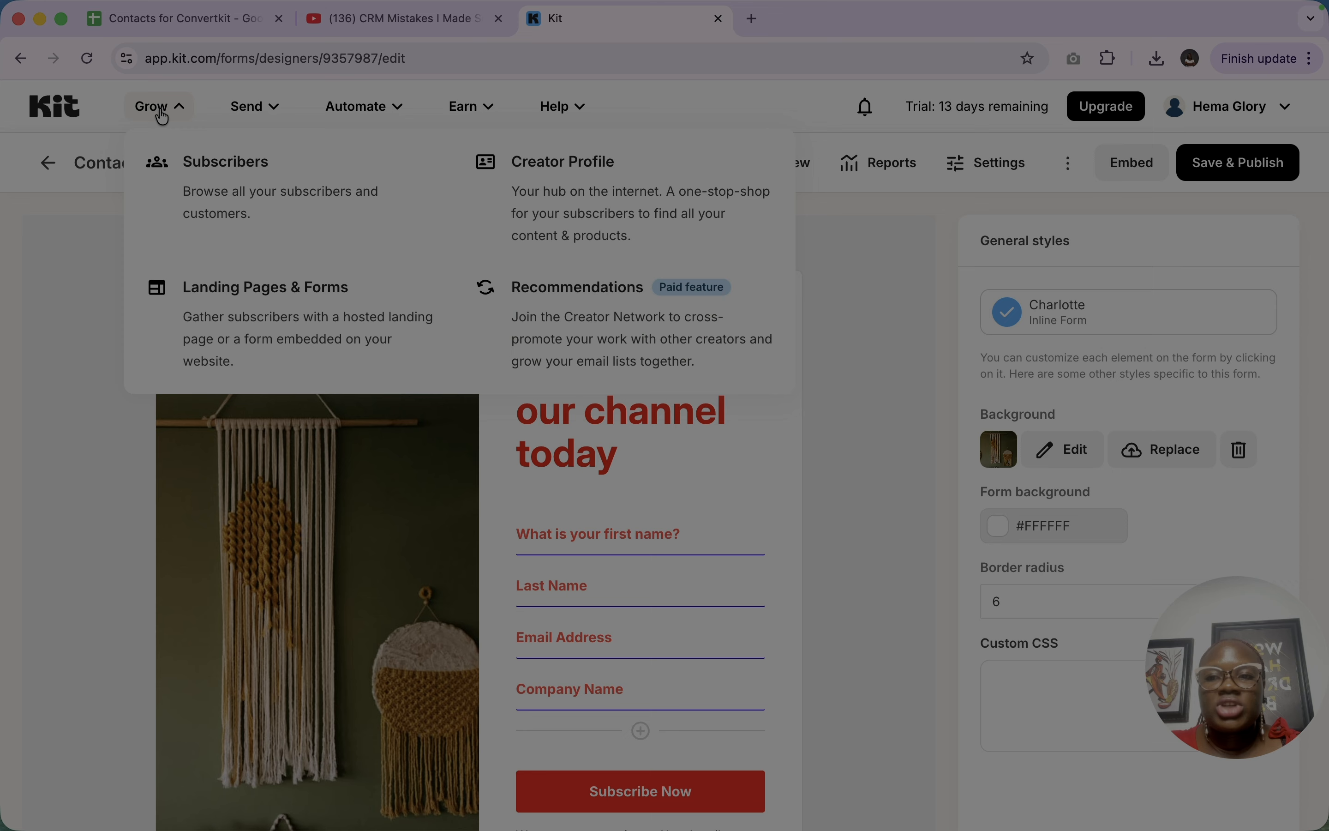
pyautogui.click(265, 194)
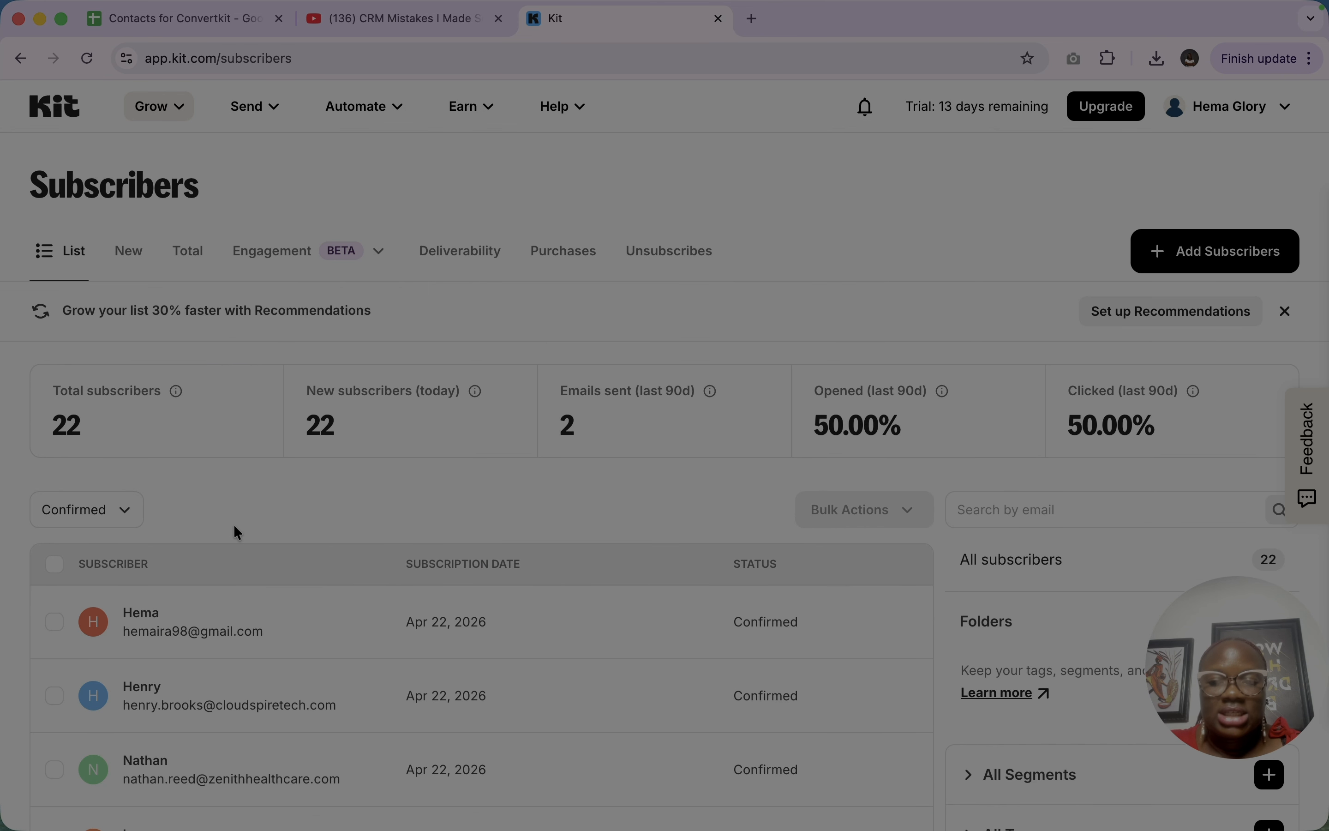
pyautogui.scroll(-3, 234, 524)
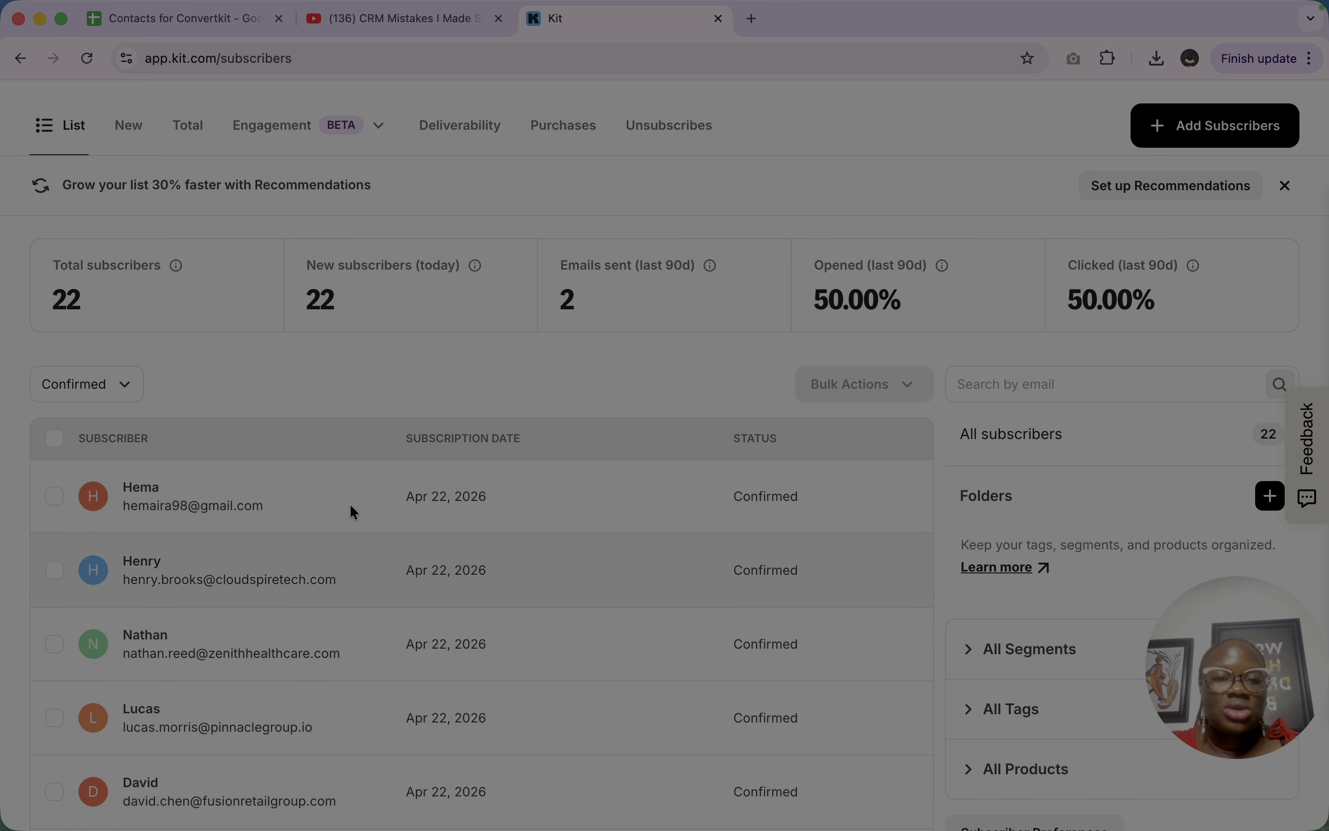
# Open the newest subscriber's profile and examine the submitted field values, the referrer and the form they subscribed through
pyautogui.click(141, 491)
pyautogui.scroll(-4, 182, 494)
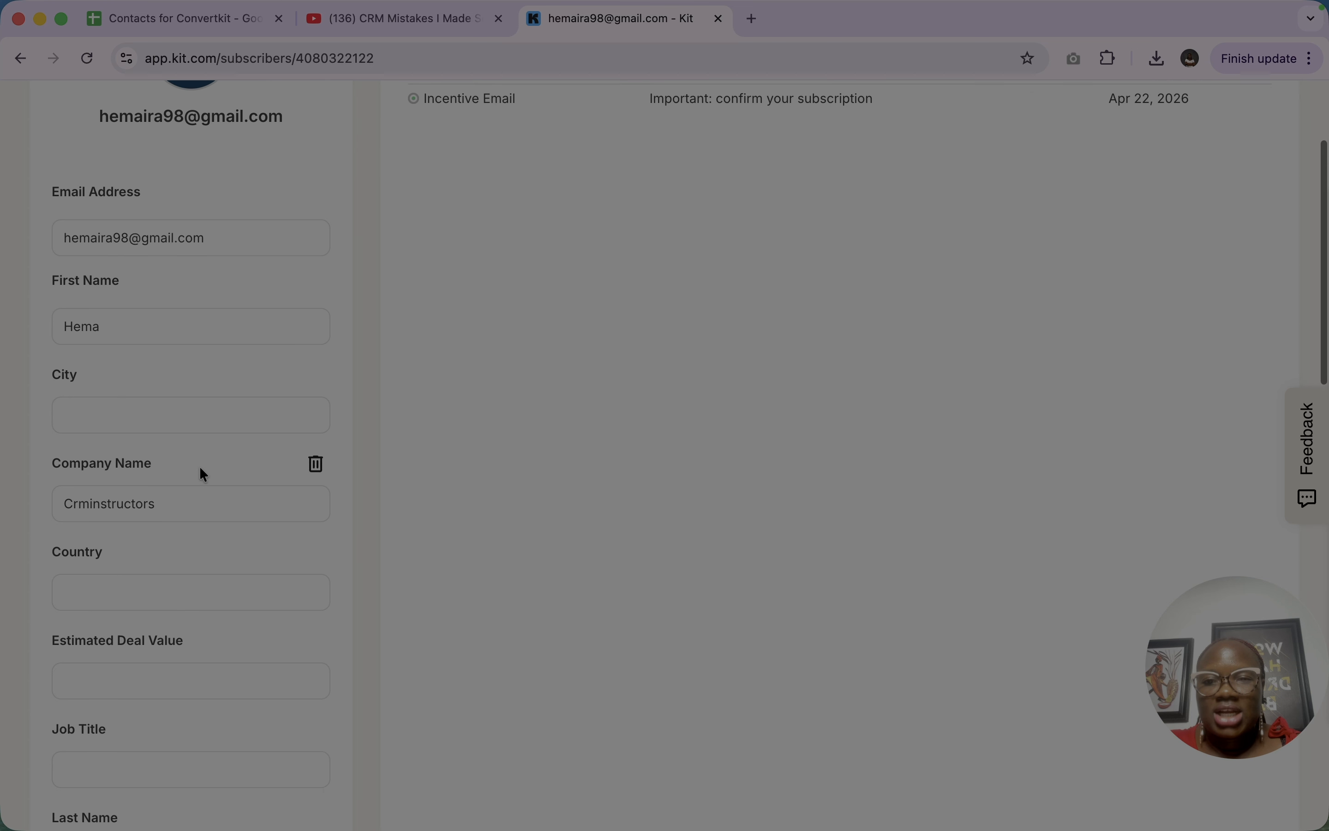
pyautogui.scroll(1, 203, 473)
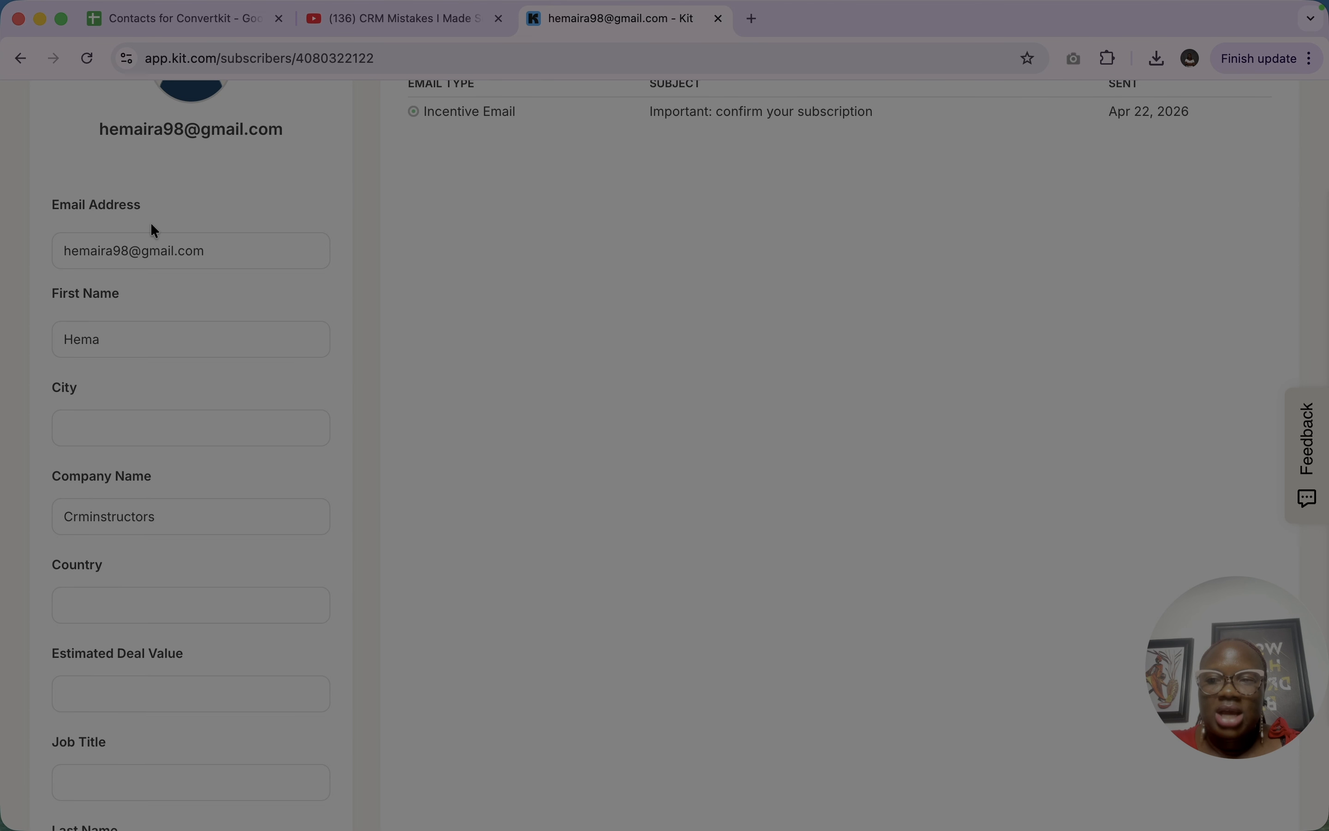
pyautogui.scroll(-3, 154, 251)
pyautogui.scroll(-6, 153, 252)
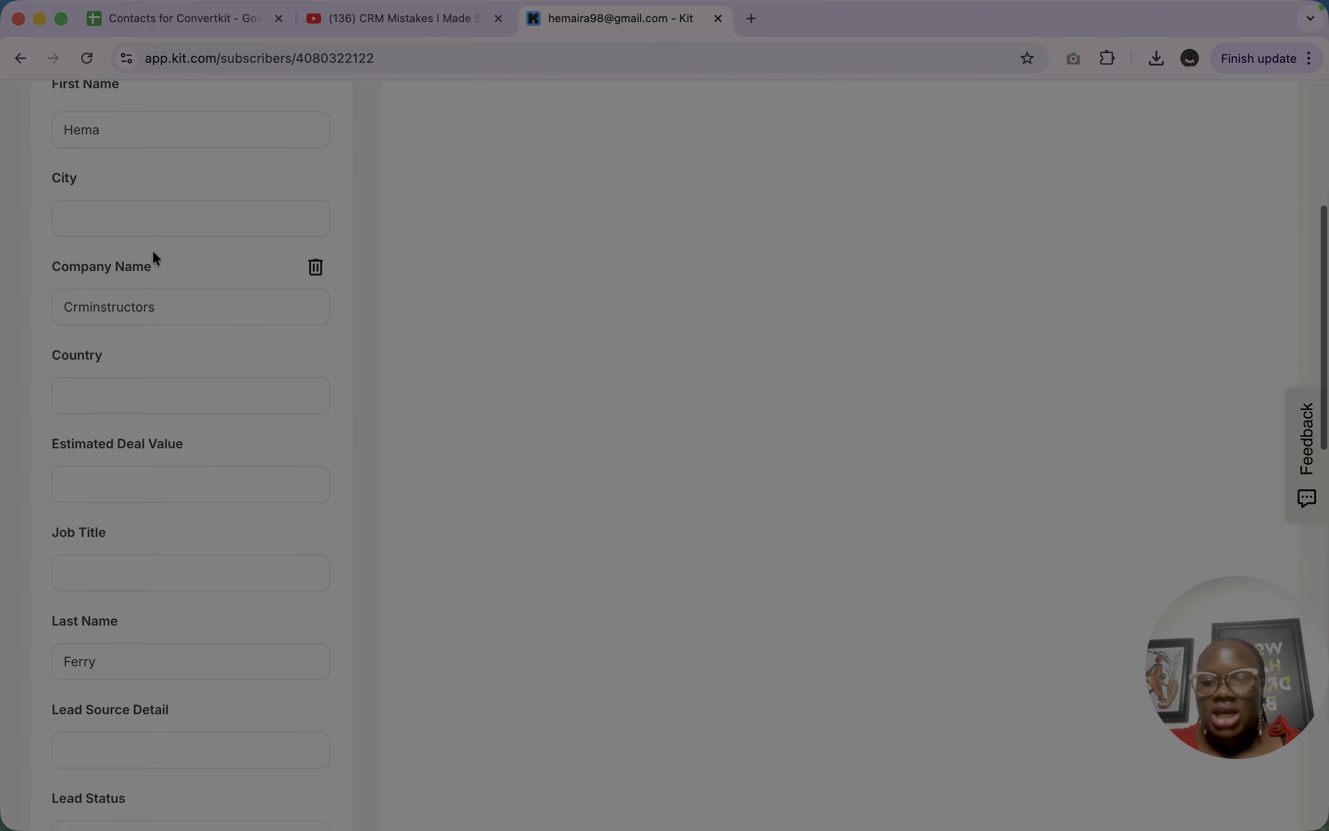
pyautogui.scroll(-3, 119, 418)
pyautogui.scroll(-10, 130, 408)
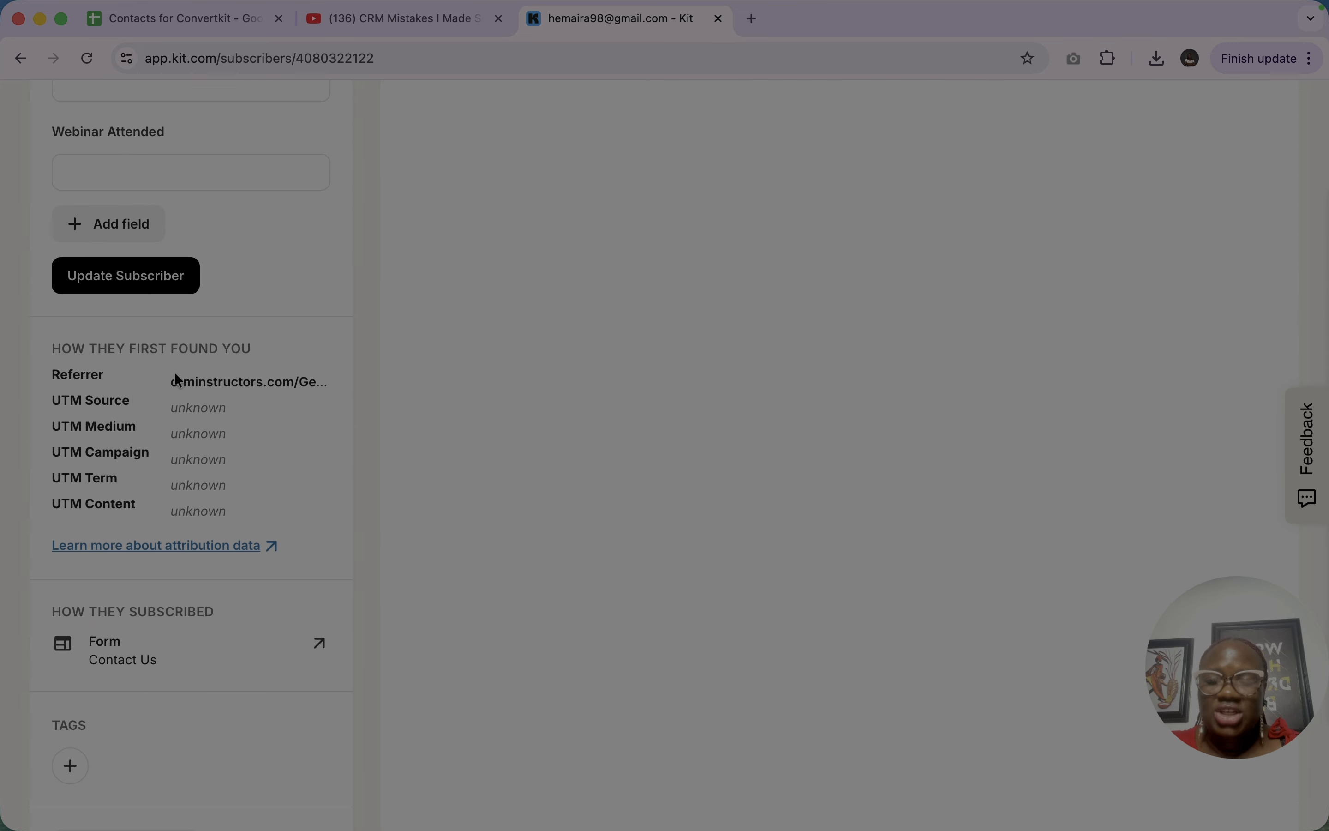
pyautogui.doubleClick(299, 383)
pyautogui.click(257, 379)
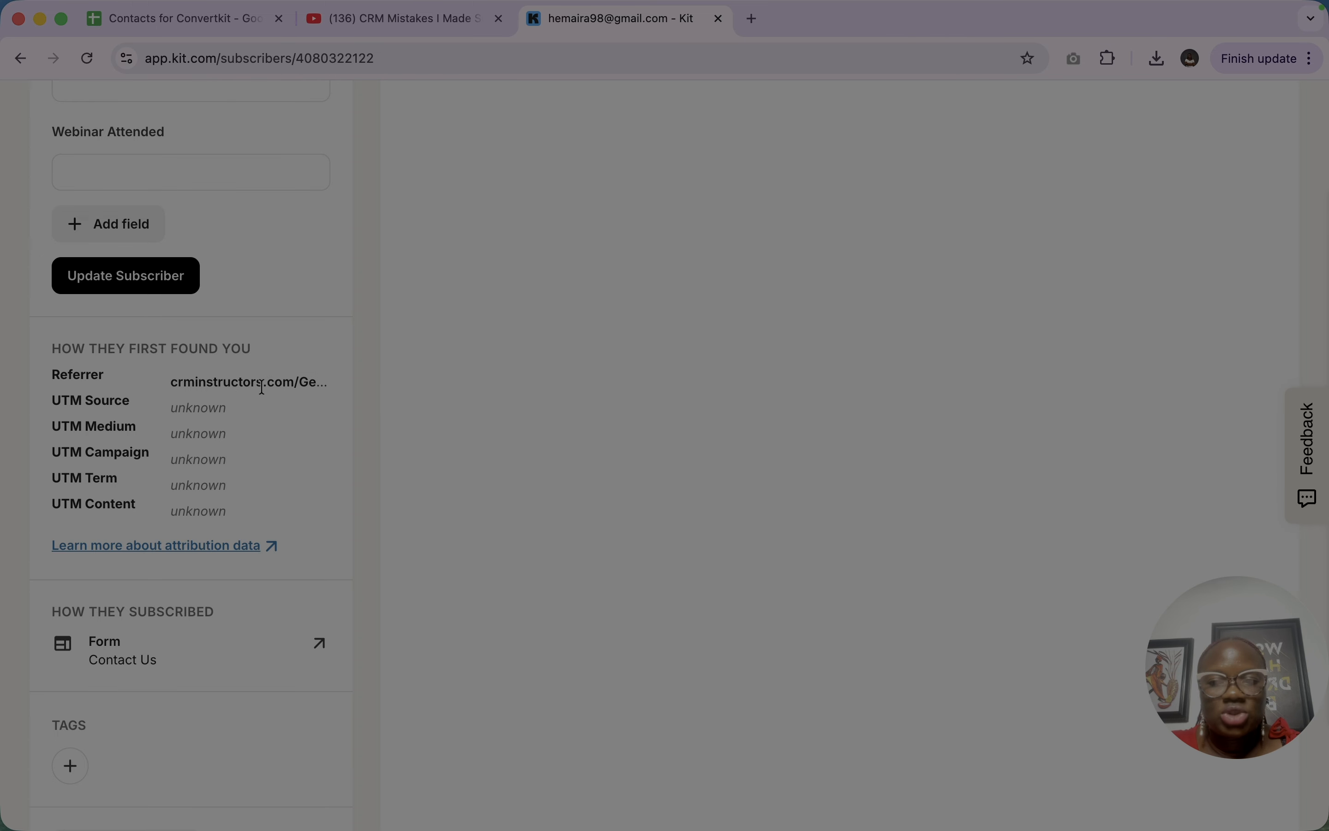
pyautogui.scroll(-5, 262, 381)
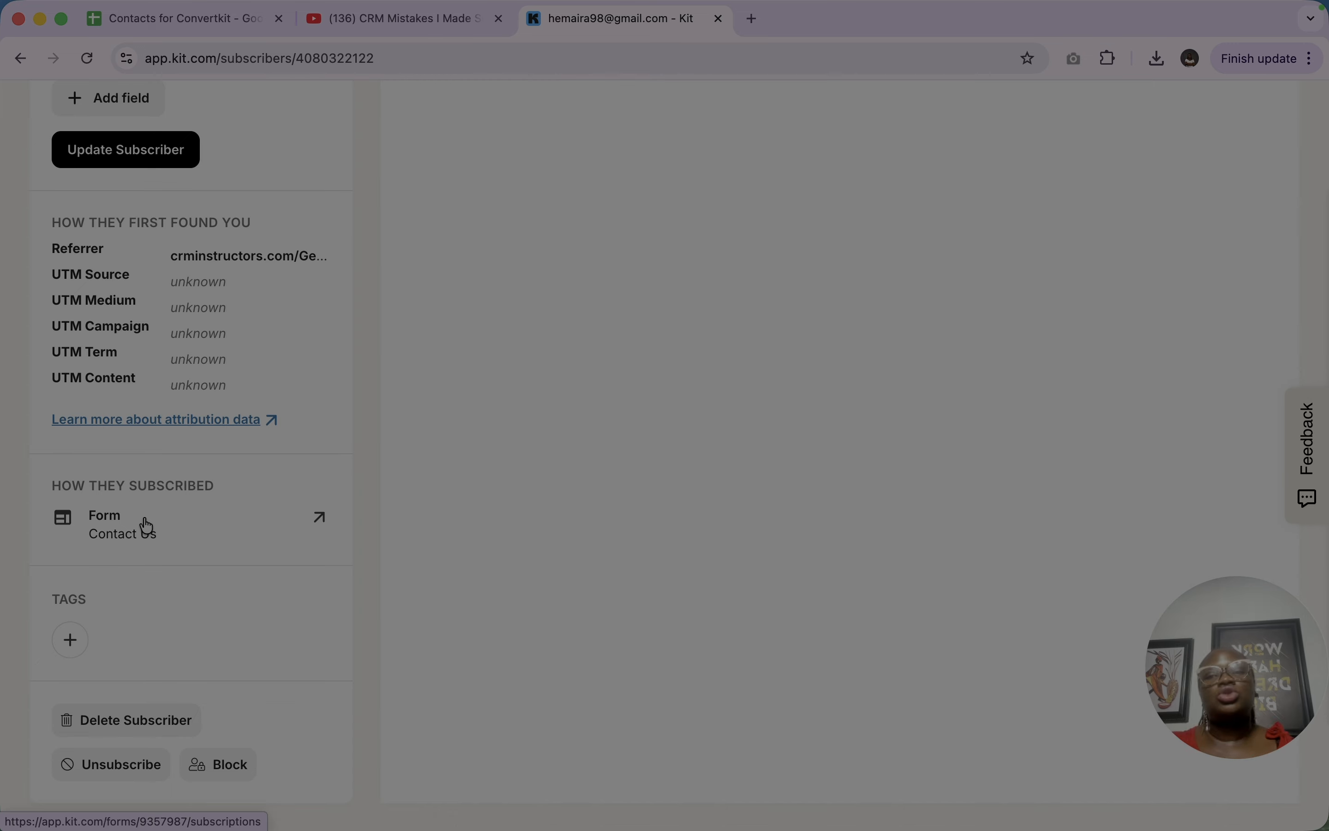
# Go to Landing Pages & Forms and start creating a new landing page
pyautogui.scroll(10, 200, 168)
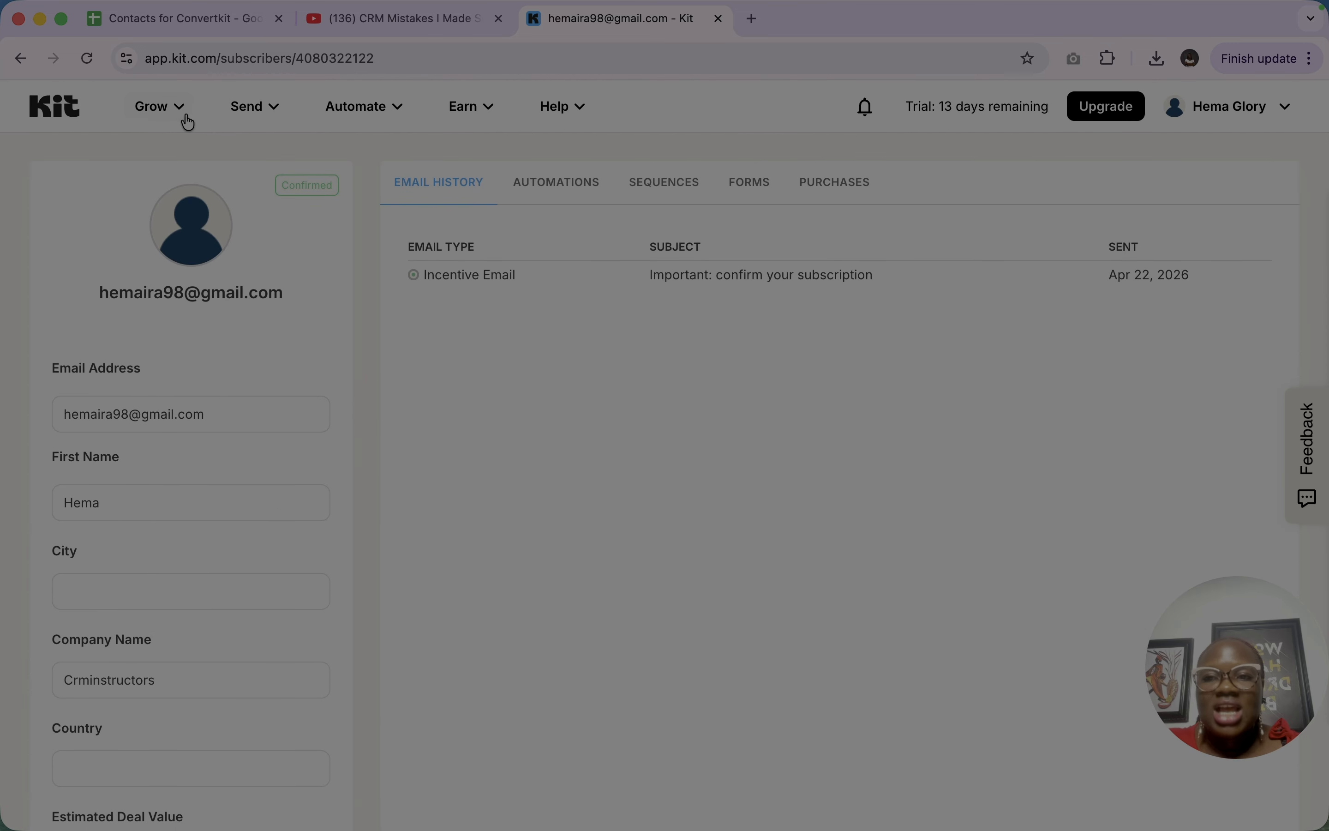
pyautogui.click(185, 114)
pyautogui.click(268, 318)
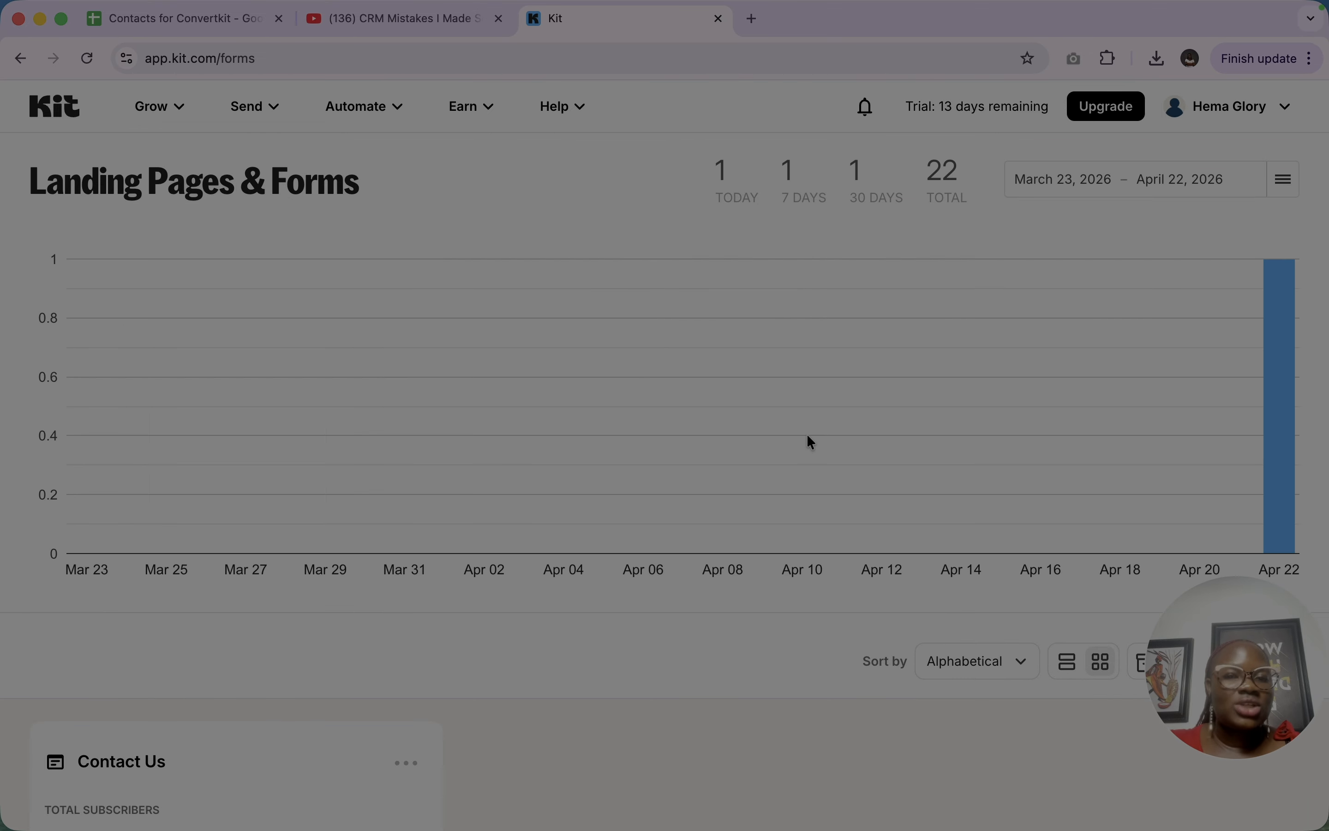
pyautogui.scroll(-3, 807, 436)
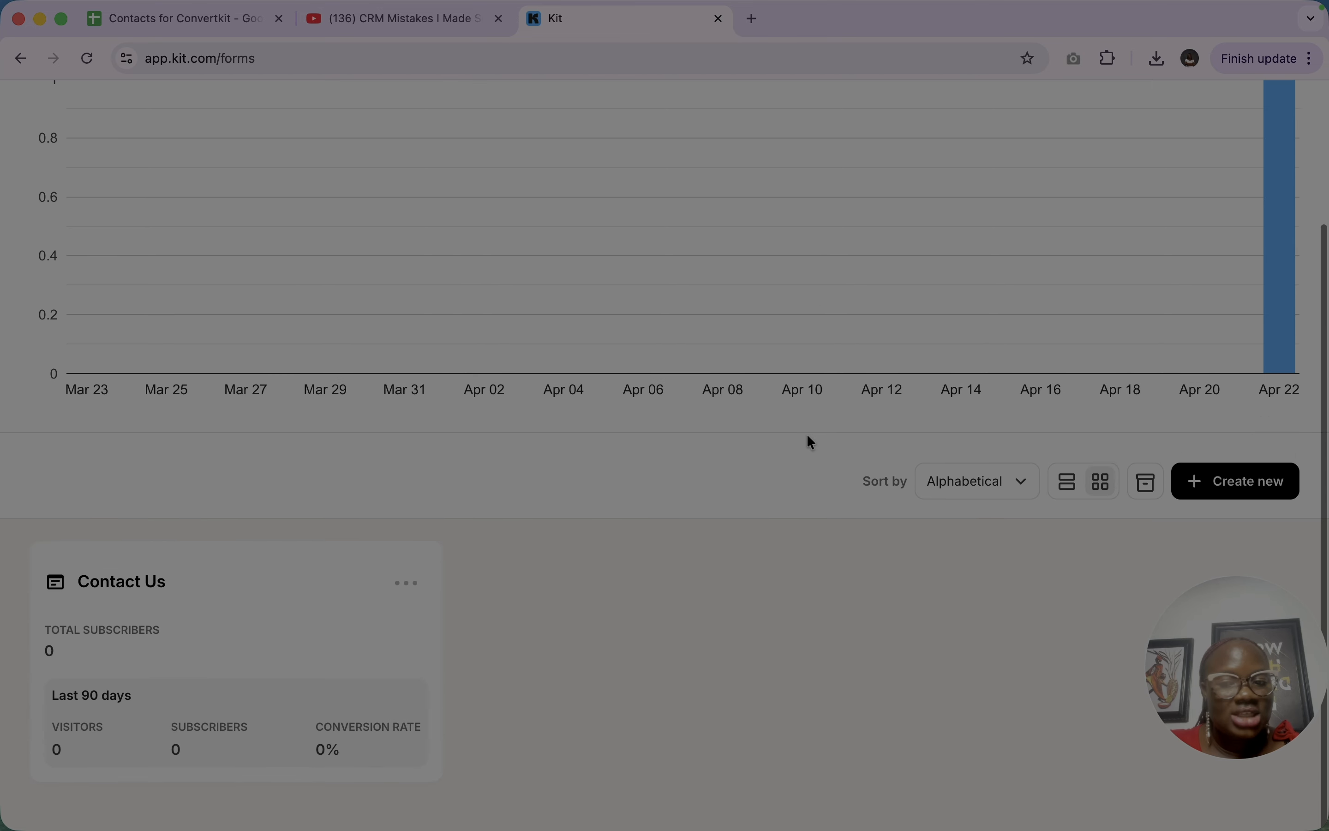
pyautogui.click(1239, 489)
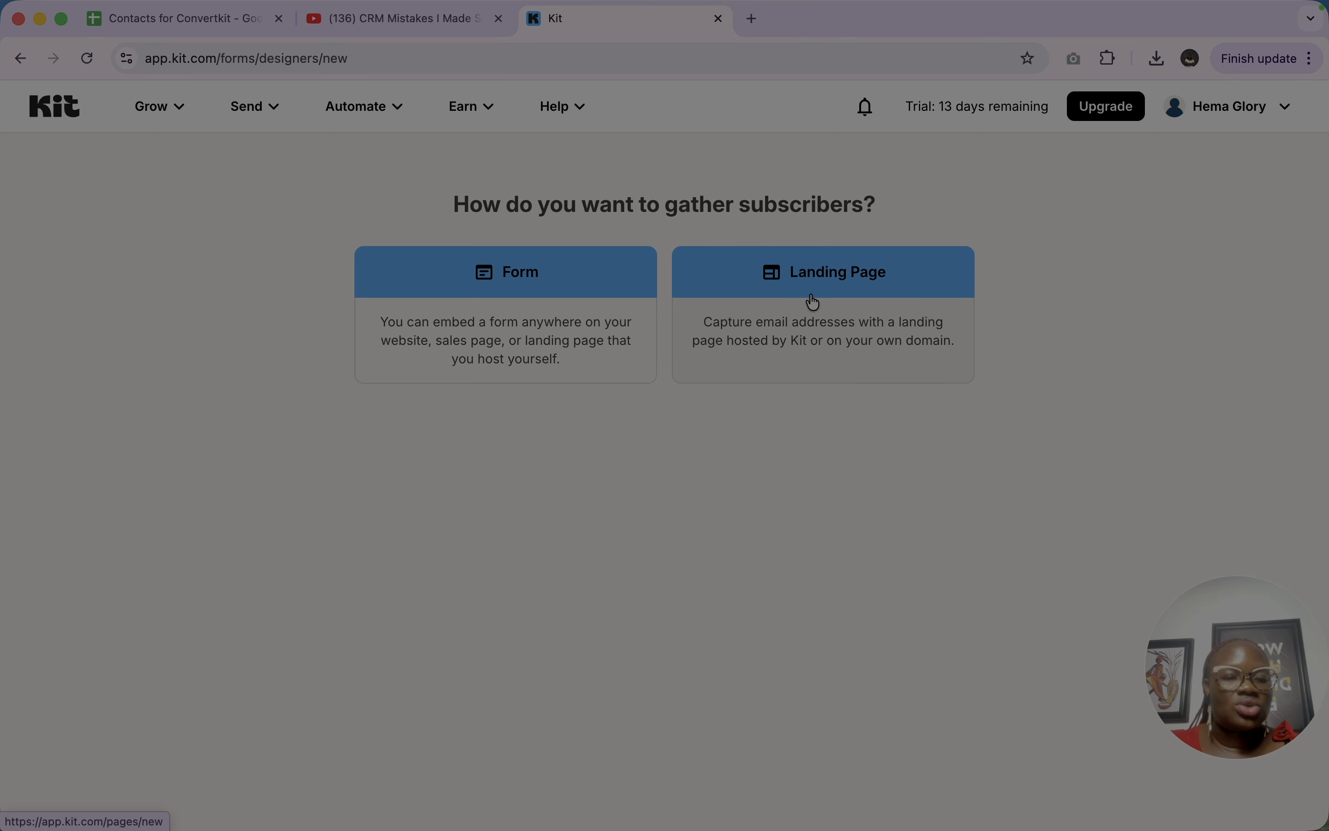
pyautogui.click(871, 272)
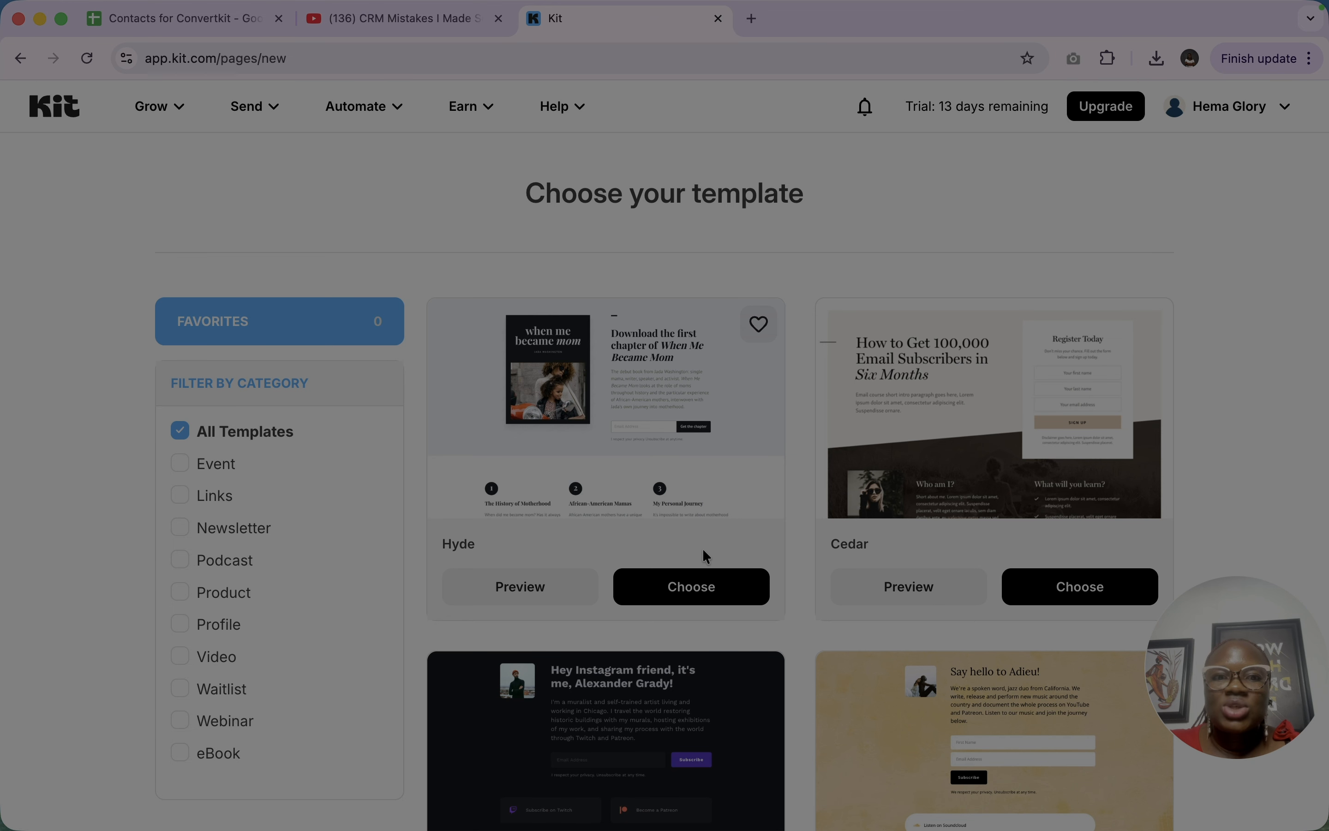
# Browse the landing page templates and filter them by the Event category
pyautogui.scroll(-6, 703, 549)
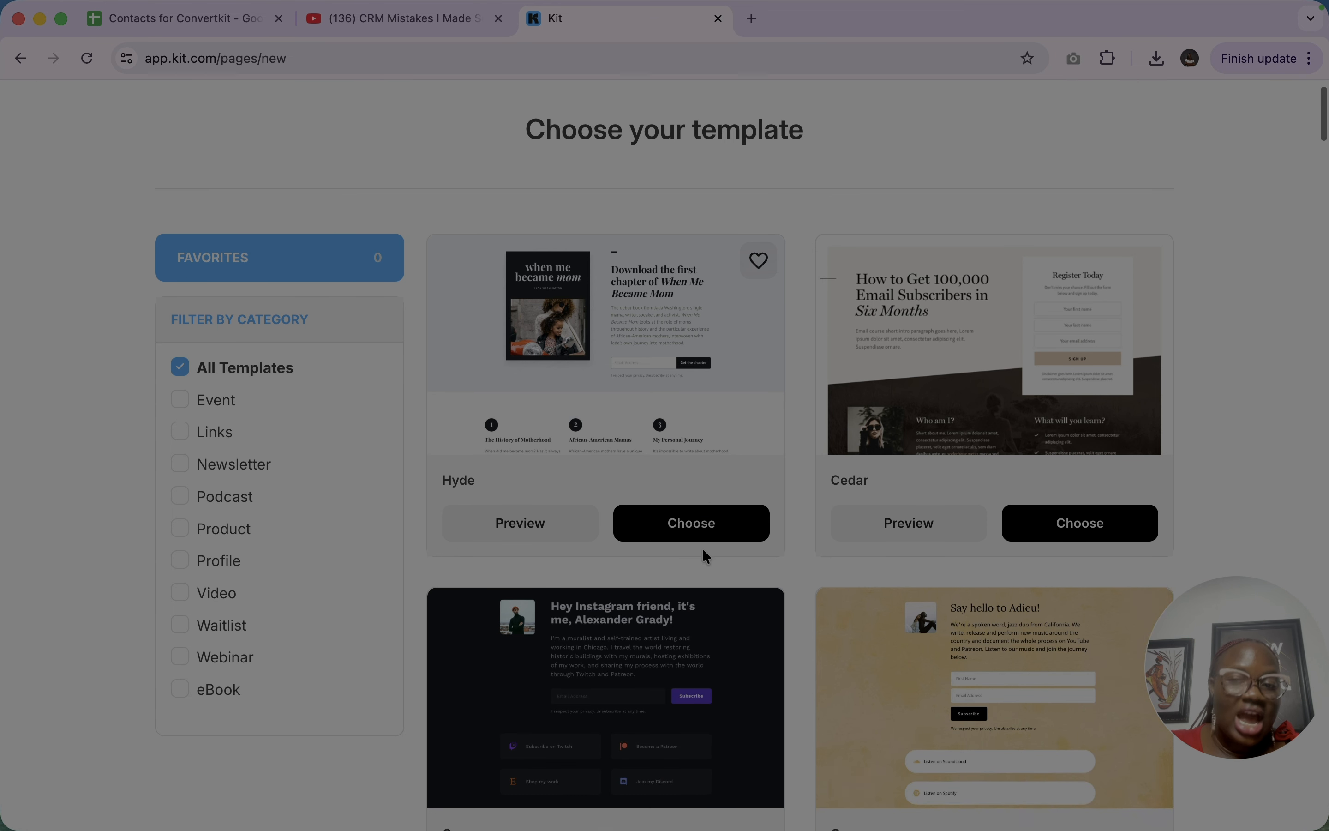
pyautogui.scroll(-10, 591, 332)
pyautogui.scroll(-5, 591, 332)
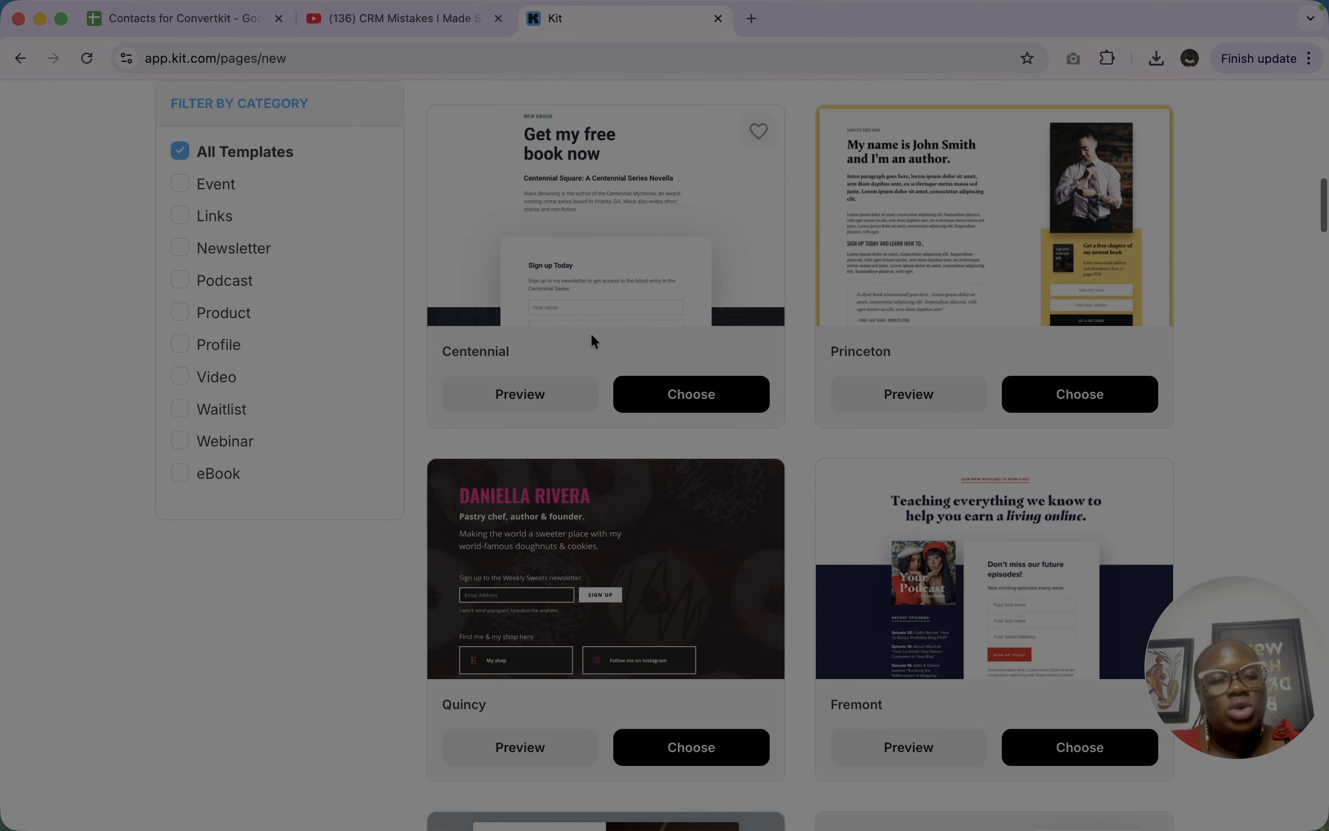
pyautogui.scroll(15, 591, 332)
pyautogui.click(213, 248)
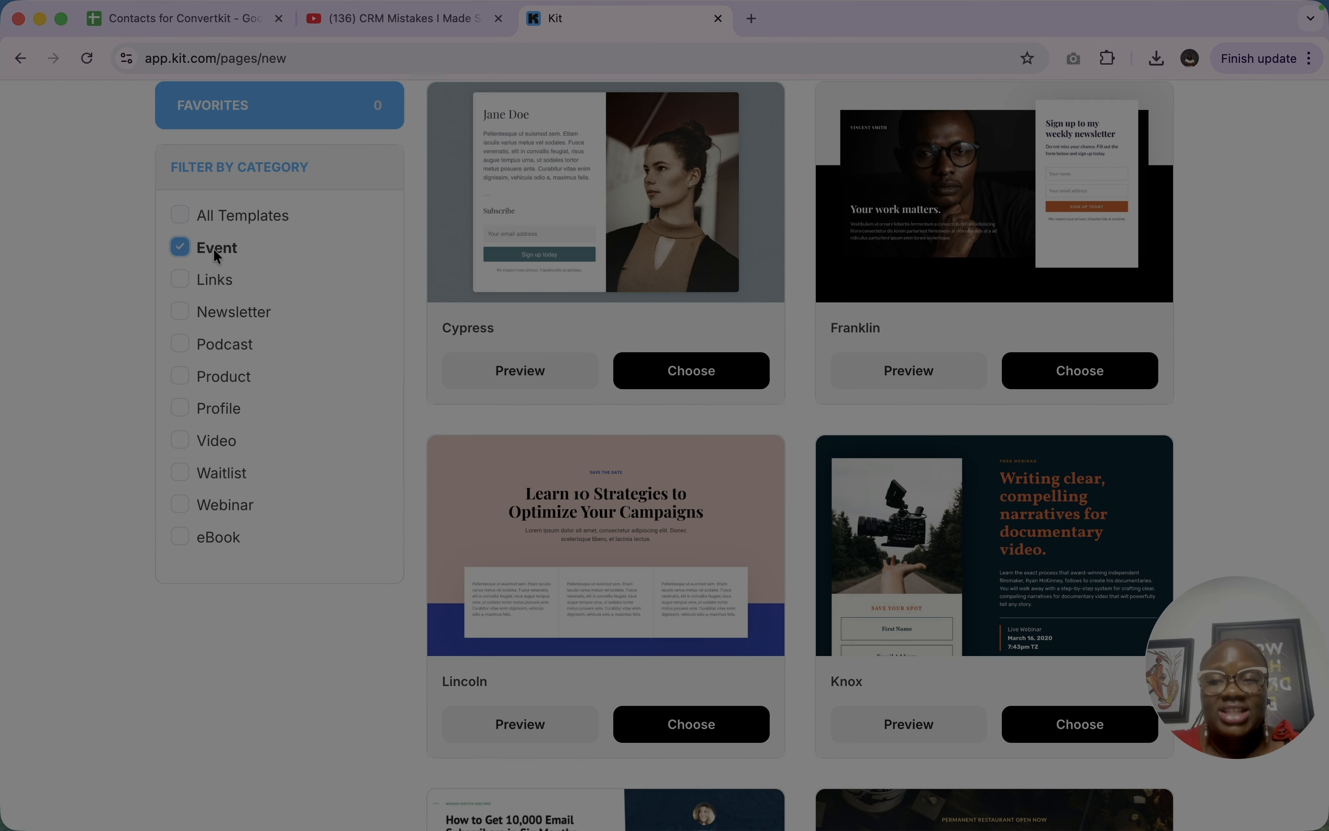
pyautogui.scroll(4, 558, 339)
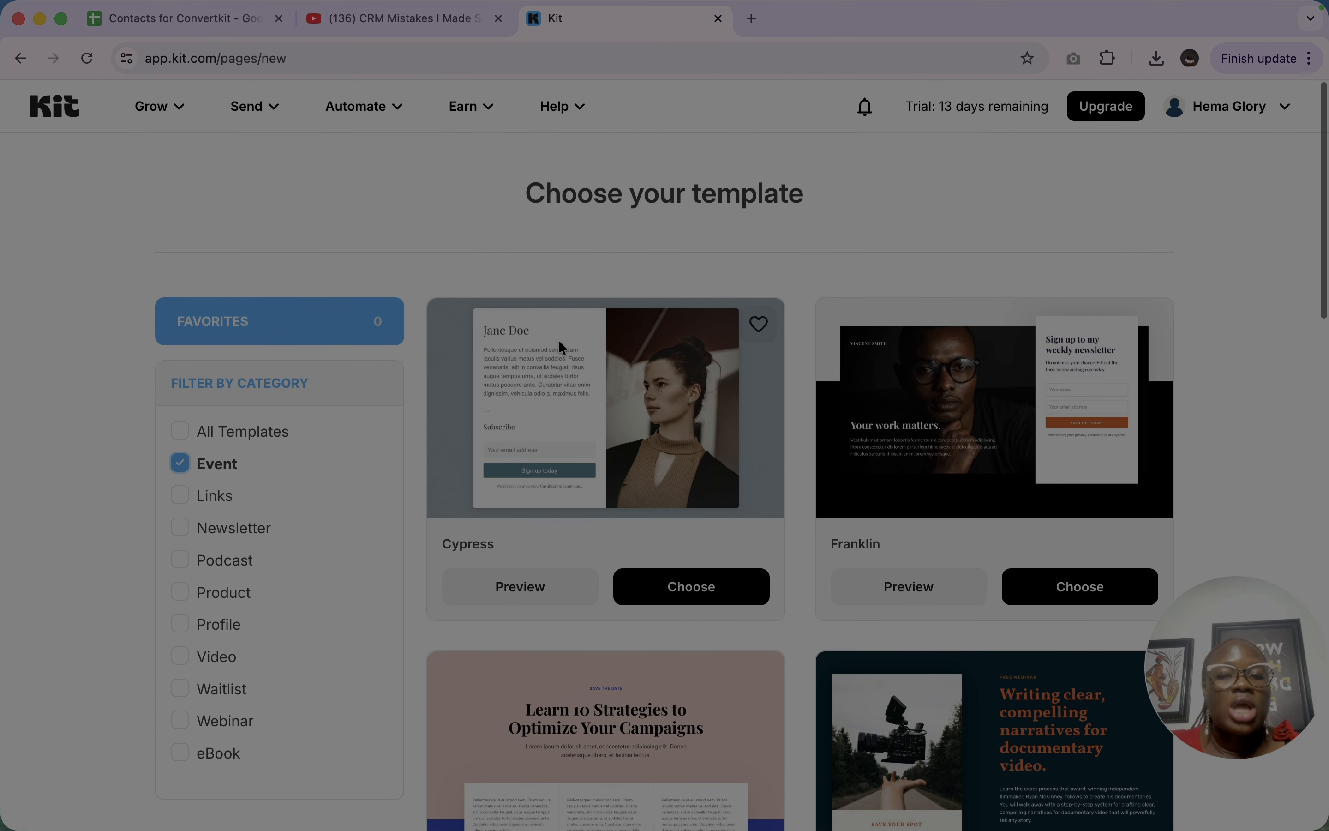
pyautogui.scroll(-7, 745, 421)
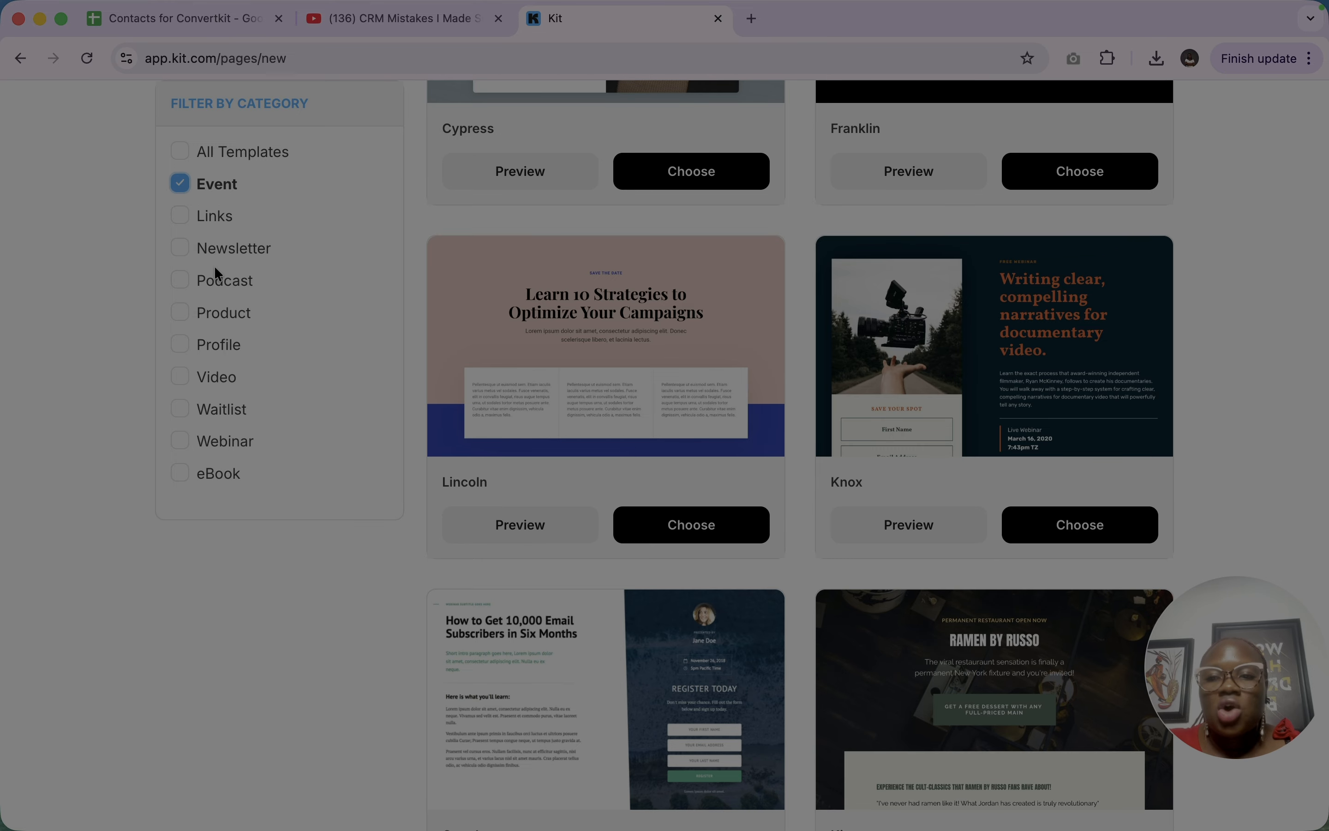
# Add the Newsletter, Podcast, Product and Profile categories to the template filter
pyautogui.click(218, 253)
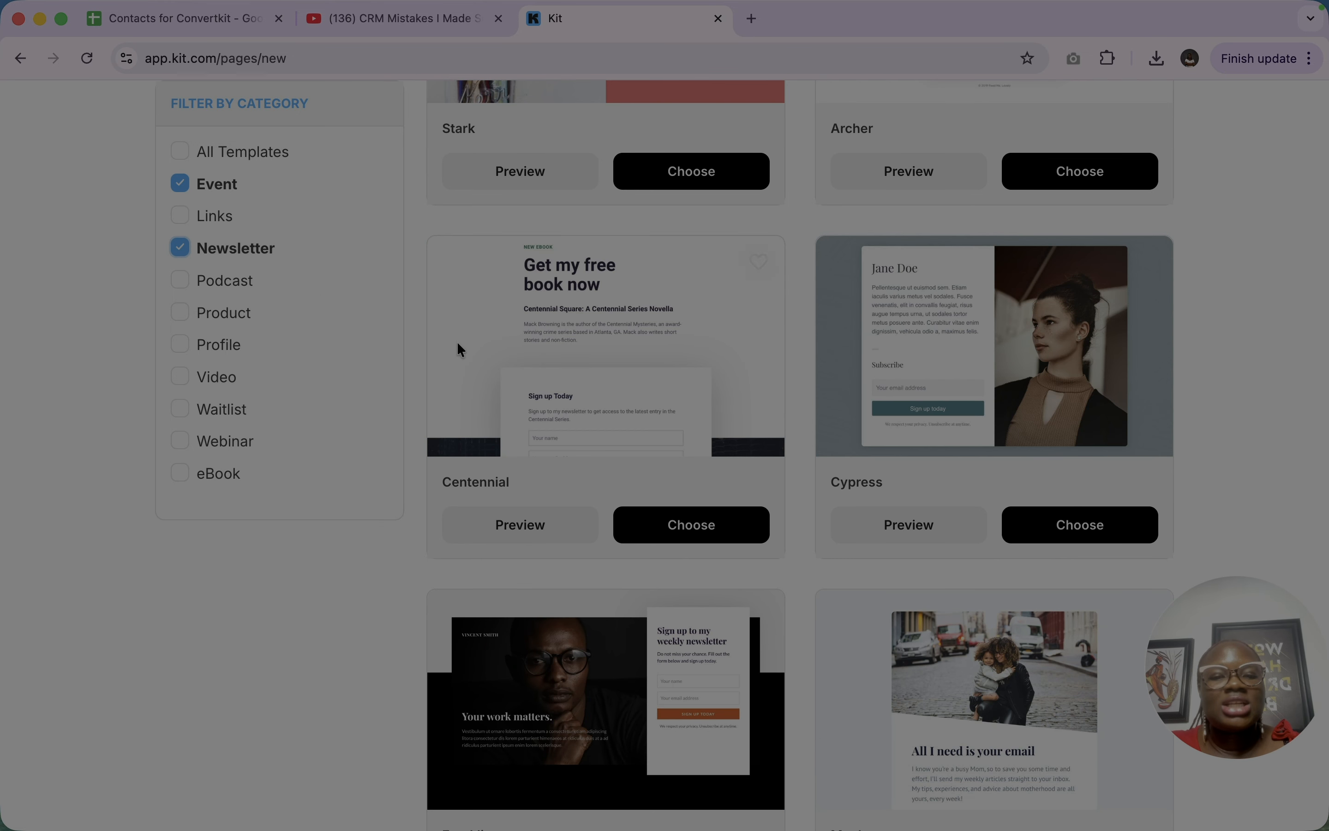
pyautogui.scroll(-2, 704, 356)
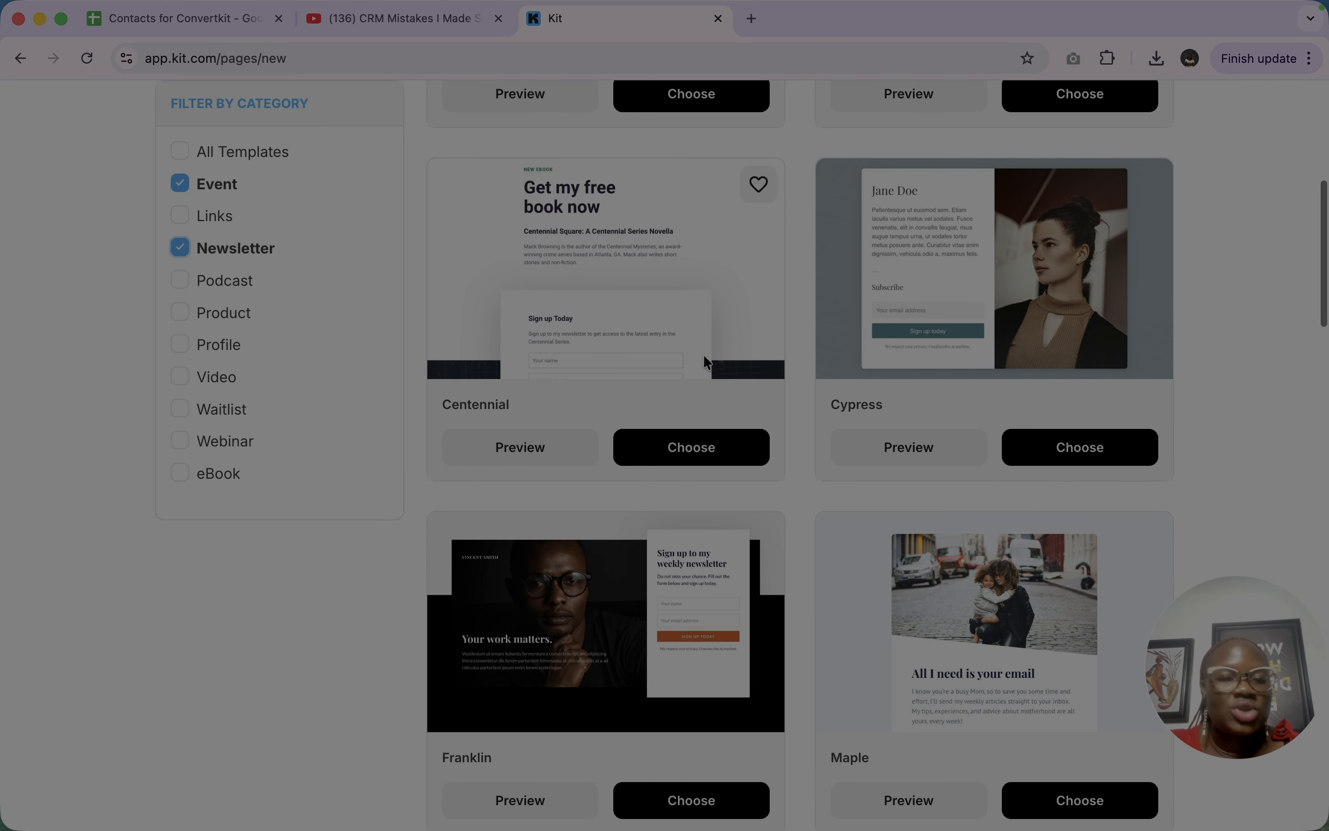
pyautogui.click(216, 284)
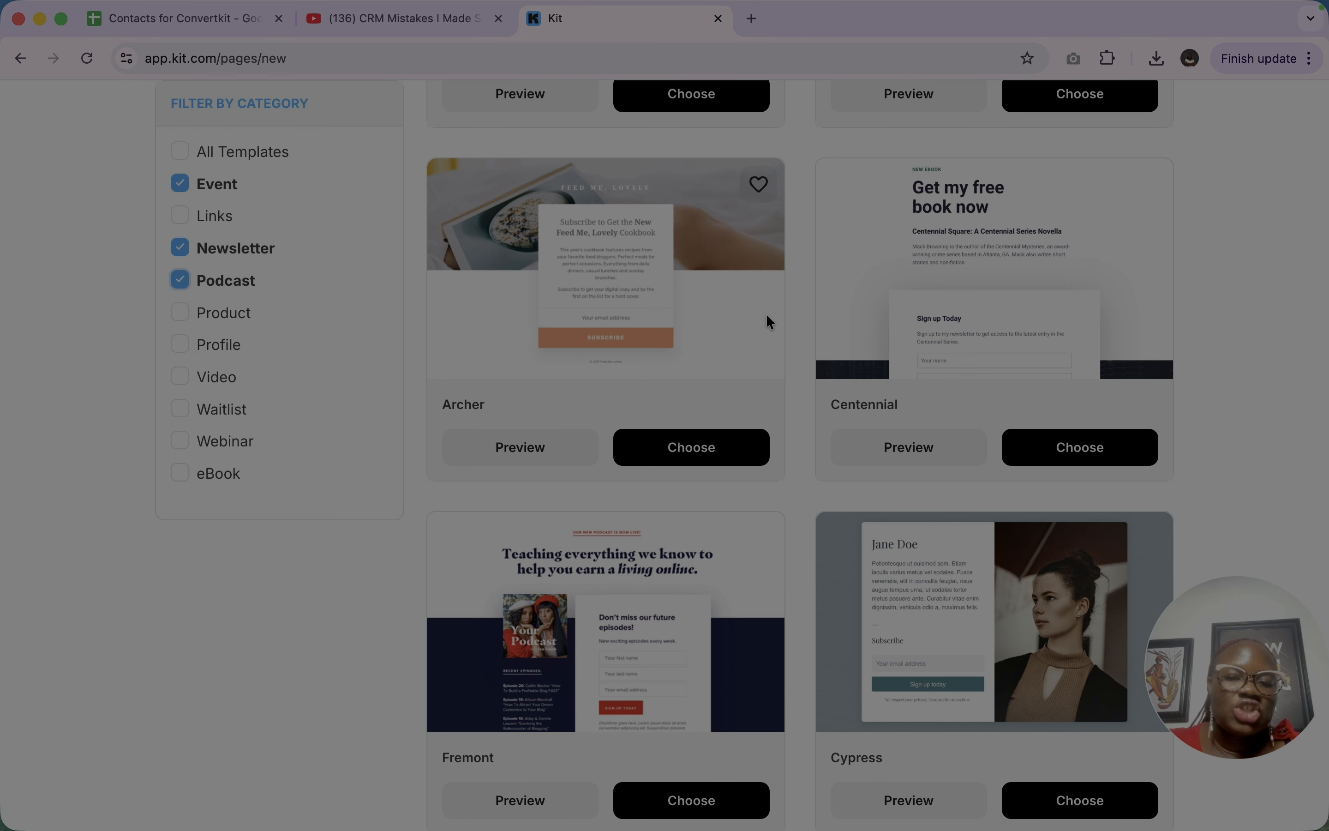
pyautogui.click(202, 318)
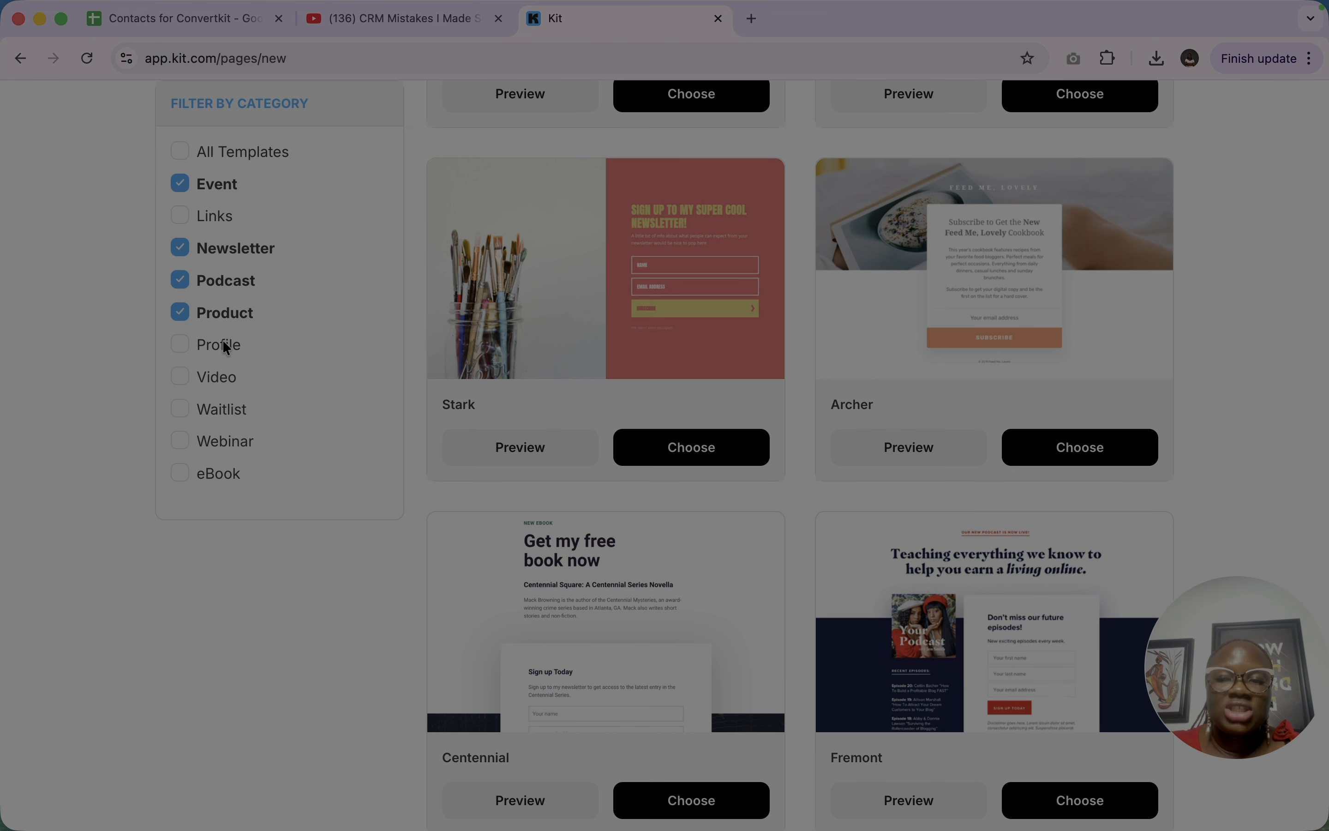
pyautogui.click(222, 340)
pyautogui.scroll(5, 768, 460)
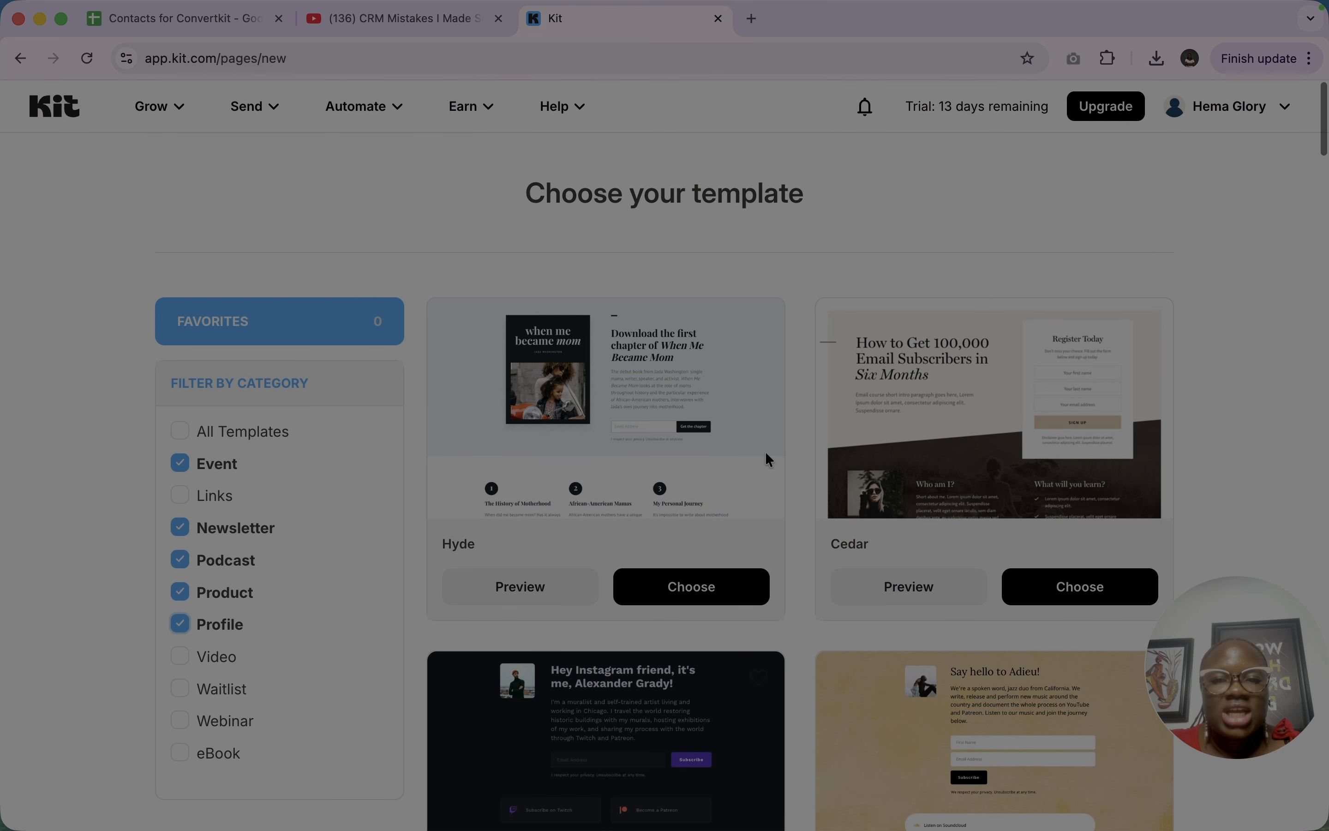
pyautogui.scroll(-1, 766, 453)
# Reset the category filter to All Templates and preview the Hawthorne landing page template
pyautogui.click(181, 404)
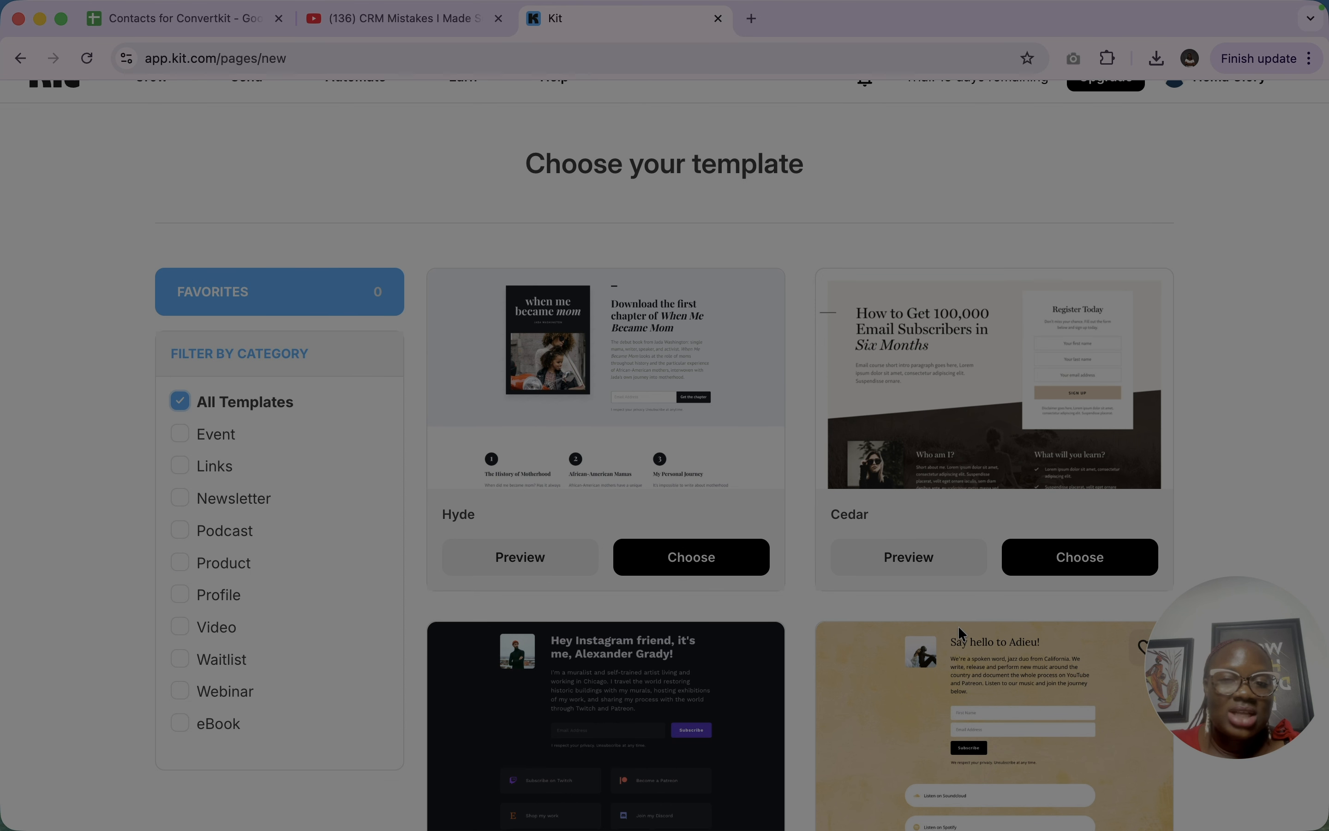
pyautogui.scroll(-10, 959, 625)
pyautogui.scroll(-20, 959, 634)
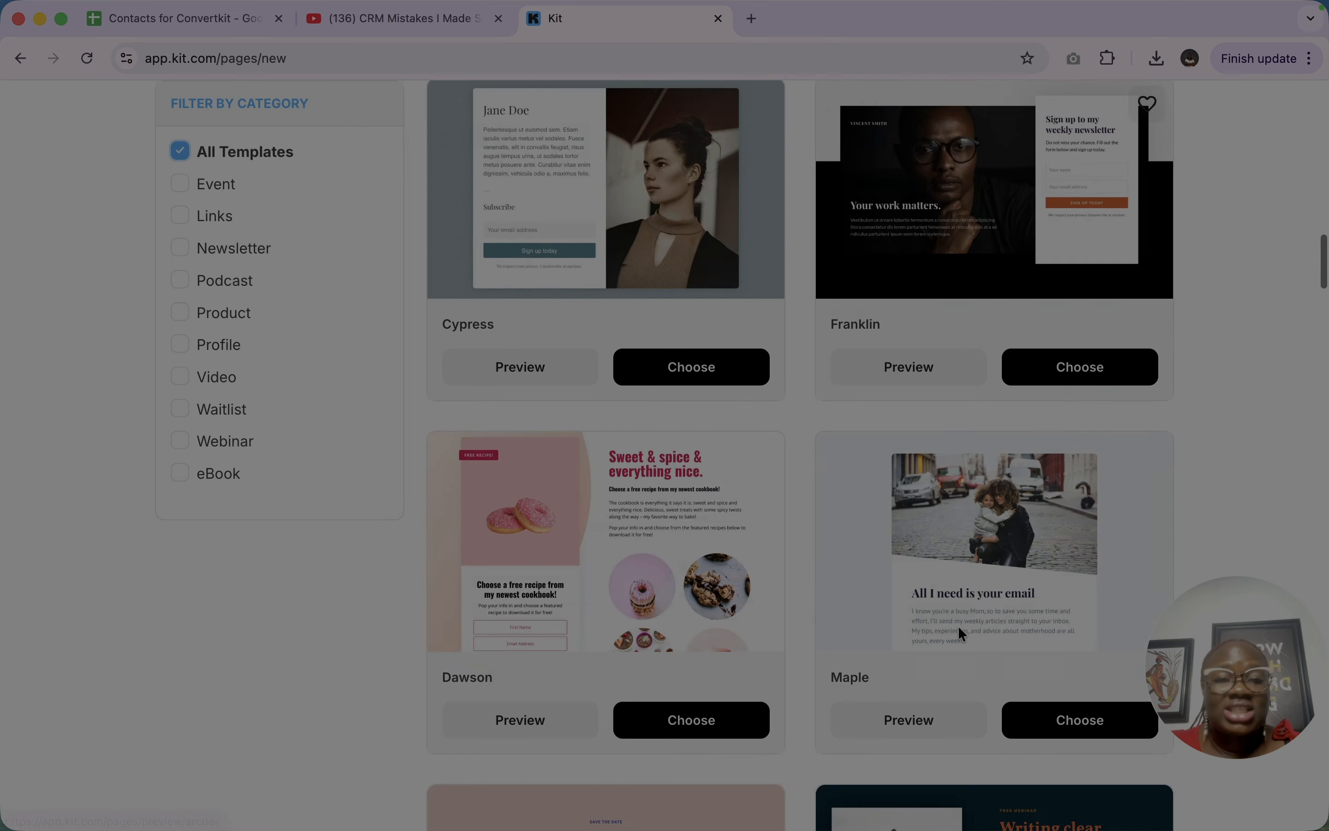
pyautogui.scroll(-12, 958, 629)
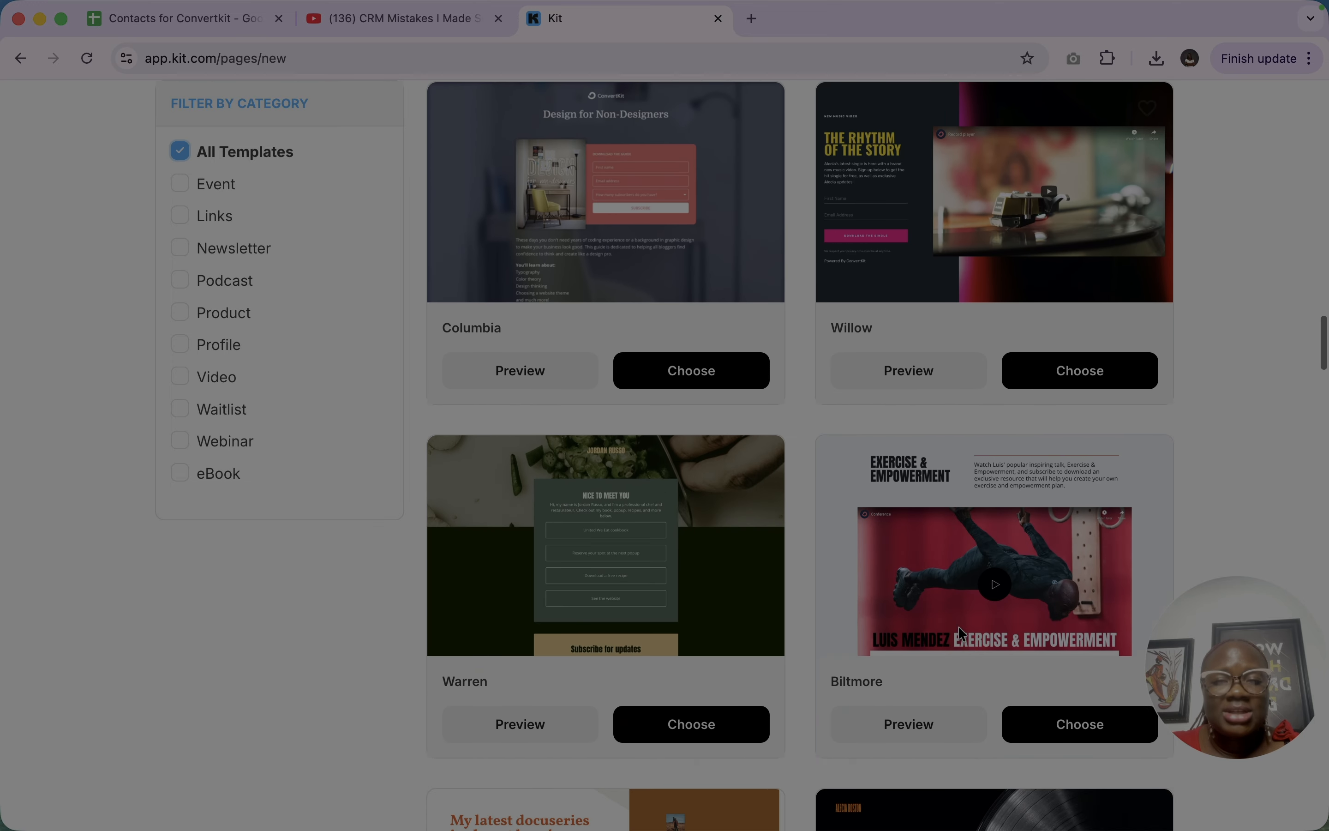
pyautogui.scroll(-3, 958, 626)
pyautogui.scroll(3, 959, 632)
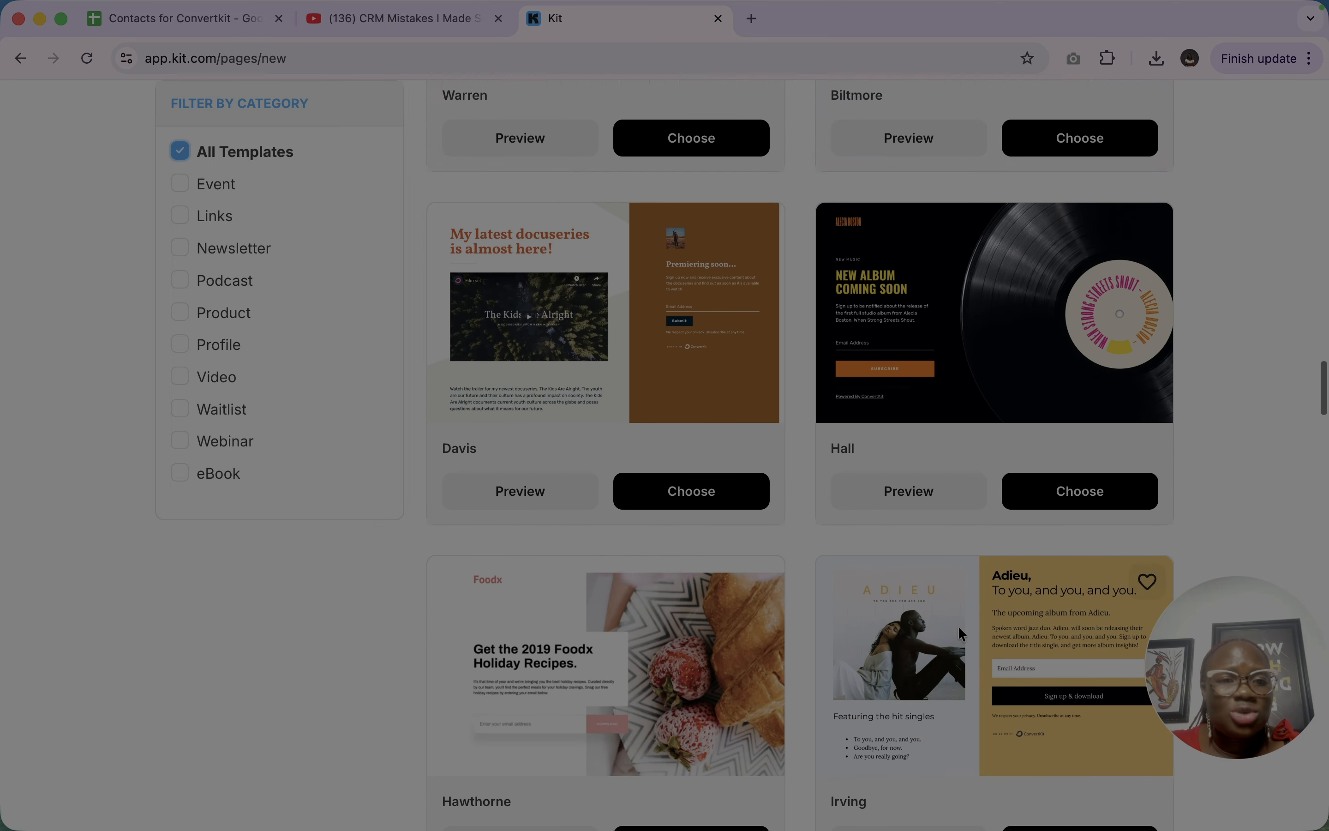
pyautogui.scroll(-7, 863, 476)
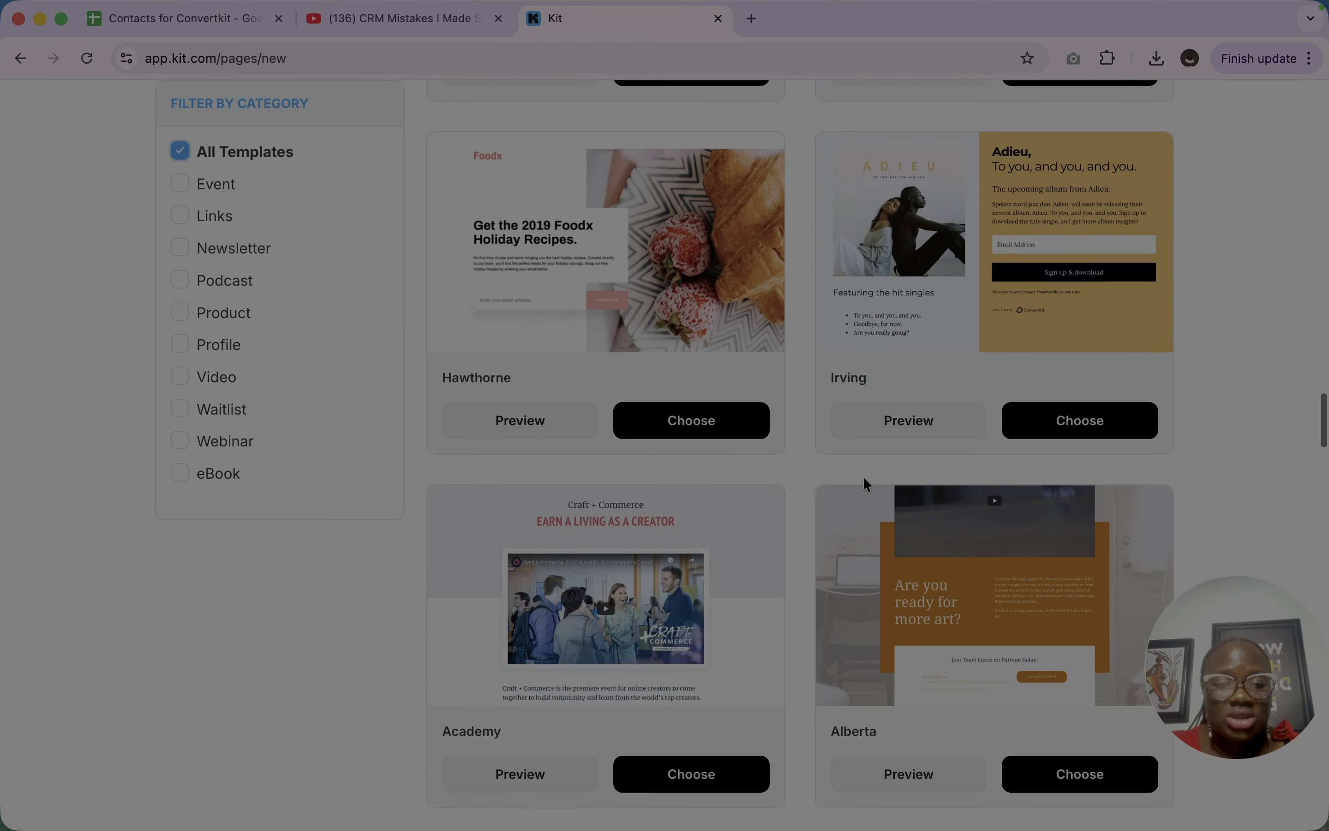
pyautogui.scroll(2, 862, 476)
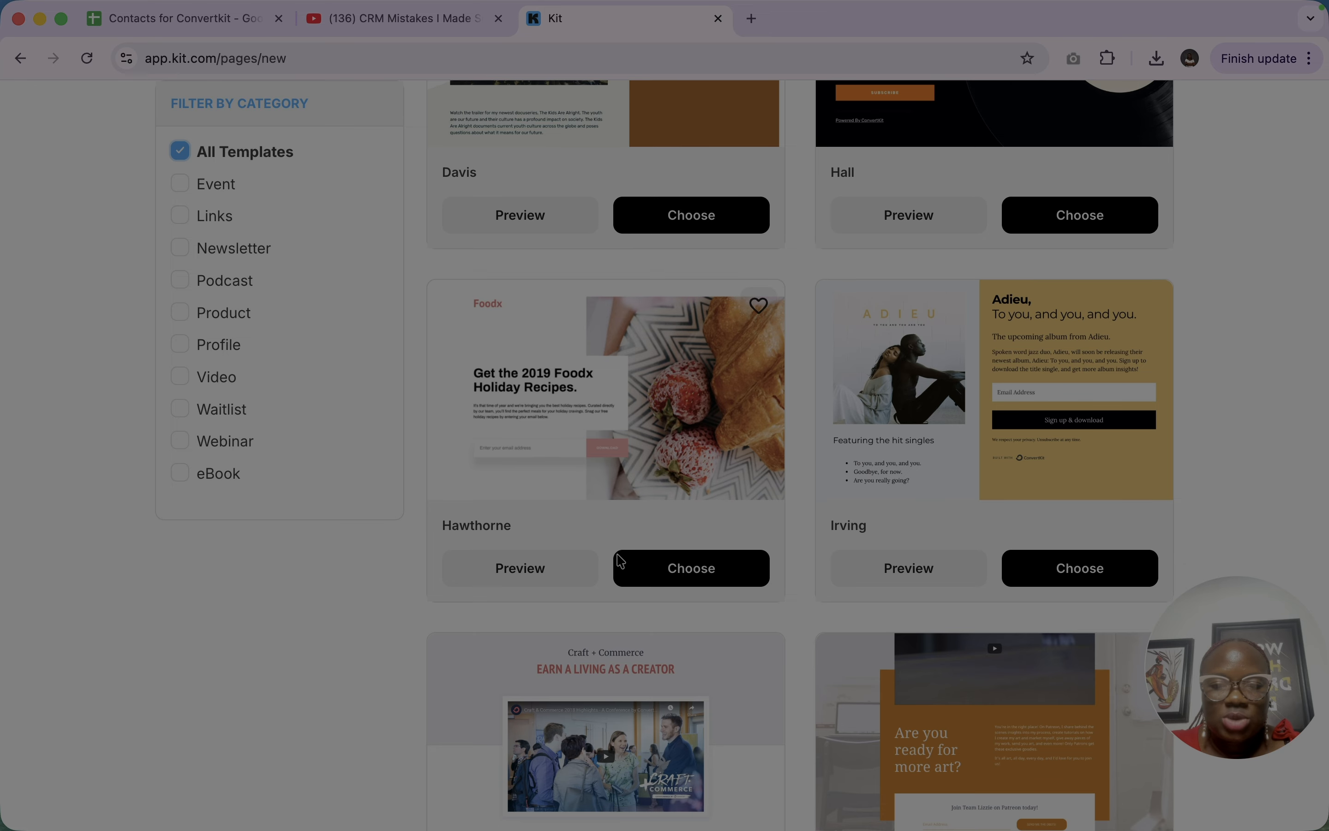
pyautogui.scroll(-3, 740, 689)
pyautogui.scroll(-3, 739, 695)
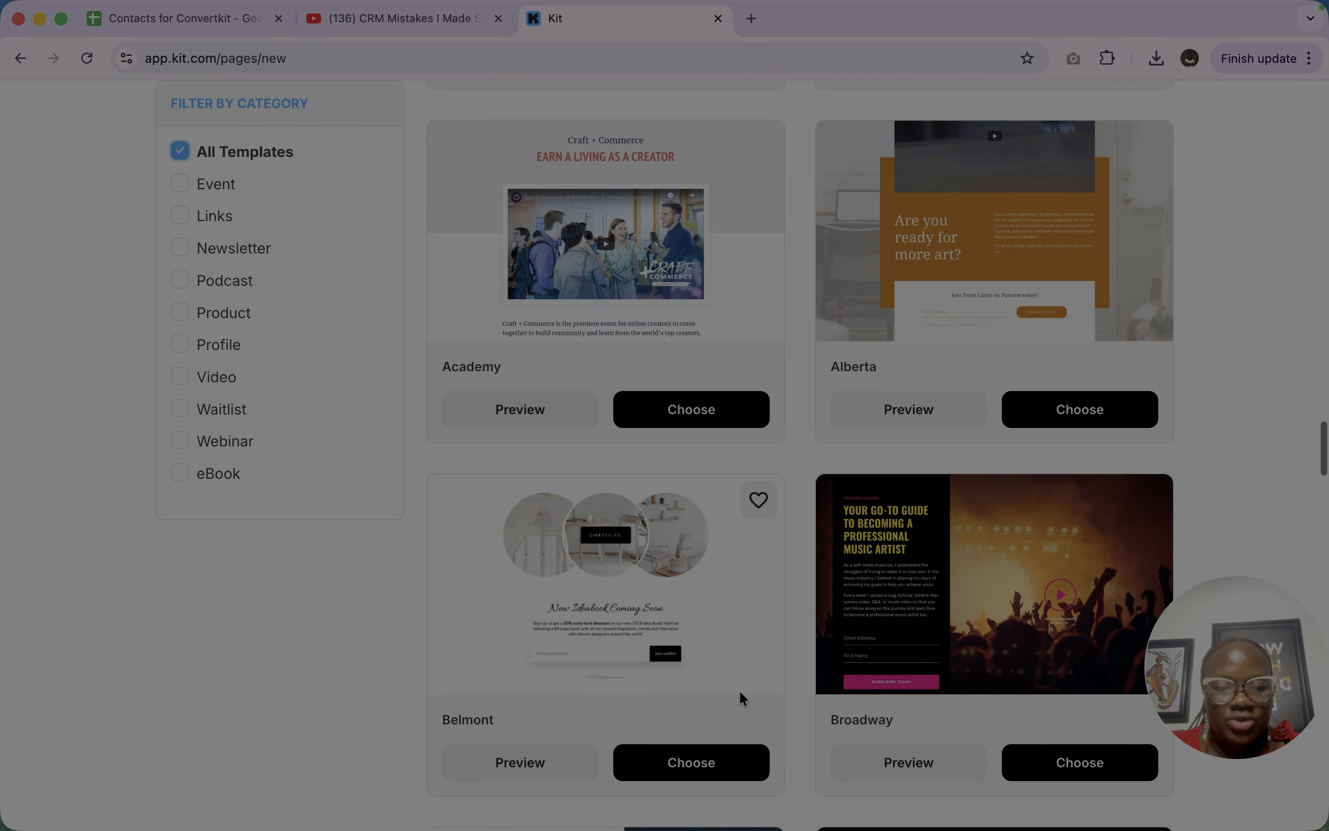
pyautogui.scroll(1, 739, 695)
pyautogui.scroll(5, 739, 695)
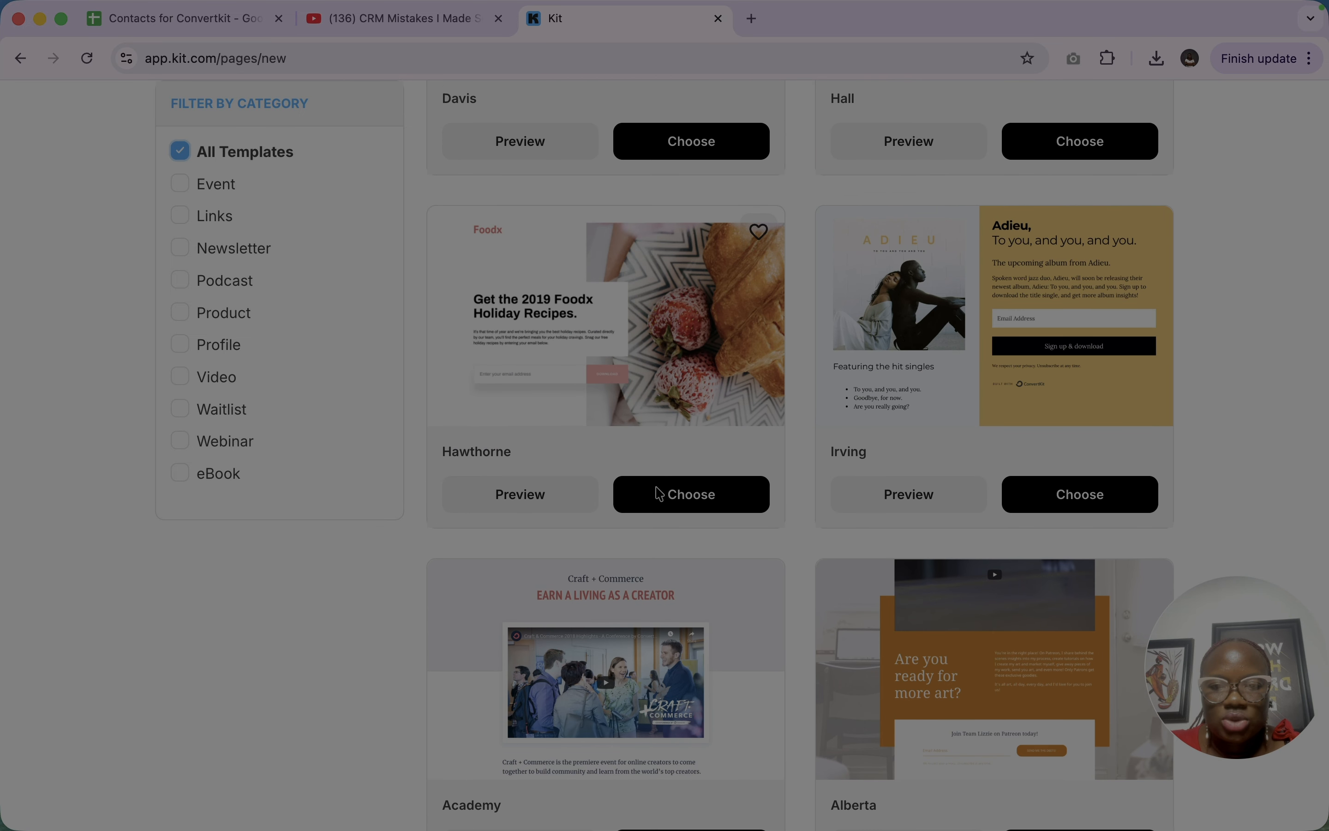
pyautogui.click(549, 496)
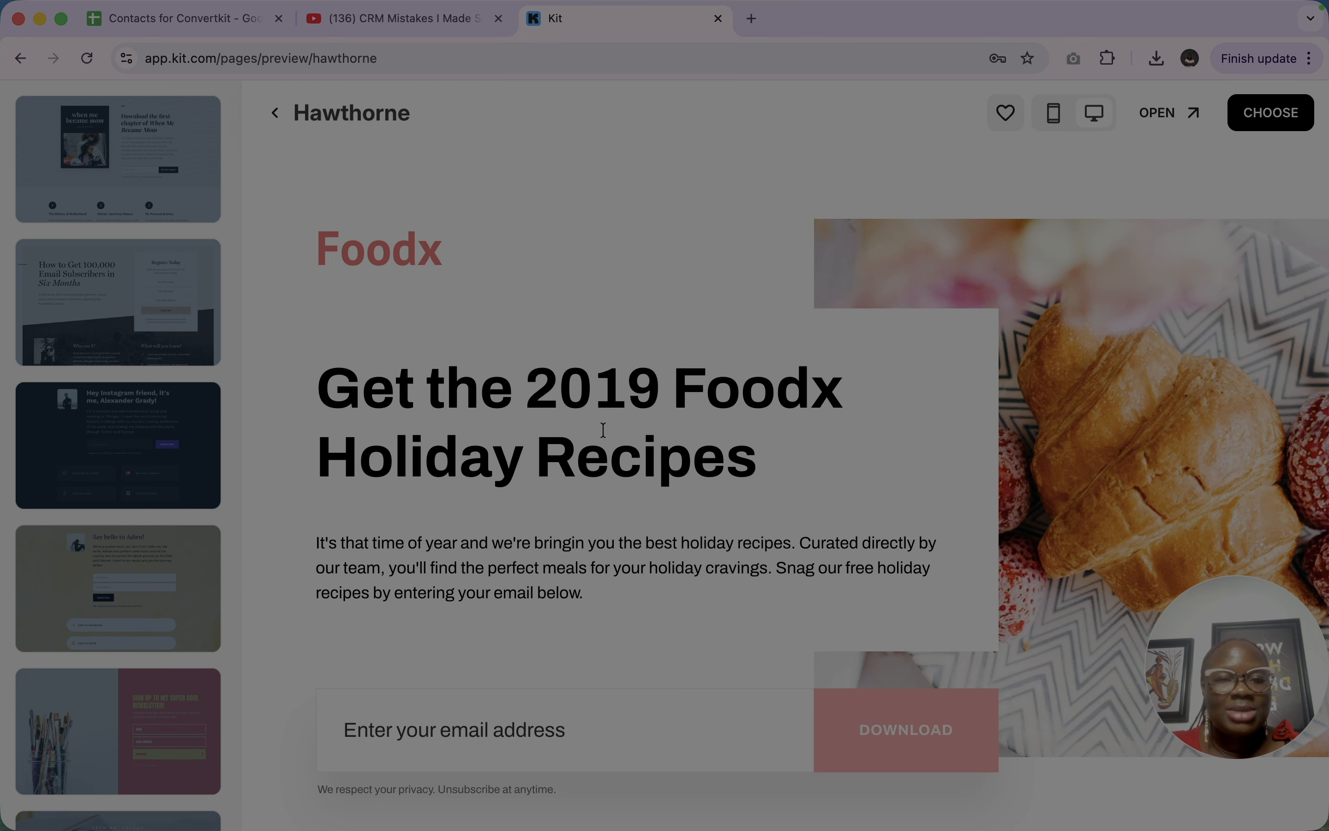
# Preview the Cedar landing page template and choose it for the new landing page
pyautogui.scroll(-3, 603, 430)
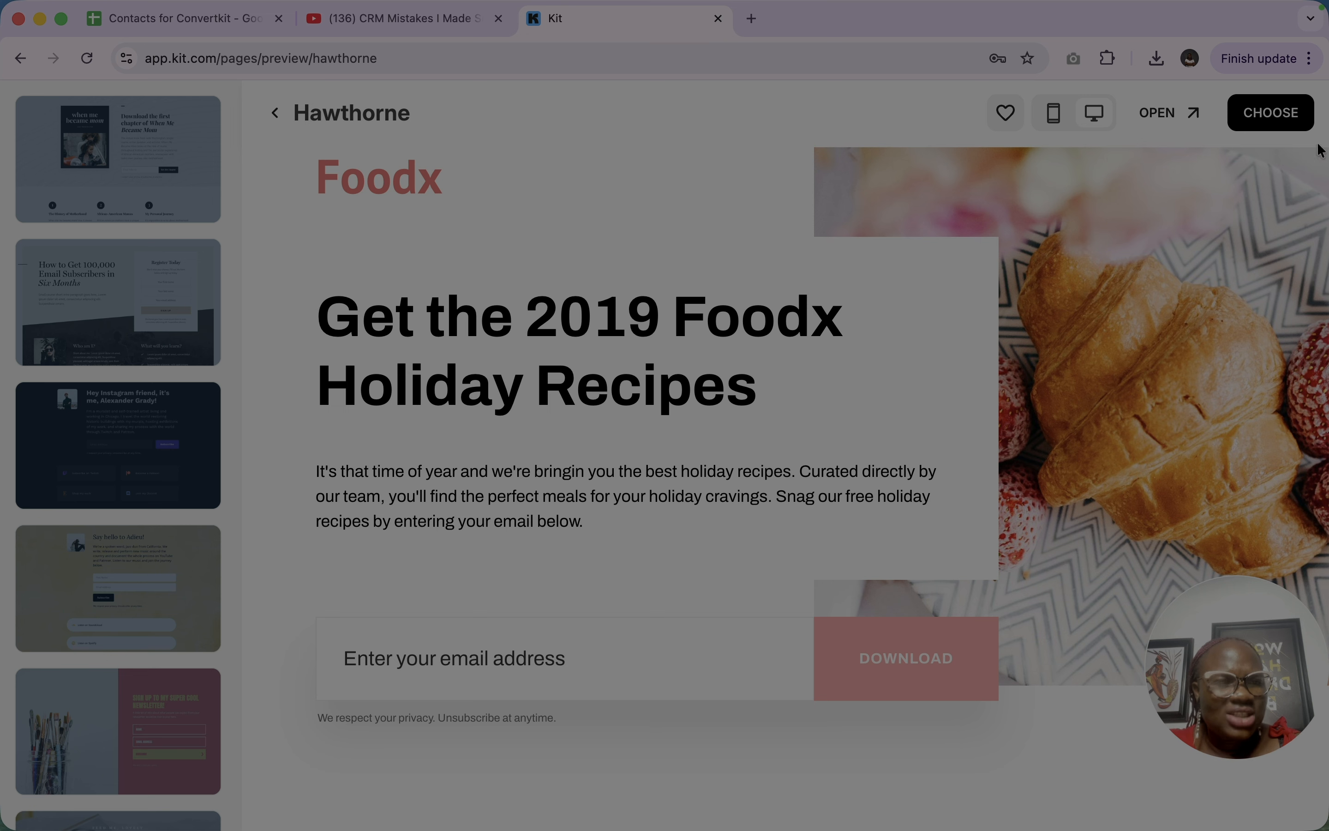
pyautogui.click(168, 302)
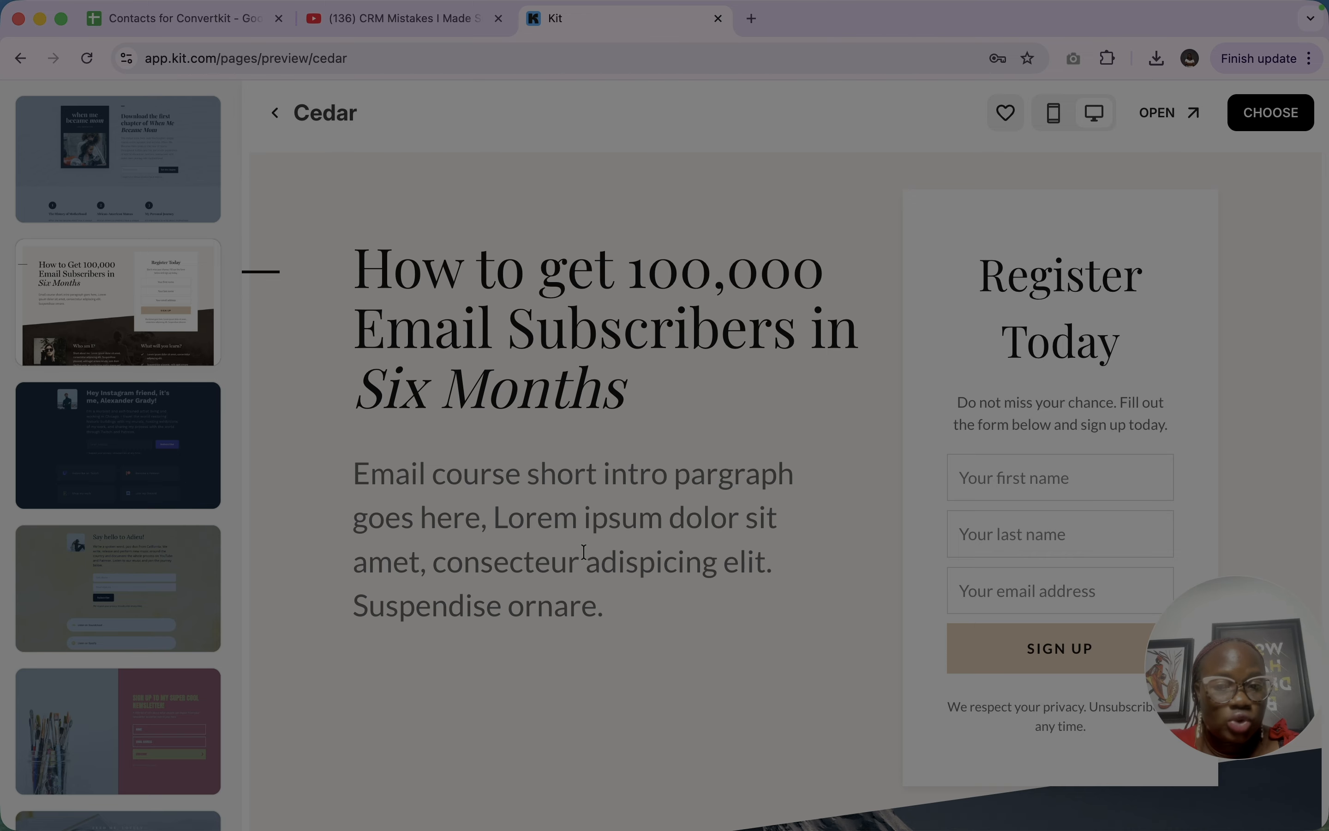
pyautogui.scroll(-10, 986, 476)
pyautogui.scroll(8, 985, 487)
pyautogui.scroll(4, 986, 487)
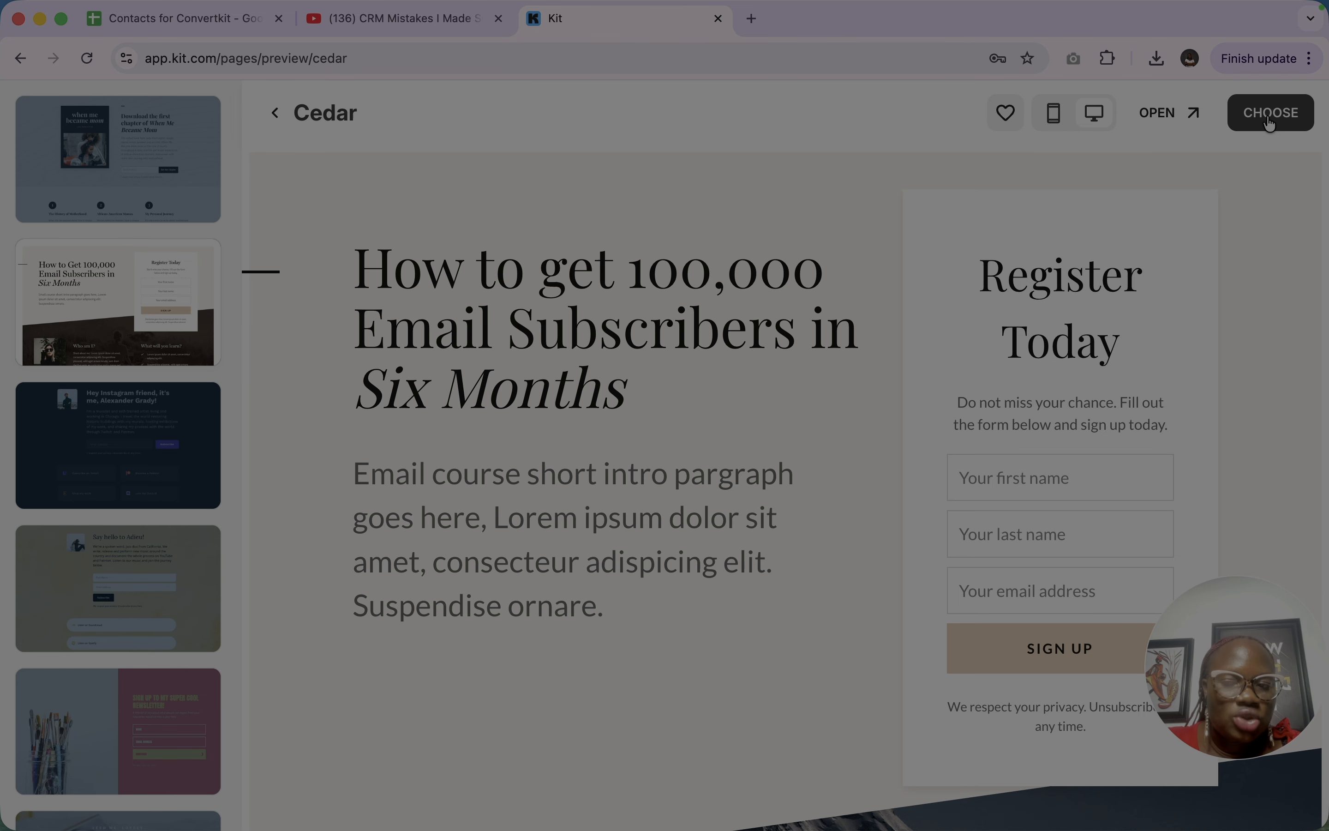
pyautogui.click(1268, 122)
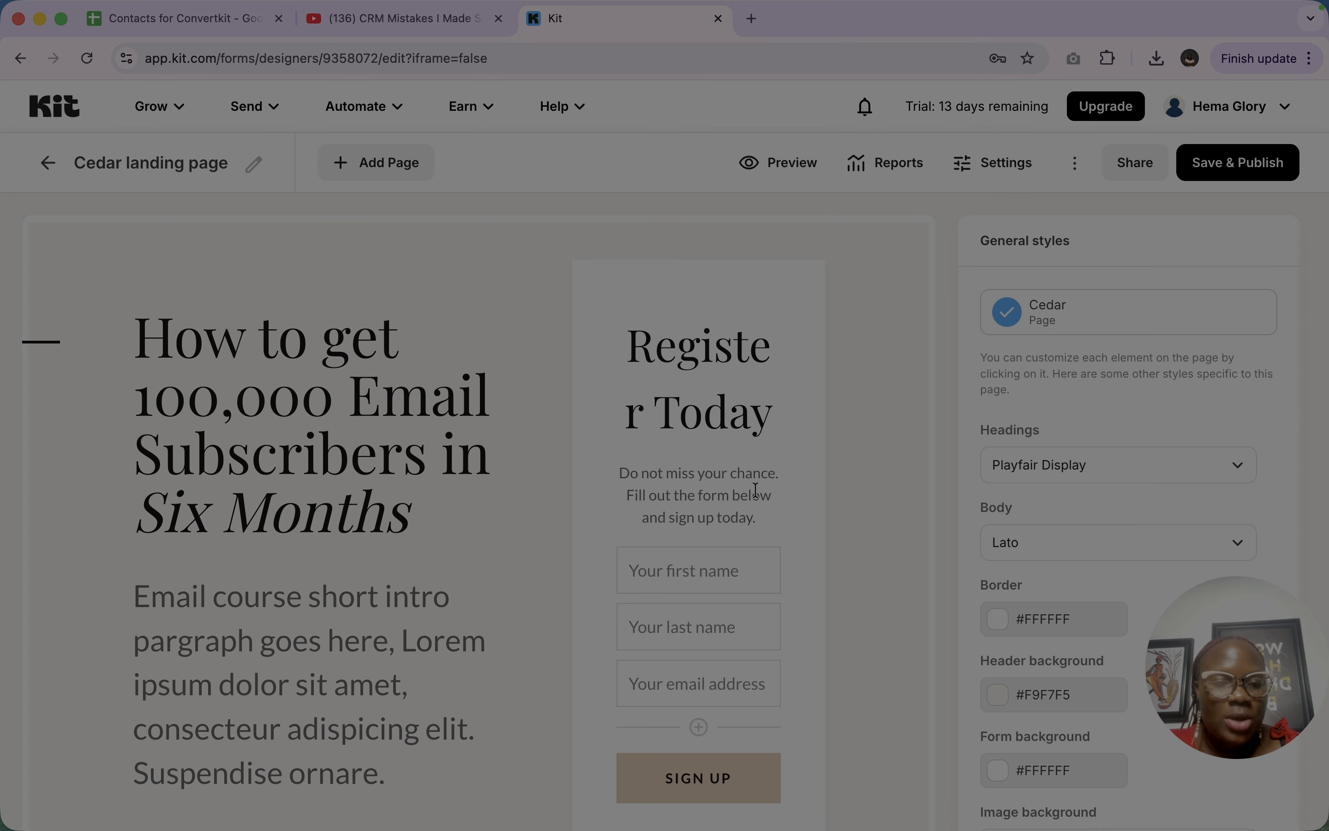
# Replace the headline with "Welcome to CRMinstructors" and the intro paragraph with the text starting "Many small businesses are already getting enough enquiries."
pyautogui.click(300, 470)
pyautogui.scroll(-3, 307, 456)
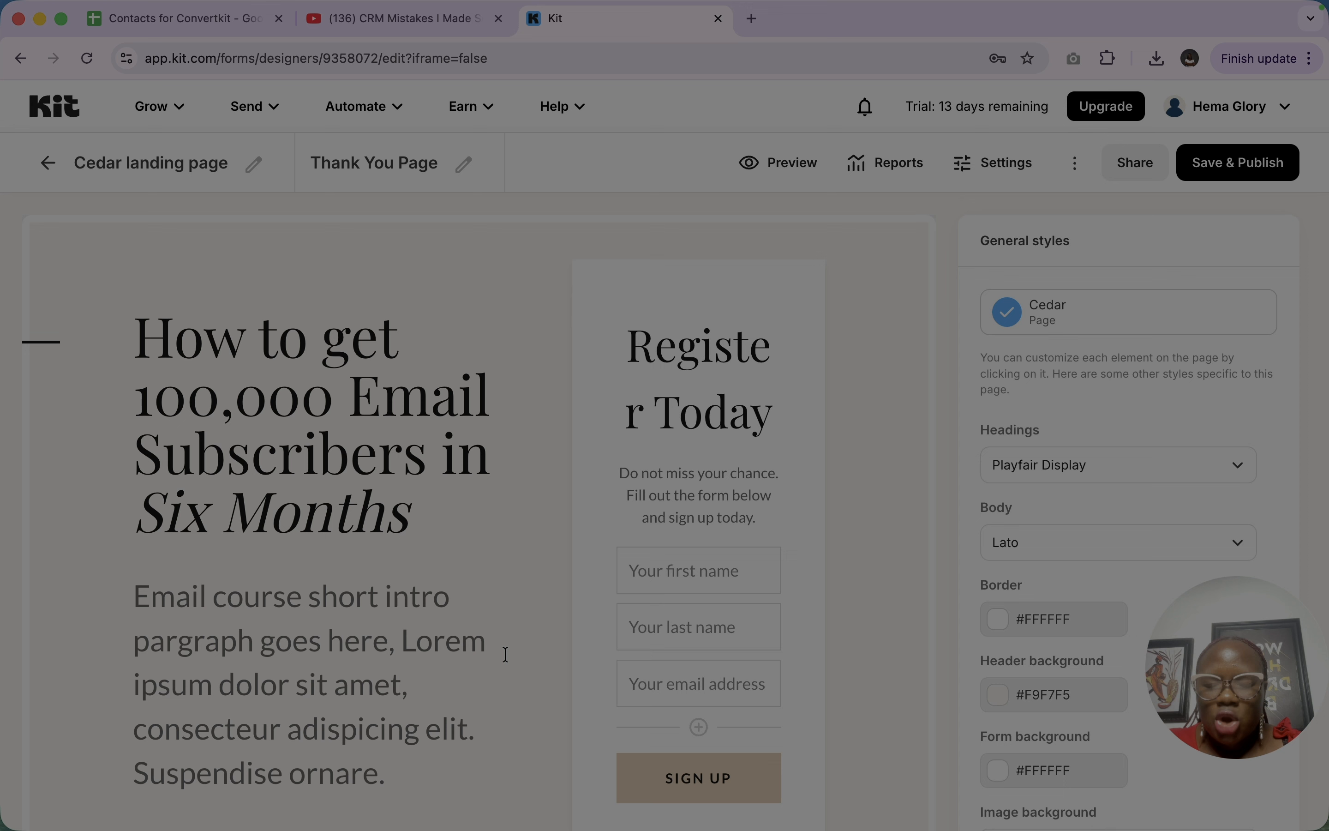
pyautogui.scroll(-2, 505, 654)
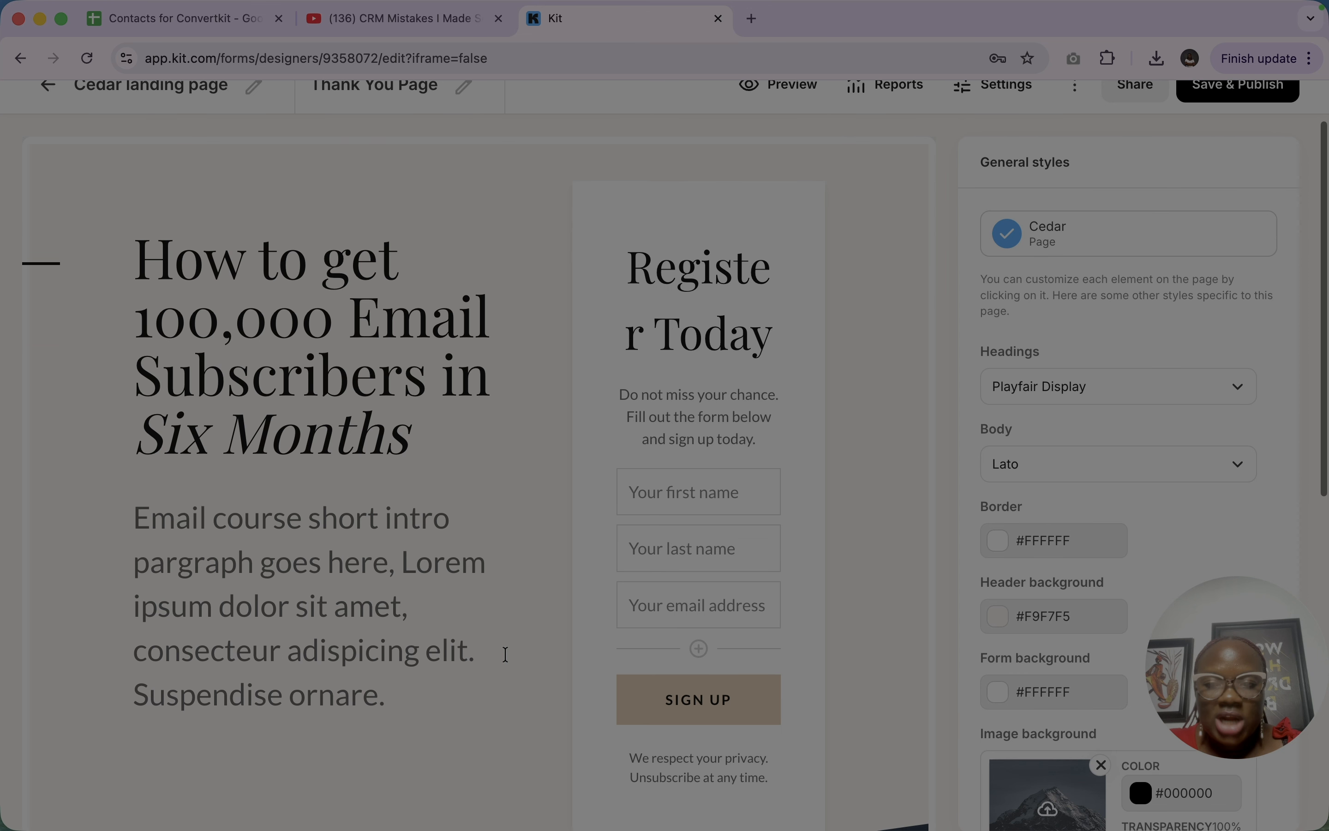
pyautogui.click(391, 330)
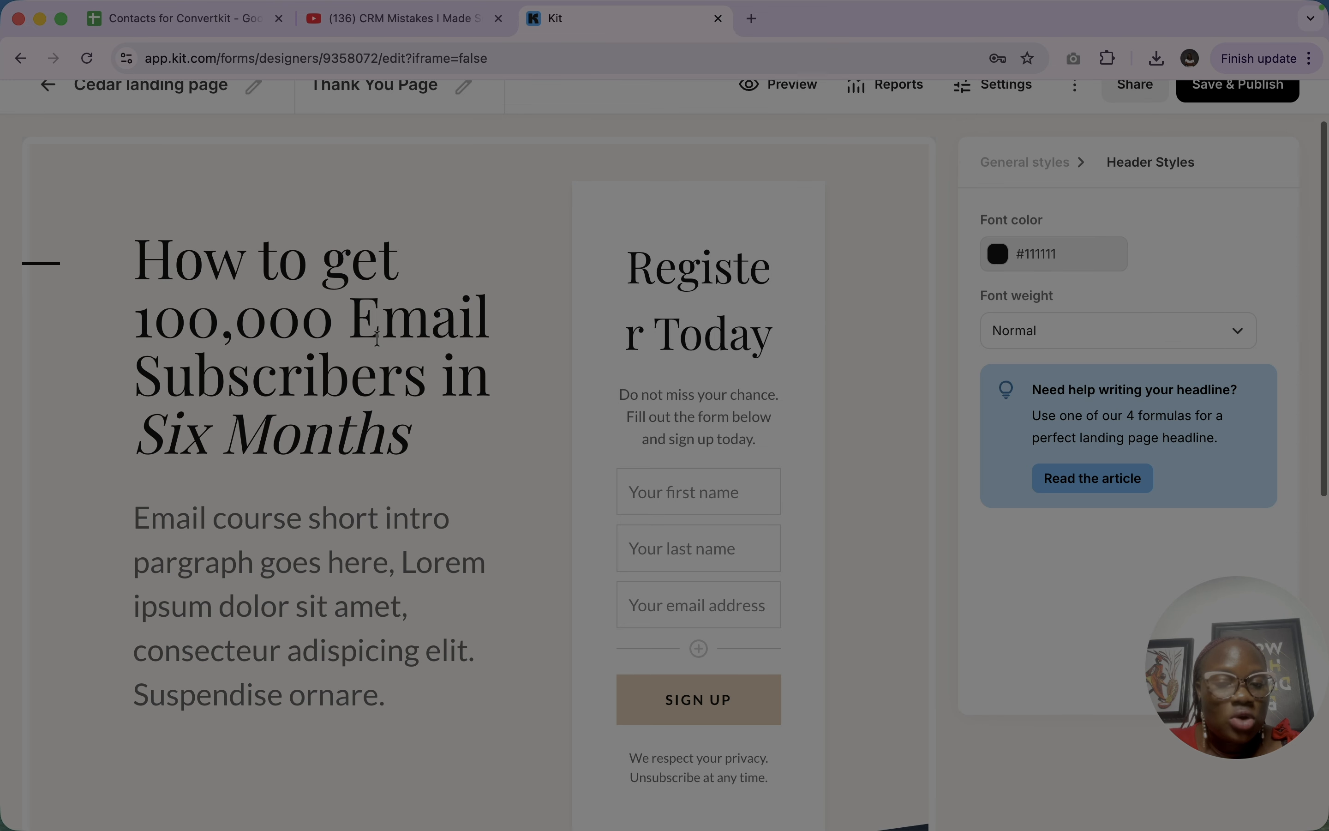
pyautogui.scroll(-1, 376, 336)
pyautogui.tripleClick(301, 340)
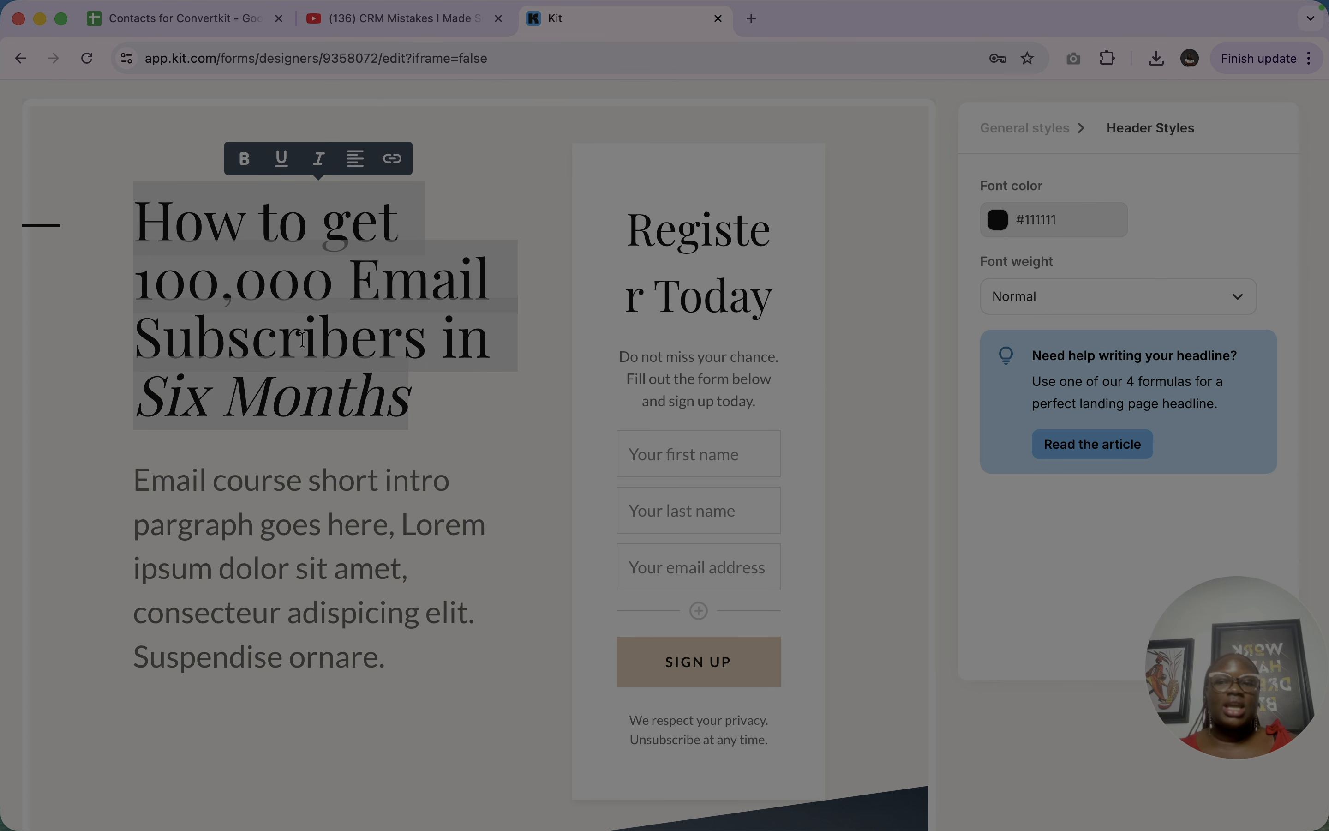
pyautogui.write('W')
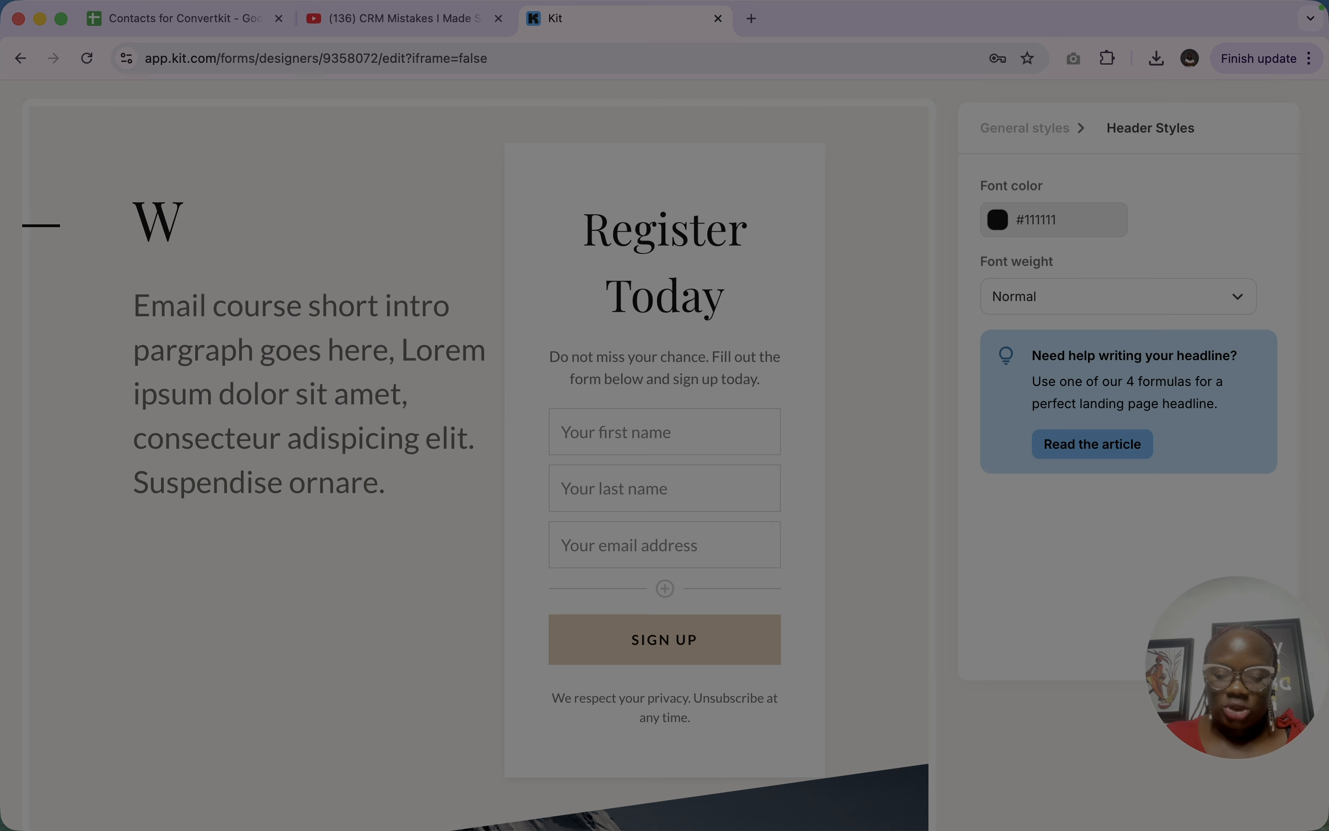
pyautogui.write('elcome t')
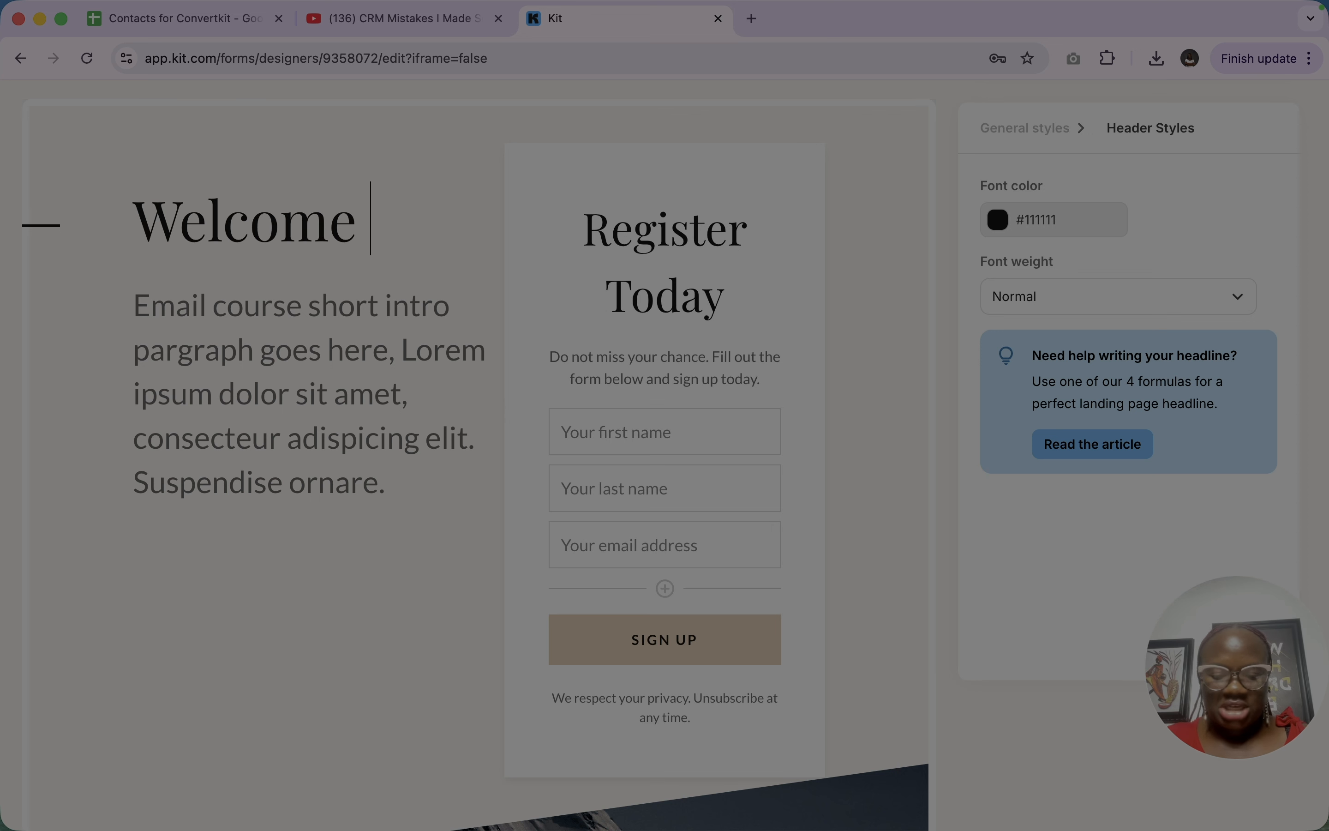
pyautogui.write('o CRMinstructors')
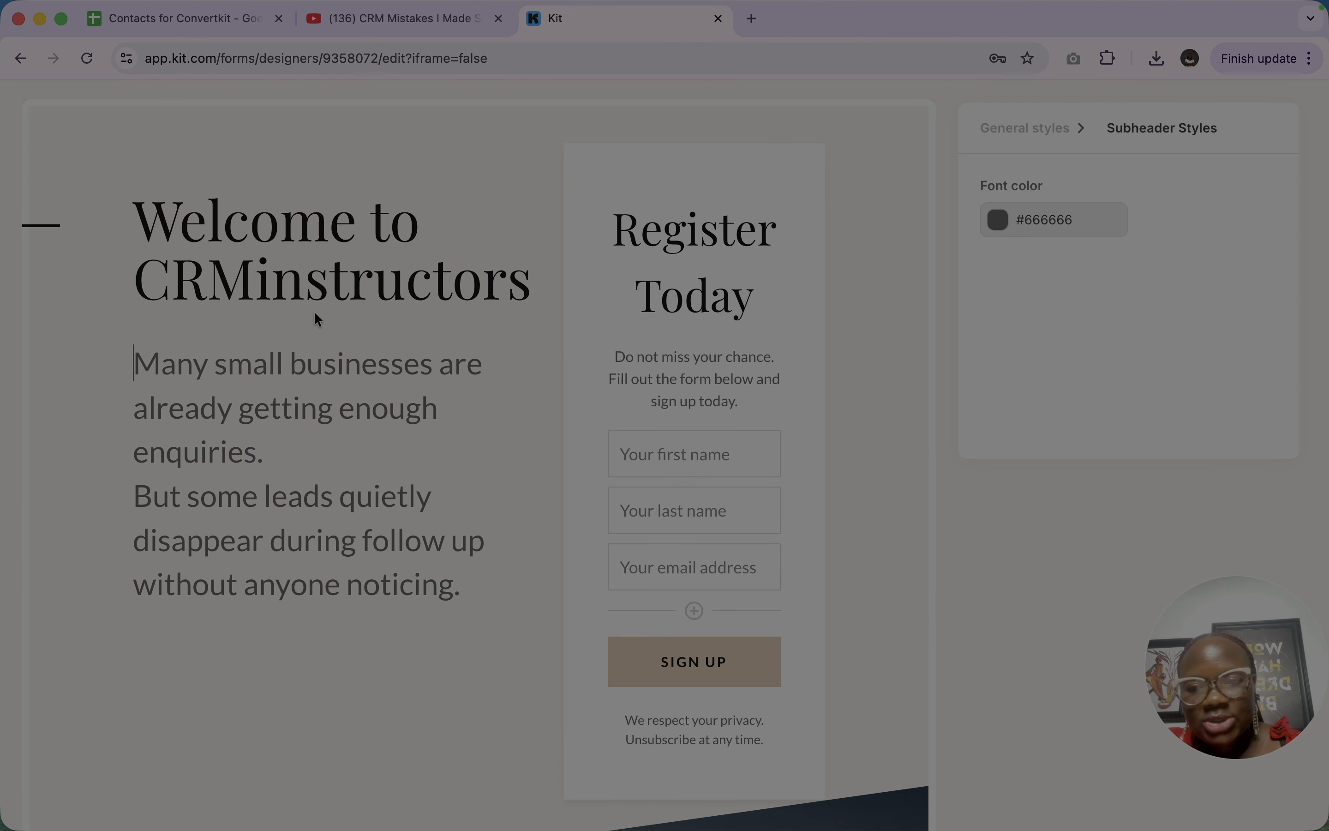
# Set the font color of the "Register Today" form header to #080808
pyautogui.scroll(-5, 462, 592)
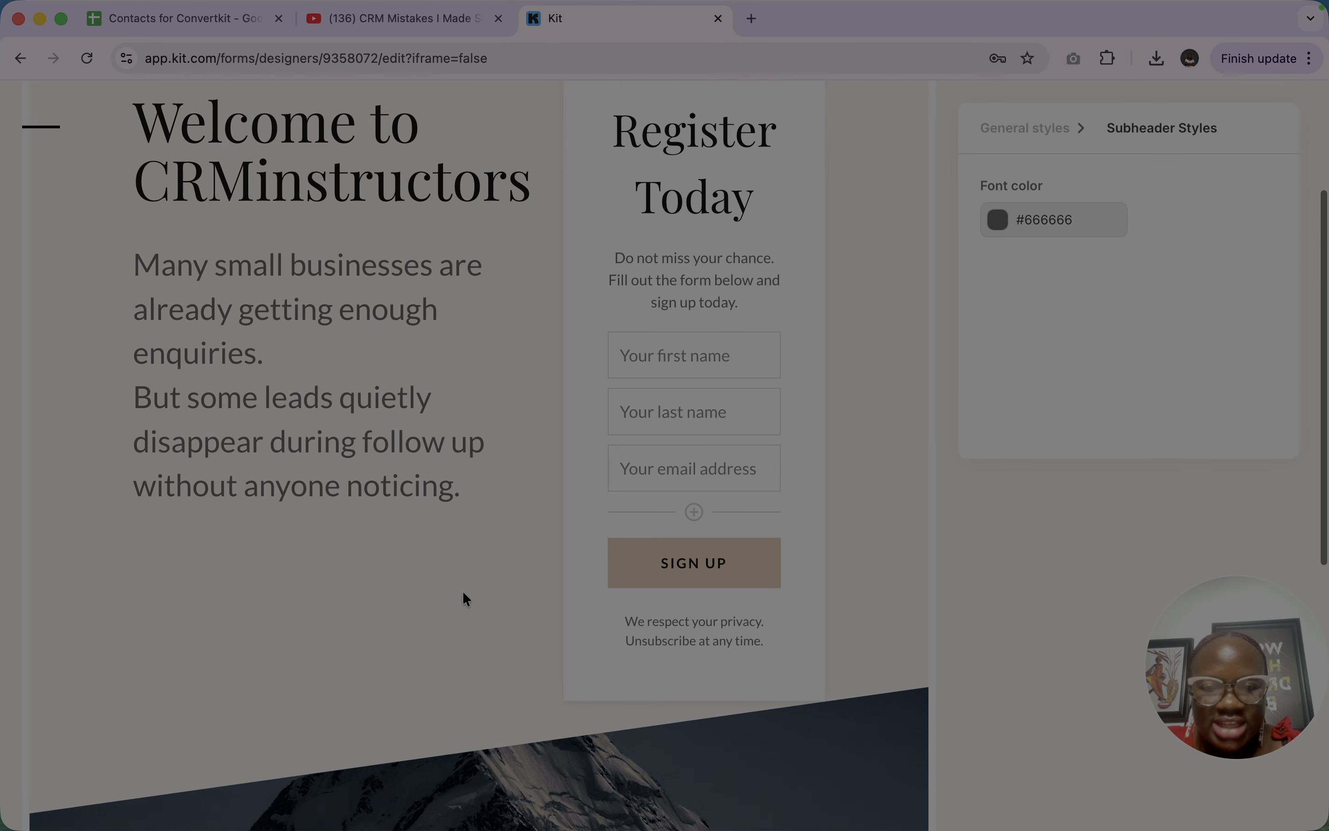
pyautogui.scroll(2, 462, 590)
pyautogui.click(696, 230)
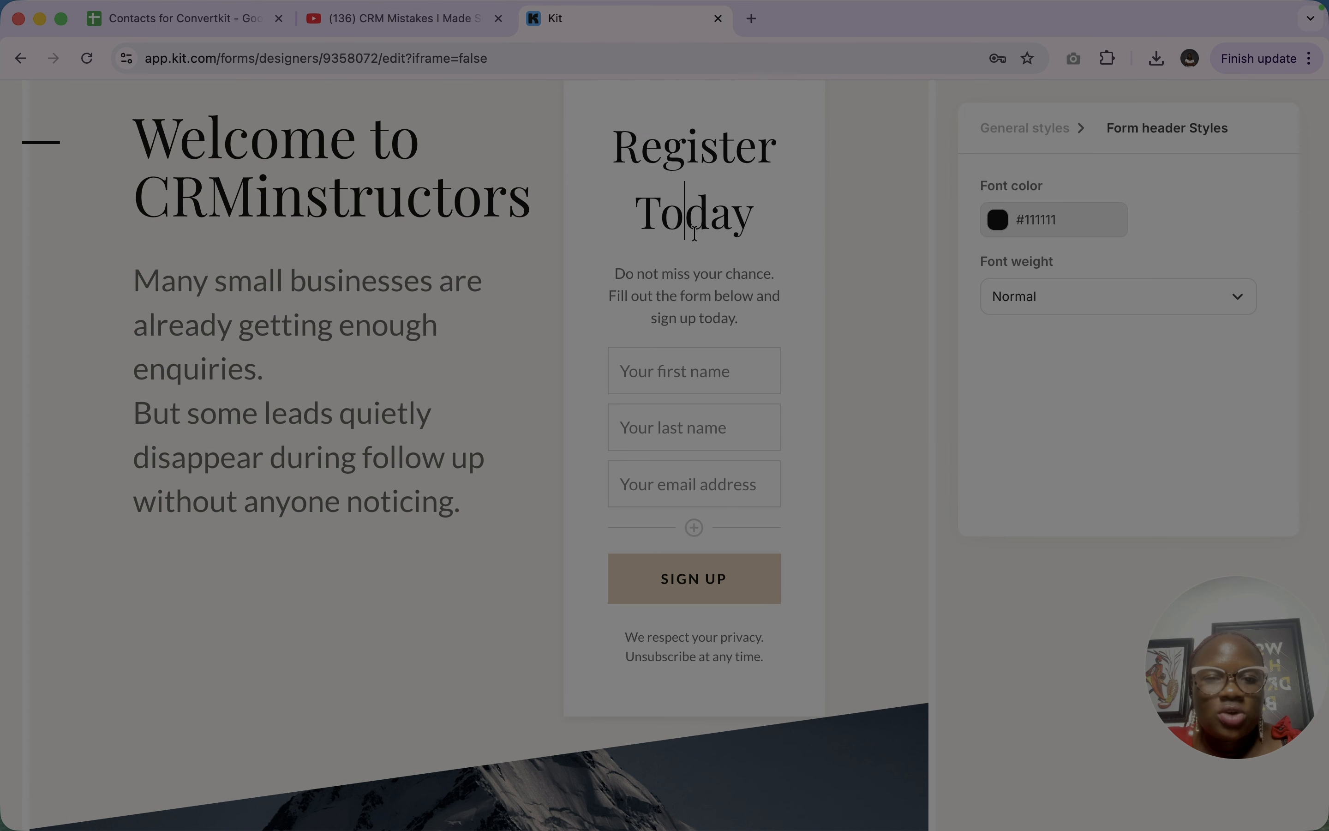
pyautogui.click(1000, 224)
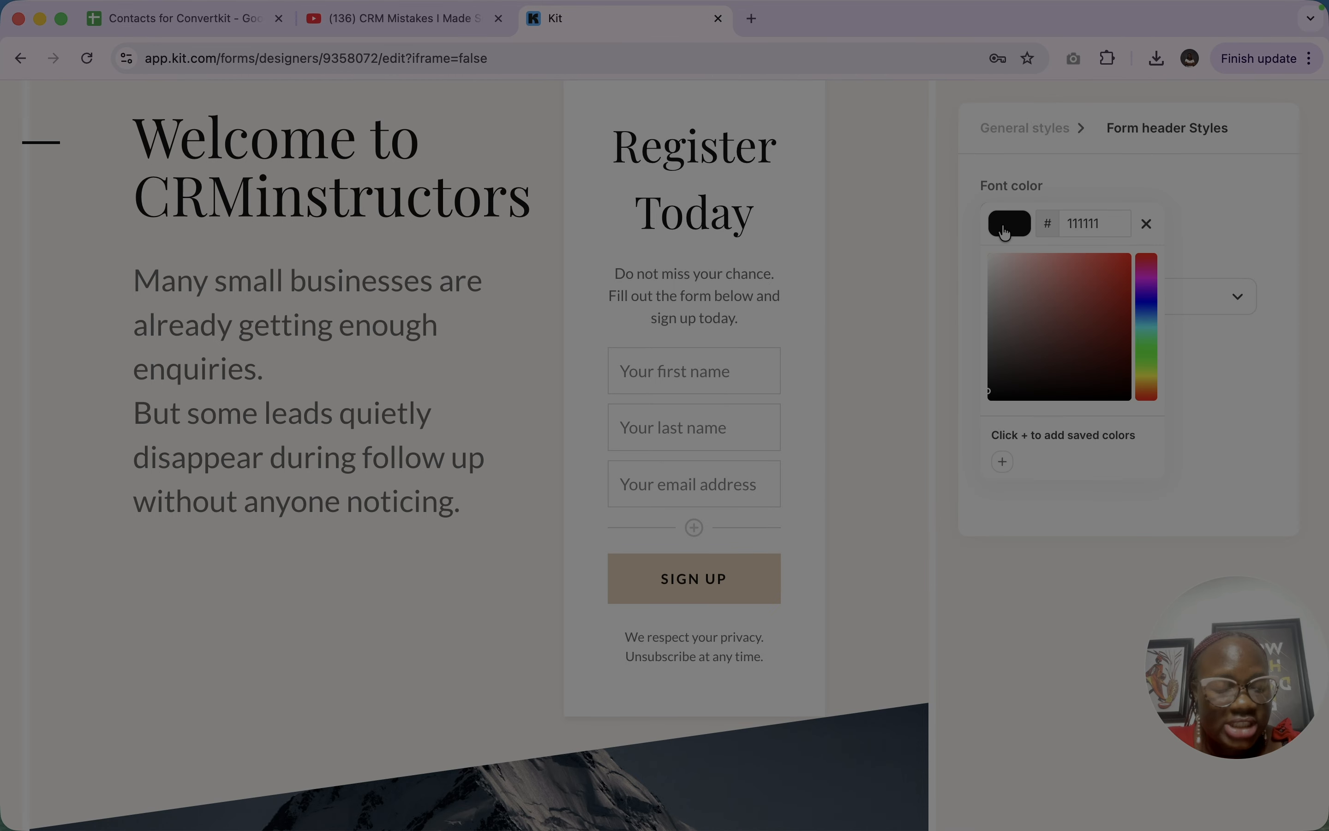
pyautogui.moveTo(992, 395); pyautogui.dragTo(996, 404)
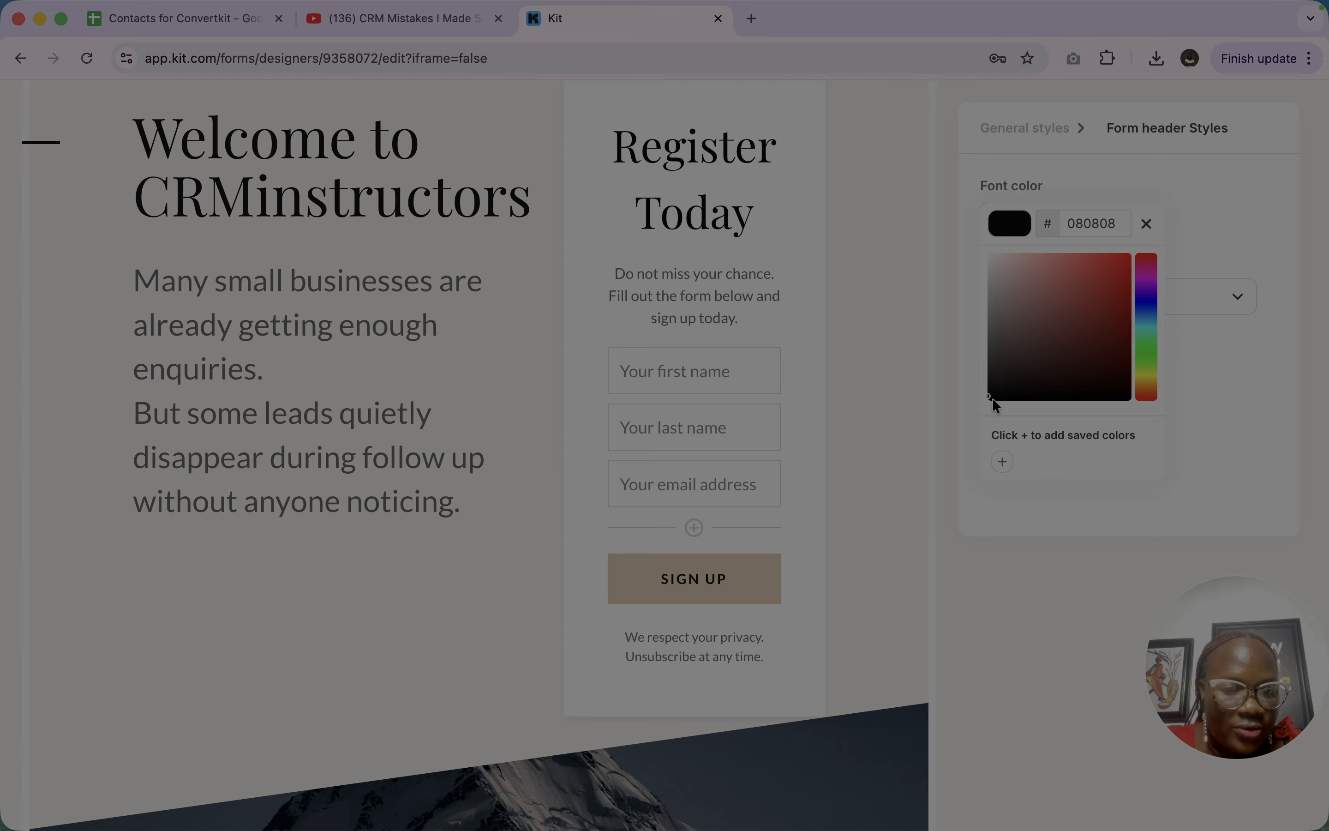
pyautogui.click(915, 375)
# Add a new field above the sign-up button and assign it to the Phone custom field
pyautogui.click(690, 291)
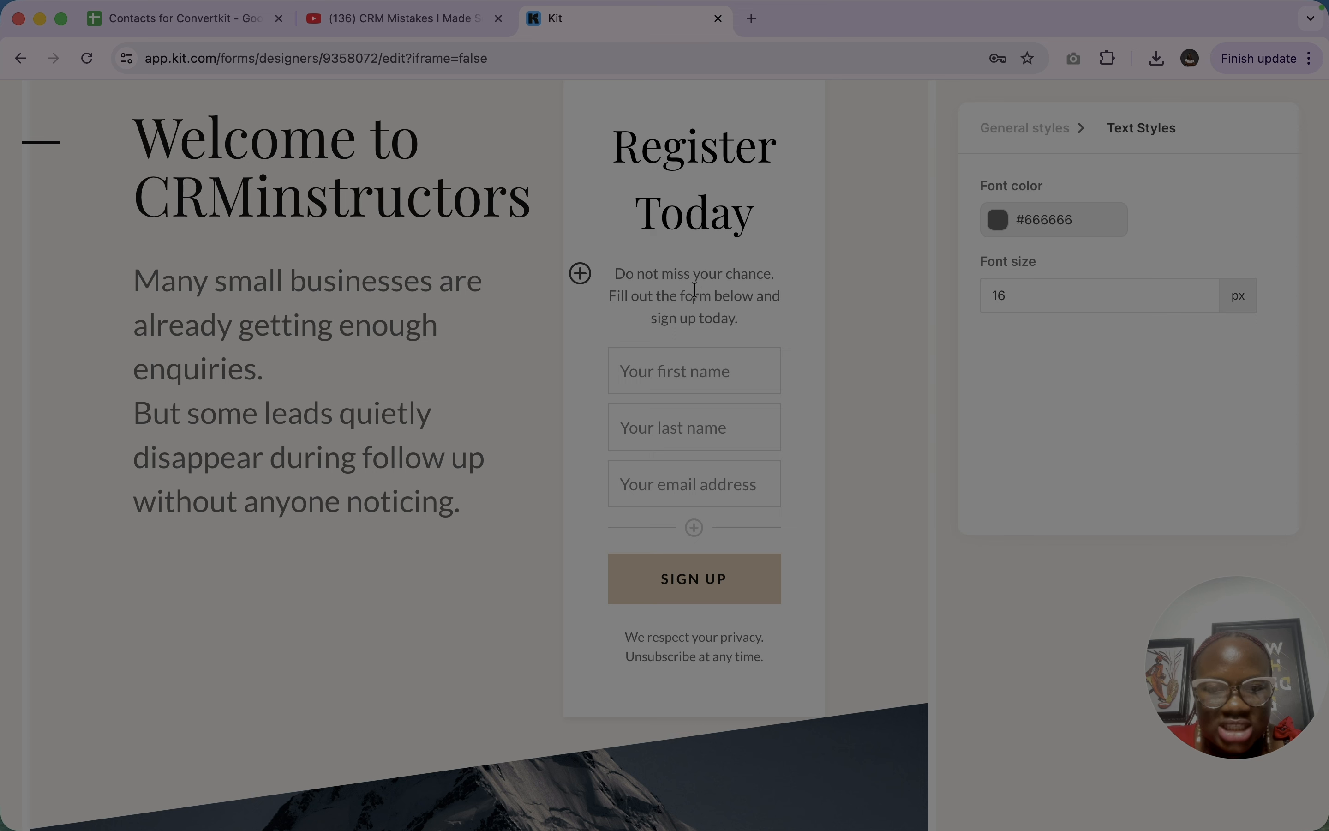
pyautogui.click(671, 379)
pyautogui.click(693, 525)
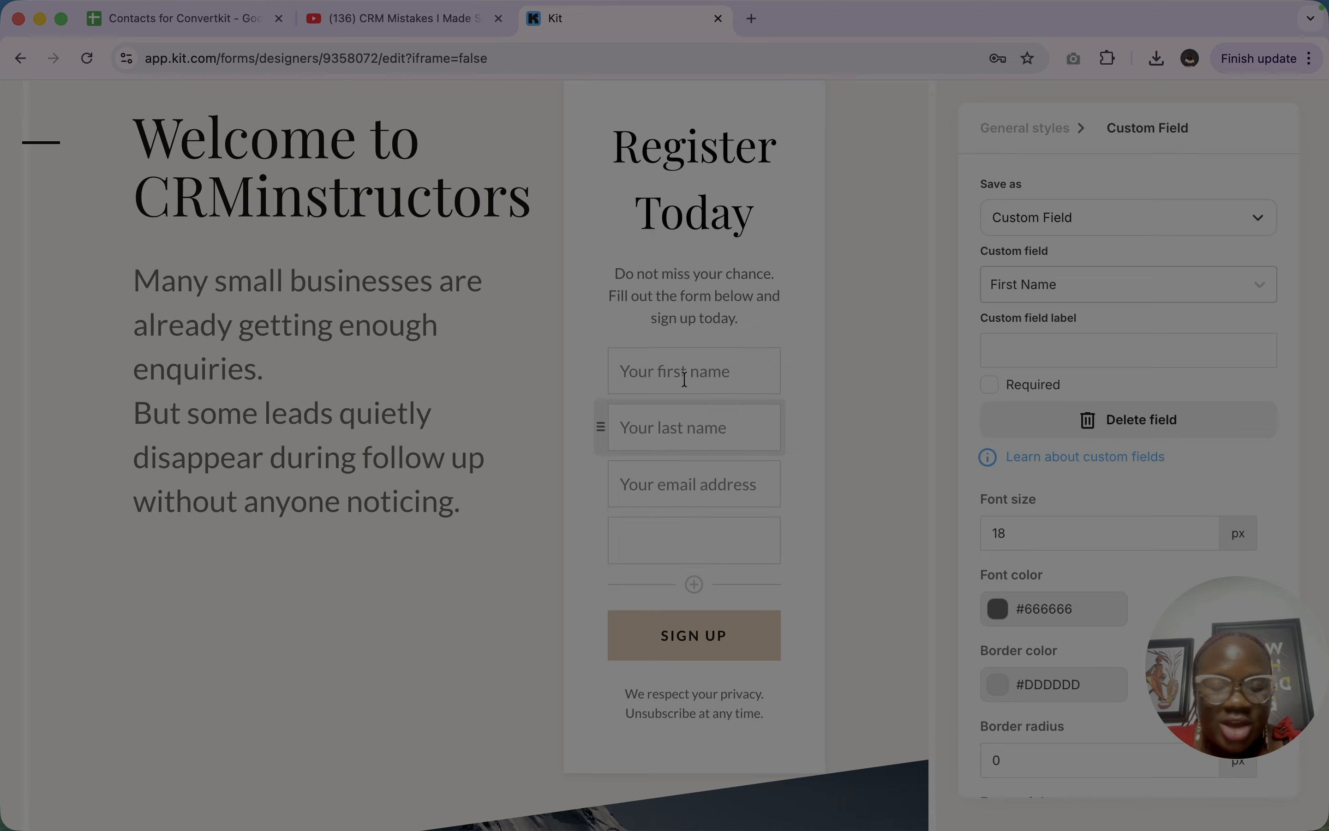
pyautogui.click(1043, 282)
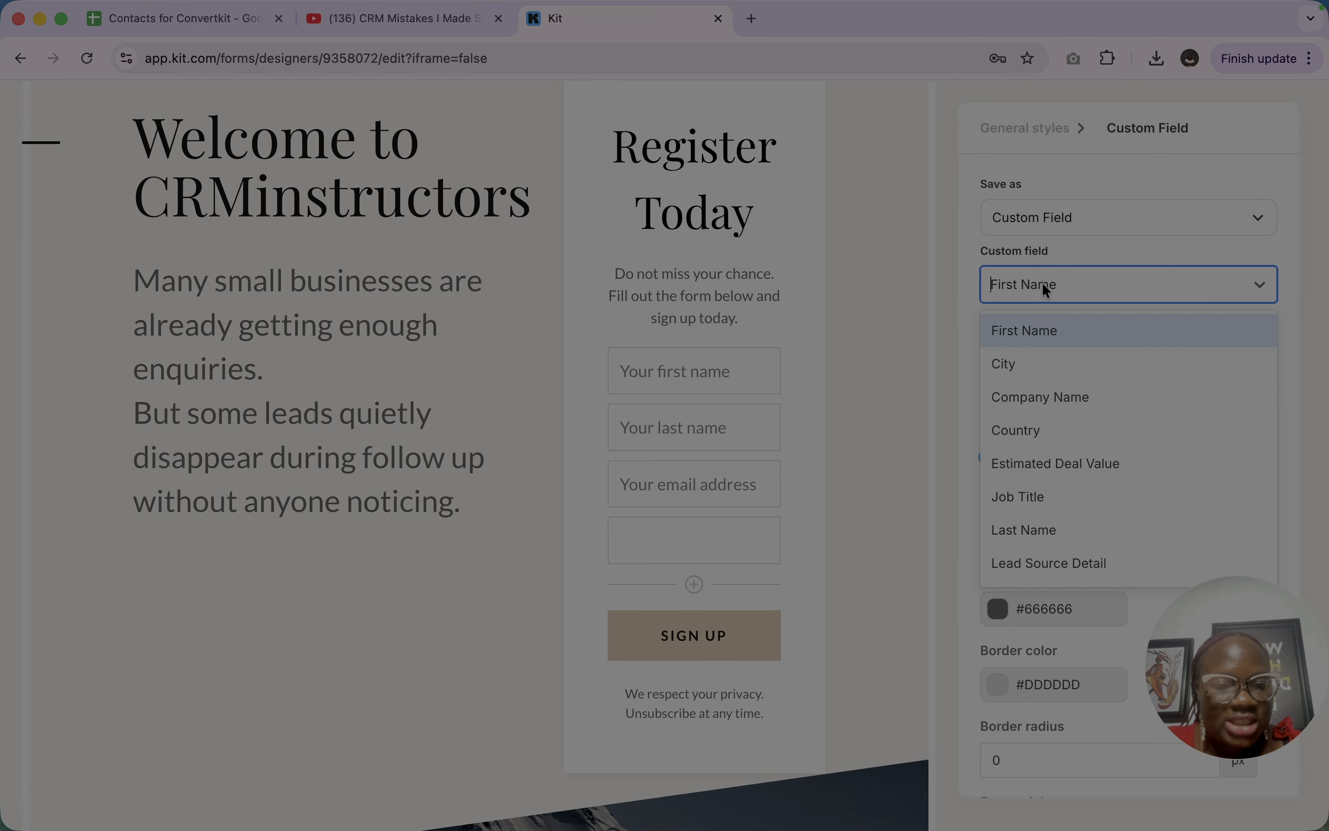
pyautogui.scroll(-3, 1033, 514)
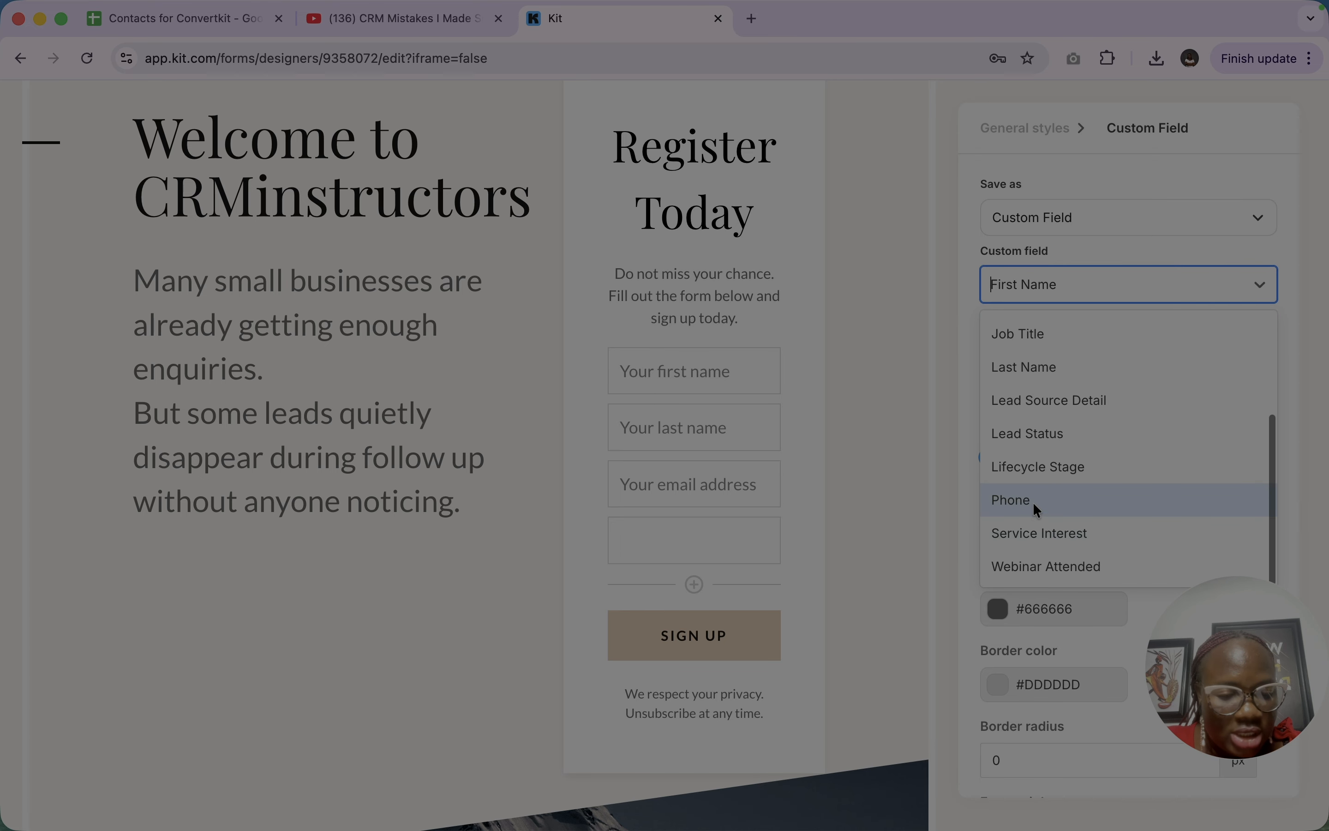
pyautogui.click(1033, 502)
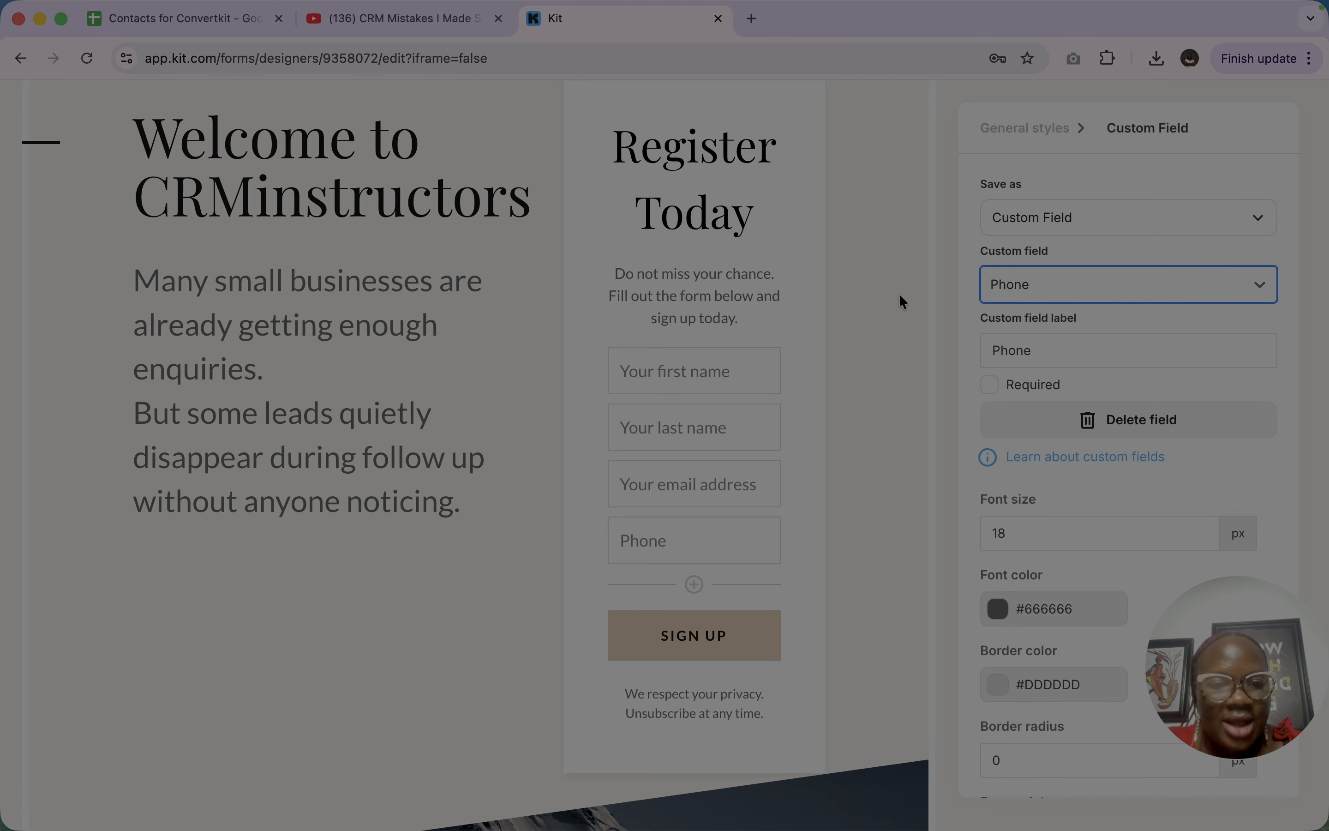
# Set the form fields' font color to black #000000 and their border color to red #FF0303
pyautogui.click(997, 609)
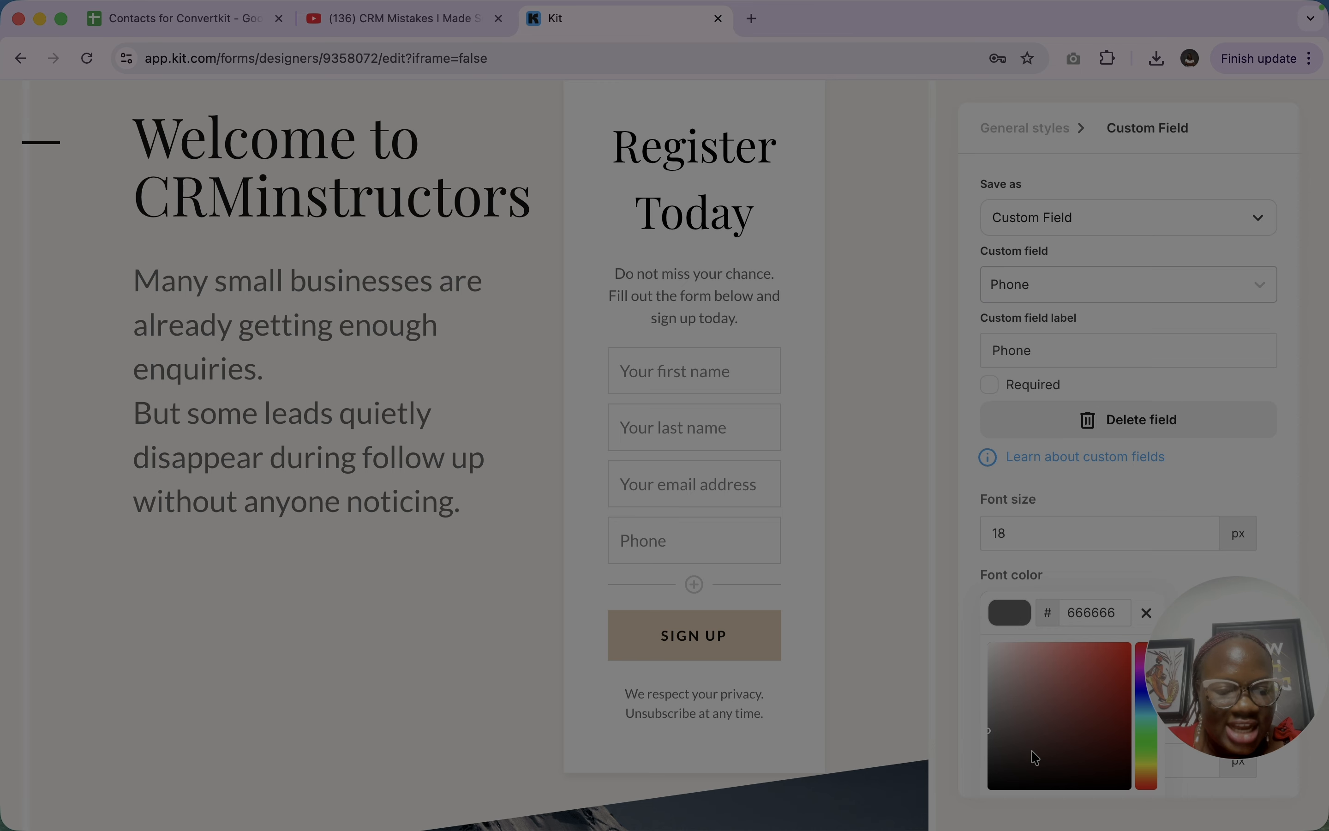
pyautogui.moveTo(1003, 769); pyautogui.dragTo(993, 552)
pyautogui.click(673, 486)
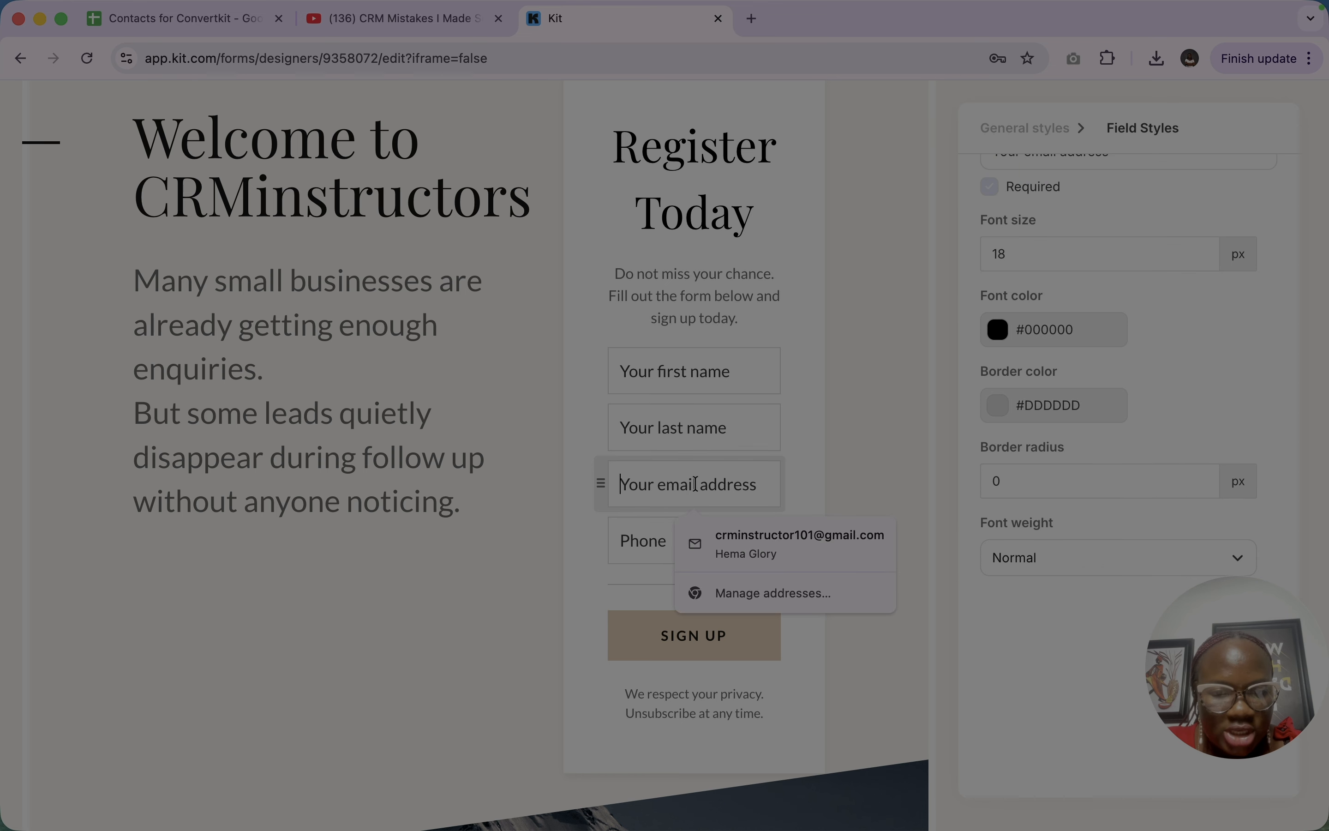
pyautogui.click(693, 482)
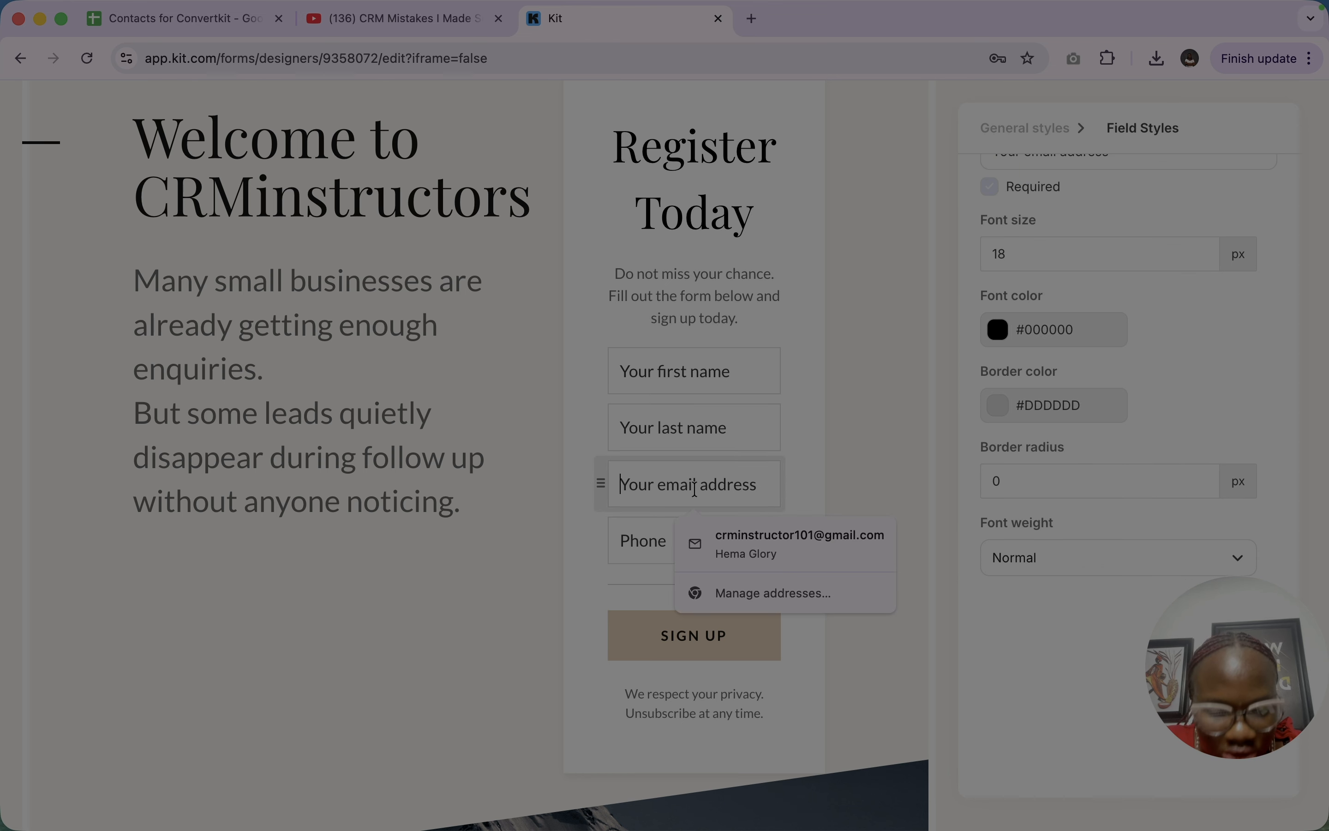
pyautogui.click(997, 329)
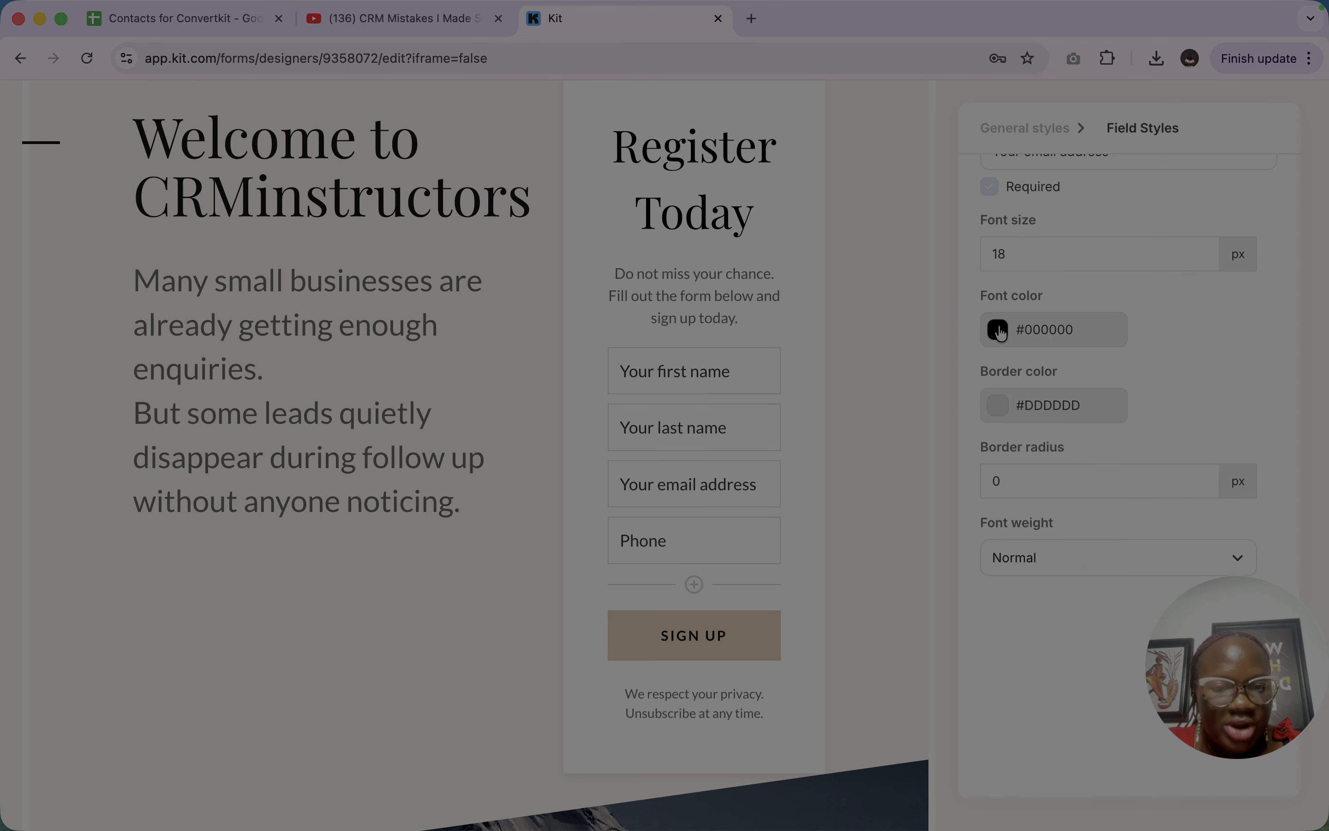
pyautogui.click(943, 484)
pyautogui.click(1000, 419)
pyautogui.moveTo(1095, 488); pyautogui.dragTo(1135, 441)
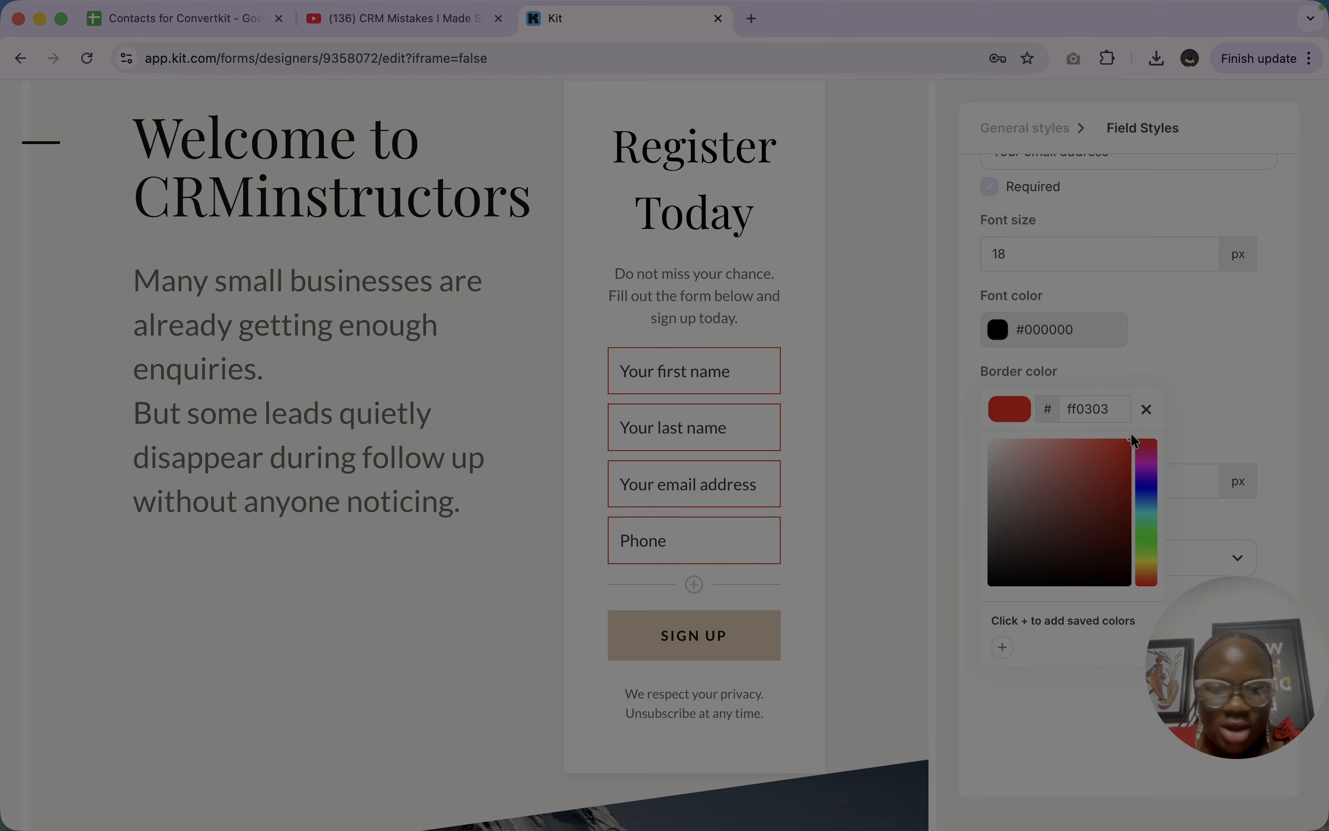
# Set the font color of the text under the "Register Today" header to #060606
pyautogui.click(723, 297)
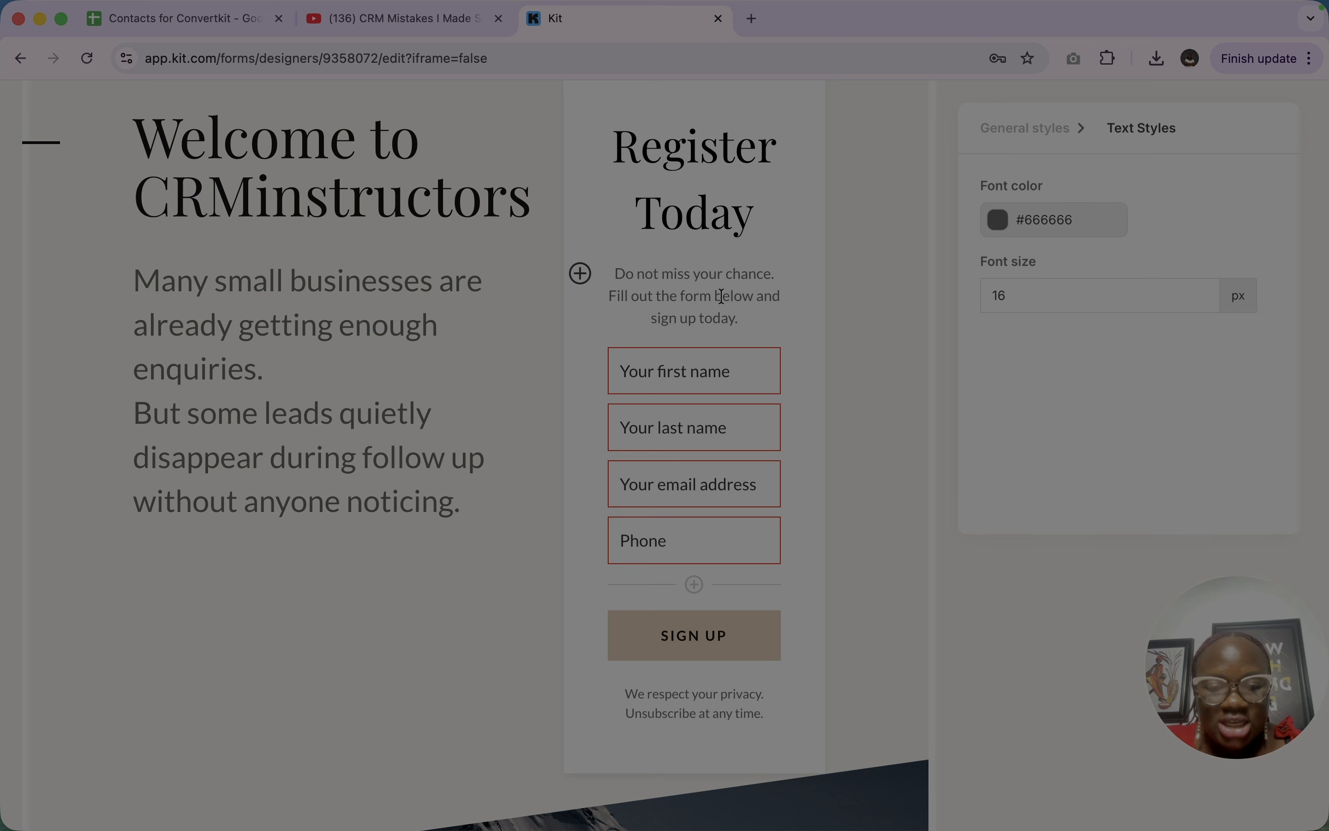
pyautogui.click(1003, 223)
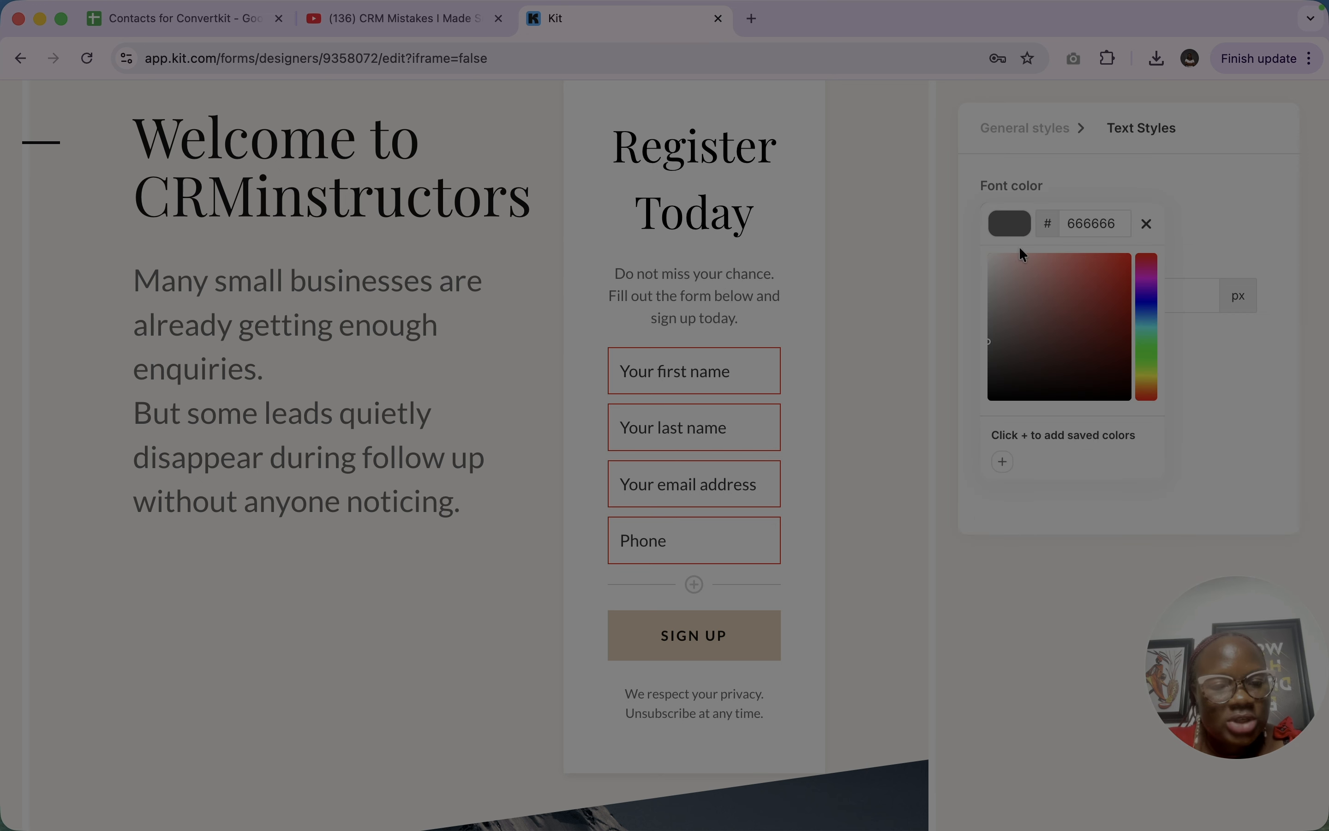
pyautogui.click(1030, 395)
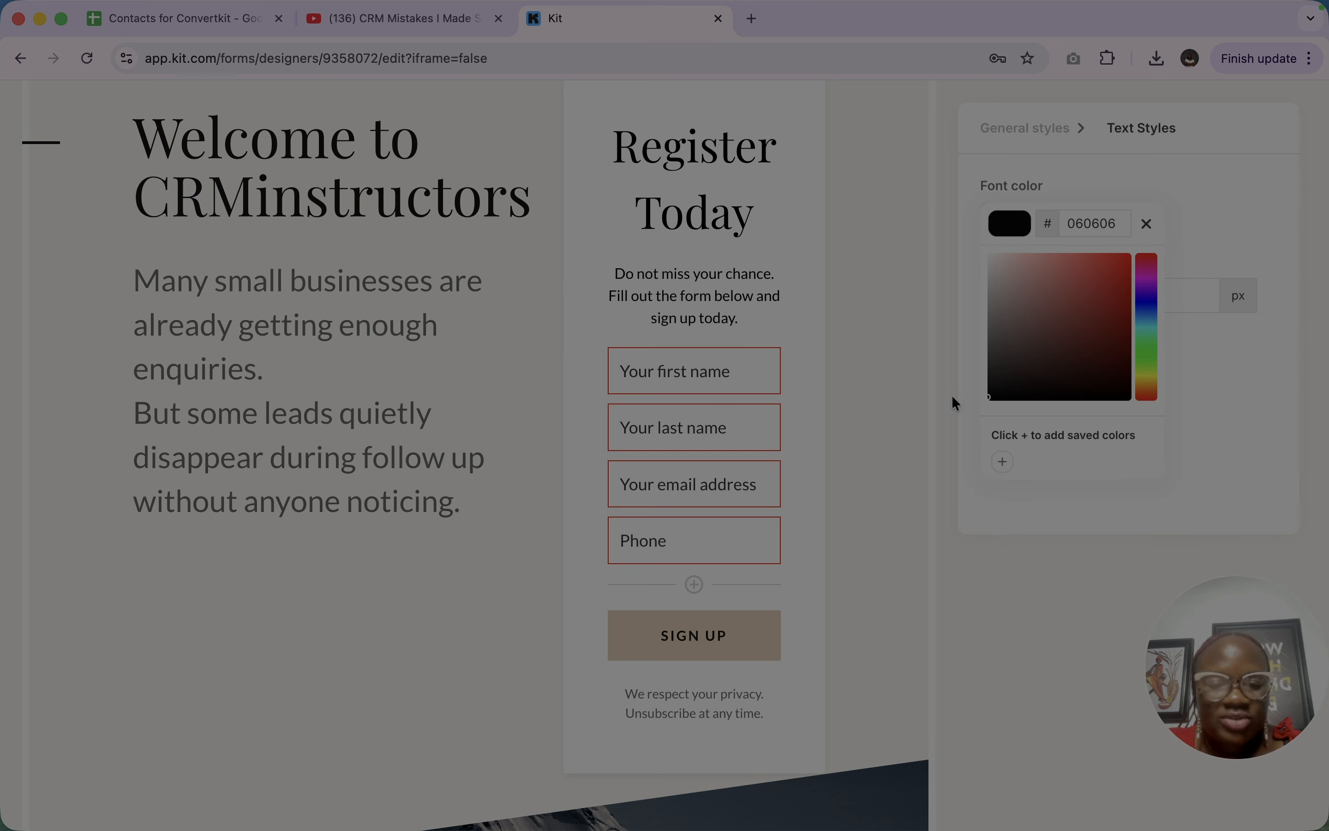
pyautogui.click(835, 340)
# Insert the Unsplash photo of a desert road with mountains into the text under the "Register Today" header
pyautogui.click(581, 275)
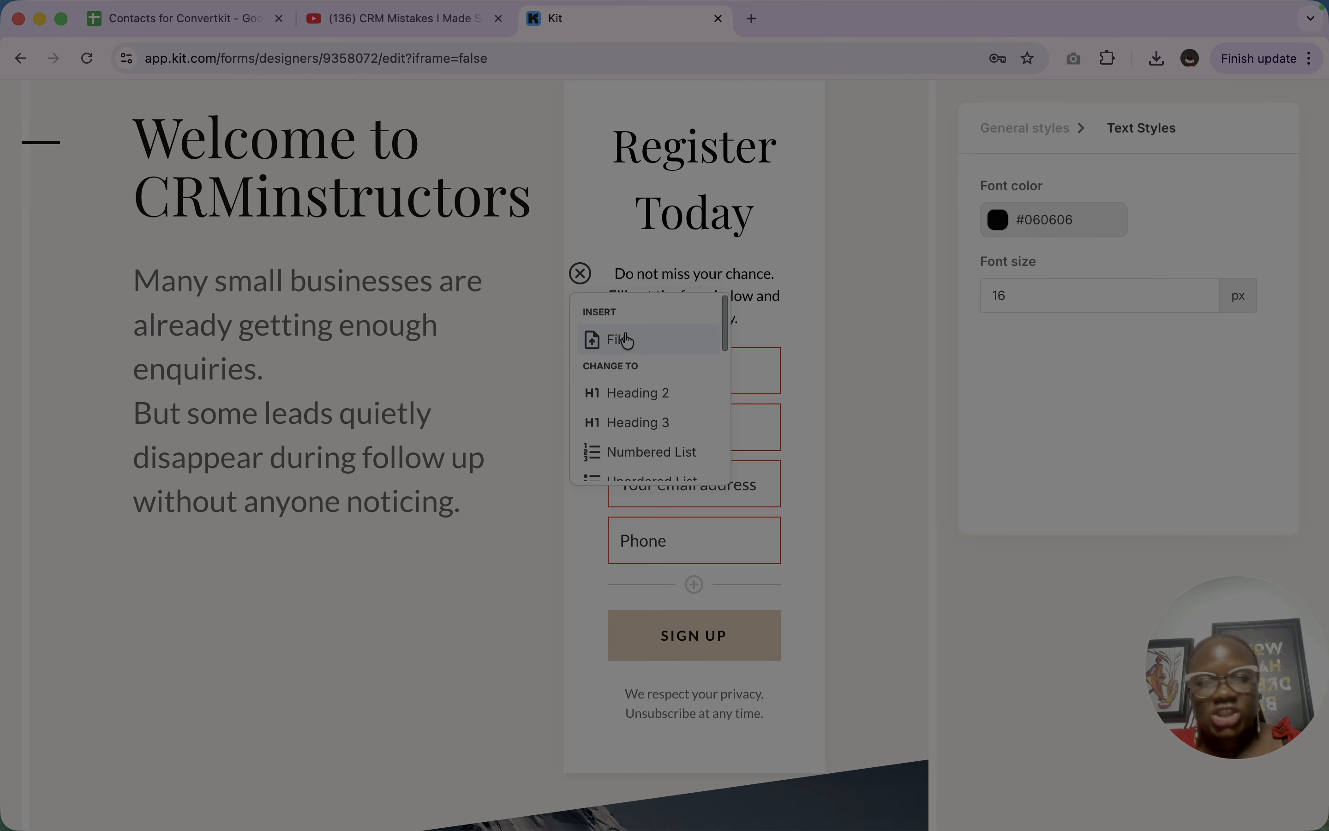
pyautogui.scroll(-2, 623, 341)
pyautogui.scroll(-2, 622, 341)
pyautogui.scroll(-2, 622, 342)
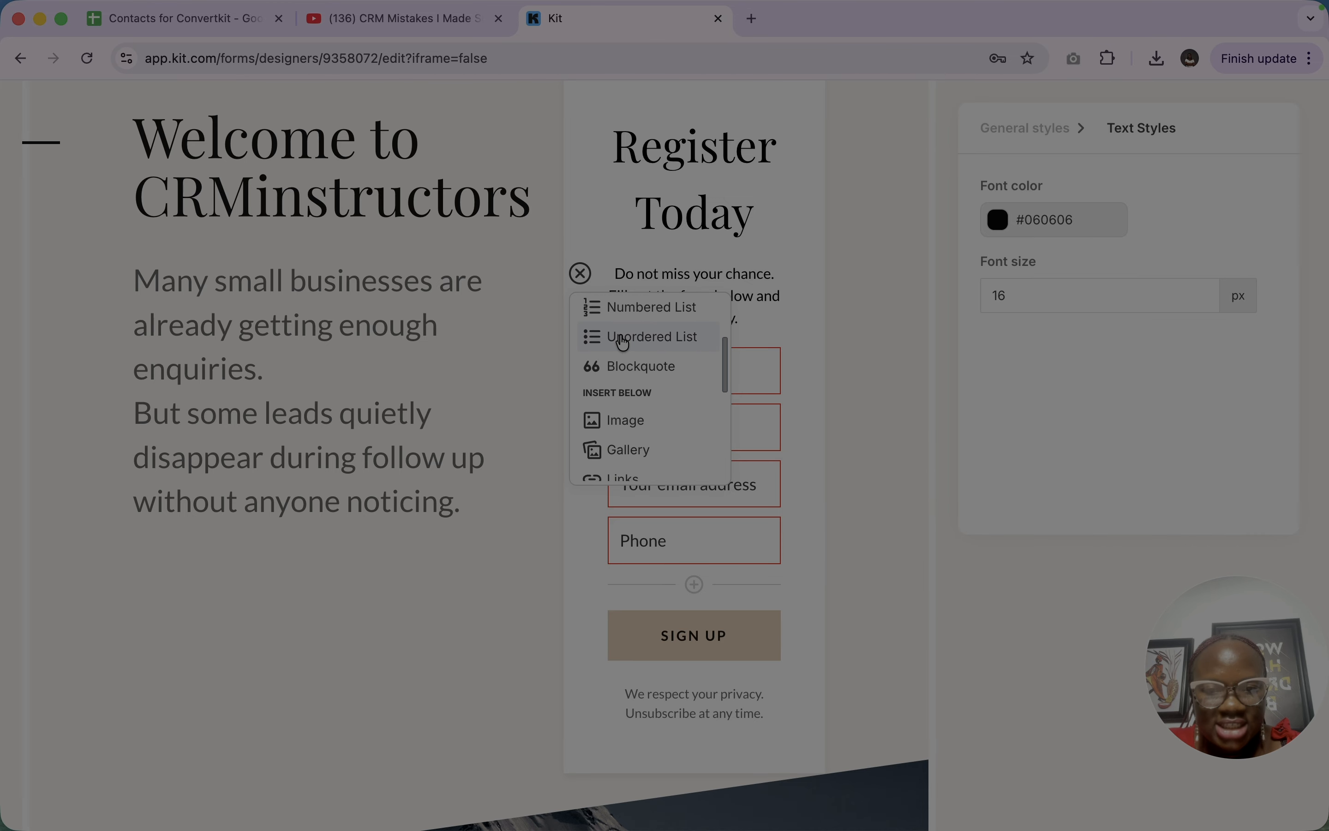
pyautogui.scroll(-3, 662, 409)
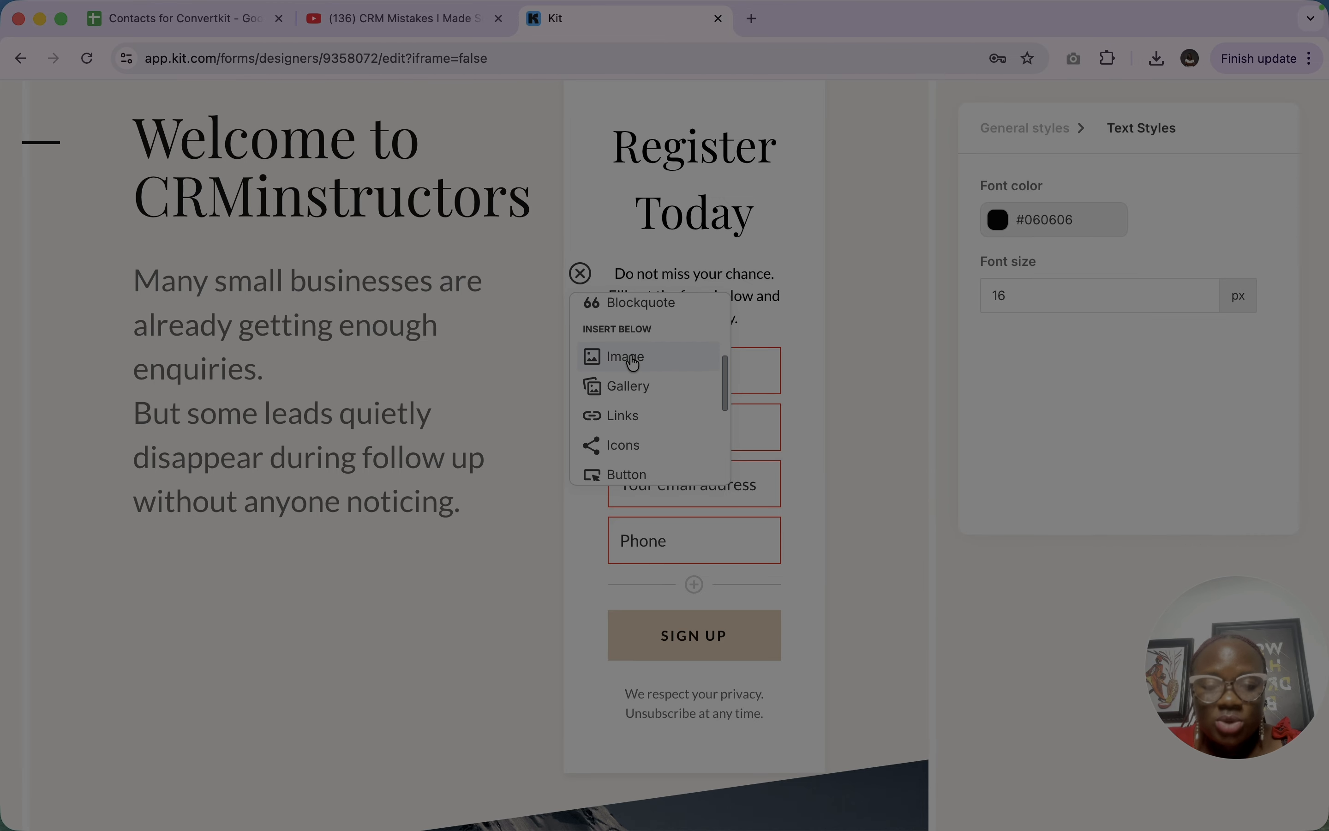
pyautogui.click(633, 363)
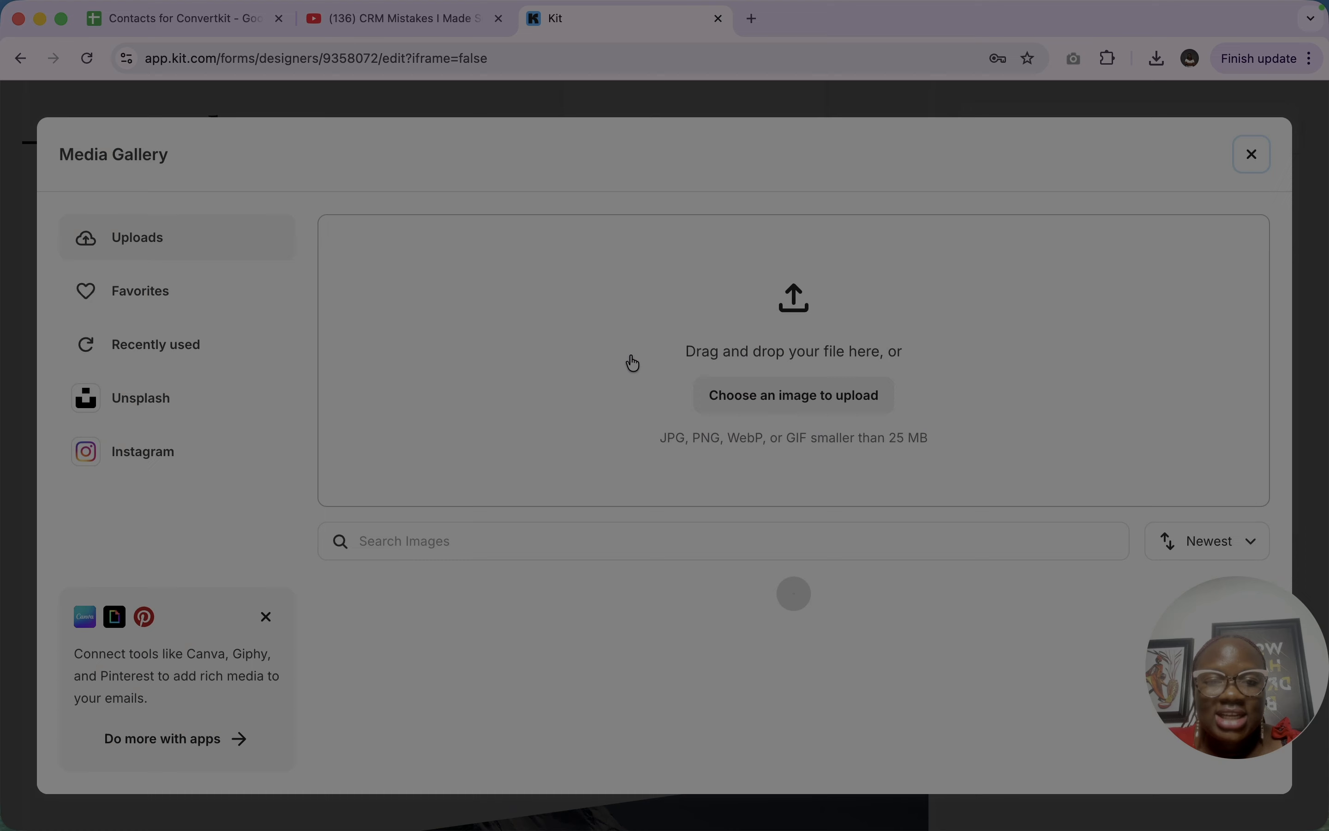
pyautogui.click(128, 415)
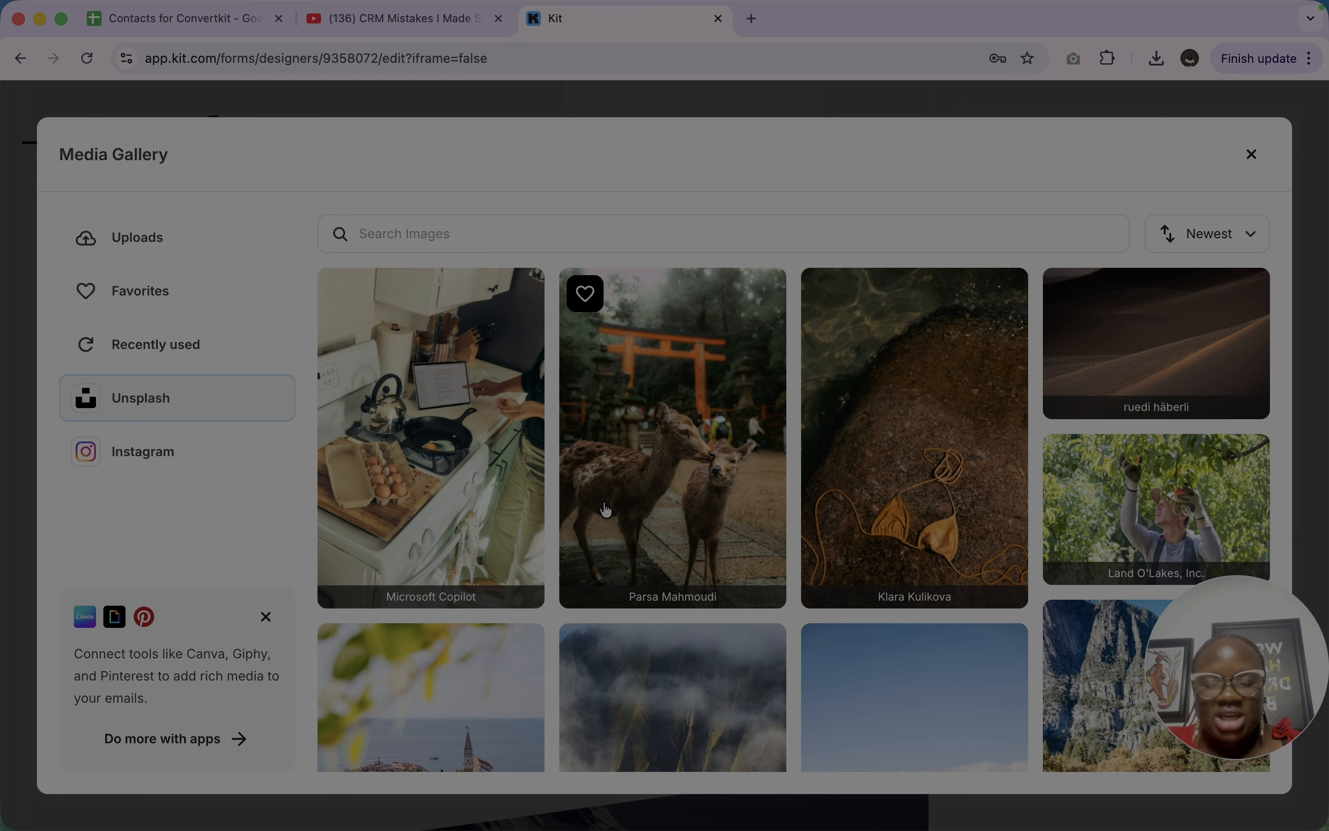
pyautogui.scroll(-15, 689, 612)
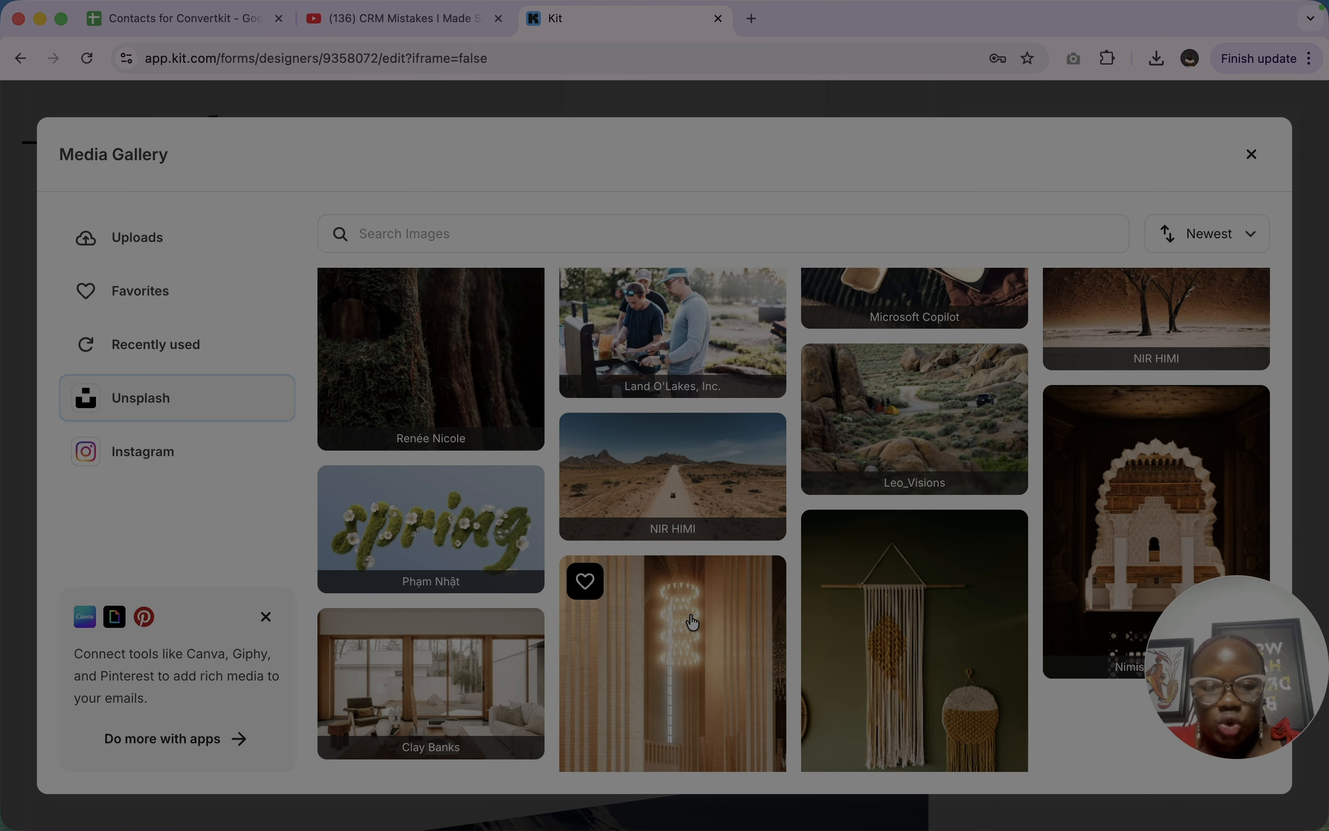
pyautogui.click(695, 465)
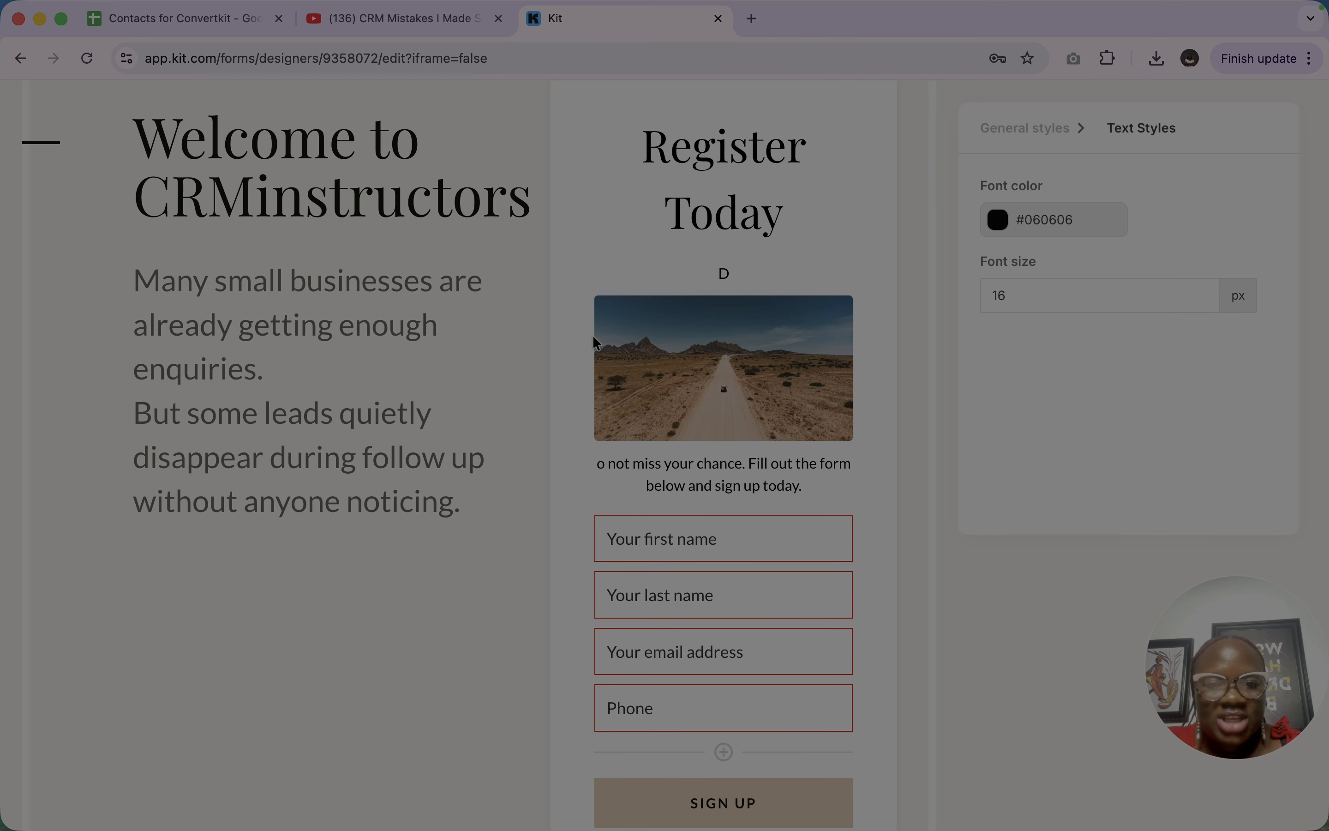
# Remove the stray "D" above the road image and put it back at the start of "Do not miss your chance" below it
pyautogui.click(736, 274)
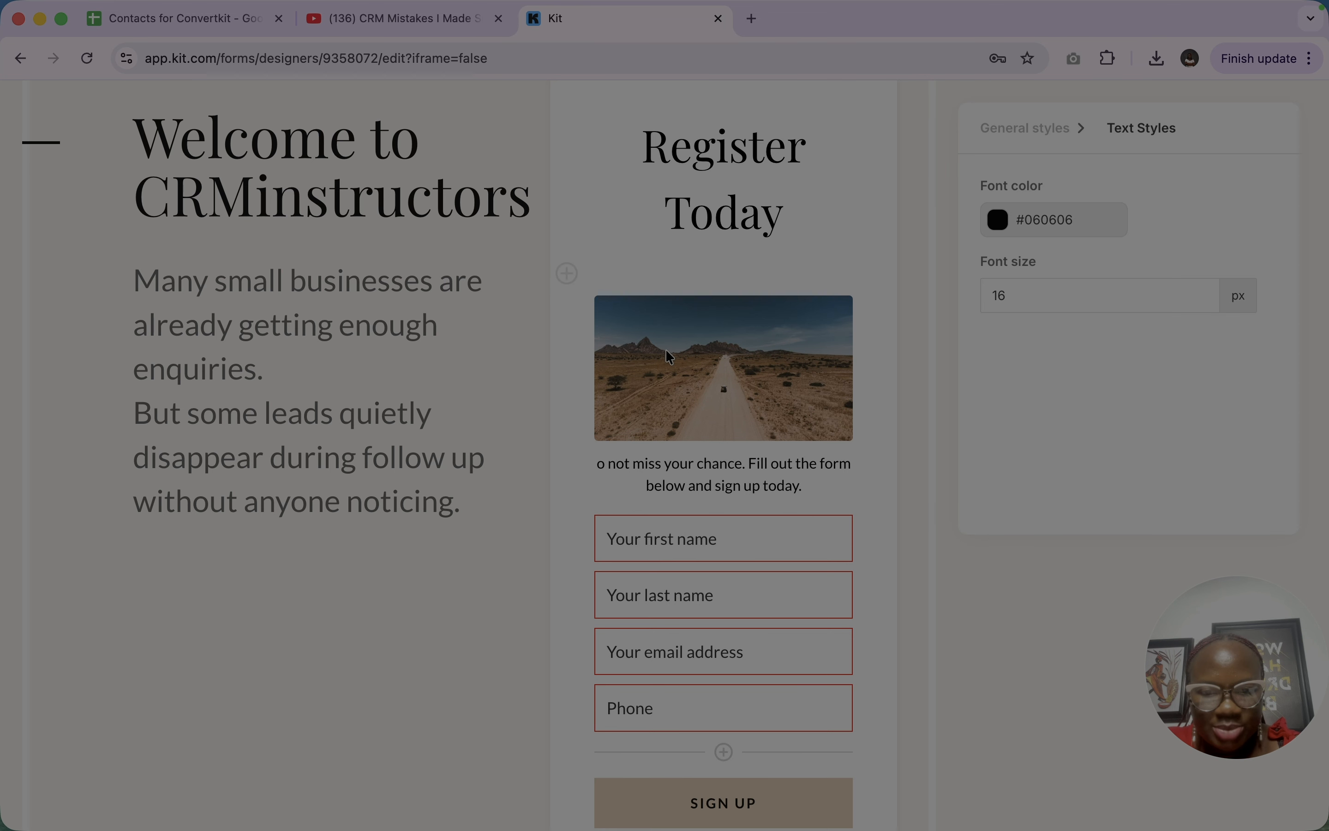
pyautogui.click(598, 466)
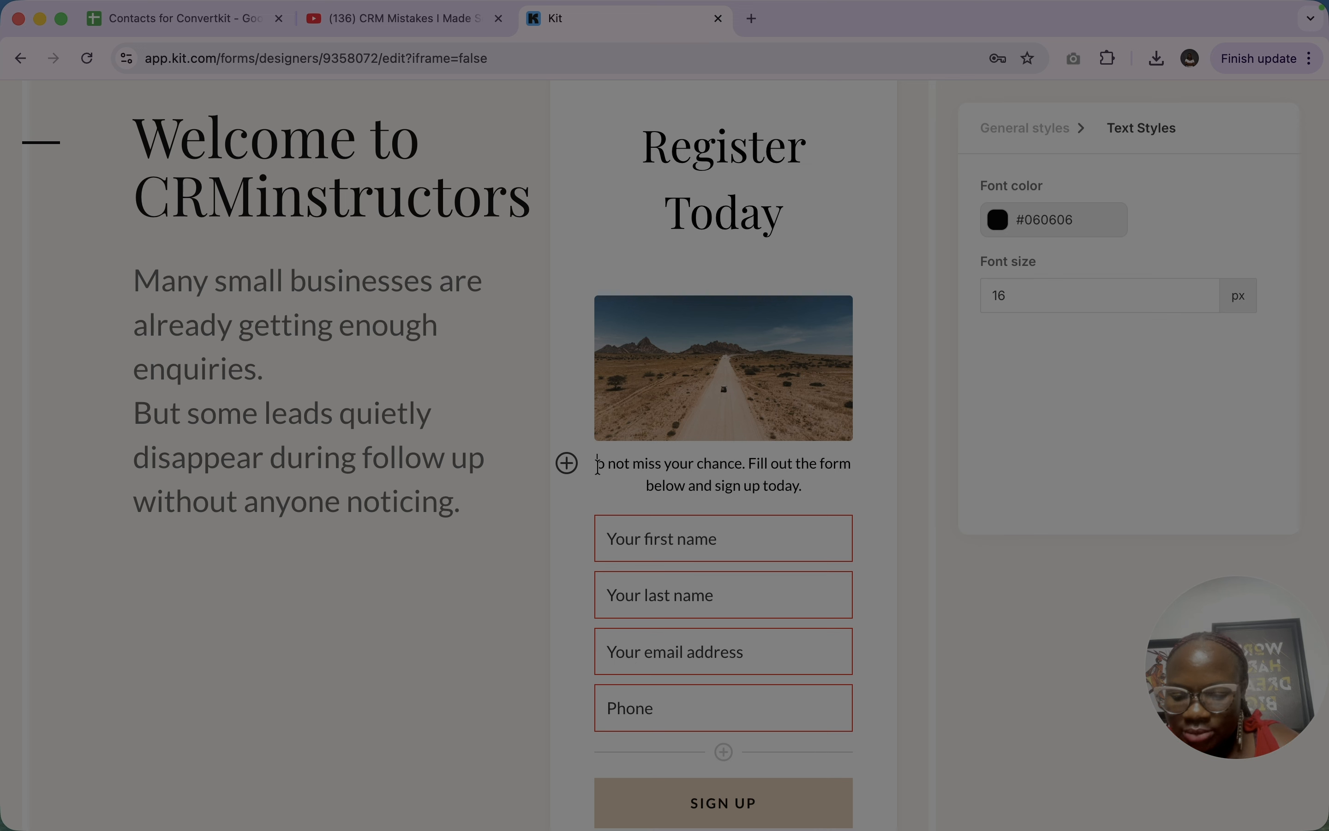
pyautogui.press('capslock')
pyautogui.write('D')
pyautogui.press('capslock')
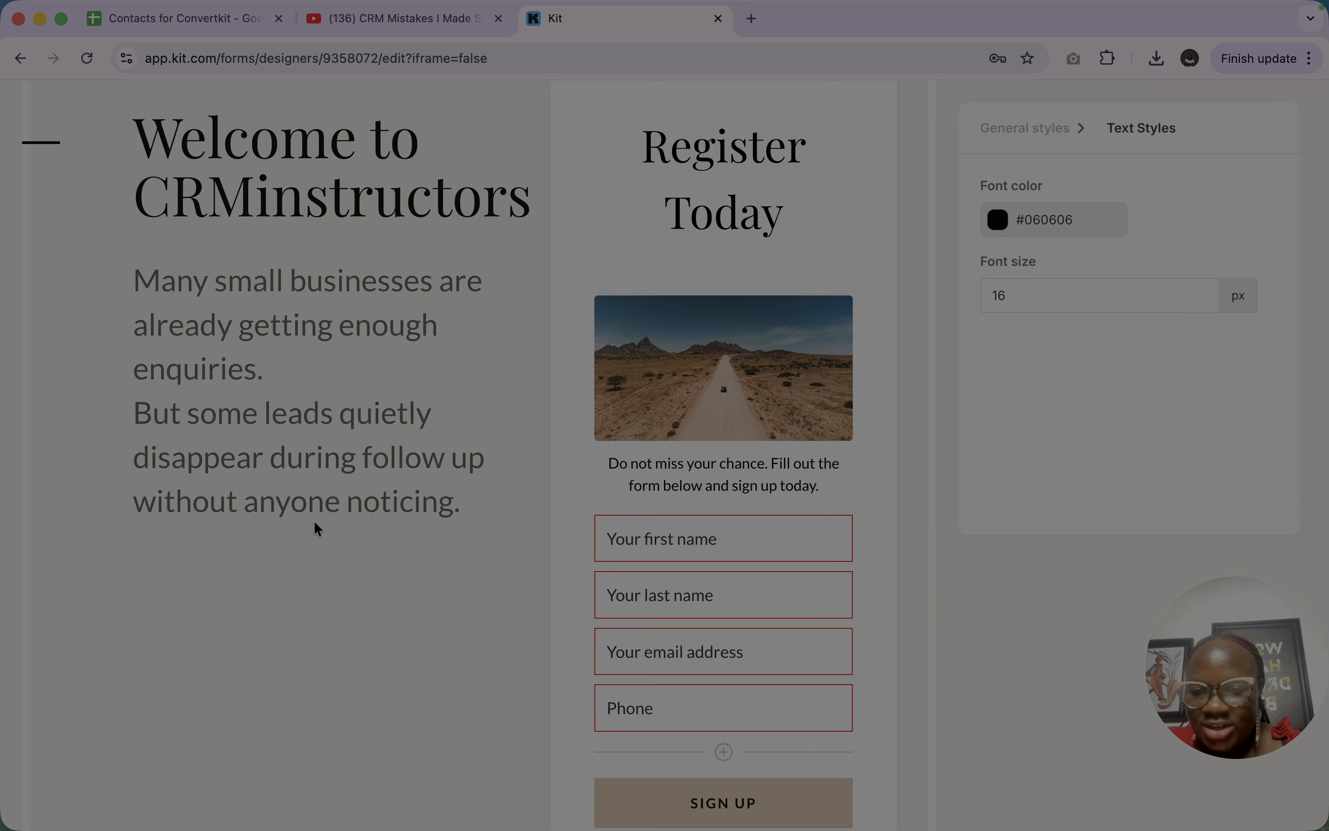
pyautogui.click(400, 494)
pyautogui.click(159, 280)
pyautogui.click(135, 283)
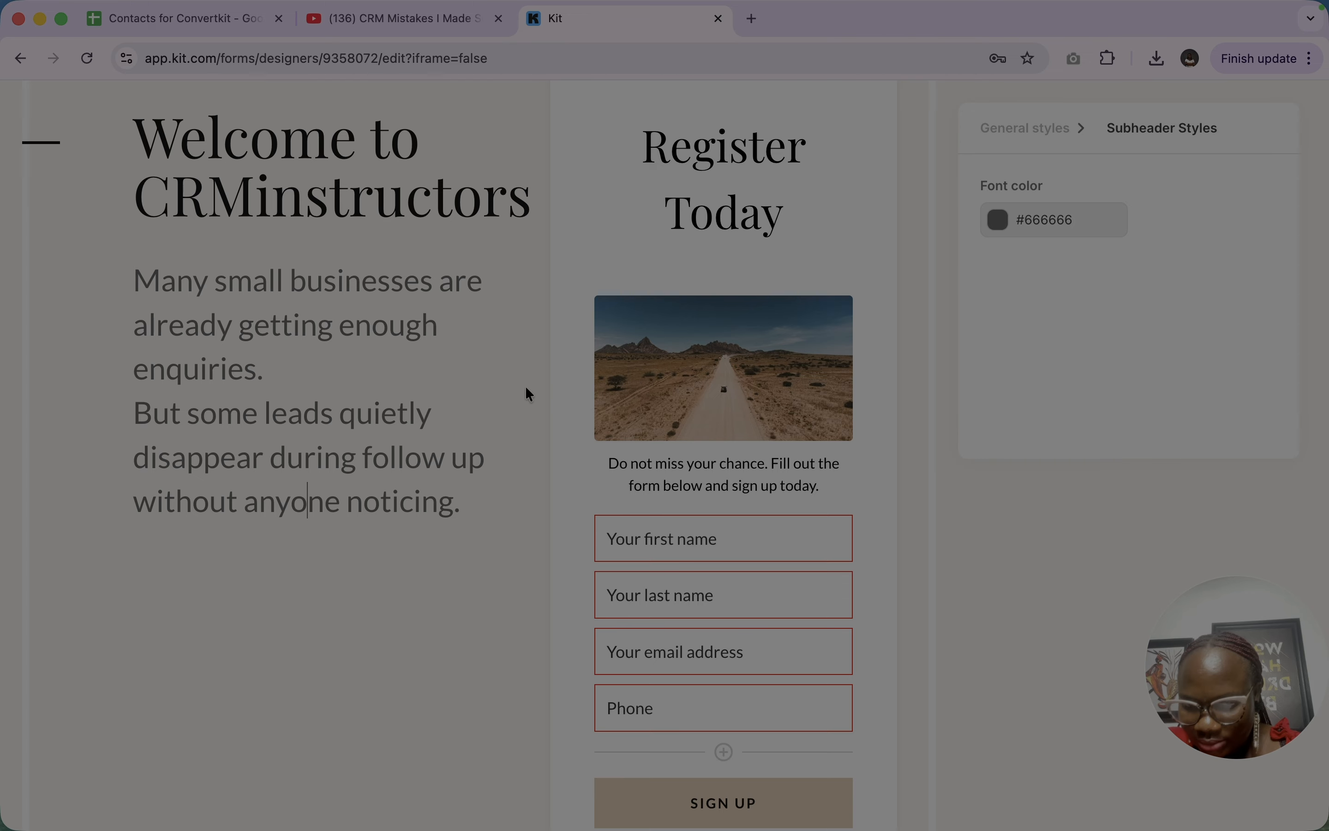
pyautogui.click(649, 342)
pyautogui.moveTo(639, 336)
pyautogui.mouseDown()
pyautogui.moveTo(575, 343)
pyautogui.moveTo(364, 428)
pyautogui.moveTo(635, 337)
pyautogui.mouseUp()
pyautogui.moveTo(1070, 12)
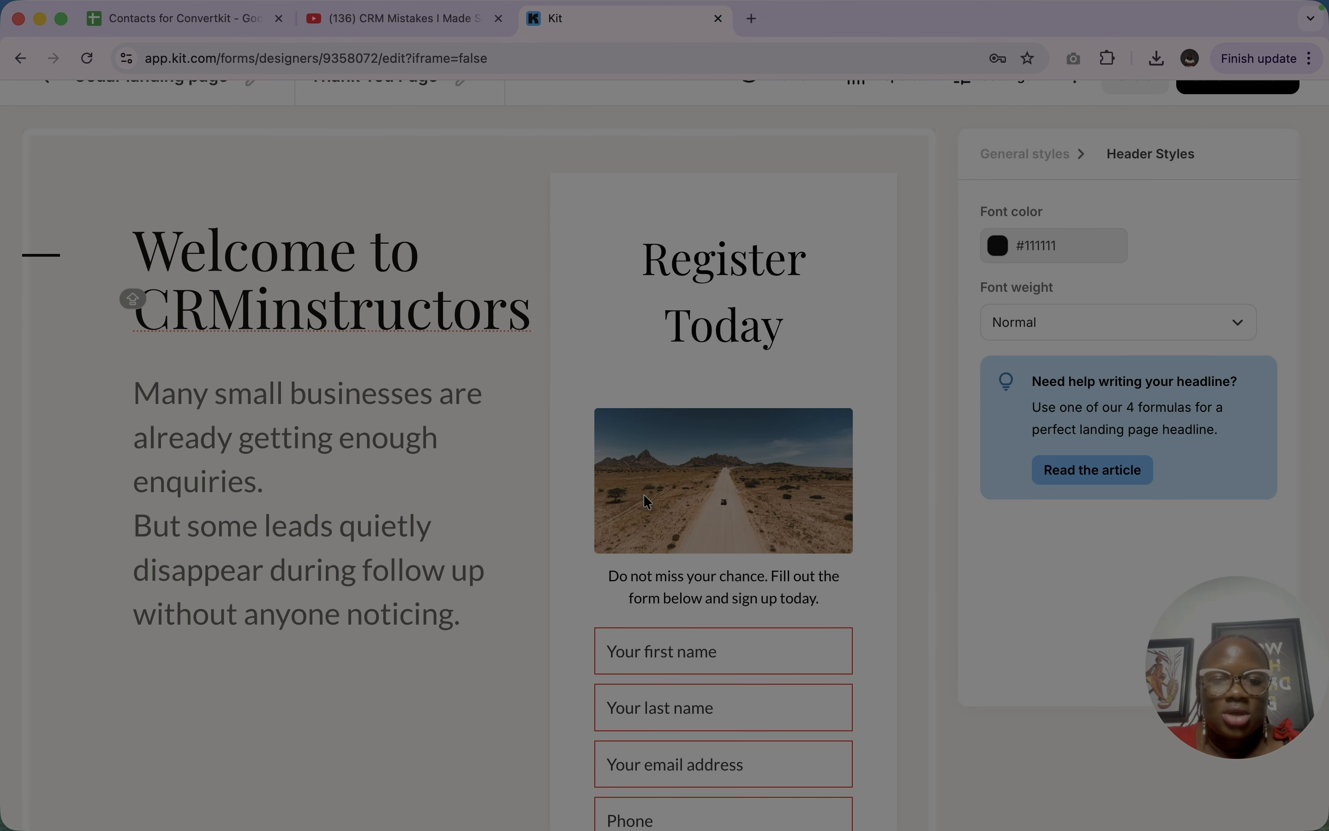
pyautogui.click(614, 401)
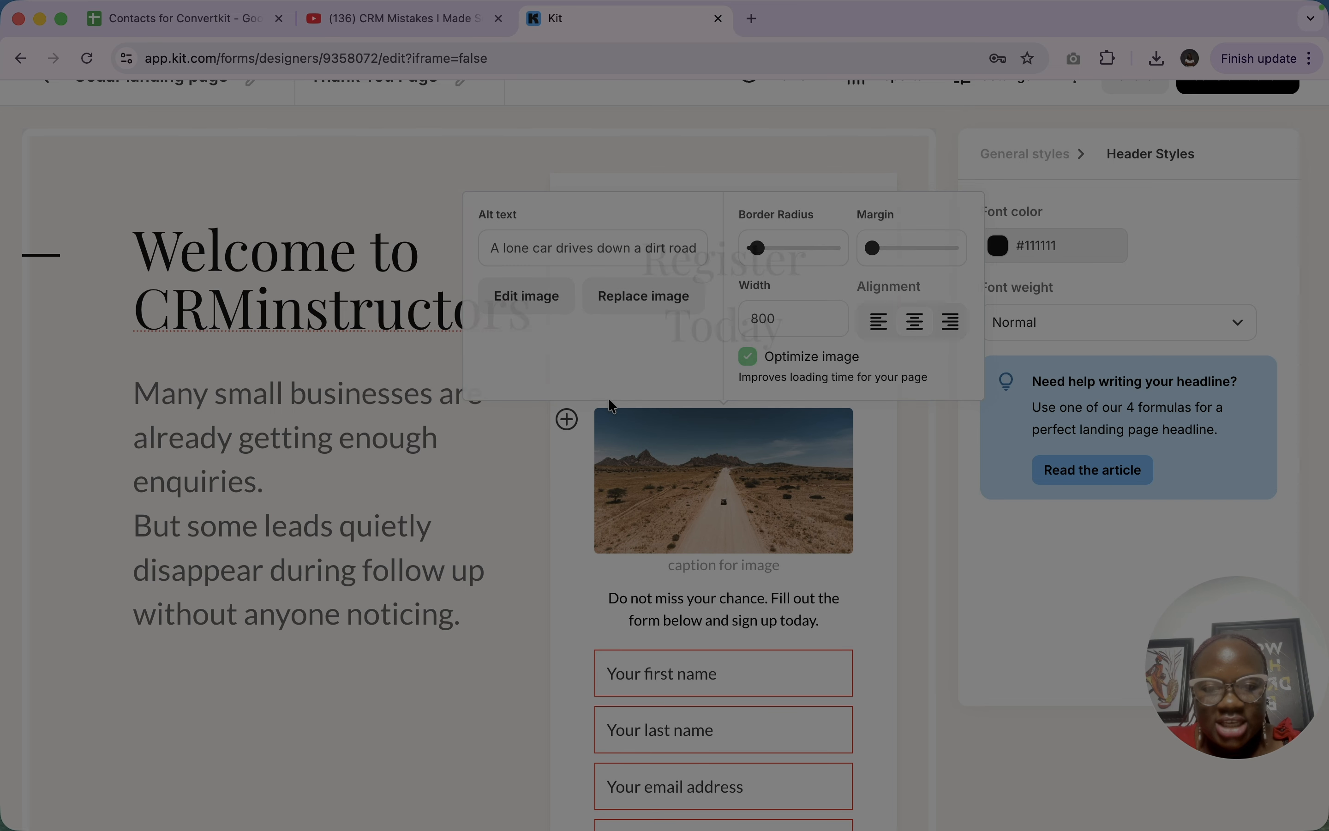
pyautogui.click(567, 421)
pyautogui.scroll(-2, 623, 555)
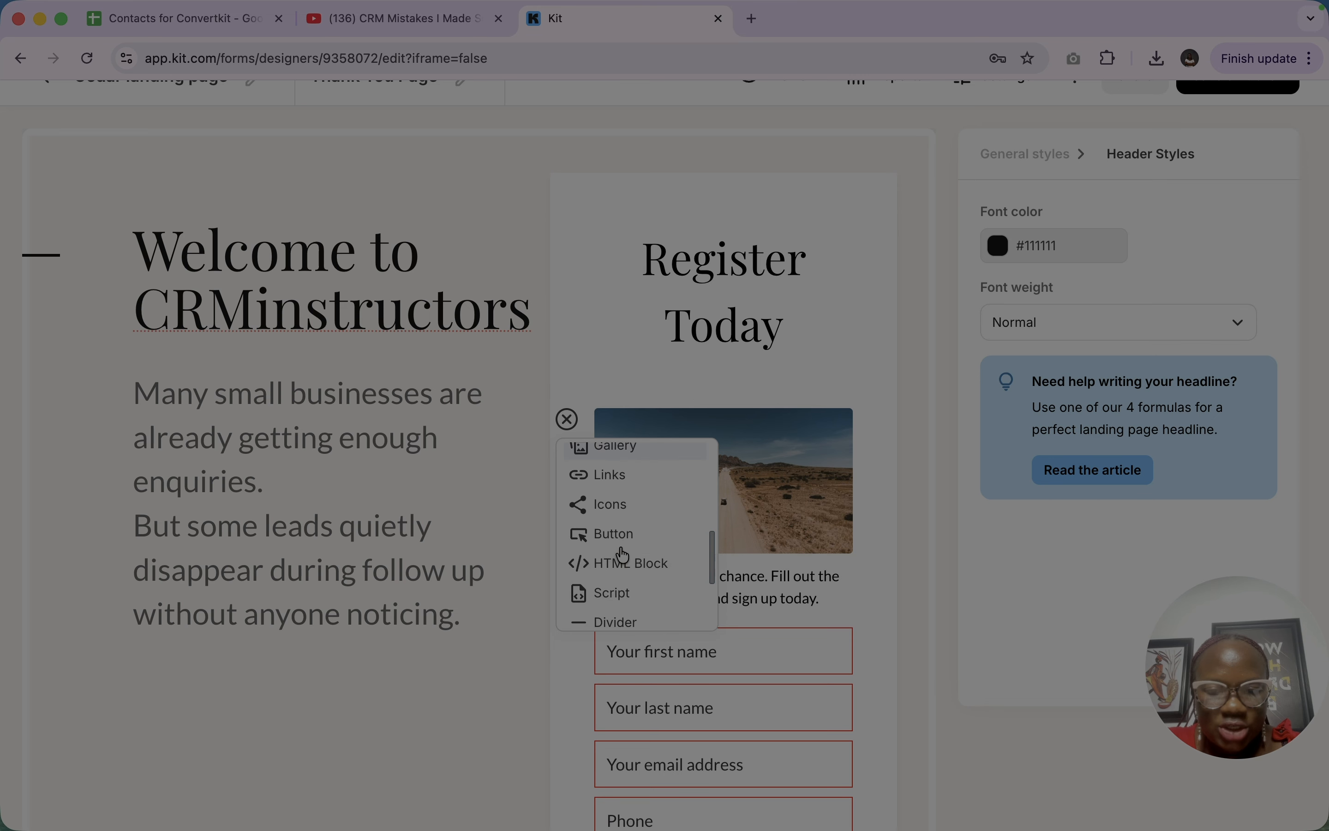
pyautogui.scroll(-3, 614, 510)
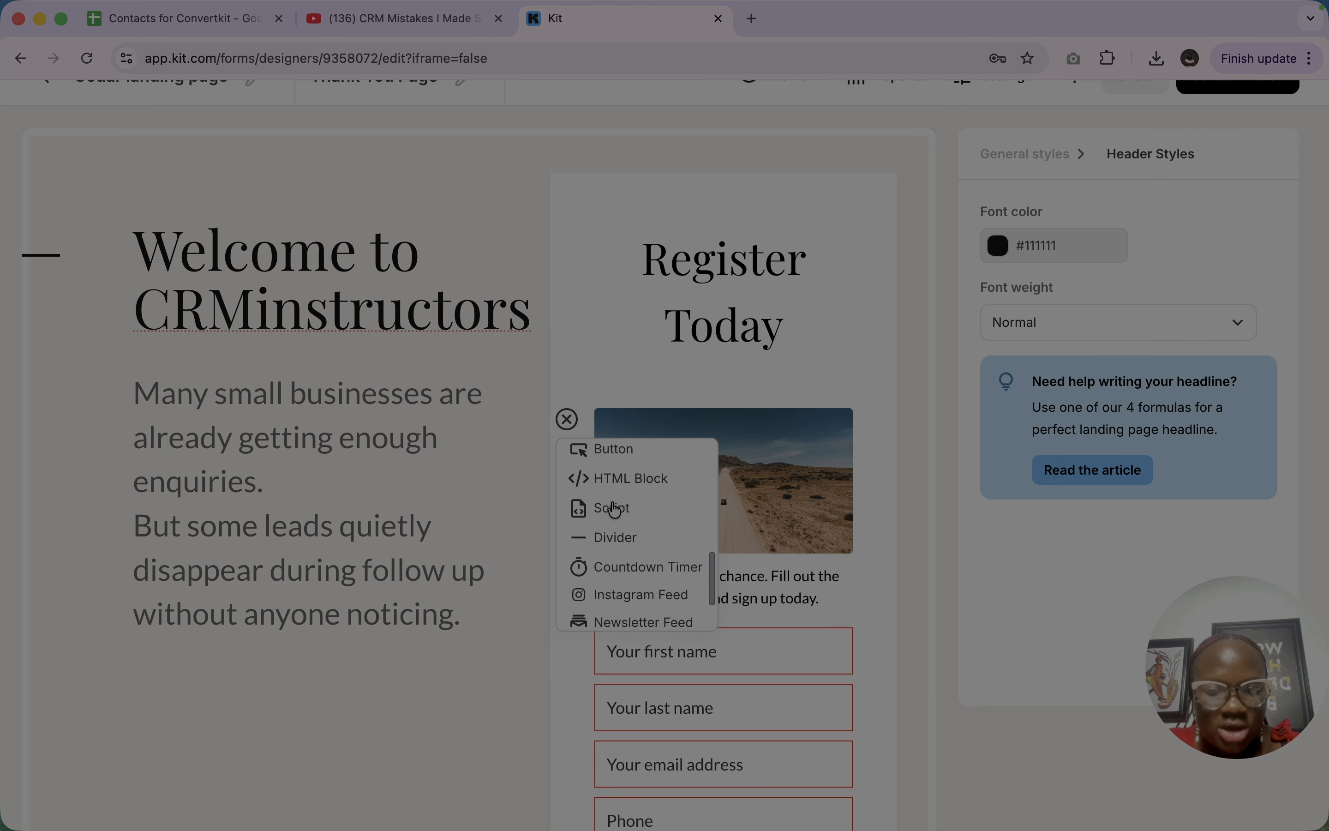
pyautogui.scroll(-2, 615, 510)
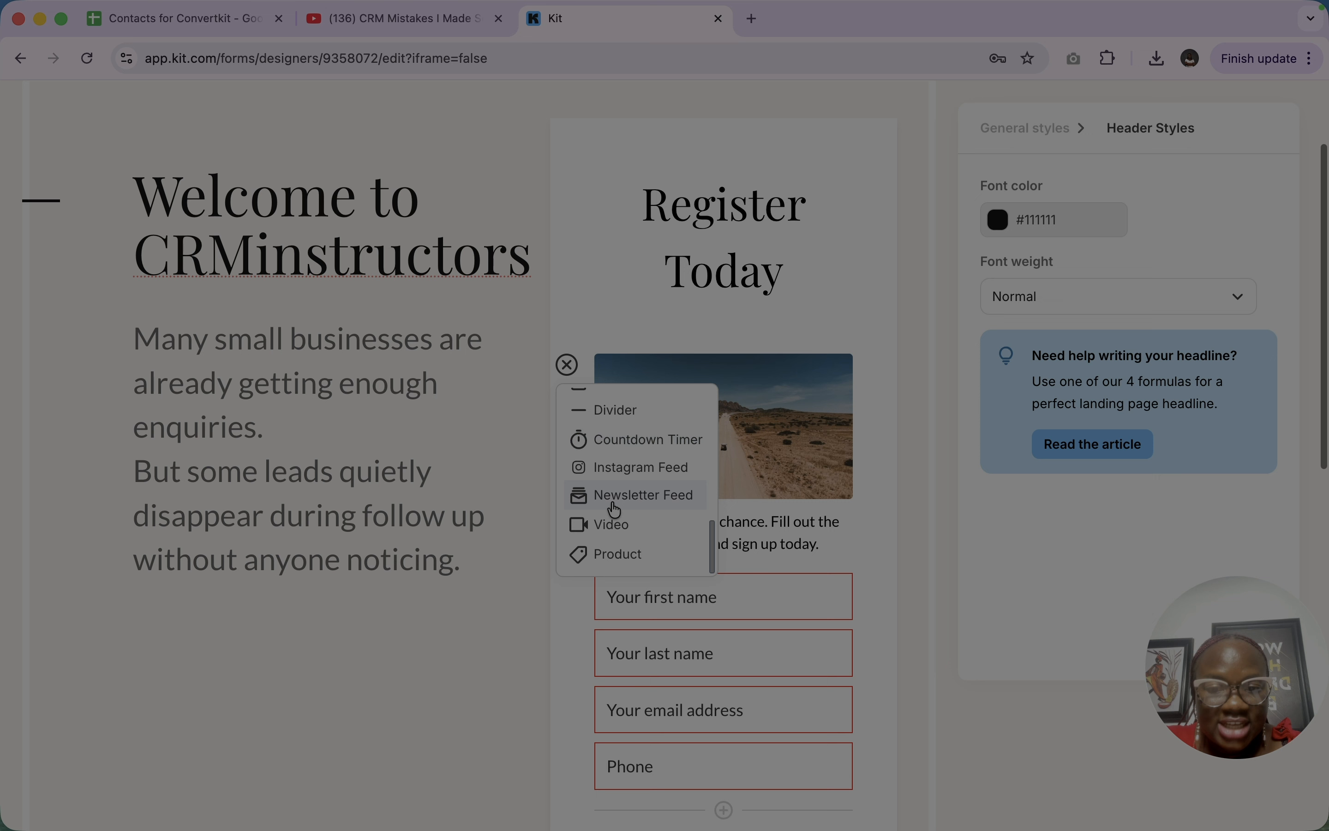
pyautogui.click(610, 527)
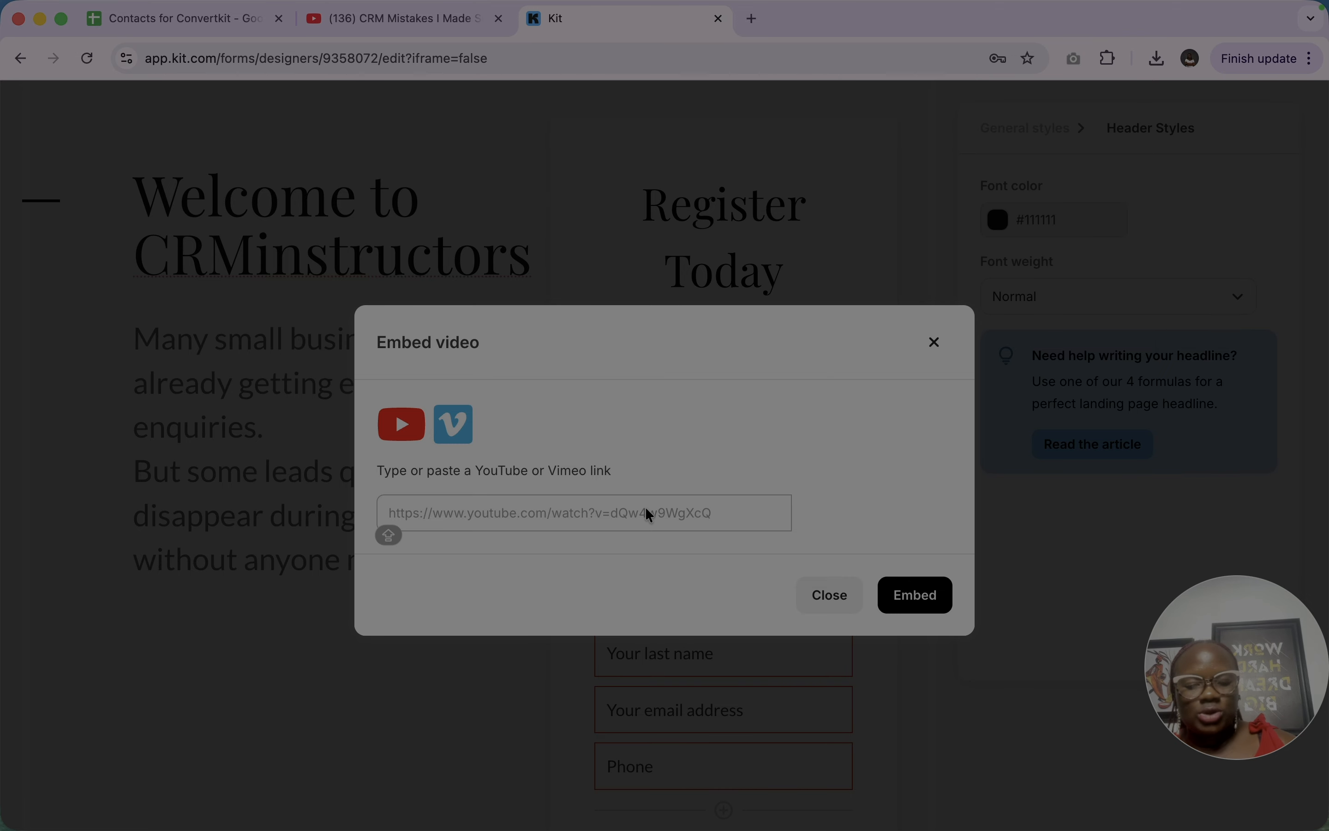
pyautogui.write('https://youtu.be/iRwtaKS16IQ?si=EVf_x416lr5jV7fB')
pyautogui.click(916, 599)
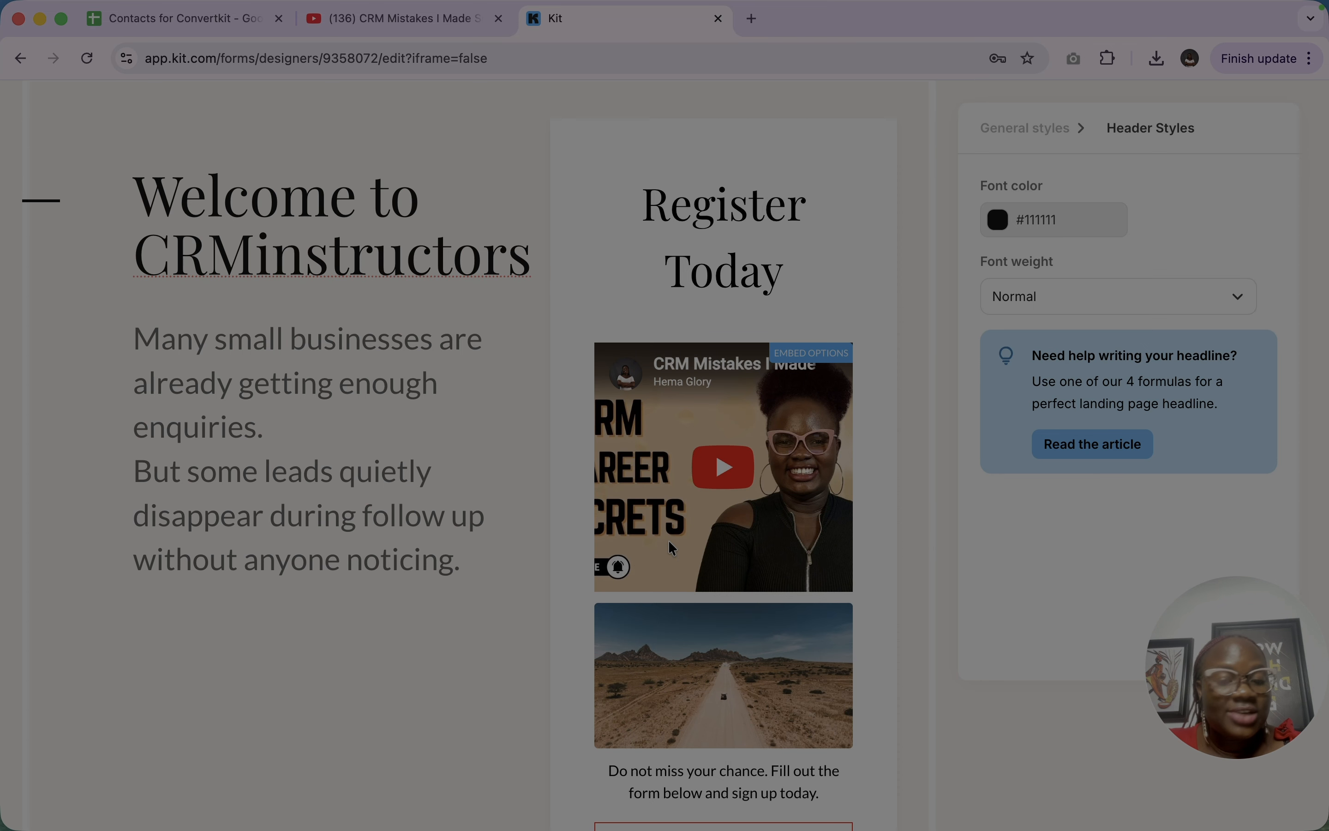
# Delete the desert road image below the embedded video
pyautogui.scroll(-3, 671, 547)
pyautogui.click(680, 534)
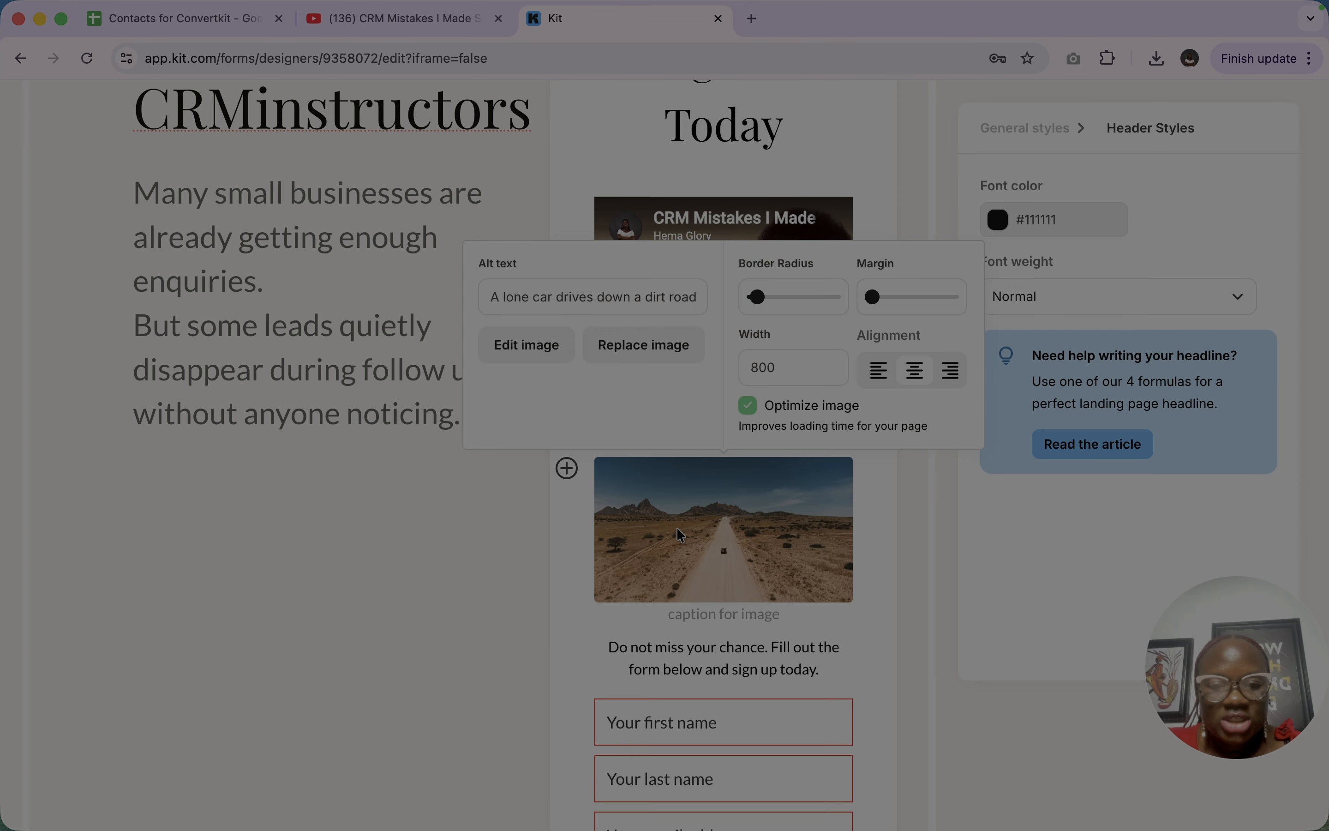
pyautogui.press('BackSpace')
pyautogui.click(866, 399)
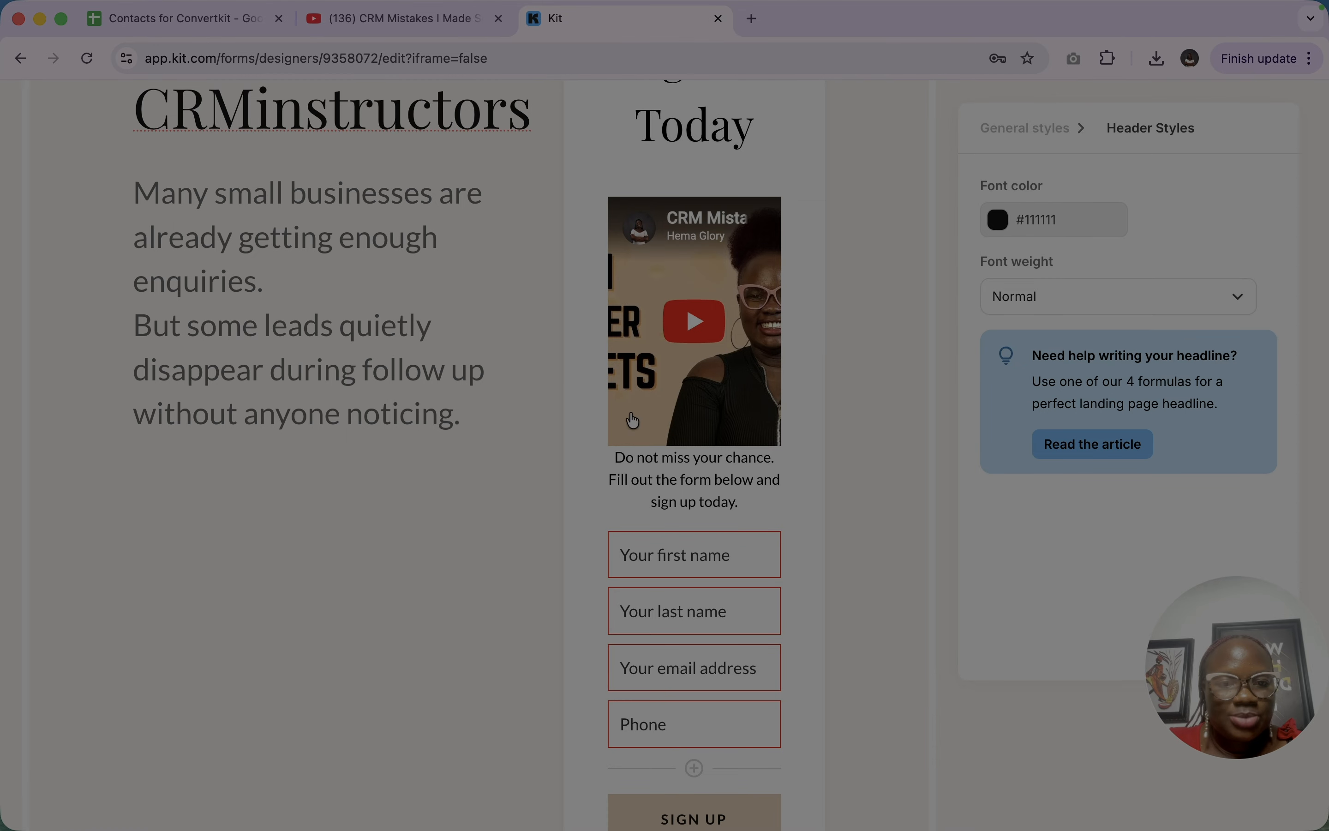
# Examine the style options of the sign-up button, disclaimer and "Who am I?" section, and the blocks available for insertion at the disclaimer
pyautogui.scroll(-8, 632, 420)
pyautogui.click(710, 438)
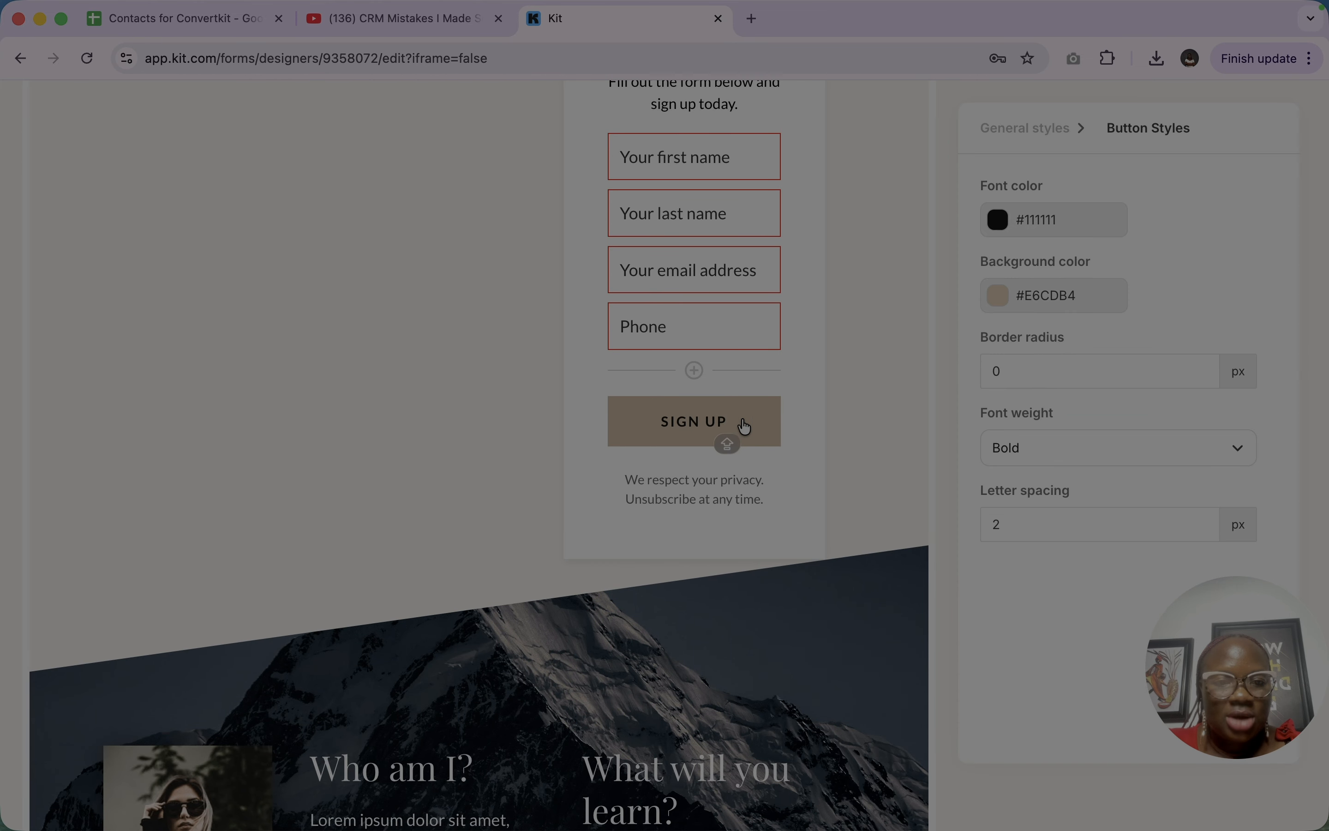
pyautogui.click(710, 501)
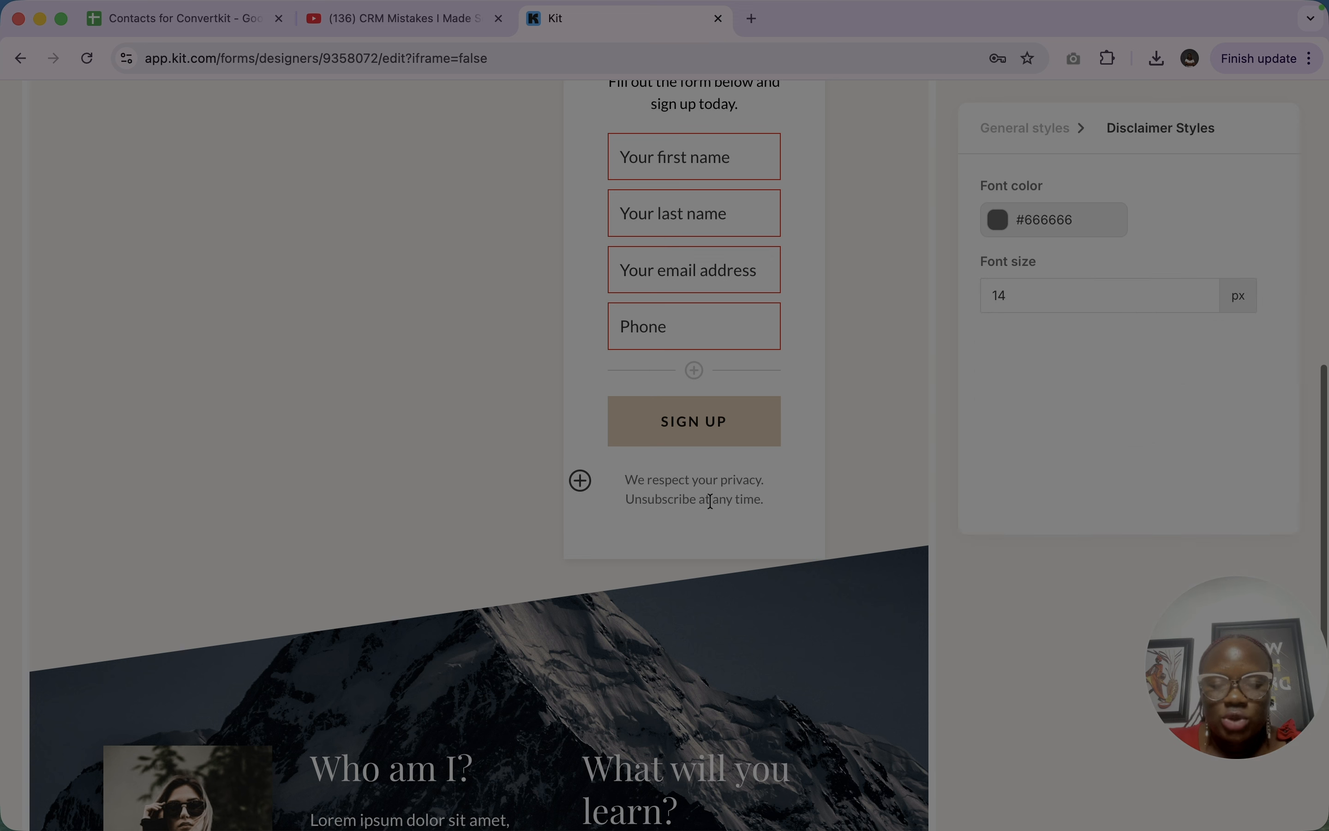
pyautogui.click(581, 481)
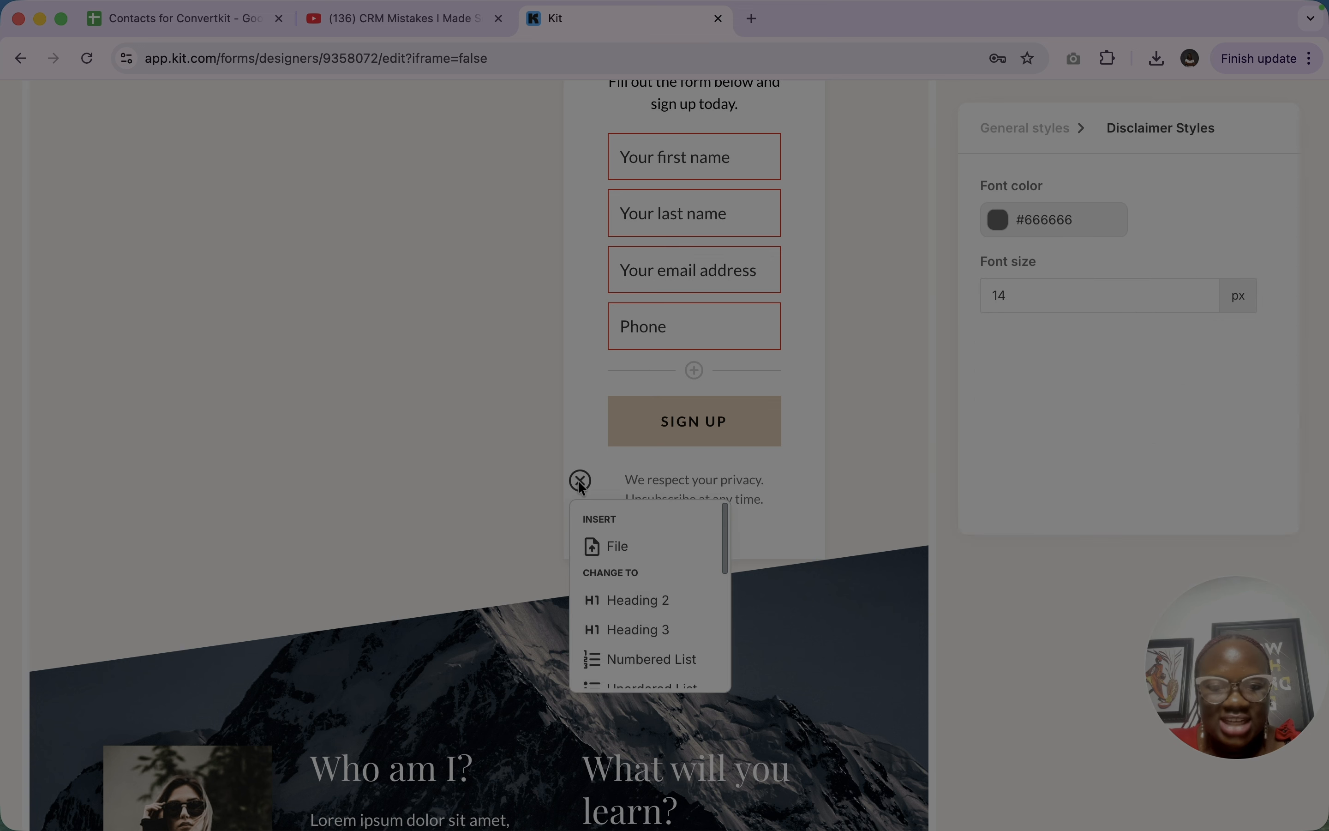
pyautogui.scroll(-10, 662, 609)
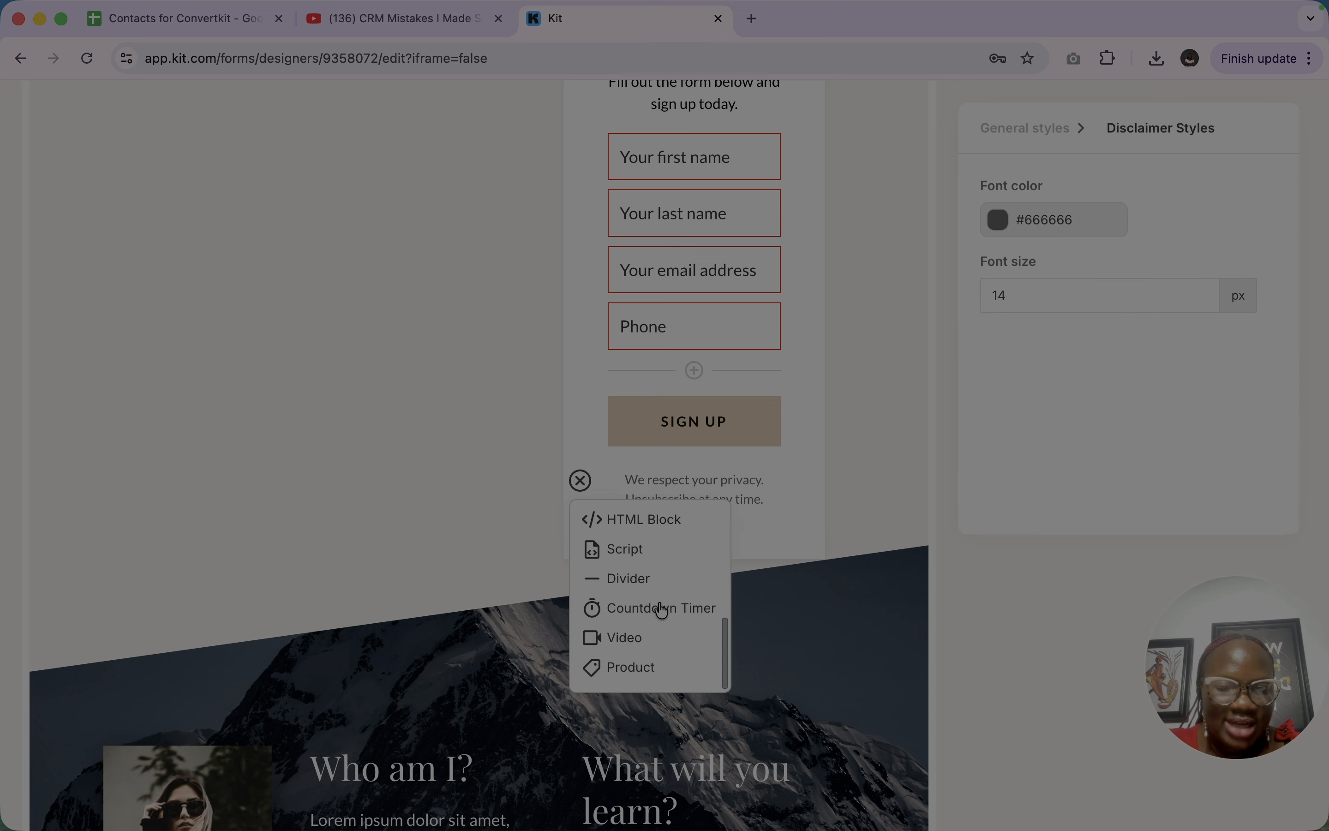
pyautogui.click(504, 525)
pyautogui.scroll(-6, 494, 521)
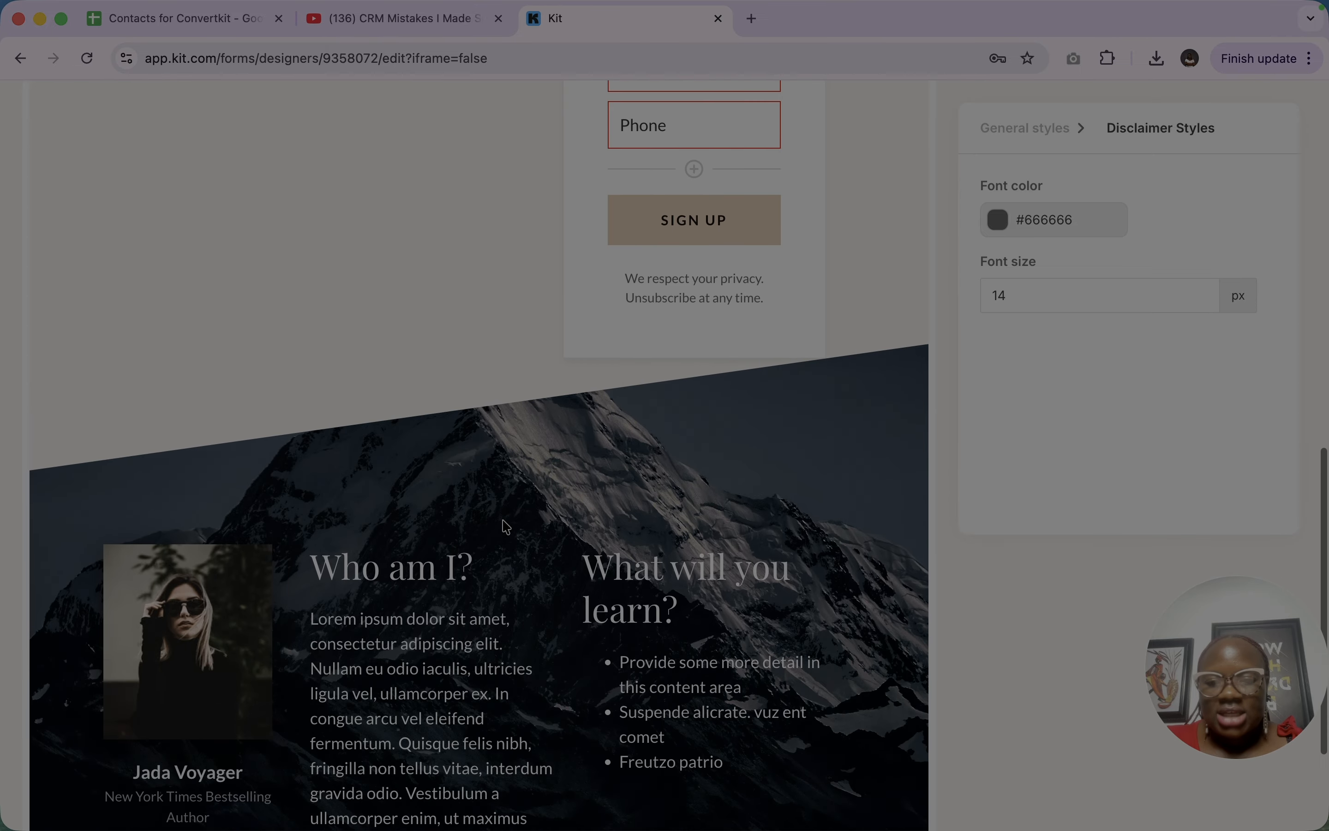
pyautogui.click(399, 547)
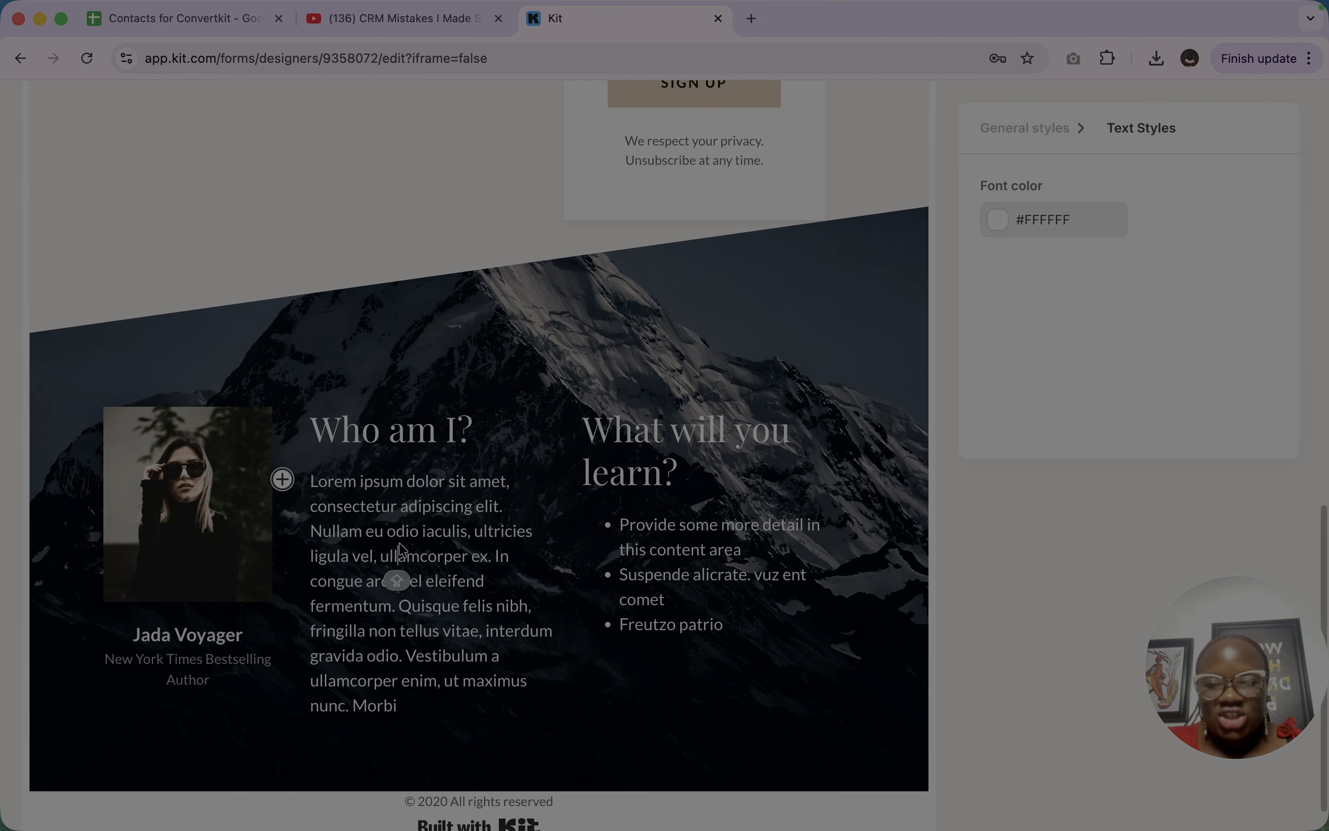
pyautogui.click(380, 431)
# Replace the author photo beside "Who am I?" with the image 1w.png uploaded from the Downloads folder
pyautogui.click(179, 494)
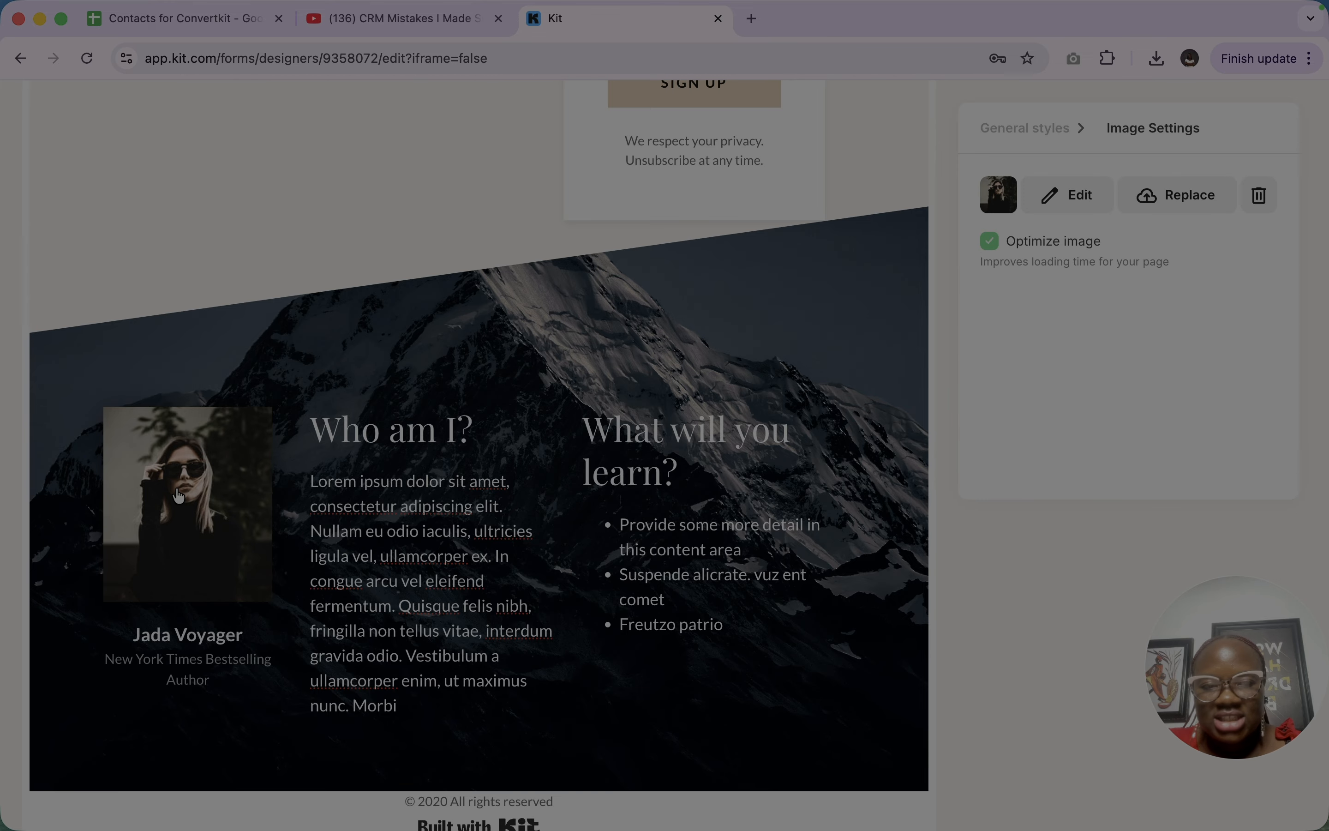
pyautogui.click(1203, 205)
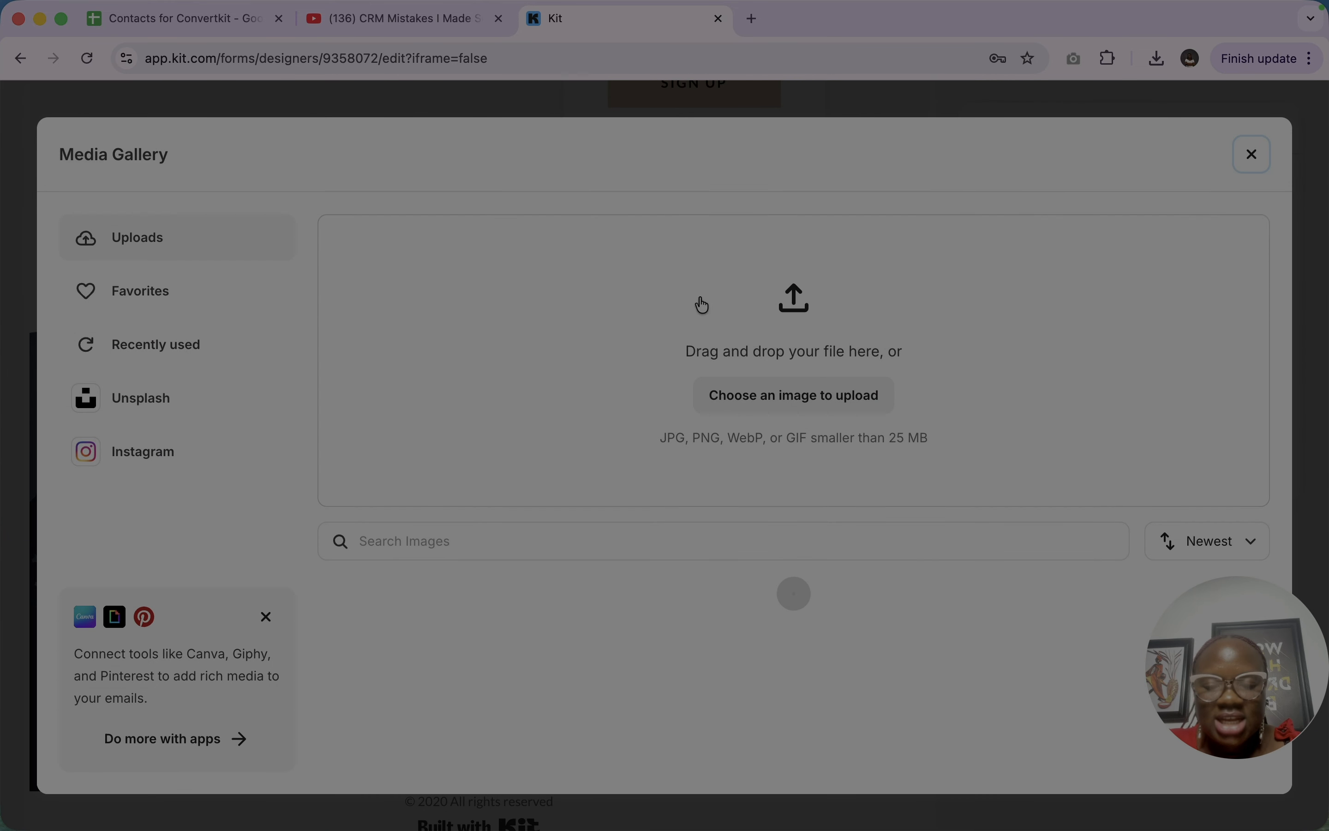
pyautogui.click(131, 232)
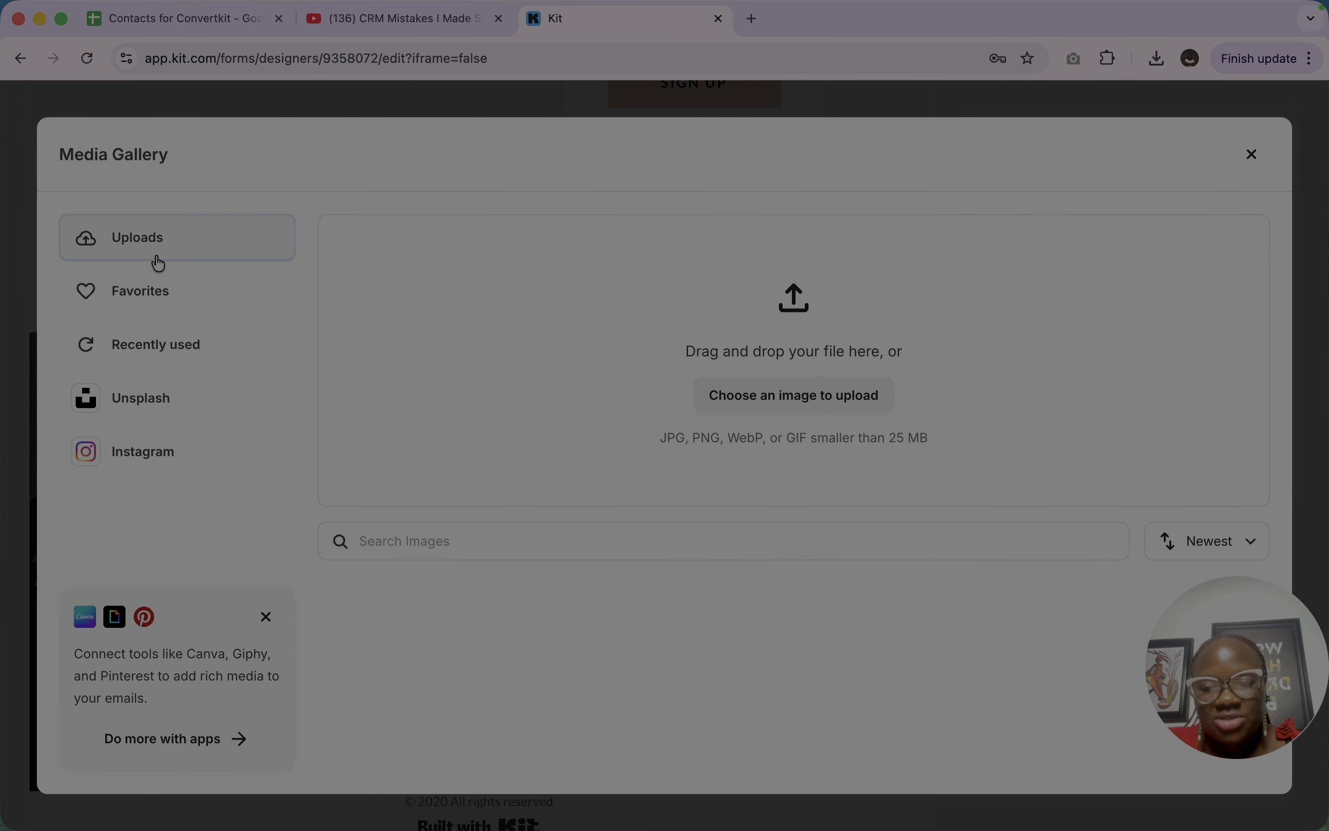
pyautogui.click(804, 410)
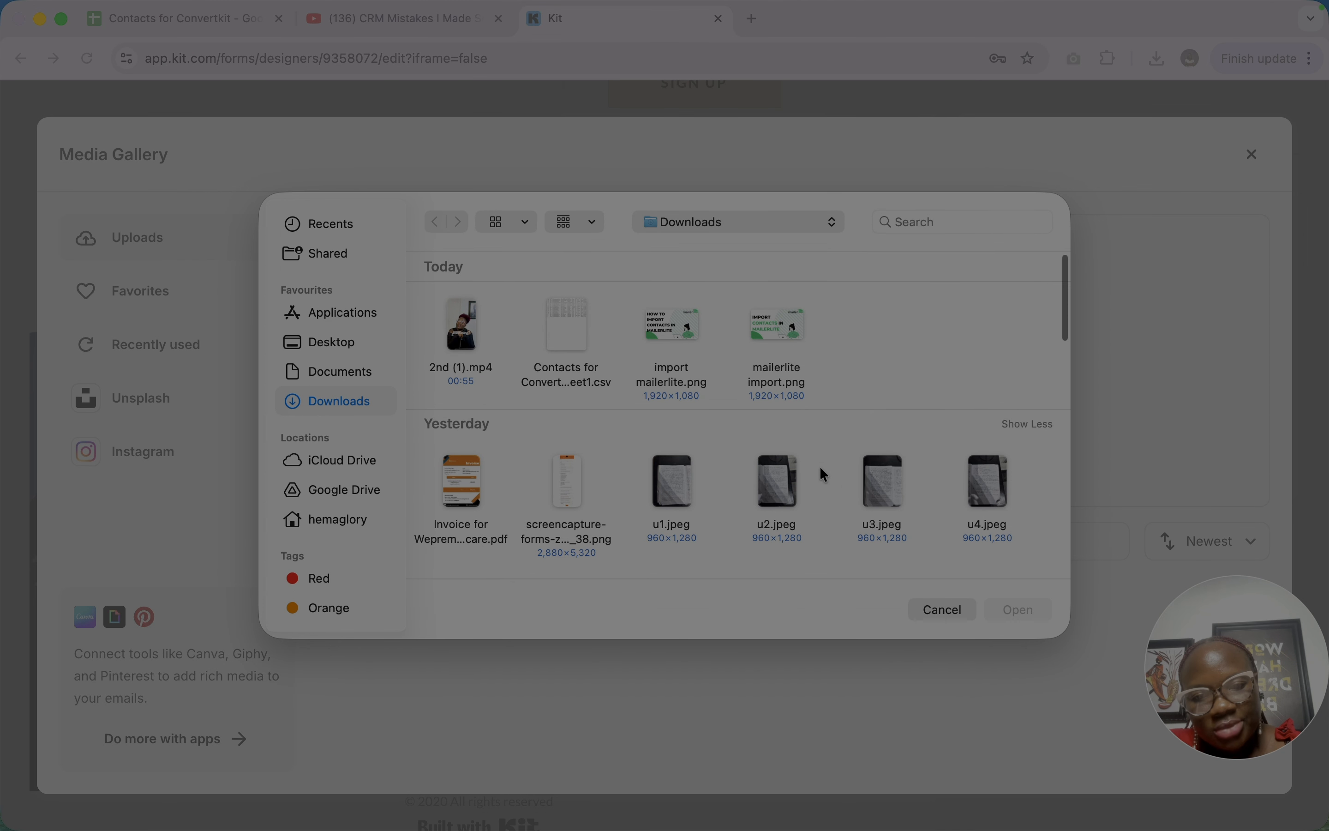
pyautogui.scroll(-10, 820, 468)
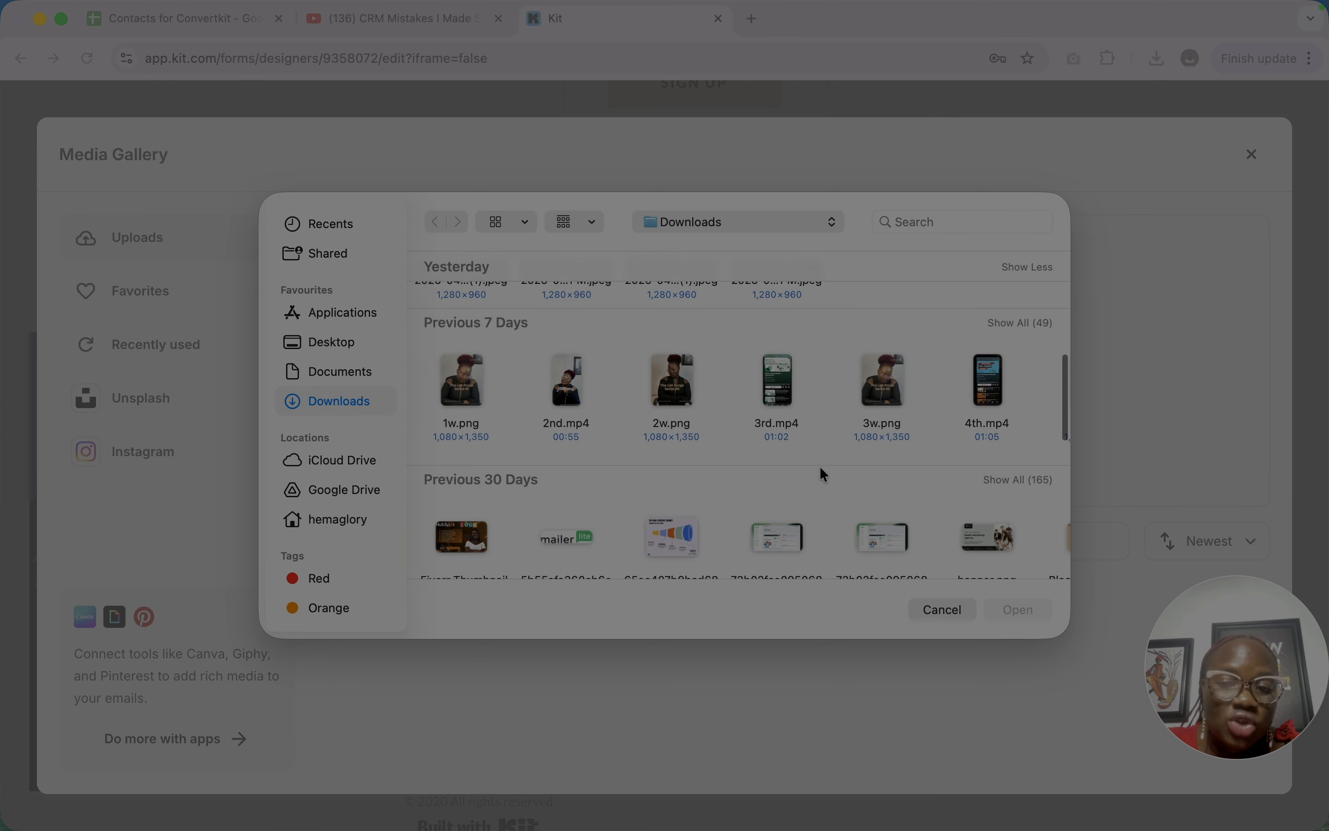
pyautogui.click(461, 376)
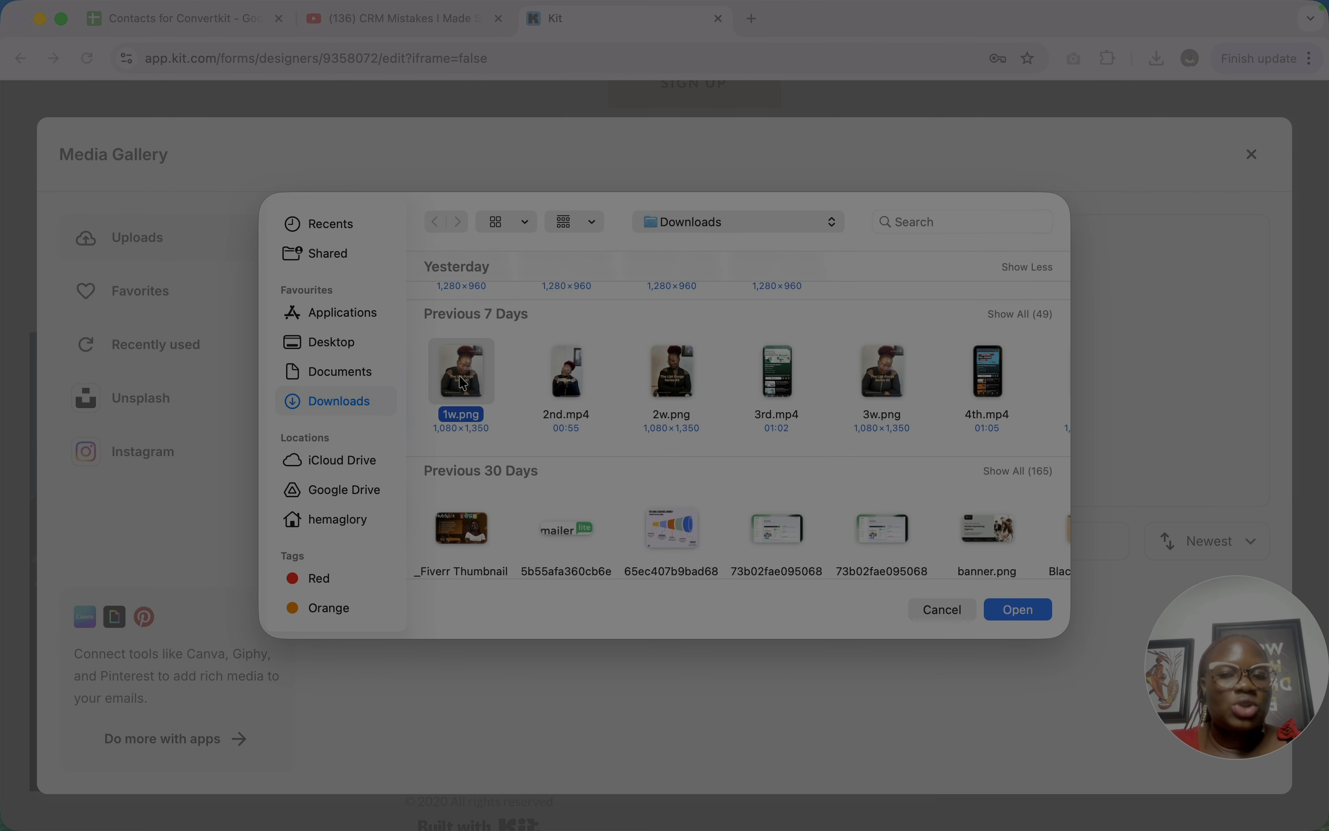
pyautogui.click(1019, 610)
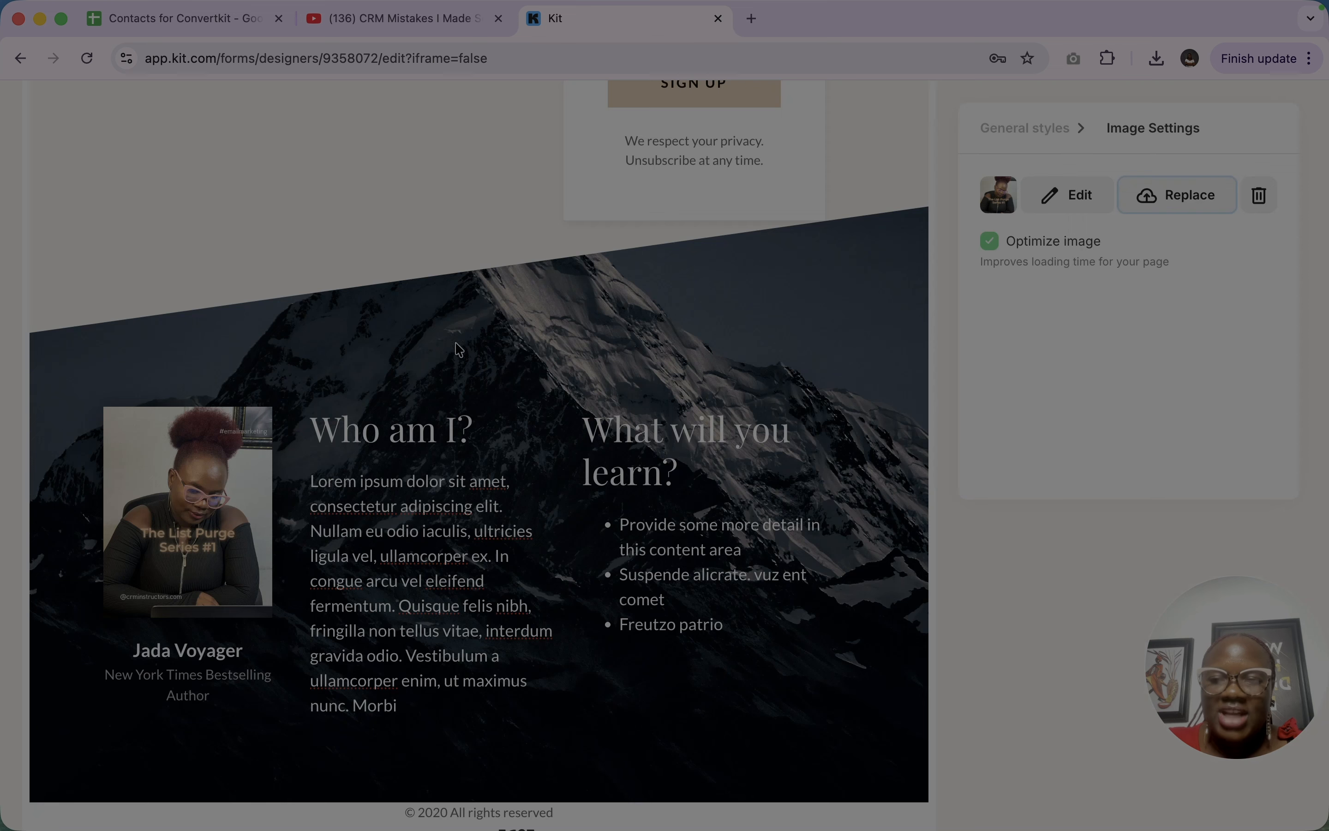
# Replace the placeholder name under the author photo with the page owner's full name
pyautogui.click(405, 599)
pyautogui.click(214, 650)
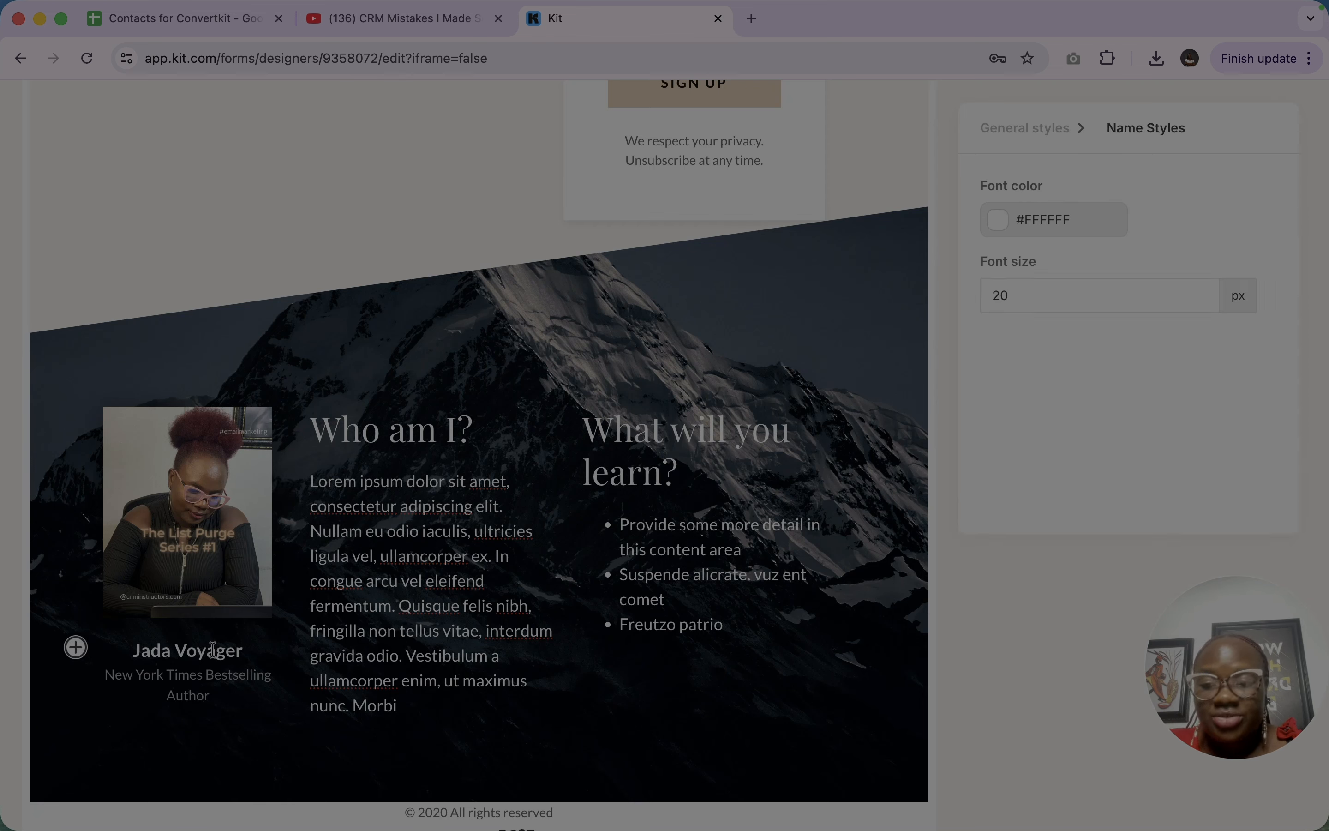
pyautogui.tripleClick(213, 650)
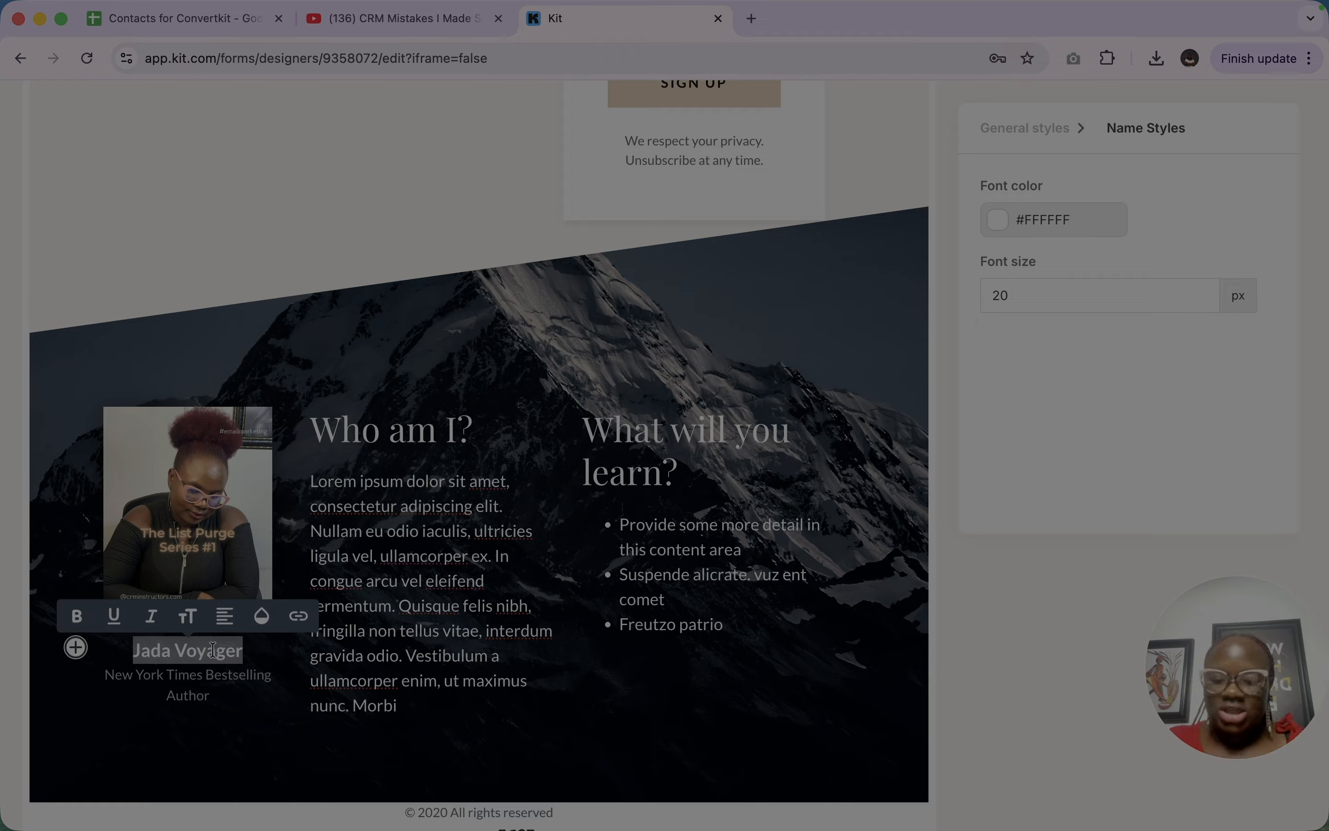
pyautogui.write('Hema Glory')
pyautogui.click(390, 545)
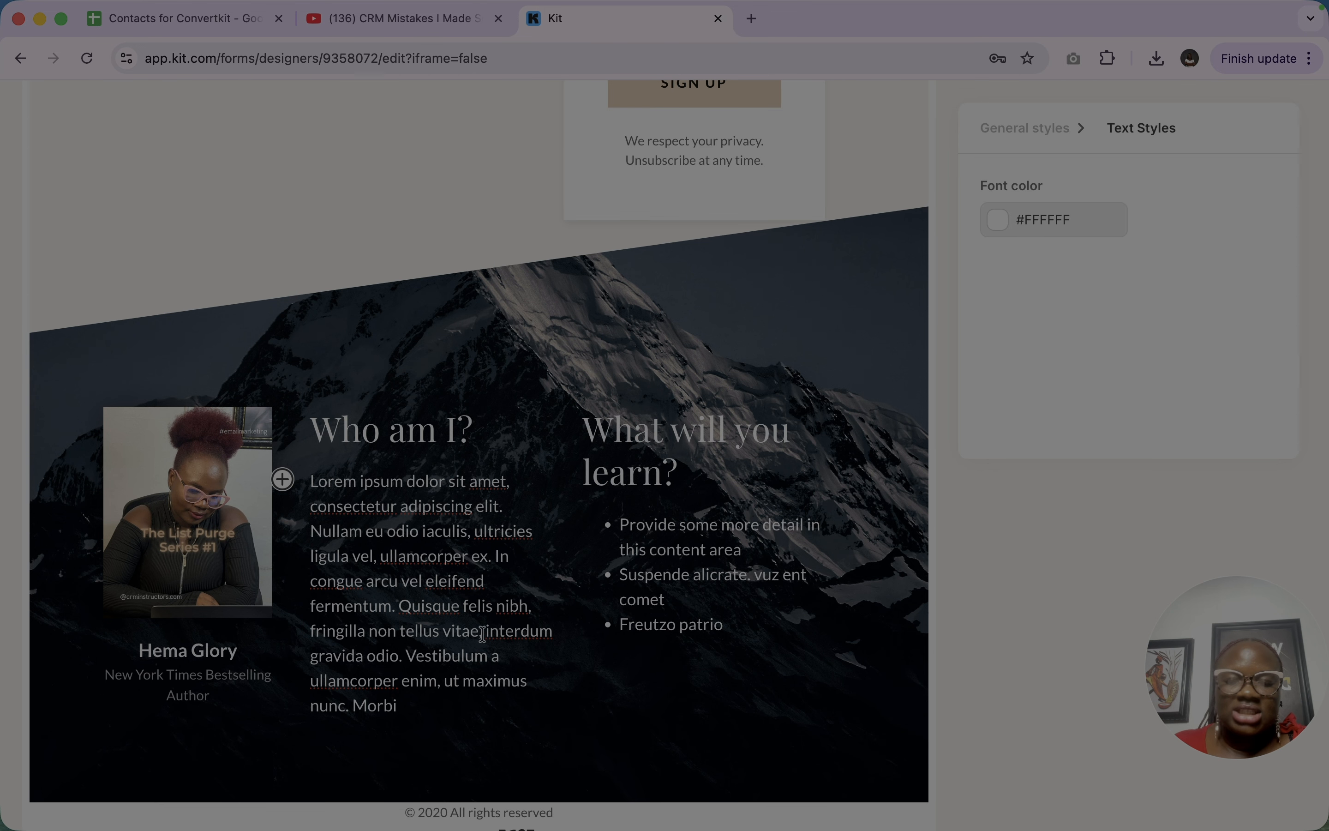
# Preview the landing page and review it from the welcome header and registration form down to the author section
pyautogui.scroll(-1, 680, 497)
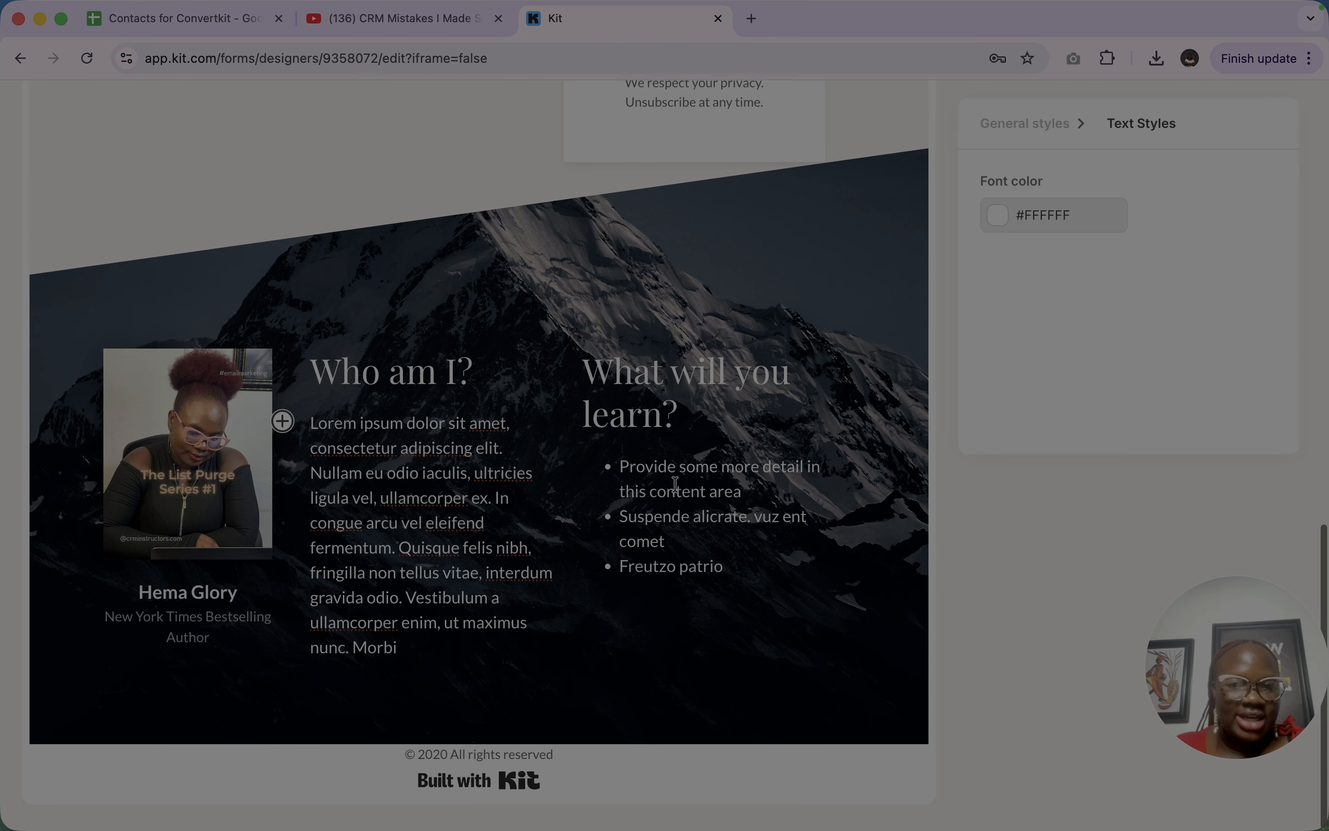
pyautogui.scroll(15, 679, 497)
pyautogui.scroll(-6, 679, 492)
pyautogui.scroll(8, 675, 481)
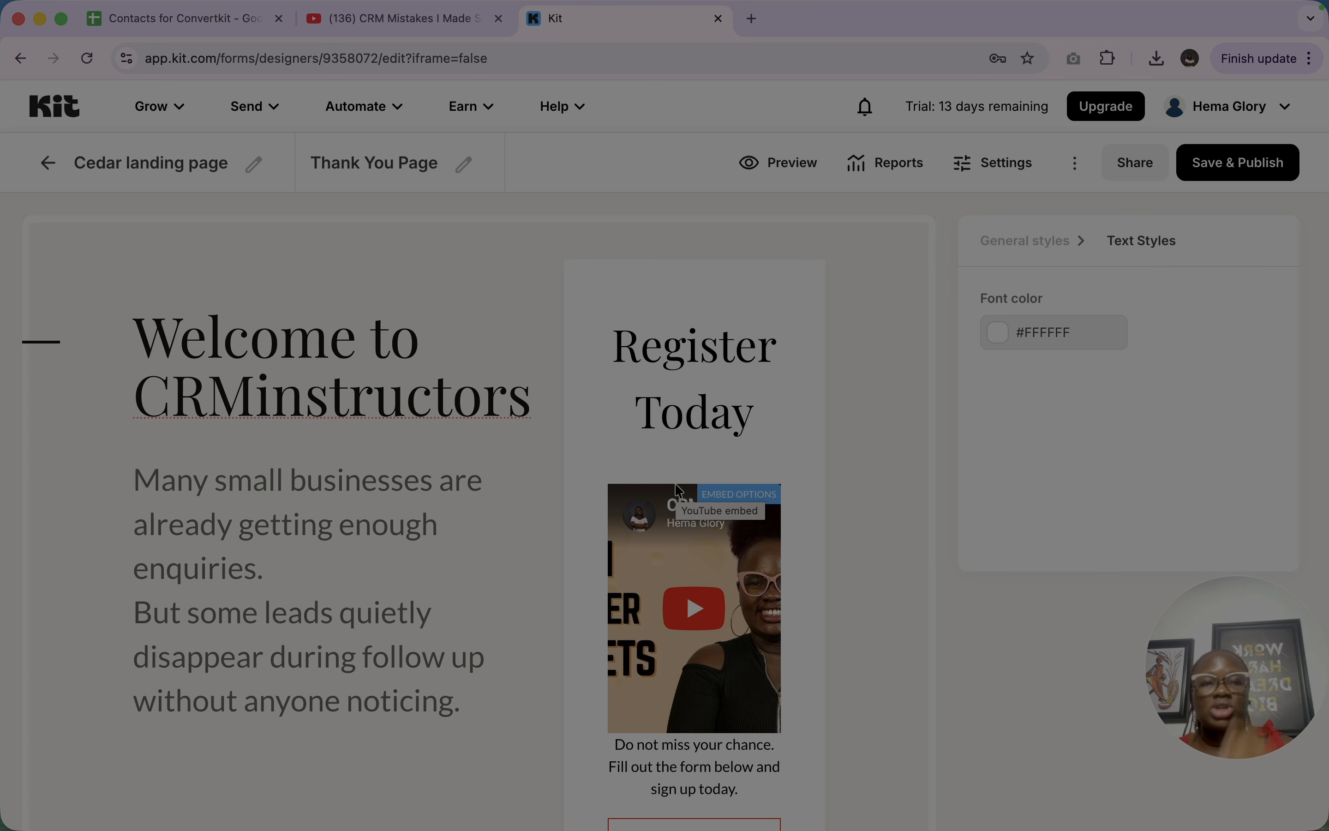
pyautogui.click(789, 165)
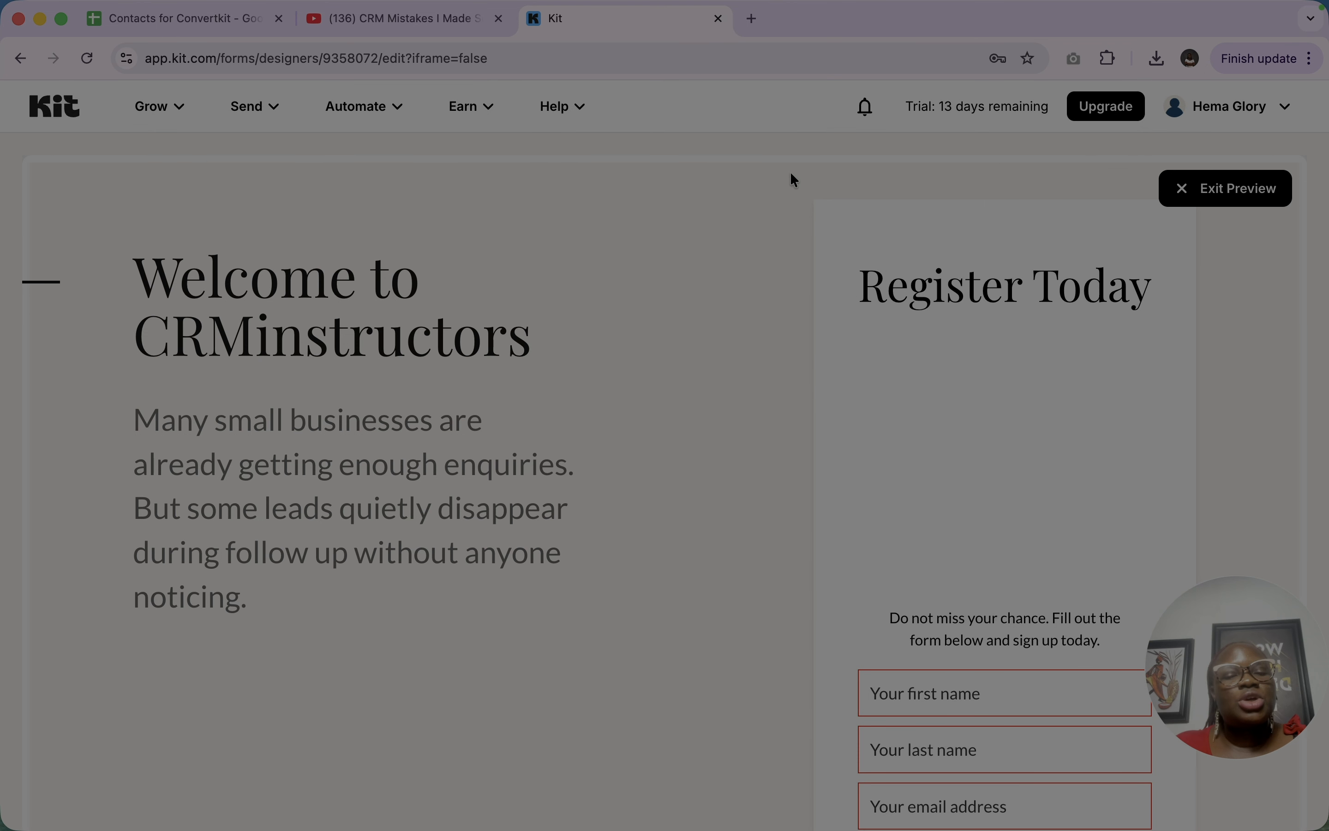
pyautogui.scroll(-15, 741, 542)
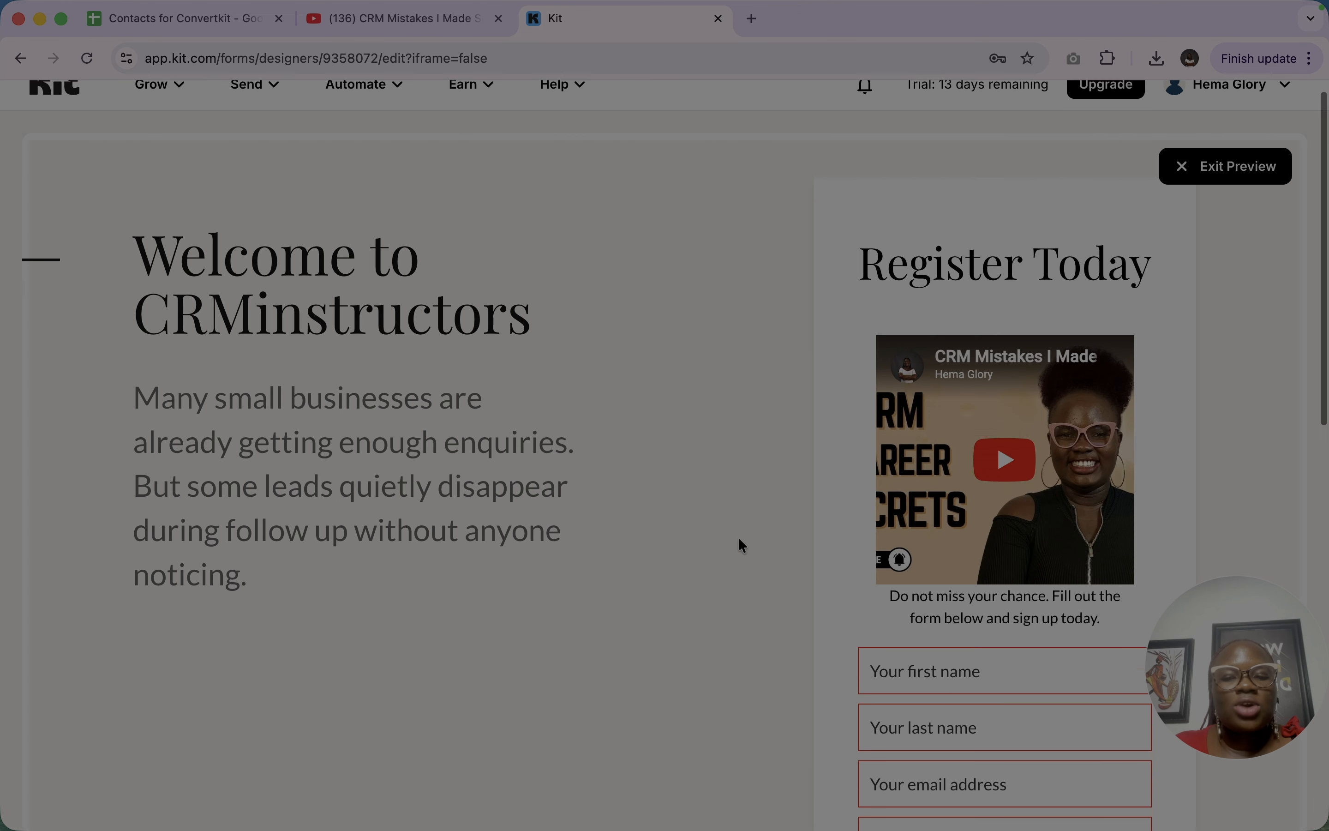
pyautogui.scroll(-5, 742, 544)
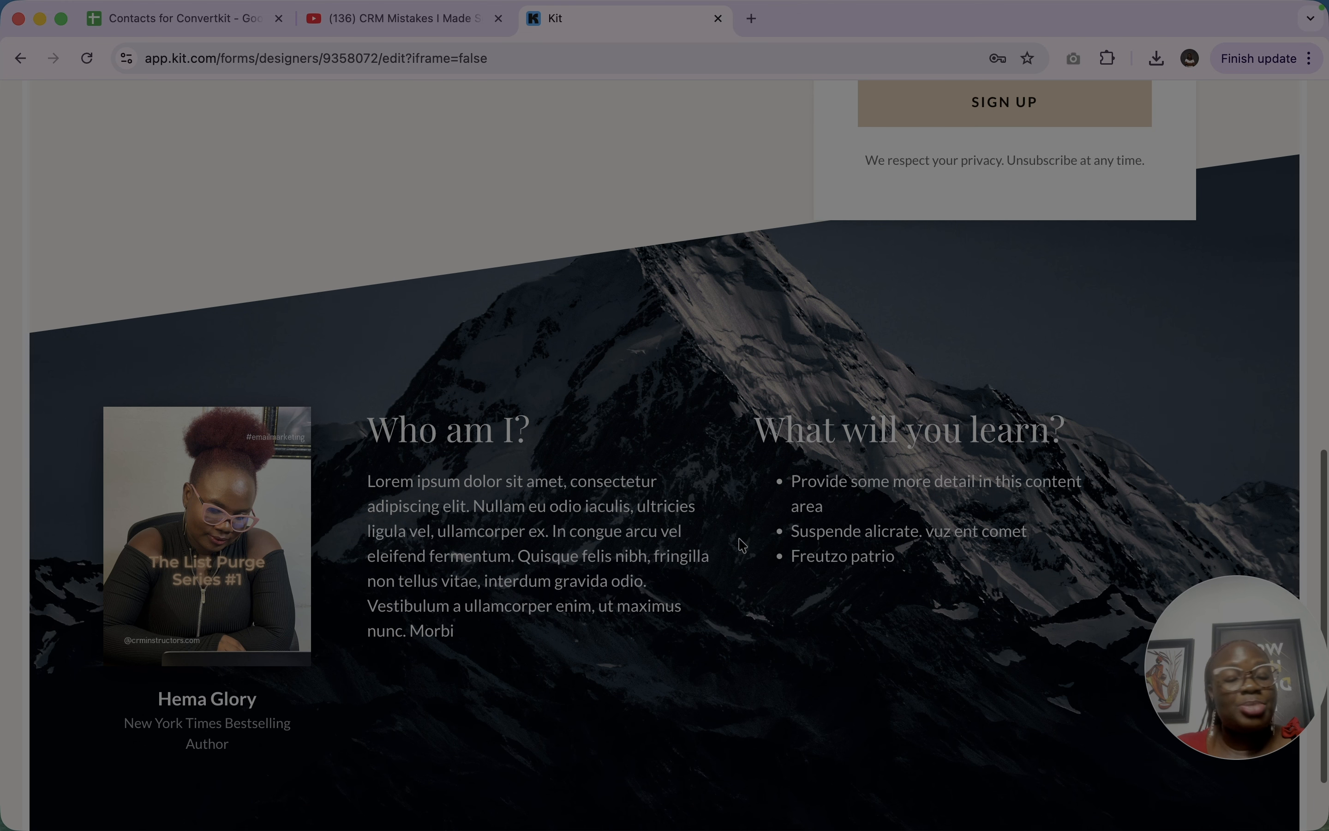
pyautogui.scroll(20, 741, 544)
pyautogui.scroll(-7, 739, 549)
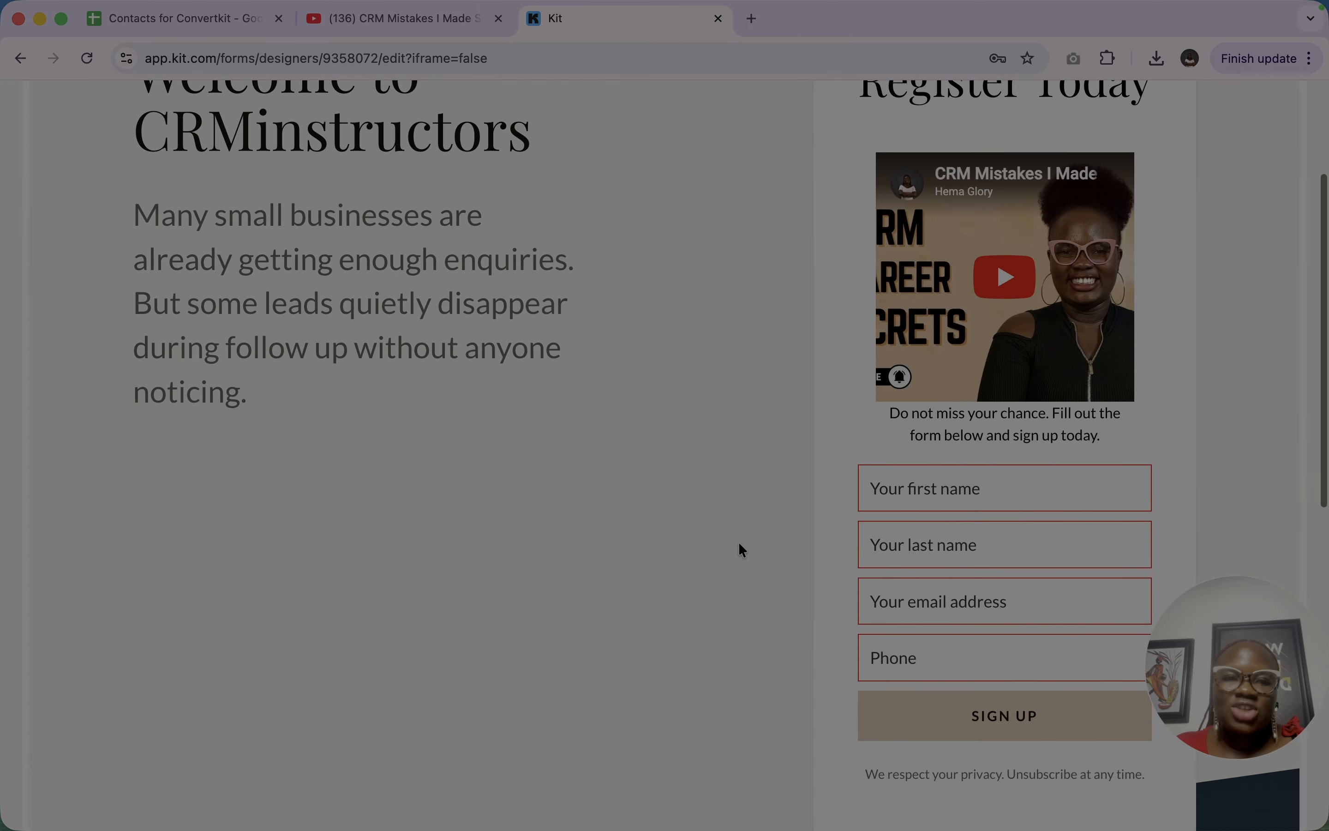
# Exit the landing page preview and return to the page editor
pyautogui.scroll(7, 739, 548)
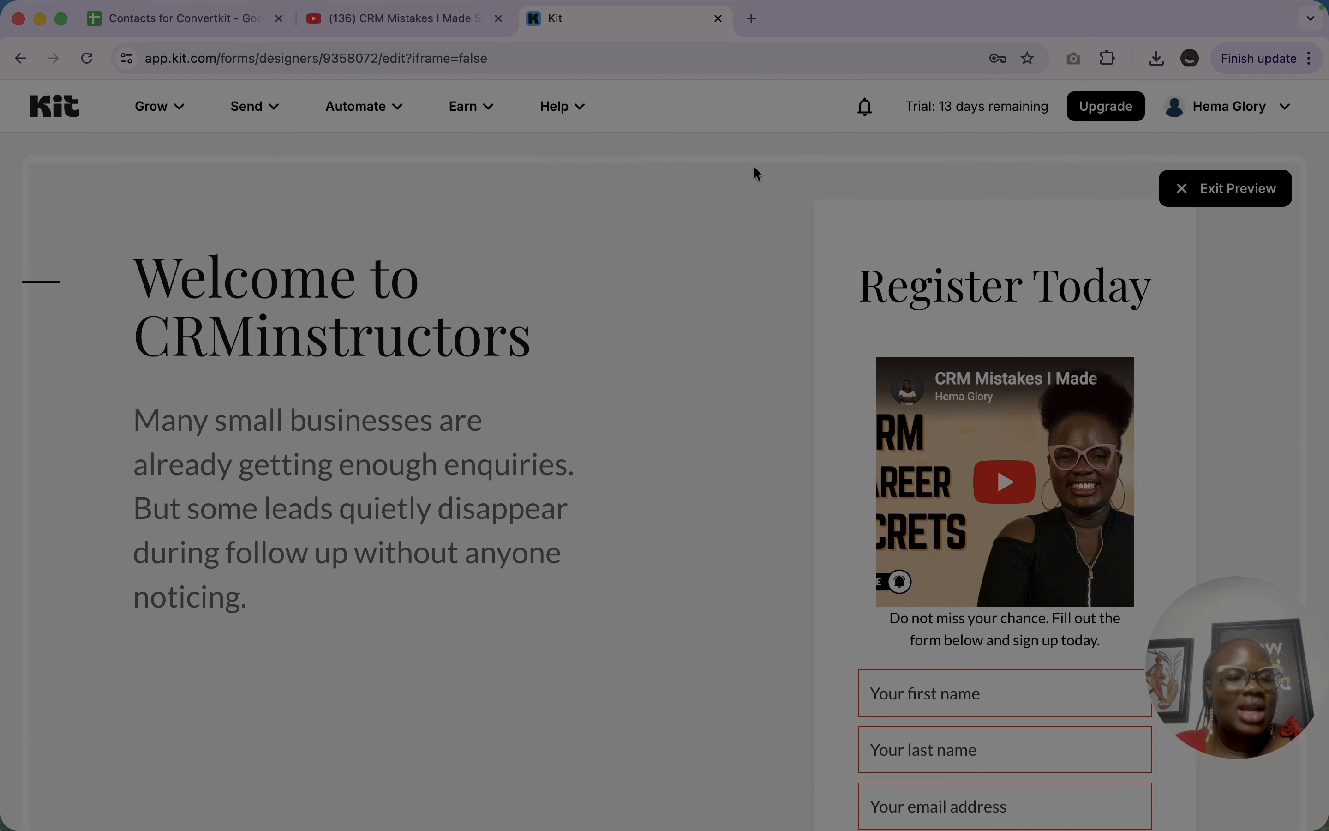
pyautogui.click(1190, 187)
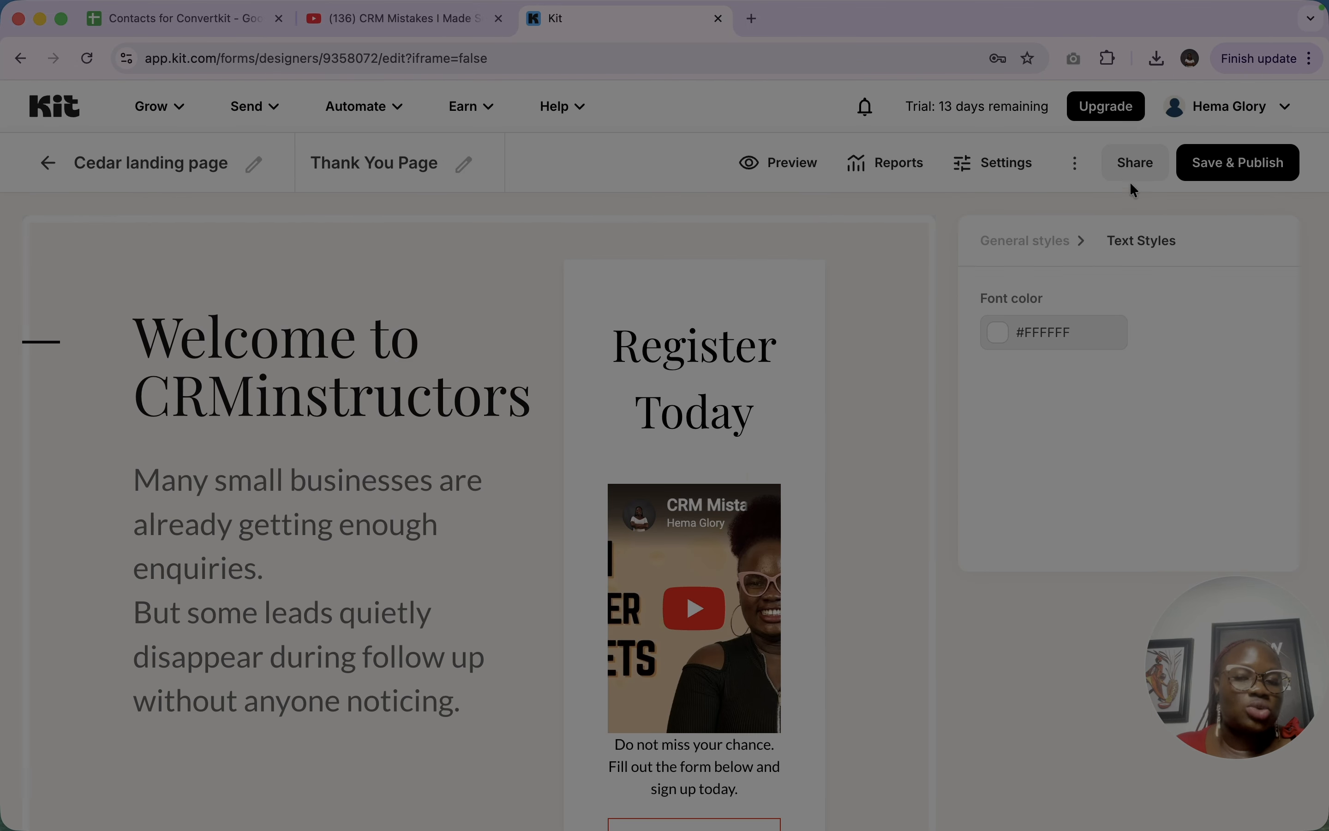
pyautogui.scroll(-10, 867, 484)
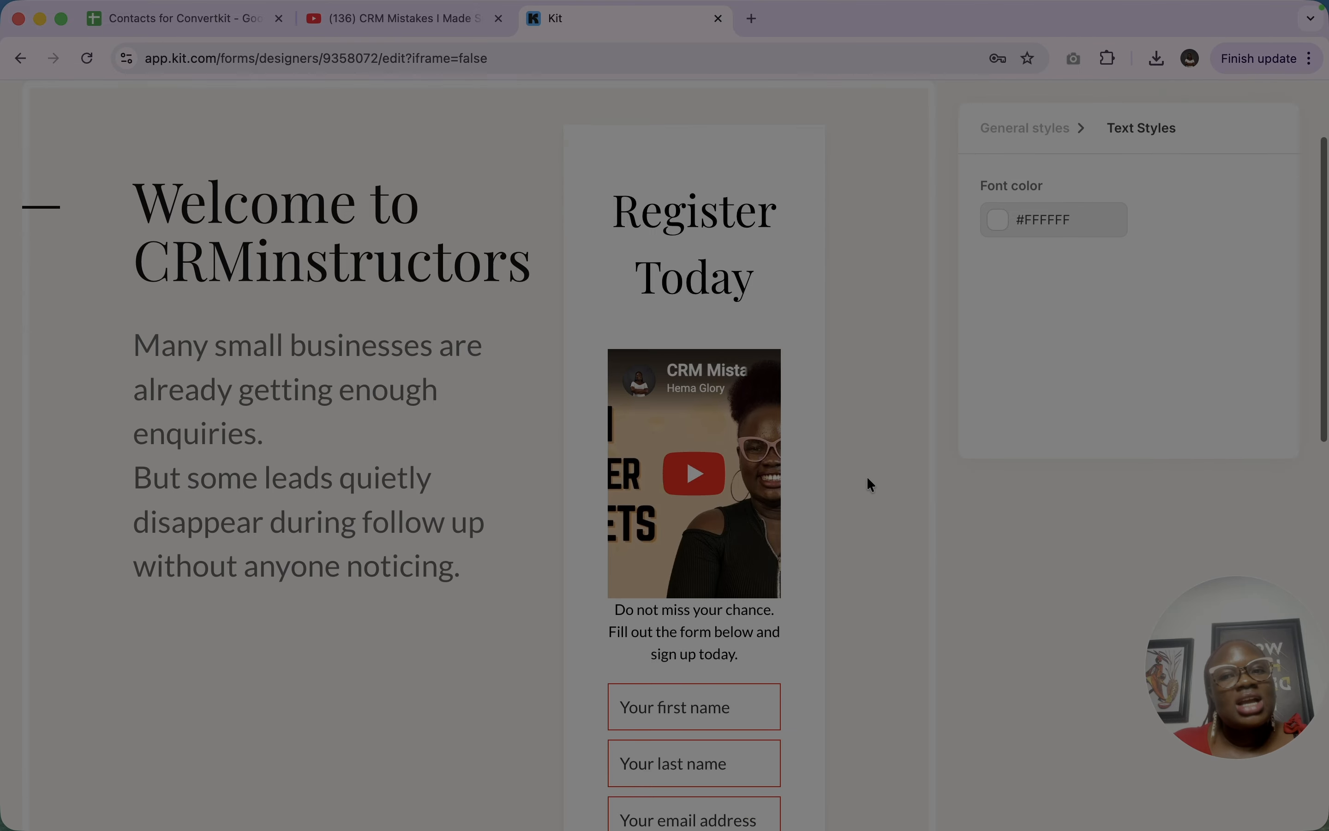
pyautogui.scroll(-8, 766, 680)
pyautogui.scroll(12, 766, 680)
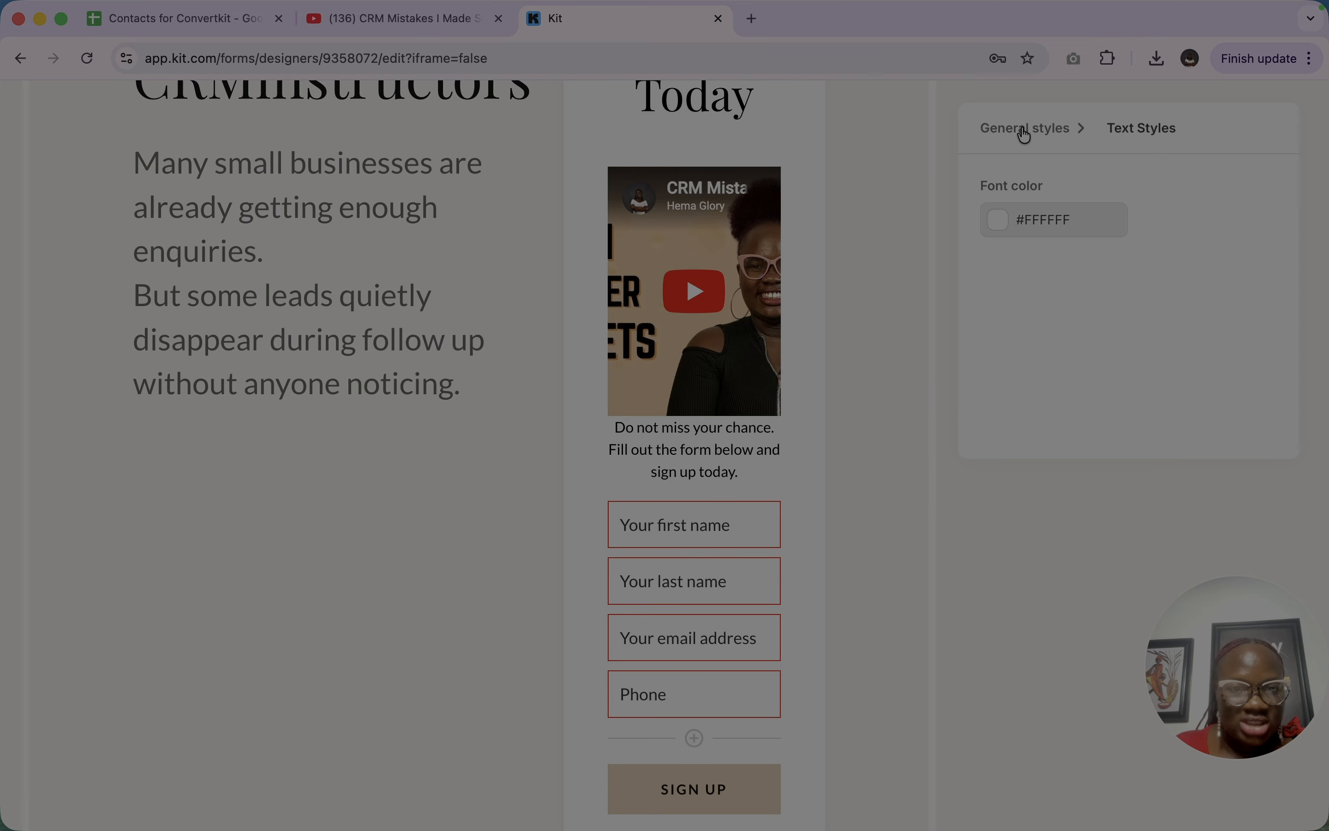
# Set the page's general headings font to Arial and its body font to Noto Sans
pyautogui.click(1023, 127)
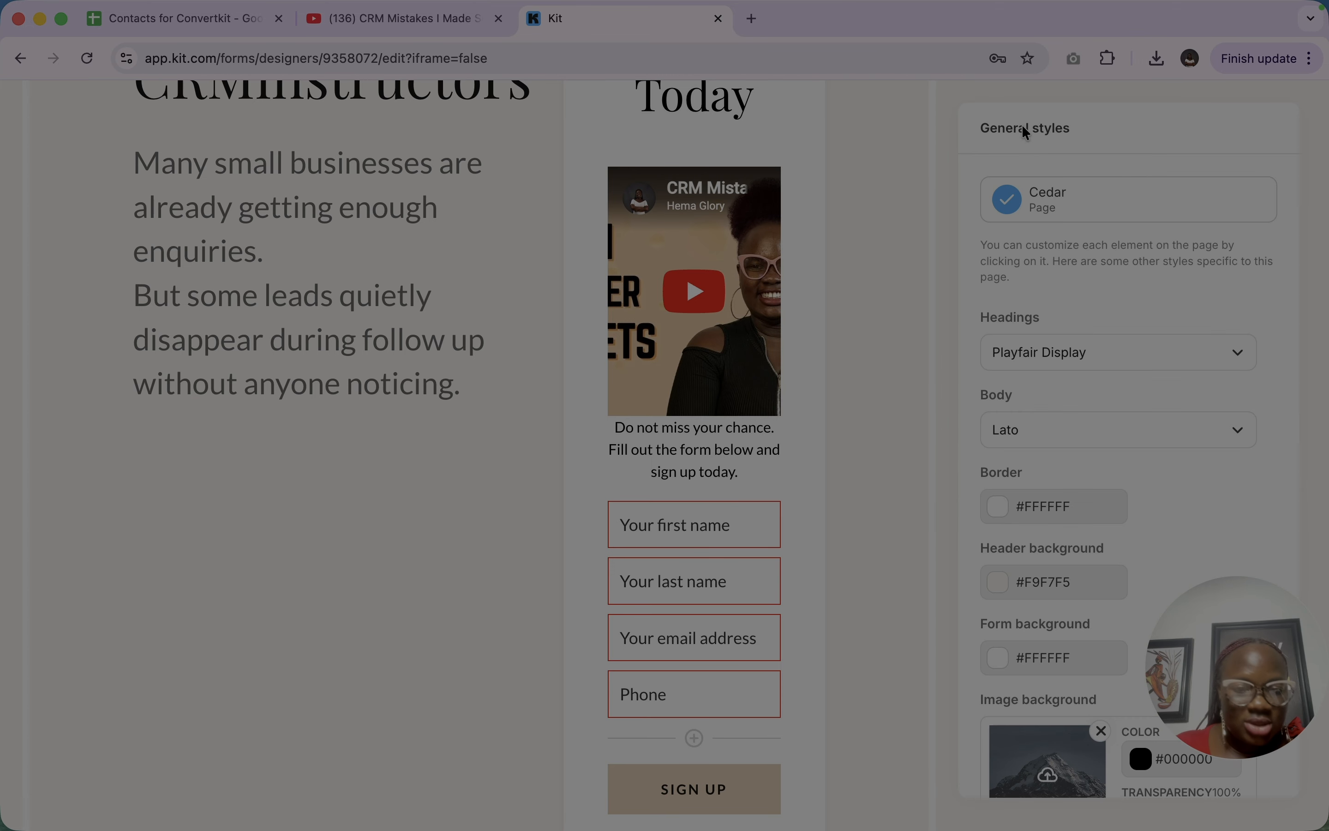
pyautogui.click(1122, 351)
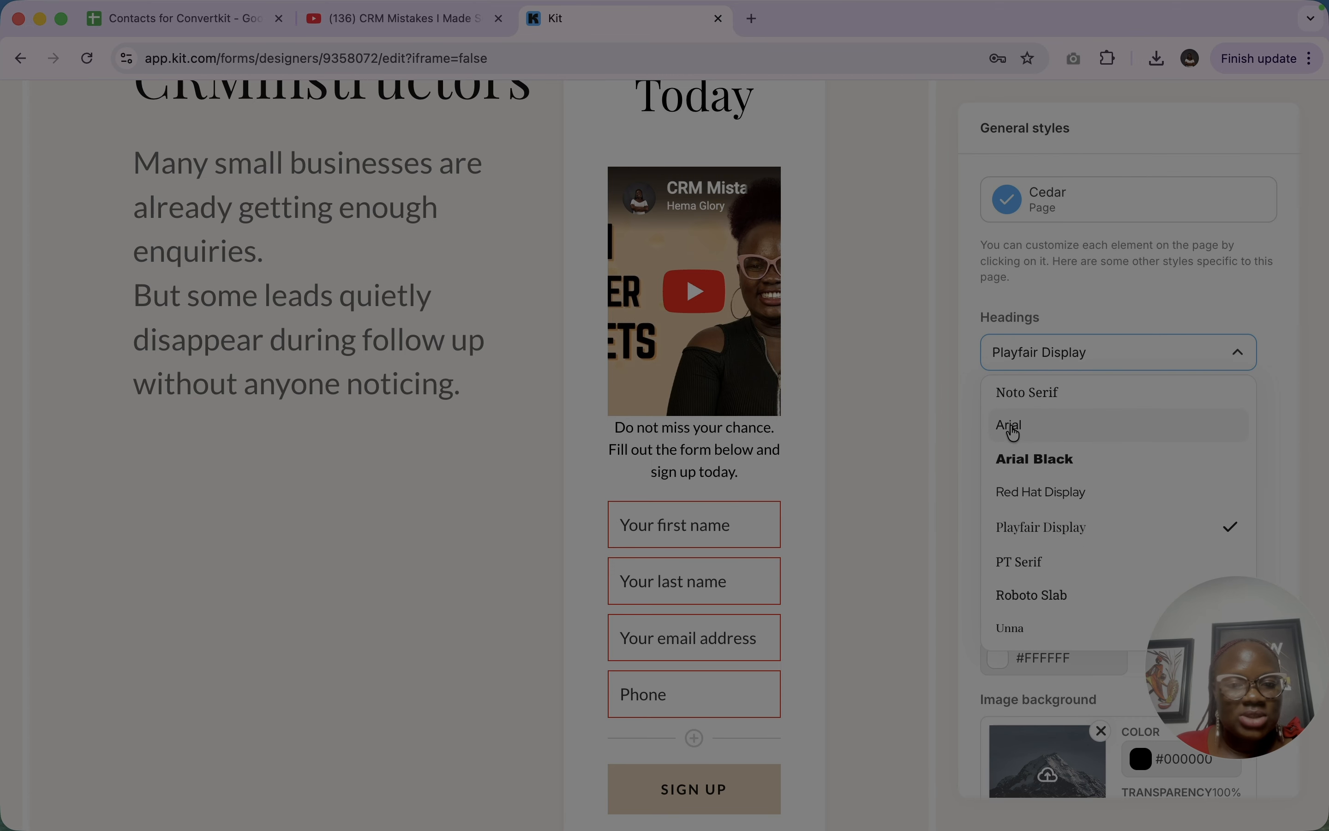
pyautogui.click(1013, 432)
pyautogui.scroll(6, 827, 280)
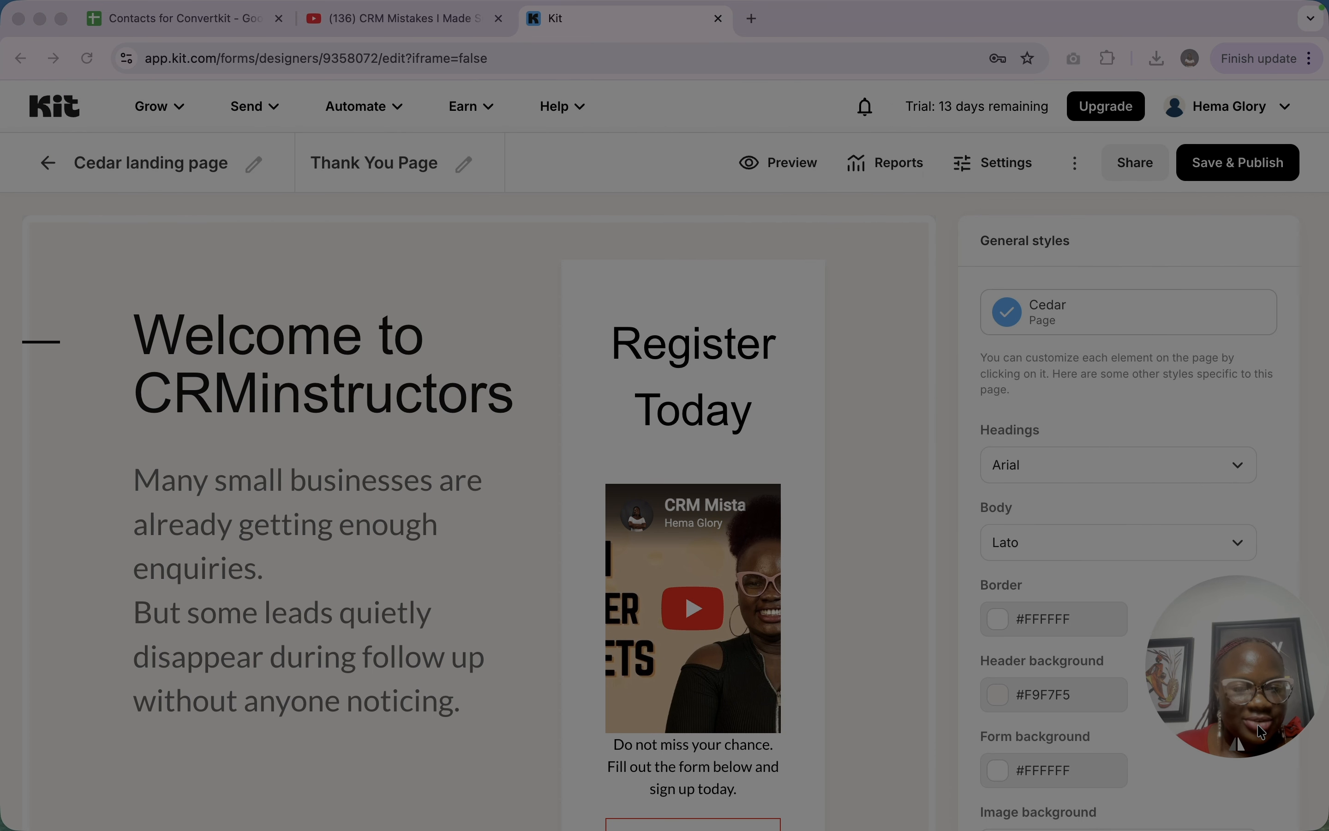
pyautogui.click(1077, 543)
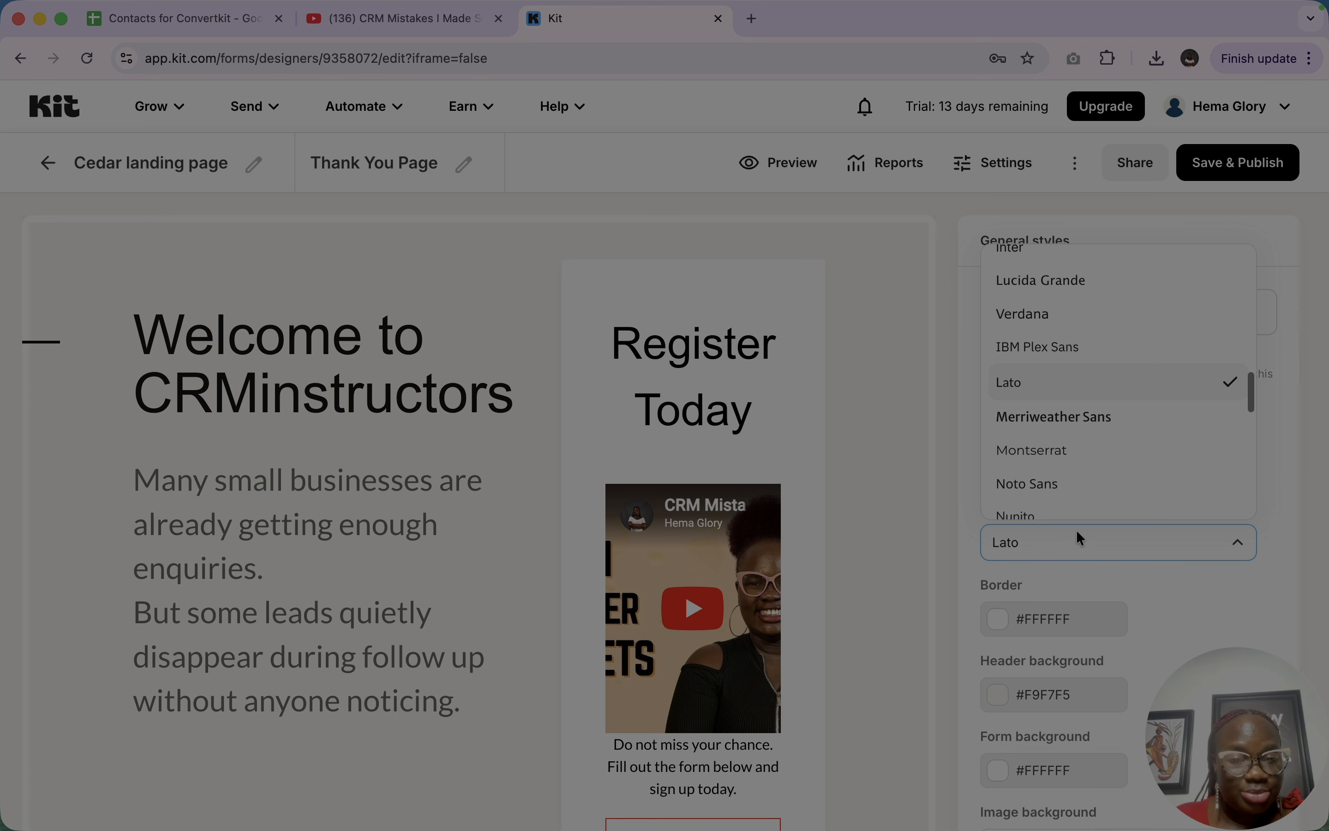
pyautogui.click(1077, 474)
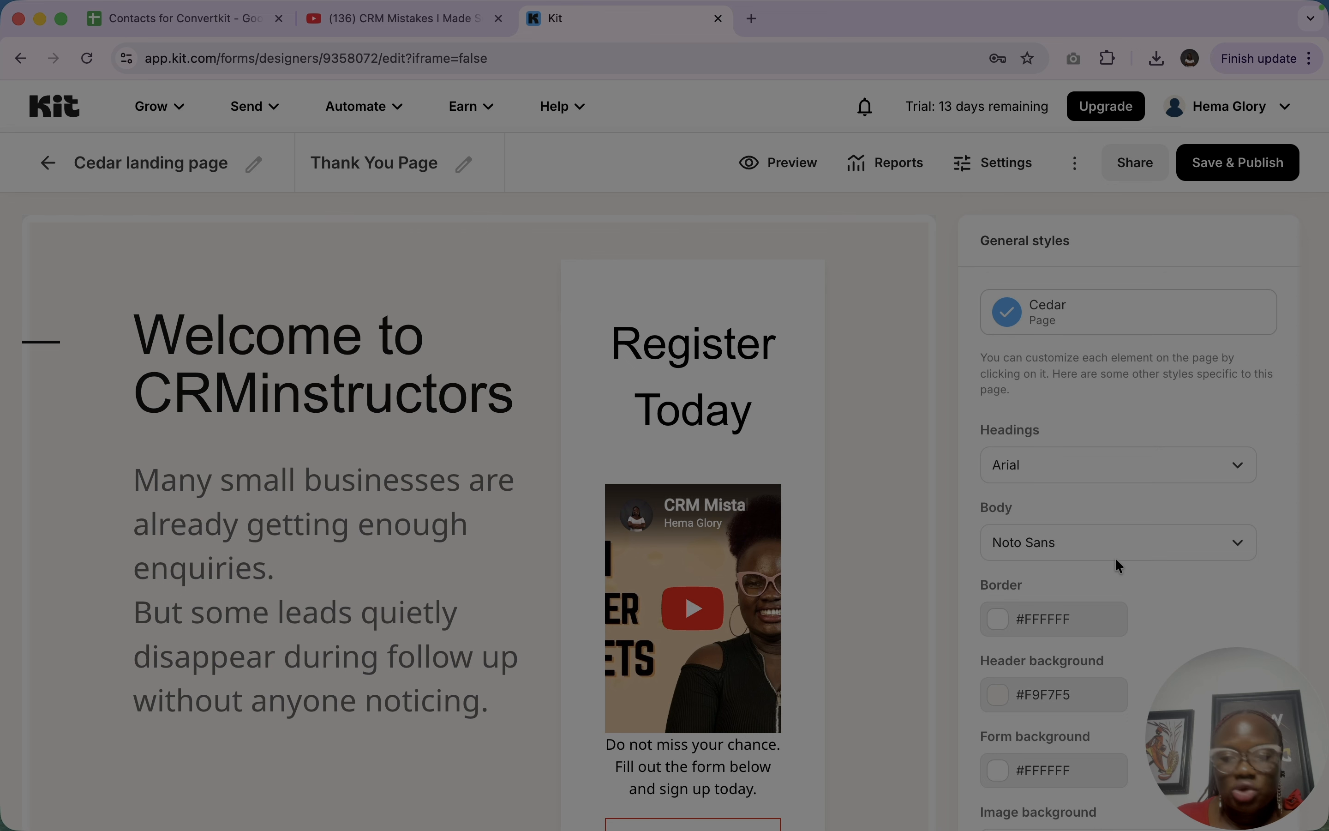
# Change the page's border color to dark brown #623C3C in the general styles
pyautogui.scroll(-10, 749, 427)
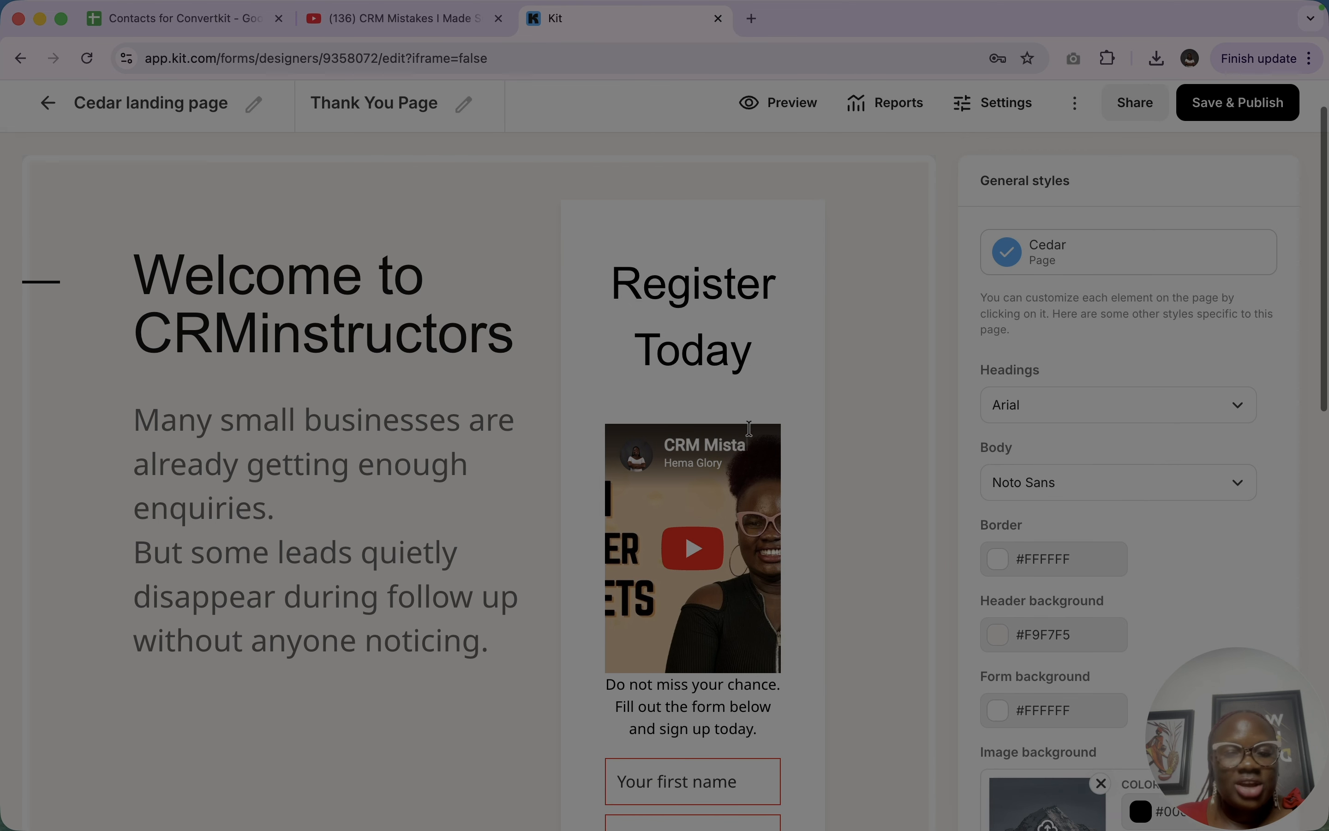
pyautogui.scroll(-4, 749, 428)
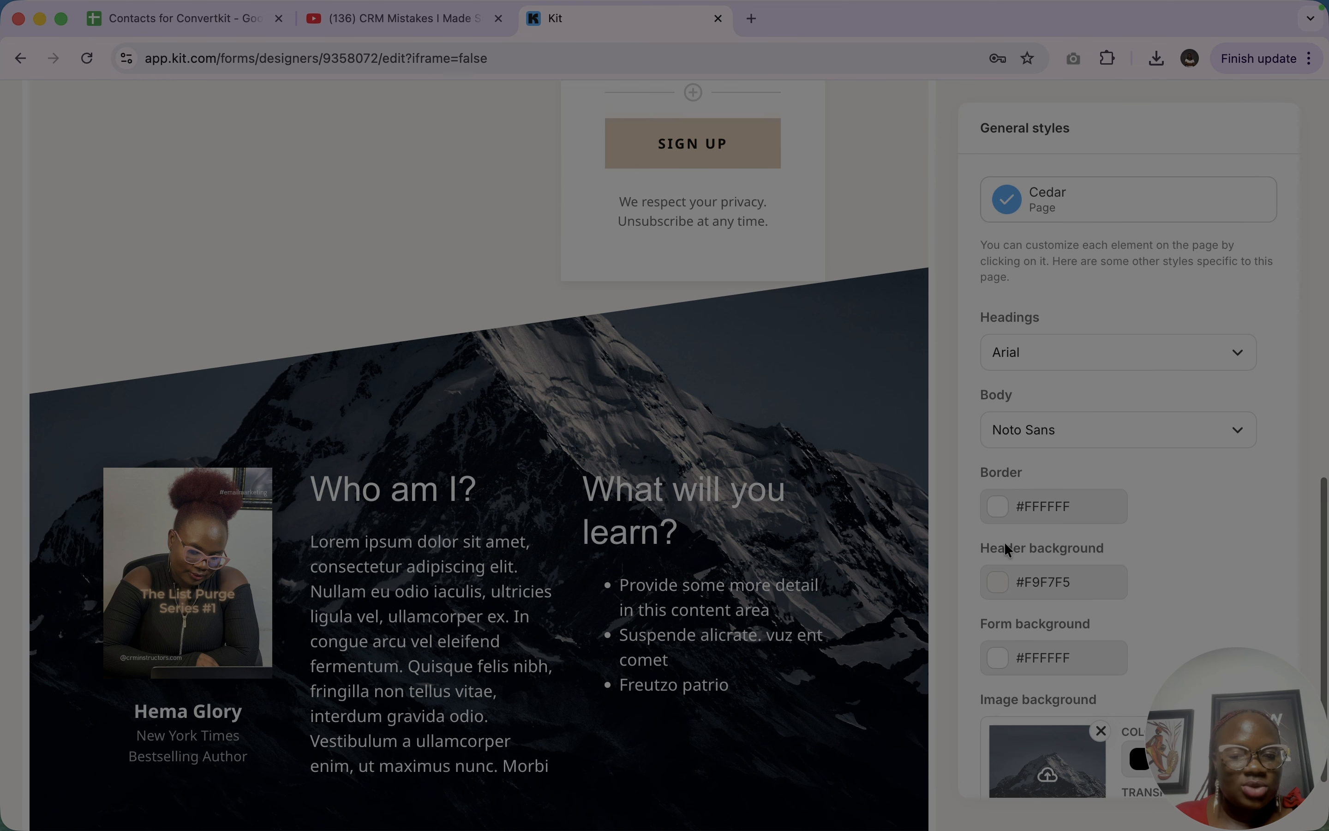
pyautogui.click(1005, 515)
pyautogui.click(1087, 607)
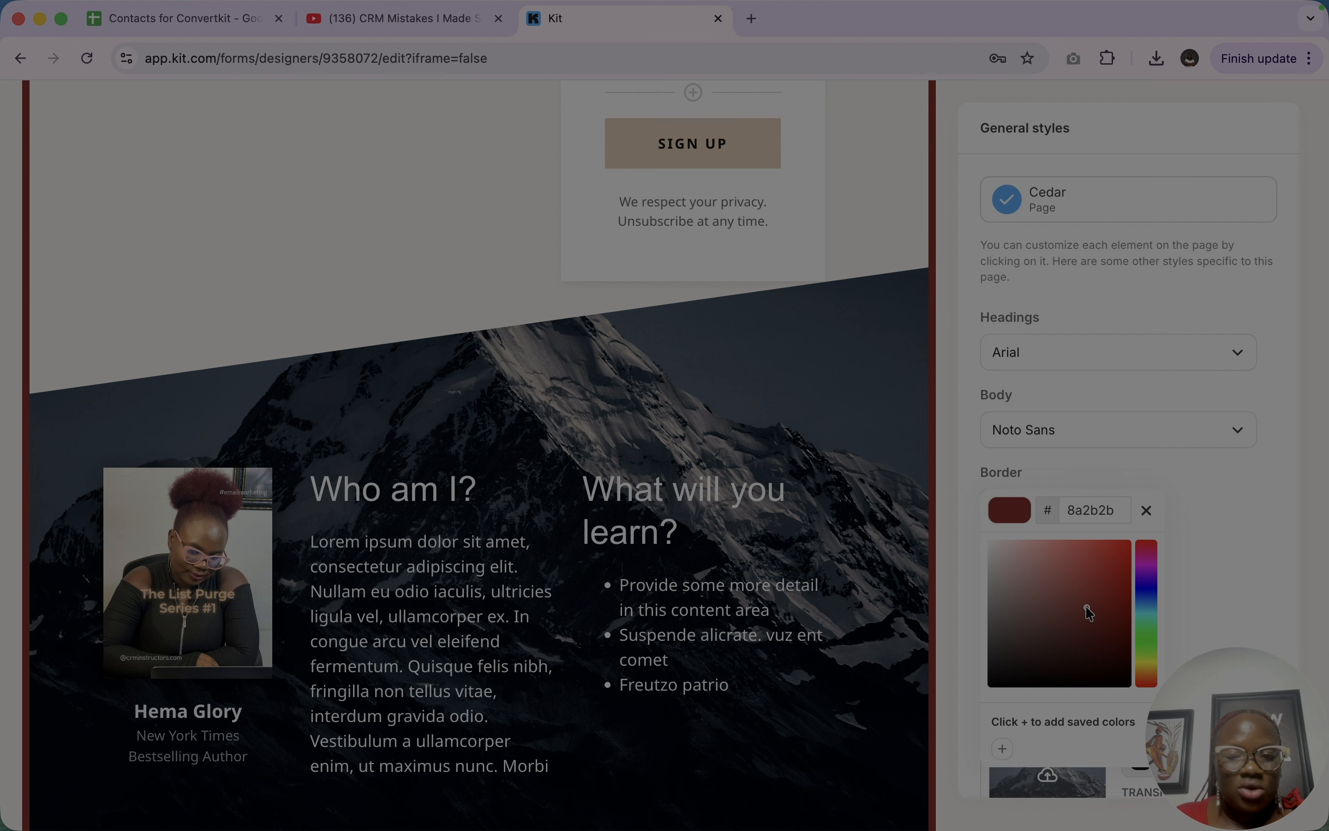
pyautogui.moveTo(1089, 611)
pyautogui.mouseDown()
pyautogui.moveTo(1115, 563)
pyautogui.moveTo(1005, 556)
pyautogui.moveTo(1038, 564)
pyautogui.moveTo(1045, 634)
pyautogui.mouseUp()
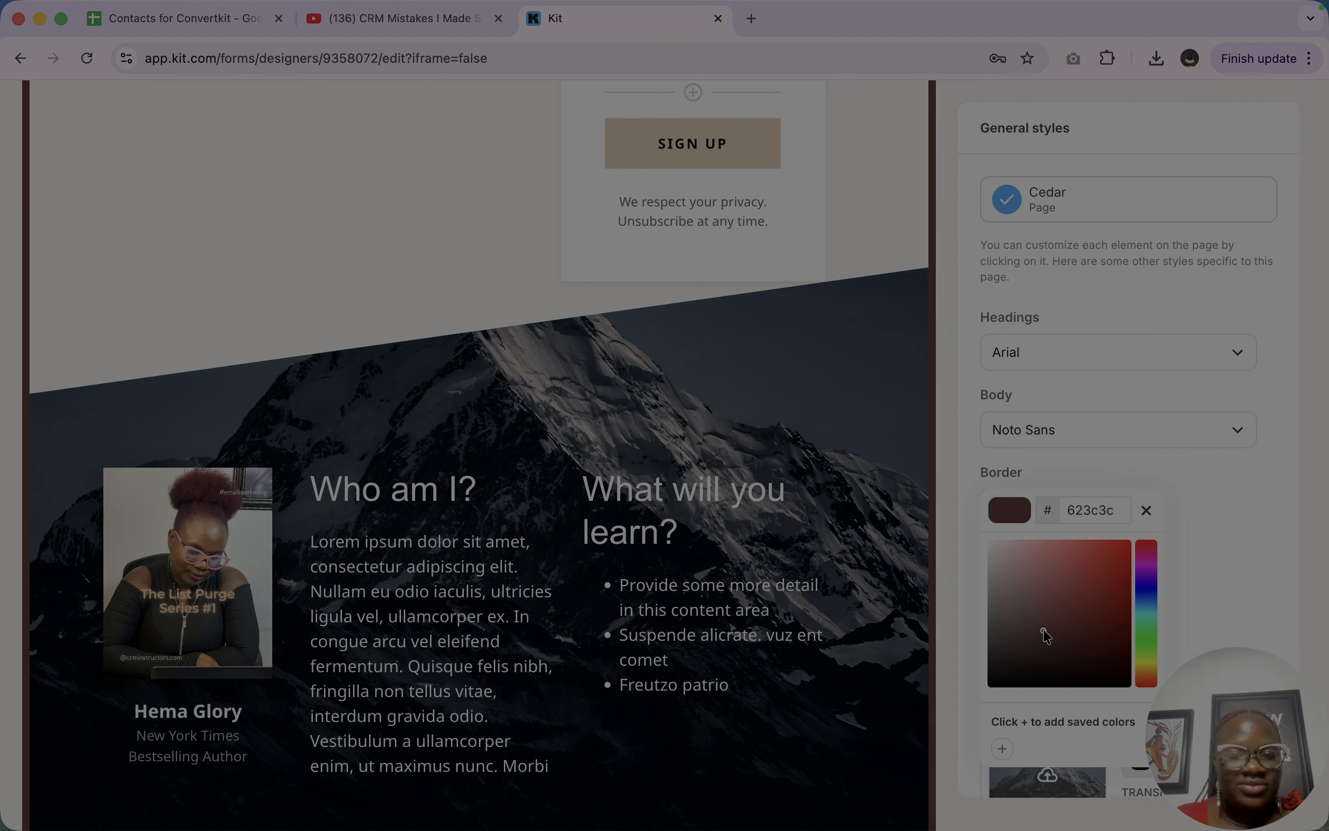
pyautogui.click(1263, 521)
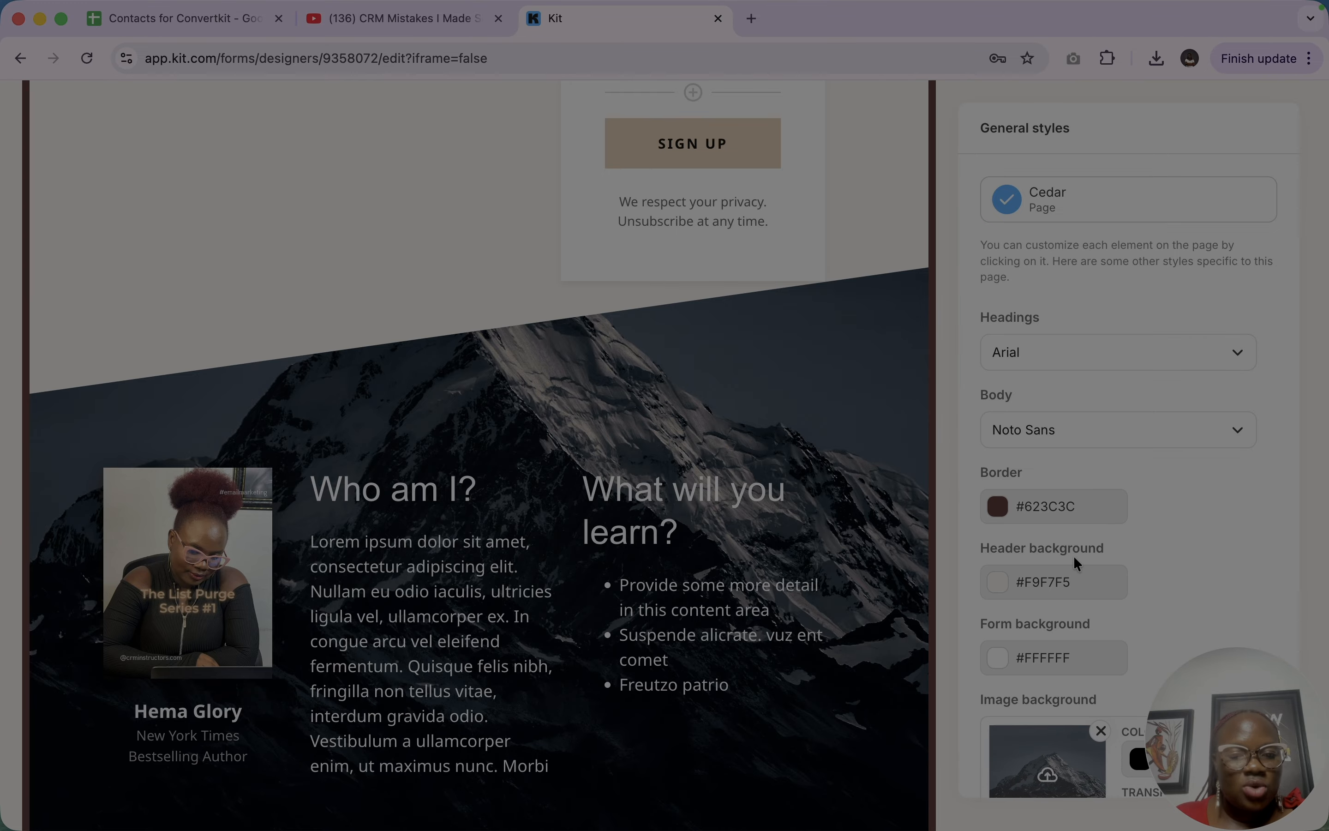
# Change the header background color to light grey #E2E2E2
pyautogui.scroll(-4, 1074, 556)
pyautogui.click(999, 424)
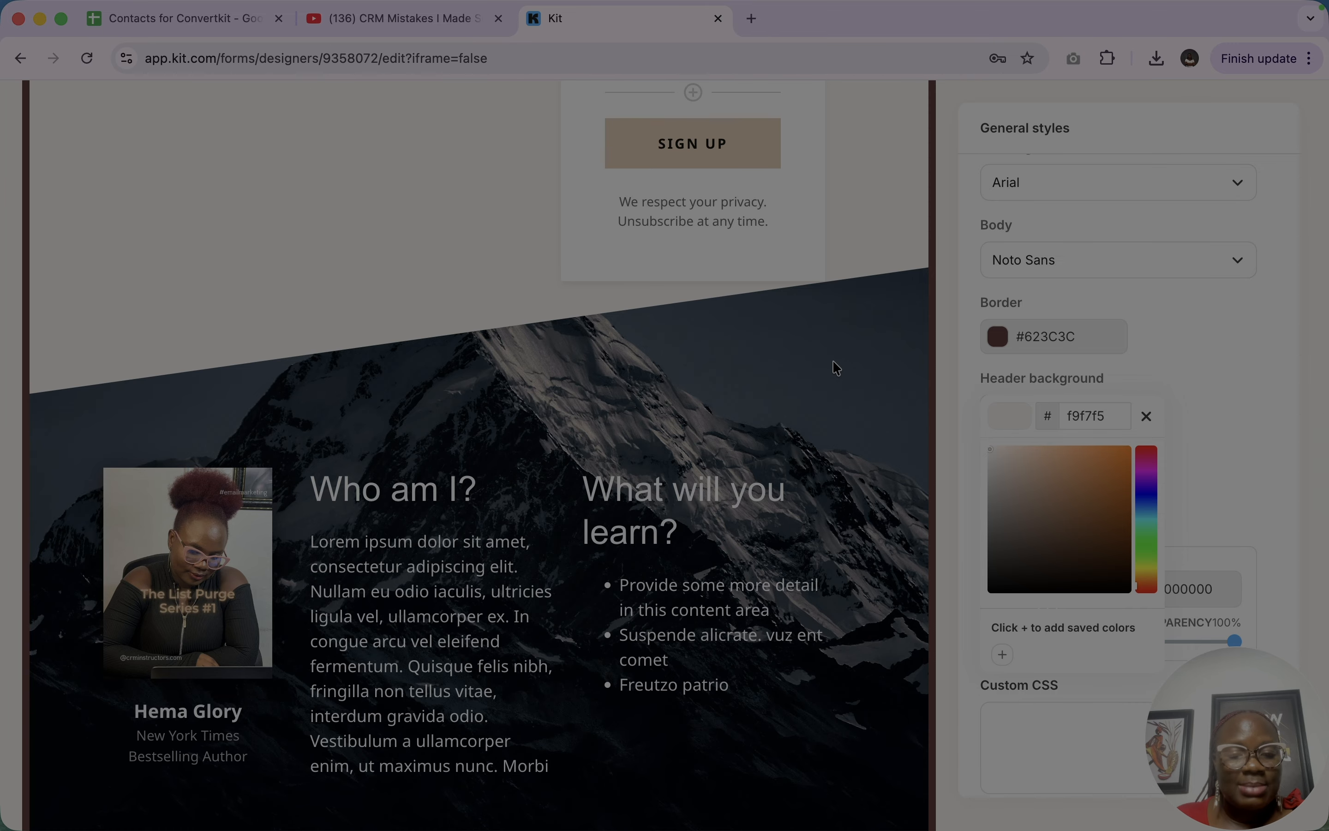
pyautogui.scroll(10, 832, 360)
pyautogui.click(1071, 601)
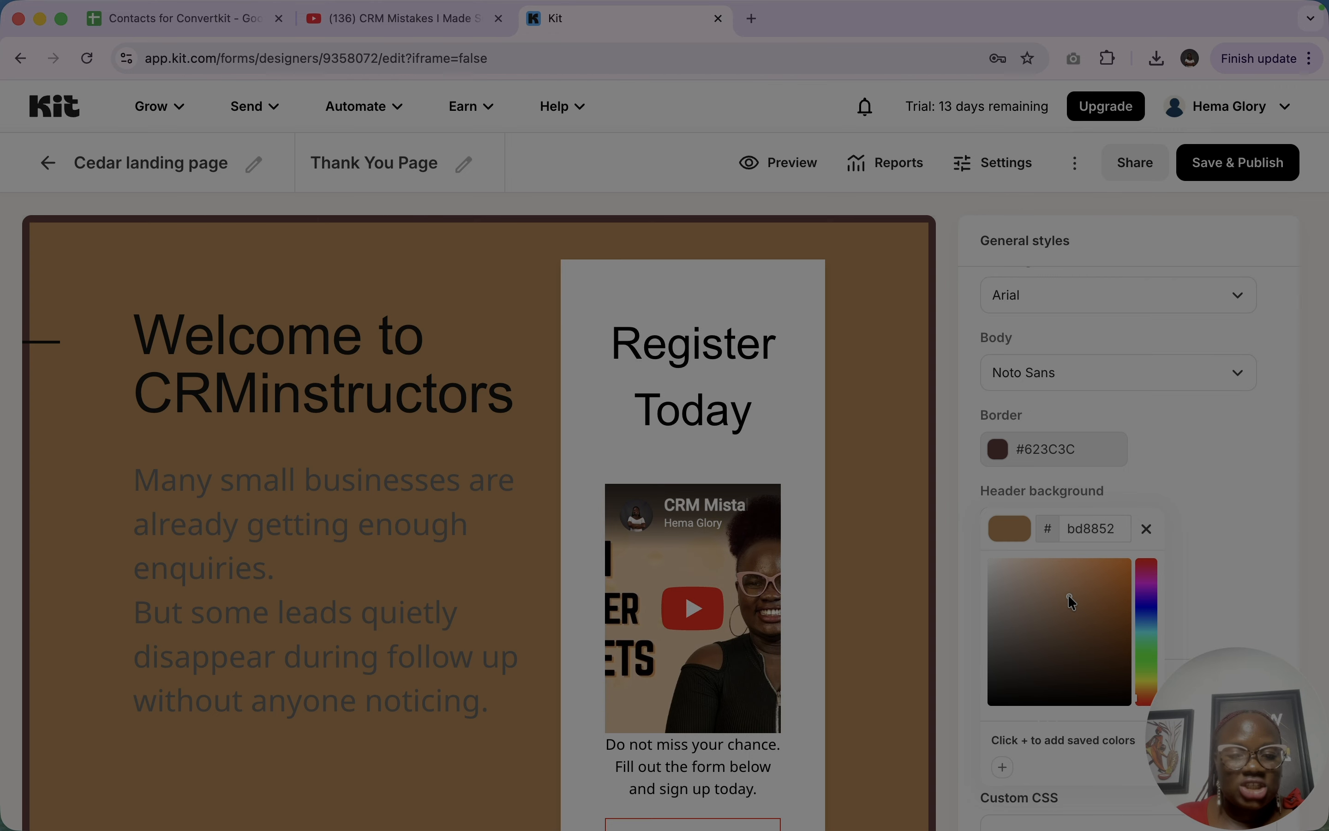
pyautogui.moveTo(1069, 595)
pyautogui.mouseDown()
pyautogui.moveTo(1098, 594)
pyautogui.moveTo(1043, 686)
pyautogui.moveTo(1021, 626)
pyautogui.moveTo(1013, 699)
pyautogui.moveTo(1006, 600)
pyautogui.moveTo(987, 574)
pyautogui.mouseUp()
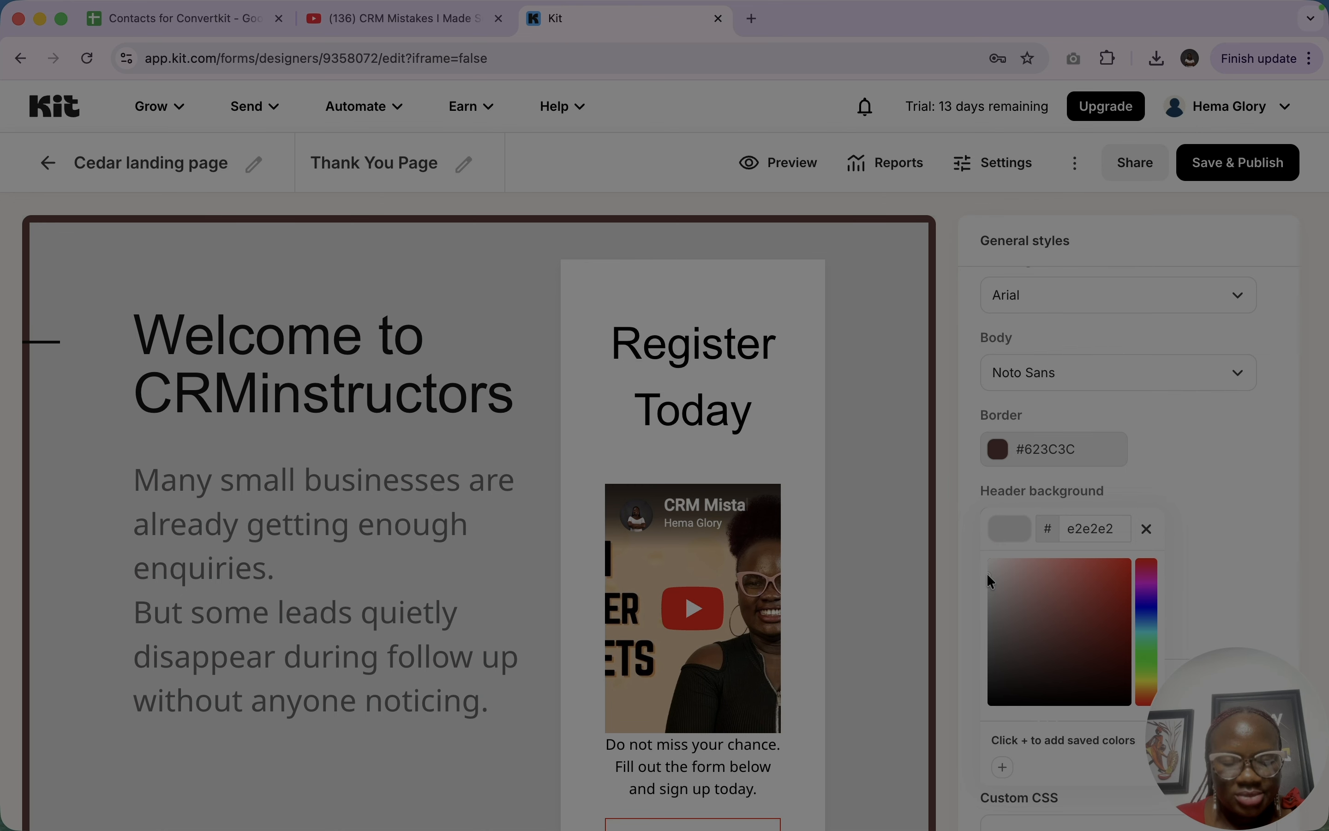
pyautogui.scroll(-10, 799, 564)
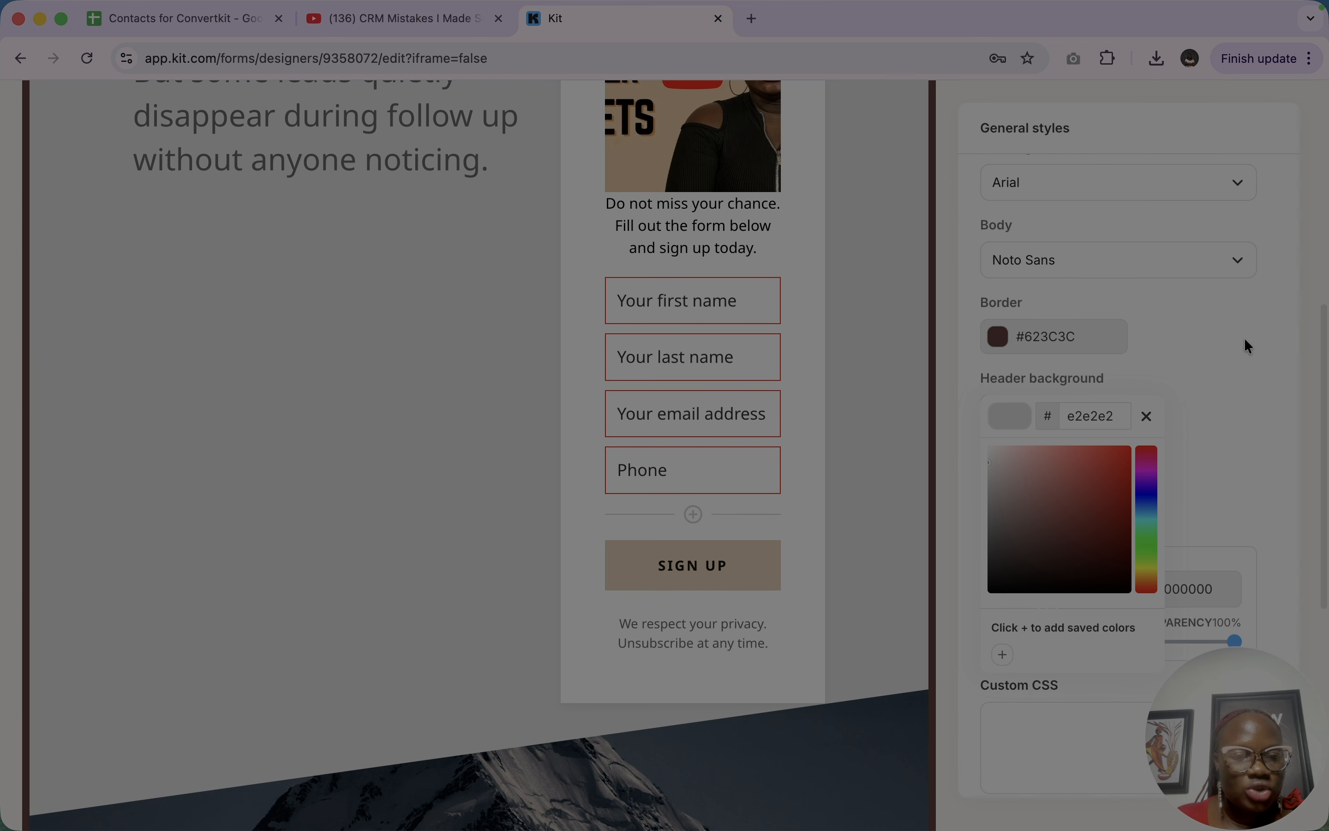
pyautogui.click(1244, 338)
# Change the form background color to light blue #BADCFF
pyautogui.click(998, 487)
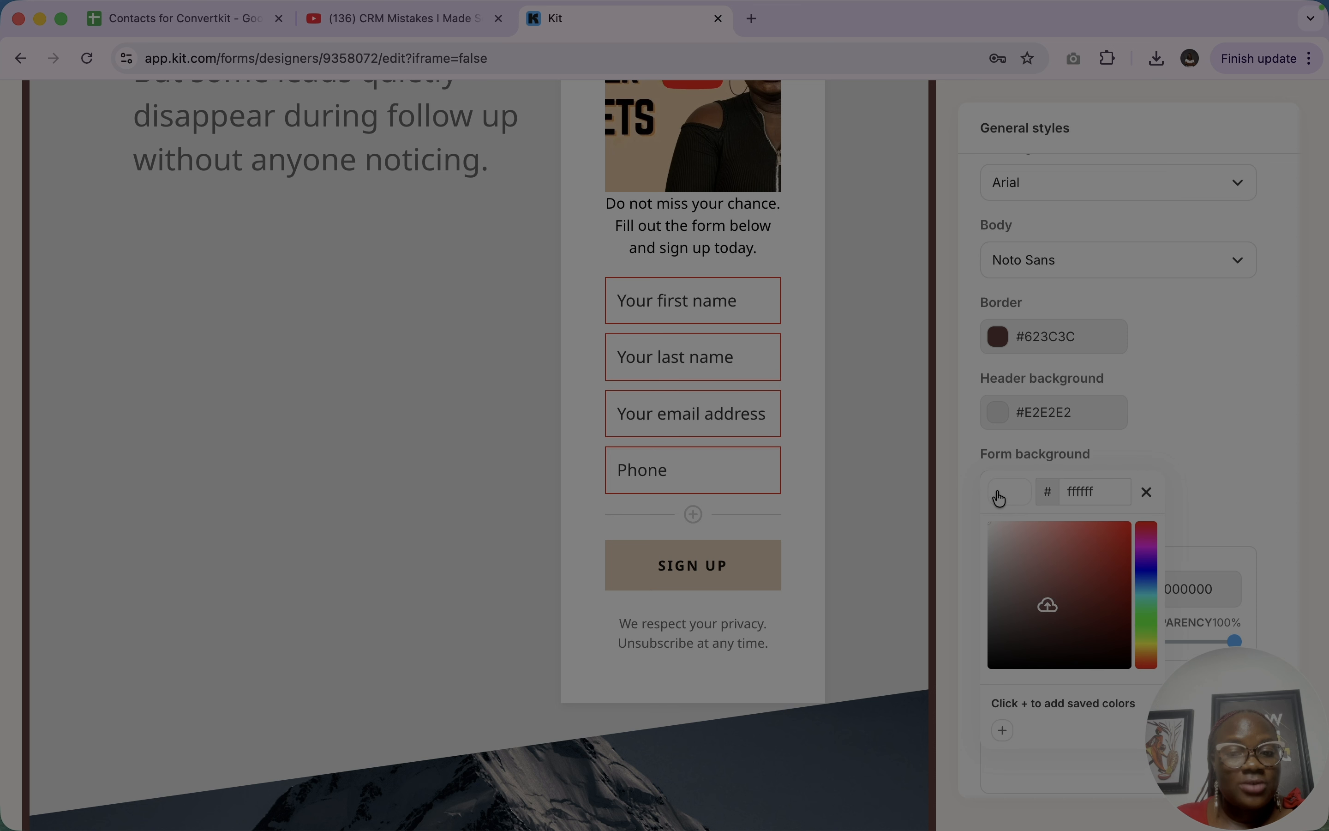
pyautogui.click(1111, 551)
pyautogui.moveTo(1110, 549)
pyautogui.mouseDown()
pyautogui.moveTo(994, 556)
pyautogui.moveTo(1004, 585)
pyautogui.moveTo(1056, 565)
pyautogui.moveTo(1029, 526)
pyautogui.mouseUp()
pyautogui.click(1150, 579)
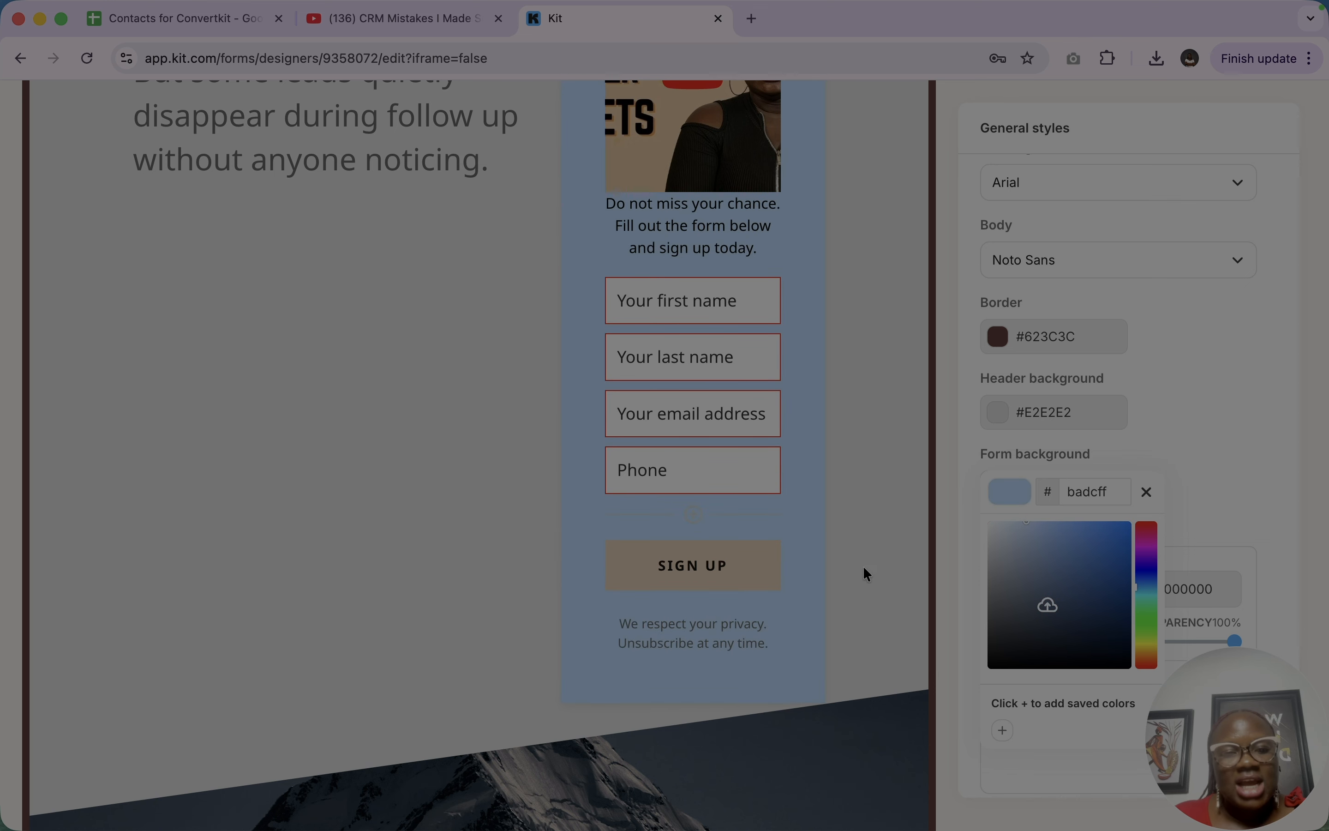
# Search the Unsplash images for "background" to replace the page's image background
pyautogui.click(949, 652)
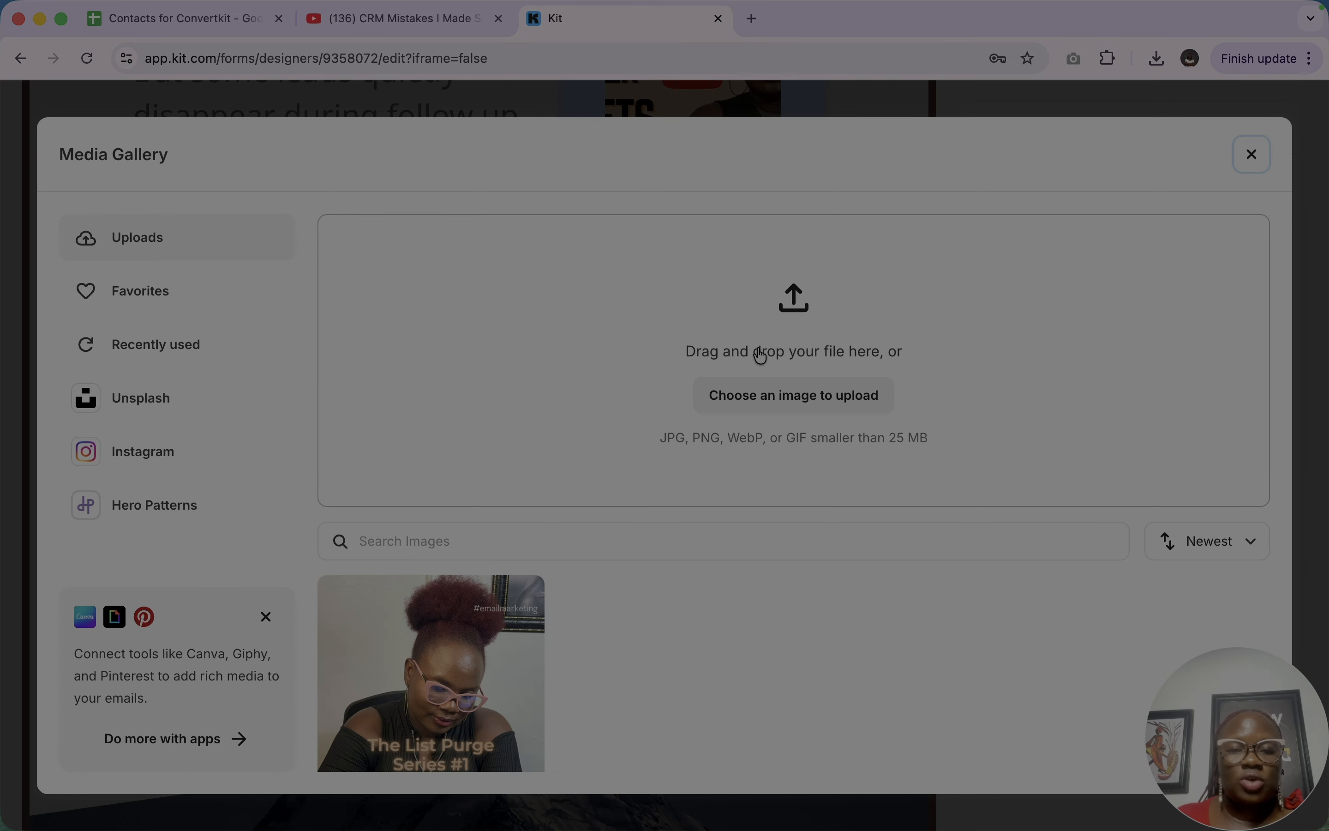
pyautogui.click(130, 406)
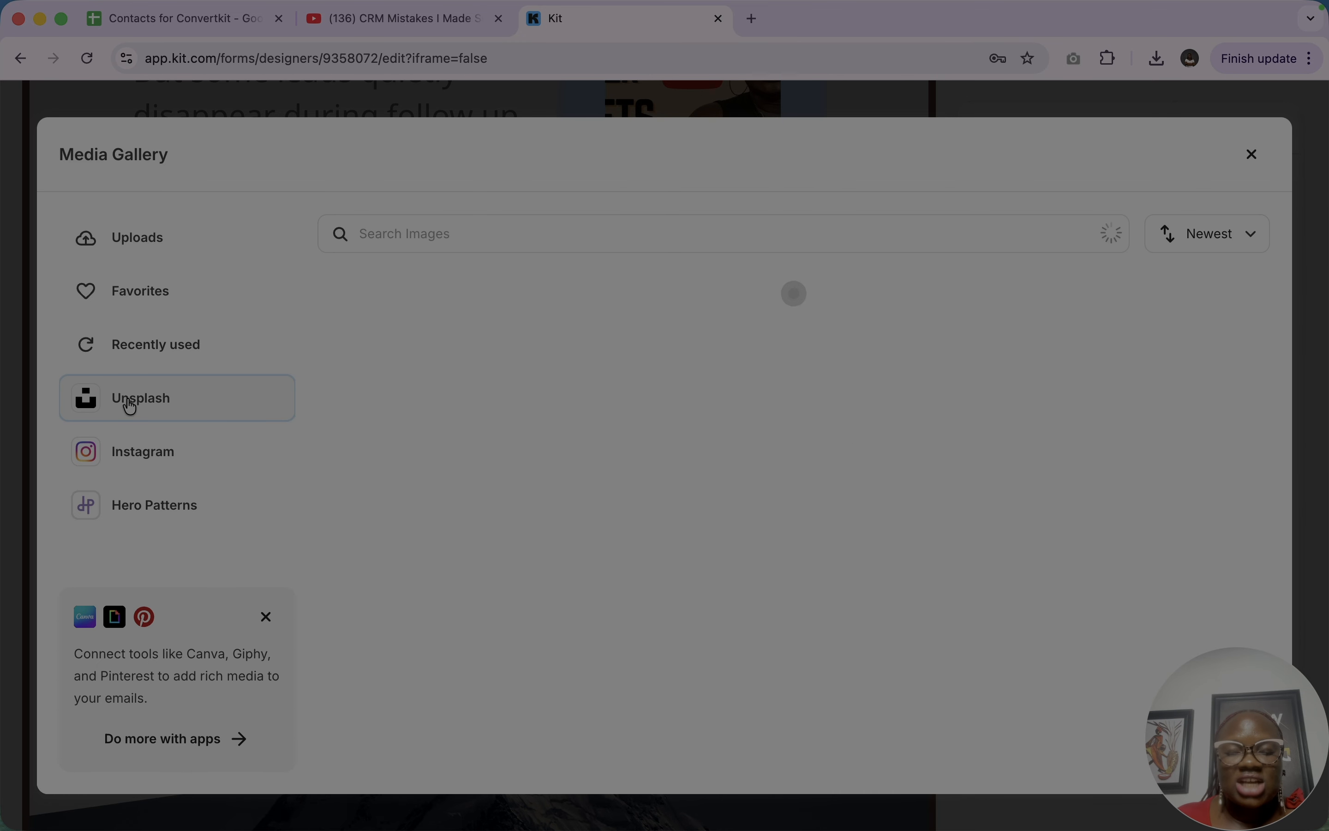
pyautogui.click(653, 224)
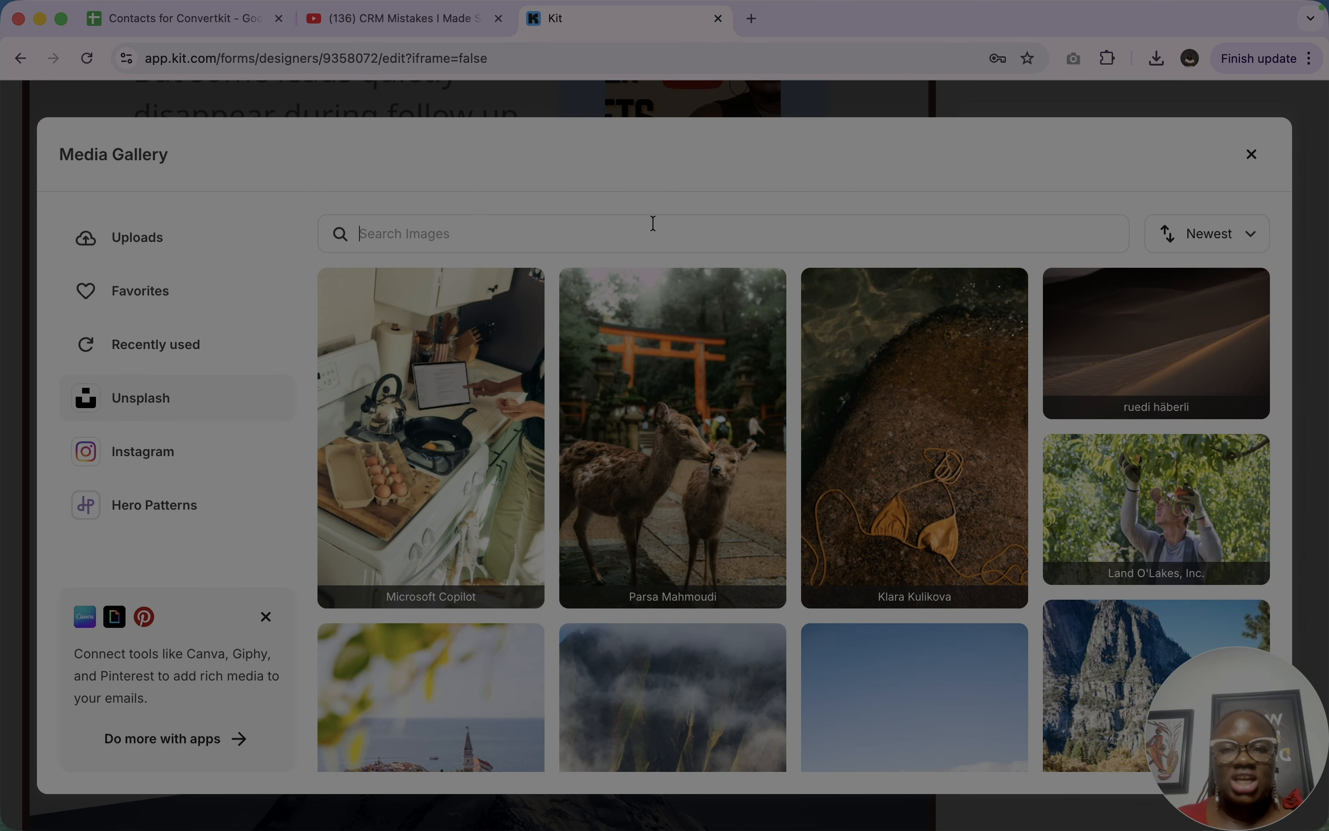
pyautogui.write('back')
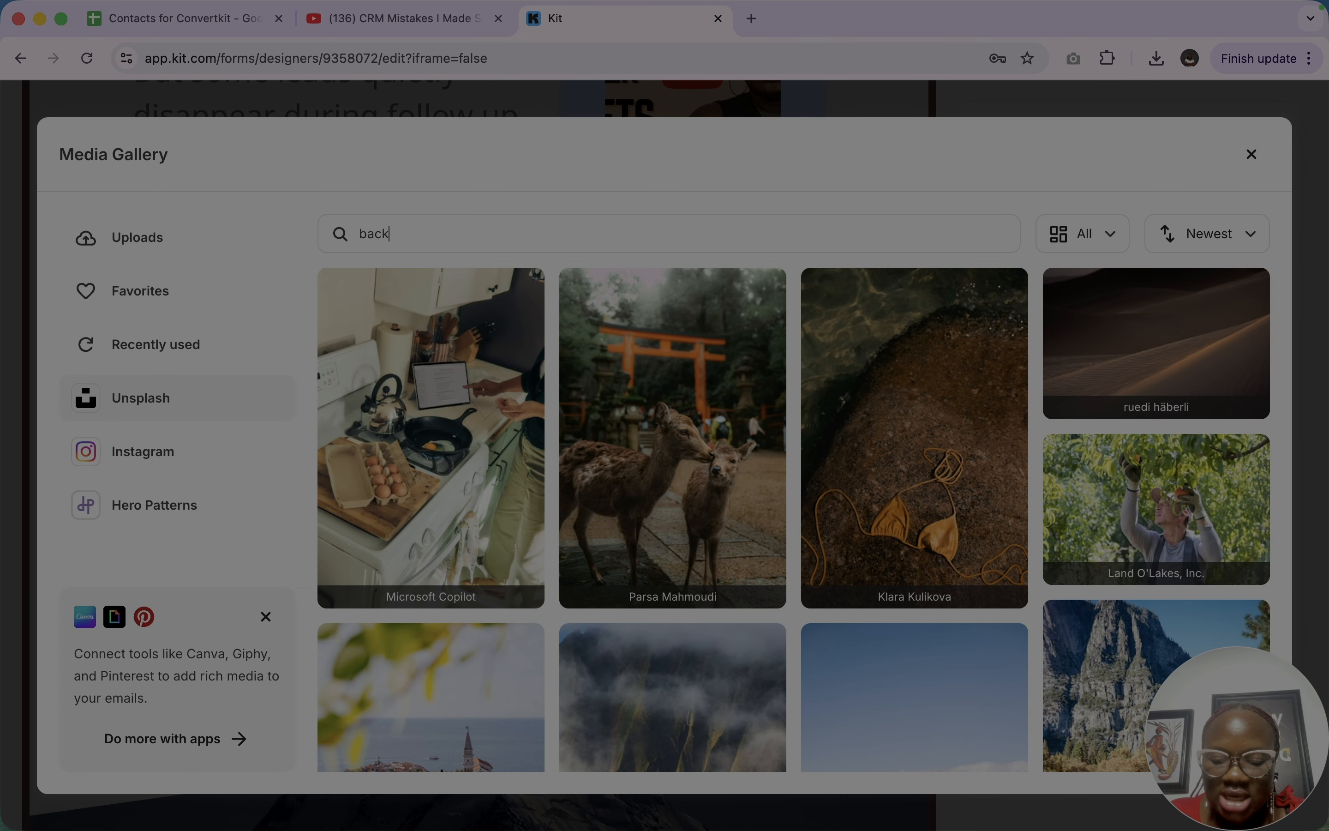
pyautogui.write('groun')
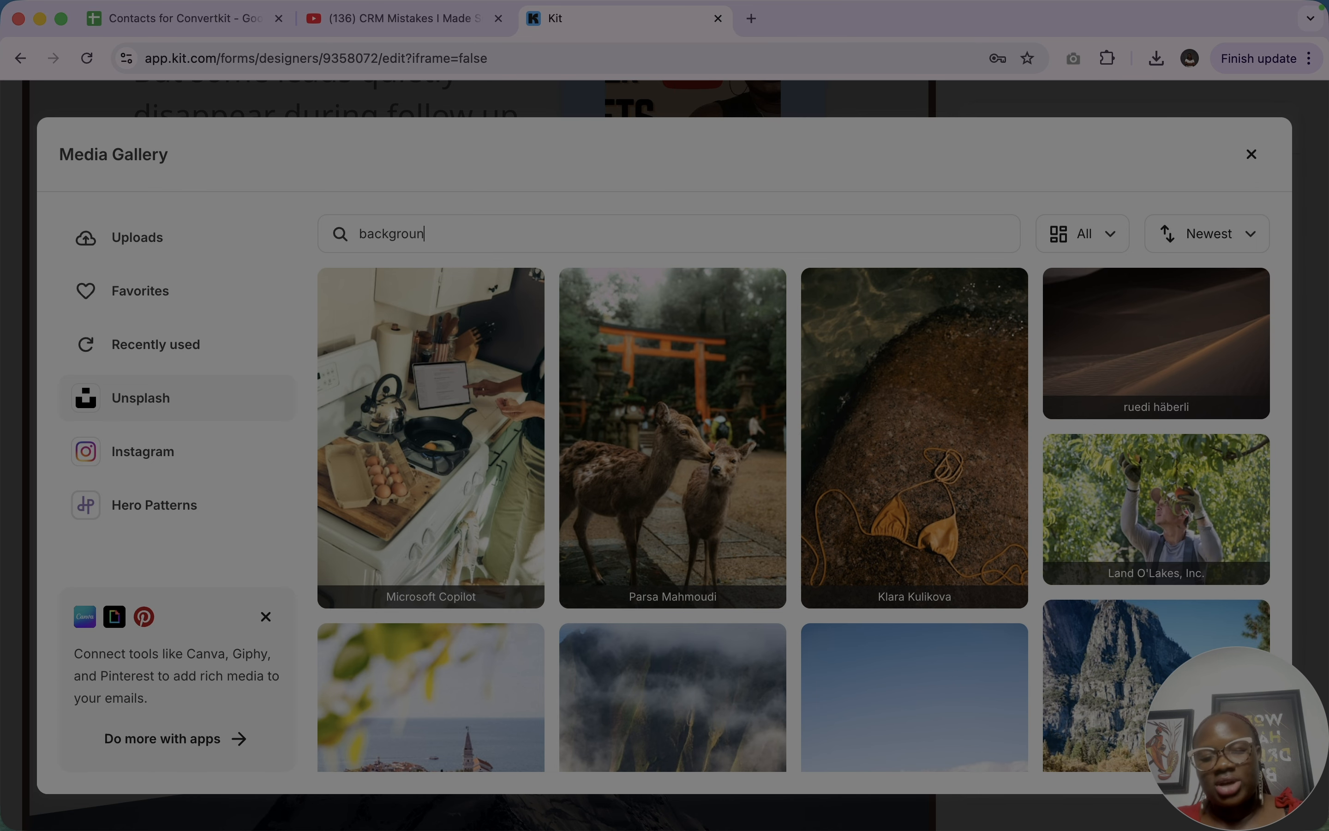
pyautogui.write('d')
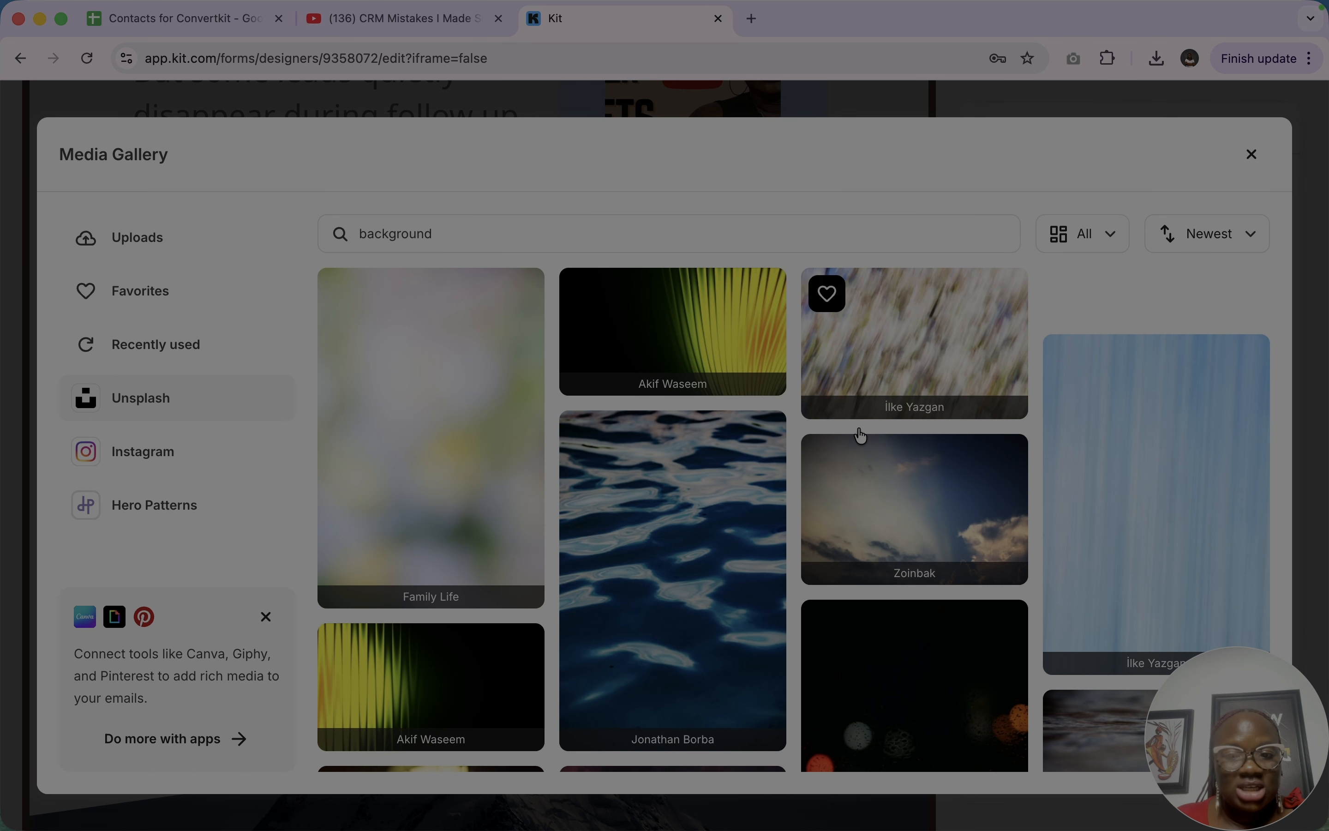
# Set the photo of palm trees against a pink sky as the image background behind the "Who am I?" section
pyautogui.scroll(-10, 769, 439)
pyautogui.scroll(-2, 714, 439)
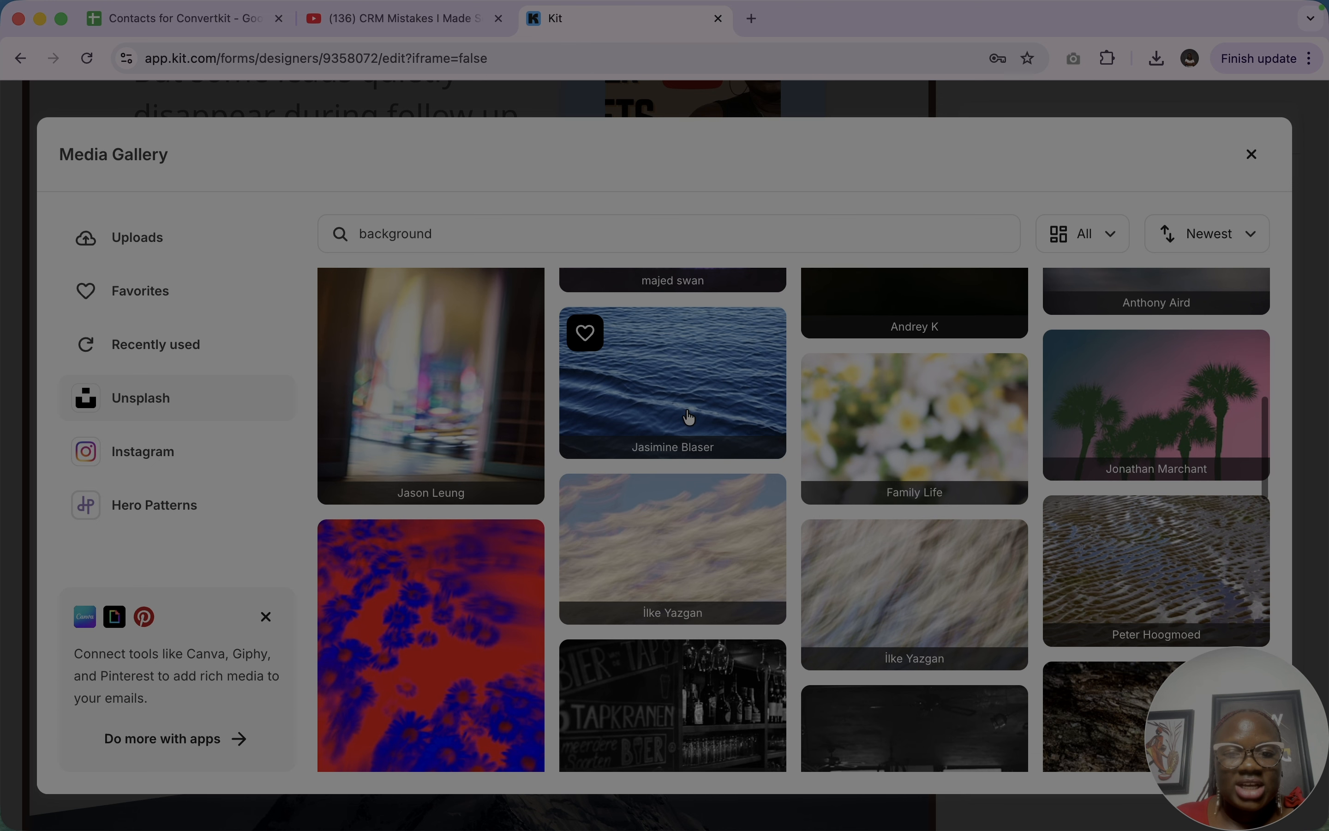
pyautogui.scroll(-5, 687, 410)
pyautogui.scroll(-3, 688, 407)
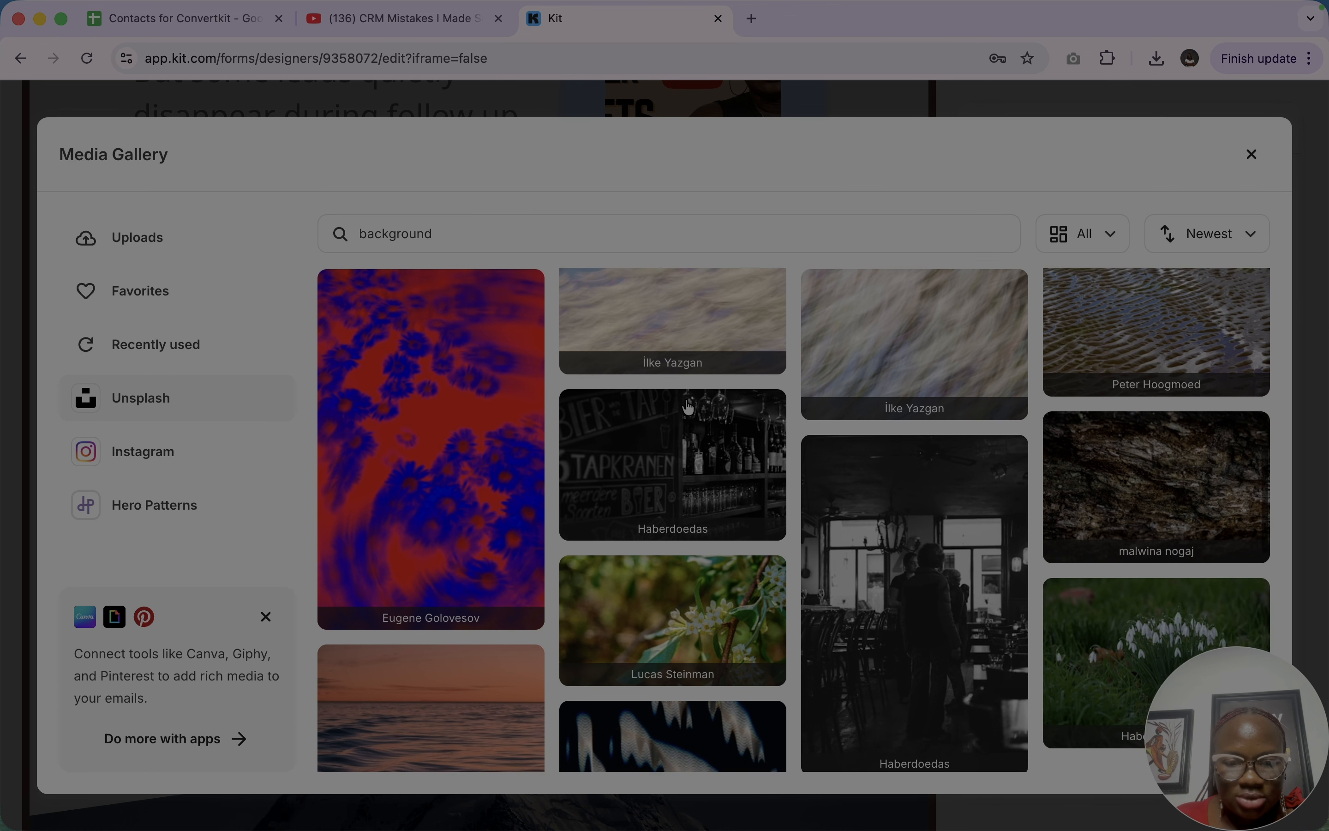
pyautogui.scroll(-8, 910, 534)
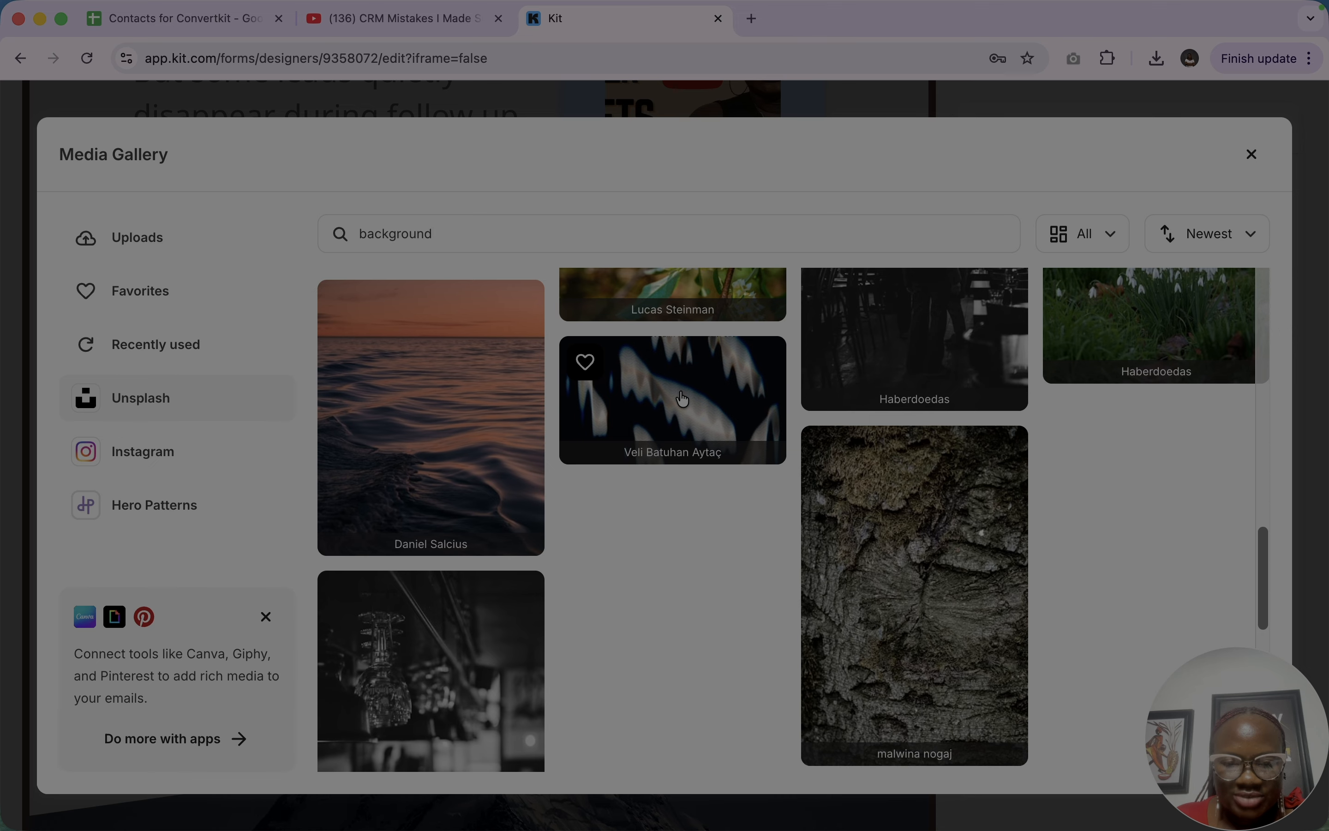
pyautogui.scroll(-5, 682, 399)
pyautogui.scroll(15, 682, 399)
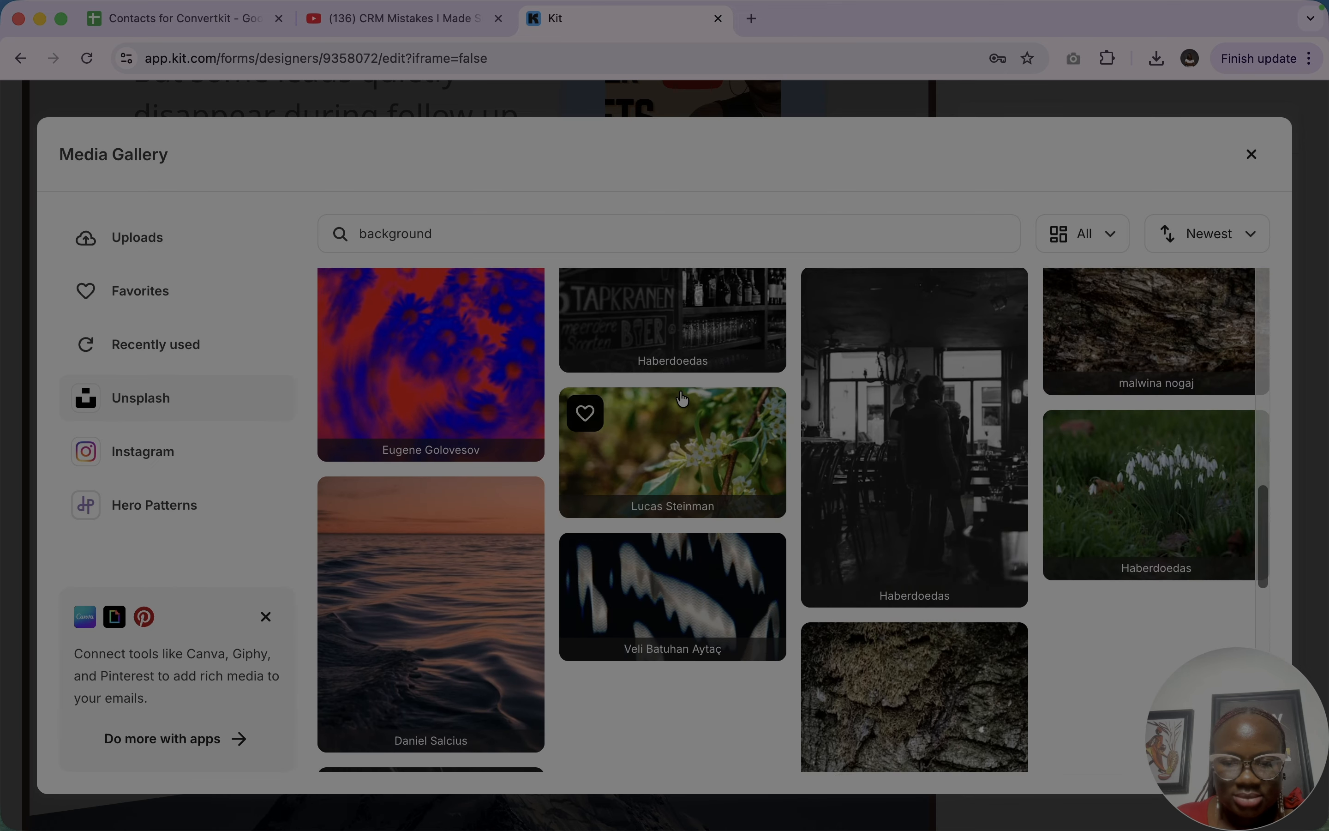
pyautogui.scroll(9, 682, 400)
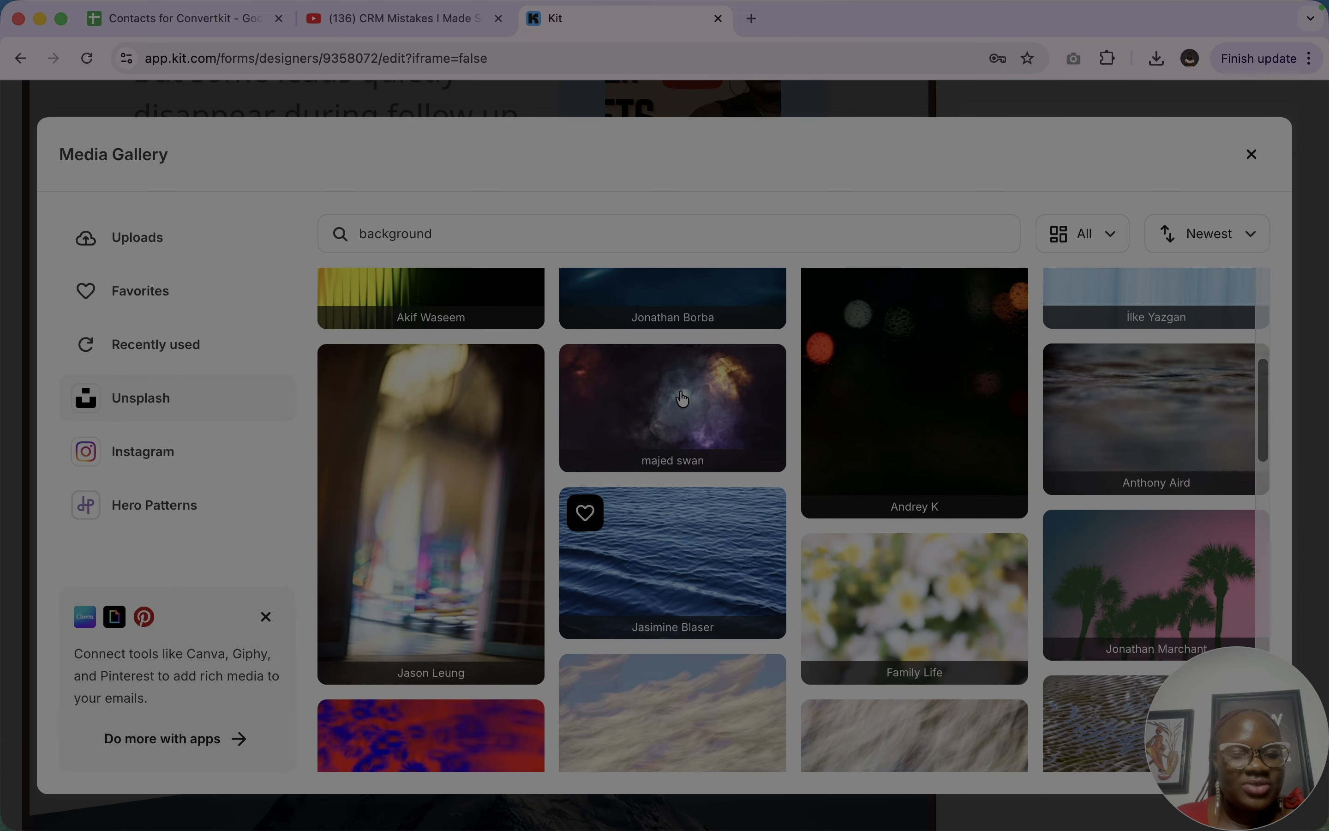
pyautogui.click(1150, 614)
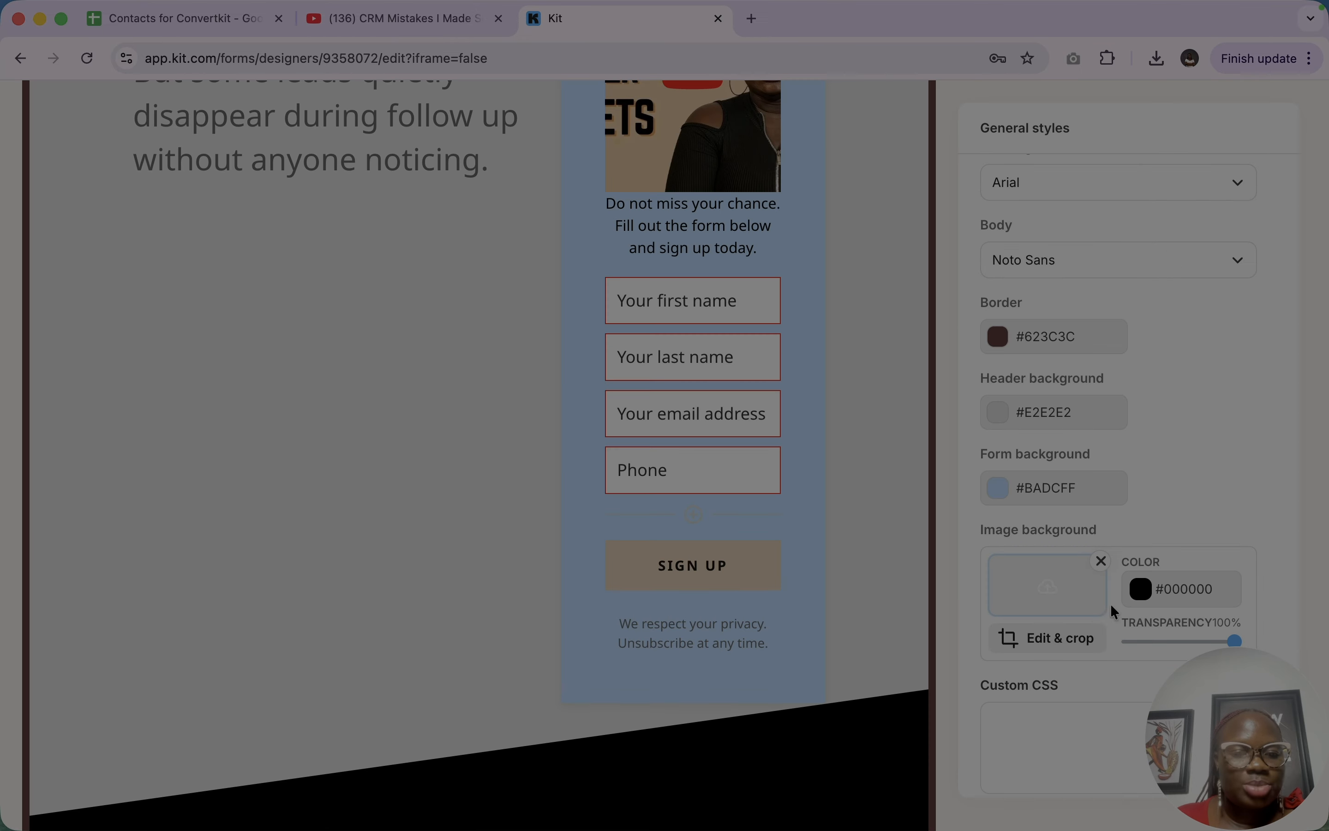
pyautogui.scroll(-10, 801, 544)
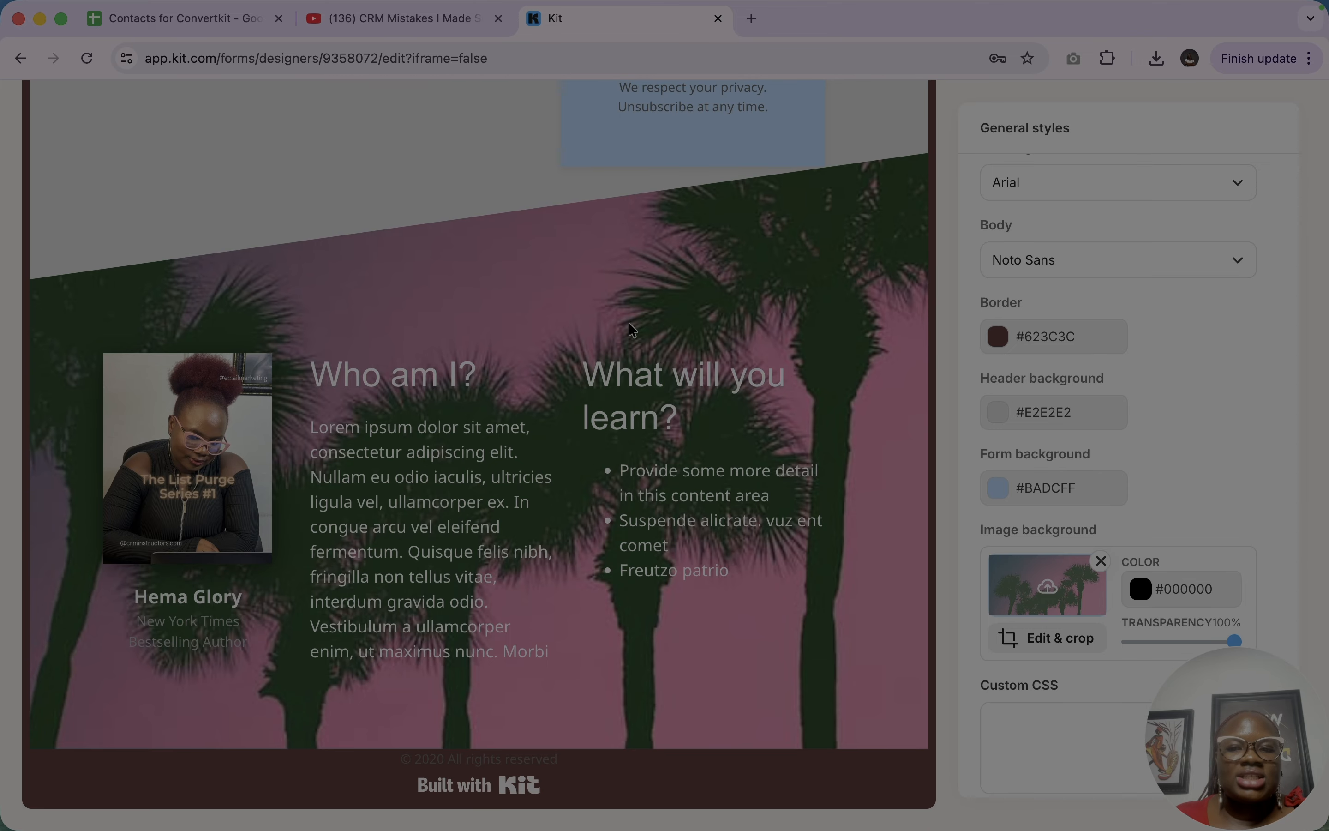
# Replace the image background with the Unsplash photo of a lantern-lit street at night
pyautogui.click(1062, 592)
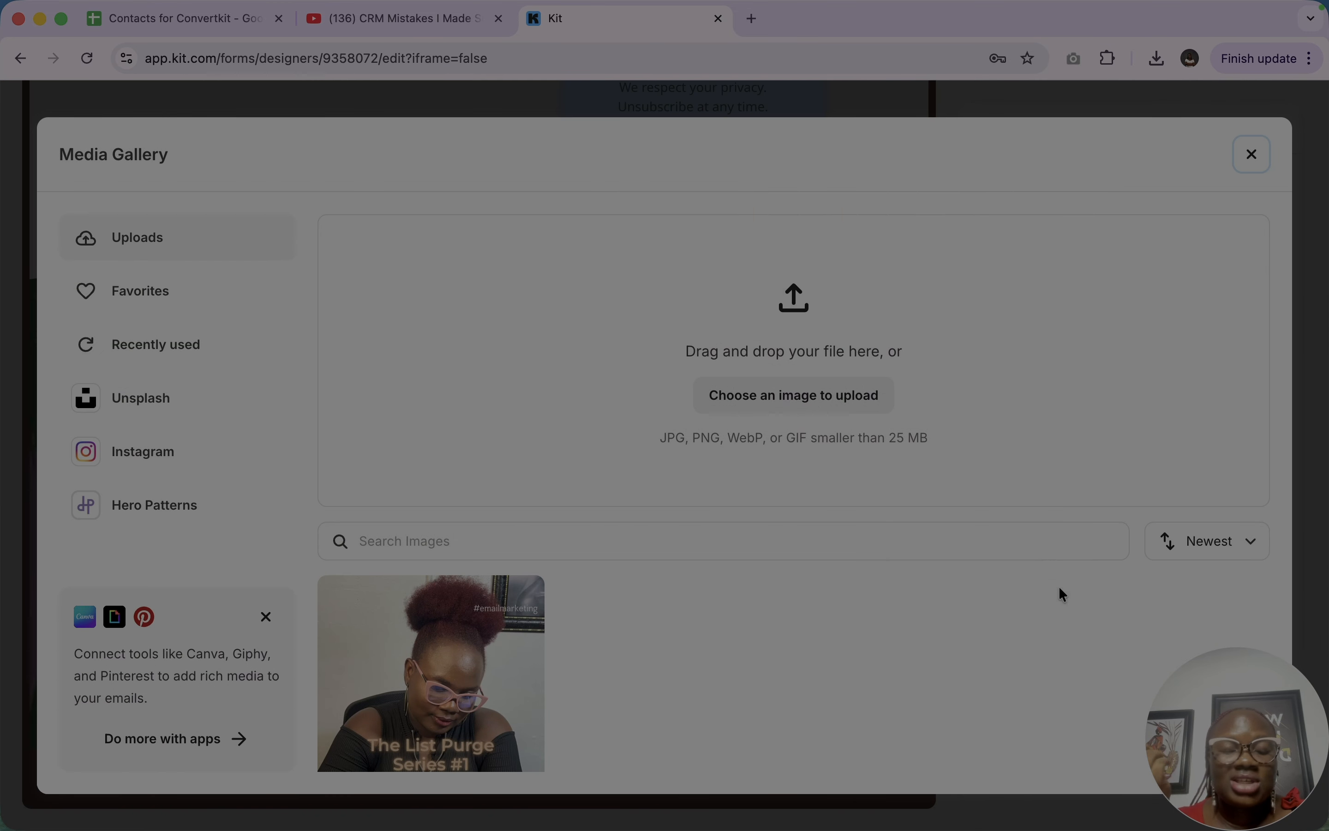
pyautogui.click(152, 400)
pyautogui.scroll(-8, 768, 585)
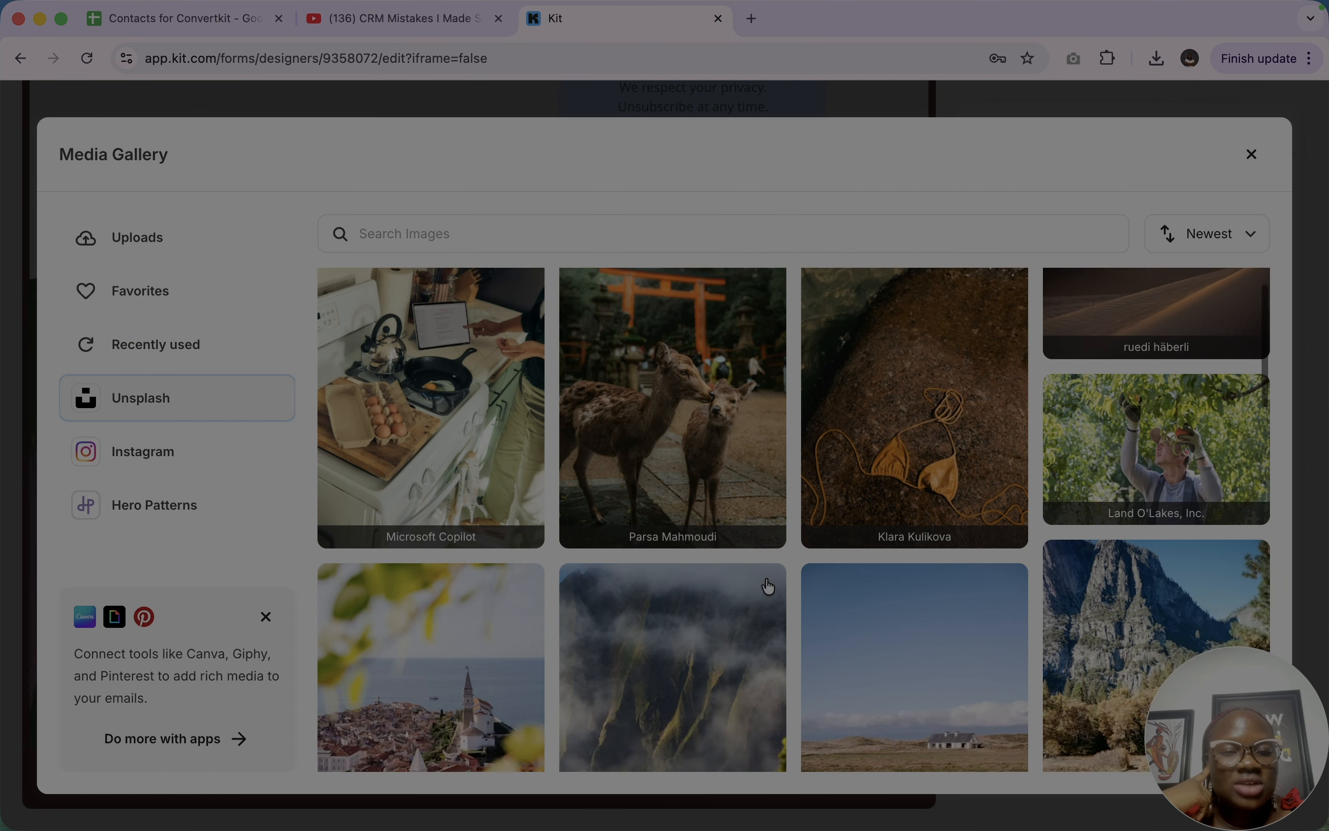
pyautogui.scroll(-15, 767, 586)
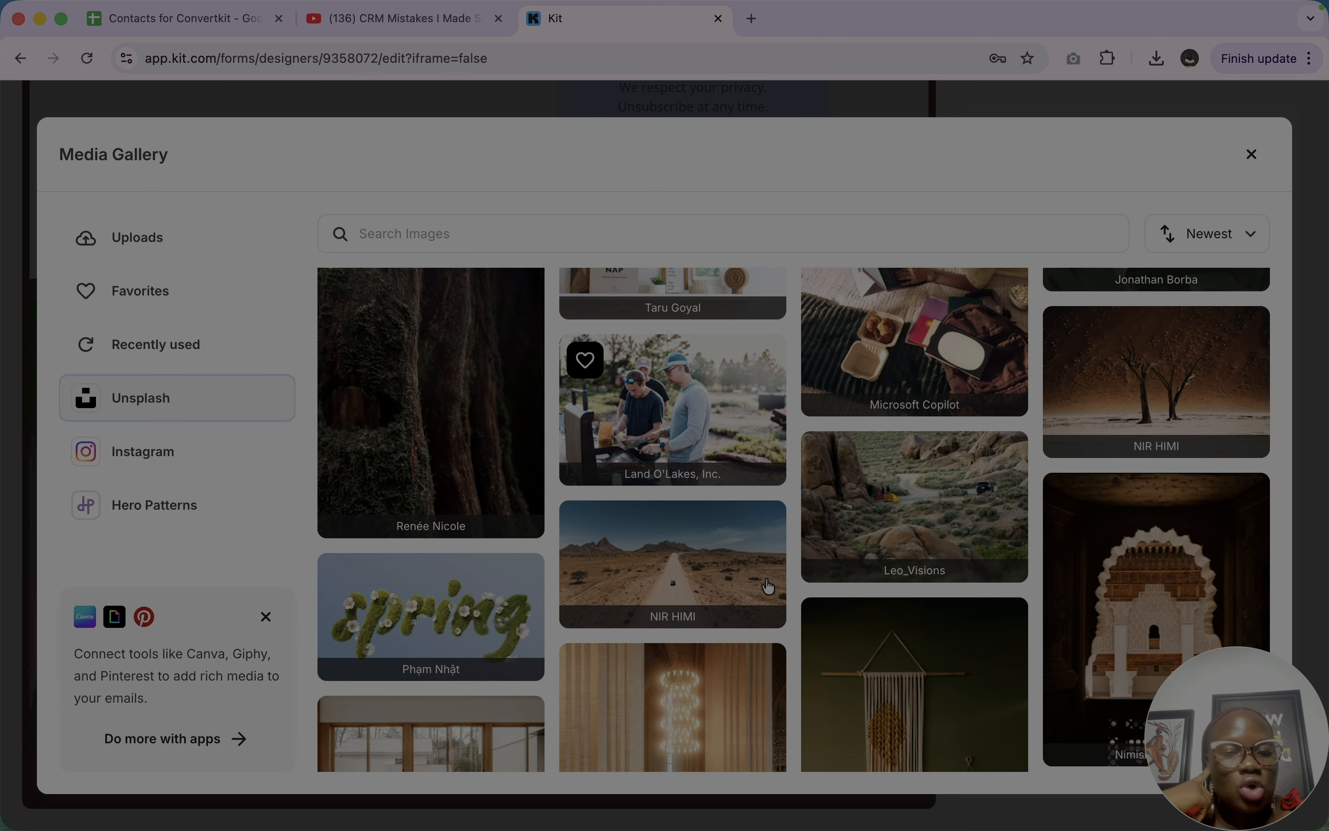
pyautogui.scroll(-4, 768, 586)
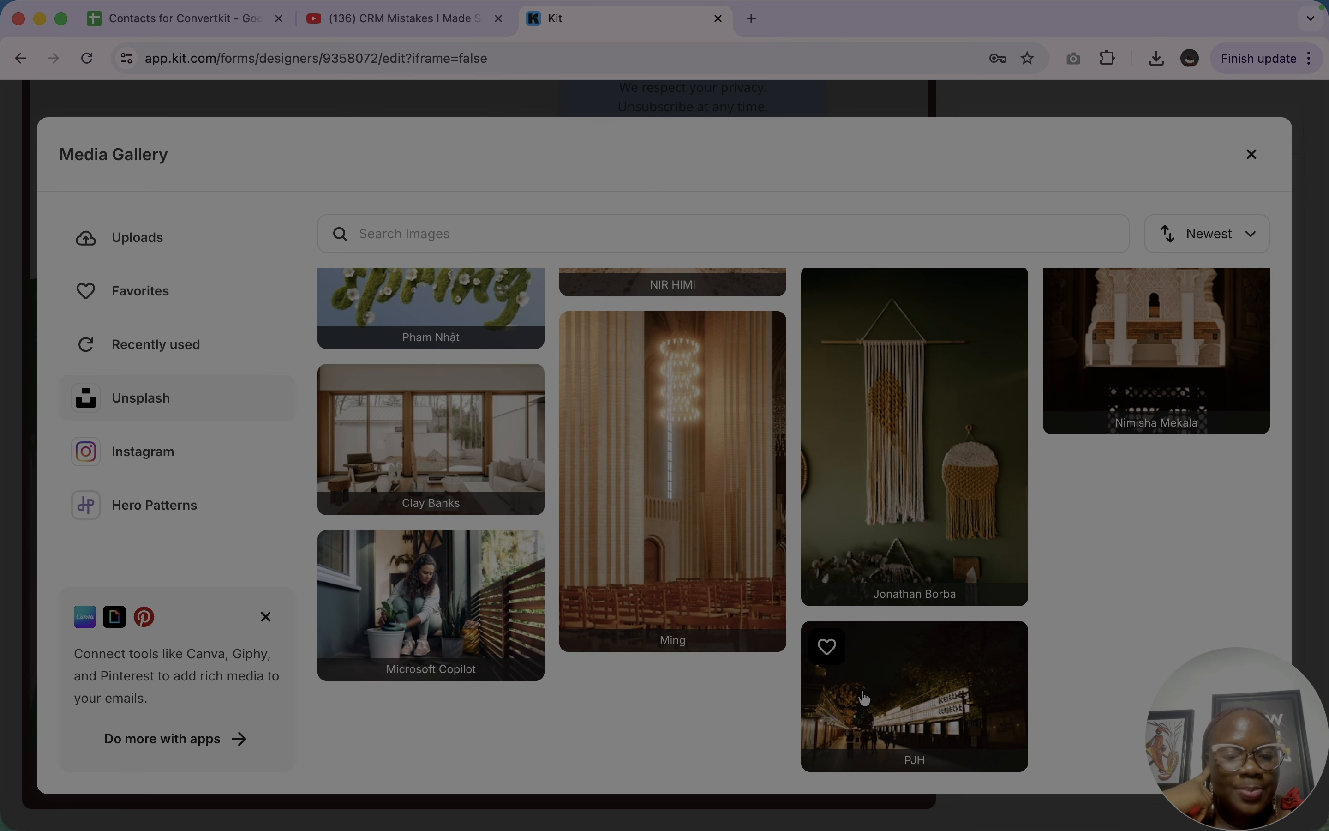
pyautogui.click(864, 692)
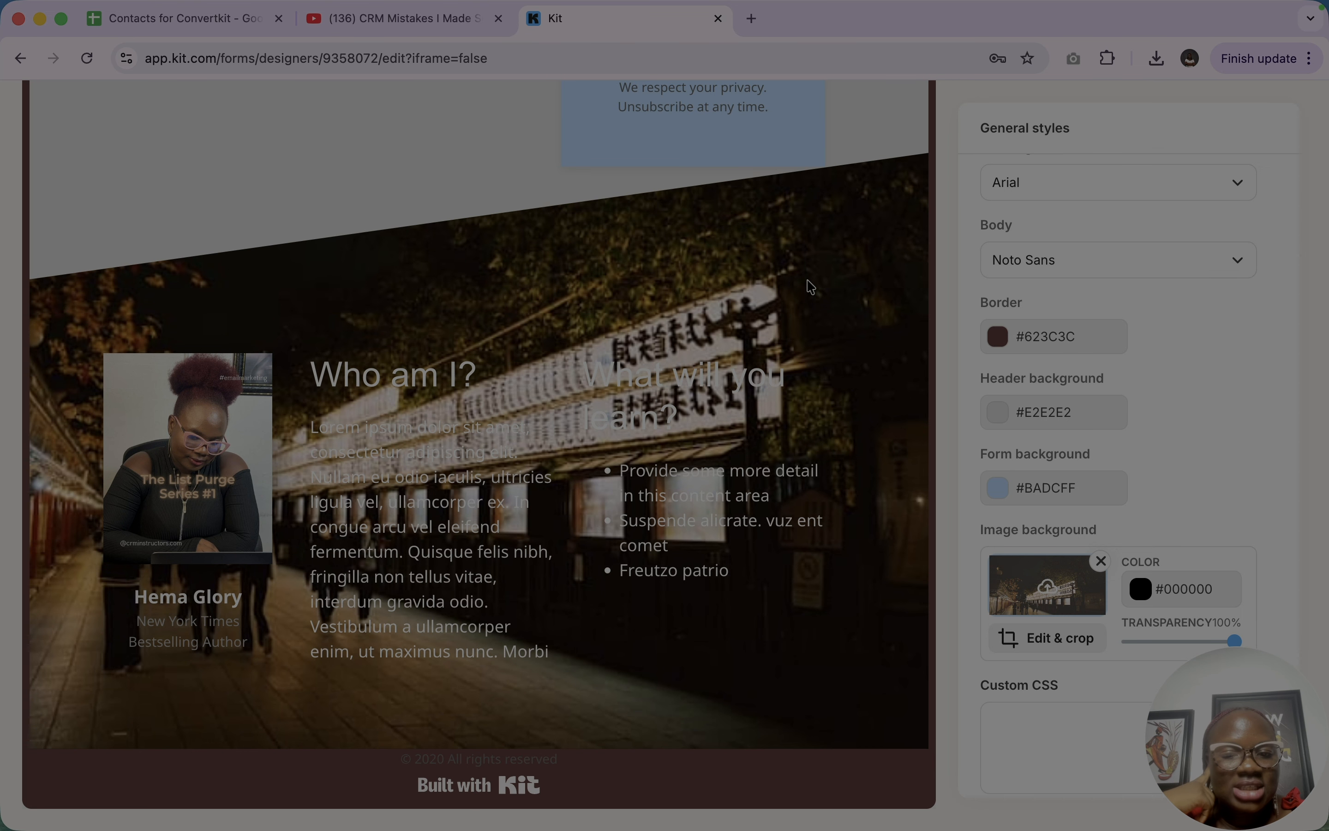
pyautogui.scroll(1, 812, 288)
pyautogui.scroll(-1, 811, 287)
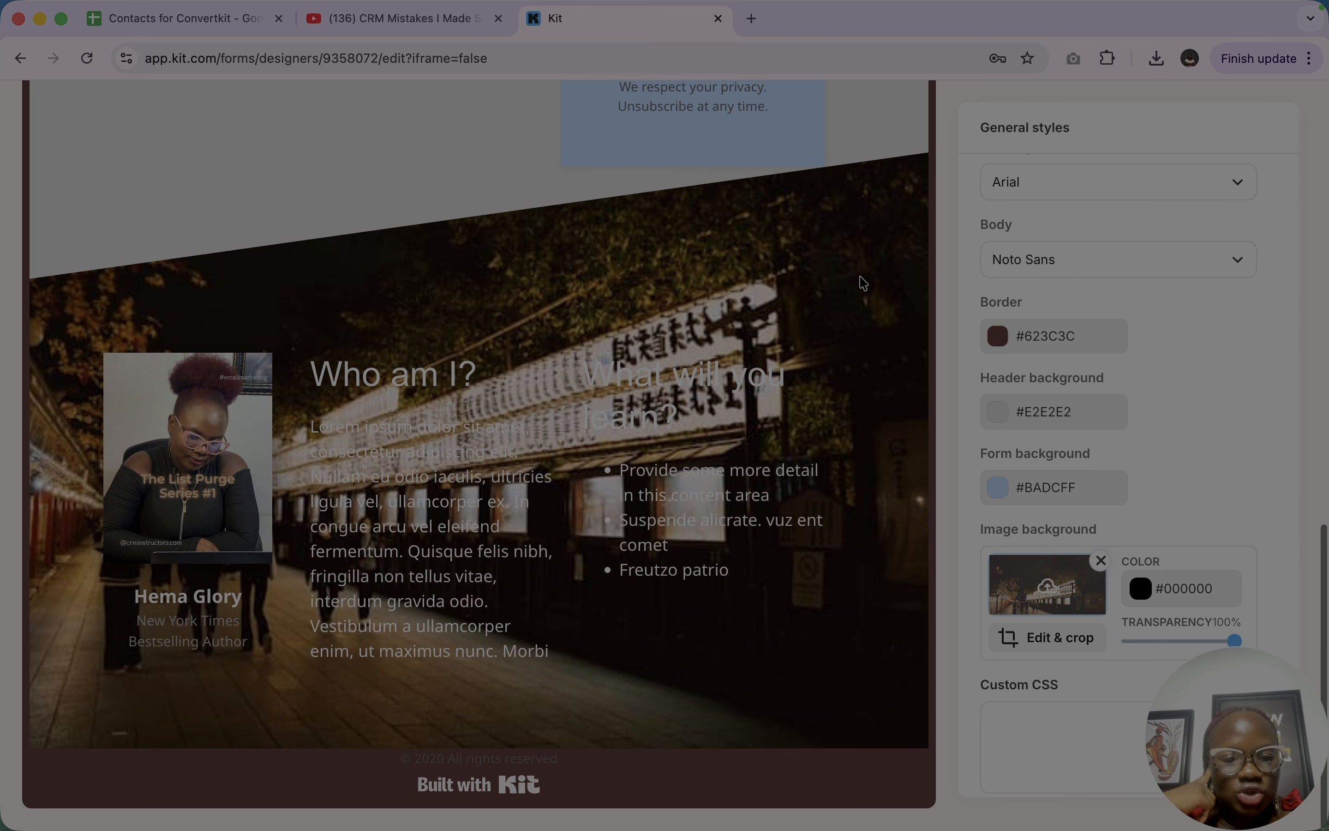
# Set the image background's transparency to 36%
pyautogui.click(1178, 641)
pyautogui.moveTo(1177, 641)
pyautogui.mouseDown()
pyautogui.moveTo(1141, 643)
pyautogui.moveTo(1168, 641)
pyautogui.mouseUp()
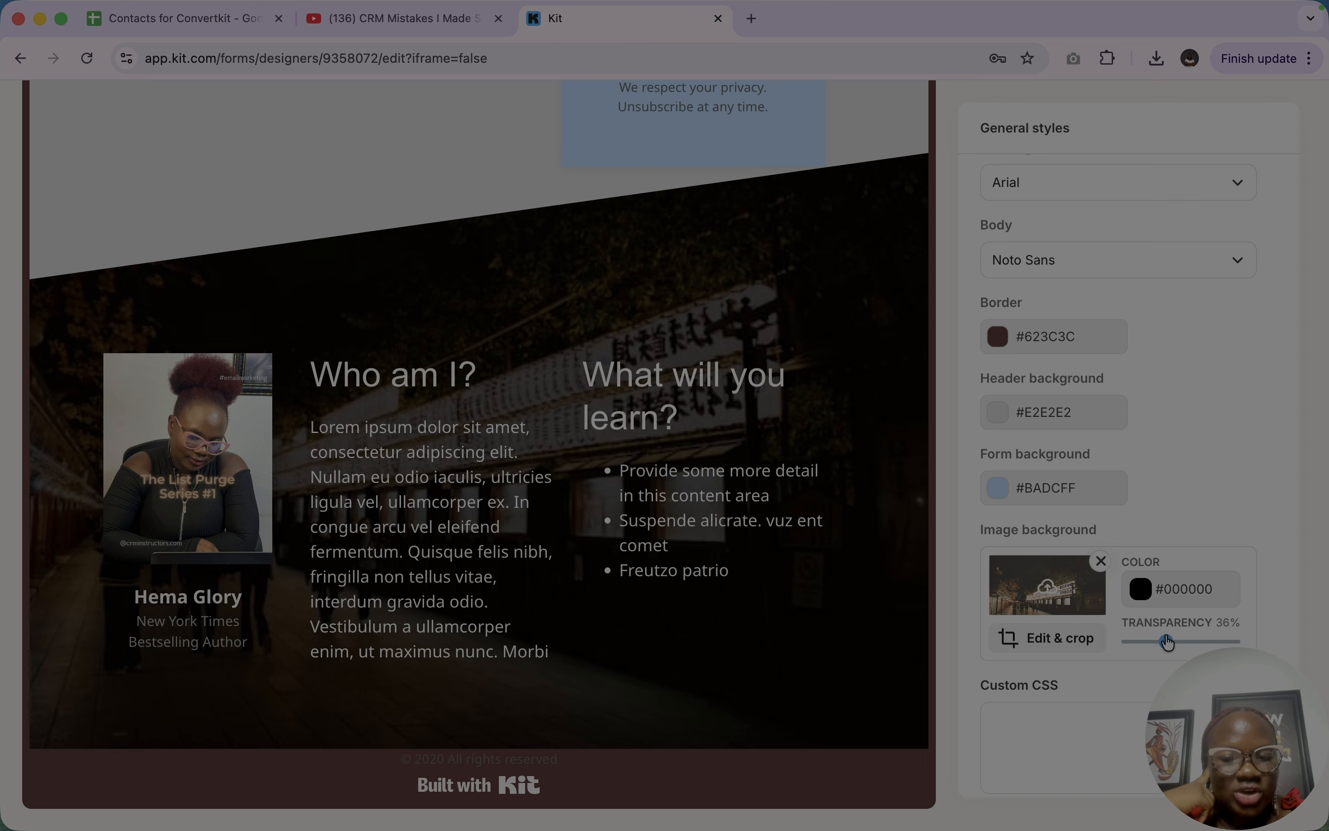
pyautogui.click(1052, 739)
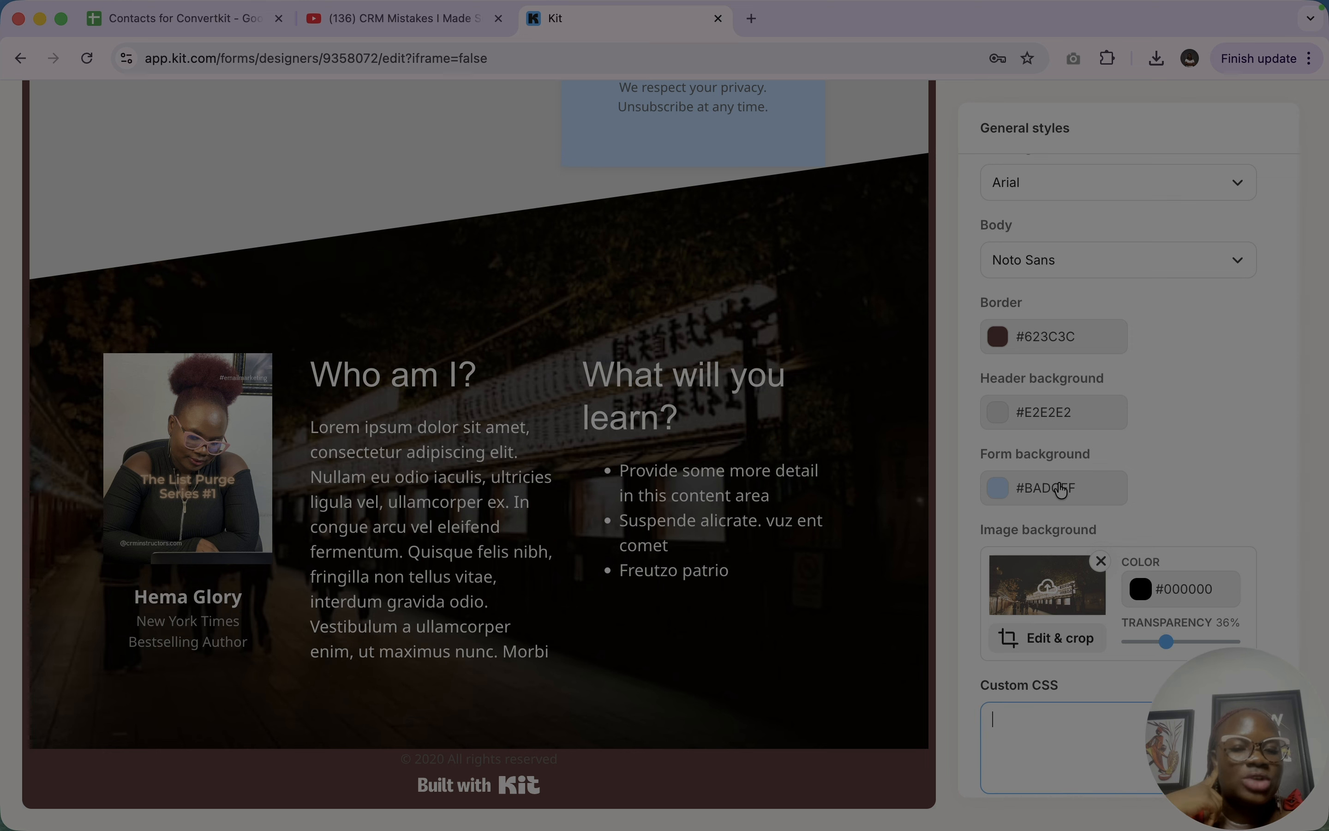
# Preview the full landing page from the welcome header down to the footer, and return to editing
pyautogui.scroll(8, 1057, 371)
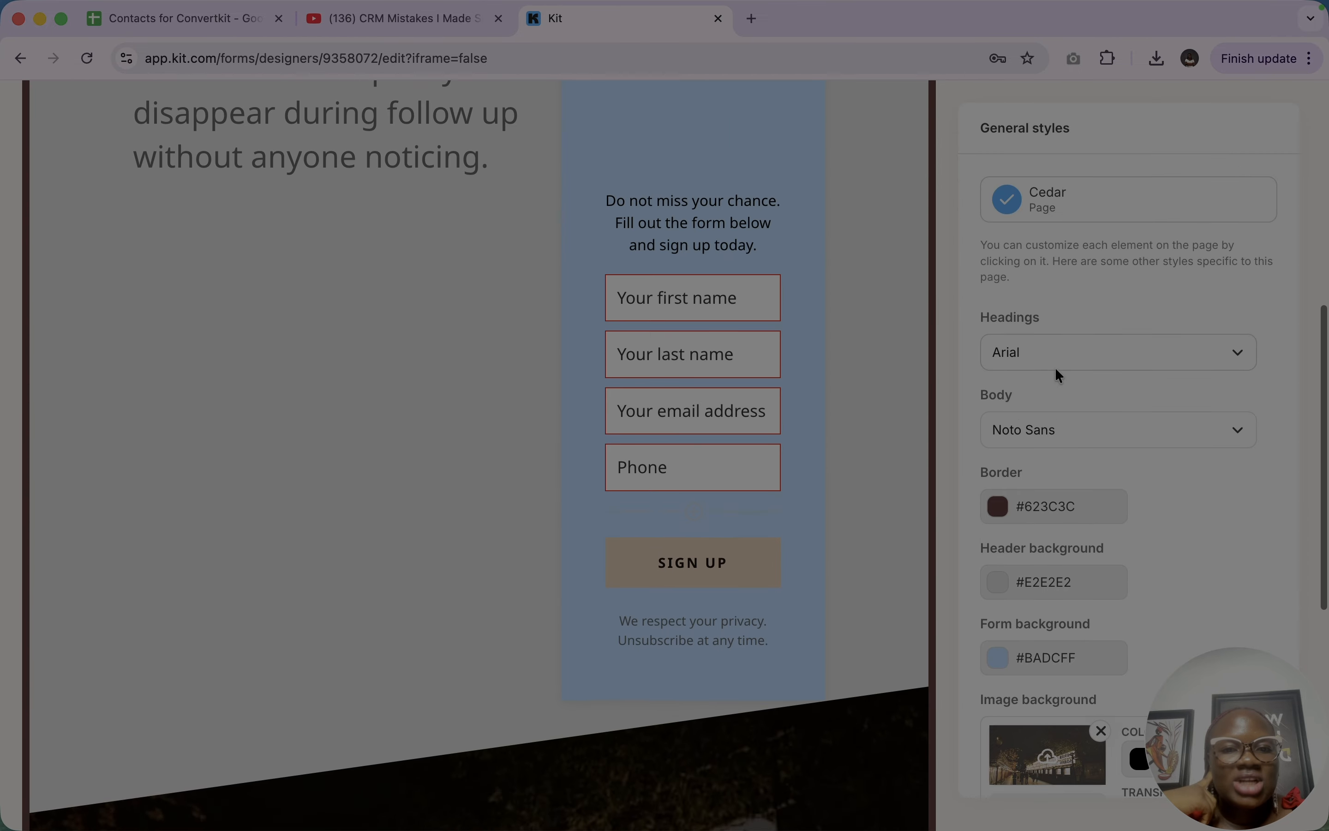
pyautogui.scroll(6, 1056, 369)
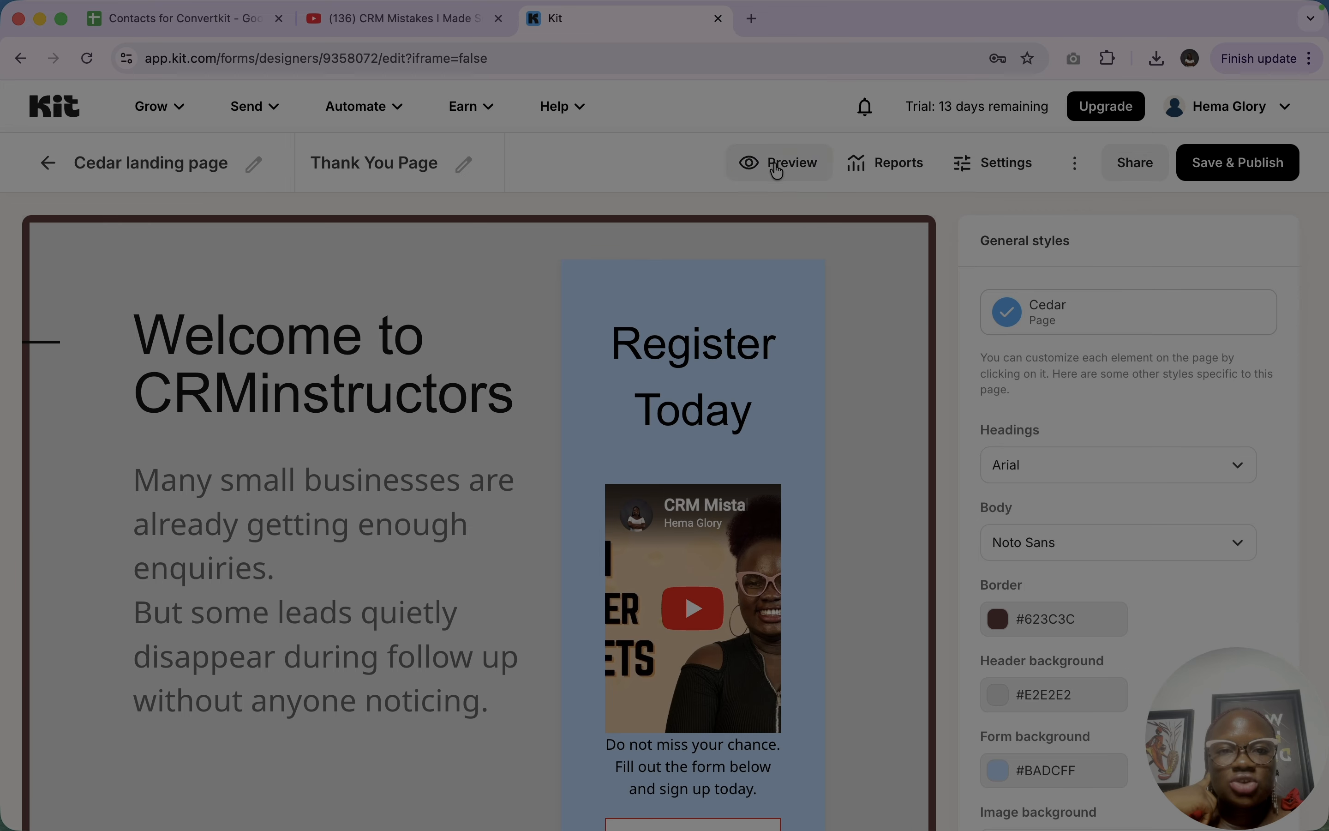
pyautogui.click(777, 168)
pyautogui.scroll(-10, 836, 478)
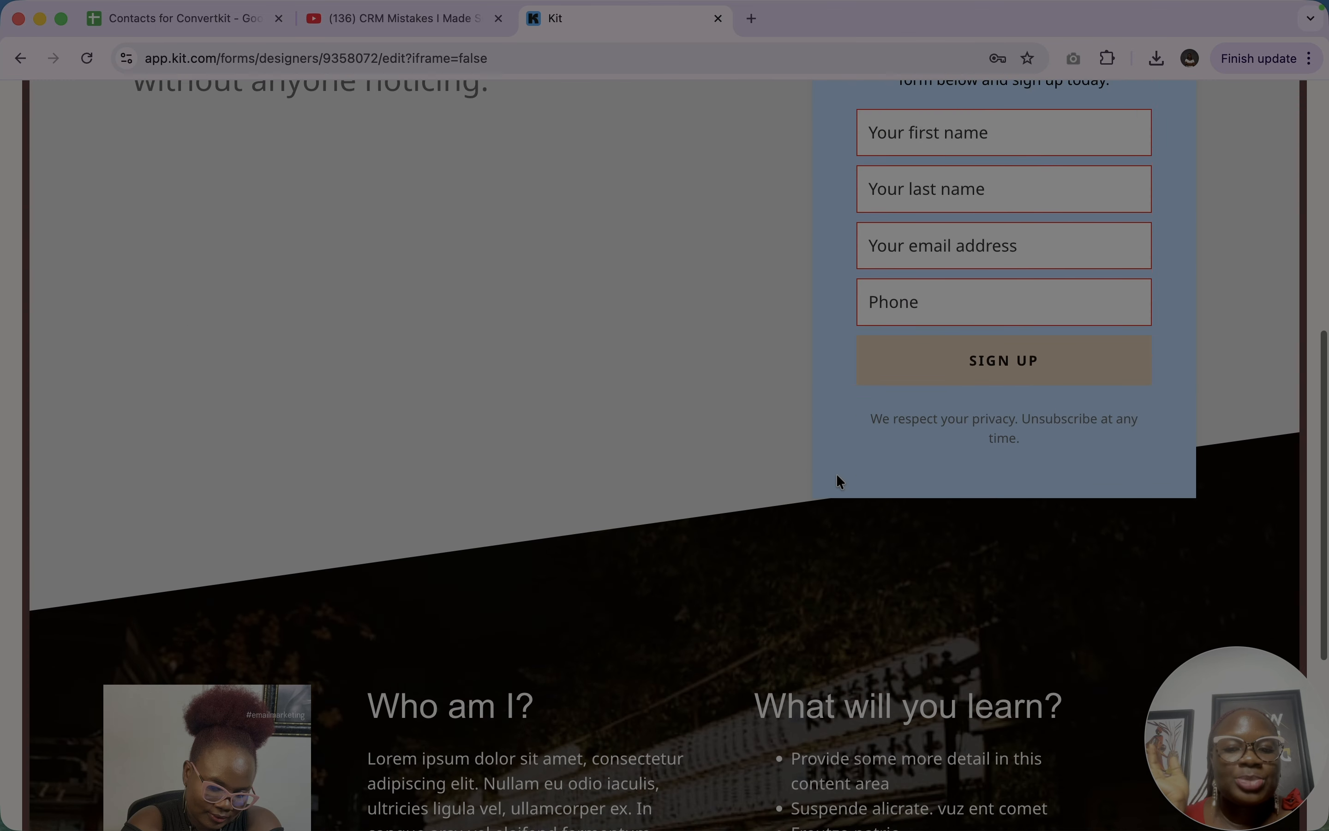
pyautogui.scroll(-5, 837, 475)
pyautogui.scroll(15, 837, 476)
pyautogui.scroll(-10, 835, 473)
pyautogui.scroll(10, 933, 385)
pyautogui.scroll(-1, 996, 309)
pyautogui.click(1225, 195)
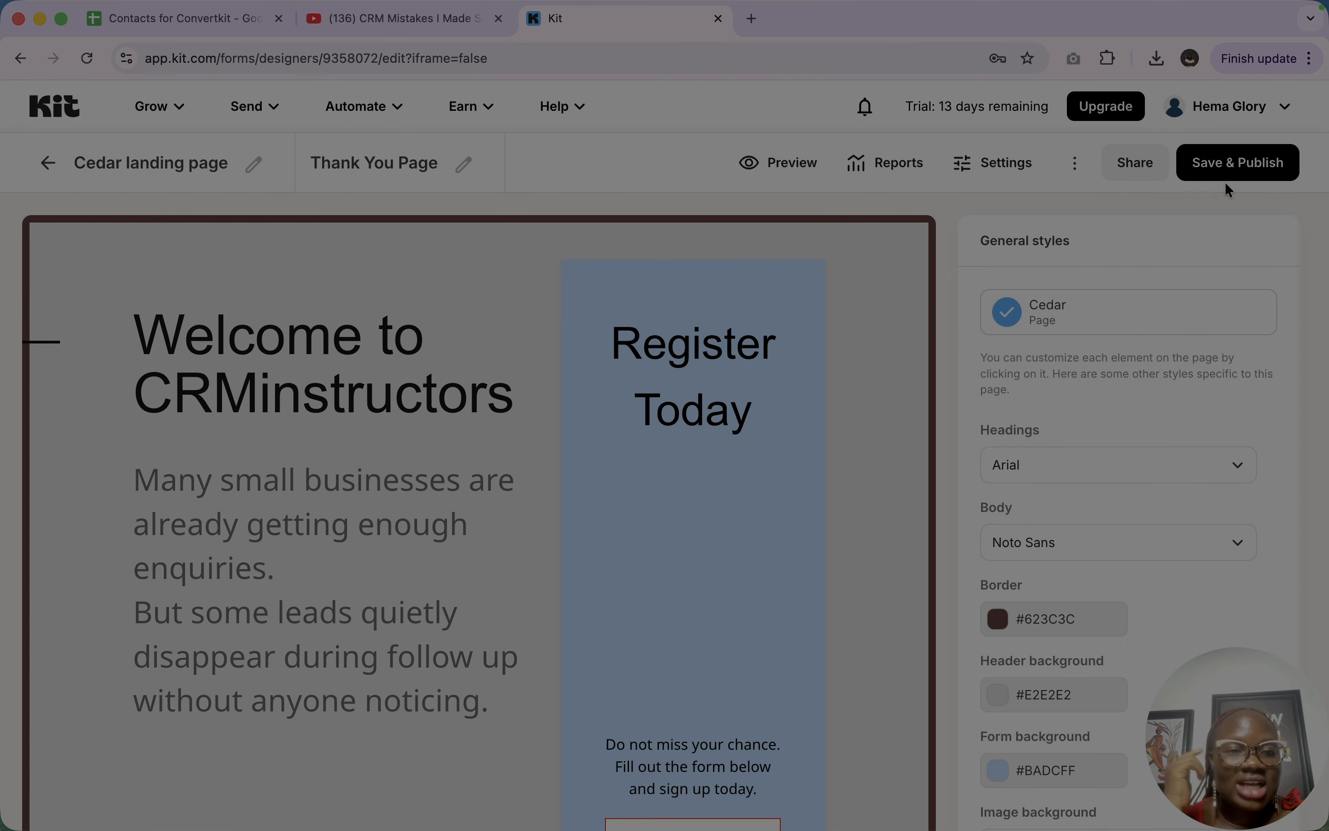
# Hide the "Built with Kit" badge in the landing page footer
pyautogui.scroll(-10, 720, 590)
pyautogui.click(500, 791)
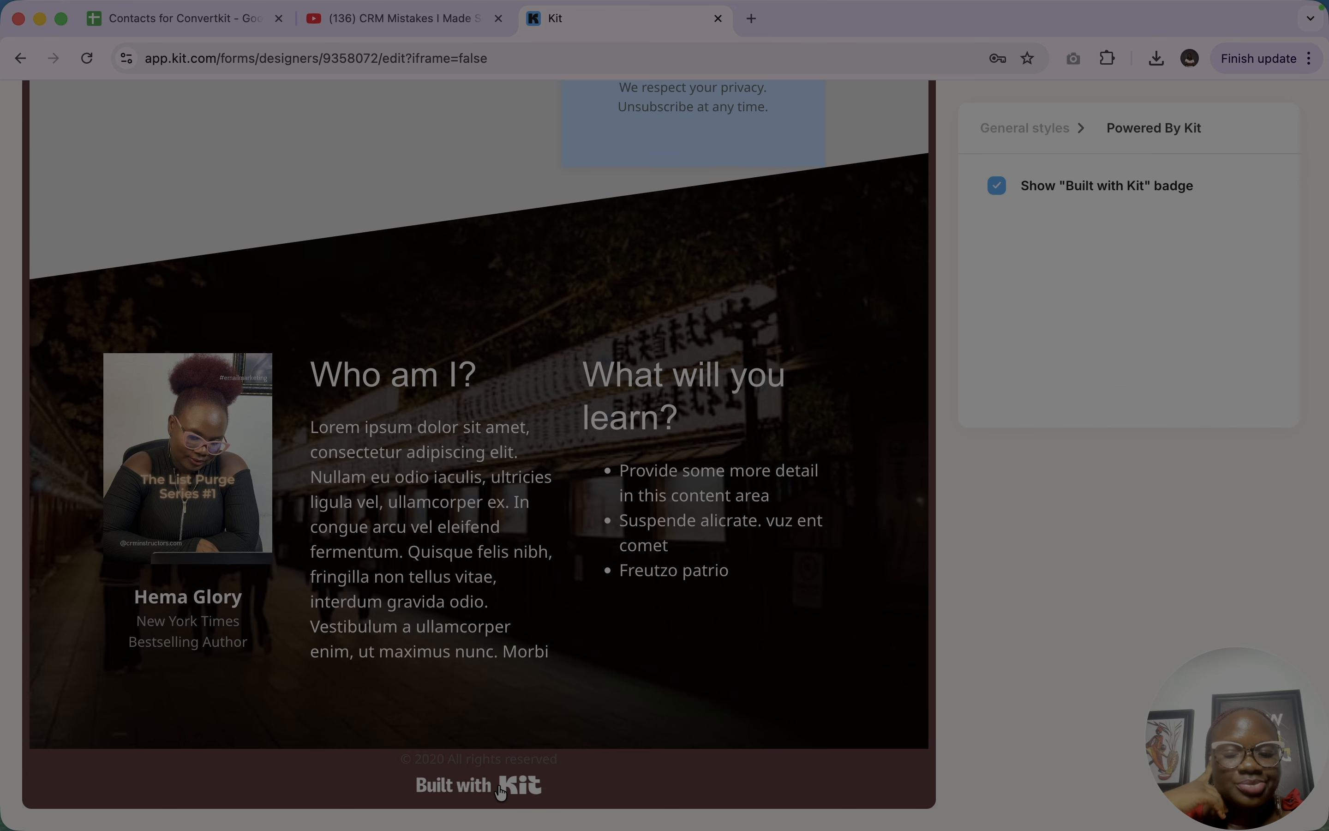
pyautogui.click(997, 187)
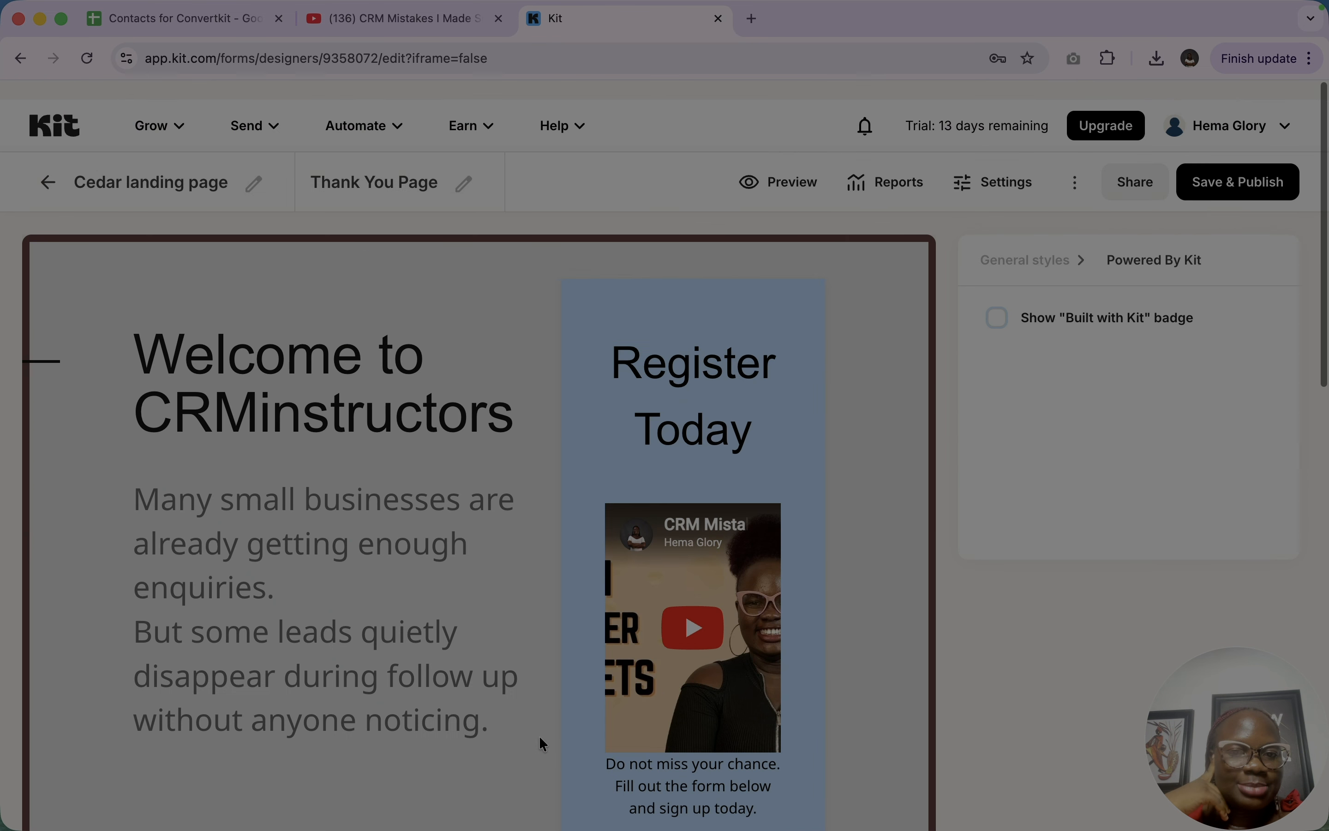
# Review the Thank You Page's default content, and the signup form with its Sign Up button on the Cedar landing page
pyautogui.click(362, 180)
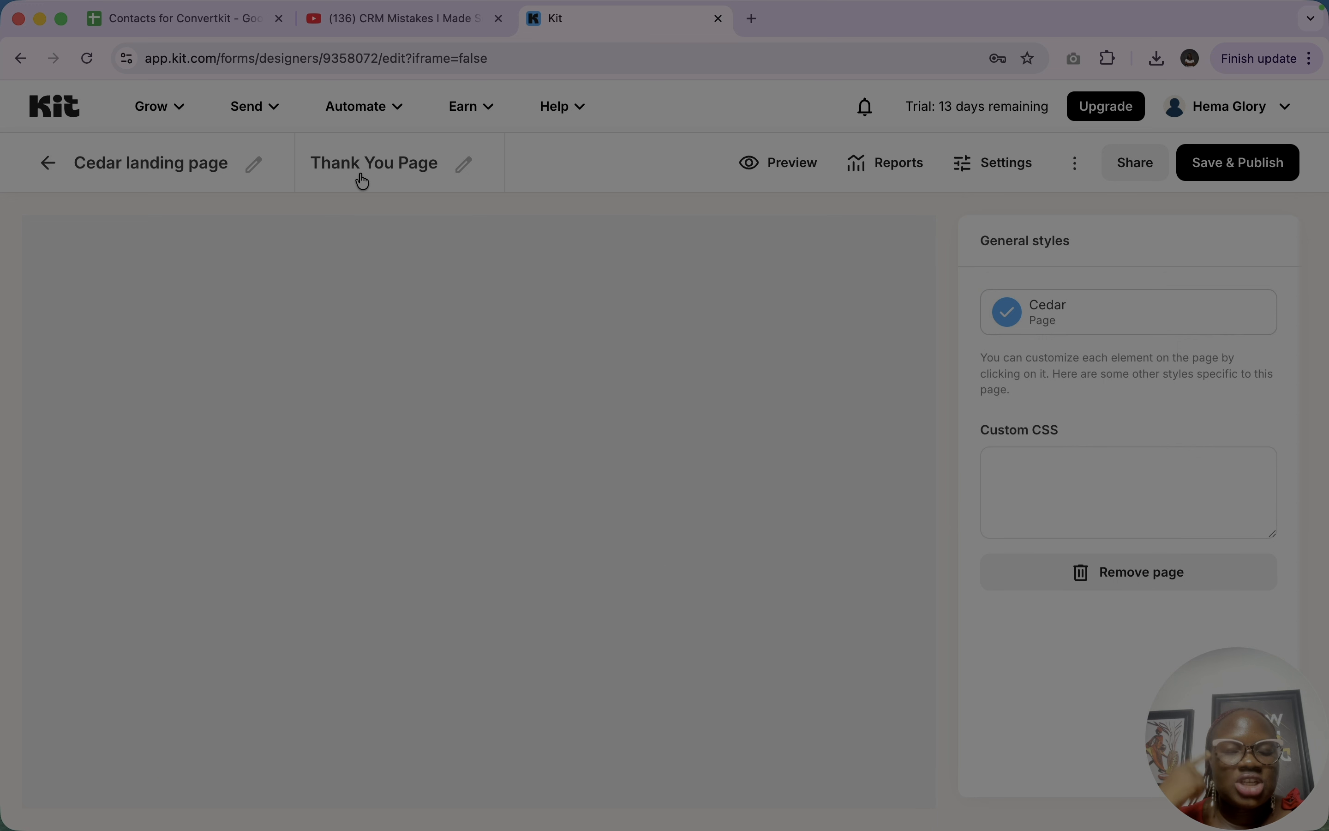
pyautogui.scroll(-10, 551, 448)
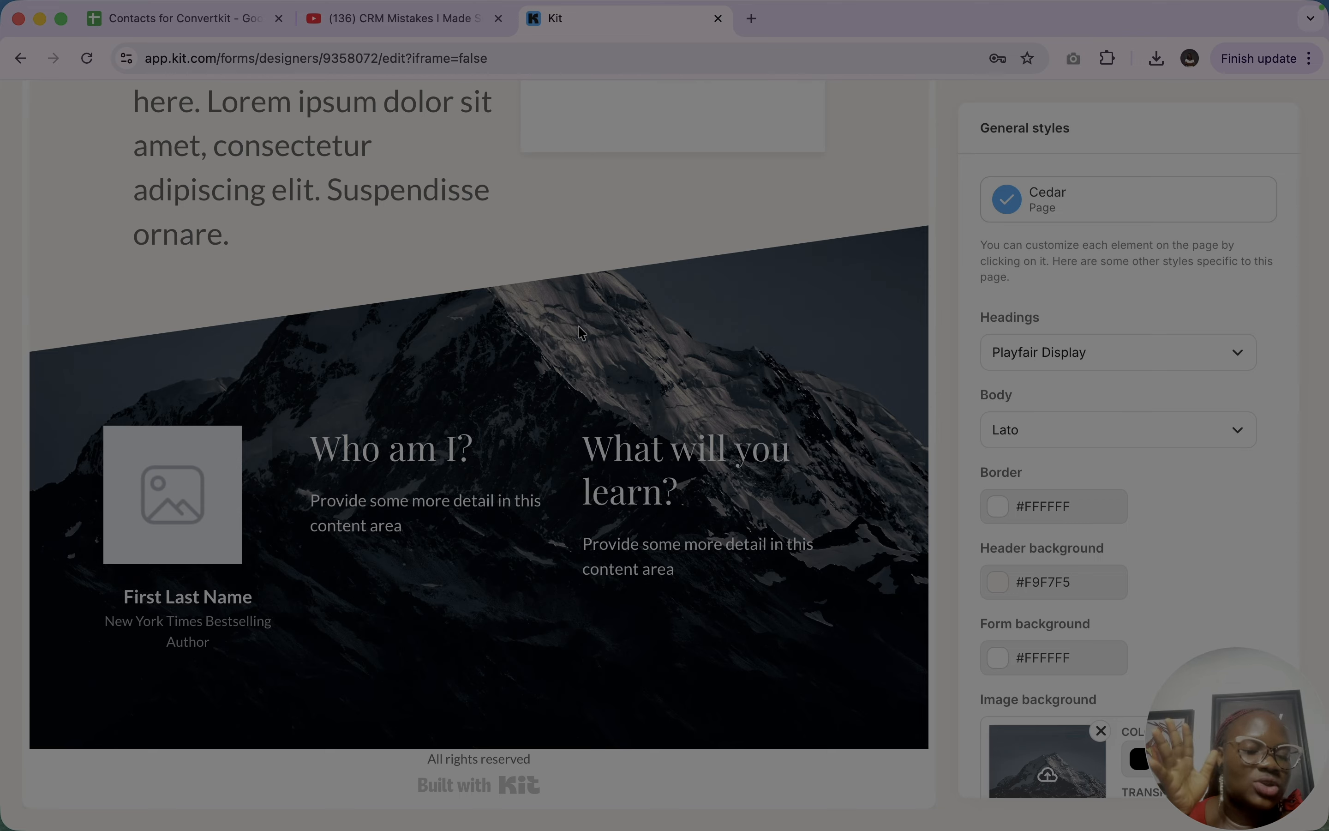
pyautogui.scroll(10, 577, 329)
pyautogui.click(170, 127)
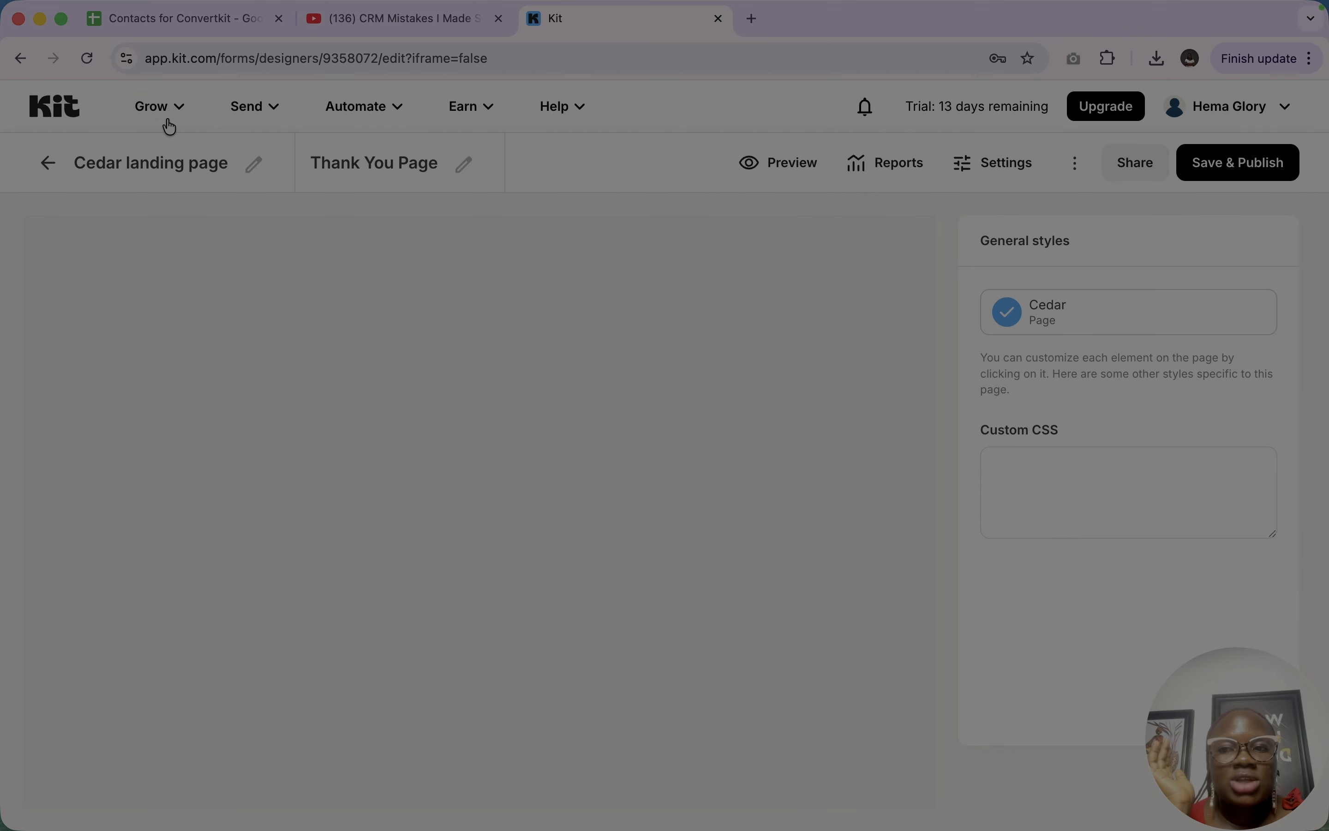
pyautogui.scroll(-6, 743, 453)
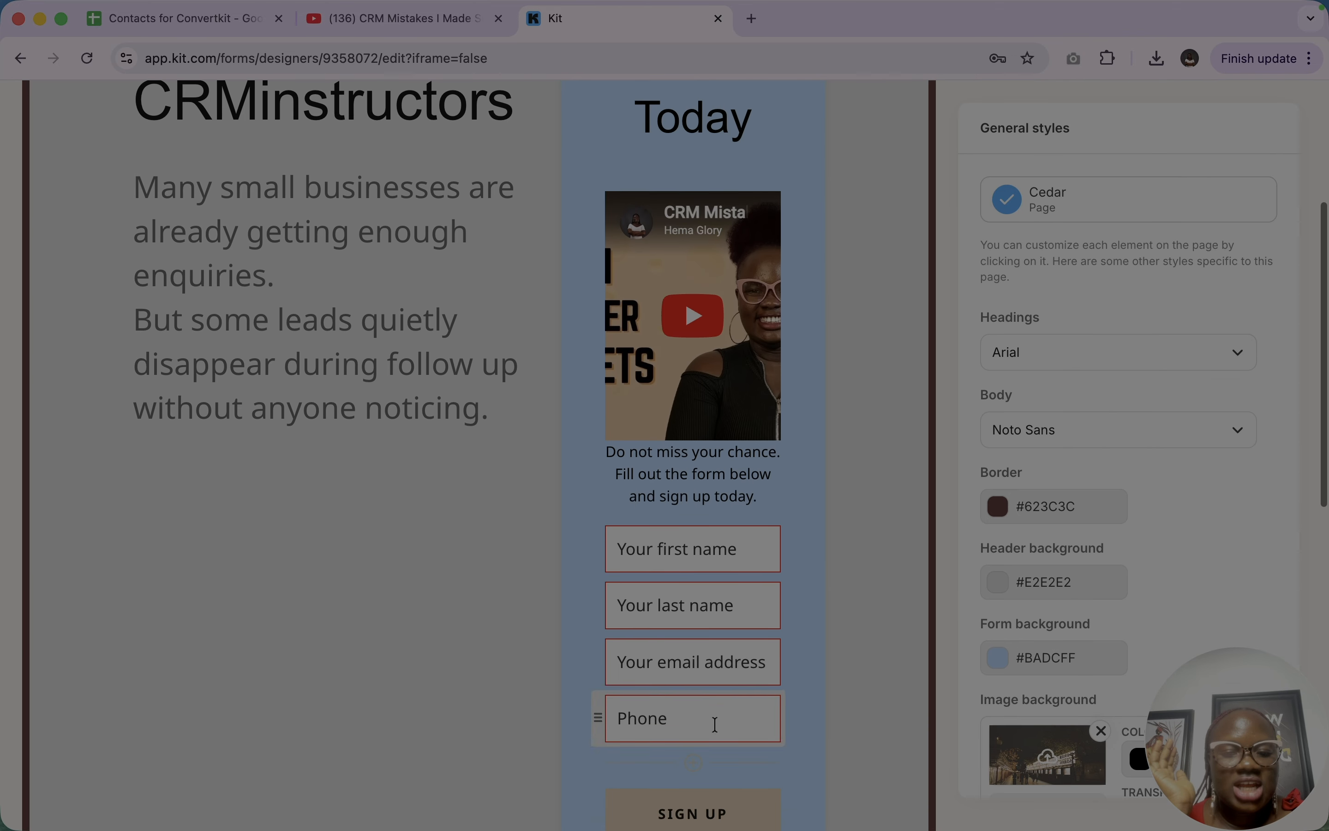
pyautogui.click(731, 654)
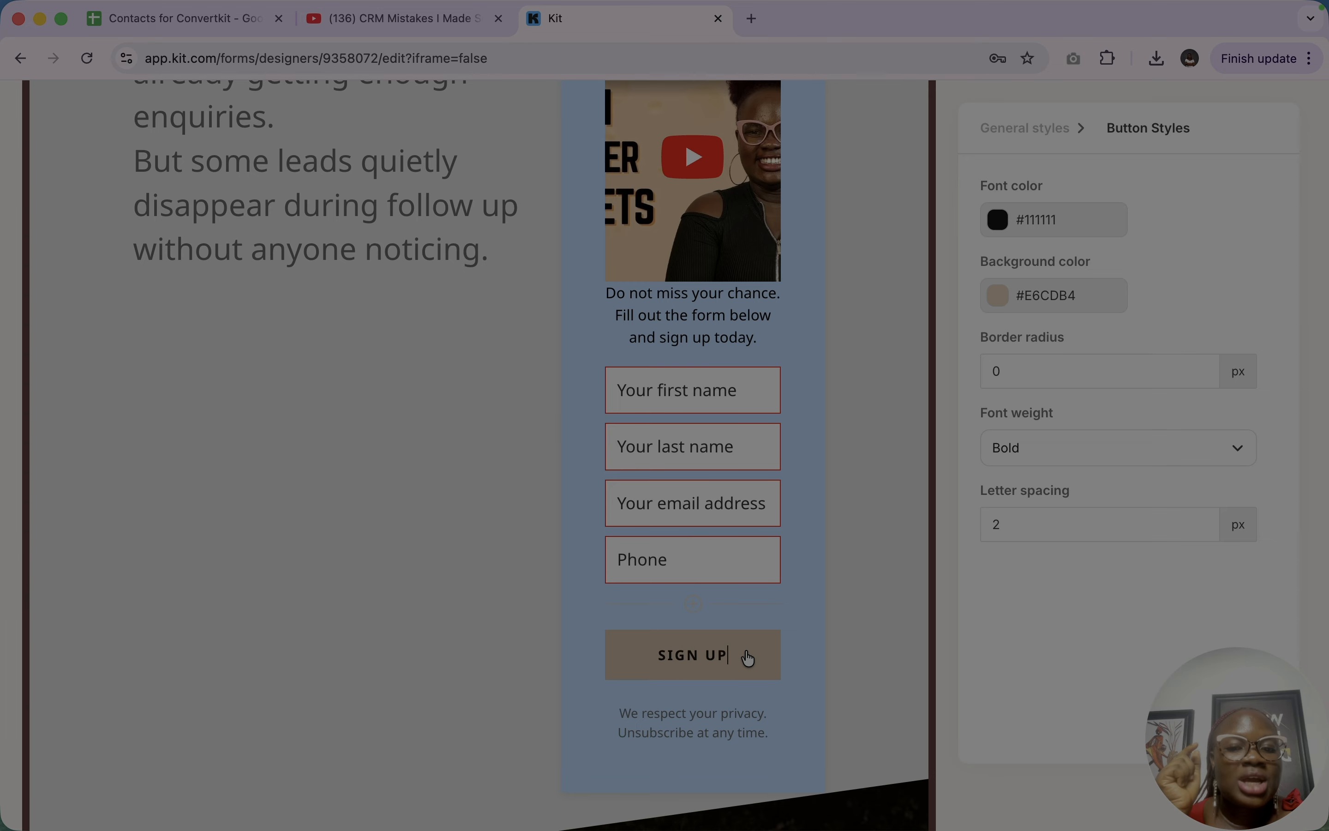
pyautogui.scroll(6, 545, 423)
# Insert social icons on the Thank You Page below the "Exclusive content will be coming to you shortly" text
pyautogui.click(341, 163)
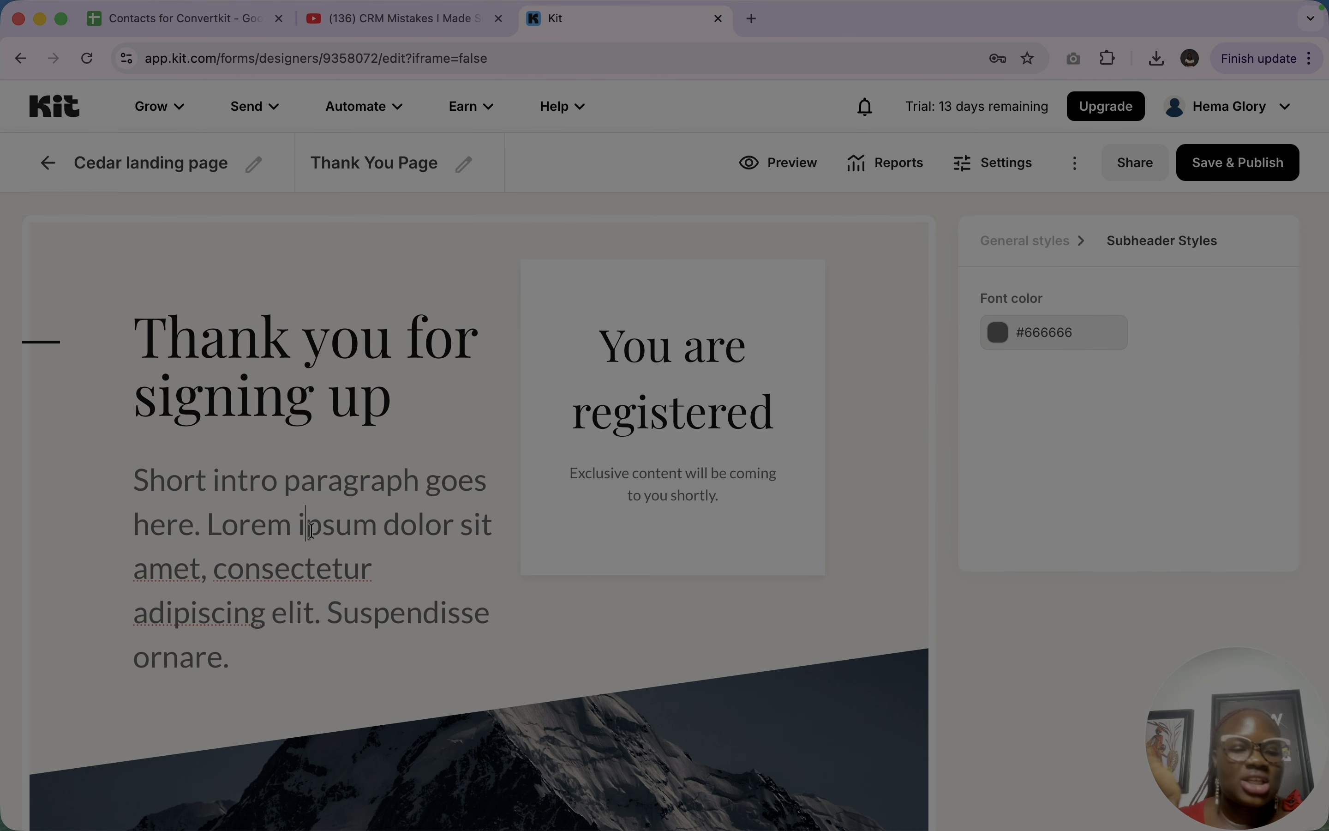
pyautogui.scroll(-5, 356, 429)
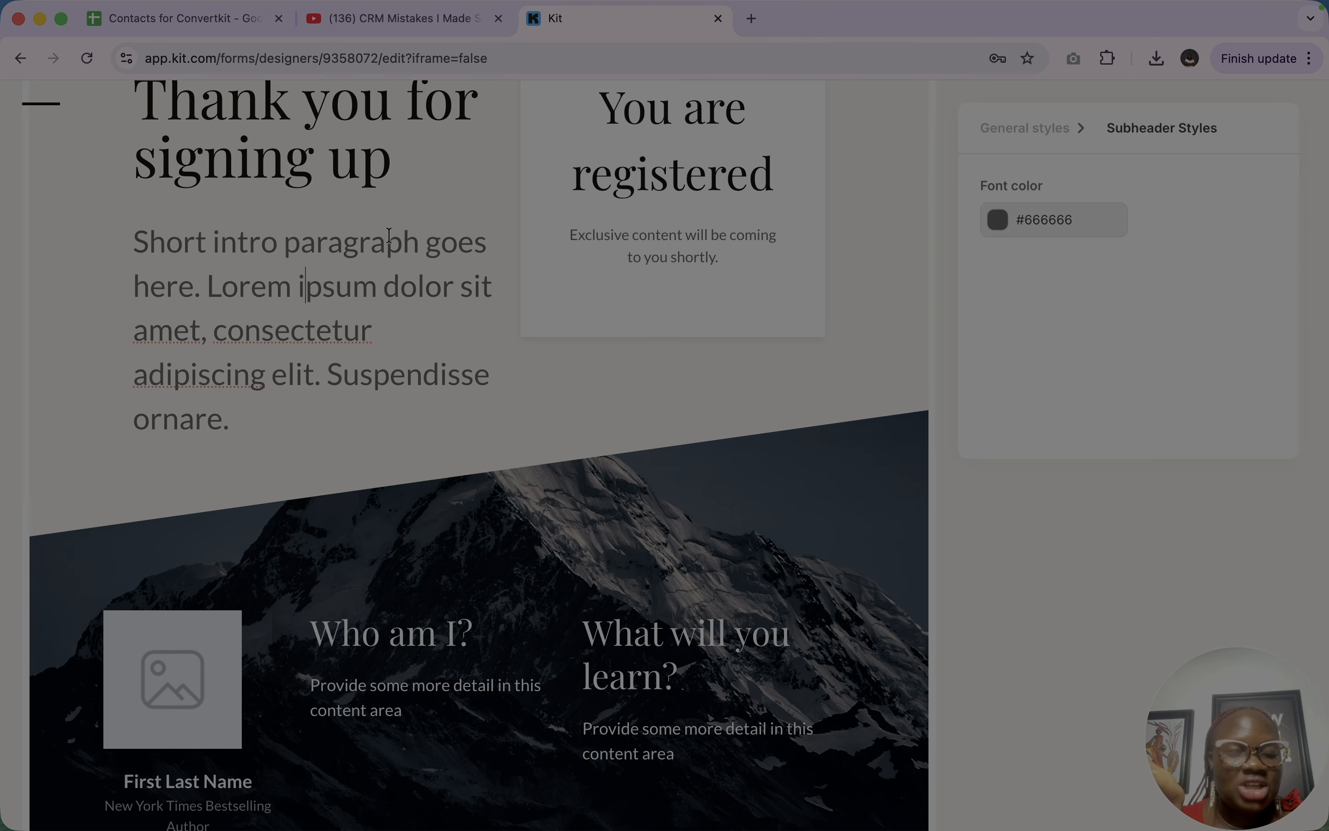
pyautogui.click(661, 242)
pyautogui.click(355, 297)
pyautogui.click(603, 235)
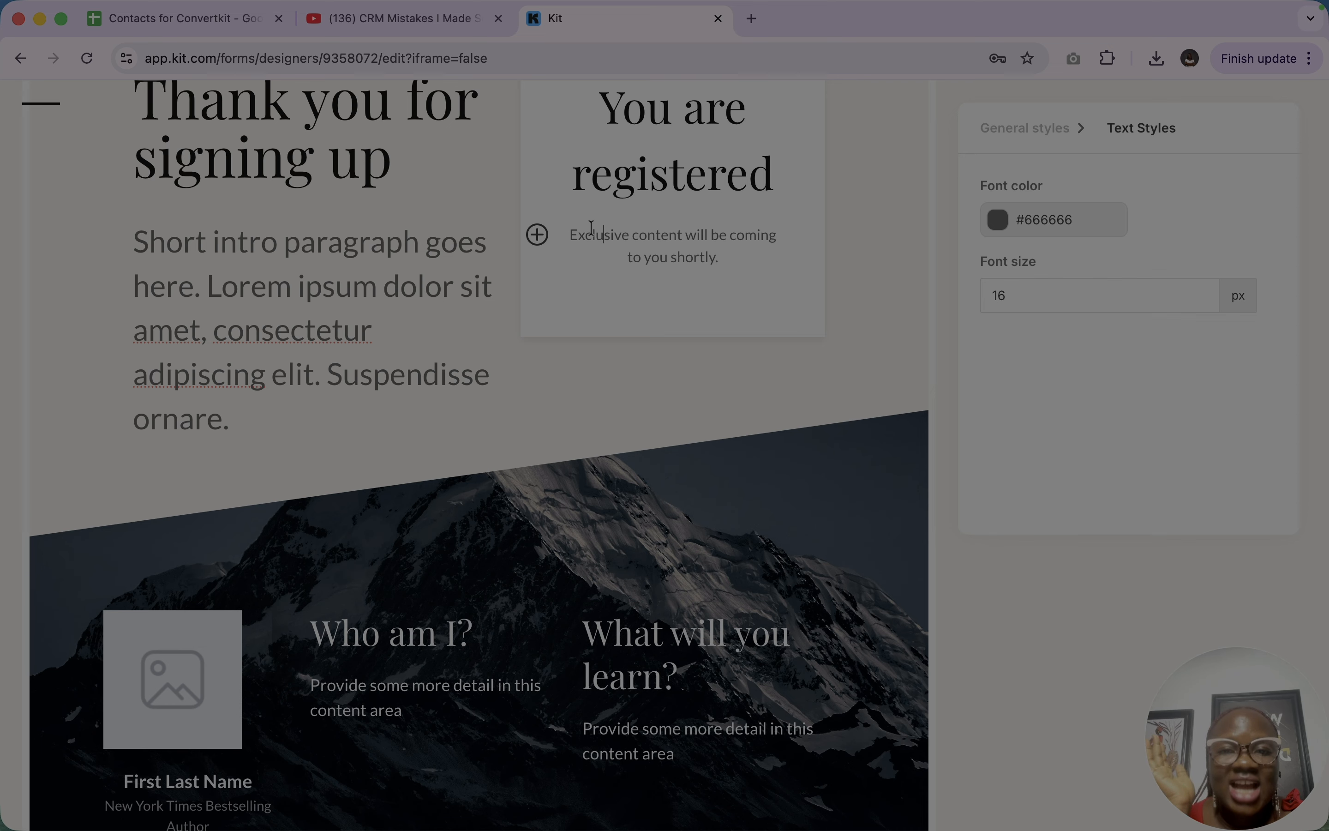
pyautogui.click(537, 236)
pyautogui.scroll(-10, 618, 365)
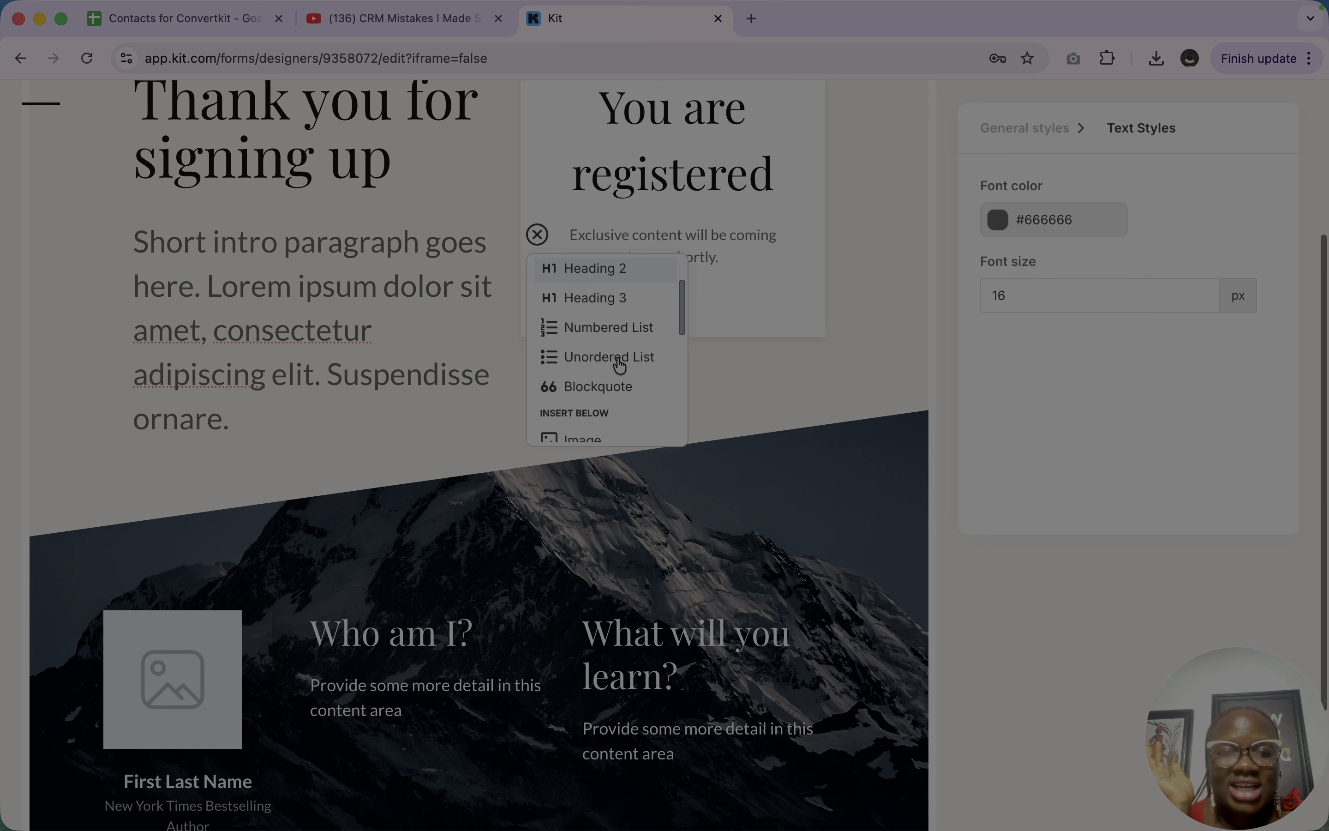
pyautogui.scroll(-3, 598, 330)
pyautogui.click(575, 292)
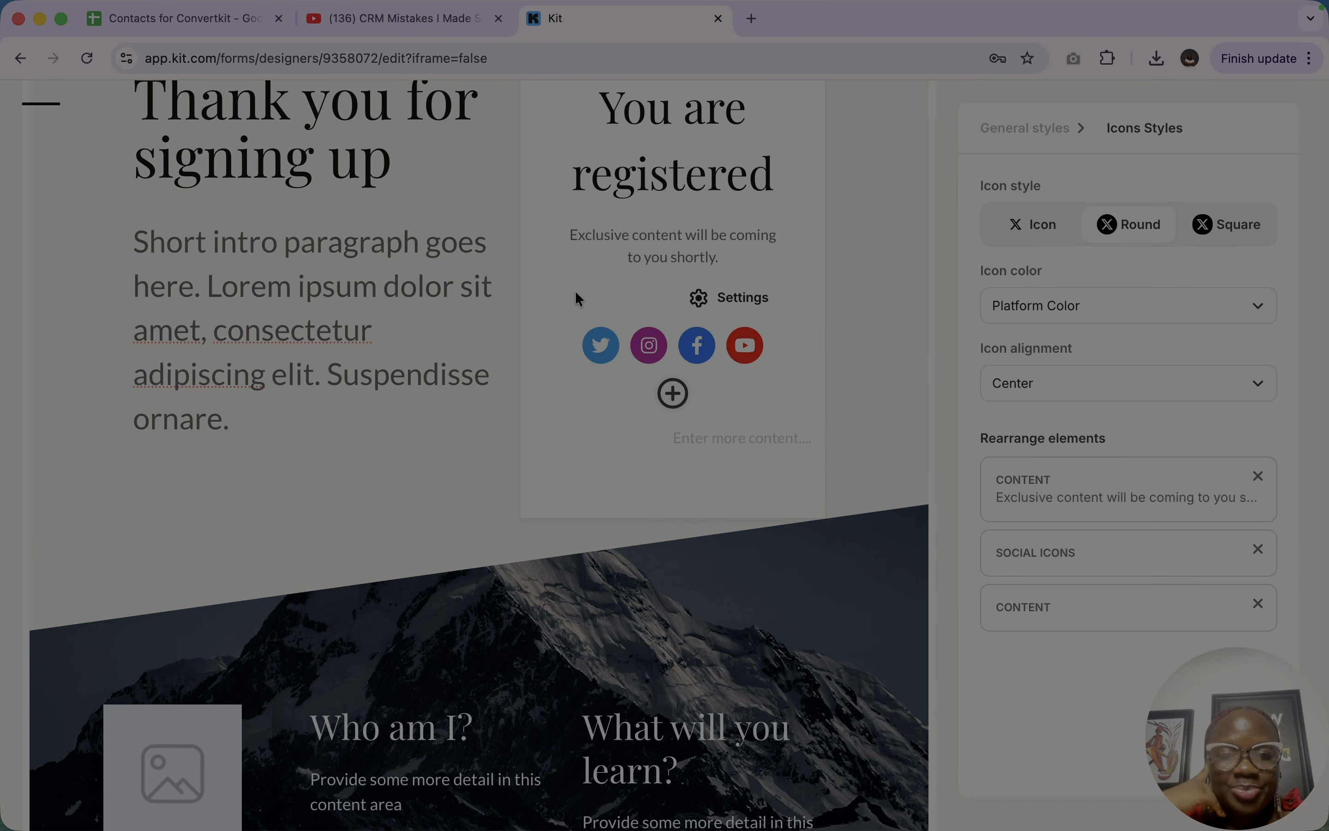
# Add an X icon to the social icons, and inspect the icon group's settings and the YouTube icon's link settings
pyautogui.click(671, 400)
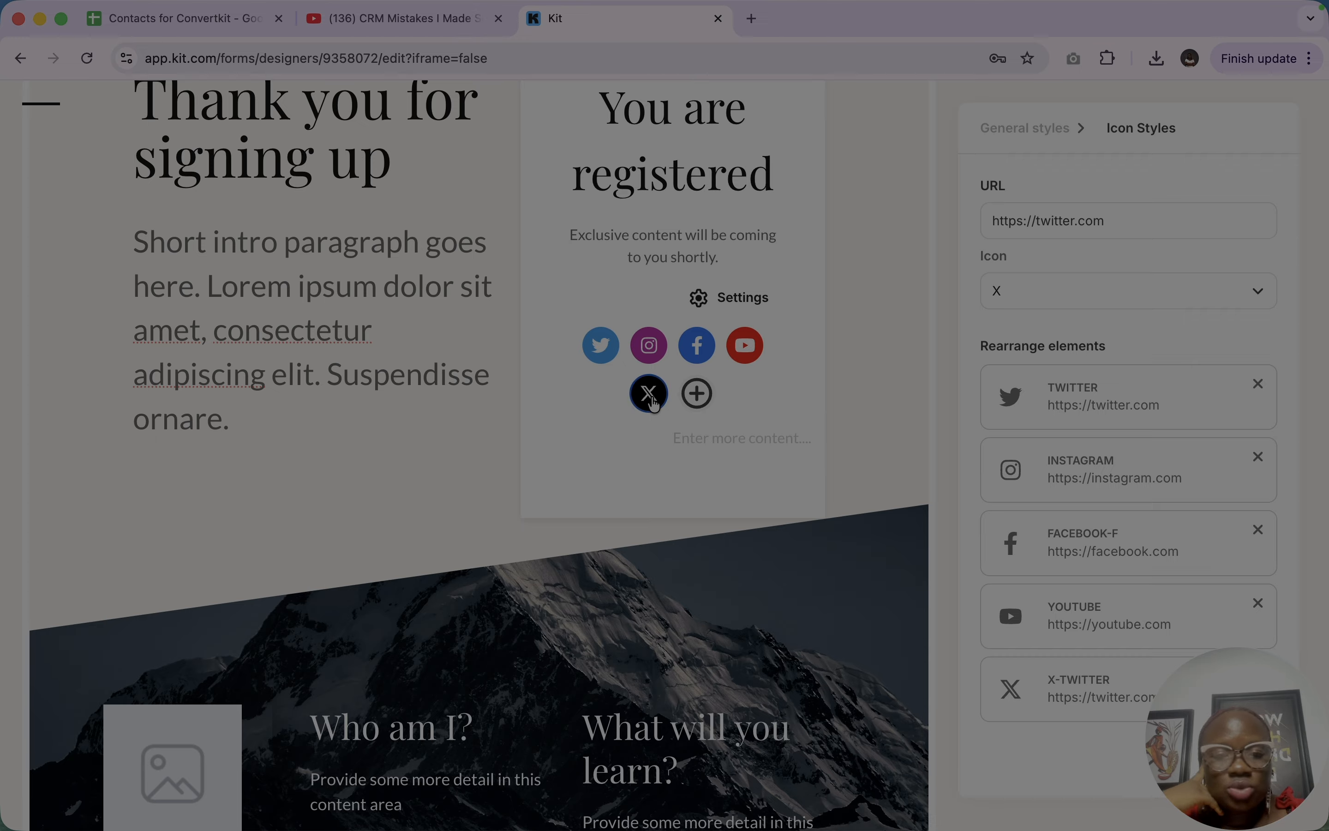
pyautogui.click(731, 300)
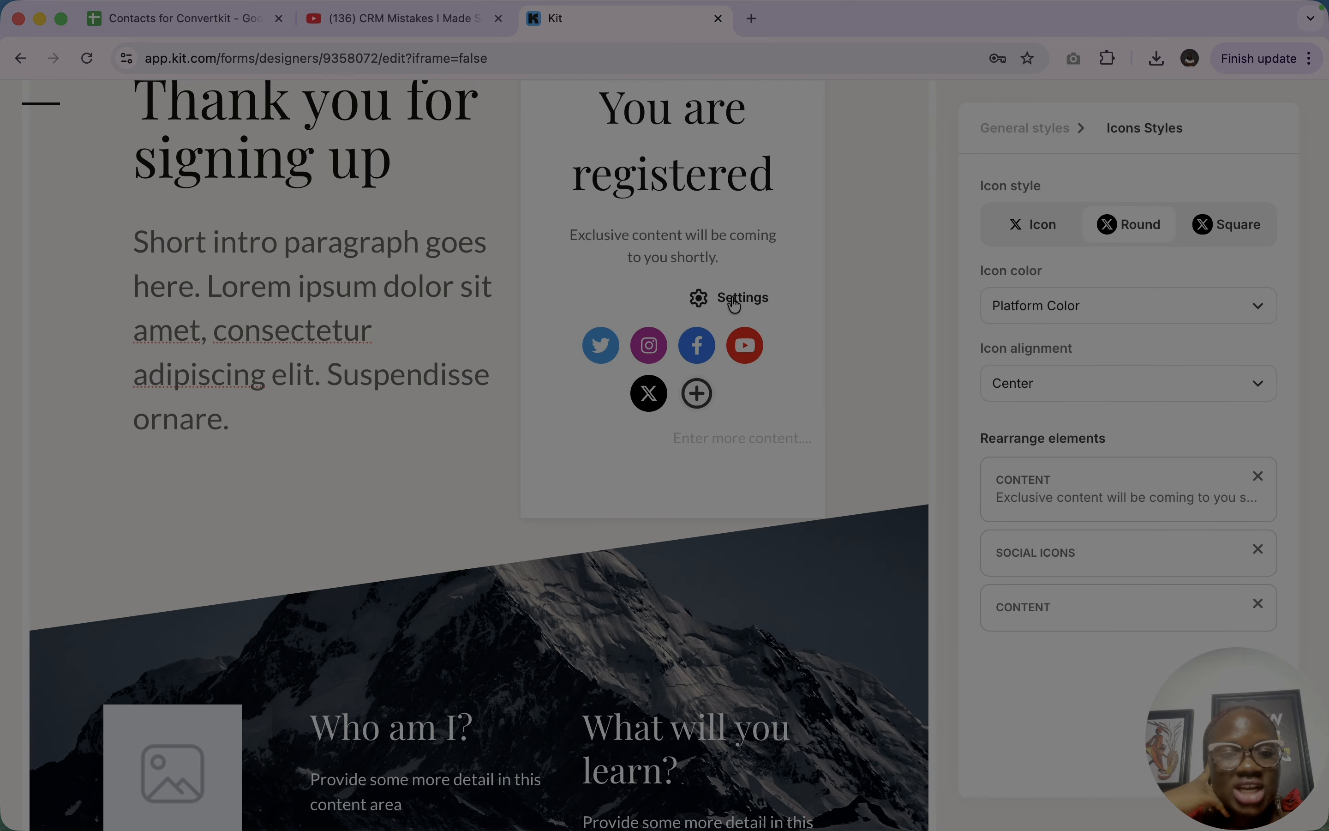
pyautogui.click(745, 344)
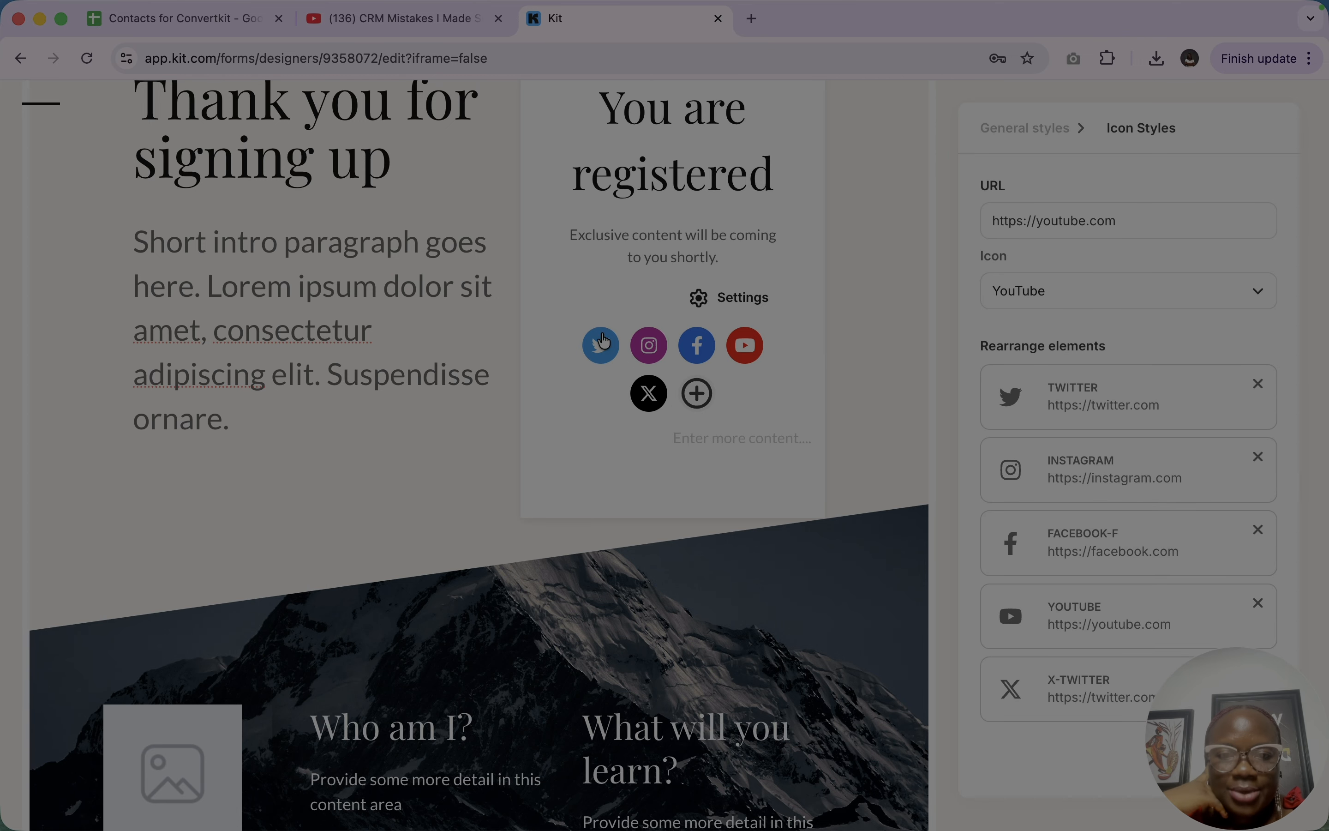
# Fill the image placeholder beside "Who am I?" with the uploaded "The List Purge Series #1" photo
pyautogui.scroll(-5, 574, 366)
pyautogui.click(381, 450)
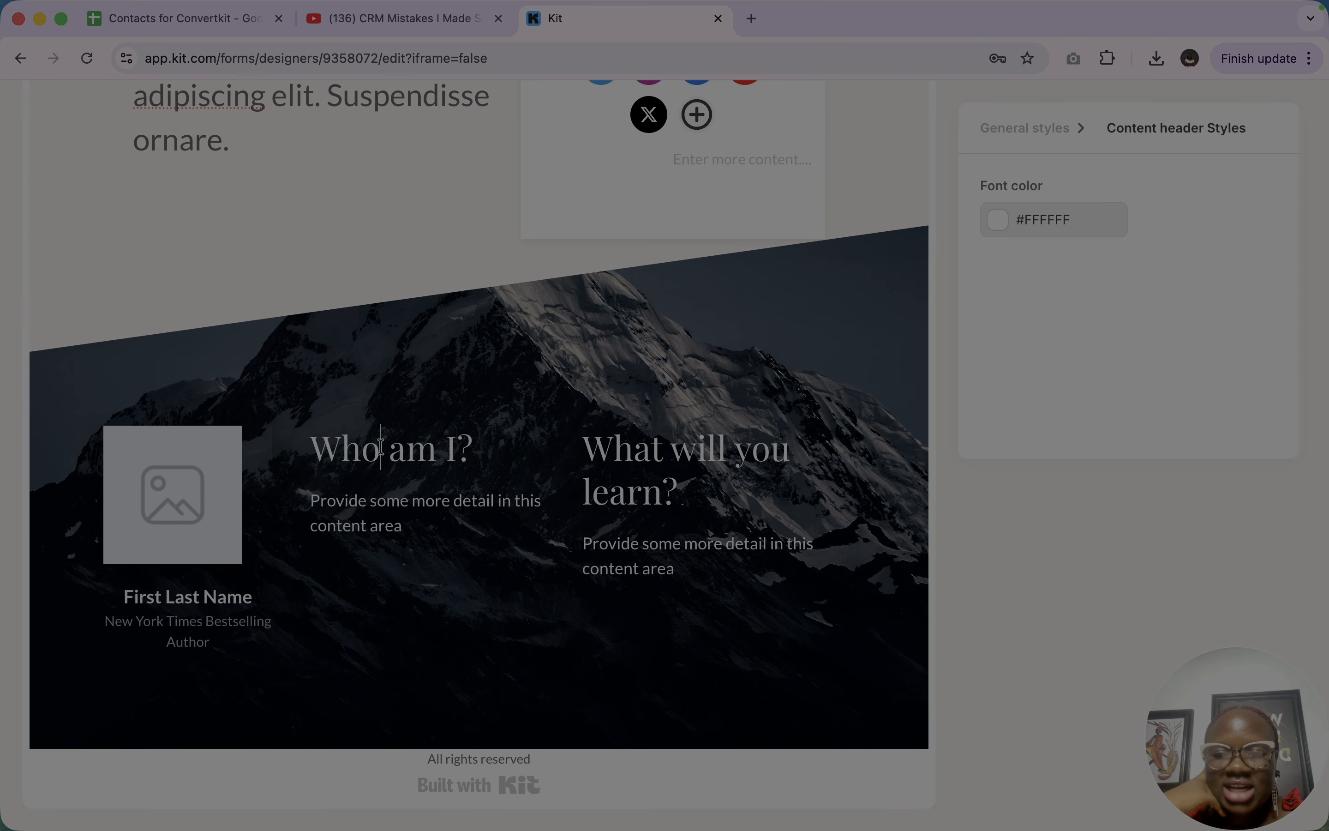
pyautogui.click(204, 546)
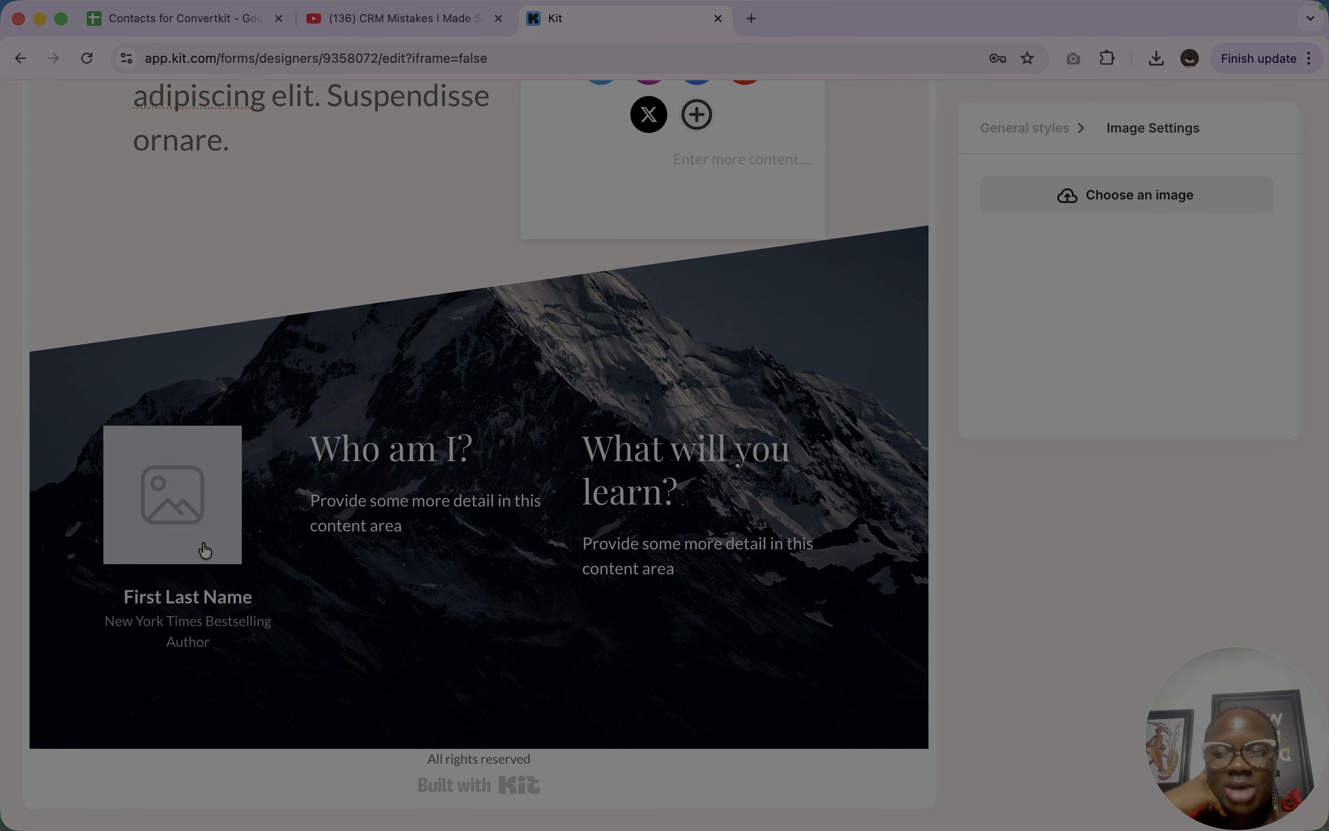
pyautogui.click(1140, 204)
pyautogui.click(407, 714)
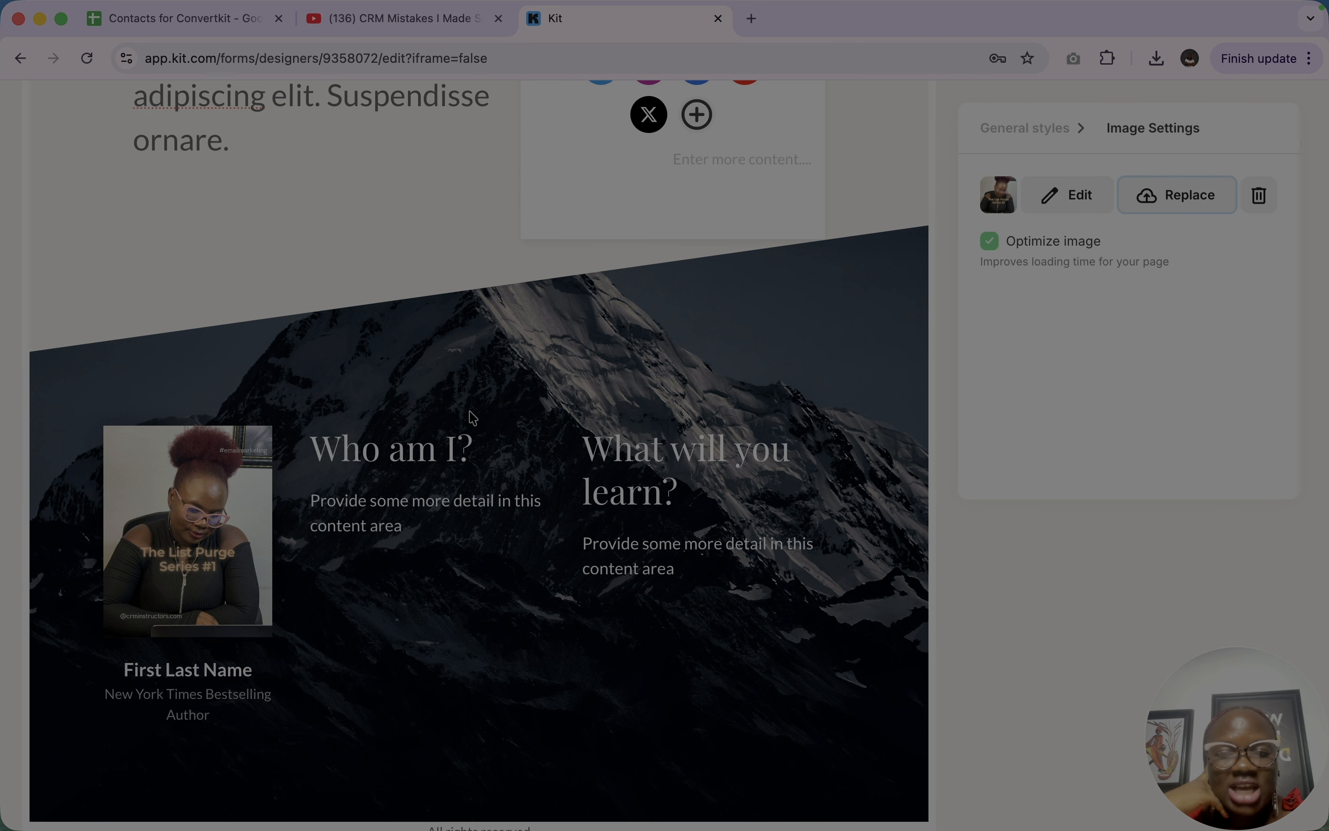
# Inspect the styles of the Thank You Page's bio texts, and browse the elements insertable at the "New York Times Bestselling Author" line
pyautogui.click(340, 499)
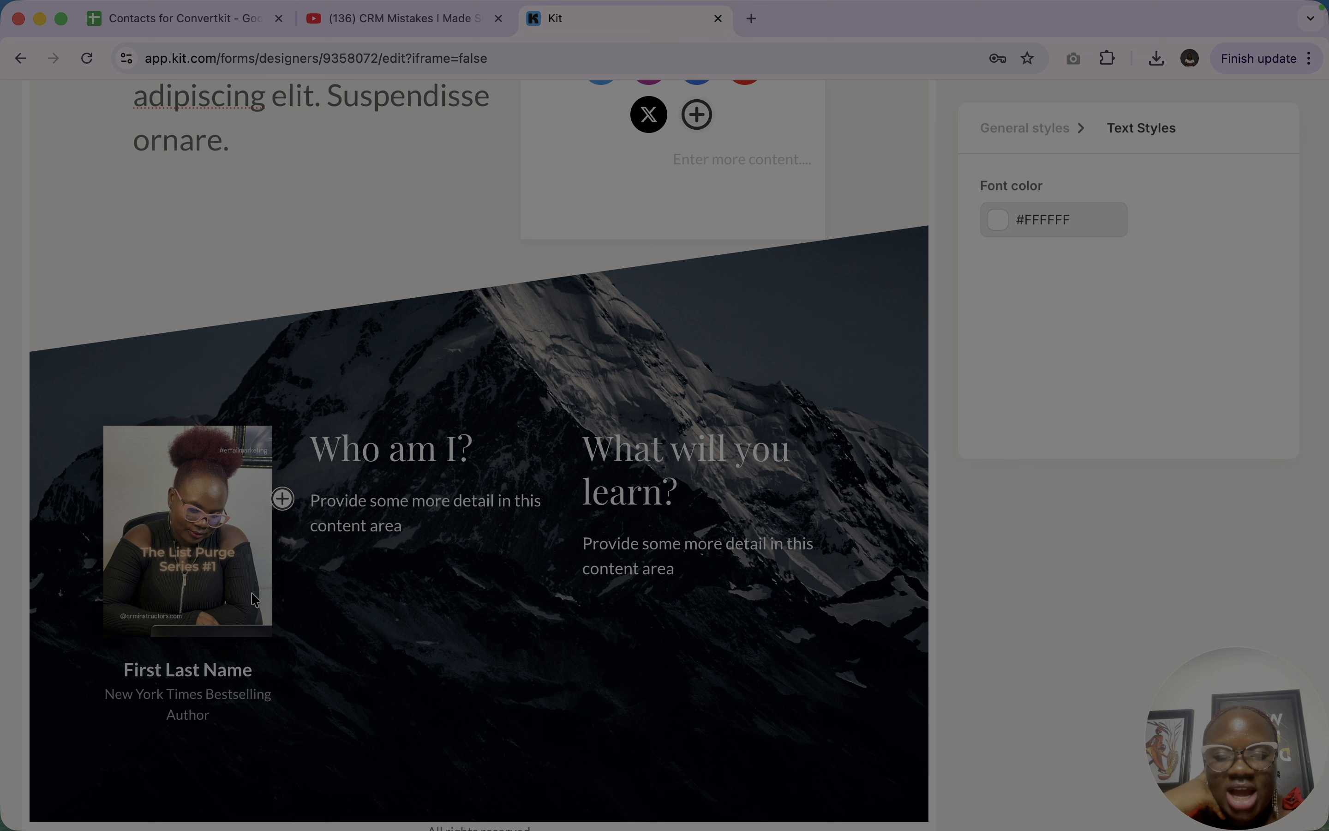
pyautogui.click(227, 672)
pyautogui.tripleClick(227, 671)
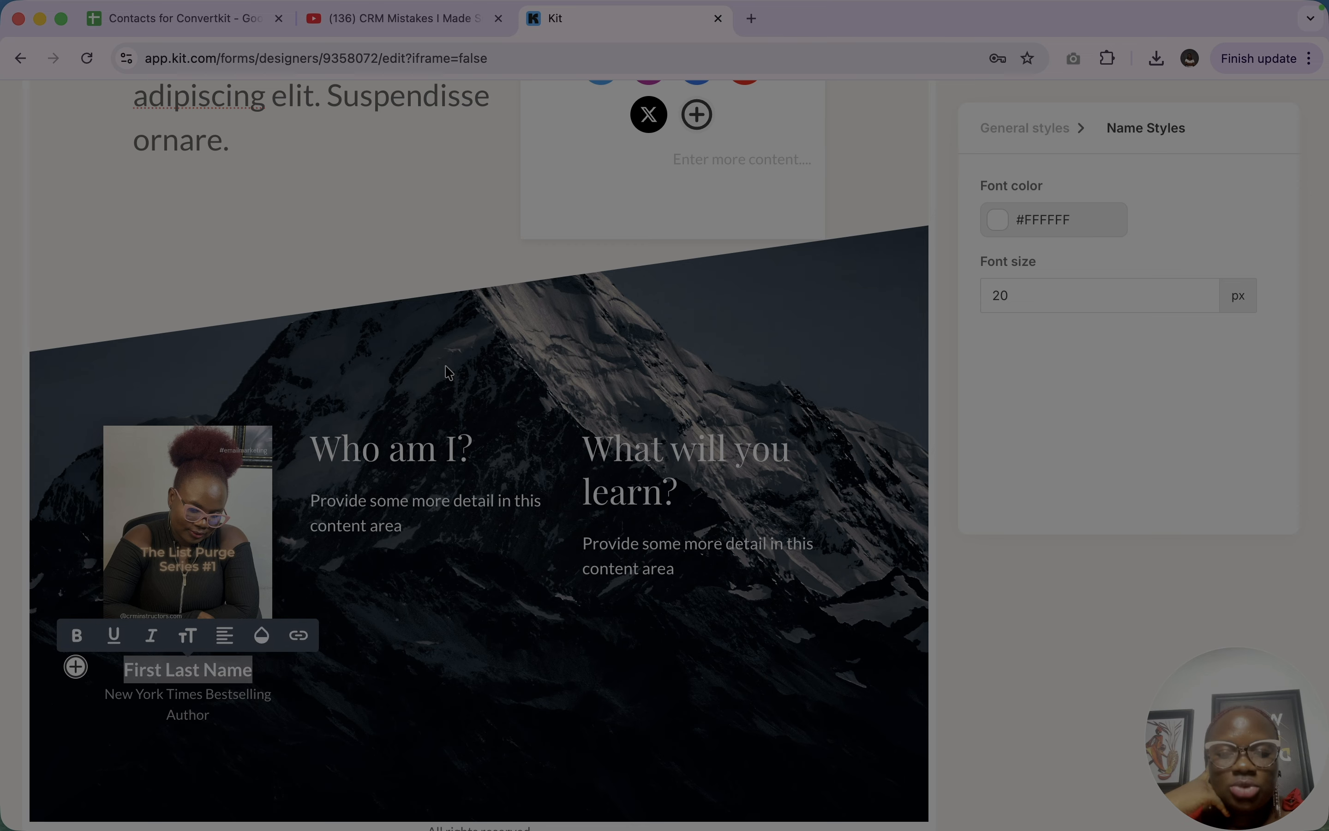
pyautogui.click(400, 449)
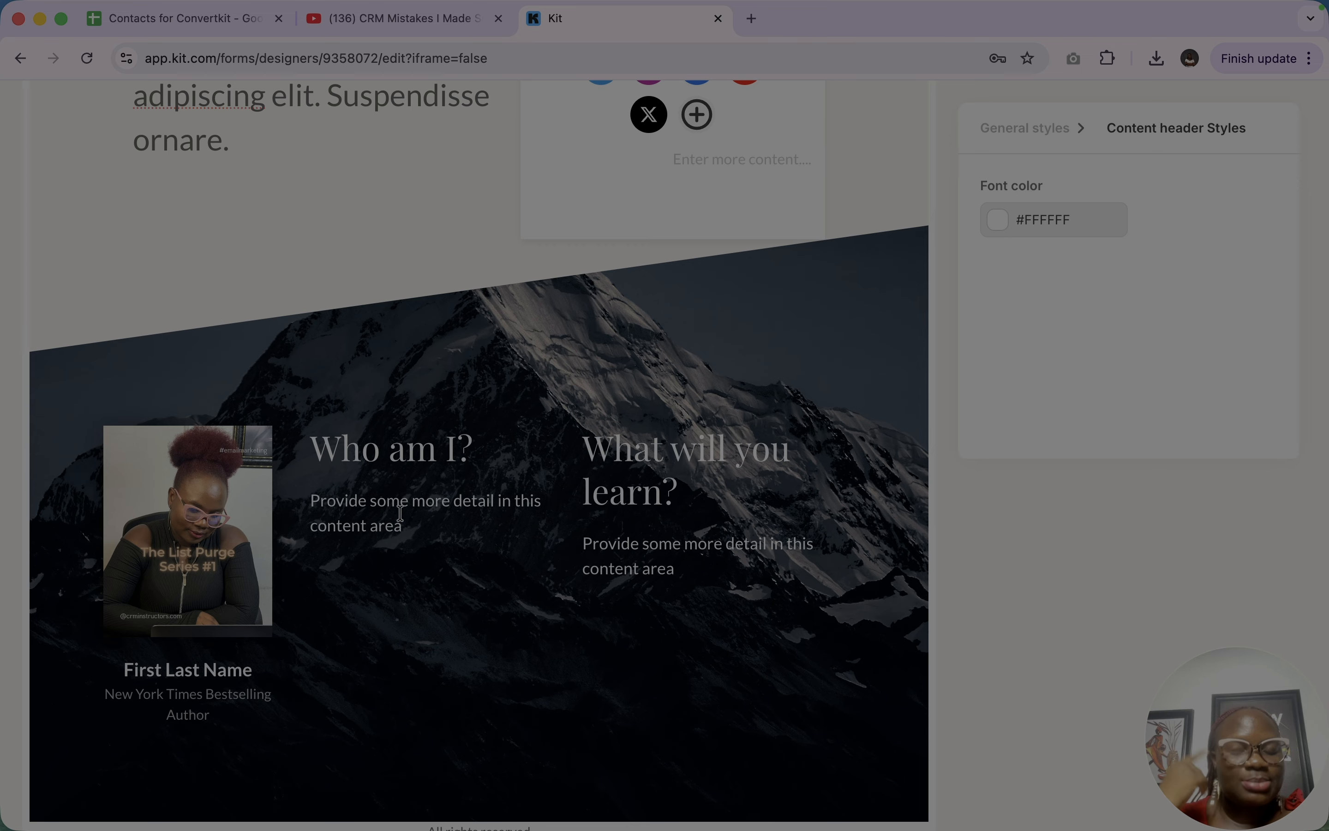
pyautogui.click(223, 683)
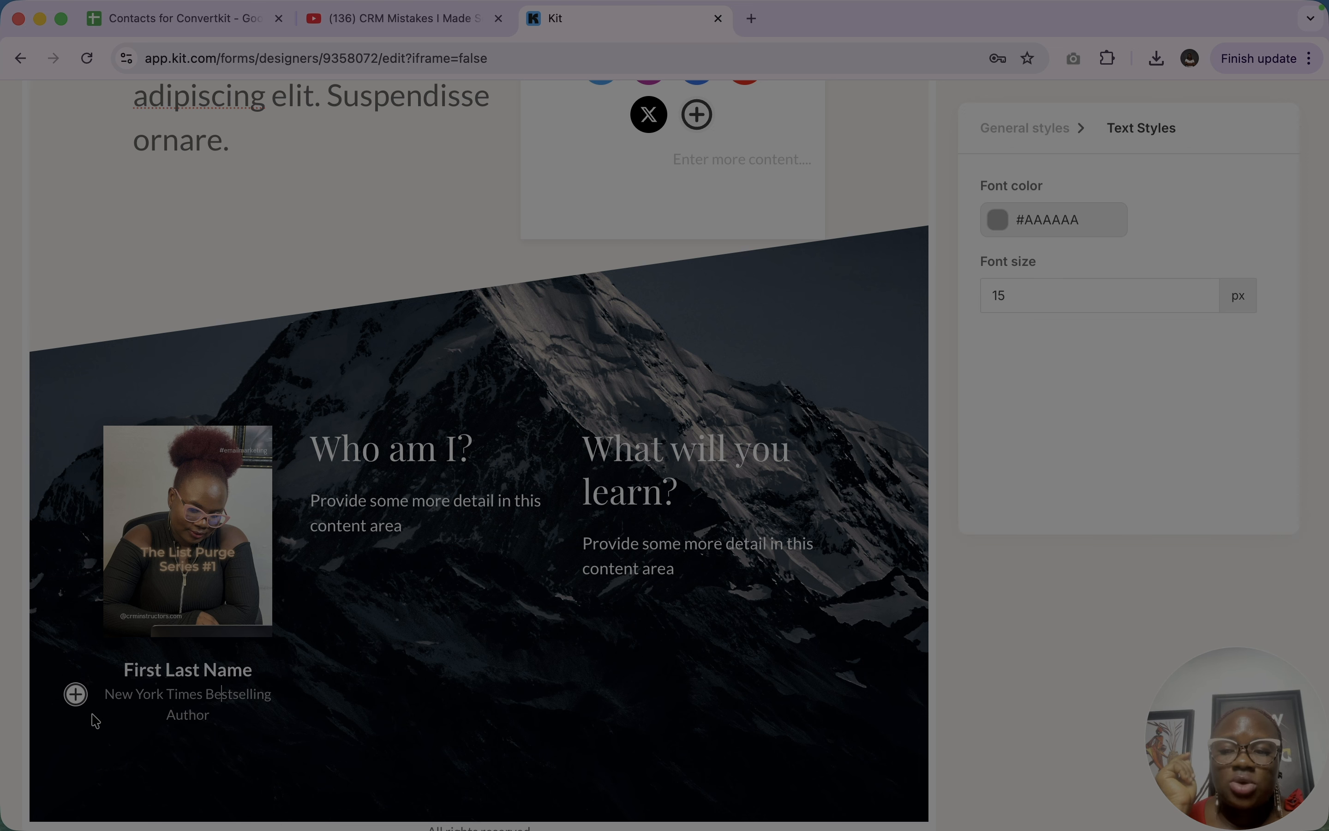
pyautogui.click(76, 693)
pyautogui.scroll(-10, 149, 793)
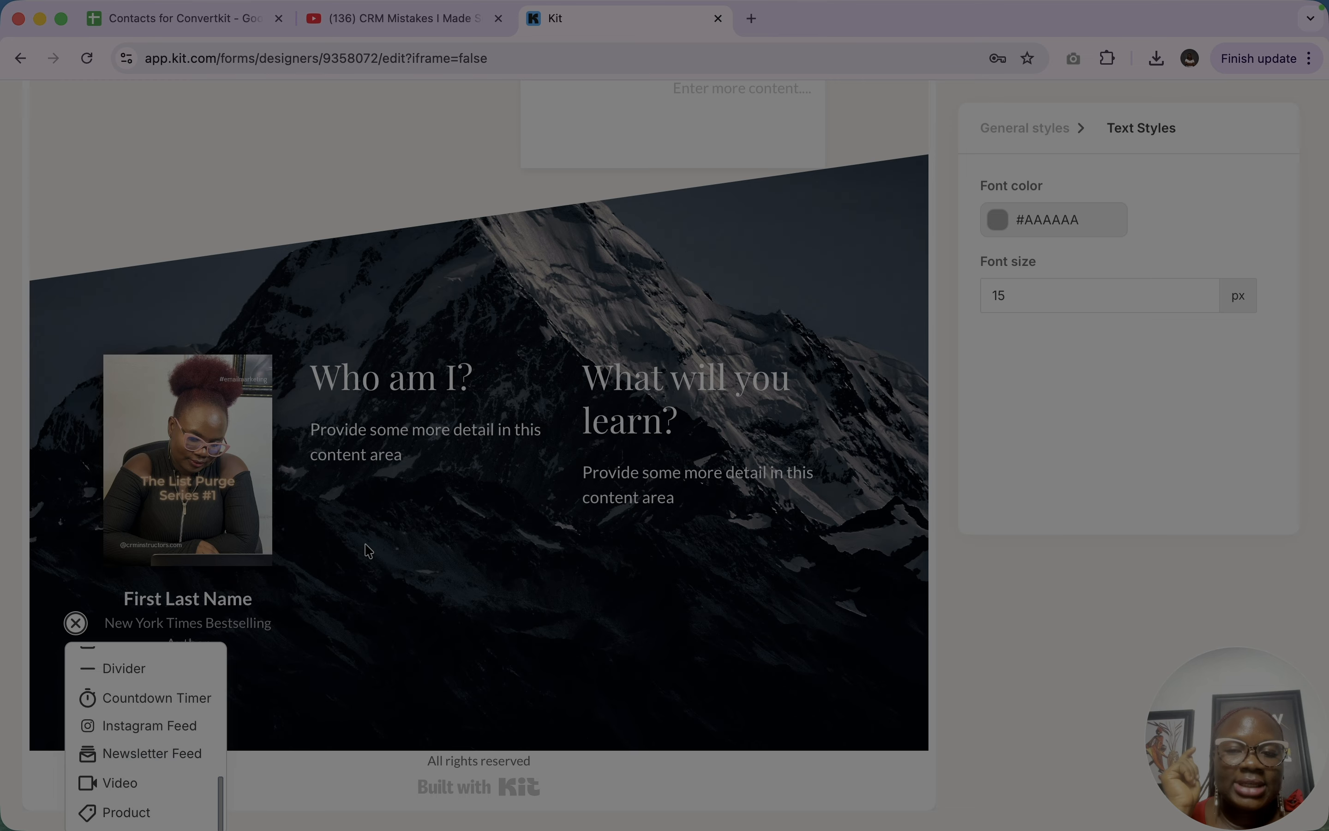
# Insert a button below the detail text under the "Who am I?" heading on the Thank You Page
pyautogui.click(395, 431)
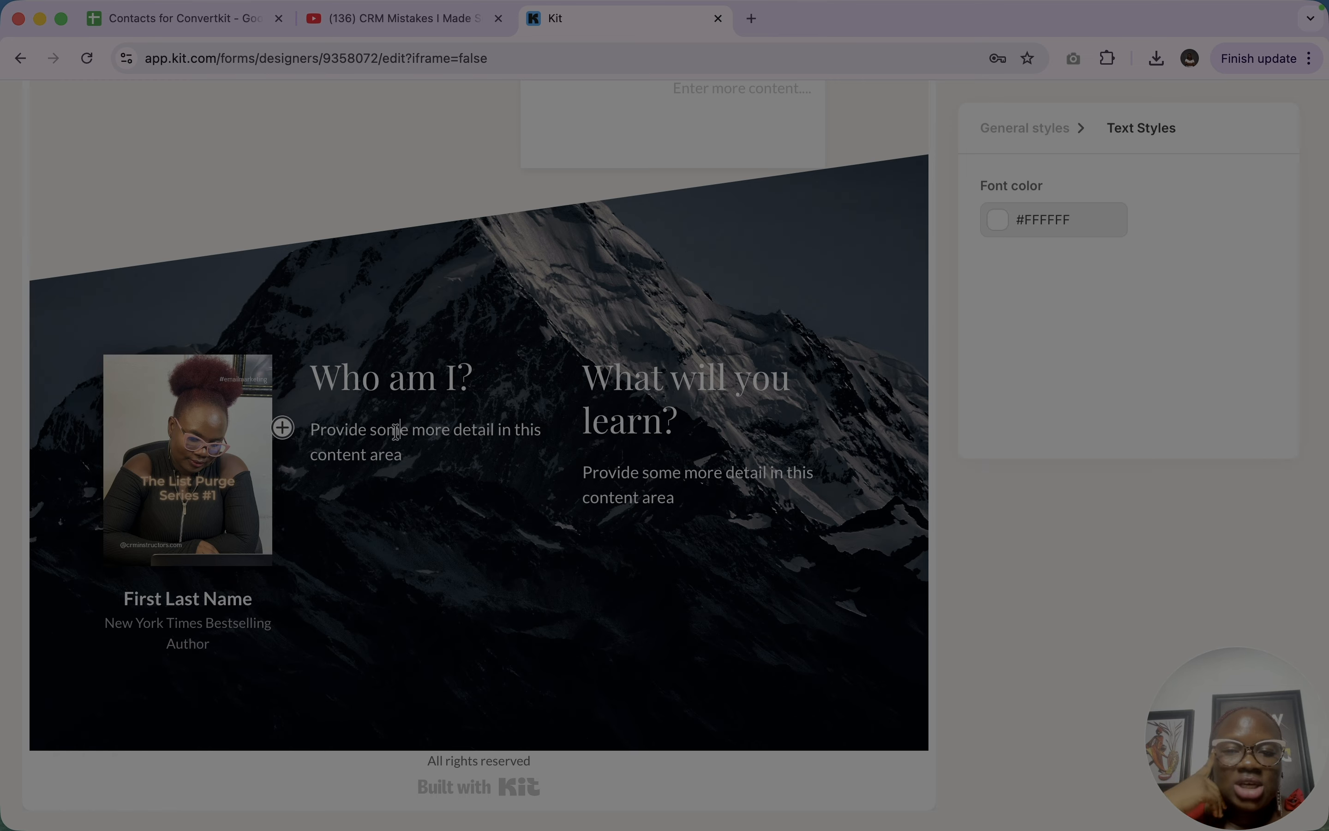
pyautogui.click(282, 427)
pyautogui.scroll(-5, 339, 574)
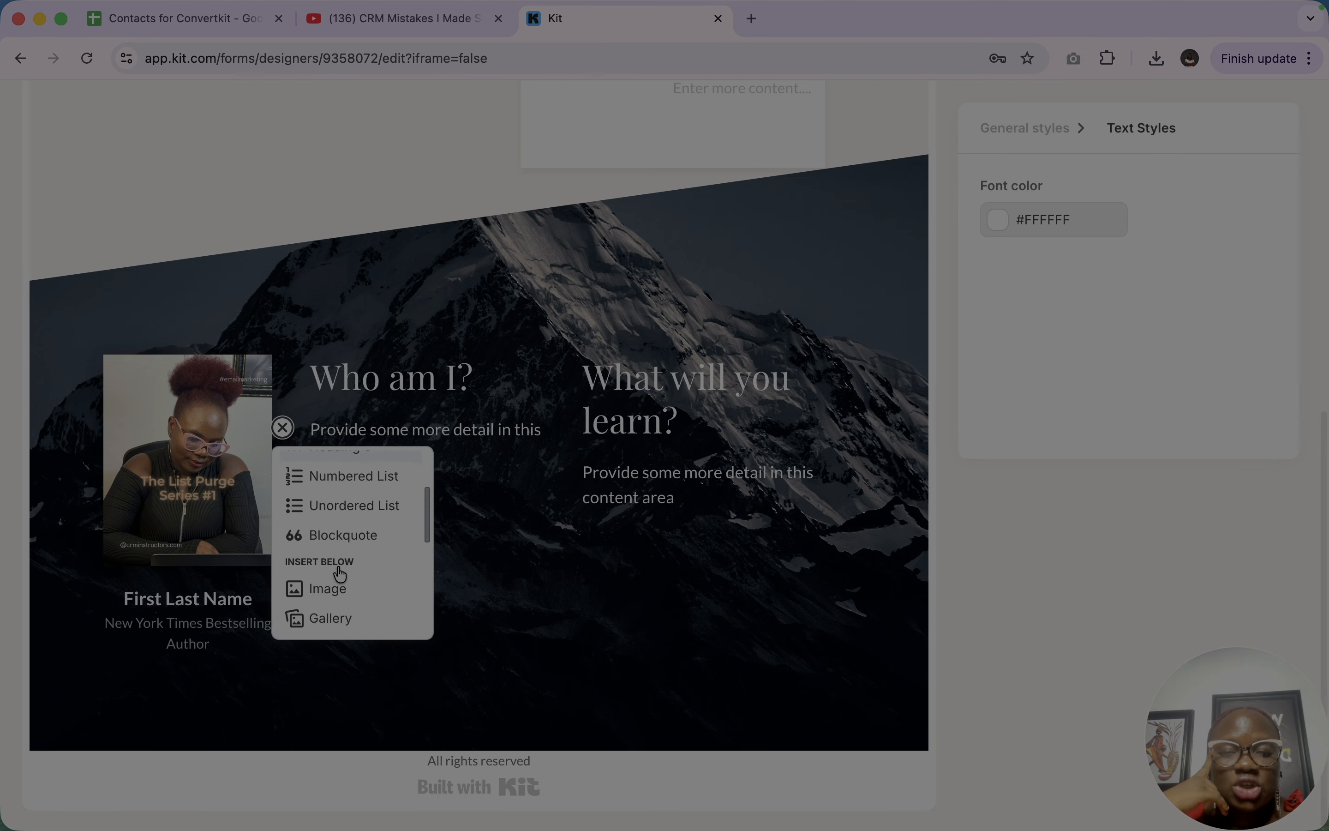
pyautogui.scroll(3, 337, 568)
pyautogui.scroll(2, 337, 568)
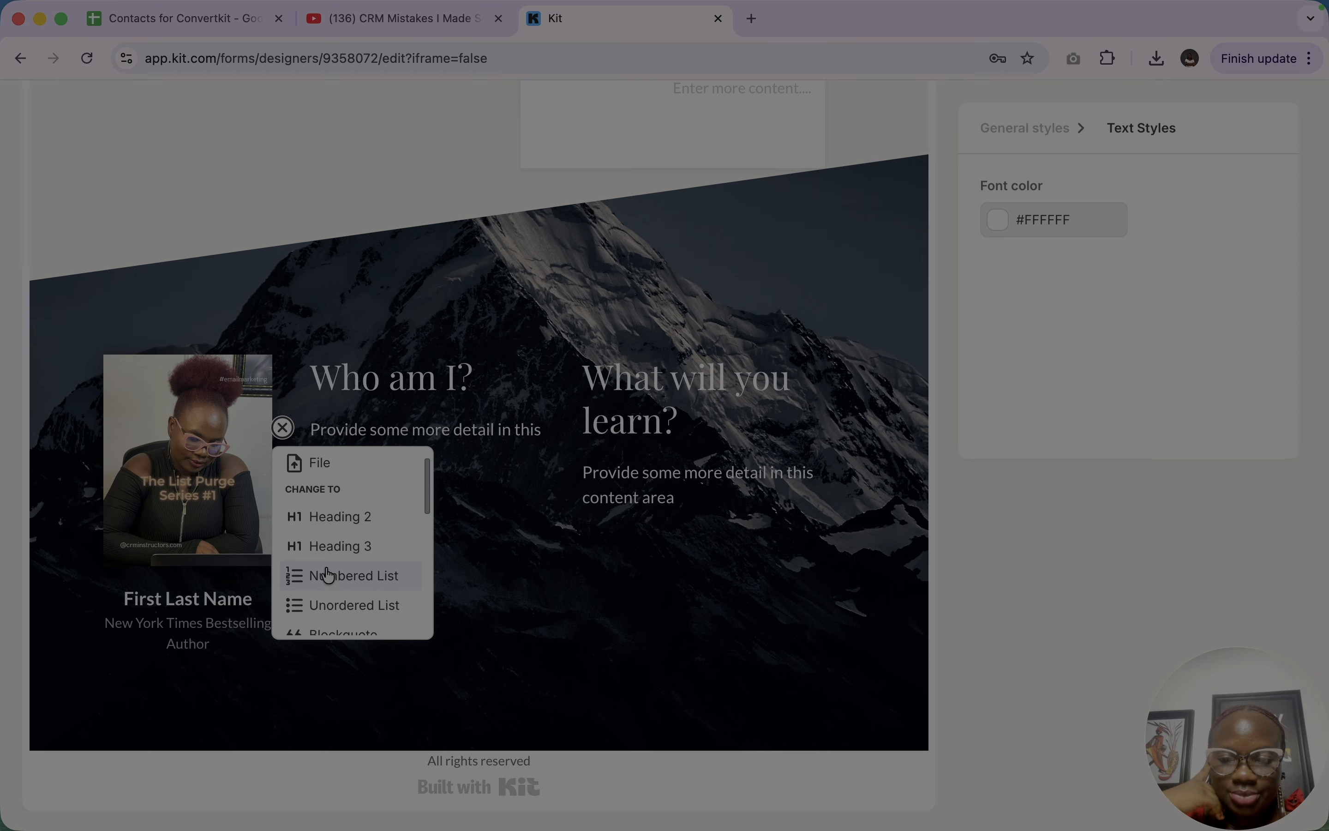
pyautogui.scroll(-2, 363, 519)
pyautogui.scroll(-3, 363, 518)
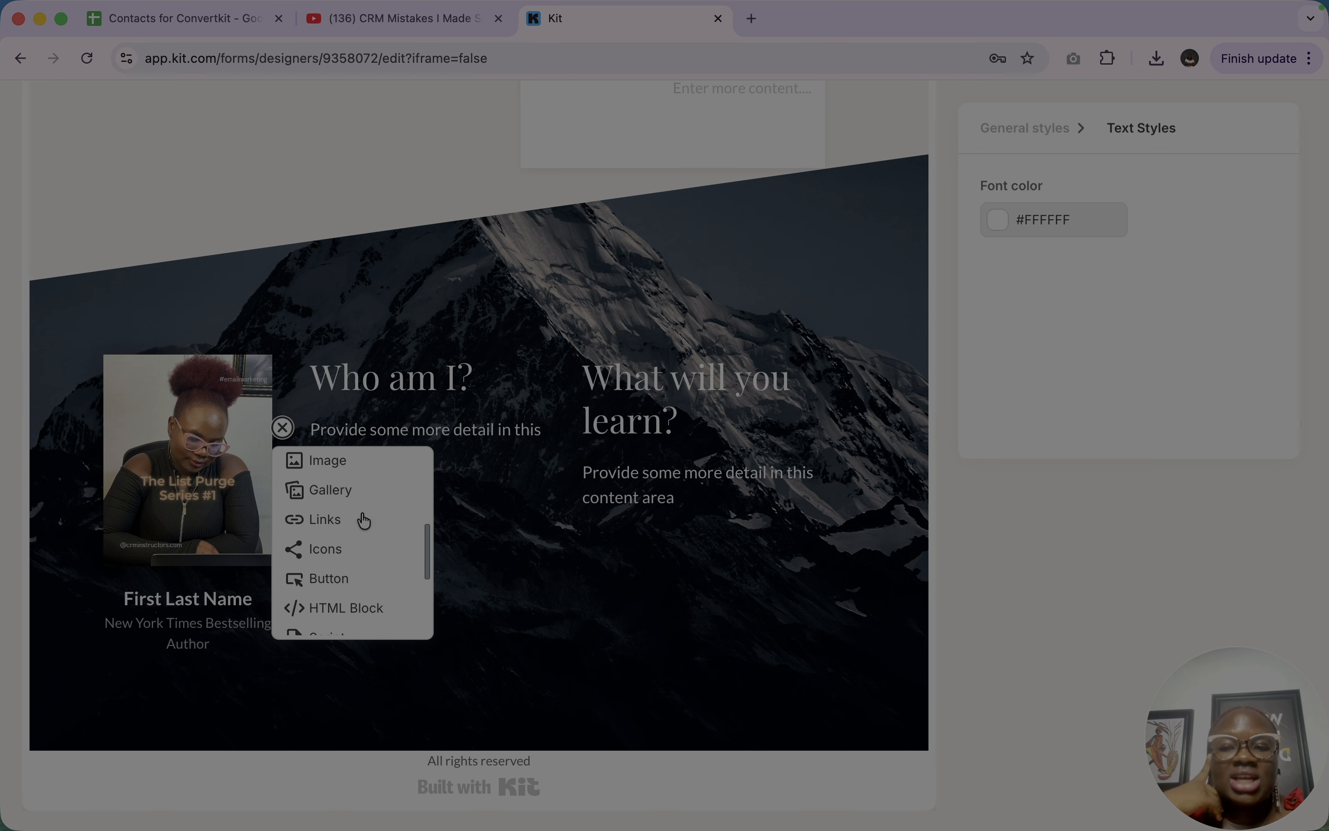
pyautogui.scroll(-2, 332, 600)
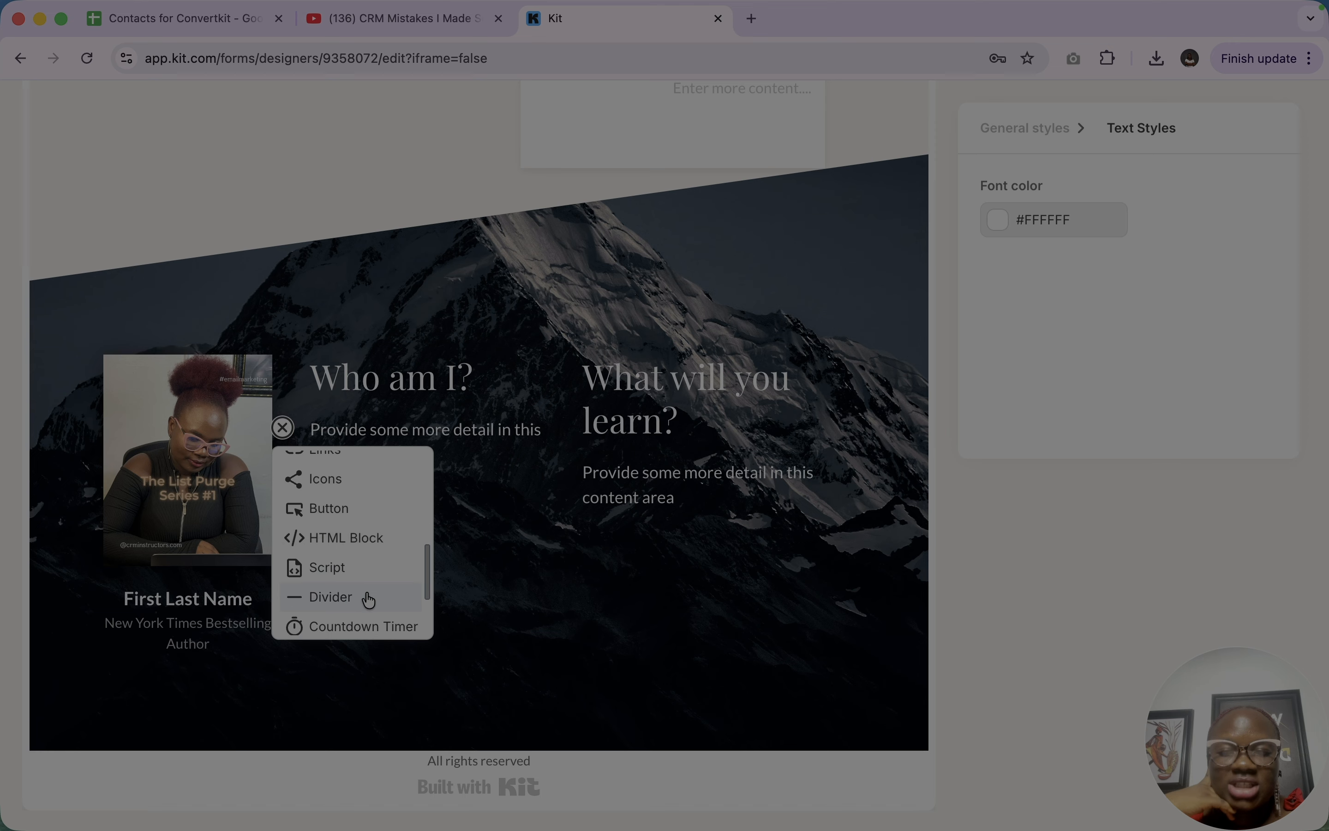
pyautogui.click(335, 506)
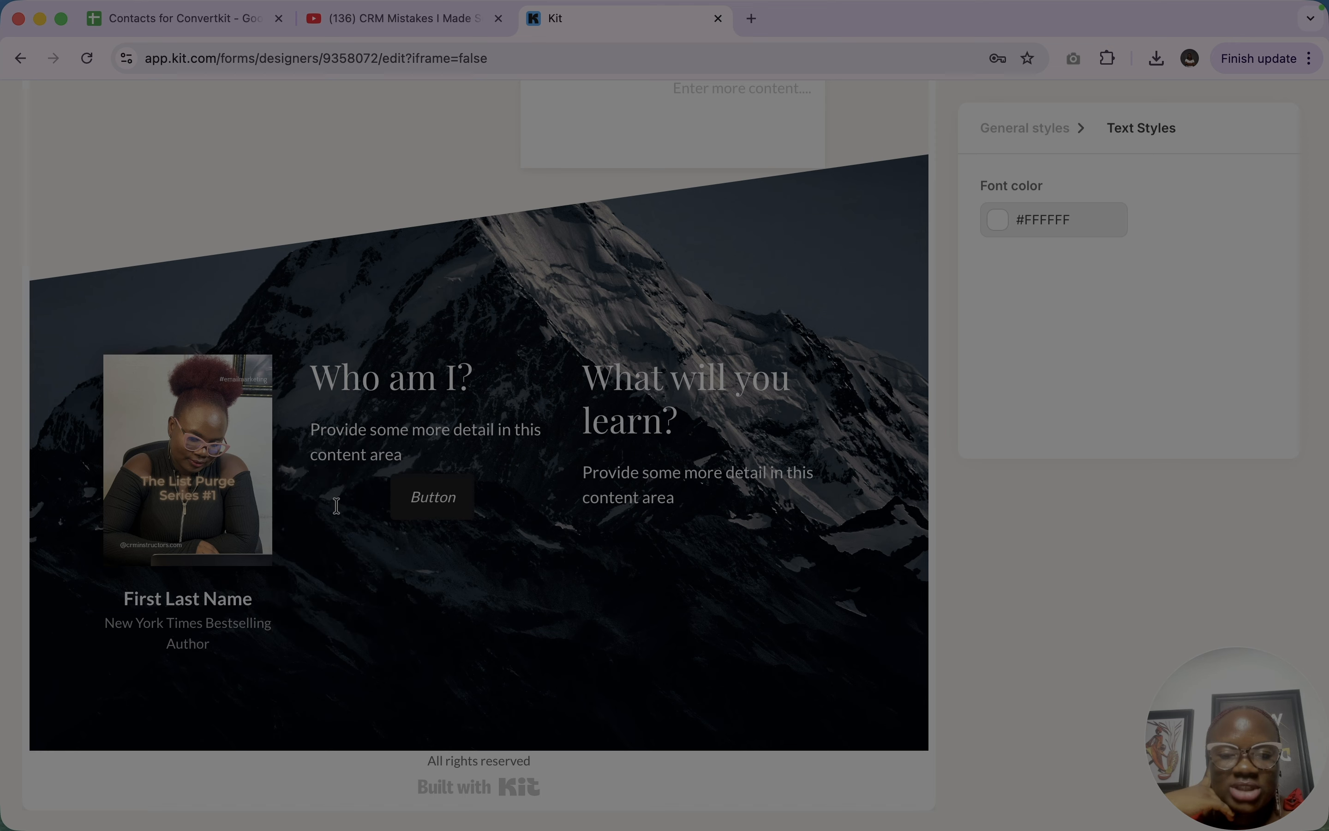
# Set the background color of the button under "Who am I?" to red #EE0000
pyautogui.click(443, 502)
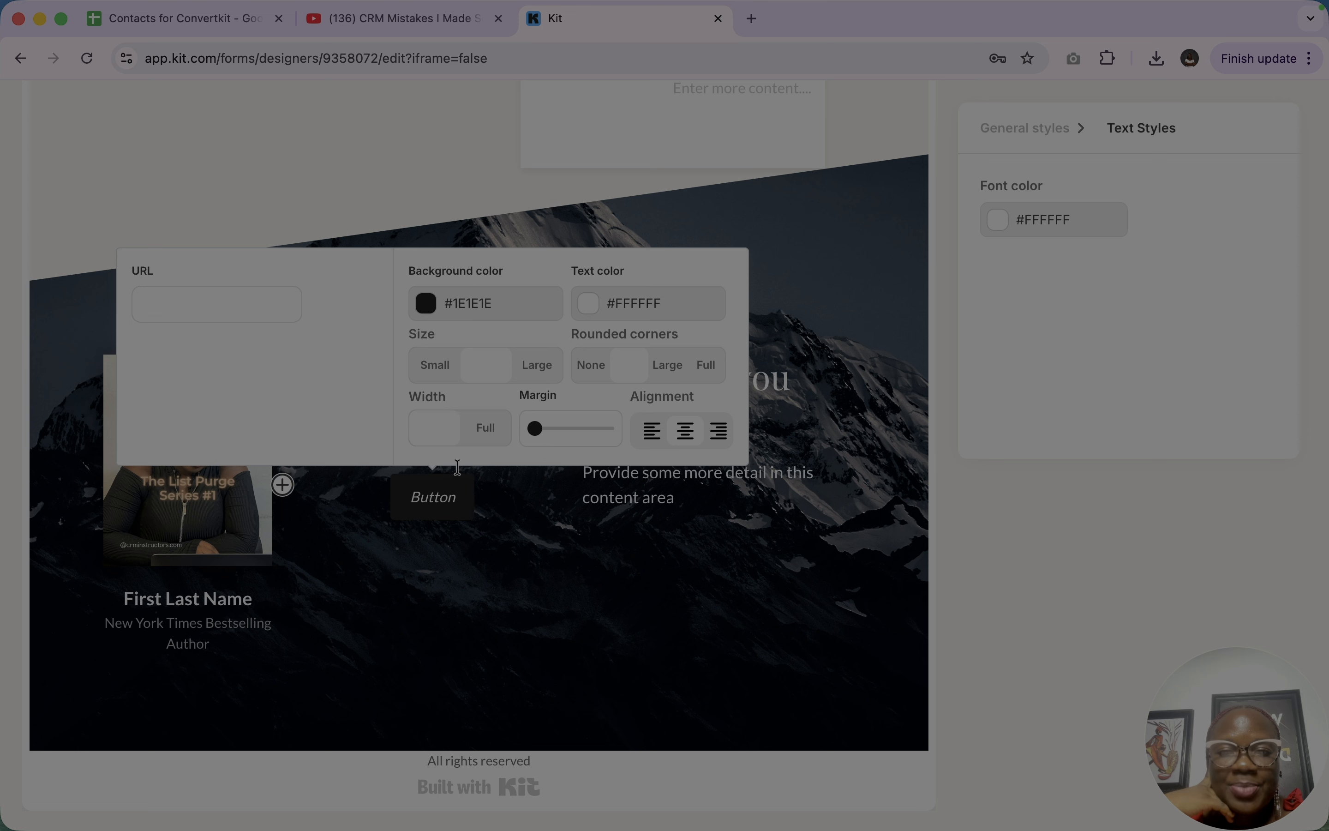
pyautogui.click(424, 304)
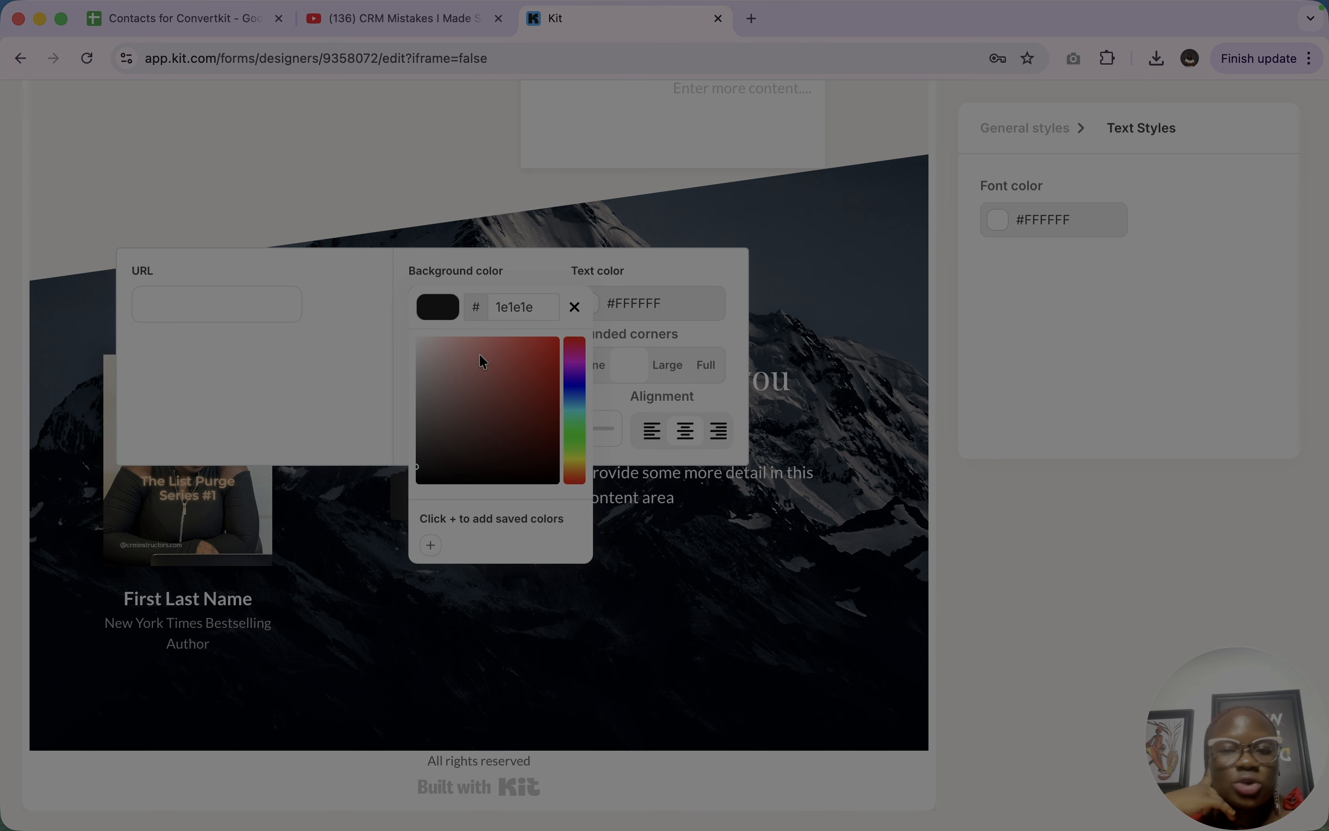
pyautogui.click(527, 350)
pyautogui.moveTo(527, 349); pyautogui.dragTo(563, 347)
pyautogui.click(681, 299)
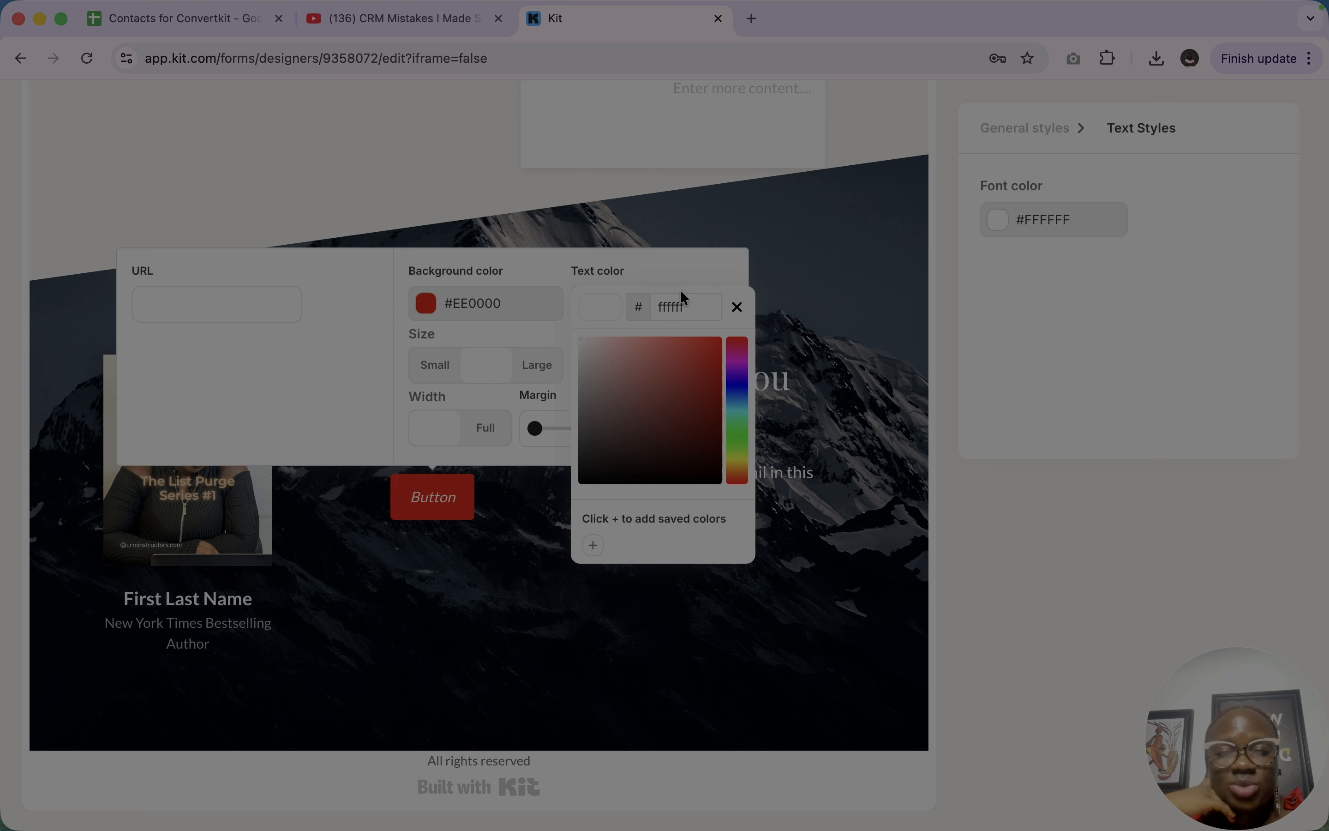
pyautogui.click(535, 329)
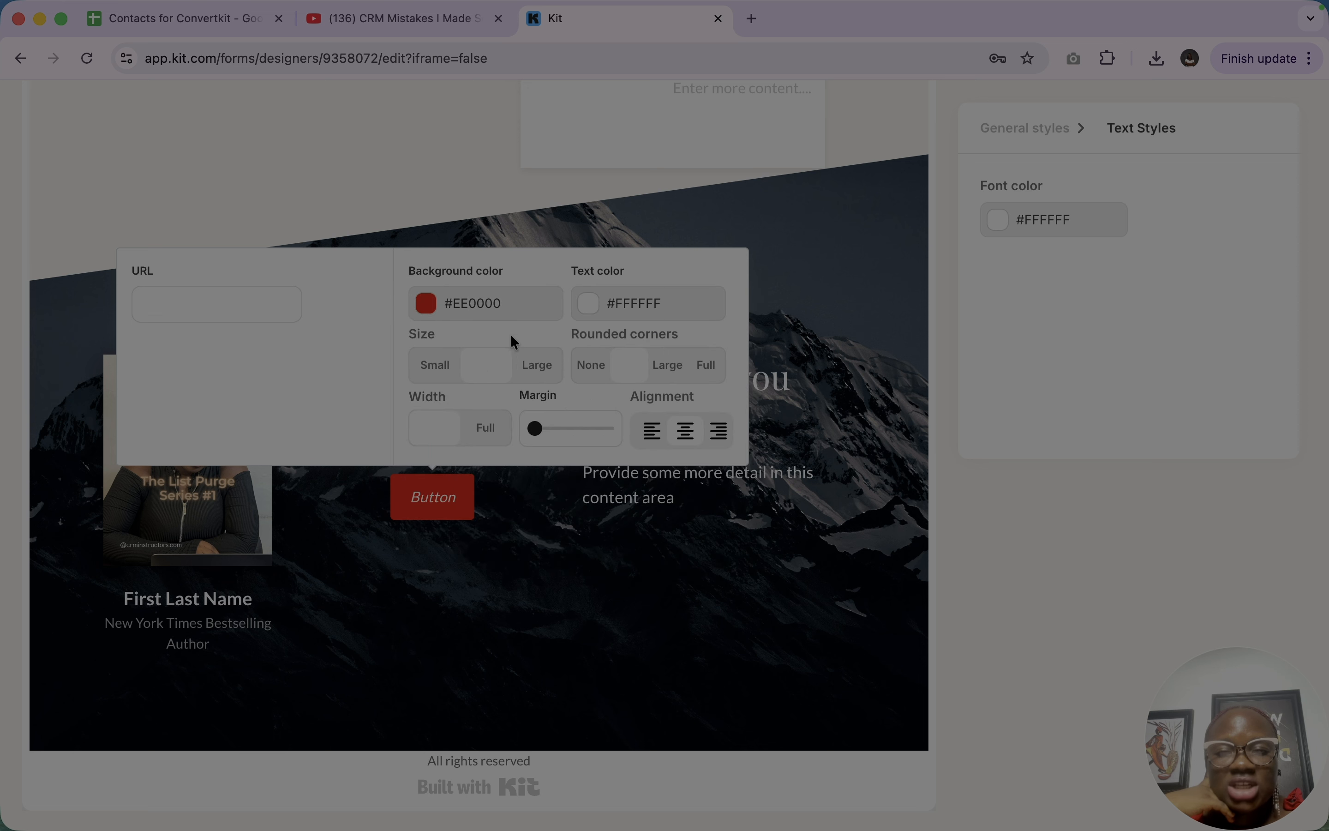
# Set the red button's size to Large, increase its margin slightly, and try left alignment before centering it again
pyautogui.click(541, 363)
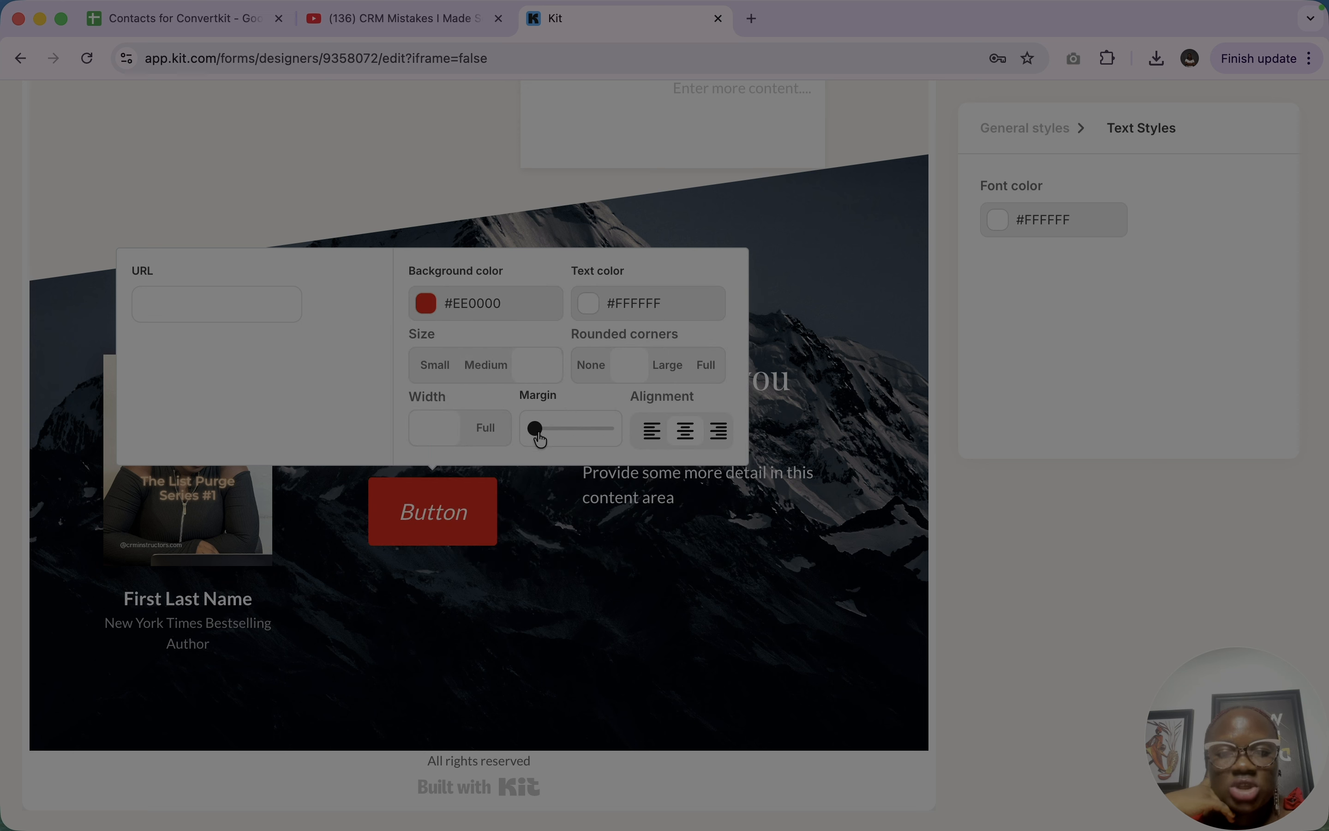
pyautogui.moveTo(539, 437)
pyautogui.mouseDown()
pyautogui.moveTo(572, 436)
pyautogui.moveTo(534, 433)
pyautogui.moveTo(551, 434)
pyautogui.mouseUp()
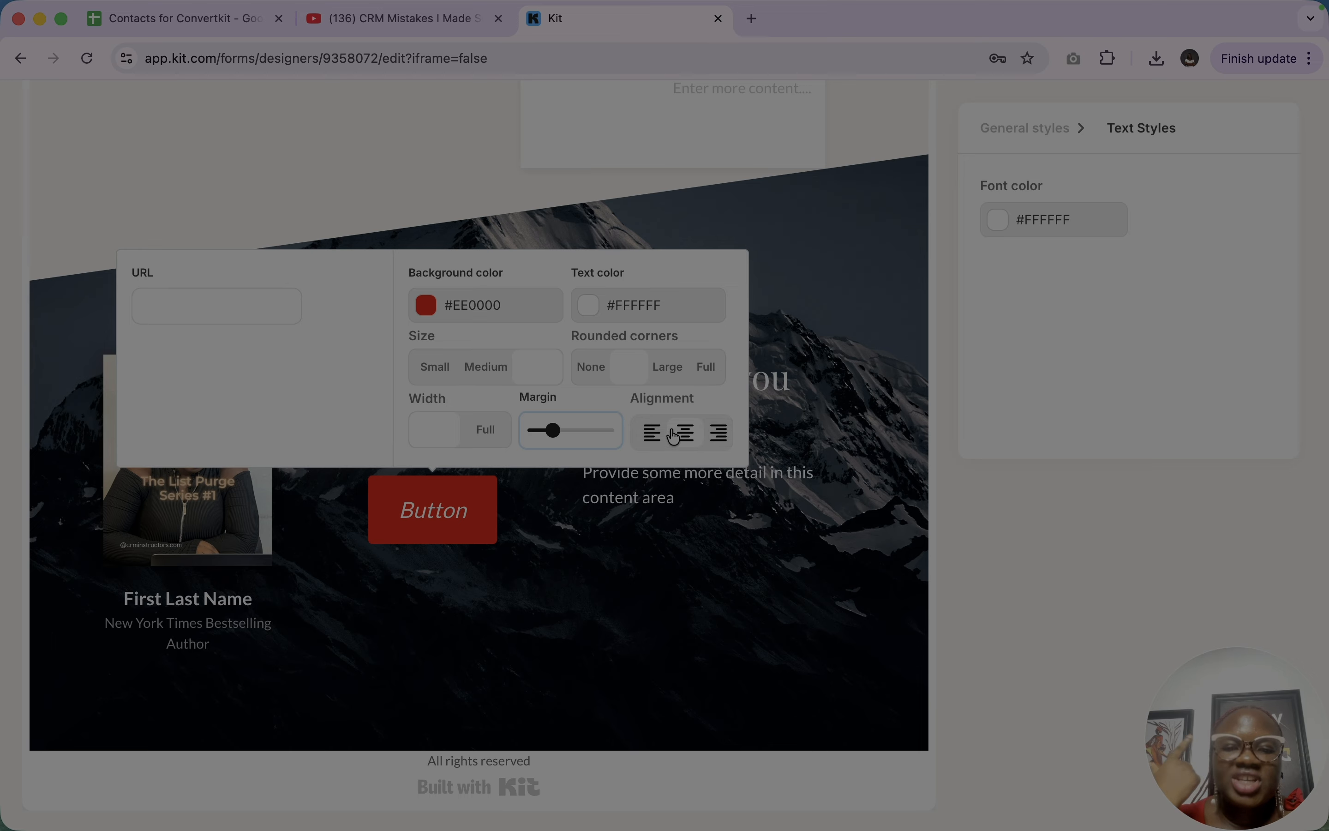
pyautogui.click(655, 438)
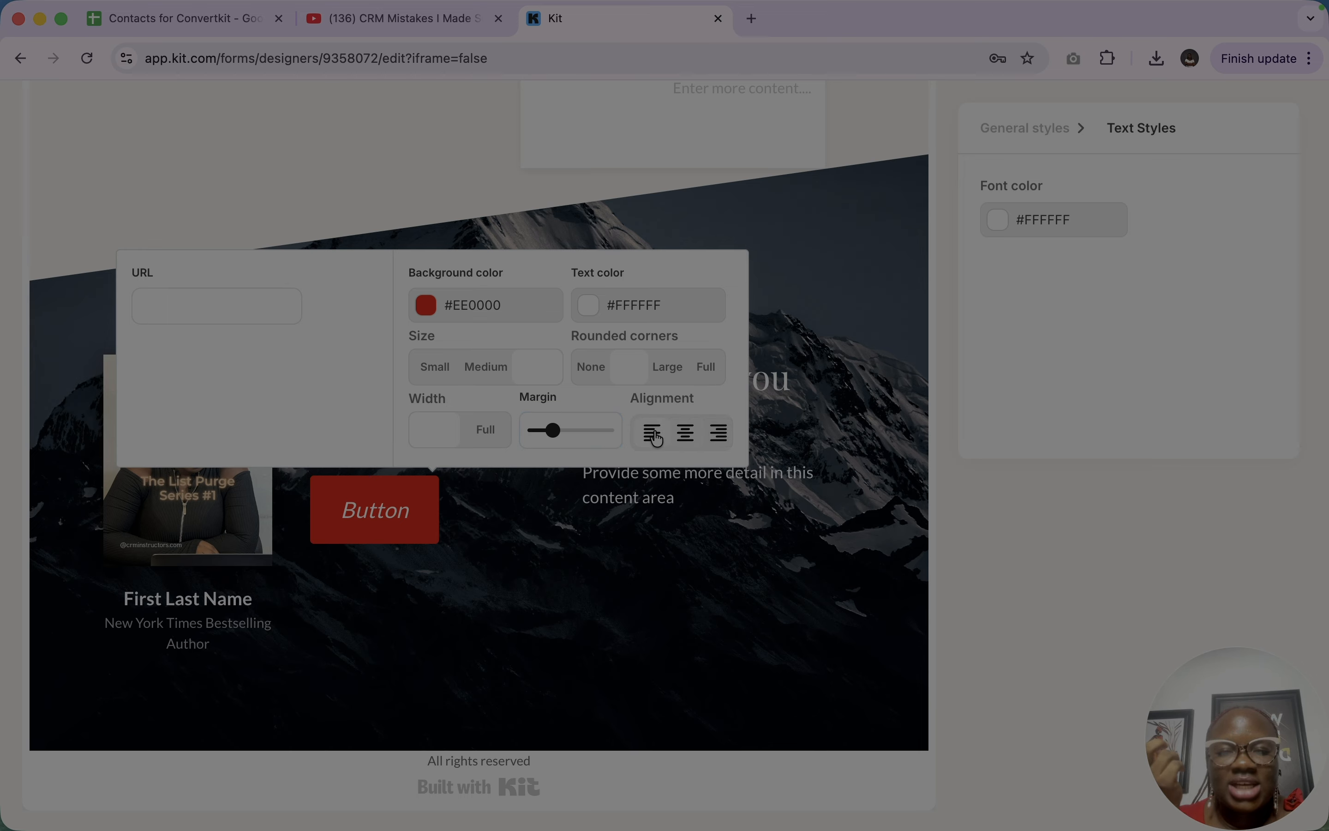
pyautogui.click(687, 433)
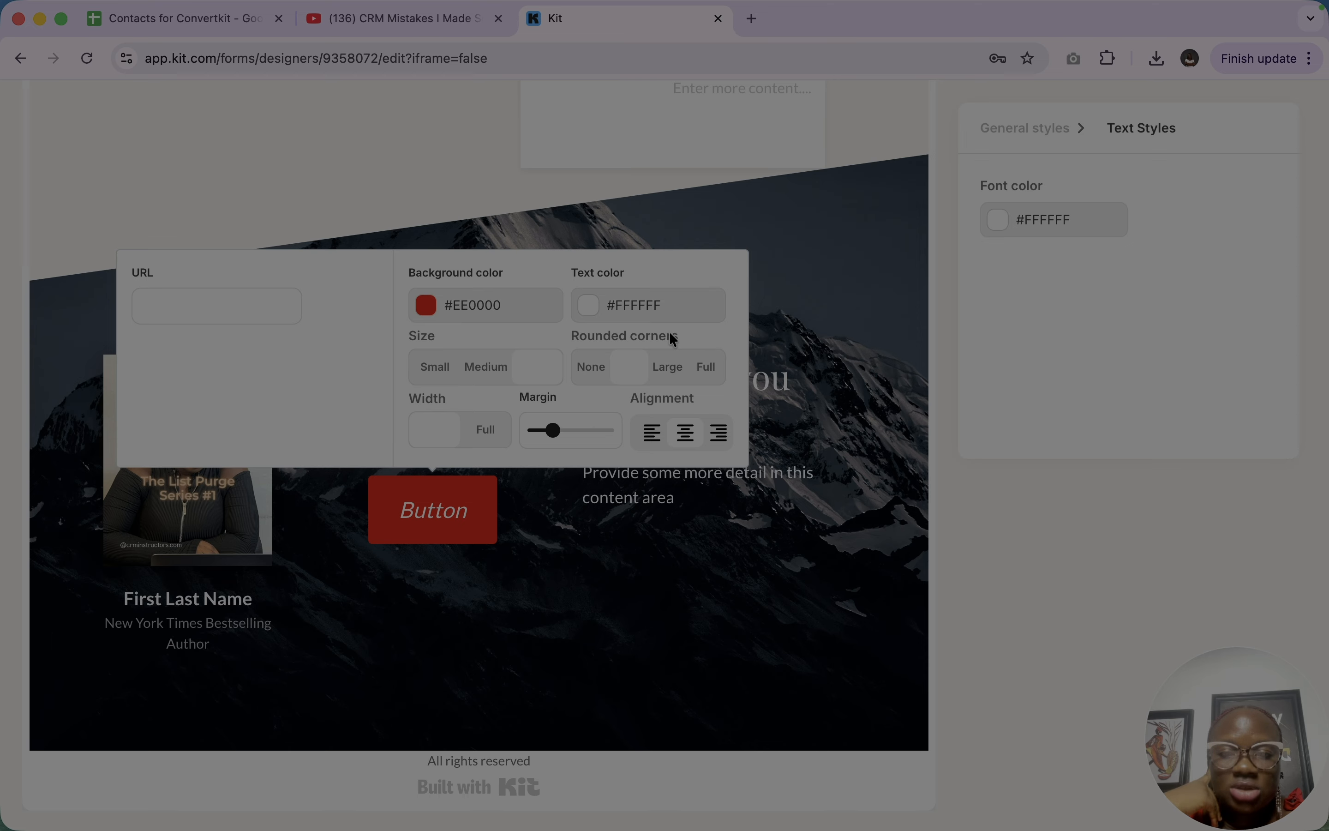
# Set the red button's rounded corners to Full and inspect its text color
pyautogui.click(667, 374)
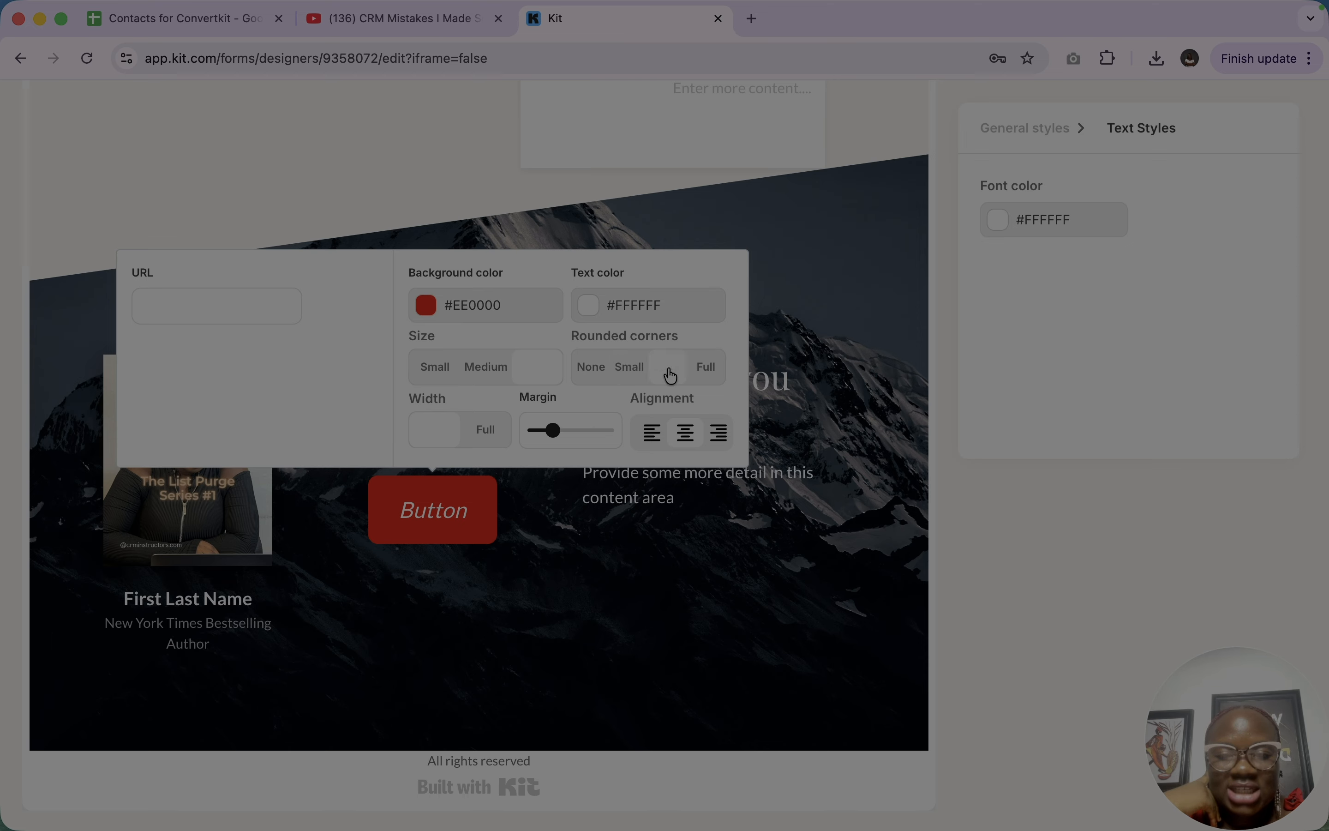
pyautogui.click(705, 369)
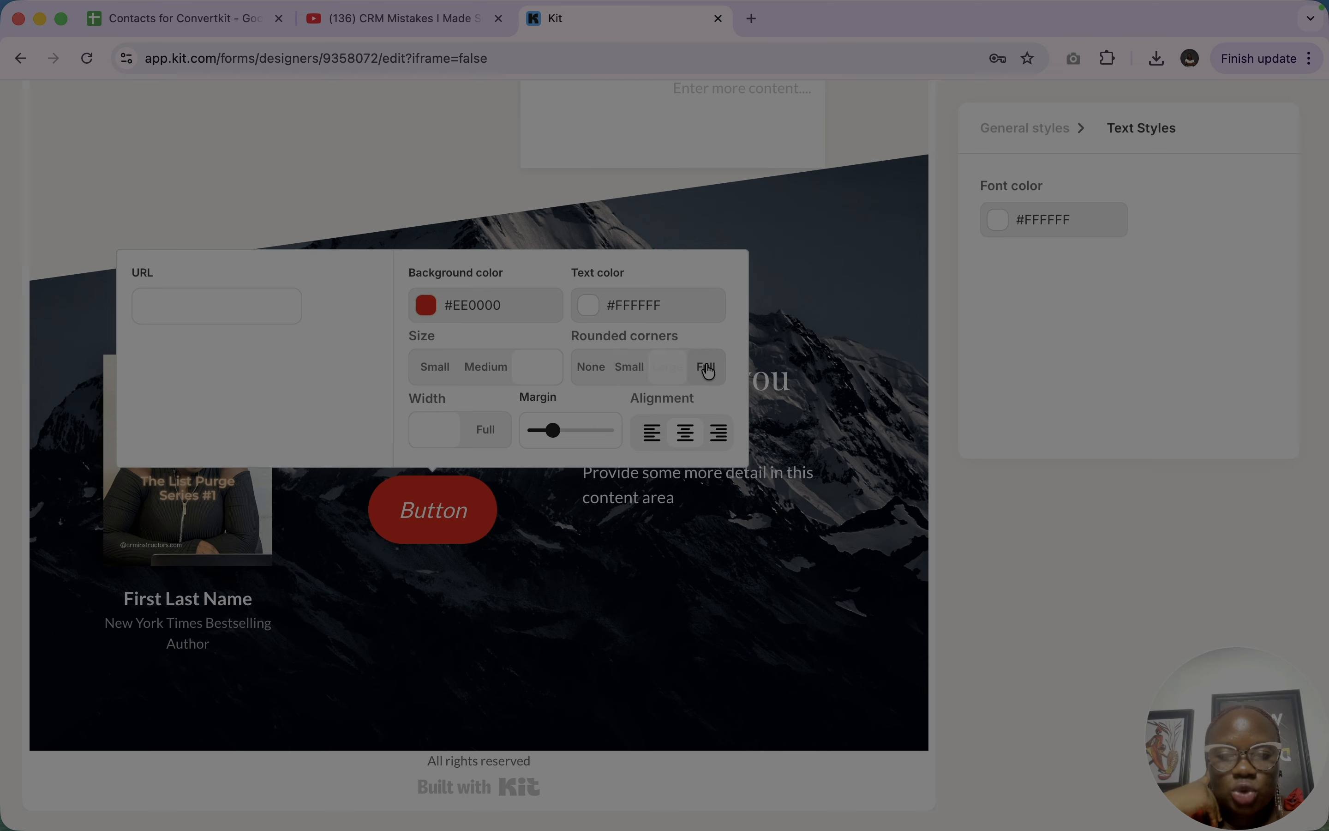
pyautogui.click(671, 312)
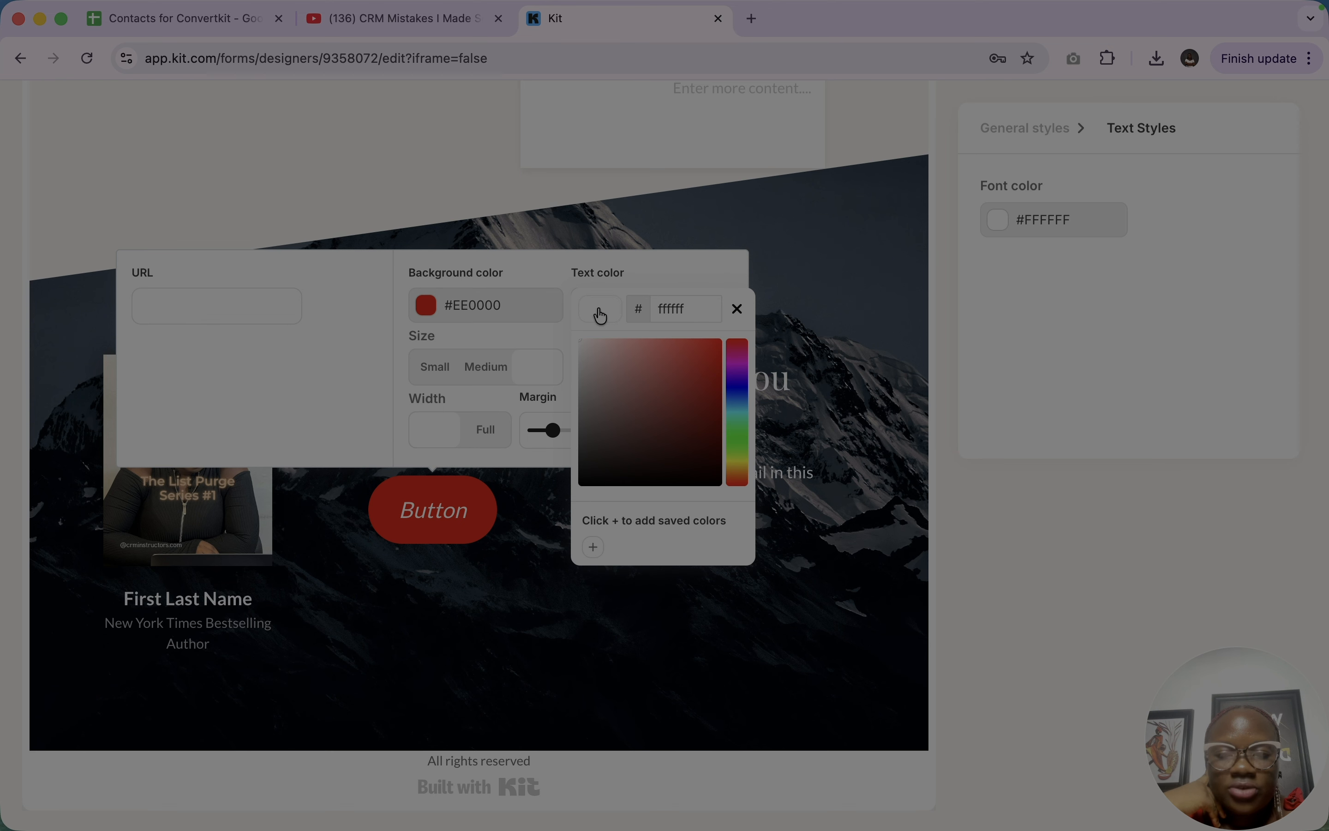
pyautogui.click(327, 411)
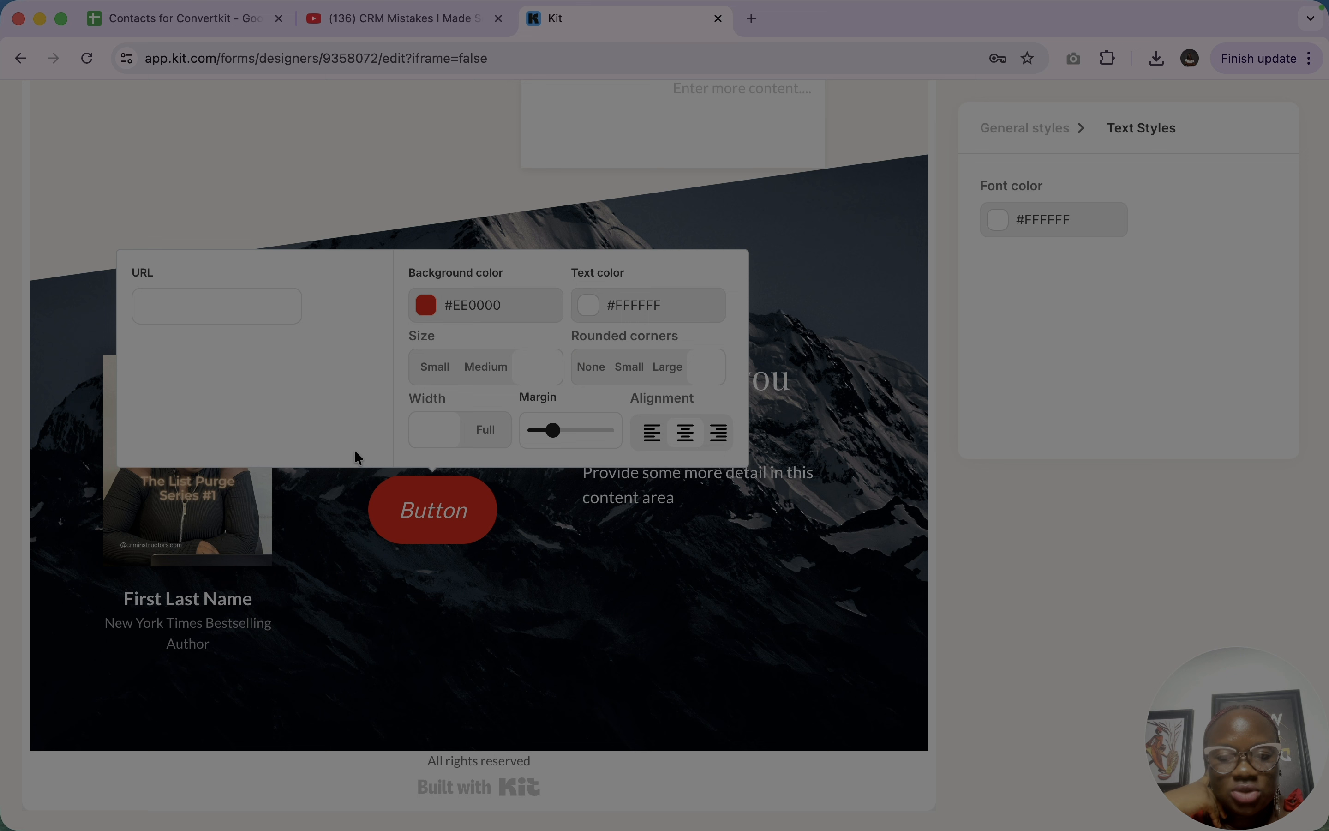
# Replace the red button's label with "Subscribe Now"
pyautogui.doubleClick(448, 514)
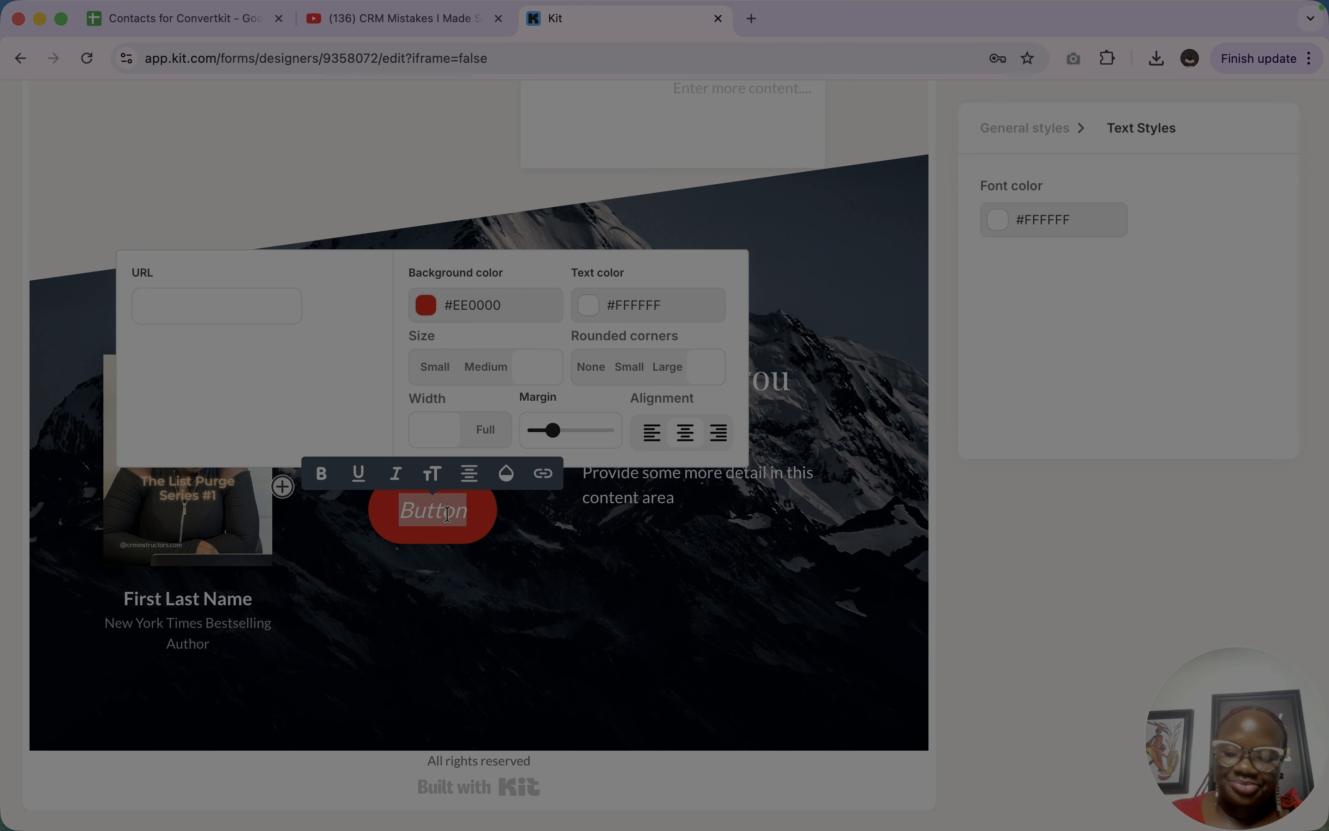
pyautogui.write('Subscribe N')
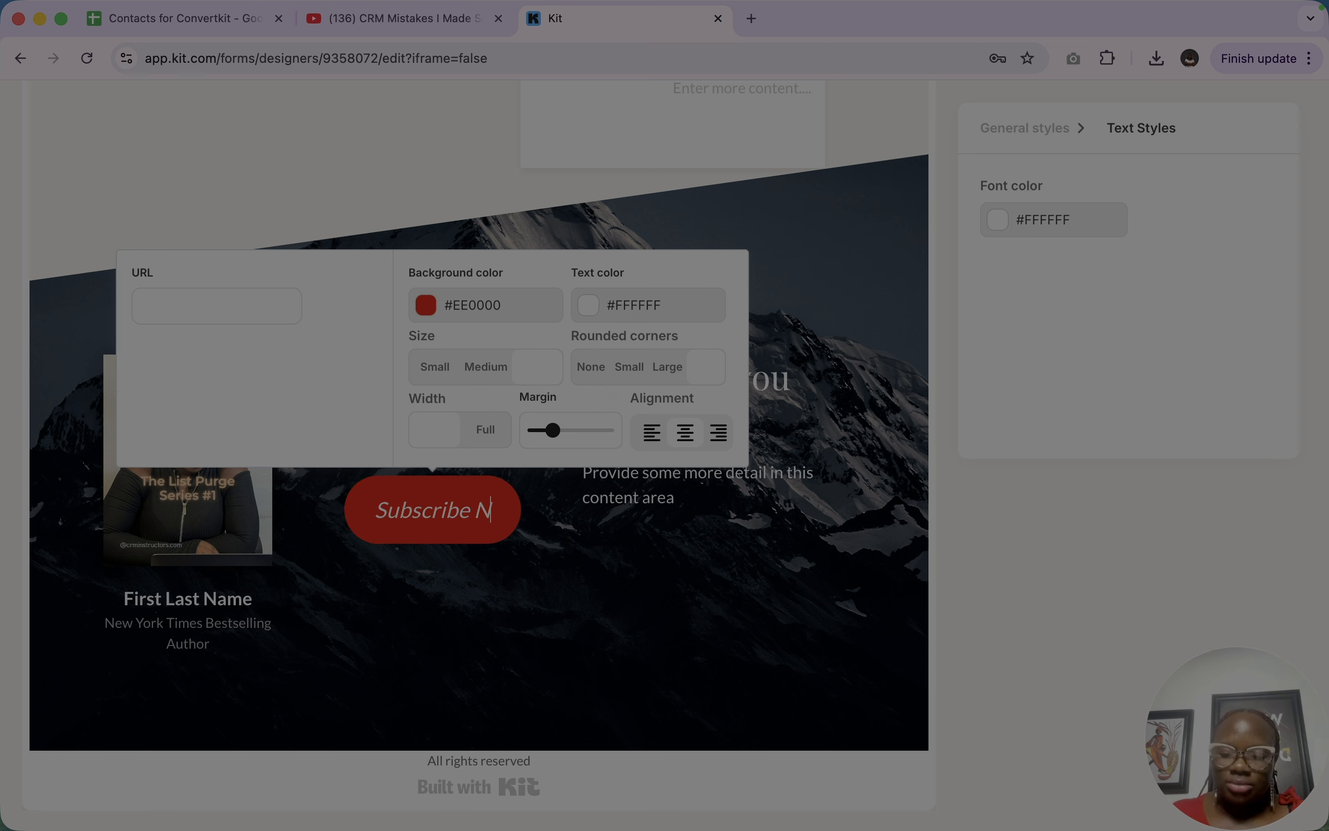
pyautogui.write('ow')
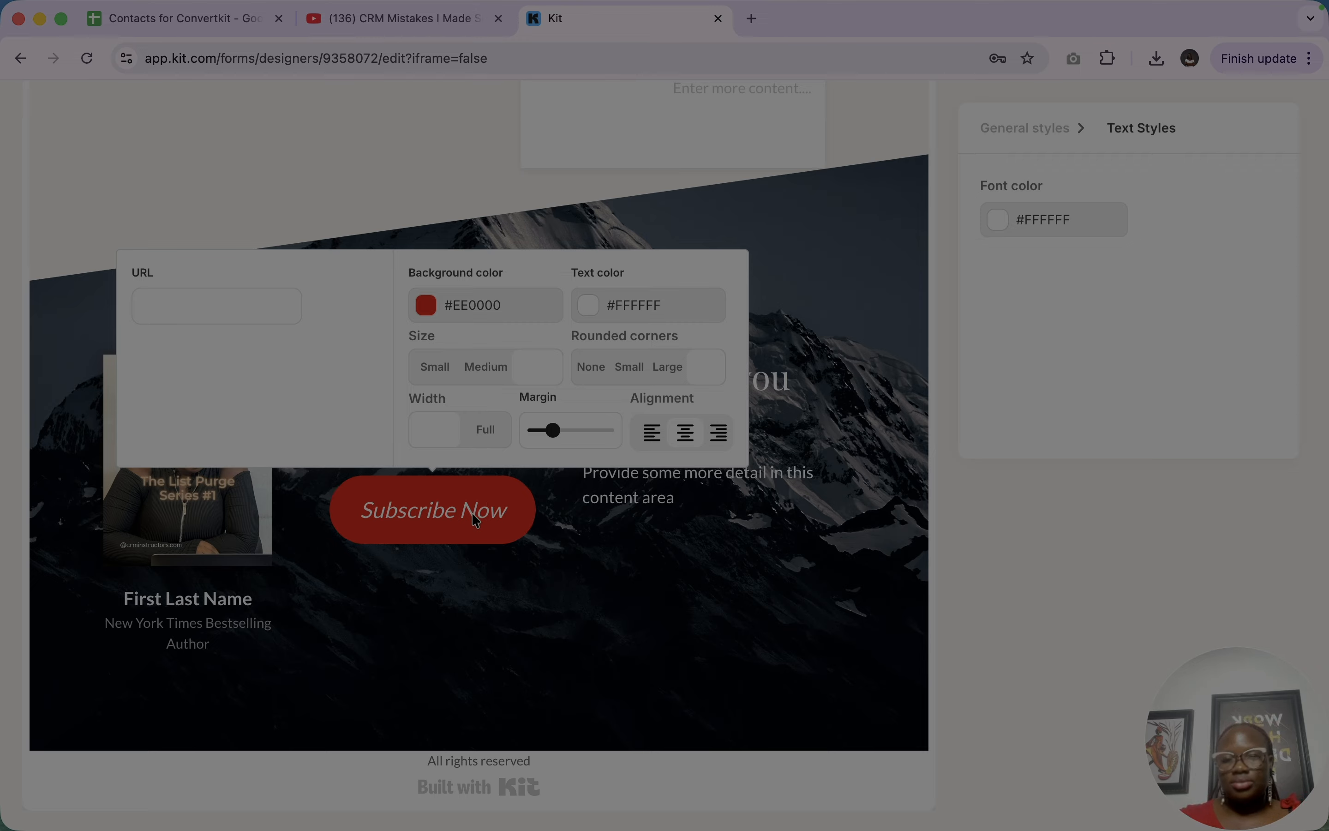
# Insert a countdown timer below the "Subscribe Now" button
pyautogui.click(283, 486)
pyautogui.scroll(-3, 362, 577)
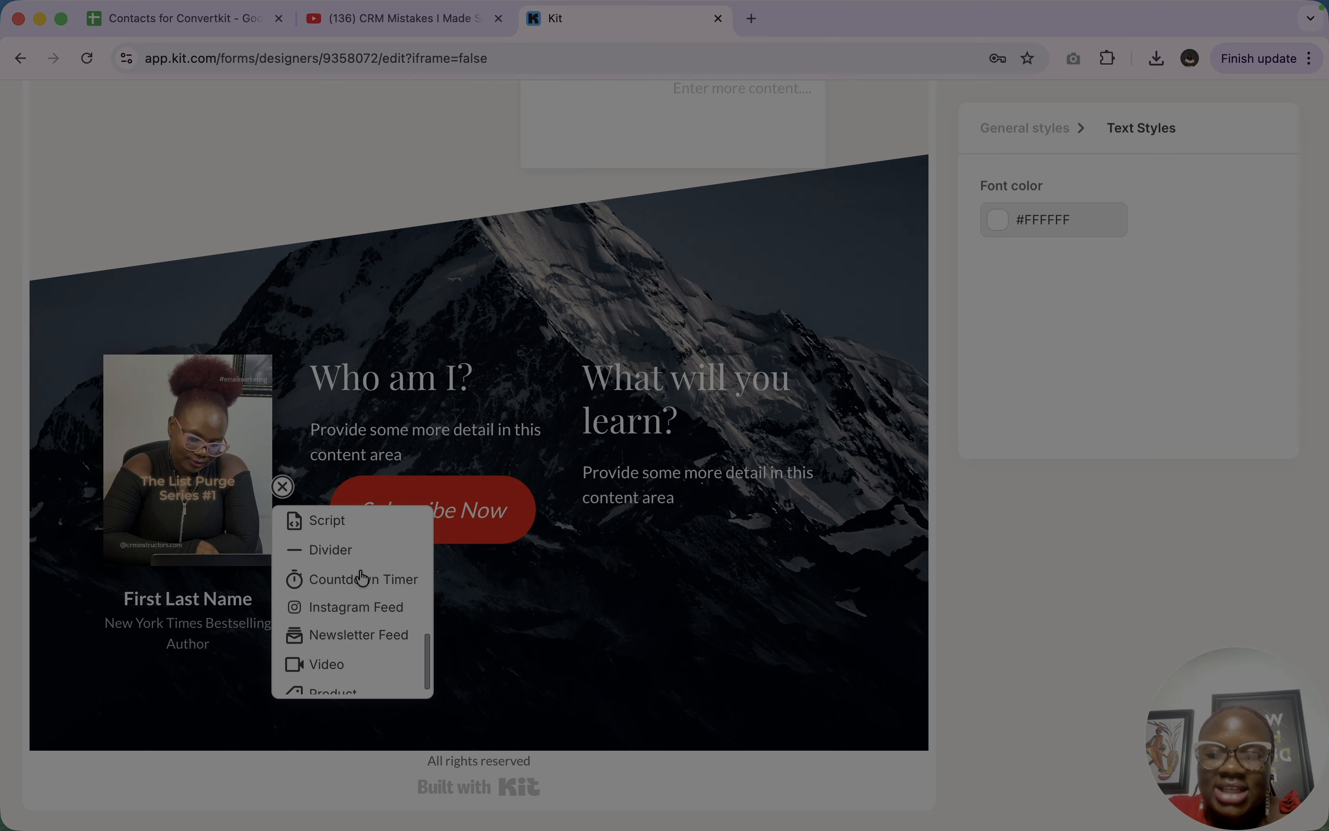
pyautogui.scroll(-1, 370, 644)
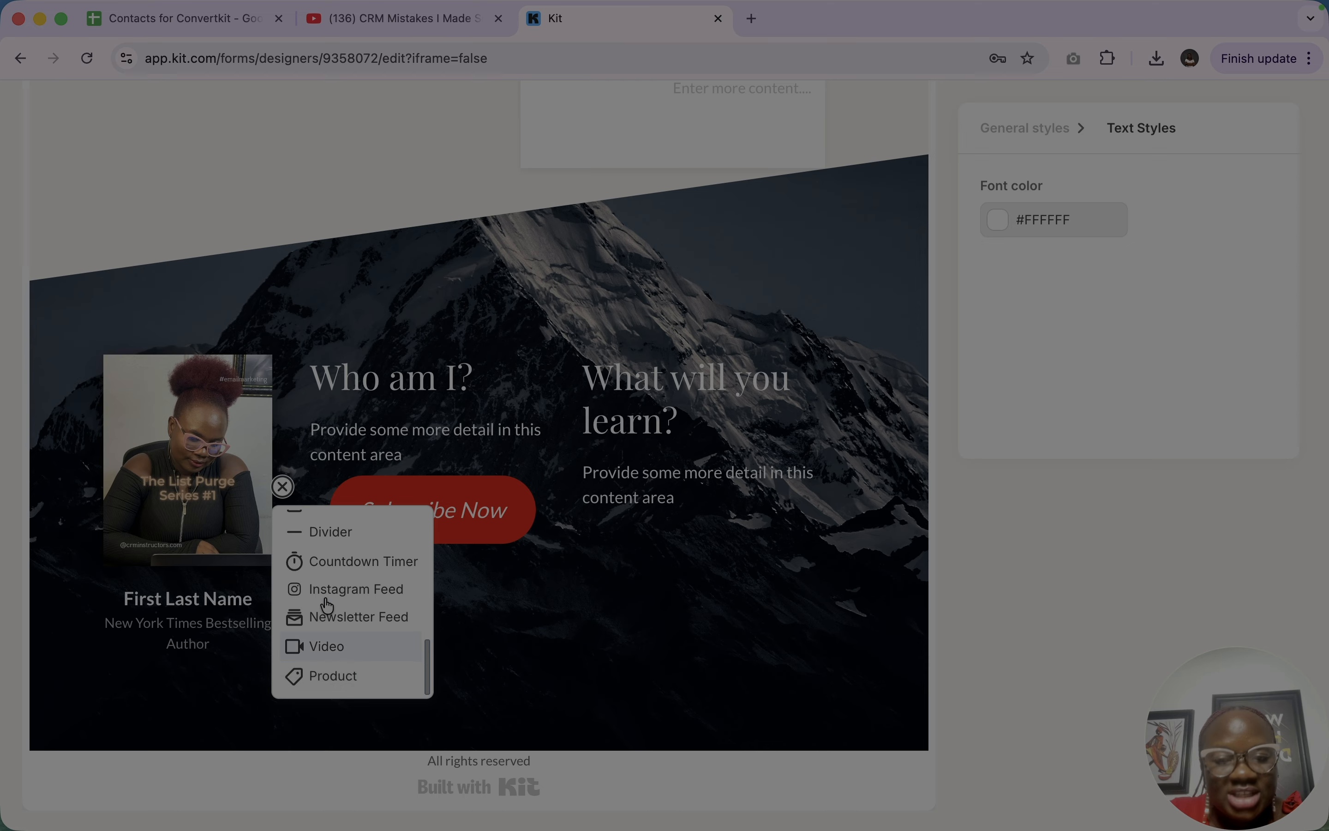
pyautogui.scroll(3, 336, 563)
pyautogui.scroll(2, 336, 563)
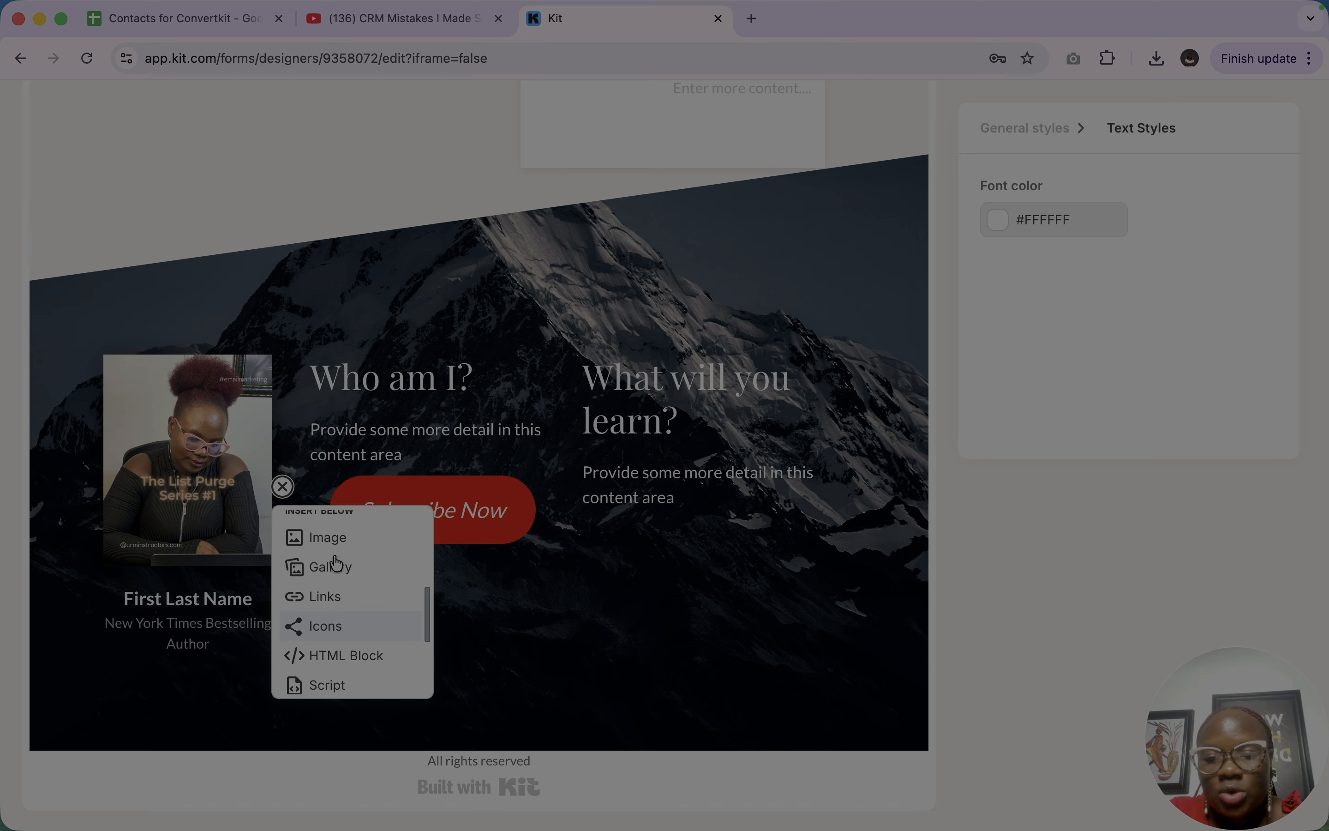
pyautogui.scroll(-3, 336, 563)
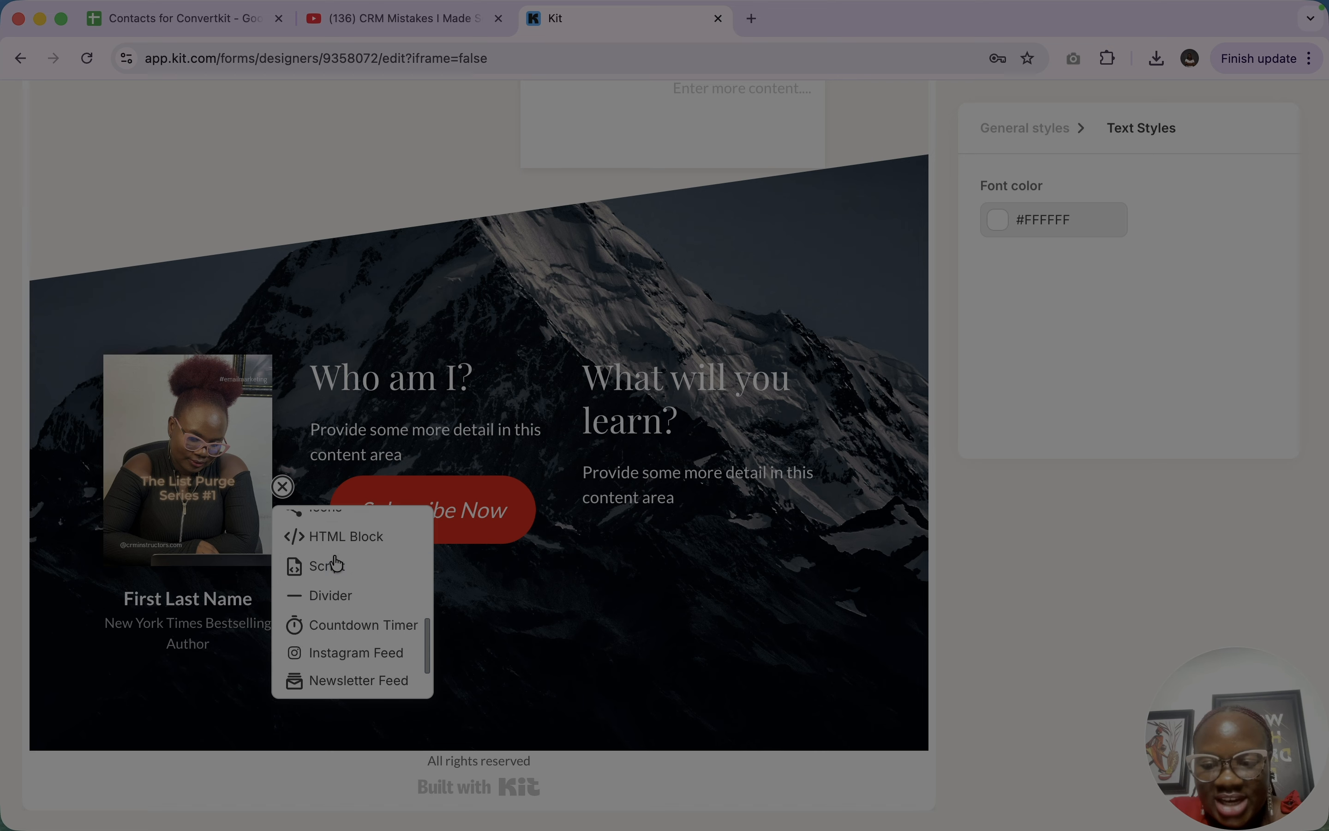
pyautogui.click(367, 628)
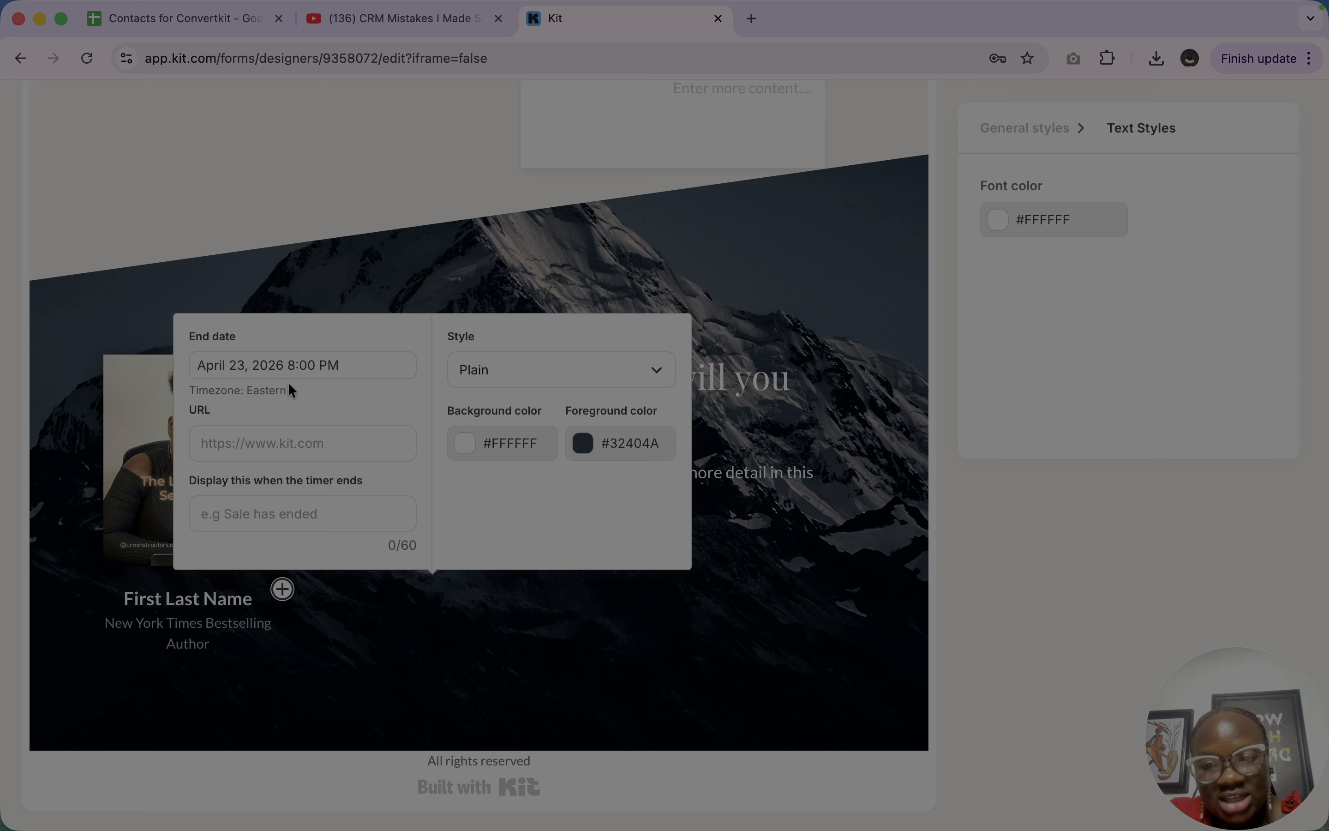
# Set the countdown timer's end date to April 30, 2026 8:15 PM
pyautogui.click(294, 364)
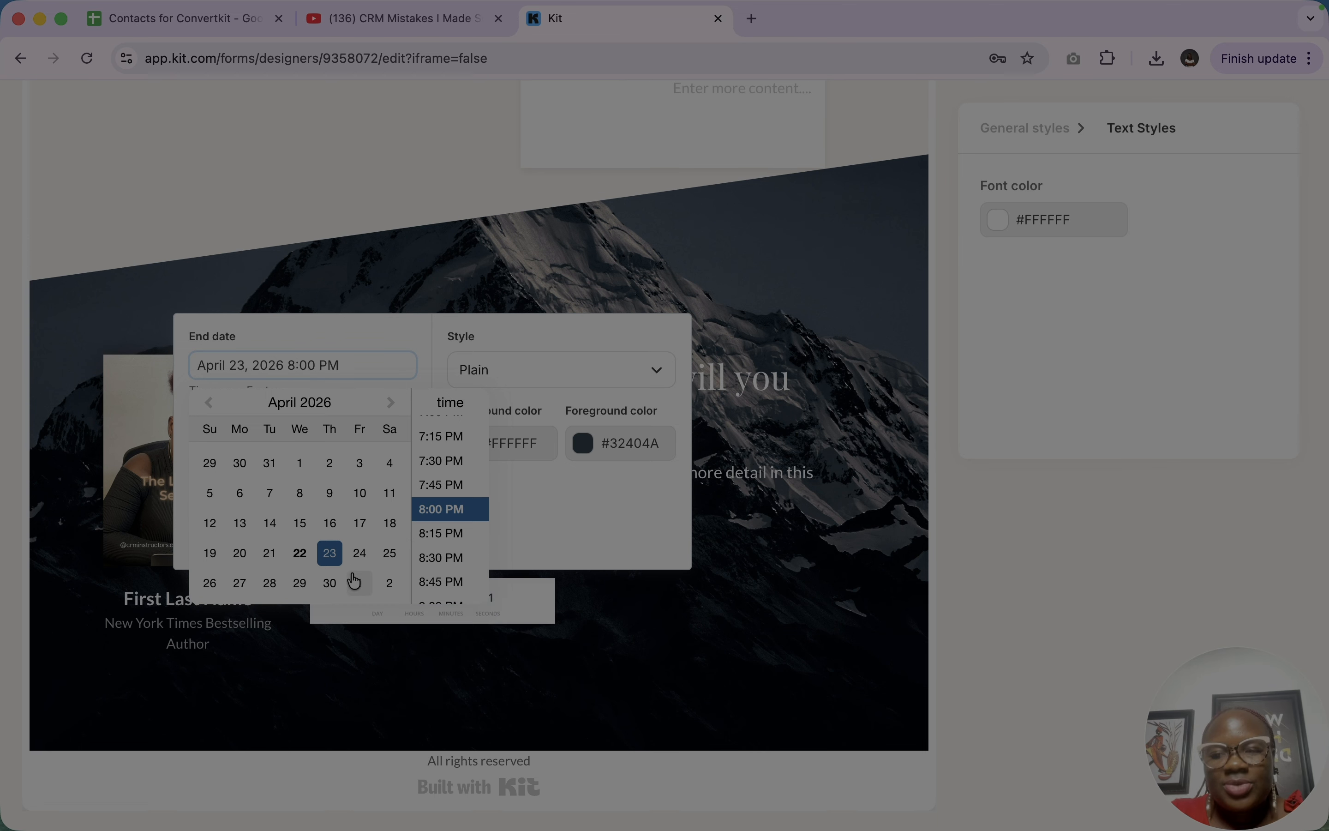
pyautogui.scroll(-1, 363, 531)
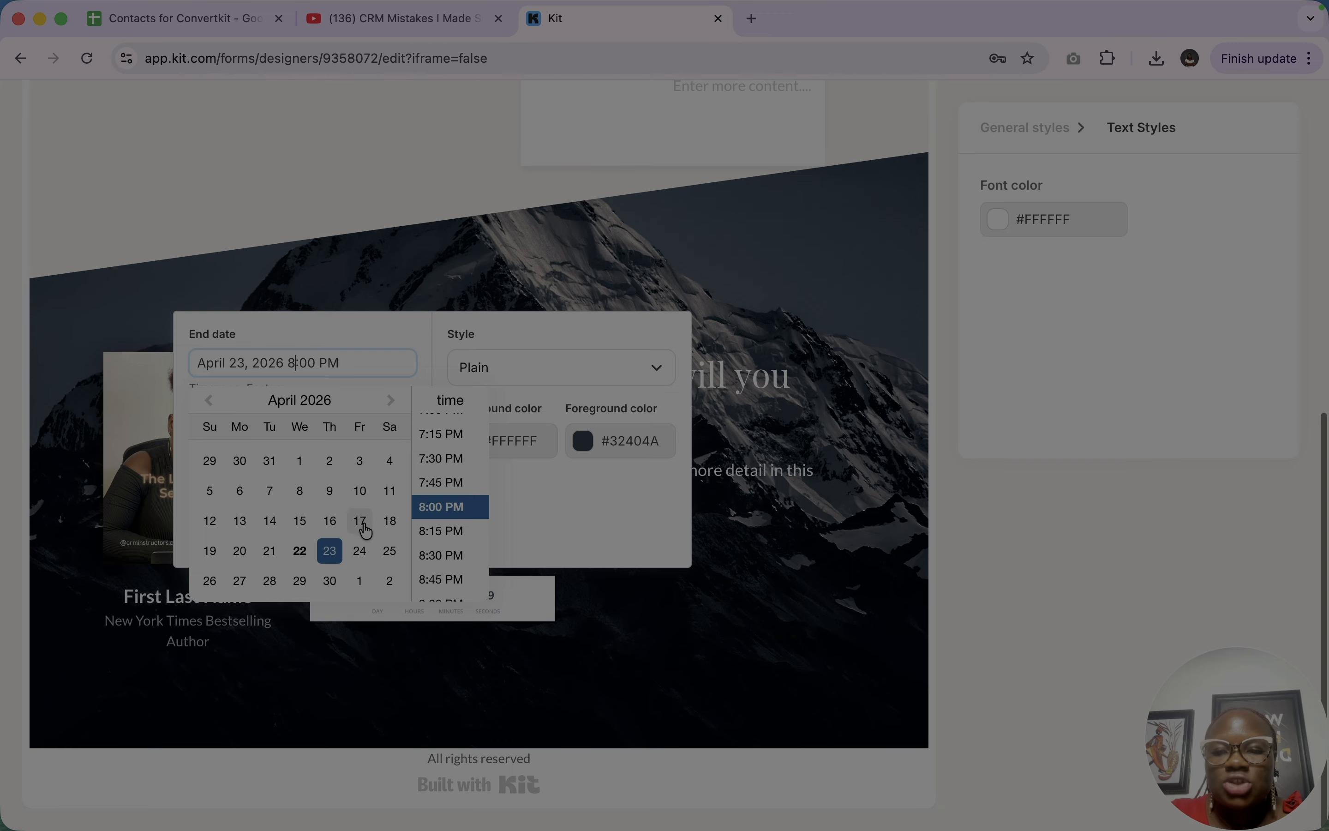
pyautogui.click(330, 582)
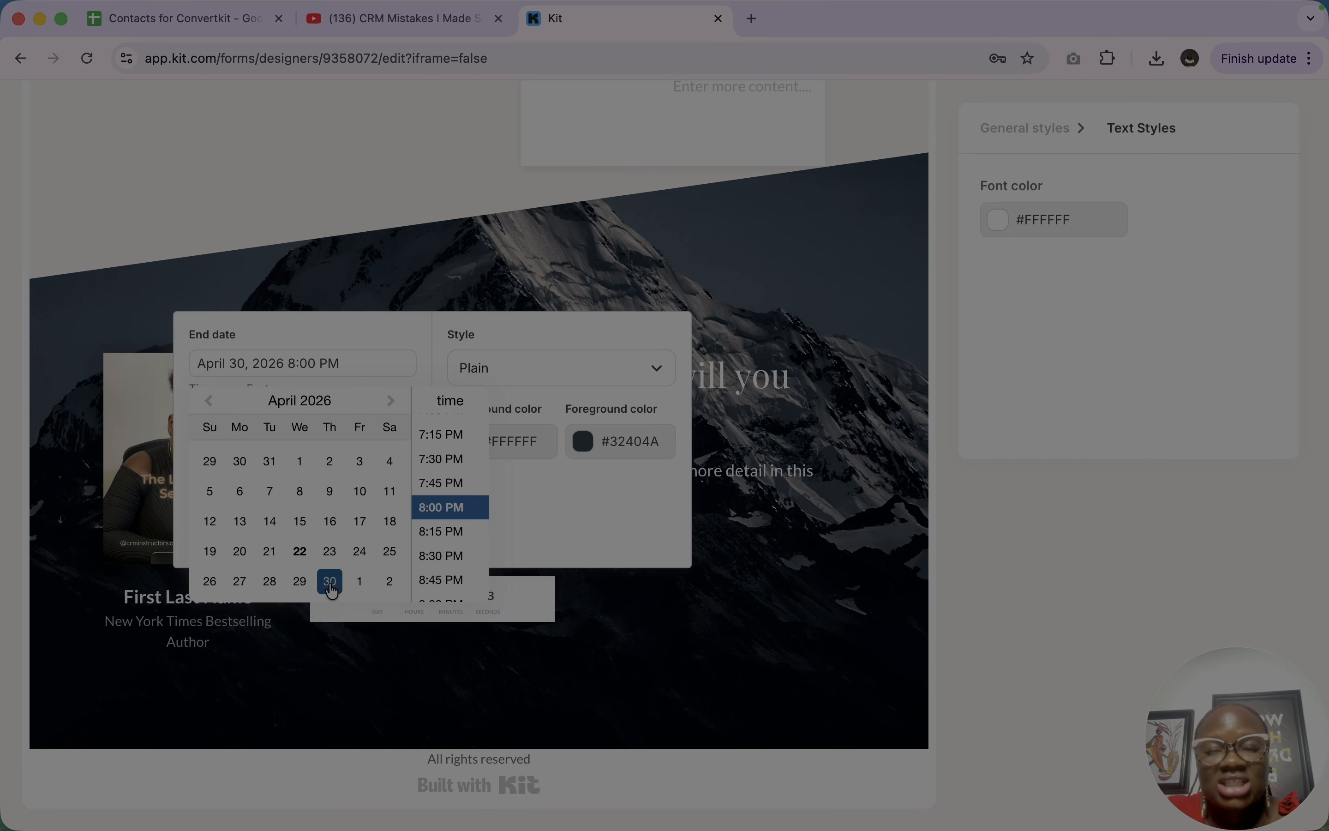
pyautogui.click(441, 531)
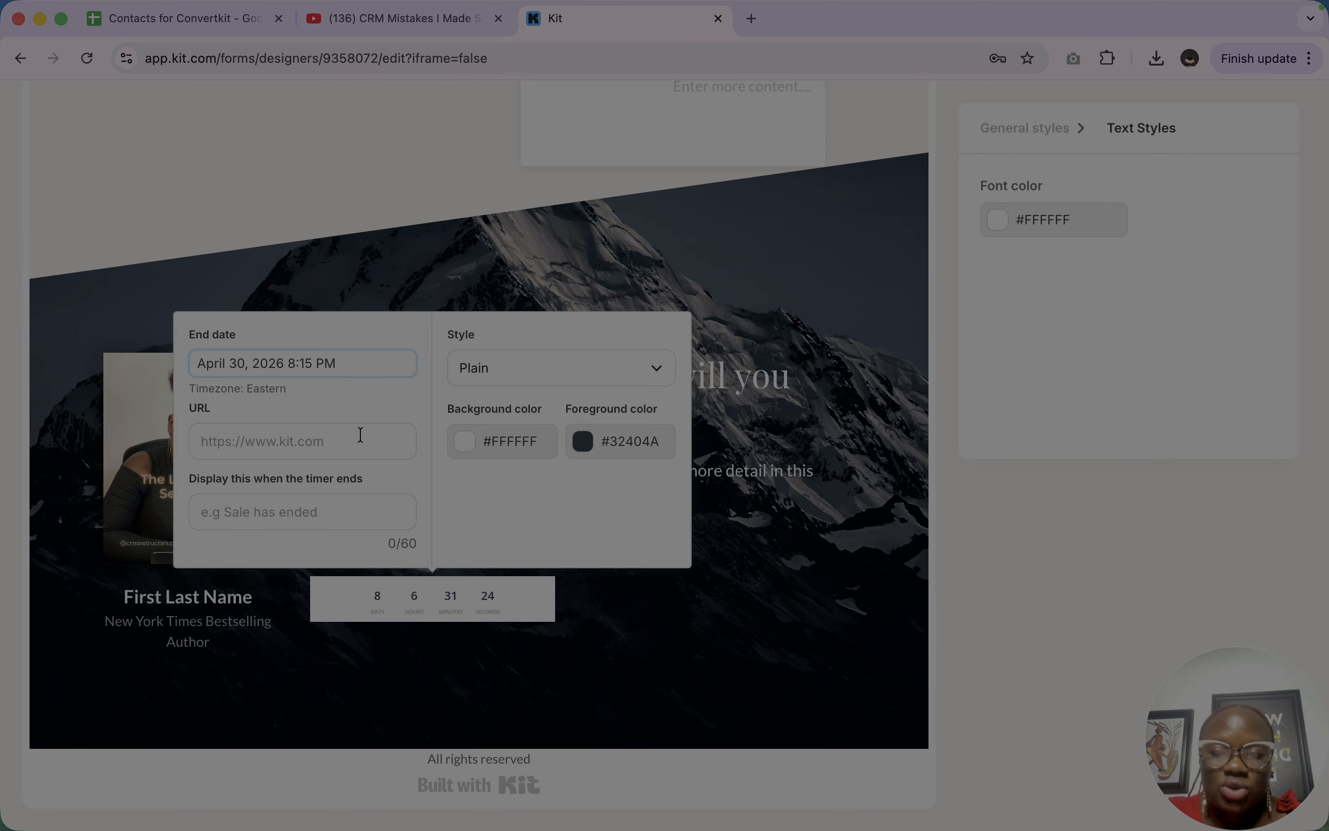
# Set the countdown timer's URL to crminstructors.com and its timer-end message to "Event ended"
pyautogui.click(360, 435)
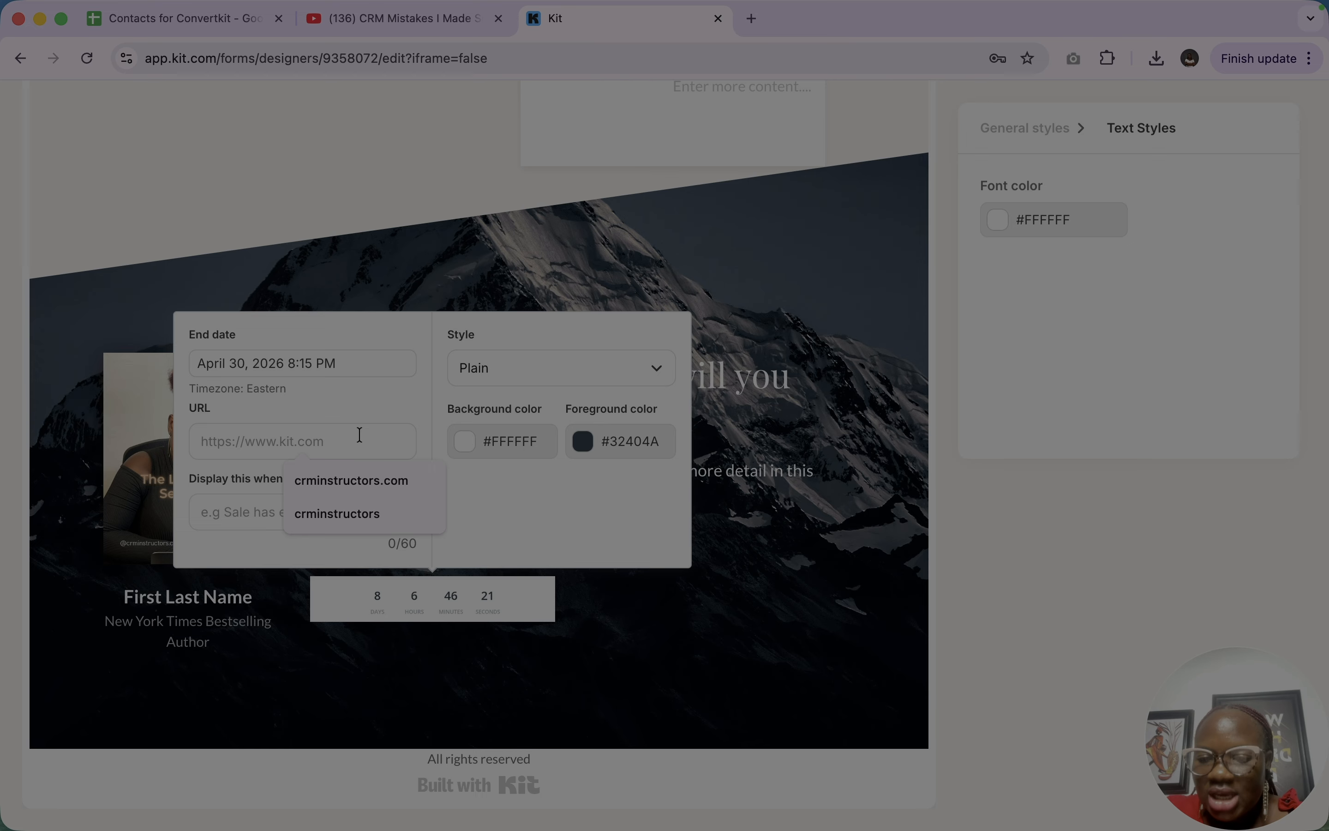
pyautogui.click(362, 478)
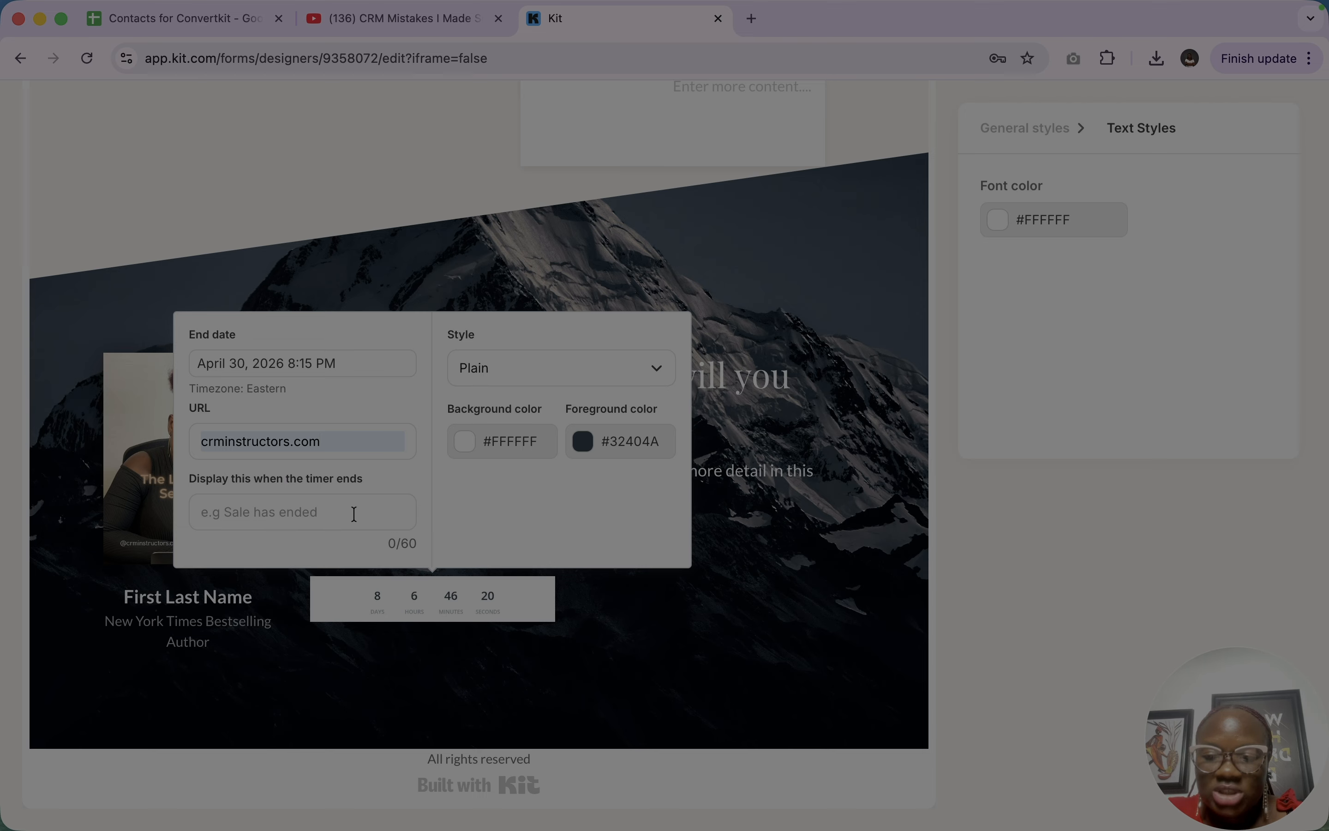
pyautogui.click(371, 502)
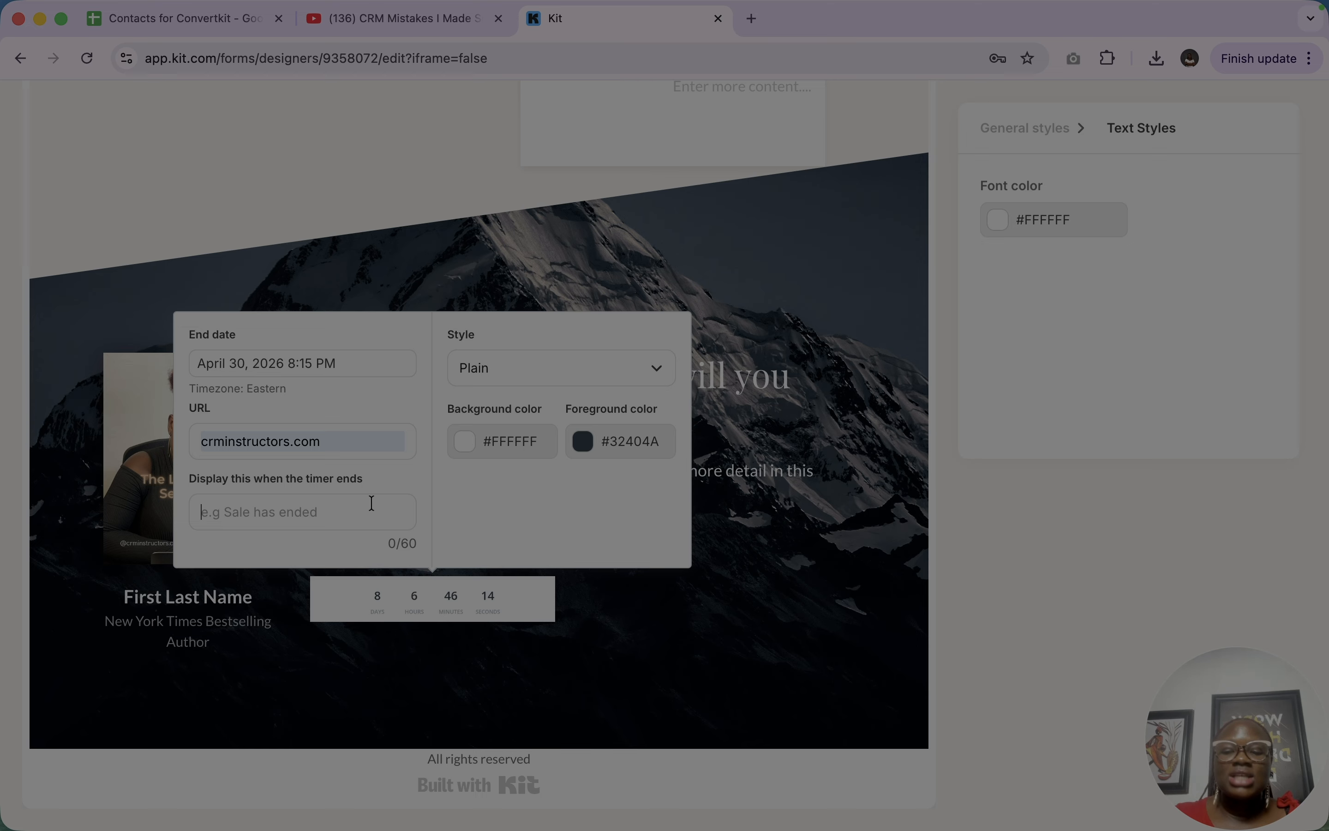
pyautogui.press('capslock')
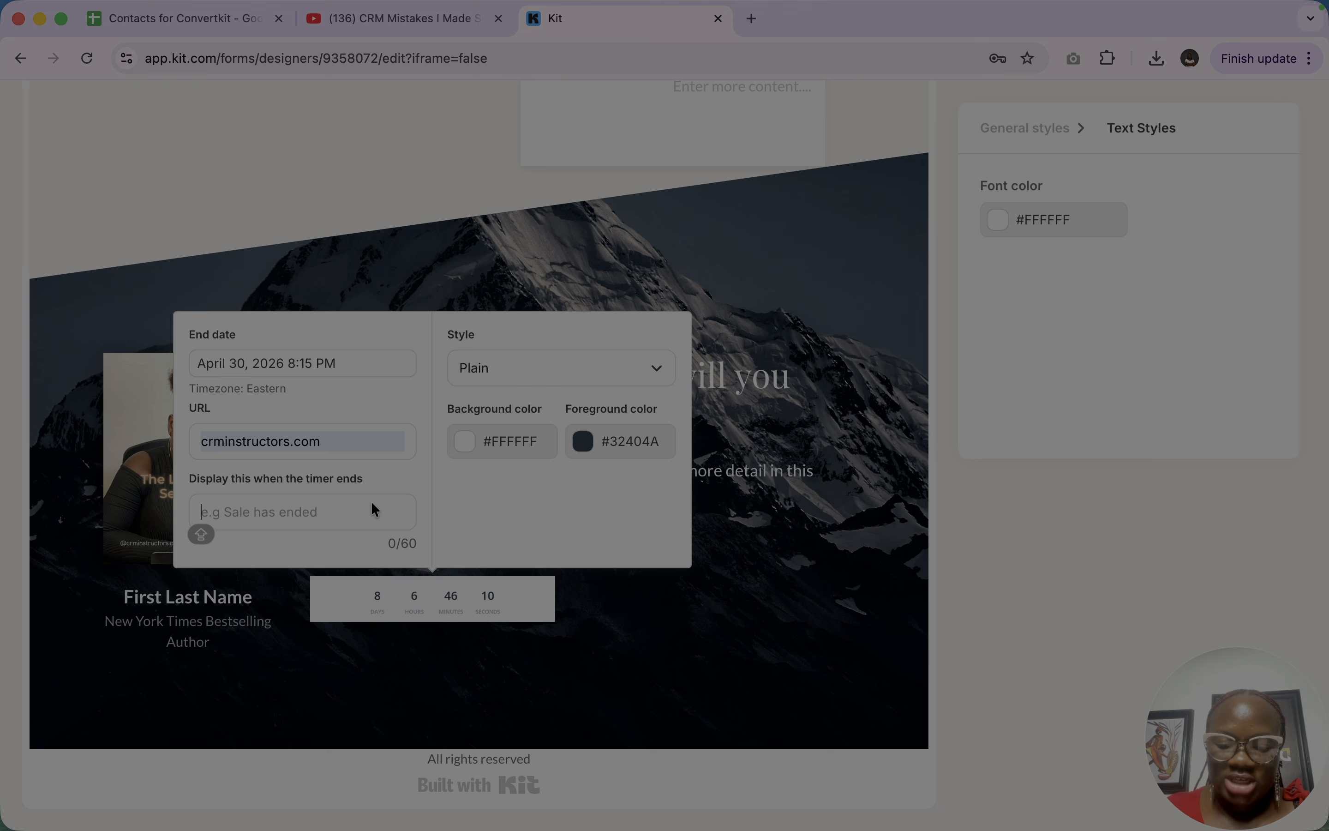
pyautogui.write('Event ended')
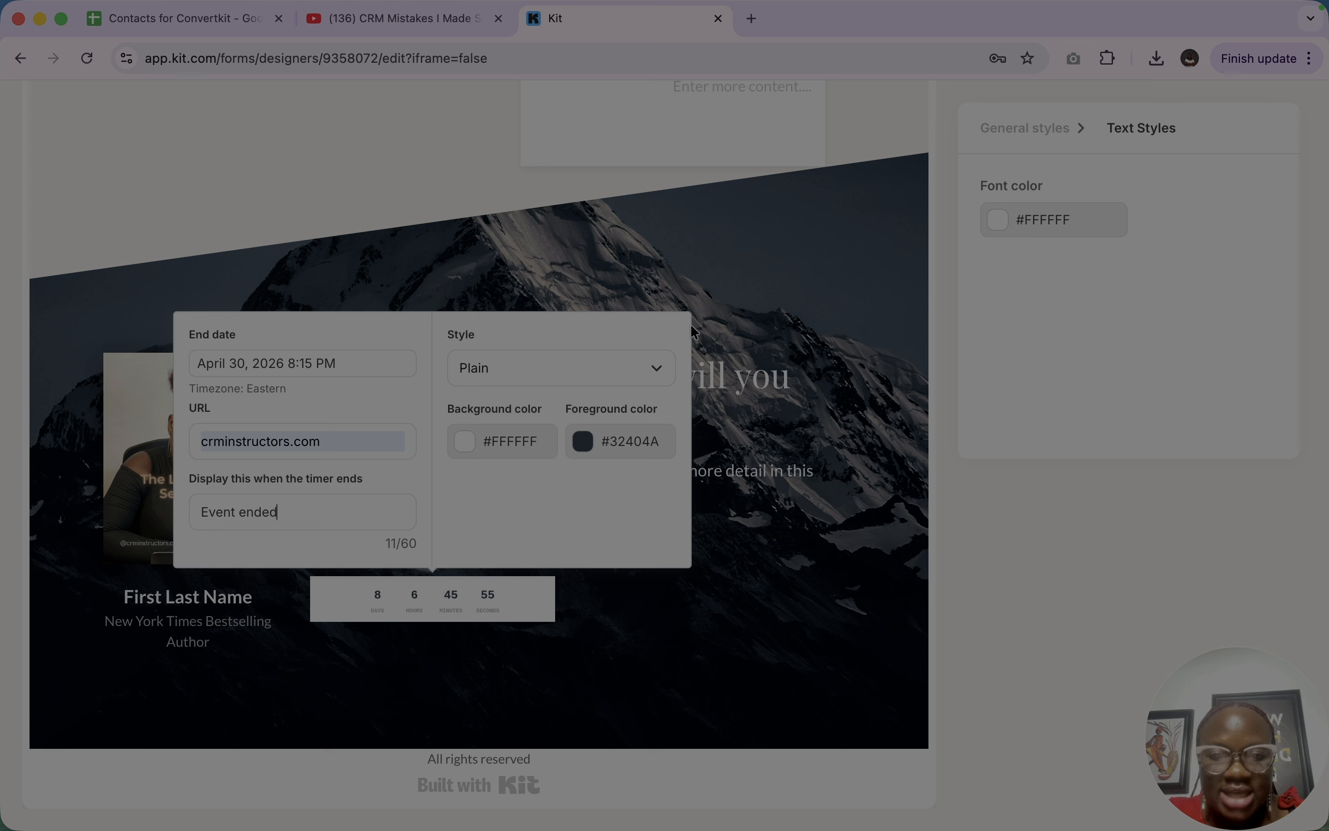
# Insert an empty blockquote below the "Subscribe Now" button and a divider between the blockquote and the countdown timer
pyautogui.click(724, 547)
pyautogui.click(323, 568)
pyautogui.click(282, 562)
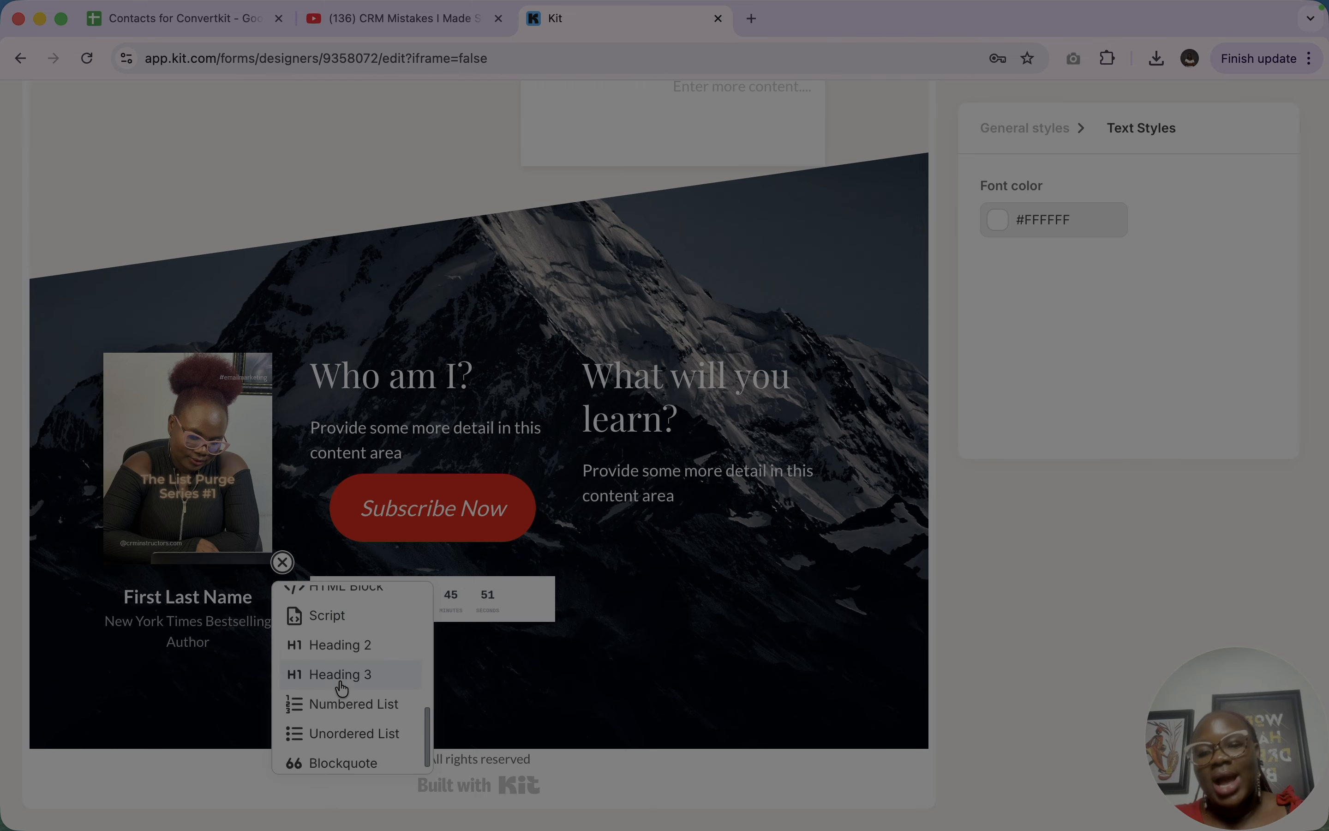
pyautogui.click(343, 752)
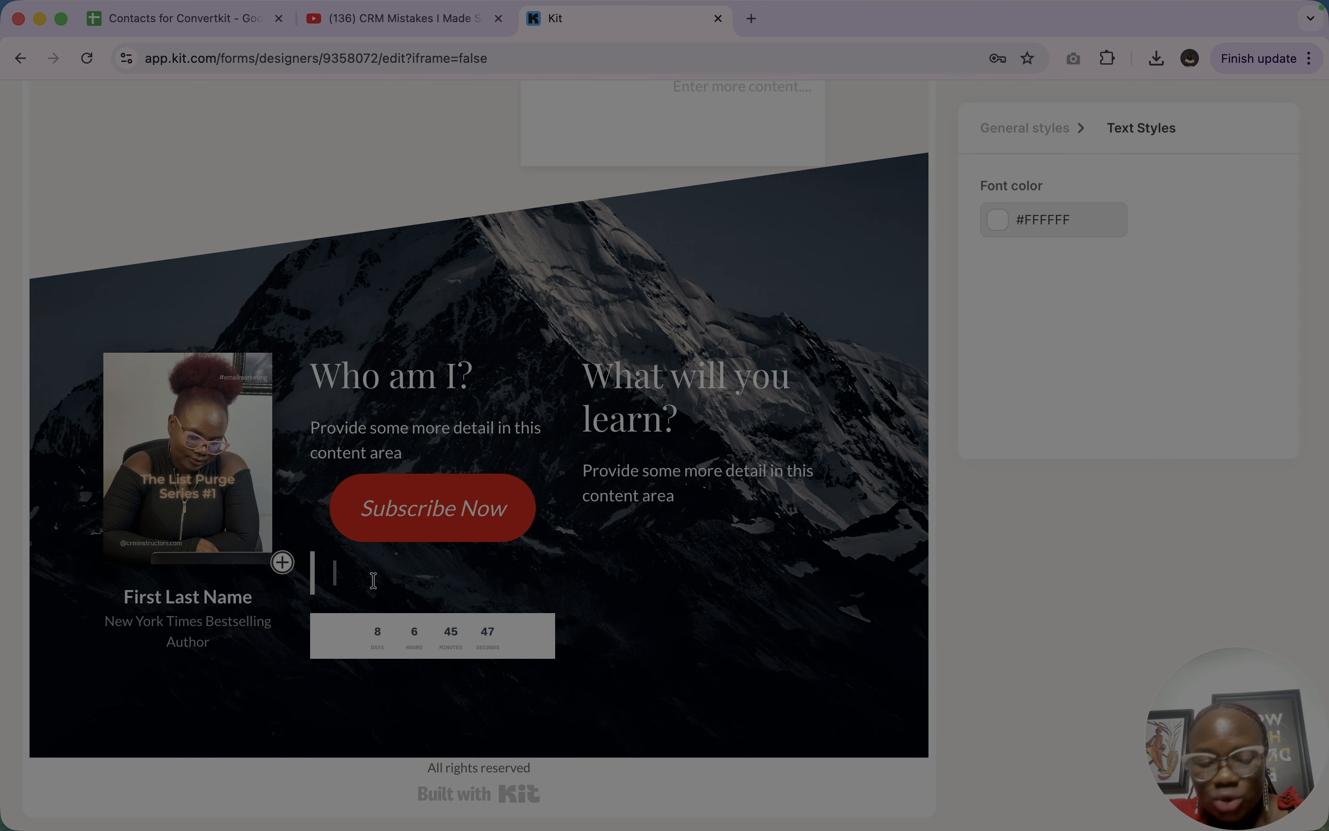
pyautogui.click(283, 561)
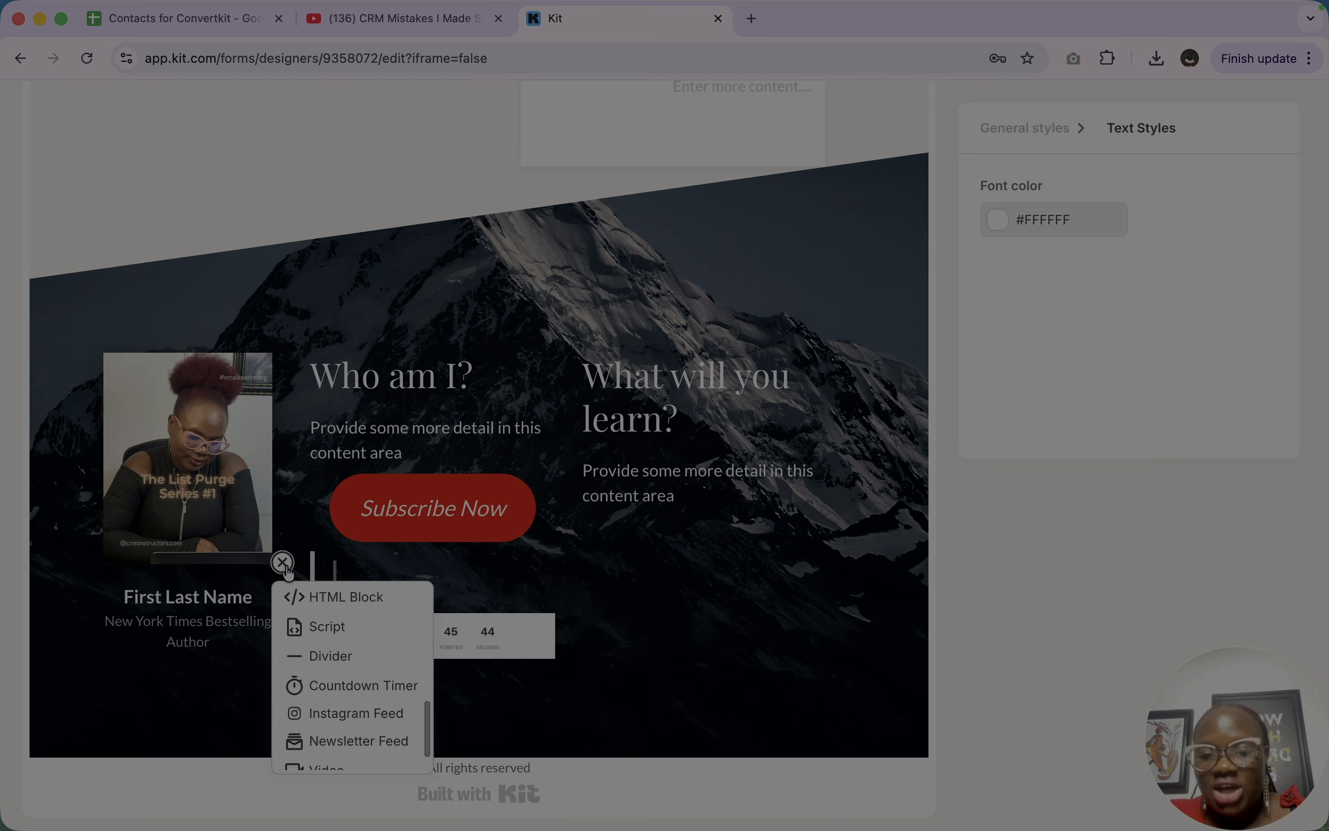
pyautogui.click(344, 662)
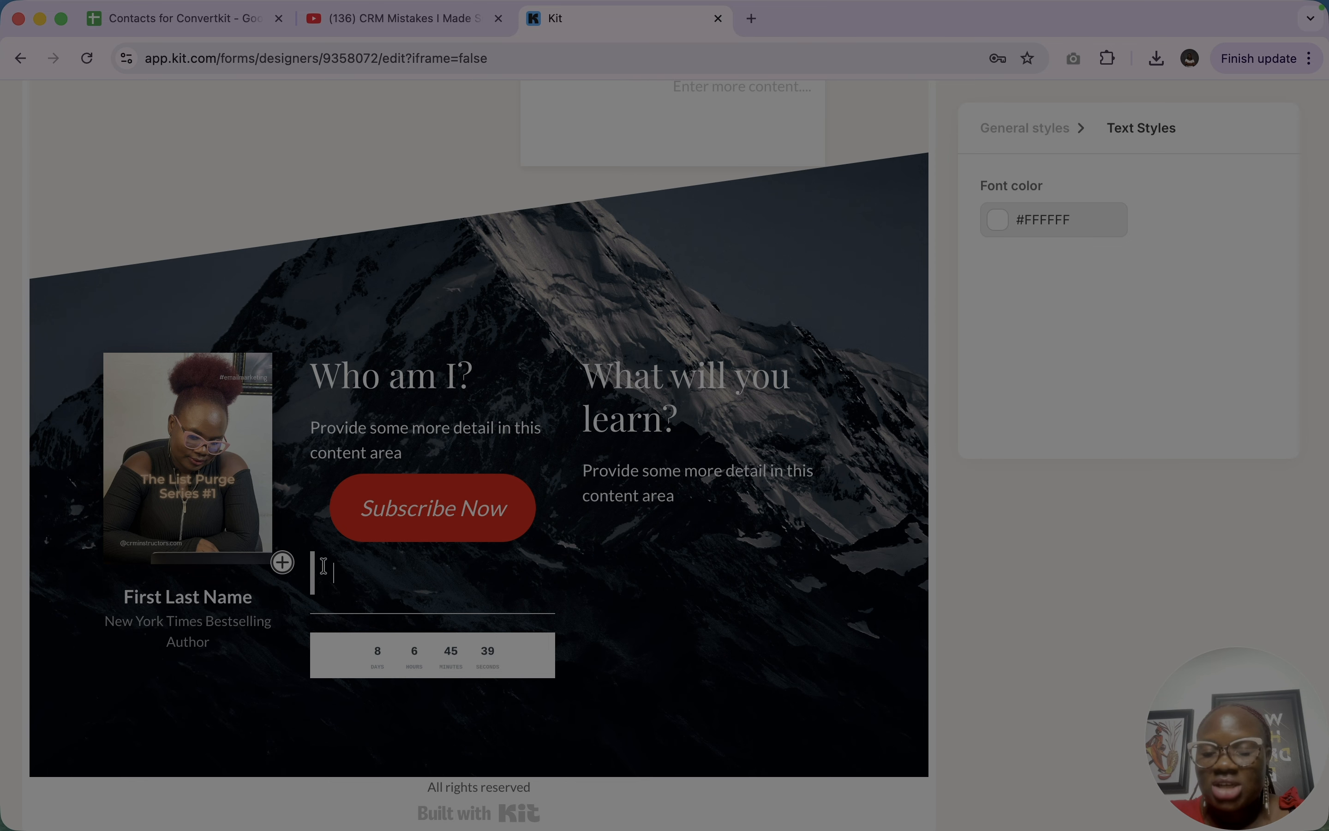
# Preview the Thank You Page and examine its layout from the heading down to the countdown timer and footer
pyautogui.scroll(15, 318, 563)
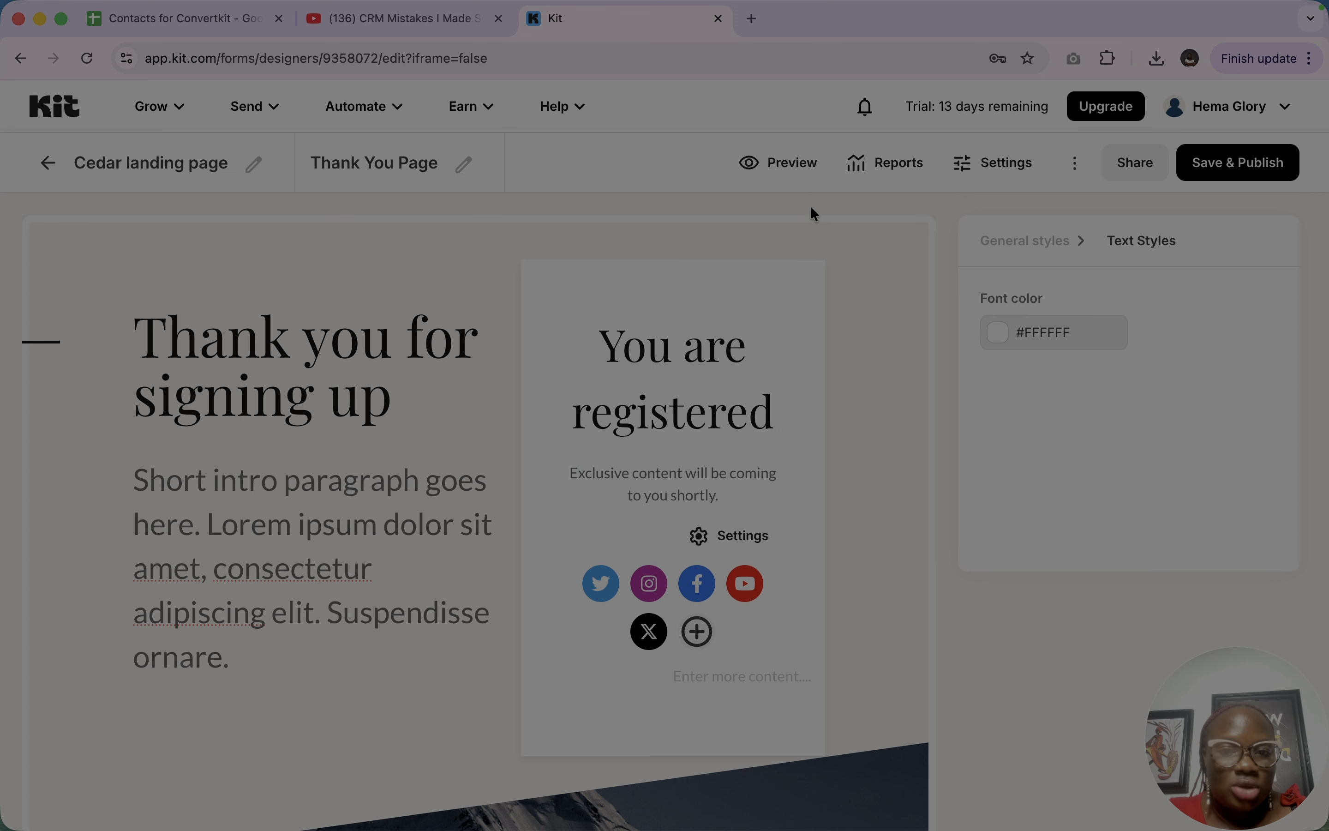
pyautogui.click(779, 182)
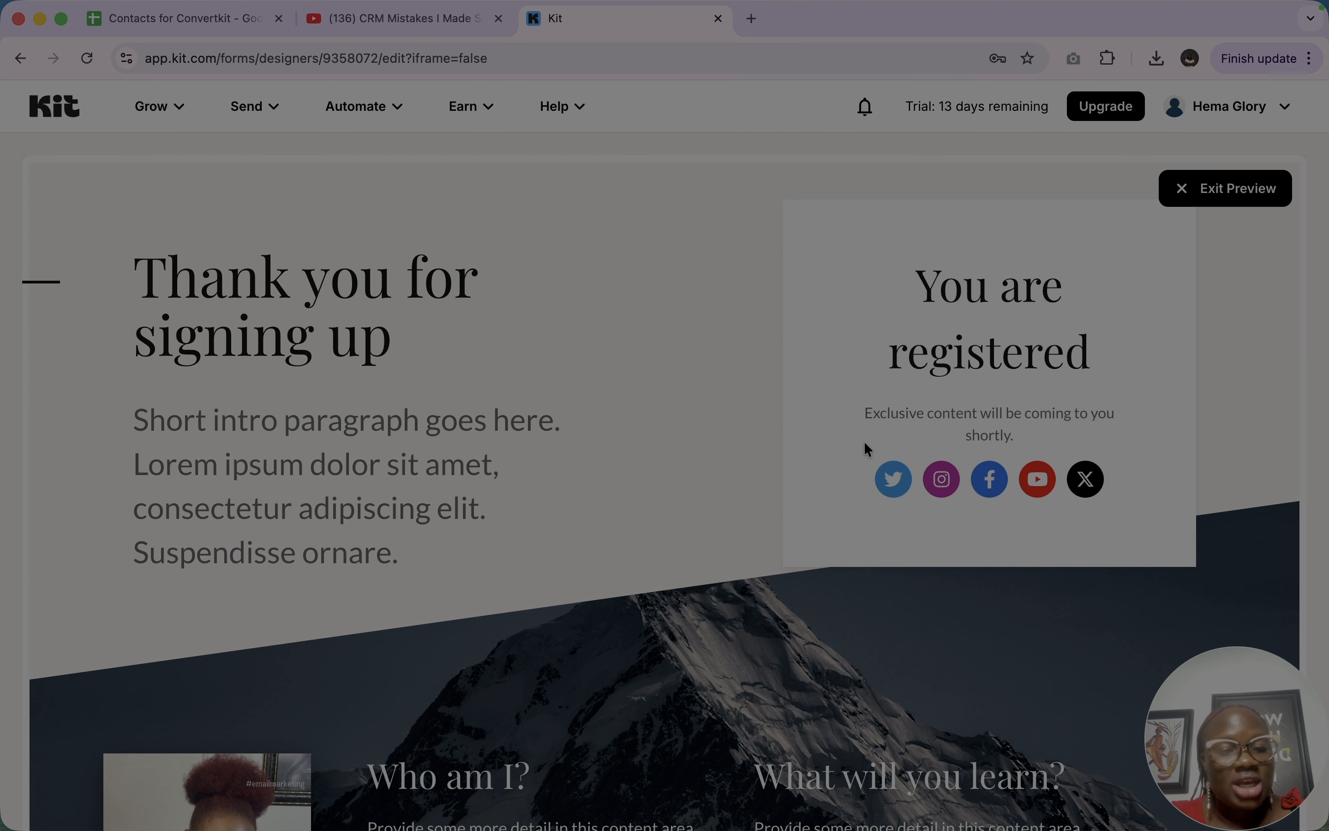
pyautogui.scroll(-8, 865, 444)
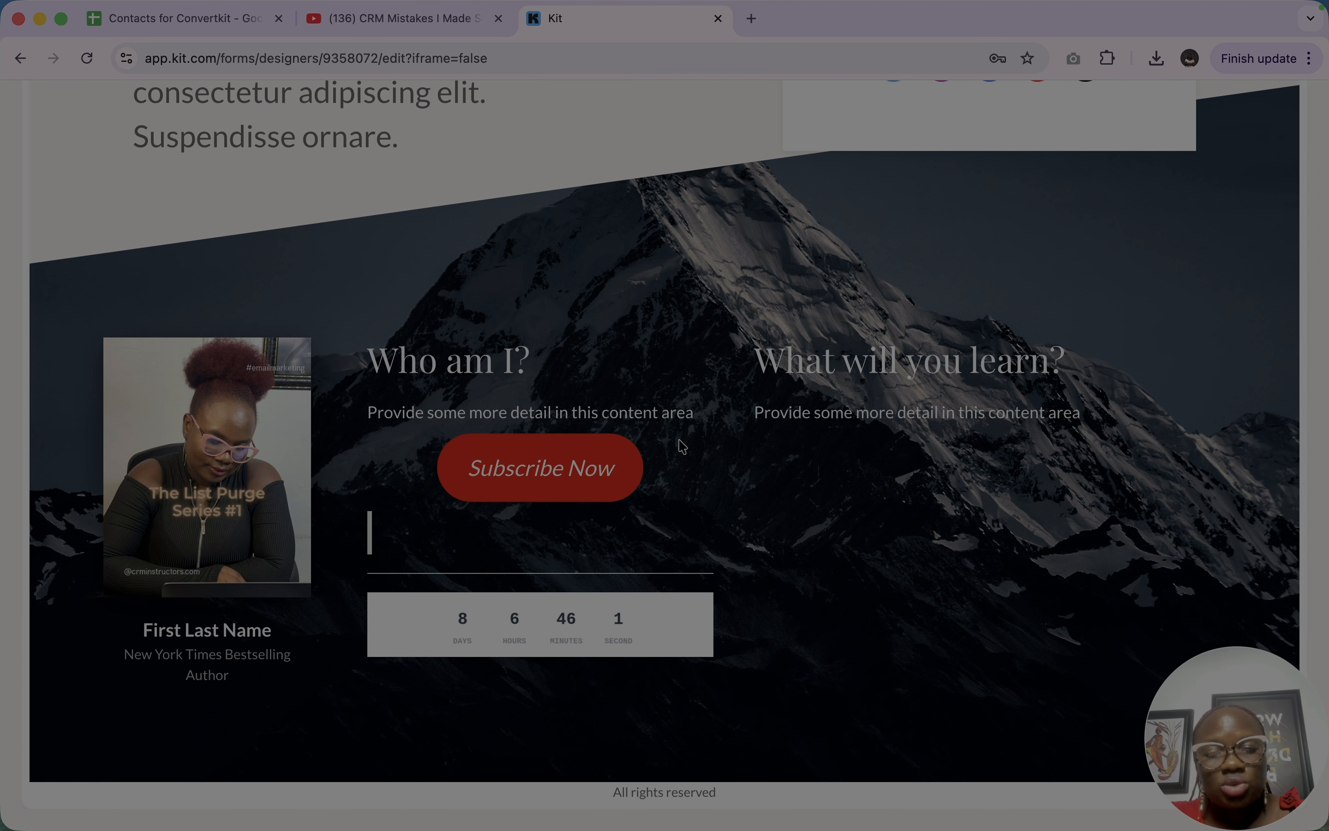
pyautogui.scroll(10, 838, 326)
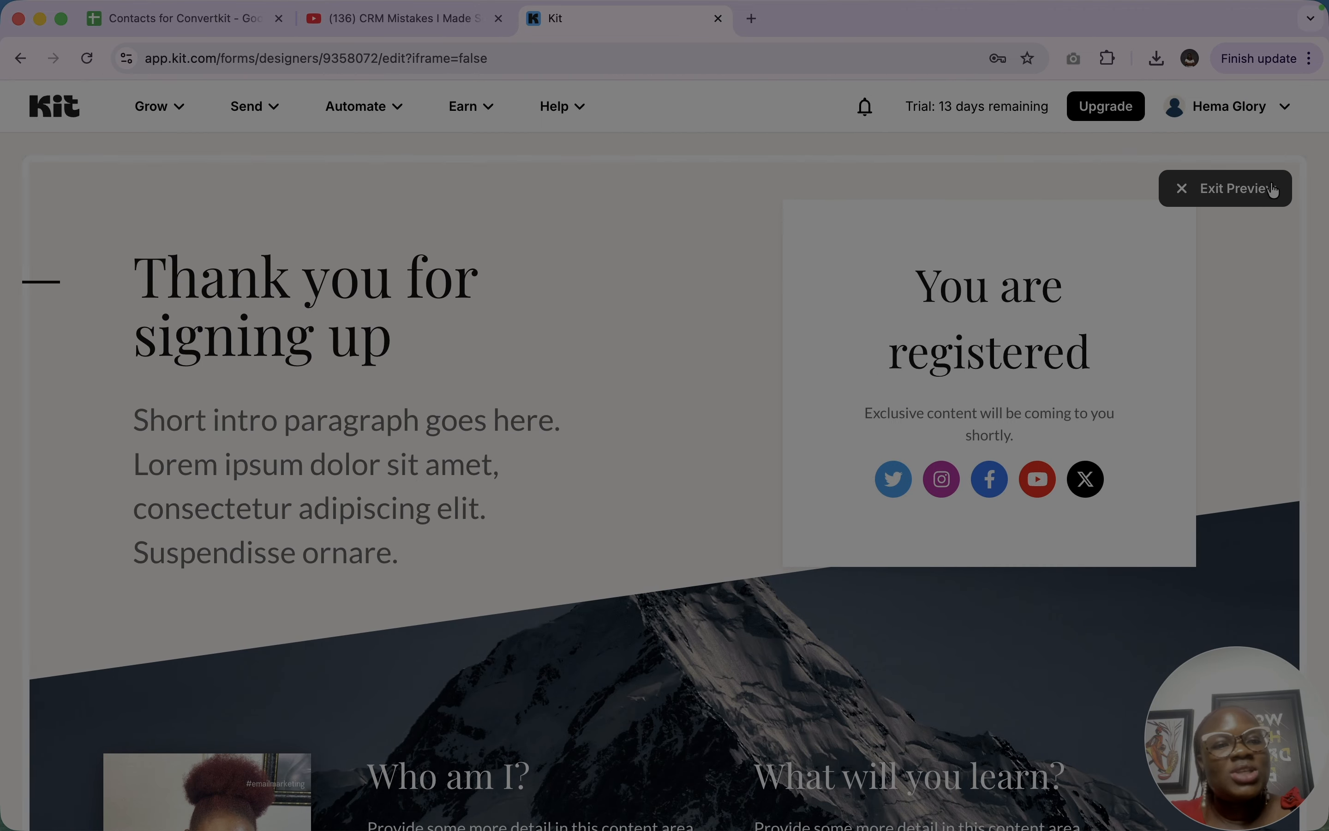
# Exit the preview and add the page URL ending "crminstructor" in the landing page's domain name settings
pyautogui.click(1257, 188)
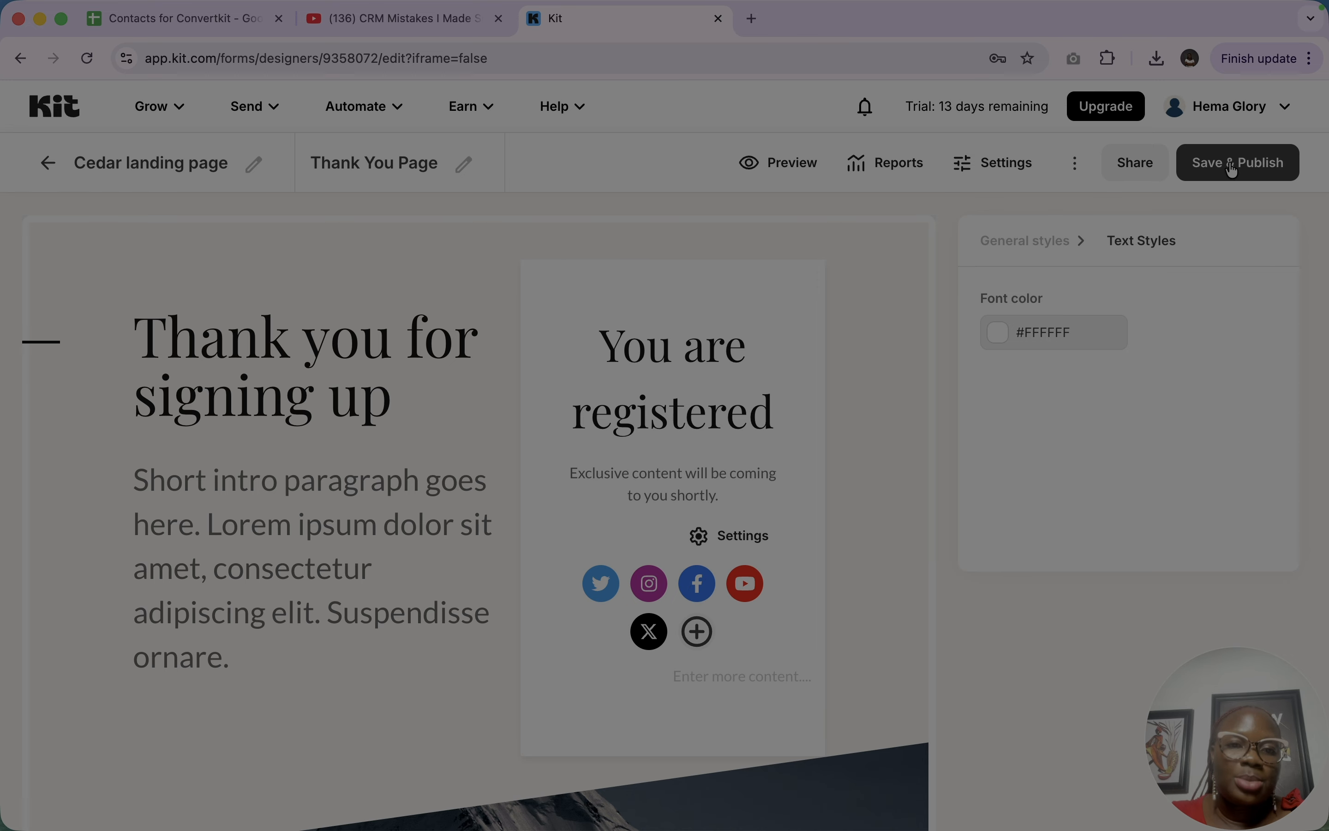
pyautogui.click(994, 172)
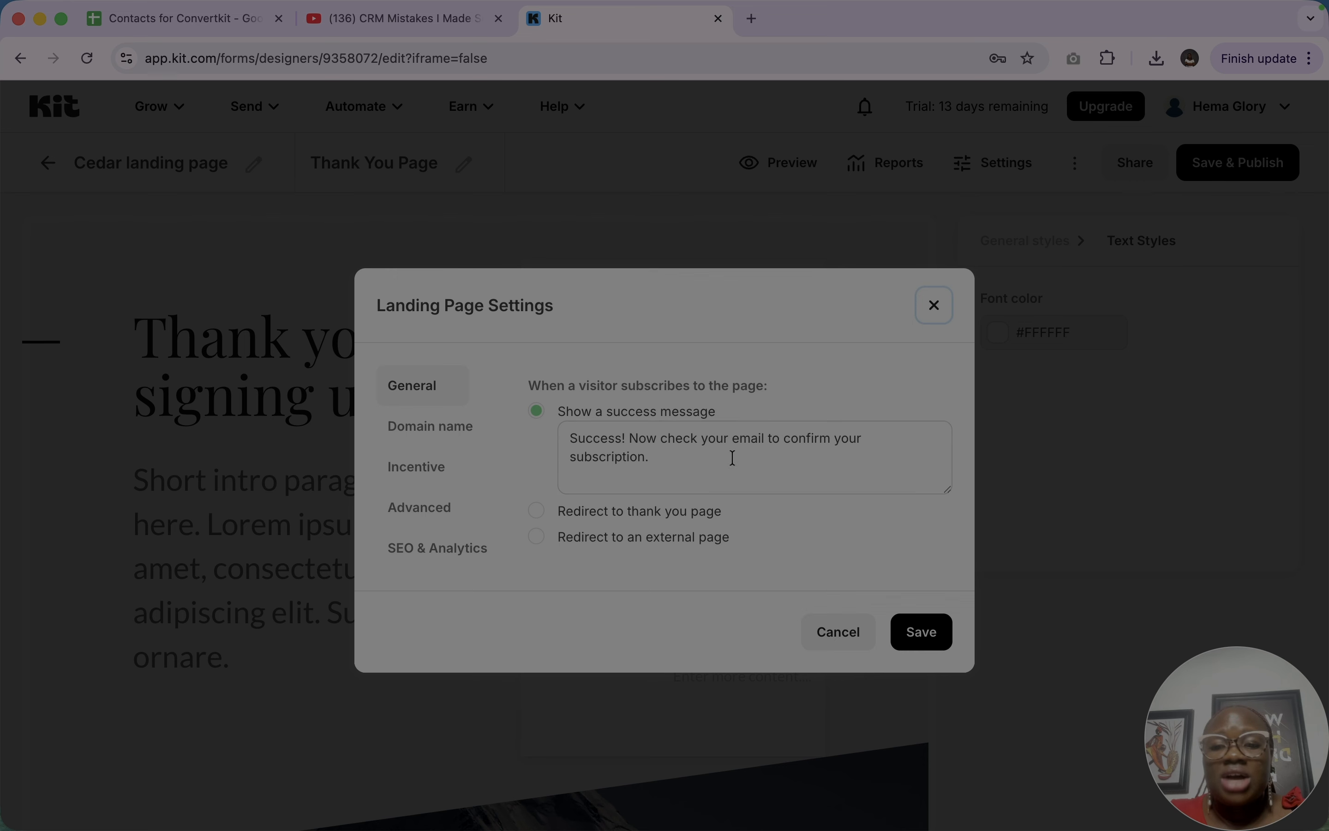
pyautogui.click(433, 436)
pyautogui.click(767, 487)
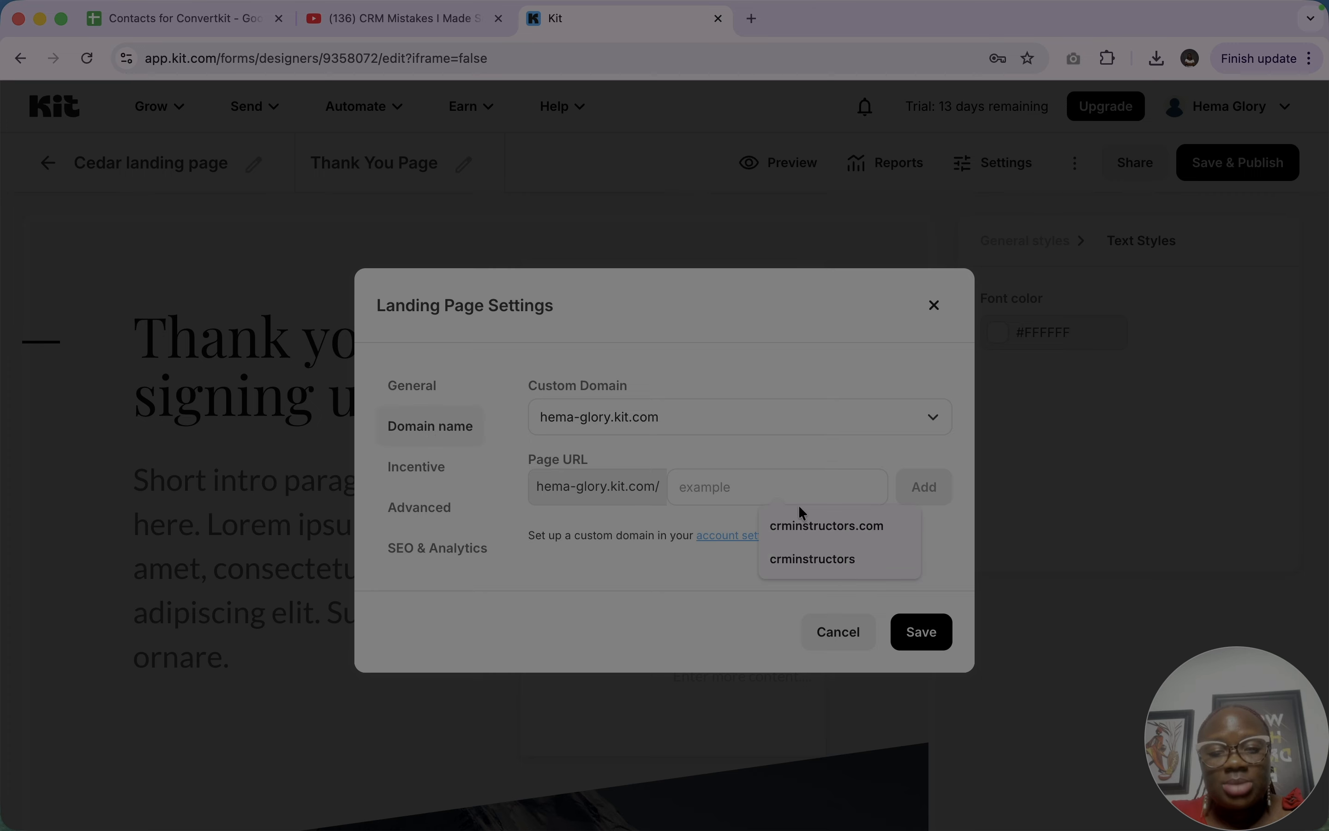
pyautogui.click(822, 526)
pyautogui.press('BackSpace')
pyautogui.press('BackSpace')
pyautogui.press('BackSpace')
pyautogui.press('BackSpace')
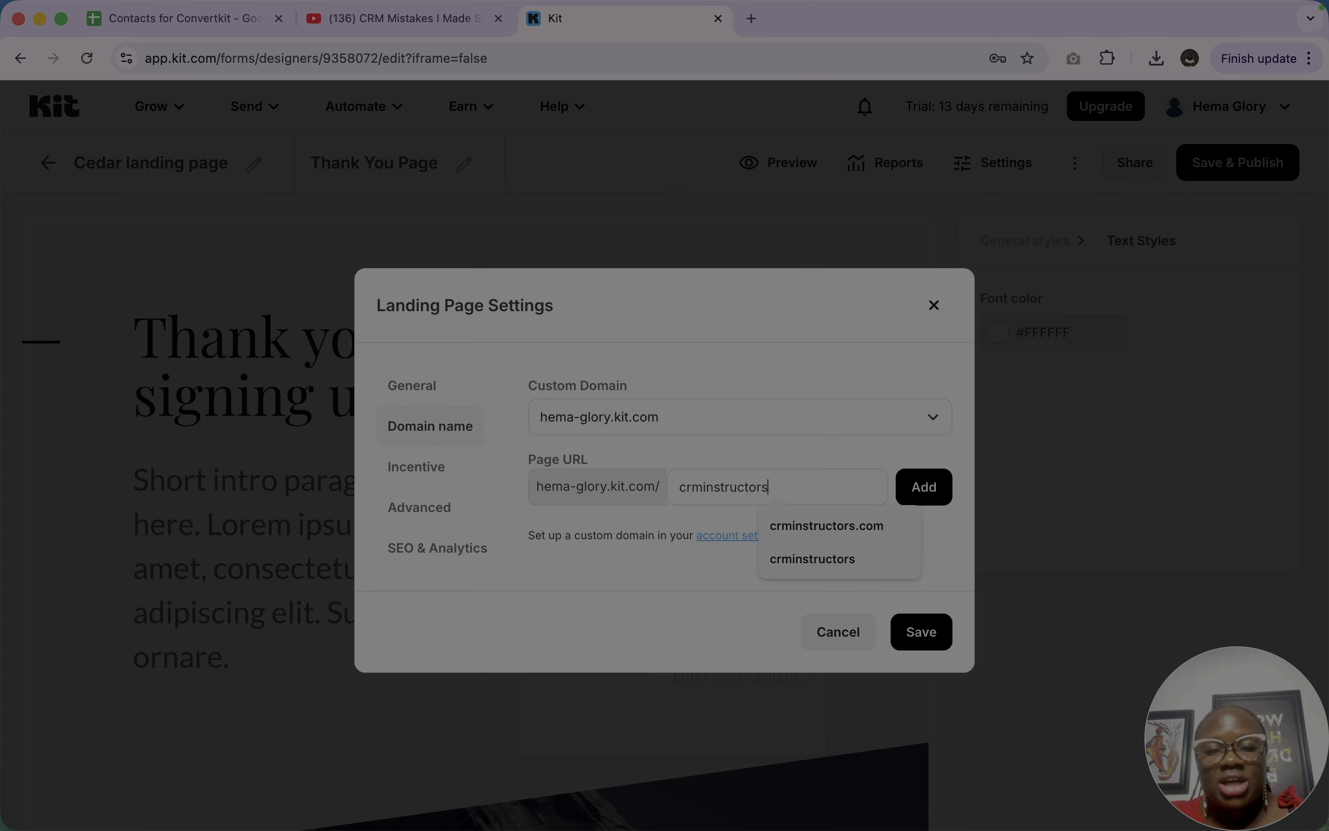
pyautogui.click(936, 489)
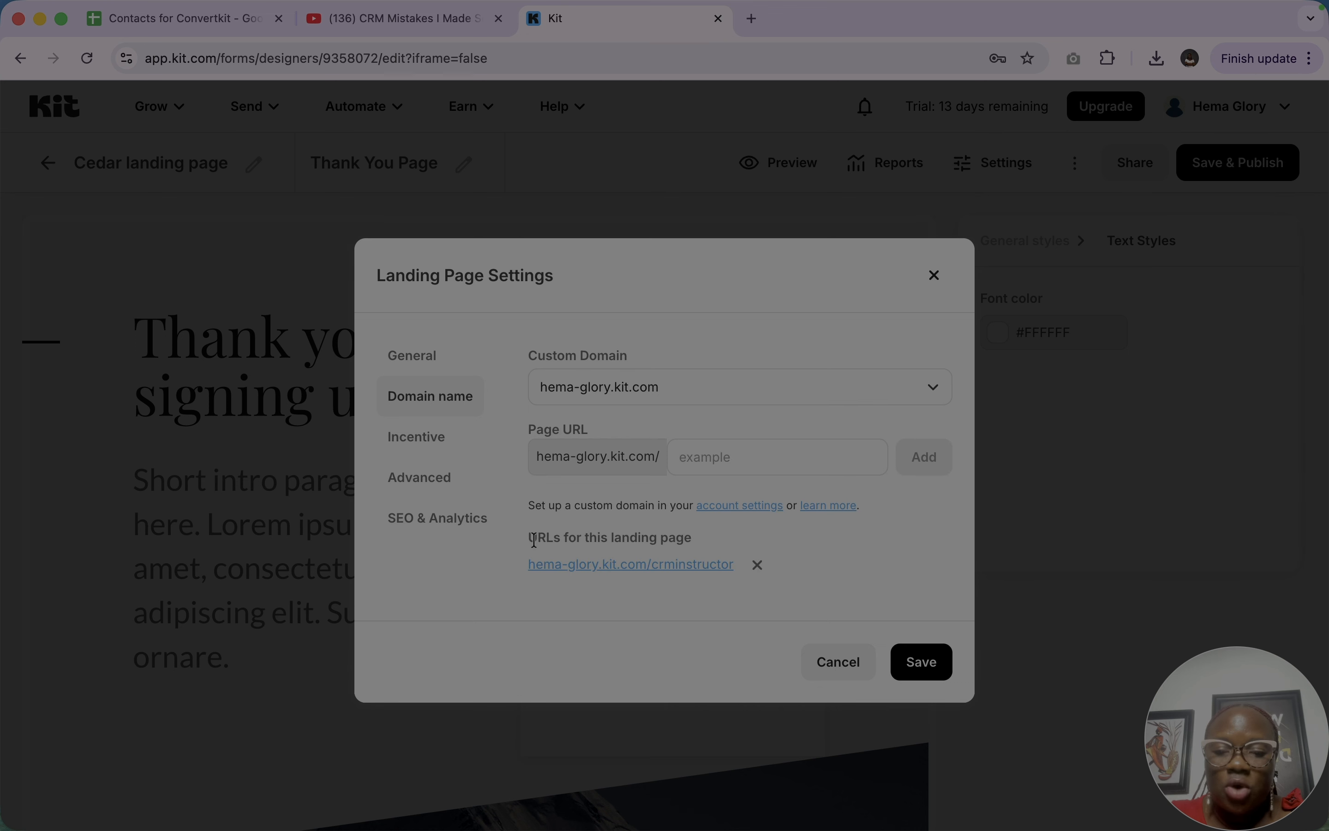
# Set the advanced option for already subscribed return visitors to show custom content
pyautogui.click(443, 479)
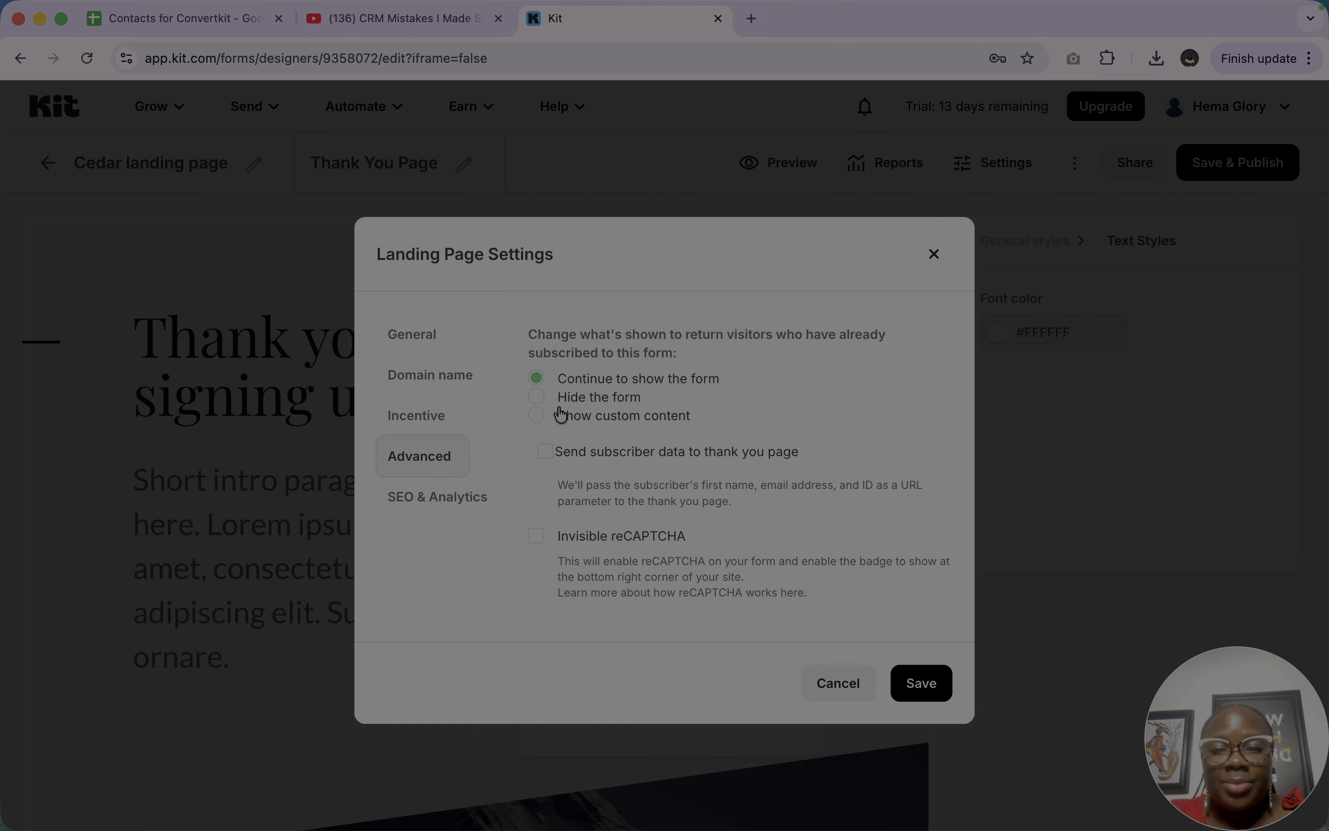
pyautogui.click(537, 398)
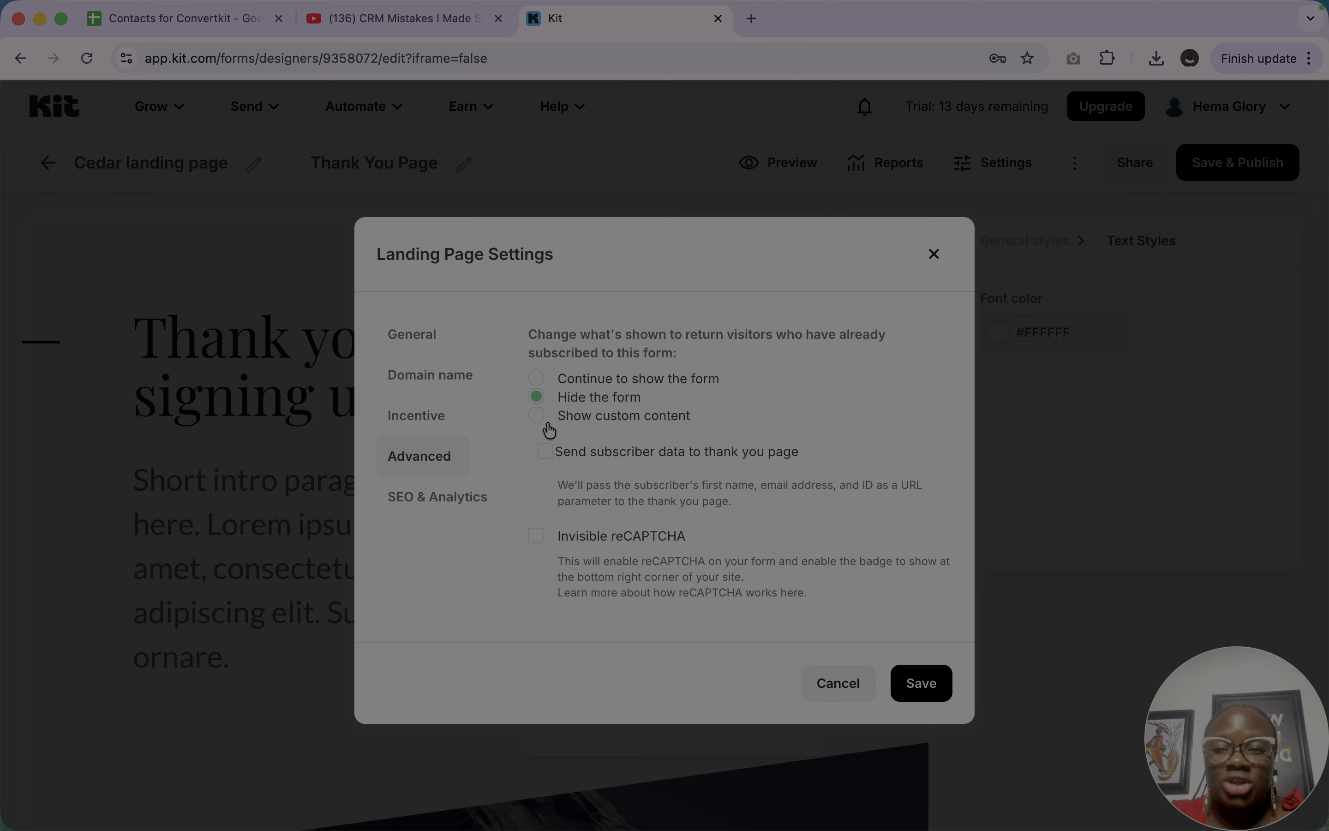
pyautogui.click(540, 416)
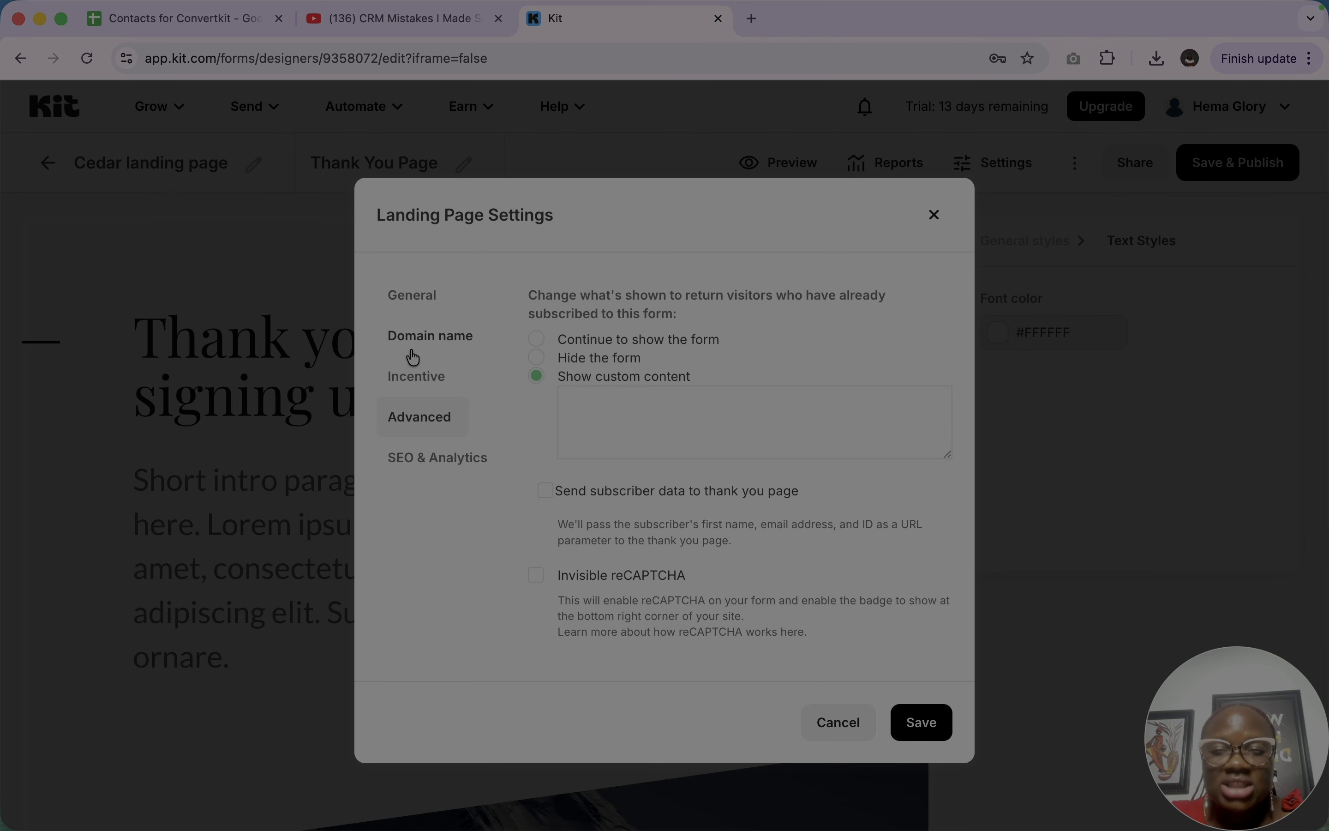
# Set the SEO title to "Crminstructors Page" and save the landing page settings
pyautogui.click(439, 456)
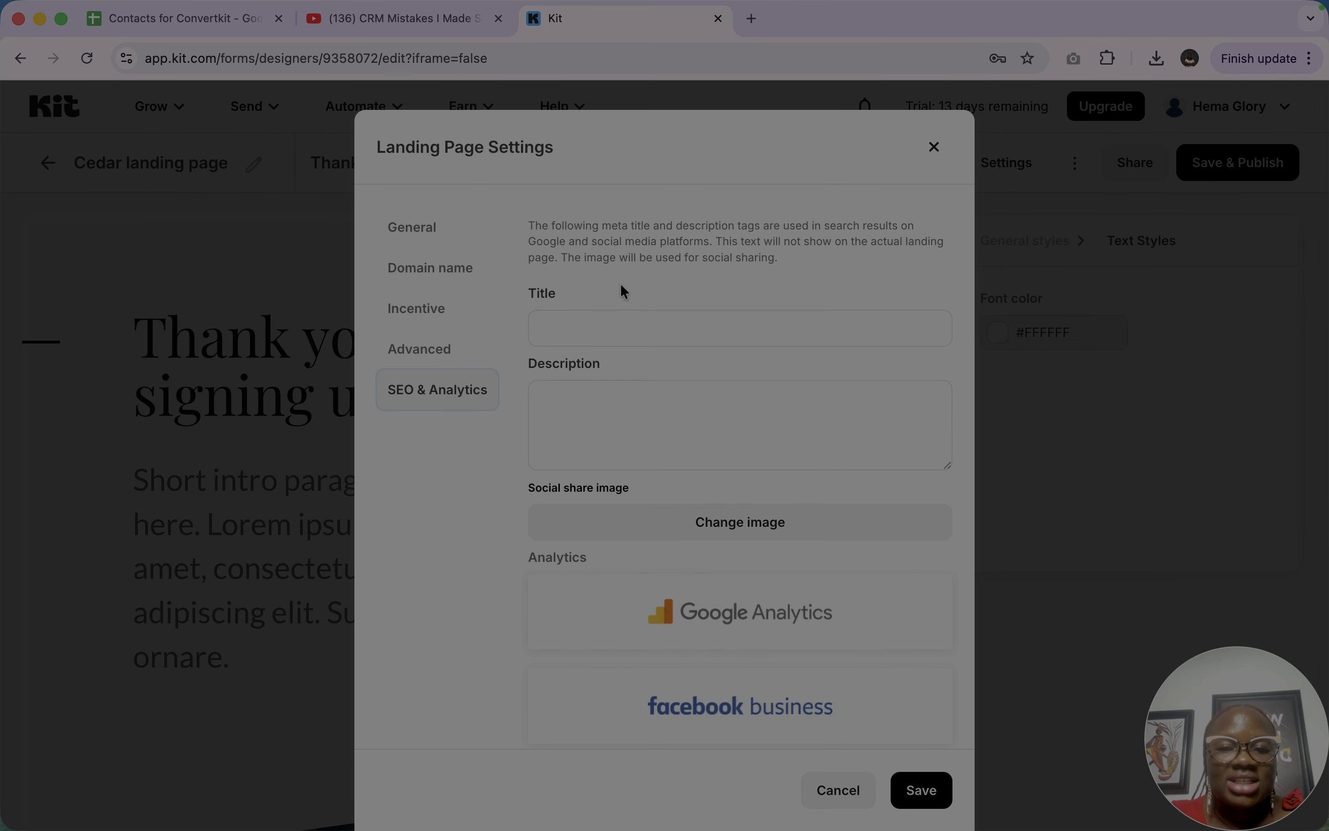
pyautogui.click(603, 332)
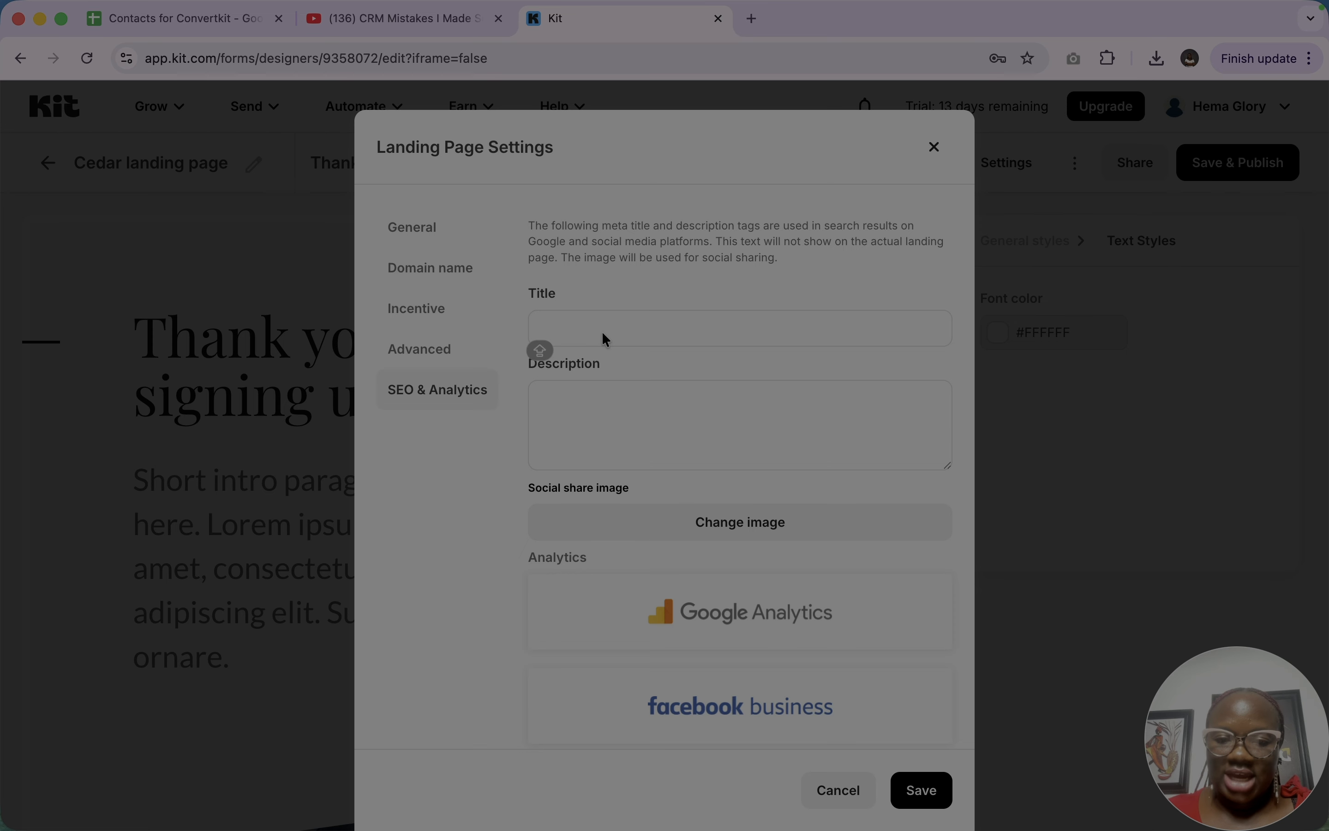
pyautogui.write('Crminstructors Page')
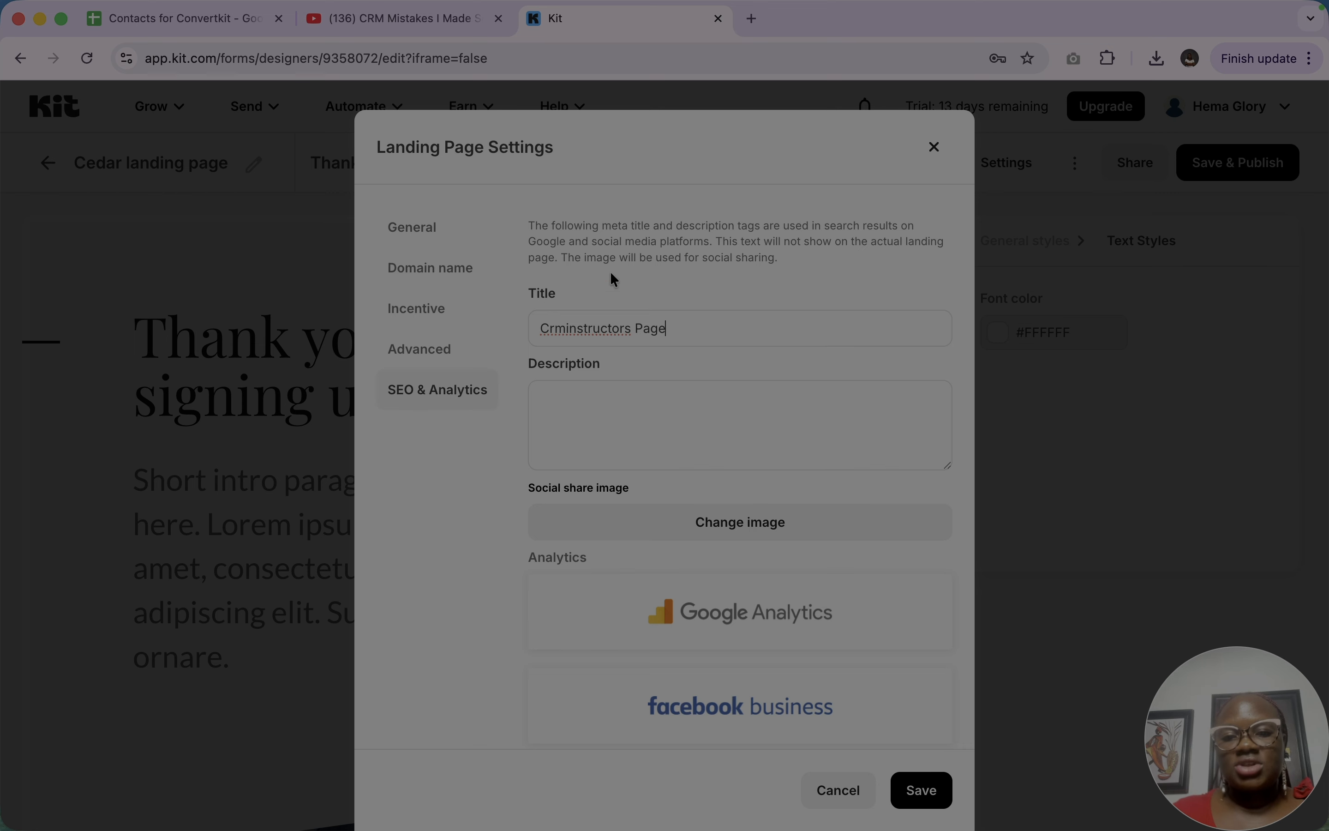
pyautogui.click(683, 404)
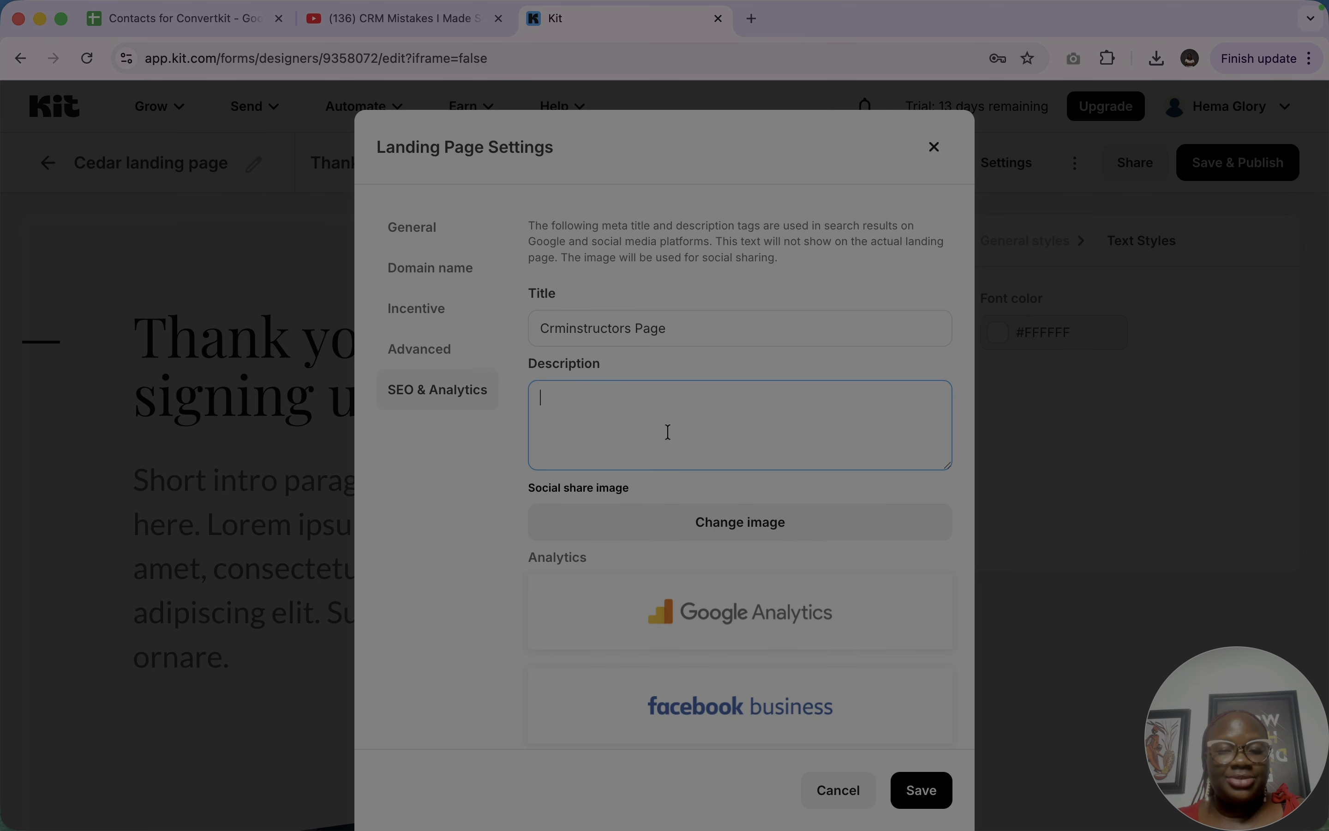
pyautogui.scroll(-5, 822, 658)
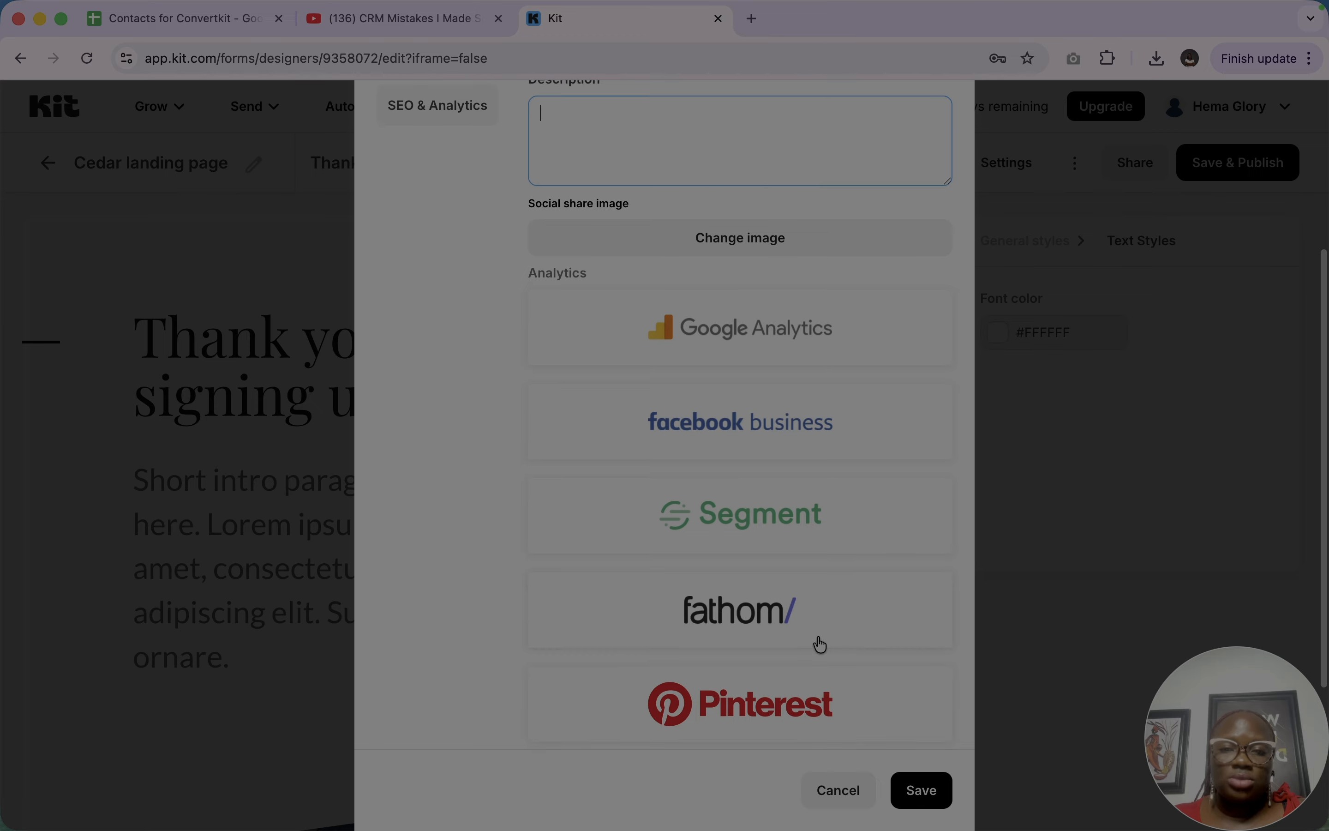
pyautogui.scroll(3, 820, 648)
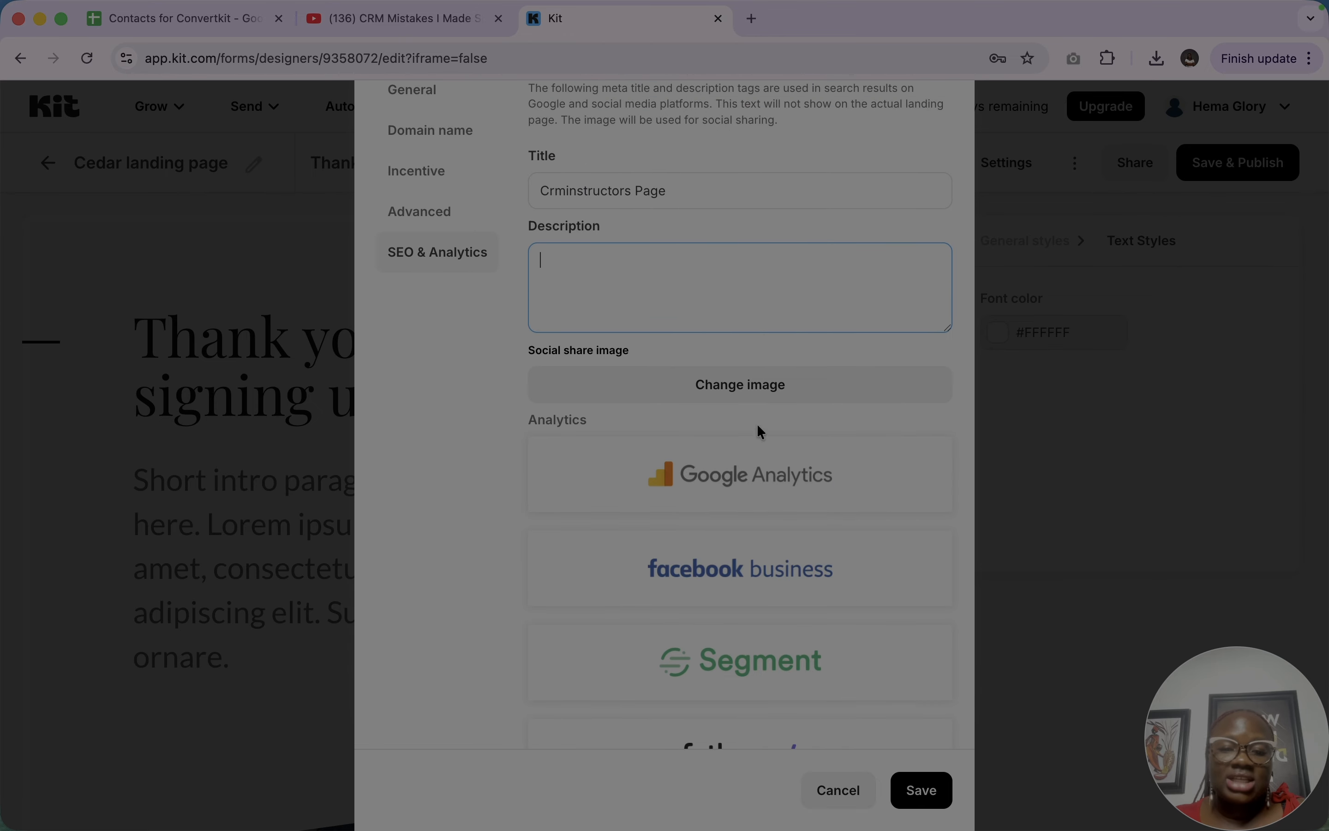
pyautogui.scroll(-5, 748, 641)
pyautogui.scroll(5, 749, 640)
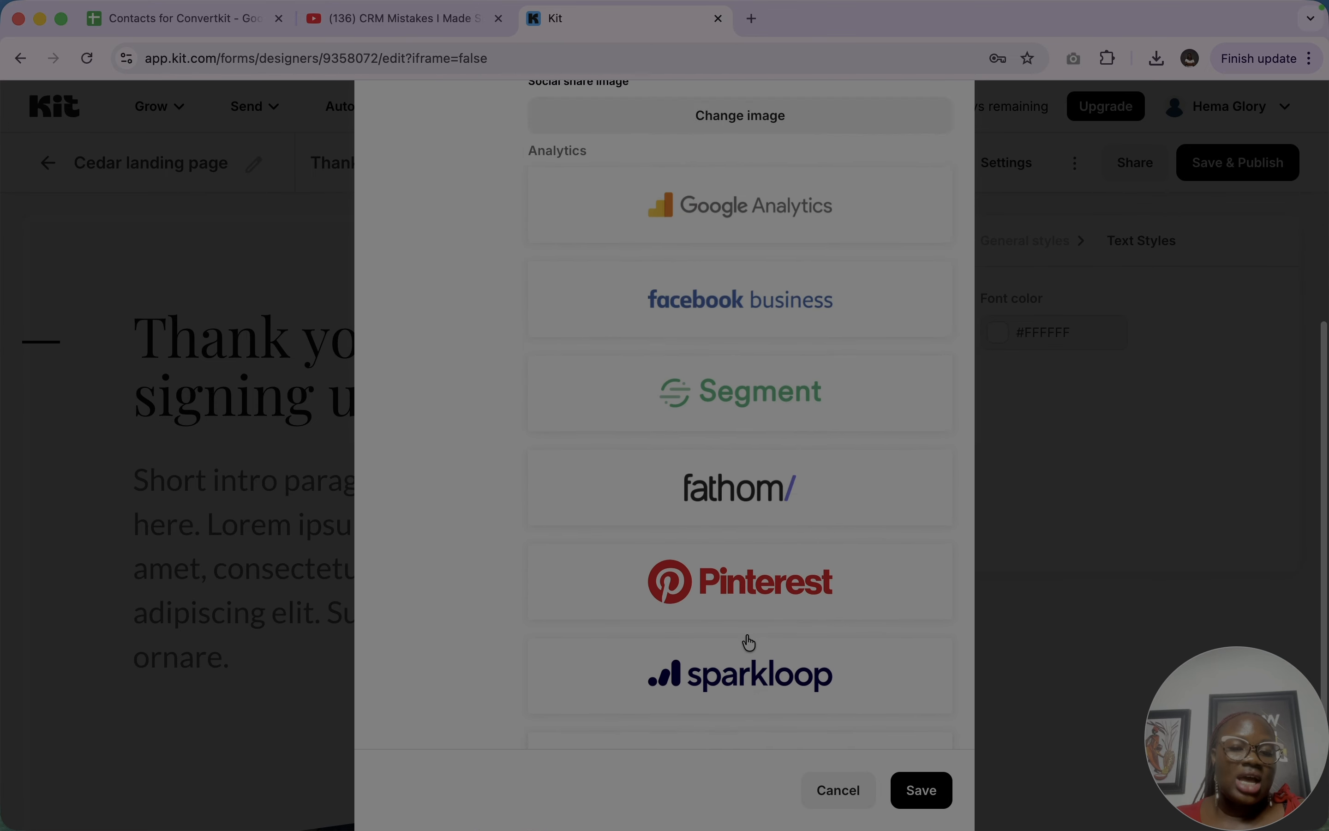
pyautogui.click(921, 789)
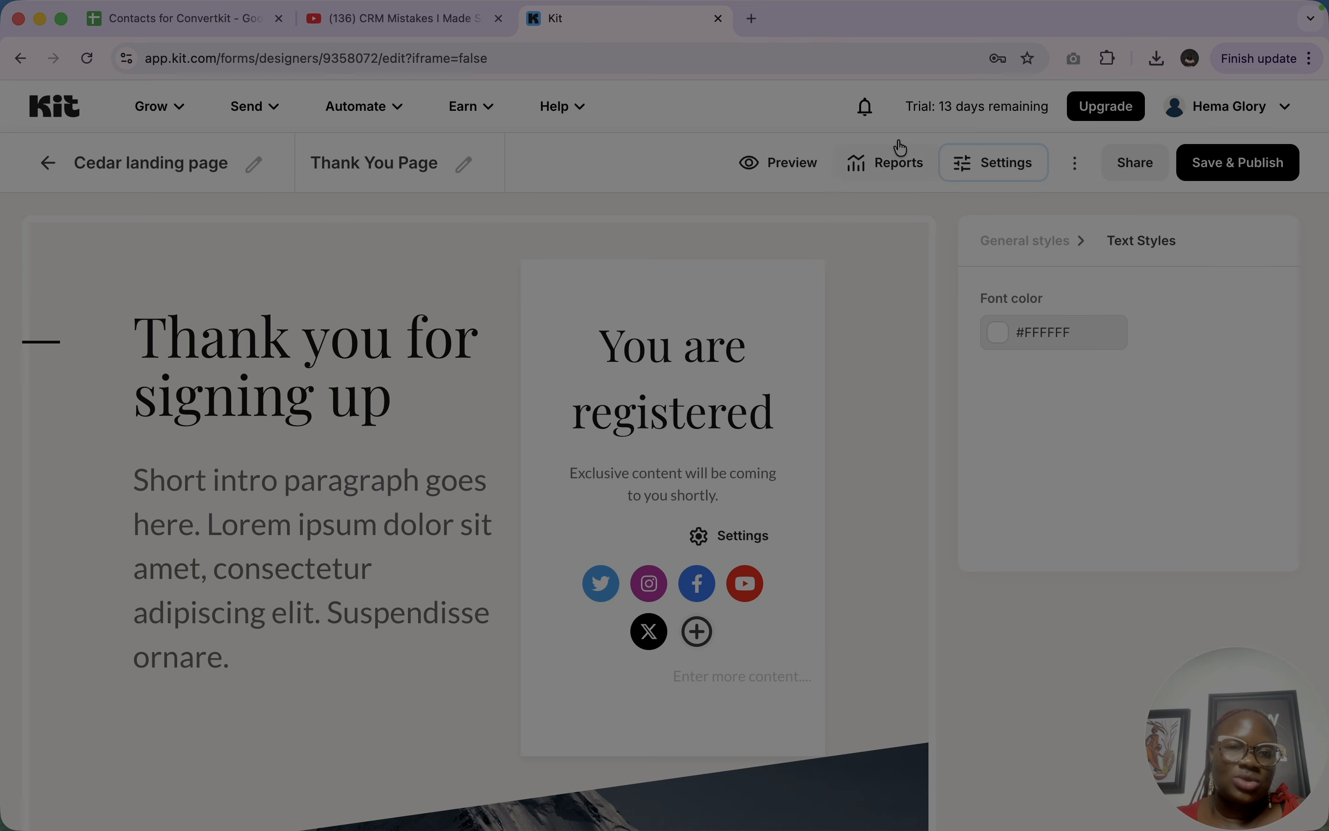
# Copy the landing page's share link, then save and publish the page
pyautogui.click(1125, 159)
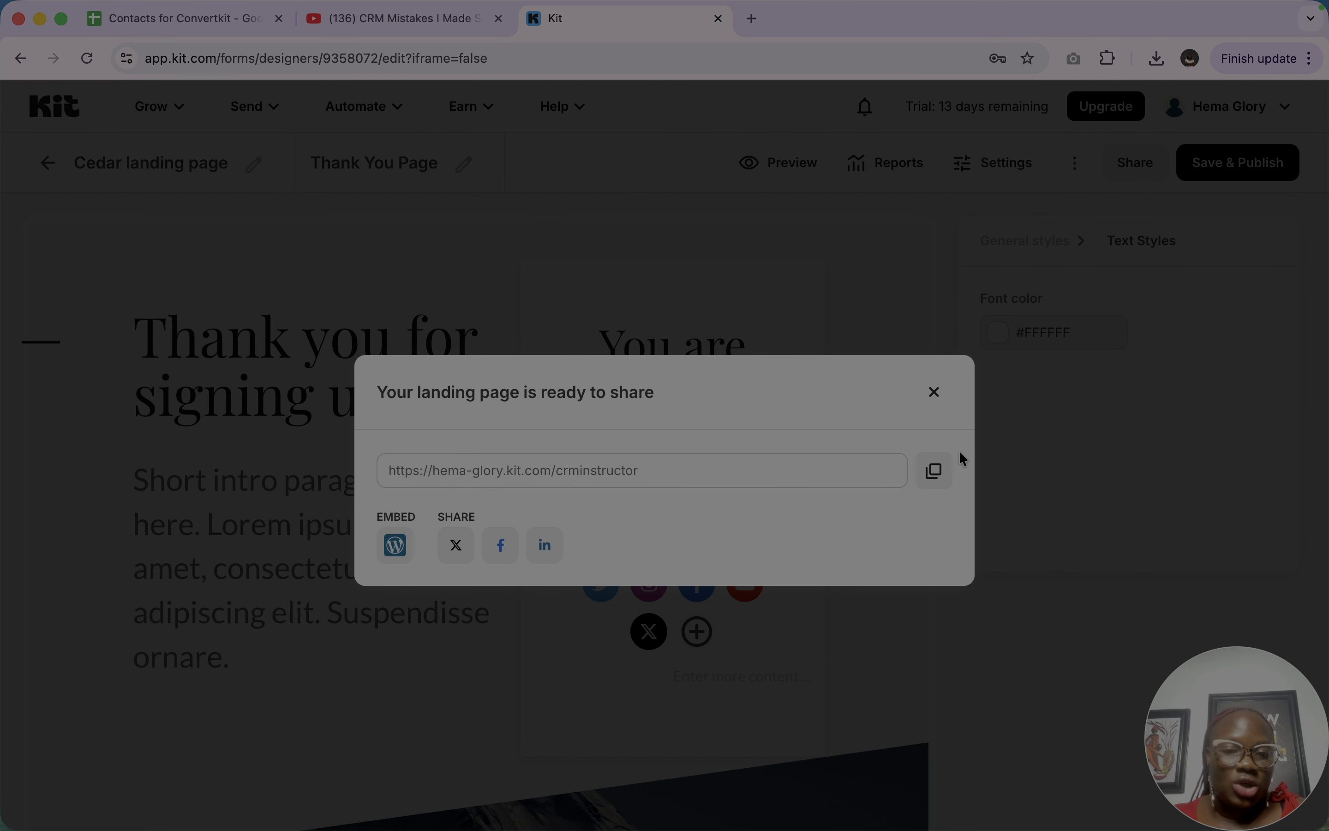
pyautogui.click(934, 471)
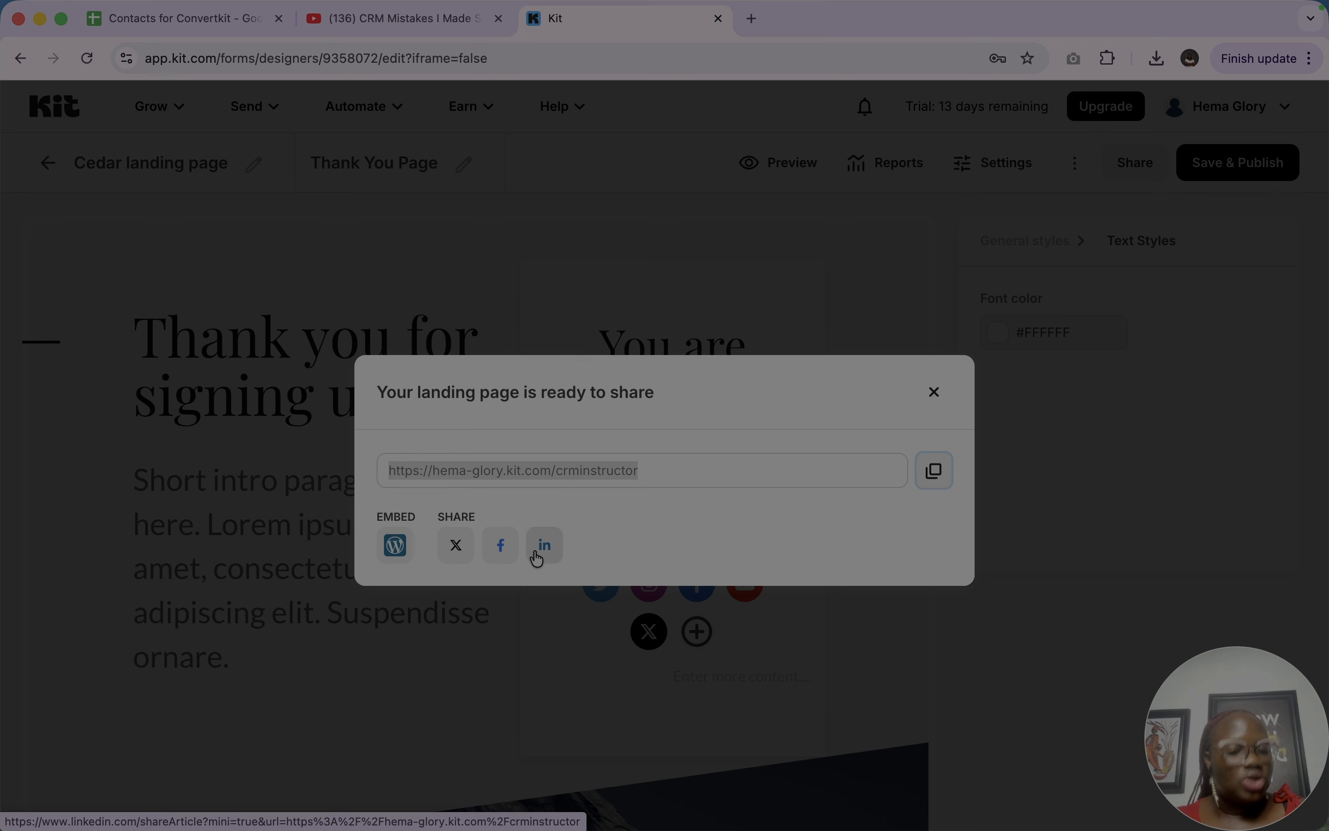
pyautogui.click(933, 391)
pyautogui.click(1232, 164)
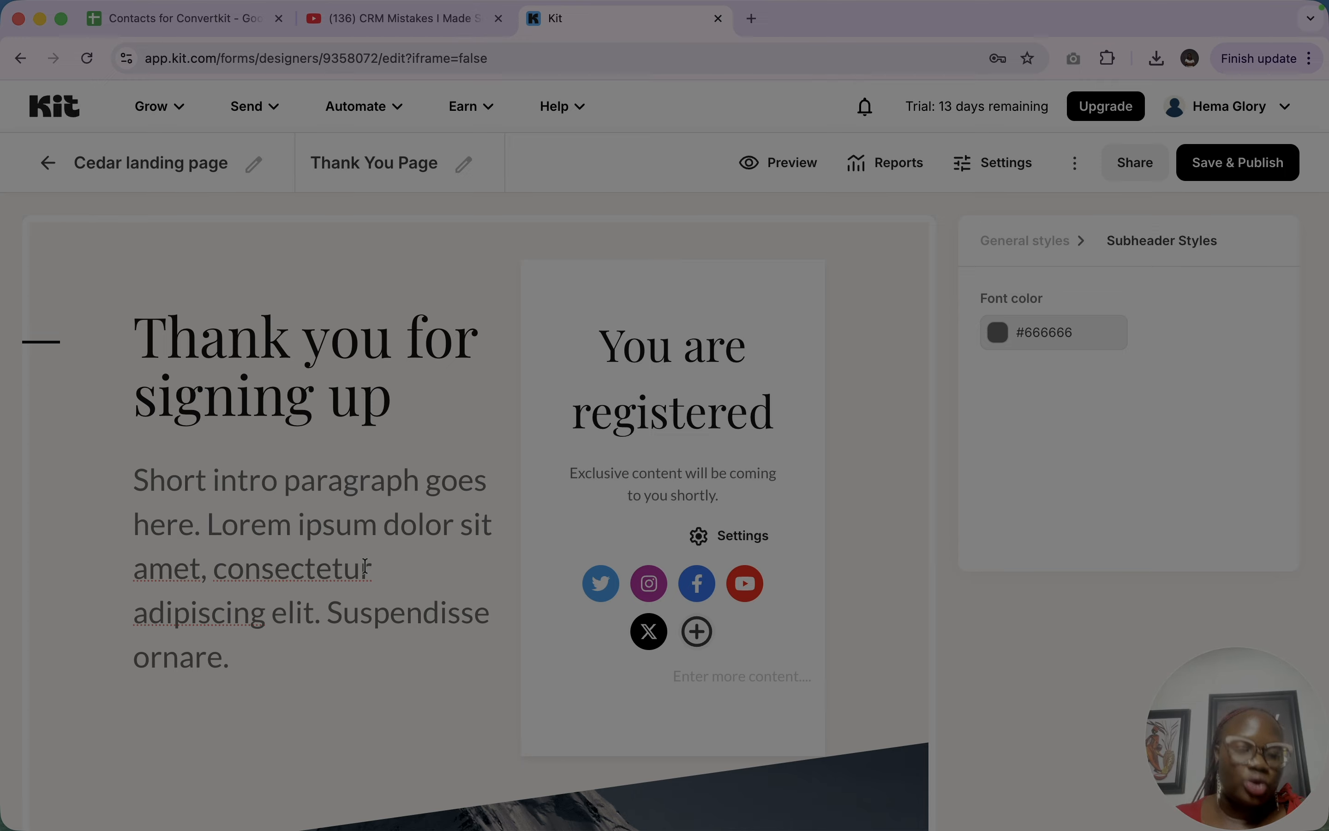
pyautogui.click(1245, 162)
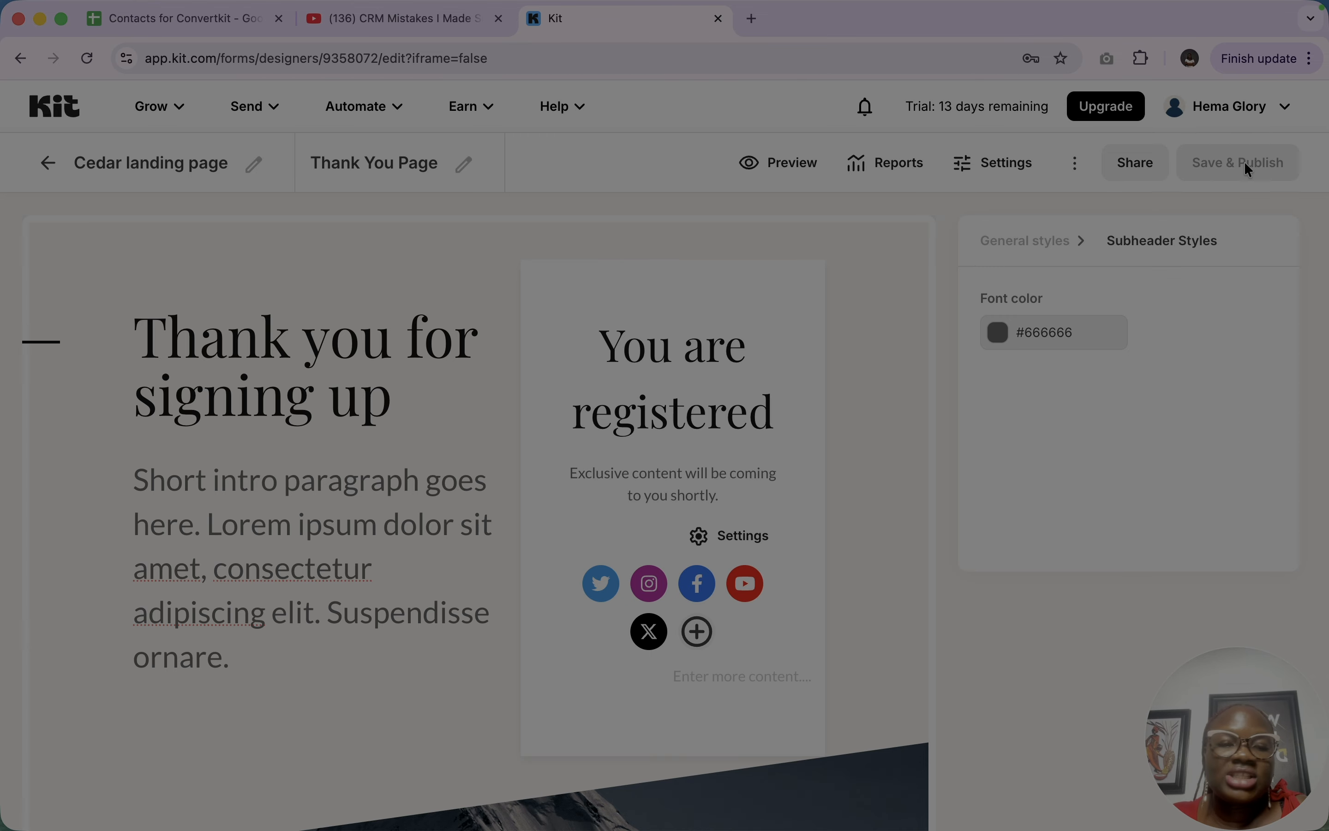
# Reopen the Cedar landing page from the forms list, rename it "Crminstructors page", and save and publish it
pyautogui.click(47, 163)
pyautogui.scroll(-3, 255, 401)
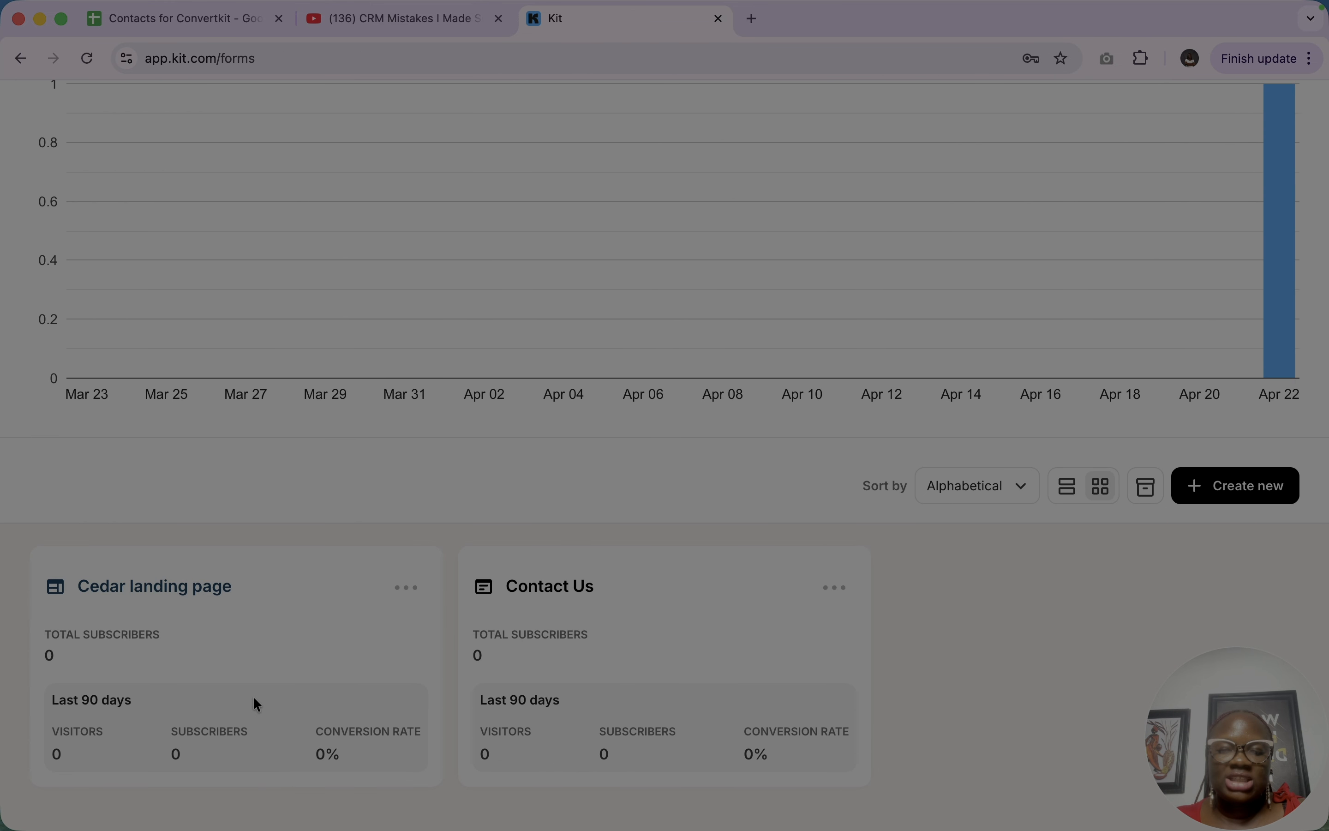
pyautogui.click(217, 587)
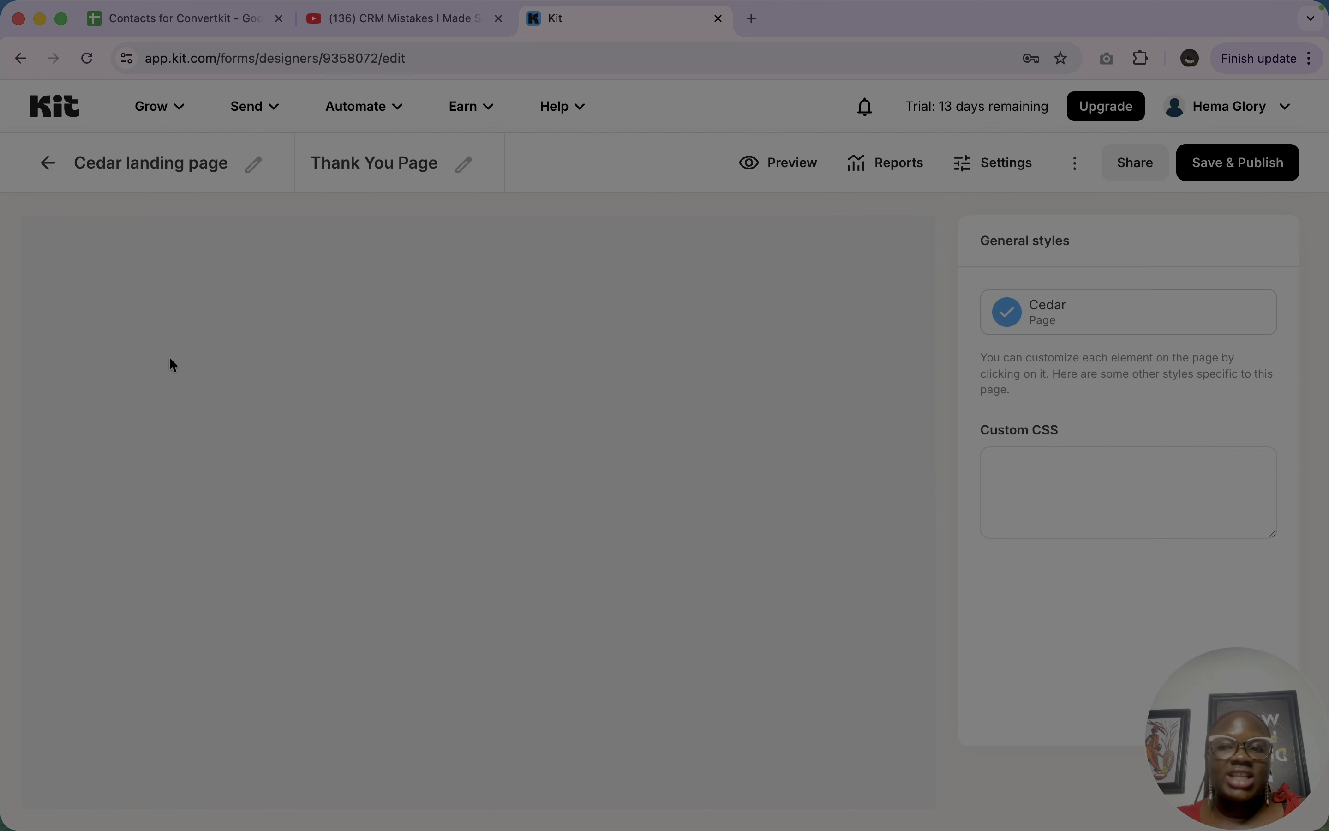
pyautogui.click(253, 160)
pyautogui.press('super+a')
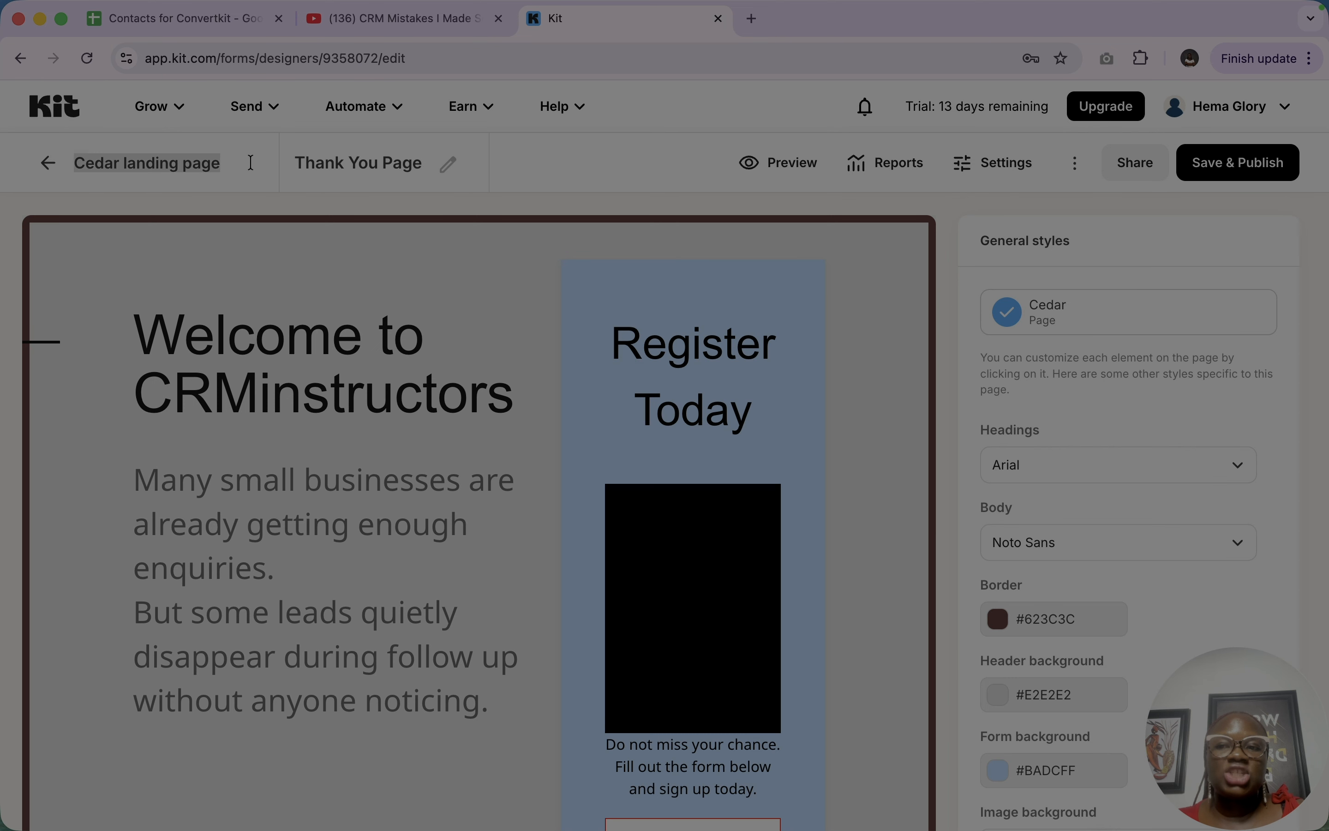
pyautogui.press('capslock')
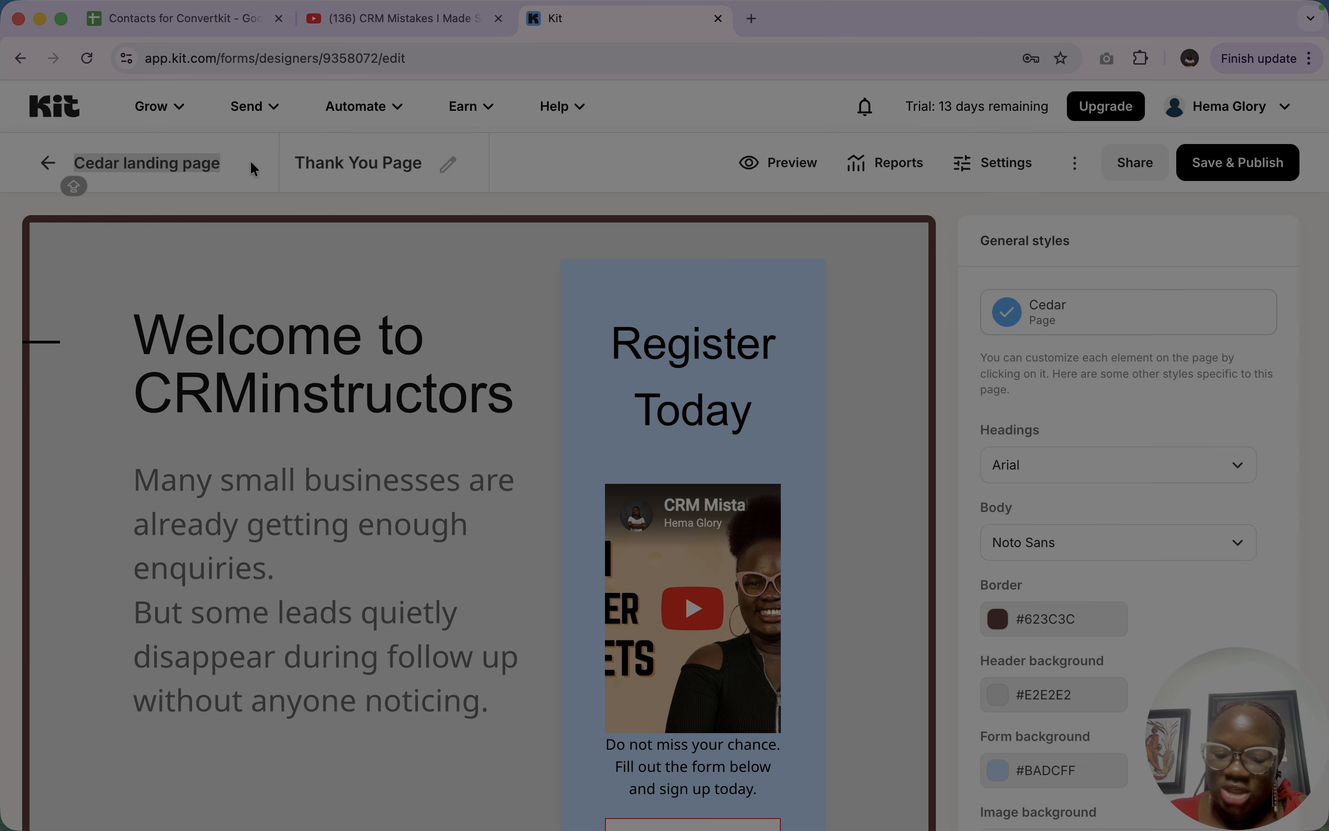
pyautogui.write('Crminstructors page')
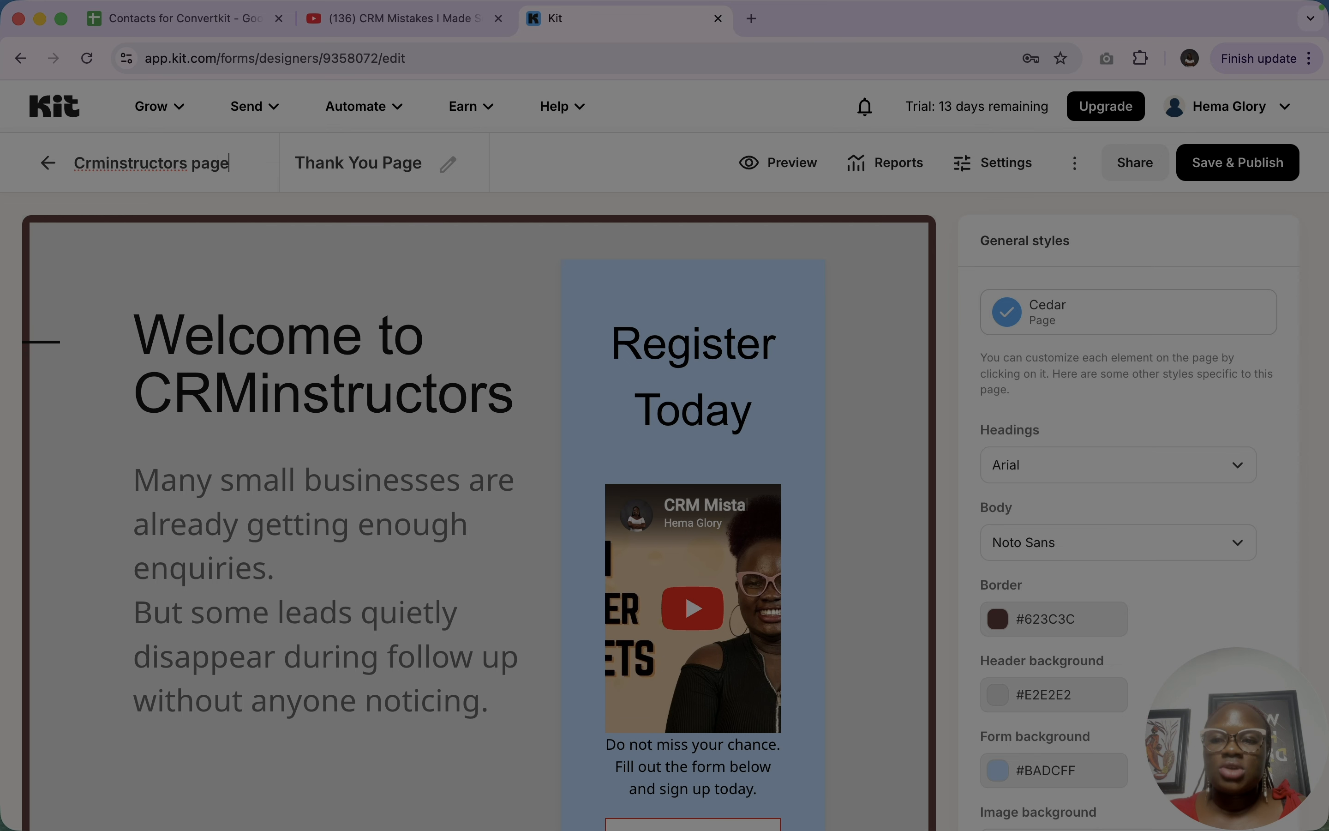
pyautogui.click(1185, 162)
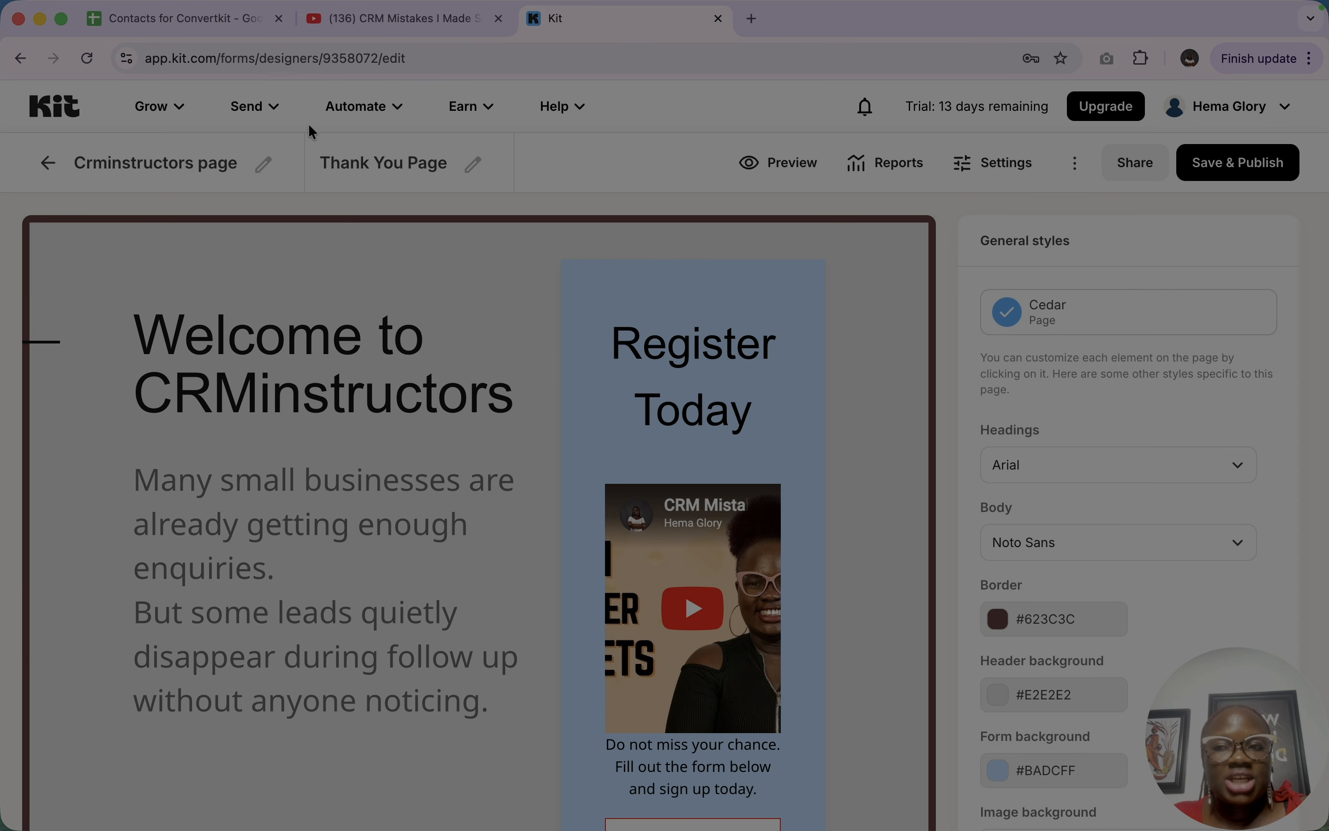
# Return to the landing pages and forms list and look over its entries and subscriber chart
pyautogui.click(55, 171)
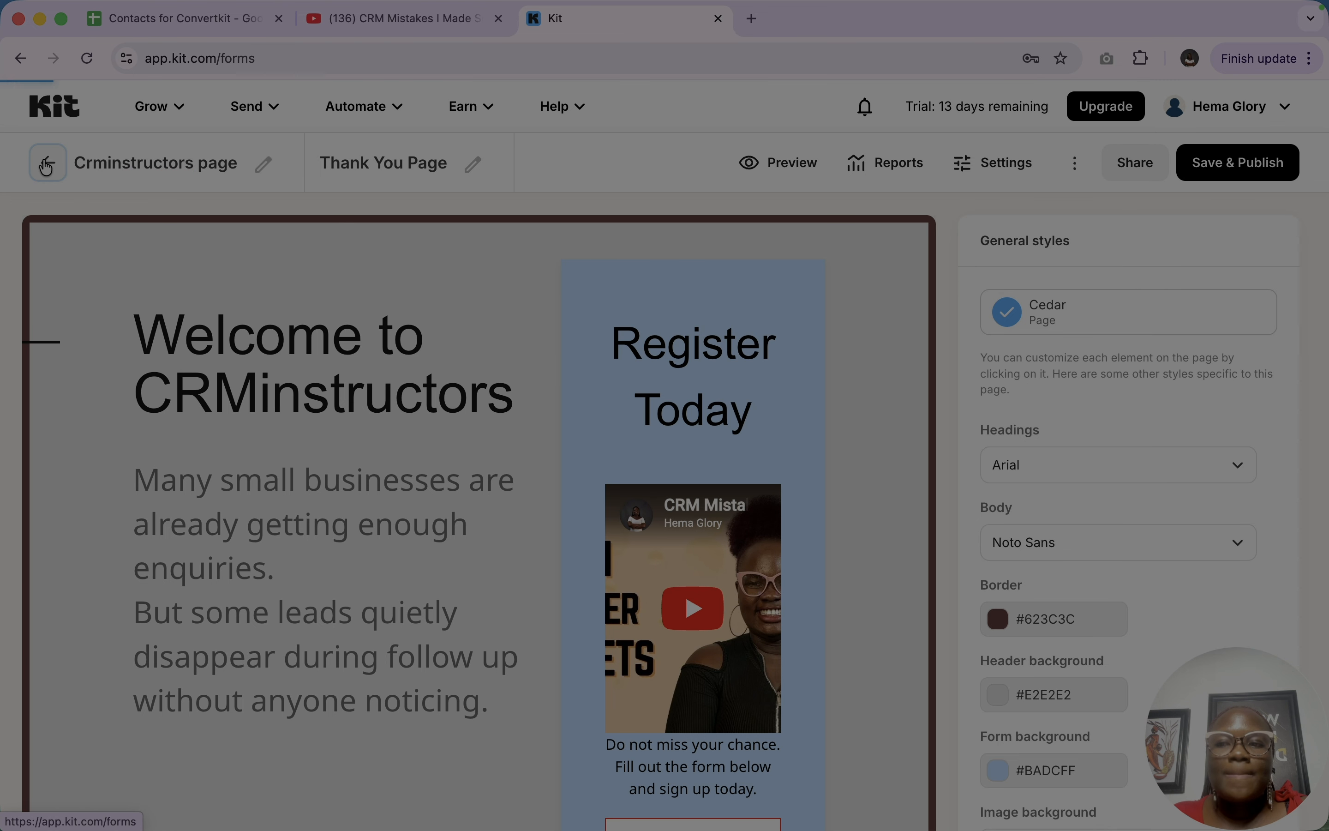
pyautogui.scroll(-4, 650, 753)
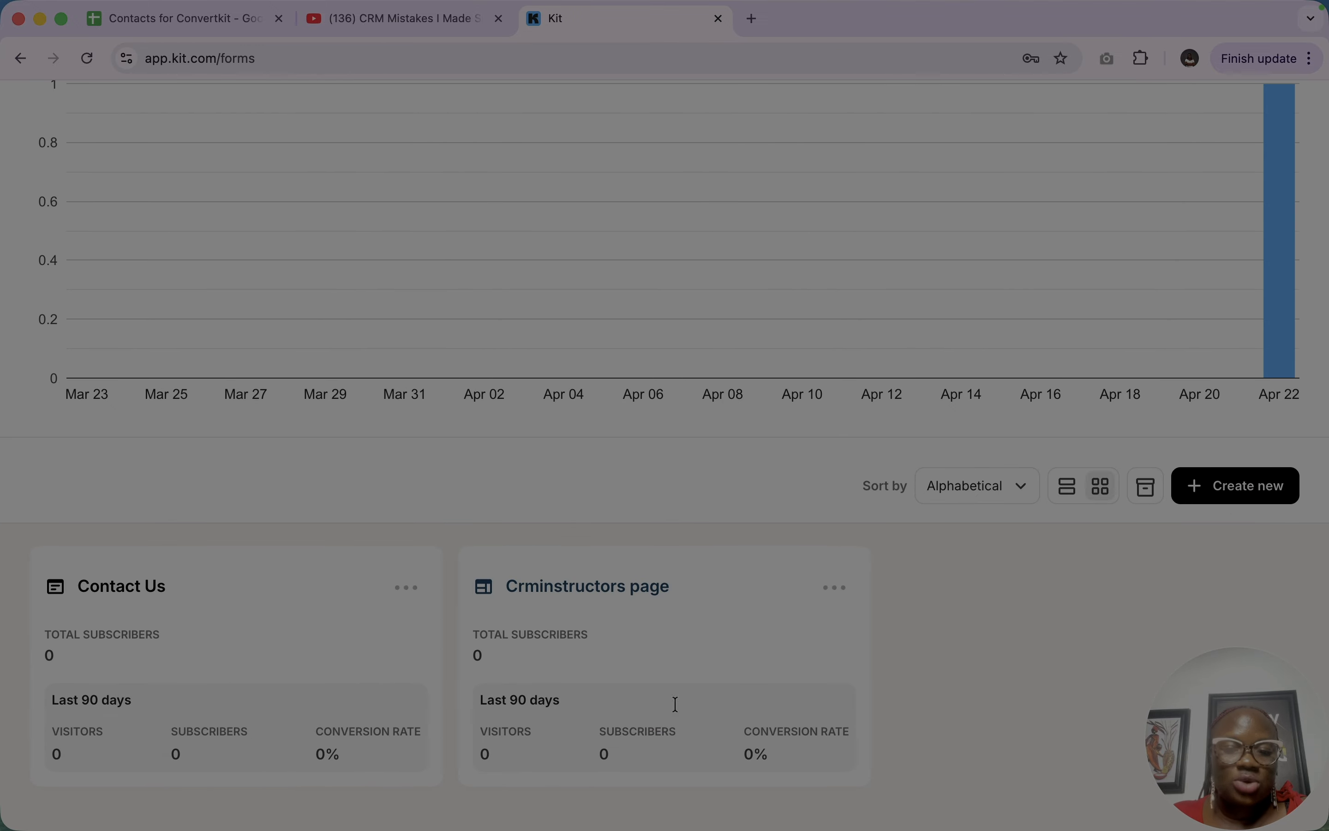
pyautogui.scroll(4, 659, 759)
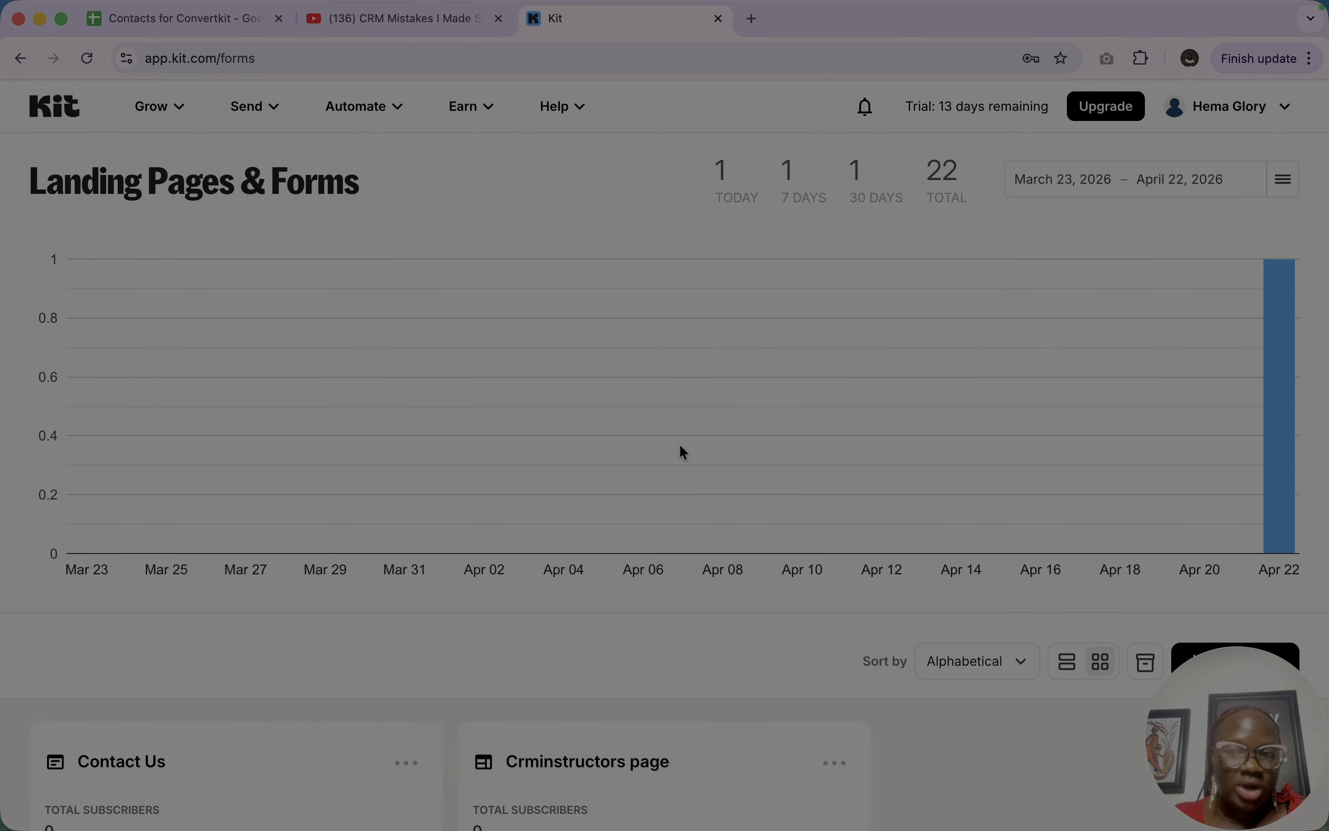
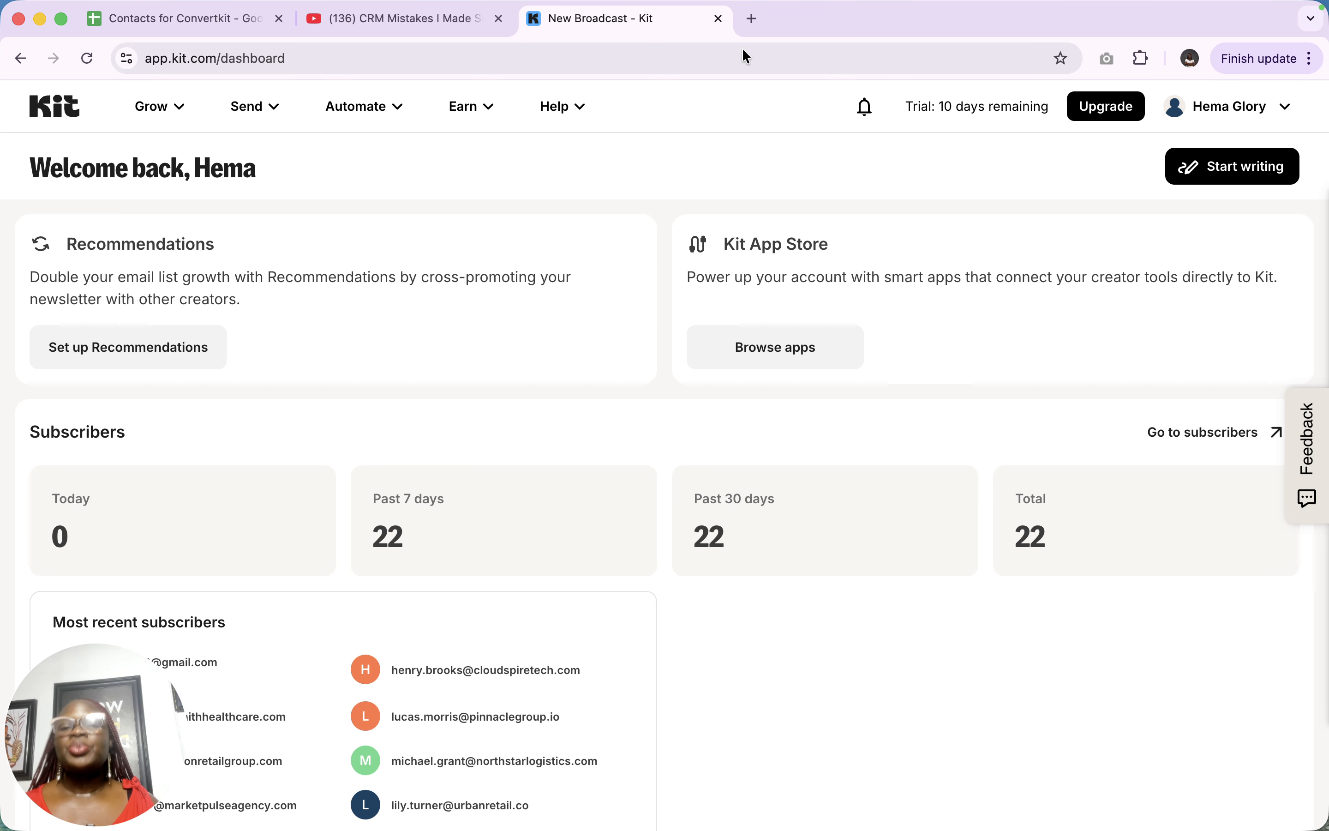
# Open the payment setup from the Products page and go to the e-mail field of the Stripe Express sign-in
pyautogui.click(478, 113)
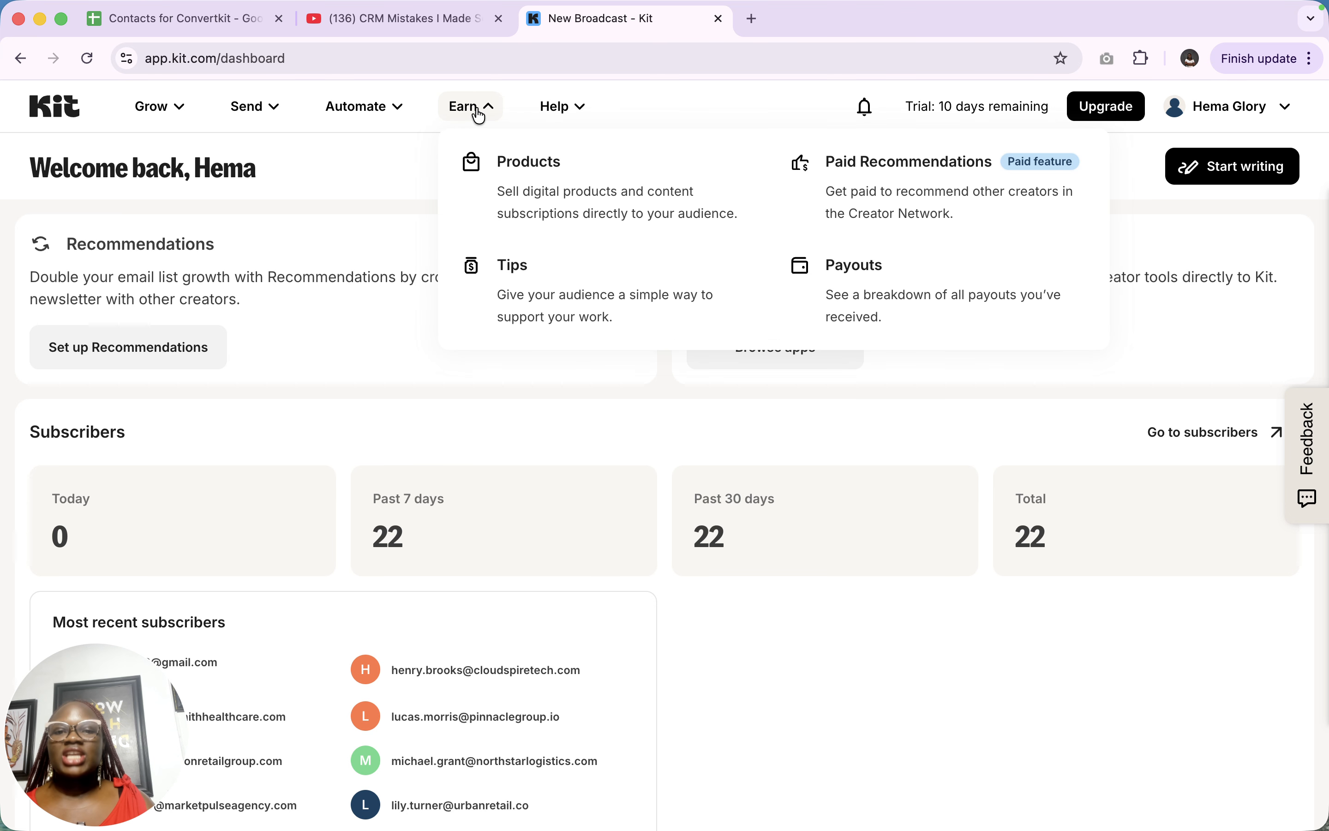
pyautogui.click(579, 195)
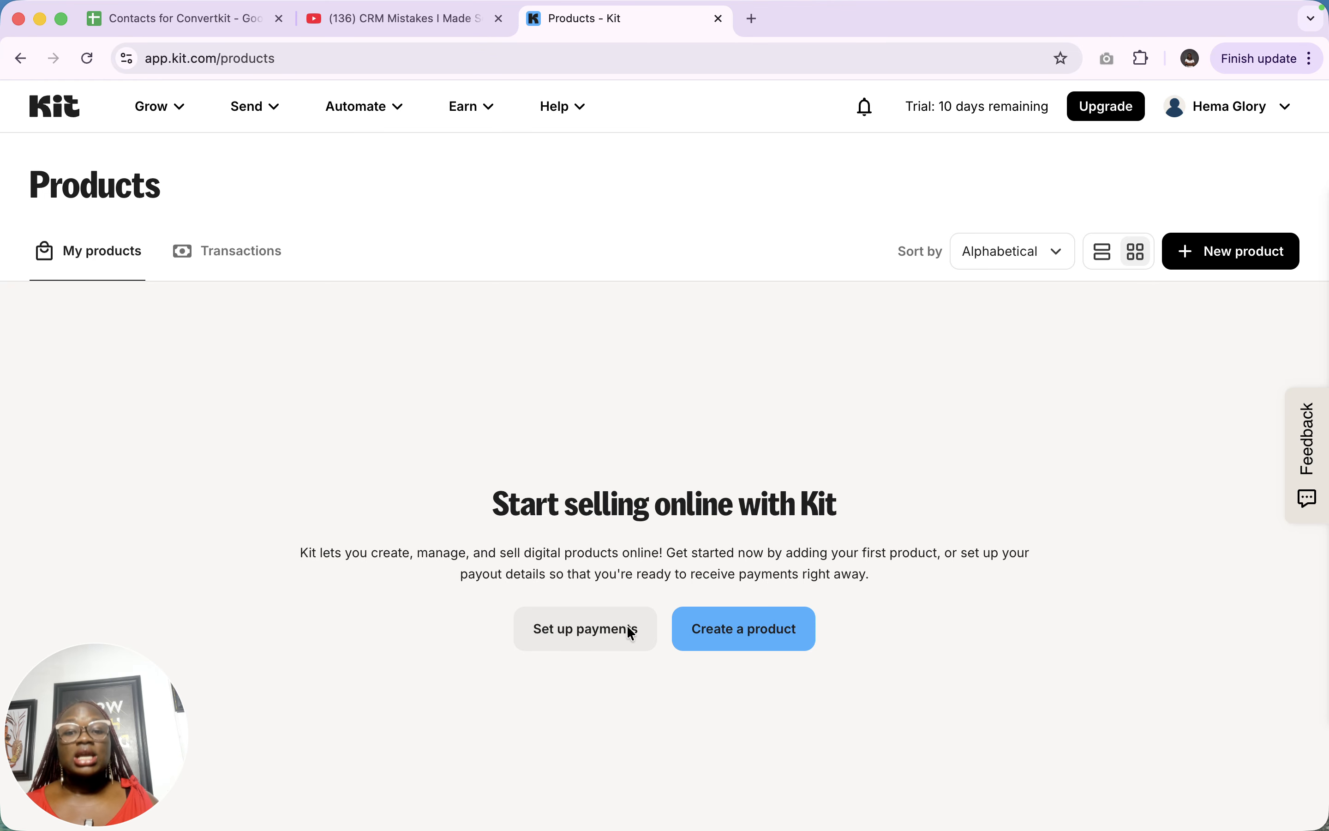
pyautogui.click(574, 627)
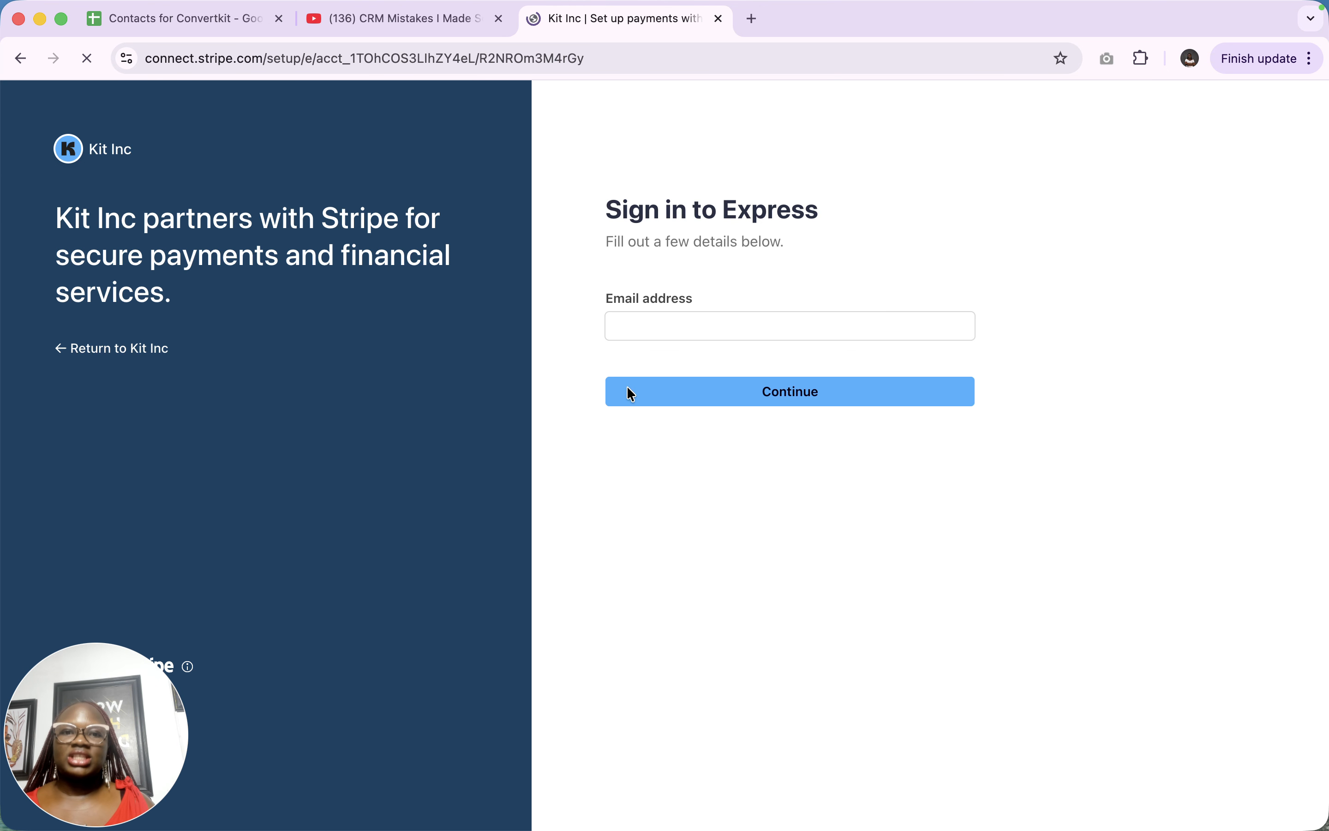
pyautogui.click(697, 328)
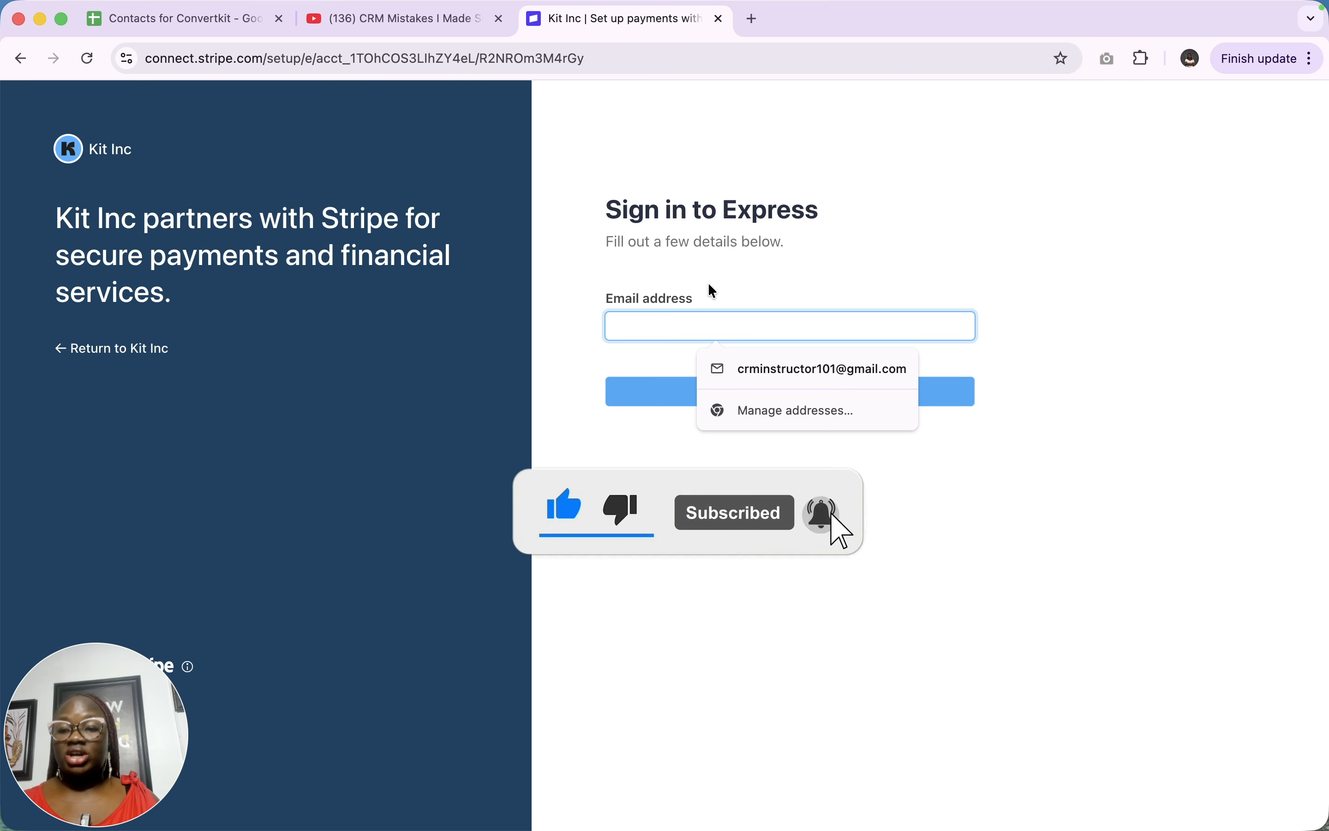
pyautogui.click(1034, 370)
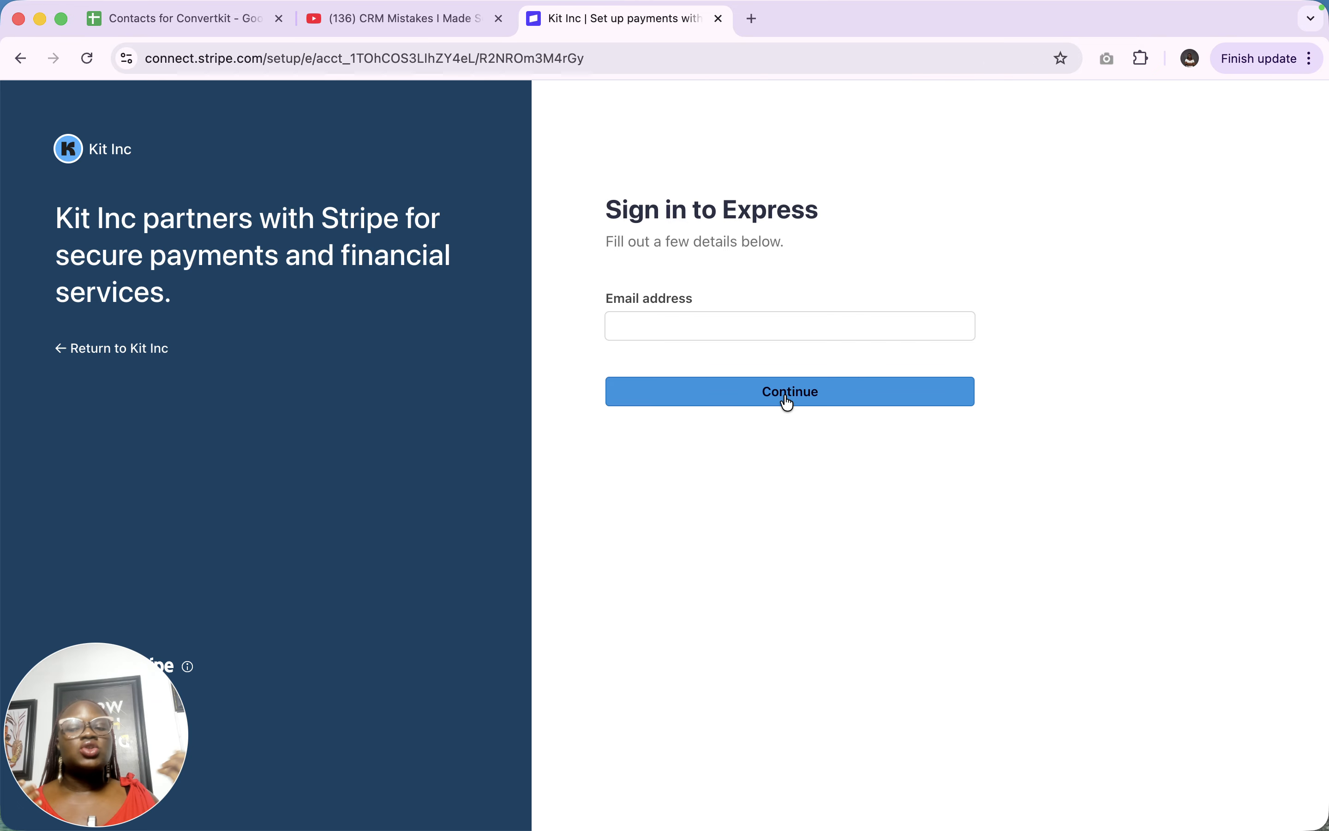
# Leave the Stripe sign-in and start a new product named "Crm Audit Pdf" with the pay-once Product type, continuing to its pricing
pyautogui.click(20, 58)
pyautogui.click(767, 640)
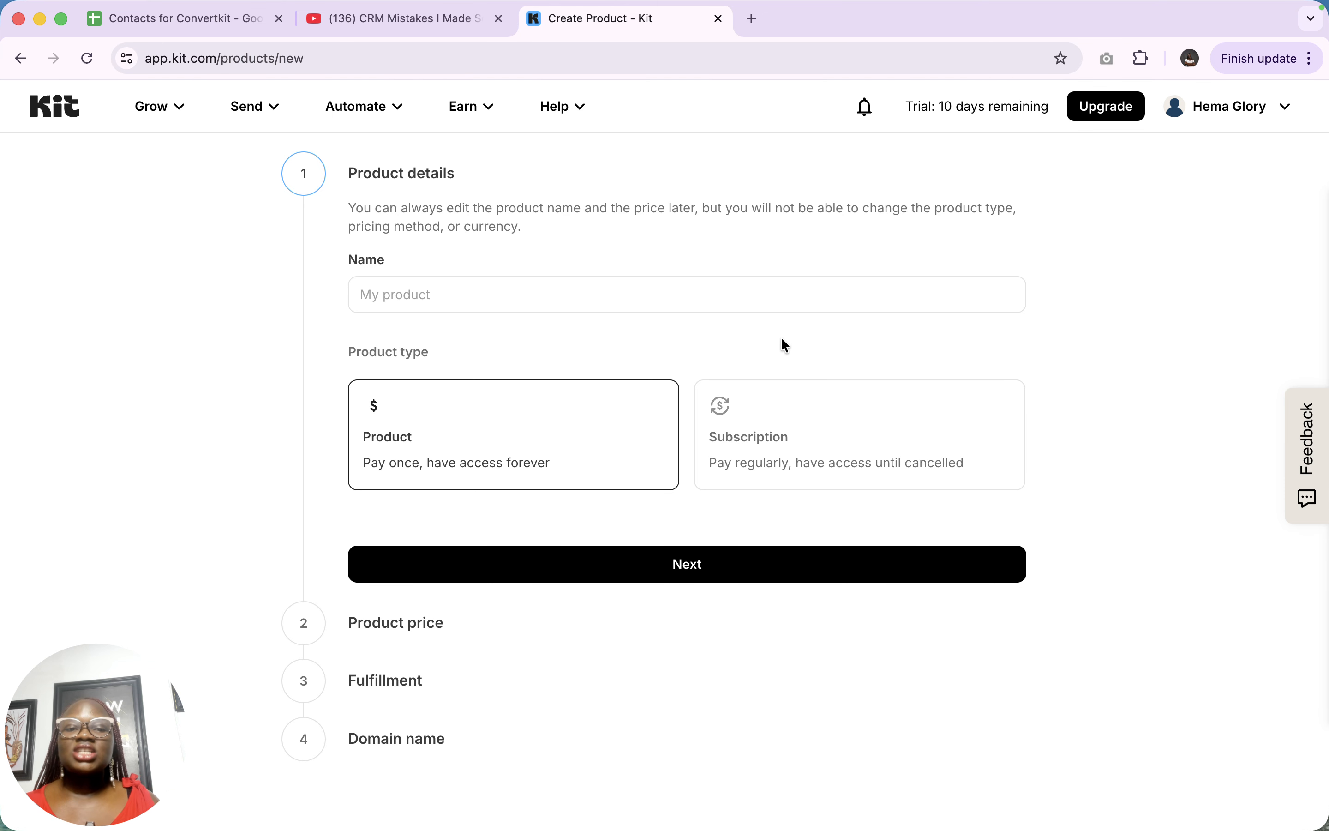
pyautogui.click(743, 300)
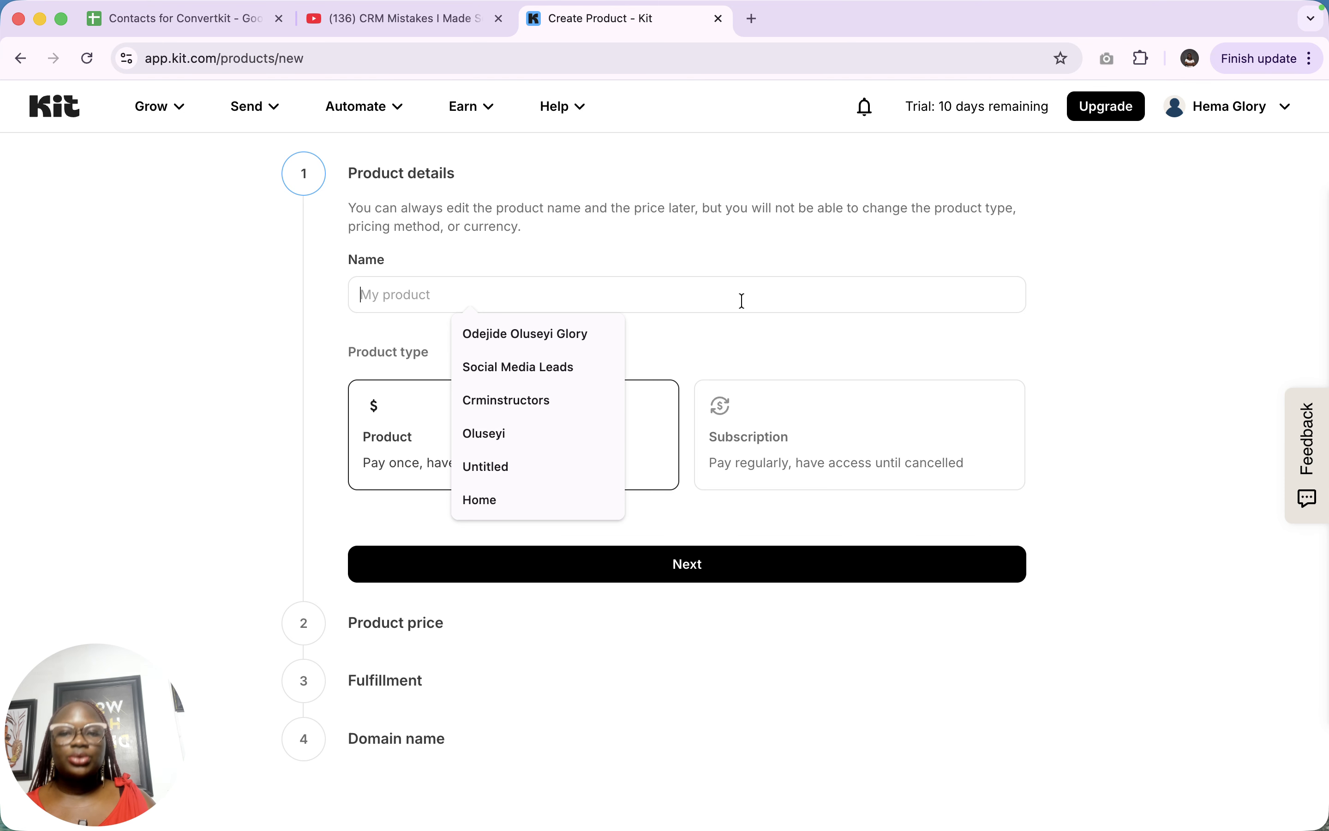
pyautogui.click(527, 401)
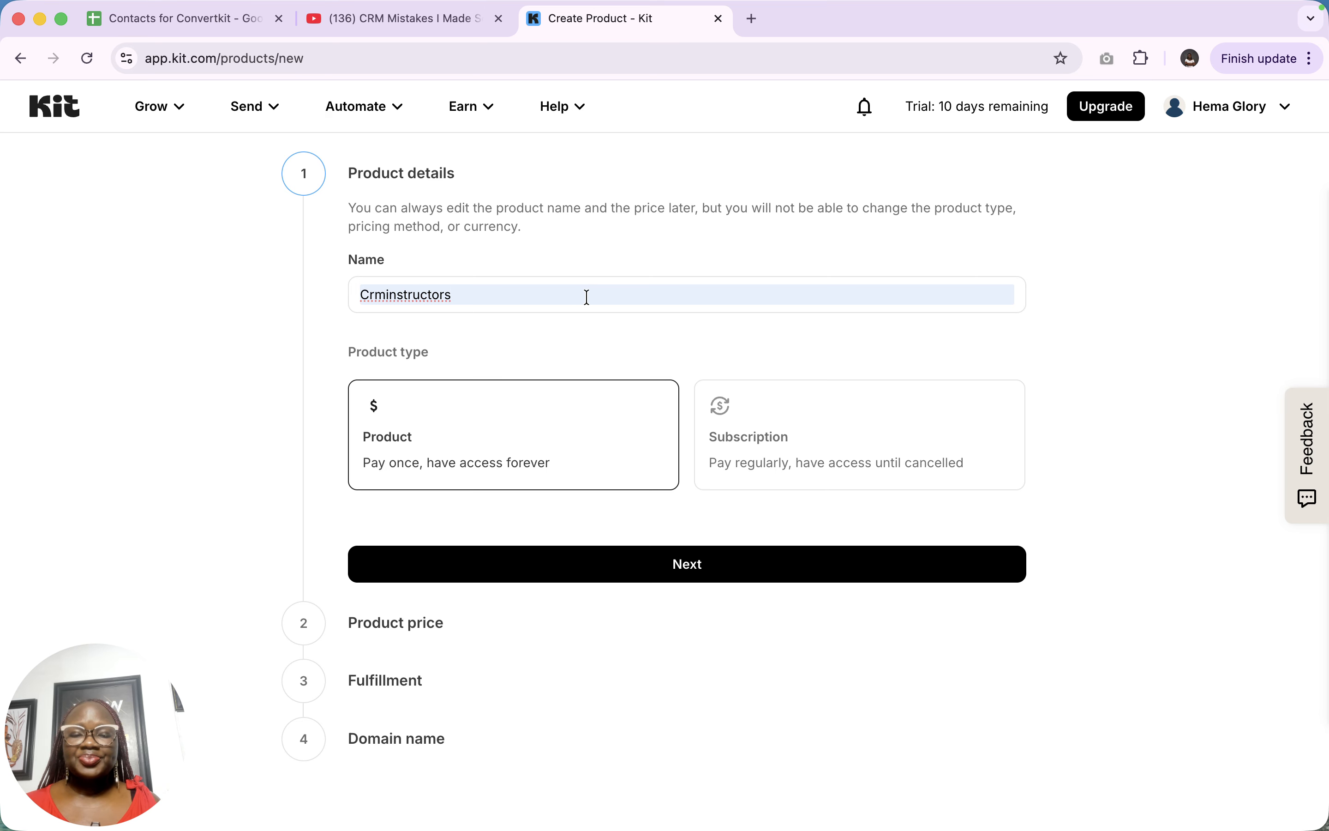
pyautogui.press('BackSpace')
pyautogui.press('BackSpace')
pyautogui.press('BackSpace')
pyautogui.press('BackSpace')
pyautogui.press('BackSpace')
pyautogui.press('BackSpace')
pyautogui.press('BackSpace')
pyautogui.press('BackSpace')
pyautogui.press('BackSpace')
pyautogui.press('BackSpace')
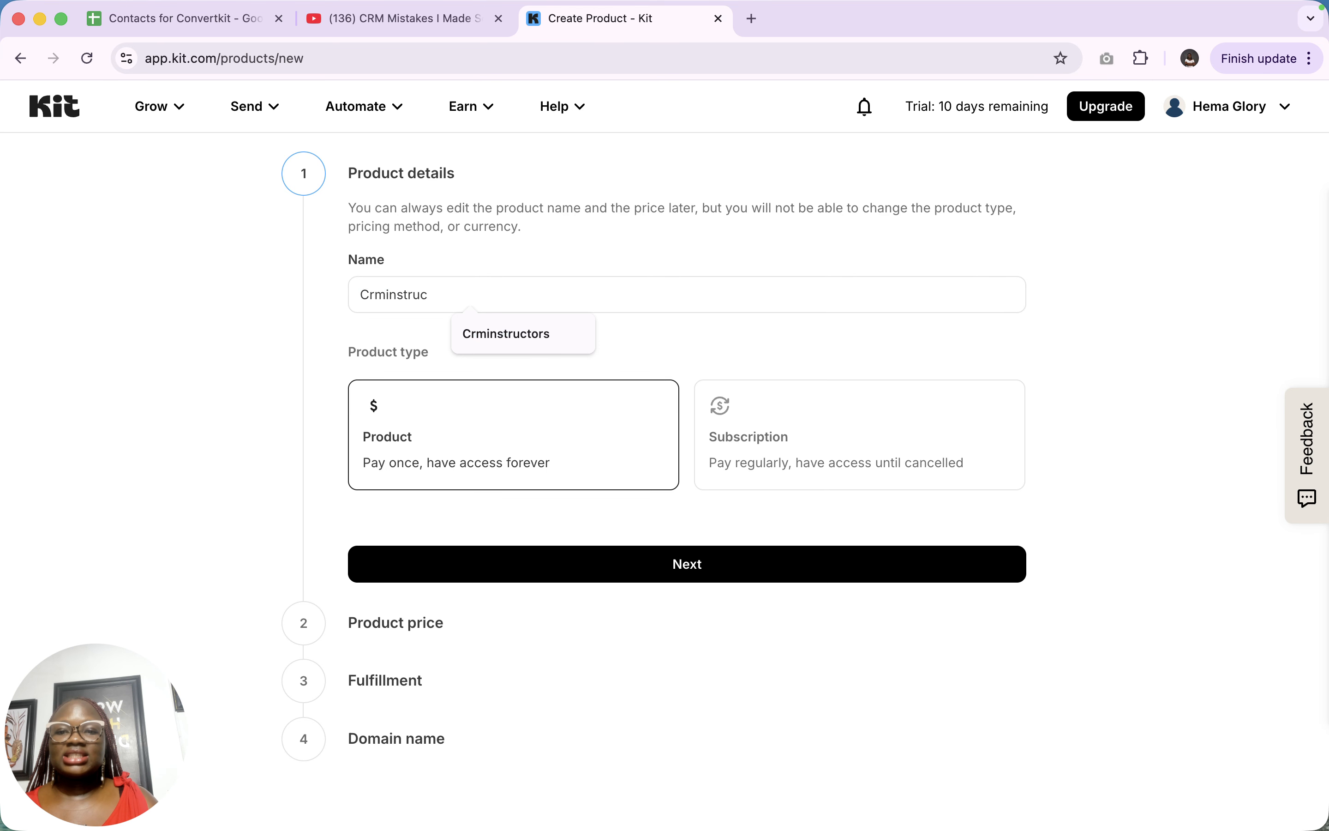
pyautogui.press('BackSpace')
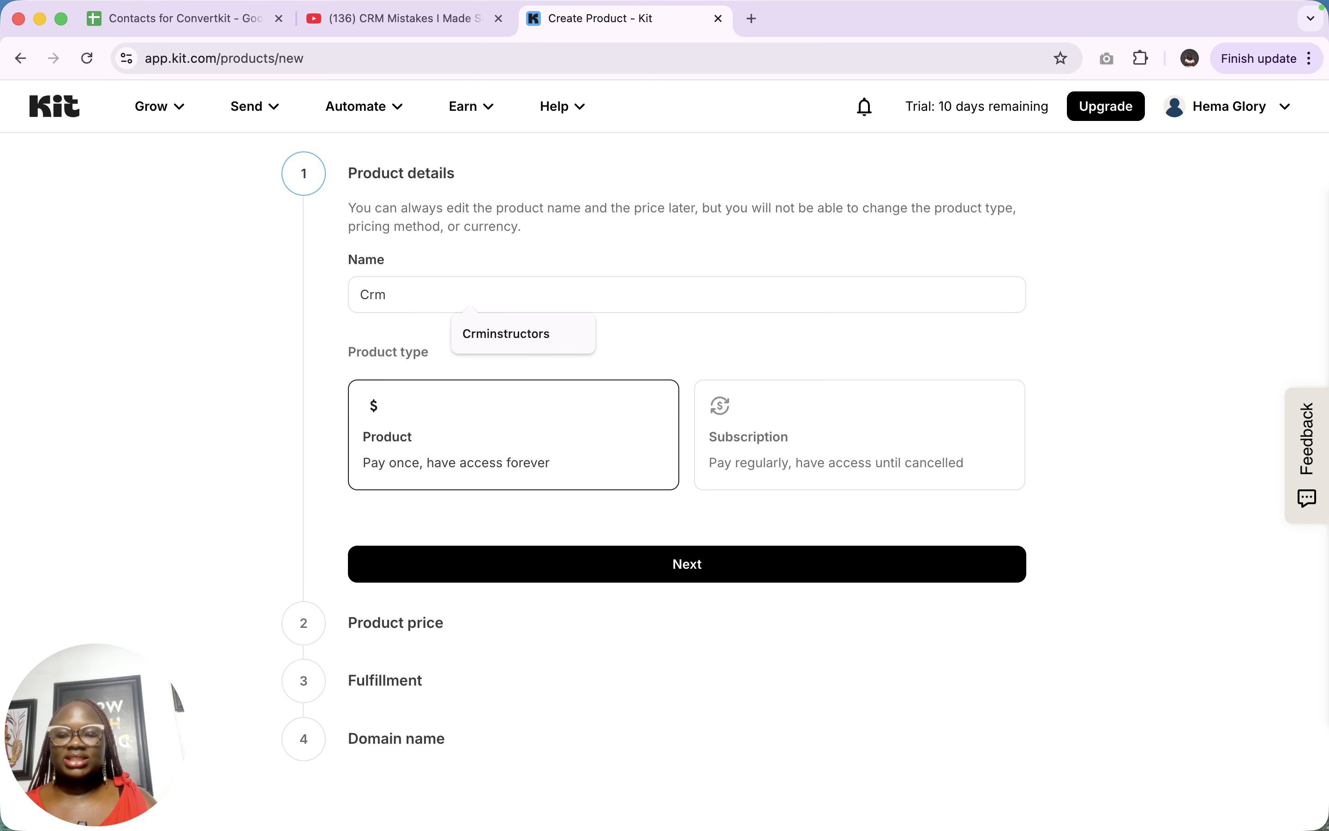
pyautogui.write('Audit P')
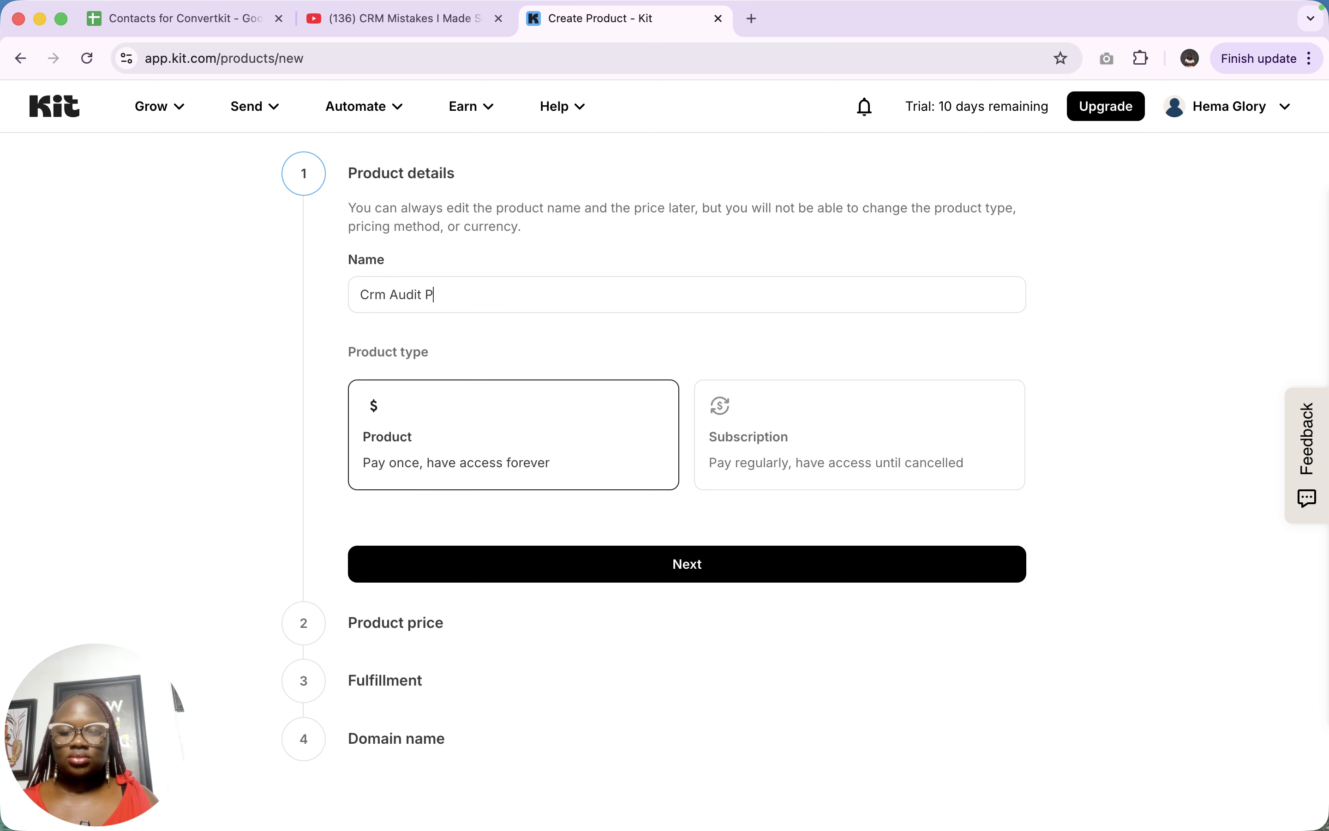
pyautogui.write('df')
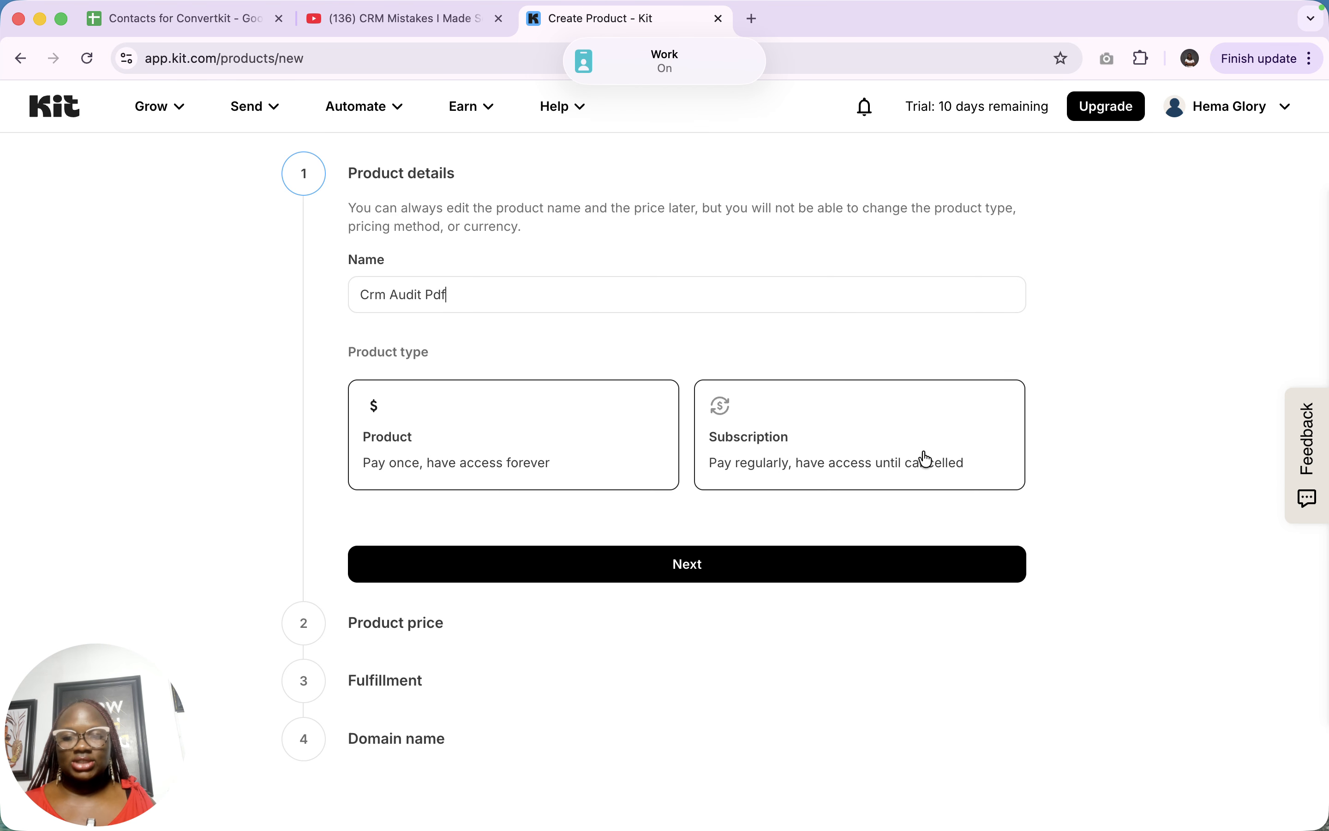
pyautogui.click(440, 447)
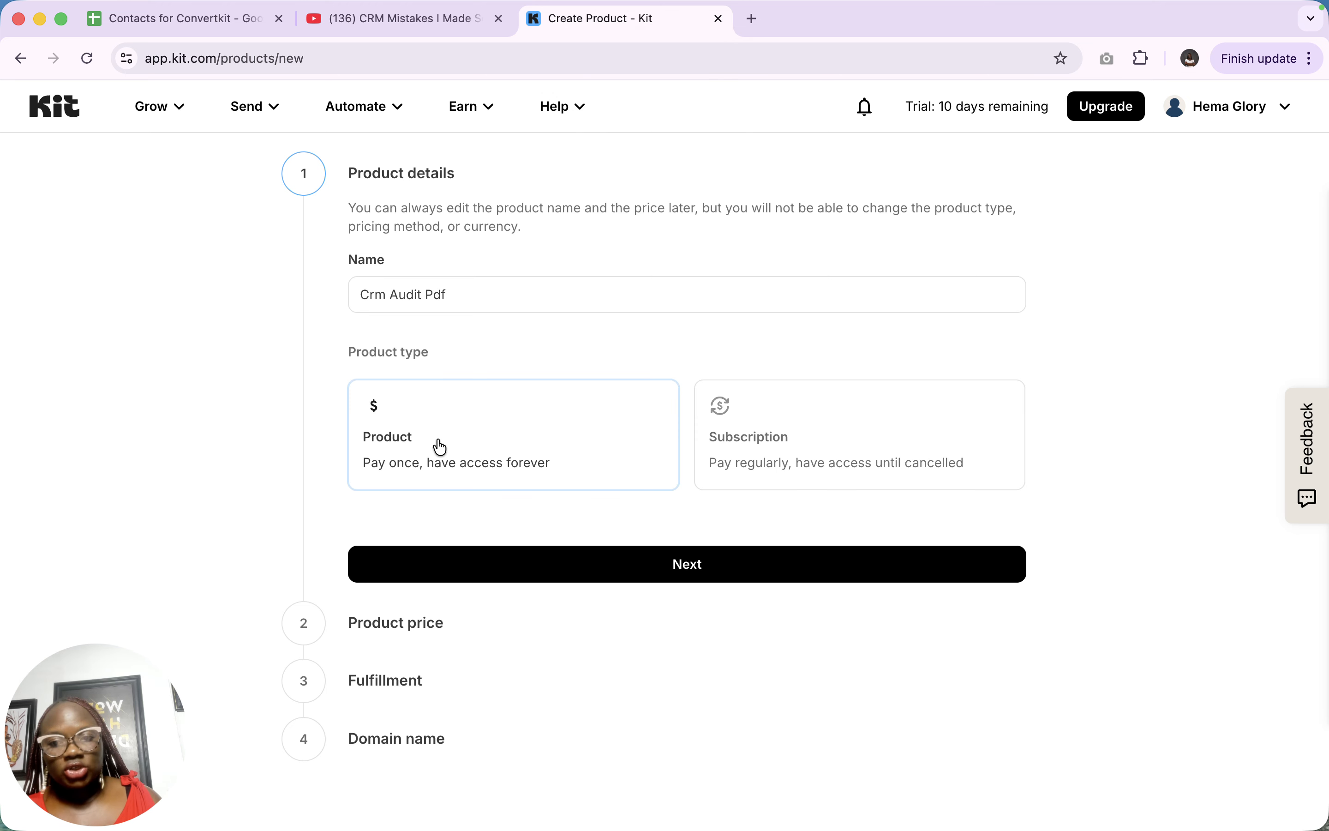
pyautogui.click(626, 557)
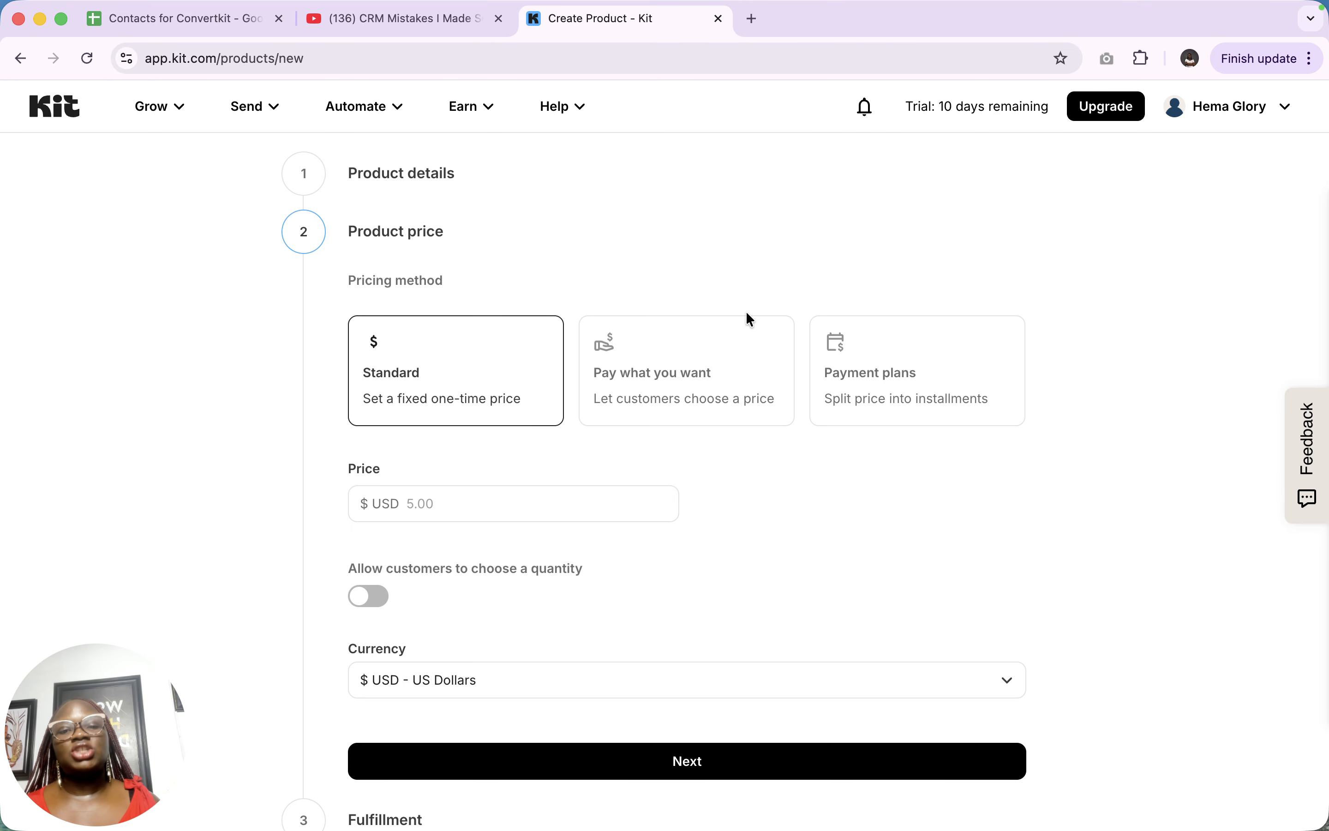
# Try the Pay what you want and Payment plans pricing methods, with Quarterly as the installment frequency, and compare them with Standard
pyautogui.click(688, 379)
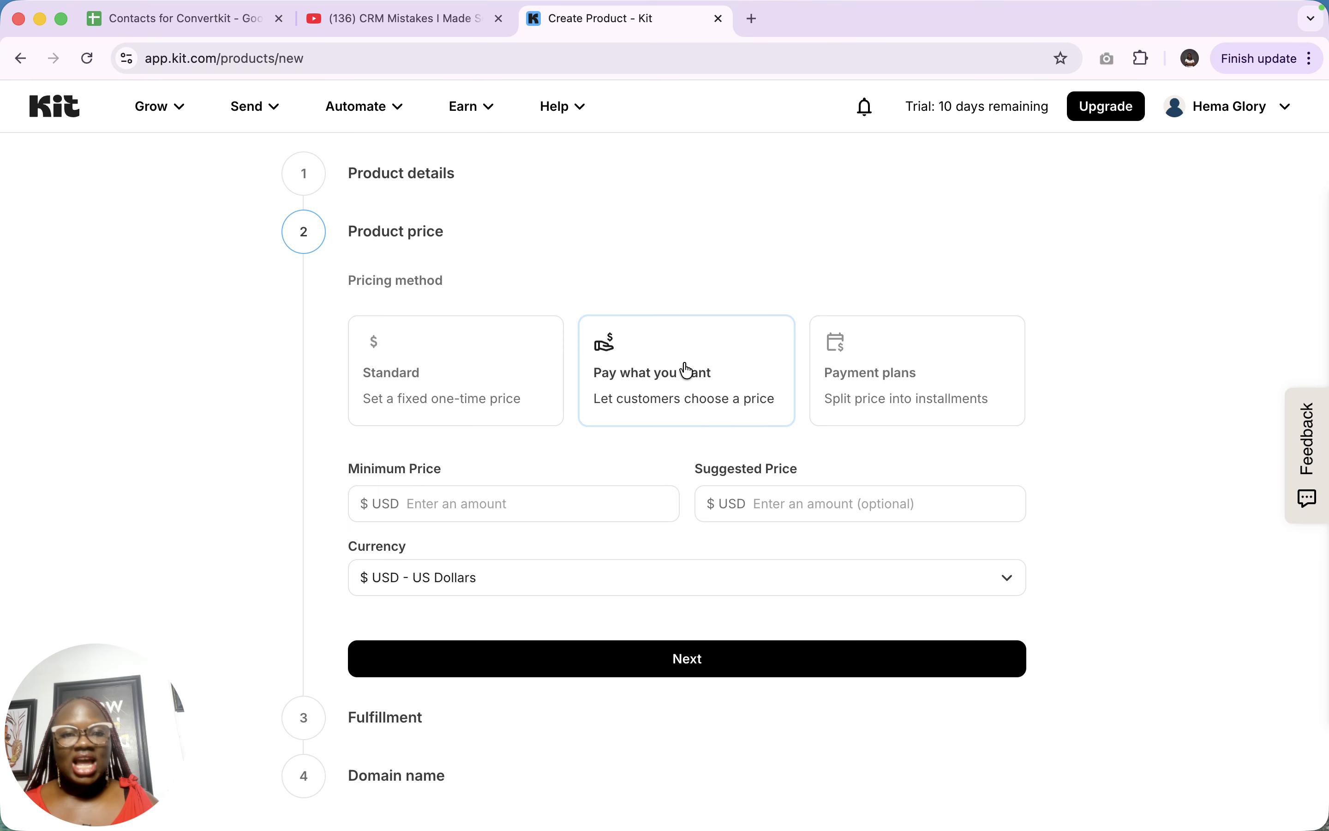
pyautogui.click(958, 402)
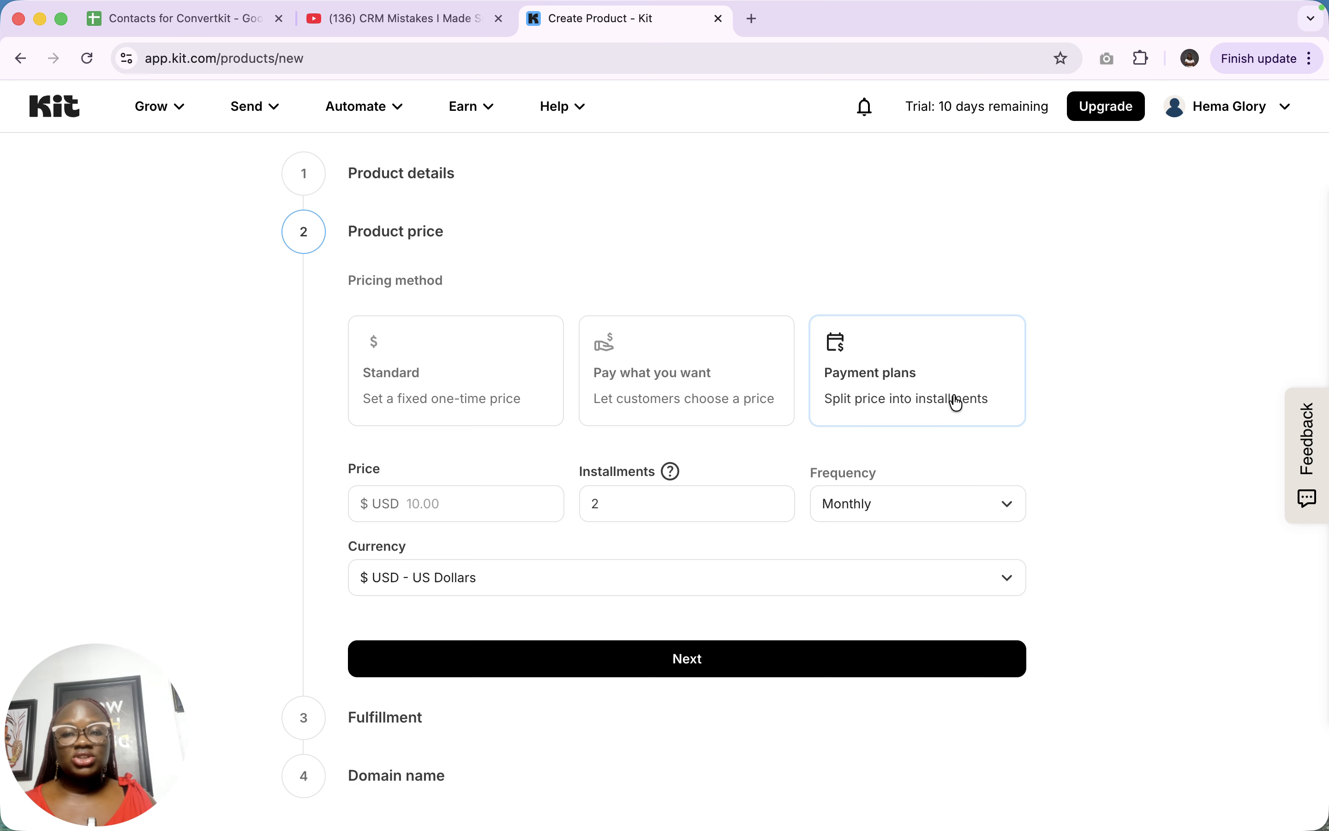
pyautogui.click(863, 504)
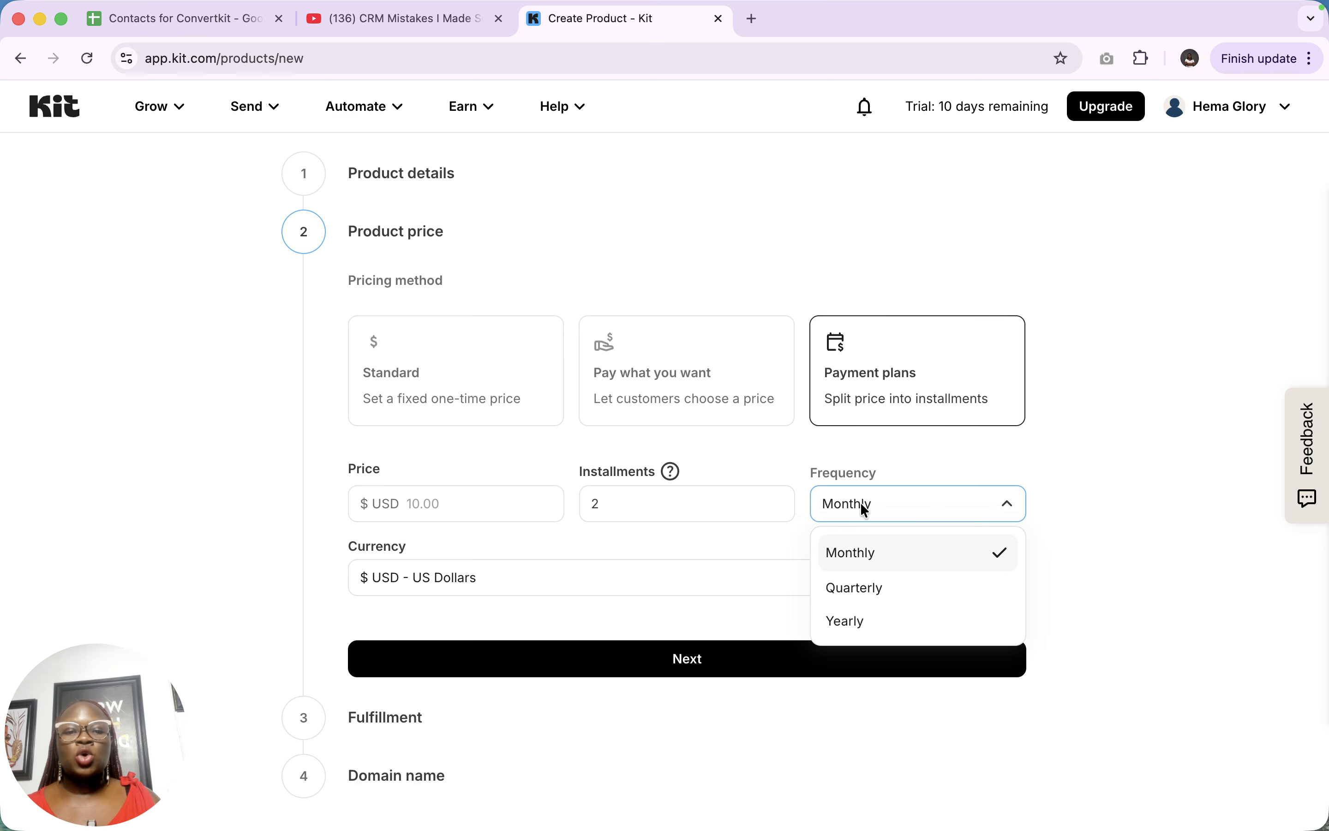
pyautogui.click(881, 586)
pyautogui.click(897, 496)
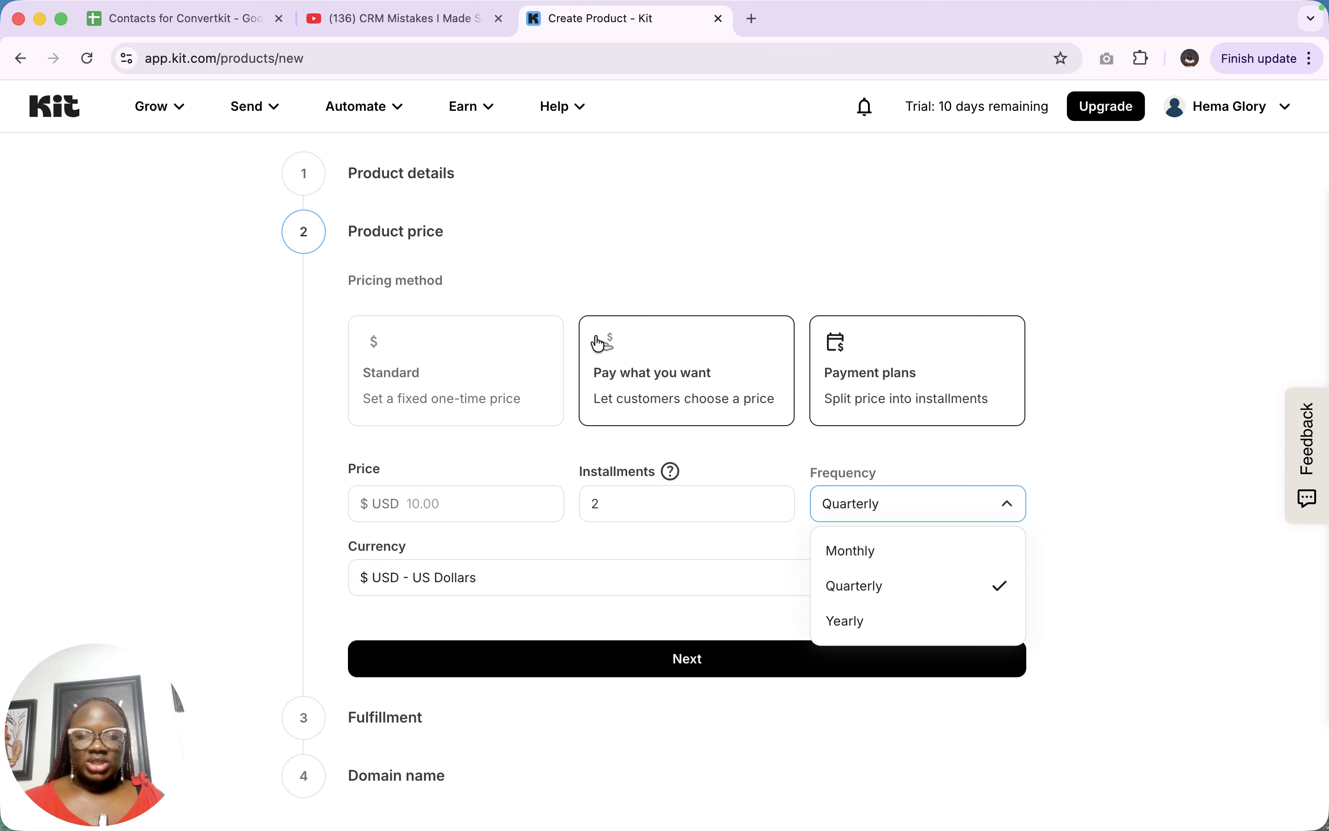
pyautogui.click(448, 508)
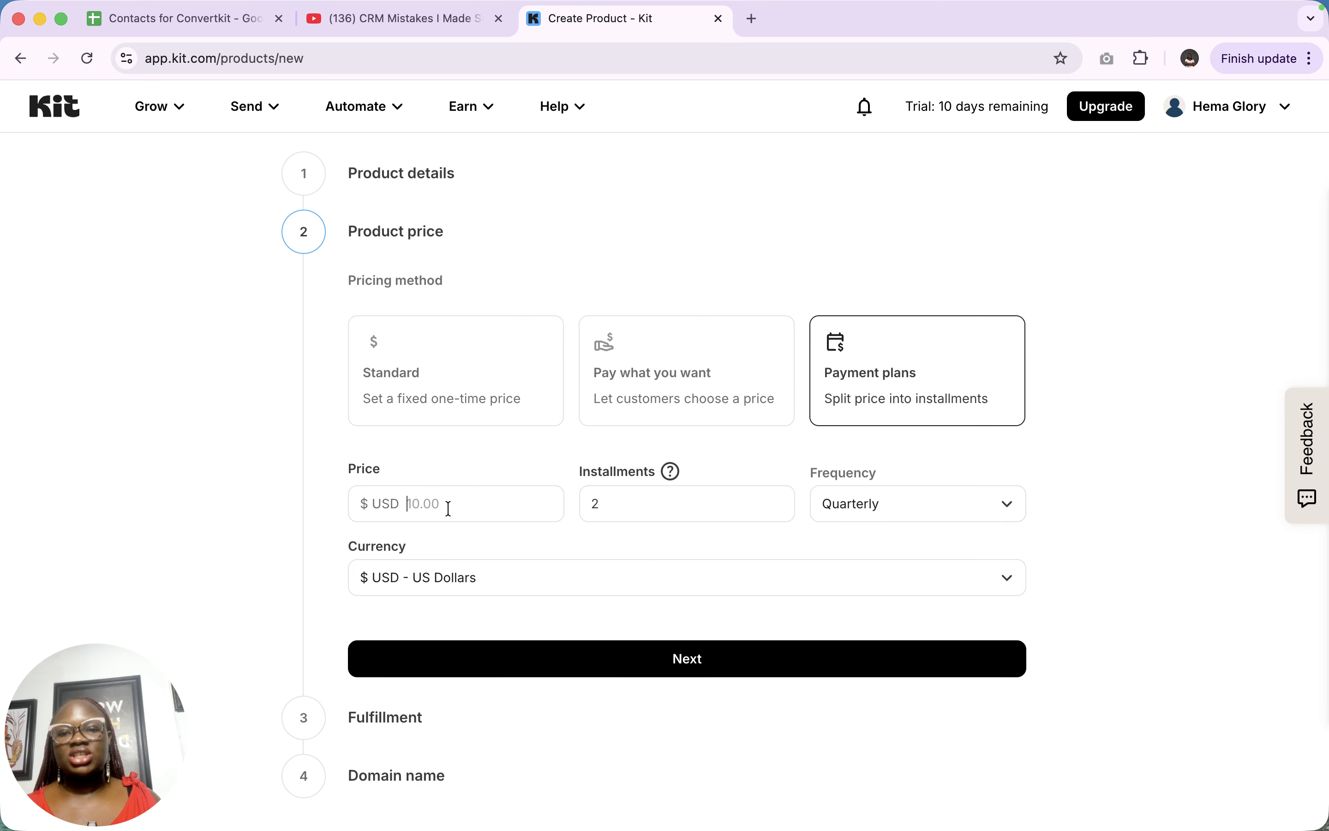
pyautogui.click(482, 412)
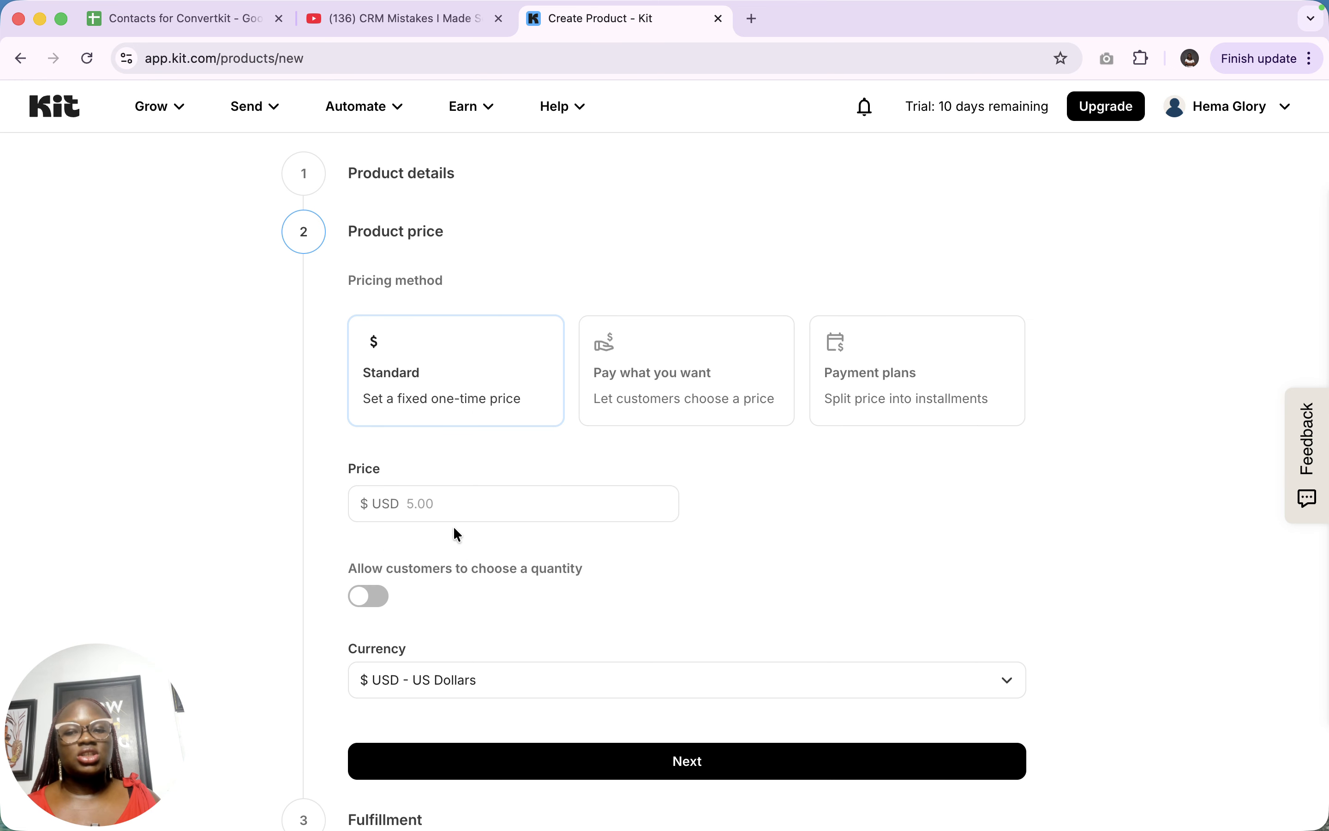
pyautogui.click(666, 405)
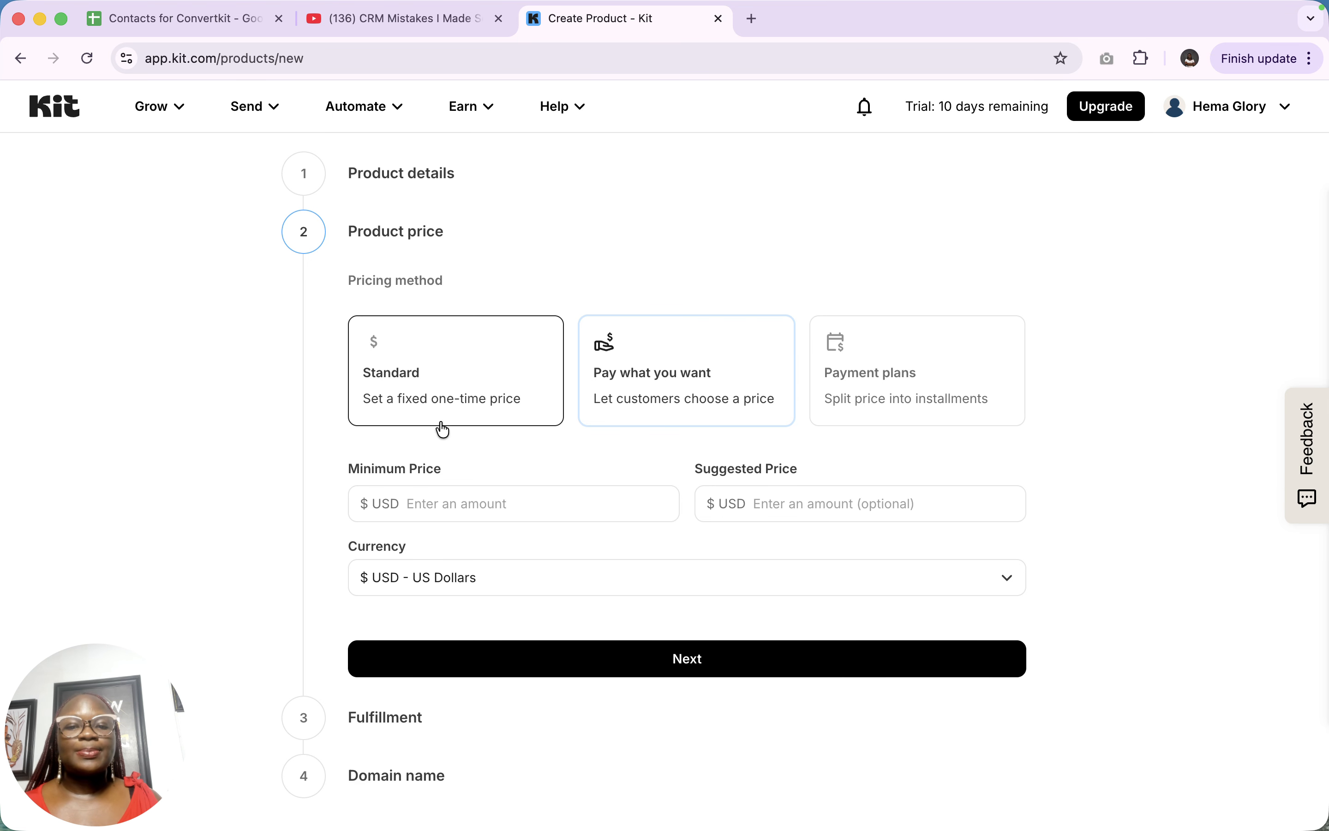
pyautogui.click(895, 351)
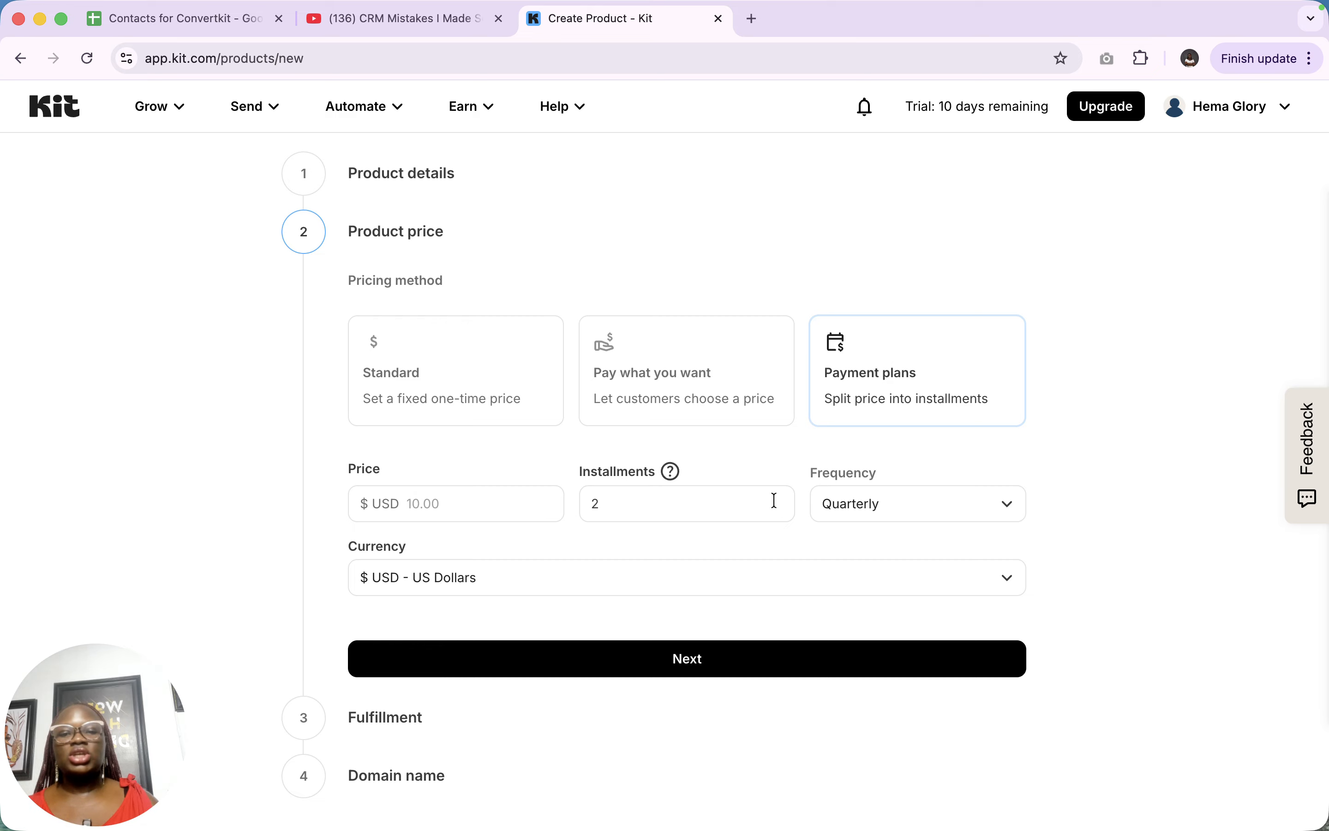
# Use the Standard pricing method and set the product's fixed one-time price to 500 USD
pyautogui.click(378, 387)
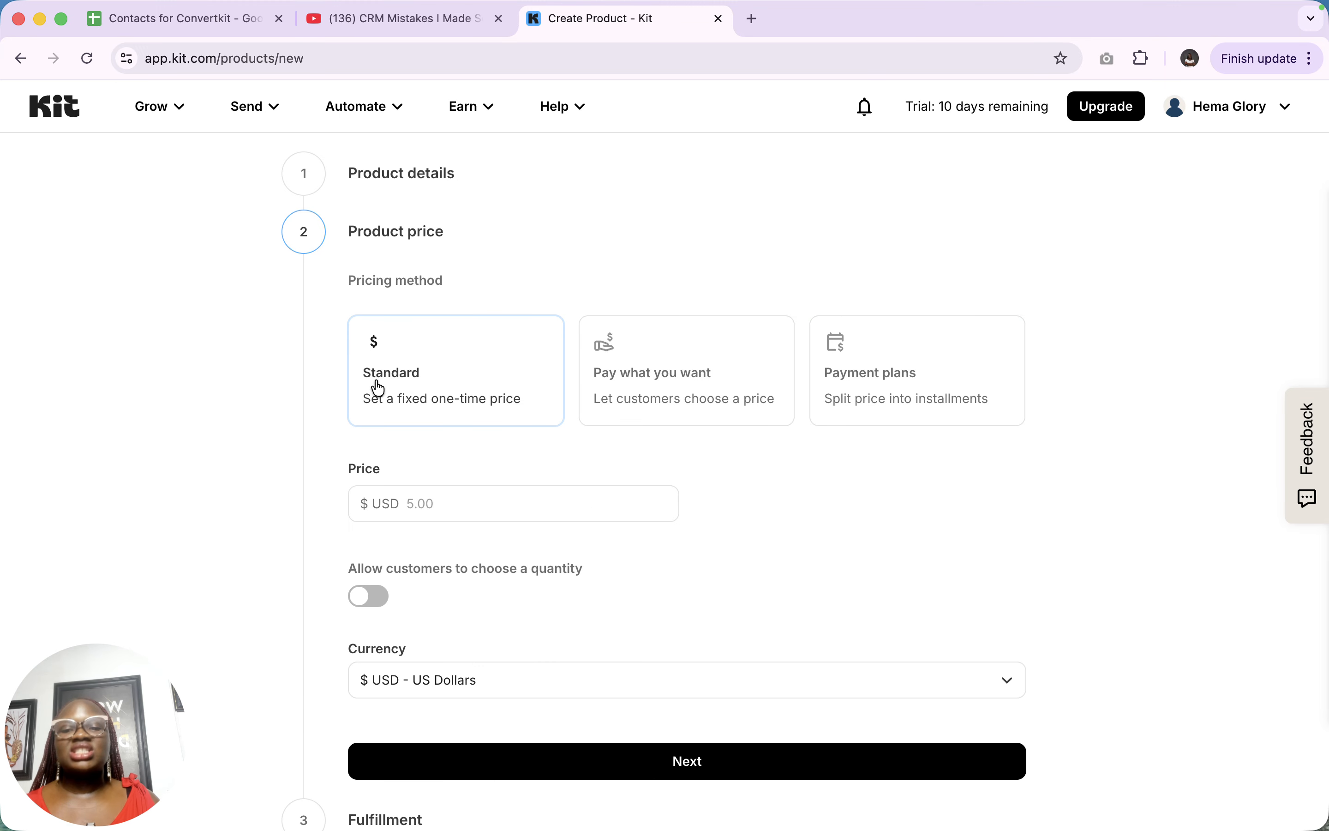
pyautogui.click(507, 499)
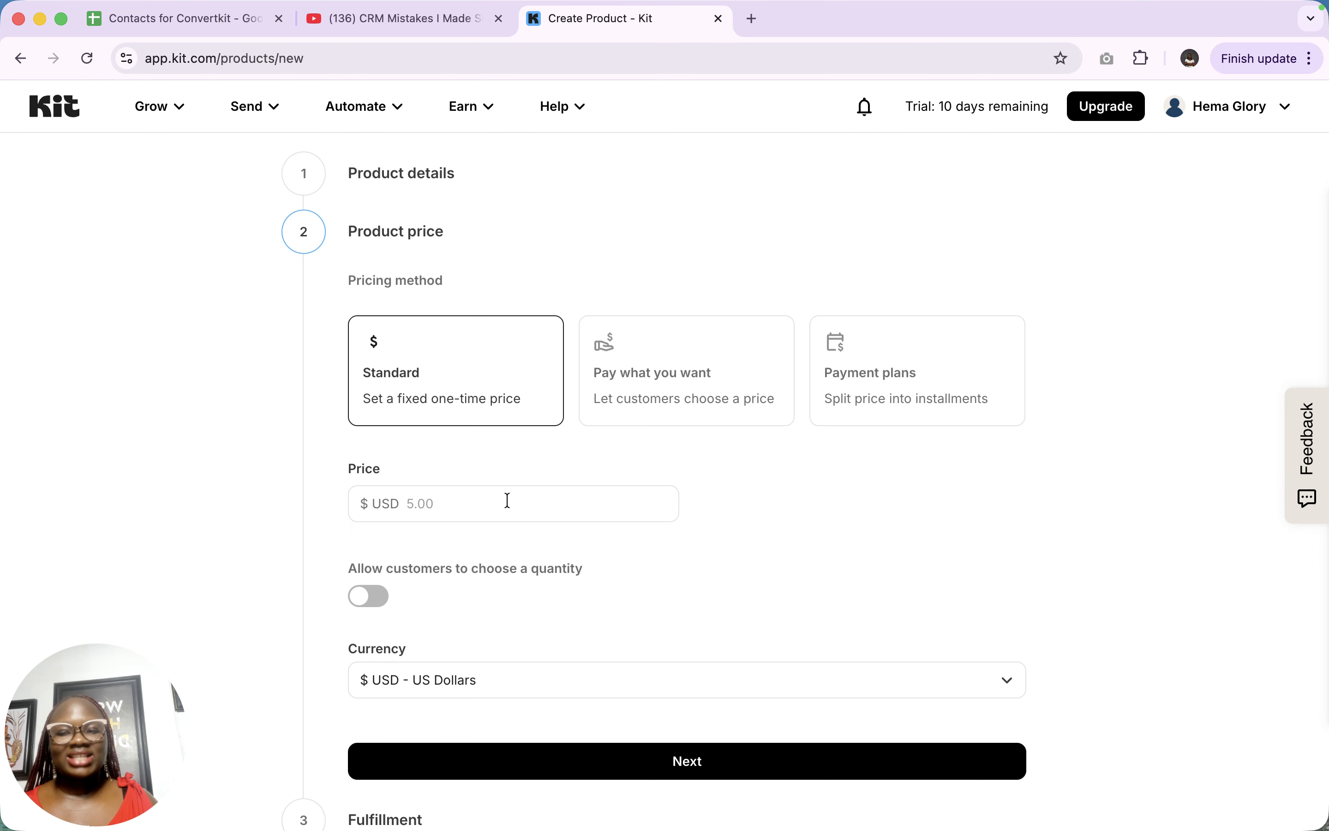
pyautogui.write('500')
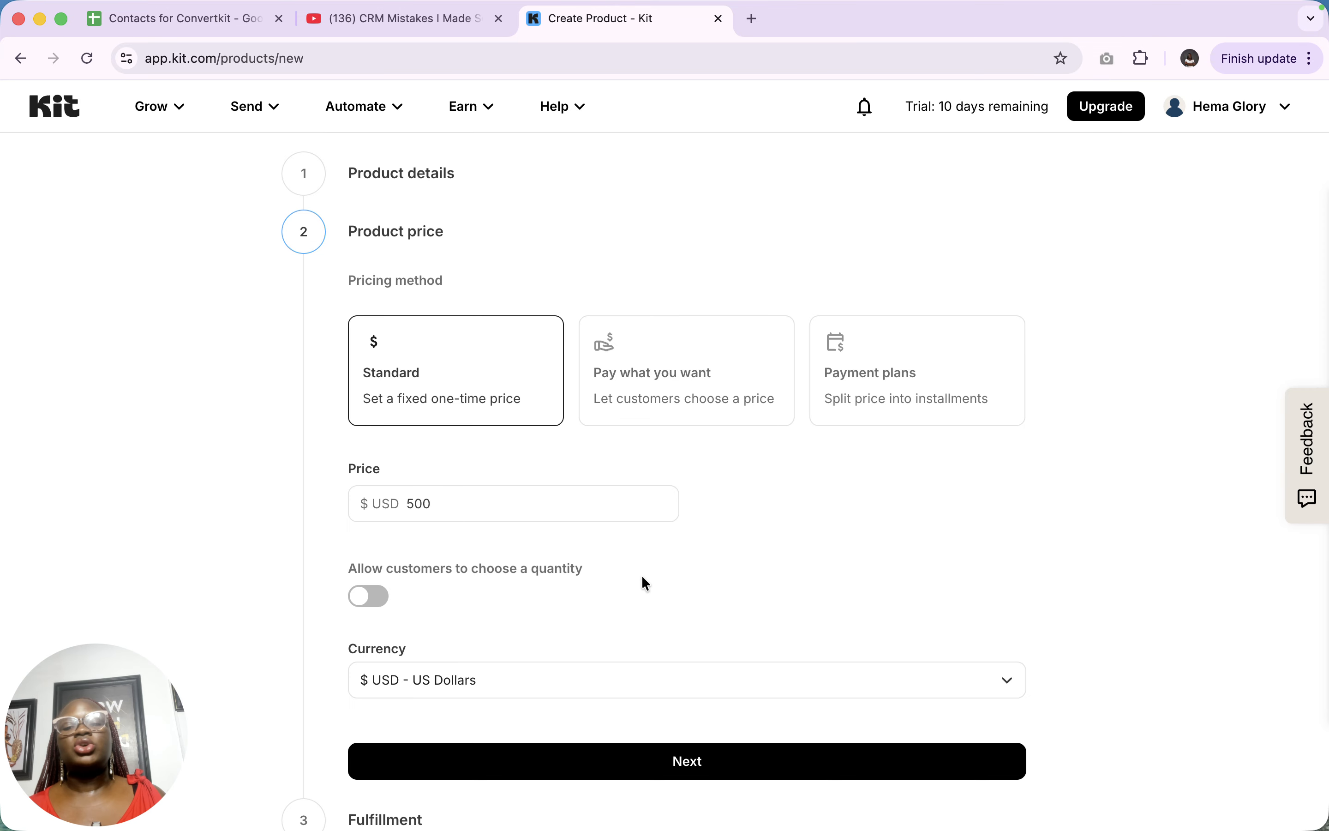
# Try the option letting customers choose a quantity, switch it back off, and look over the available currencies
pyautogui.scroll(-2, 642, 577)
pyautogui.click(378, 539)
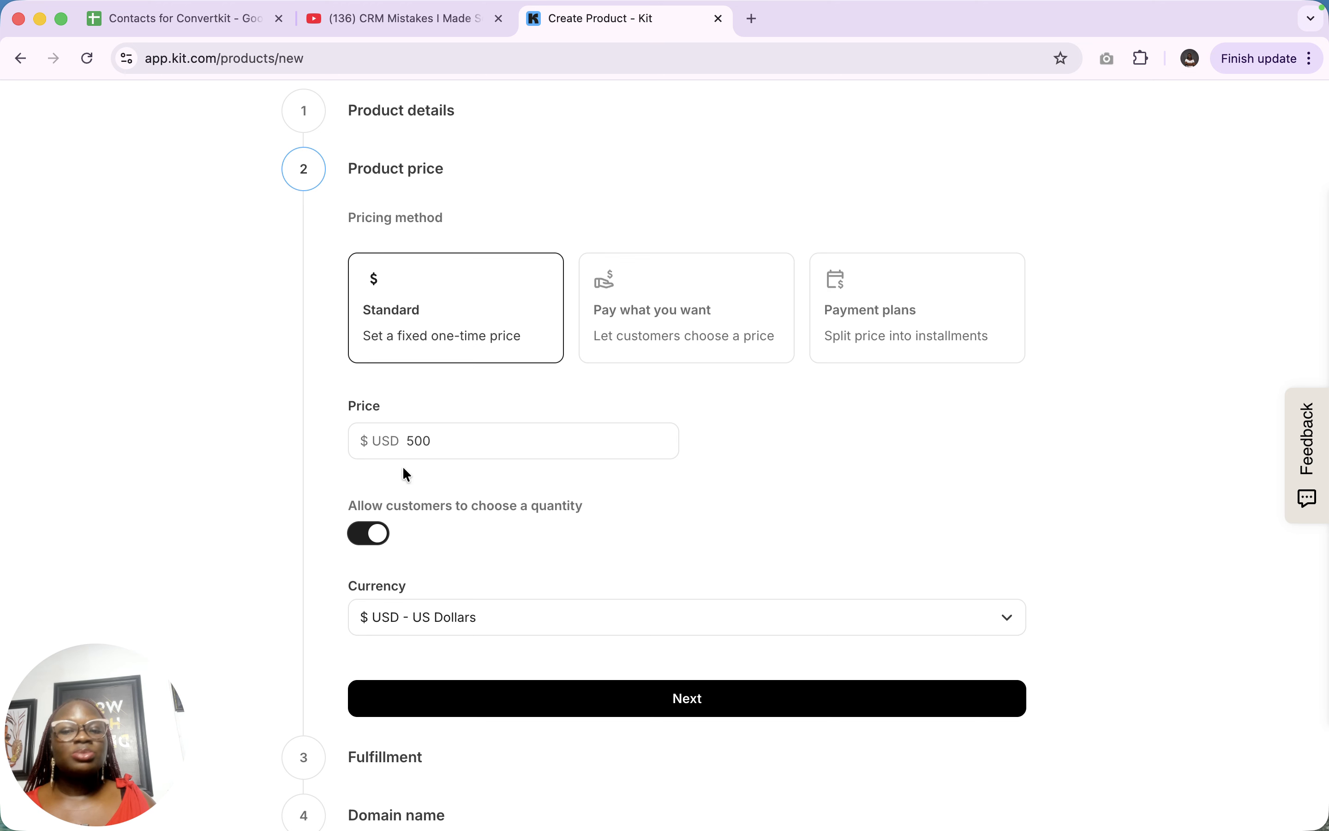
pyautogui.click(365, 540)
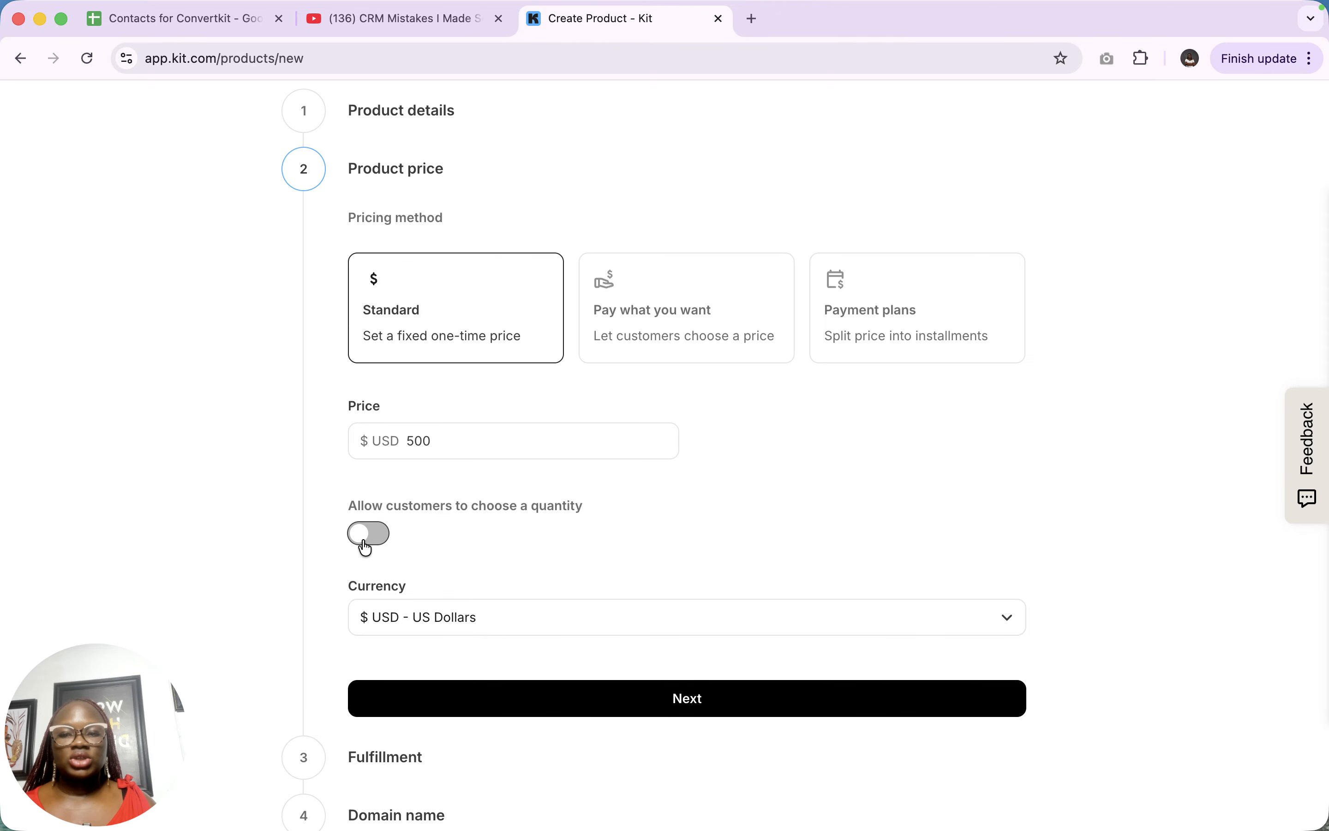
pyautogui.click(584, 621)
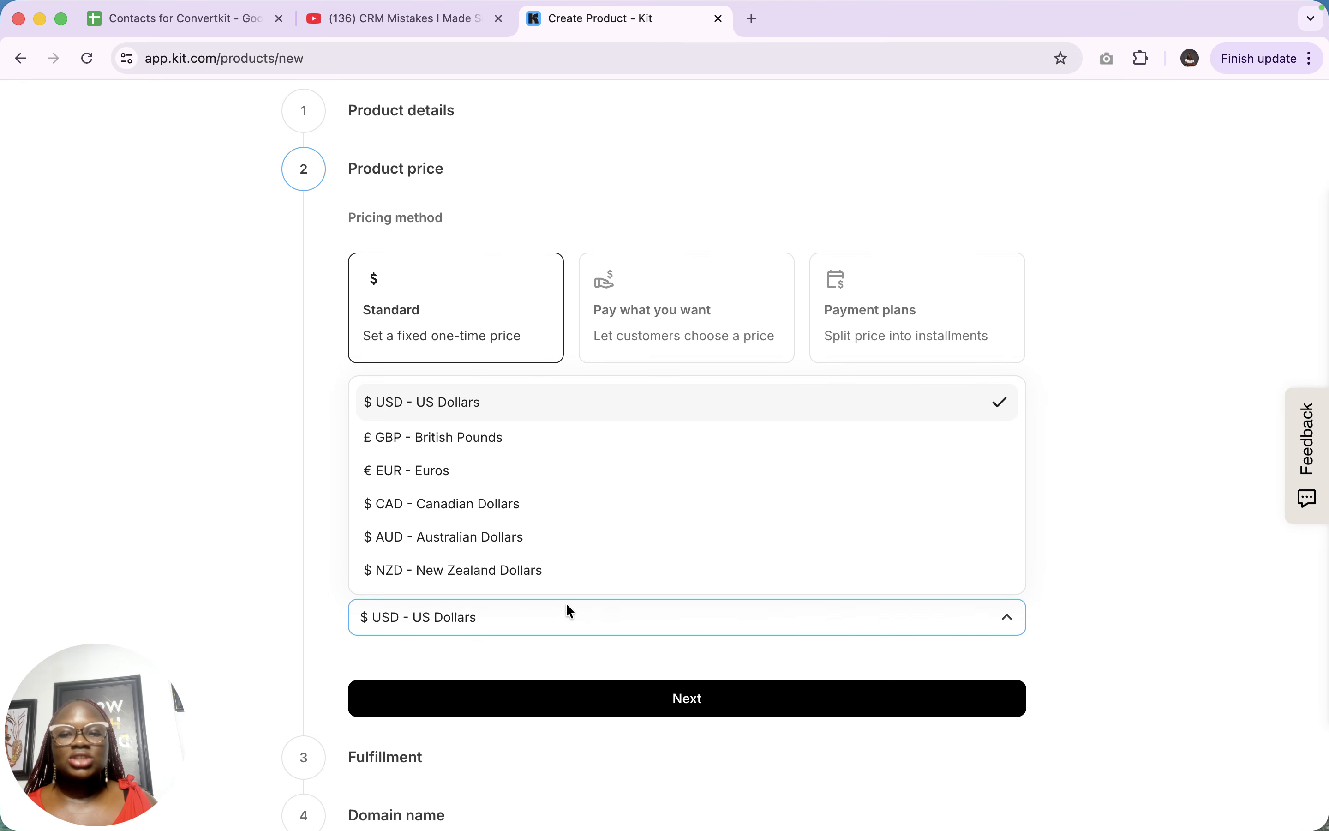
pyautogui.scroll(-1, 508, 504)
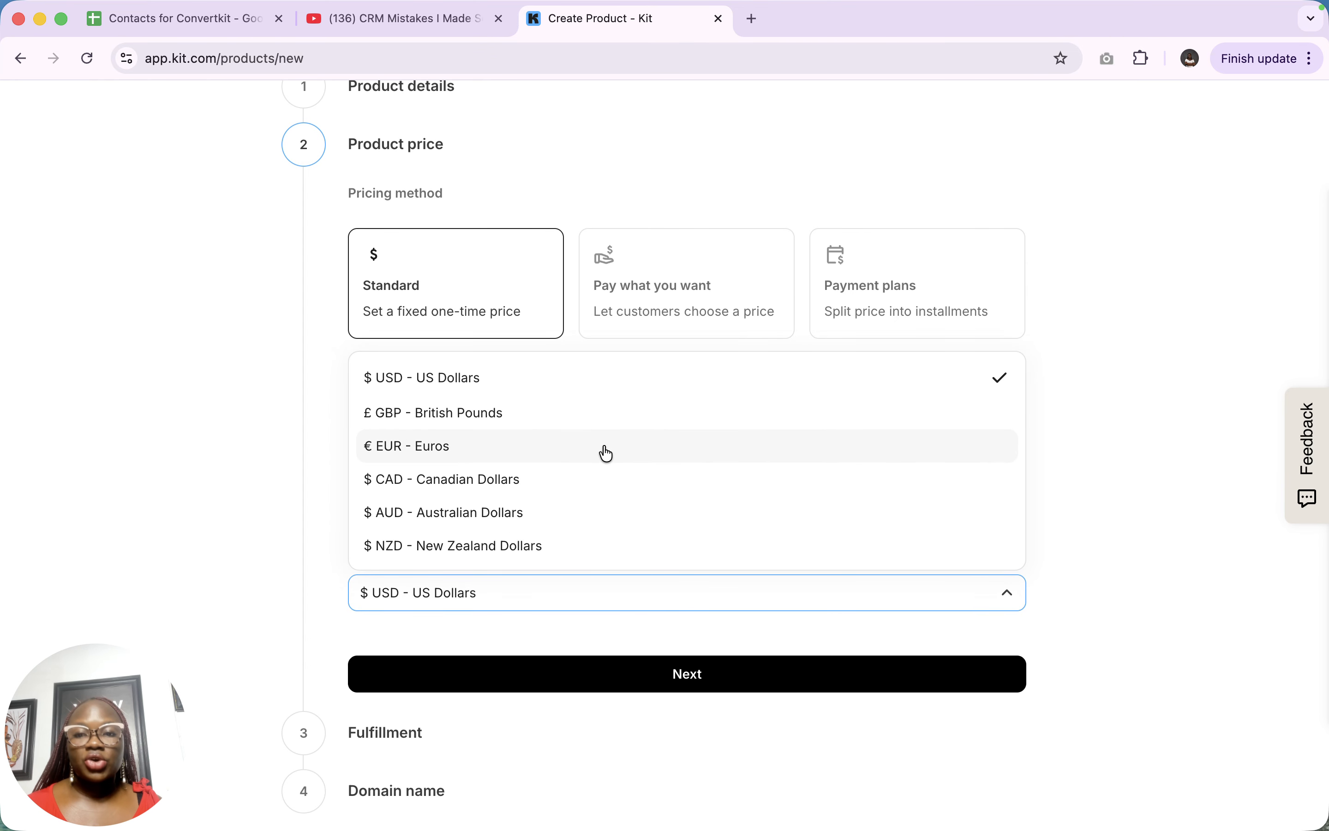
pyautogui.click(494, 633)
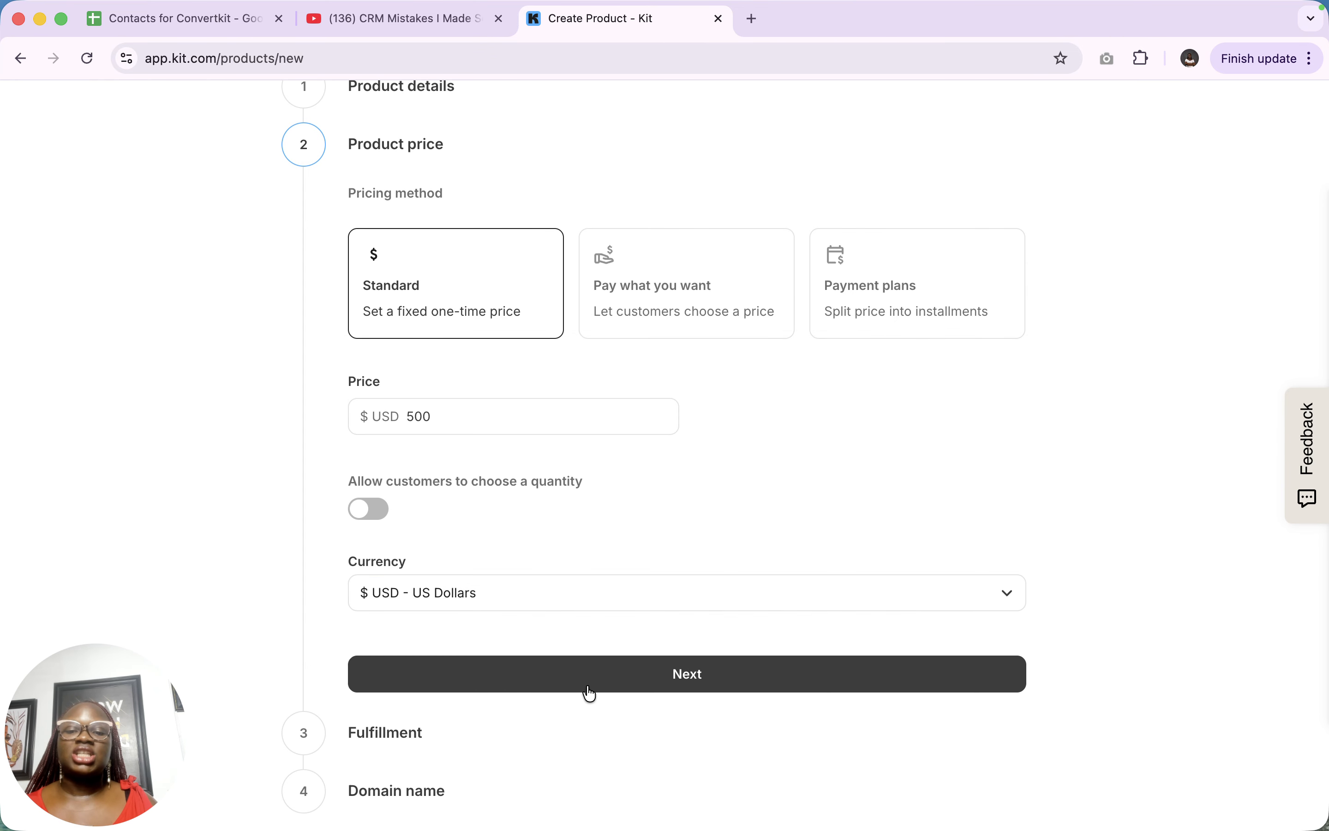
# Continue to the product's fulfillment, choose Send a file, and upload "CRMinstructors Profile PDF.pdf" as the product file
pyautogui.click(584, 684)
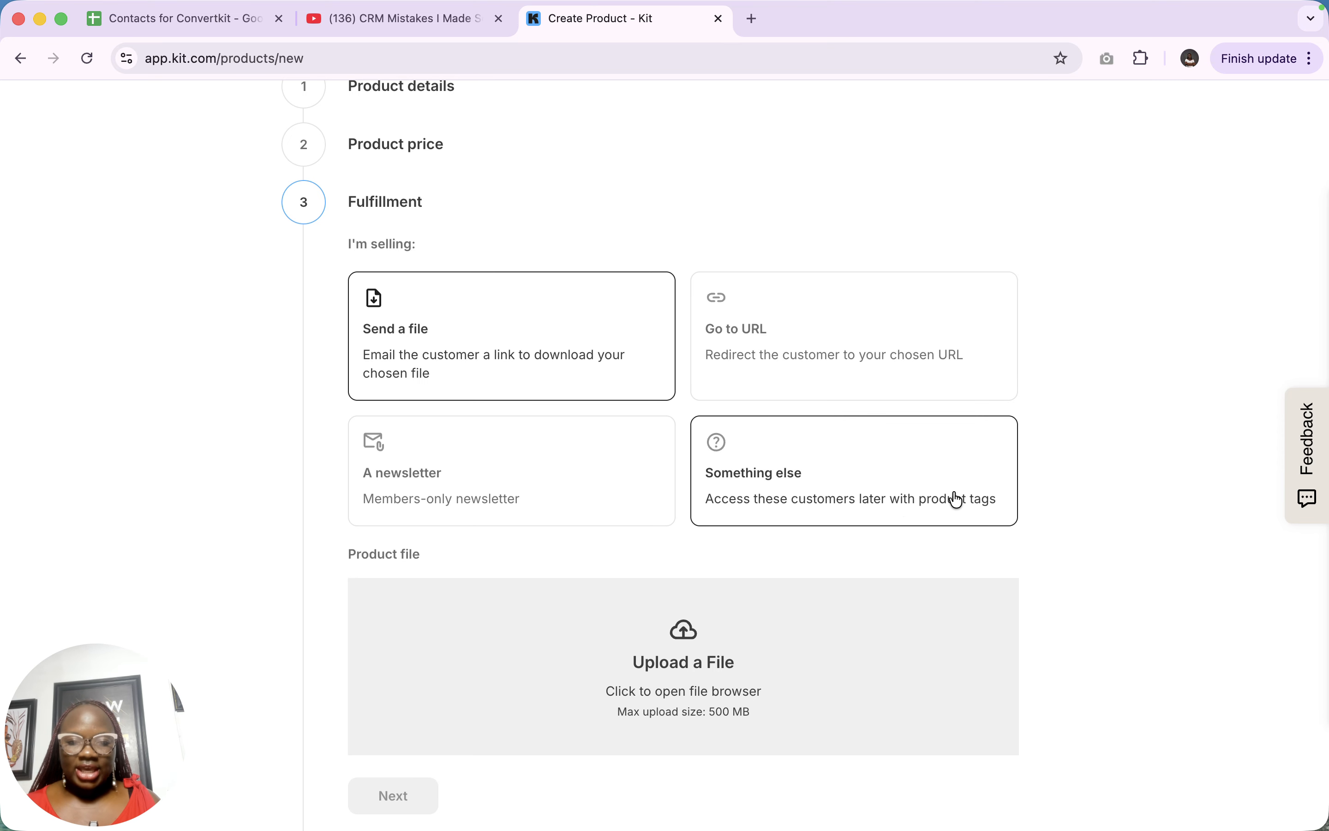
pyautogui.click(526, 360)
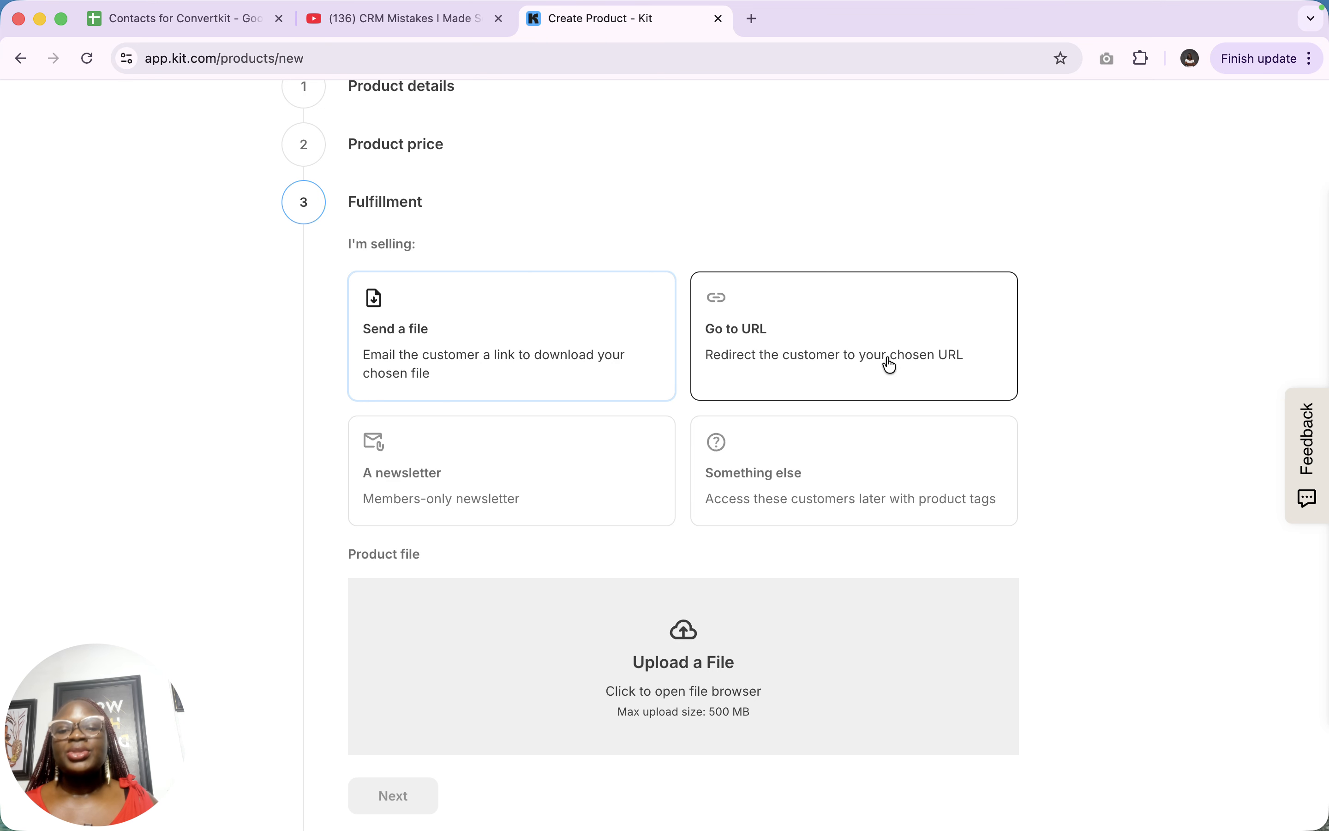
pyautogui.scroll(-2, 854, 510)
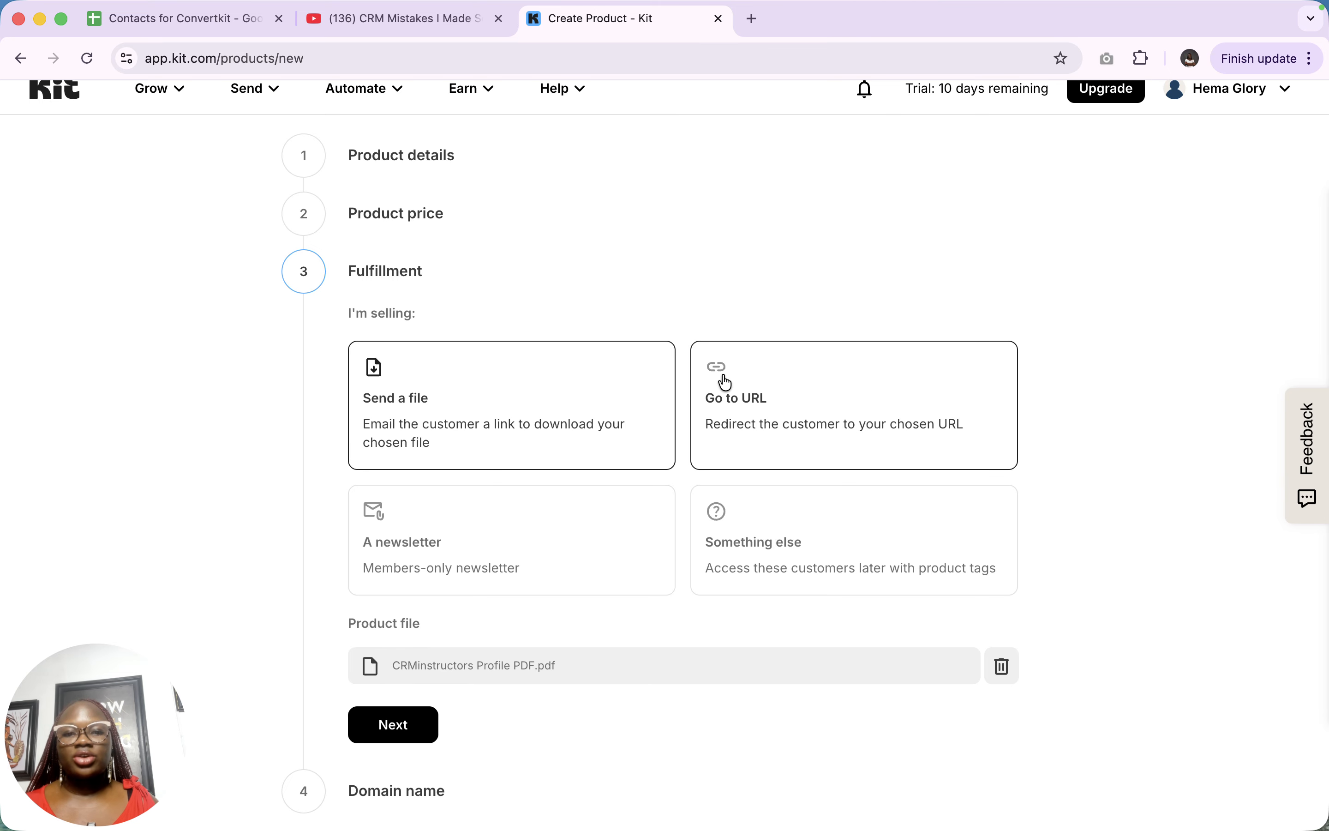
# Try the Go to URL, A newsletter and Something else fulfillment options
pyautogui.click(759, 395)
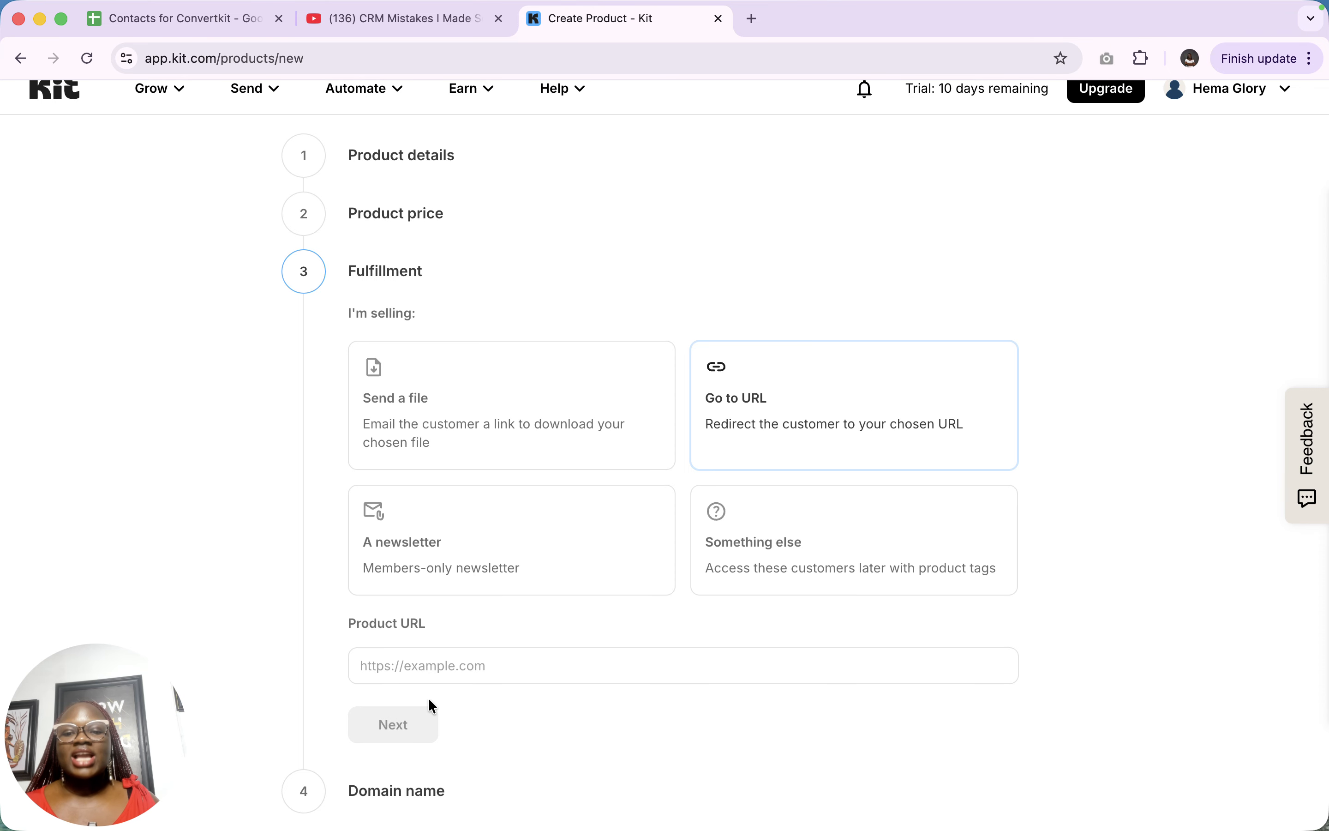
pyautogui.click(465, 672)
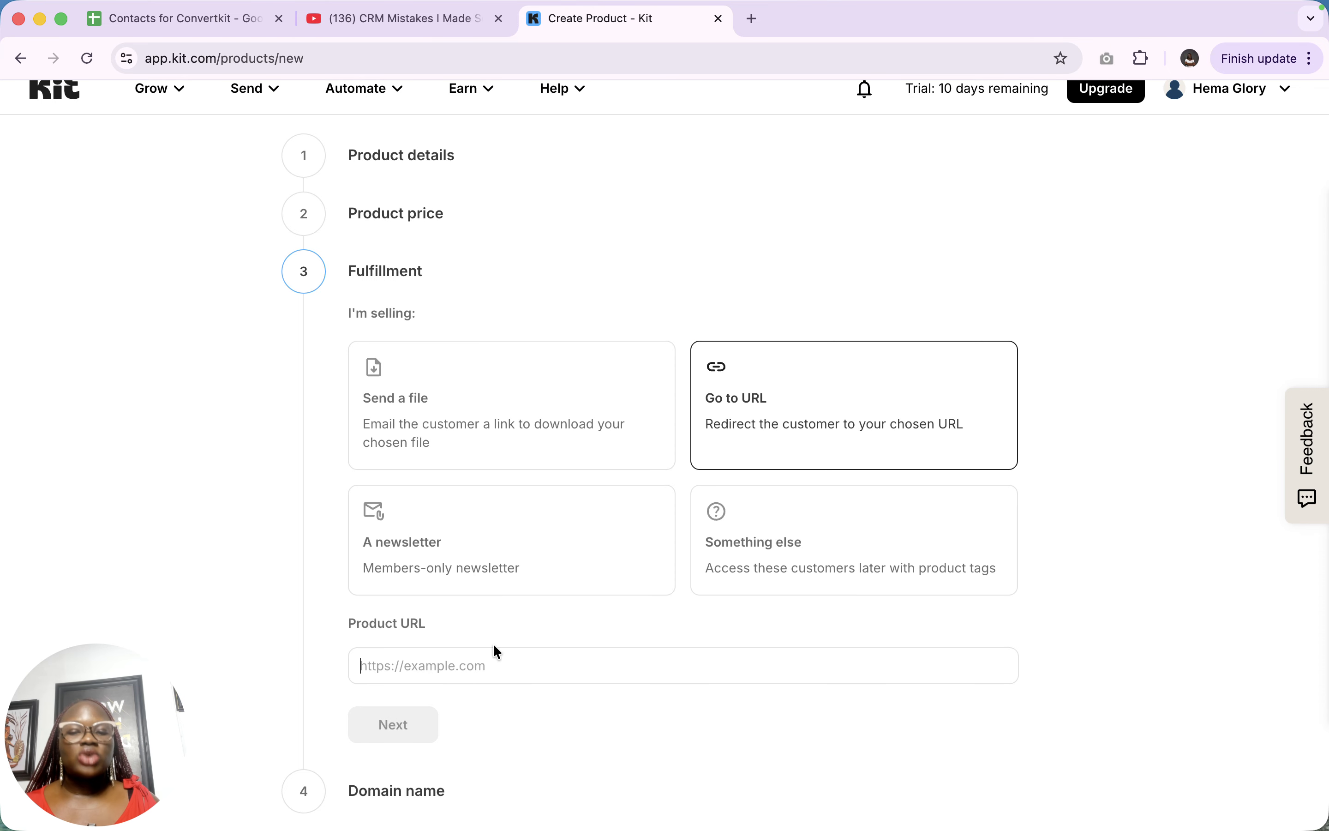
pyautogui.click(467, 561)
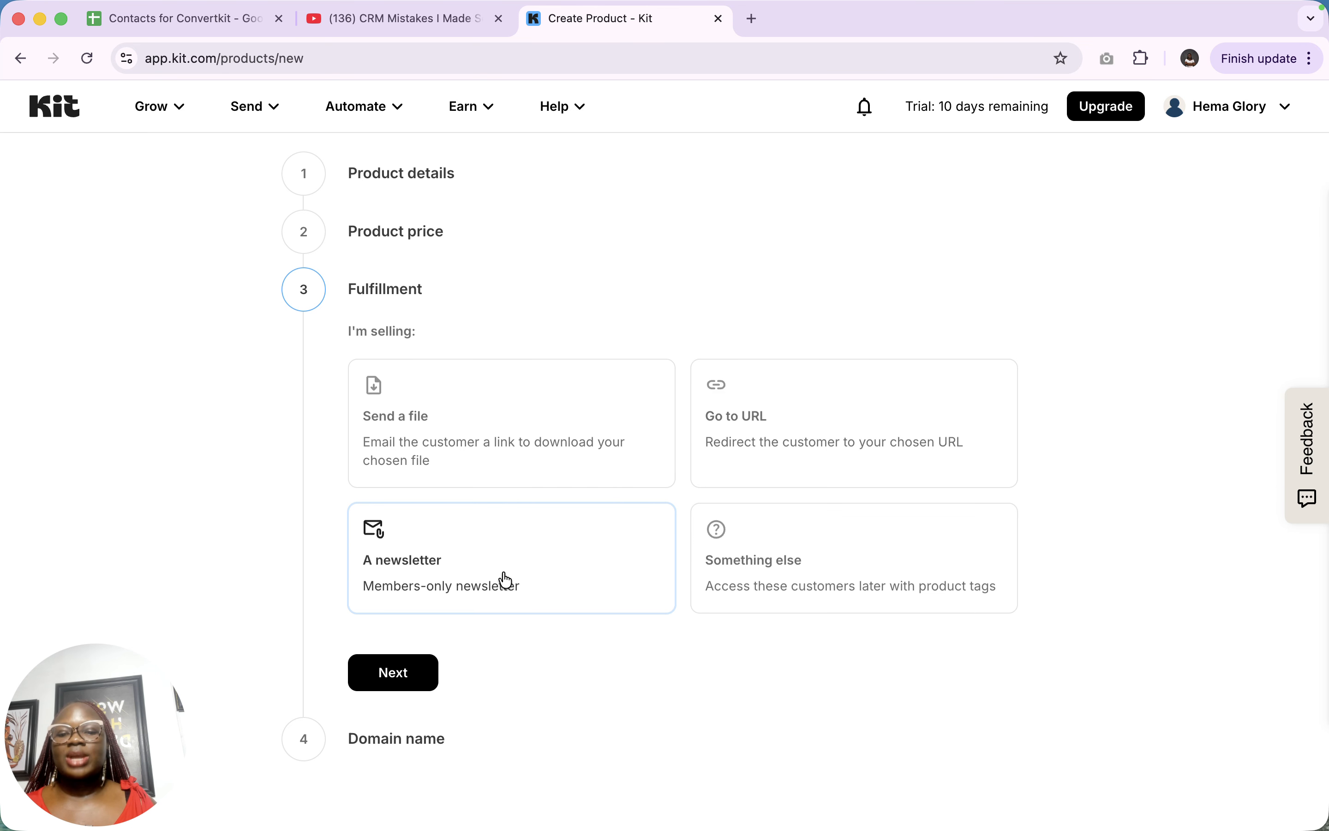
pyautogui.click(774, 585)
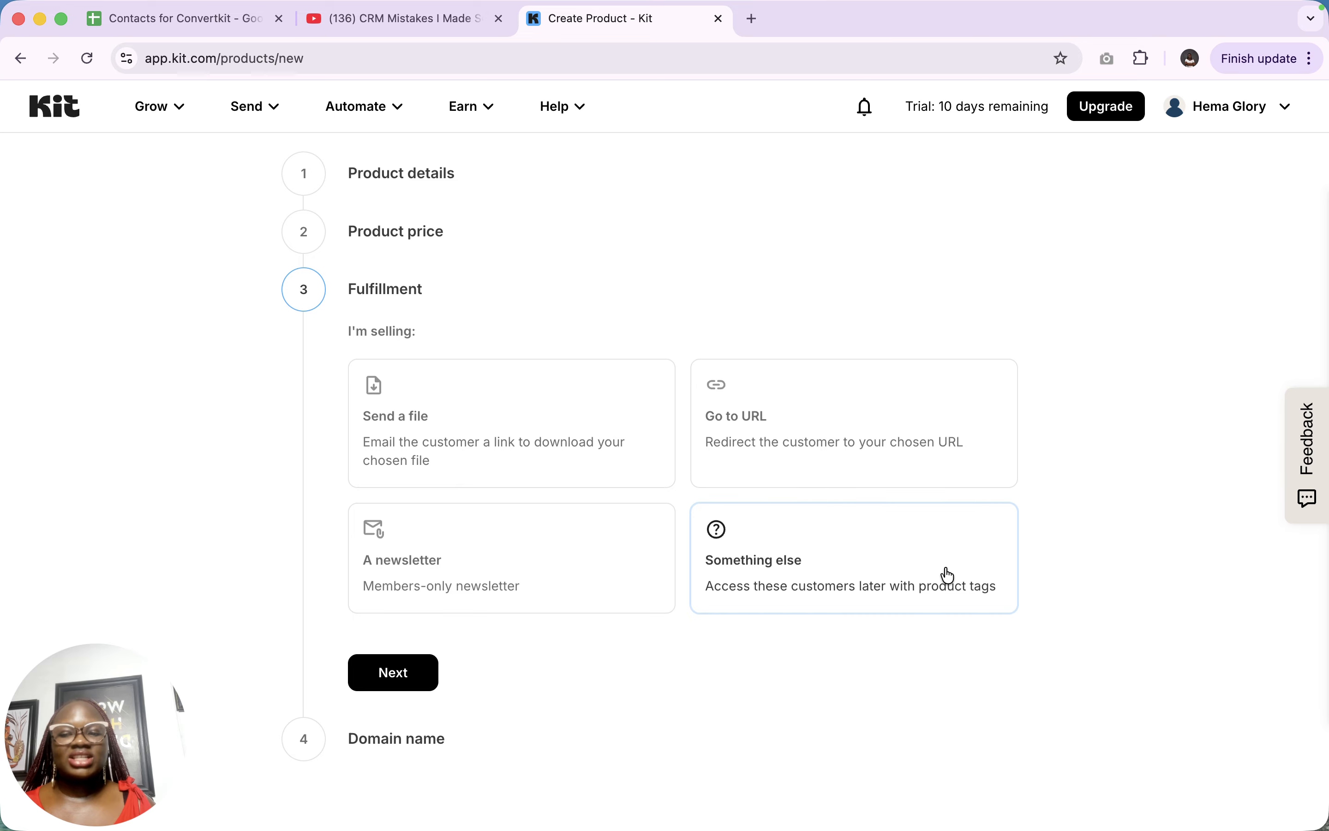
# Select Send a file as the fulfillment method and continue to the domain name settings
pyautogui.click(475, 436)
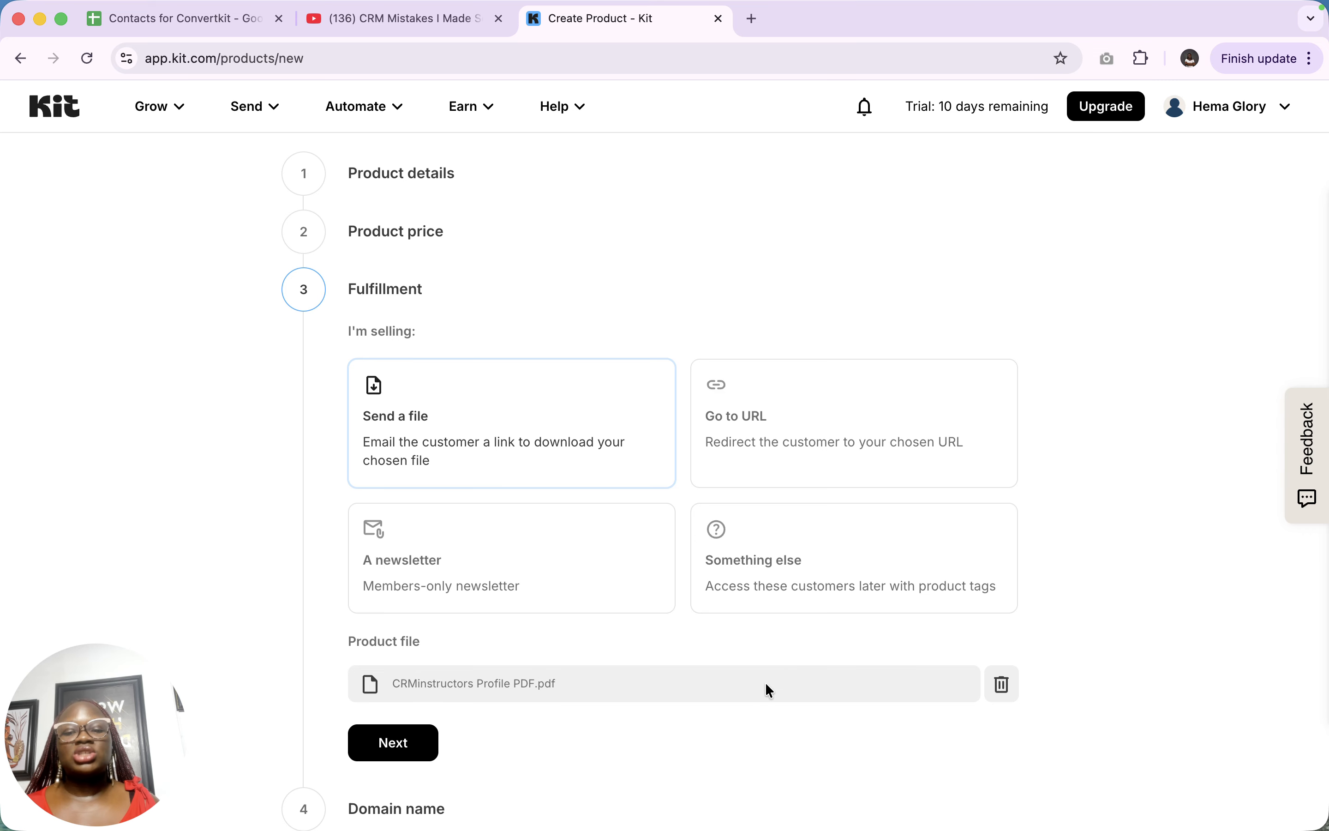
pyautogui.scroll(-1, 770, 690)
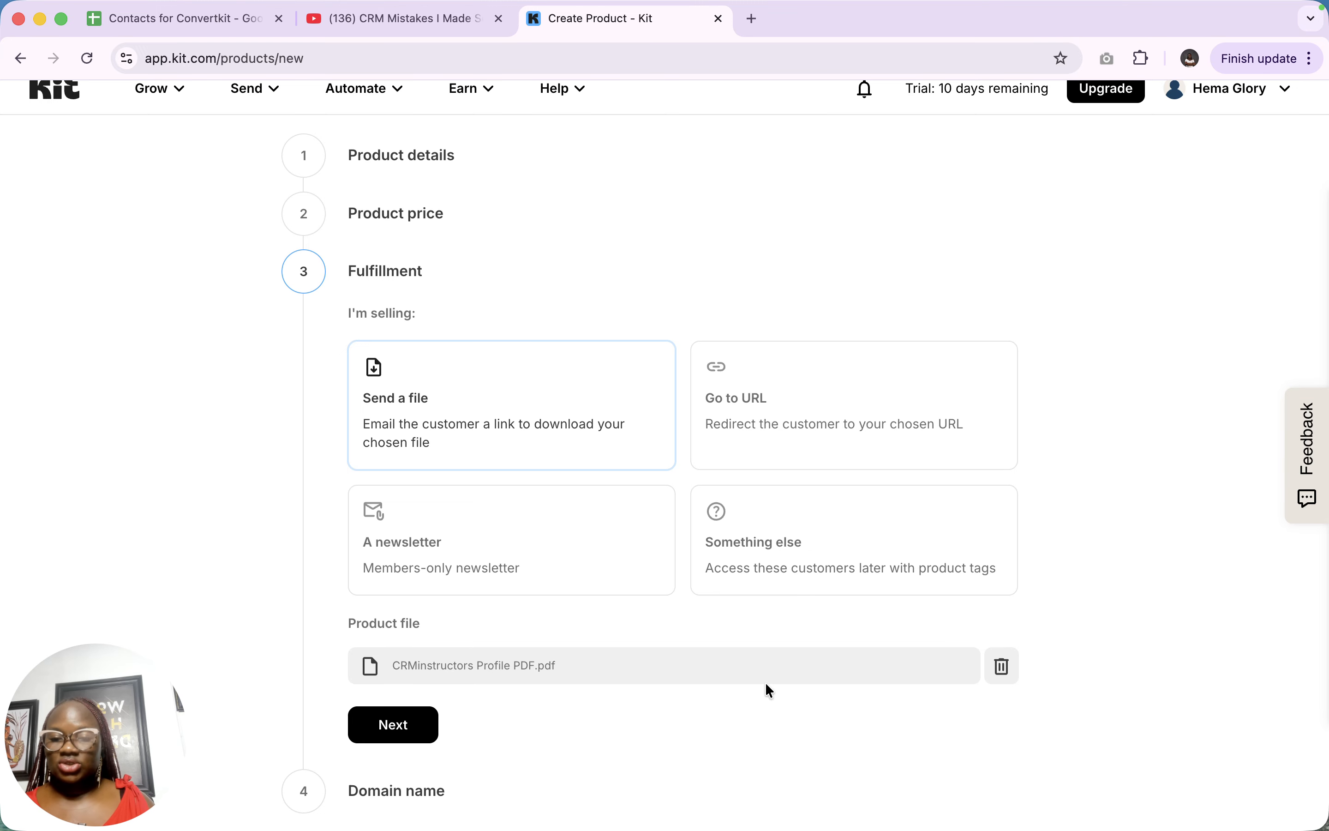
pyautogui.click(391, 722)
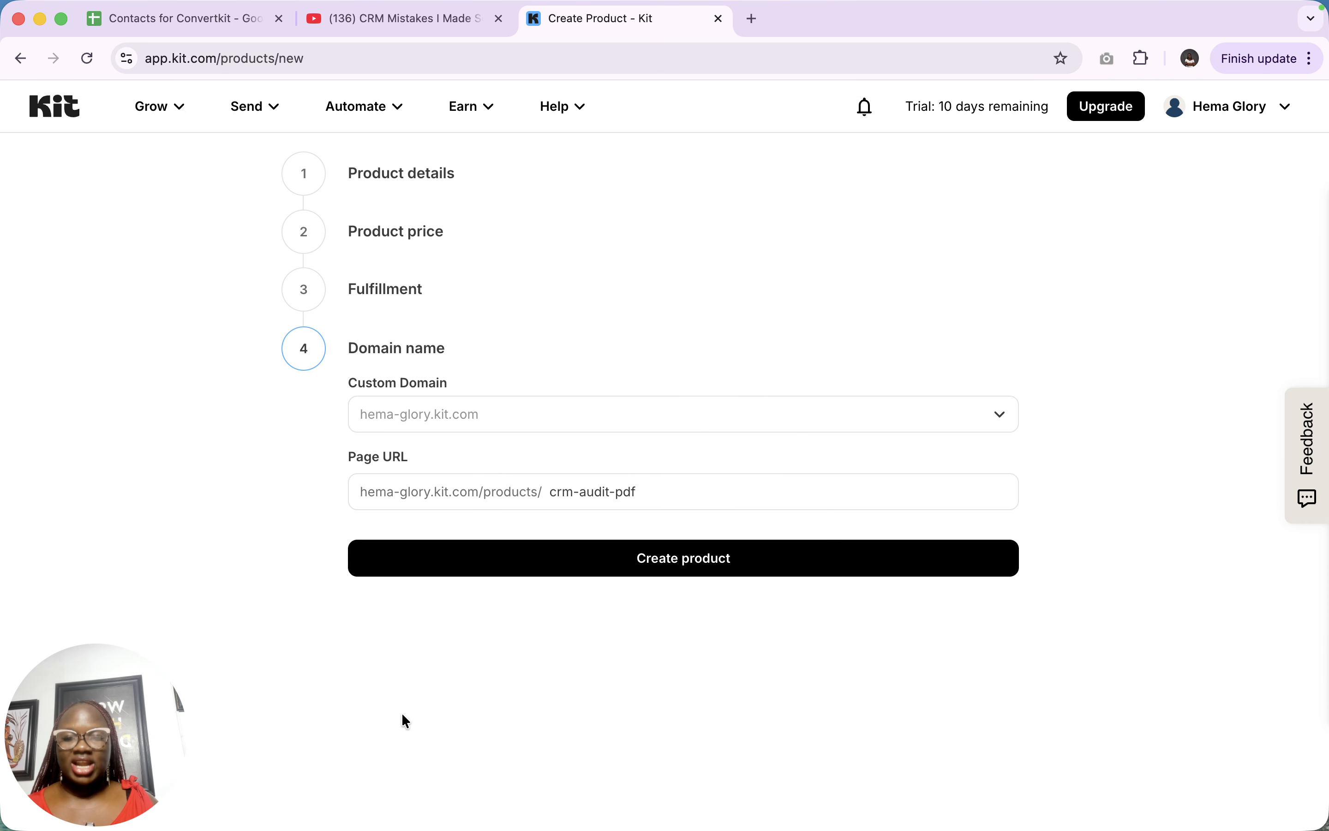
# Keep crm-audit-pdf as the page URL and create the product
pyautogui.click(692, 492)
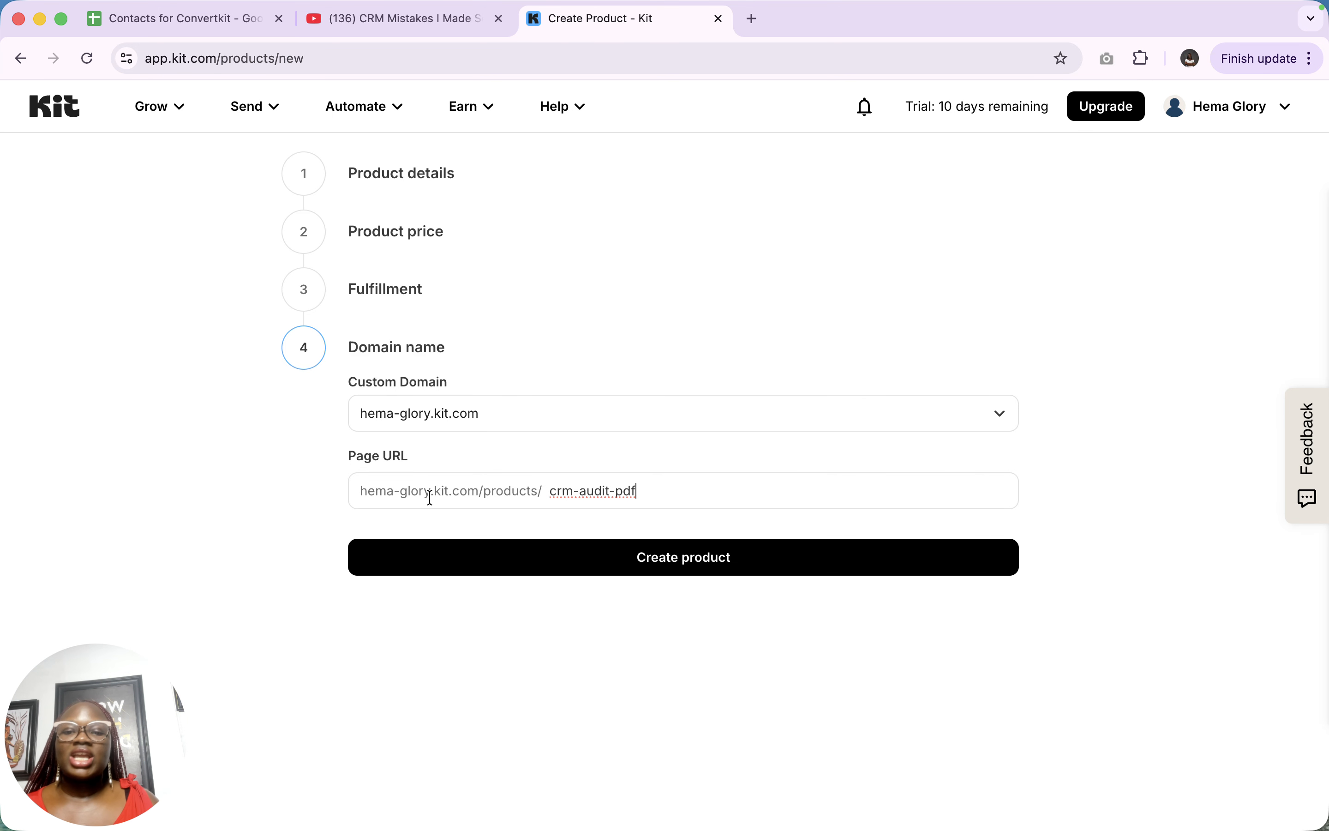
pyautogui.tripleClick(664, 488)
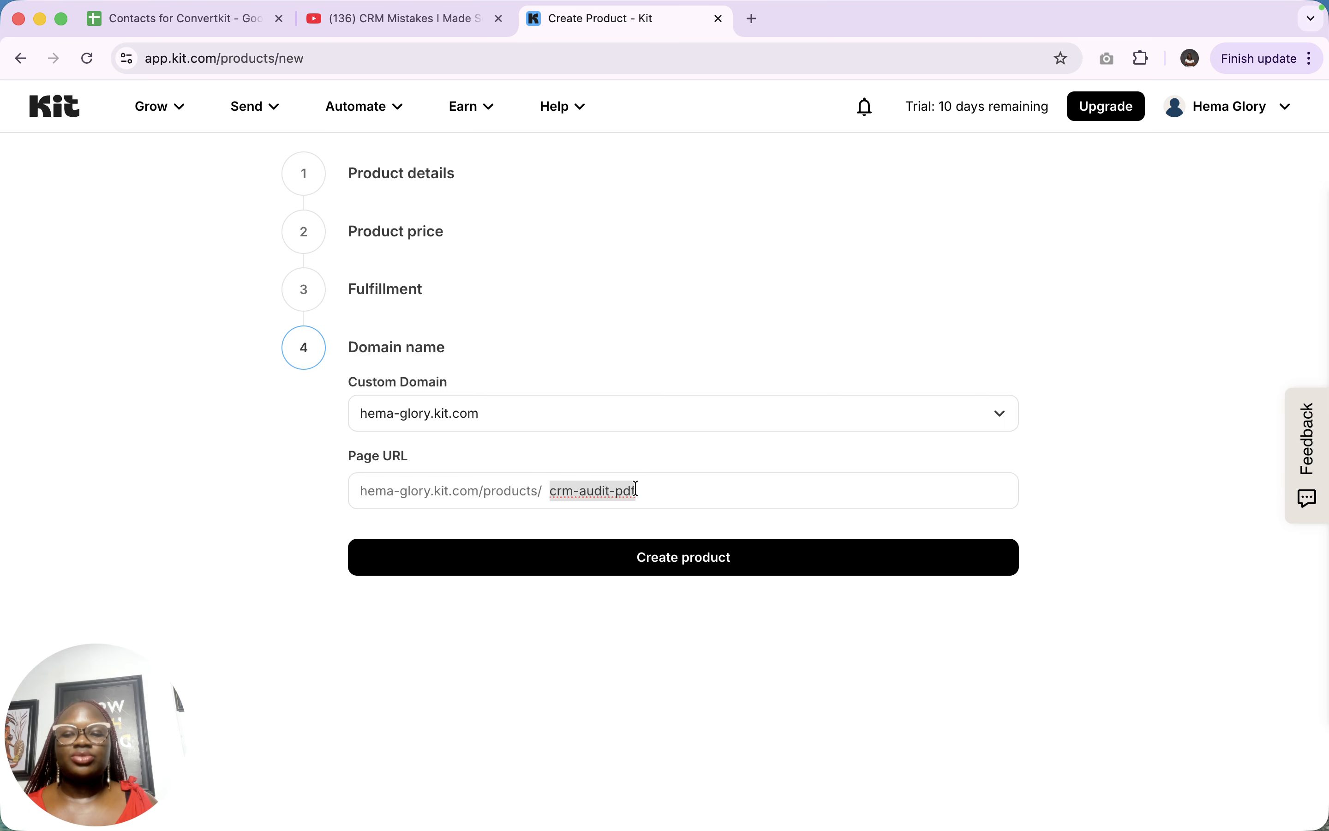
pyautogui.click(731, 560)
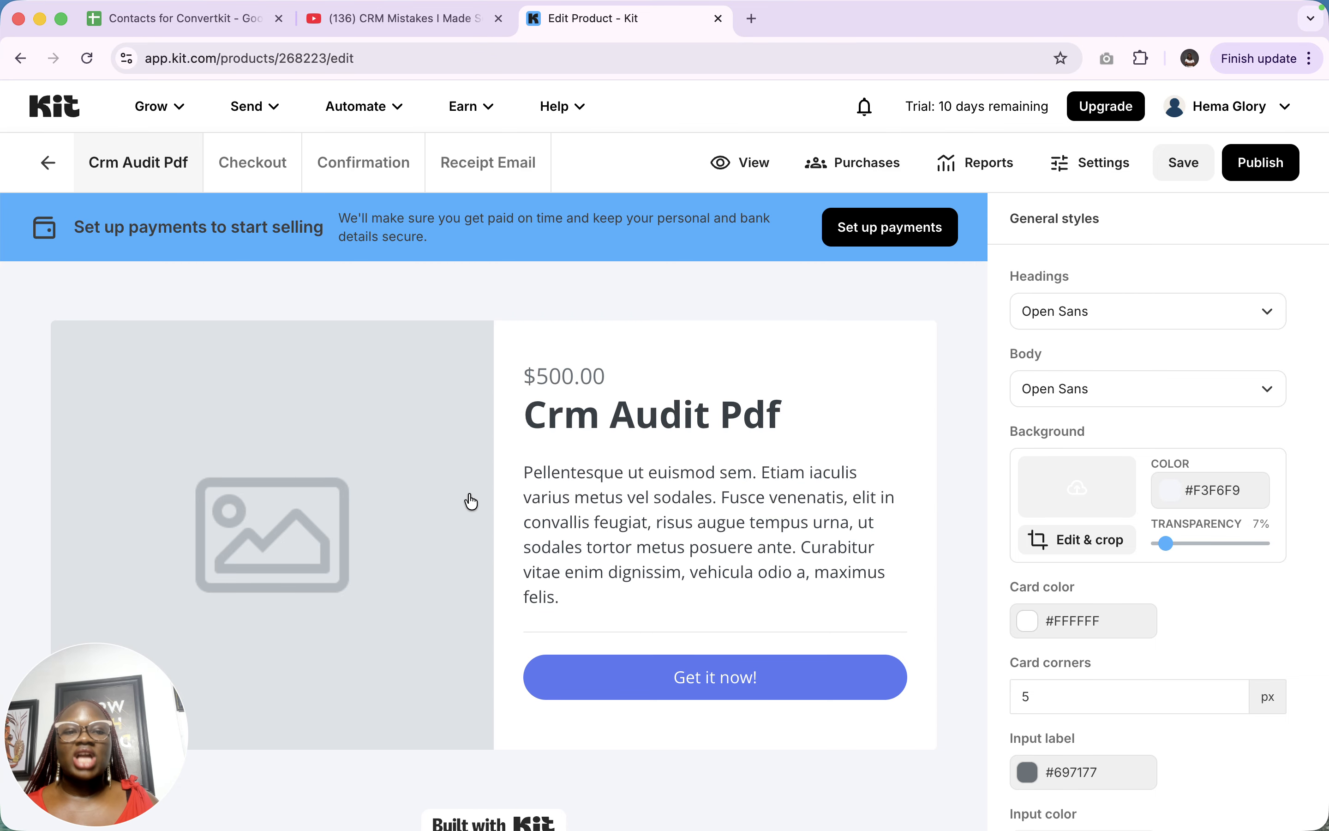
# Select the product page's image placeholder, try to edit it, and open the media gallery to replace it
pyautogui.click(284, 502)
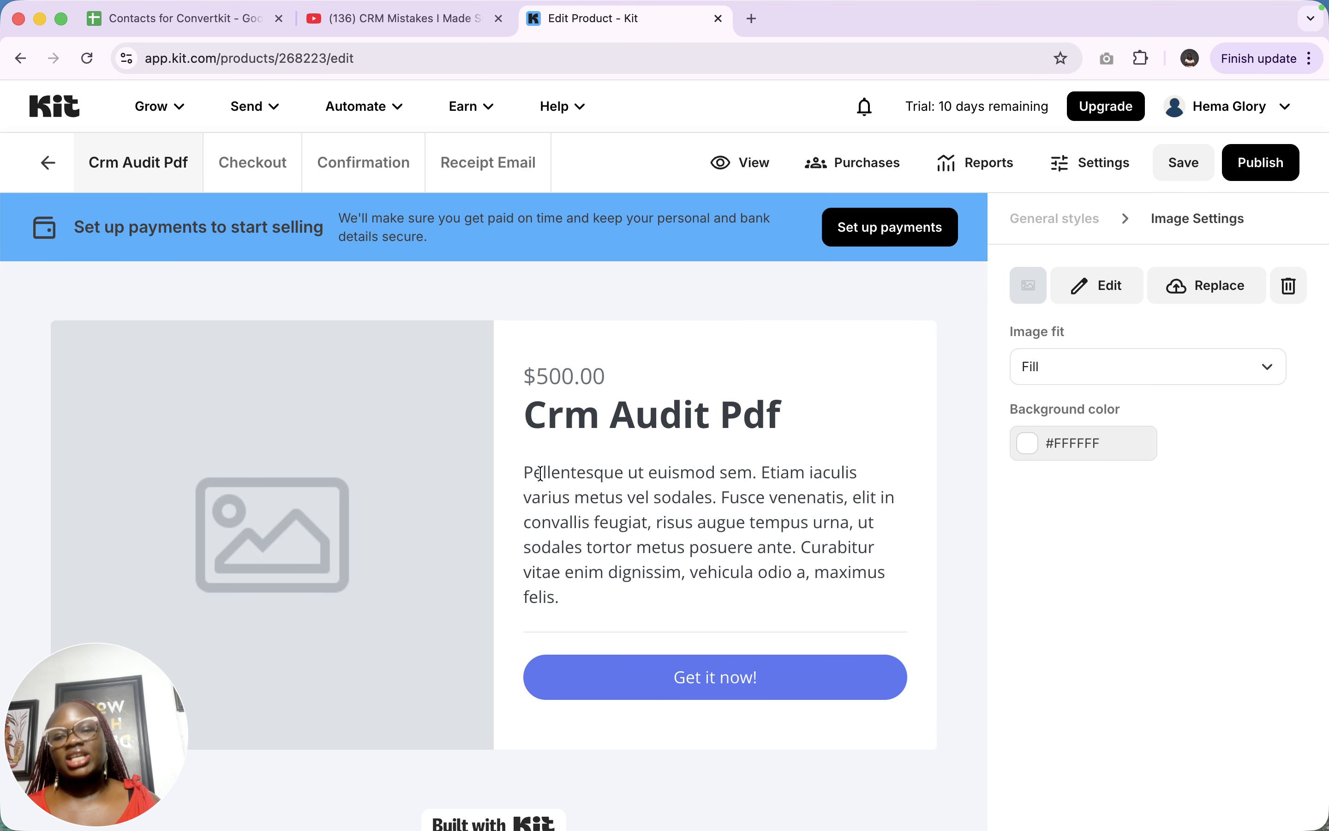
pyautogui.click(1101, 297)
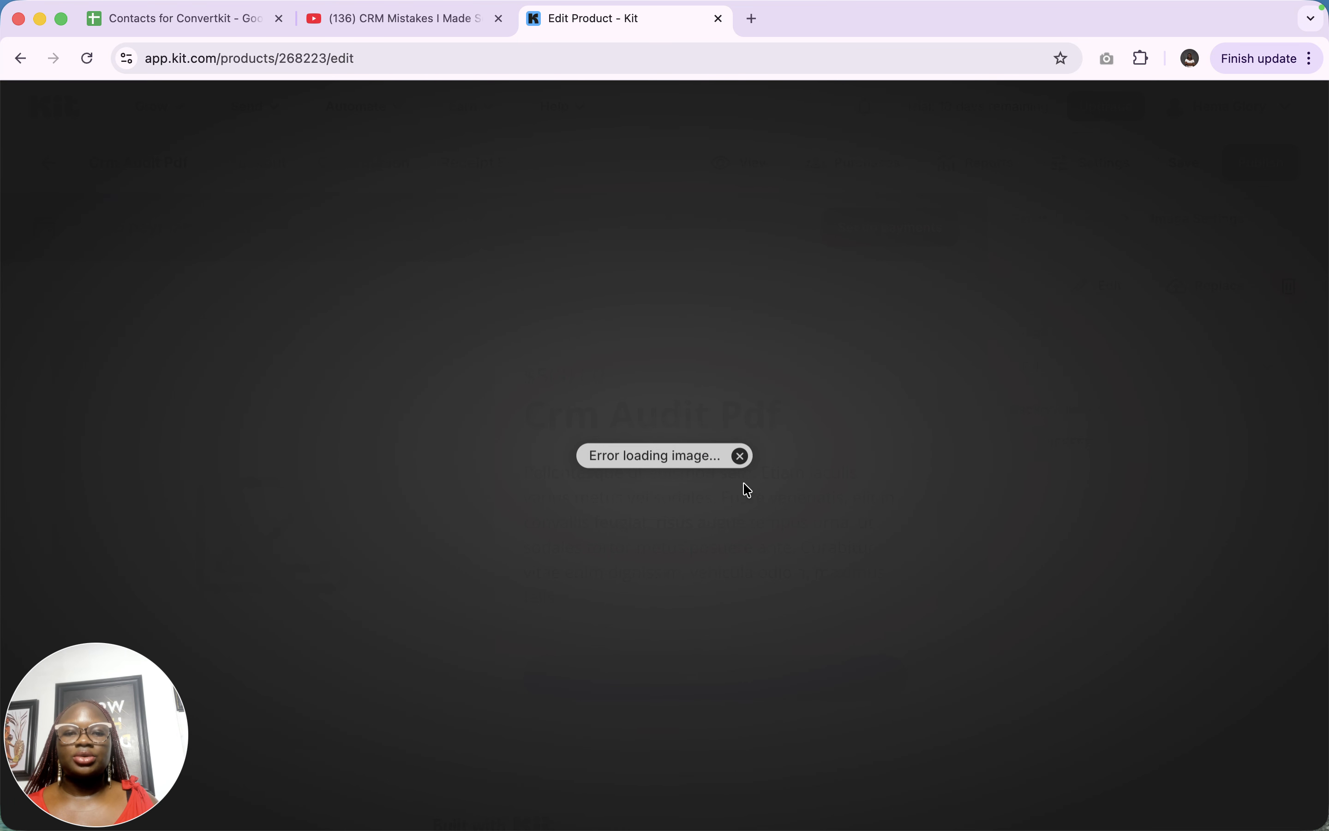
pyautogui.click(738, 455)
pyautogui.click(1220, 300)
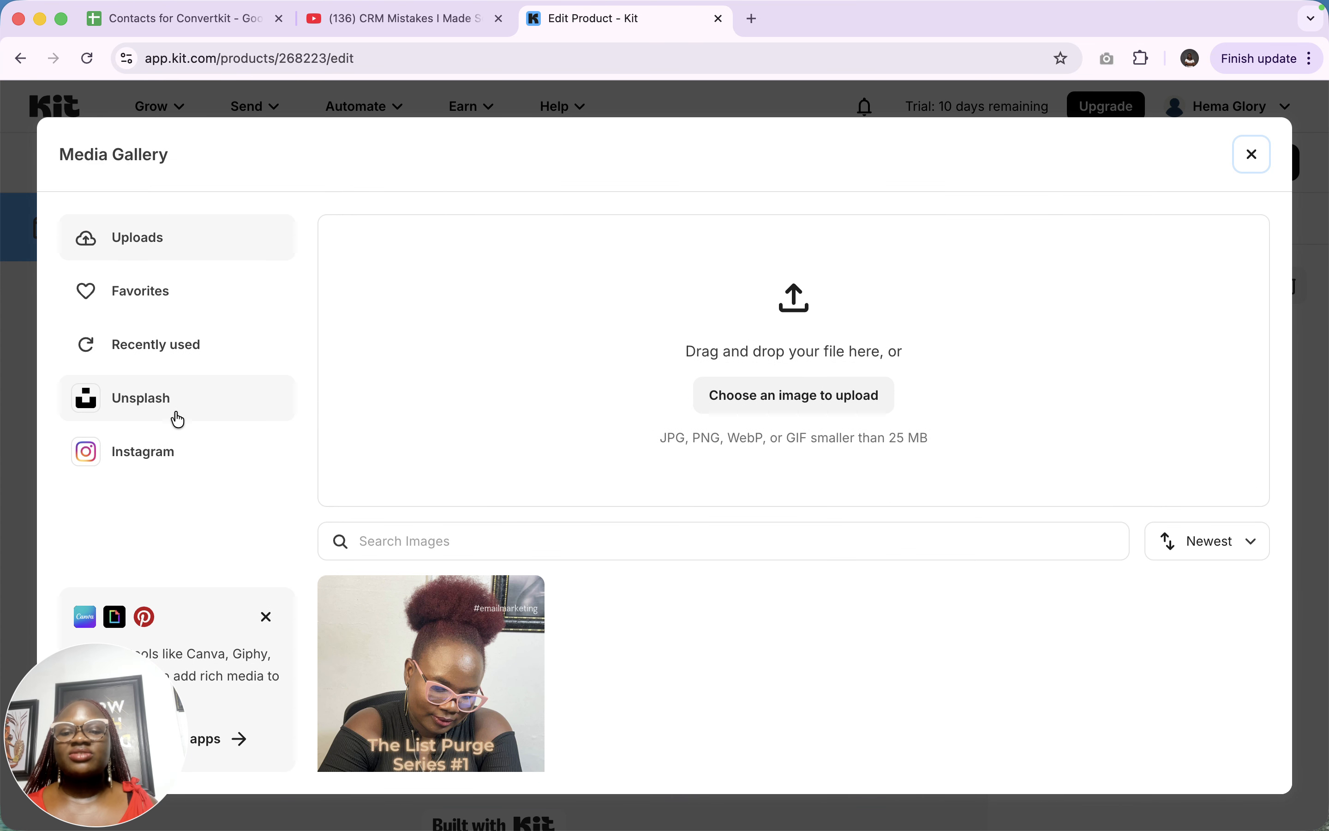
# Look through the media gallery's existing uploads and its Unsplash and Instagram image sources, and return to the uploads
pyautogui.scroll(-1, 321, 505)
pyautogui.scroll(-1, 321, 504)
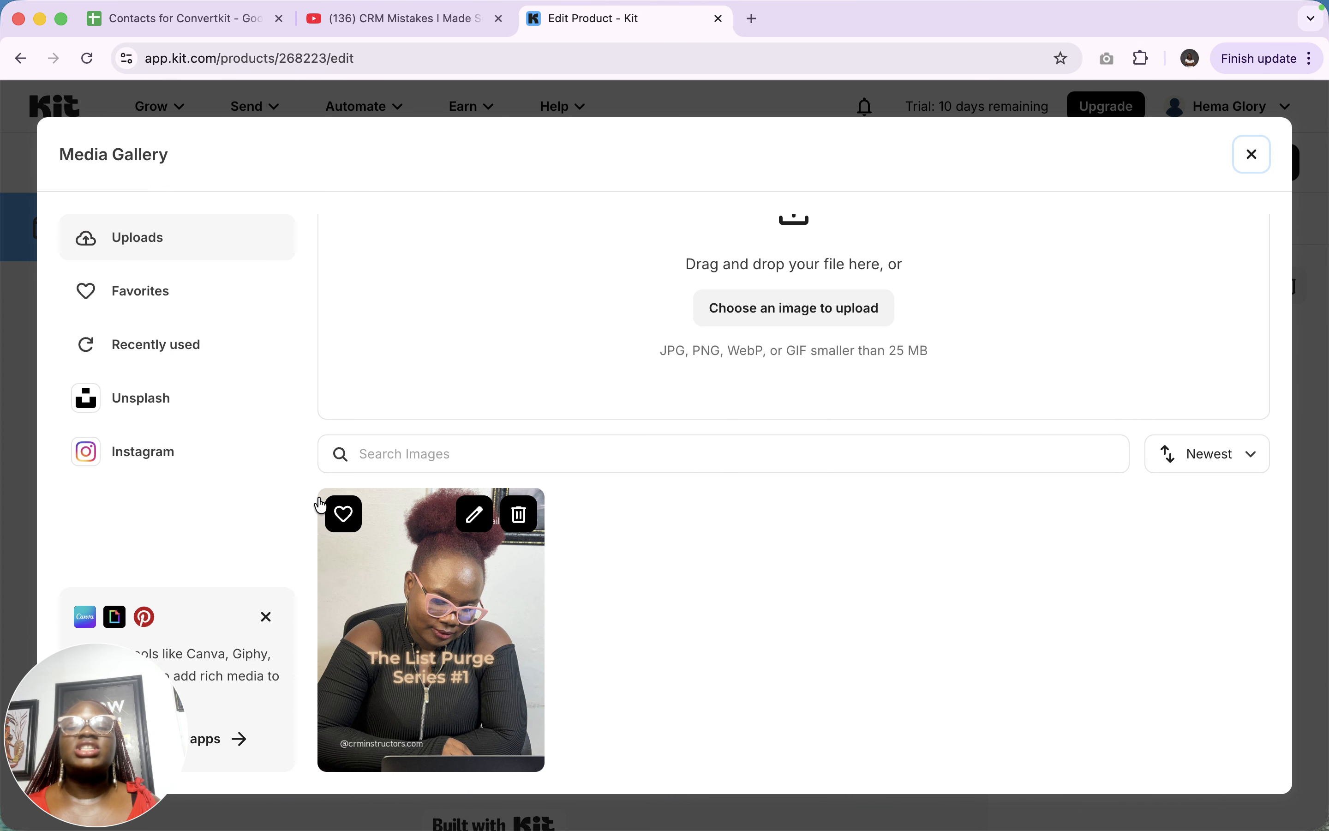
pyautogui.scroll(2, 321, 505)
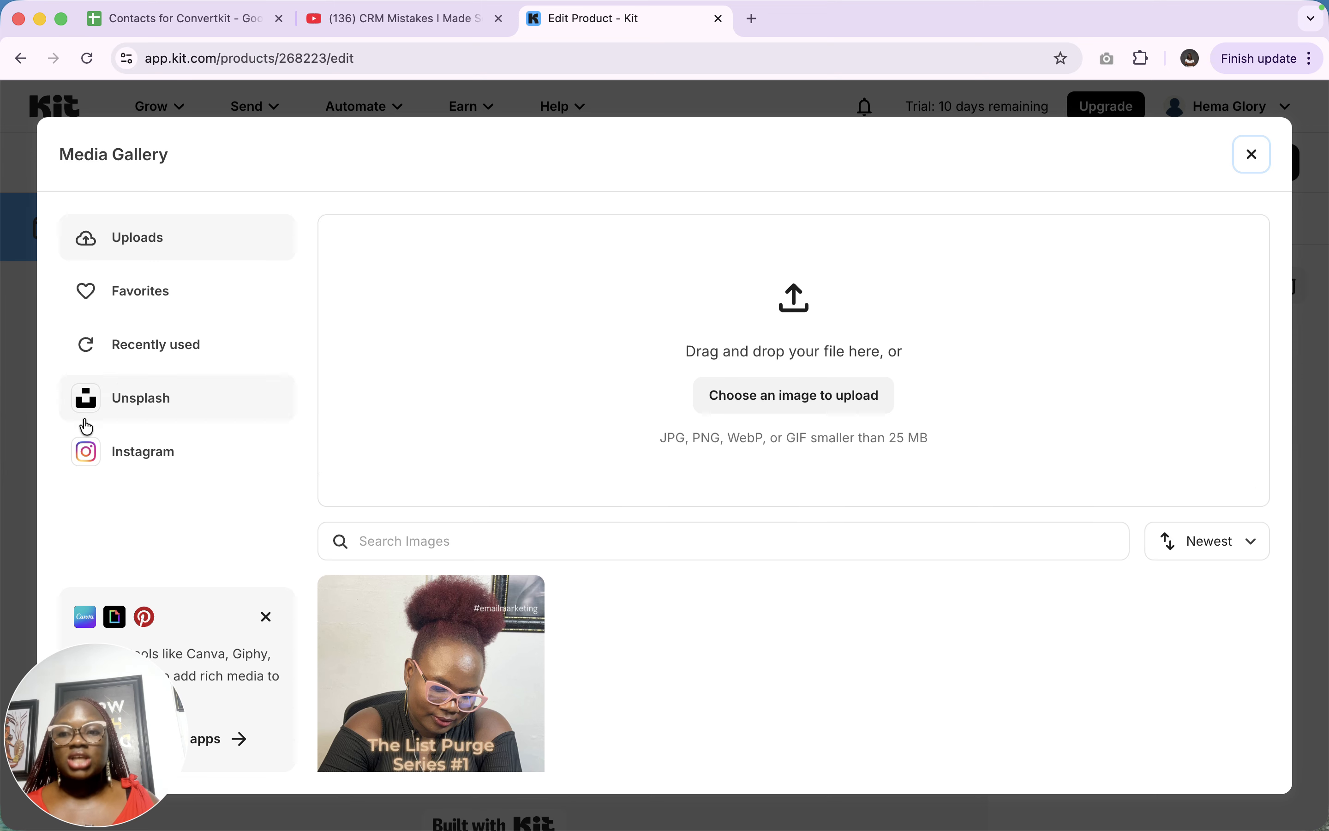
pyautogui.click(139, 405)
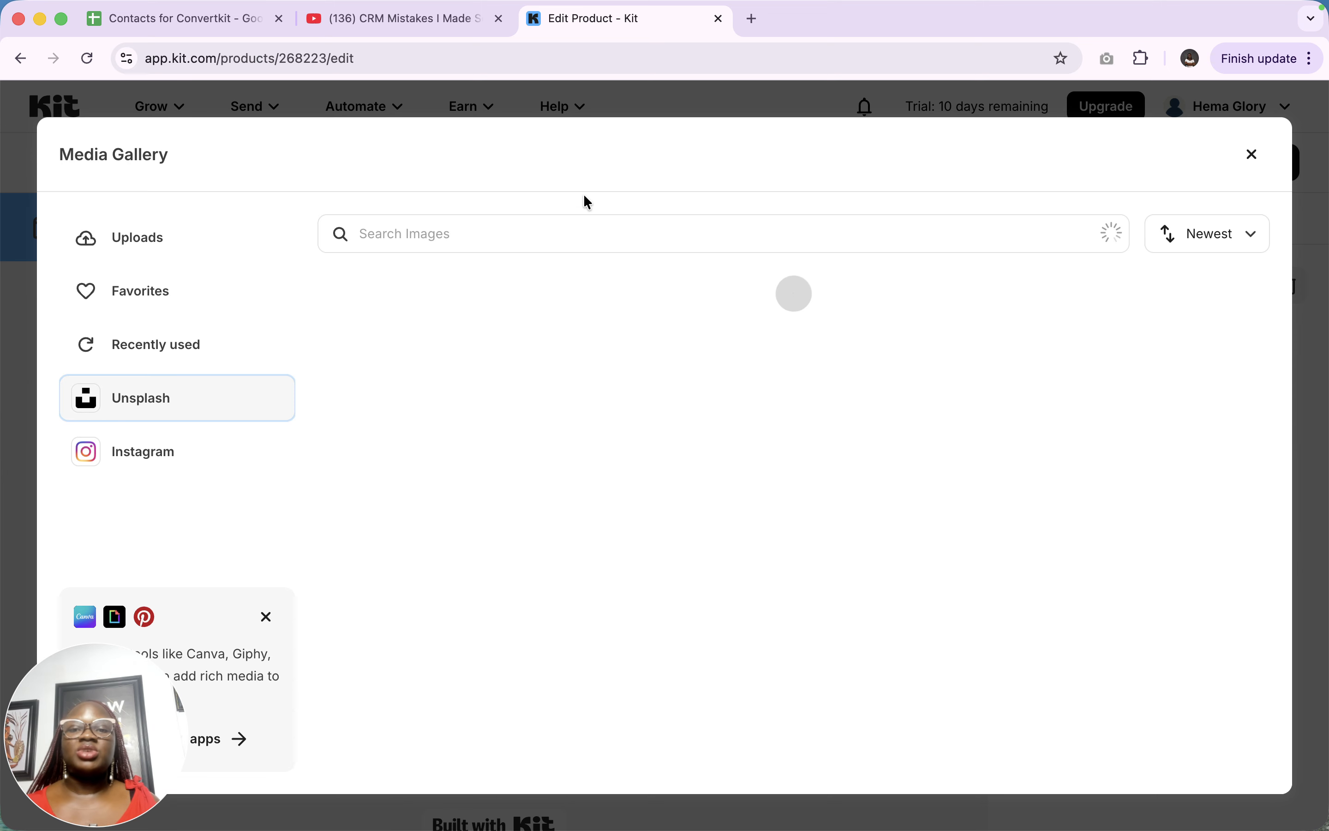
pyautogui.click(538, 229)
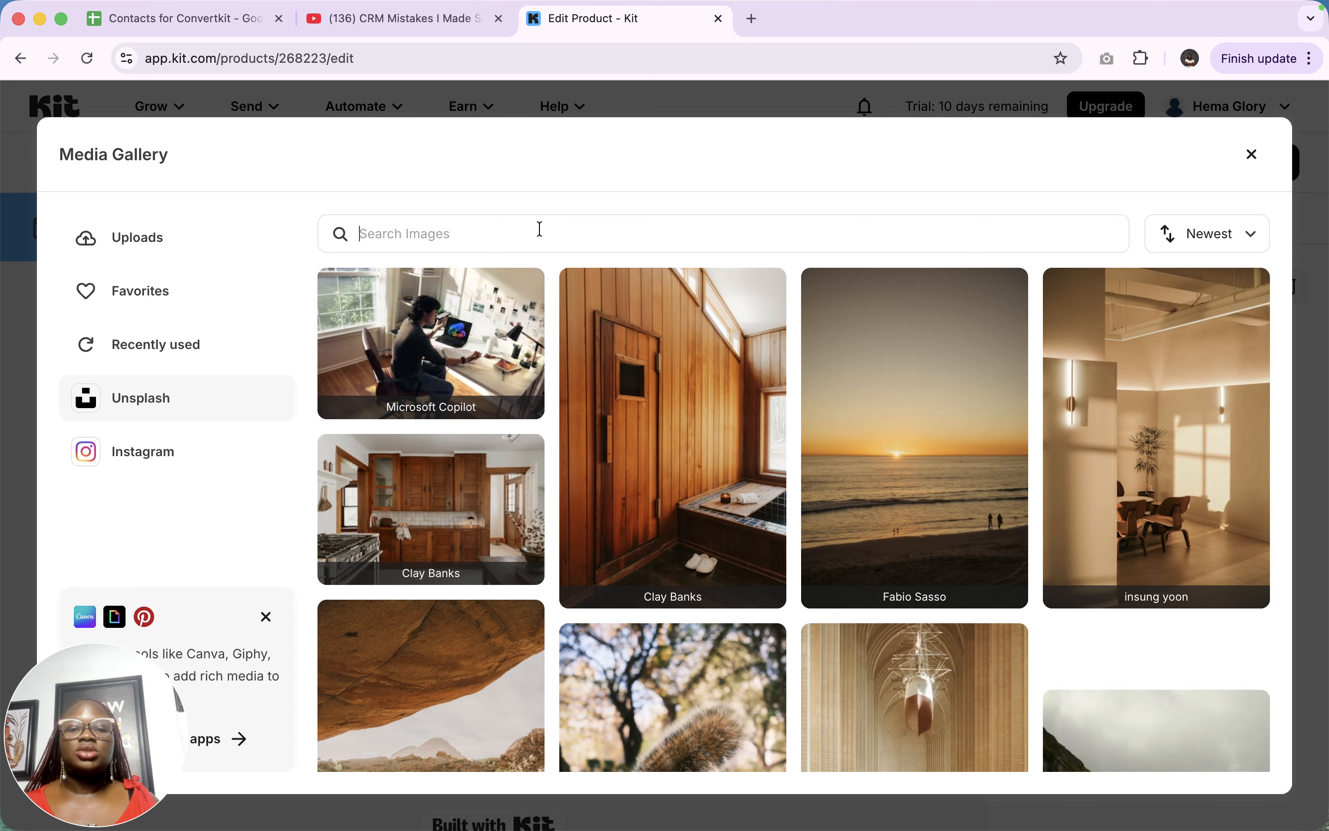
pyautogui.click(141, 459)
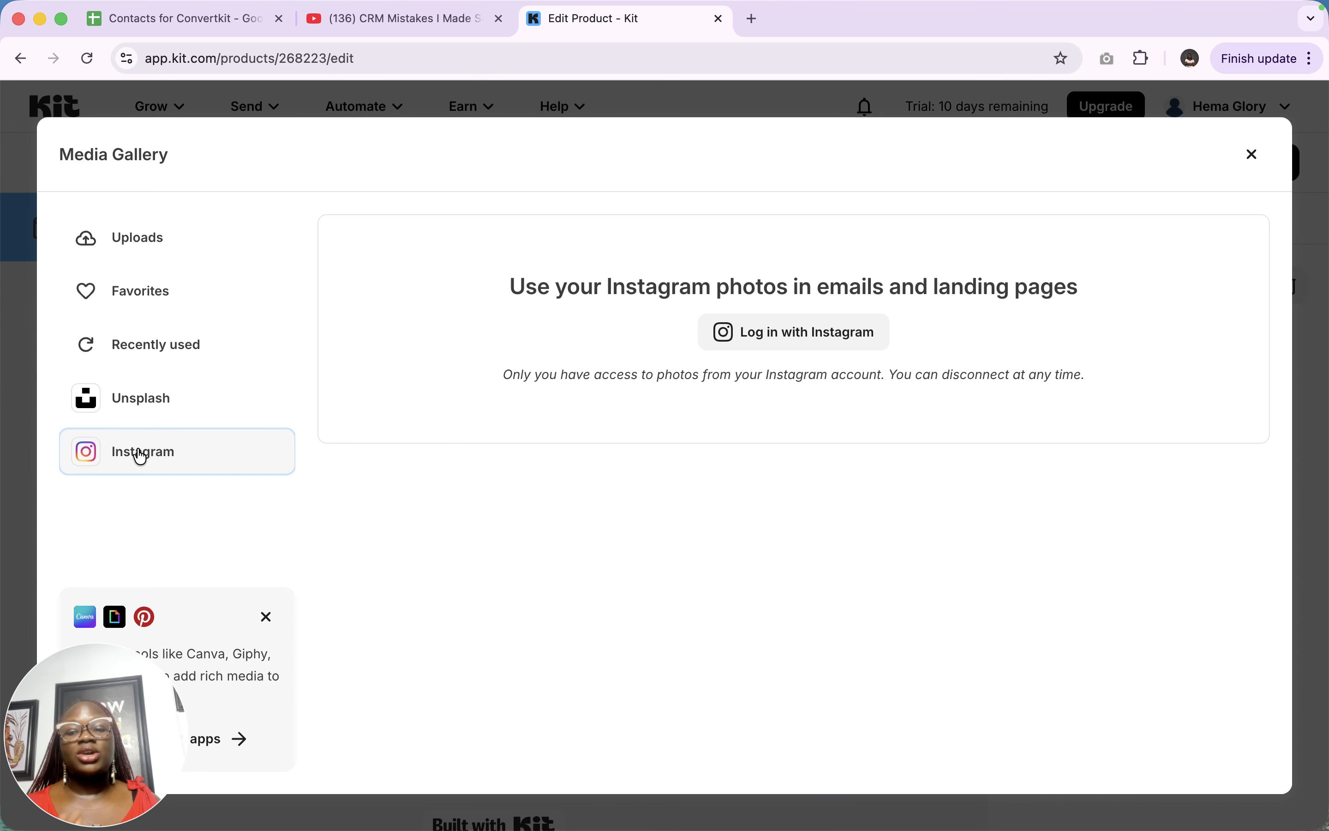
pyautogui.click(140, 246)
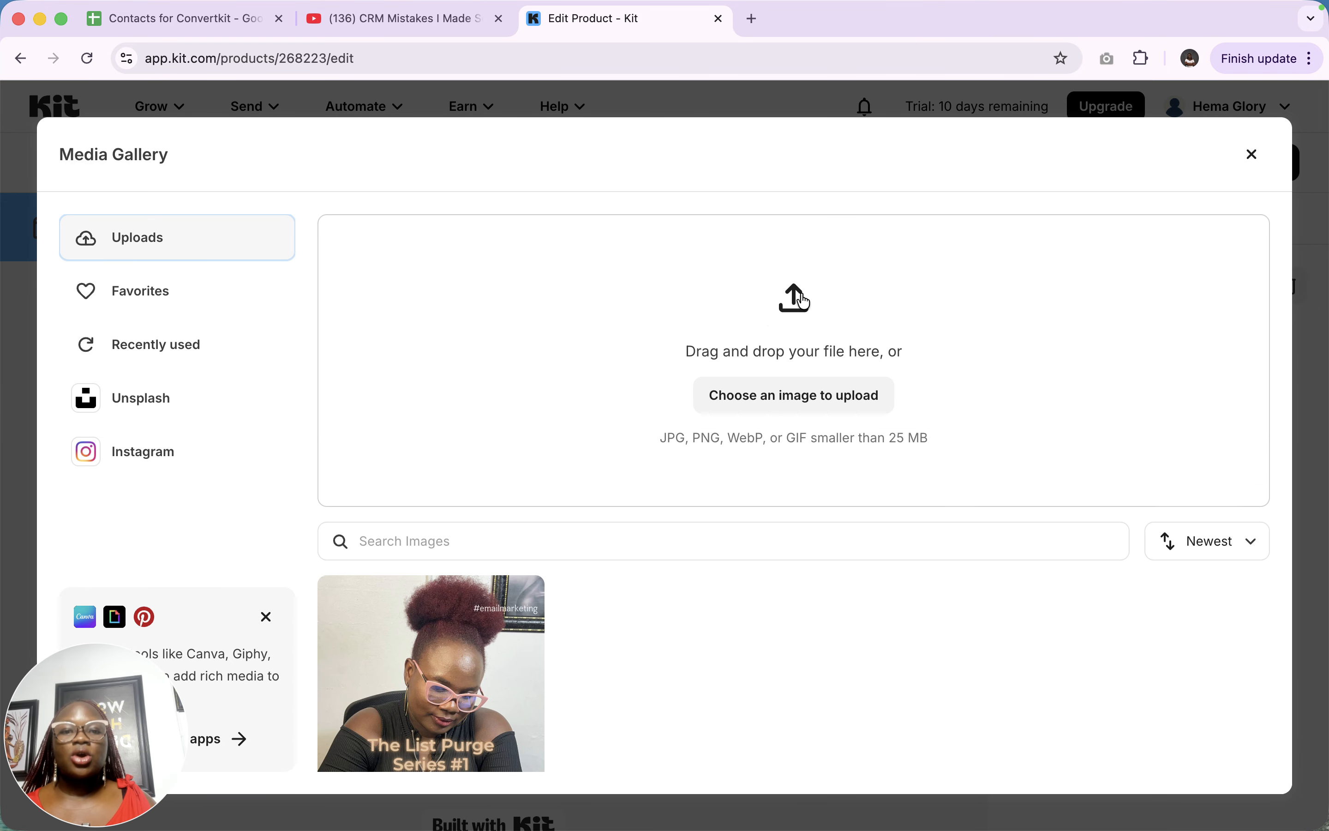
# Upload "CRM Business Proposal.jpg" from the Downloads folder as the product image
pyautogui.click(800, 303)
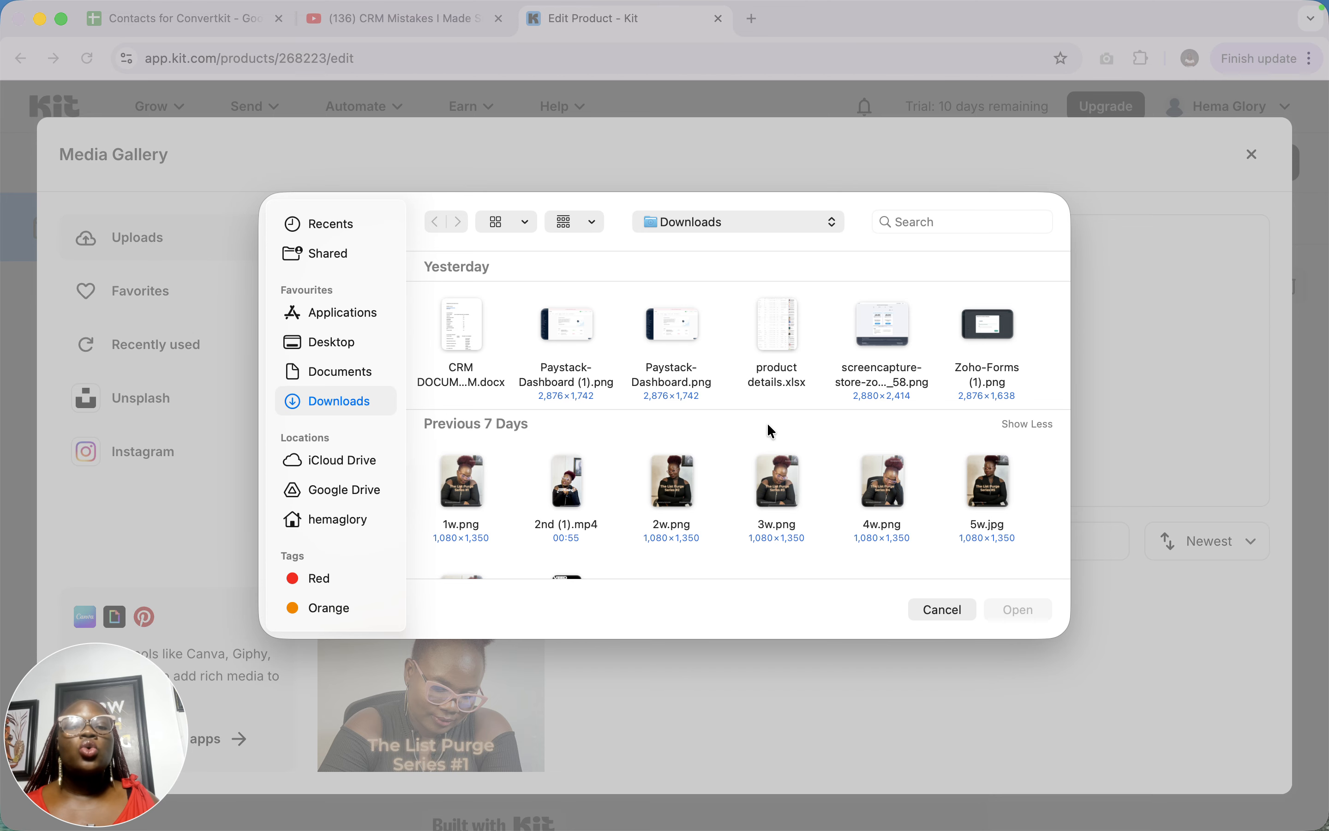
pyautogui.scroll(-3, 771, 432)
pyautogui.scroll(-3, 771, 432)
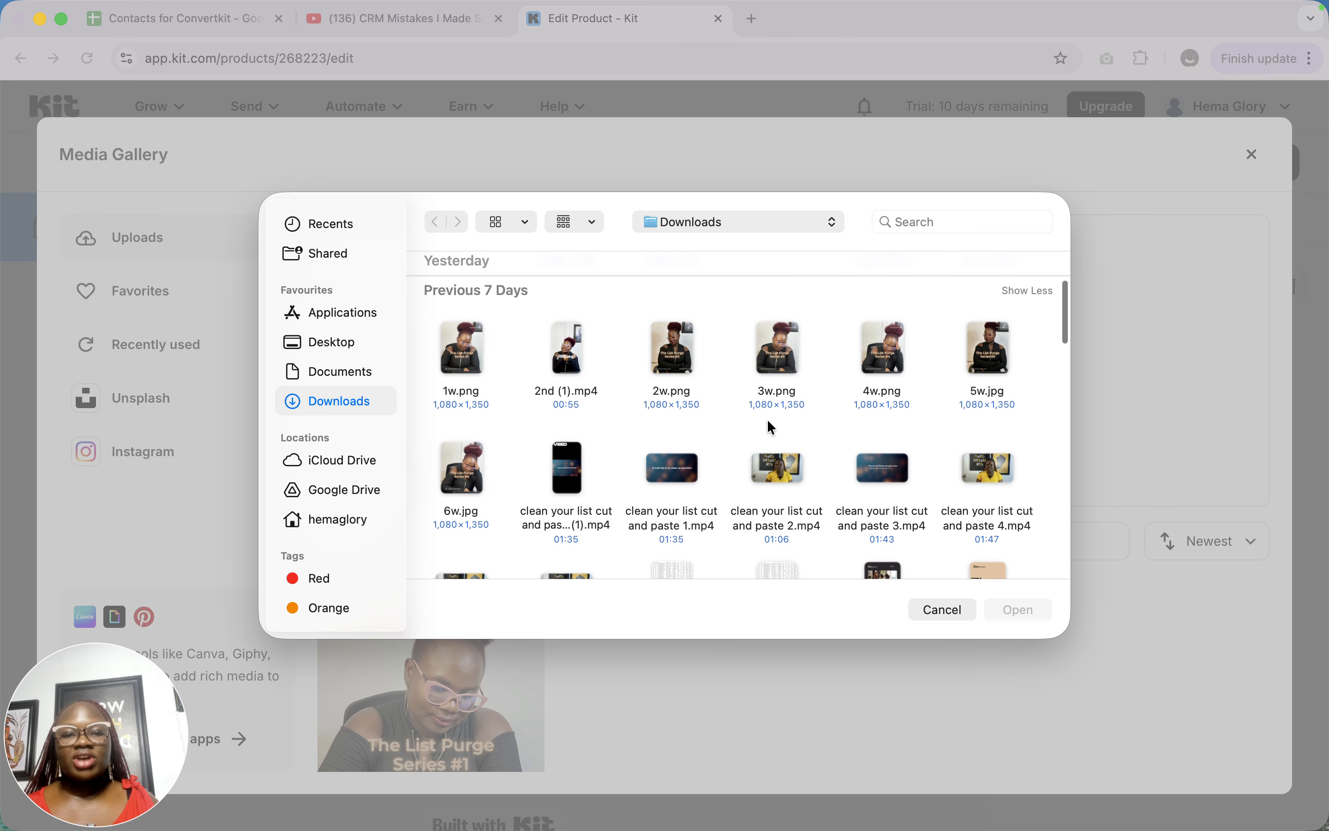
pyautogui.scroll(5, 771, 427)
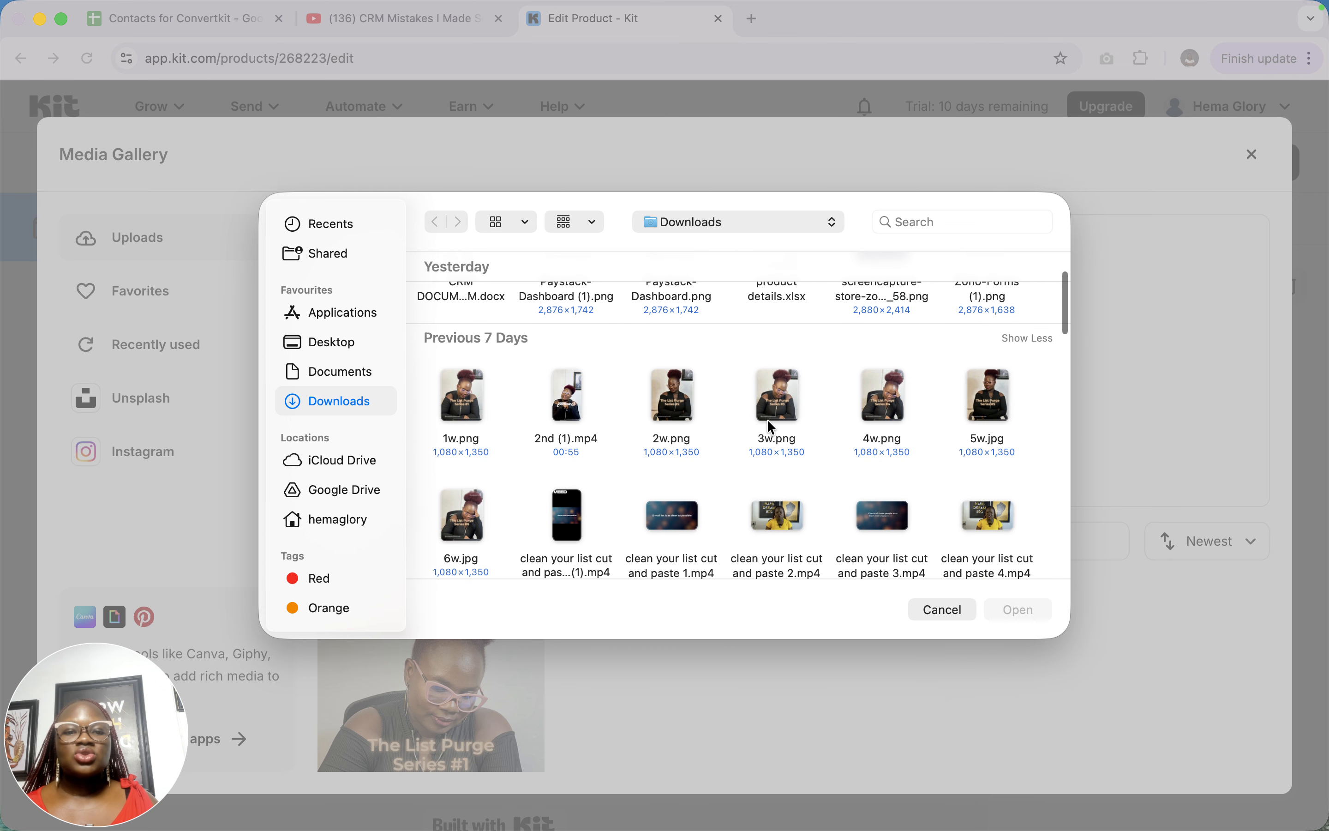
pyautogui.scroll(-8, 771, 427)
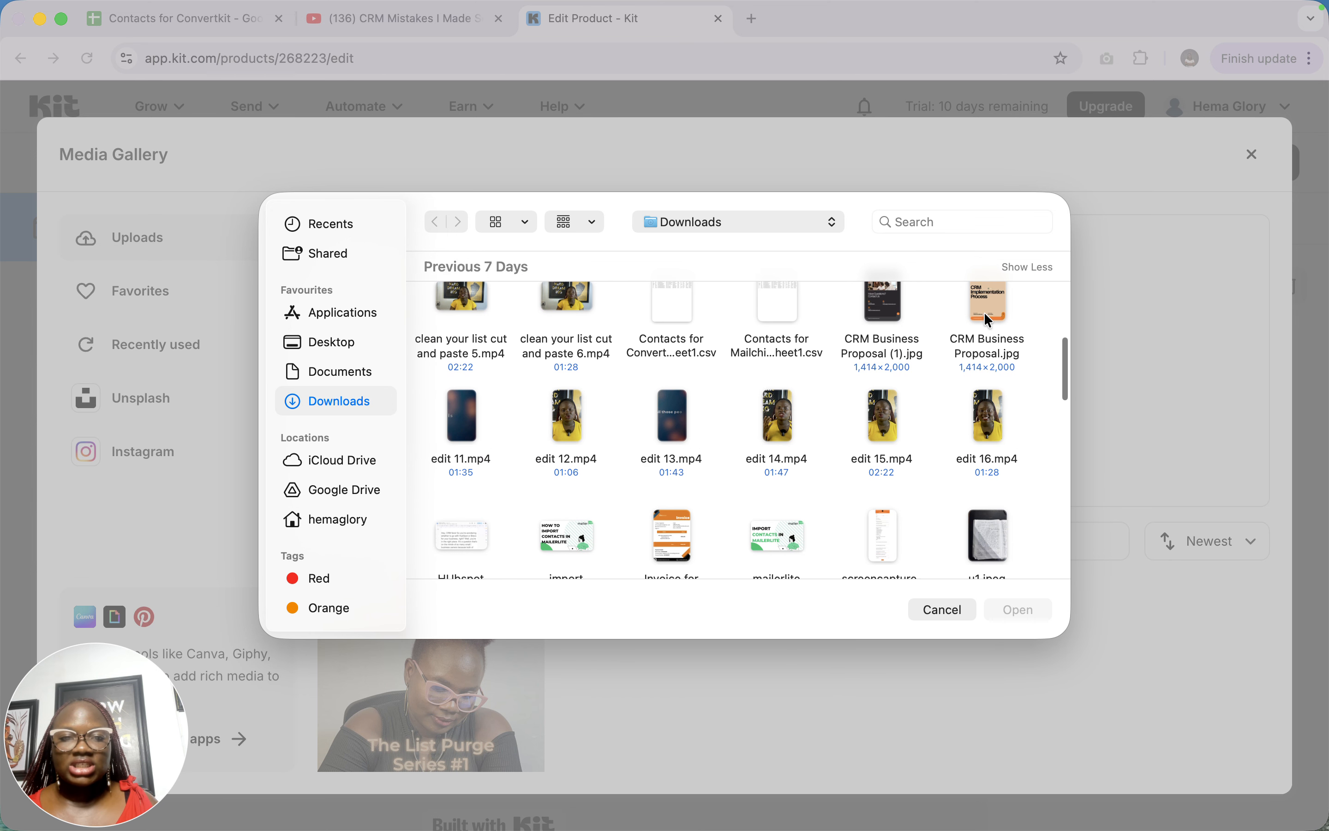
pyautogui.click(985, 318)
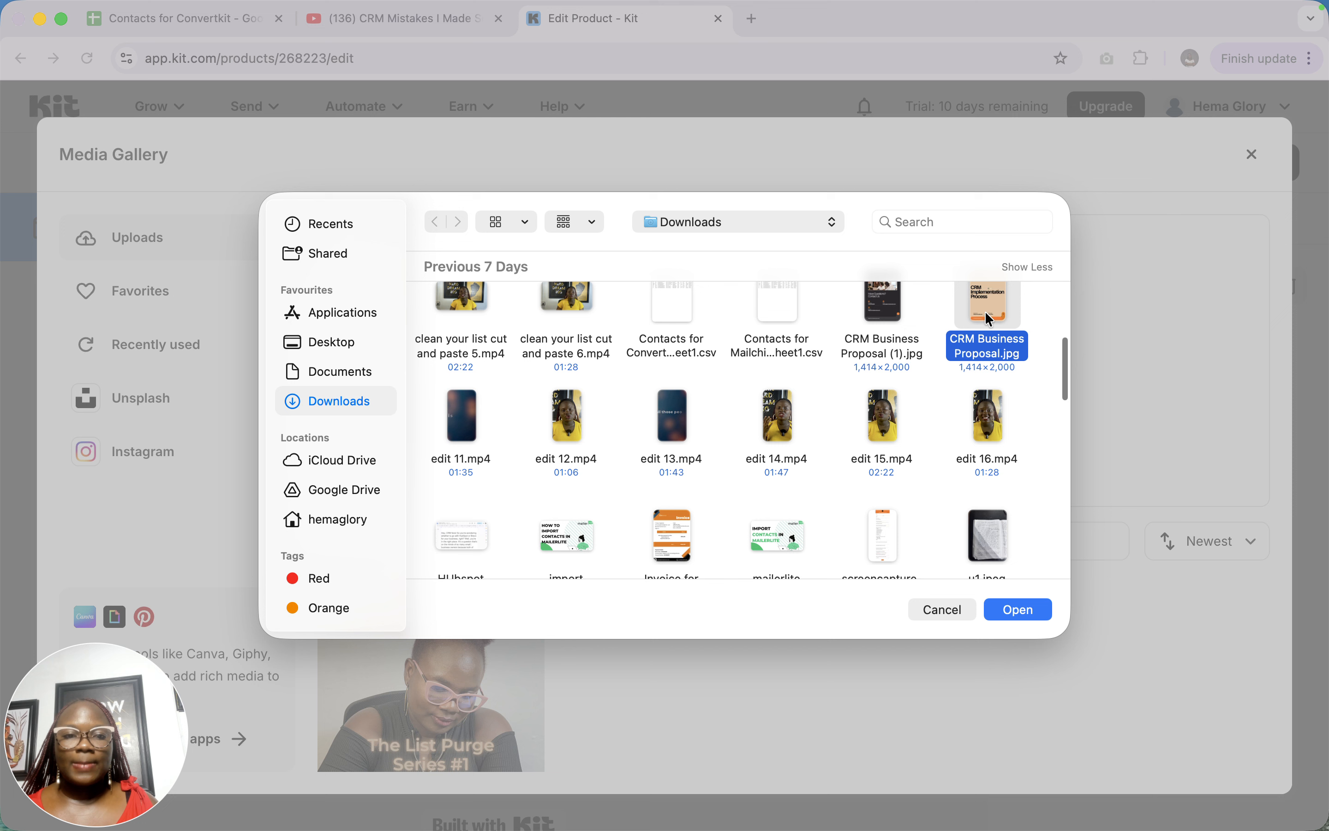
pyautogui.click(1014, 610)
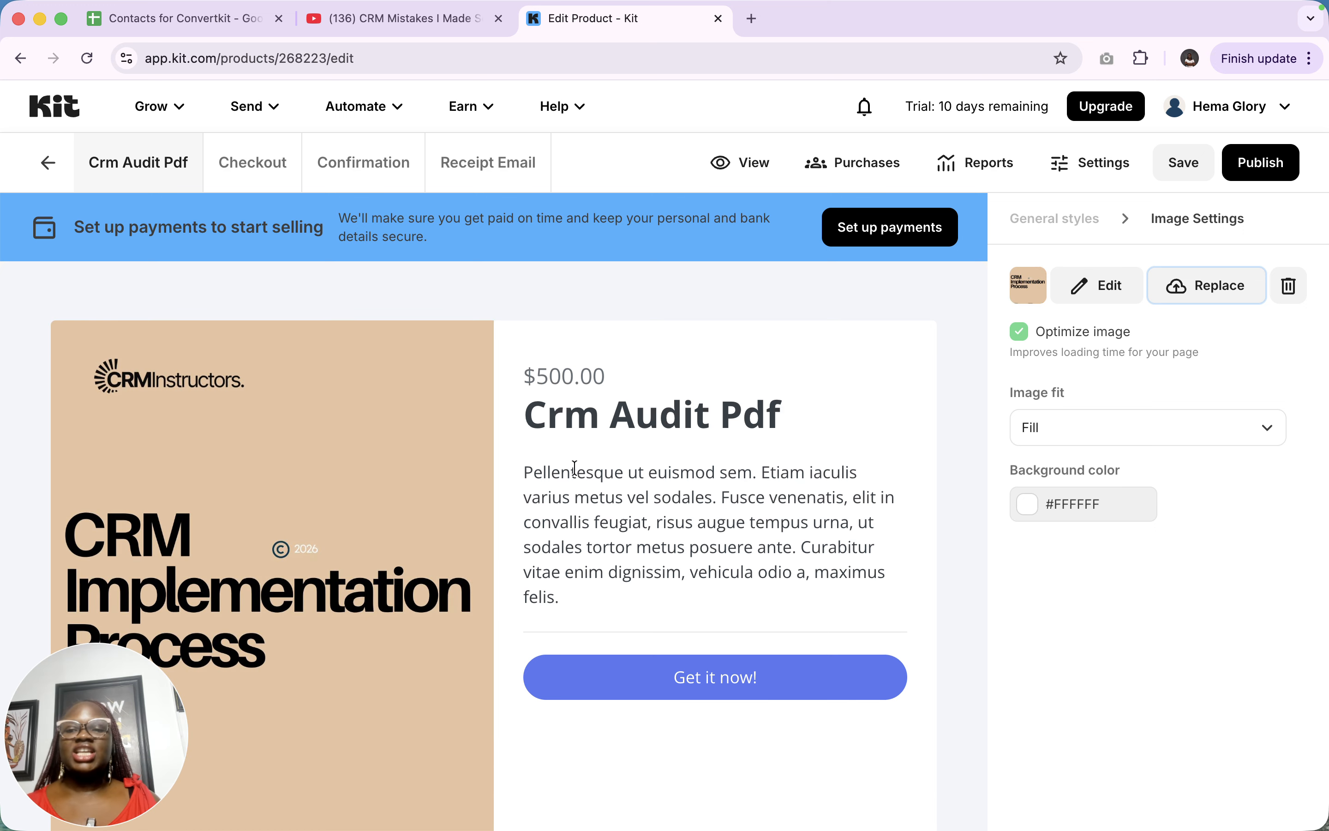
# Set the purchase button's background color to #F3595C and change its text to "Buy Now"
pyautogui.scroll(-5, 723, 279)
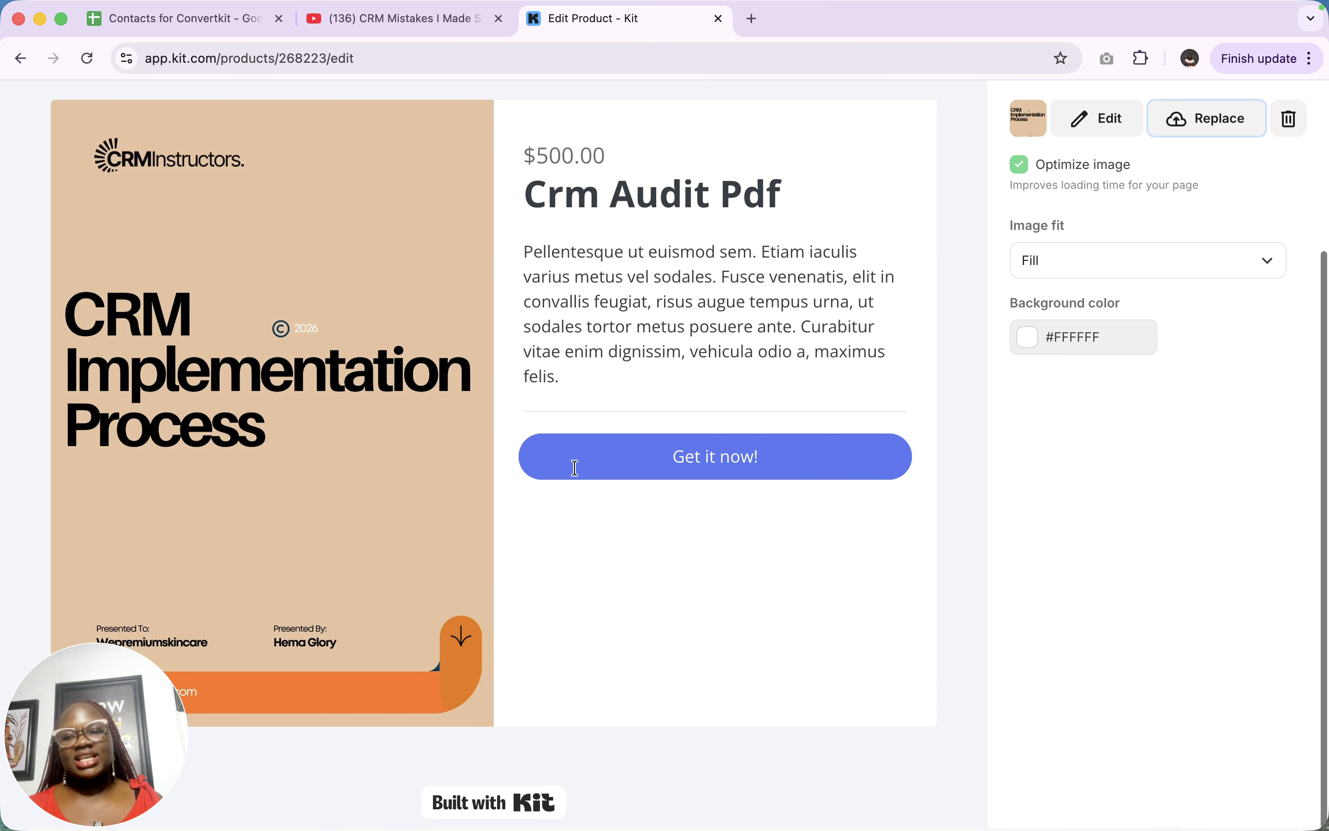
pyautogui.scroll(1, 450, 441)
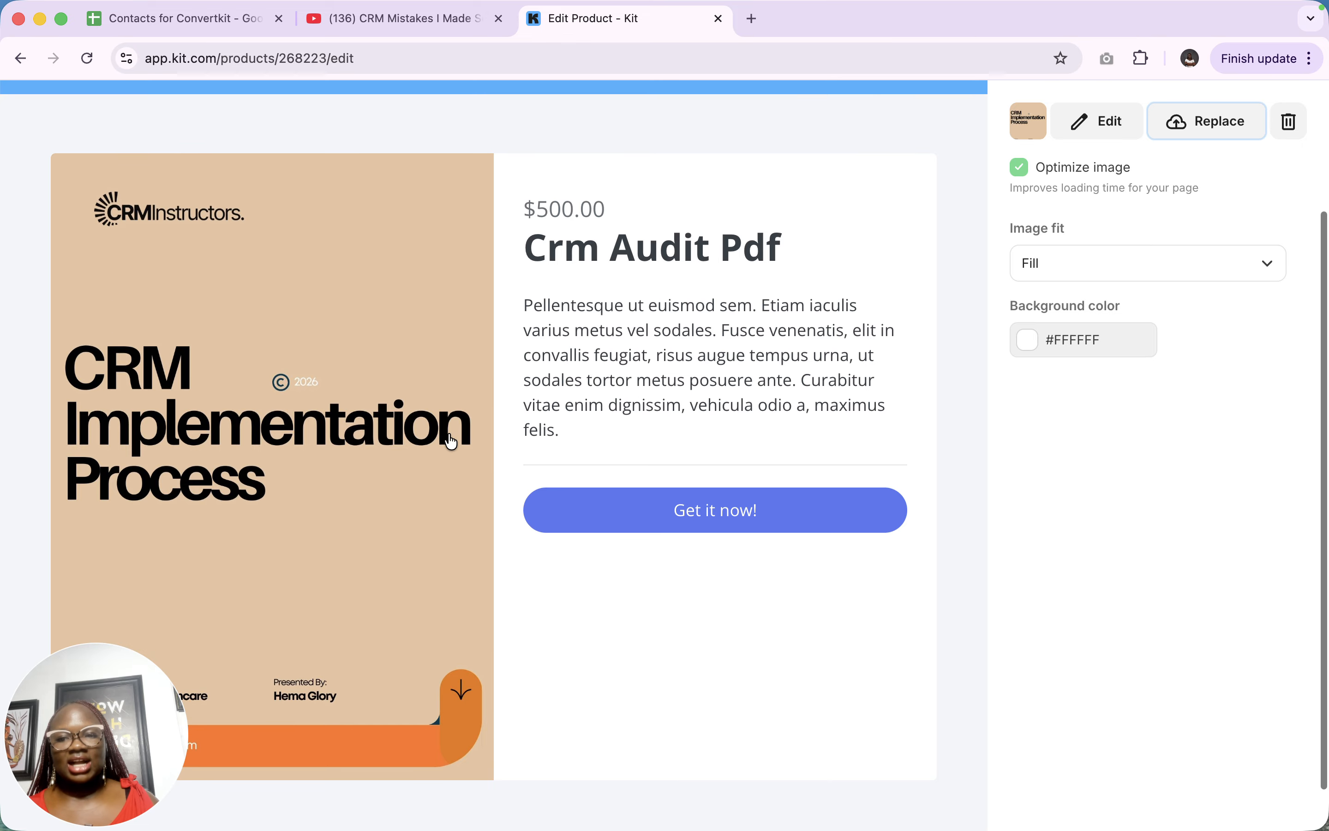
pyautogui.click(742, 523)
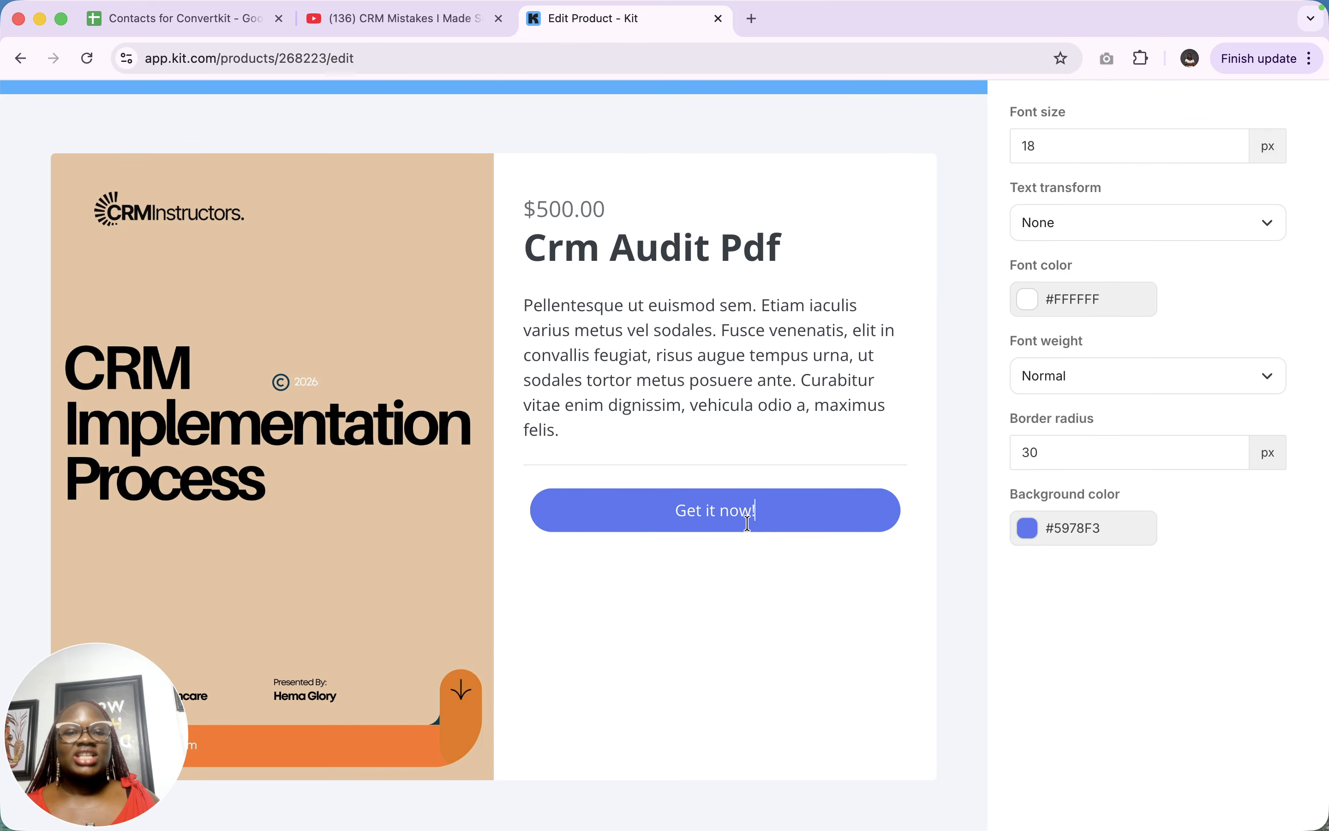
pyautogui.click(1028, 528)
pyautogui.click(1181, 592)
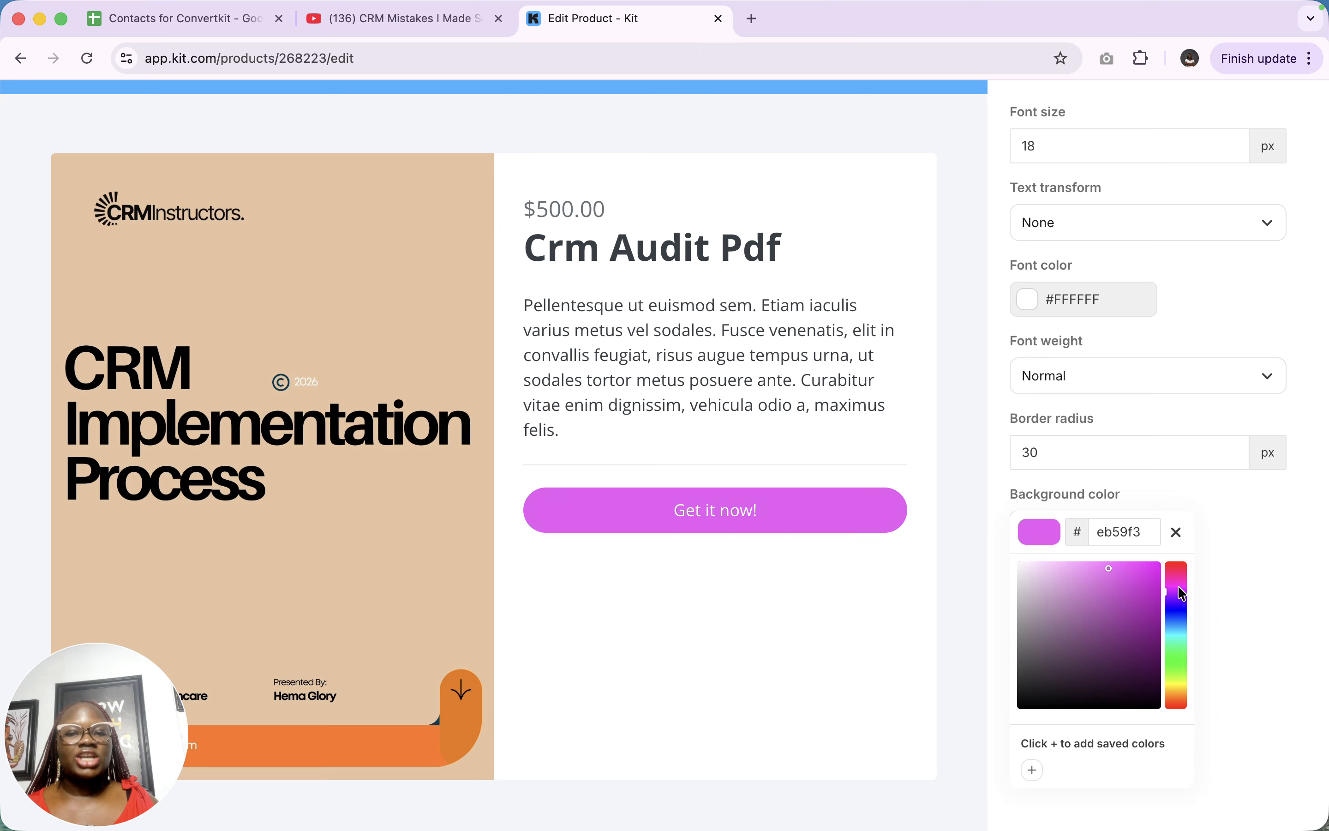
pyautogui.moveTo(1182, 592); pyautogui.dragTo(1178, 542)
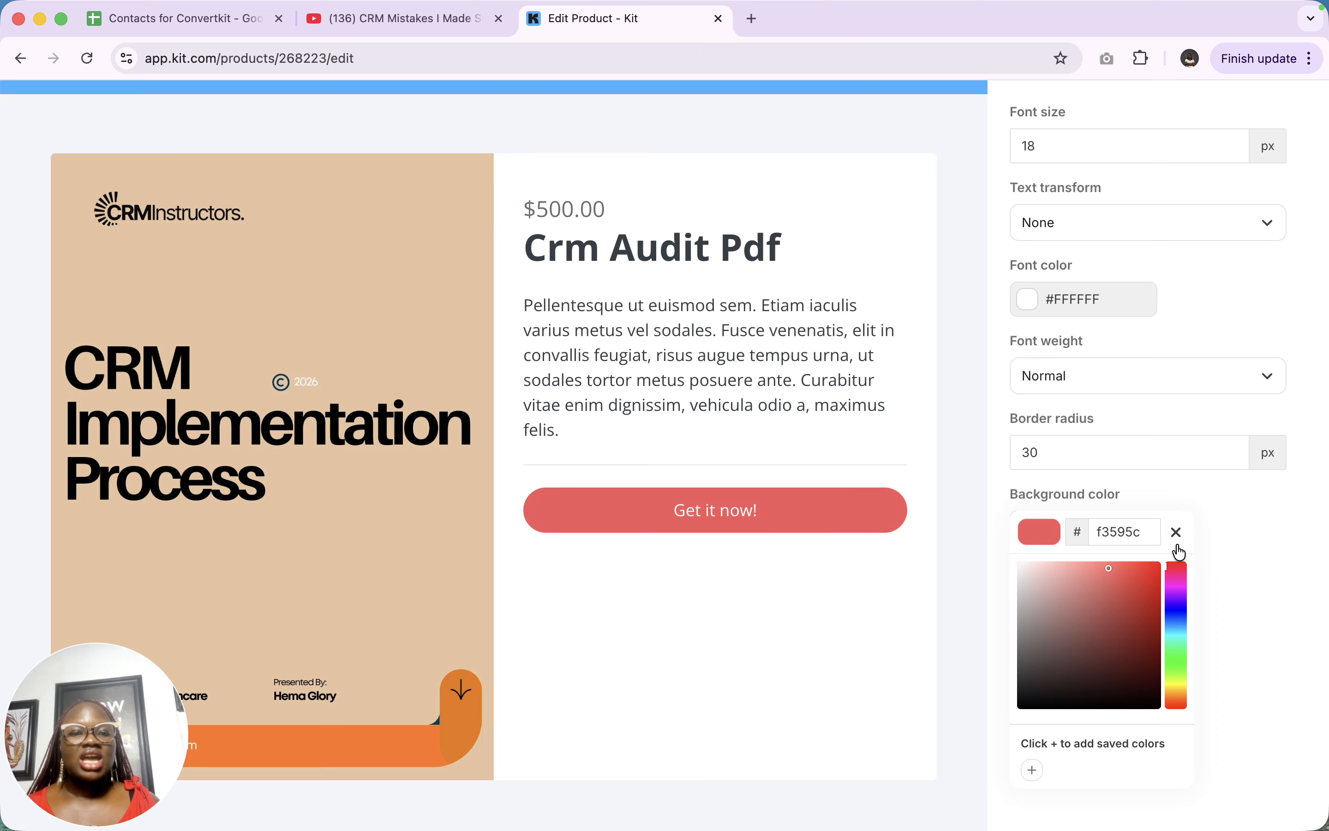
pyautogui.tripleClick(742, 515)
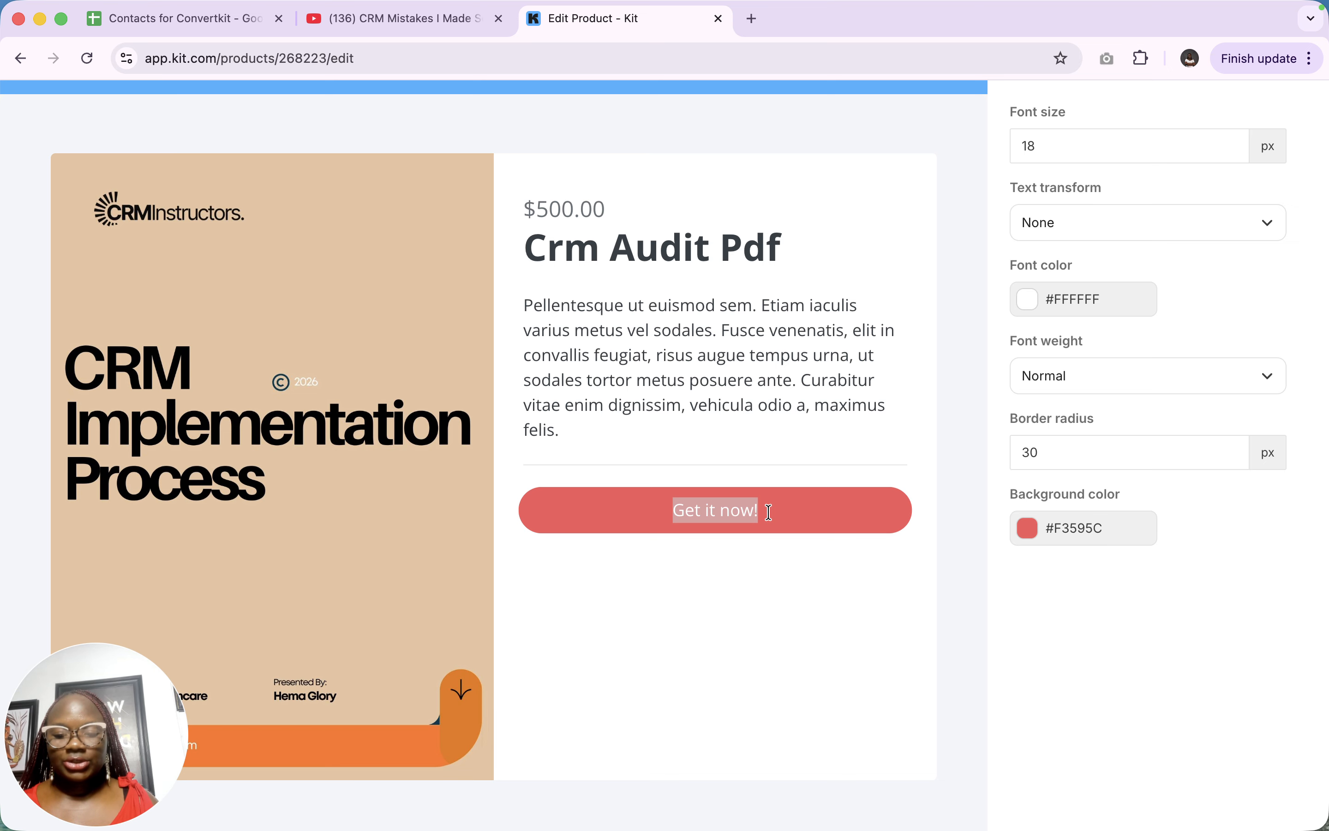
pyautogui.write('Buy Now')
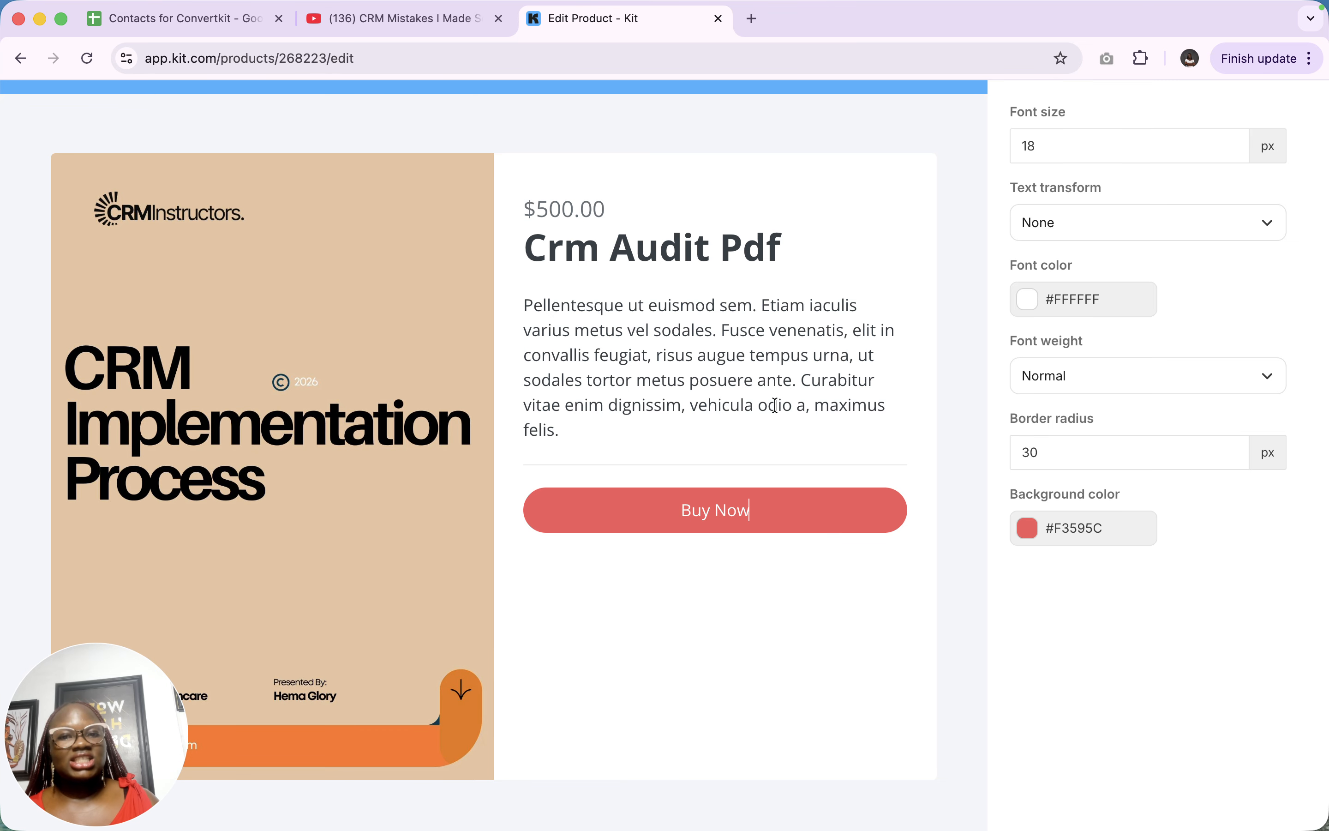
# Select the product description and the product title to examine their style options
pyautogui.scroll(3, 774, 406)
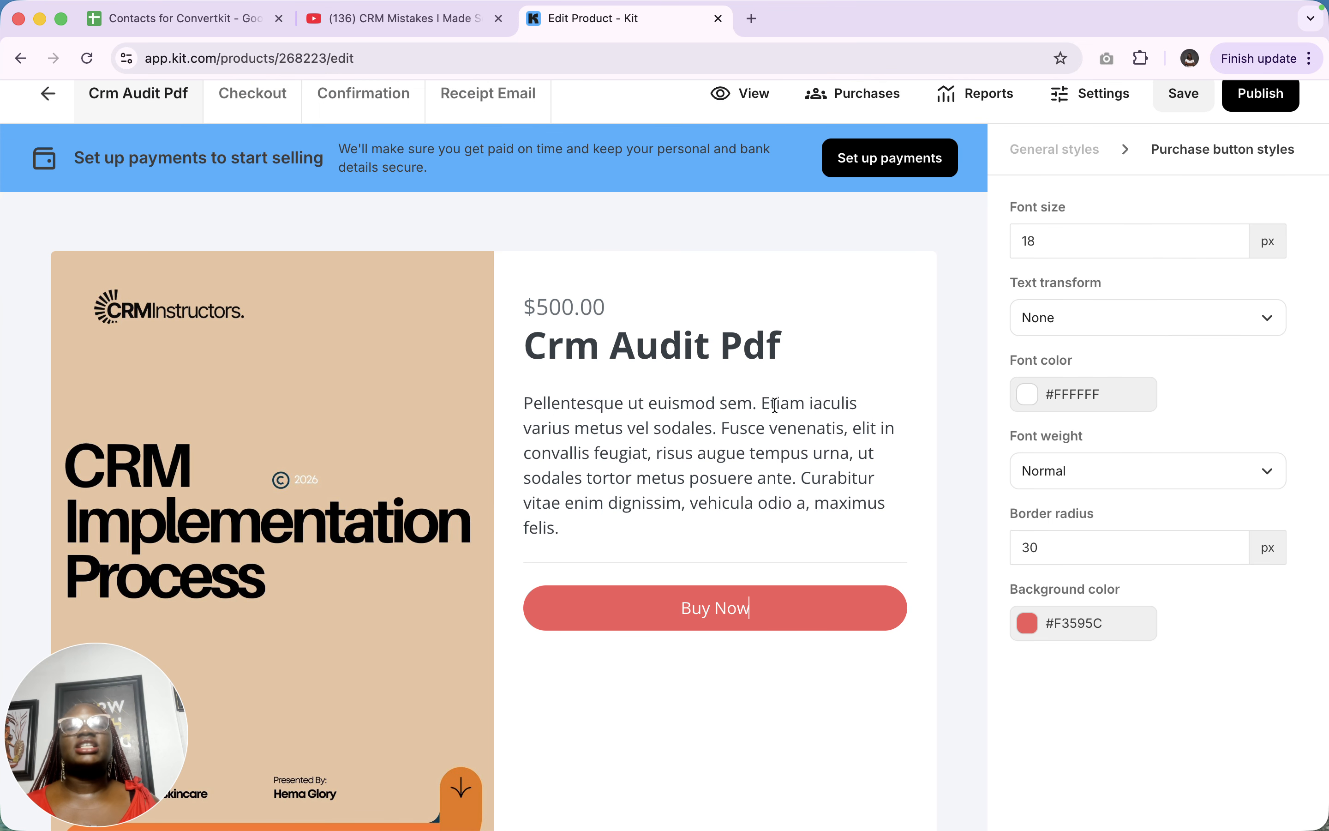
pyautogui.scroll(1, 1046, 386)
pyautogui.scroll(2, 1043, 386)
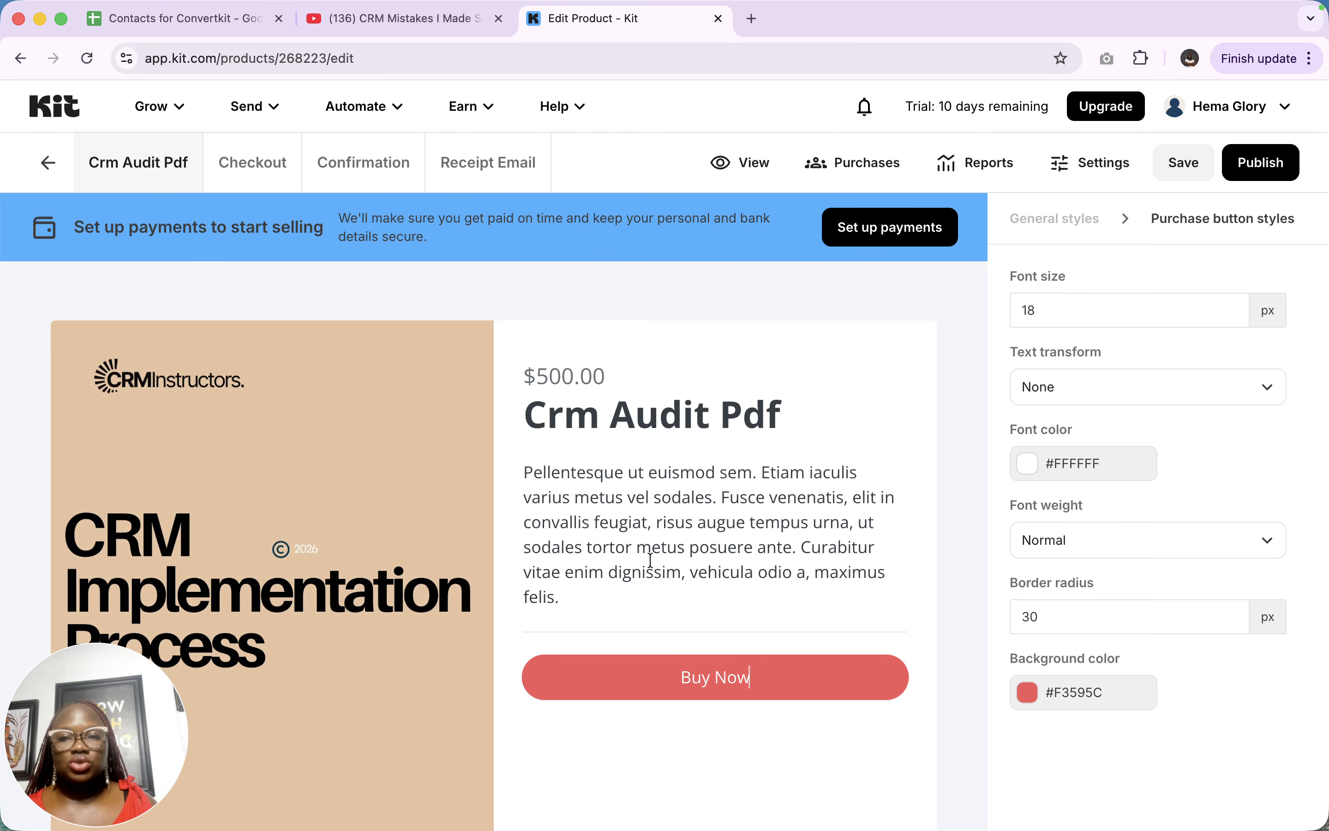
pyautogui.tripleClick(670, 526)
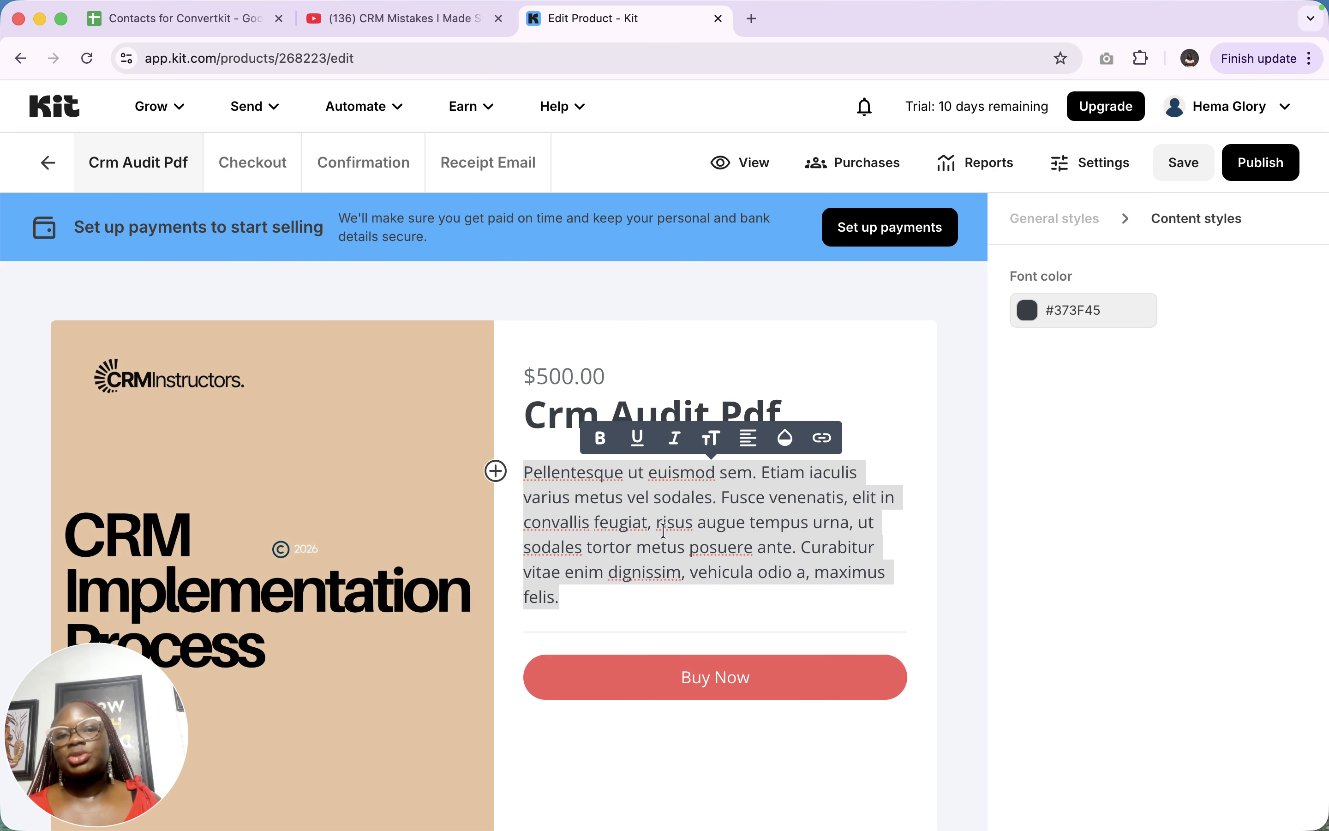
pyautogui.click(574, 413)
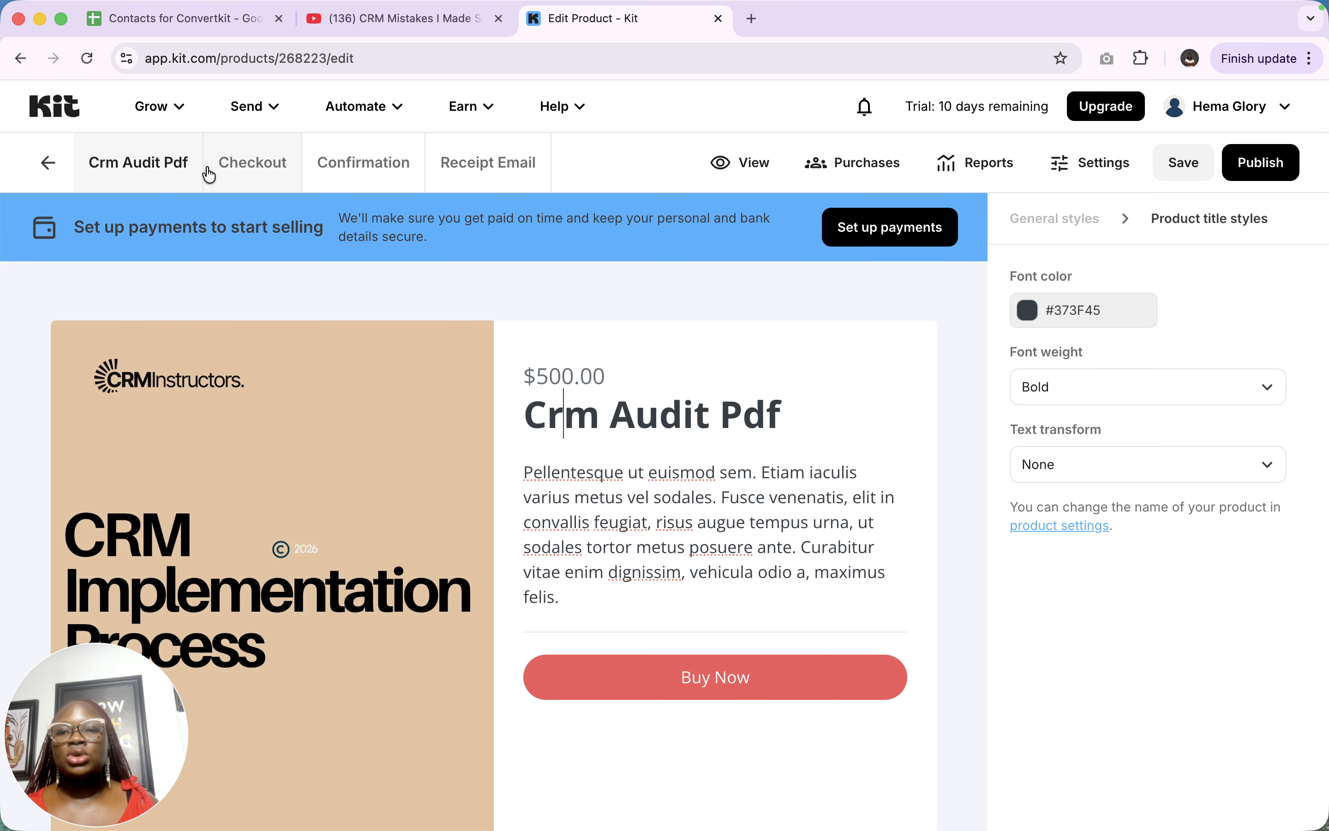
# Review the product's checkout page, including the upsell settings for the order summary
pyautogui.click(246, 162)
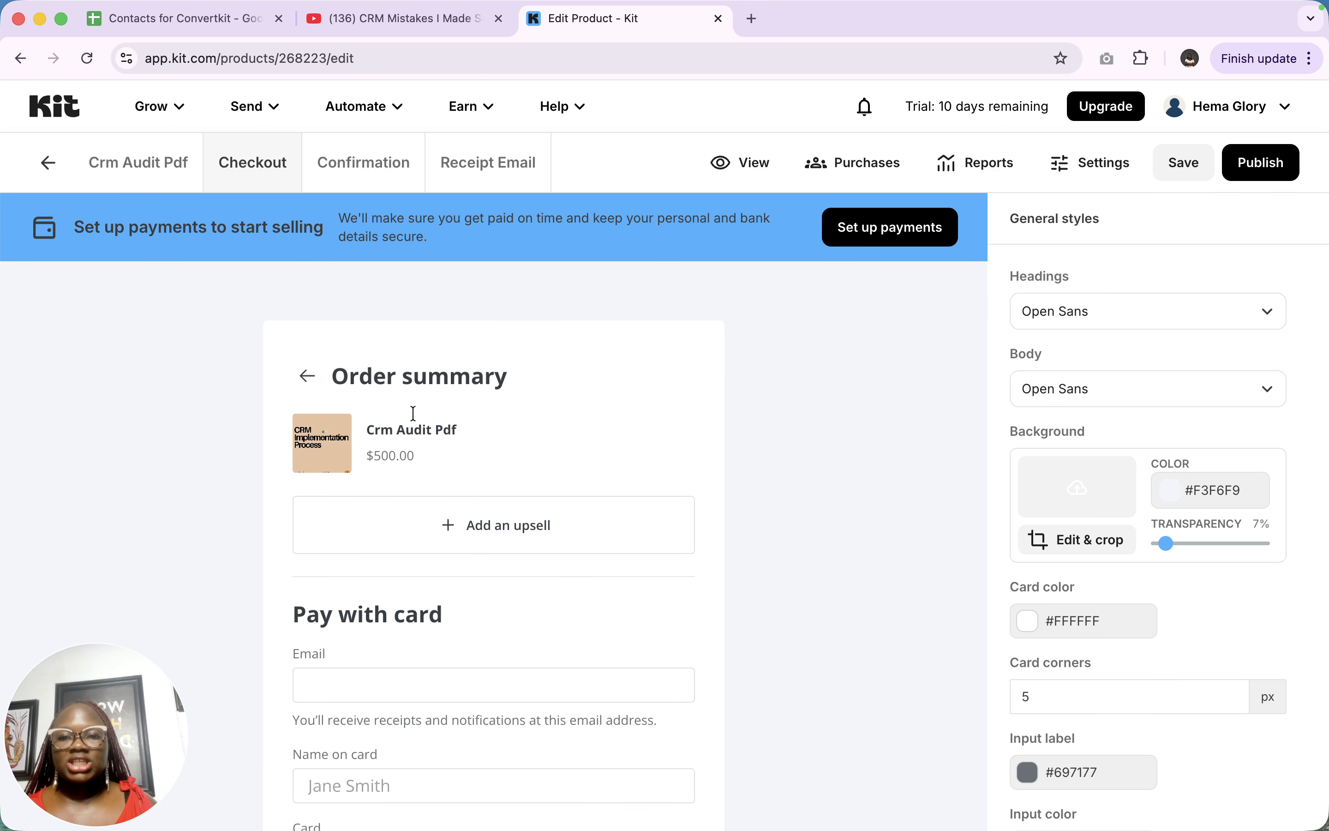
pyautogui.scroll(-2, 415, 444)
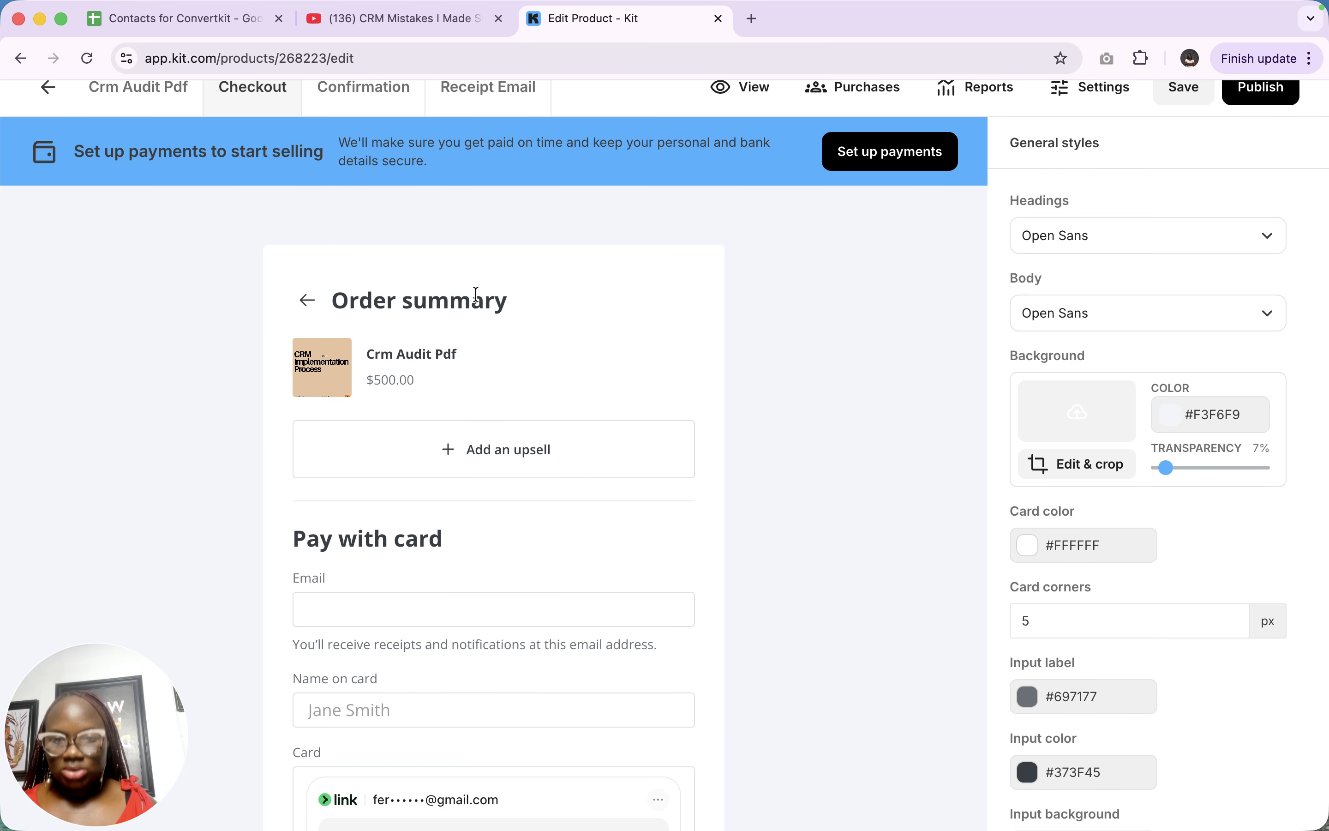
pyautogui.click(553, 452)
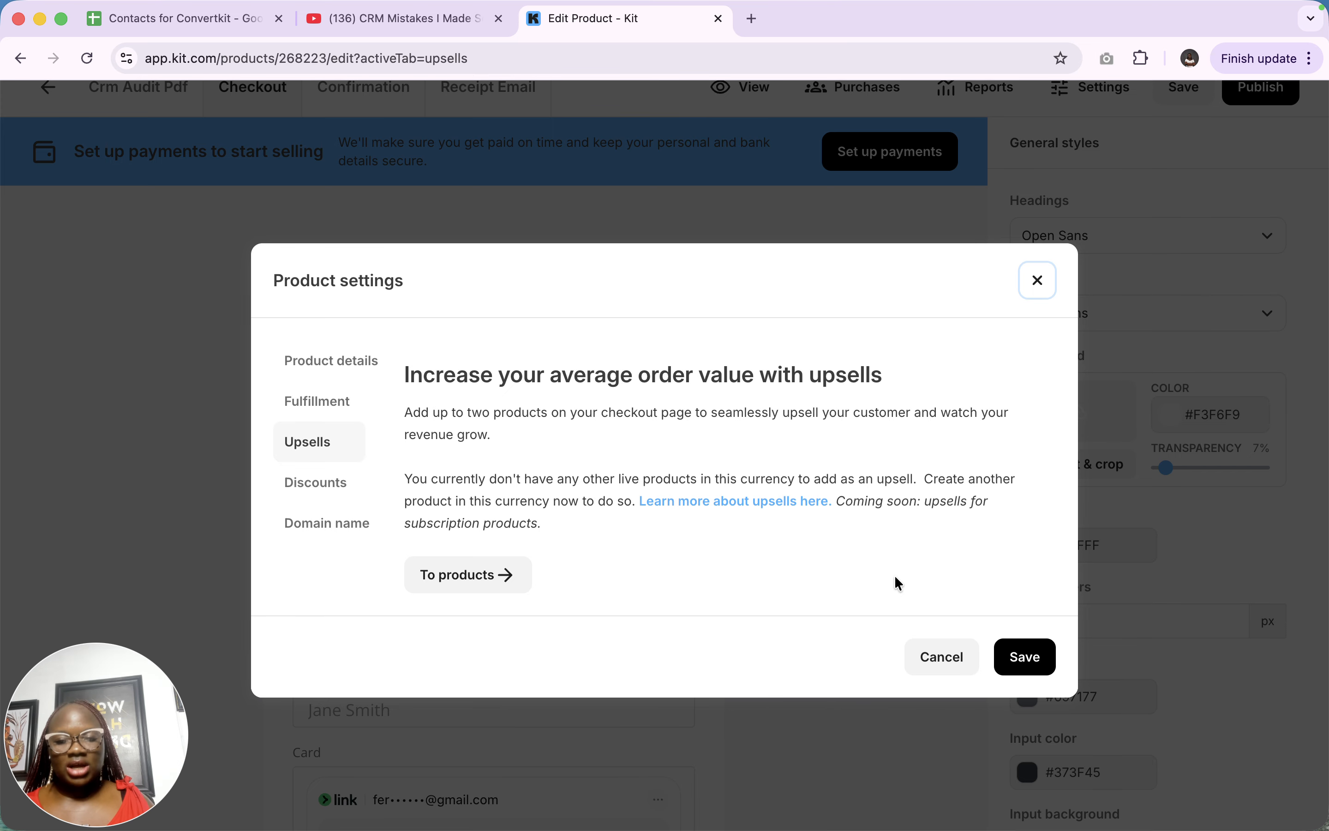
pyautogui.click(1038, 280)
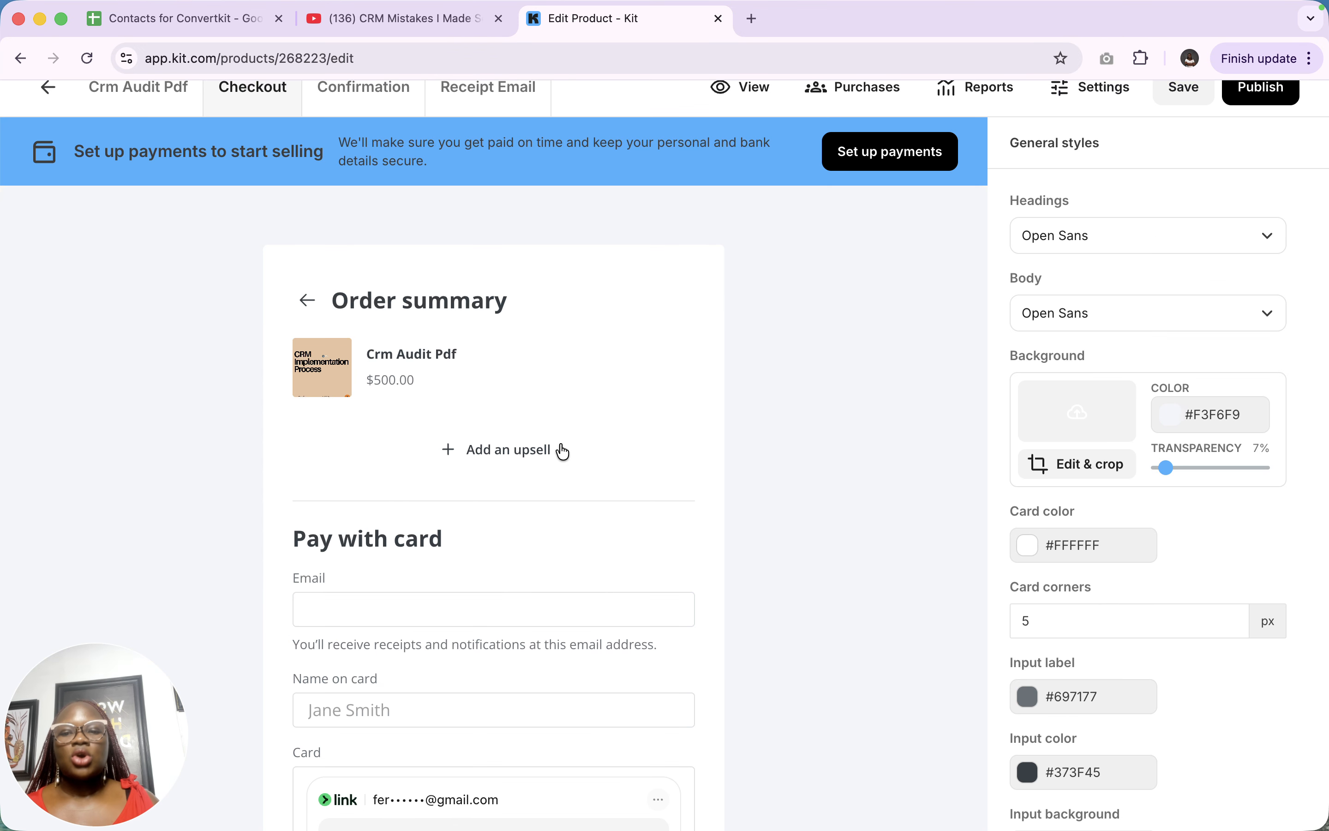
pyautogui.scroll(-3, 560, 450)
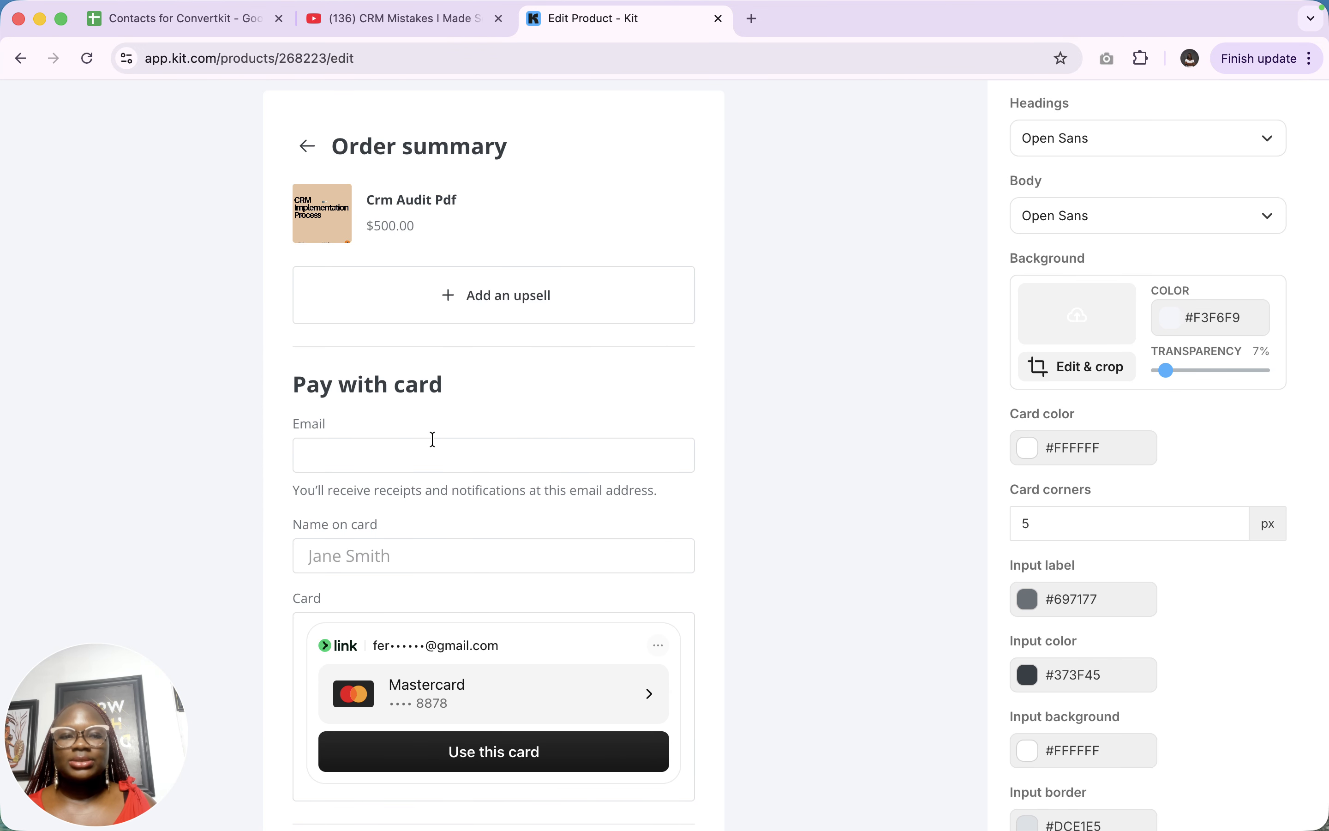
pyautogui.scroll(4, 572, 498)
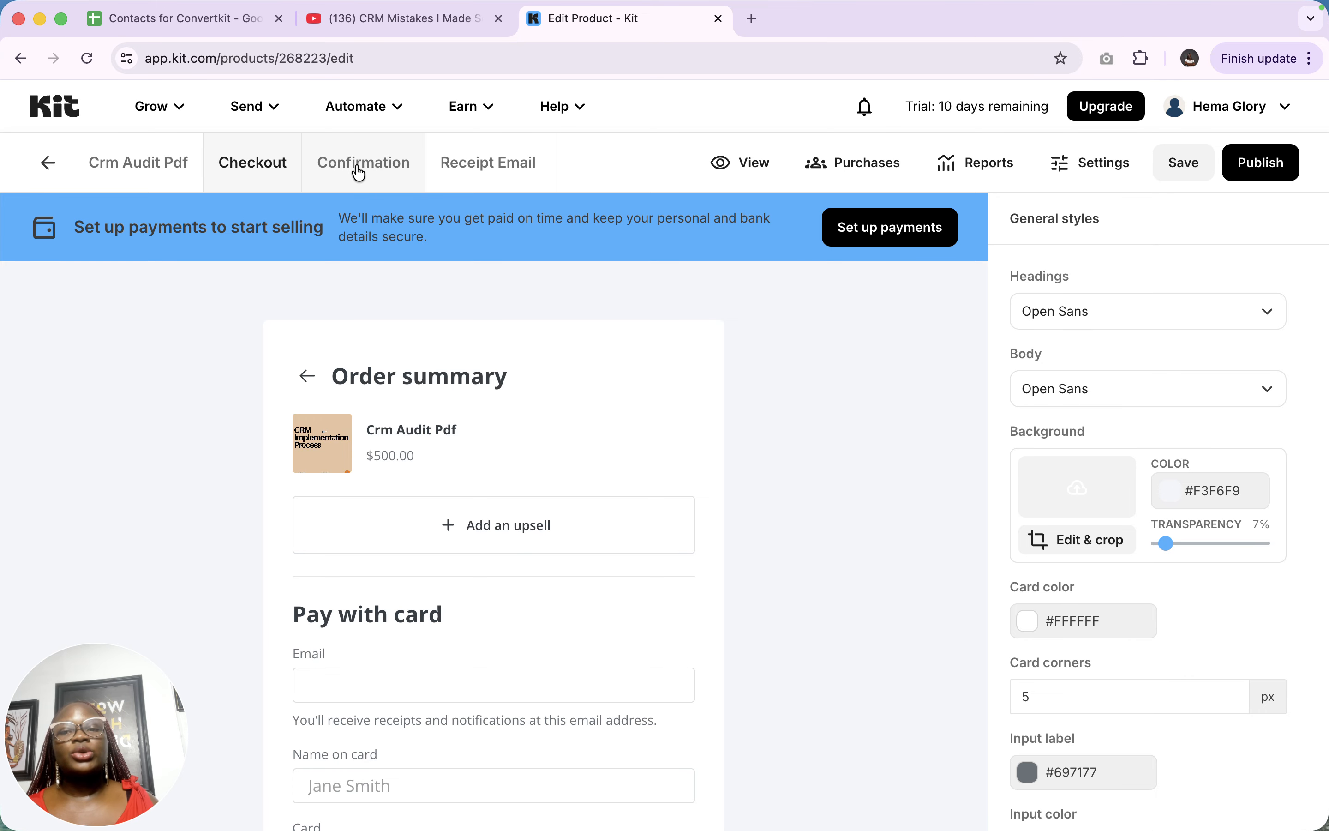
# Open the confirmation page and examine the content blocks available for its purchase confirmation message
pyautogui.click(358, 173)
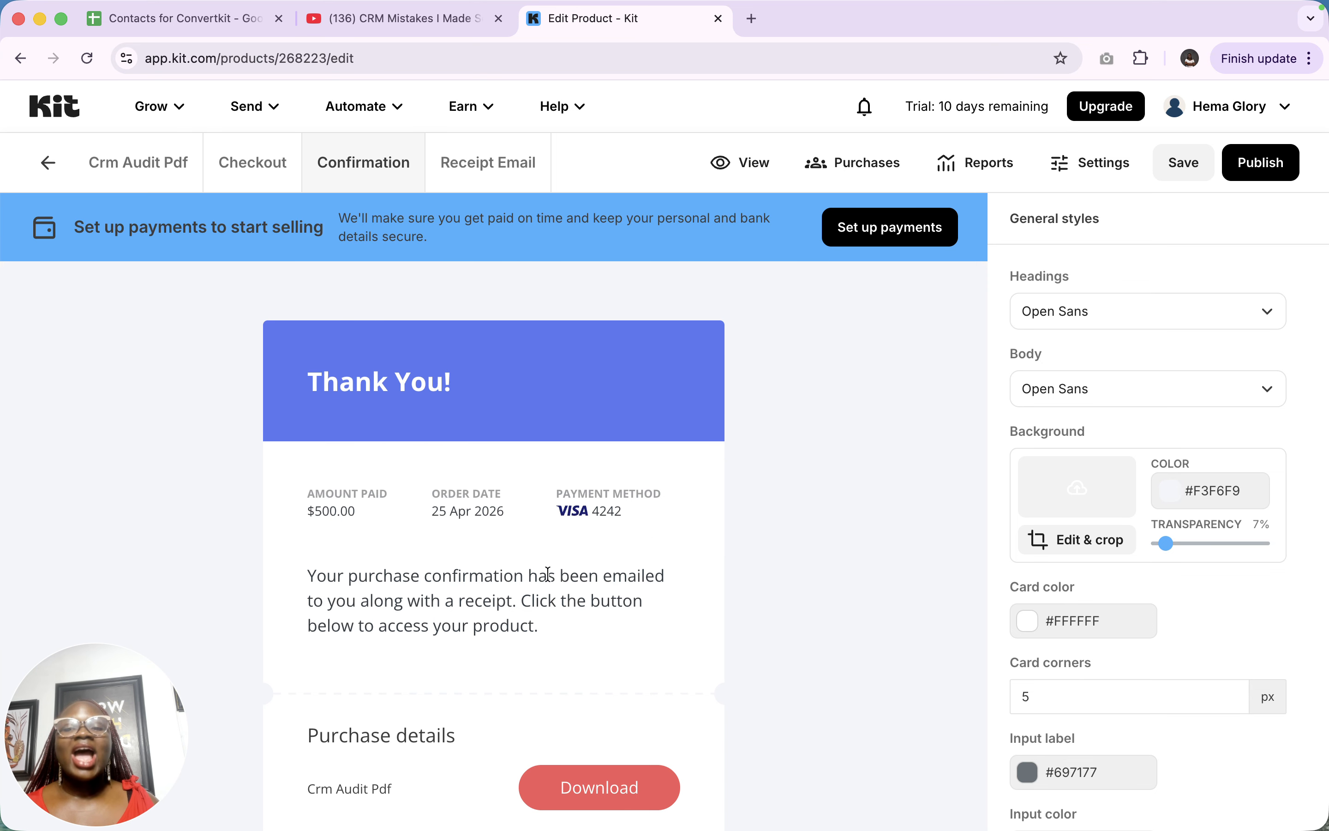
pyautogui.scroll(-3, 553, 691)
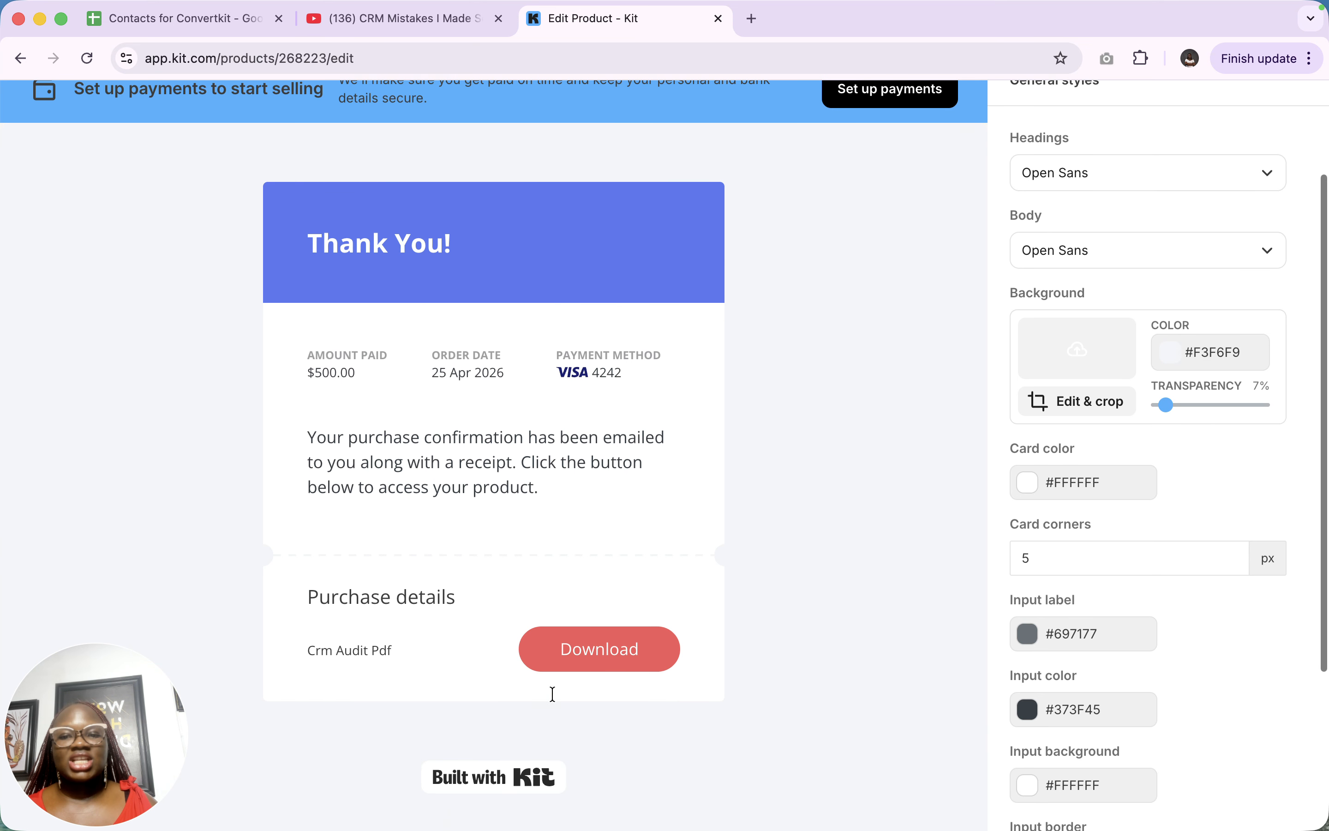
pyautogui.click(566, 455)
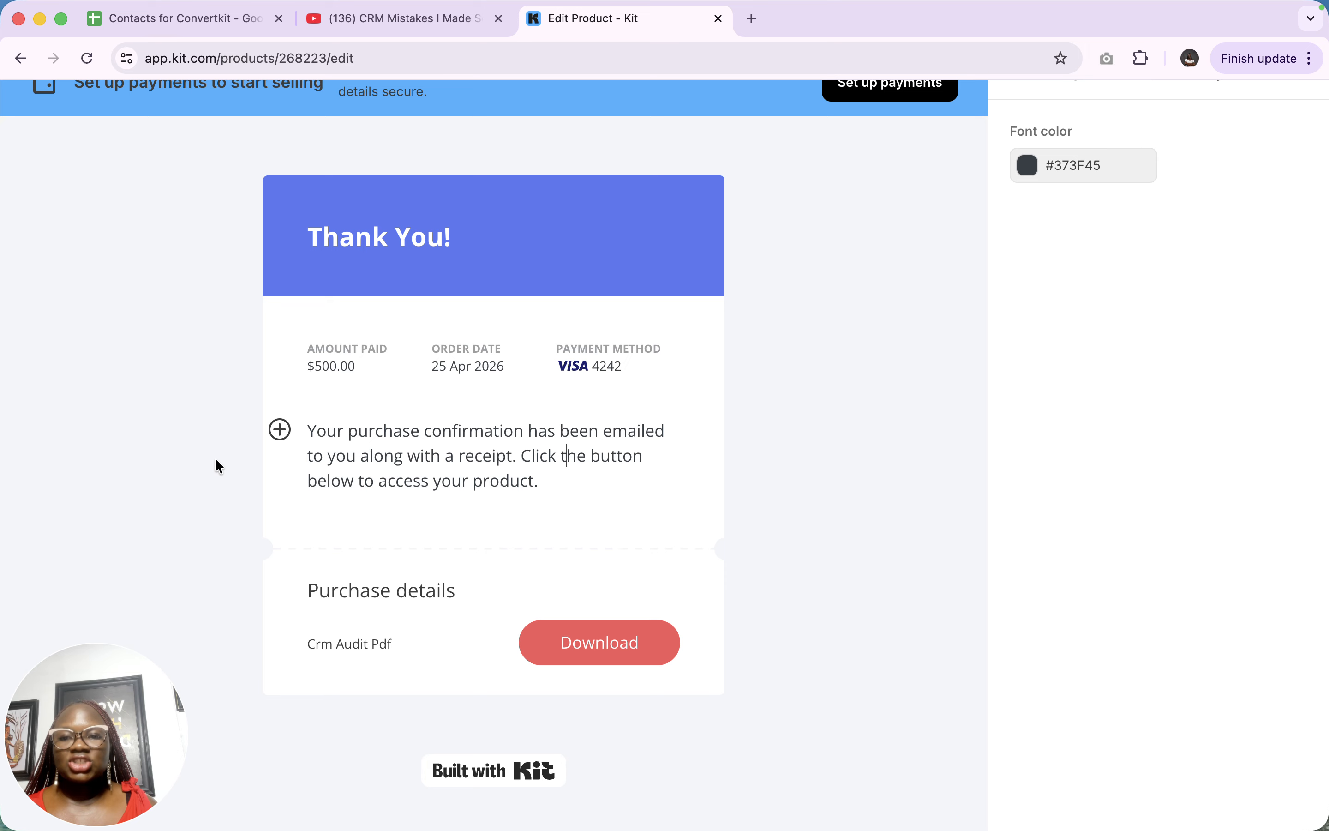
pyautogui.click(279, 430)
pyautogui.scroll(-5, 333, 566)
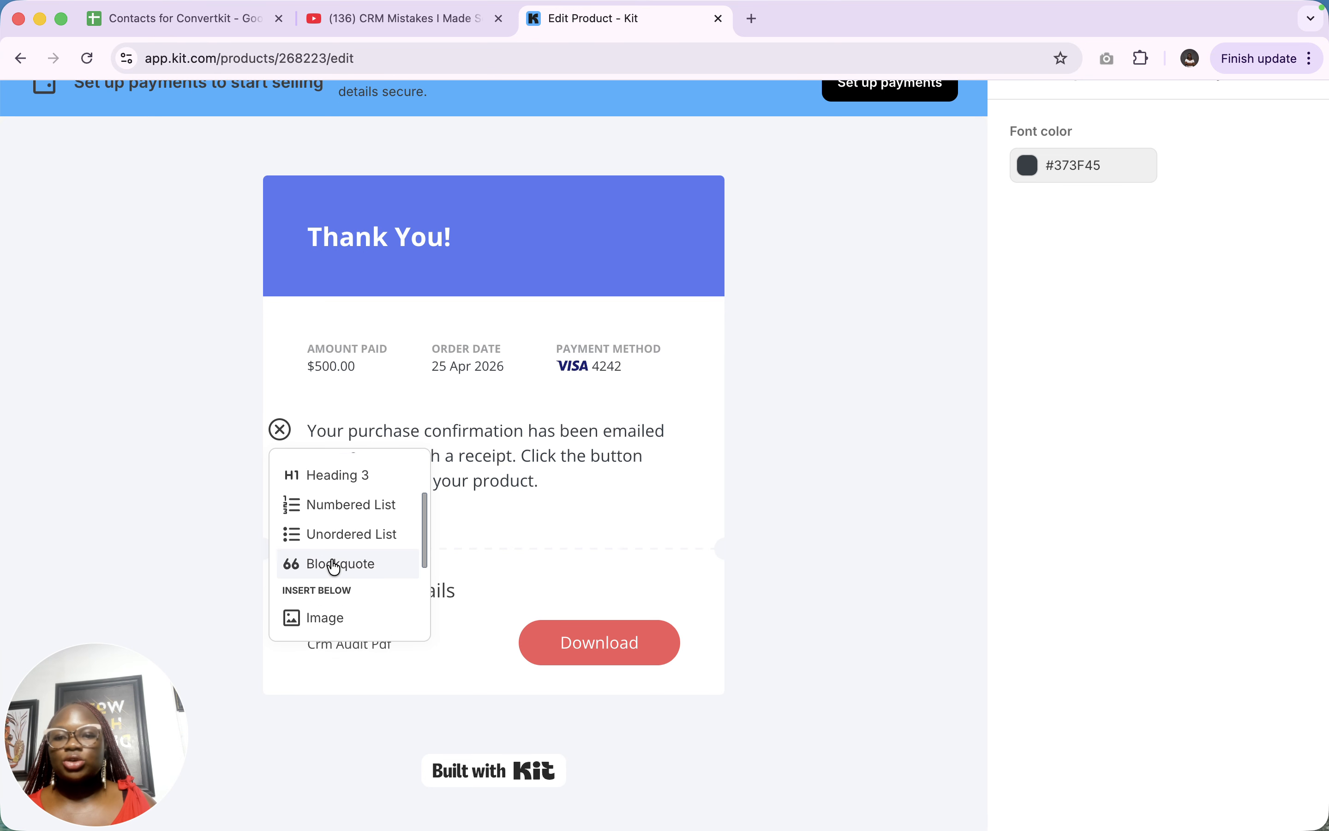
pyautogui.scroll(-2, 333, 566)
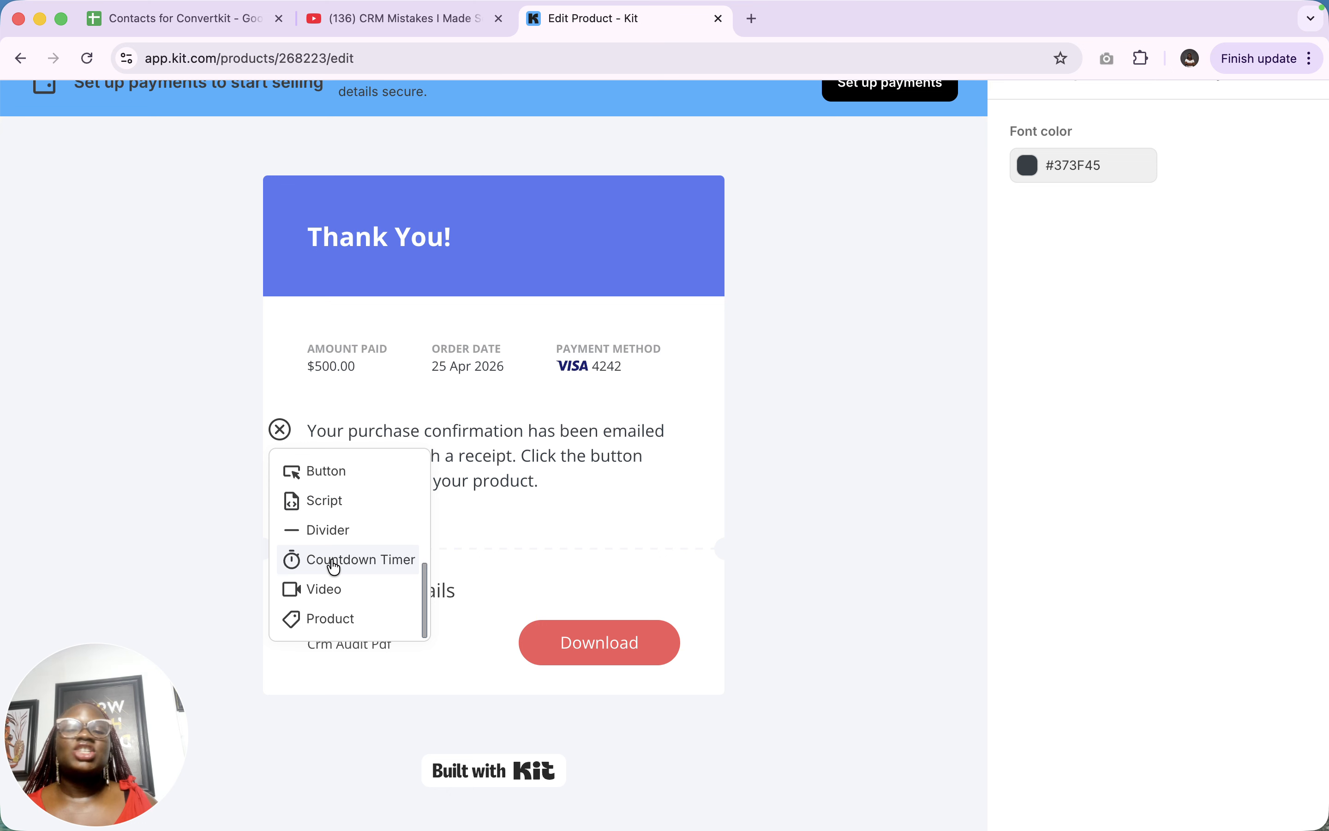
pyautogui.click(731, 502)
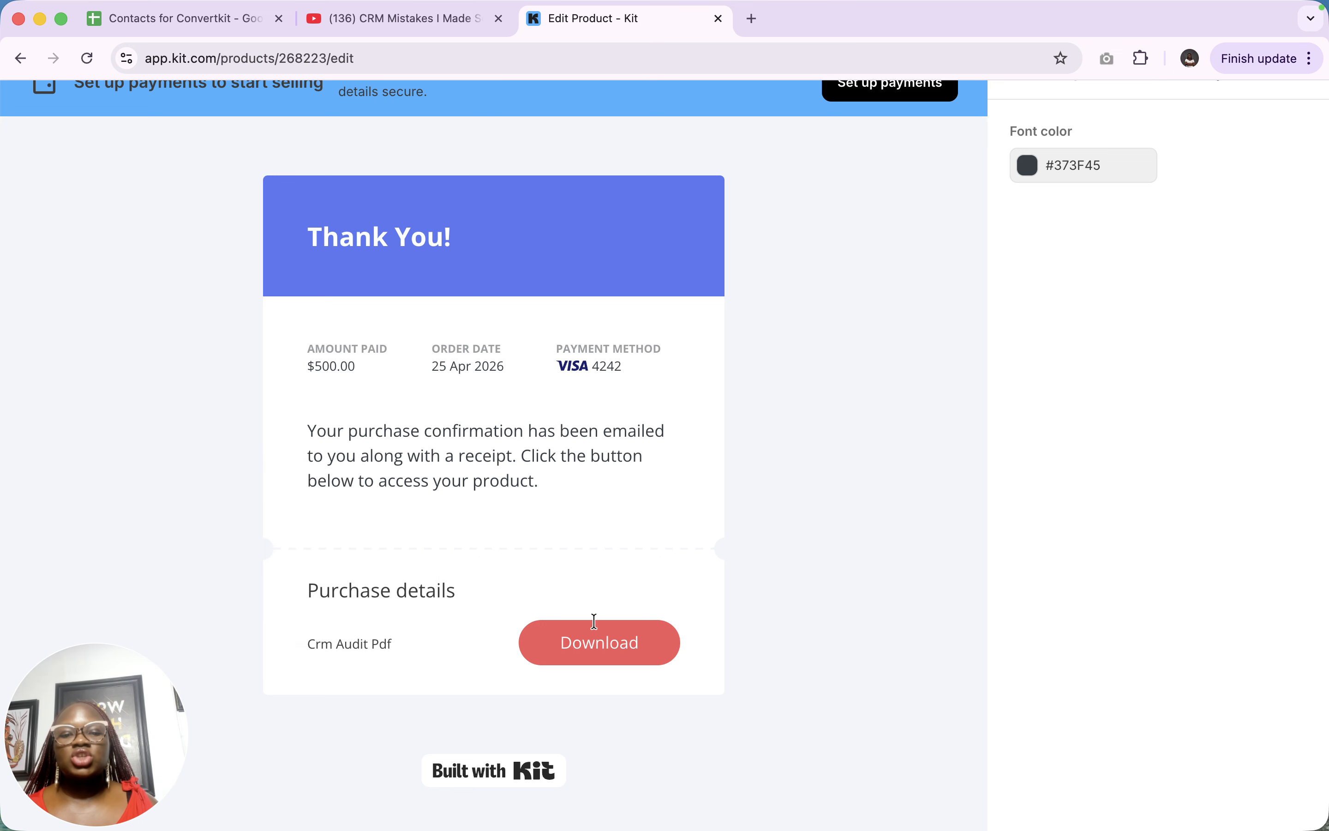
# Select the confirmation page's Download button and its "Thank You!" title to examine their style options
pyautogui.click(607, 643)
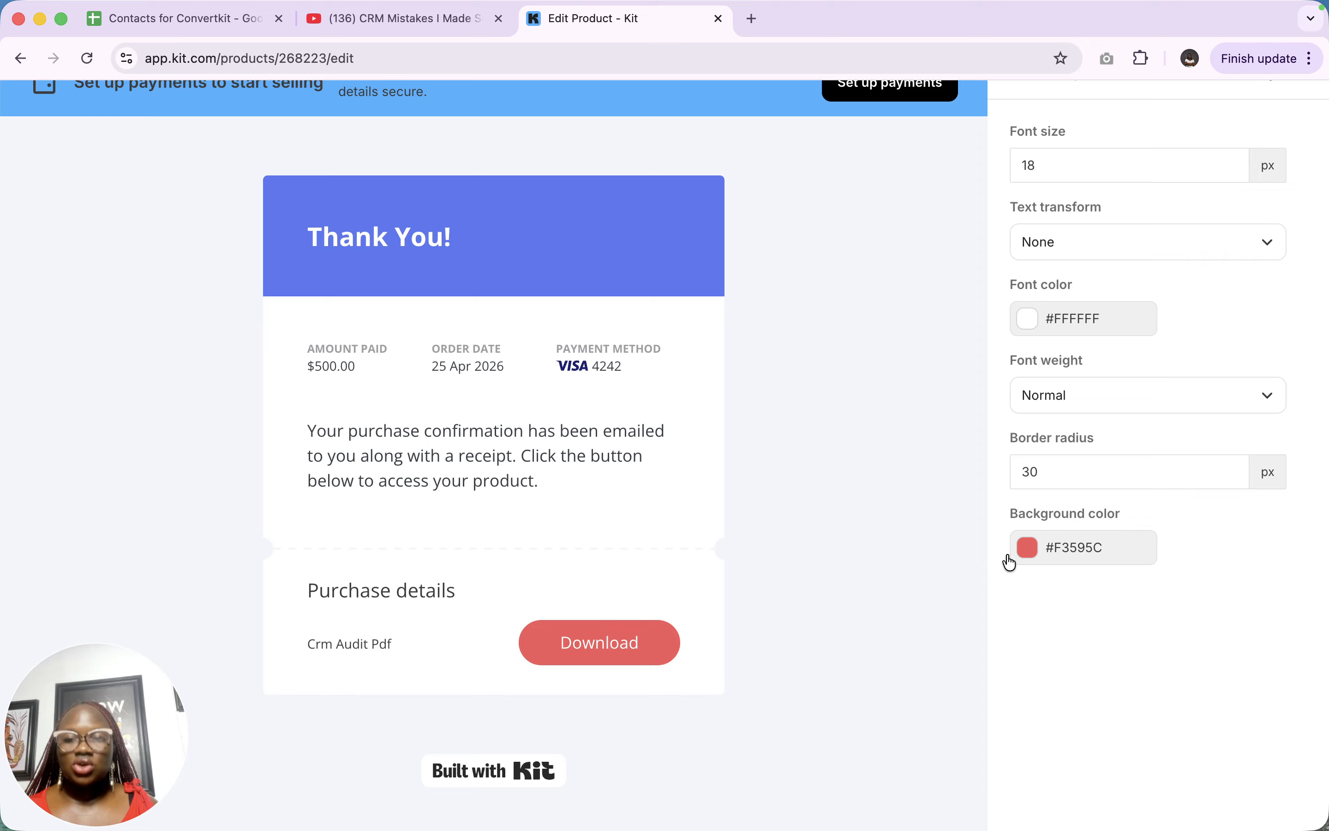
pyautogui.click(604, 238)
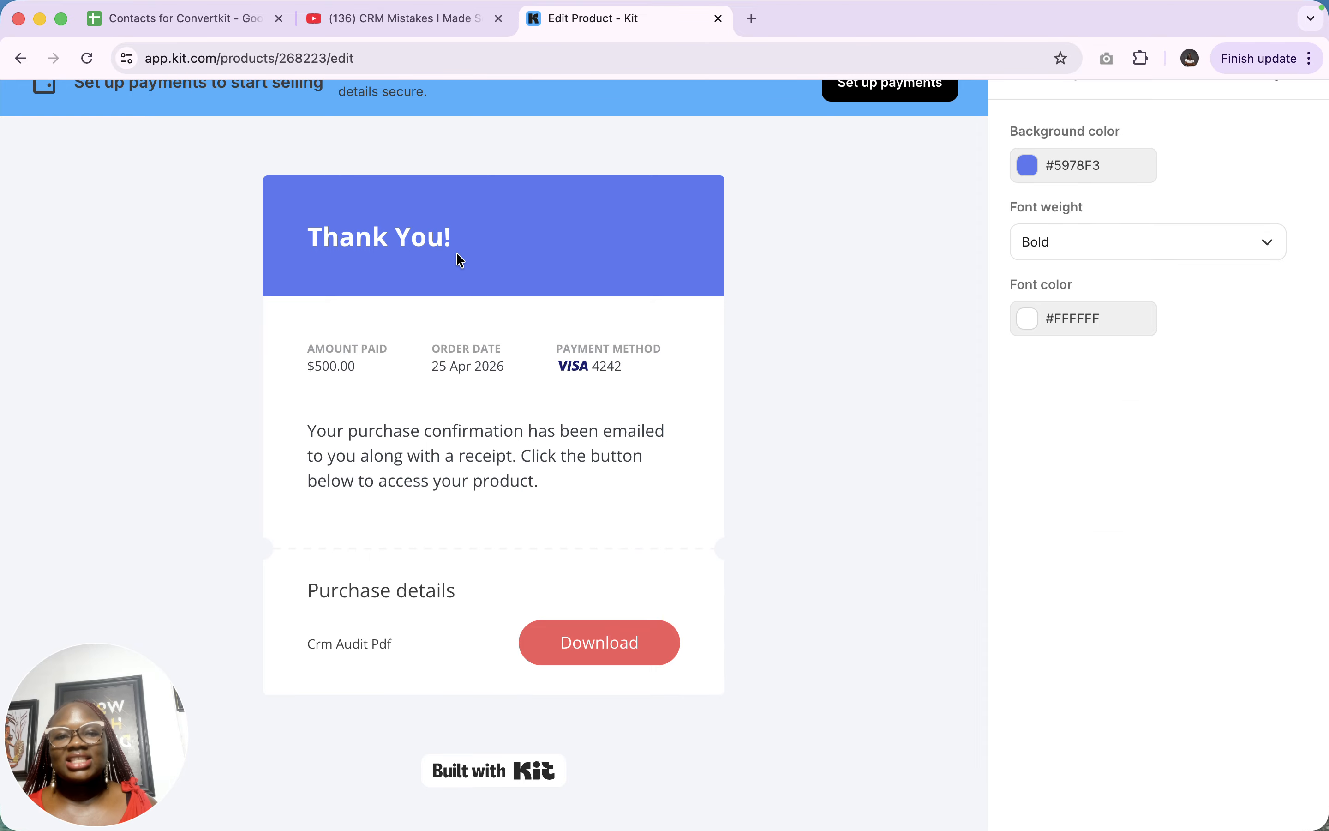
pyautogui.scroll(3, 450, 251)
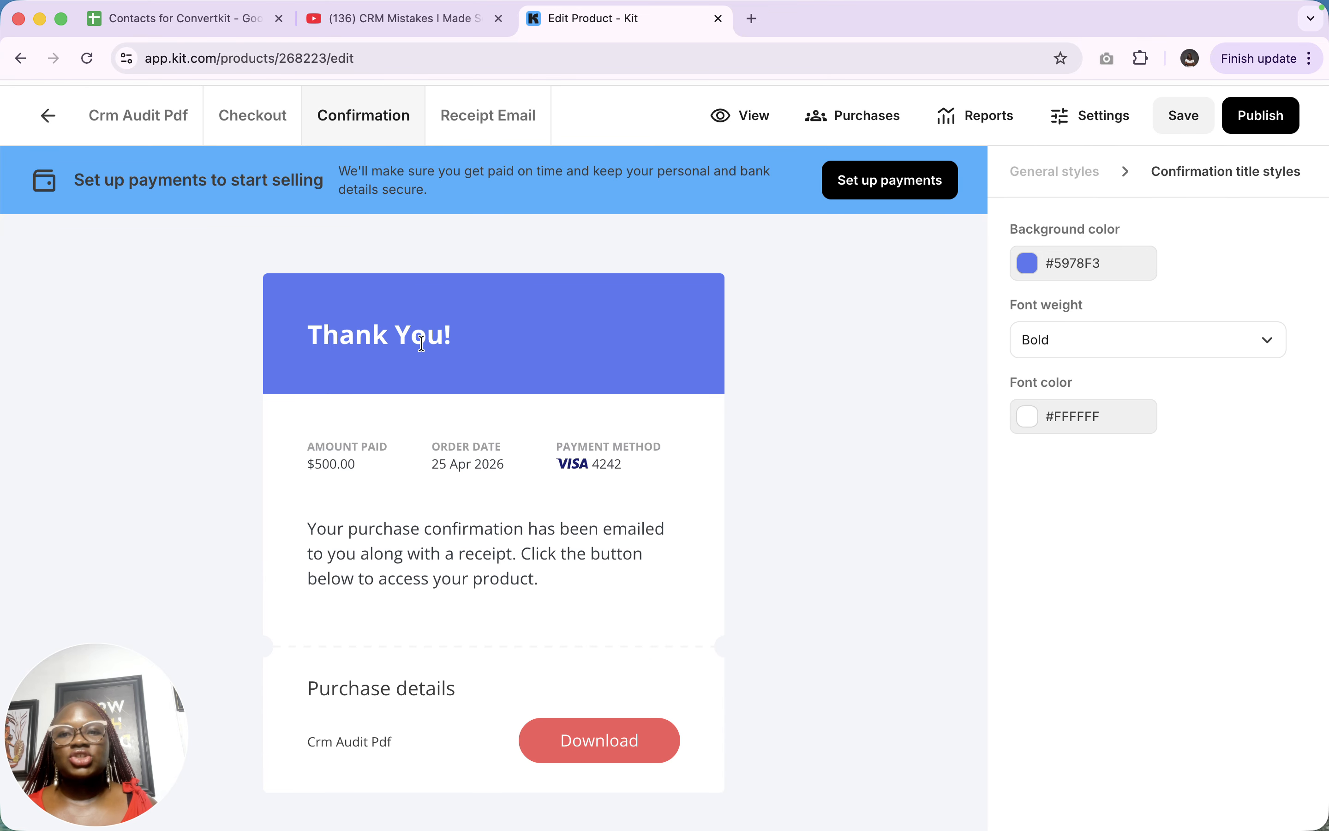
# Review the receipt email page and the list of subscribers who purchased the product, and return to the product editor
pyautogui.click(486, 127)
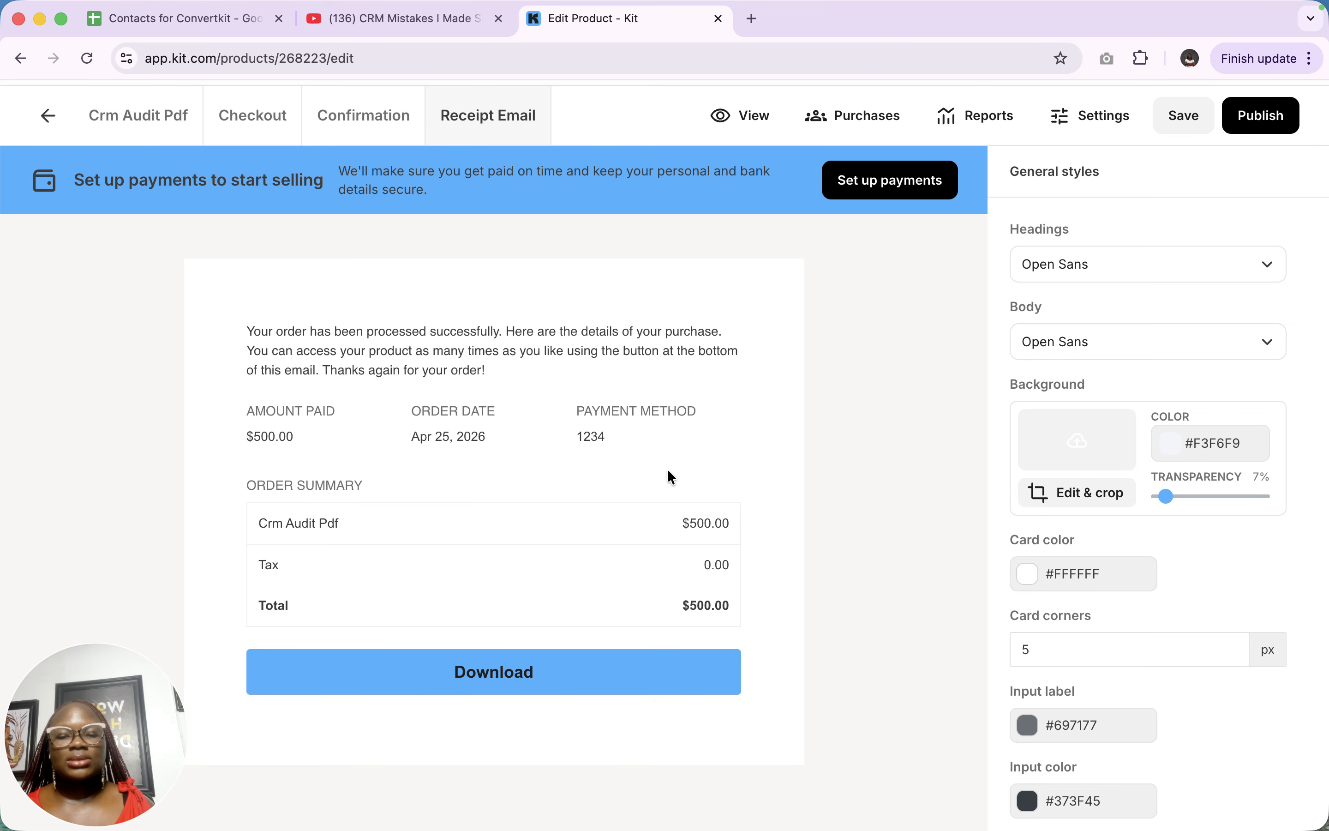
pyautogui.scroll(2, 673, 476)
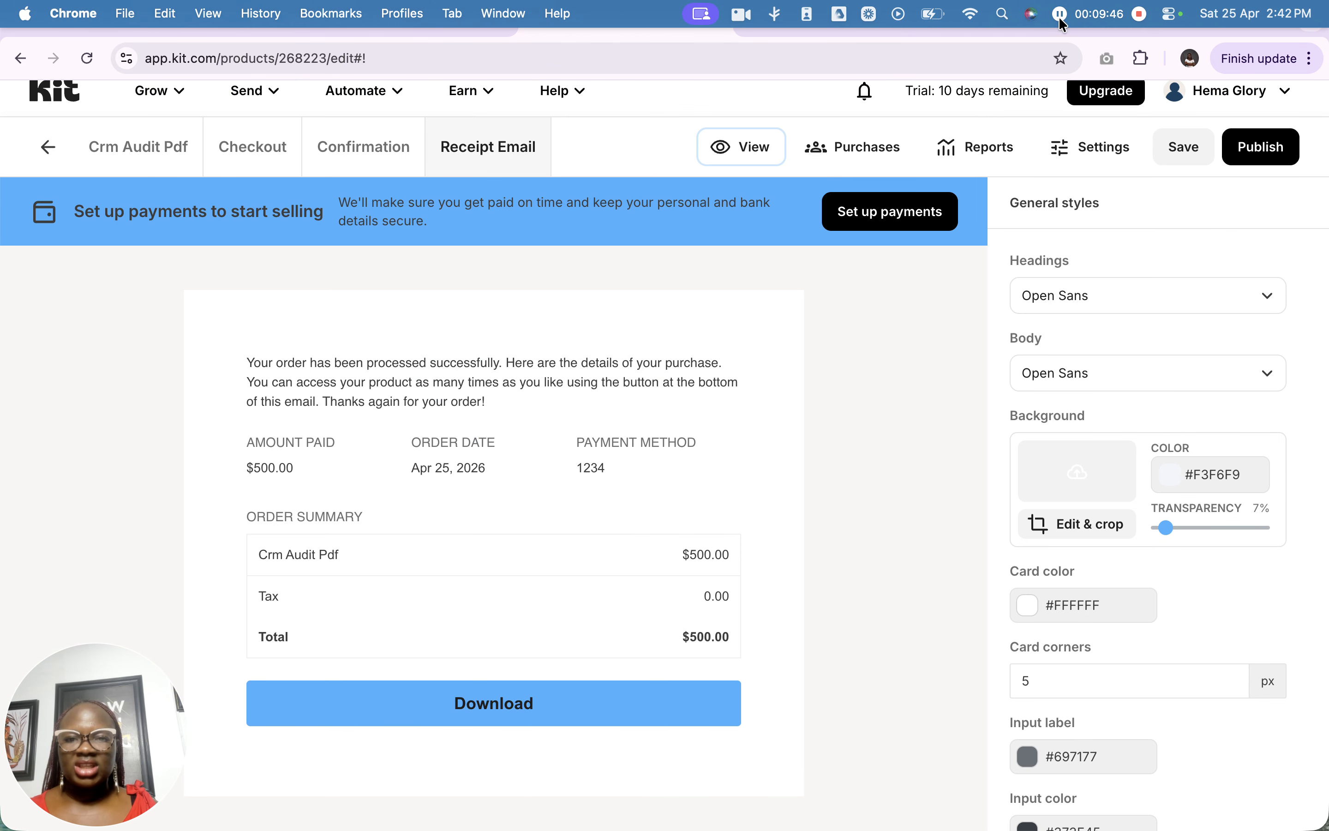
pyautogui.click(772, 157)
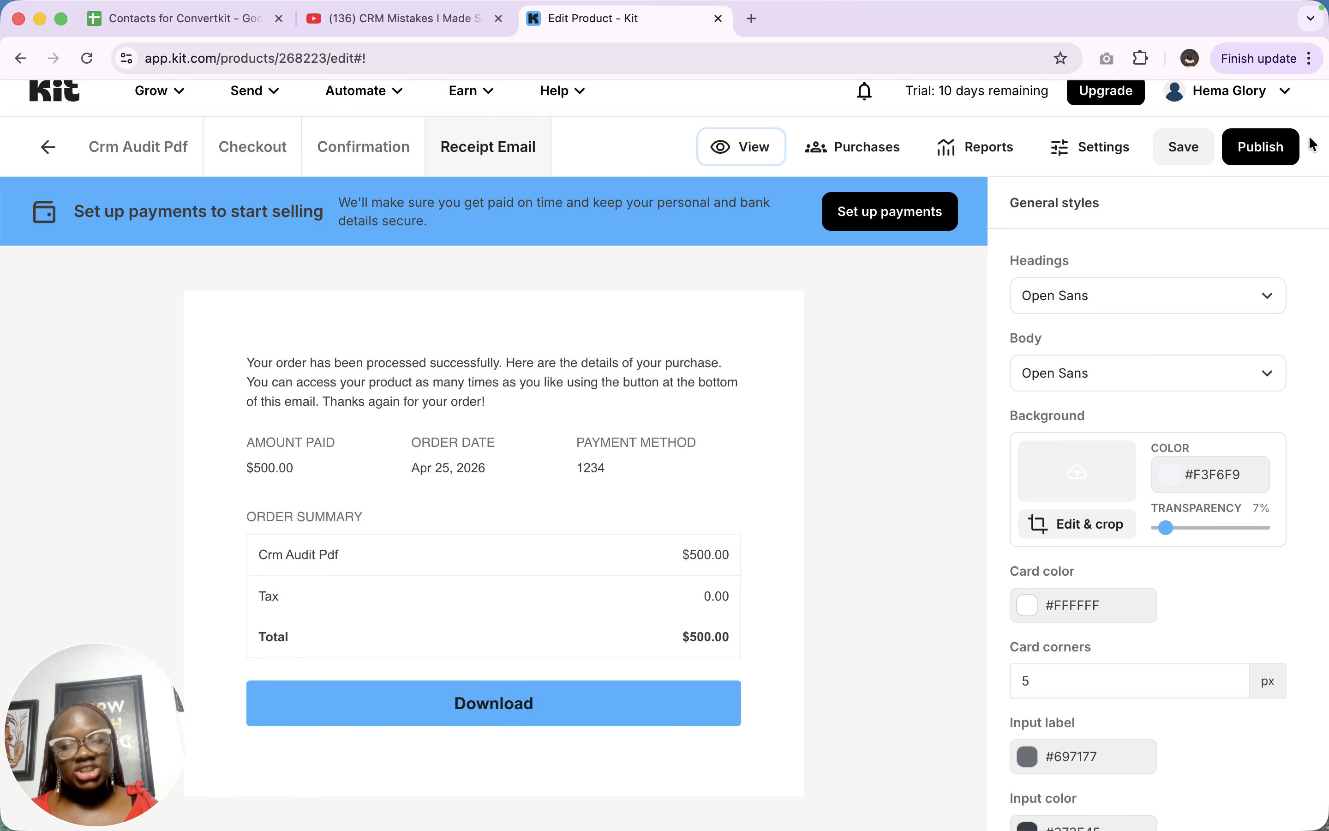
pyautogui.click(830, 160)
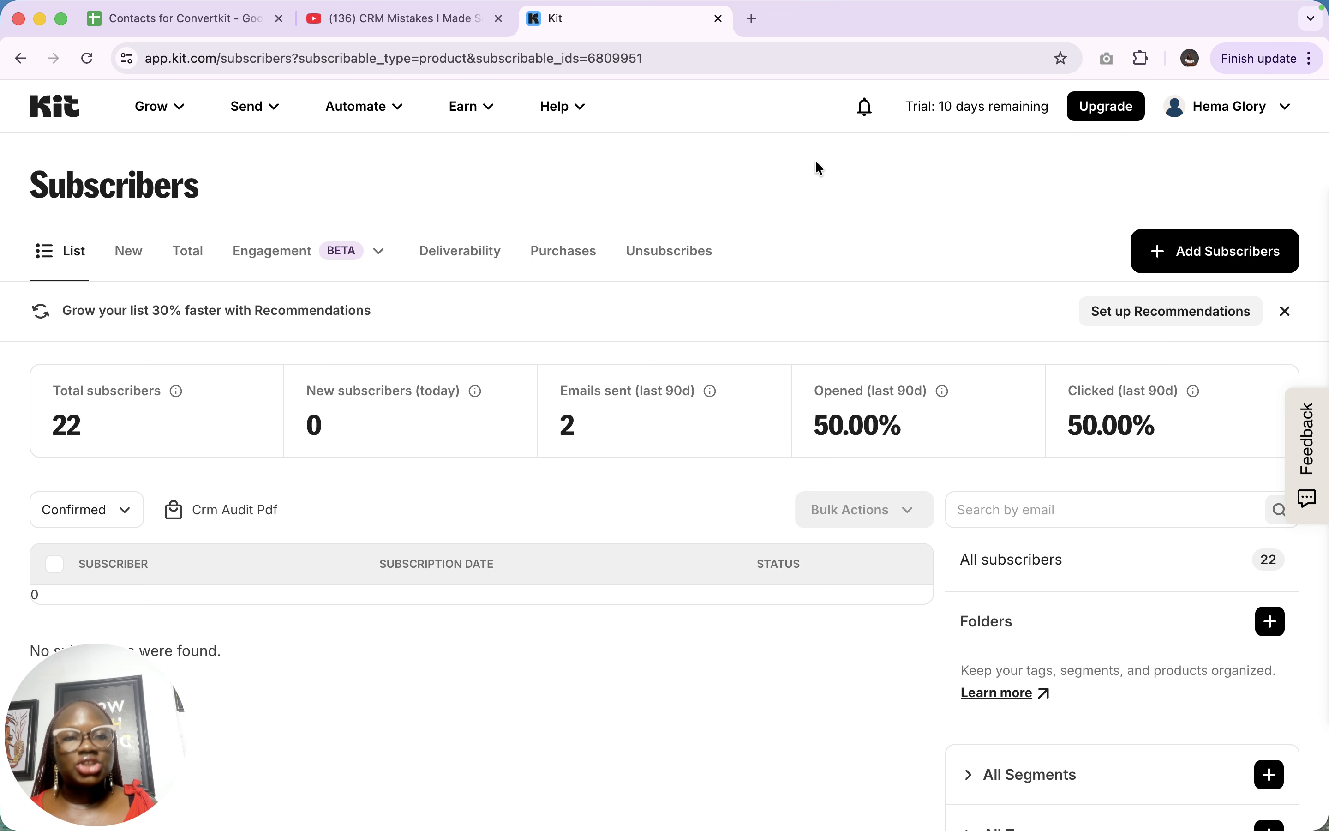
pyautogui.click(18, 58)
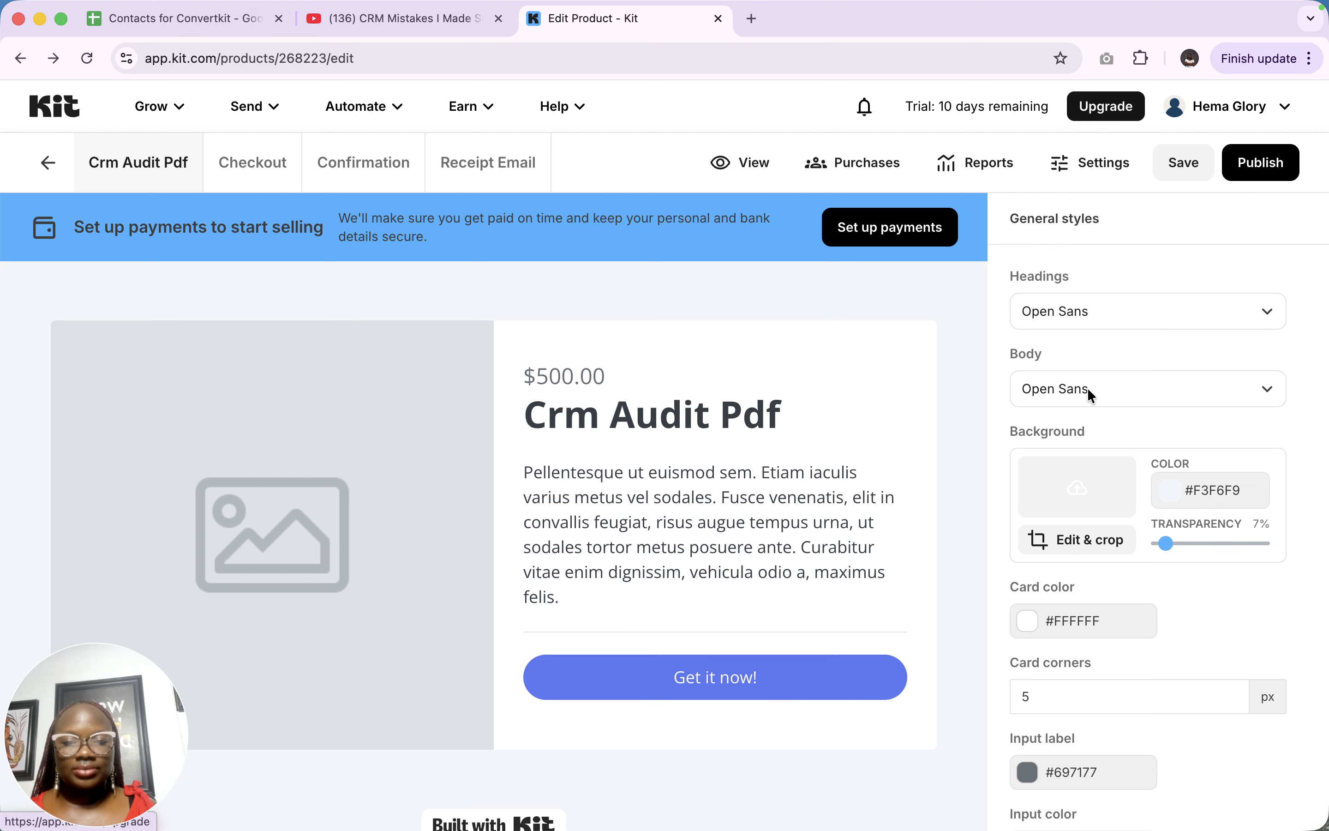
# Replace the image placeholder with the CRM Implementation Process picture and view the product's transaction history report
pyautogui.click(291, 528)
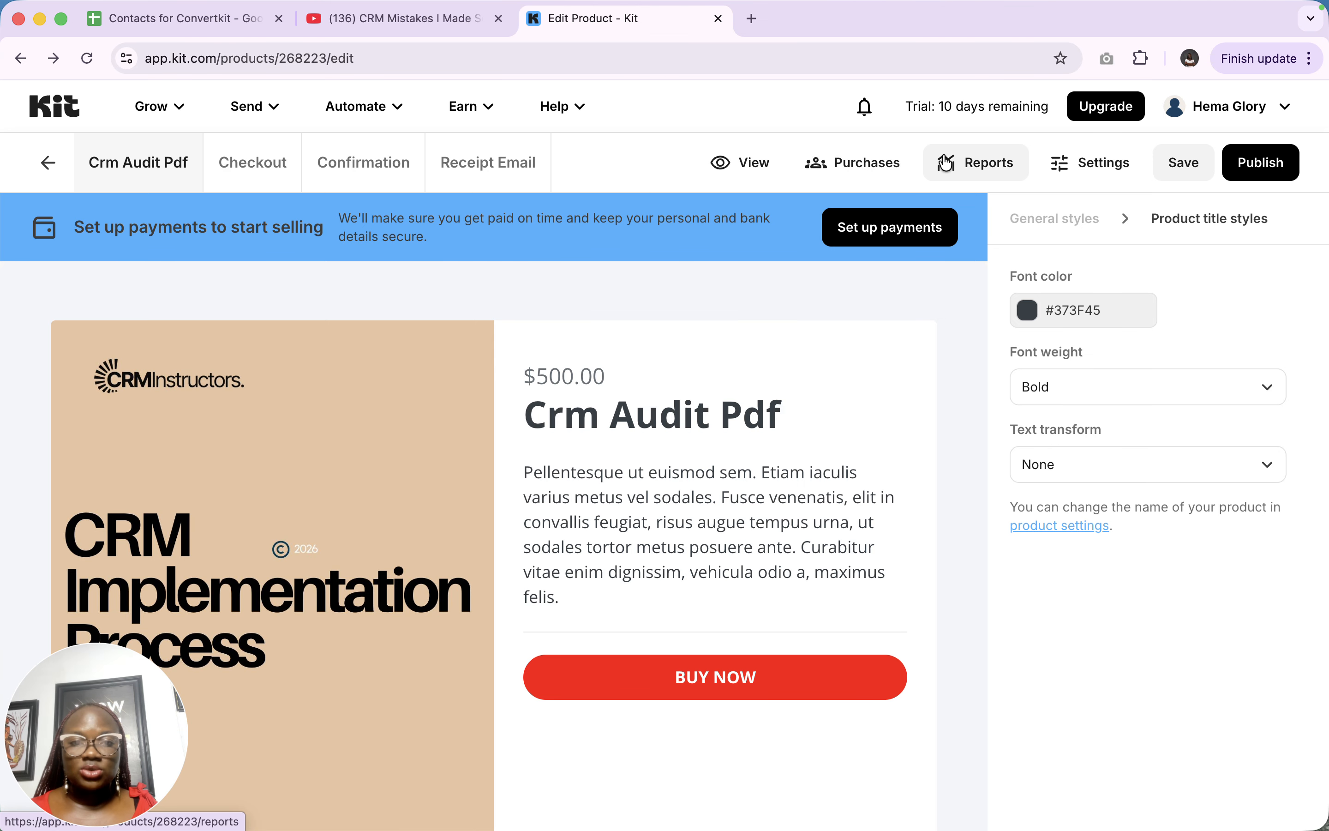
pyautogui.click(1009, 172)
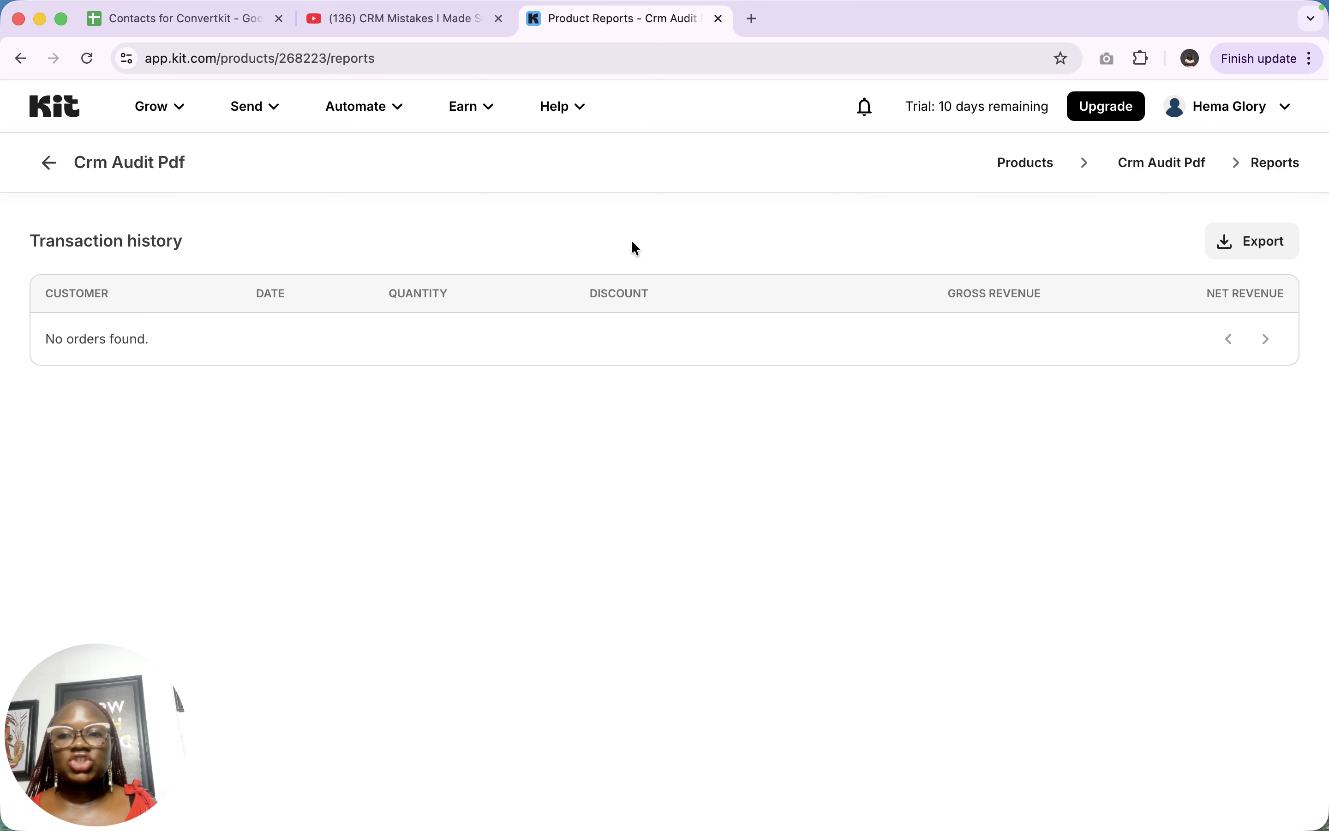
pyautogui.click(61, 173)
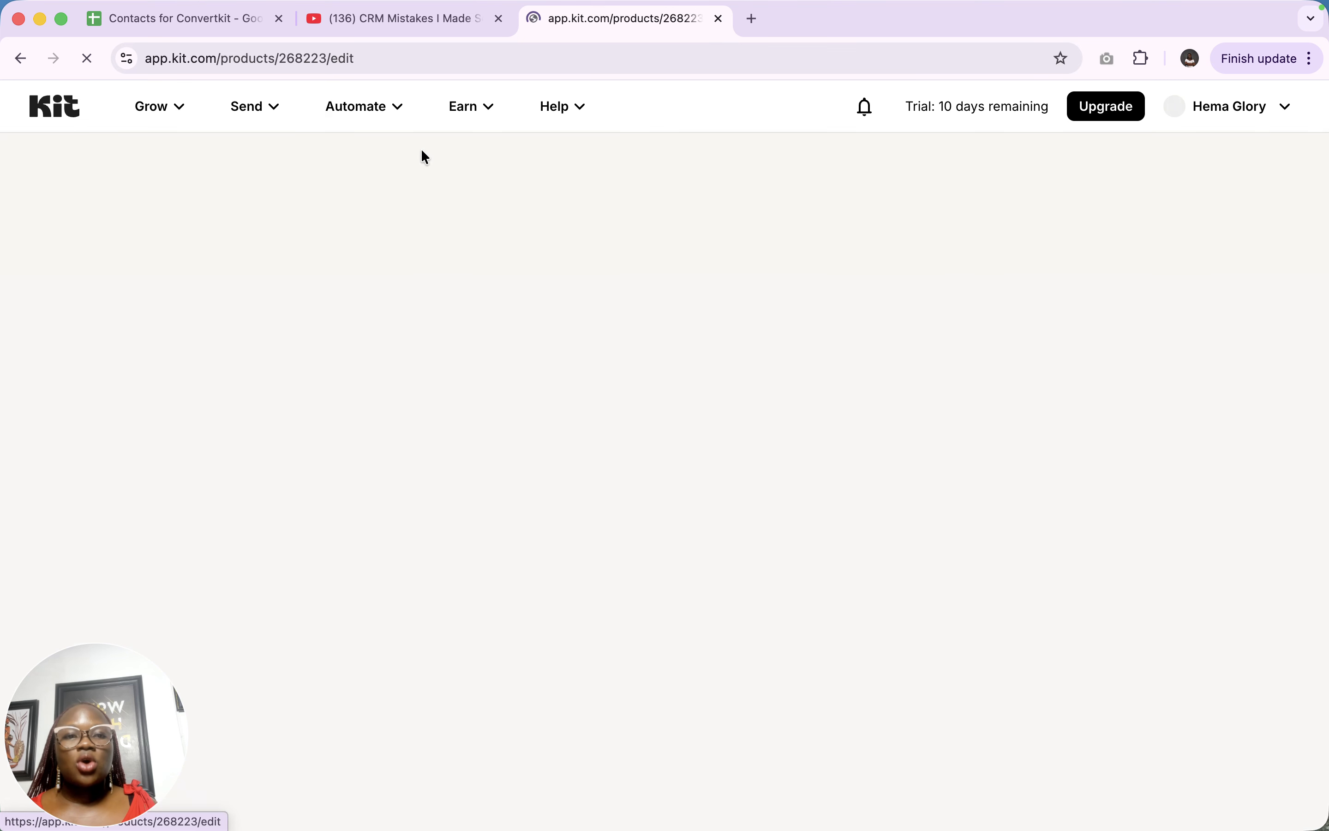
# Save the product and review its checkout and confirmation pages
pyautogui.click(1185, 163)
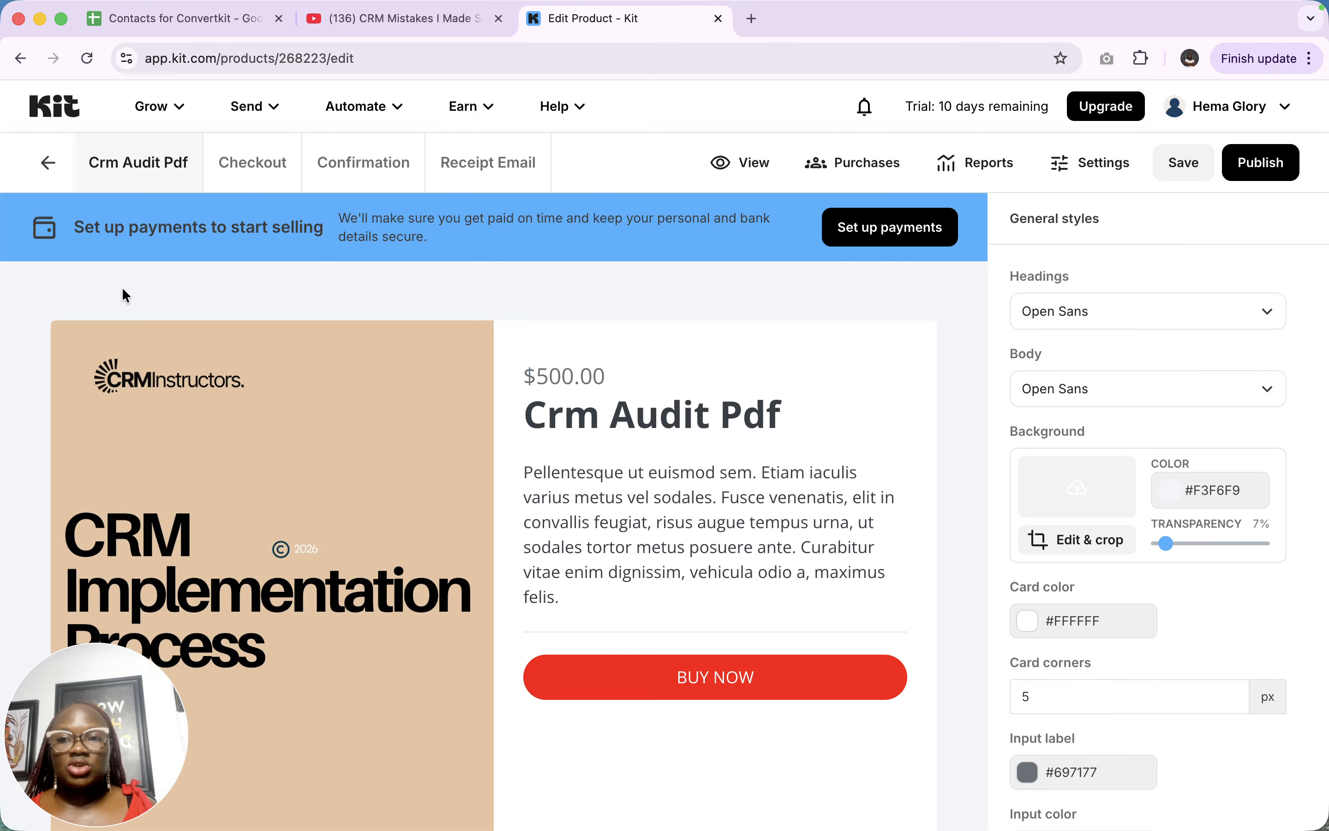
pyautogui.click(225, 164)
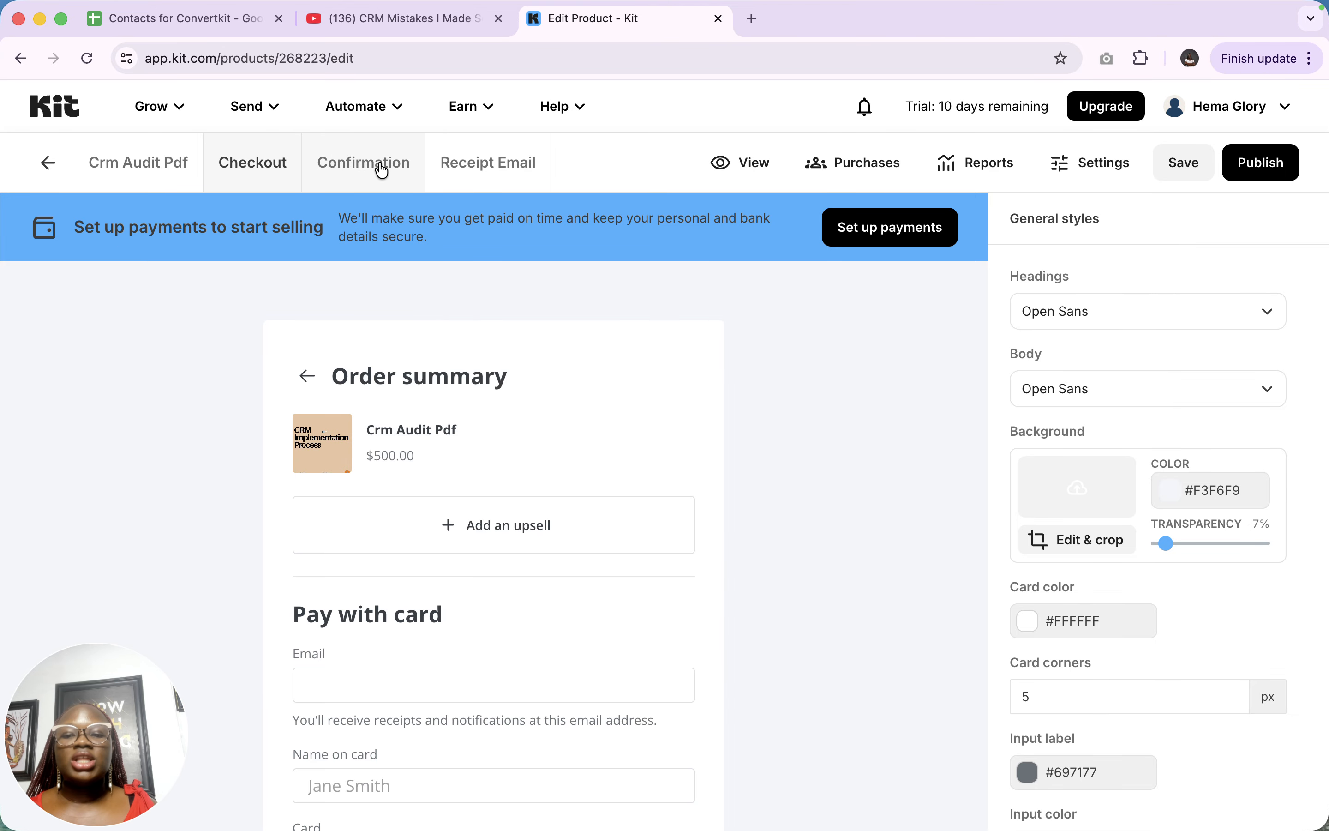
pyautogui.click(381, 168)
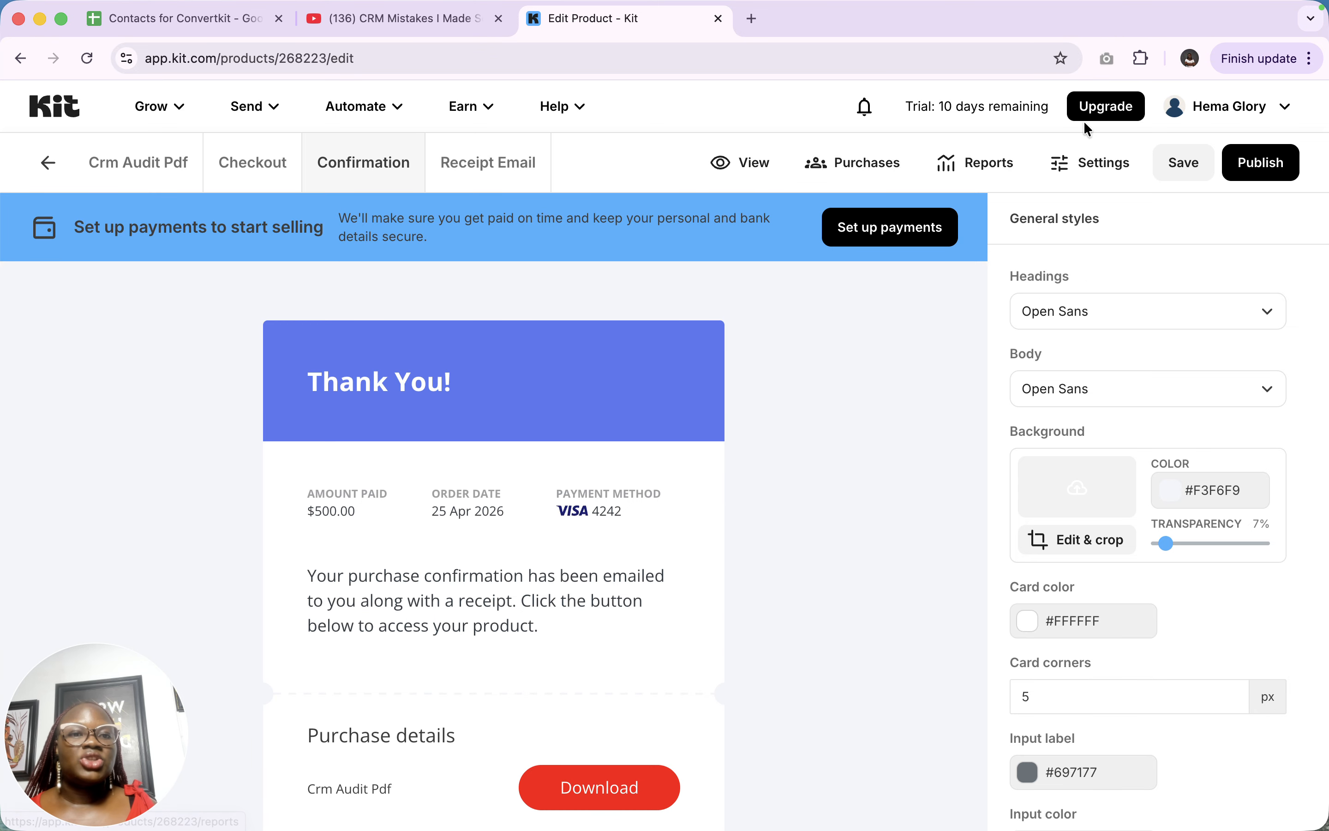
# Try to publish the product and open the payment account setup
pyautogui.click(1266, 164)
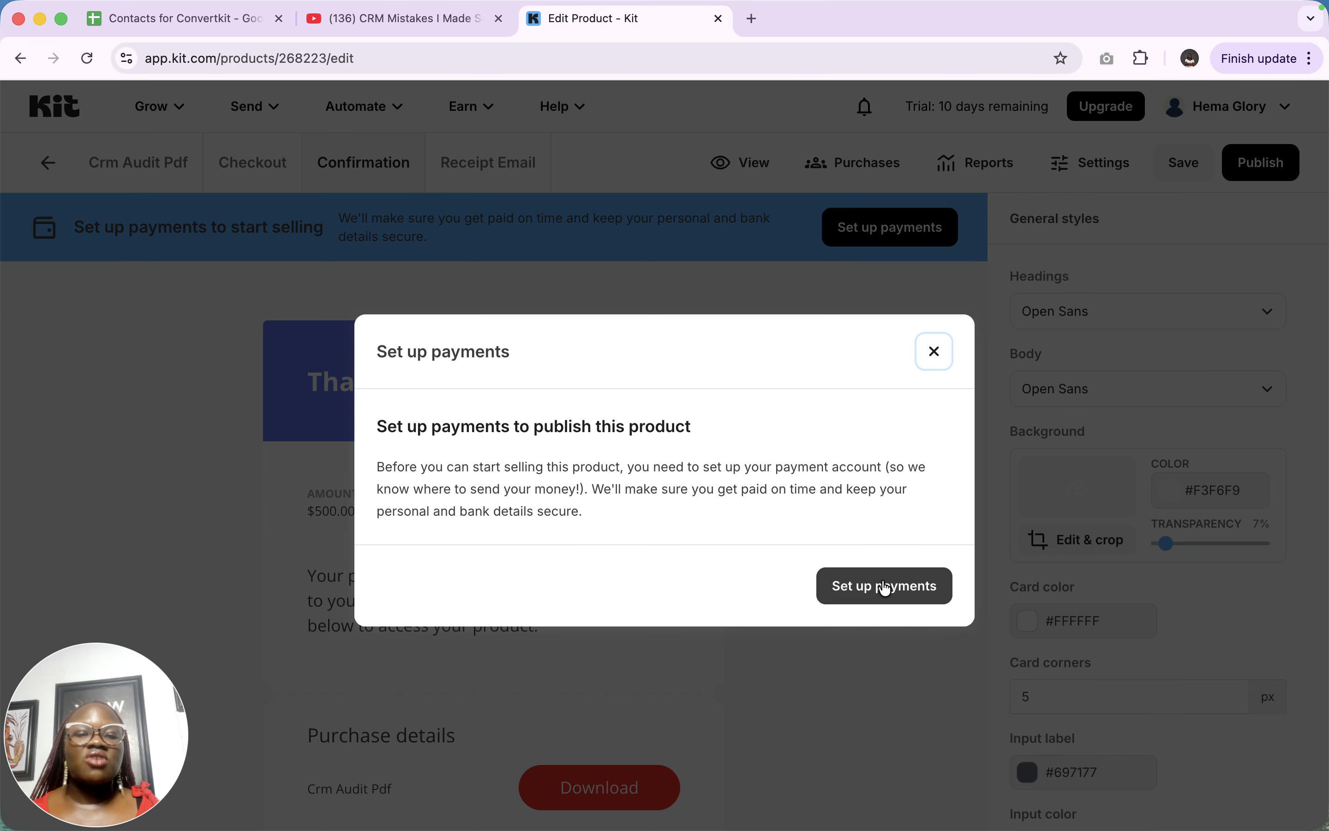
pyautogui.click(854, 592)
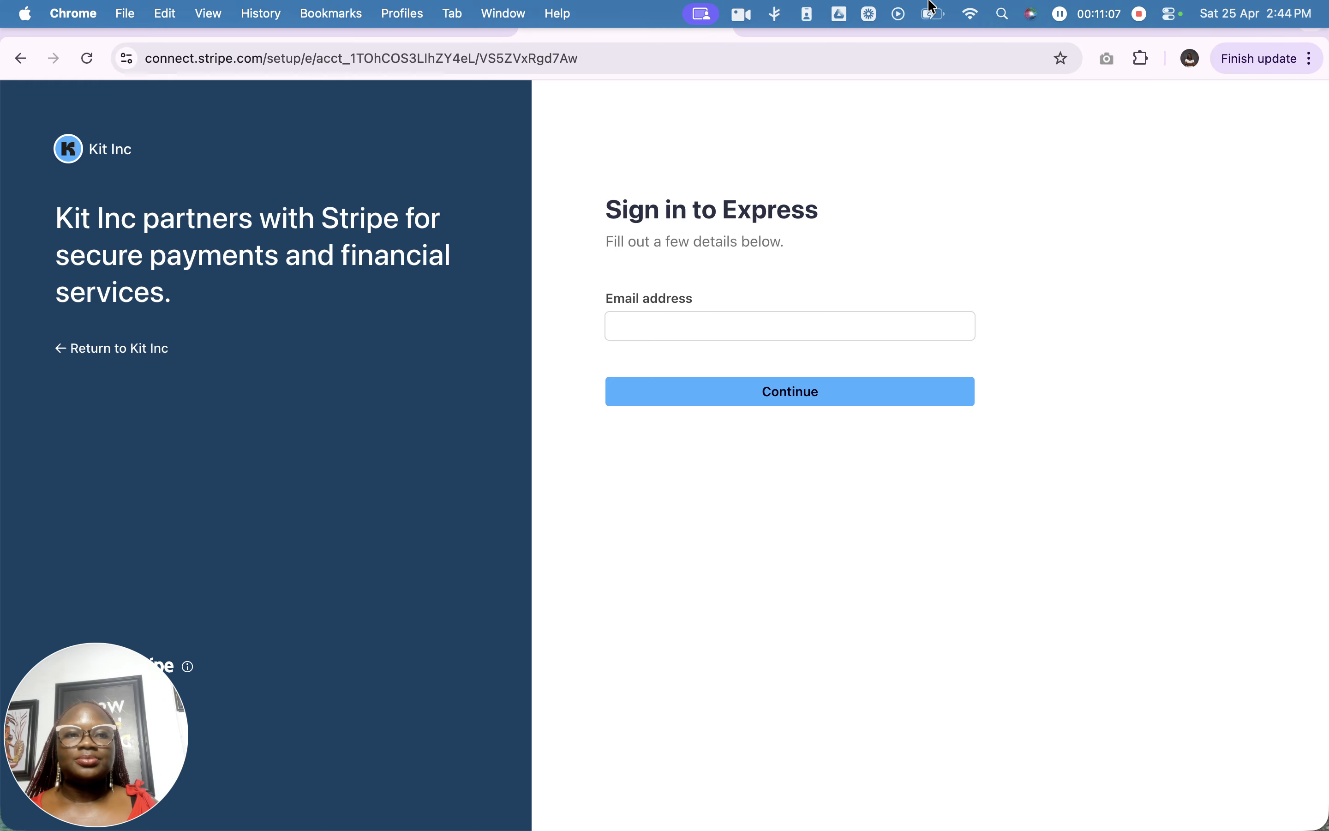
pyautogui.click(1059, 14)
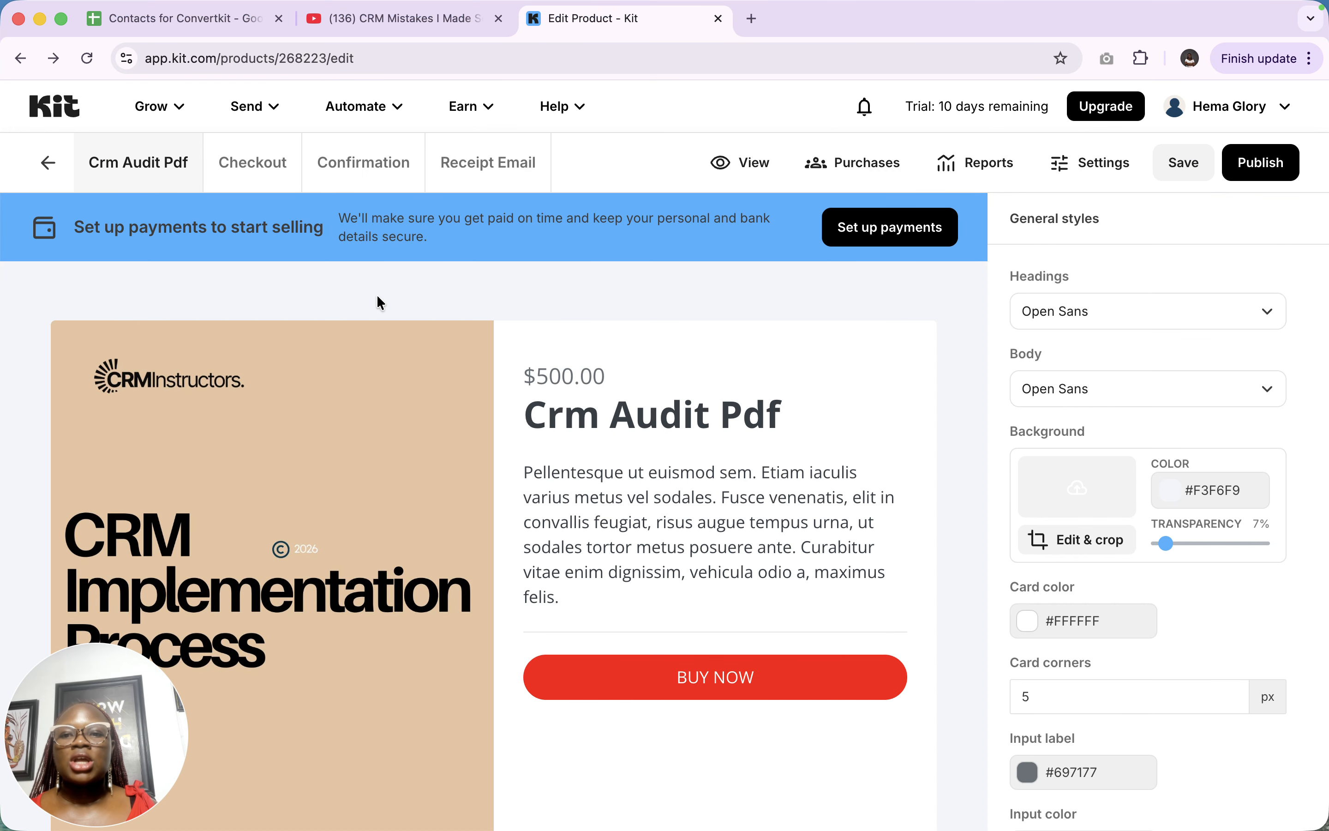
# Save the Crm Audit Pdf product page and leave the product editor
pyautogui.click(1195, 170)
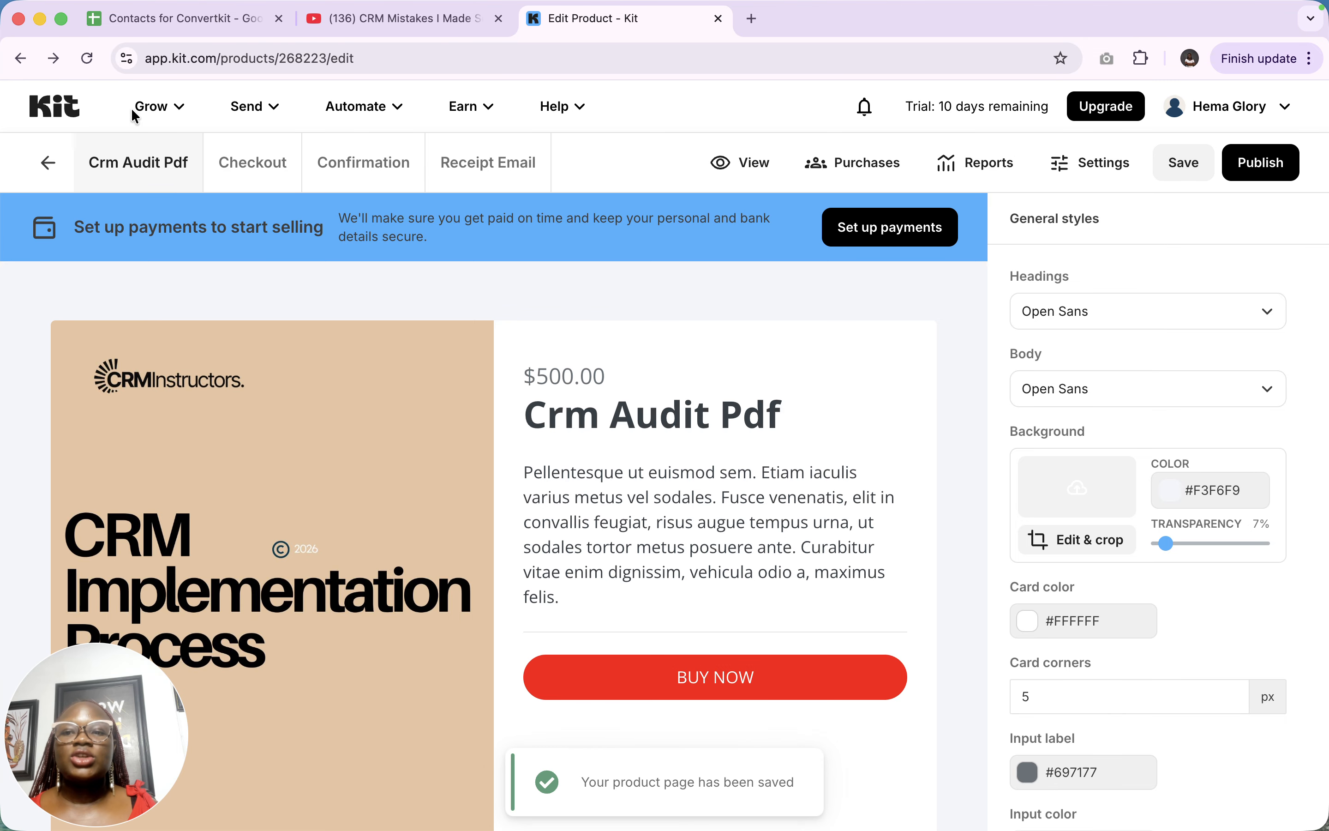
pyautogui.click(249, 107)
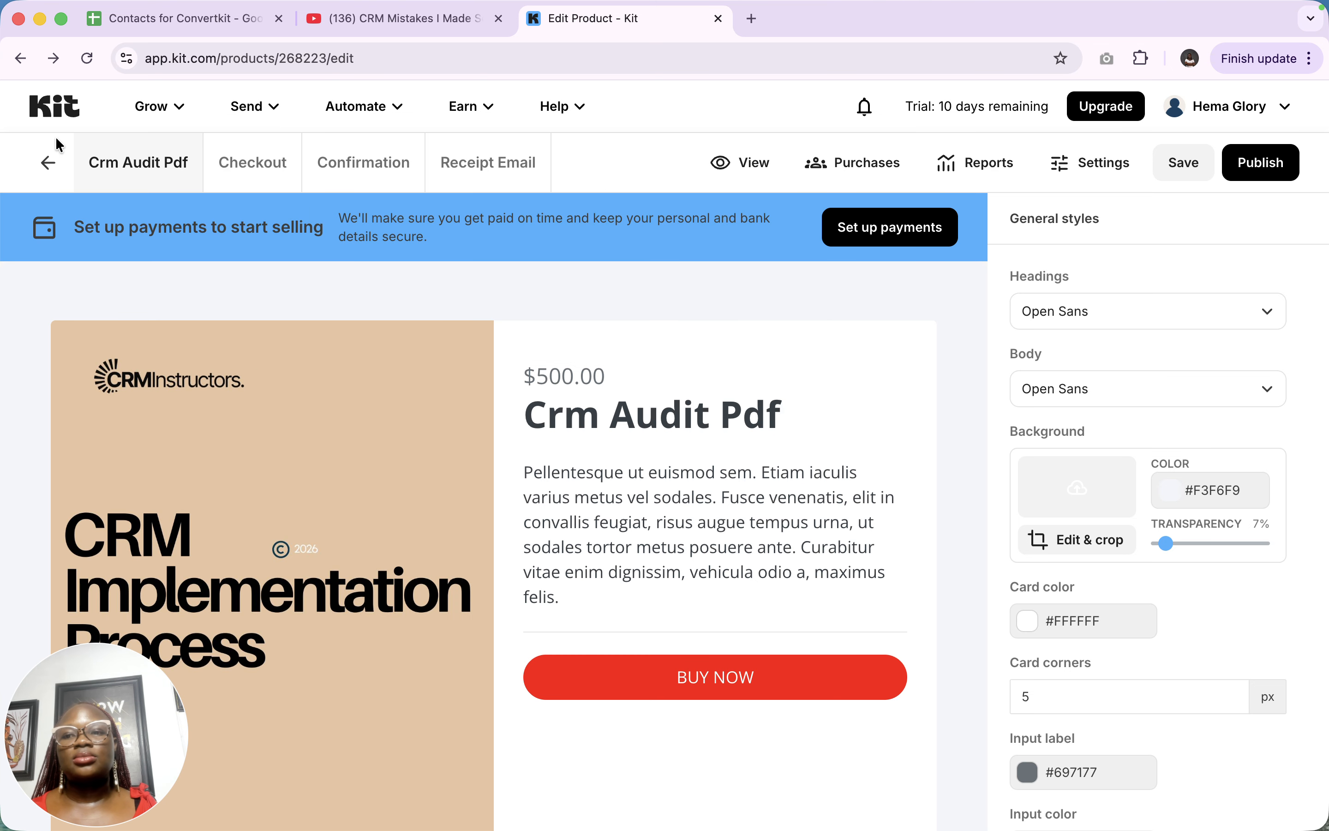
pyautogui.click(47, 163)
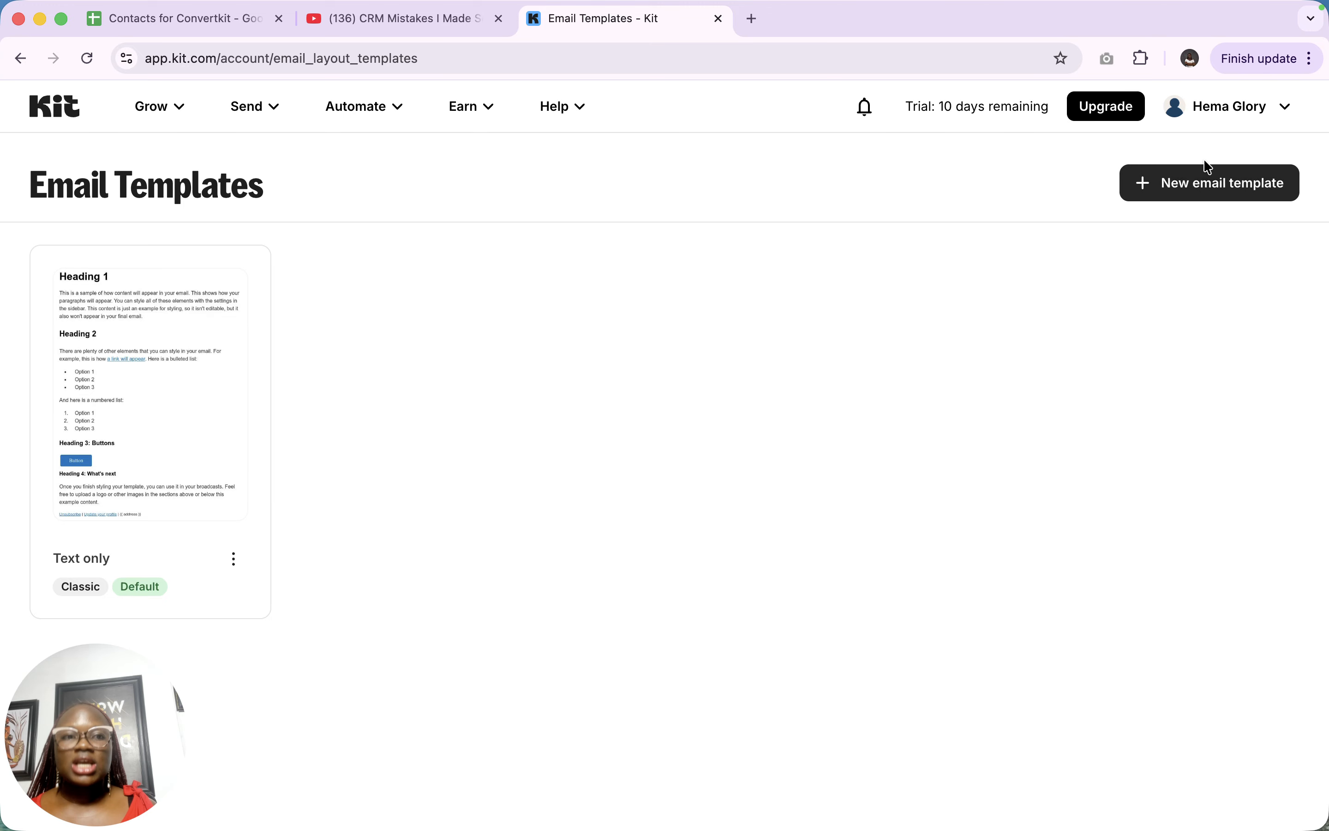
# Create a new email template based on the Finch starting point
pyautogui.click(1206, 190)
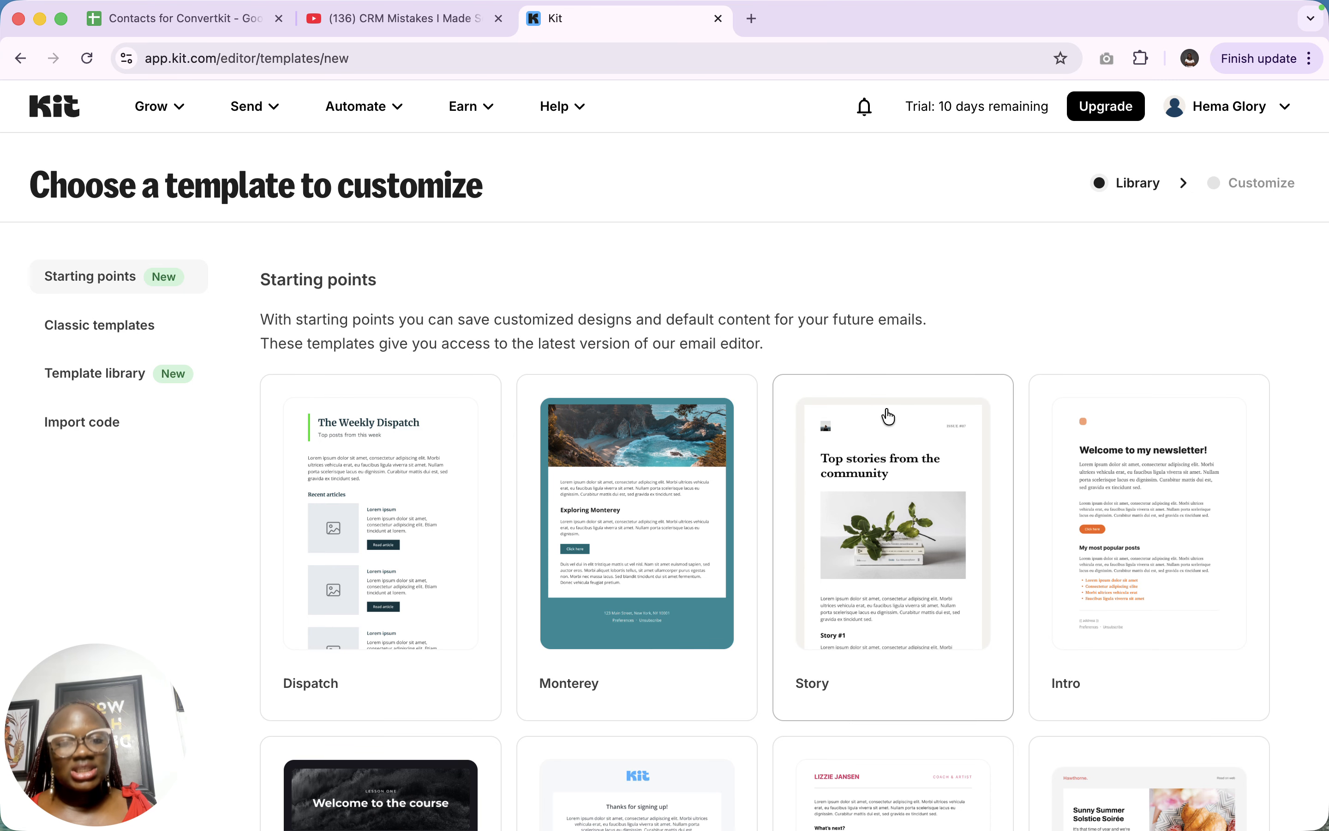
pyautogui.scroll(-20, 899, 653)
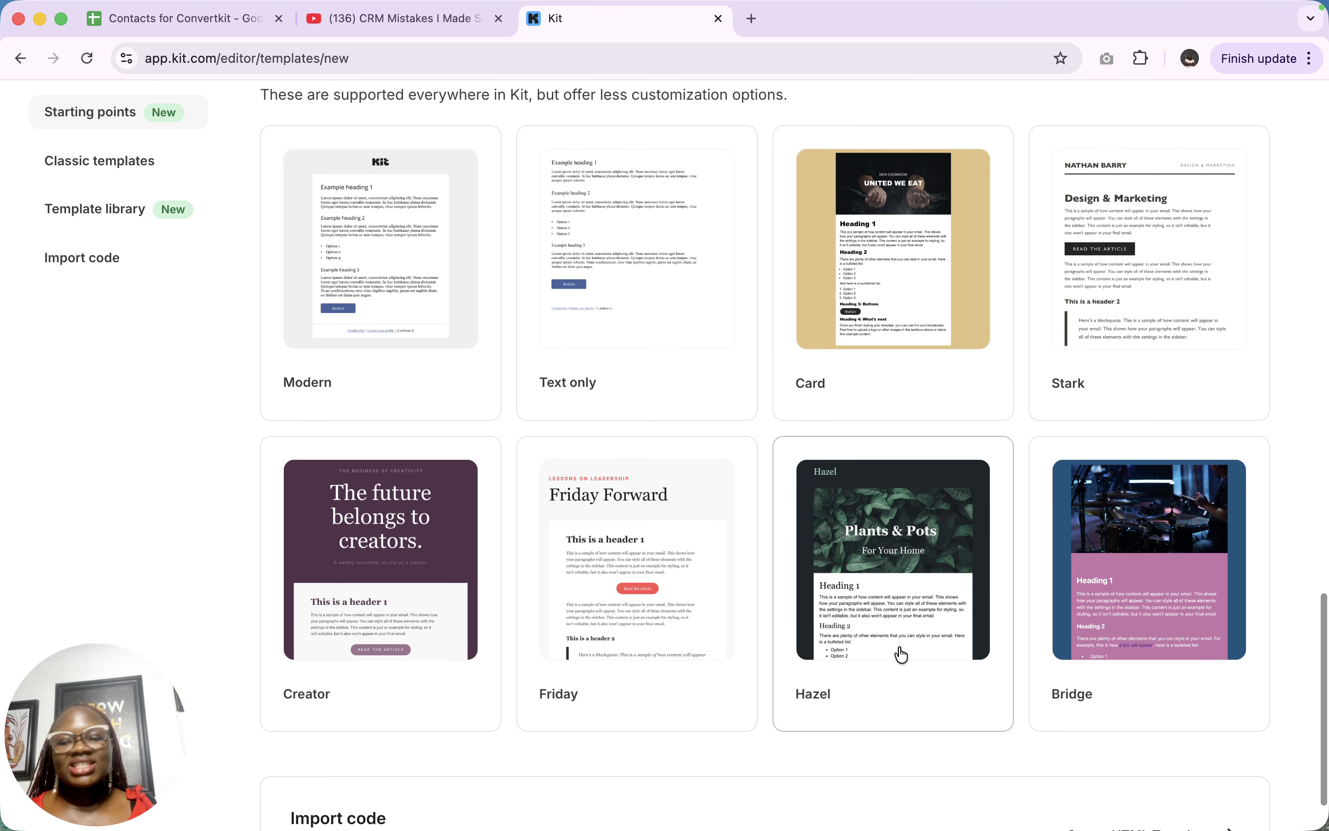
pyautogui.scroll(15, 748, 377)
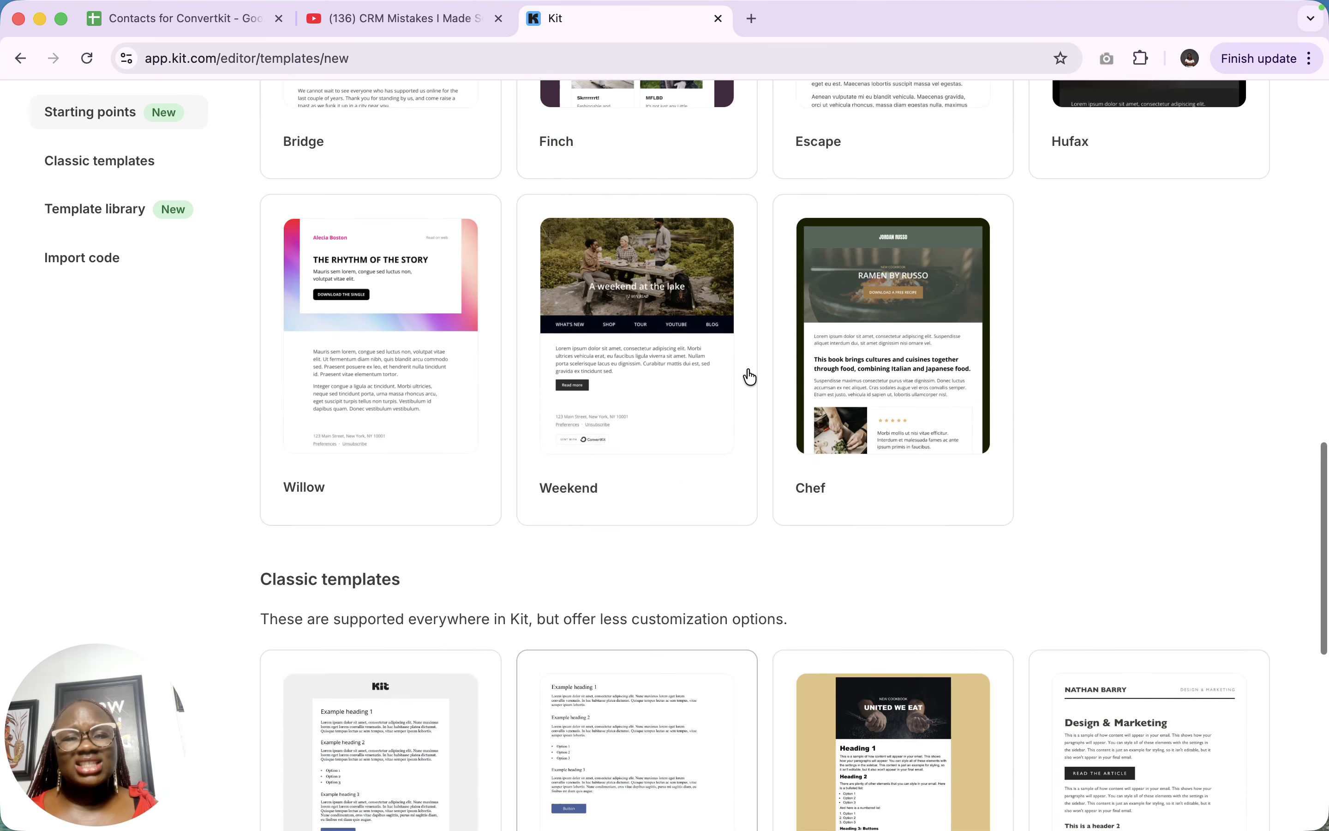
pyautogui.scroll(5, 748, 377)
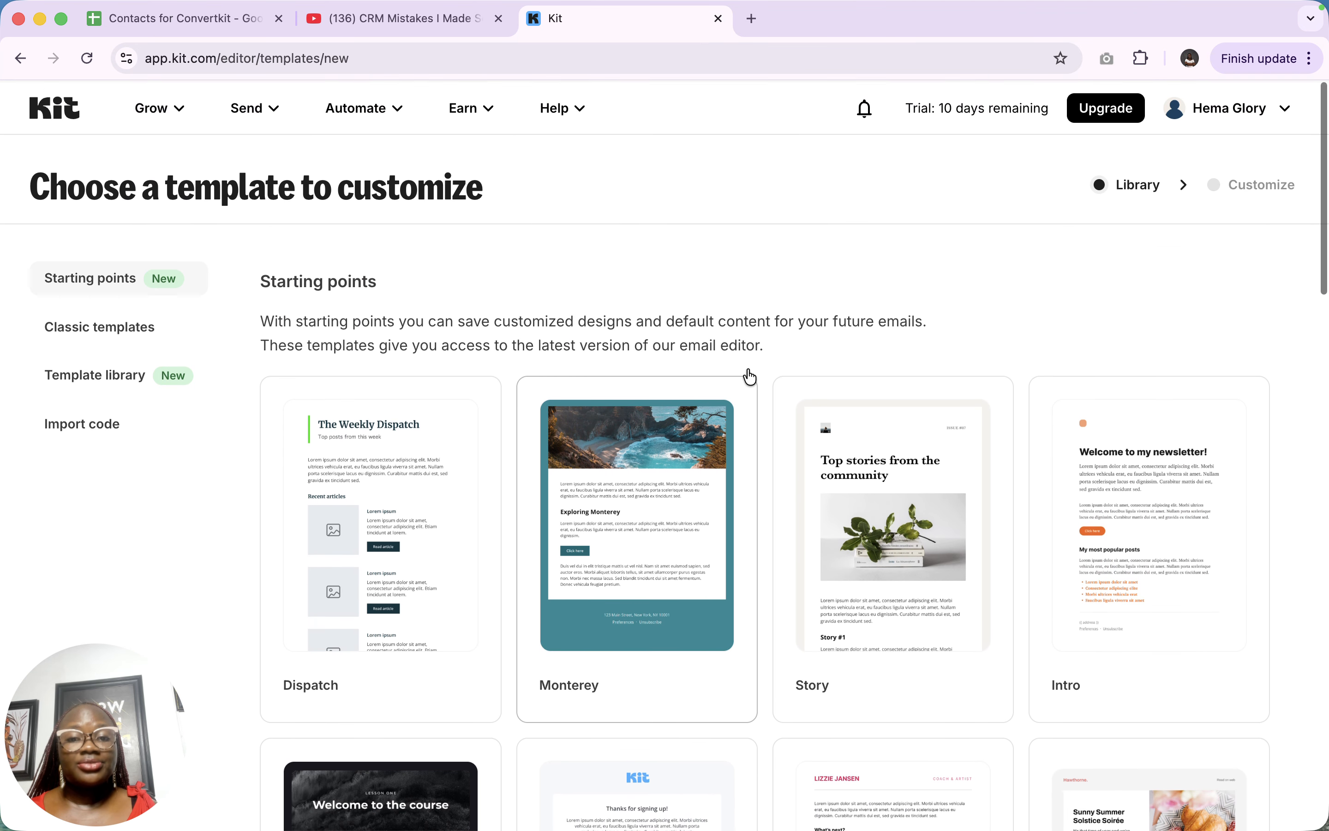
pyautogui.scroll(-10, 749, 377)
pyautogui.scroll(-10, 748, 377)
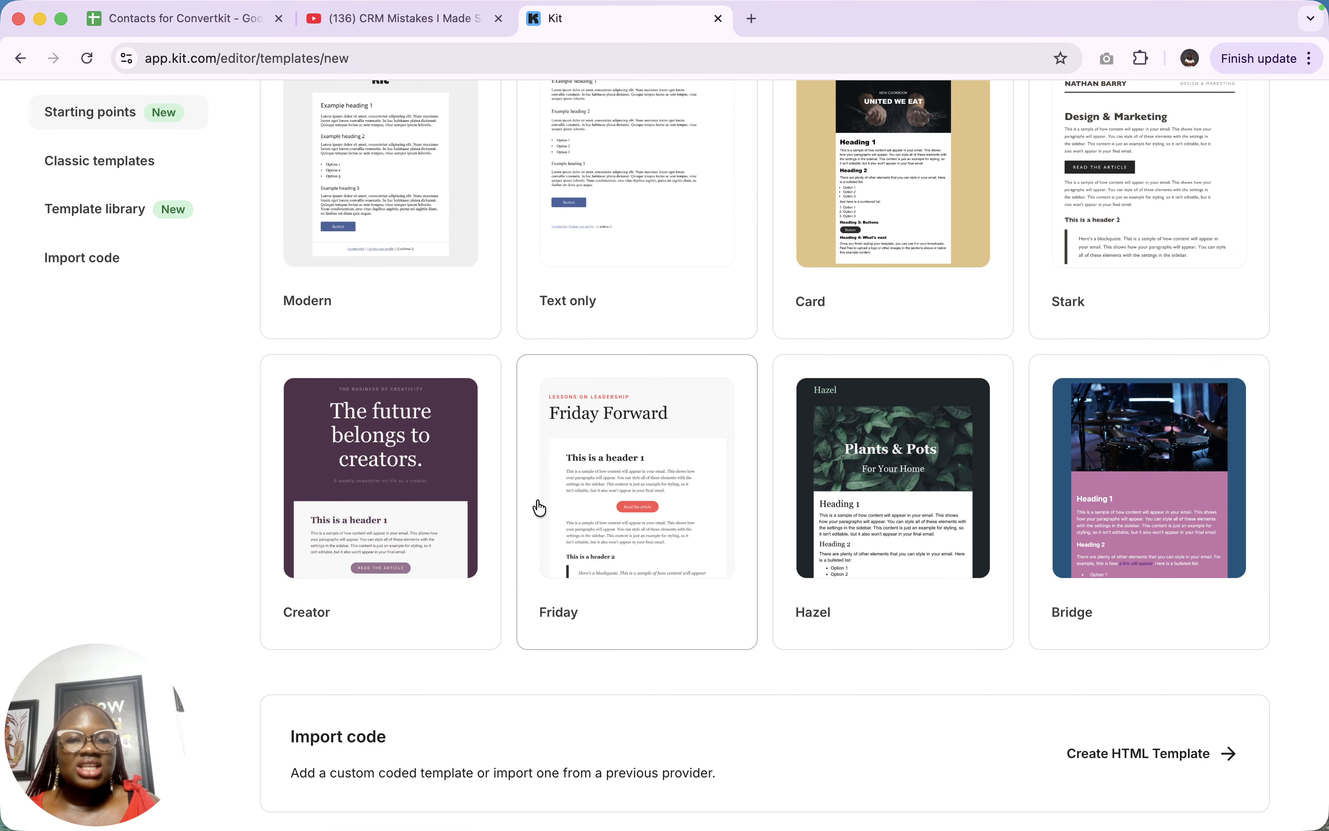
pyautogui.scroll(10, 538, 506)
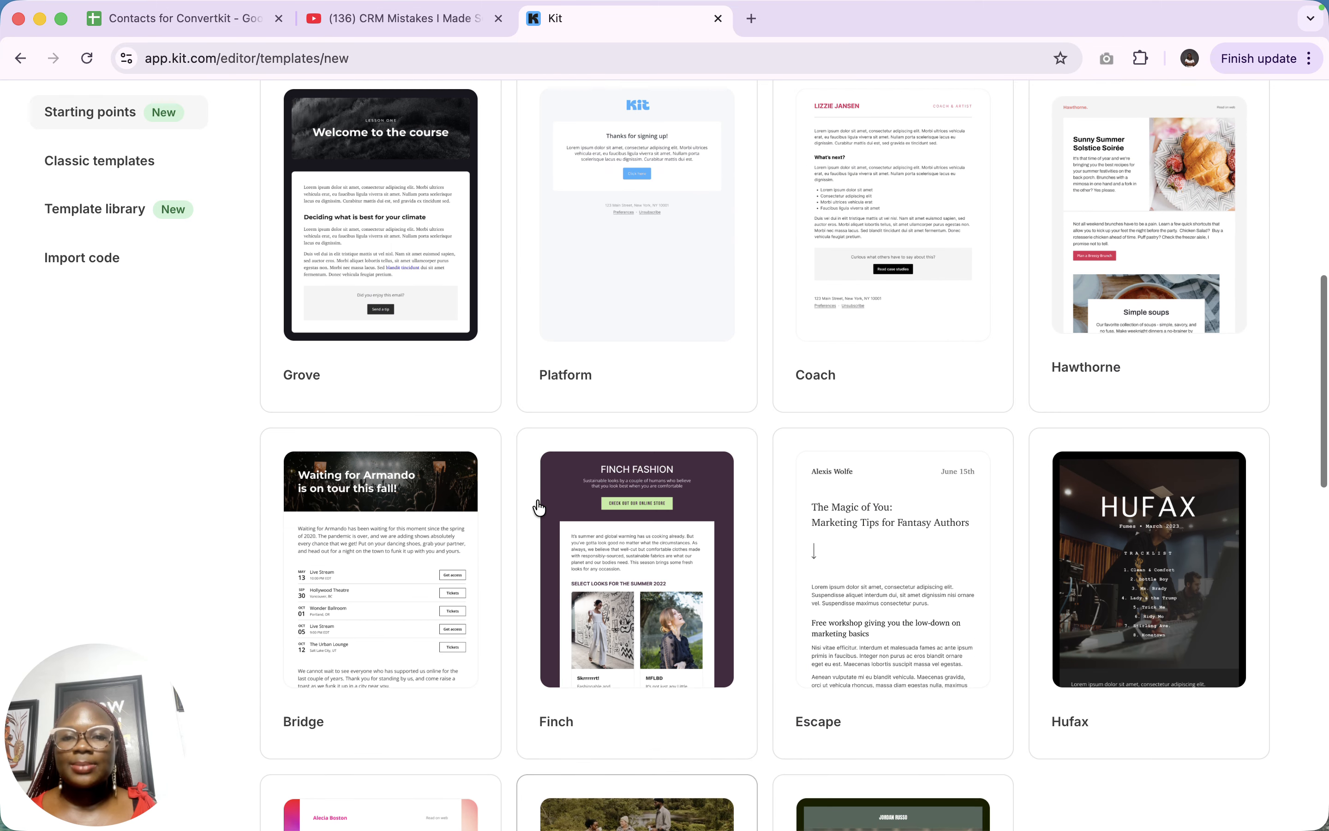
pyautogui.scroll(1, 538, 506)
pyautogui.click(653, 589)
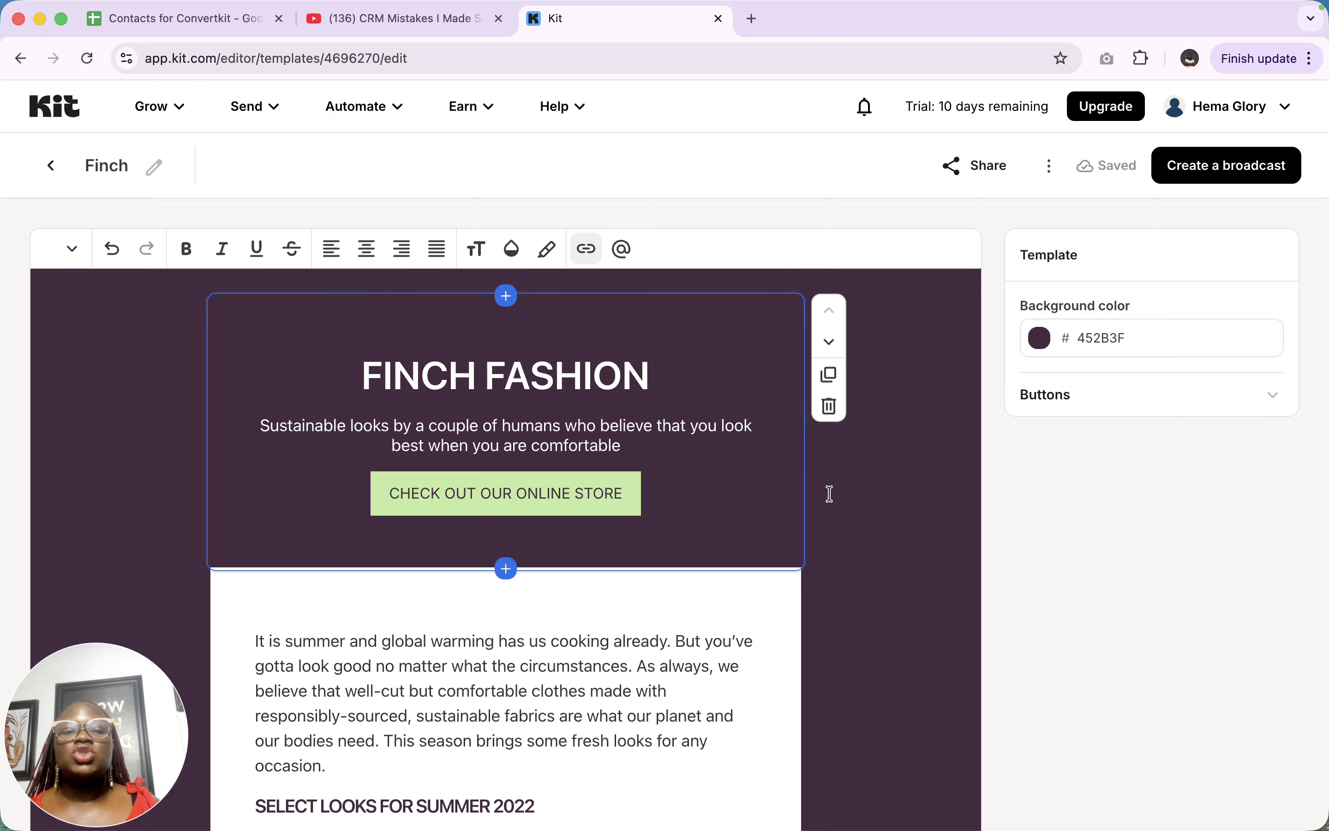
# Select the paragraph below the "FINCH FASHION" heading to examine its text style options
pyautogui.click(561, 440)
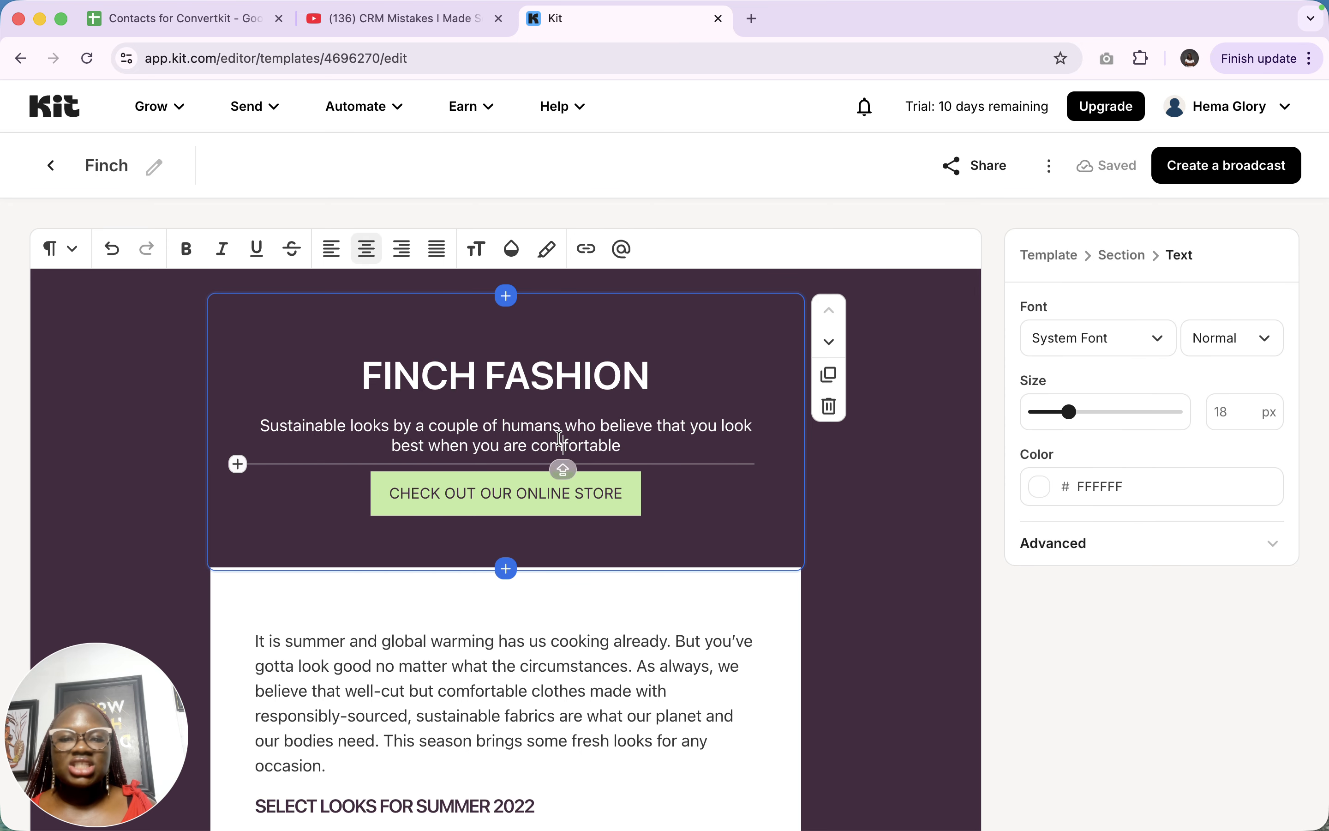
pyautogui.scroll(-2, 559, 438)
pyautogui.scroll(2, 521, 269)
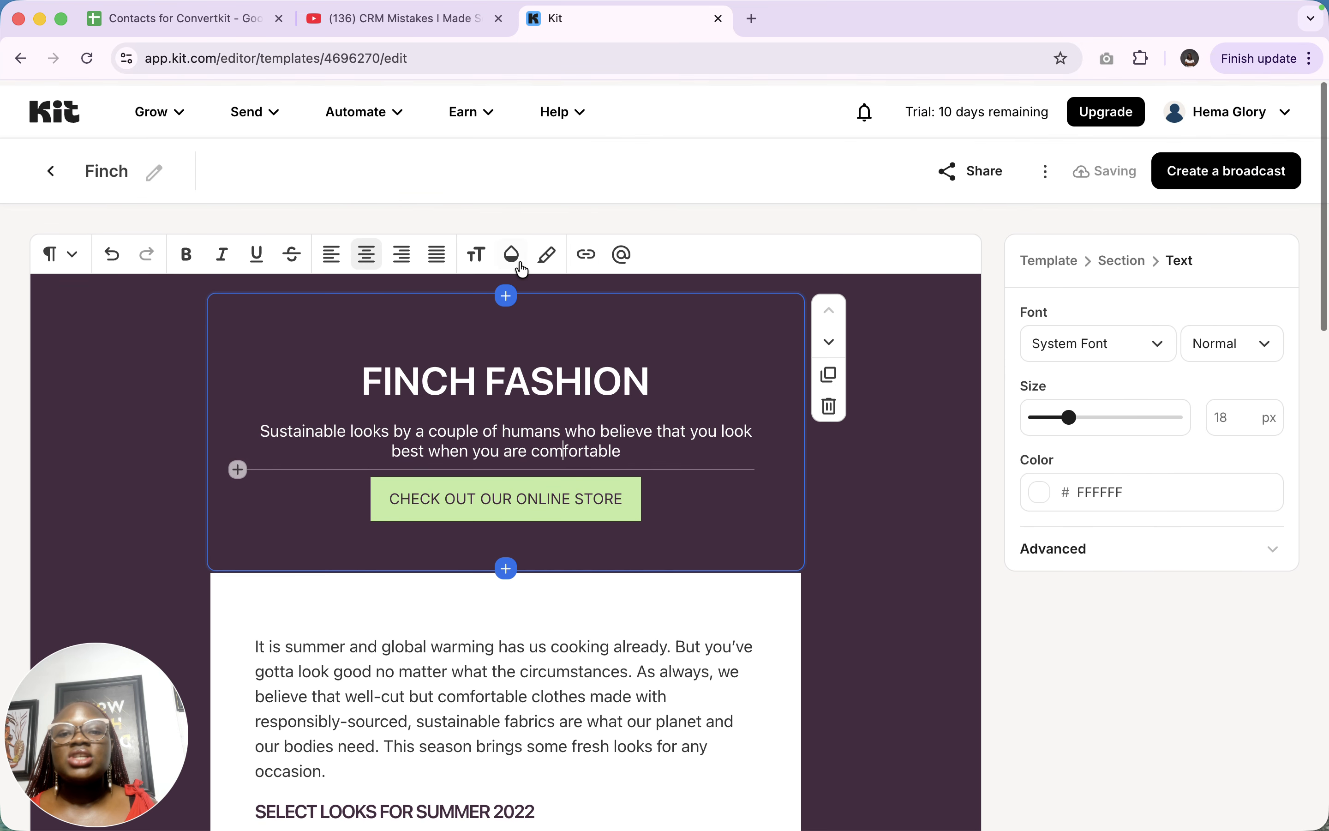
# Add a new section above the "FINCH FASHION" section containing an empty Heading 1 block and a bulleted list
pyautogui.click(506, 295)
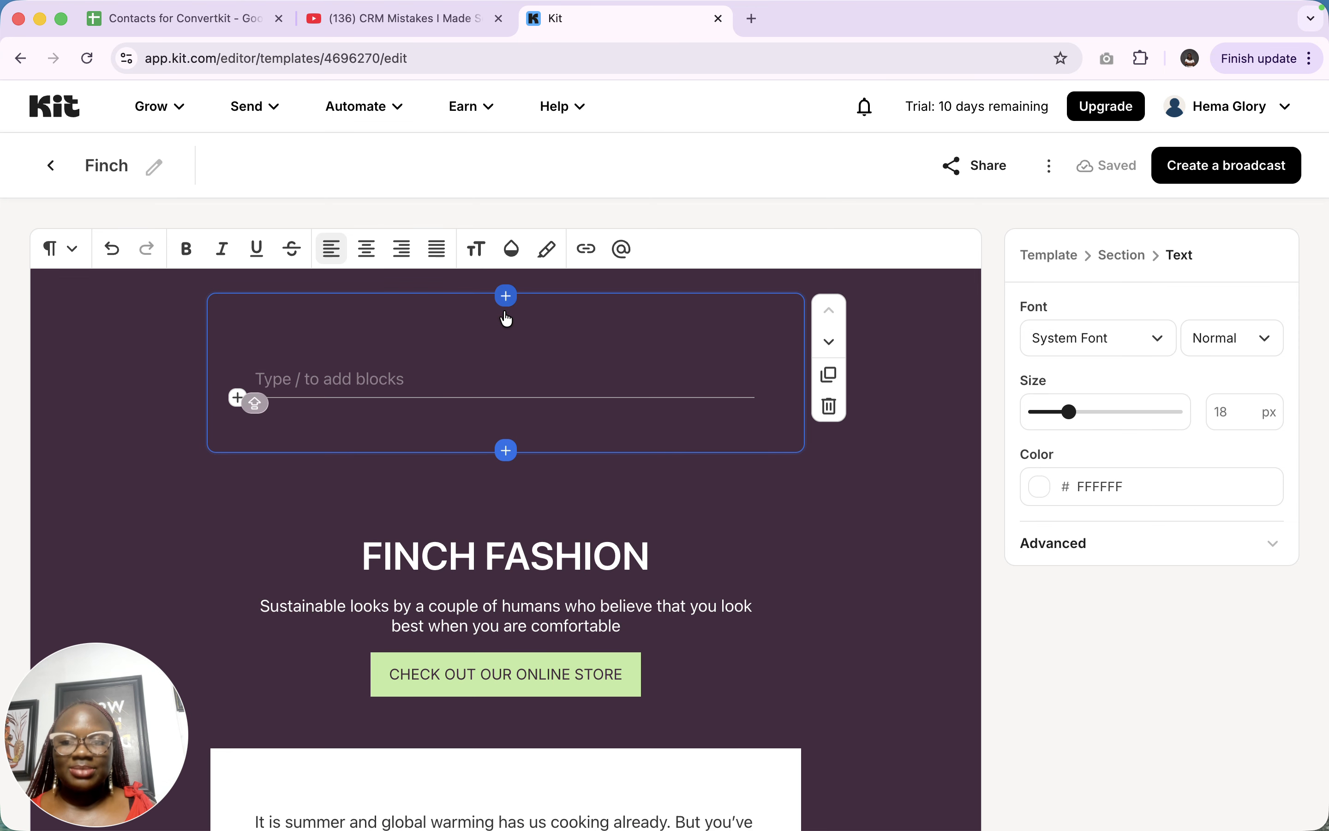
pyautogui.click(236, 397)
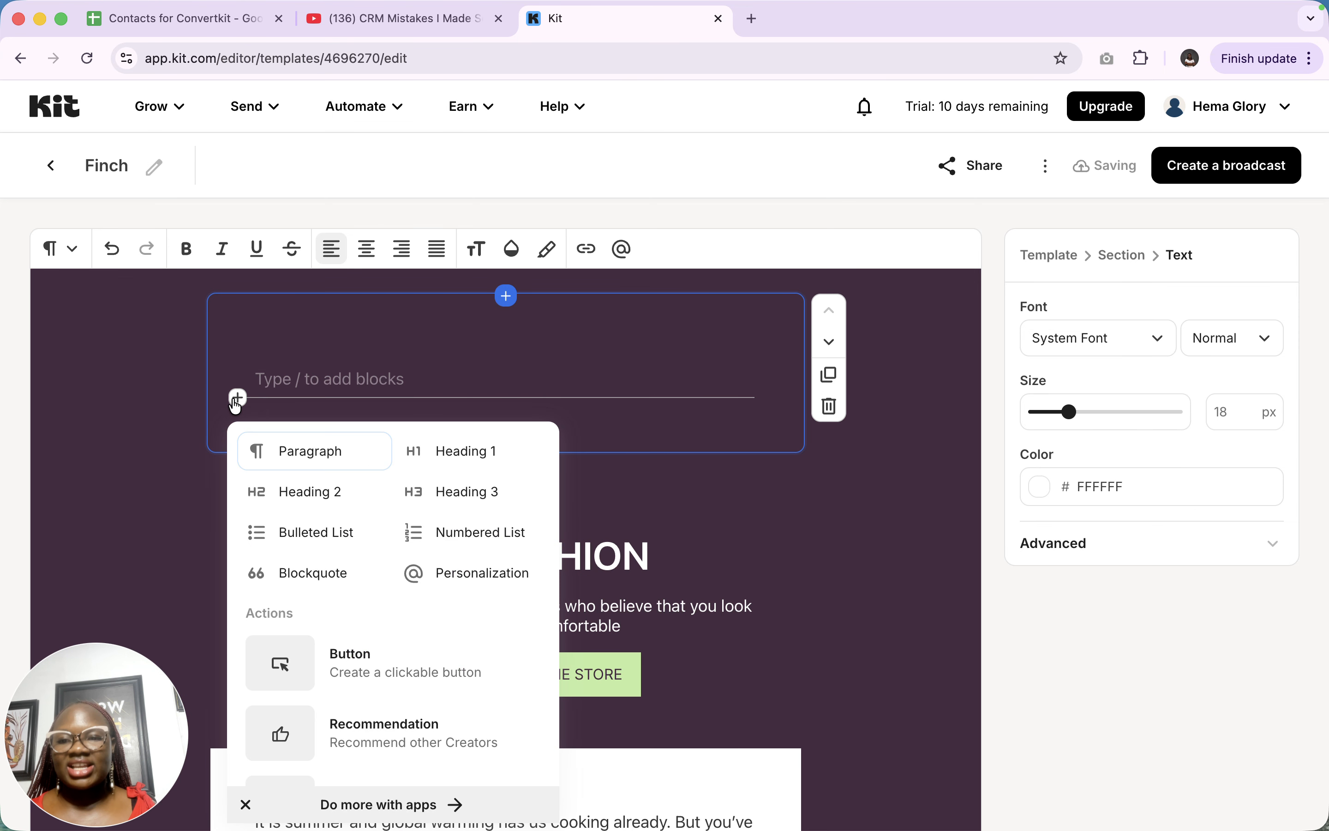
pyautogui.click(462, 456)
pyautogui.click(237, 461)
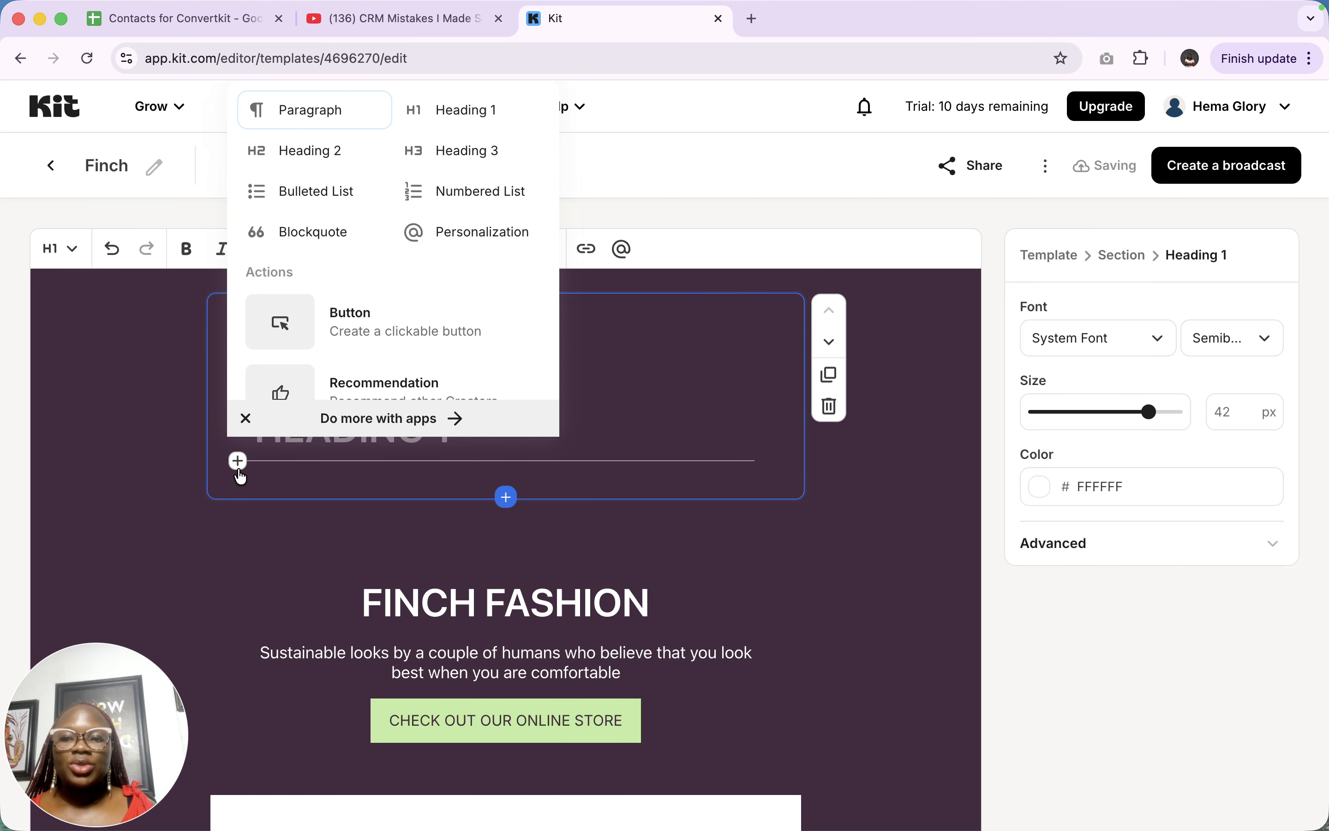
pyautogui.click(332, 194)
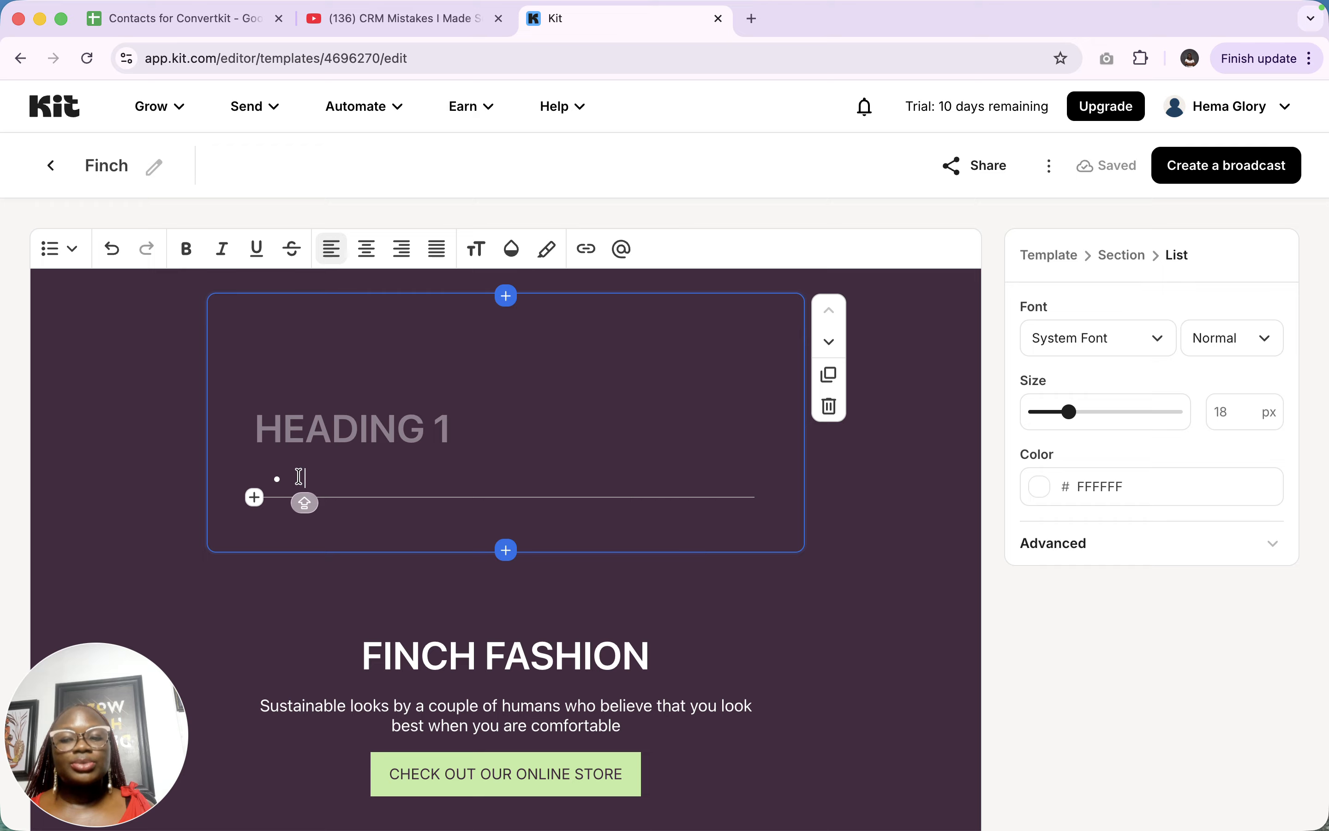
# View the personalization snippets available for the new section and close them without adding any
pyautogui.click(253, 498)
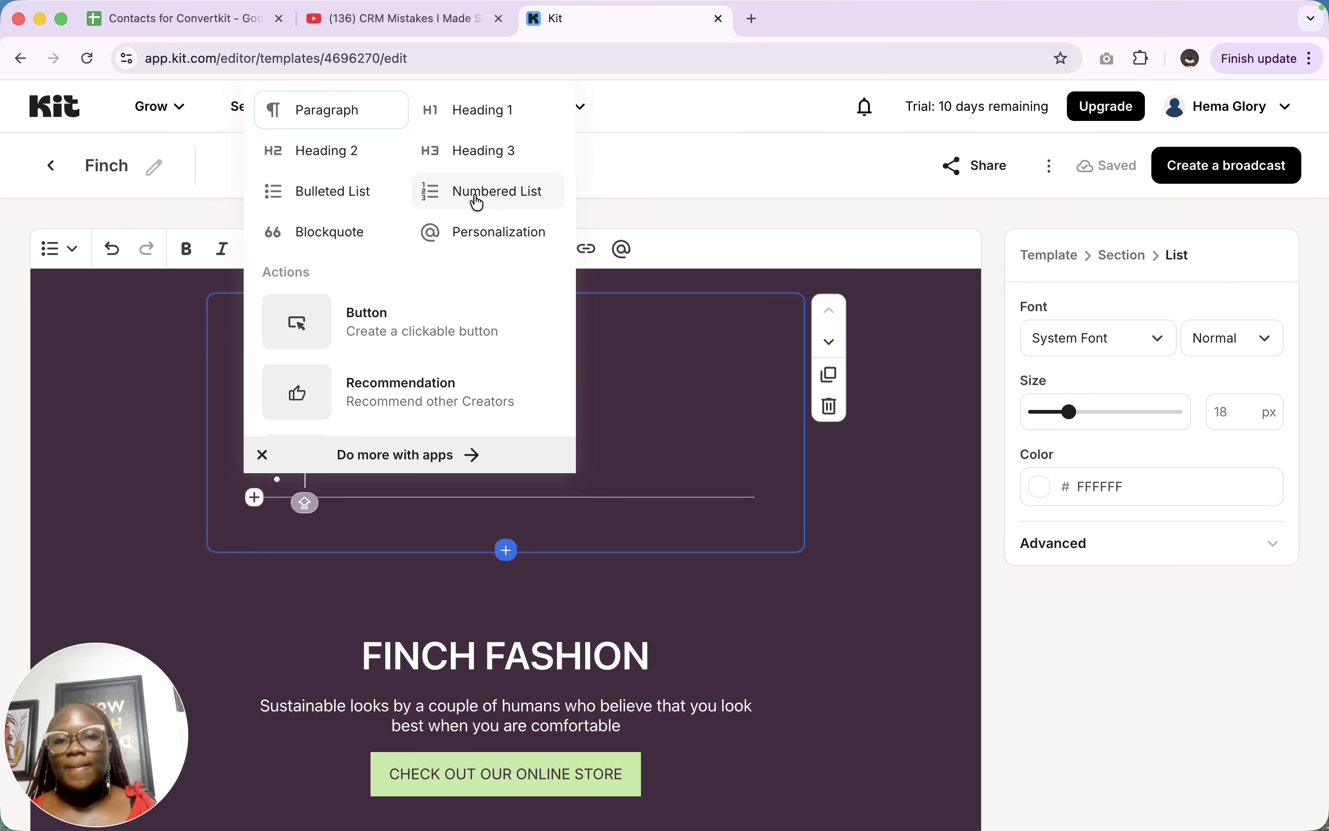
pyautogui.click(462, 243)
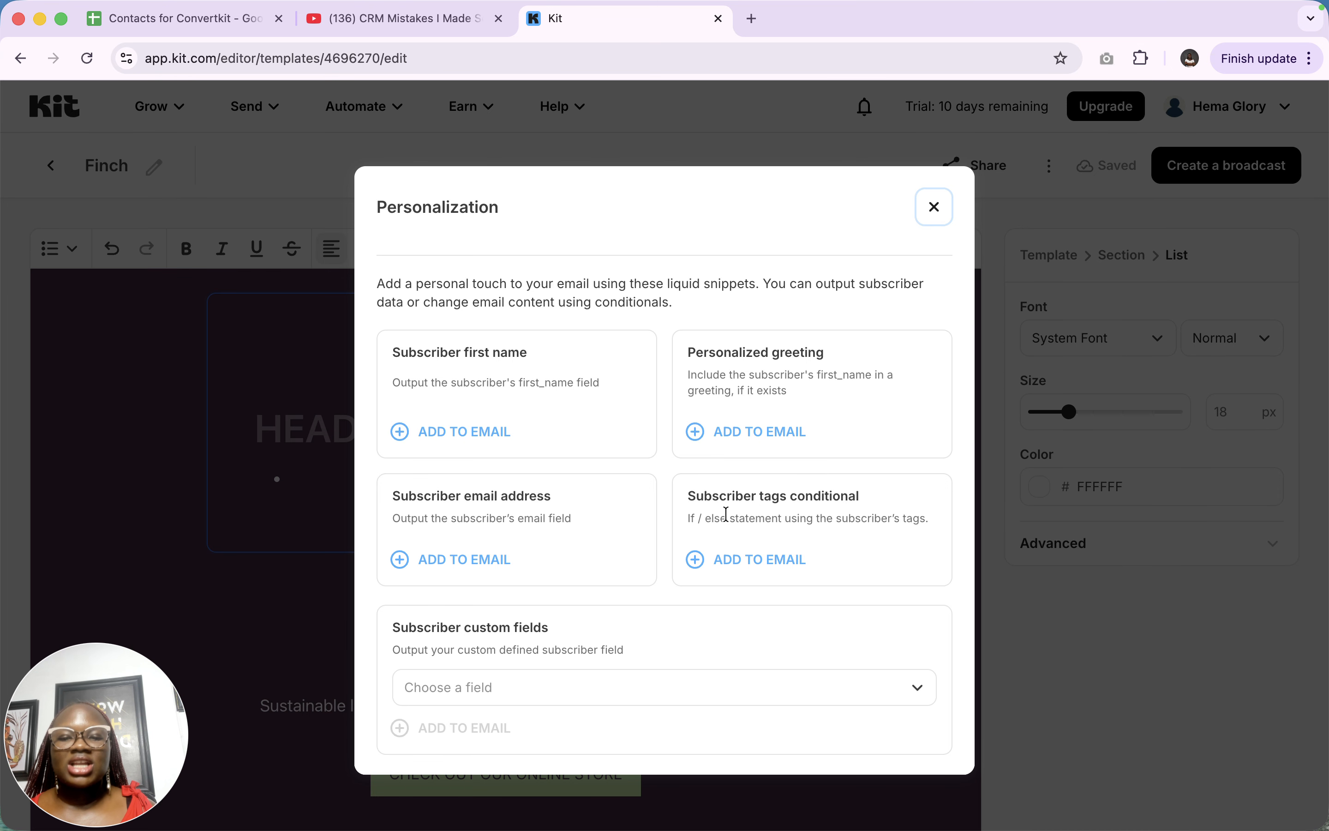
pyautogui.click(937, 207)
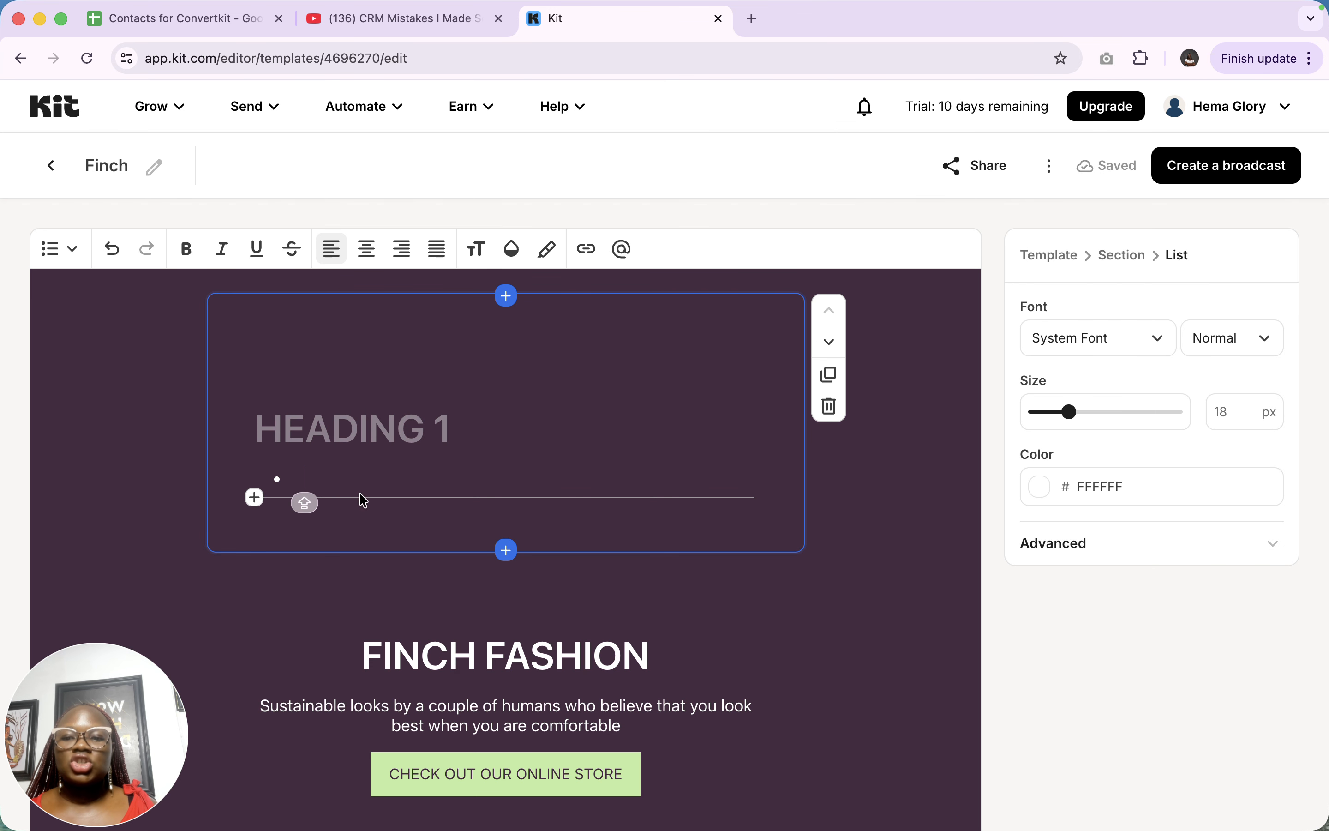
# Examine the block types available for the new section, covering the Actions, Content, Media and Advanced groups
pyautogui.click(254, 497)
pyautogui.scroll(-3, 379, 303)
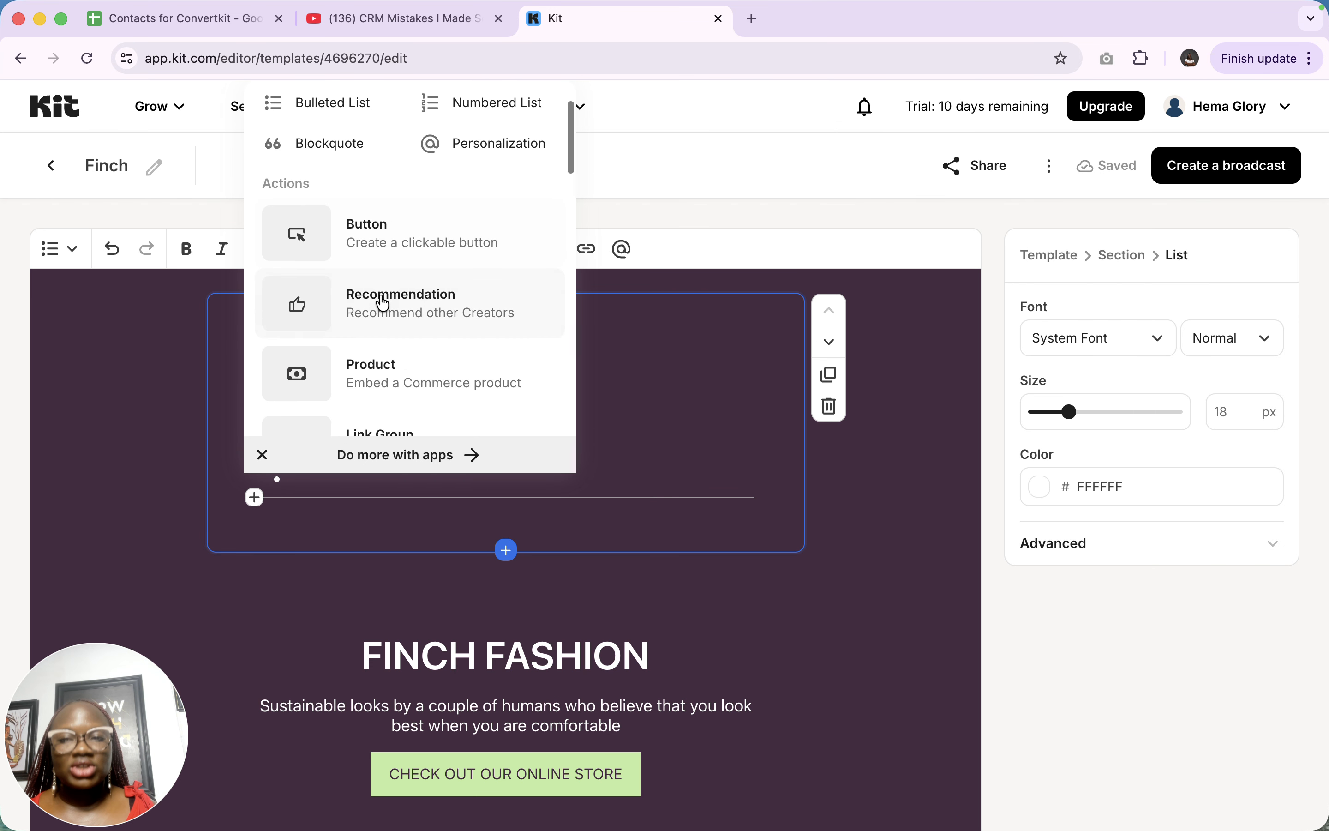
pyautogui.scroll(-2, 405, 316)
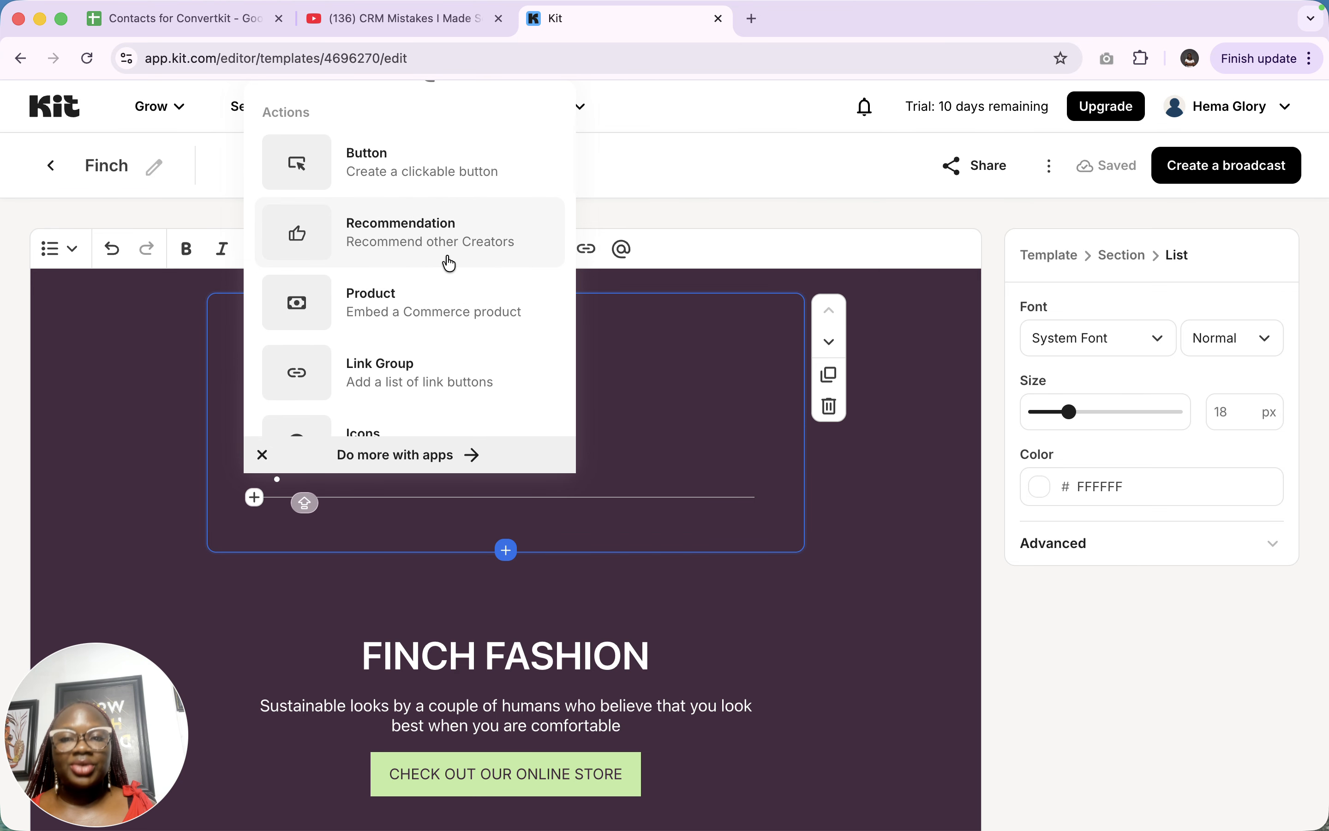
pyautogui.scroll(-3, 379, 308)
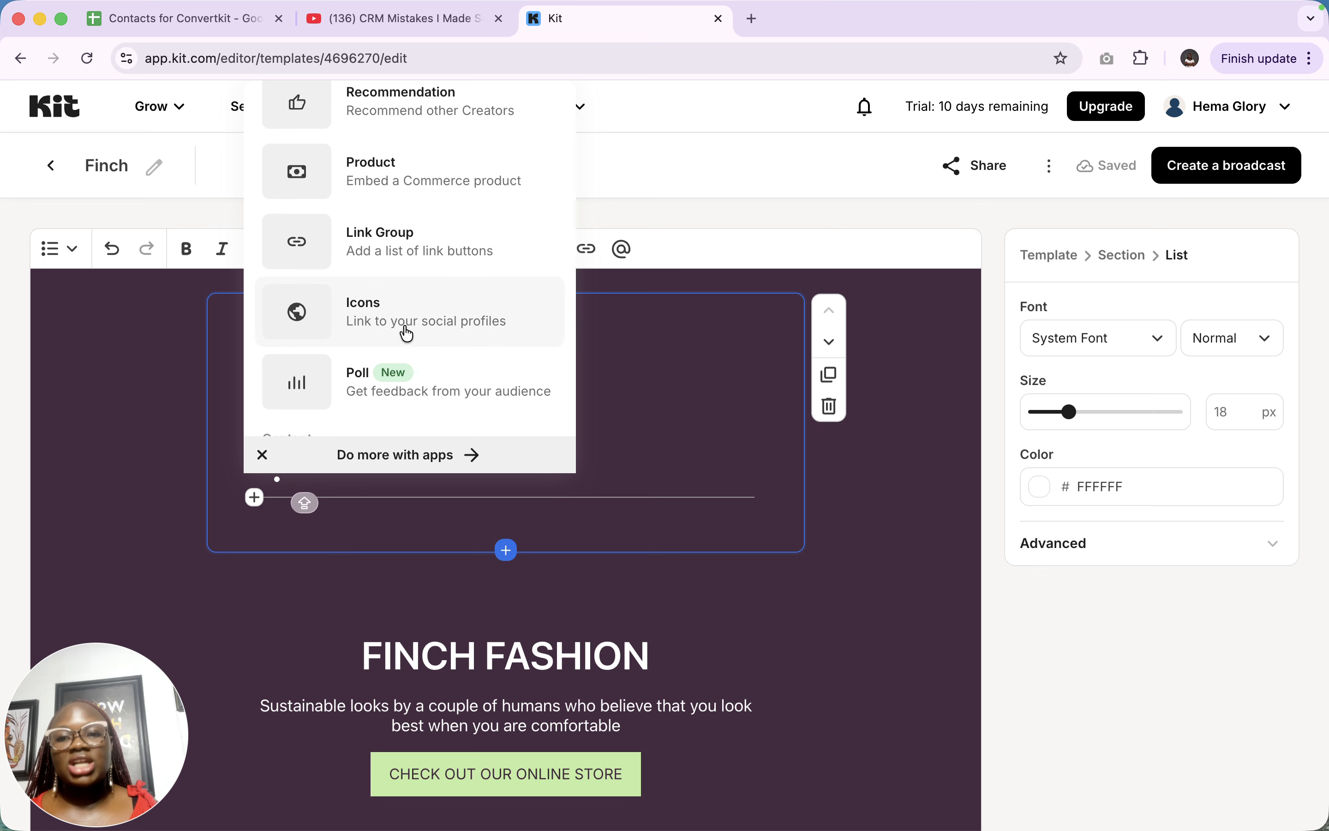
pyautogui.scroll(-4, 404, 327)
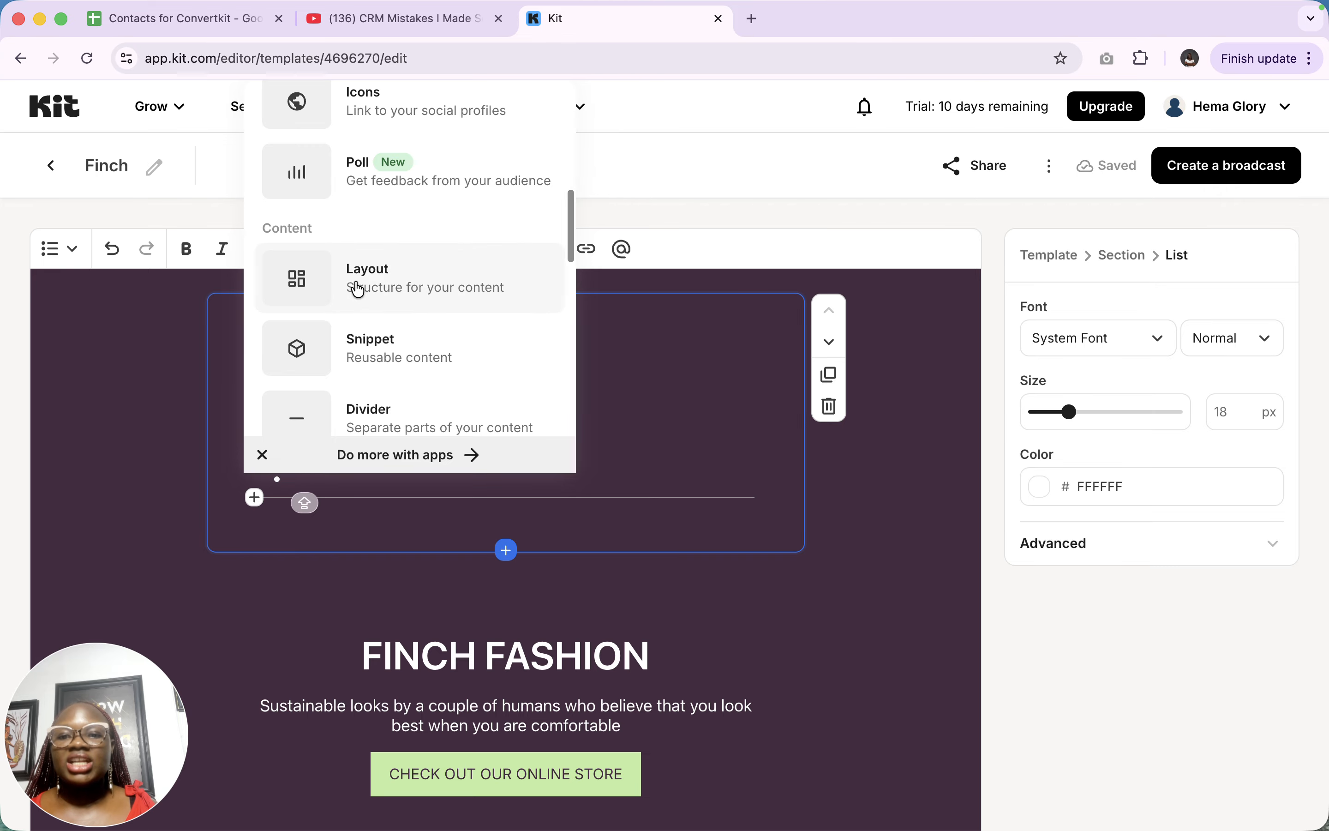
pyautogui.scroll(-2, 401, 275)
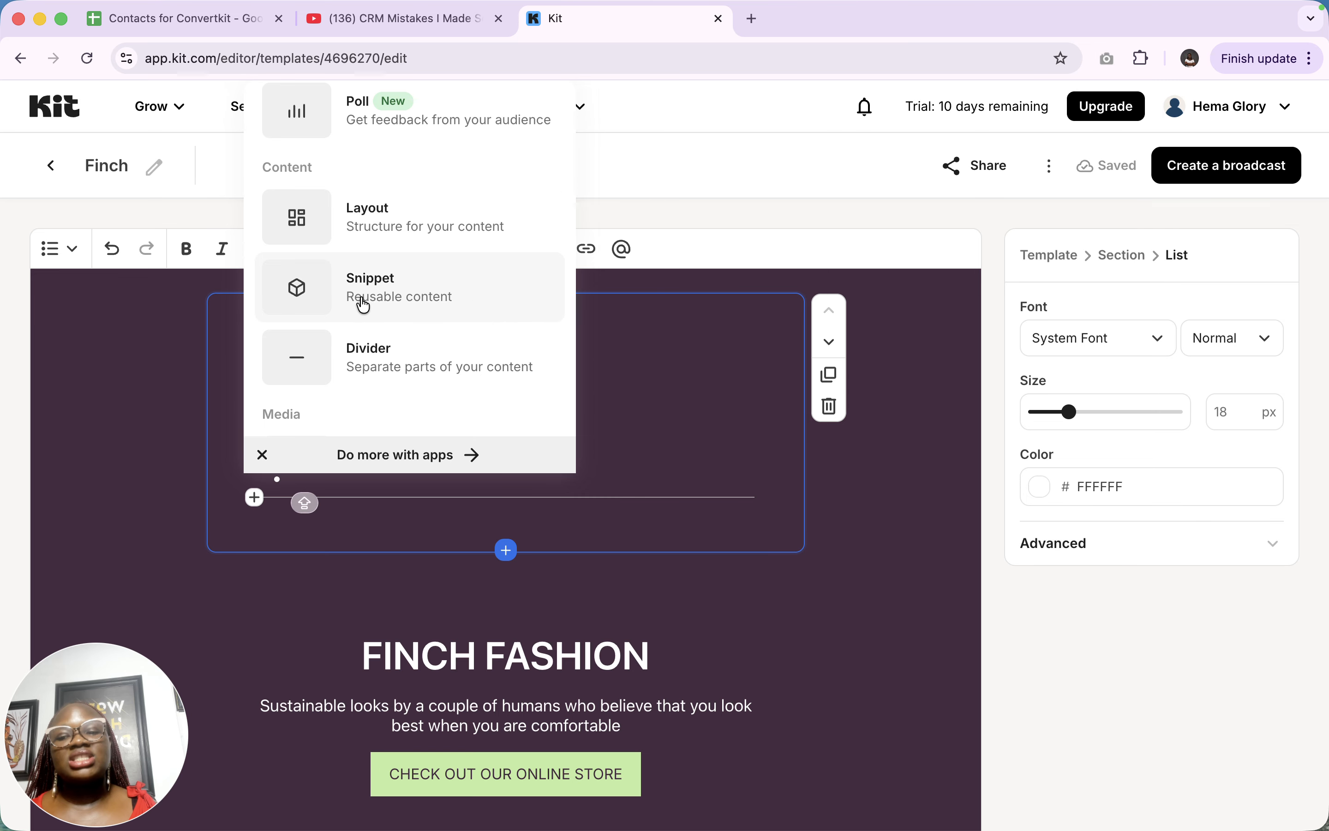
pyautogui.scroll(-2, 364, 305)
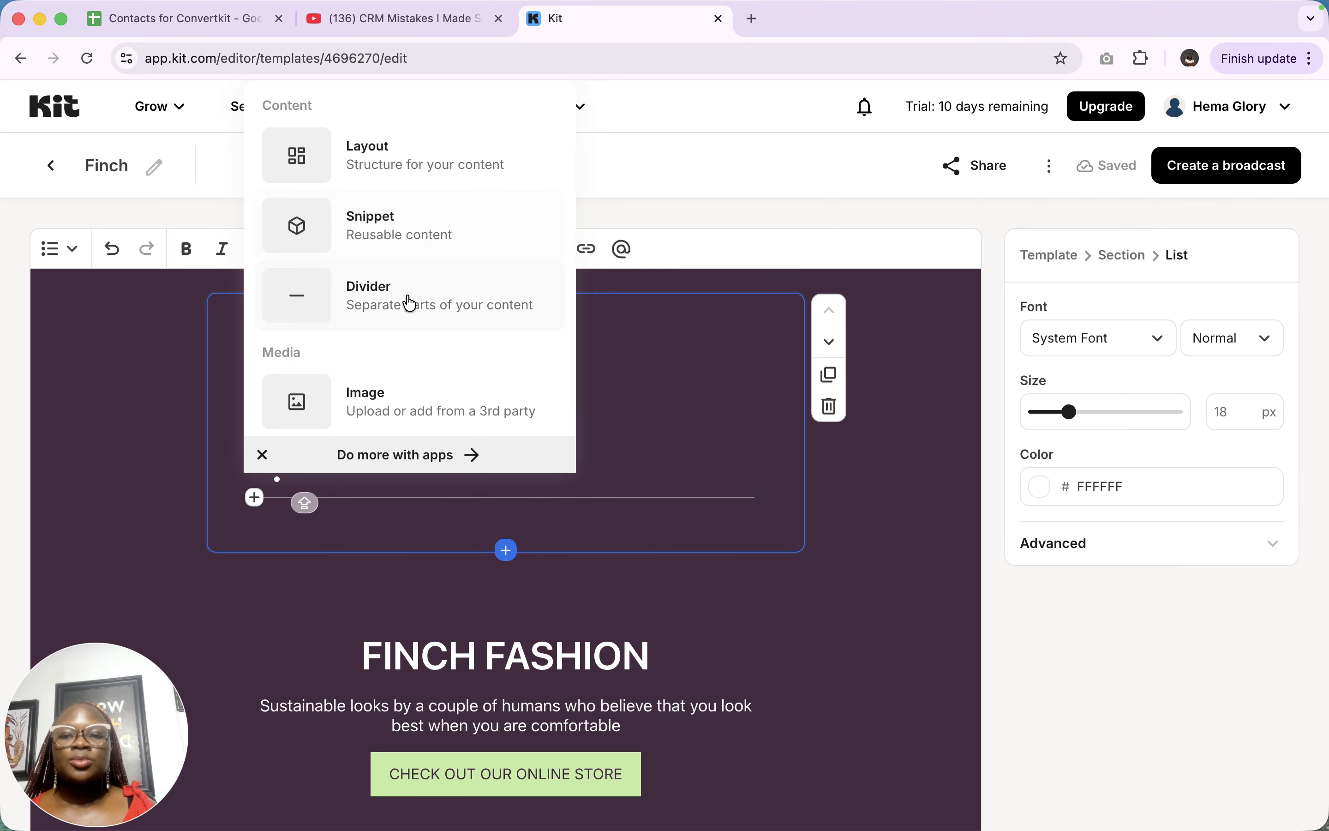
pyautogui.scroll(-5, 408, 301)
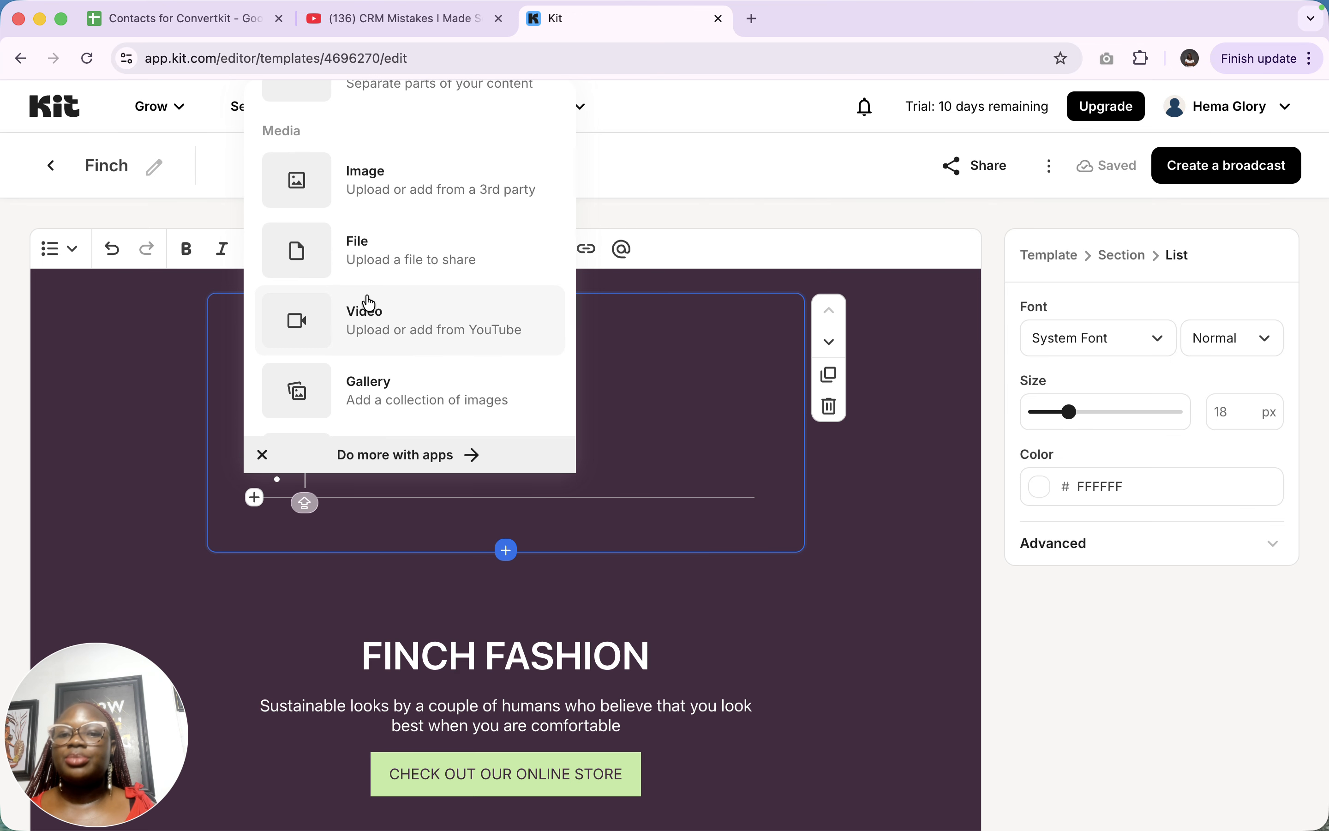
pyautogui.scroll(-2, 362, 403)
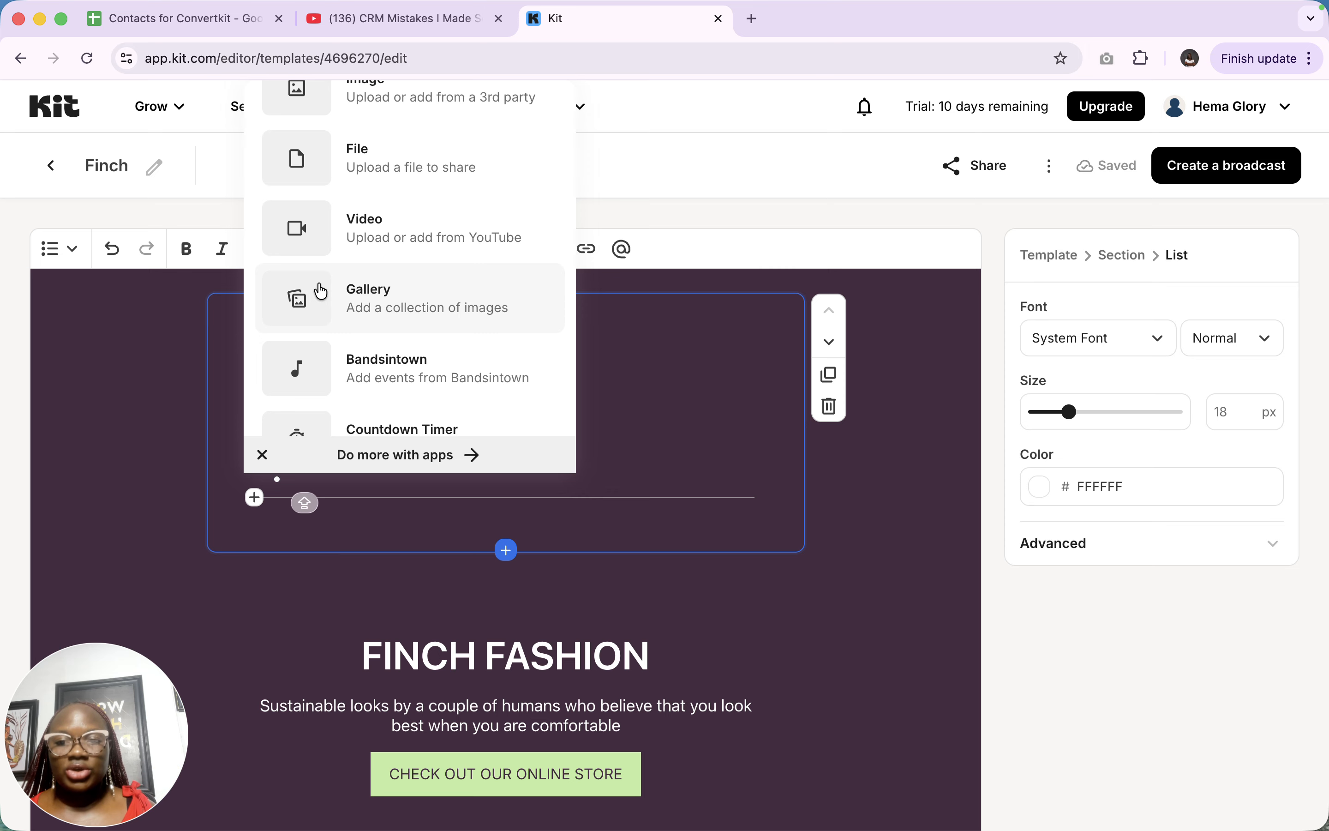
pyautogui.scroll(-2, 407, 308)
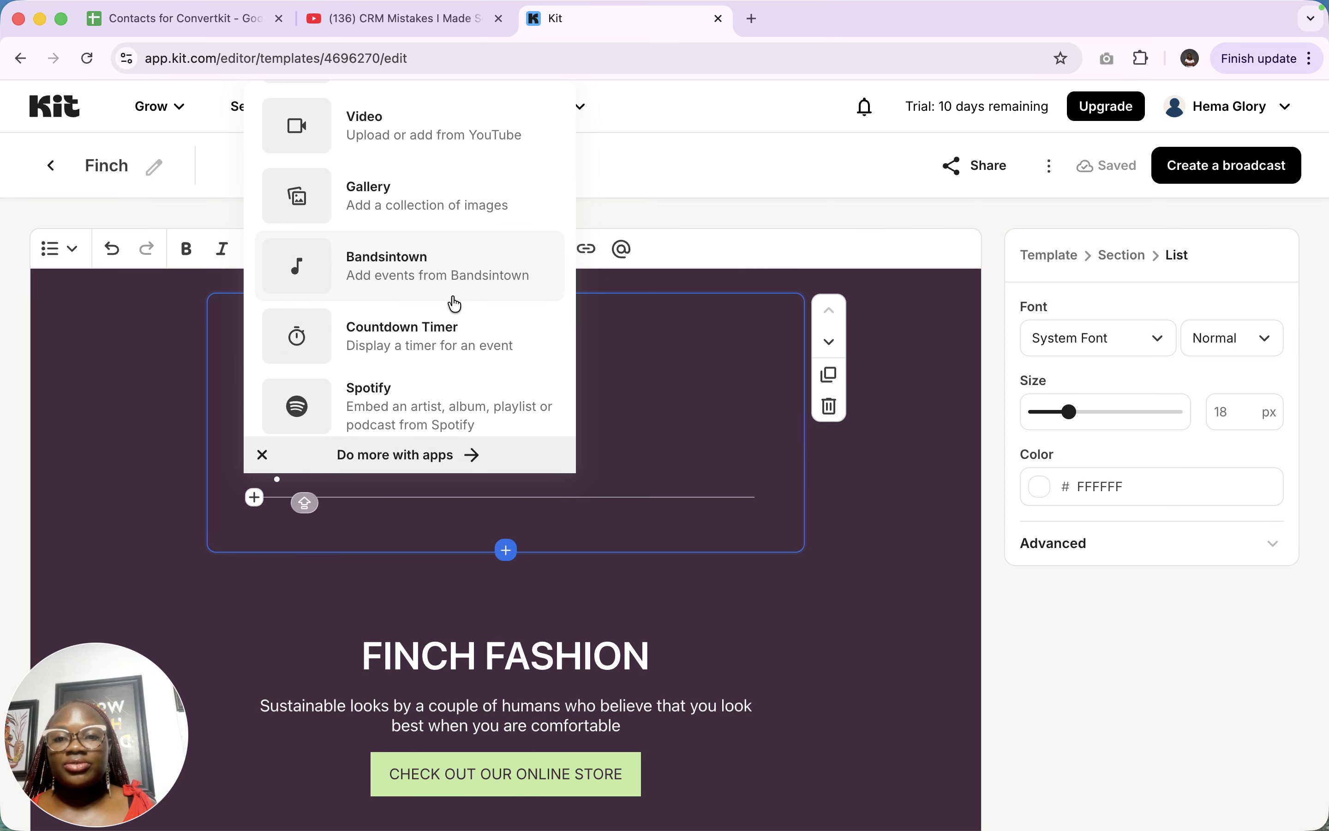
pyautogui.scroll(-2, 475, 296)
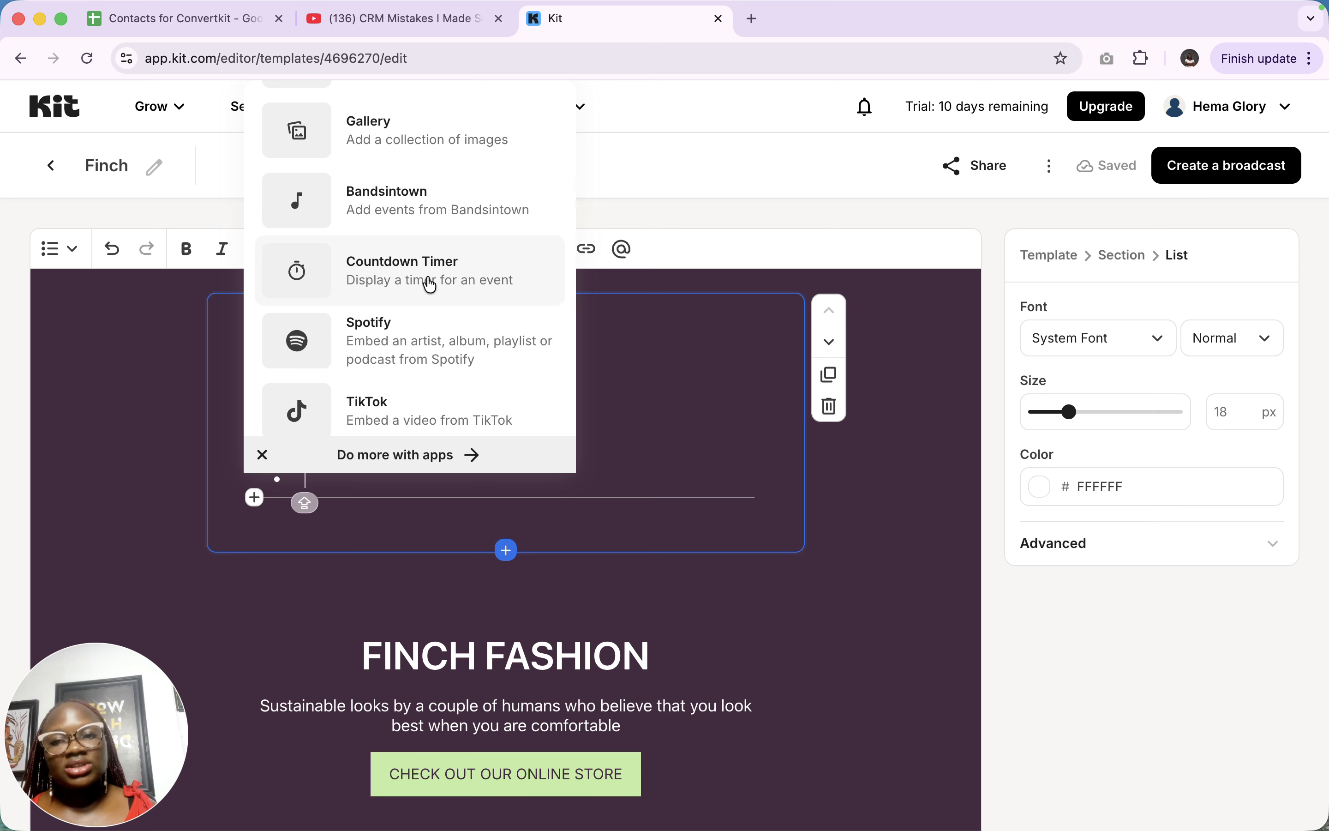
pyautogui.scroll(-3, 439, 308)
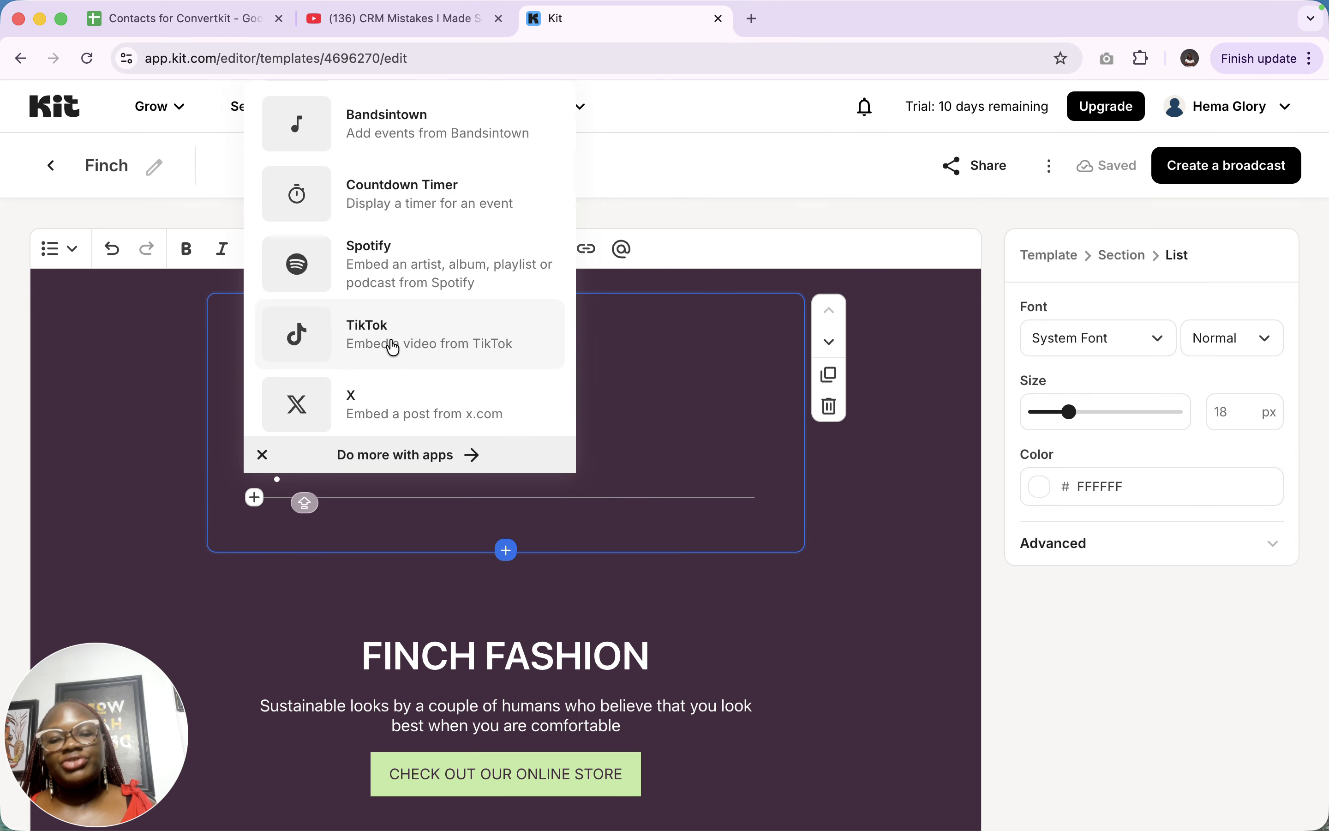
pyautogui.scroll(-4, 387, 347)
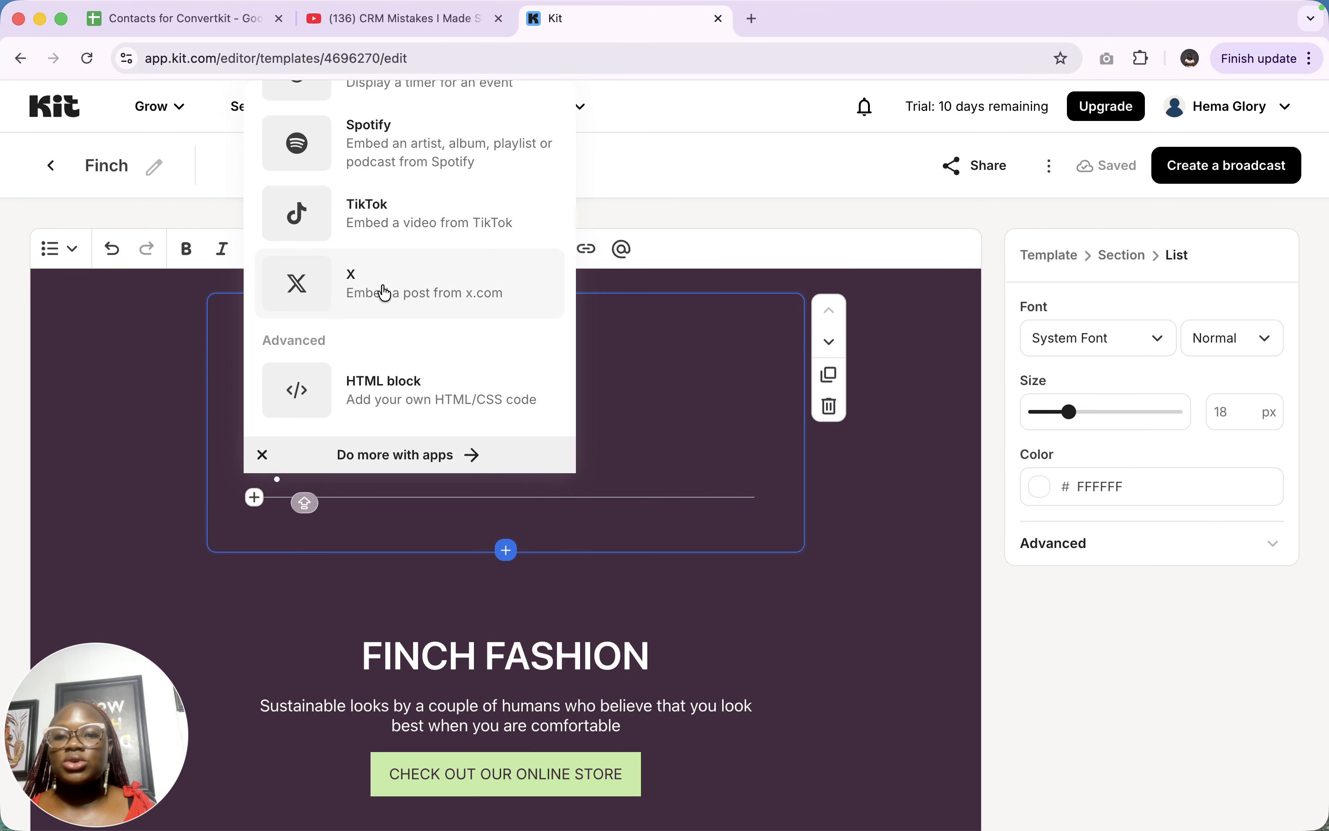
pyautogui.scroll(-4, 386, 294)
pyautogui.scroll(-1, 421, 525)
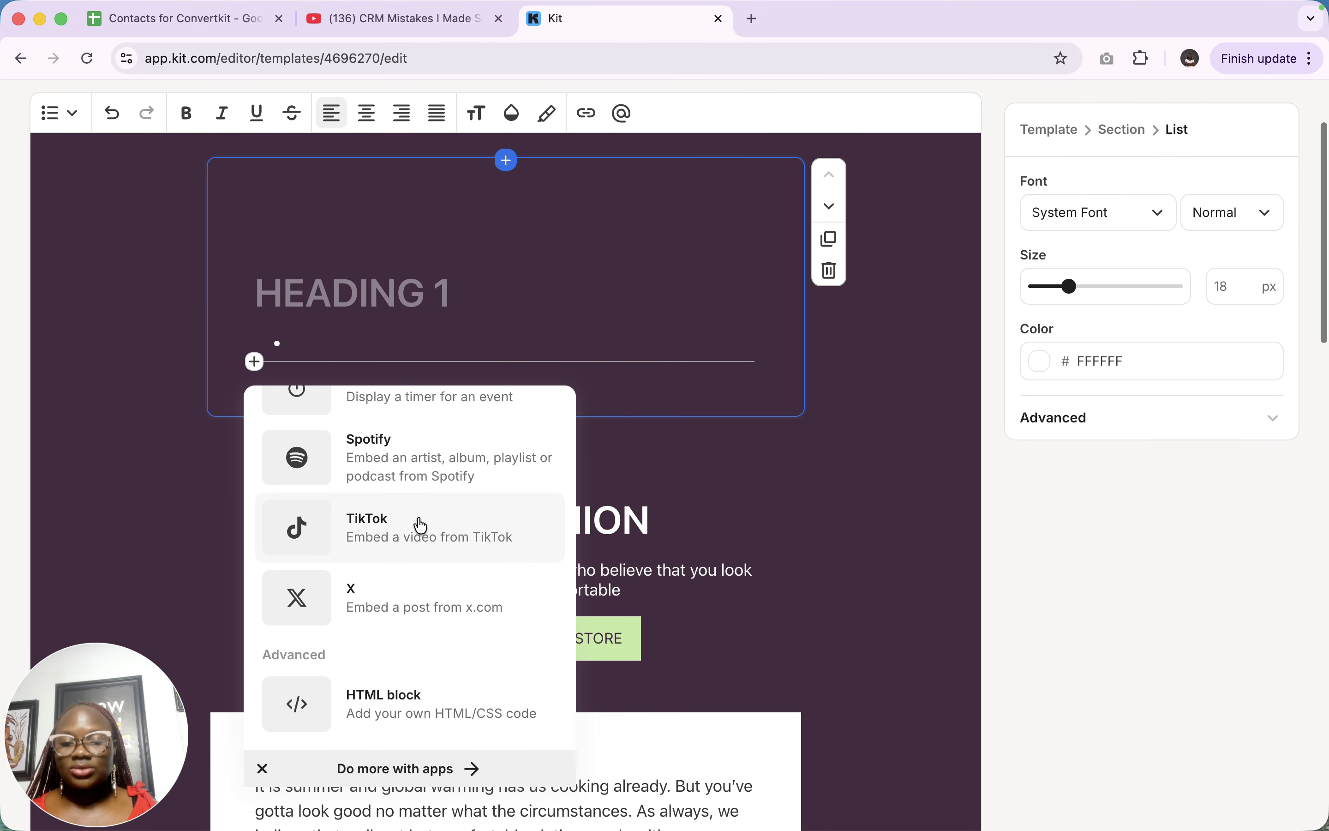
pyautogui.scroll(-4, 419, 522)
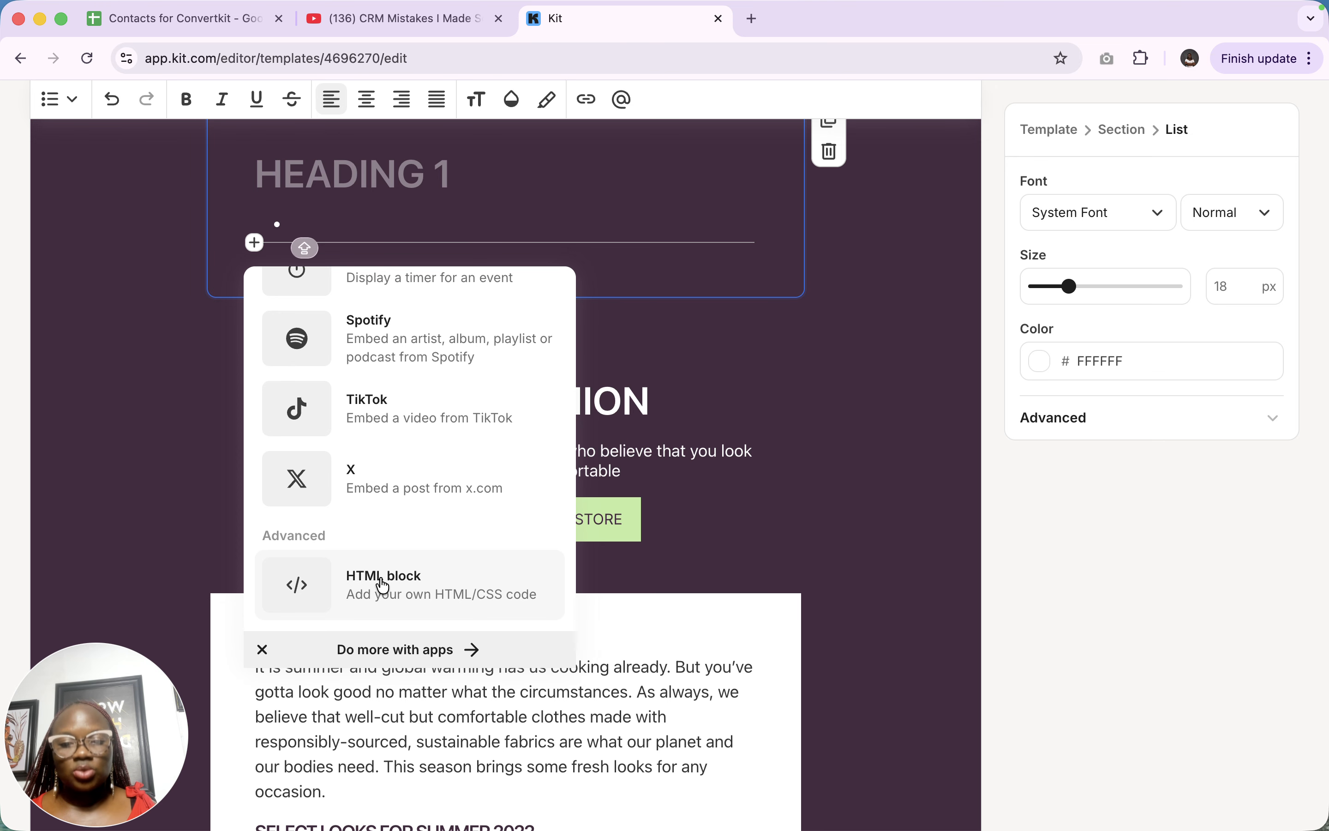
pyautogui.scroll(10, 448, 390)
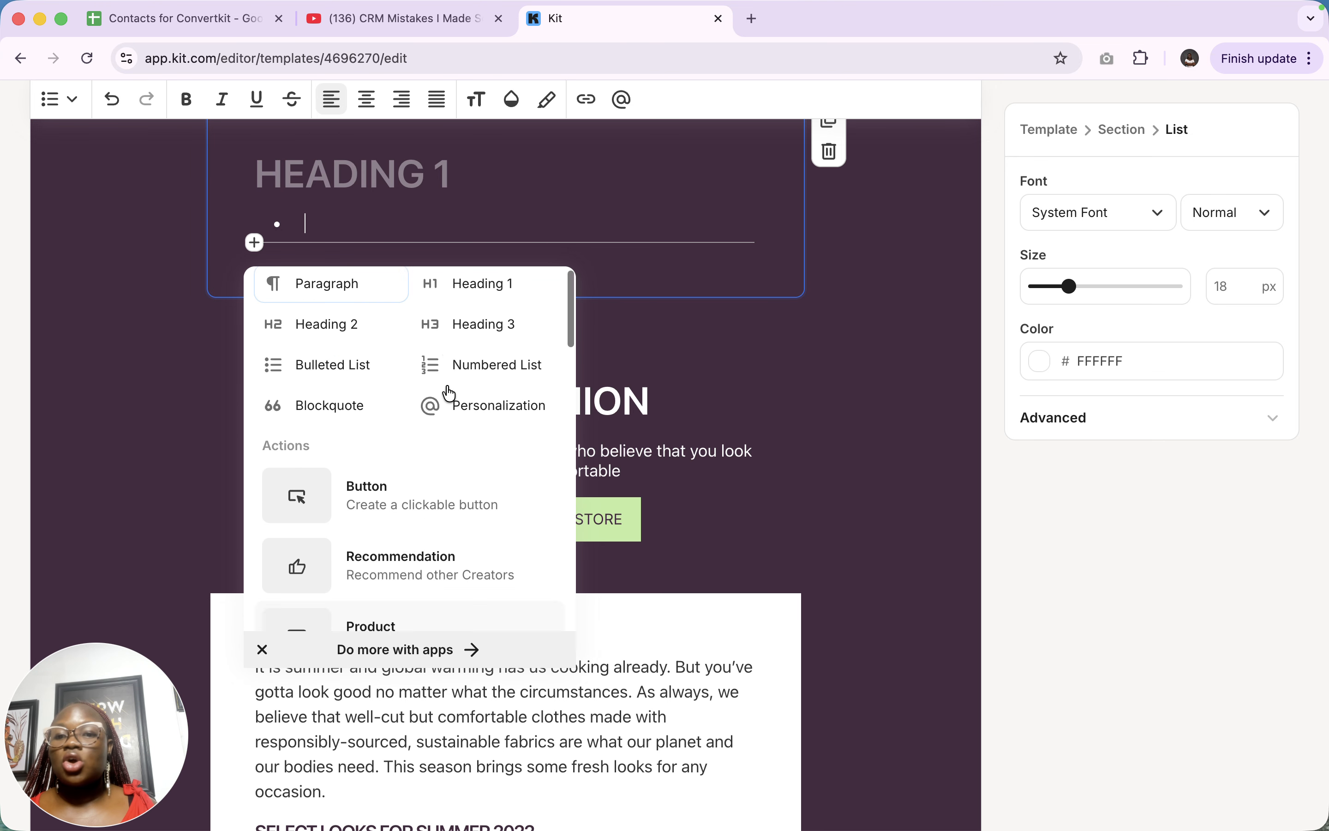
pyautogui.click(876, 423)
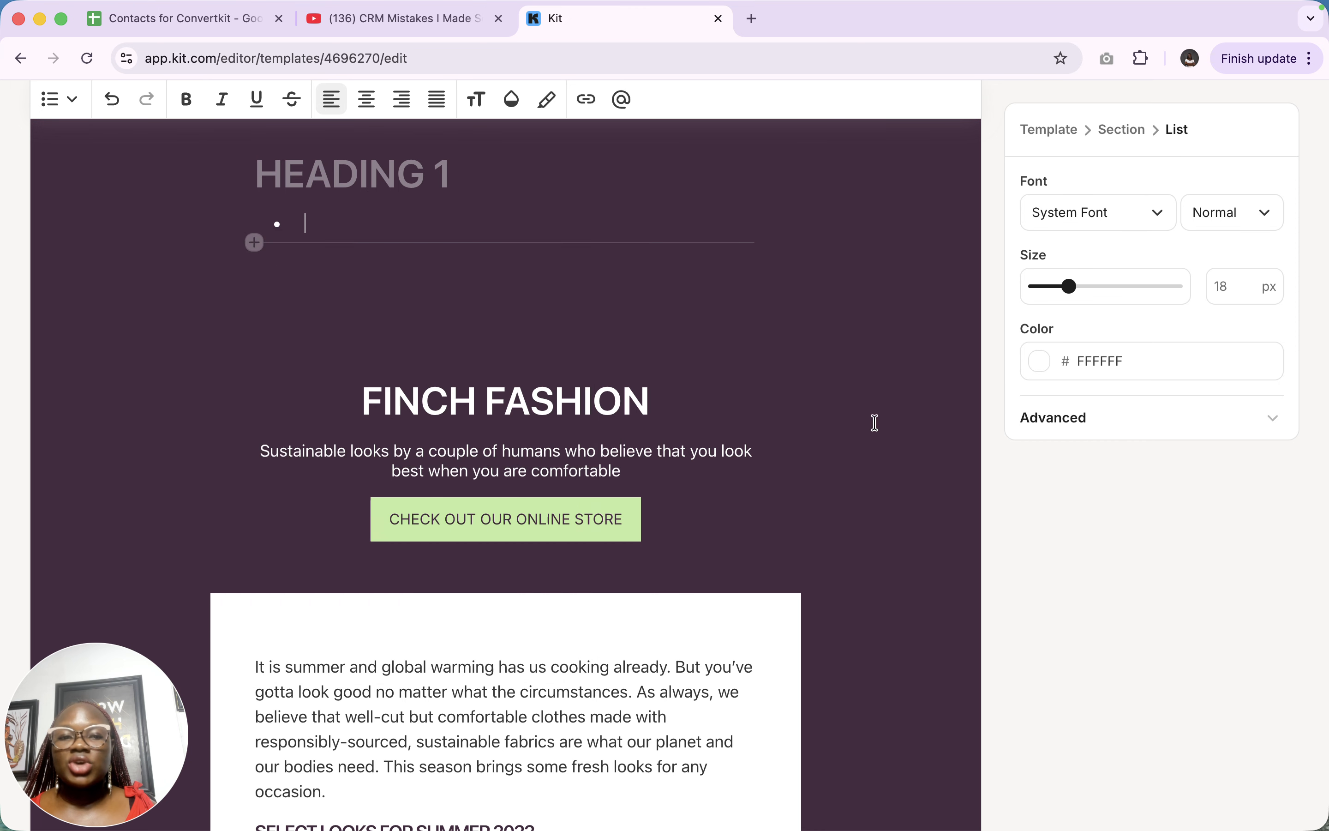
# Delete the new section above the "FINCH FASHION" section
pyautogui.scroll(4, 727, 263)
pyautogui.scroll(1, 727, 263)
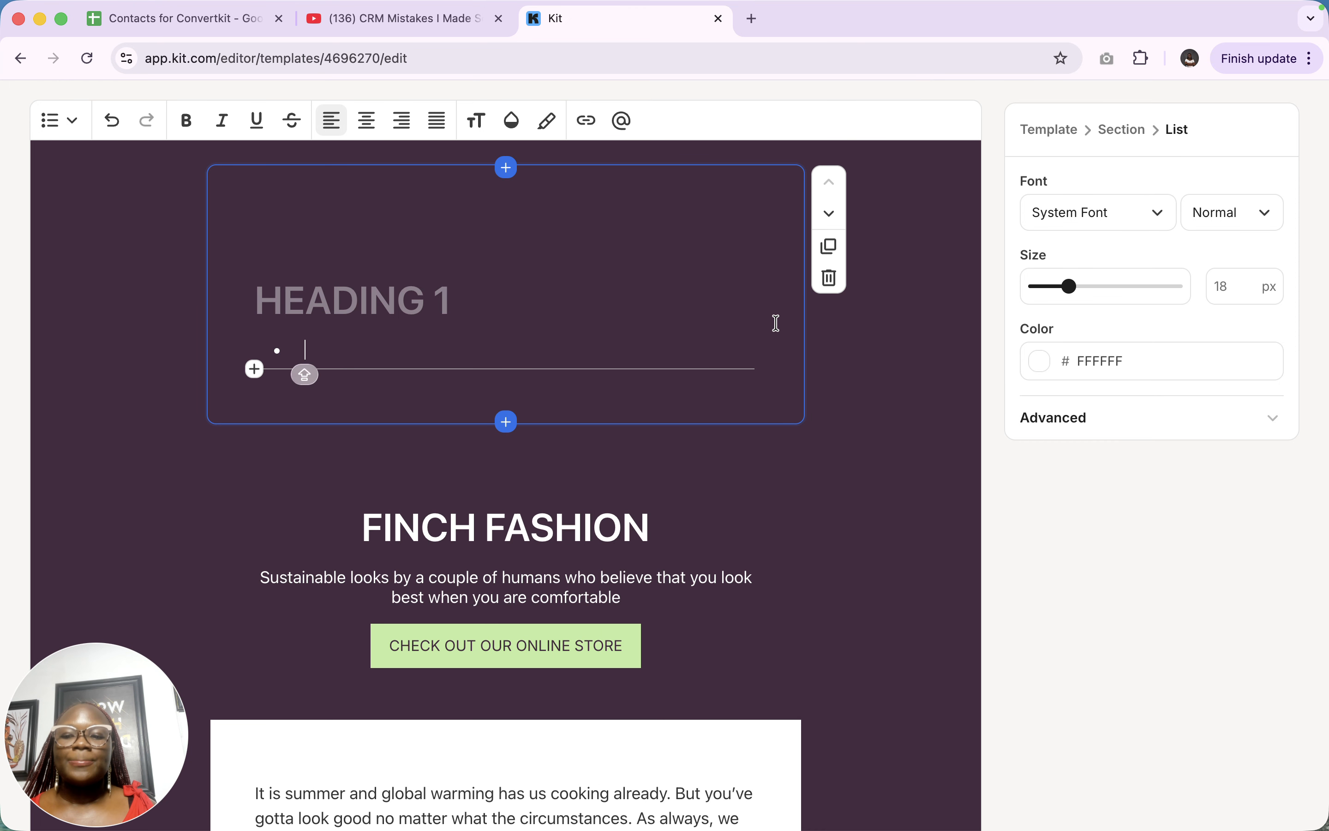
pyautogui.click(829, 277)
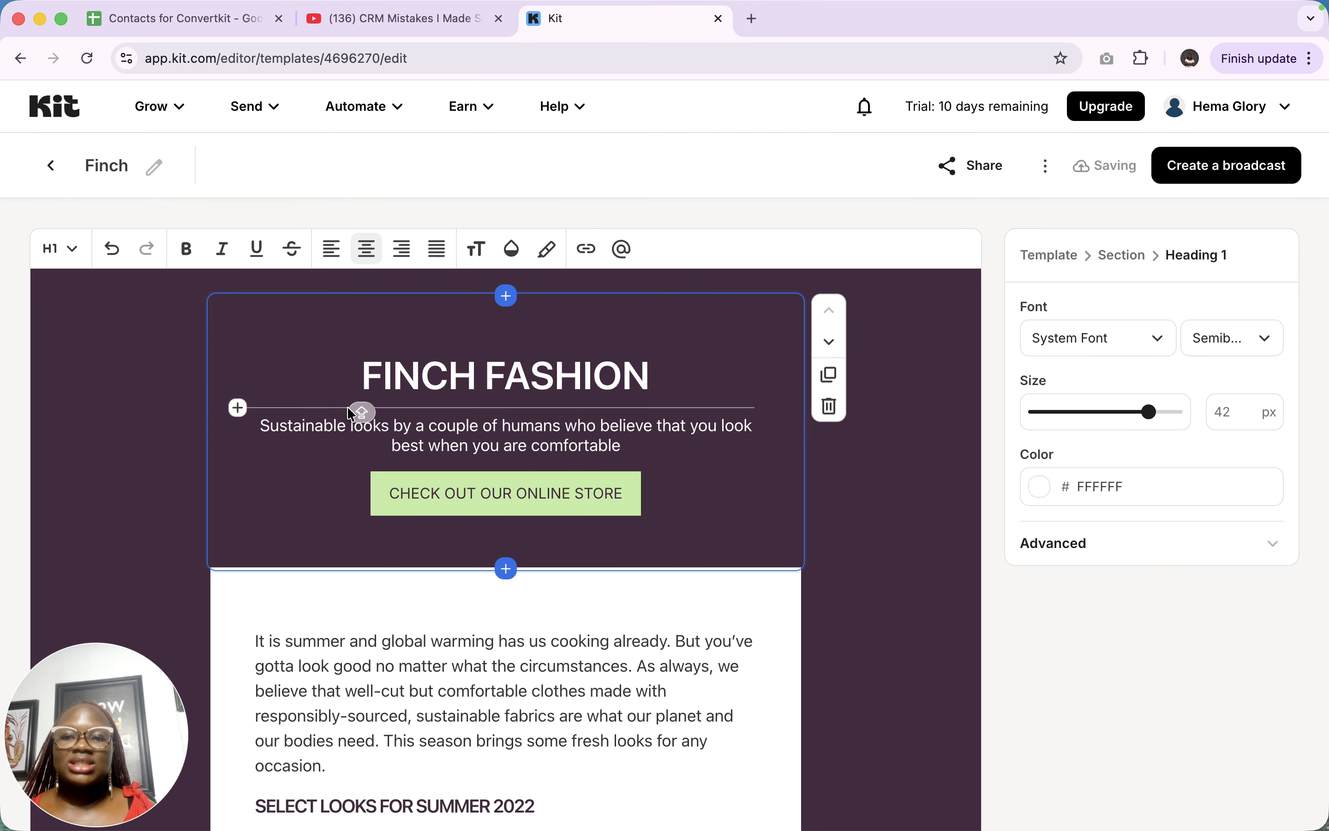
# Insert an image block below the "FINCH FASHION" heading and upload the email sequence journey graphic from the computer
pyautogui.click(237, 406)
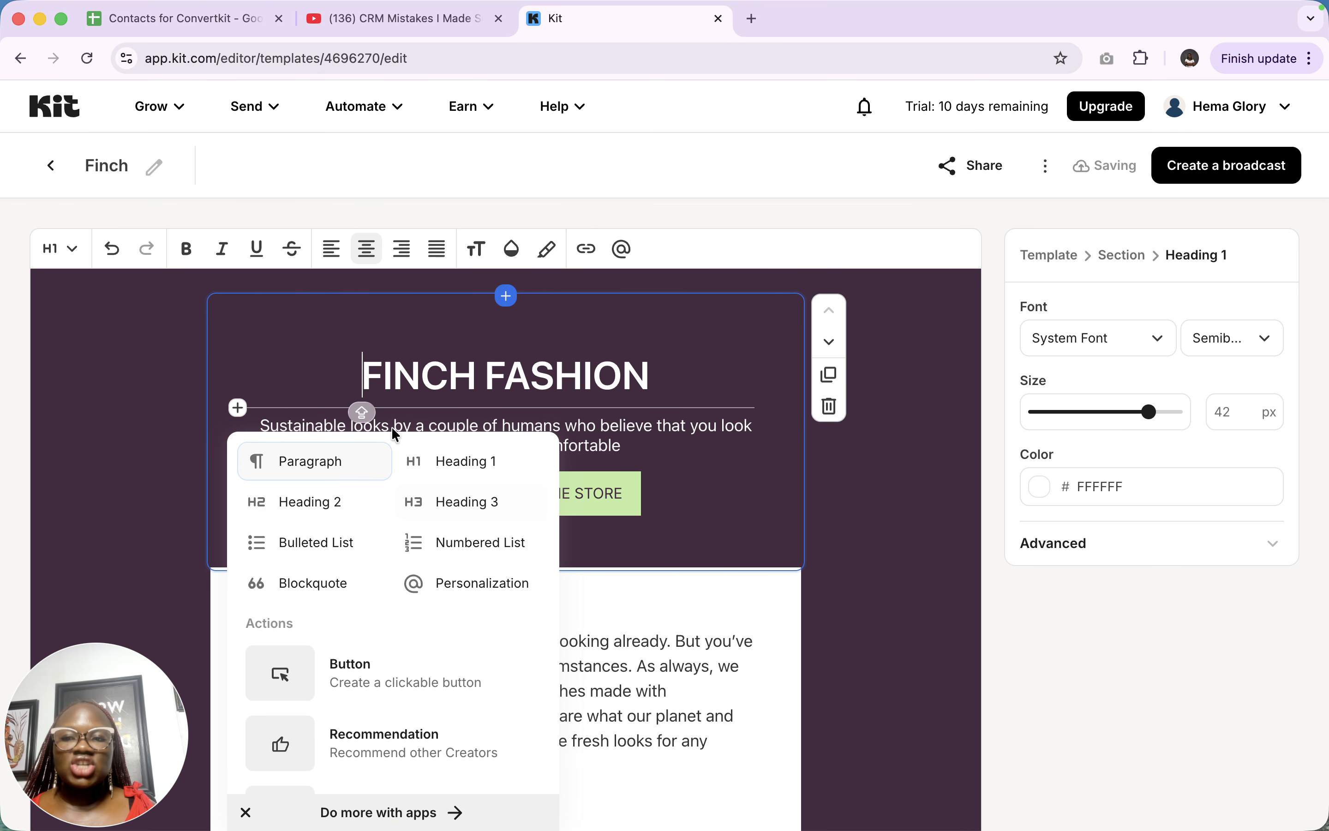
pyautogui.scroll(-1, 442, 531)
pyautogui.scroll(1, 441, 535)
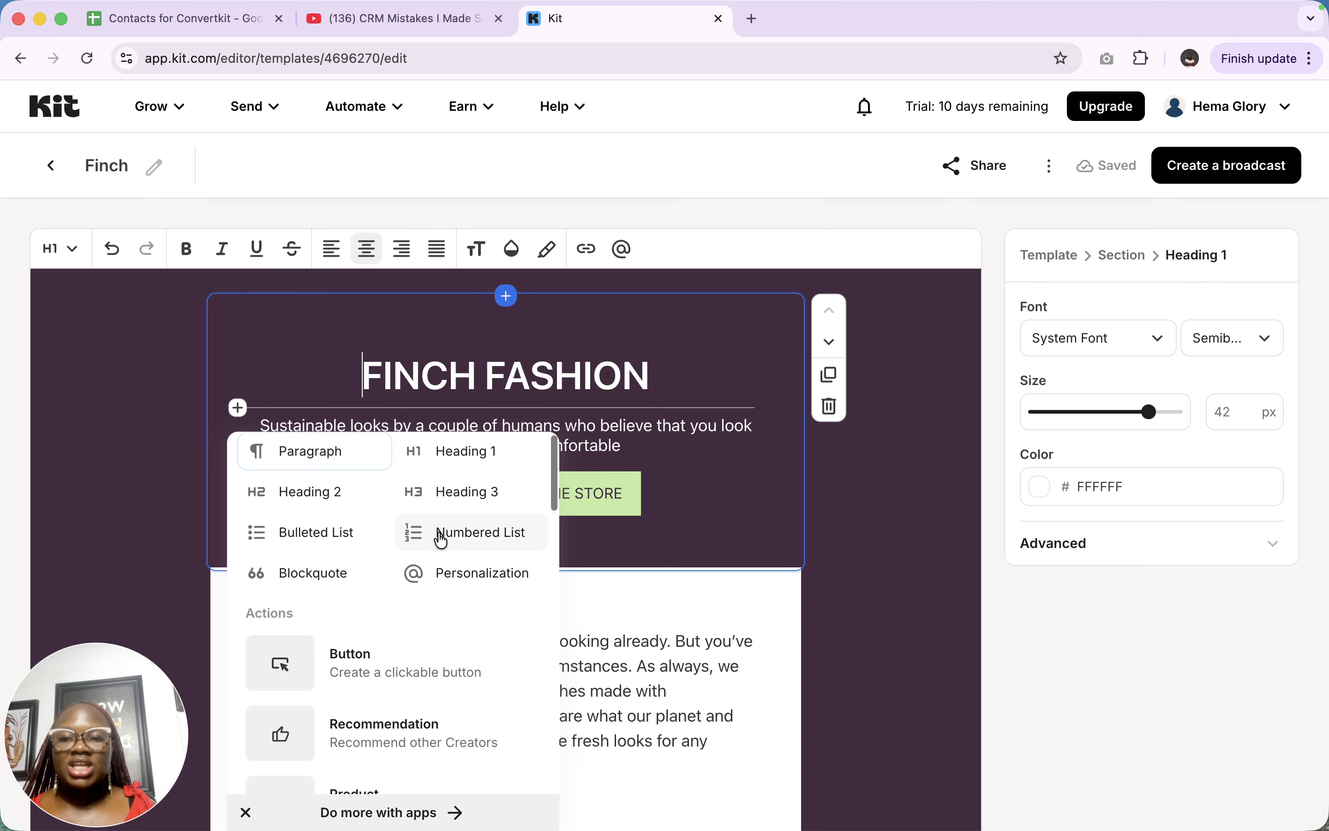
pyautogui.scroll(-3, 440, 537)
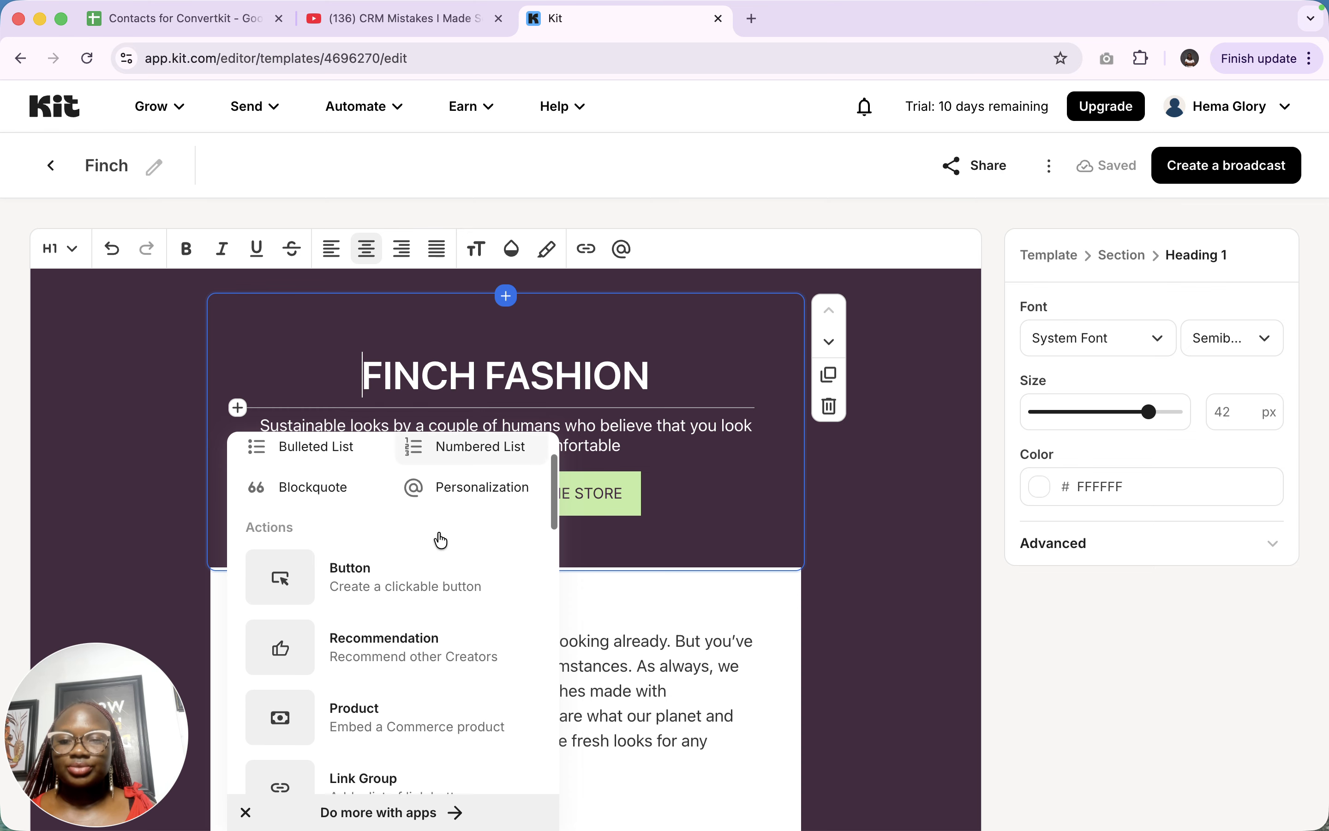
pyautogui.scroll(-5, 386, 591)
pyautogui.scroll(-6, 387, 591)
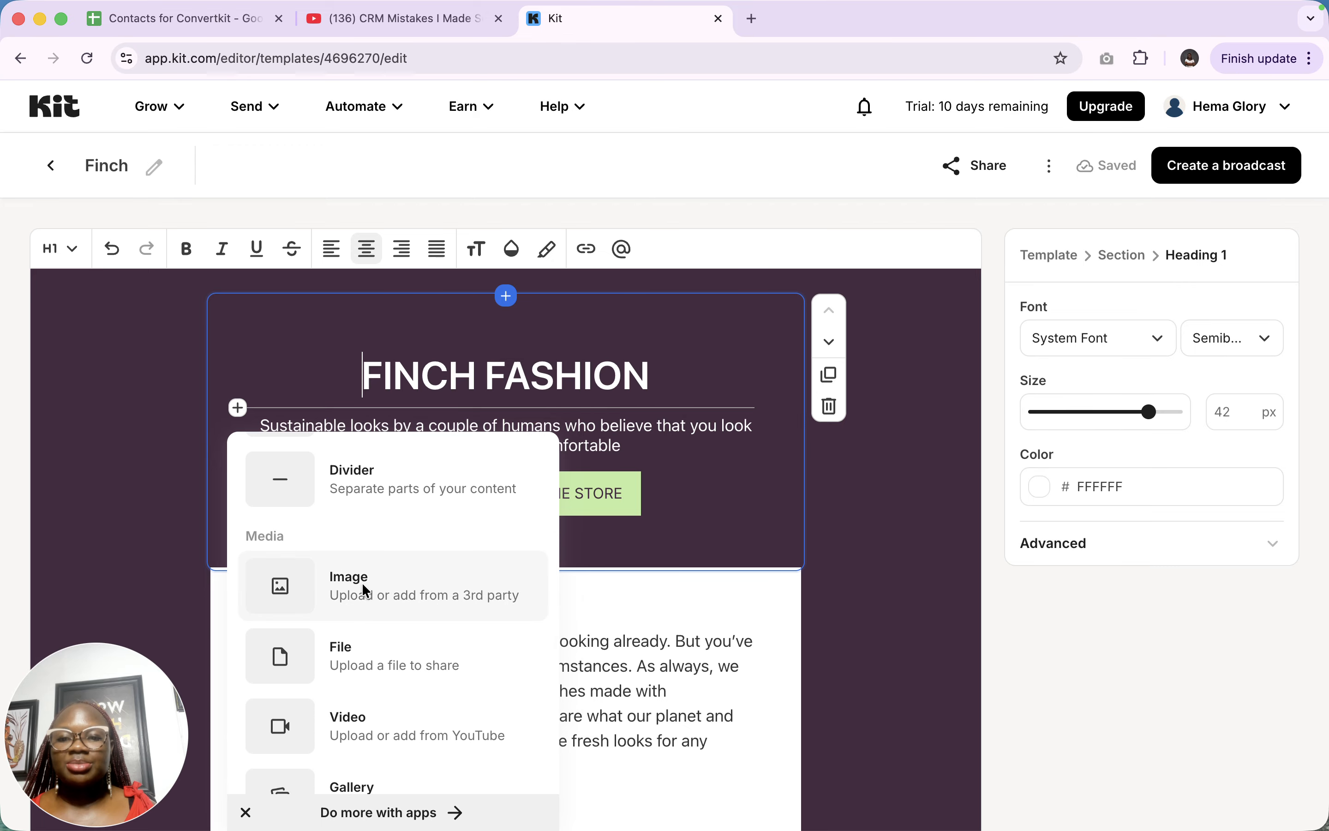
pyautogui.click(367, 592)
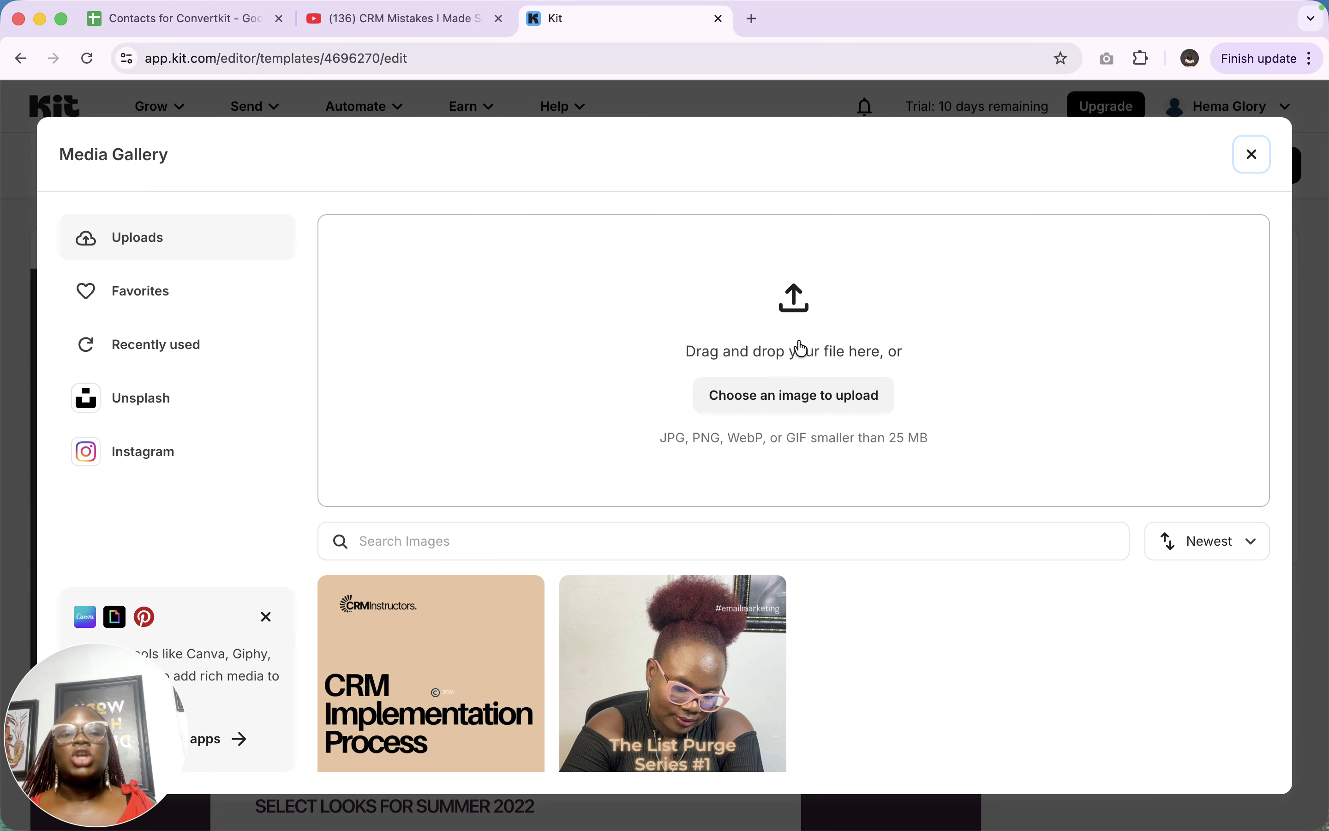
pyautogui.click(797, 396)
pyautogui.scroll(-5, 745, 528)
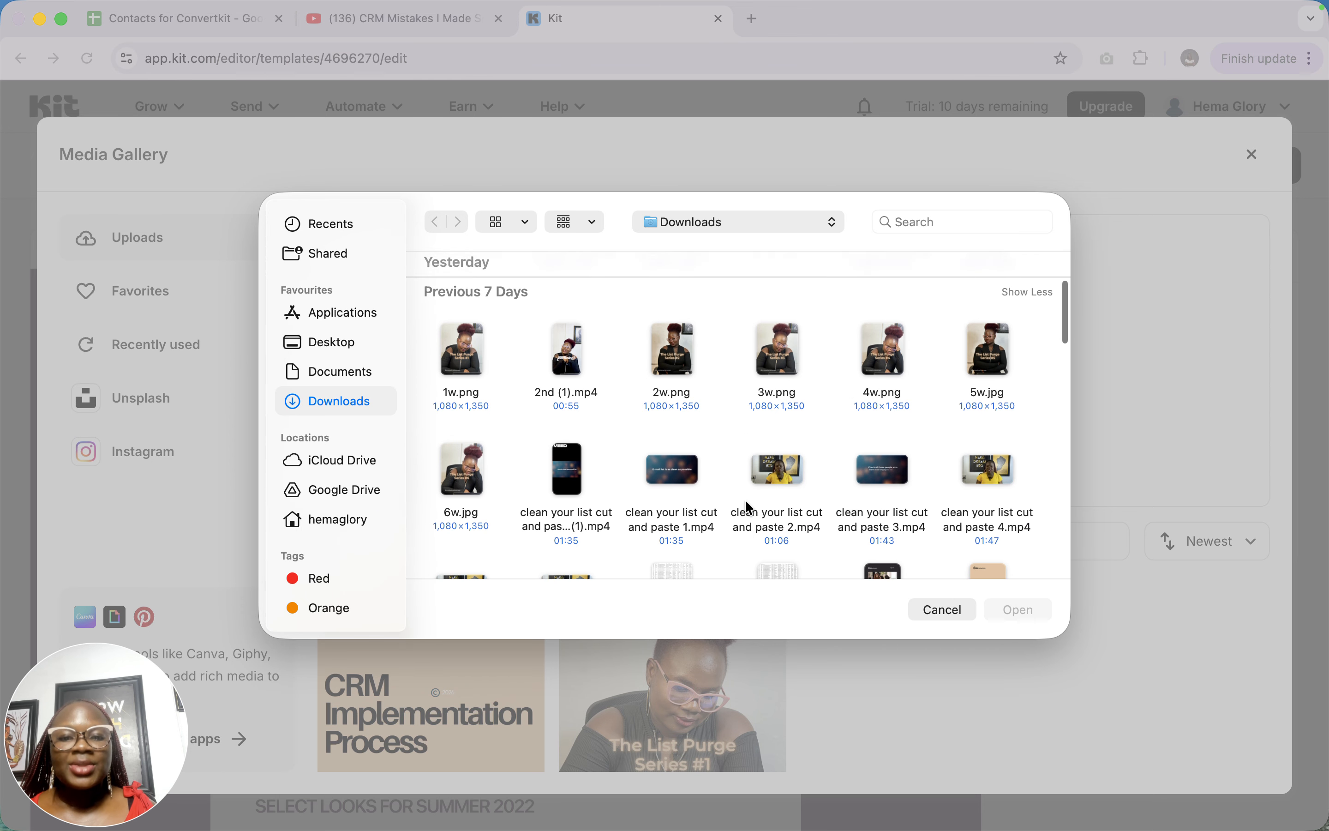
pyautogui.scroll(-3, 768, 466)
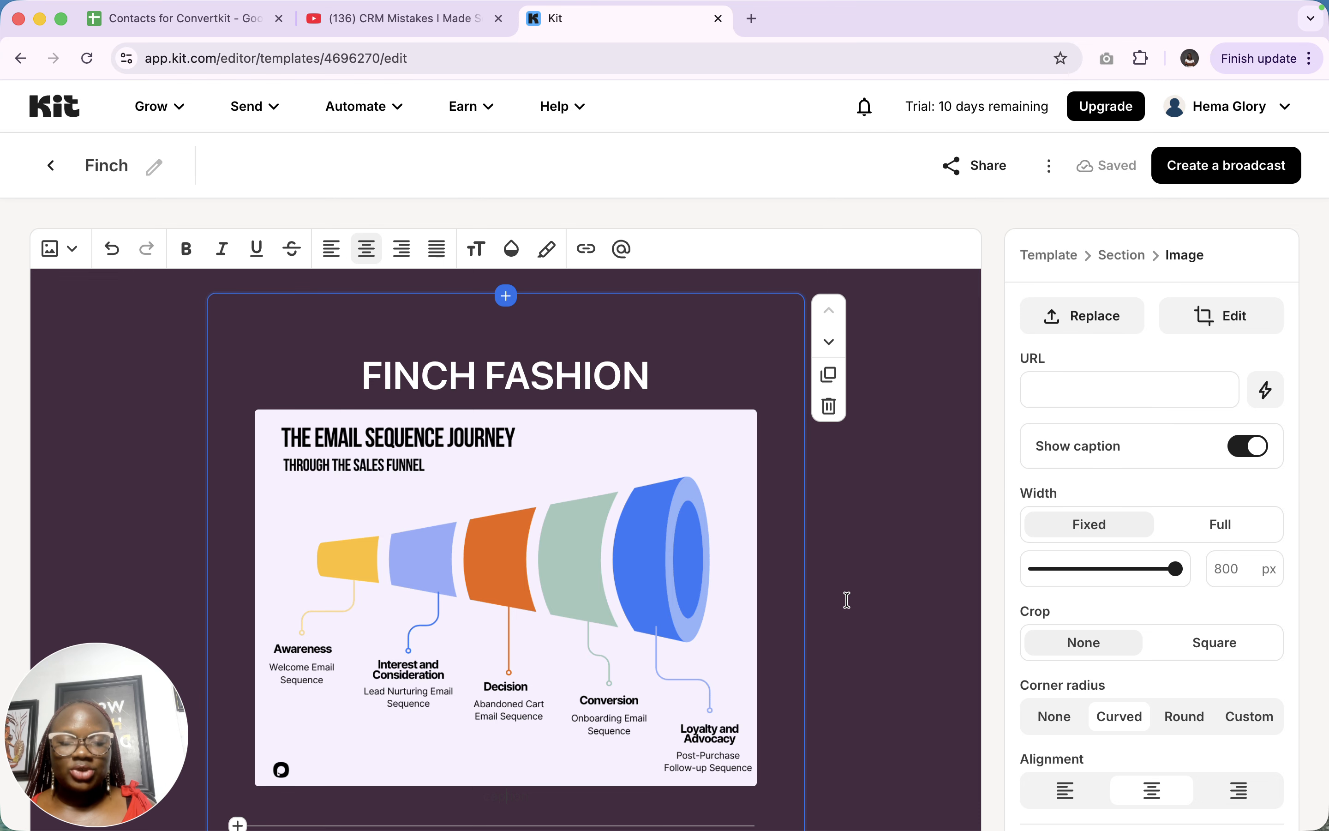
# Review the template's remaining content below the heading, including the image cards and closing paragraphs
pyautogui.click(639, 384)
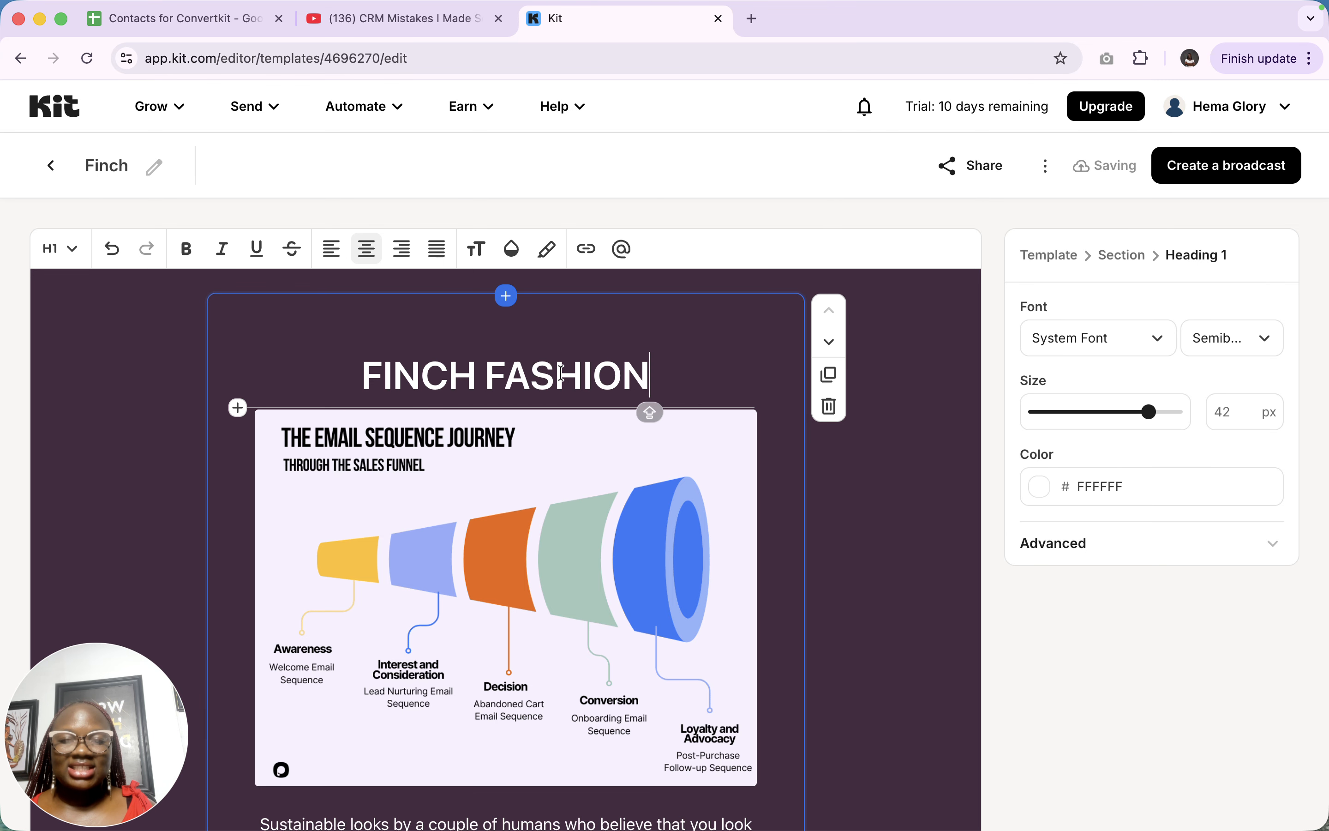
pyautogui.scroll(-15, 561, 374)
pyautogui.scroll(-15, 560, 373)
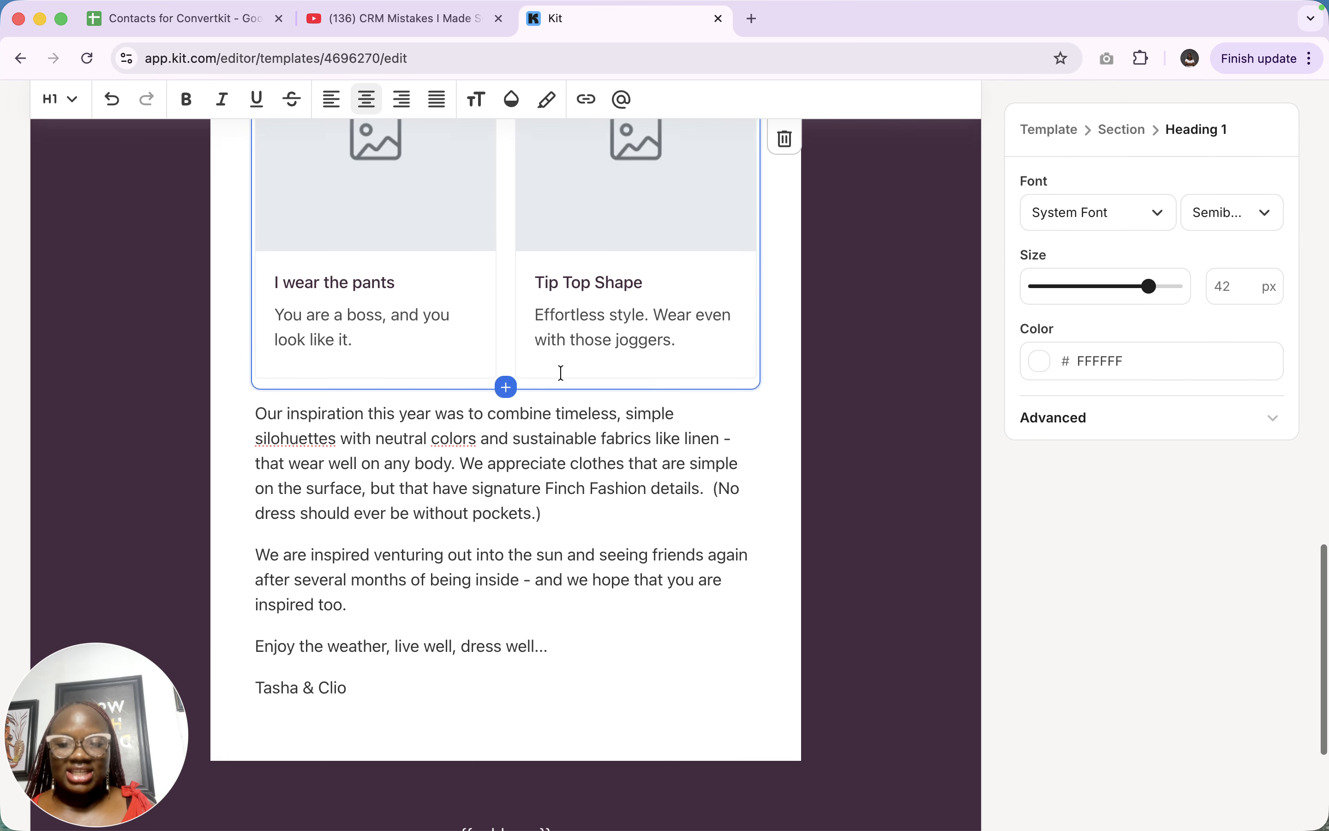
pyautogui.scroll(10, 560, 372)
pyautogui.scroll(15, 561, 372)
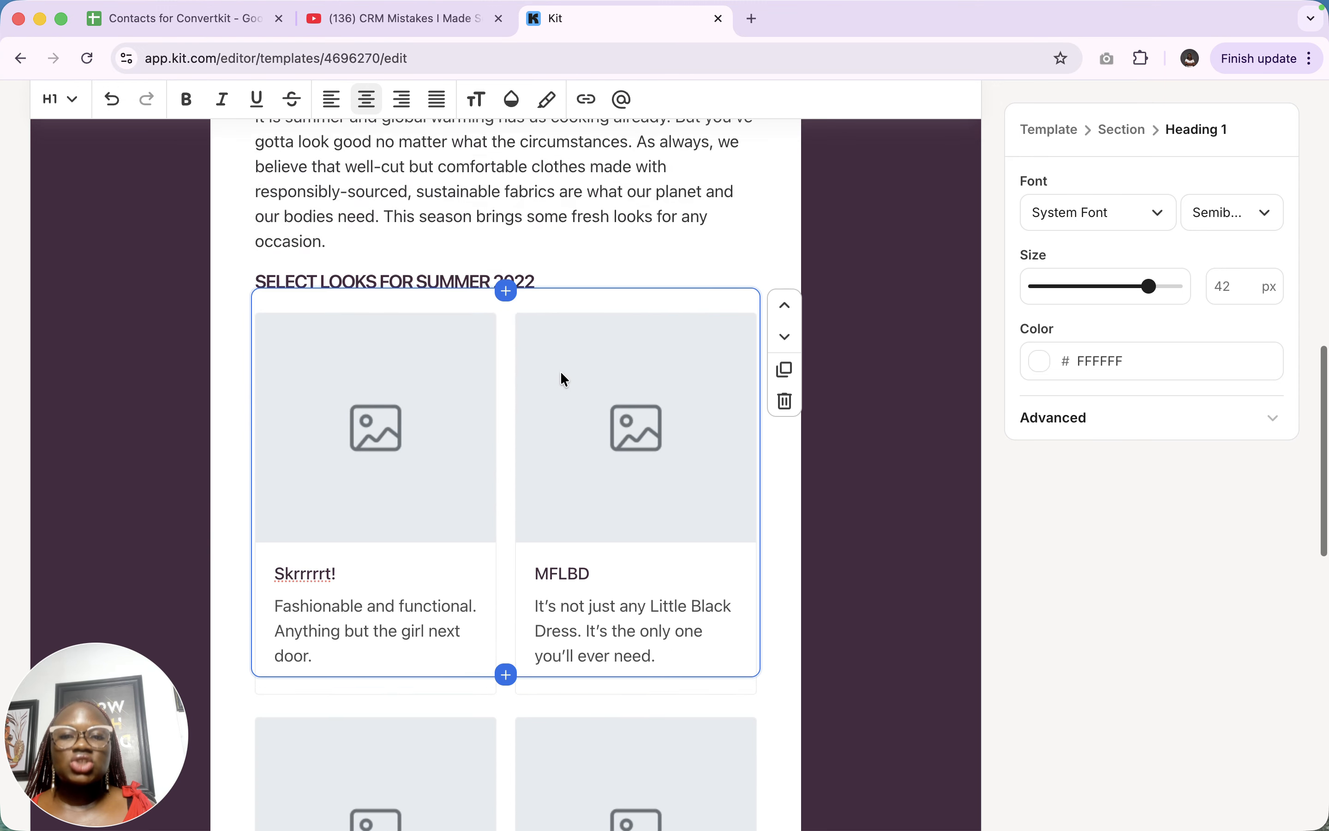
# Change the background color of the "CHECK OUT OUR ONLINE STORE" button to pink EEA4D6
pyautogui.scroll(3, 604, 440)
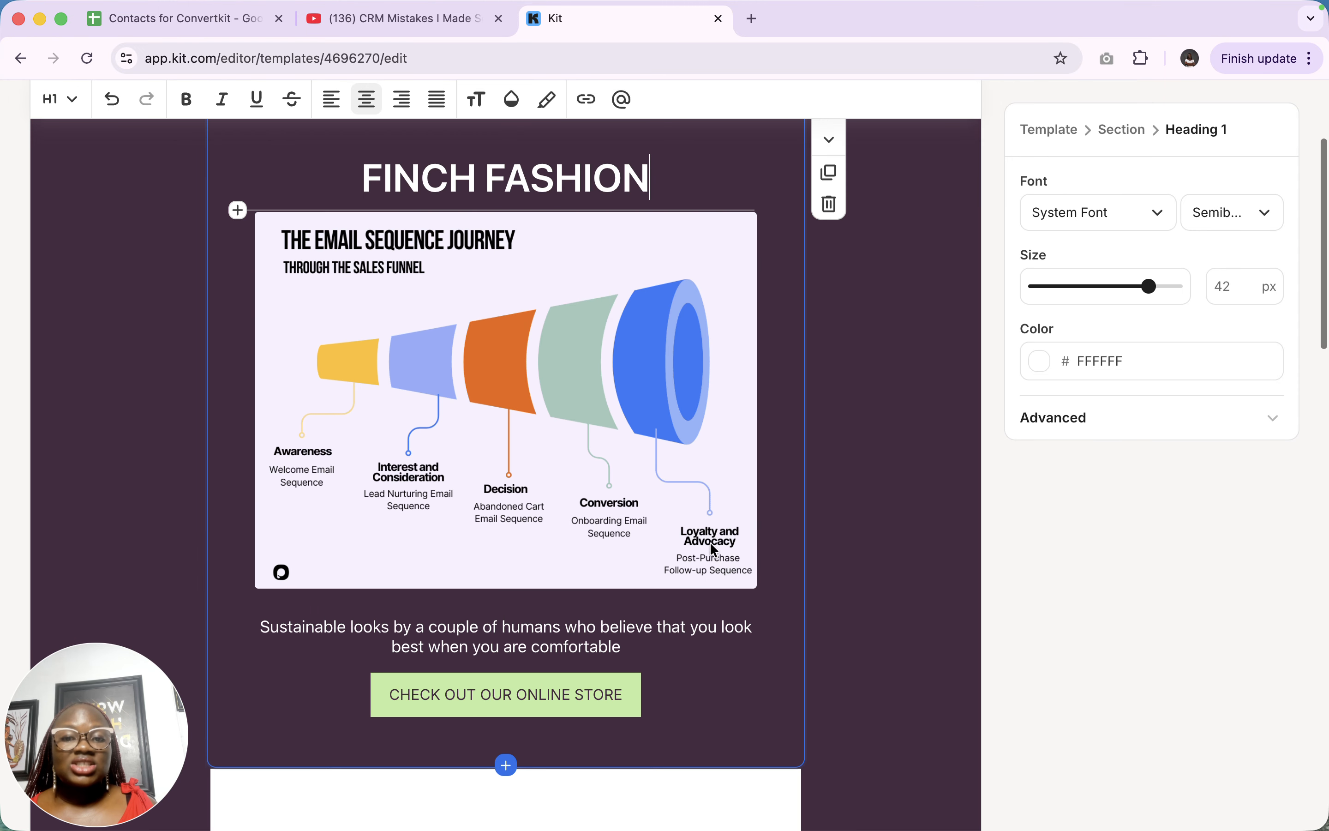
pyautogui.scroll(-4, 540, 391)
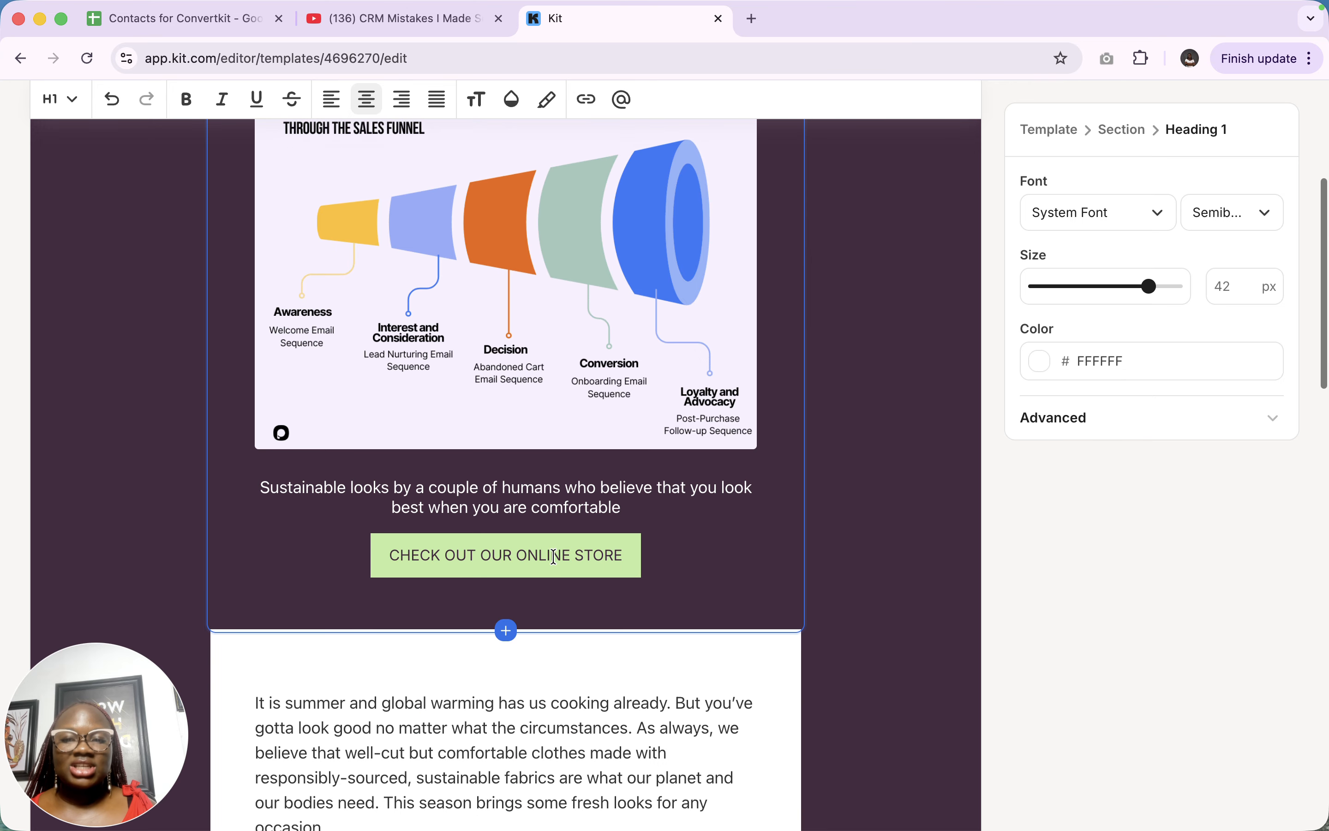
pyautogui.click(532, 506)
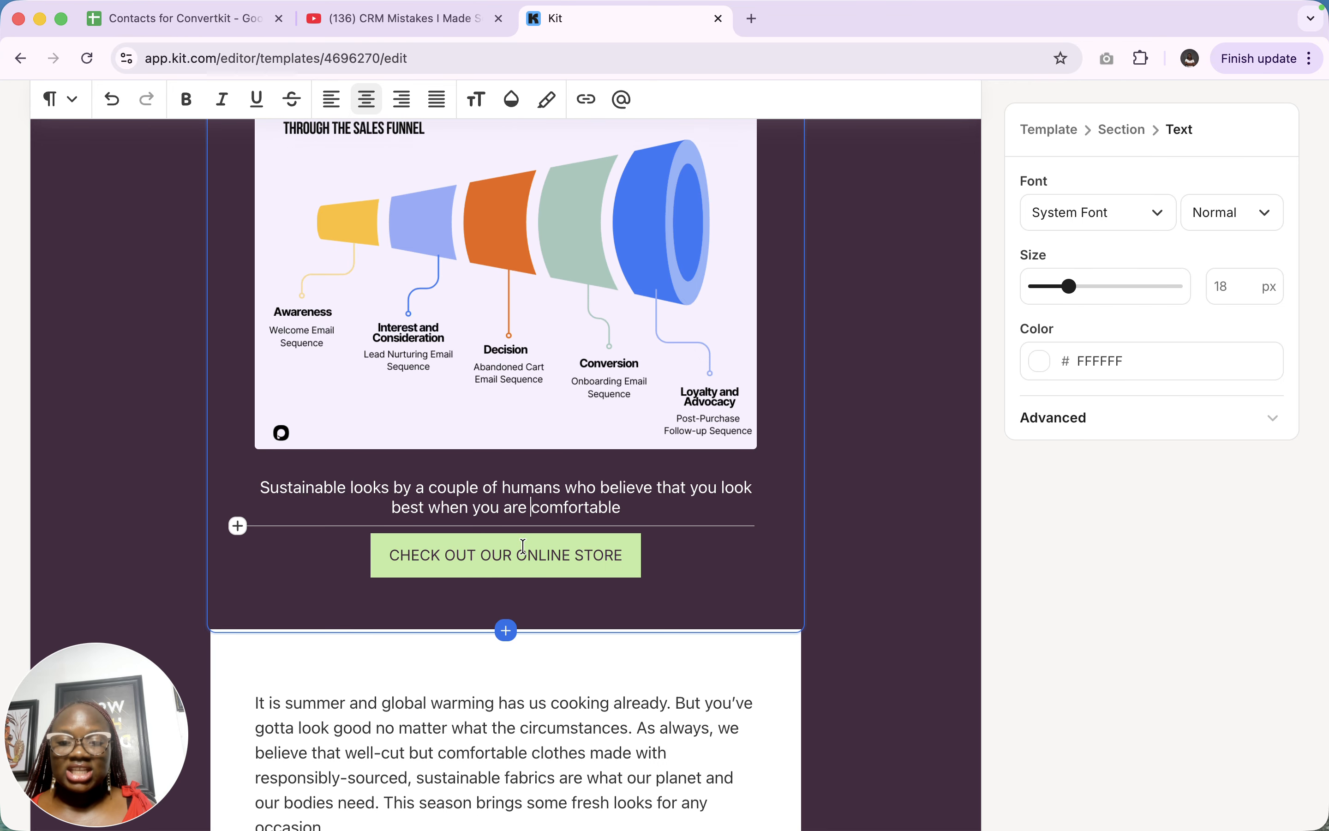
pyautogui.click(558, 556)
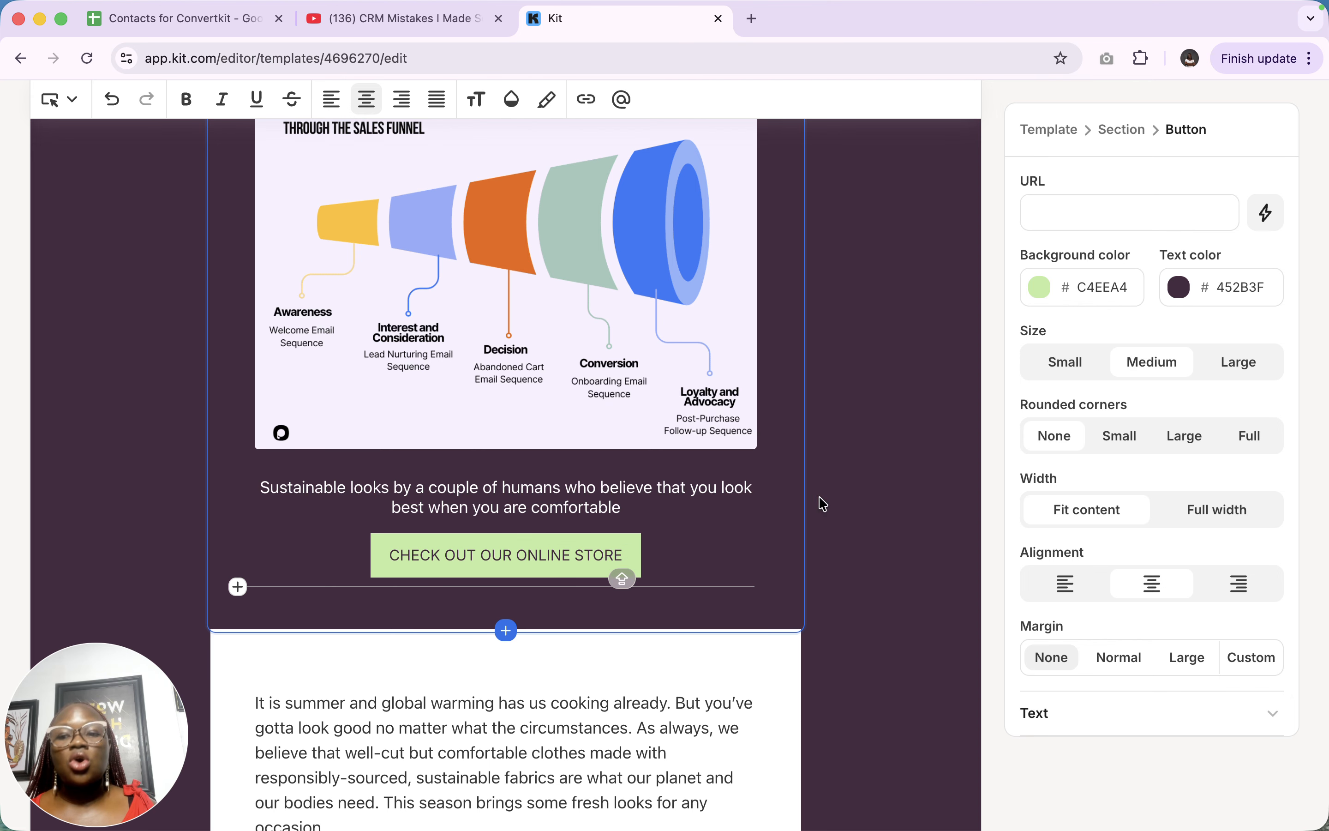
pyautogui.click(1041, 288)
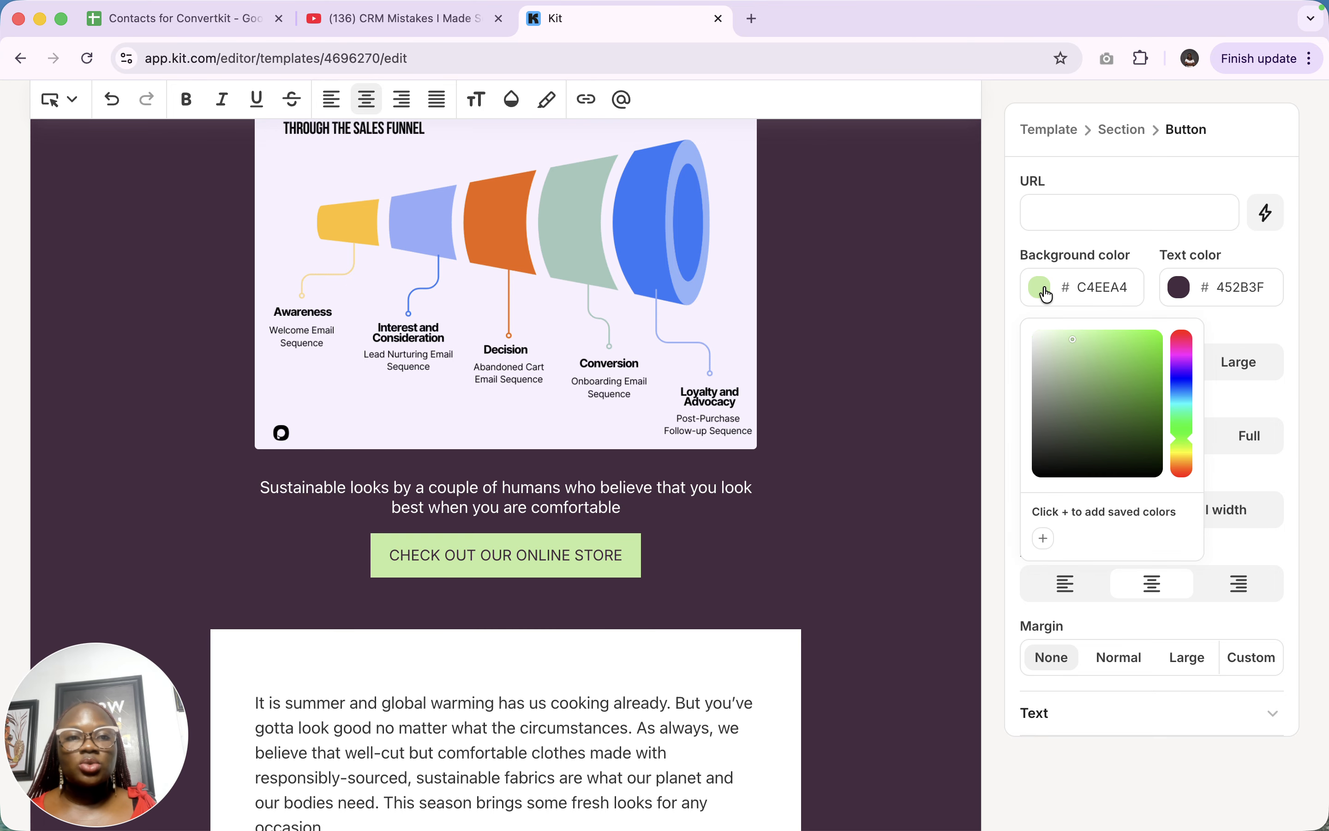
pyautogui.moveTo(1026, 6)
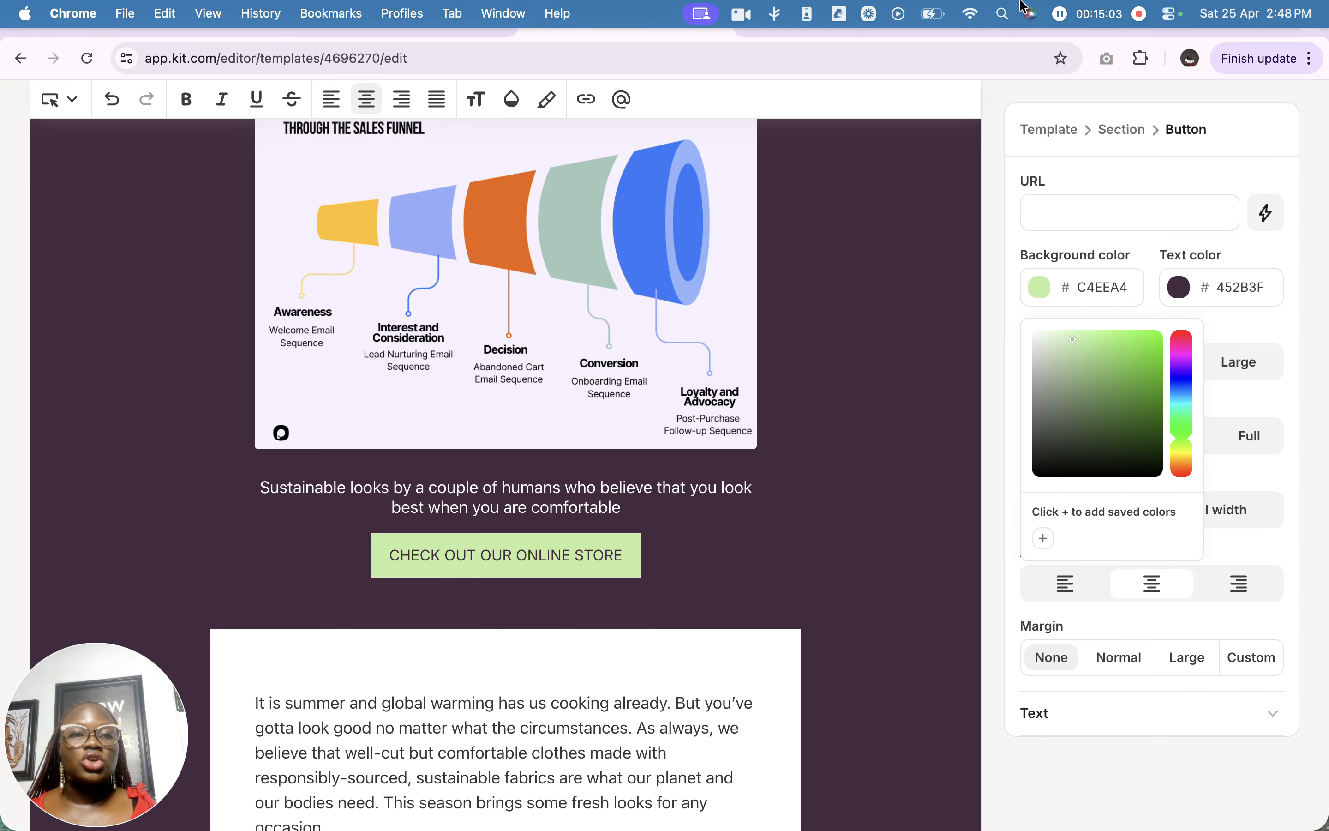
pyautogui.click(1185, 364)
pyautogui.moveTo(1187, 365); pyautogui.dragTo(1184, 352)
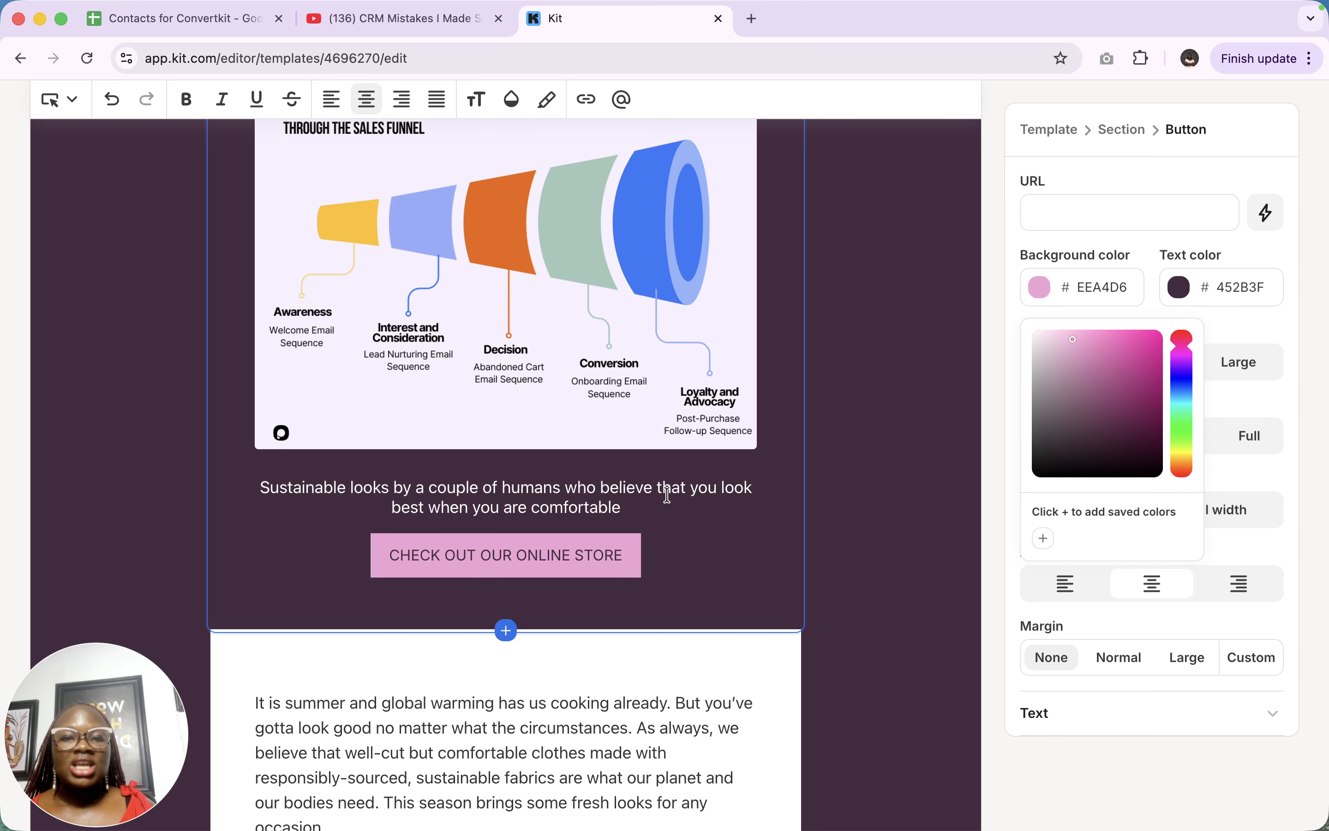
# Insert a blank section above the "It is summer" paragraph and view the template and section background settings
pyautogui.scroll(-3, 694, 585)
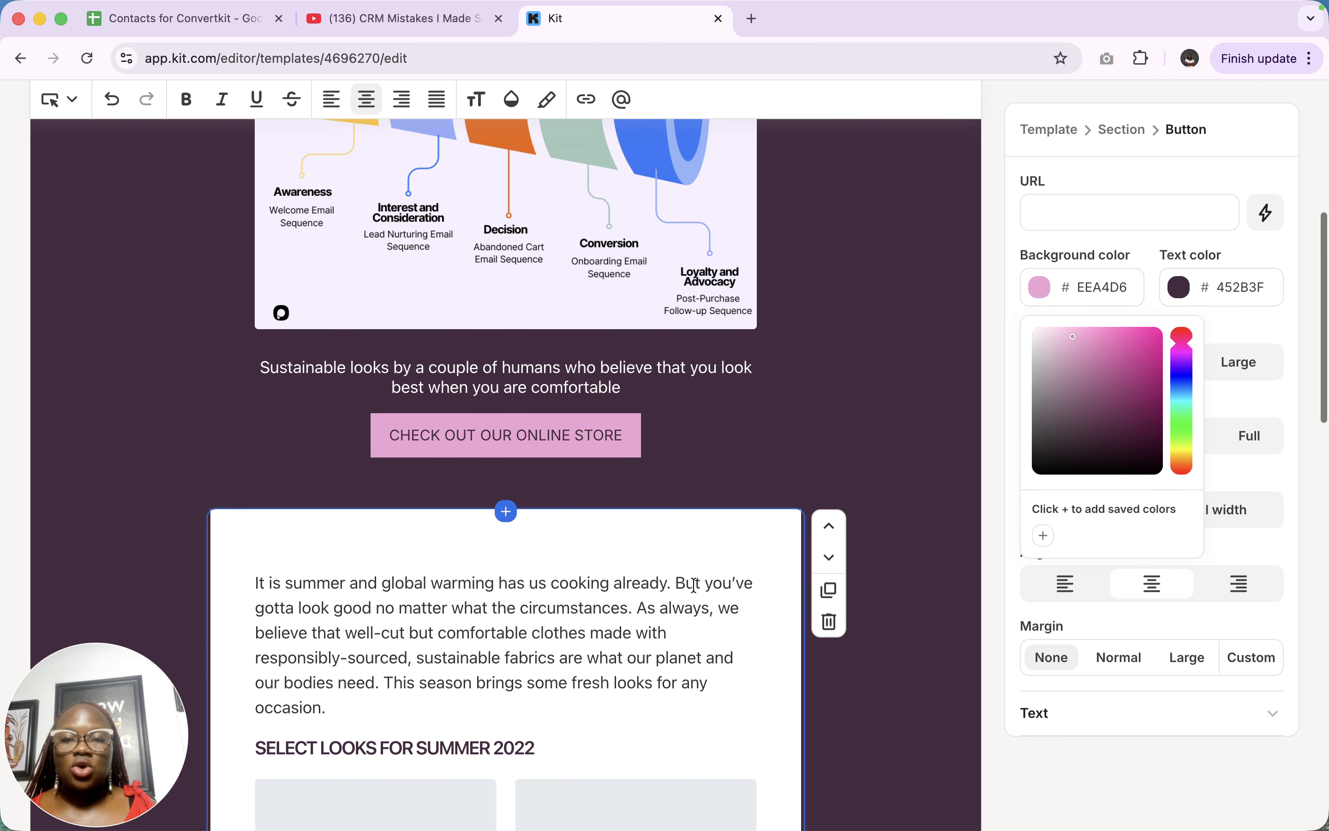
pyautogui.click(690, 584)
pyautogui.click(505, 461)
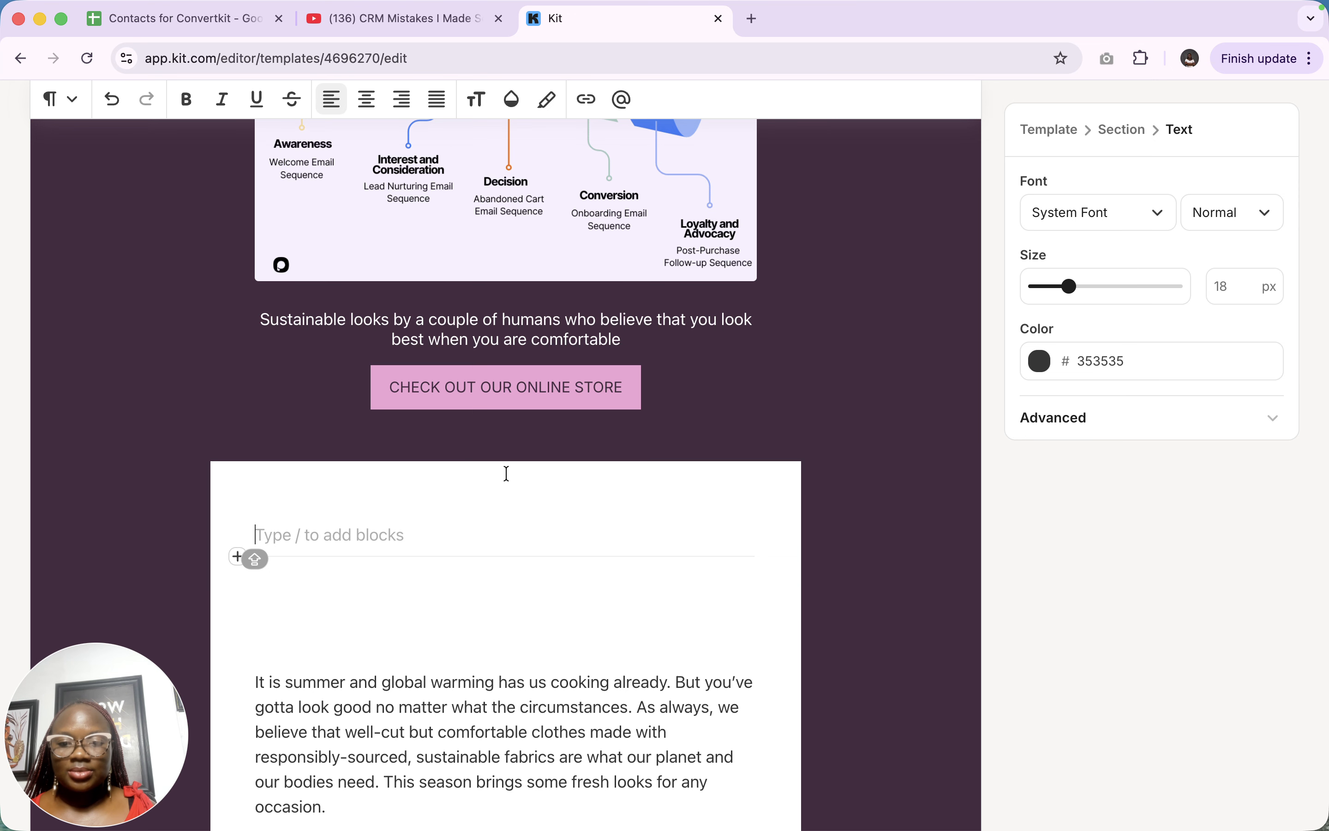
pyautogui.click(1048, 135)
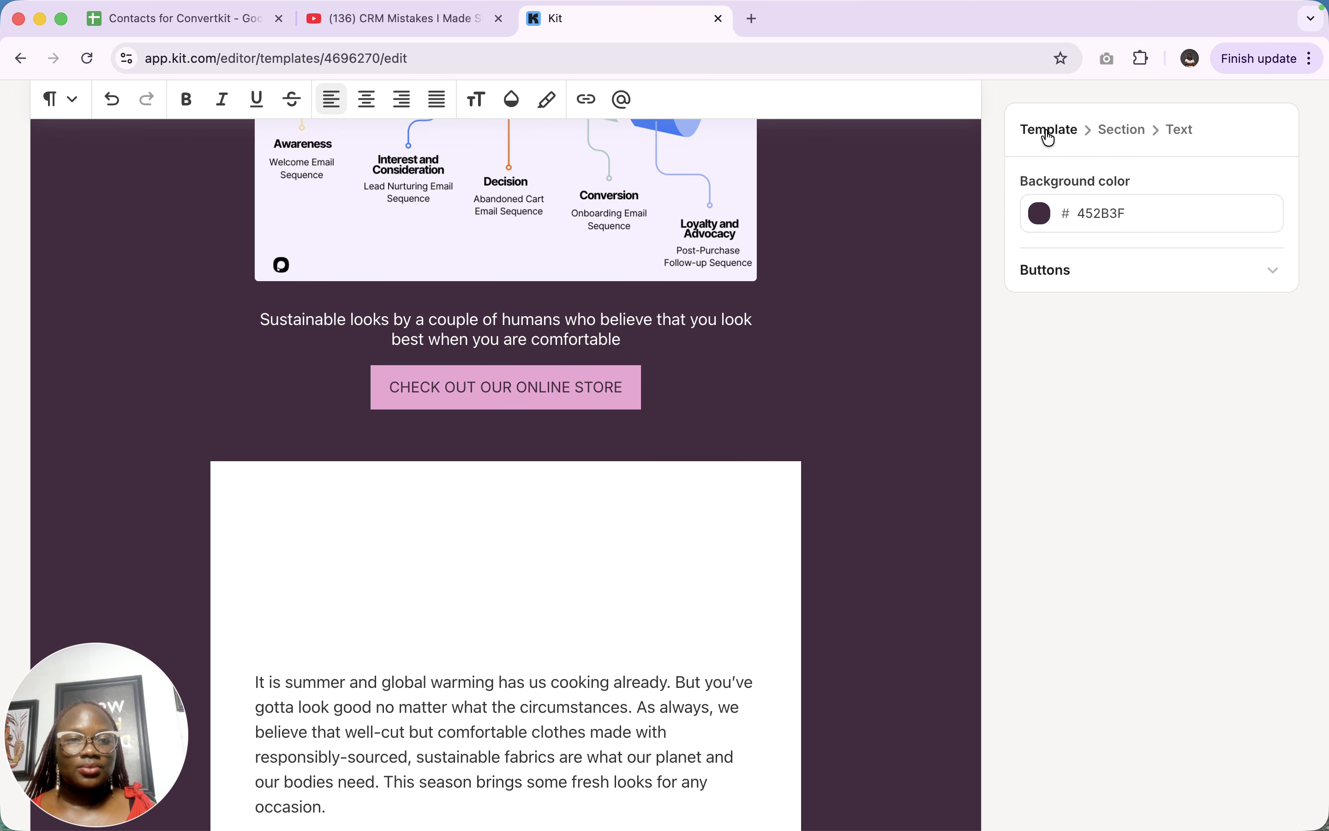
pyautogui.click(1120, 129)
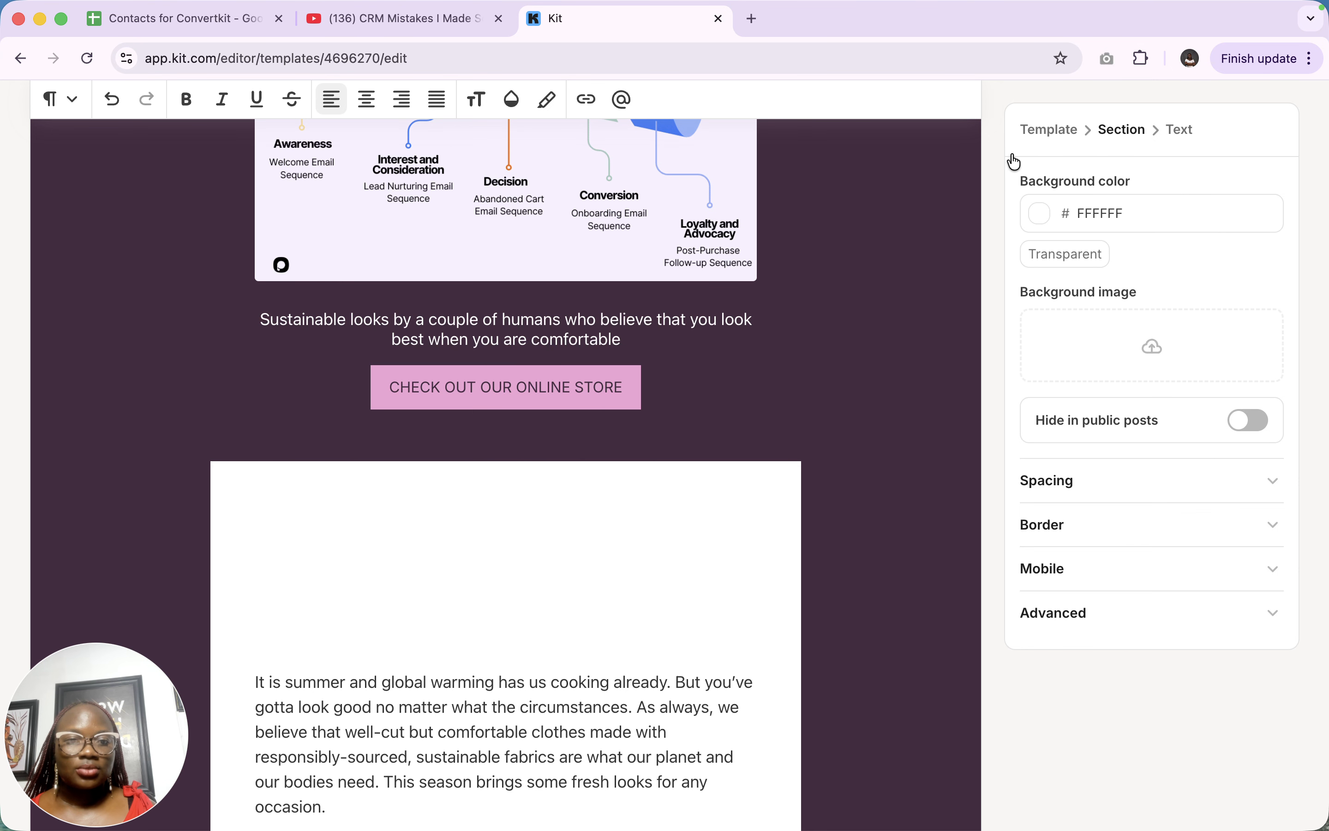
# Add another section directly below the online store button's section and insert a Layout block in it
pyautogui.click(505, 463)
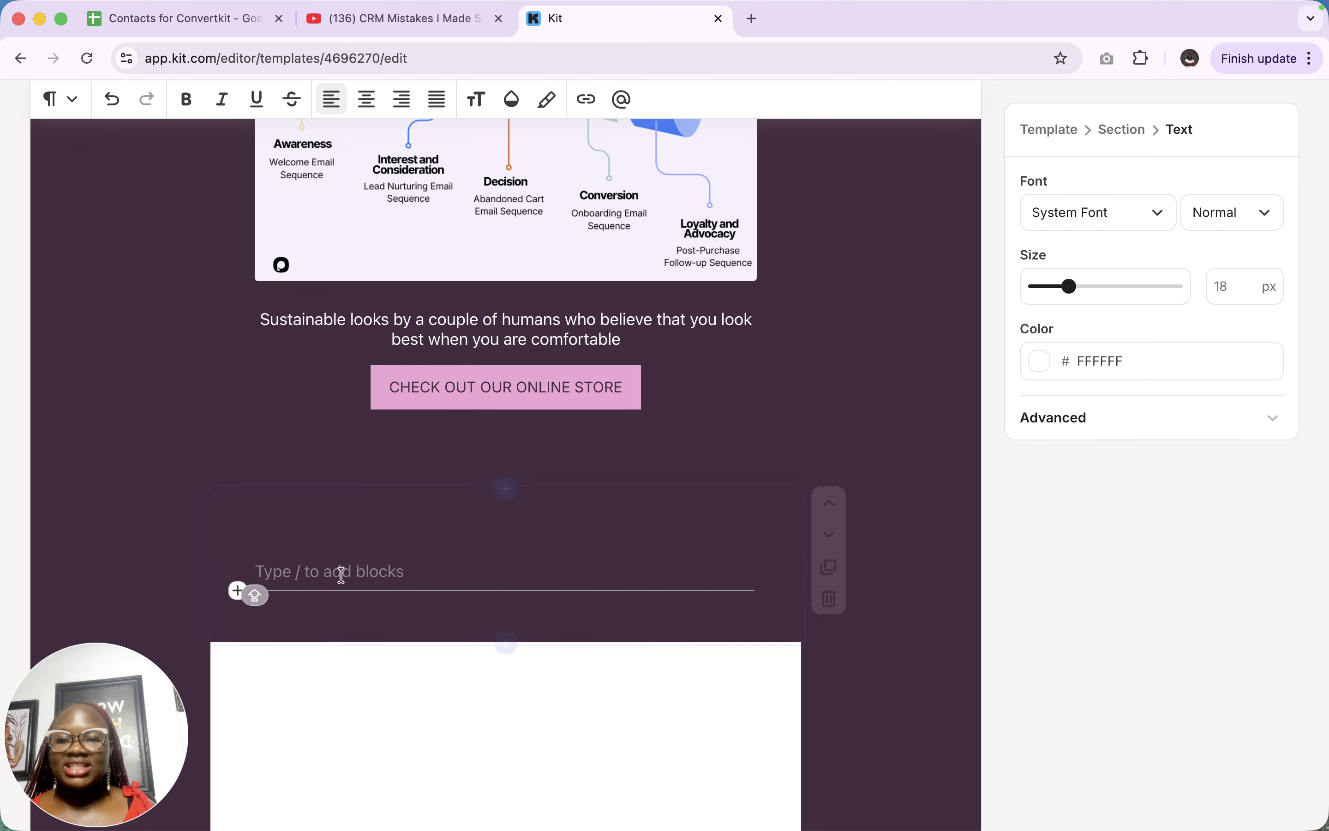
pyautogui.click(237, 597)
pyautogui.scroll(-5, 336, 466)
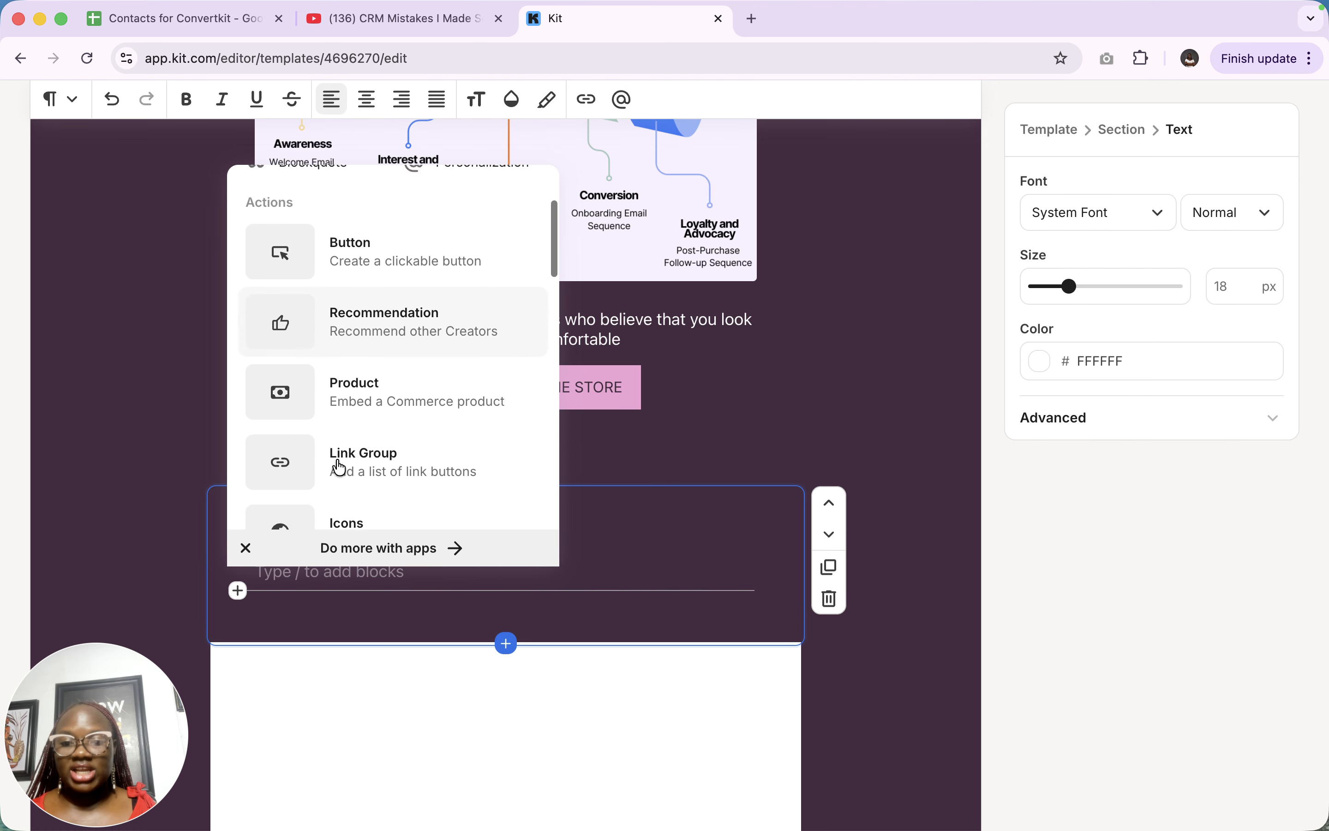
pyautogui.scroll(-4, 339, 464)
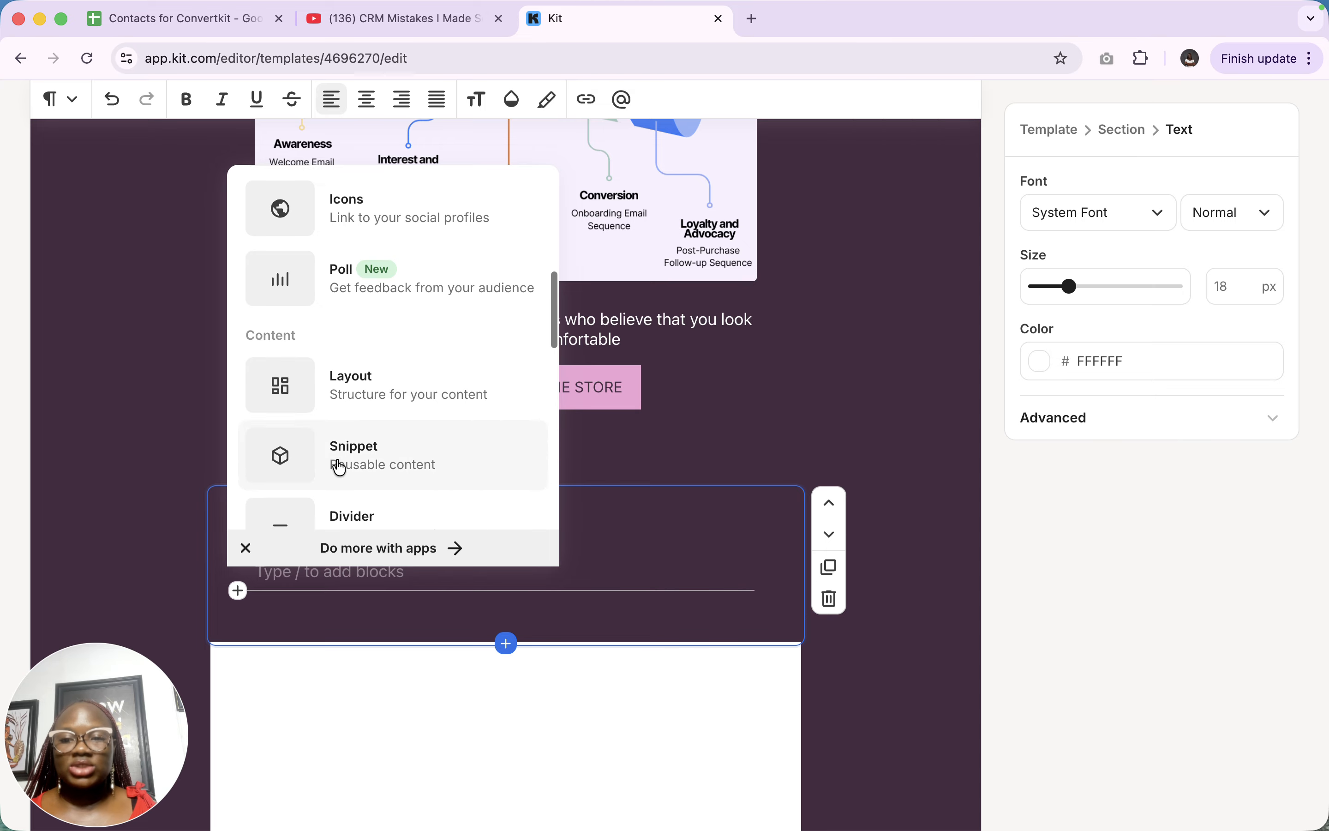
pyautogui.click(398, 332)
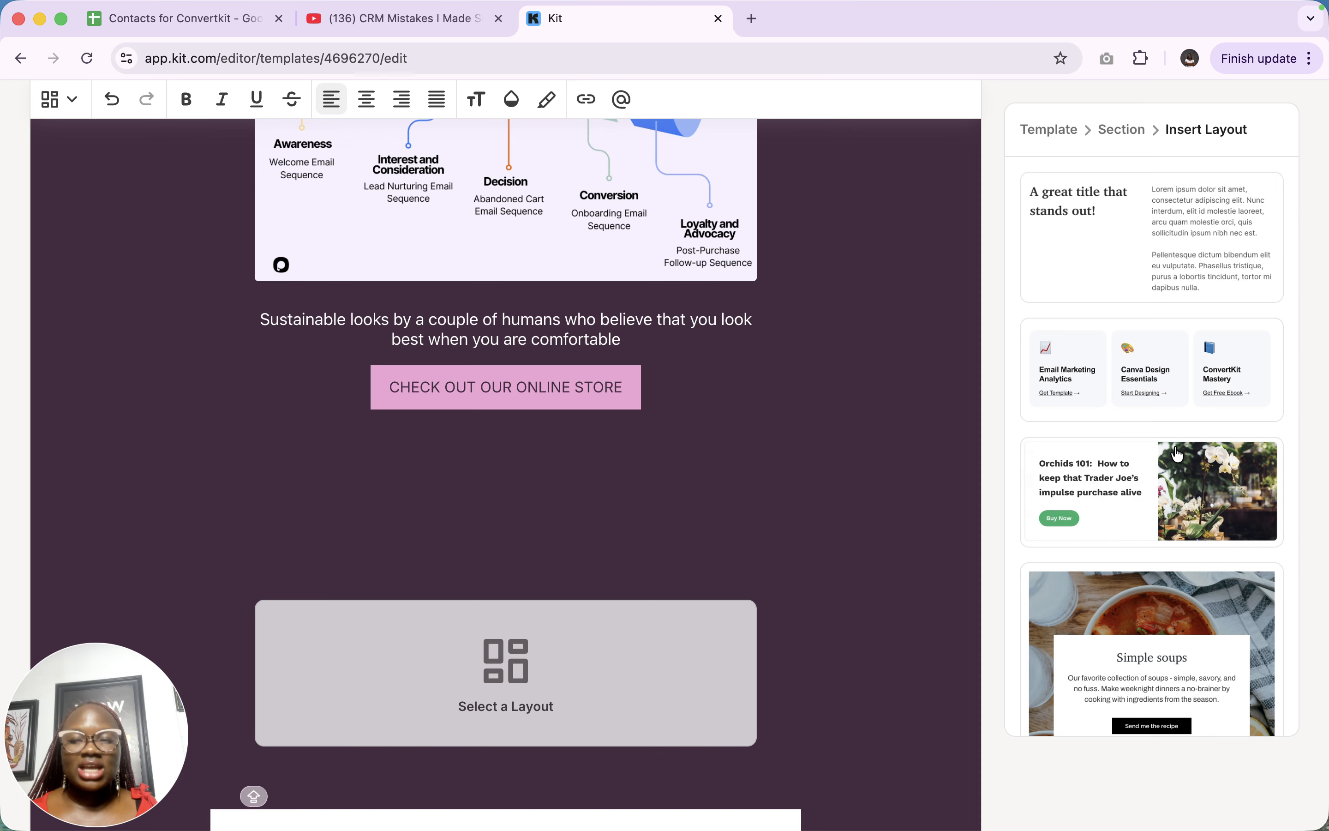
# Browse the layout designs and apply the "Orchids 101" layout with text, button and image to the block
pyautogui.scroll(4, 1177, 454)
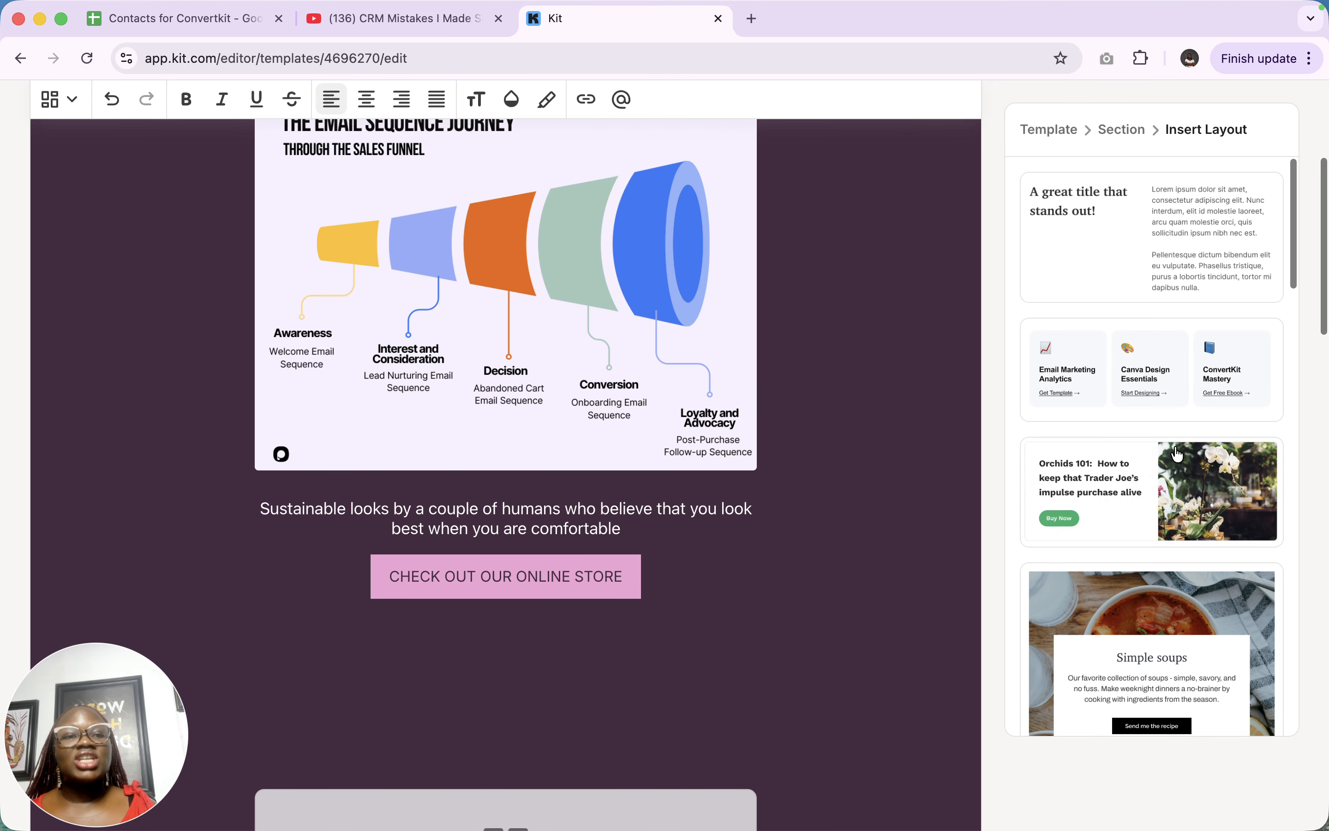
pyautogui.scroll(-3, 1178, 461)
pyautogui.scroll(-10, 1178, 461)
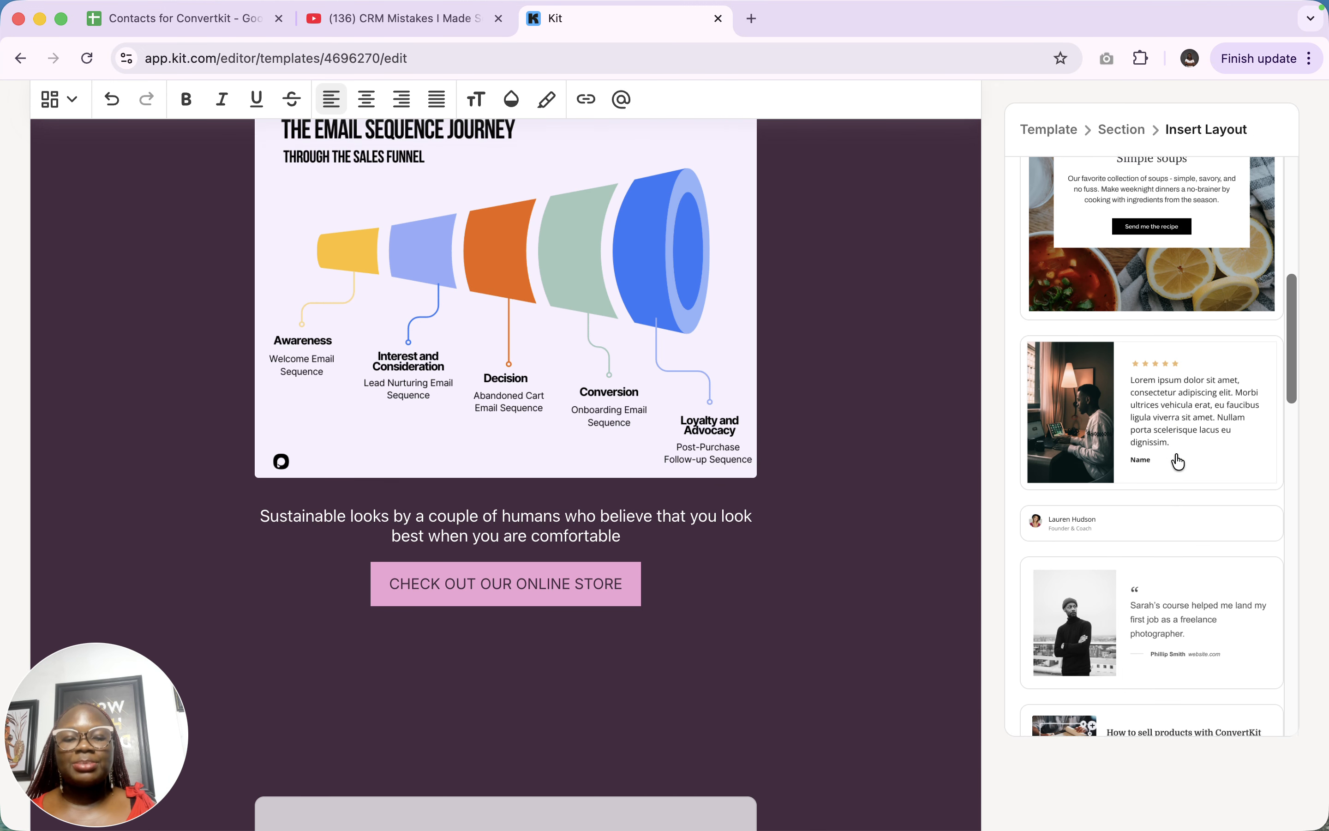
pyautogui.scroll(-10, 1179, 461)
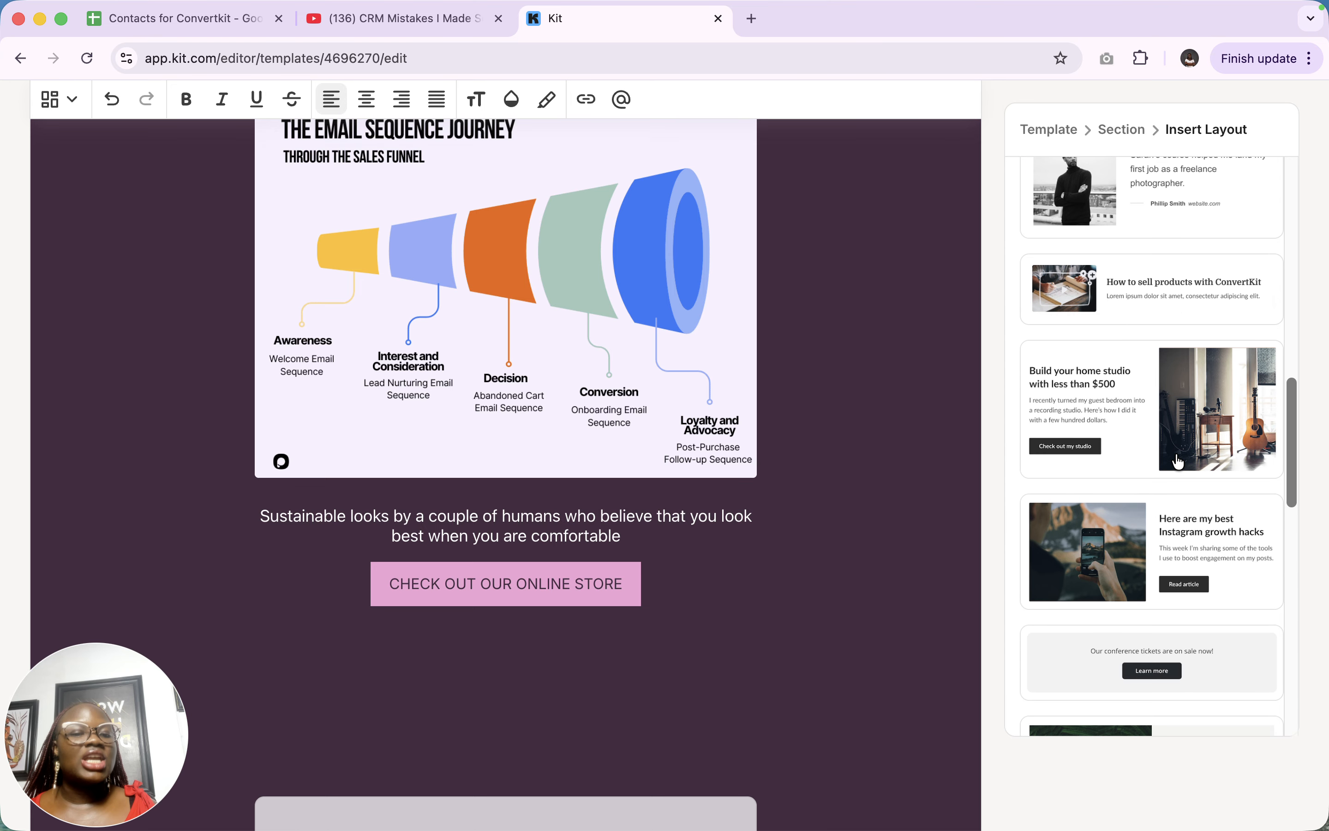
pyautogui.scroll(-3, 1179, 462)
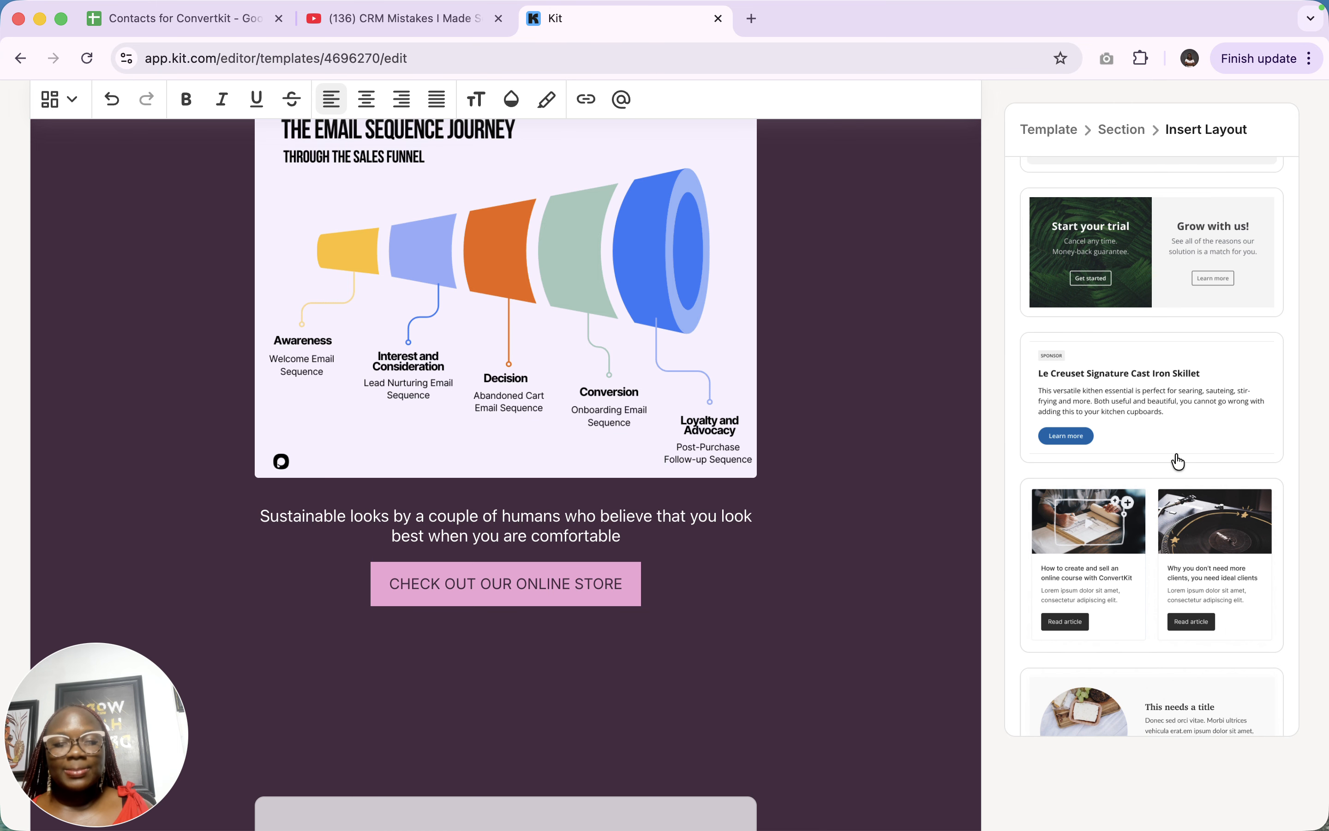
pyautogui.scroll(2, 1179, 461)
pyautogui.scroll(-15, 1178, 462)
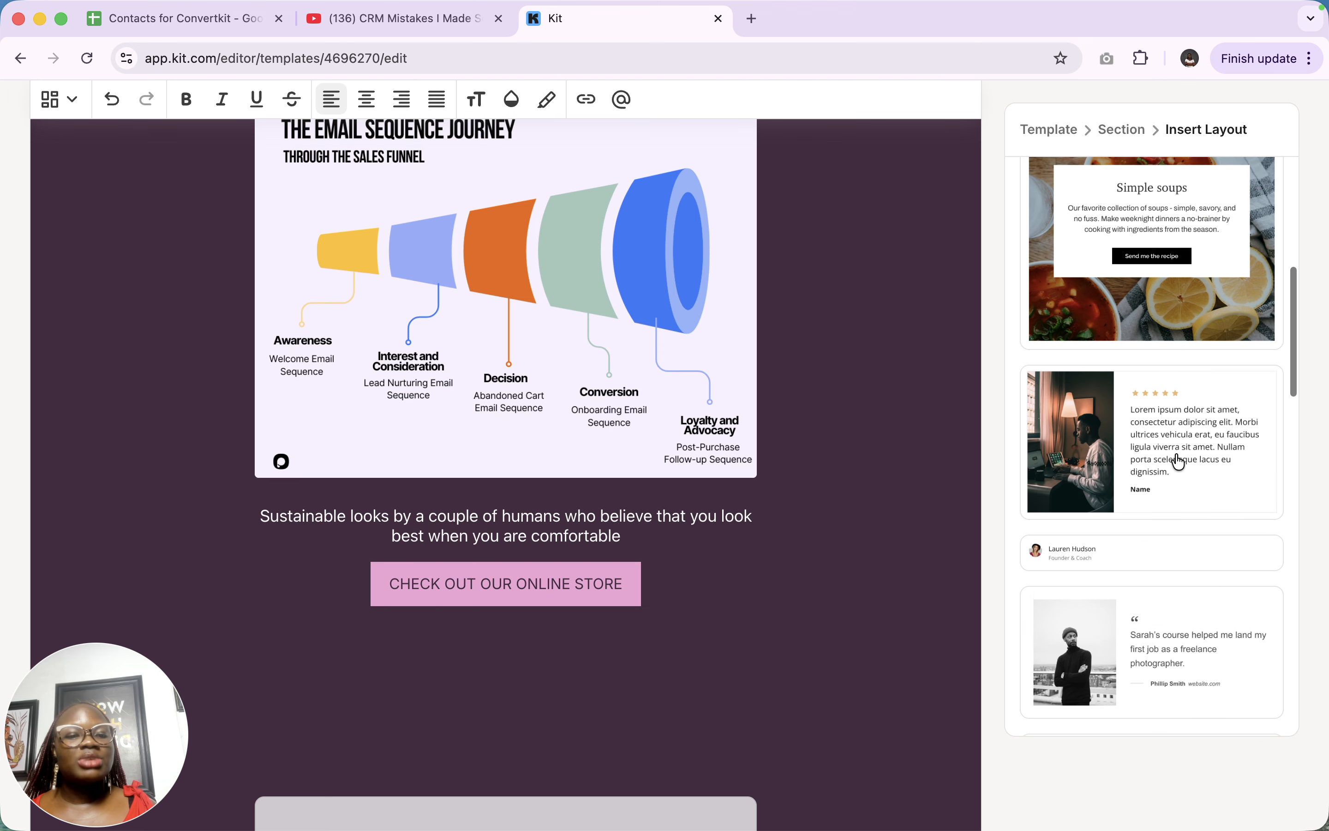
pyautogui.scroll(1, 1179, 461)
pyautogui.scroll(8, 1178, 461)
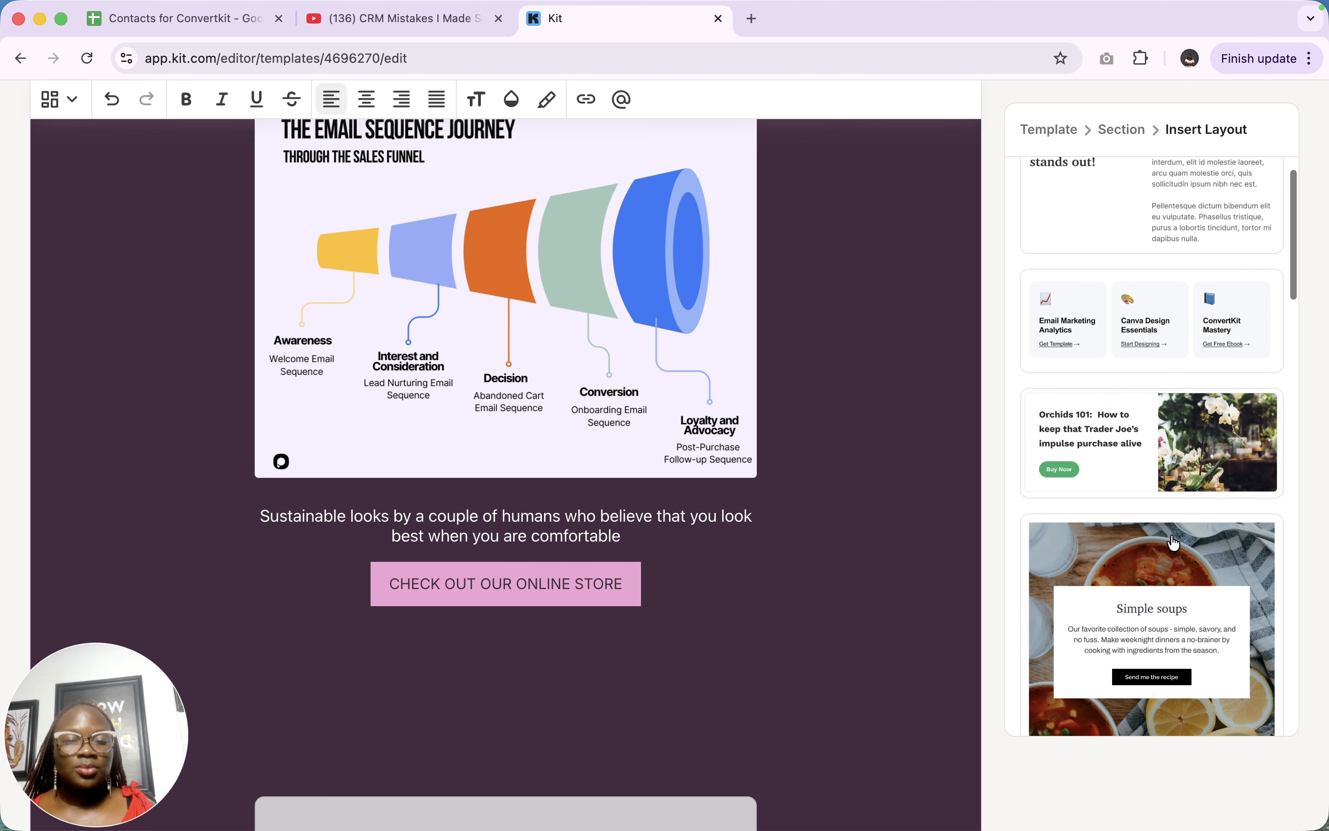
pyautogui.click(1112, 504)
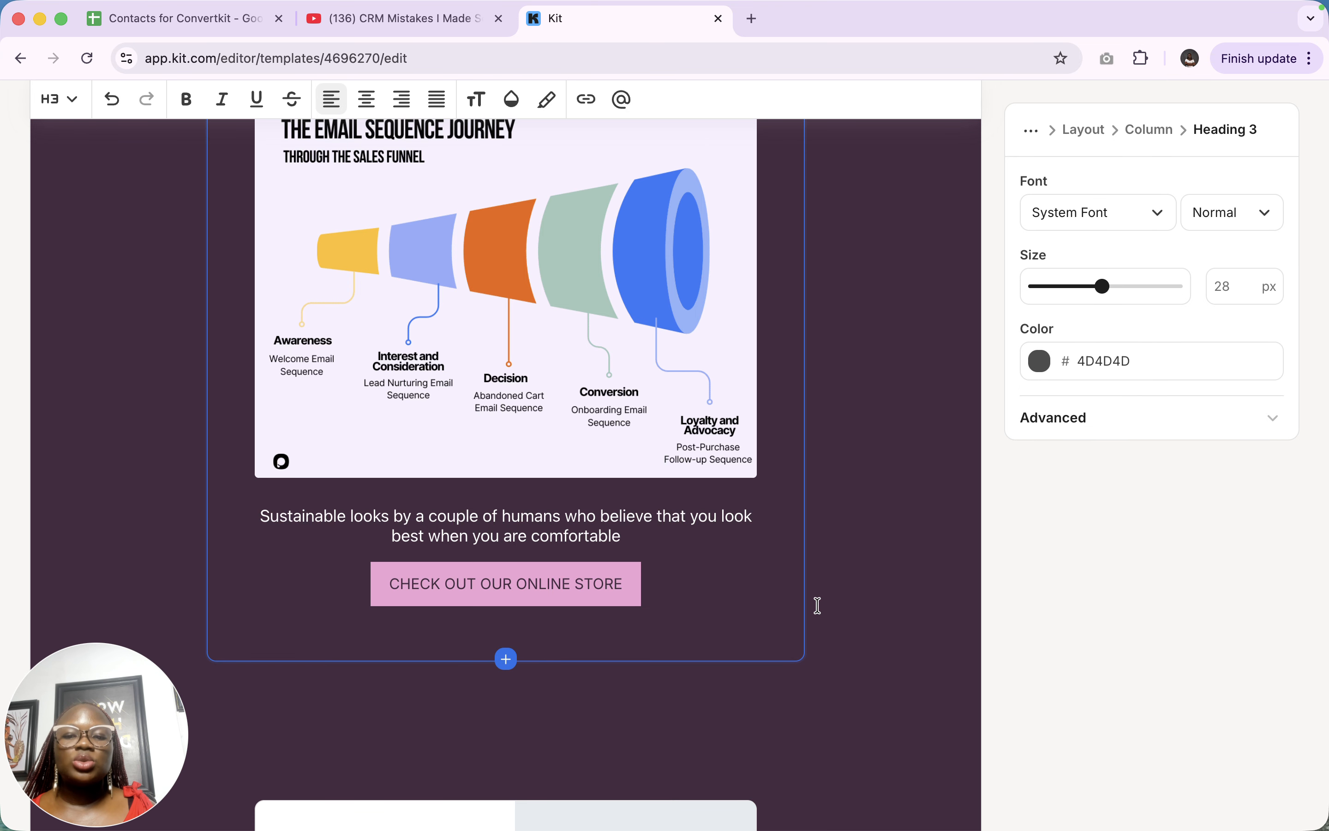
# Set the "Orchids 101" heading's font size to 15 px and its weight to Medium
pyautogui.scroll(-10, 816, 605)
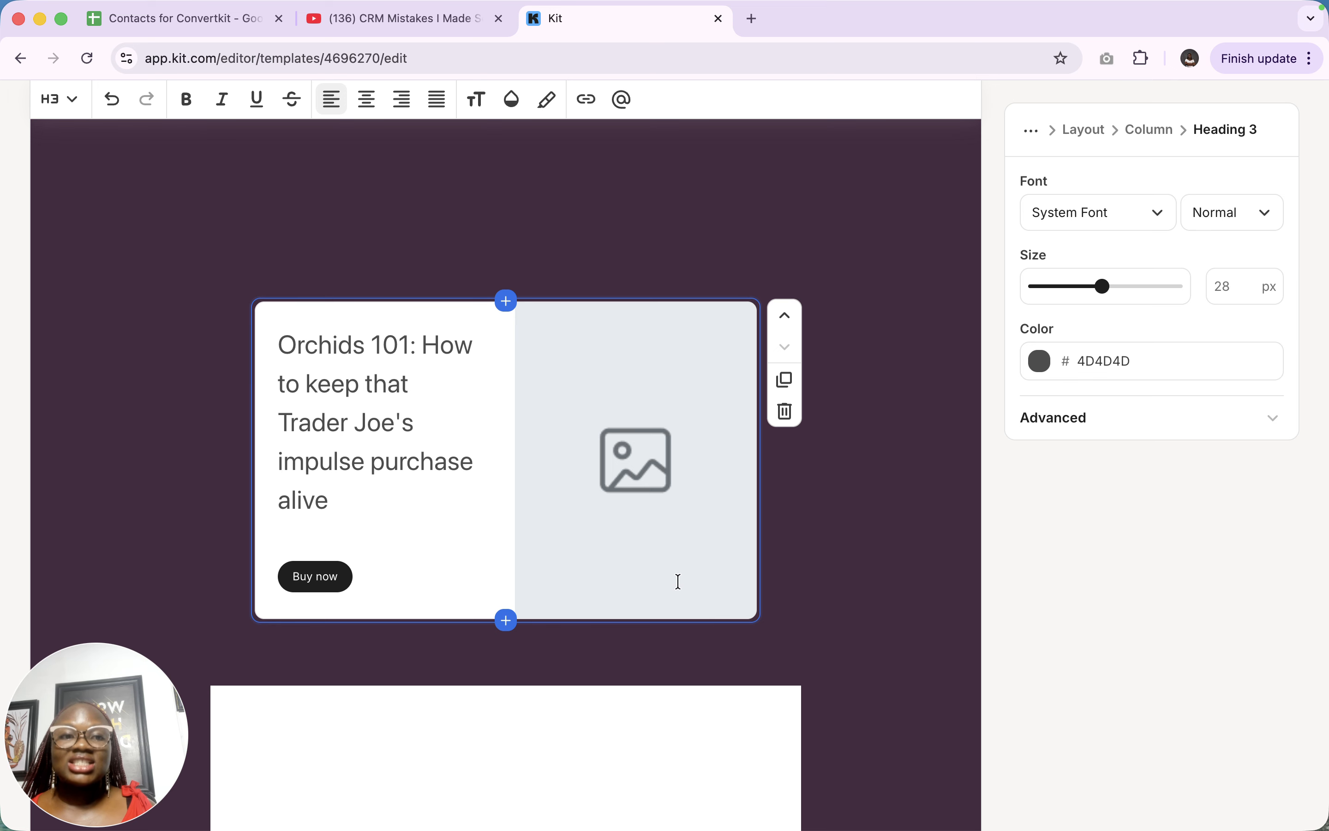
pyautogui.moveTo(1103, 286); pyautogui.dragTo(1062, 297)
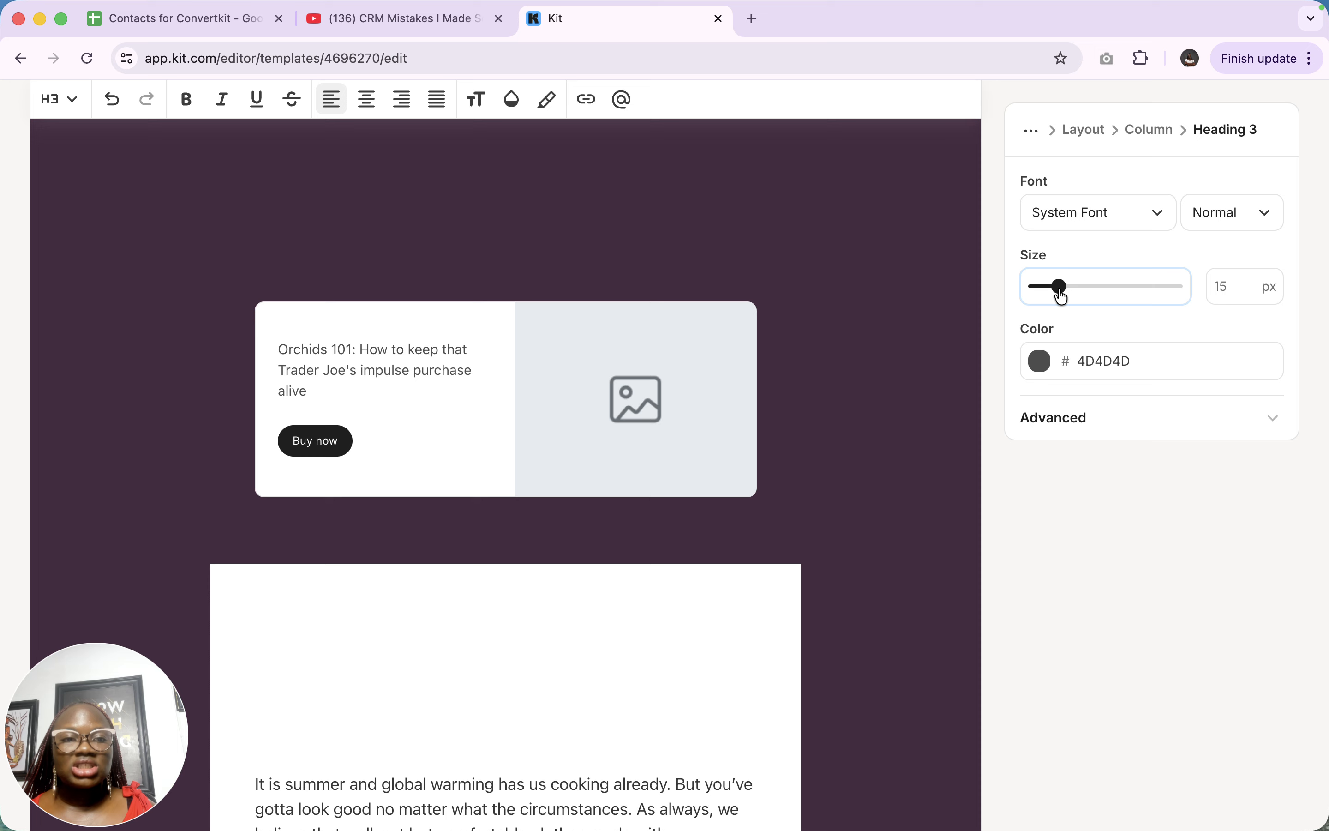
pyautogui.click(1225, 212)
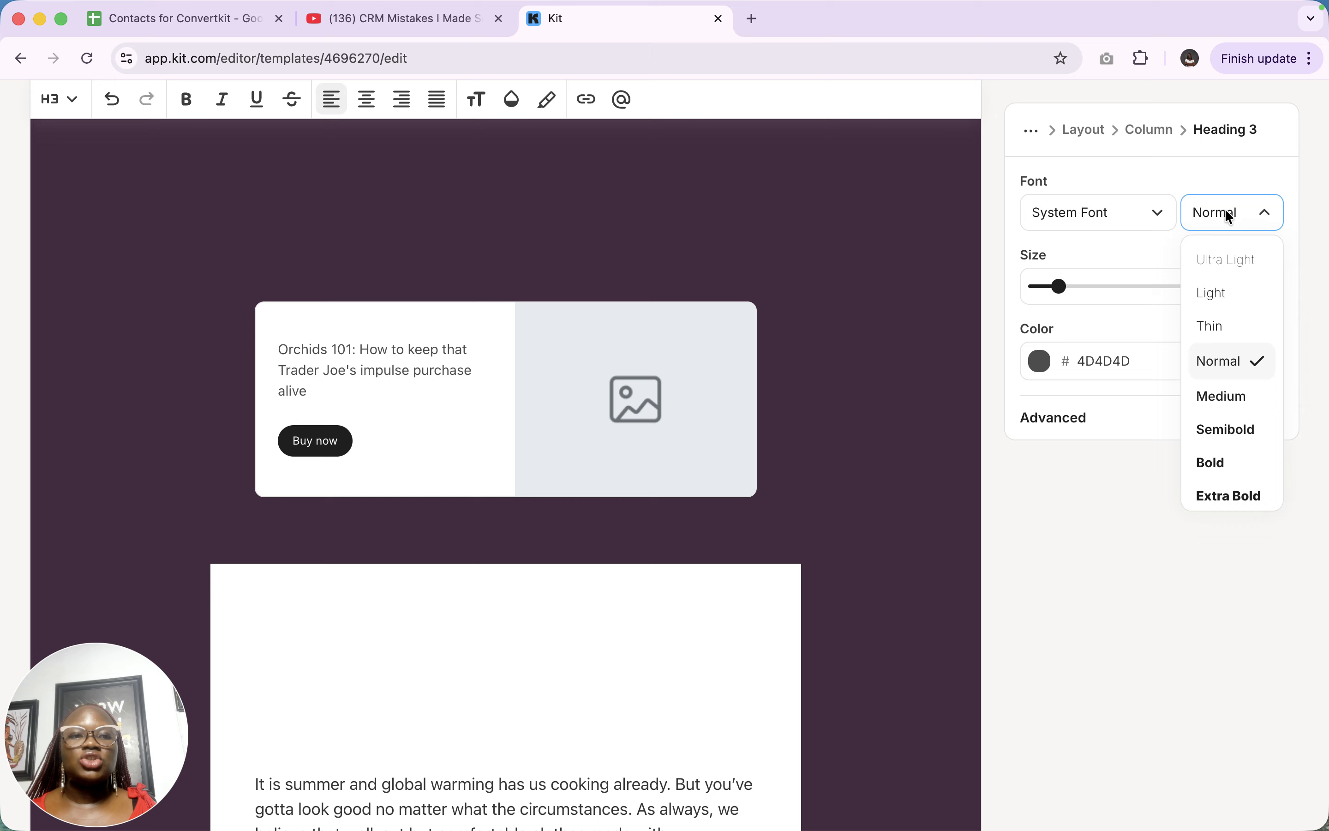
pyautogui.click(1241, 397)
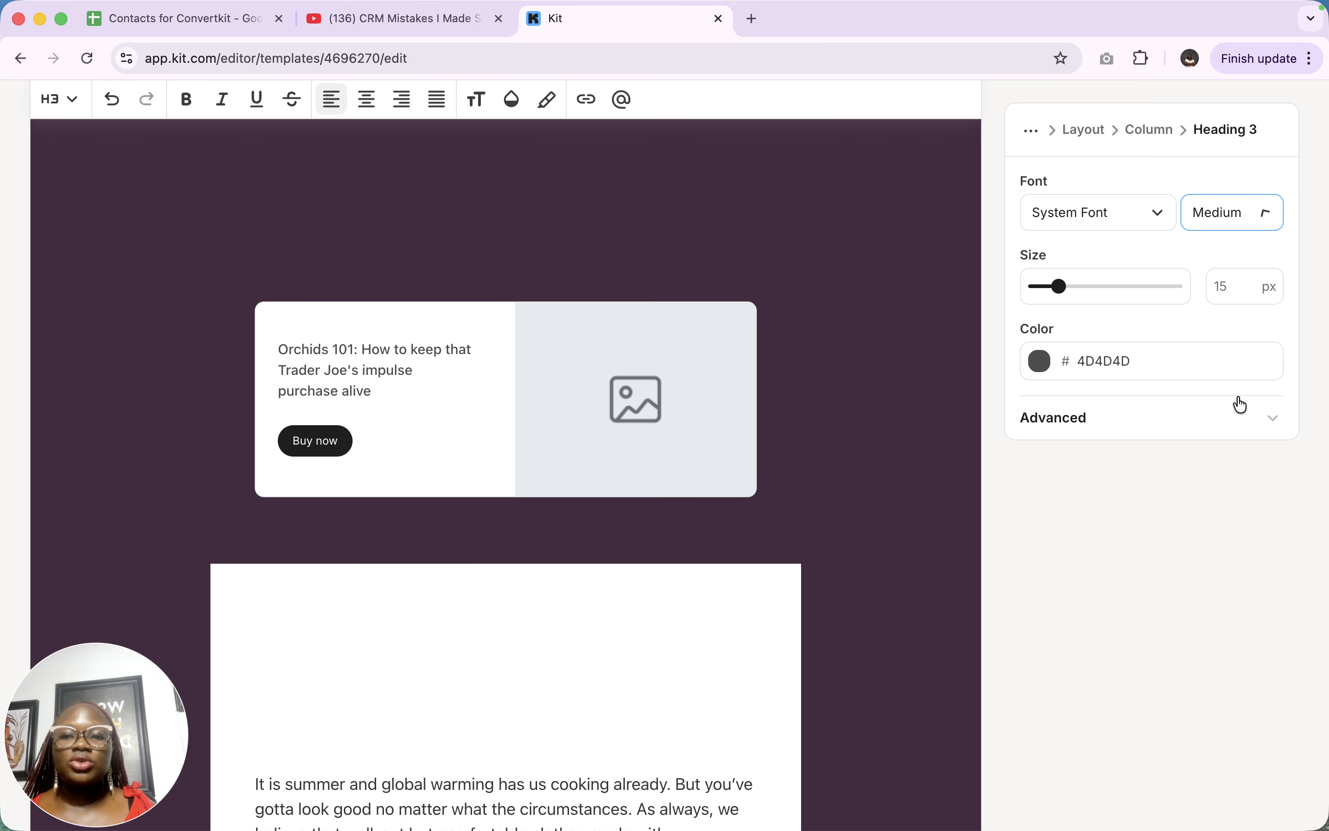
pyautogui.click(1235, 221)
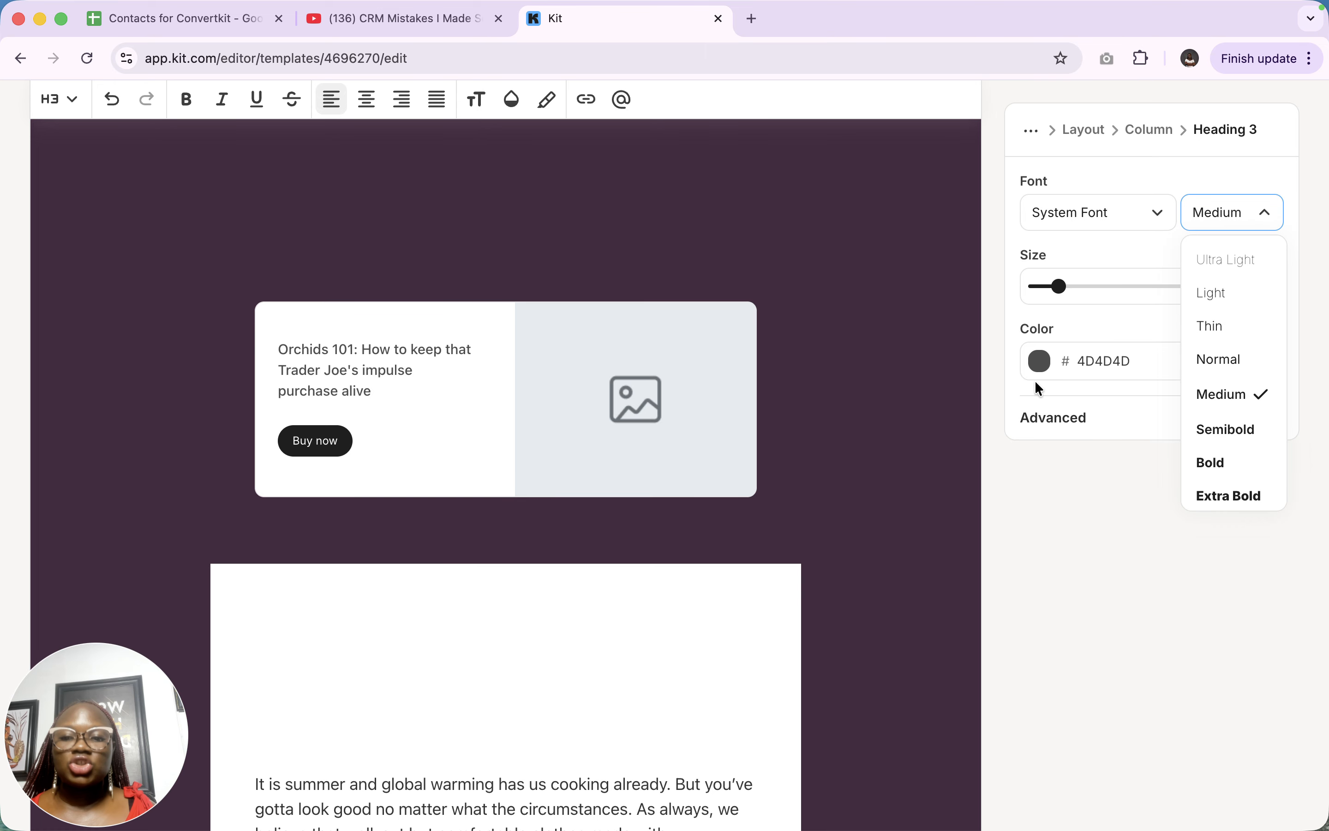
# Change the "Orchids 101" heading's text color to red FF0E0E
pyautogui.click(1040, 361)
pyautogui.click(1133, 484)
pyautogui.moveTo(1133, 484); pyautogui.dragTo(1147, 398)
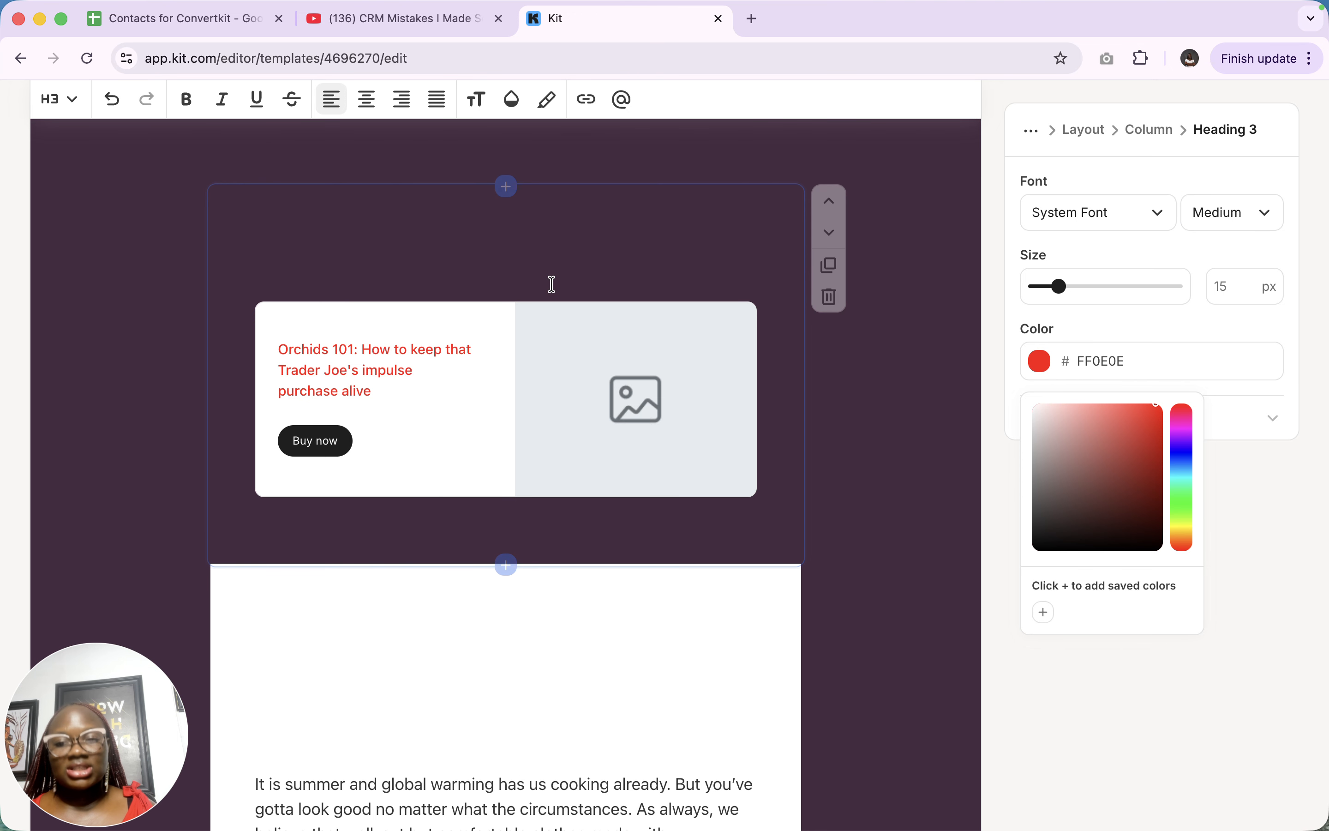
# Change the "Buy now" button's background color to red FF1919 and check the card beneath the online store section
pyautogui.click(321, 442)
pyautogui.click(321, 442)
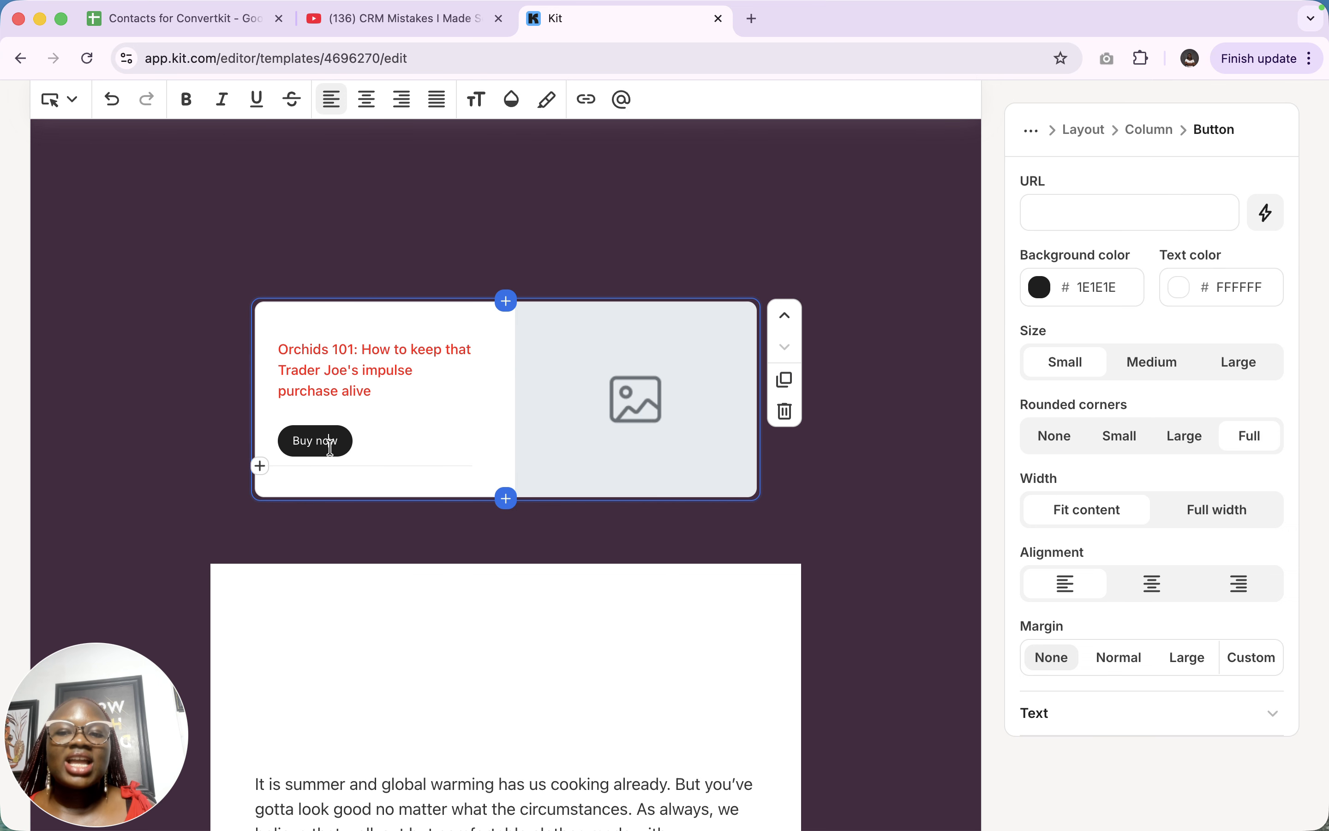
pyautogui.tripleClick(317, 440)
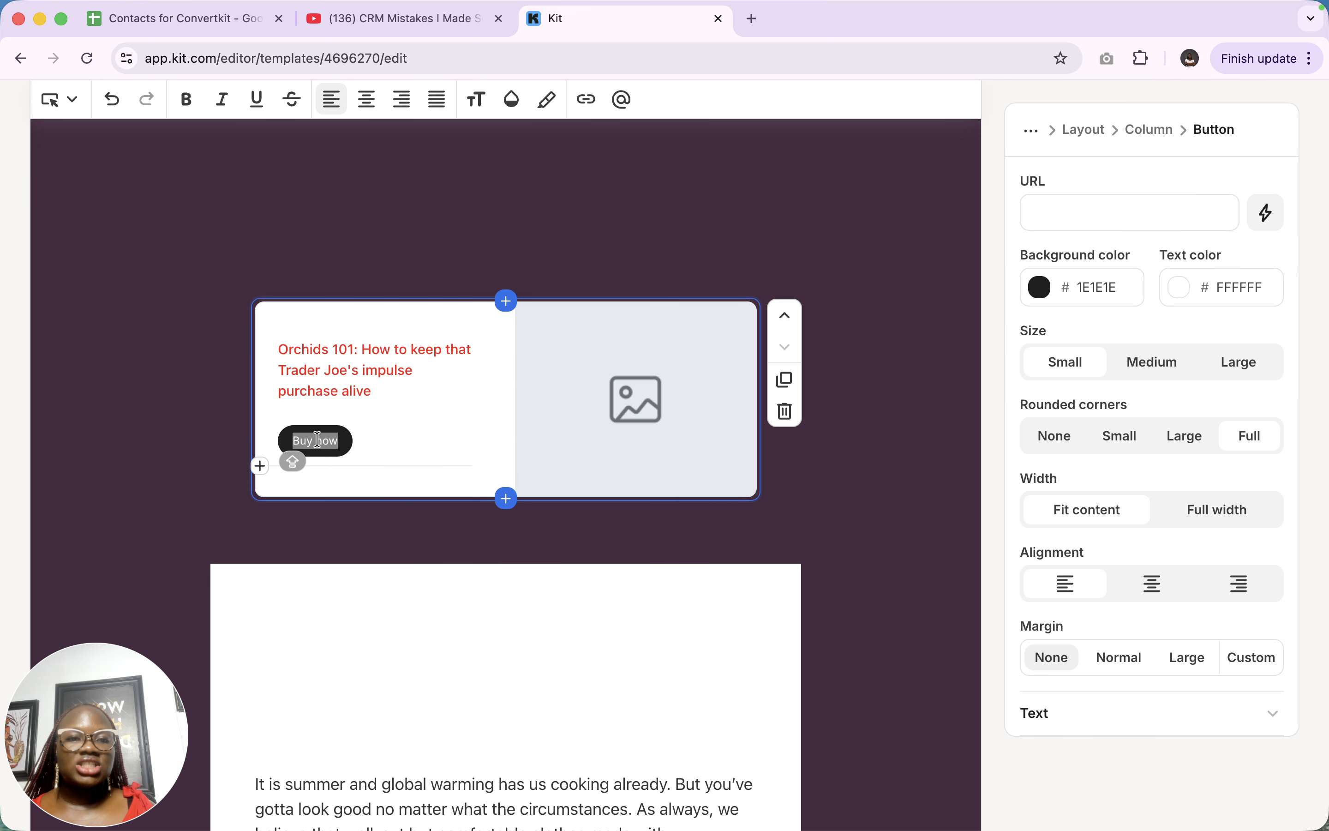
pyautogui.click(341, 447)
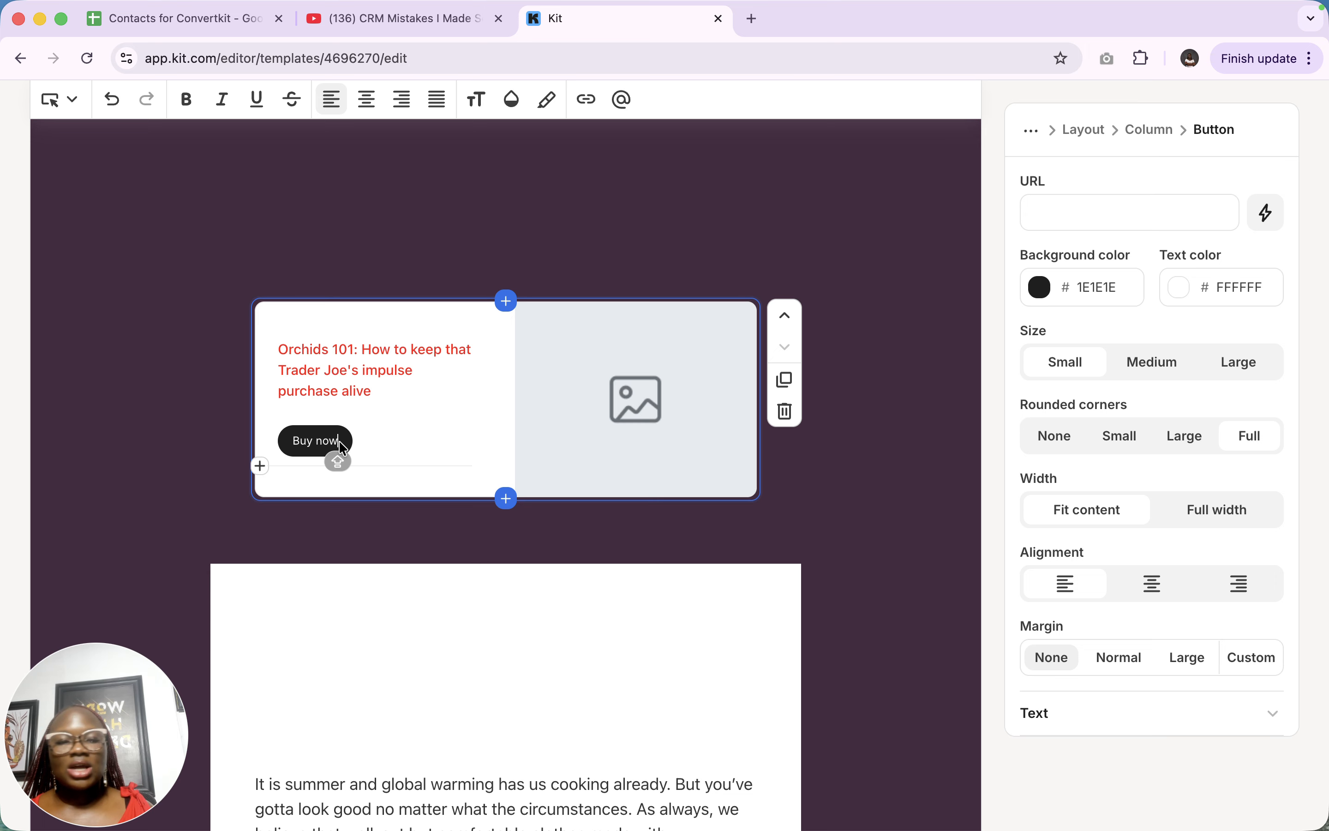
pyautogui.click(1041, 292)
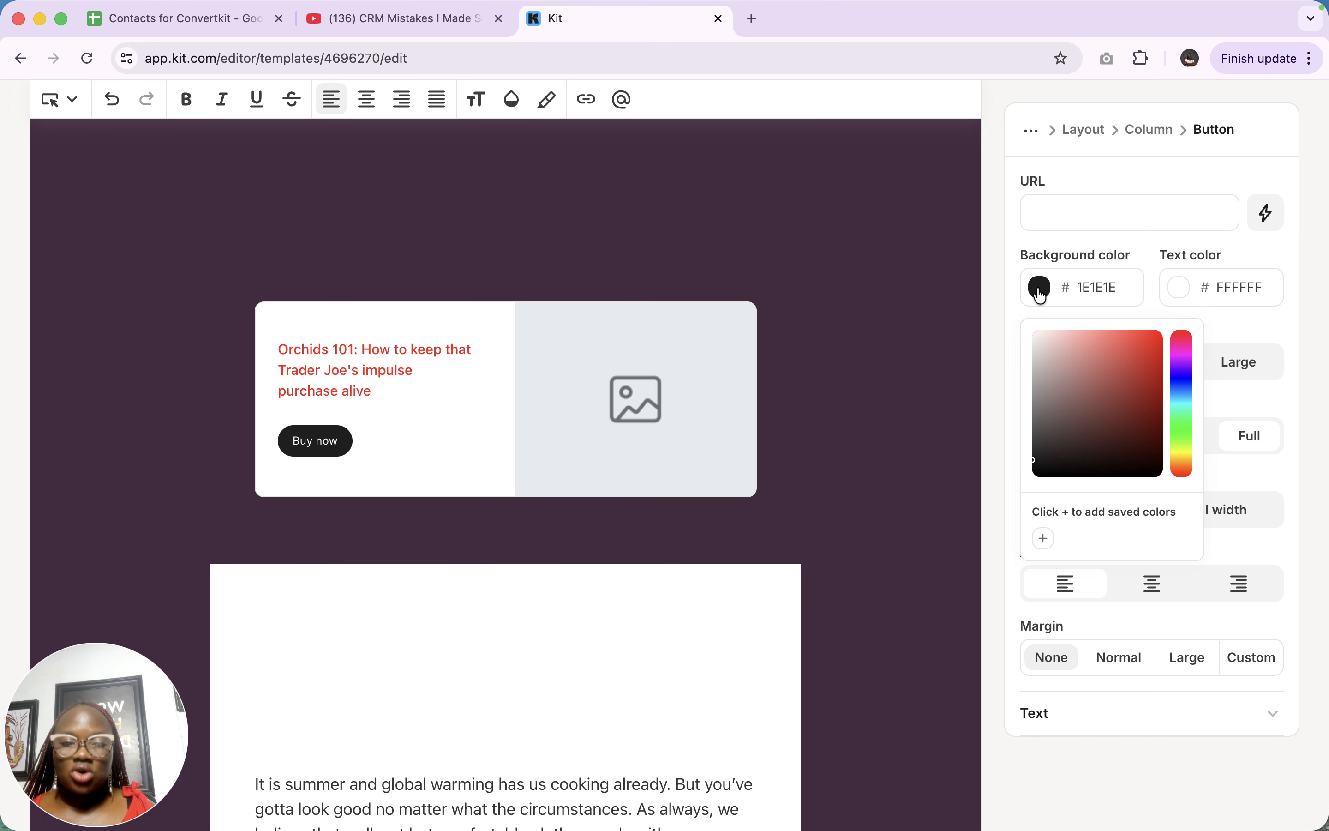
pyautogui.moveTo(1125, 374); pyautogui.dragTo(1152, 327)
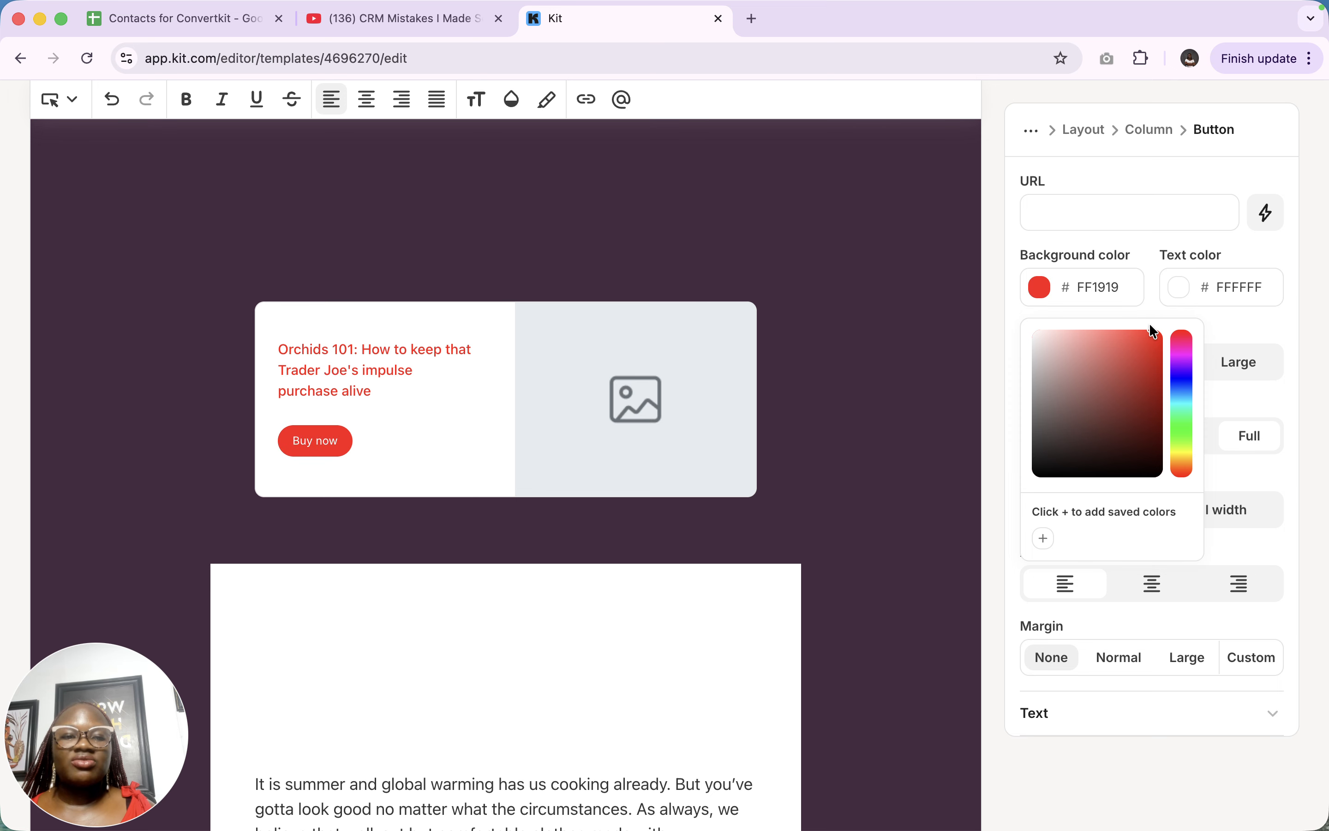
pyautogui.scroll(8, 641, 300)
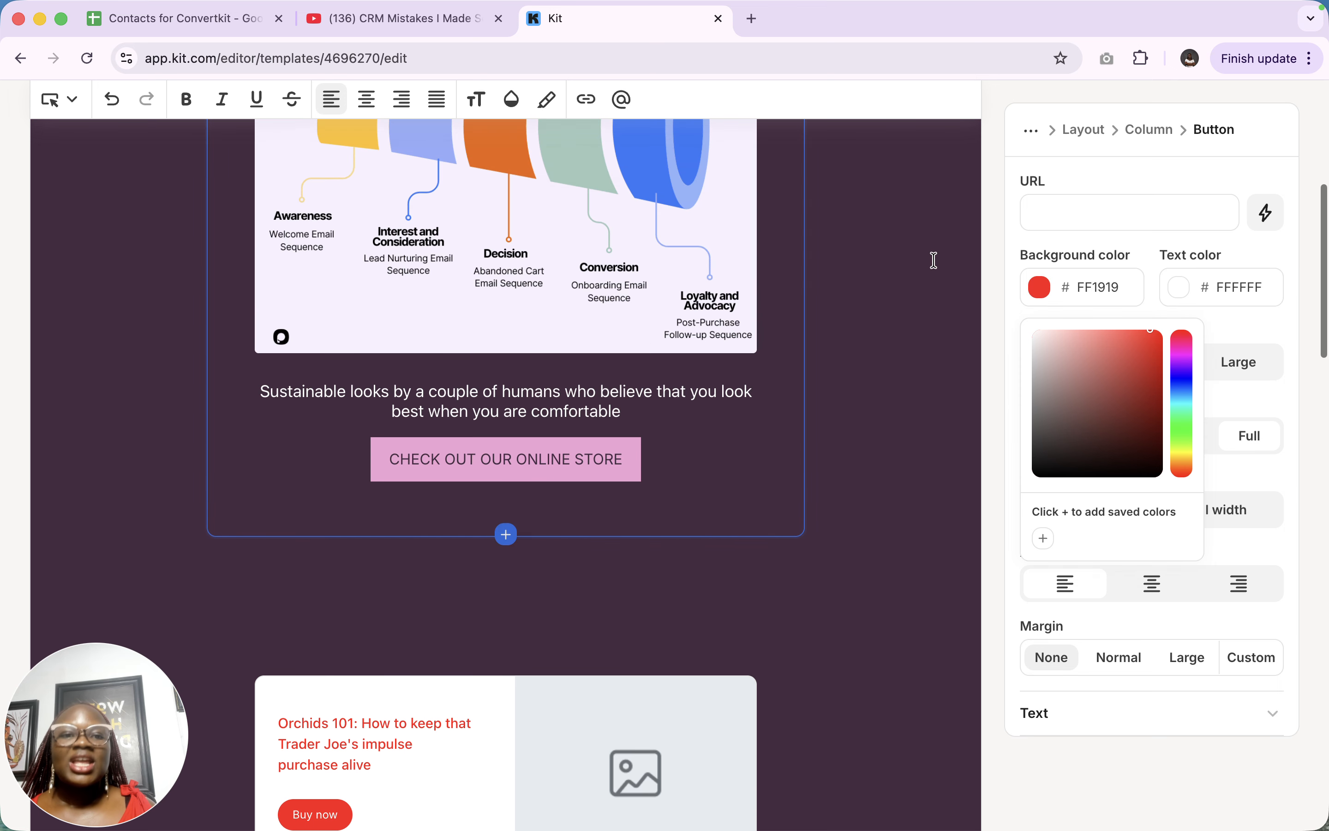
pyautogui.scroll(-5, 658, 352)
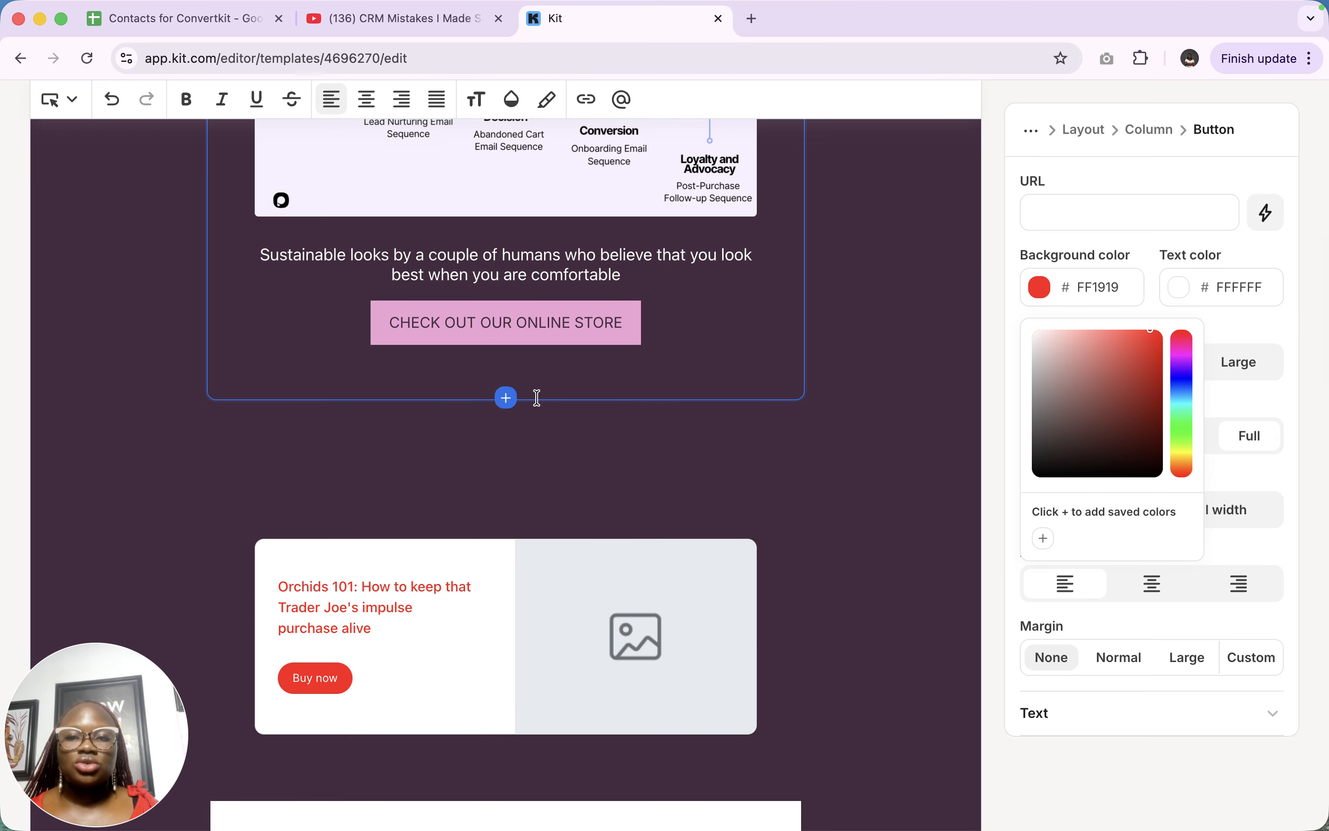
# Try to embed a Commerce product in a new section beneath the online store button, and delete that section
pyautogui.click(506, 398)
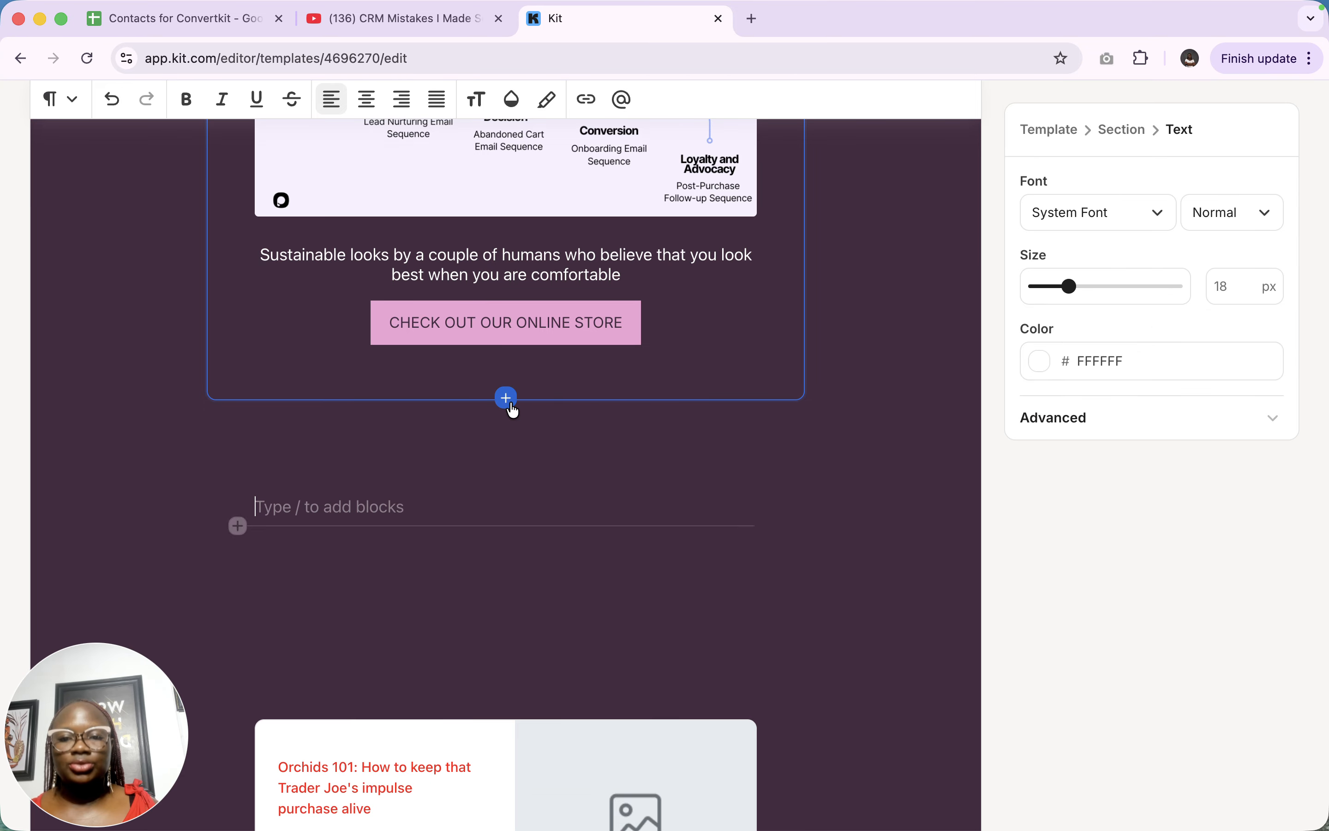
pyautogui.click(237, 526)
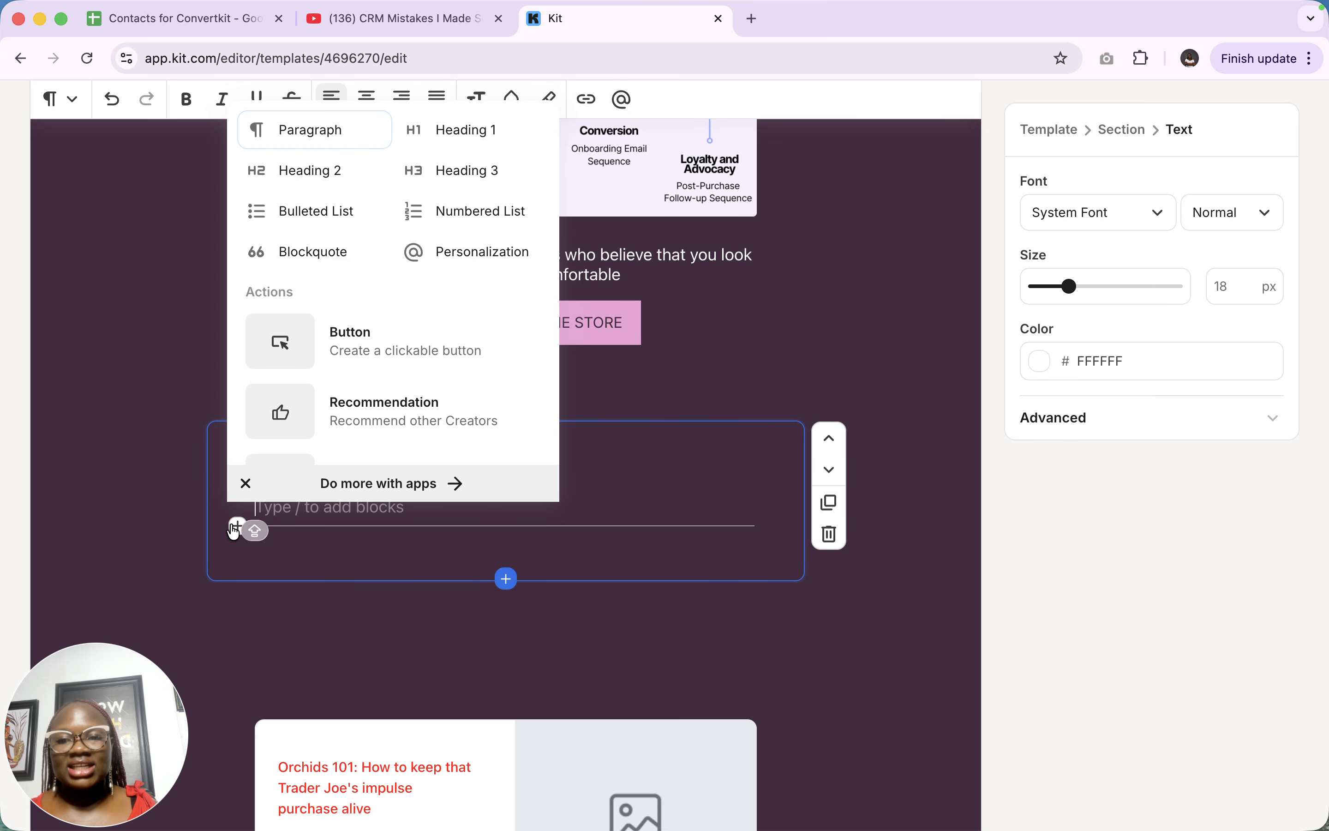
pyautogui.scroll(-1, 294, 283)
pyautogui.scroll(-7, 293, 292)
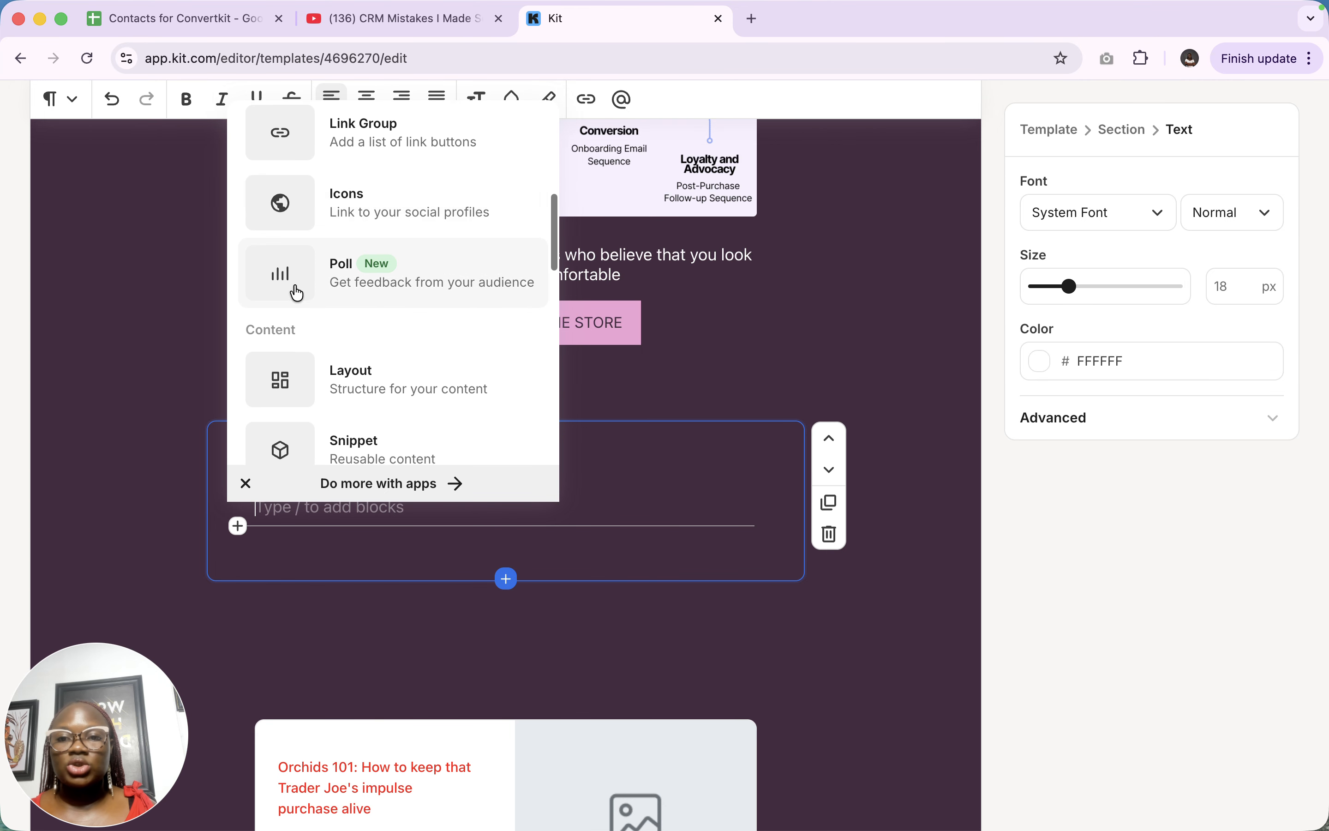
pyautogui.scroll(1, 291, 288)
pyautogui.click(373, 138)
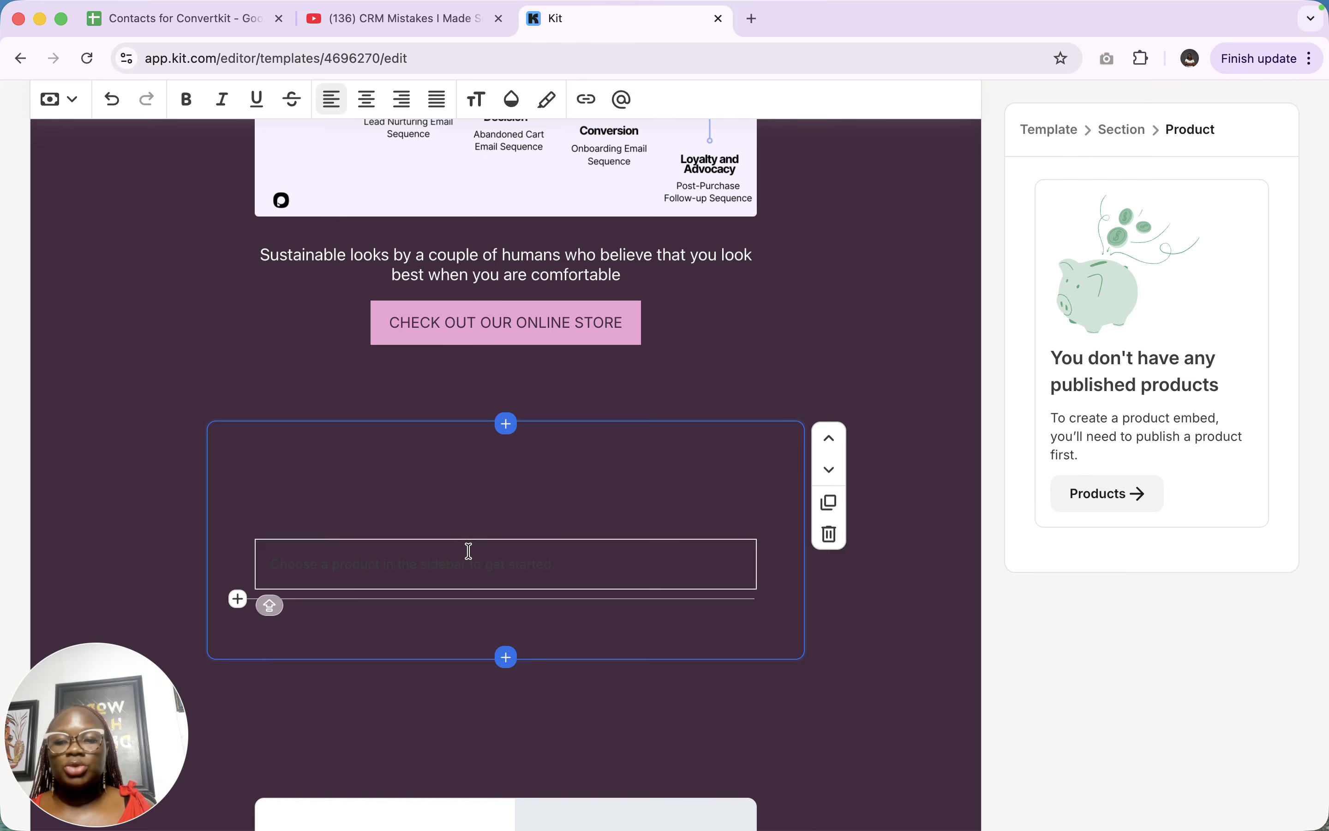
pyautogui.click(829, 534)
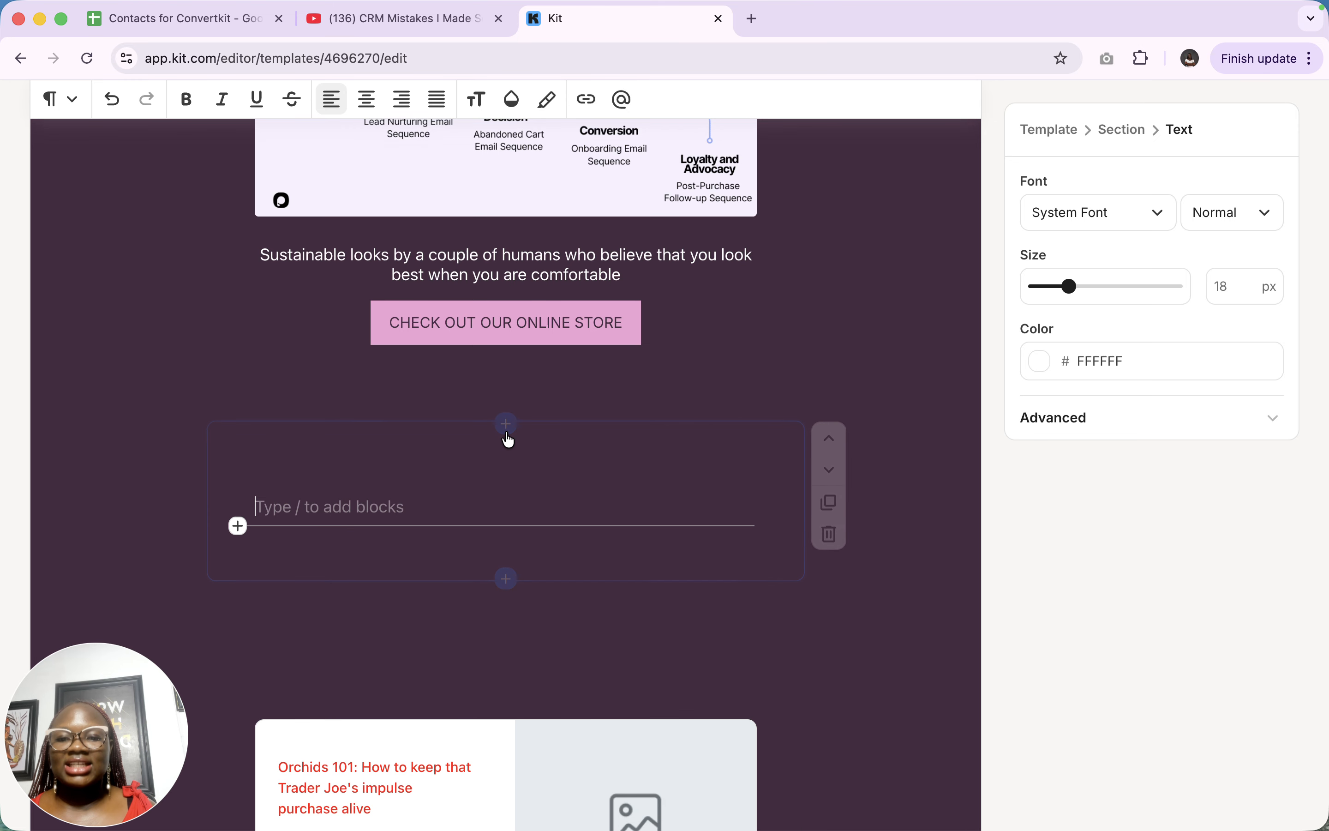
# Insert a video block into the empty section between the online store button and the "Orchids 101" card
pyautogui.click(238, 528)
pyautogui.scroll(-5, 367, 369)
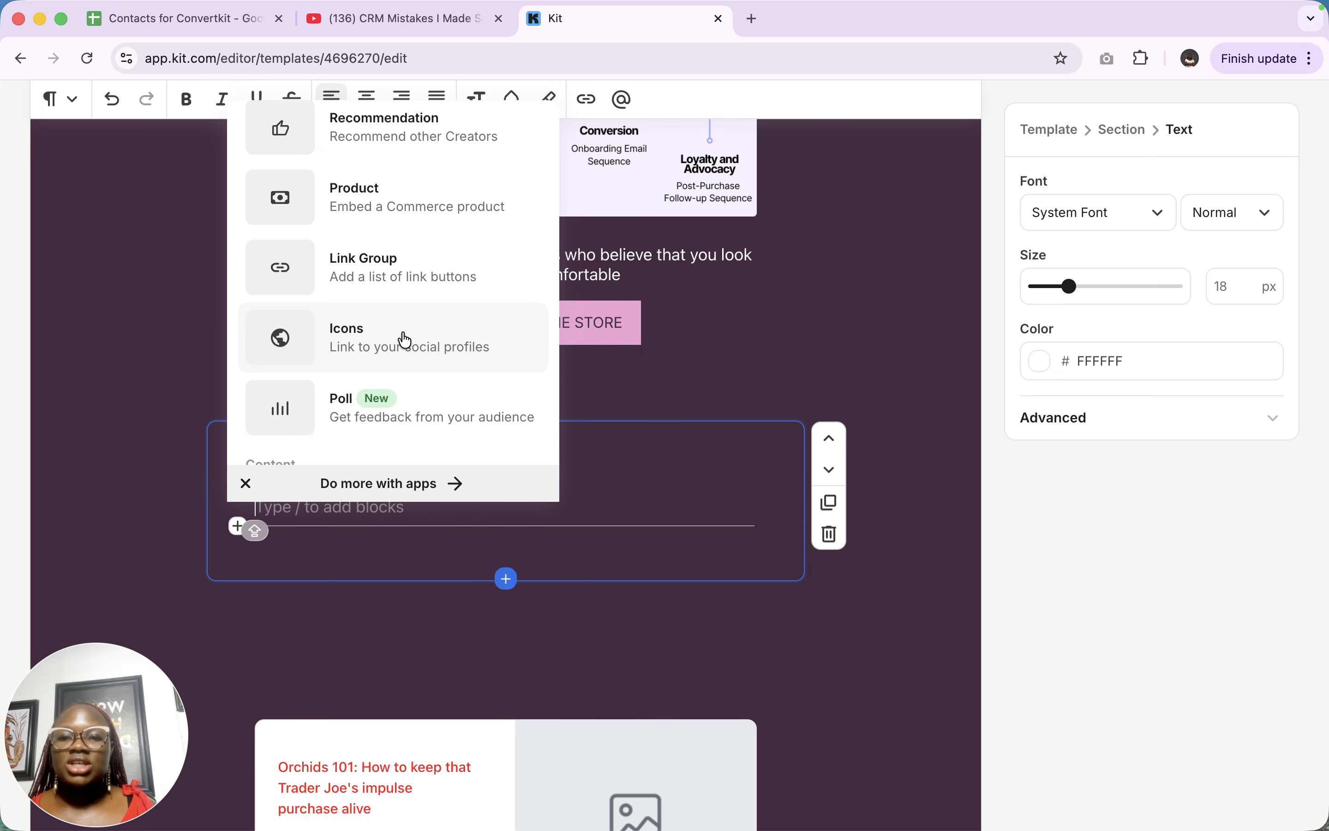
pyautogui.scroll(-4, 404, 340)
pyautogui.scroll(-5, 405, 340)
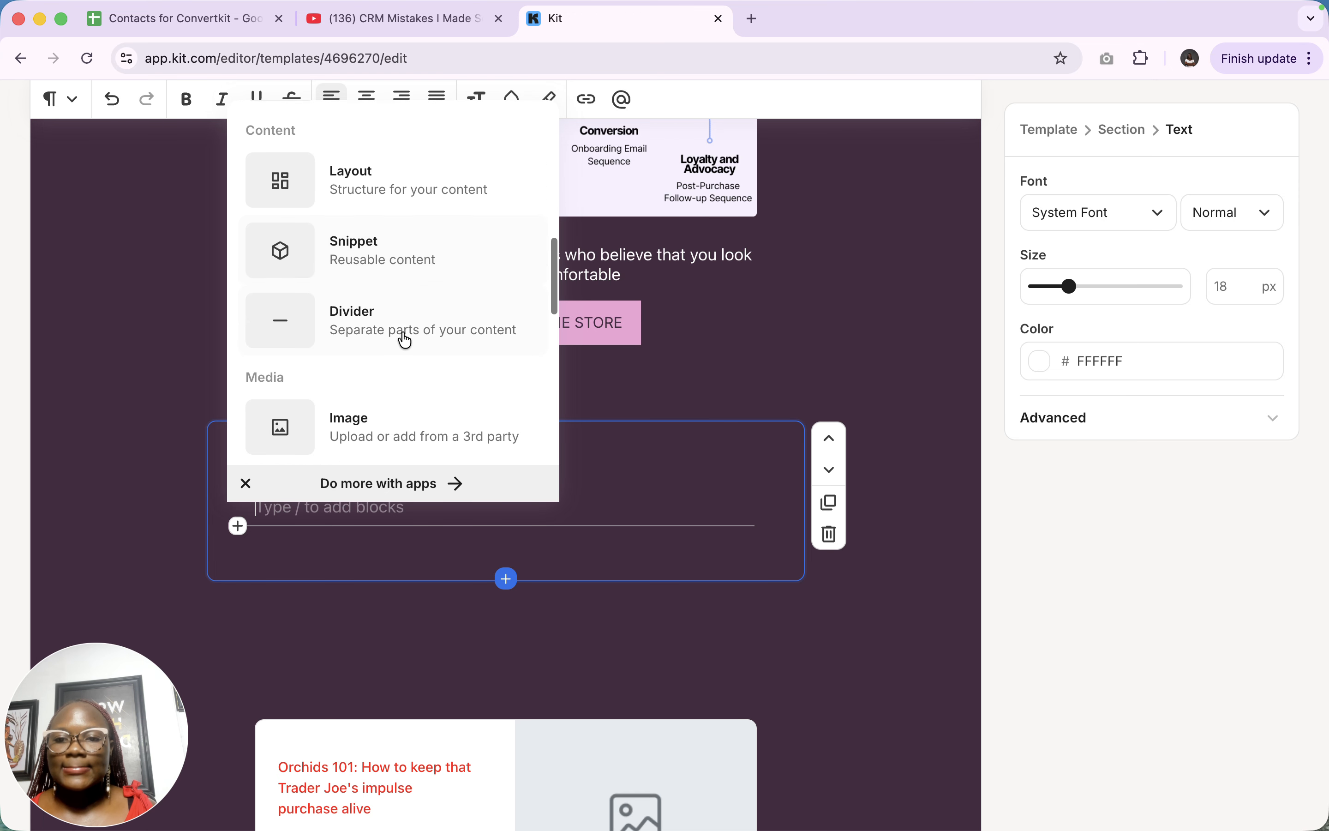
pyautogui.scroll(-4, 406, 340)
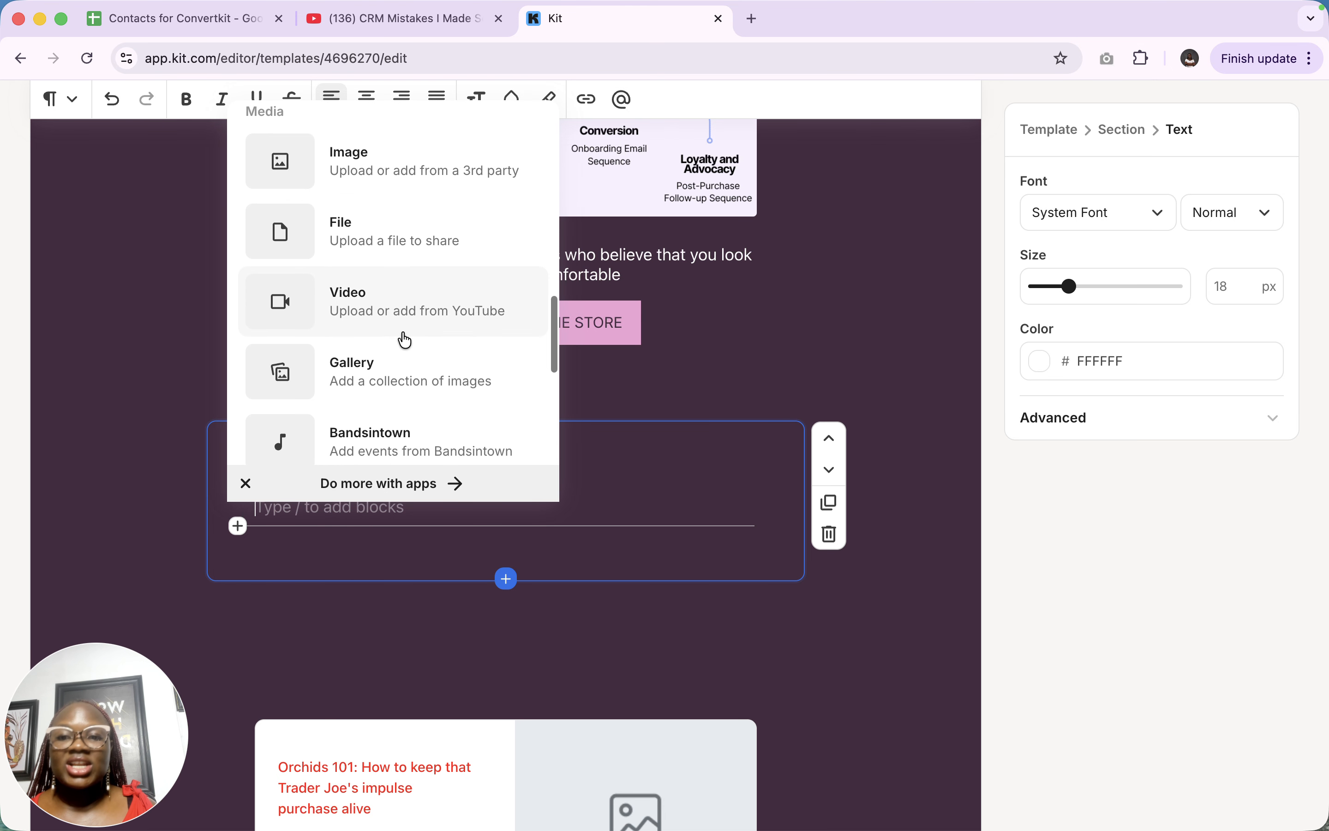
pyautogui.click(394, 302)
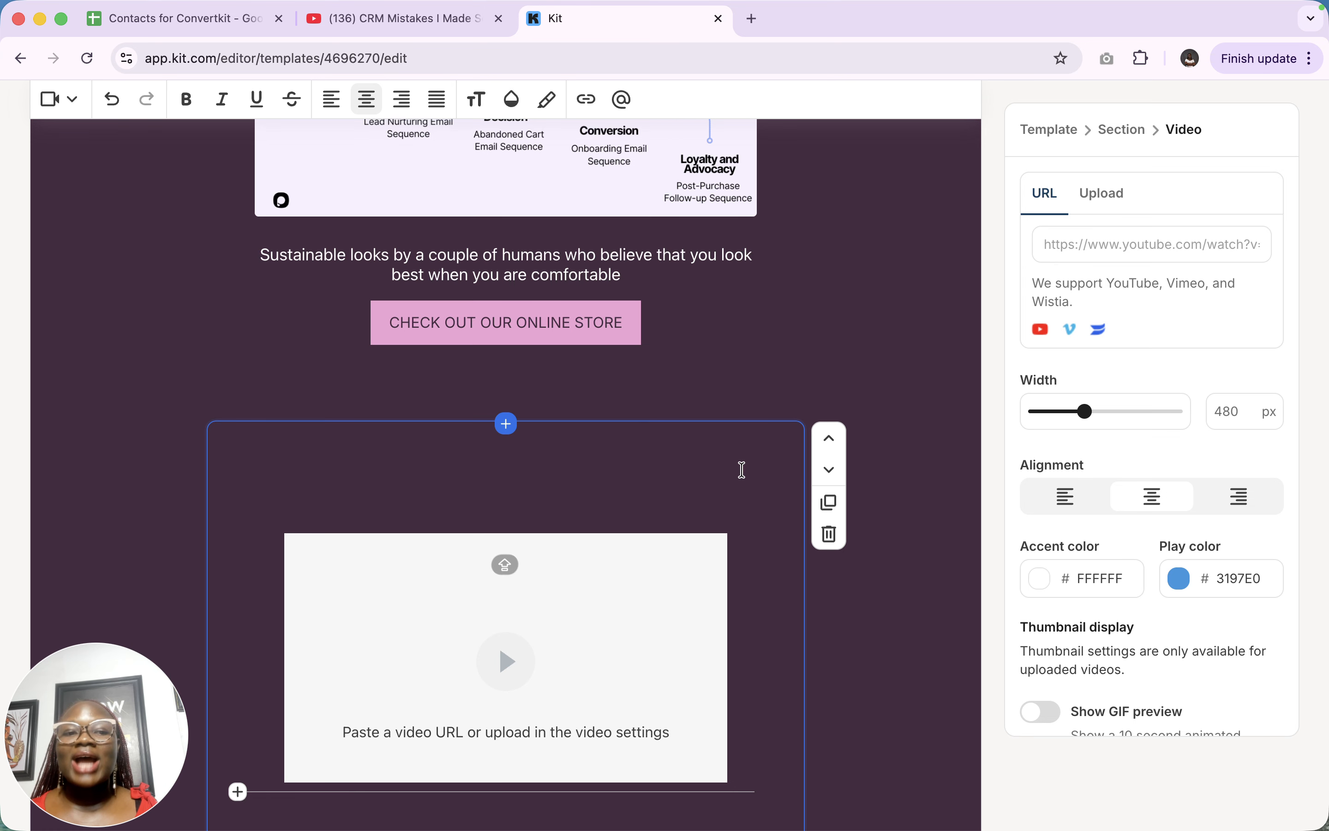
pyautogui.moveTo(863, 2)
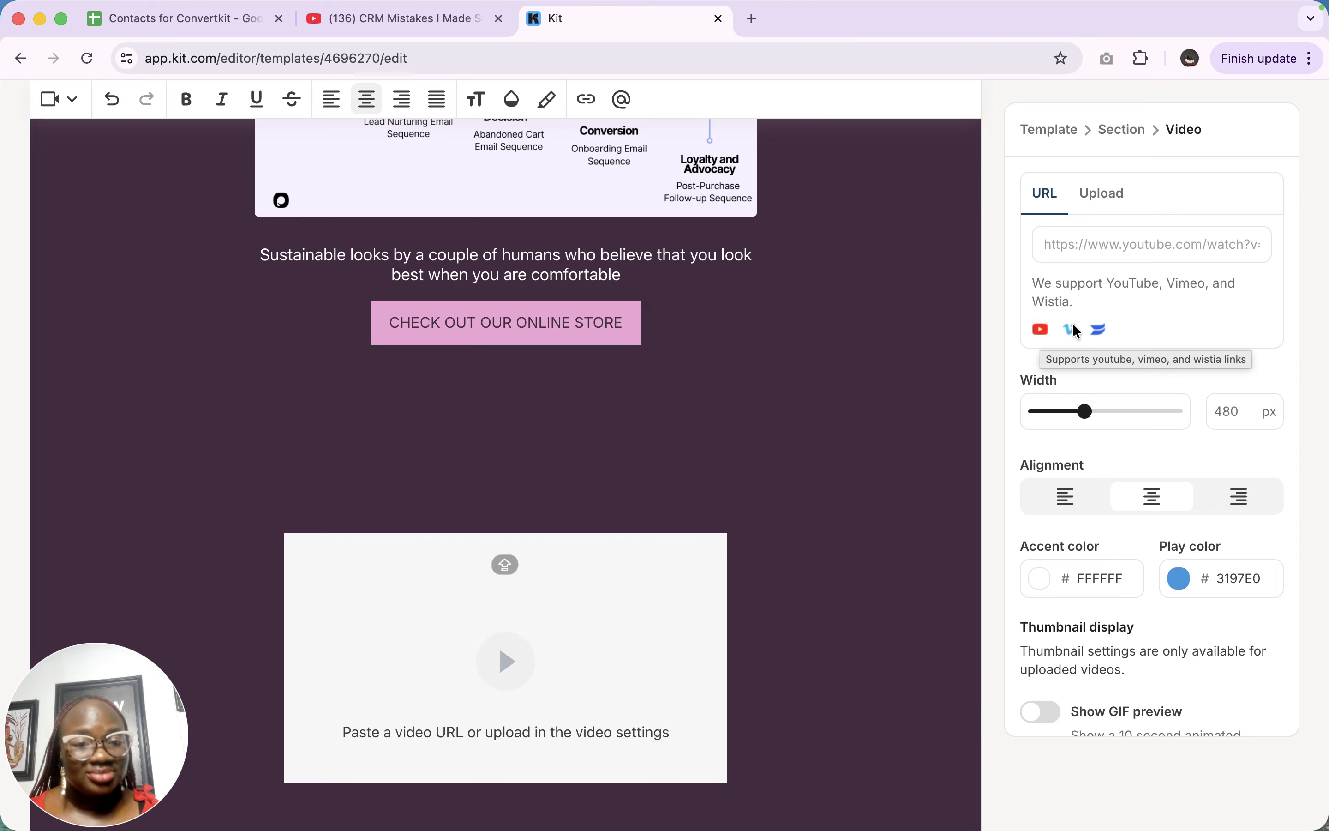
pyautogui.moveTo(1063, 2)
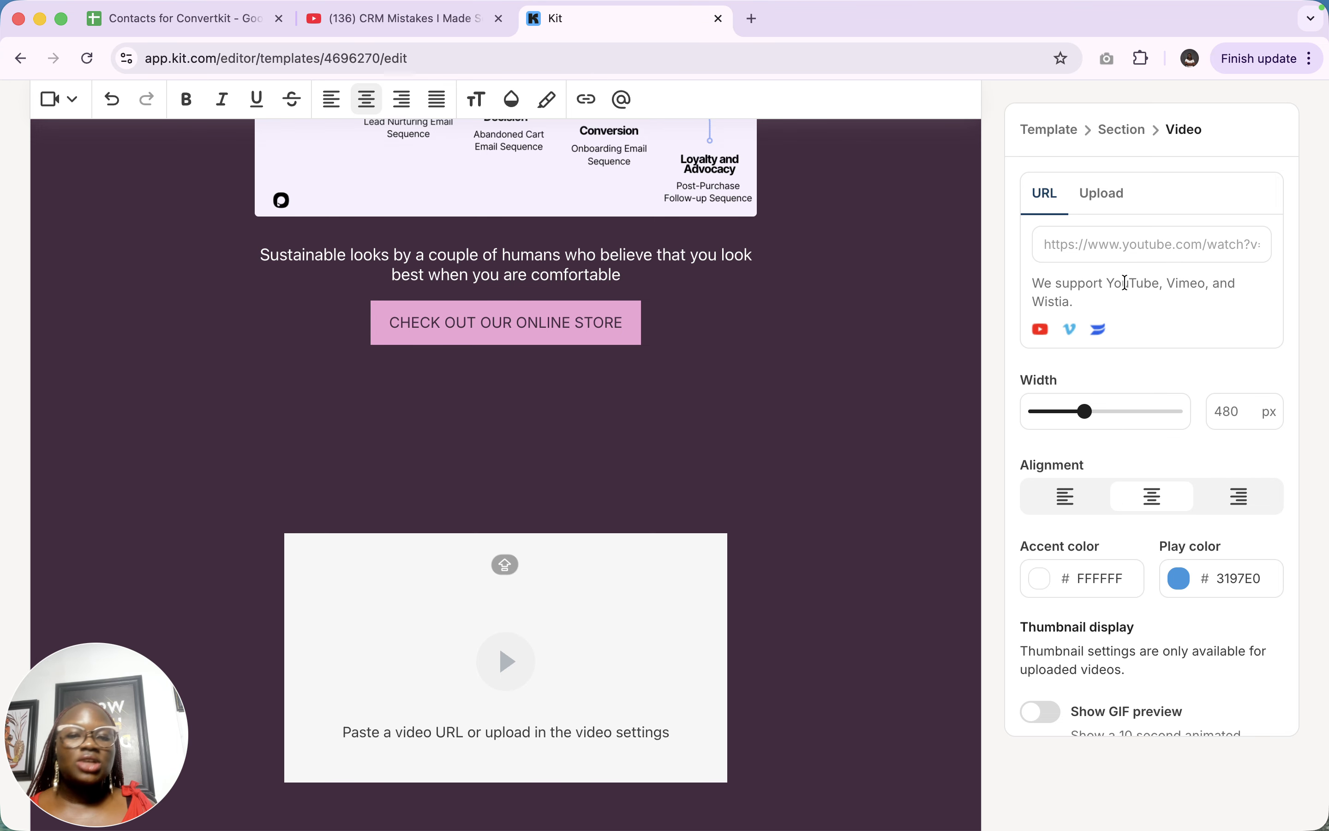
pyautogui.click(1113, 251)
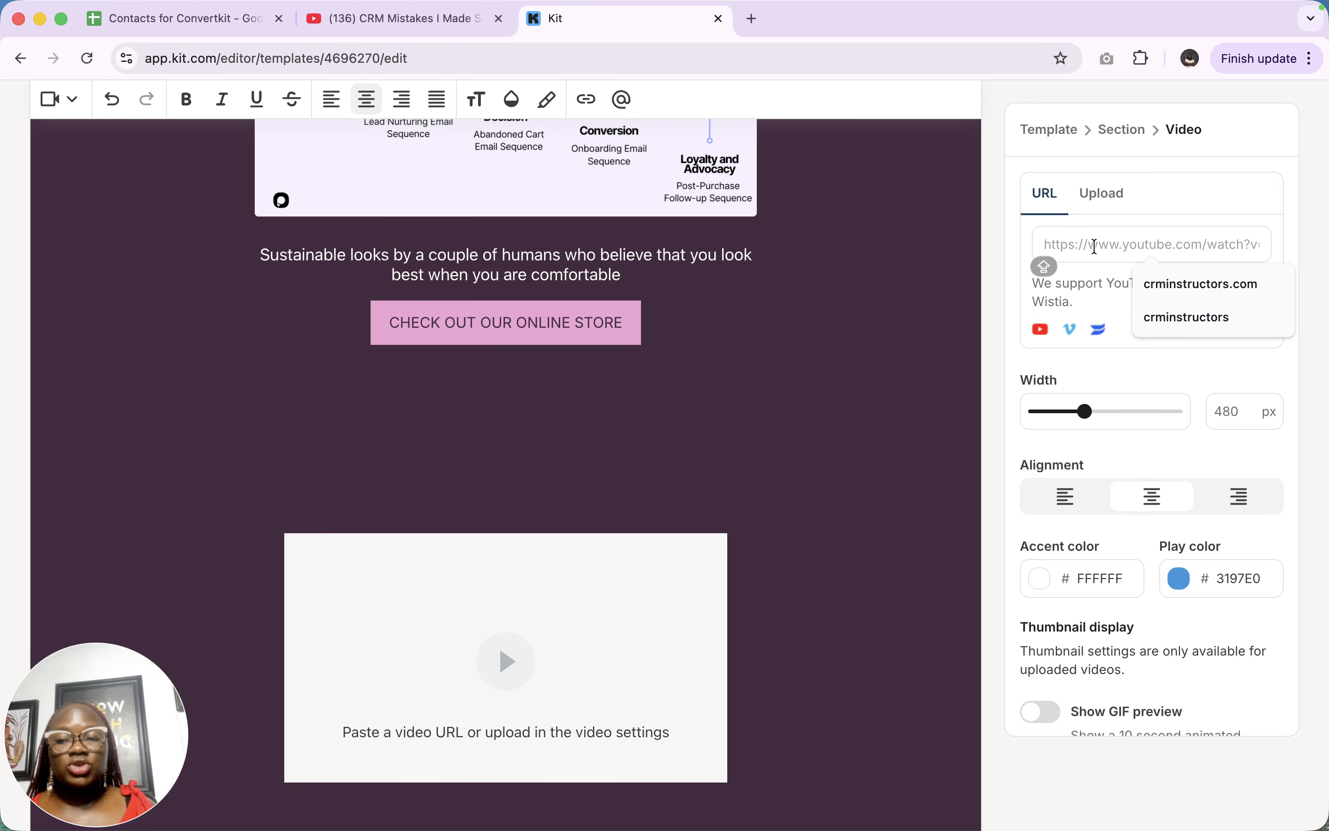
pyautogui.write('https://youtu.be/iRwtaKS16lQ?si=EVf_x416lr5jV7fB')
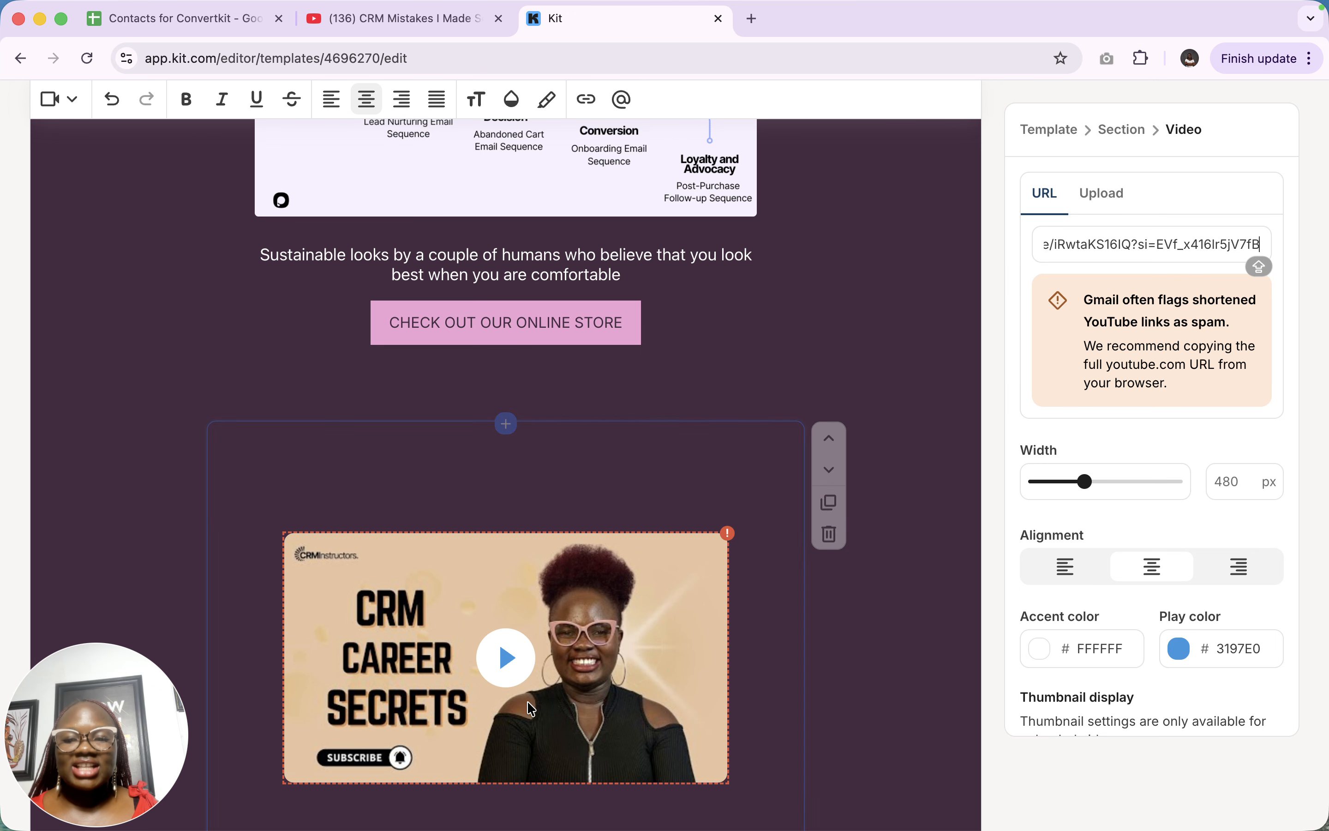
pyautogui.scroll(-3, 555, 718)
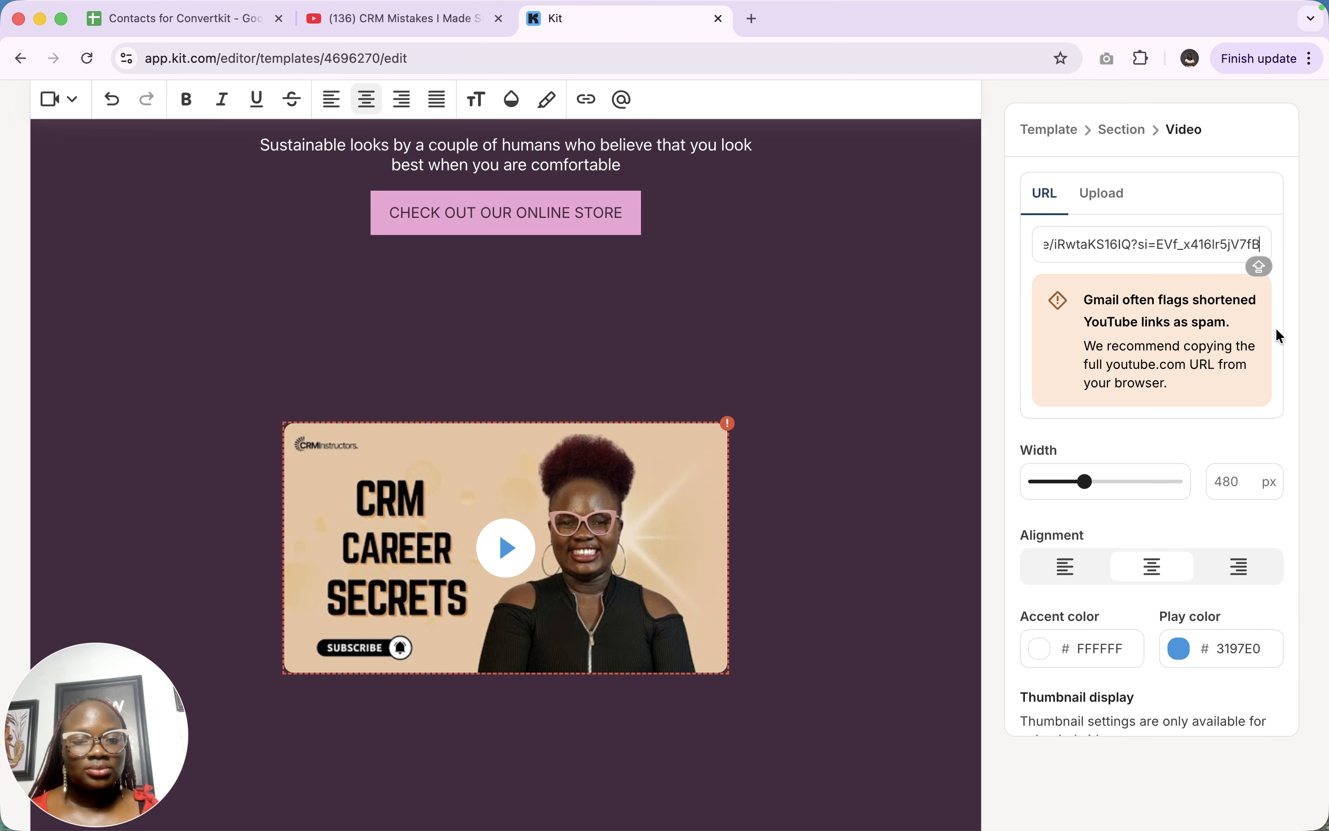
pyautogui.moveTo(1190, 1)
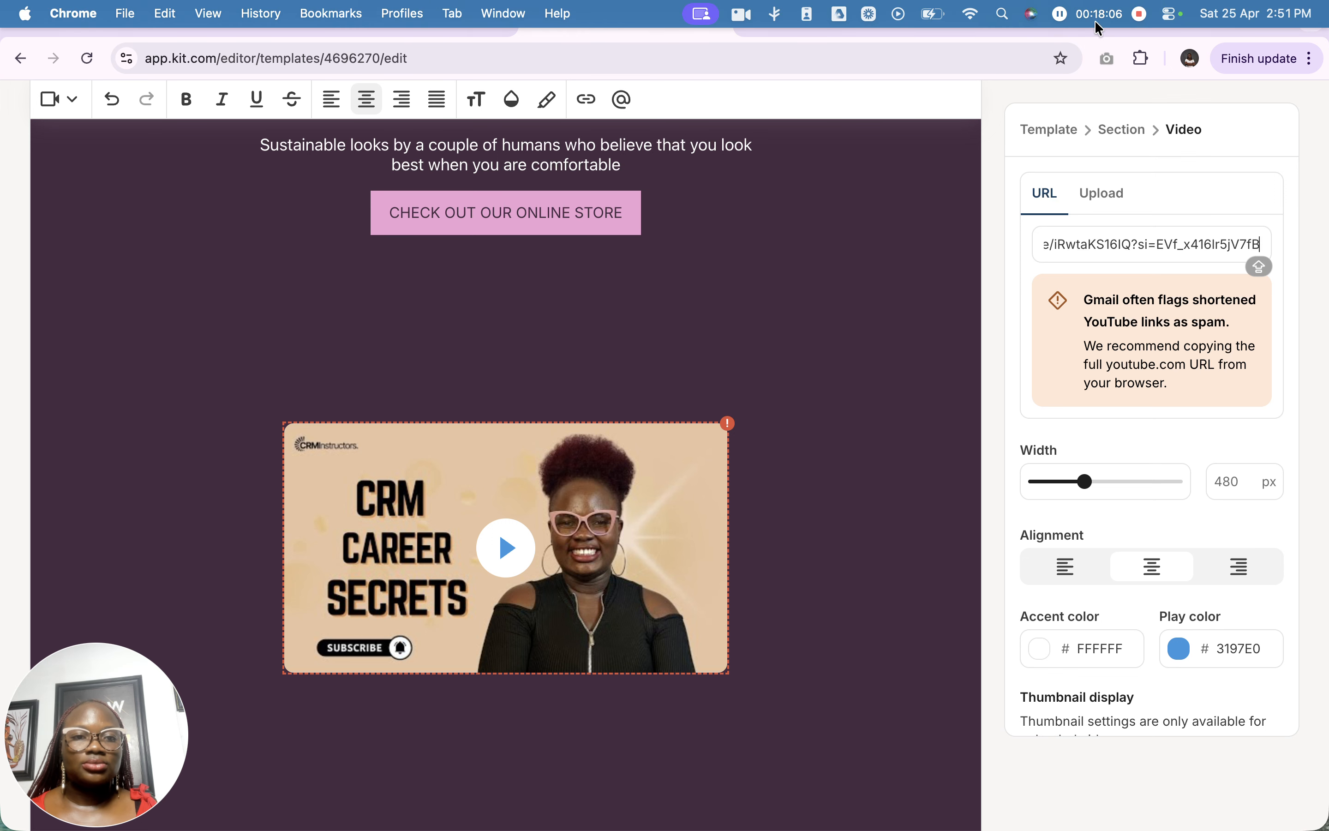
pyautogui.click(1060, 8)
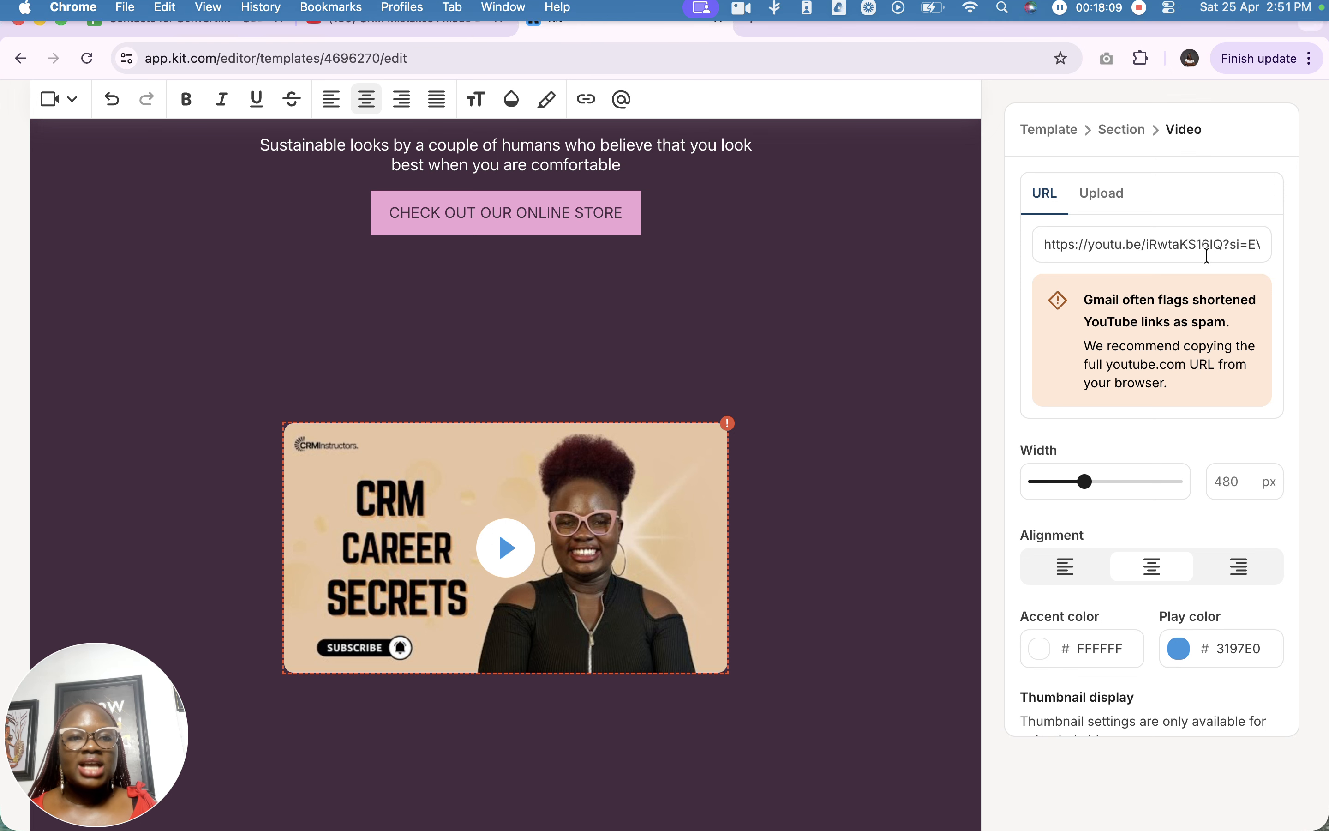
pyautogui.tripleClick(1195, 246)
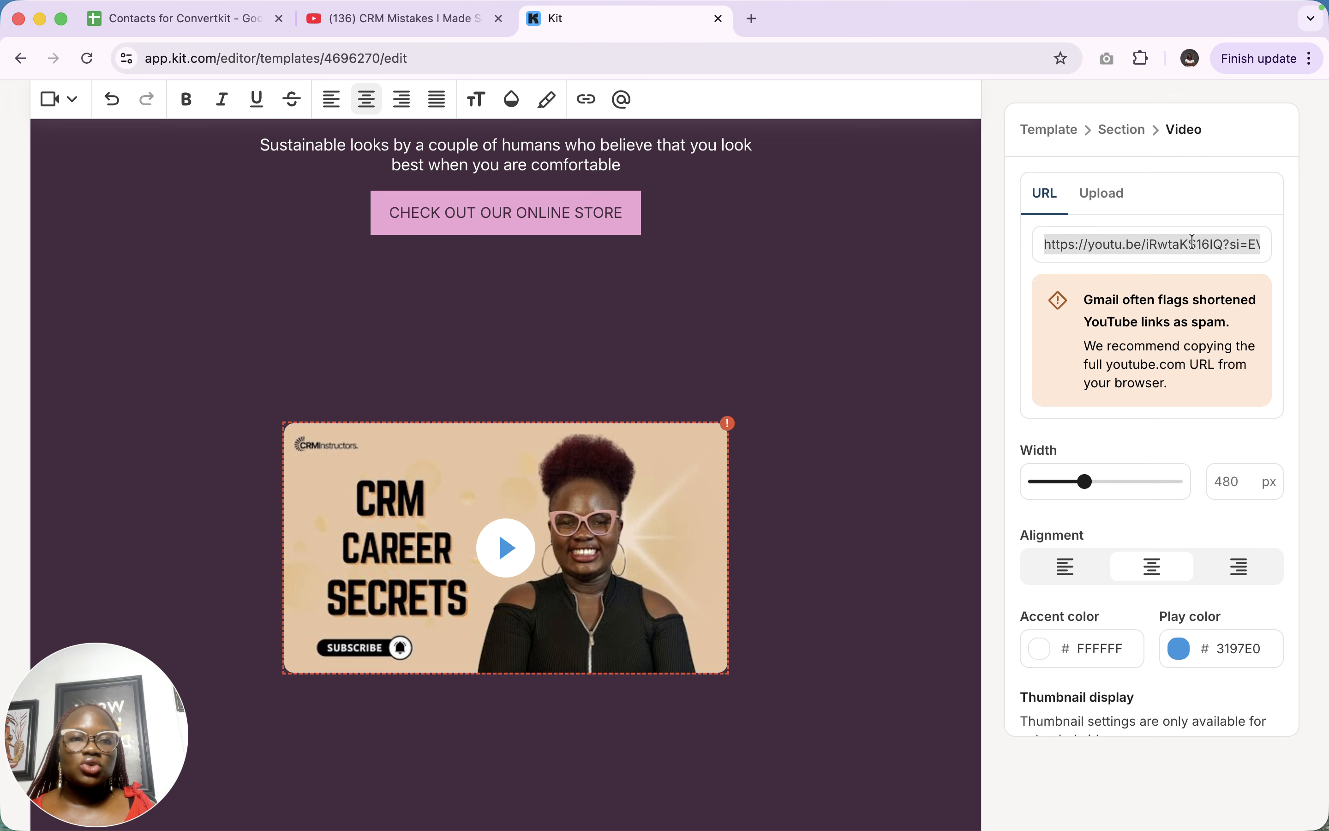
pyautogui.press('BackSpace')
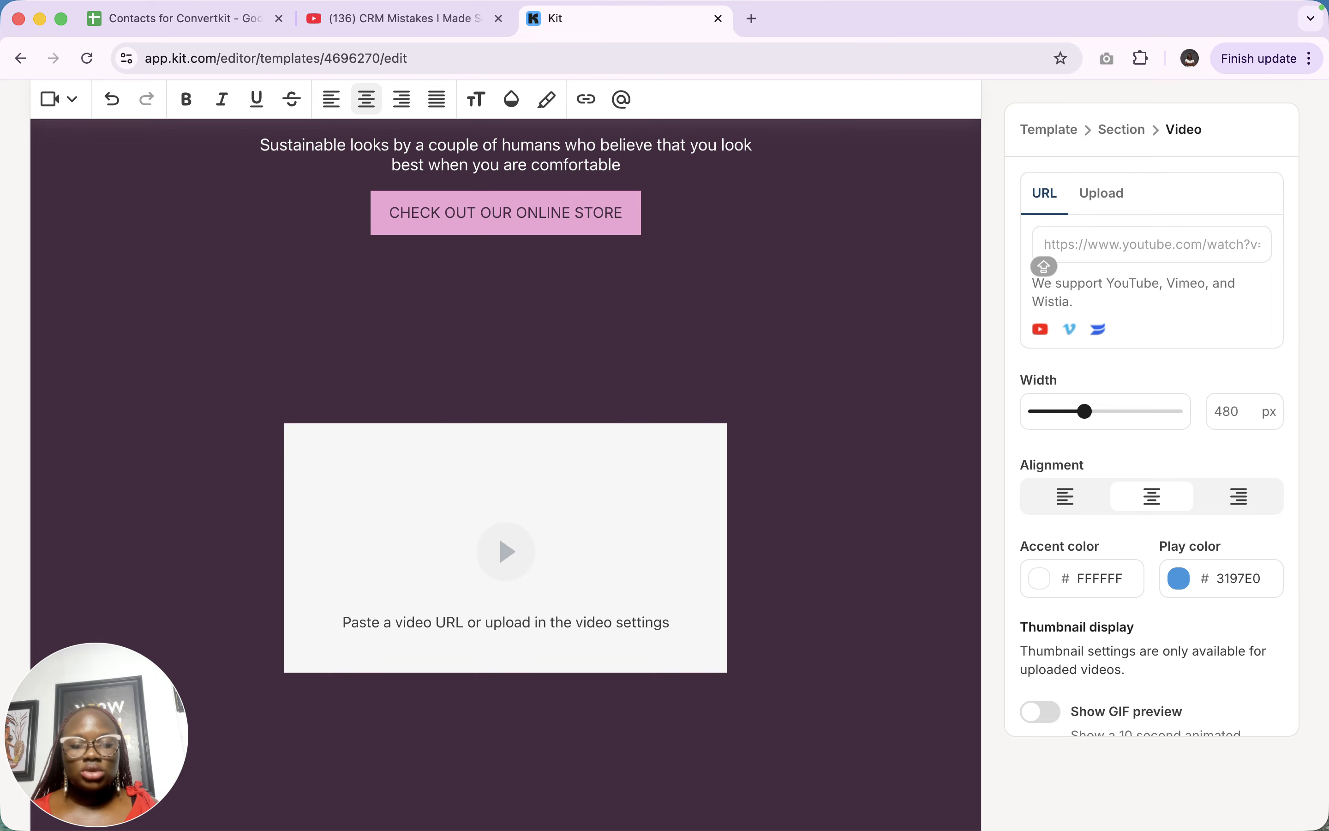
pyautogui.write('https://www.youtube.com/watch?v=iRwtaKS16IQ')
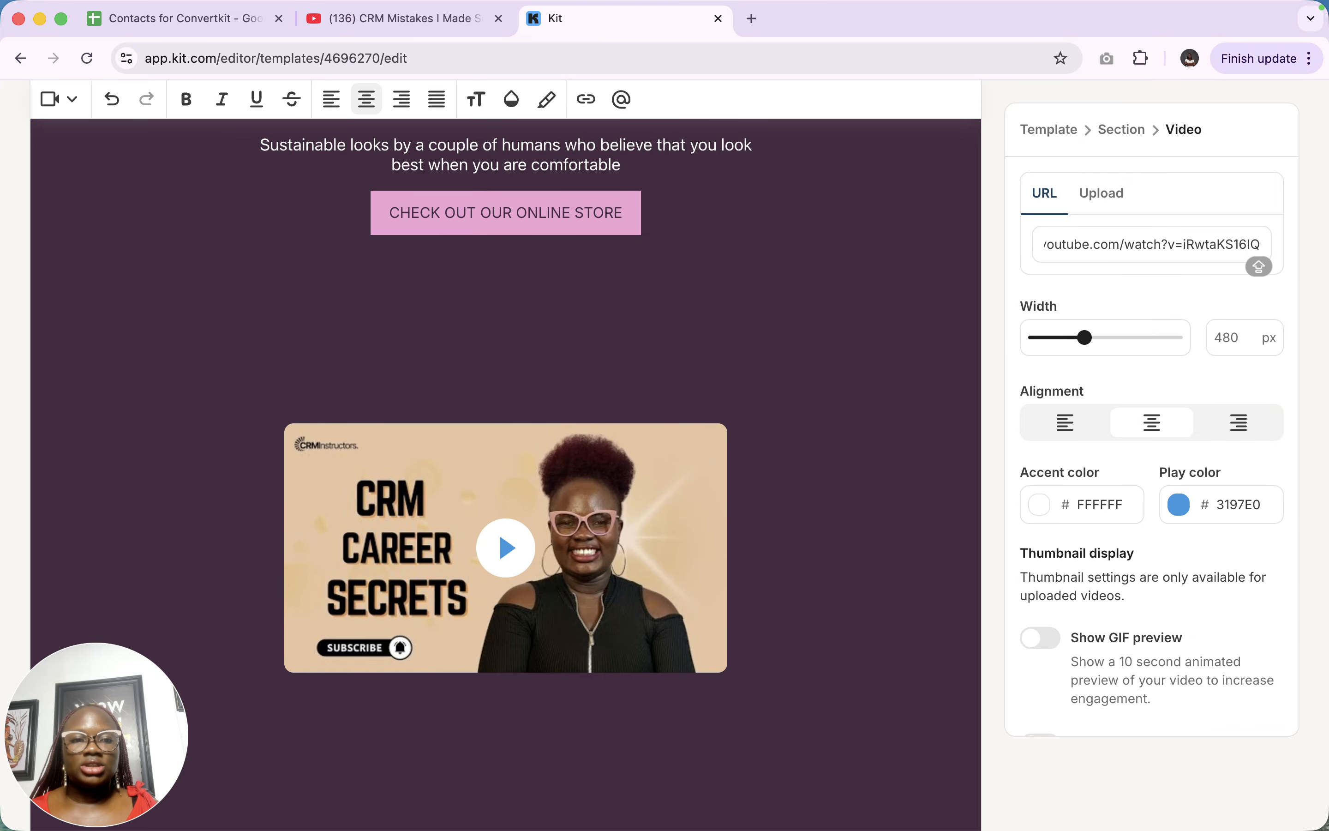
# Set the video's width to 555 px and align it right
pyautogui.moveTo(1084, 337)
pyautogui.mouseDown()
pyautogui.moveTo(1118, 340)
pyautogui.moveTo(1100, 343)
pyautogui.mouseUp()
pyautogui.click(1157, 429)
pyautogui.click(1087, 423)
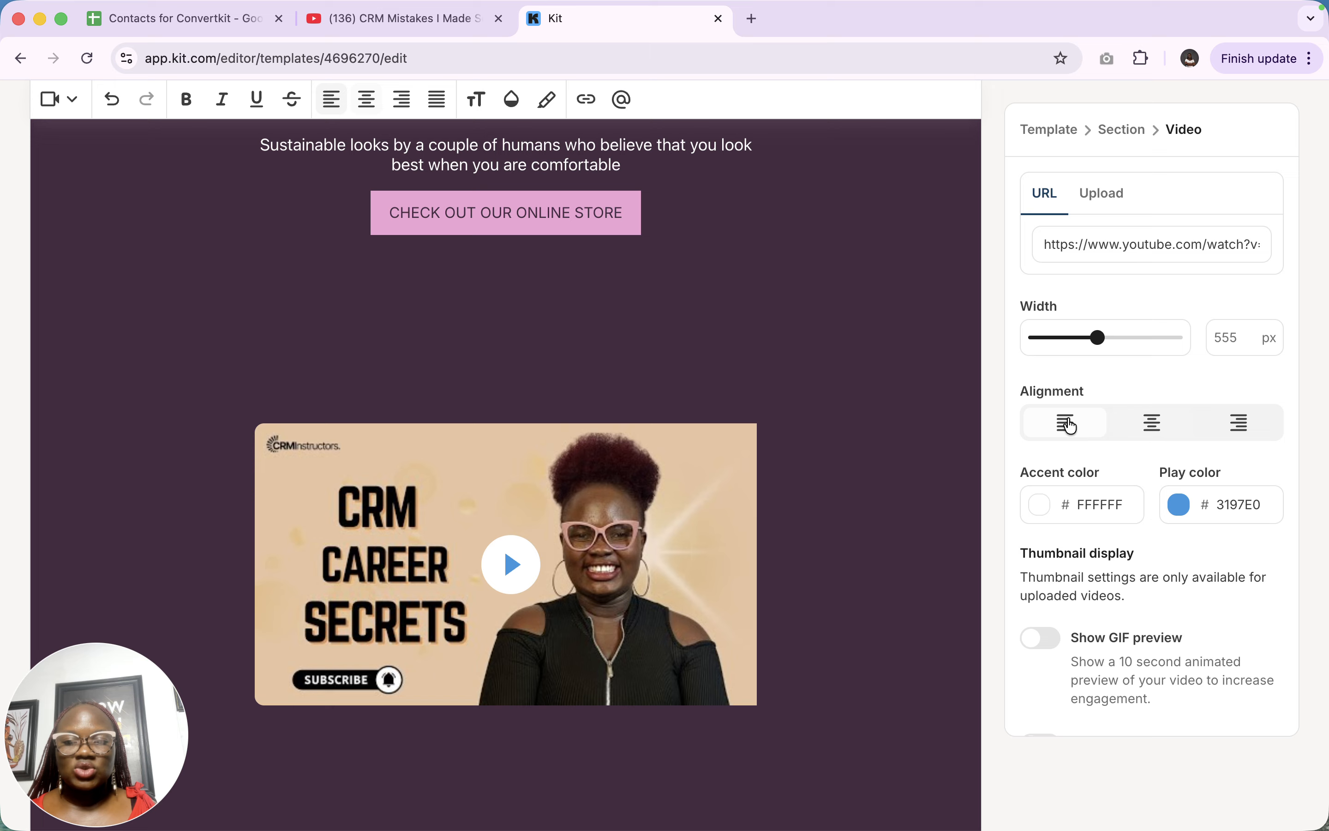
pyautogui.click(1238, 423)
# Change the video's play color to red E03134 and review the GIF preview and in-email playback options
pyautogui.scroll(-3, 1216, 532)
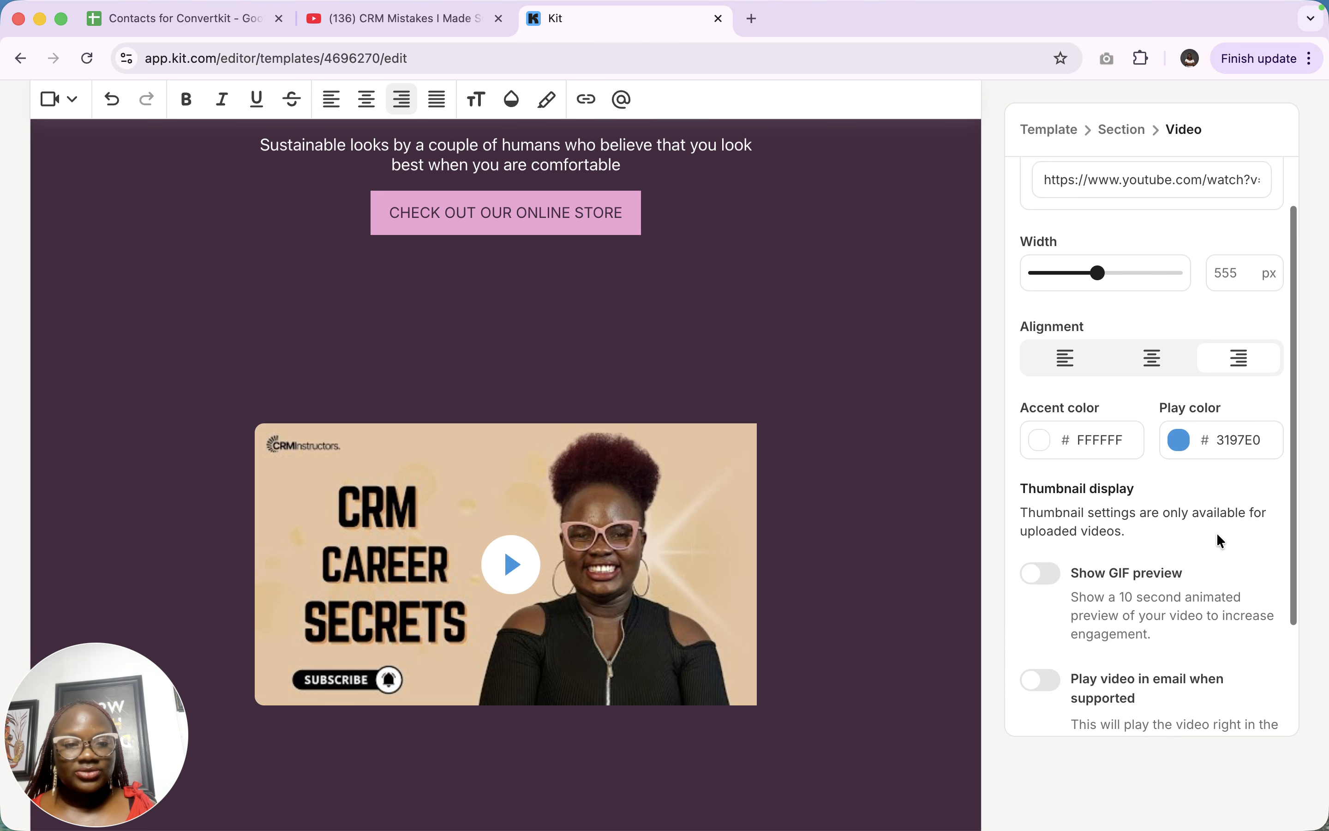
pyautogui.click(1178, 428)
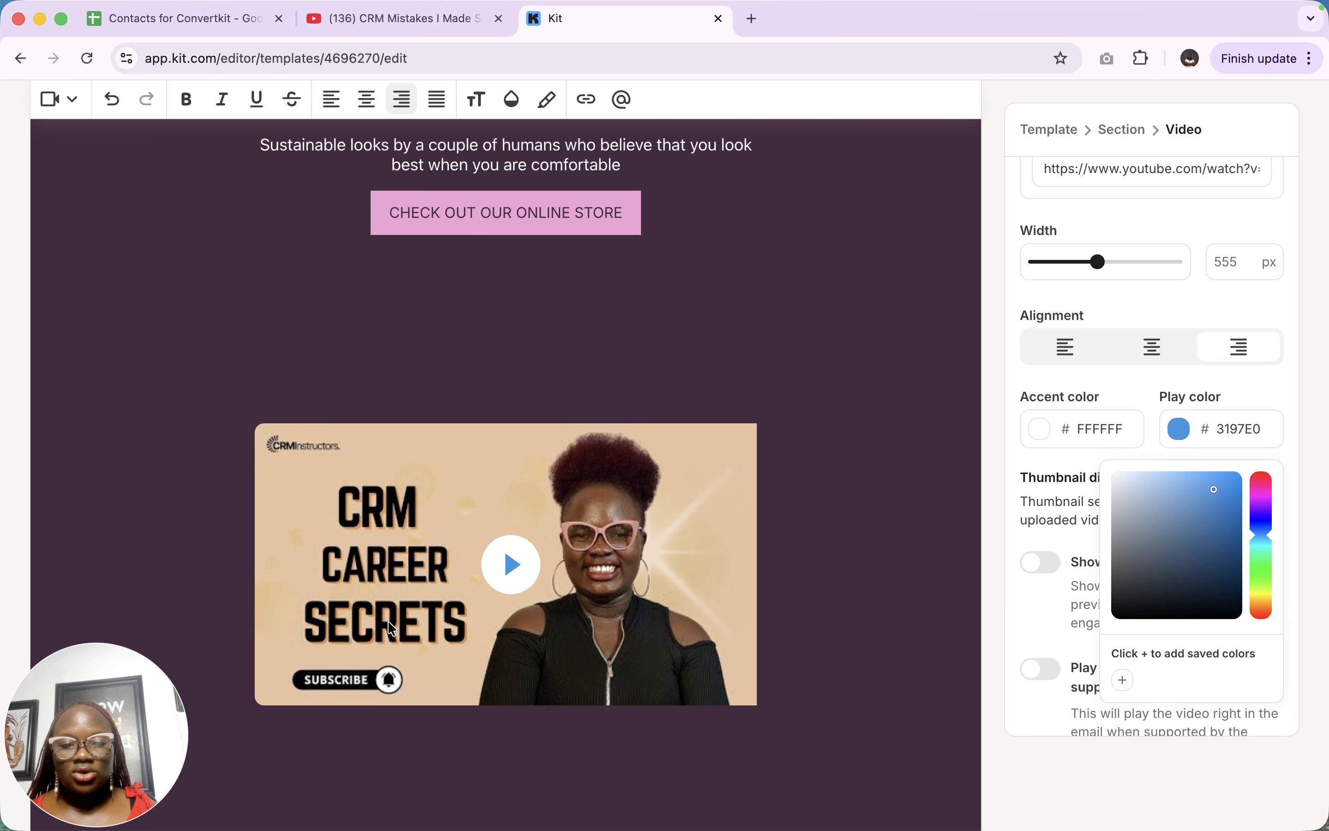
pyautogui.click(1262, 483)
pyautogui.moveTo(1257, 465); pyautogui.dragTo(1250, 436)
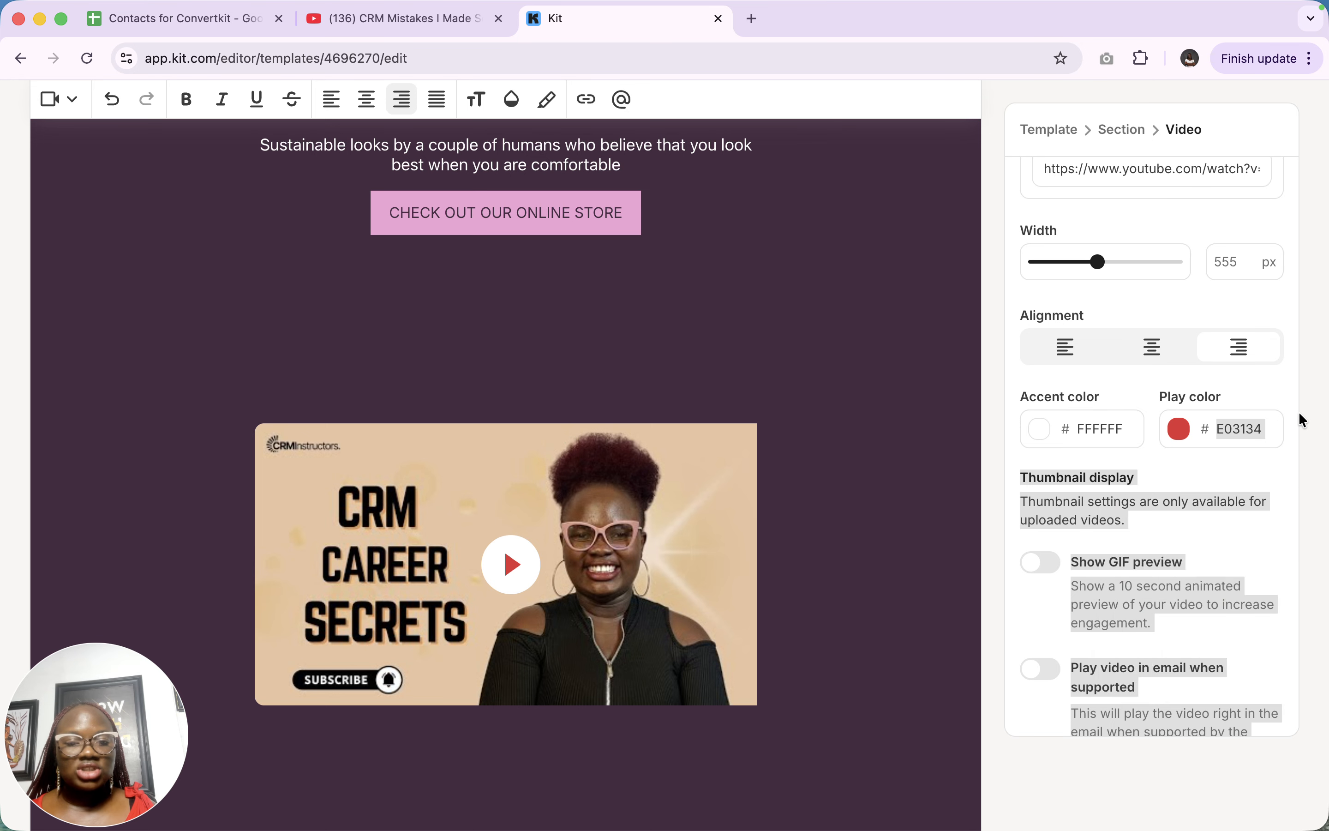
pyautogui.scroll(-3, 1231, 626)
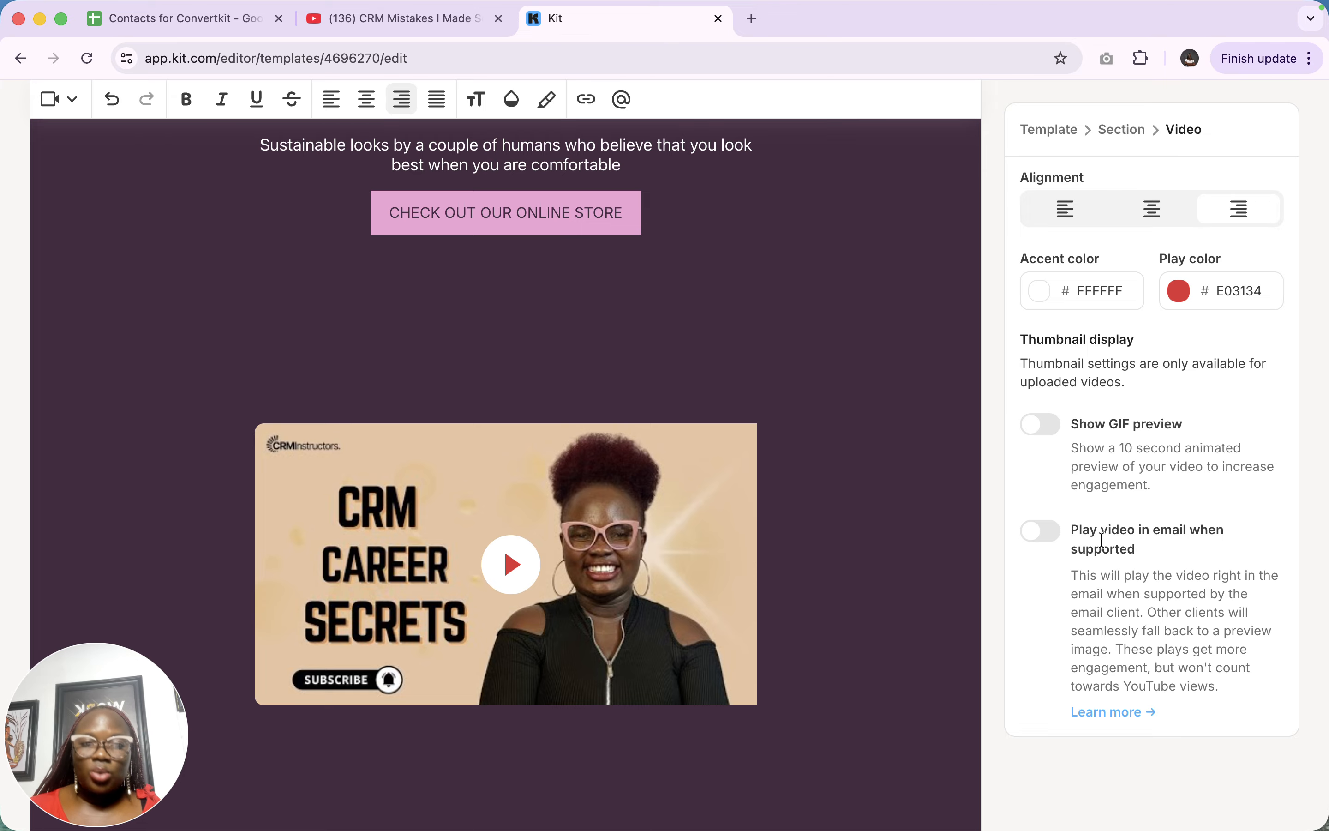
# Add an empty section beneath the video and browse the available block types down to the HTML block
pyautogui.scroll(-9, 753, 479)
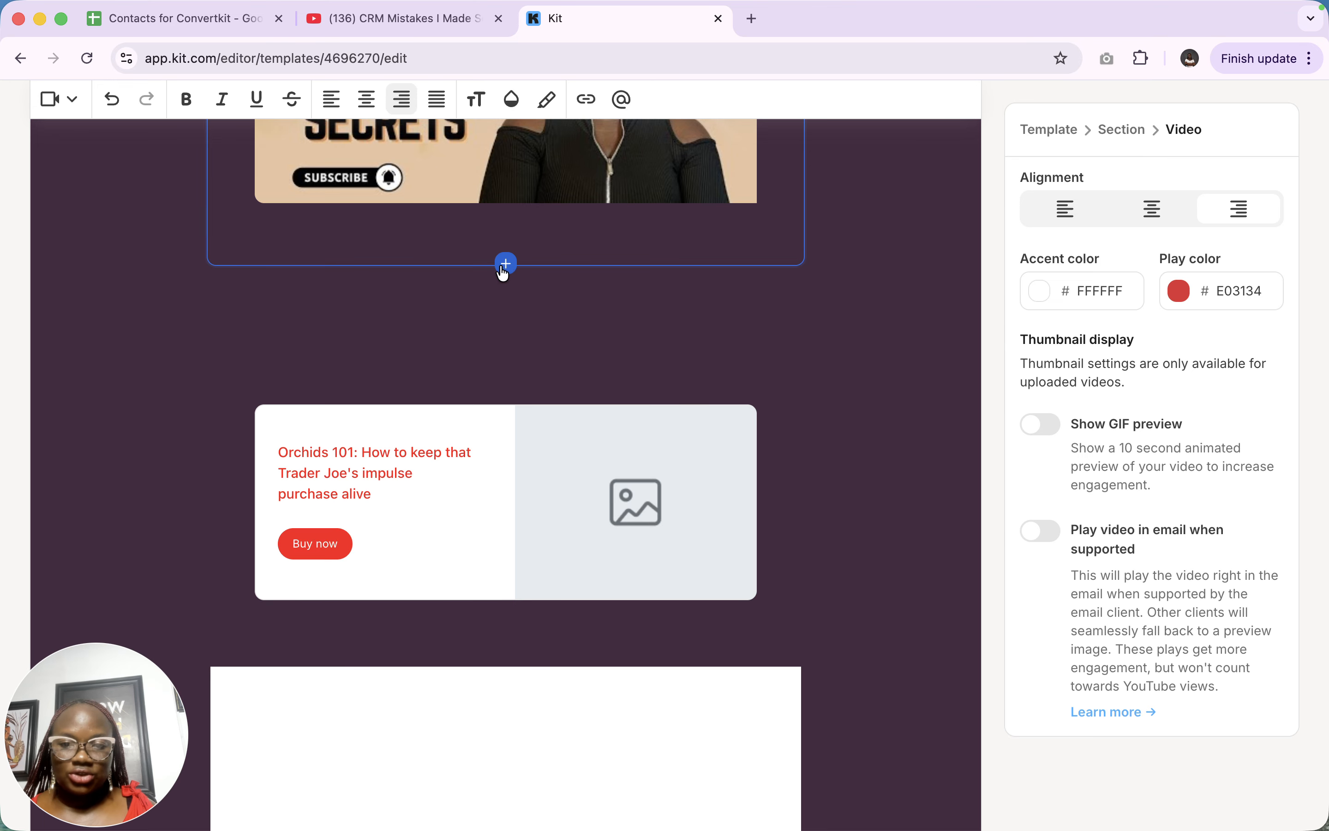
pyautogui.click(506, 265)
pyautogui.click(237, 391)
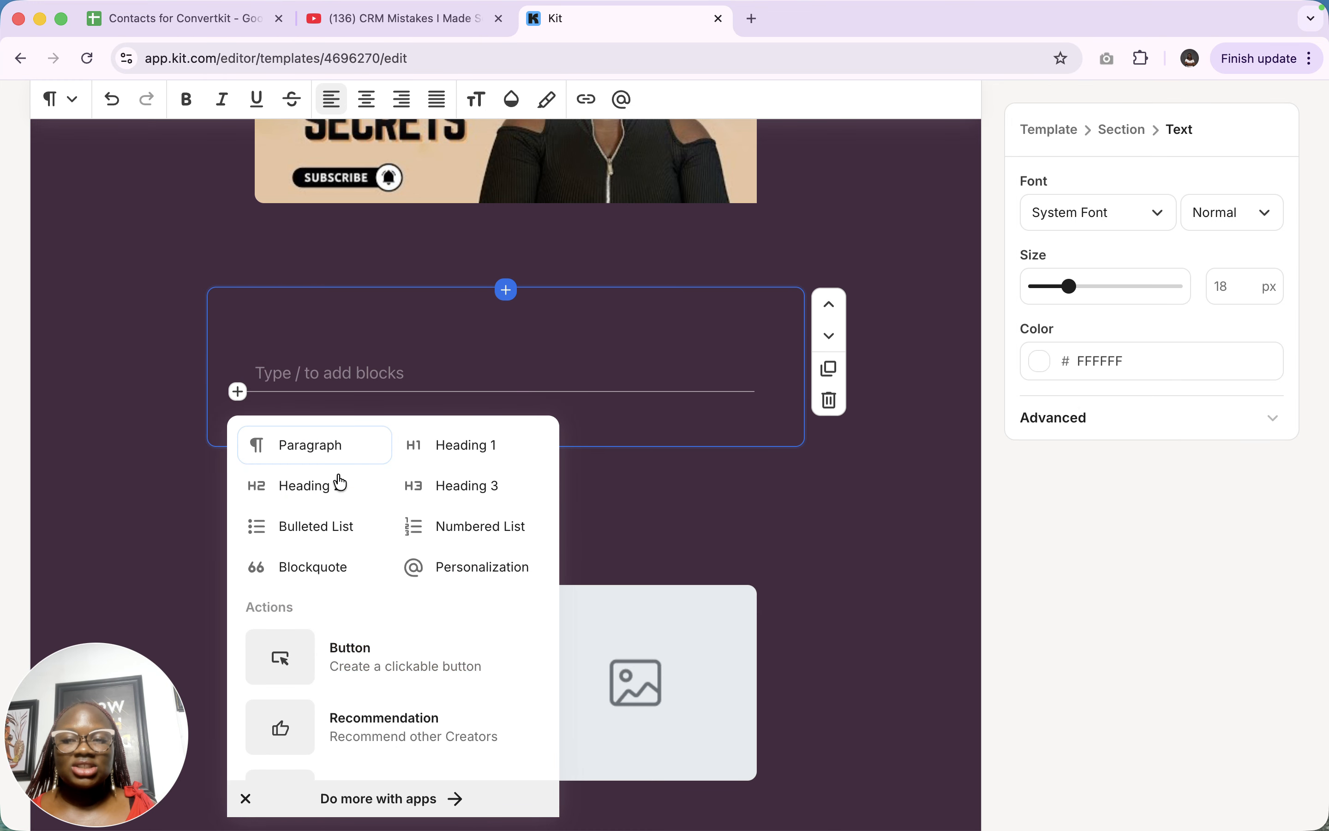
pyautogui.scroll(-5, 419, 605)
pyautogui.scroll(-5, 422, 614)
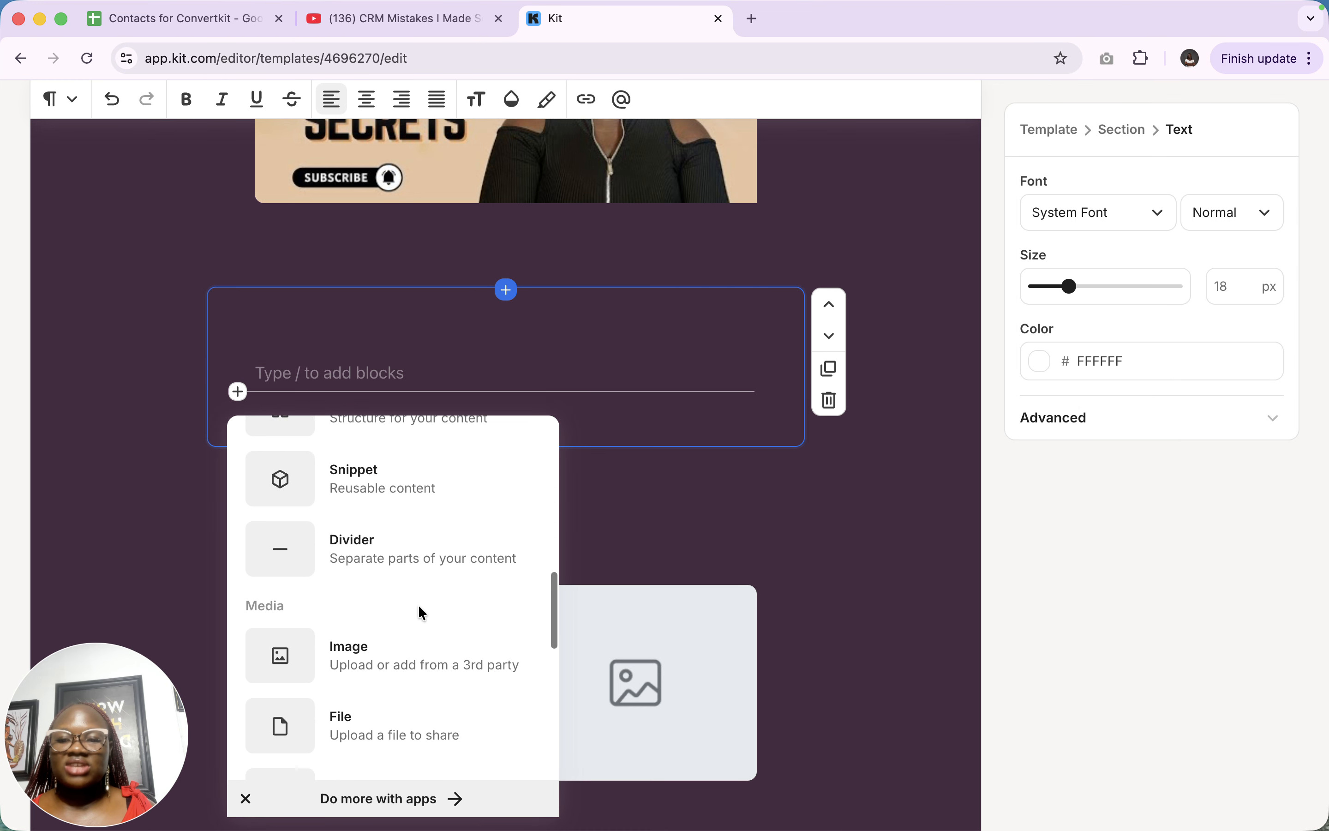
pyautogui.scroll(-10, 419, 608)
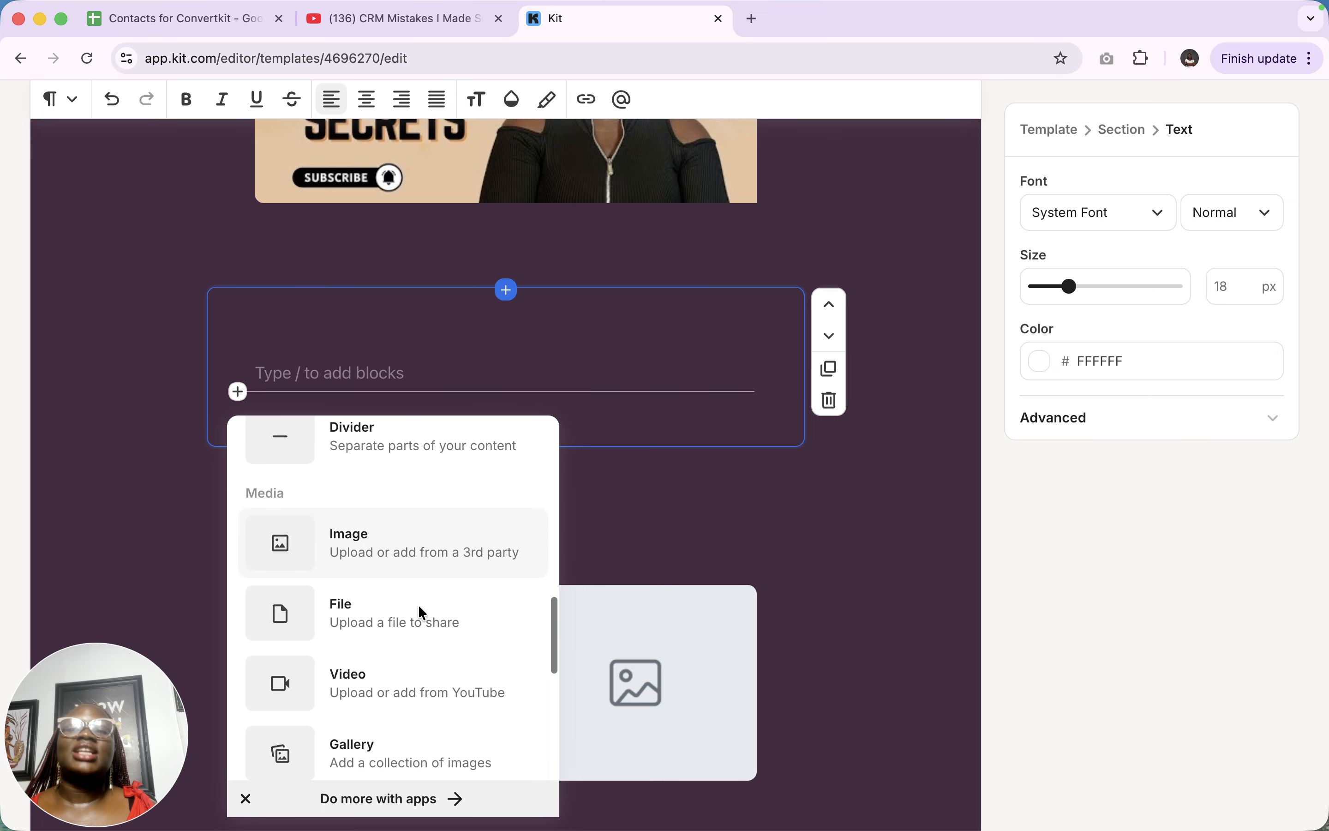
pyautogui.scroll(-10, 419, 604)
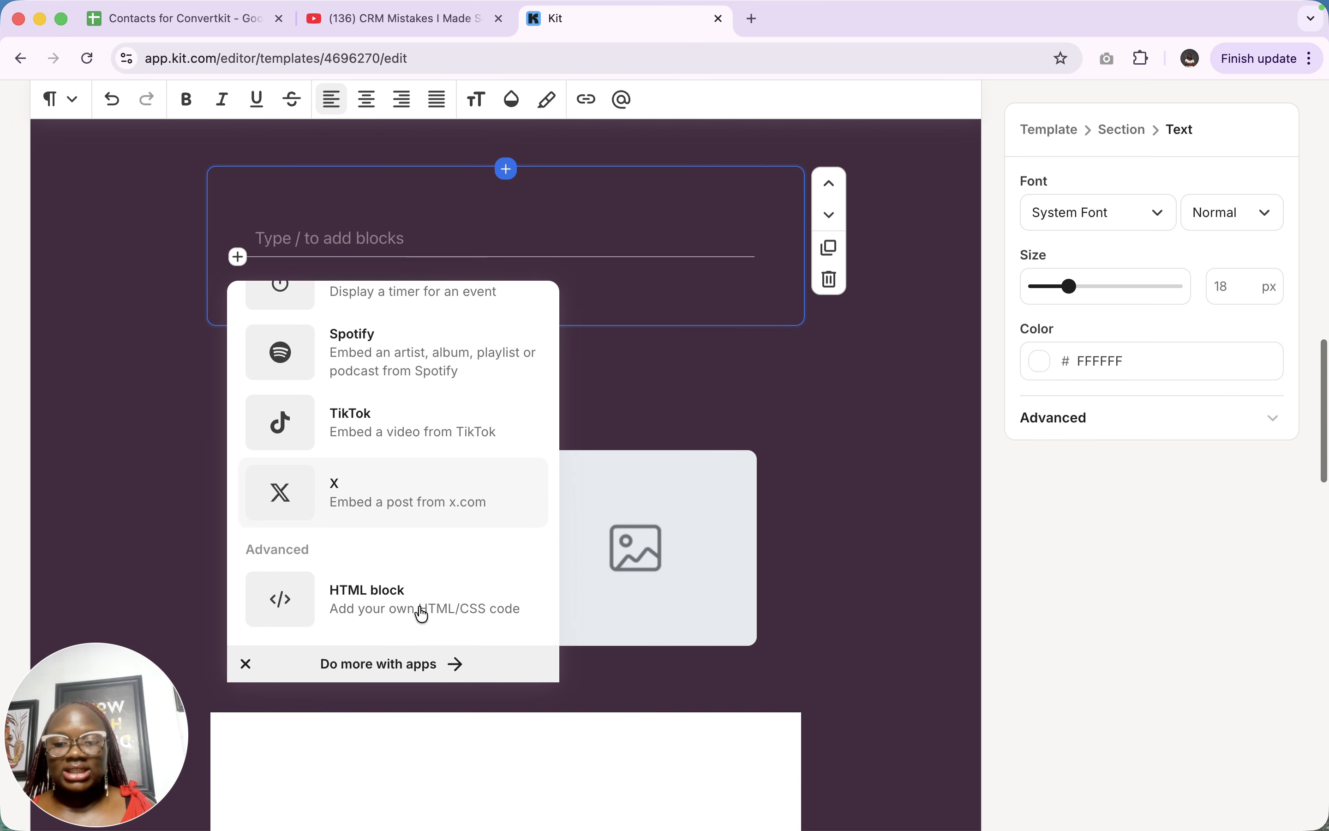
pyautogui.scroll(15, 418, 605)
# Check the footer's address, Unsubscribe and Preferences links and turn off the "Built with Kit" badge beneath them
pyautogui.scroll(-10, 419, 604)
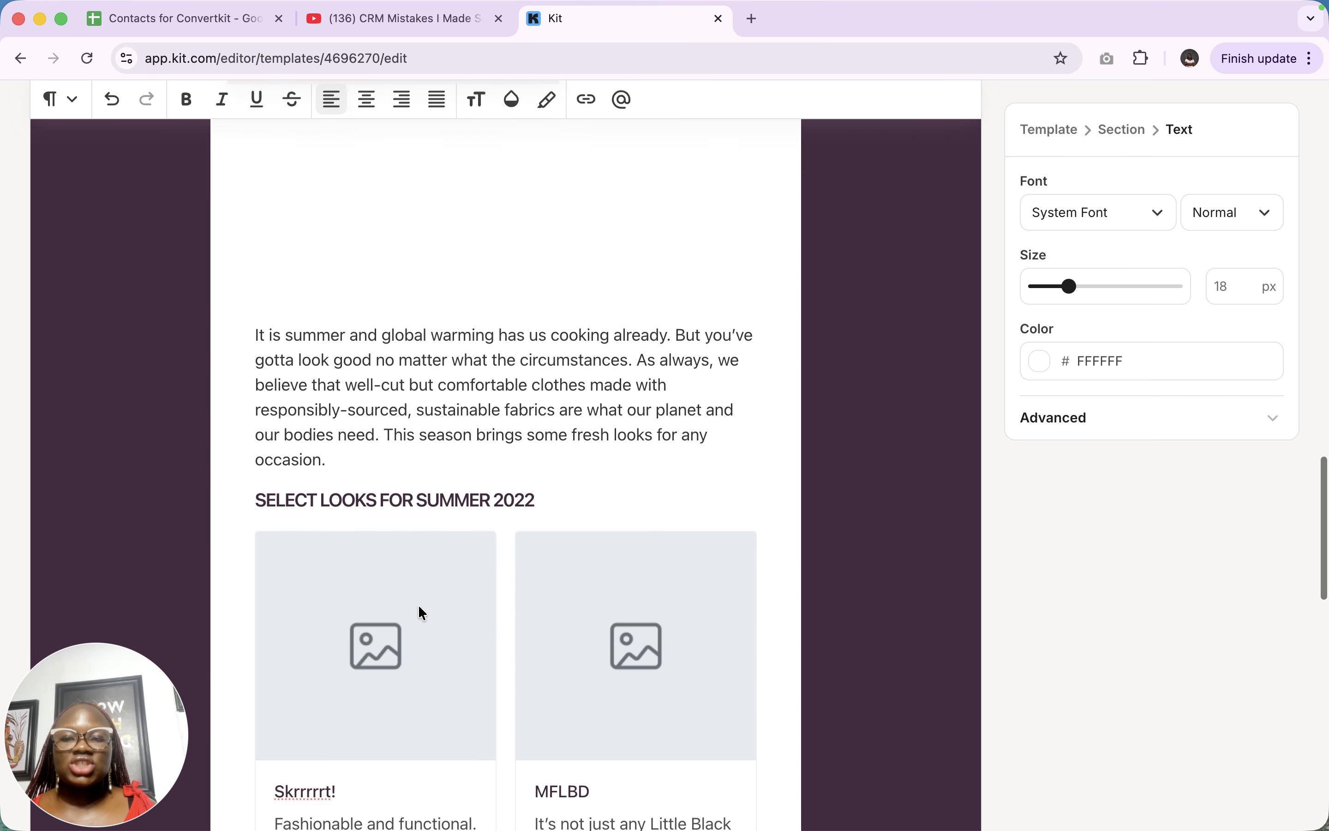
pyautogui.click(358, 620)
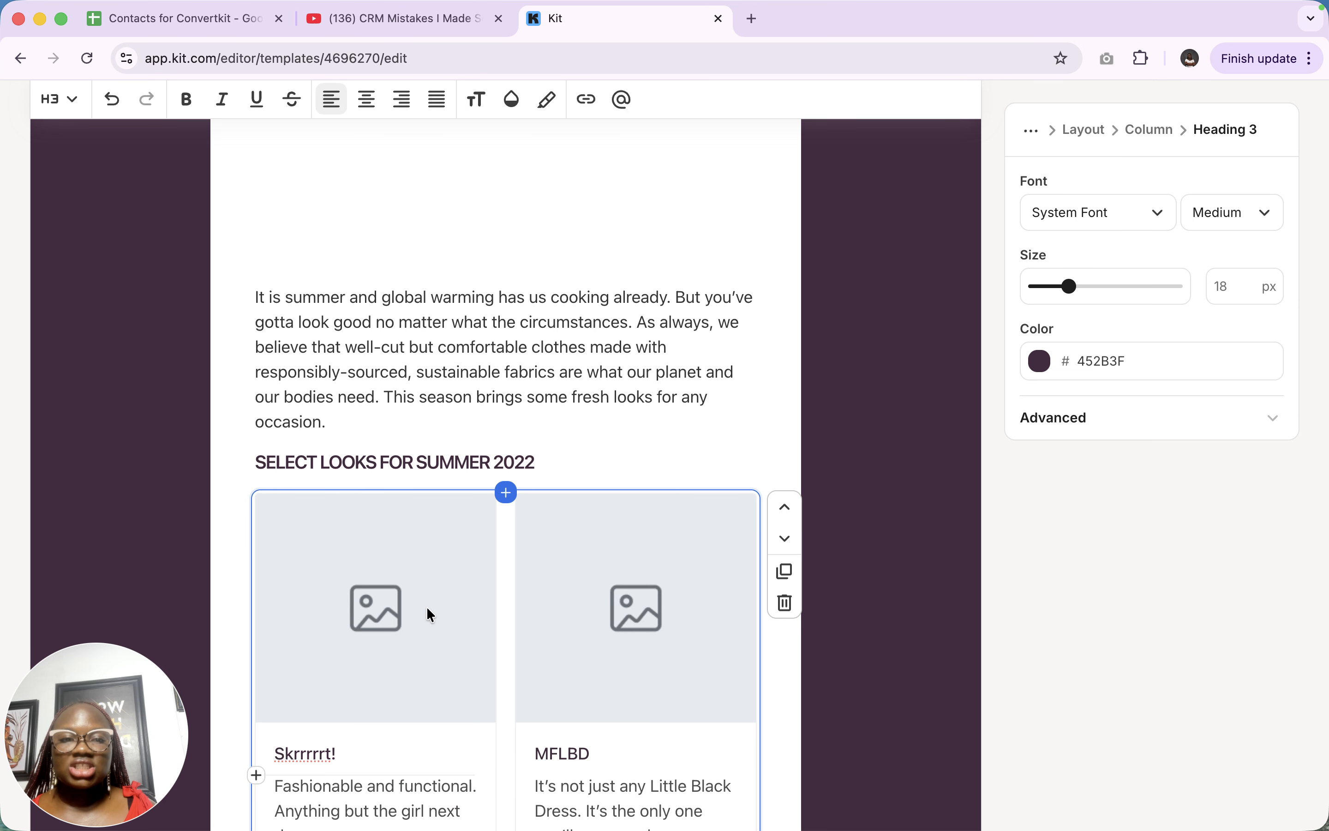
pyautogui.scroll(-15, 671, 590)
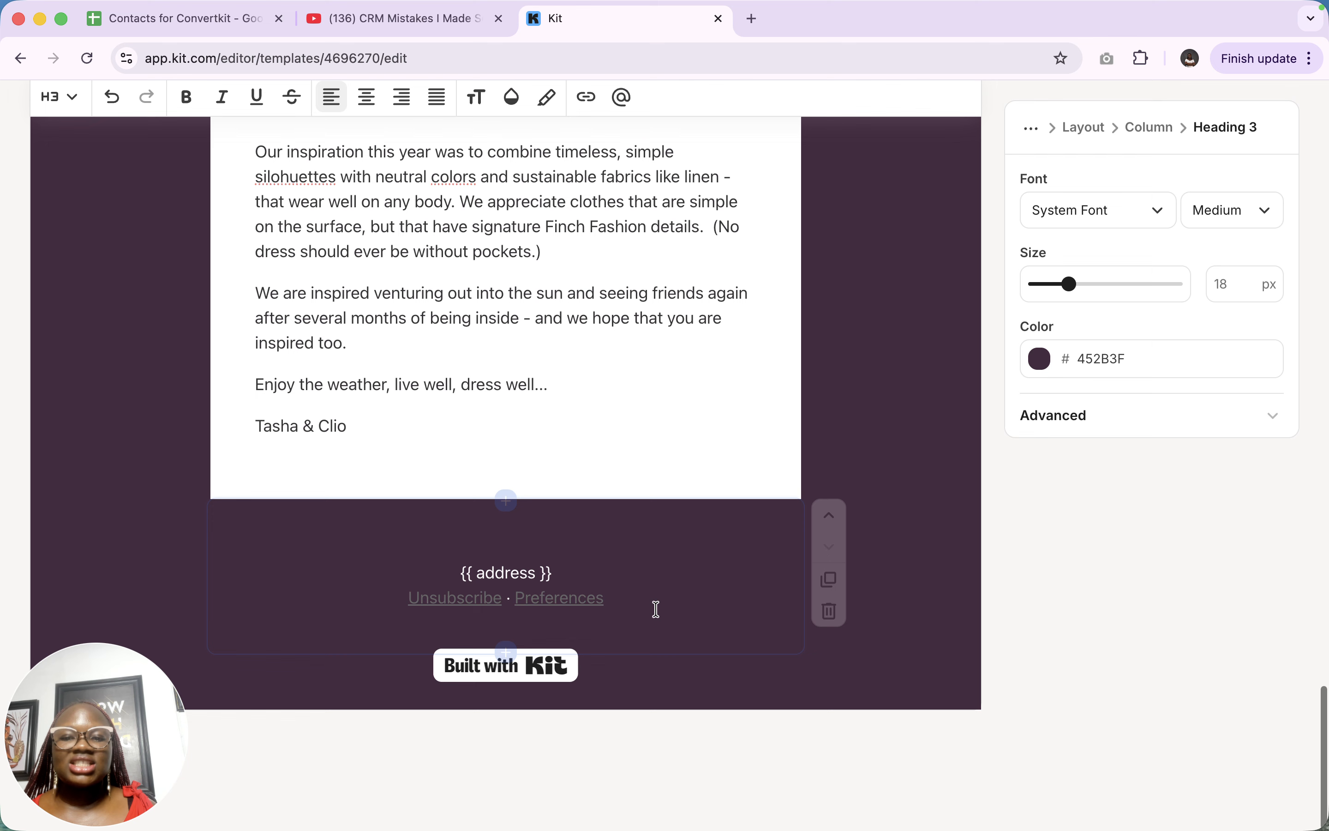
pyautogui.click(632, 586)
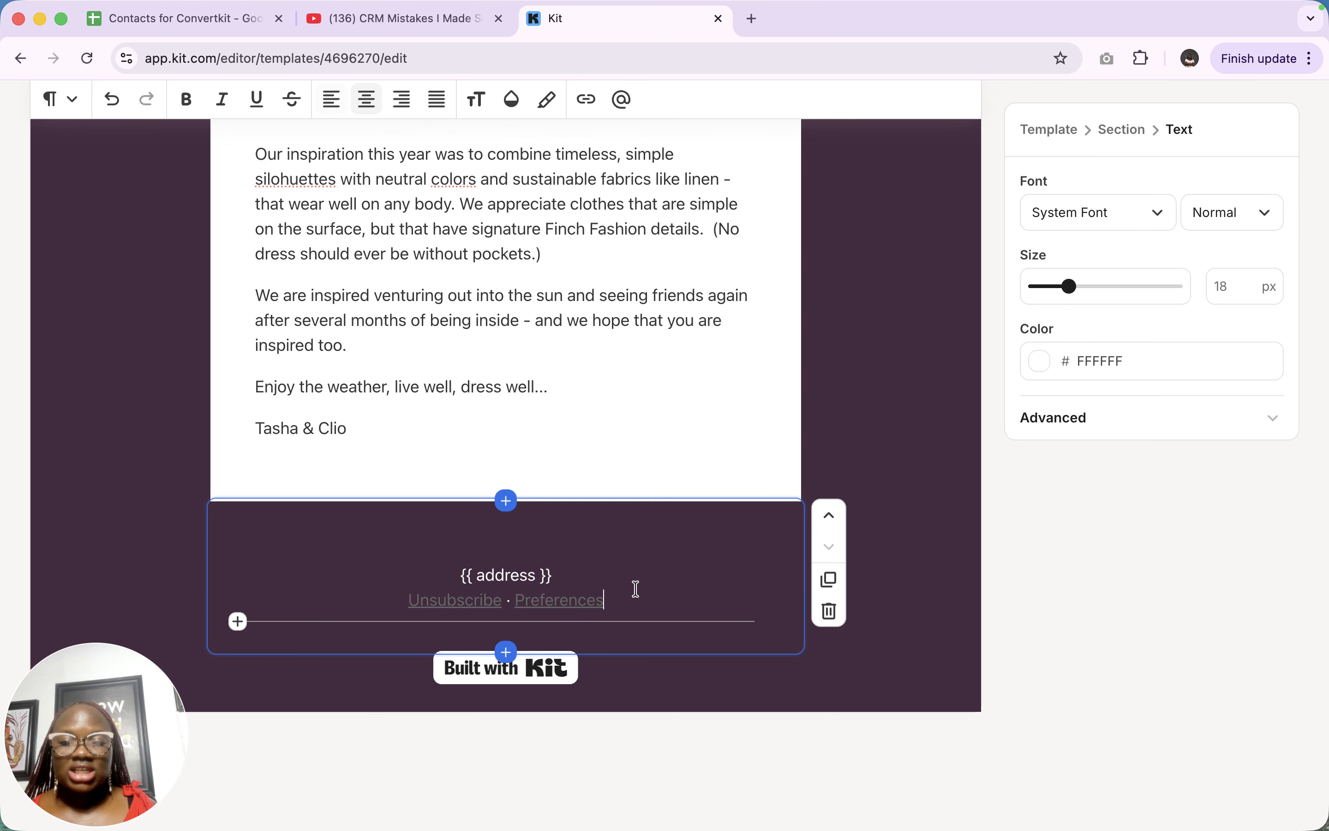
pyautogui.click(445, 605)
pyautogui.click(569, 603)
pyautogui.click(576, 678)
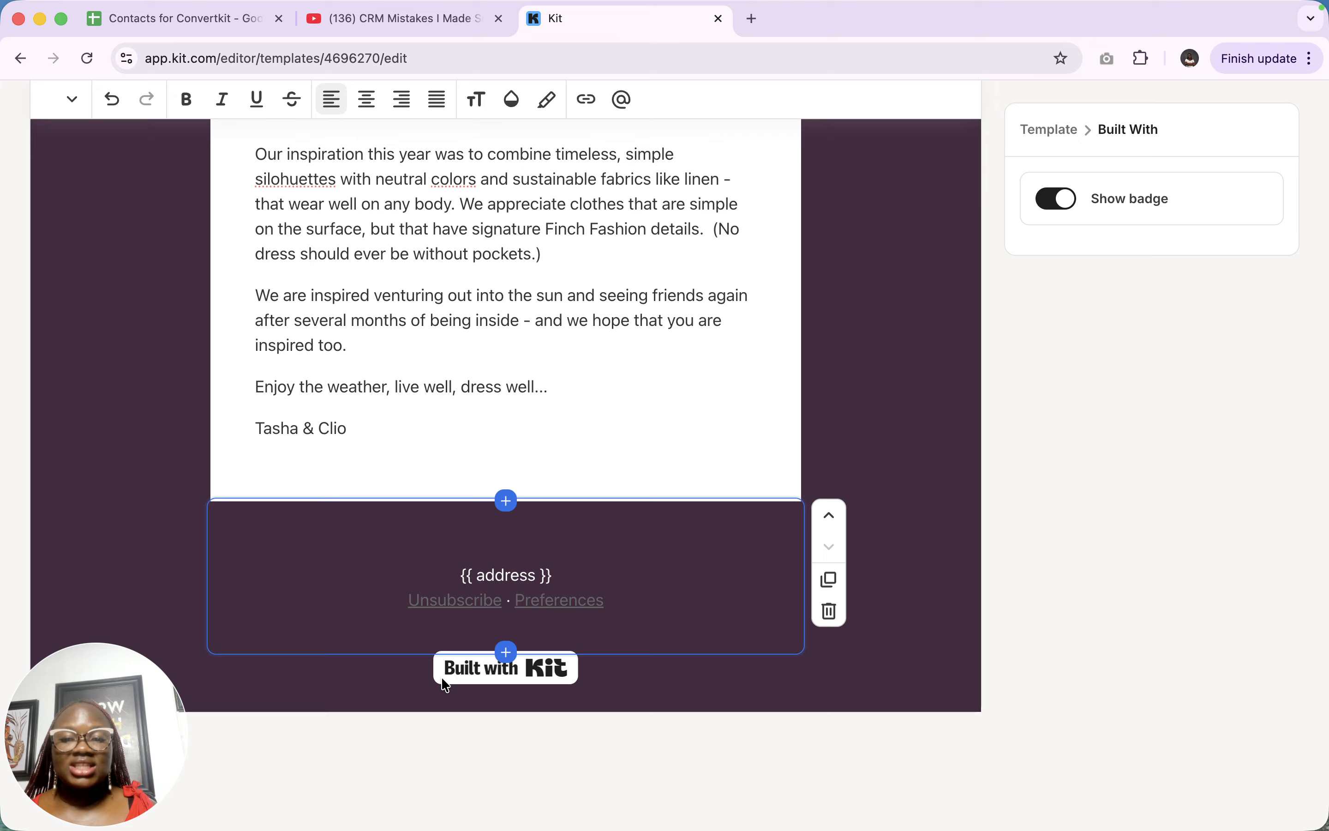
pyautogui.click(1061, 207)
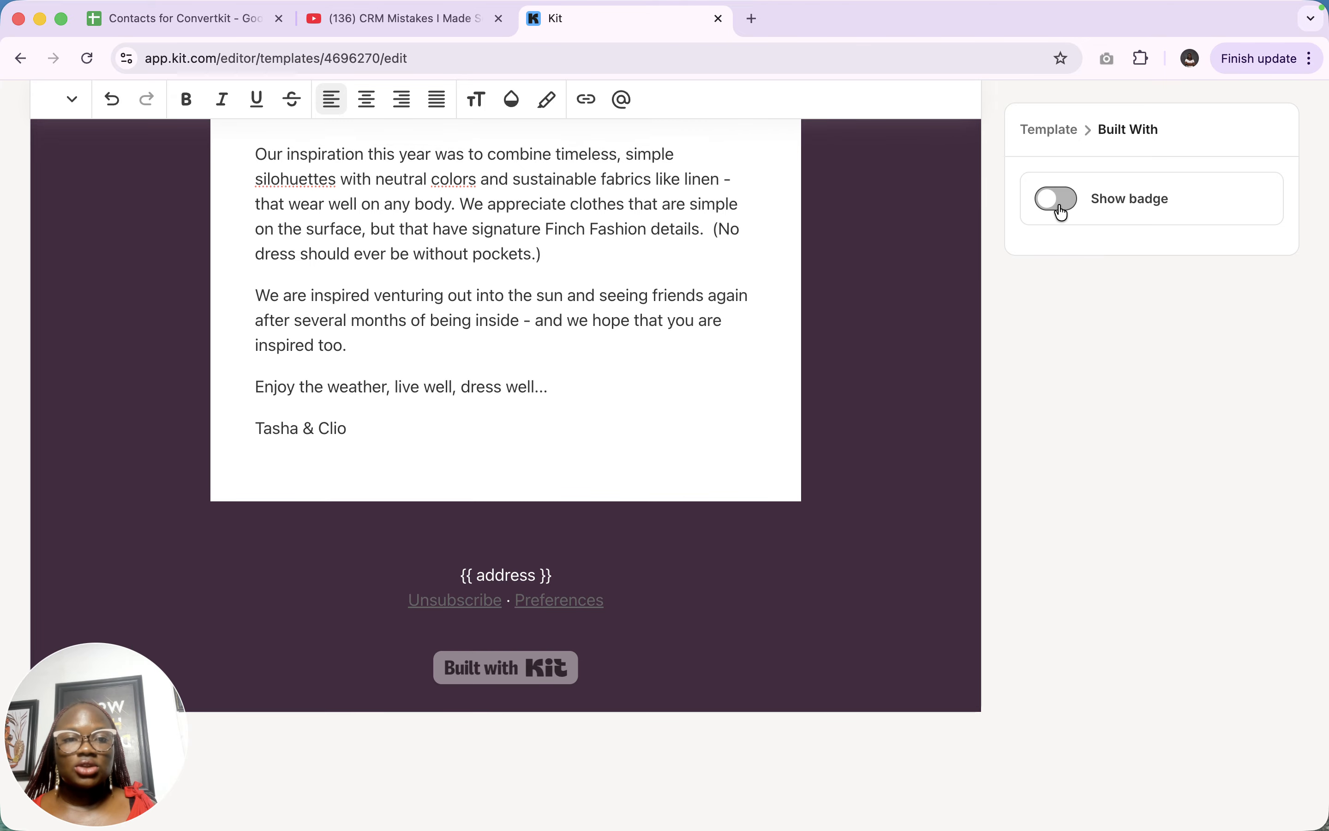
# Set the Finch template's overall background color to pink E2436F
pyautogui.scroll(15, 1063, 213)
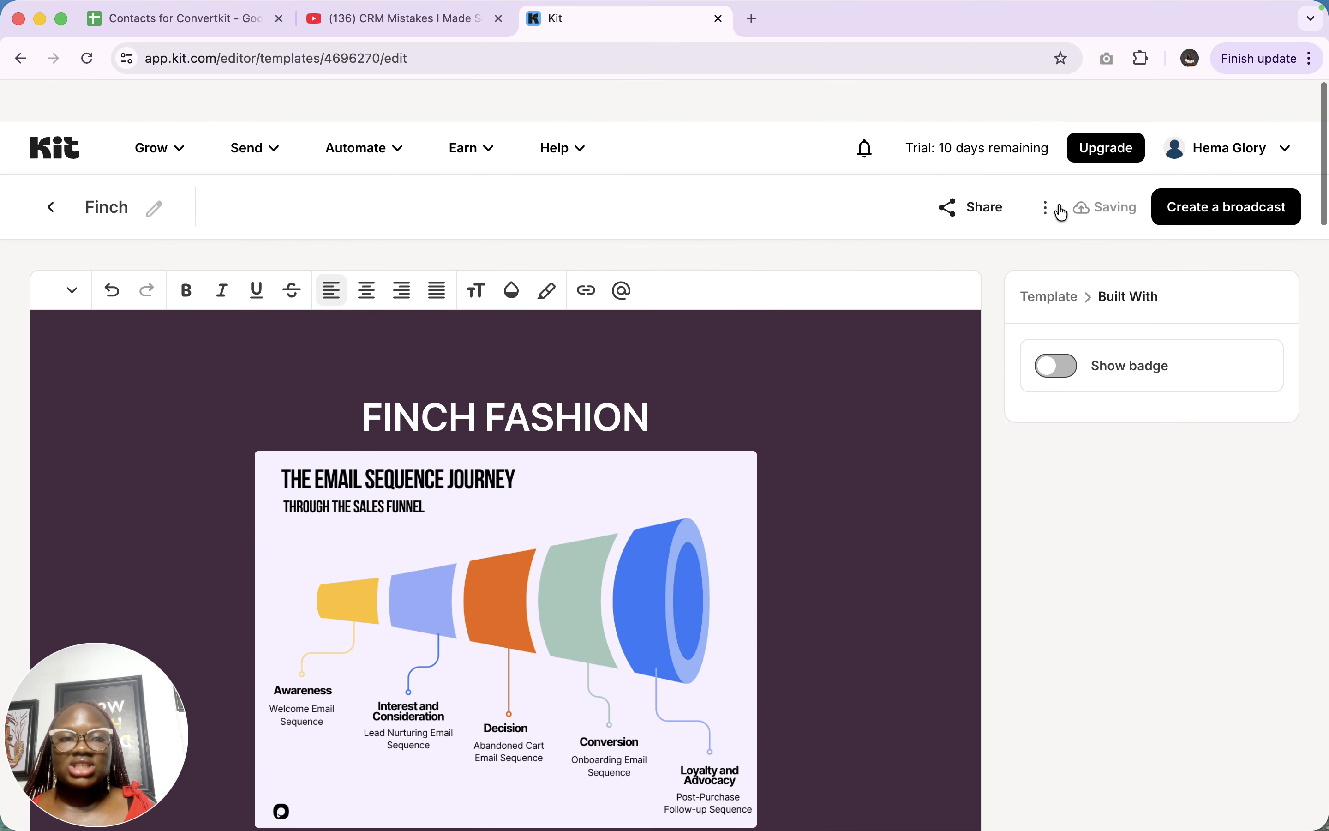
pyautogui.scroll(-1, 1063, 214)
pyautogui.click(905, 388)
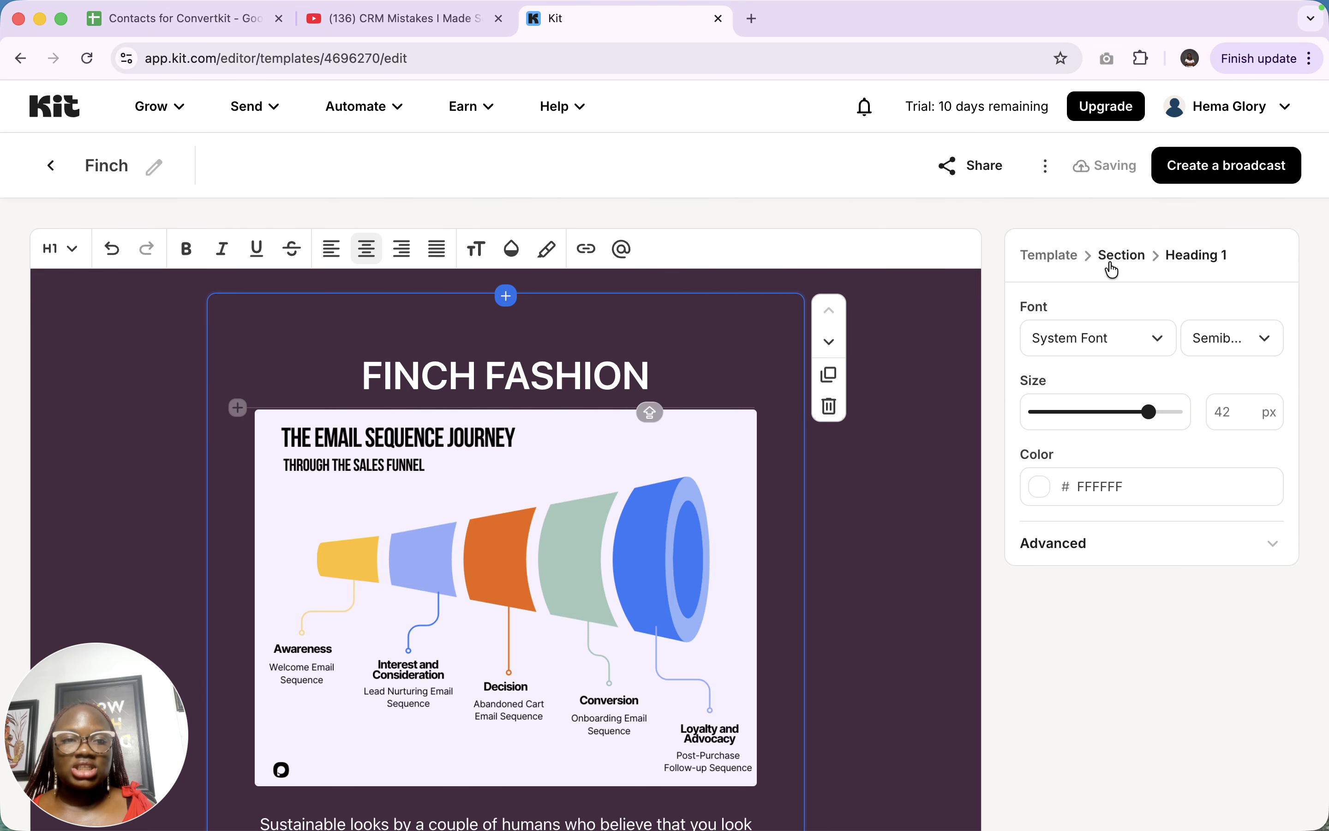
pyautogui.click(1049, 257)
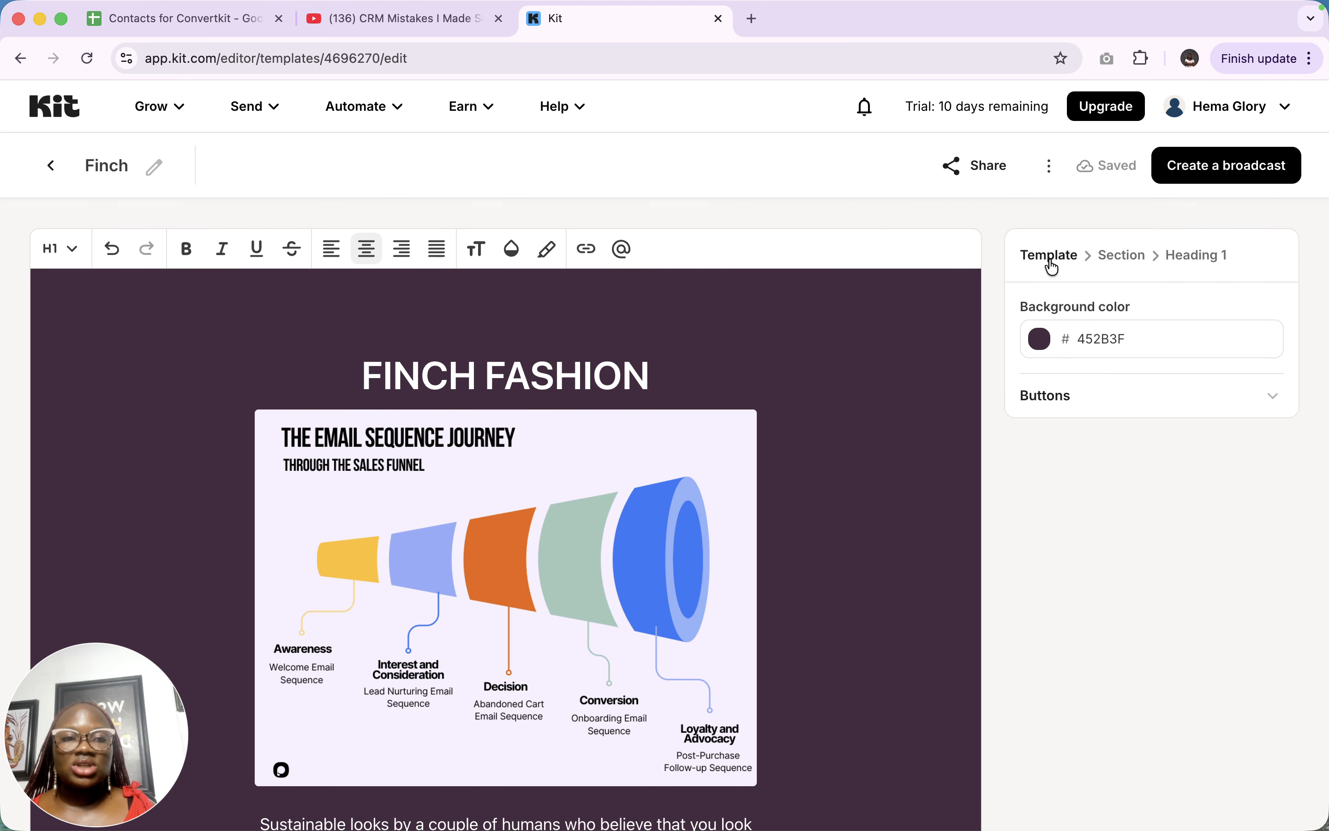
pyautogui.click(1040, 348)
pyautogui.click(1128, 404)
pyautogui.moveTo(1127, 403)
pyautogui.mouseDown()
pyautogui.moveTo(1167, 387)
pyautogui.moveTo(1056, 519)
pyautogui.moveTo(1049, 466)
pyautogui.moveTo(1088, 389)
pyautogui.moveTo(1124, 398)
pyautogui.mouseUp()
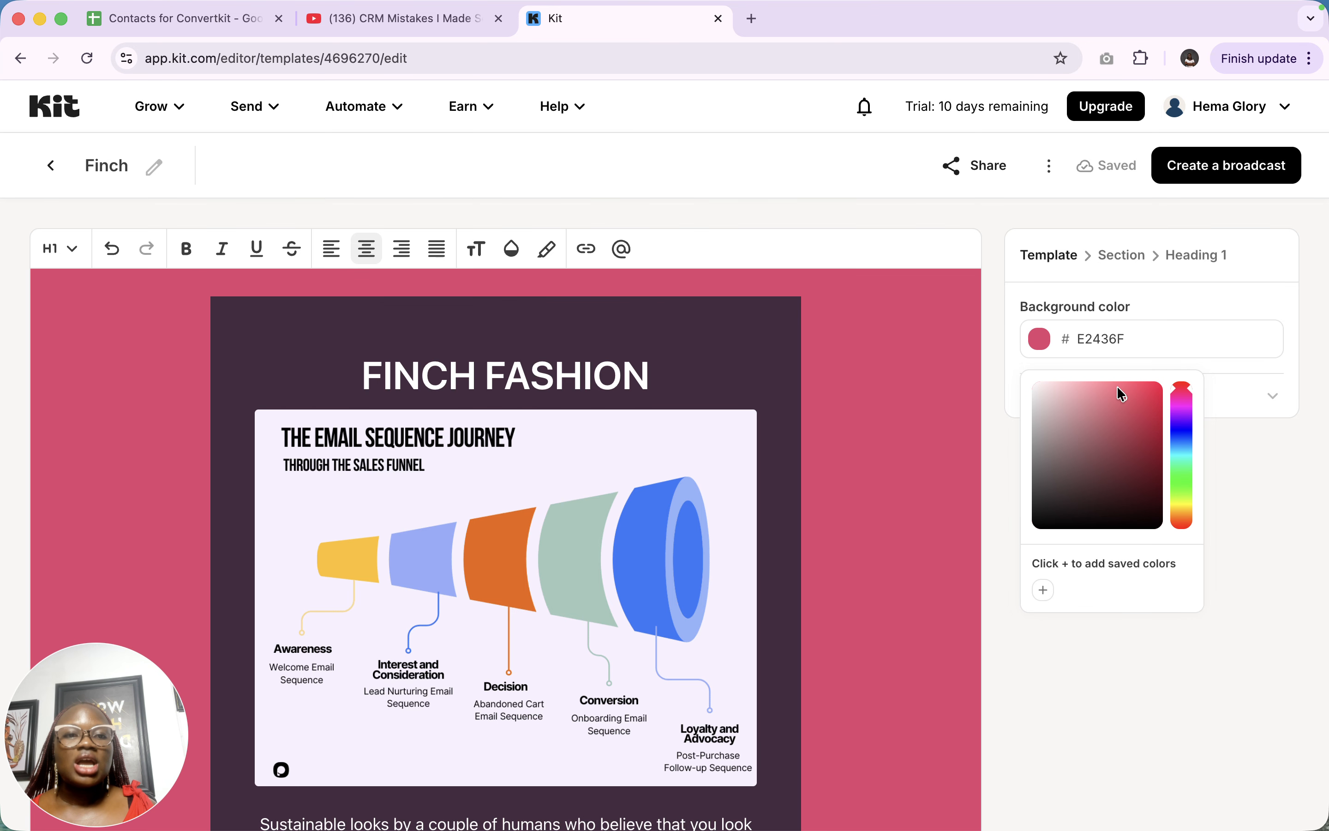
pyautogui.click(939, 219)
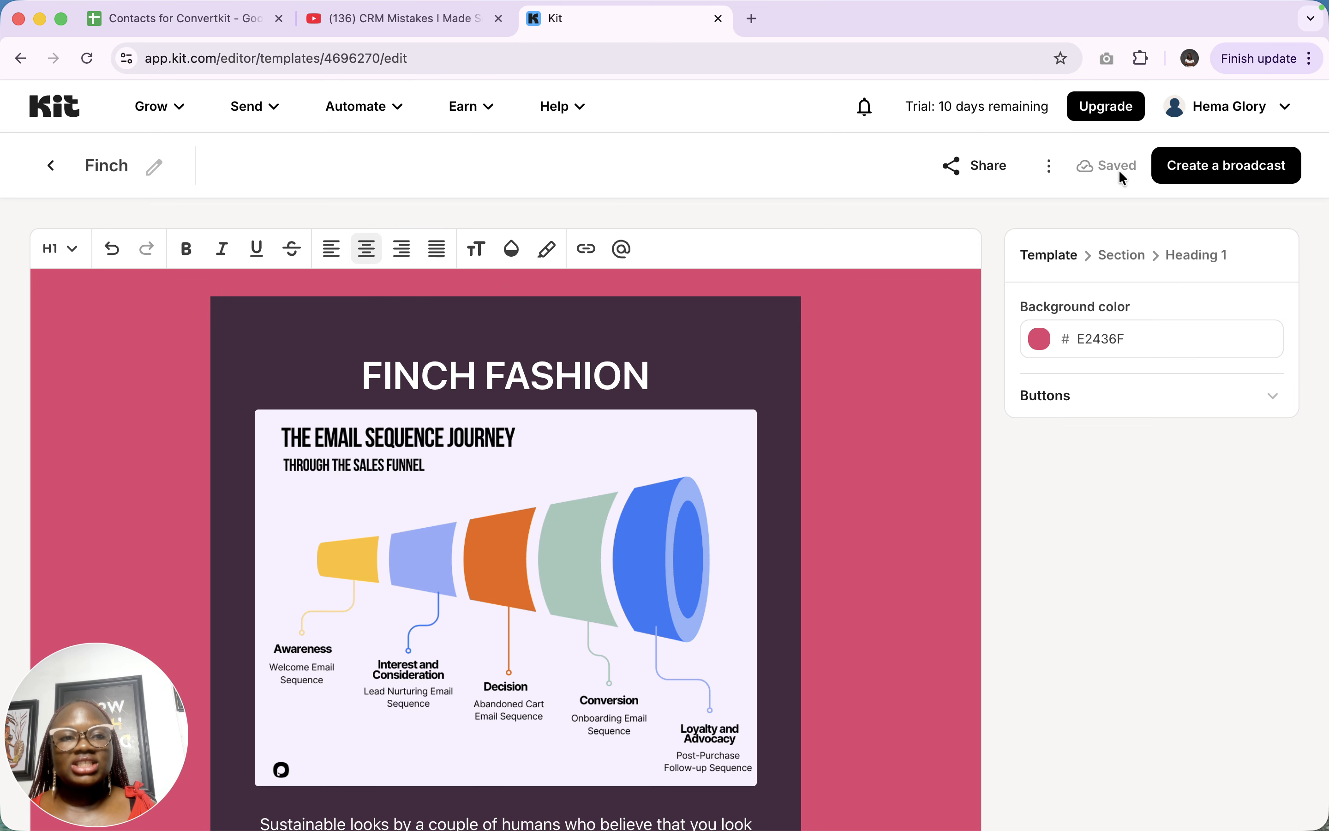
# Create a broadcast from the Finch template and continue to its draft
pyautogui.click(1263, 180)
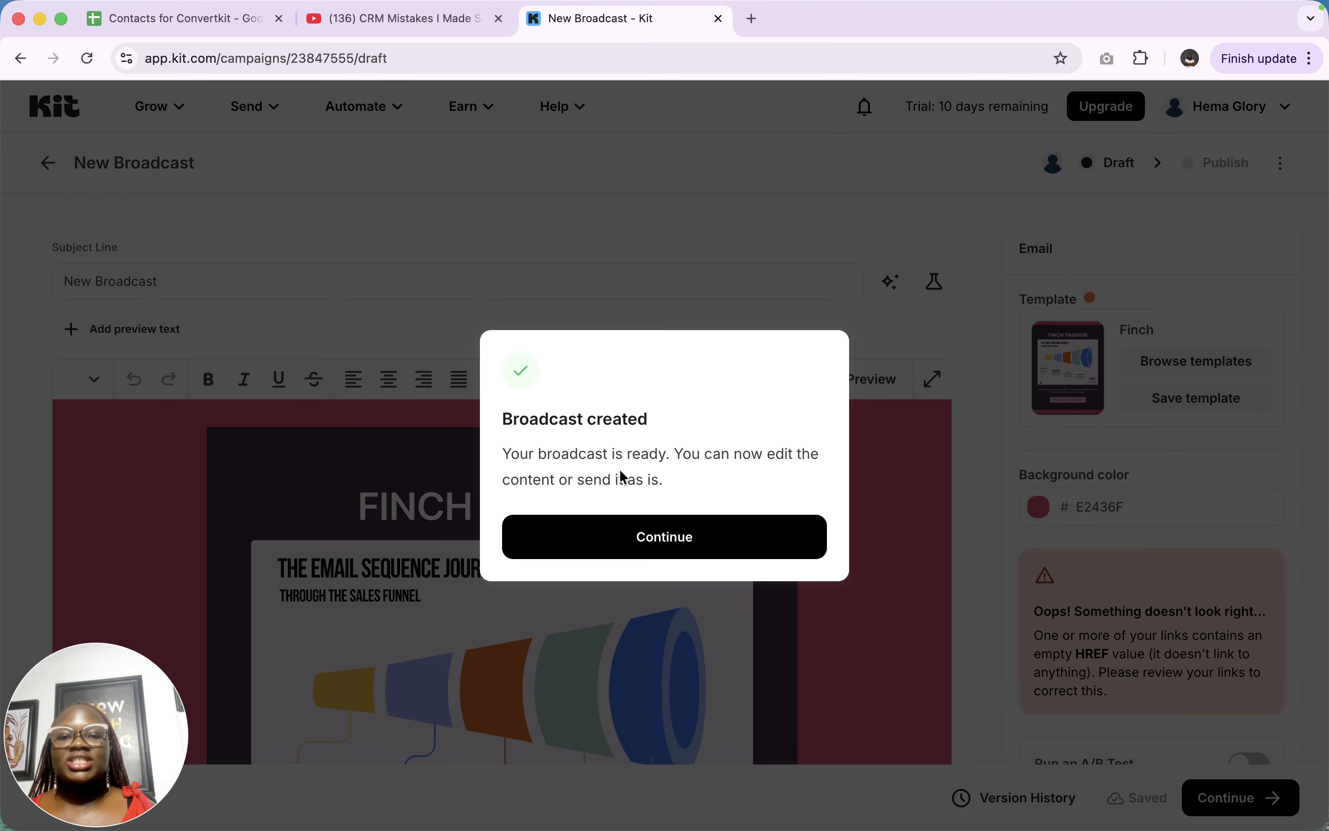
pyautogui.moveTo(832, 6)
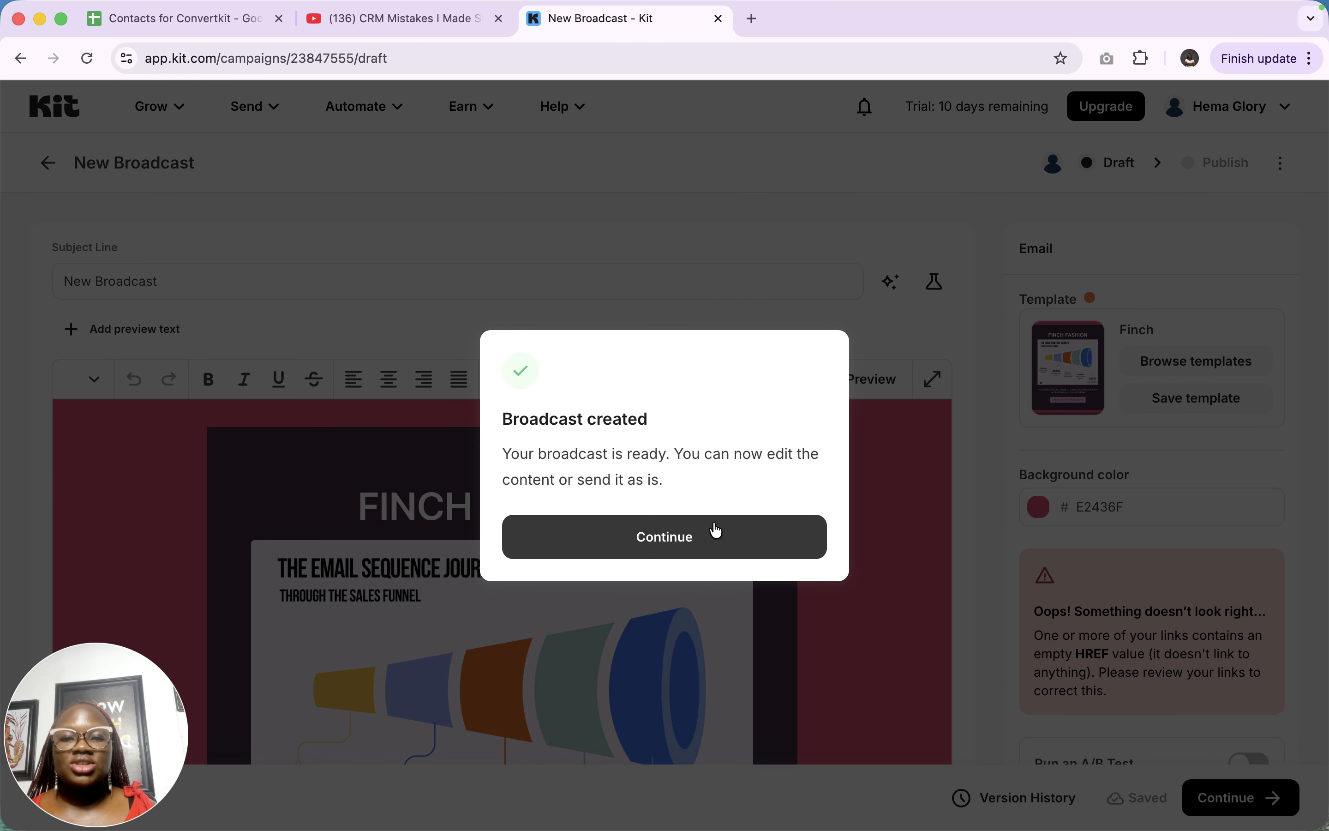
pyautogui.click(691, 547)
# Replace the broadcast's subject line with "Welcome to CRMinstructors"
pyautogui.click(104, 280)
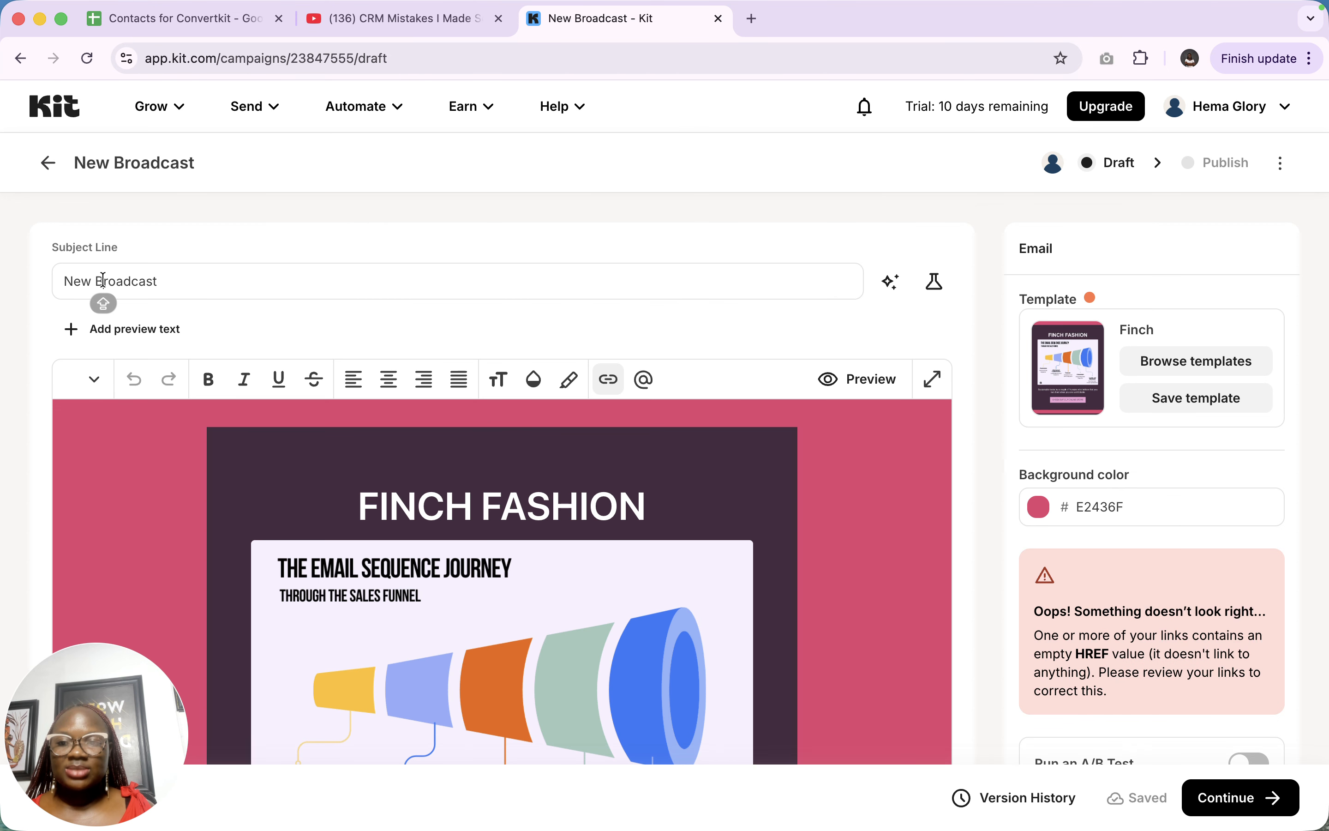
pyautogui.tripleClick(165, 275)
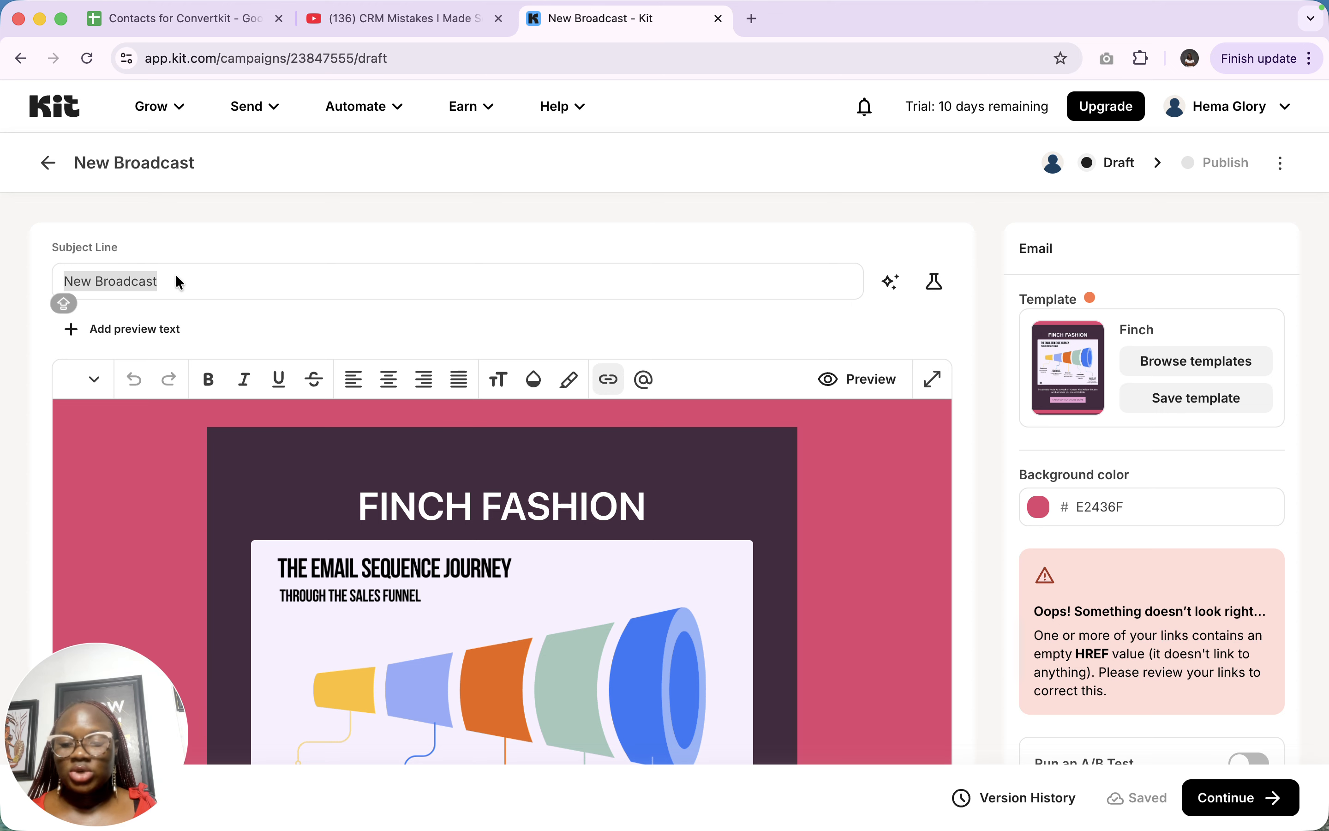
pyautogui.write('We')
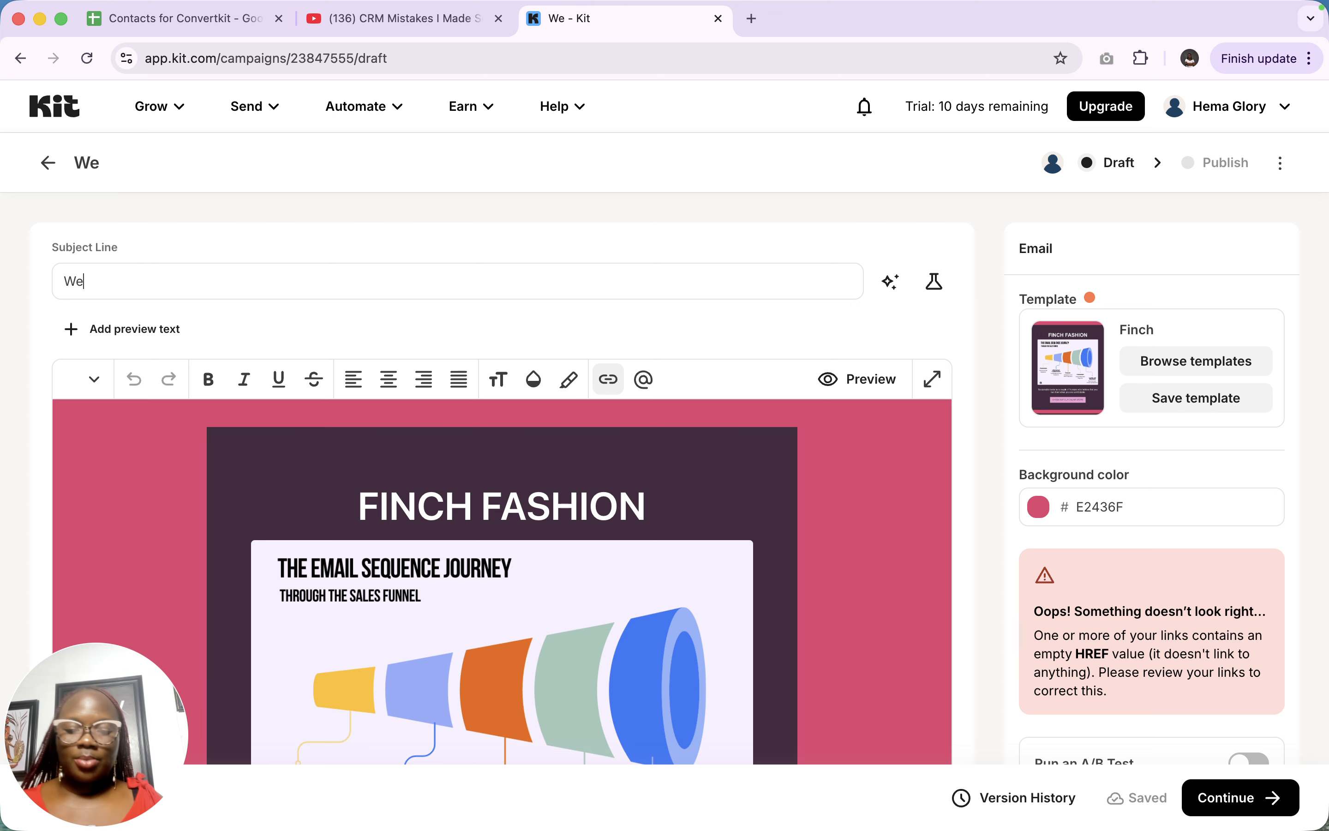
pyautogui.write('lcome')
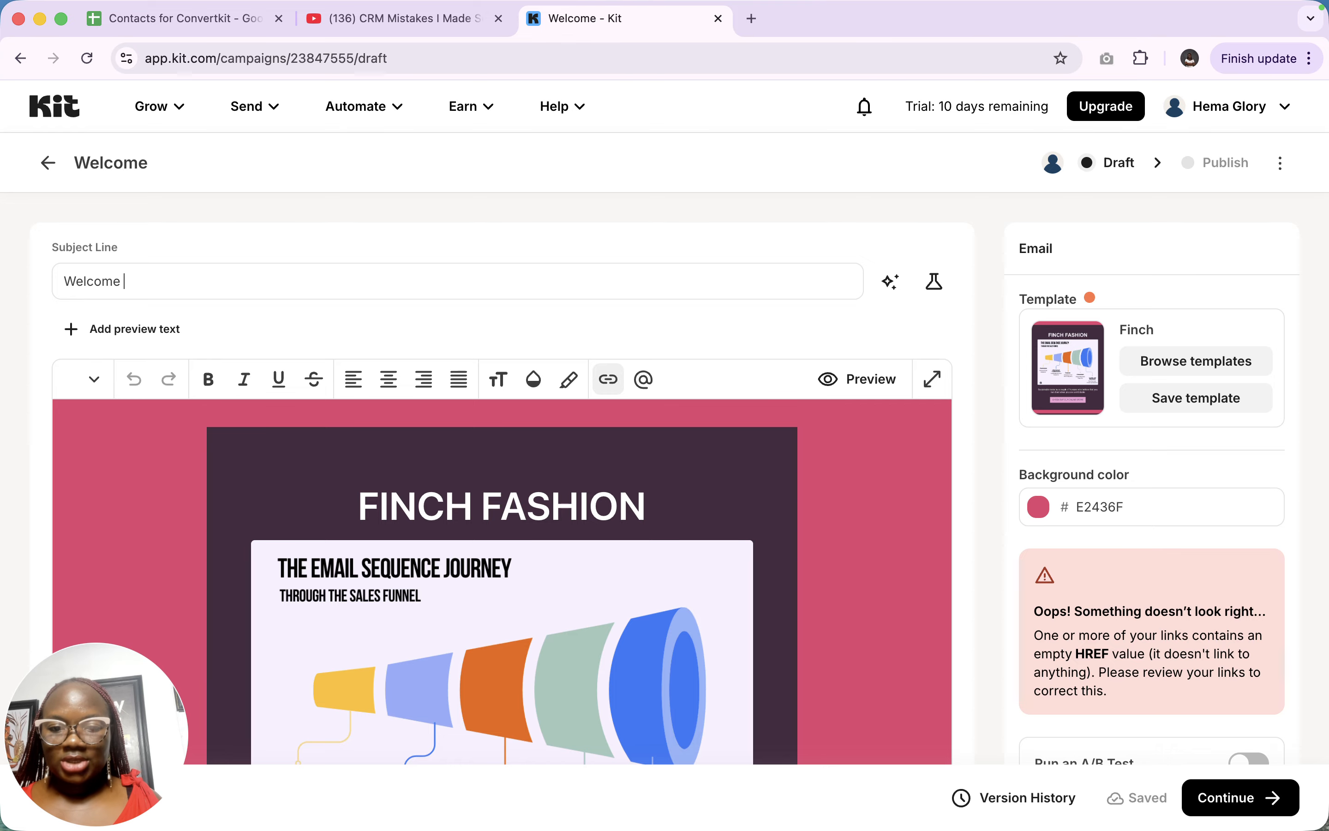
pyautogui.write(' to')
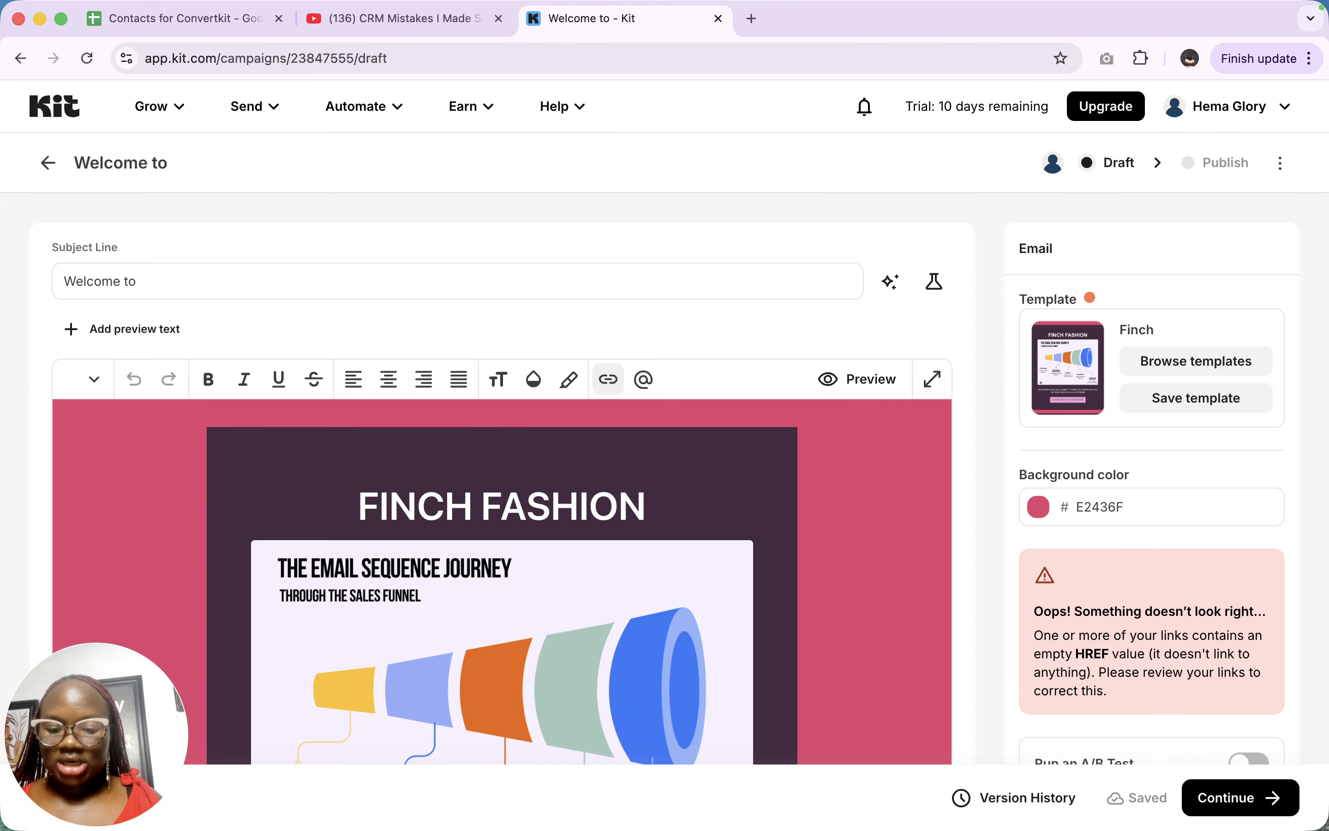
pyautogui.press('capslock')
pyautogui.write('C')
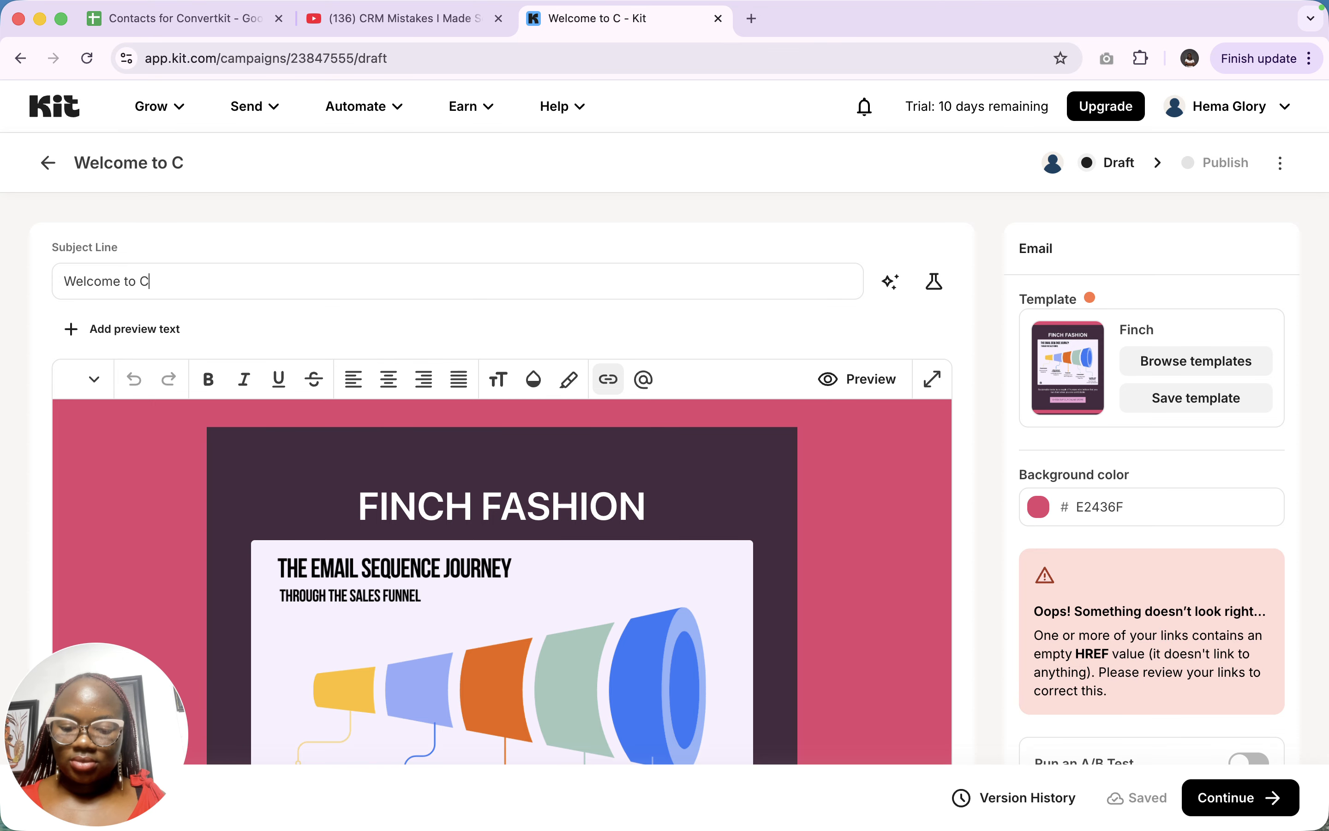
pyautogui.write('RMinst')
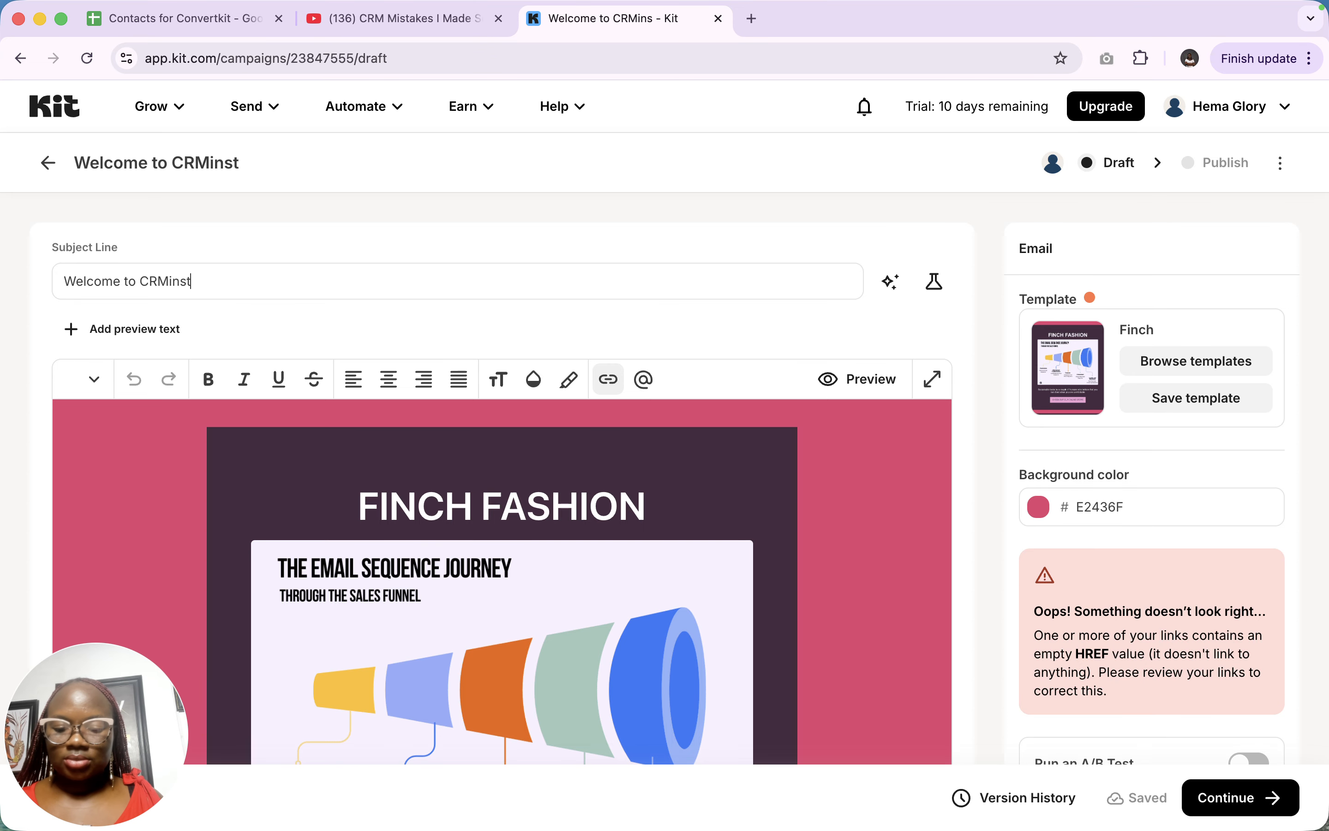
pyautogui.write('ructors')
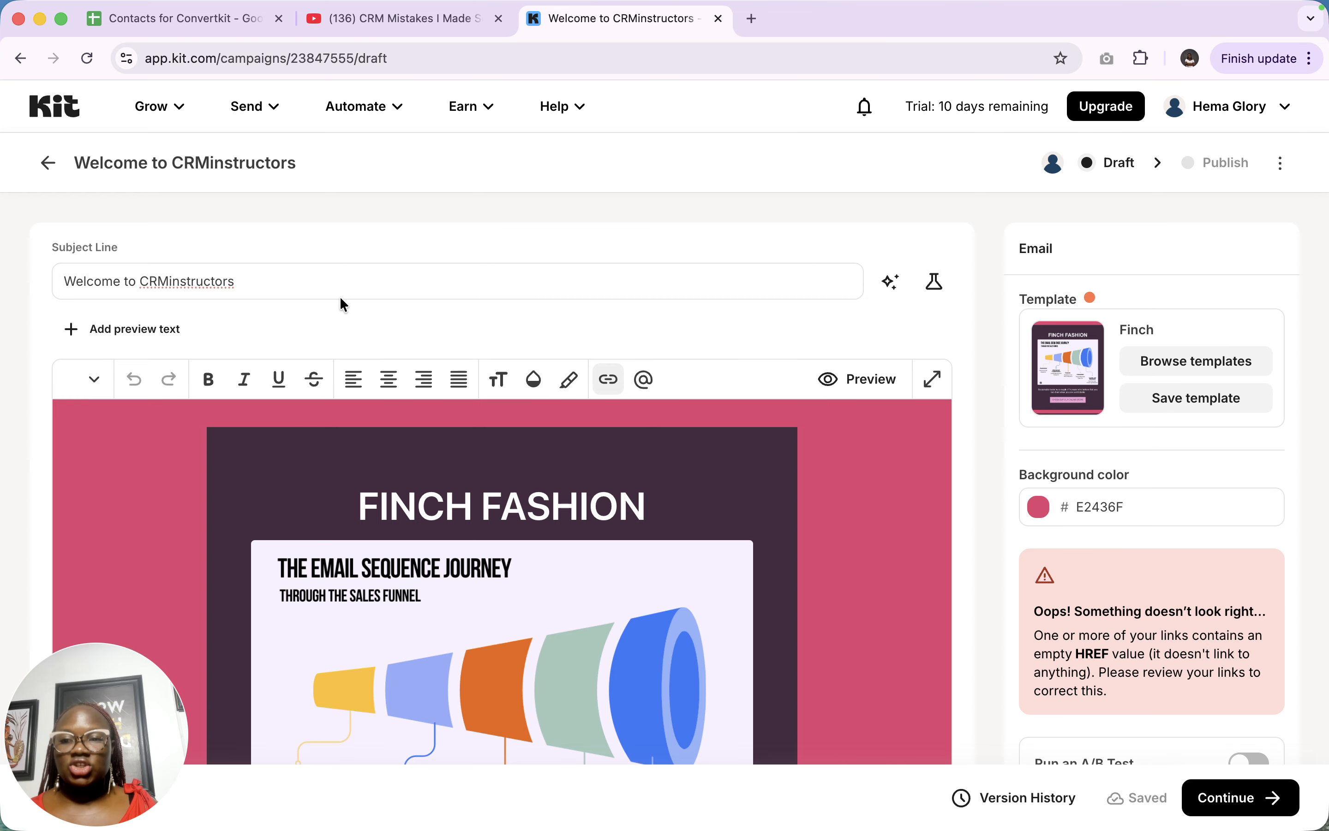
# Add the preview text "Thank you for joining" to the broadcast
pyautogui.click(72, 329)
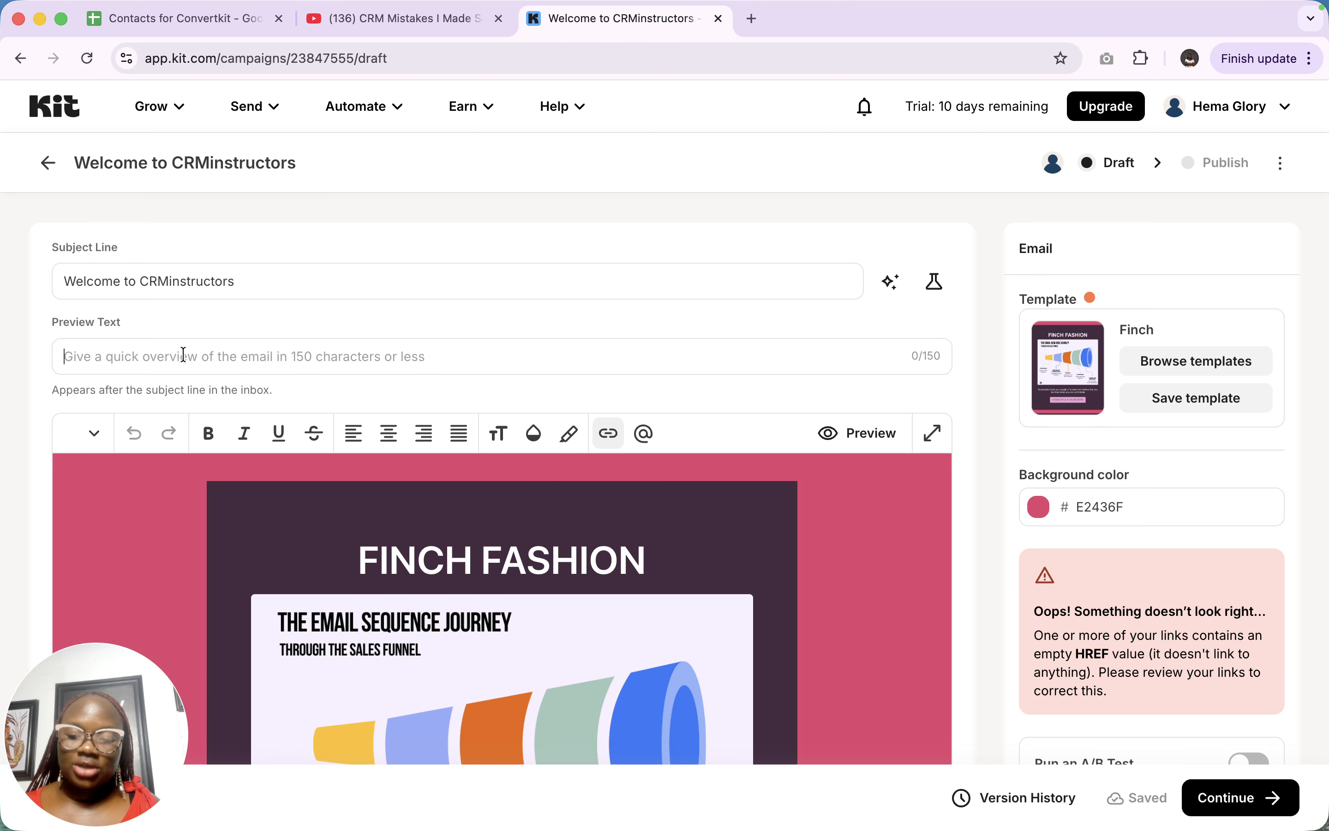
pyautogui.write('Thank you d')
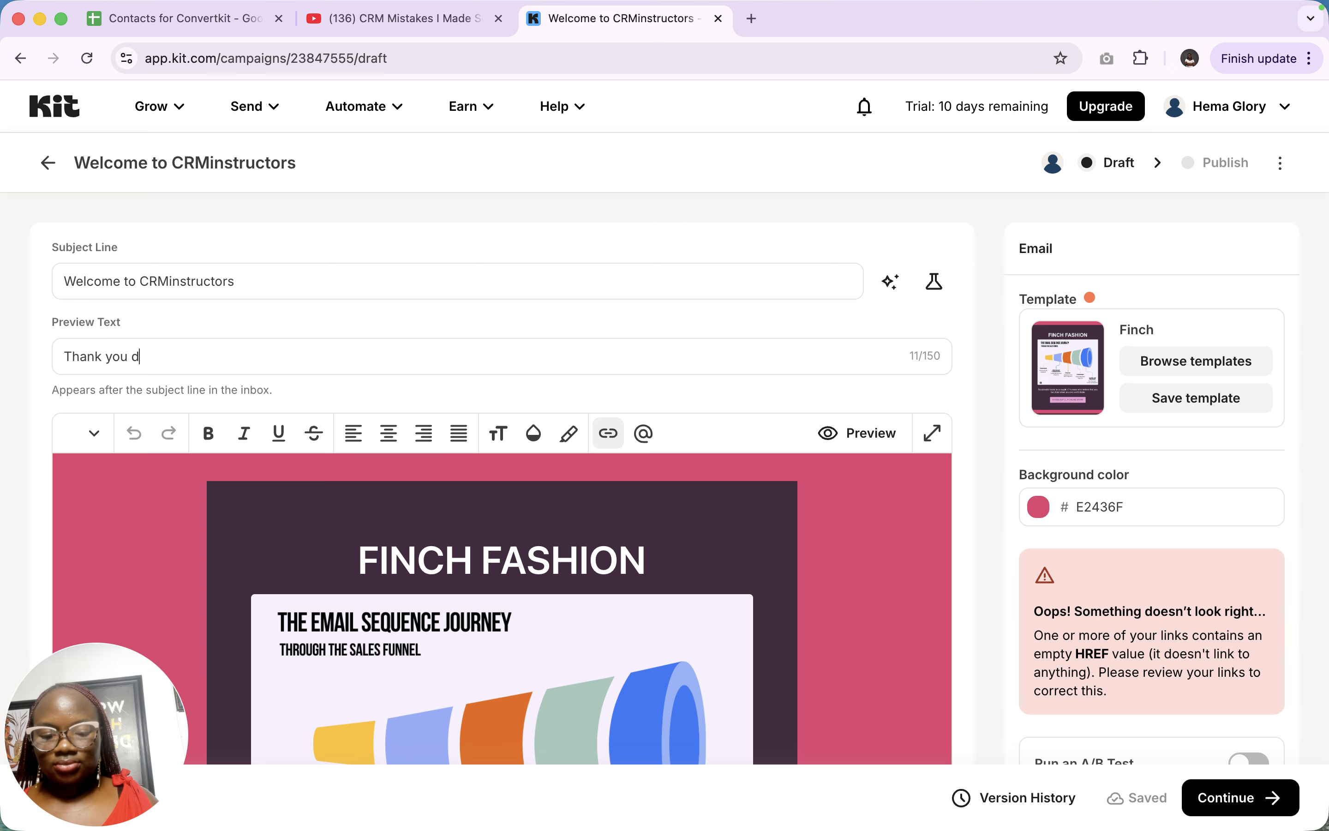
pyautogui.press('BackSpace')
pyautogui.write('for j')
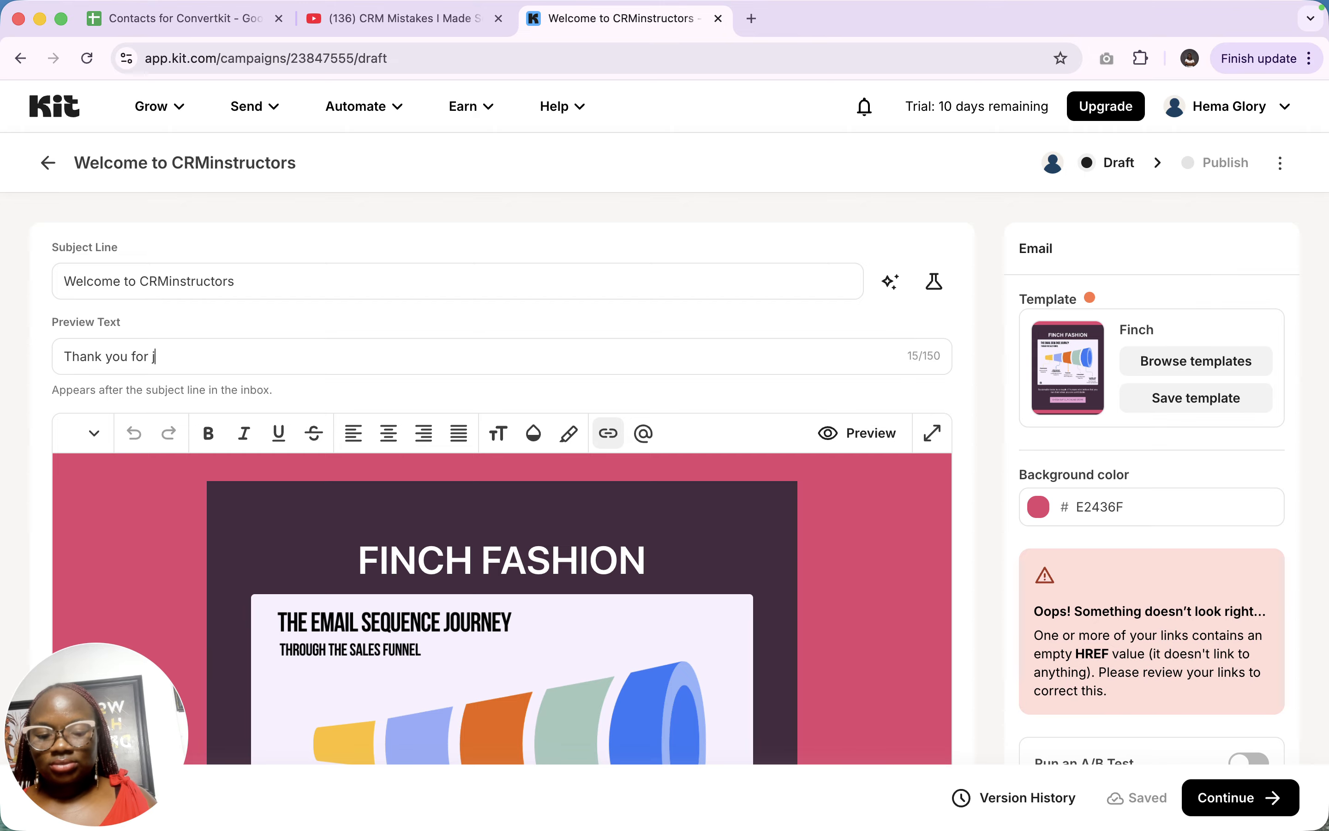
pyautogui.write('oining')
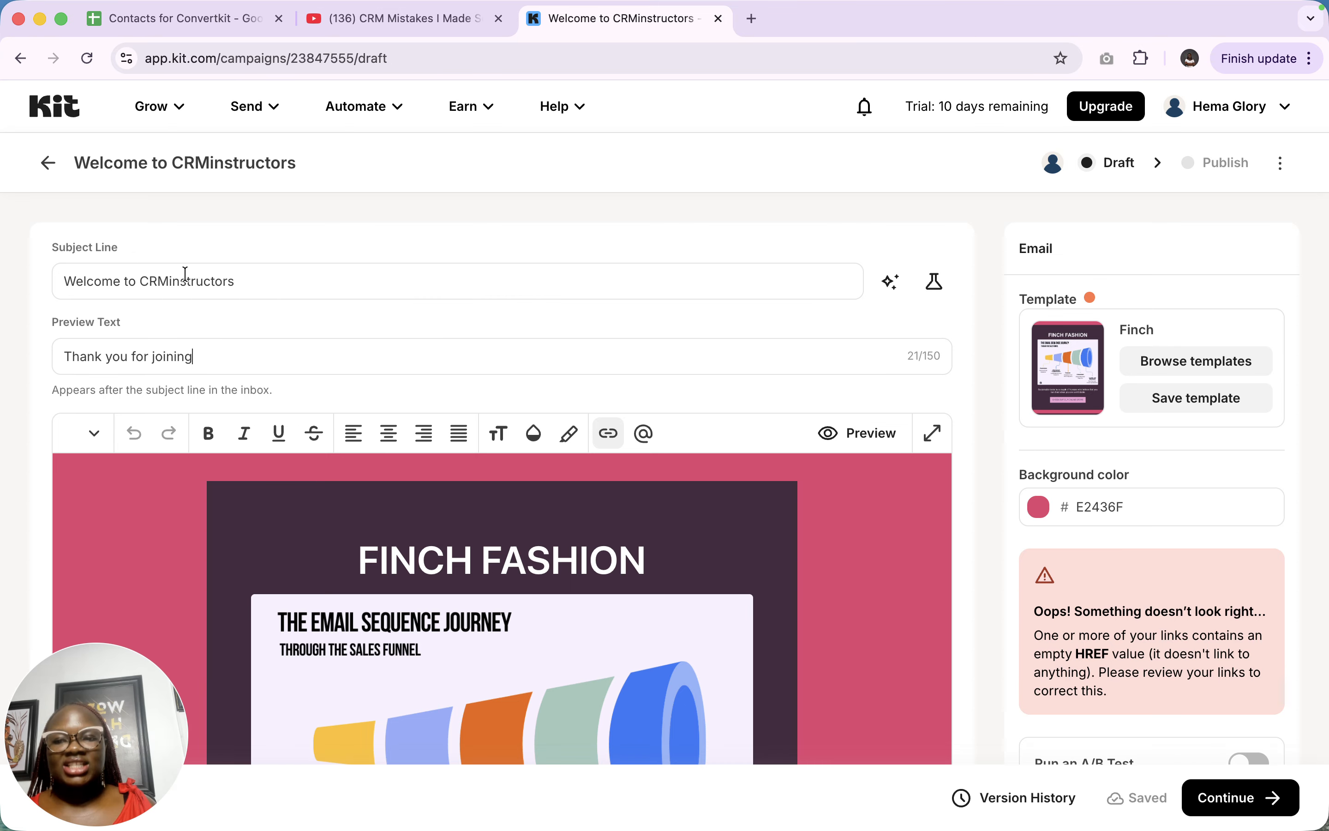
# Review the broadcast's email body from the header down to the footer
pyautogui.scroll(-10, 185, 273)
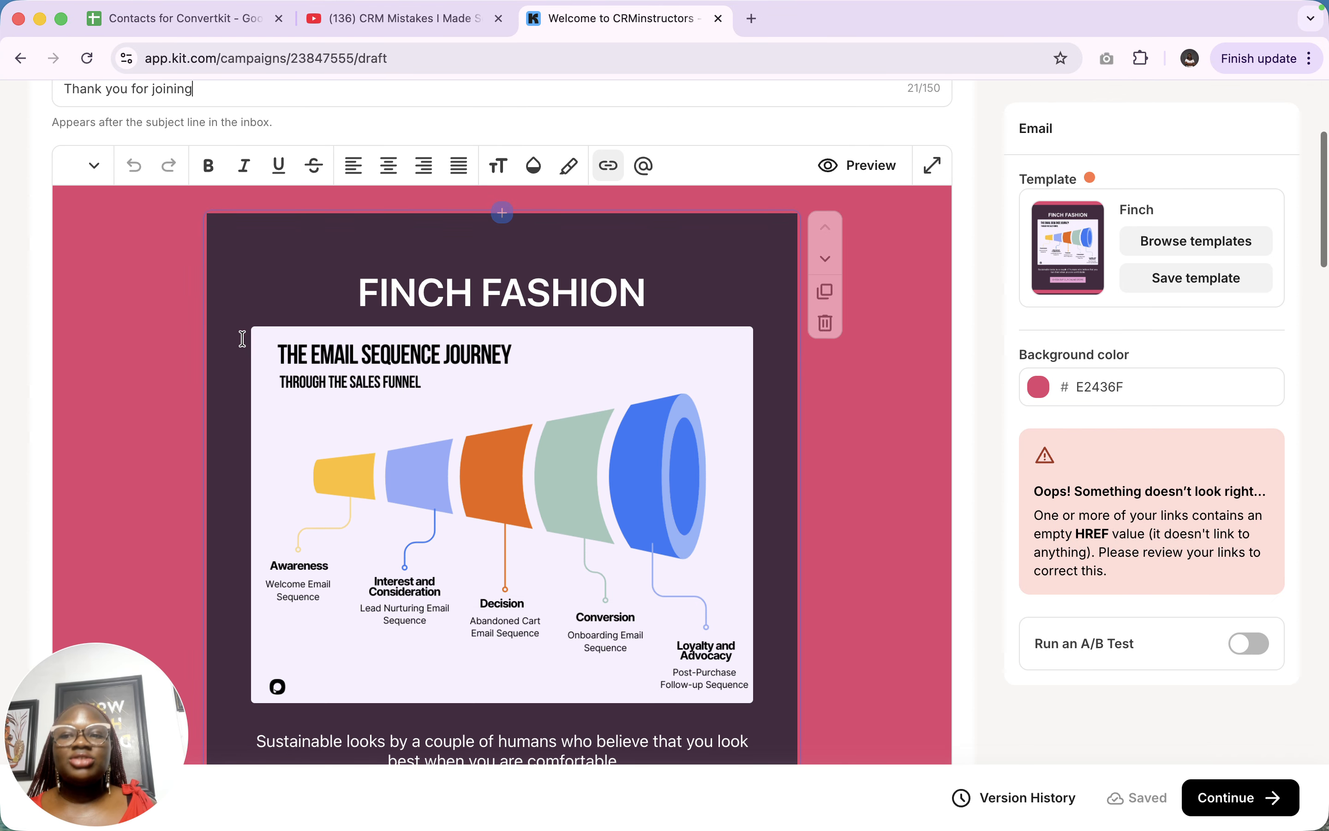
pyautogui.scroll(-20, 243, 341)
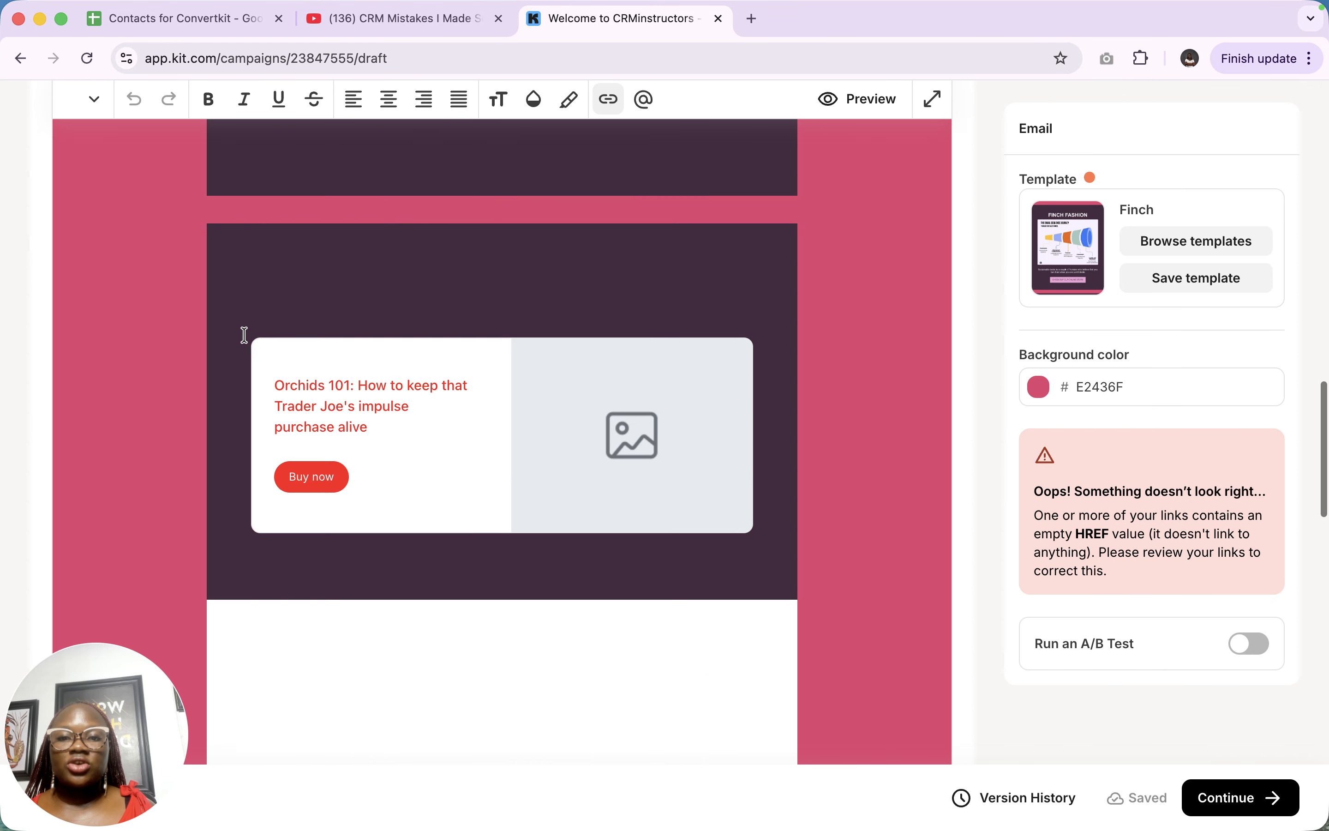
pyautogui.scroll(-15, 244, 335)
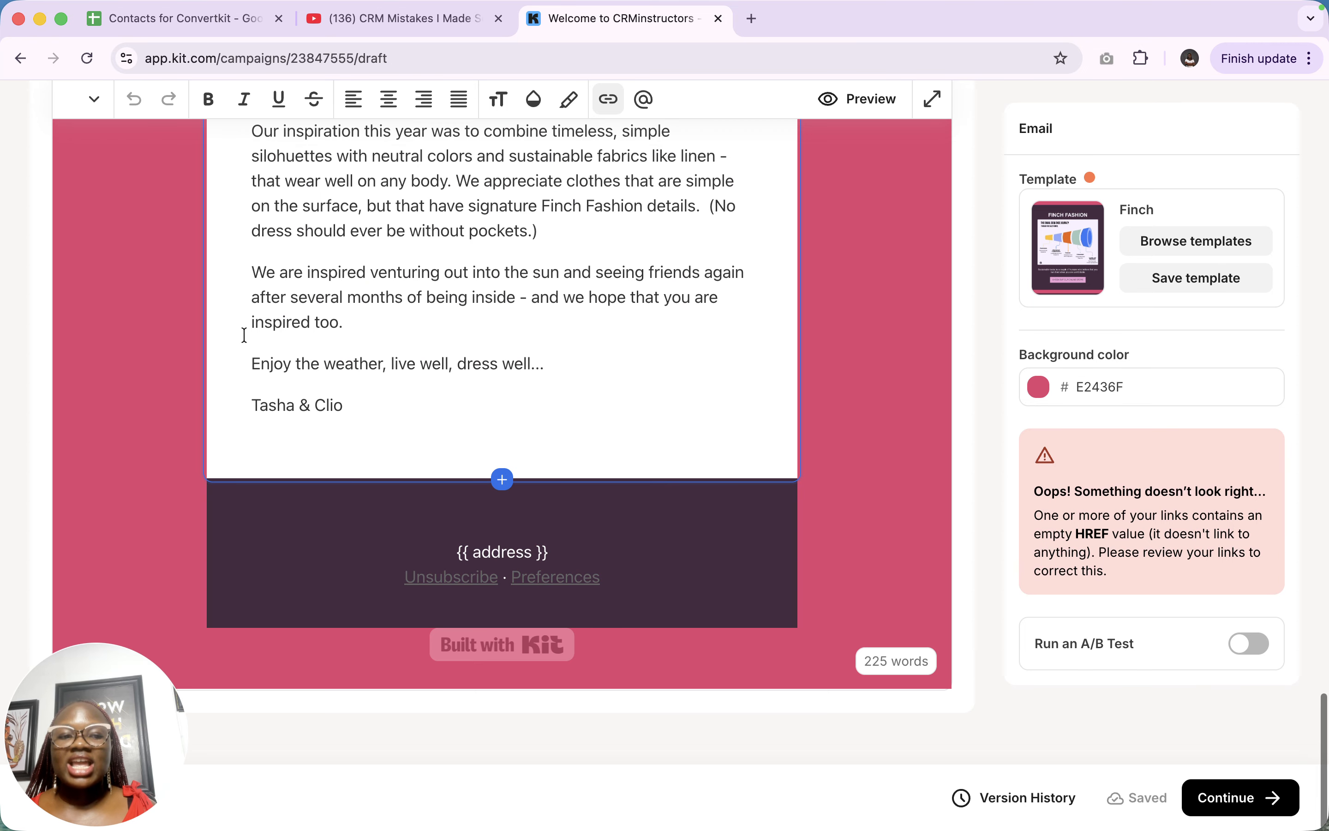
pyautogui.scroll(20, 245, 335)
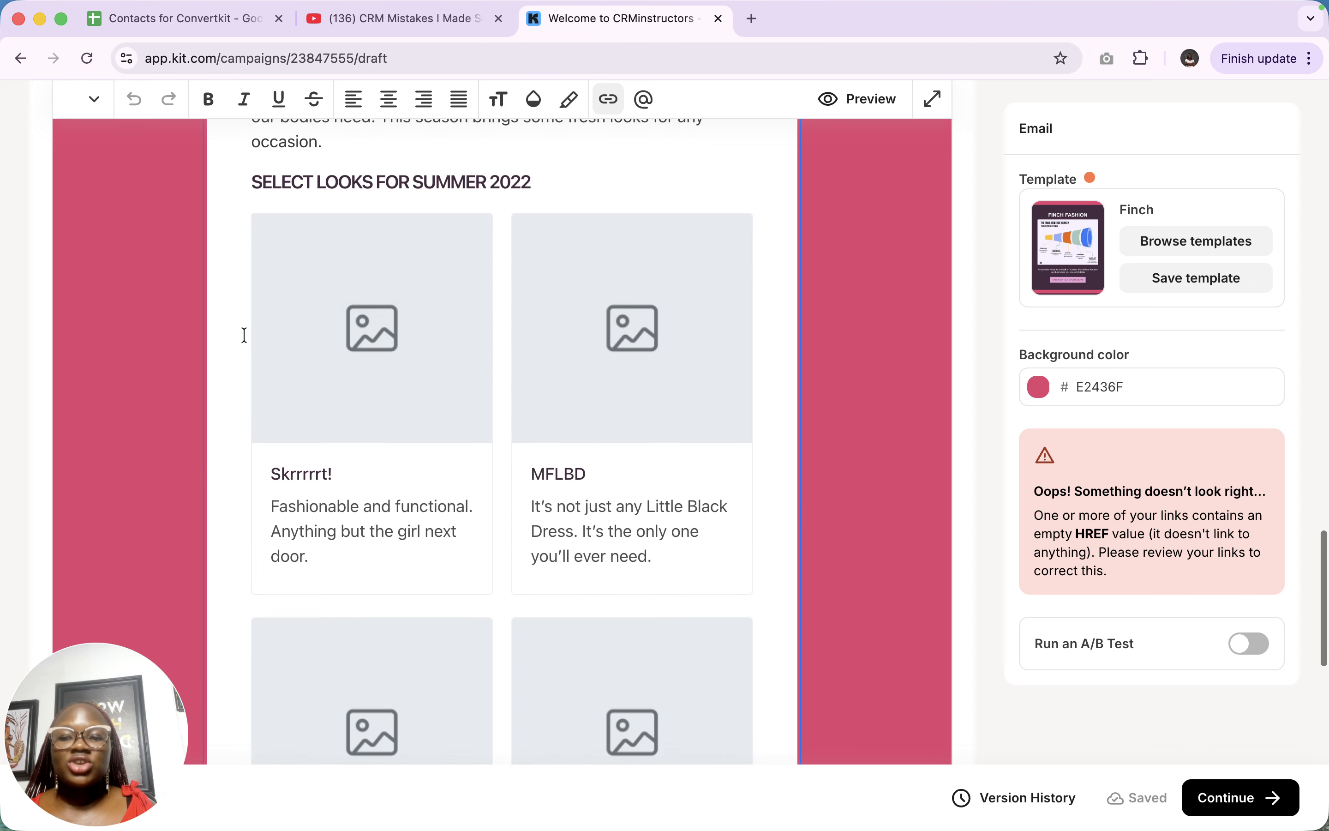
pyautogui.scroll(5, 243, 332)
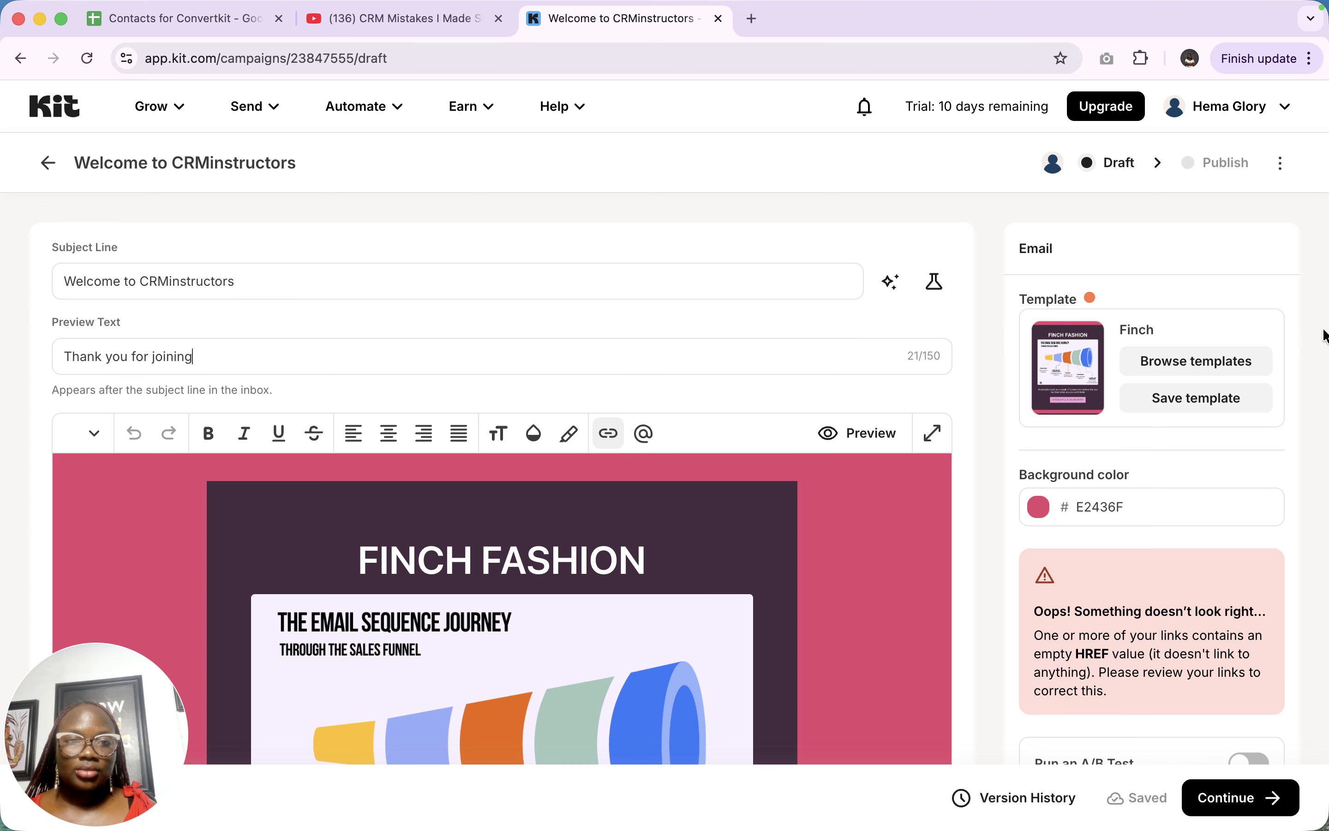
# Check the empty-link warning and inspect the link settings of the "CHECK OUT OUR ONLINE STORE" button
pyautogui.scroll(-2, 1313, 450)
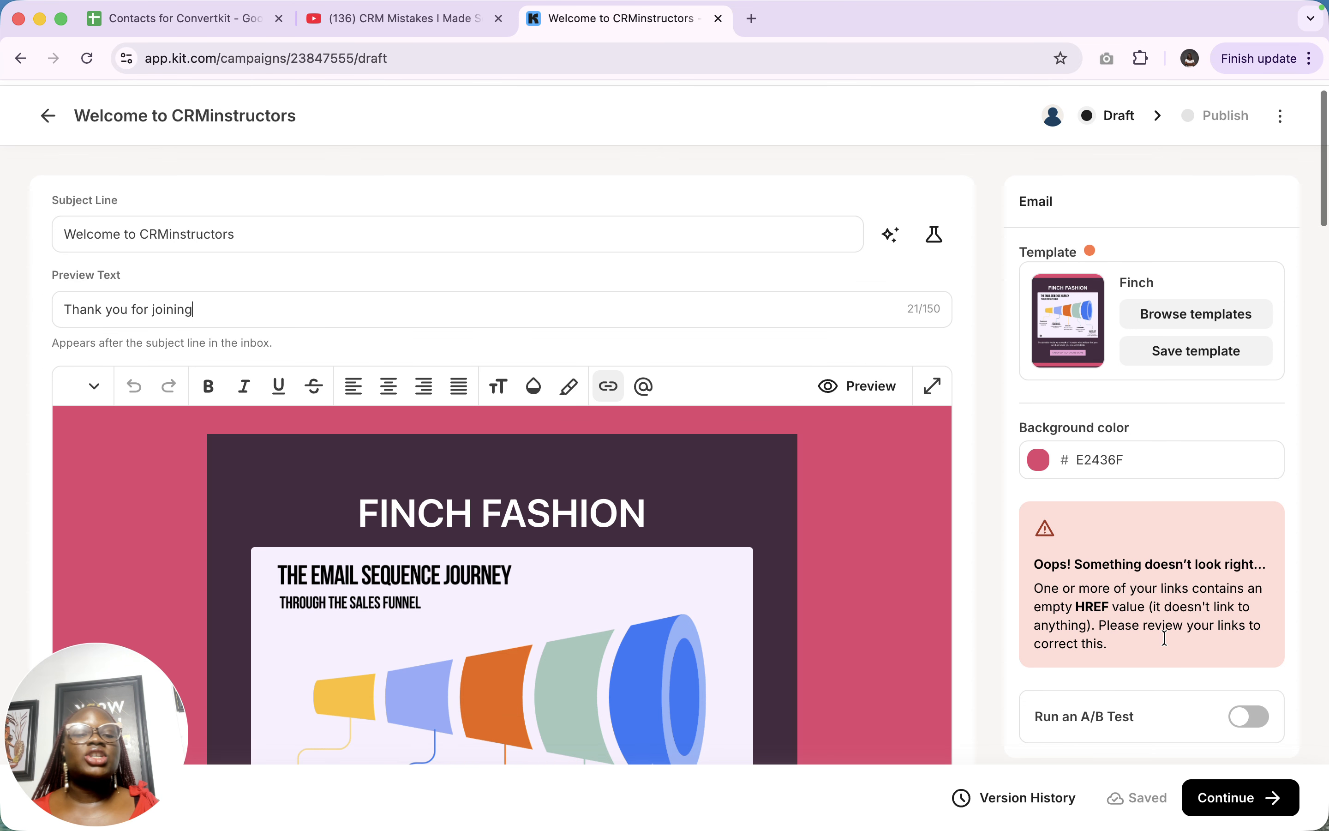
pyautogui.scroll(-4, 1124, 527)
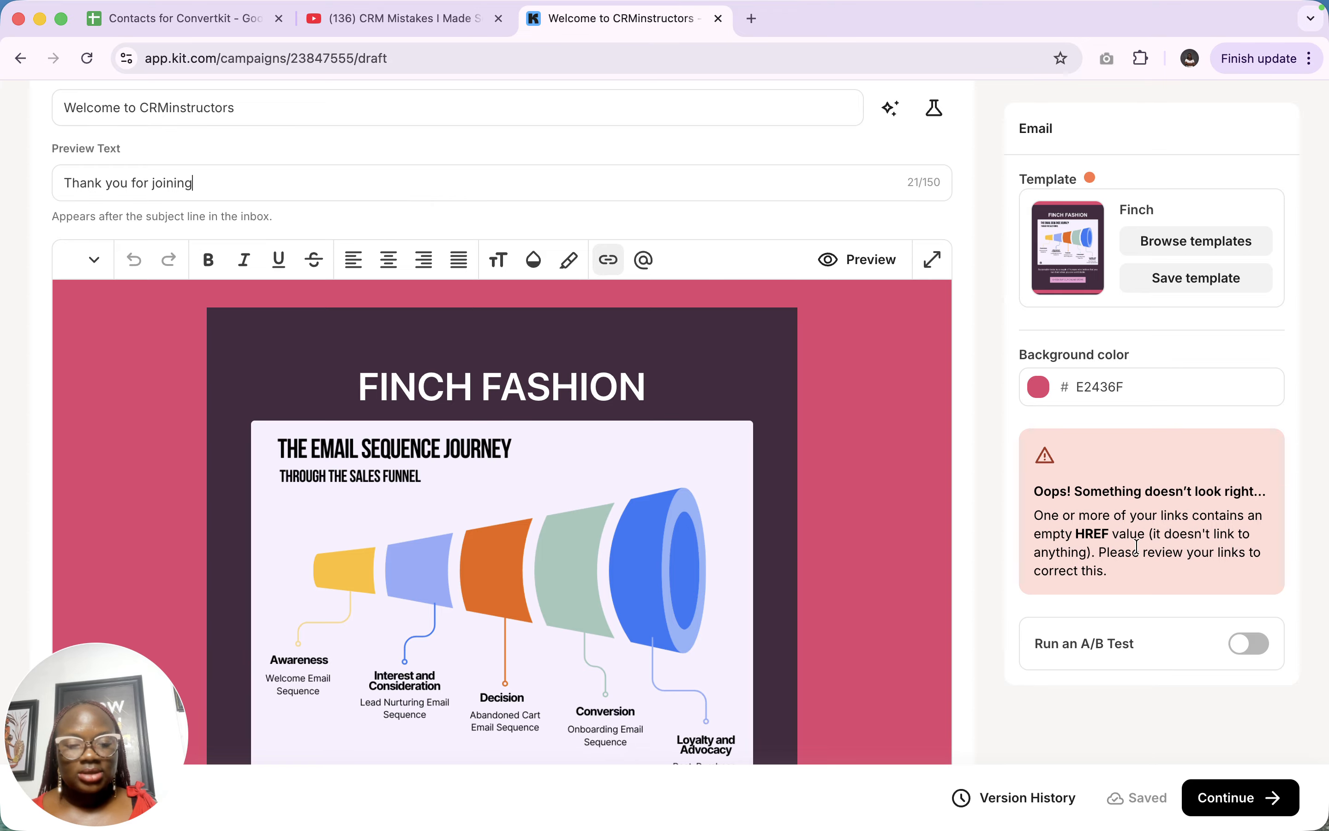
pyautogui.scroll(-4, 561, 582)
pyautogui.scroll(-2, 561, 582)
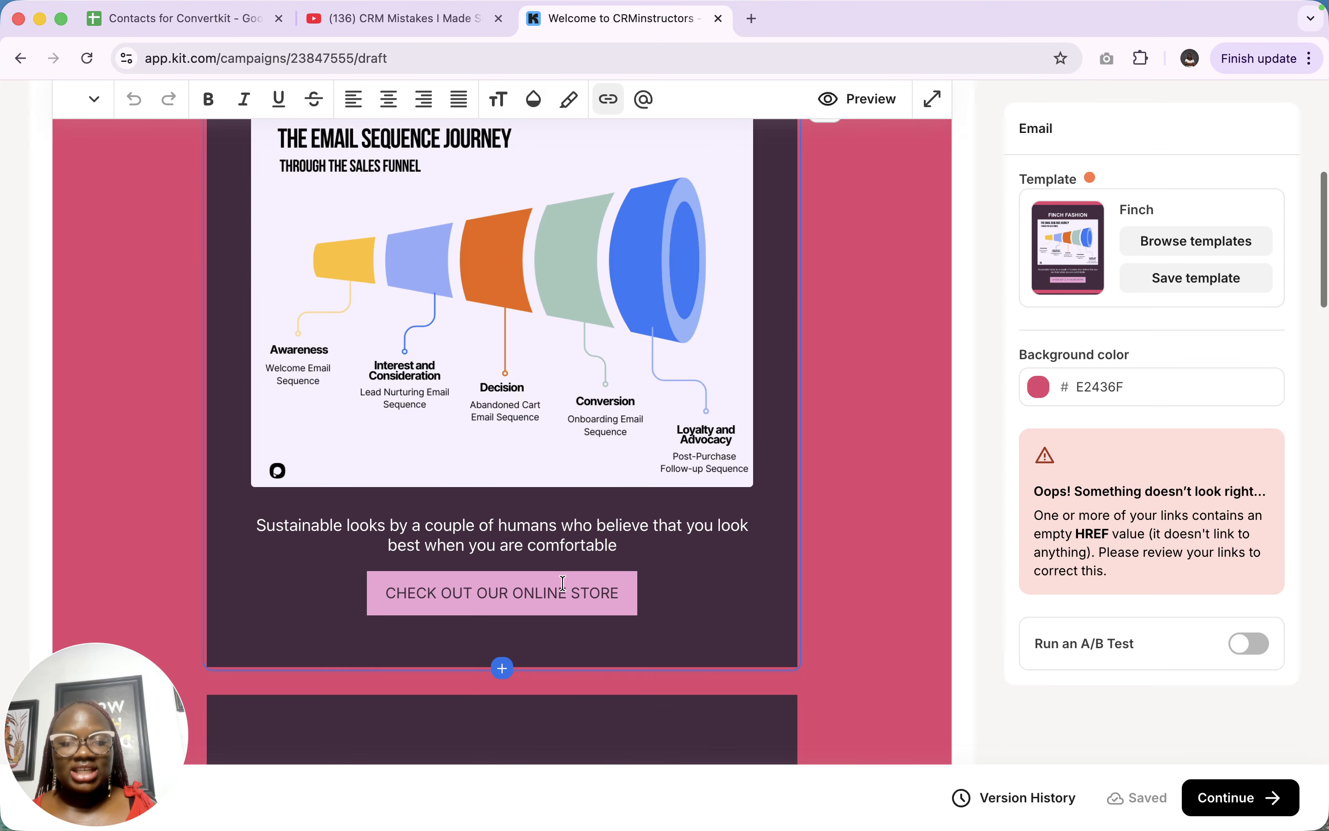
pyautogui.click(621, 613)
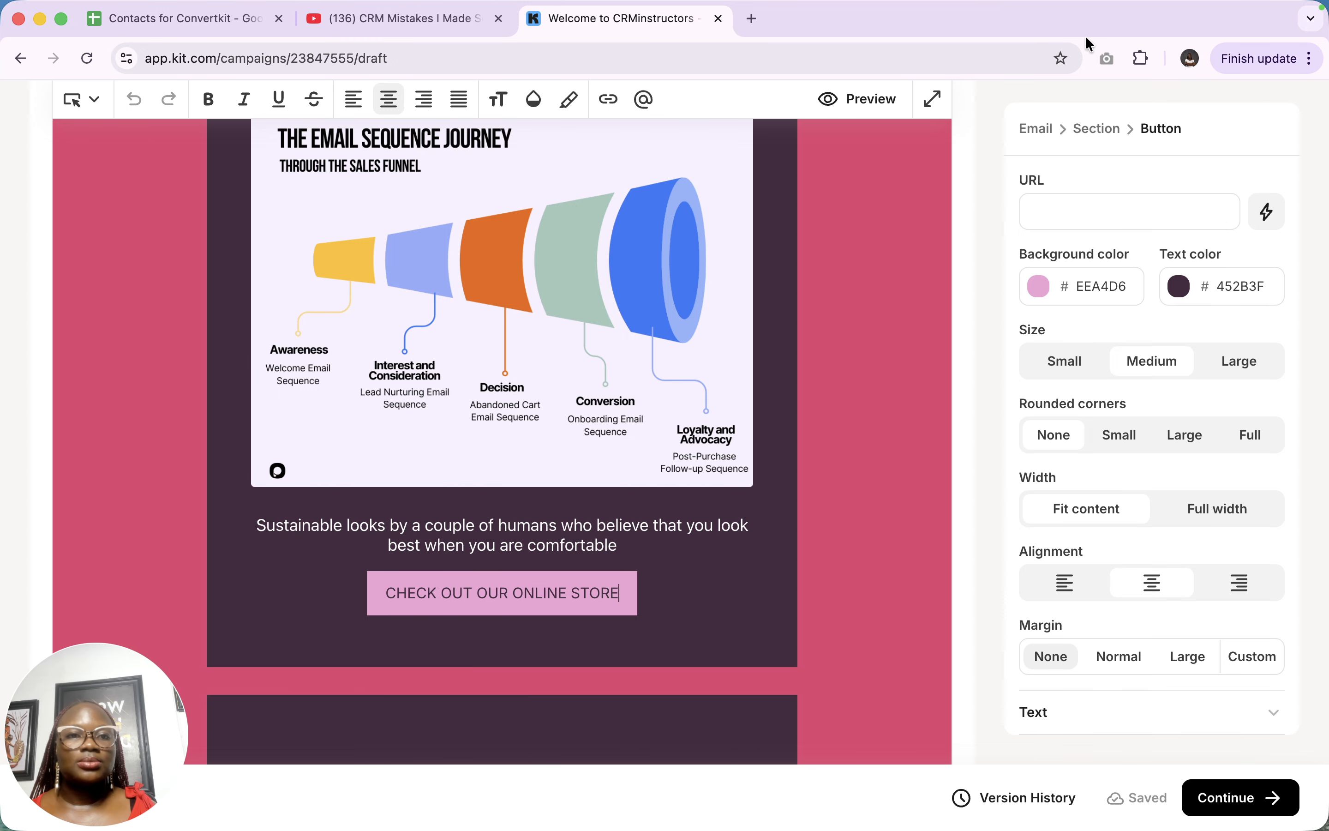
pyautogui.click(1061, 10)
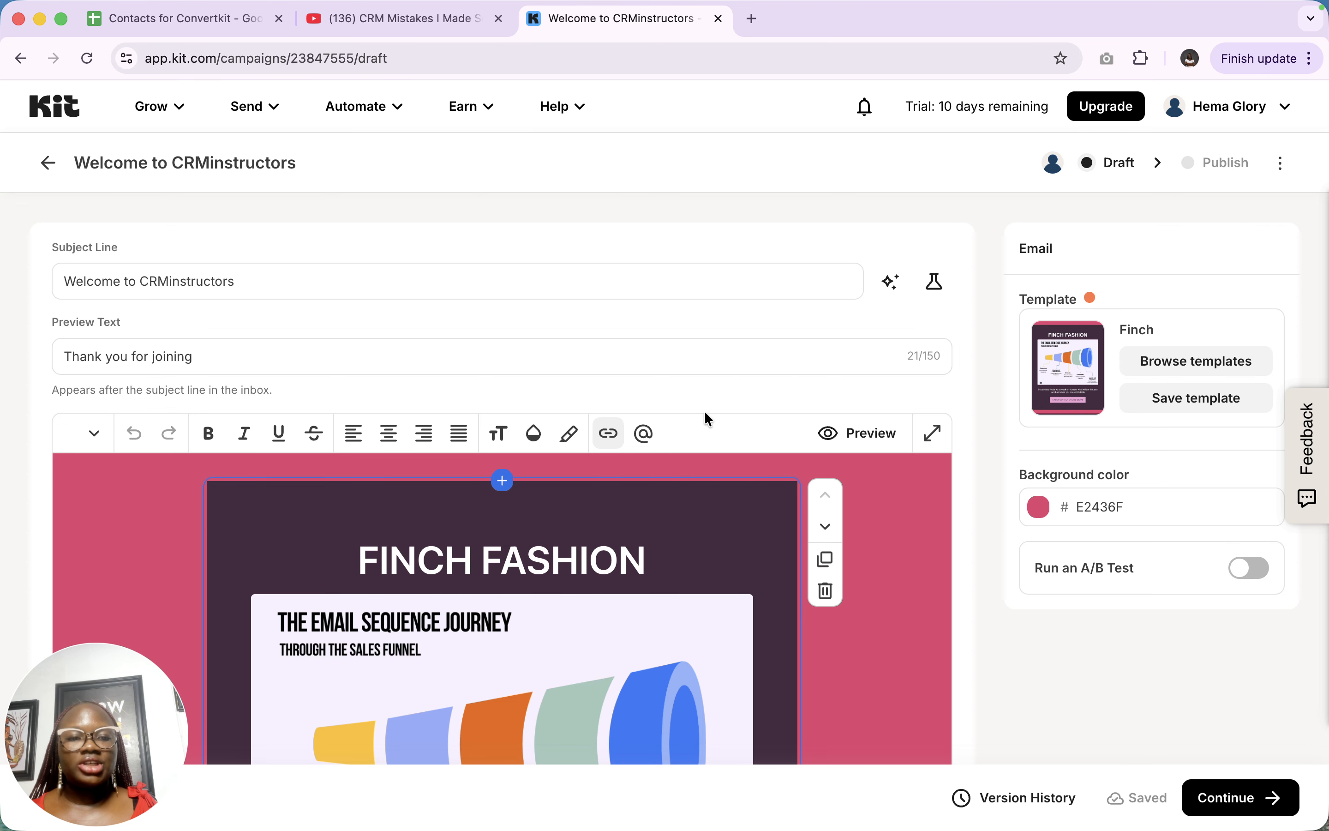
# Turn on an A/B test for the broadcast and choose subject lines as the test type
pyautogui.scroll(-5, 789, 597)
pyautogui.scroll(-3, 787, 597)
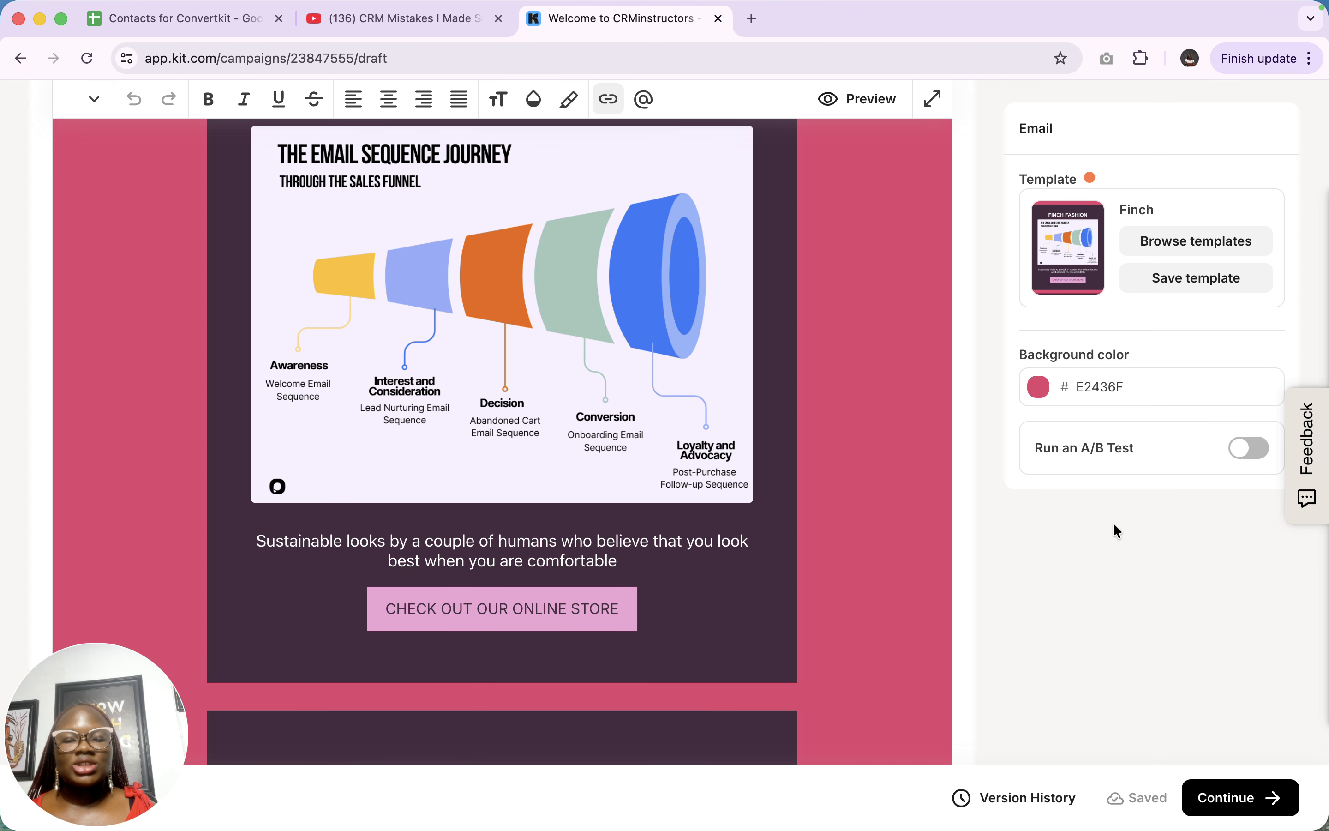
pyautogui.scroll(7, 1111, 403)
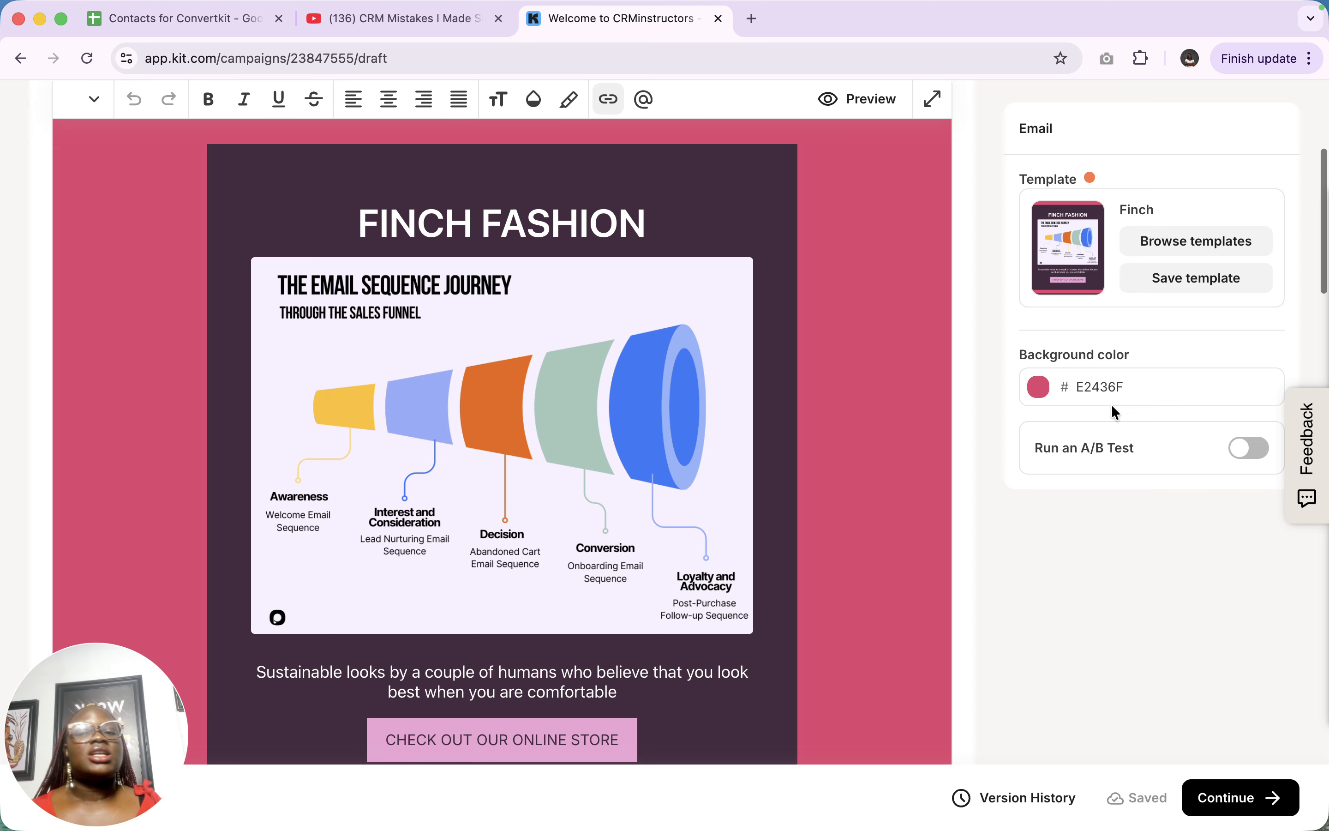
pyautogui.scroll(3, 758, 470)
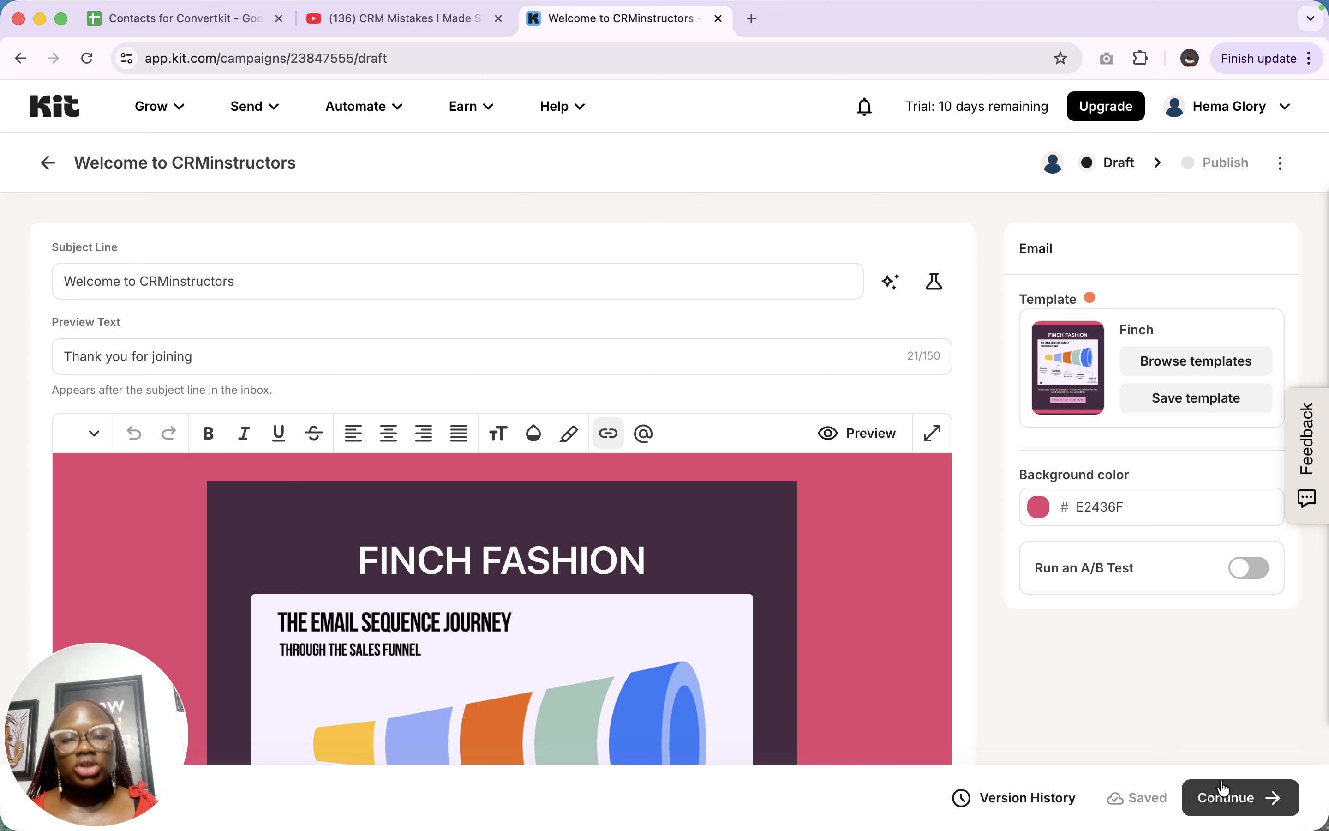
pyautogui.click(1257, 576)
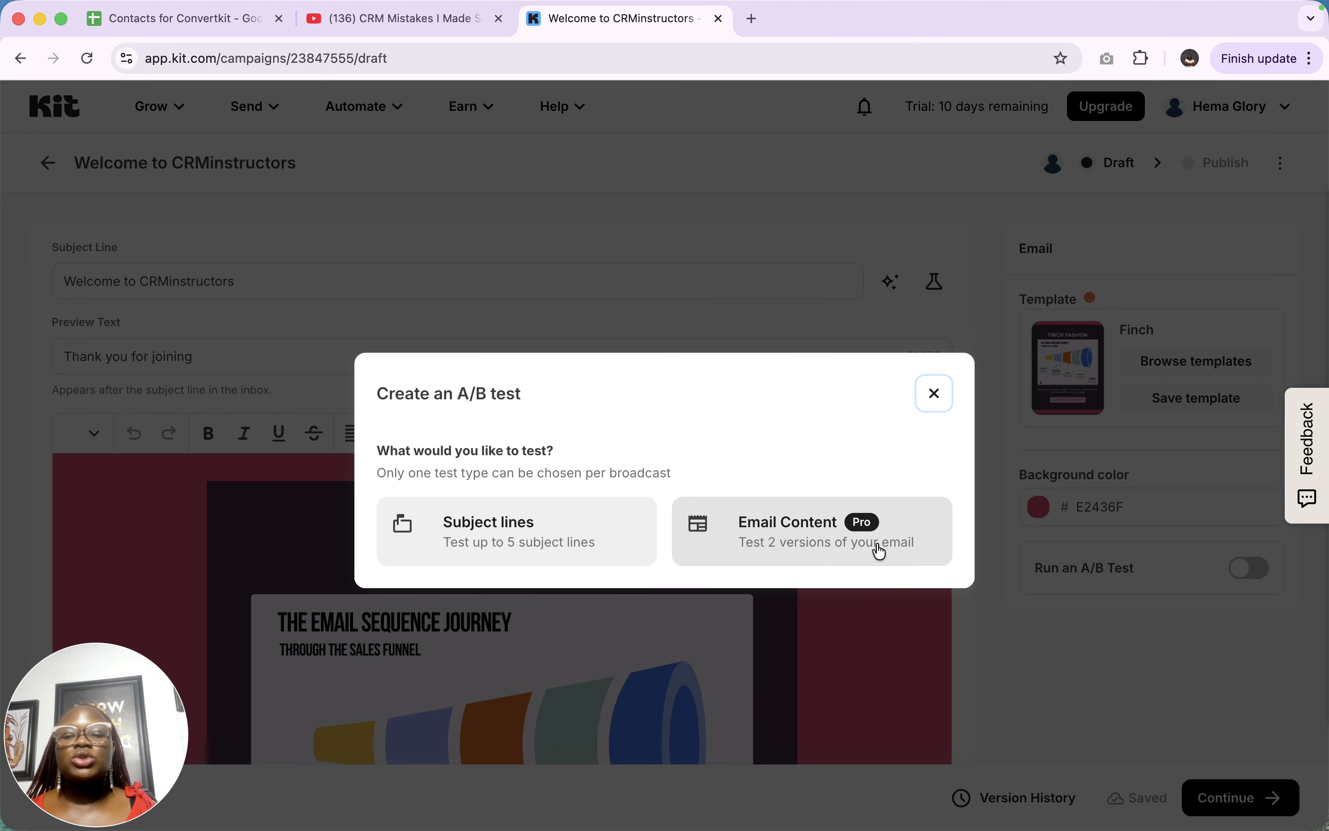
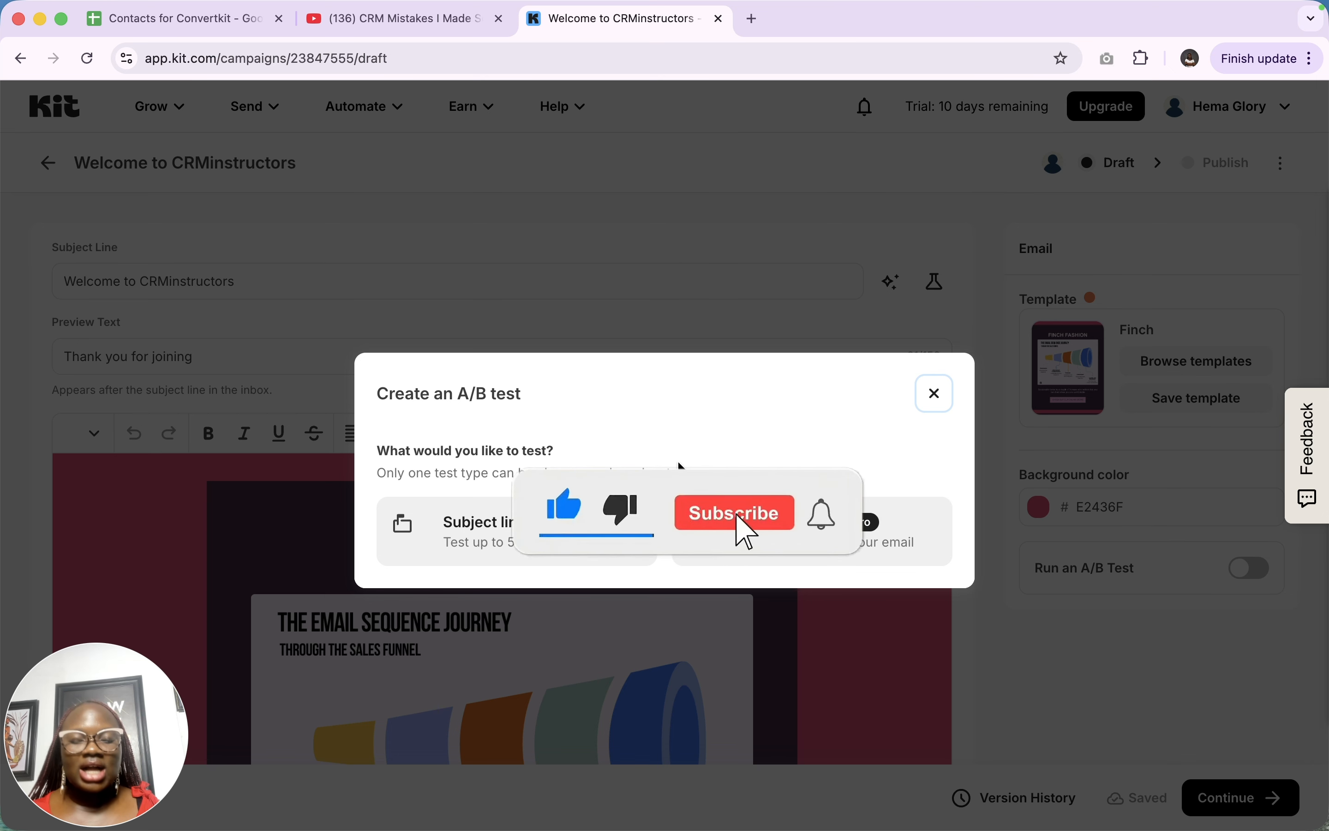
pyautogui.click(510, 521)
# Enter "Welcome to the Community" as subject line B of the A/B test
pyautogui.click(585, 351)
pyautogui.tripleClick(584, 351)
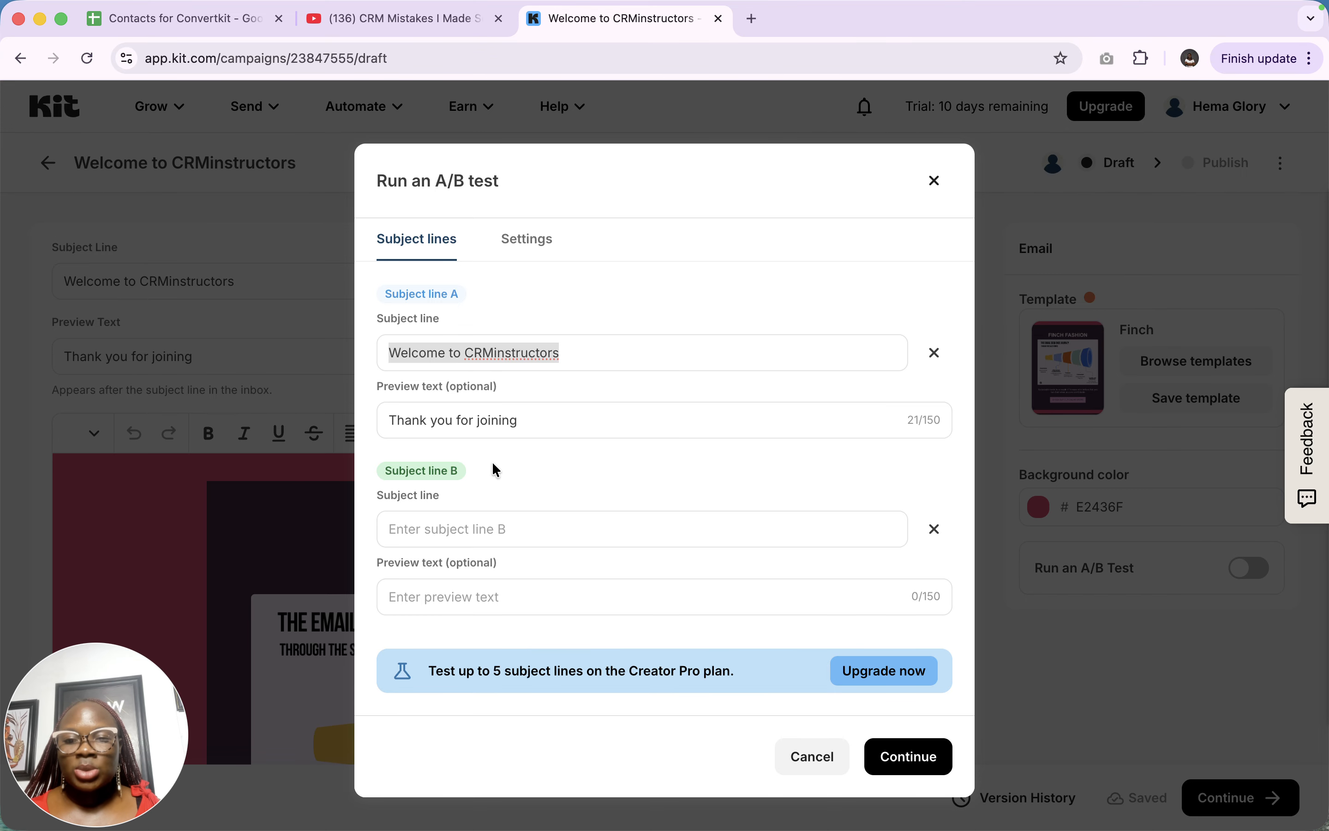
pyautogui.click(487, 529)
pyautogui.press('capslock')
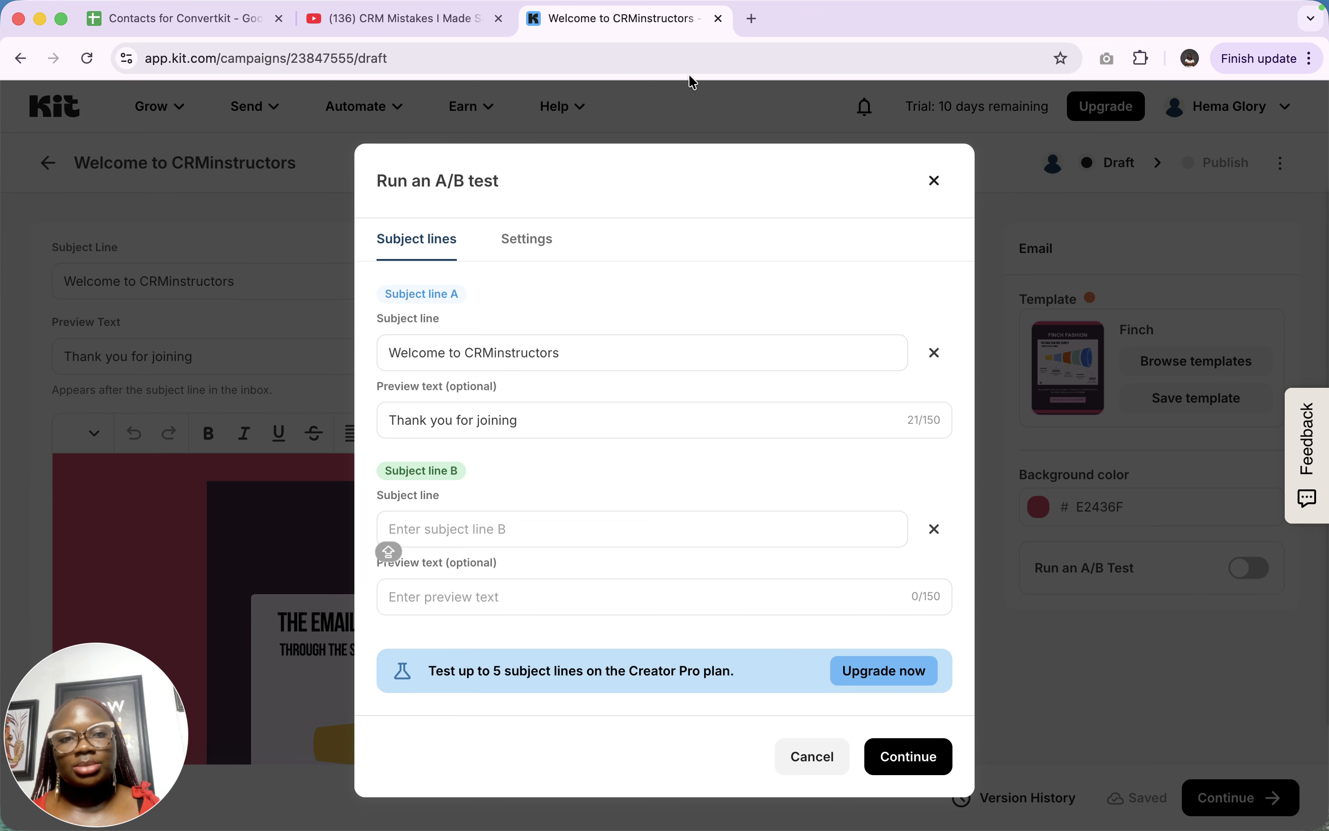
pyautogui.moveTo(955, 2)
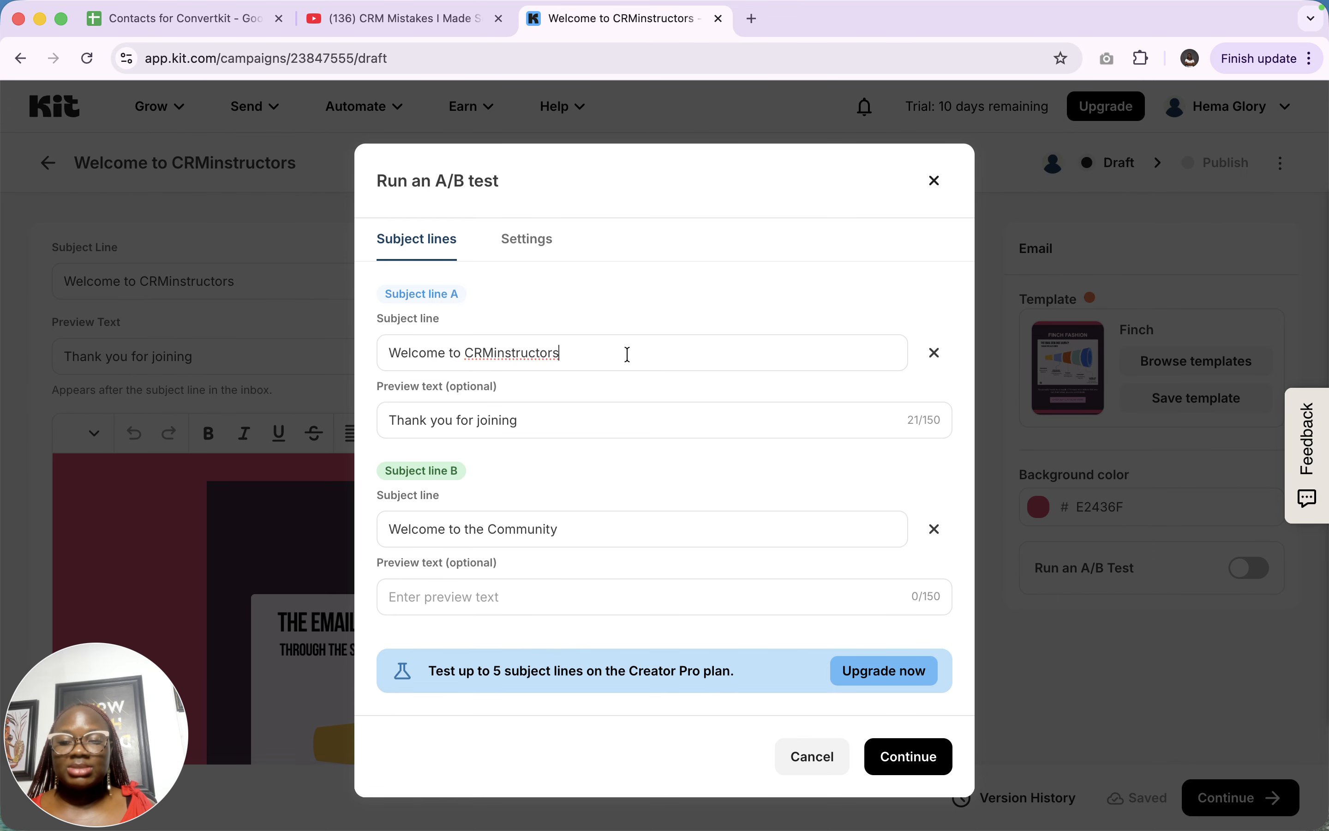
# Set the A/B test duration to 40 minutes and save the test
pyautogui.click(529, 240)
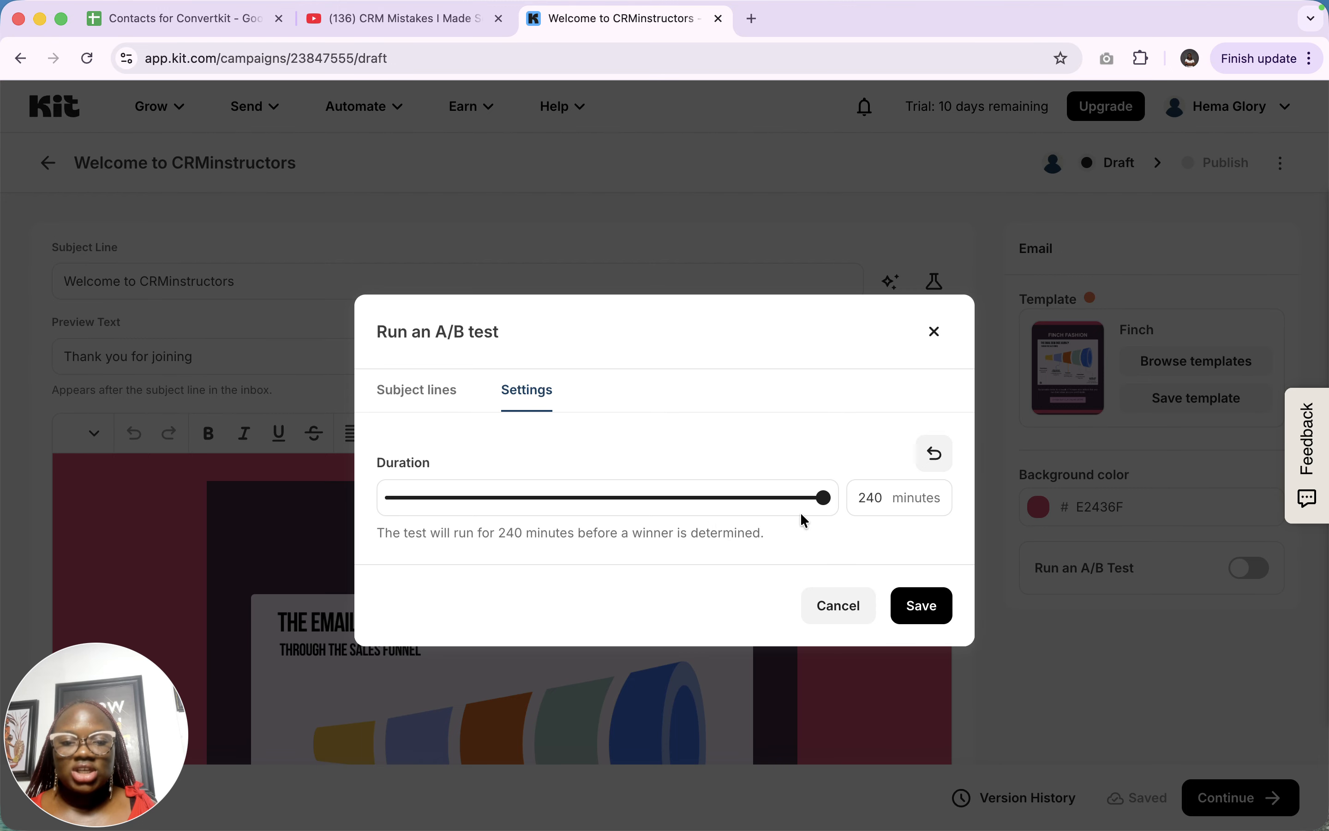
pyautogui.click(441, 397)
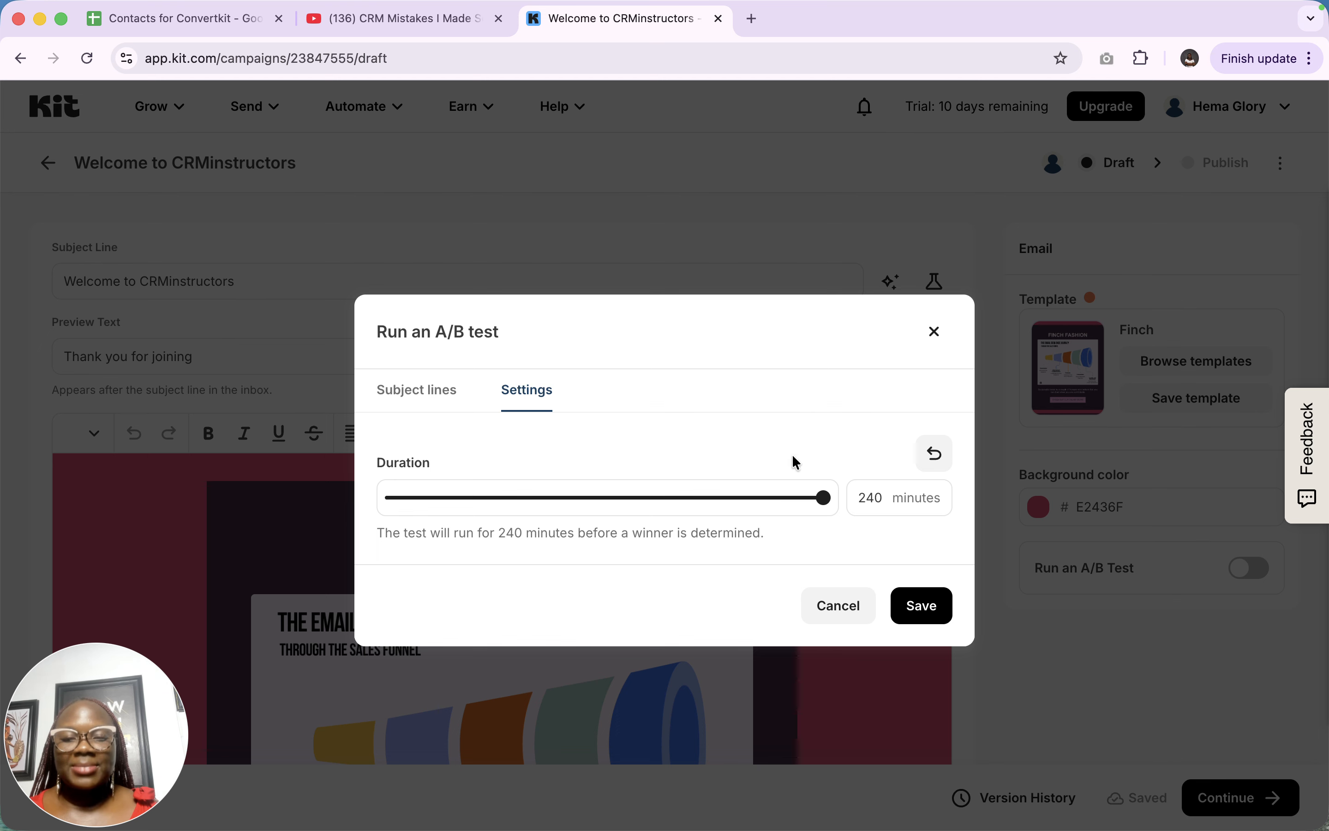
pyautogui.click(870, 498)
pyautogui.press('BackSpace')
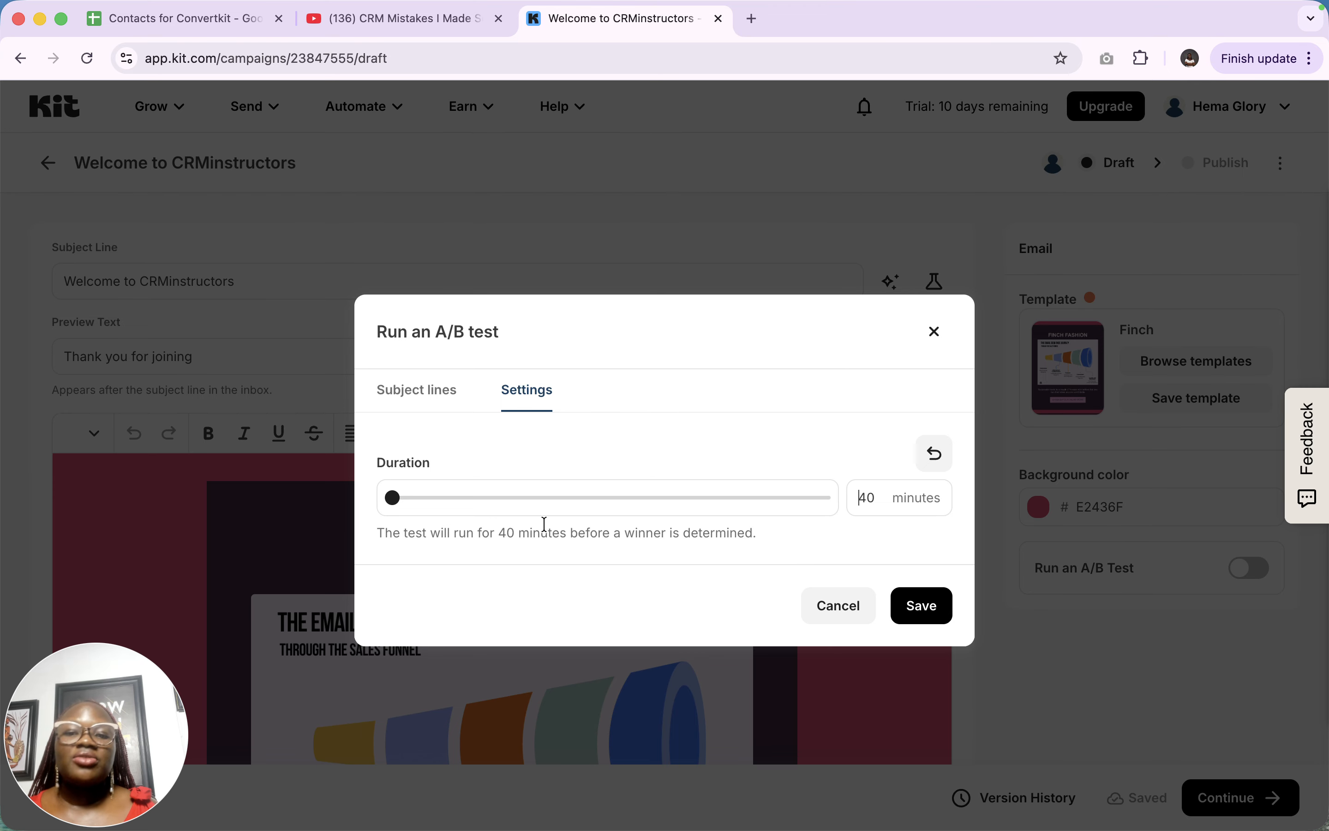
pyautogui.click(920, 606)
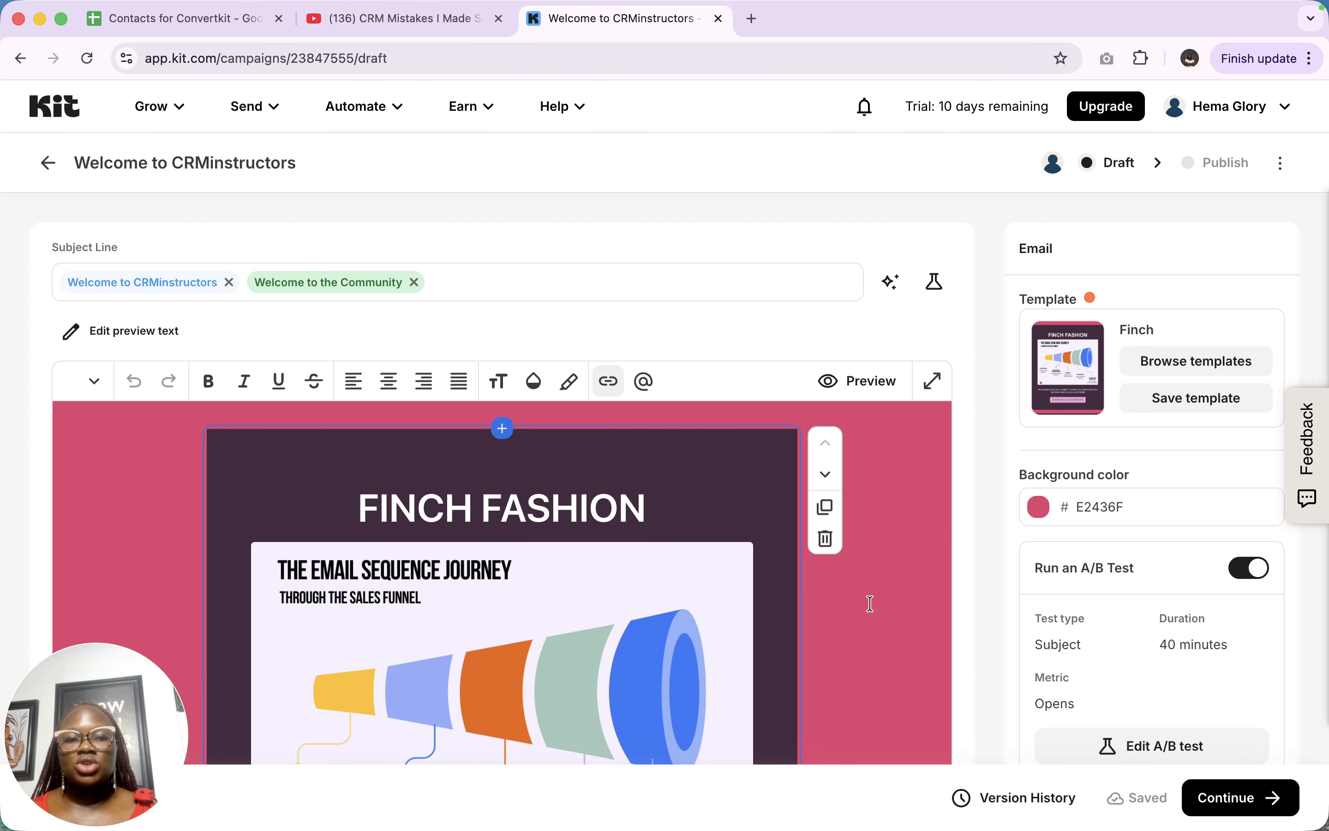
# Proceed to publishing the broadcast and choose to send it as an email
pyautogui.scroll(-2, 1202, 649)
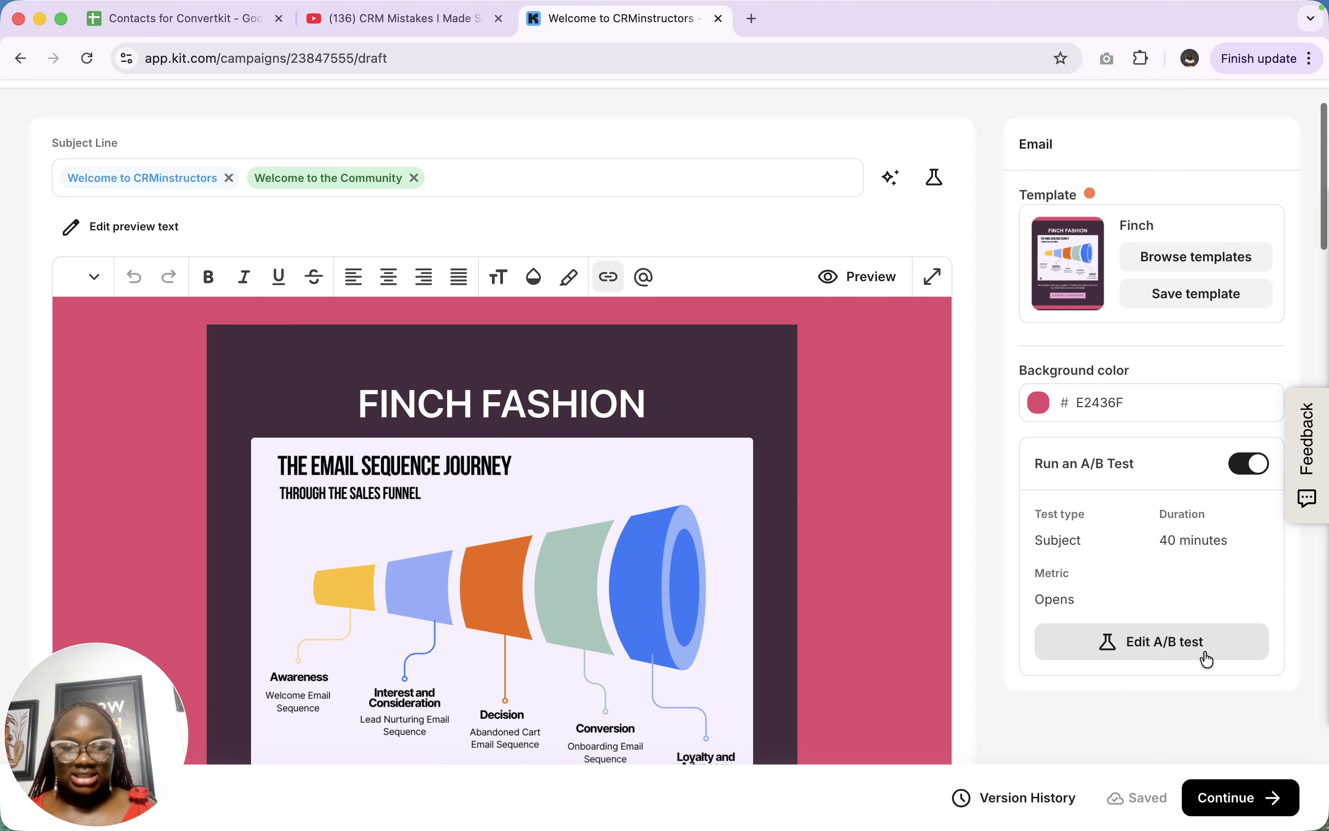
pyautogui.scroll(2, 1203, 649)
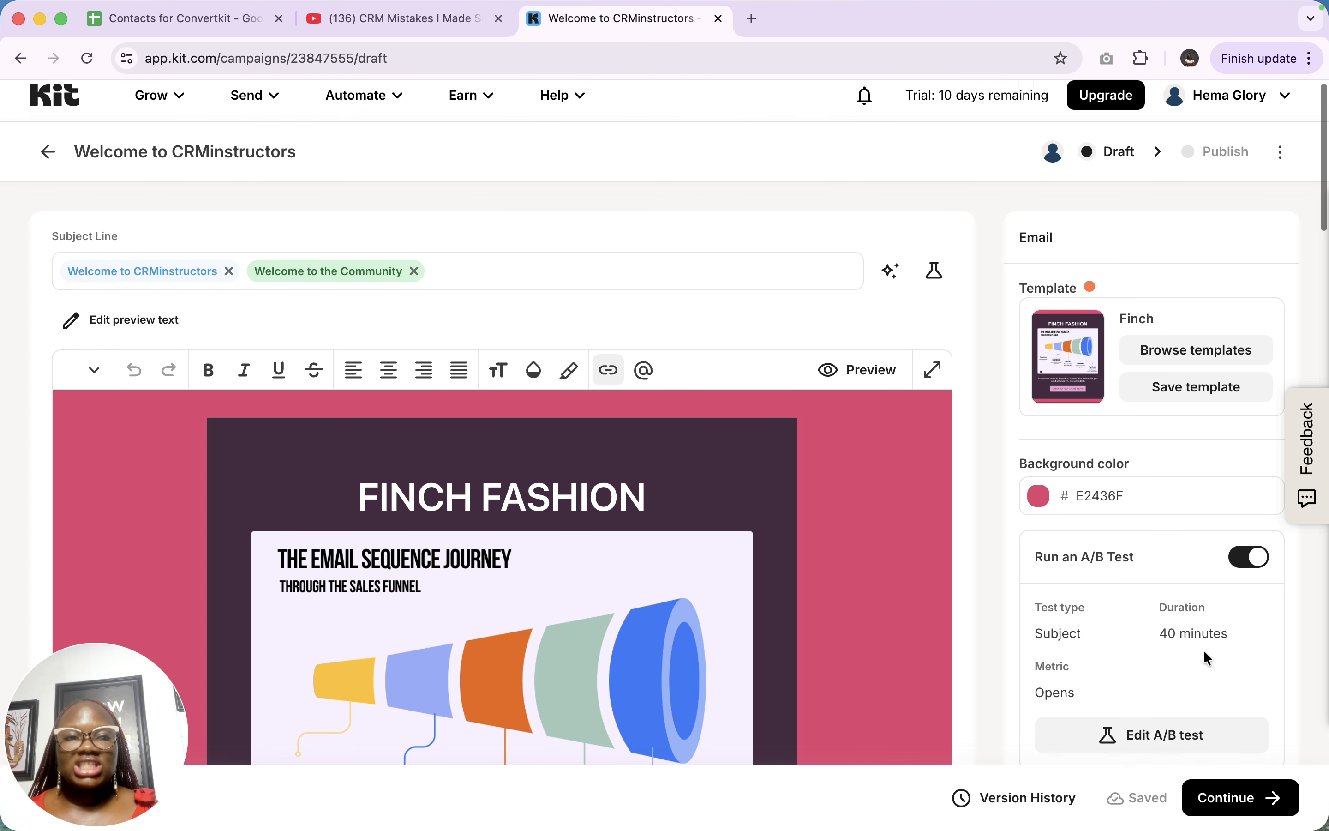
pyautogui.click(1228, 808)
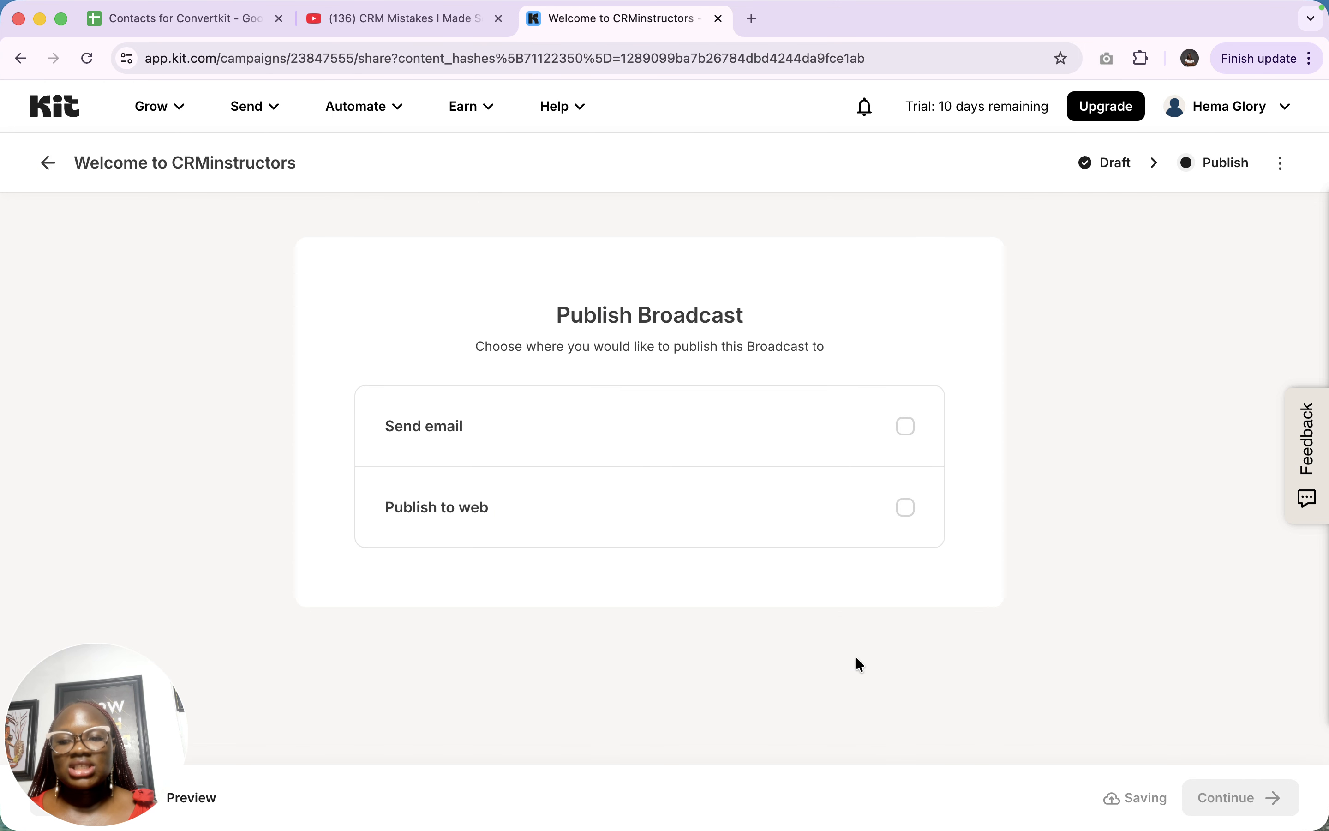
pyautogui.click(861, 436)
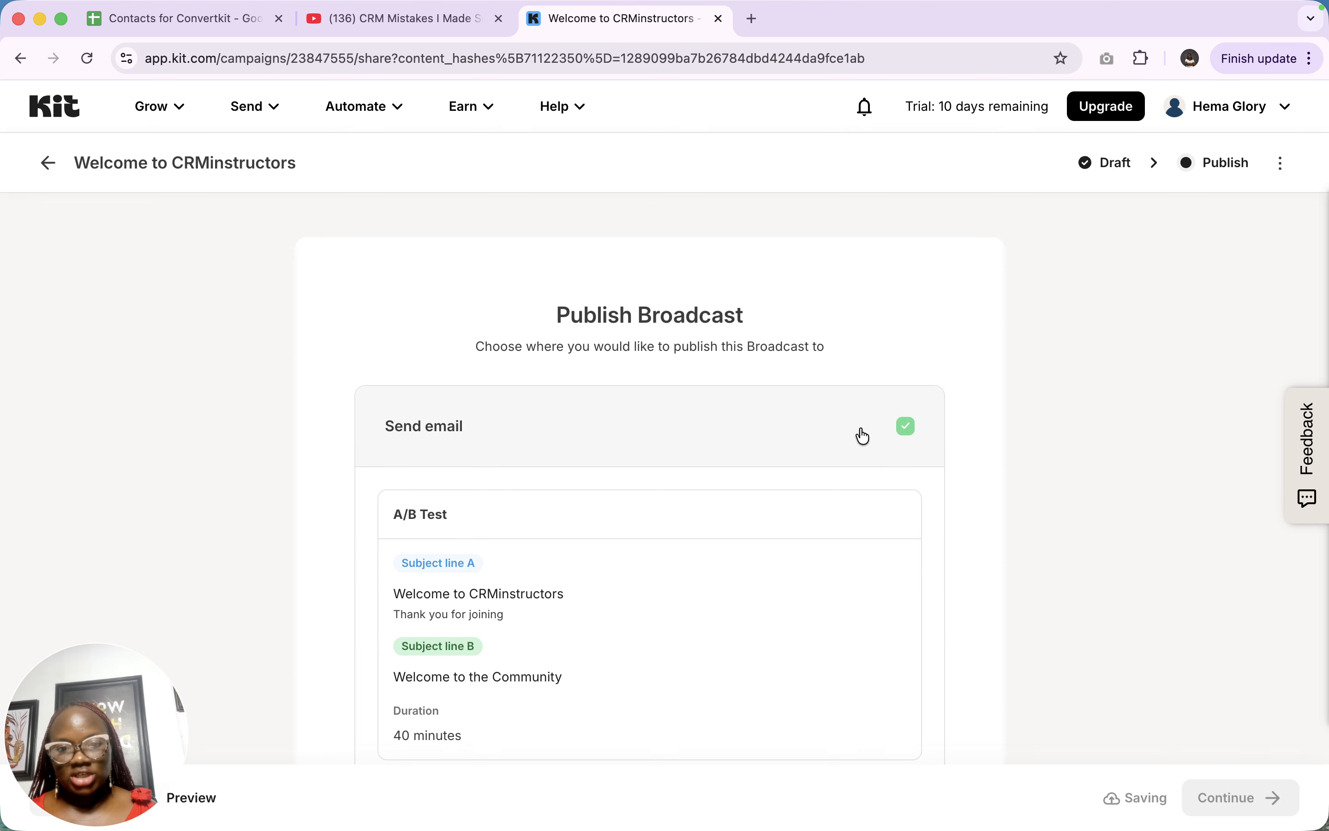
# Choose the account's existing sender email as the from address
pyautogui.scroll(-7, 750, 468)
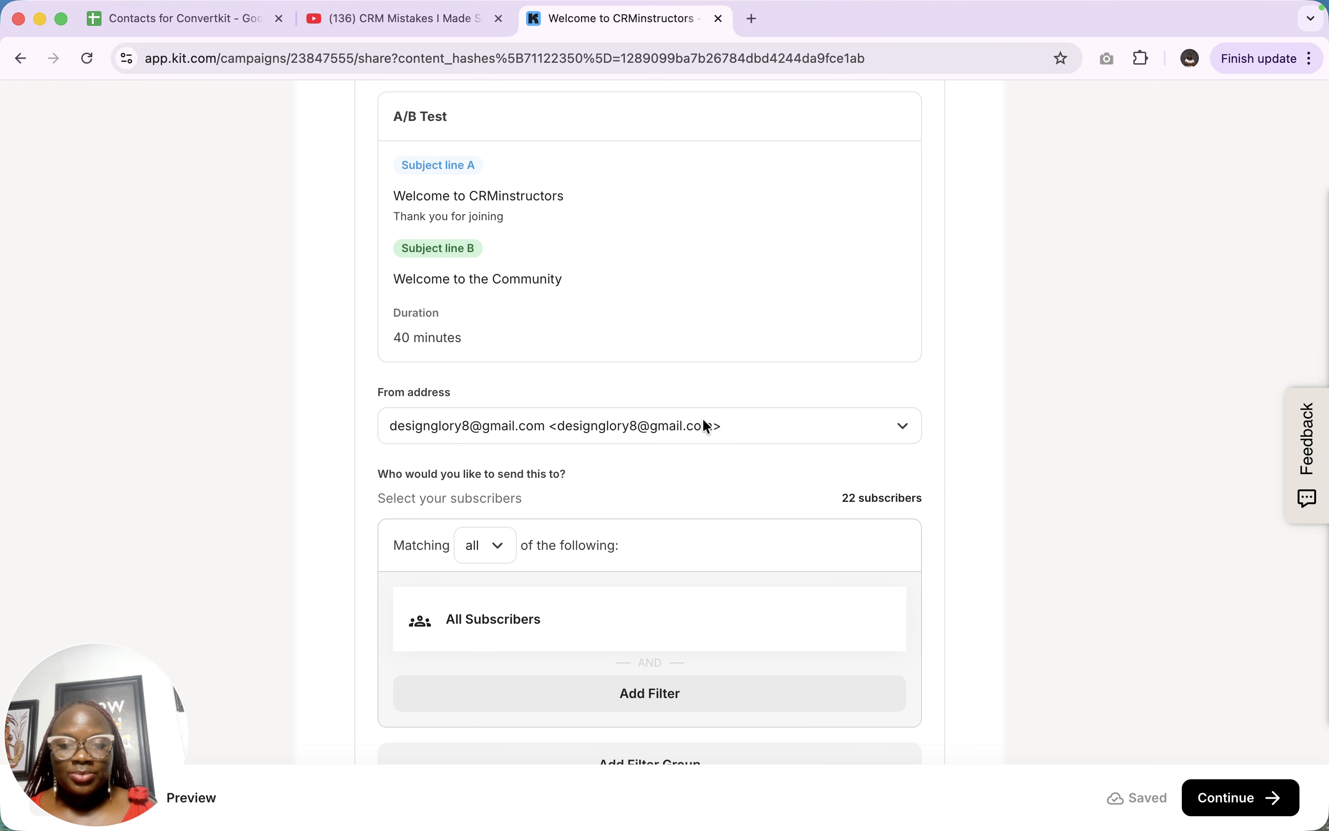
pyautogui.click(731, 429)
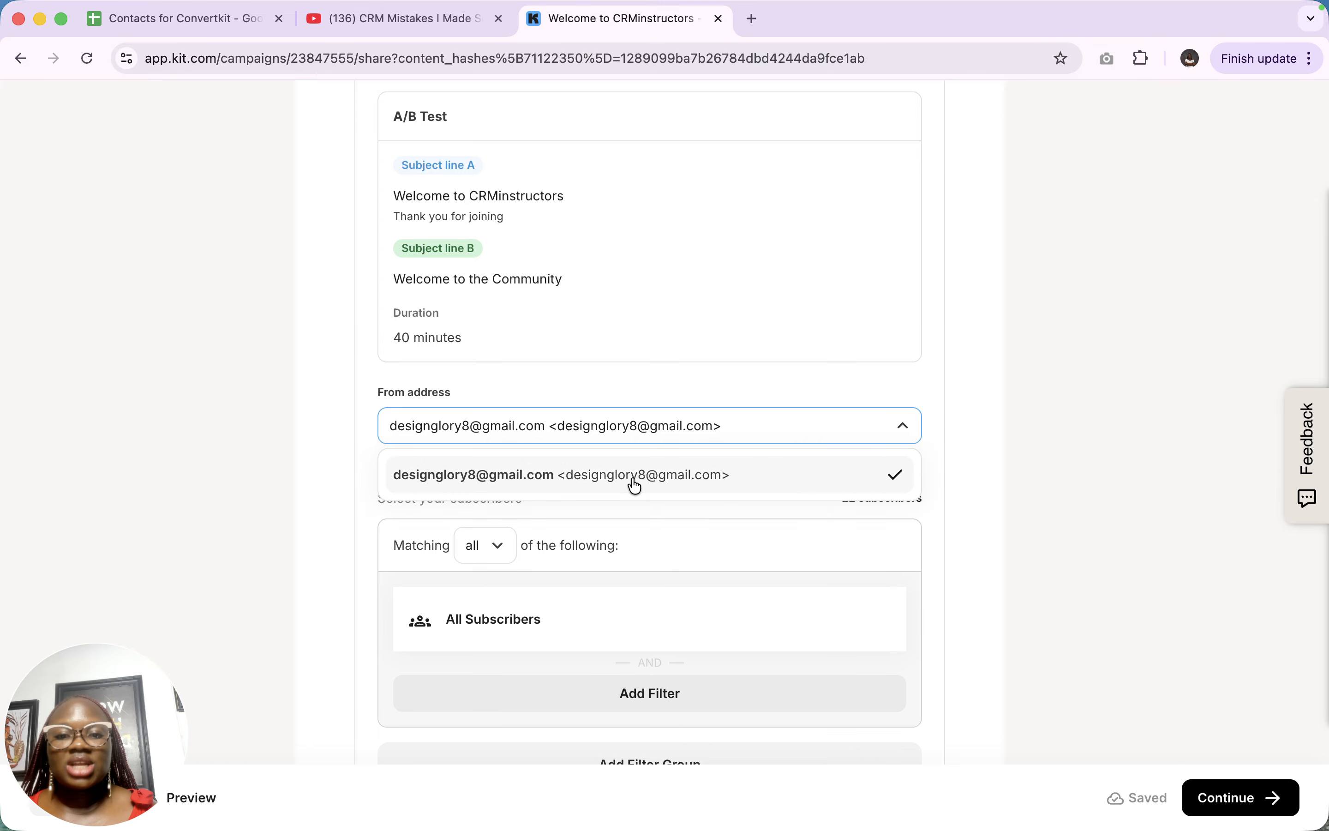
pyautogui.click(680, 476)
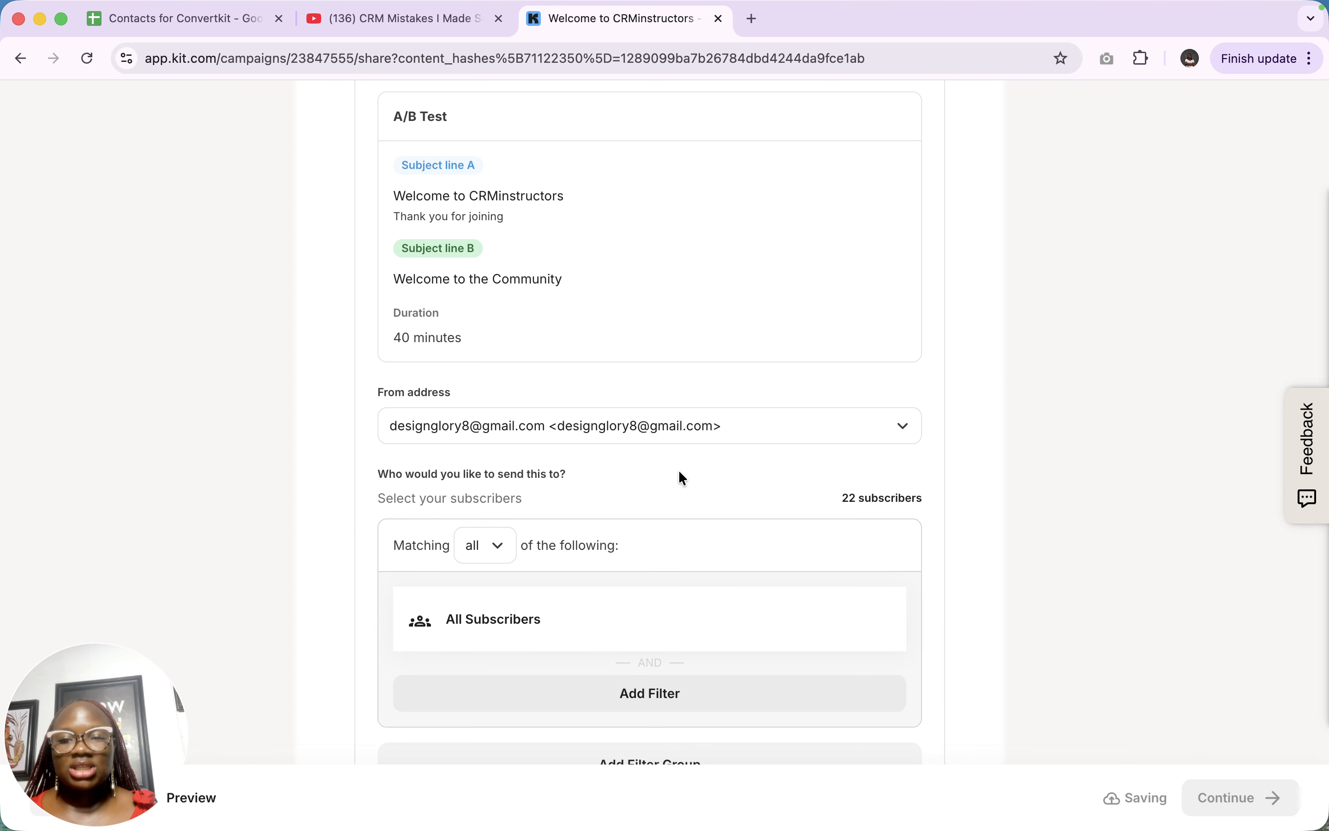
# Set the recipient filter group to match any of its conditions
pyautogui.scroll(-3, 797, 401)
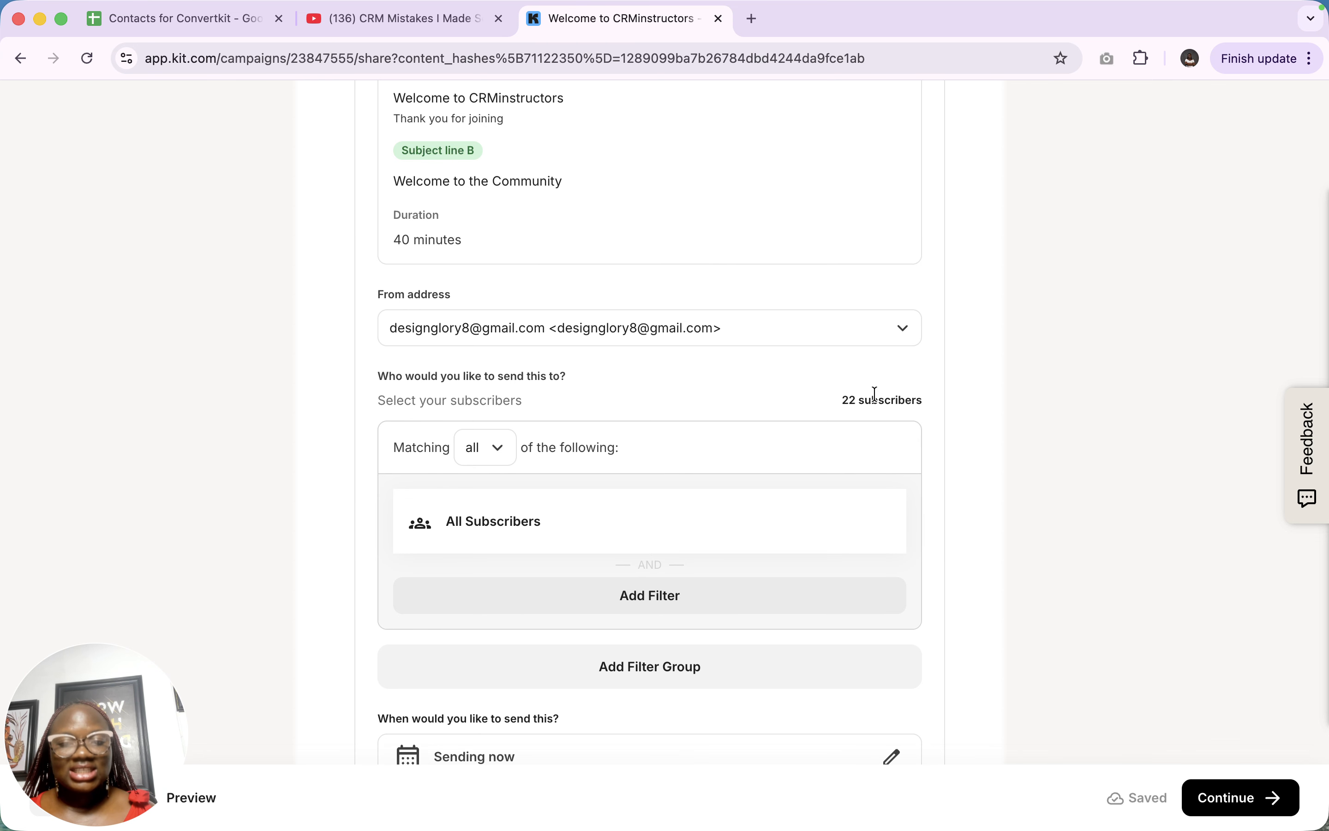
pyautogui.click(499, 445)
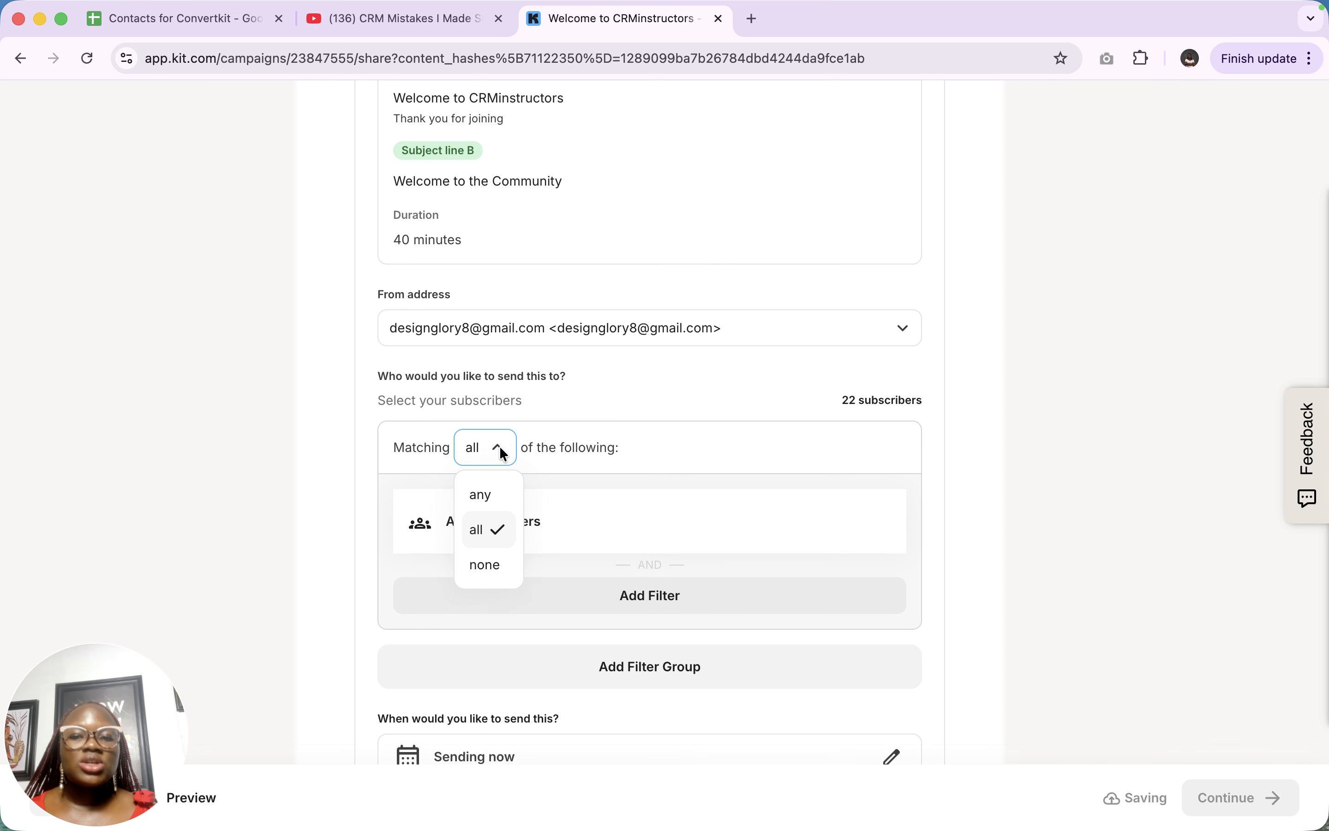
pyautogui.click(496, 508)
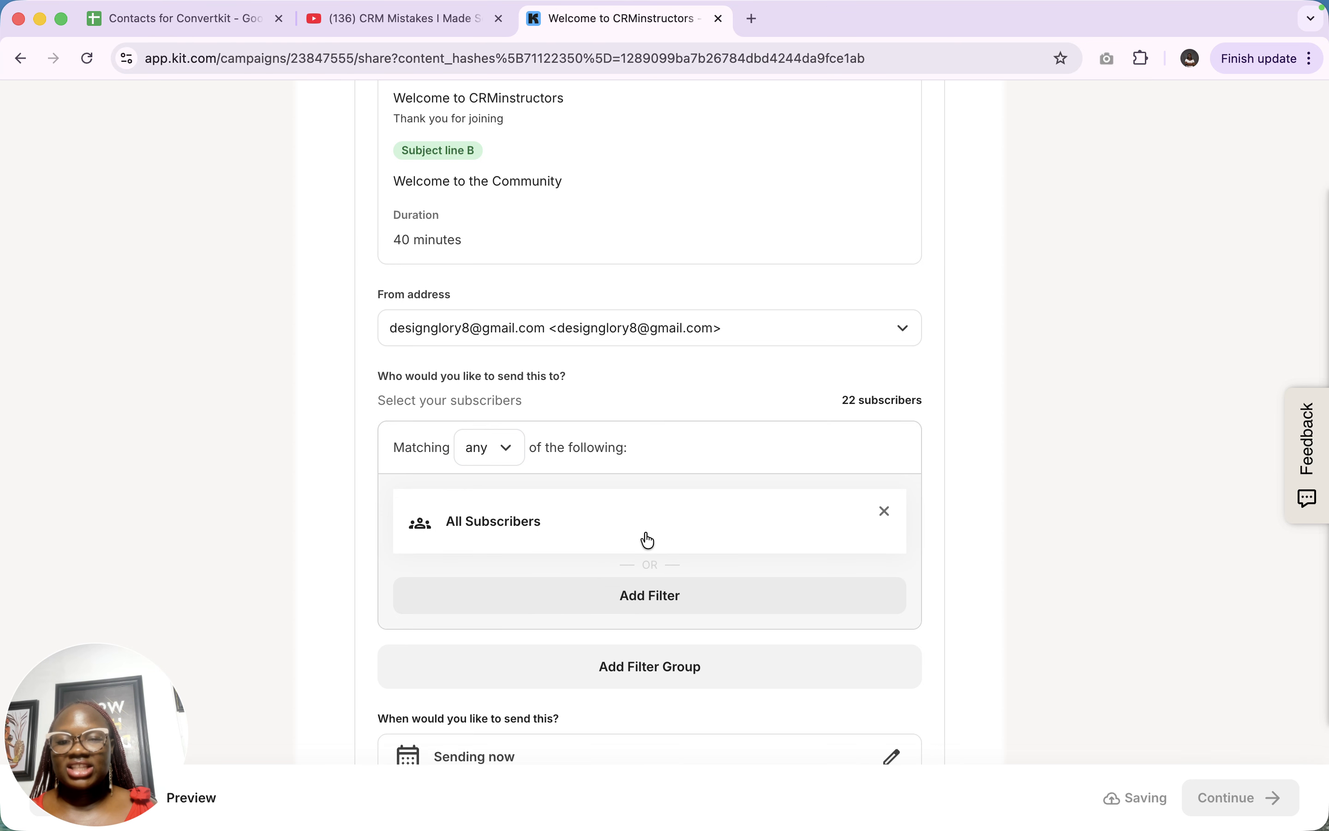
# Start an additional recipient filter for people subscribed to tags
pyautogui.click(681, 597)
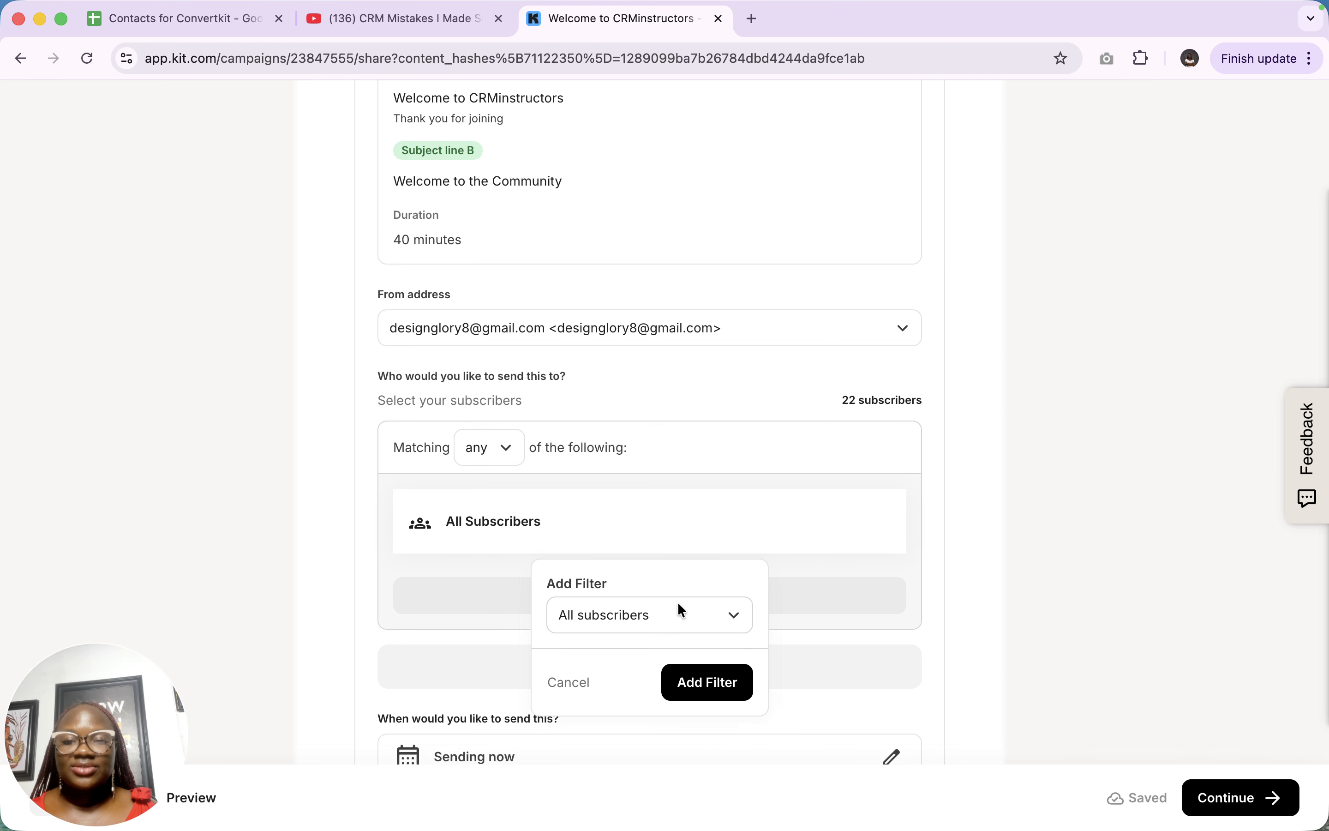
pyautogui.click(664, 629)
pyautogui.scroll(-1, 639, 387)
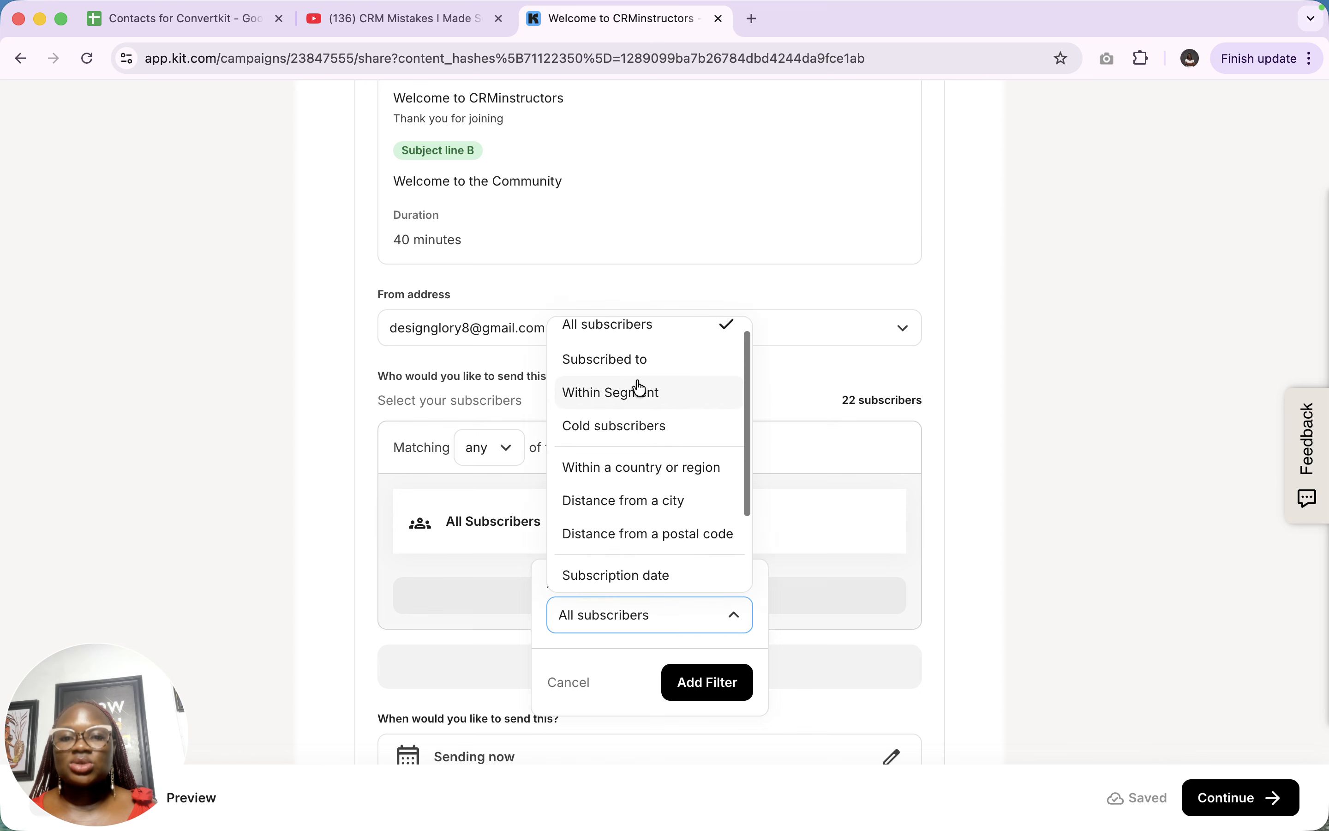
pyautogui.click(627, 360)
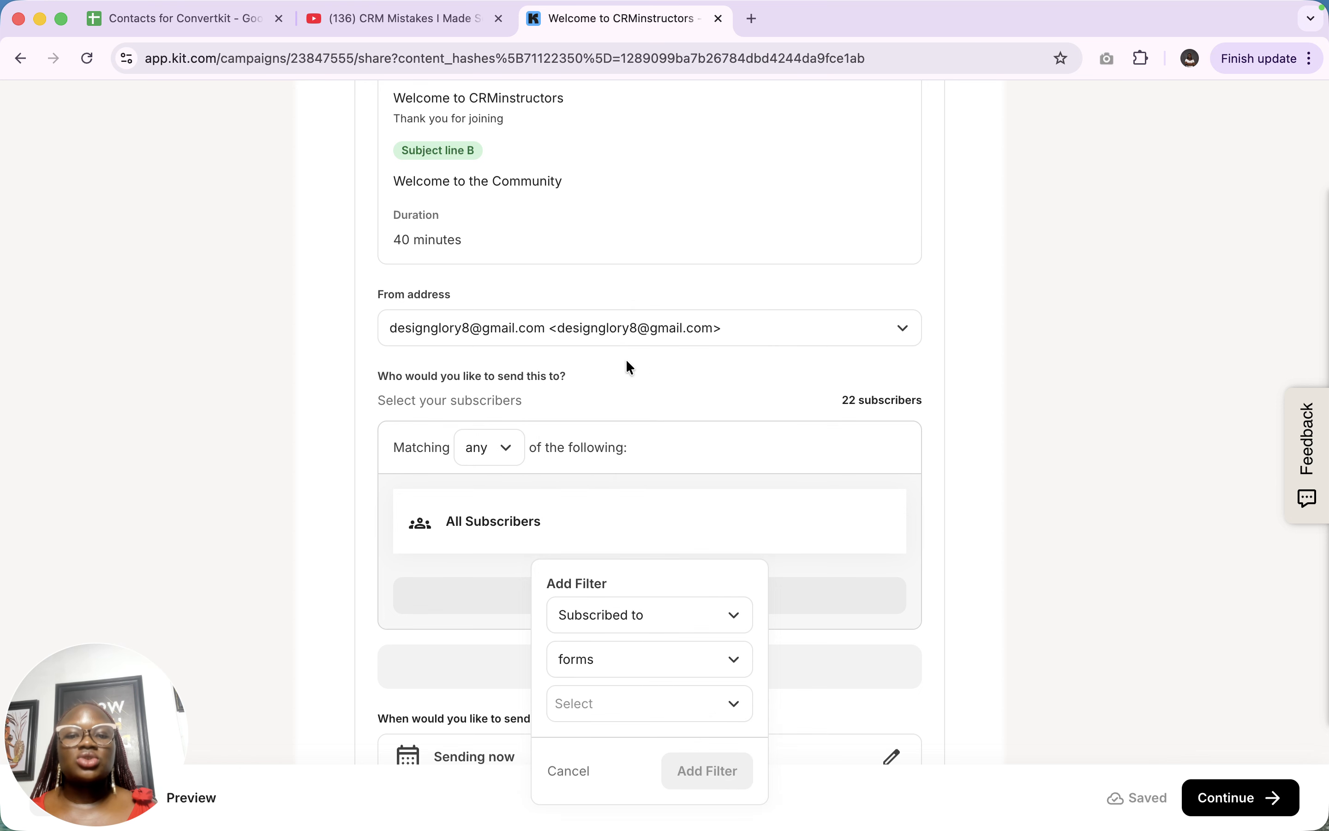
pyautogui.click(660, 660)
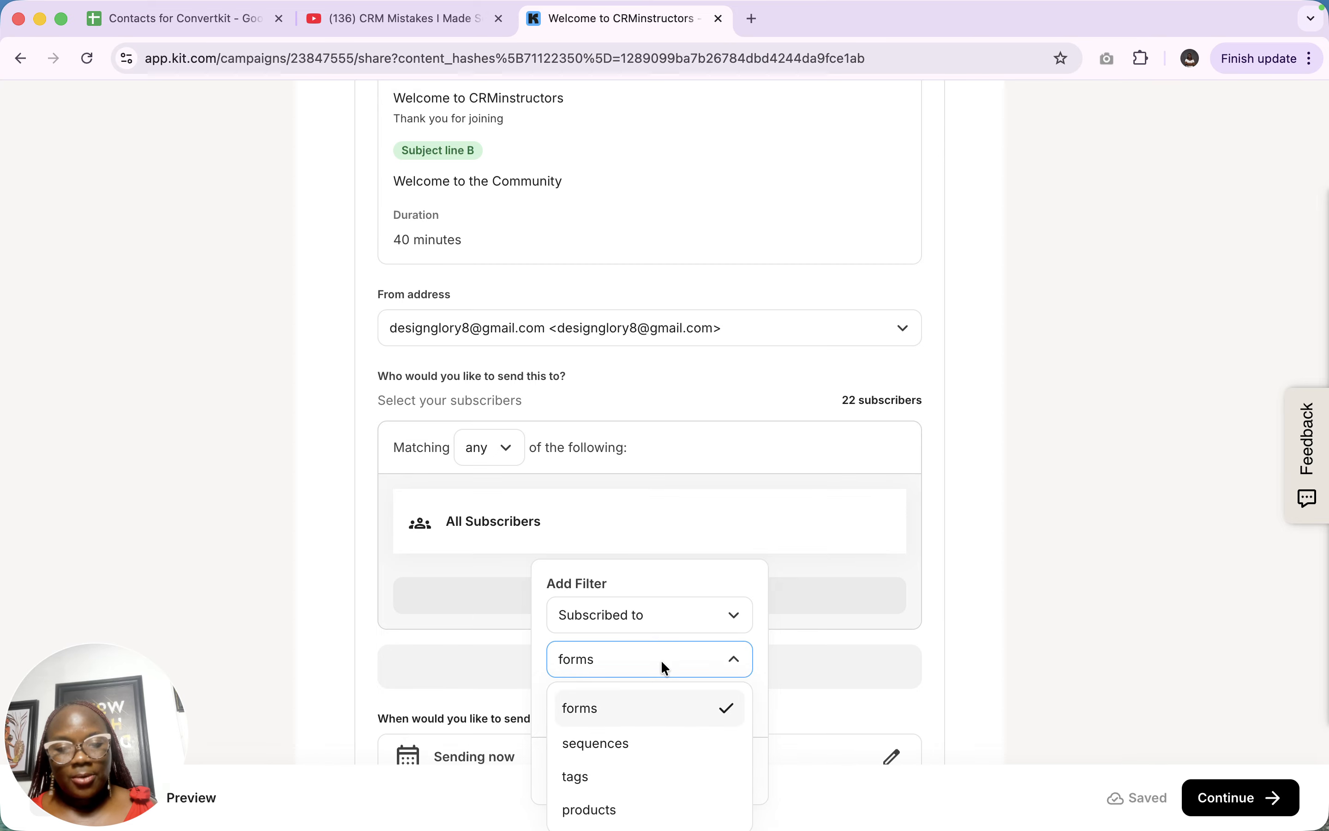
pyautogui.scroll(-2, 658, 736)
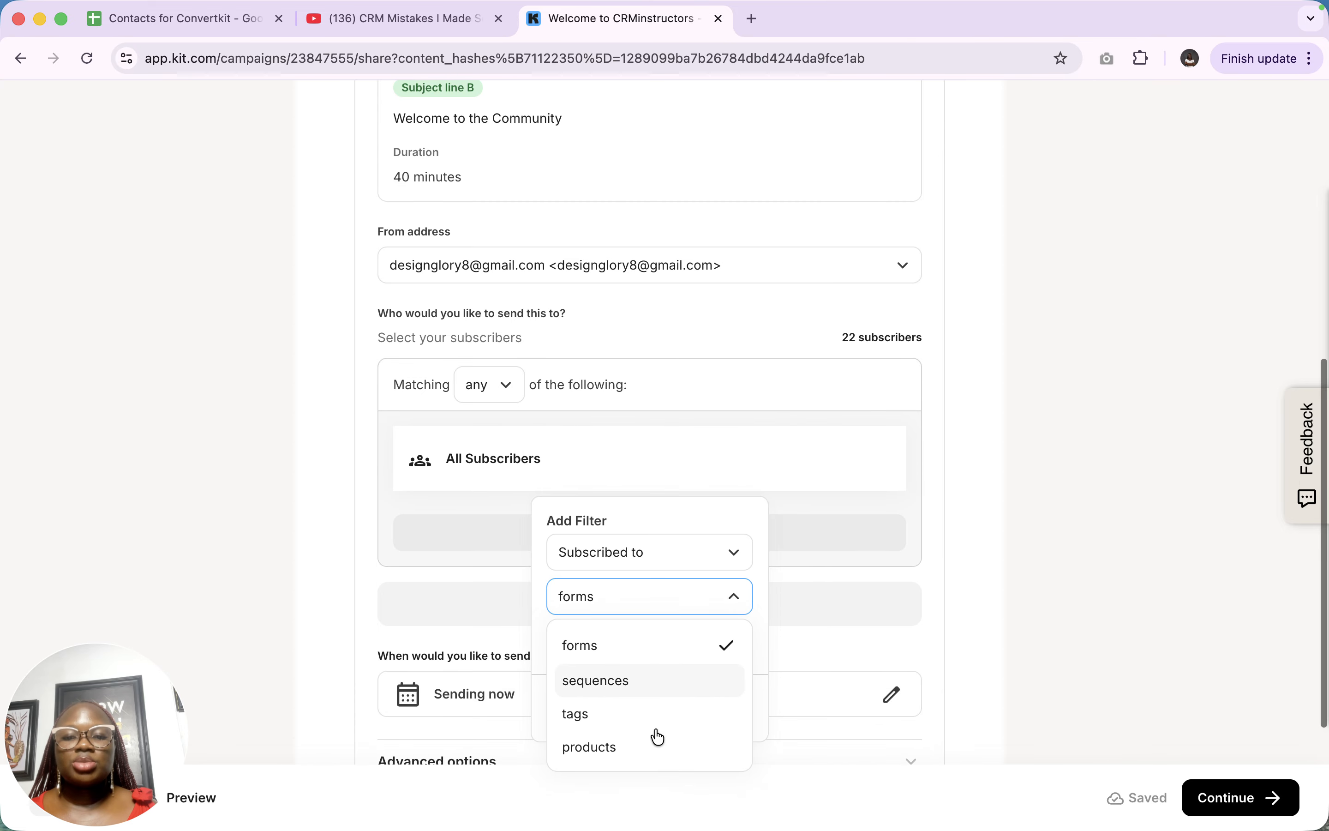
pyautogui.click(594, 714)
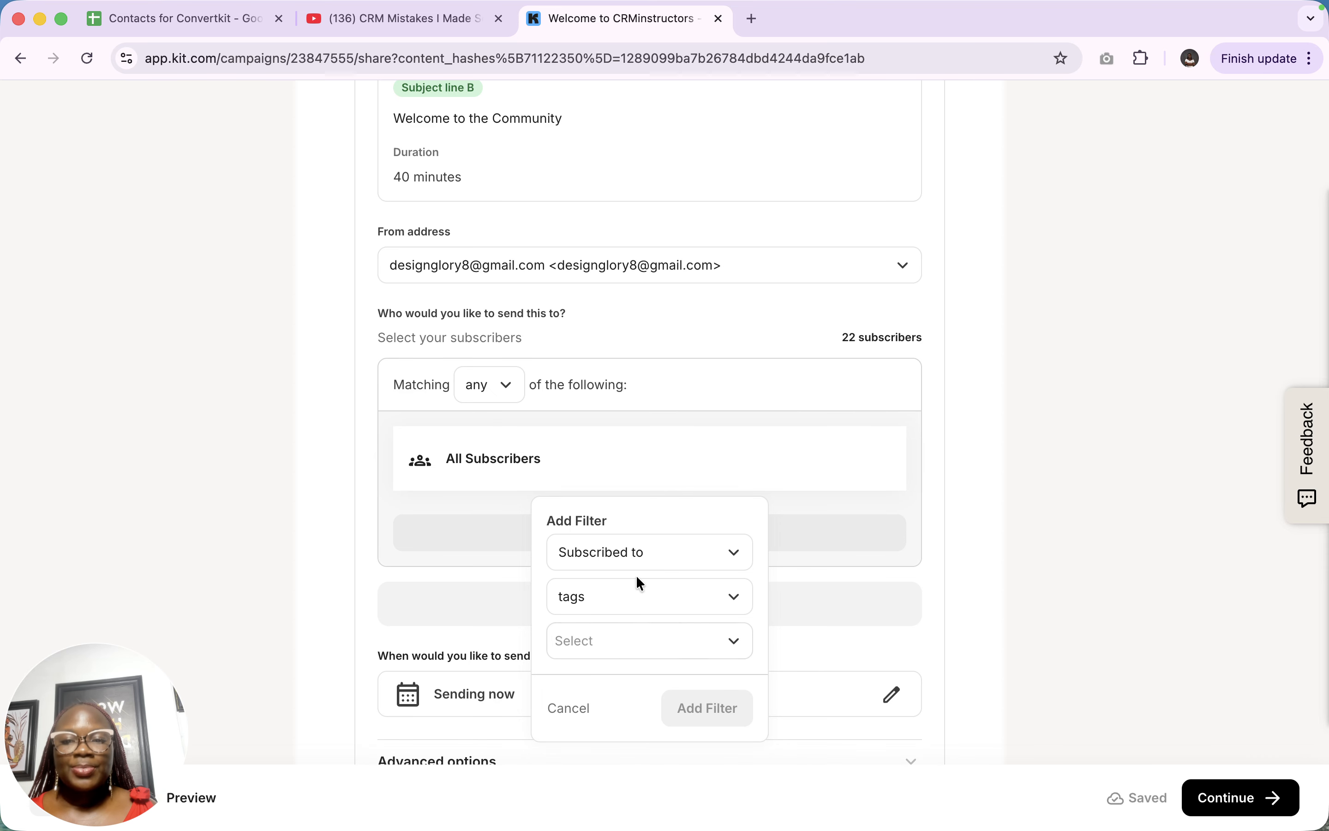
# Change the new filter to Within Segment and view the available segments
pyautogui.click(649, 556)
pyautogui.scroll(-2, 652, 423)
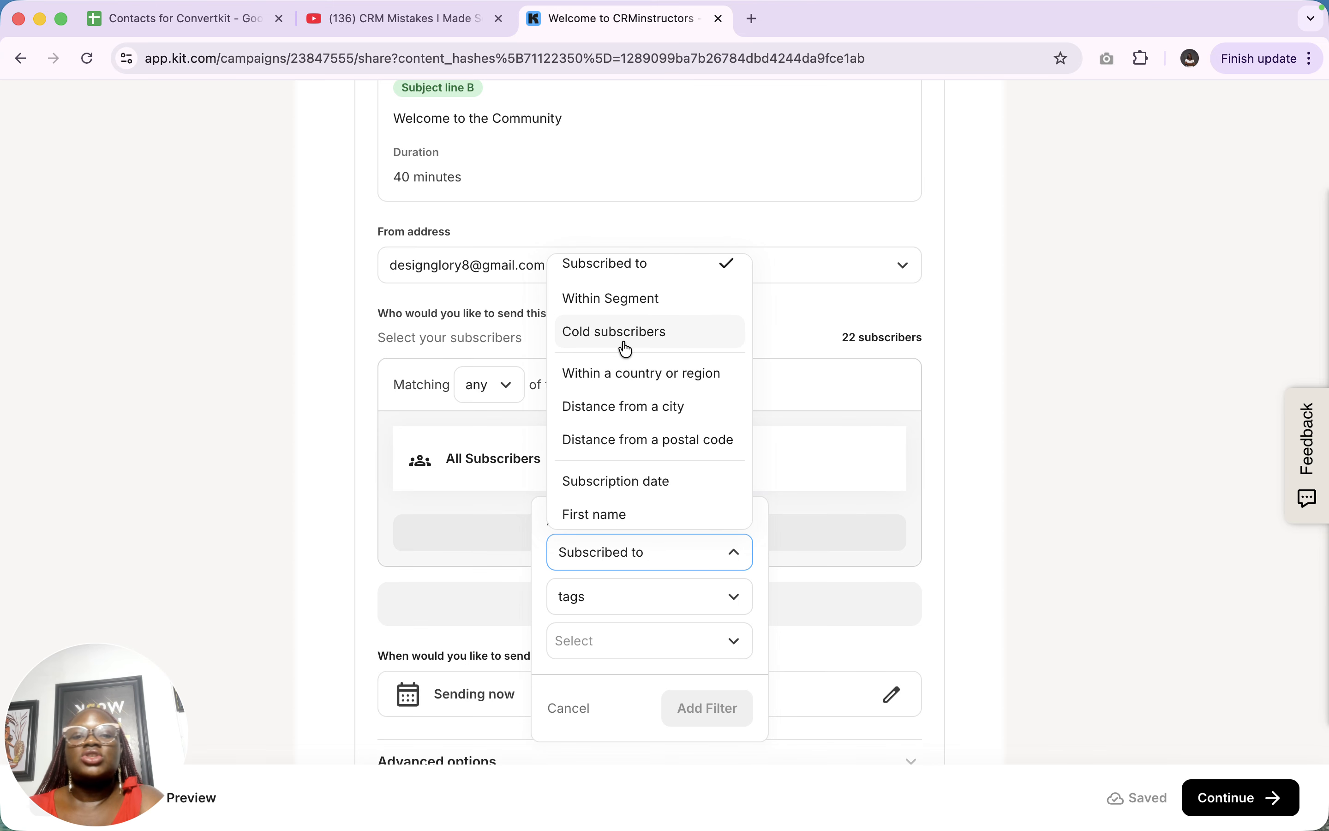
pyautogui.click(608, 304)
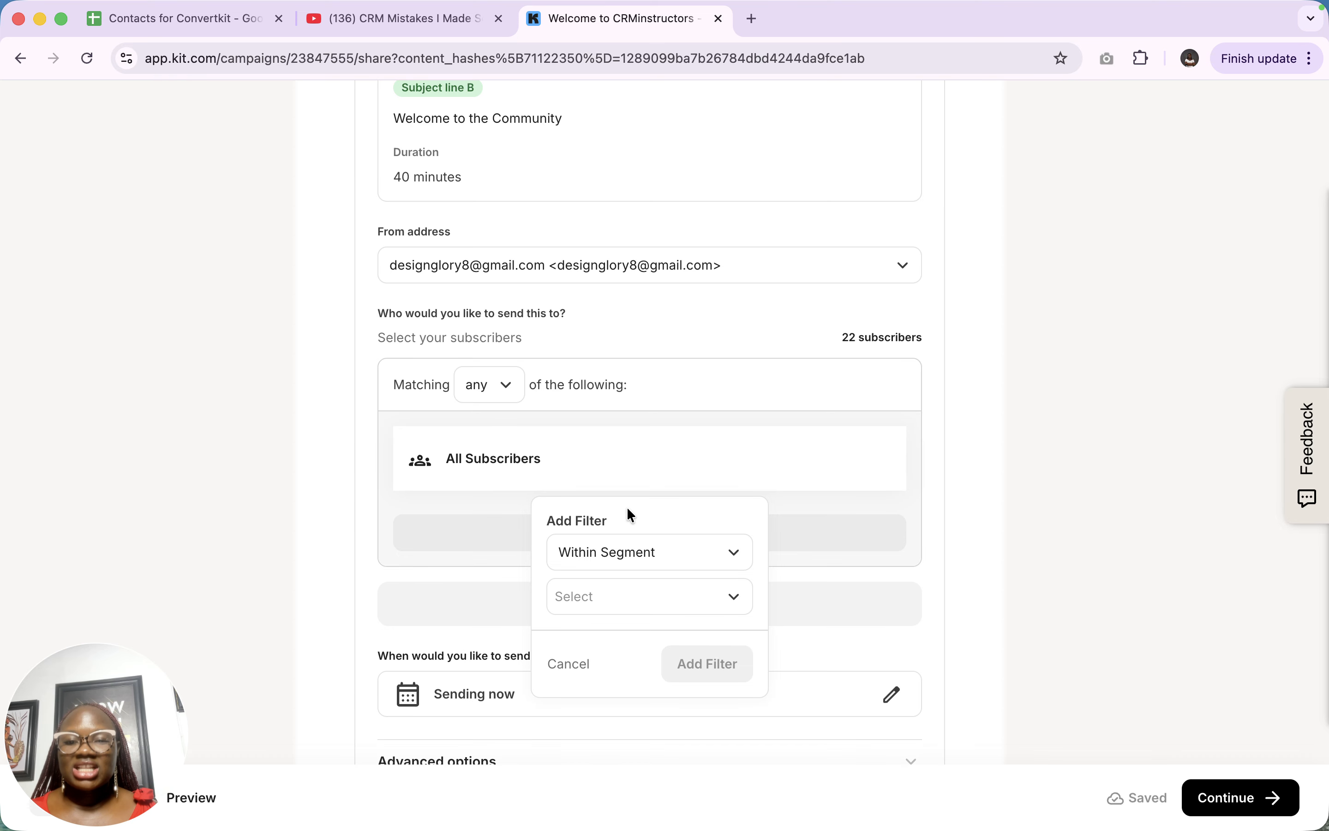
pyautogui.click(650, 604)
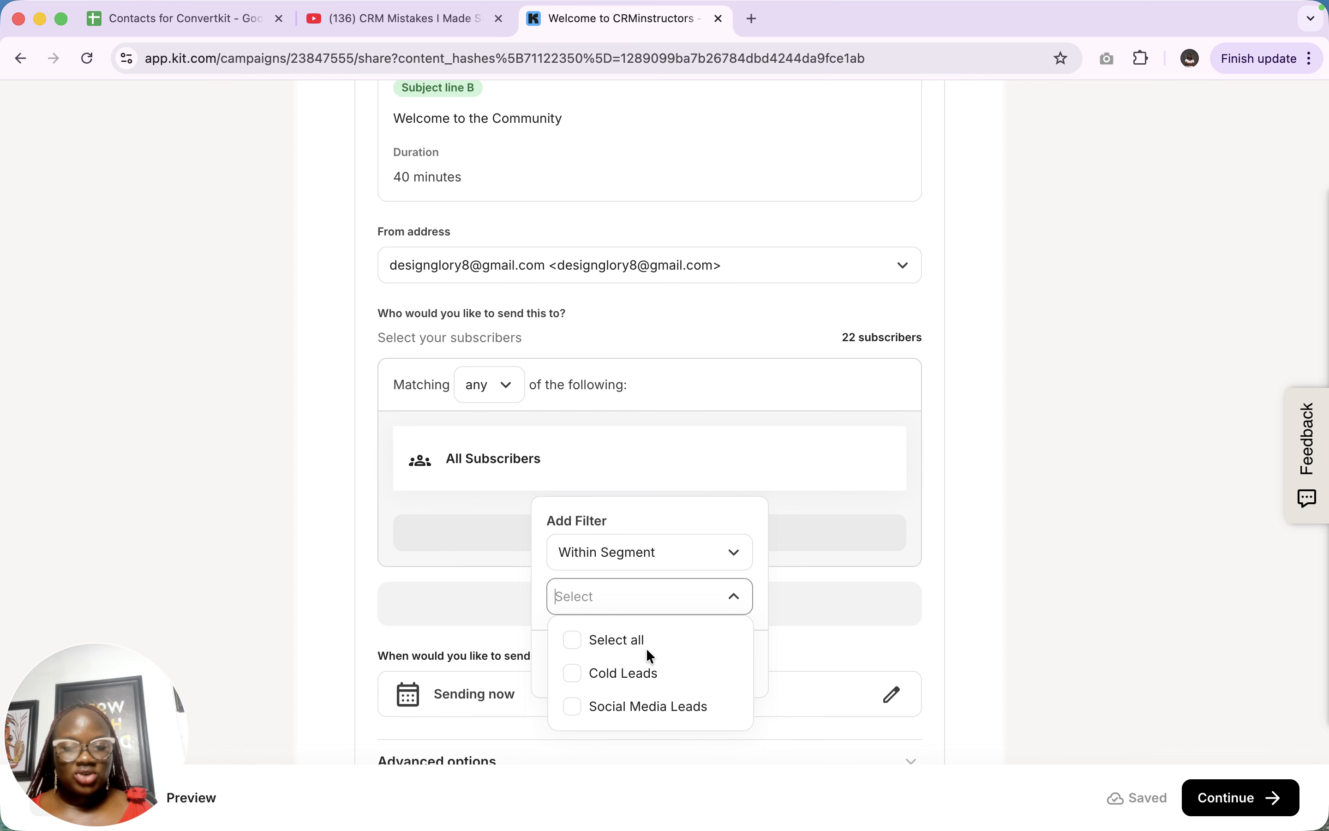
# Change the new recipient filter's type to Custom field and view the custom fields available for filtering
pyautogui.click(643, 554)
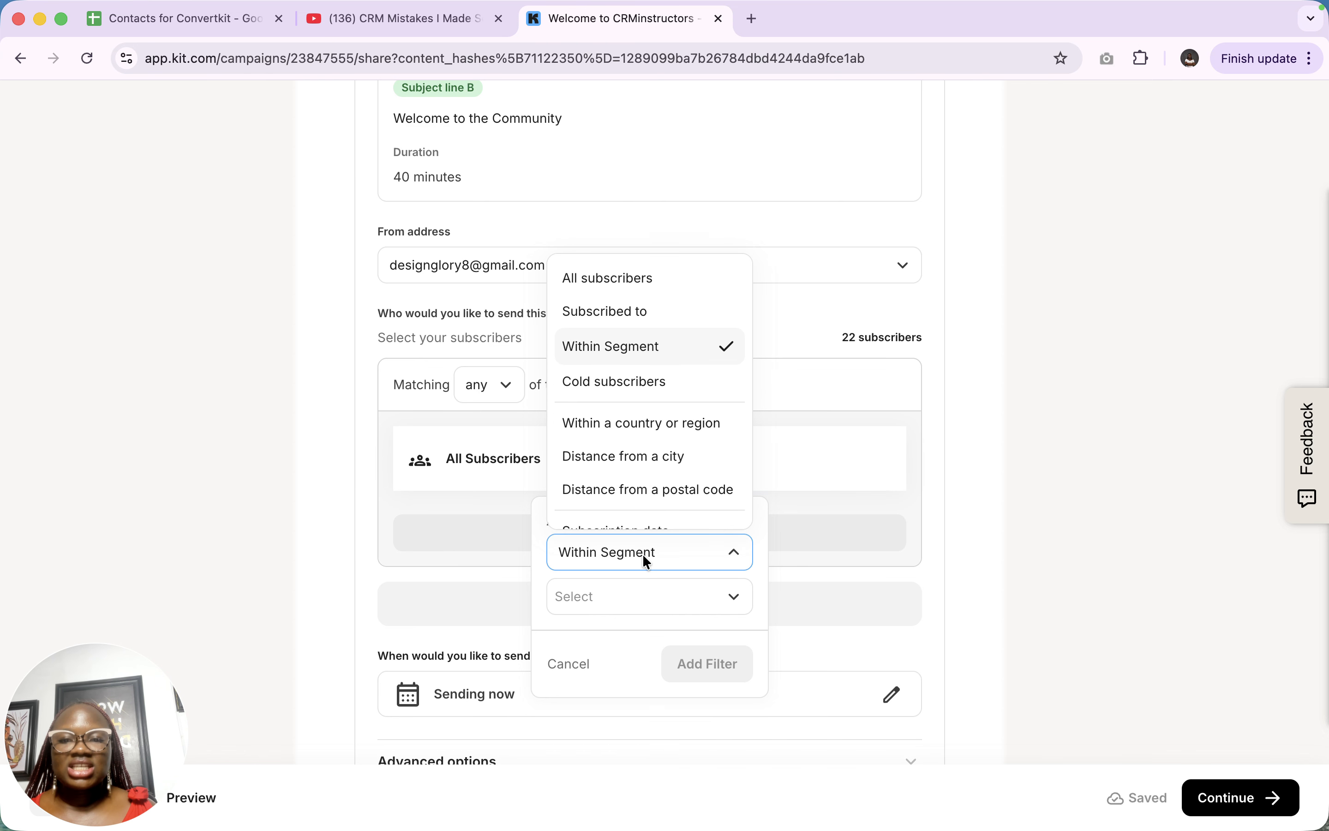
pyautogui.scroll(-2, 638, 454)
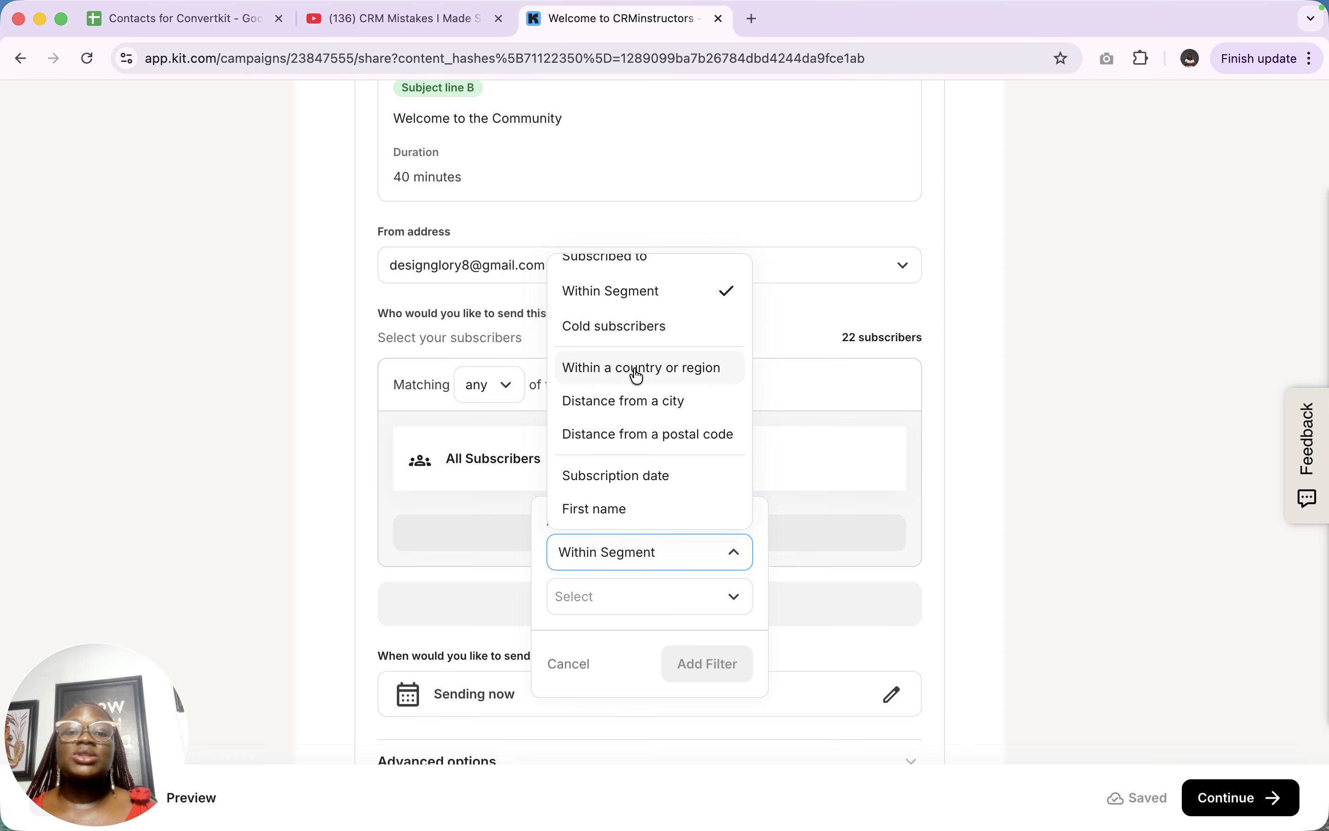
pyautogui.scroll(-5, 634, 374)
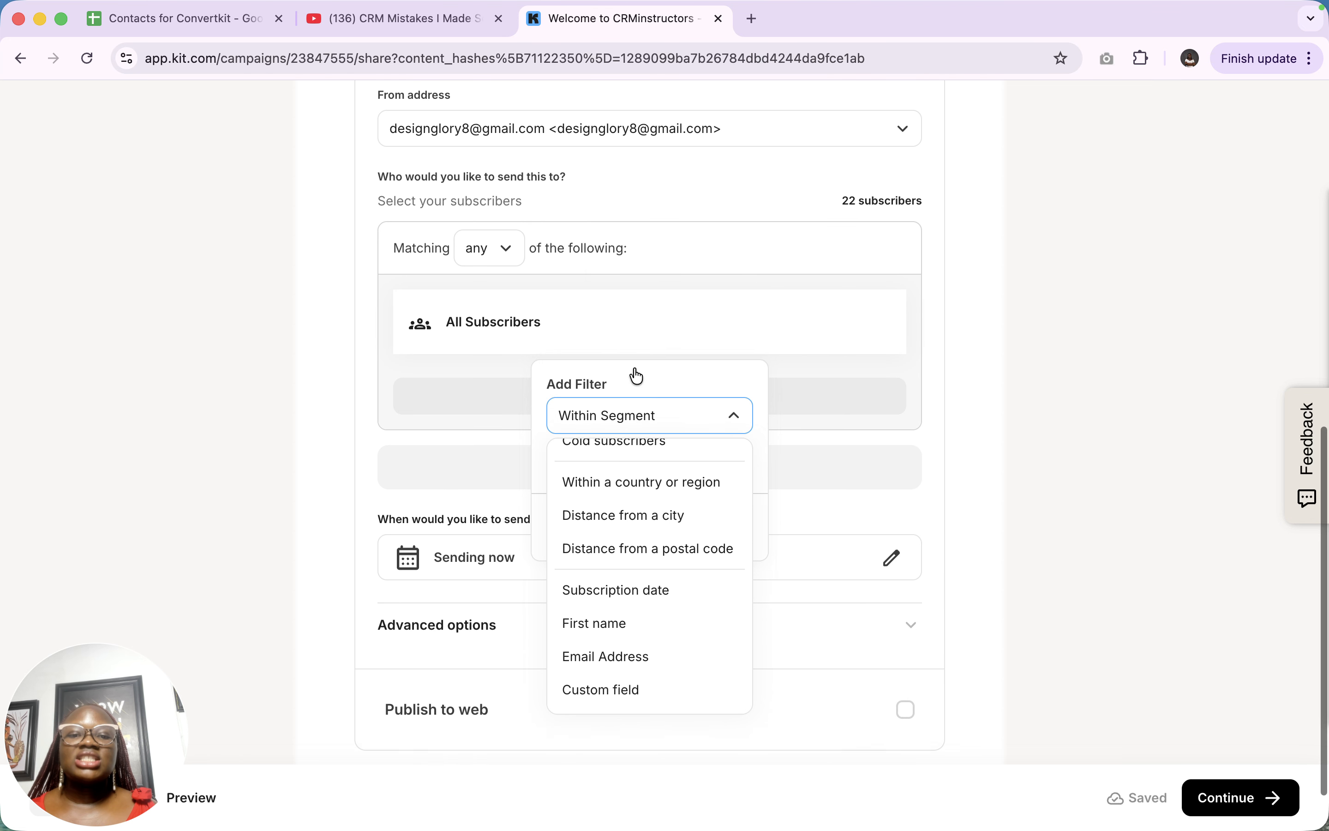
pyautogui.click(606, 638)
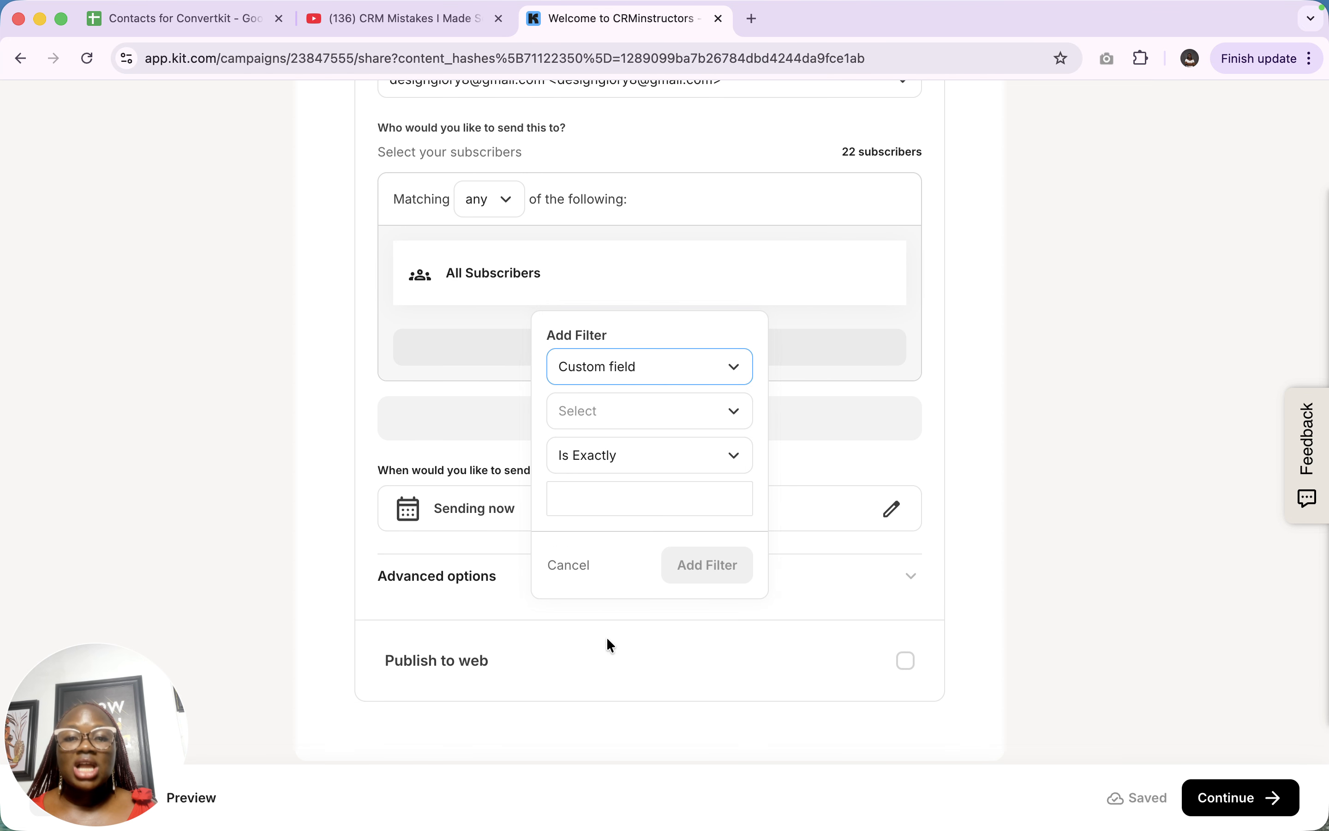
pyautogui.click(644, 456)
pyautogui.click(644, 418)
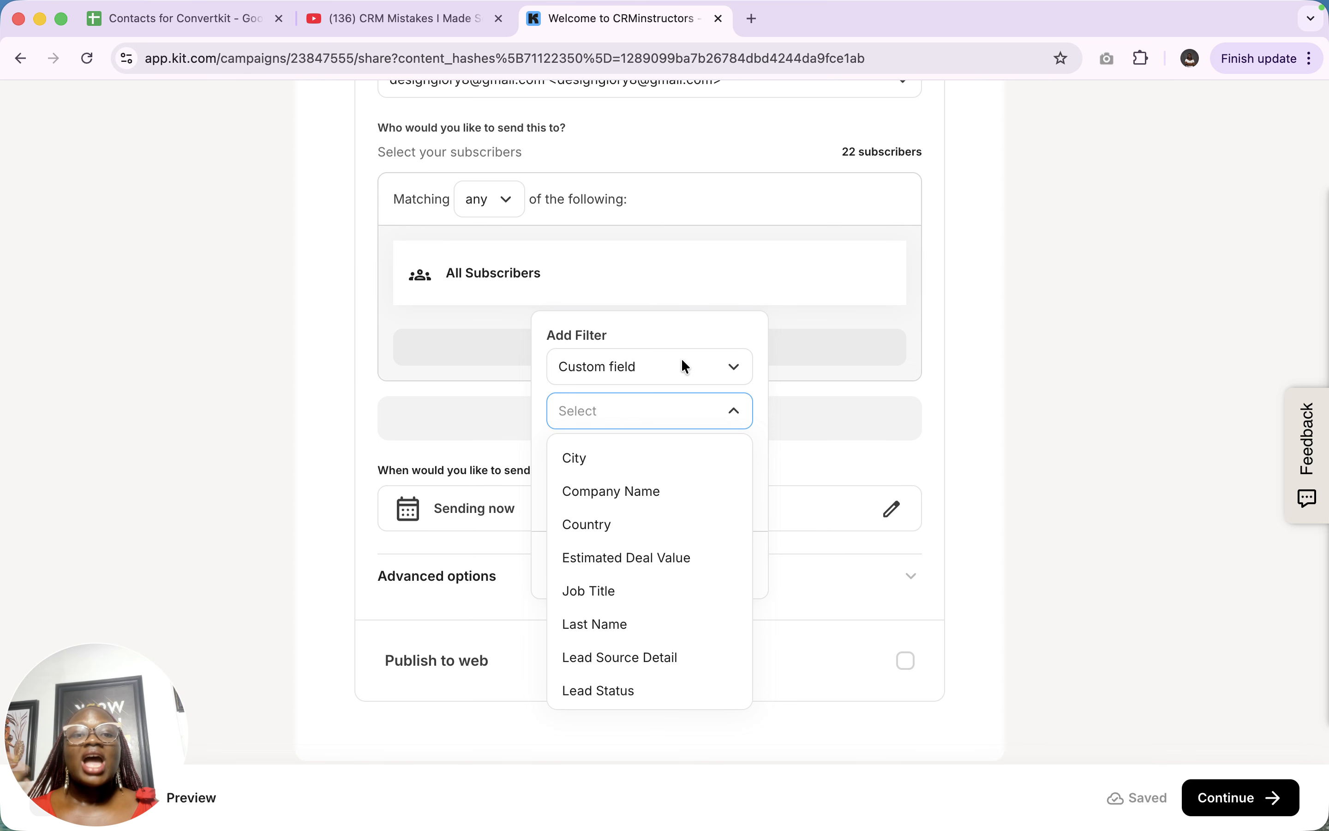
pyautogui.click(748, 210)
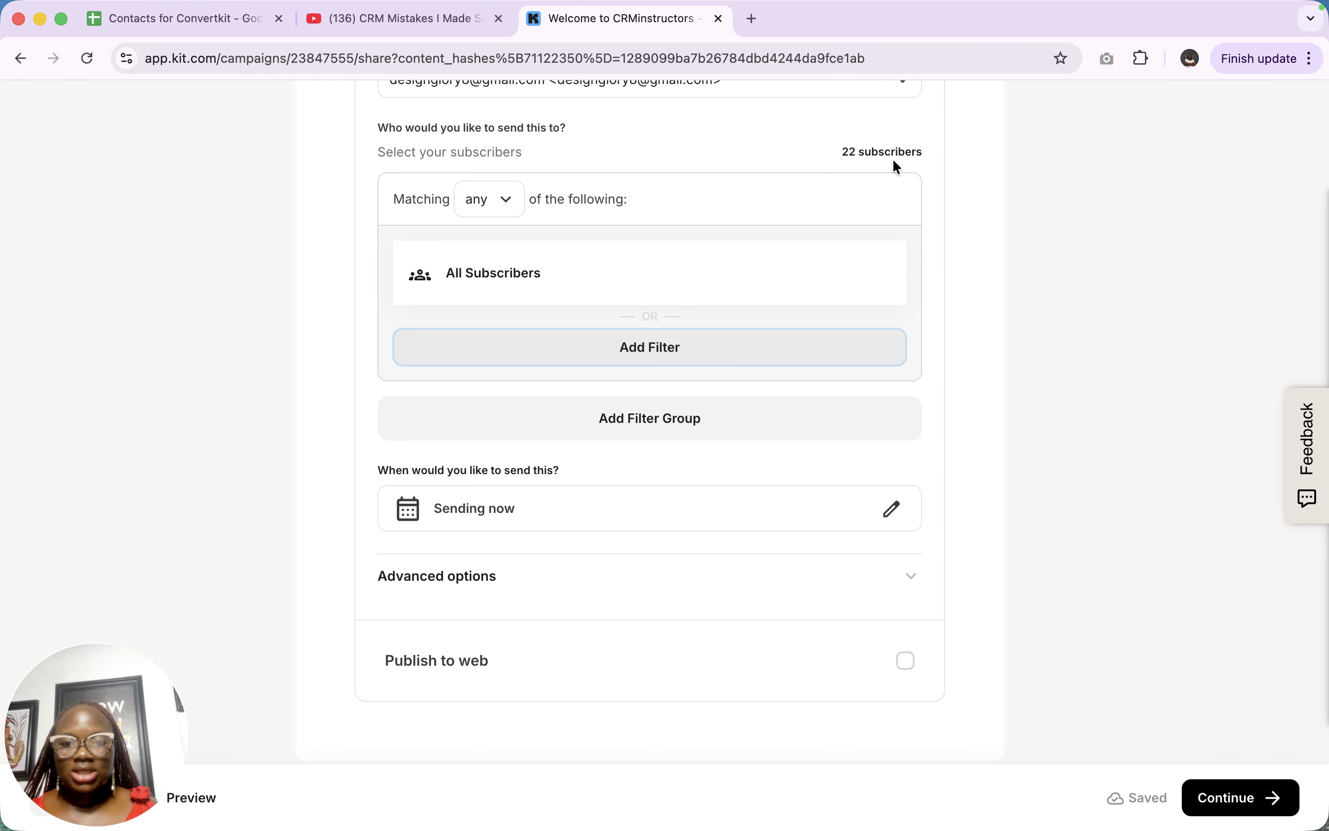
# Reopen the additional recipient filter and set it to subscribers who are subscribed to tags
pyautogui.click(680, 357)
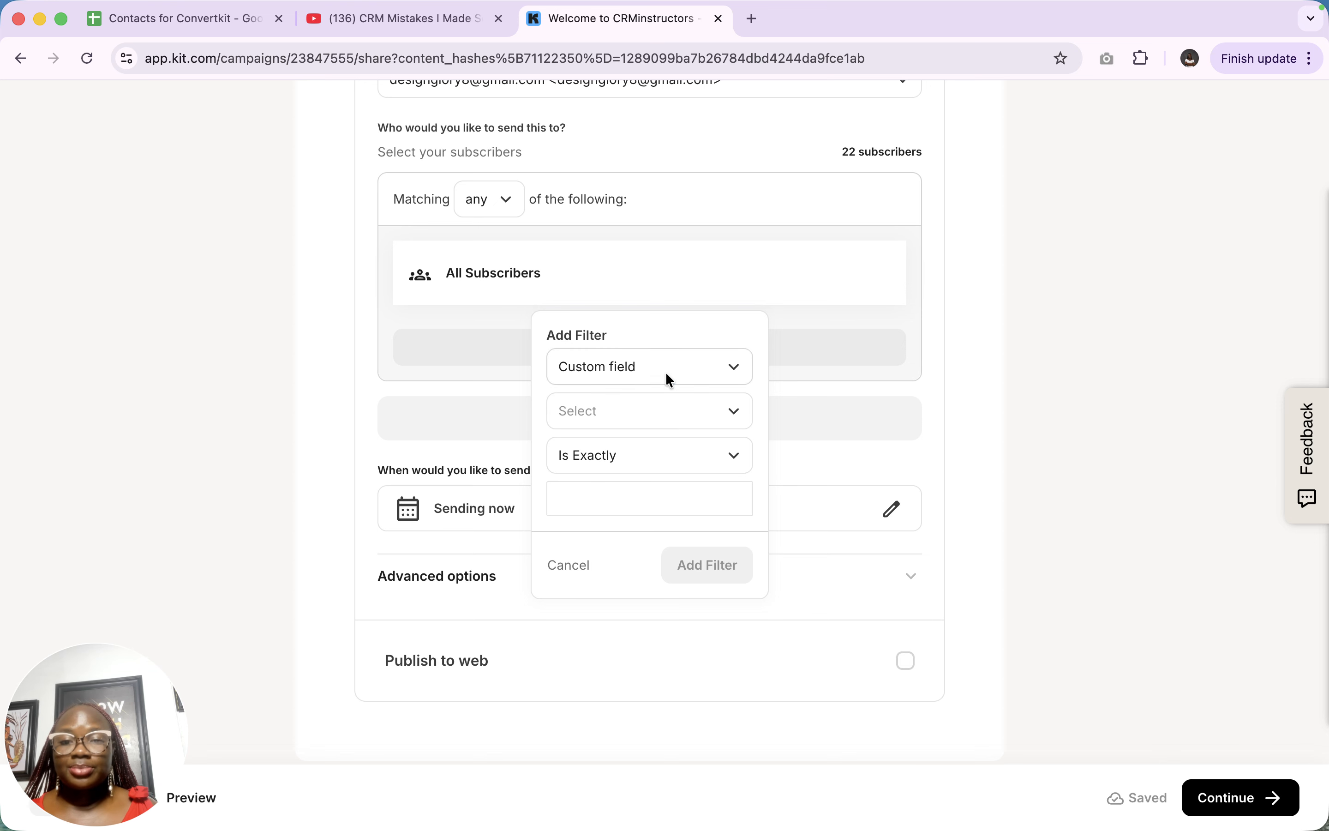
pyautogui.click(653, 380)
pyautogui.scroll(2, 655, 463)
pyautogui.scroll(1, 656, 463)
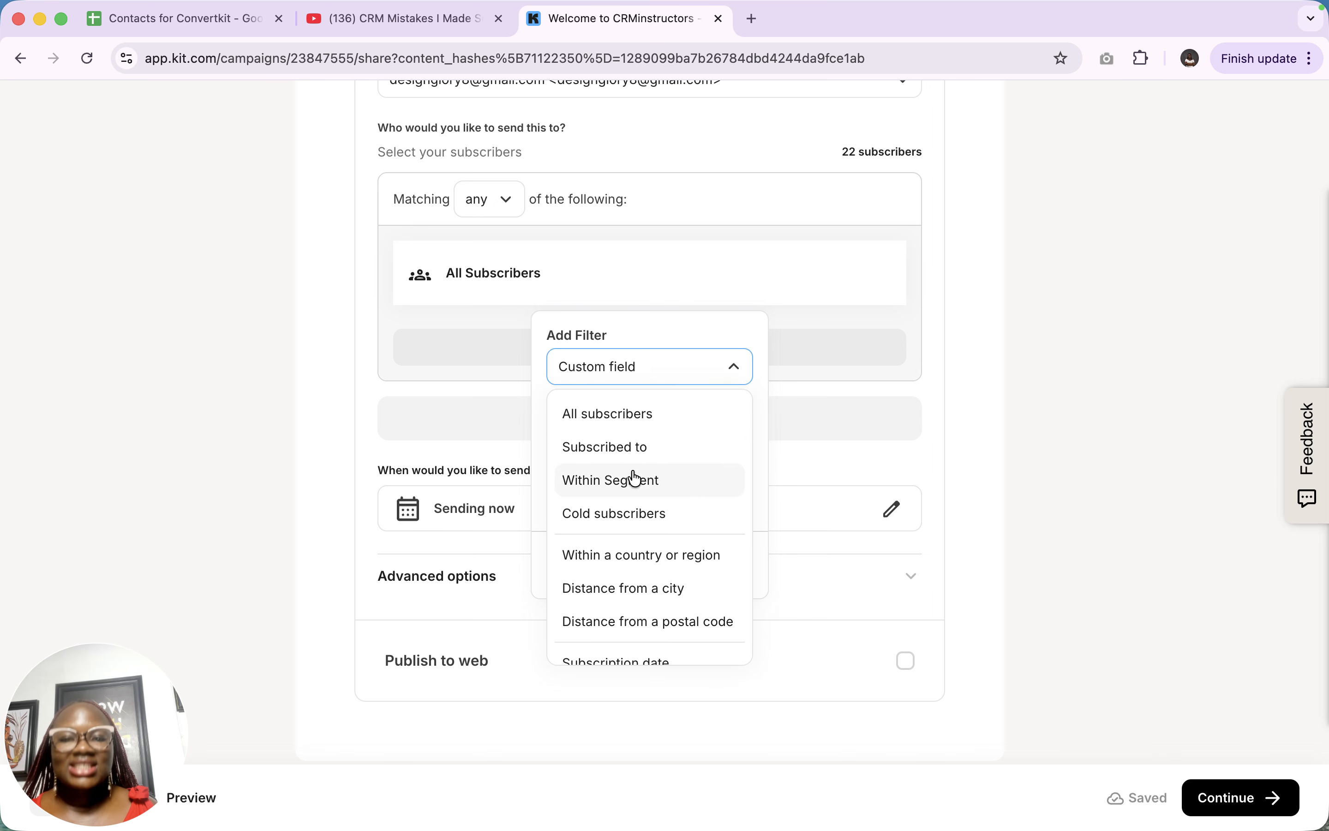
pyautogui.click(627, 443)
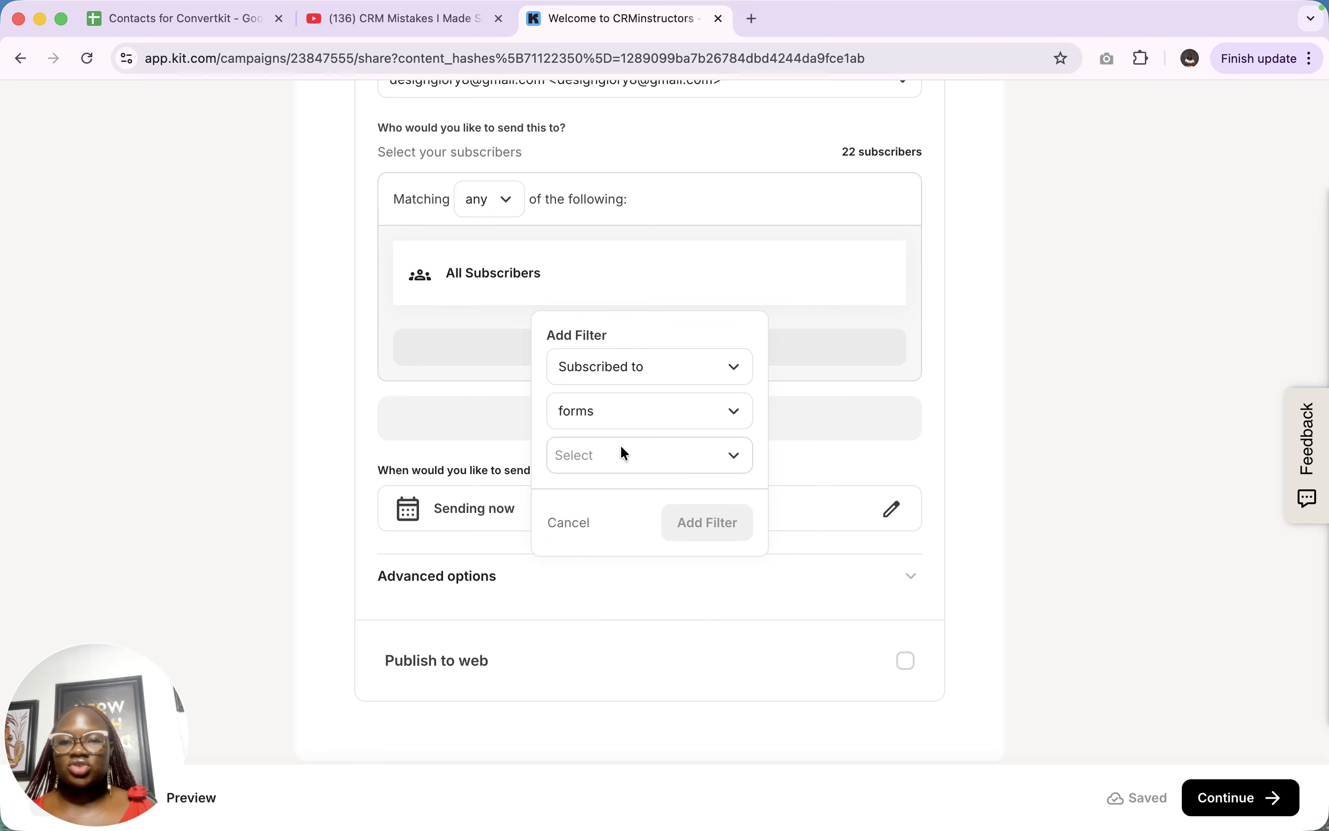
pyautogui.click(642, 419)
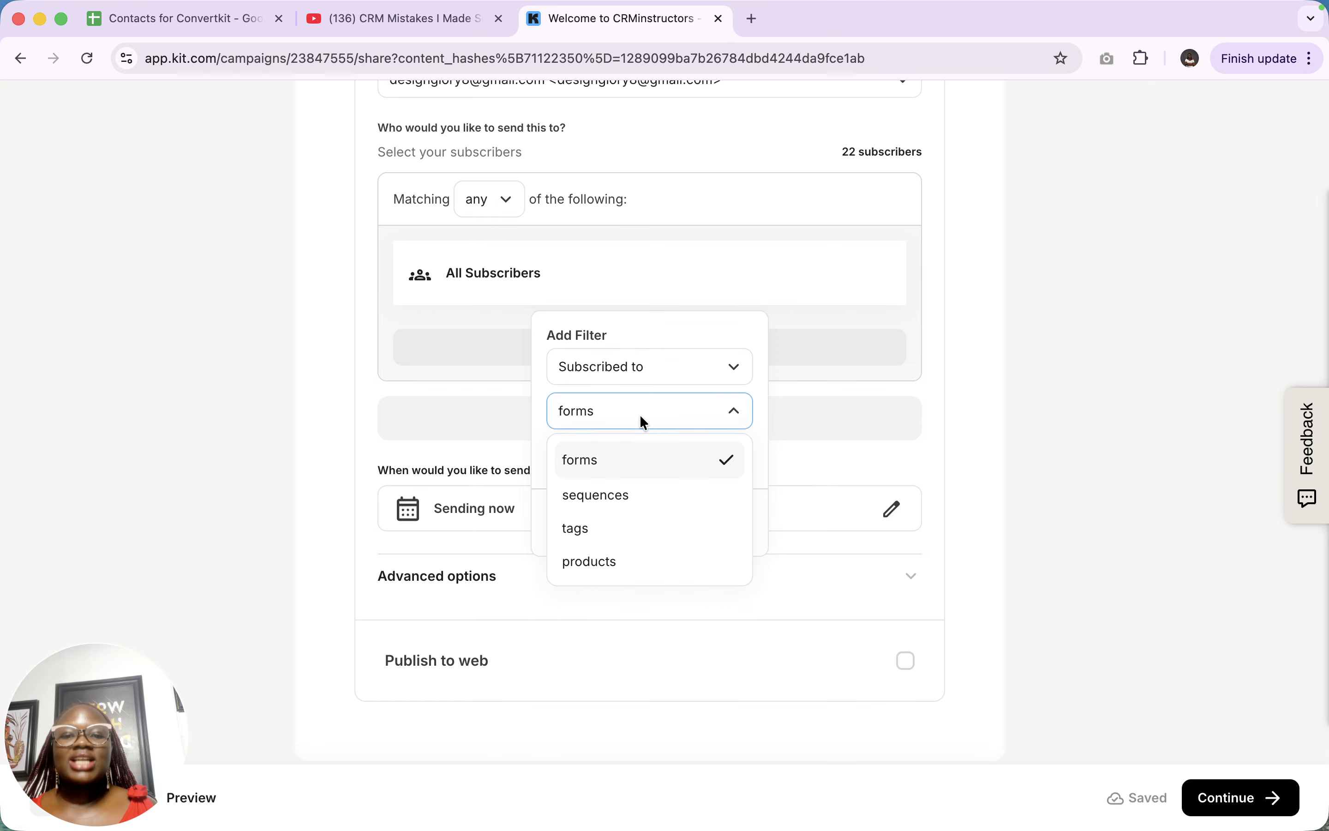
pyautogui.click(591, 538)
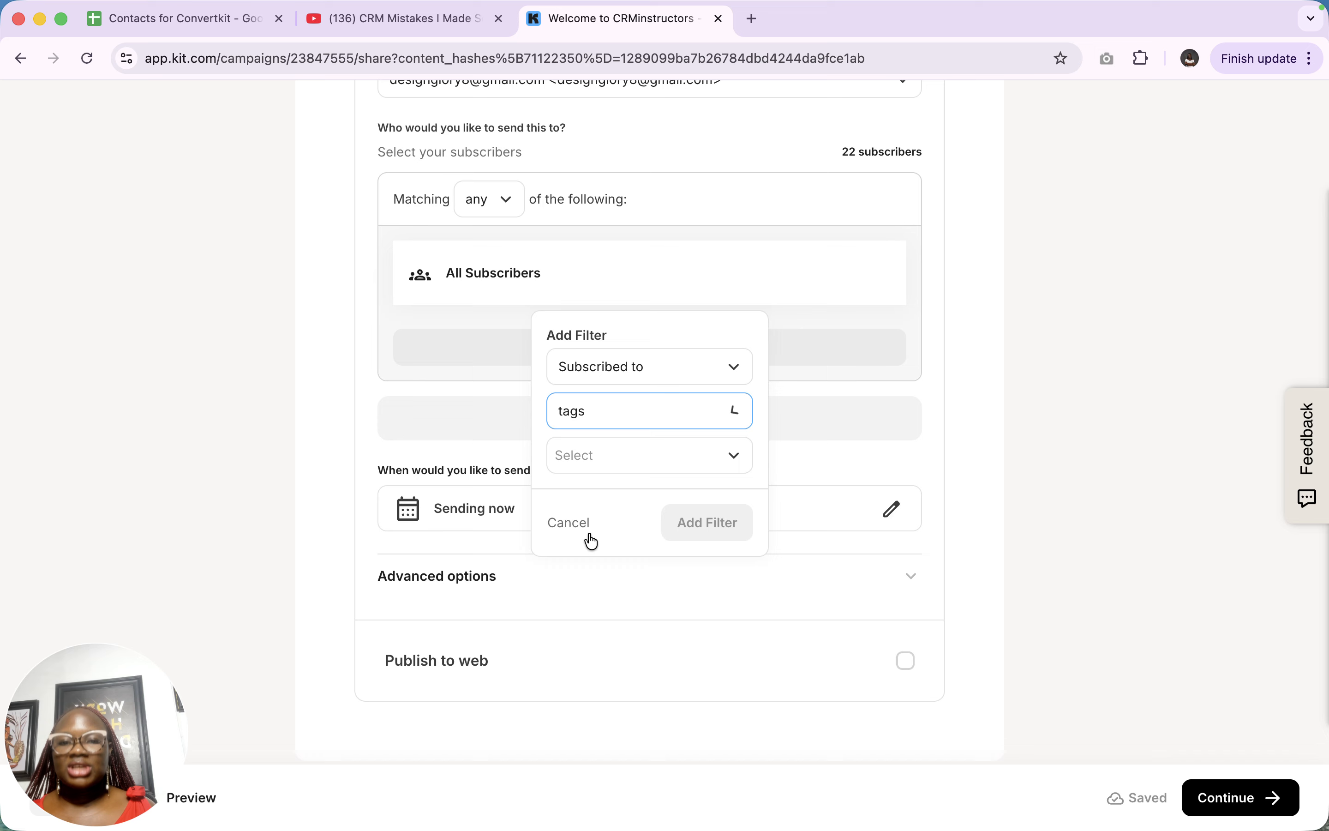
# Choose the New Lead and Youtube Contact tags and add the filter to the recipient group
pyautogui.click(633, 452)
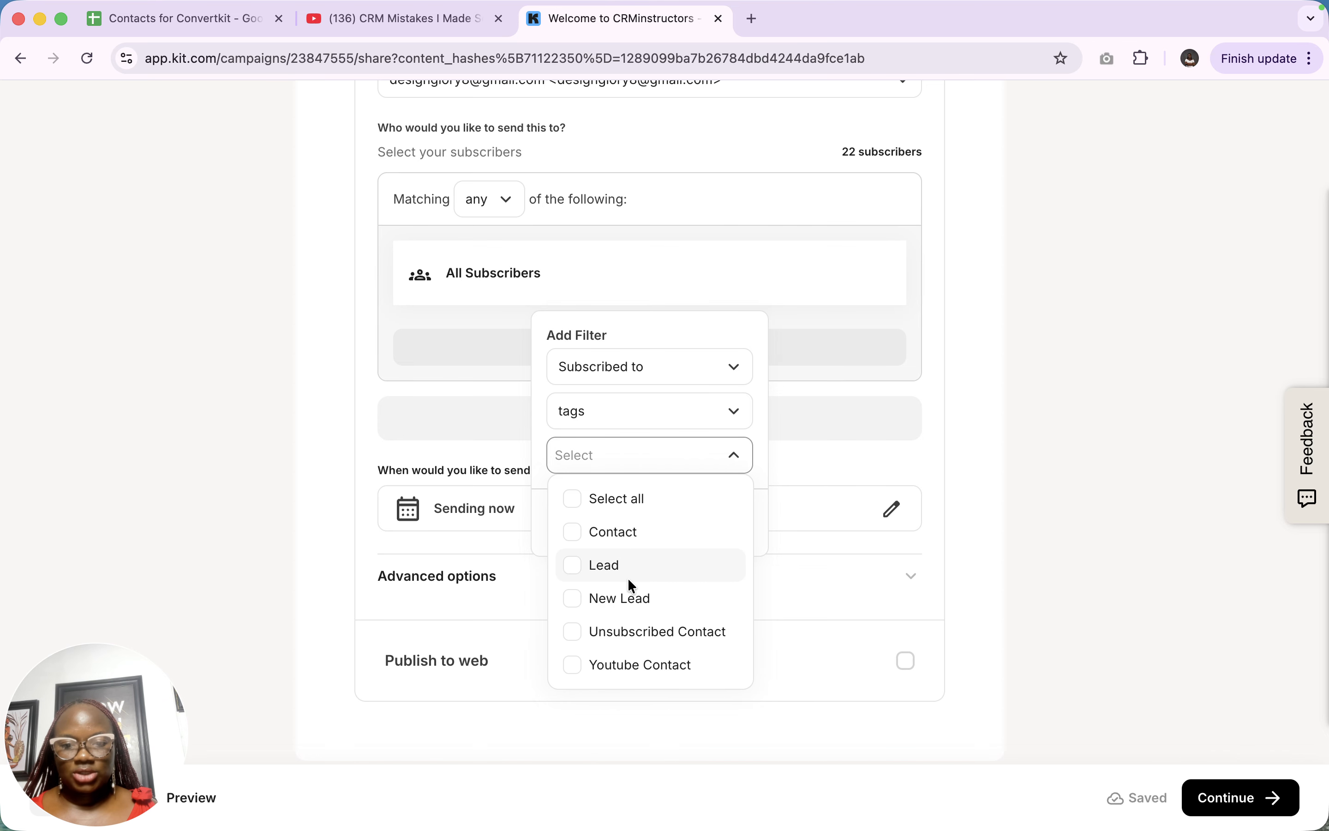
pyautogui.click(627, 595)
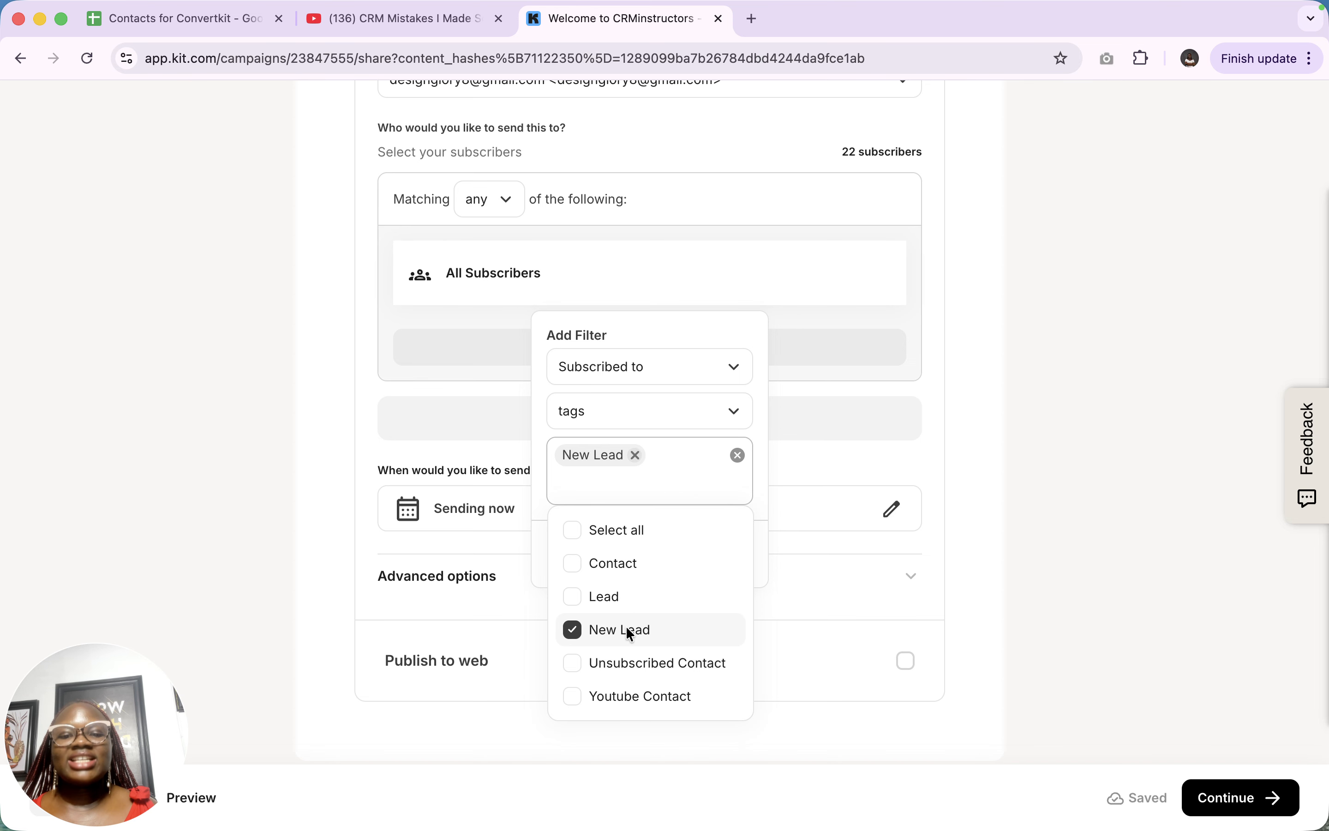
pyautogui.click(573, 703)
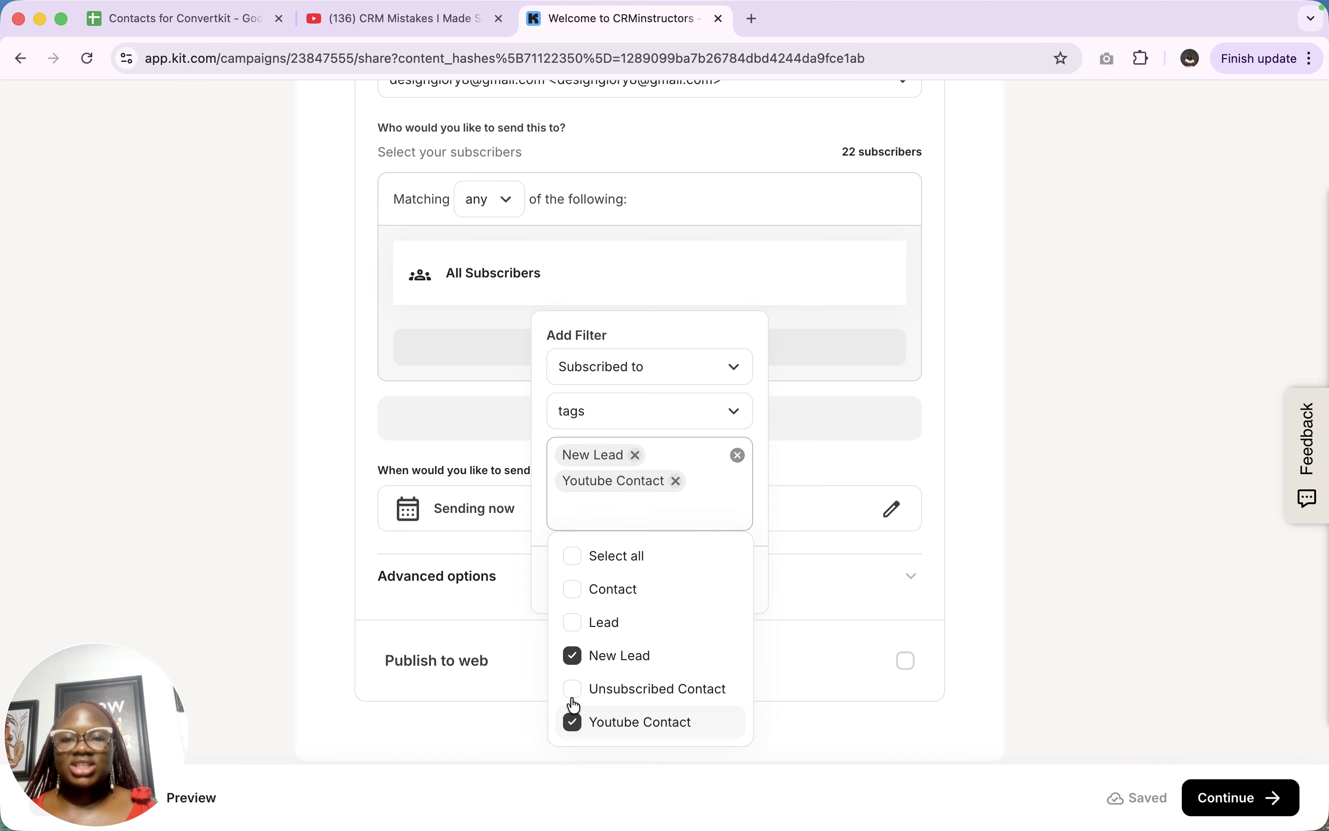
pyautogui.click(834, 312)
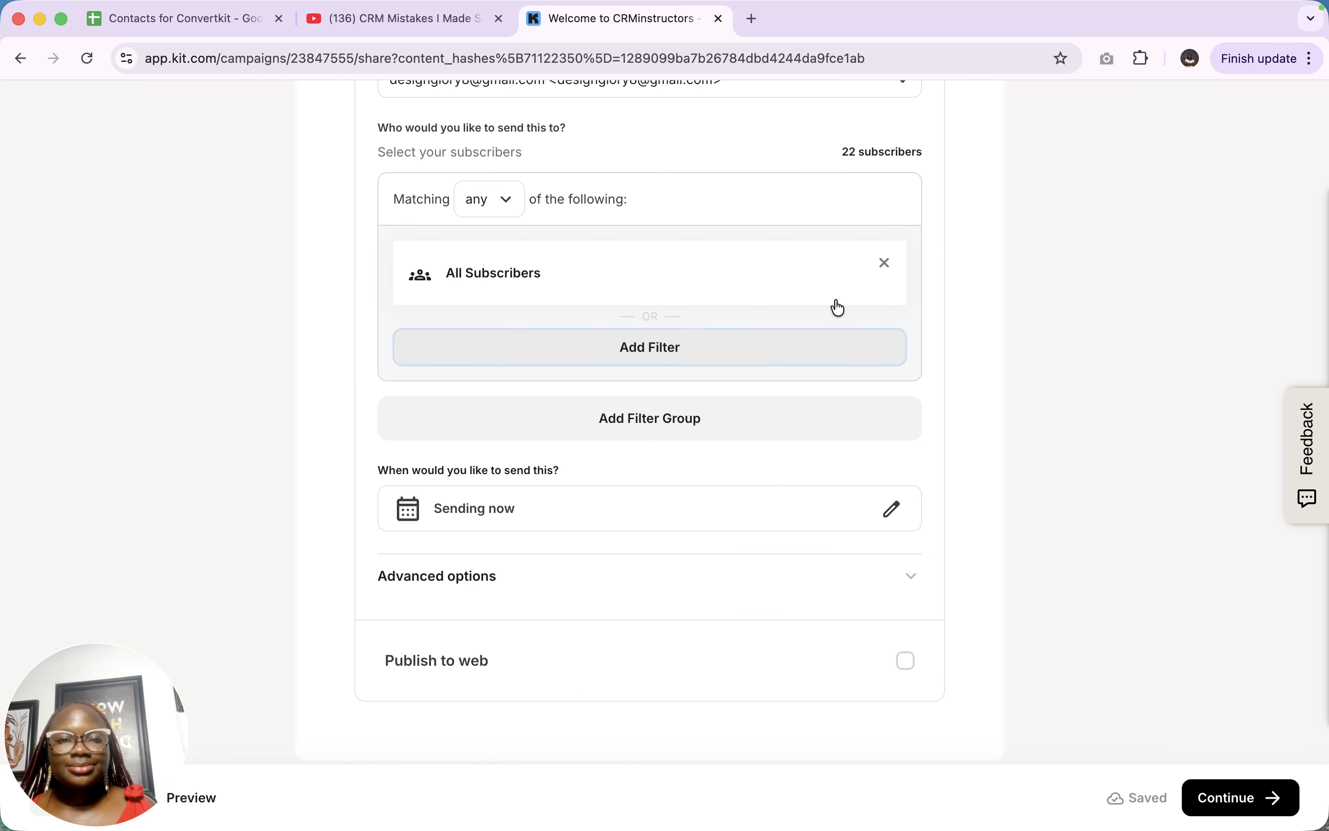
pyautogui.click(666, 347)
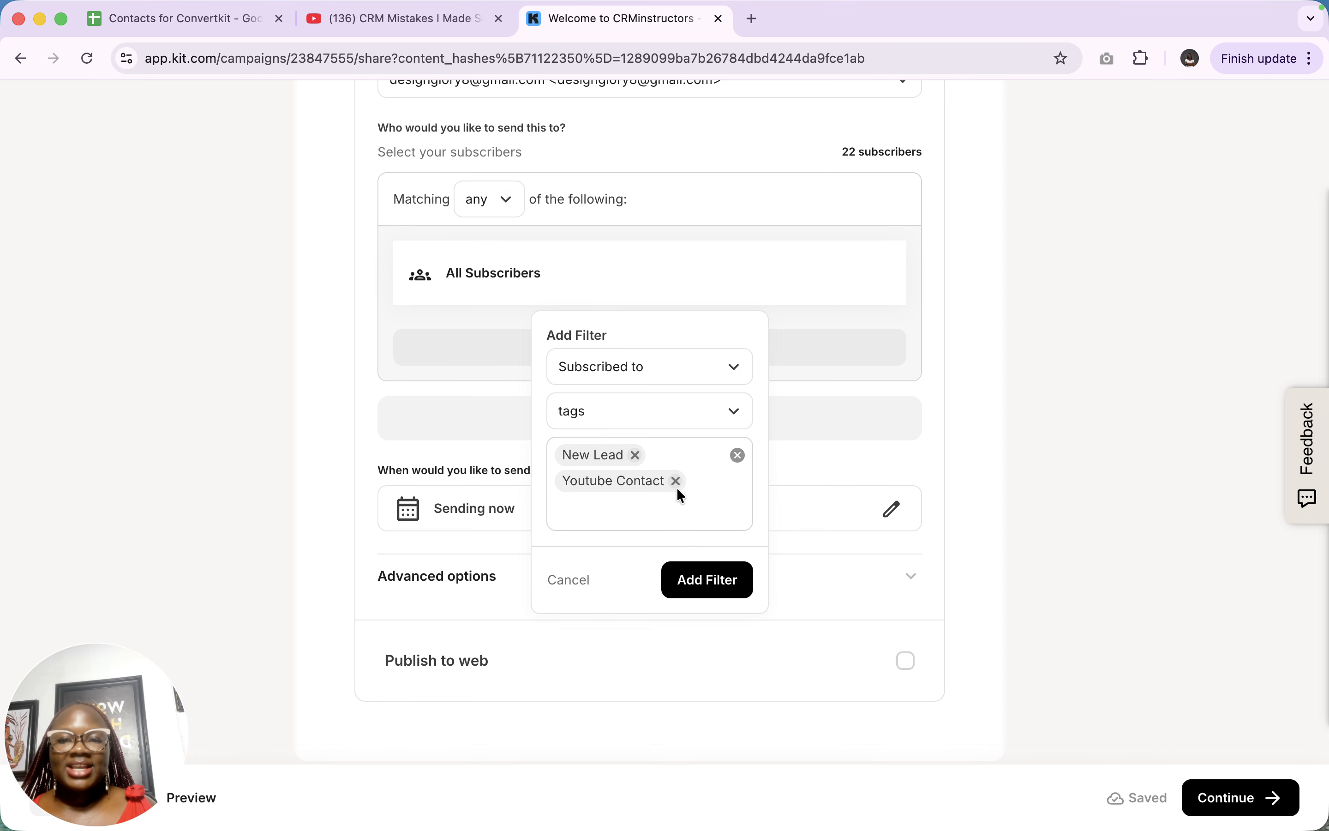
pyautogui.click(724, 585)
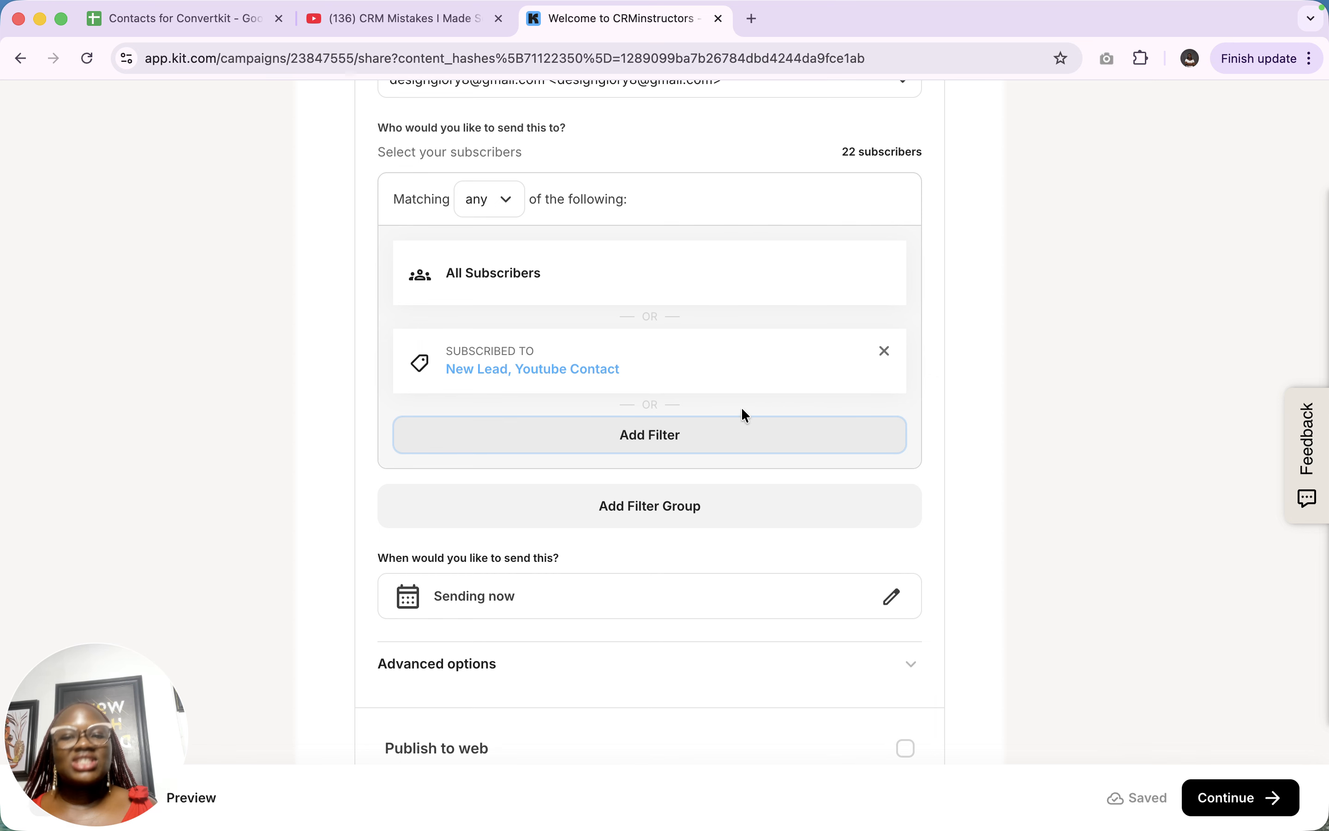
pyautogui.scroll(-1, 757, 367)
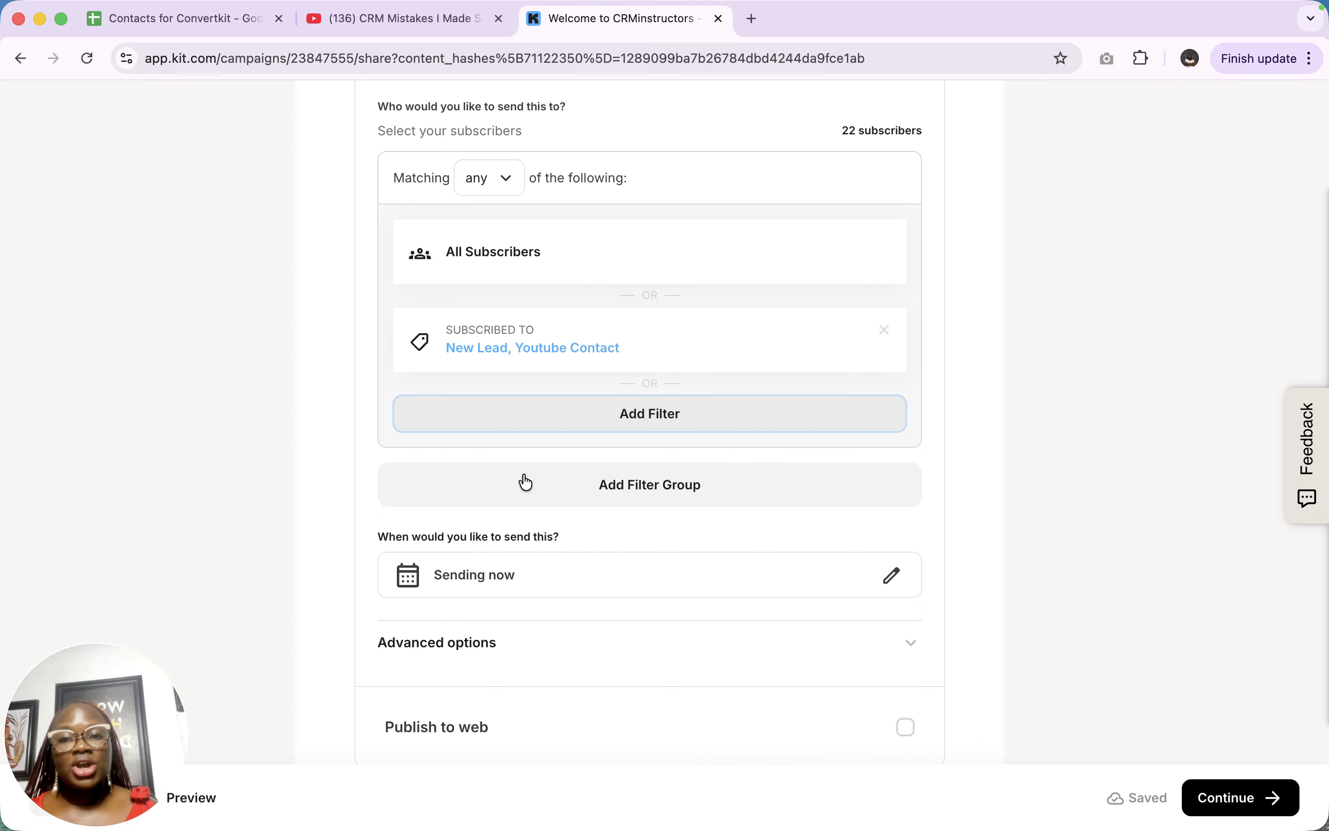
pyautogui.click(580, 484)
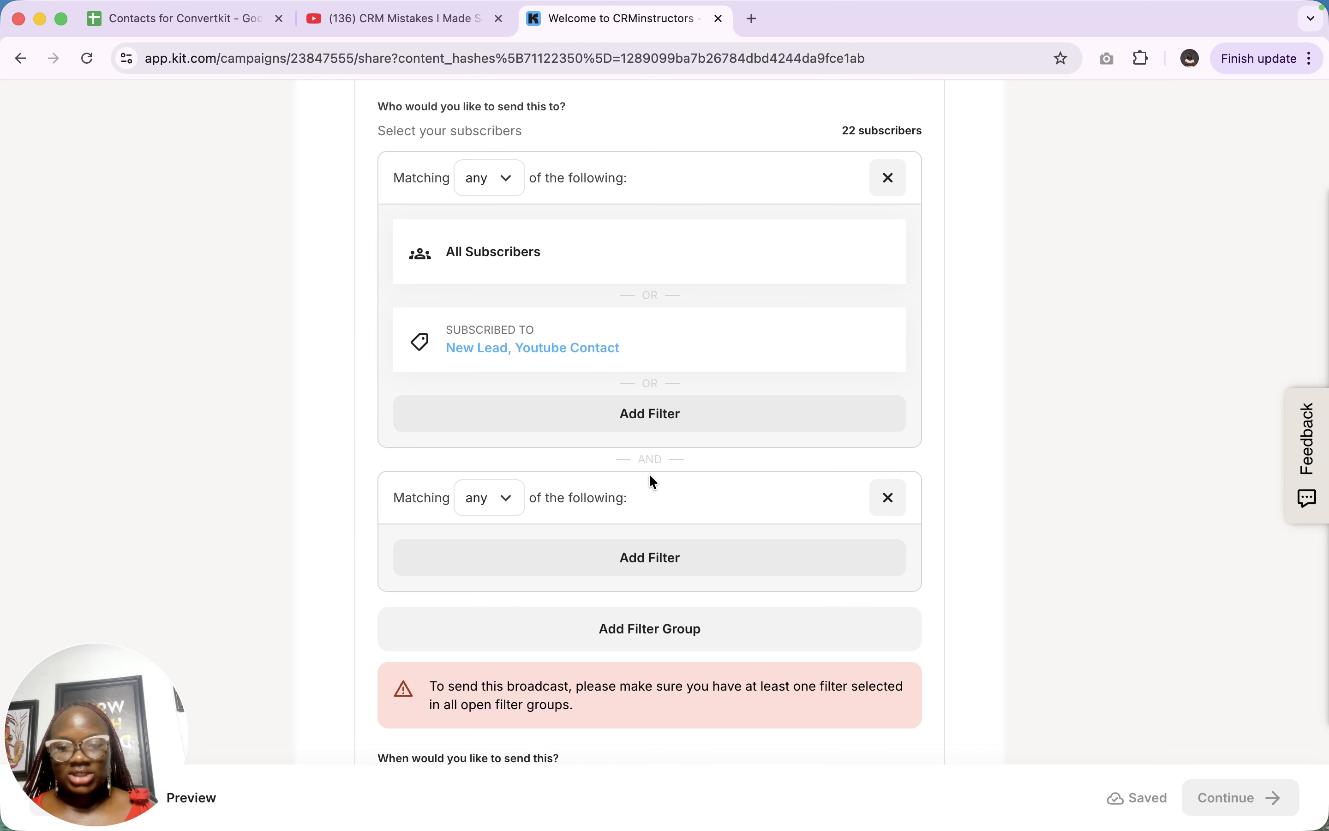
pyautogui.click(886, 501)
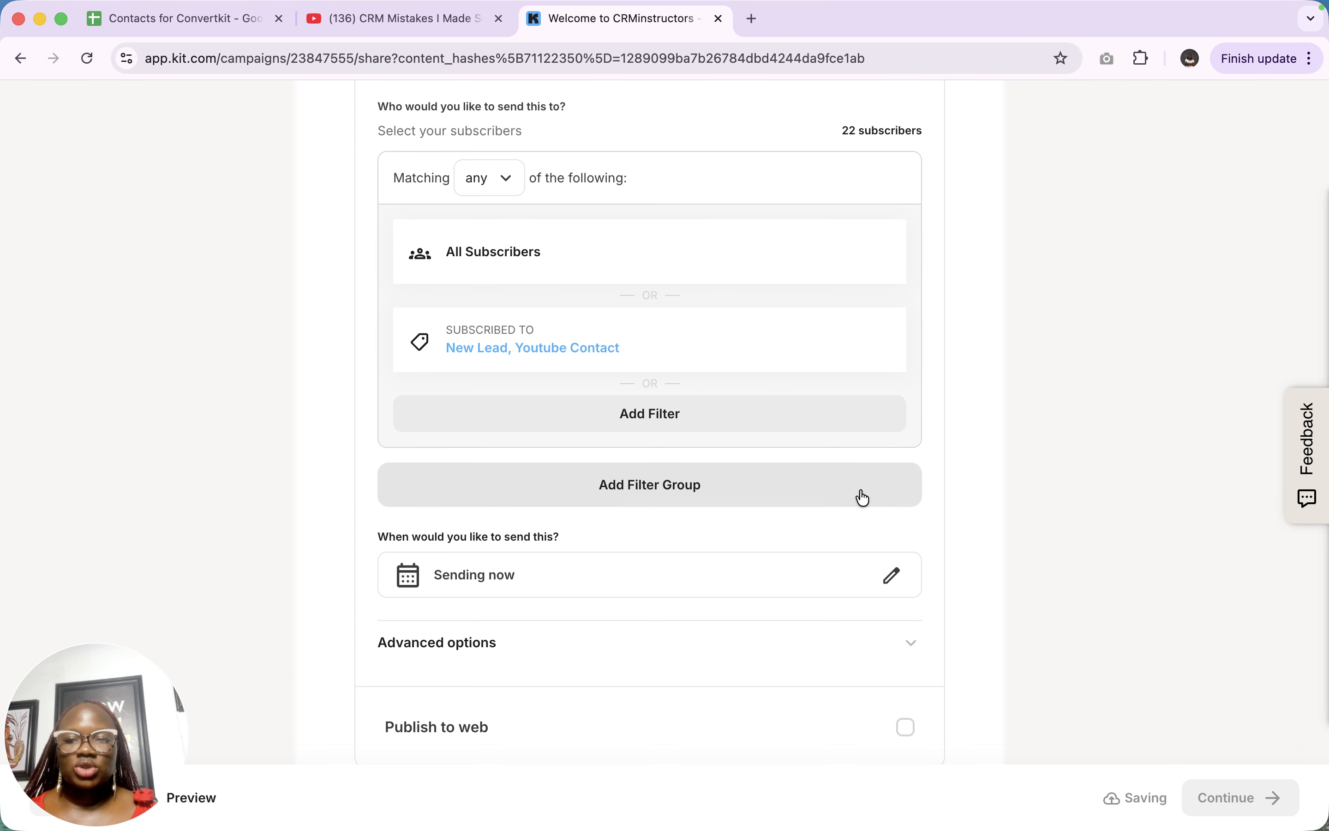
# Schedule the broadcast to be sent on Thursday, April 30, 2026 at 8:00 AM
pyautogui.scroll(-3, 685, 584)
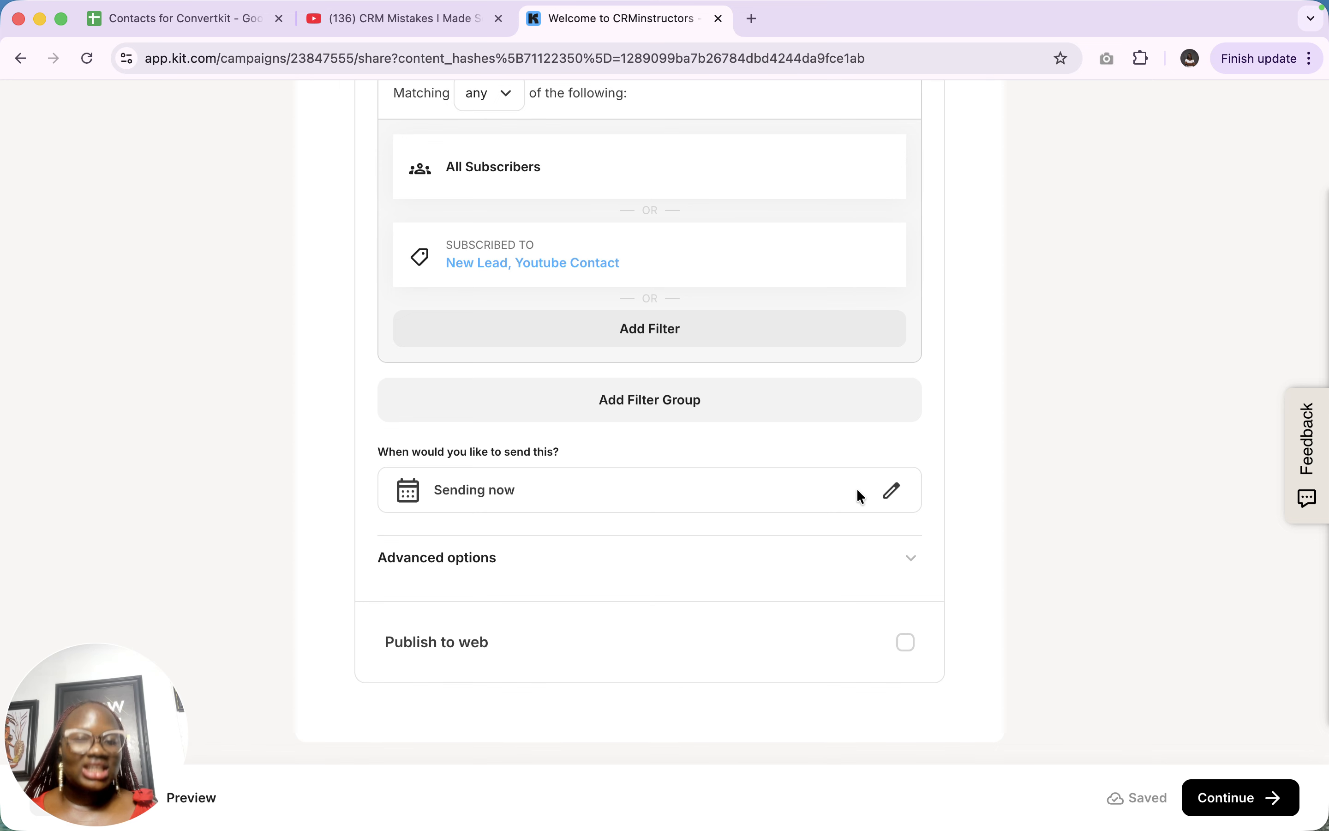
pyautogui.click(885, 494)
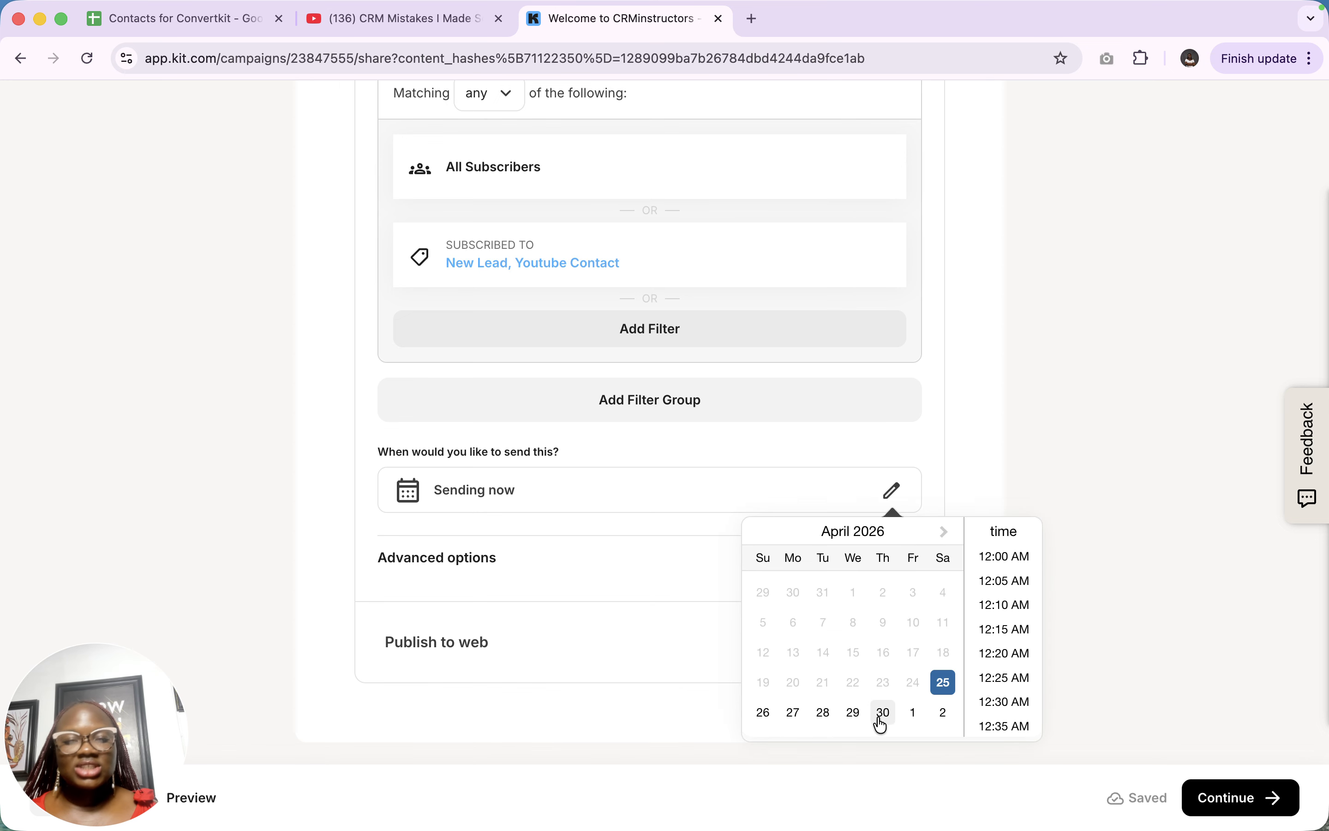
pyautogui.click(855, 713)
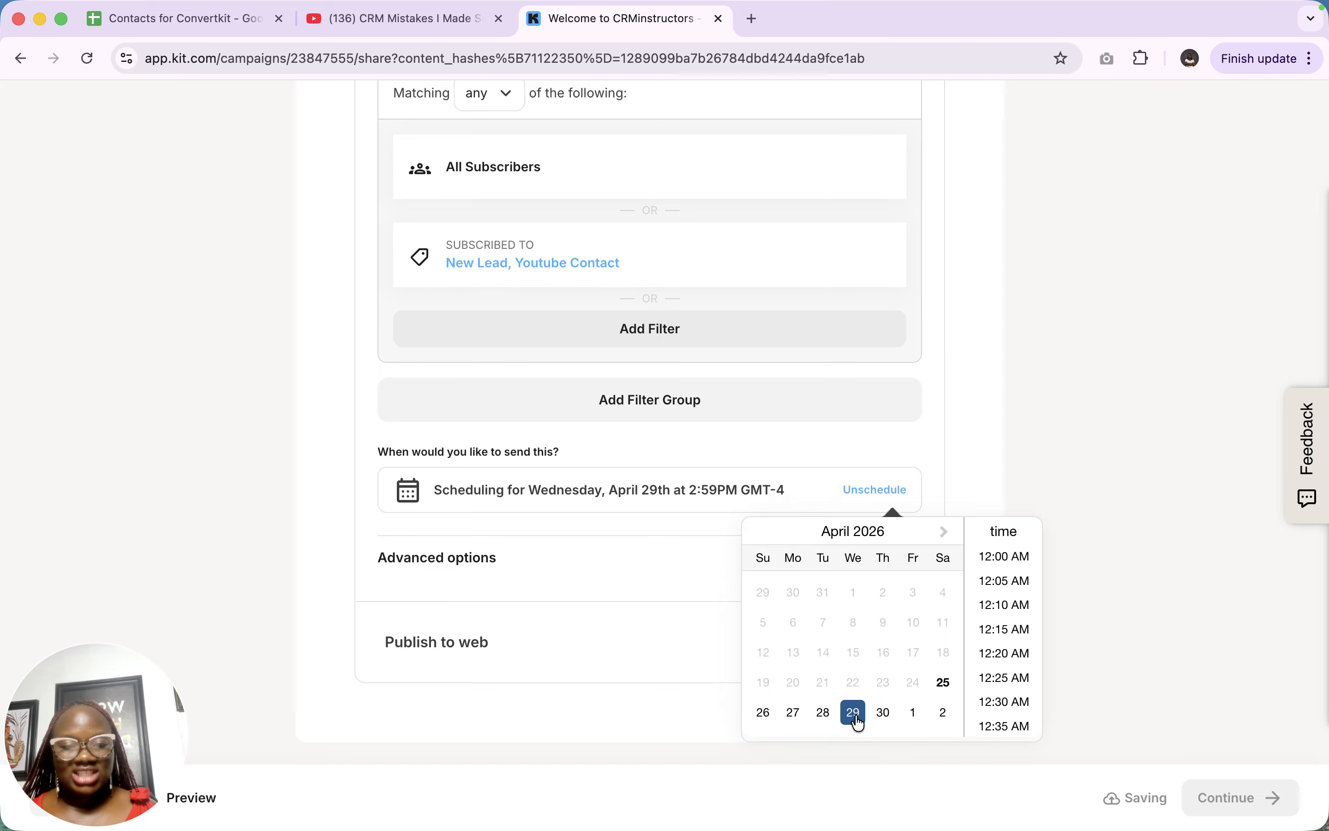
pyautogui.click(885, 713)
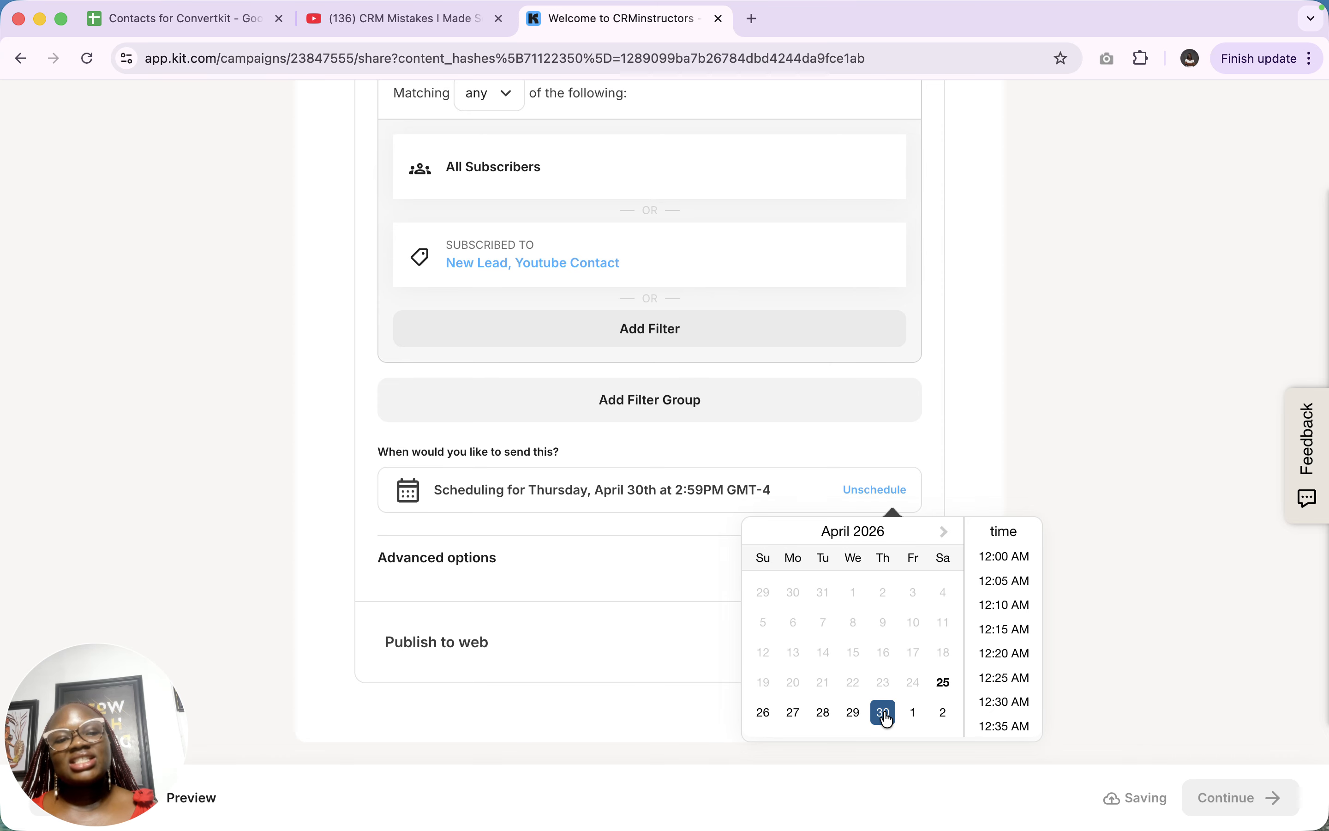
pyautogui.scroll(-10, 1017, 620)
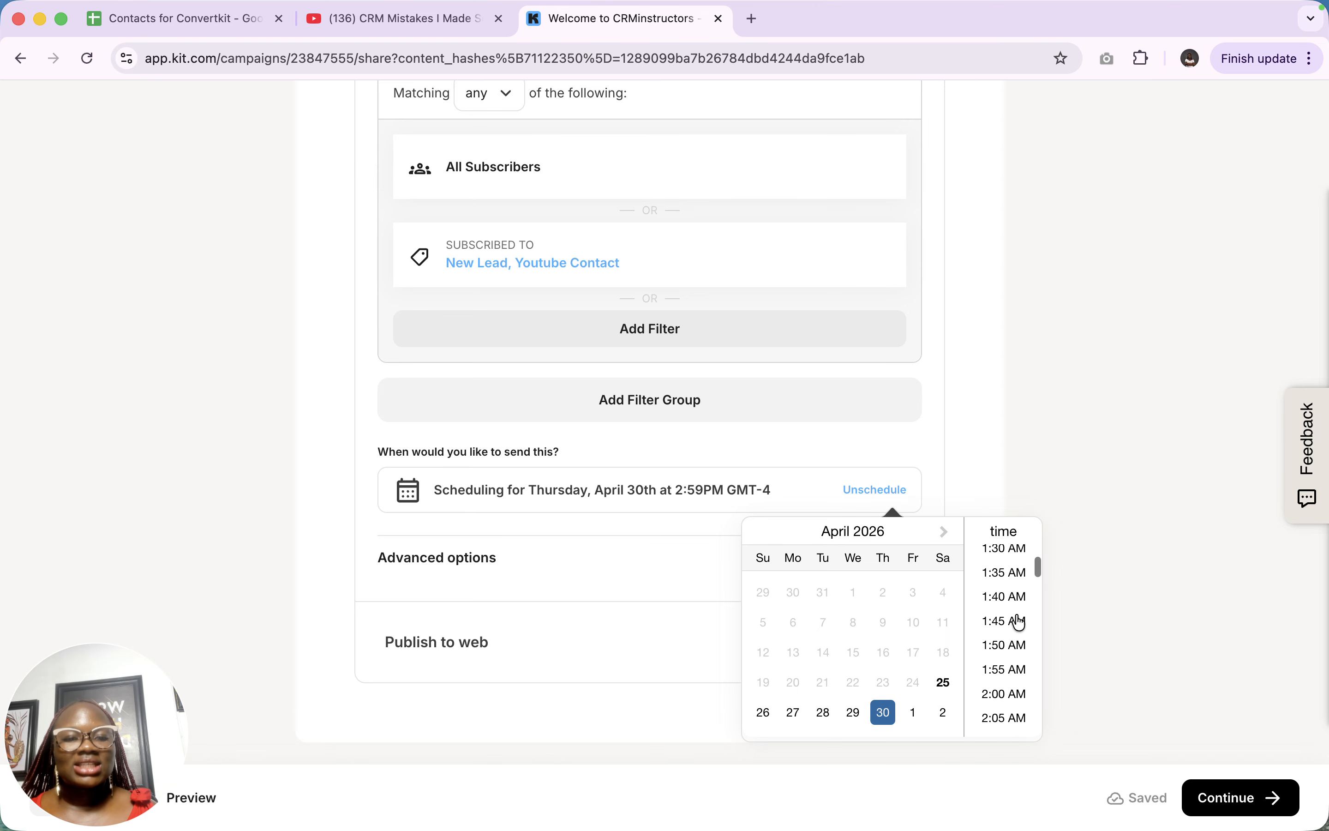
pyautogui.scroll(-10, 1020, 621)
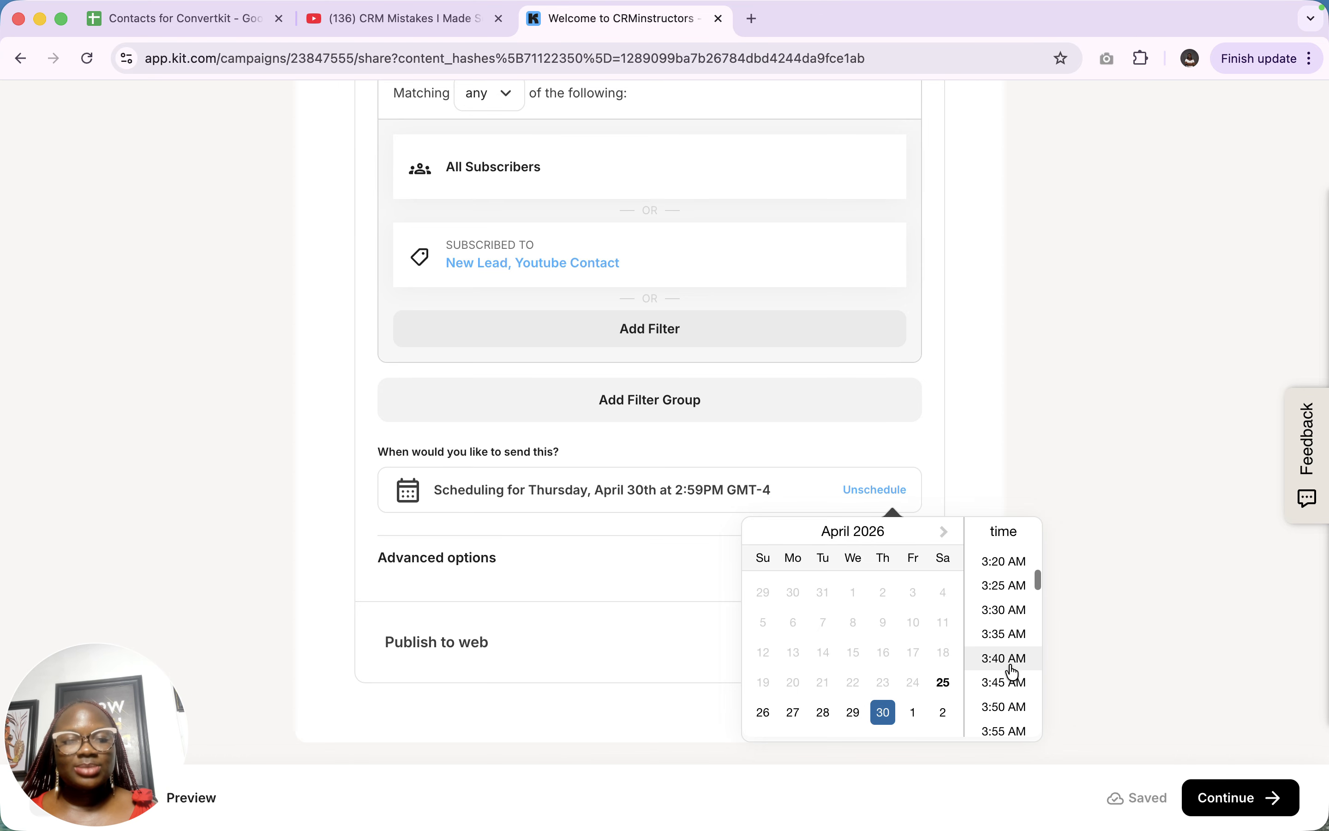
pyautogui.scroll(-12, 1014, 680)
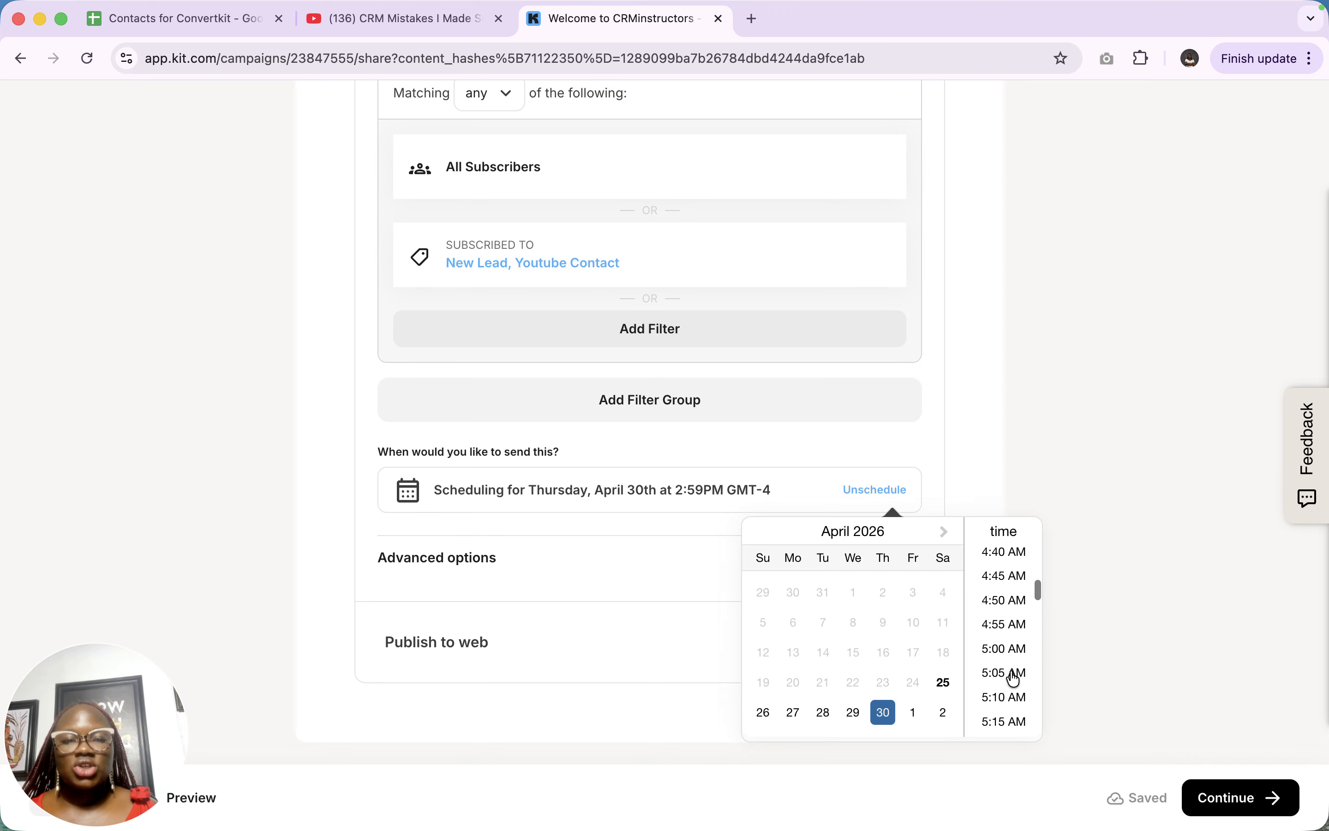
pyautogui.scroll(-12, 1015, 680)
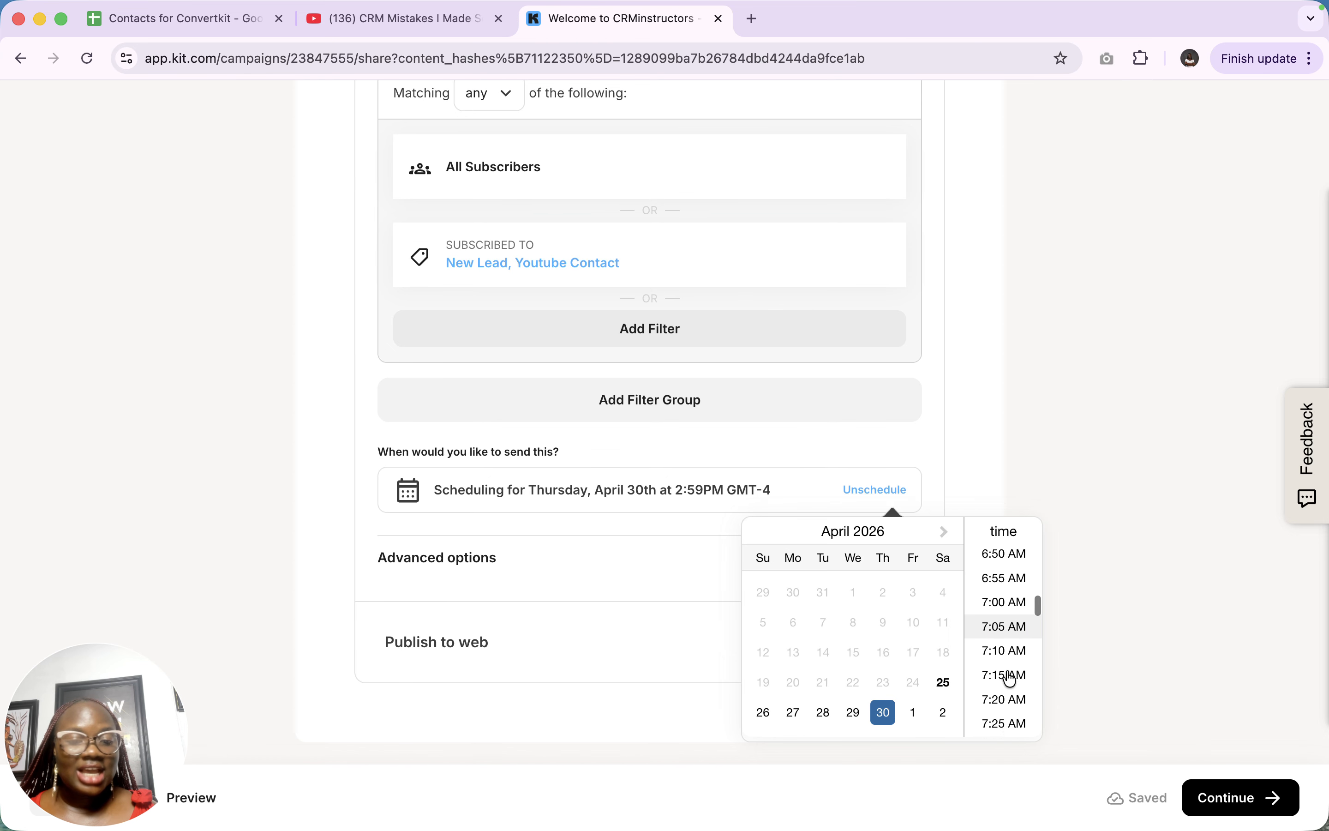
pyautogui.scroll(-5, 1011, 680)
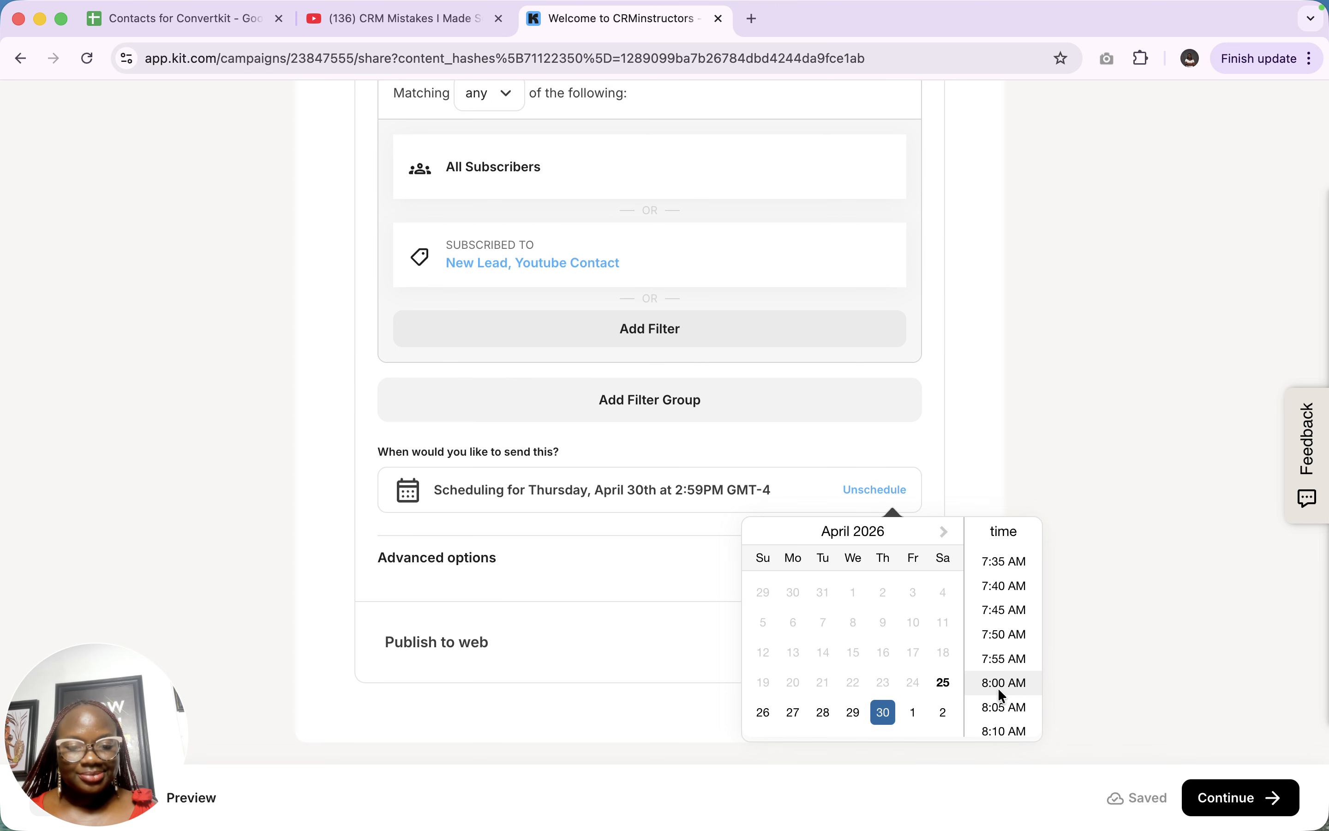
pyautogui.click(1003, 691)
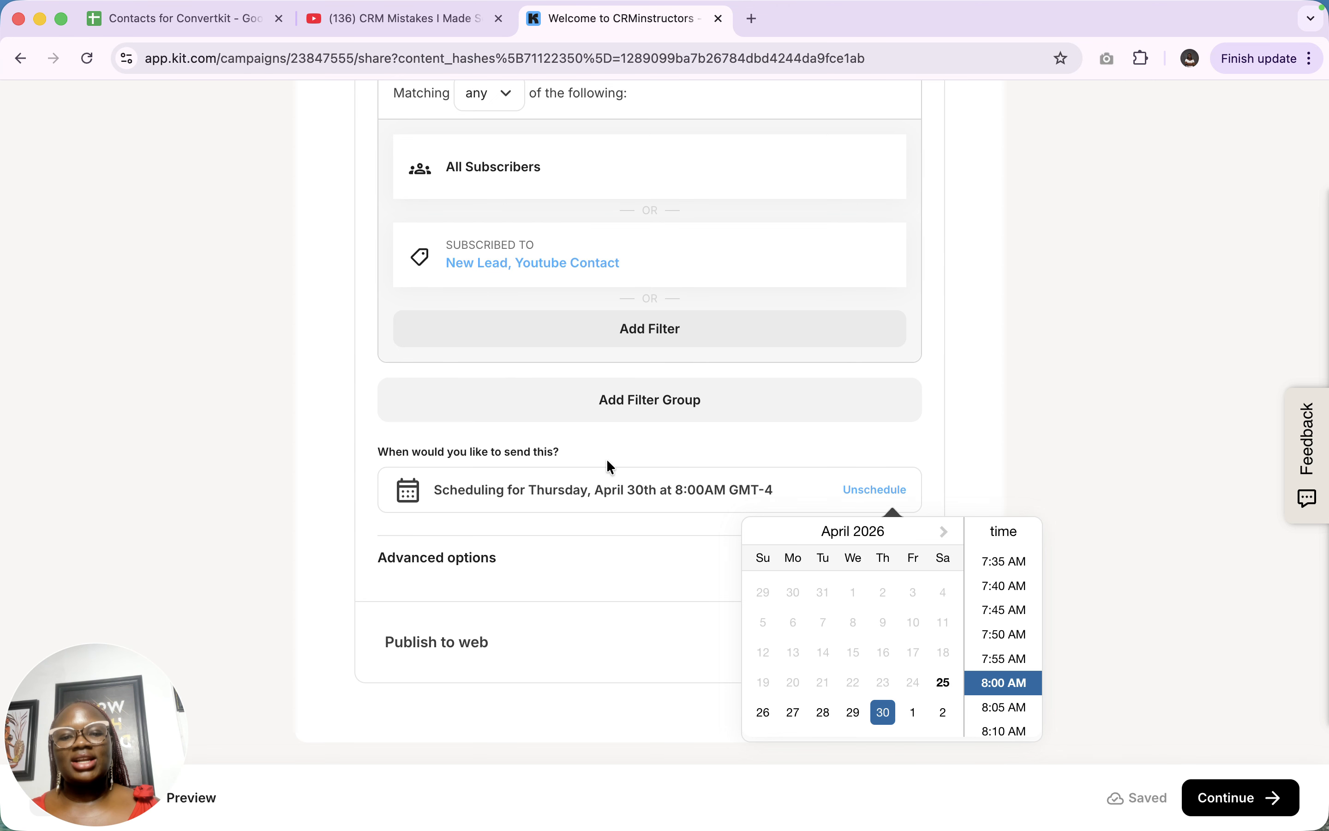
pyautogui.click(699, 451)
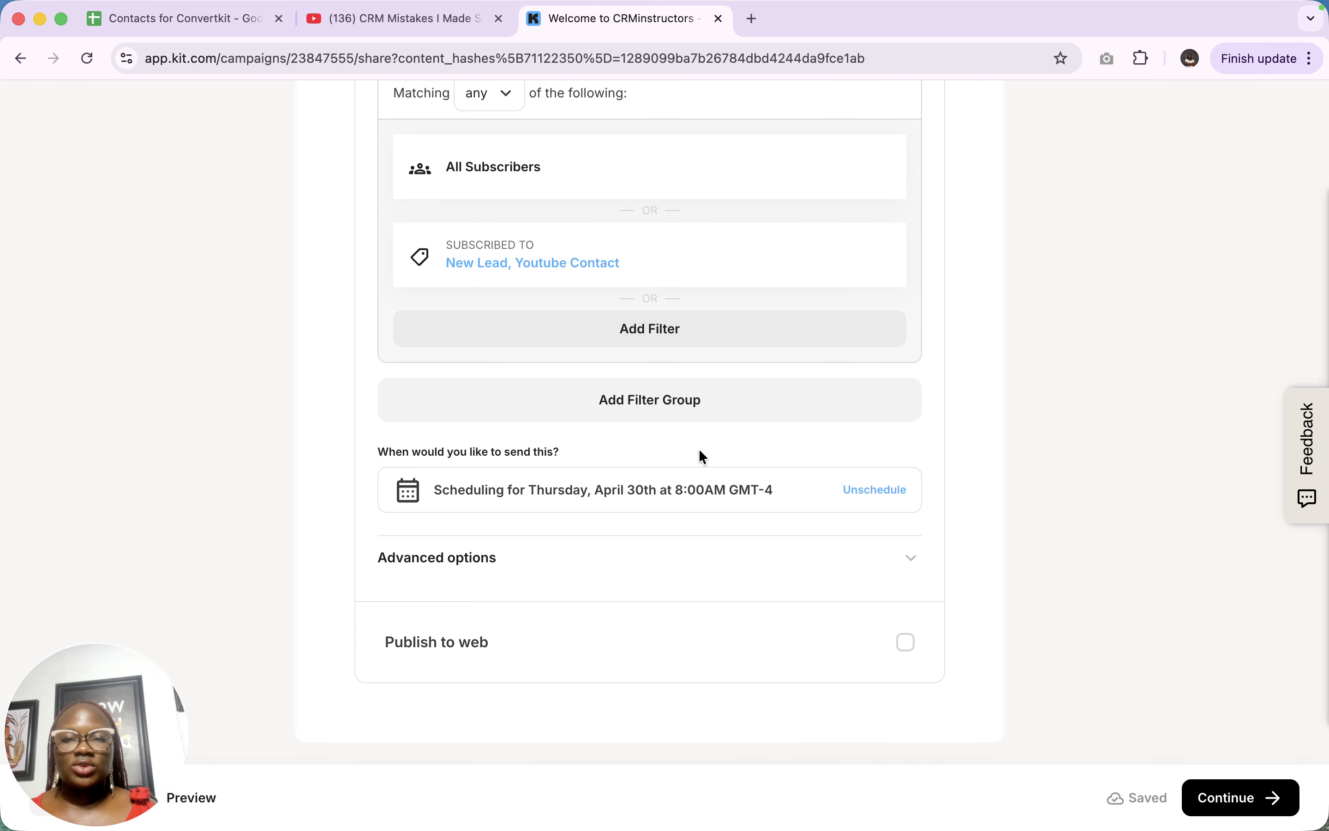
# Expand the broadcast's advanced options and examine the internal note field
pyautogui.click(911, 560)
pyautogui.scroll(-3, 912, 565)
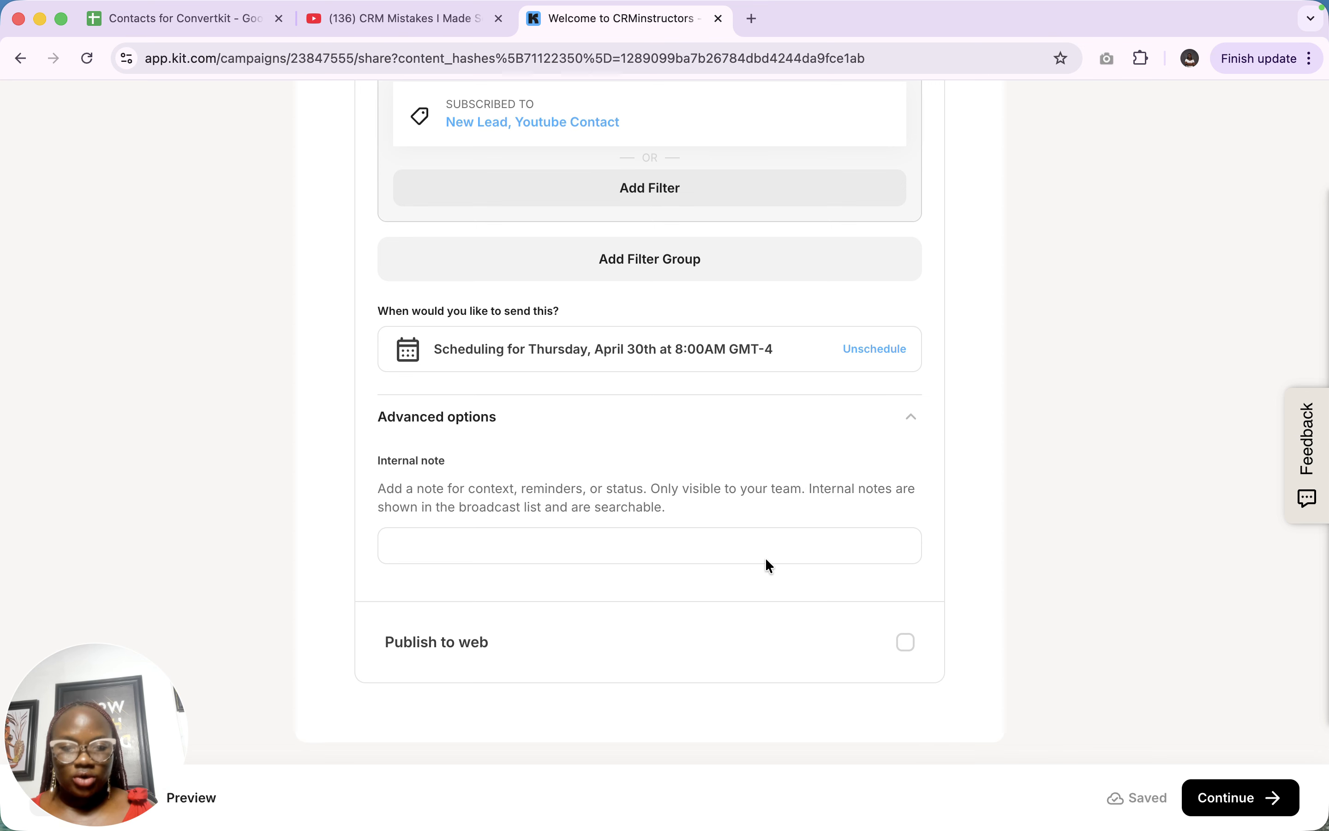
pyautogui.click(684, 542)
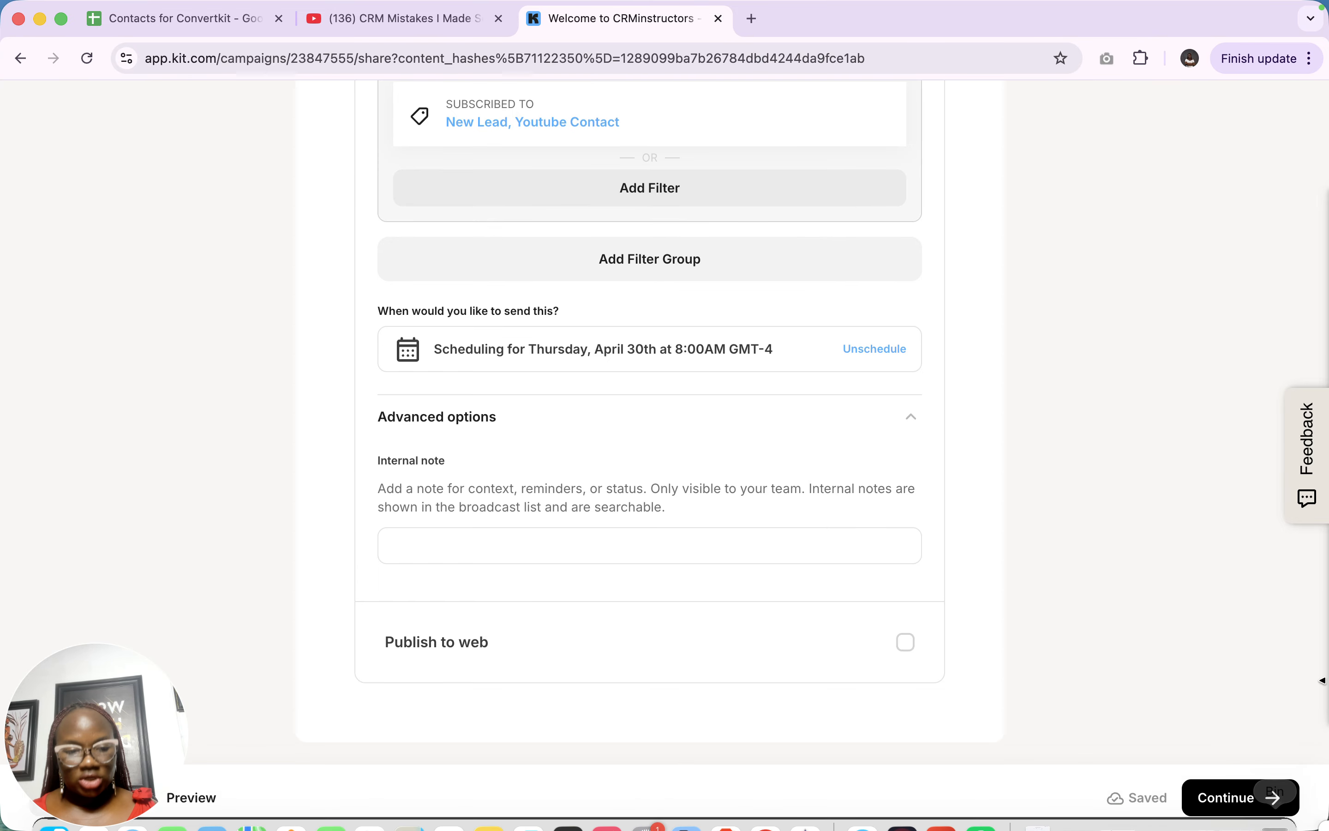
# Enable publishing the broadcast to the web and set it as featured on the Creator Profile
pyautogui.click(905, 641)
pyautogui.scroll(-10, 884, 686)
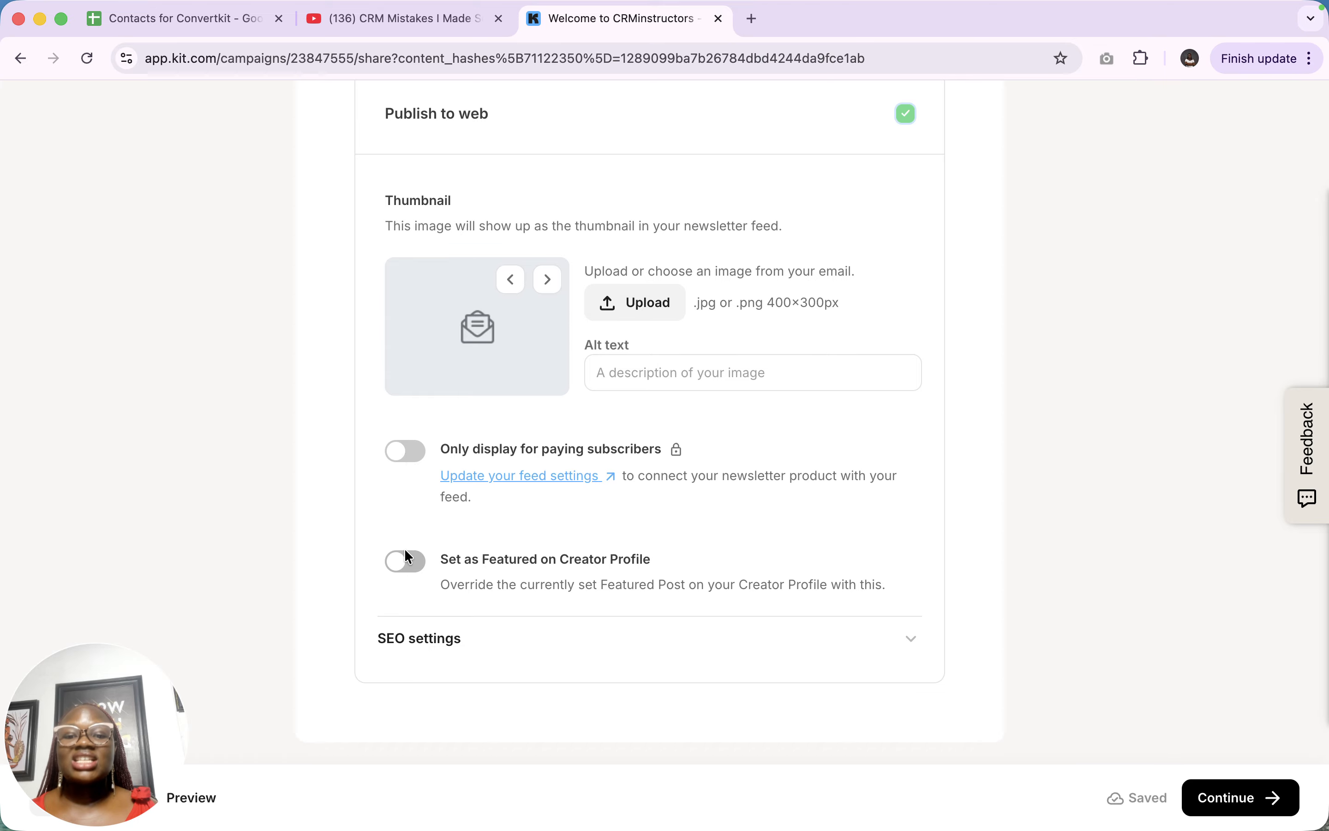
pyautogui.click(416, 568)
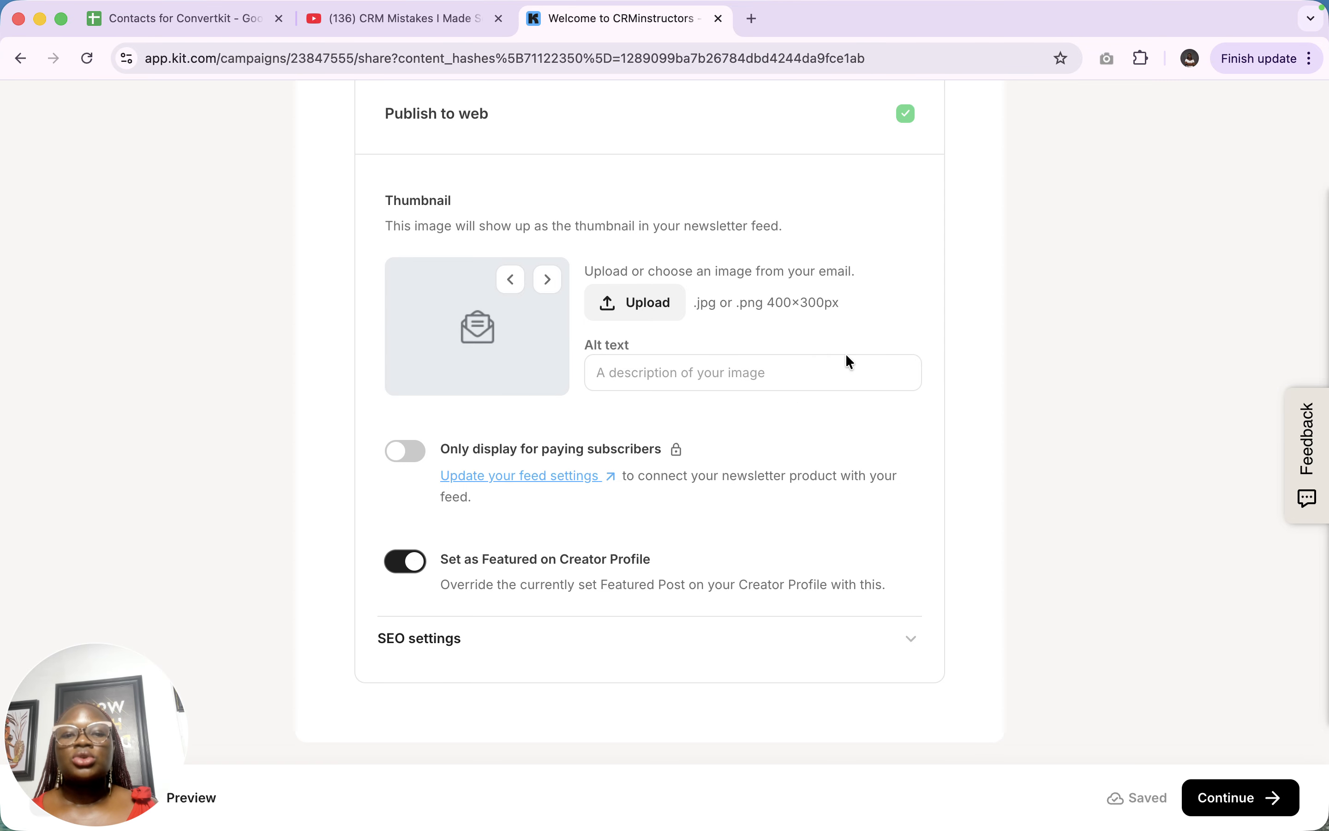
# Review the broadcast's settings and summary, schedule the email and public post, and dismiss the sharing dialog
pyautogui.scroll(20, 848, 360)
pyautogui.scroll(5, 848, 360)
pyautogui.scroll(-15, 848, 360)
pyautogui.scroll(-10, 848, 361)
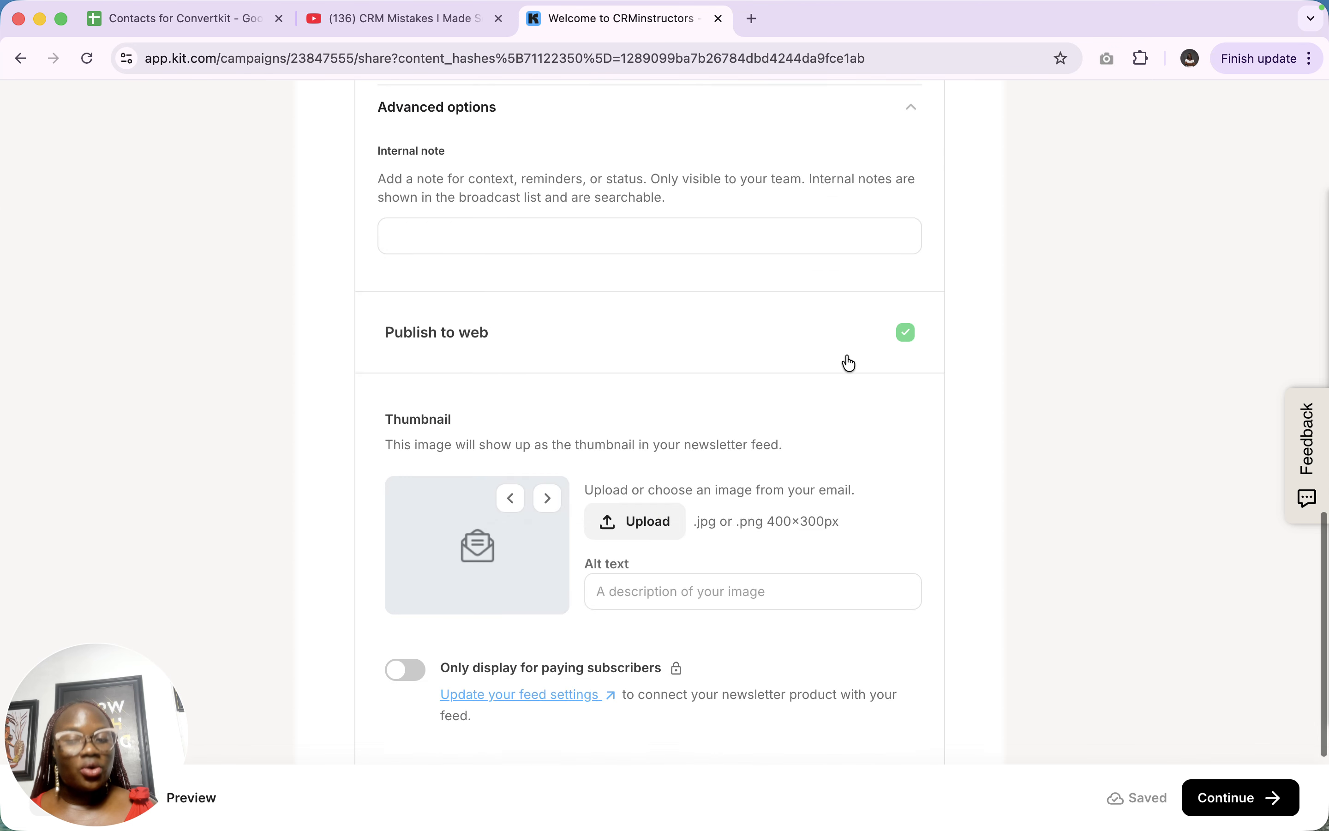
pyautogui.scroll(8, 848, 362)
pyautogui.scroll(4, 848, 360)
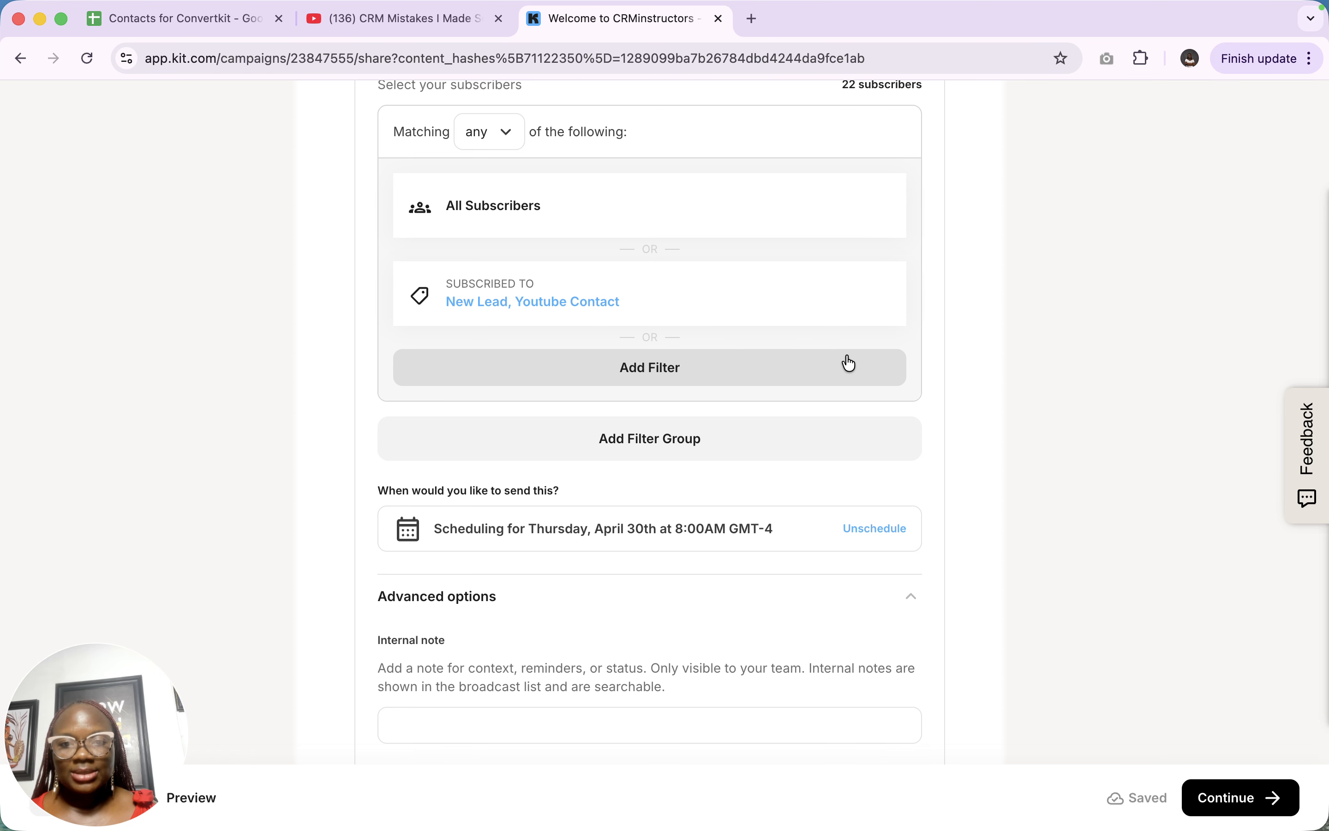
pyautogui.click(1256, 795)
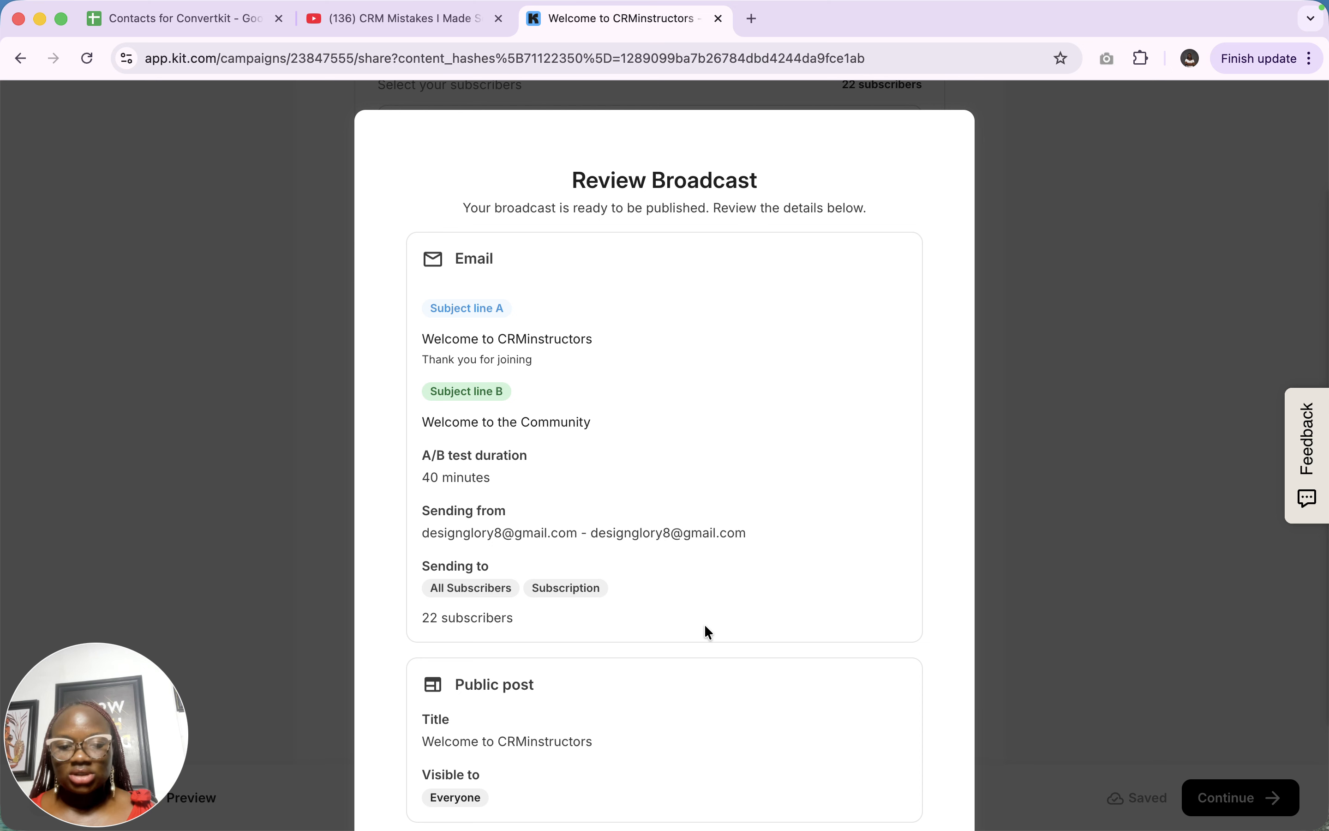
pyautogui.scroll(-5, 708, 631)
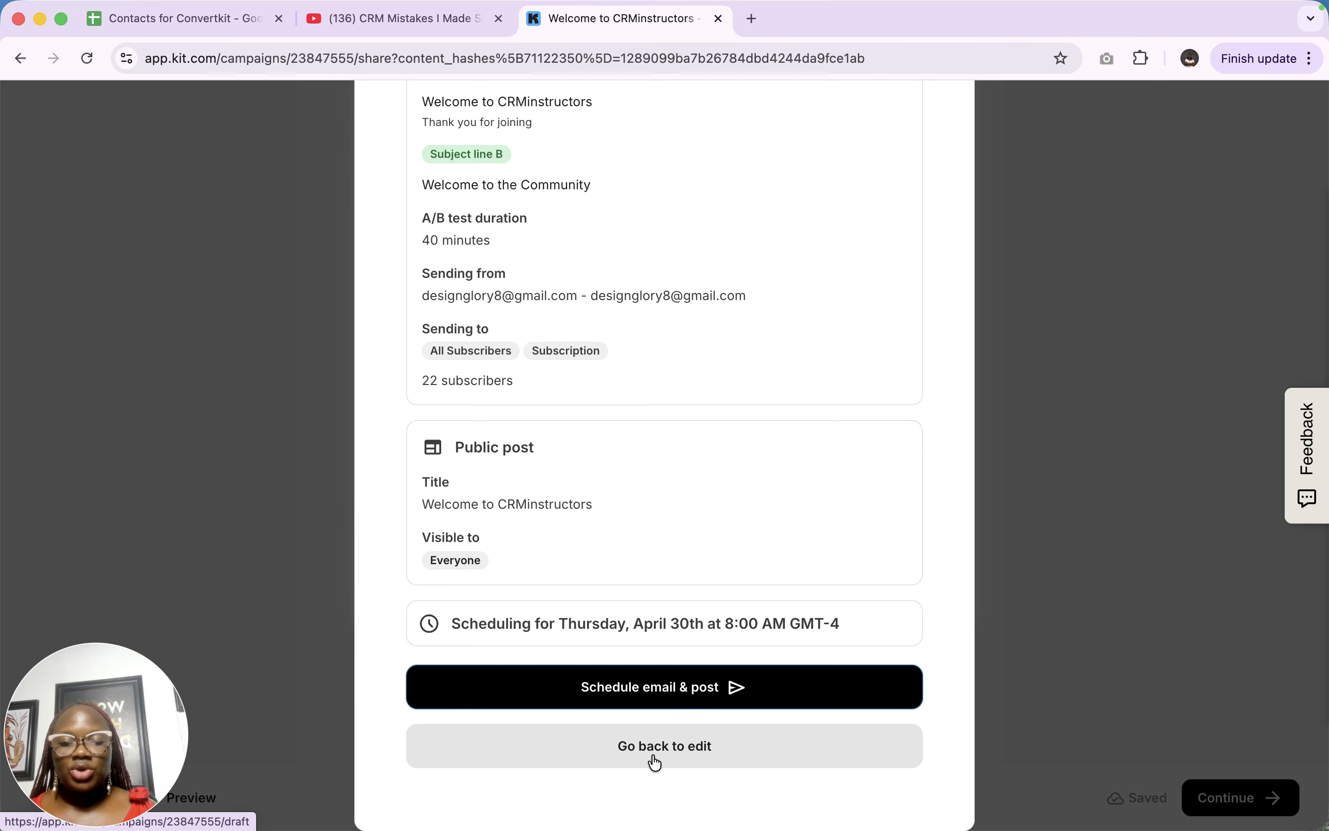
pyautogui.click(690, 687)
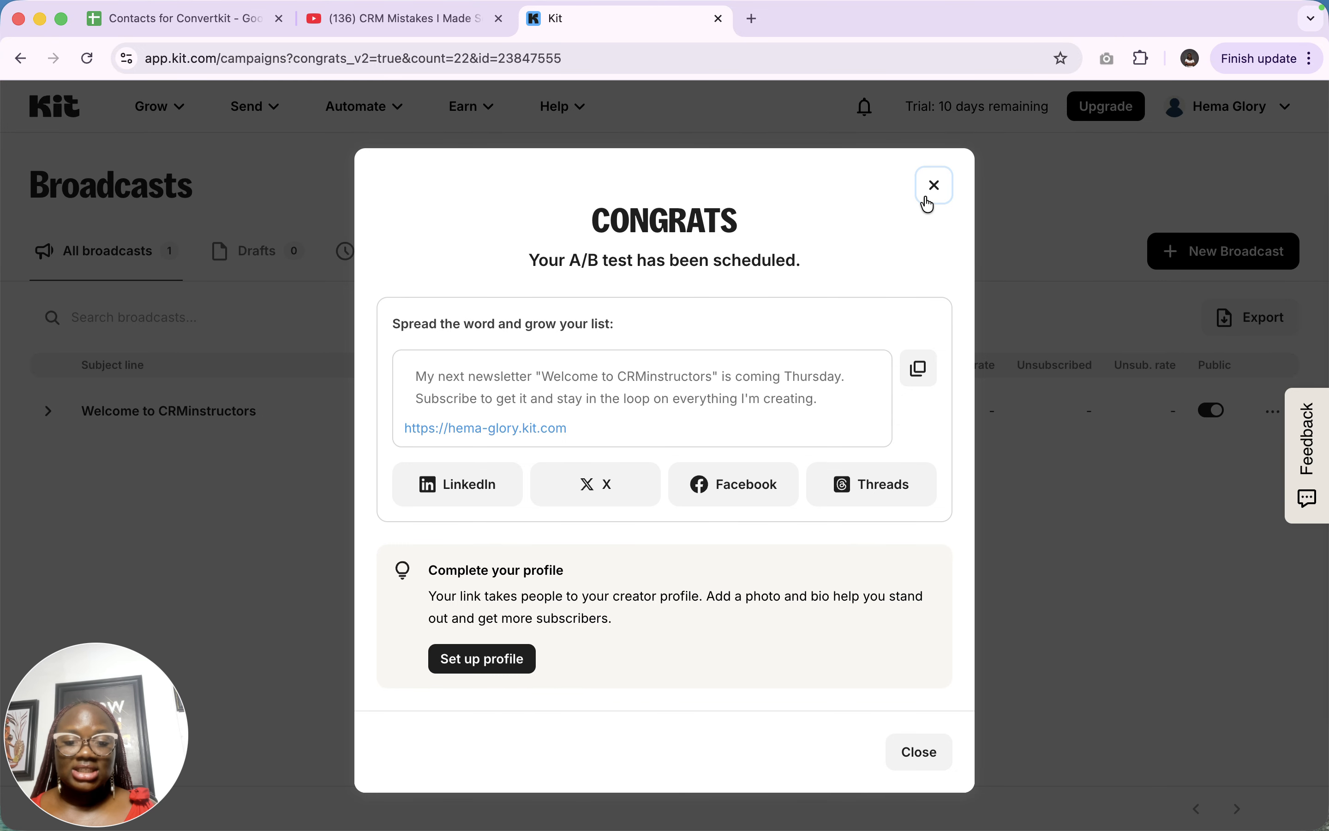
pyautogui.click(928, 758)
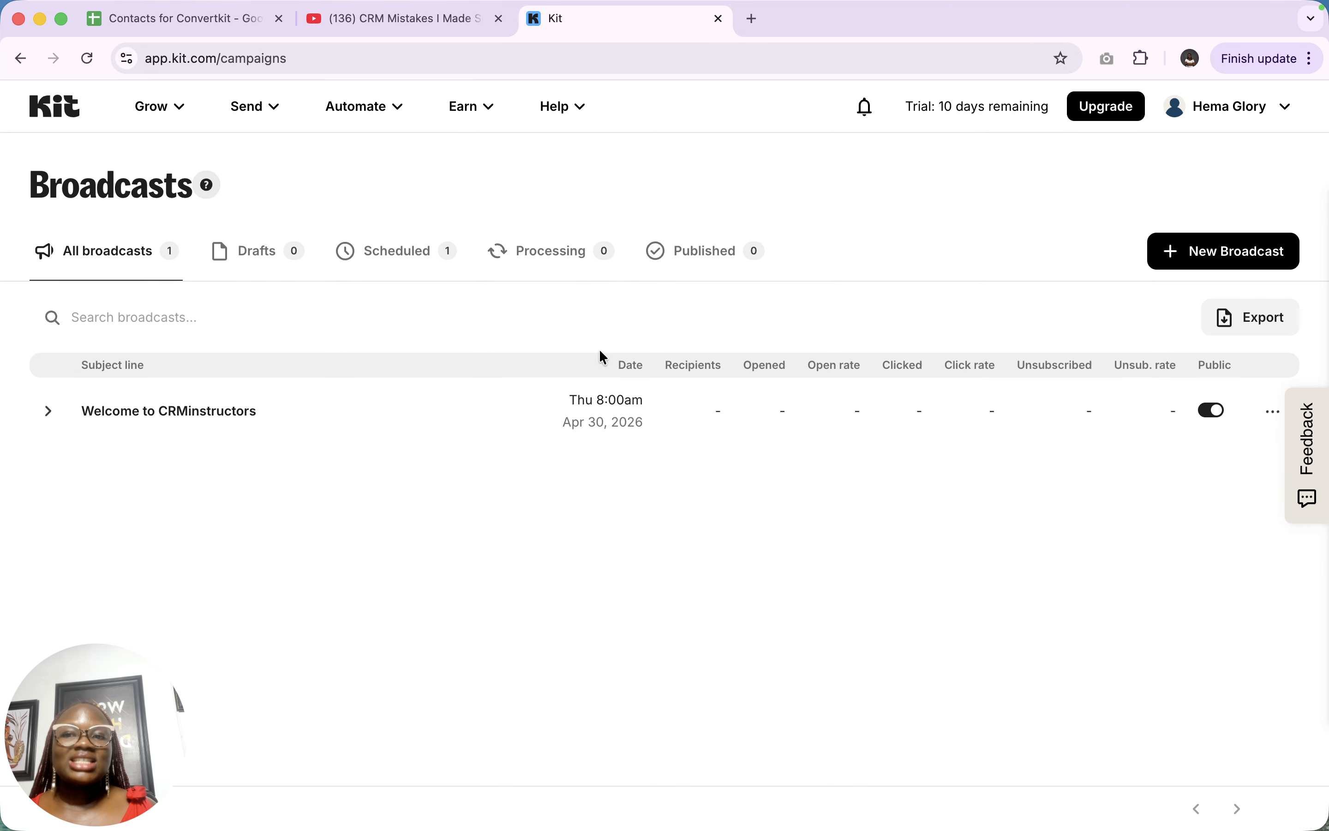
# Look over the automation and sending features and open the Snippets page
pyautogui.click(396, 122)
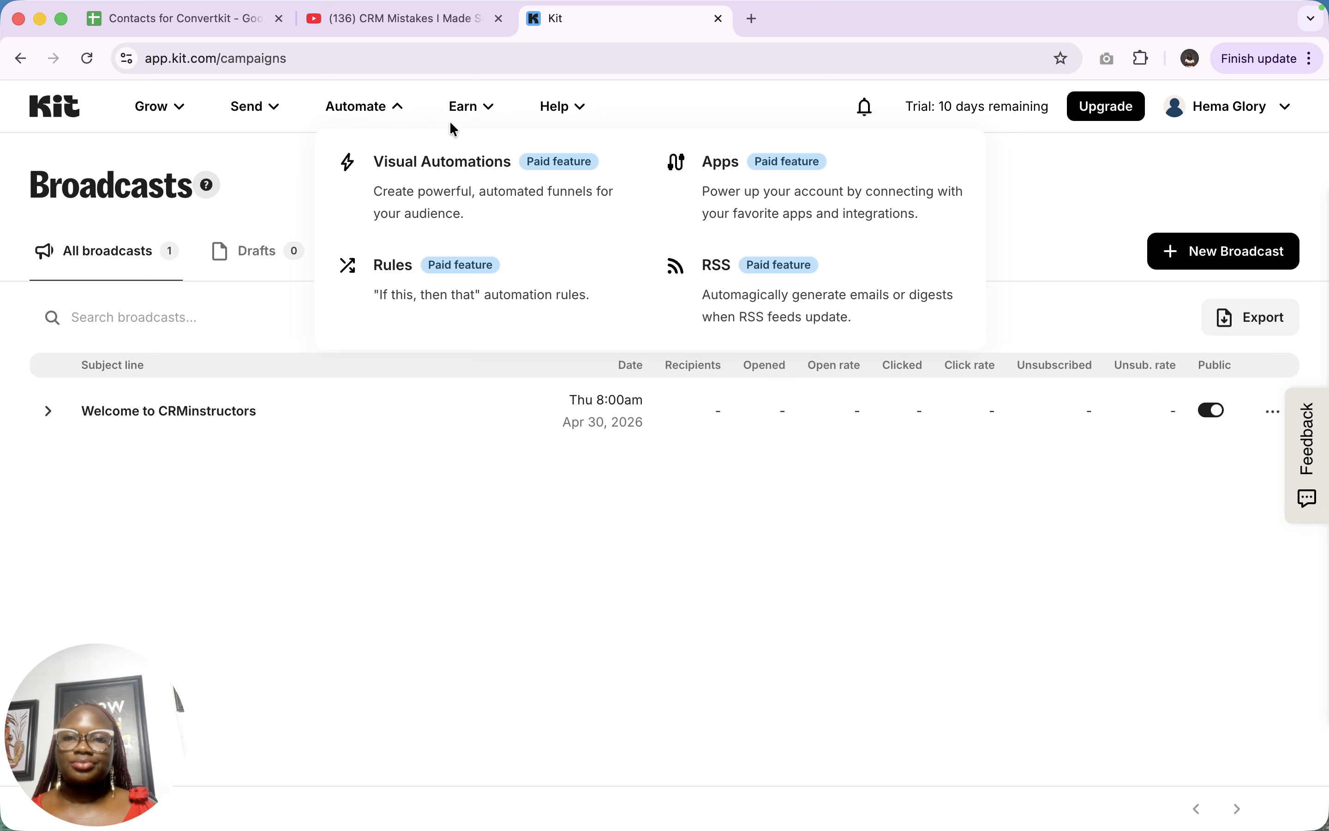
pyautogui.click(724, 91)
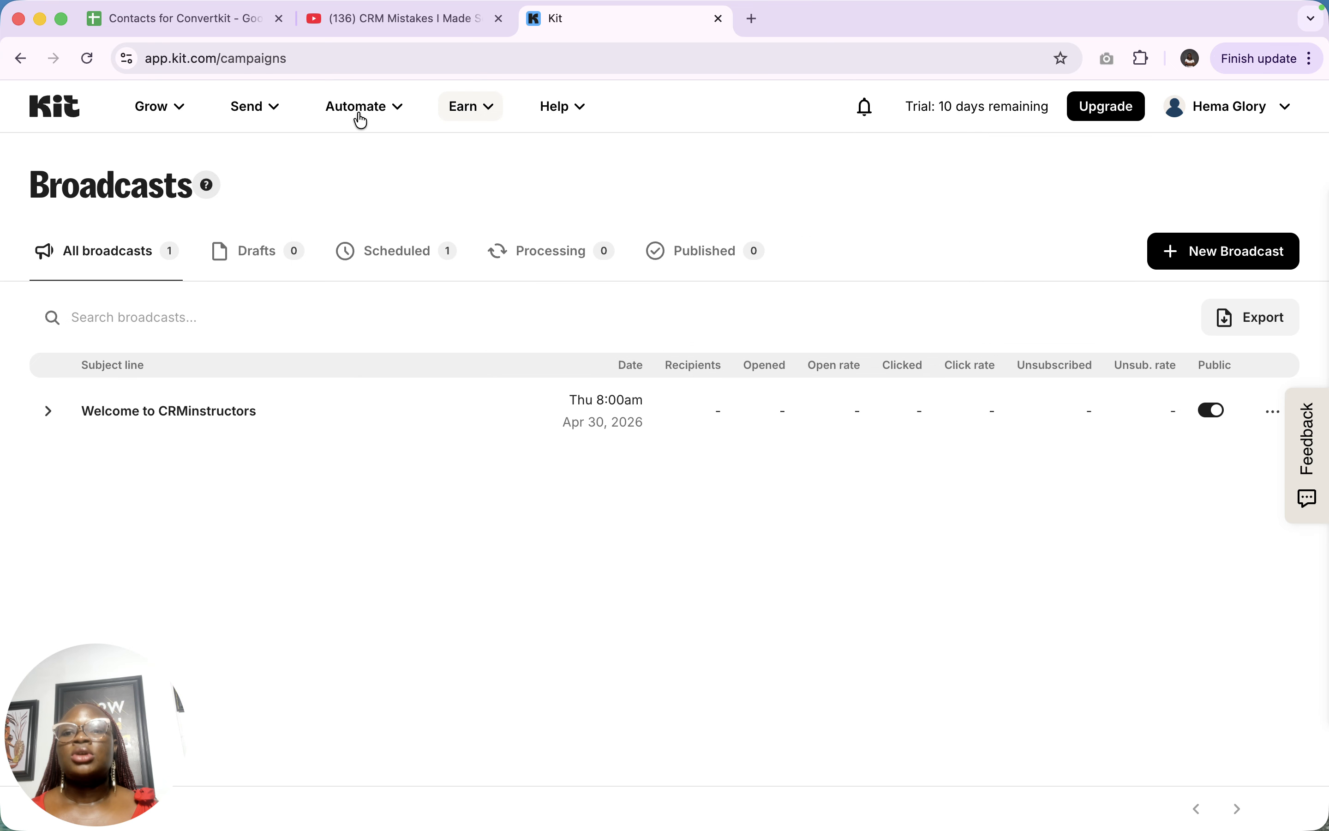
pyautogui.click(259, 117)
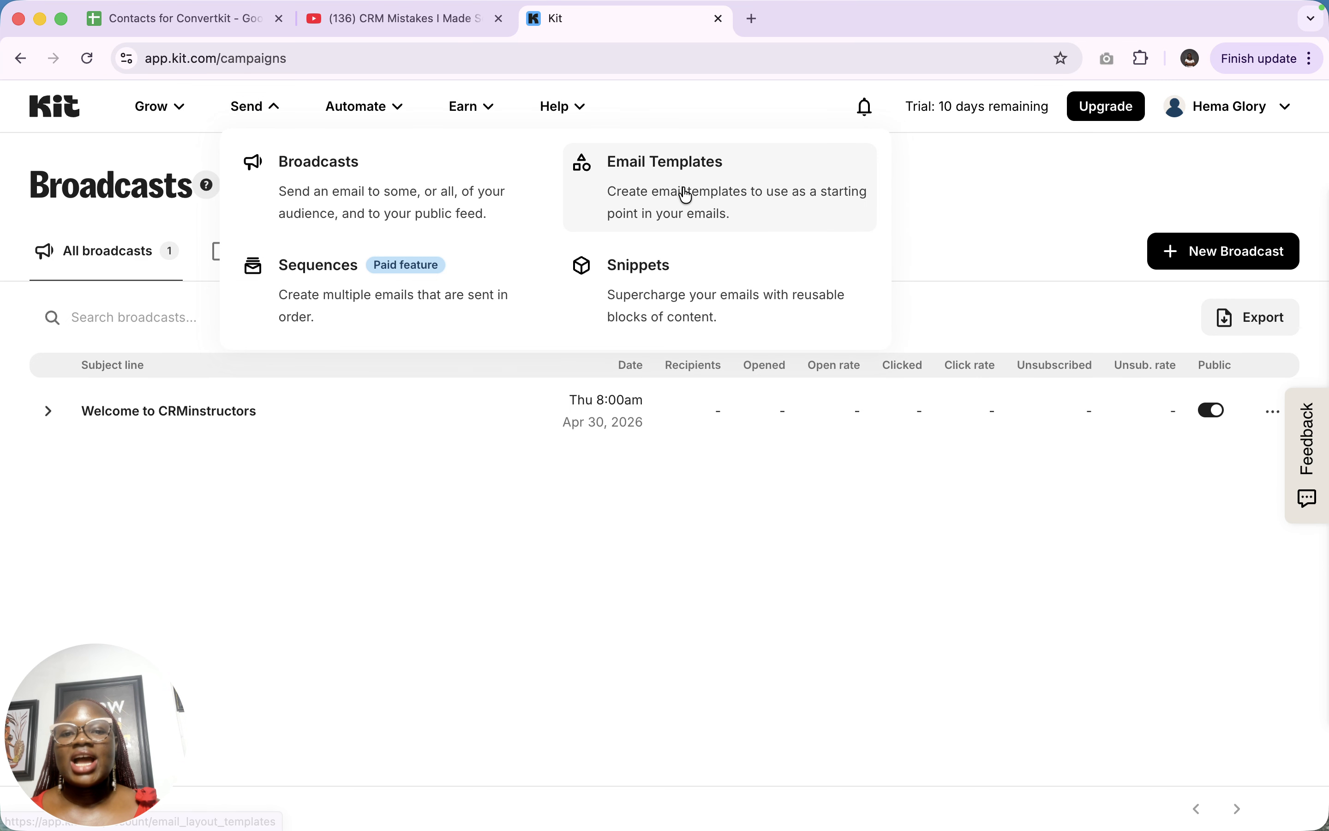
pyautogui.click(664, 314)
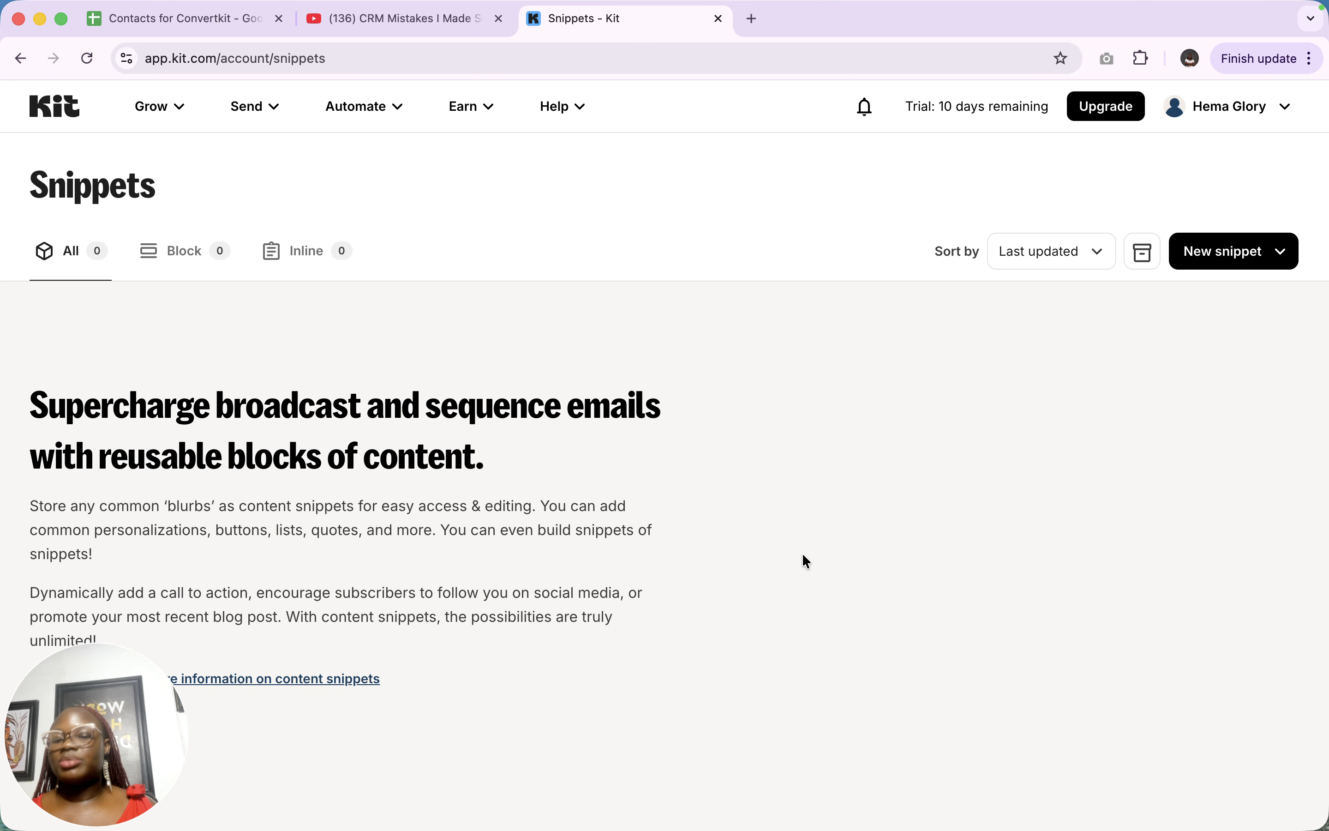
# Create a new block snippet named "Welcome Block"
pyautogui.click(1251, 258)
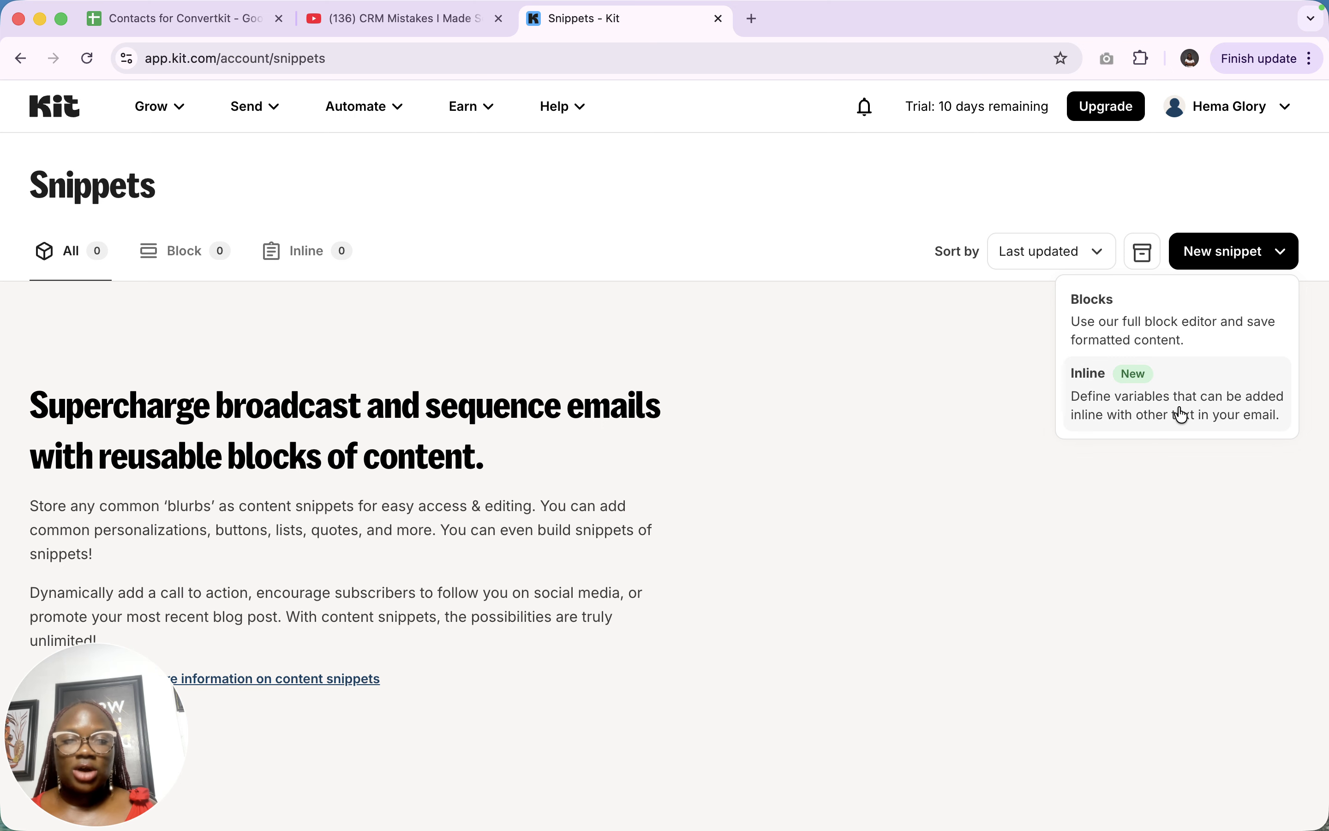
pyautogui.click(1195, 324)
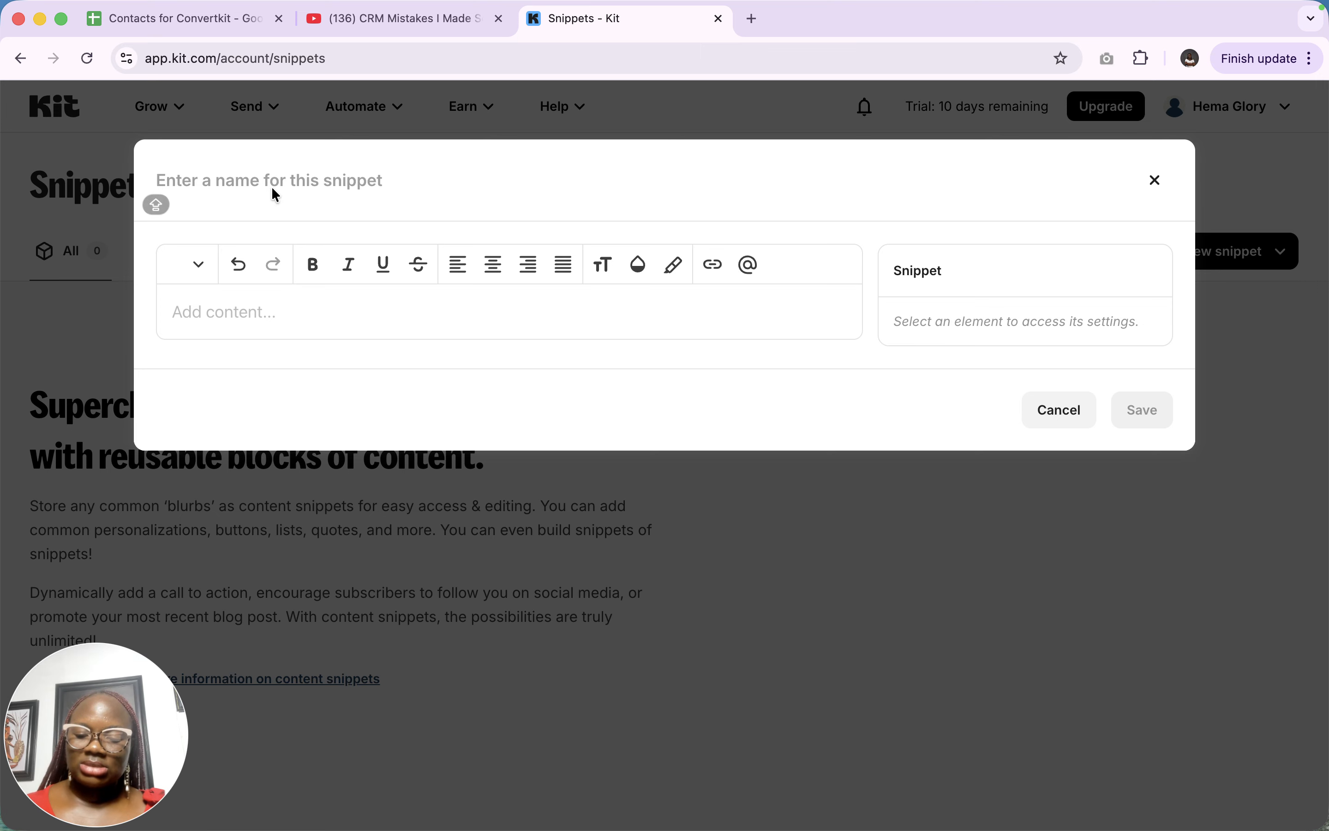
pyautogui.write('Welcome')
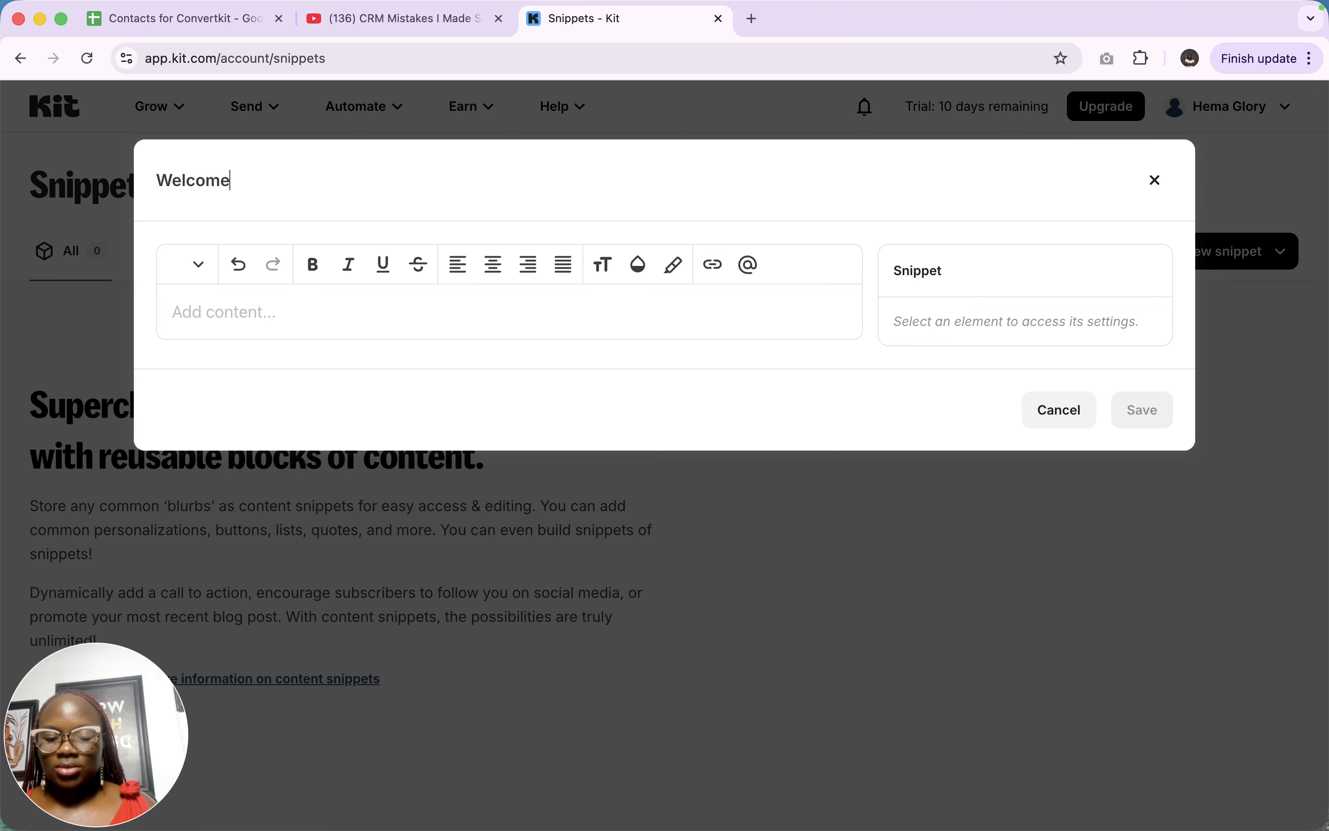
pyautogui.write(' Blov')
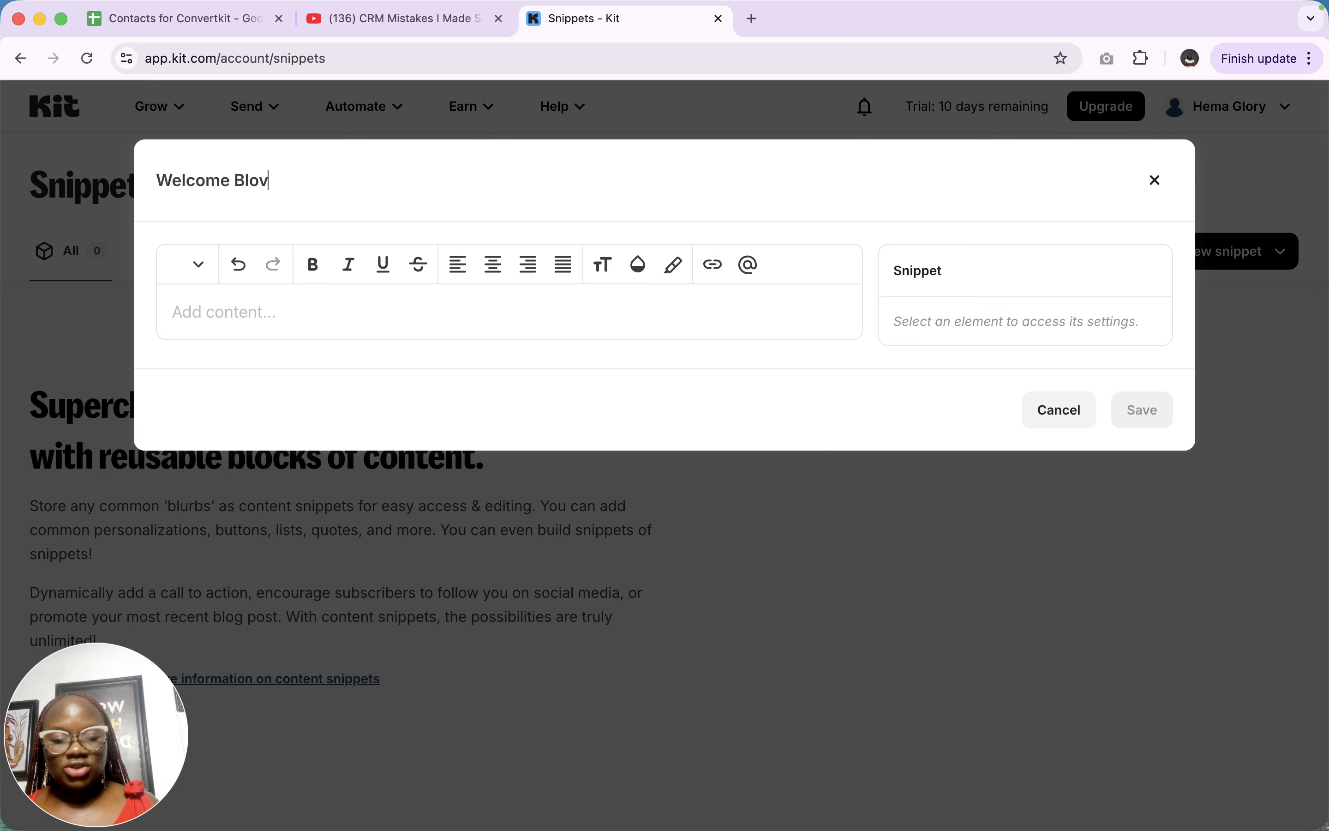
# Insert a layout block with two equal blank columns into the snippet's content
pyautogui.click(188, 324)
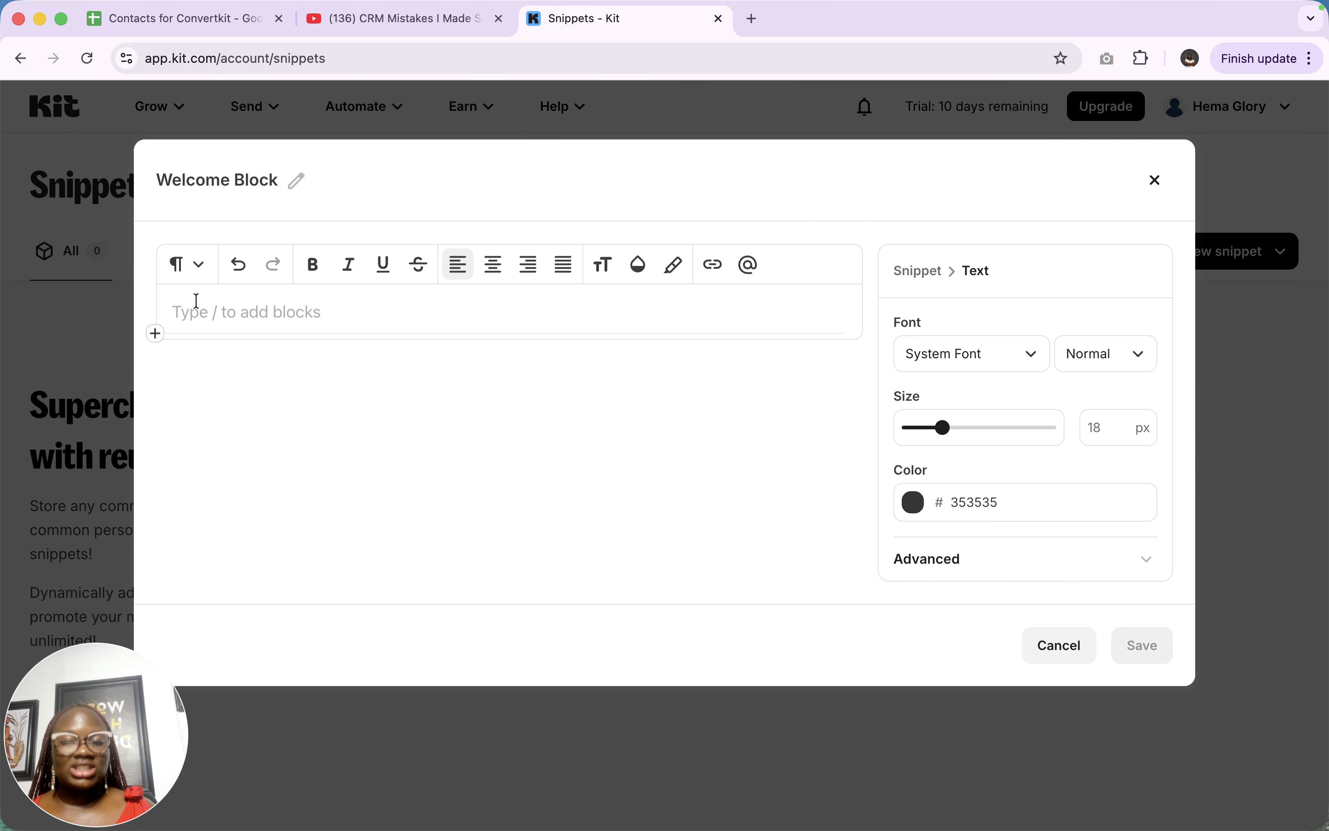
pyautogui.click(160, 345)
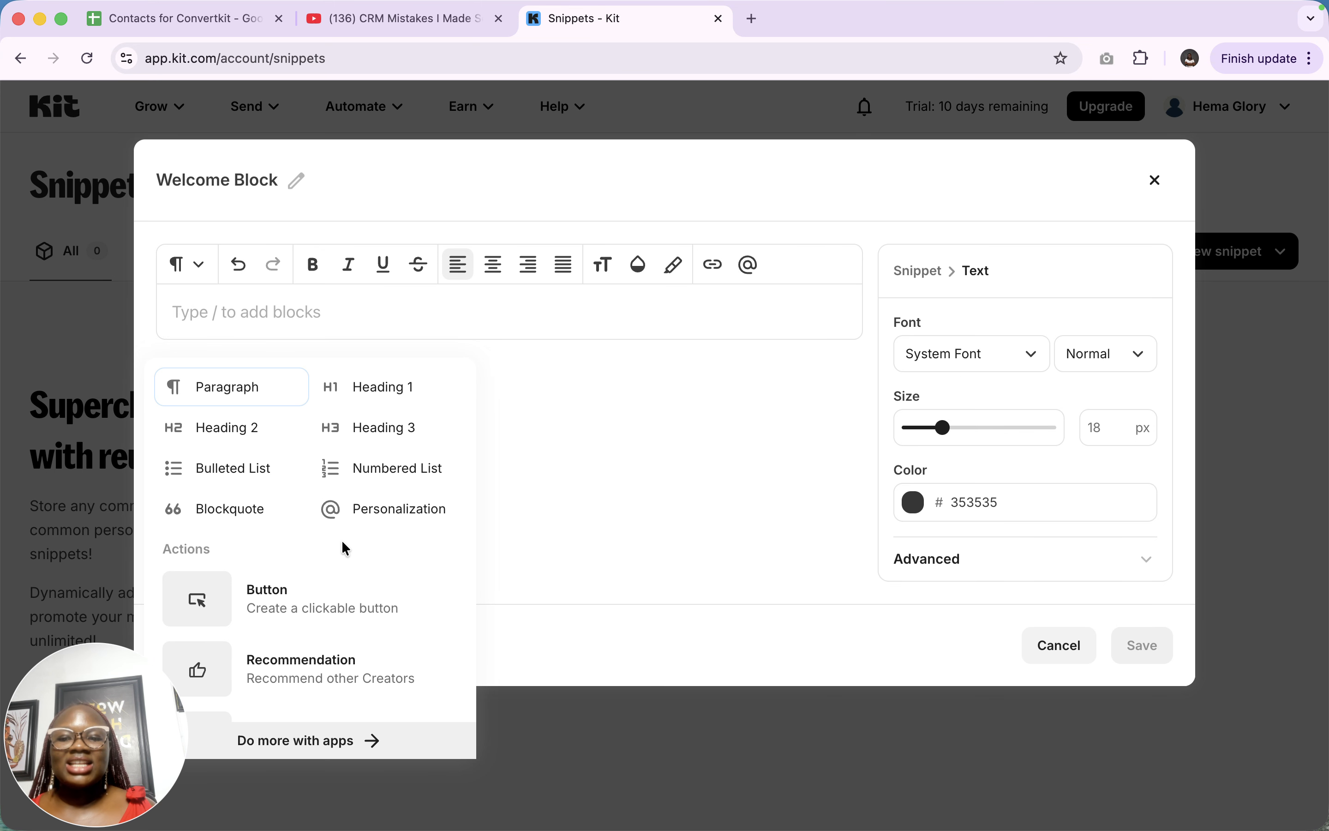
pyautogui.scroll(-5, 341, 540)
pyautogui.scroll(-3, 345, 549)
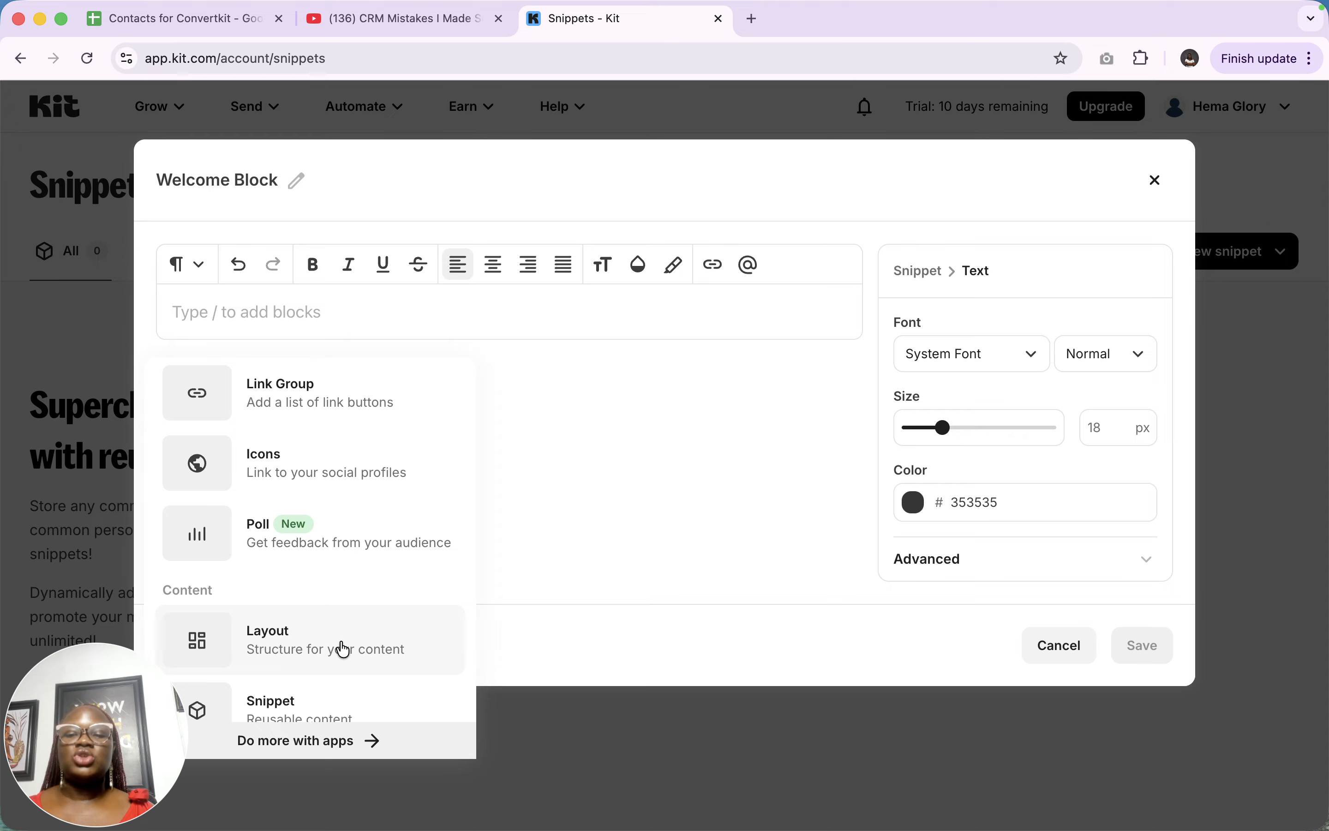
pyautogui.click(291, 650)
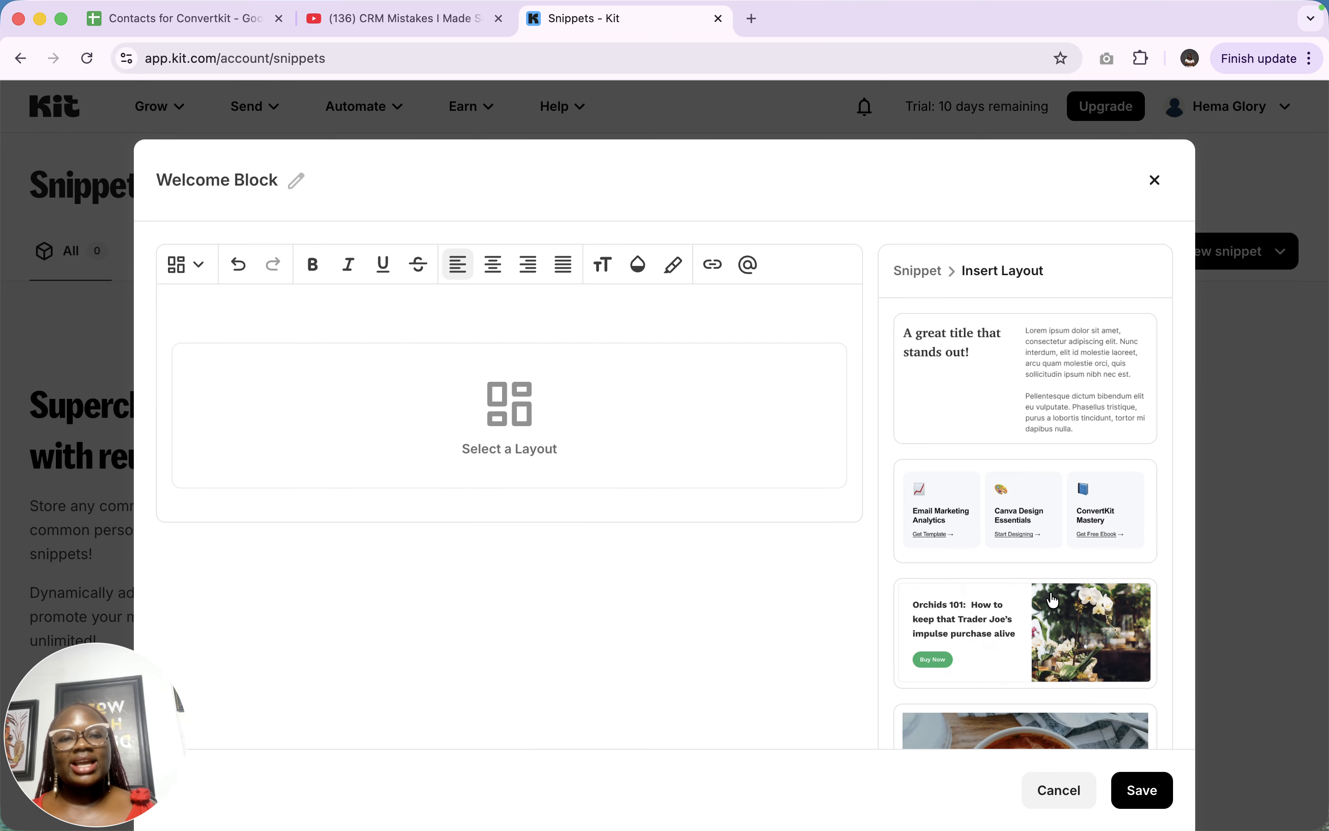
pyautogui.scroll(-3, 1040, 529)
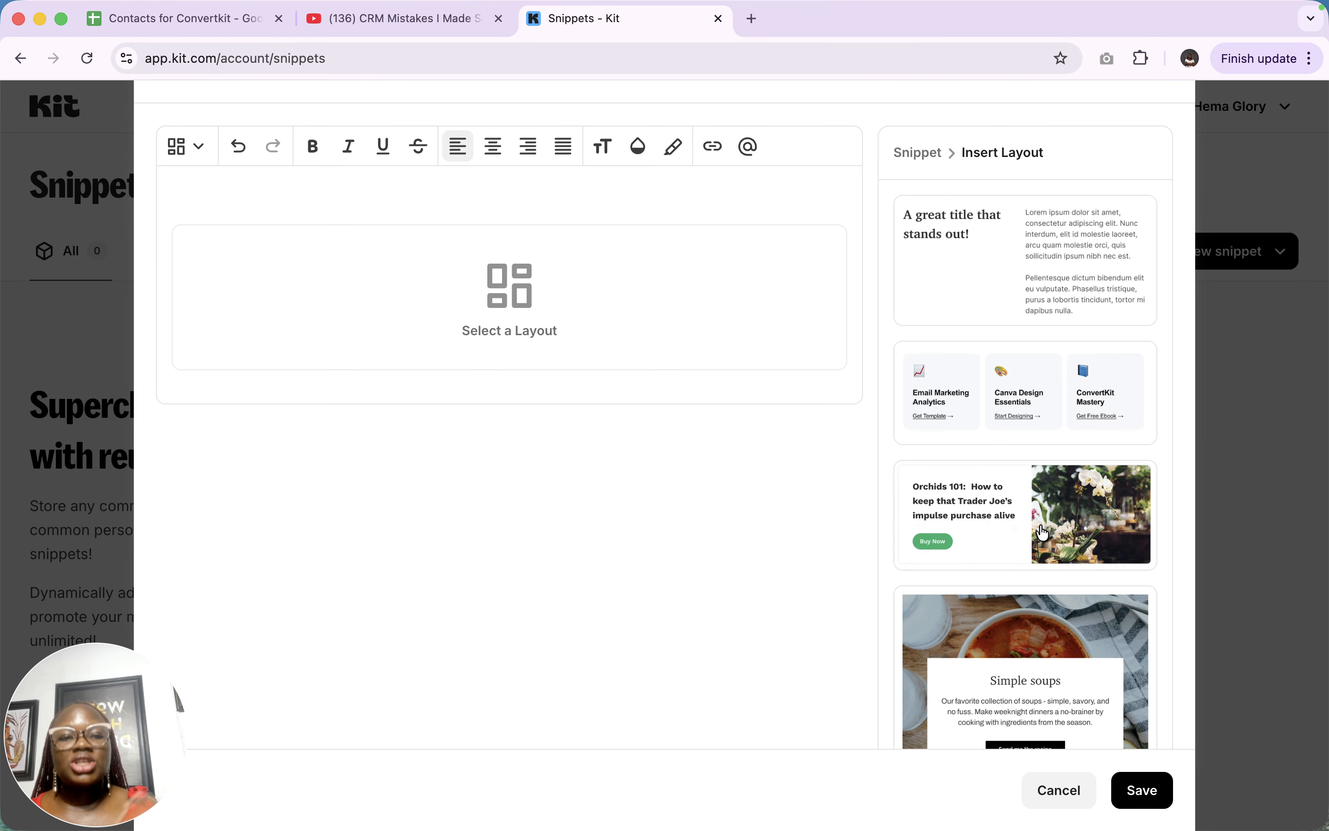
pyautogui.scroll(-10, 1042, 531)
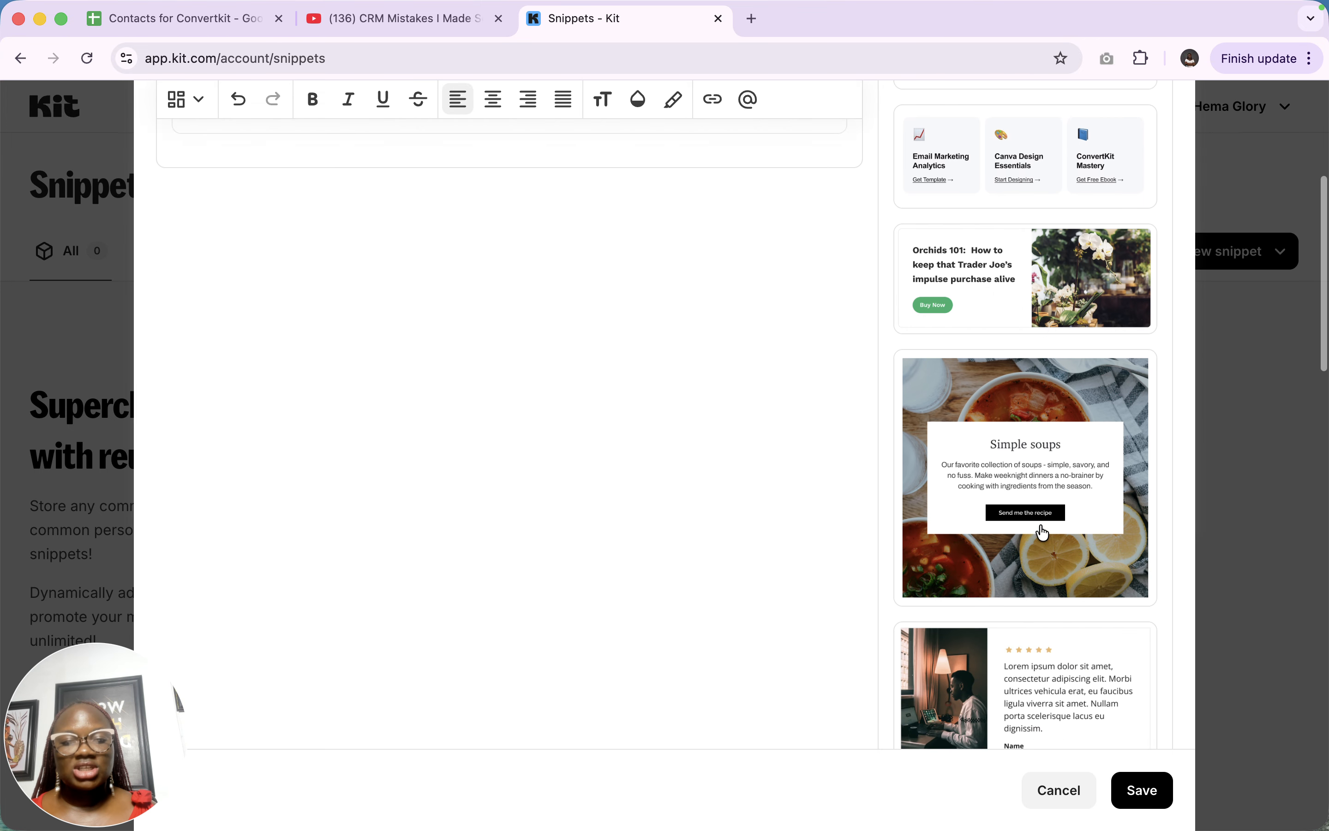
pyautogui.scroll(-15, 1042, 531)
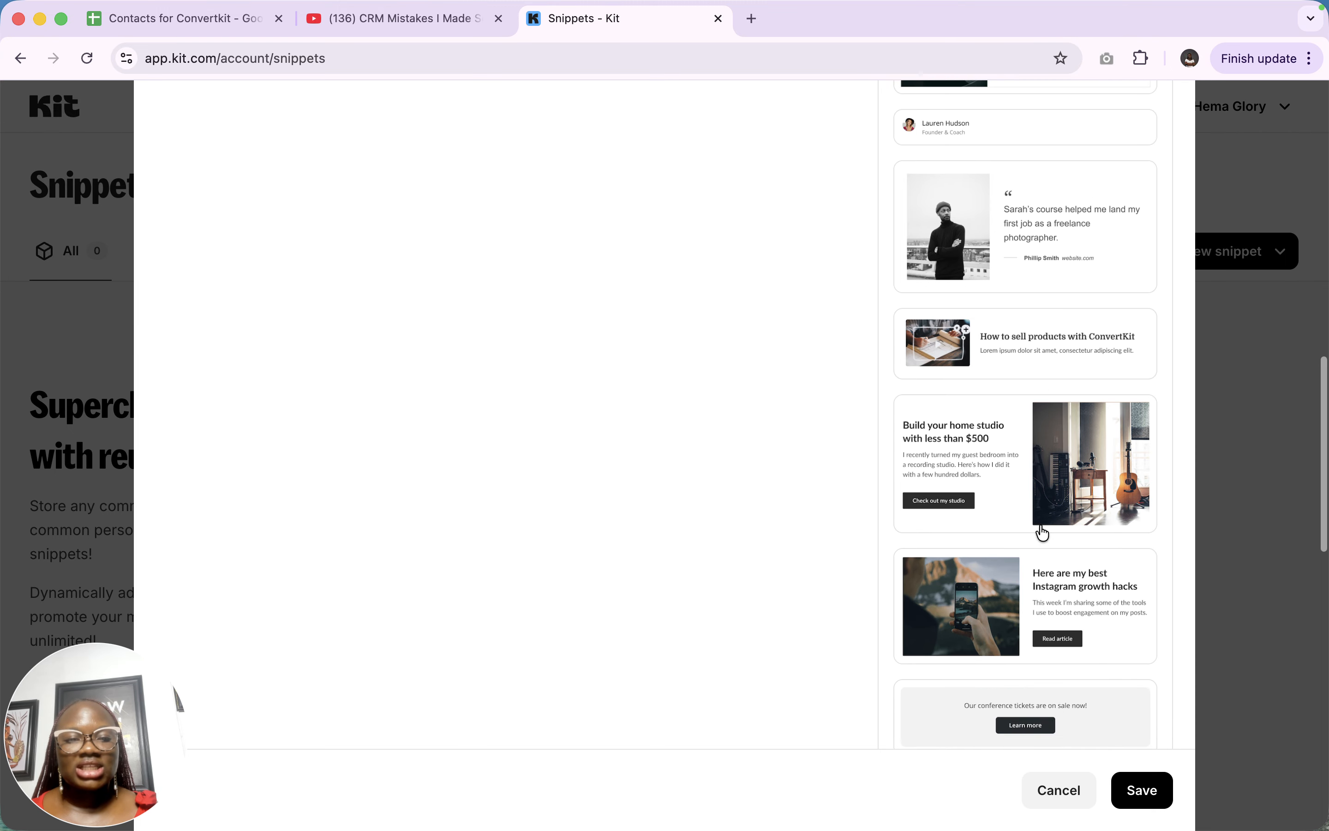
pyautogui.scroll(-8, 1042, 531)
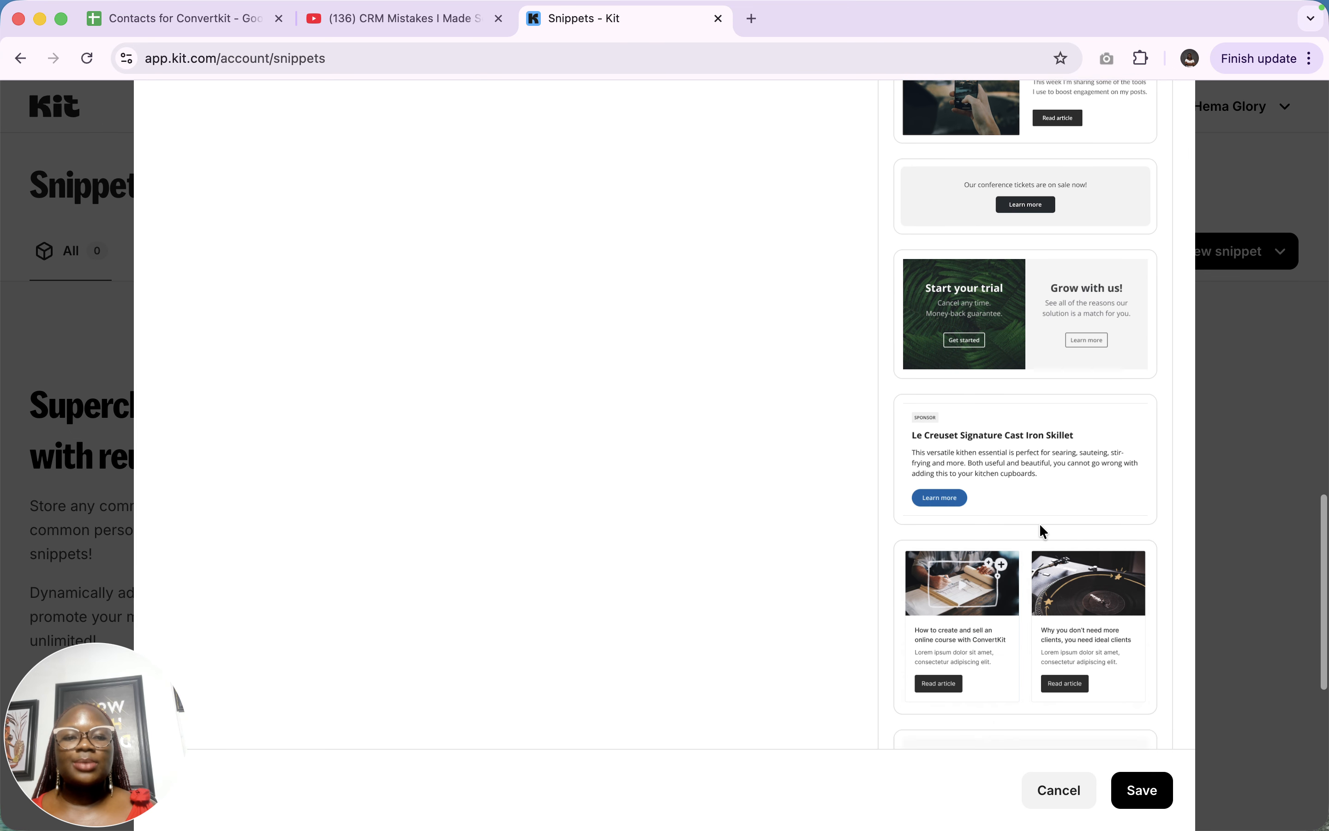
pyautogui.scroll(20, 1041, 532)
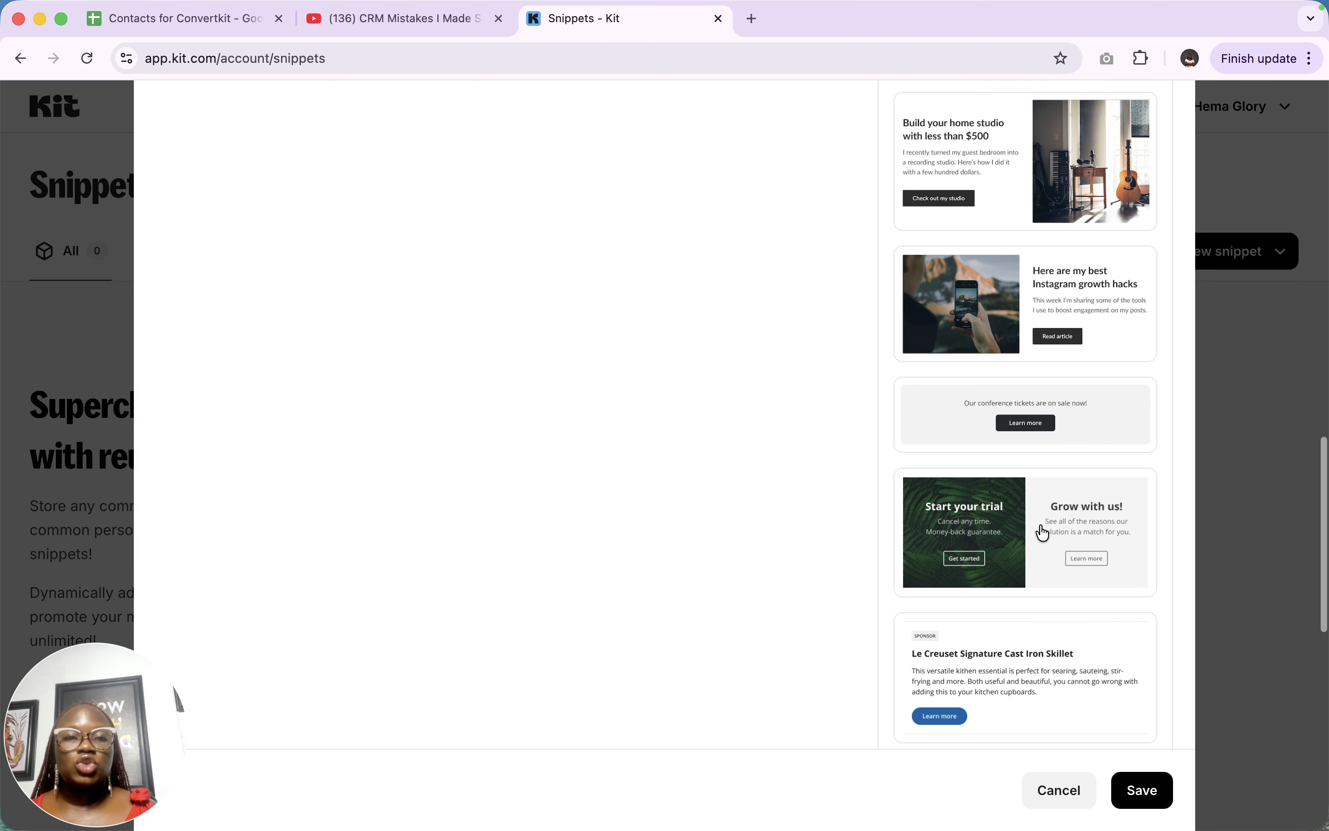
pyautogui.scroll(-20, 1042, 531)
pyautogui.scroll(-3, 1042, 531)
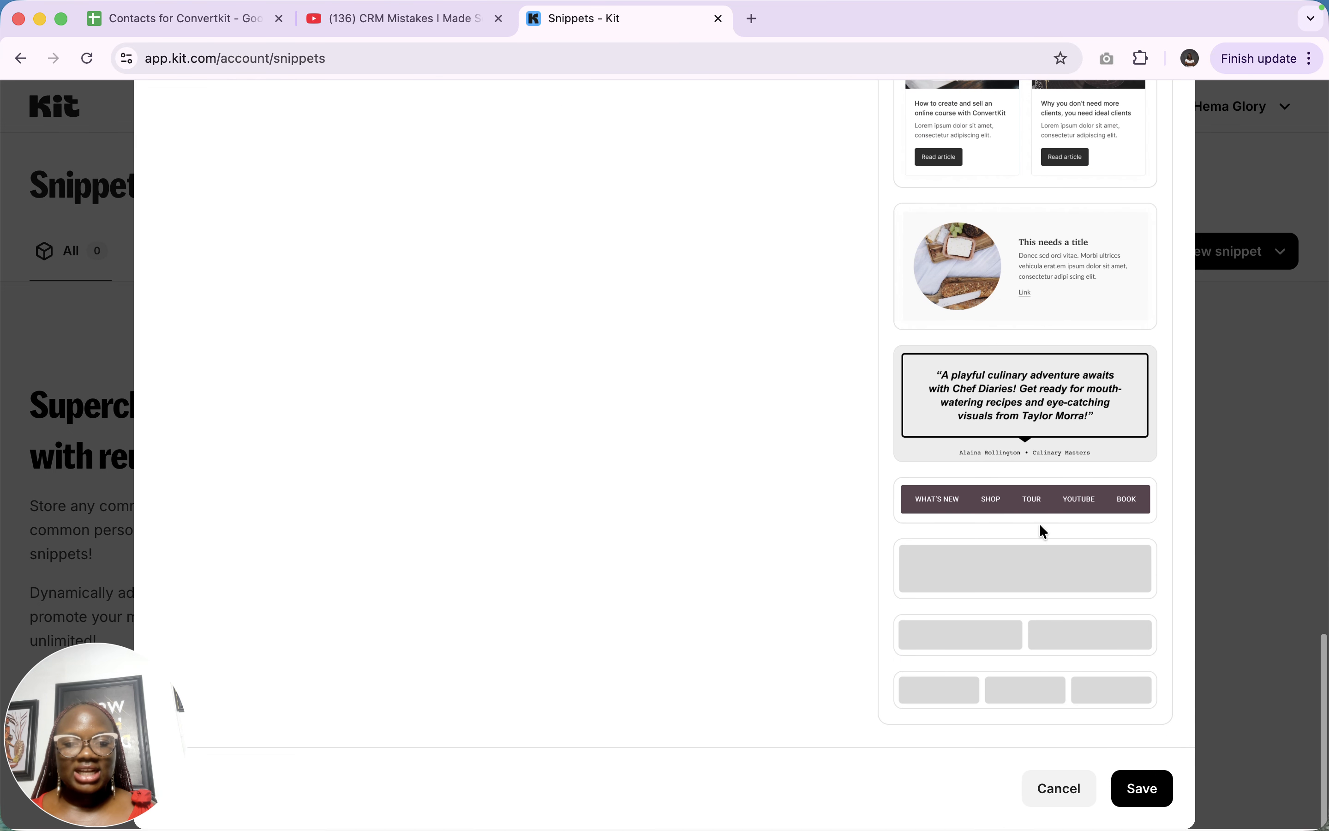
pyautogui.click(1031, 643)
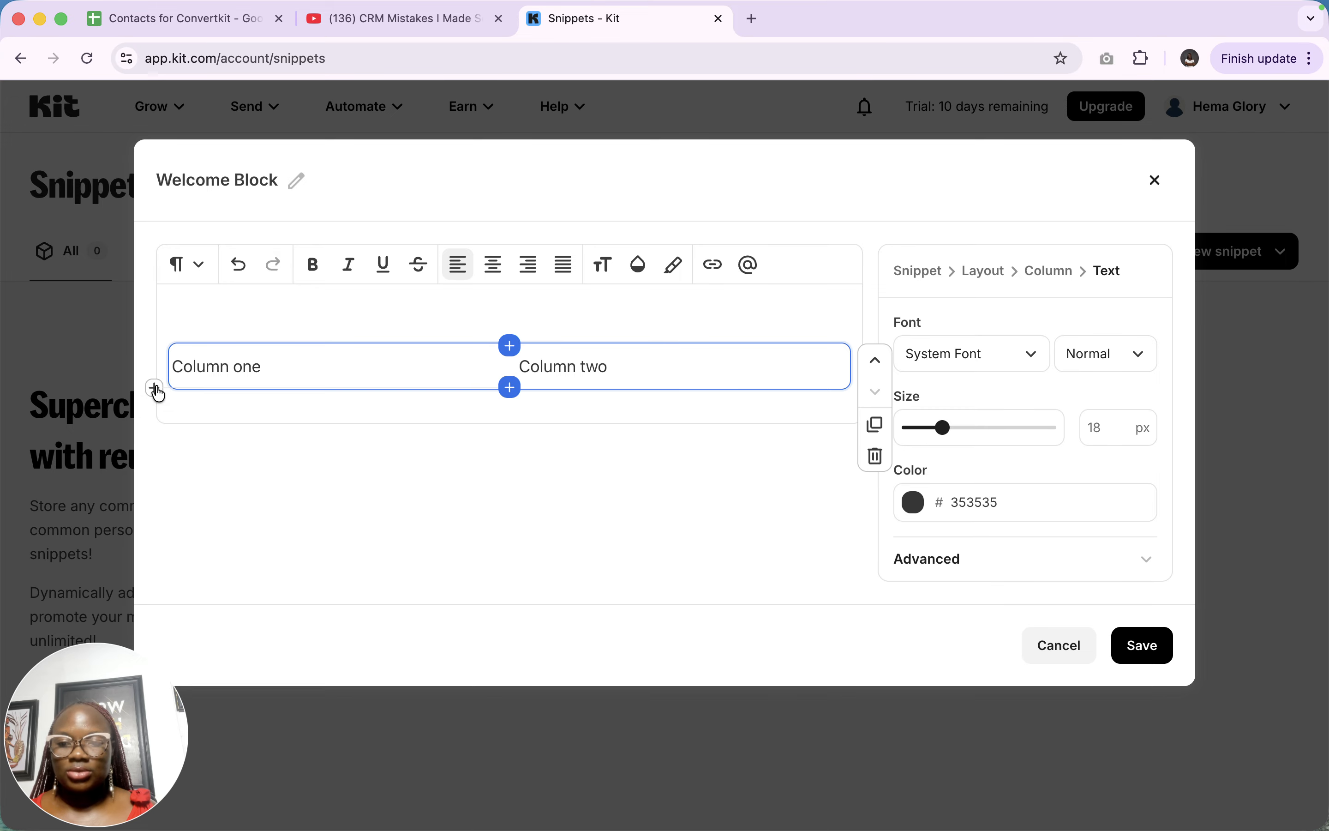
# Add an empty Heading 1 and an empty paragraph beneath the "Column one" text
pyautogui.click(156, 389)
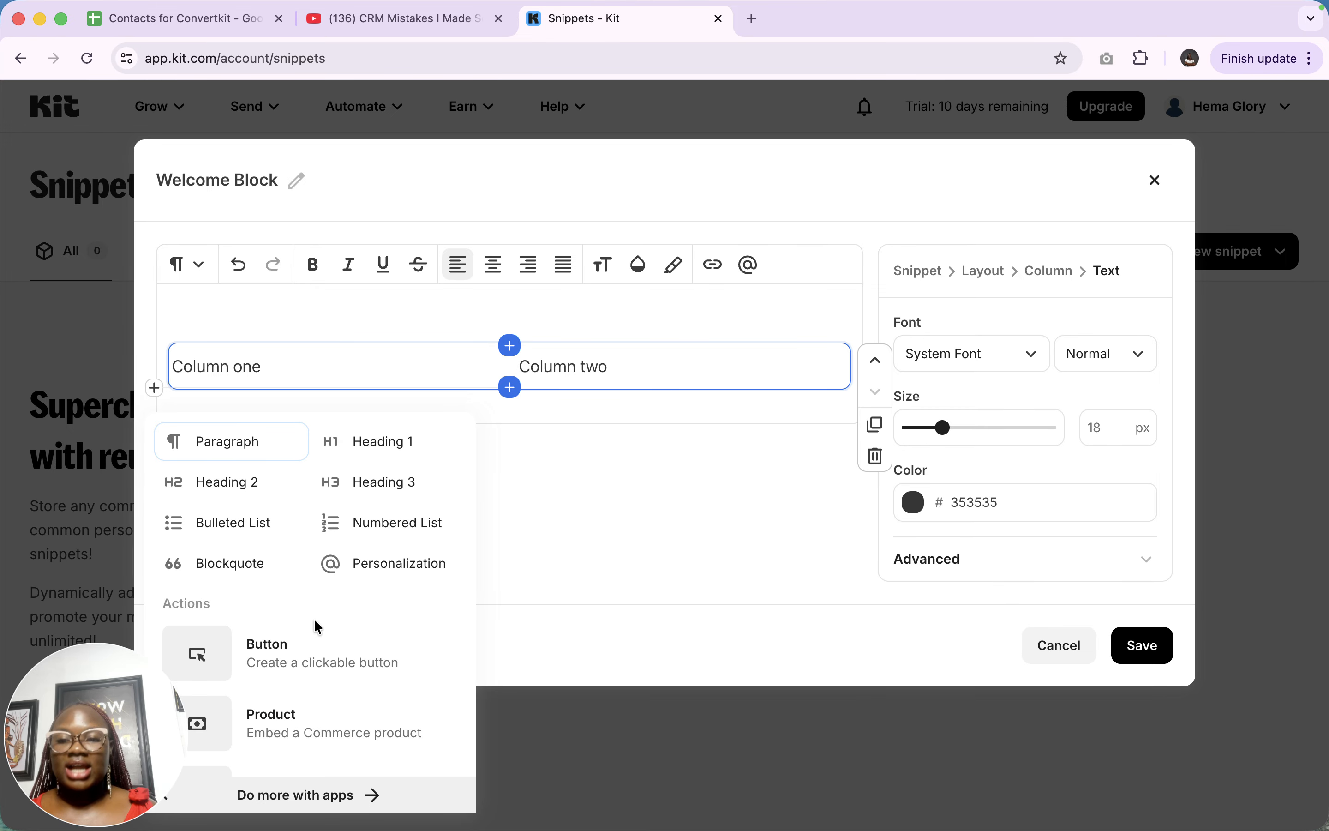
pyautogui.scroll(-1, 341, 700)
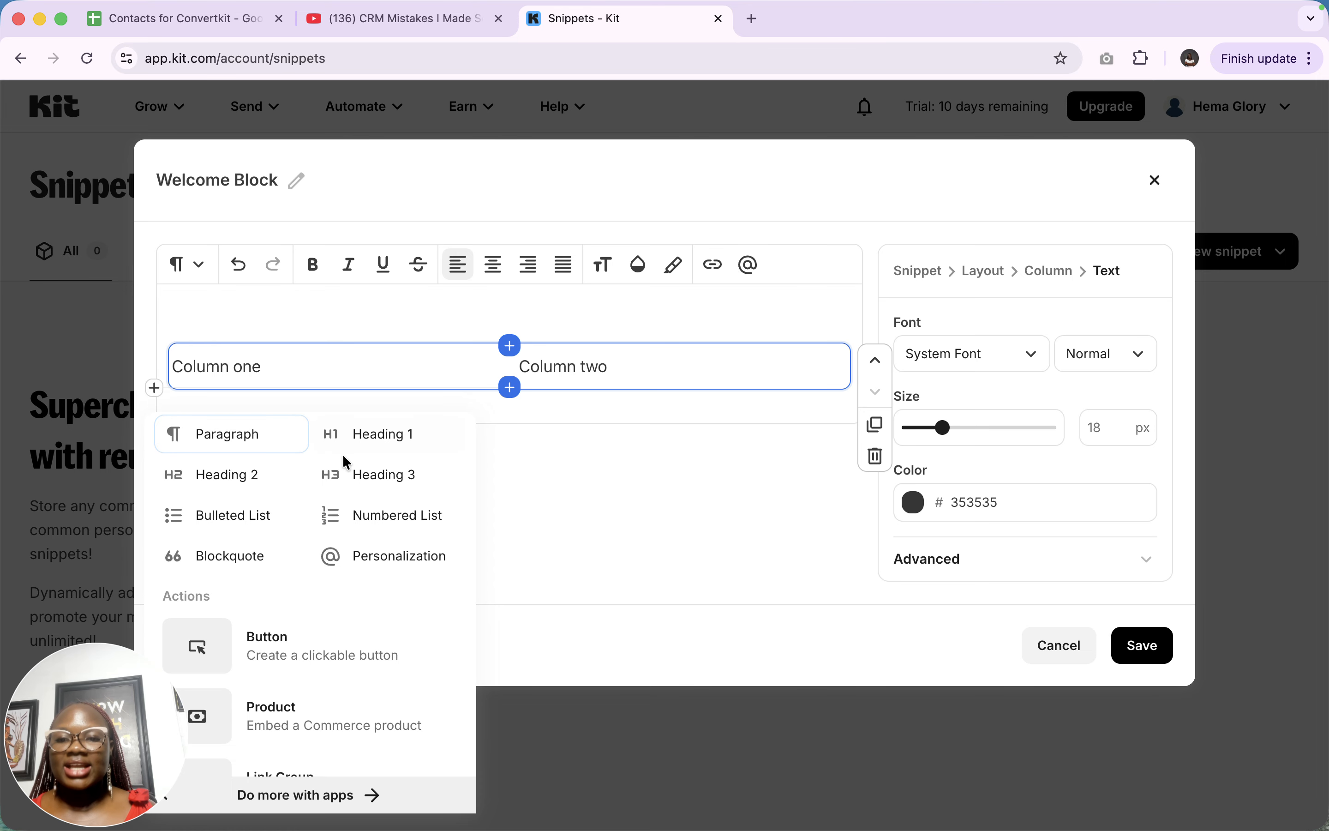
pyautogui.click(372, 431)
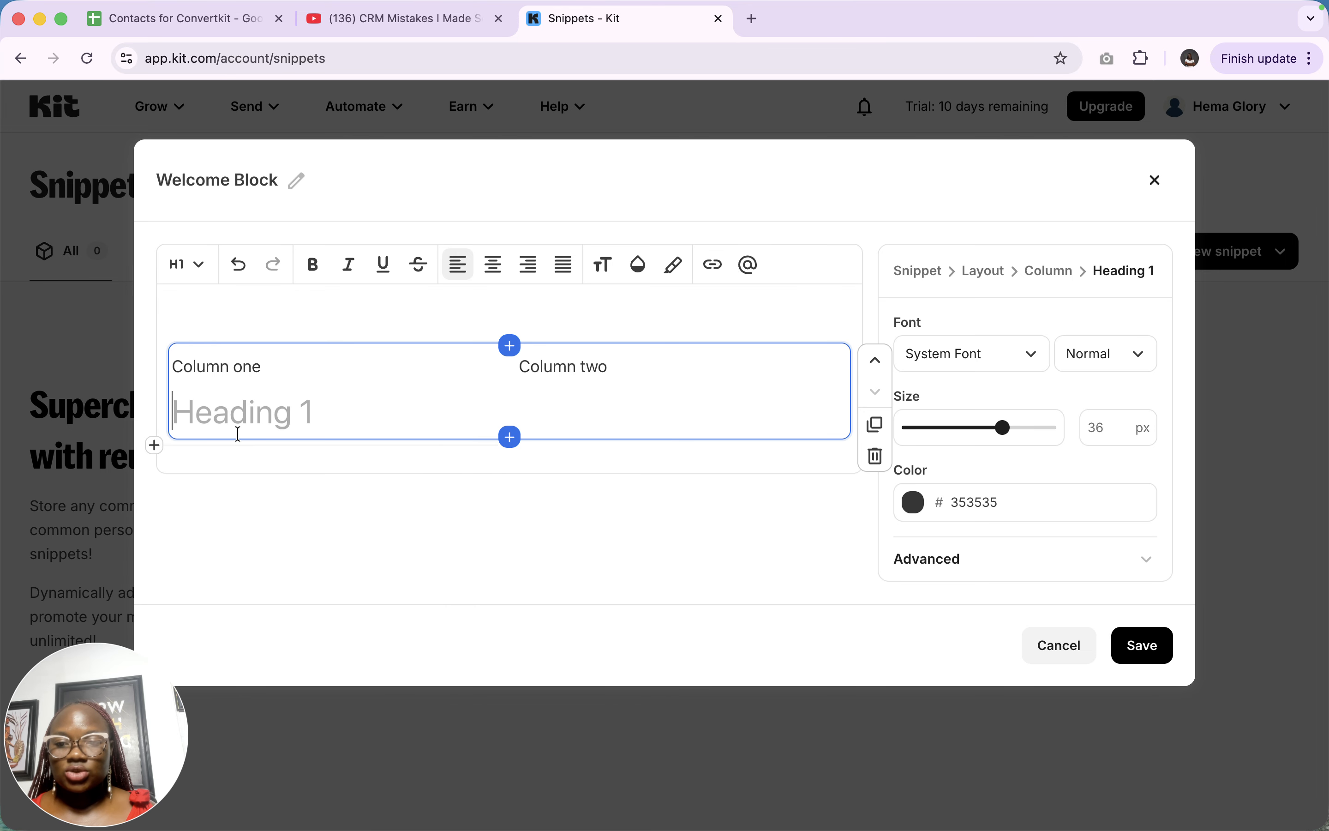
pyautogui.click(156, 445)
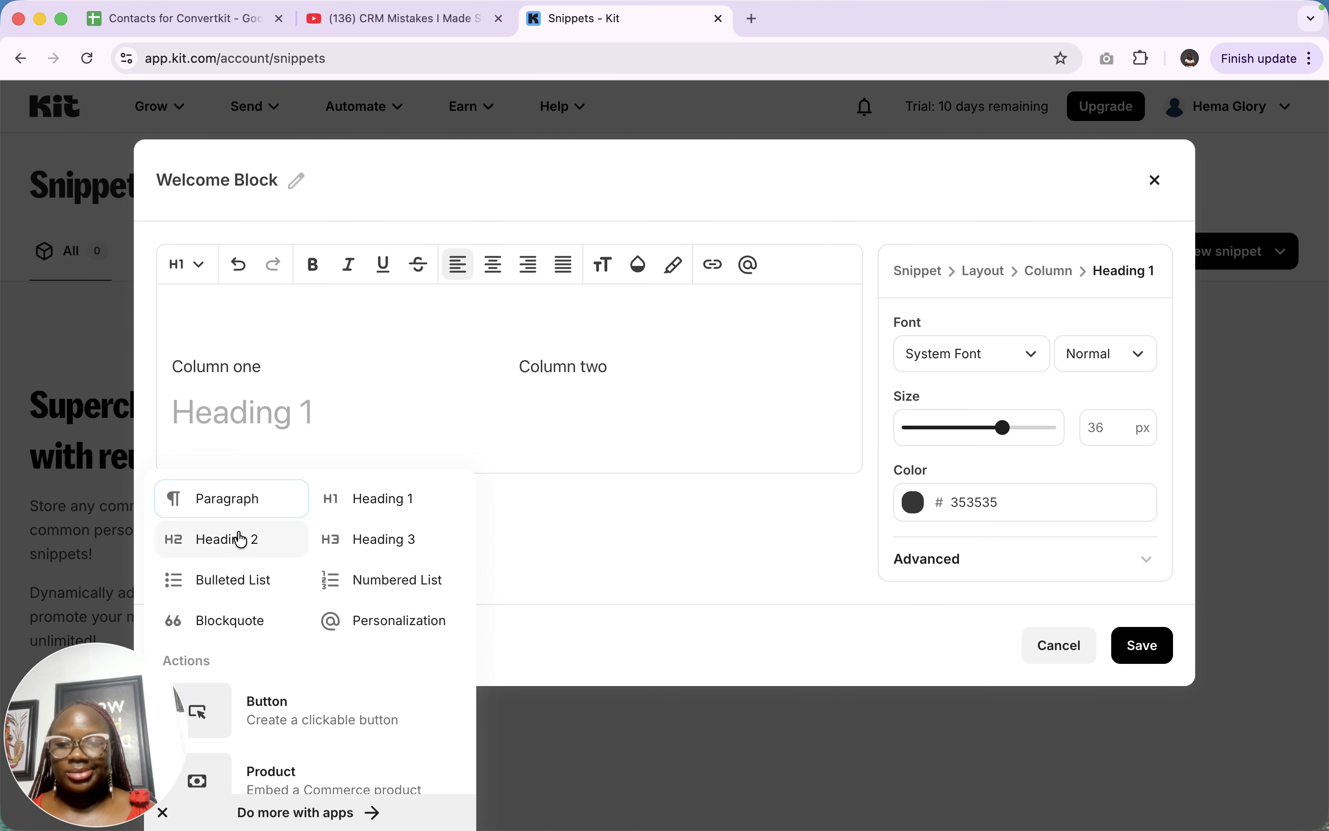
pyautogui.click(240, 510)
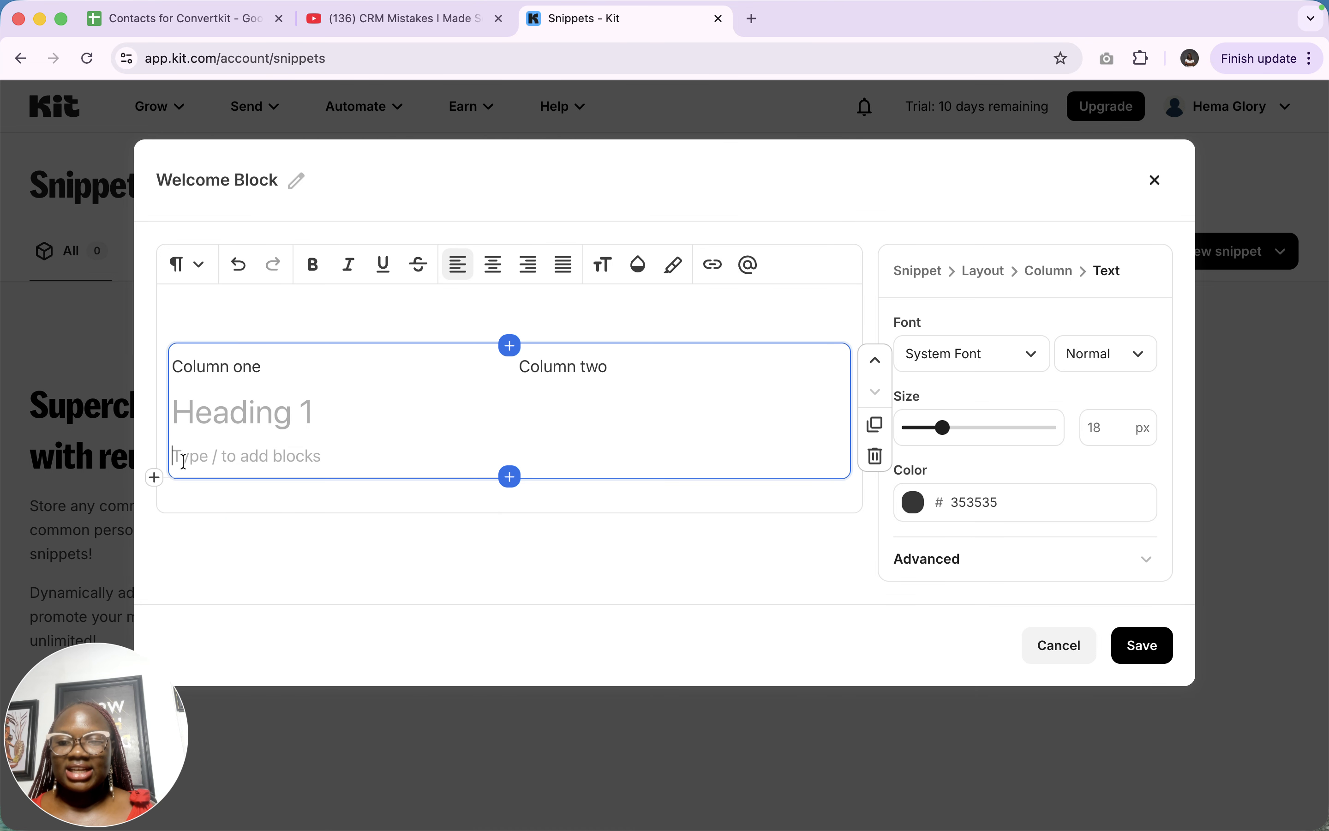
# Add a button labelled "Check out our youtube page" below the paragraph in the first column and set its background color to red F70707
pyautogui.click(155, 478)
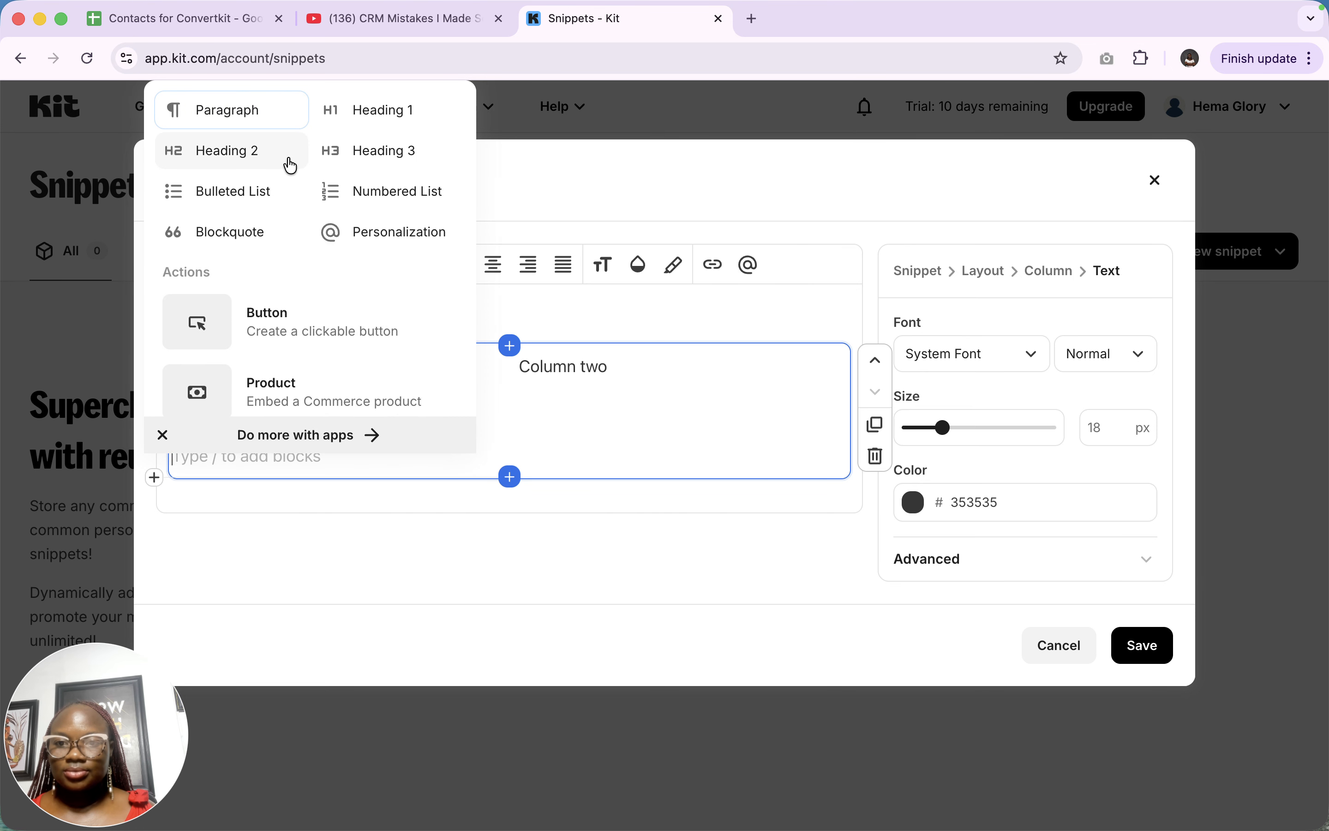
pyautogui.scroll(-2, 288, 165)
pyautogui.click(283, 262)
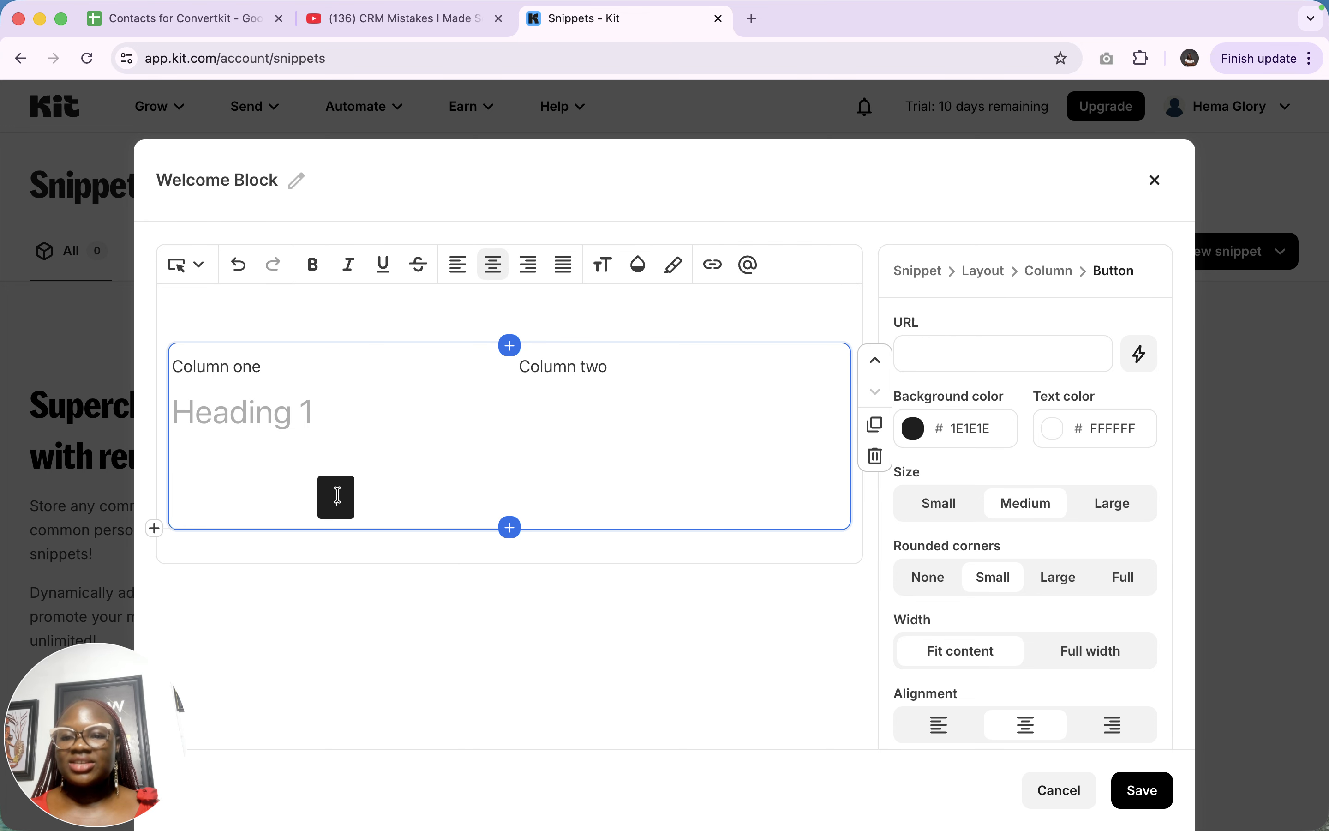
pyautogui.write('Ch')
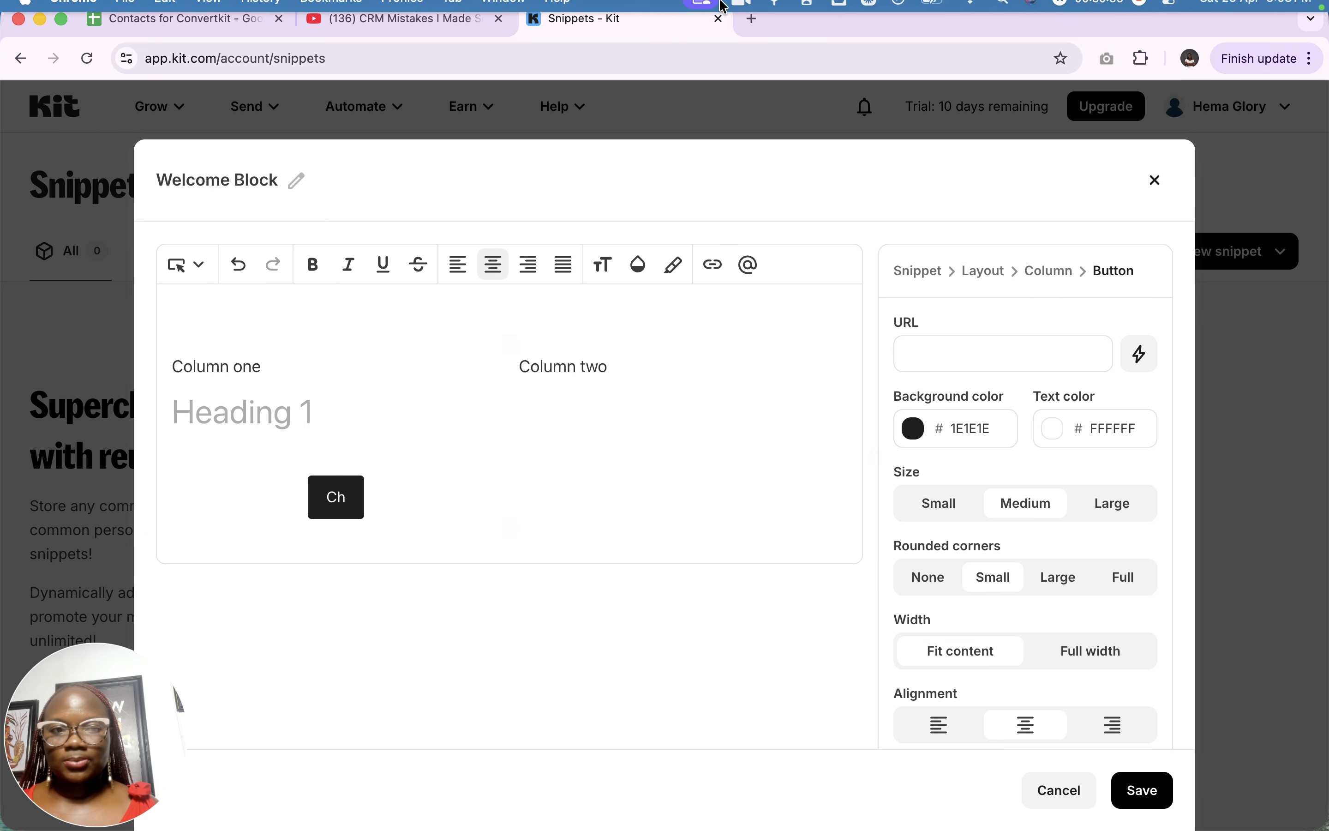
pyautogui.write('eck out our youtube page')
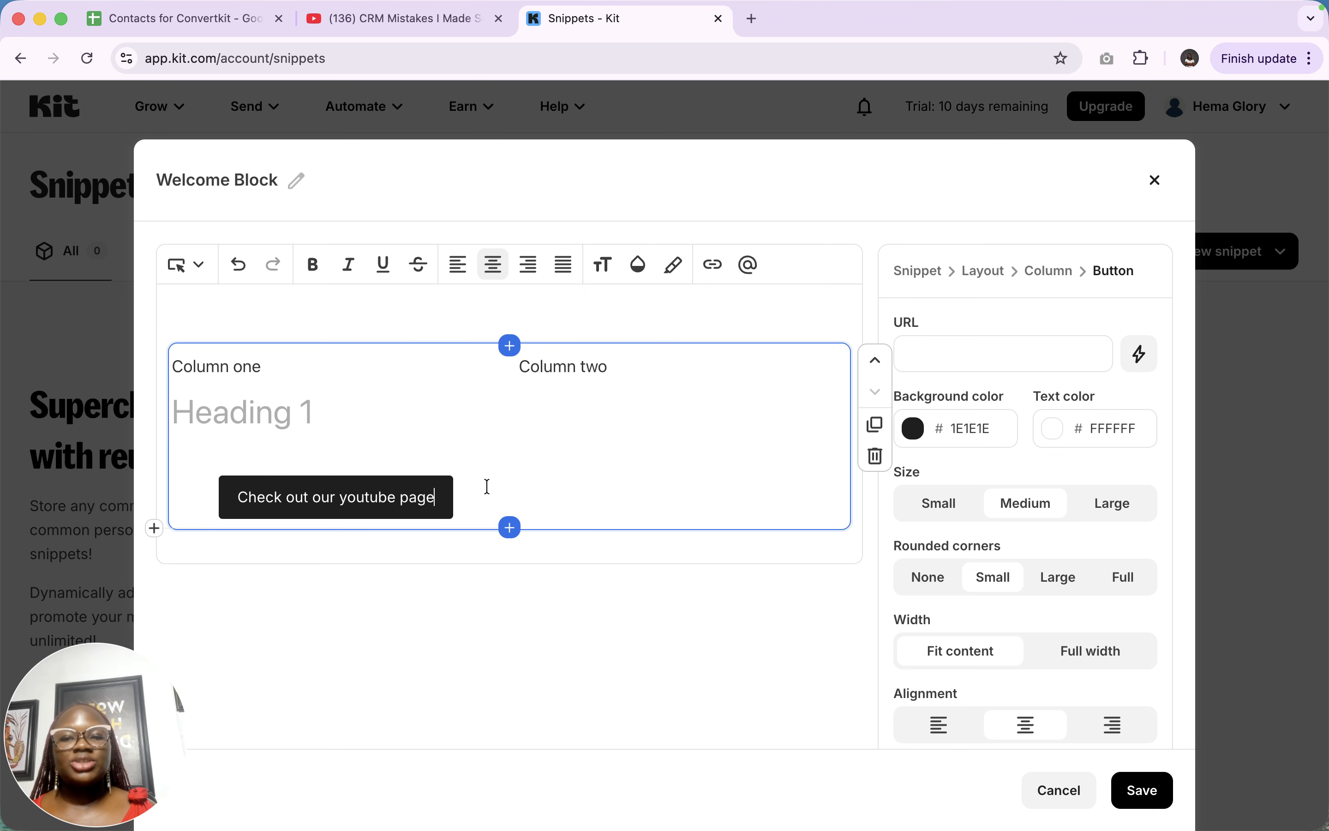
pyautogui.click(915, 432)
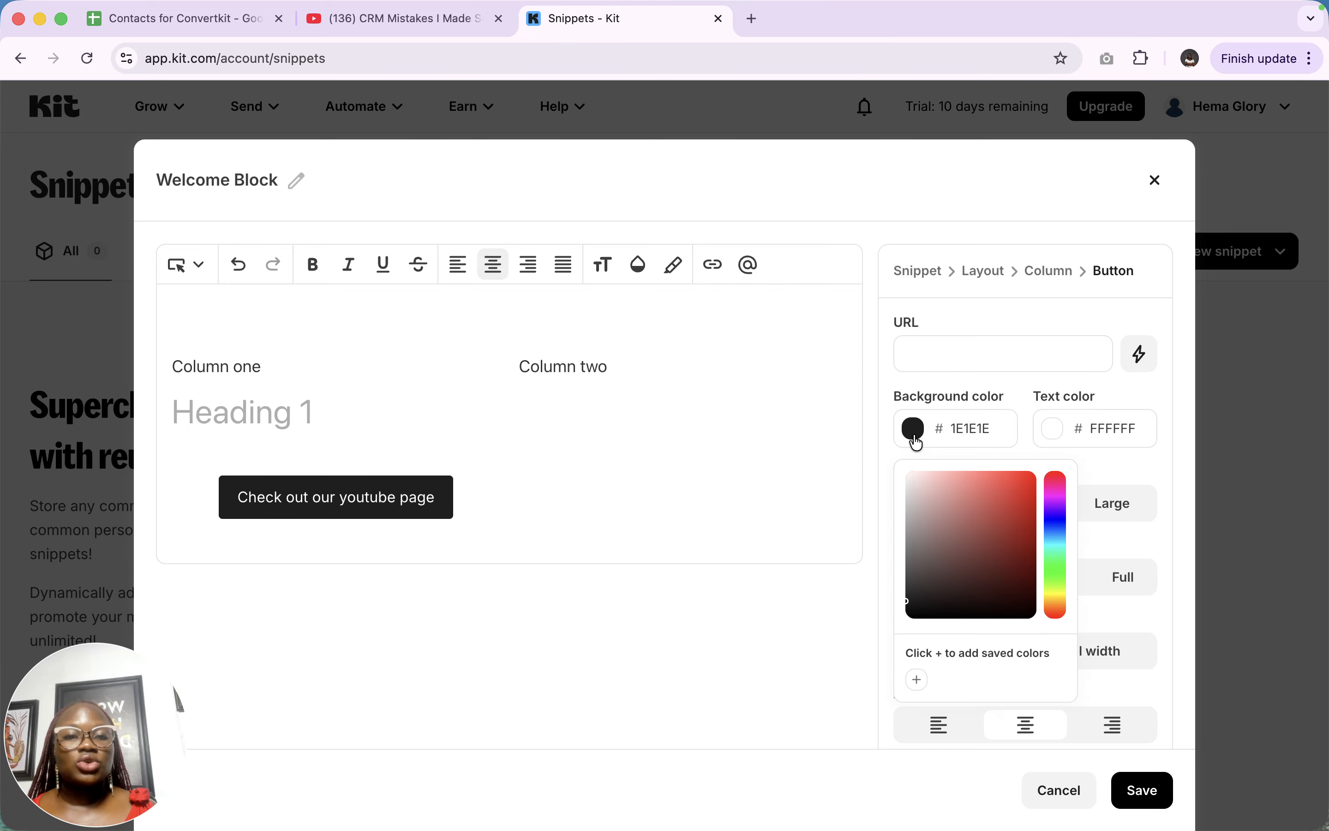
pyautogui.moveTo(992, 504); pyautogui.dragTo(1030, 475)
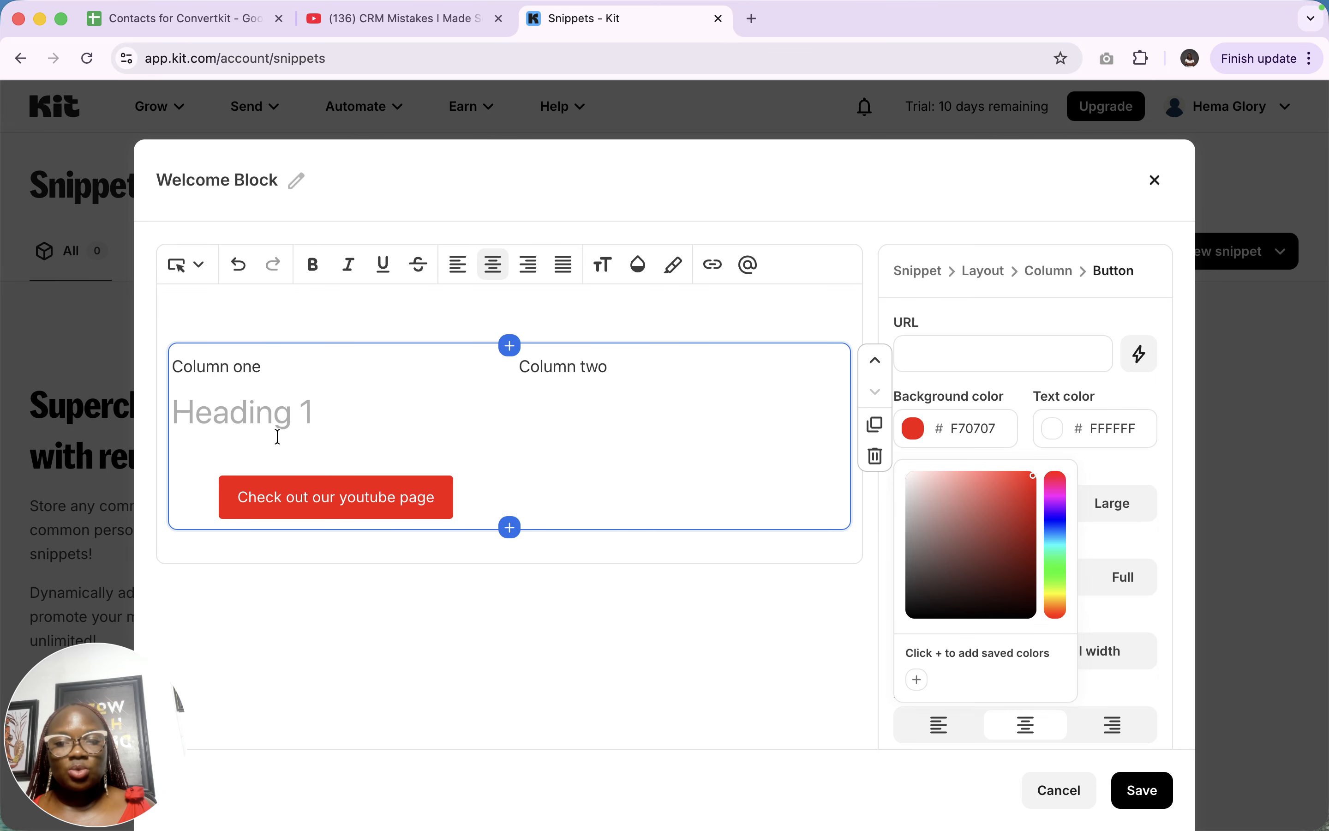
# Enter the heading "Check out our youtube channel" and the paragraph "We have amazing contents on our youtube page you can check it out to get started now"
pyautogui.click(268, 448)
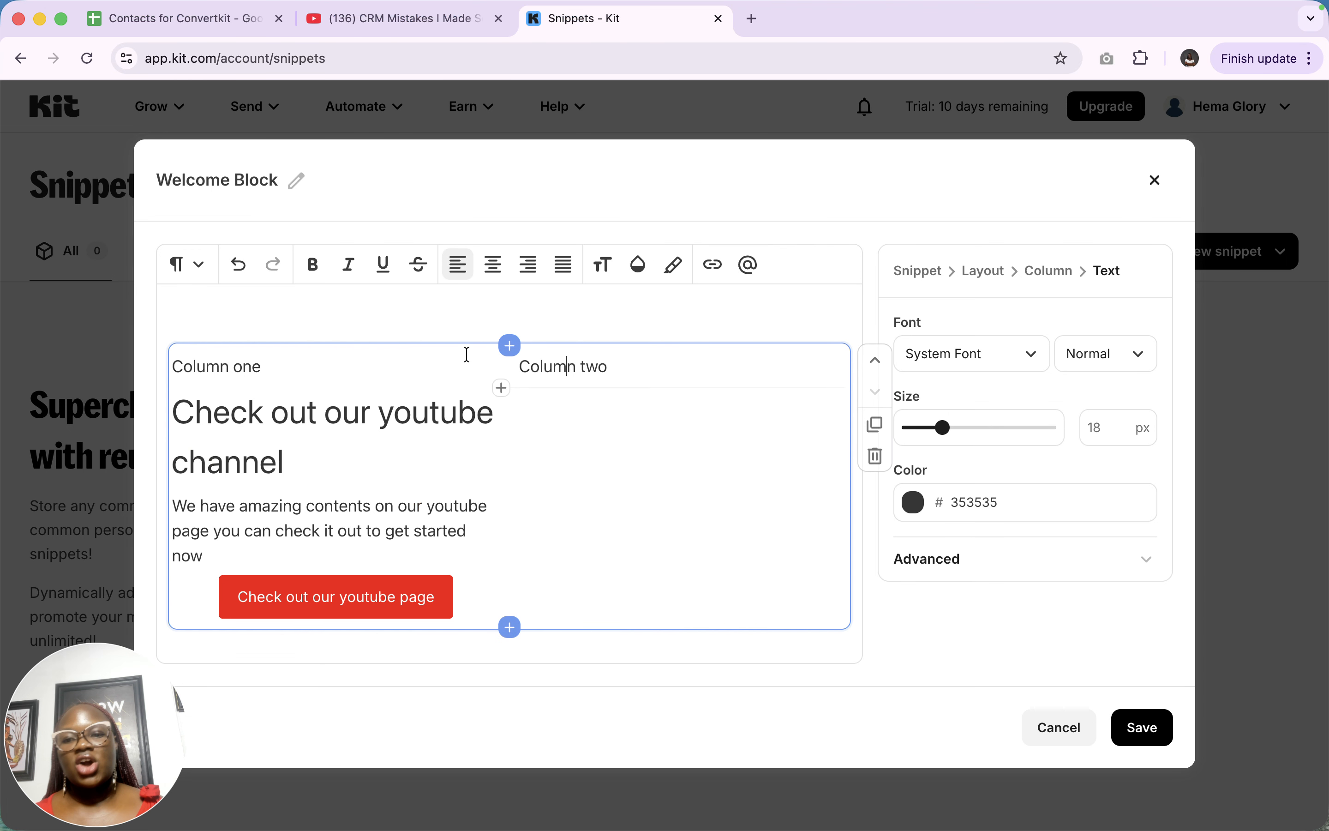
# Format the "Check out our youtube channel" heading with size 38 px, red color FF0505 and Bold weight
pyautogui.click(344, 412)
pyautogui.tripleClick(343, 412)
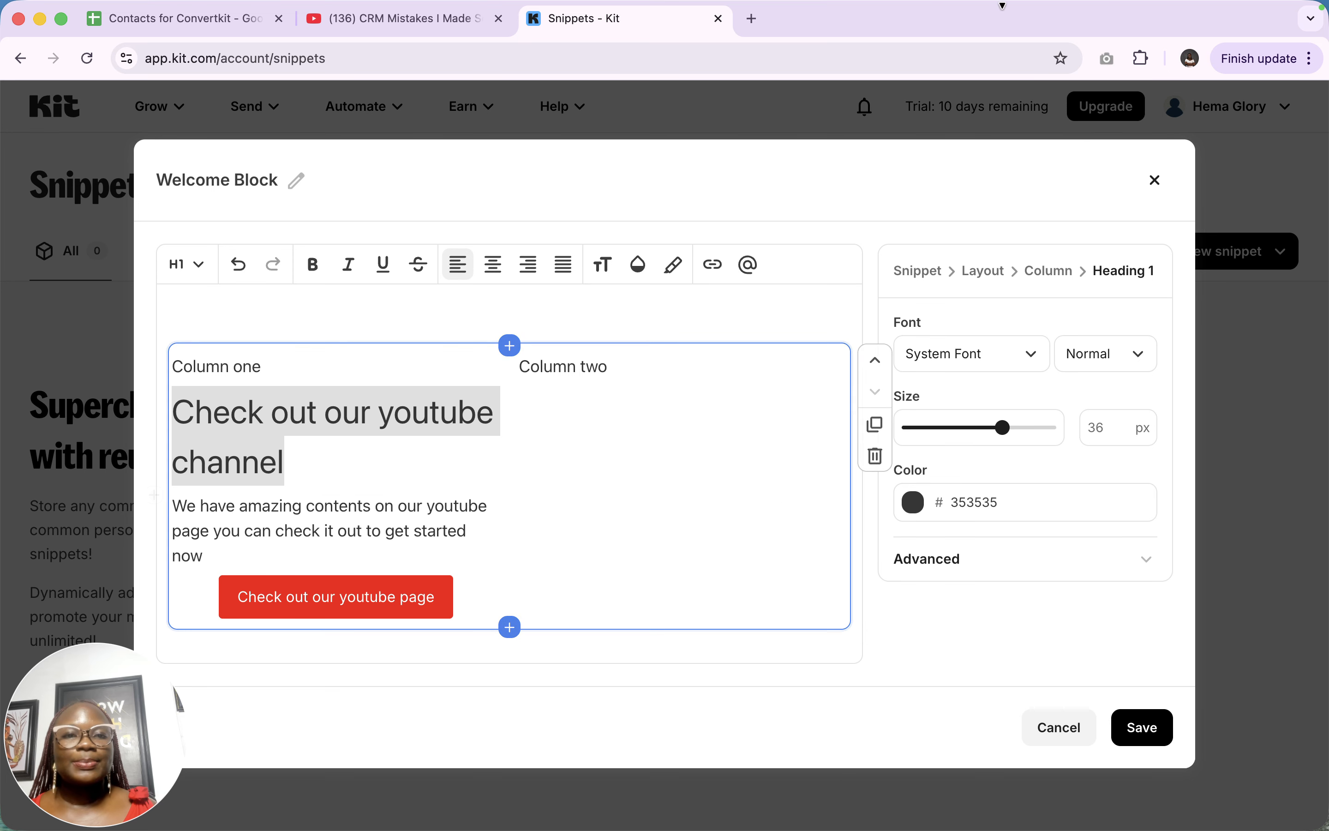
pyautogui.moveTo(1013, 429); pyautogui.dragTo(1011, 435)
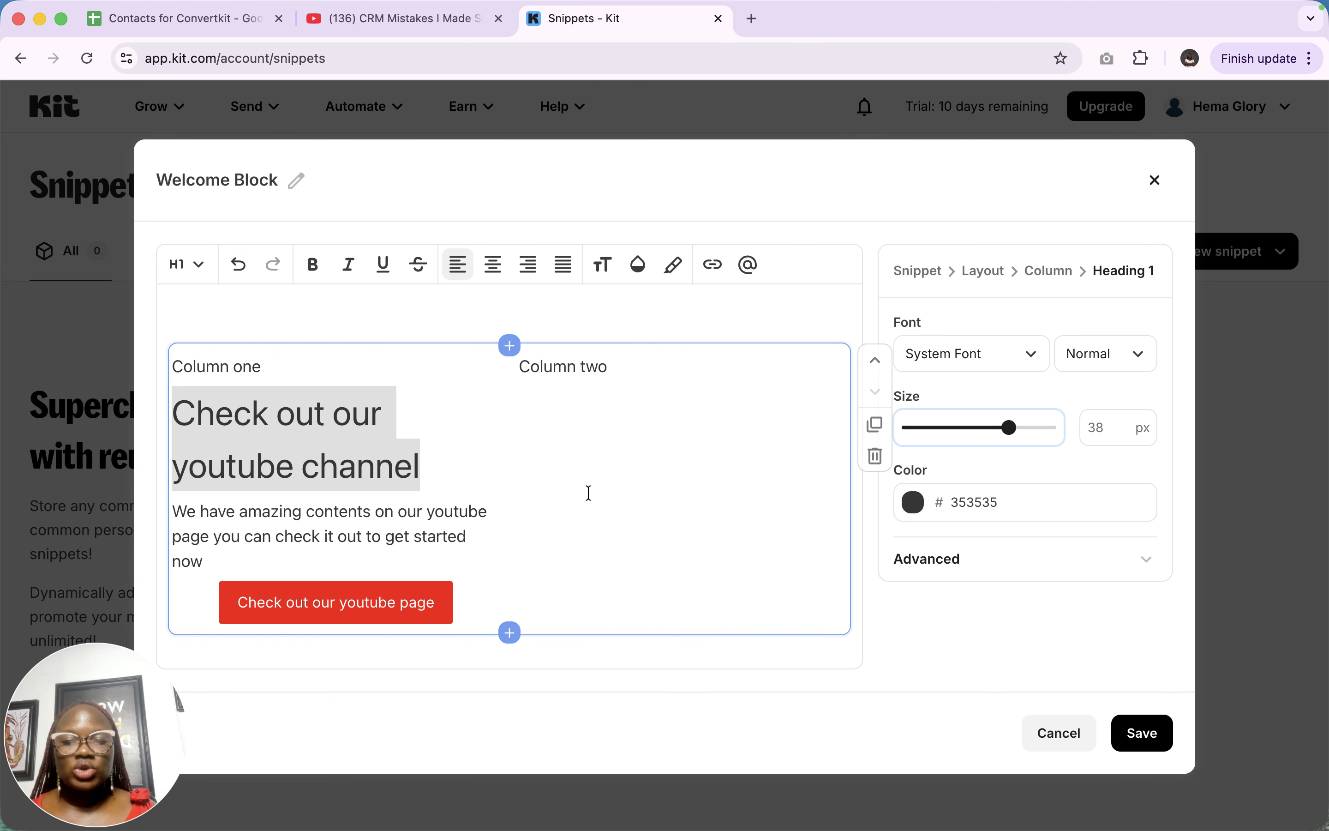
pyautogui.click(915, 505)
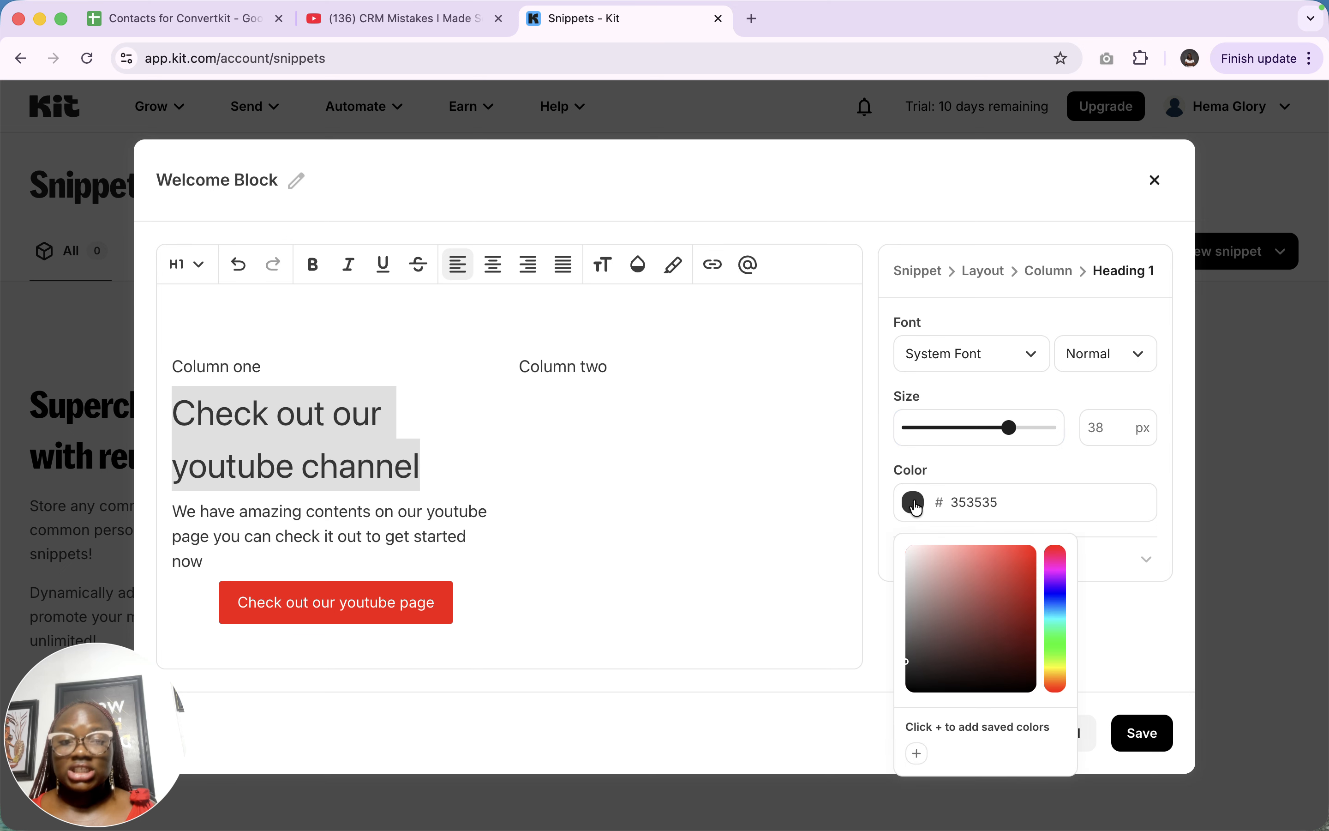
pyautogui.moveTo(993, 604); pyautogui.dragTo(1032, 544)
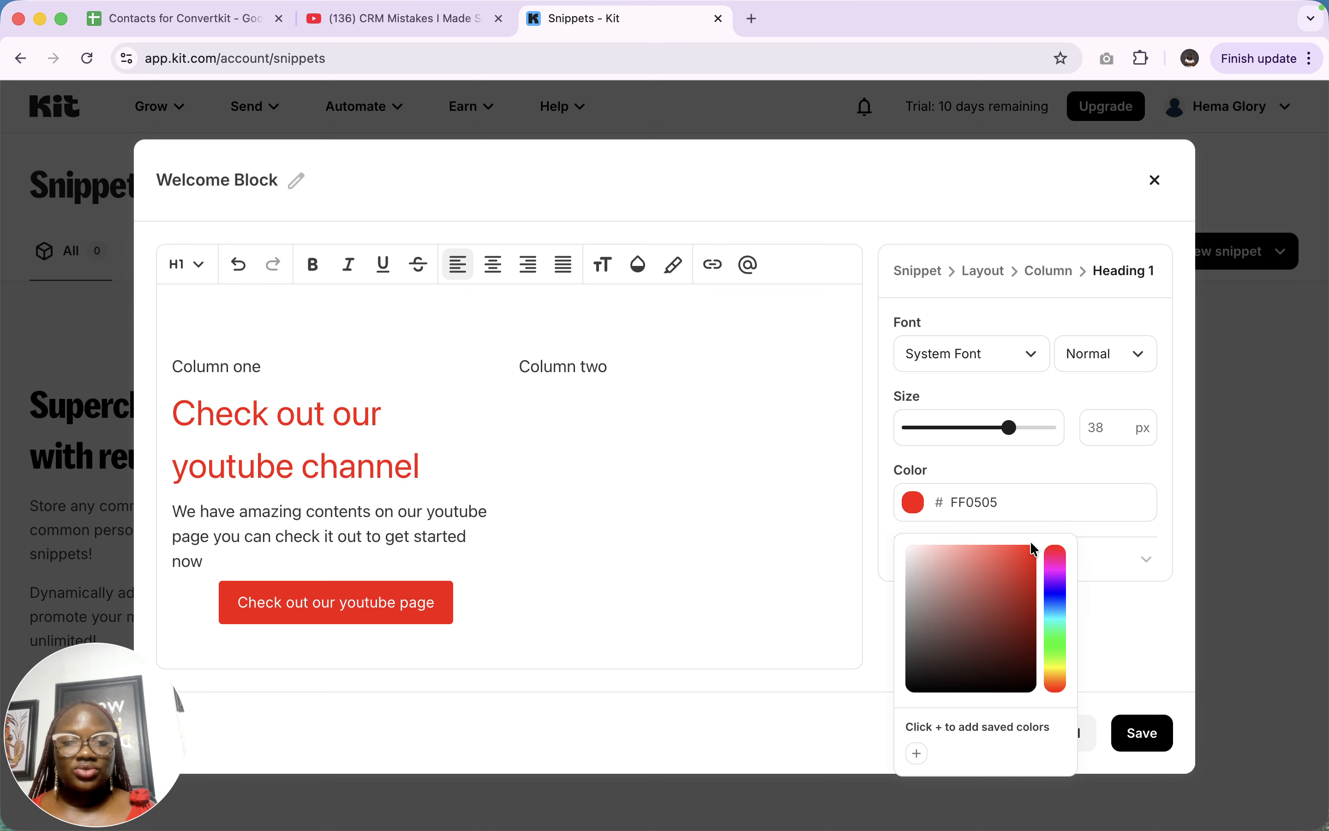
pyautogui.click(1080, 308)
pyautogui.click(1118, 357)
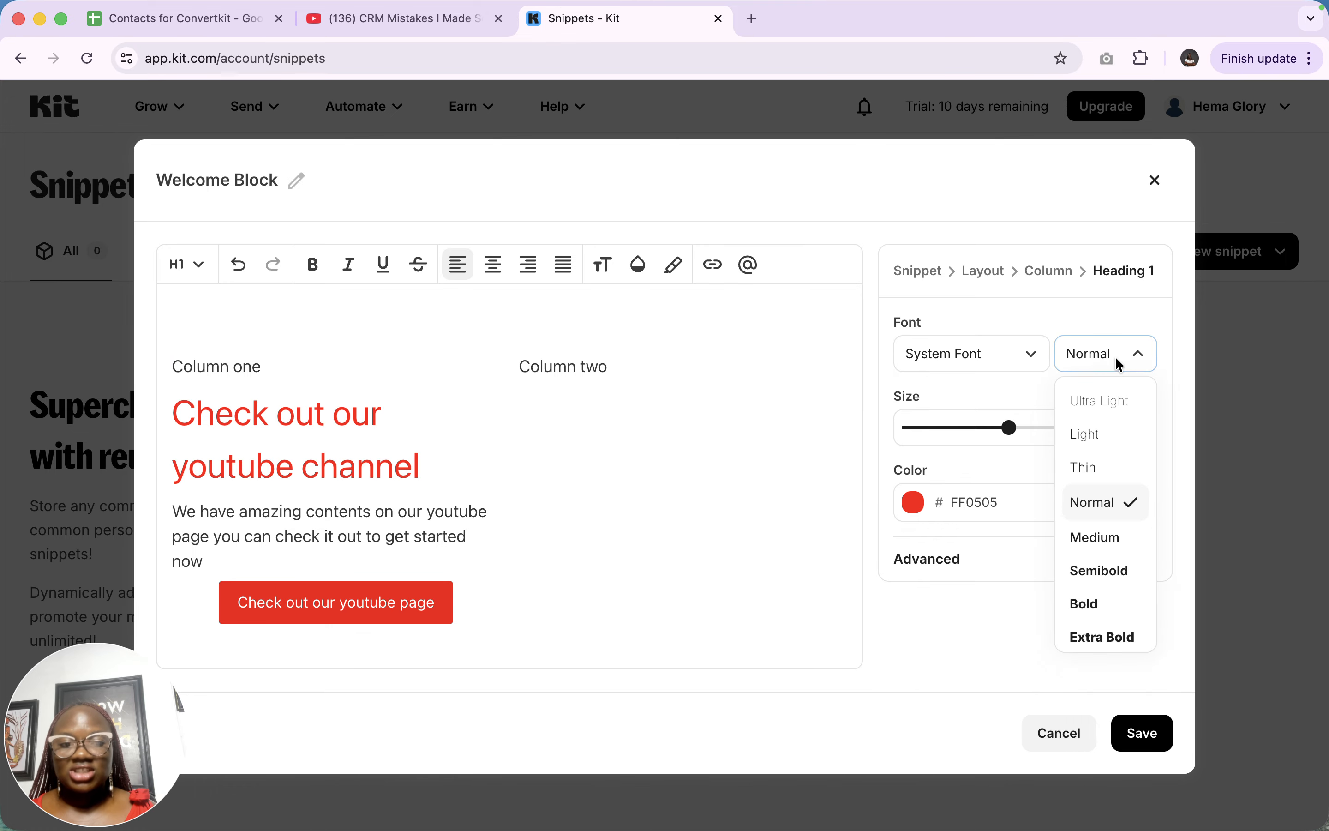
pyautogui.click(1092, 607)
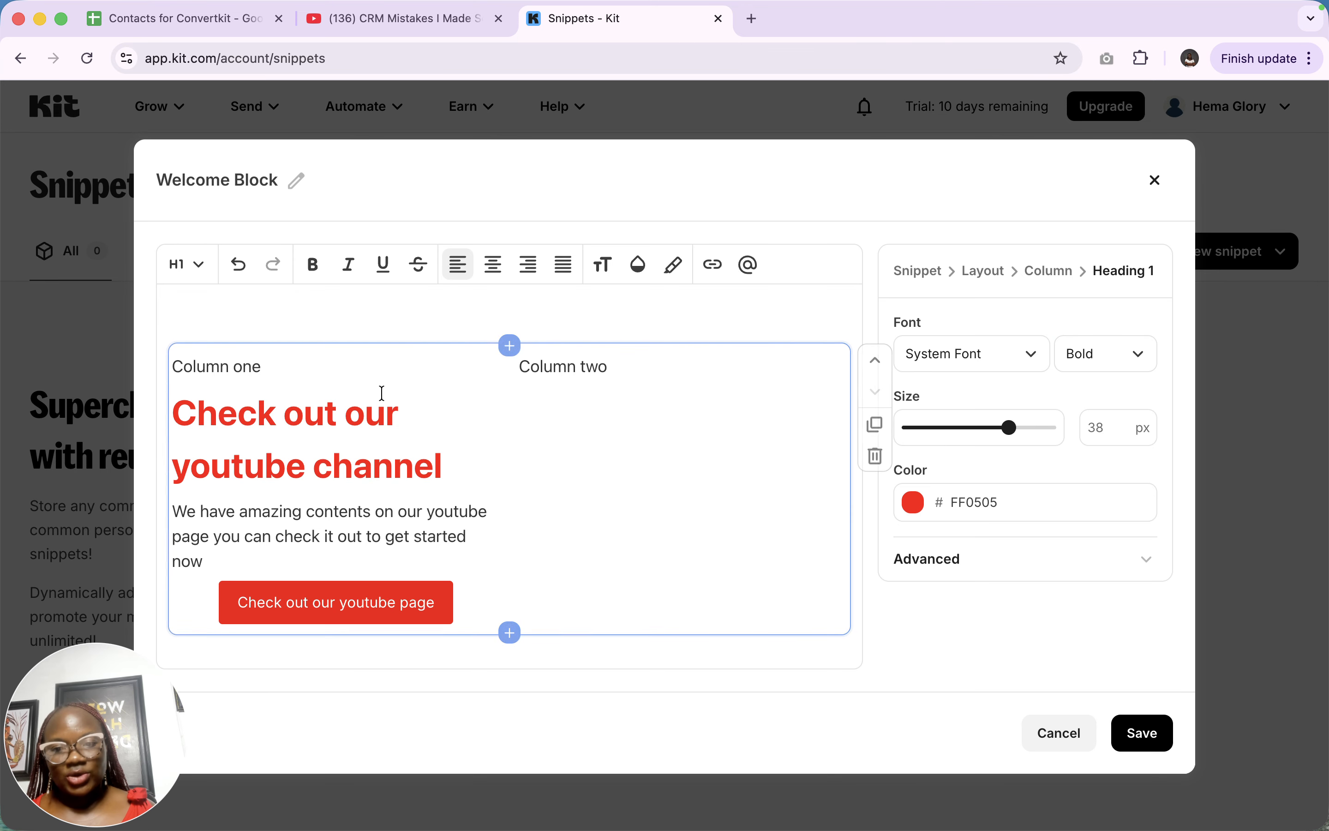
# Add a Video block beneath the "Column two" text in the second column
pyautogui.click(562, 363)
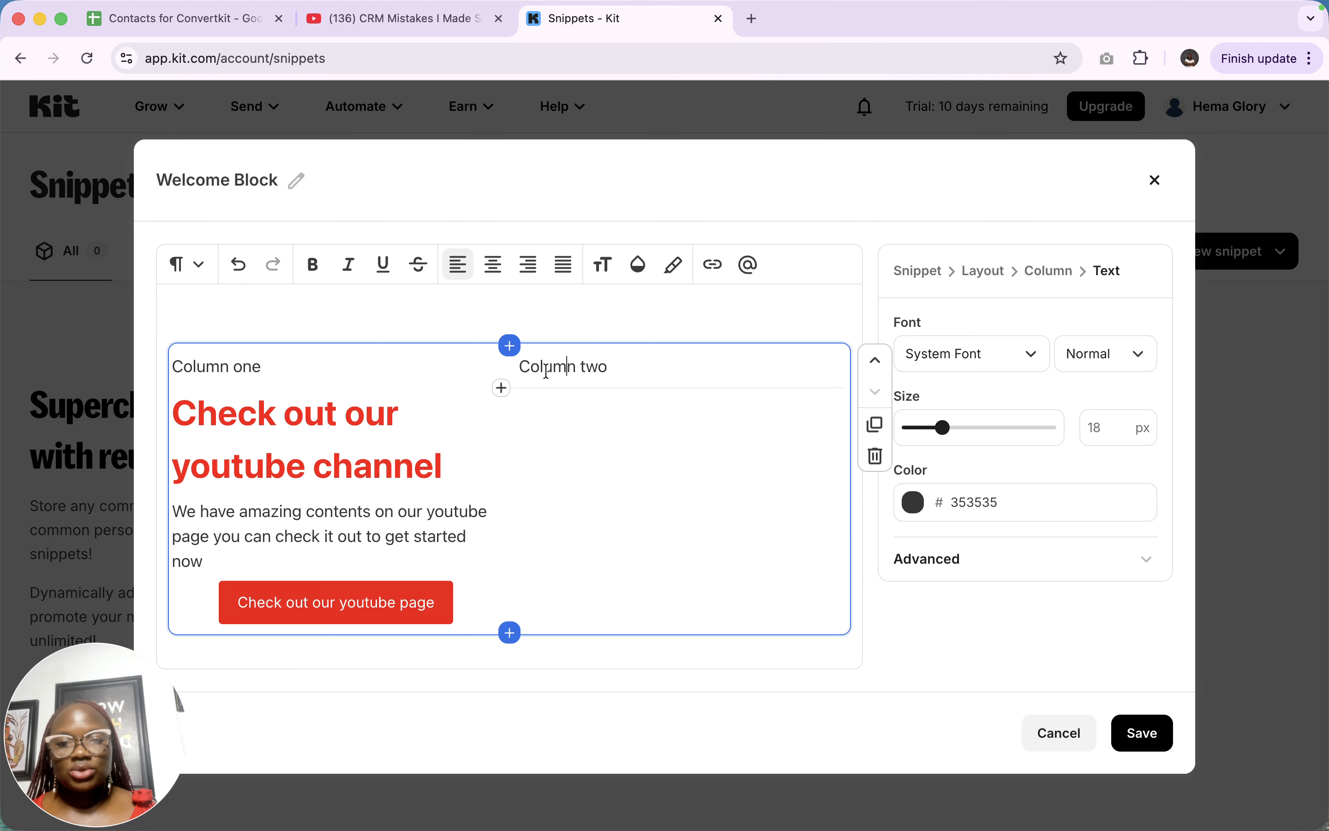
pyautogui.click(501, 388)
pyautogui.scroll(-10, 651, 615)
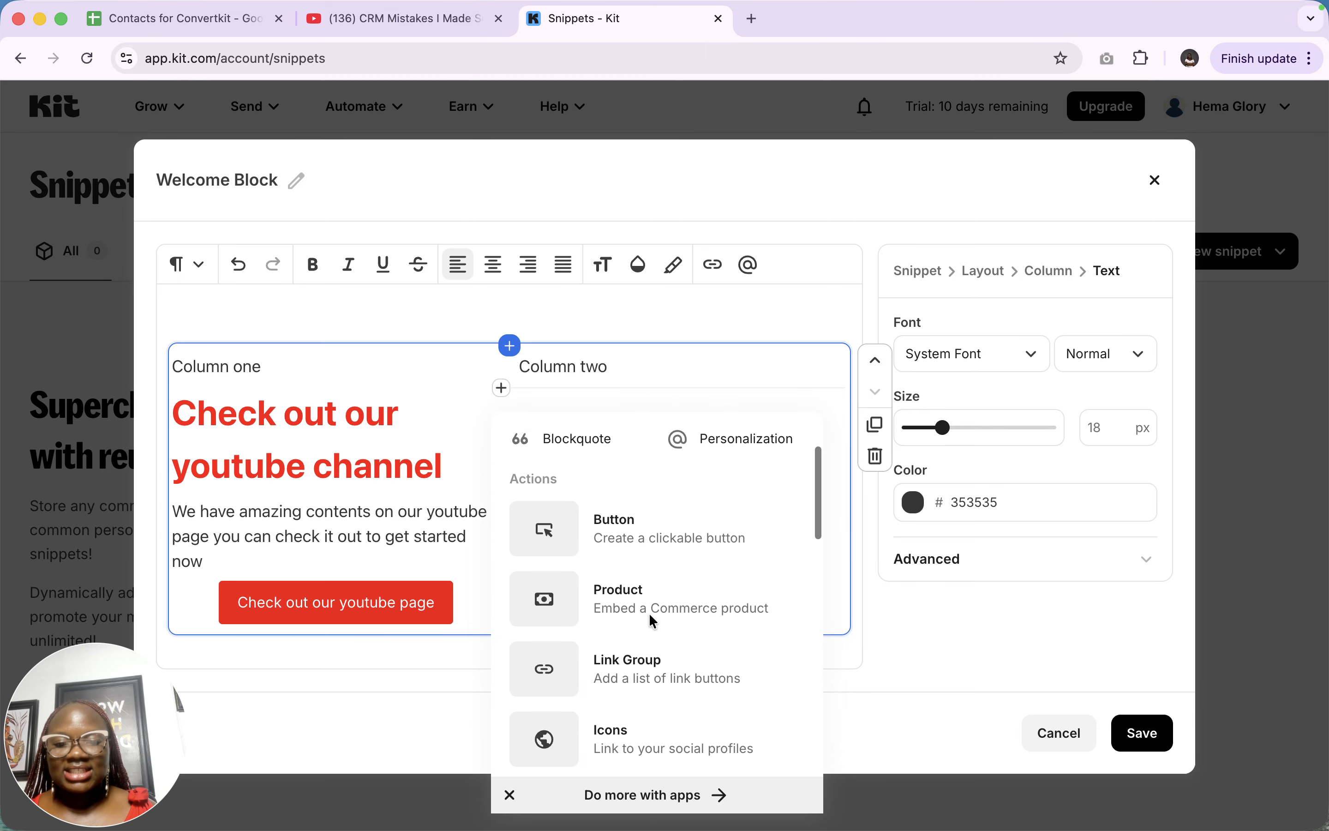
pyautogui.scroll(-2, 653, 622)
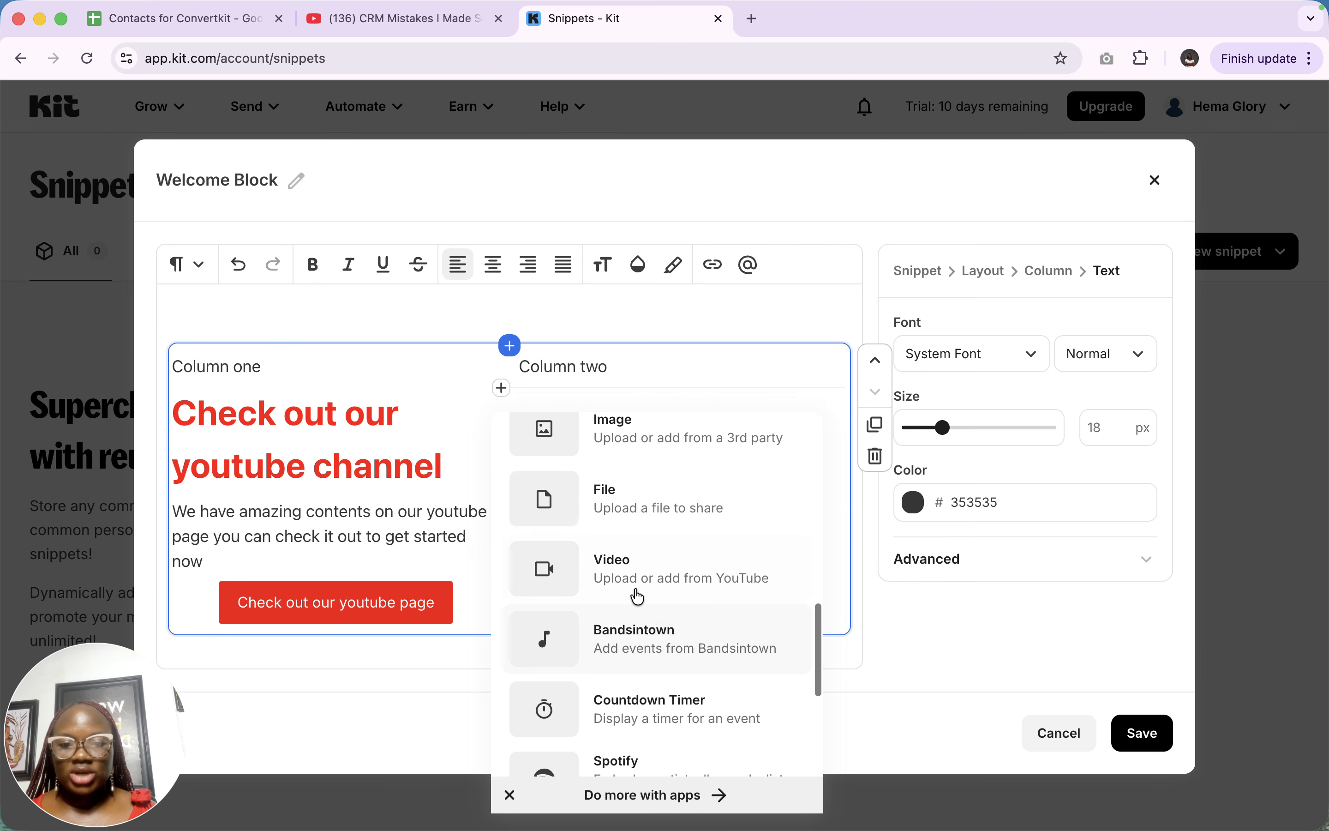
pyautogui.click(636, 583)
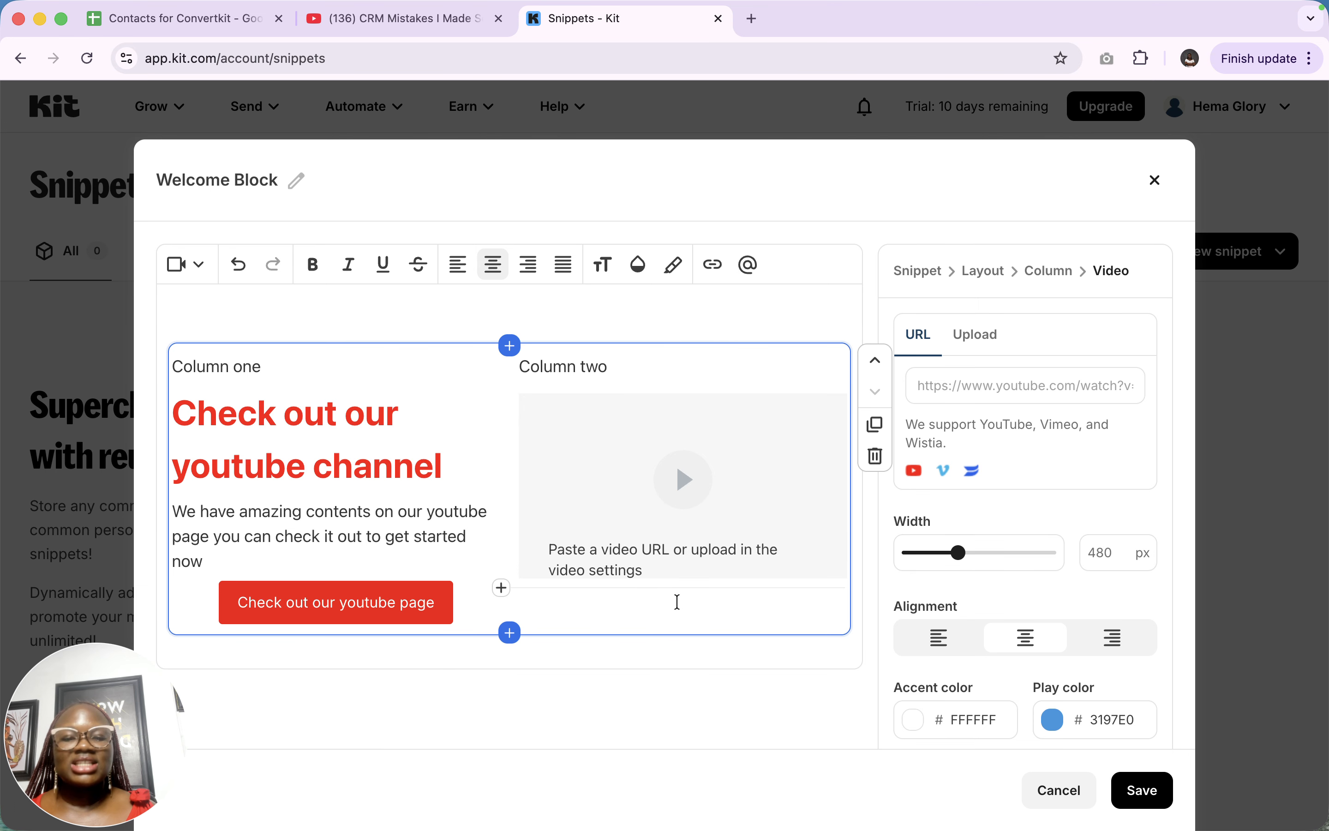
pyautogui.click(1022, 389)
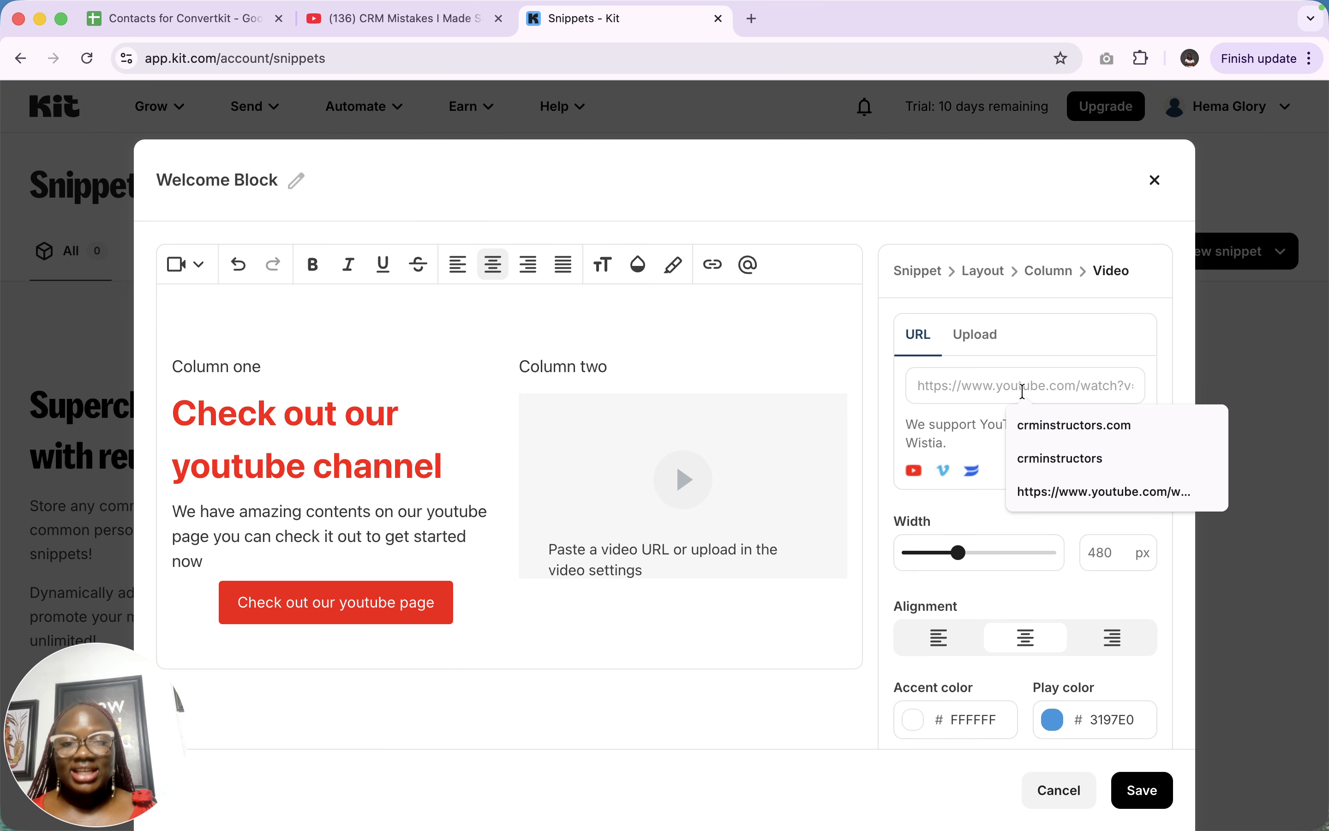
pyautogui.moveTo(824, 5)
pyautogui.click(780, 19)
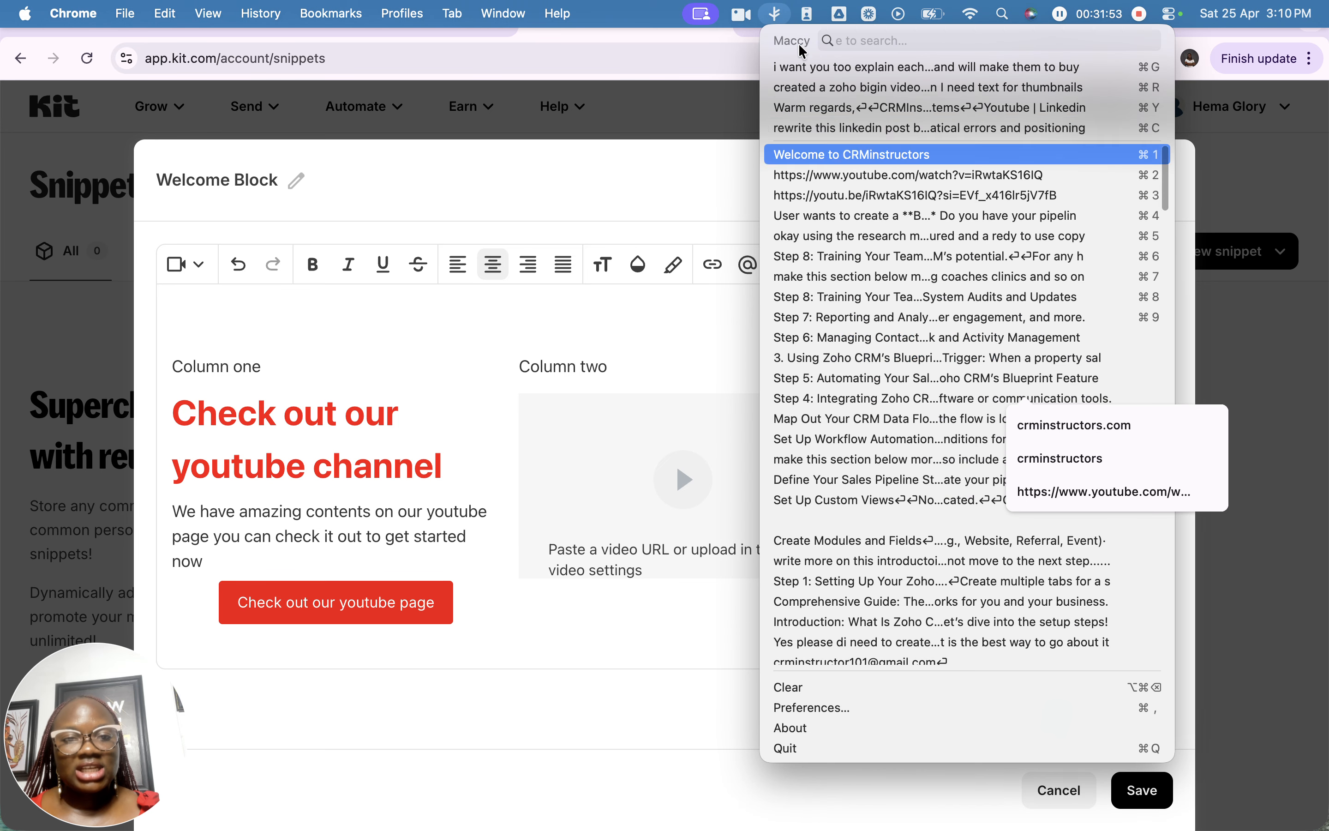
pyautogui.click(885, 175)
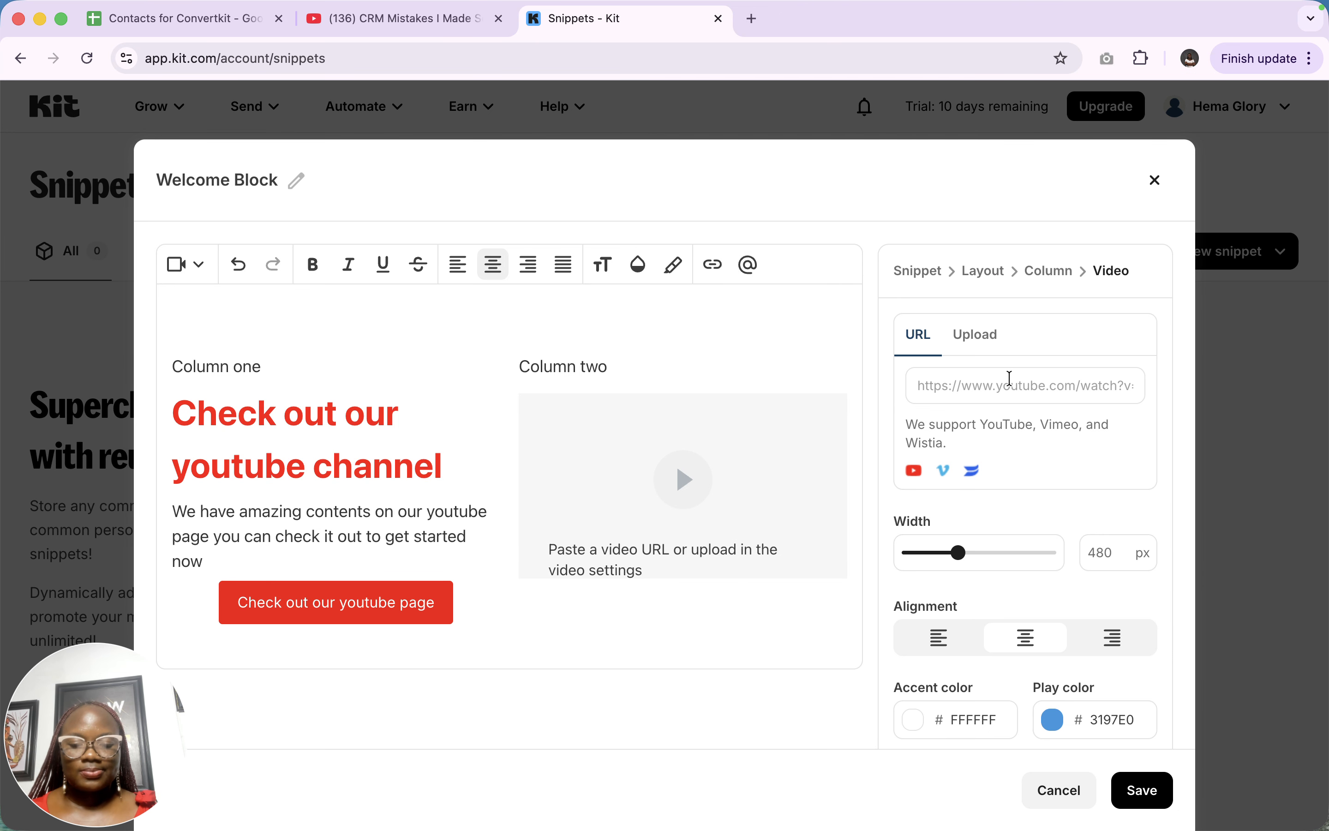
pyautogui.write('https://www.youtube.com/watch?v=iRwtaKS16IQ')
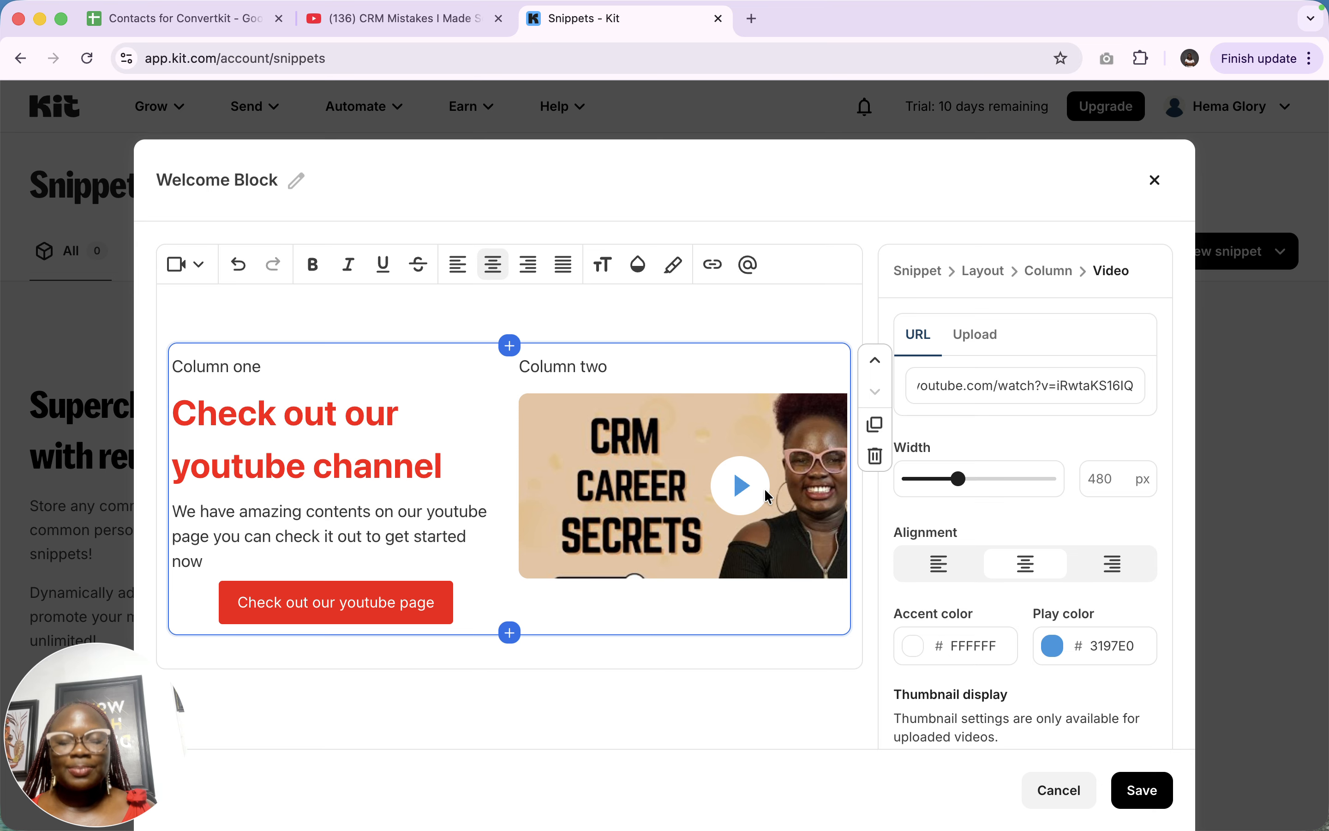
pyautogui.click(514, 637)
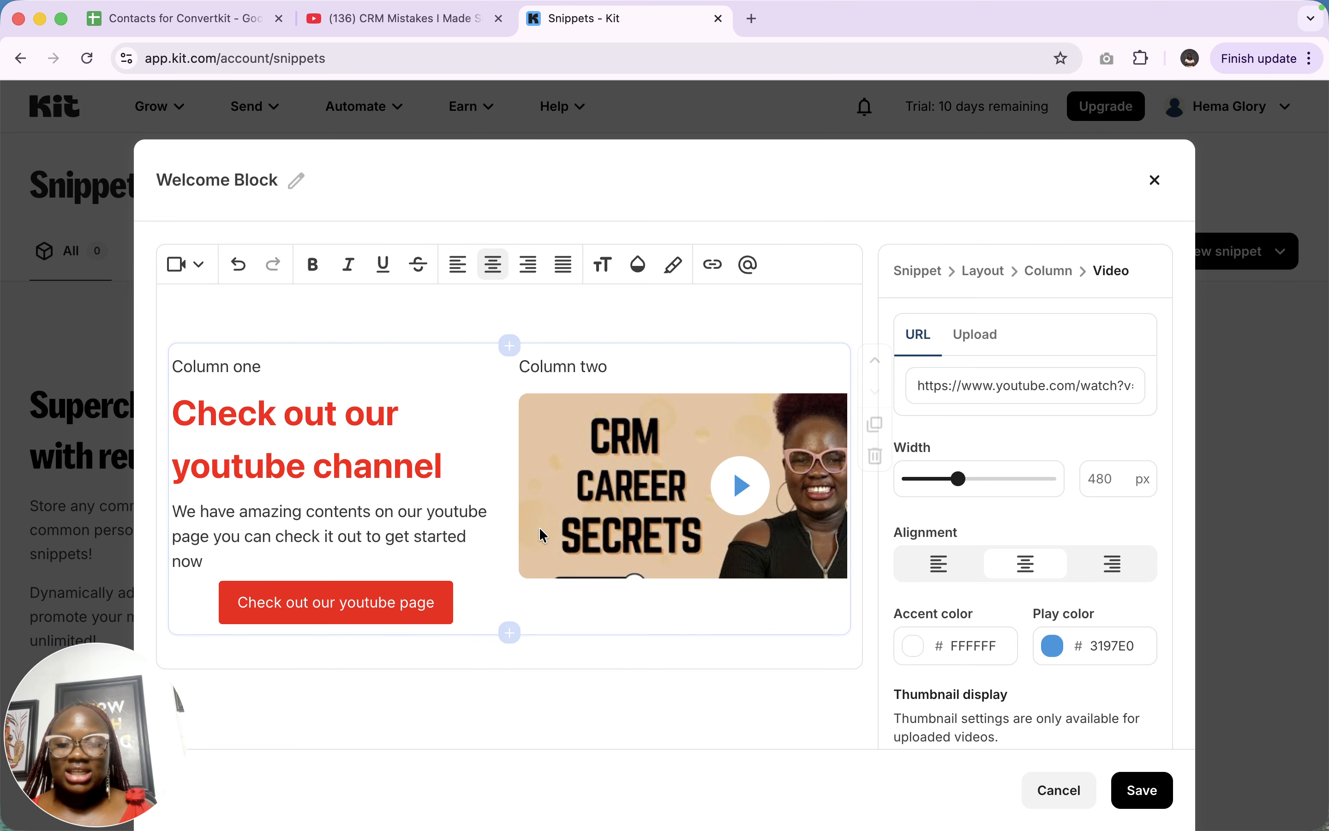
pyautogui.click(510, 634)
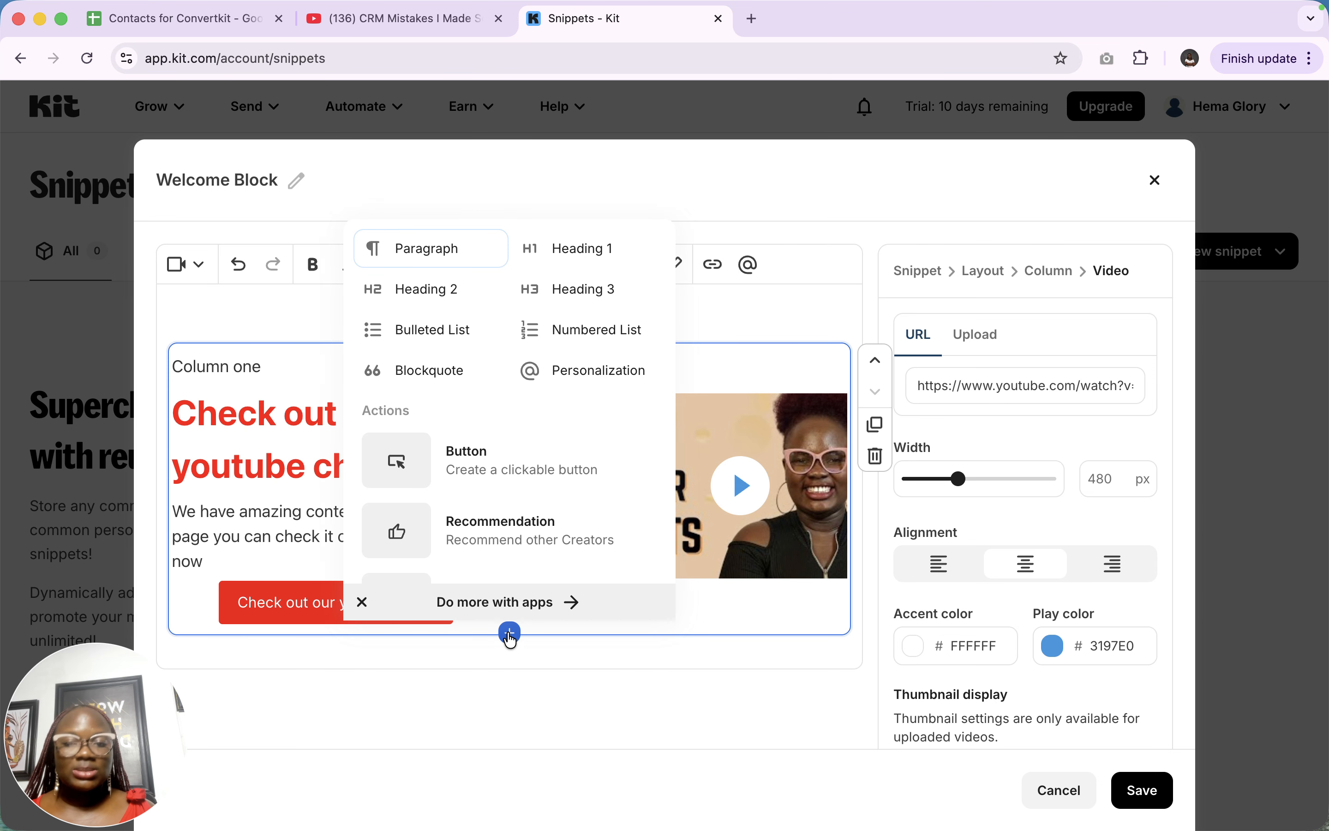
pyautogui.scroll(-8, 499, 526)
pyautogui.scroll(-10, 502, 527)
pyautogui.scroll(3, 503, 527)
pyautogui.click(858, 460)
pyautogui.scroll(6, 858, 461)
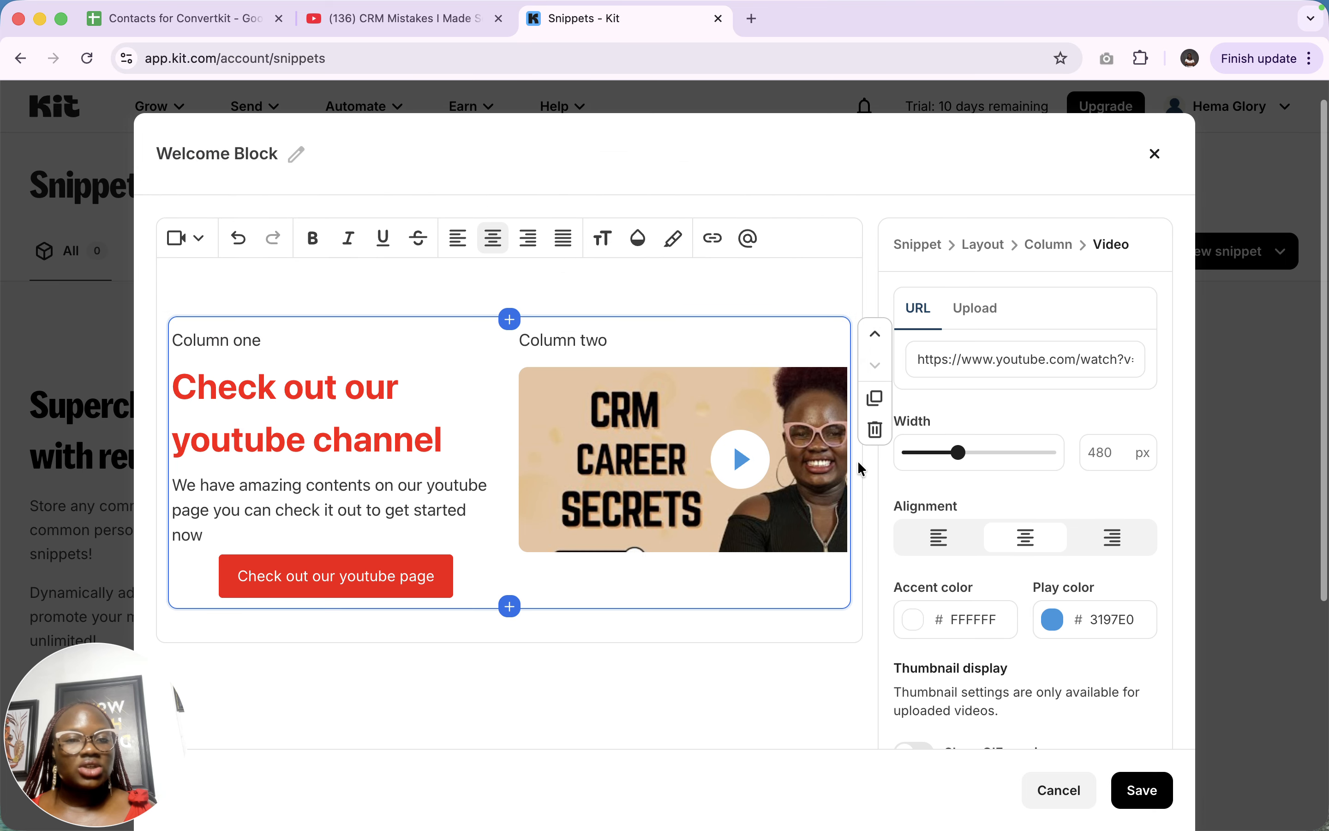
pyautogui.click(920, 245)
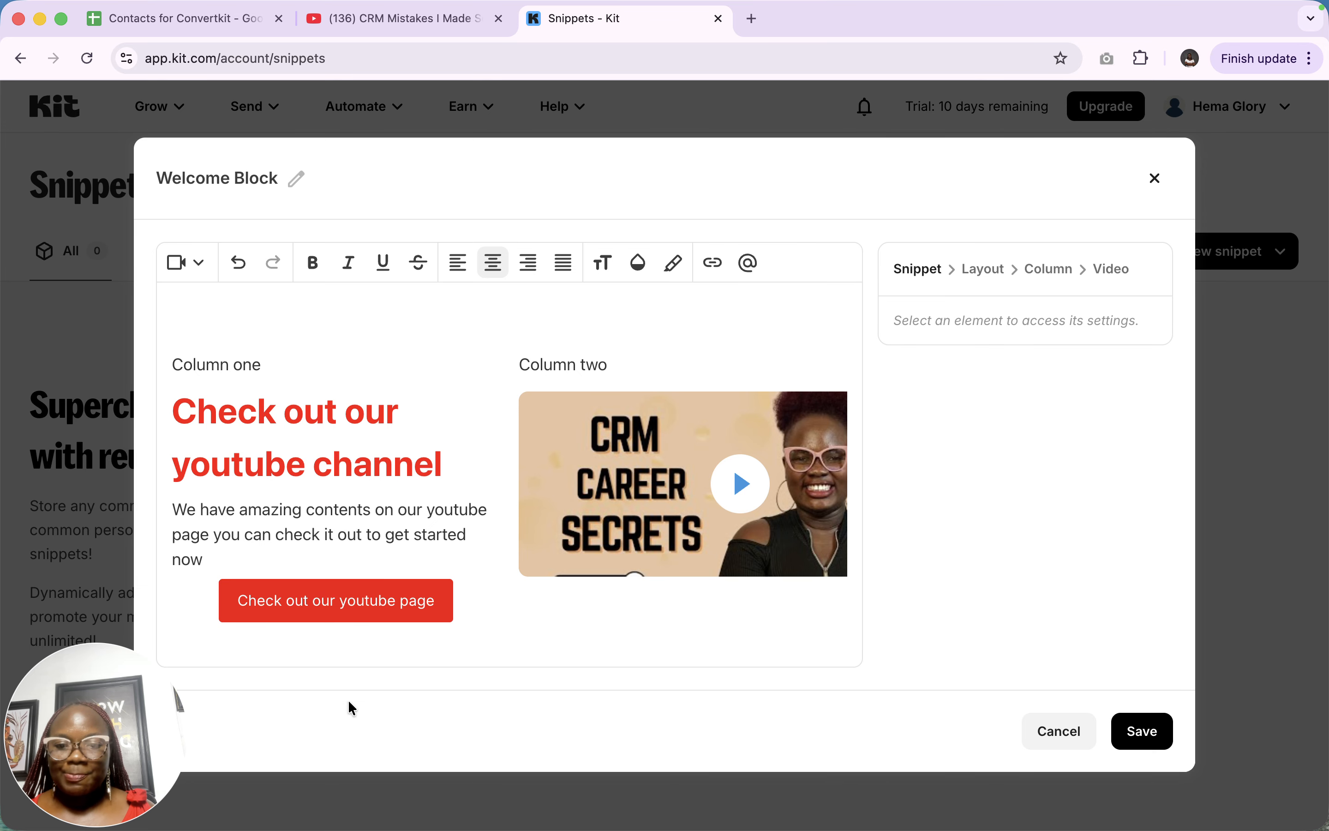
# Link the "Check out our youtube page" button to the copied YouTube video URL and save the Welcome Block snippet
pyautogui.click(355, 606)
pyautogui.click(426, 601)
pyautogui.click(943, 353)
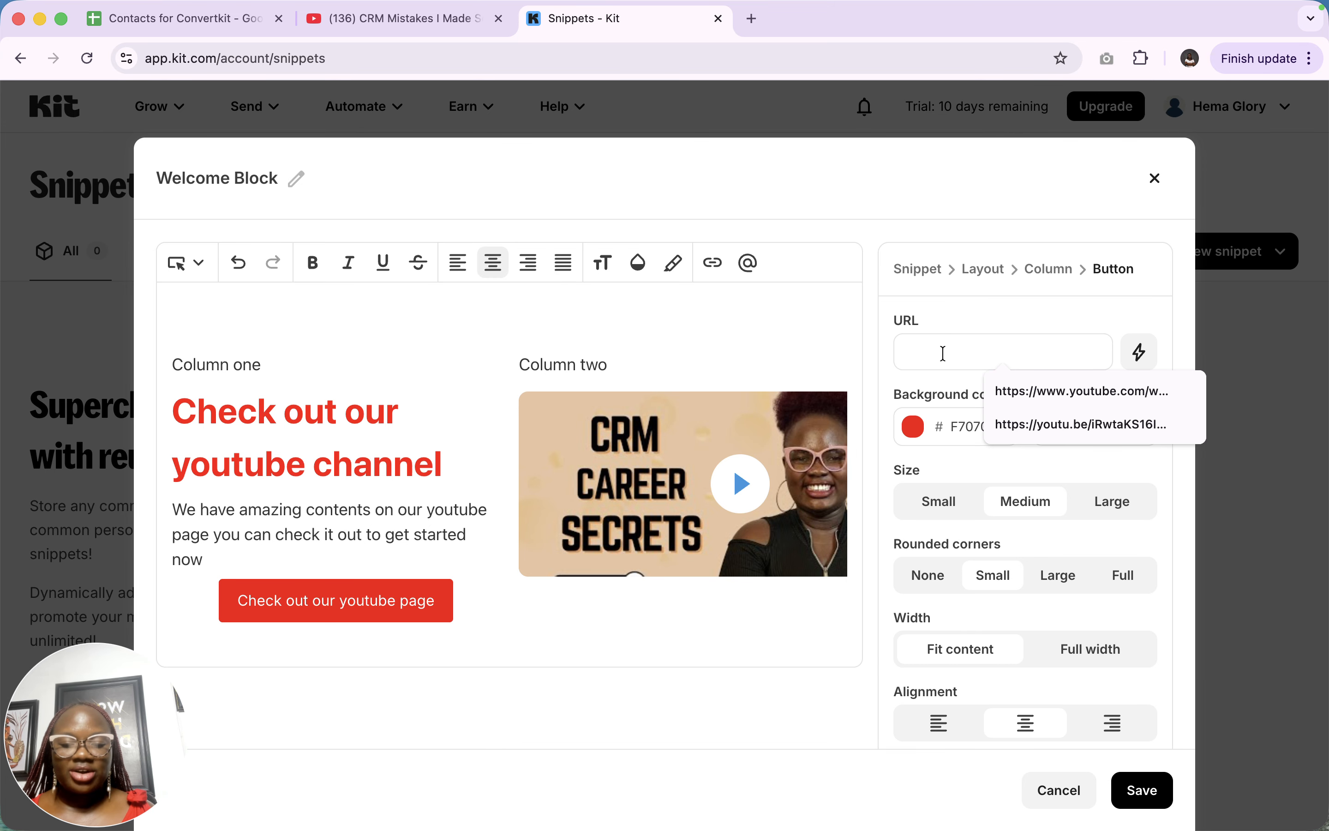
pyautogui.press('super+v')
pyautogui.click(1106, 283)
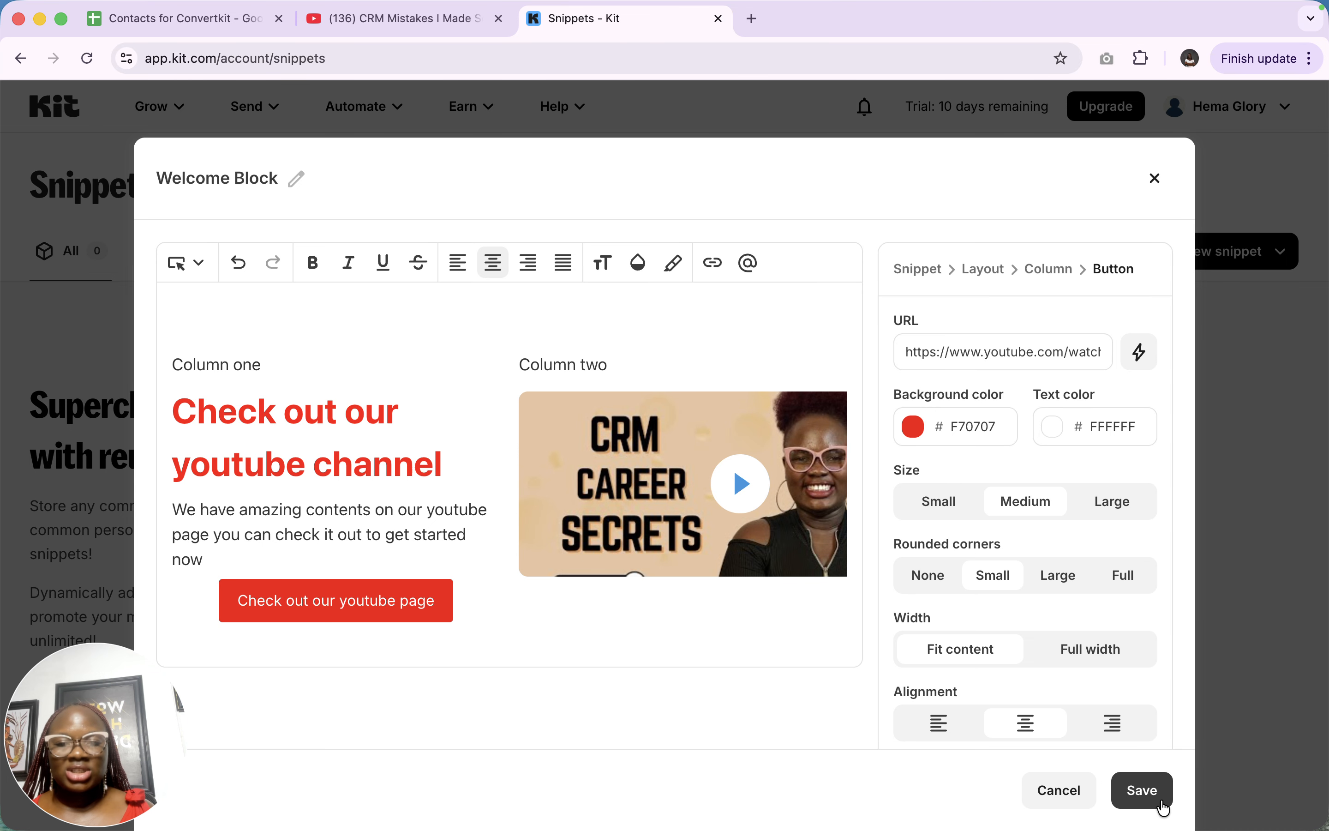
pyautogui.click(1142, 789)
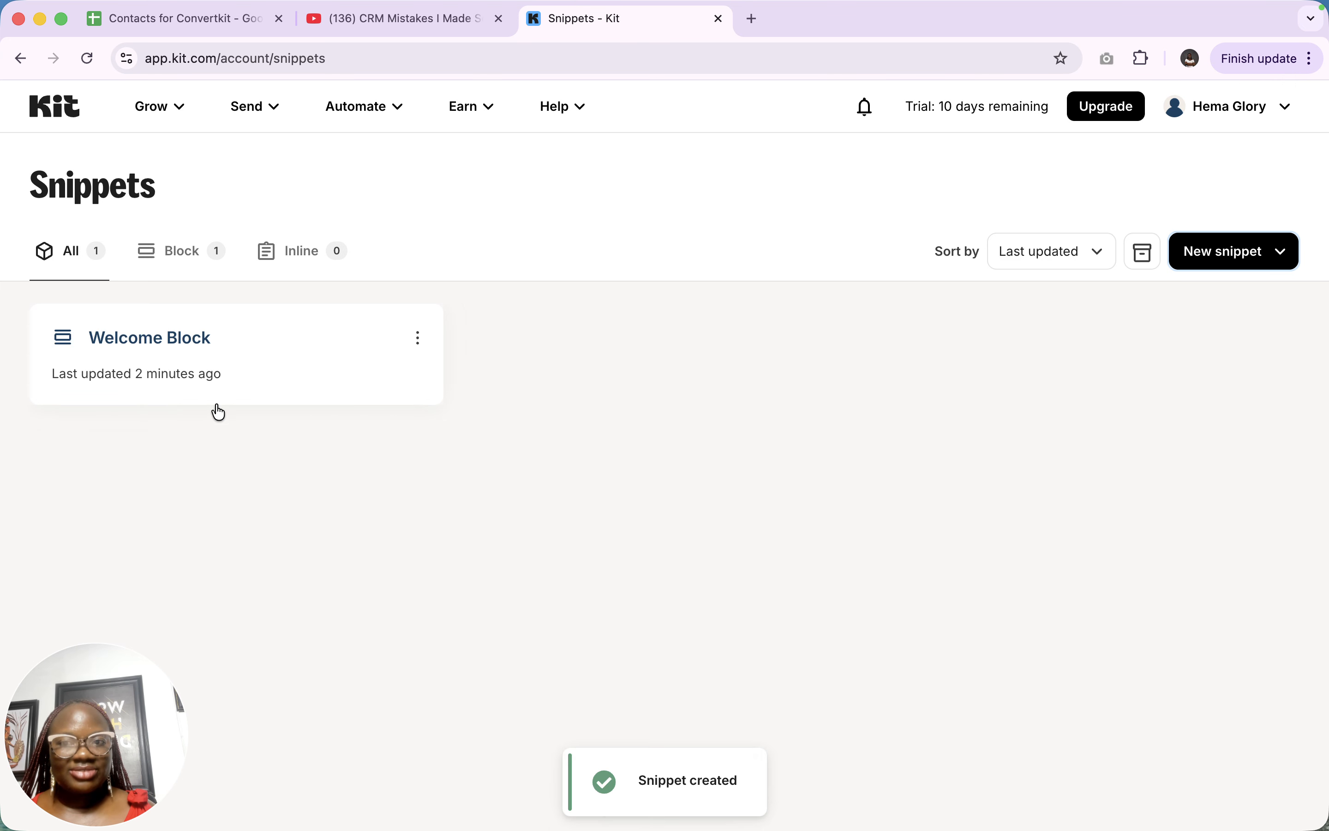
# Create a new broadcast from the Finch template
pyautogui.click(244, 107)
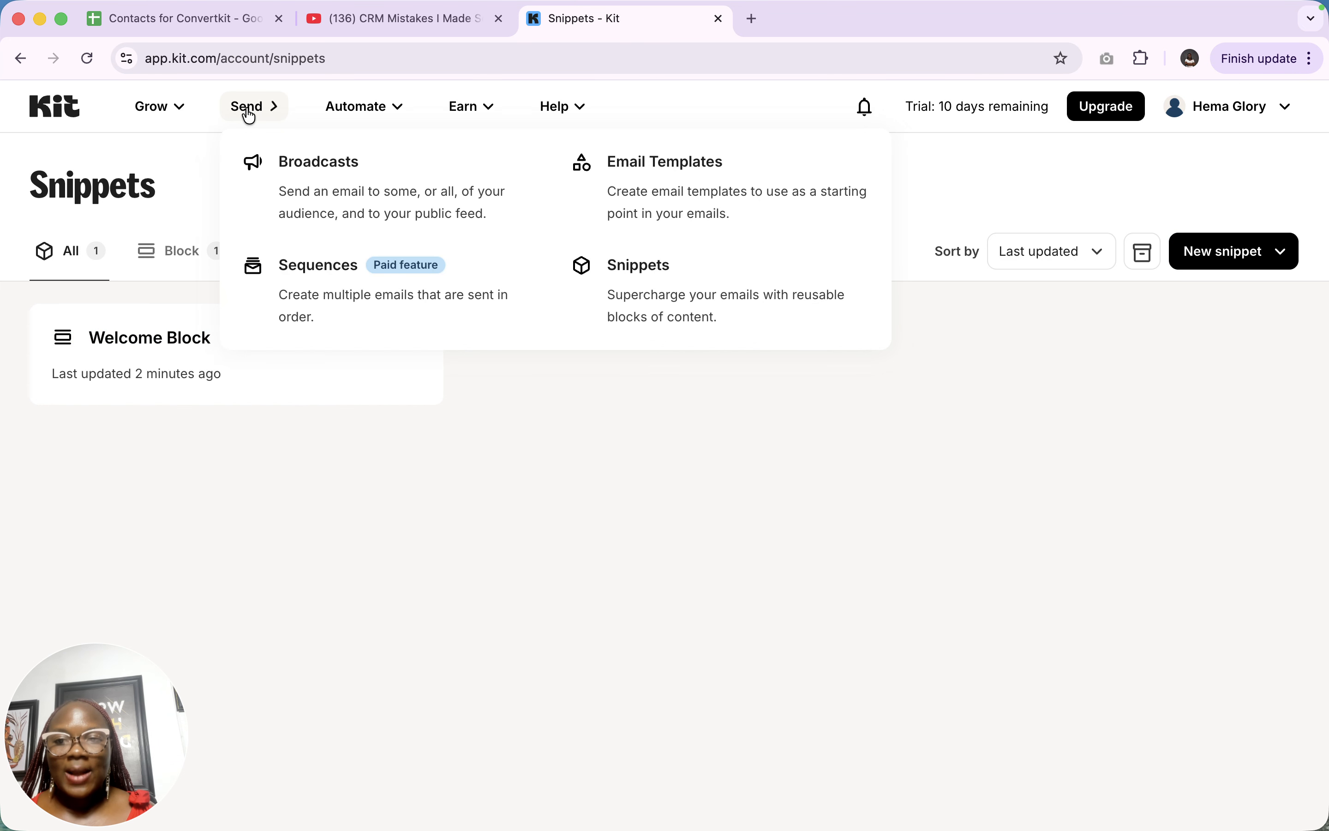
pyautogui.click(360, 206)
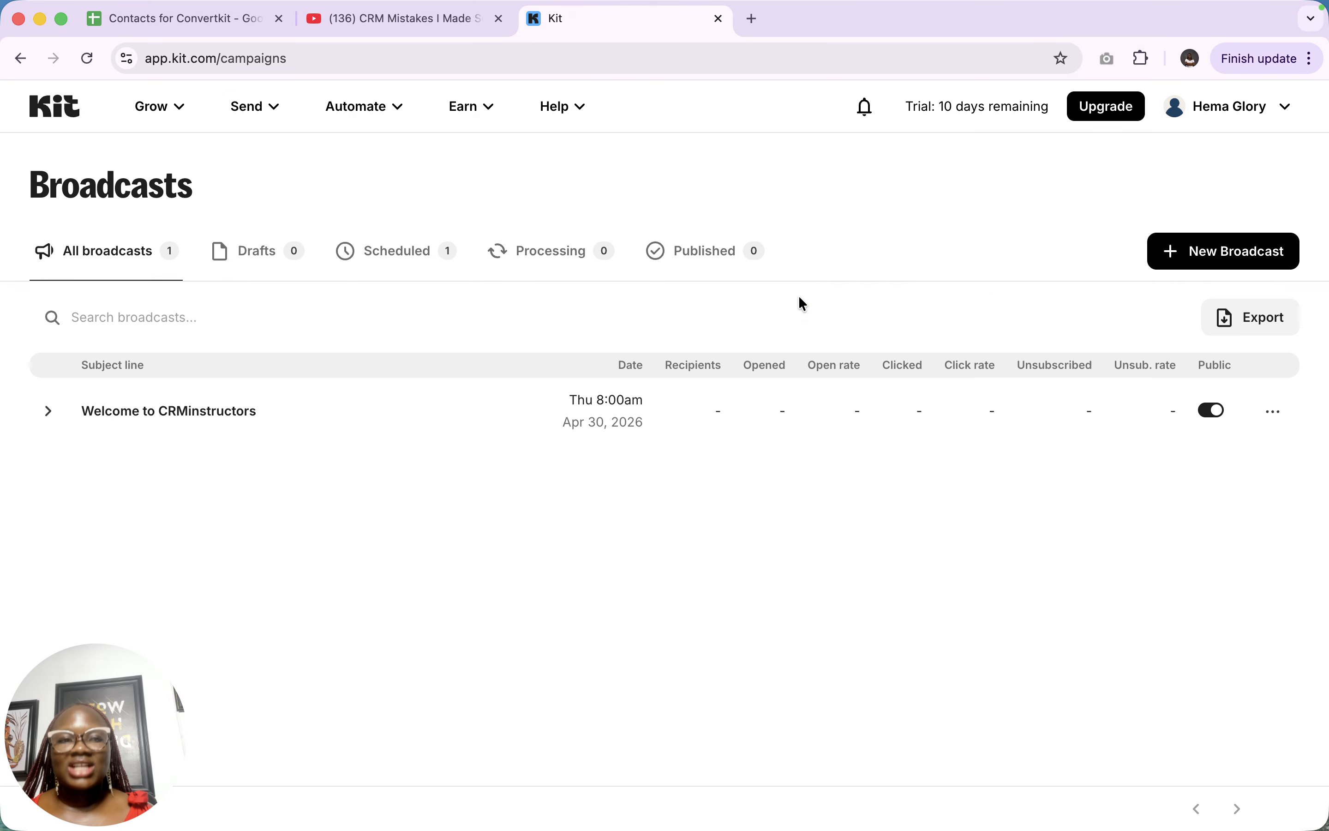
pyautogui.click(1224, 250)
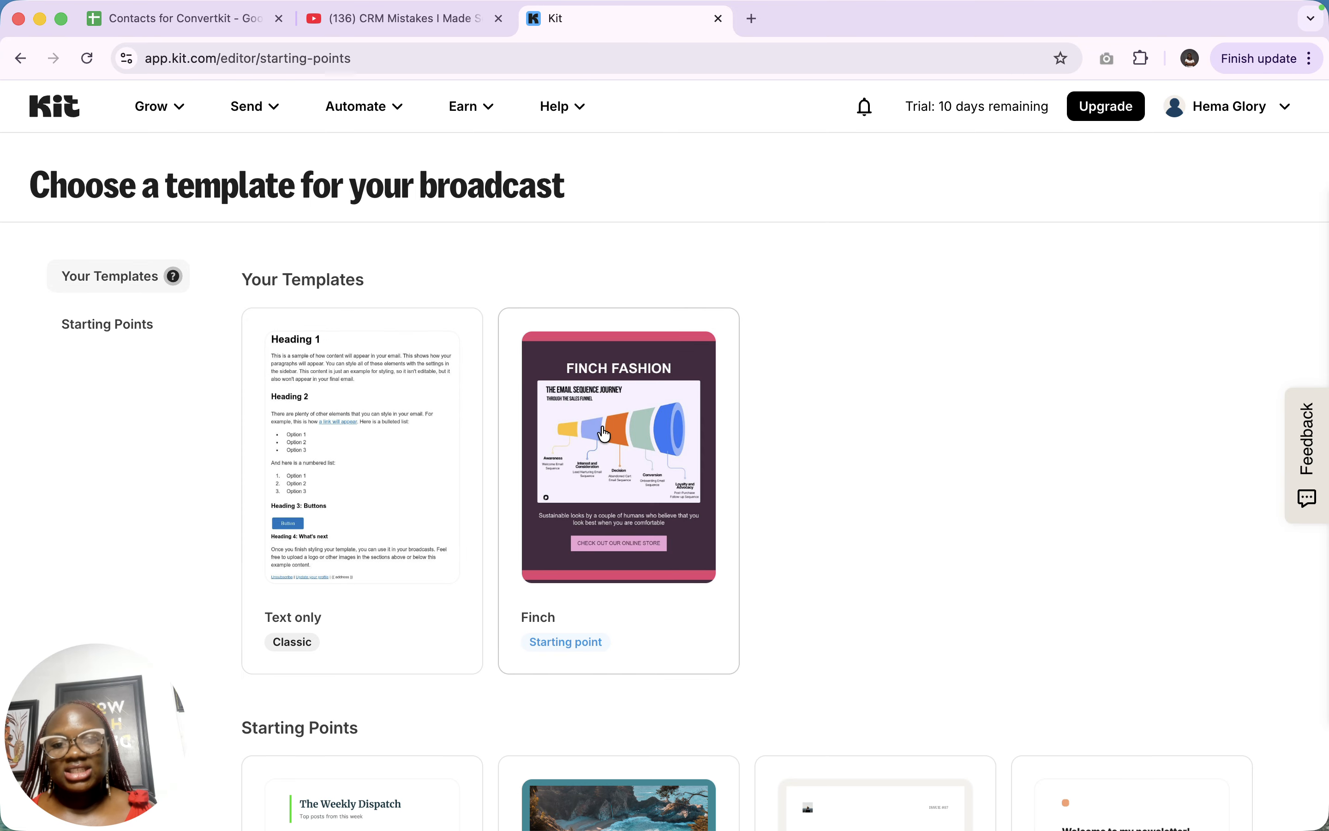
pyautogui.click(609, 465)
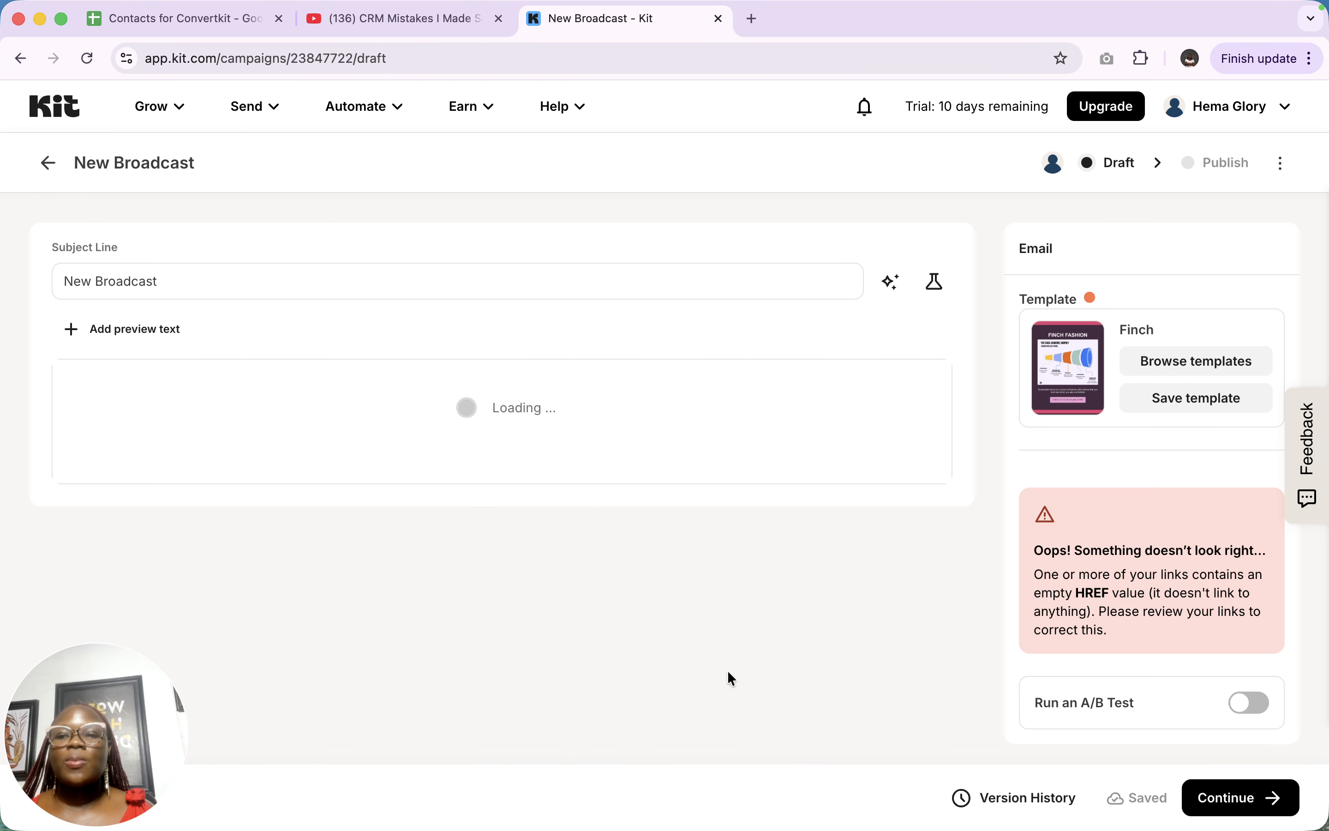
# Add a new section above the "Orchids 101" section of the broadcast and insert the Welcome Block snippet into it
pyautogui.scroll(-15, 664, 481)
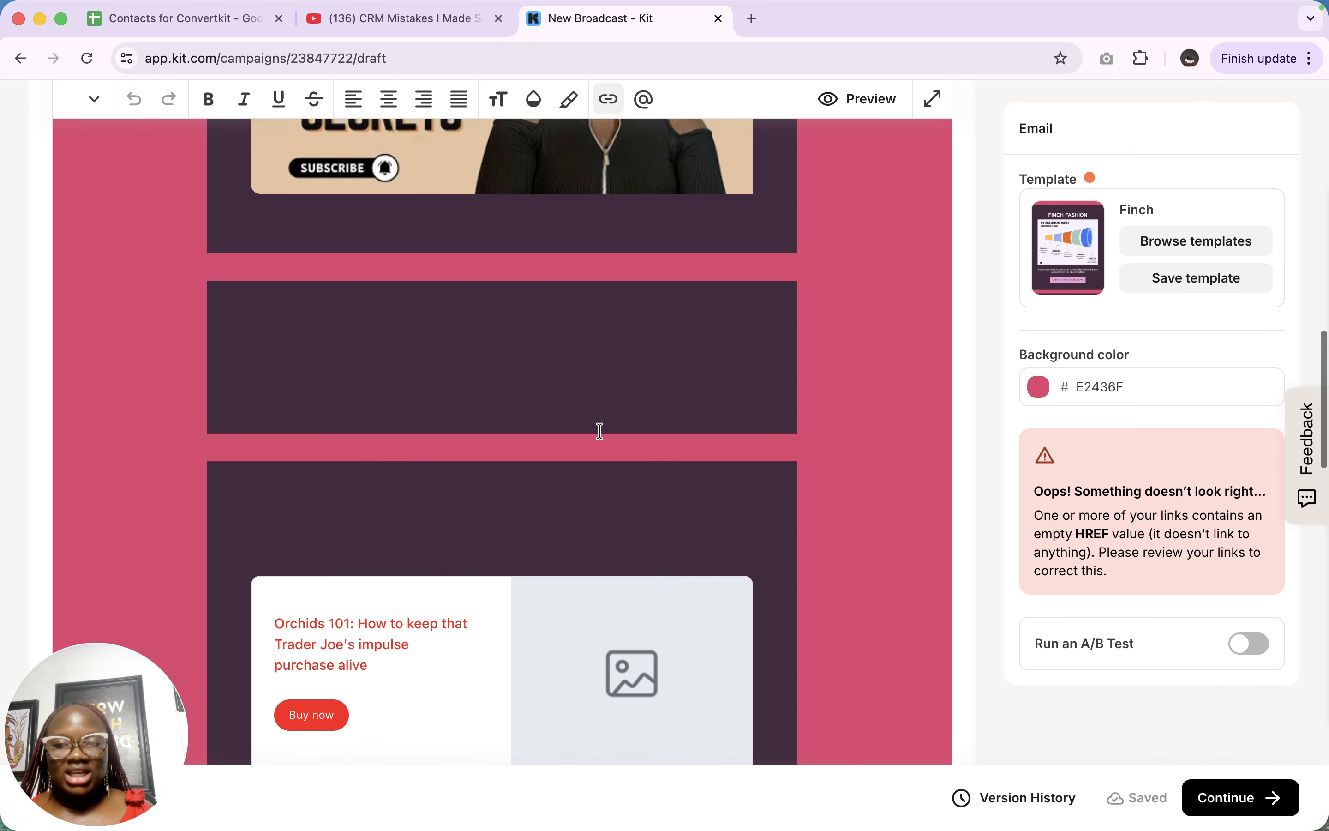
pyautogui.click(502, 433)
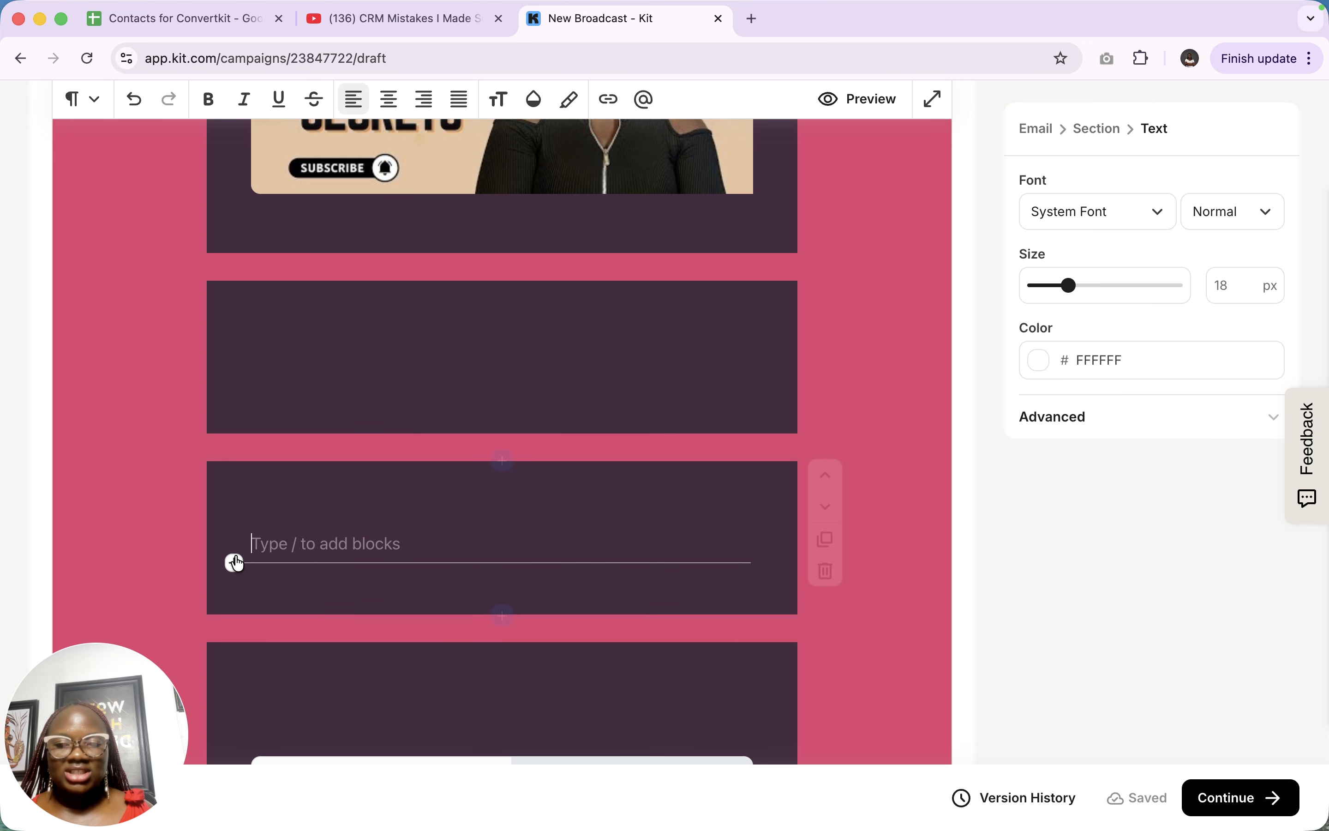
pyautogui.click(234, 563)
pyautogui.scroll(-10, 318, 396)
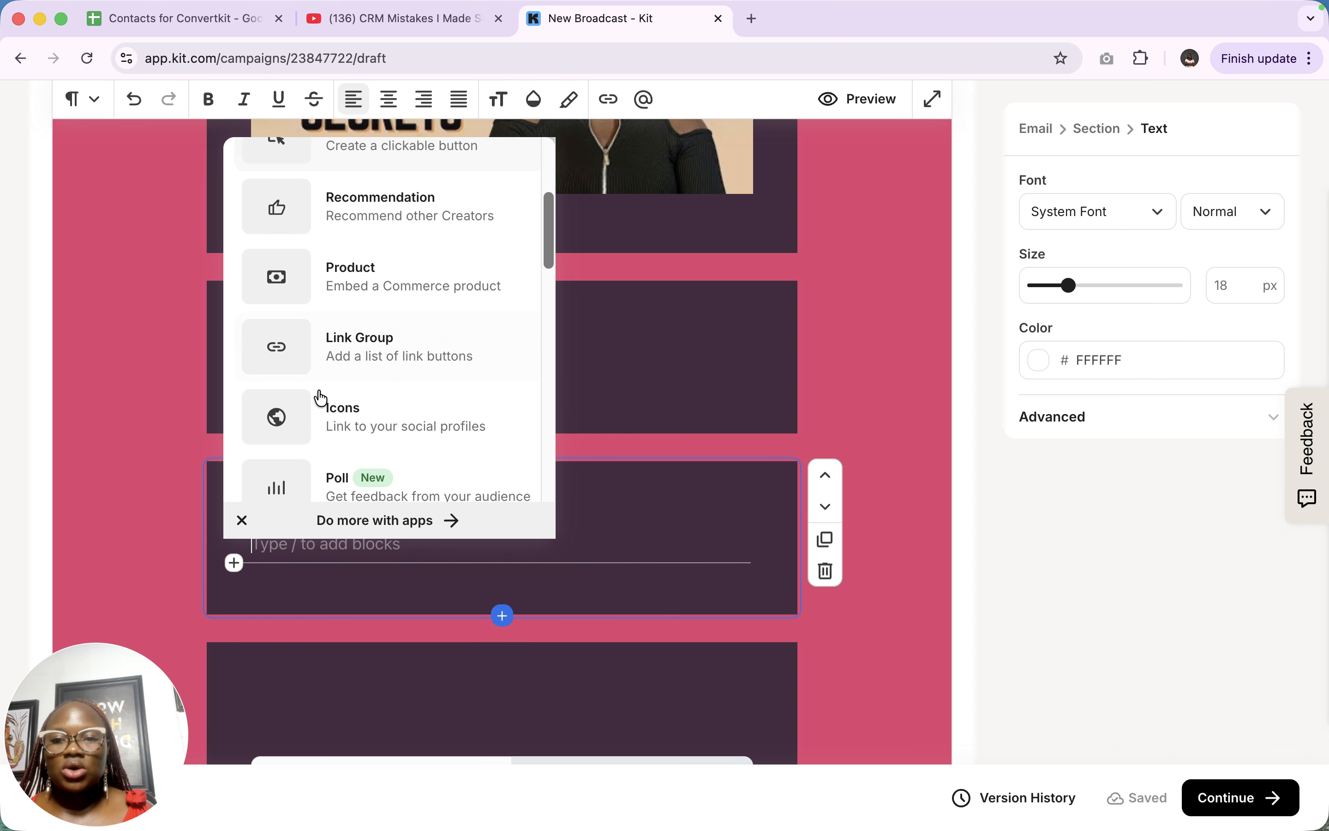
pyautogui.scroll(-2, 321, 397)
pyautogui.click(371, 305)
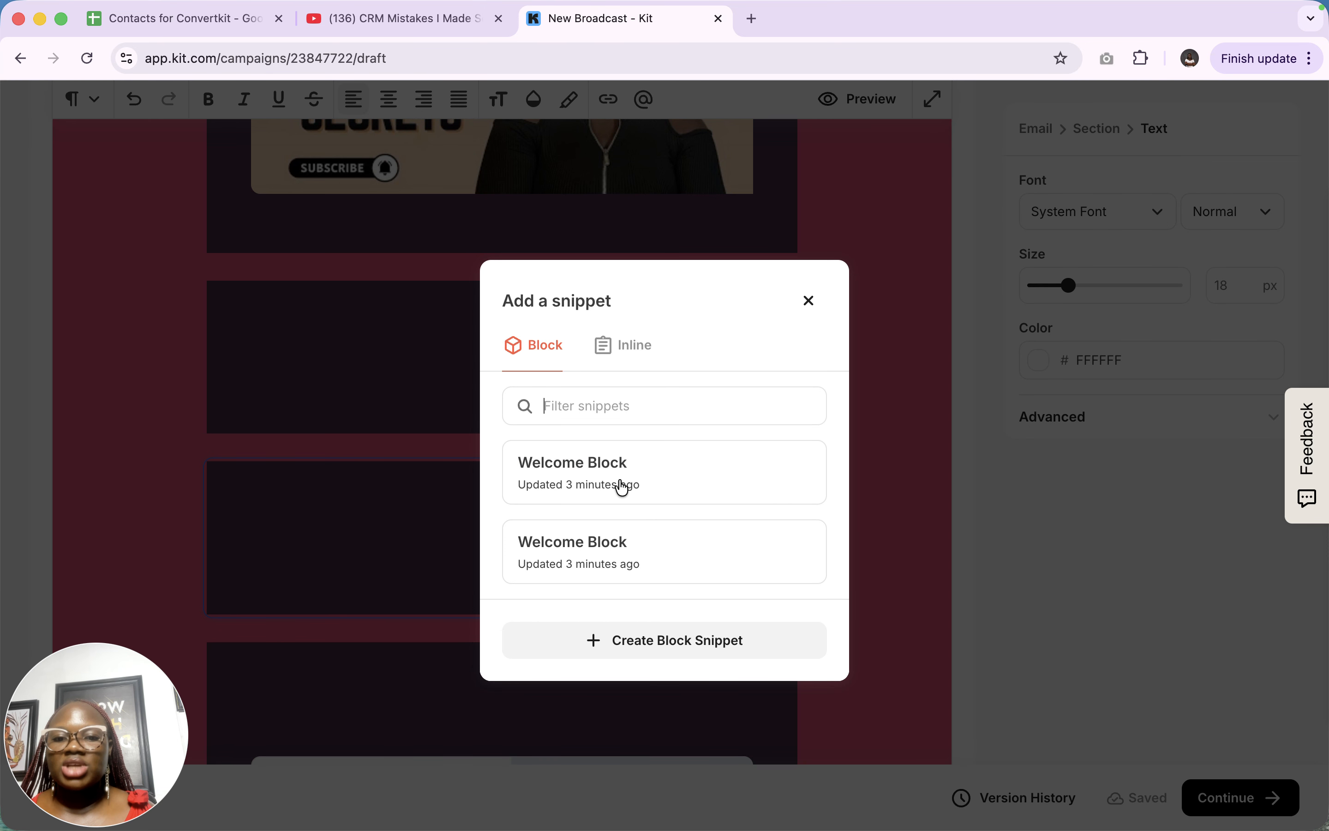
pyautogui.moveTo(602, 476)
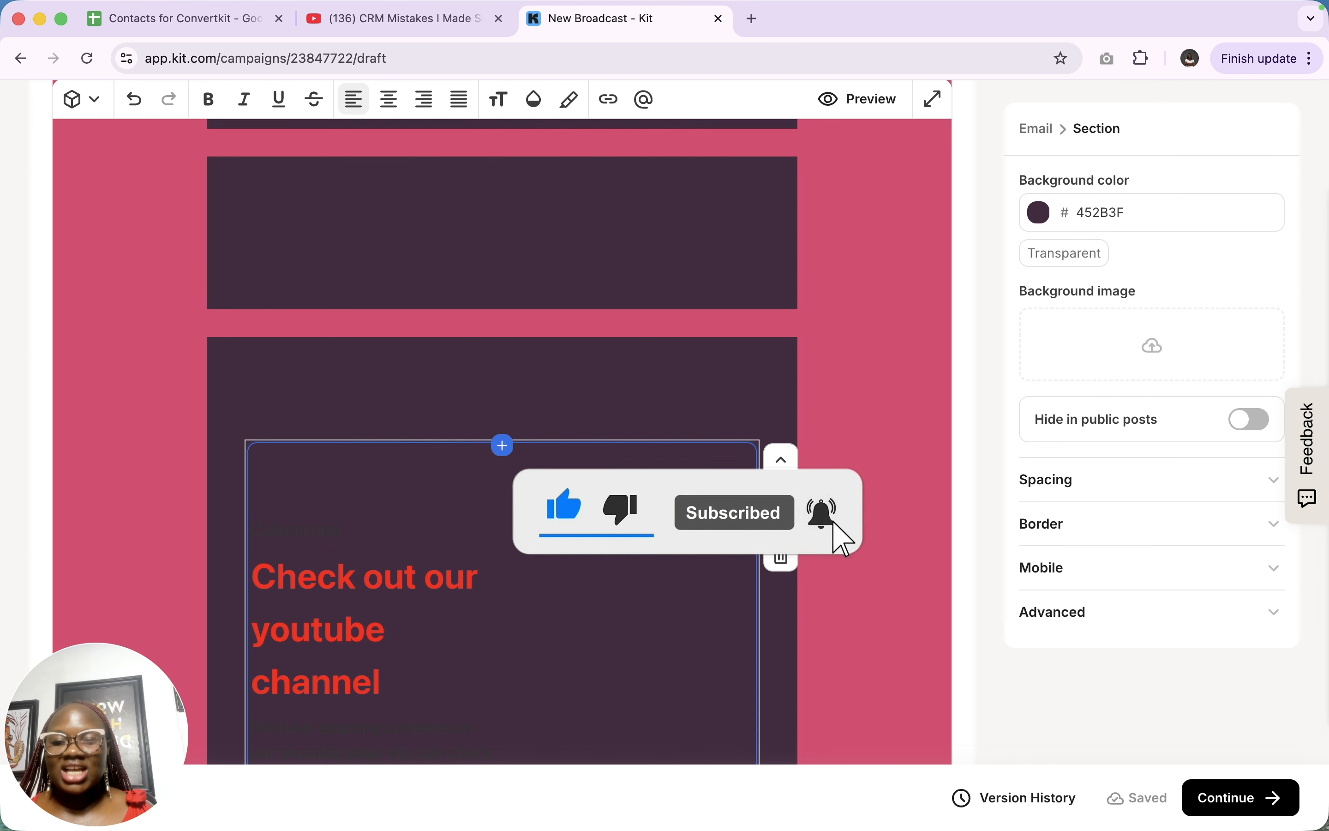
# Set the text color of the paragraph under the YouTube heading in the Welcome Block snippet to white FFFFFF and save
pyautogui.scroll(-2, 502, 439)
pyautogui.scroll(-5, 632, 692)
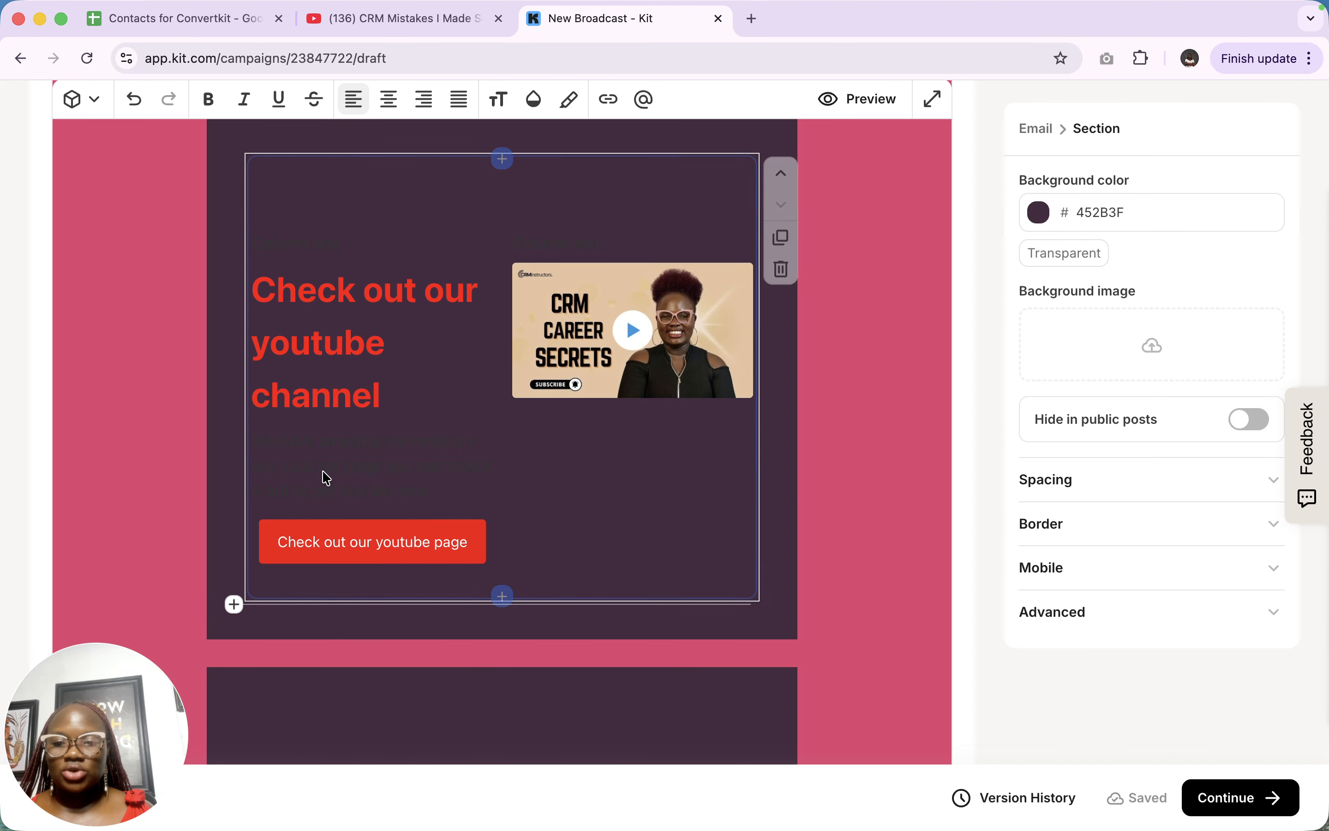
pyautogui.doubleClick(324, 475)
pyautogui.tripleClick(299, 526)
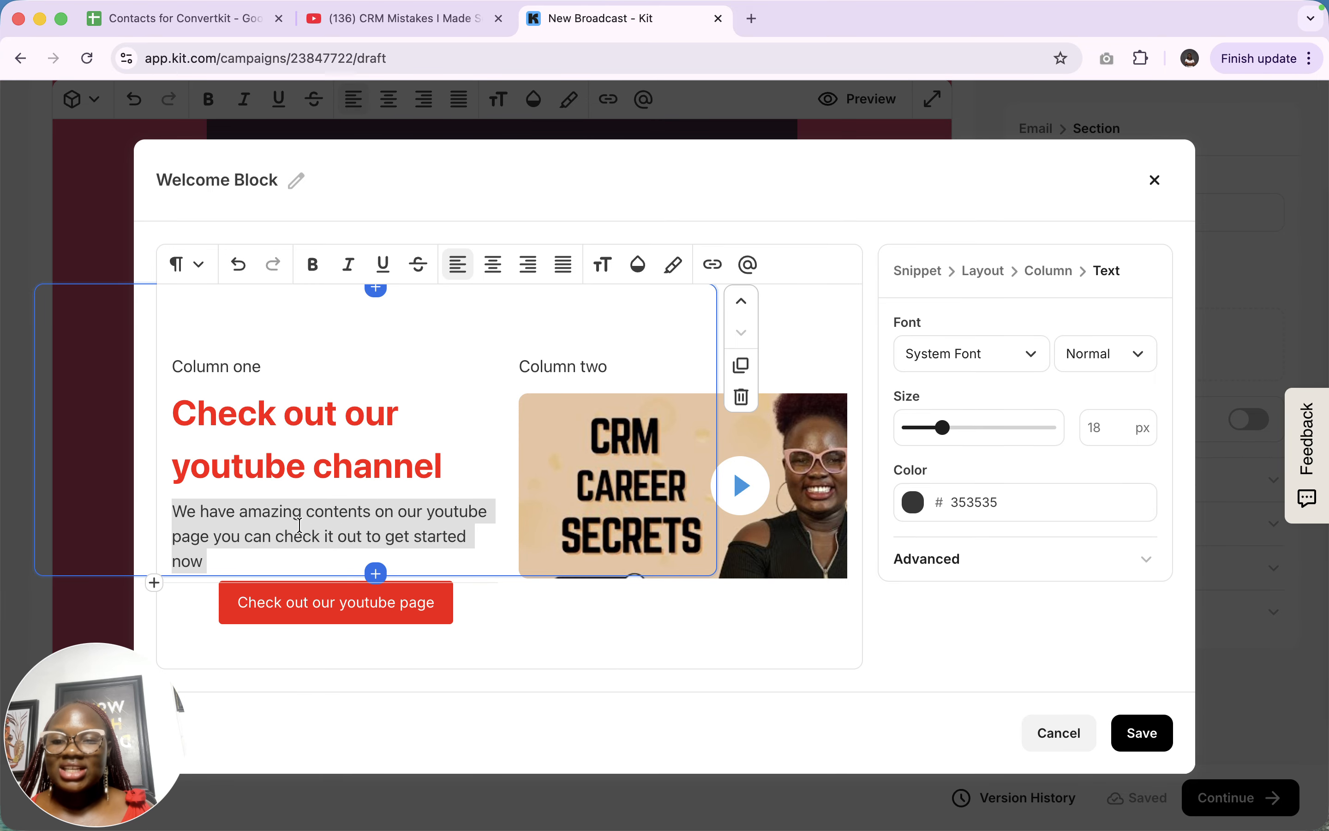
pyautogui.click(914, 502)
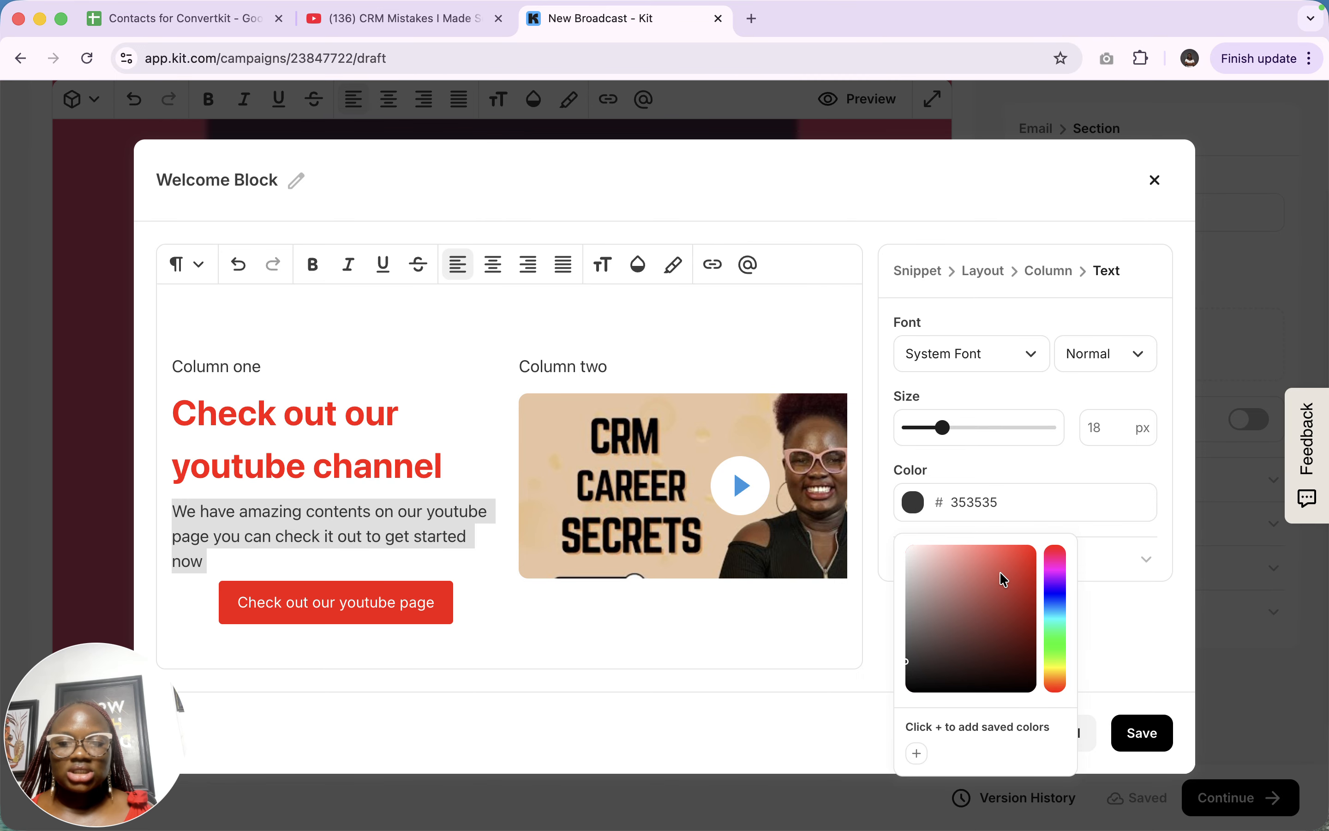
pyautogui.click(916, 565)
pyautogui.moveTo(916, 565); pyautogui.dragTo(901, 537)
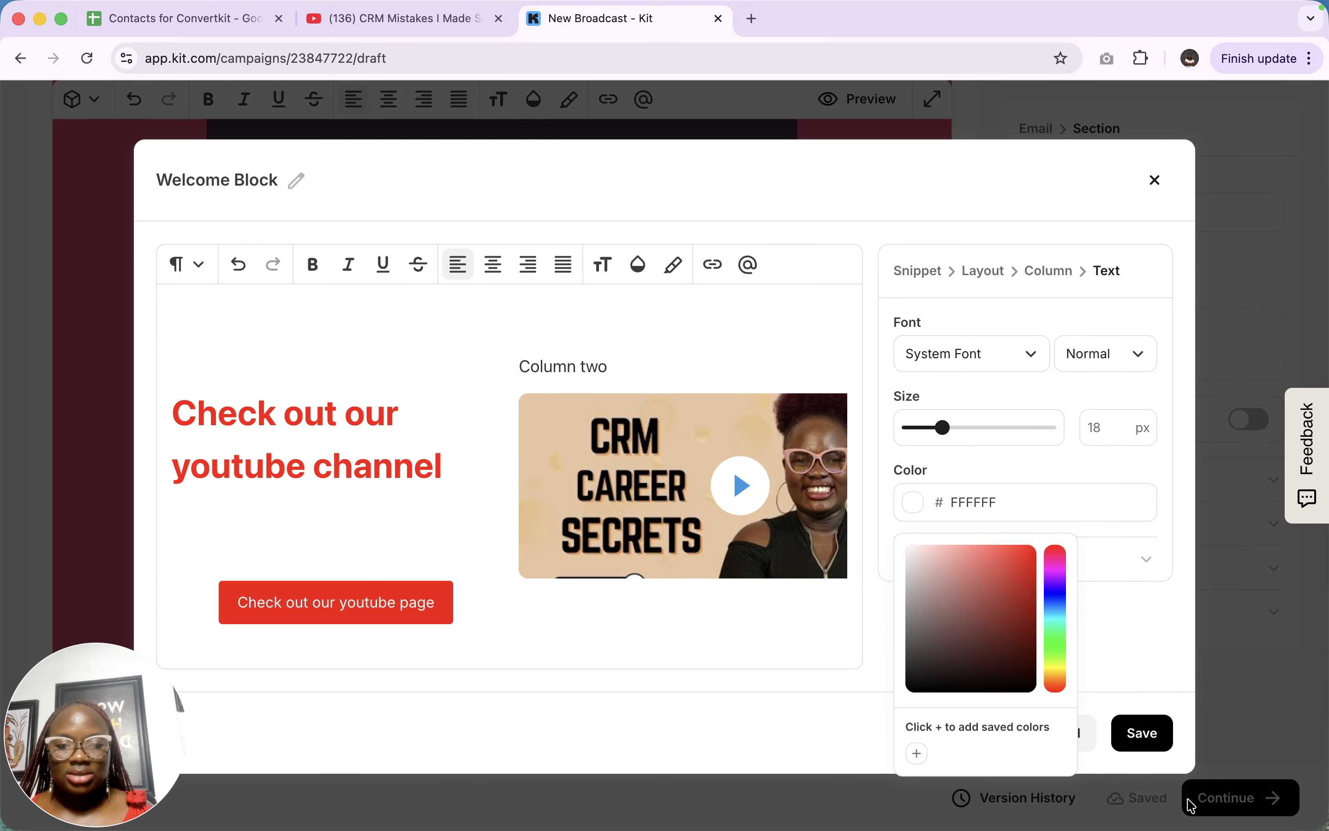
pyautogui.click(1145, 743)
pyautogui.click(1146, 744)
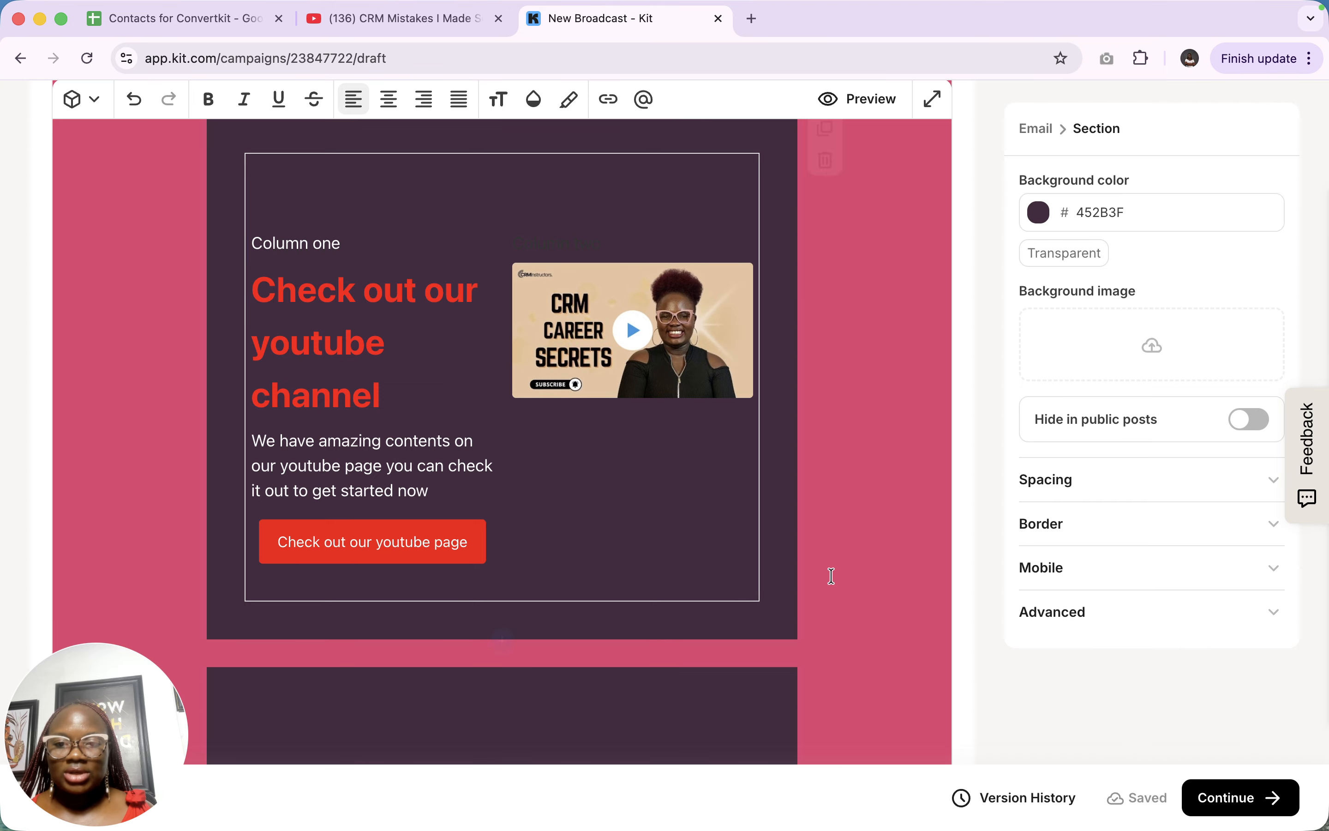
# Try to delete the "Column one" text above the heading in the Welcome Block snippet
pyautogui.doubleClick(338, 389)
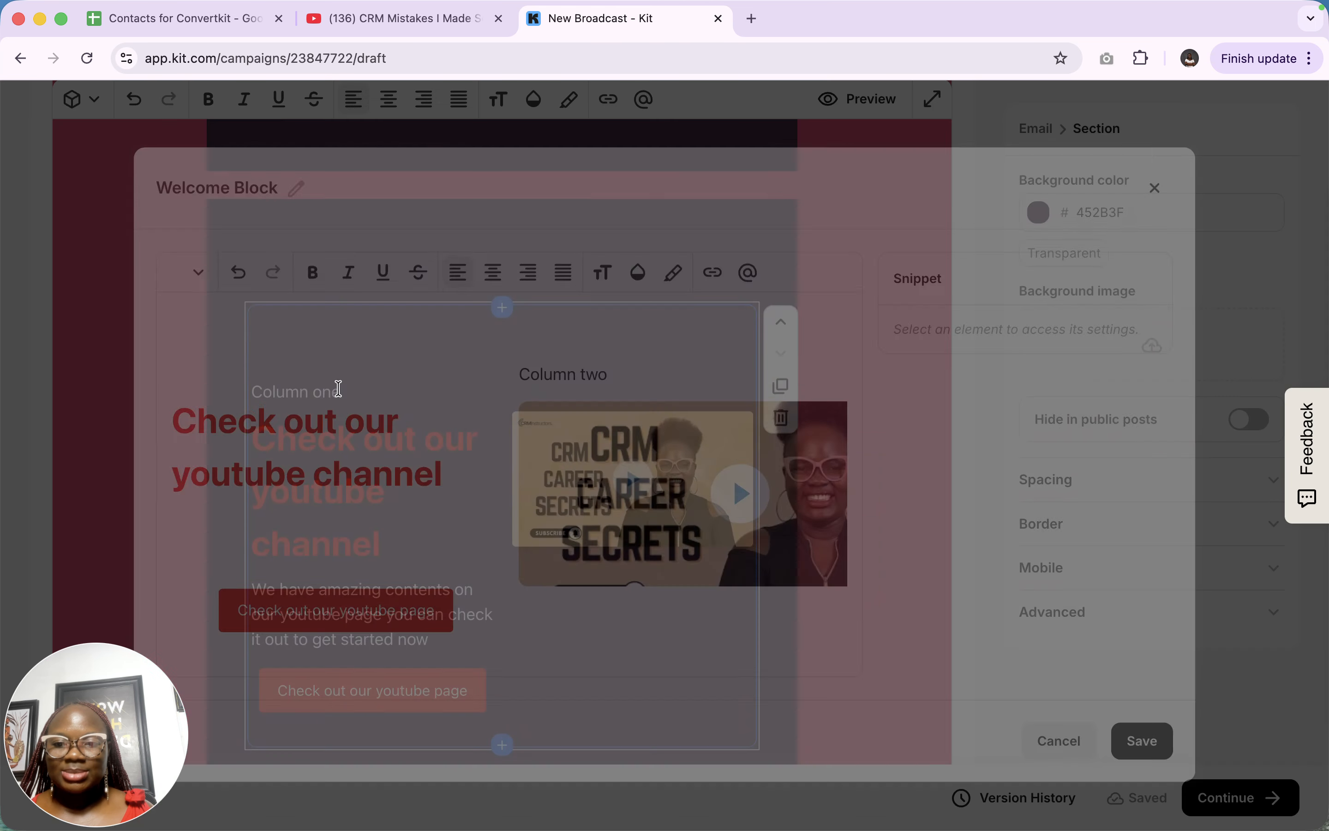
pyautogui.click(264, 368)
pyautogui.click(209, 383)
pyautogui.press('BackSpace')
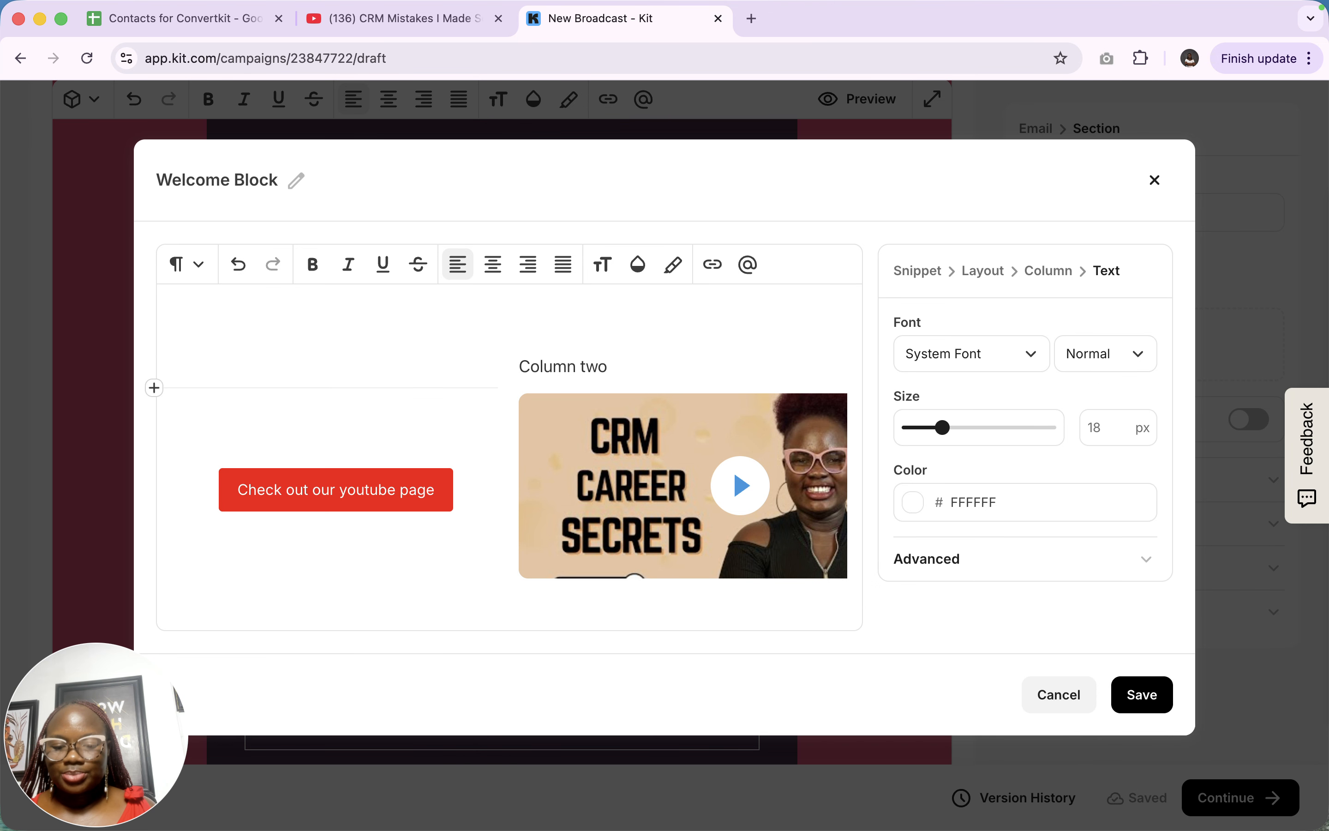
pyautogui.press('super+z')
pyautogui.click(263, 355)
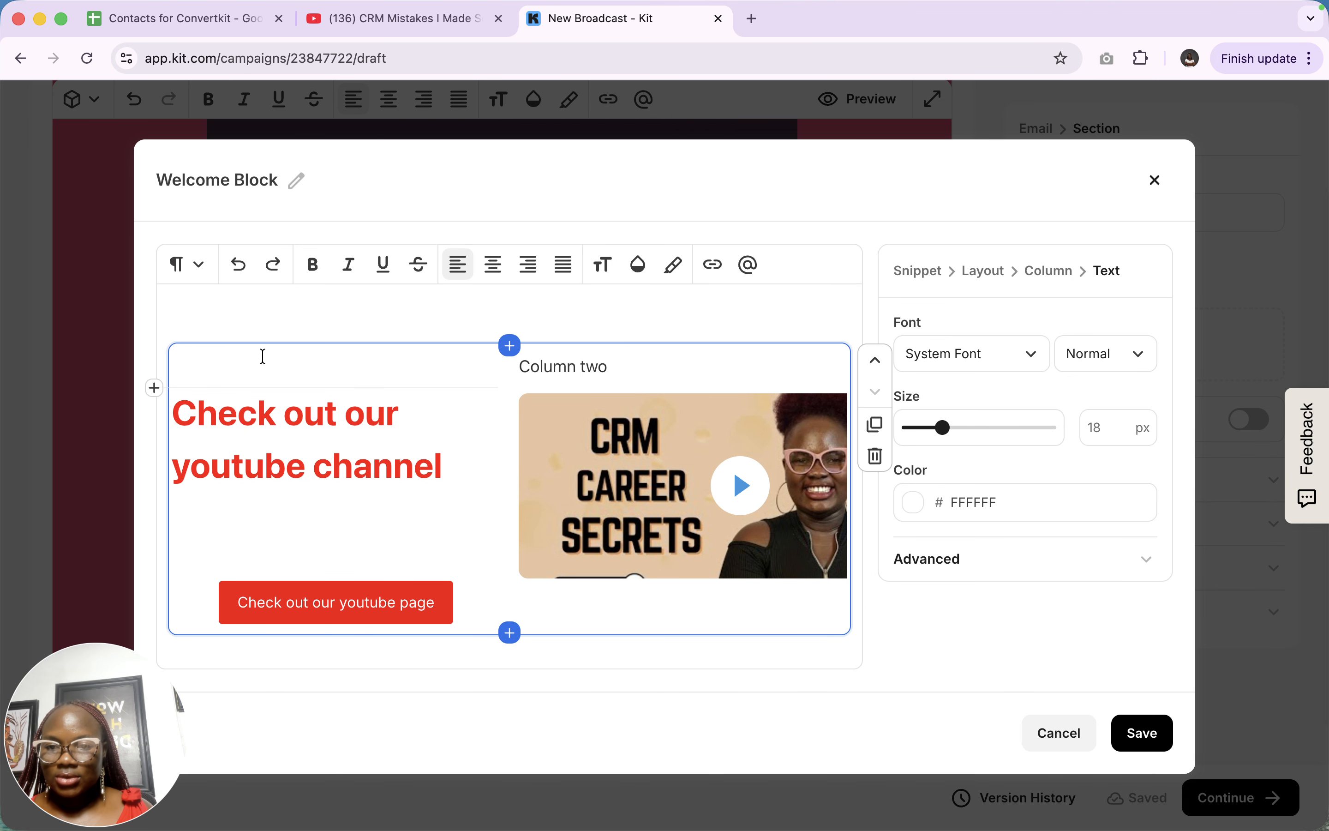
pyautogui.click(175, 401)
pyautogui.press('BackSpace')
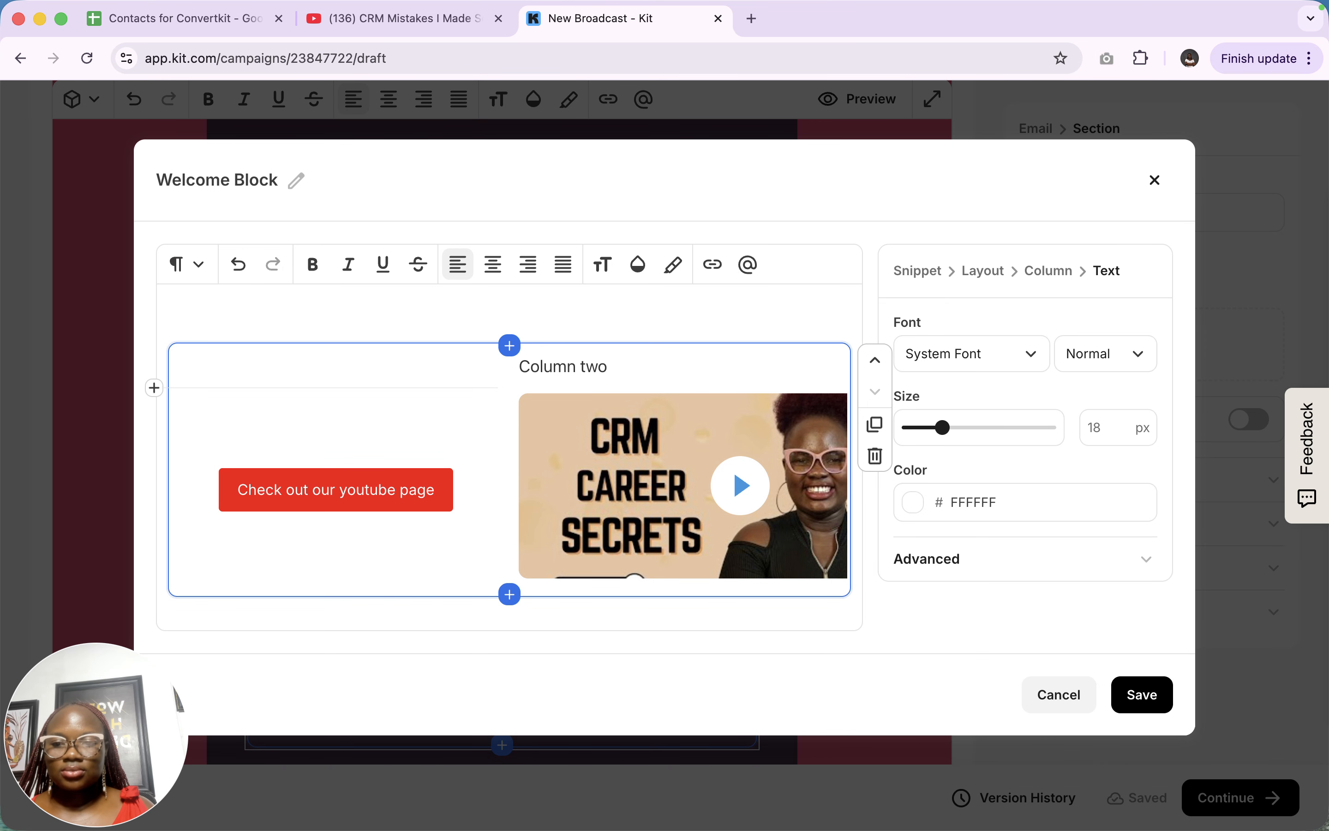
pyautogui.press('super+z')
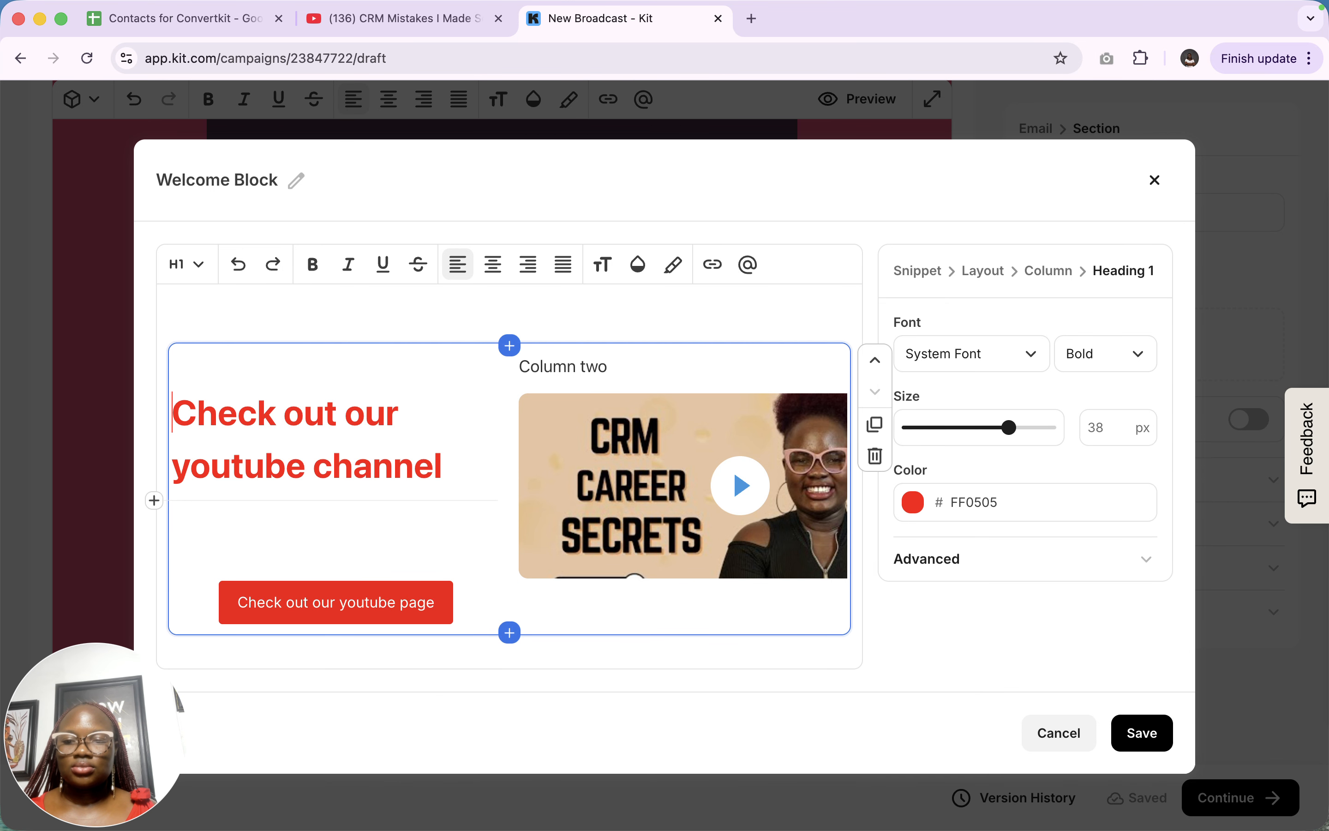
pyautogui.click(1158, 738)
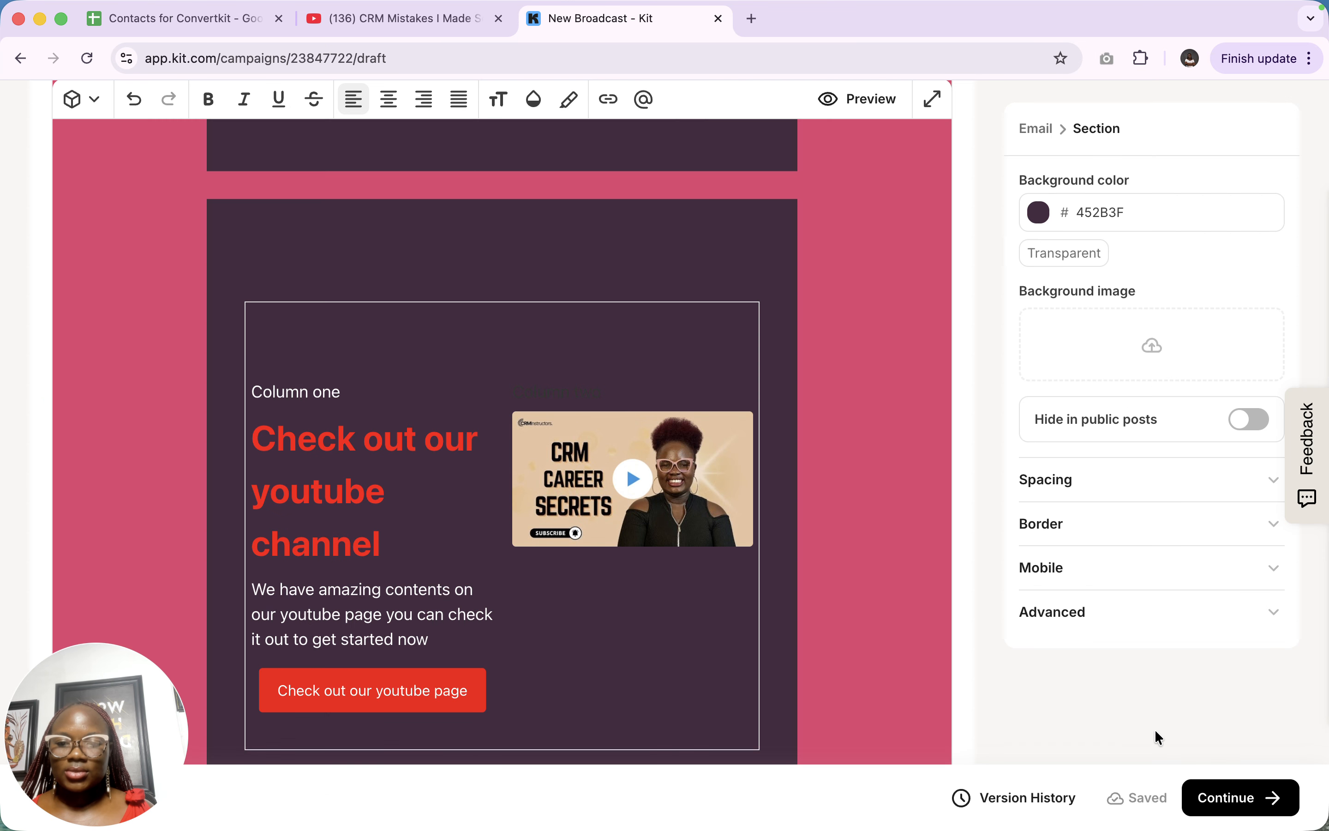
# Open the Welcome Block snippet in the broadcast for editing
pyautogui.click(504, 381)
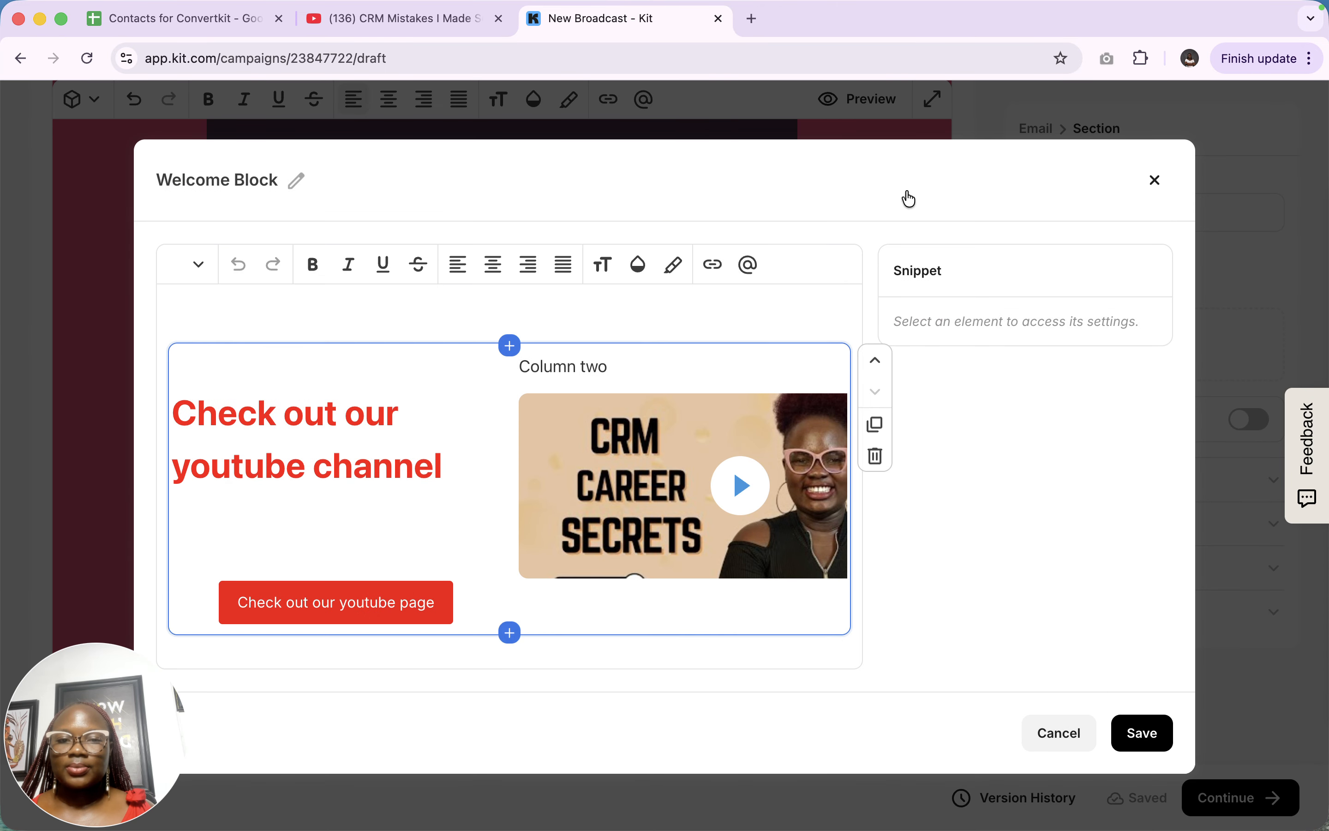
pyautogui.moveTo(1132, 5)
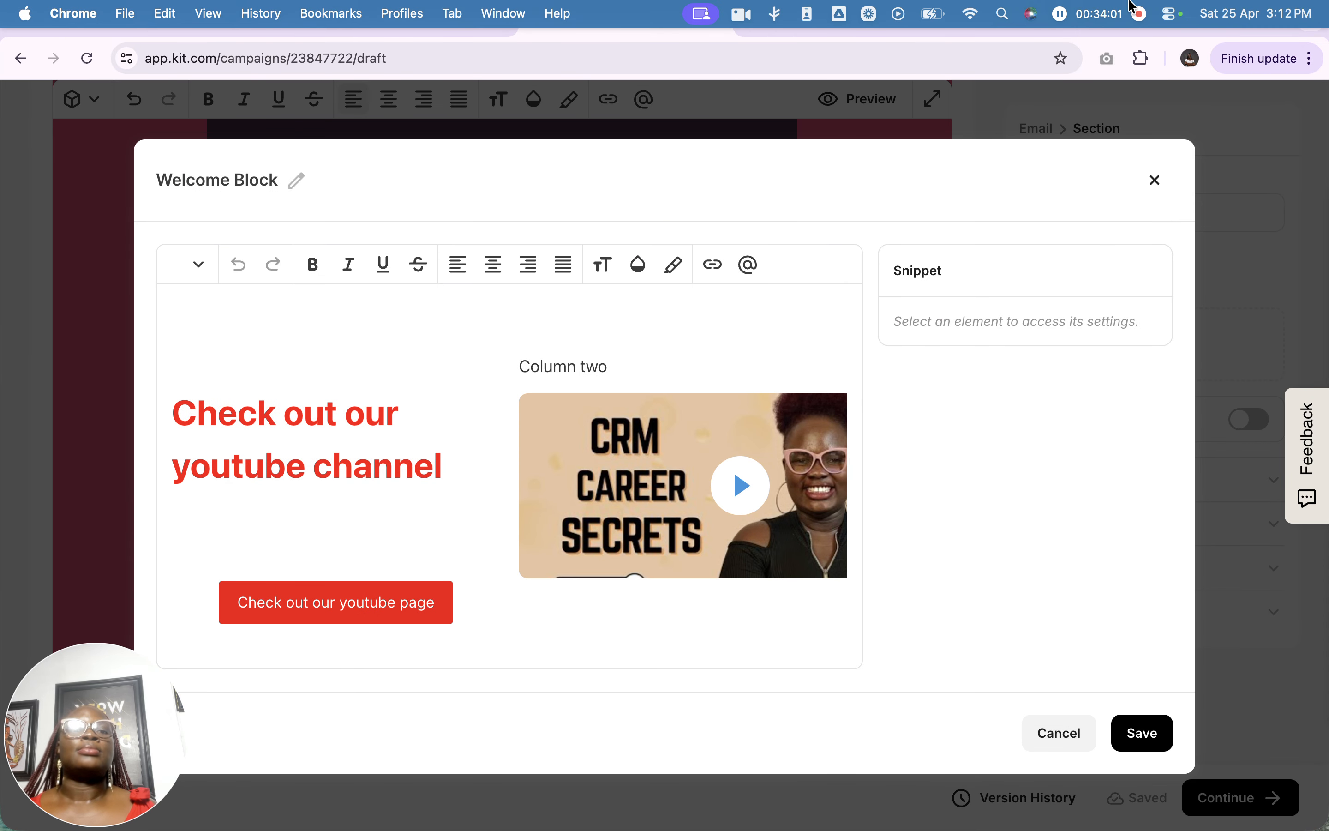
pyautogui.click(1059, 13)
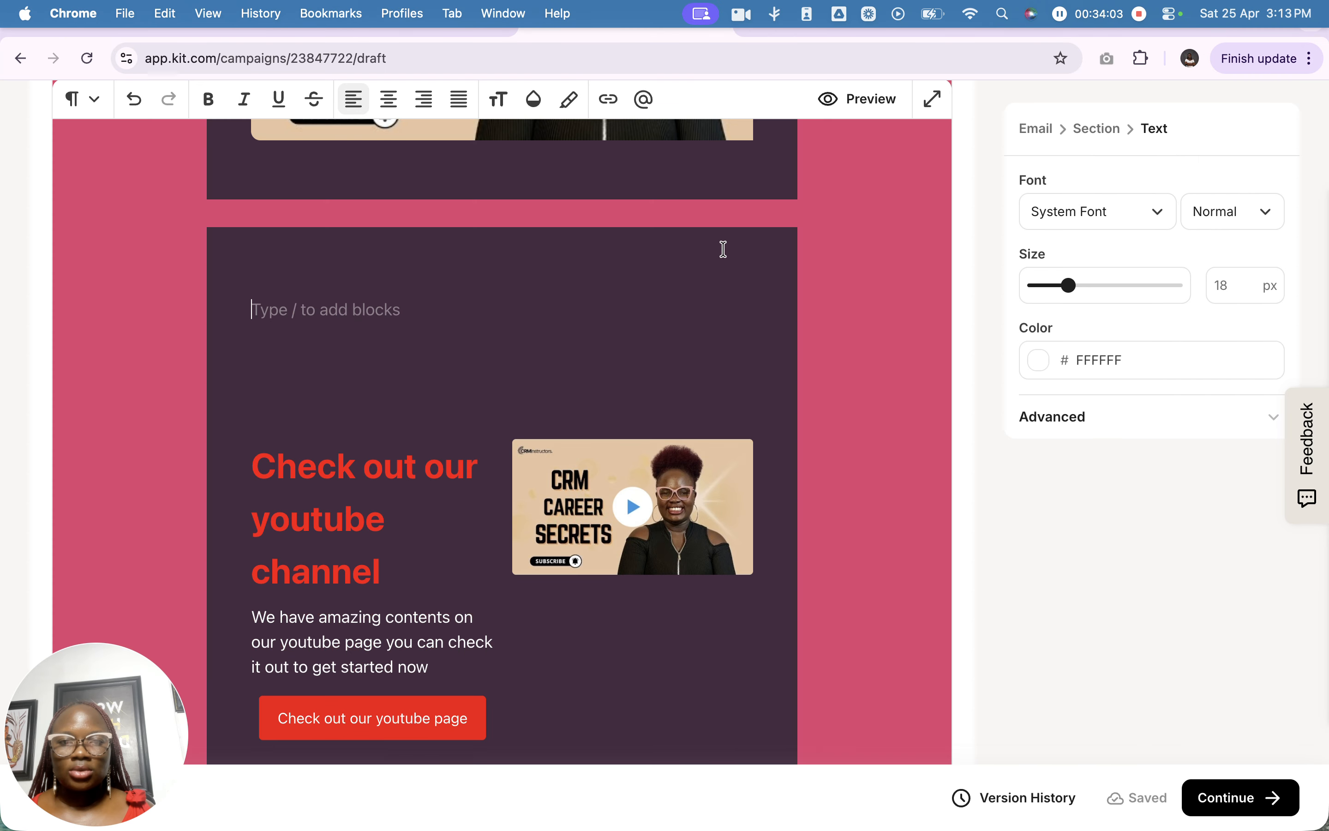
# Delete the empty text line above the Welcome Block snippet in its broadcast section
pyautogui.scroll(1, 652, 360)
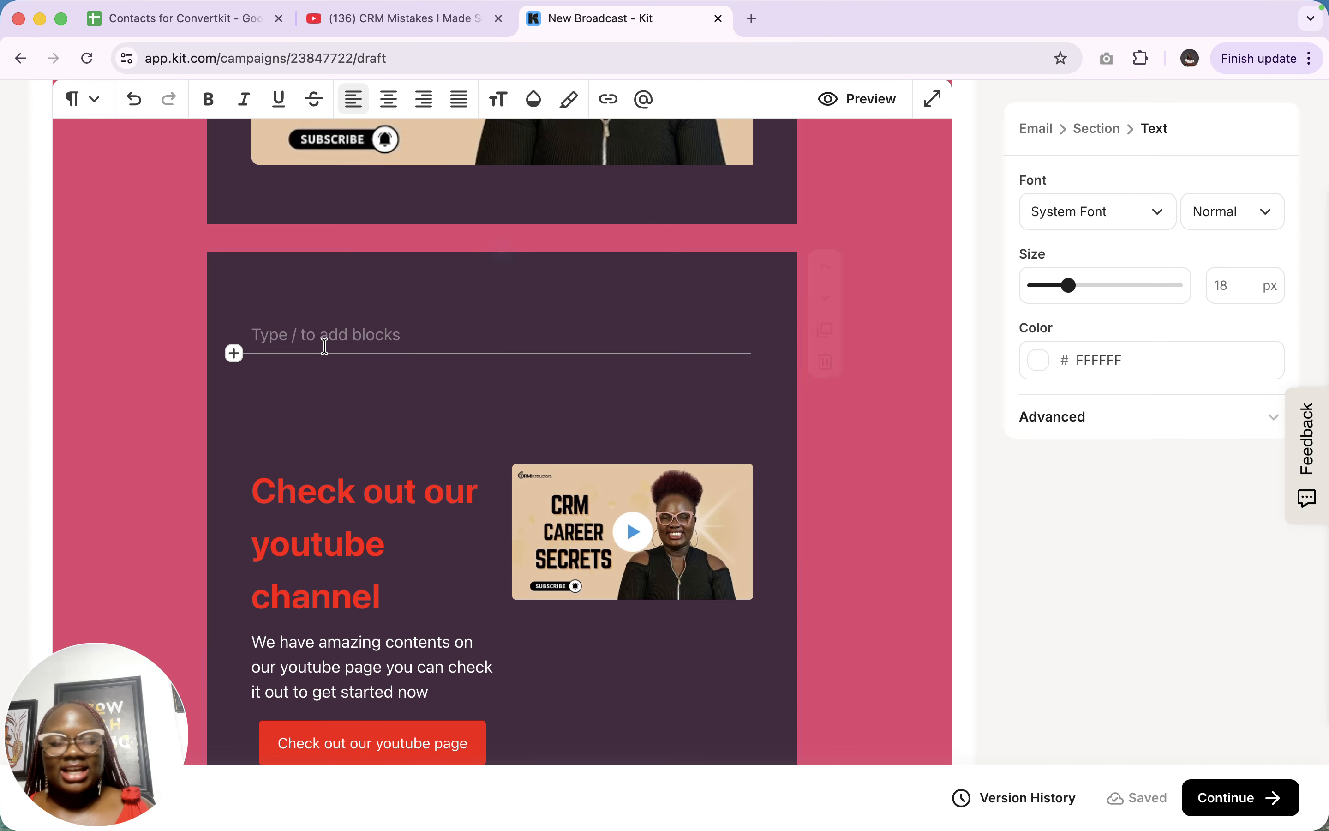
pyautogui.press('BackSpace')
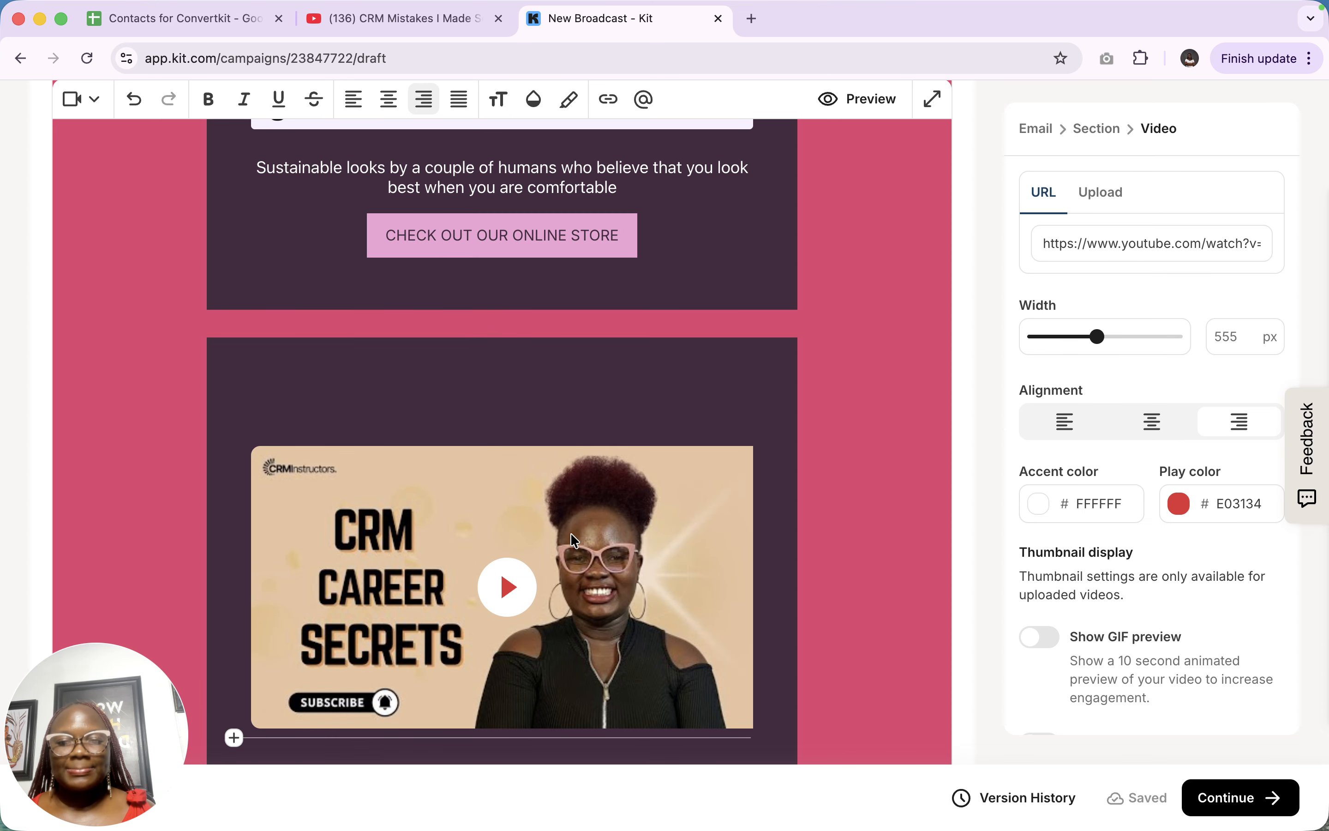
pyautogui.scroll(-5, 570, 532)
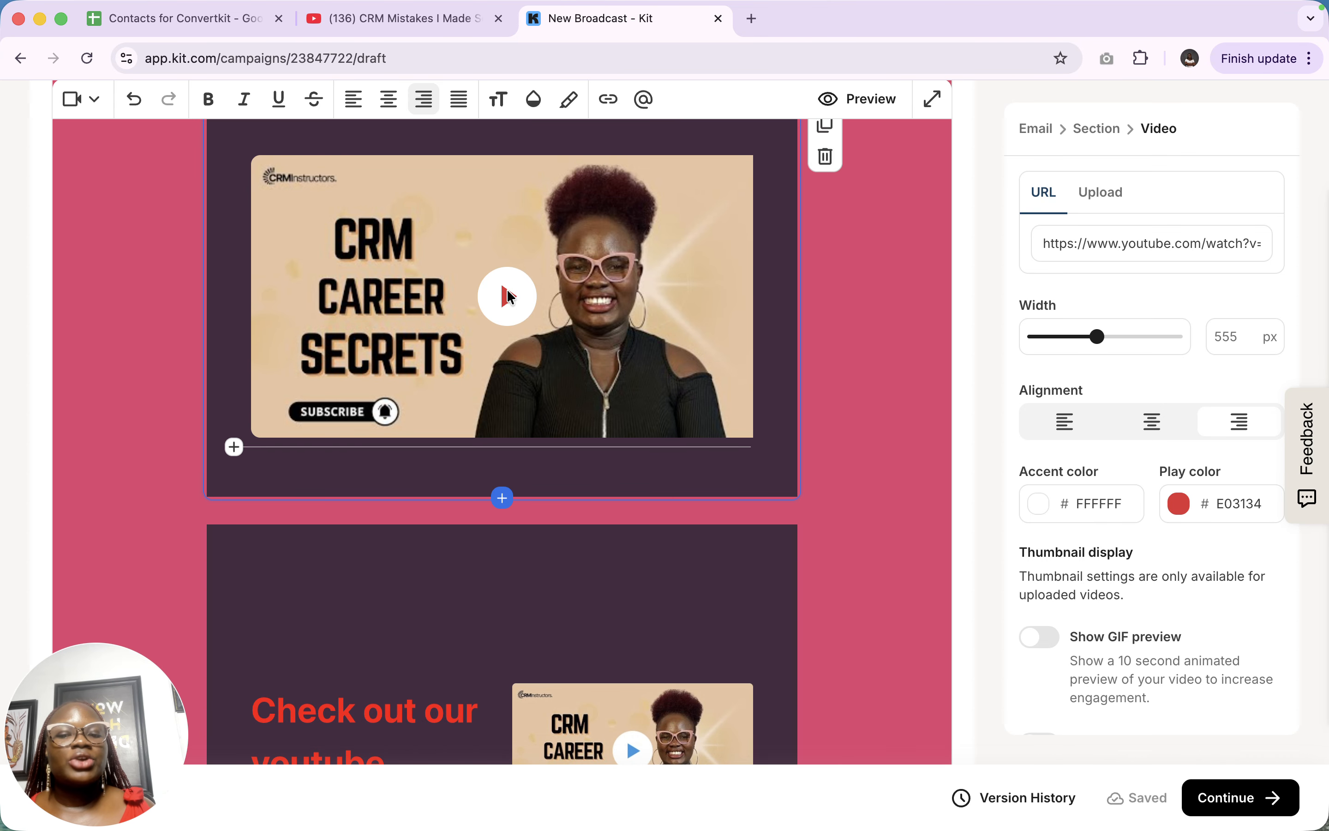
pyautogui.scroll(-8, 507, 288)
pyautogui.scroll(-3, 507, 289)
pyautogui.scroll(7, 506, 288)
pyautogui.scroll(6, 487, 394)
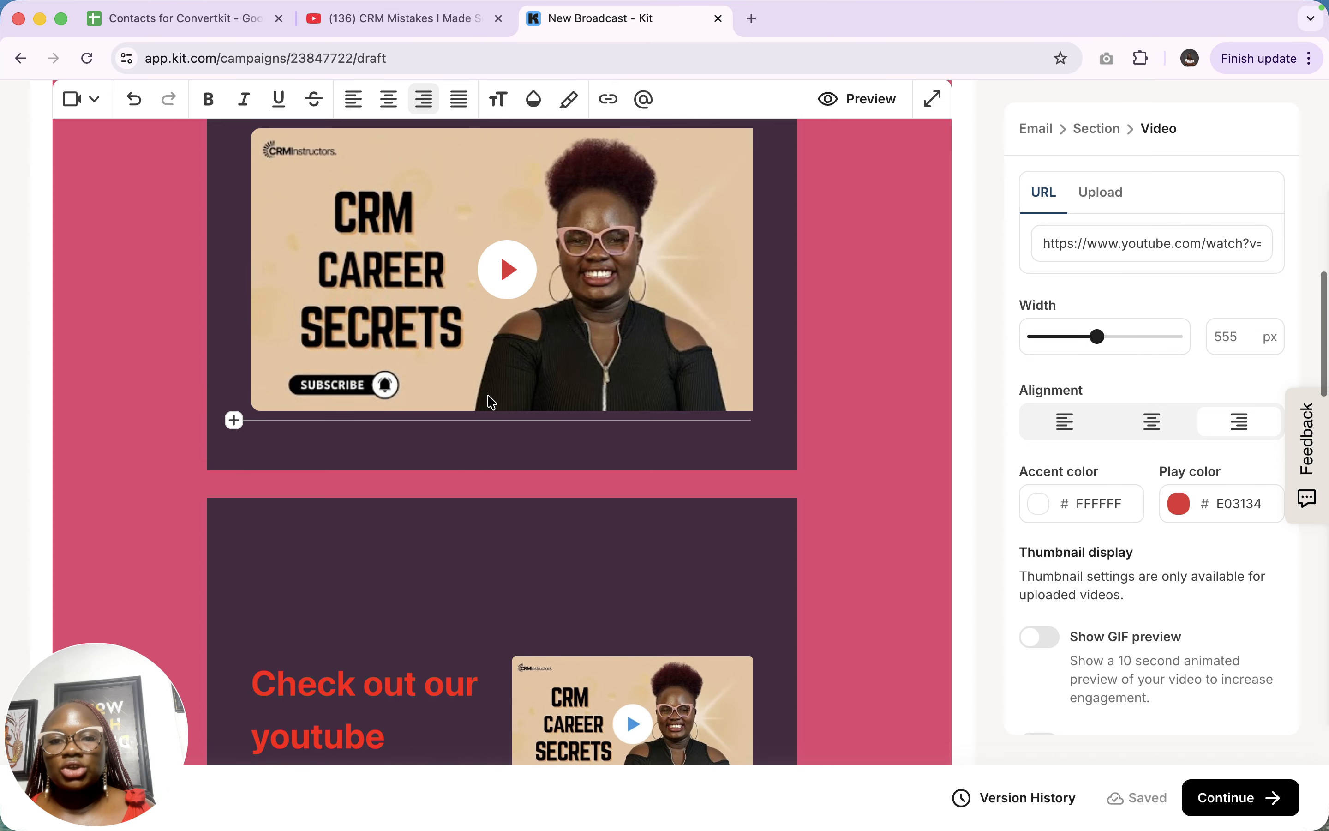
pyautogui.scroll(-4, 487, 394)
pyautogui.scroll(-4, 379, 630)
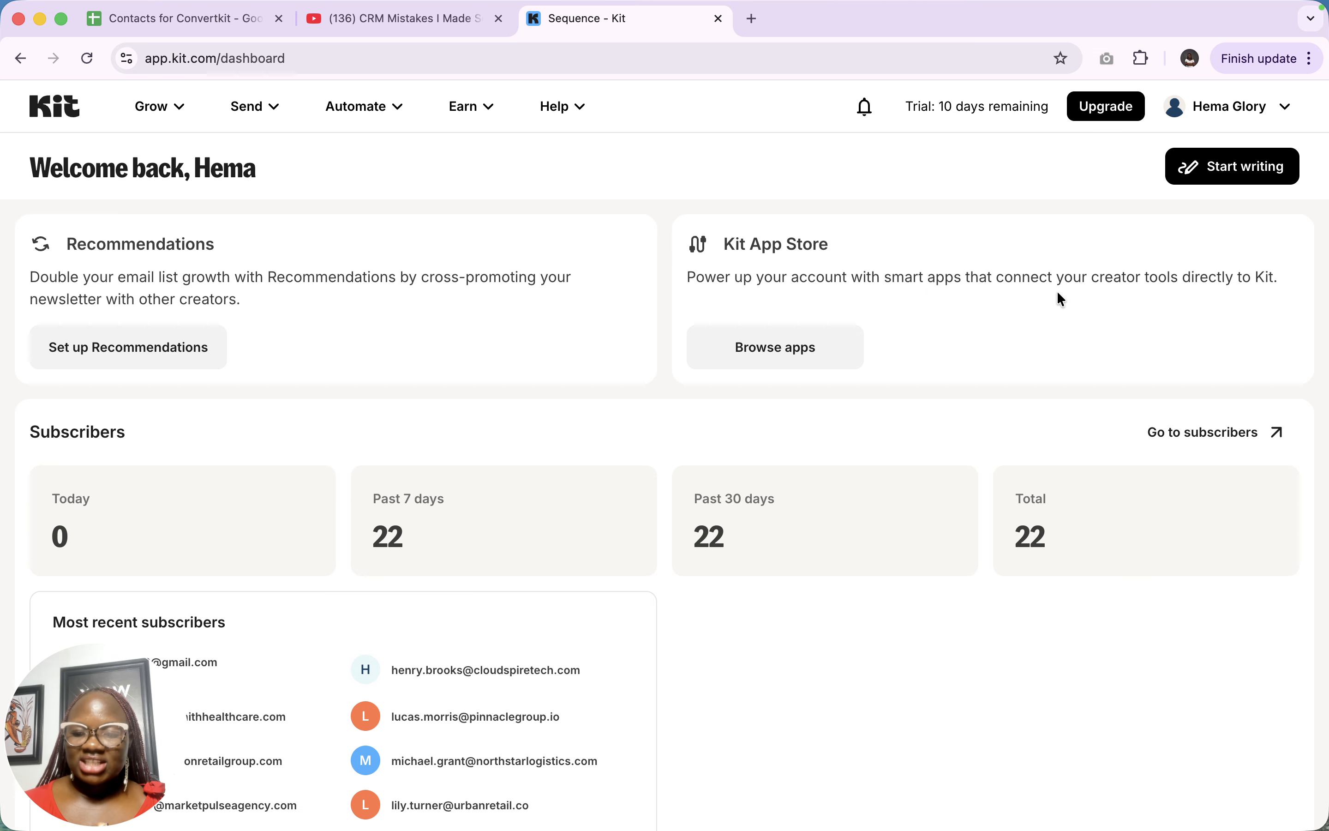
# Create a new email sequence from the Finch template
pyautogui.click(262, 119)
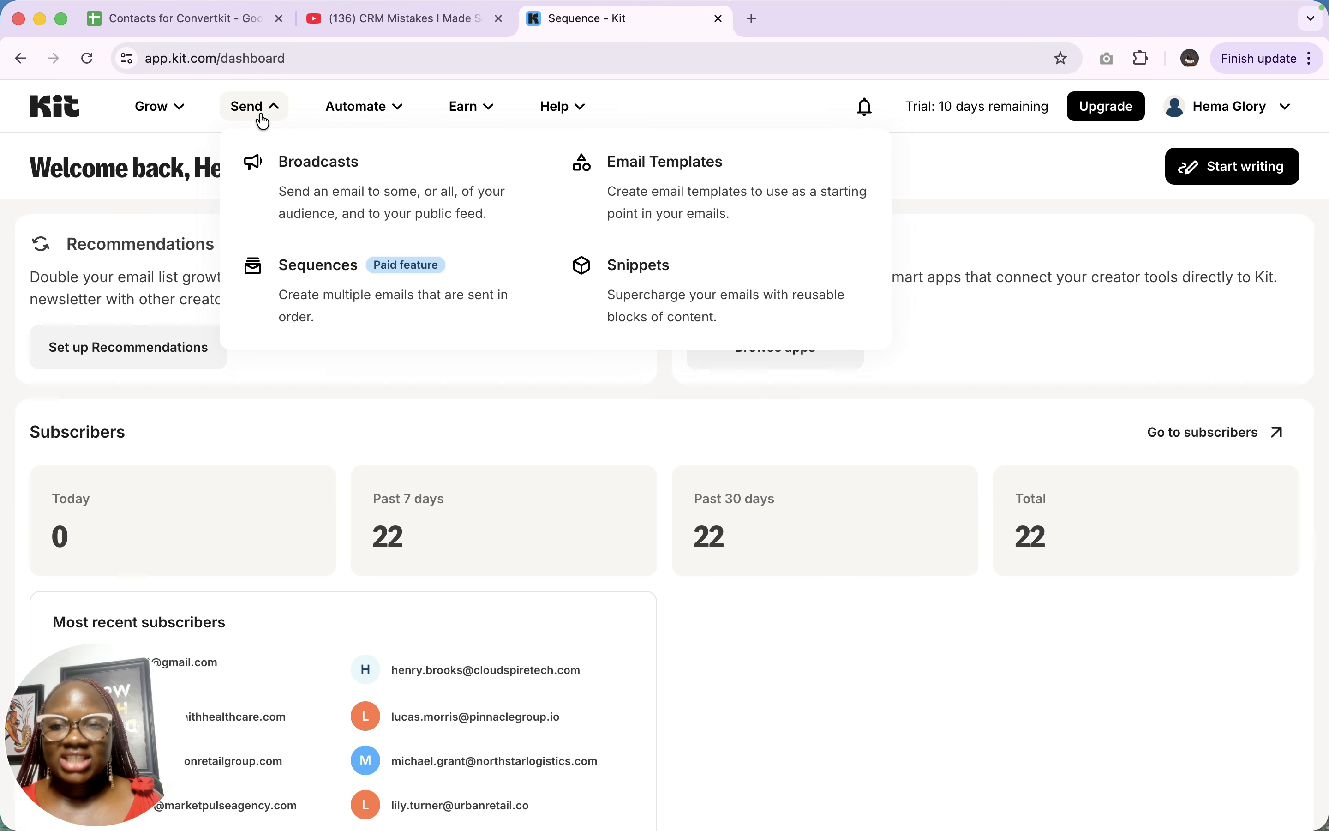
pyautogui.click(327, 276)
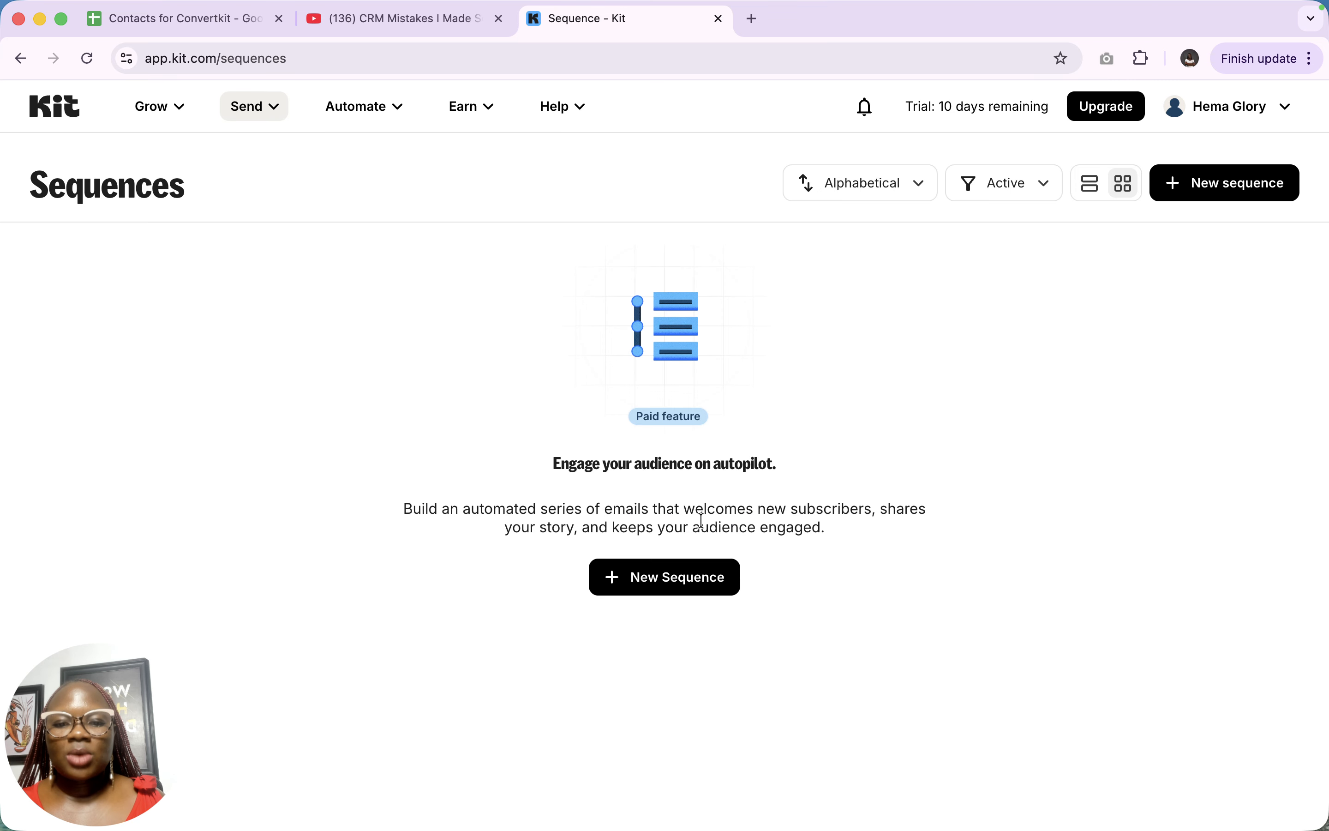
pyautogui.click(698, 581)
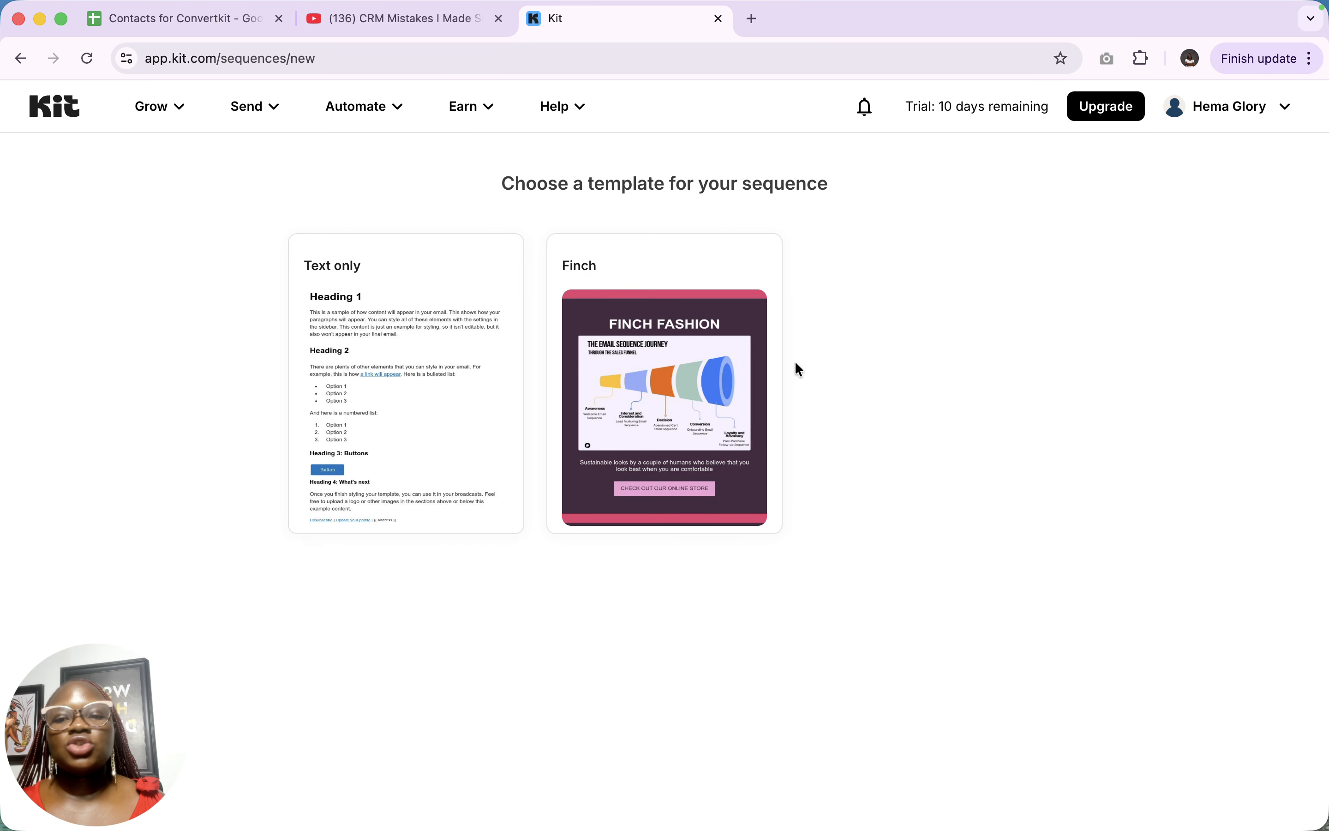
pyautogui.click(659, 442)
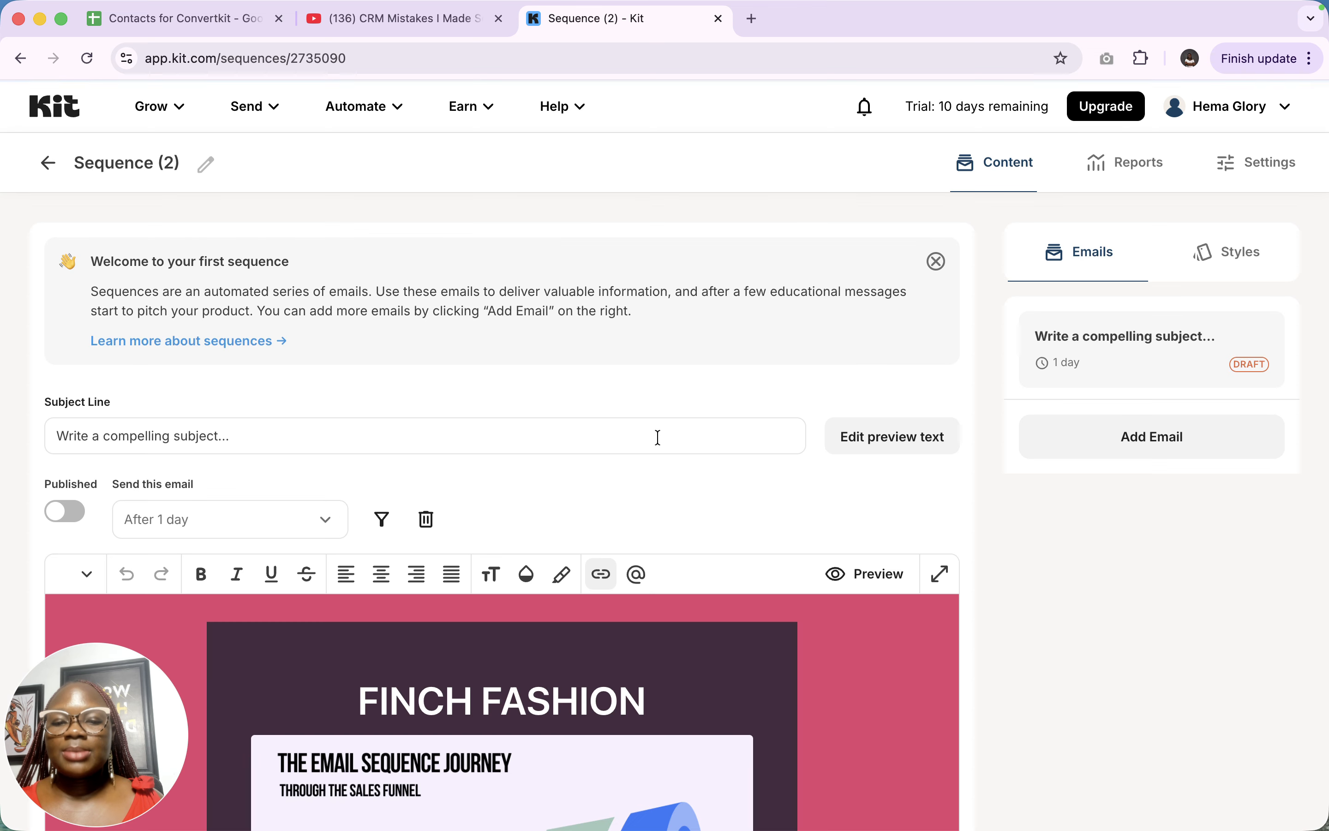
# Set the sequence's first email to send 2 hours after the last email
pyautogui.scroll(-1, 659, 560)
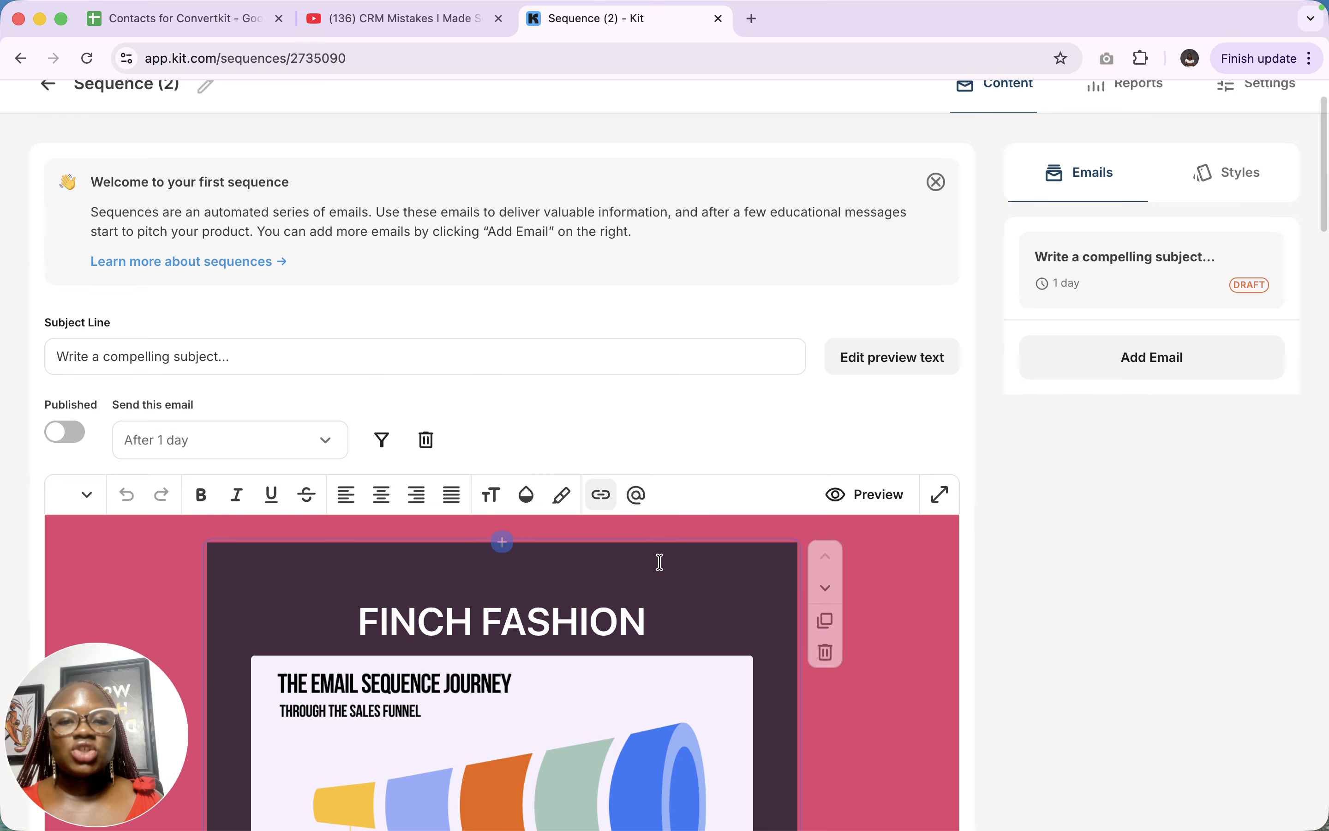
pyautogui.click(256, 360)
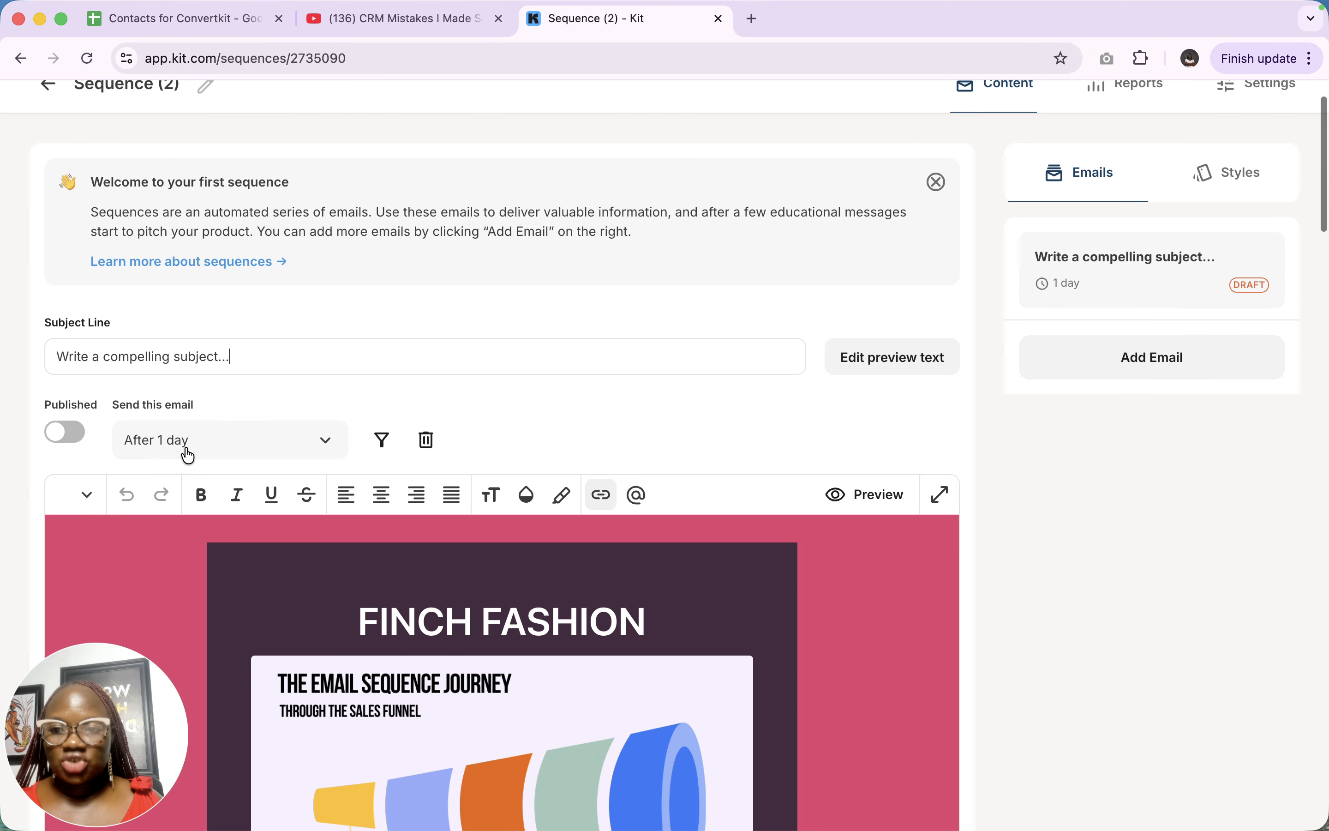
pyautogui.scroll(1, 187, 454)
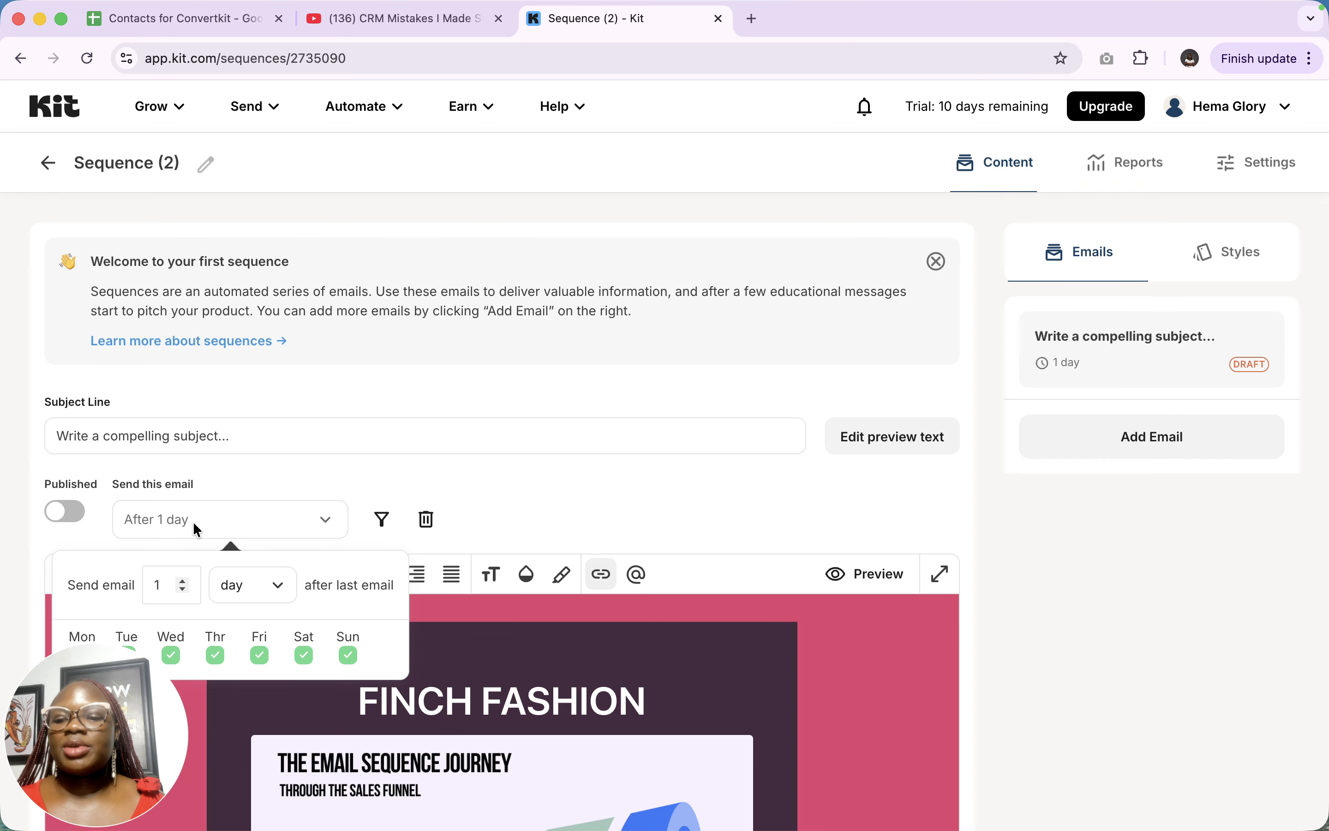
pyautogui.scroll(-3, 195, 523)
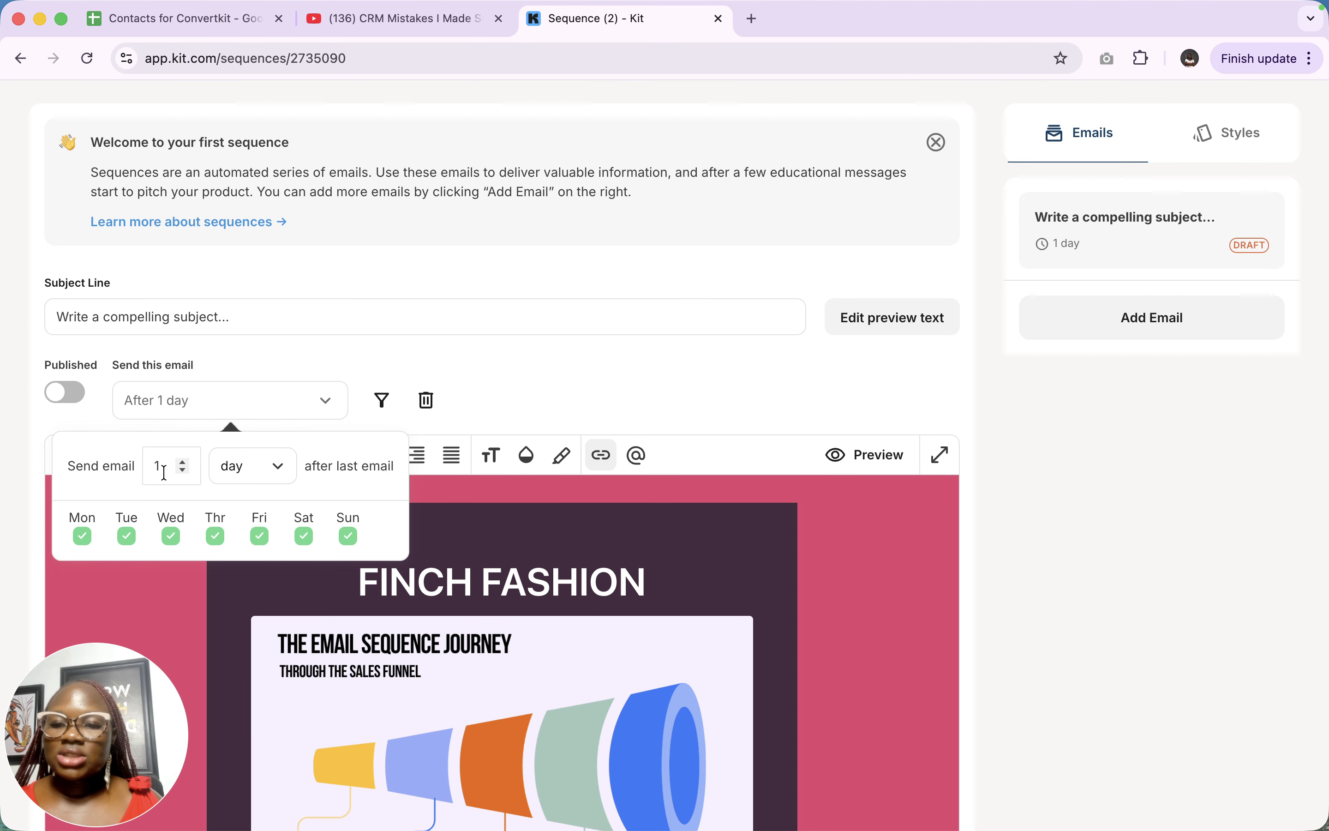
pyautogui.doubleClick(164, 473)
pyautogui.write('02')
pyautogui.press('BackSpace')
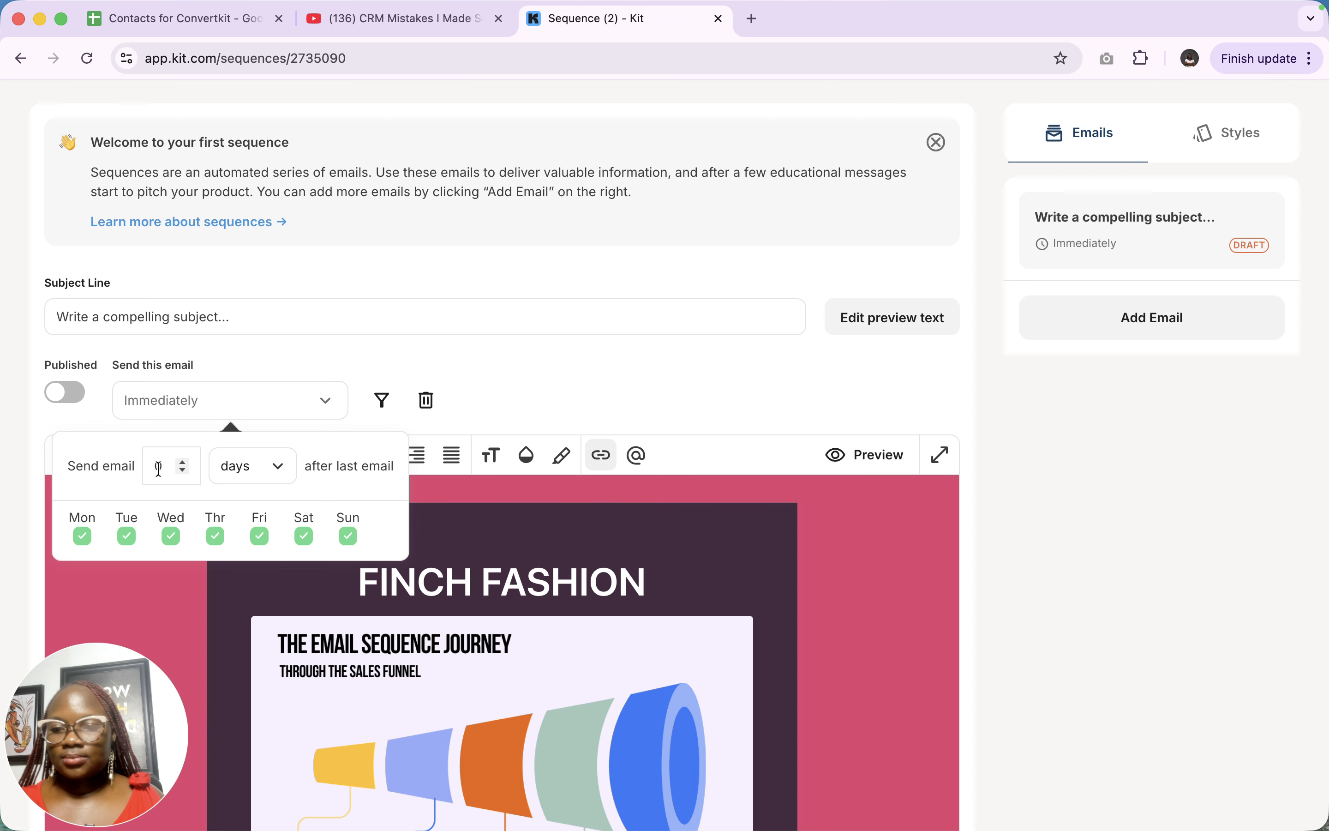
pyautogui.write('2')
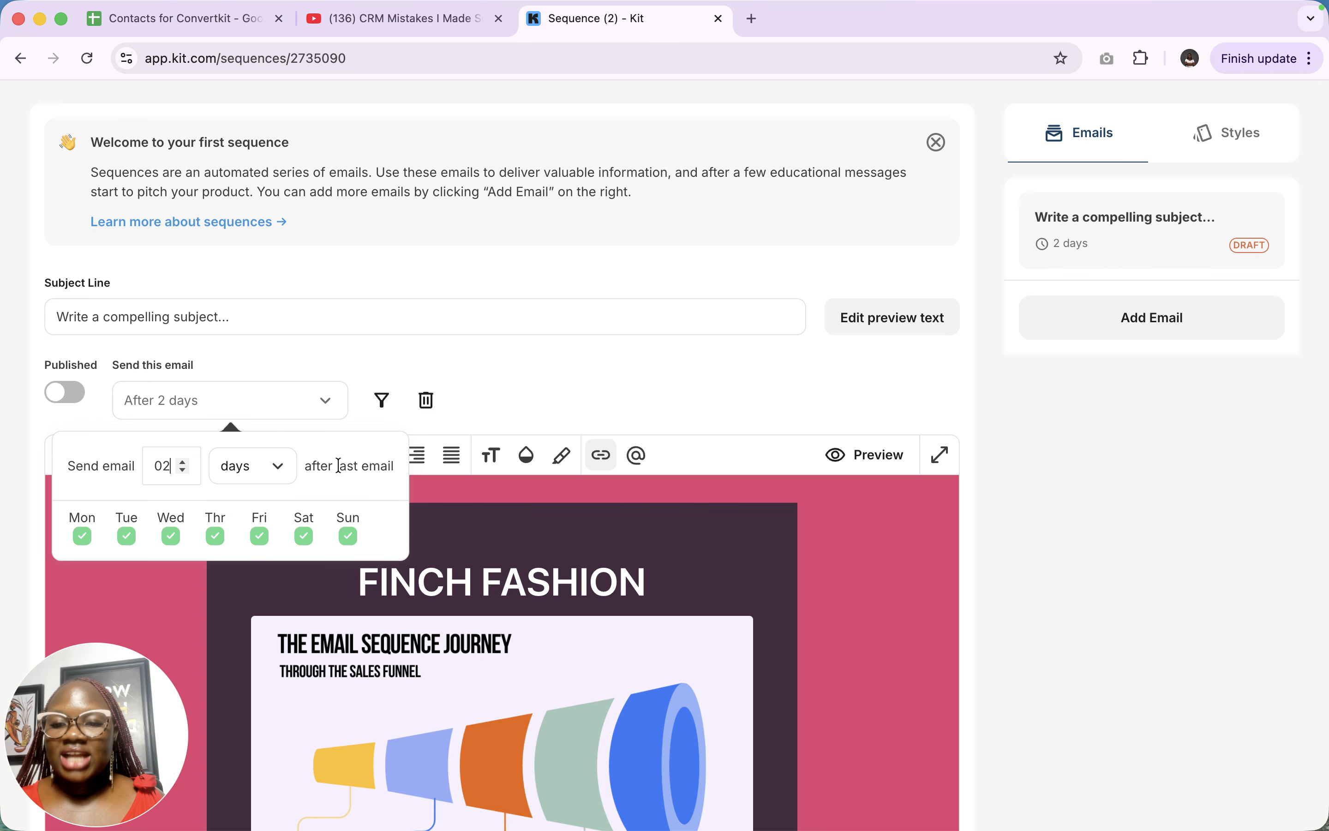
pyautogui.click(275, 476)
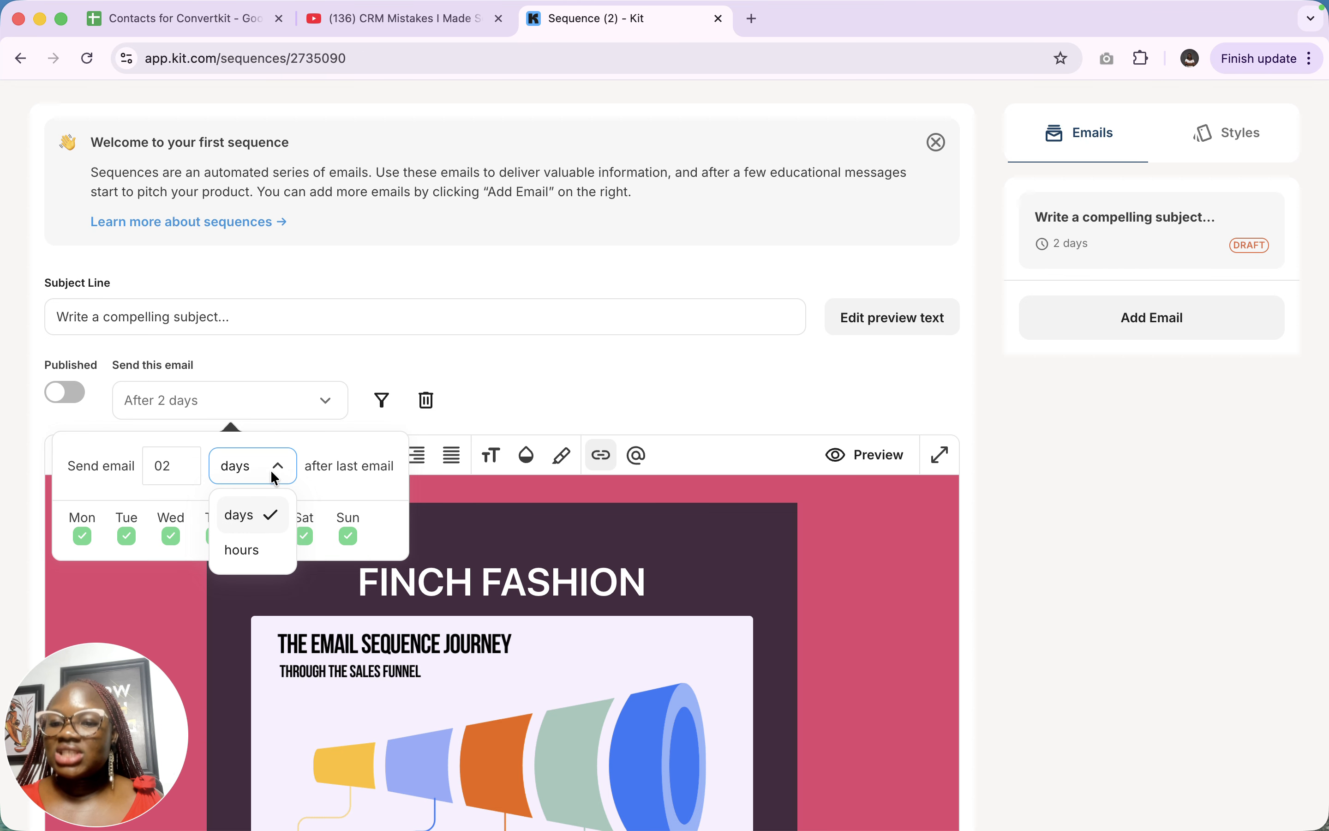
pyautogui.click(246, 551)
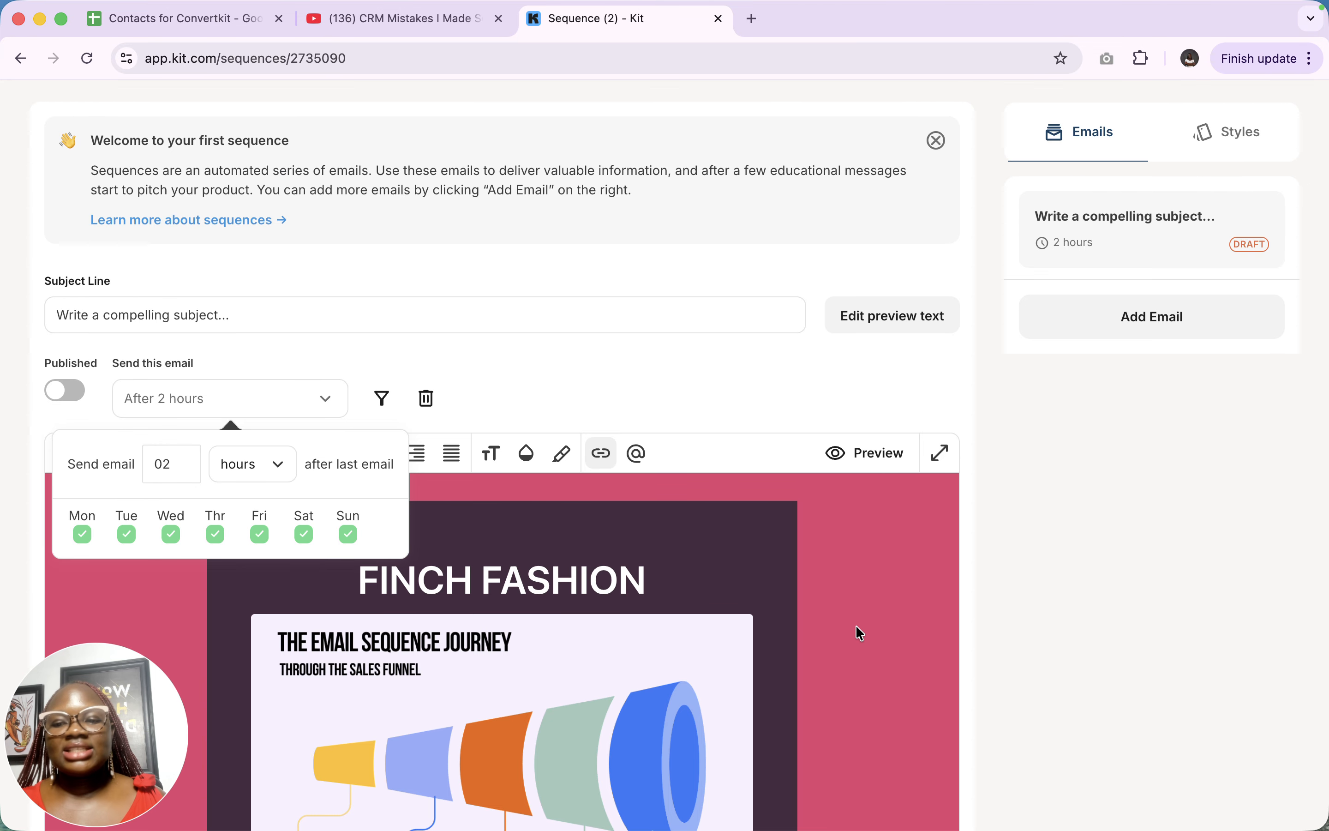
pyautogui.scroll(-3, 855, 624)
pyautogui.click(567, 191)
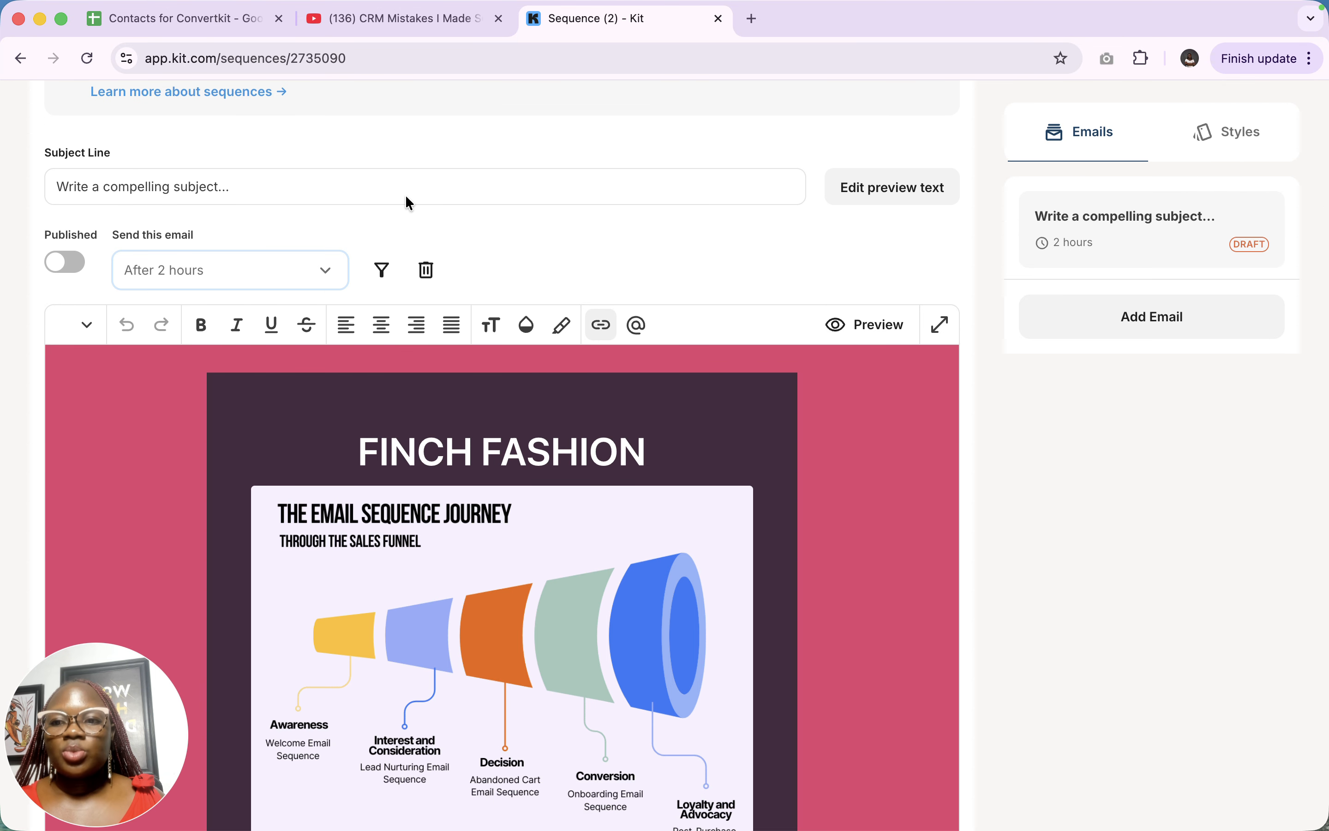
# Replace the email's placeholder subject line with "This is your freebie"
pyautogui.tripleClick(314, 182)
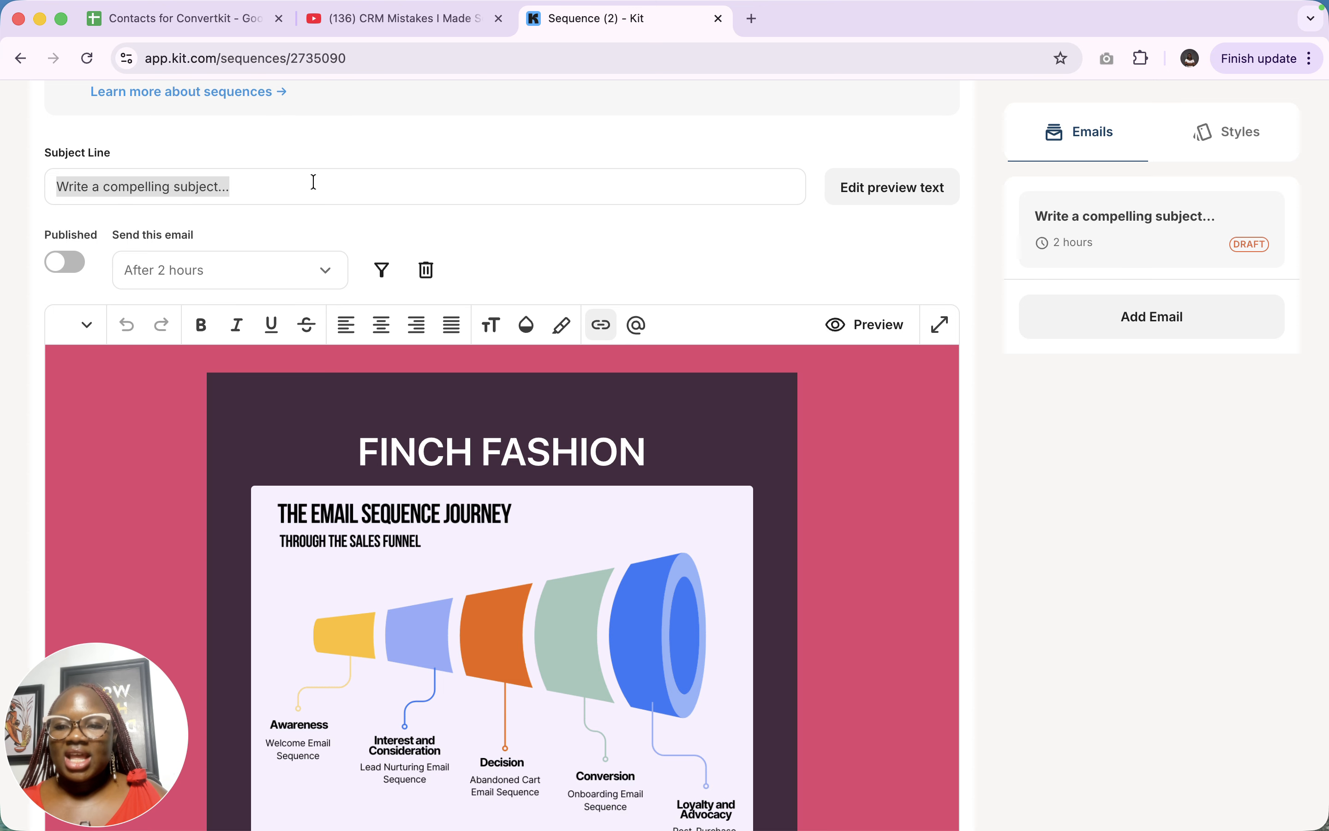
pyautogui.press('BackSpace')
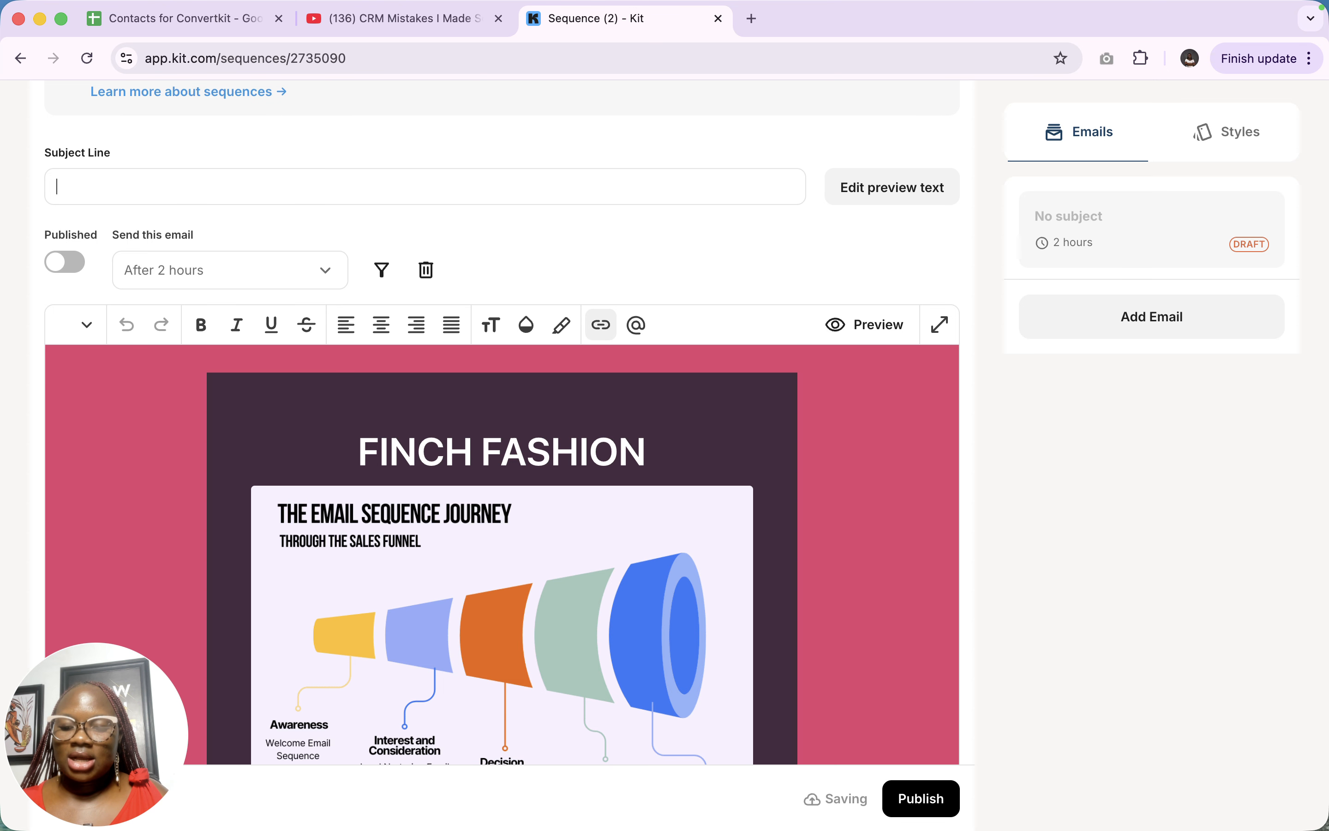
pyautogui.write('We')
pyautogui.press('BackSpace')
pyautogui.press('BackSpace')
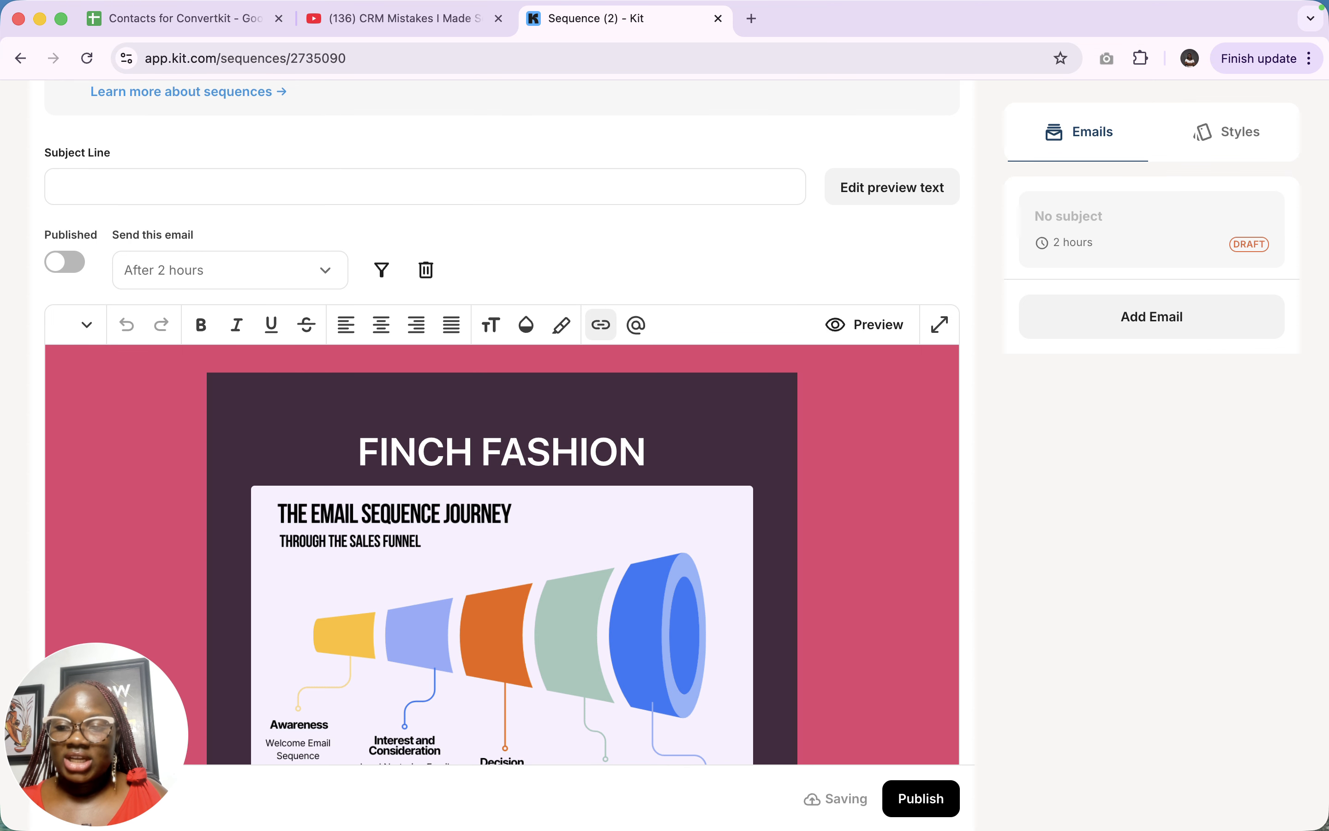
pyautogui.write('This')
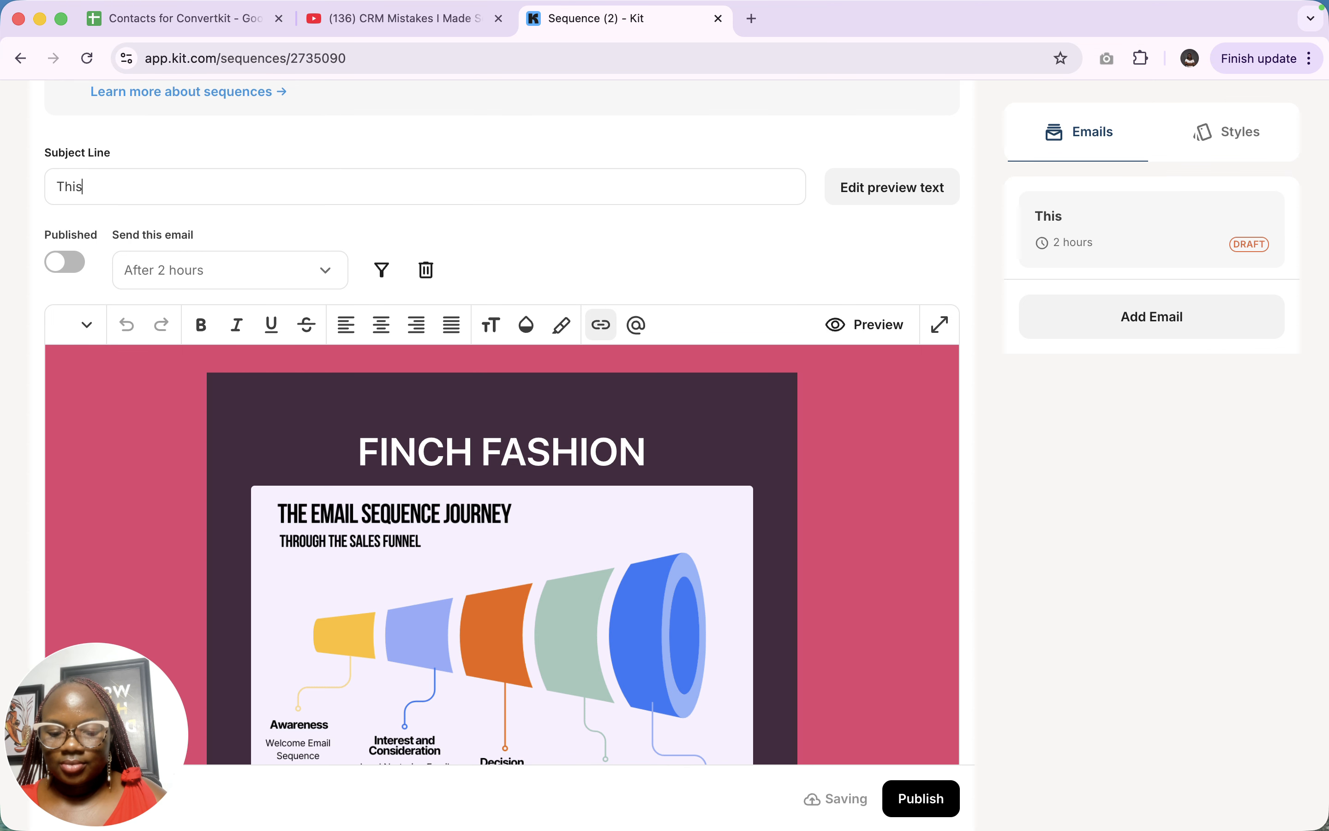
pyautogui.write(' your')
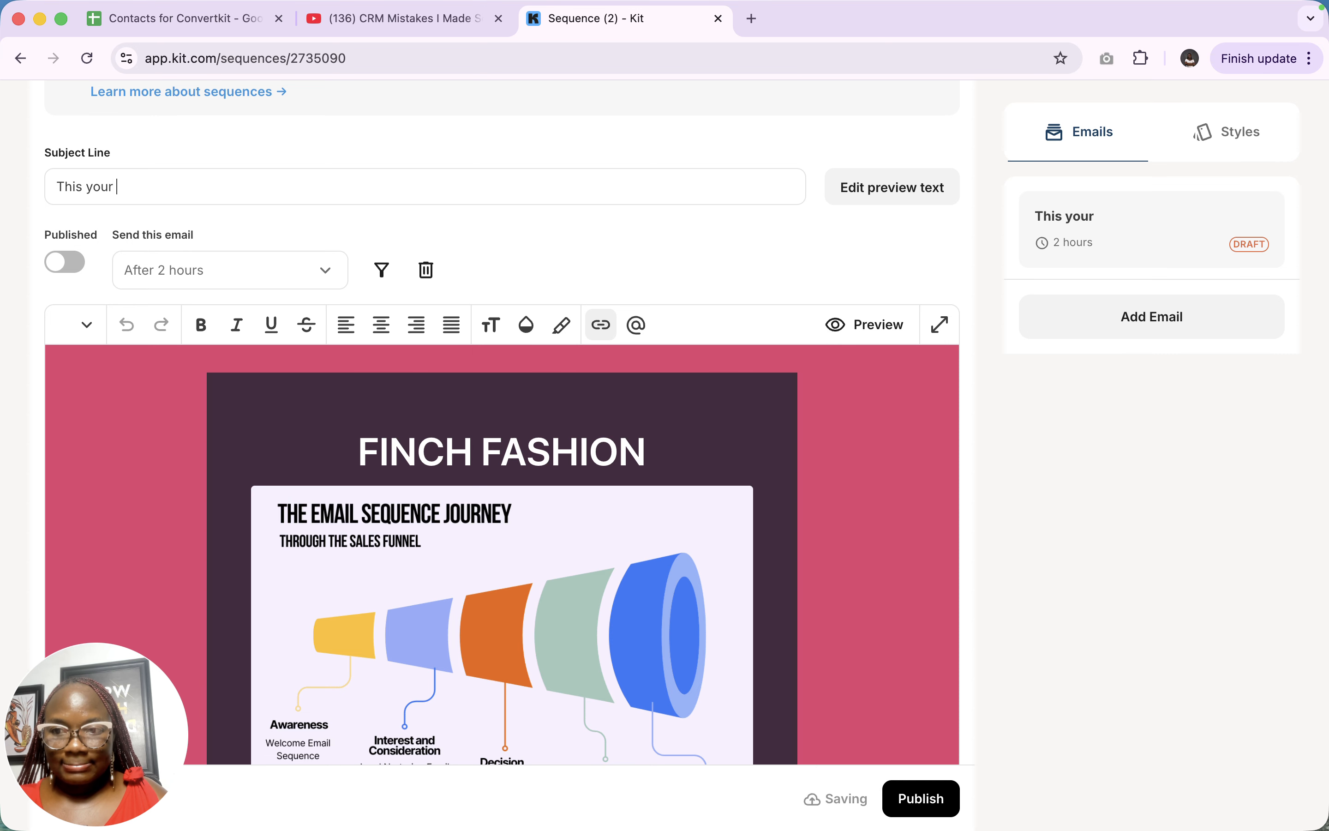
pyautogui.write(' frreebie')
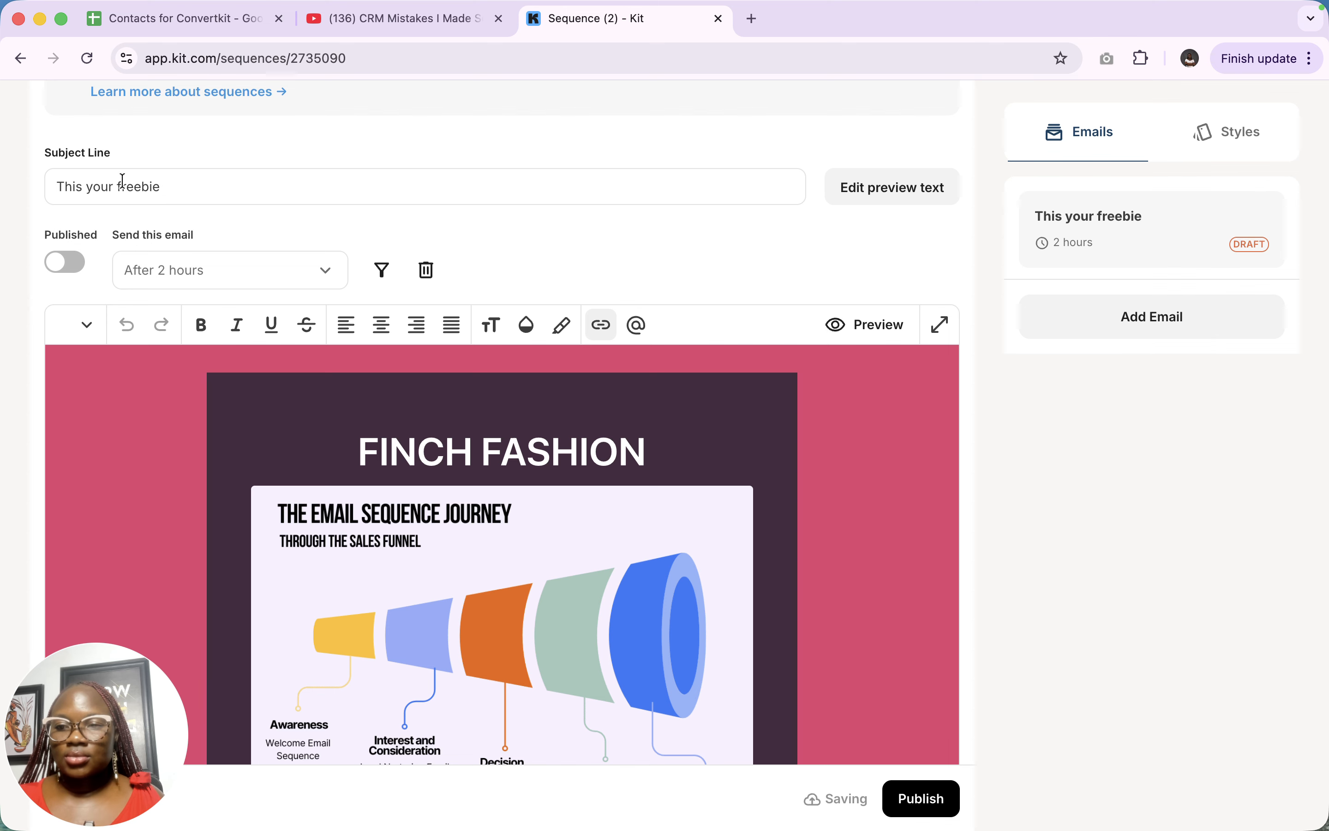
pyautogui.click(82, 187)
pyautogui.write('is')
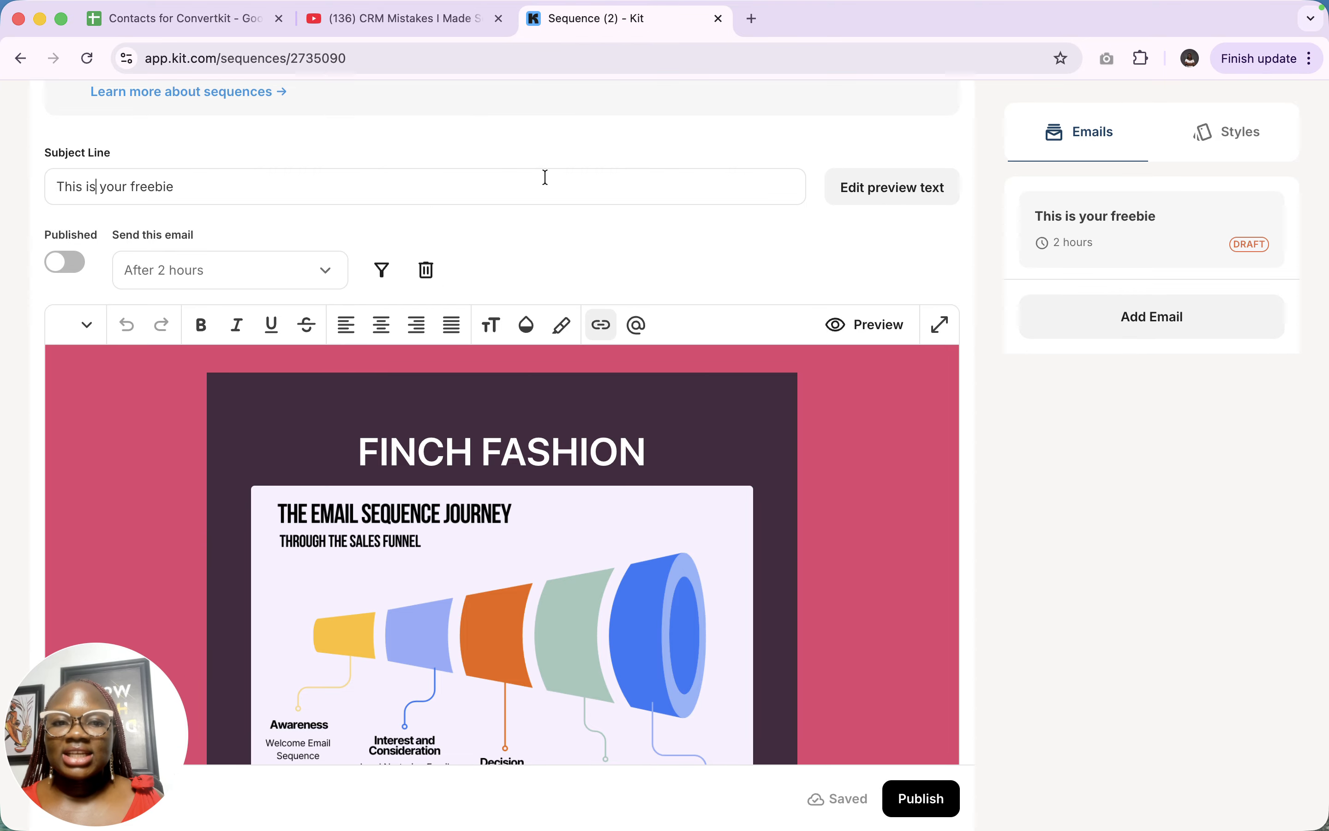
# Check the preview text option and look through the sequence email's content down to the footer
pyautogui.click(862, 195)
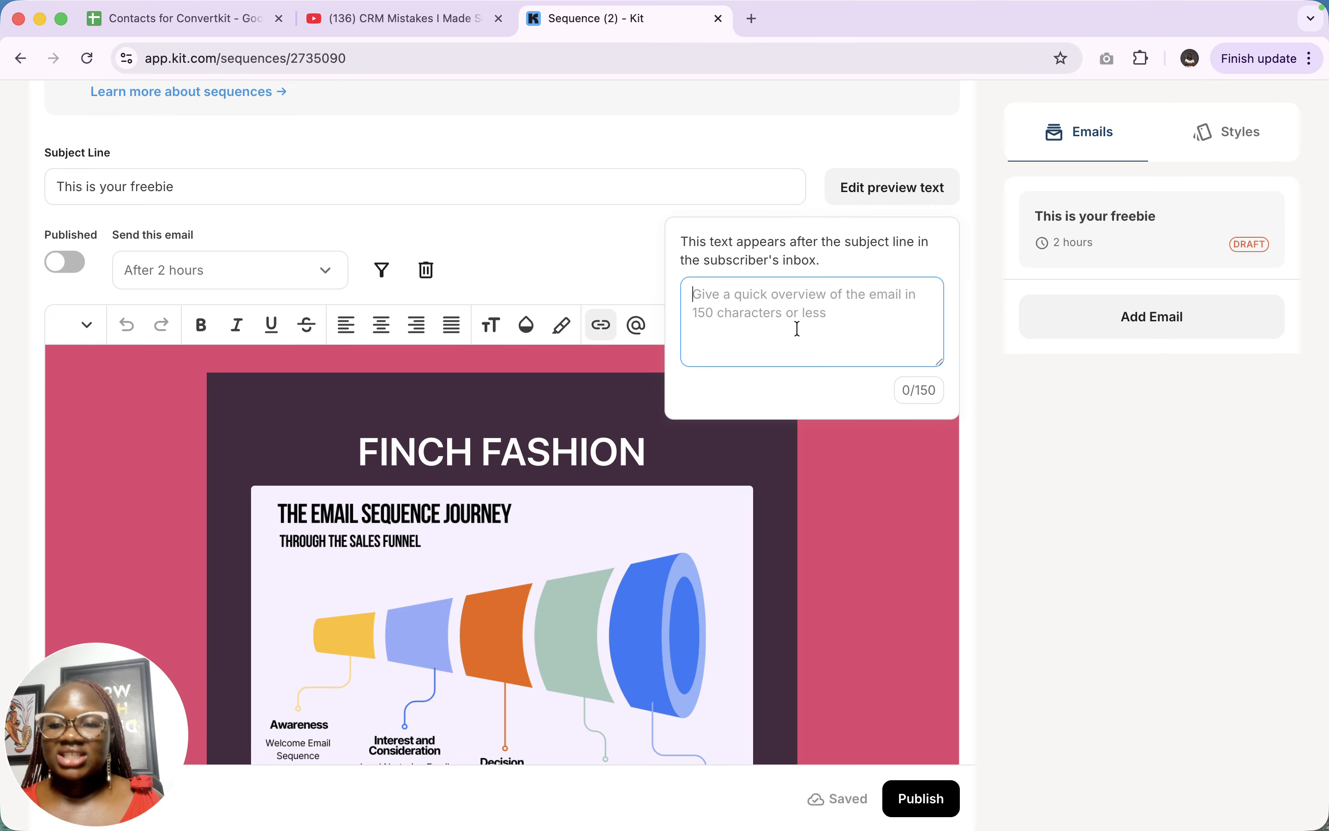
pyautogui.click(522, 132)
pyautogui.scroll(5, 552, 182)
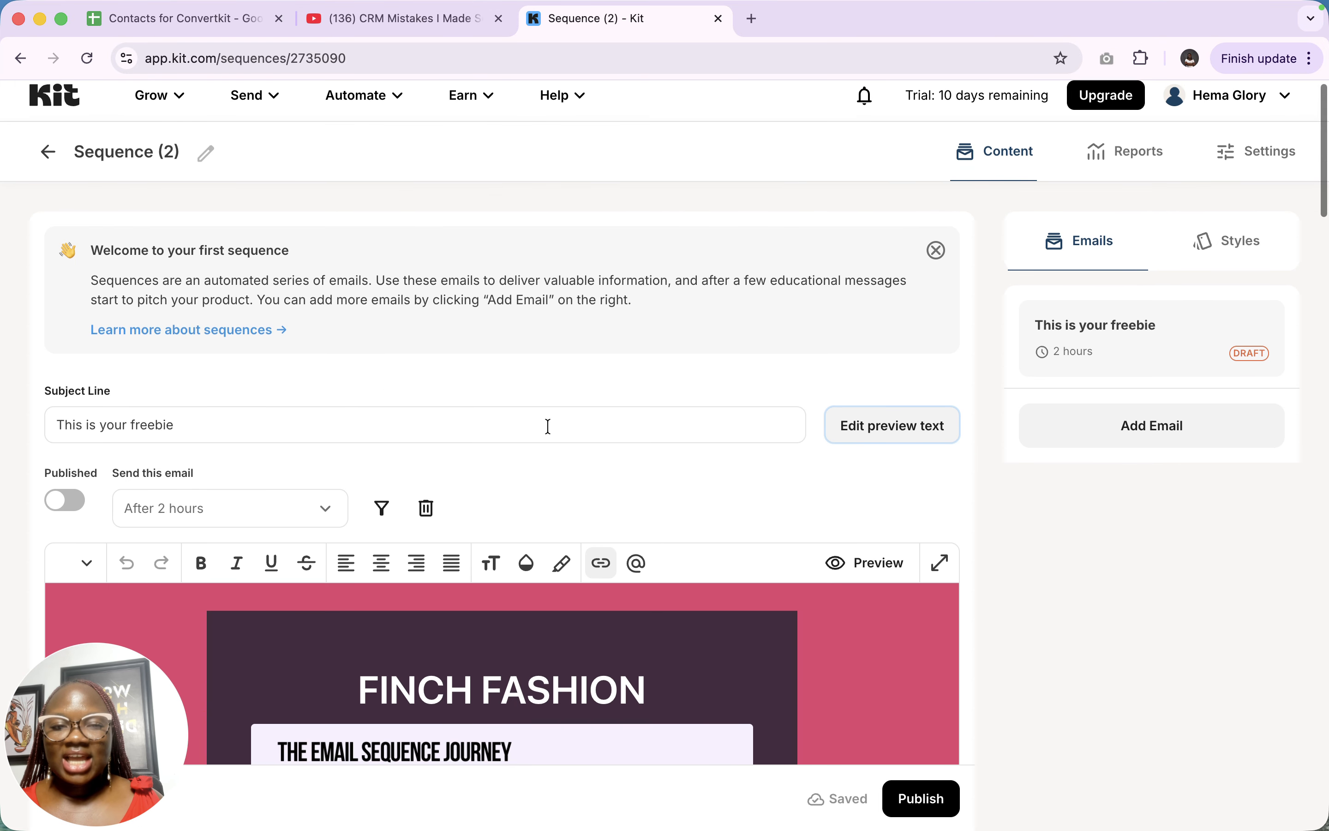
pyautogui.scroll(-15, 549, 426)
pyautogui.scroll(-10, 547, 424)
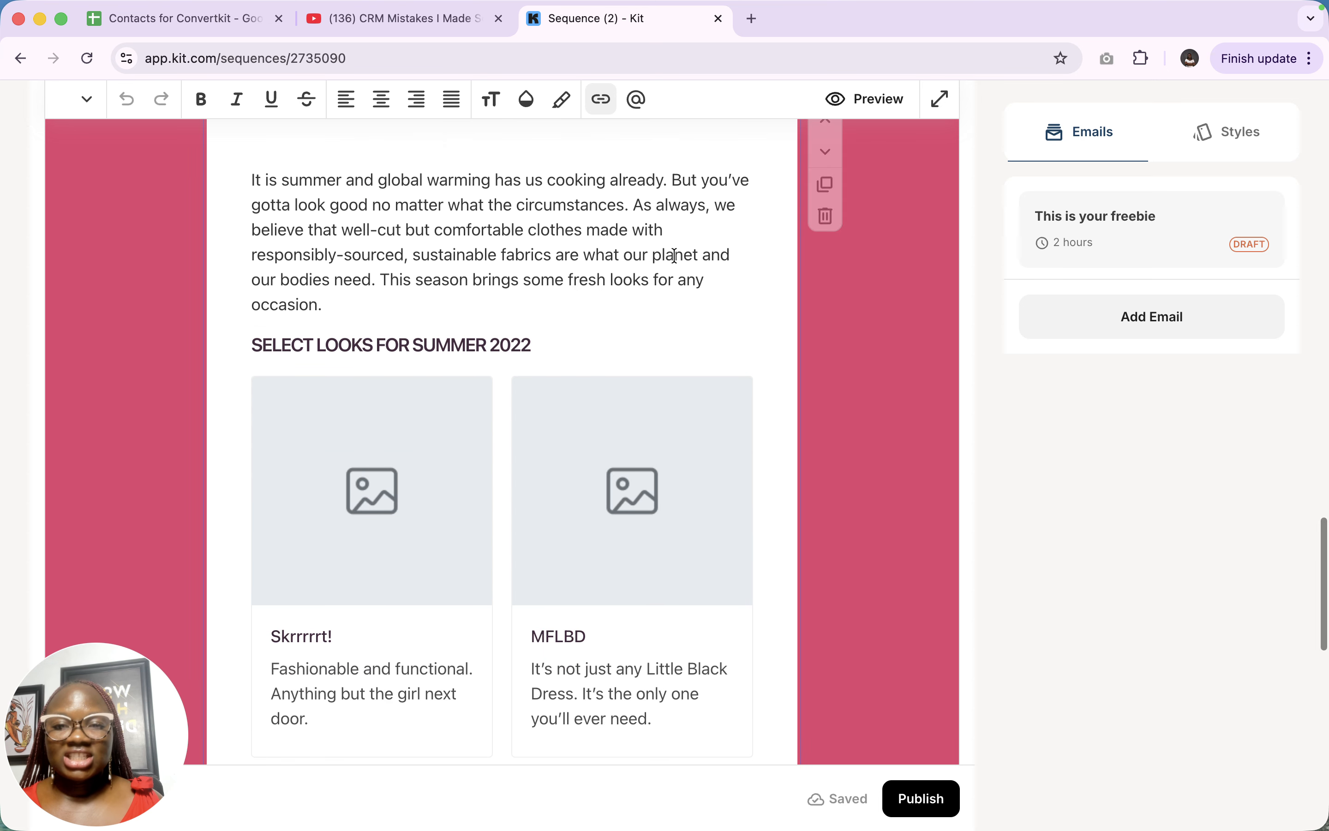
pyautogui.click(674, 256)
pyautogui.scroll(-10, 673, 258)
pyautogui.click(610, 211)
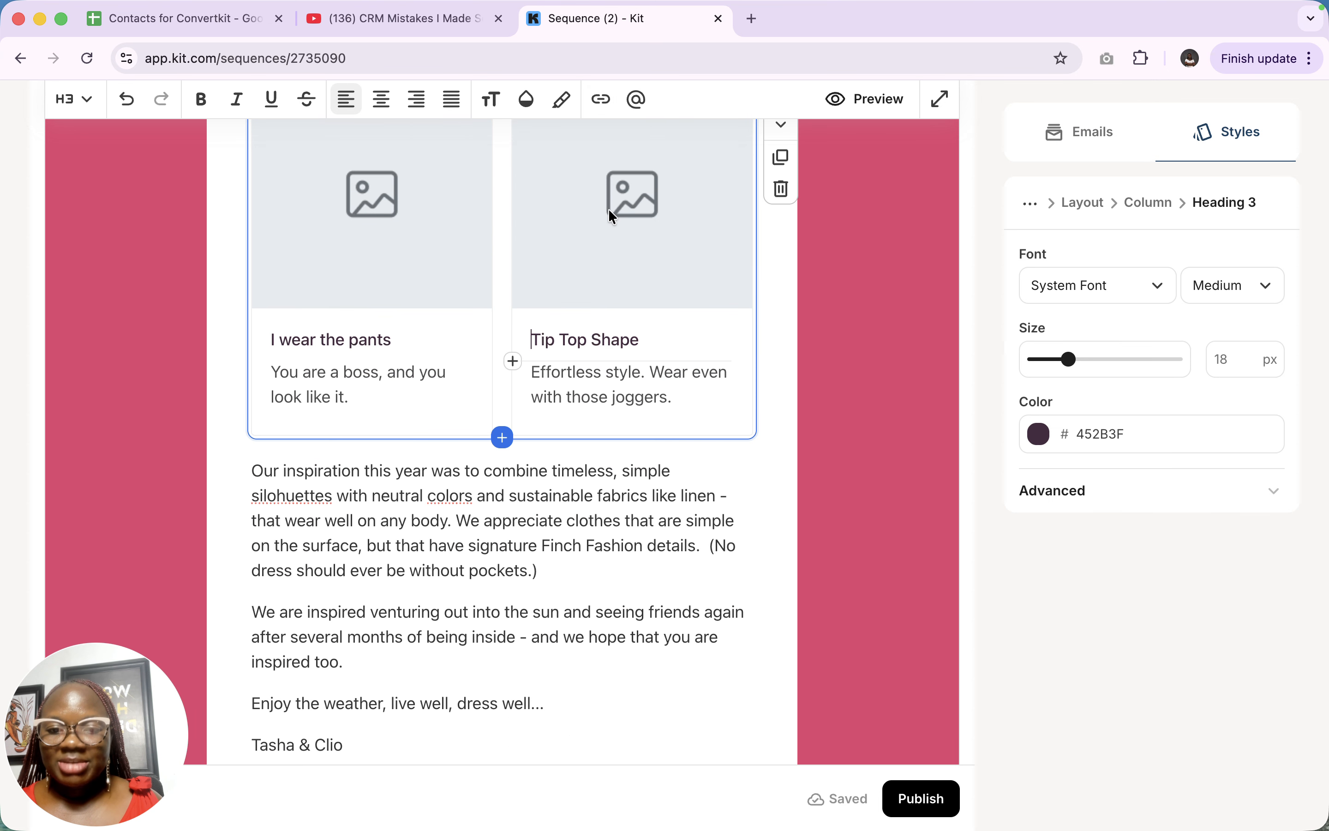
pyautogui.scroll(-5, 609, 209)
pyautogui.click(565, 356)
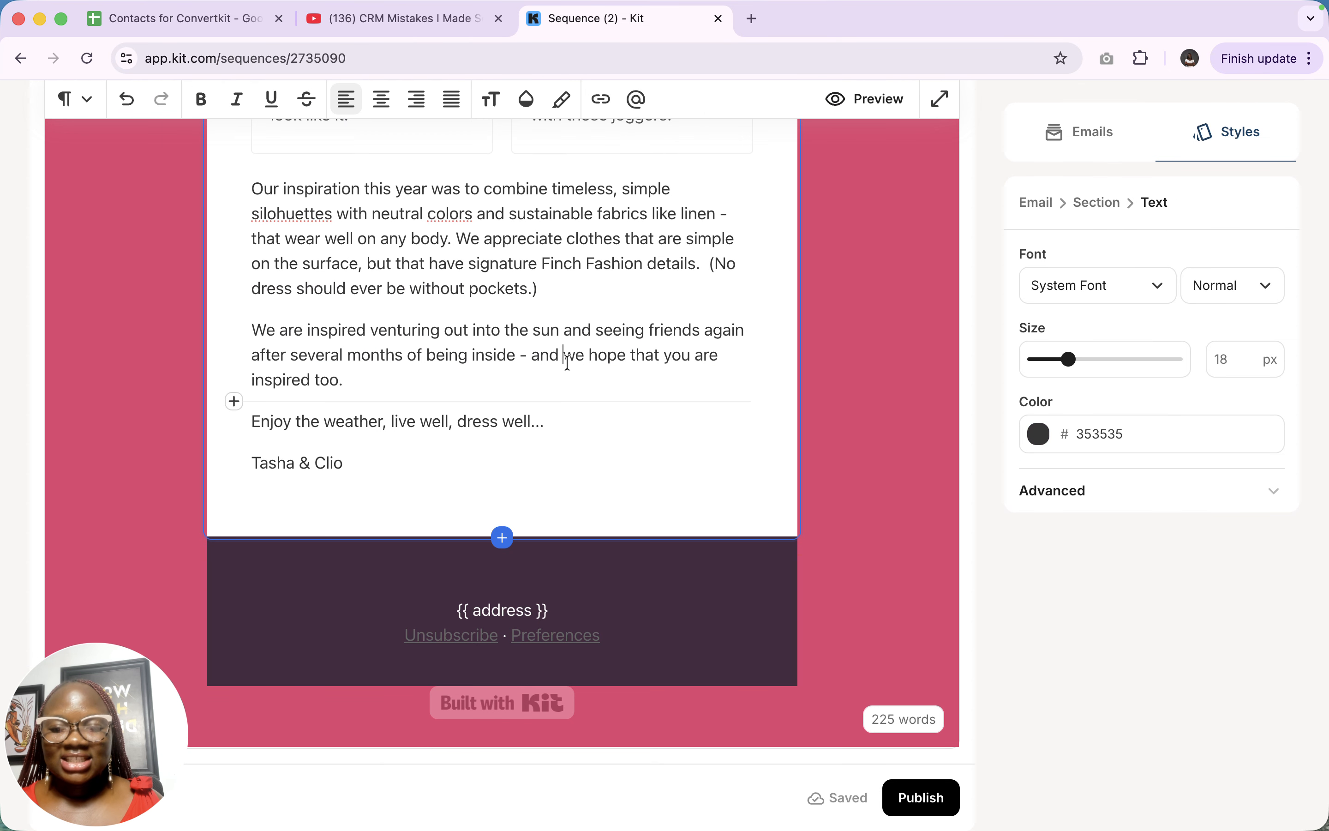
# Delete the empty section between the CRM Career Secrets video and the "Orchids 101" section of the sequence email
pyautogui.scroll(15, 708, 455)
pyautogui.click(707, 455)
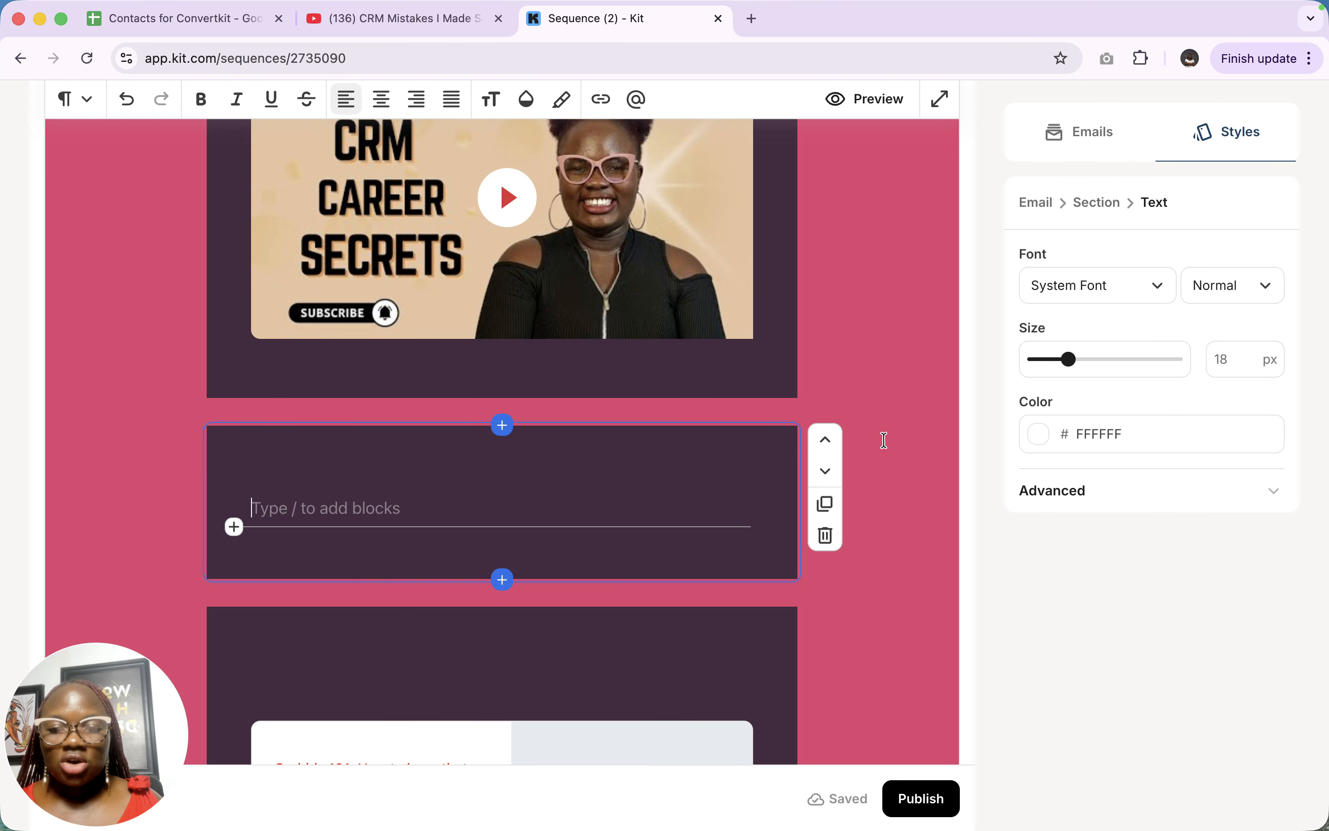
pyautogui.click(827, 545)
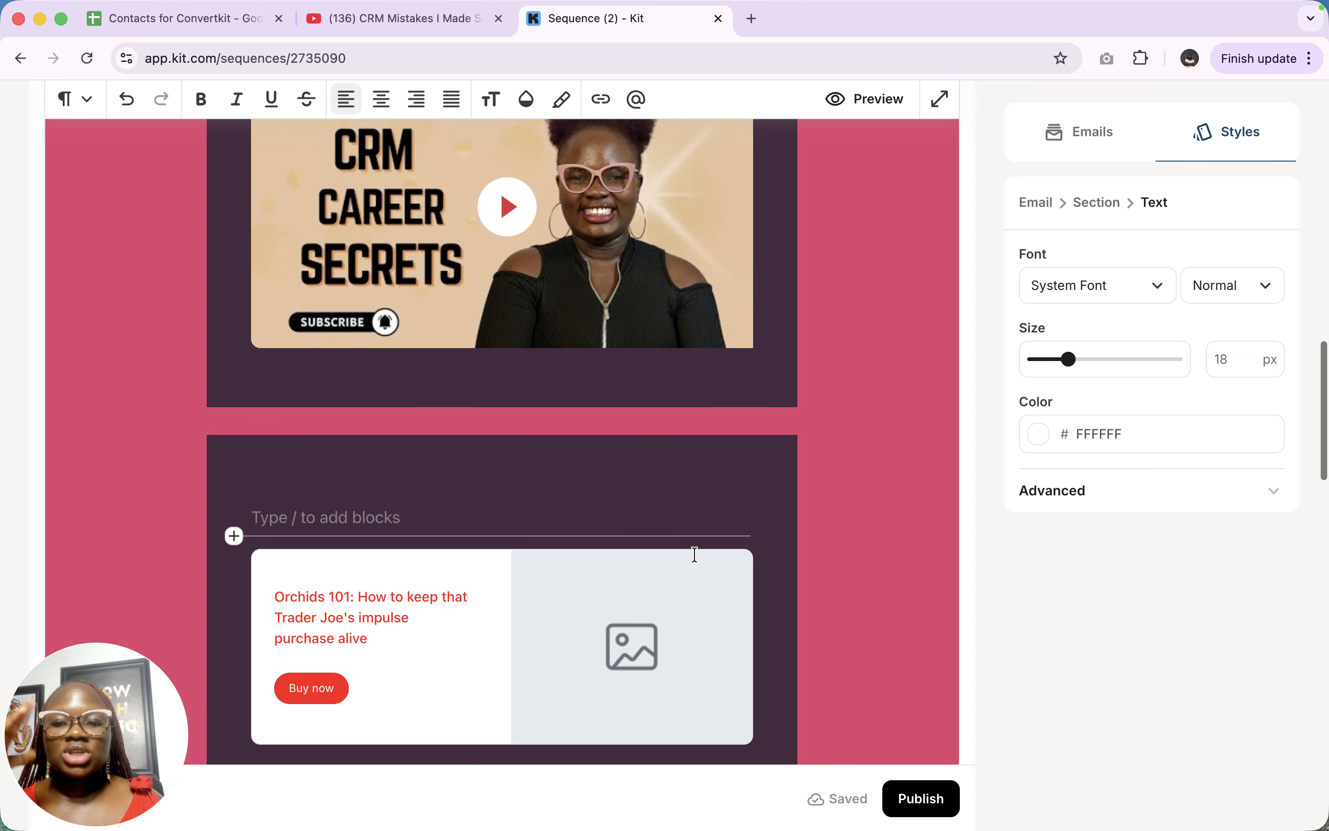
# Try to publish the "This is your freebie" email after looking over its "Orchids 101" section
pyautogui.scroll(-9, 695, 553)
pyautogui.scroll(9, 694, 554)
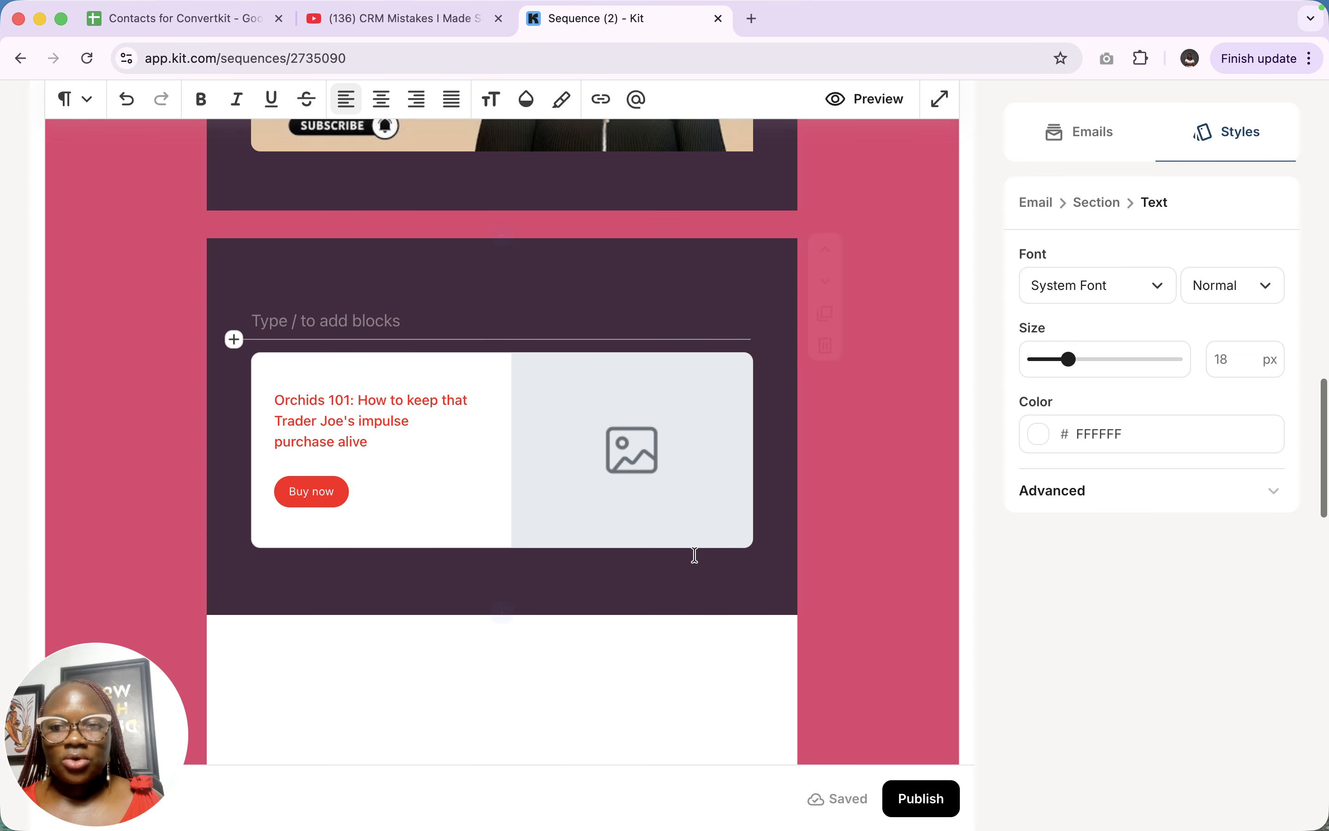
pyautogui.scroll(15, 695, 553)
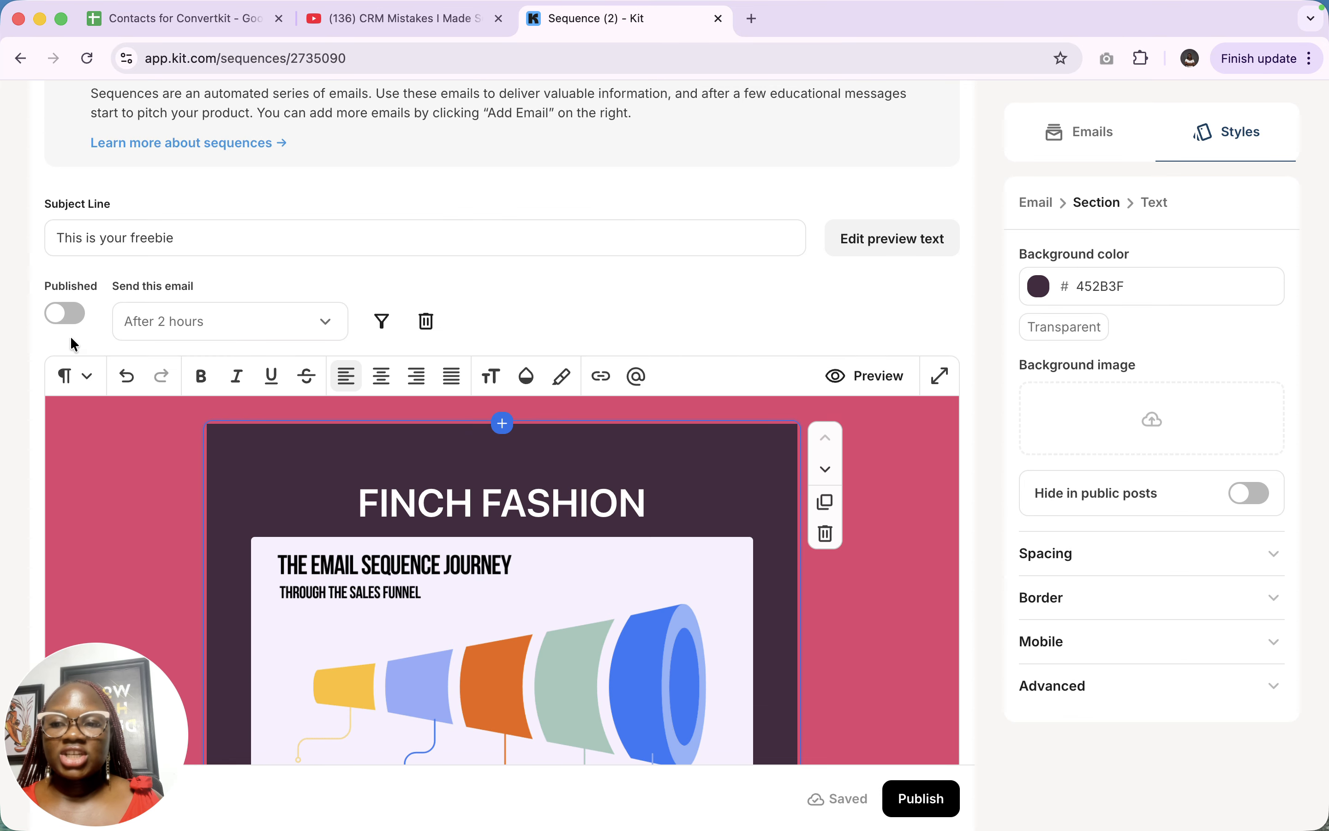
pyautogui.click(67, 314)
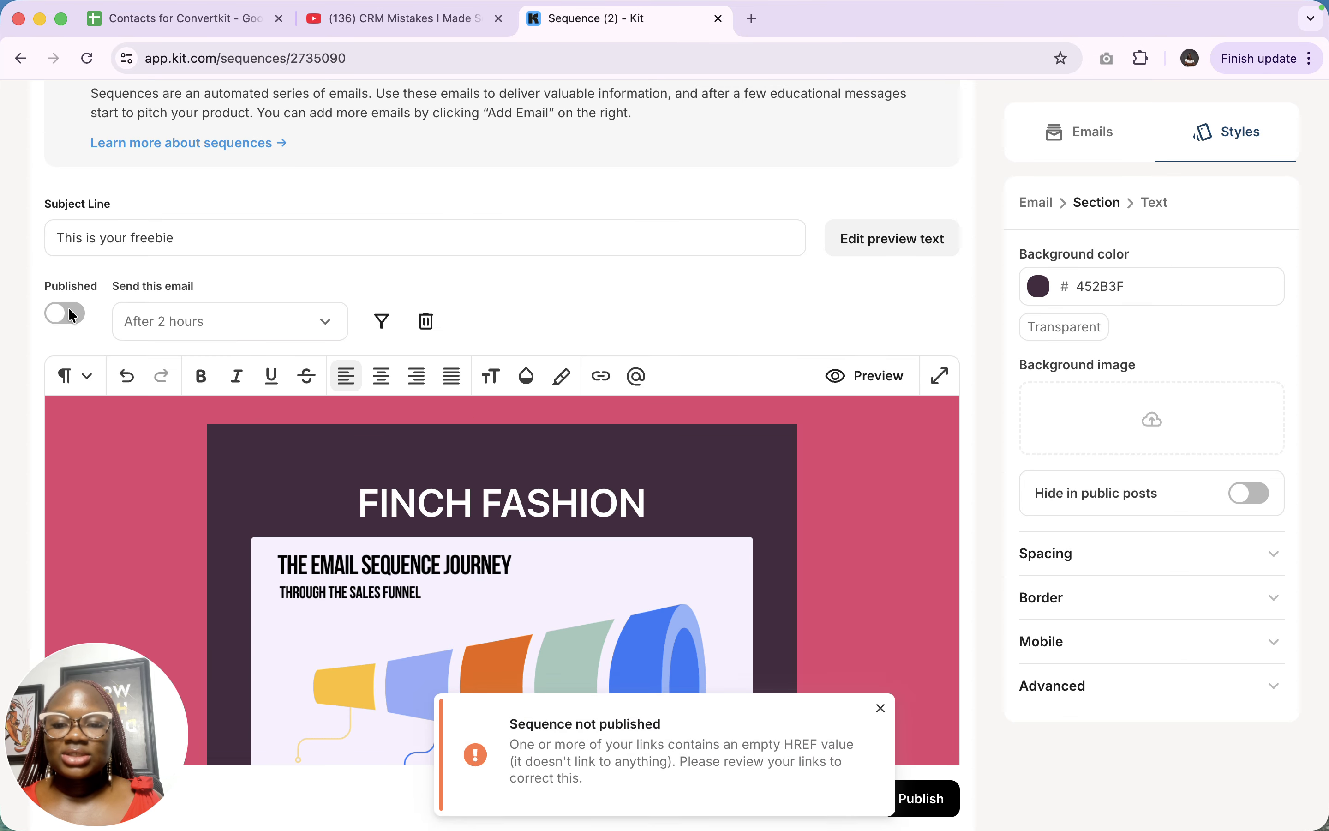
pyautogui.click(70, 307)
# Link the red "Buy now" button to the YouTube watch URL and publish the "This is your freebie" email
pyautogui.scroll(-3, 77, 316)
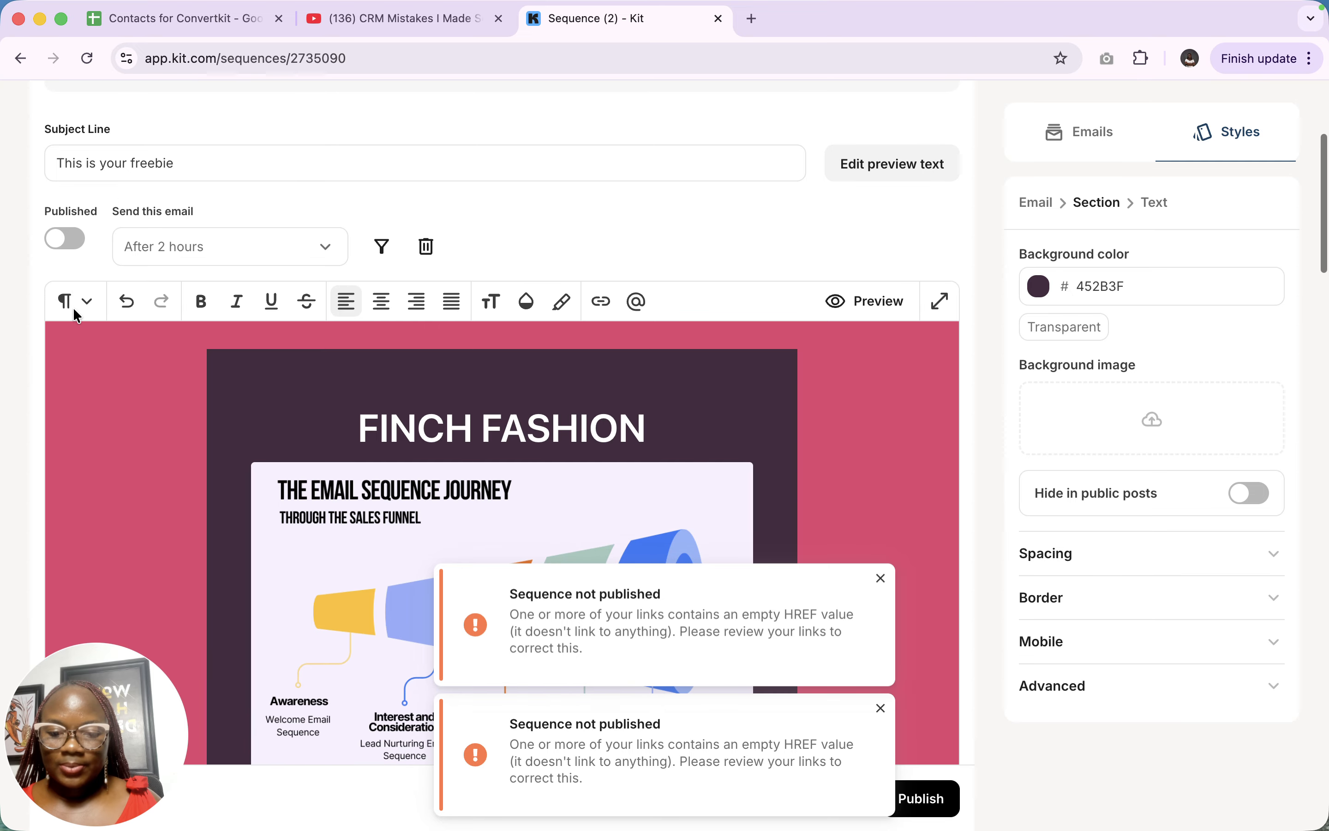
pyautogui.scroll(-15, 77, 316)
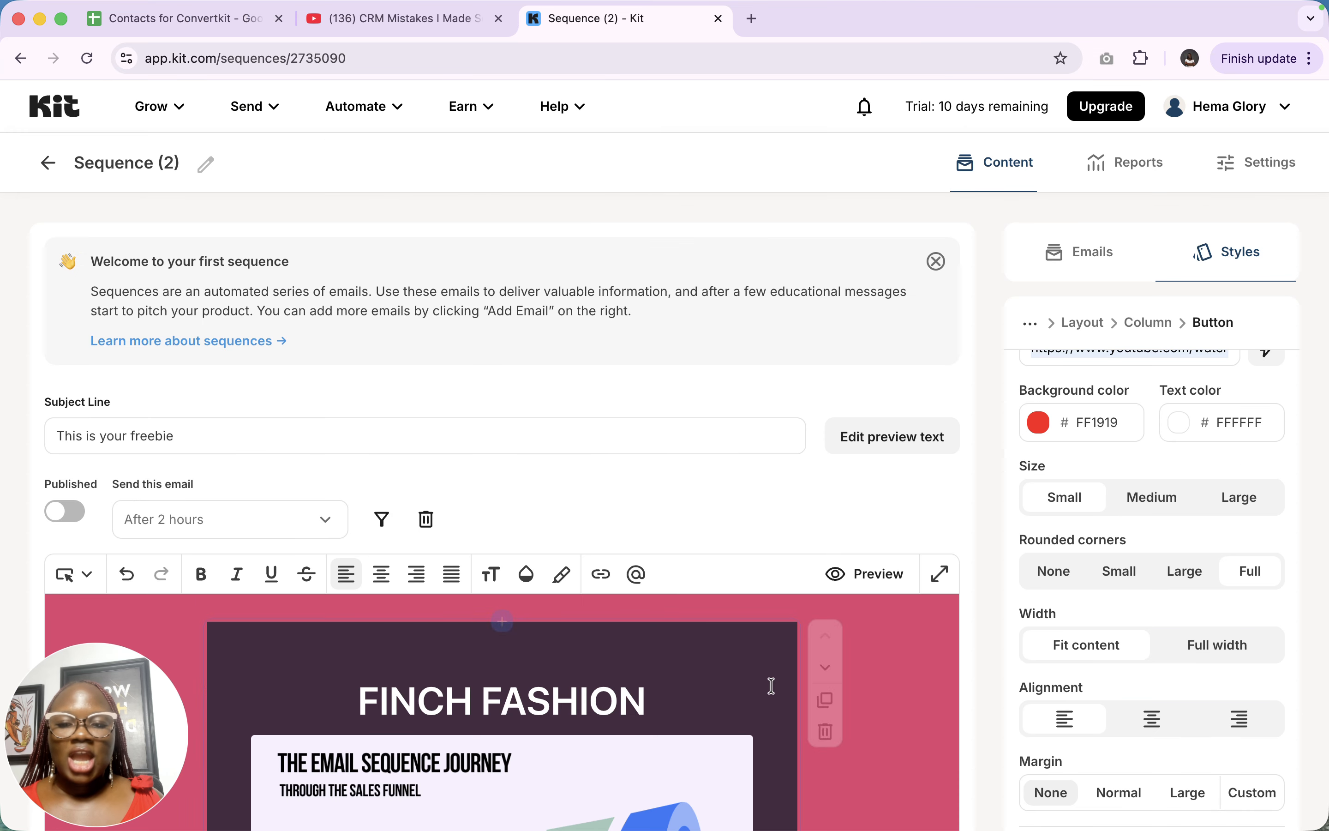
pyautogui.scroll(-7, 771, 686)
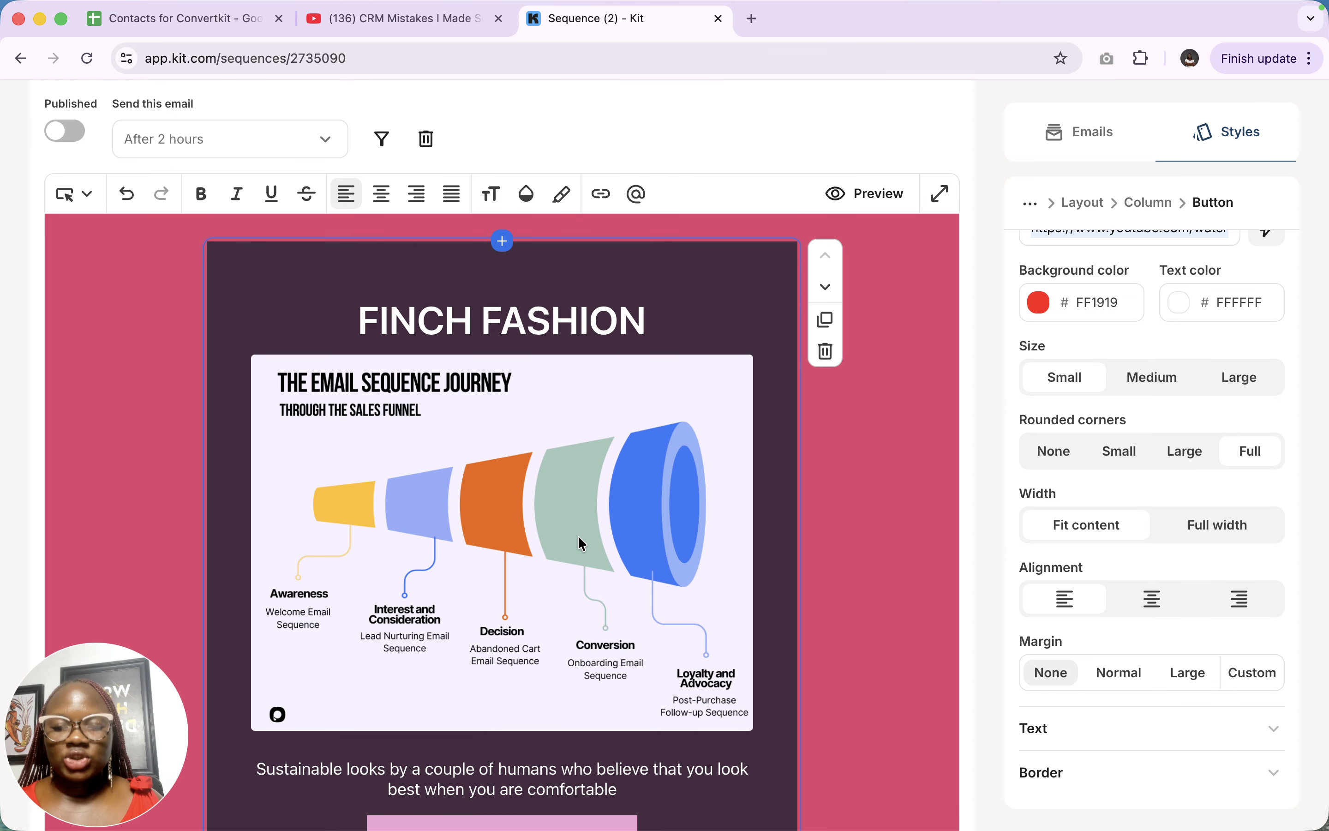
pyautogui.scroll(-7, 577, 536)
pyautogui.scroll(-8, 578, 537)
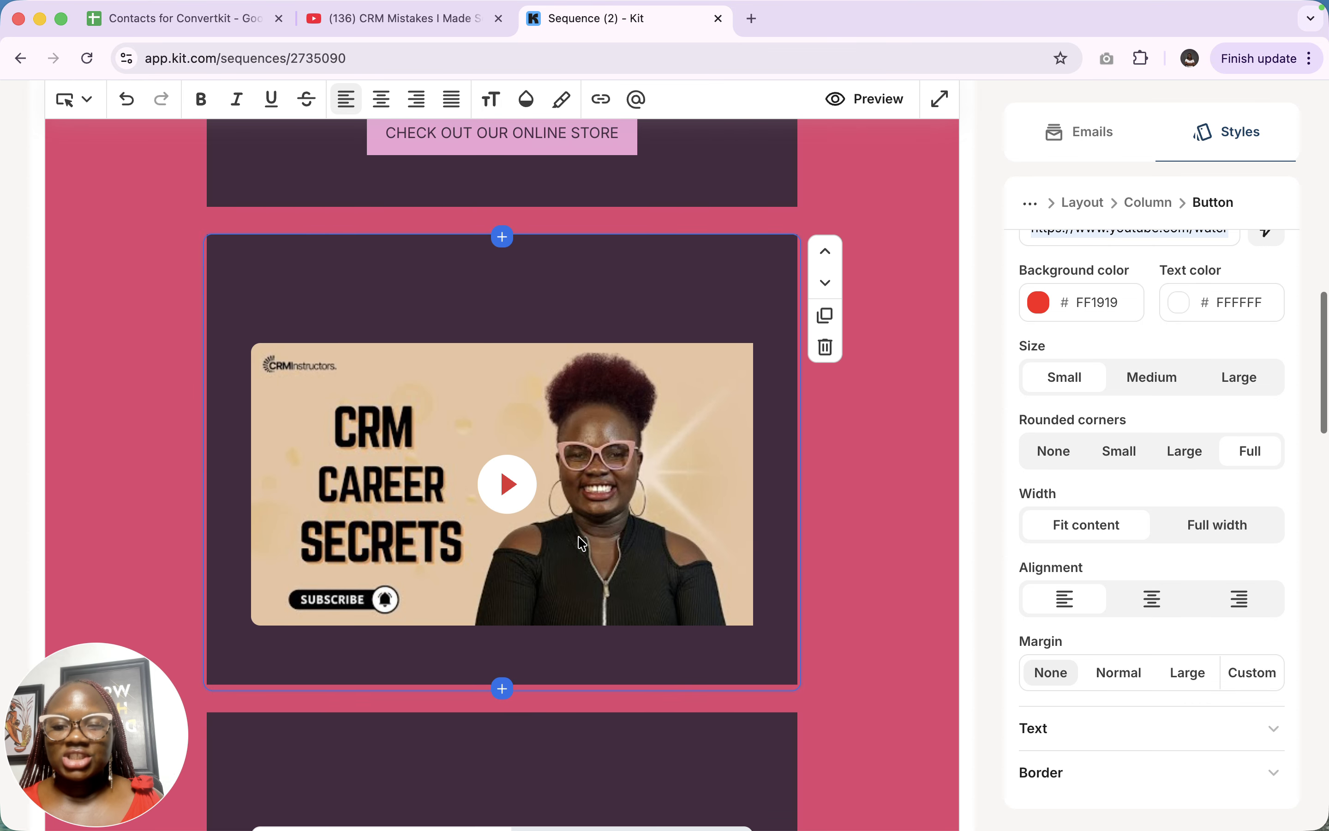
pyautogui.scroll(-3, 578, 537)
pyautogui.scroll(20, 579, 537)
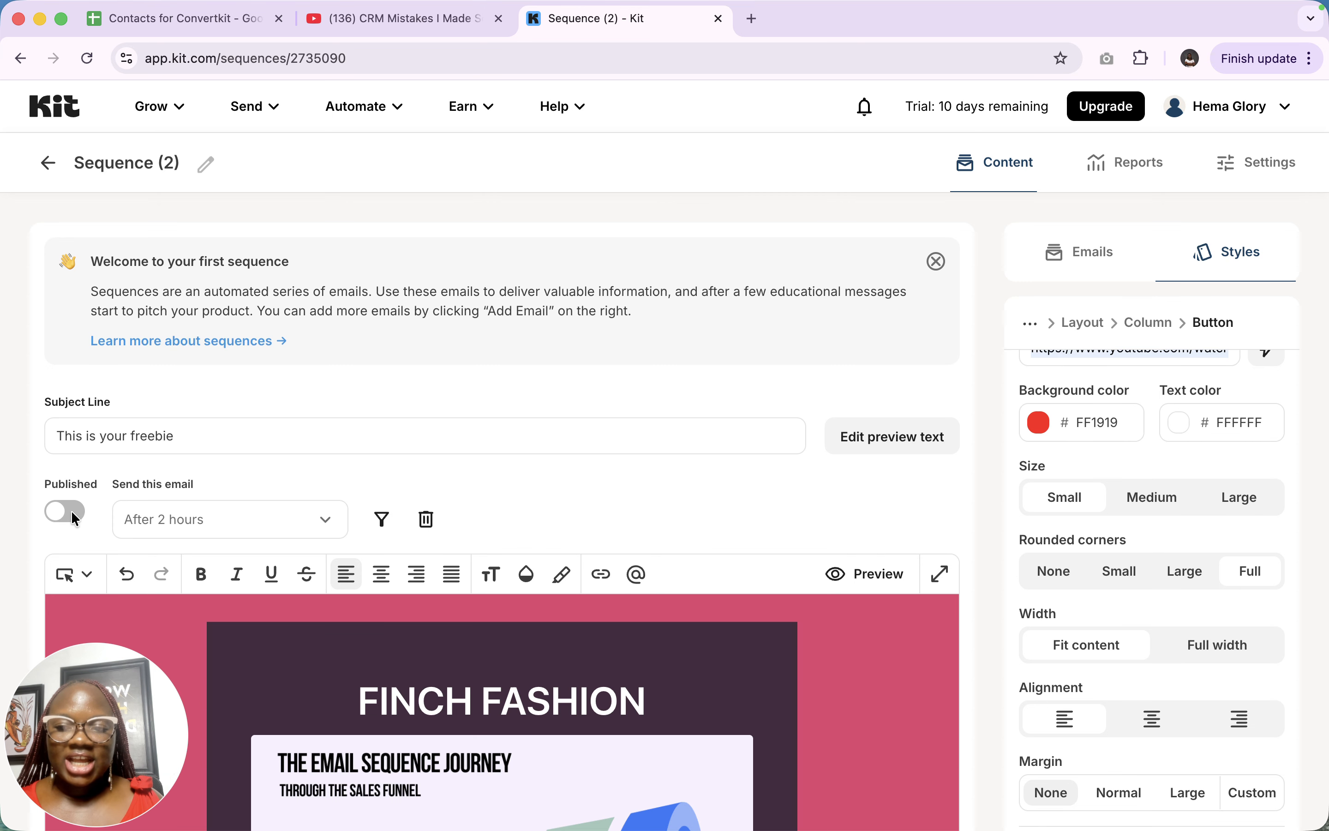
pyautogui.click(71, 510)
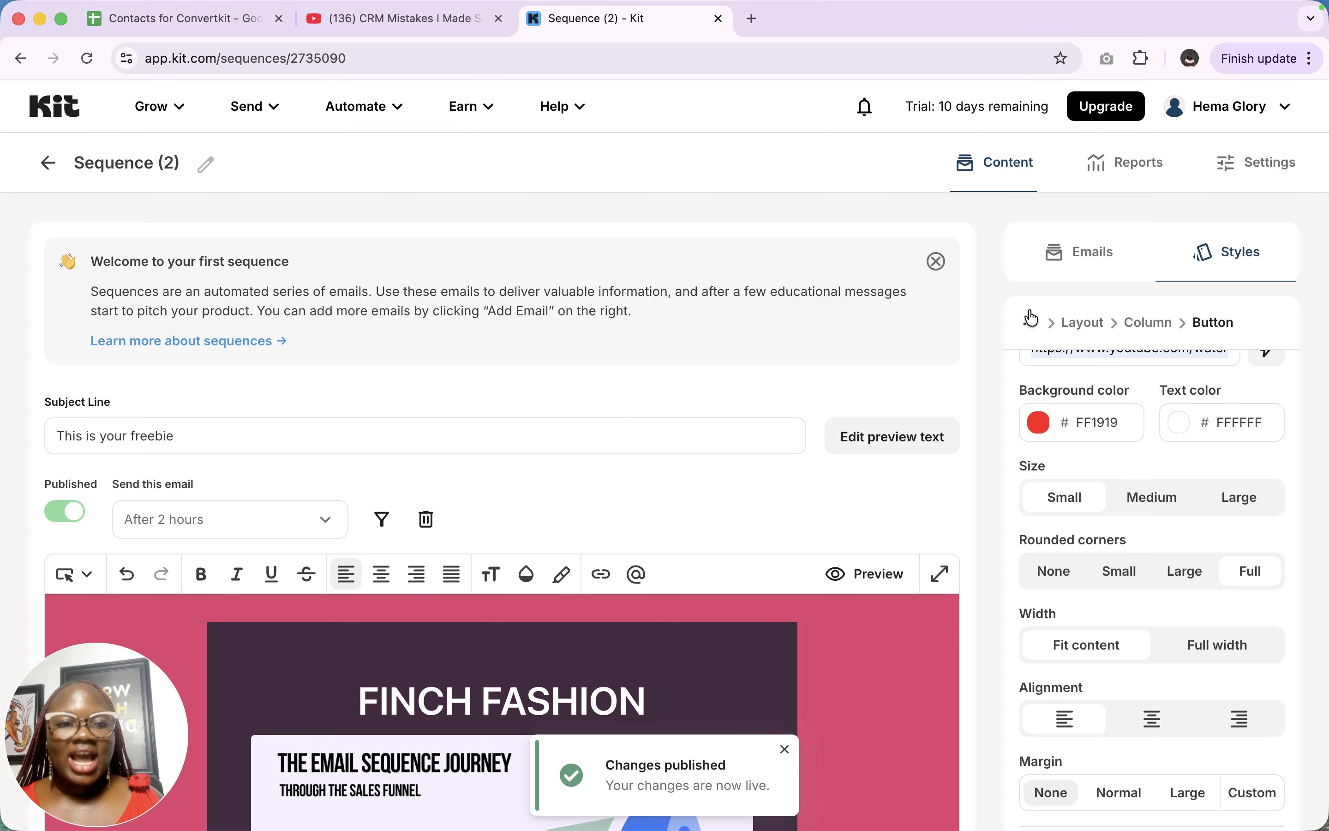
# Add a second email to the sequence and set it to send 3 days after the last email
pyautogui.click(1094, 255)
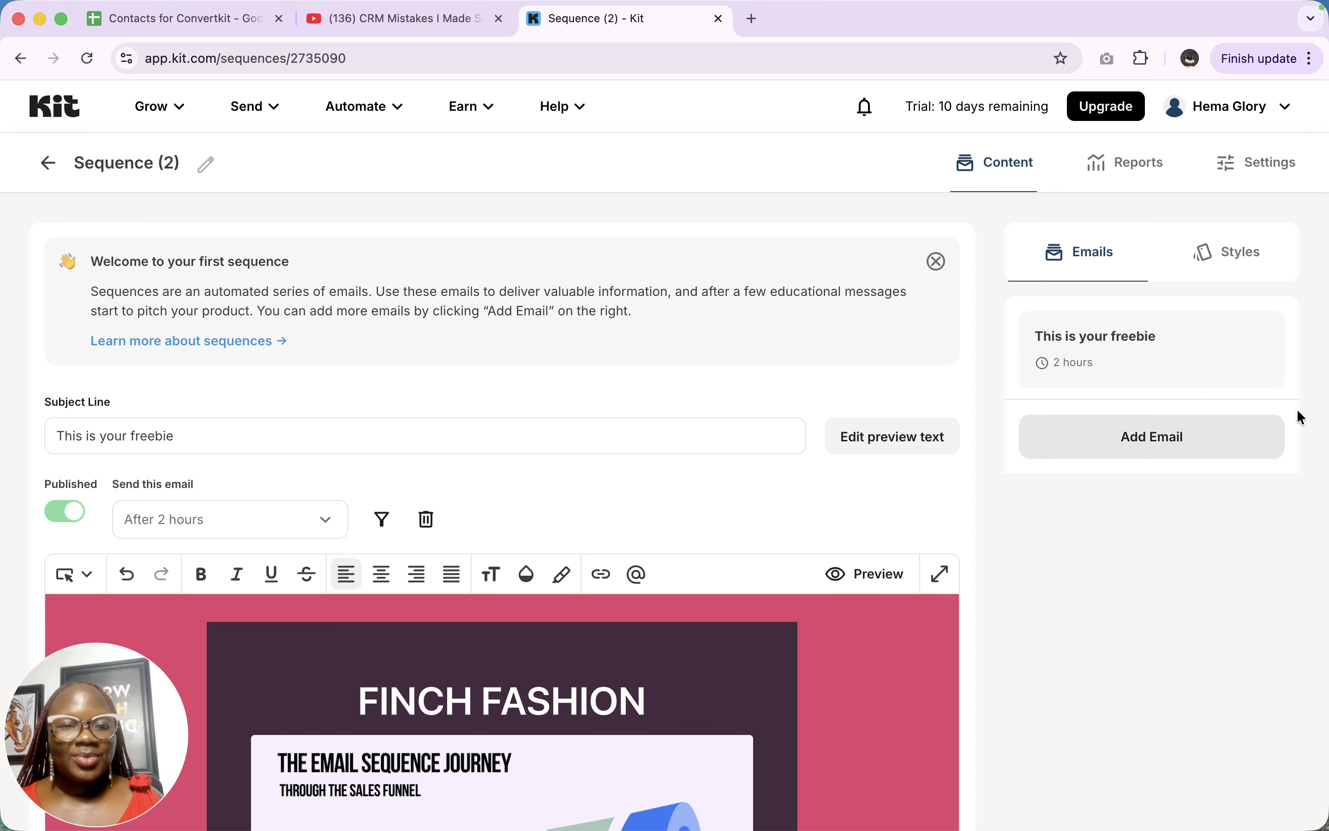
pyautogui.click(1160, 452)
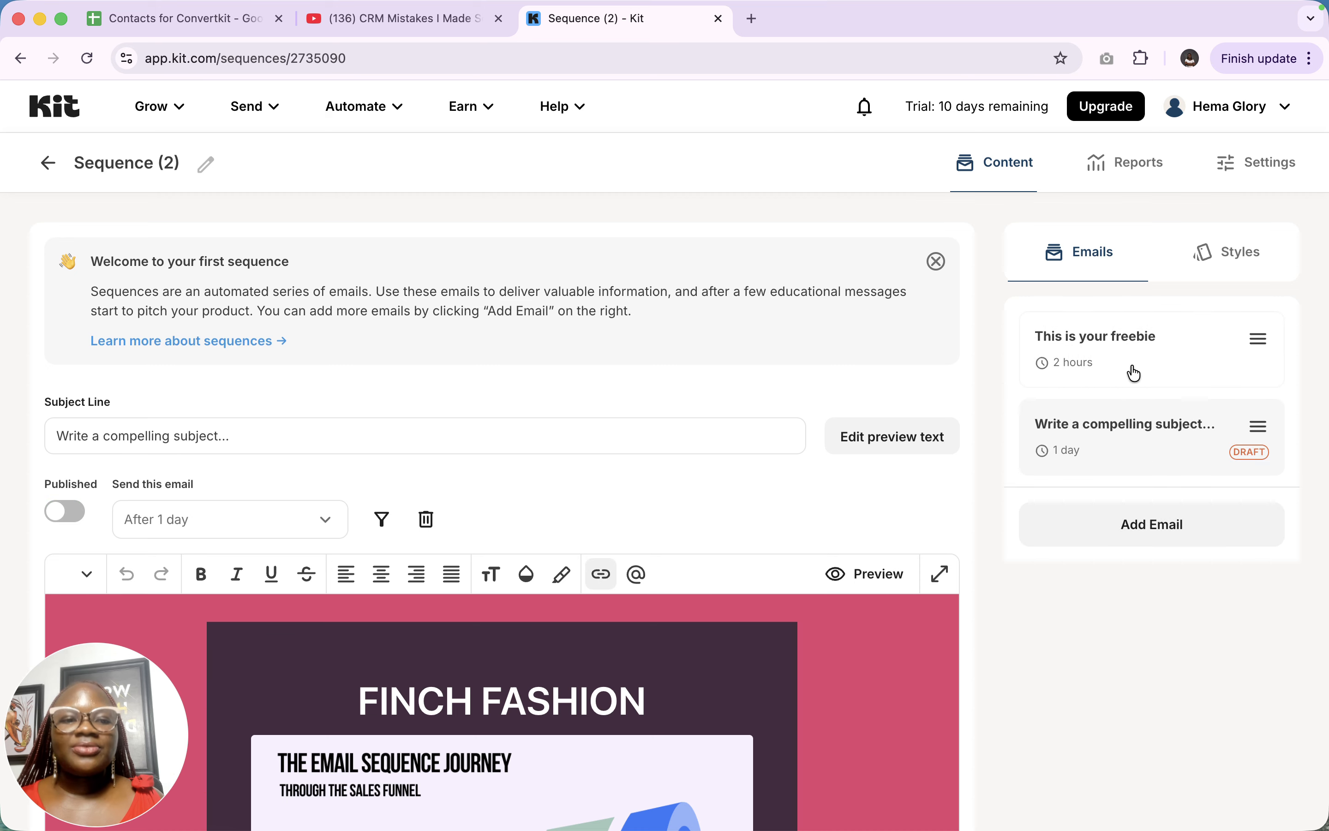
pyautogui.click(235, 529)
pyautogui.scroll(-3, 242, 583)
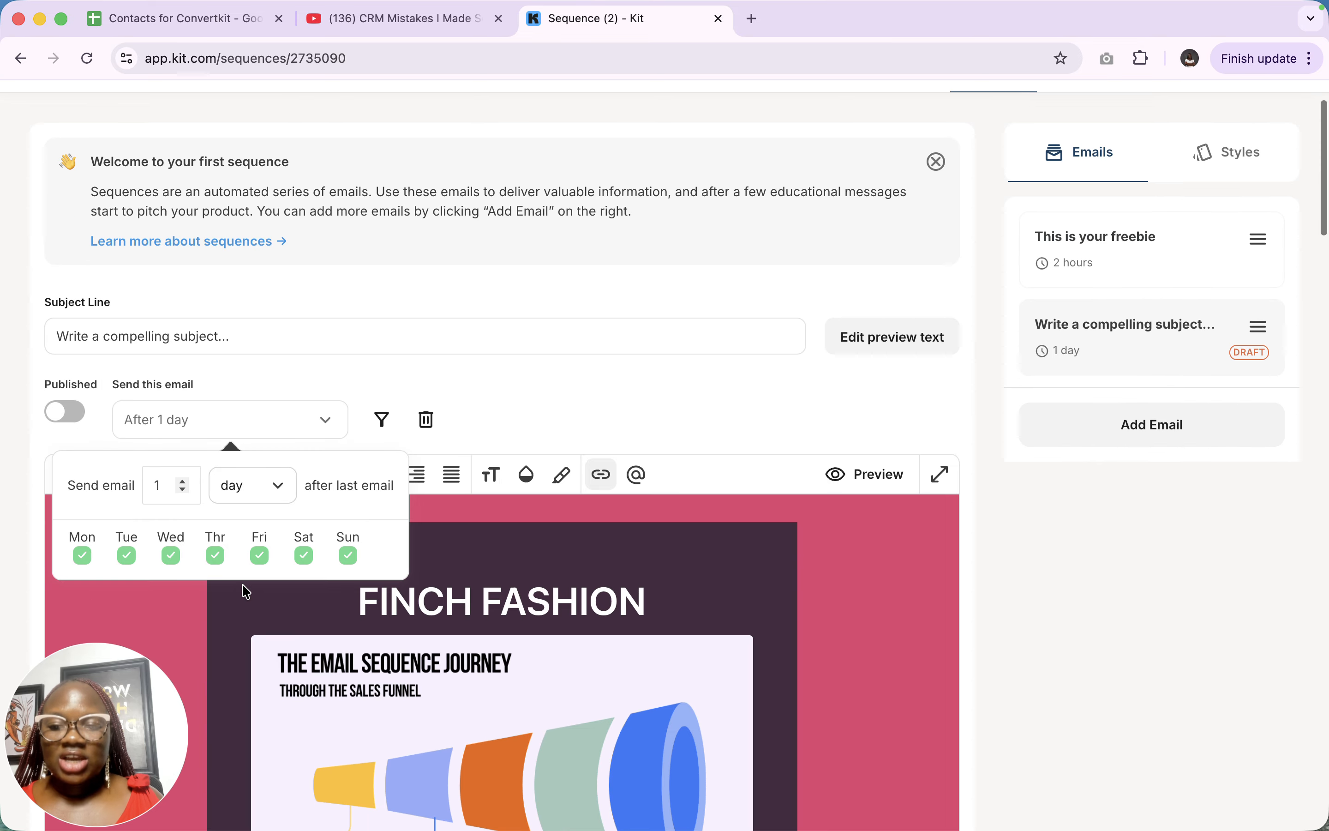
pyautogui.click(256, 482)
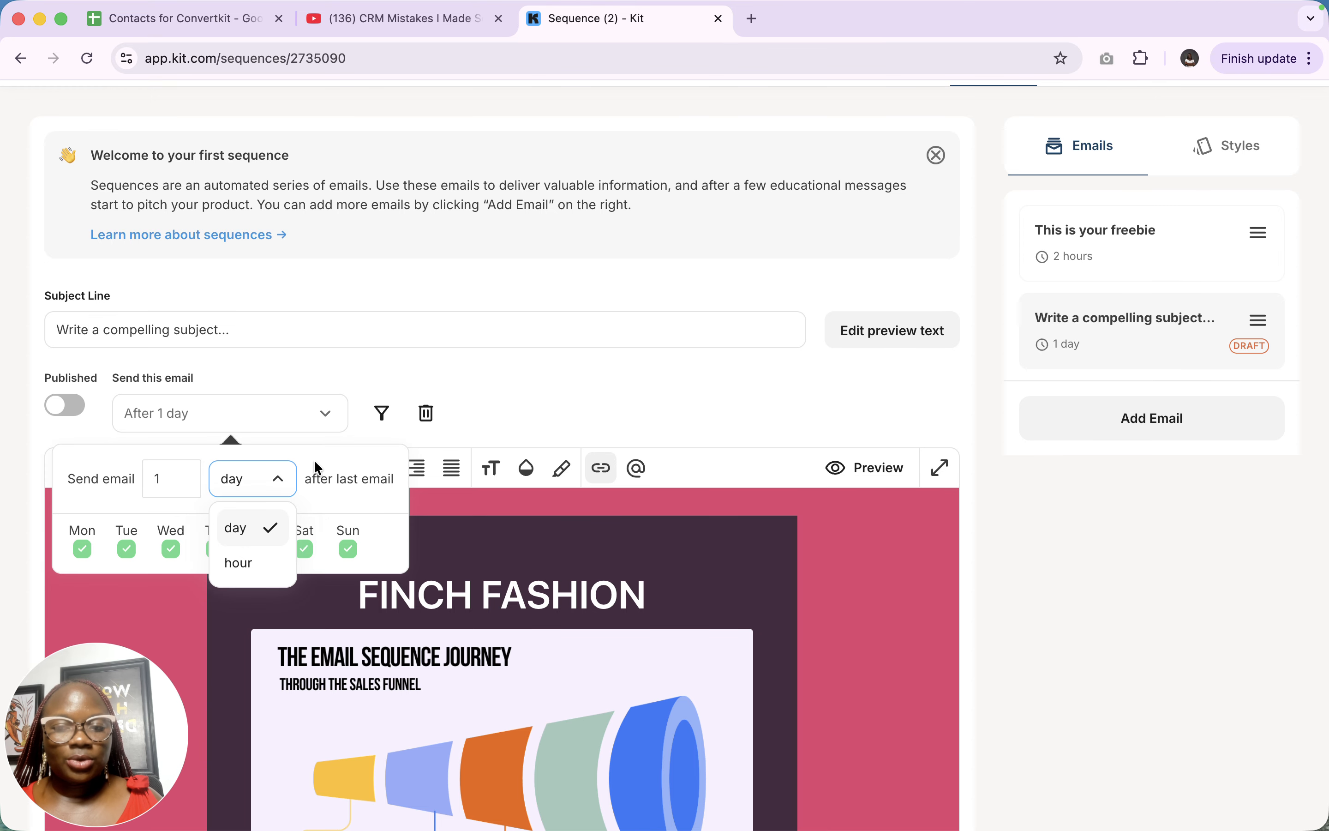
pyautogui.click(165, 478)
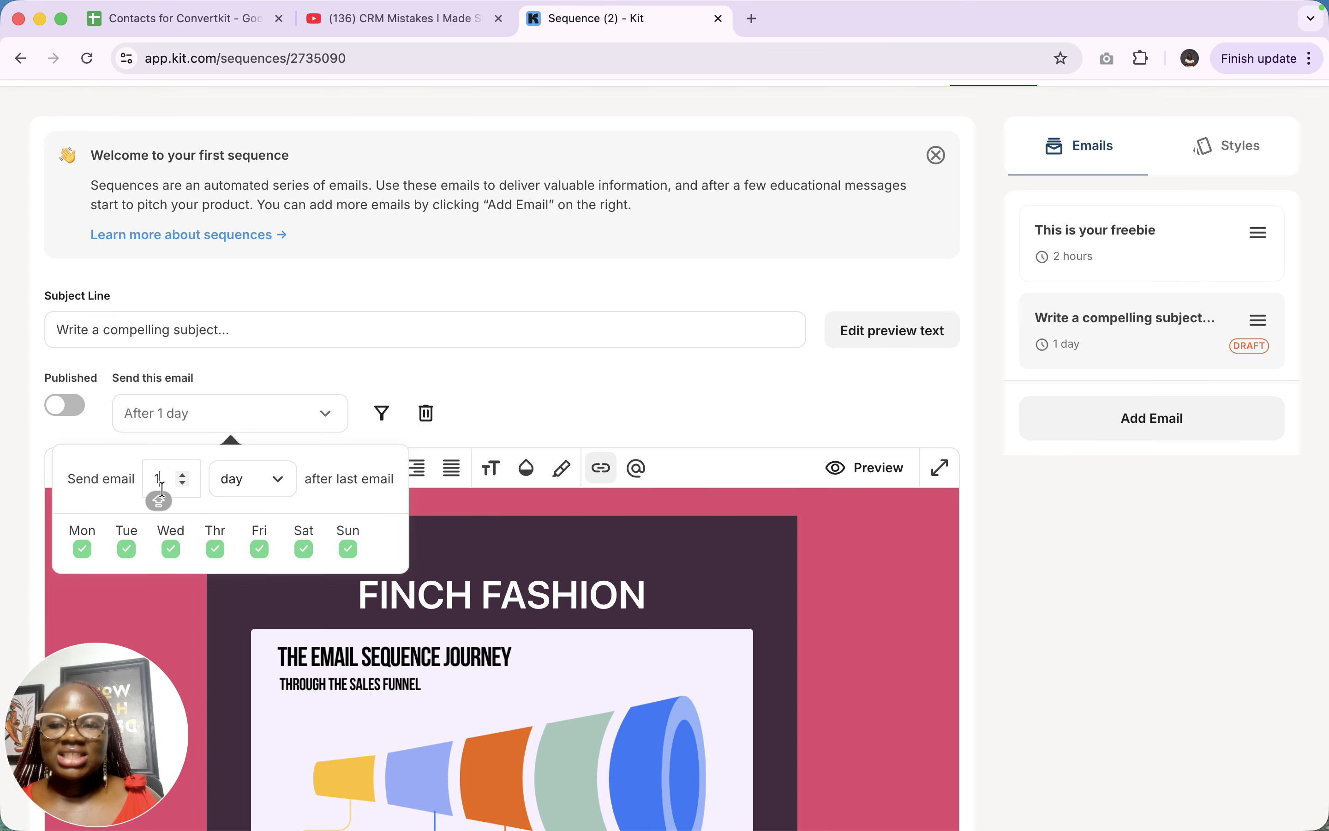
pyautogui.write('3')
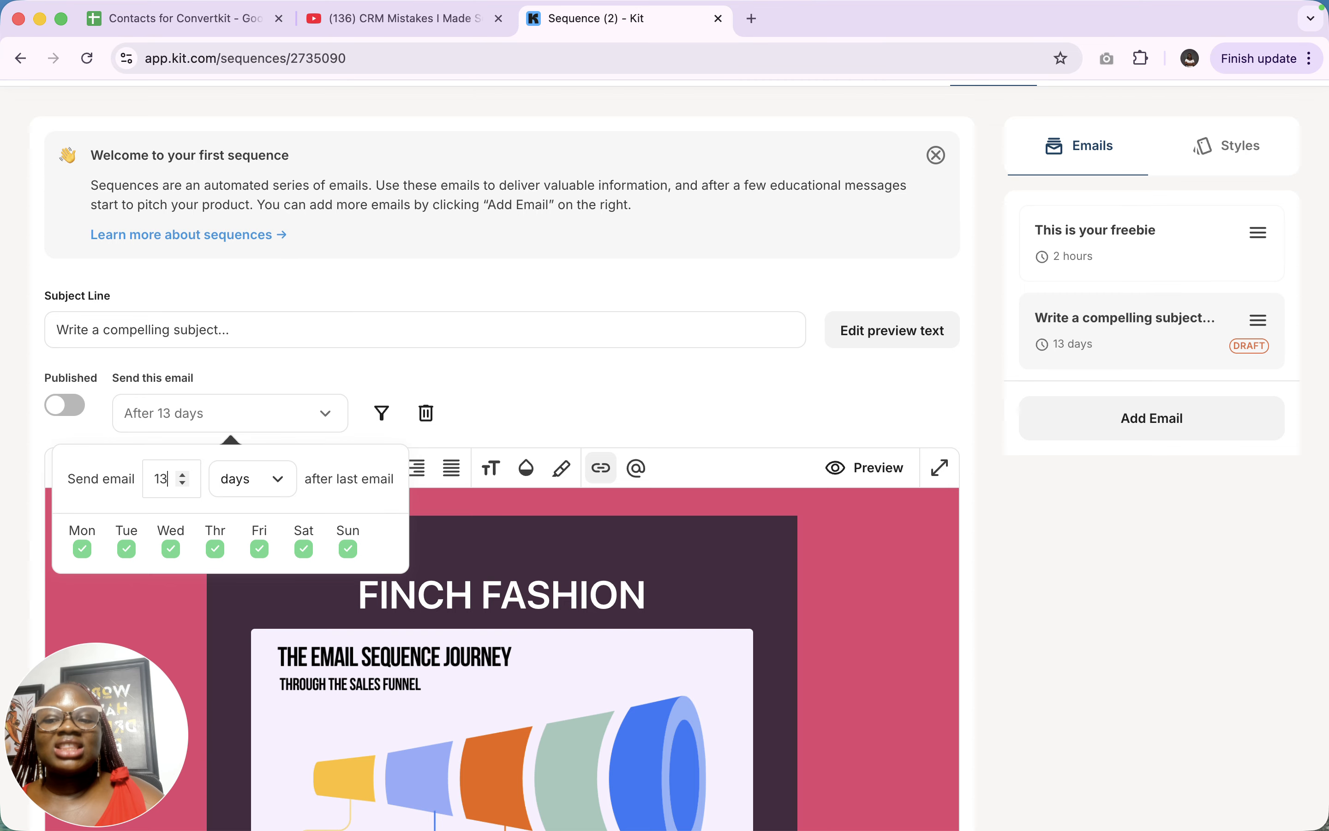
pyautogui.press('Left')
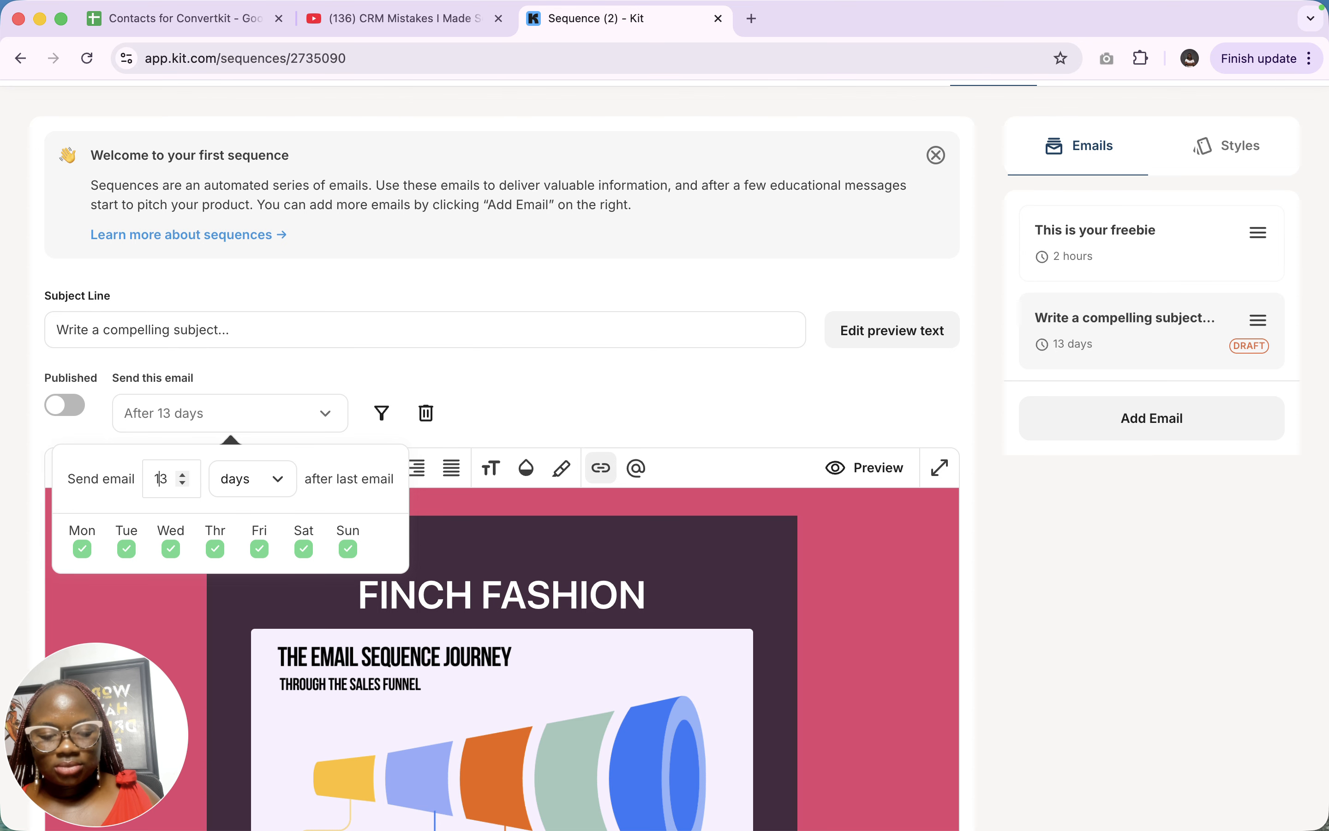
pyautogui.press('BackSpace')
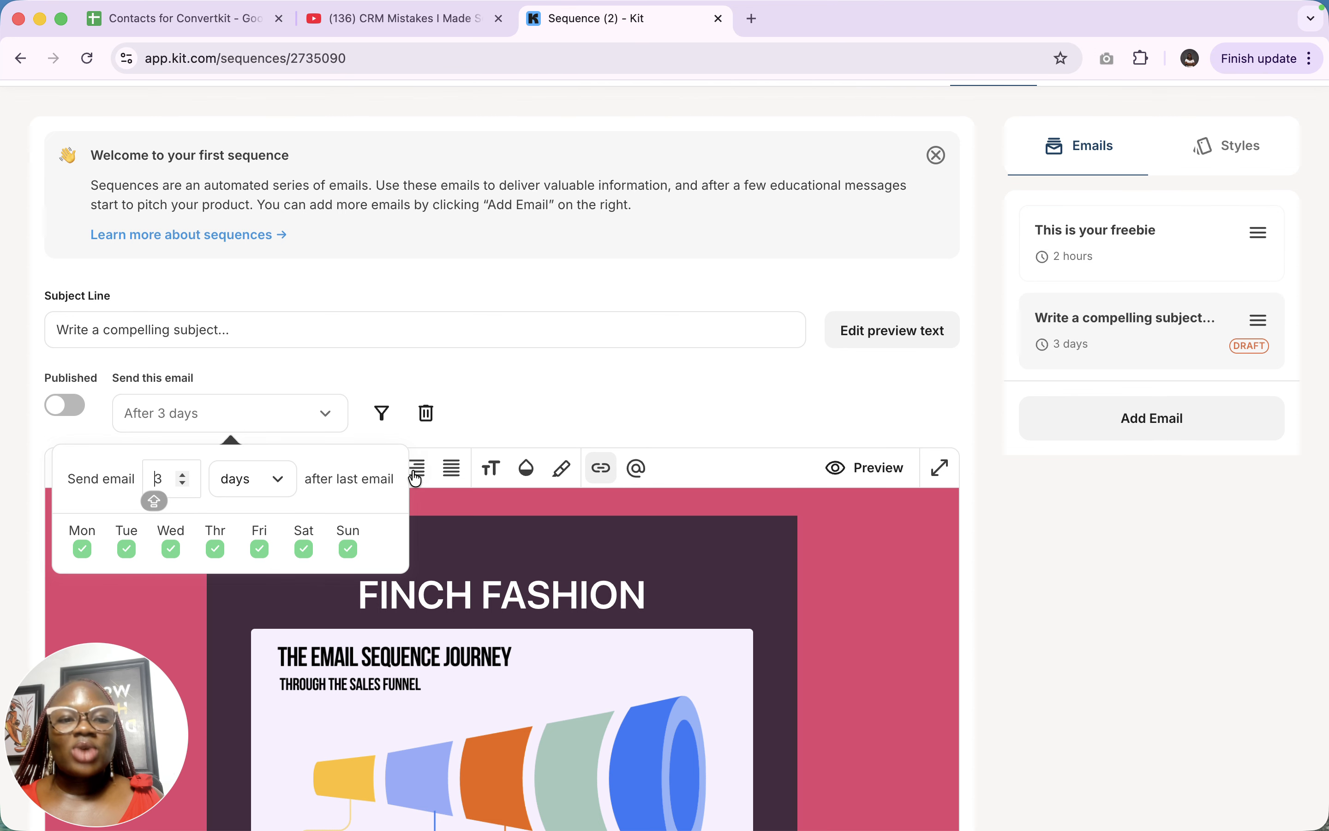
pyautogui.click(416, 351)
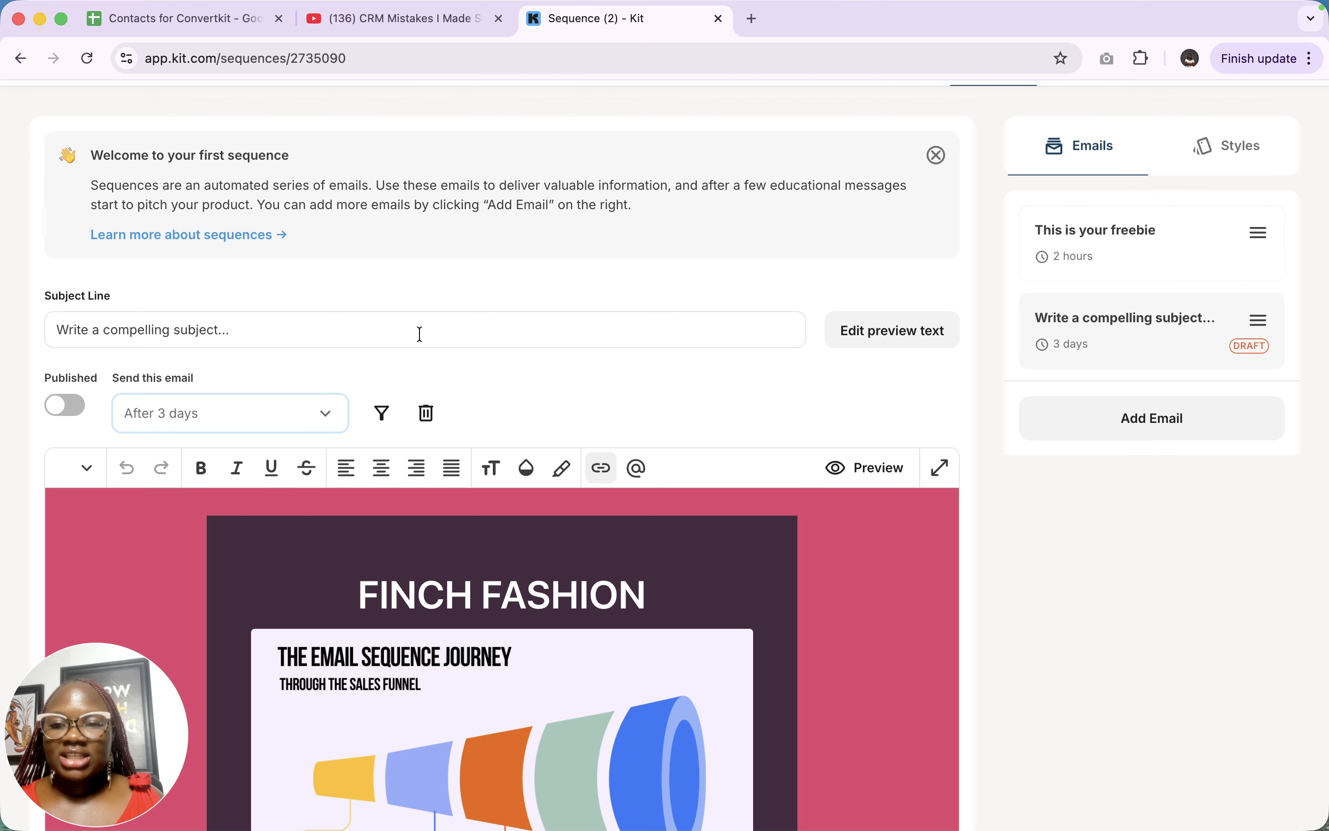
# Exclude Saturday and Sunday from the second email's sending days
pyautogui.click(242, 413)
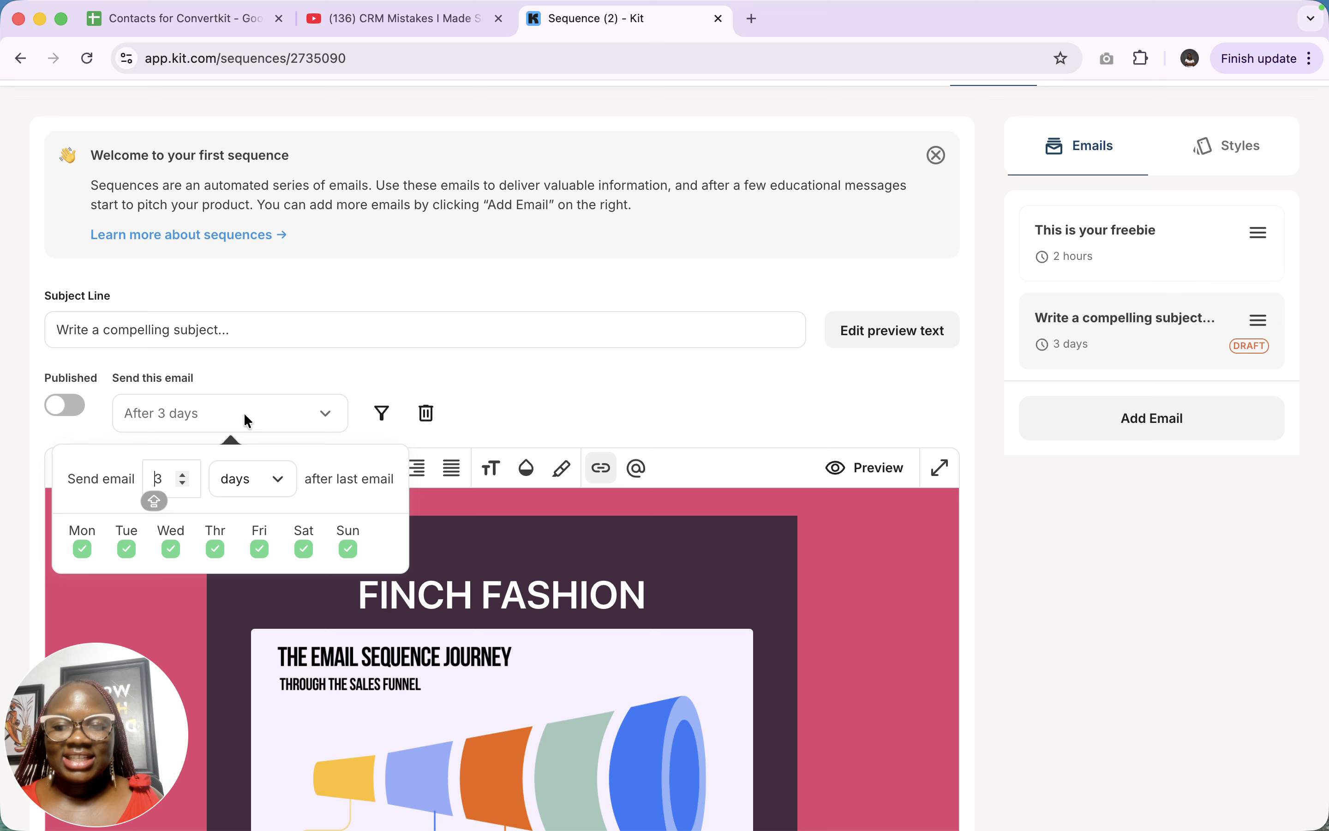
pyautogui.click(305, 551)
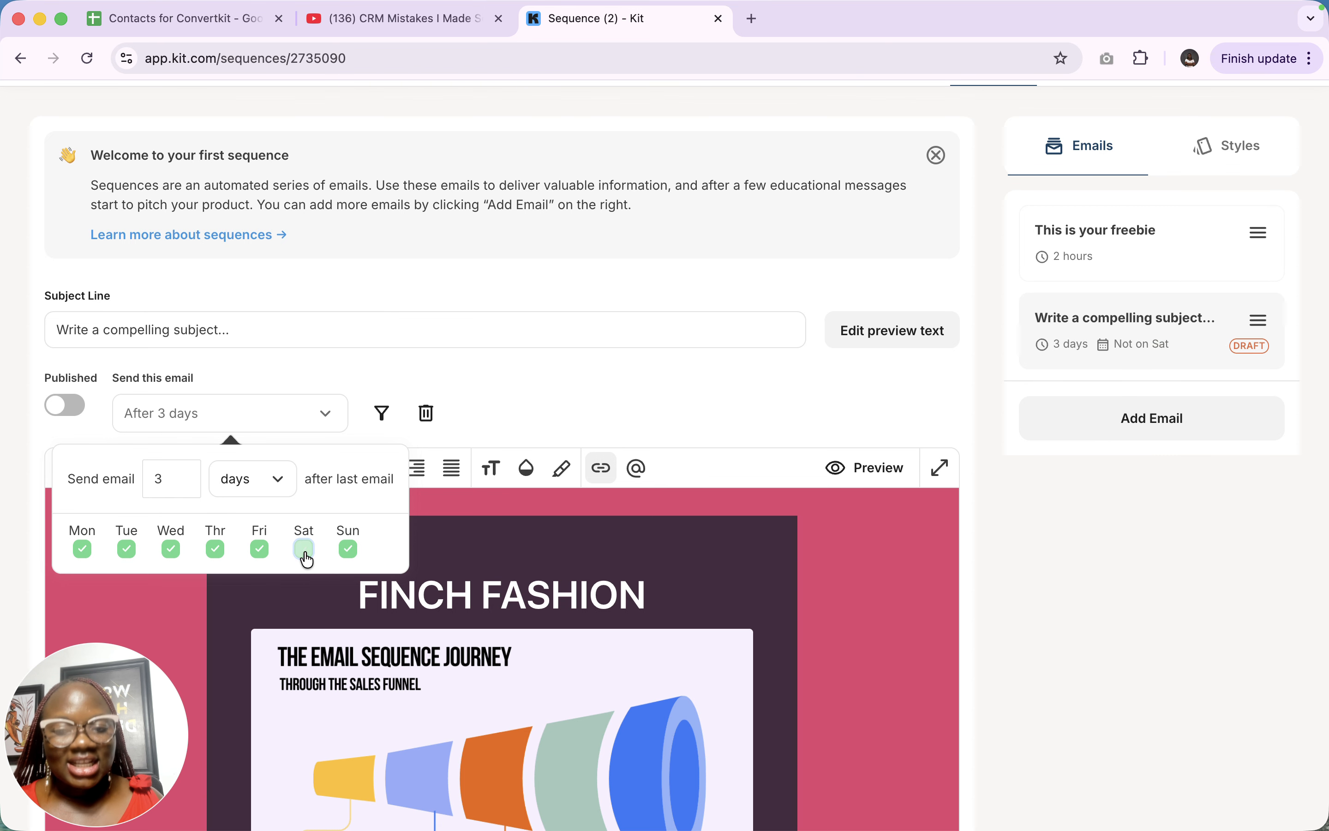
pyautogui.click(351, 552)
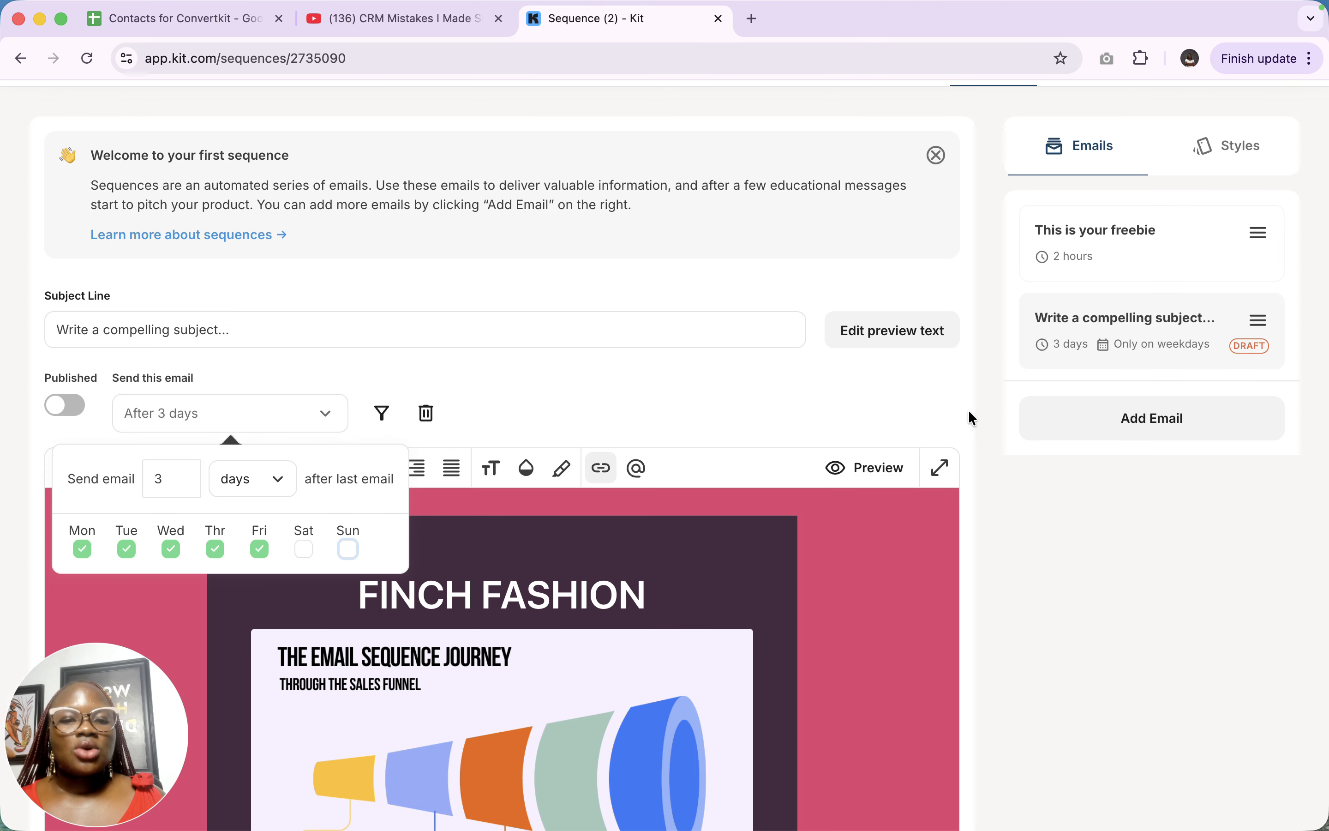
pyautogui.click(935, 398)
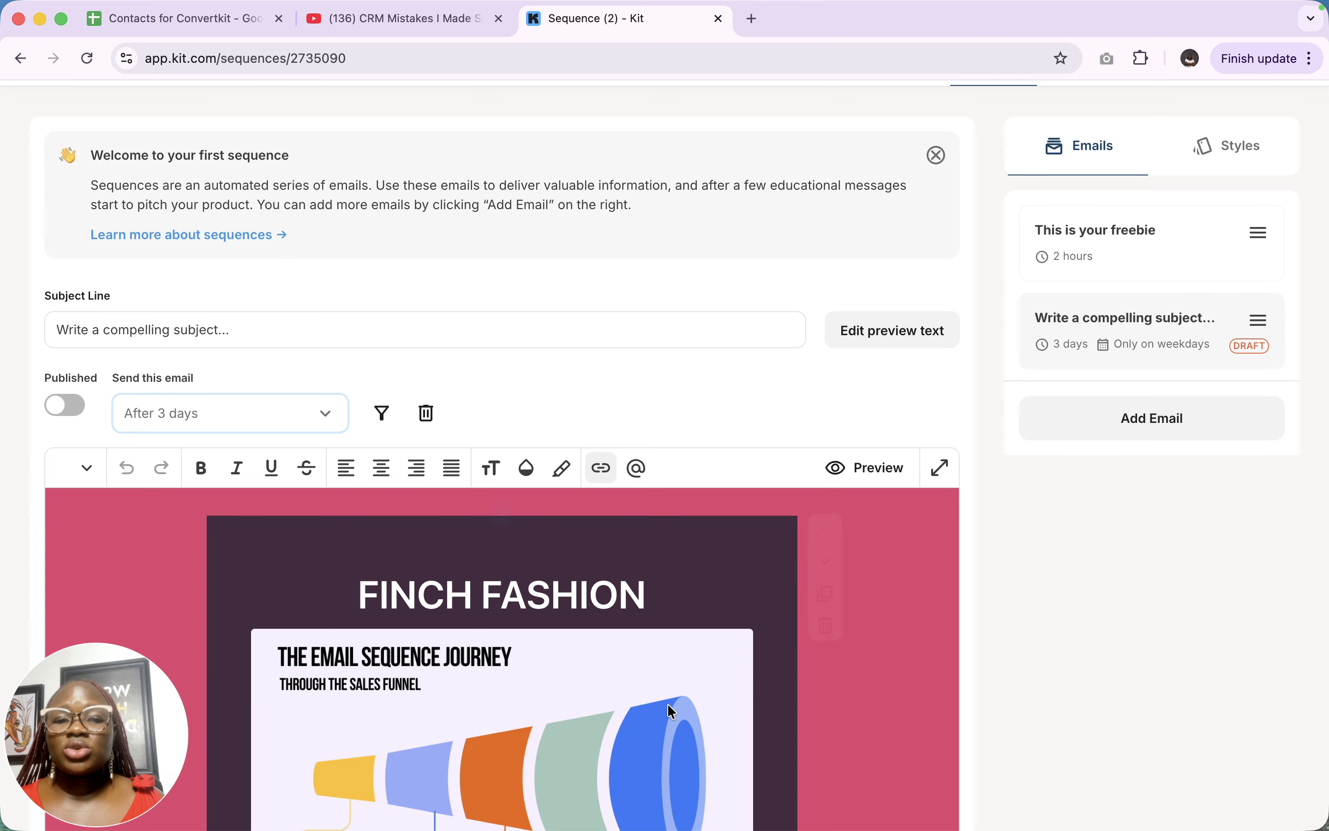
# Look over the second email's content and try to publish it
pyautogui.scroll(-3, 670, 709)
pyautogui.scroll(5, 755, 634)
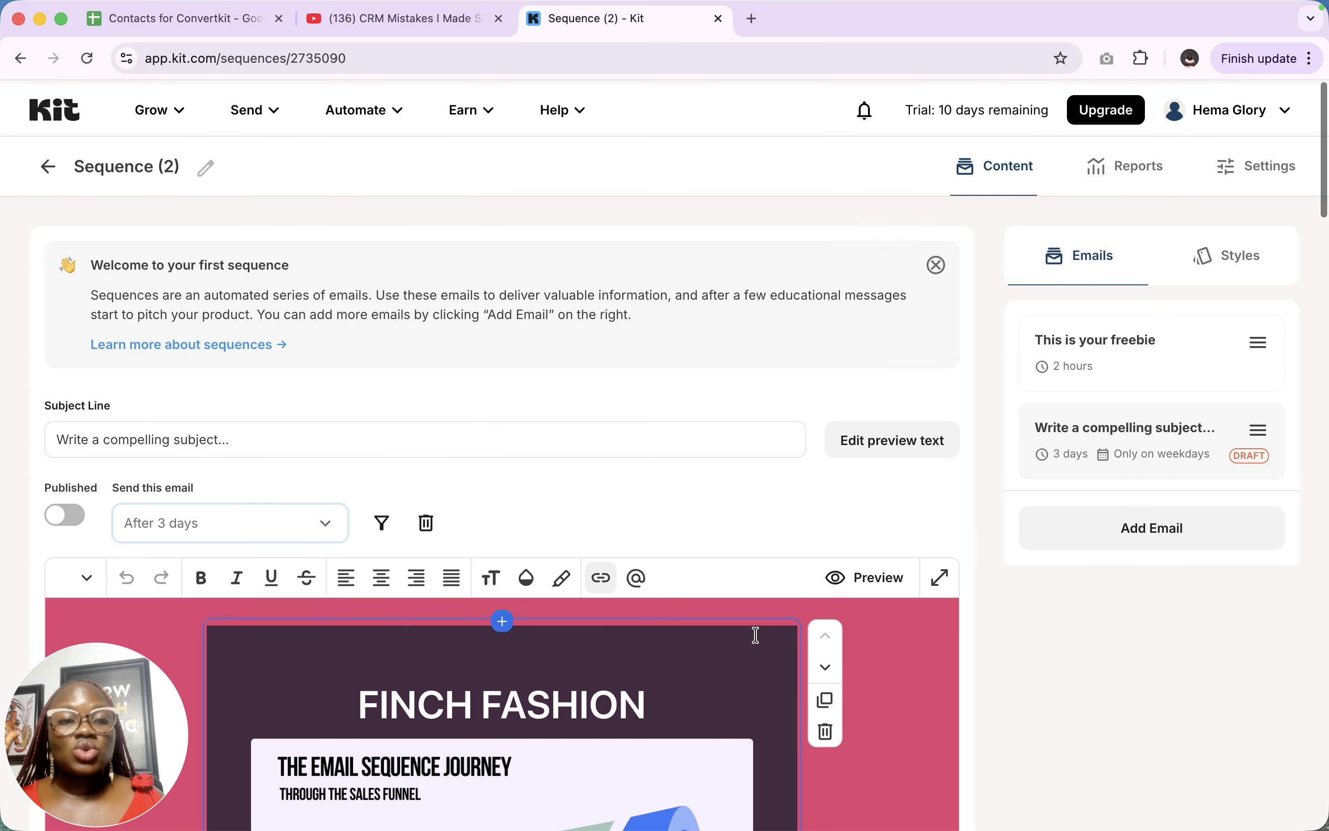
pyautogui.scroll(-9, 870, 712)
pyautogui.scroll(8, 873, 712)
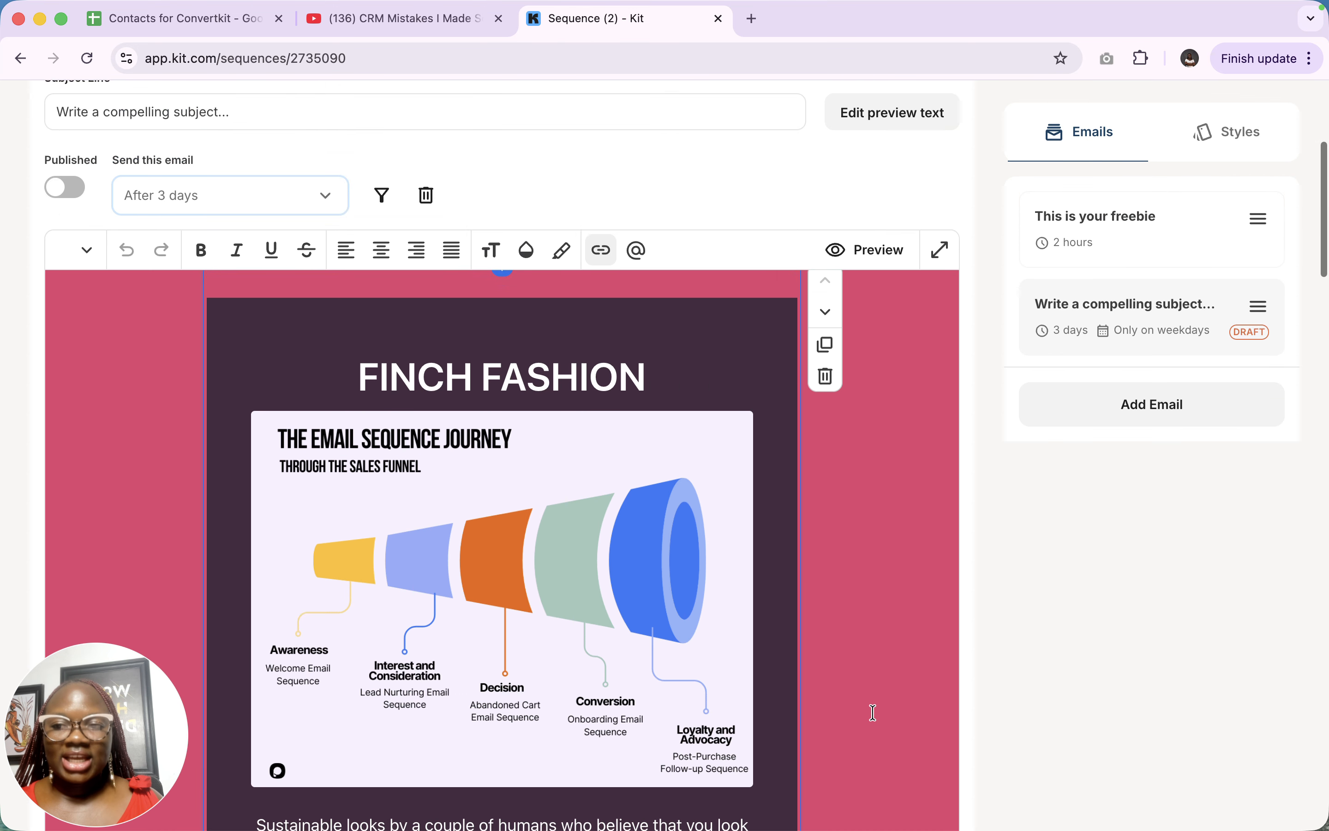
pyautogui.click(68, 439)
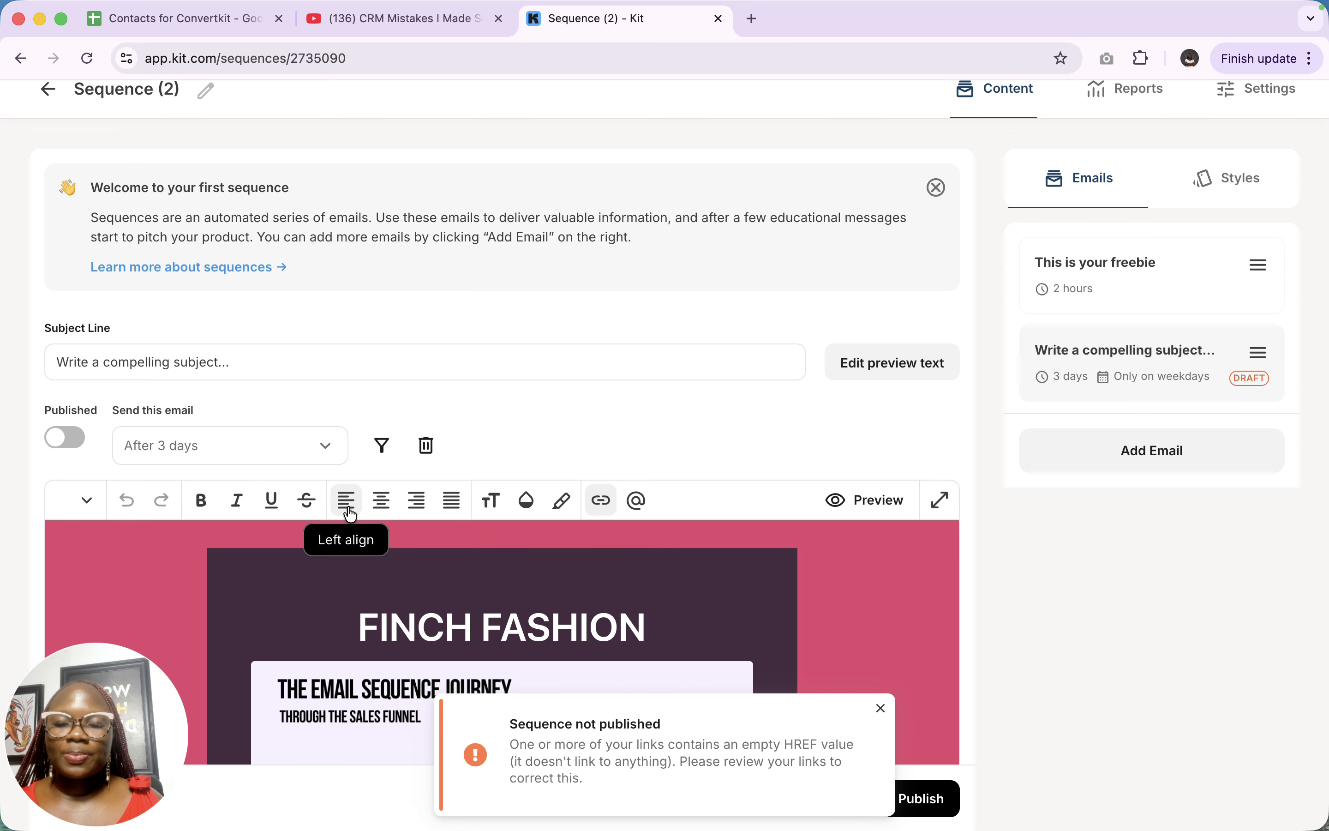
# Add a third email to the sequence, try publishing the second email again and dismiss the error notices
pyautogui.click(1174, 455)
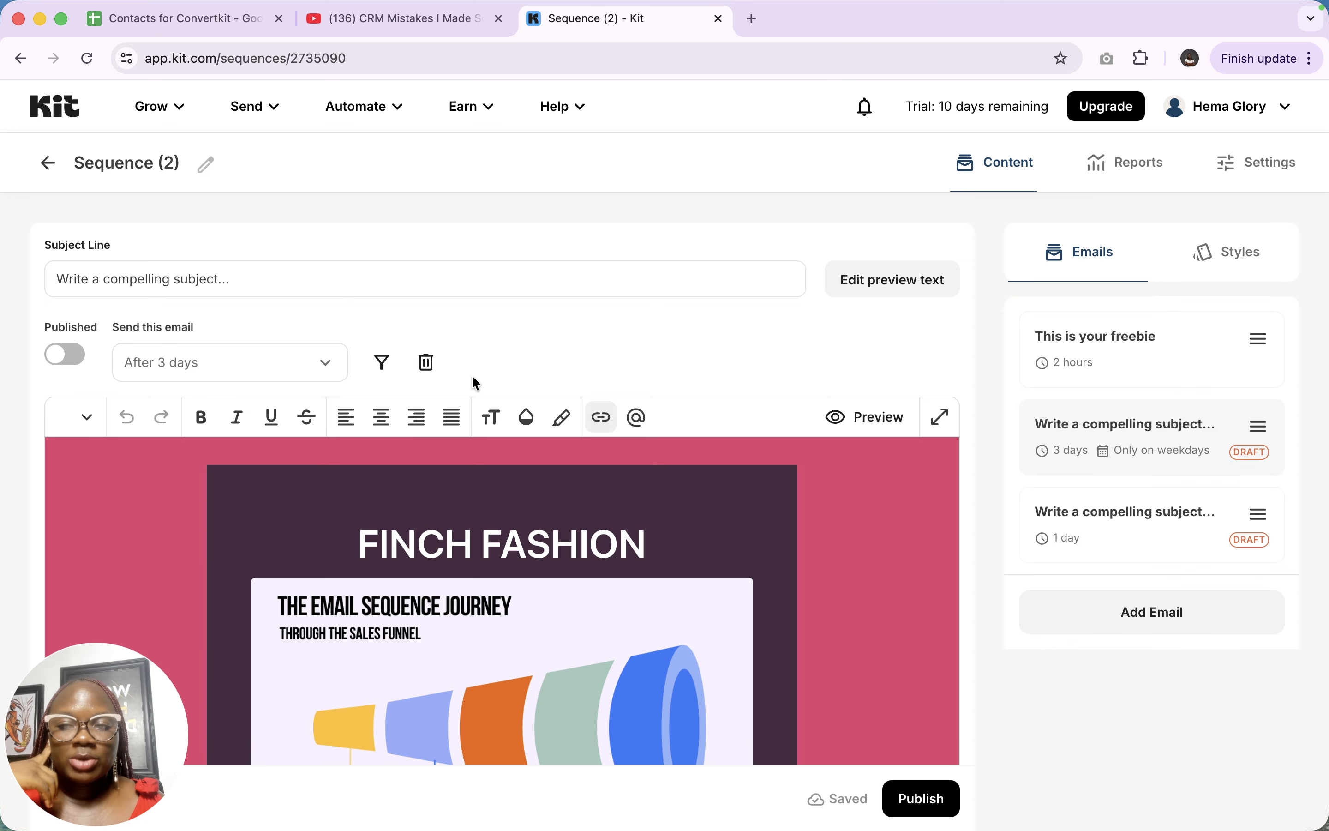
pyautogui.click(76, 357)
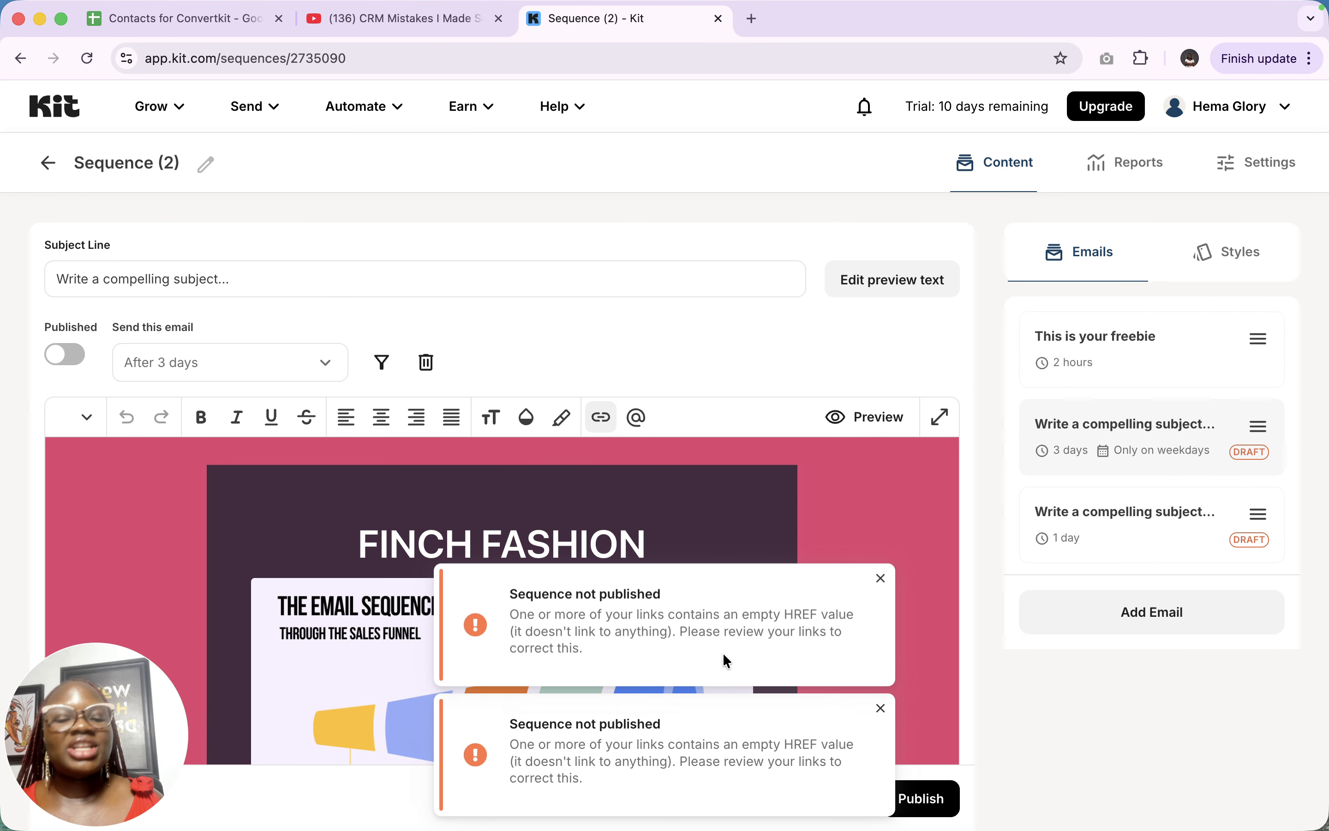
pyautogui.click(880, 580)
pyautogui.click(880, 708)
# Link the second email's "CHECK OUT OUR ONLINE STORE" button to the suggested YouTube watch URL
pyautogui.scroll(-10, 566, 588)
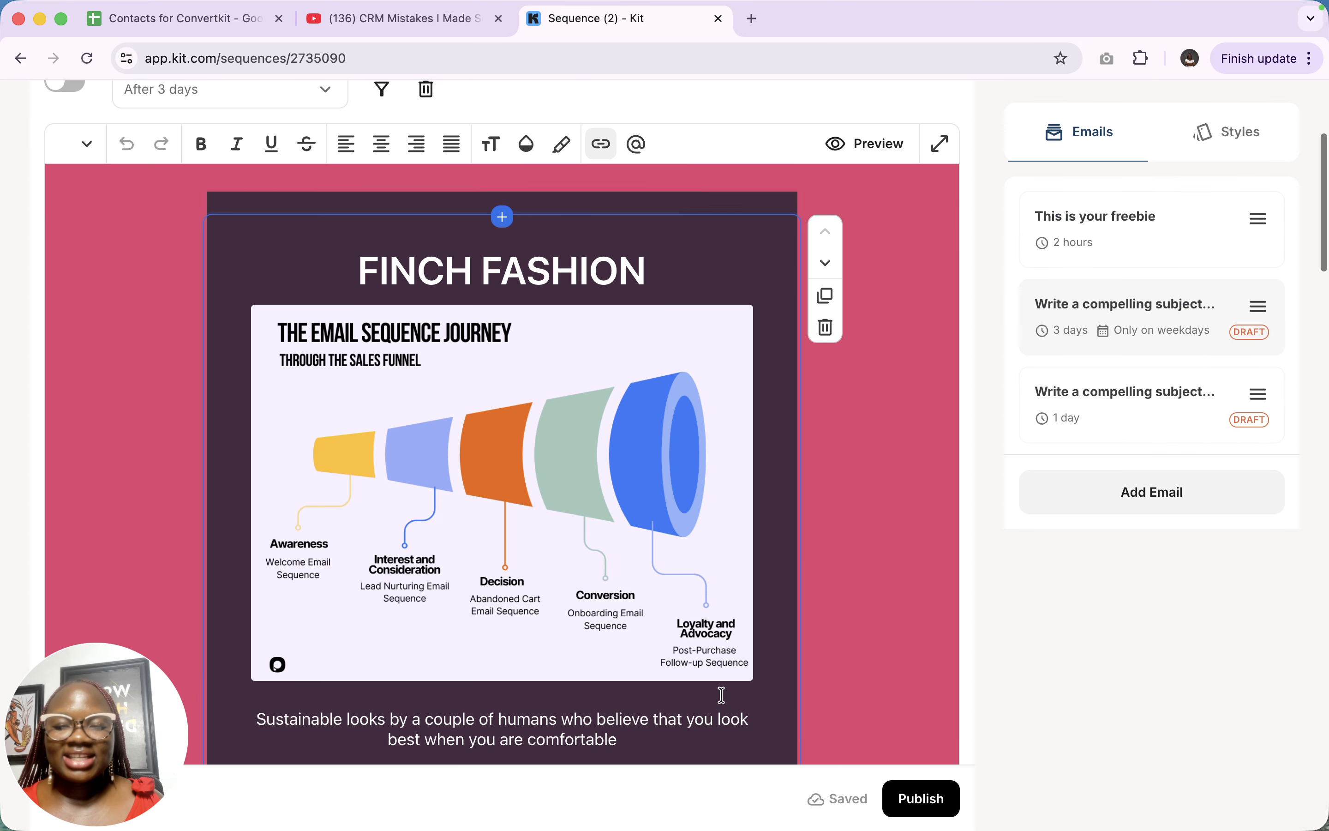
pyautogui.click(566, 563)
pyautogui.click(1133, 286)
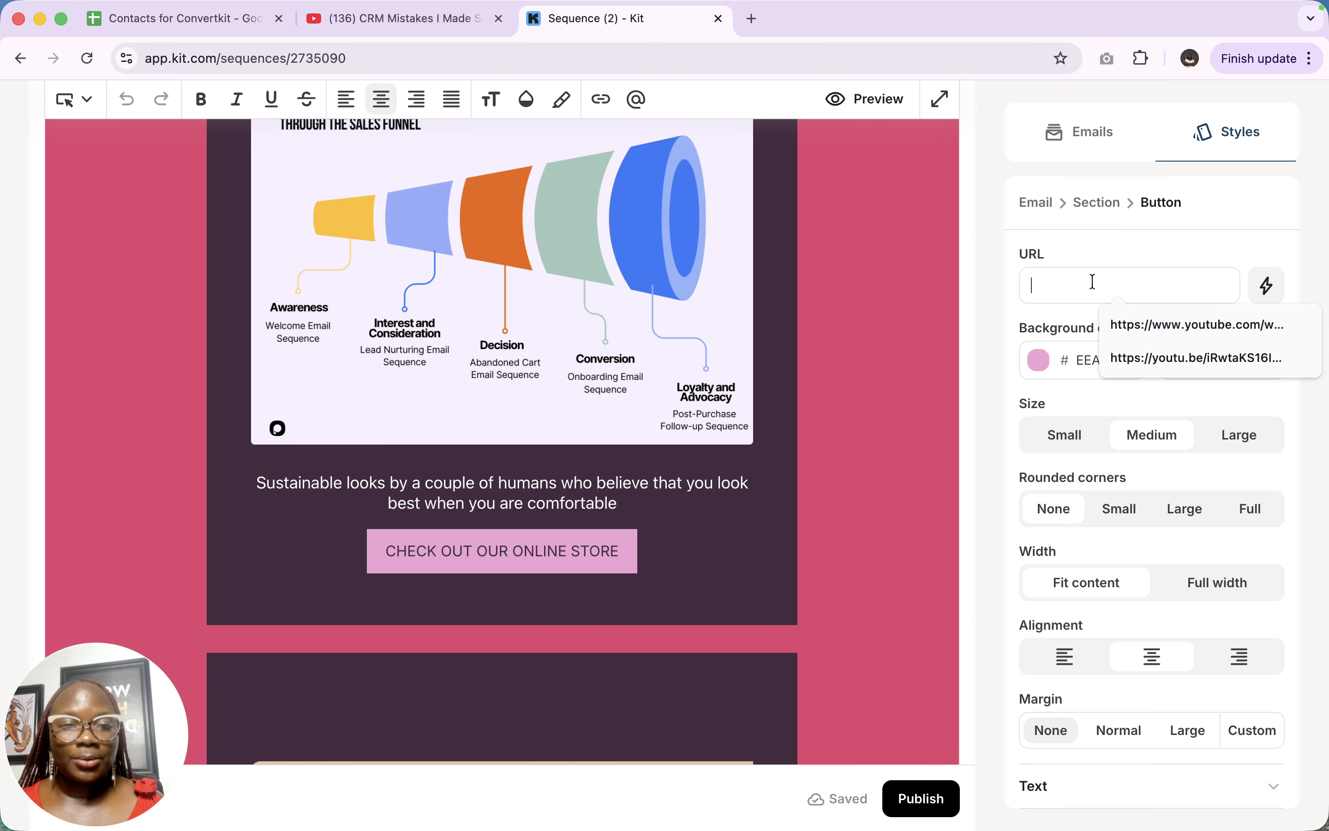
pyautogui.click(1171, 324)
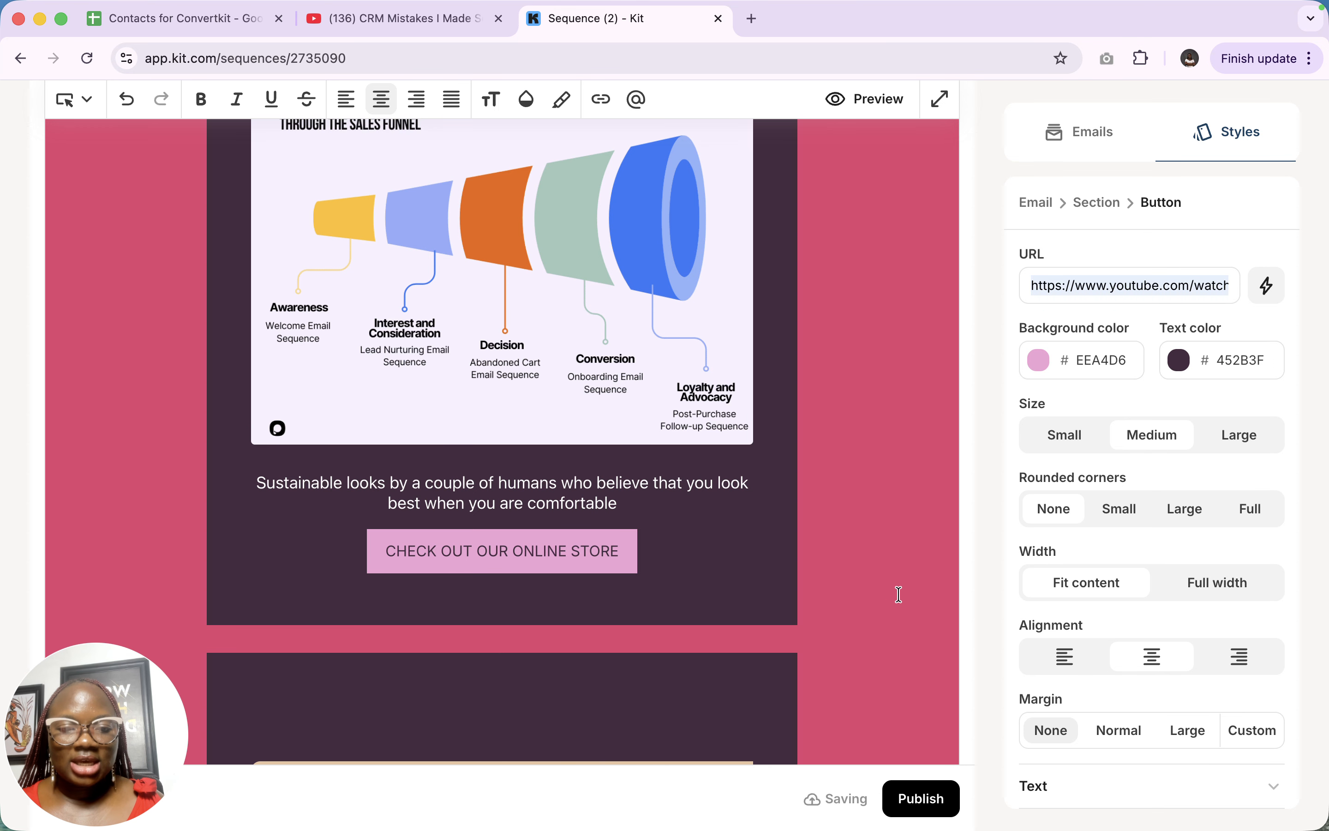
# Link the second email's "Buy now" button in the "Orchids 101" section to the suggested YouTube watch URL
pyautogui.scroll(-8, 676, 594)
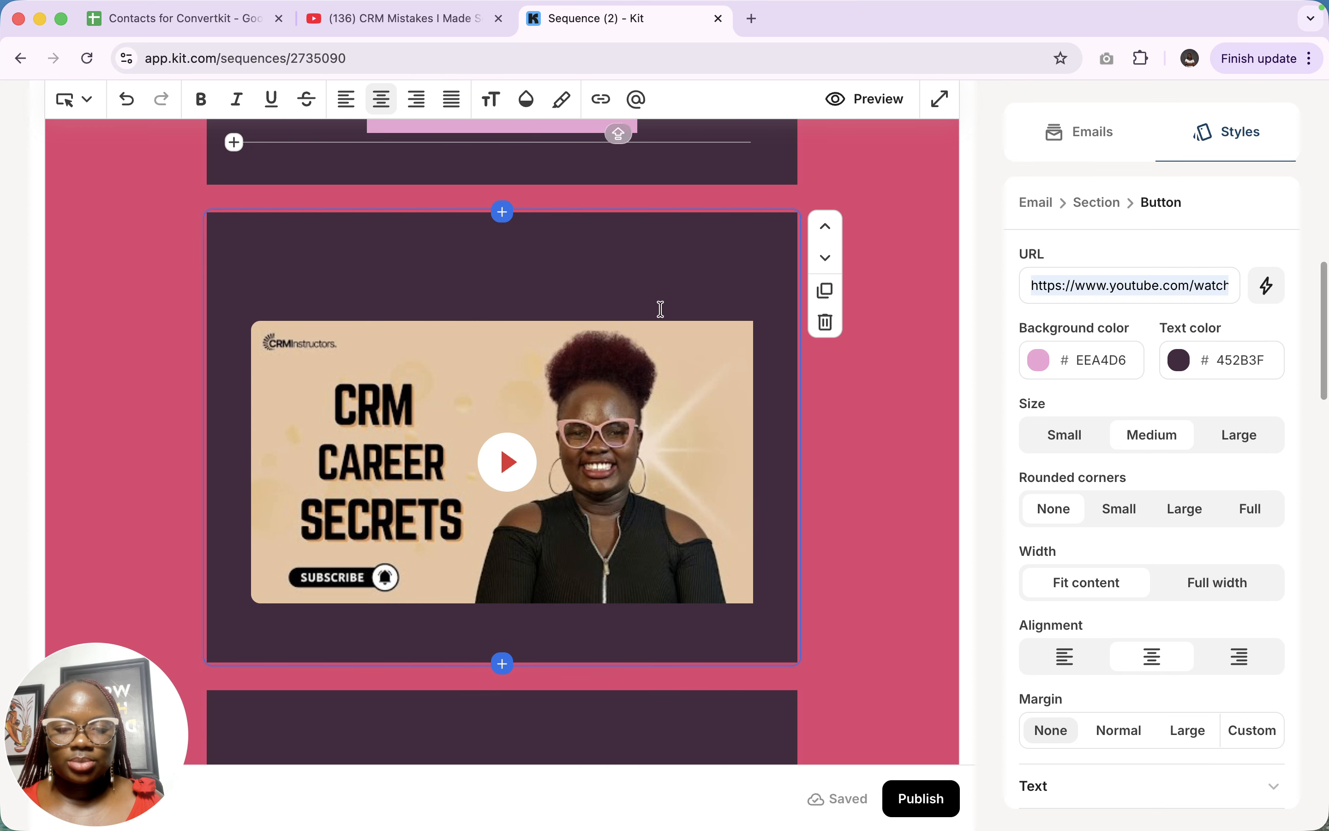
pyautogui.scroll(-8, 659, 308)
pyautogui.click(333, 508)
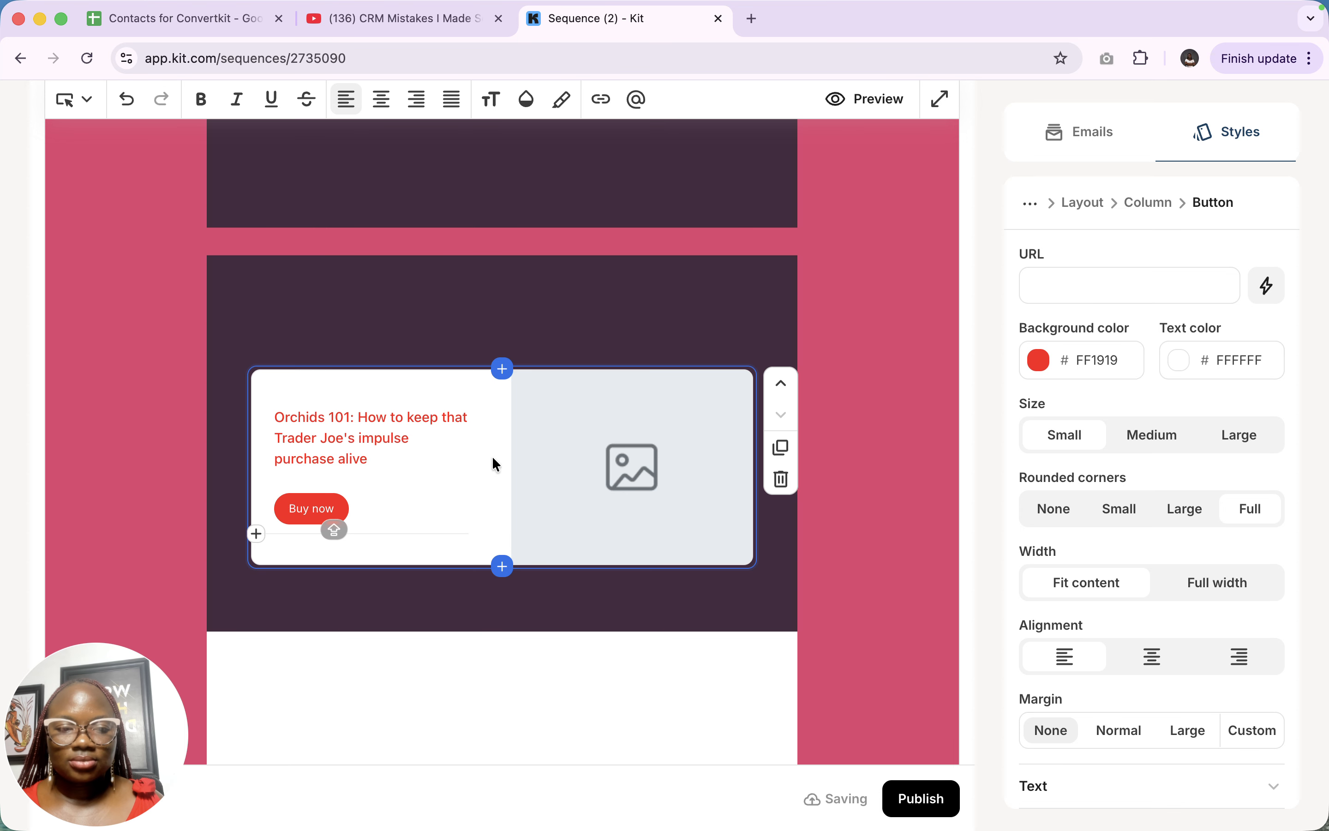
pyautogui.click(1132, 297)
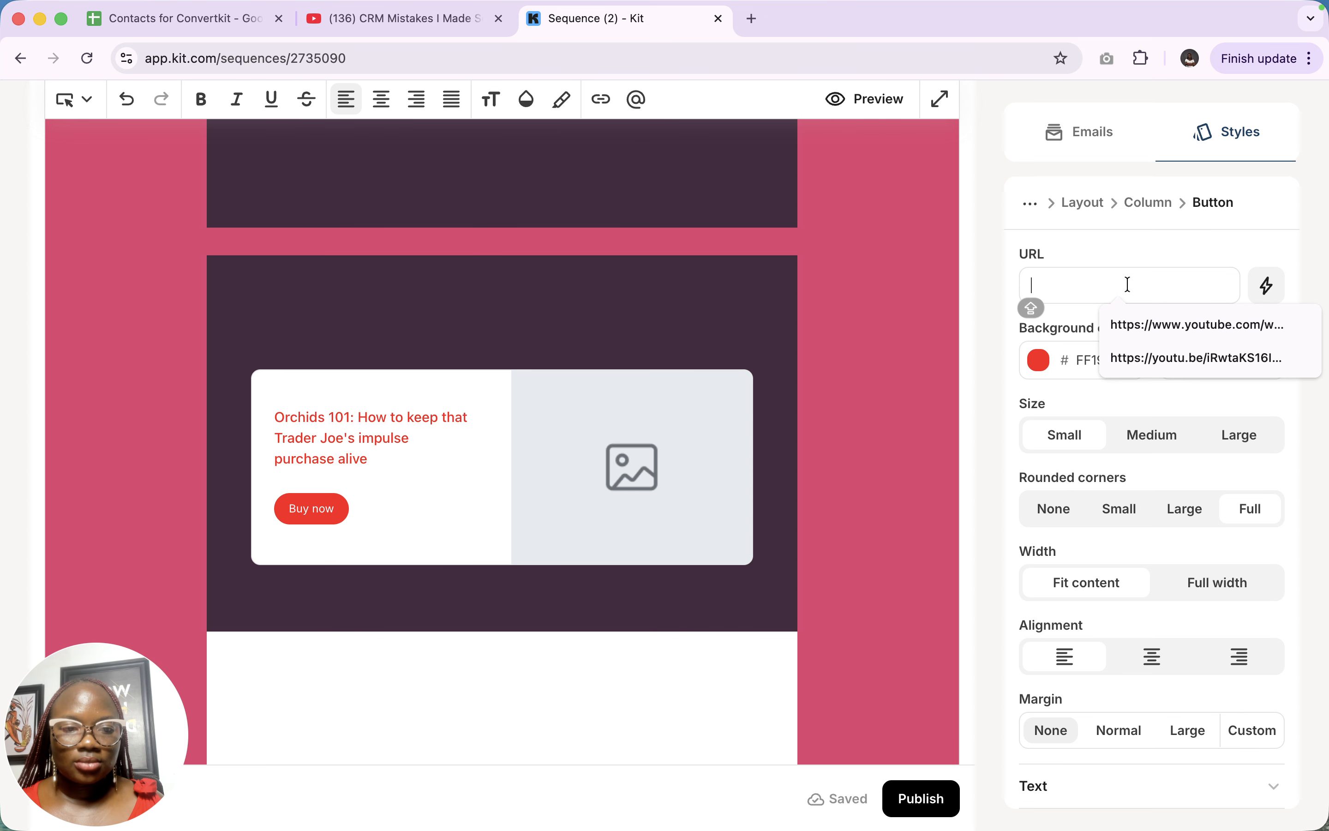
pyautogui.click(1183, 325)
pyautogui.click(860, 619)
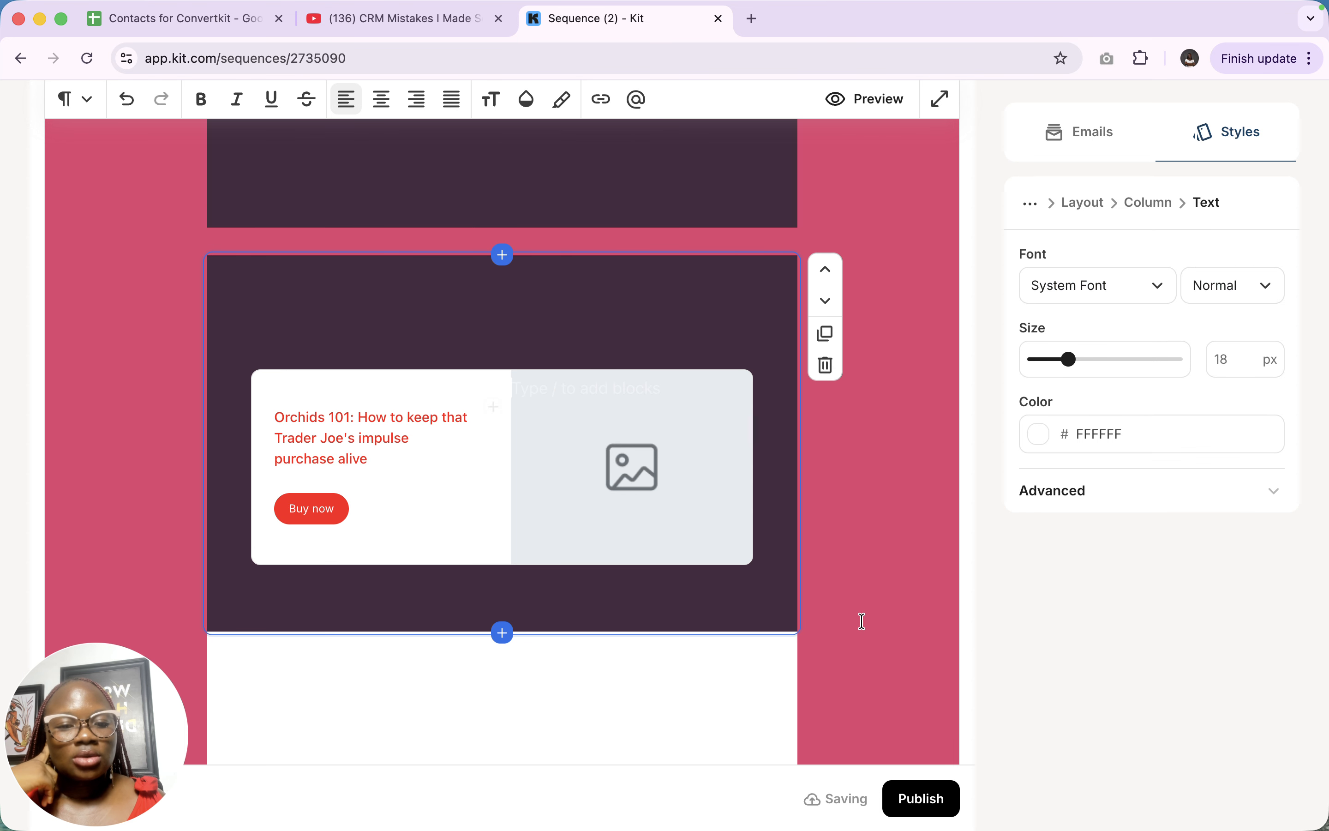
pyautogui.scroll(15, 860, 617)
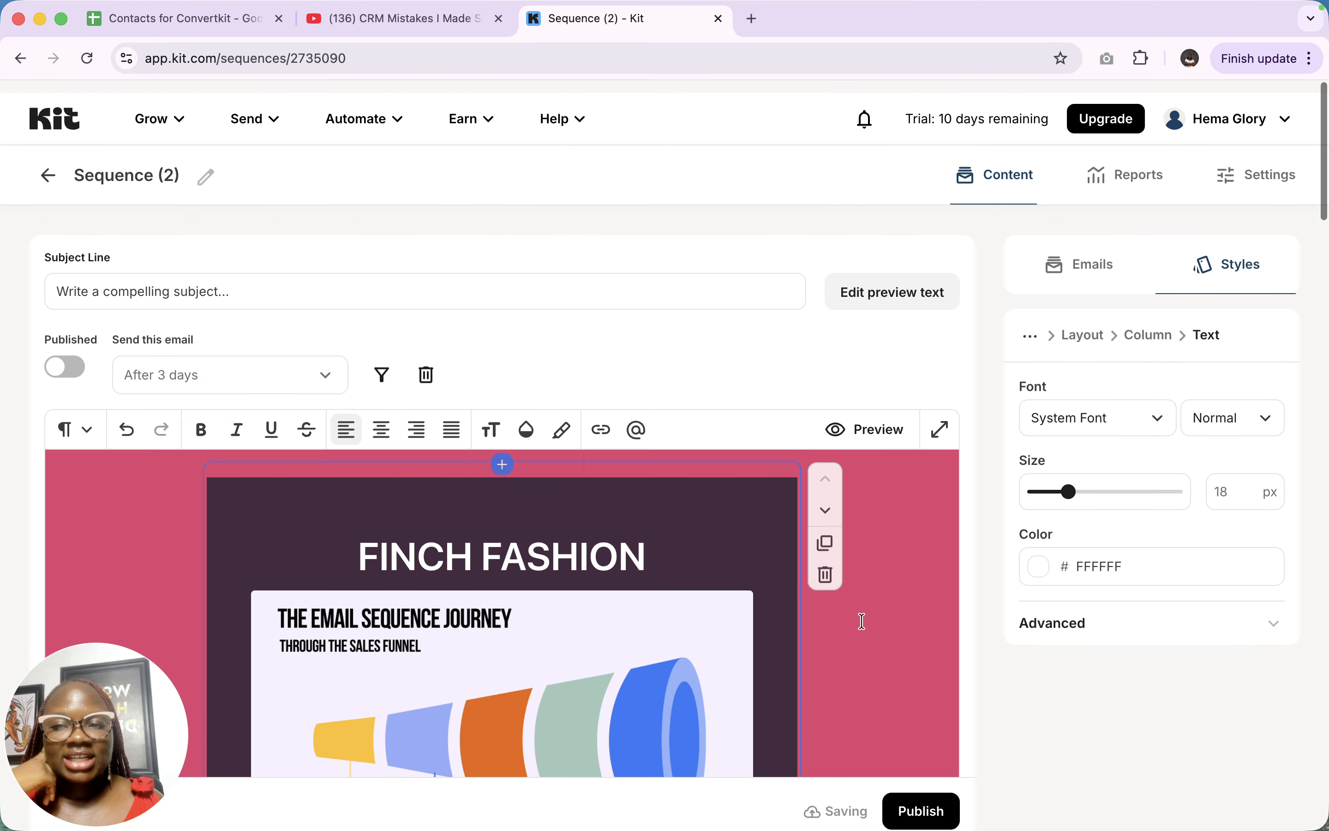
# Turn on publishing for the second email in the sequence
pyautogui.click(72, 357)
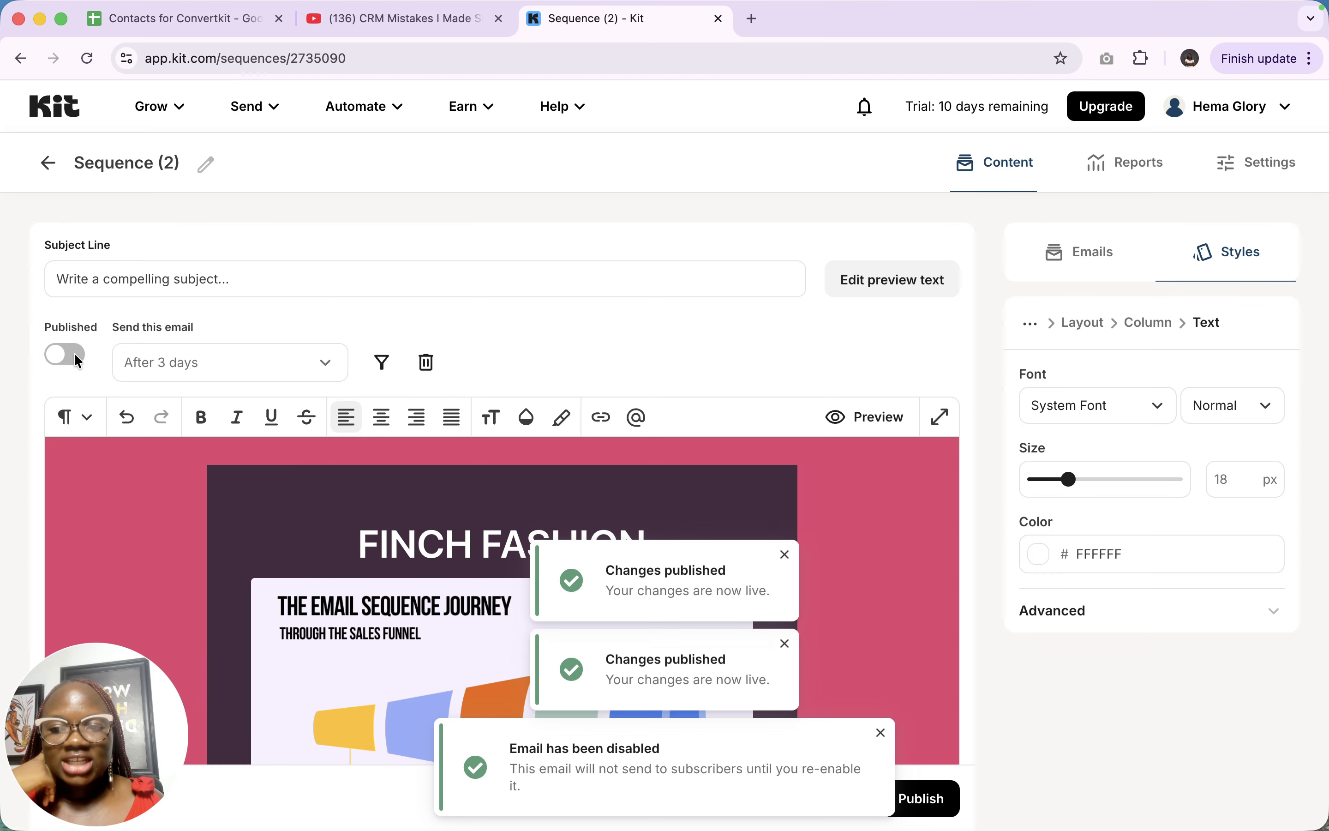
pyautogui.click(71, 355)
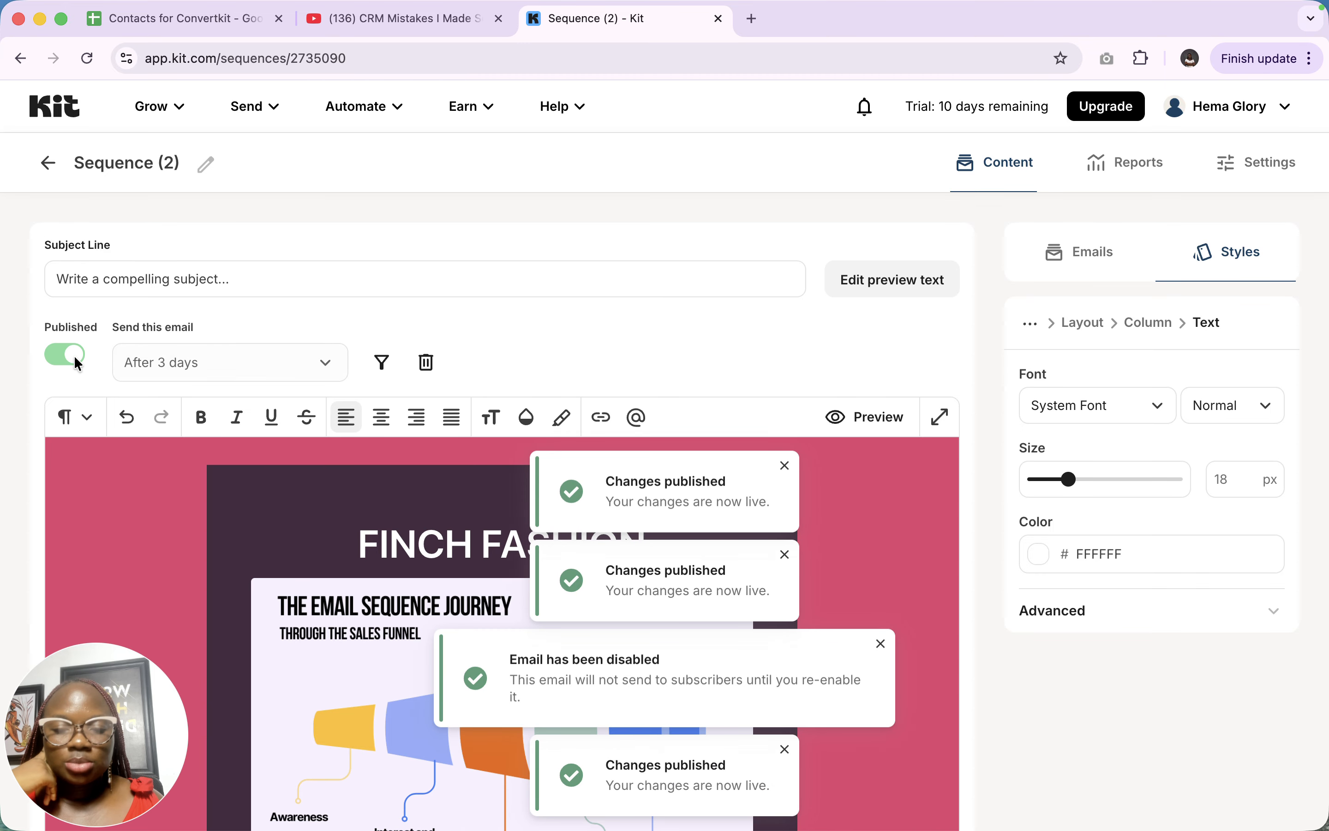
# Set the third email to send 3 days after the last email, excluding Saturday and Sunday, and publish it
pyautogui.click(1090, 268)
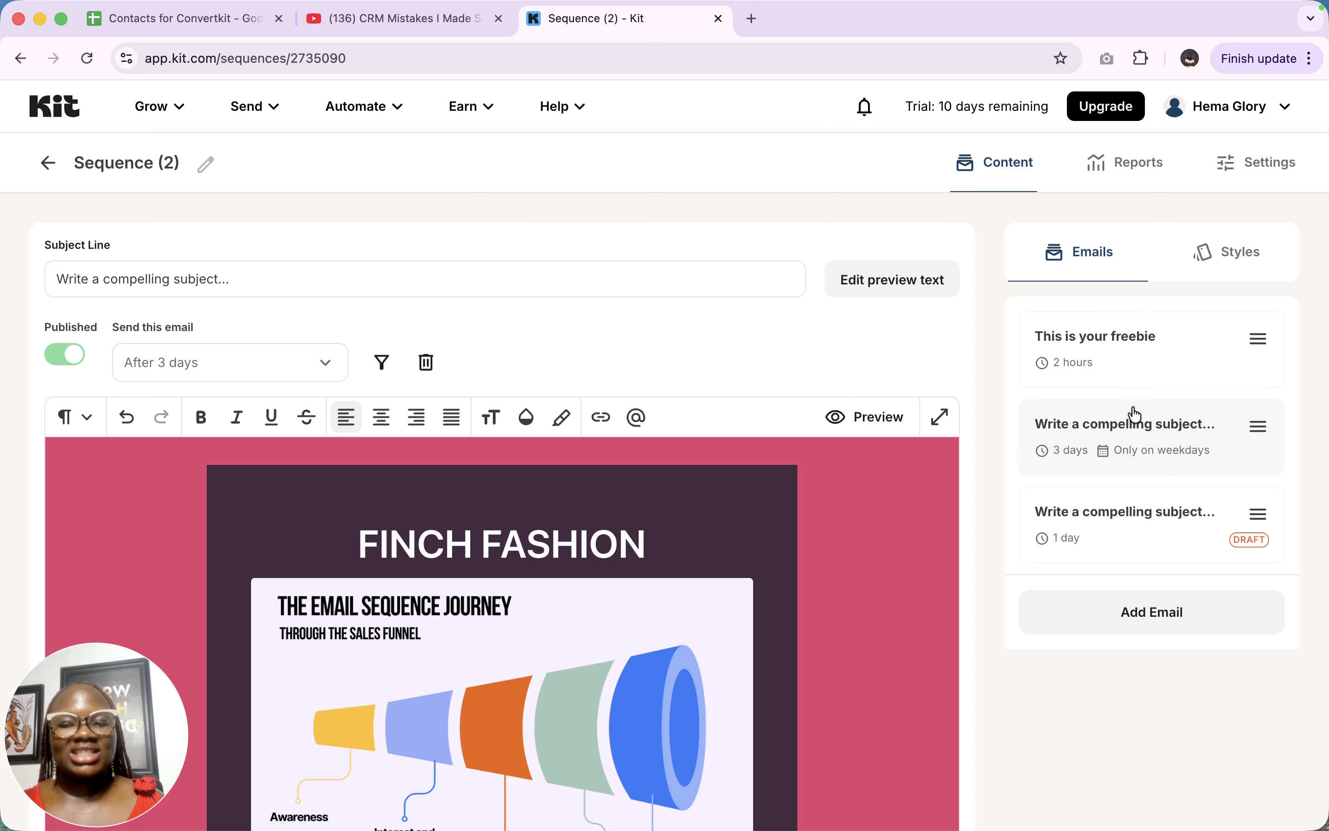
pyautogui.click(1161, 541)
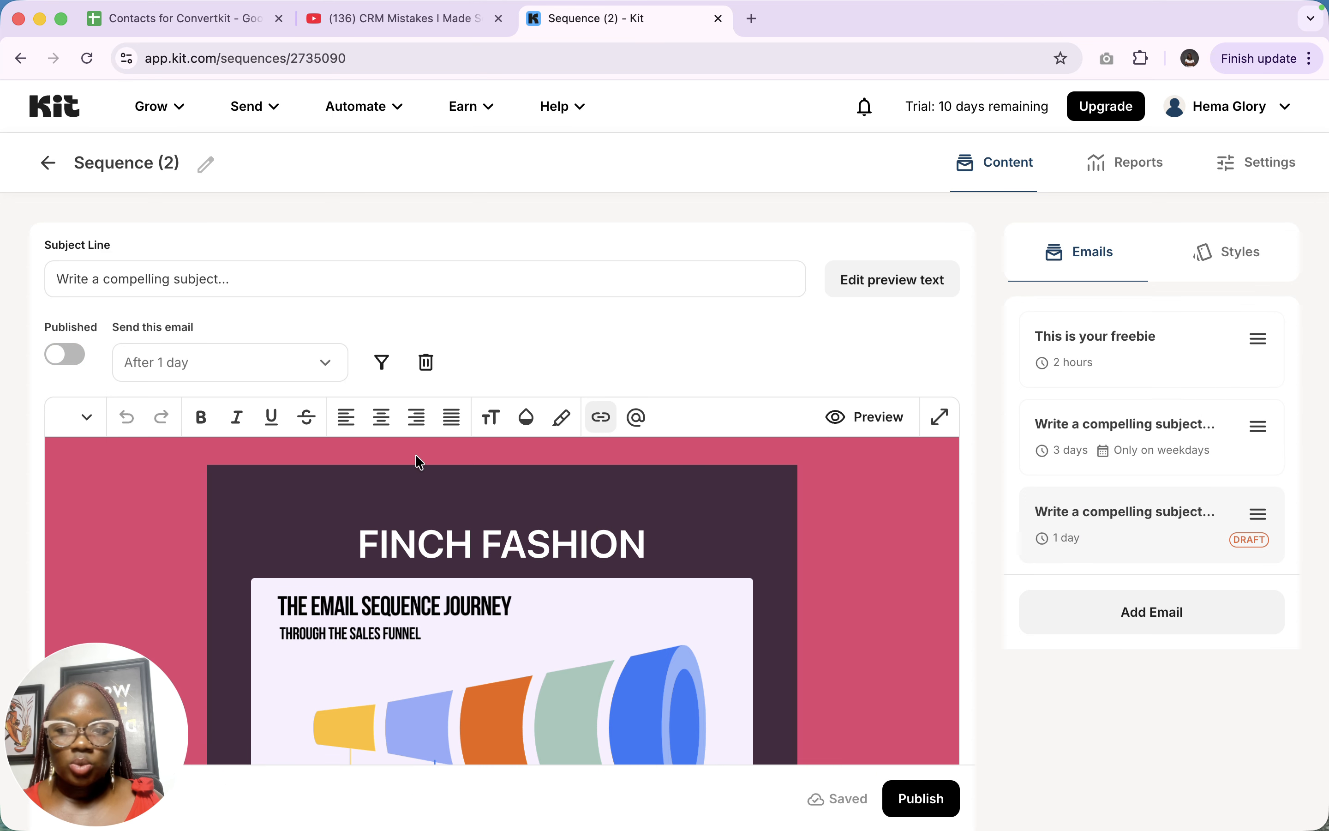
pyautogui.click(214, 365)
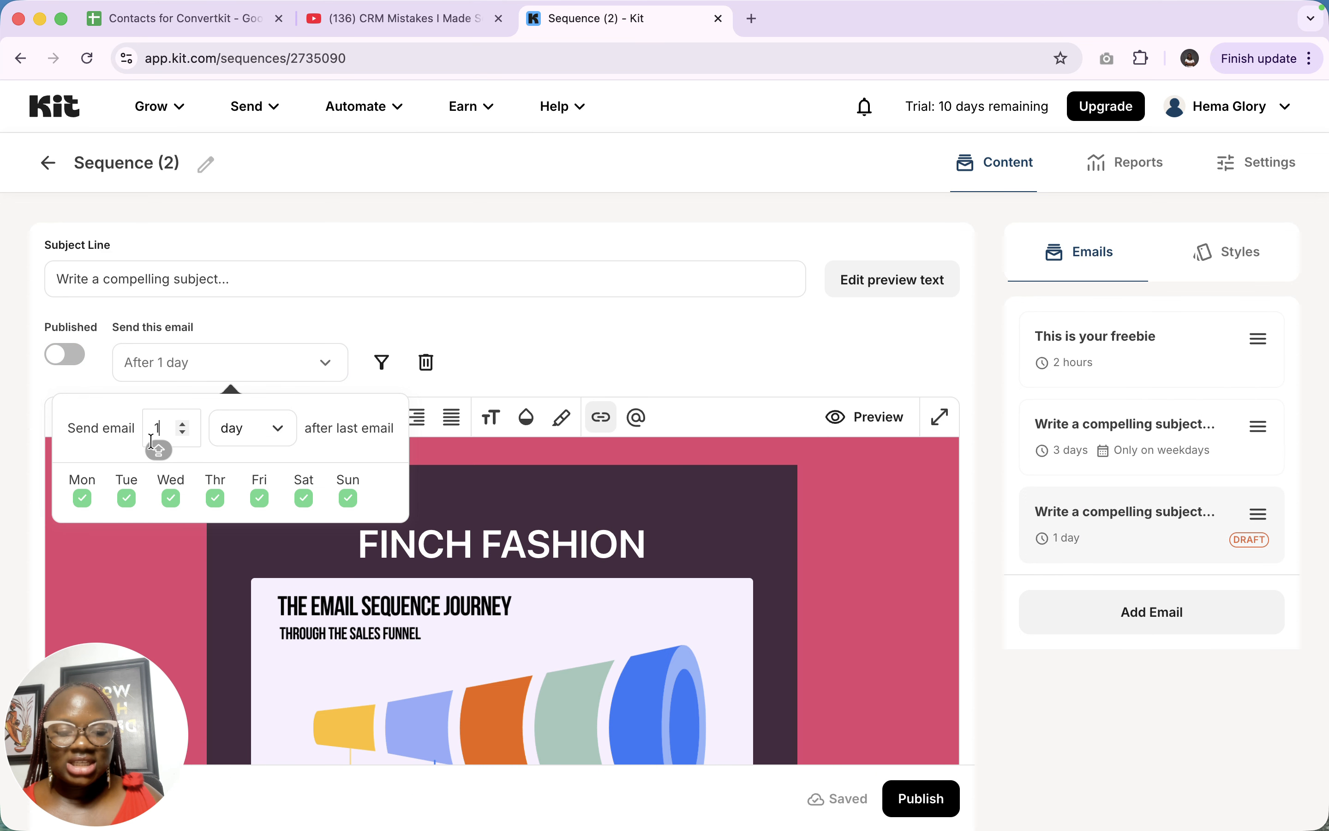
pyautogui.write('3')
pyautogui.press('Left')
pyautogui.press('BackSpace')
pyautogui.click(304, 498)
pyautogui.click(348, 499)
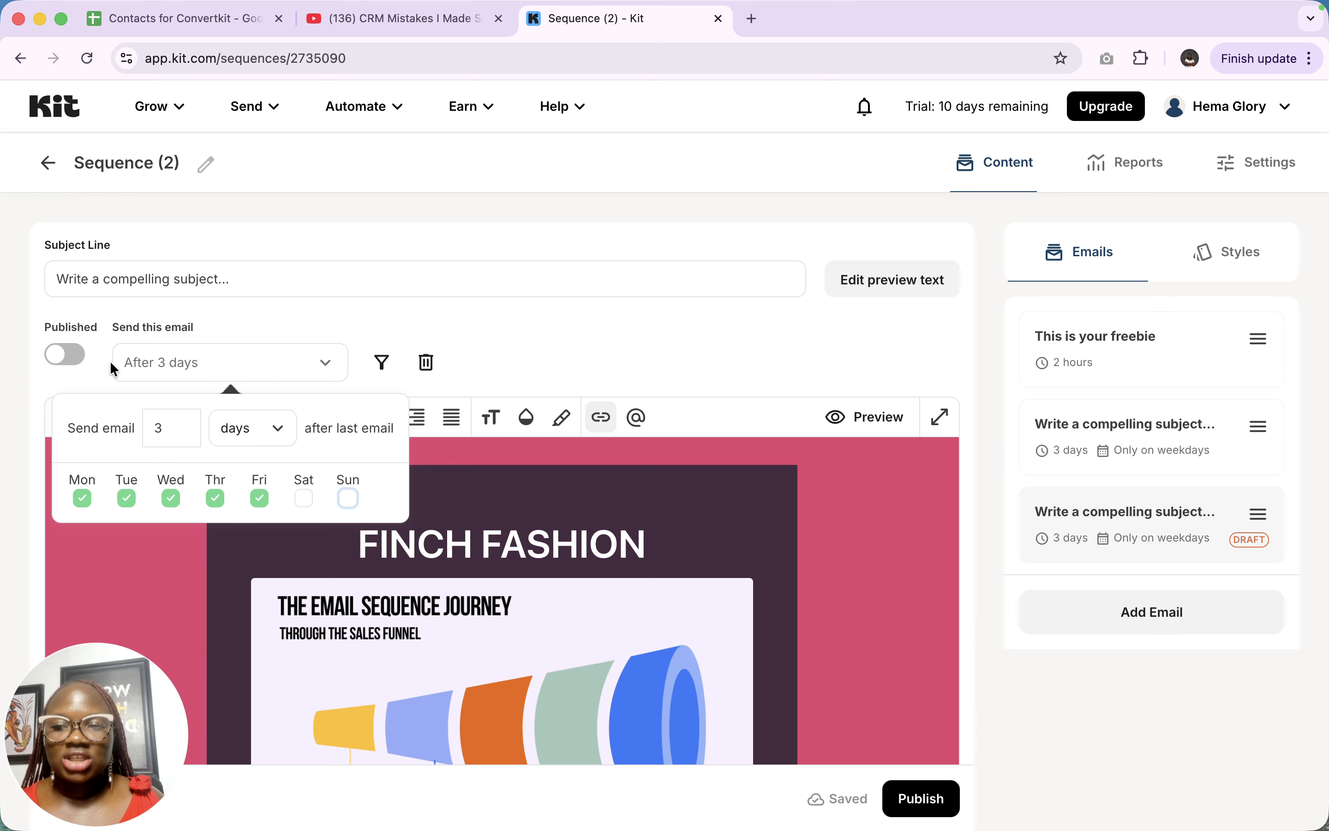
pyautogui.click(73, 358)
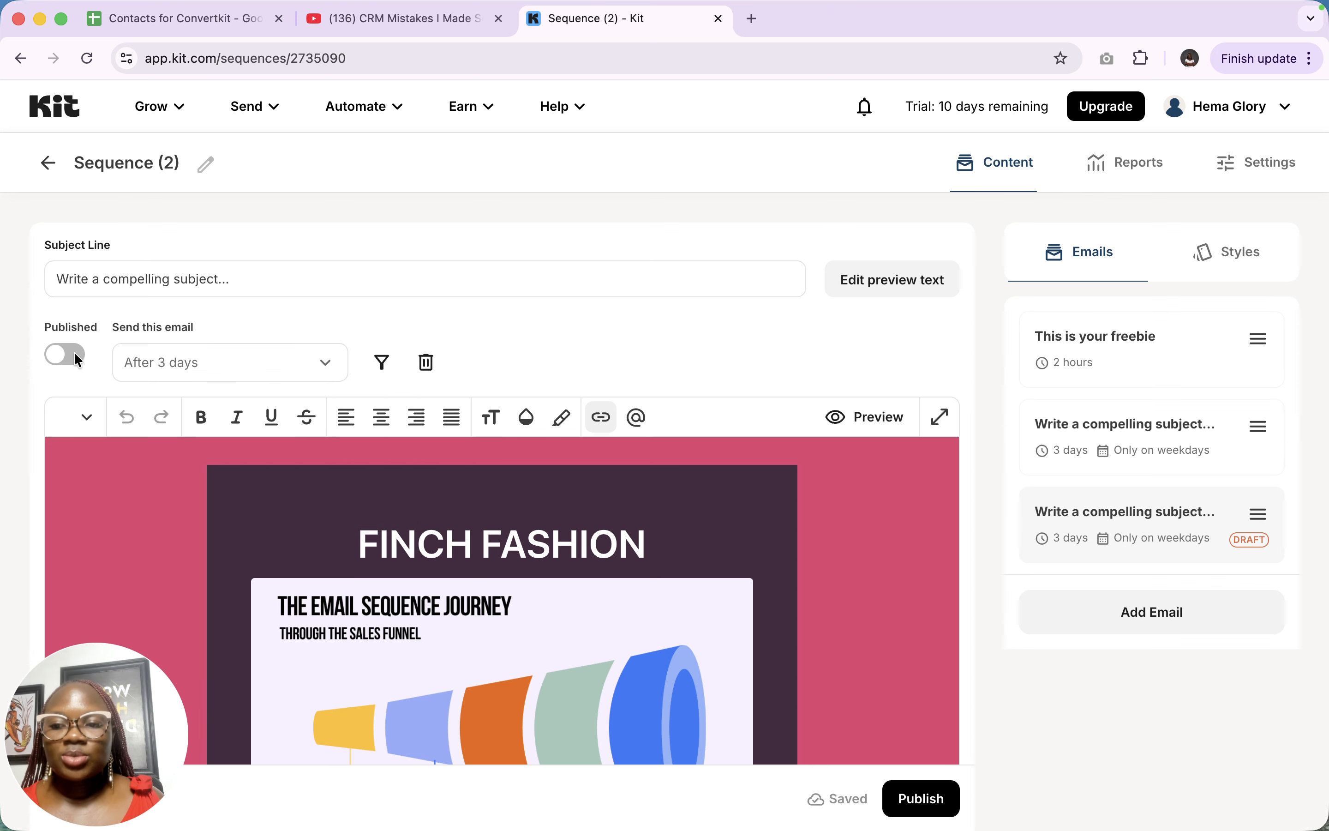
pyautogui.click(75, 355)
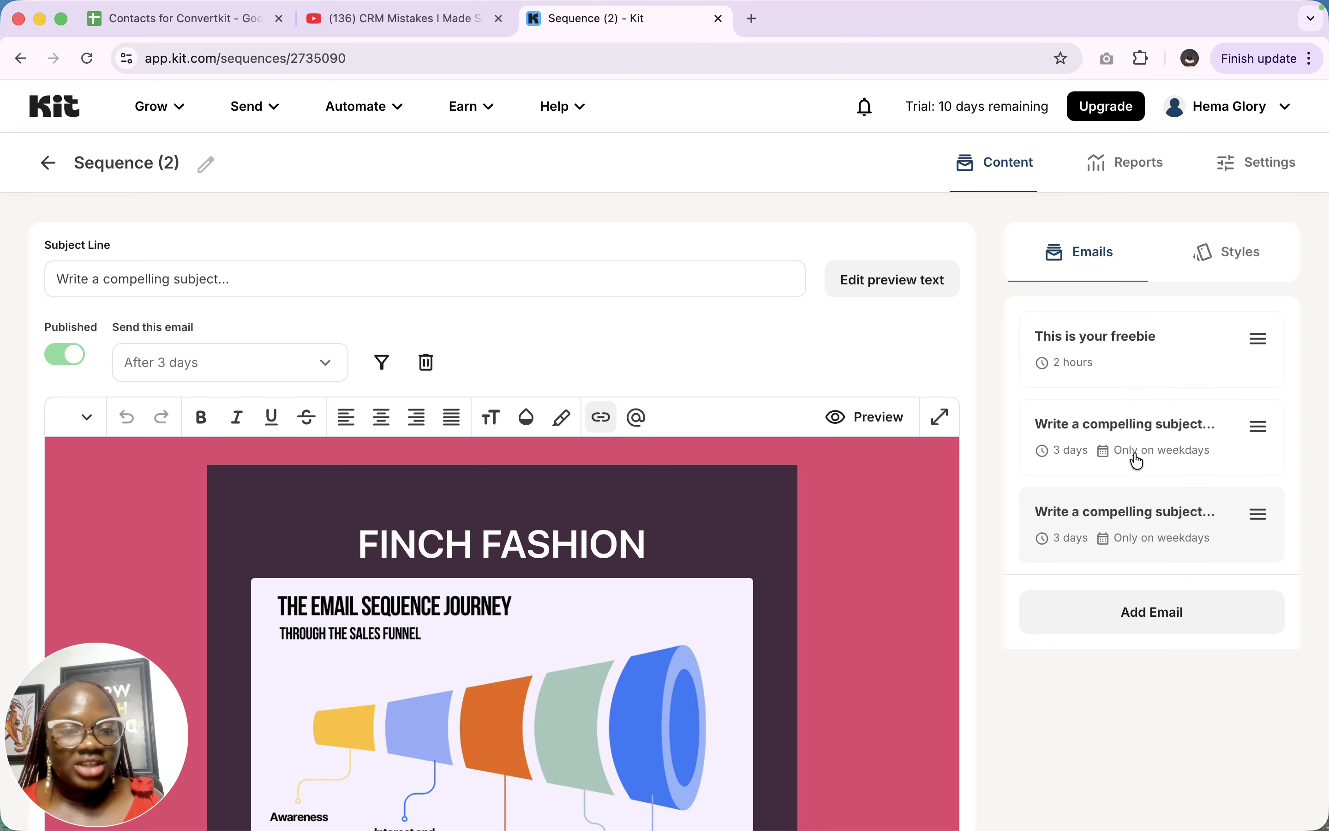
# Look over the third email's content and its template and background style settings
pyautogui.scroll(-15, 819, 528)
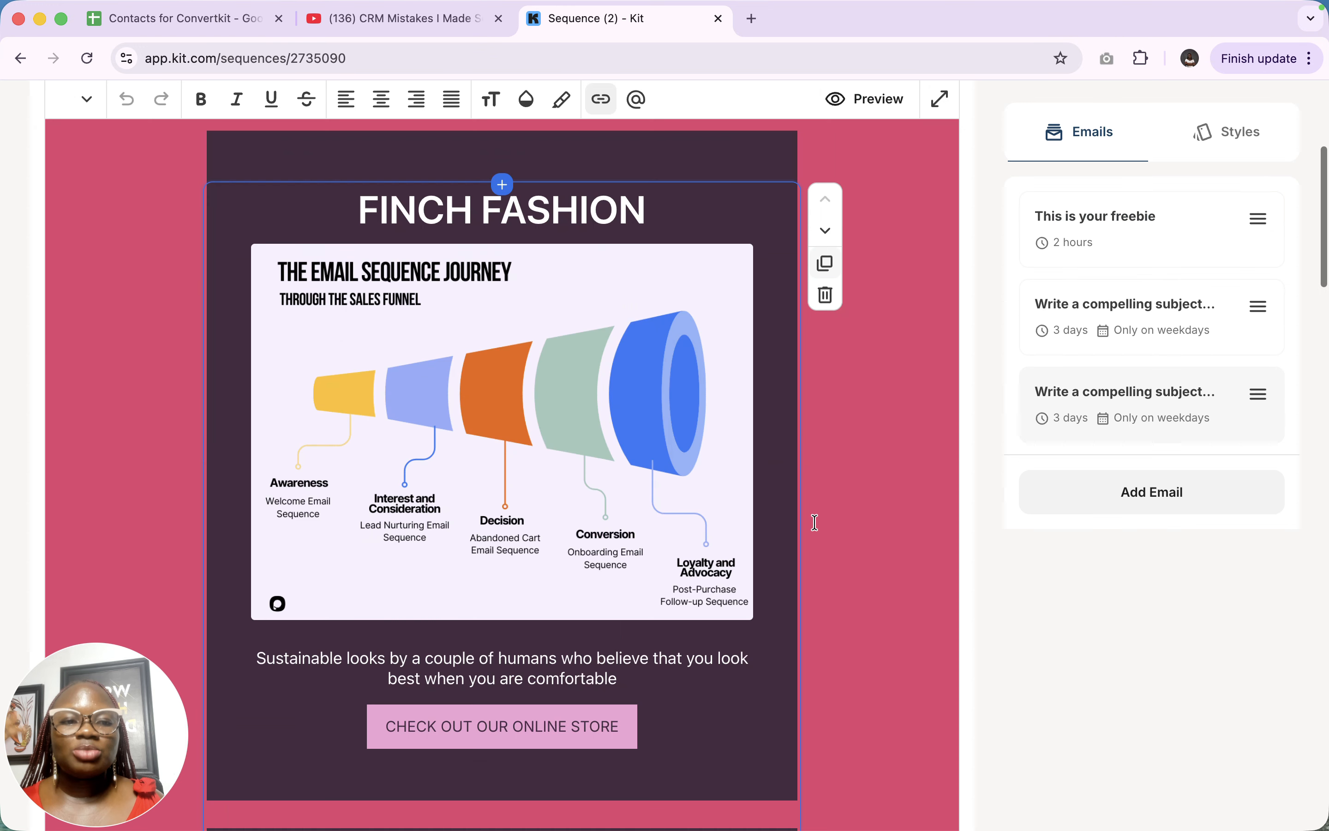
pyautogui.scroll(20, 816, 522)
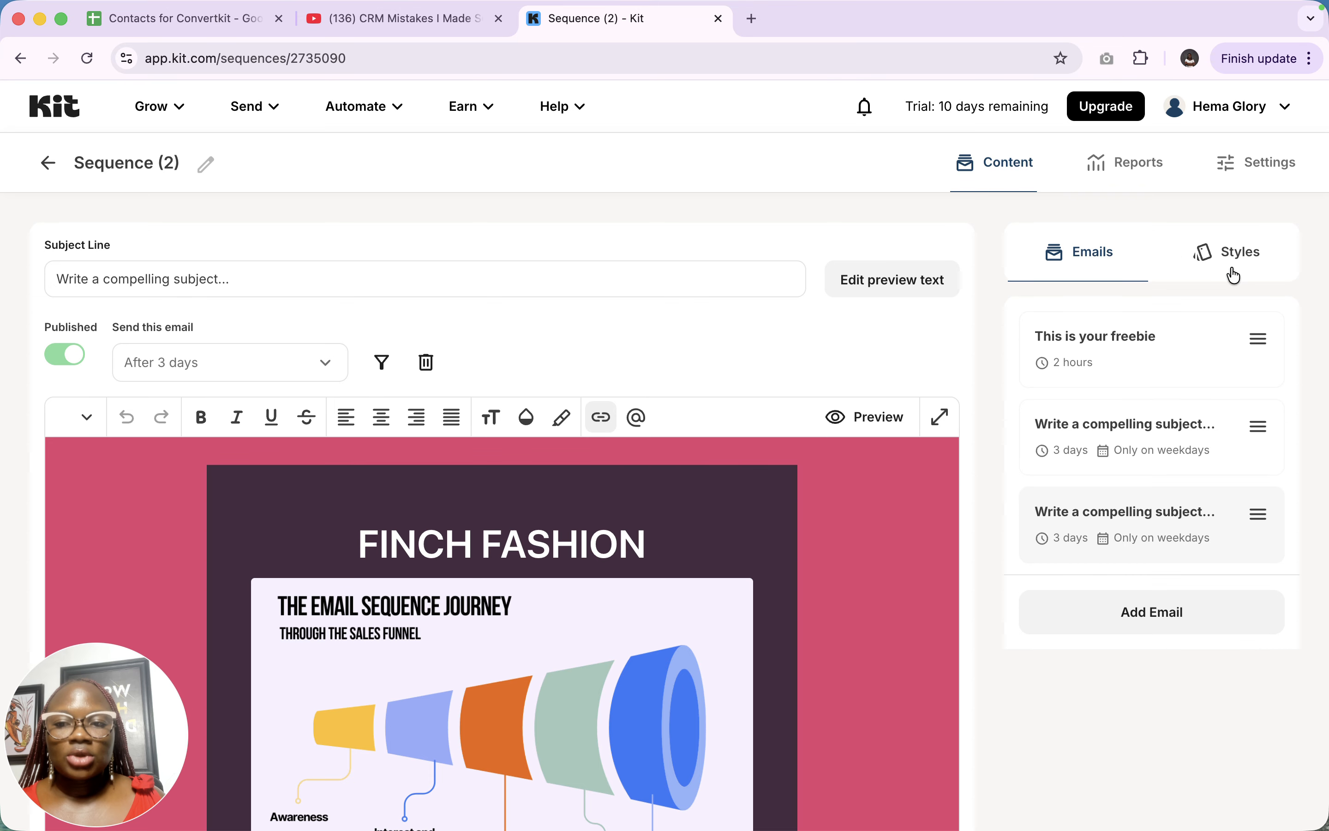
pyautogui.click(1225, 262)
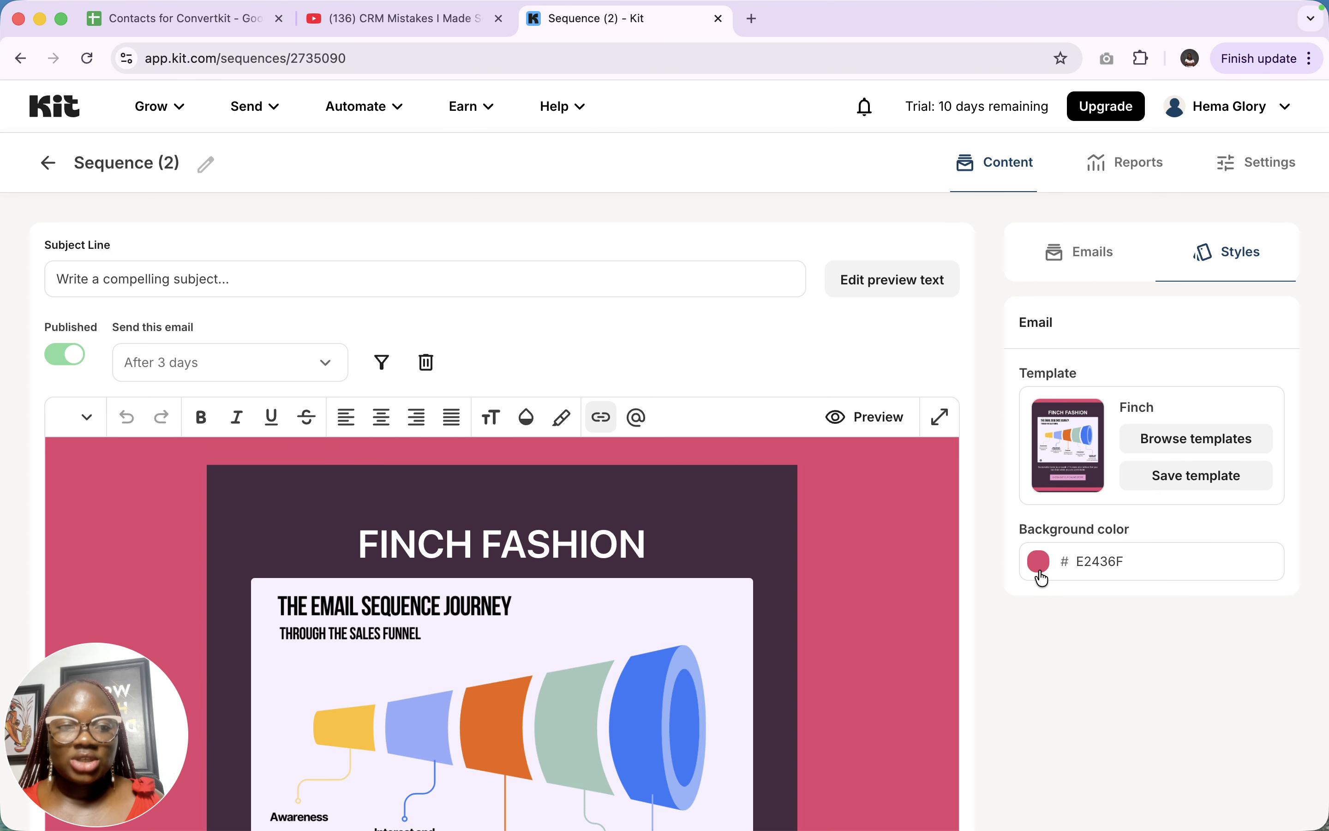
pyautogui.click(1090, 268)
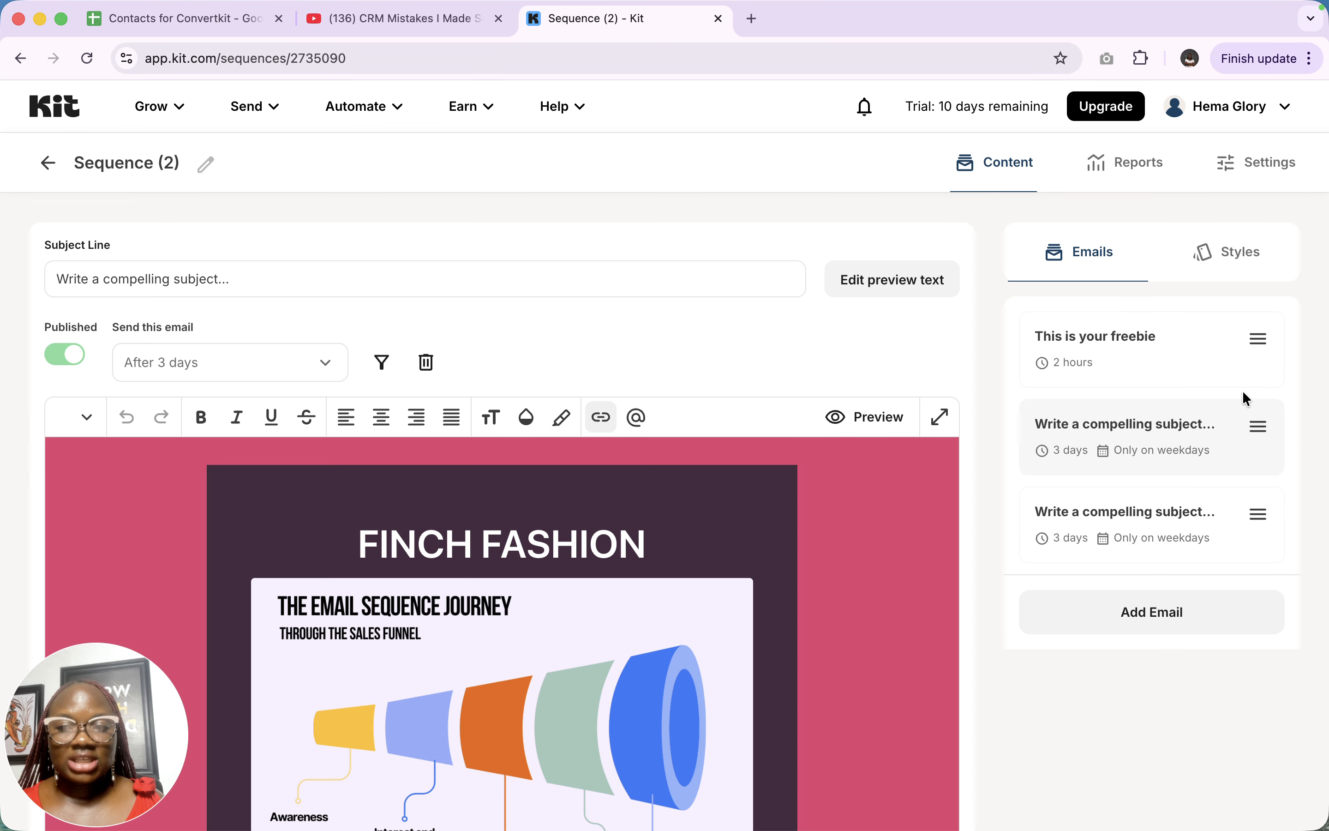
pyautogui.moveTo(1190, 5)
pyautogui.click(1060, 16)
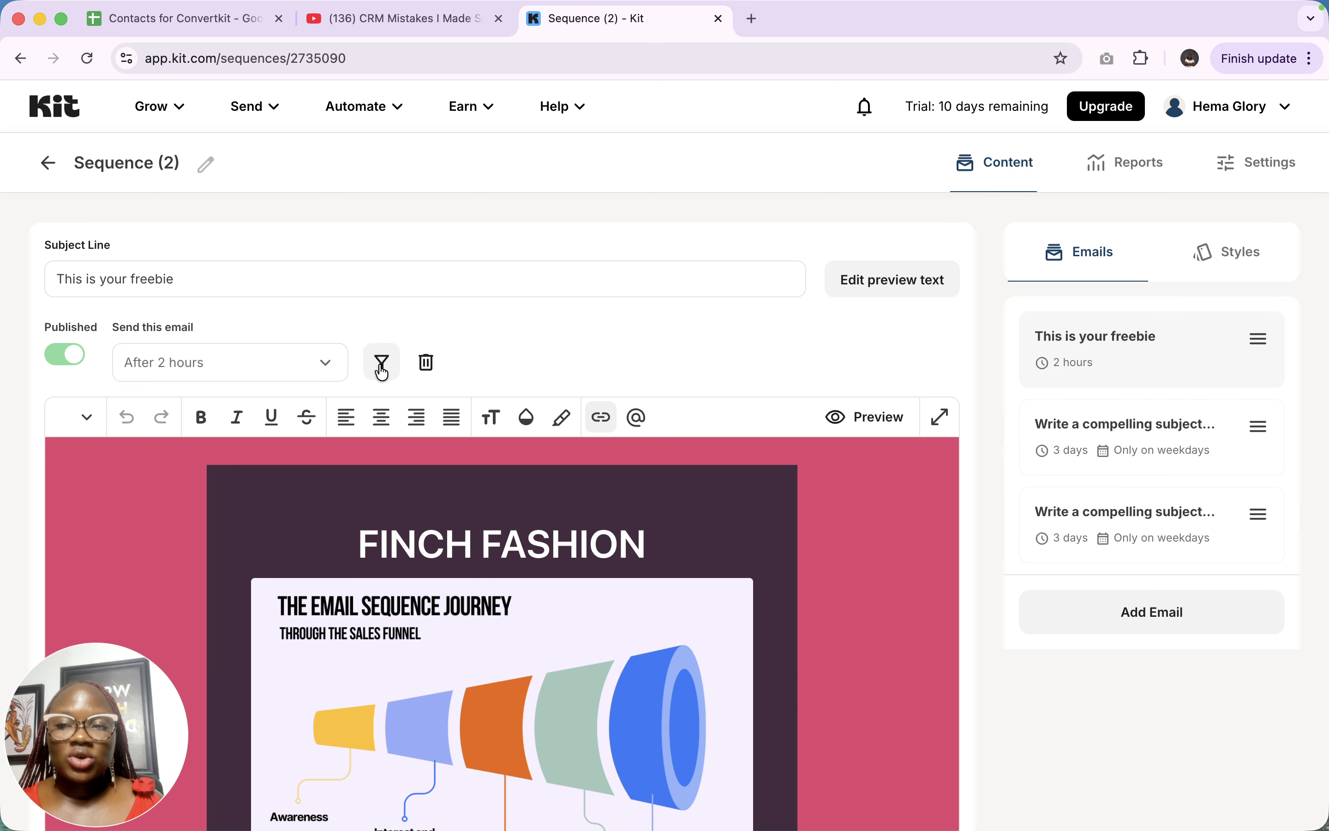
# Start adding a subscriber exclusion filter to the "This is your freebie" email
pyautogui.click(382, 364)
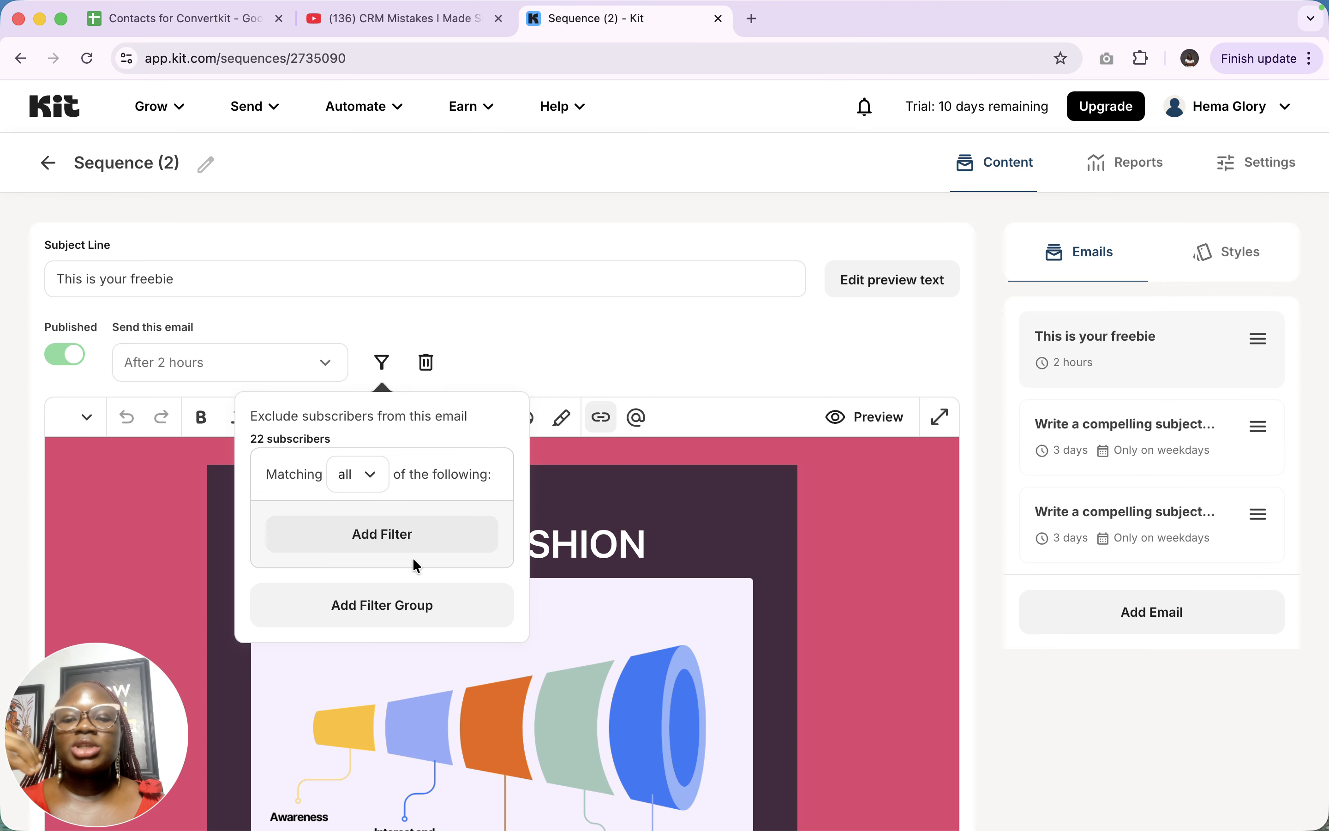
pyautogui.click(390, 547)
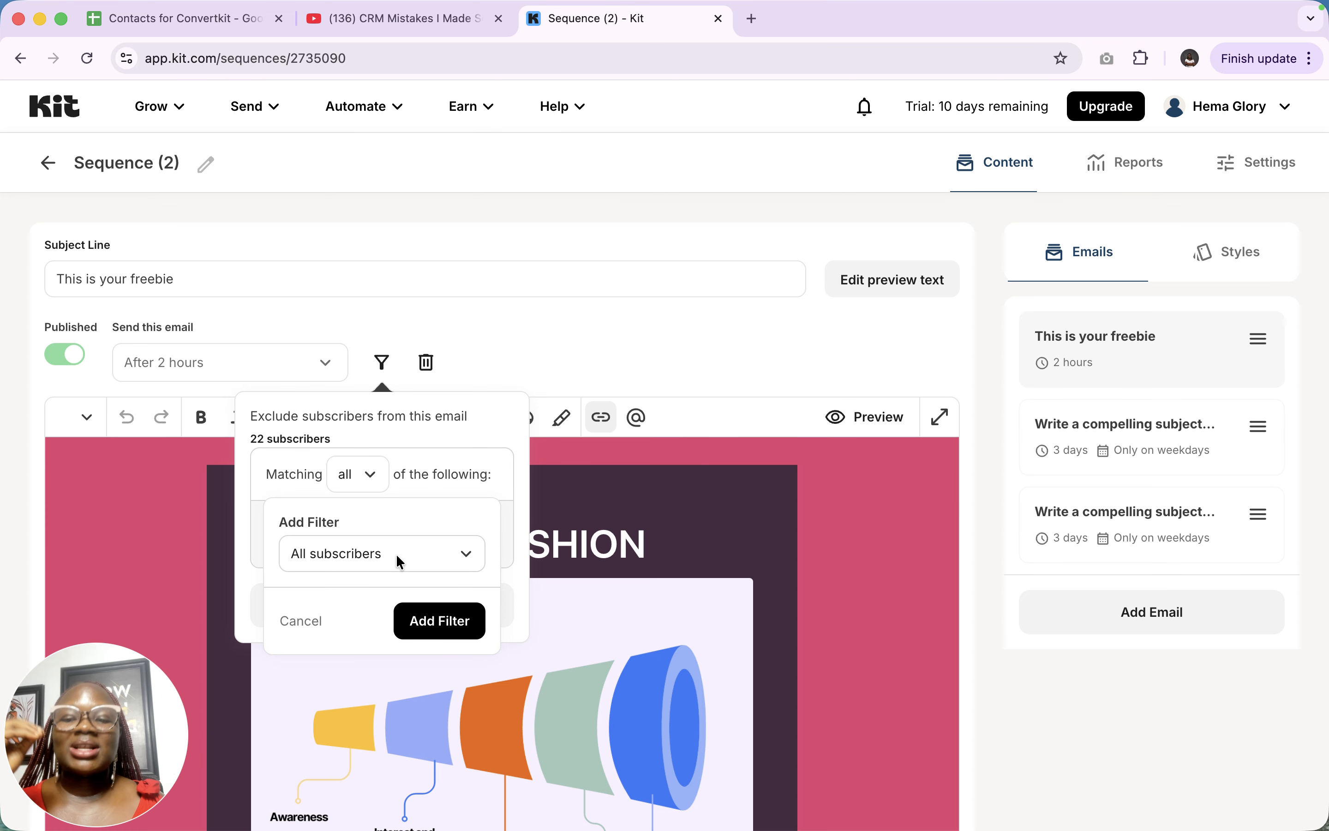
pyautogui.click(397, 556)
pyautogui.scroll(-2, 395, 554)
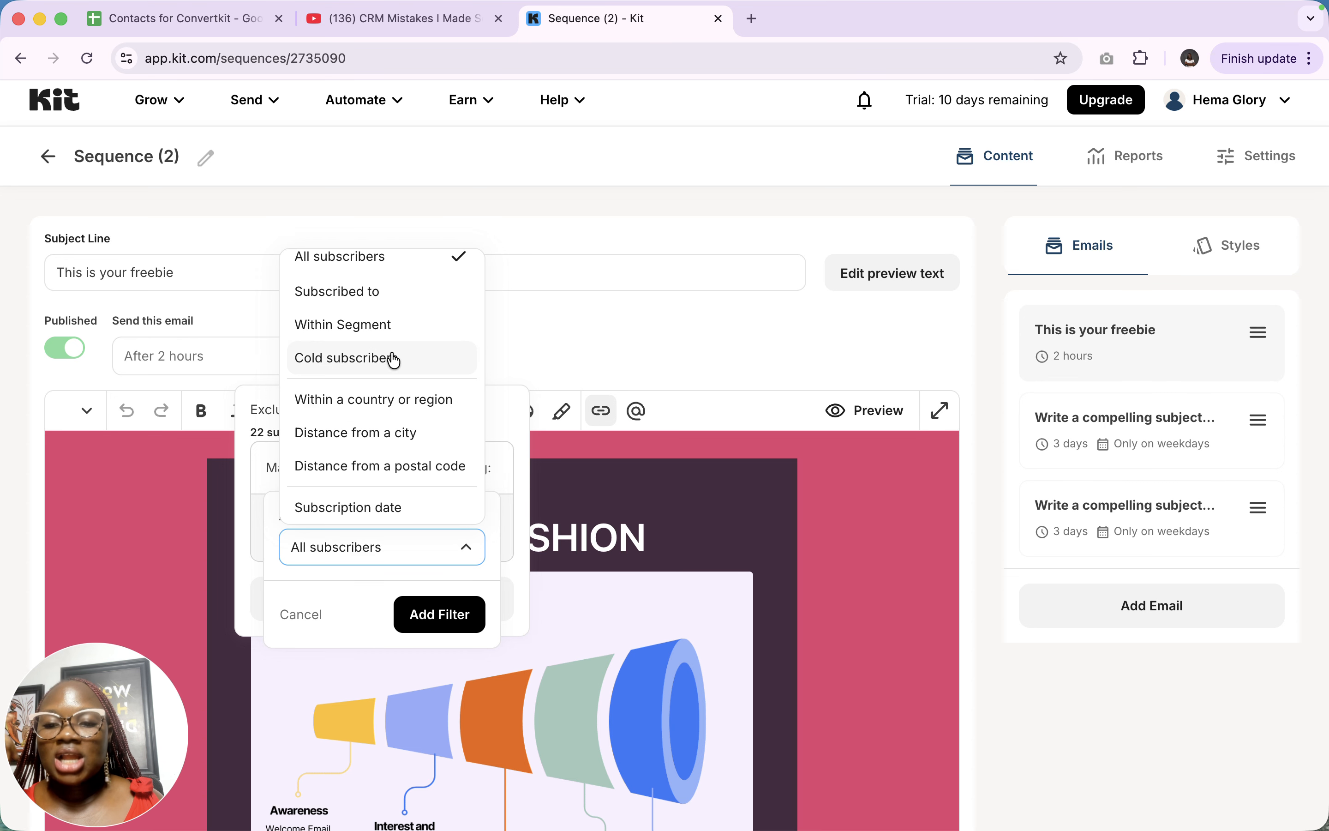
pyautogui.scroll(-2, 416, 435)
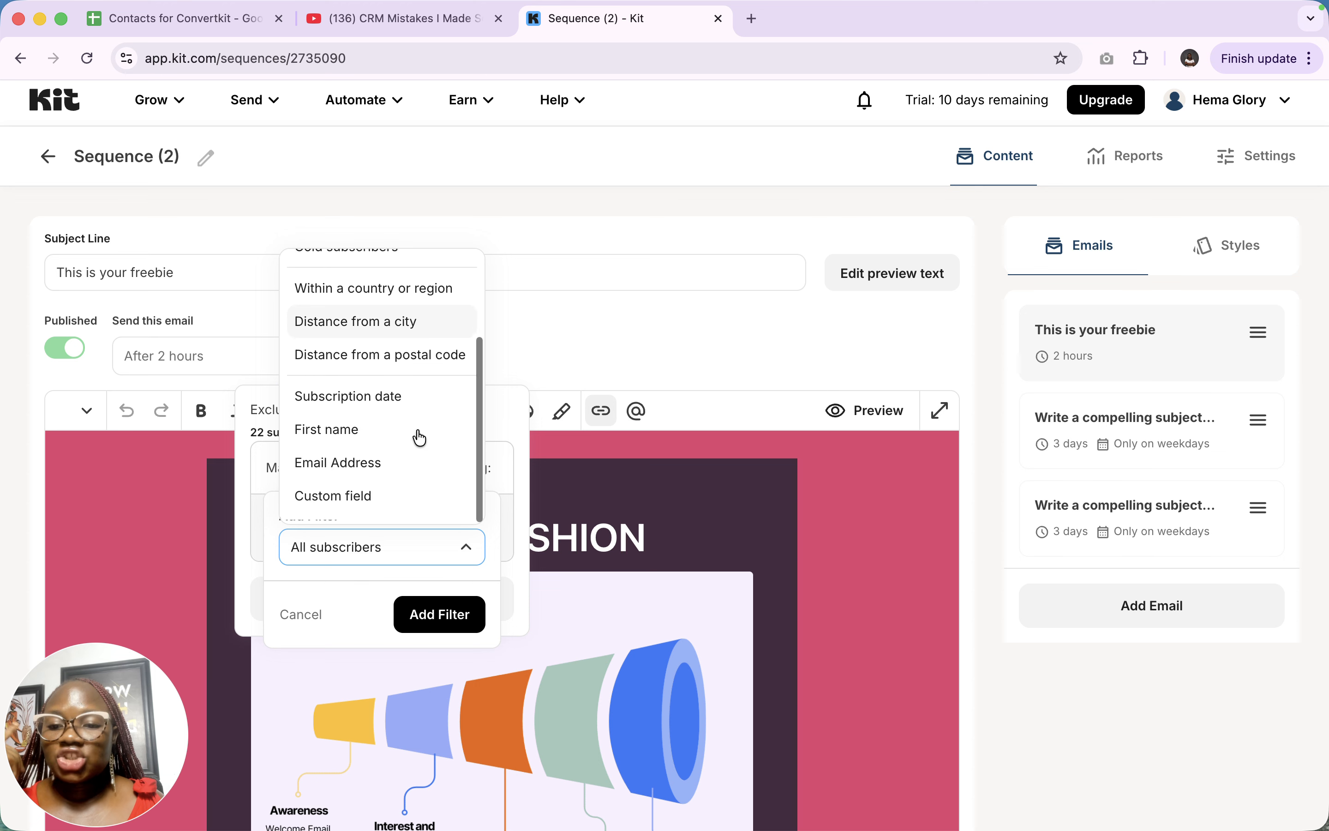
pyautogui.click(355, 499)
pyautogui.click(390, 554)
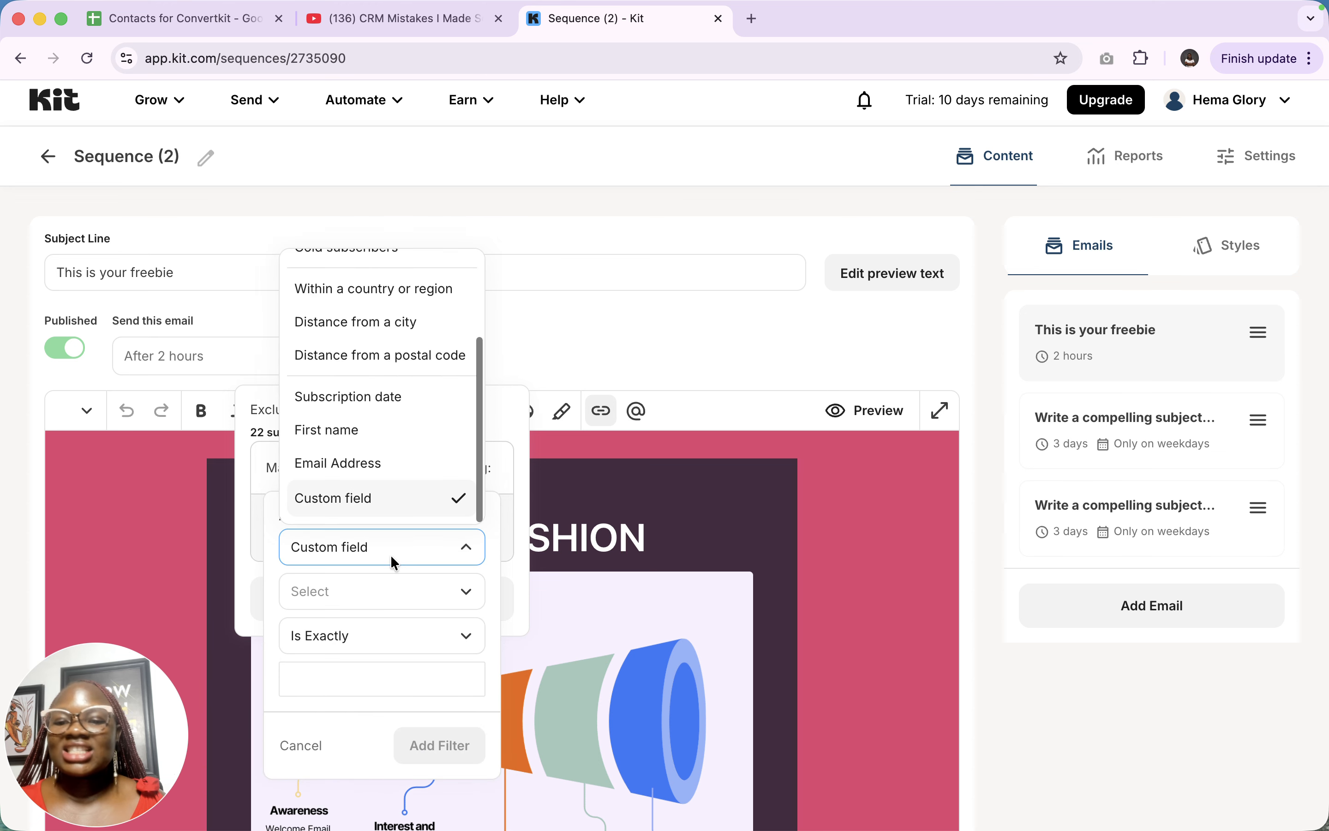
pyautogui.click(388, 578)
pyautogui.click(388, 577)
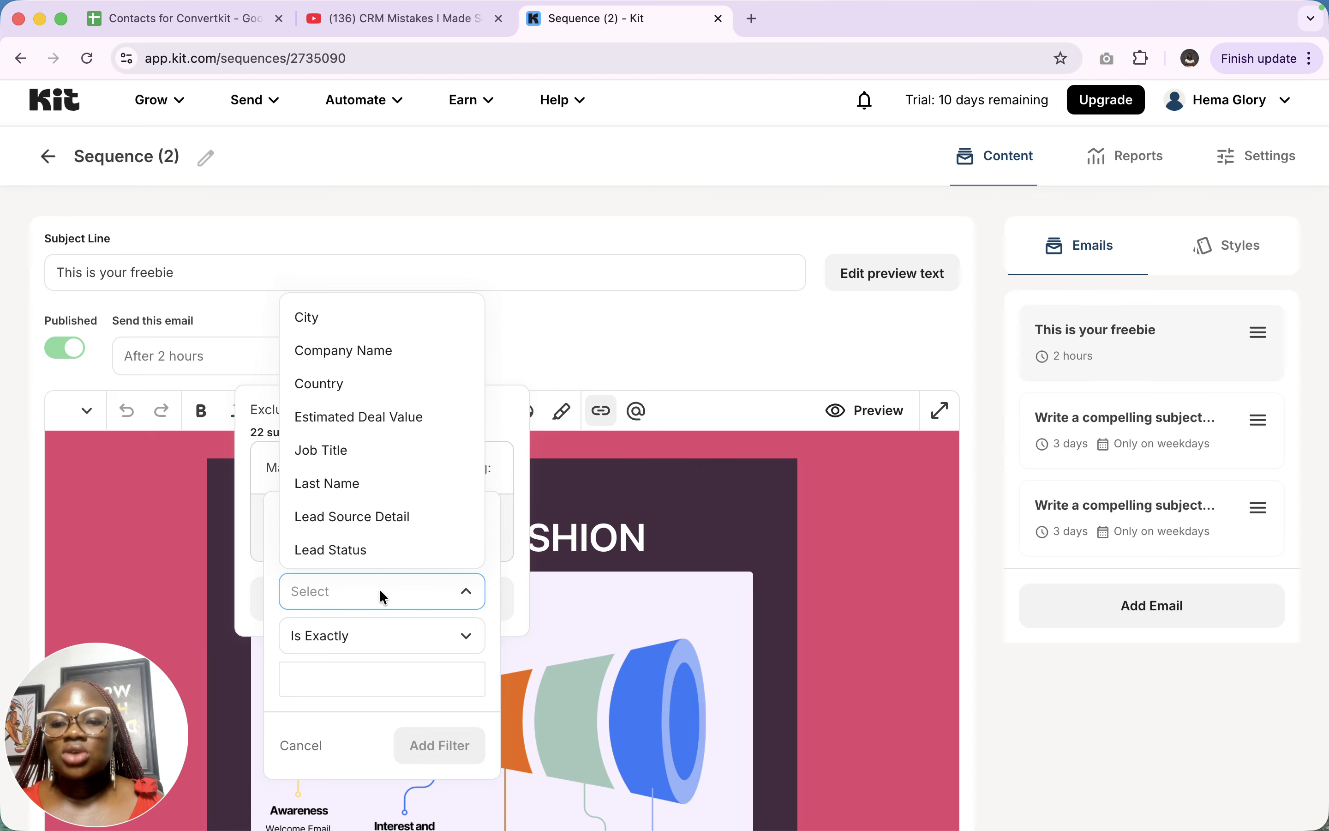
pyautogui.click(364, 554)
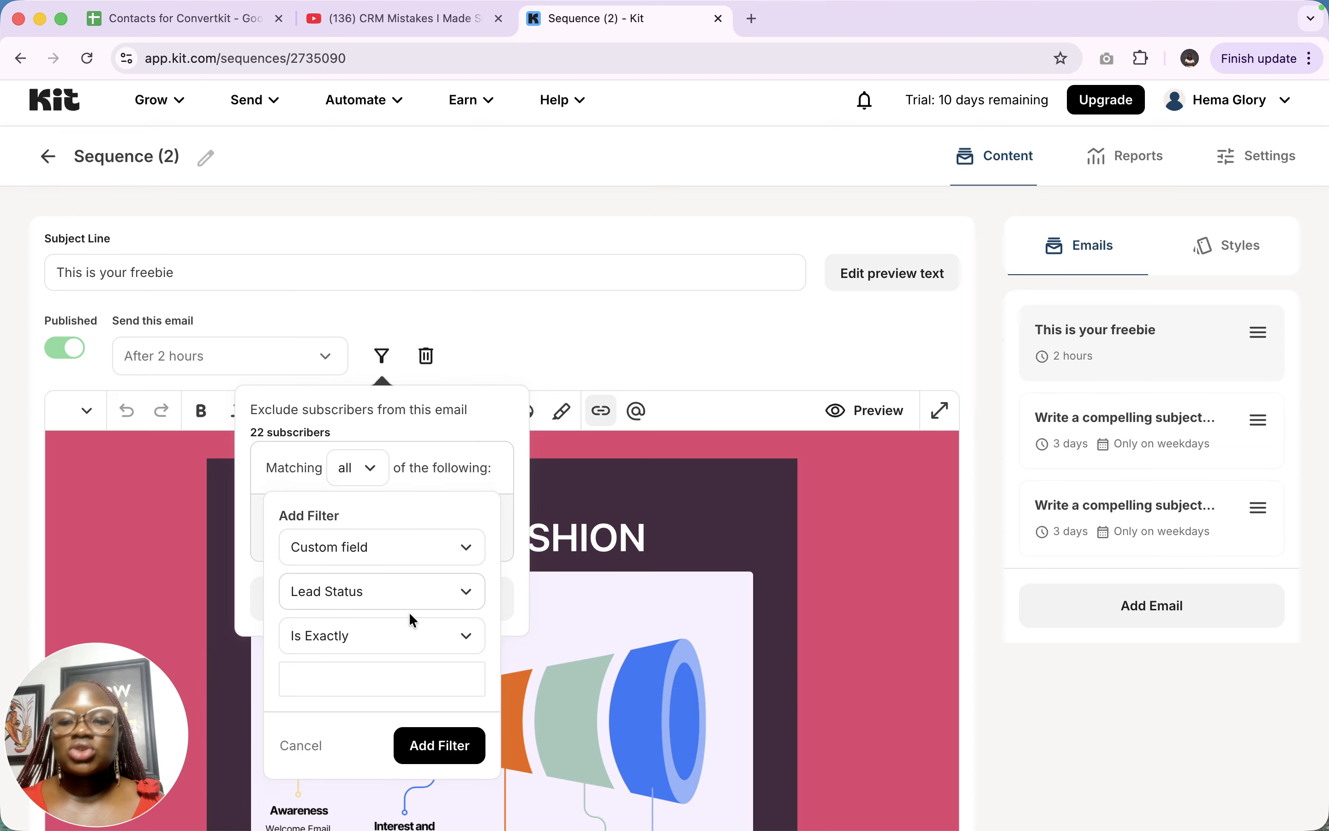
pyautogui.click(402, 631)
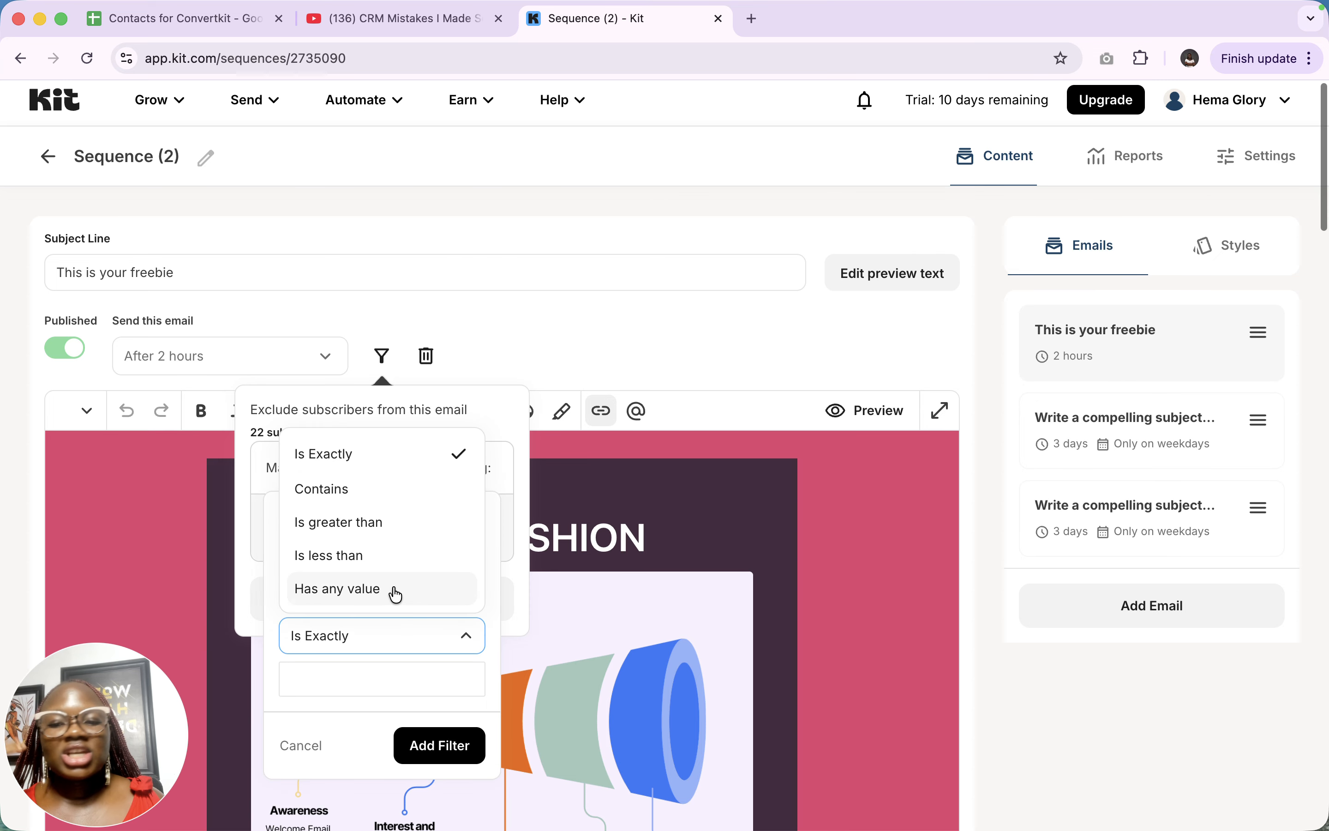
pyautogui.click(431, 676)
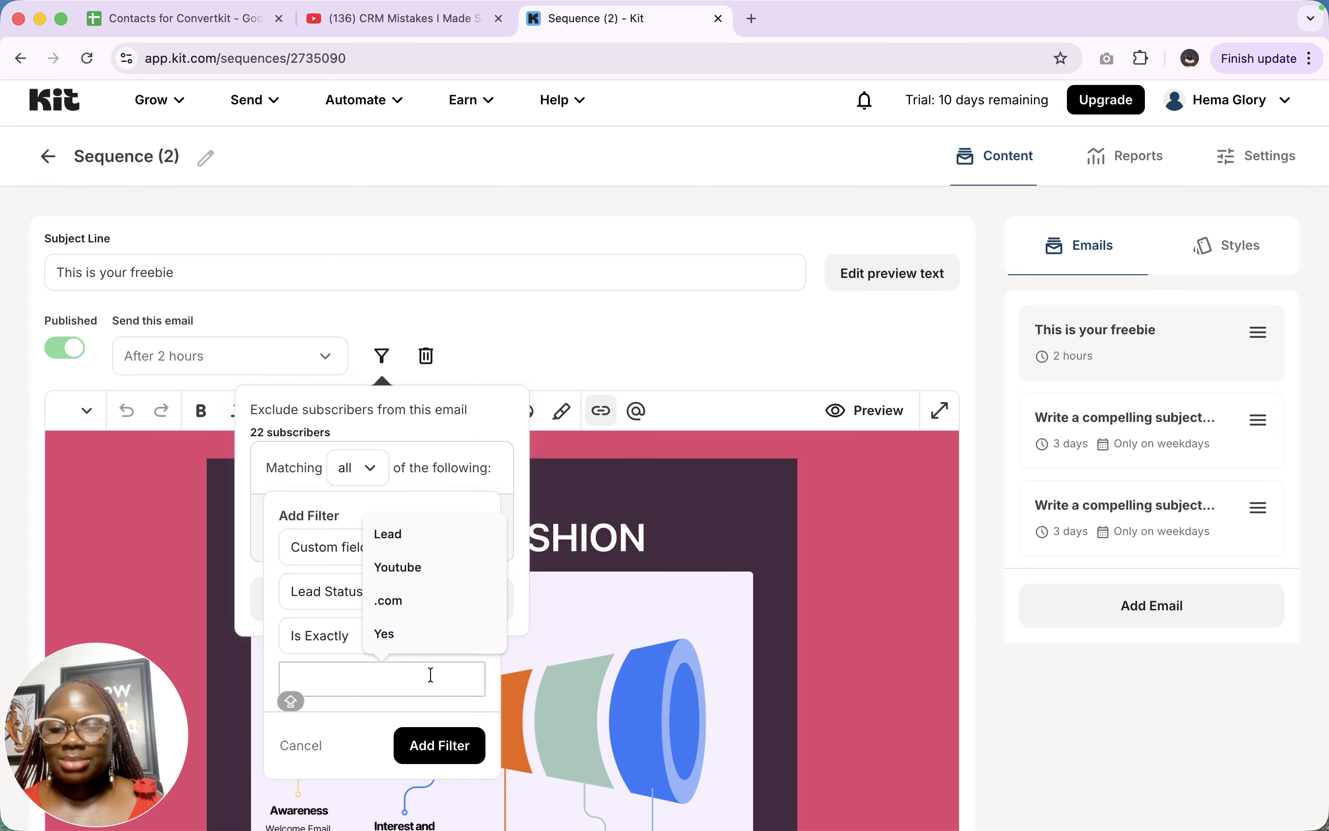
pyautogui.click(275, 639)
pyautogui.click(314, 680)
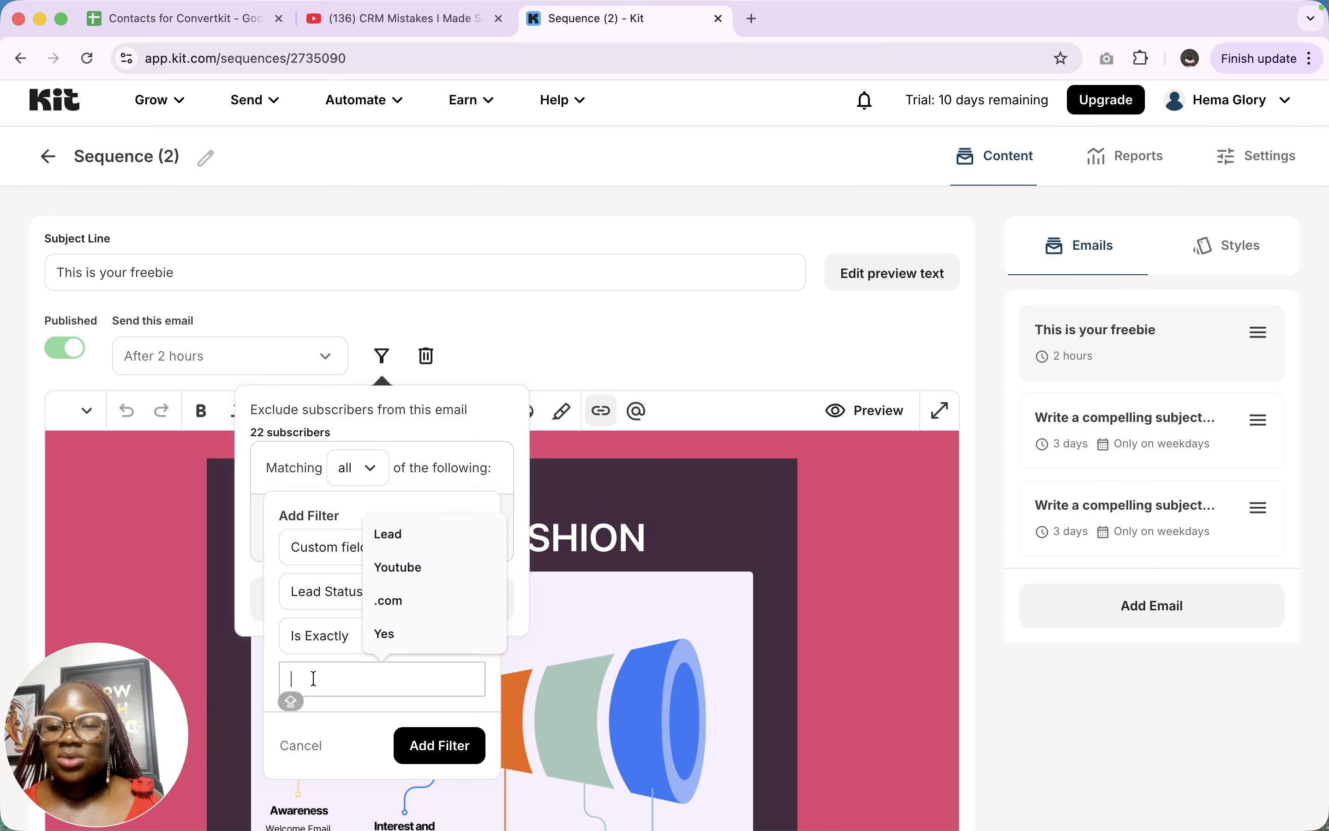
pyautogui.click(277, 634)
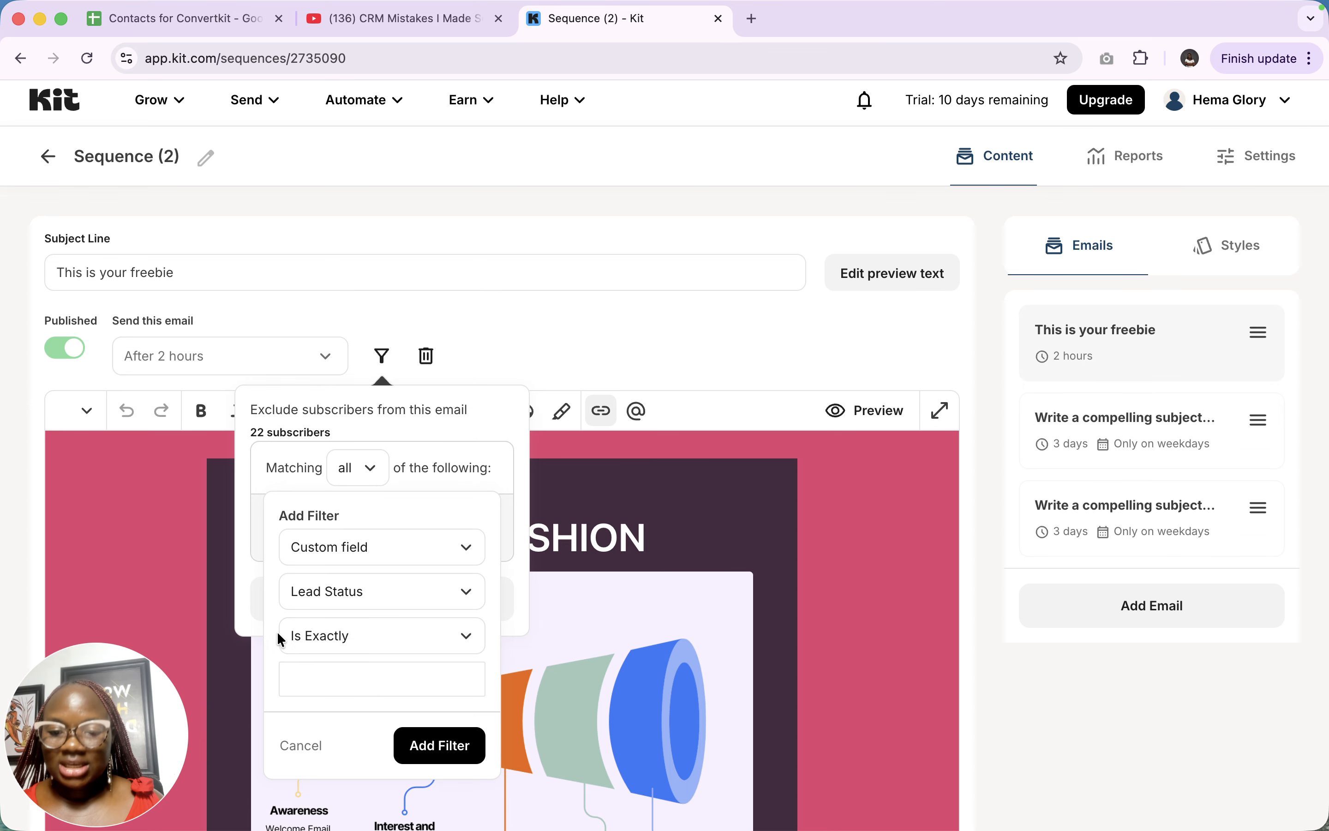
# Set the exclusion filter's condition to "Subscribed to" with "tags" as the source
pyautogui.click(386, 554)
pyautogui.scroll(3, 367, 349)
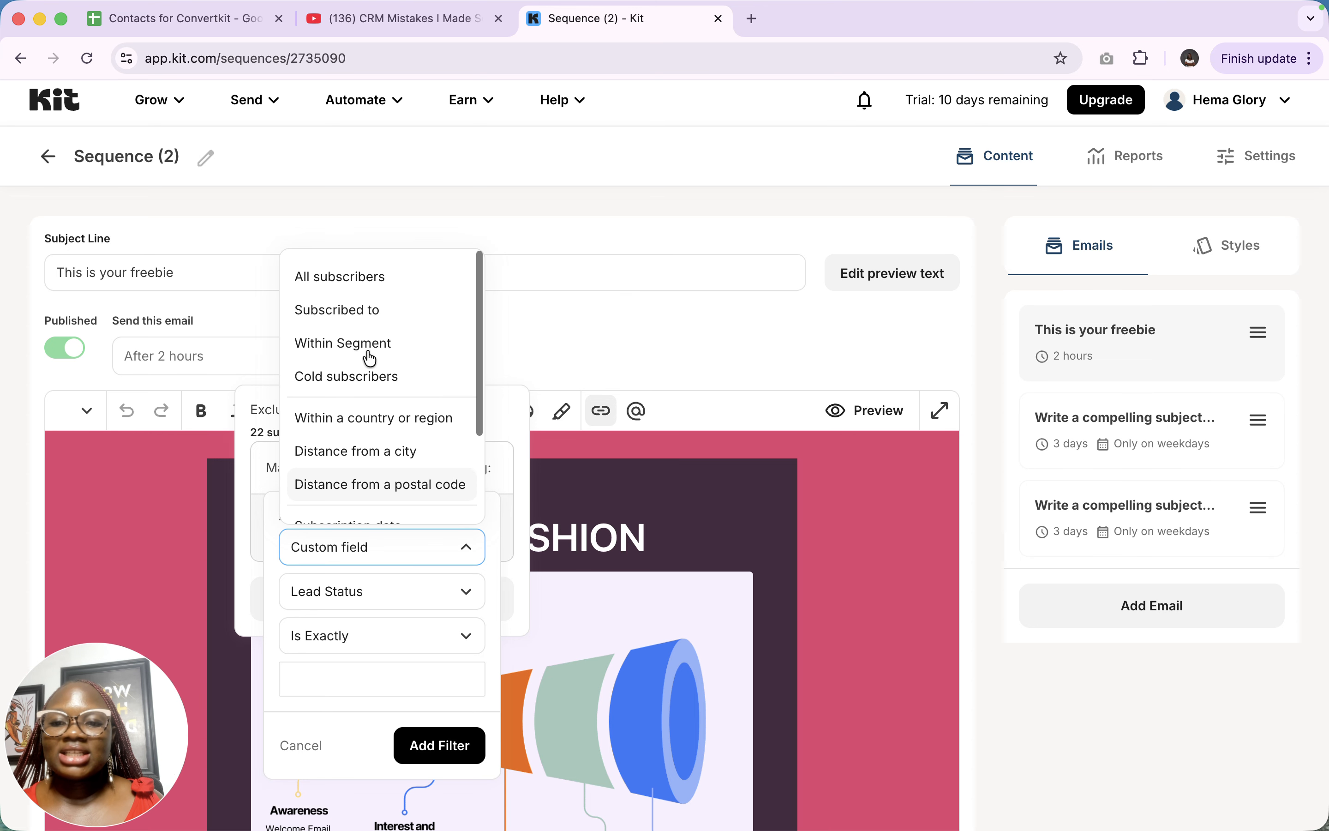
pyautogui.click(357, 309)
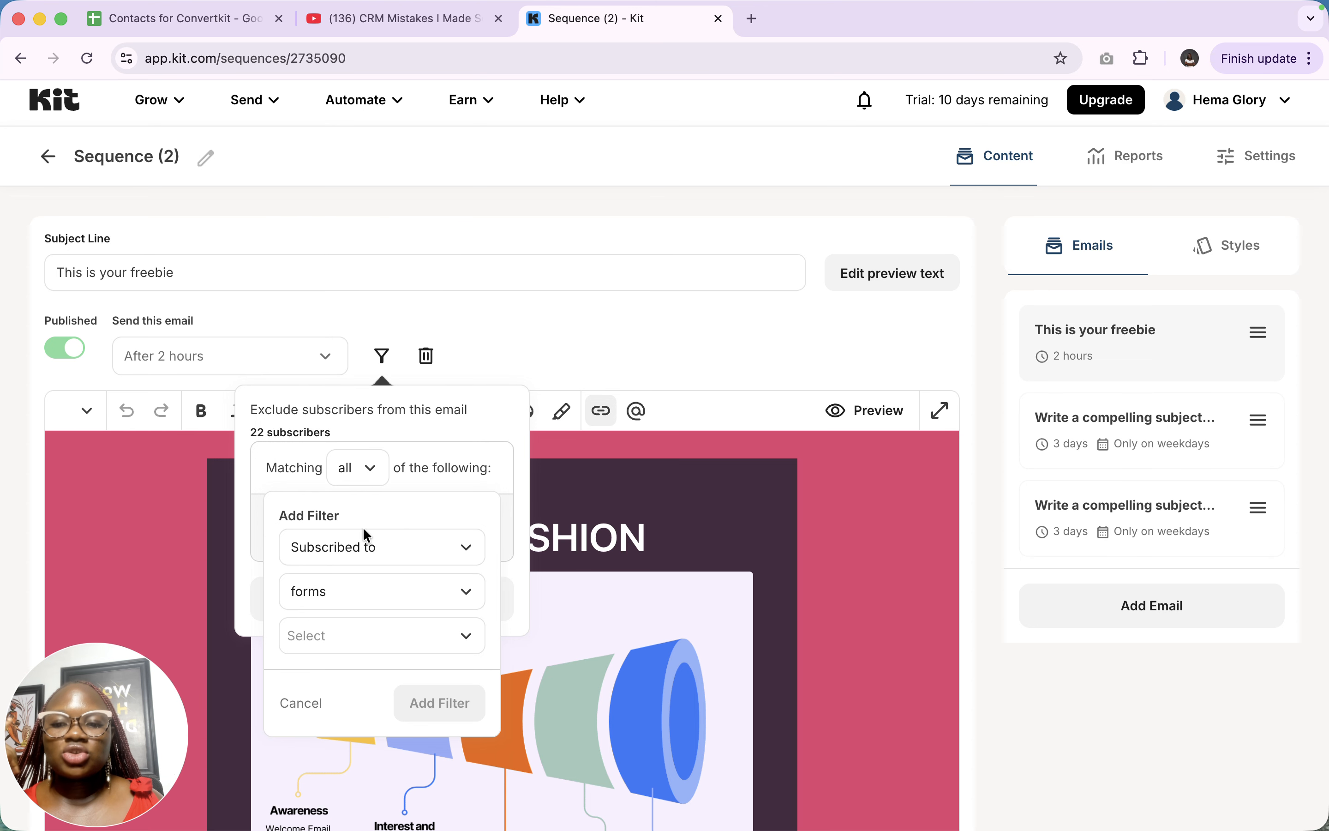
pyautogui.click(385, 598)
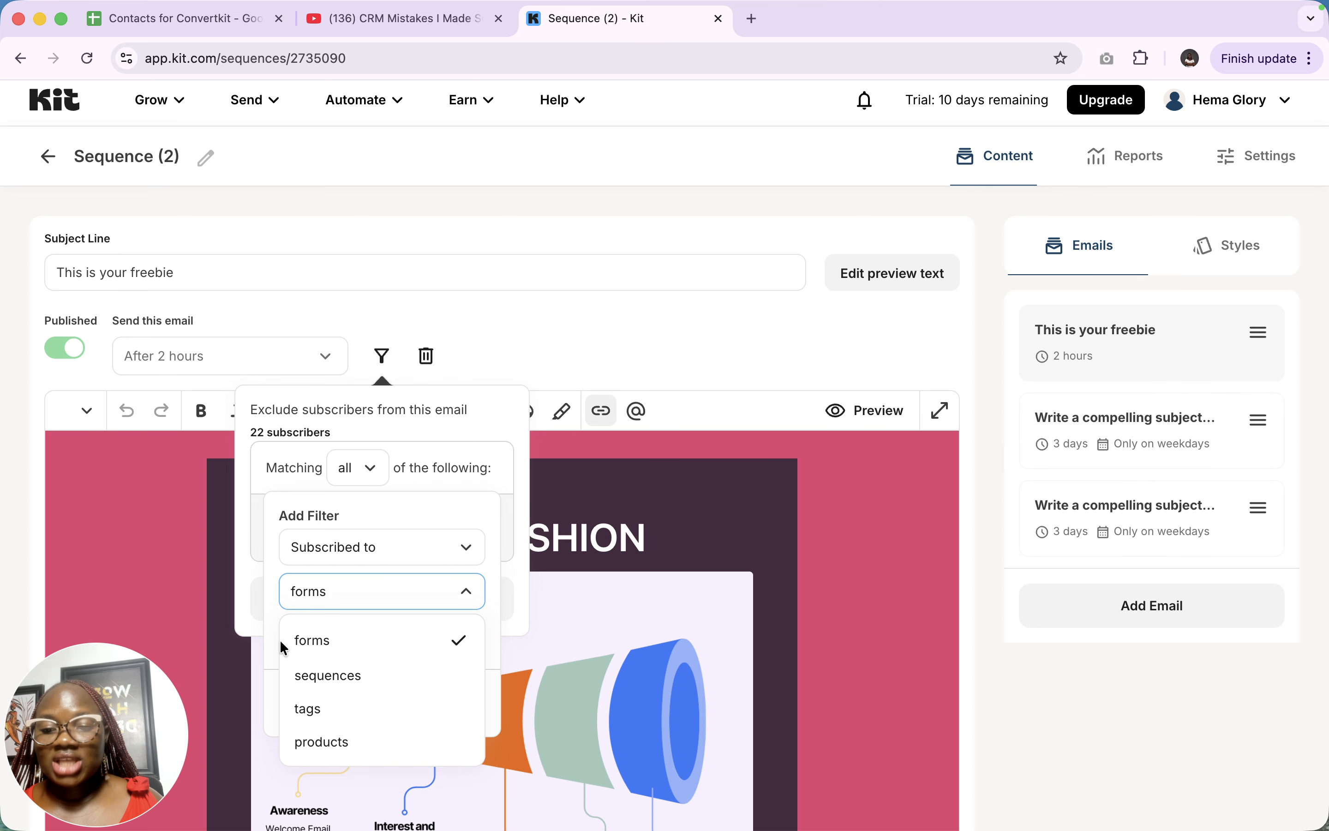
pyautogui.click(347, 710)
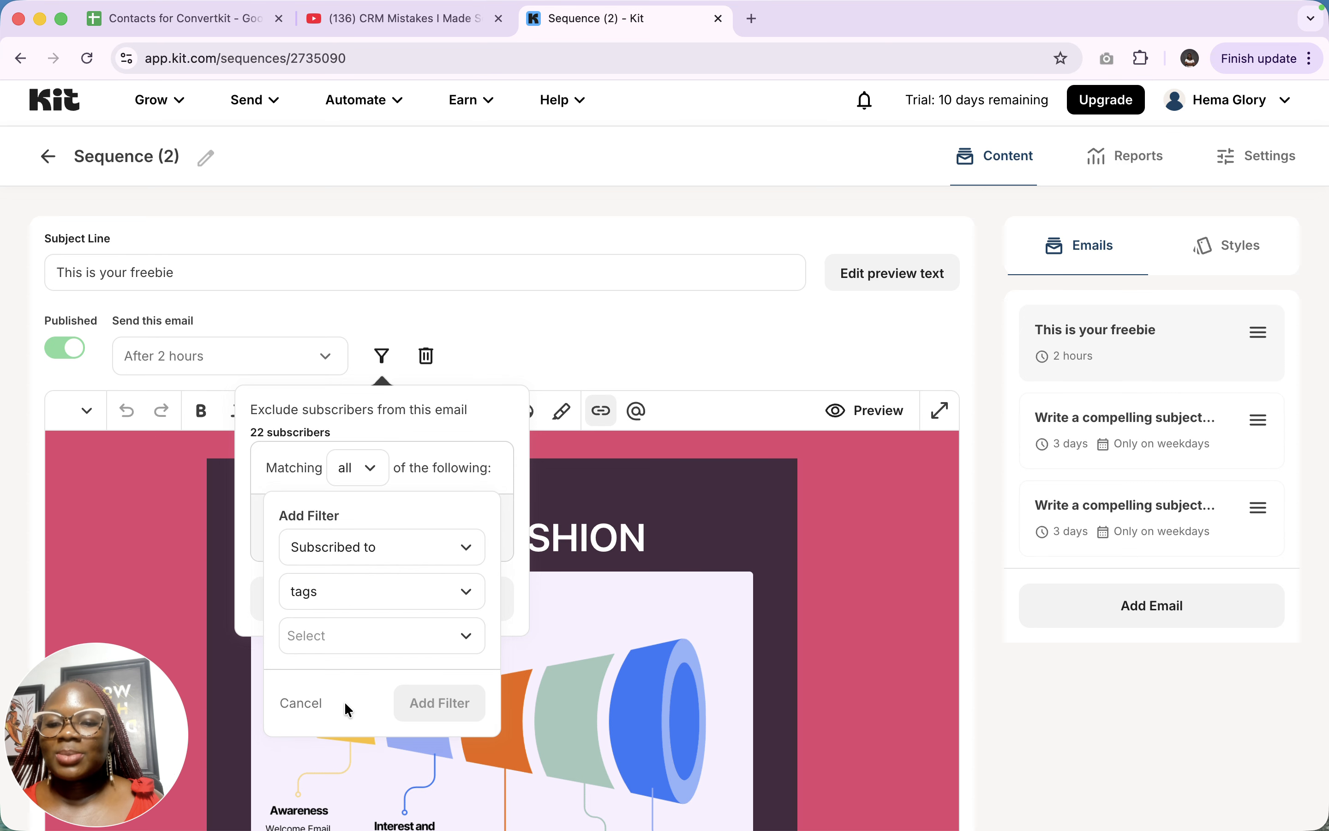
# Choose only the Lead tag and add the filter so subscribers with that tag are excluded from the freebie email
pyautogui.click(371, 645)
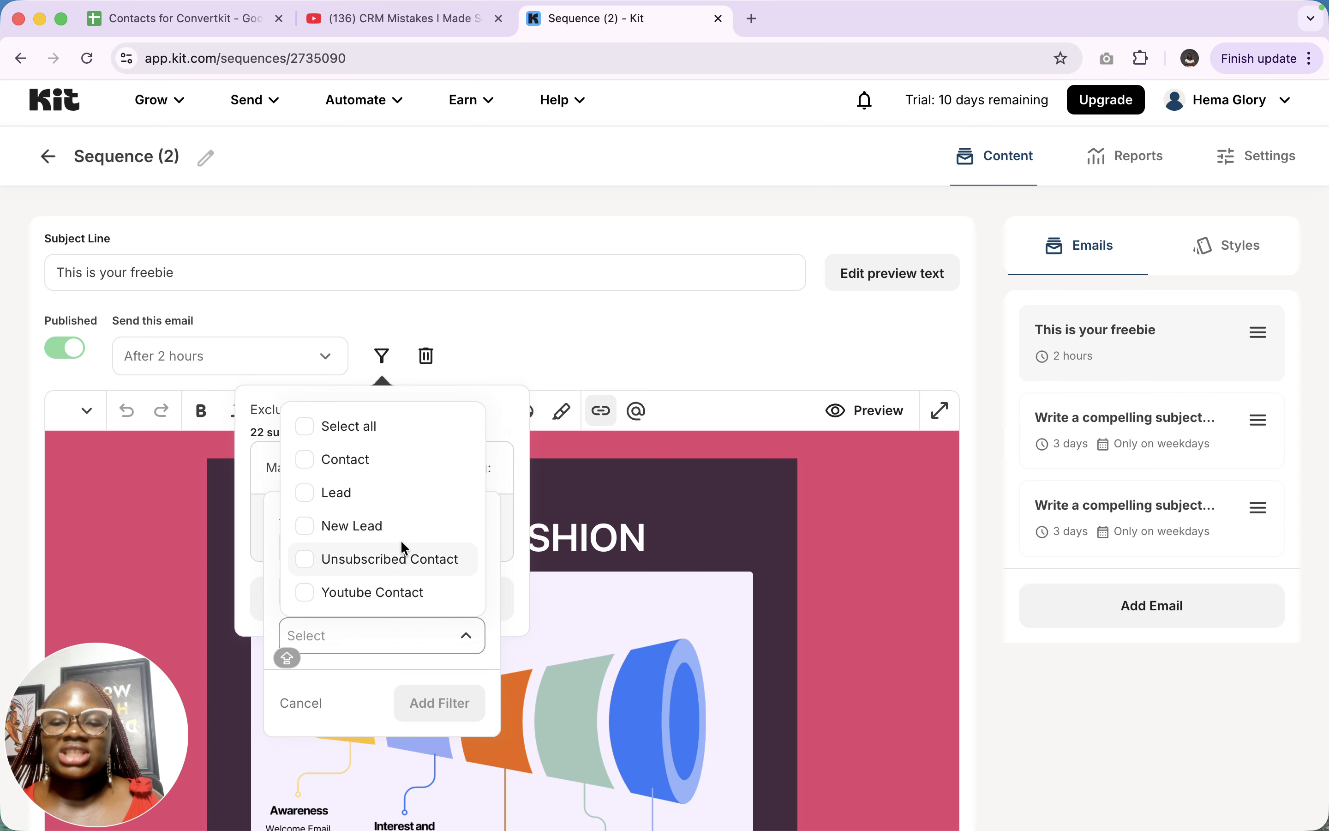
pyautogui.click(355, 460)
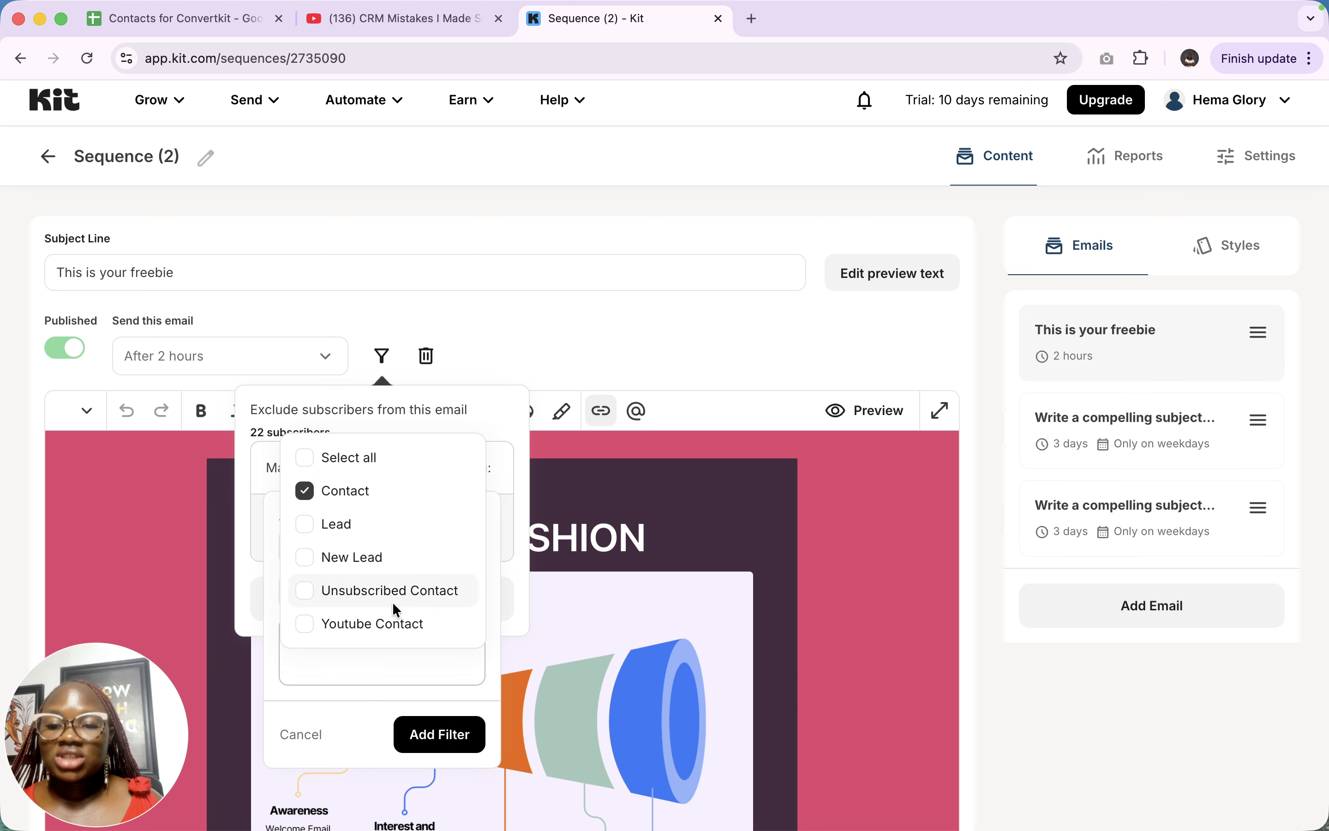
pyautogui.click(305, 493)
pyautogui.click(304, 509)
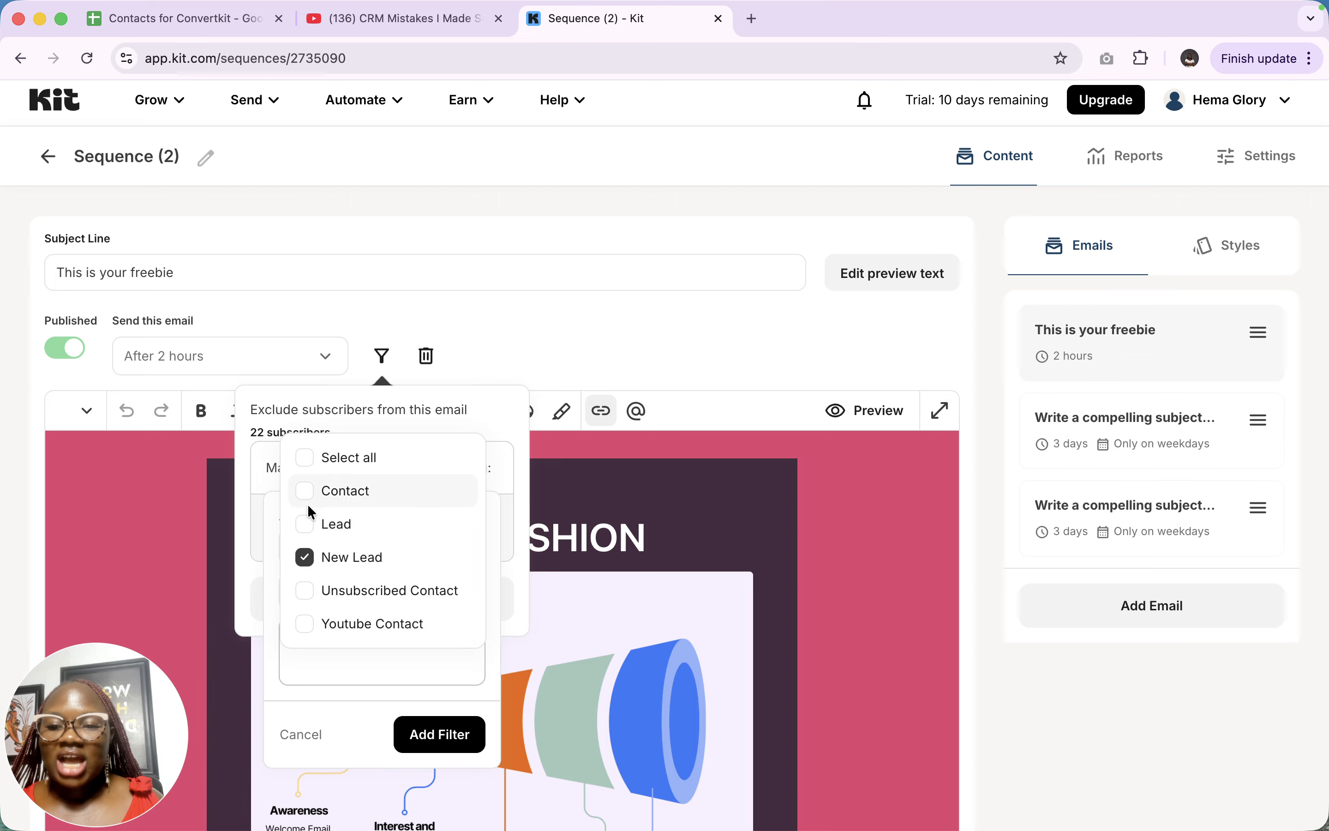
pyautogui.click(305, 524)
pyautogui.click(305, 557)
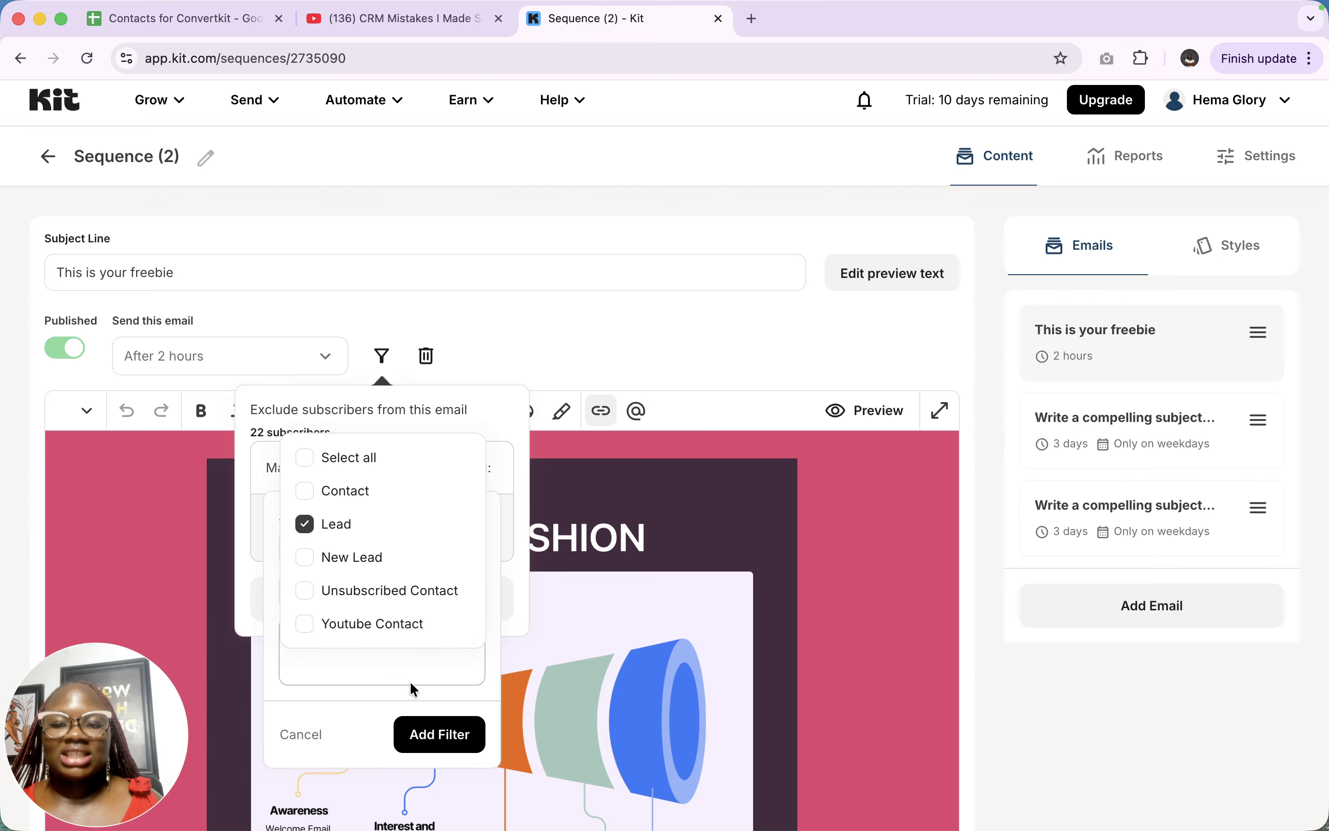
pyautogui.click(486, 626)
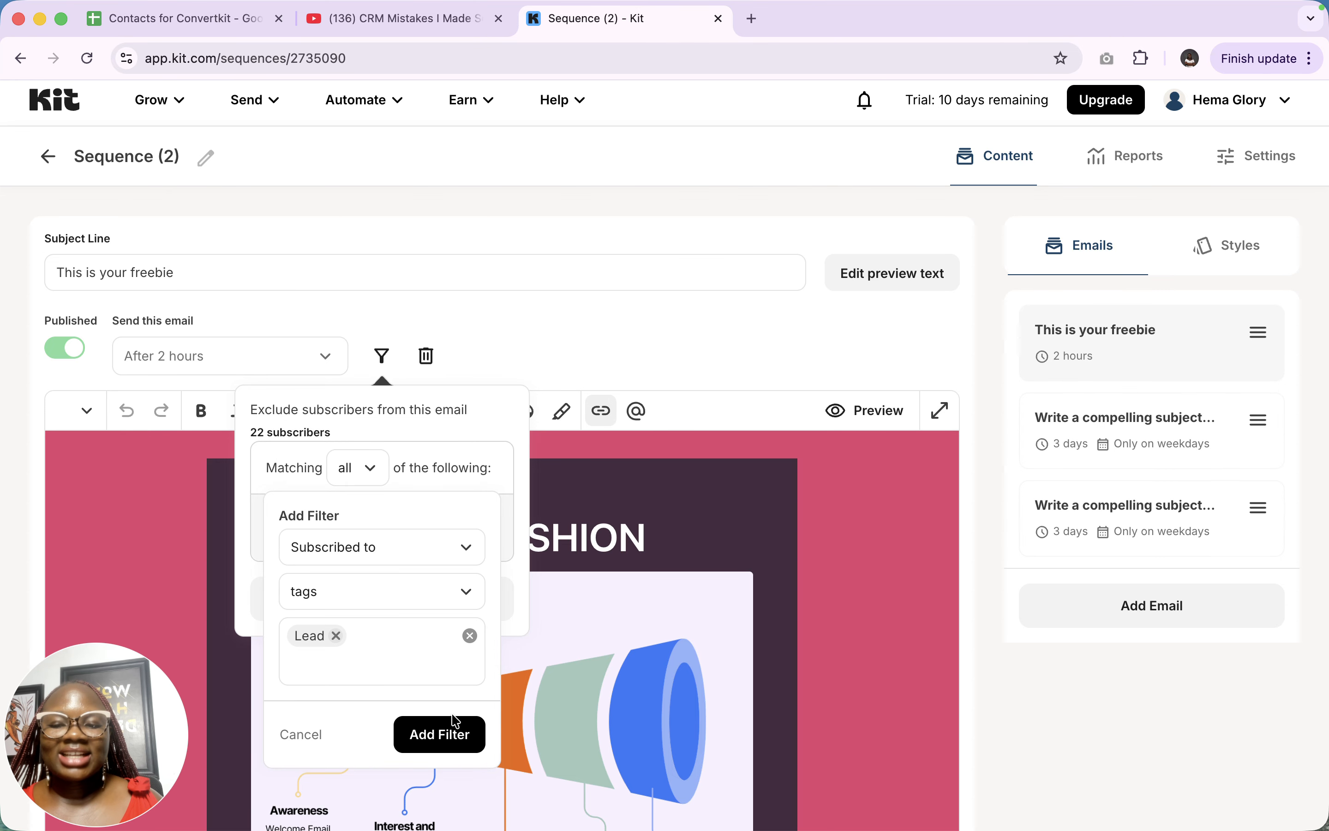
pyautogui.click(445, 738)
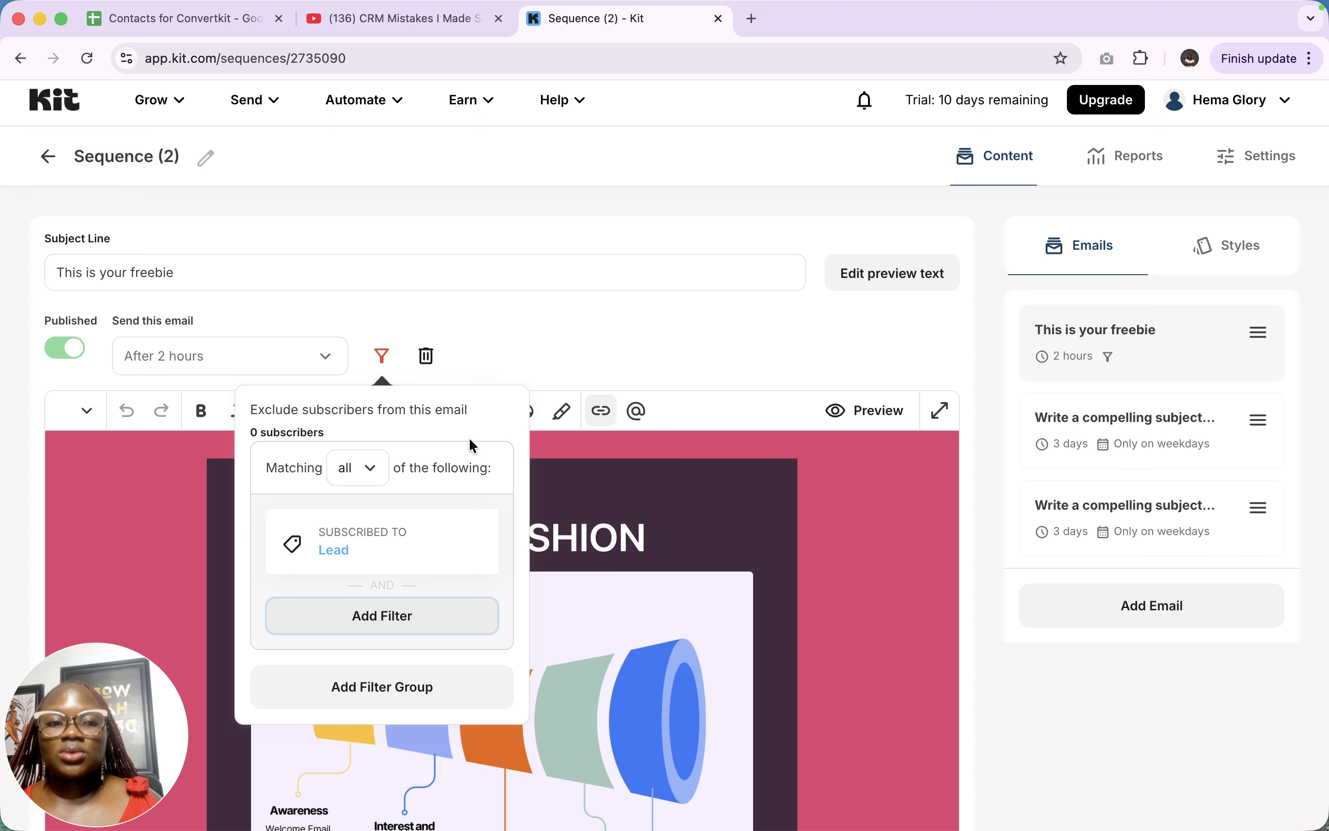
# Switch to the second email and look at its subscriber exclusion filter options without adding a filter
pyautogui.click(1221, 445)
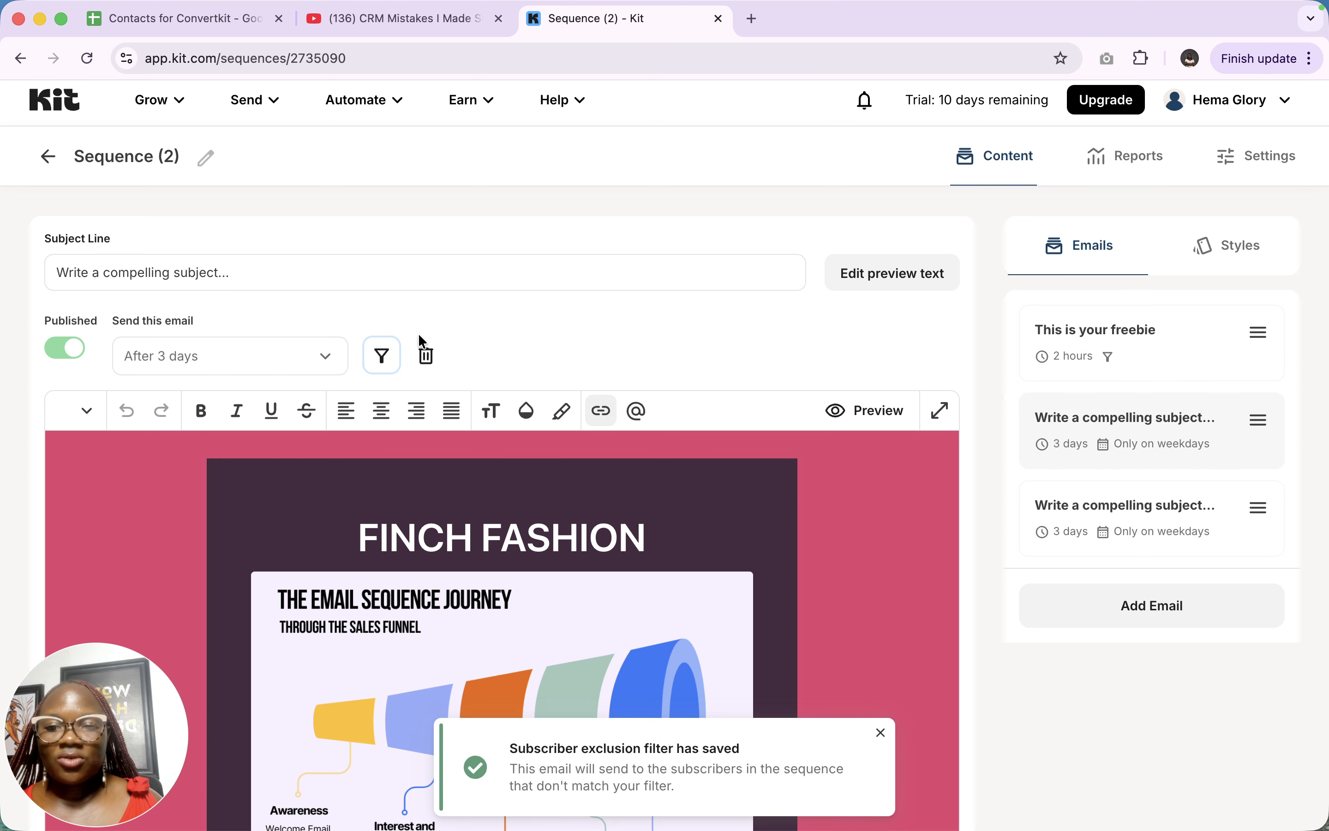
pyautogui.click(384, 356)
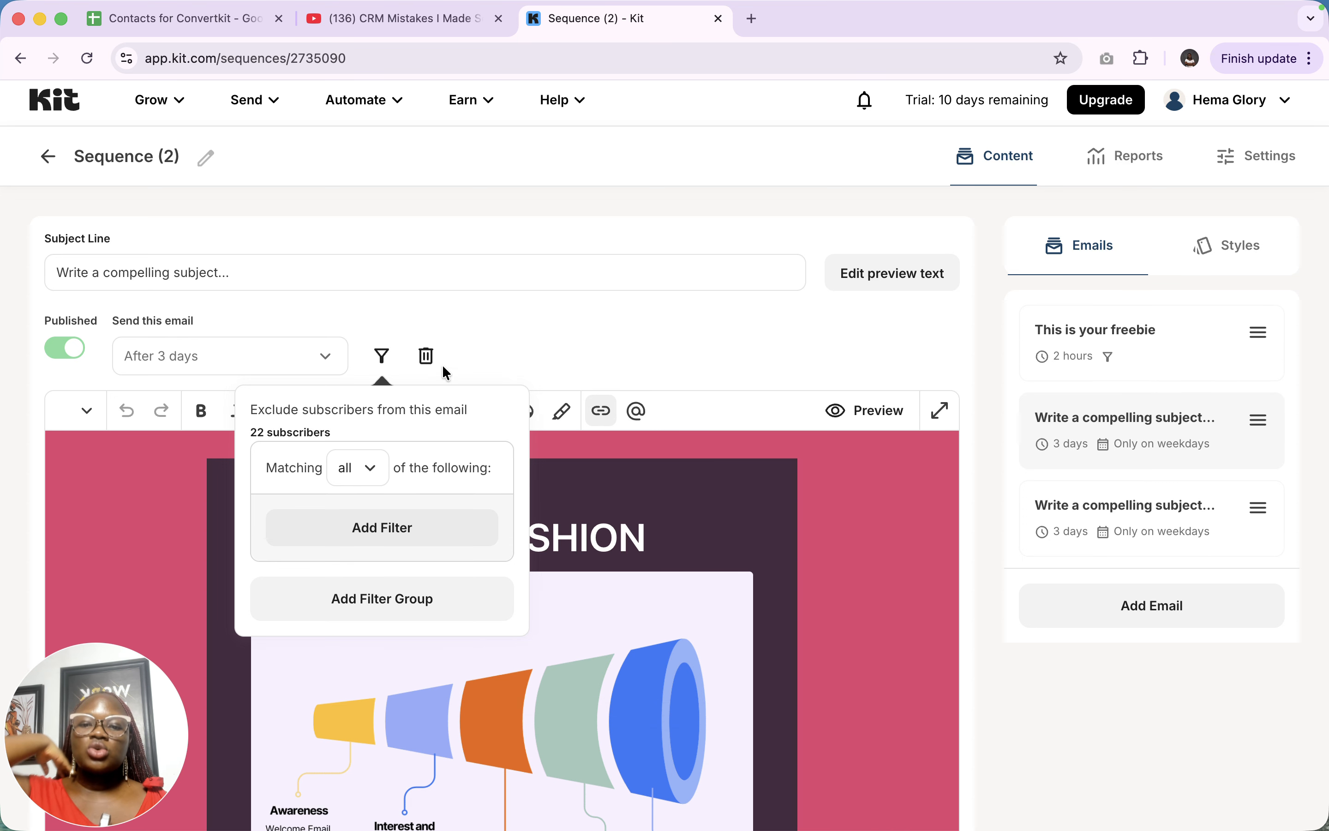
pyautogui.press('Escape')
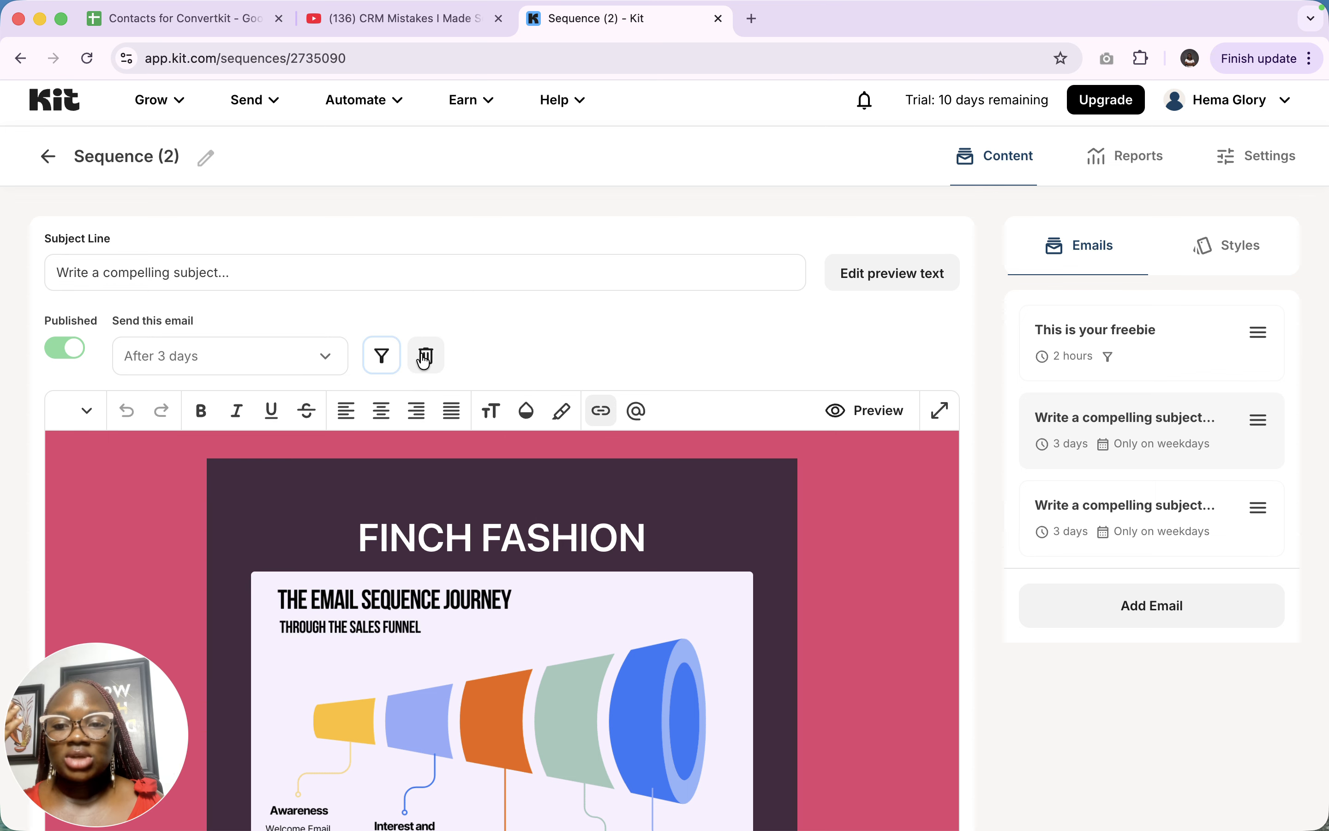
pyautogui.click(426, 357)
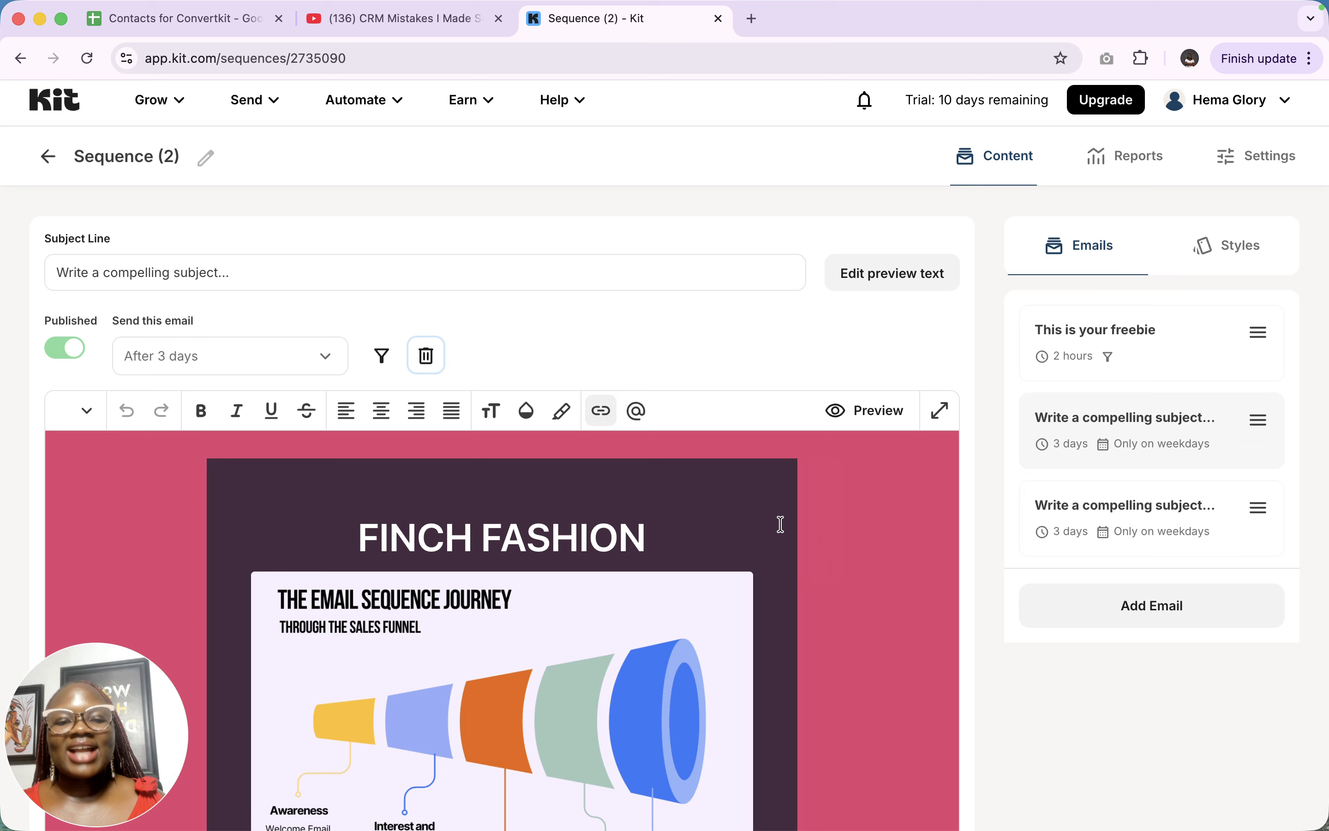
pyautogui.click(783, 532)
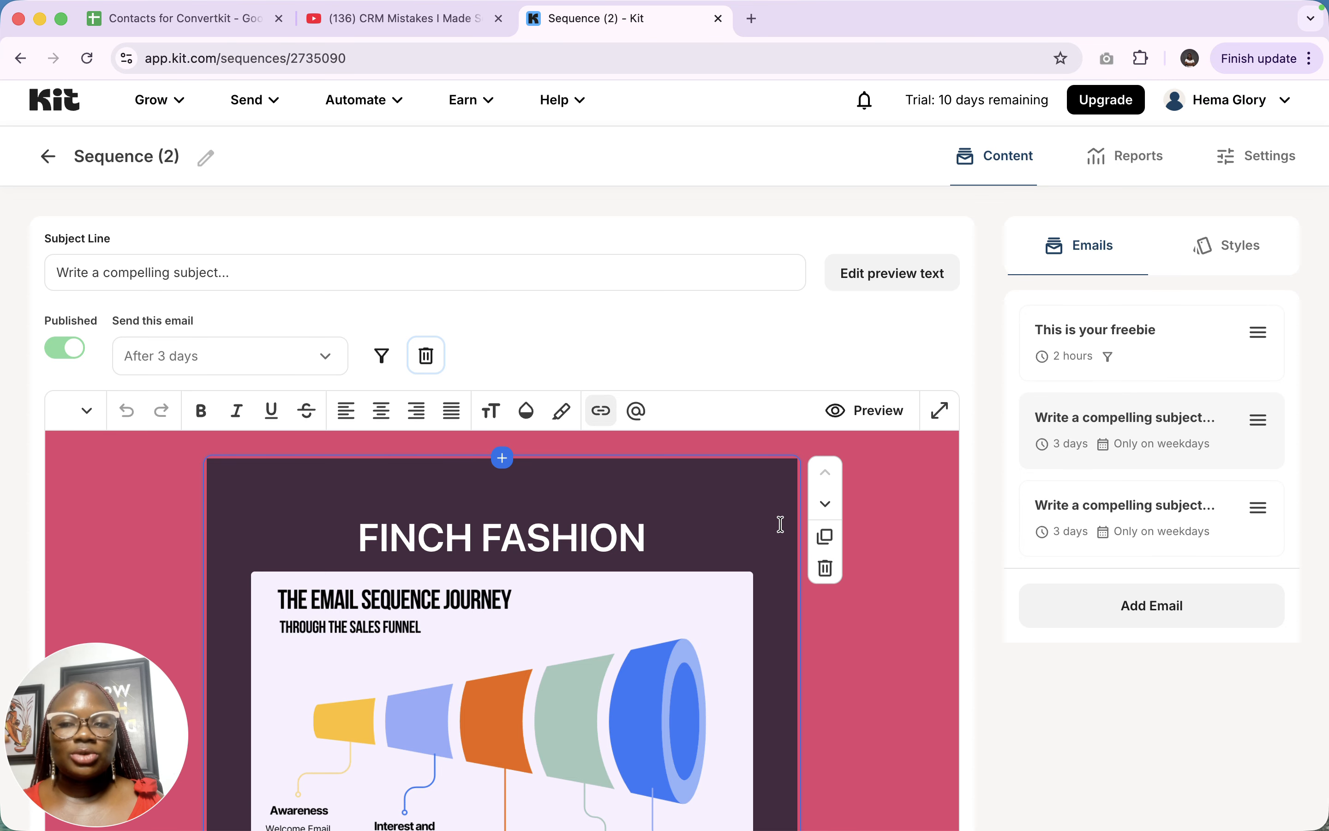
# Preview the second email in its web version on desktop and mobile, and look at the test email option
pyautogui.click(866, 412)
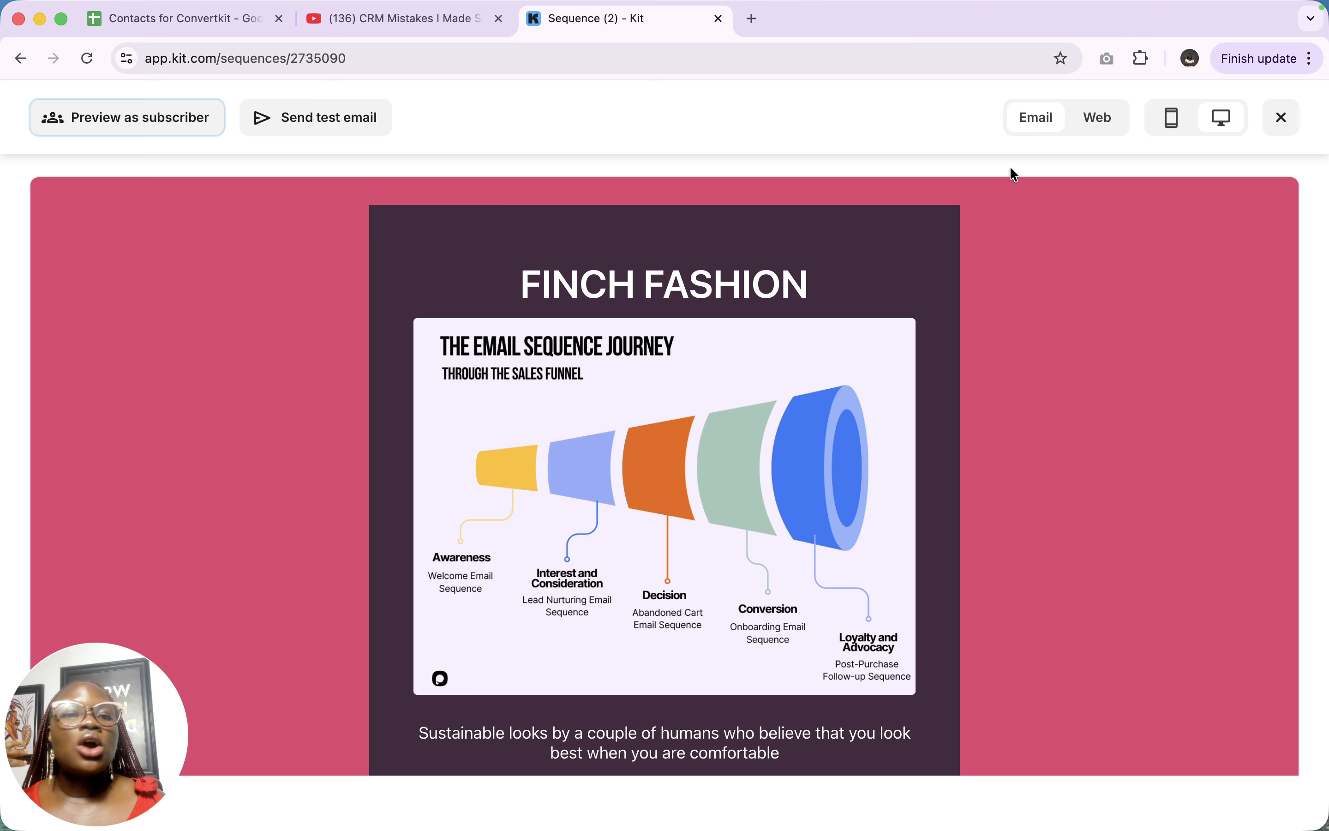
pyautogui.click(1097, 127)
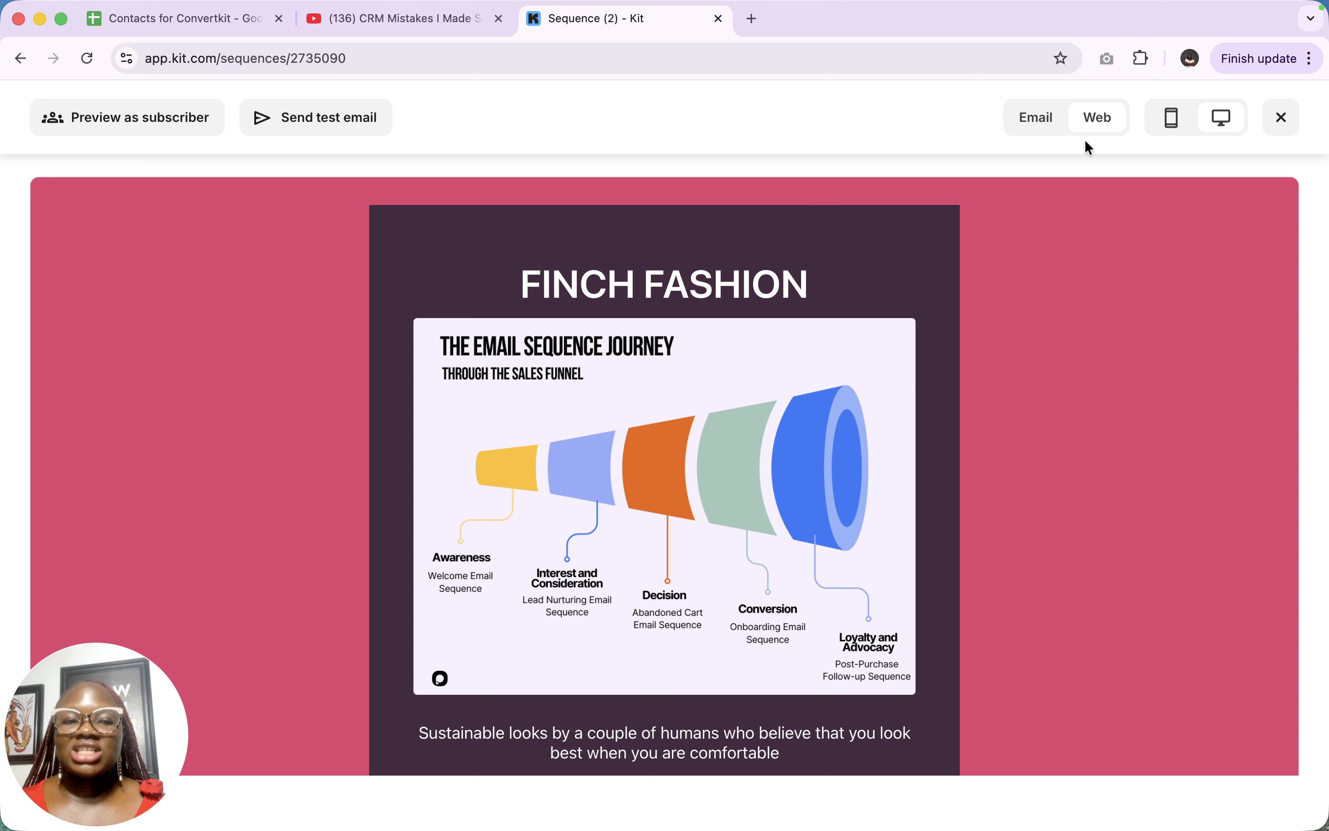
pyautogui.click(1167, 132)
pyautogui.click(1221, 127)
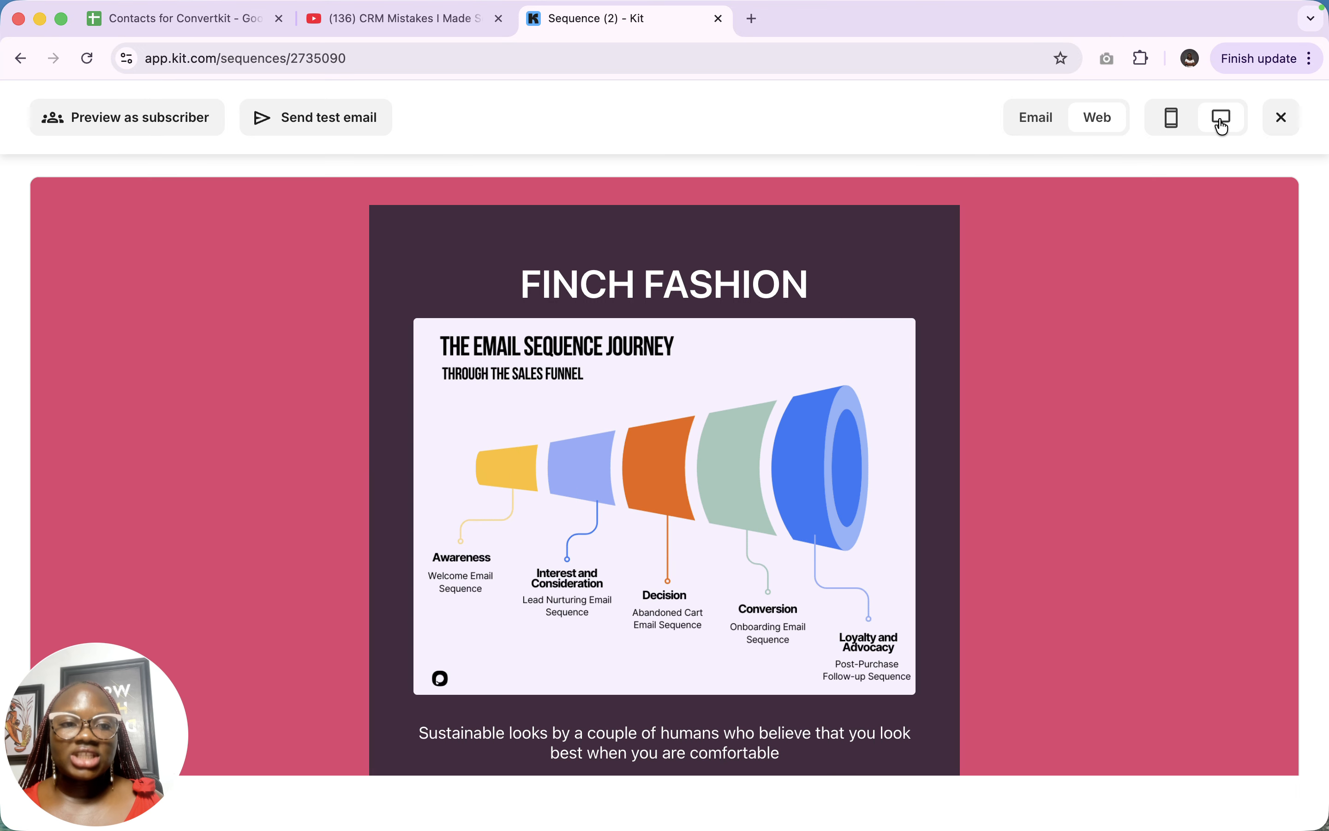
pyautogui.click(1171, 125)
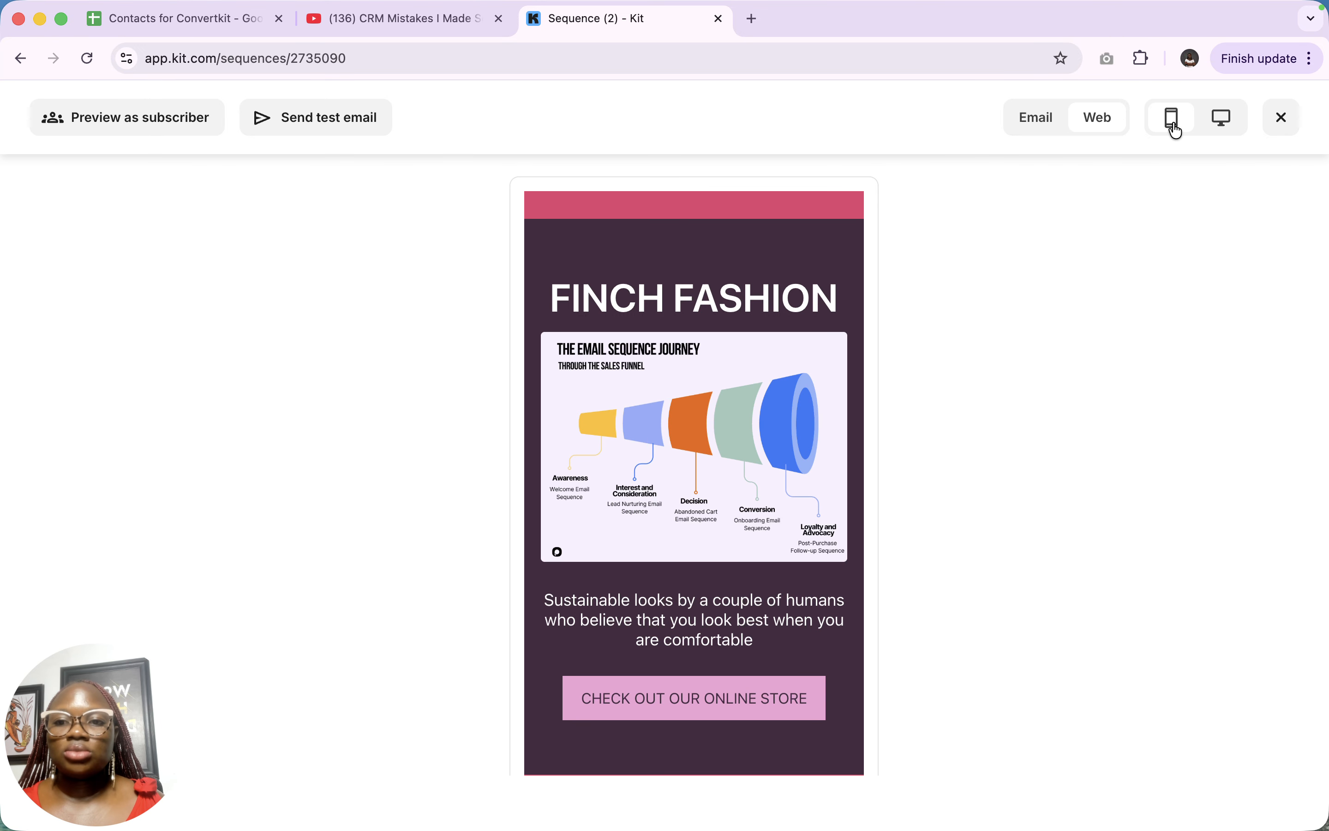
pyautogui.click(281, 121)
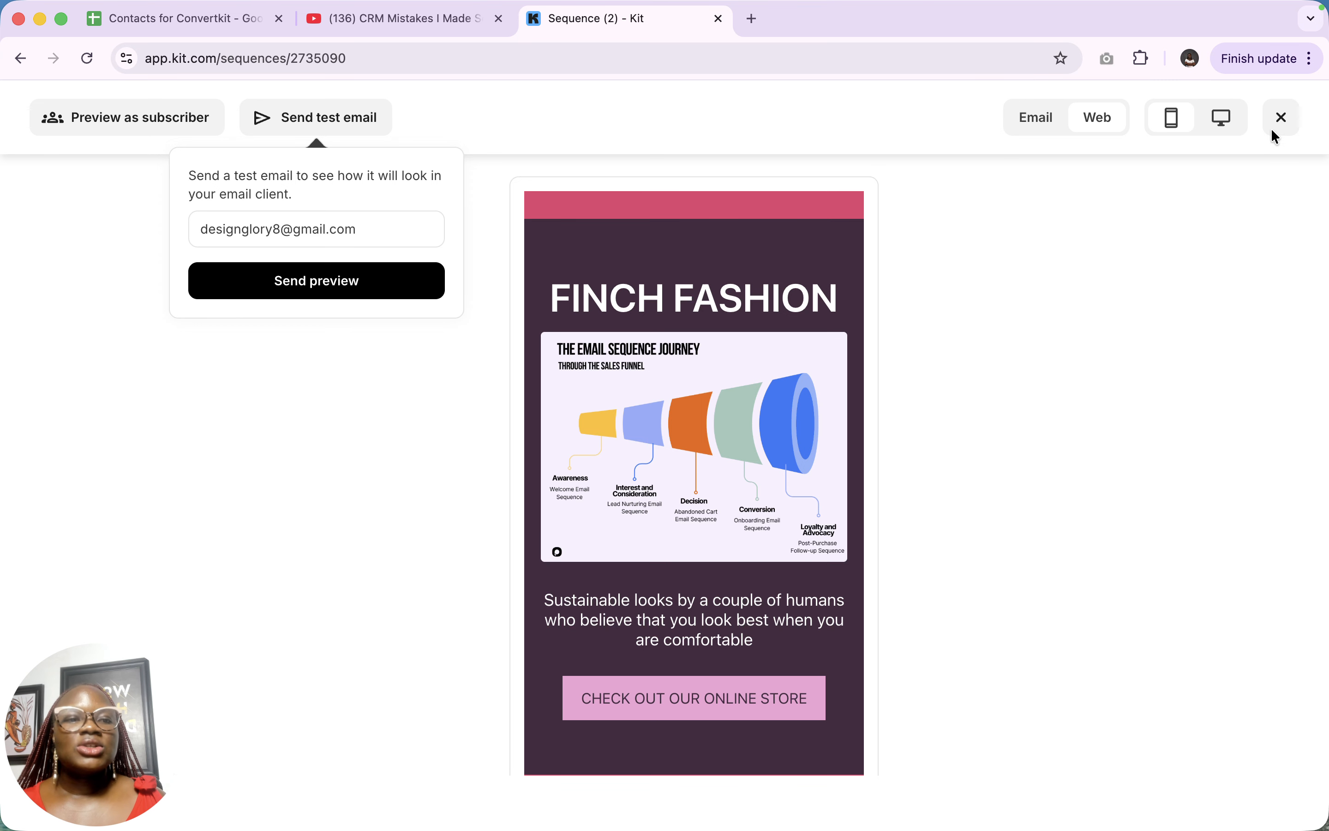
# Close the preview and publish the second email's pending changes
pyautogui.click(1280, 118)
pyautogui.click(1280, 118)
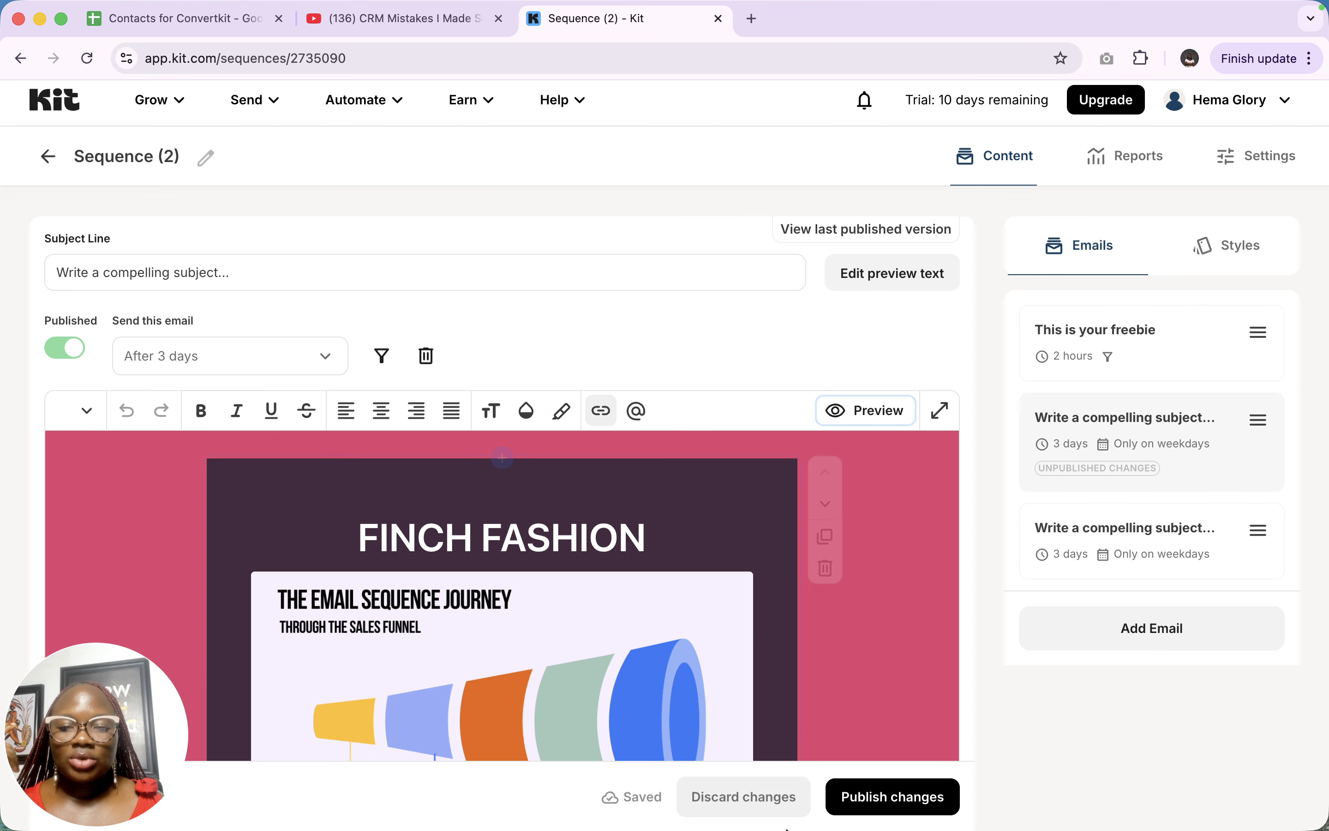
pyautogui.click(891, 801)
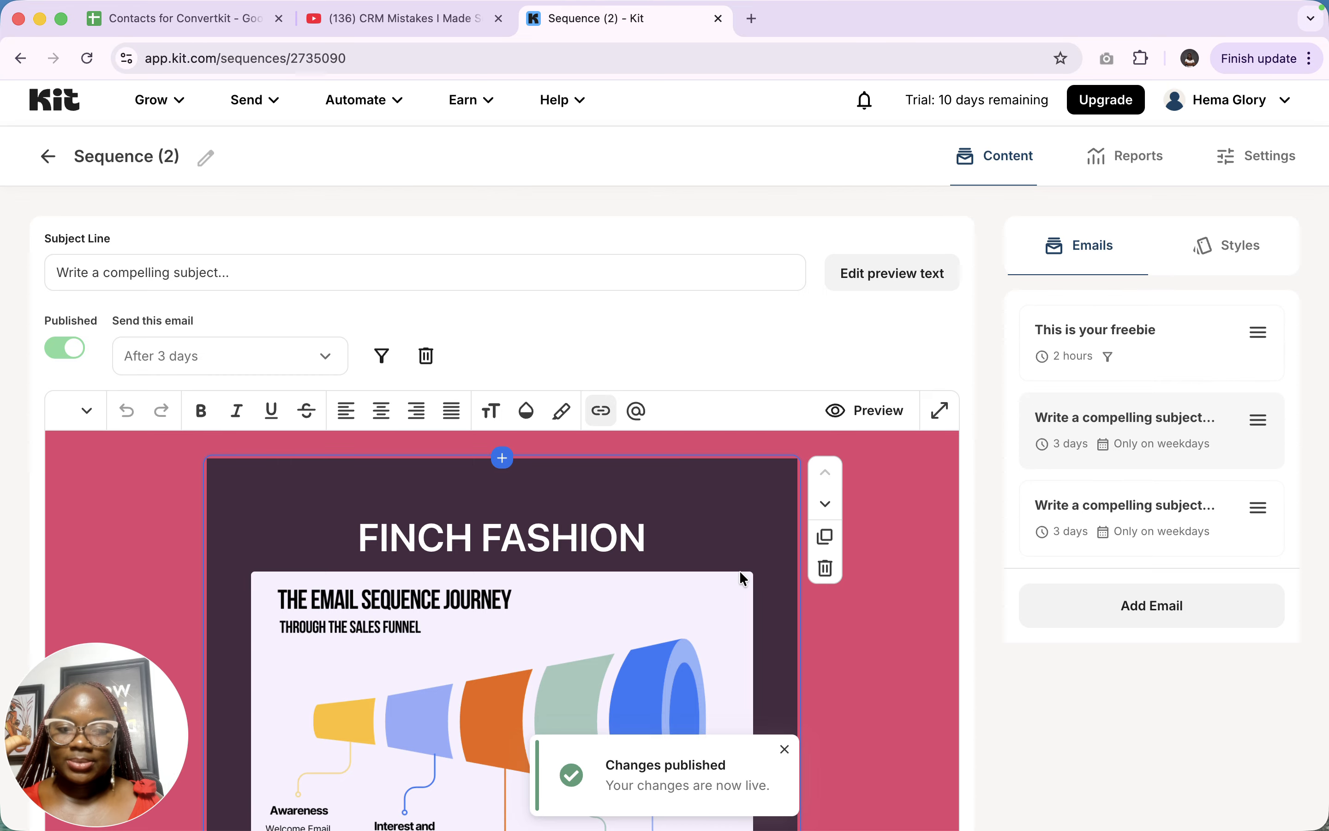
pyautogui.moveTo(1062, 22)
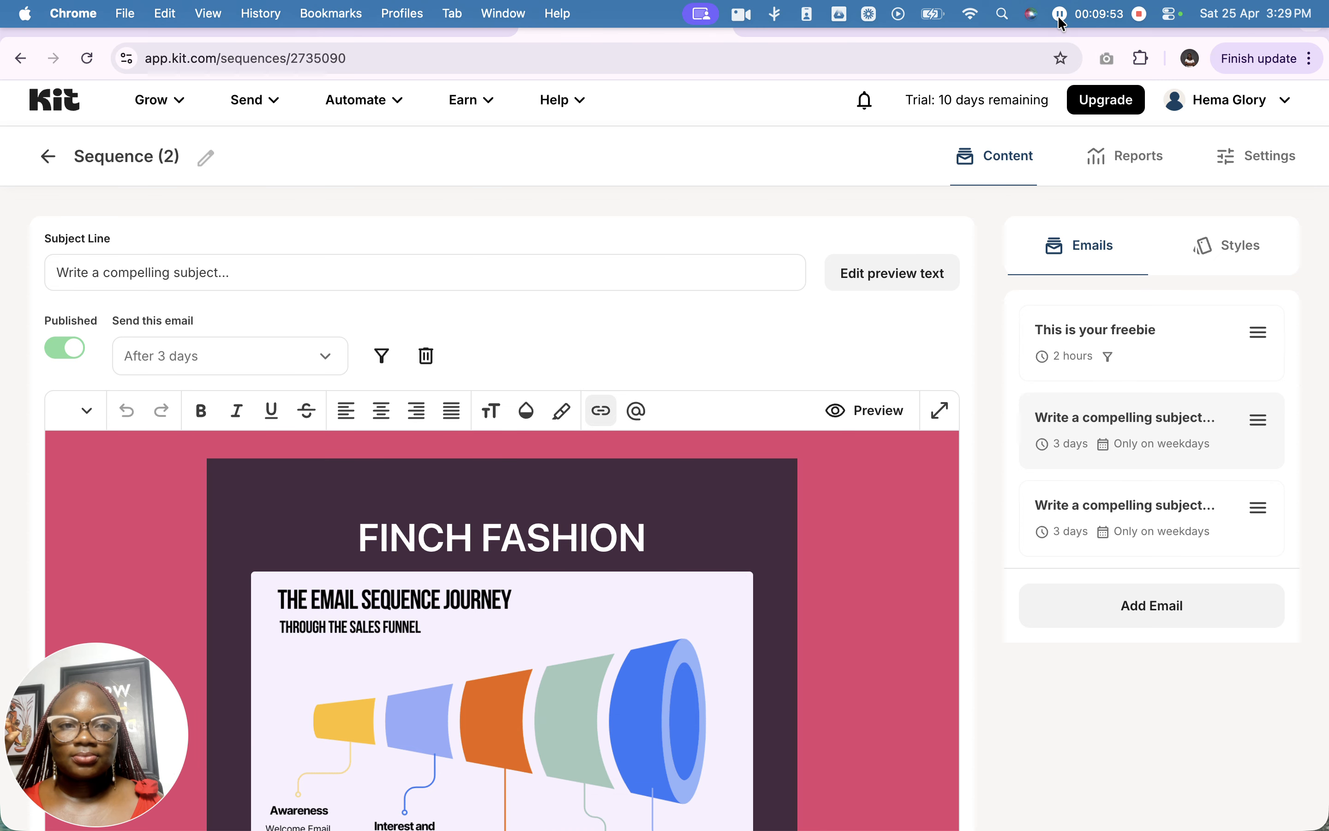
# Rename the sequence as "Welcome Email Sequence"
pyautogui.click(197, 165)
pyautogui.press('BackSpace')
pyautogui.press('BackSpace')
pyautogui.press('BackSpace')
pyautogui.press('BackSpace')
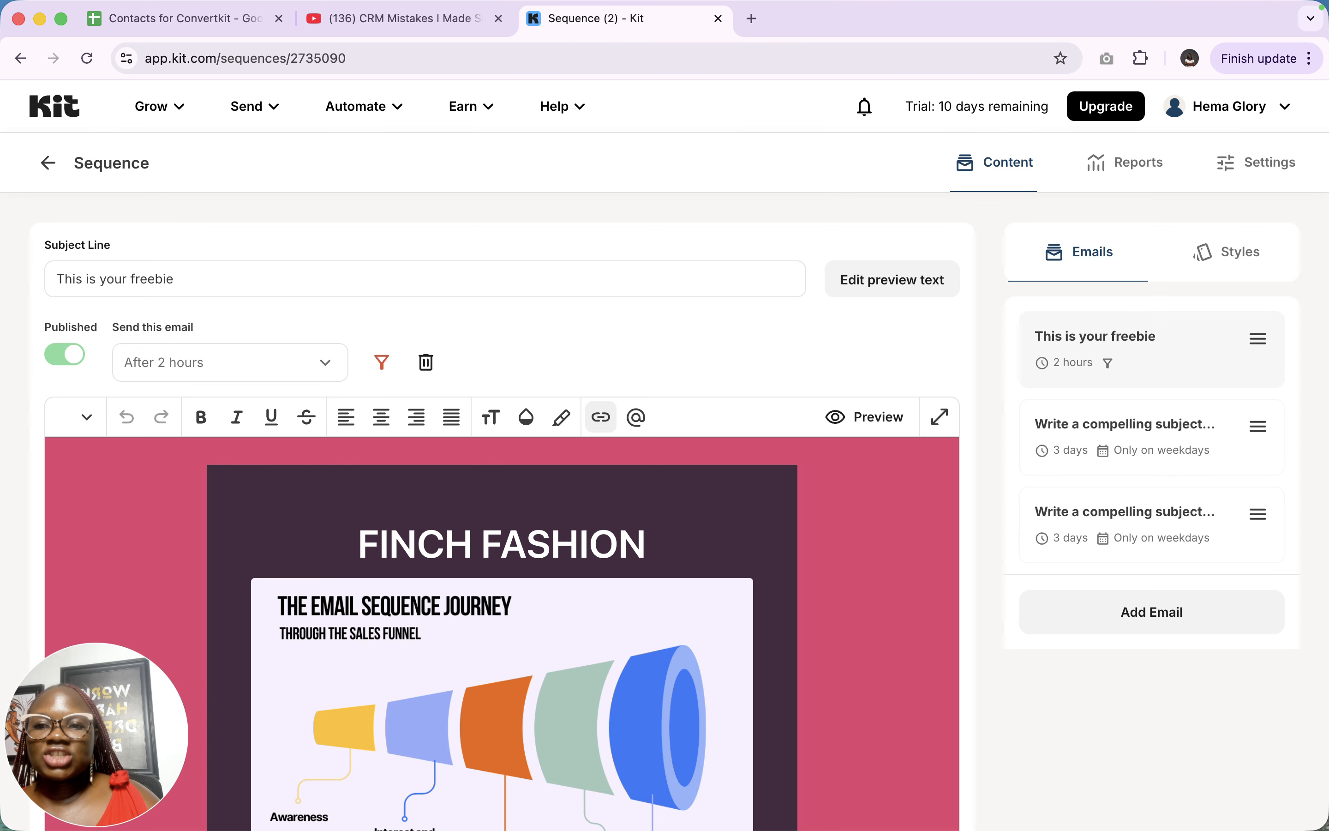
pyautogui.click(75, 167)
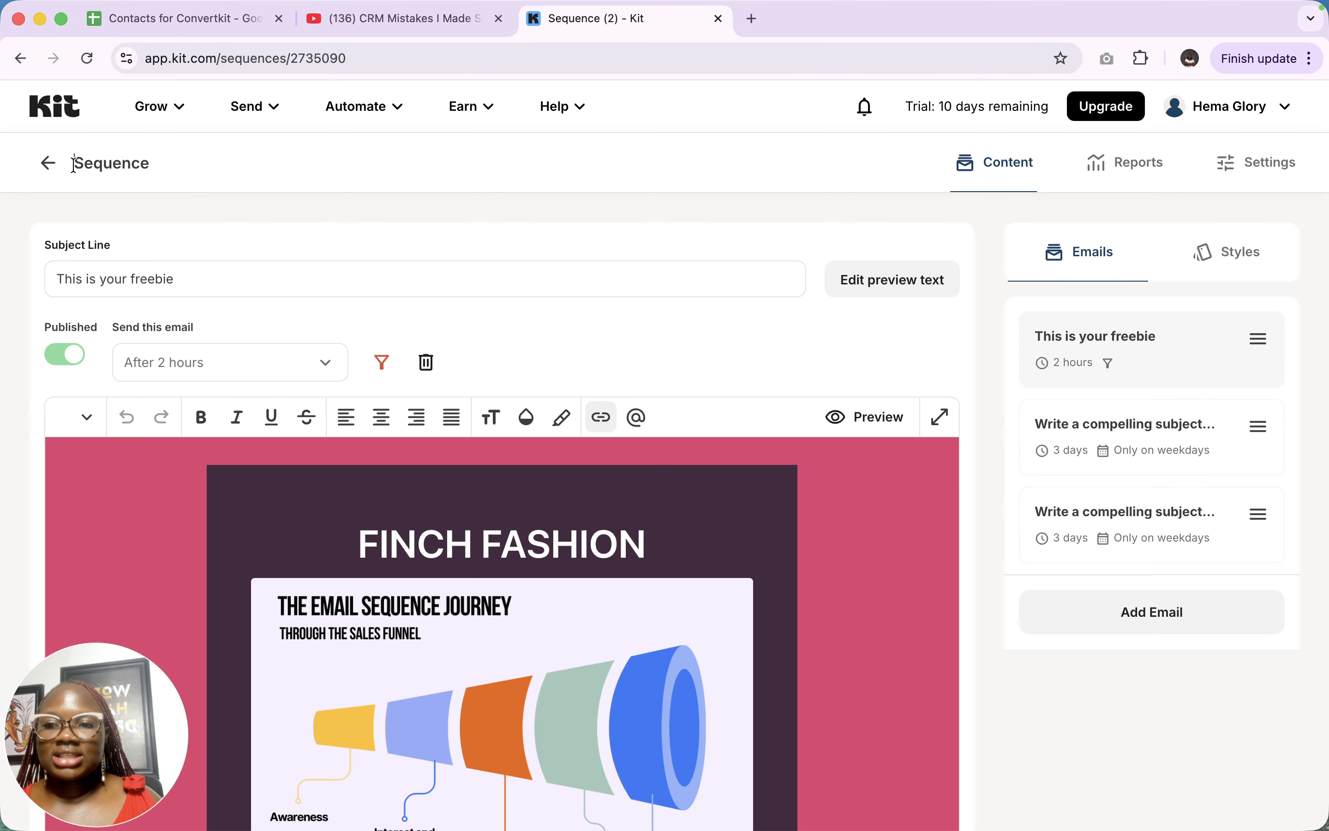
pyautogui.write('W')
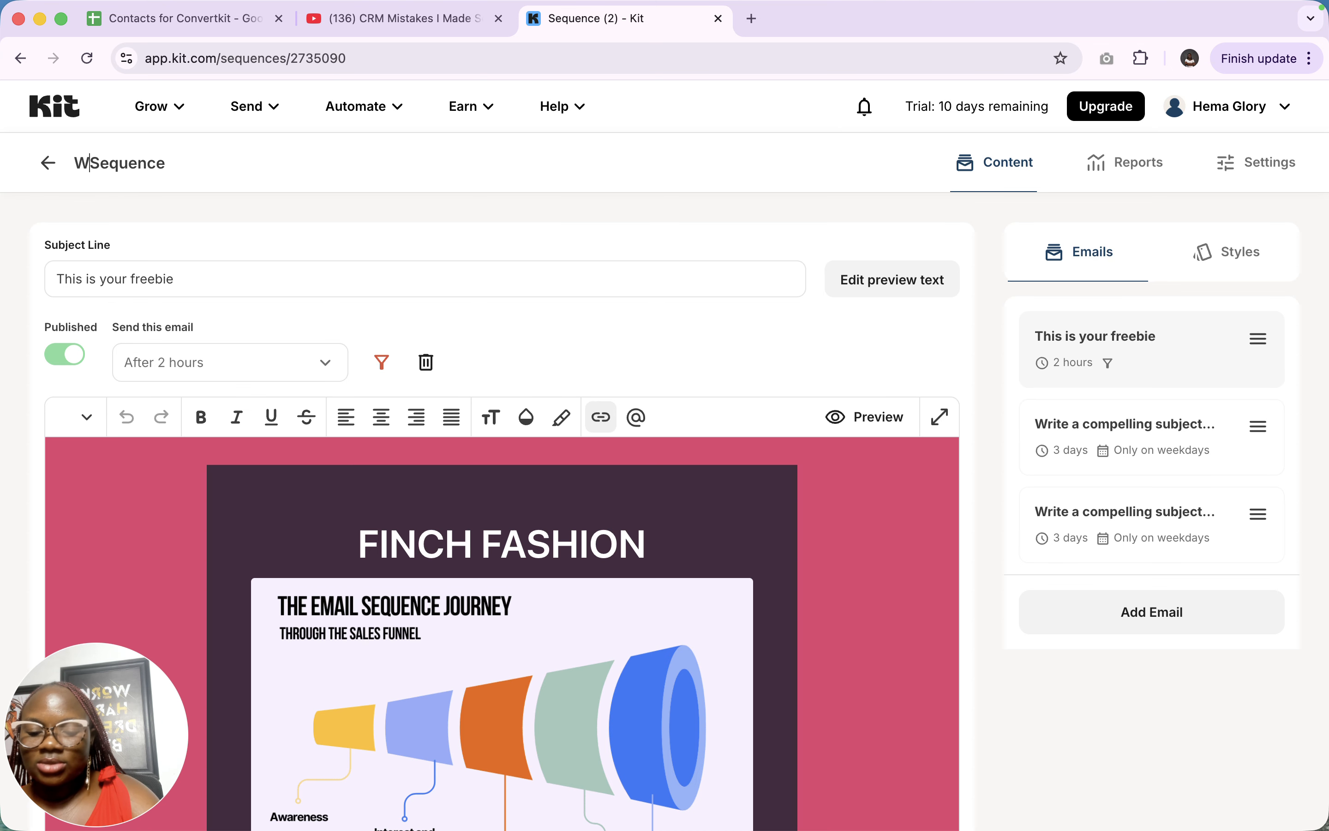
pyautogui.write('e')
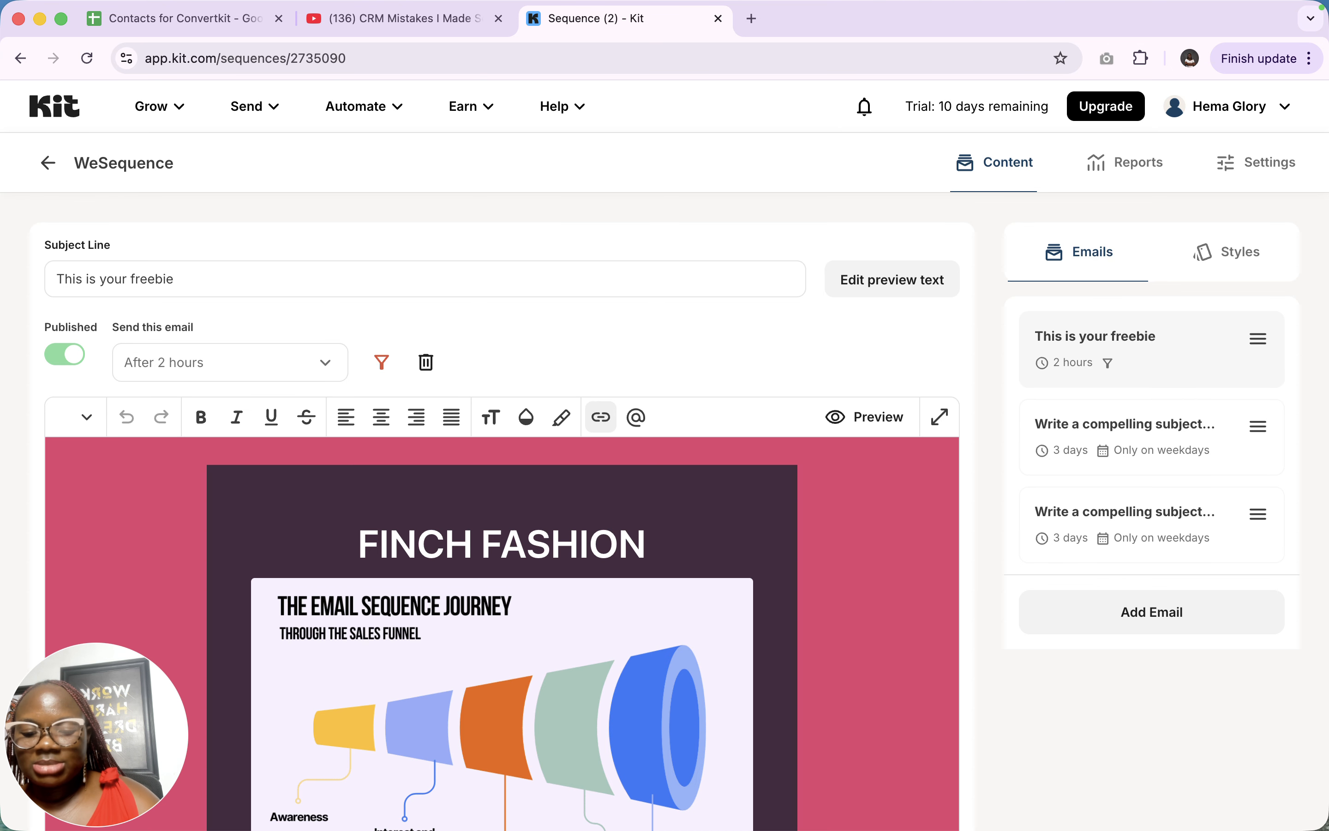
pyautogui.write('lcome ')
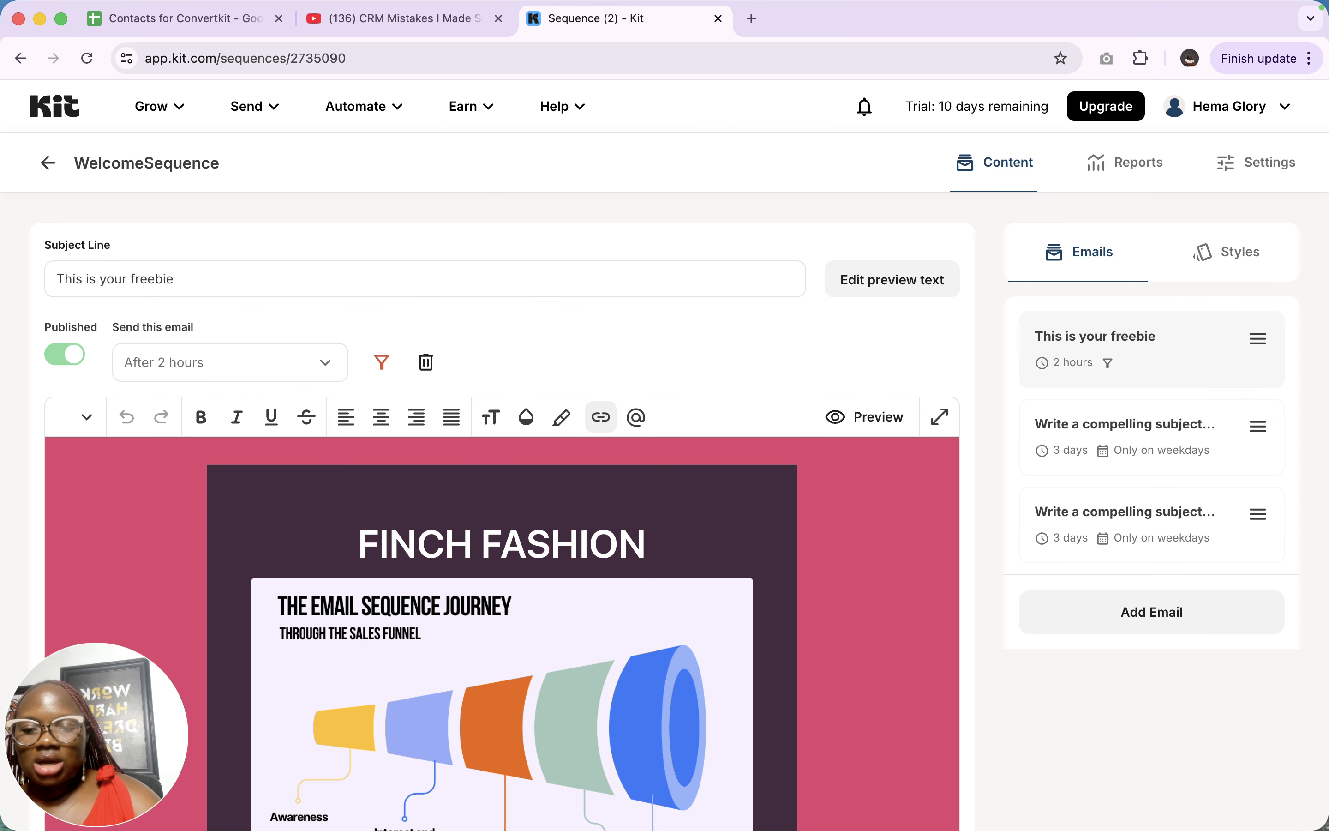
pyautogui.write('Email')
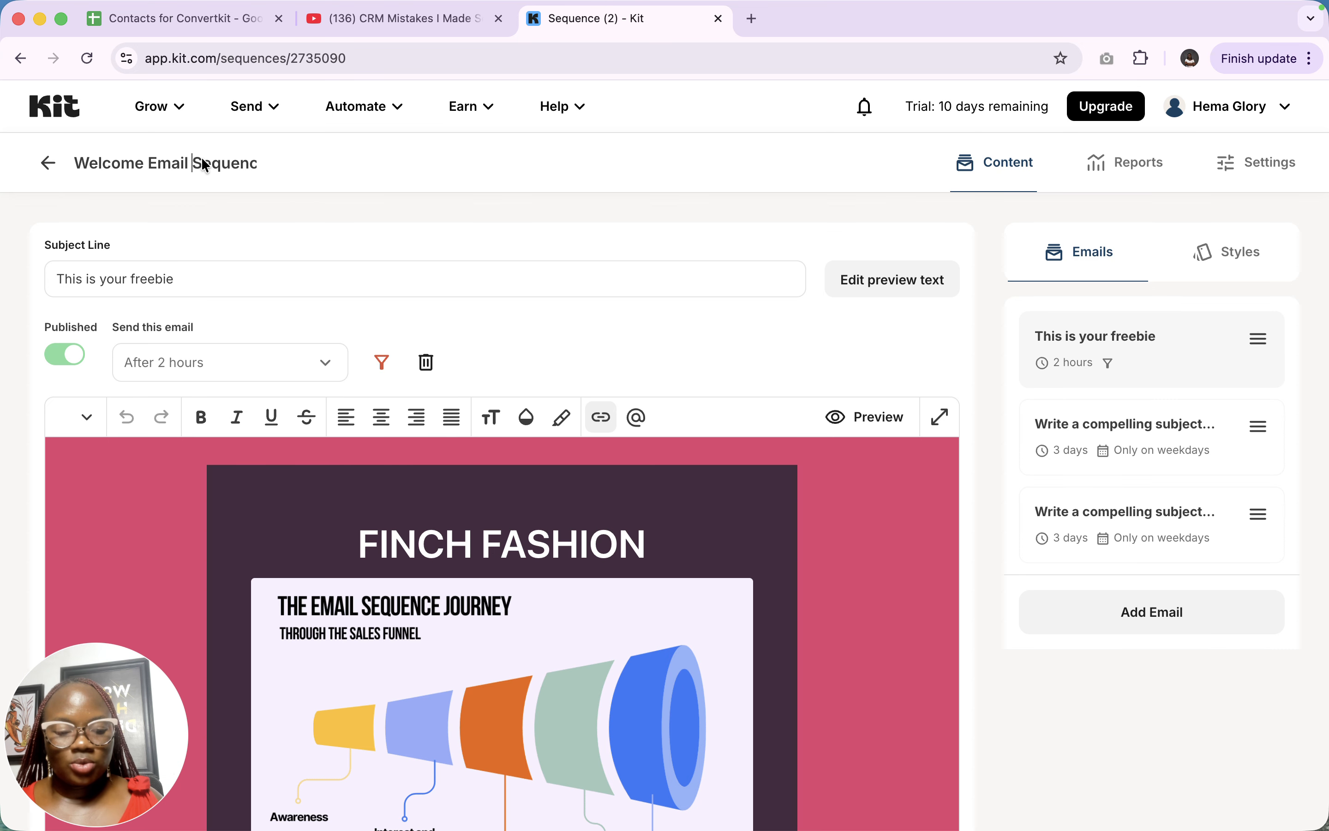
pyautogui.press('Return')
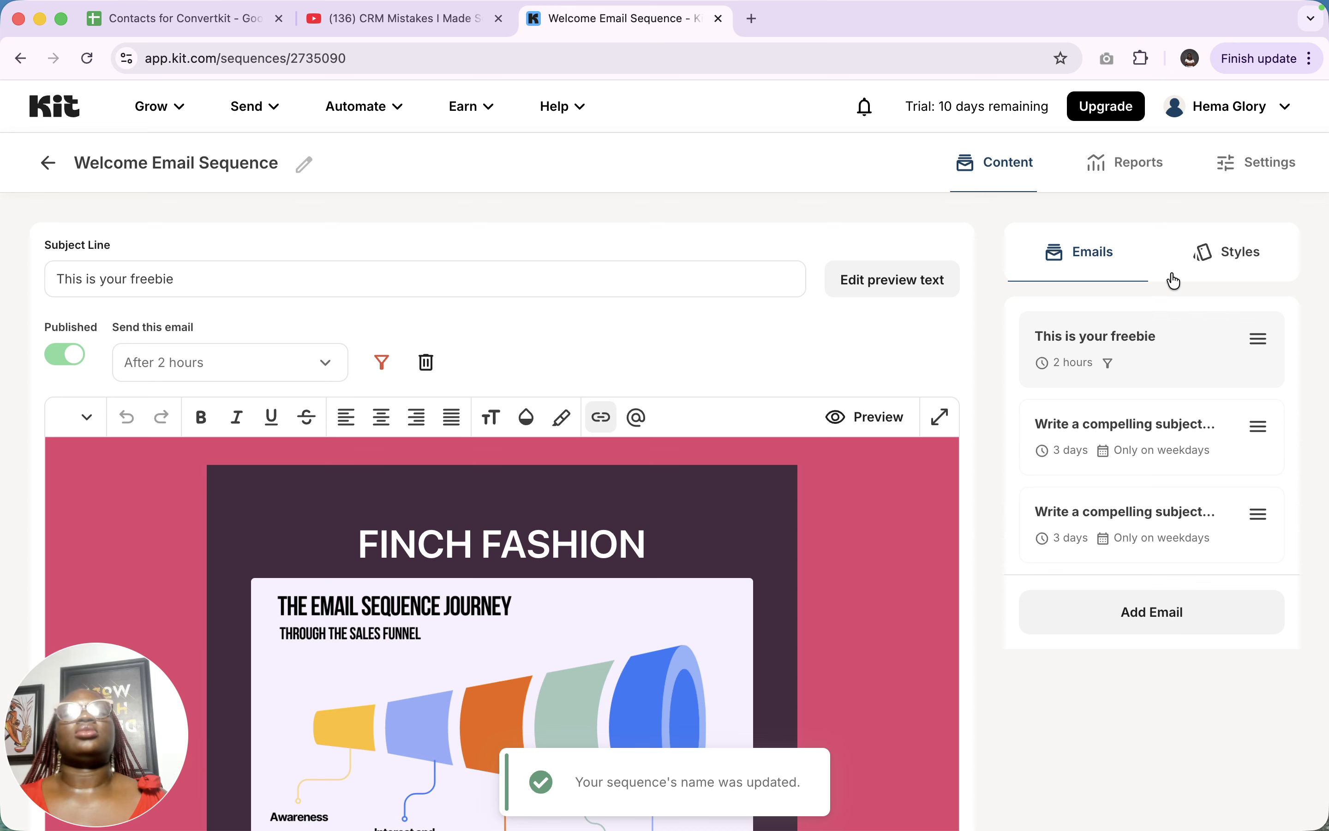
# Look at the sequence's reports, and in its settings remove Saturday and Sunday from the sending schedule
pyautogui.click(1124, 183)
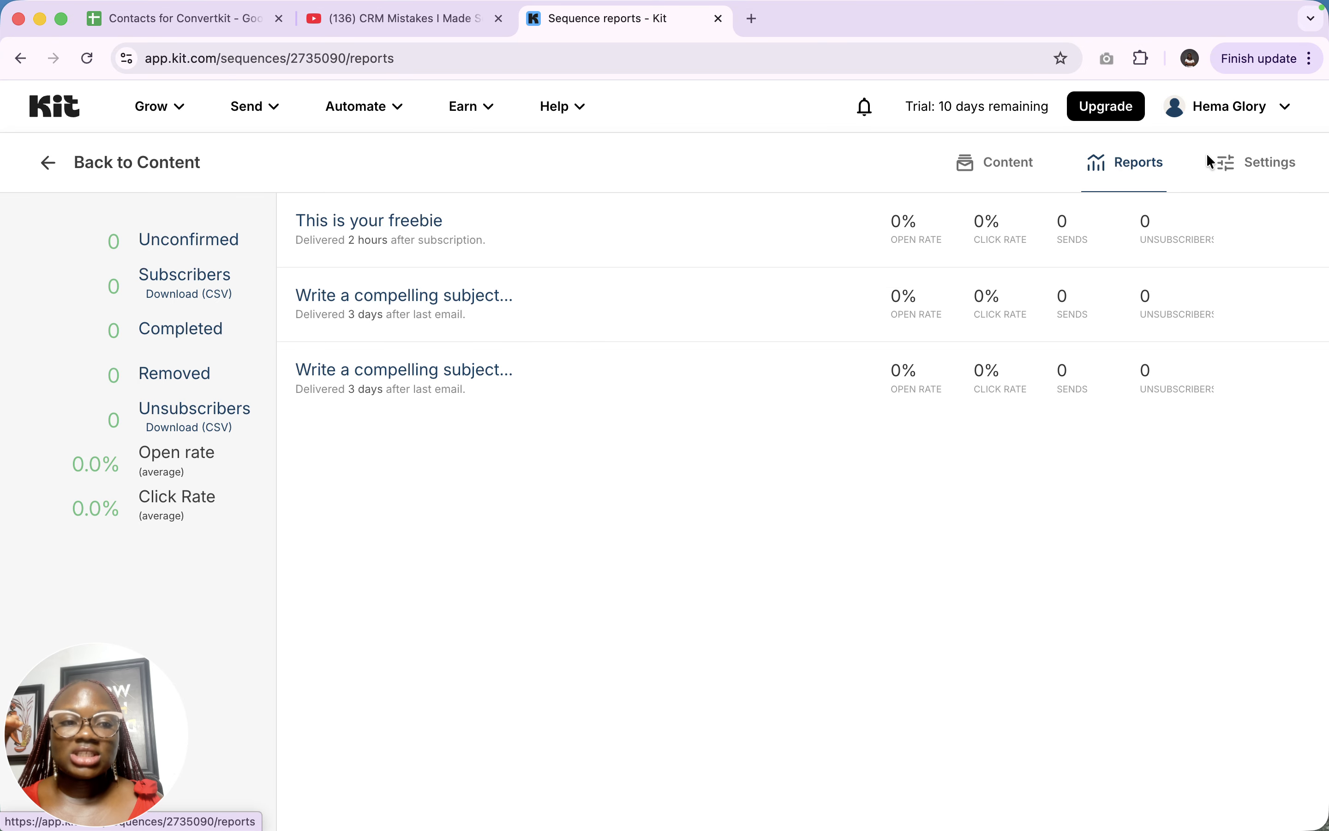
pyautogui.click(1263, 174)
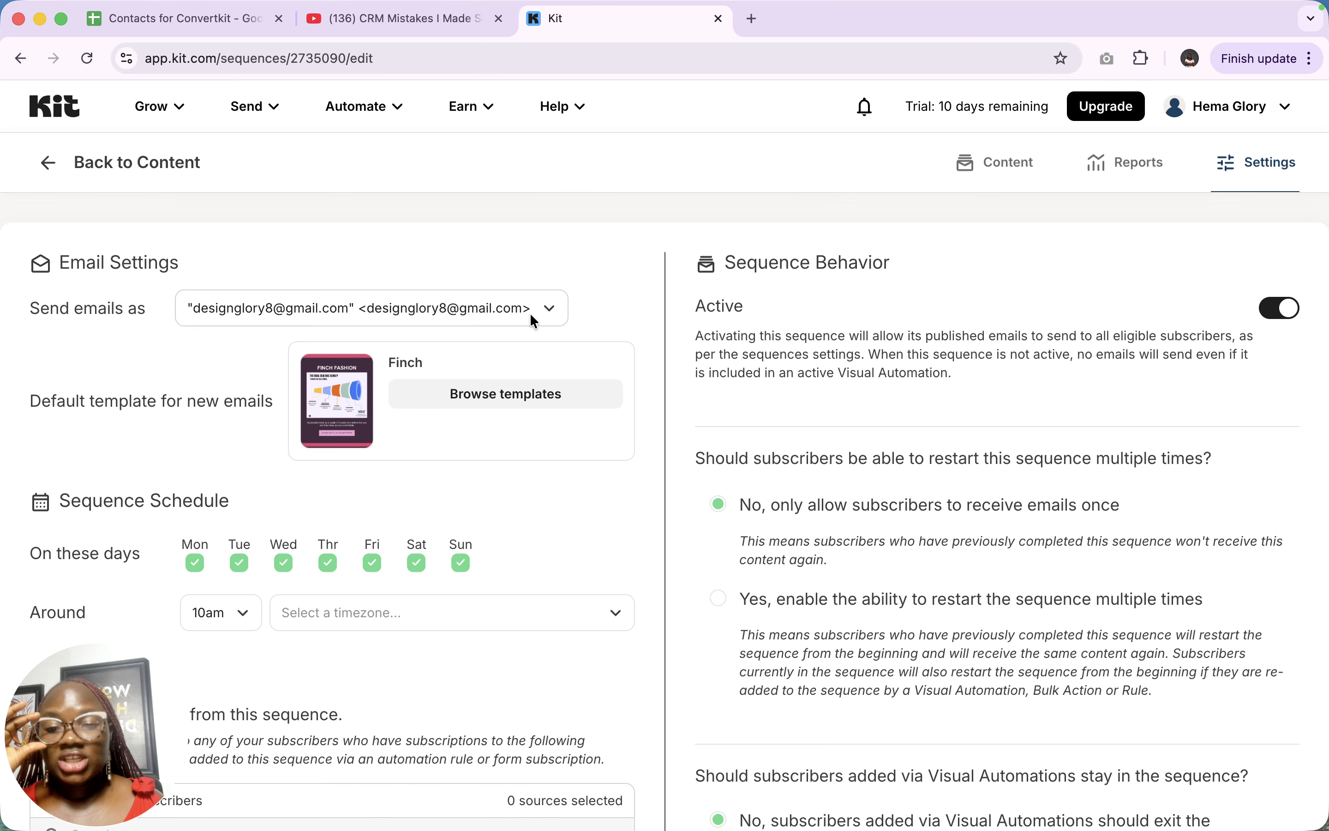
pyautogui.moveTo(112, 707); pyautogui.dragTo(868, 544)
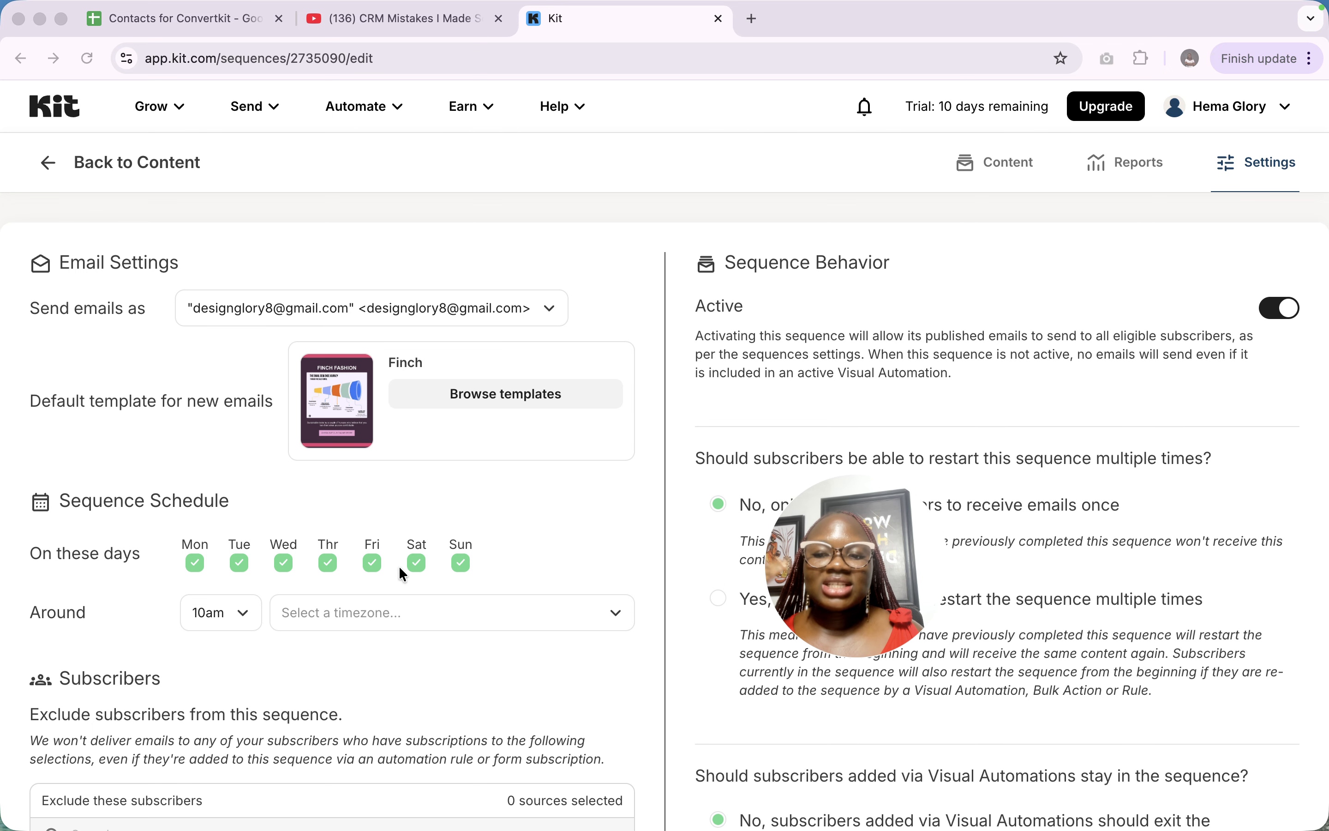
pyautogui.click(419, 566)
pyautogui.click(460, 564)
# Look over the sending time and timezone choices in the sequence schedule without changing them
pyautogui.scroll(-3, 460, 571)
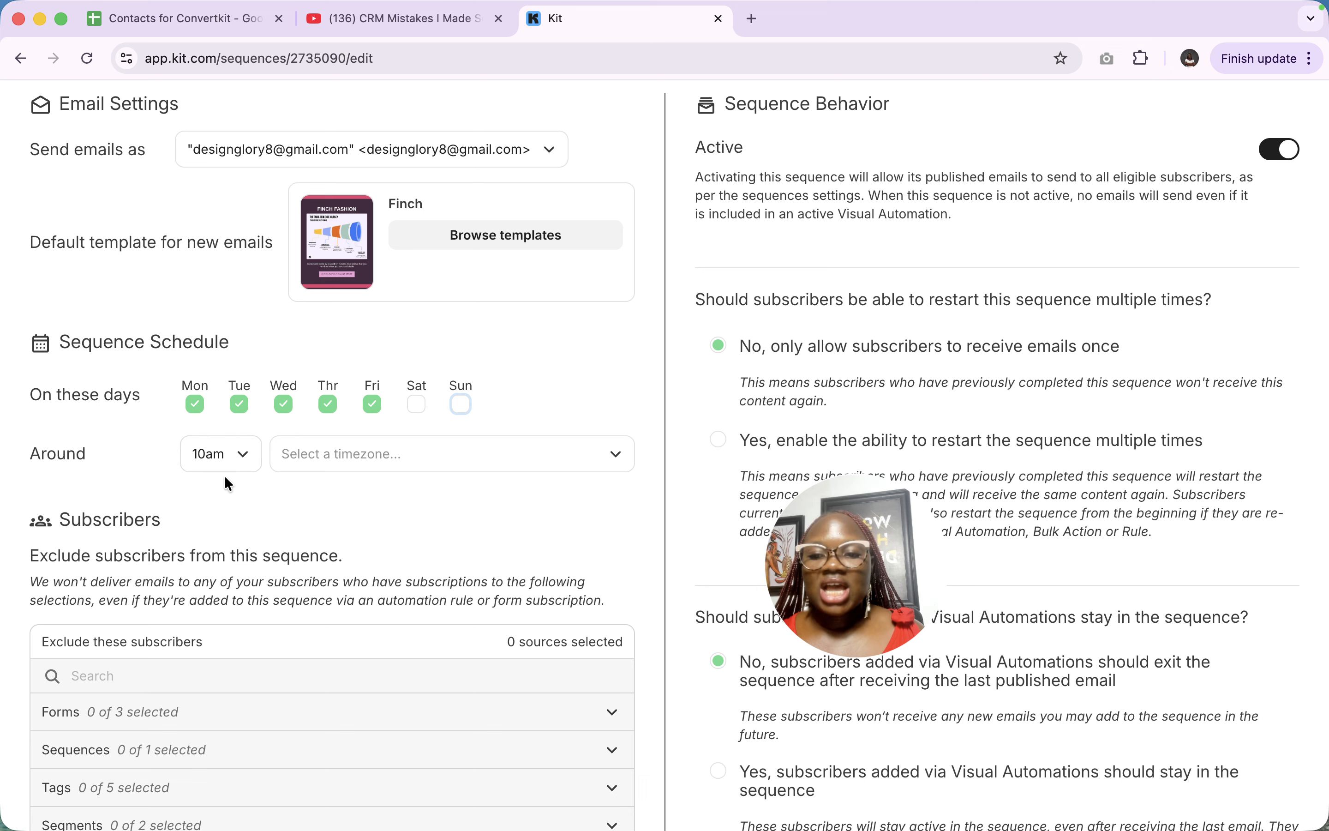
pyautogui.click(233, 458)
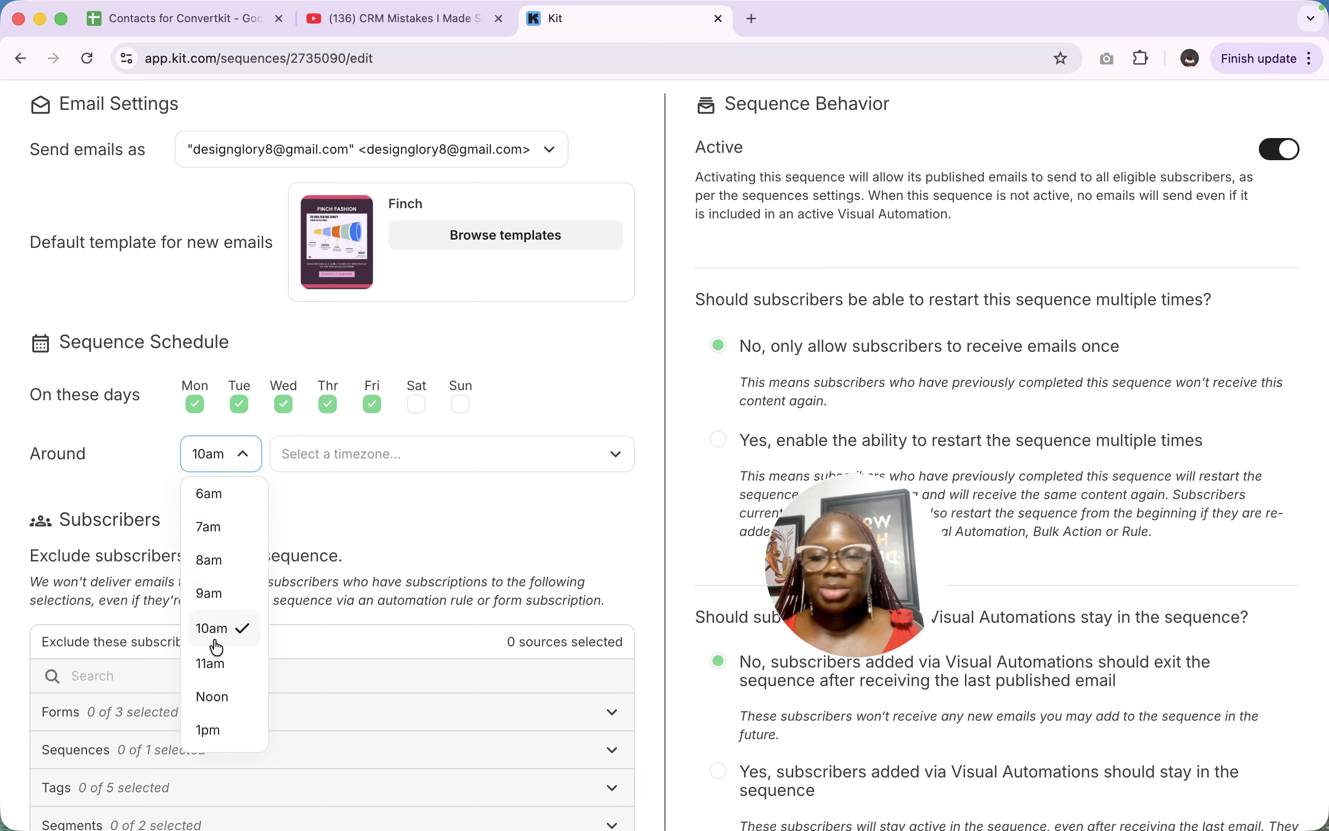
pyautogui.scroll(-3, 220, 675)
pyautogui.click(390, 542)
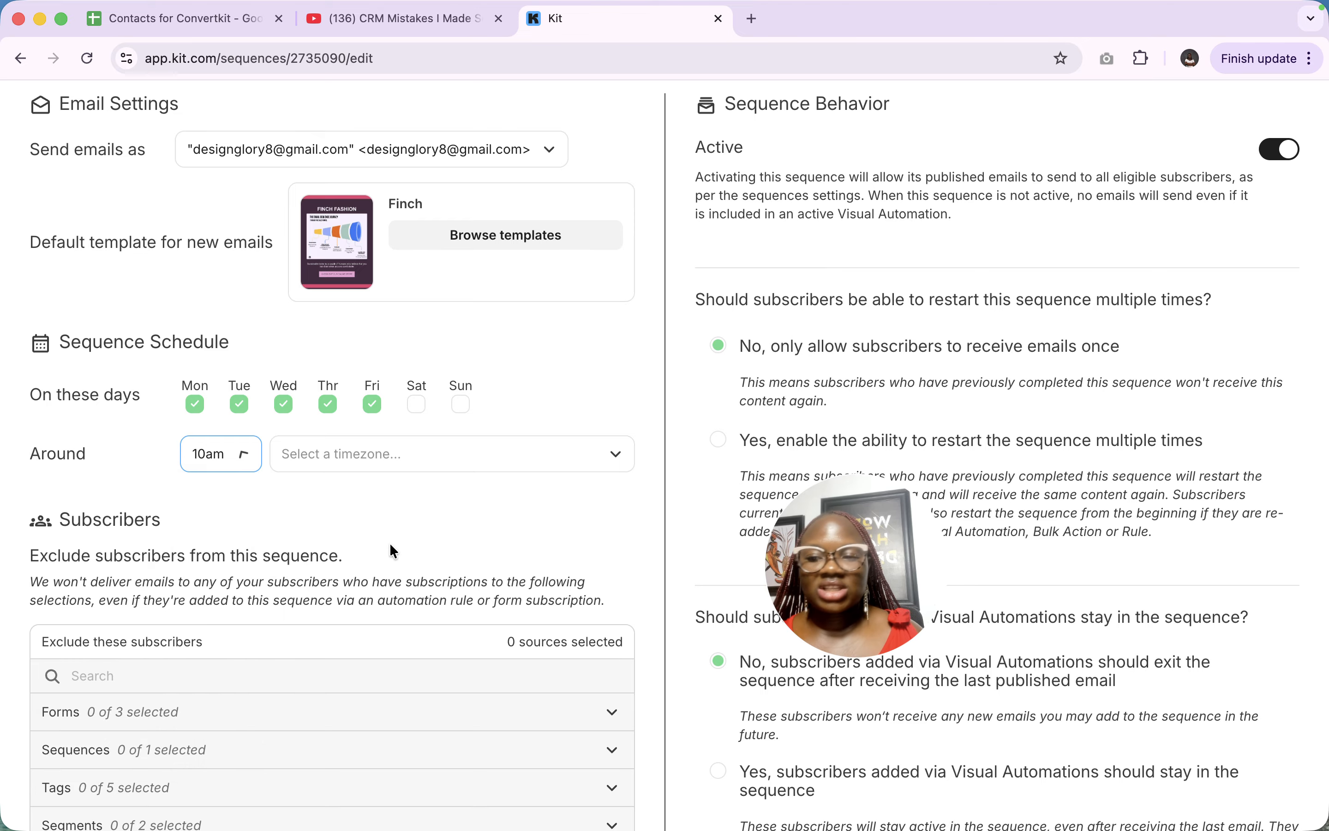
pyautogui.click(454, 457)
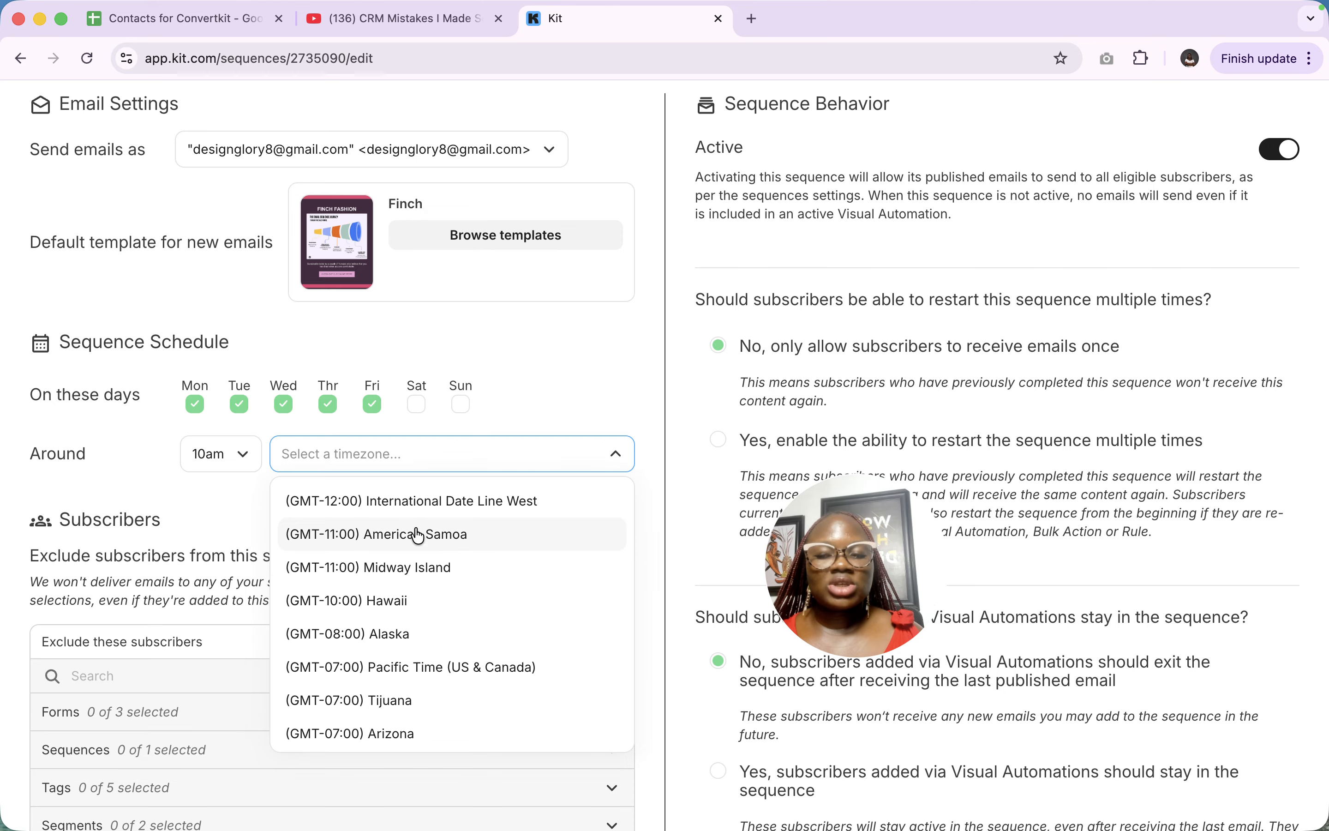
pyautogui.scroll(-5, 182, 605)
pyautogui.click(235, 463)
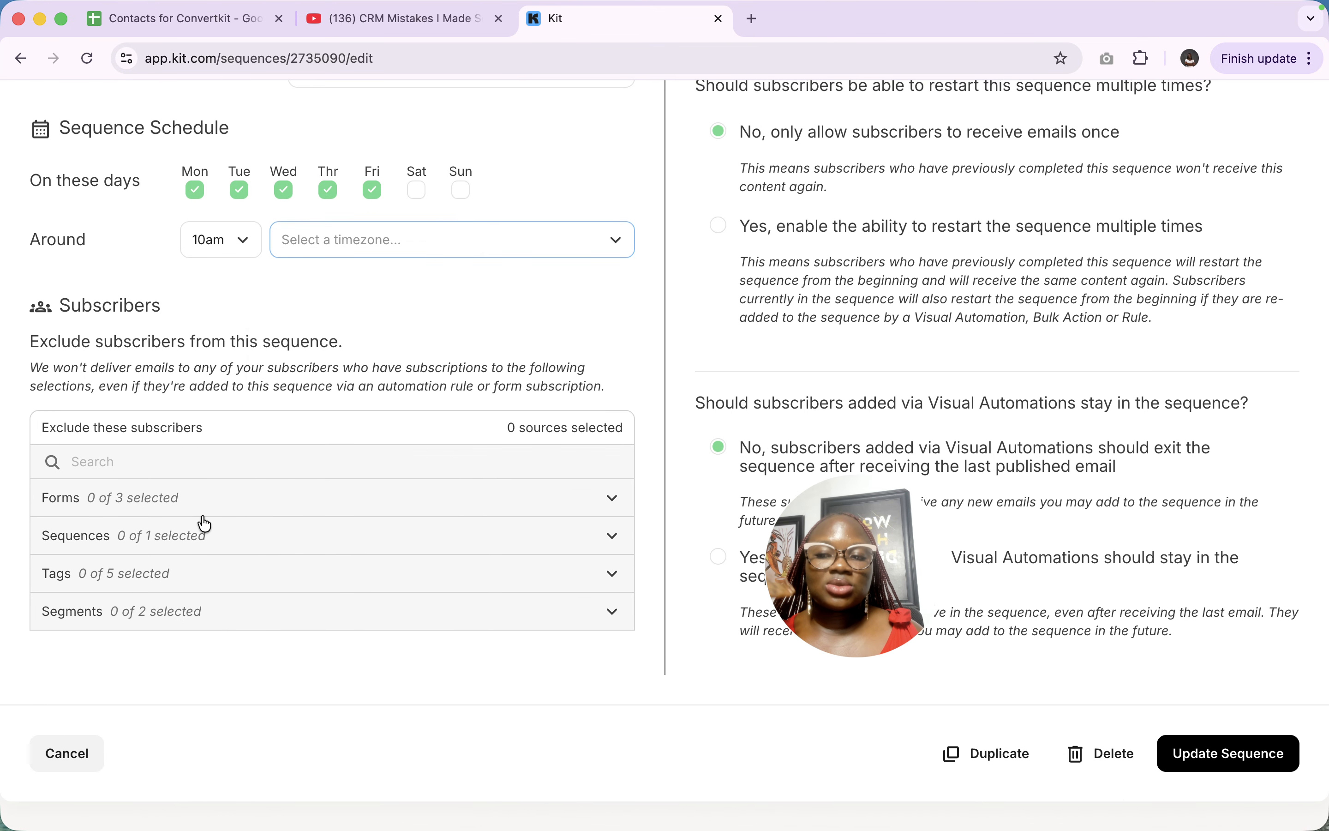
# Examine the sequences and forms that can be excluded as subscriber sources from the whole sequence
pyautogui.click(202, 526)
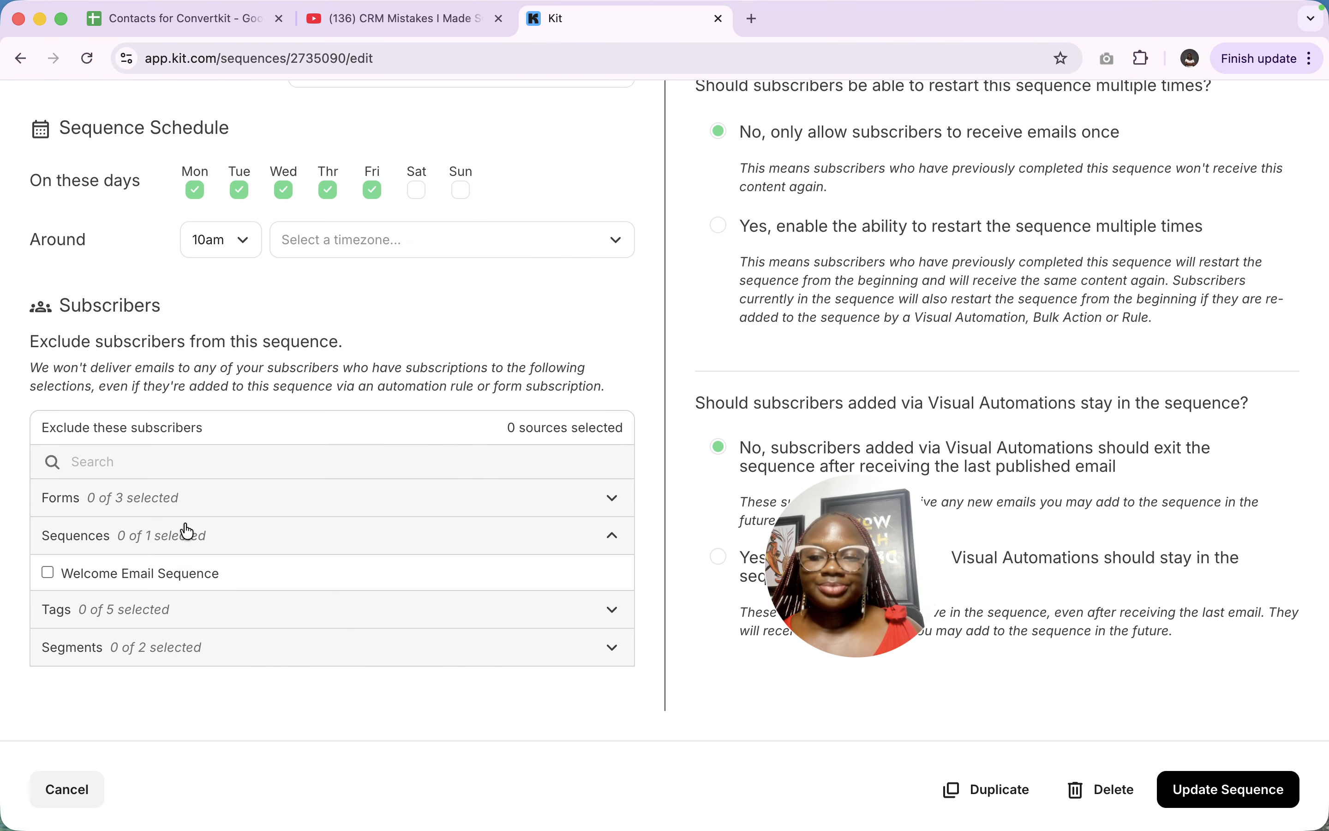
pyautogui.click(156, 508)
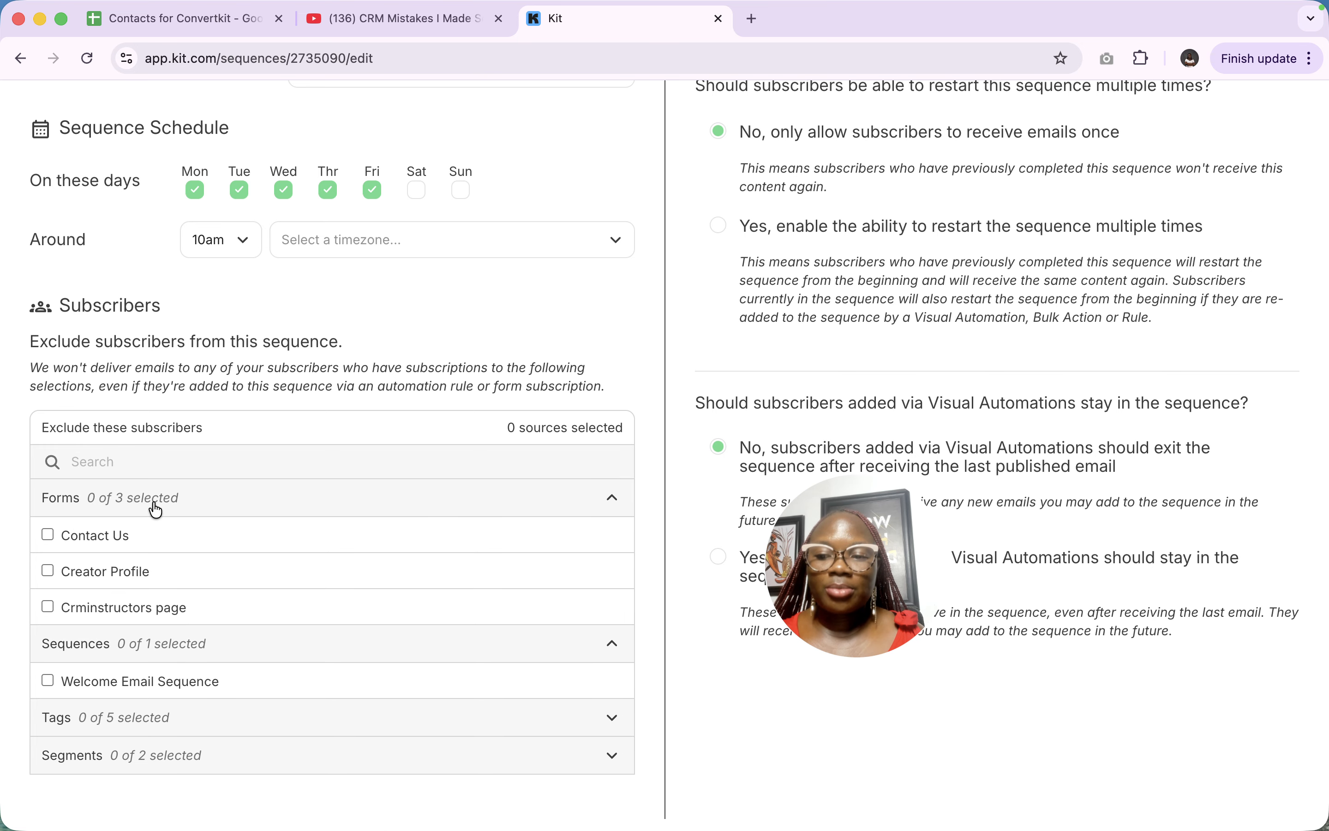
pyautogui.click(166, 641)
pyautogui.scroll(-2, 167, 642)
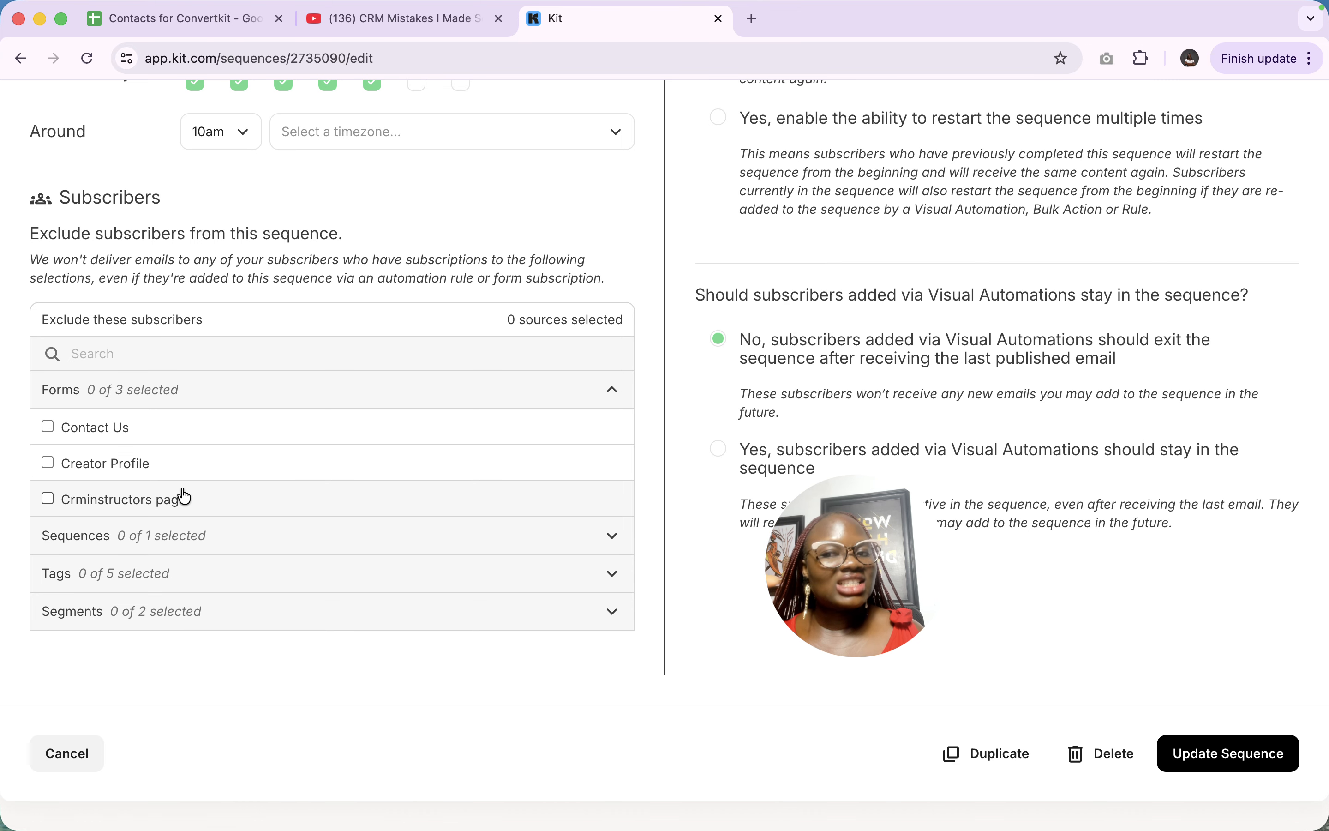
pyautogui.scroll(8, 184, 496)
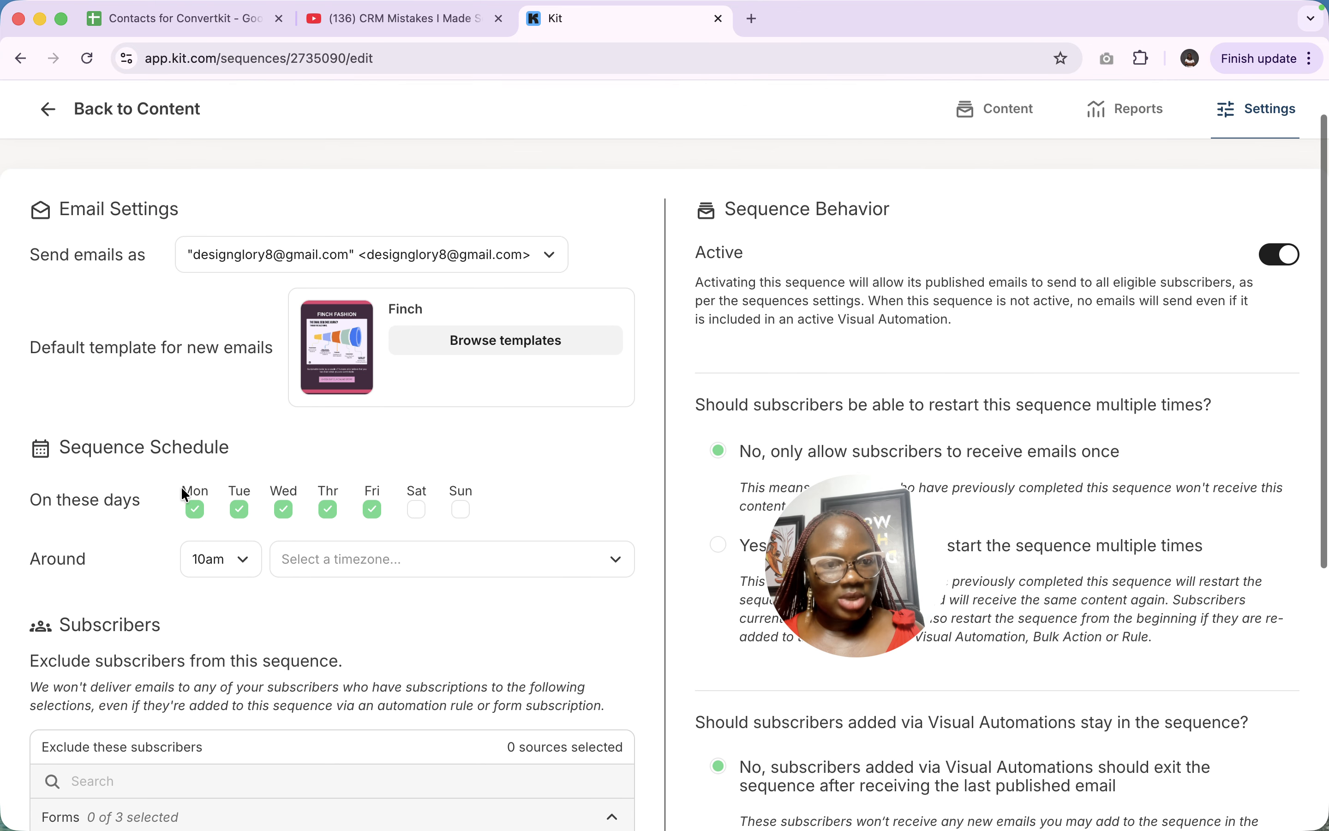
pyautogui.scroll(-4, 182, 488)
pyautogui.scroll(5, 245, 474)
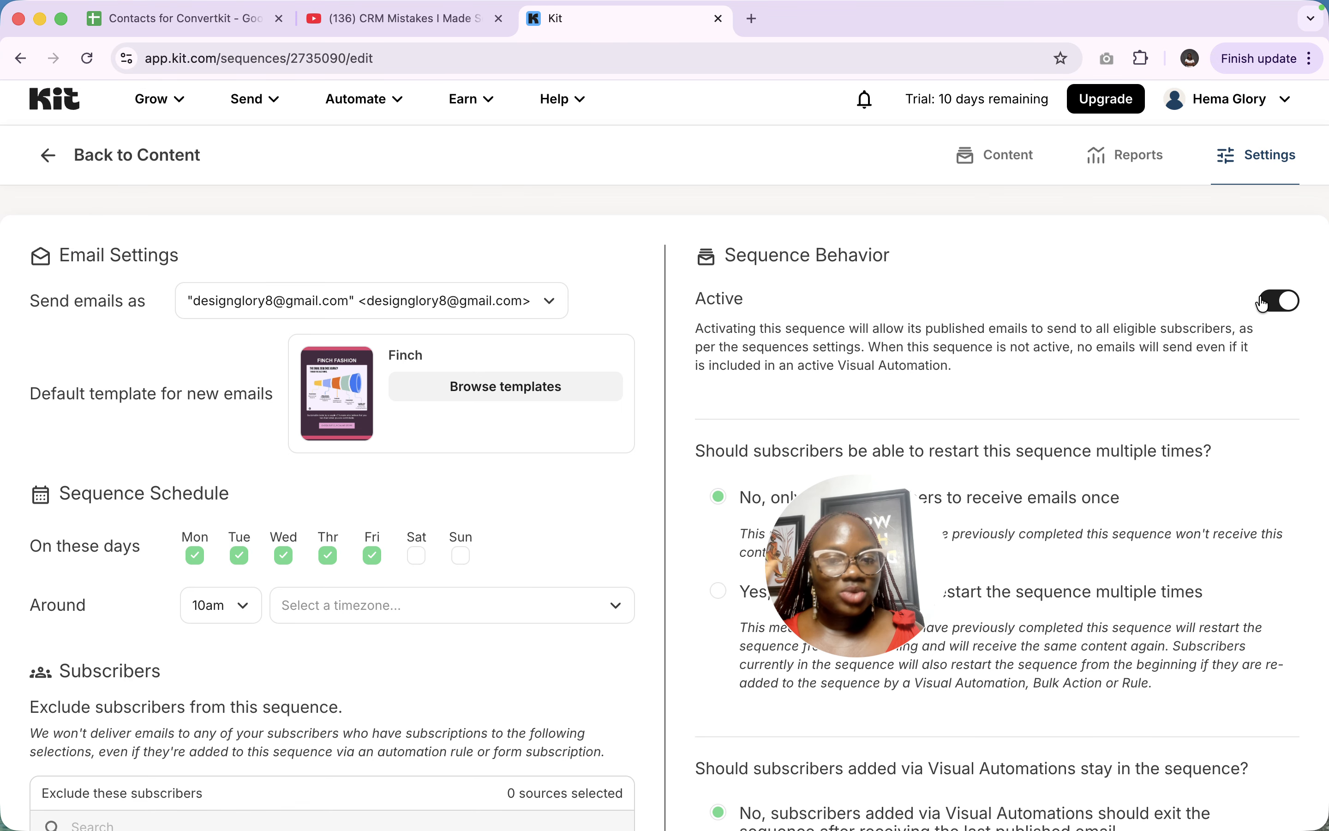
pyautogui.click(1273, 306)
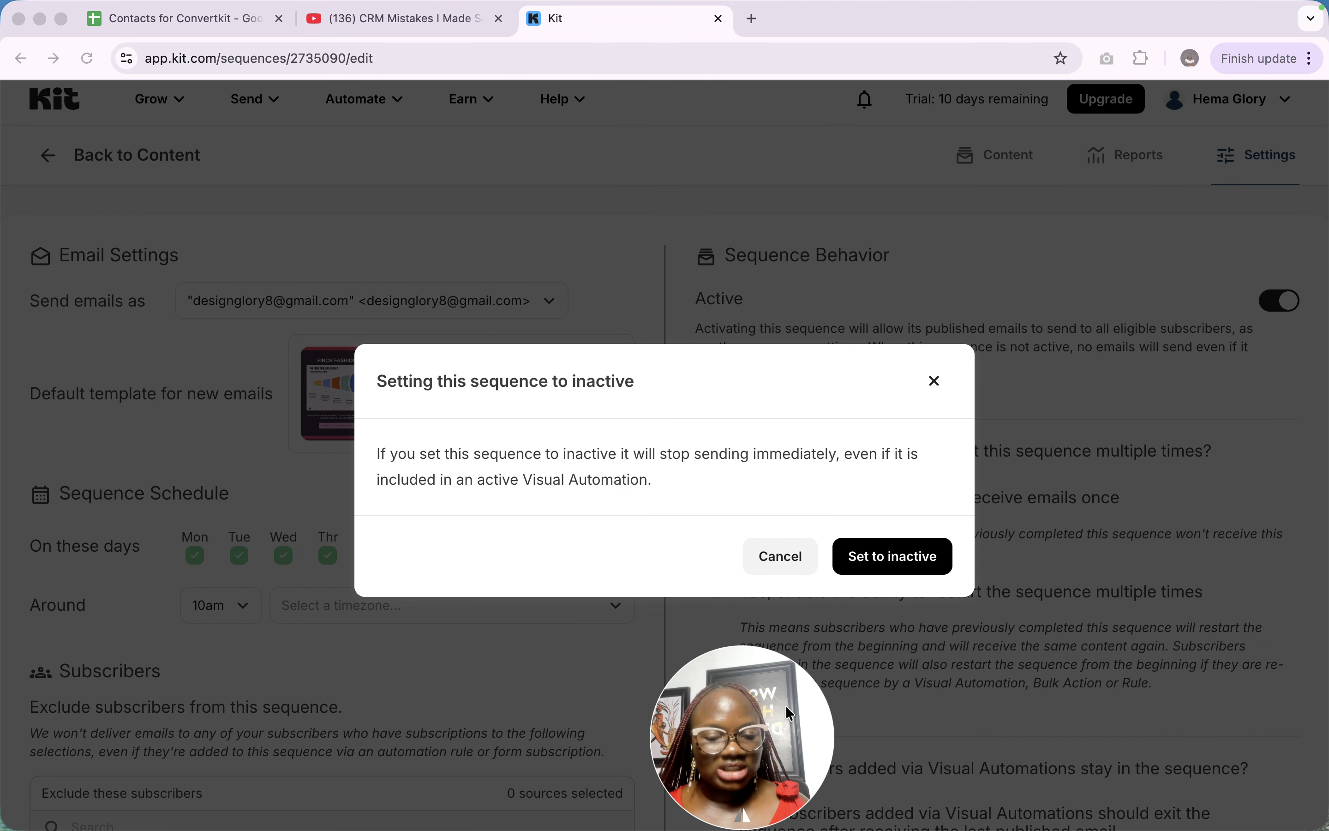
pyautogui.click(909, 565)
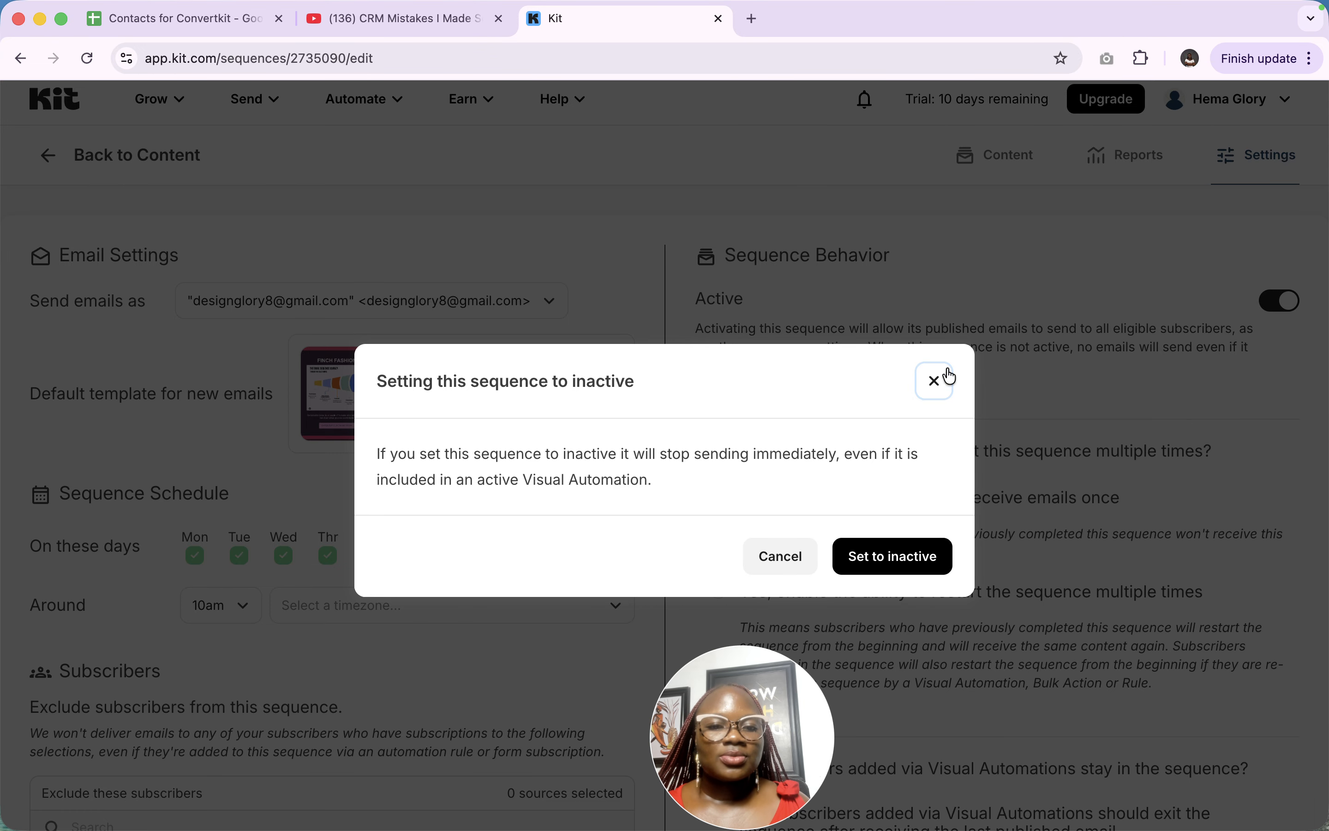
pyautogui.click(934, 379)
# Review the restart and Visual Automation behaviour options, and update the sequence with its current settings
pyautogui.scroll(-3, 979, 504)
pyautogui.scroll(-2, 978, 504)
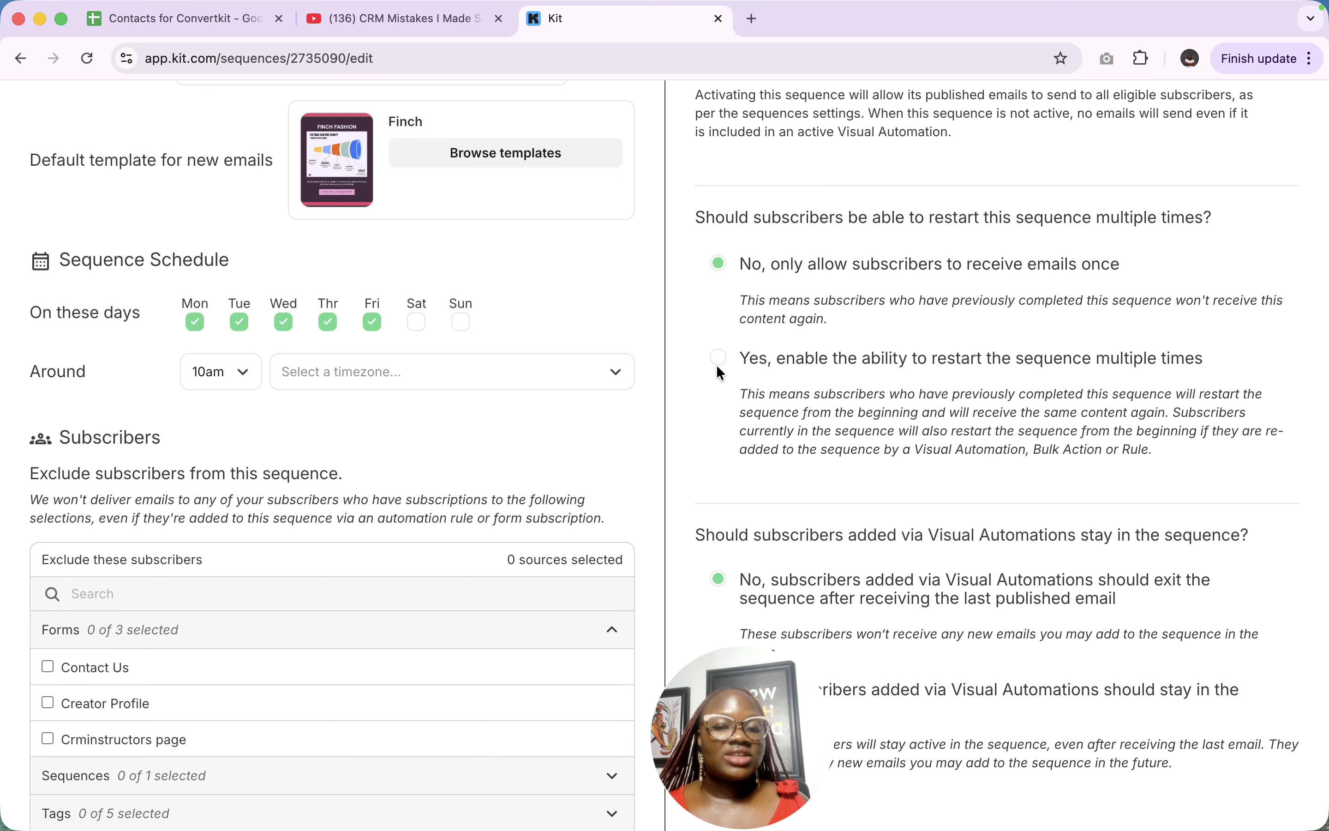
pyautogui.scroll(-5, 719, 363)
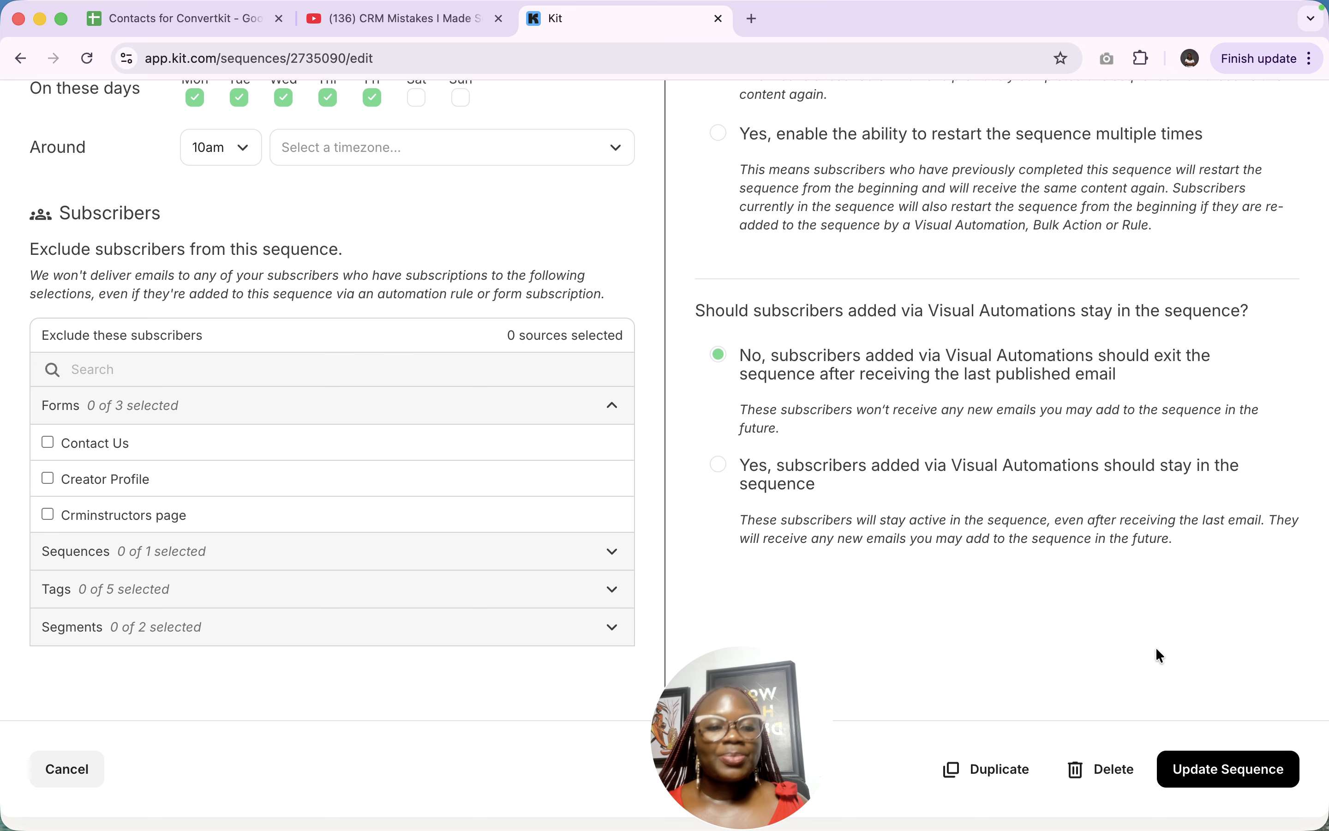
pyautogui.click(1236, 772)
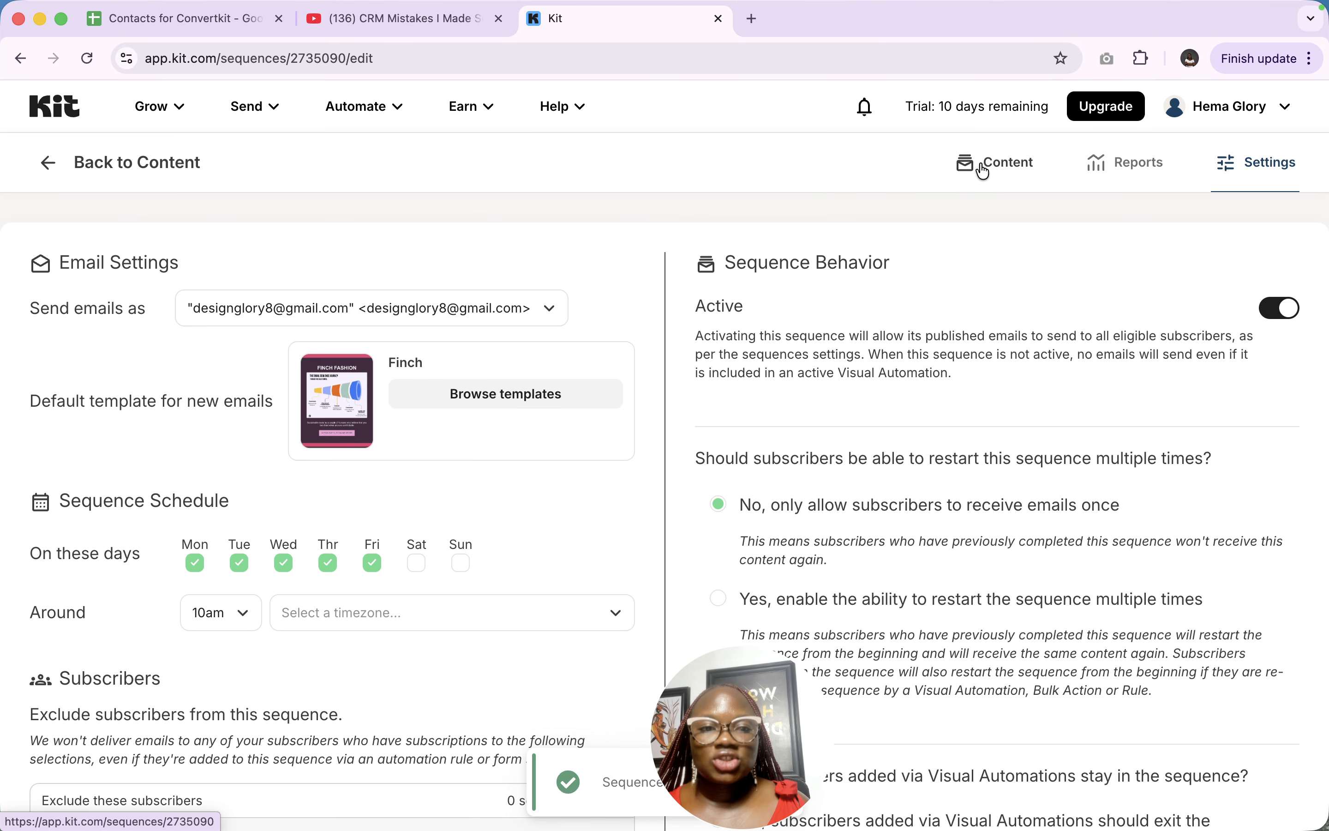
# Go back through the sequence's content to the sequences list and look at the options for Welcome Email Sequence
pyautogui.click(983, 171)
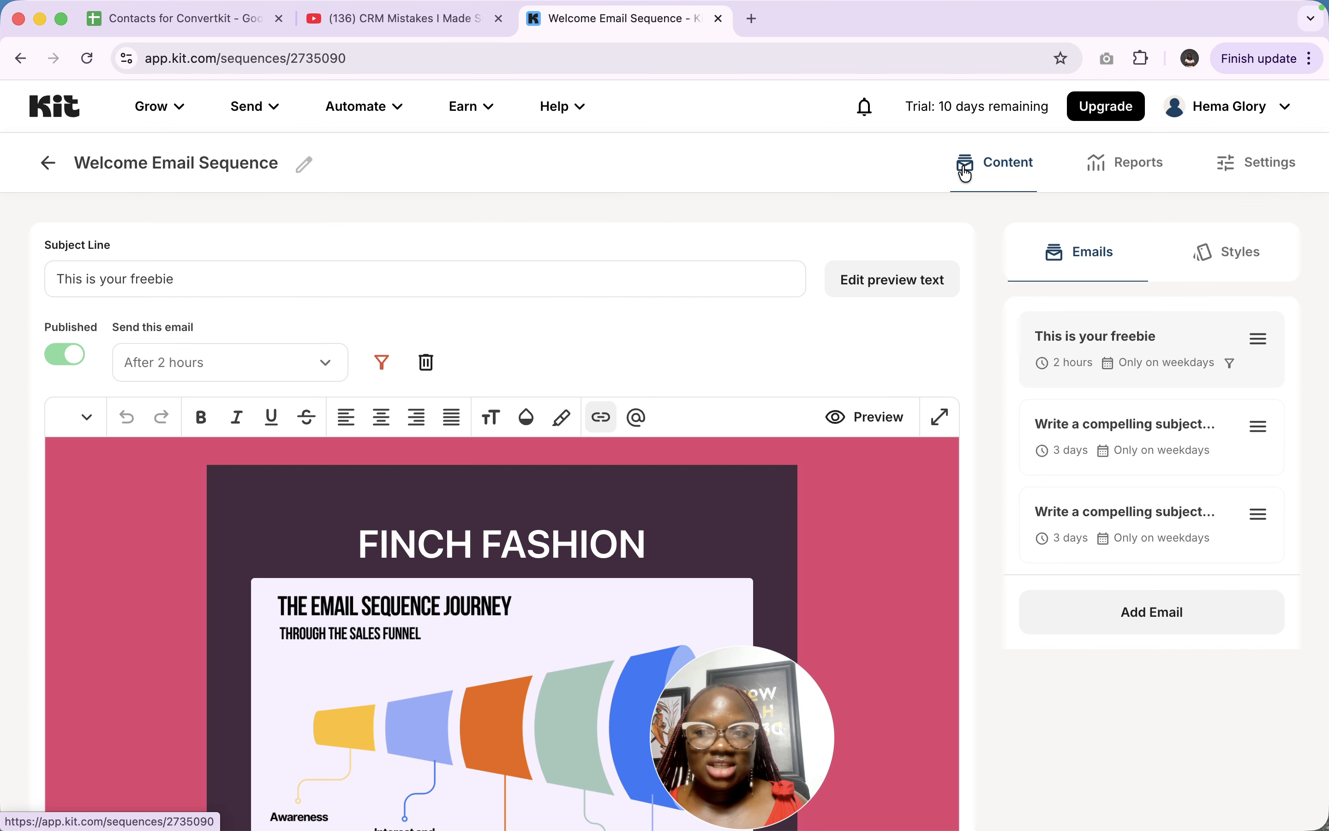
pyautogui.click(58, 170)
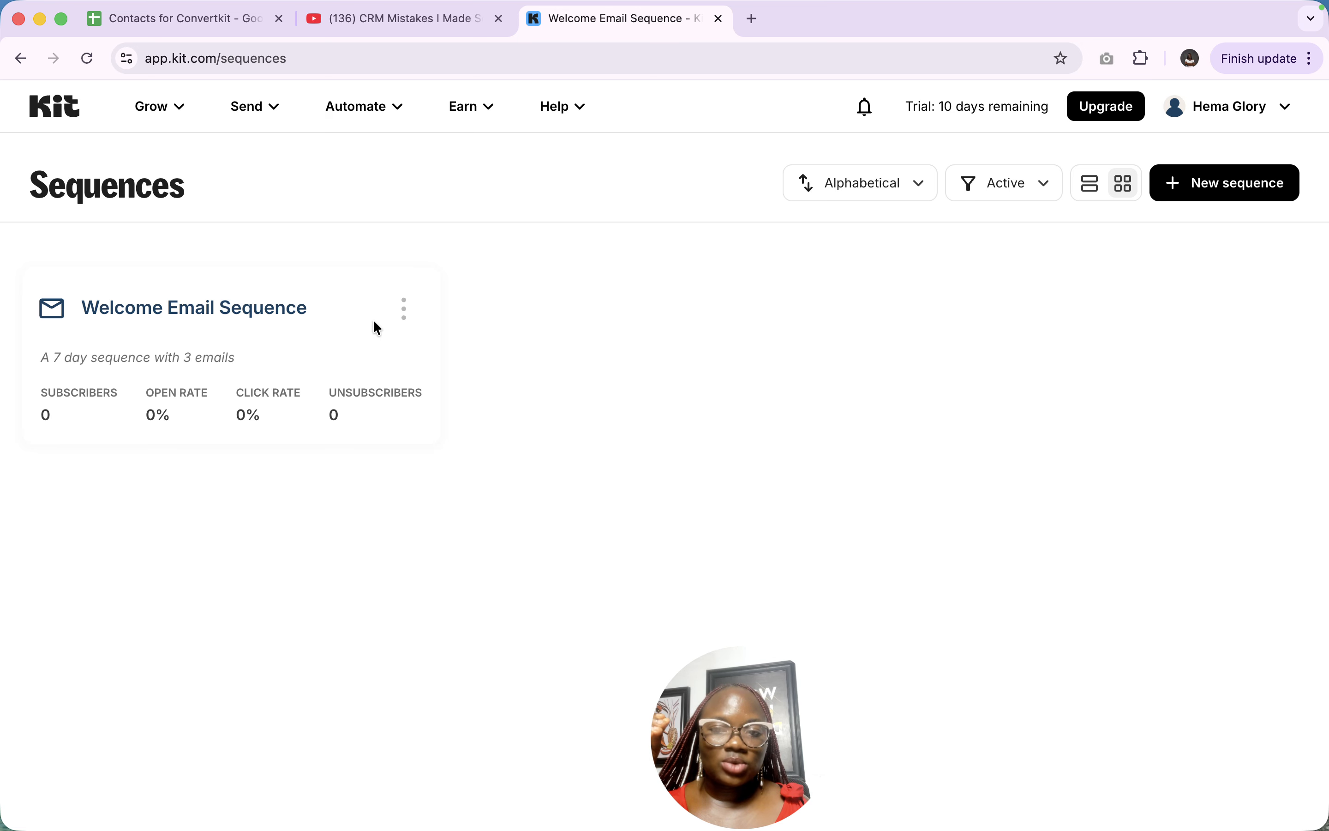
pyautogui.click(404, 308)
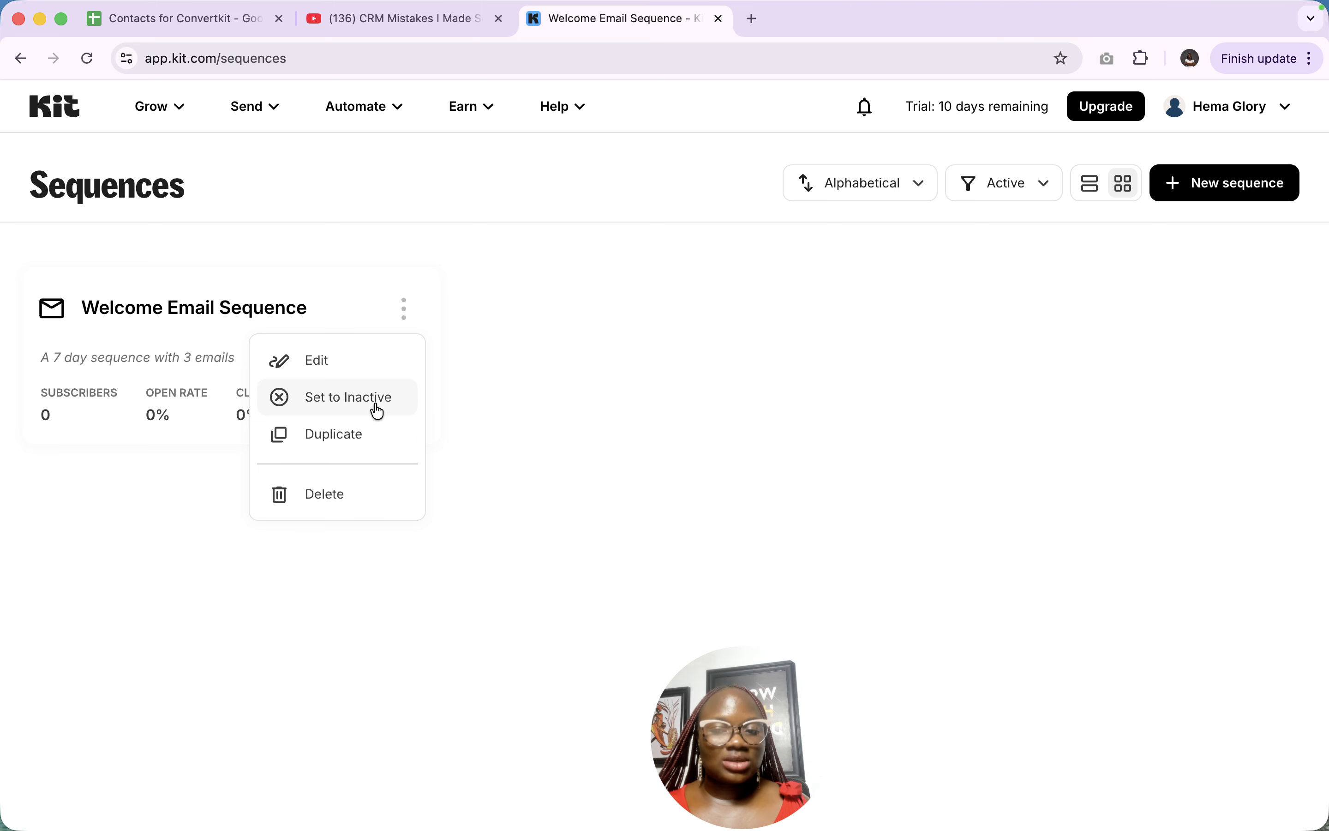
# Start a new automation rule from the Rules page
pyautogui.moveTo(1030, 5)
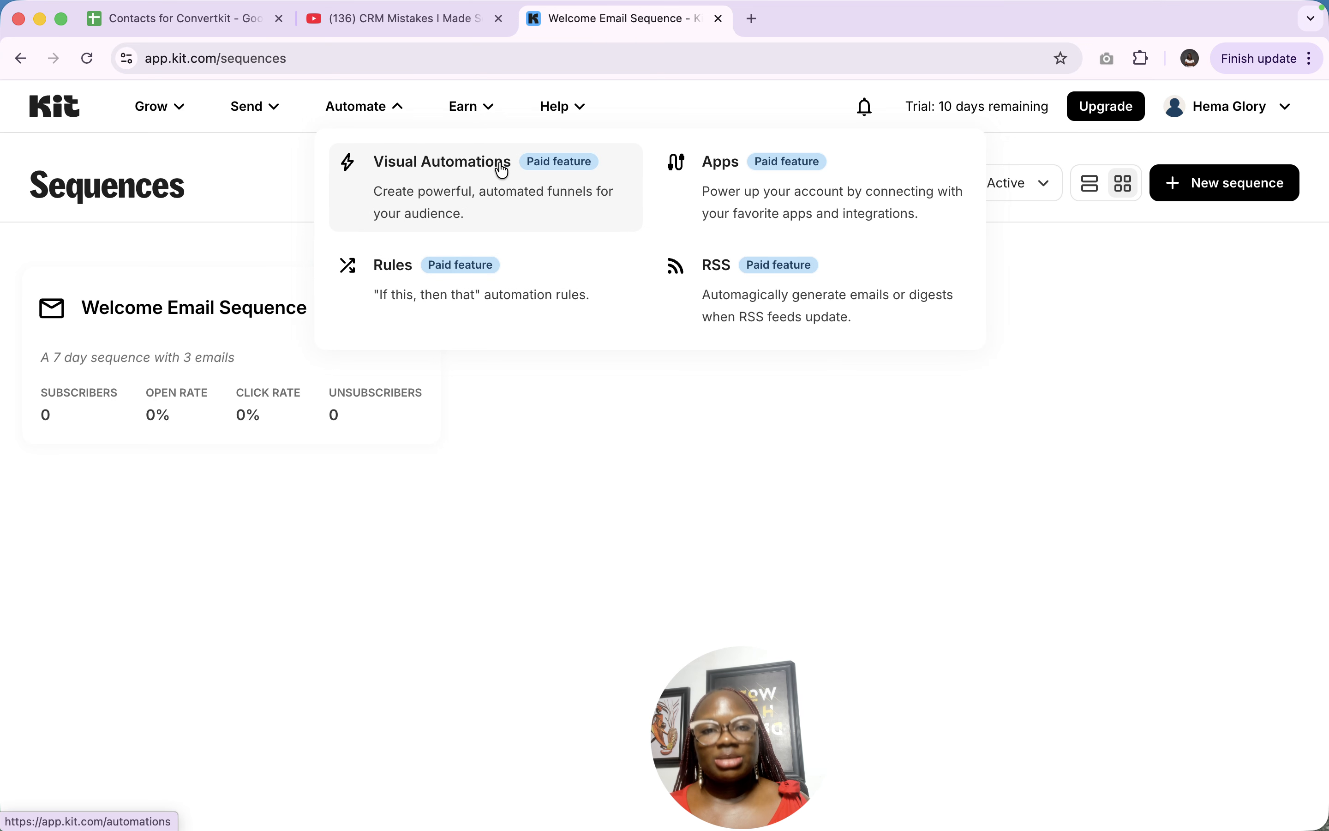
pyautogui.click(525, 276)
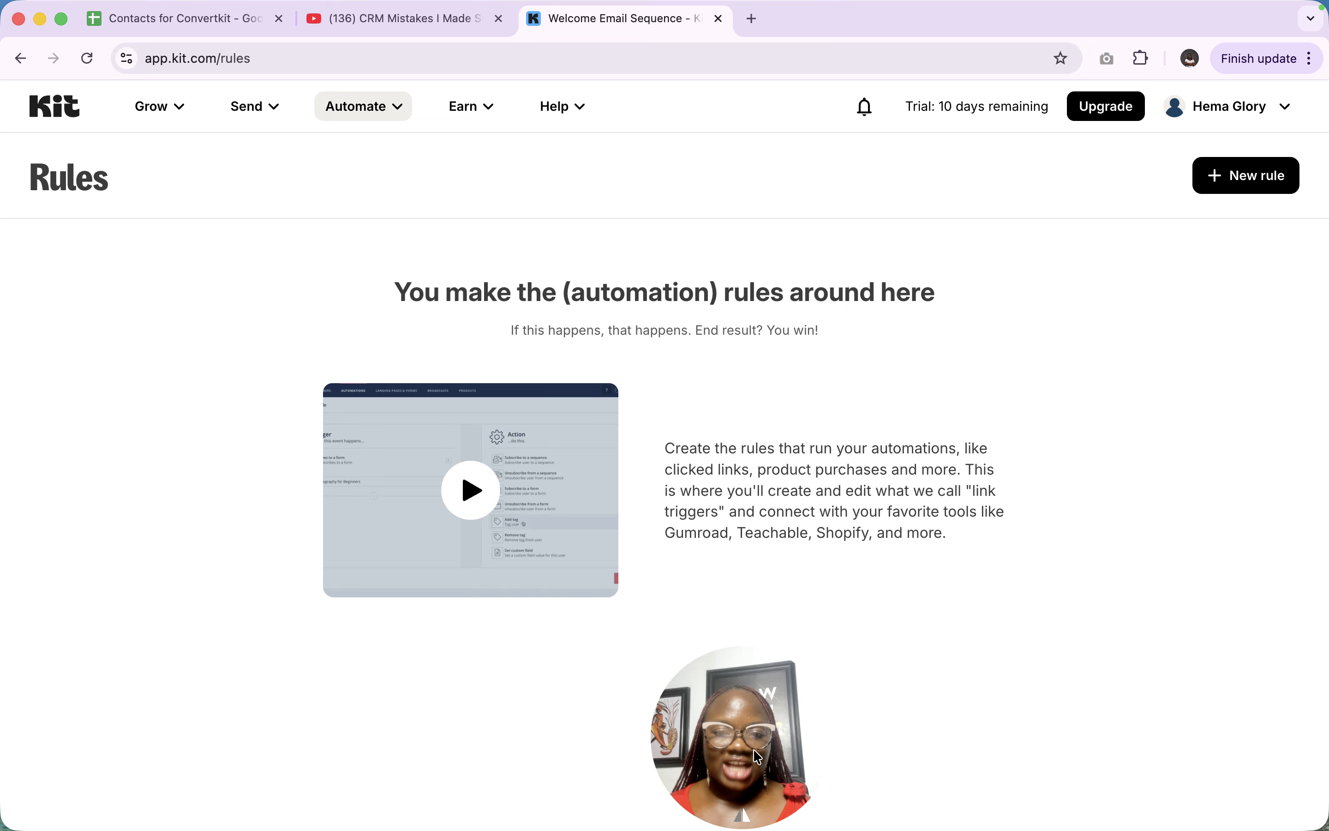
pyautogui.moveTo(754, 658); pyautogui.dragTo(1246, 659)
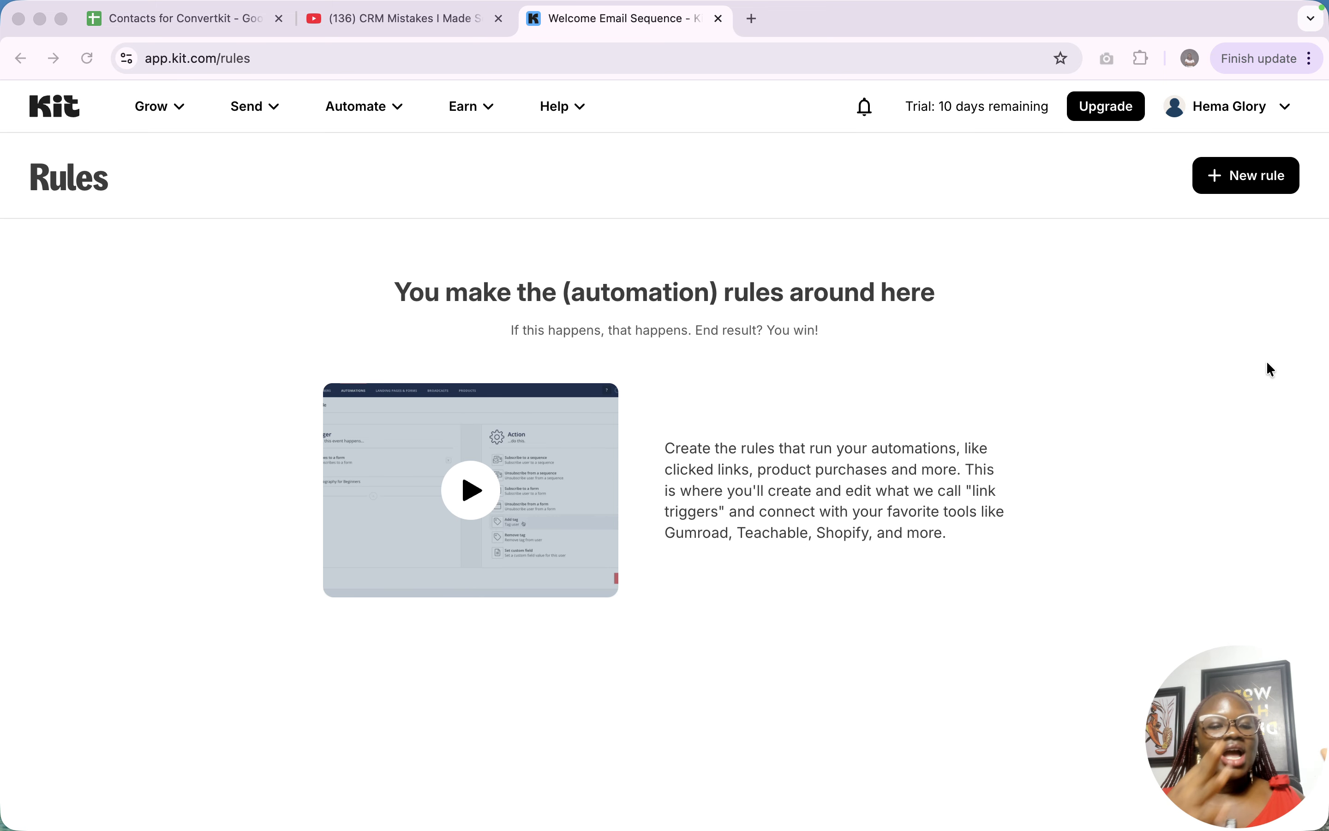
pyautogui.click(1253, 178)
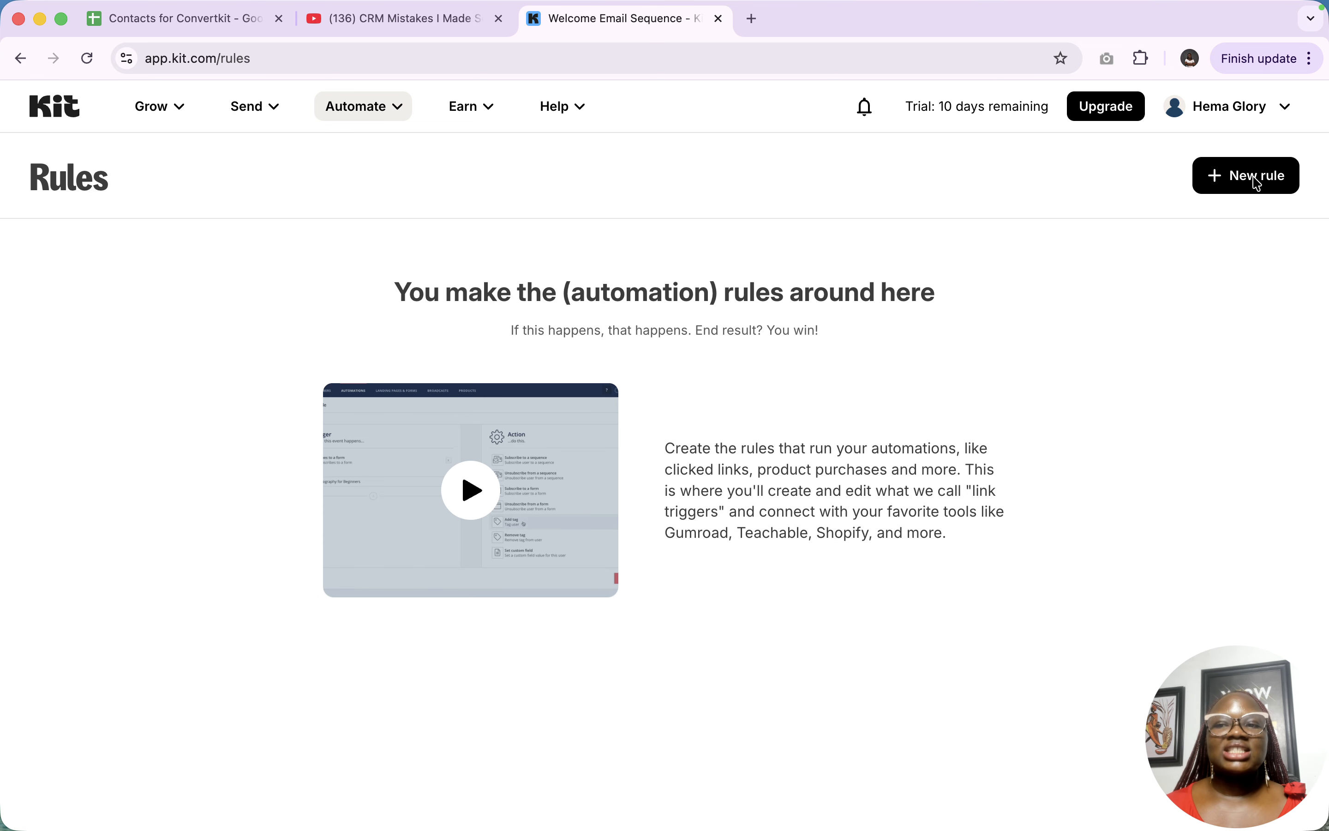
pyautogui.click(1231, 184)
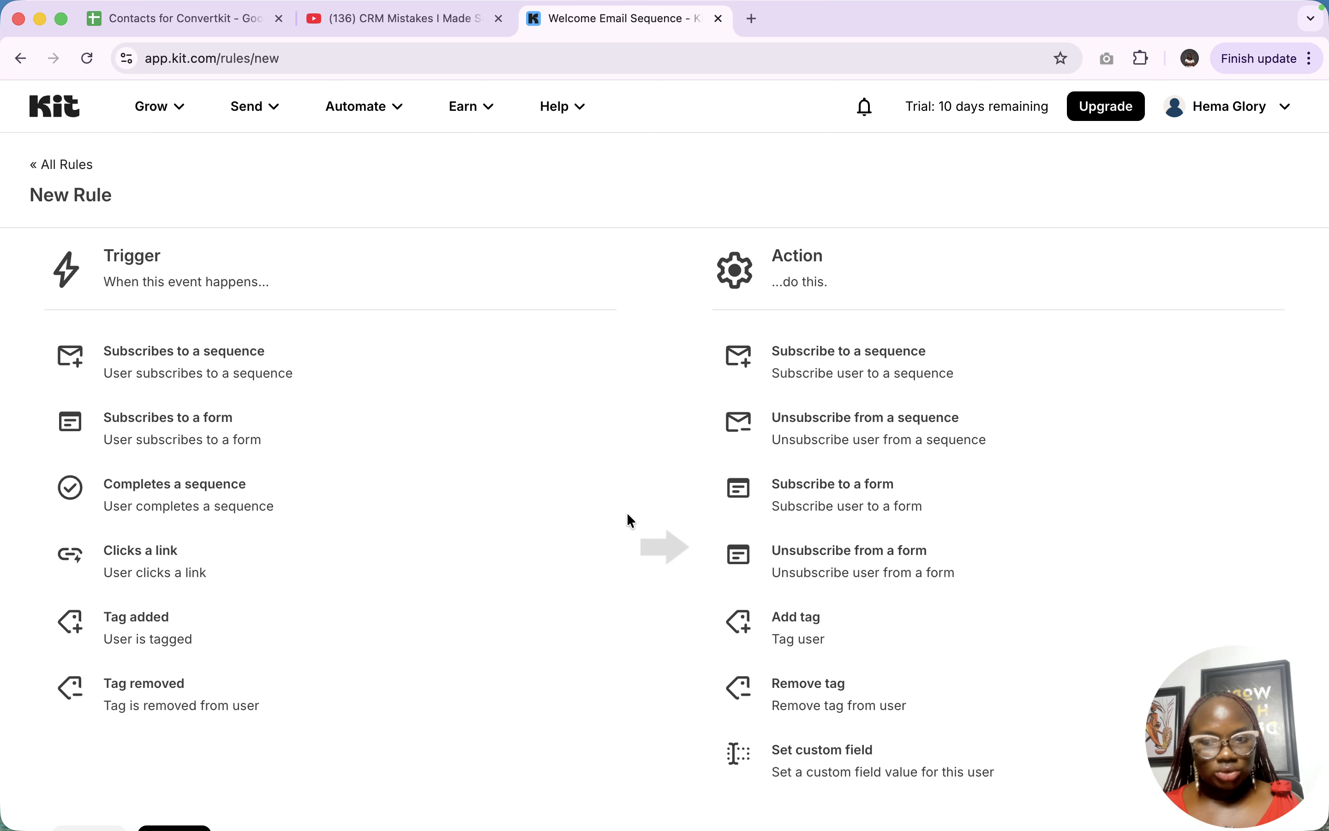
# Set the rule's trigger to "Subscribes to a sequence" for the Welcome Email Sequence
pyautogui.scroll(-2, 250, 463)
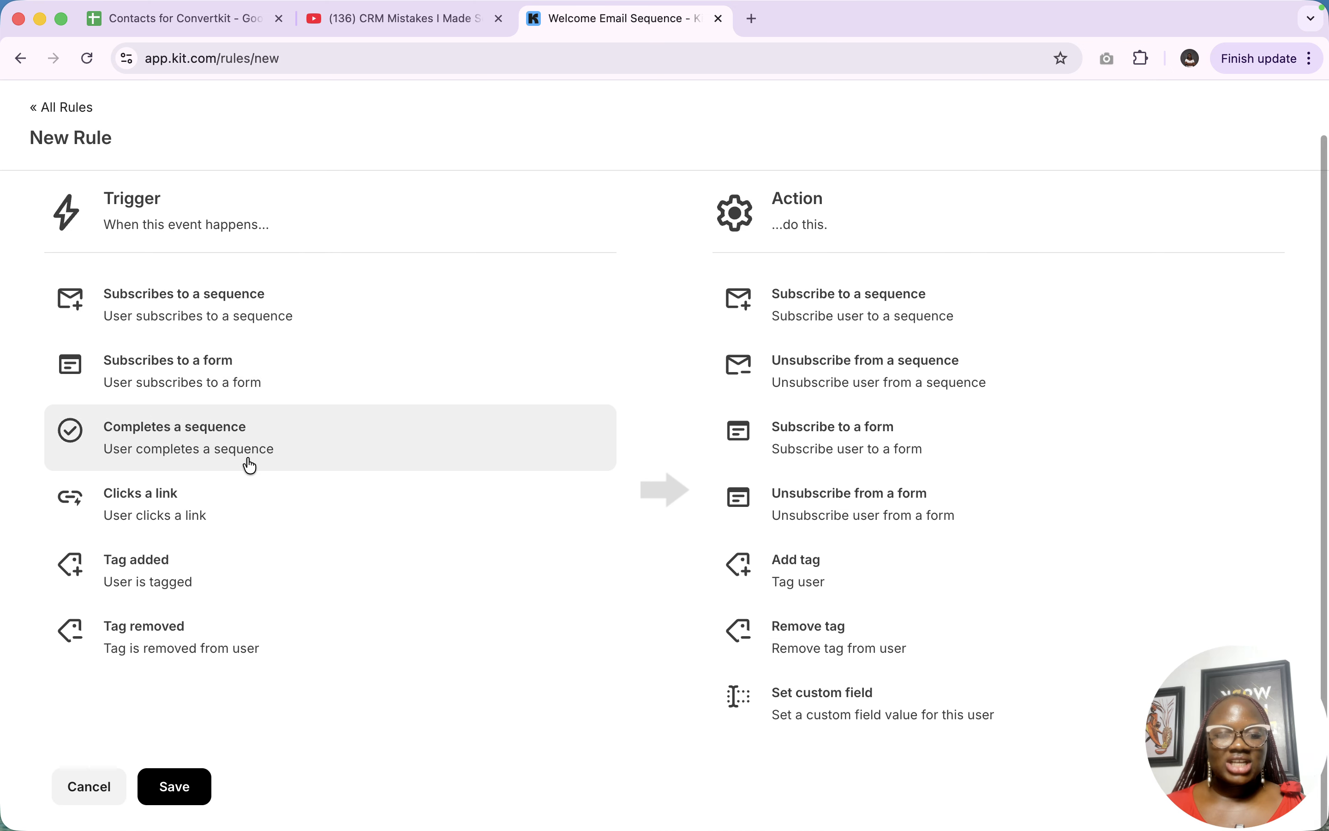
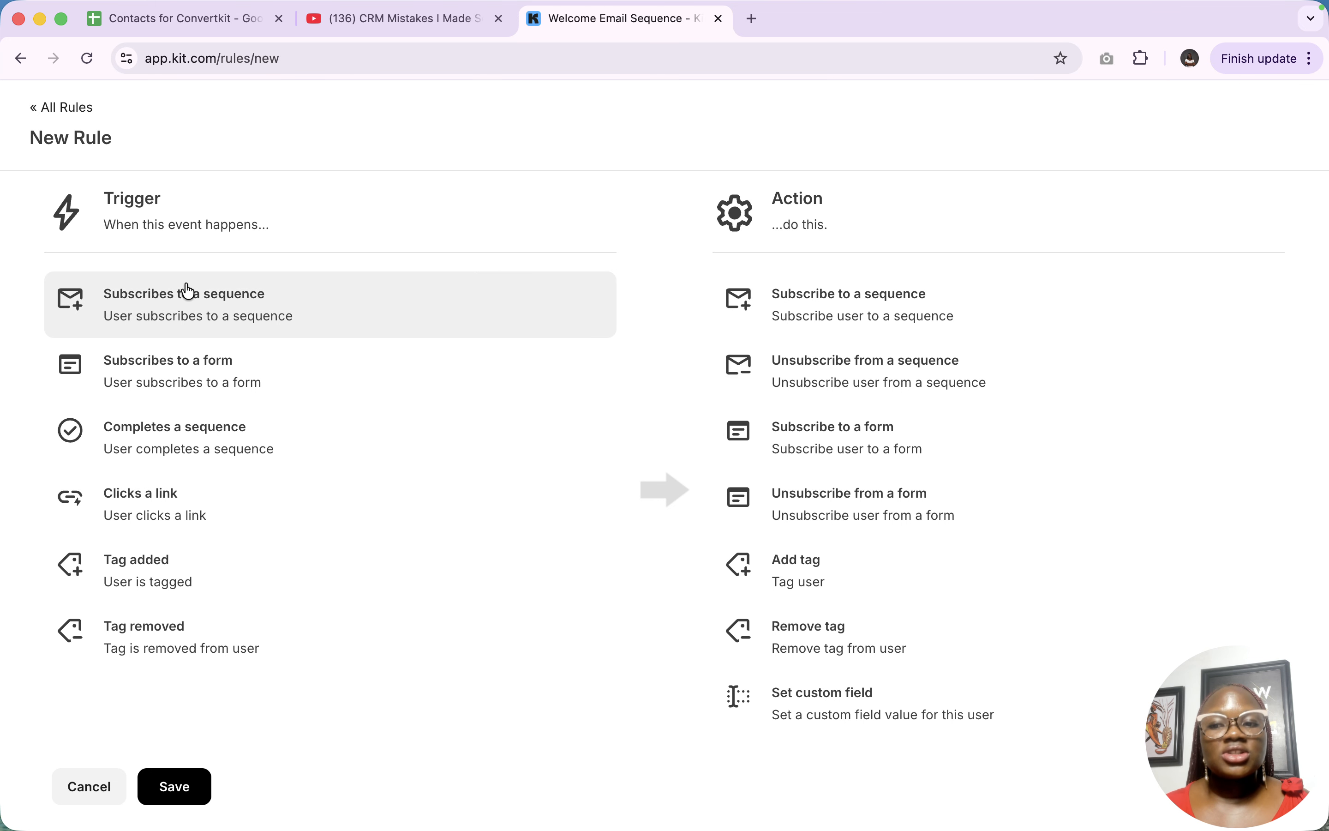
pyautogui.click(181, 304)
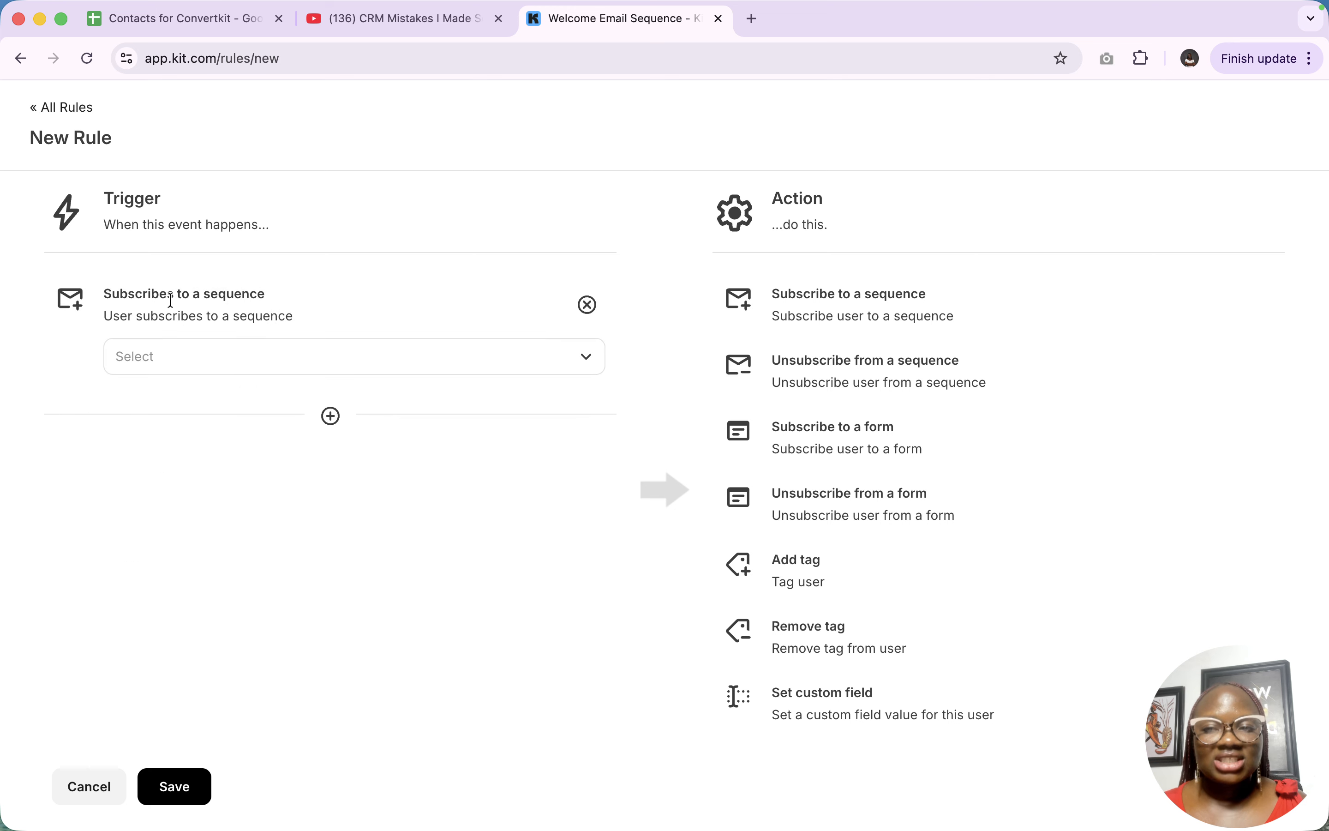
pyautogui.click(415, 355)
pyautogui.click(294, 418)
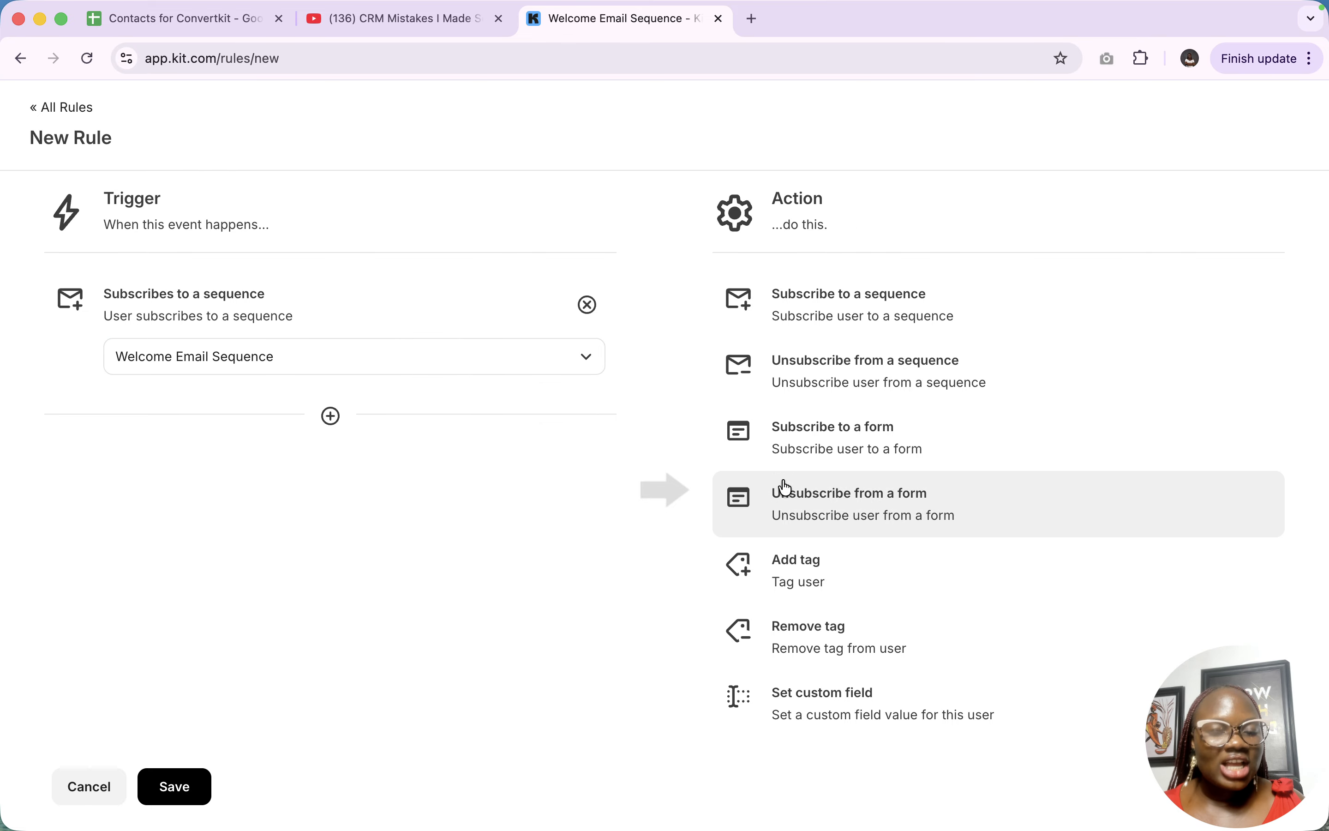
# Set the rule's action to "Add tag" with the New Lead tag
pyautogui.click(805, 580)
pyautogui.click(850, 413)
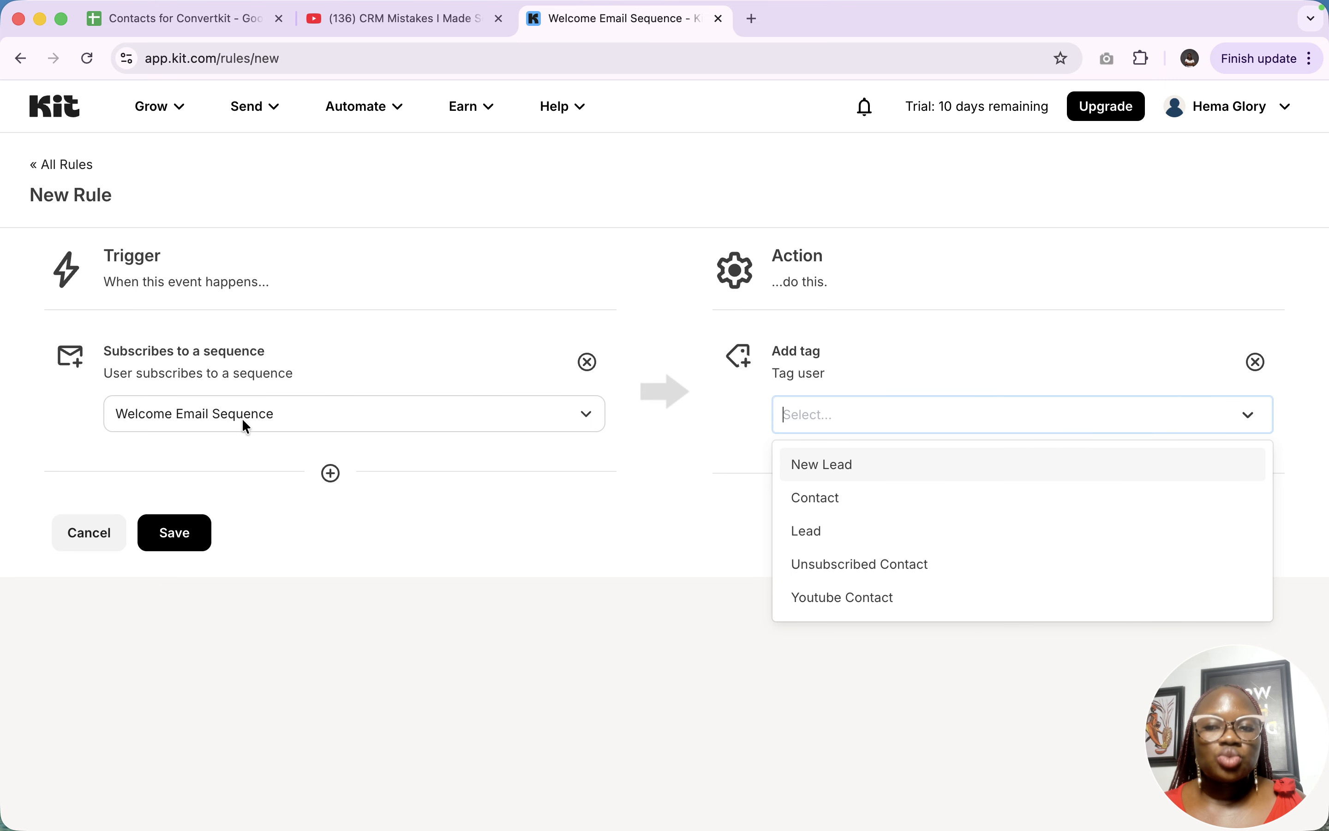
pyautogui.click(839, 468)
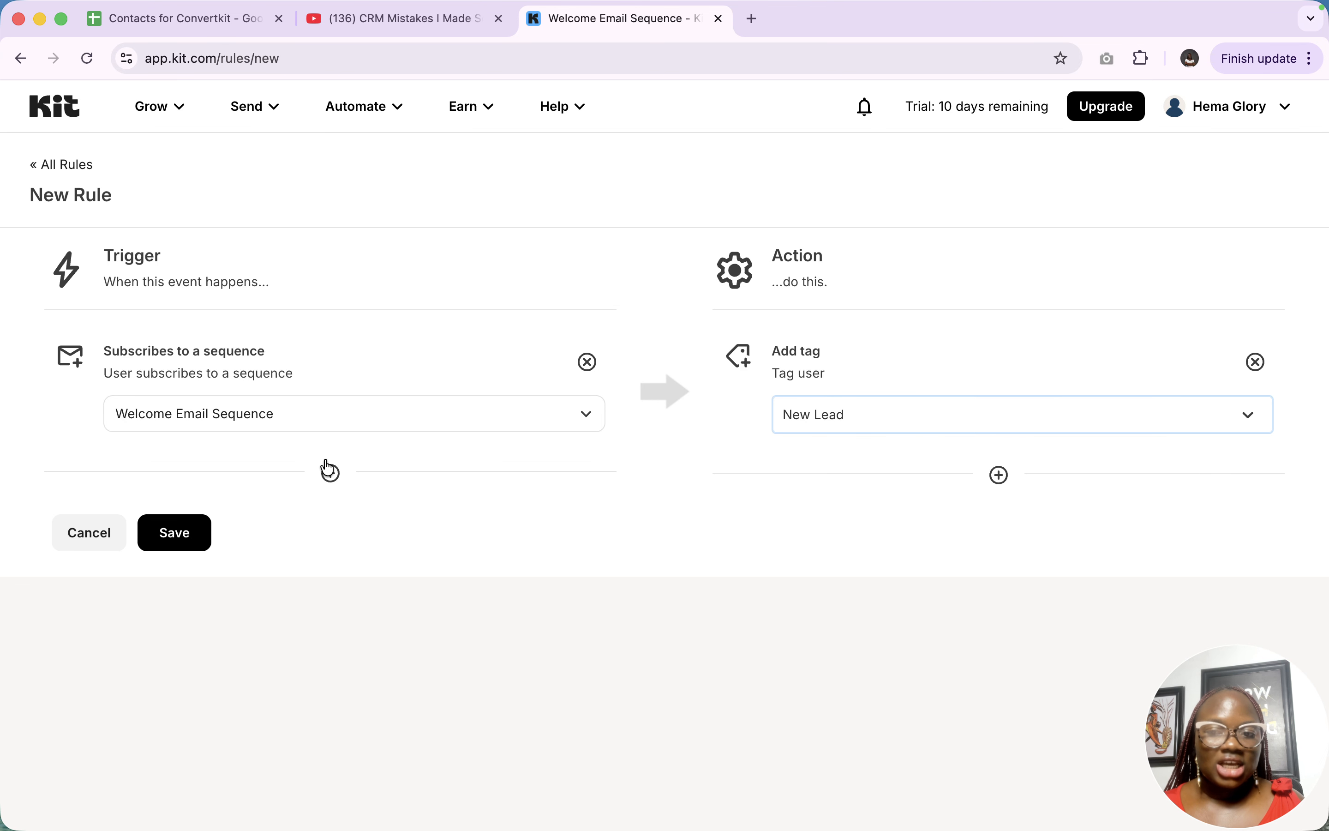
# Add "Clicks a link" as a second trigger of the rule
pyautogui.click(331, 473)
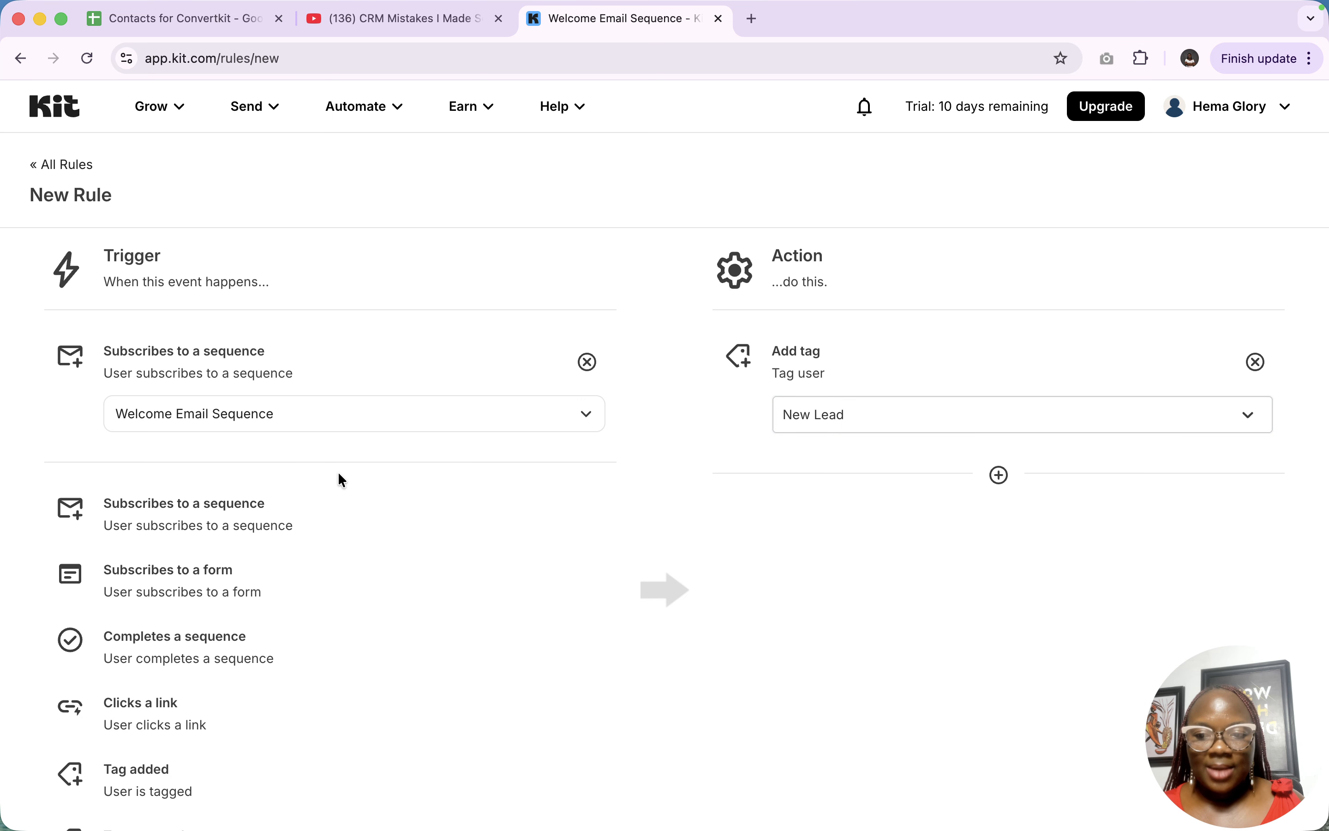
pyautogui.scroll(-2, 233, 585)
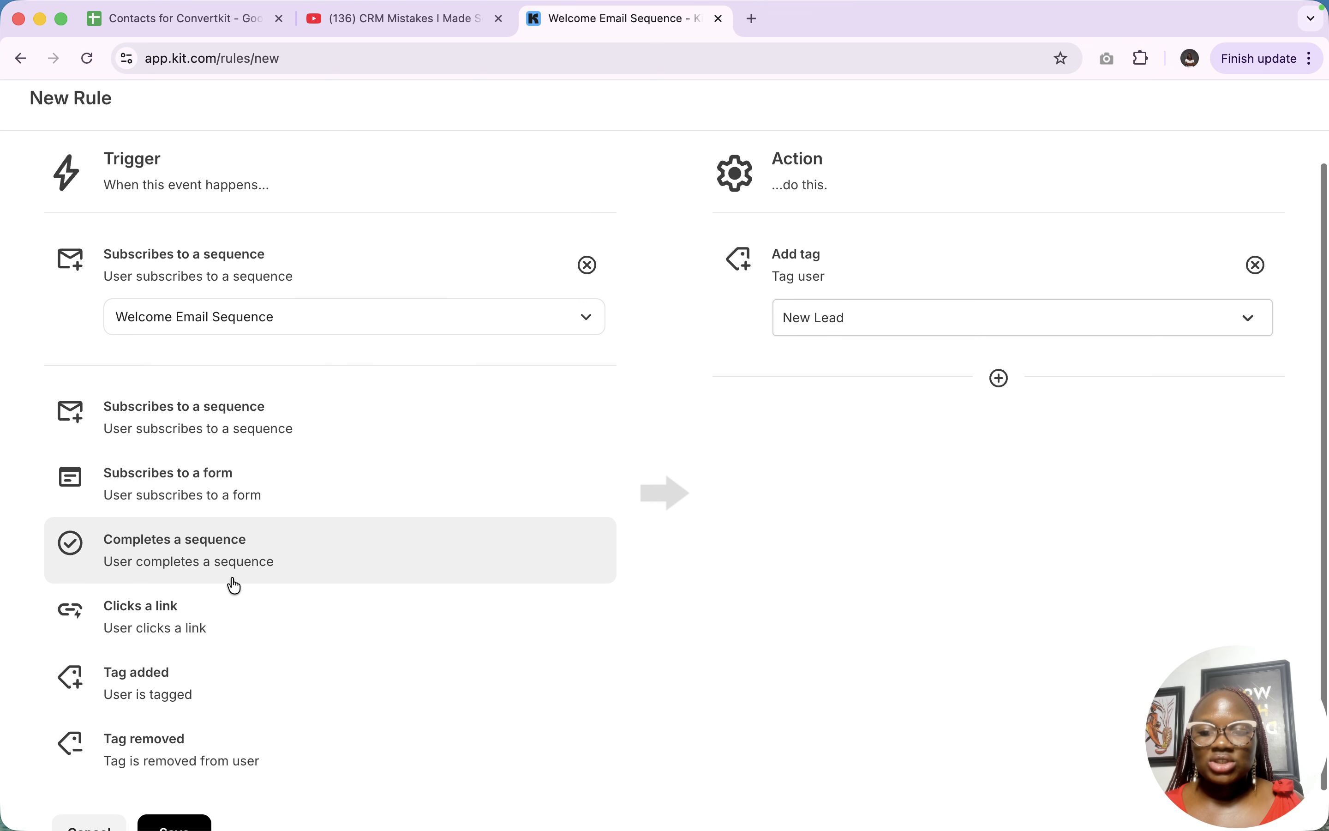
pyautogui.click(150, 626)
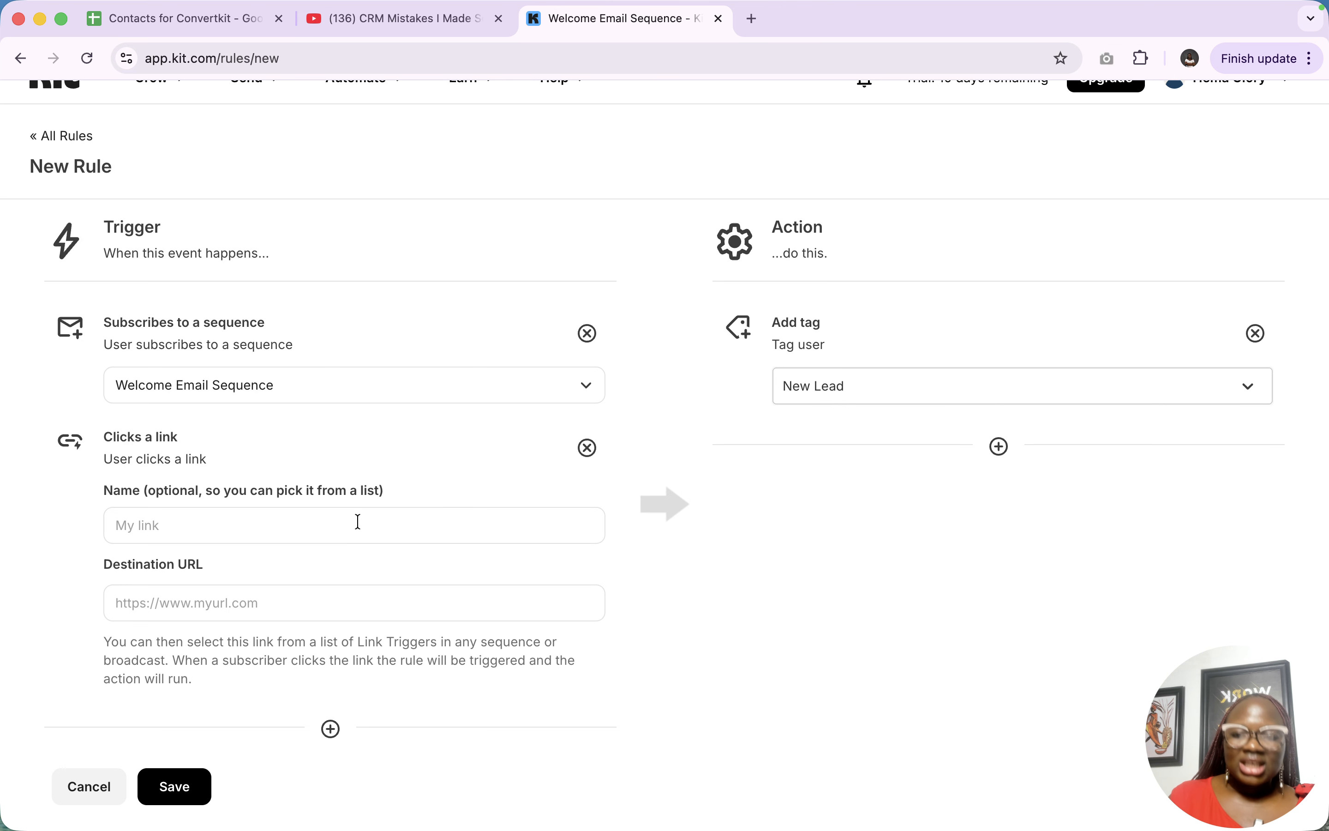
pyautogui.click(226, 520)
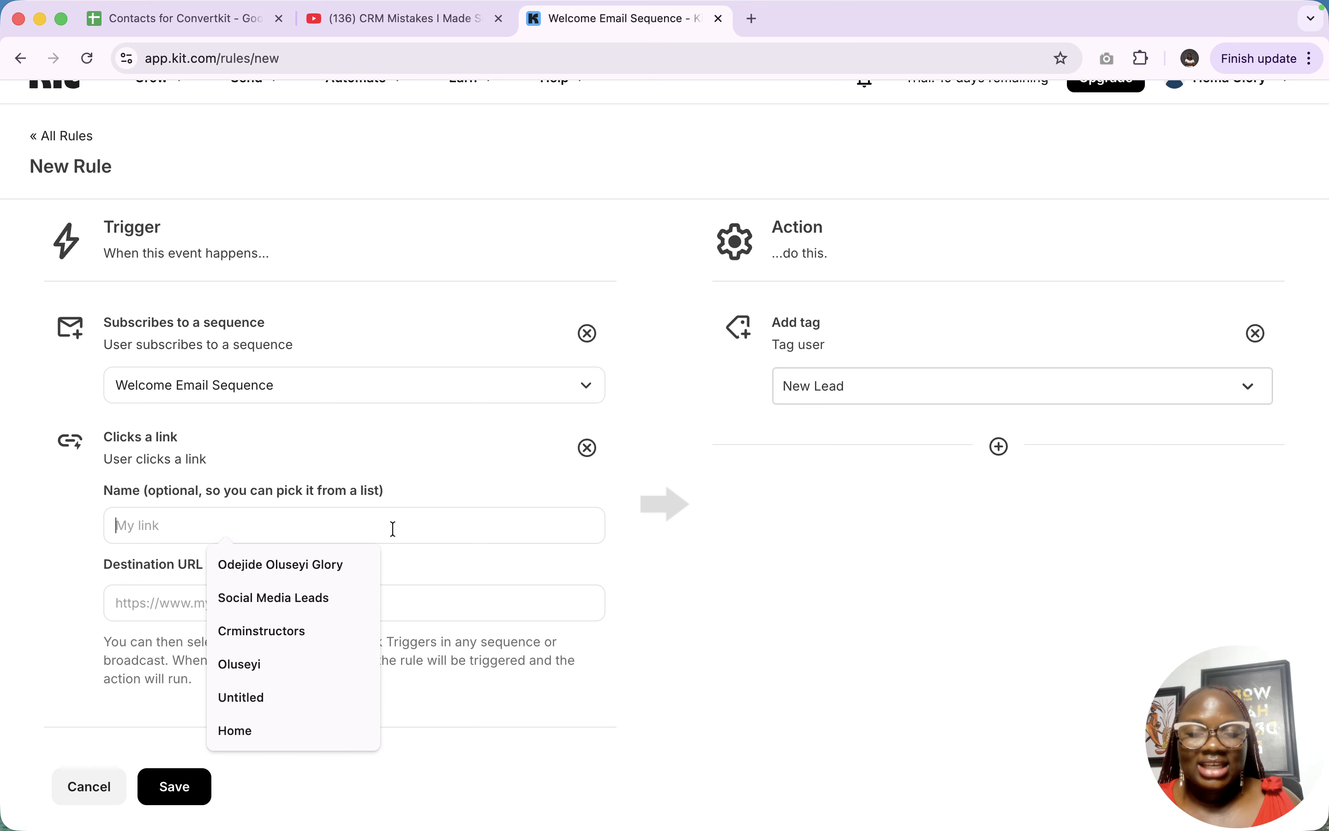
pyautogui.click(524, 543)
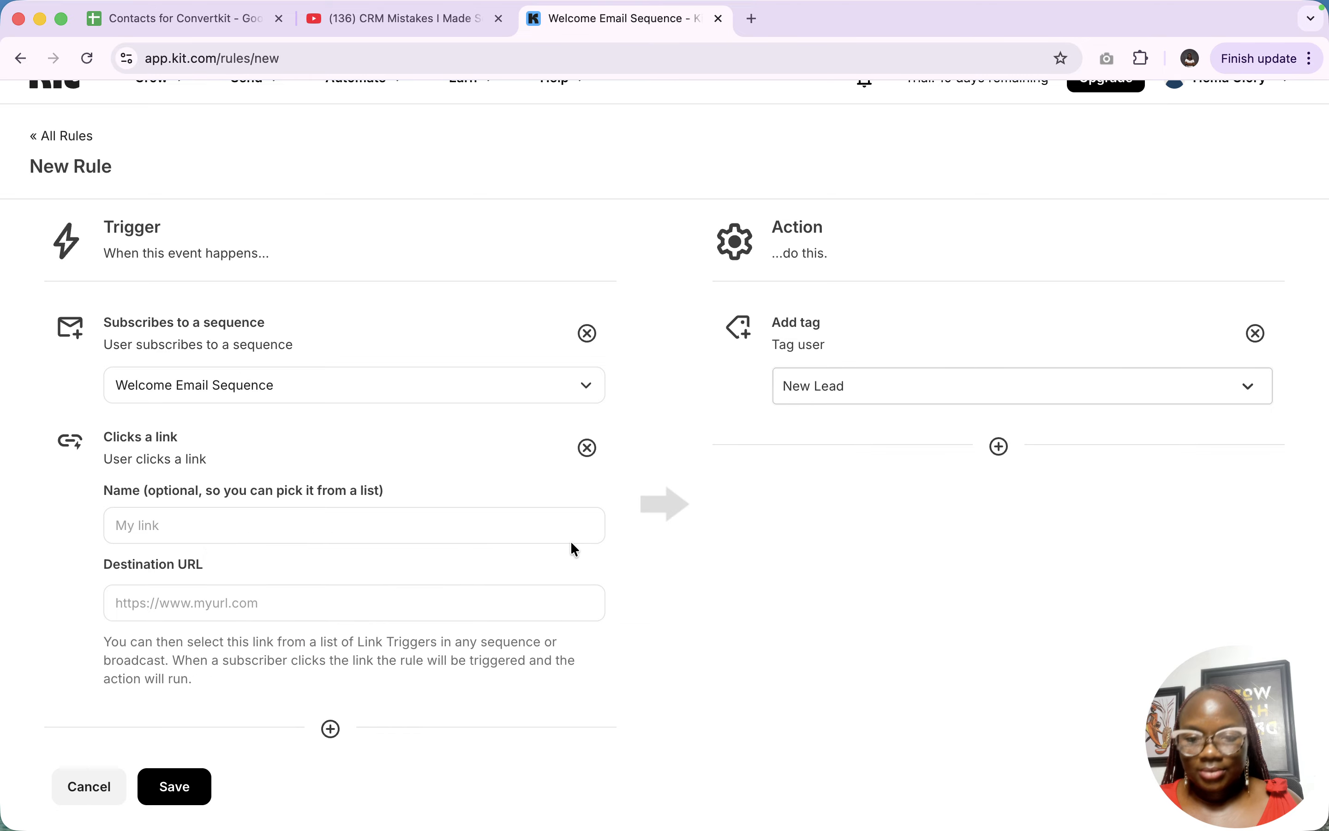
pyautogui.click(498, 522)
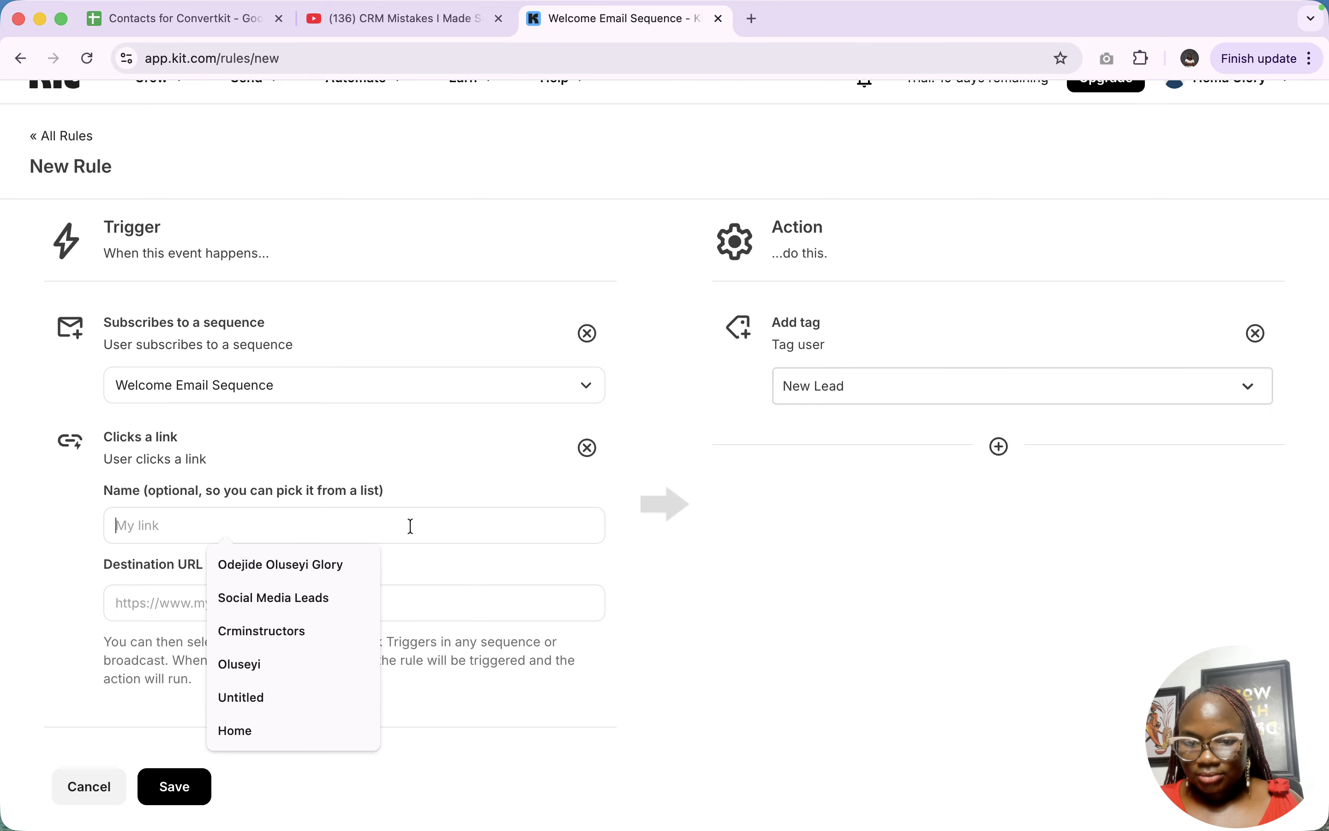
pyautogui.click(444, 610)
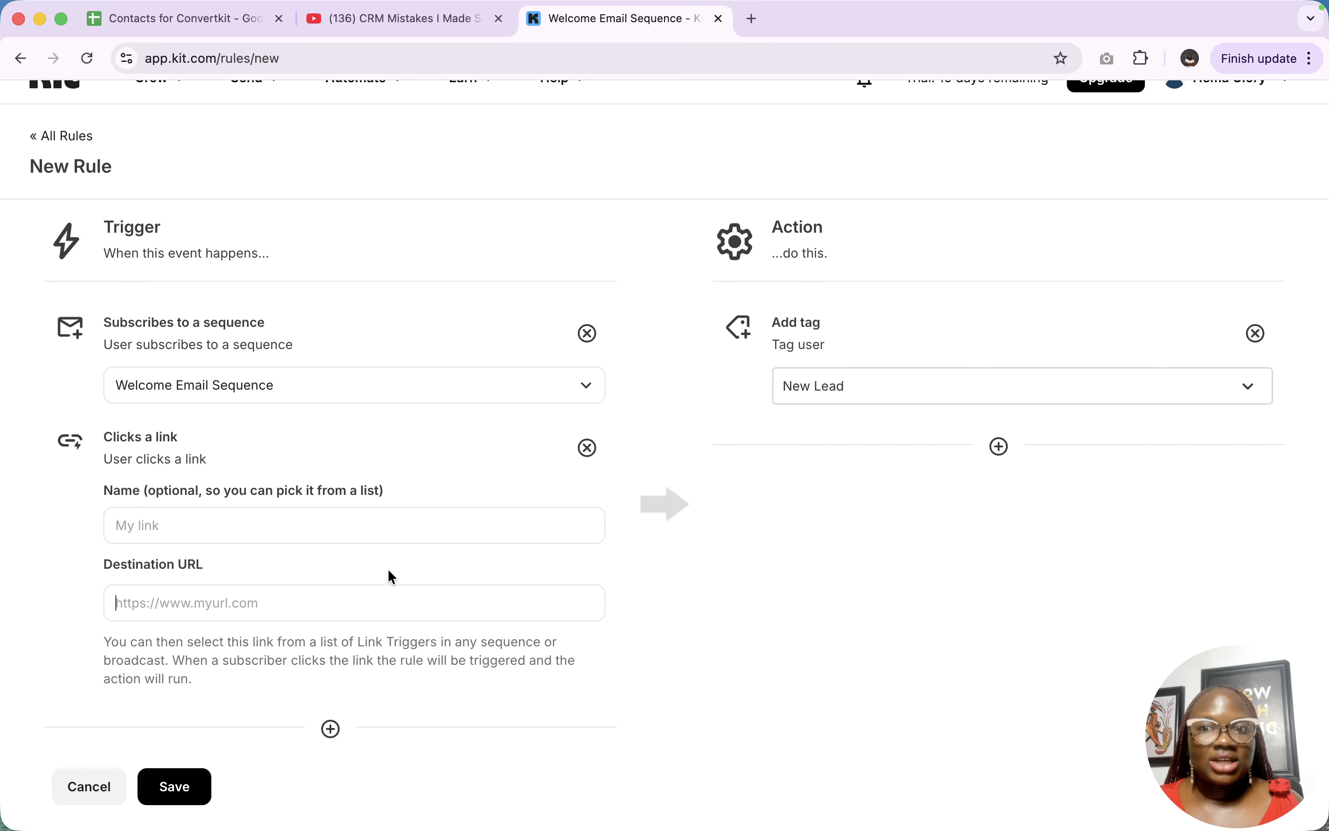
pyautogui.moveTo(836, 2)
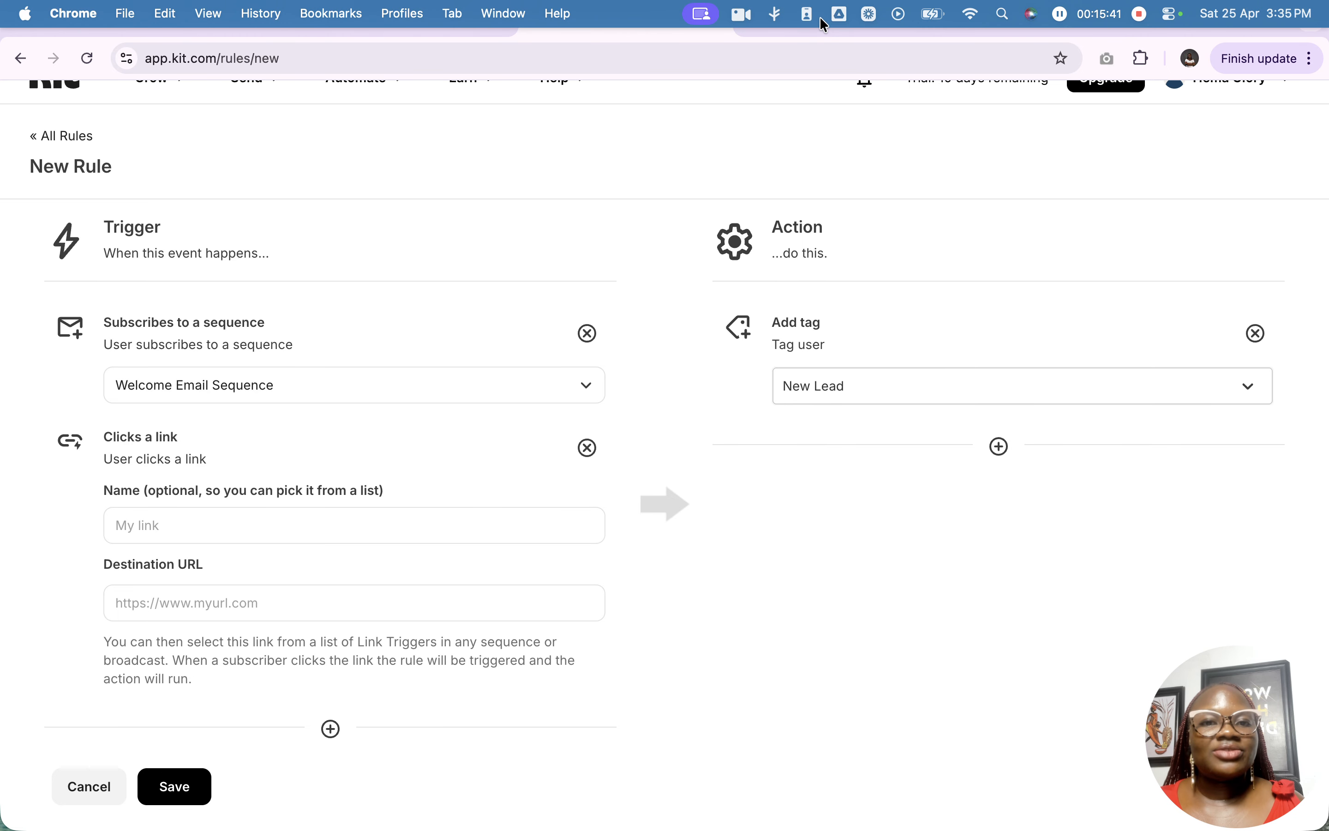
pyautogui.click(775, 14)
pyautogui.click(835, 196)
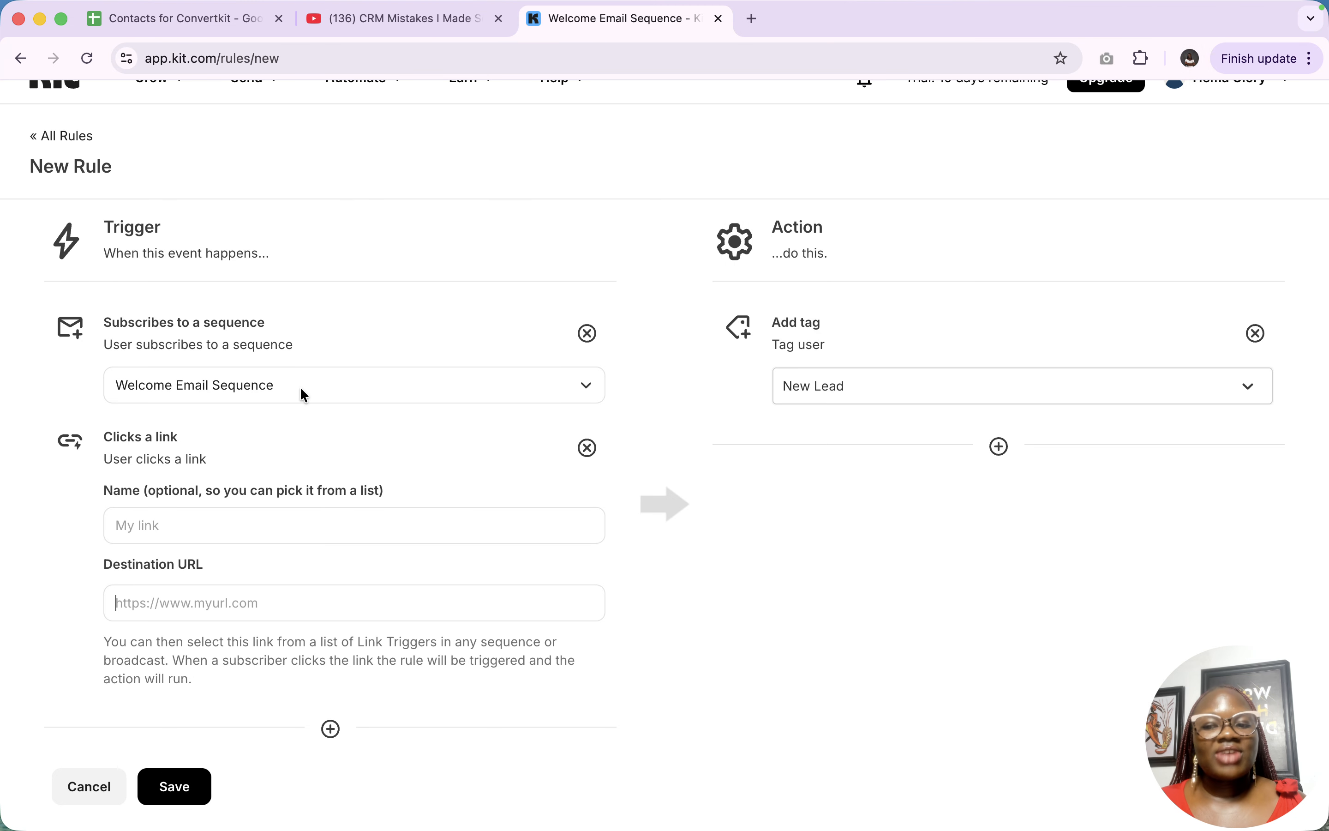
pyautogui.write('https://youtu.be/iRwtaKS16IQ?si=EVf_x416lr5jV7fB')
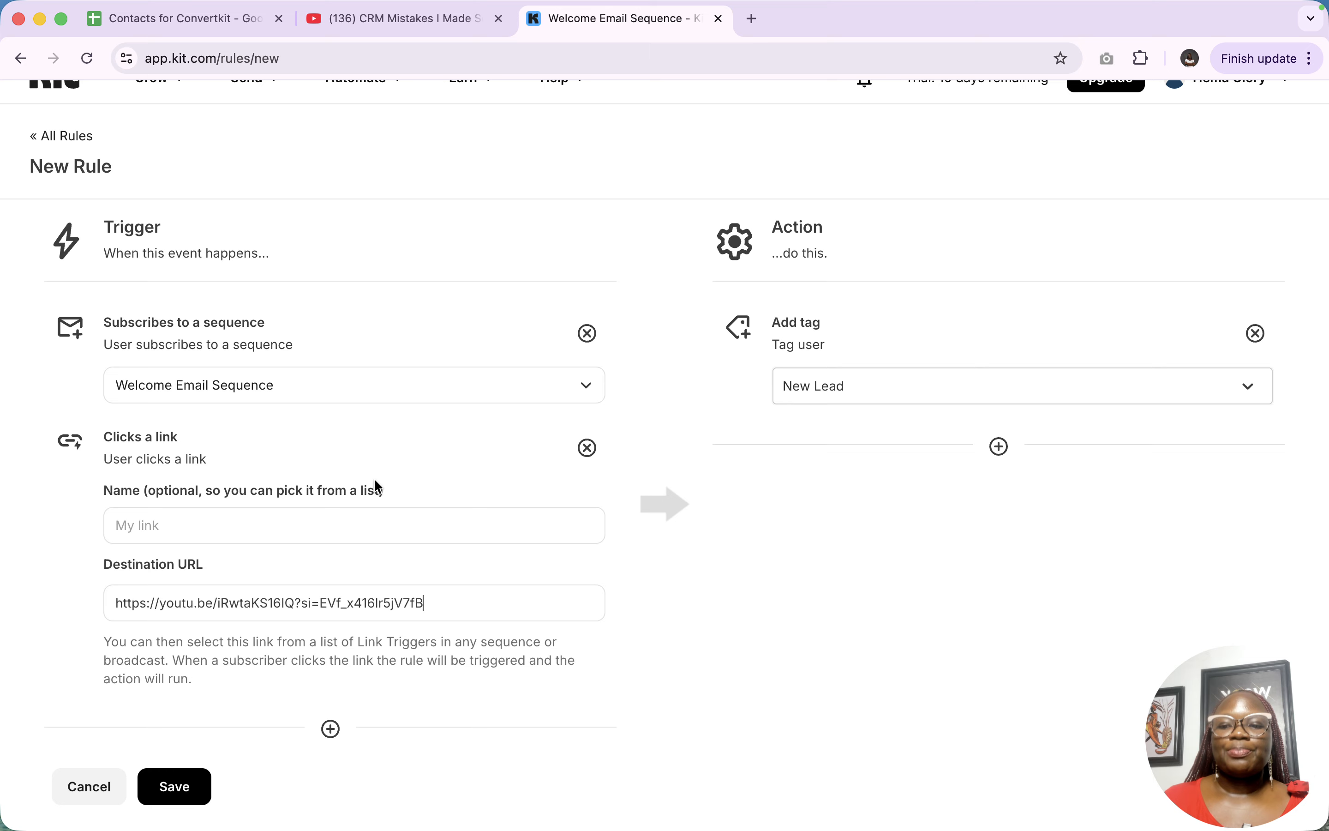
# Name the link trigger "Youtube"
pyautogui.click(264, 525)
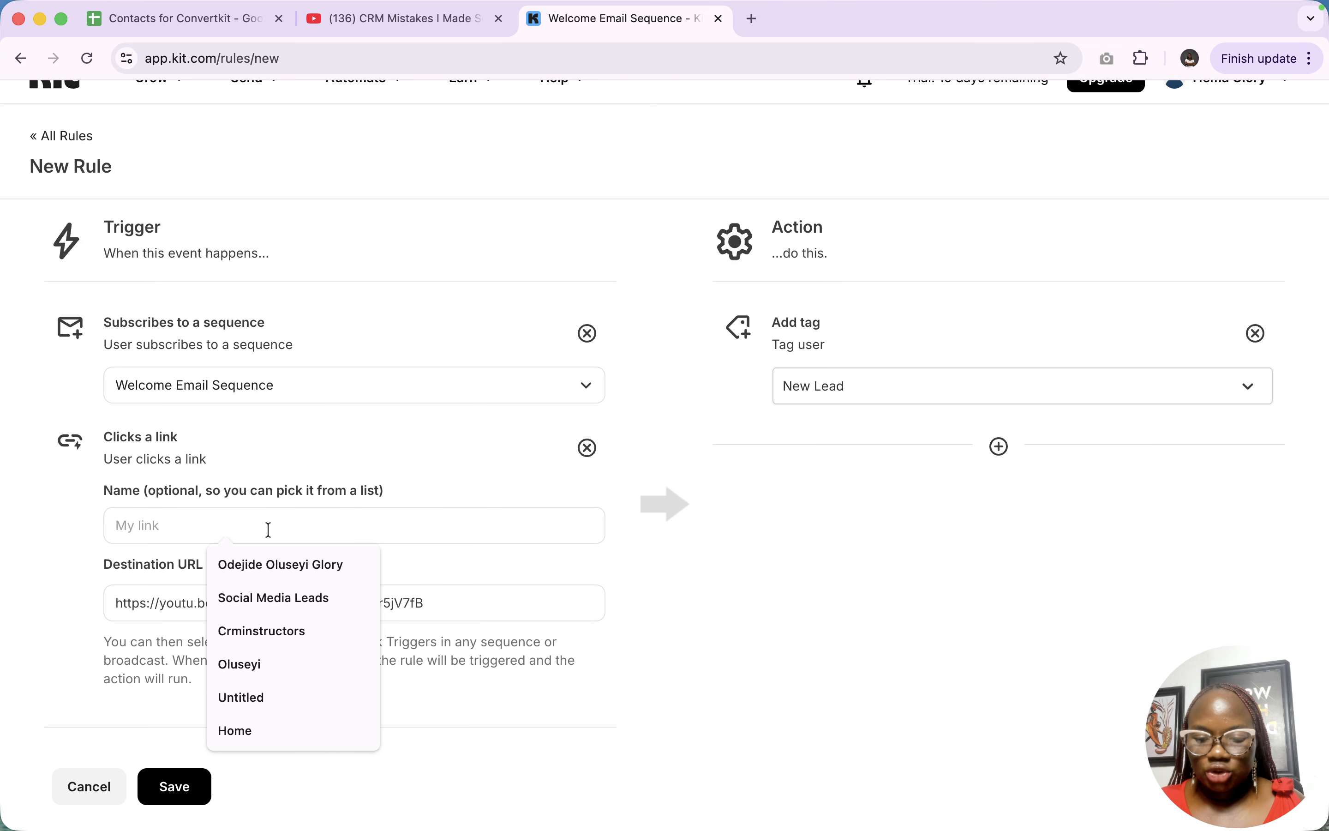
pyautogui.write('Yout')
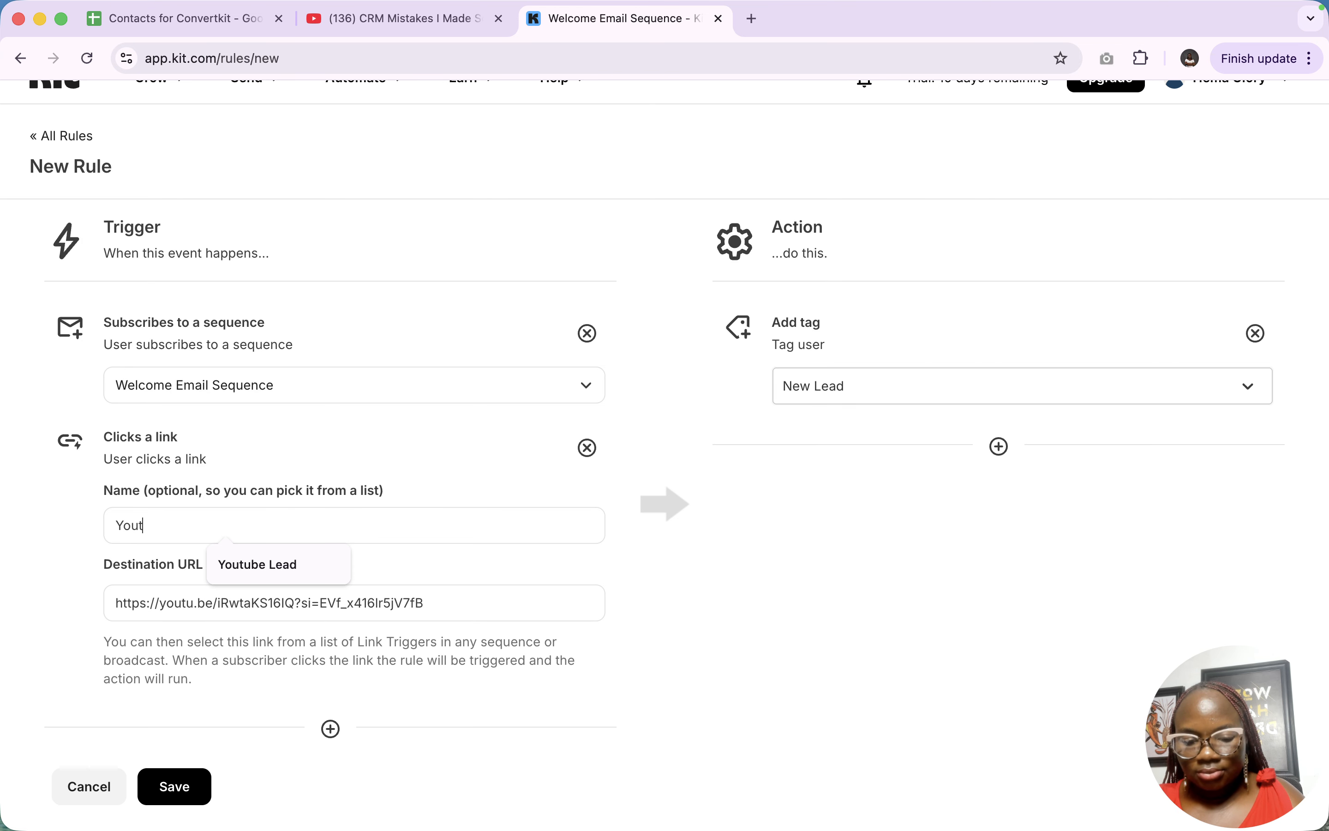
pyautogui.write('ube')
pyautogui.click(576, 564)
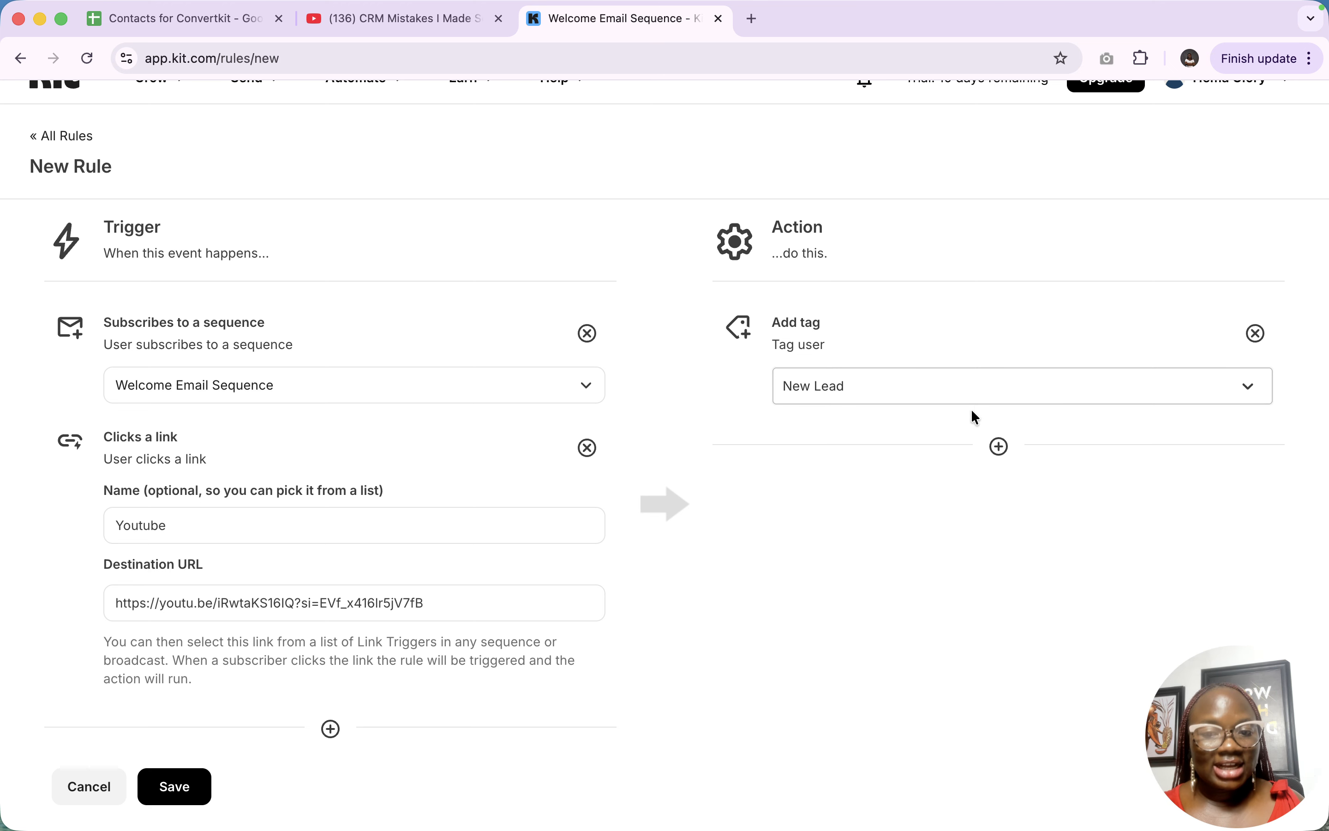
# Add a "Set custom field" action to the rule that sets Lifecycle Stage to Lead
pyautogui.click(1001, 450)
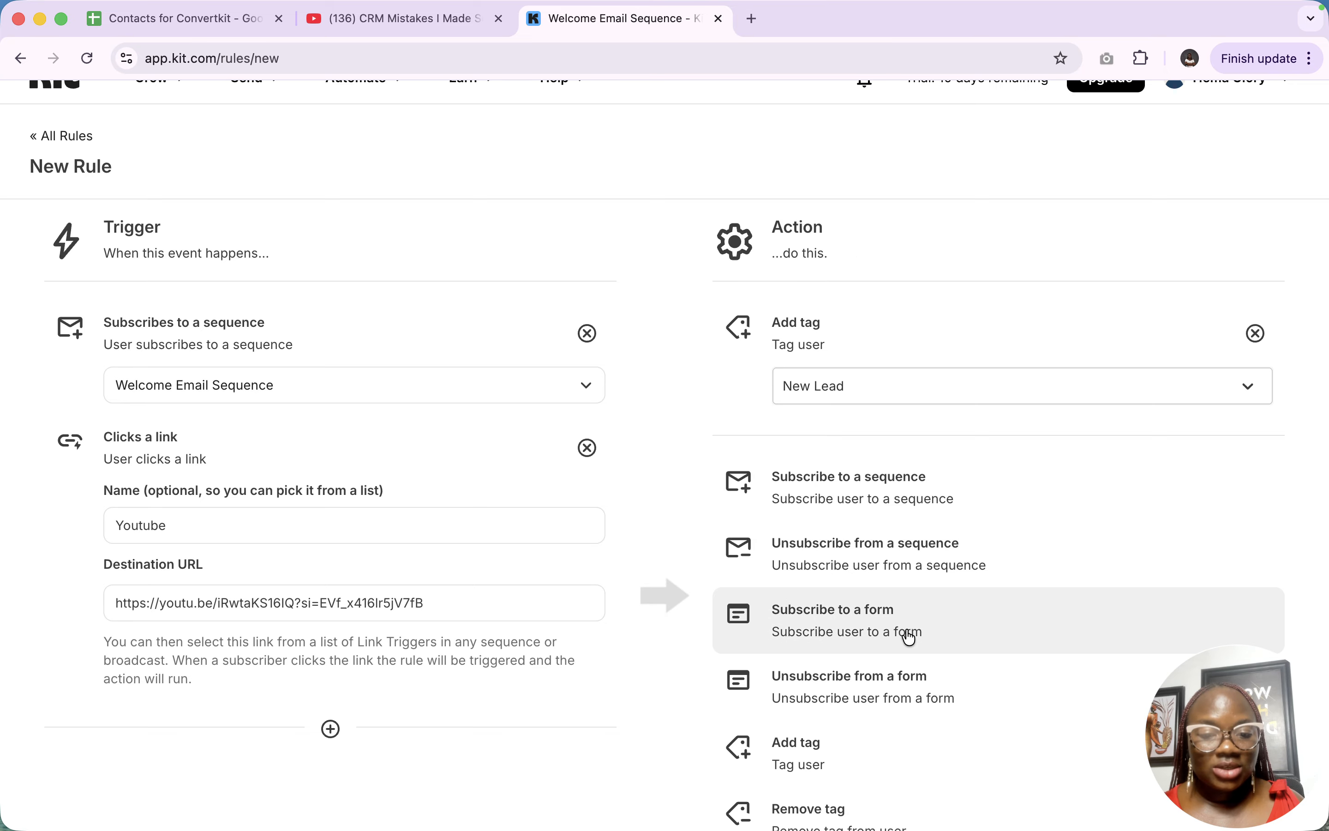
pyautogui.scroll(-1, 907, 634)
pyautogui.scroll(-2, 909, 637)
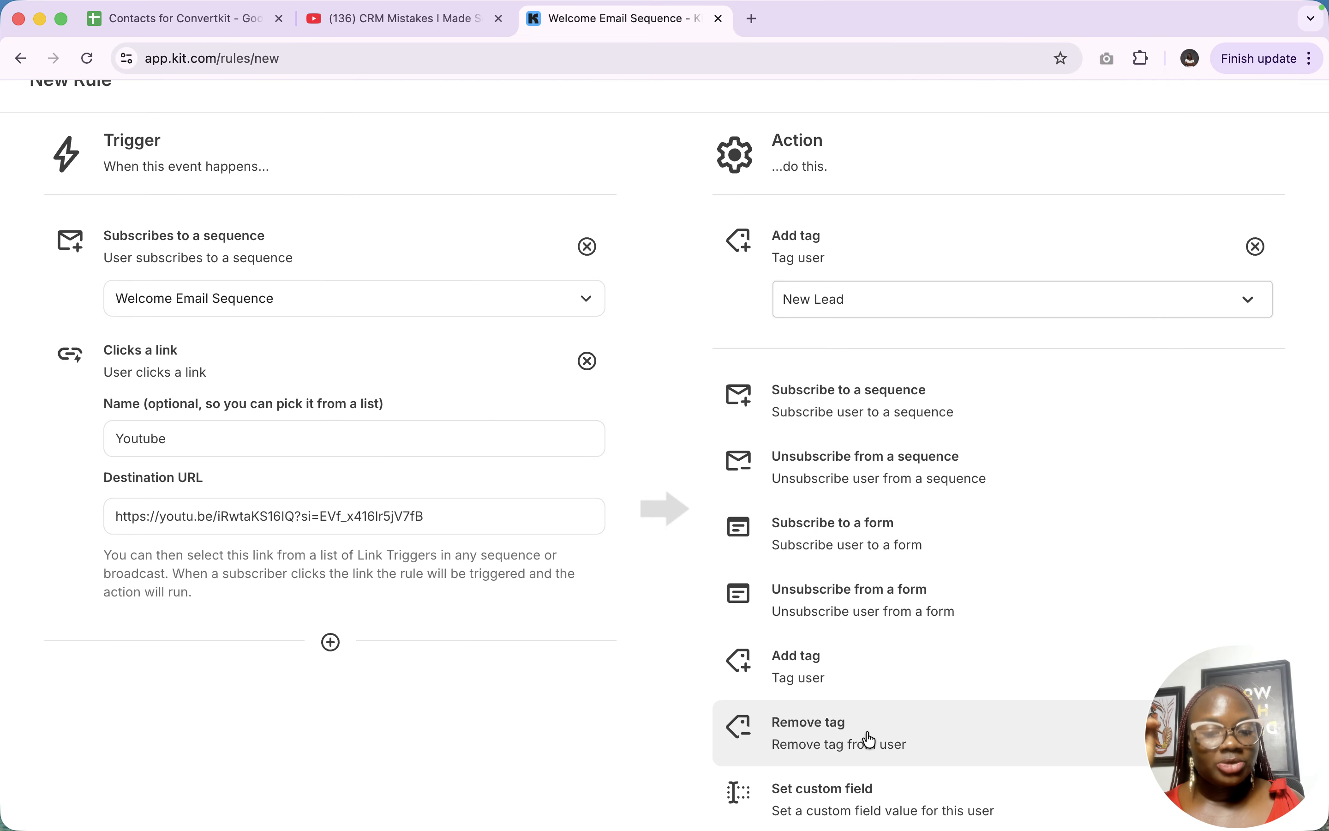
pyautogui.click(861, 805)
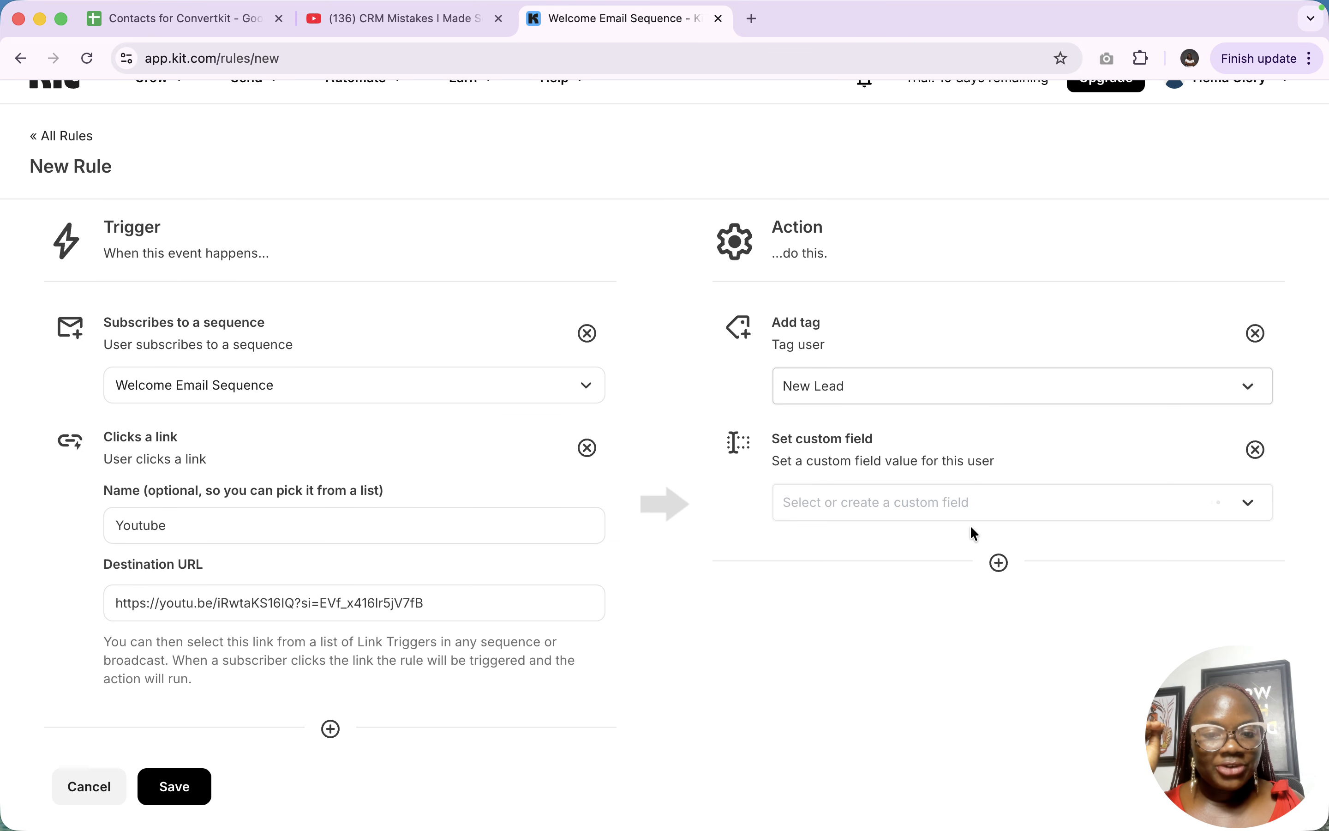
pyautogui.click(985, 512)
pyautogui.scroll(-3, 901, 673)
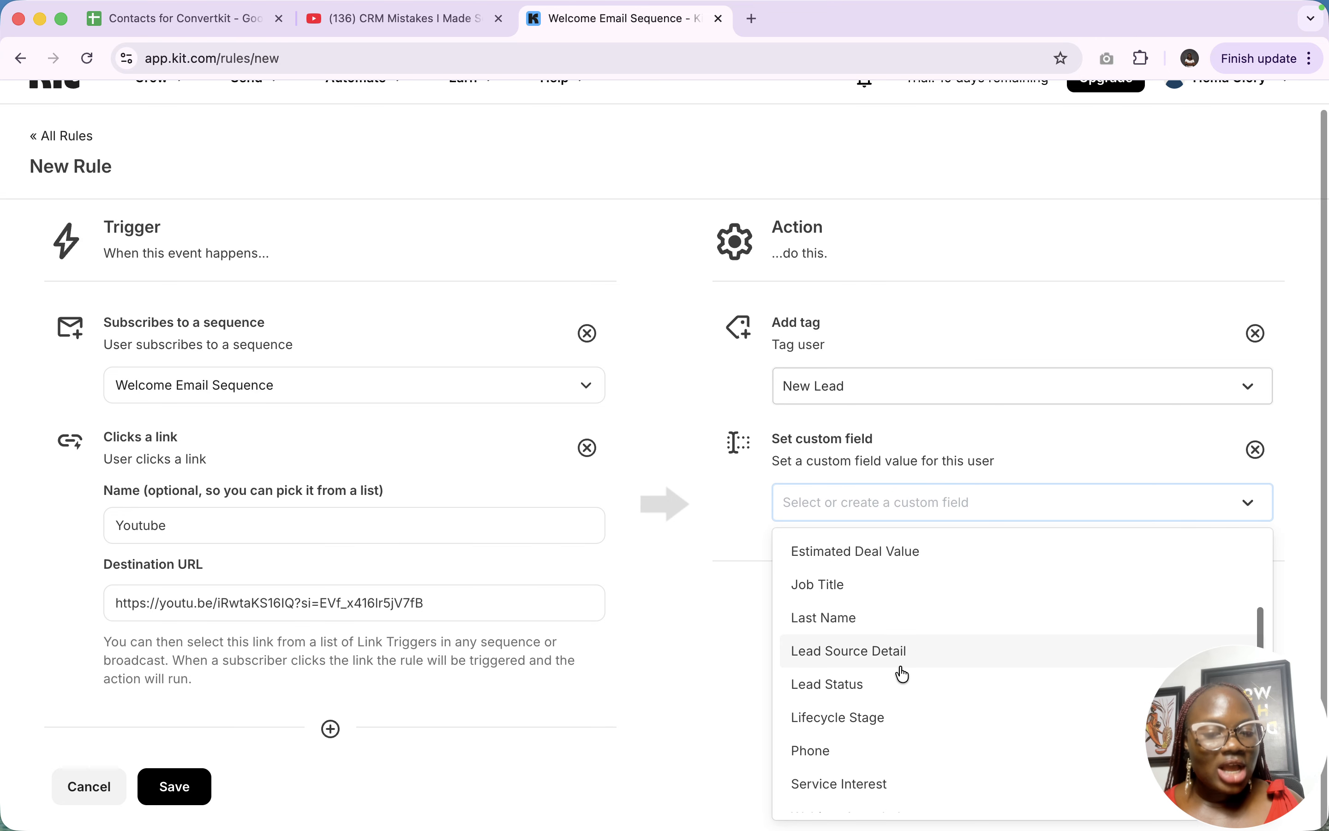
pyautogui.click(867, 726)
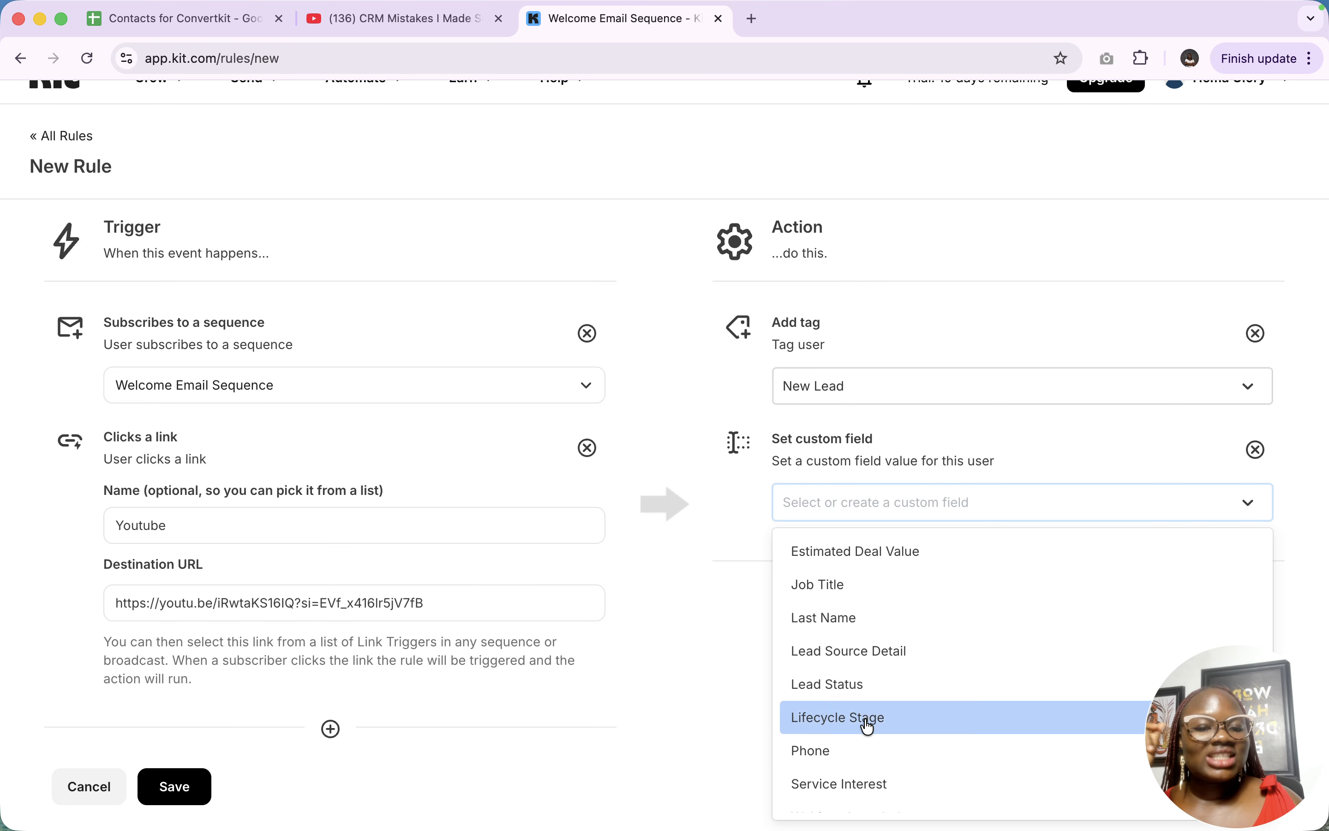
pyautogui.click(903, 577)
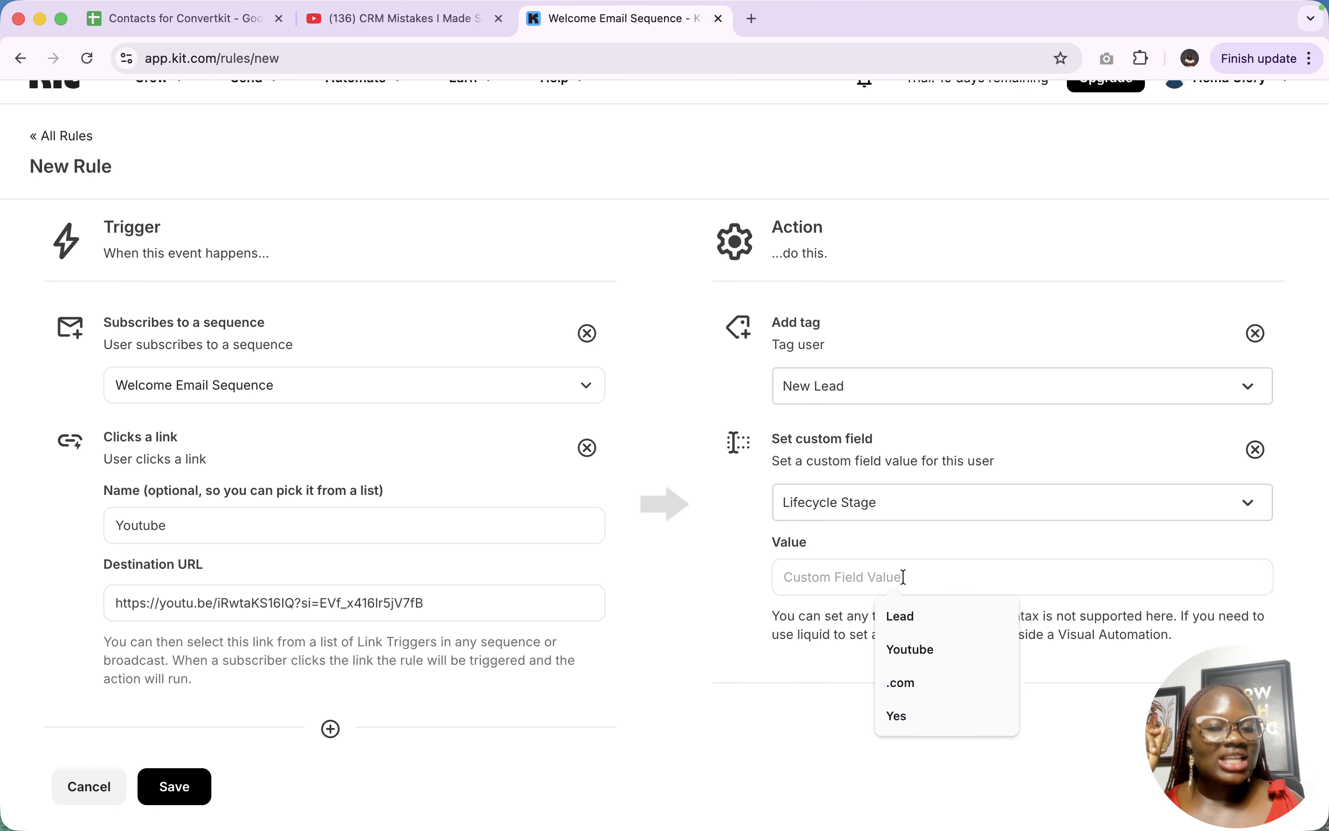
pyautogui.click(900, 611)
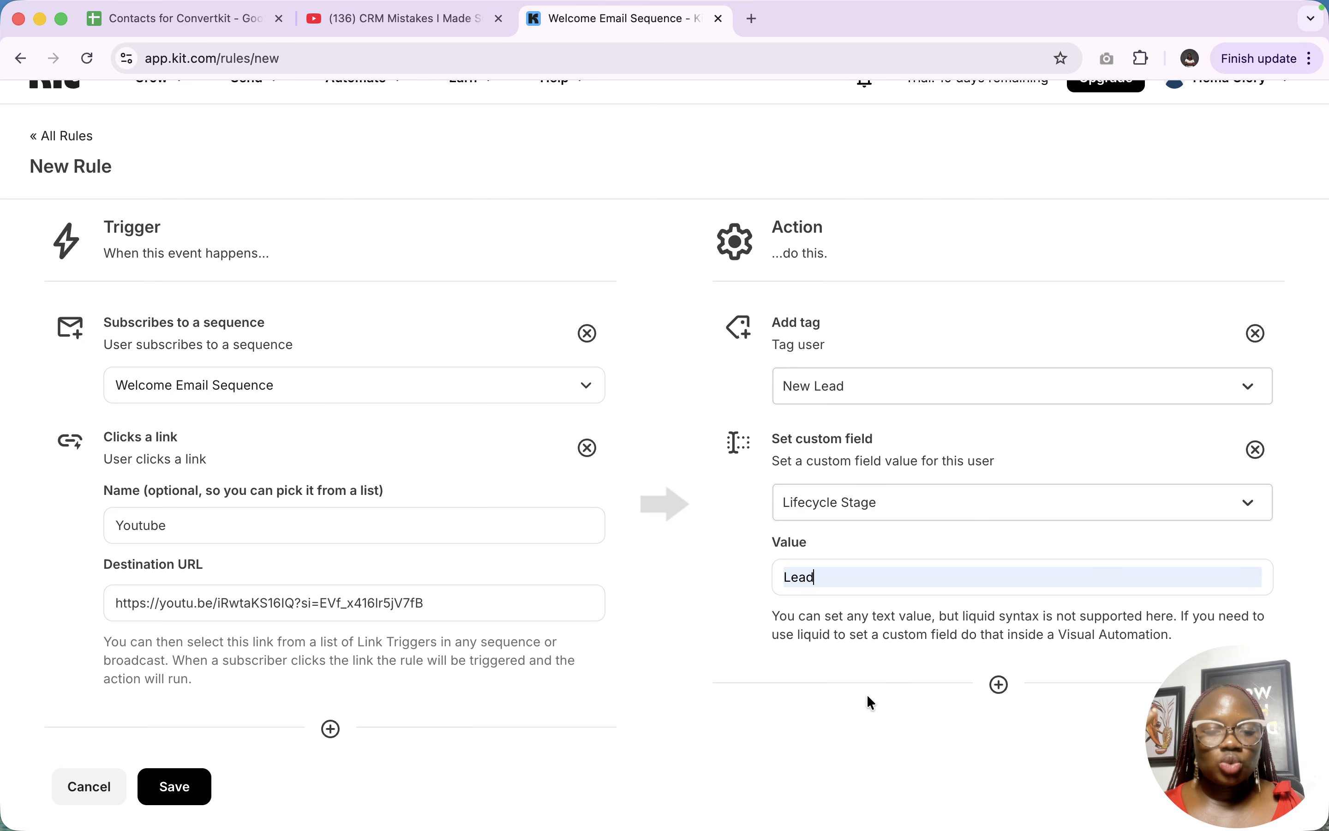
# Open the choices for a third rule action and review the configured triggers and actions
pyautogui.click(999, 684)
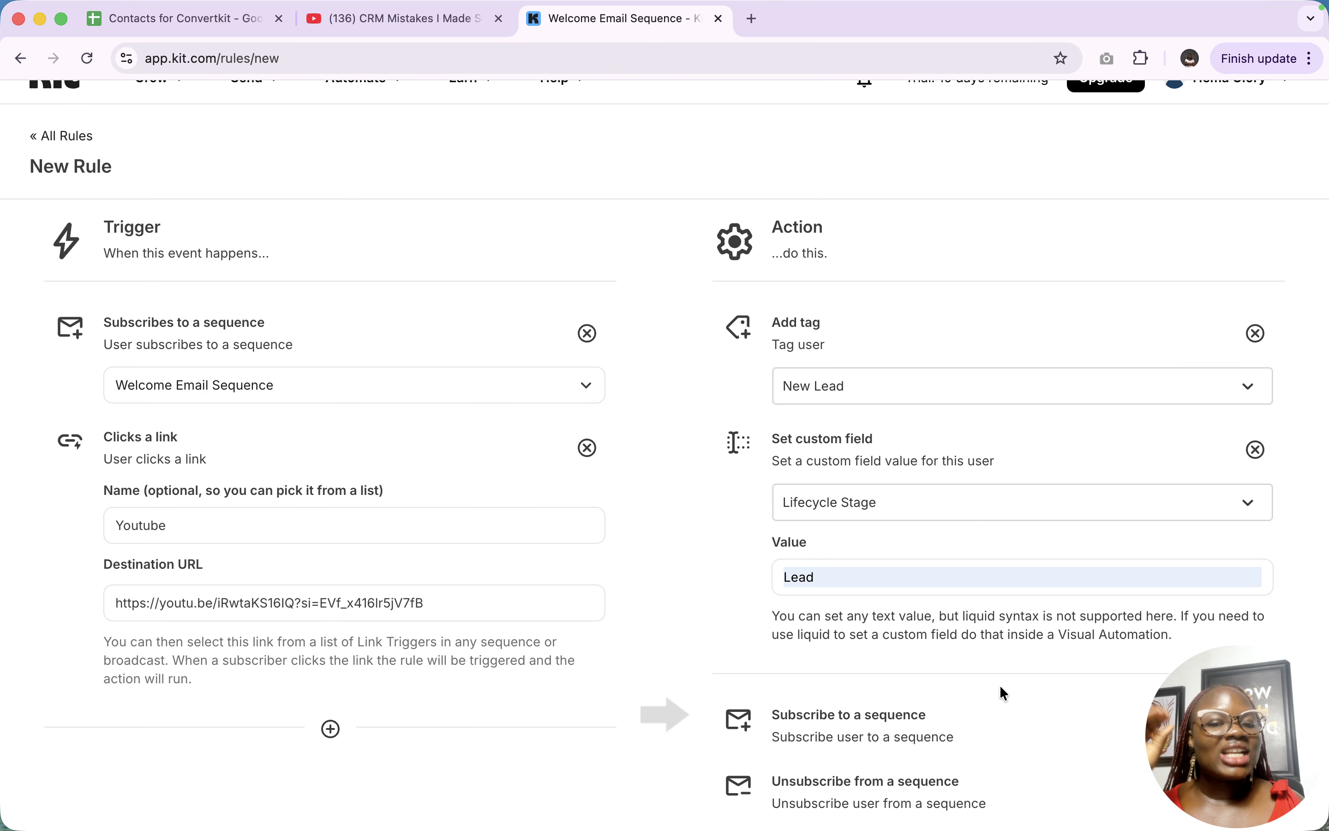
pyautogui.scroll(-7, 1000, 684)
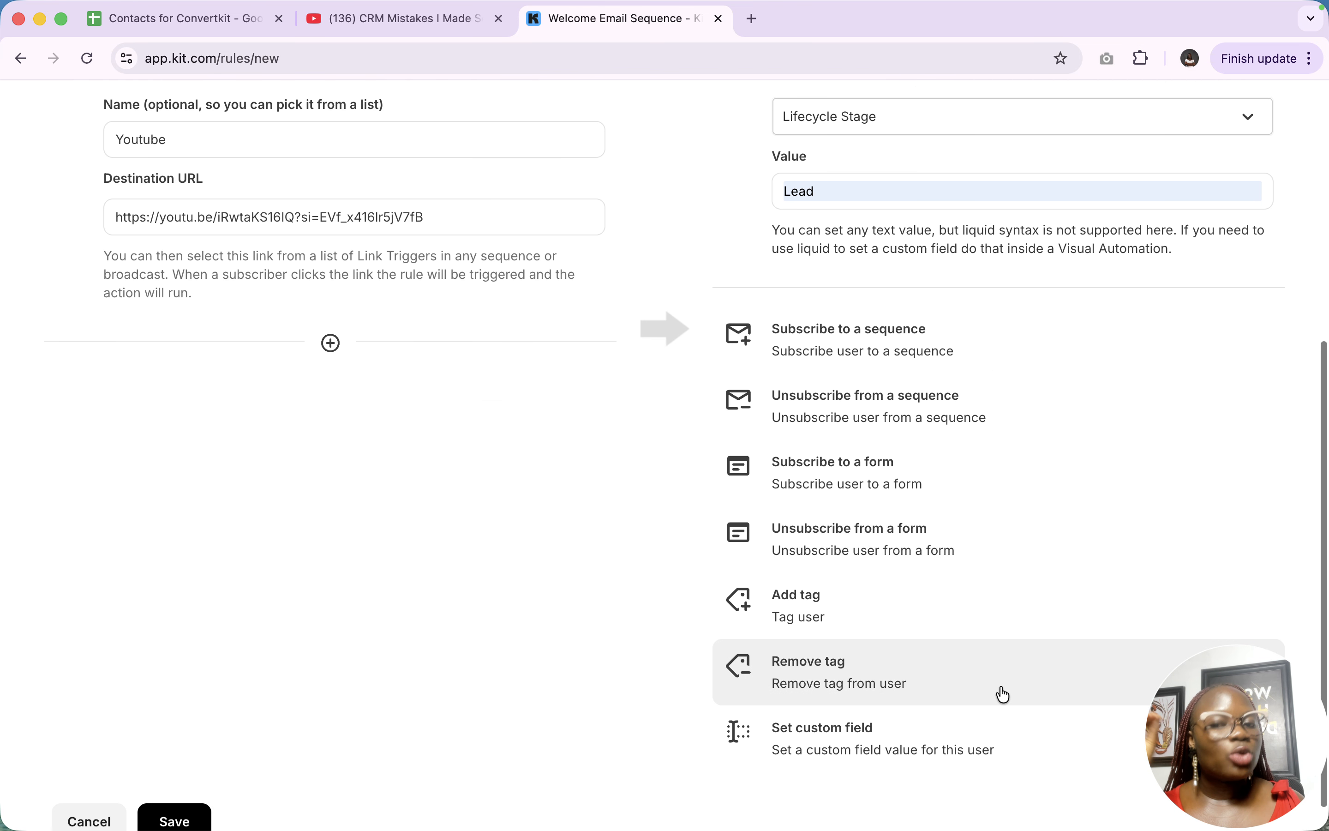
pyautogui.scroll(3, 1003, 695)
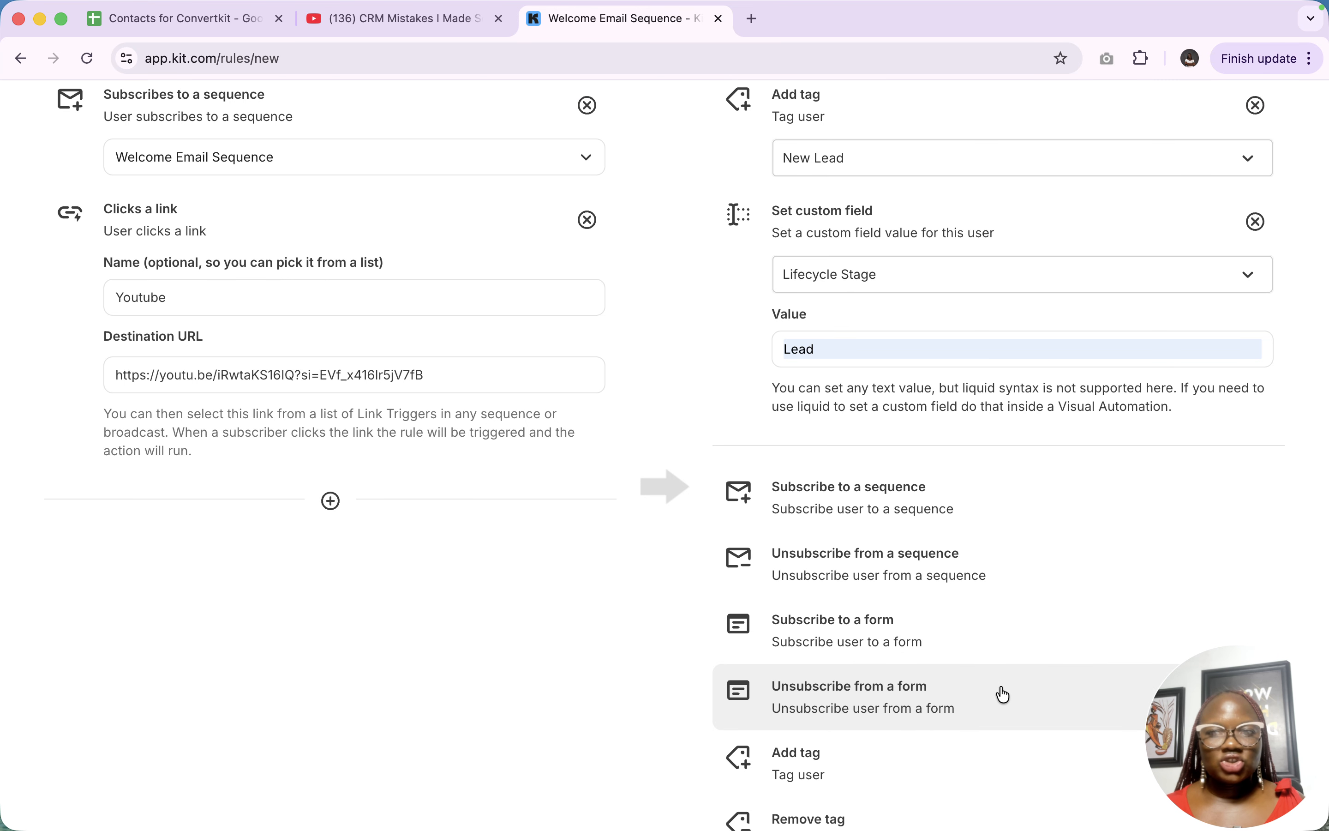
pyautogui.scroll(3, 535, 754)
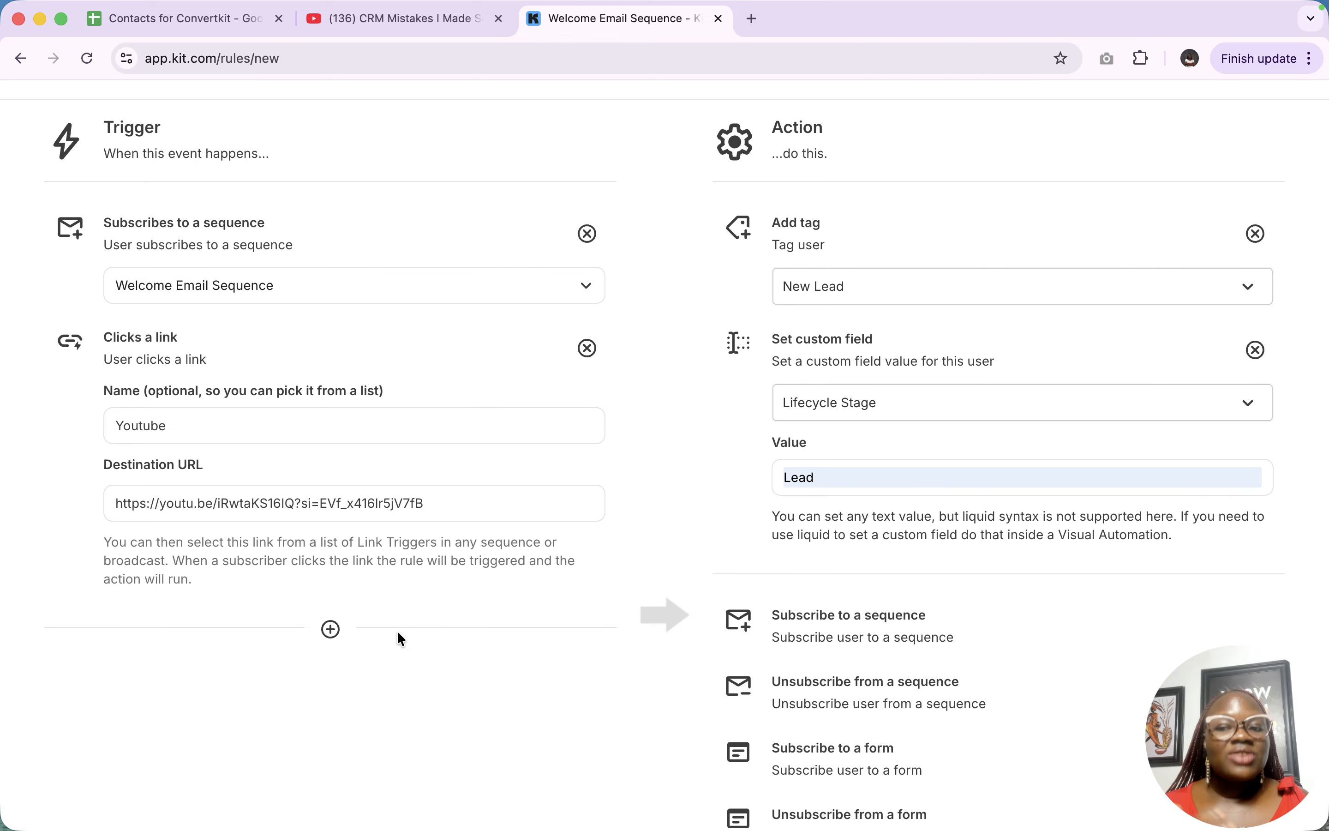
pyautogui.scroll(-3, 332, 627)
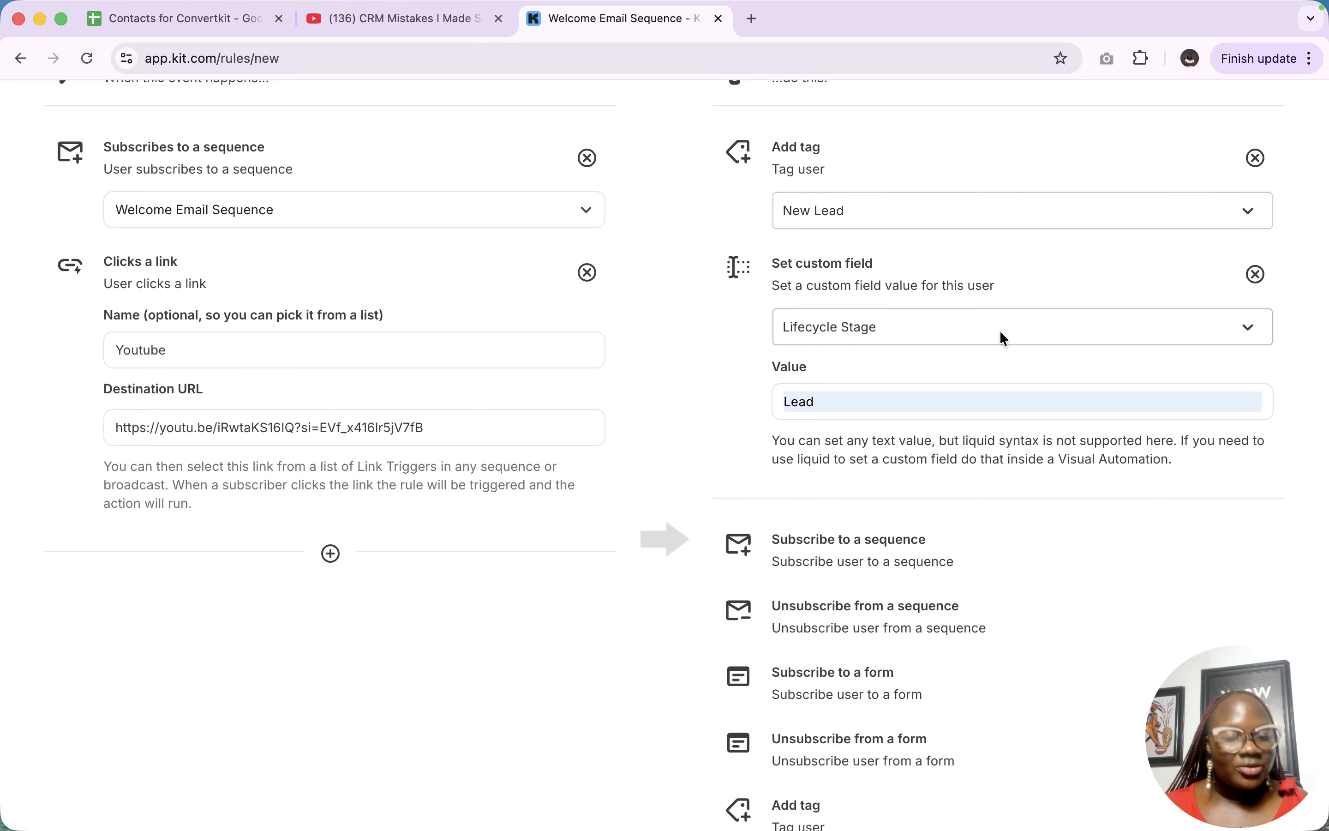
pyautogui.scroll(6, 1000, 330)
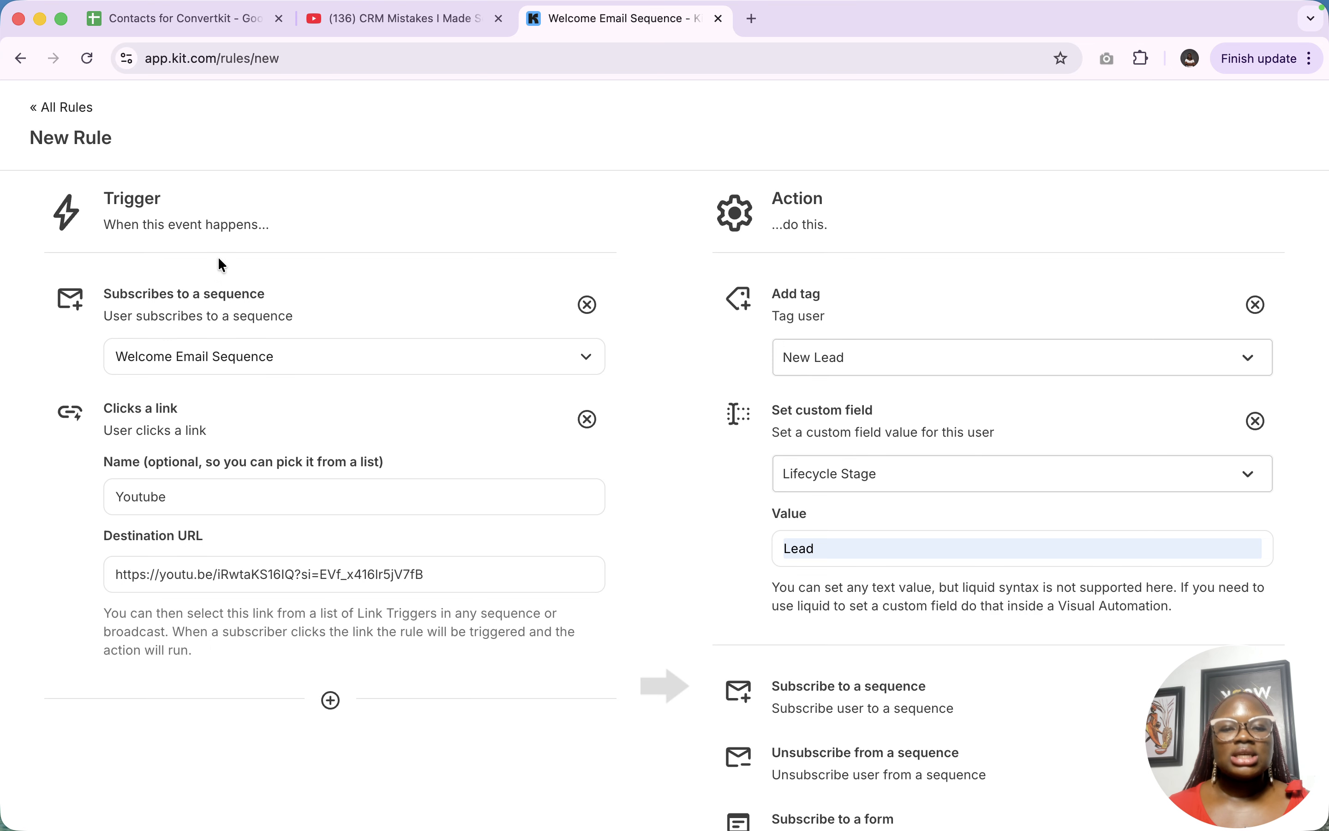
# Add "Subscribes to a form" as a third trigger of the rule, using the Contact Us form
pyautogui.scroll(-8, 332, 498)
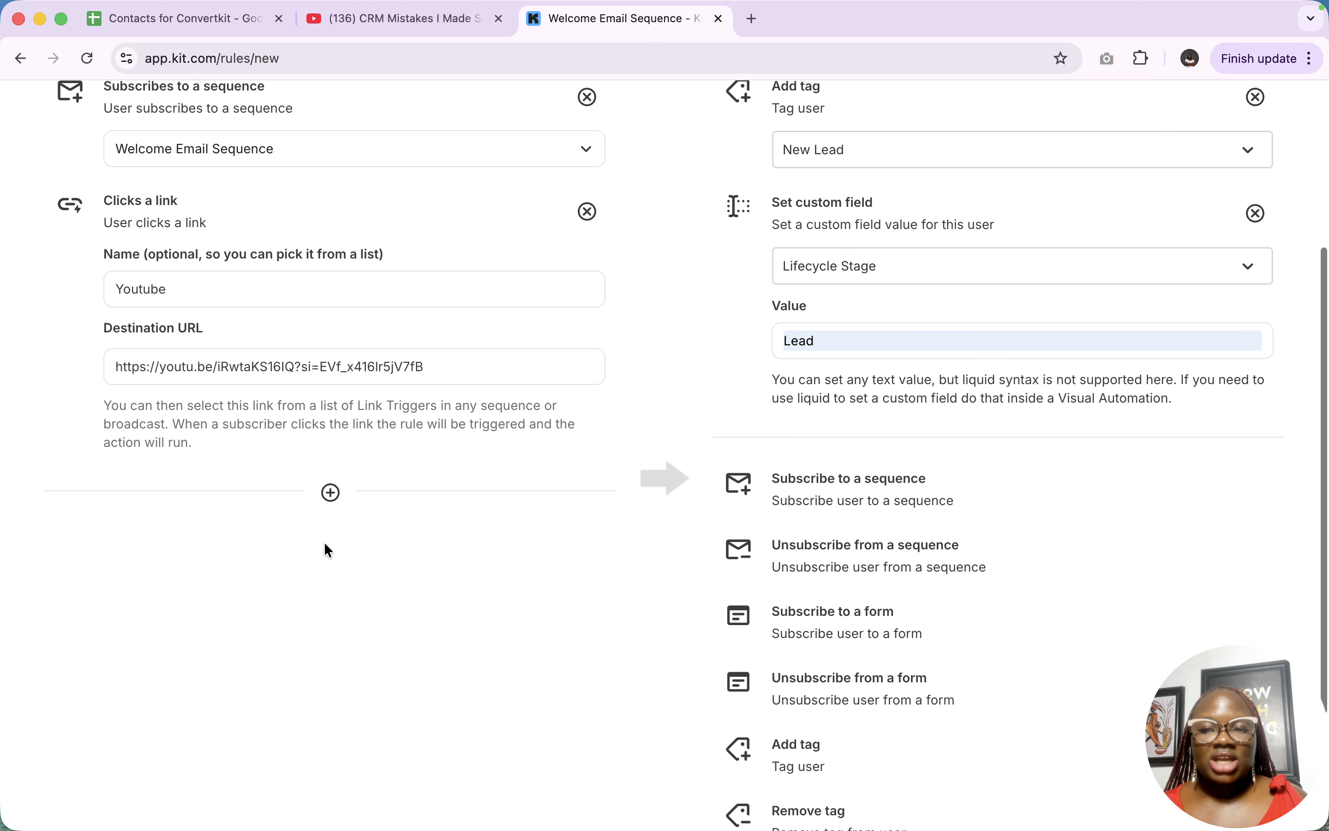
pyautogui.click(329, 495)
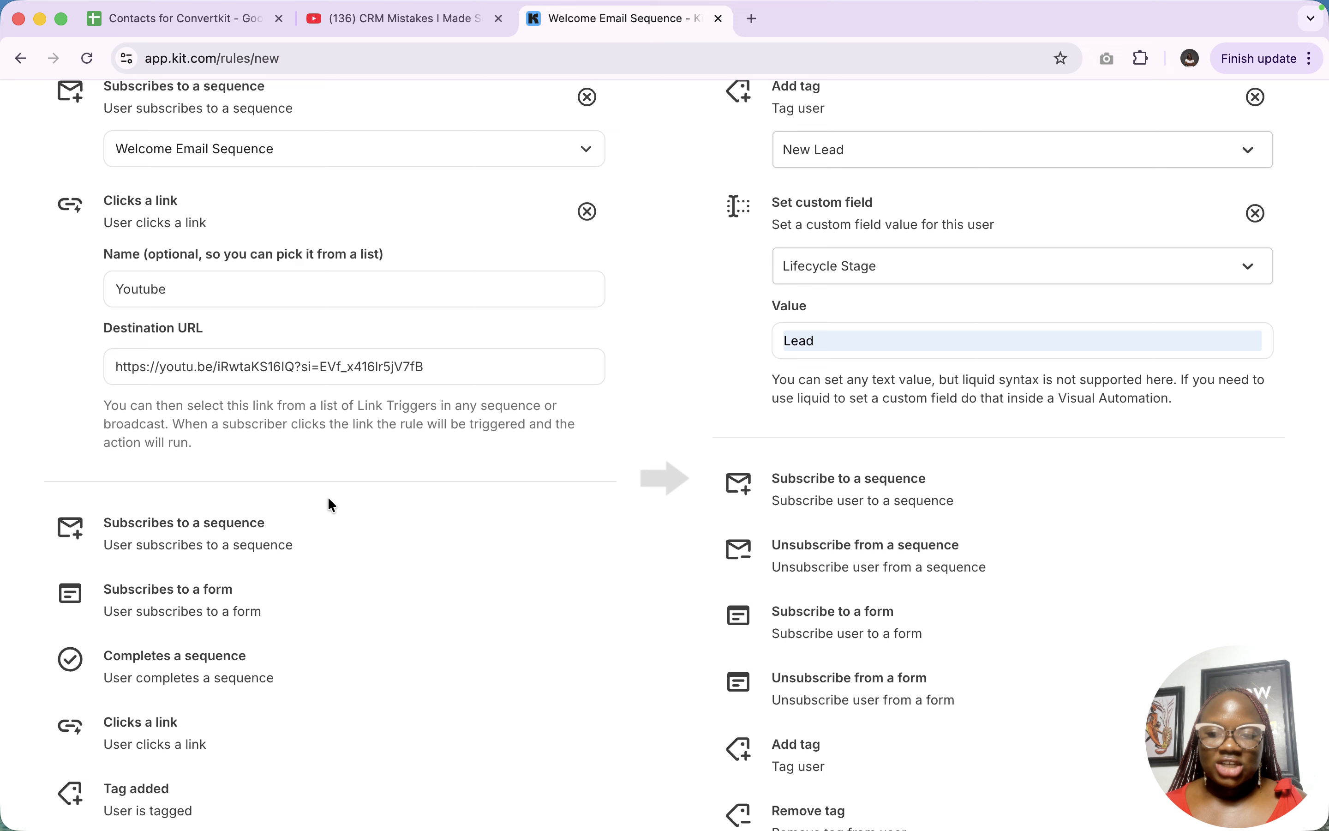
pyautogui.click(246, 601)
pyautogui.click(276, 548)
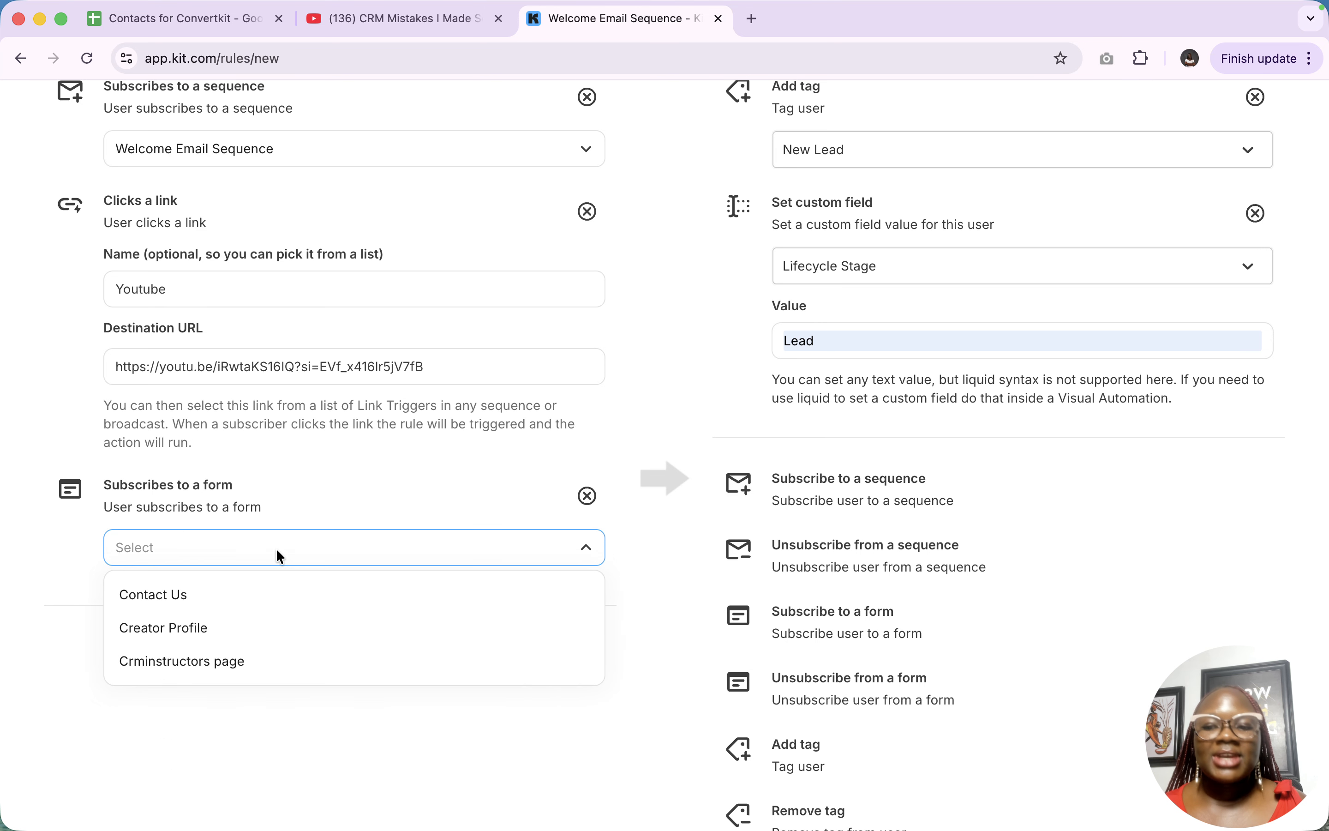
pyautogui.click(202, 596)
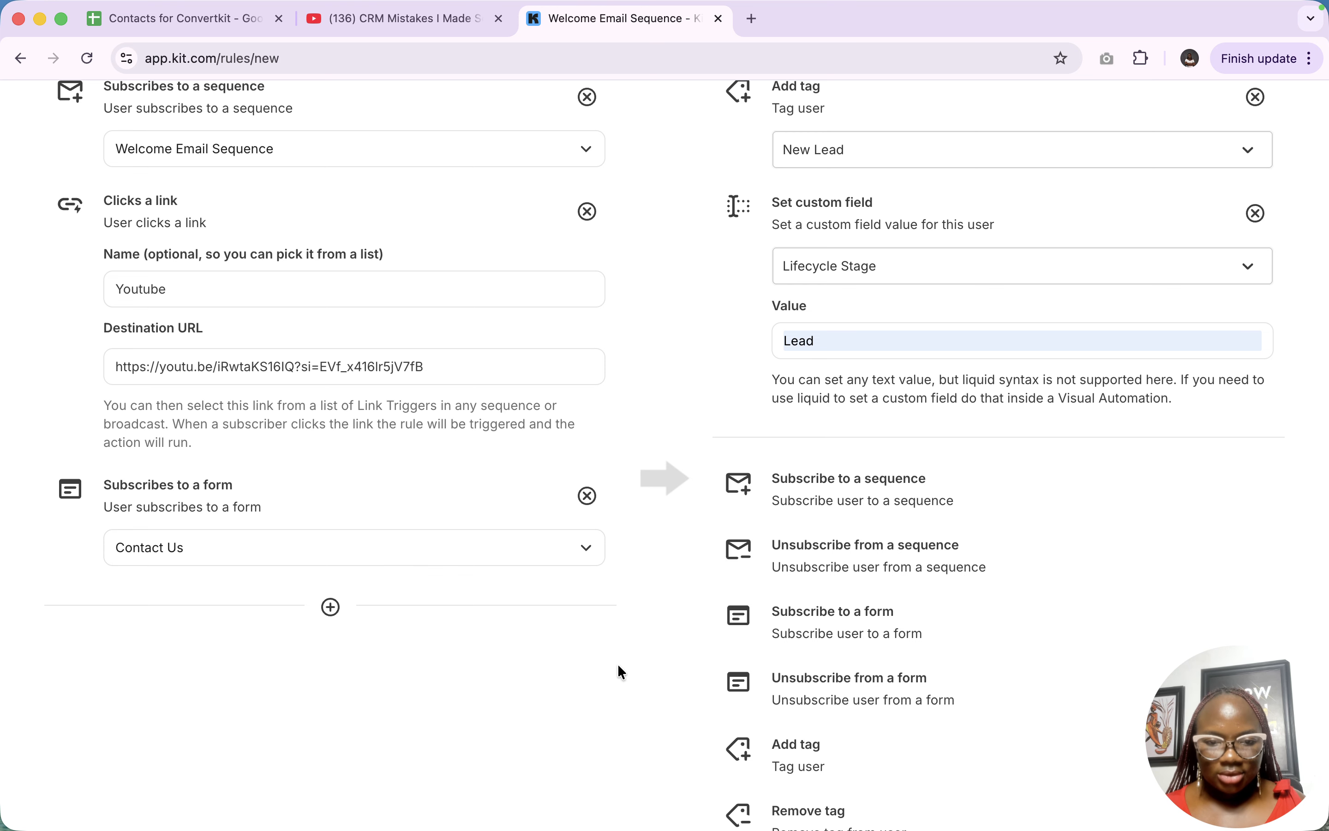
# Add a second "Add tag" action to the rule with the New Lead tag
pyautogui.click(964, 341)
pyautogui.scroll(-3, 922, 534)
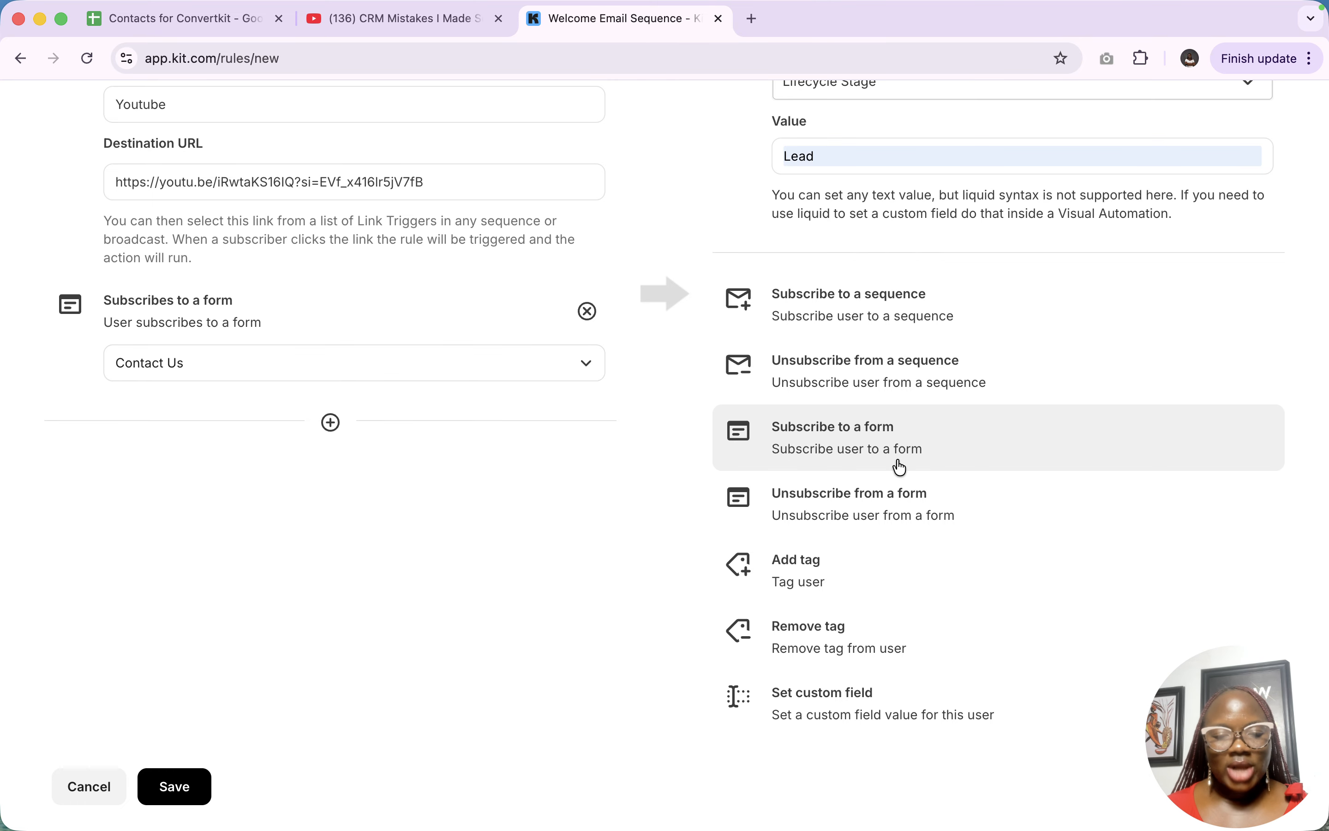
pyautogui.click(846, 574)
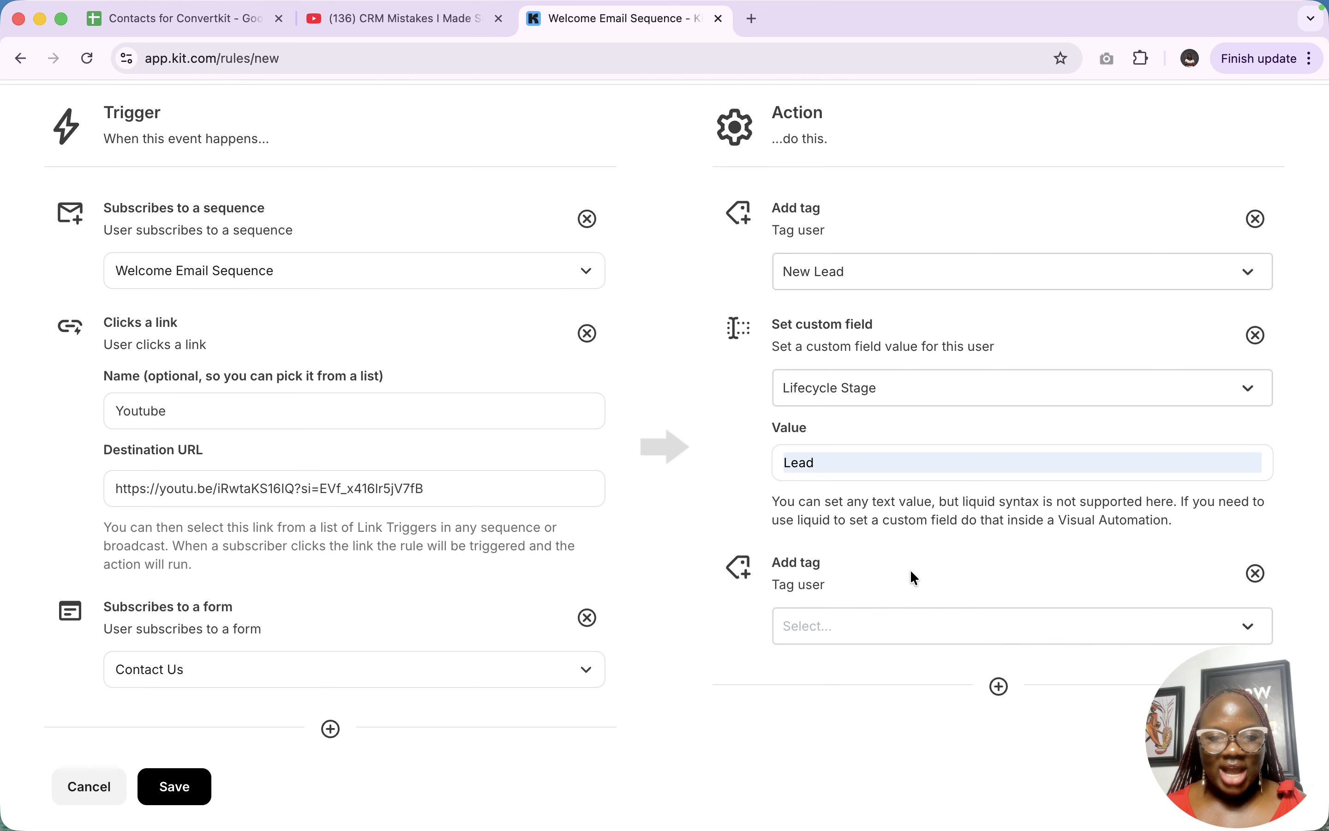
pyautogui.click(867, 623)
pyautogui.click(851, 675)
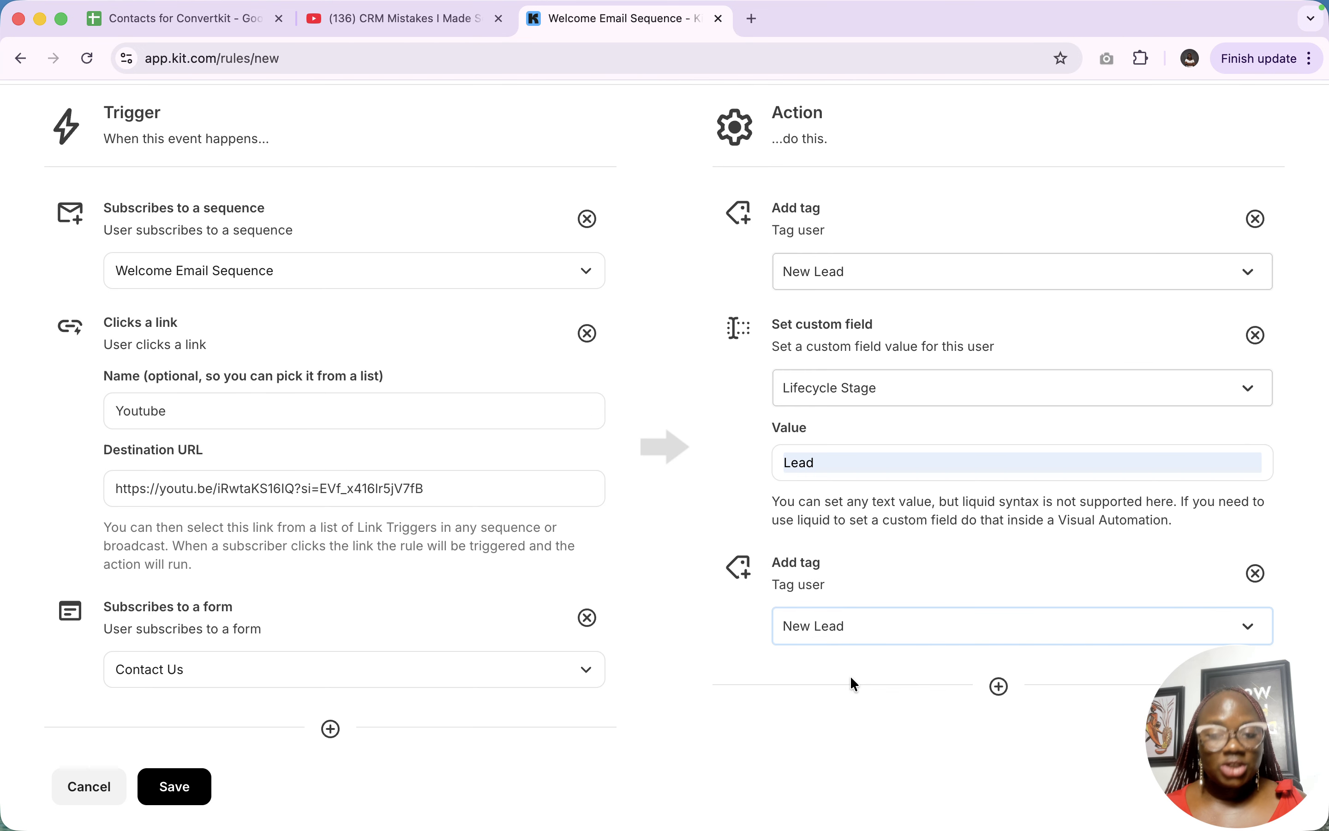
# Check the rule's triggers and actions and save the rule
pyautogui.scroll(3, 659, 726)
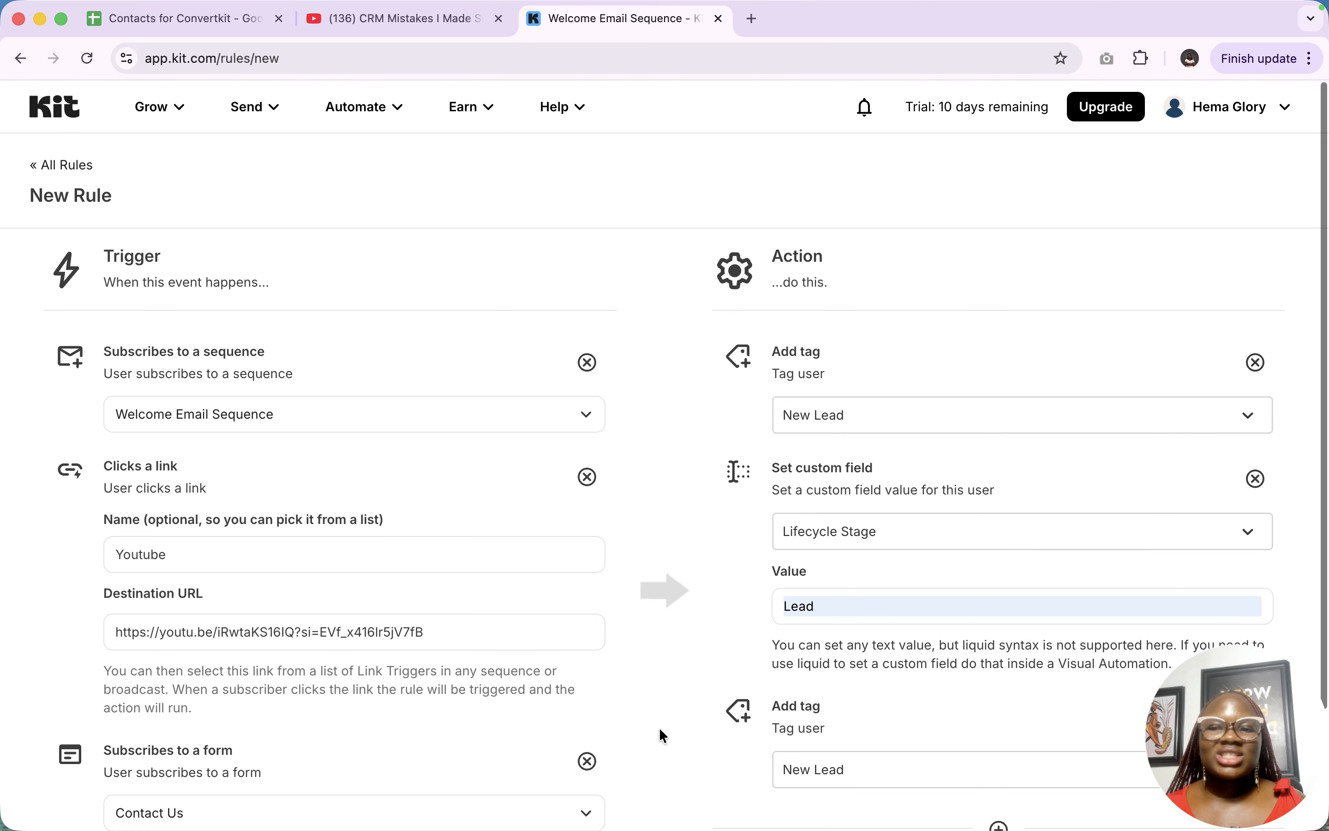
pyautogui.scroll(-3, 659, 726)
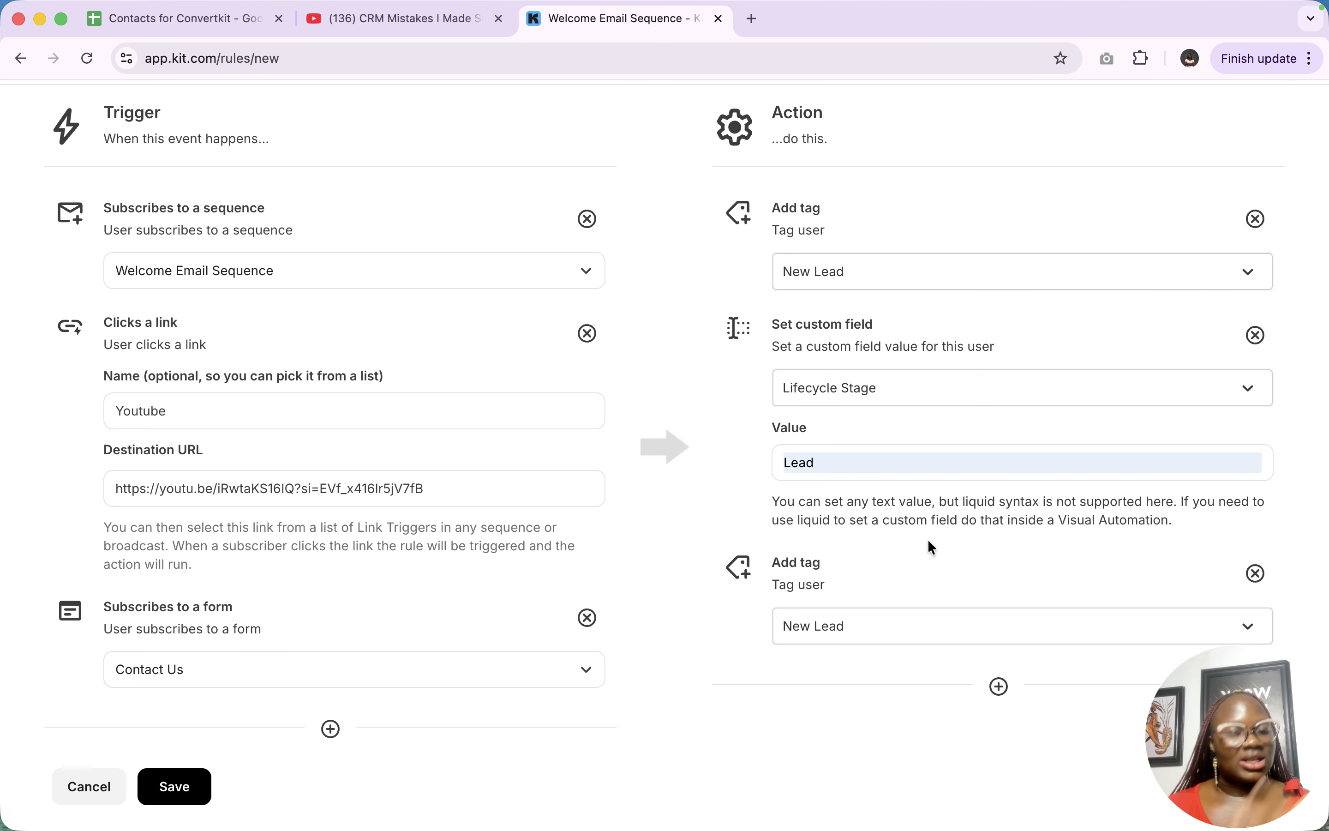
pyautogui.scroll(3, 854, 423)
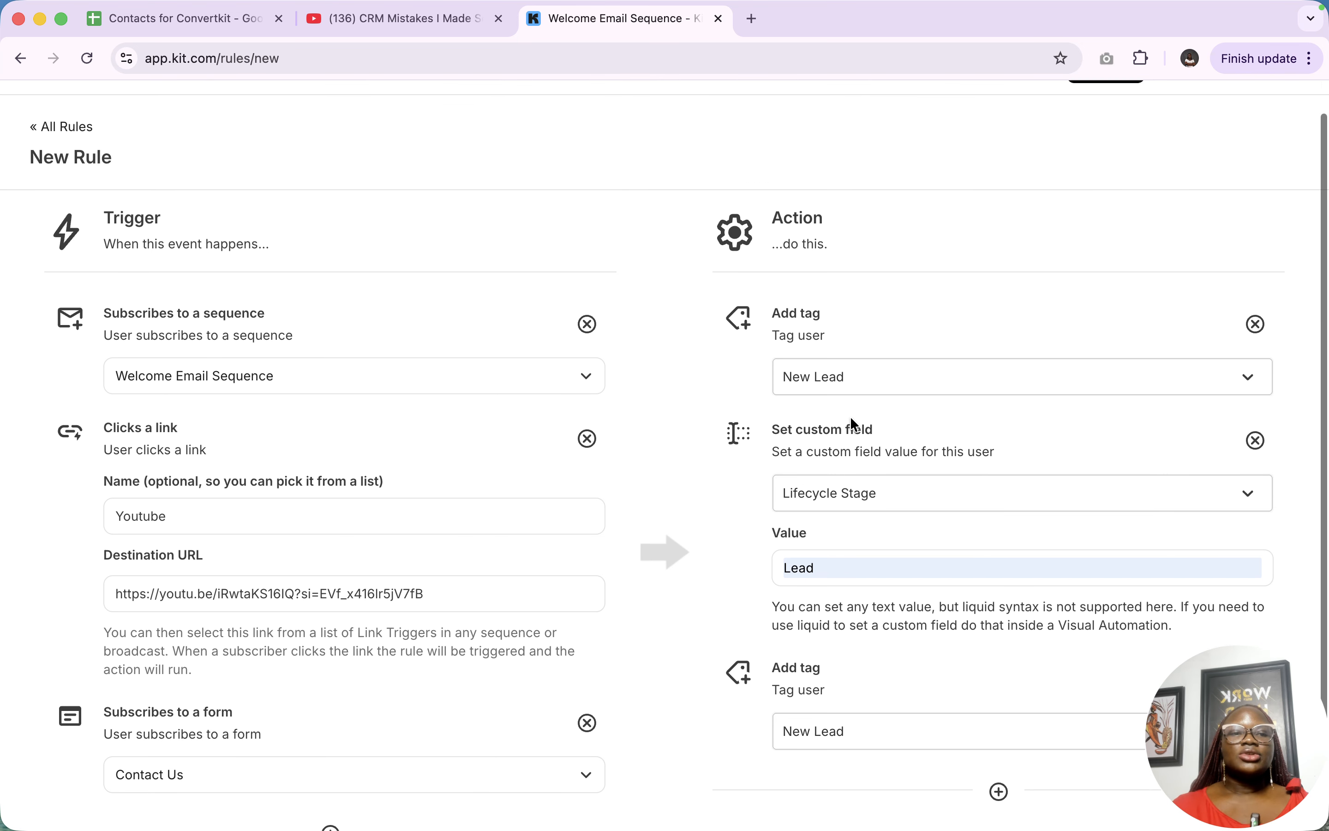
pyautogui.scroll(-3, 300, 647)
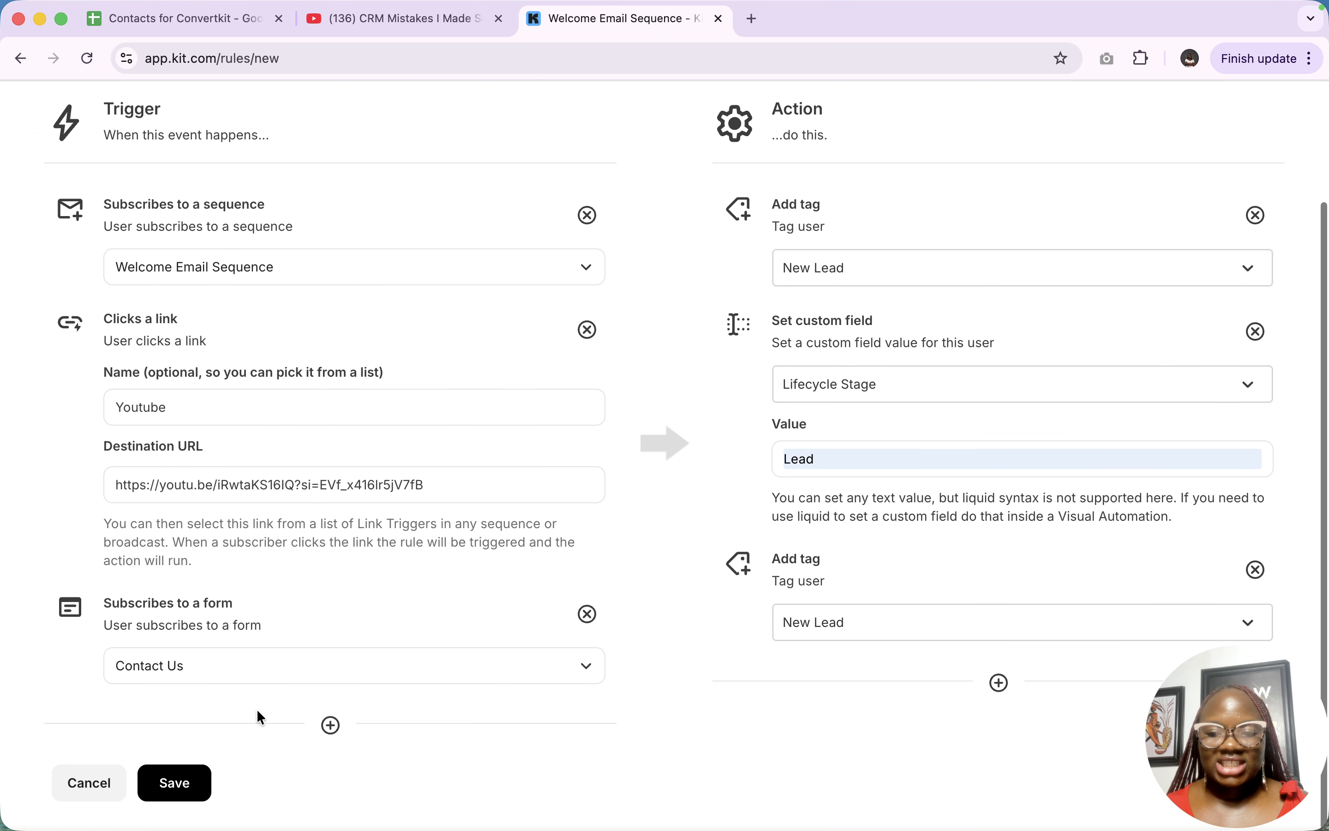
pyautogui.click(174, 786)
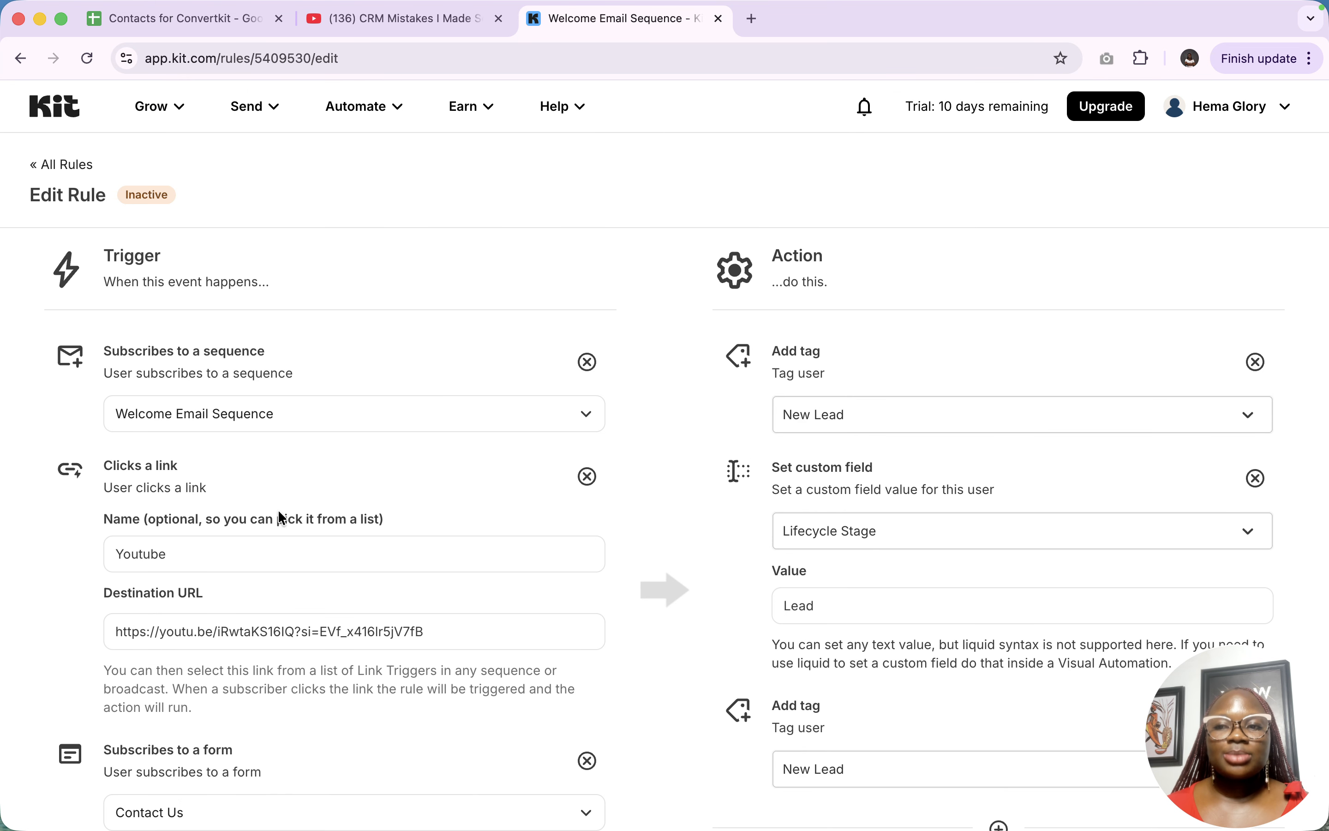
pyautogui.scroll(-5, 145, 756)
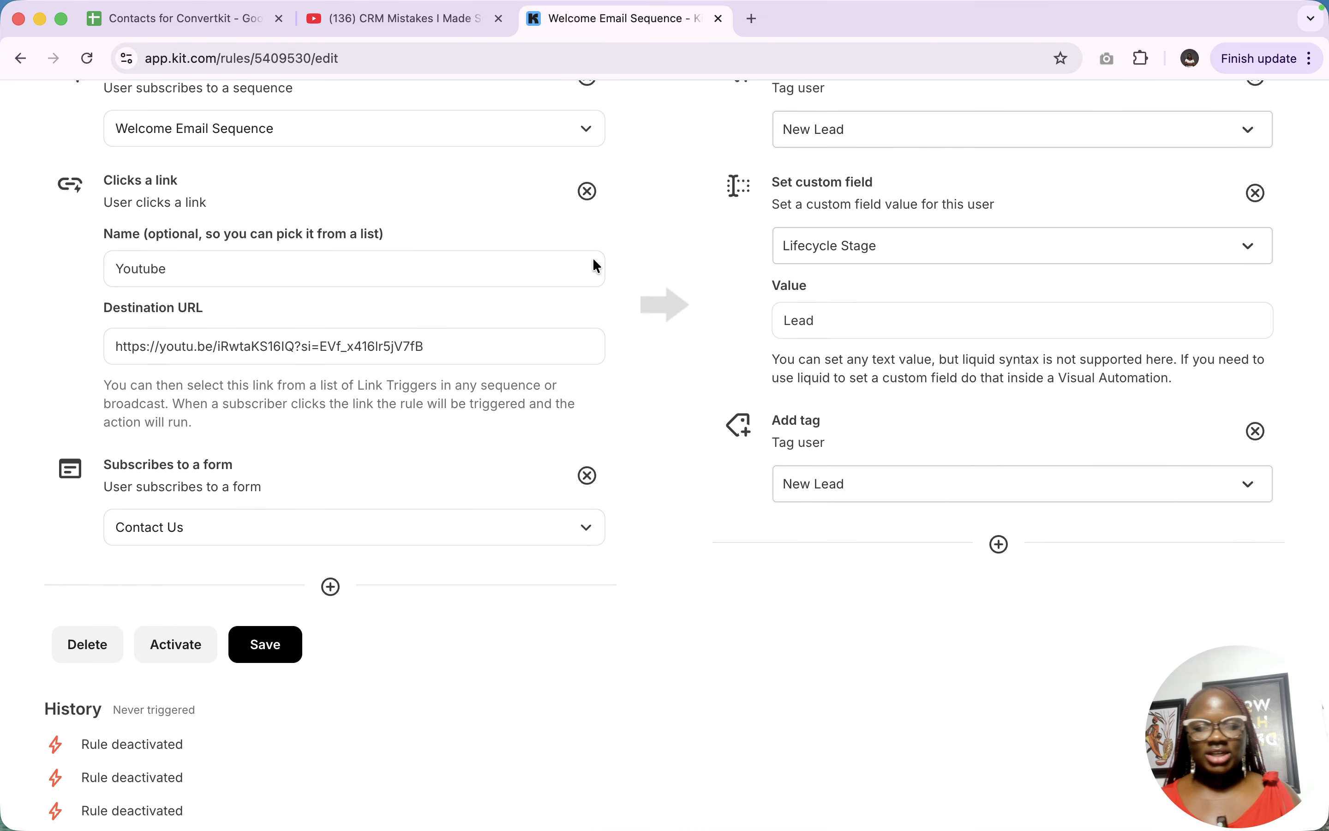
pyautogui.click(264, 655)
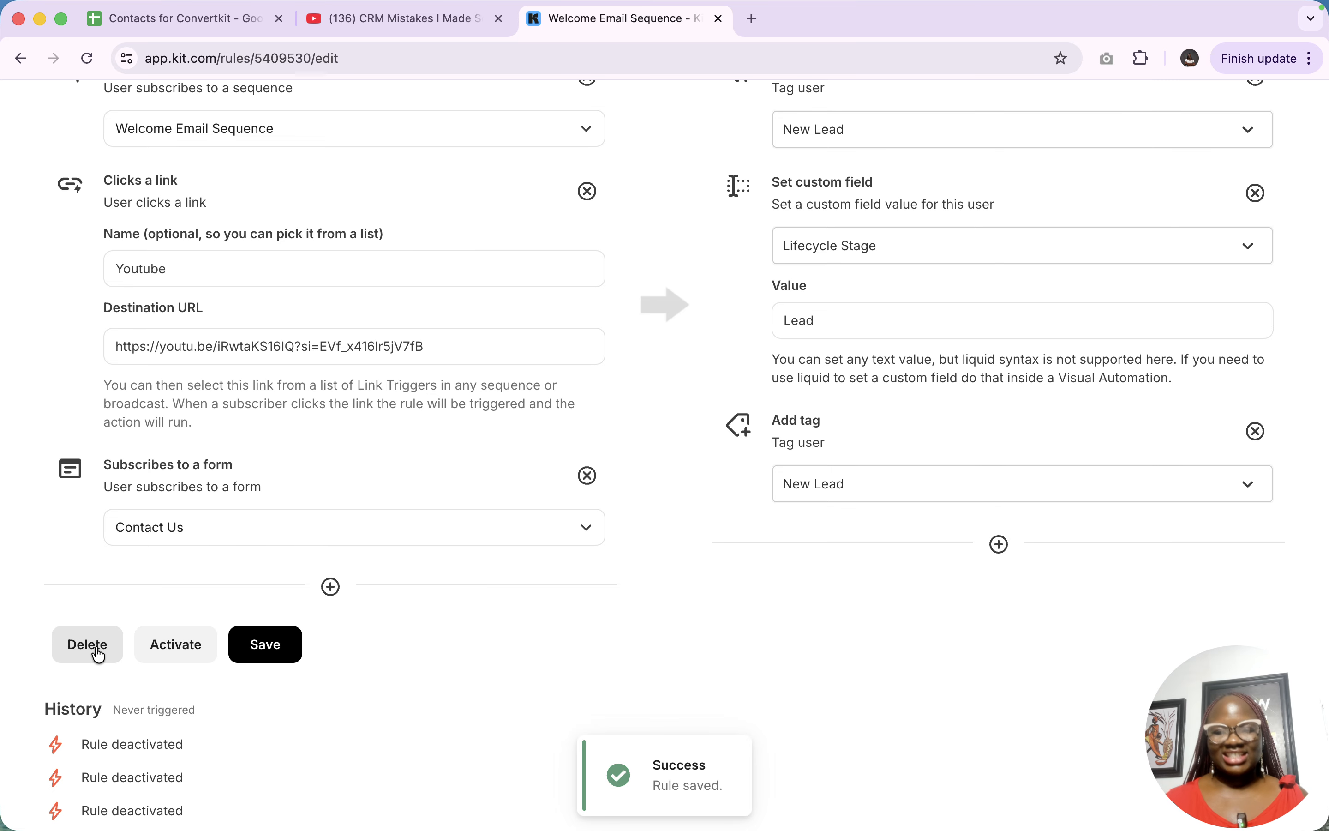
# Activate the saved rule and return to the list of all rules
pyautogui.click(176, 644)
pyautogui.scroll(-2, 185, 658)
pyautogui.scroll(10, 185, 657)
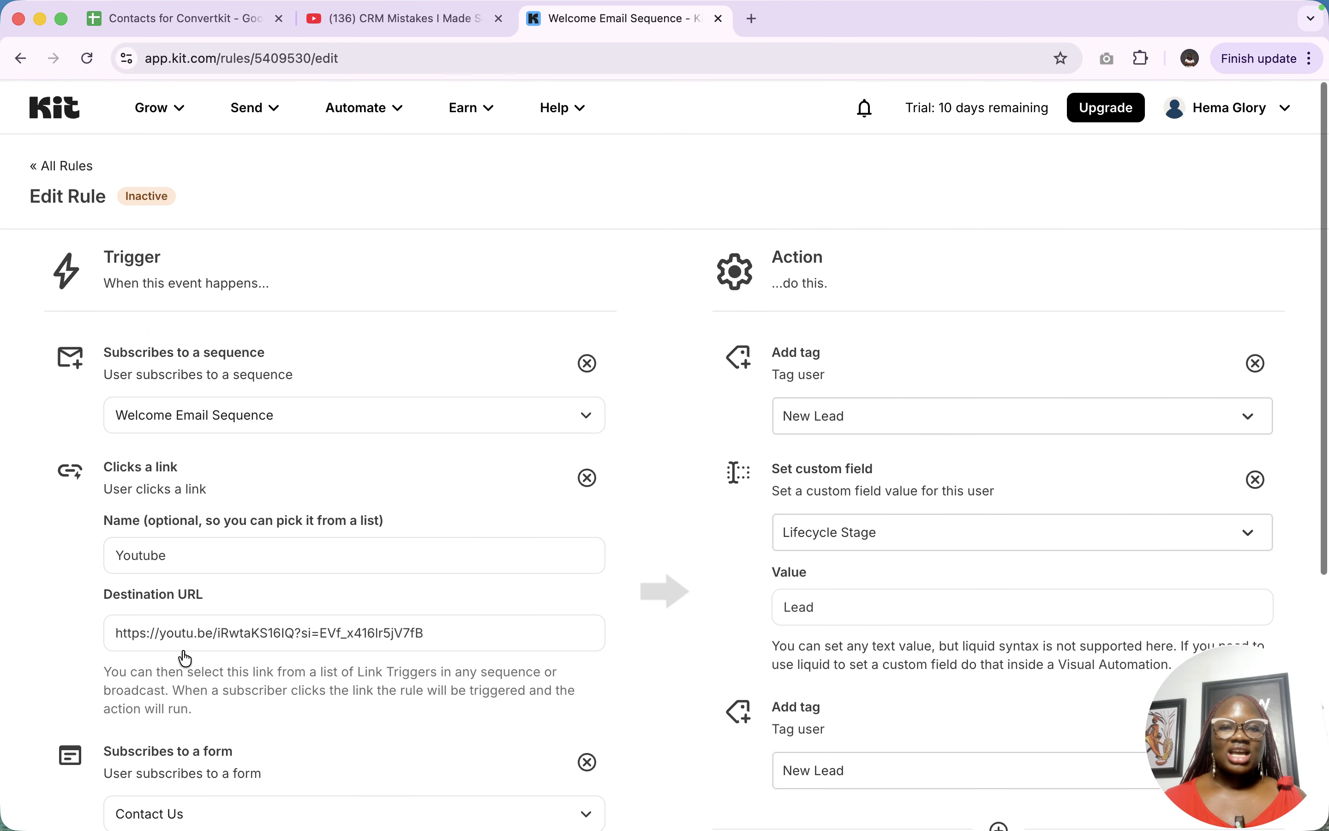
pyautogui.scroll(-7, 181, 656)
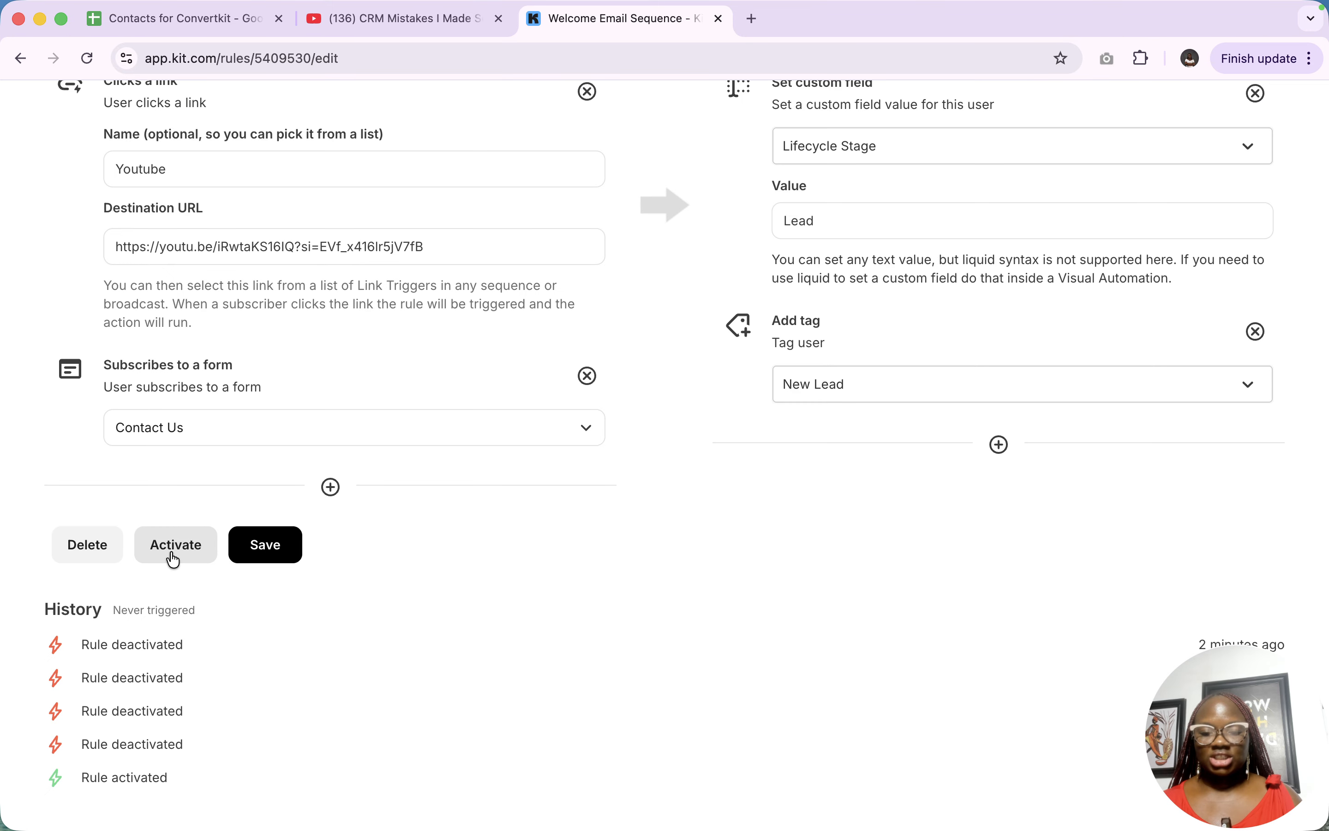
pyautogui.click(174, 556)
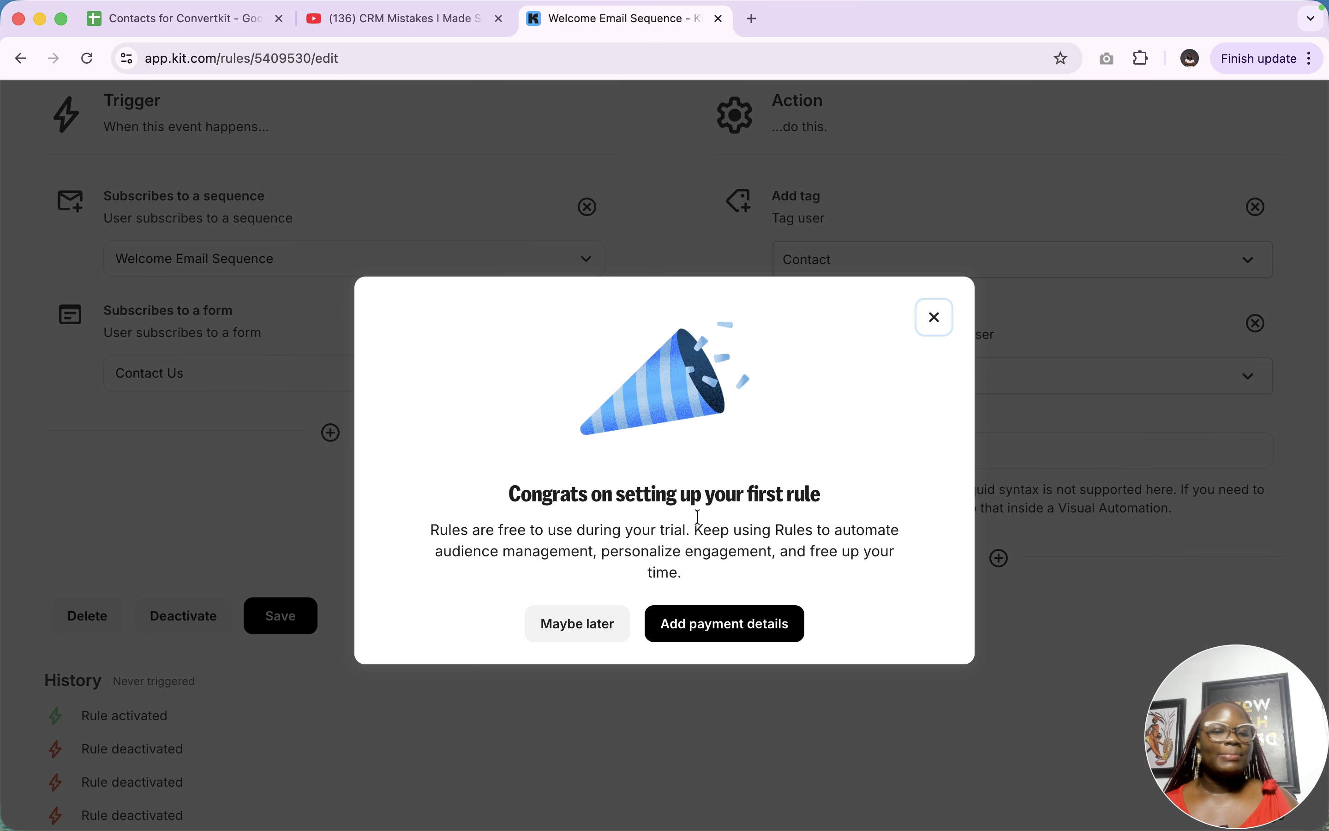
pyautogui.click(937, 319)
pyautogui.scroll(3, 261, 468)
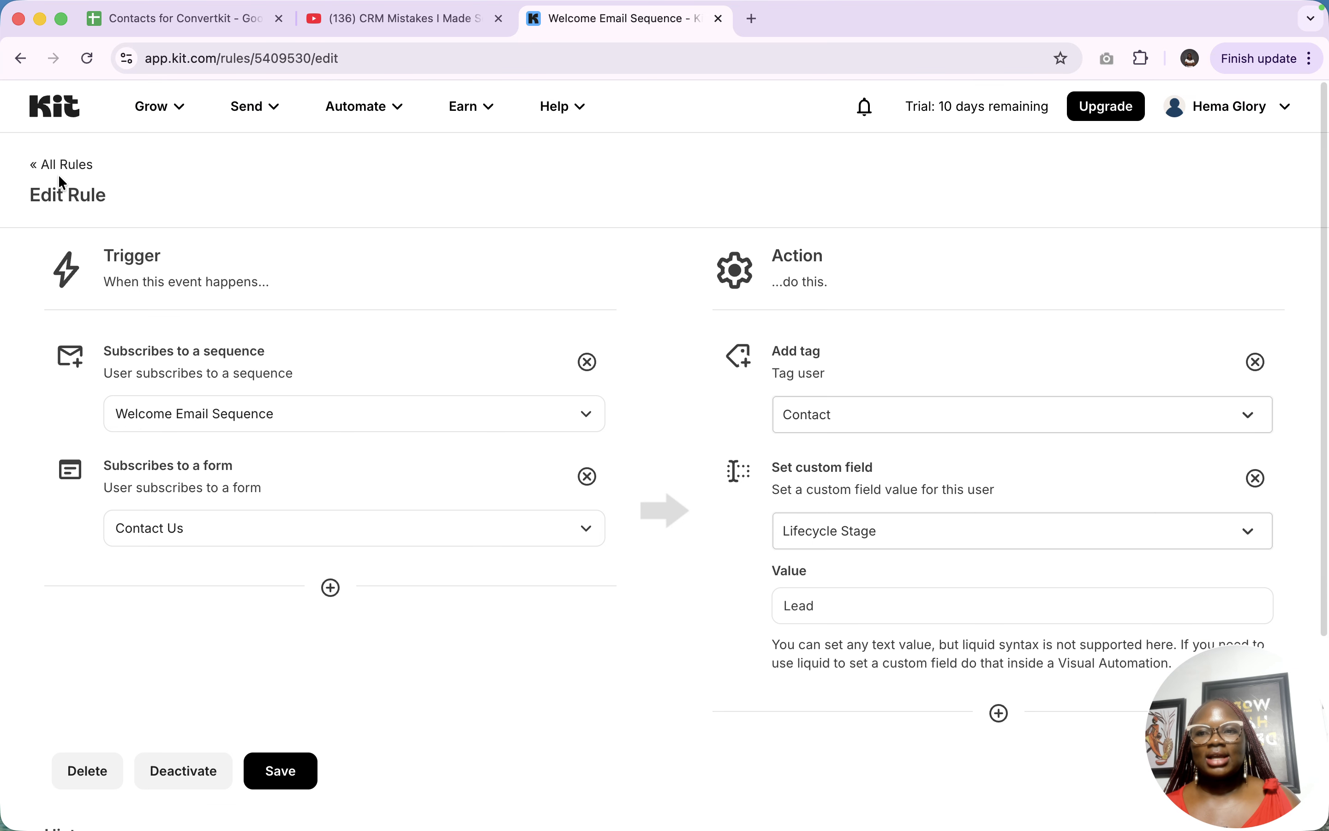
pyautogui.click(49, 170)
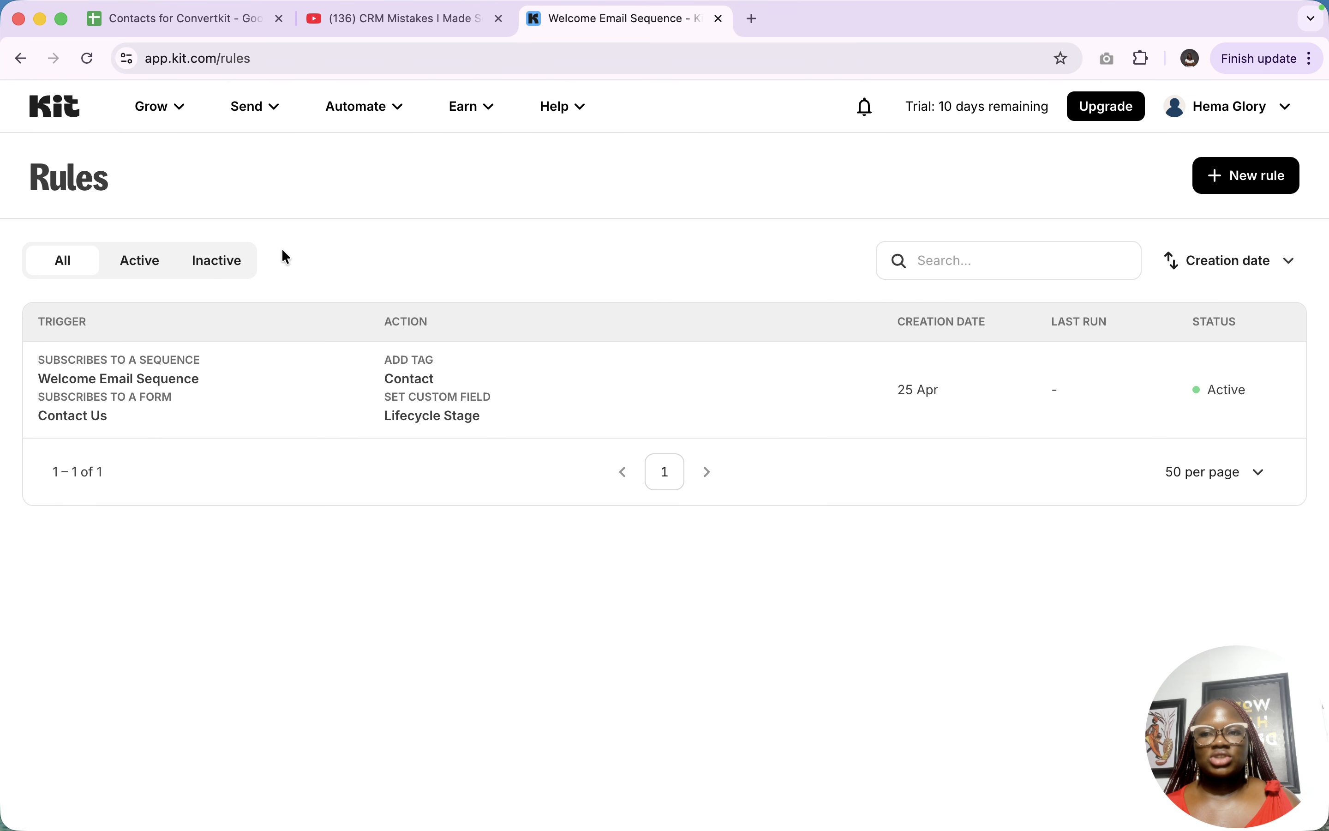
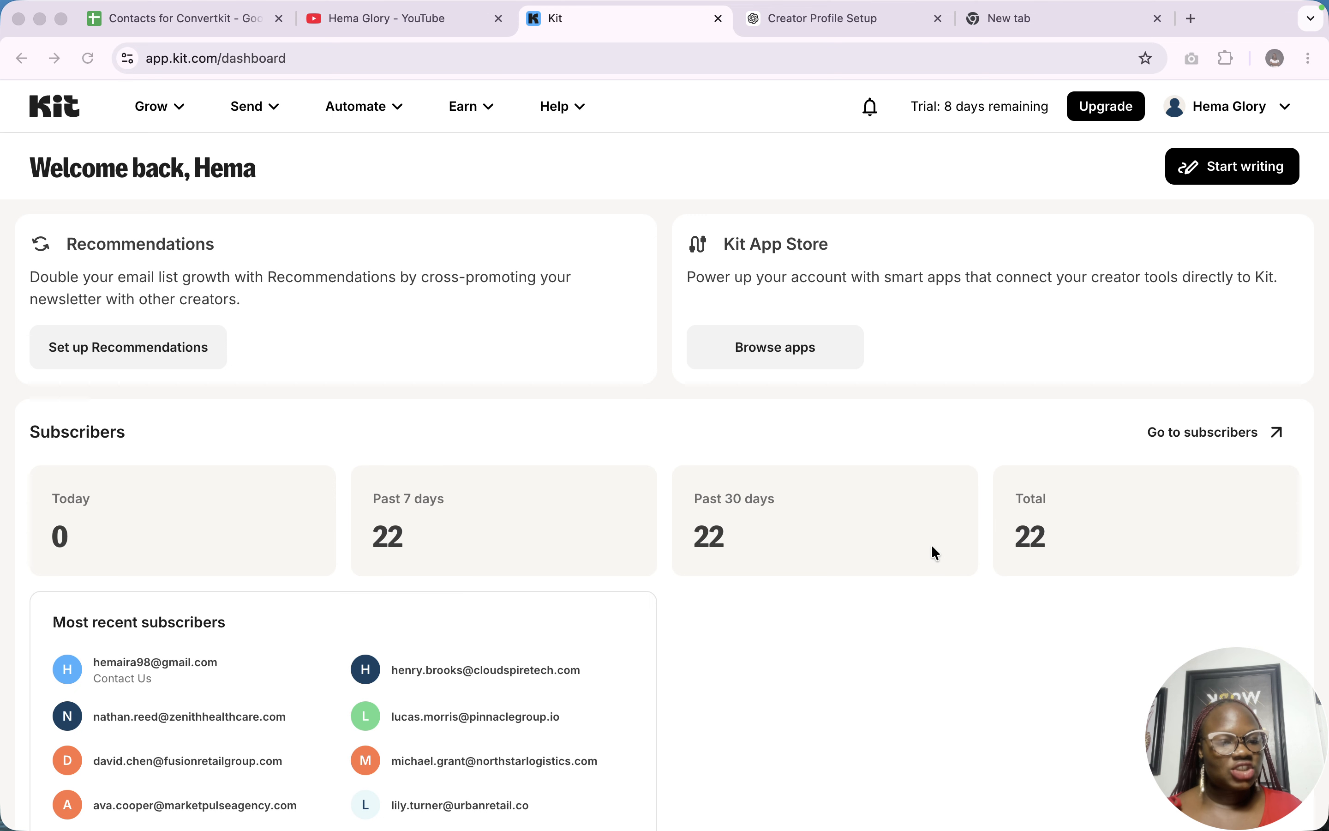
# Go from the dashboard to the Visual Automations page
pyautogui.moveTo(1054, 16)
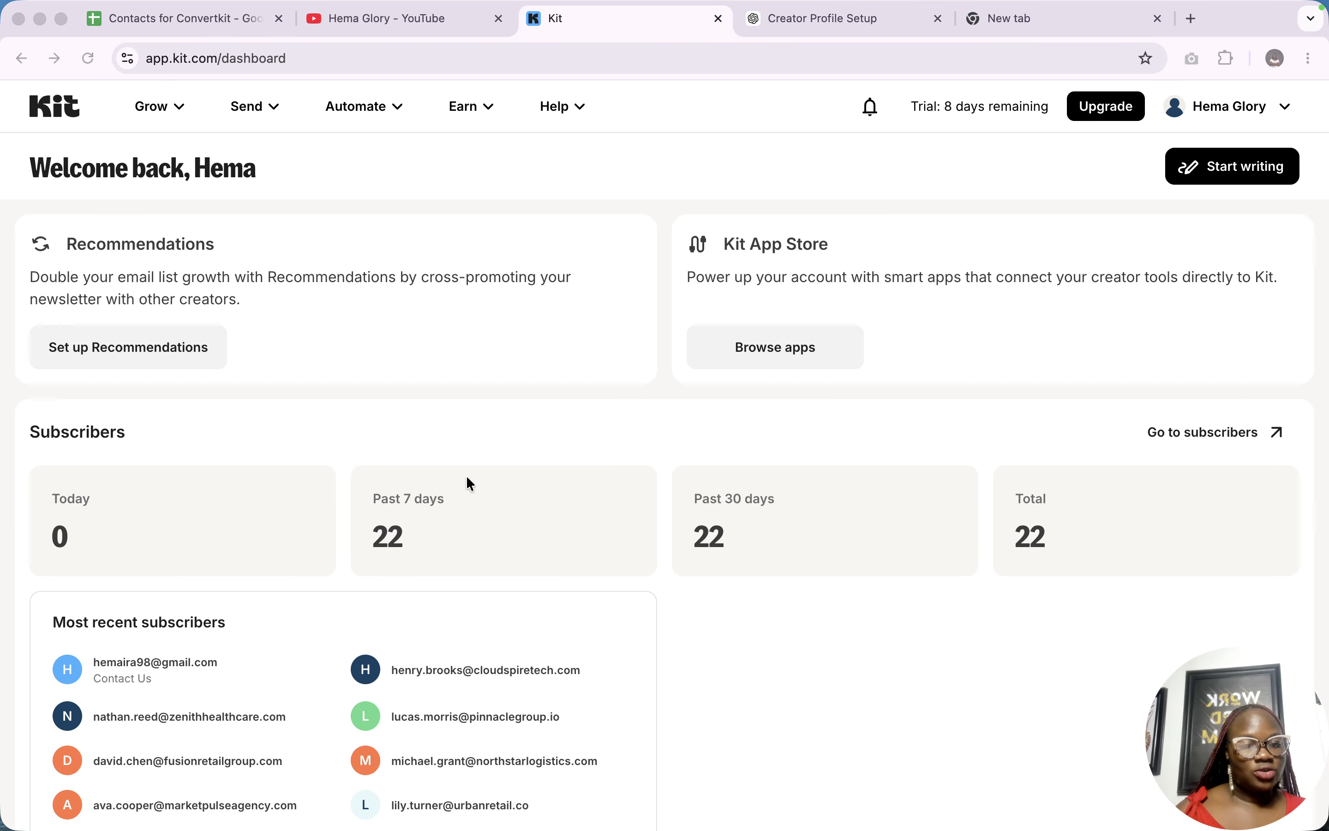
pyautogui.scroll(-1, 443, 394)
pyautogui.click(360, 106)
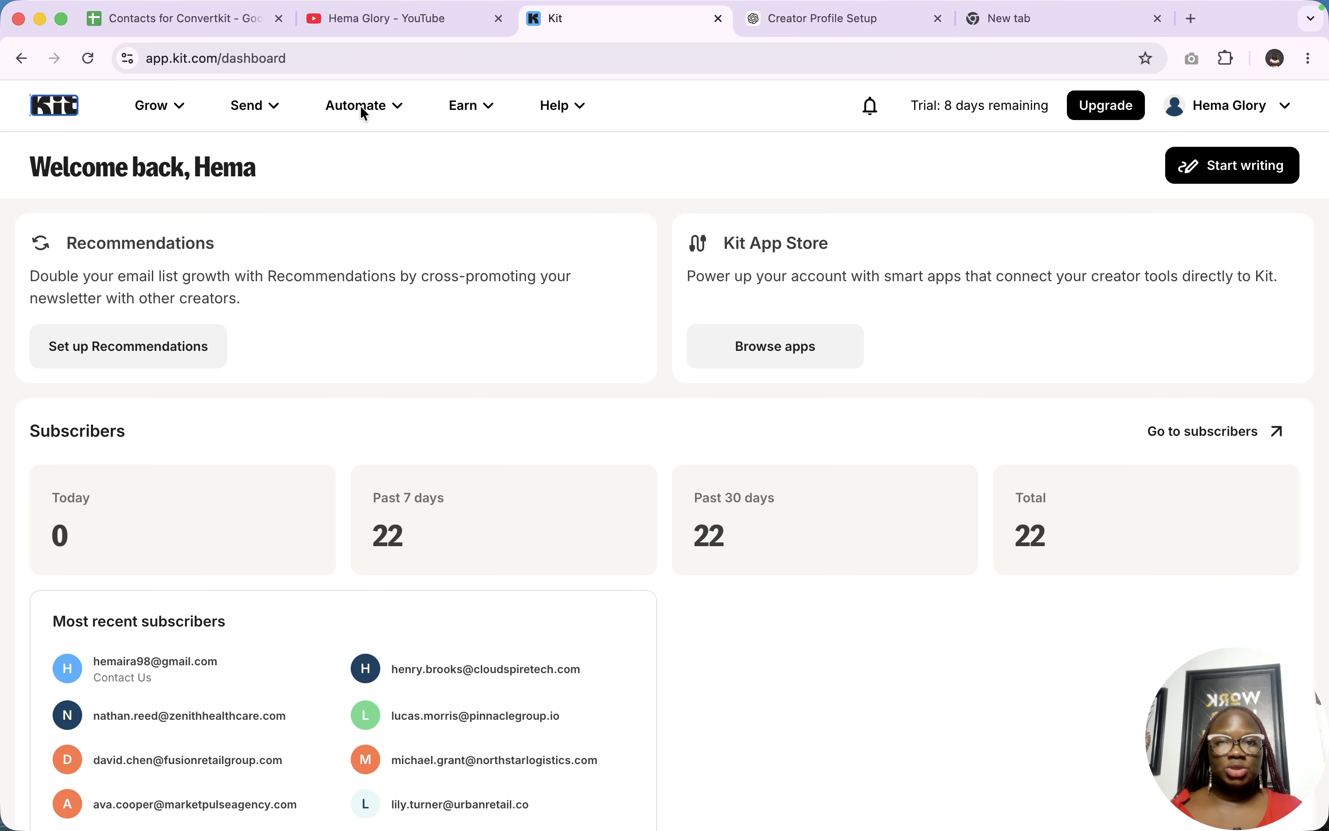
pyautogui.click(388, 111)
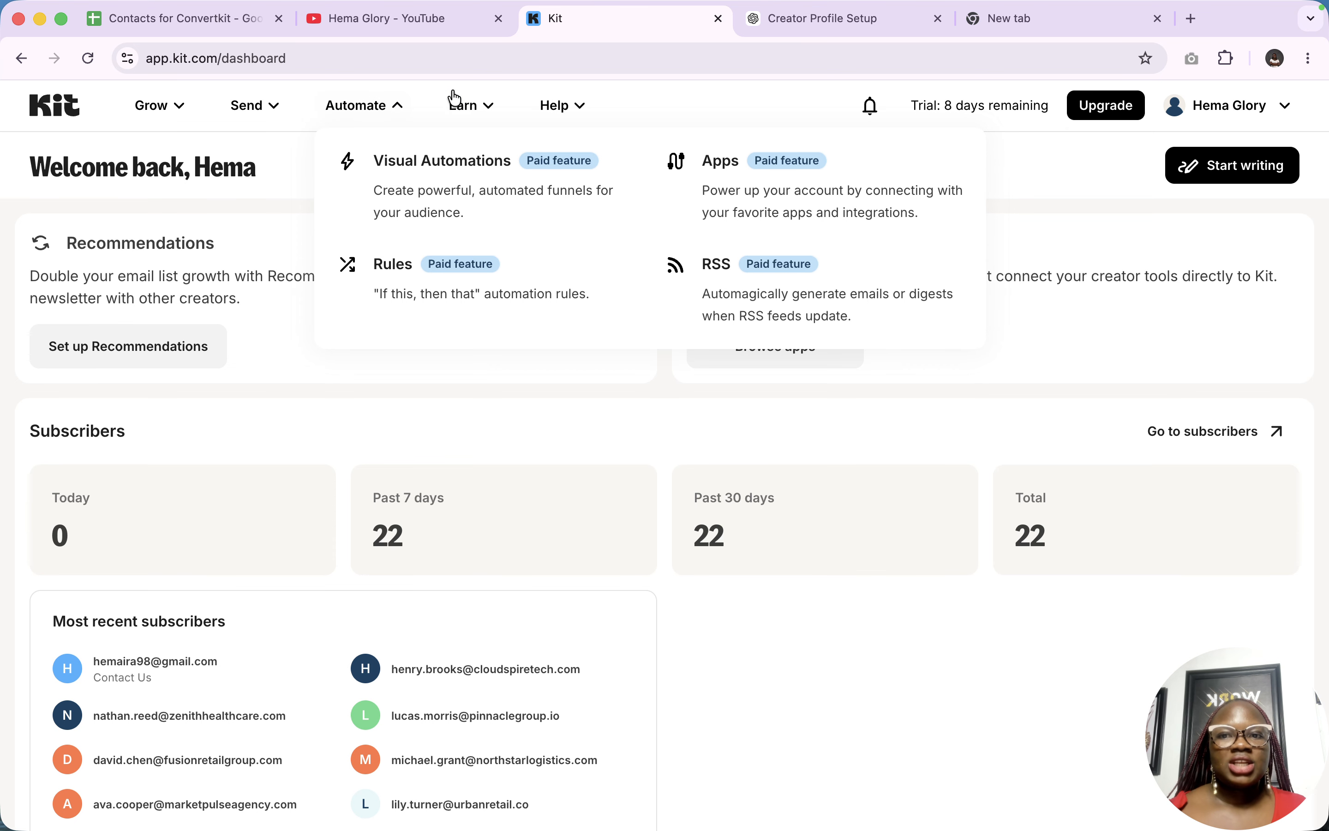
pyautogui.click(433, 190)
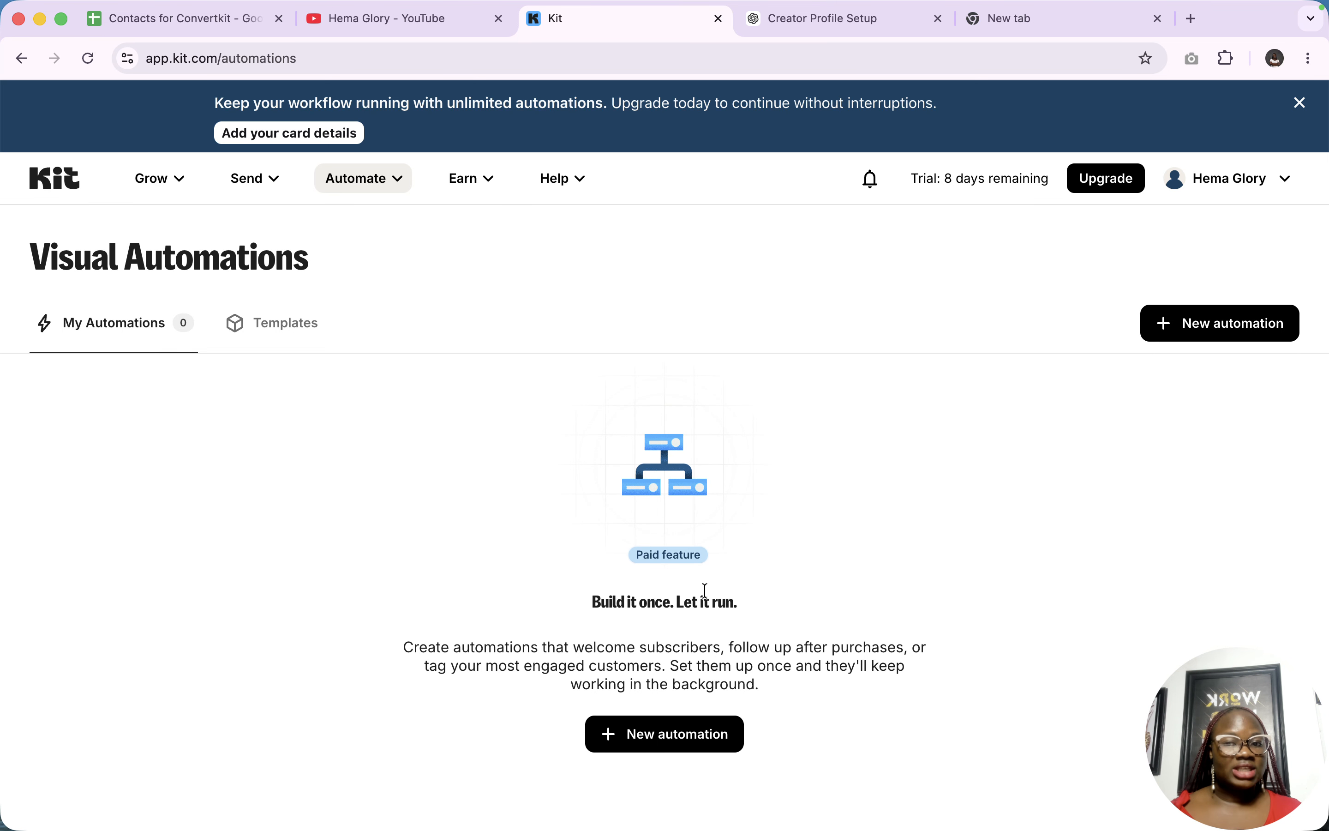
# Open the automation templates and look through the whole template gallery, including the empty automation option
pyautogui.scroll(-2, 706, 590)
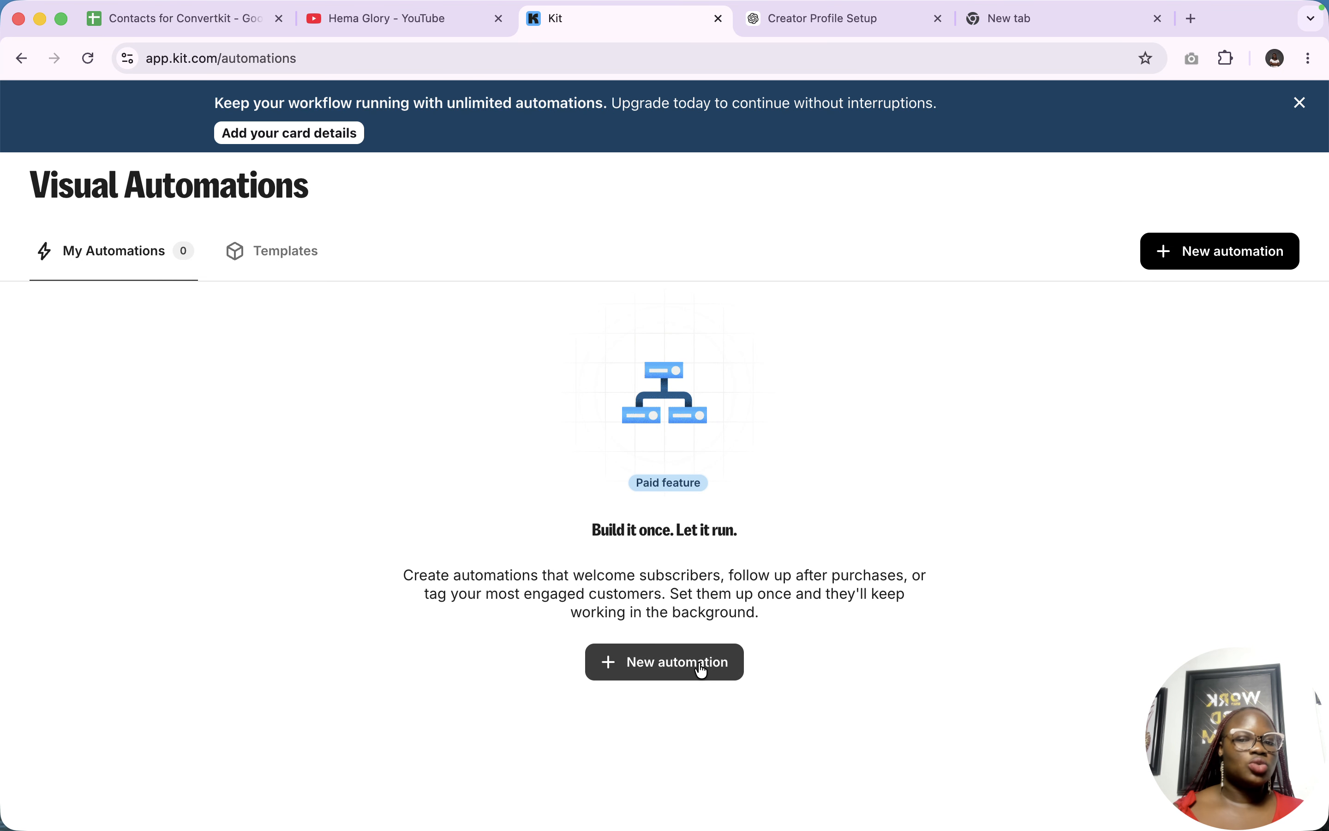
pyautogui.click(292, 269)
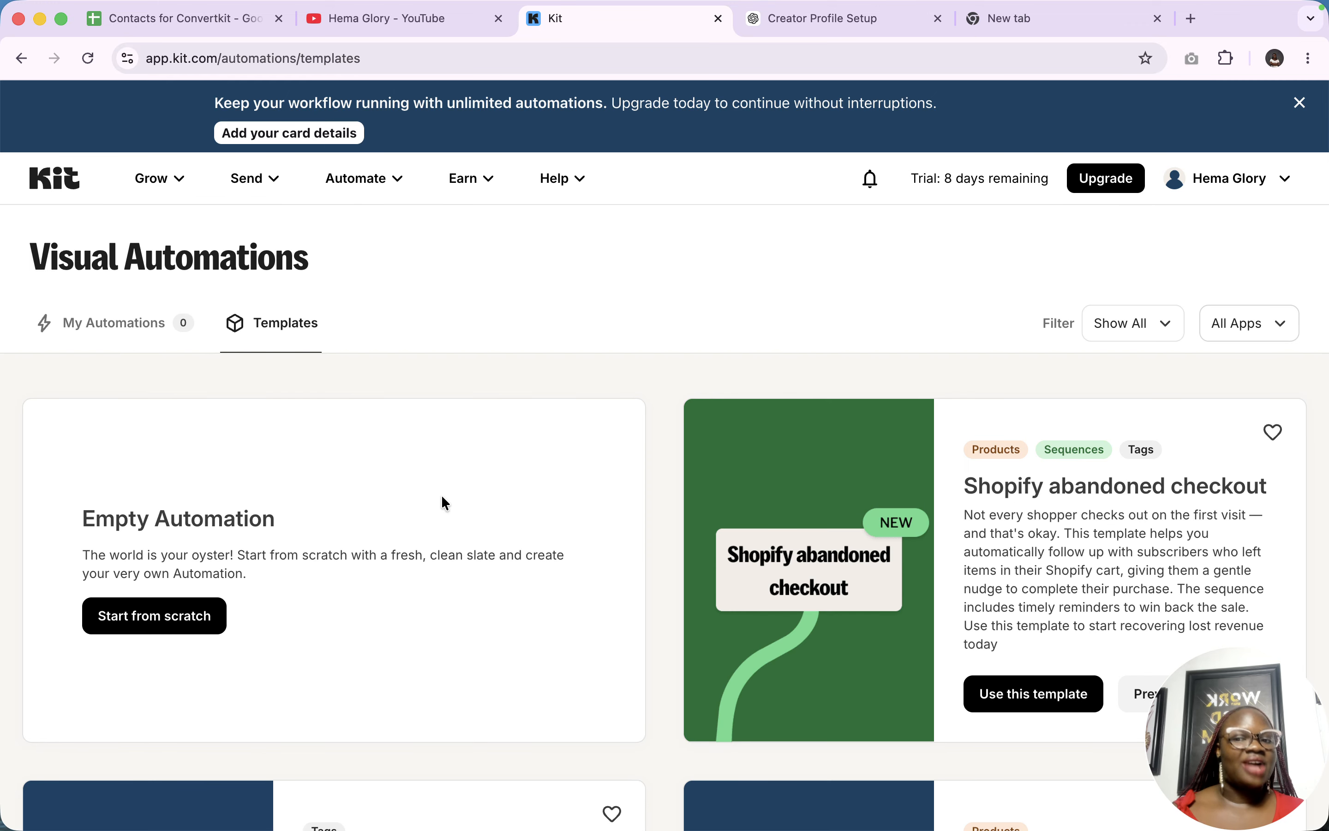
pyautogui.scroll(-10, 444, 502)
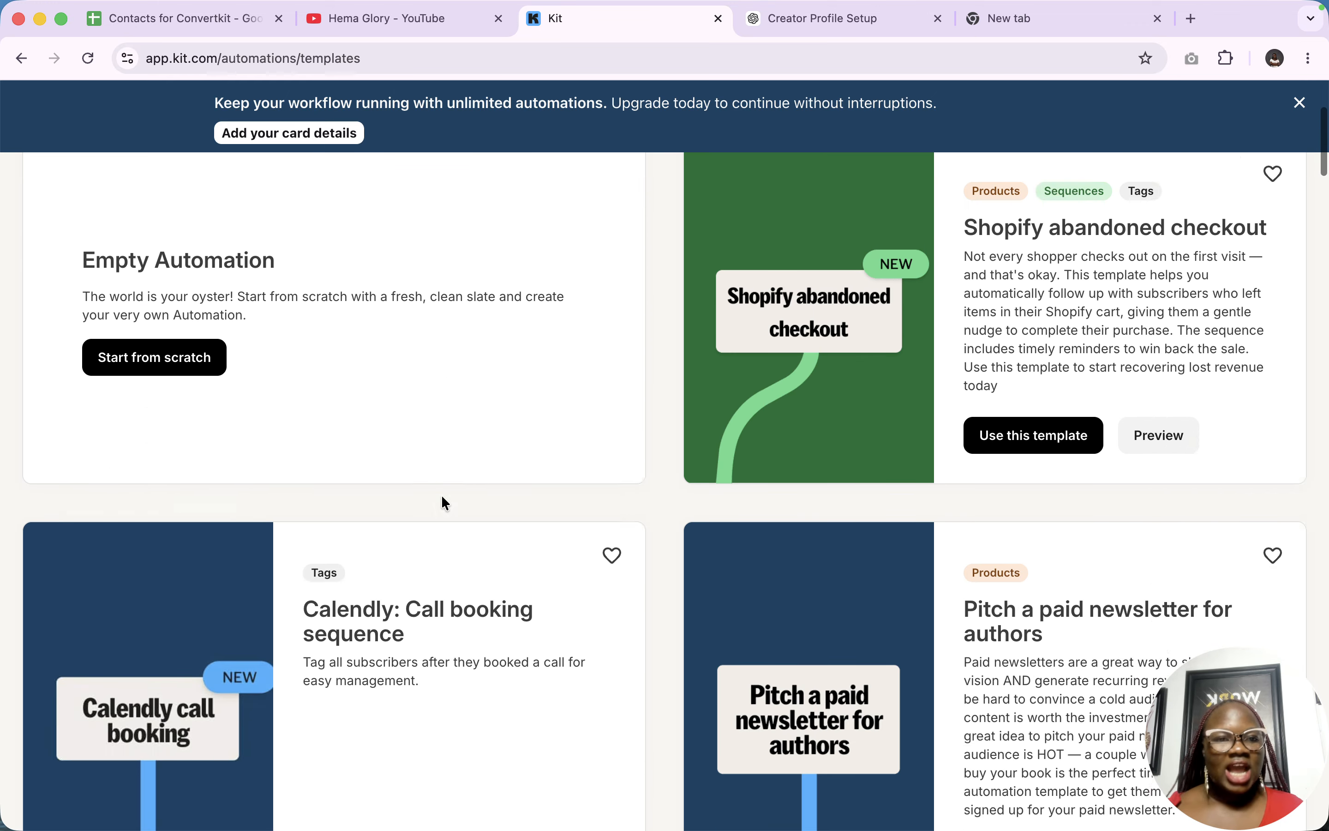
pyautogui.scroll(-5, 444, 502)
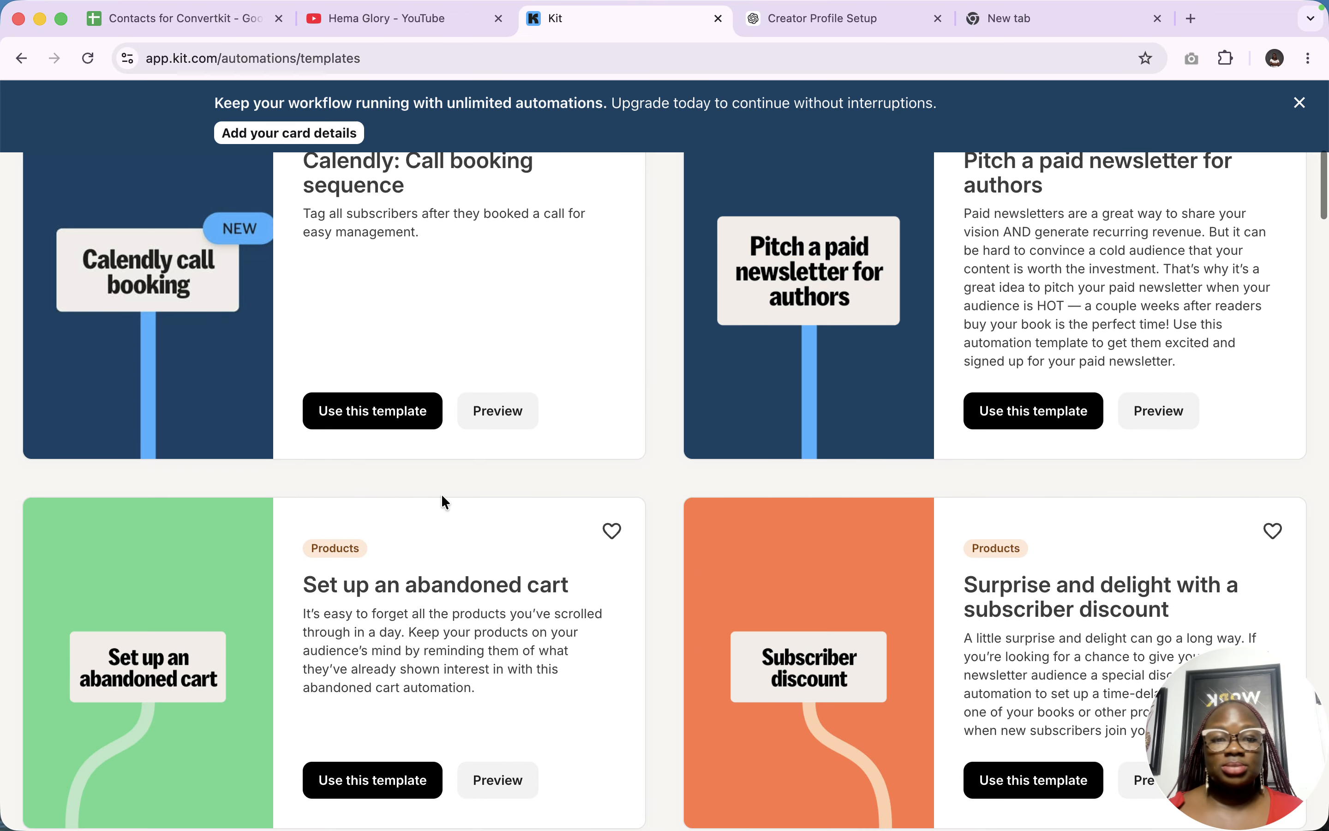
pyautogui.scroll(-7, 443, 497)
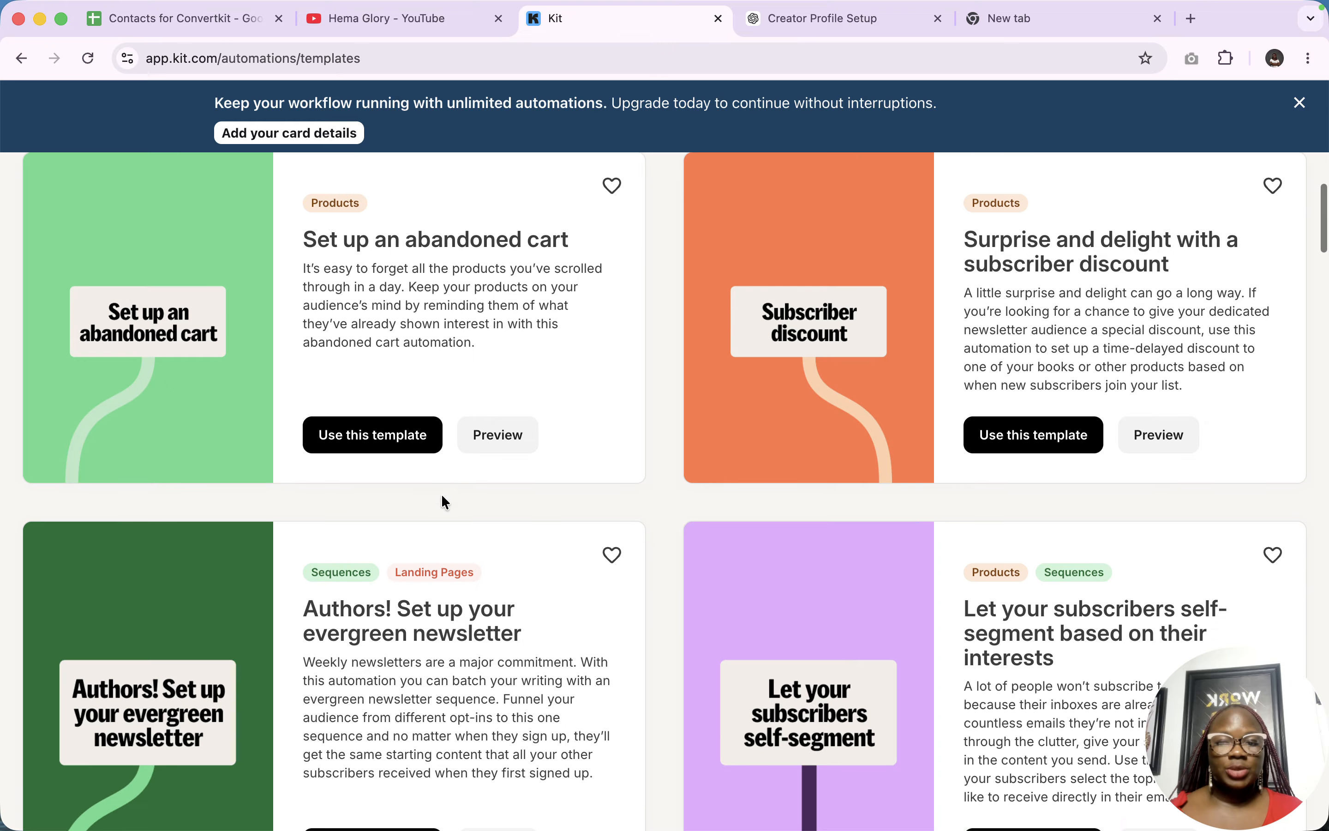
pyautogui.scroll(-5, 442, 481)
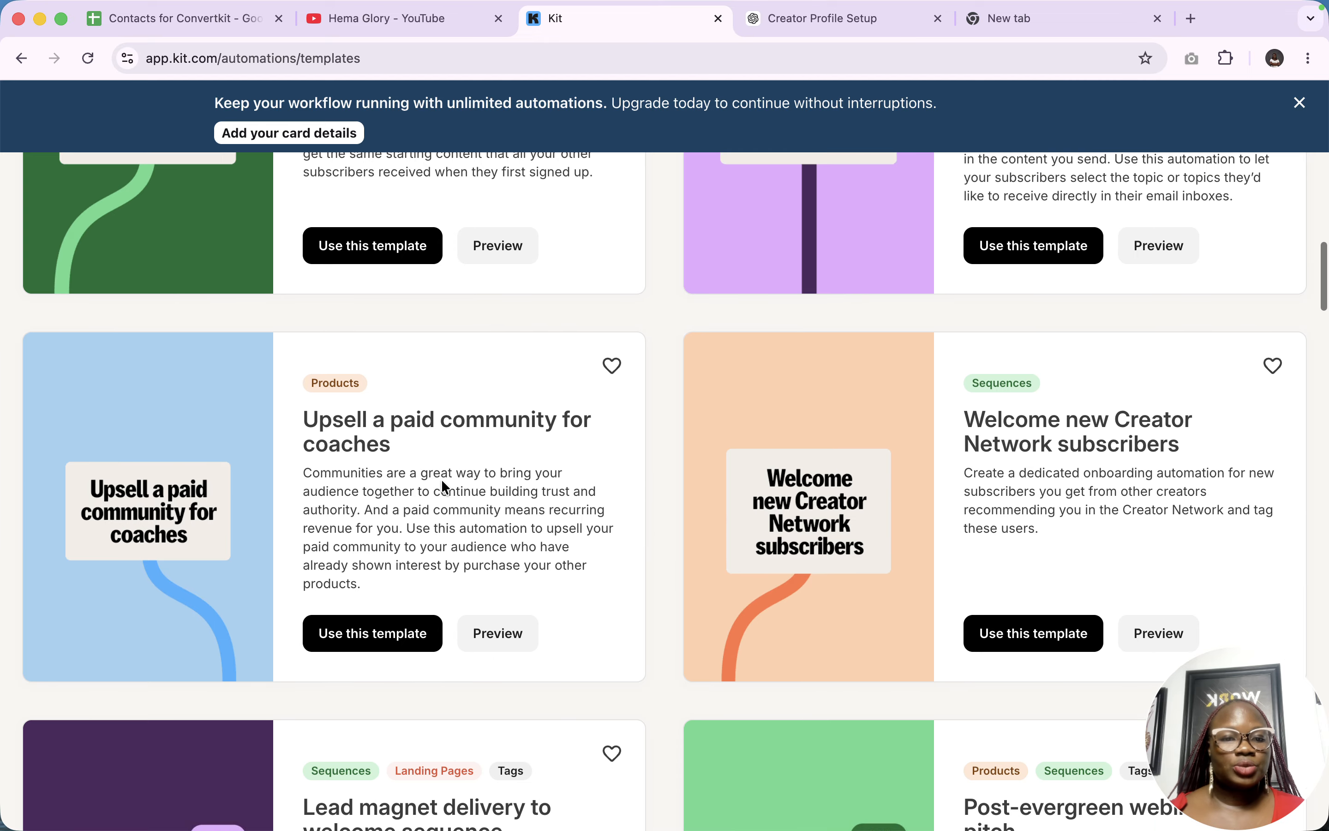
pyautogui.scroll(-5, 795, 649)
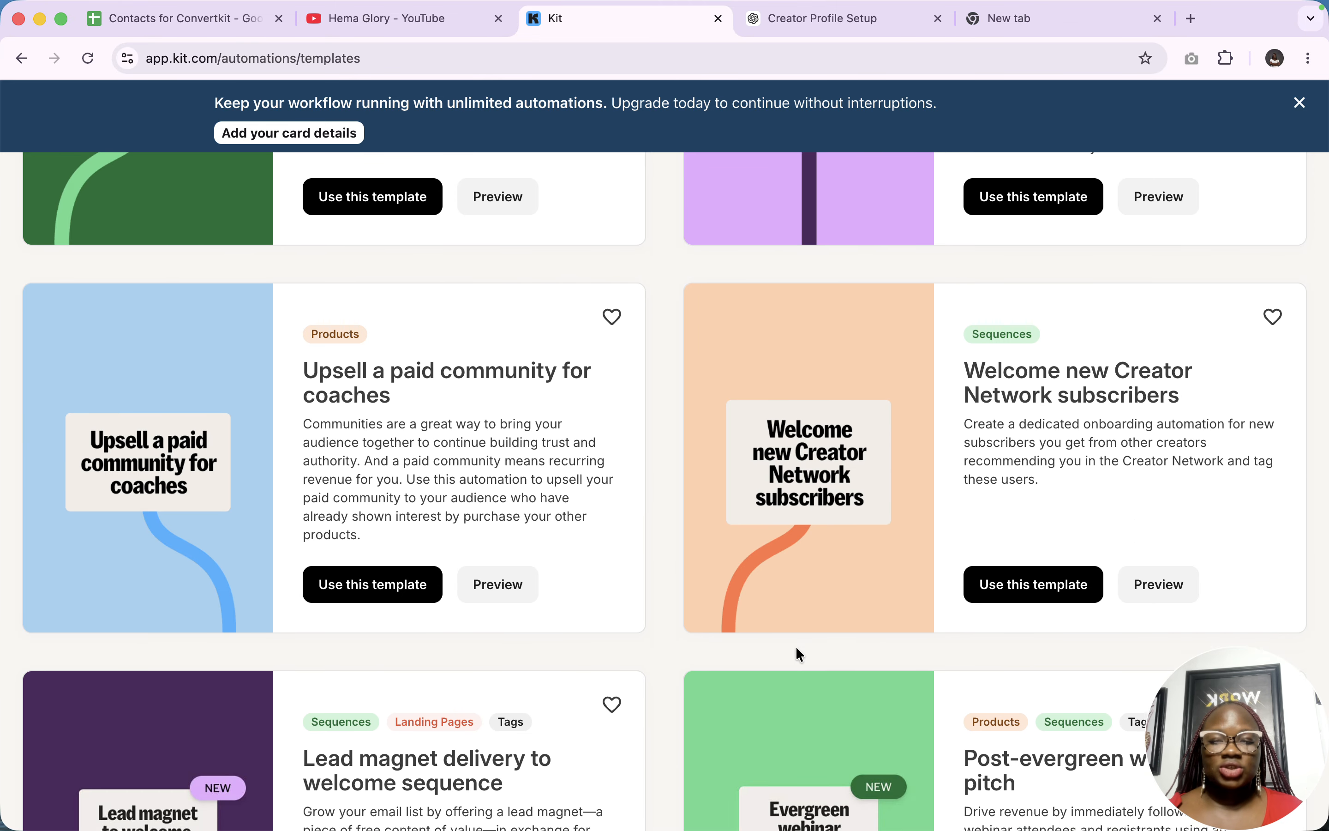
pyautogui.scroll(-2, 795, 646)
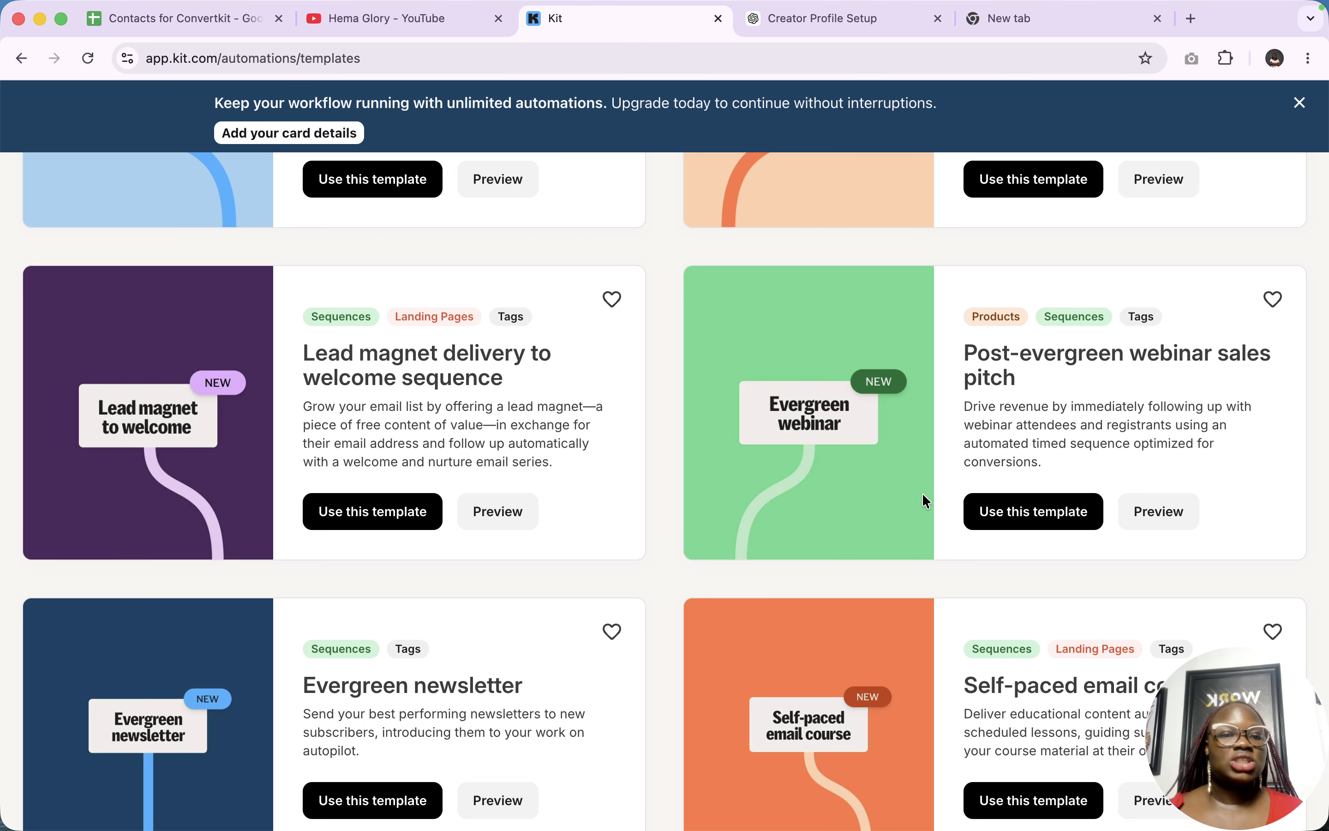
pyautogui.scroll(-5, 1030, 544)
pyautogui.scroll(-20, 1033, 538)
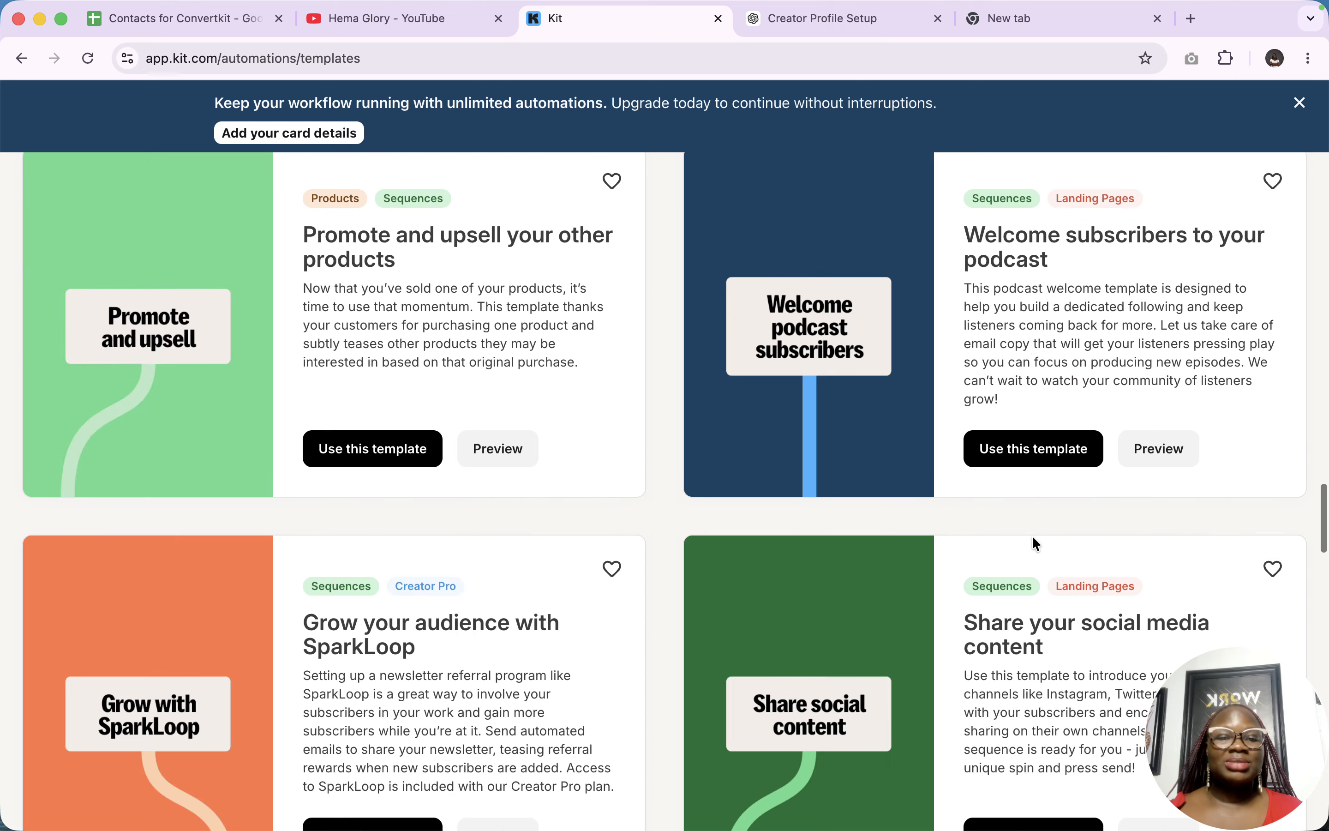
pyautogui.scroll(-20, 1031, 514)
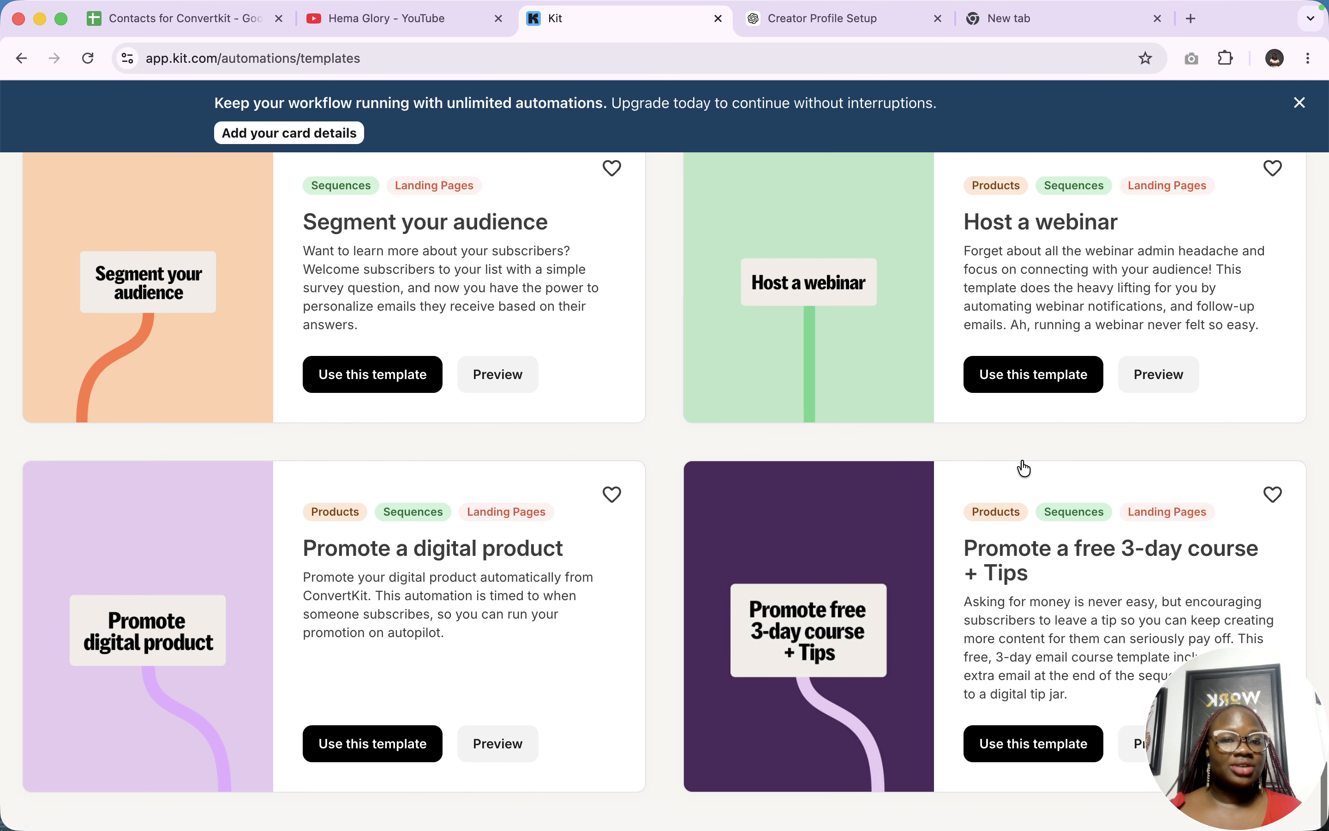
pyautogui.scroll(20, 1021, 458)
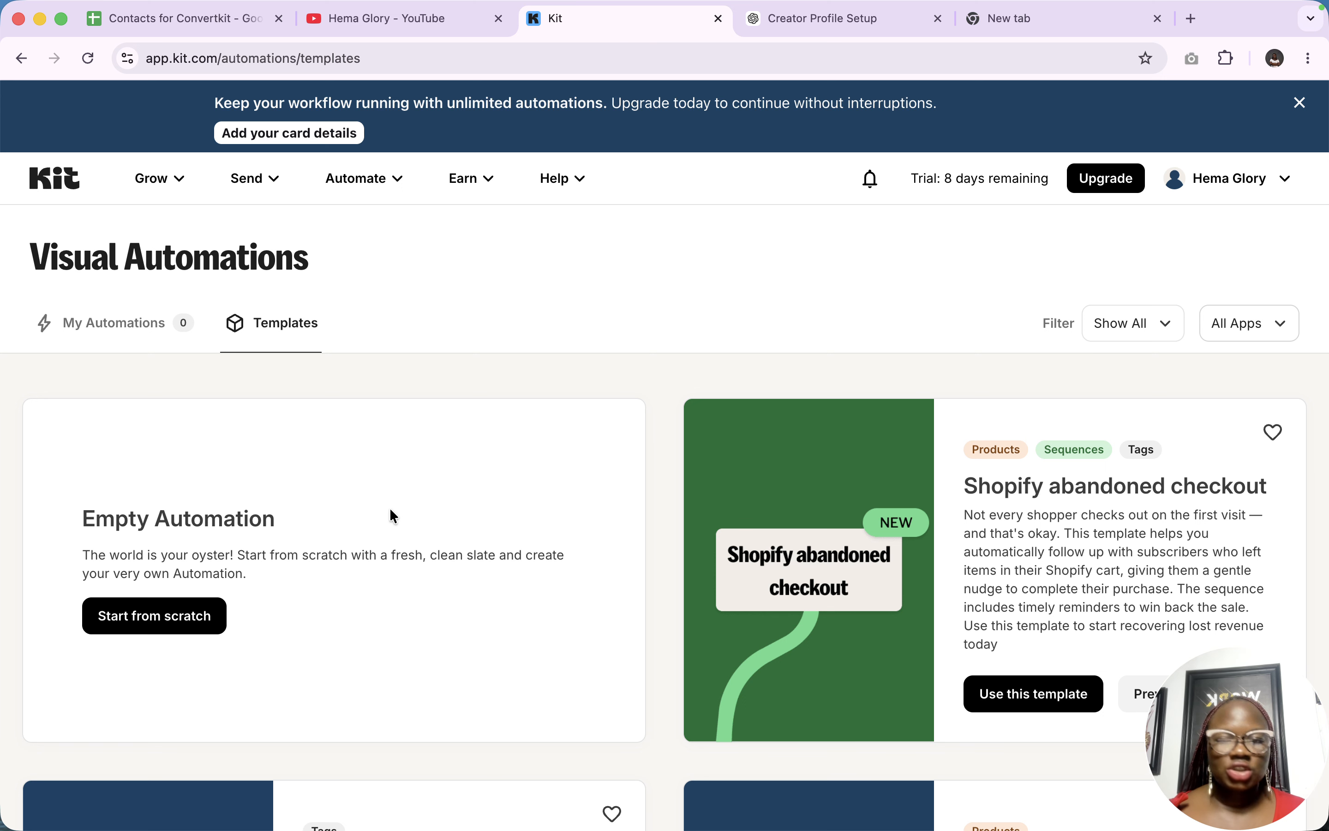
# Create an empty visual automation from scratch and start building it with the choice of entry points
pyautogui.click(138, 629)
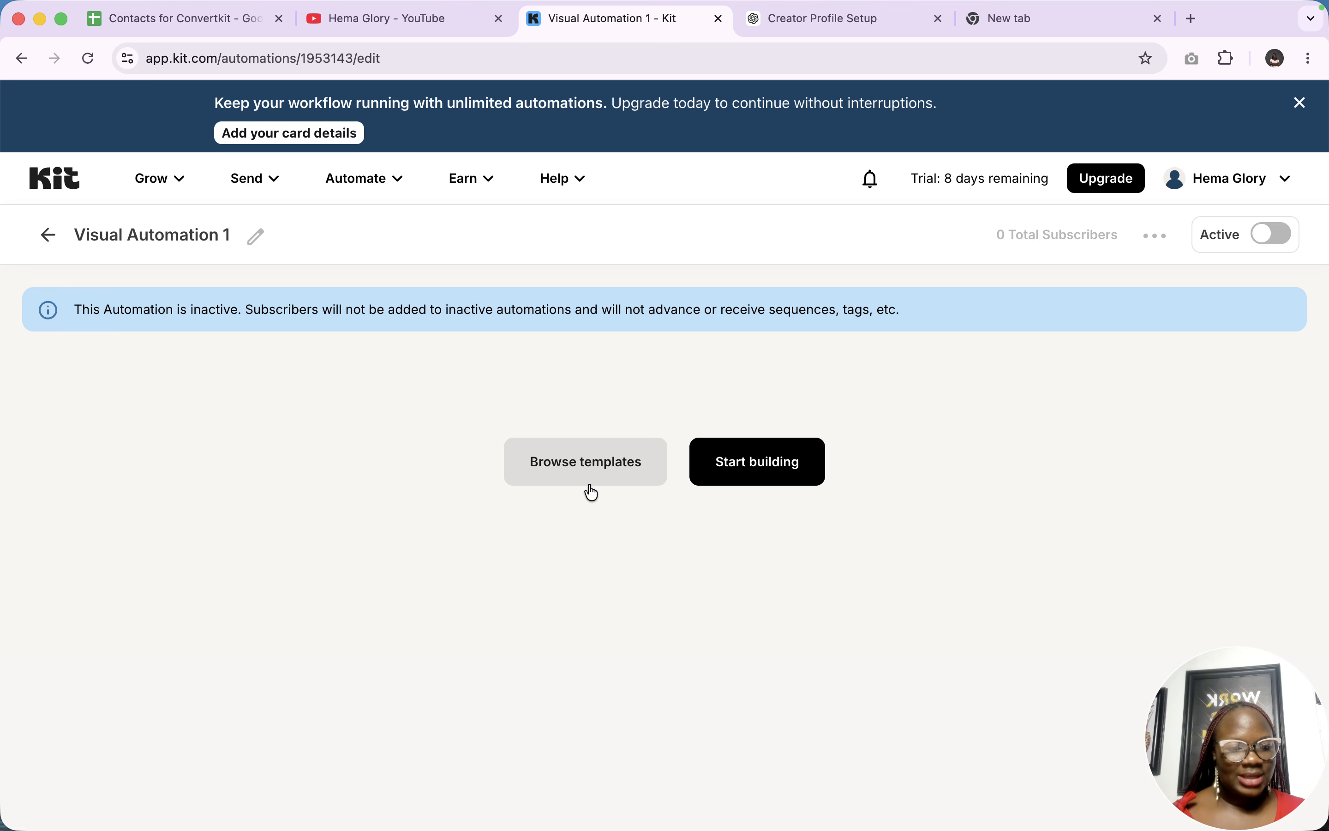
pyautogui.click(766, 463)
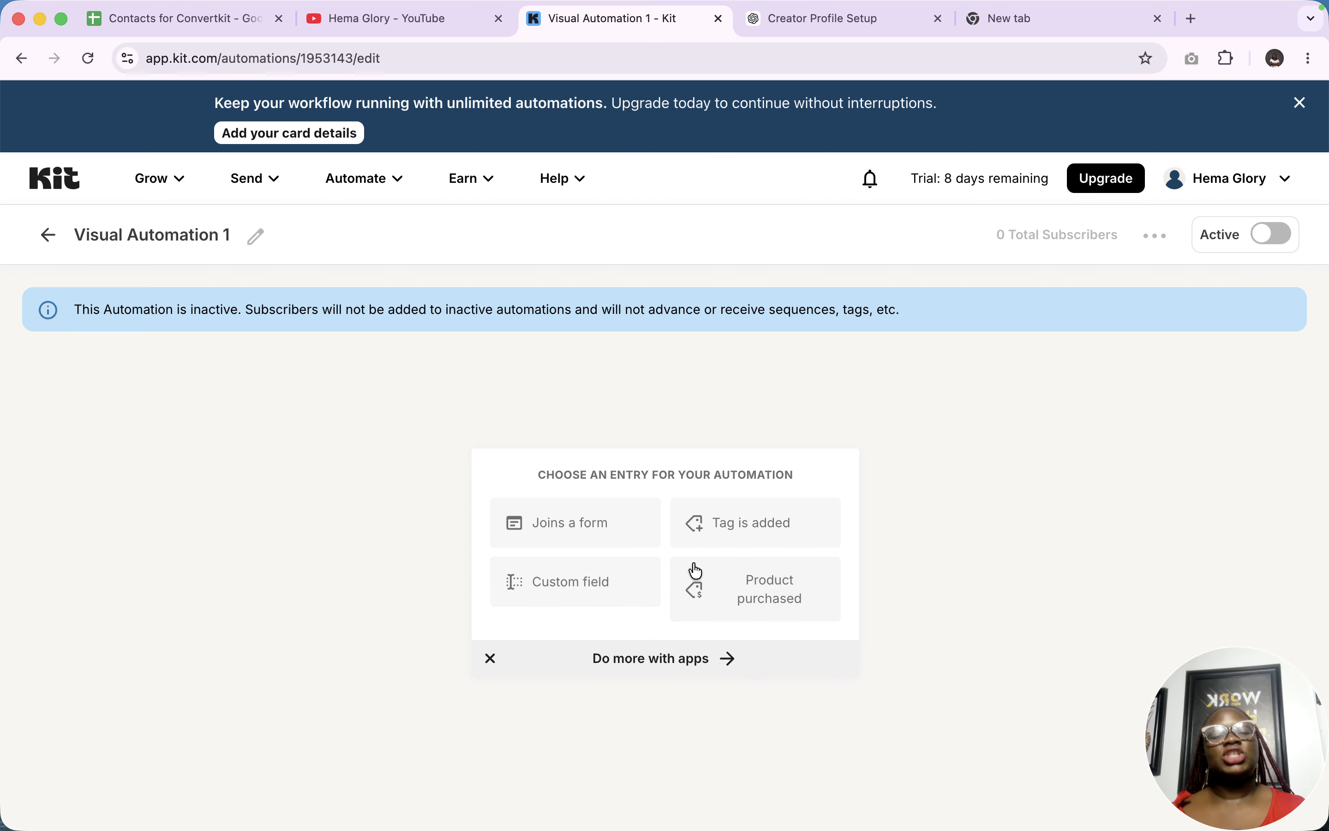
# Look through the apps that can be connected to the automation and return to its editor
pyautogui.click(679, 658)
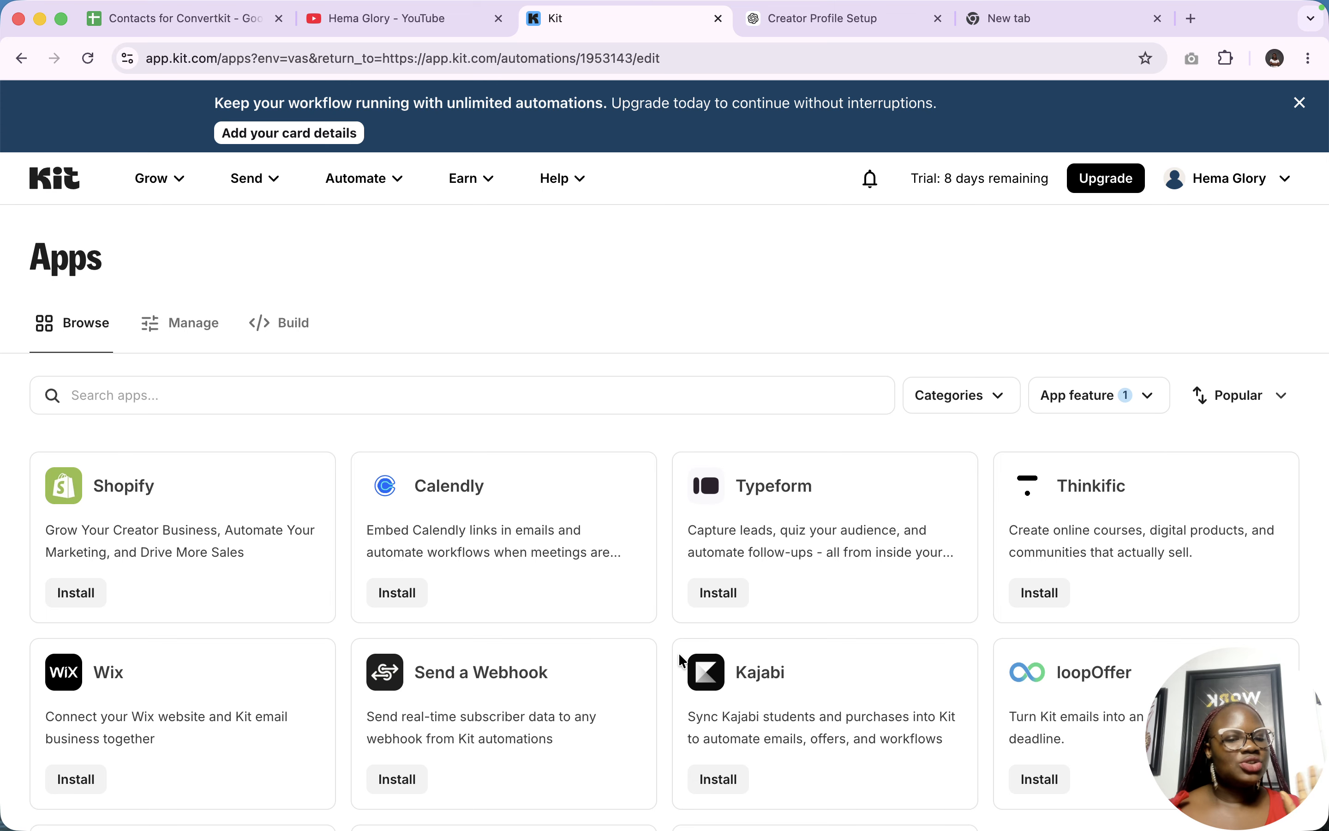
pyautogui.scroll(-4, 676, 648)
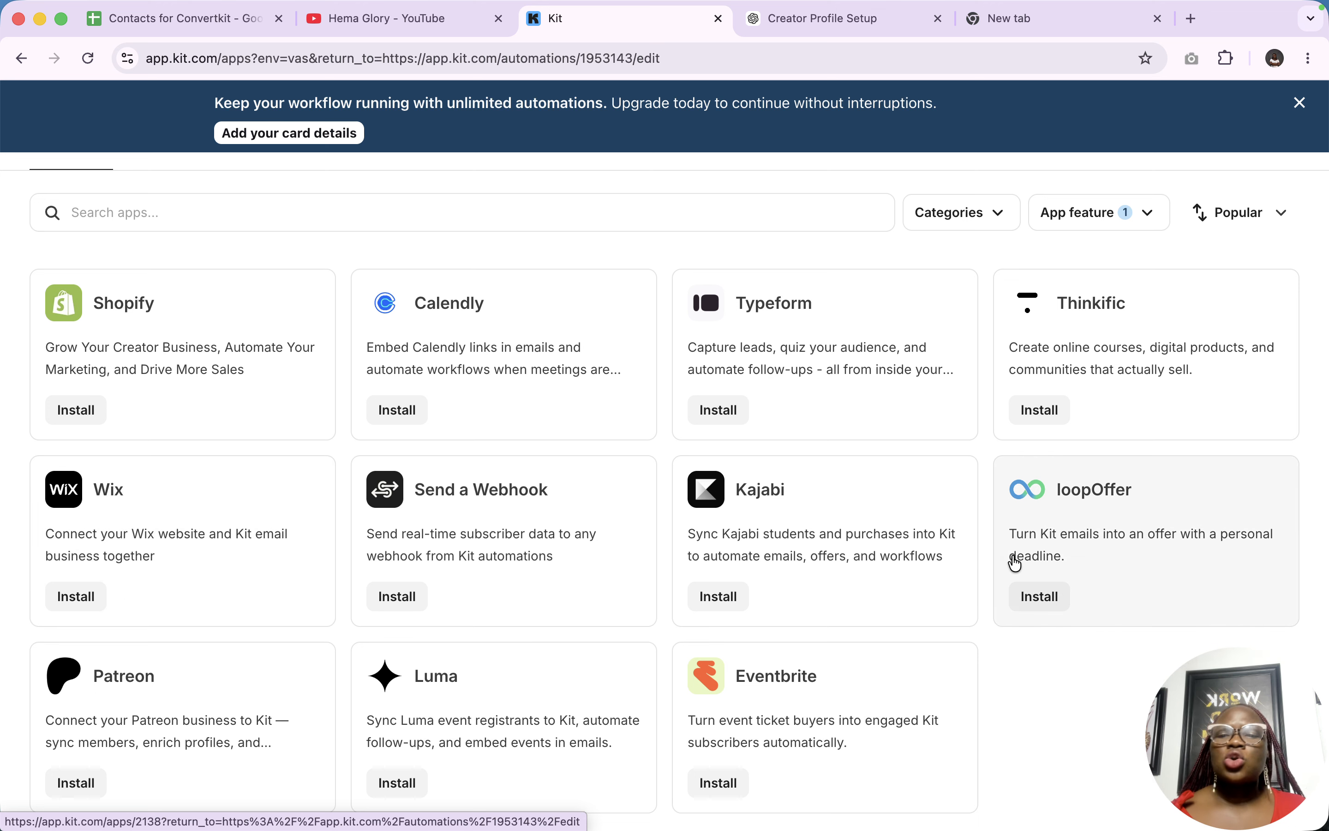
pyautogui.scroll(-3, 1017, 563)
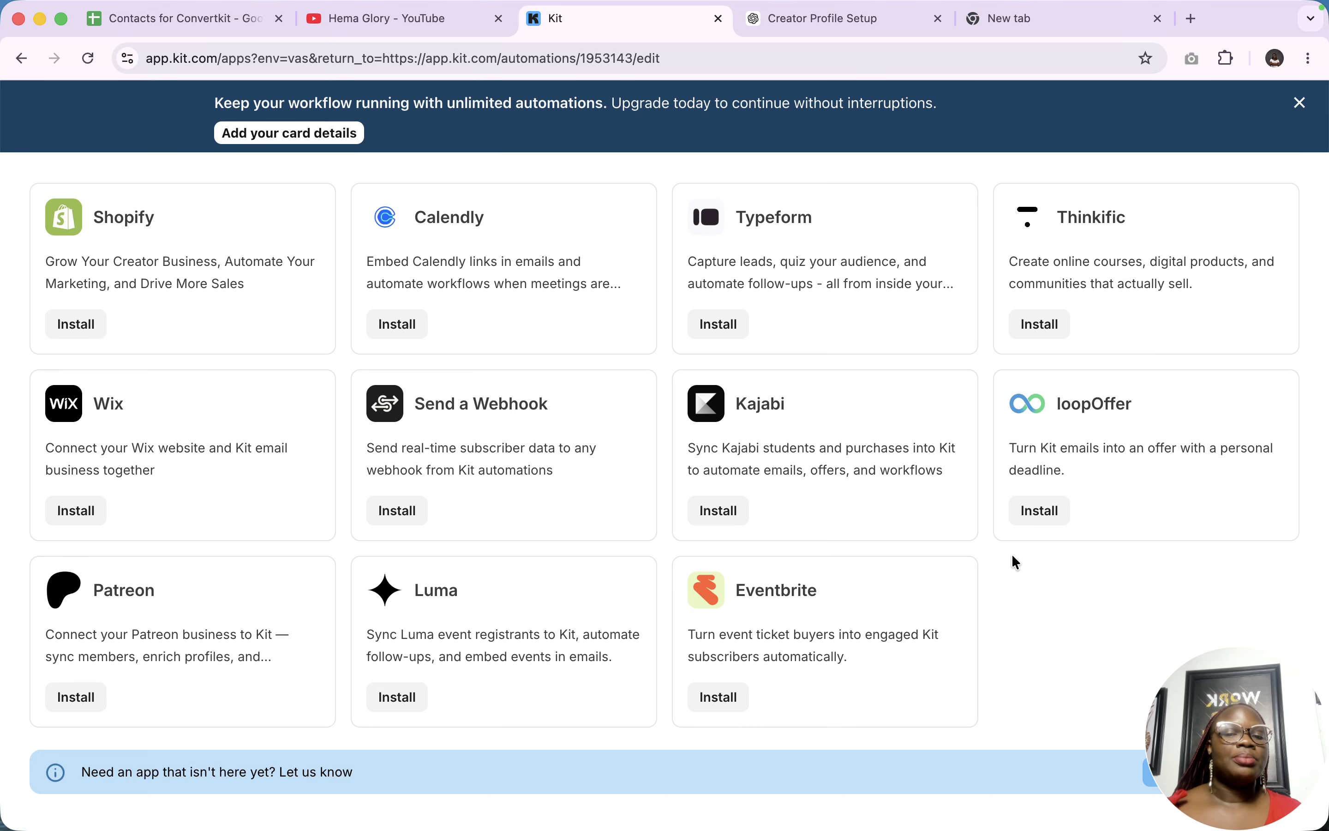
pyautogui.scroll(5, 676, 421)
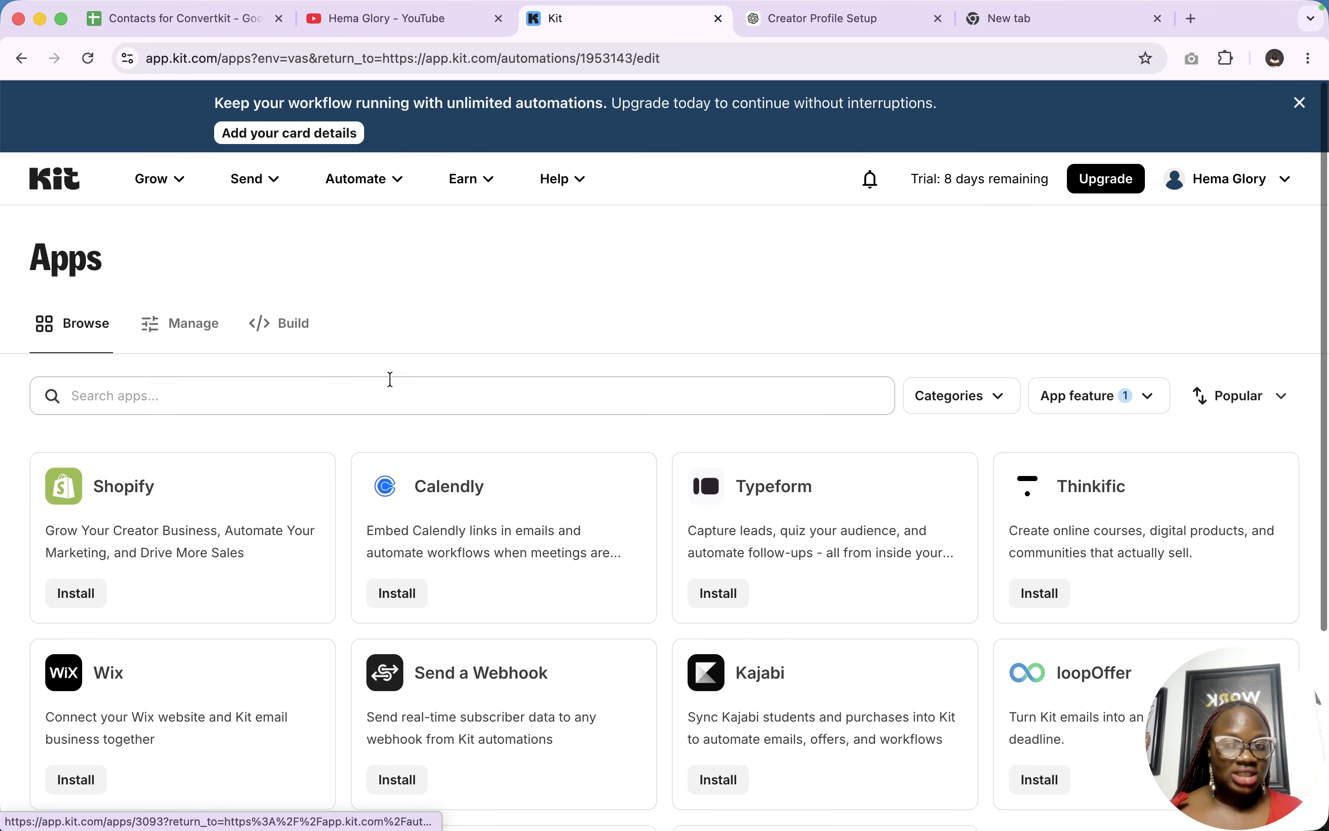
pyautogui.click(21, 58)
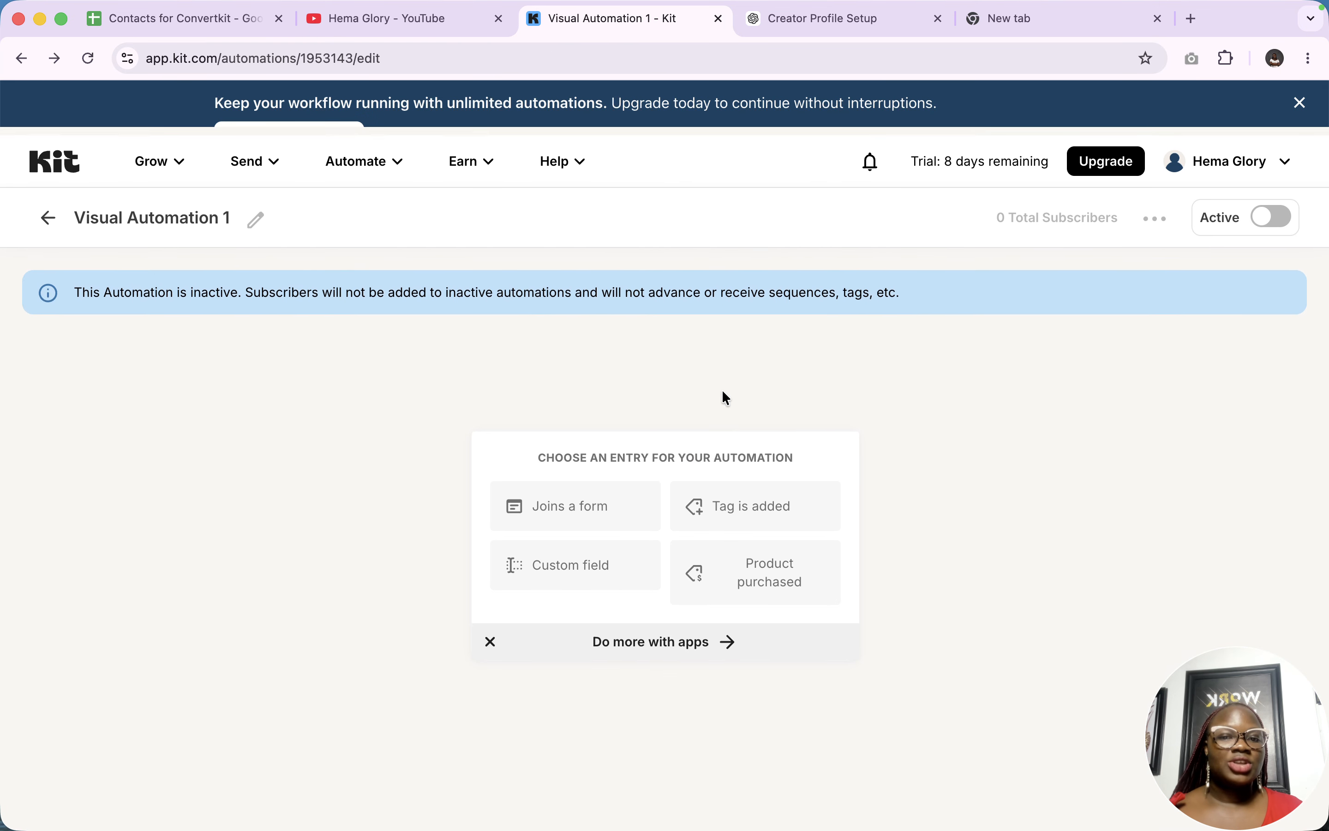
# Add a "Joins a form" entry point to the automation using the Contact Us form
pyautogui.scroll(-2, 717, 623)
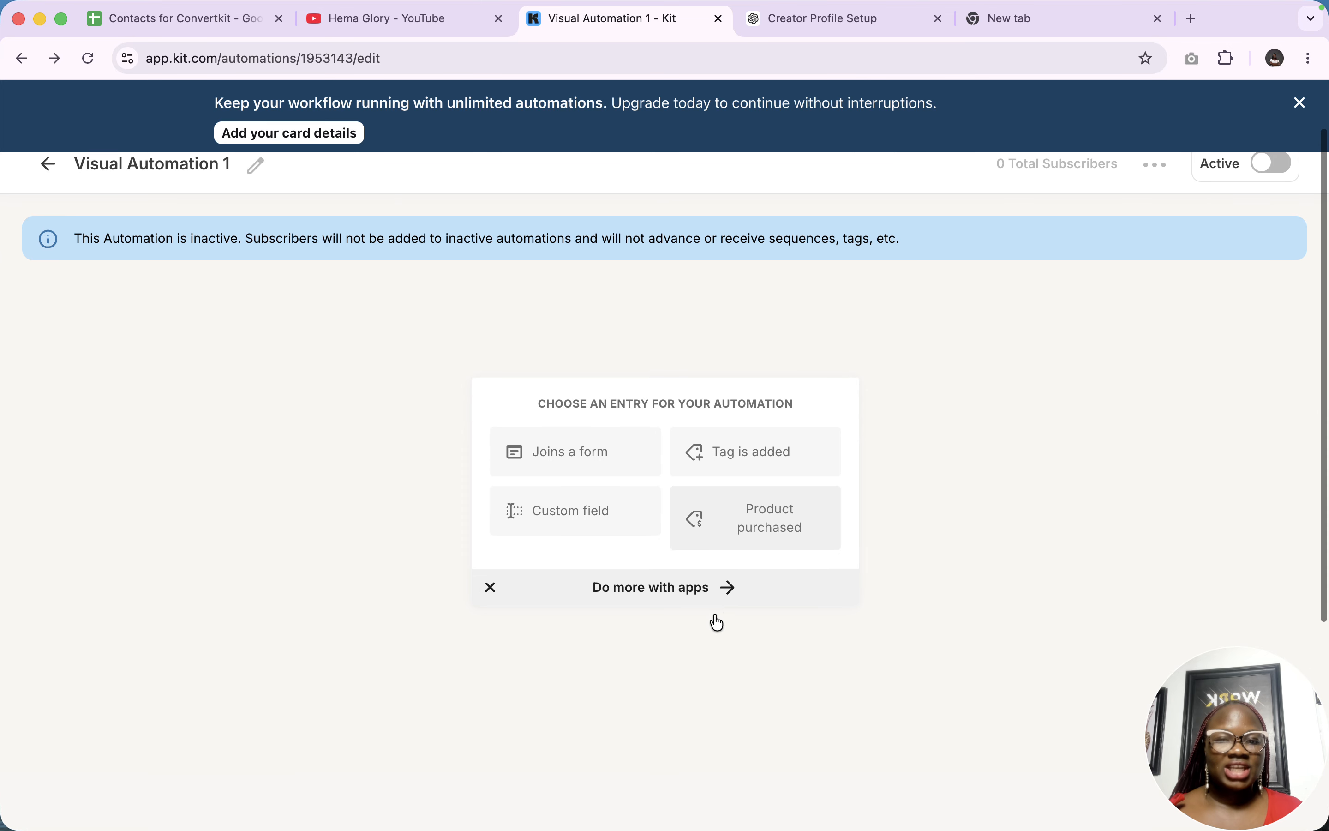
pyautogui.click(574, 461)
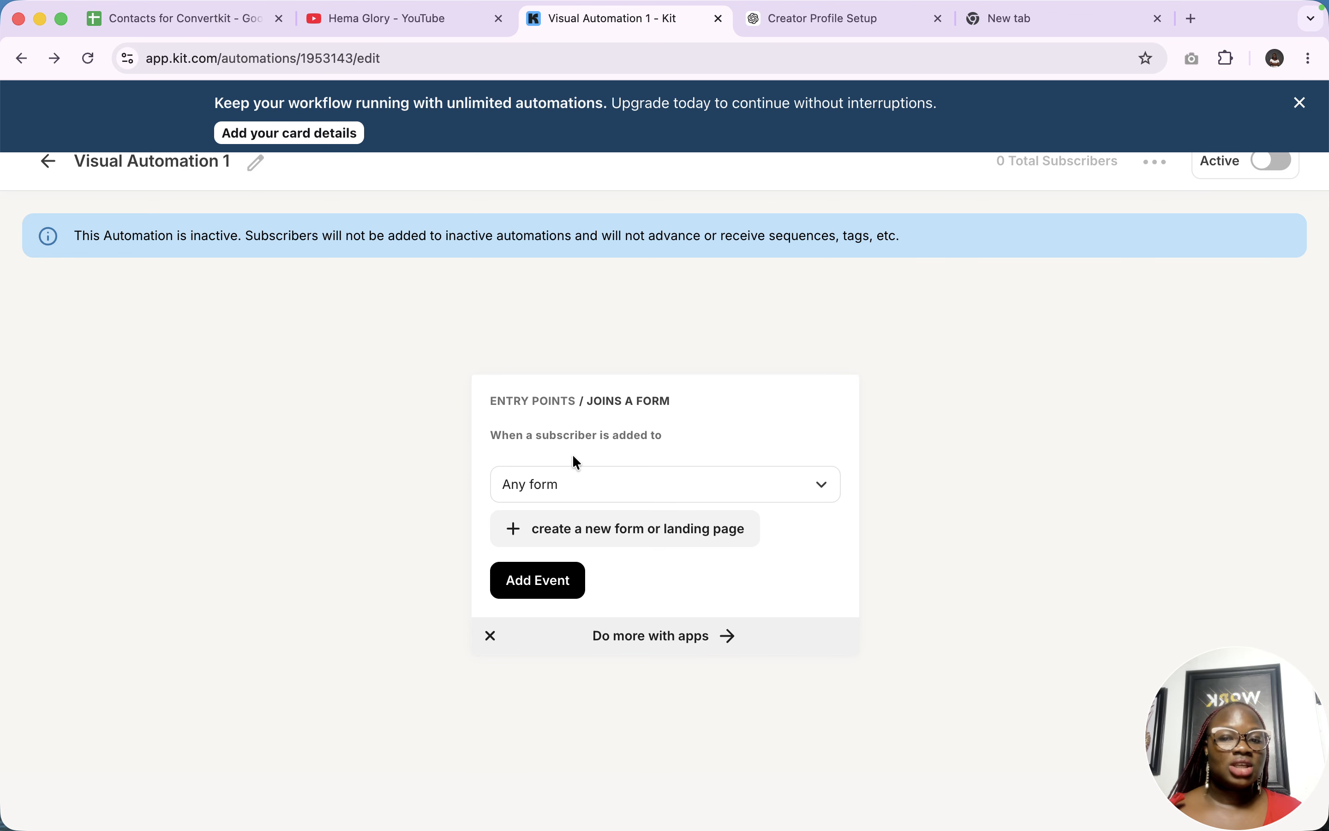
pyautogui.click(623, 484)
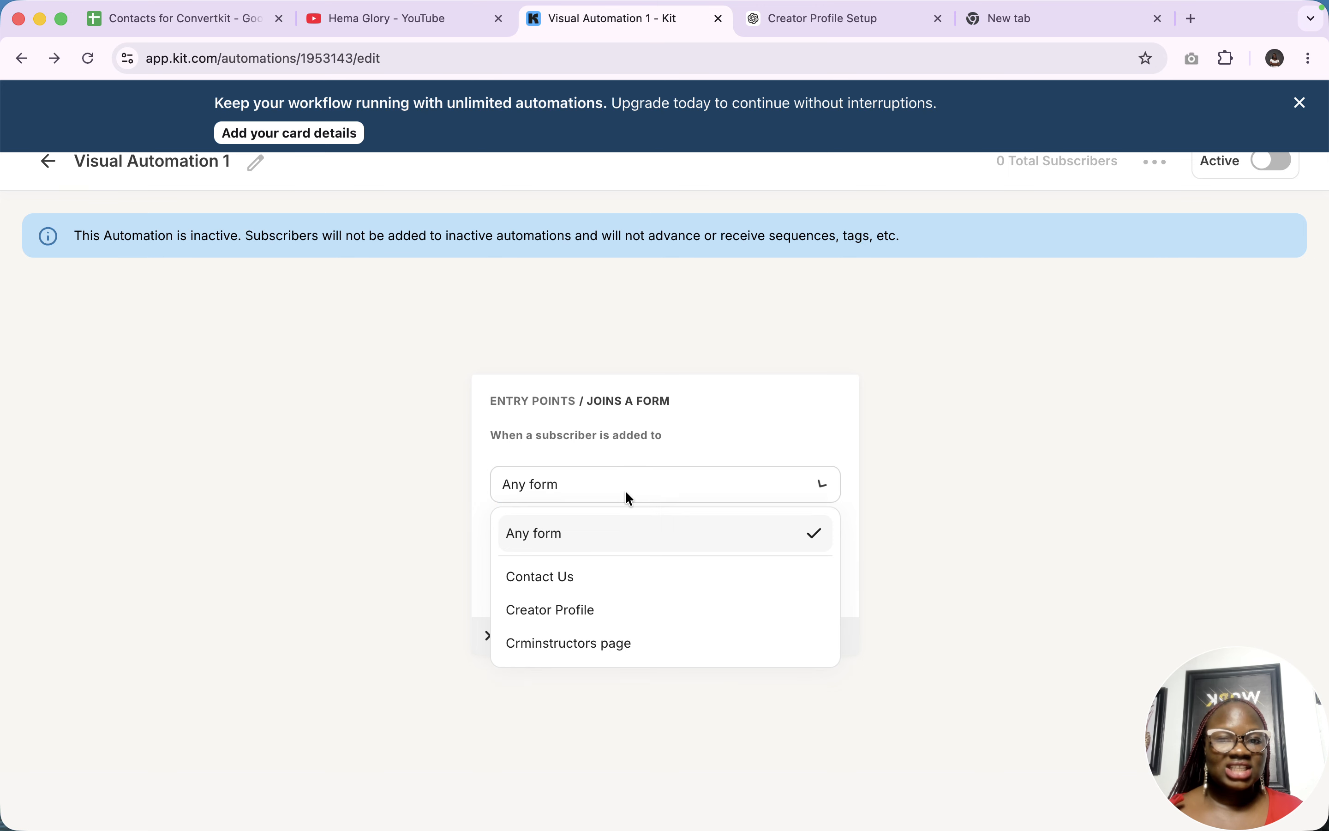
pyautogui.click(584, 586)
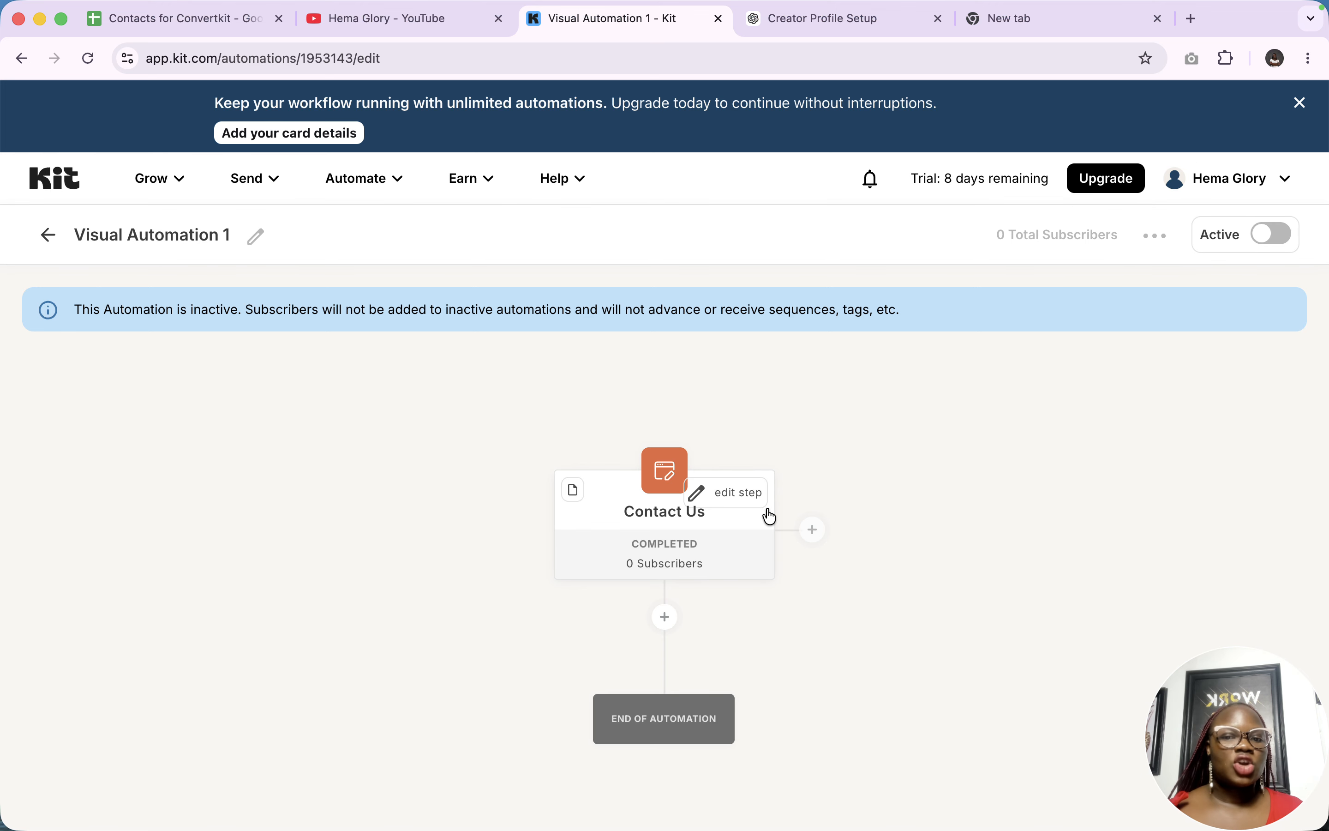
# Add a second entry point beside Contact Us for subscribers who are tagged with Youtube Contact
pyautogui.scroll(-1, 768, 517)
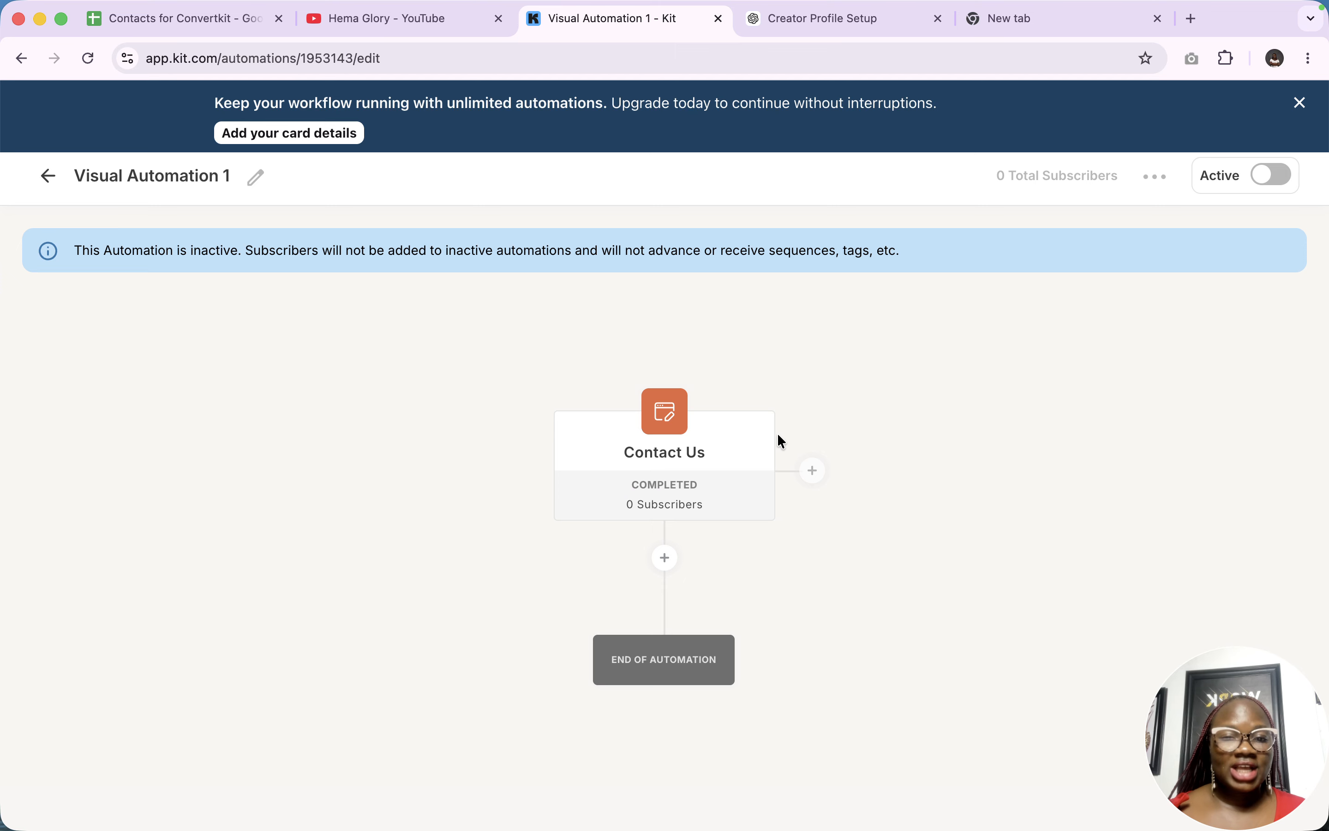
pyautogui.click(812, 473)
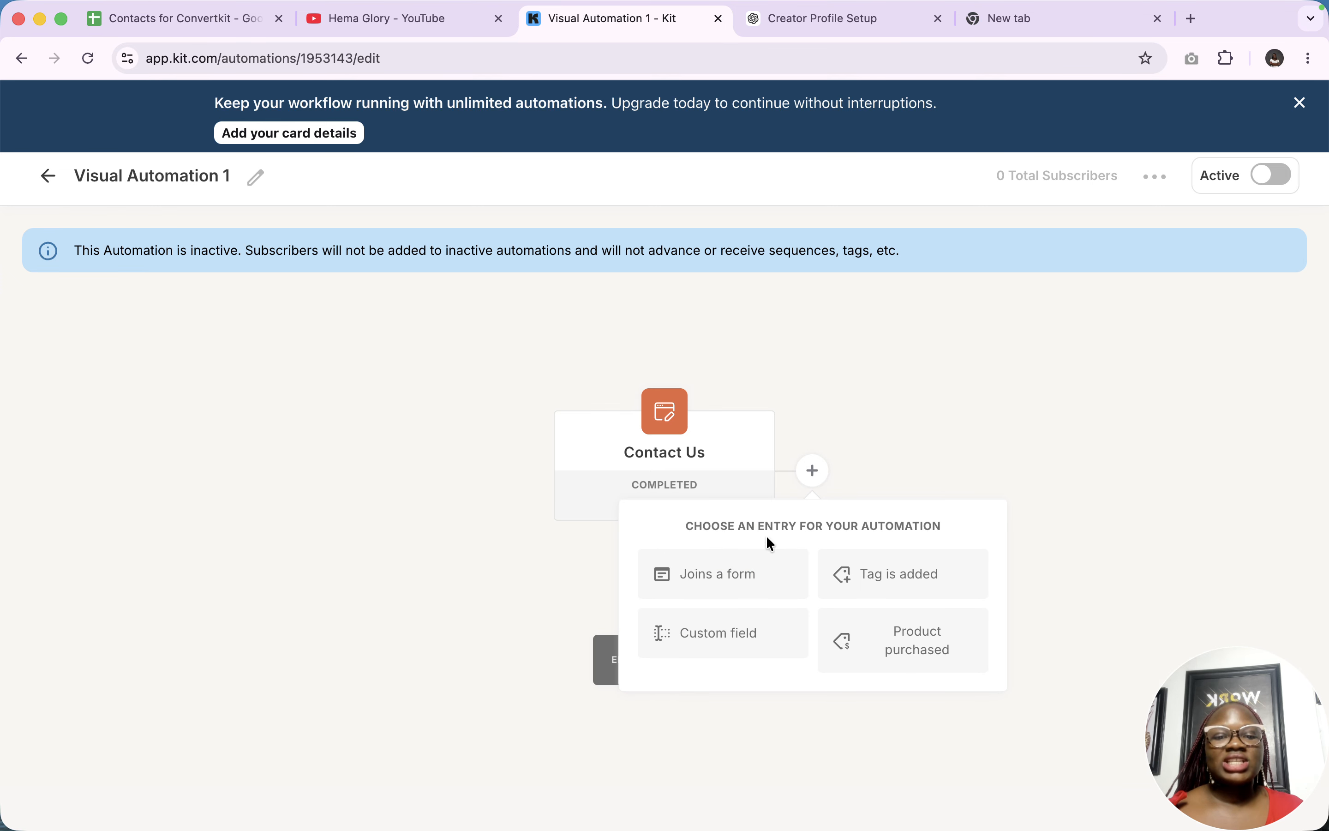
pyautogui.moveTo(703, 448)
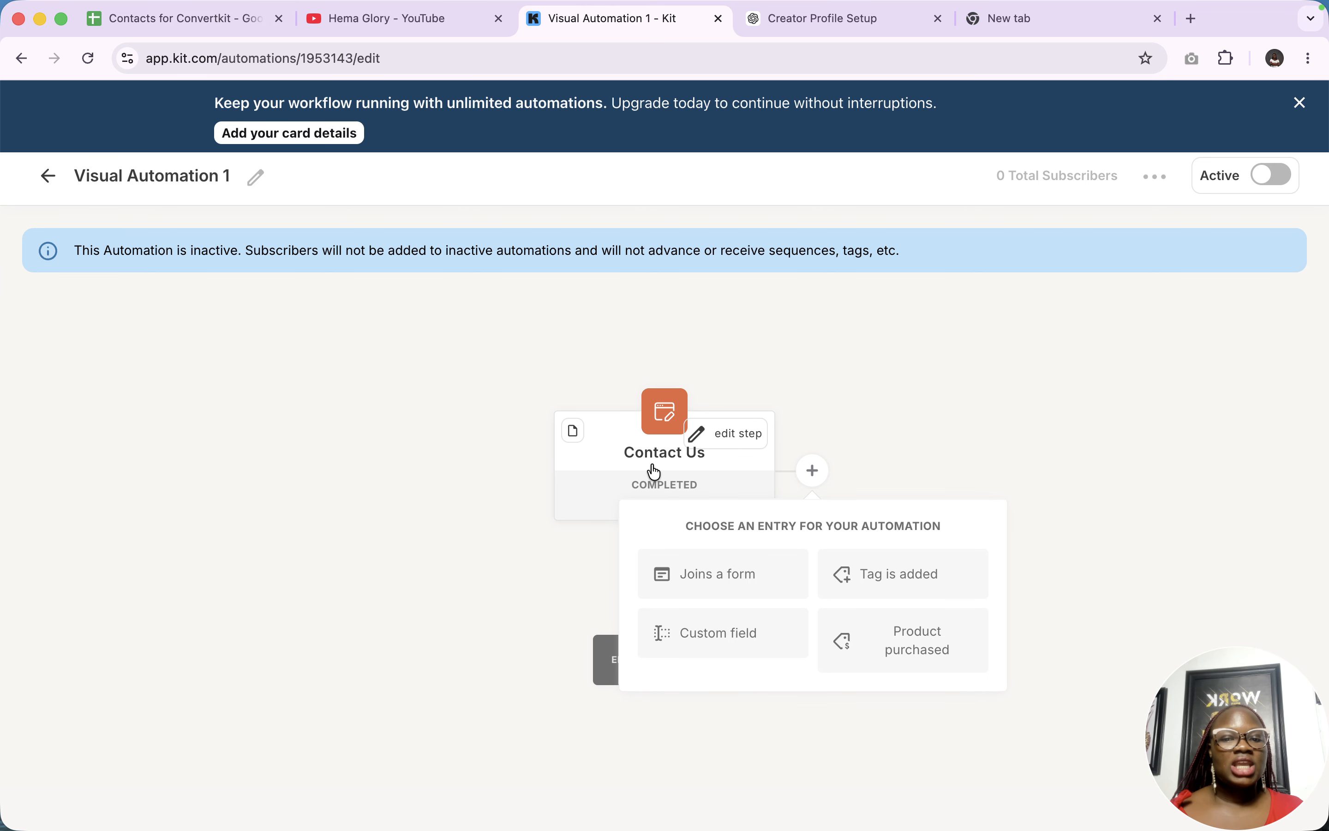
pyautogui.click(869, 582)
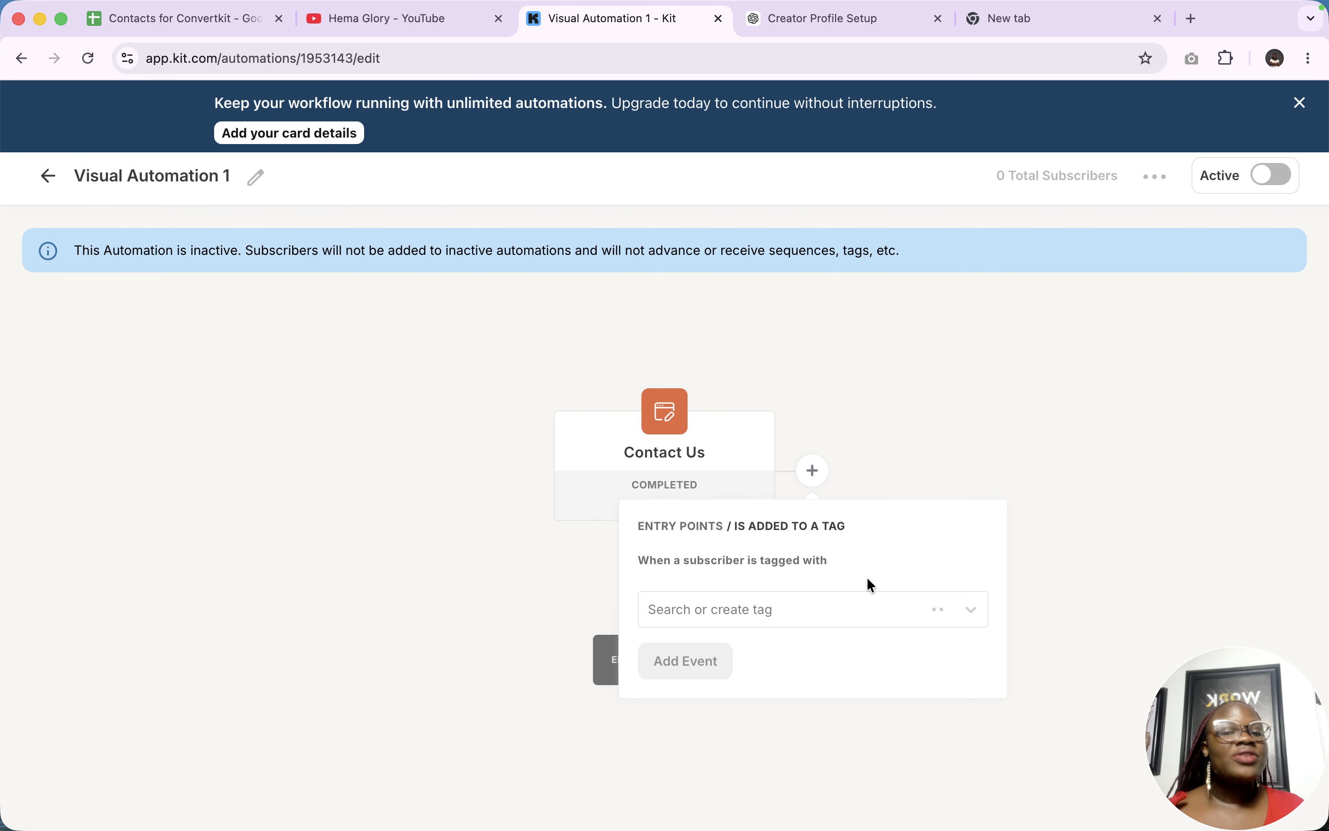
pyautogui.click(805, 617)
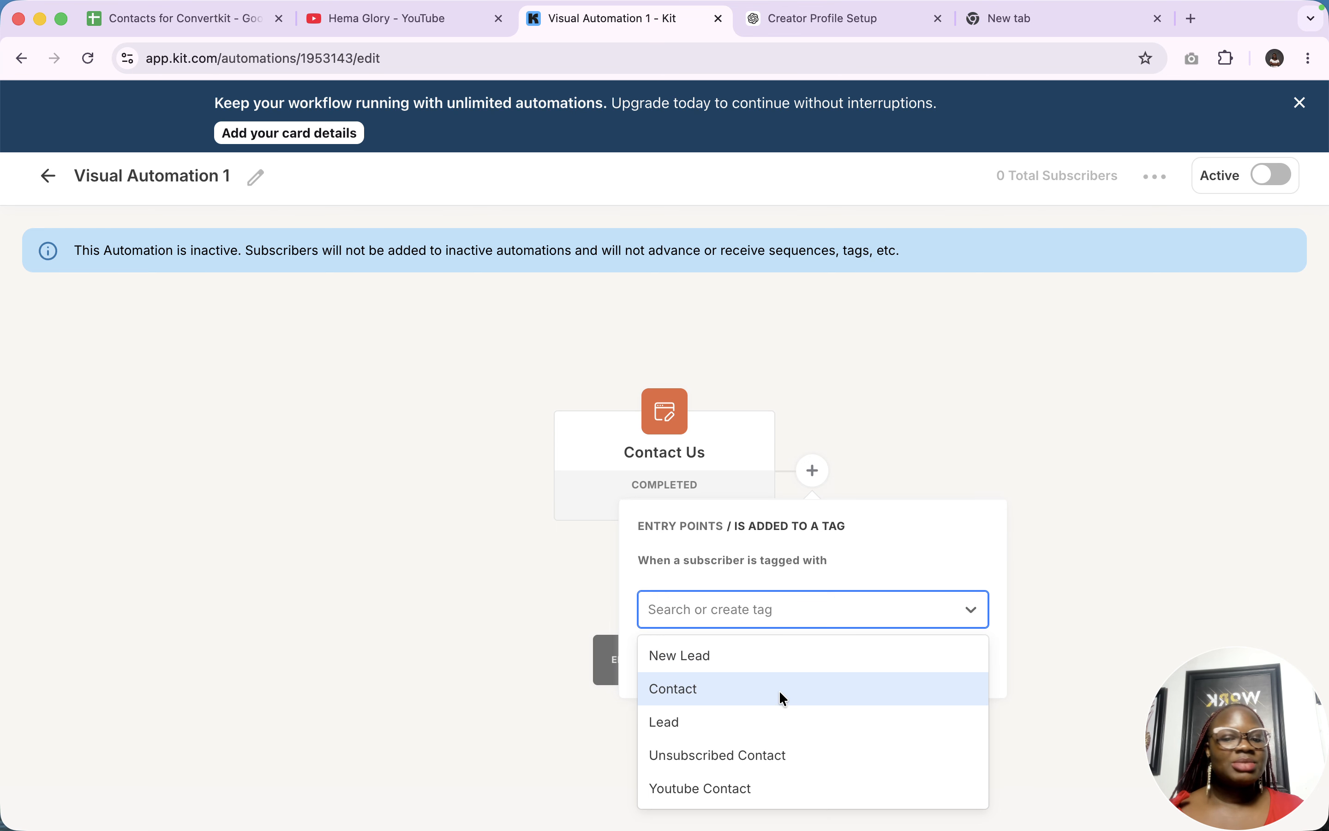
pyautogui.scroll(-2, 751, 752)
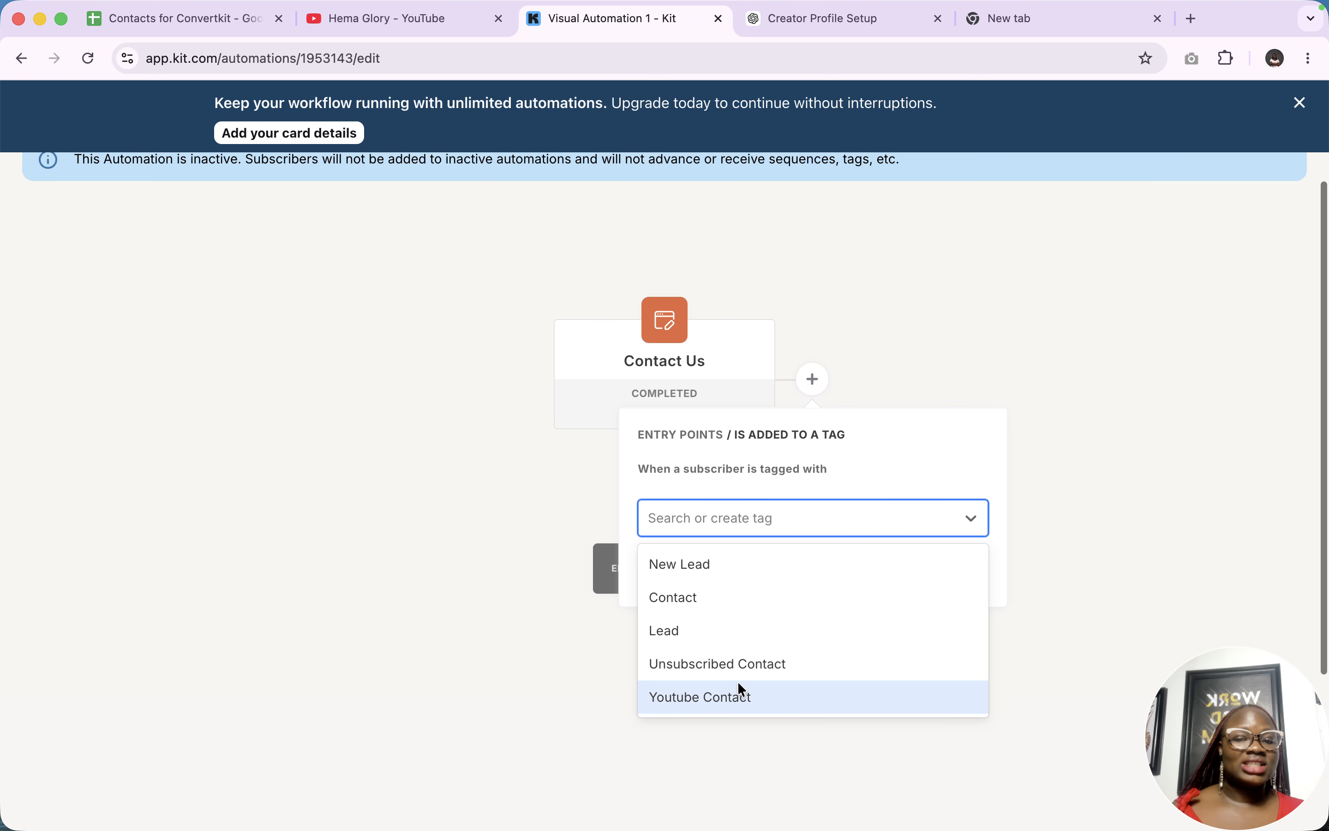
pyautogui.click(723, 697)
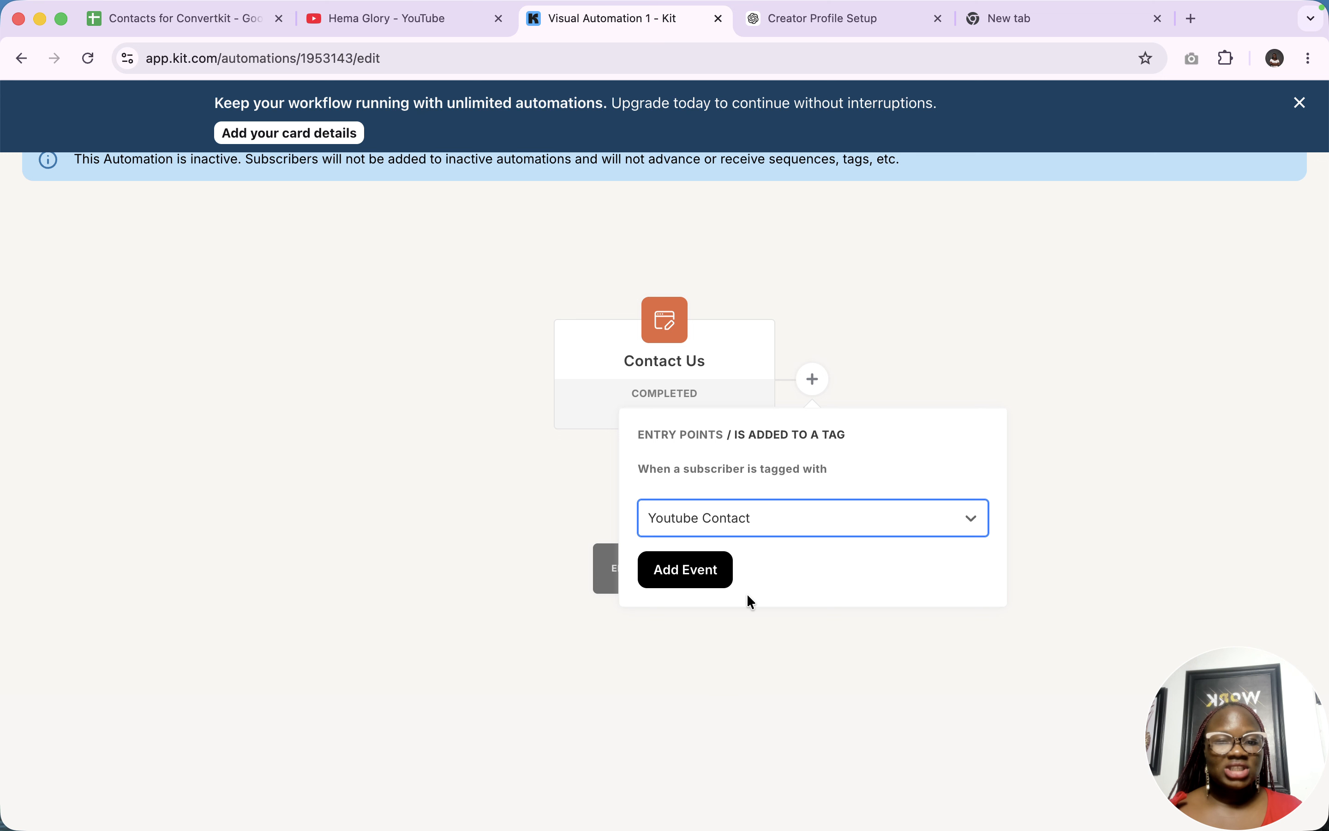
pyautogui.click(682, 568)
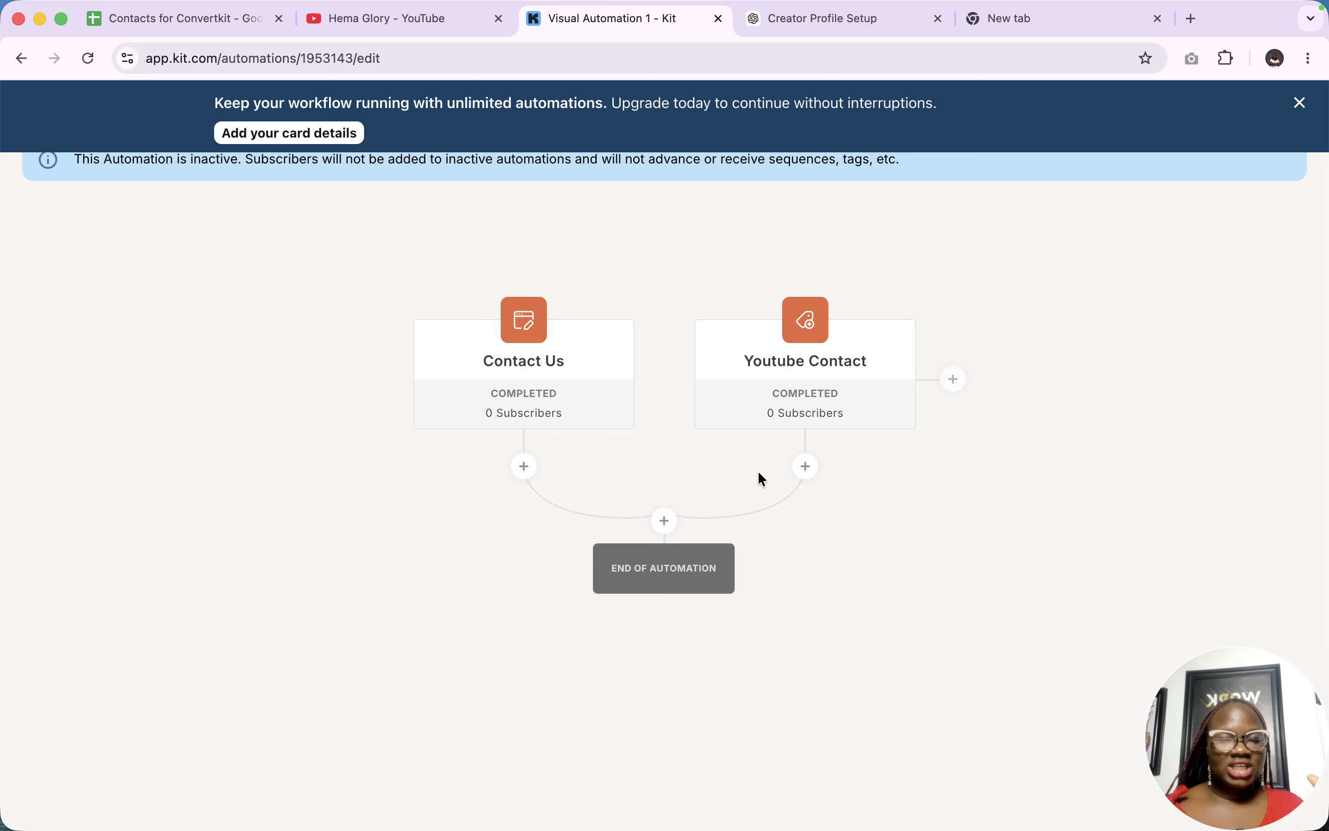
pyautogui.click(953, 379)
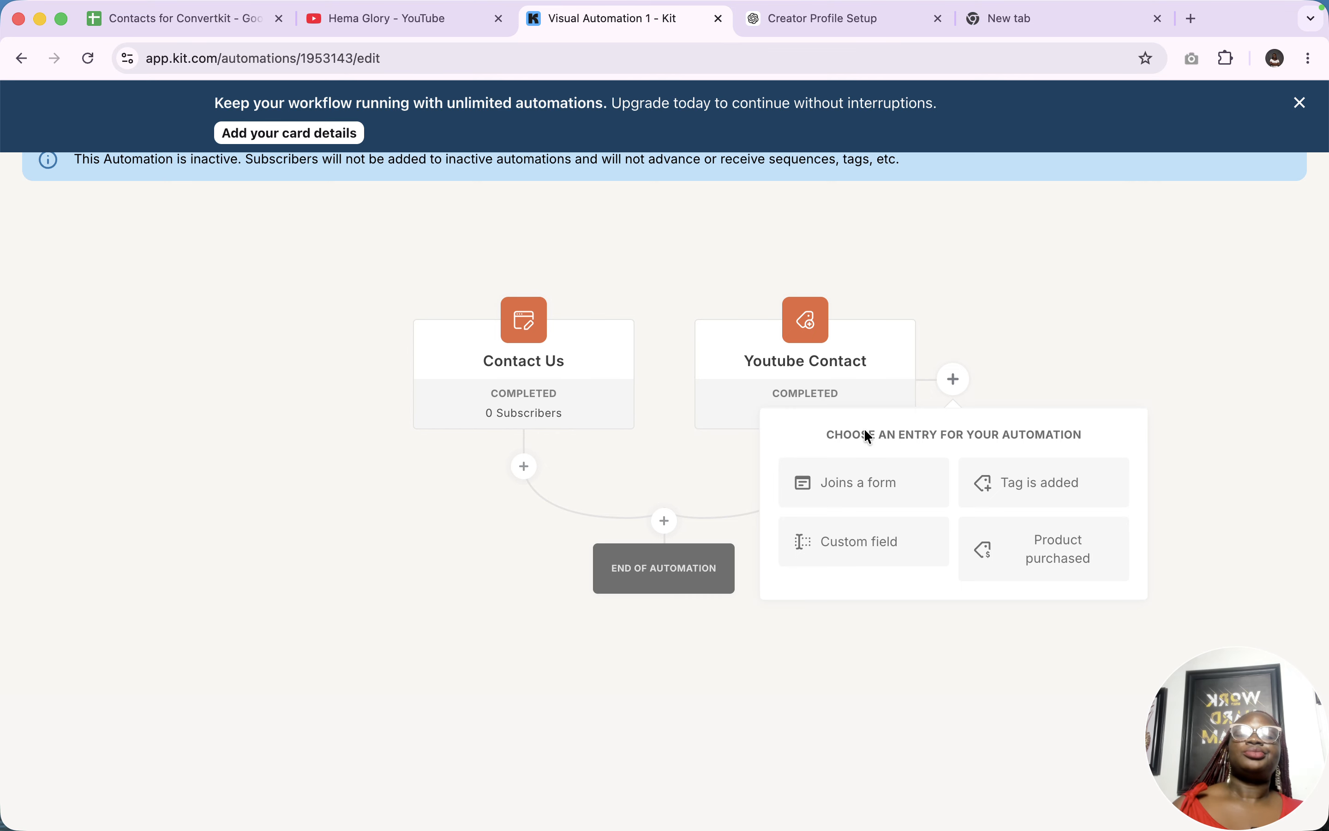
pyautogui.click(887, 548)
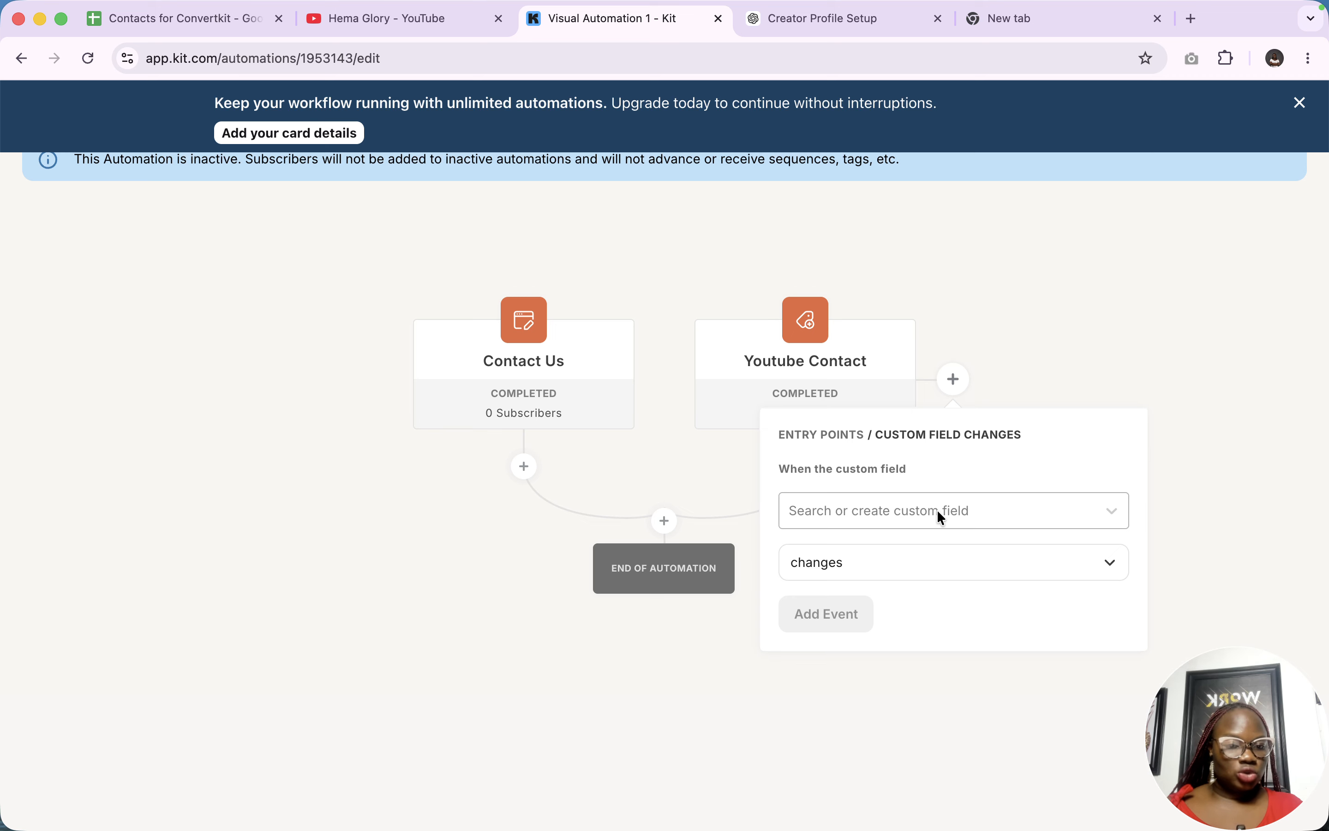
pyautogui.click(960, 514)
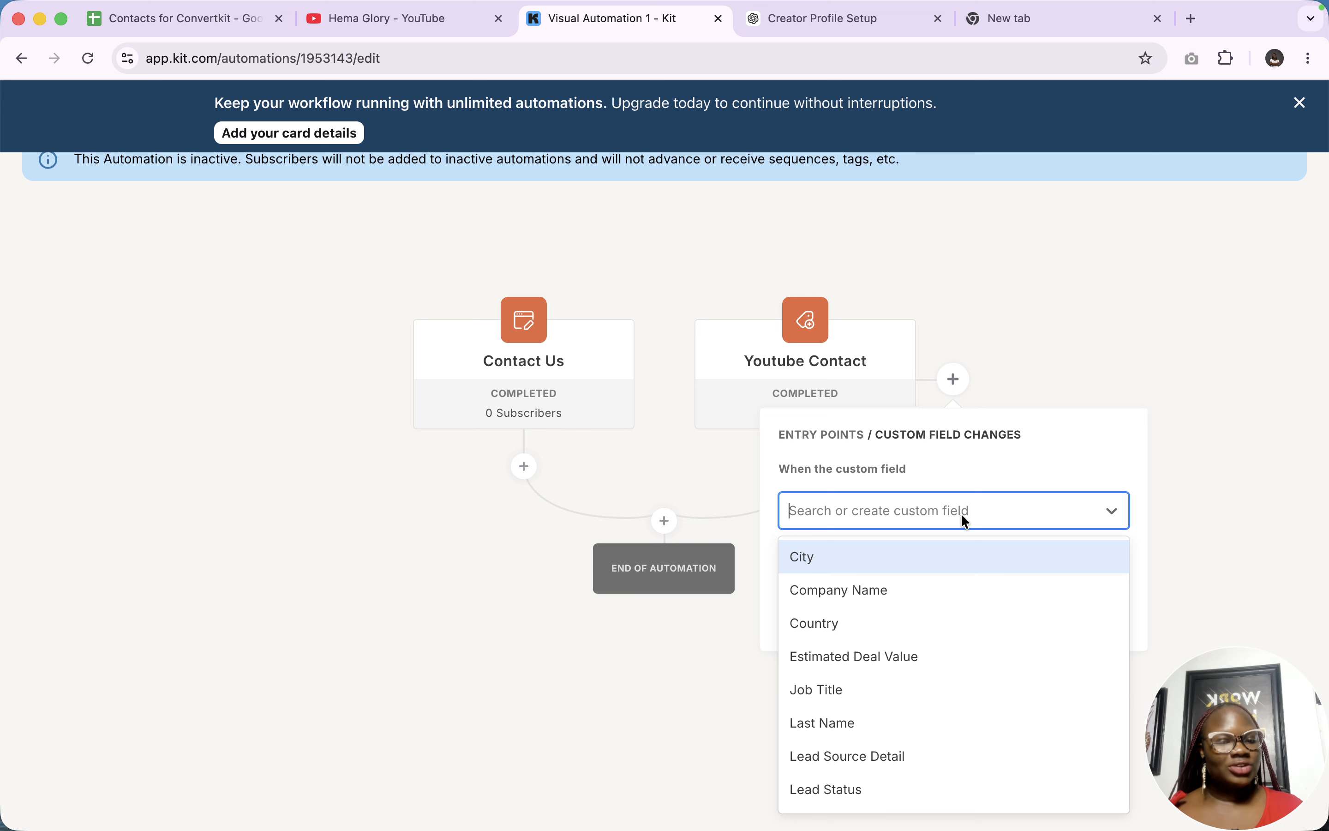
pyautogui.scroll(-4, 951, 715)
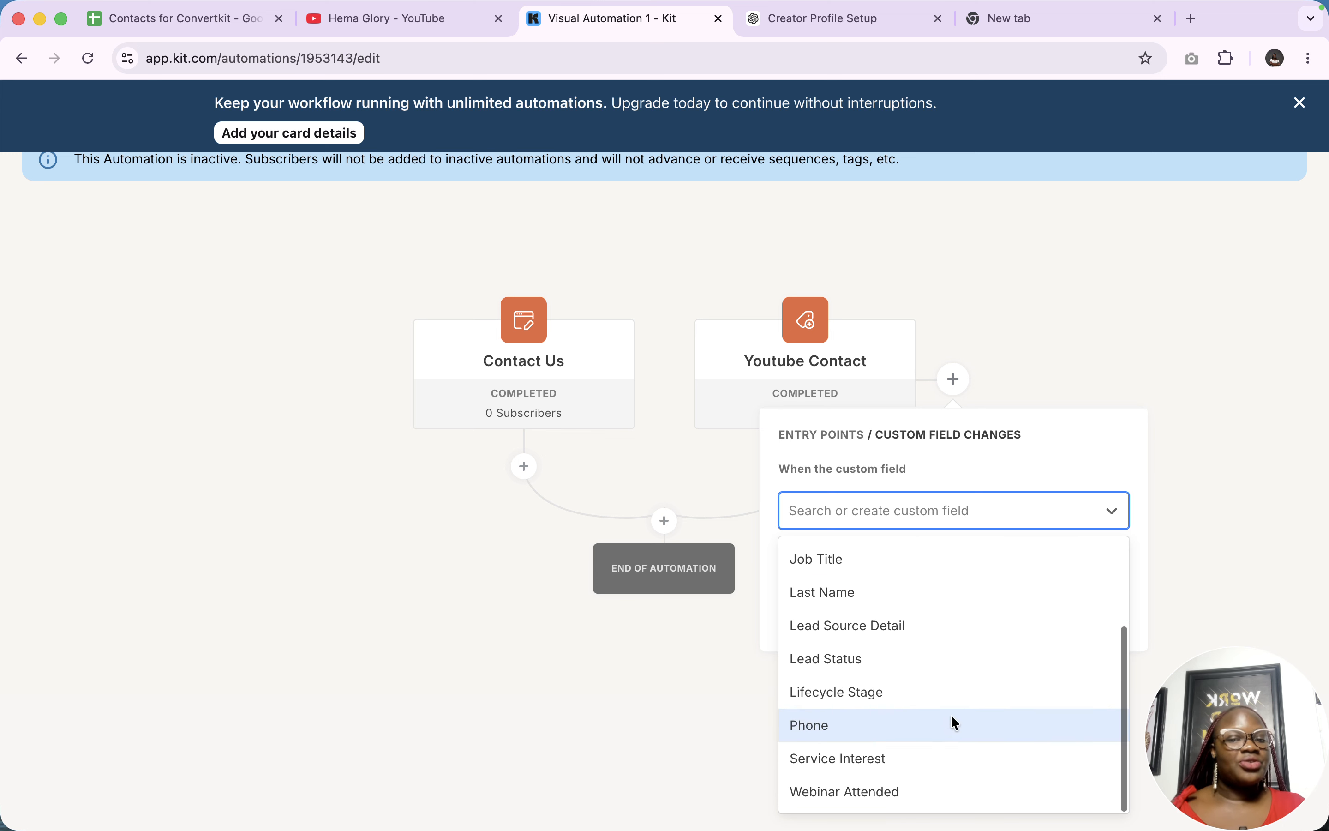
pyautogui.click(882, 616)
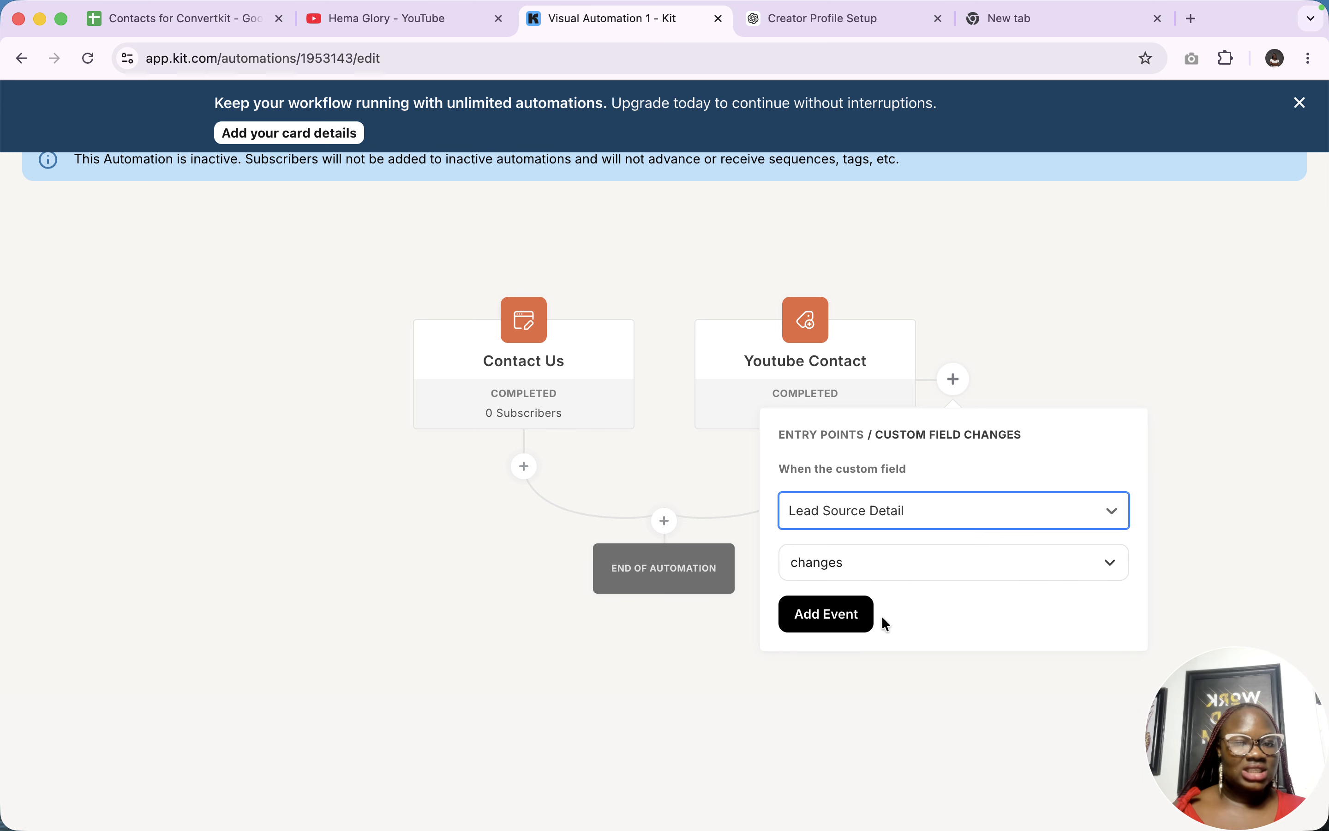
pyautogui.click(886, 566)
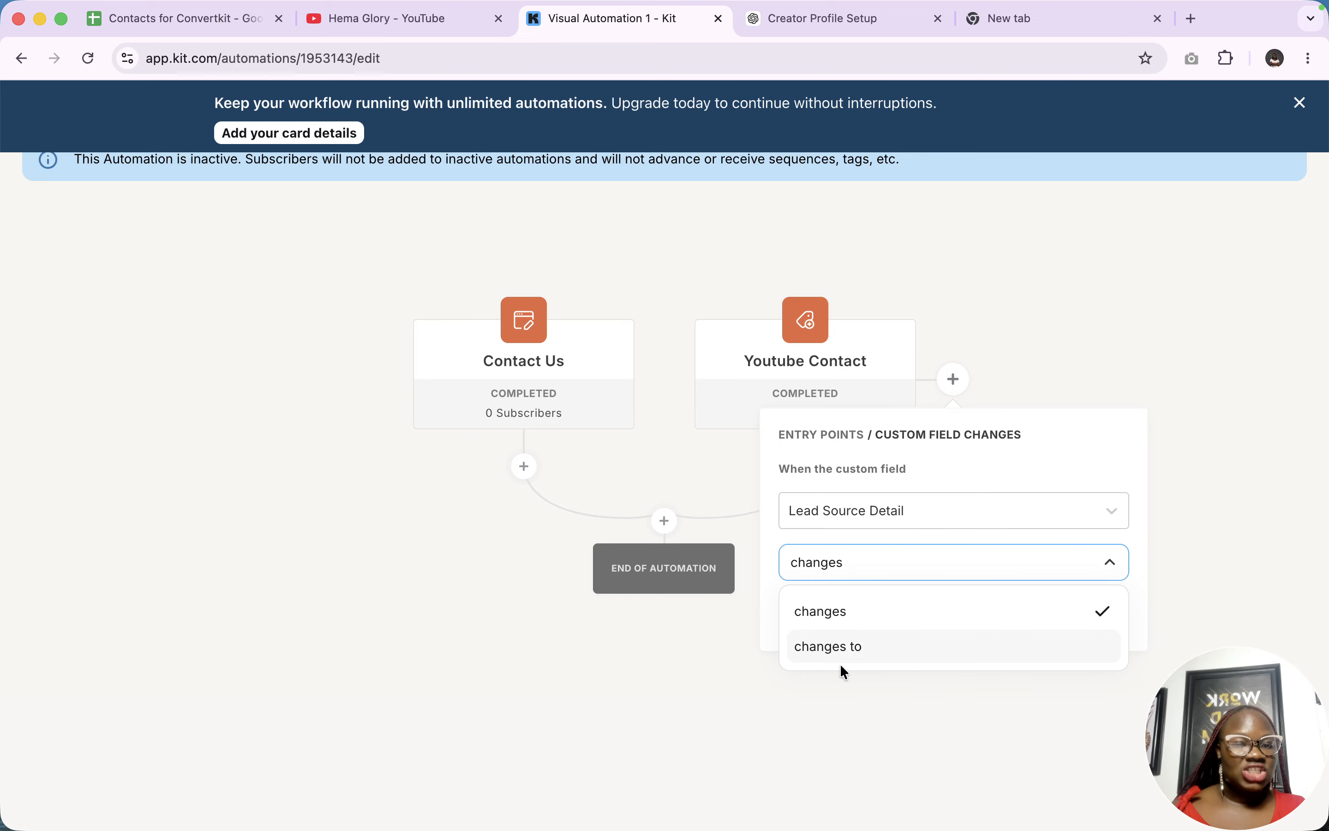
pyautogui.click(852, 646)
pyautogui.click(858, 613)
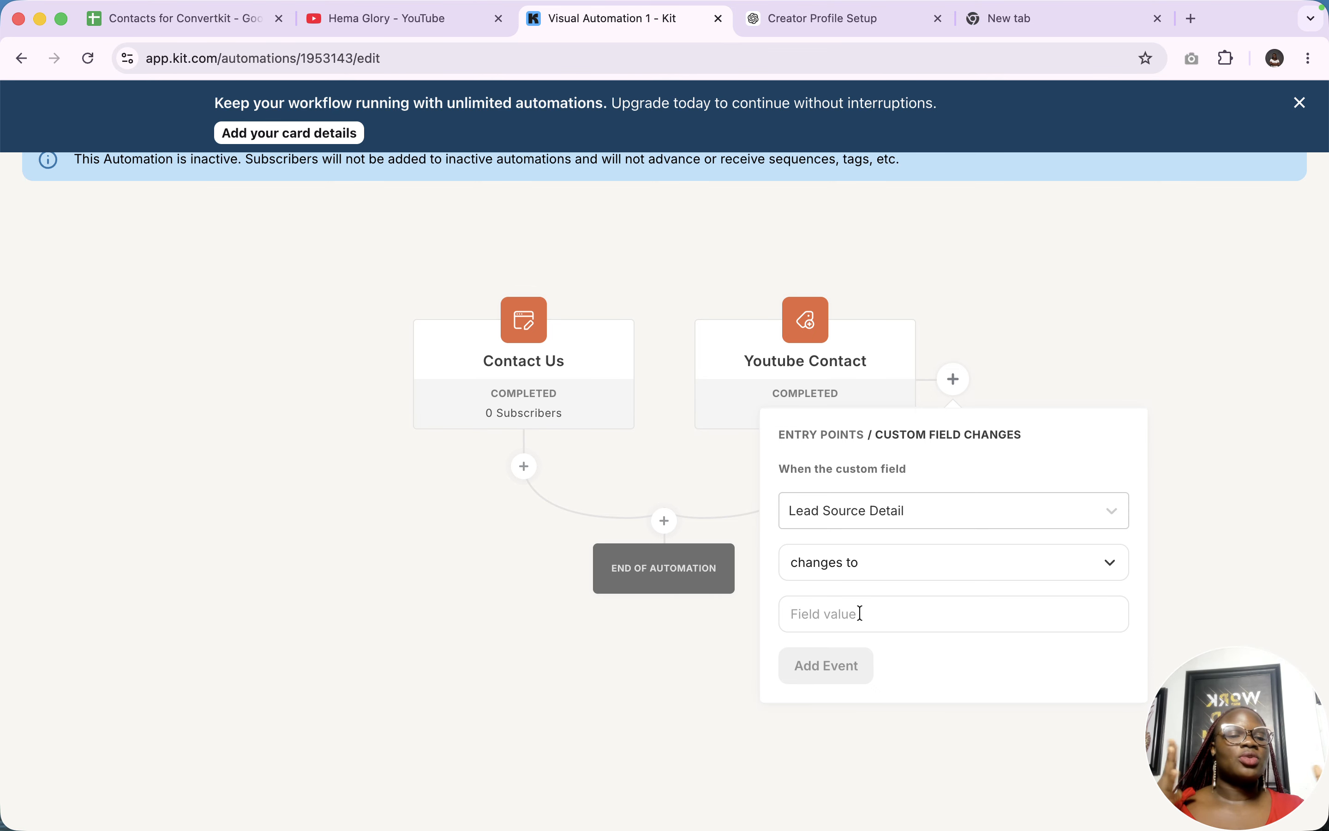
pyautogui.click(914, 514)
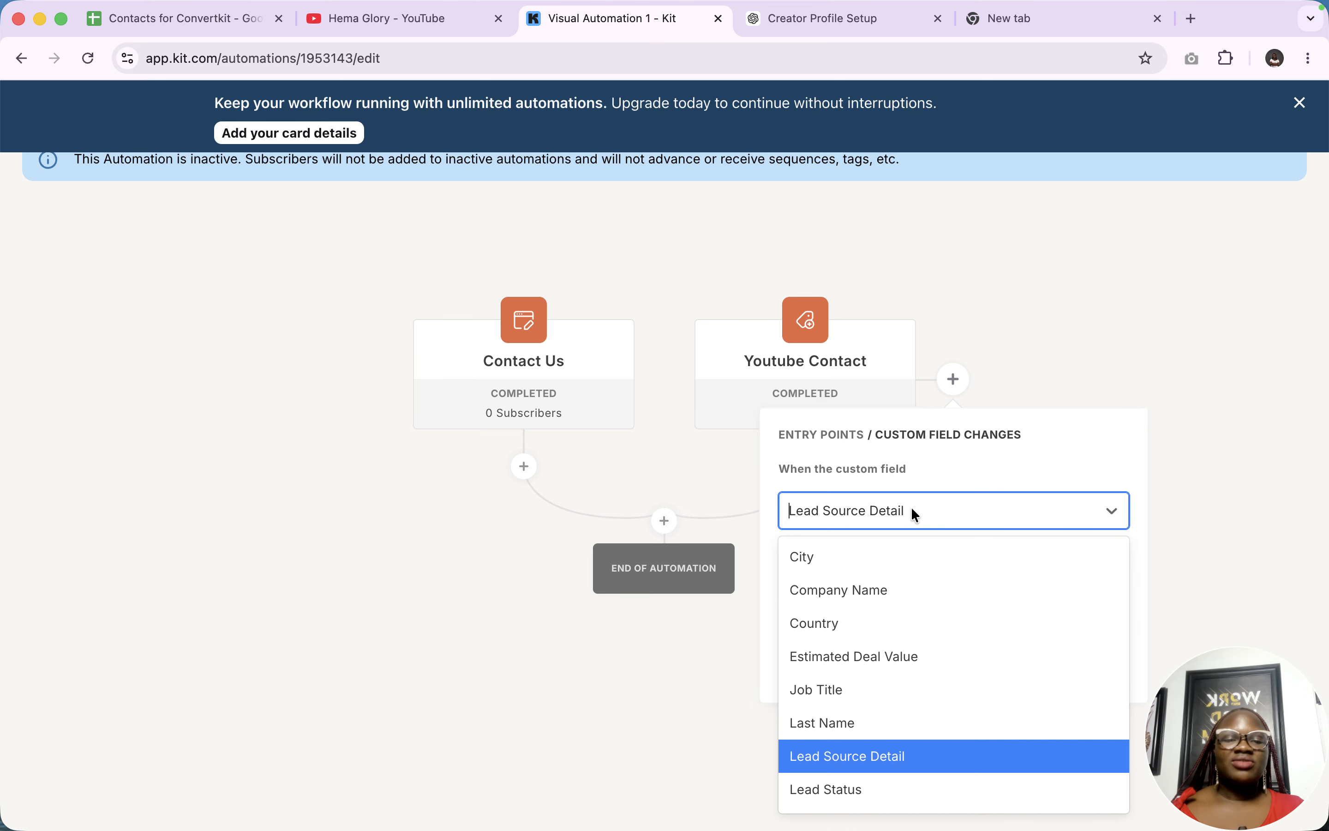
pyautogui.scroll(-3, 897, 673)
pyautogui.click(853, 665)
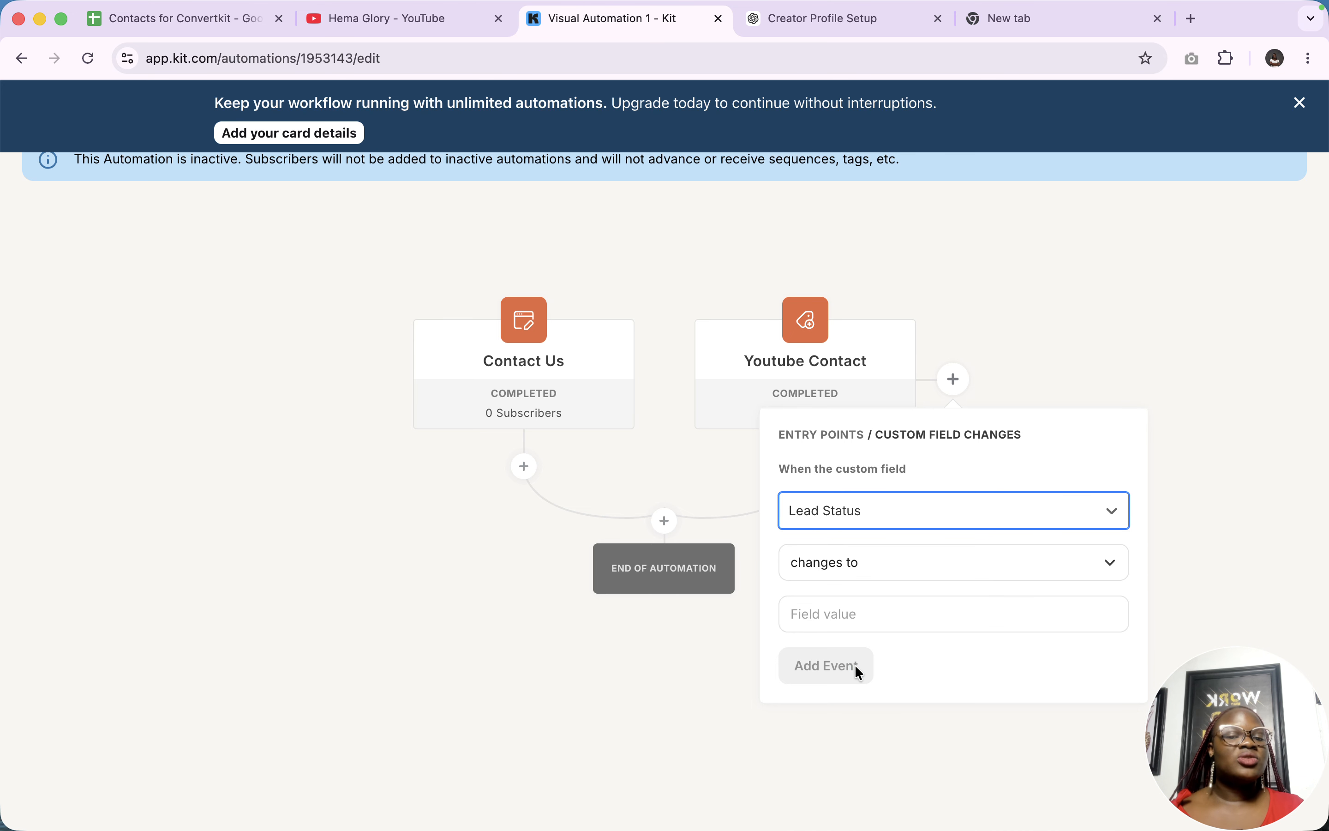
pyautogui.click(867, 614)
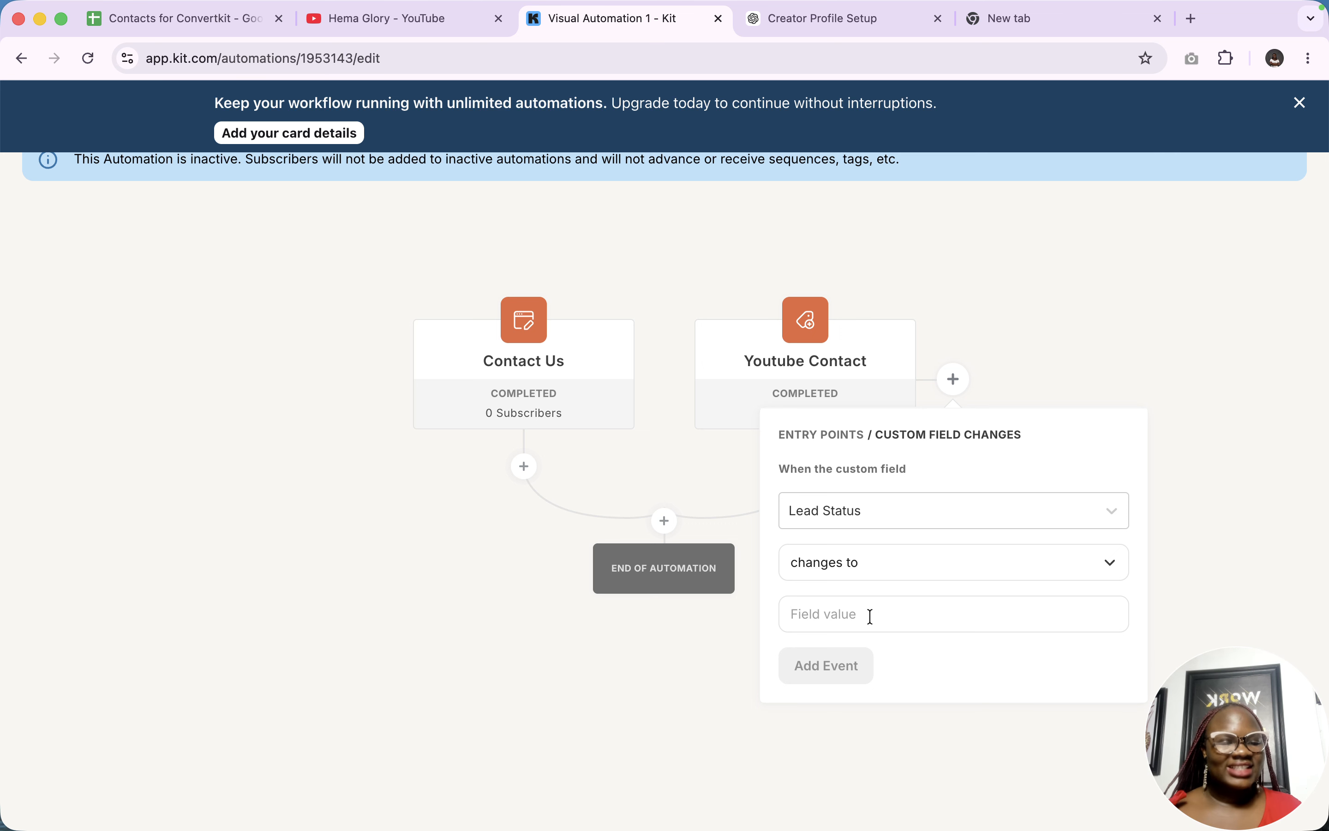
pyautogui.moveTo(956, 6)
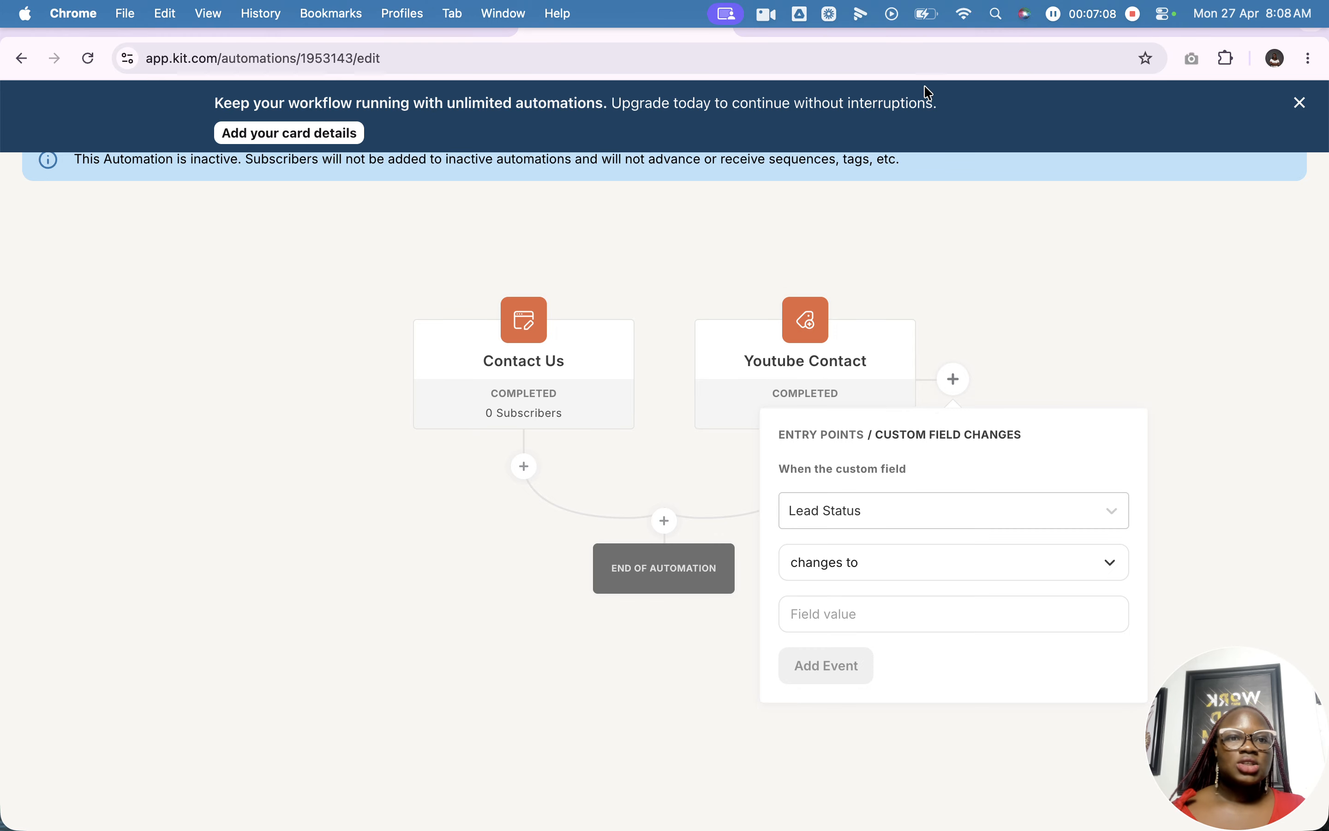
pyautogui.click(685, 466)
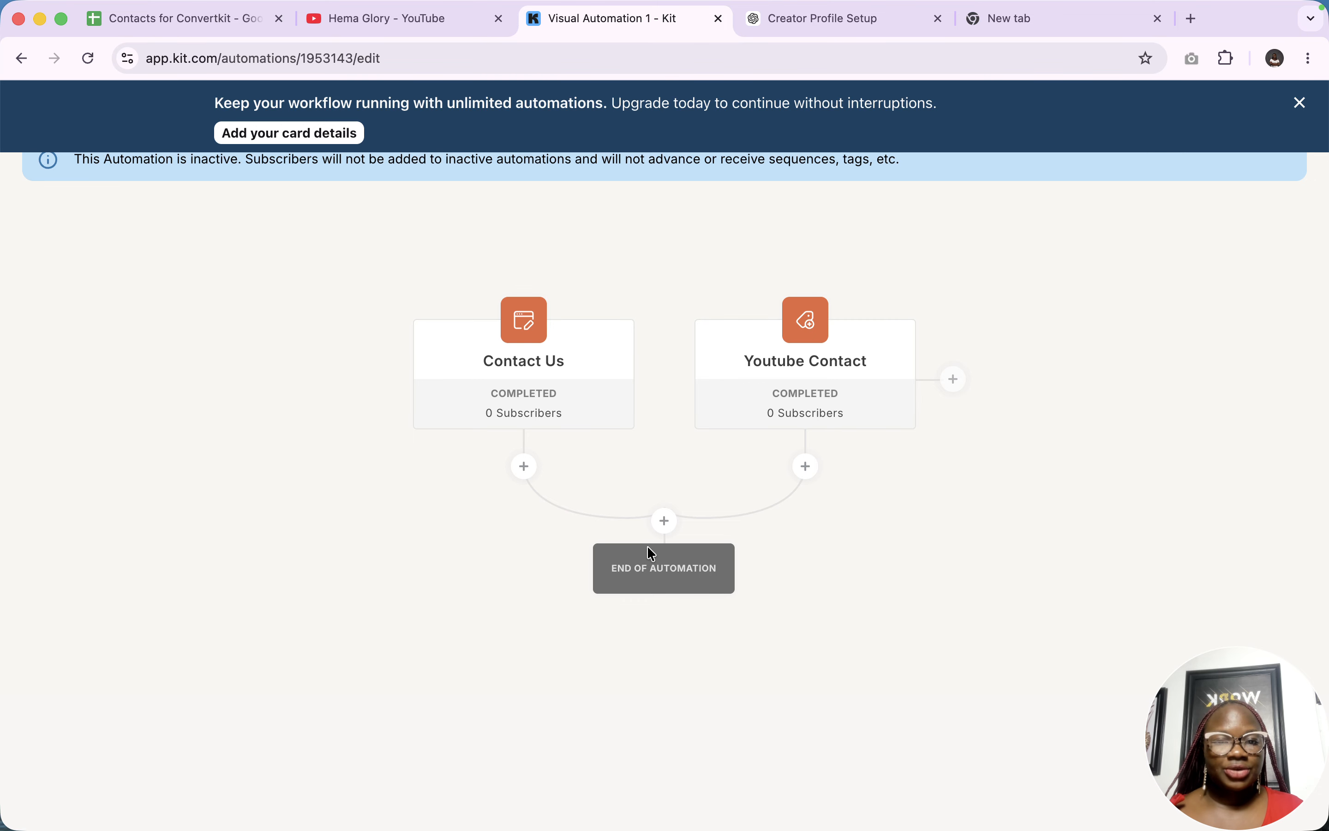
# Examine the event, action and condition options offered at the point where the two entry points merge
pyautogui.click(665, 528)
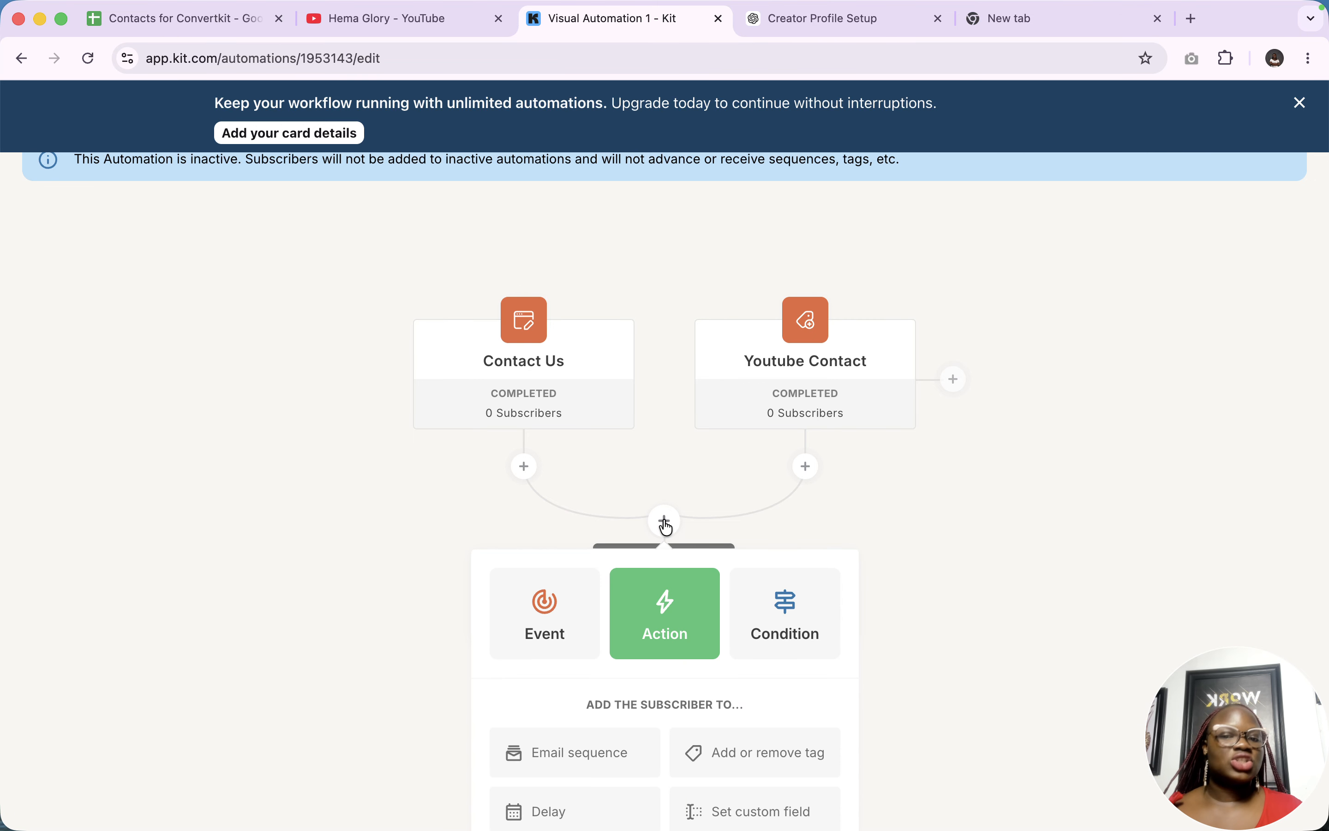
pyautogui.scroll(-3, 666, 528)
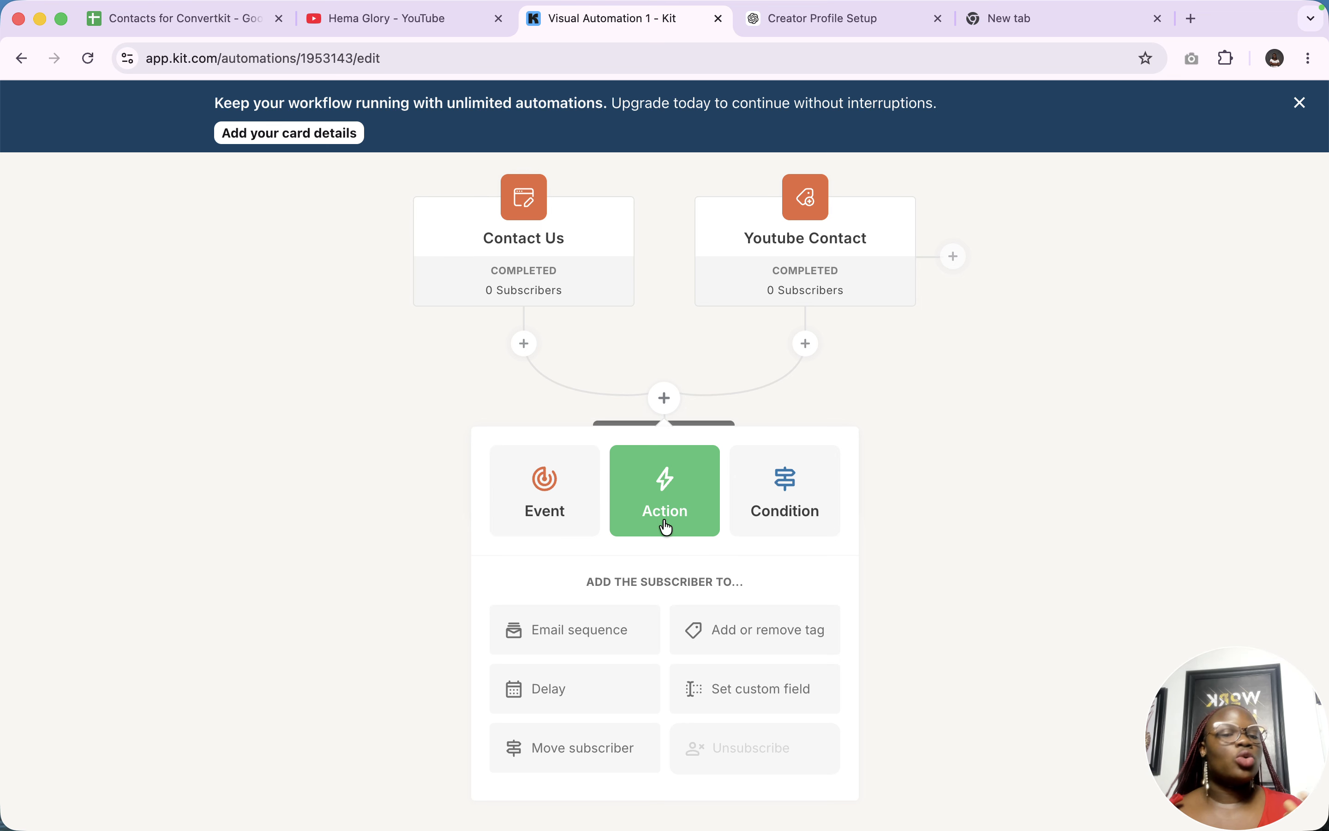
pyautogui.click(531, 510)
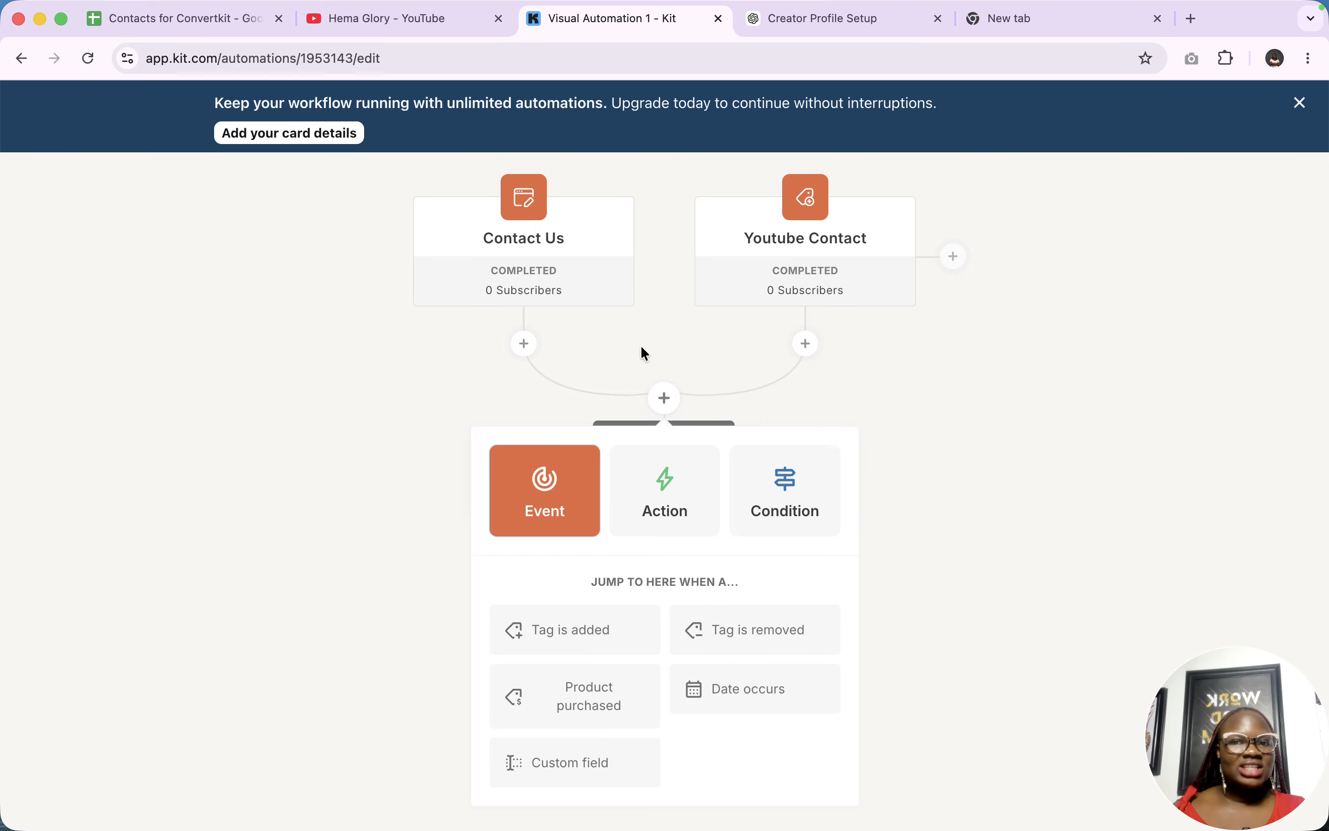
pyautogui.moveTo(592, 287)
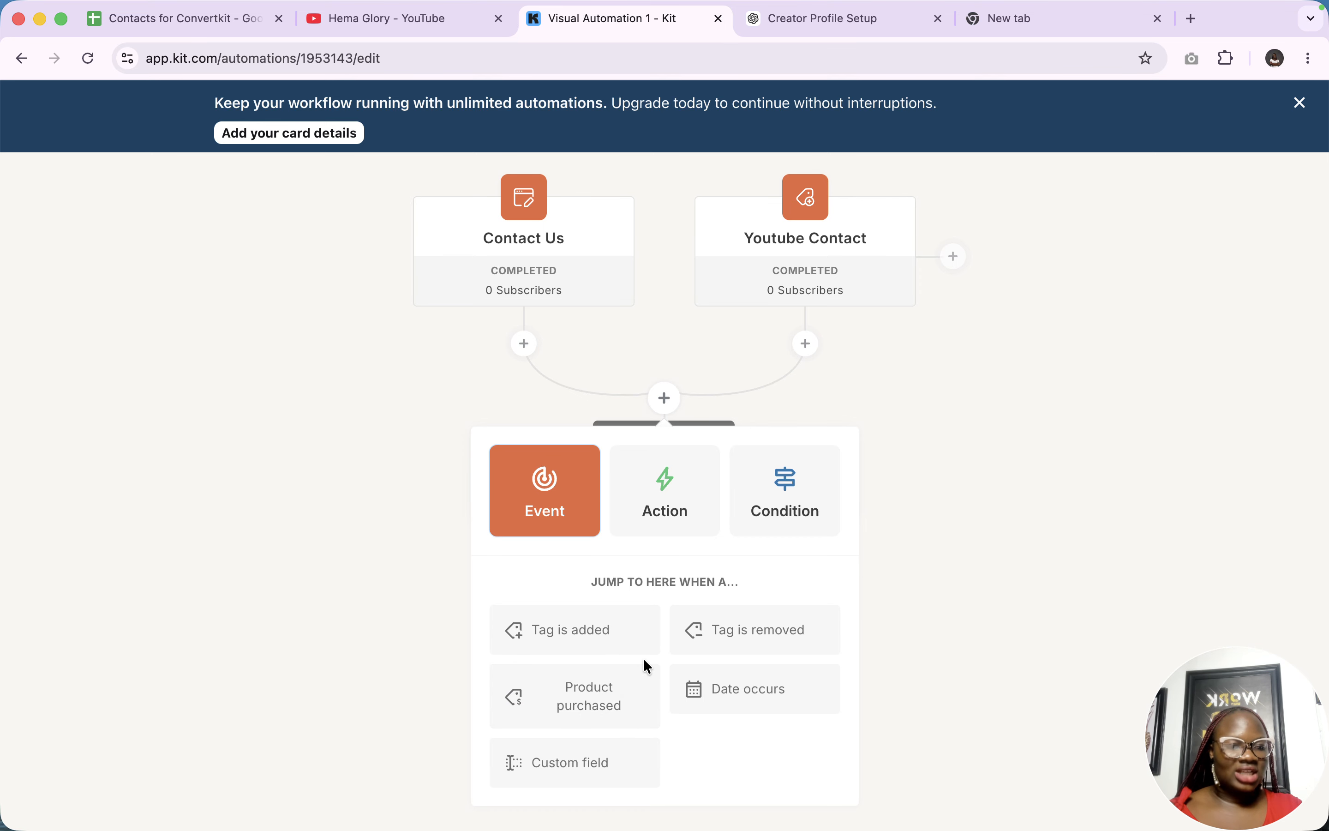
pyautogui.click(676, 513)
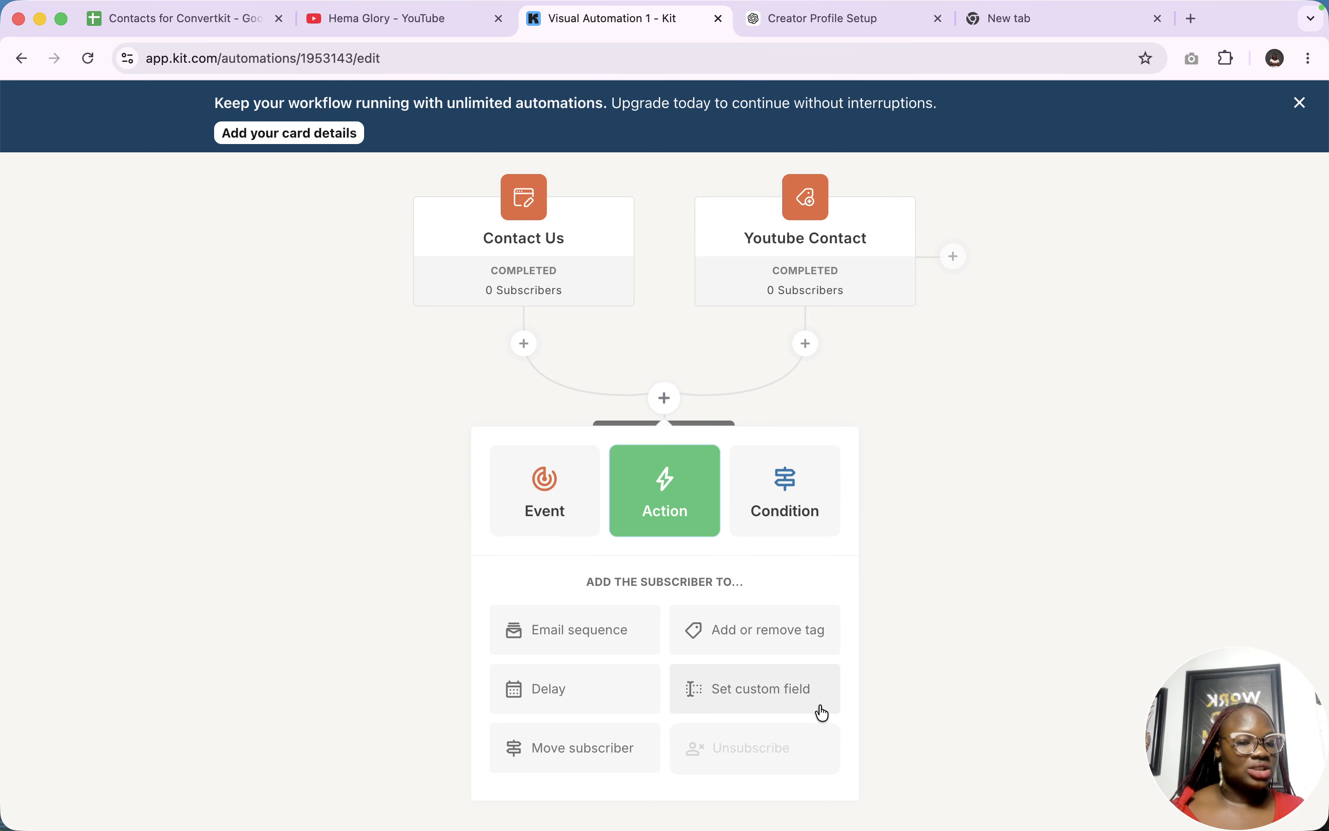
pyautogui.click(786, 513)
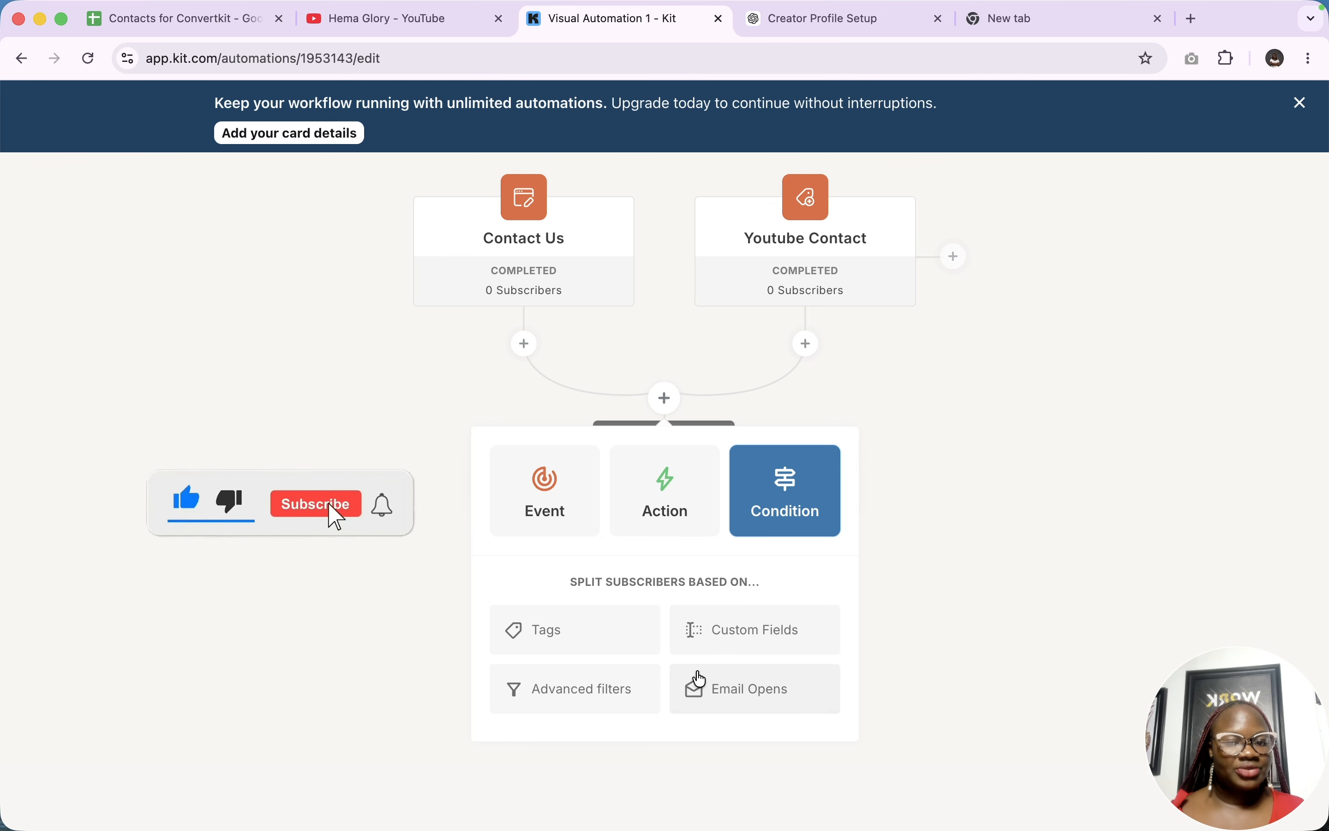
pyautogui.click(560, 701)
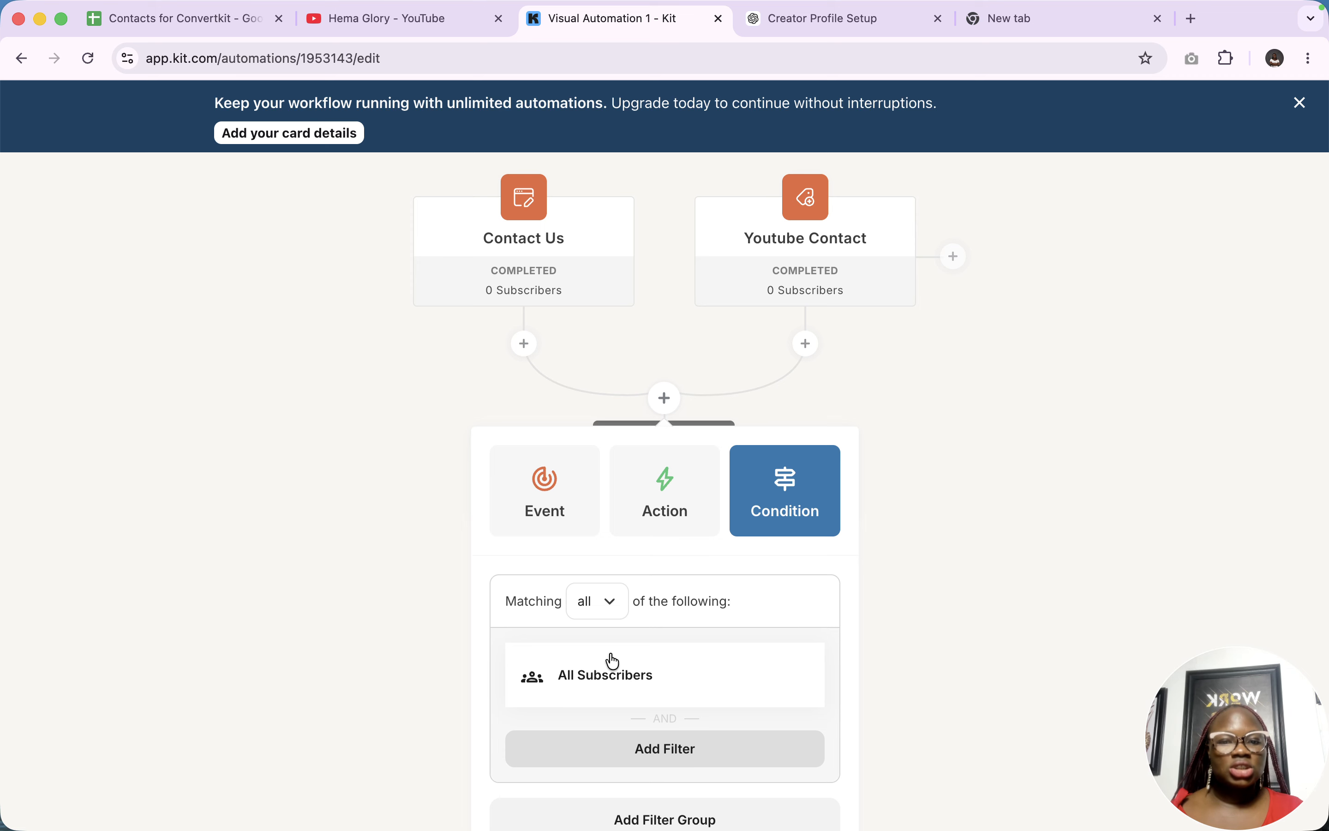
pyautogui.click(807, 506)
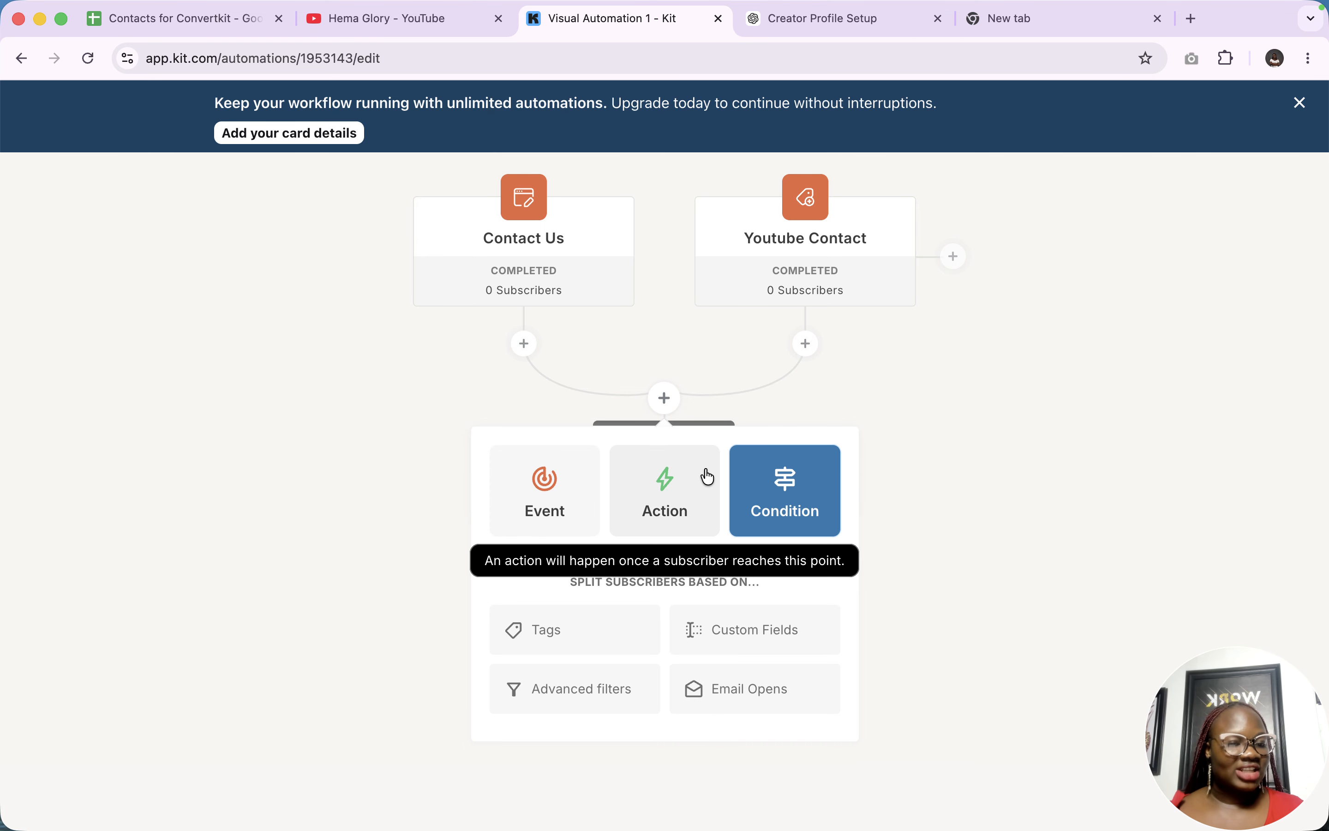
pyautogui.click(545, 502)
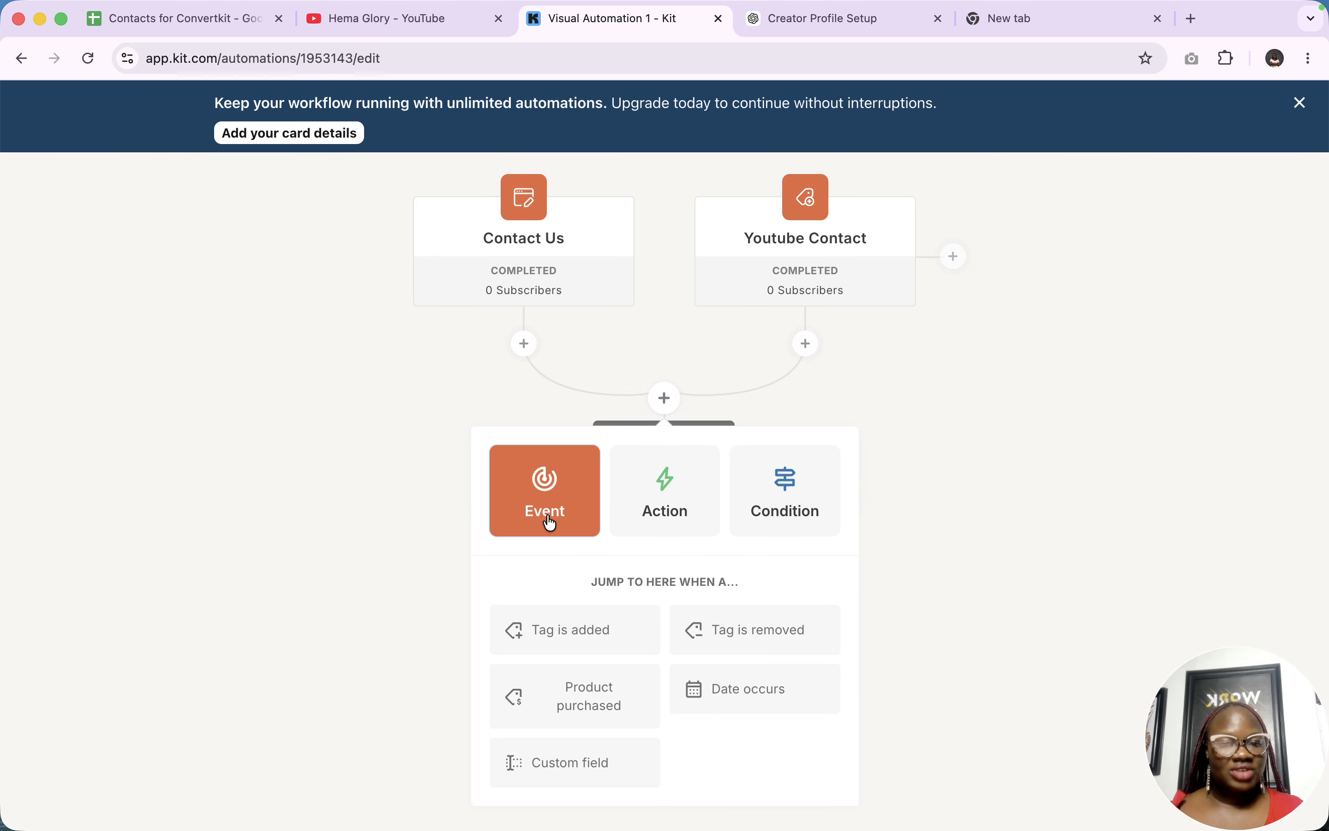
pyautogui.click(671, 504)
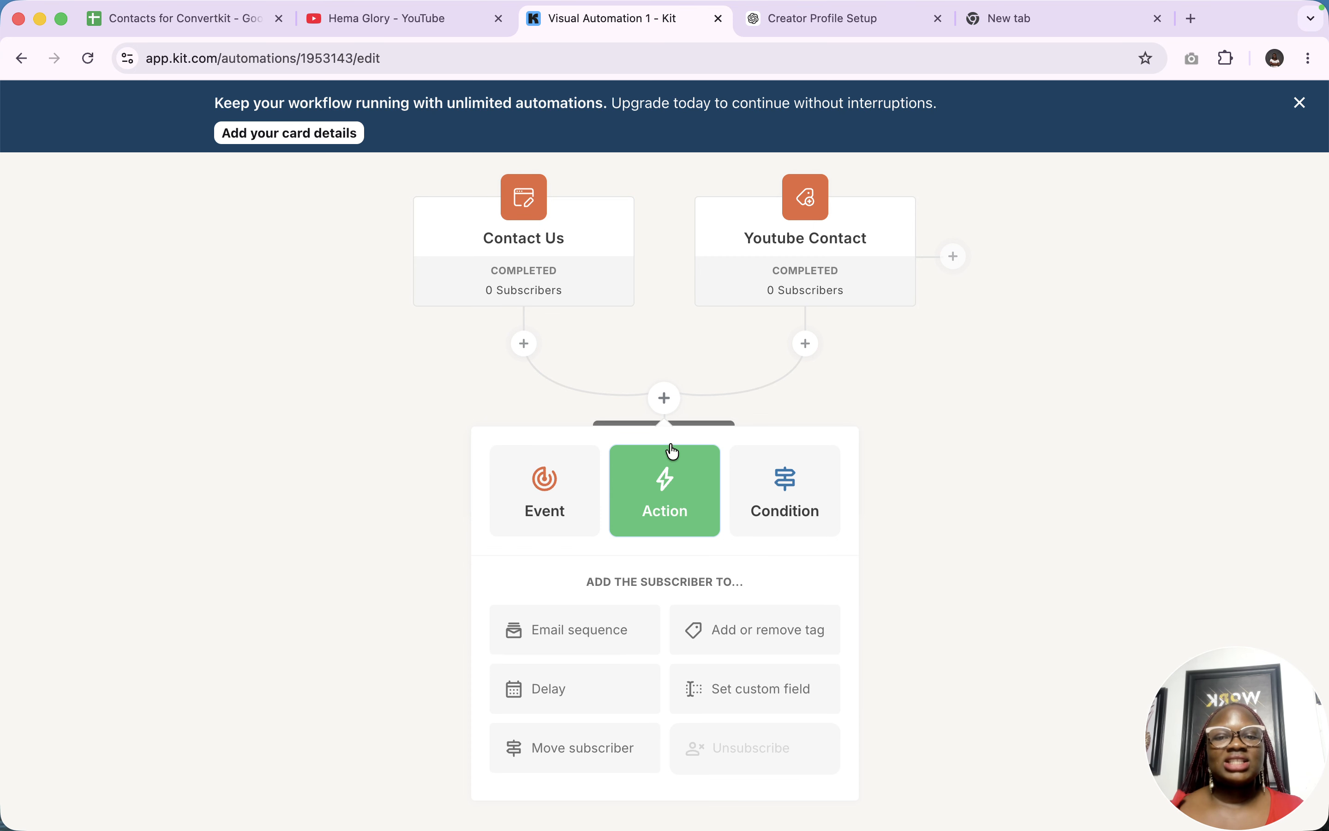
pyautogui.moveTo(496, 254)
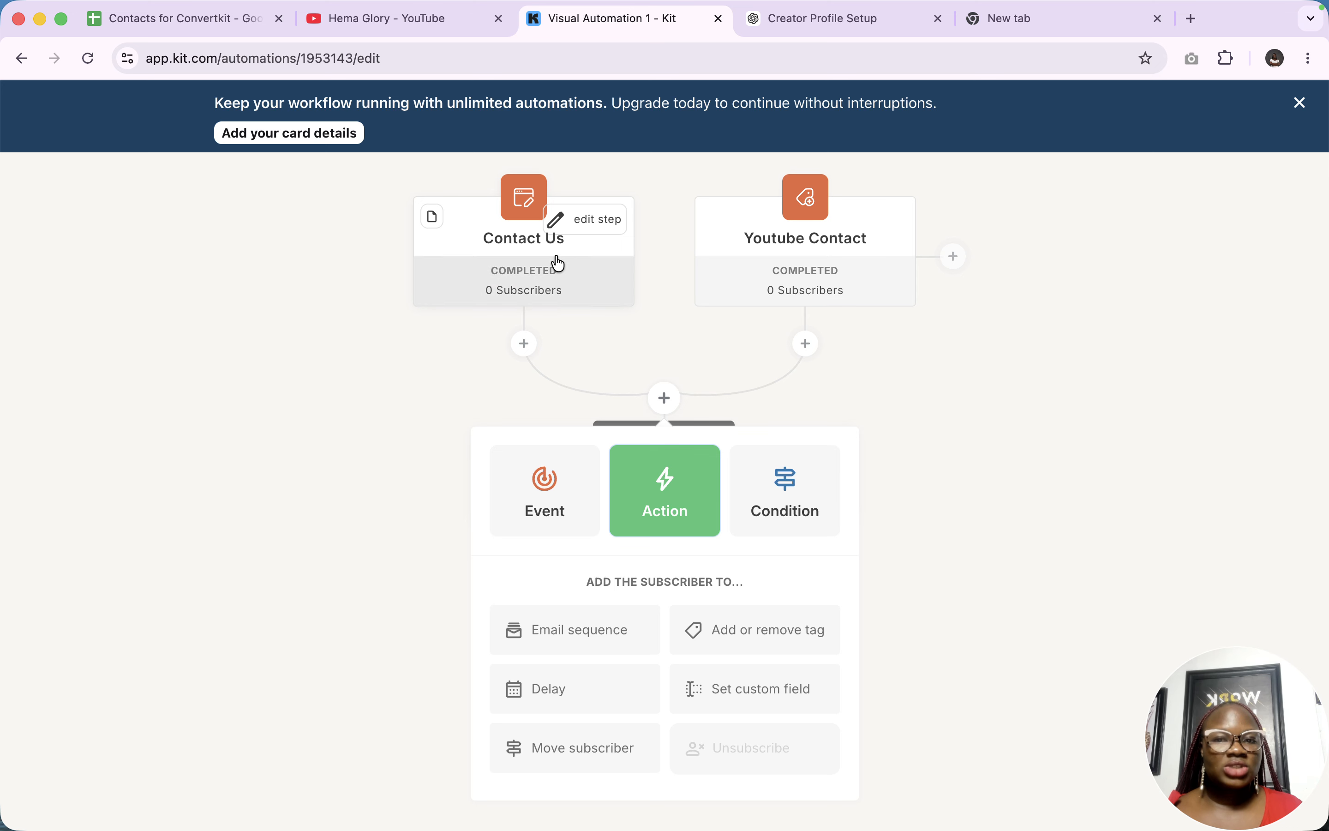
pyautogui.moveTo(818, 277)
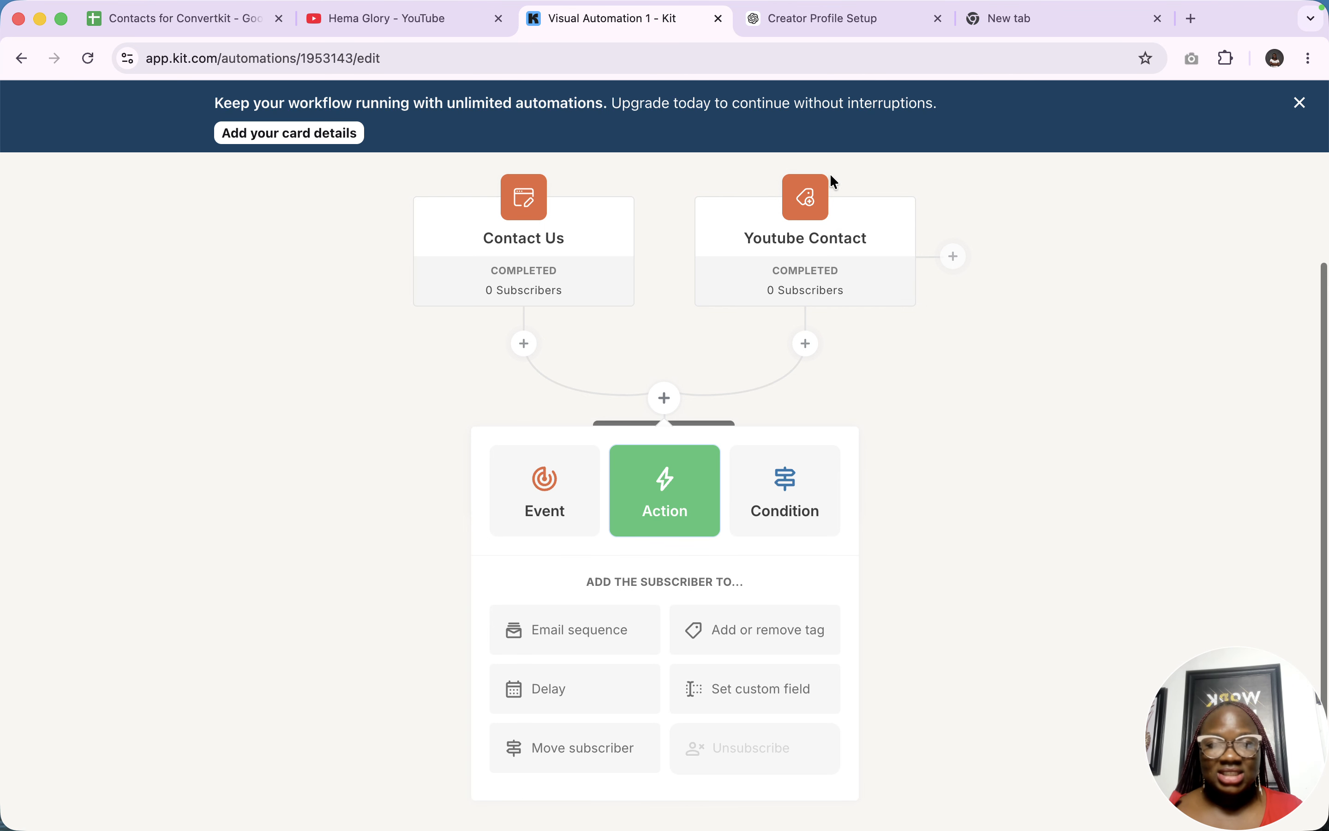
pyautogui.scroll(-2, 614, 358)
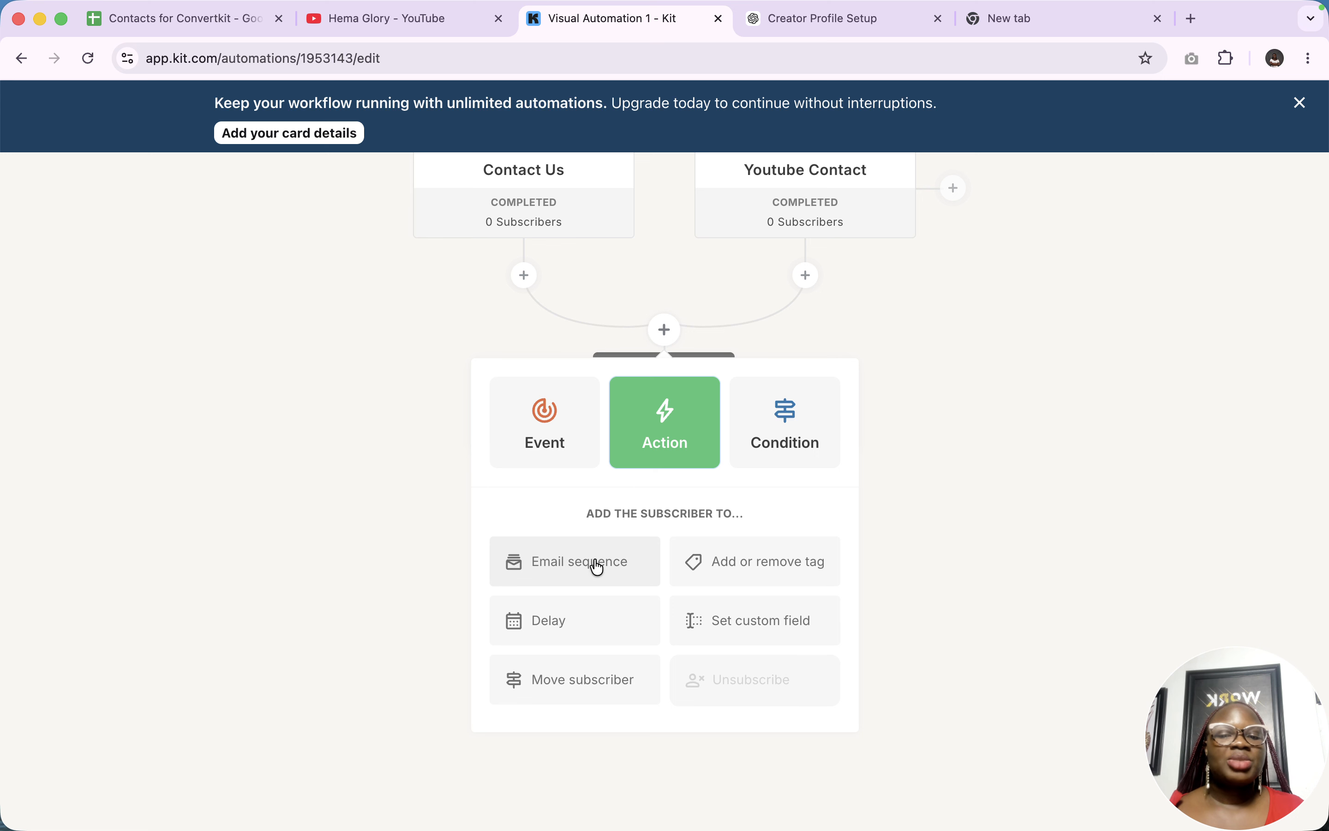
pyautogui.click(571, 620)
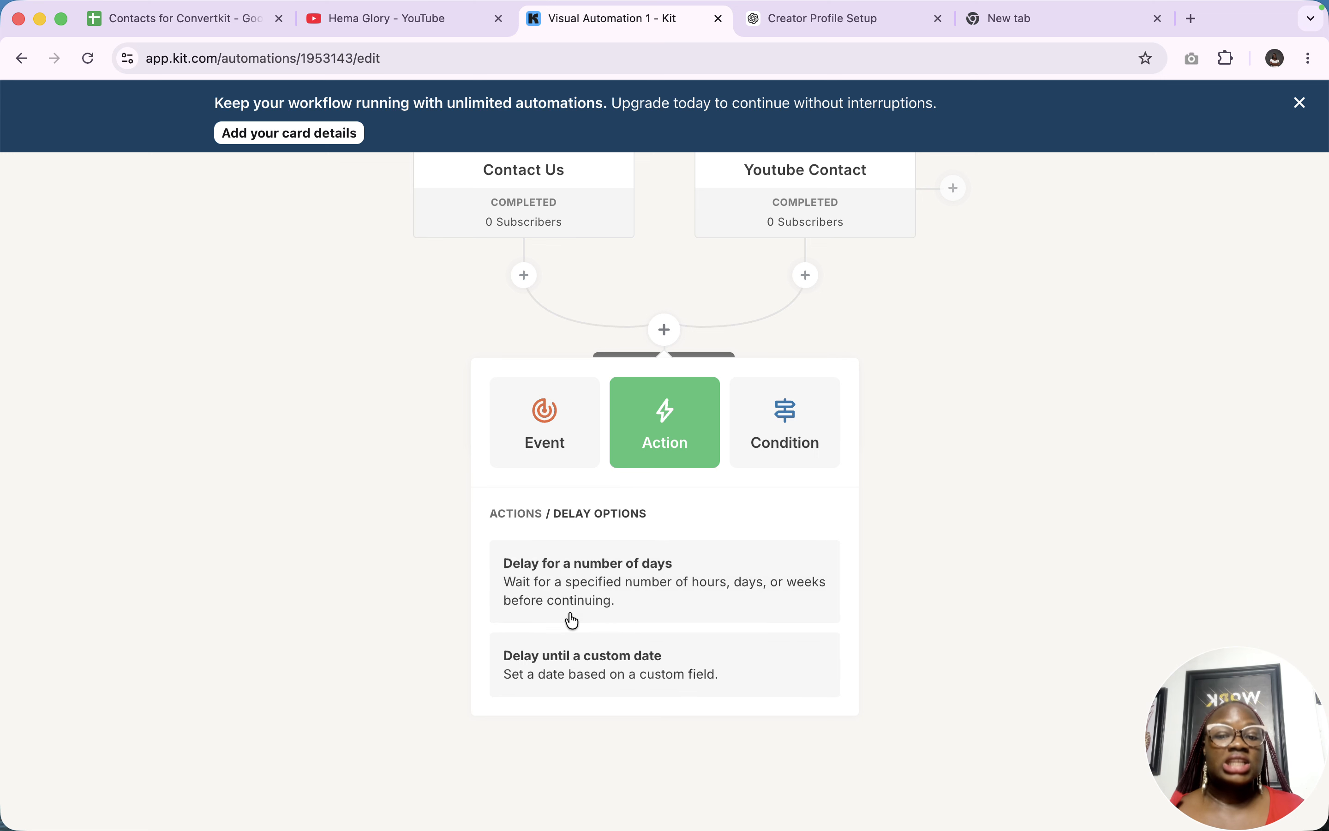
pyautogui.click(624, 578)
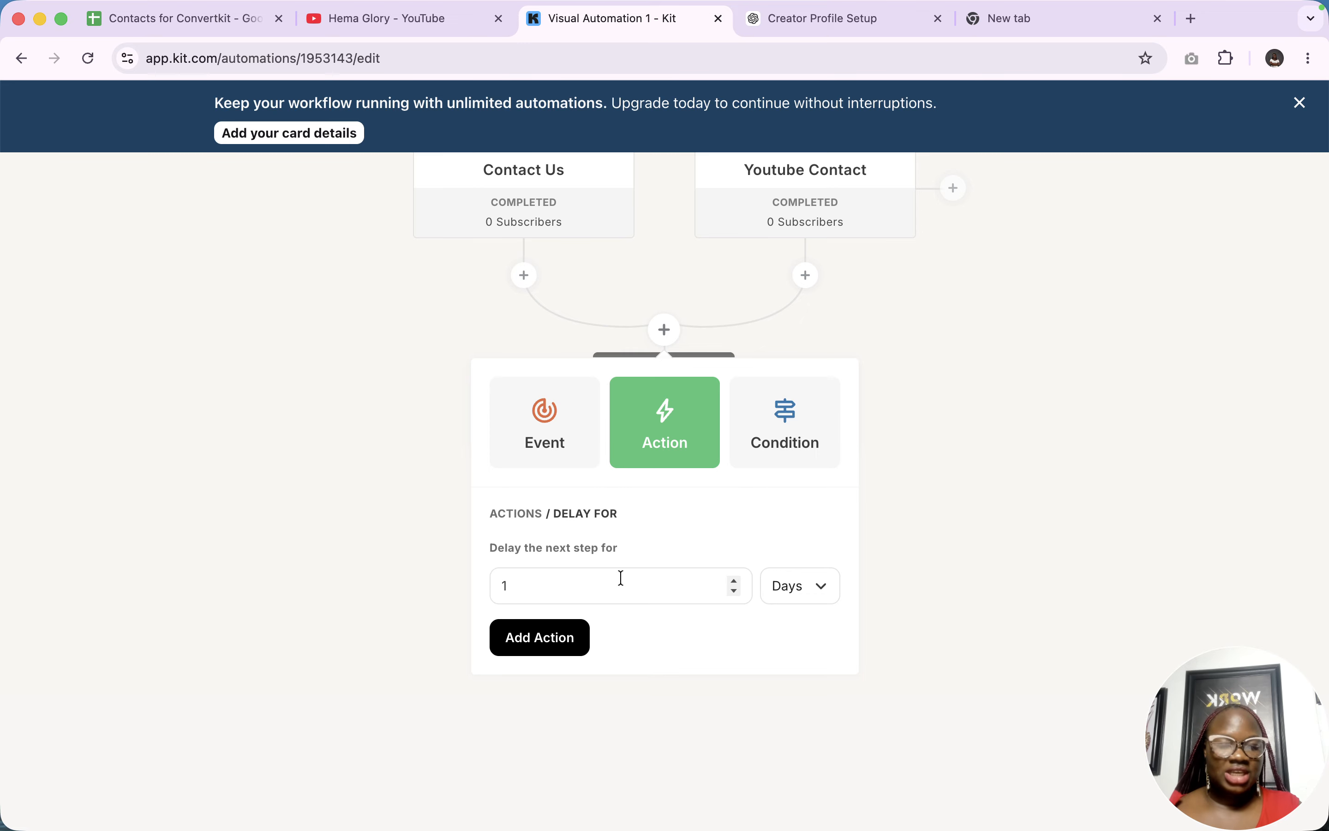
pyautogui.press('BackSpace')
pyautogui.write('4')
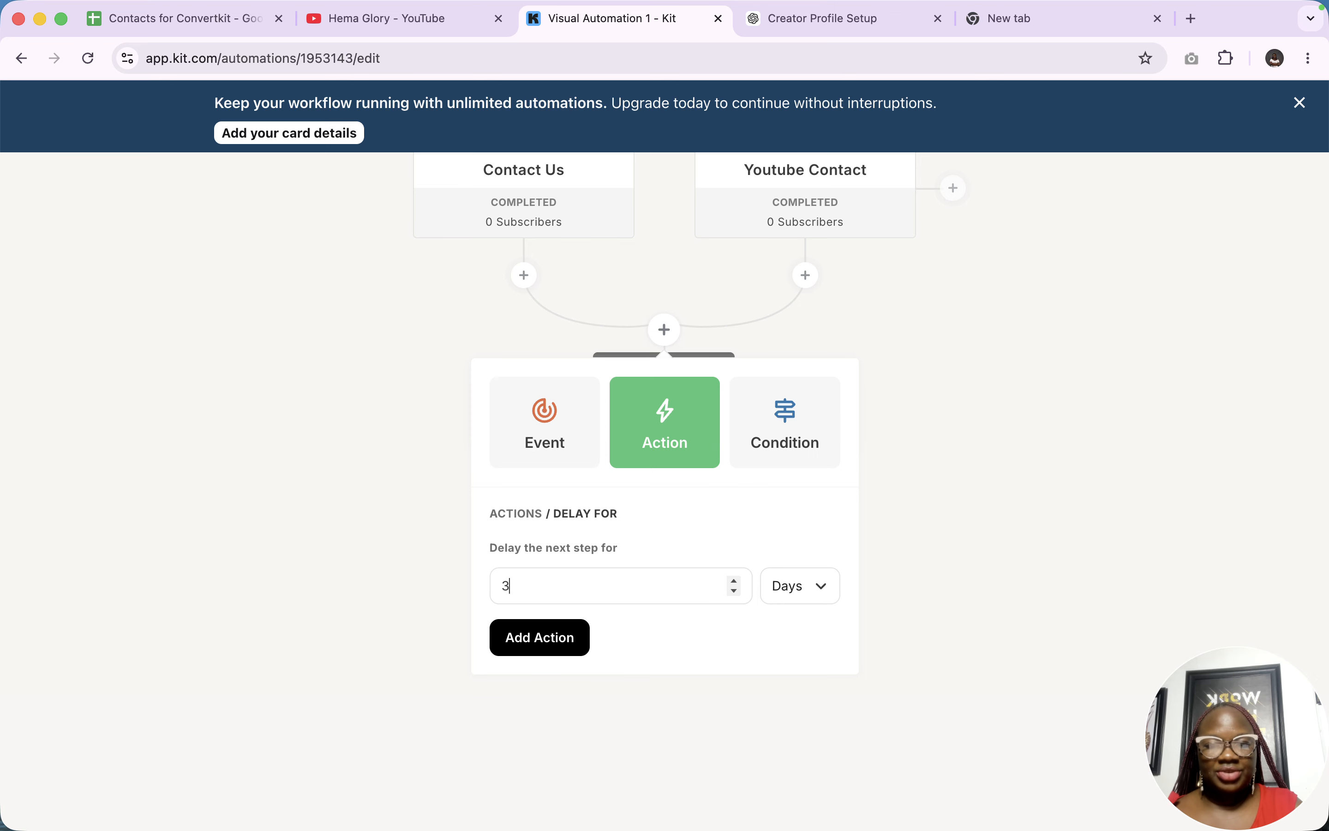
pyautogui.click(689, 440)
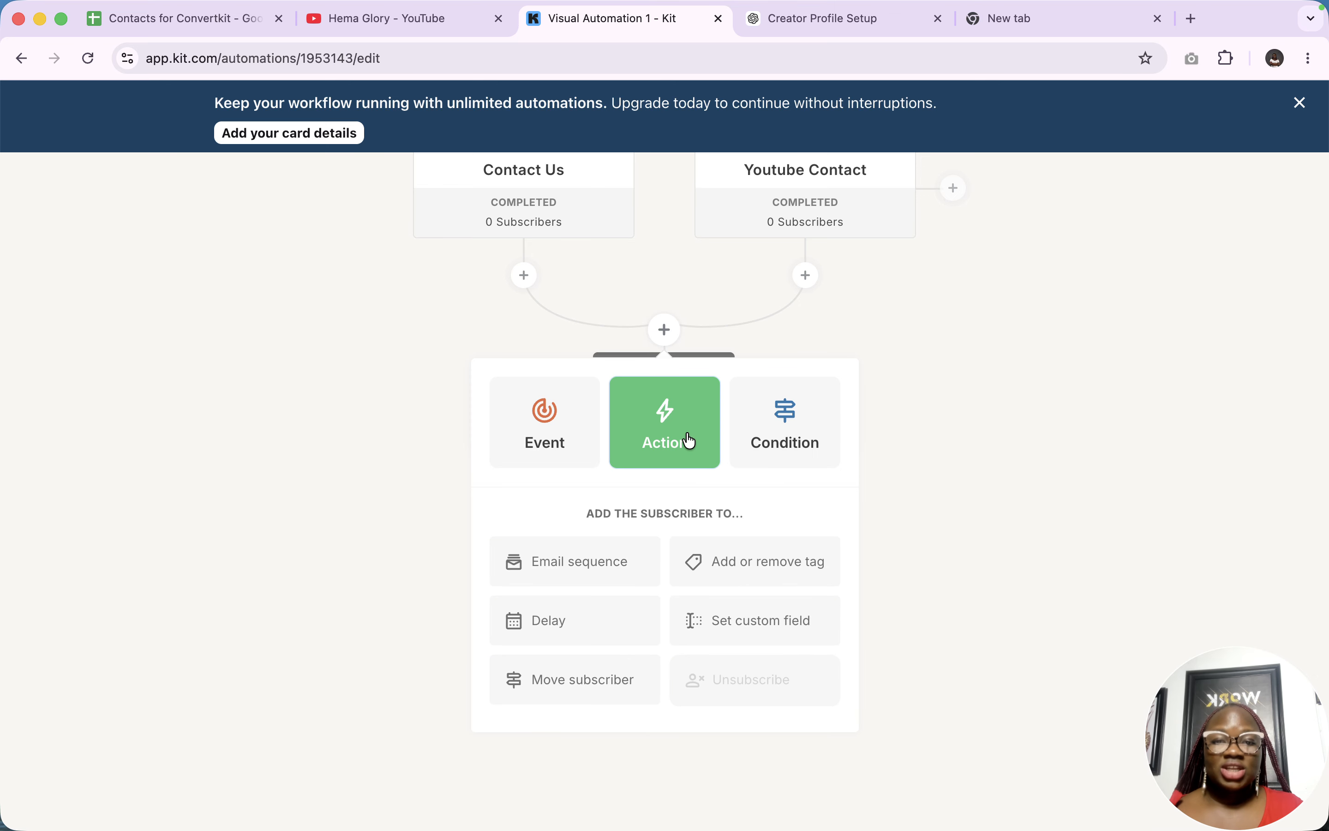
pyautogui.click(587, 621)
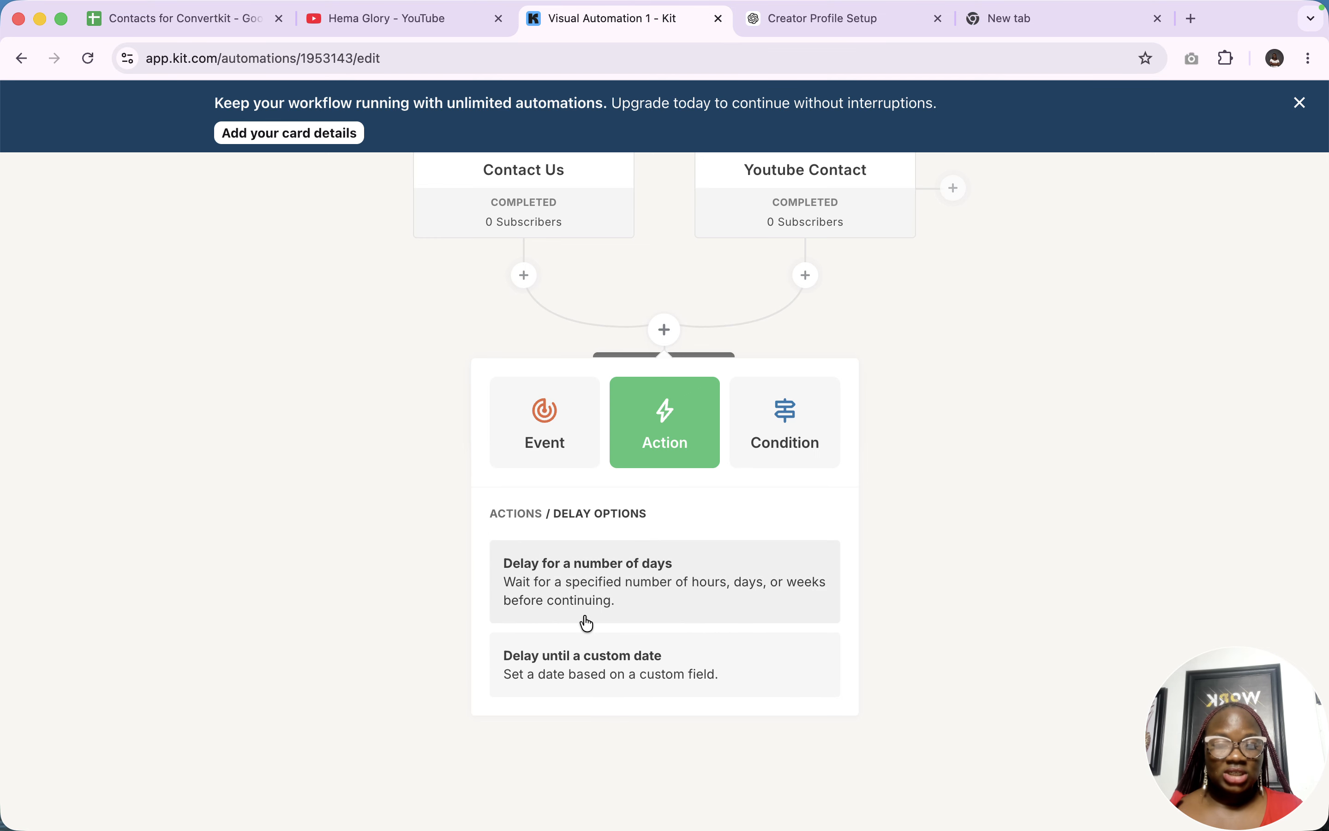
pyautogui.click(597, 675)
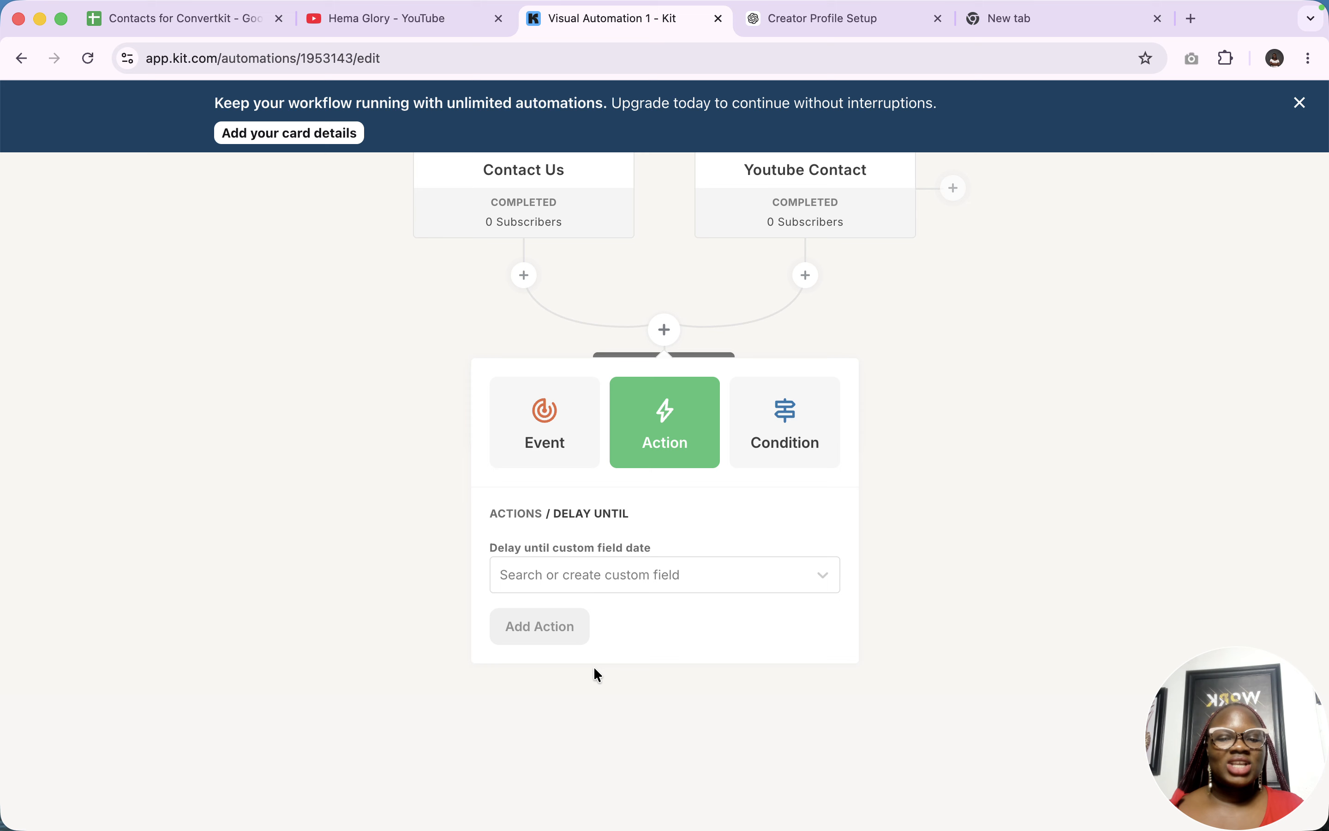
pyautogui.click(639, 583)
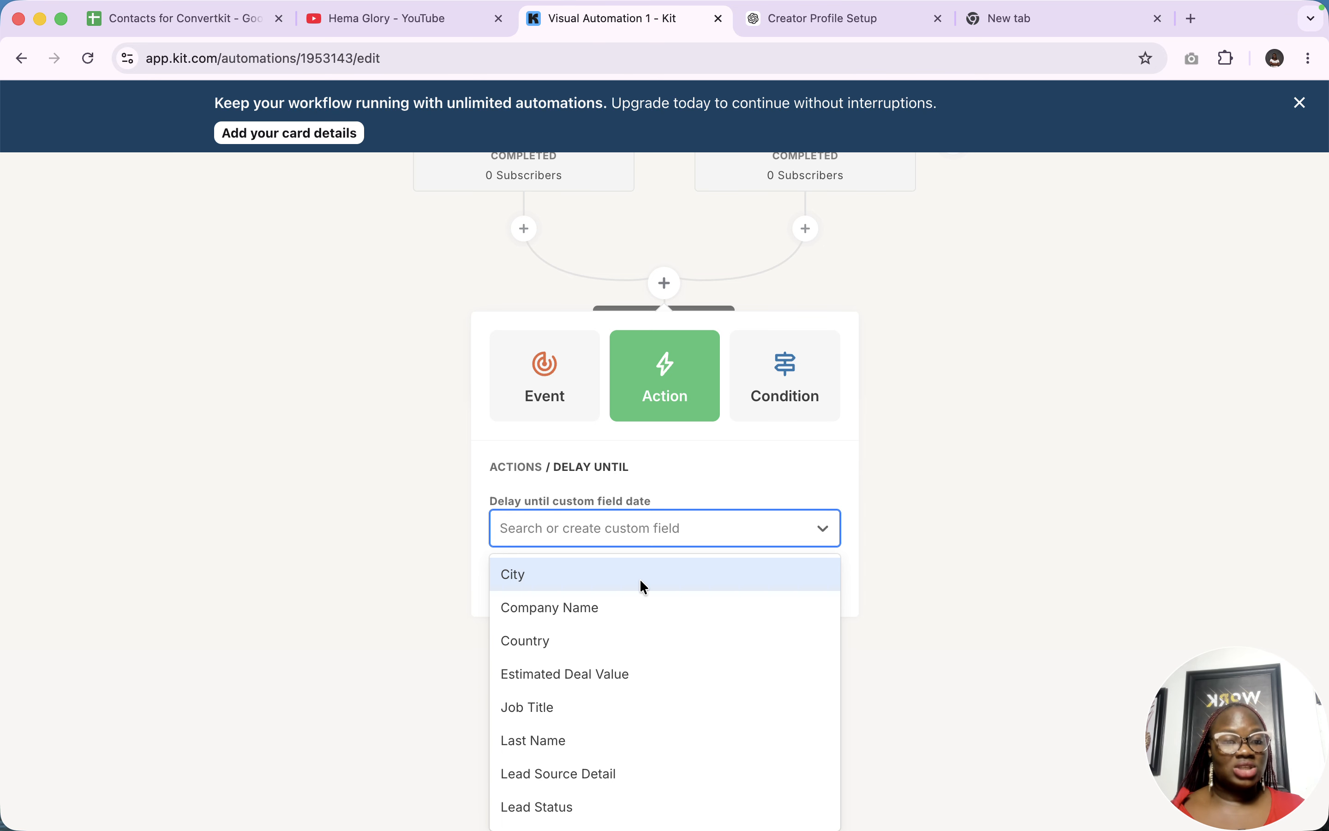
pyautogui.click(688, 397)
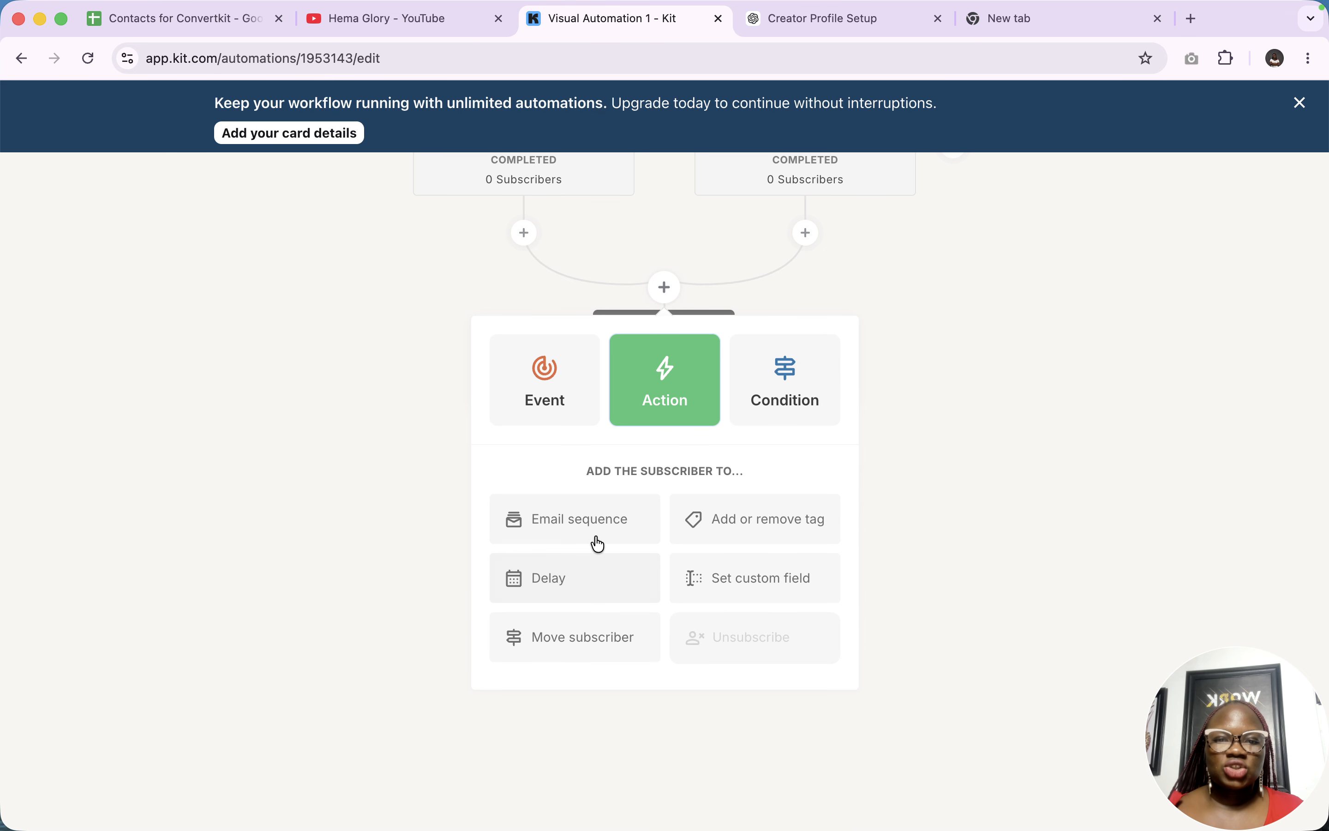
# Add a delay action of 3 days where the Contact Us and Youtube Contact entry points merge
pyautogui.click(558, 583)
pyautogui.click(655, 545)
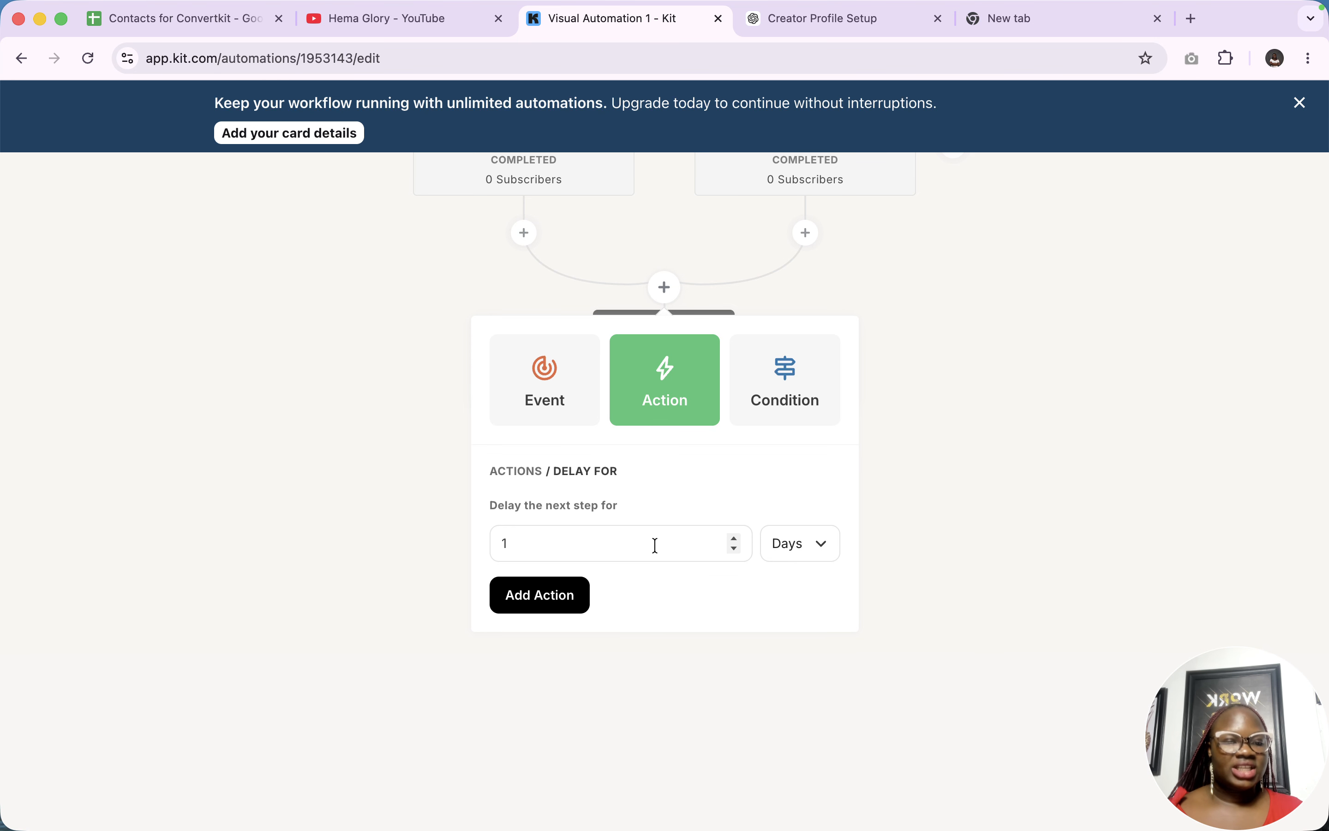
pyautogui.press('BackSpace')
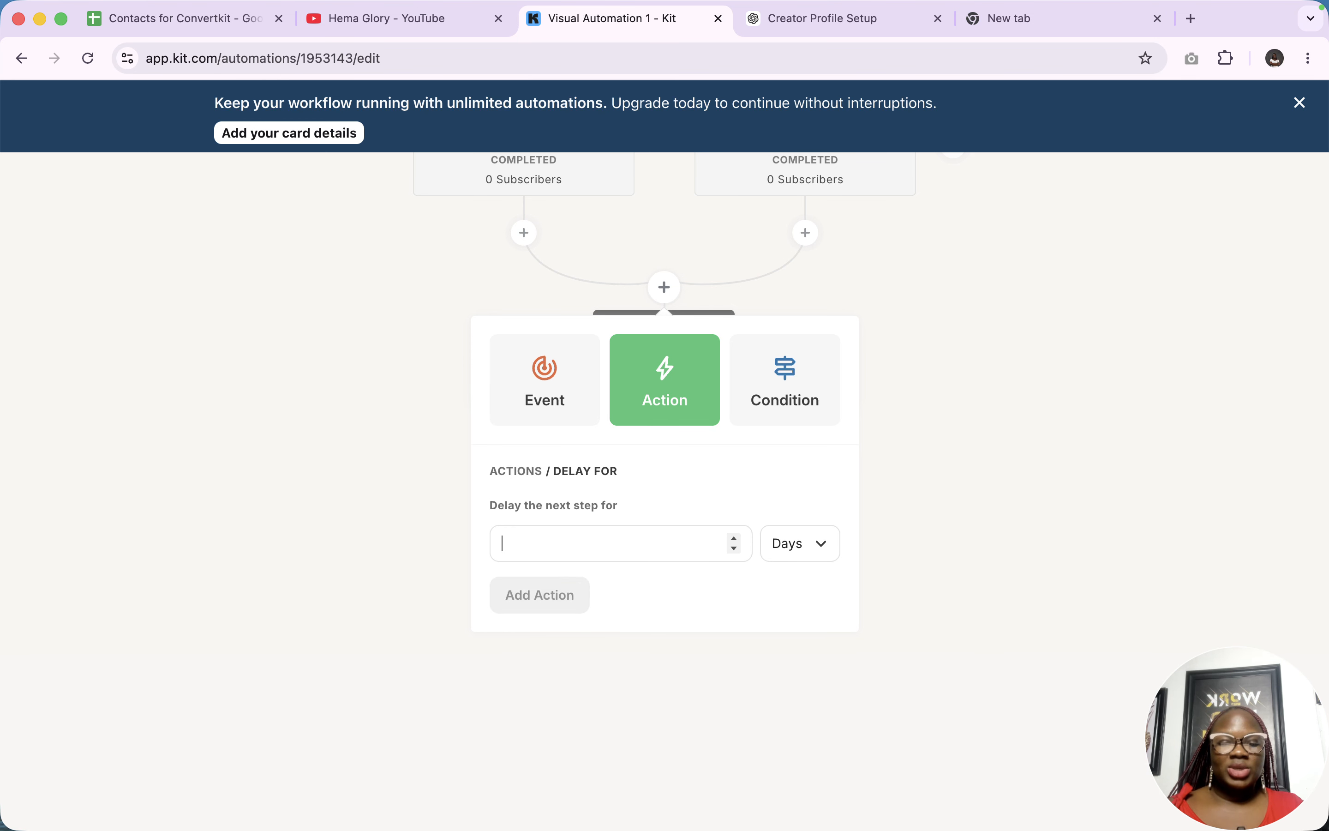
pyautogui.write('3')
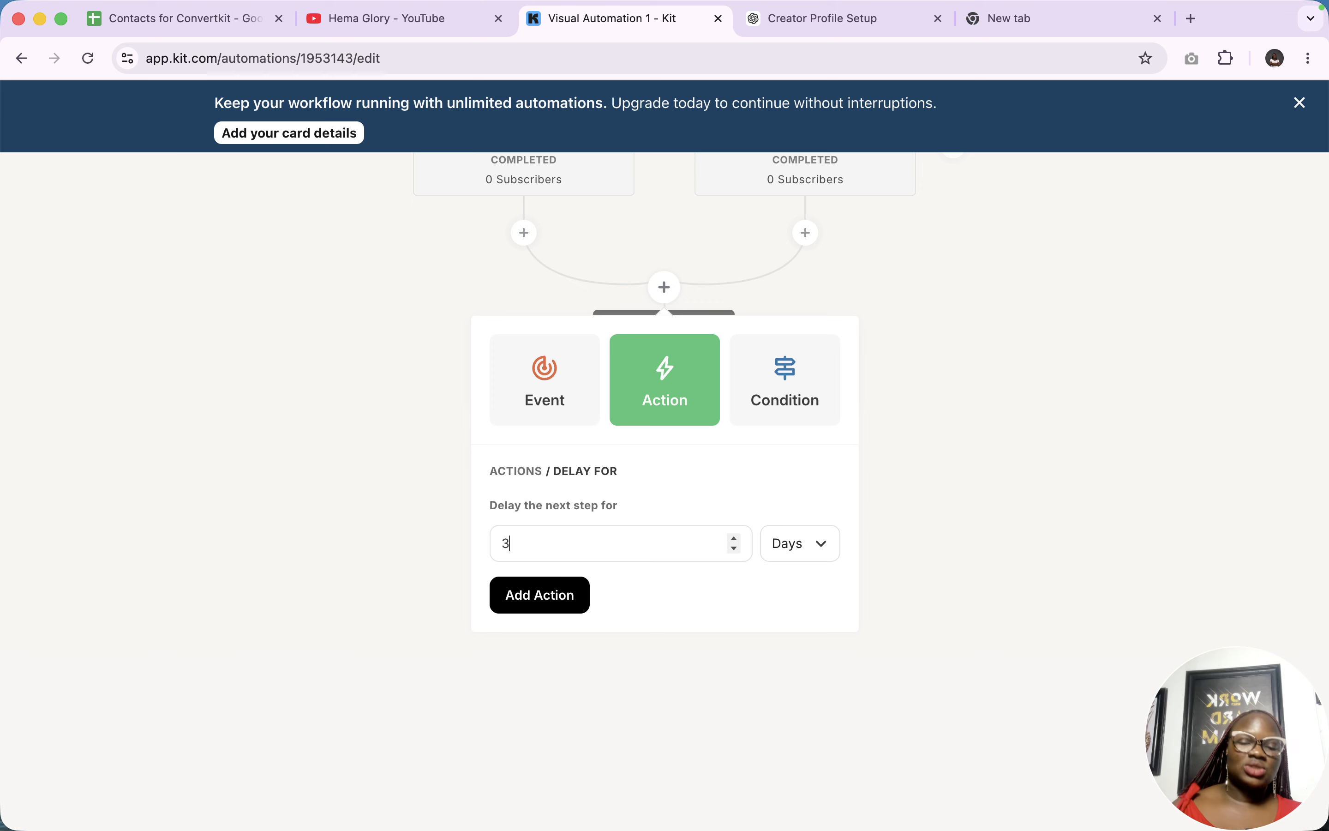
pyautogui.scroll(4, 753, 357)
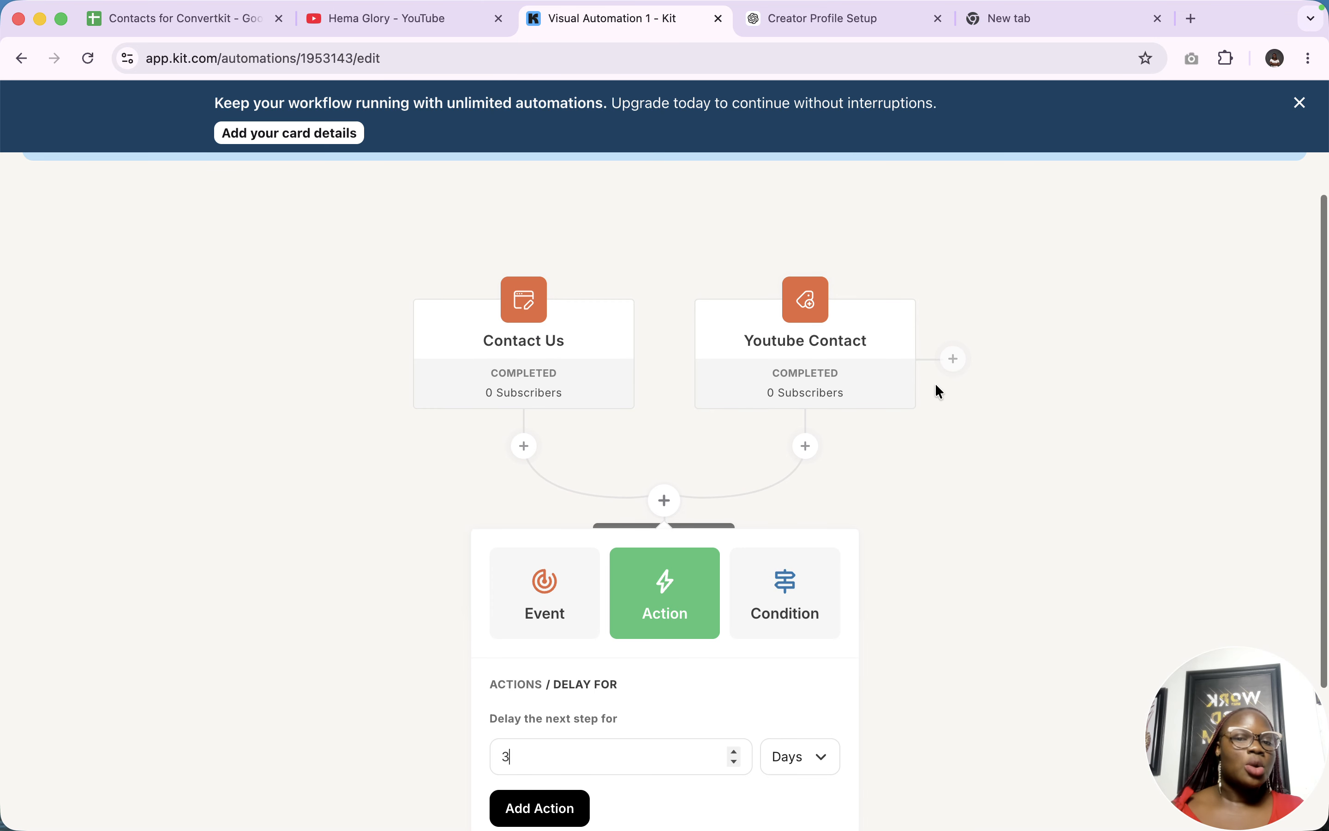
pyautogui.scroll(-2, 751, 718)
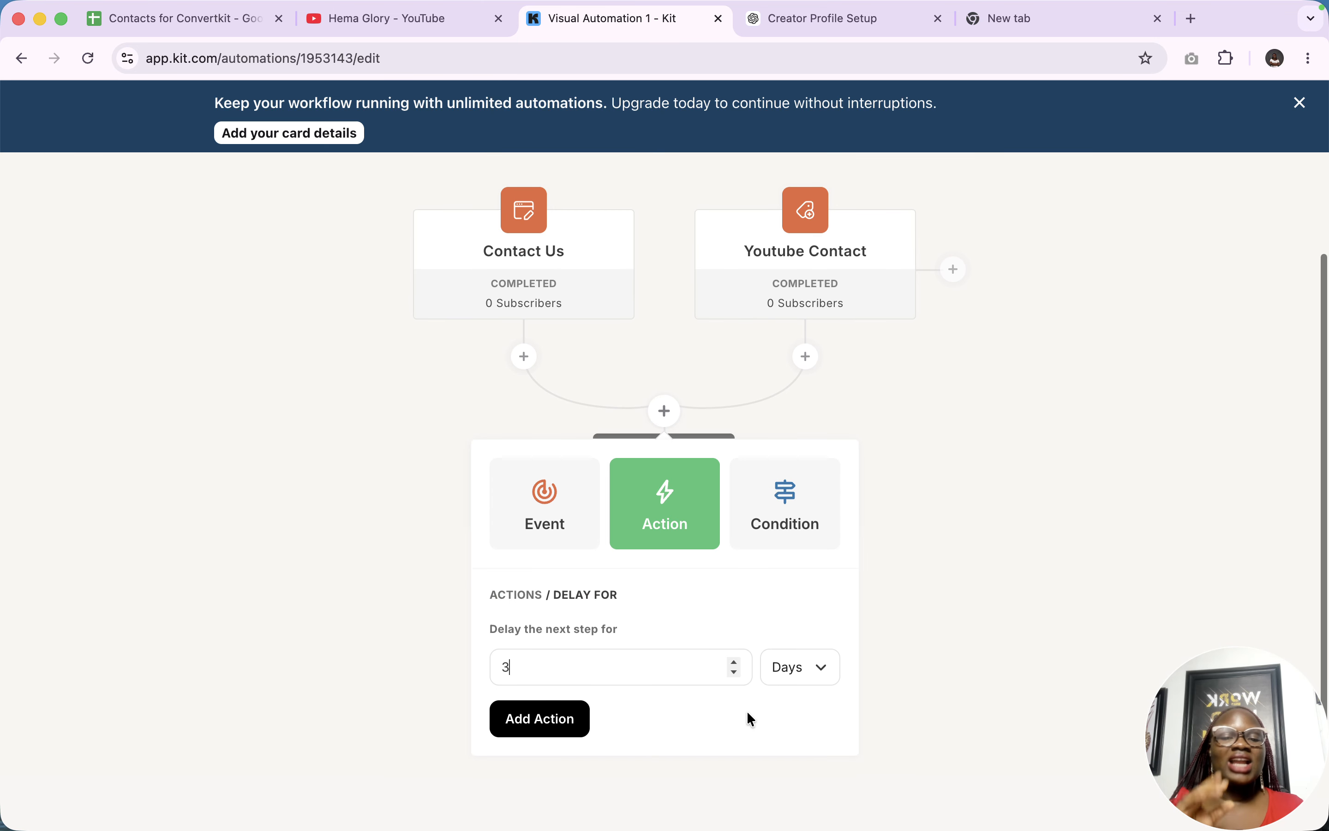
pyautogui.click(557, 724)
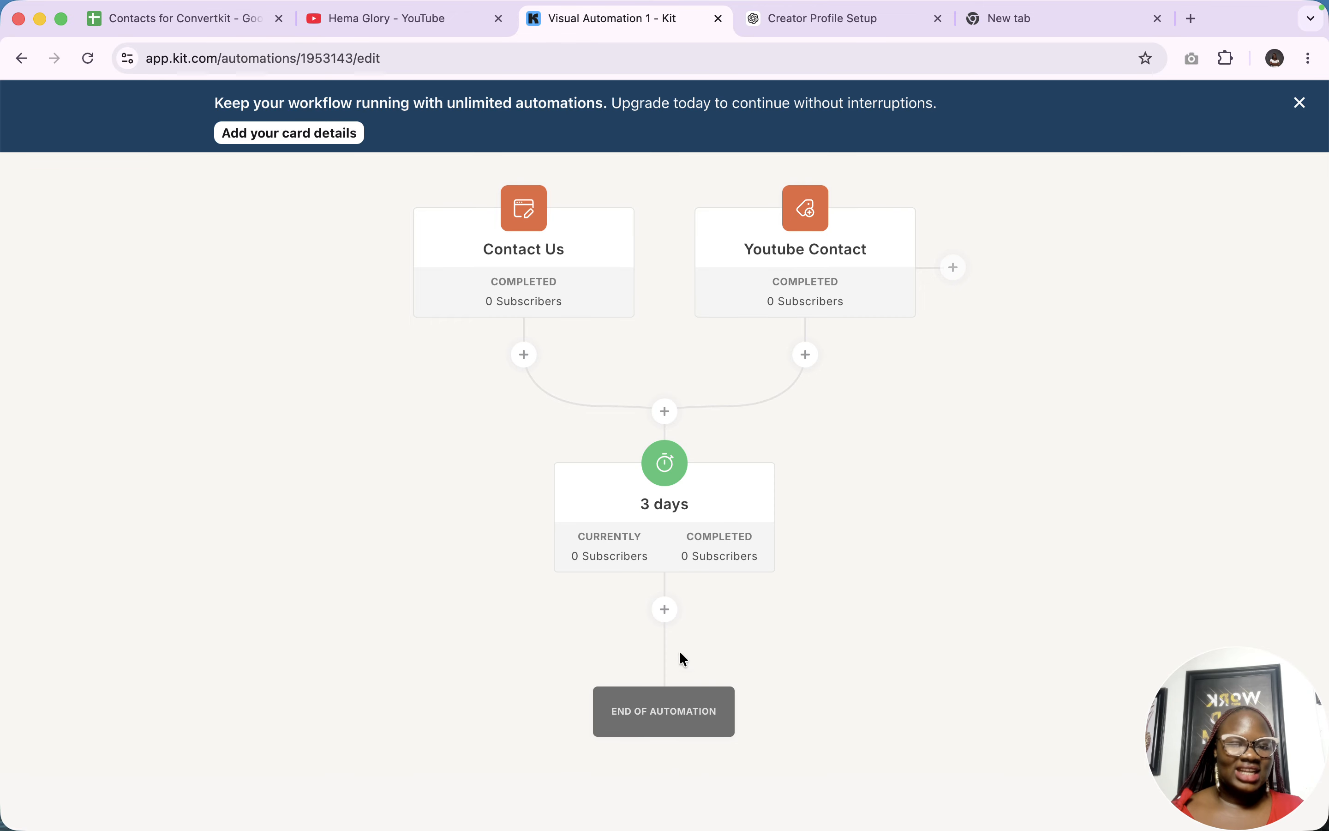
# Examine the event and condition options offered for the step that follows the 3-day delay
pyautogui.click(664, 611)
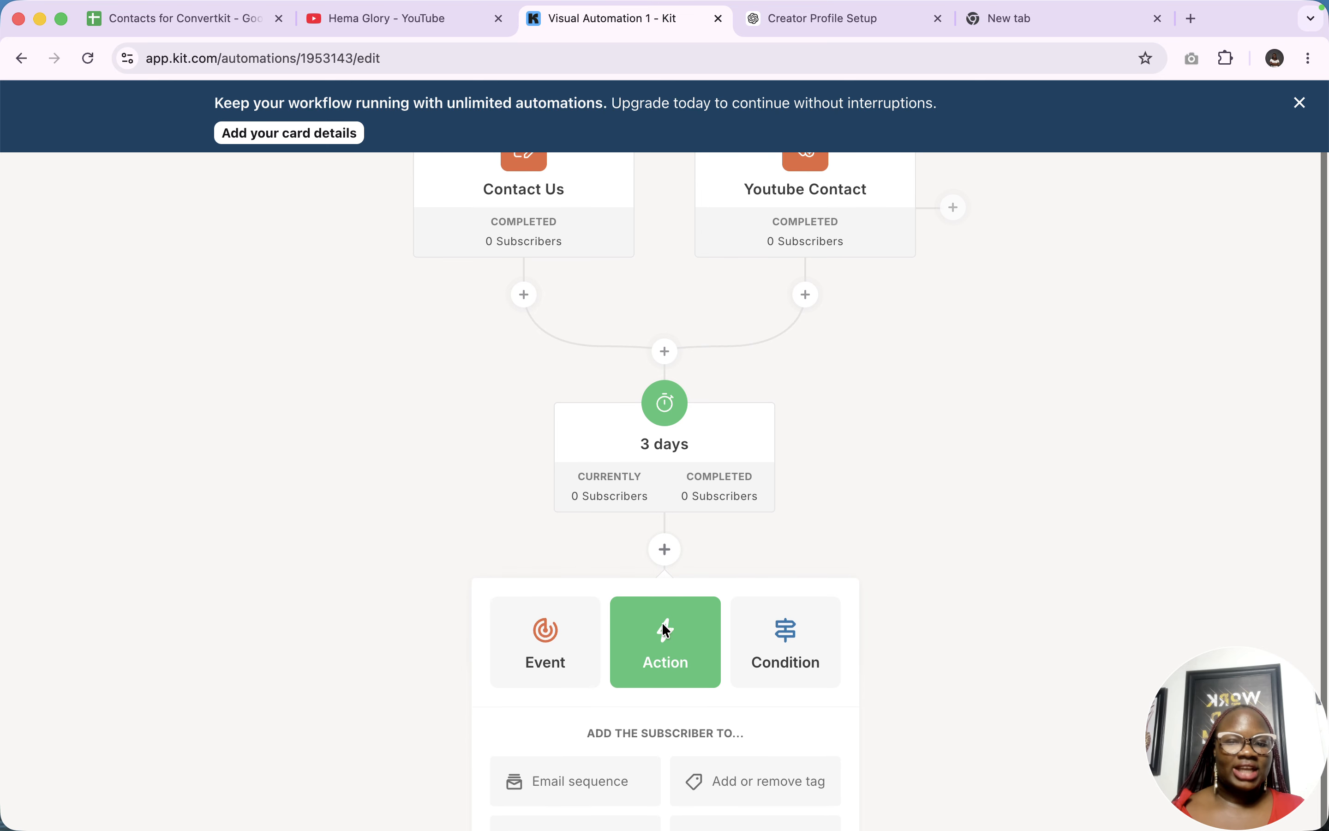
pyautogui.click(547, 664)
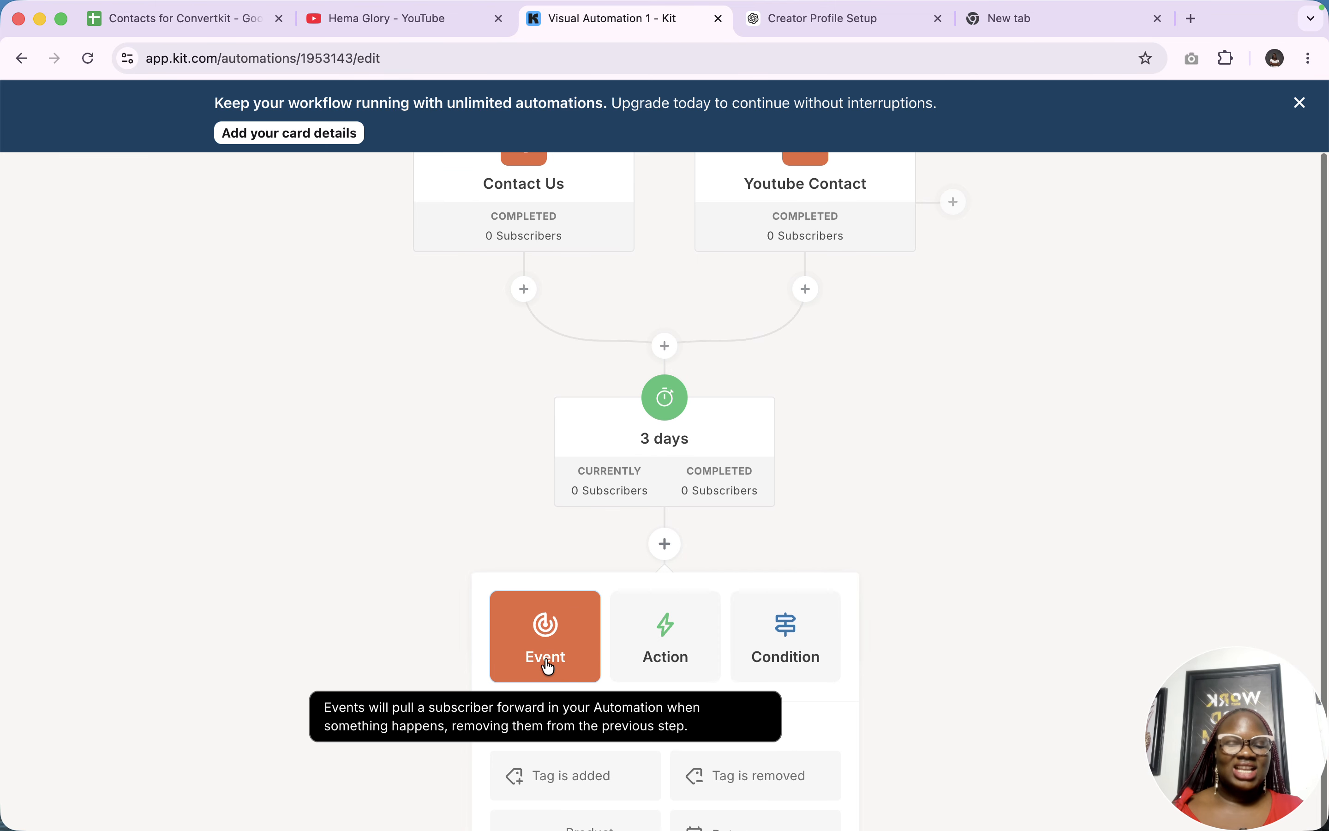
pyautogui.scroll(-3, 547, 666)
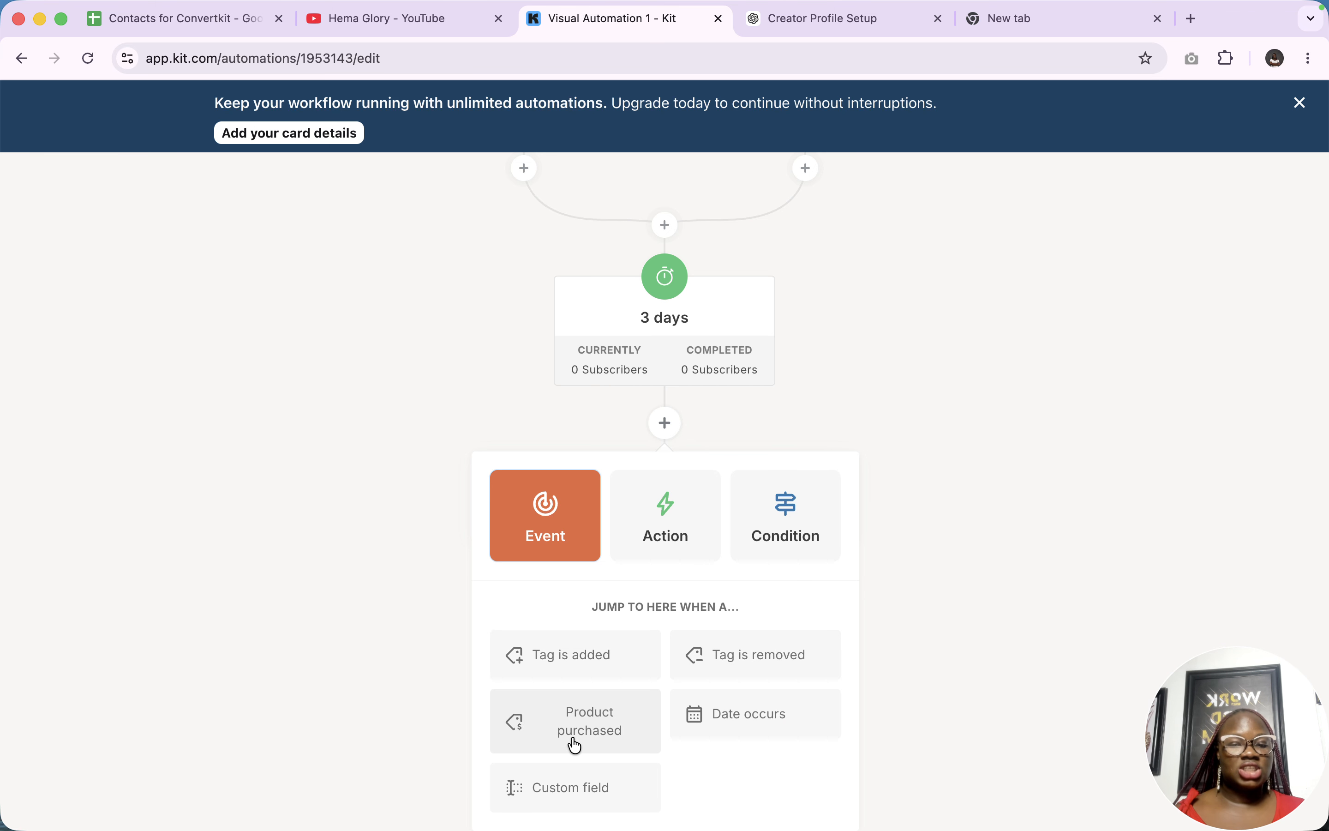
pyautogui.click(793, 528)
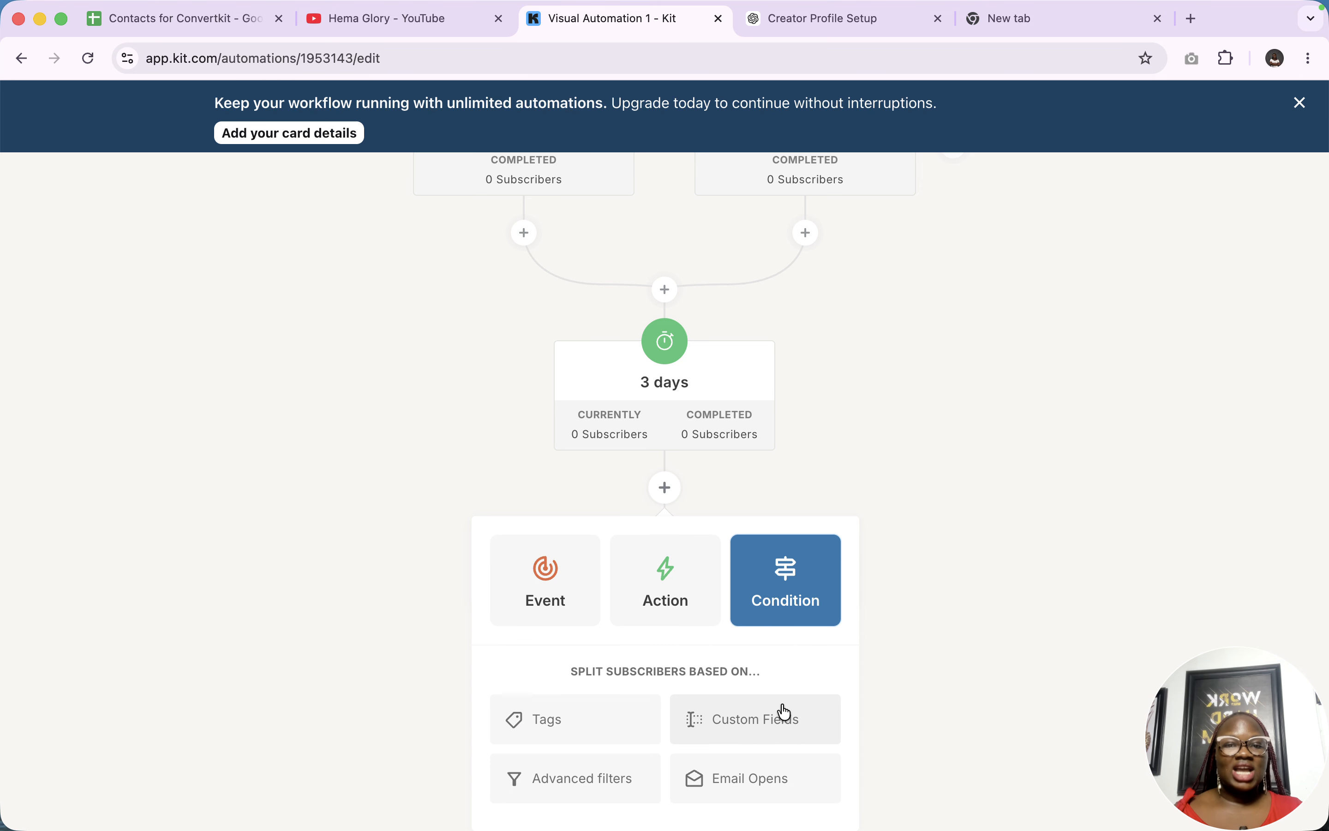
pyautogui.scroll(3, 548, 380)
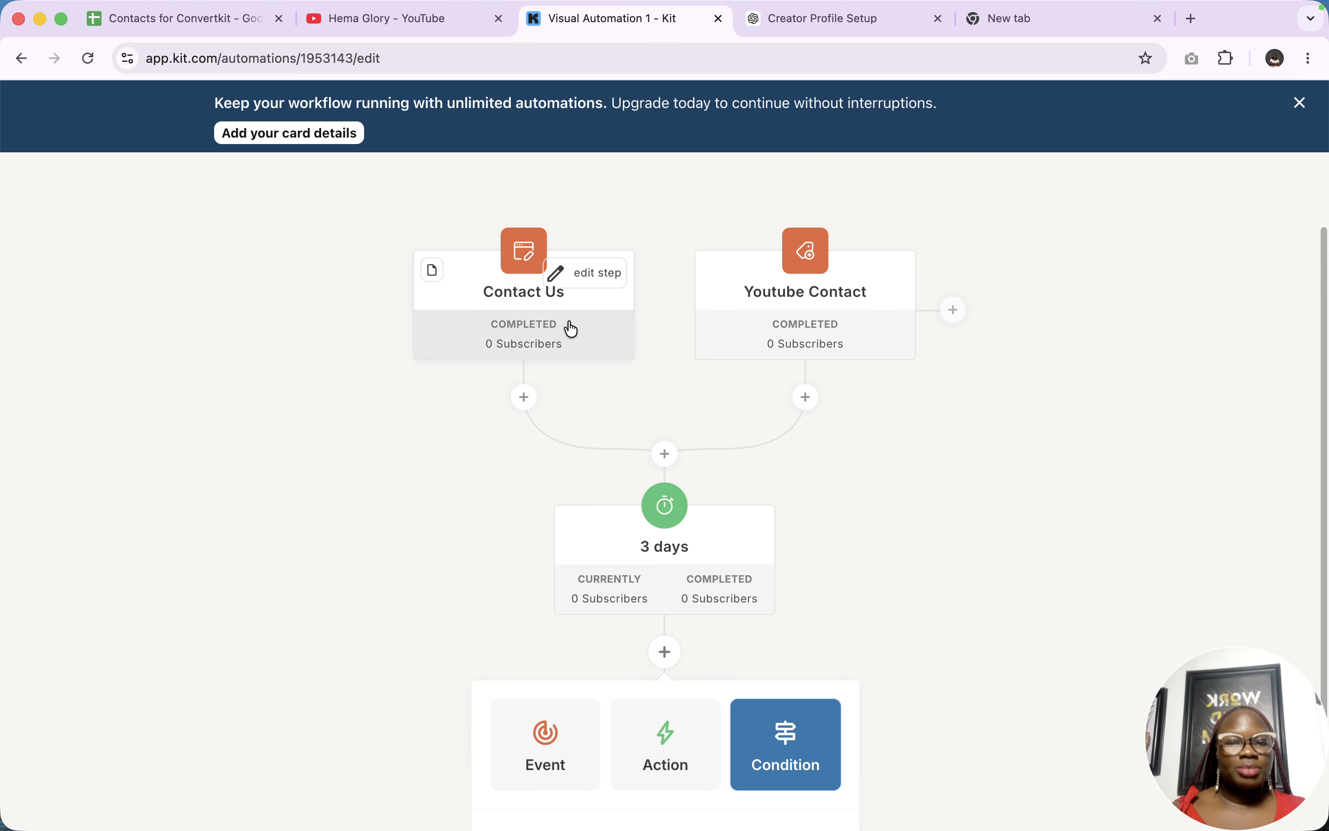
pyautogui.scroll(-3, 571, 330)
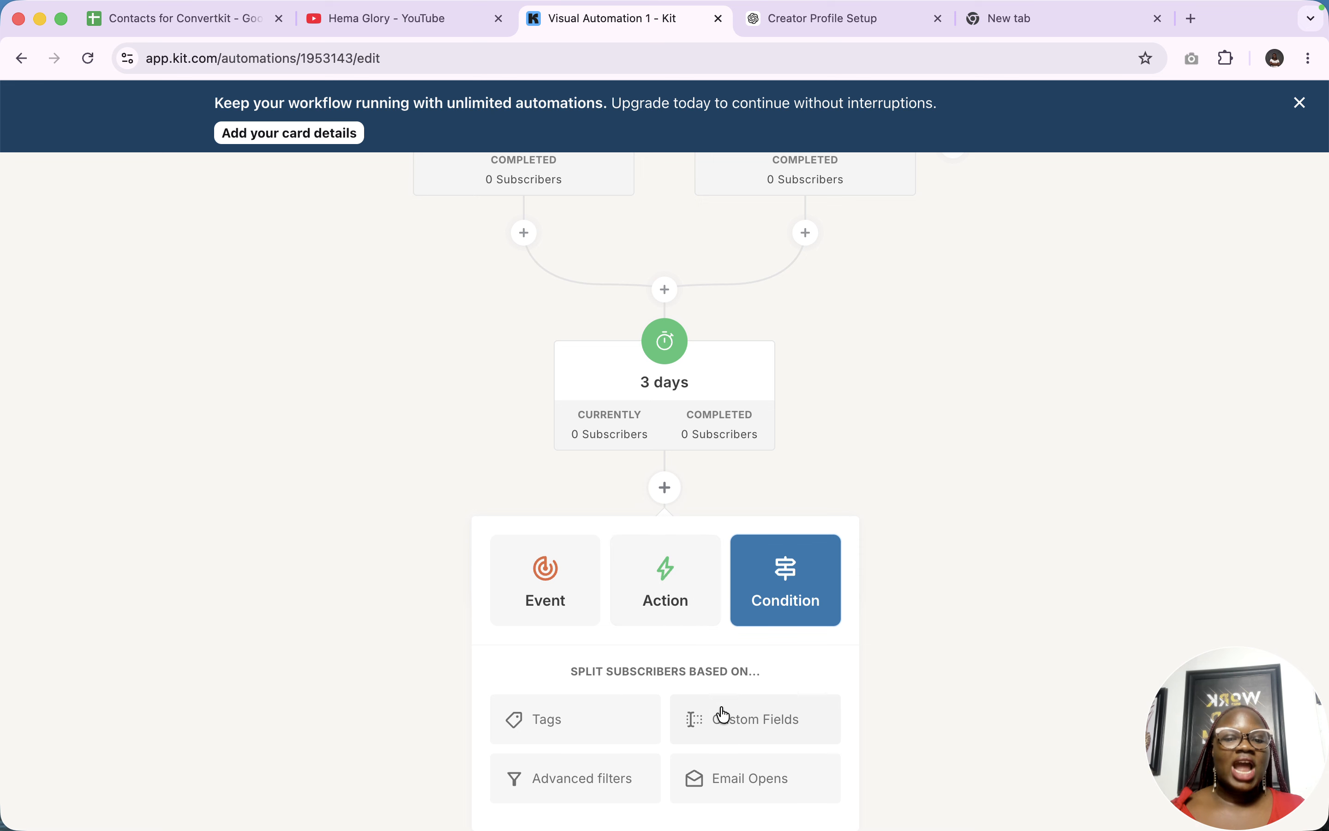
# Start a yes/no custom-field condition below the 3-day delay, checking whether Lead Source Detail has a value
pyautogui.click(722, 730)
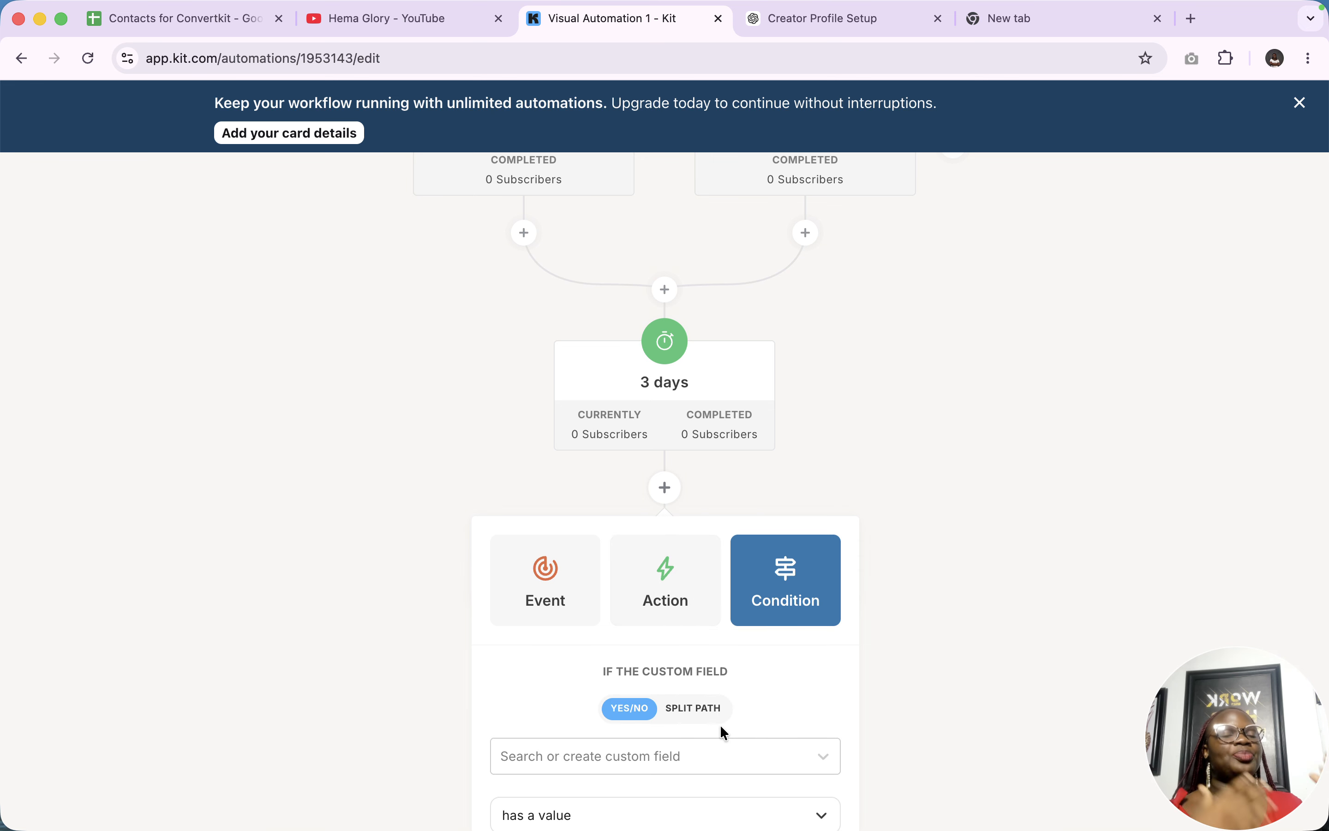
pyautogui.scroll(-2, 720, 727)
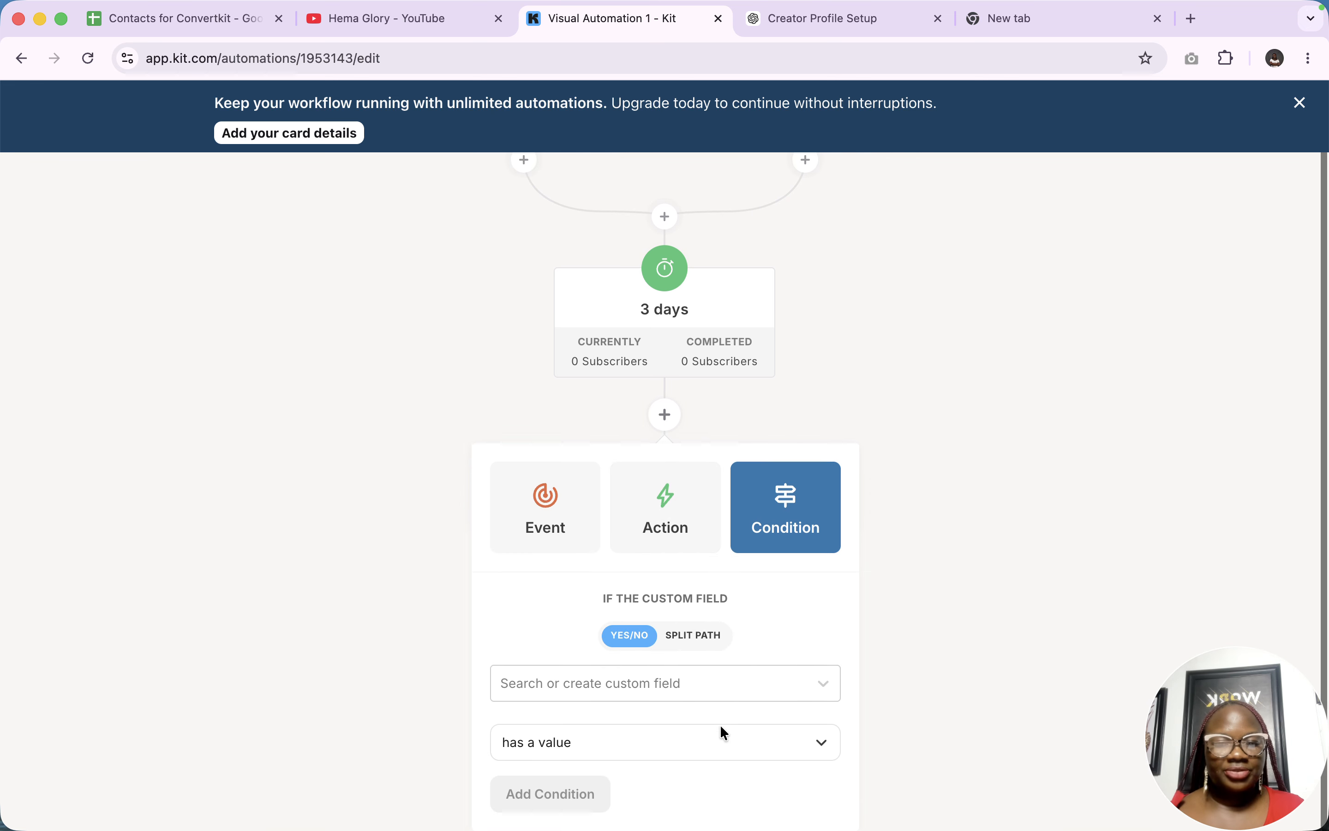
pyautogui.click(647, 683)
pyautogui.scroll(-3, 647, 687)
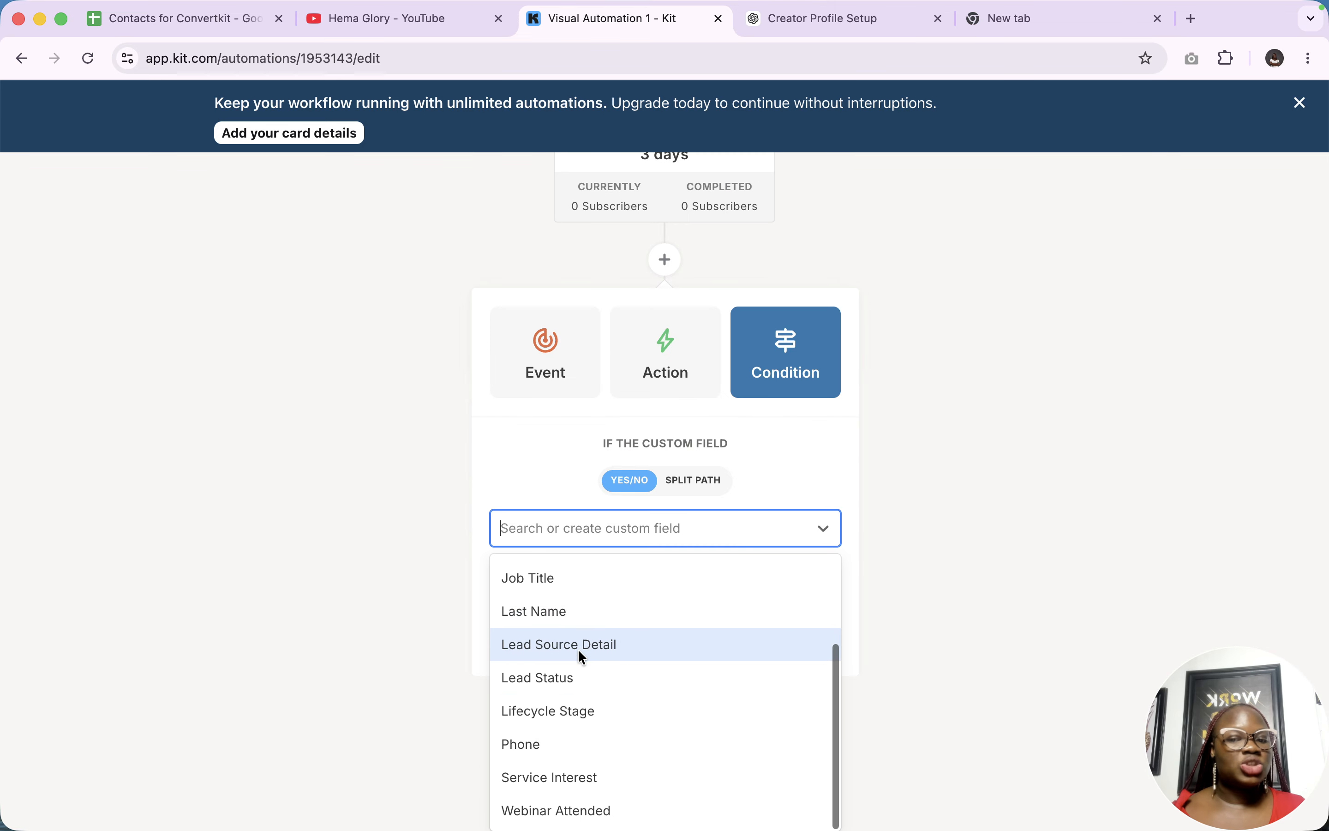
pyautogui.click(581, 649)
pyautogui.click(593, 744)
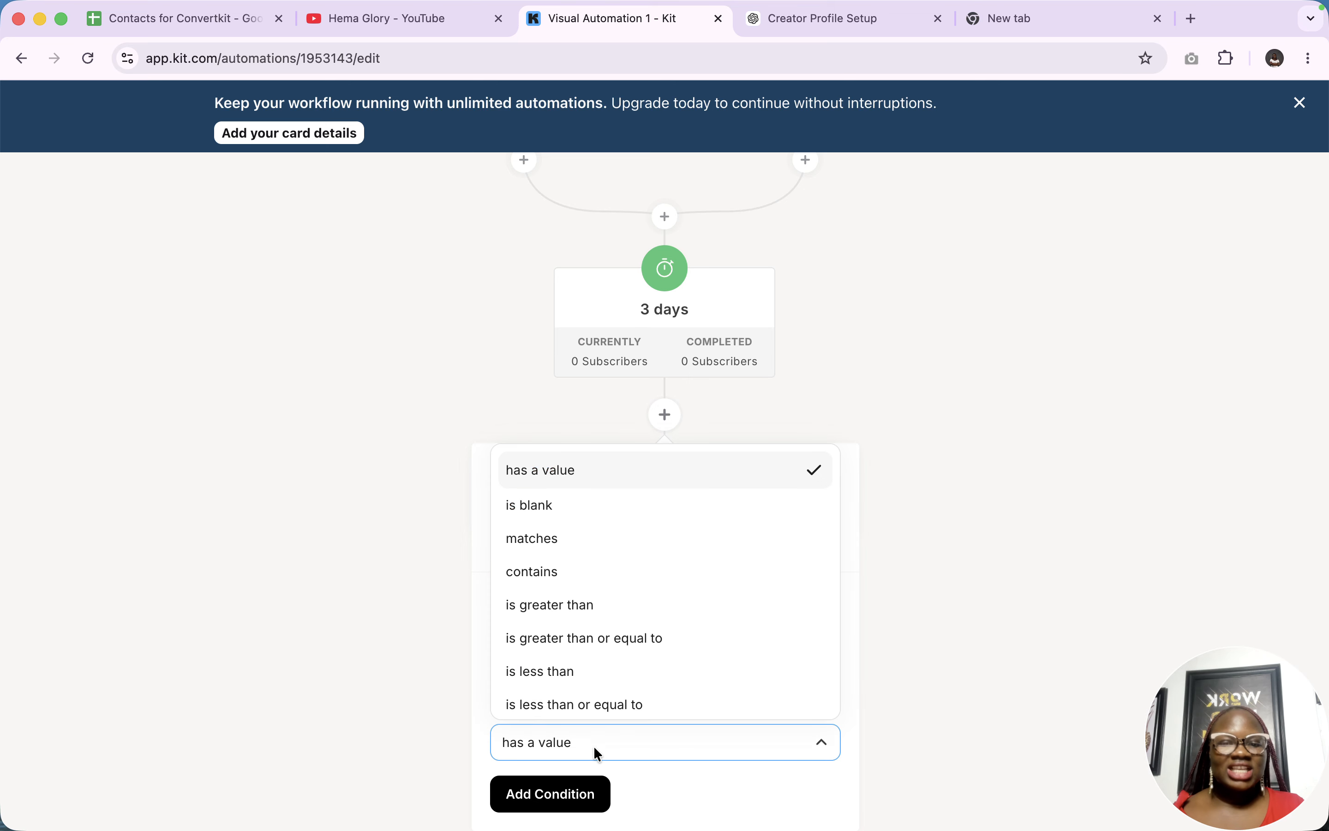
pyautogui.scroll(-1, 593, 662)
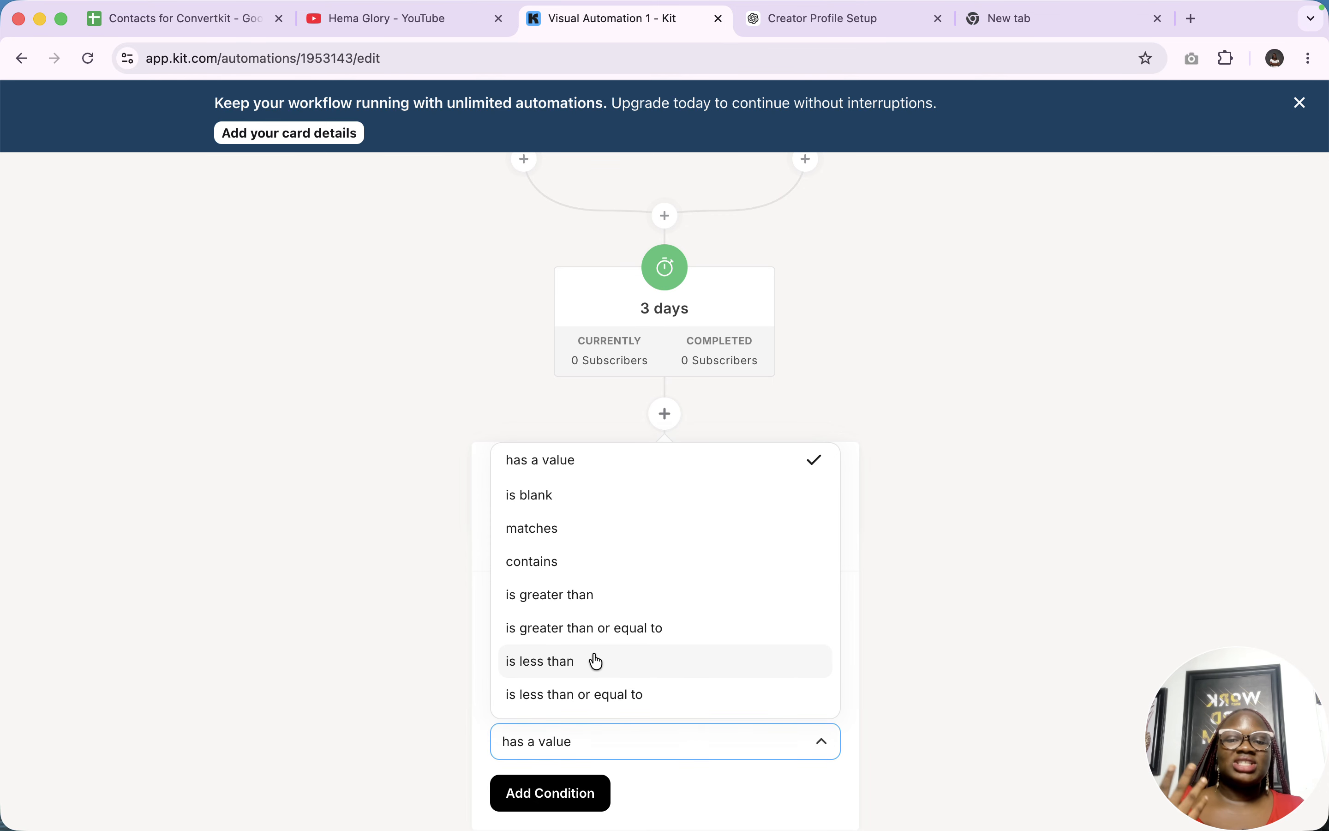
pyautogui.scroll(1, 589, 522)
pyautogui.scroll(-1, 578, 628)
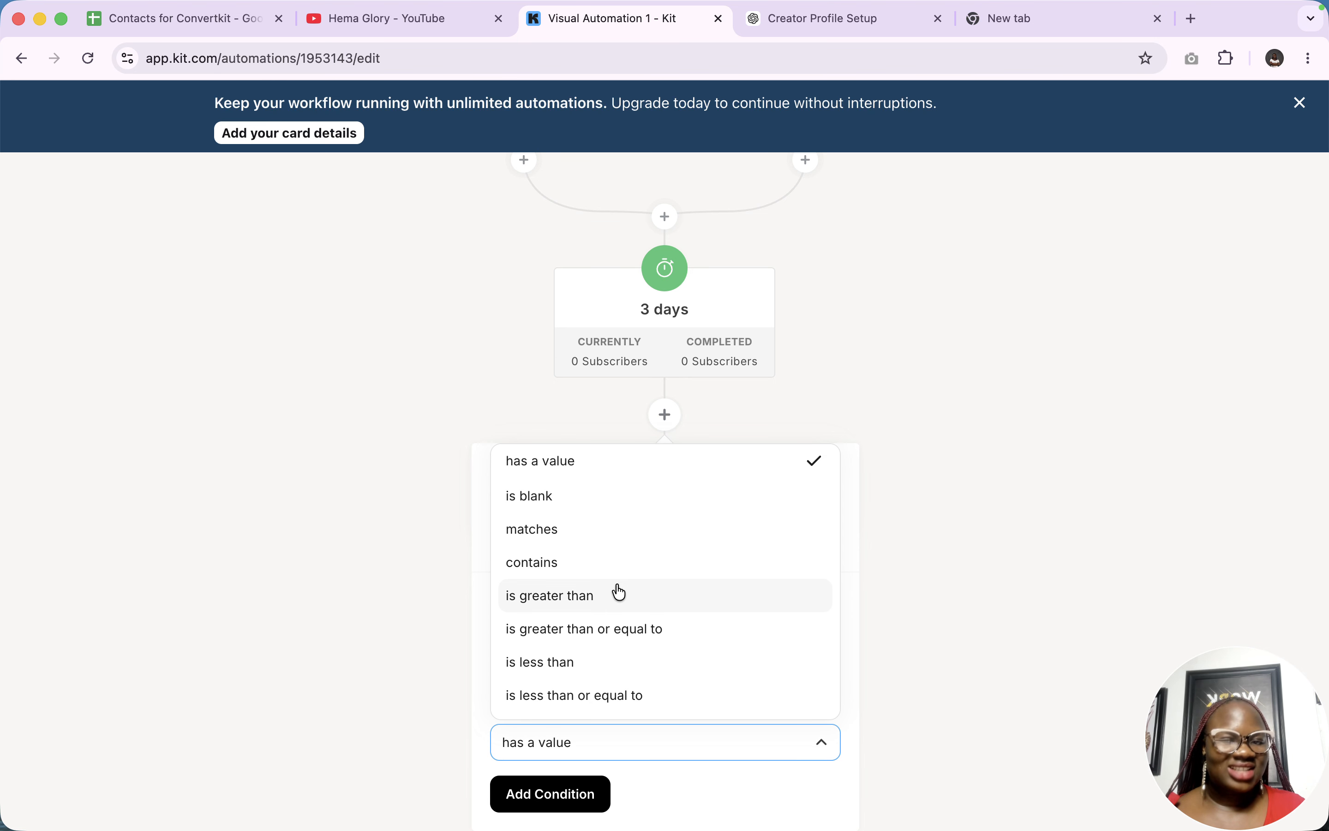
pyautogui.click(540, 464)
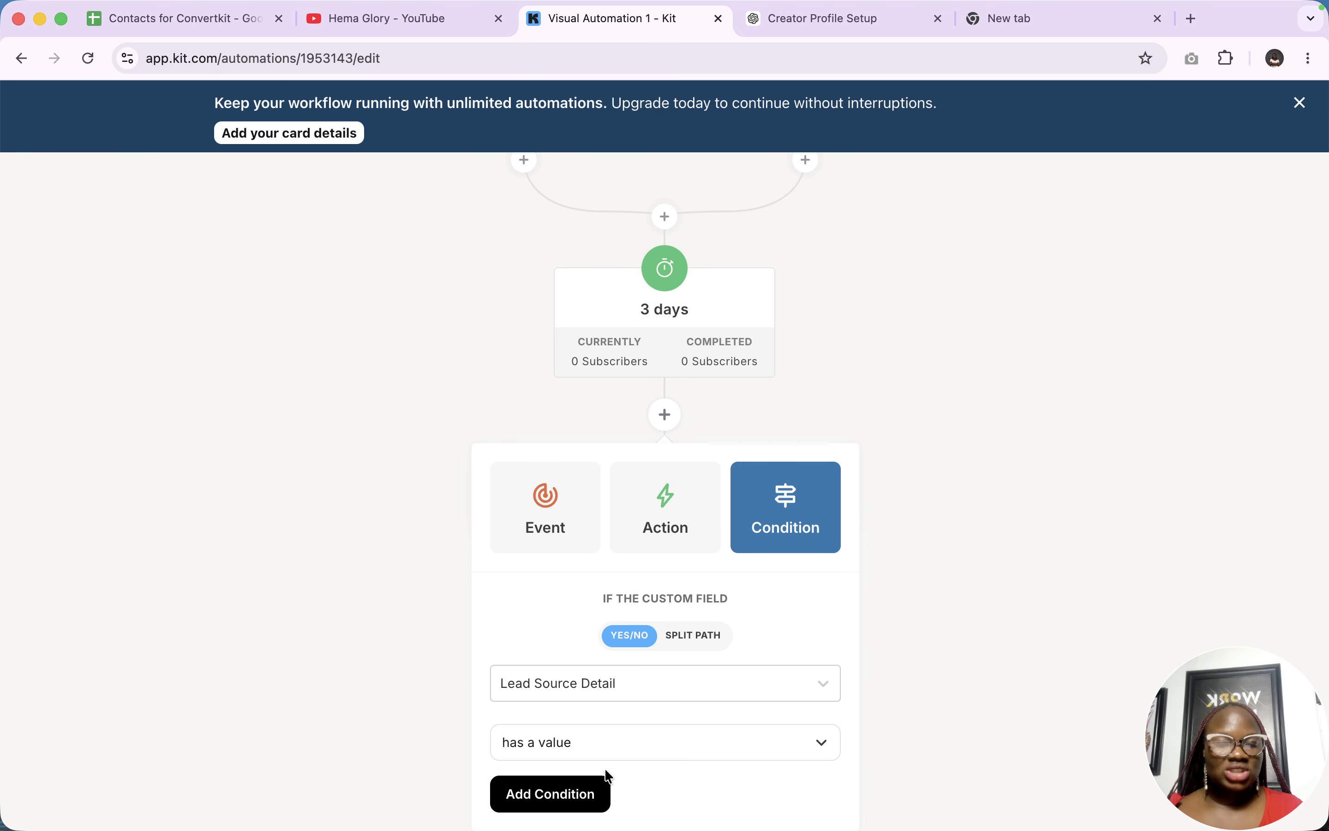
# Set the Lead Source Detail condition to matches "Instagram" and add it to the automation
pyautogui.click(618, 739)
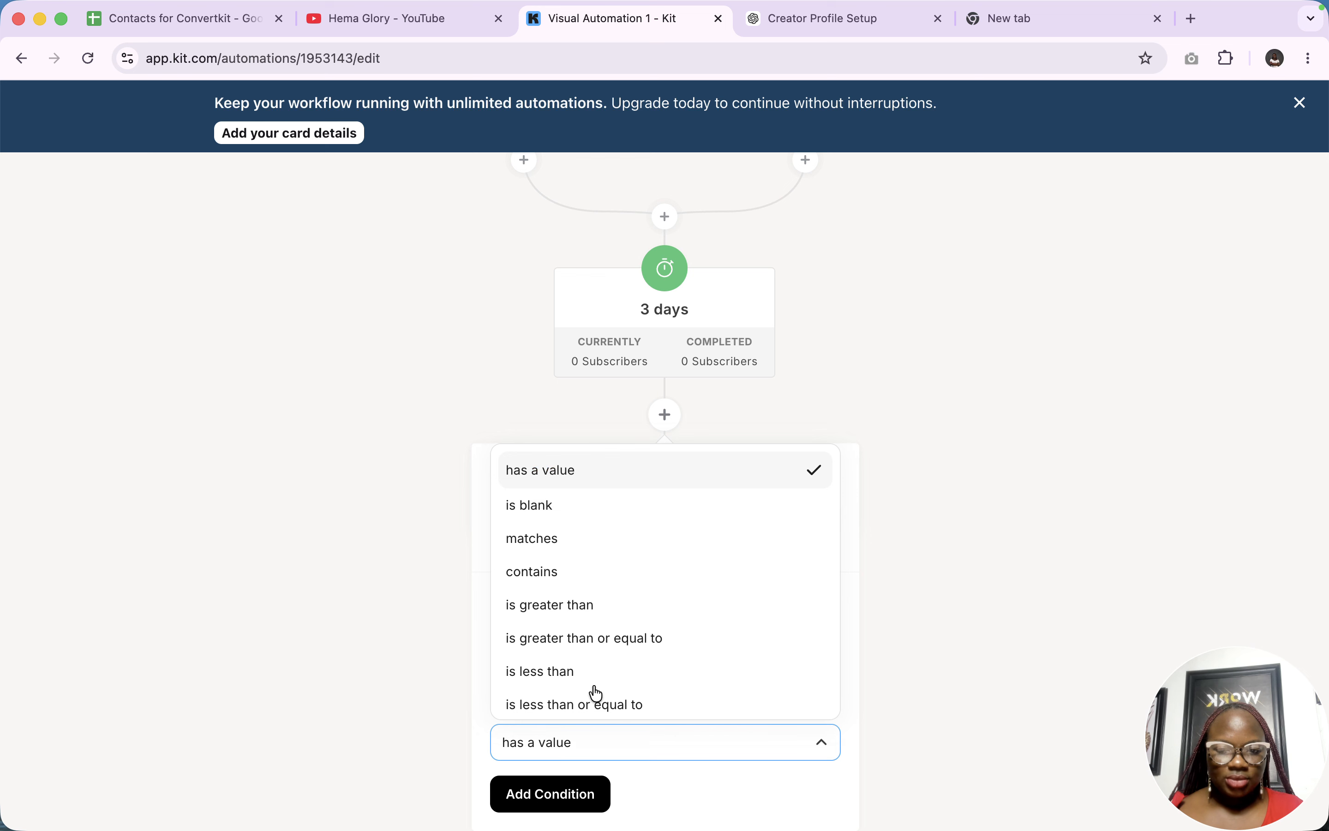
pyautogui.click(539, 545)
pyautogui.scroll(-2, 591, 696)
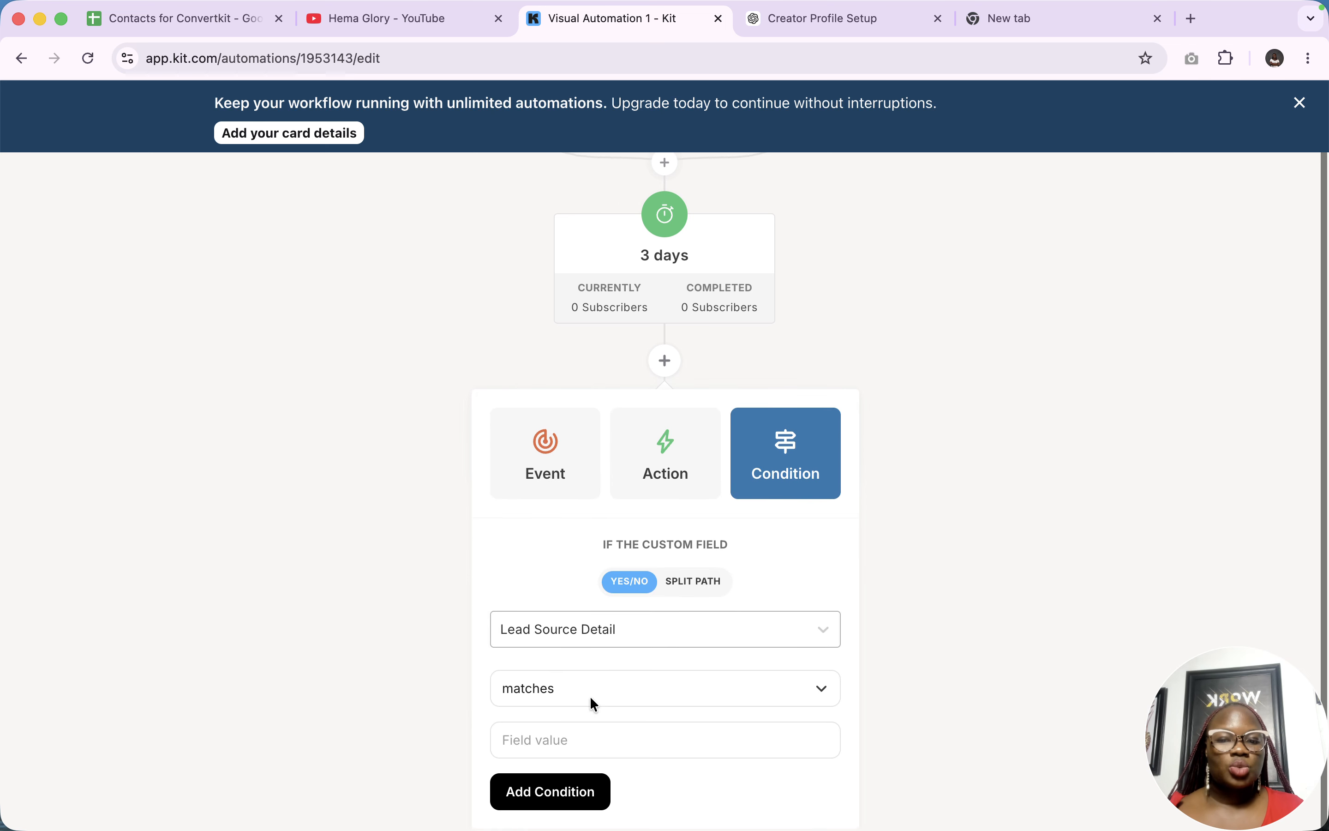
pyautogui.click(555, 733)
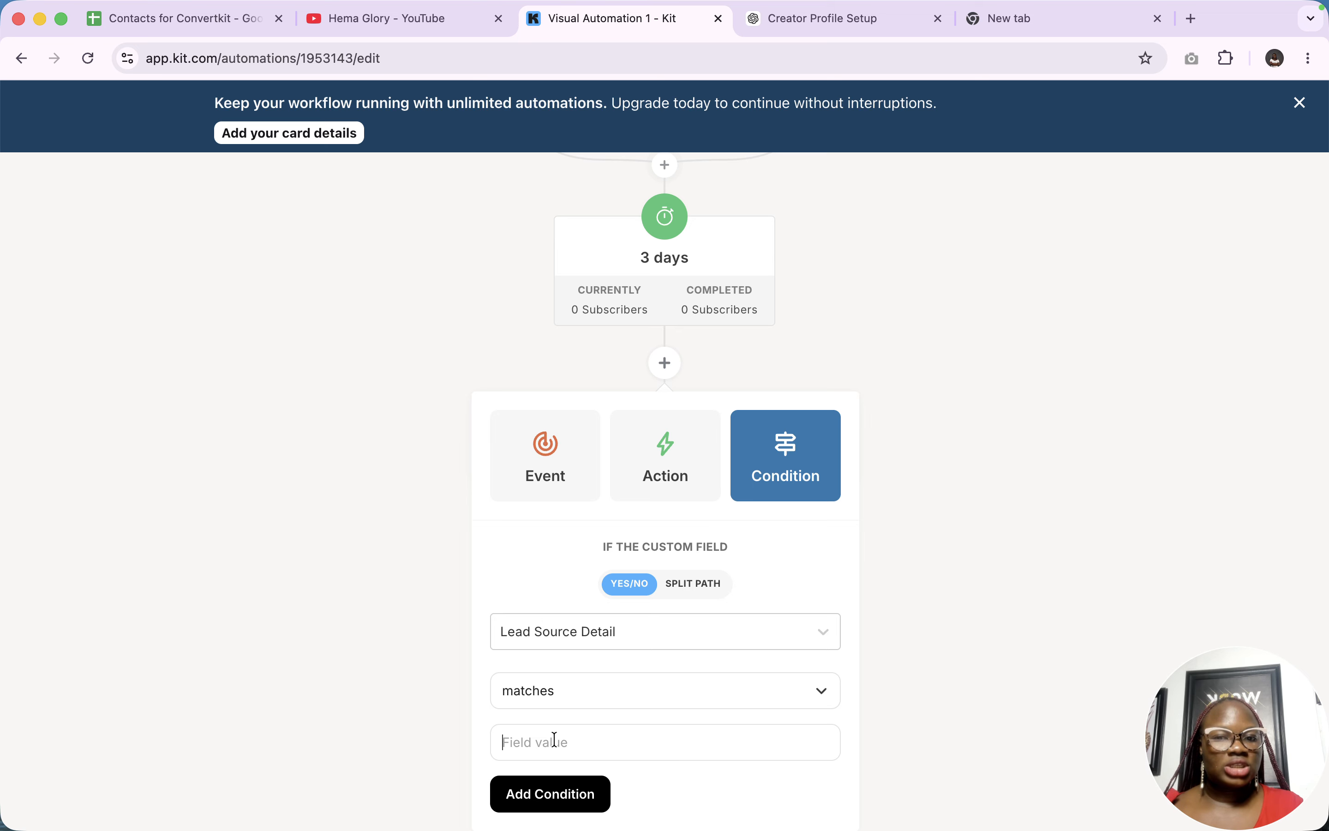
pyautogui.write('Ins')
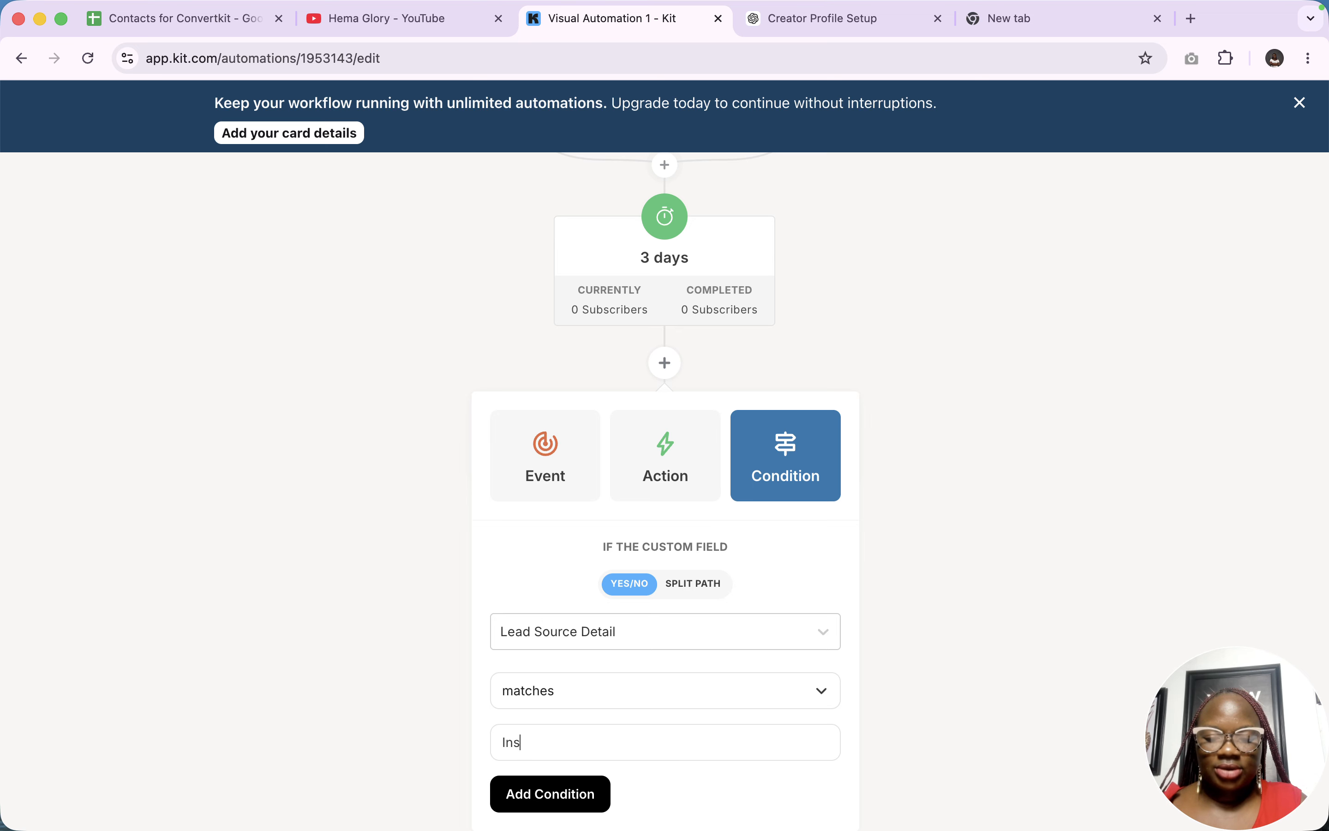
pyautogui.write('tagram')
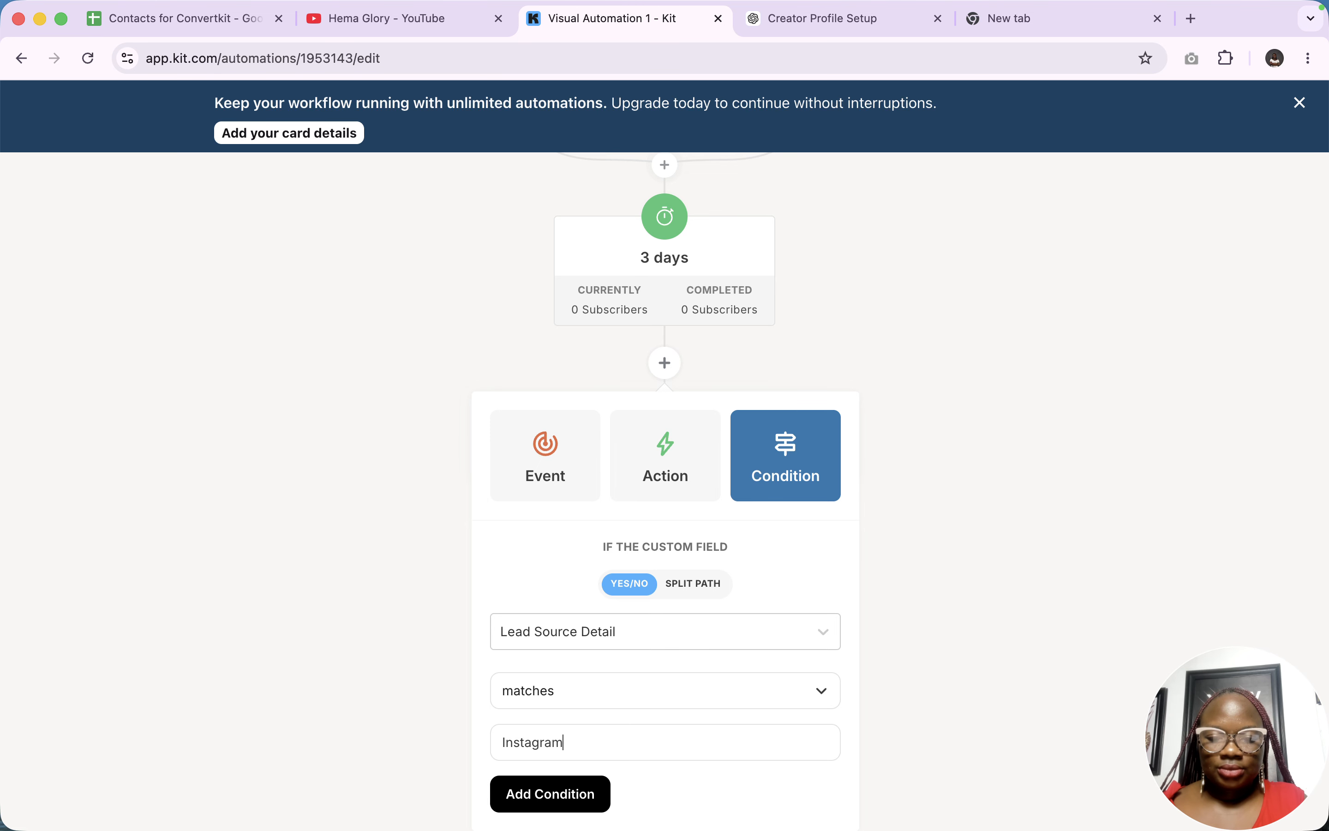
pyautogui.click(567, 803)
pyautogui.scroll(-5, 616, 660)
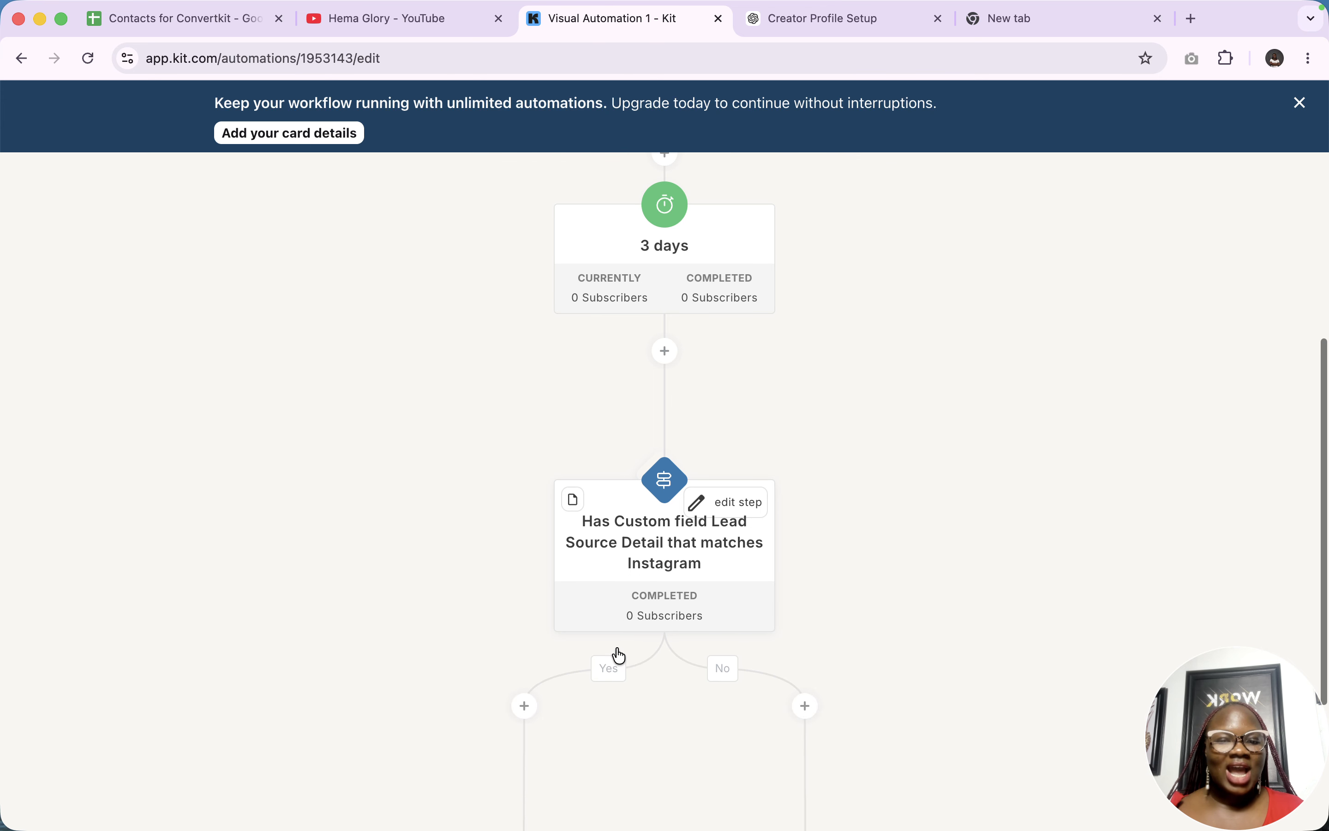
# Change the Instagram condition's operator to "contains" and update the condition
pyautogui.scroll(-1, 616, 645)
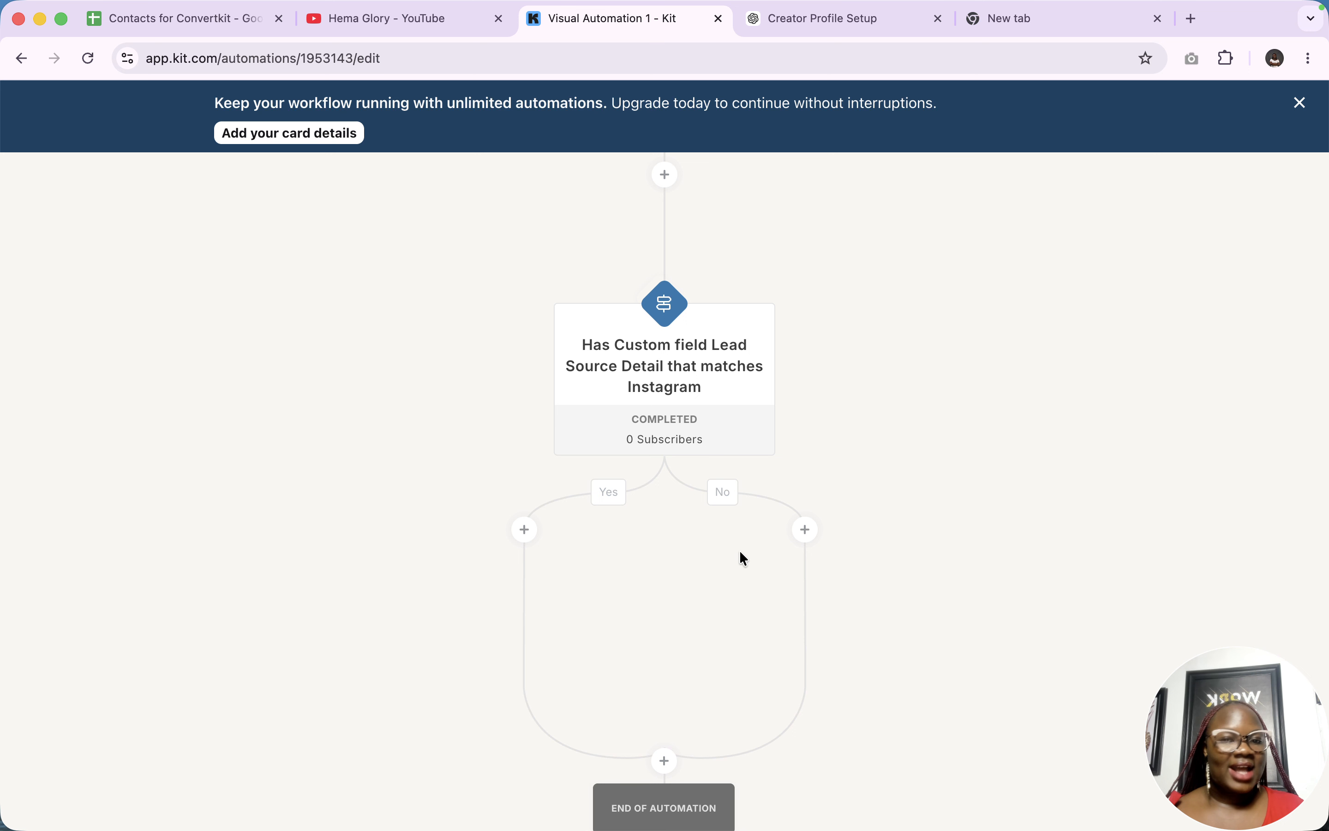
pyautogui.click(723, 330)
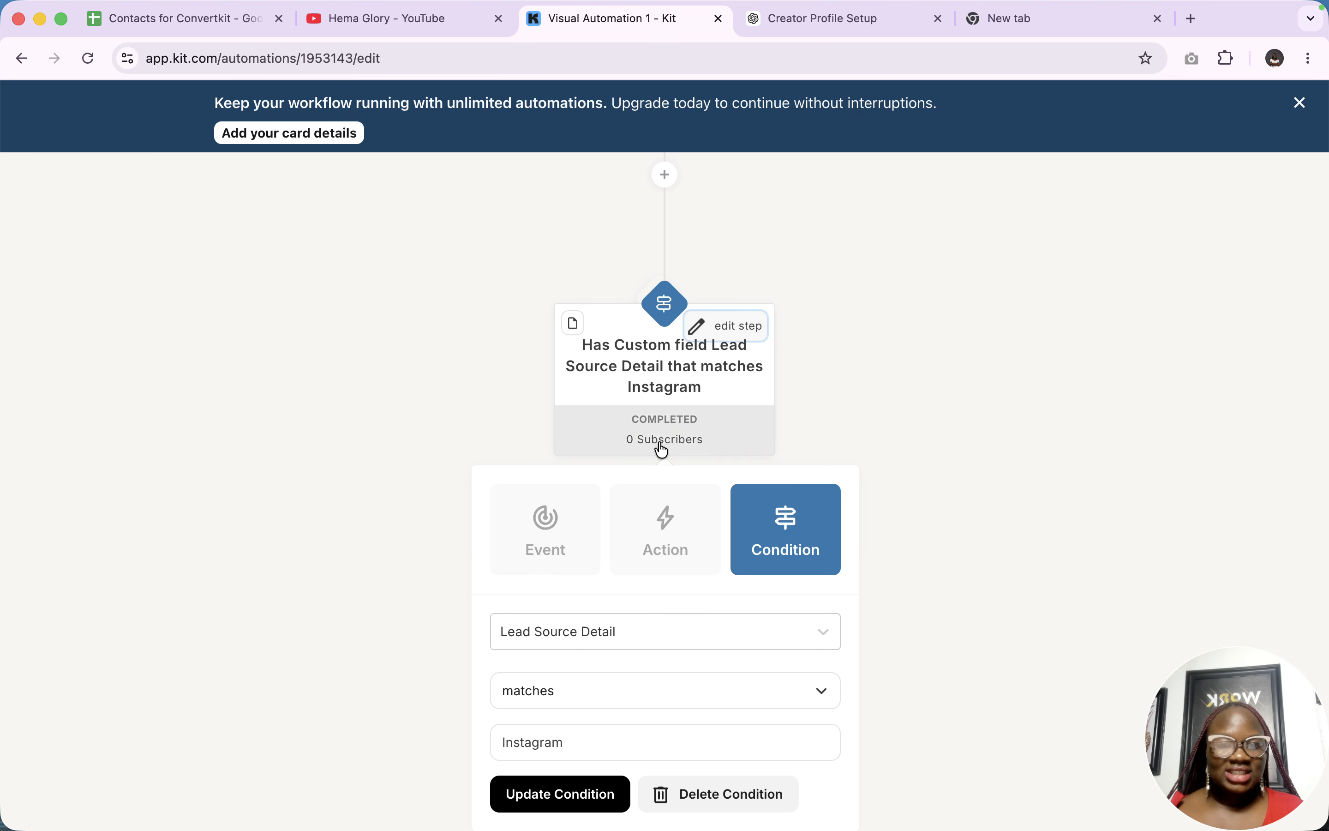
pyautogui.scroll(-2, 664, 655)
pyautogui.click(590, 665)
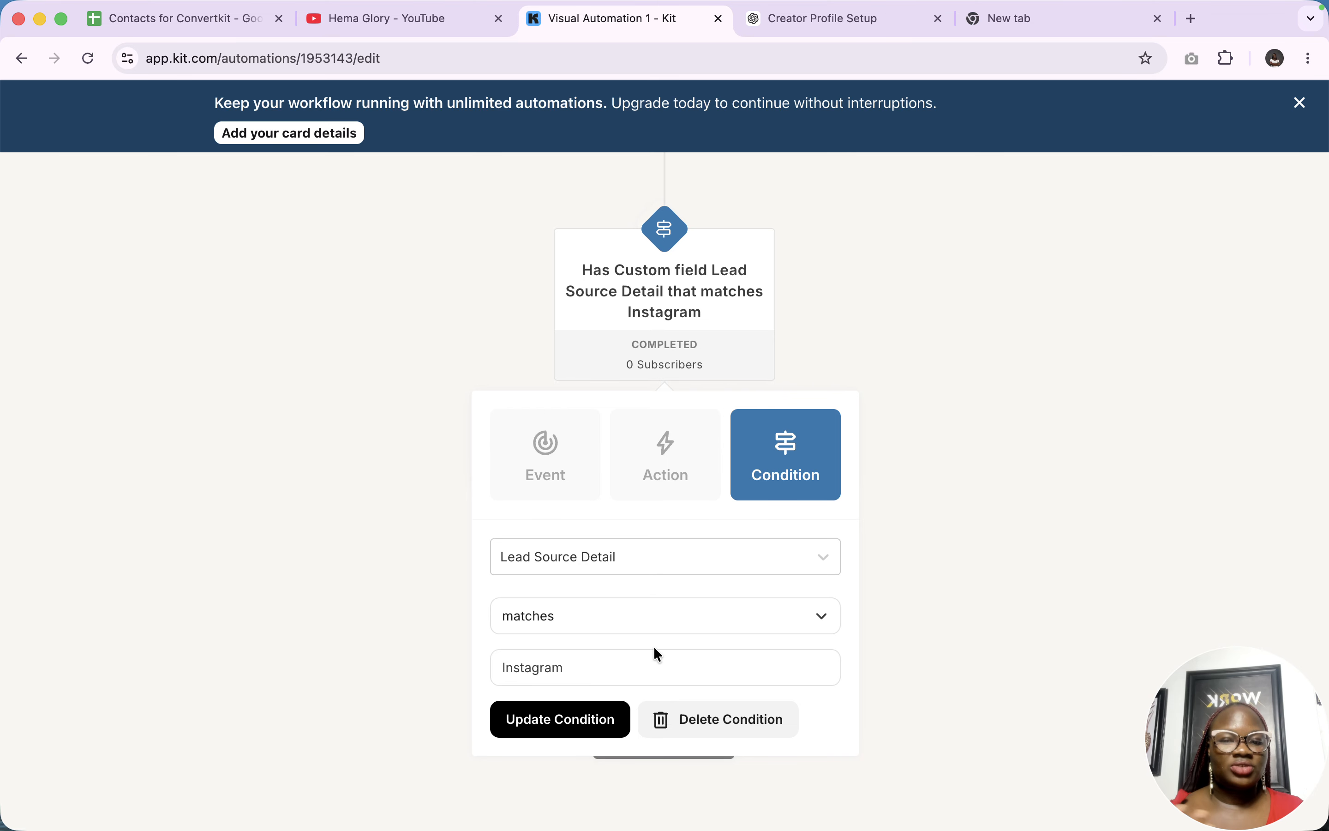
pyautogui.click(751, 620)
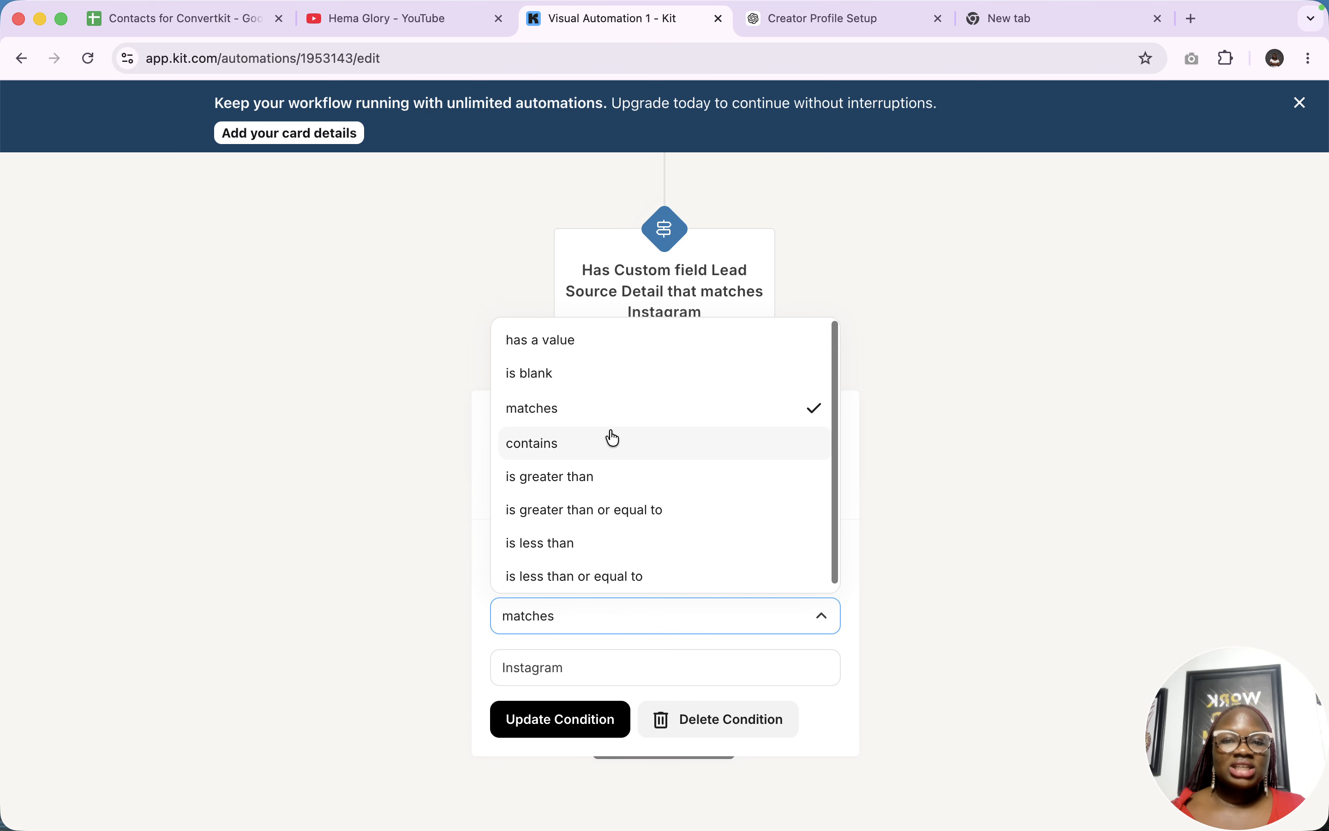
pyautogui.click(549, 442)
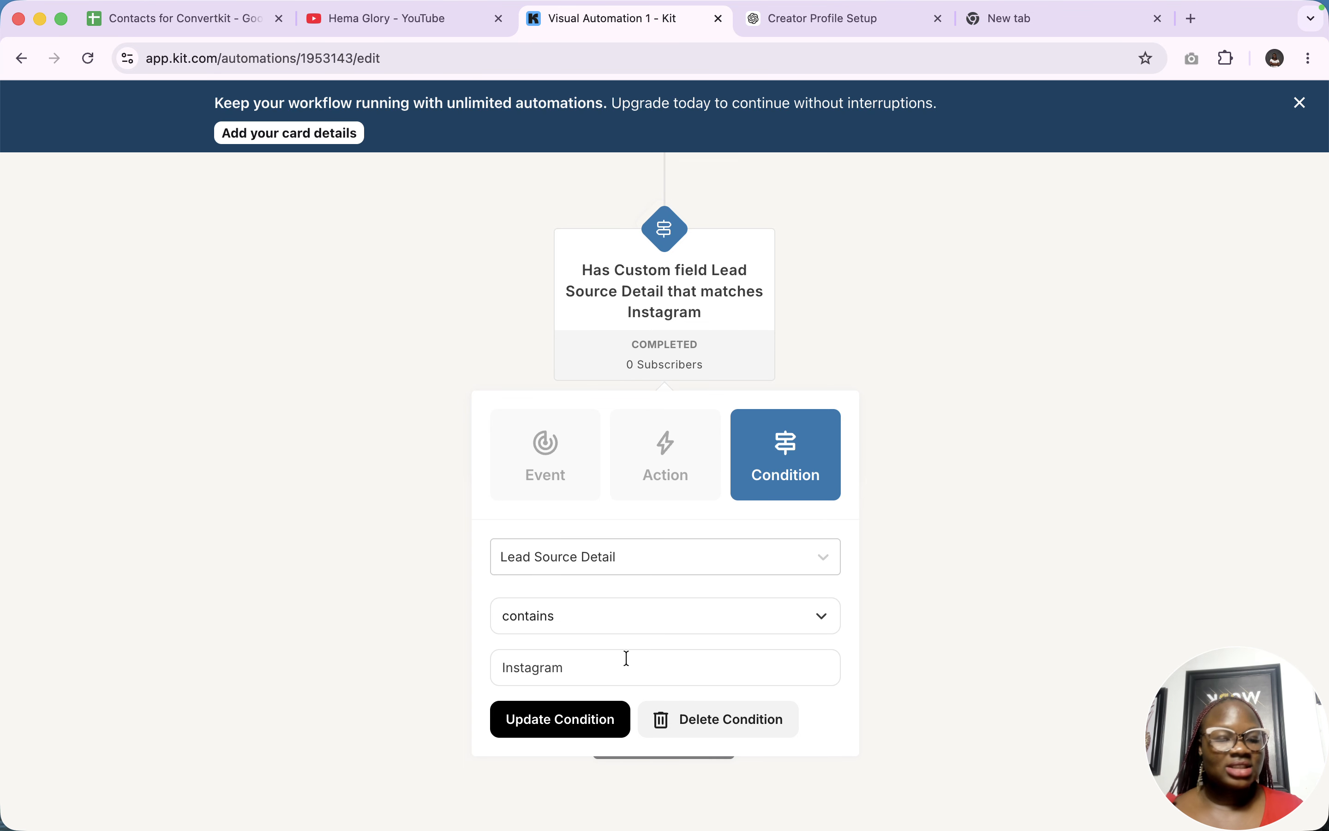
pyautogui.click(547, 721)
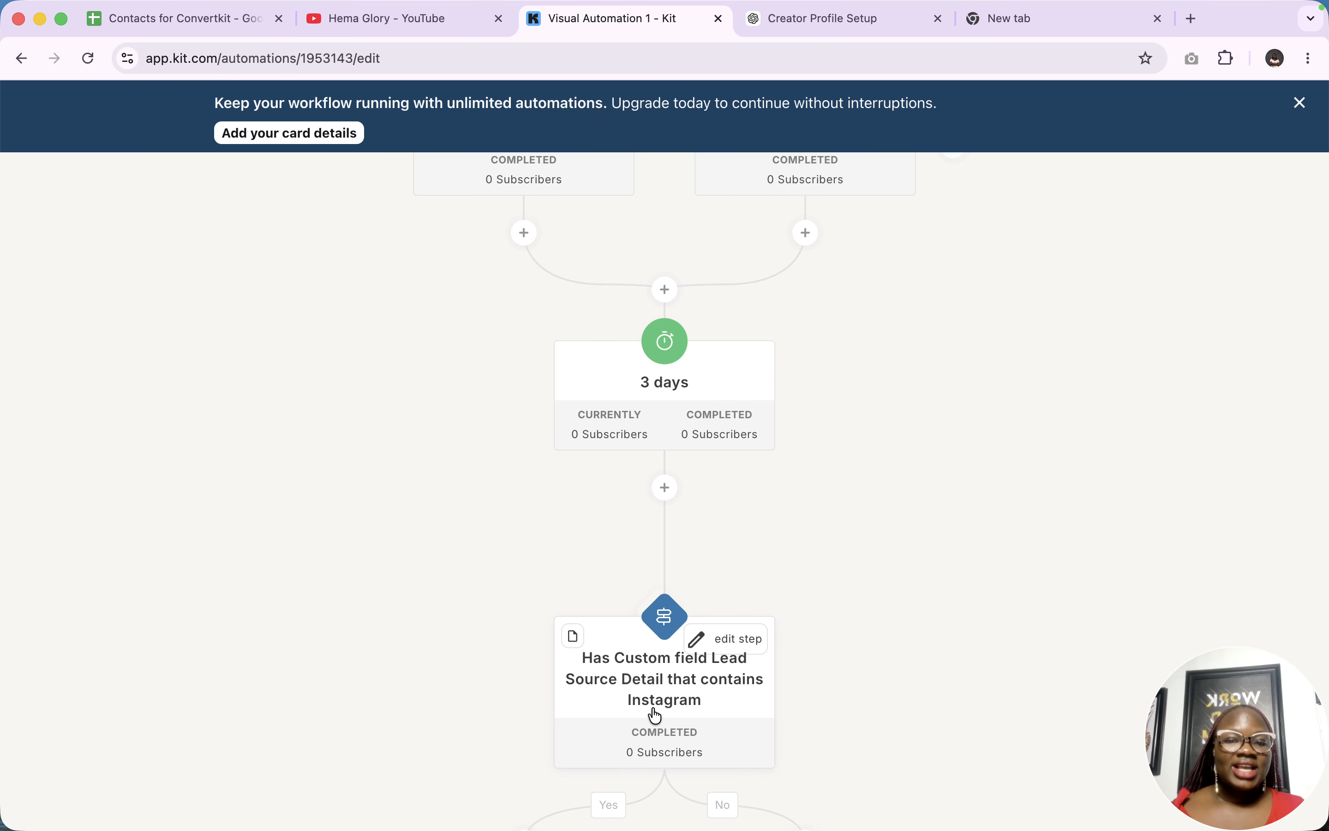
# Try to switch the Instagram condition's custom field to Country
pyautogui.scroll(-4, 653, 712)
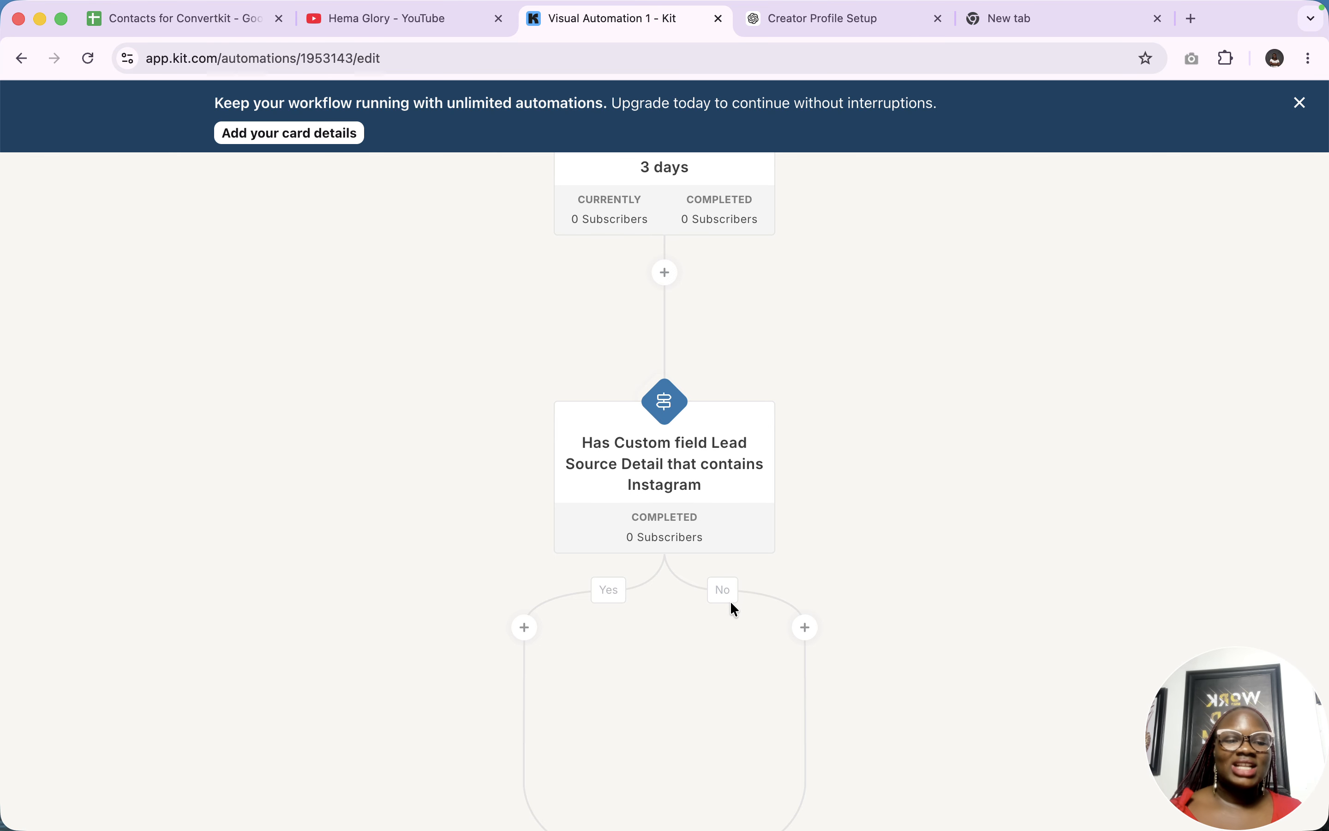
pyautogui.scroll(1, 736, 609)
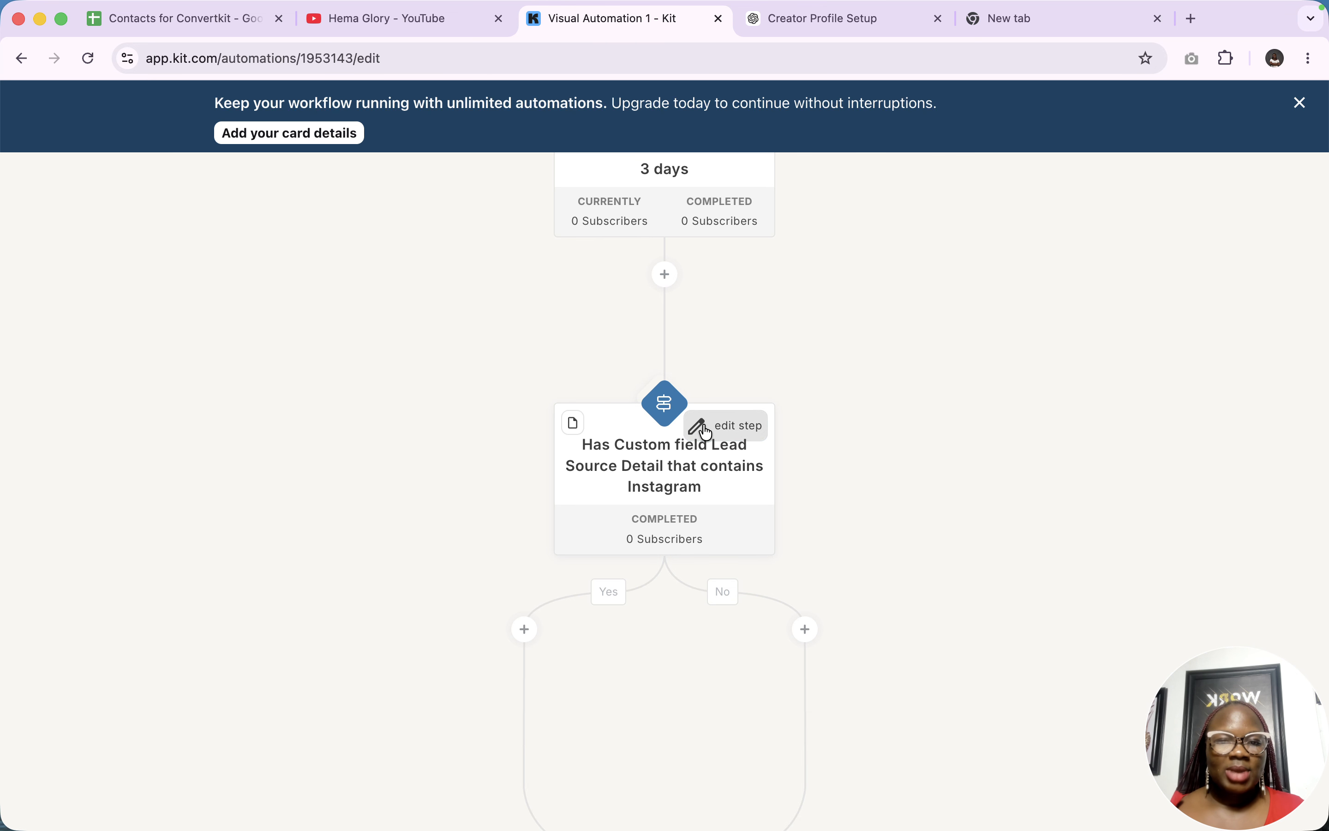
pyautogui.click(707, 432)
pyautogui.scroll(-2, 713, 555)
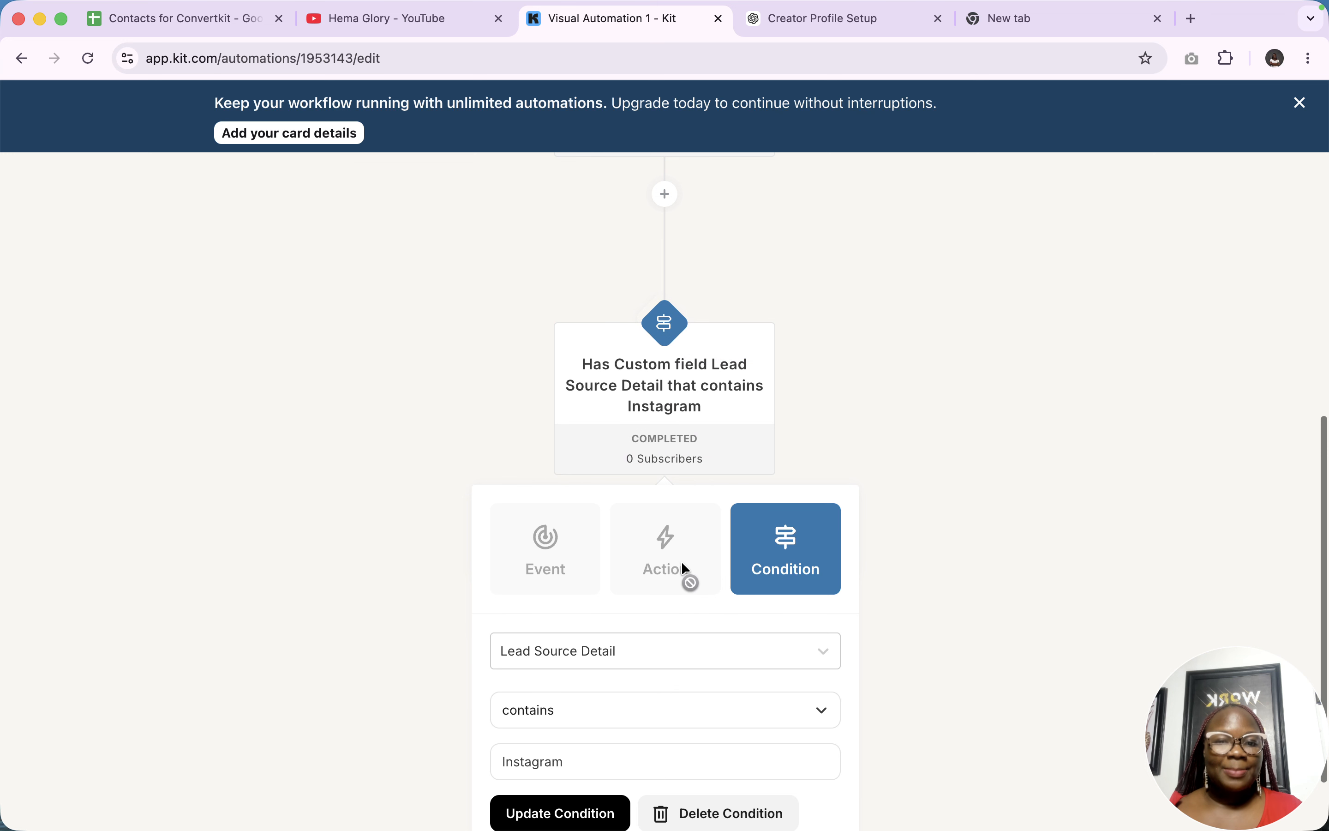
pyautogui.click(722, 648)
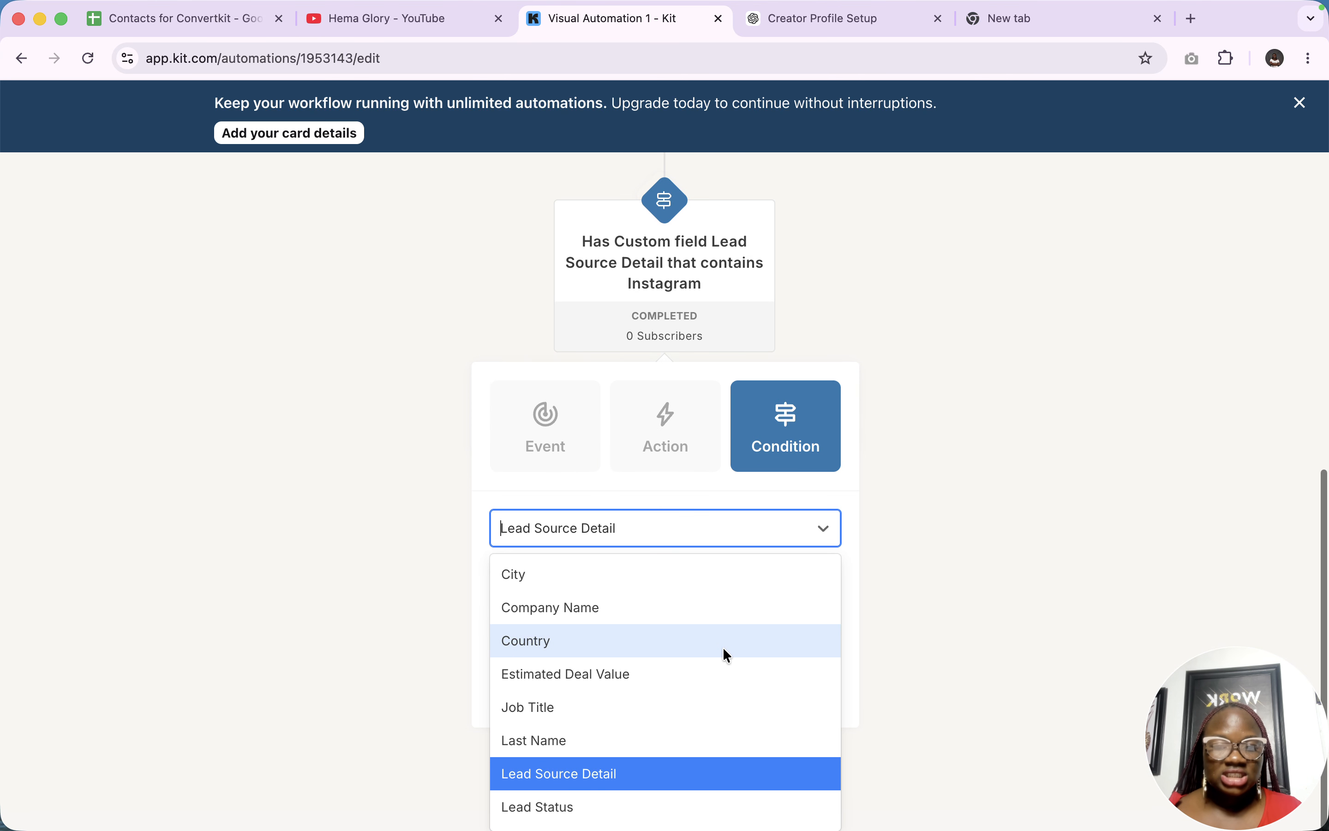
pyautogui.click(578, 640)
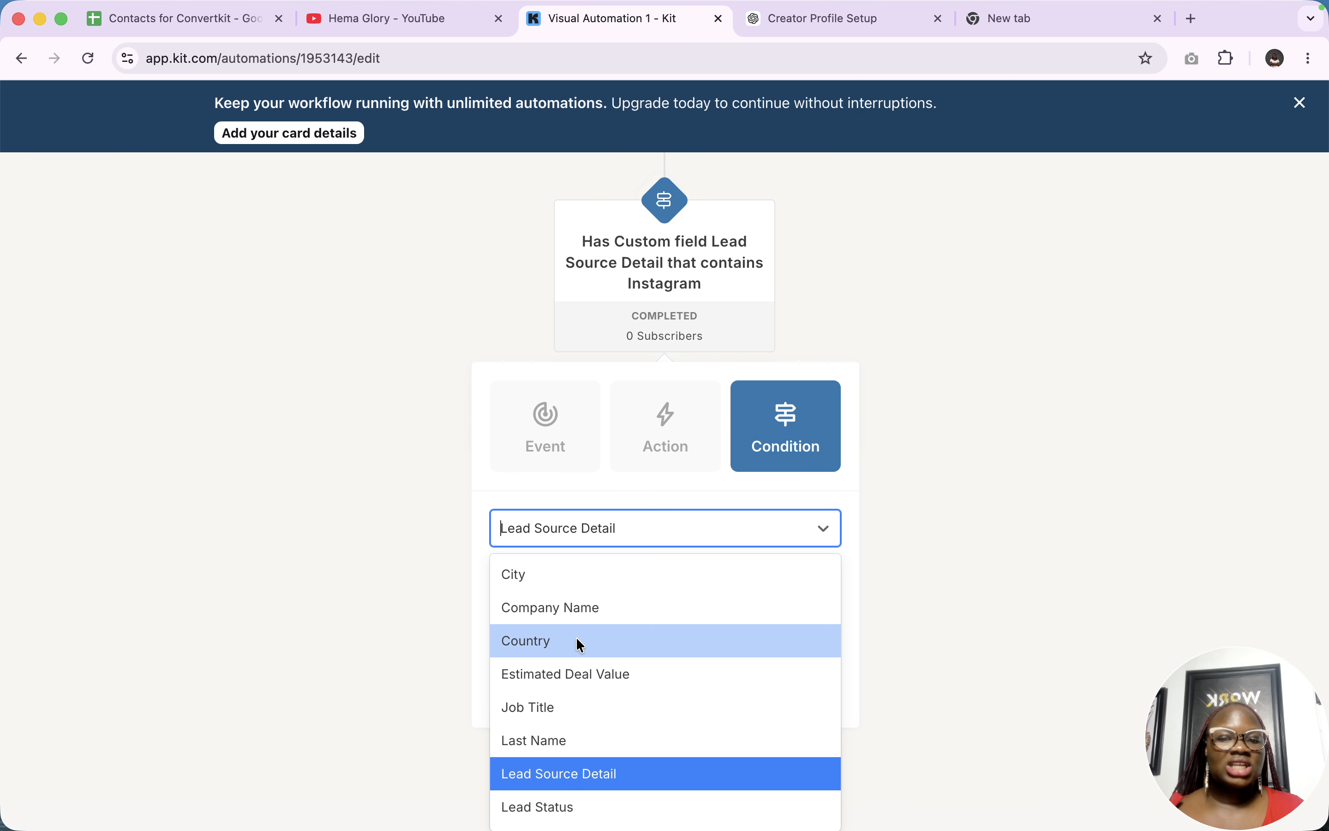
pyautogui.click(577, 640)
pyautogui.doubleClick(599, 668)
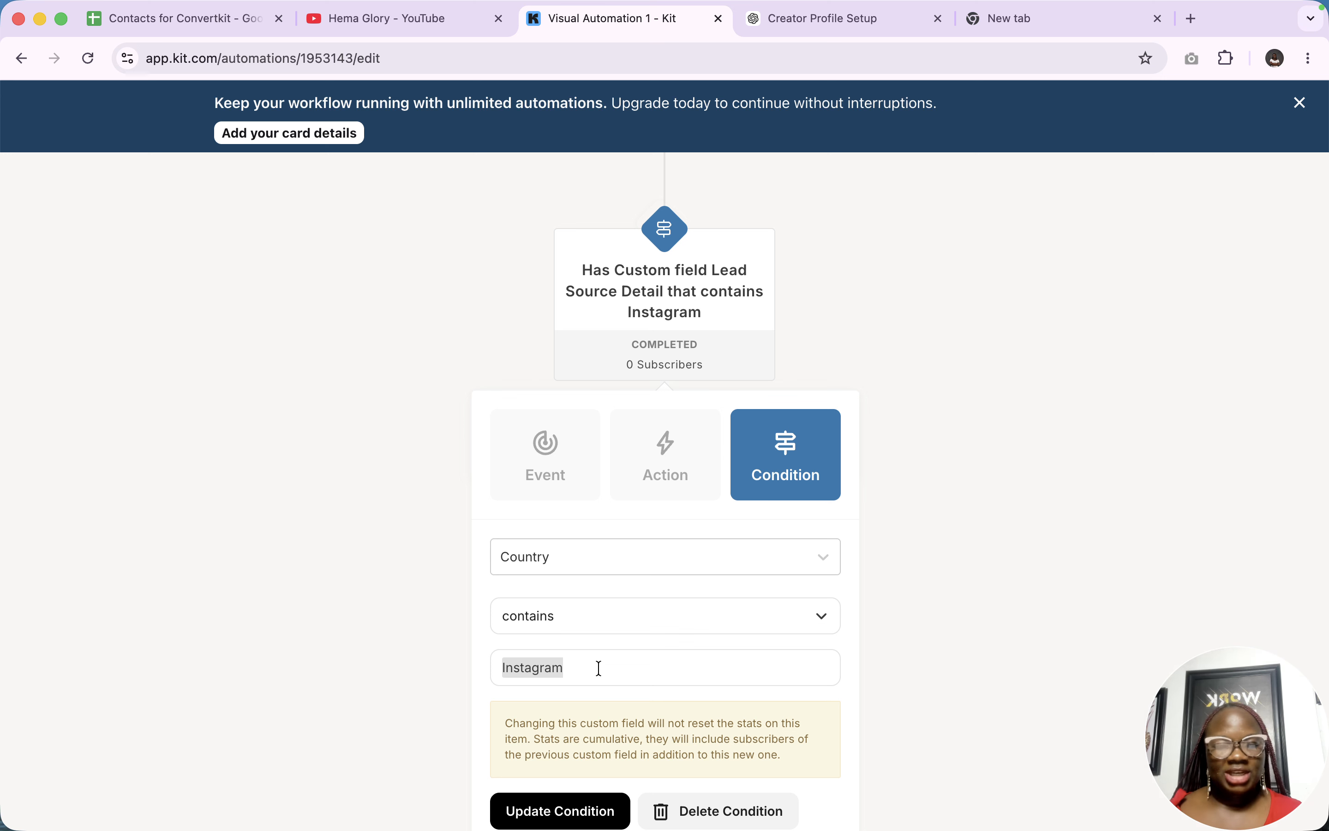
pyautogui.scroll(-1, 600, 668)
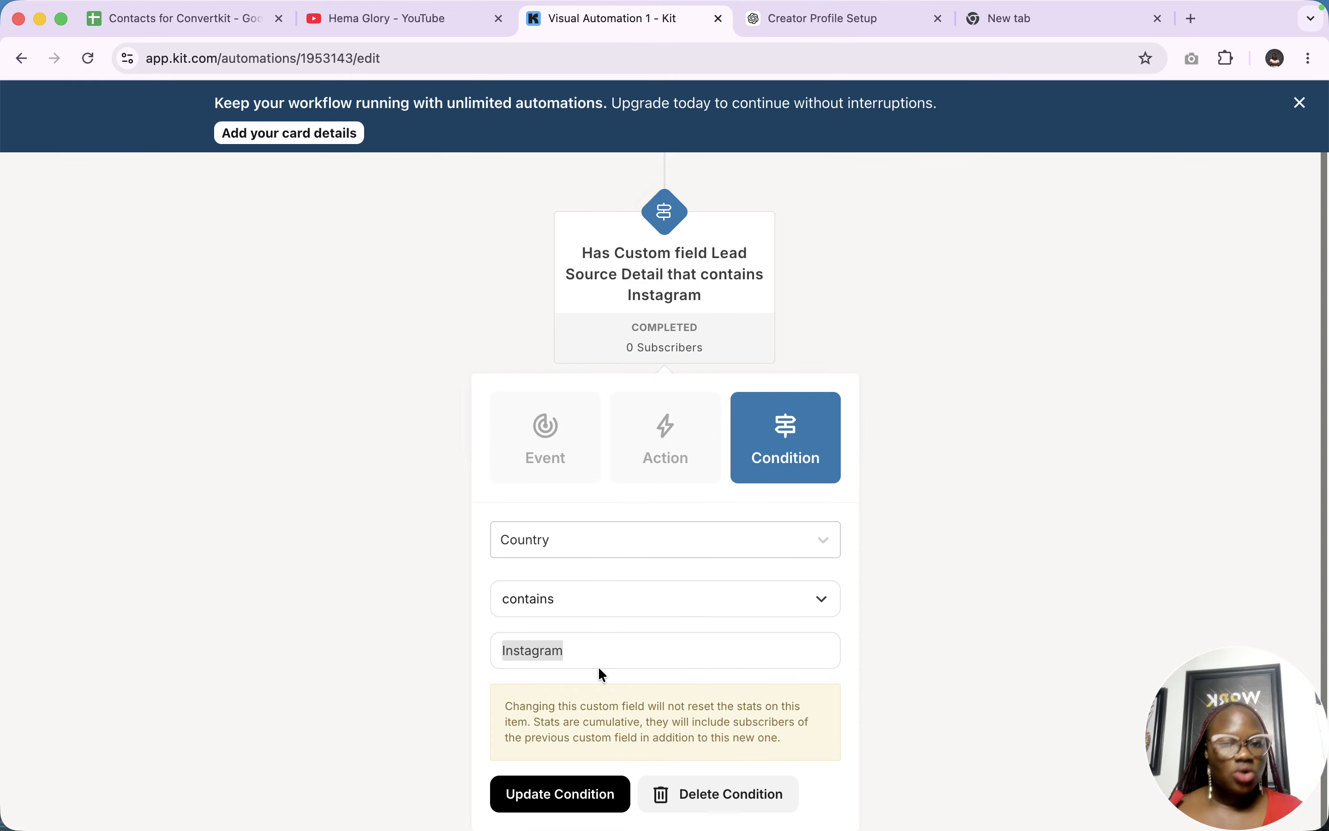
pyautogui.scroll(1, 598, 666)
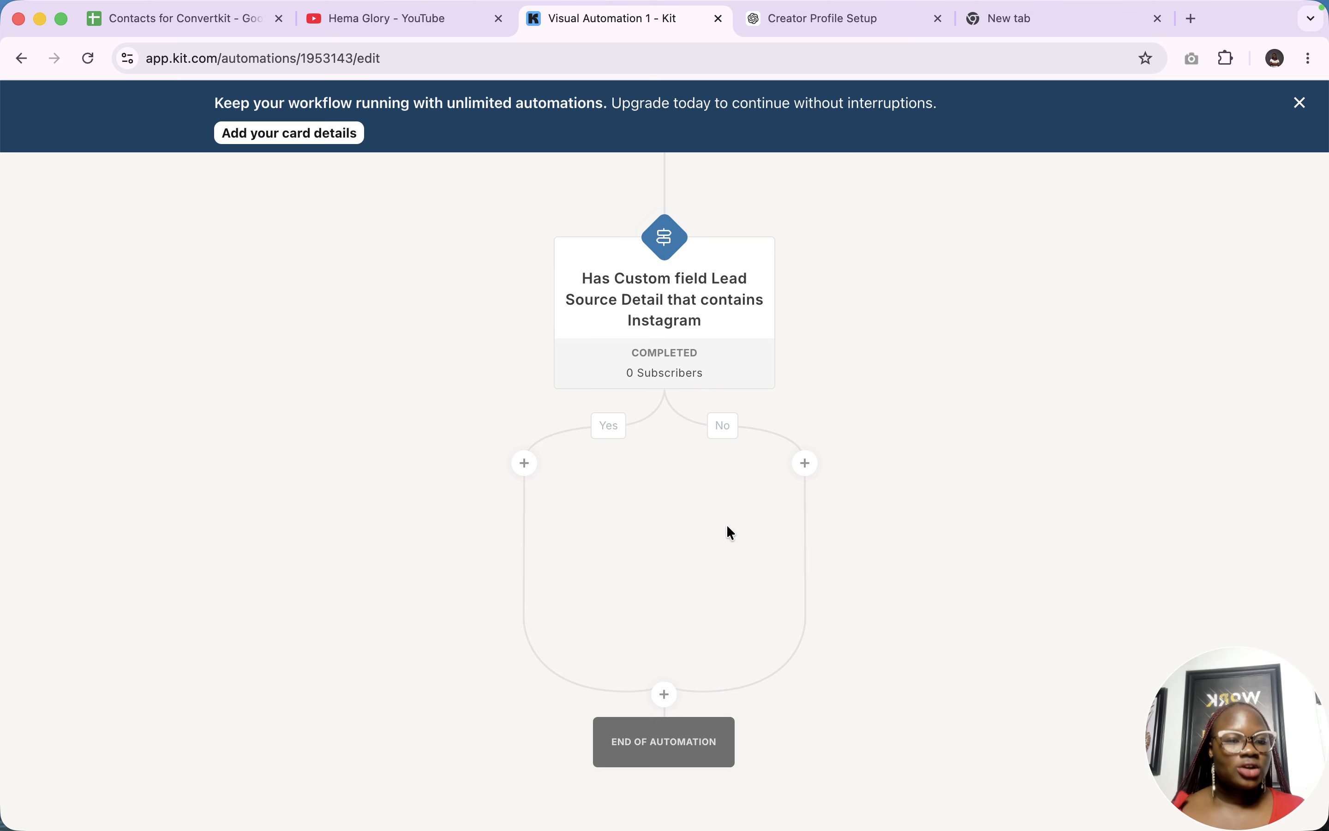
# Delete the Lead Source Detail condition below the 3-day delay
pyautogui.scroll(3, 708, 404)
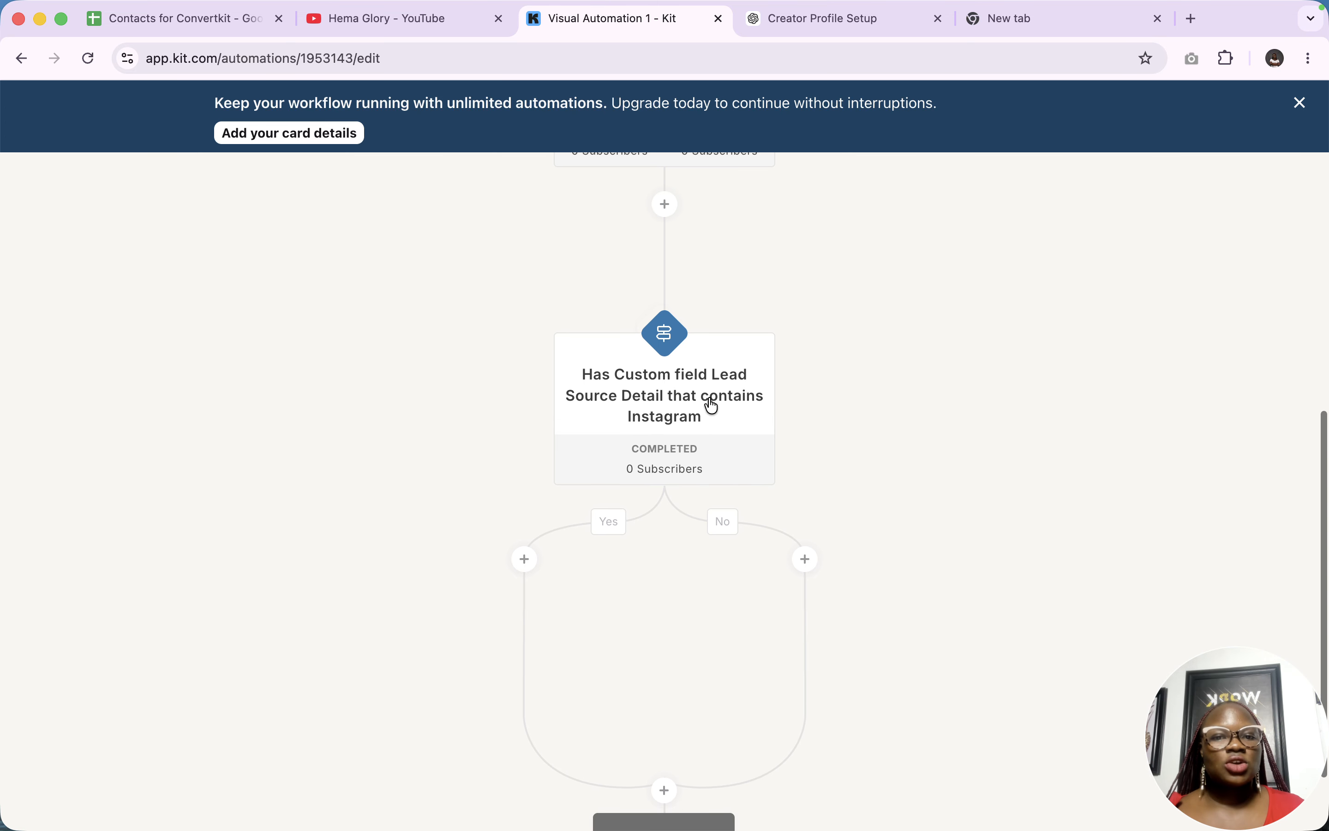
pyautogui.click(719, 360)
pyautogui.scroll(-3, 703, 693)
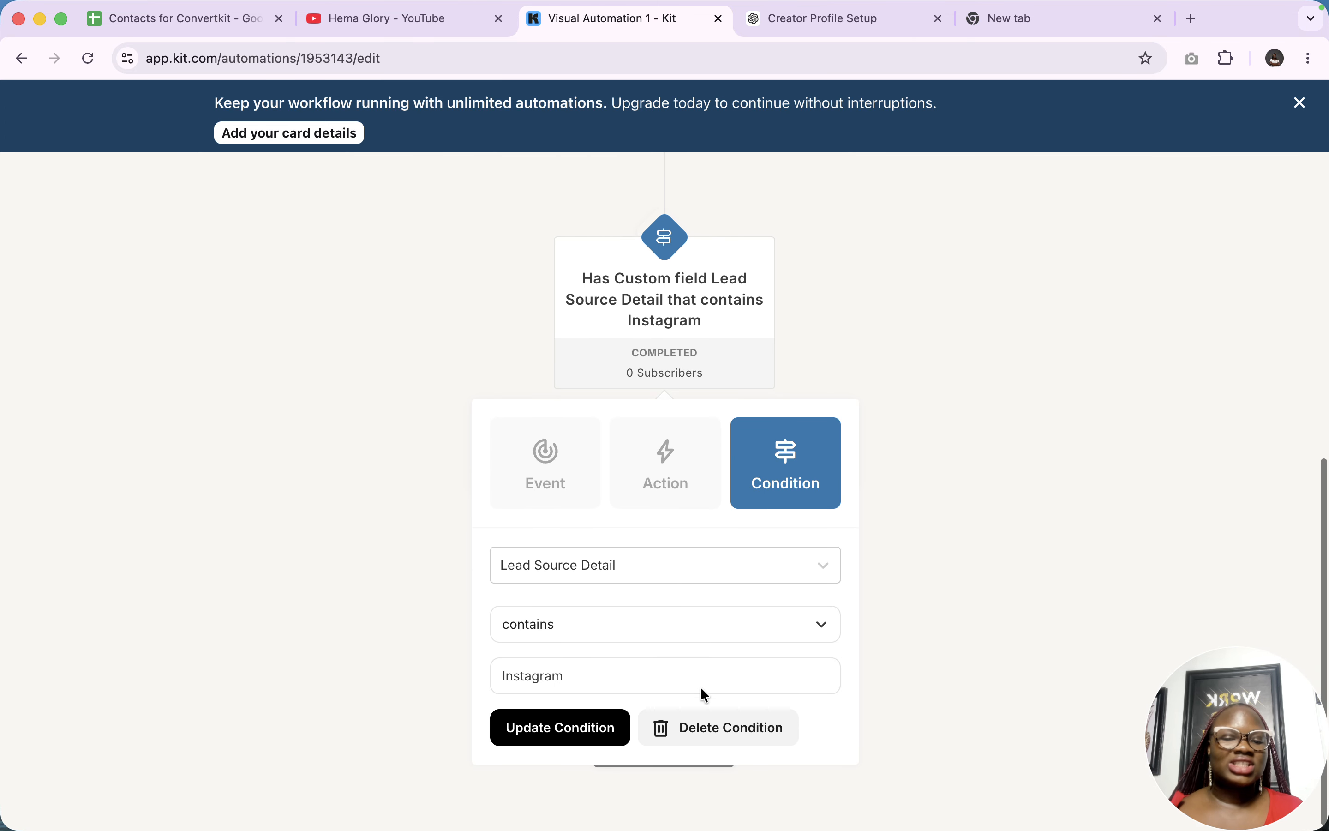
pyautogui.click(709, 744)
pyautogui.click(613, 554)
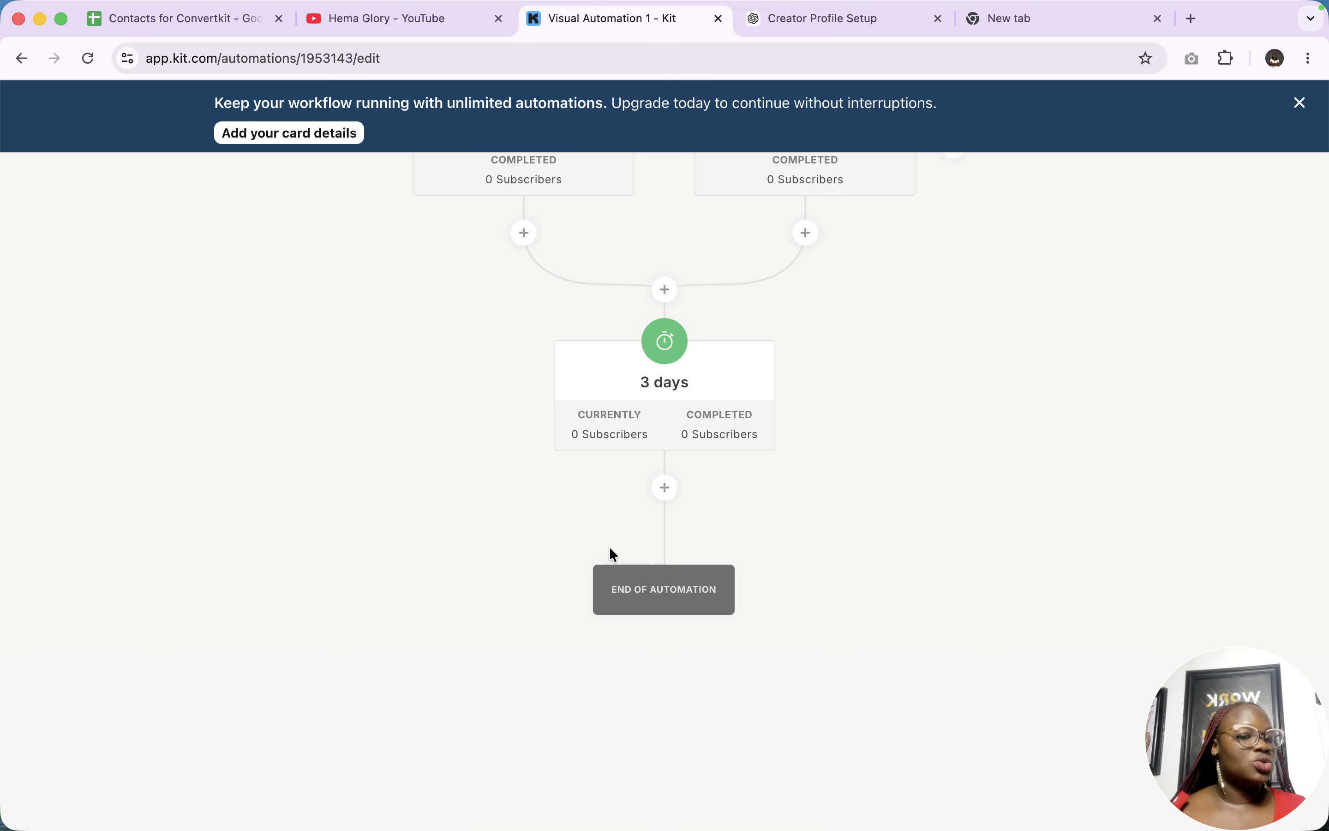
# Add an Email Opens condition below the 3-day delay for subscribers who opened any email in the past 30 days
pyautogui.click(668, 495)
pyautogui.scroll(-1, 676, 620)
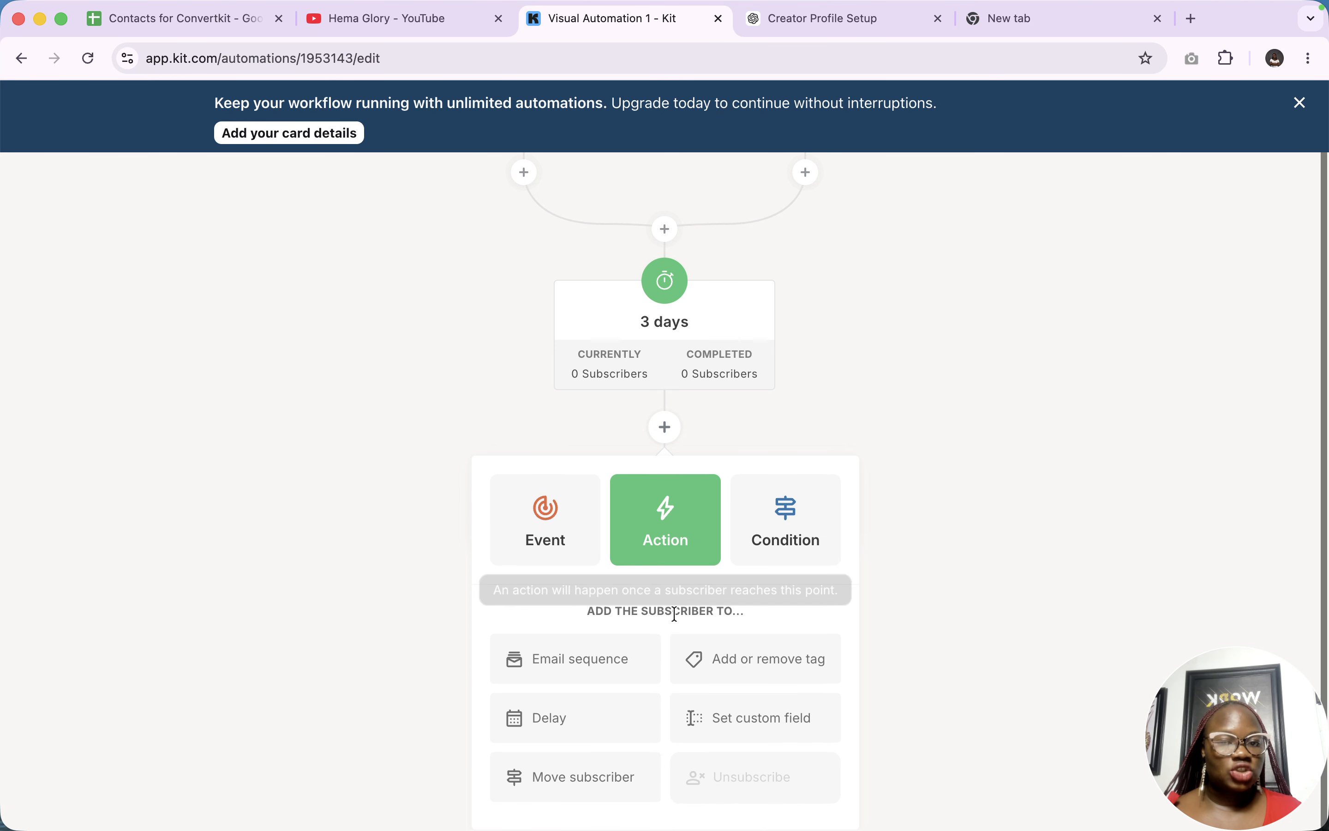
pyautogui.click(822, 536)
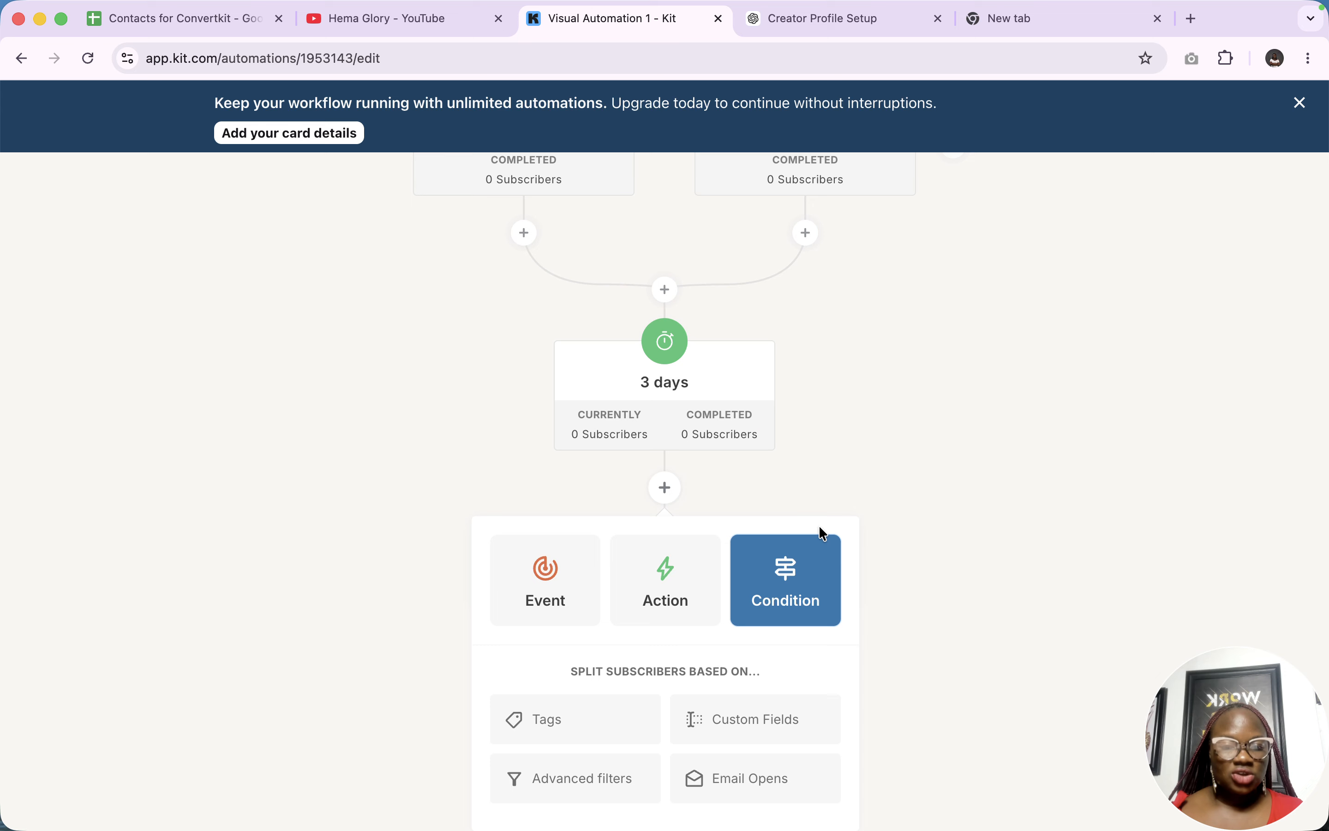
pyautogui.click(726, 790)
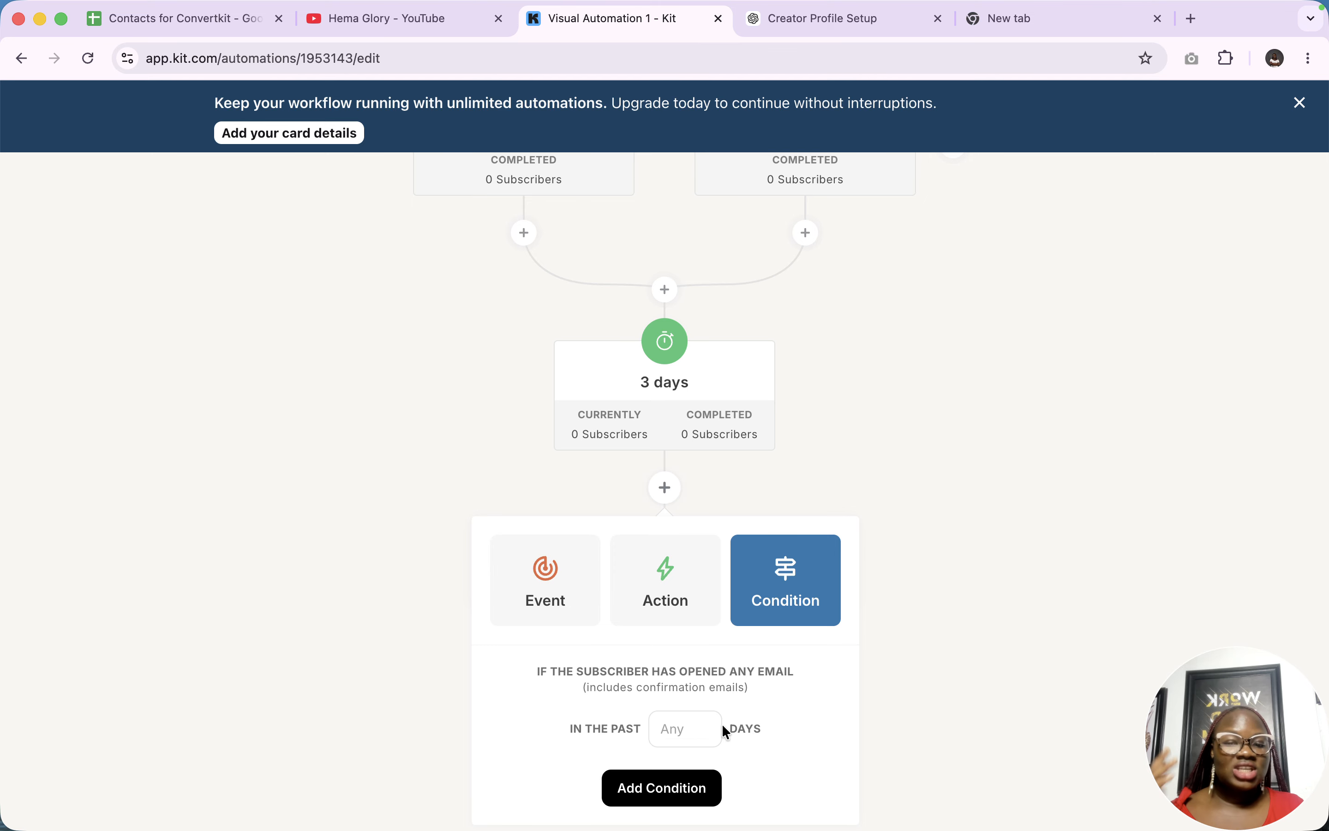
pyautogui.write('30')
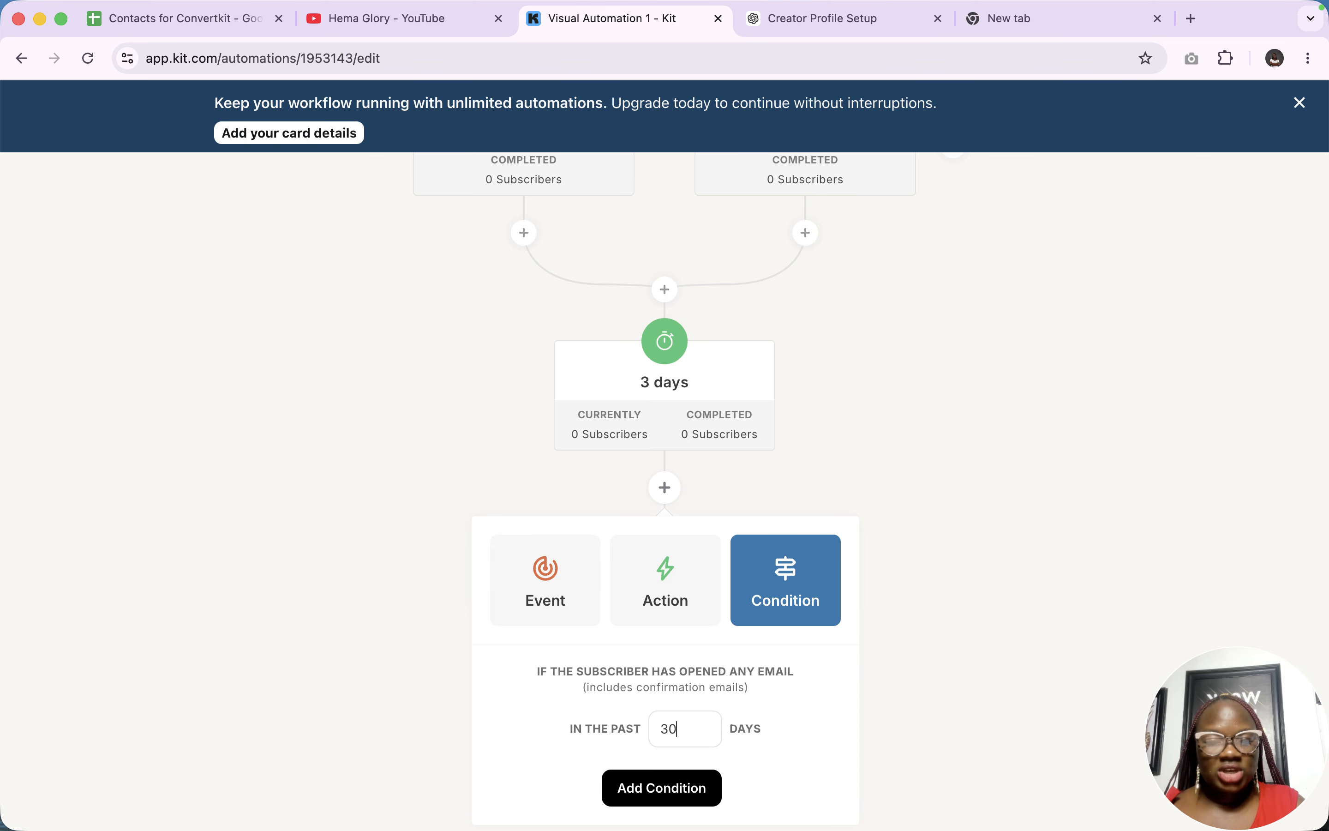
pyautogui.click(663, 789)
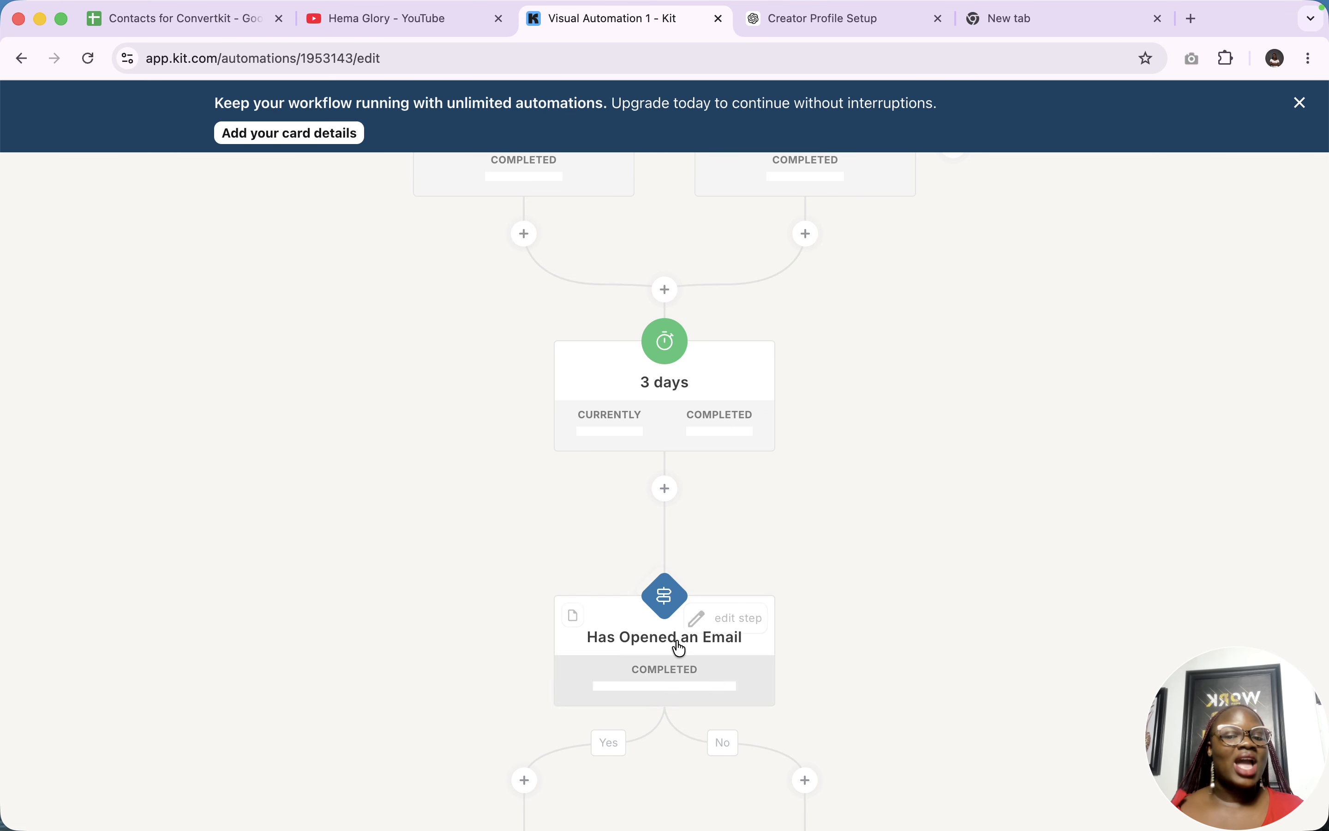
# Delete the Has Opened an Email condition below the 3-day delay
pyautogui.scroll(-3, 681, 632)
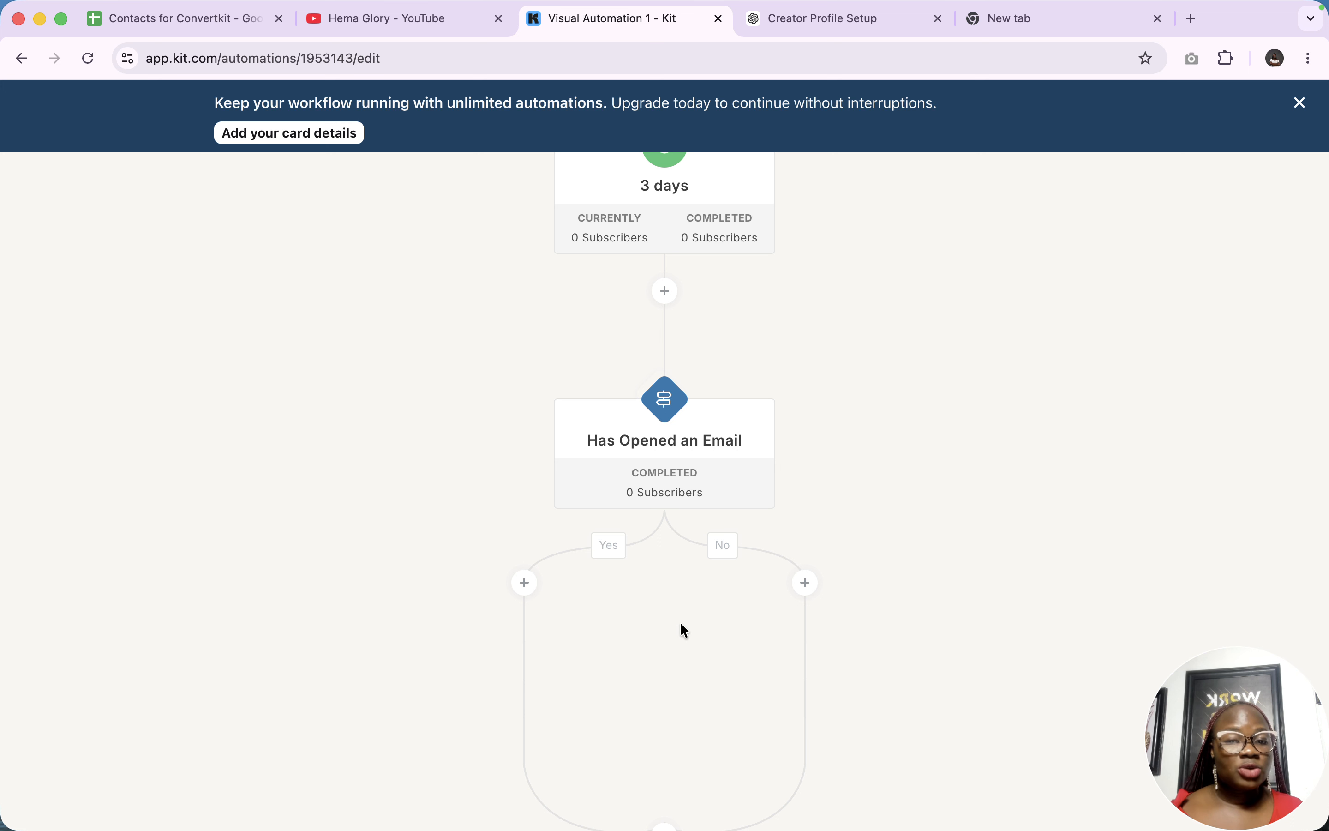
pyautogui.moveTo(686, 441)
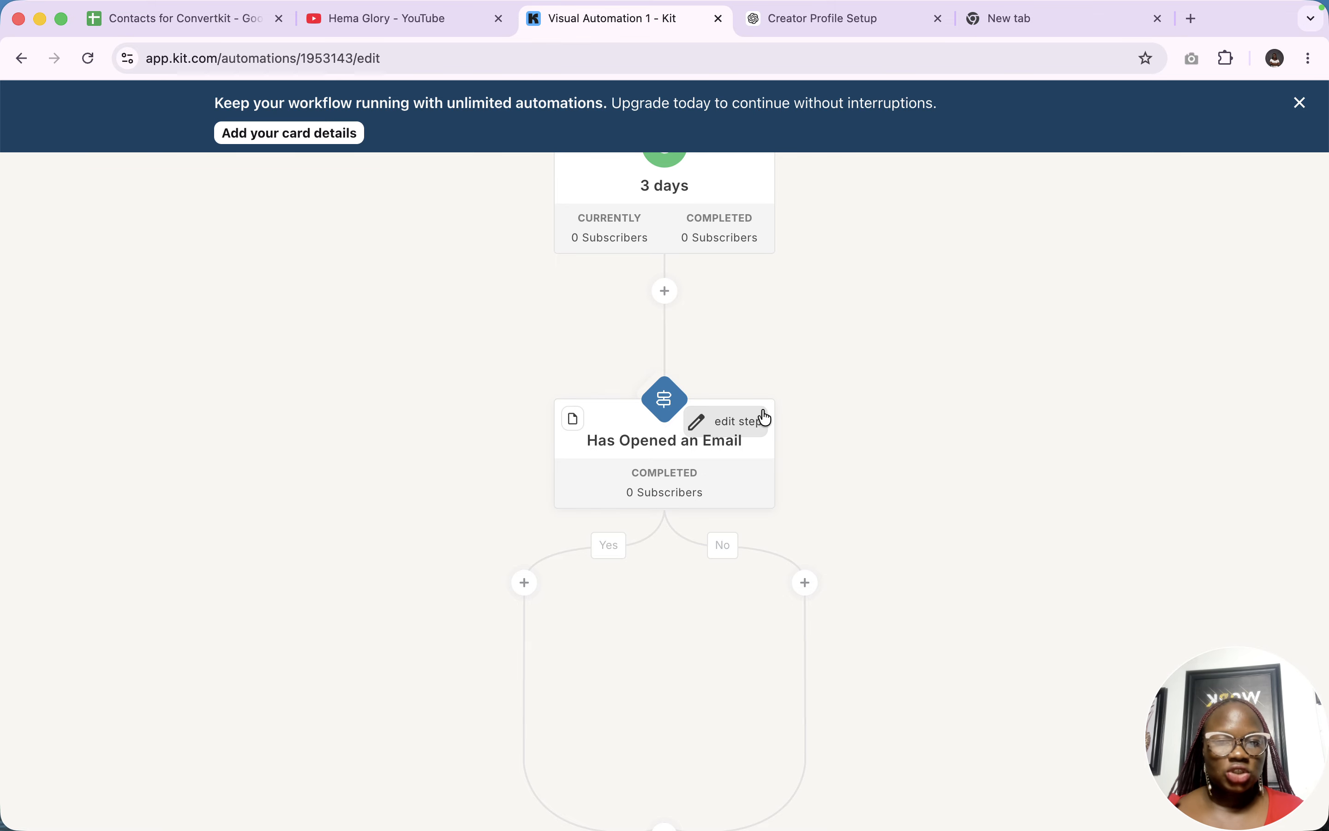
pyautogui.click(722, 423)
pyautogui.scroll(-3, 736, 736)
pyautogui.click(724, 664)
pyautogui.click(648, 541)
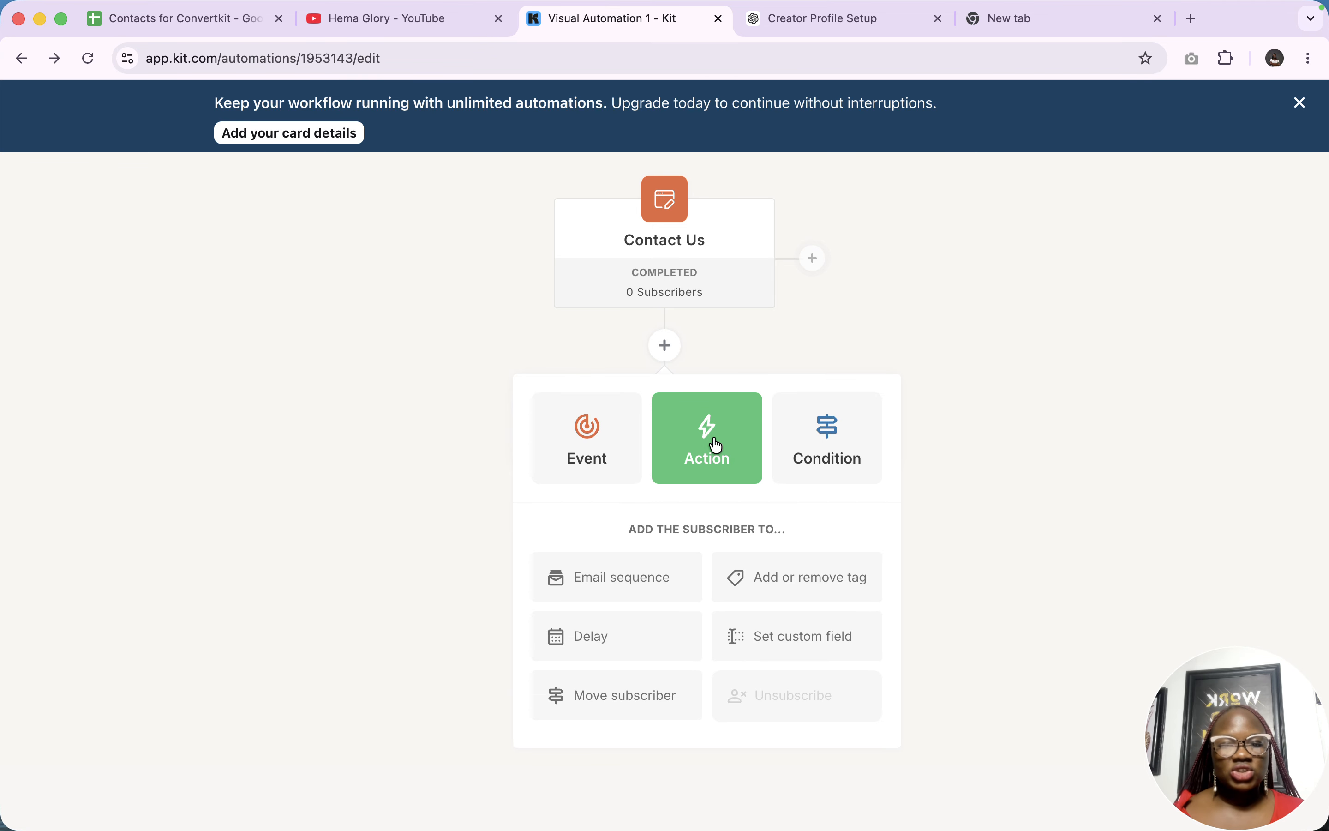
# Try to add an Email Sequence action with Welcome Email Sequence directly below the Contact Us form
pyautogui.click(641, 582)
pyautogui.click(684, 613)
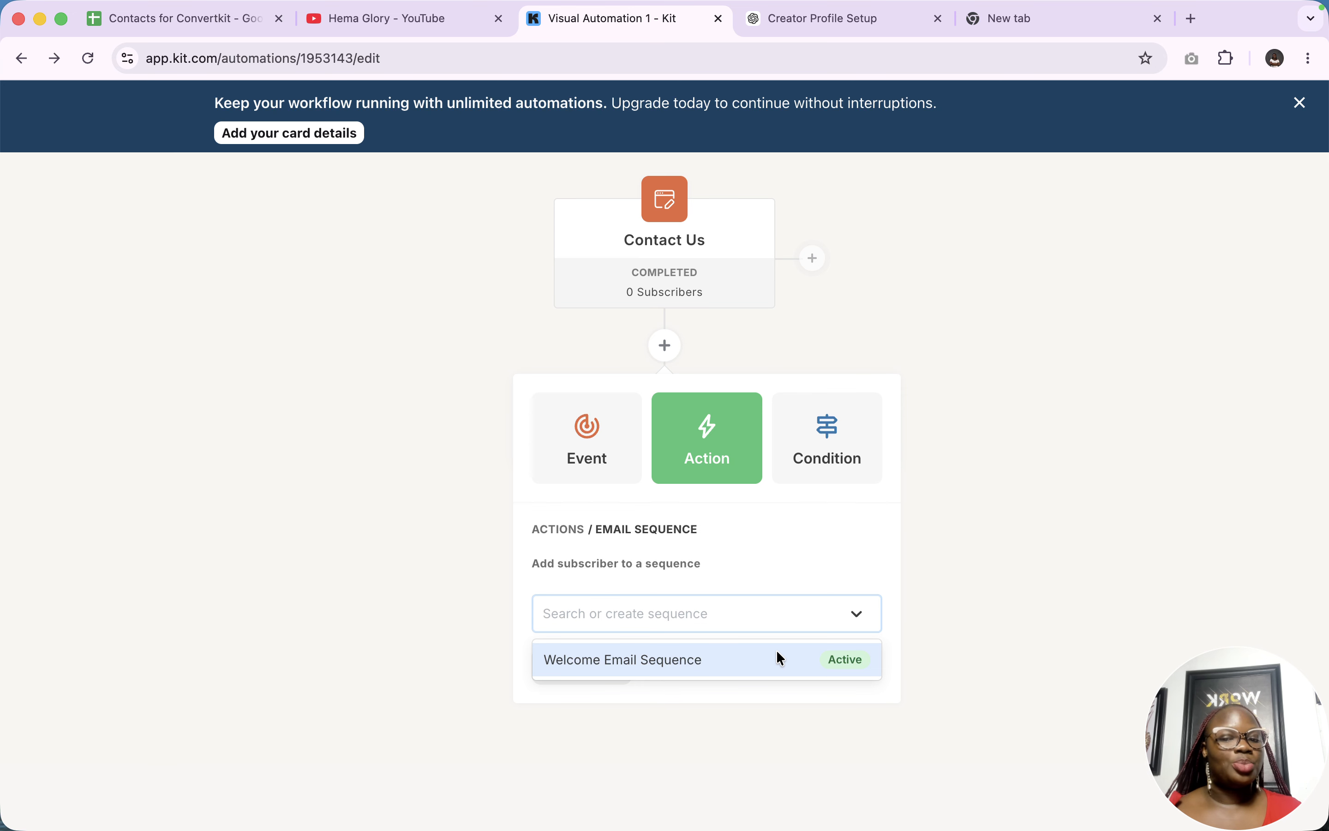
pyautogui.click(768, 660)
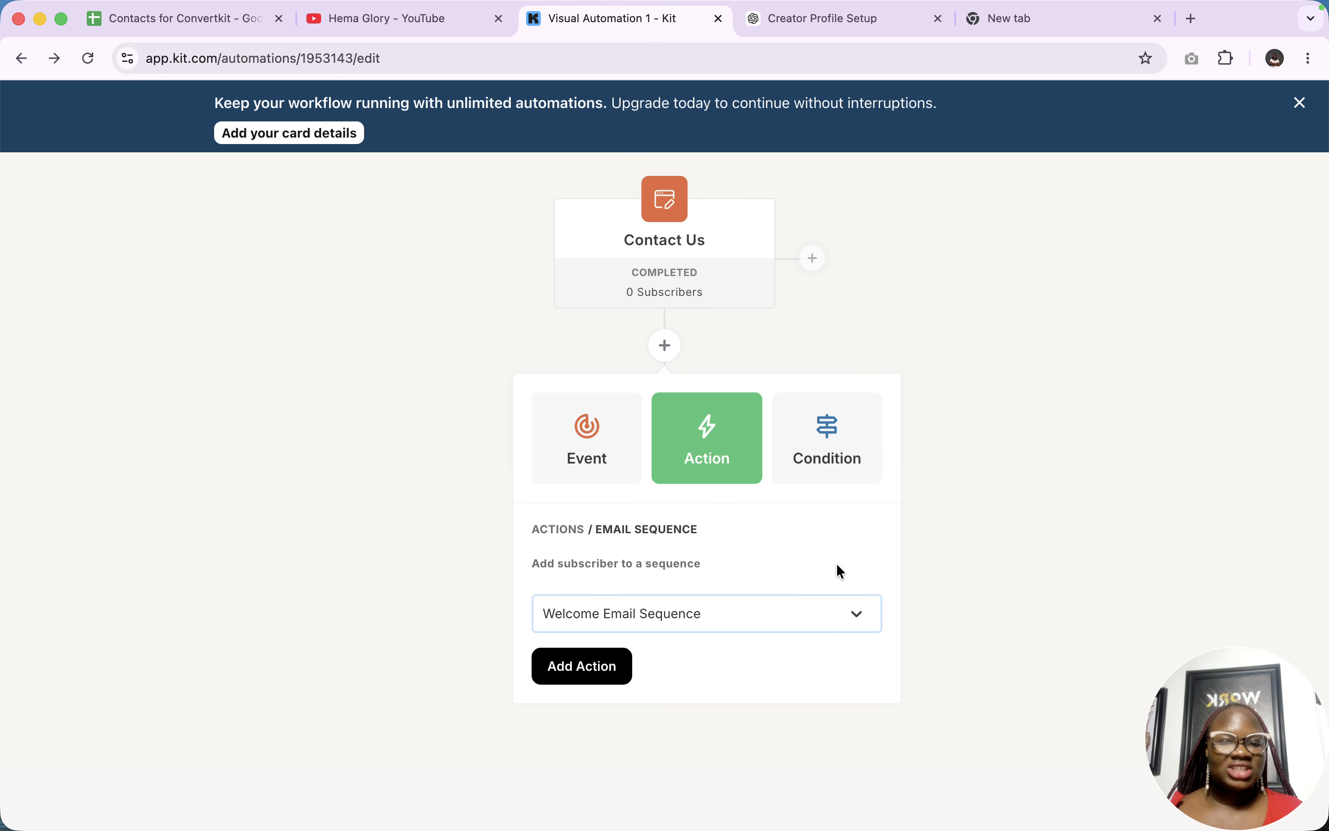
pyautogui.click(604, 667)
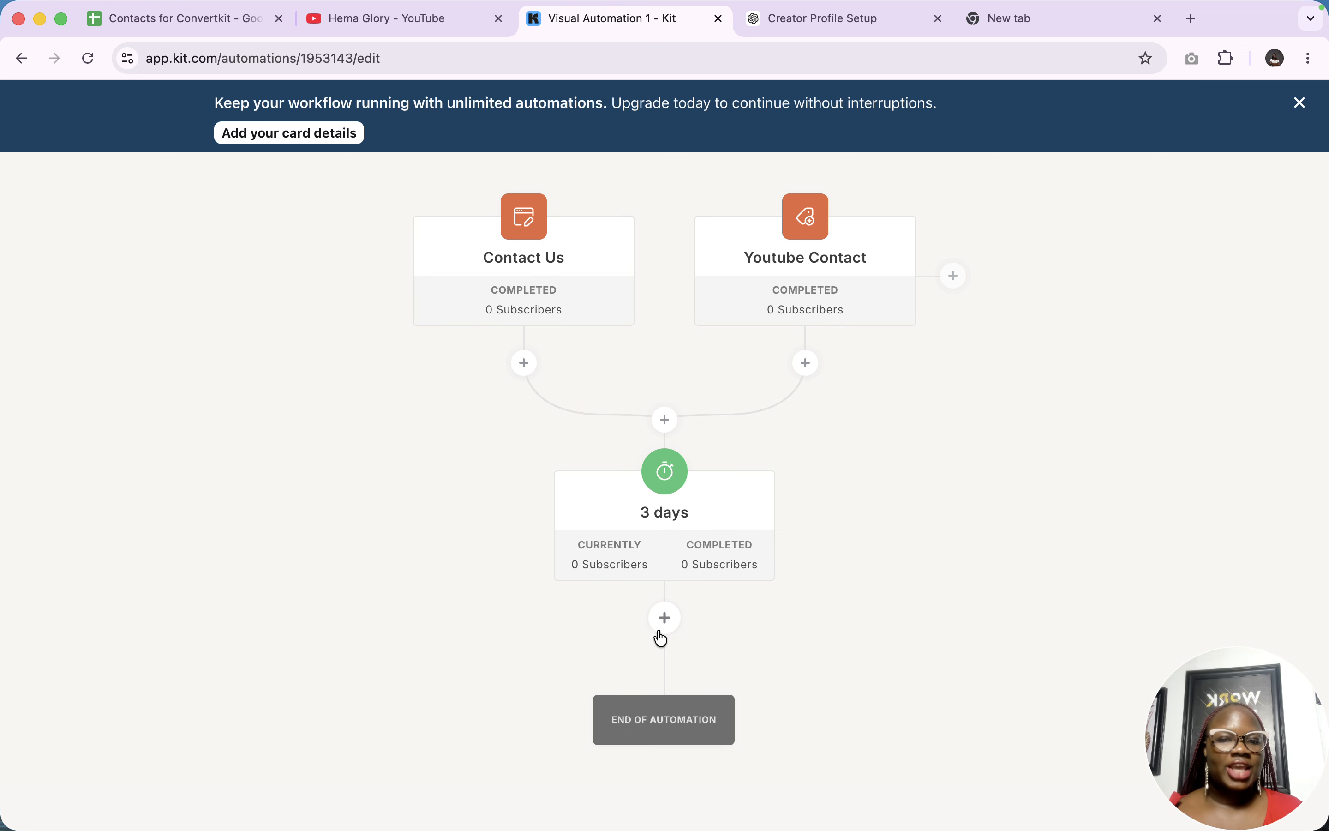
# Add an Email Sequence action below the 3-day delay that adds subscribers to Welcome Email Sequence
pyautogui.click(665, 617)
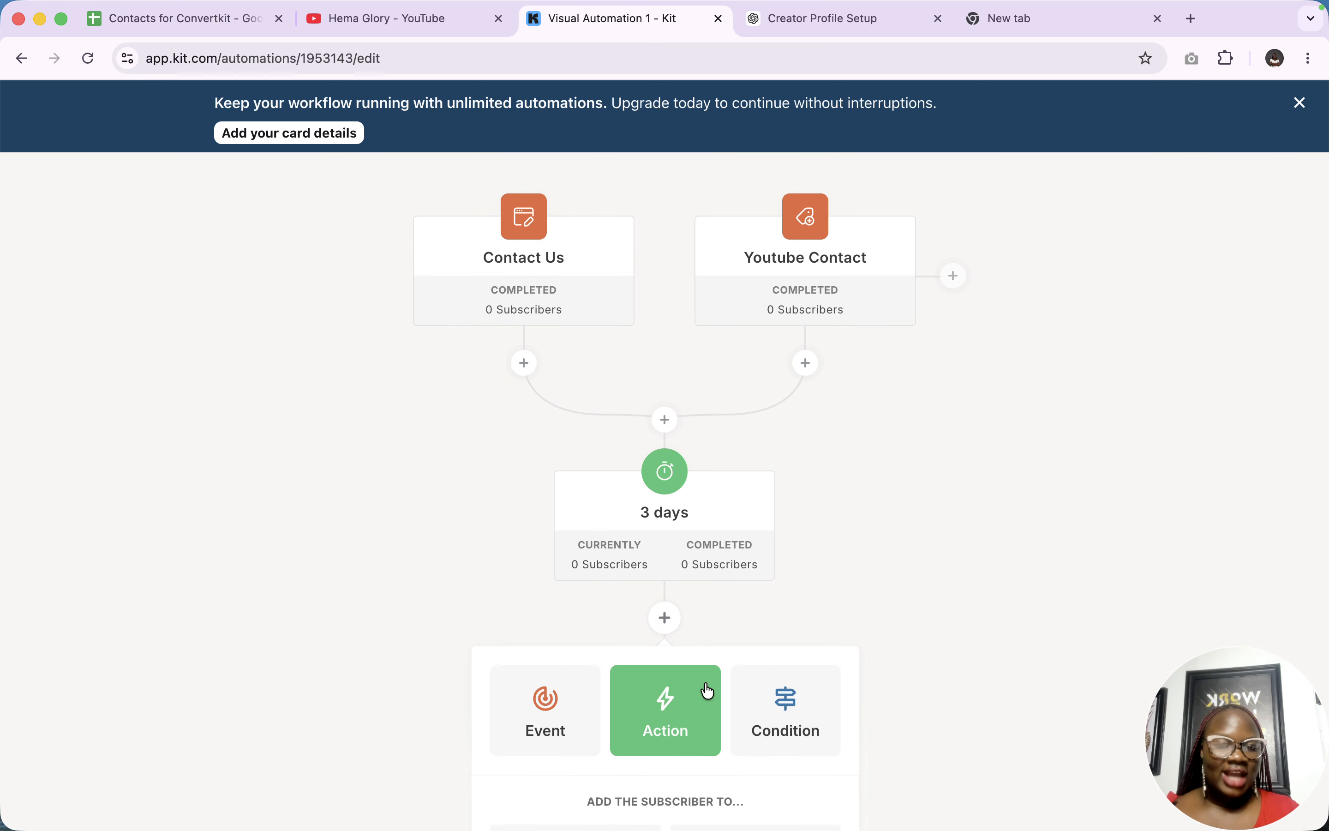
pyautogui.scroll(-4, 708, 691)
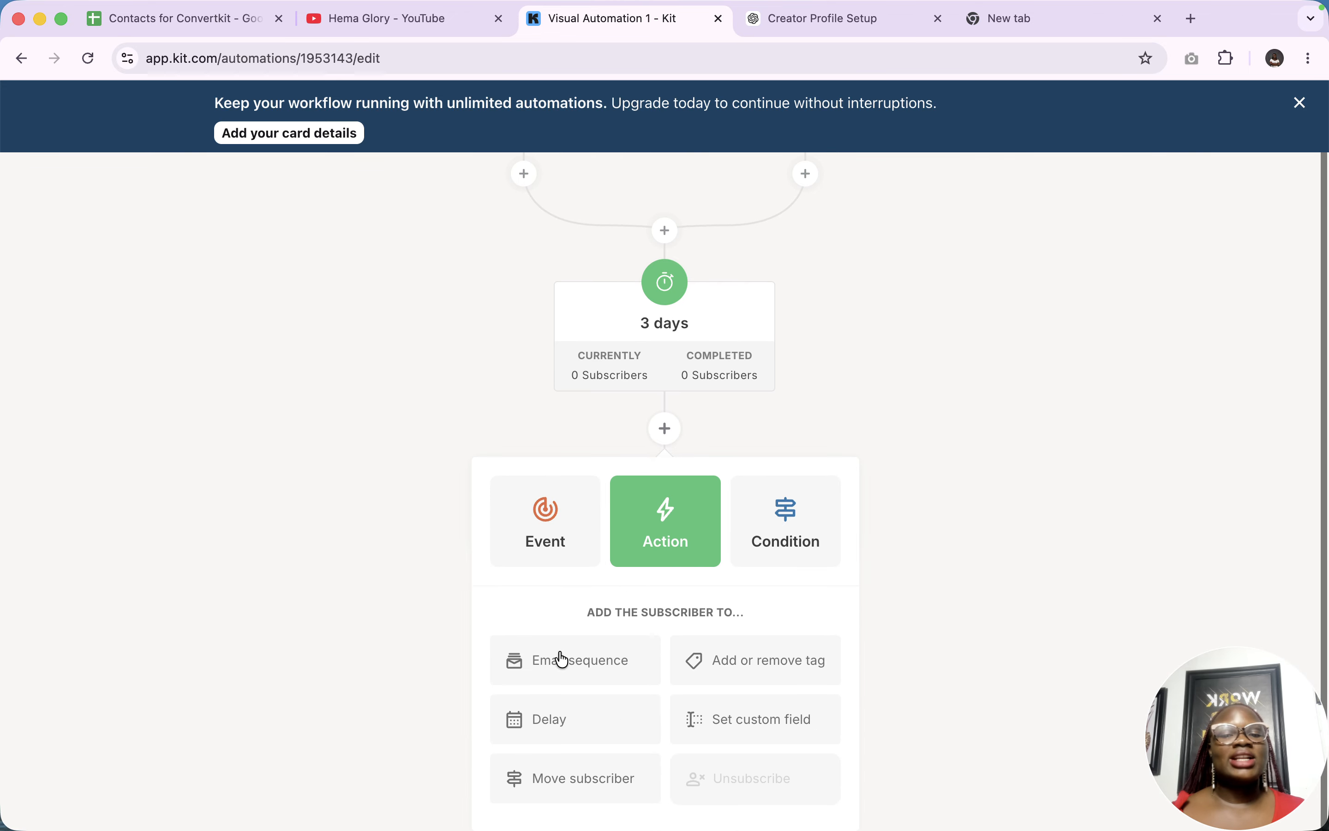
pyautogui.scroll(3, 629, 519)
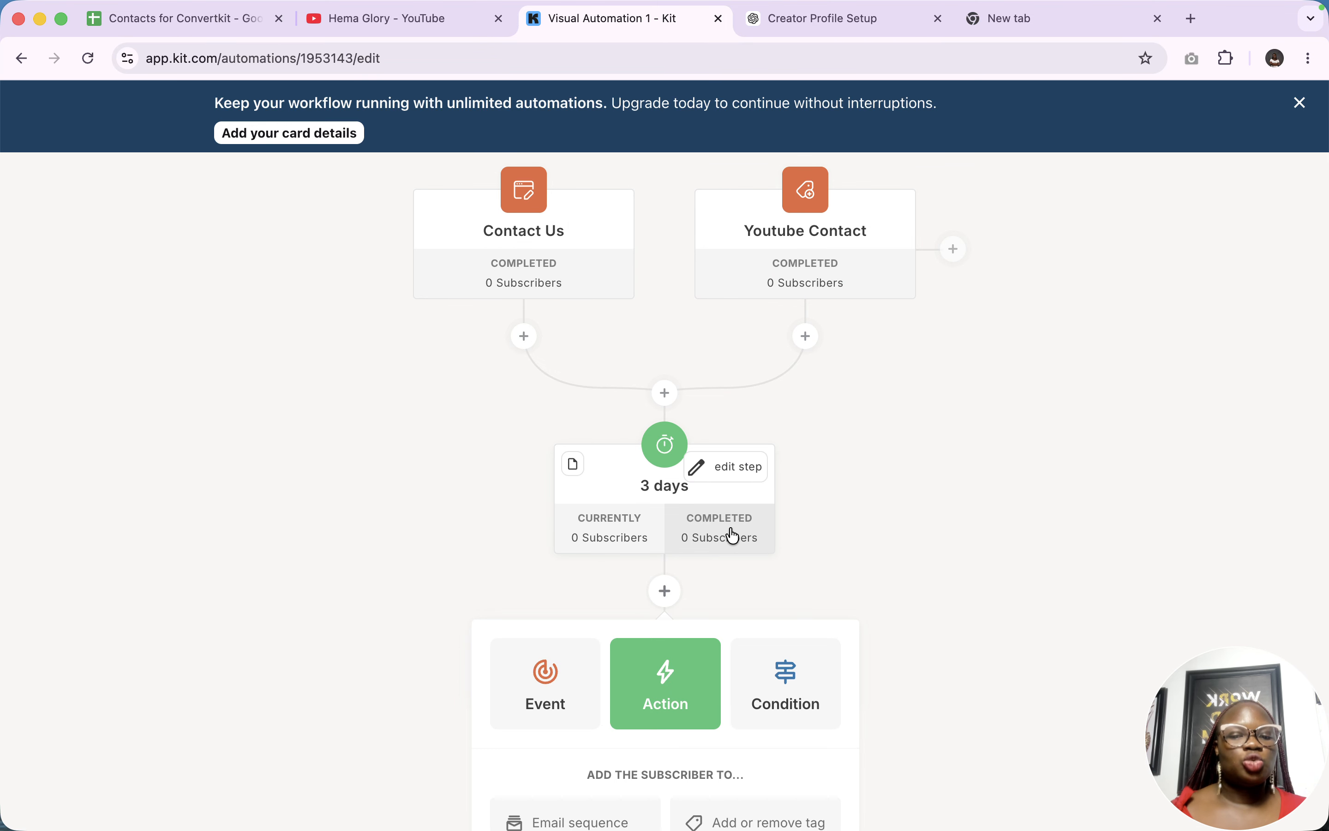
pyautogui.scroll(-3, 733, 534)
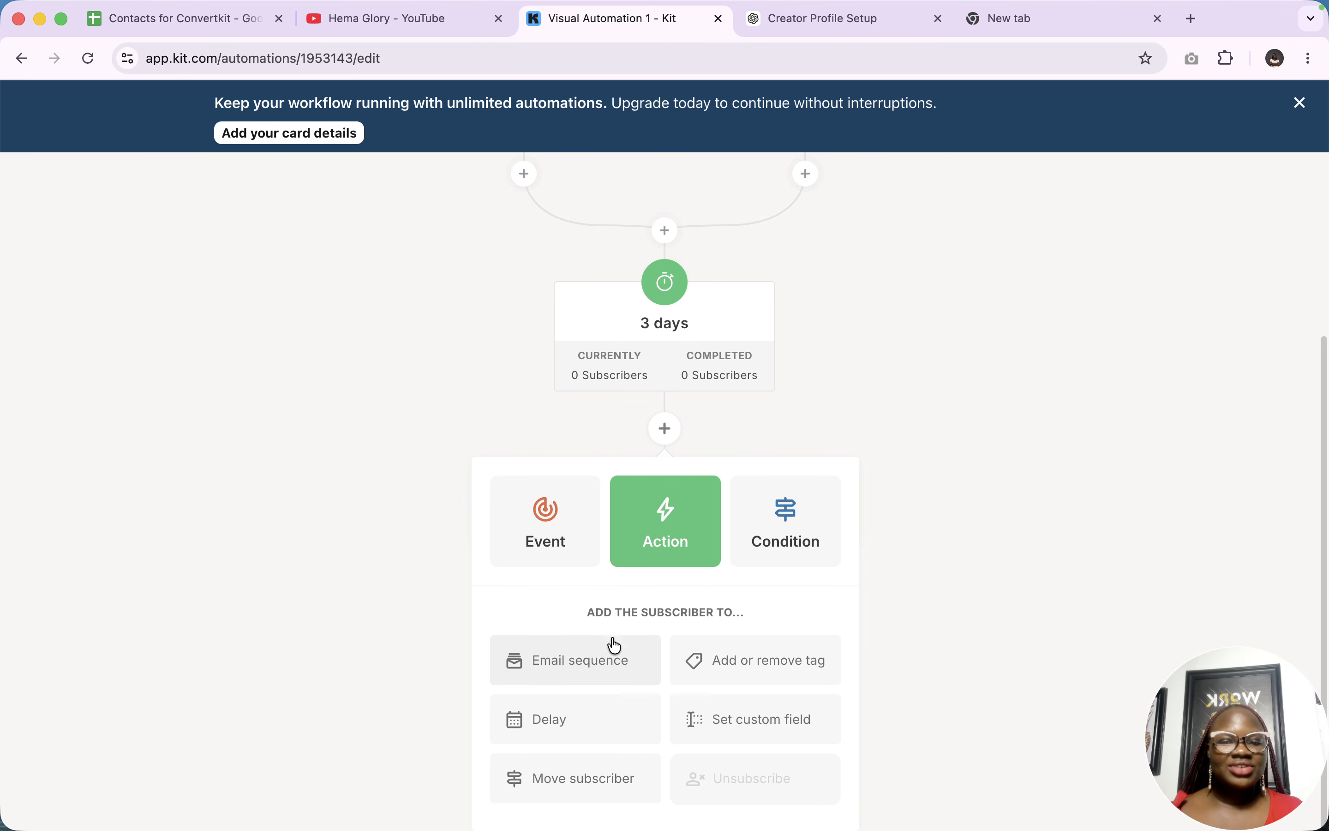
pyautogui.click(581, 663)
pyautogui.click(626, 738)
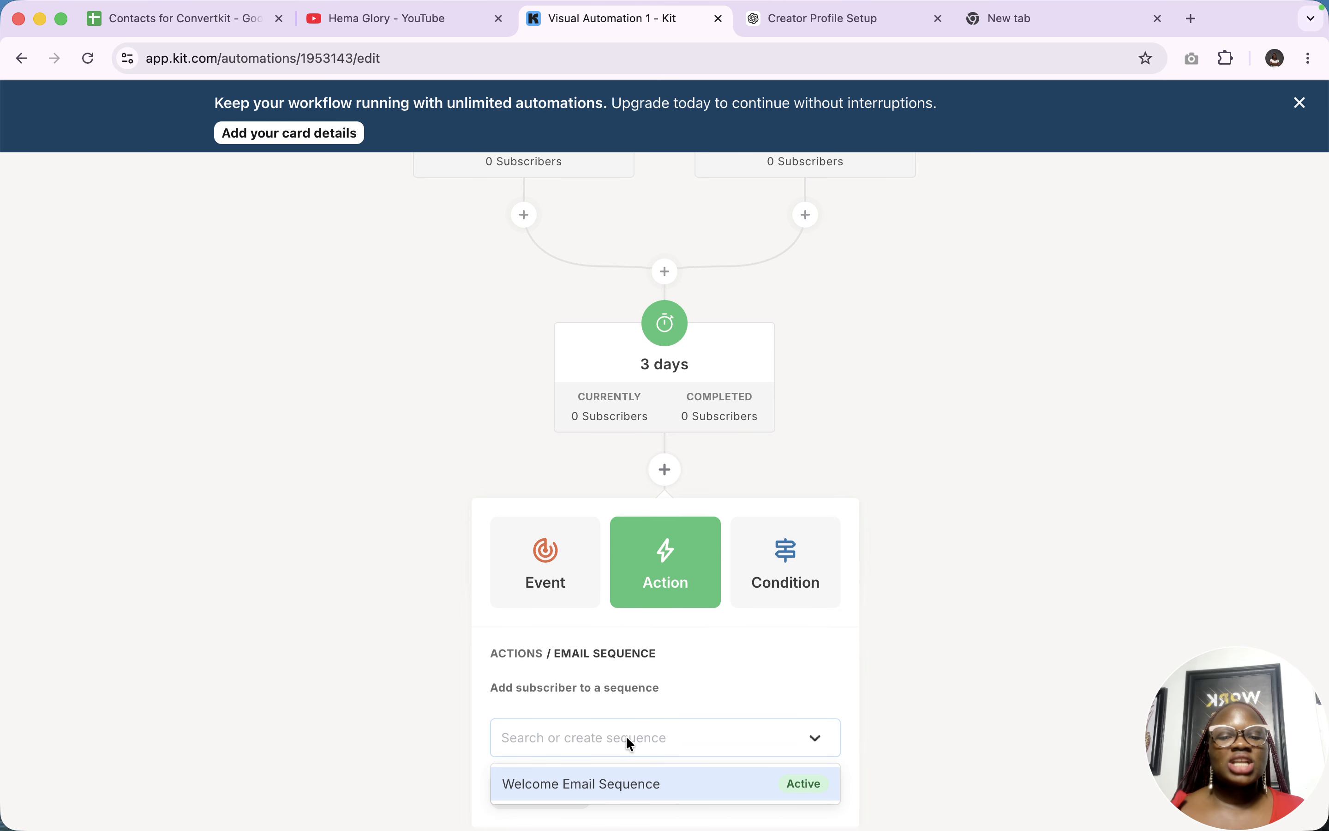
pyautogui.click(637, 801)
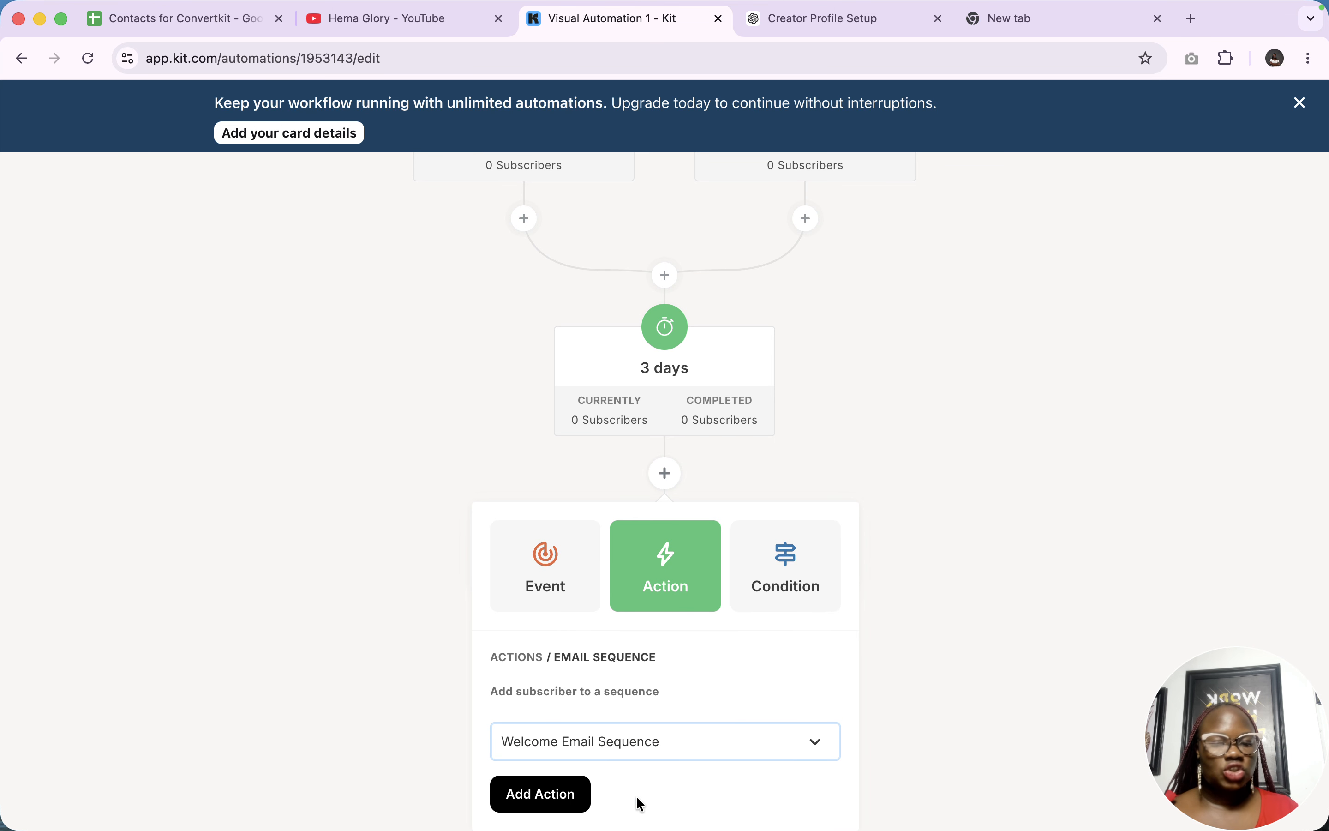
pyautogui.click(560, 800)
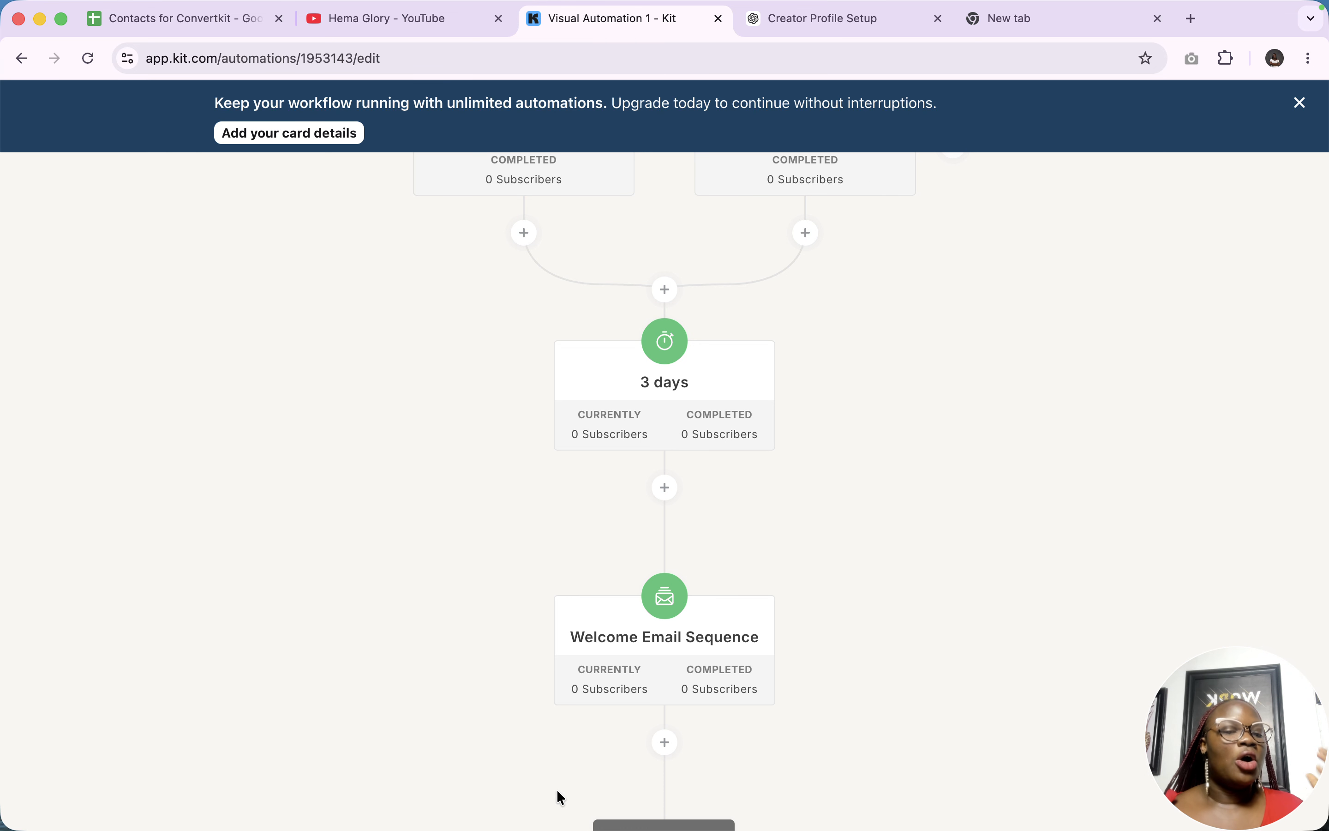
# Add a Set Custom Field action below Welcome Email Sequence that sets Lead Status to "Contacted"
pyautogui.click(664, 742)
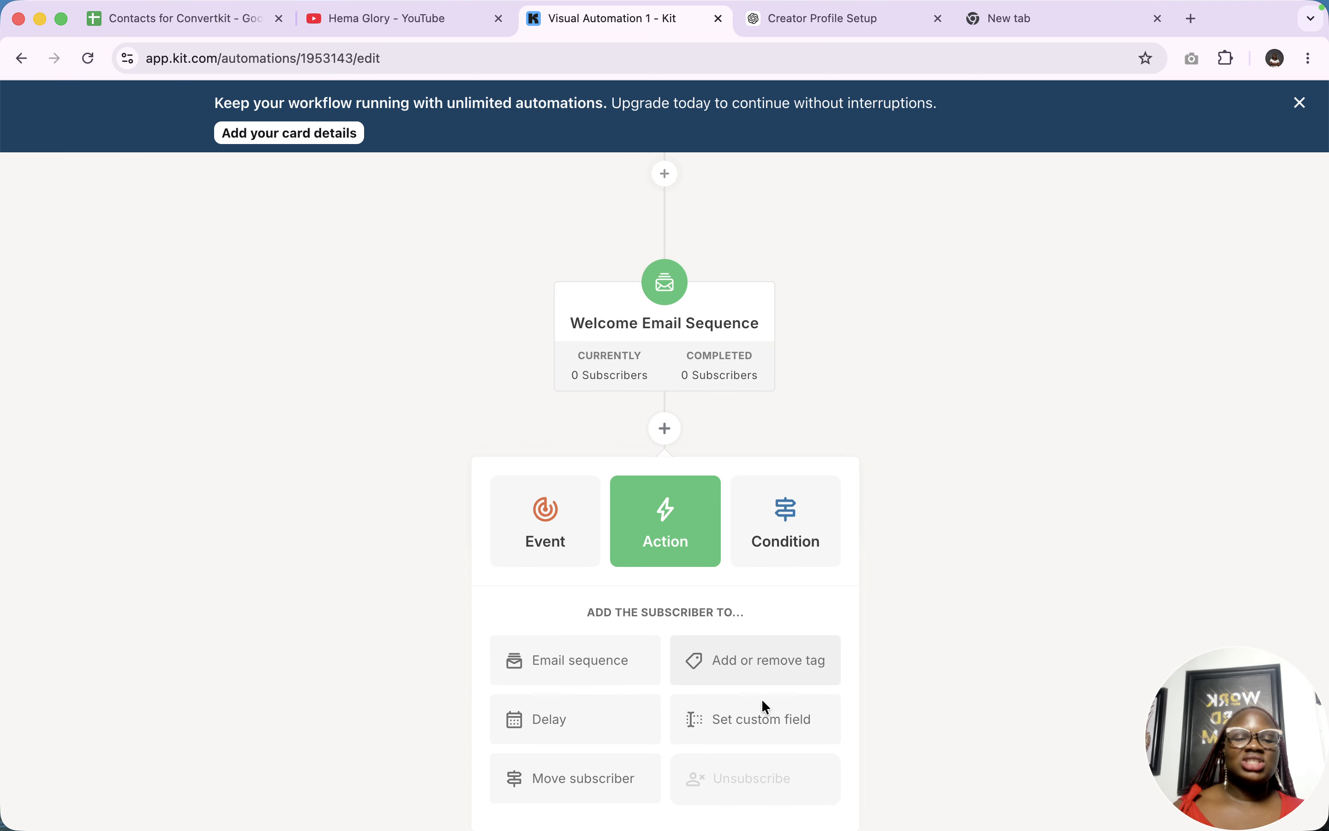
pyautogui.click(770, 723)
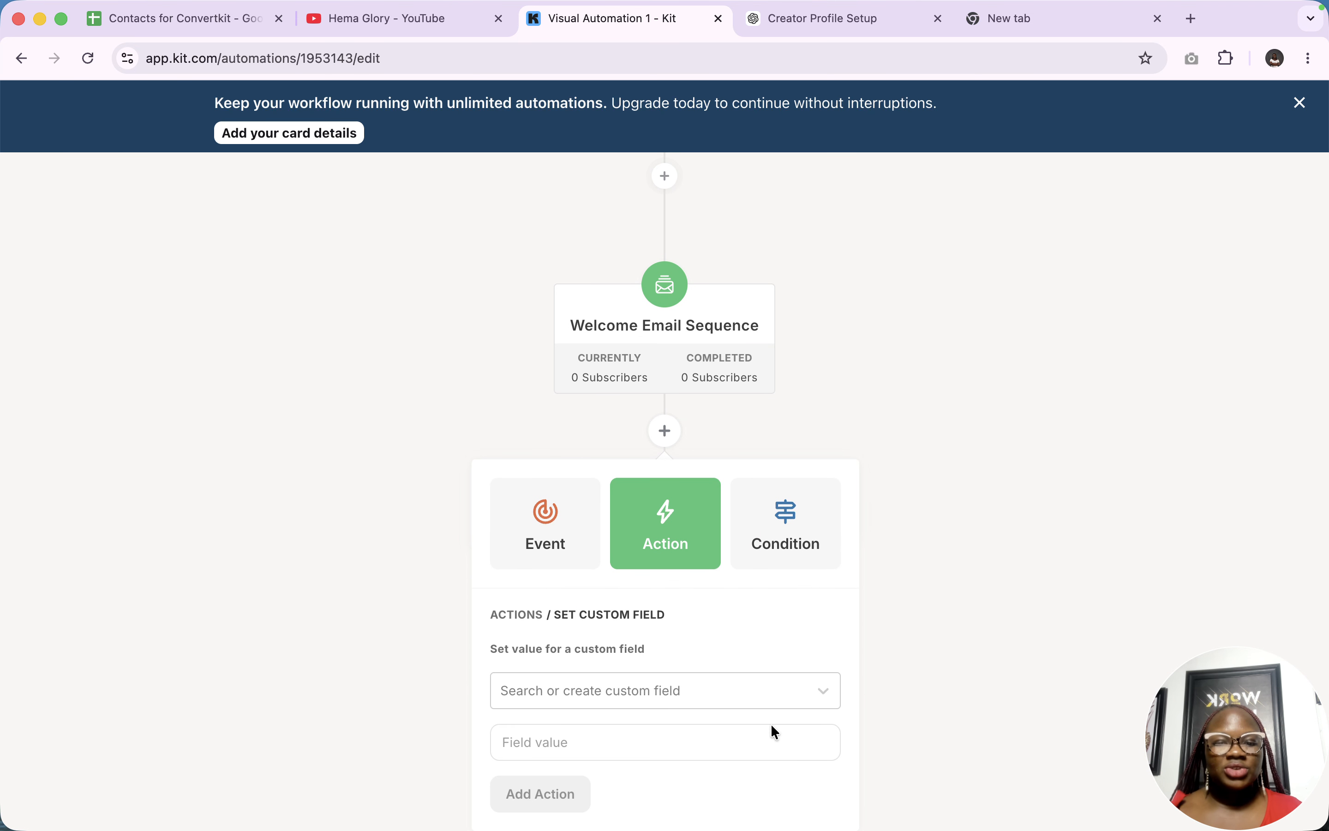
pyautogui.click(736, 702)
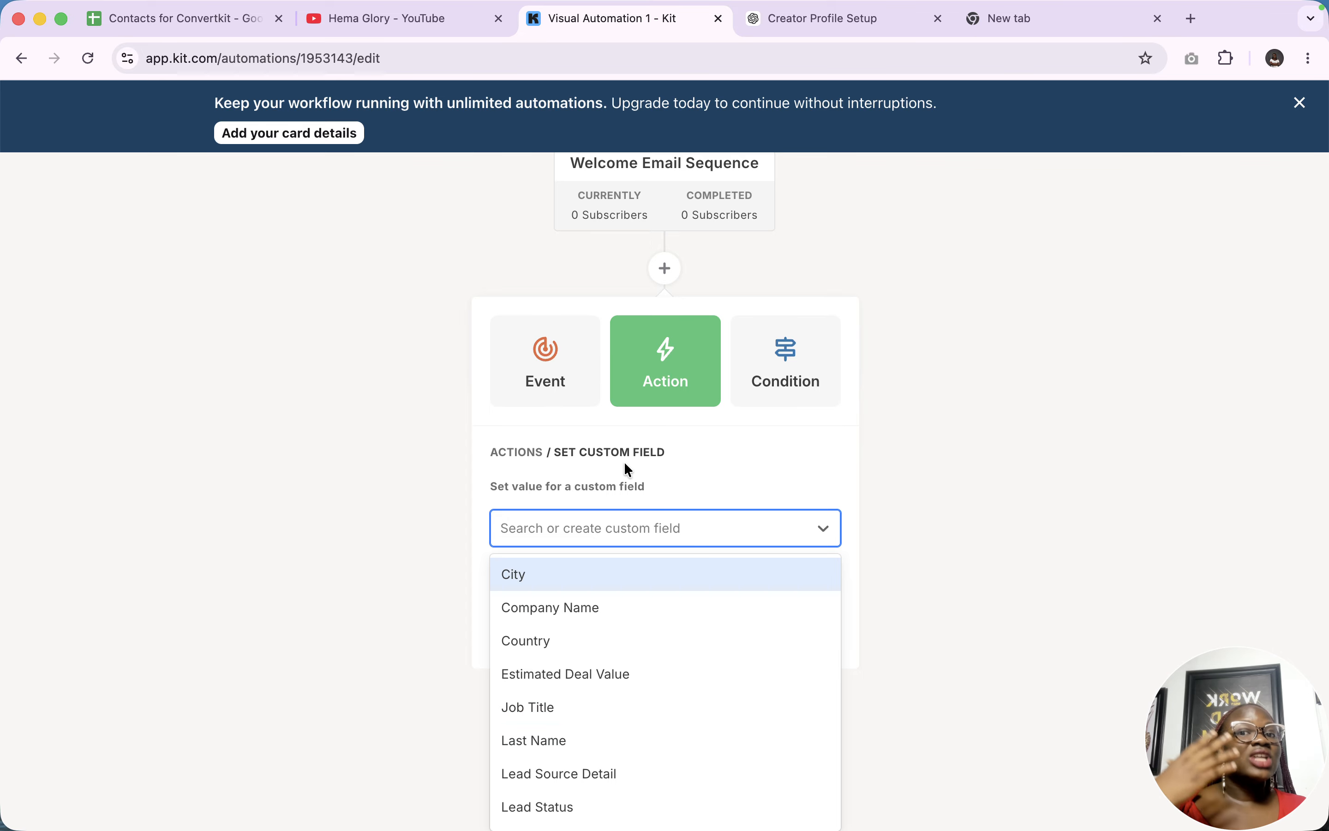
pyautogui.scroll(-3, 650, 617)
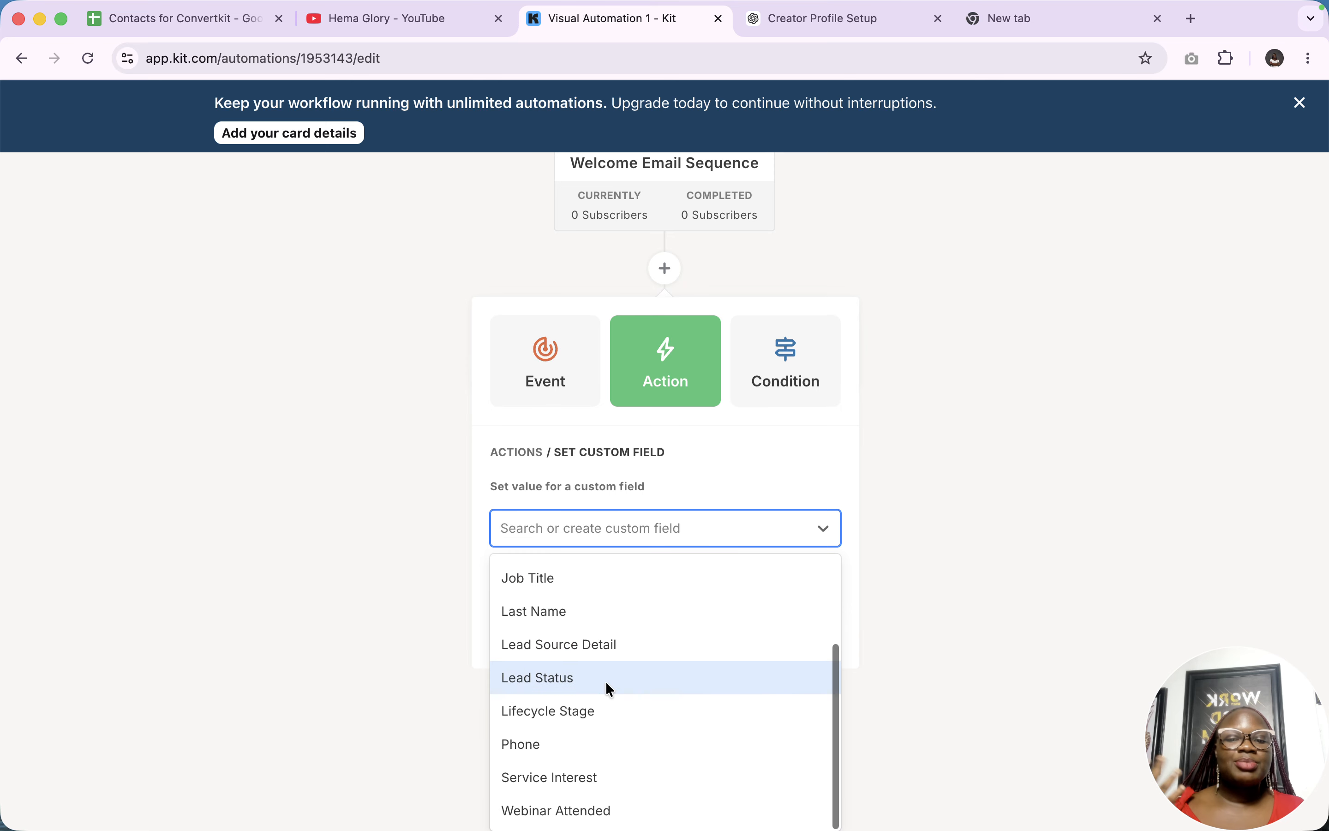
pyautogui.click(580, 681)
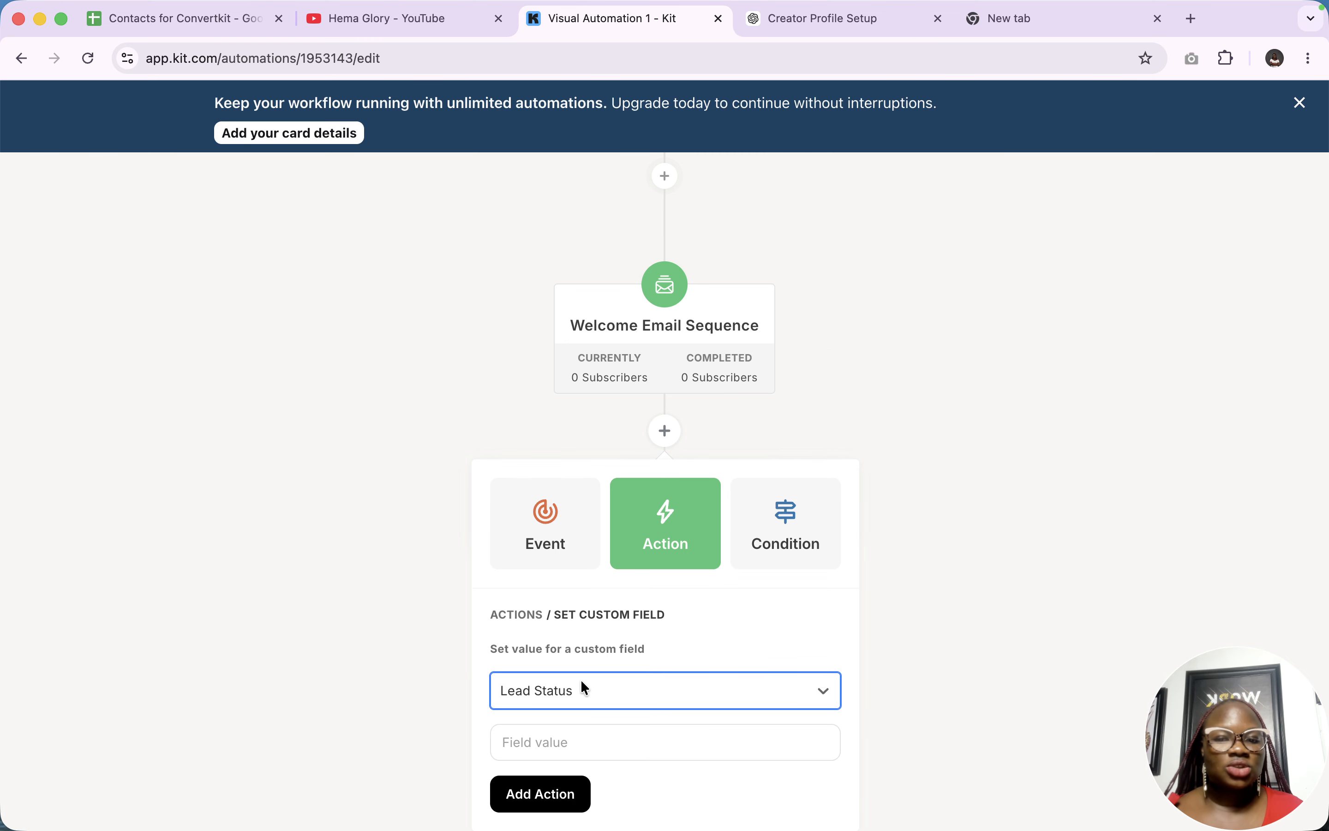
pyautogui.click(578, 743)
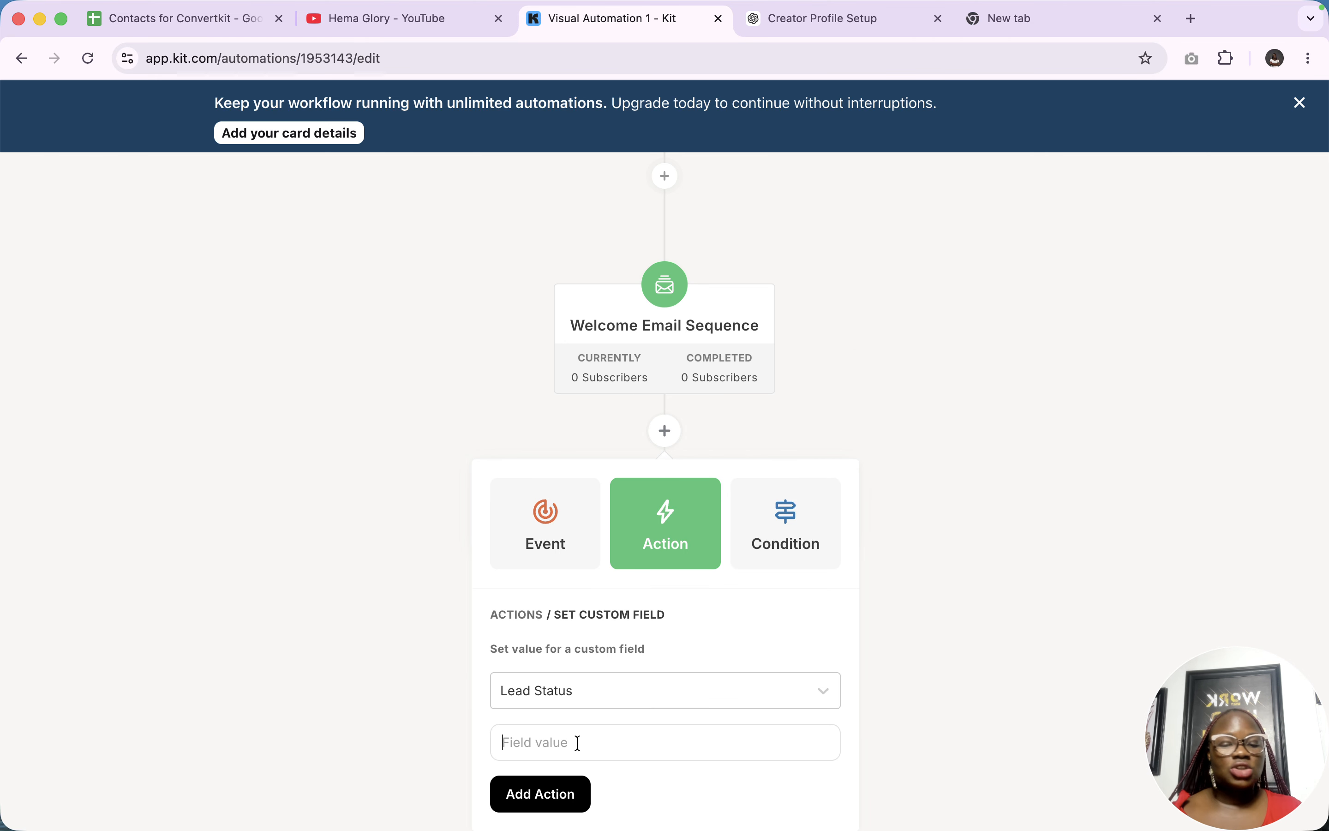
pyautogui.write('Contacted')
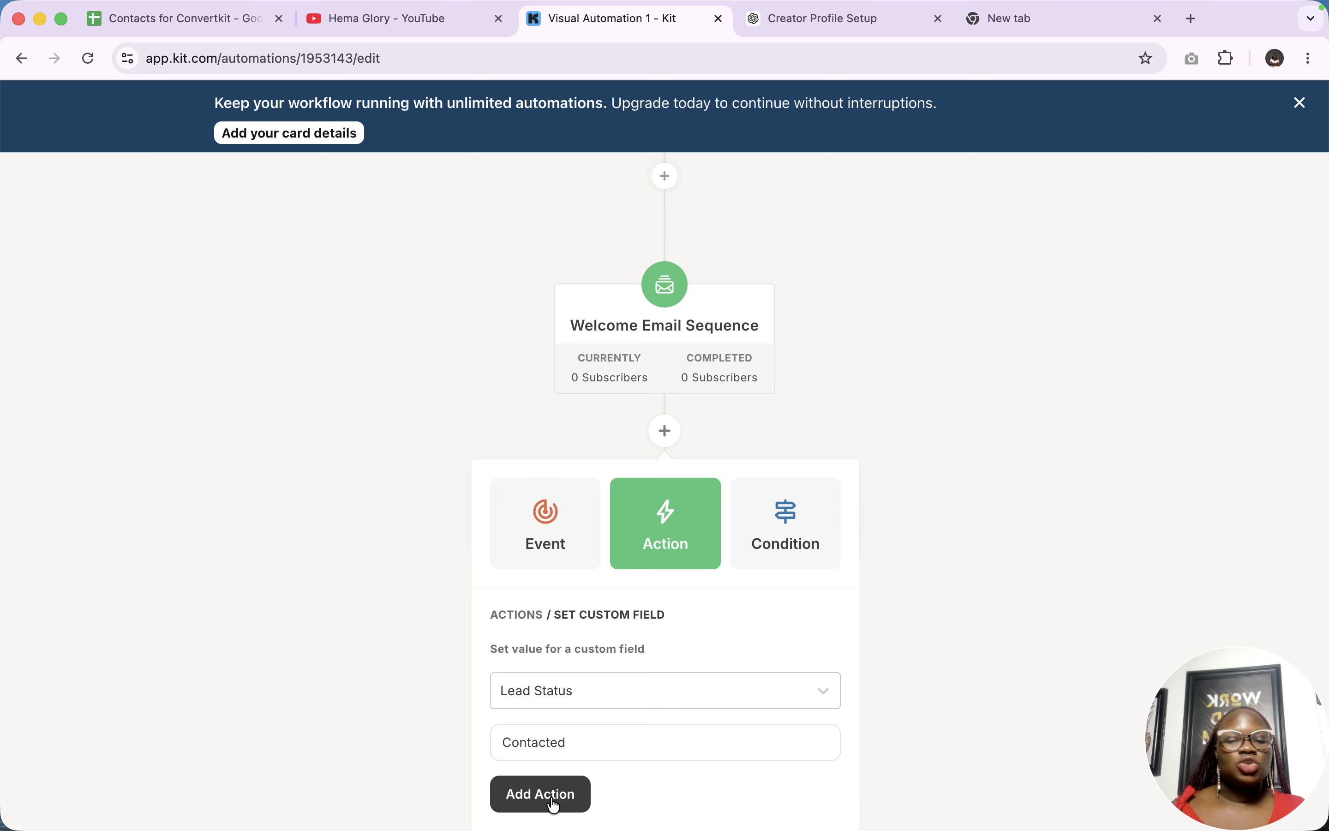
pyautogui.click(554, 796)
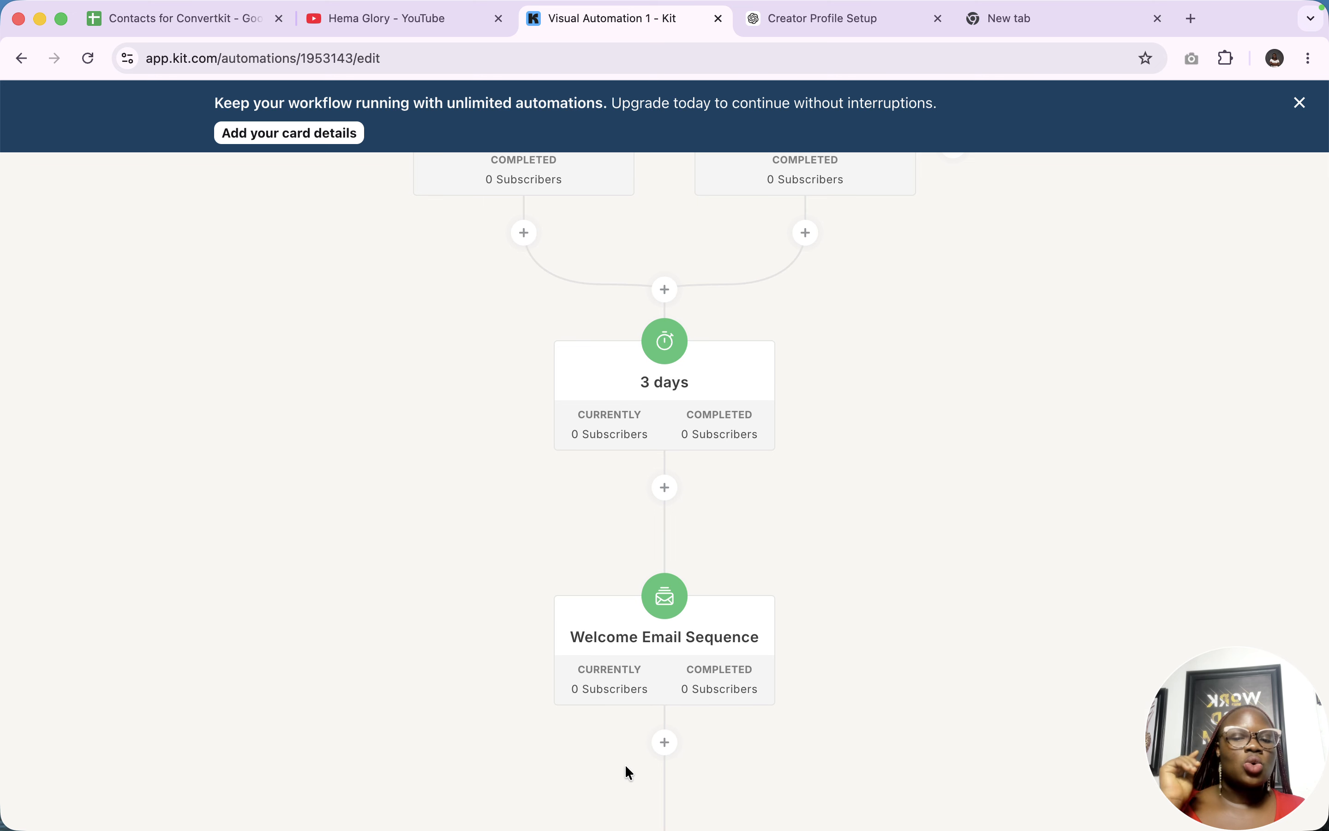
# Add a Tag Is Added event for the Contact tag below the Lead Status action
pyautogui.scroll(-7, 634, 727)
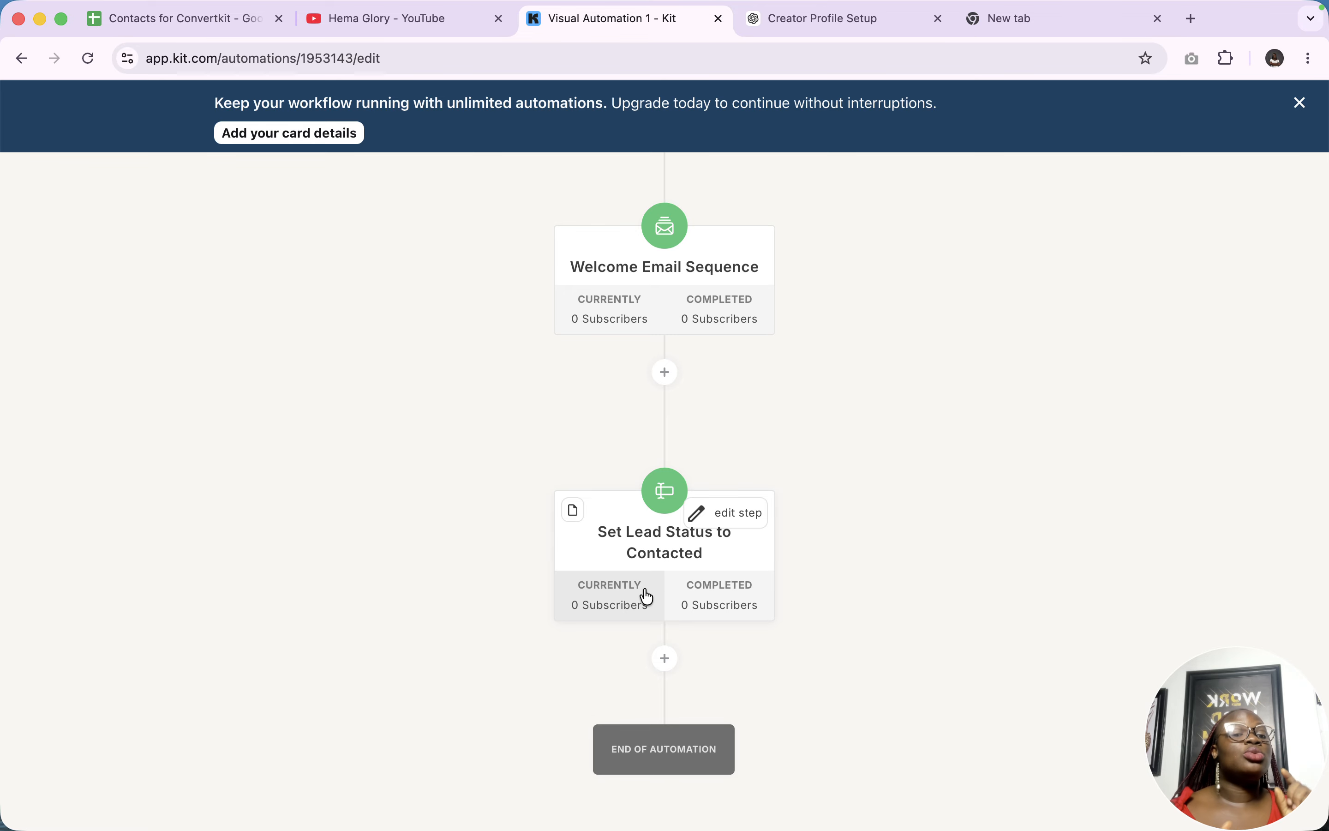
pyautogui.click(665, 657)
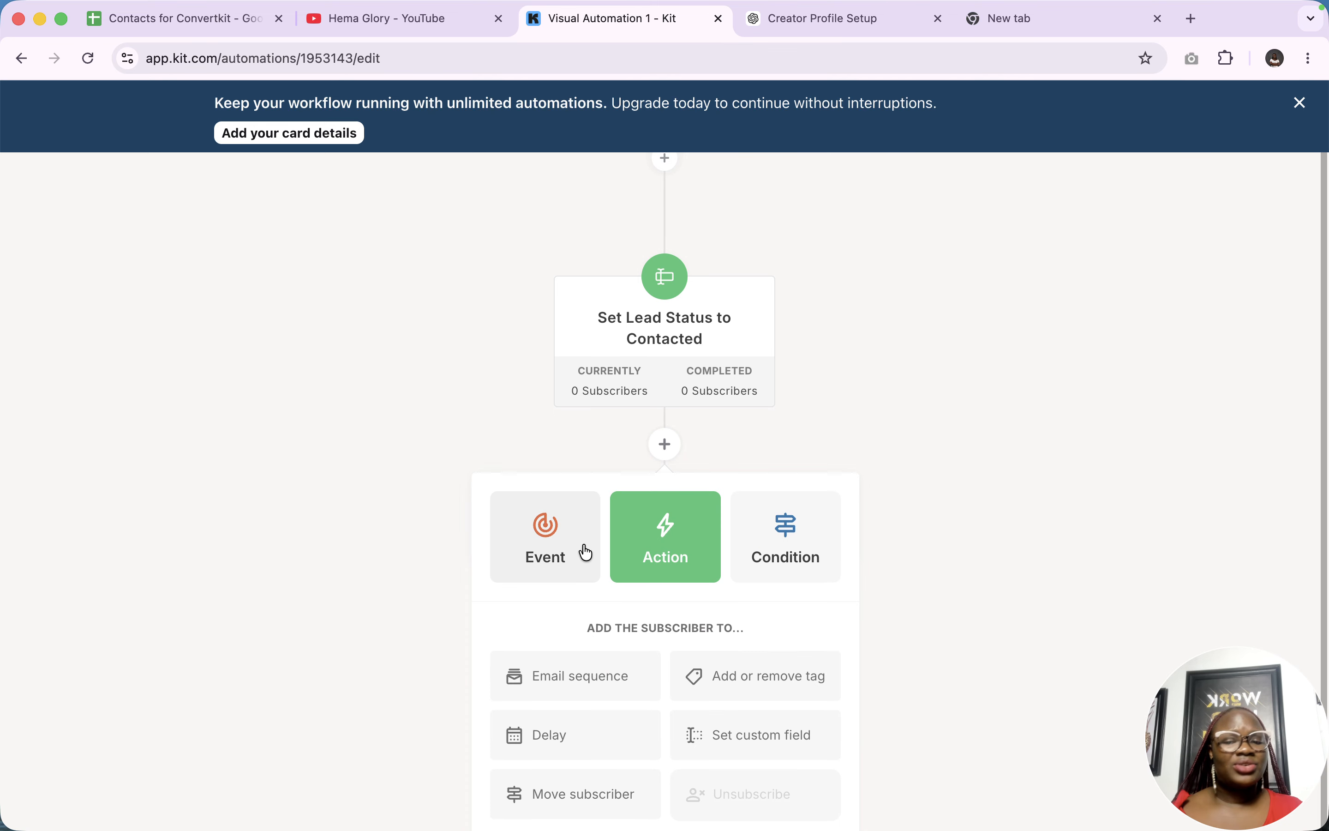
pyautogui.click(550, 557)
pyautogui.scroll(-1, 628, 638)
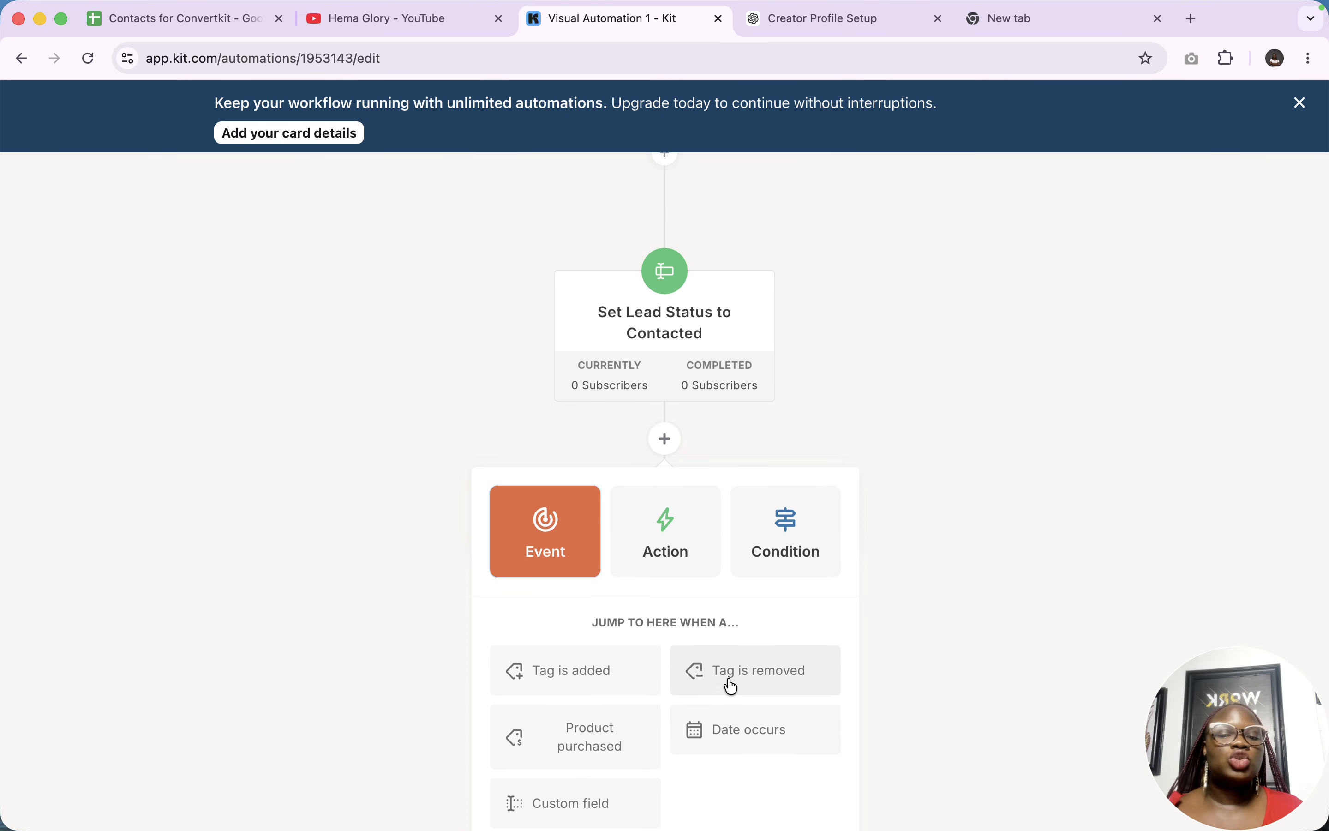
pyautogui.click(585, 683)
pyautogui.scroll(-2, 609, 629)
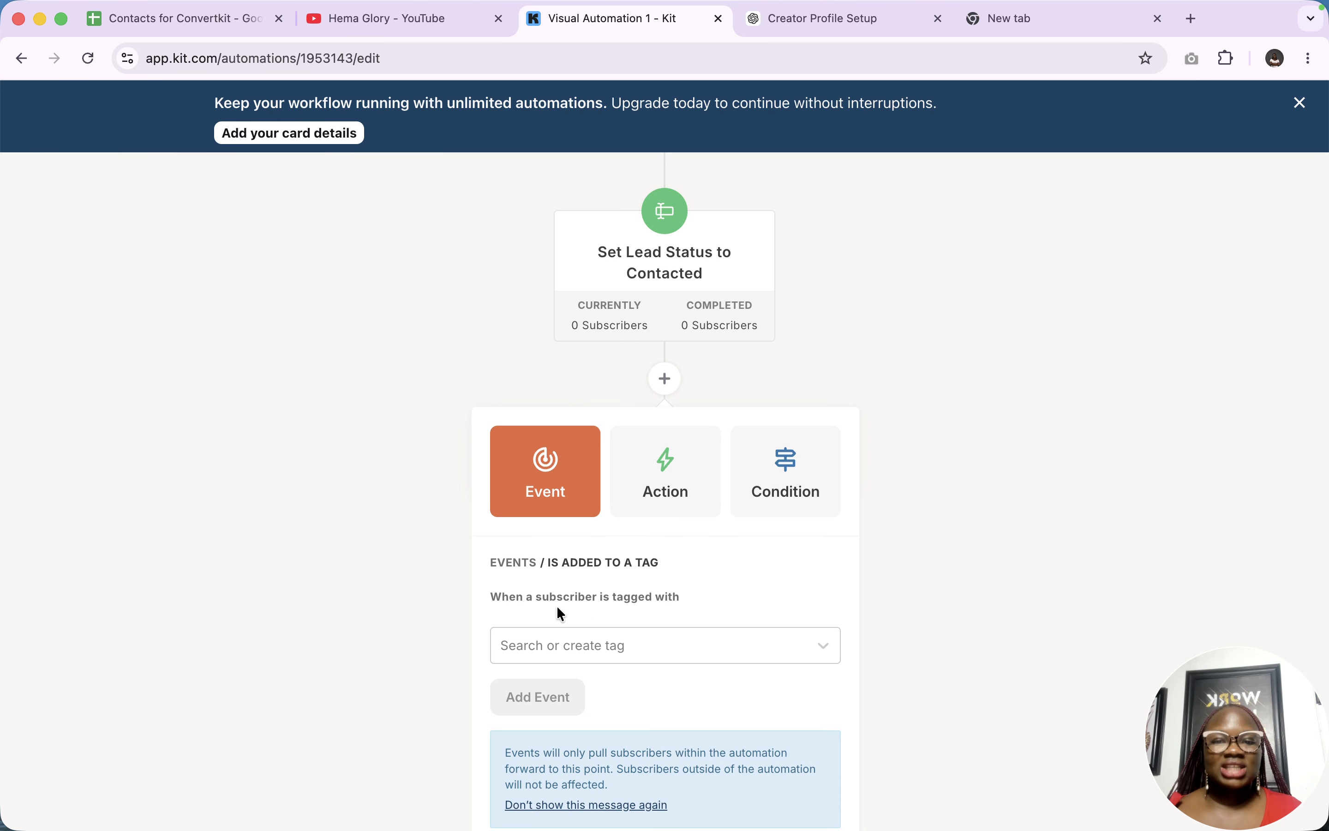
pyautogui.click(596, 643)
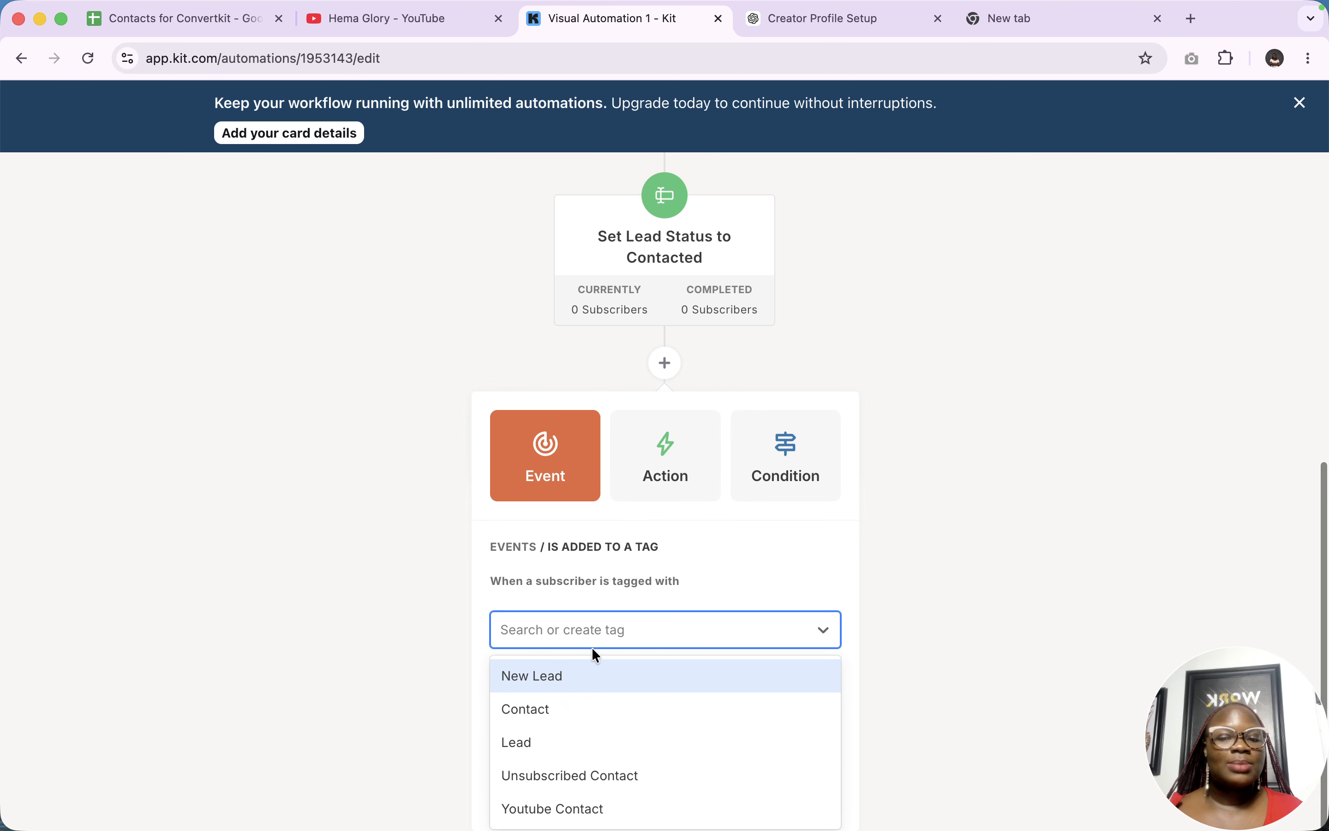
pyautogui.click(552, 703)
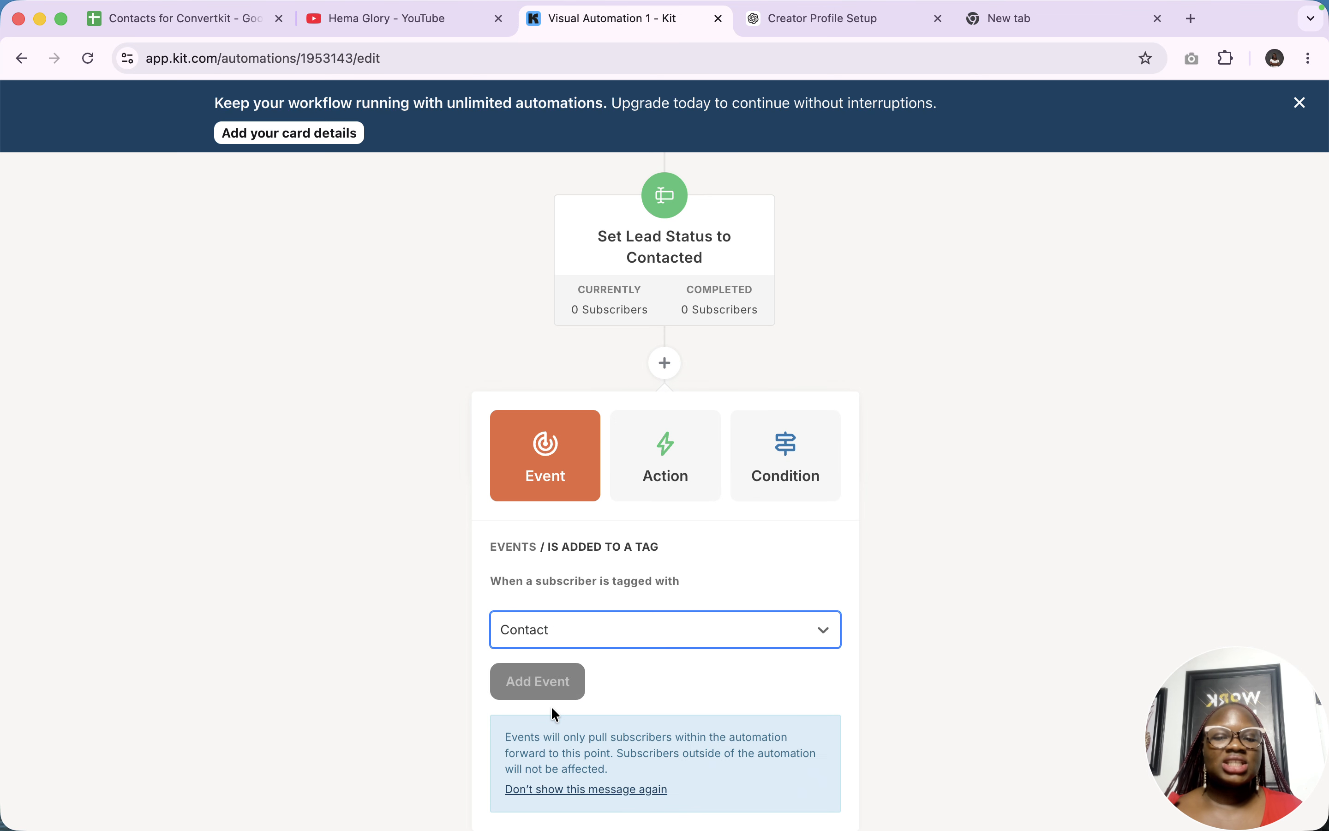
pyautogui.click(548, 686)
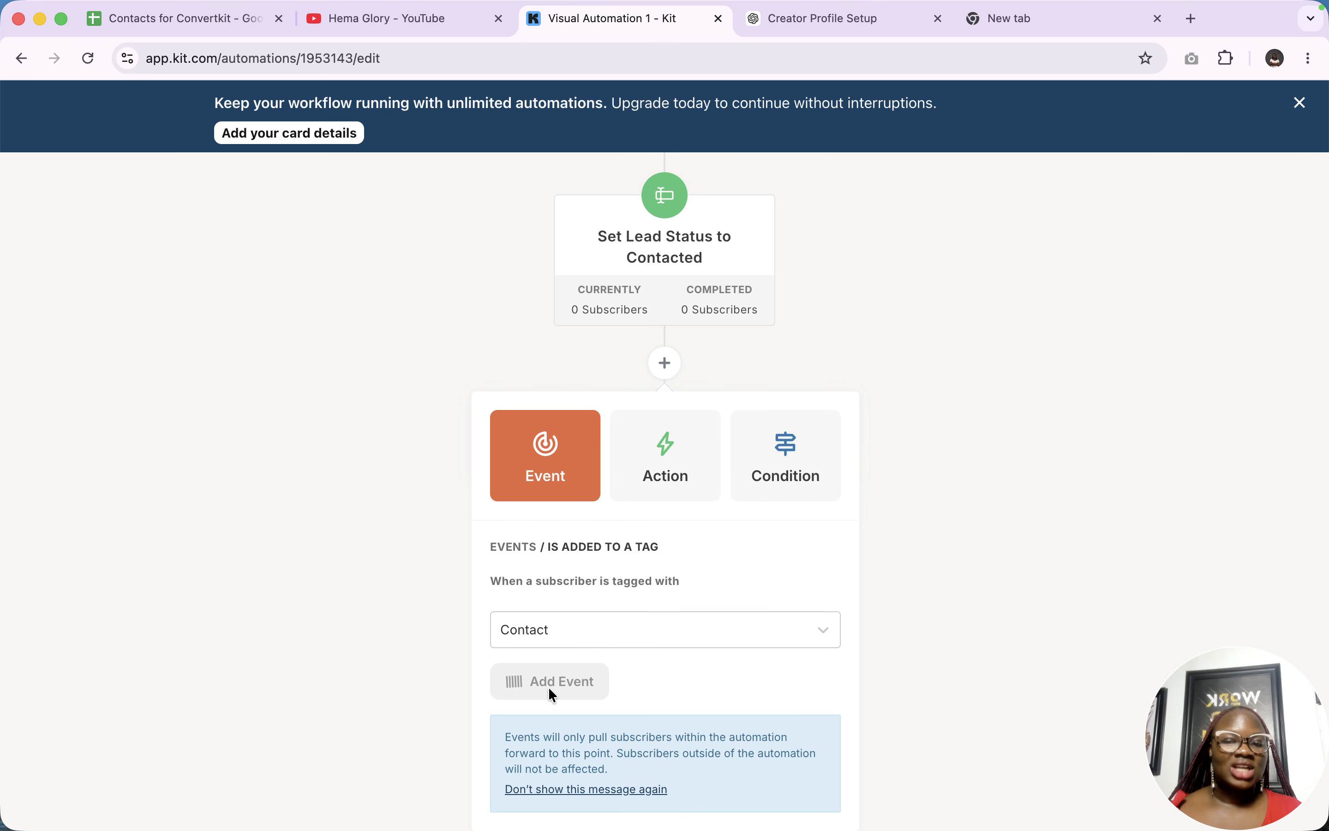
# Look at the event types that can follow the Contact tag event, including the Tag Is Removed settings
pyautogui.scroll(-10, 774, 606)
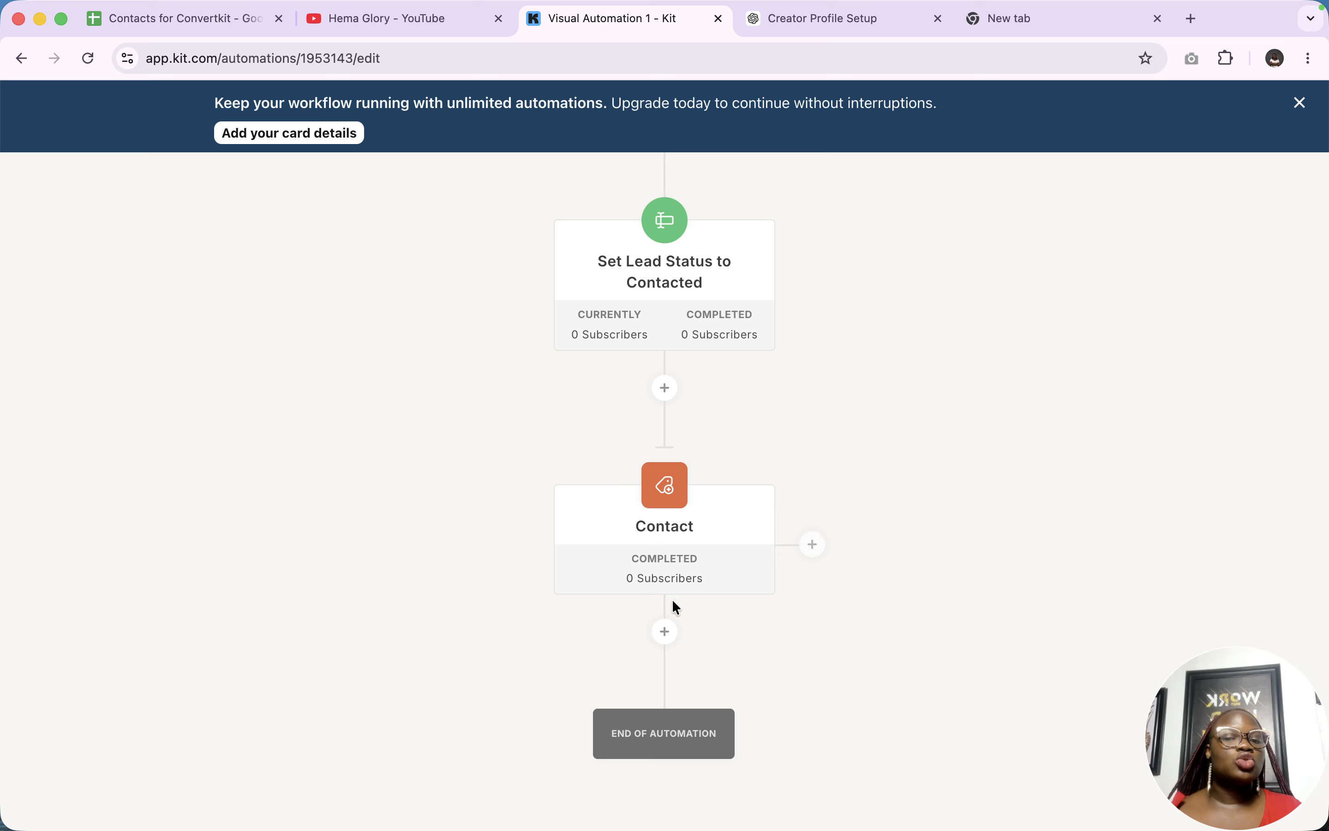
pyautogui.click(665, 633)
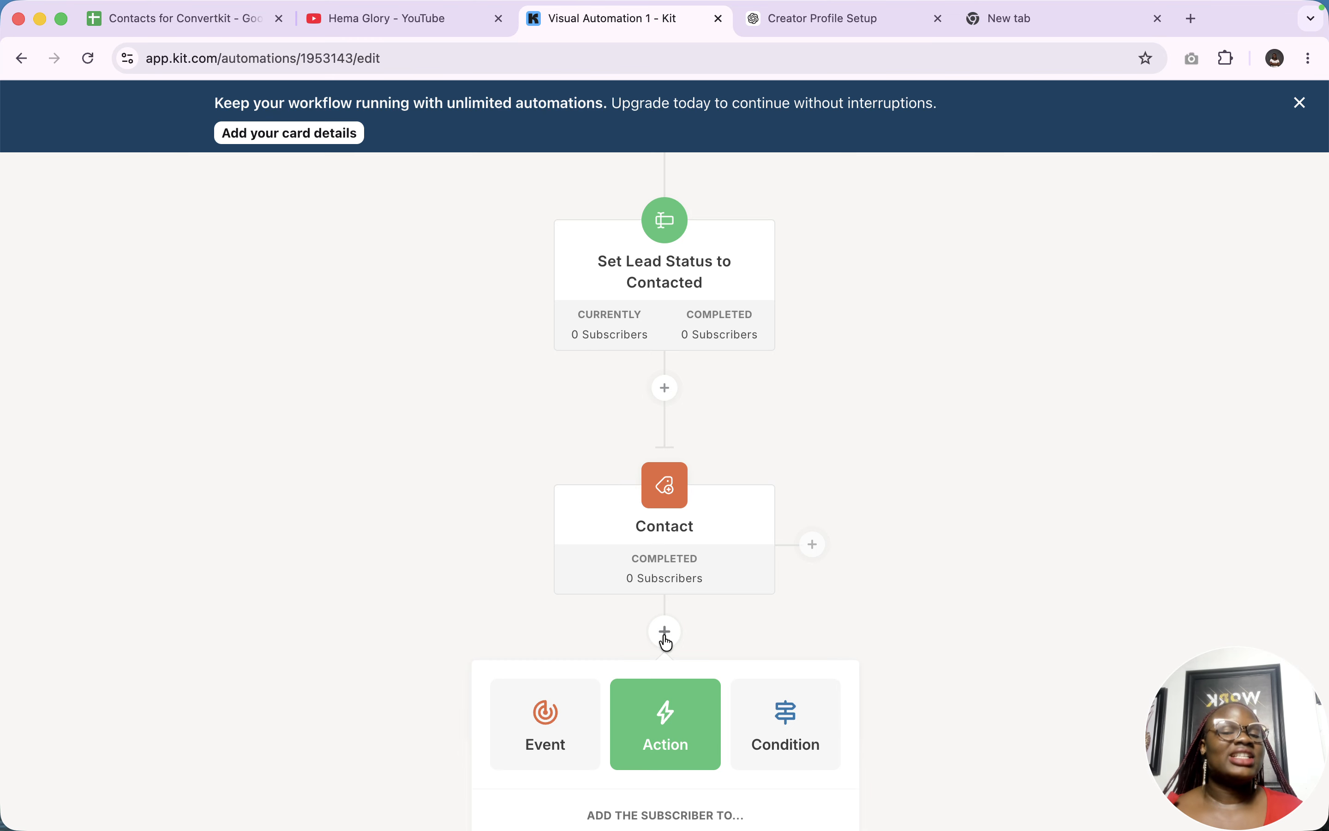
pyautogui.scroll(-4, 665, 641)
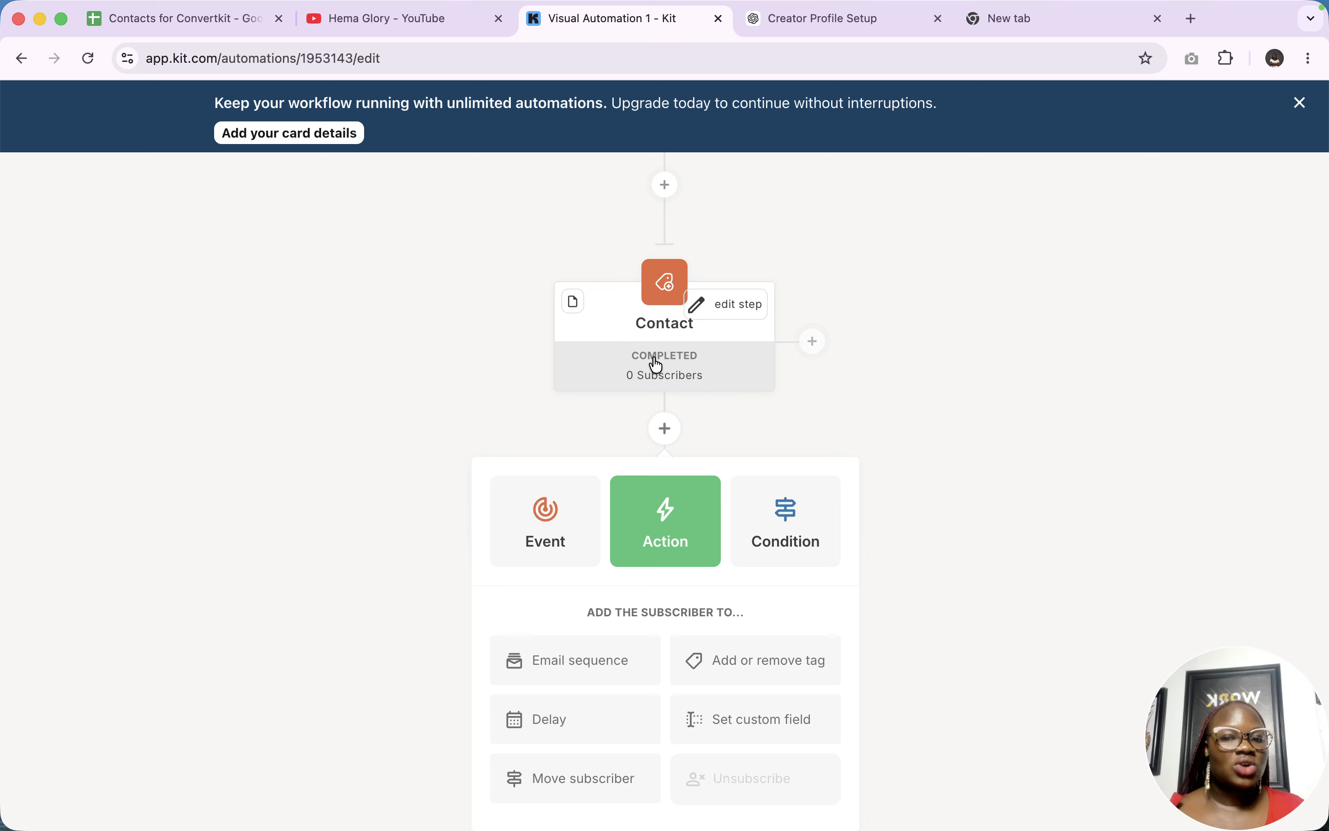
pyautogui.click(525, 530)
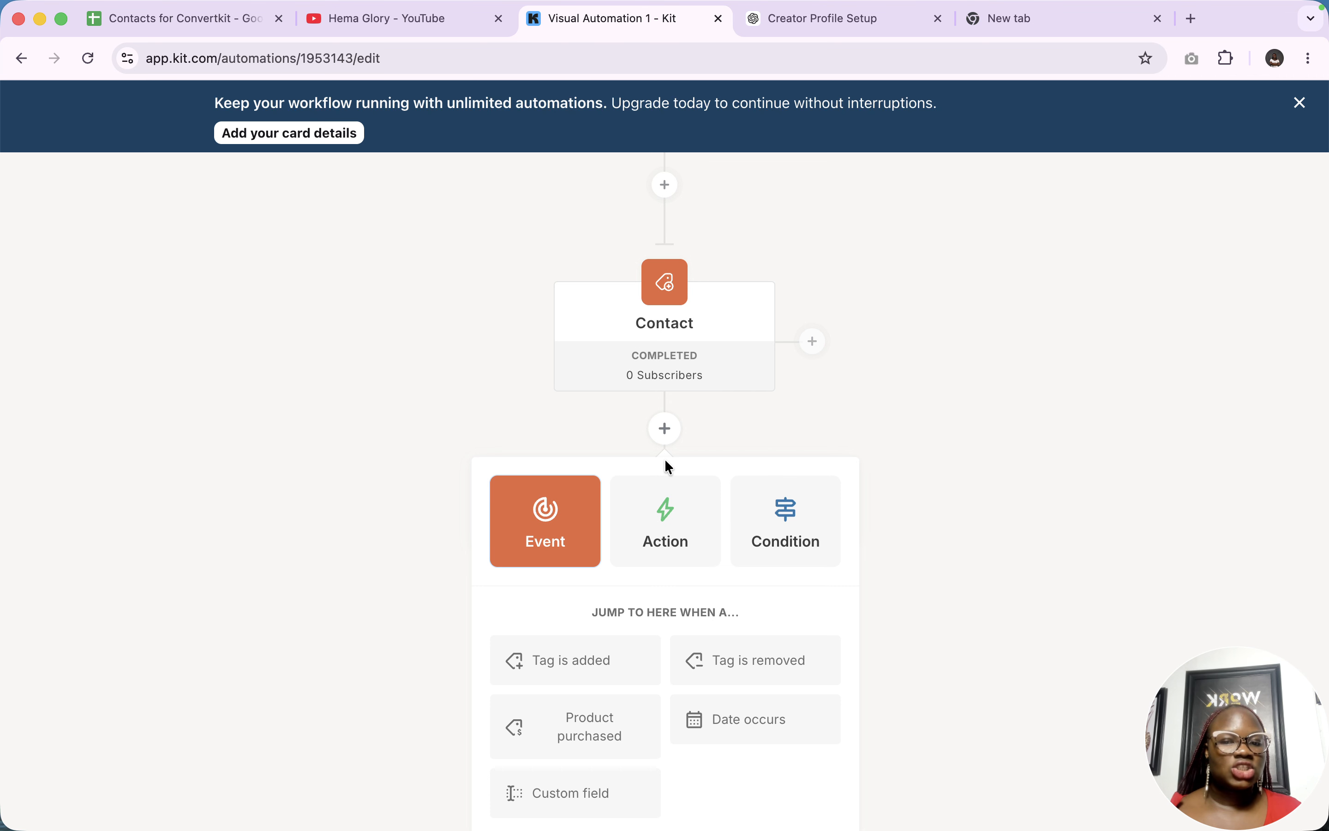
pyautogui.click(743, 672)
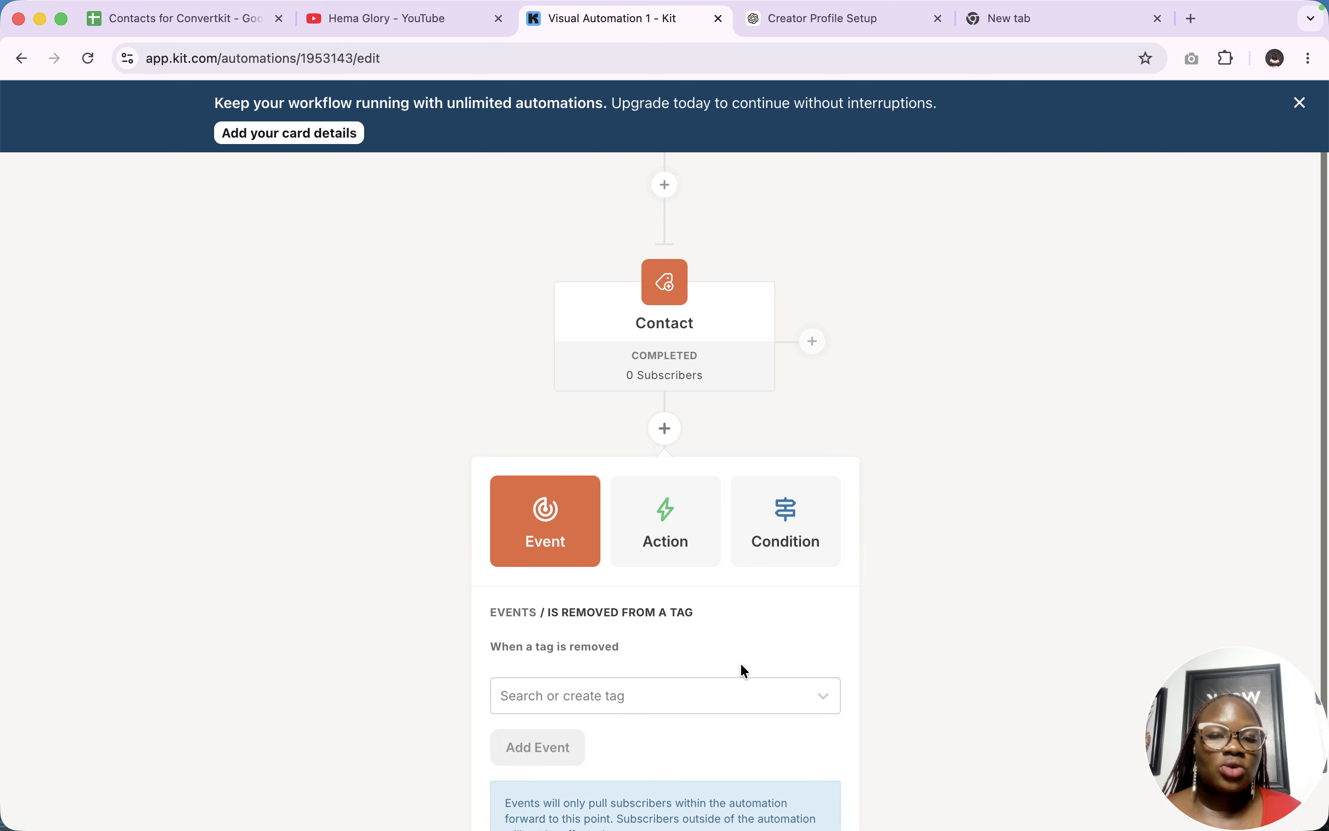
pyautogui.click(538, 521)
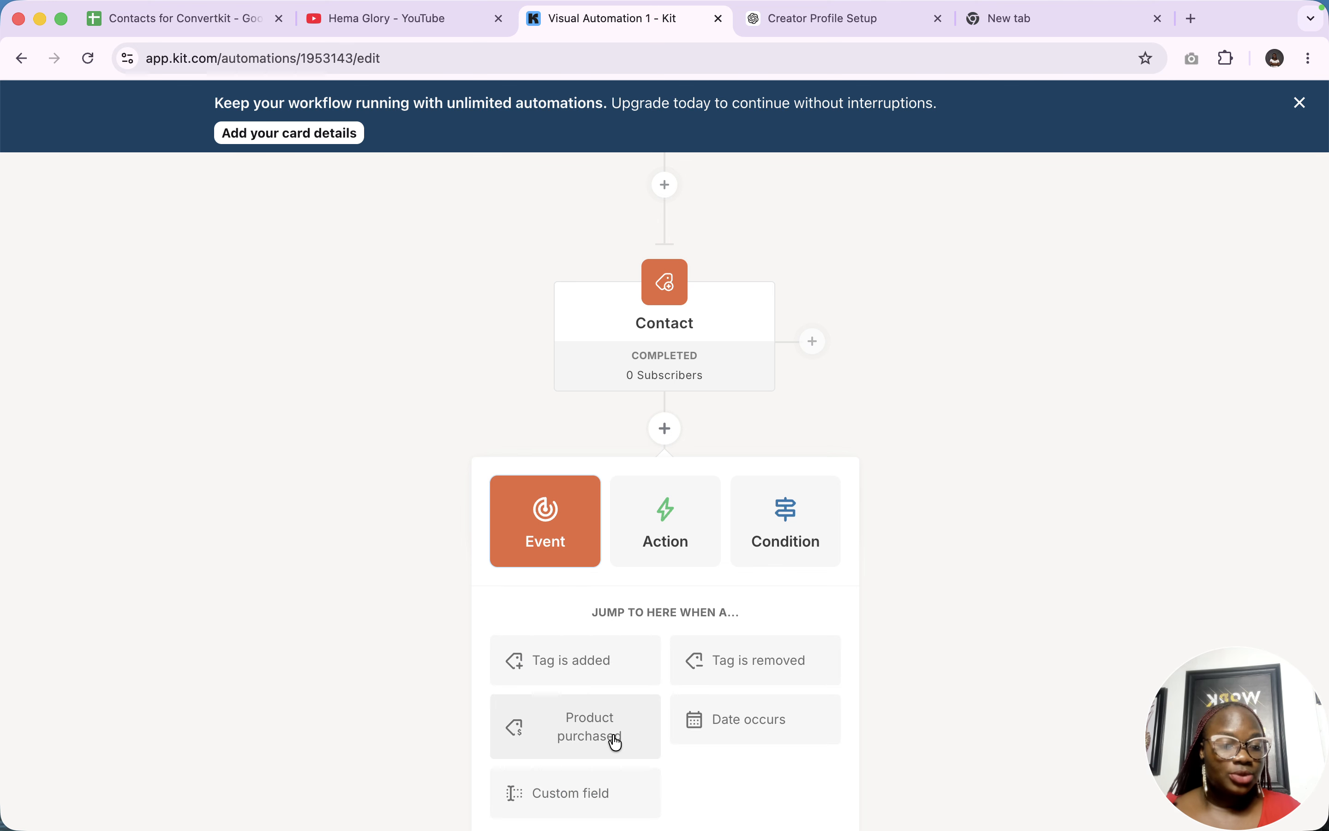
# Review the automation flow and examine the product choices offered by the Product Purchased event below Contact
pyautogui.scroll(4, 713, 398)
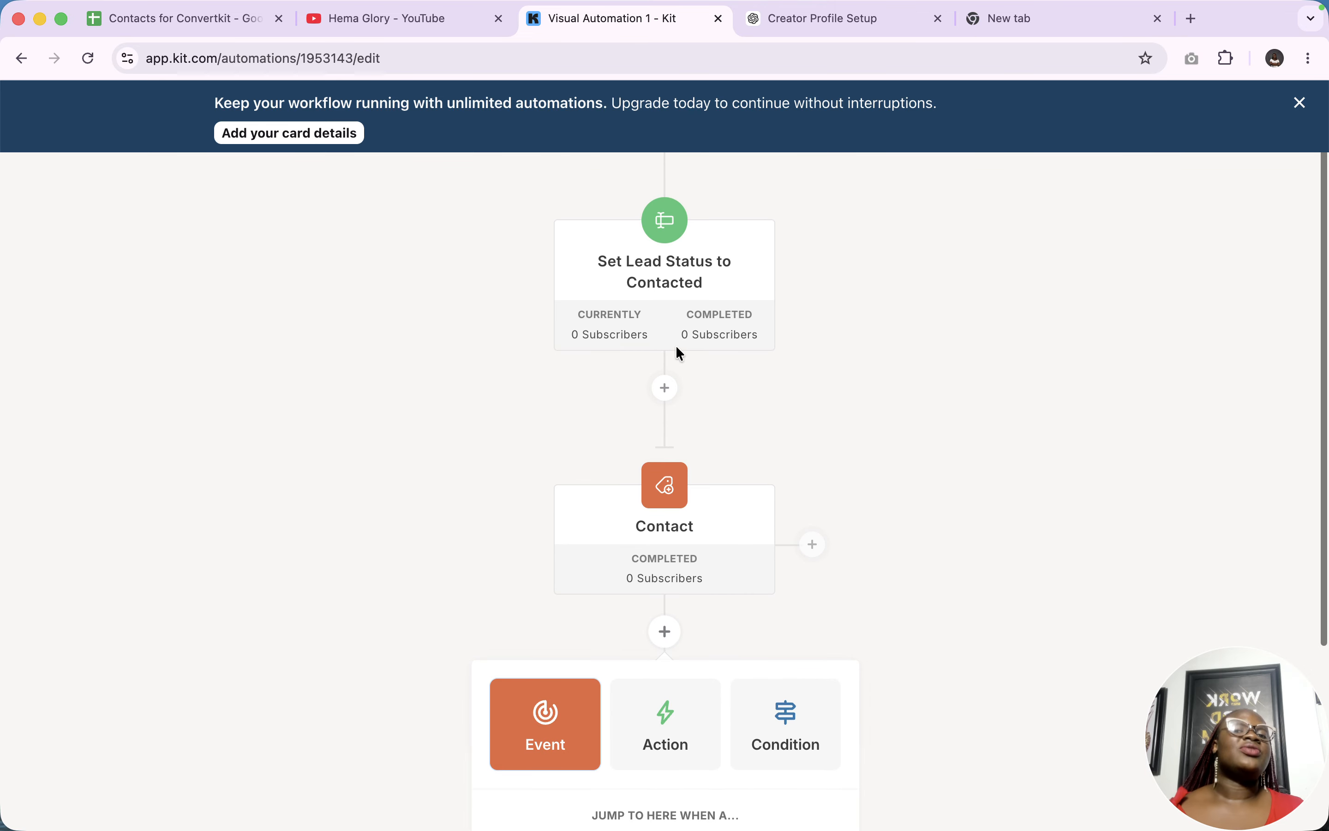
pyautogui.scroll(6, 677, 348)
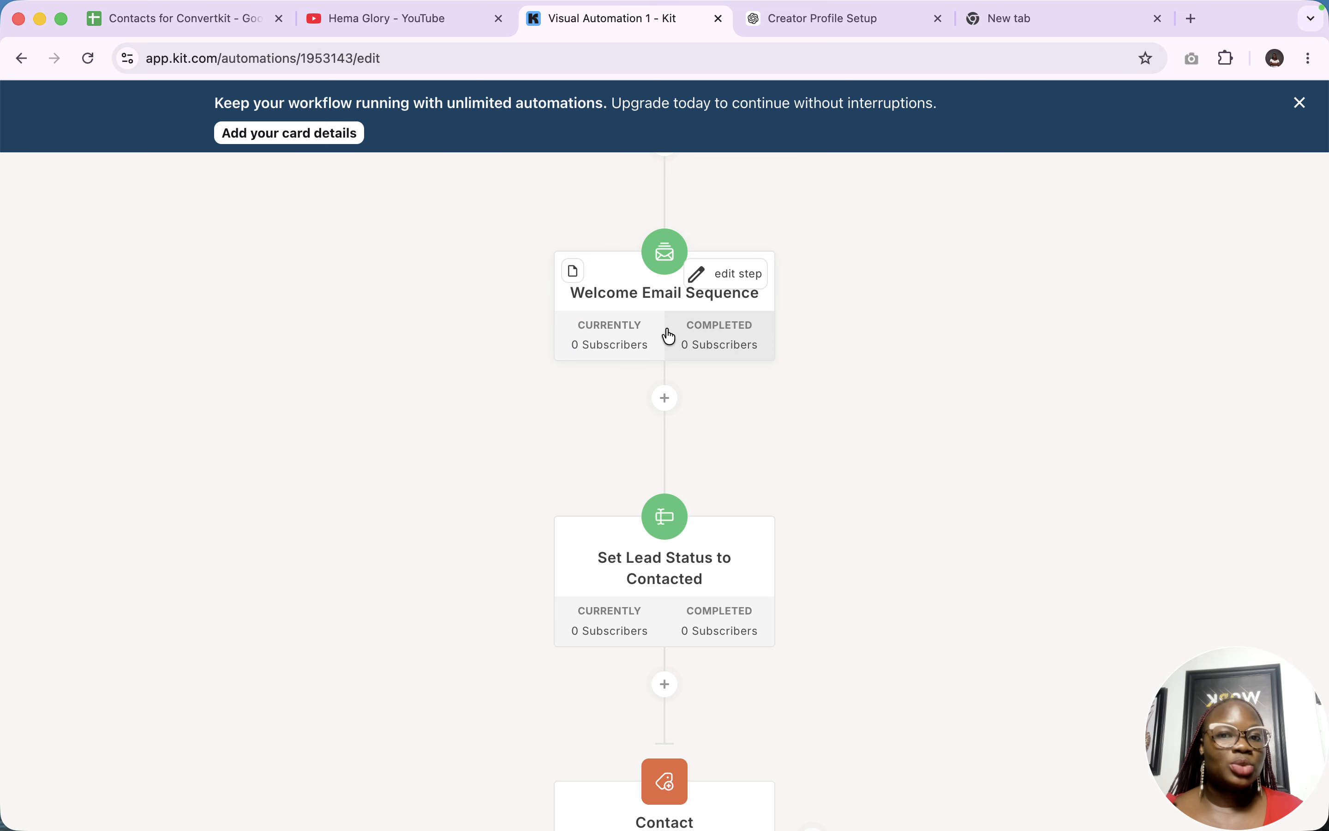
pyautogui.scroll(-9, 620, 594)
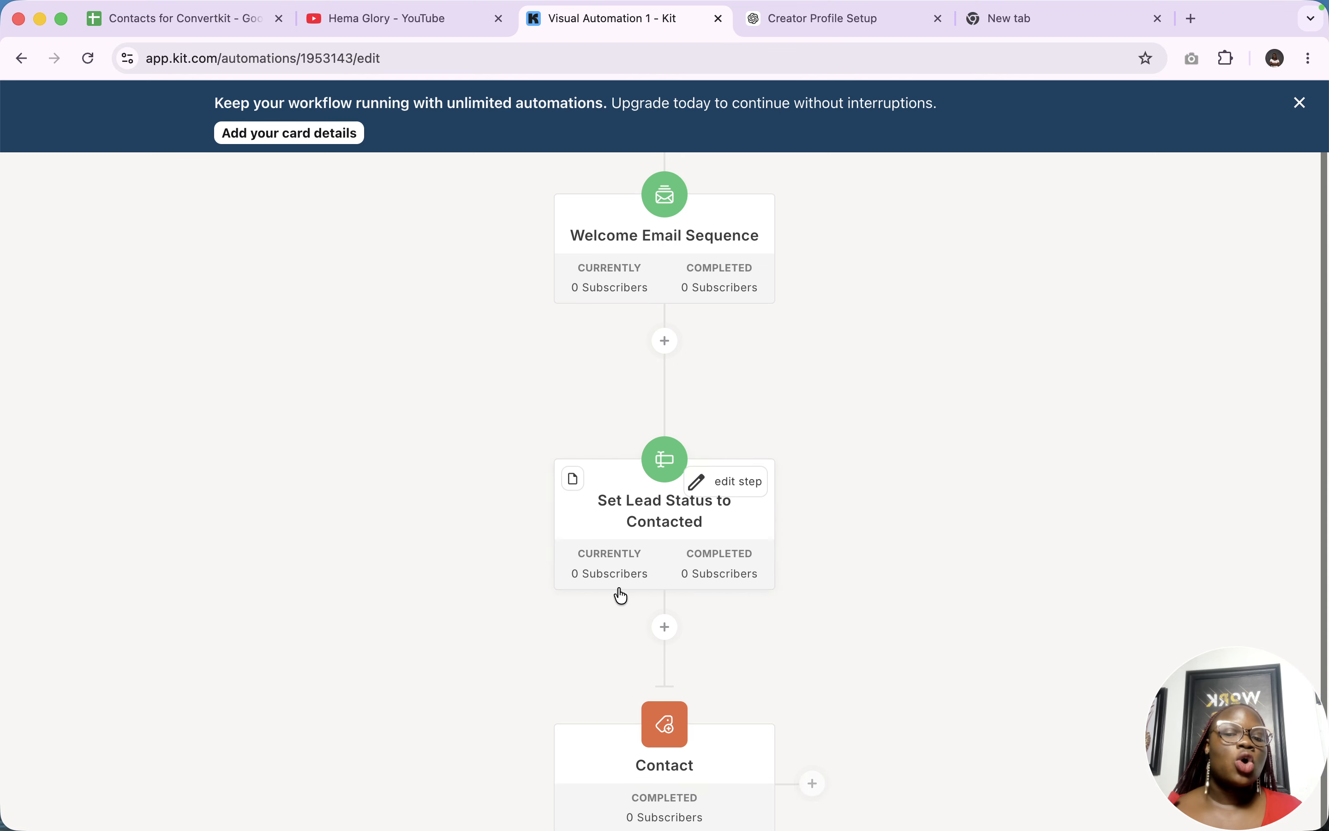
pyautogui.scroll(-1, 618, 591)
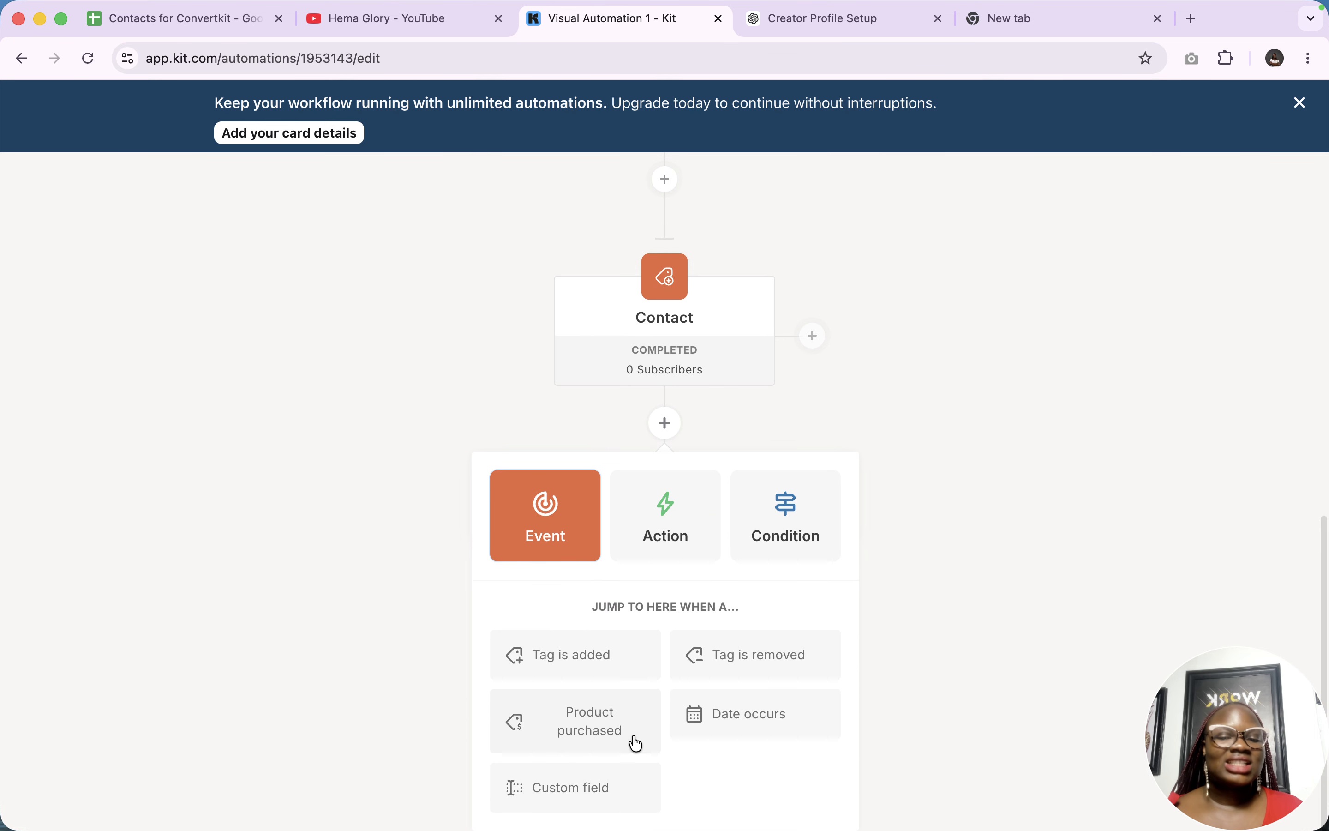
pyautogui.click(584, 740)
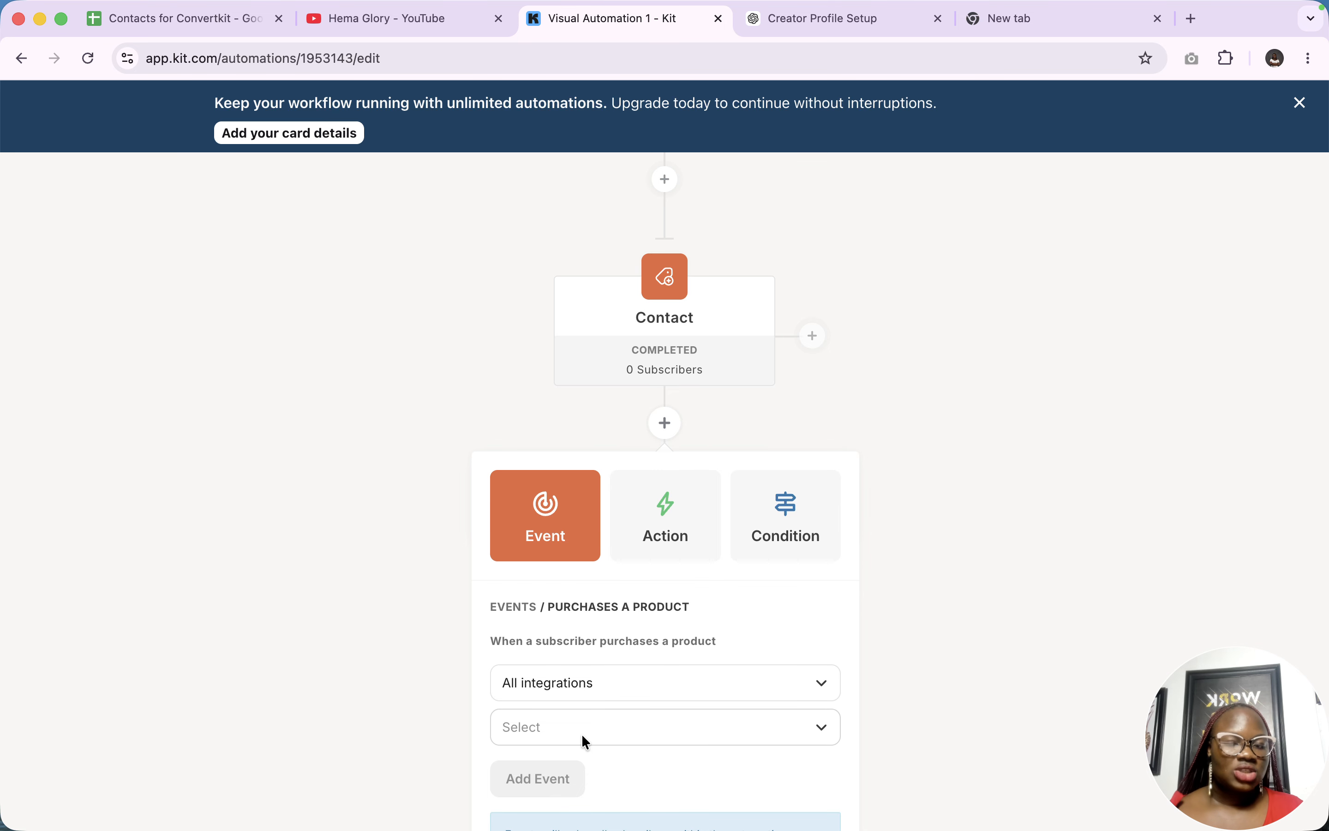
pyautogui.click(604, 739)
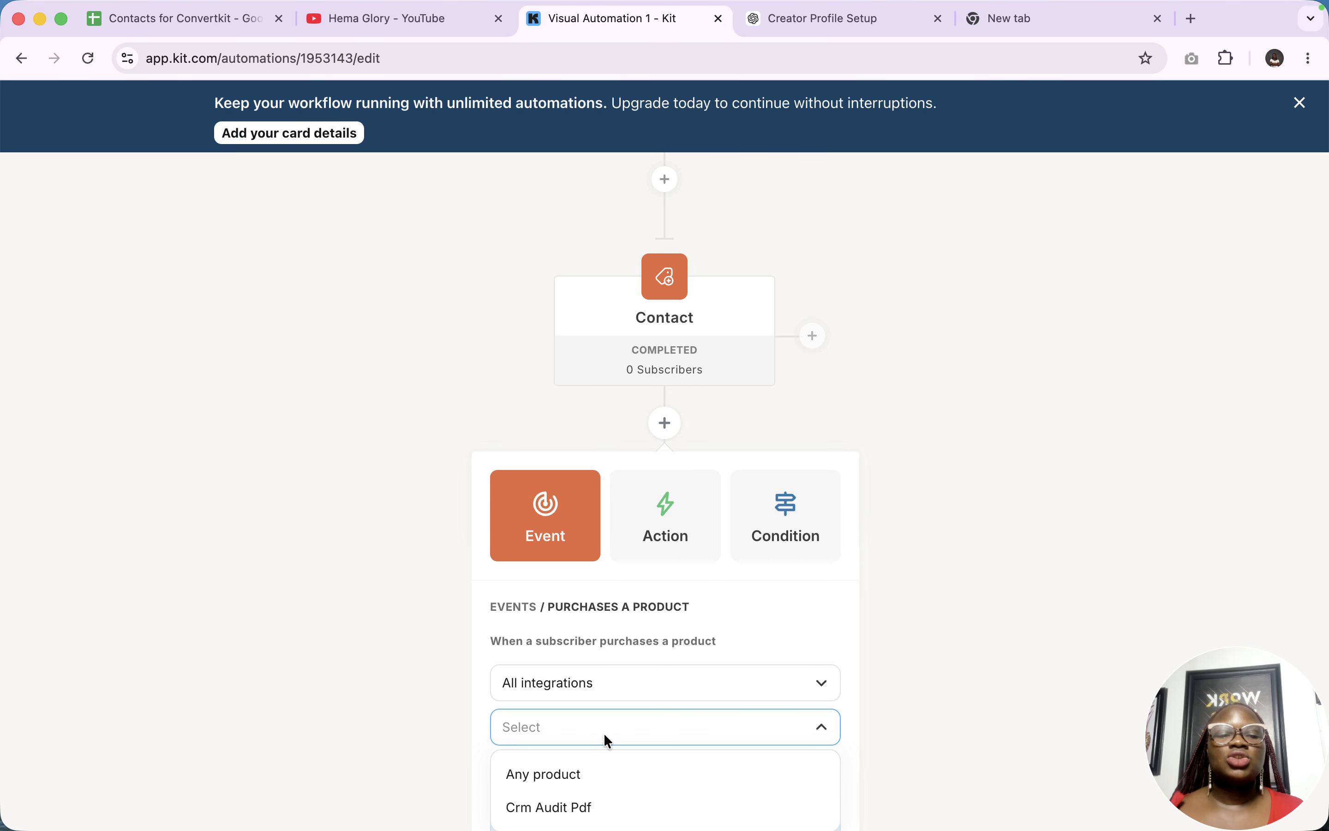
pyautogui.scroll(-1, 604, 734)
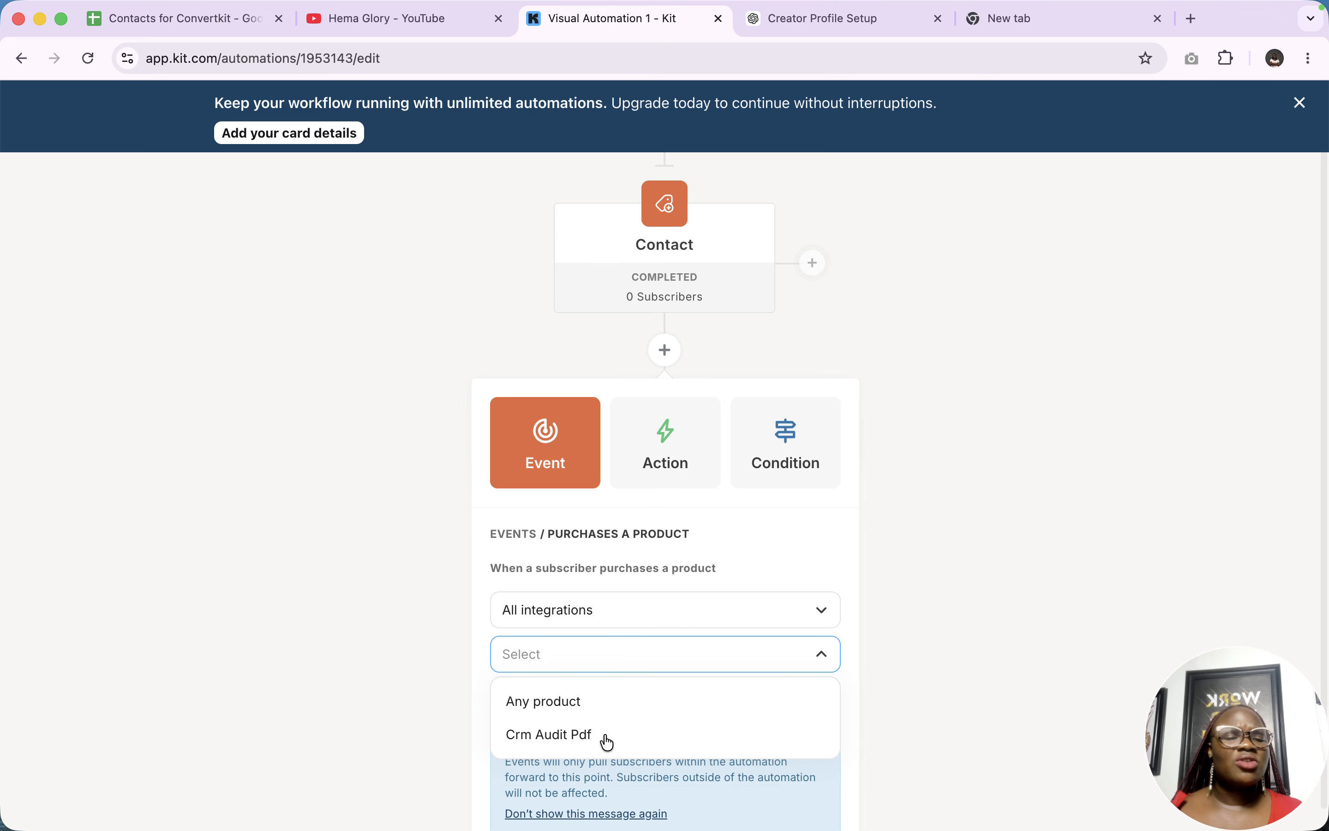
pyautogui.click(1168, 483)
# Rename the visual automation to "Youtube Automation"
pyautogui.scroll(15, 1168, 484)
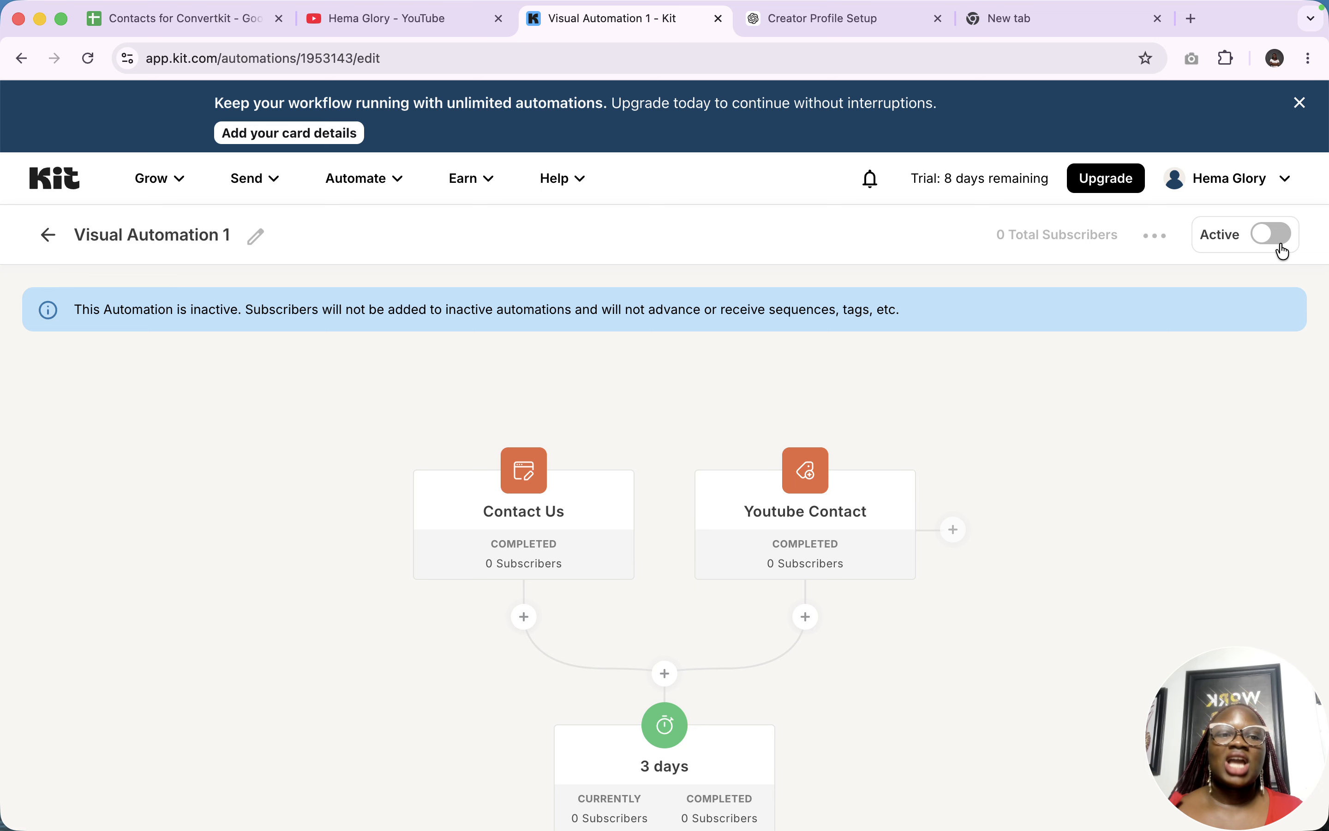
pyautogui.click(1159, 242)
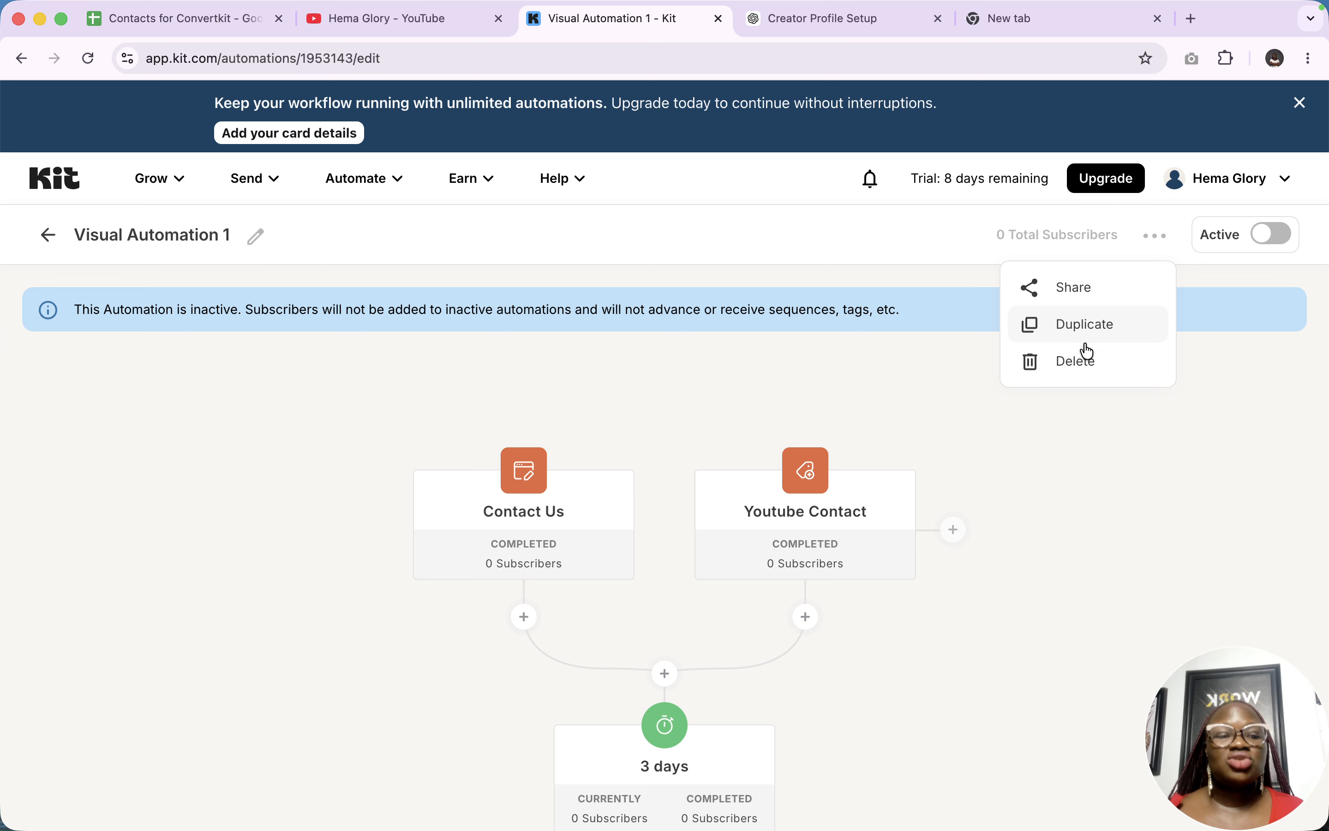
pyautogui.click(255, 236)
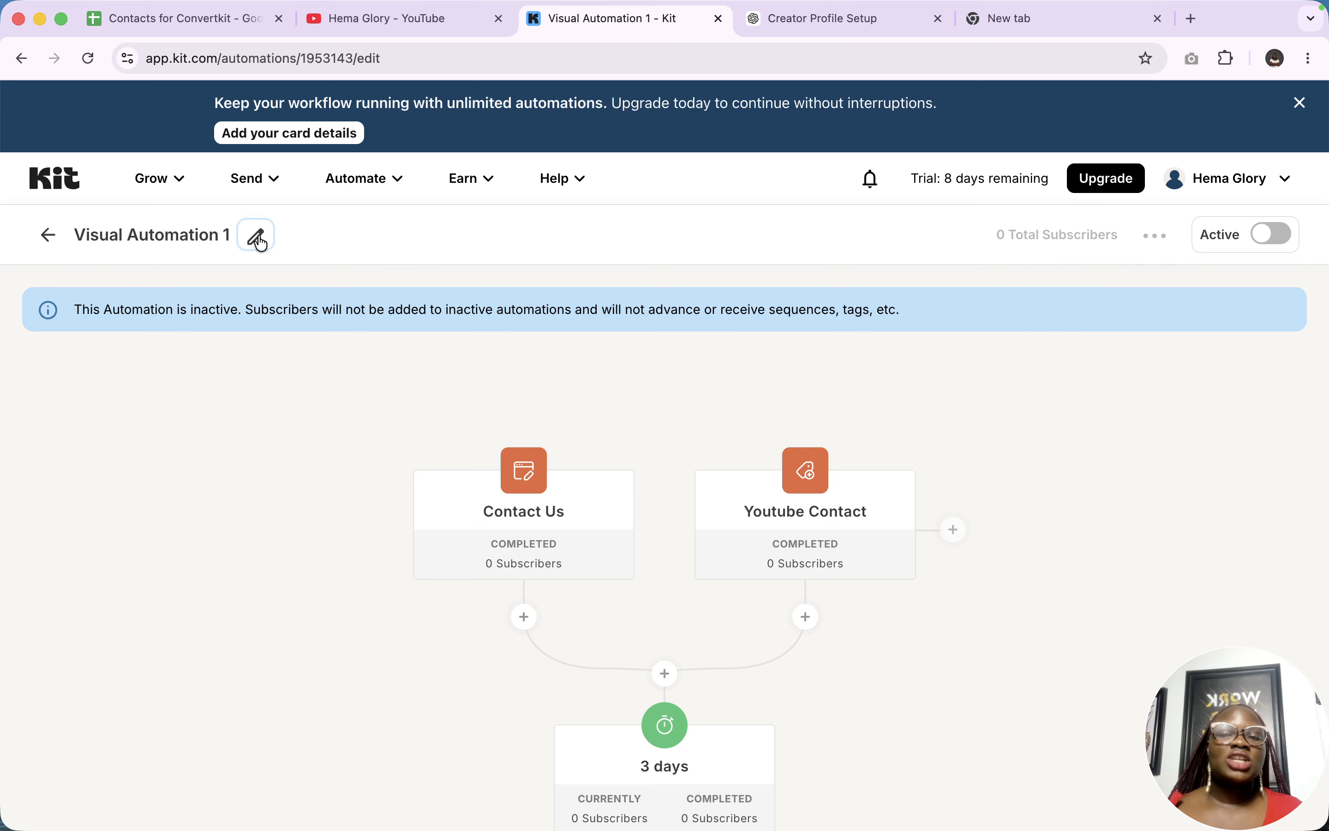
pyautogui.tripleClick(184, 235)
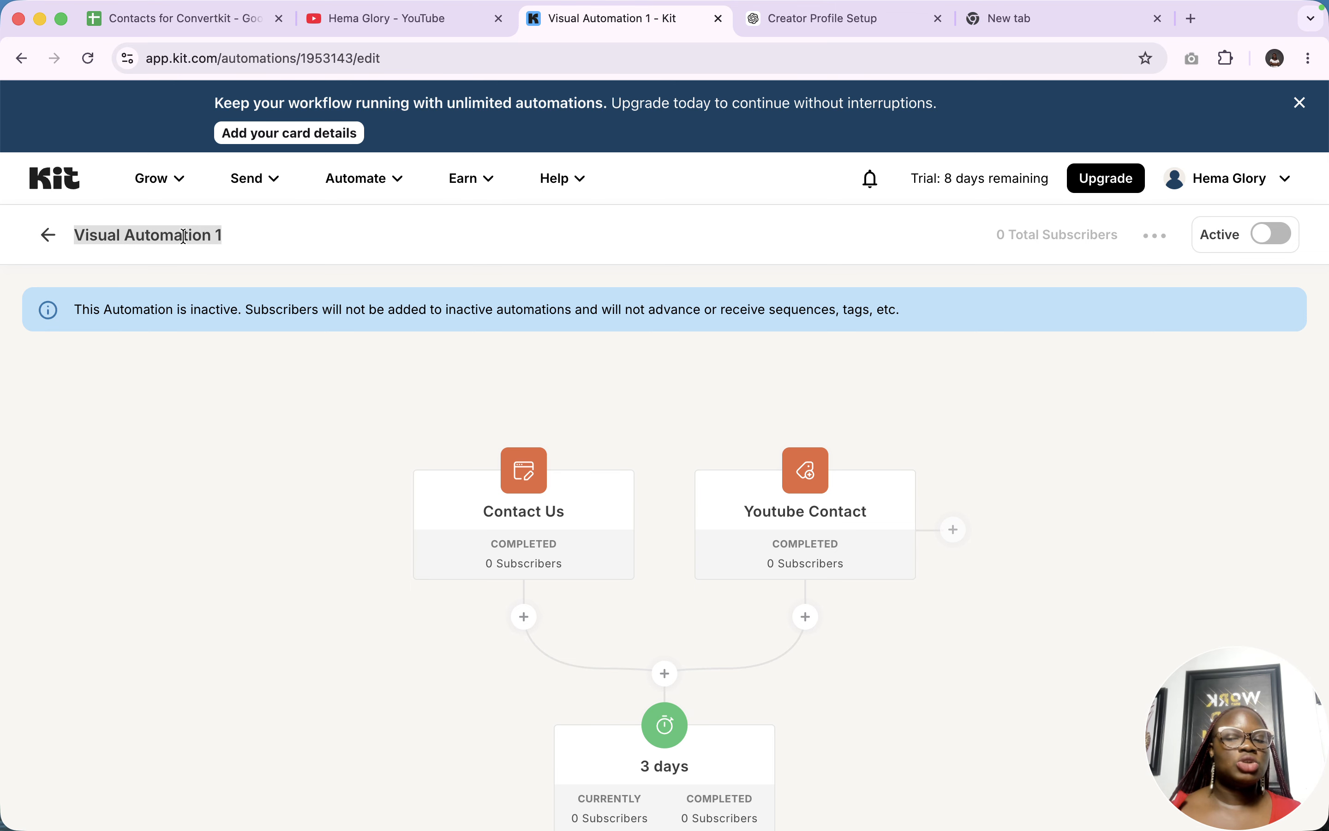
pyautogui.click(217, 235)
pyautogui.press('Delete')
pyautogui.doubleClick(101, 234)
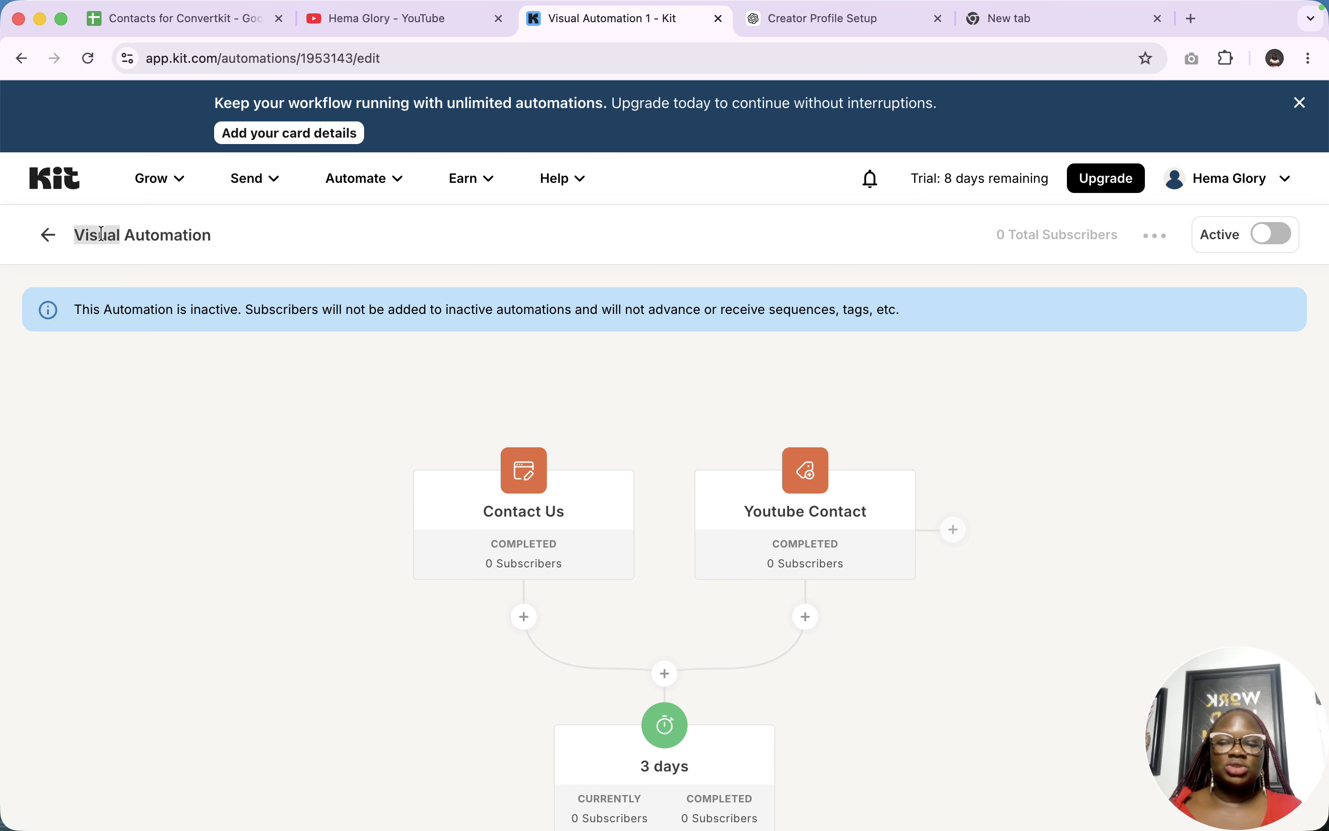
pyautogui.write('Youtube')
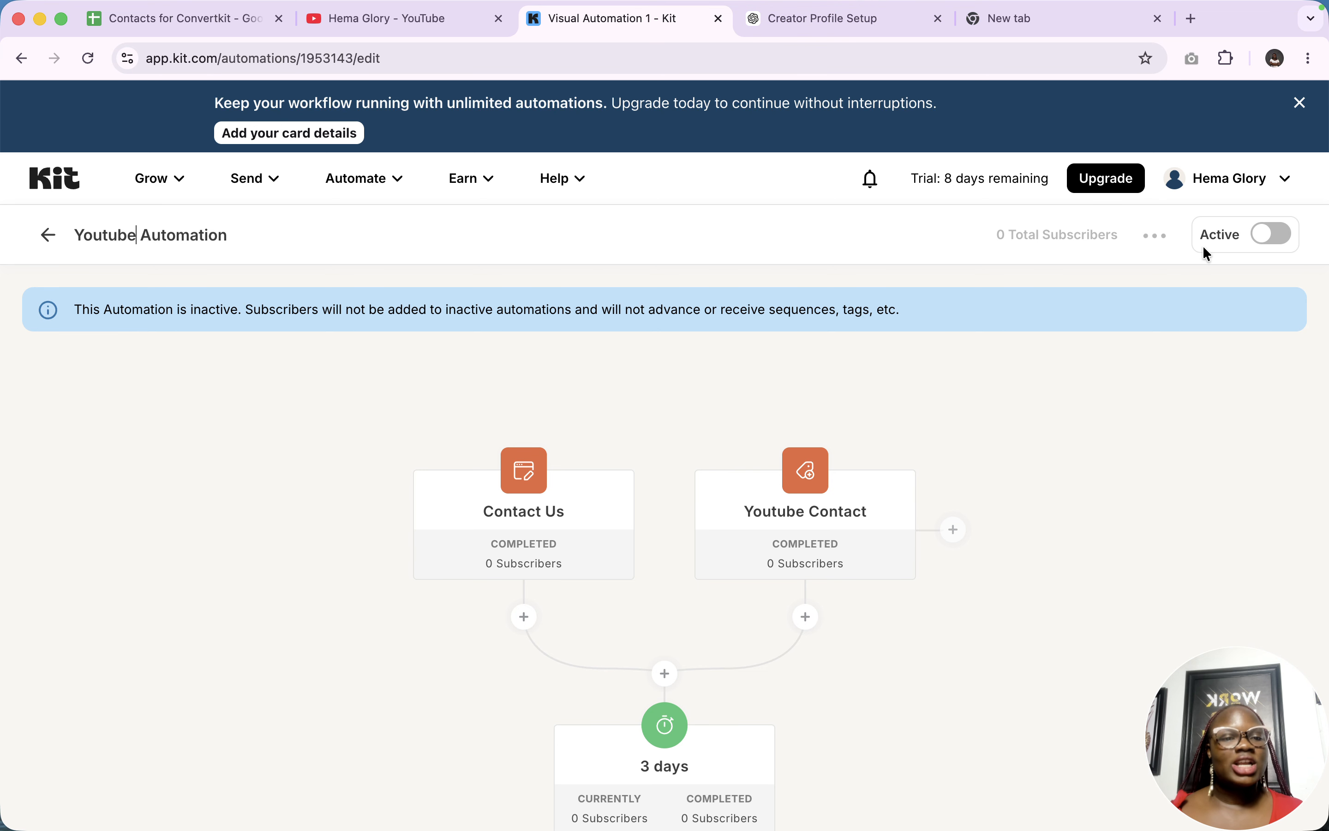
# Activate the visual automation and postpone adding payment details
pyautogui.click(1282, 242)
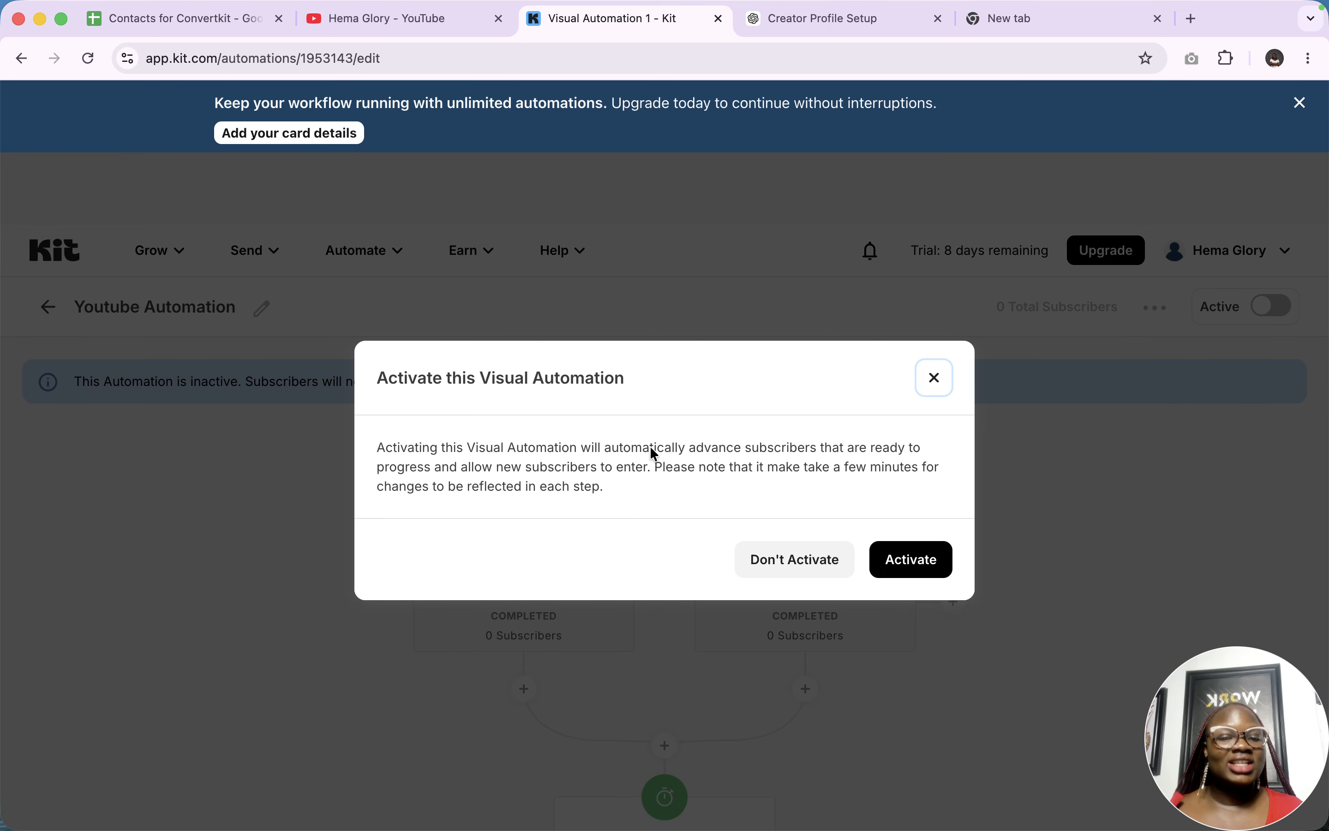
pyautogui.click(912, 569)
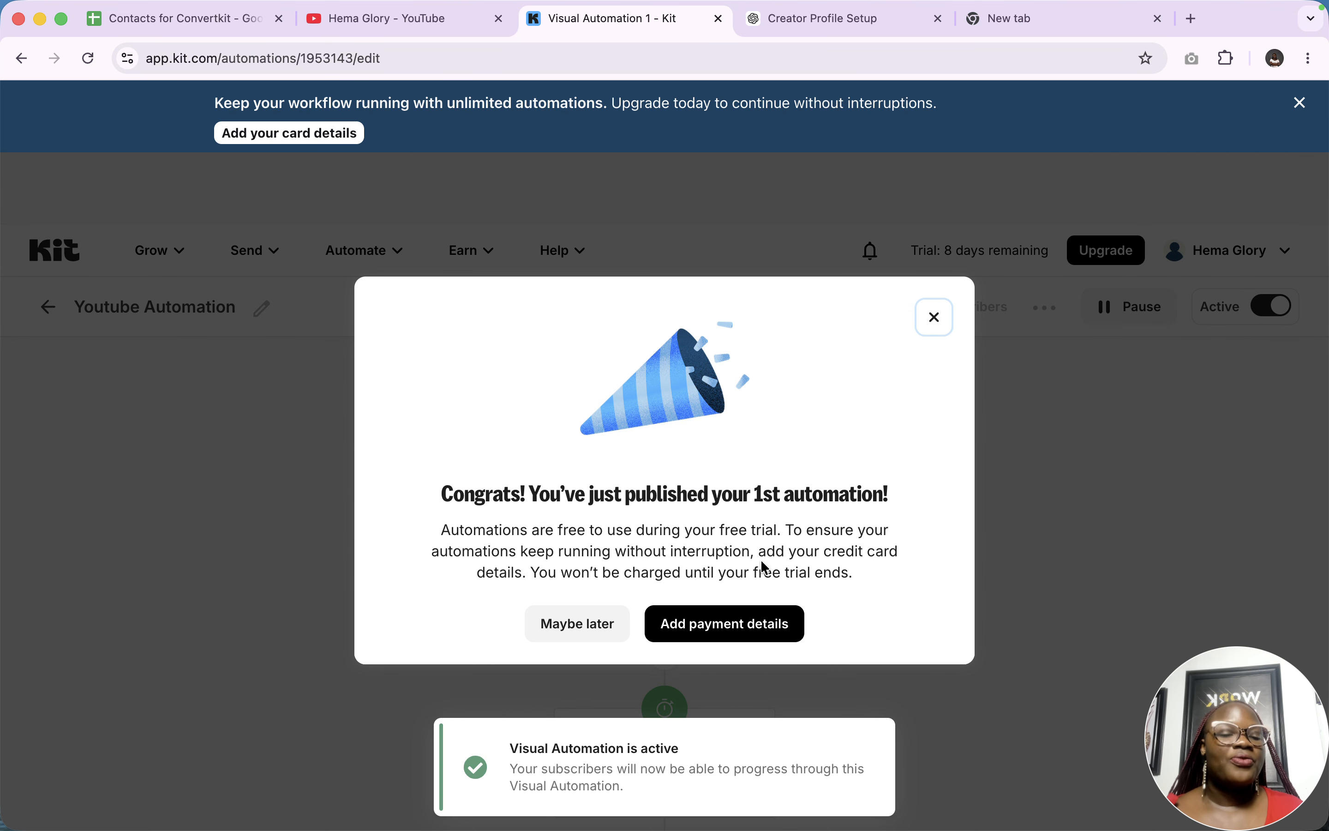
pyautogui.click(589, 632)
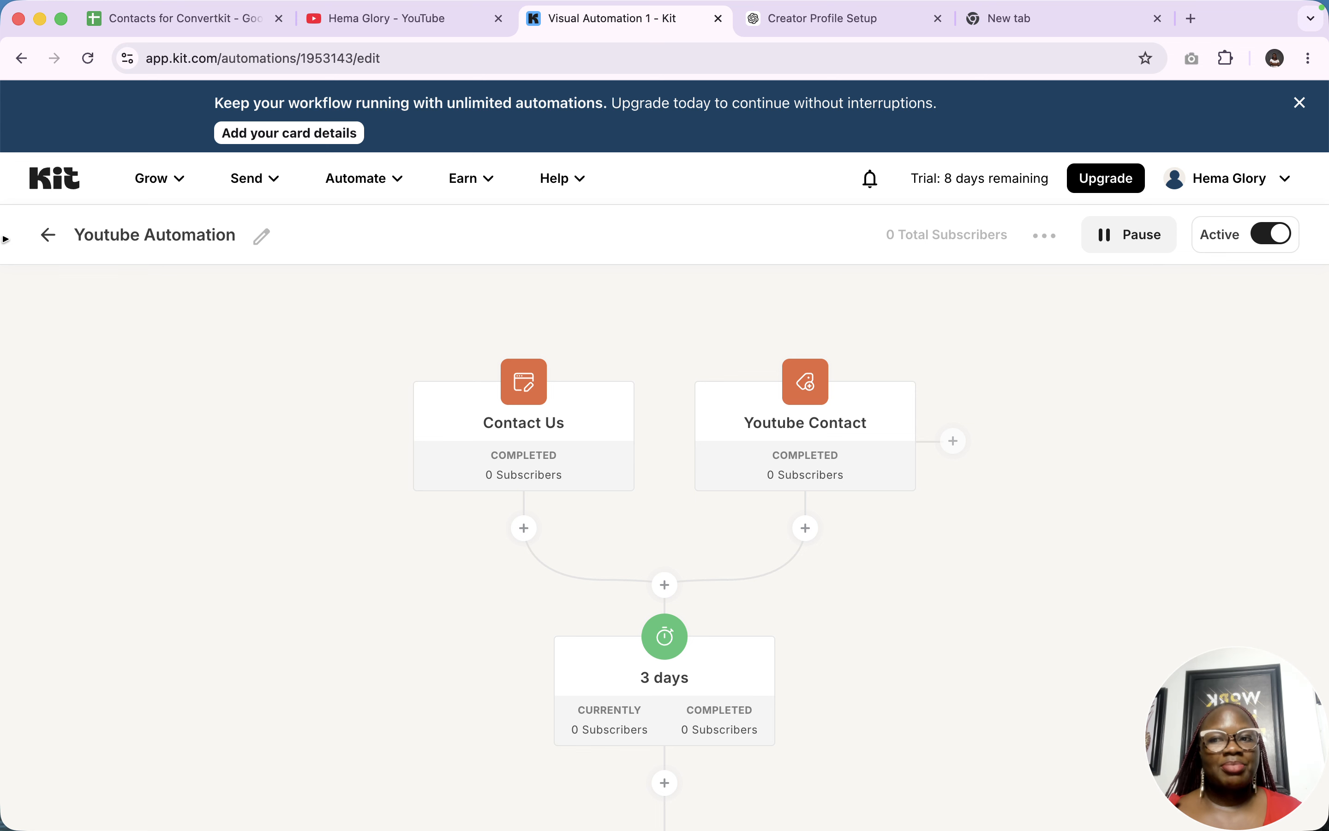
# Return to the Visual Automations list and view it filtered by Active, Inactive and Paused
pyautogui.click(50, 251)
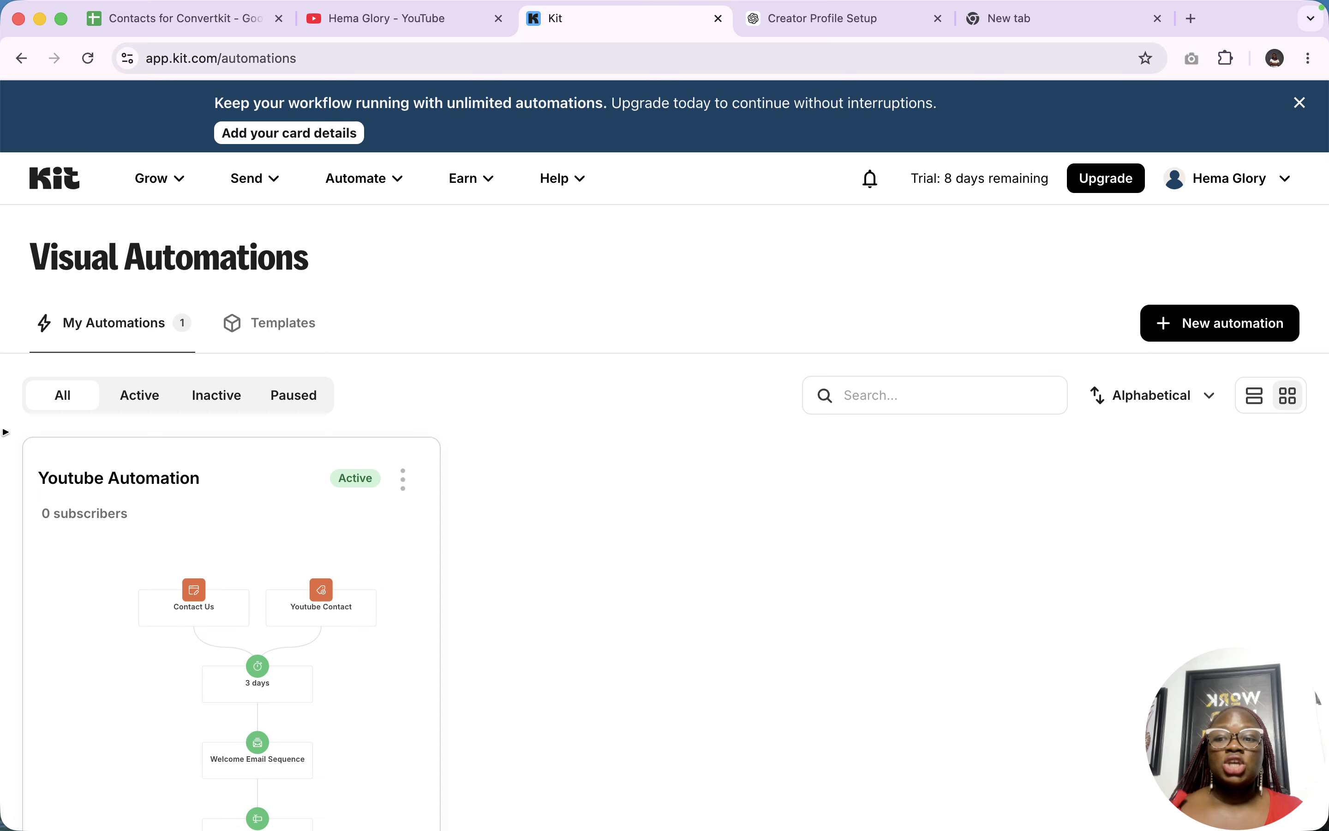
pyautogui.click(140, 397)
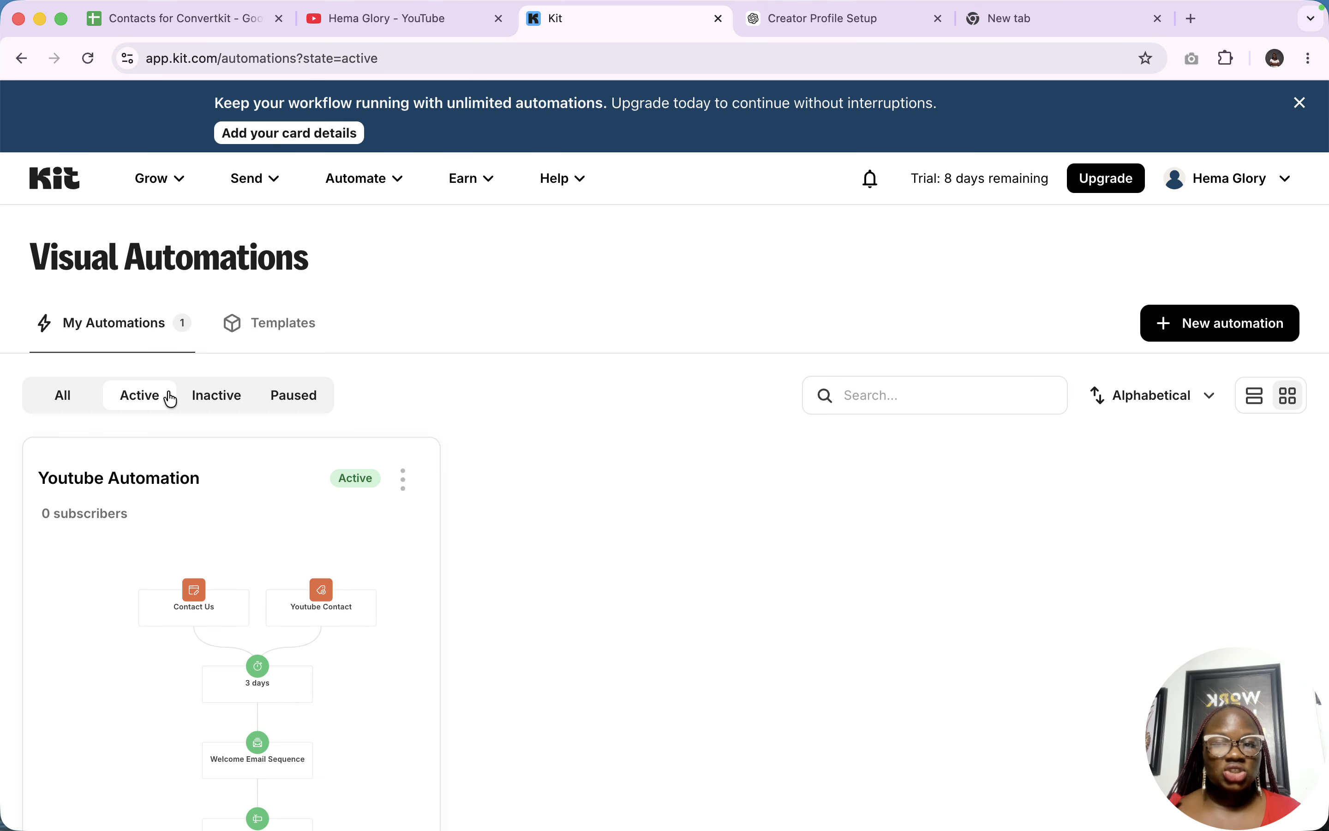
pyautogui.click(216, 407)
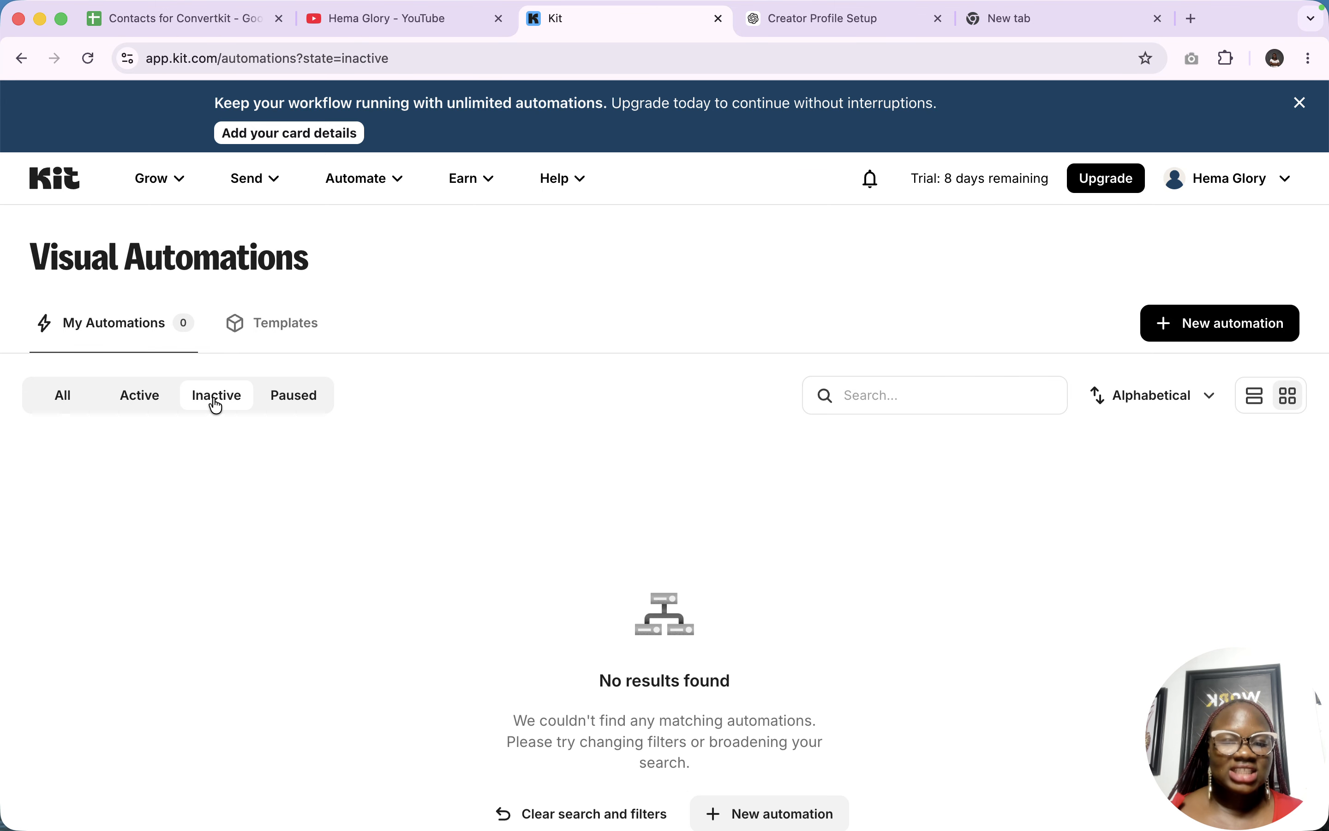
pyautogui.scroll(-2, 217, 407)
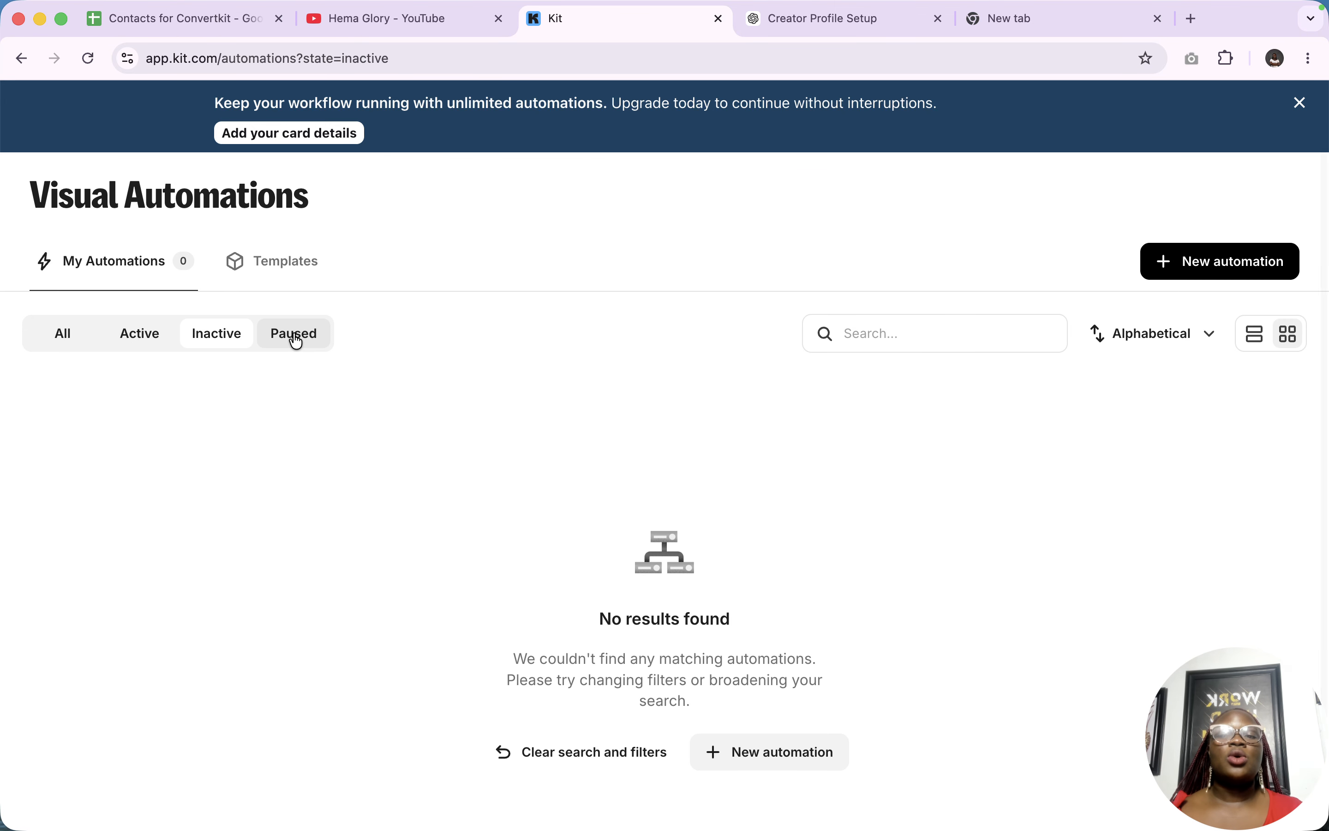
pyautogui.click(296, 341)
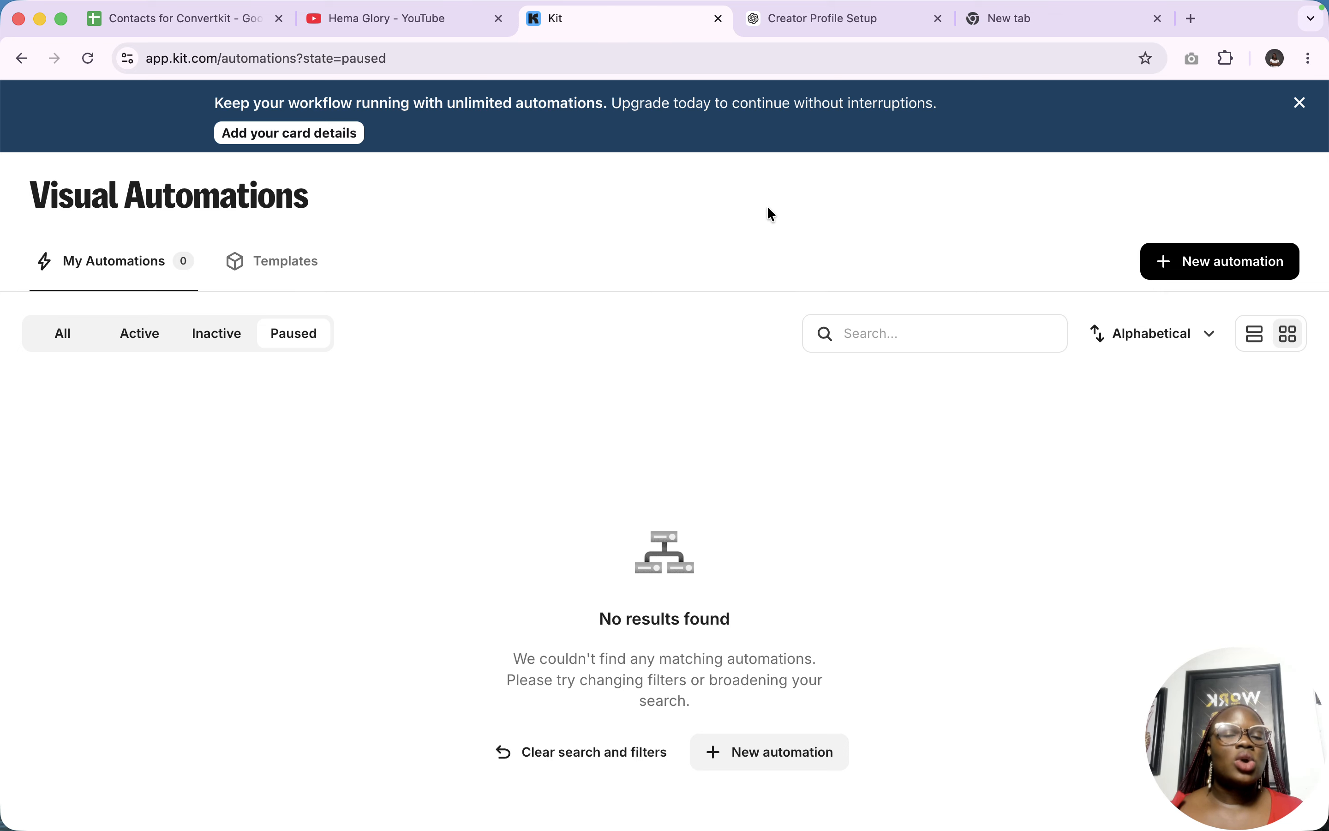
# Upload a photo from the Downloads folder as the Creator Profile picture
pyautogui.moveTo(838, 5)
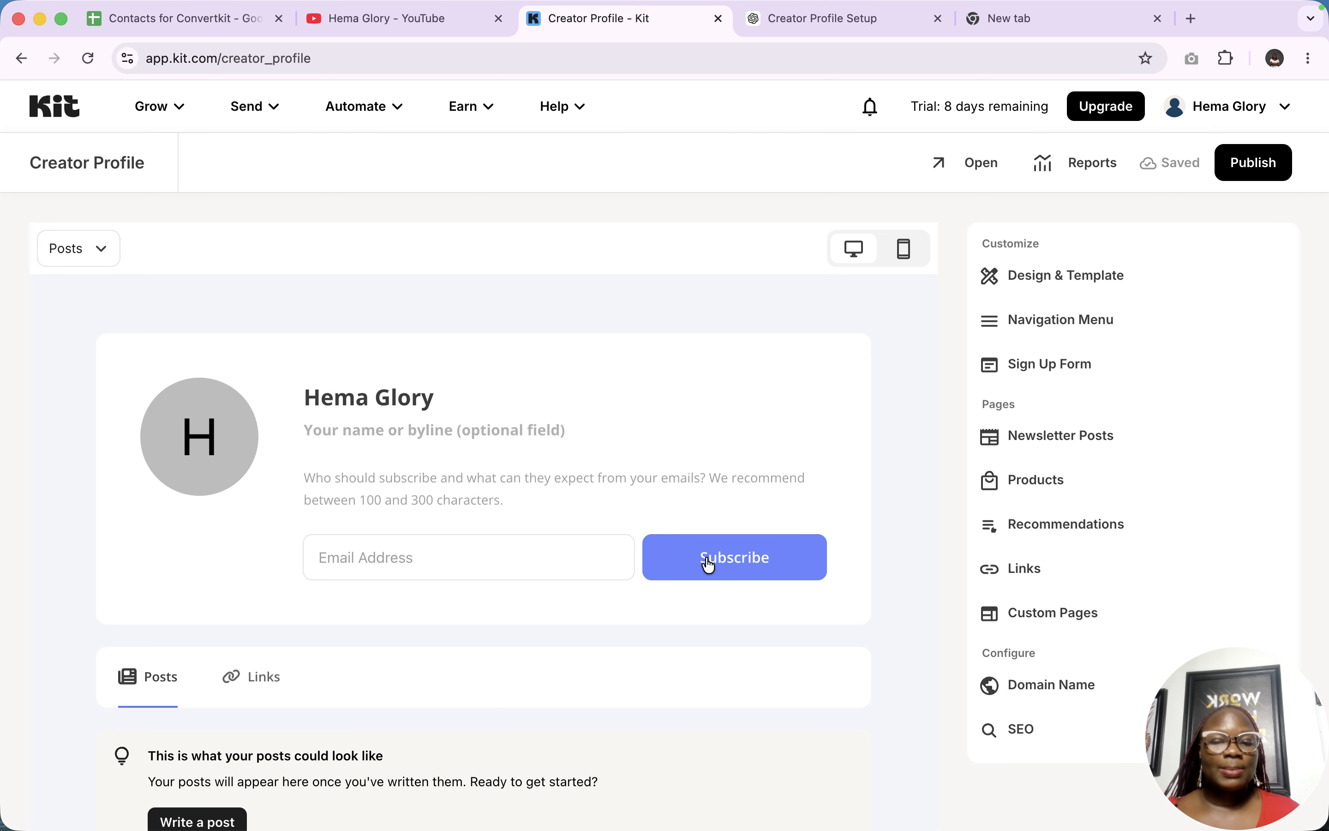
pyautogui.scroll(-2, 434, 619)
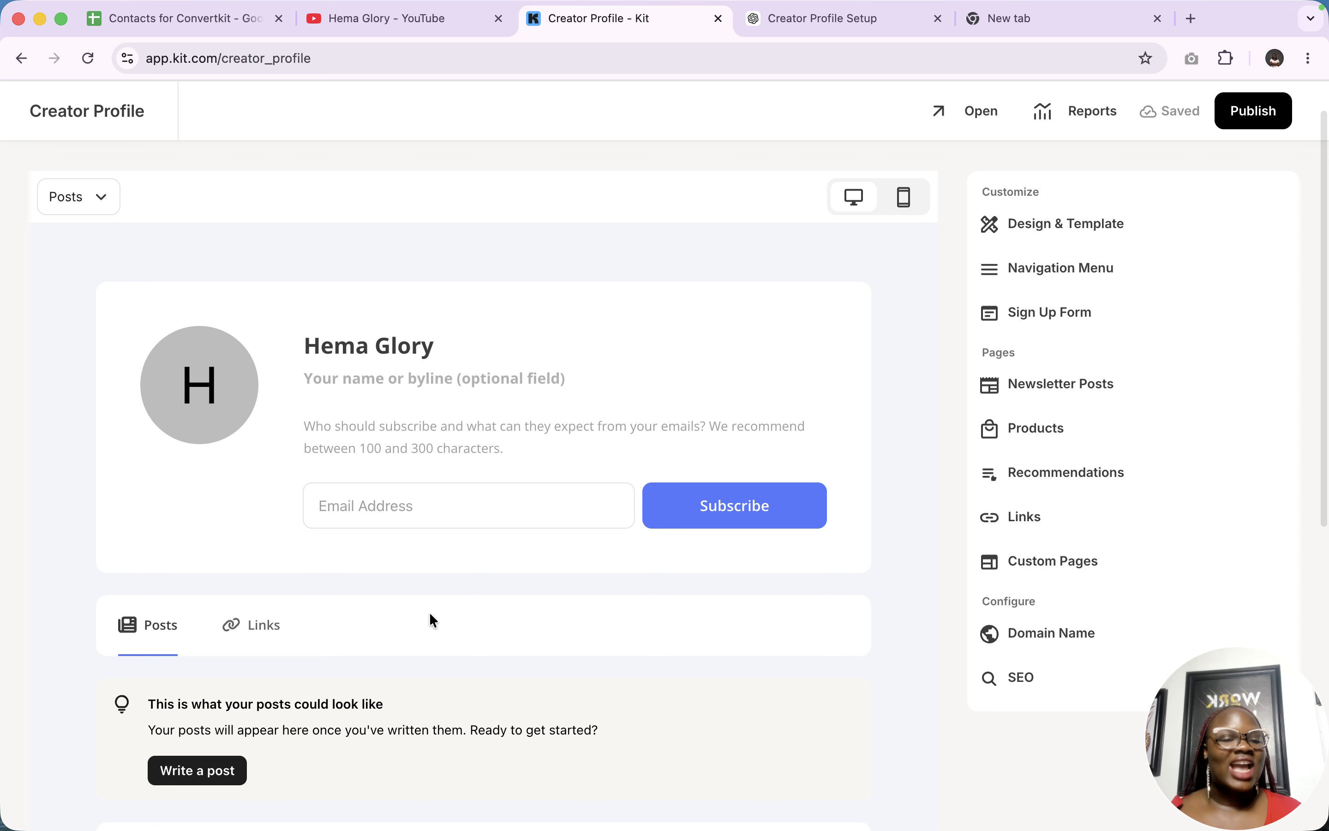
pyautogui.scroll(-3, 431, 616)
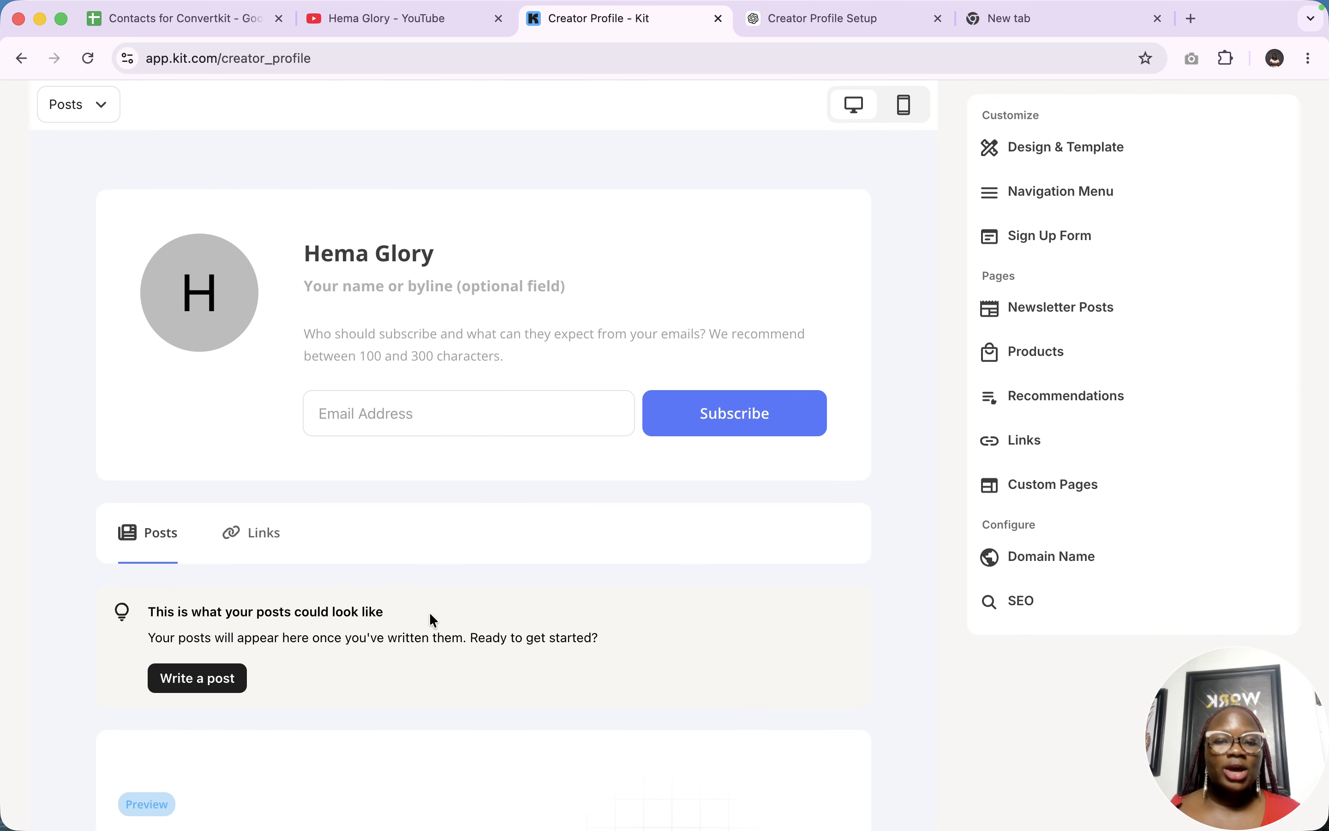
pyautogui.scroll(-2, 430, 616)
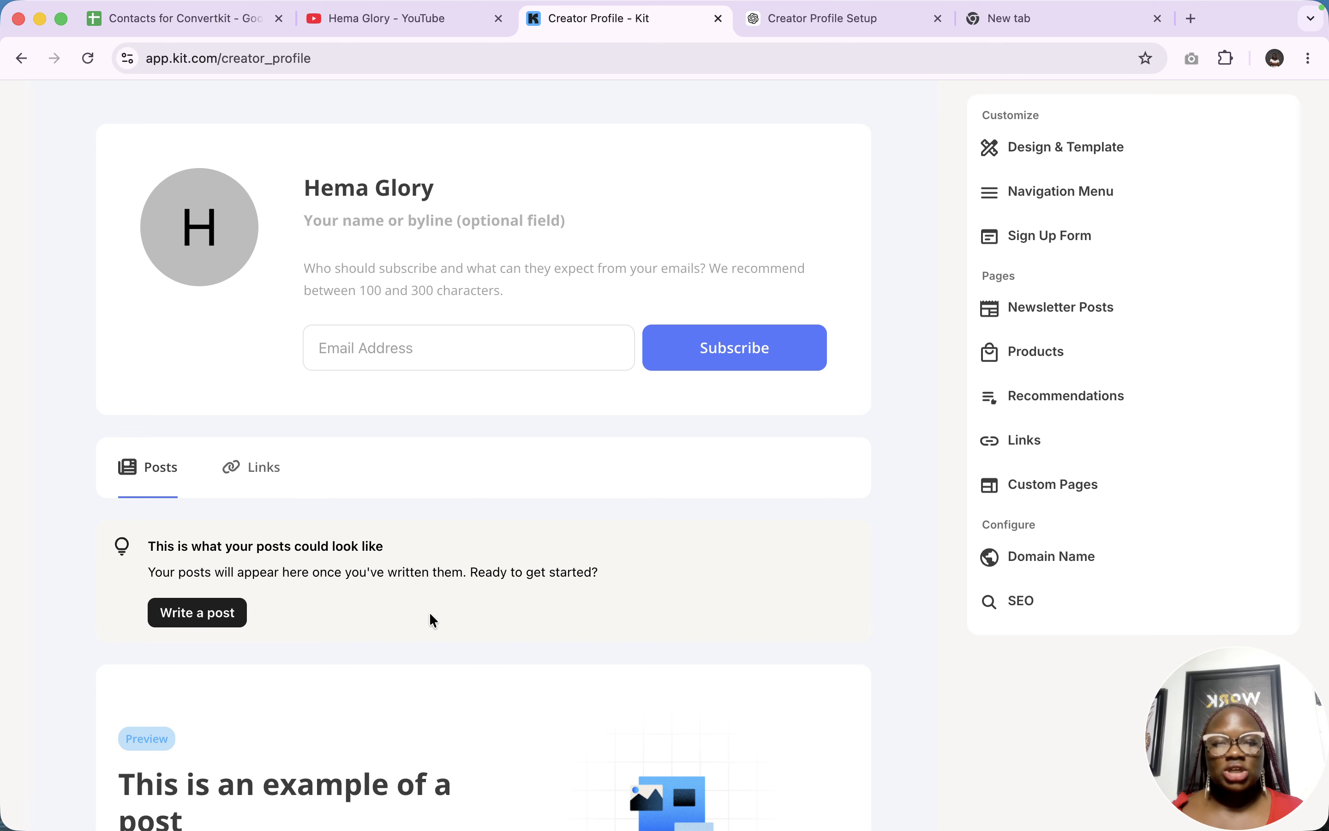
pyautogui.scroll(-1, 430, 615)
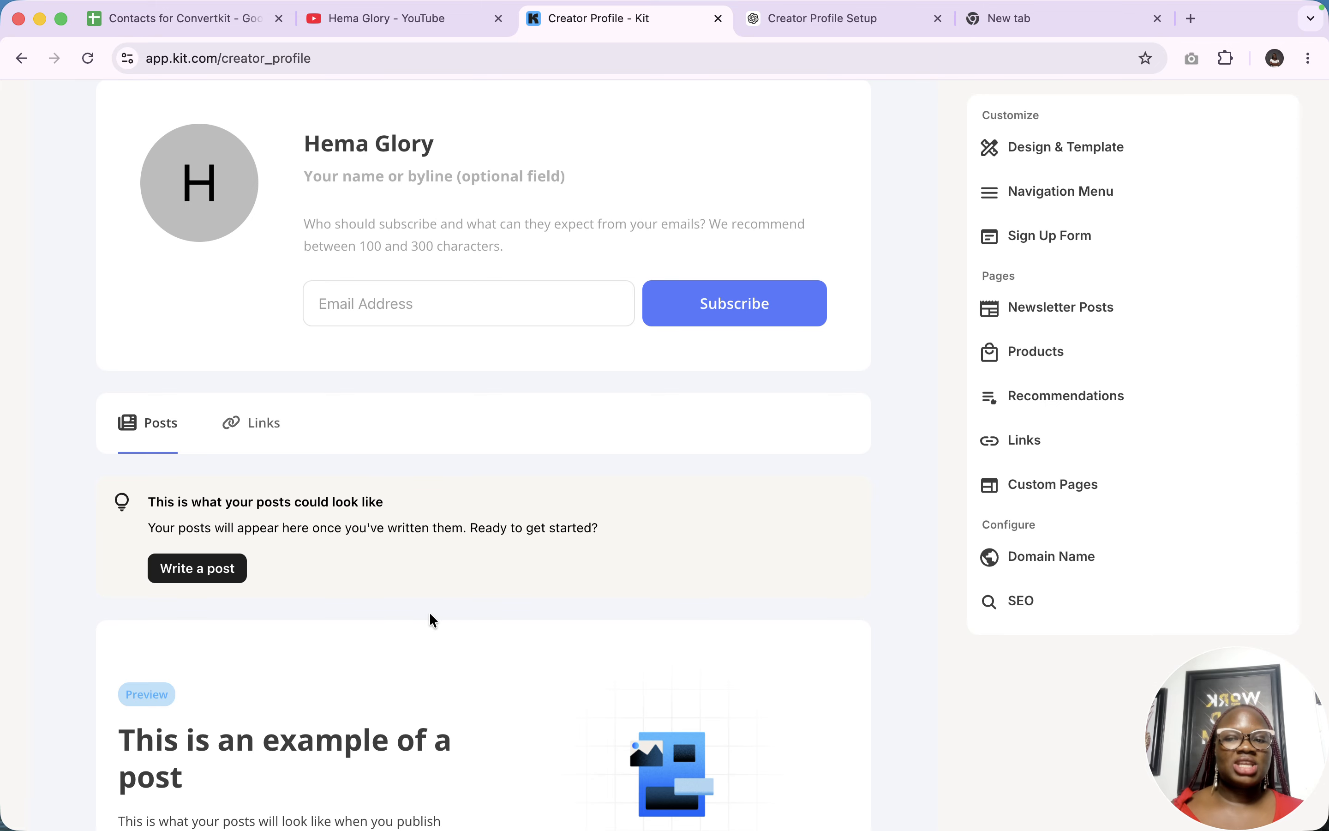
pyautogui.click(342, 144)
pyautogui.click(208, 192)
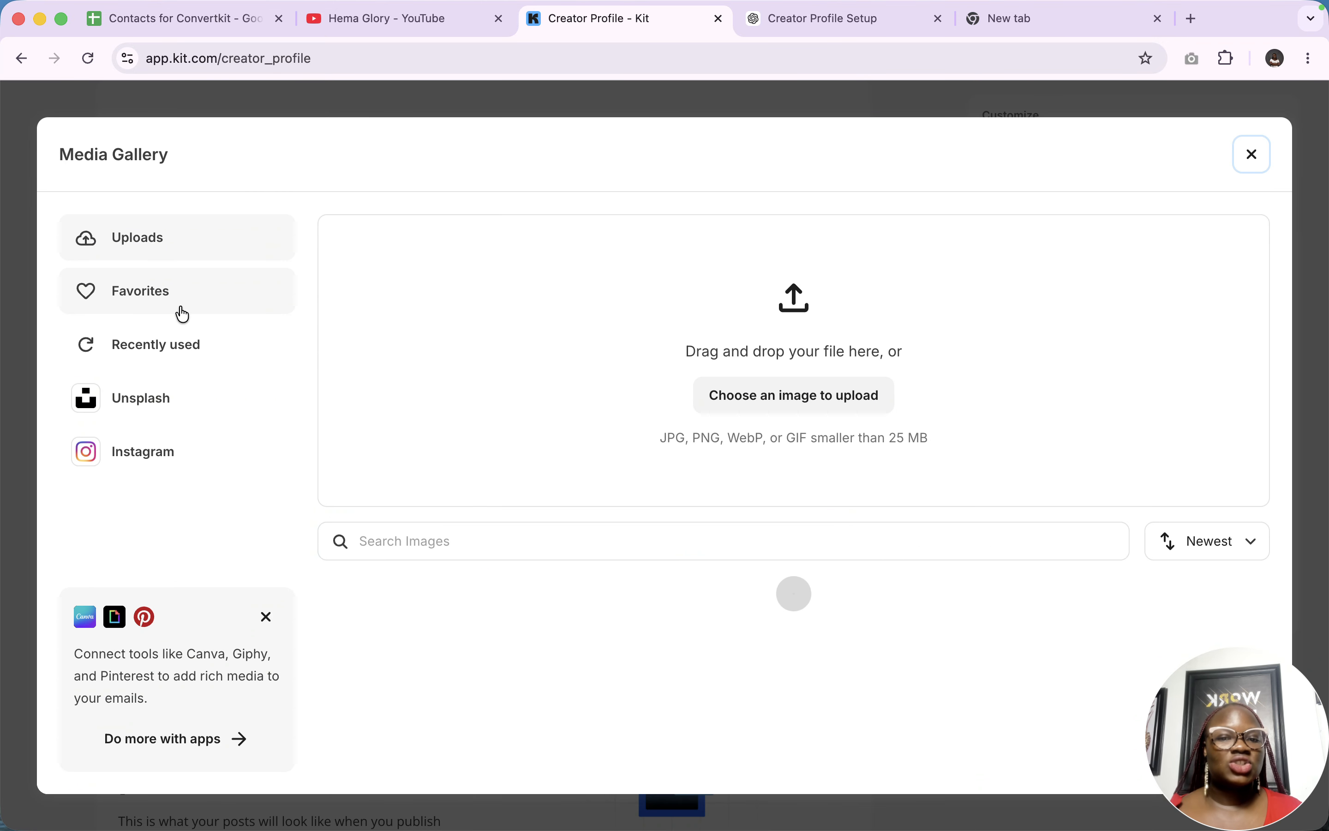
pyautogui.scroll(-3, 605, 506)
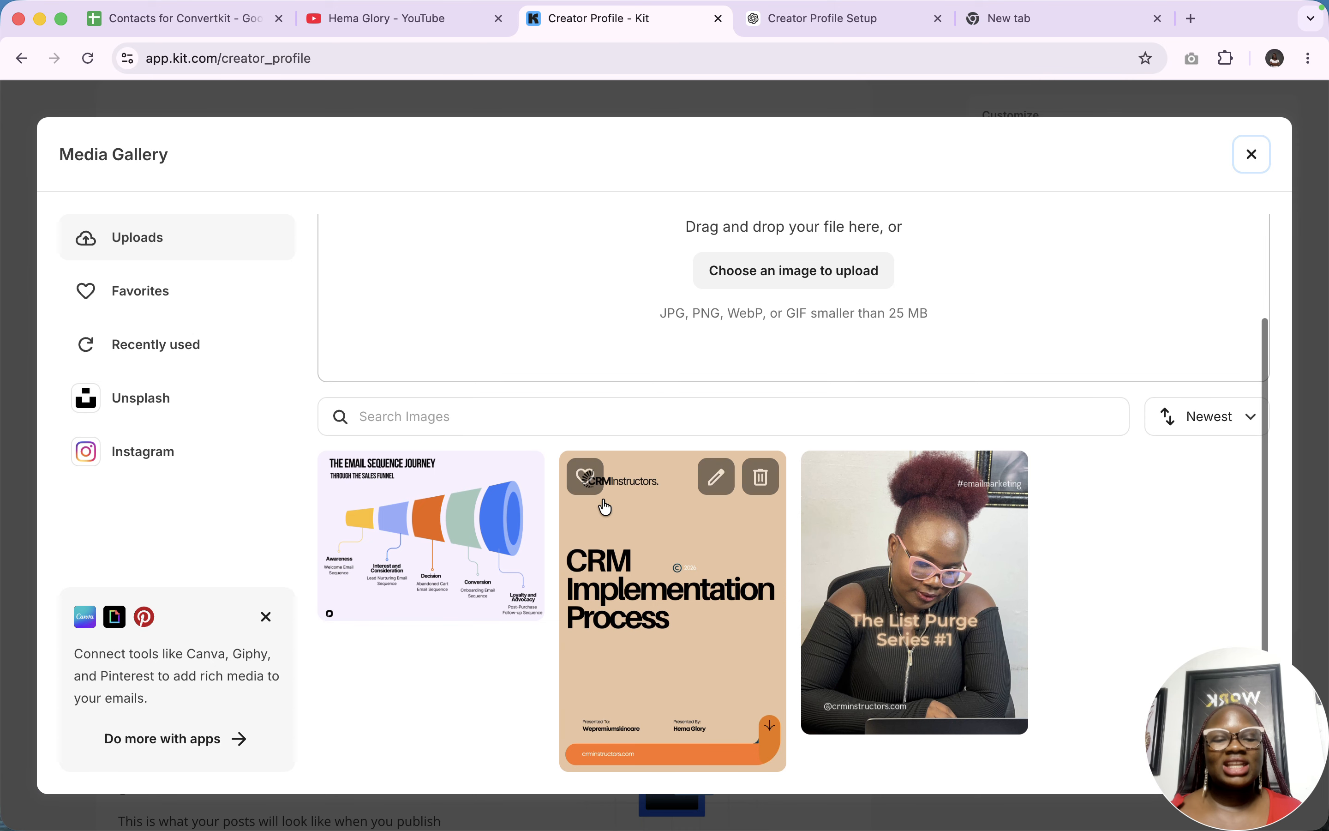
pyautogui.scroll(3, 605, 507)
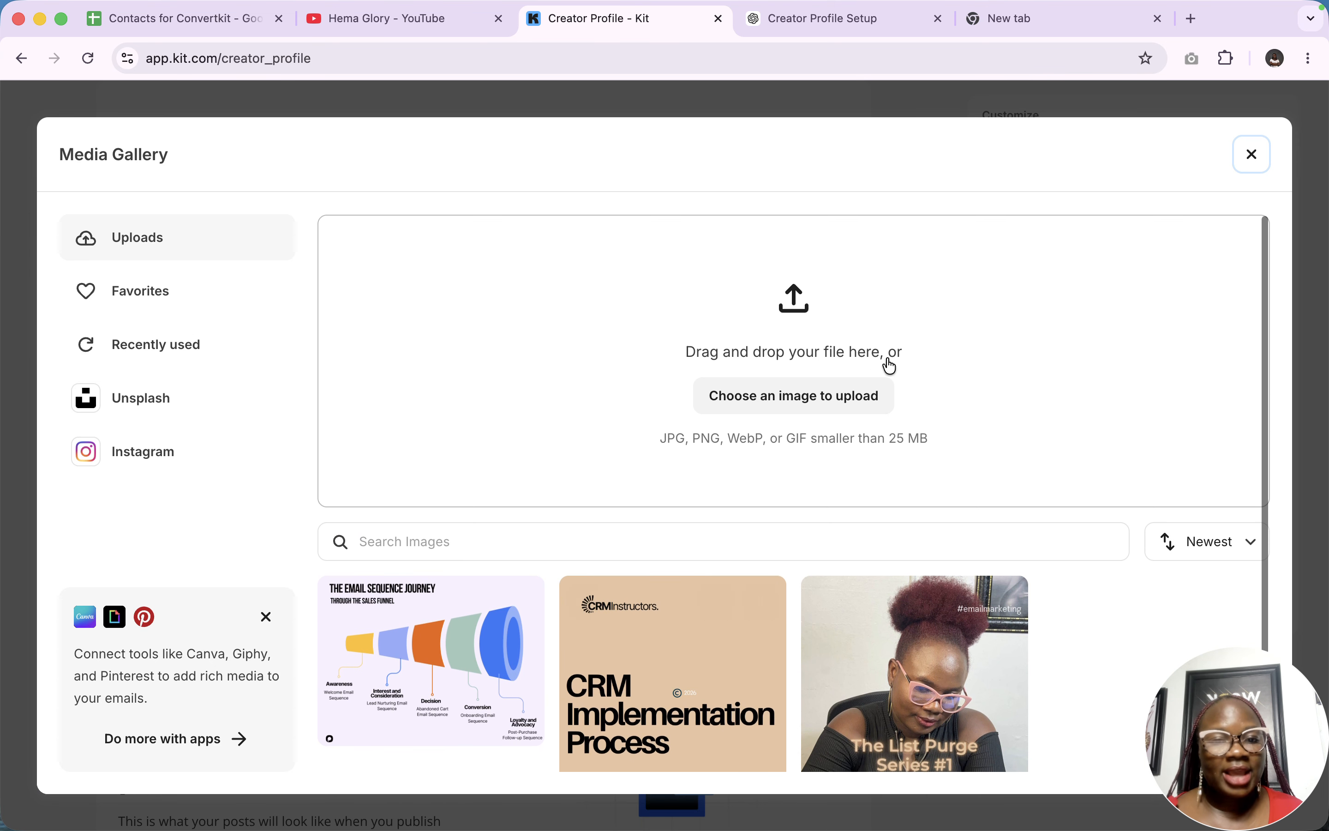
pyautogui.click(818, 394)
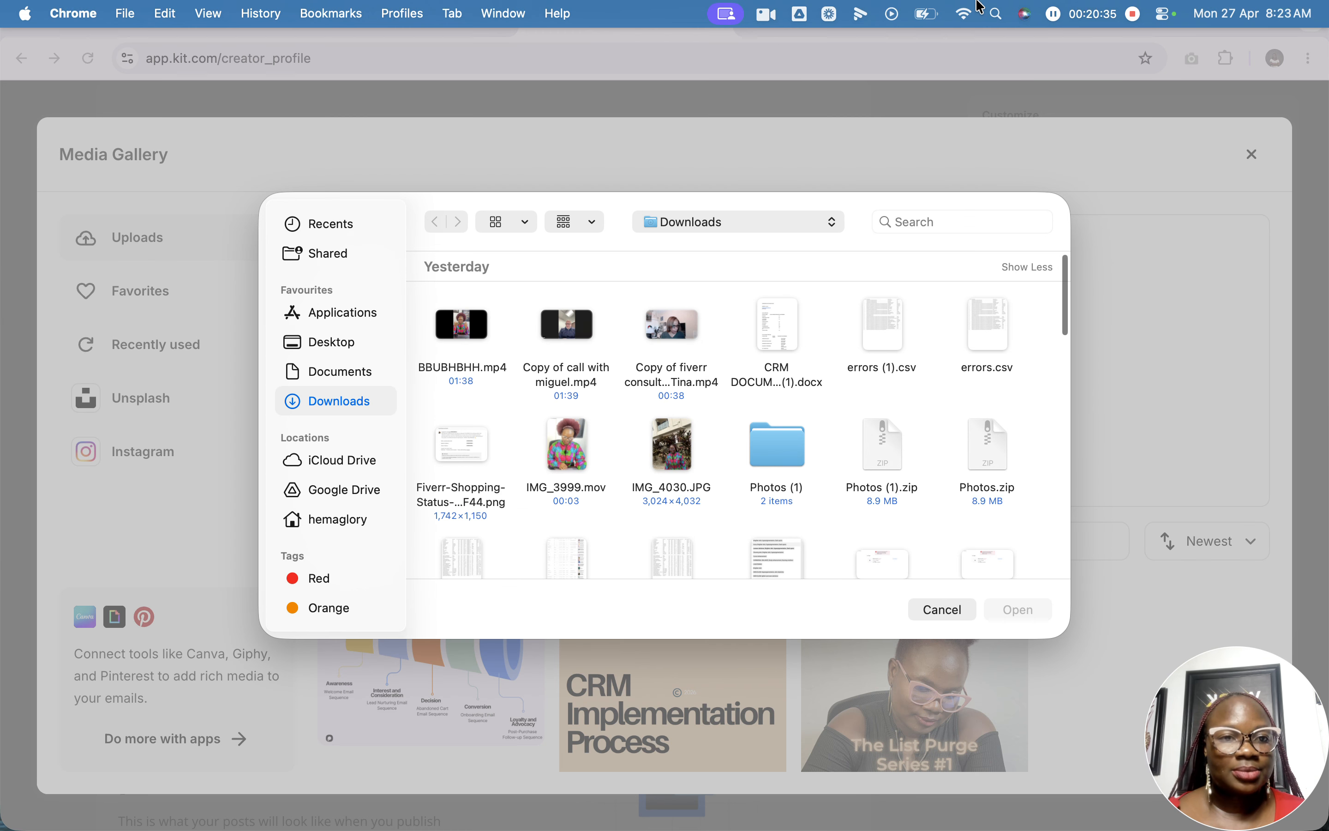
pyautogui.click(675, 392)
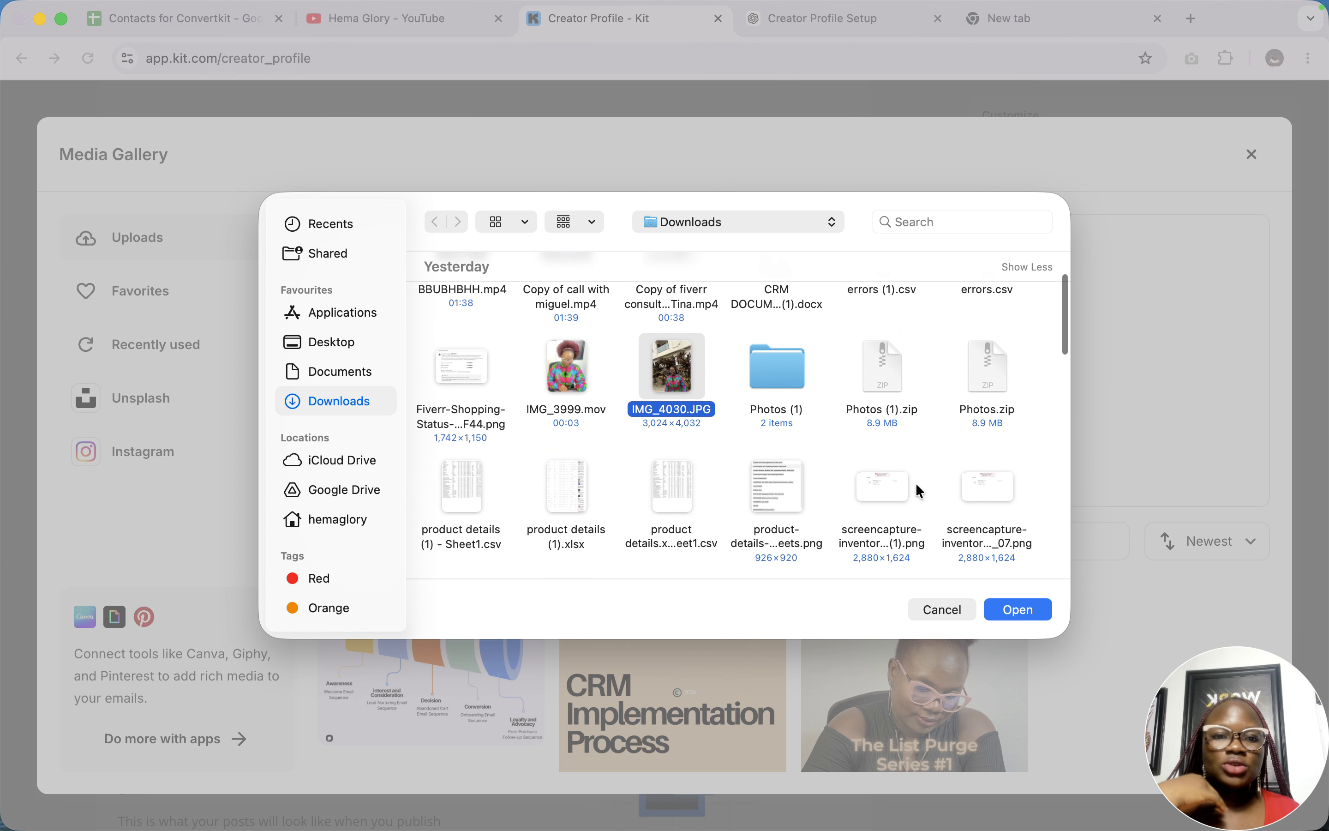
pyautogui.click(1020, 611)
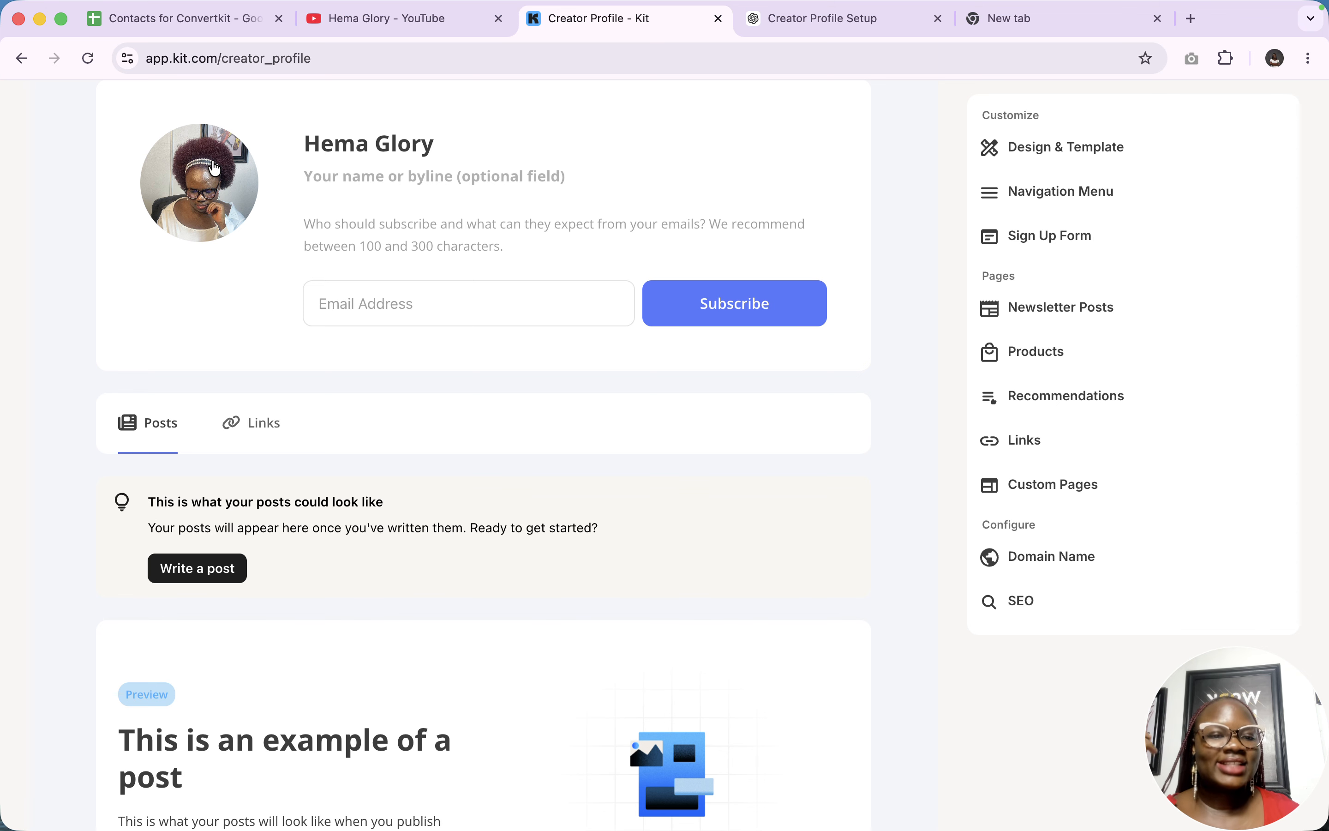
# Fill in the profile byline with the creator's full name followed by "| CRM & Email Marketing Specialist"
pyautogui.click(375, 181)
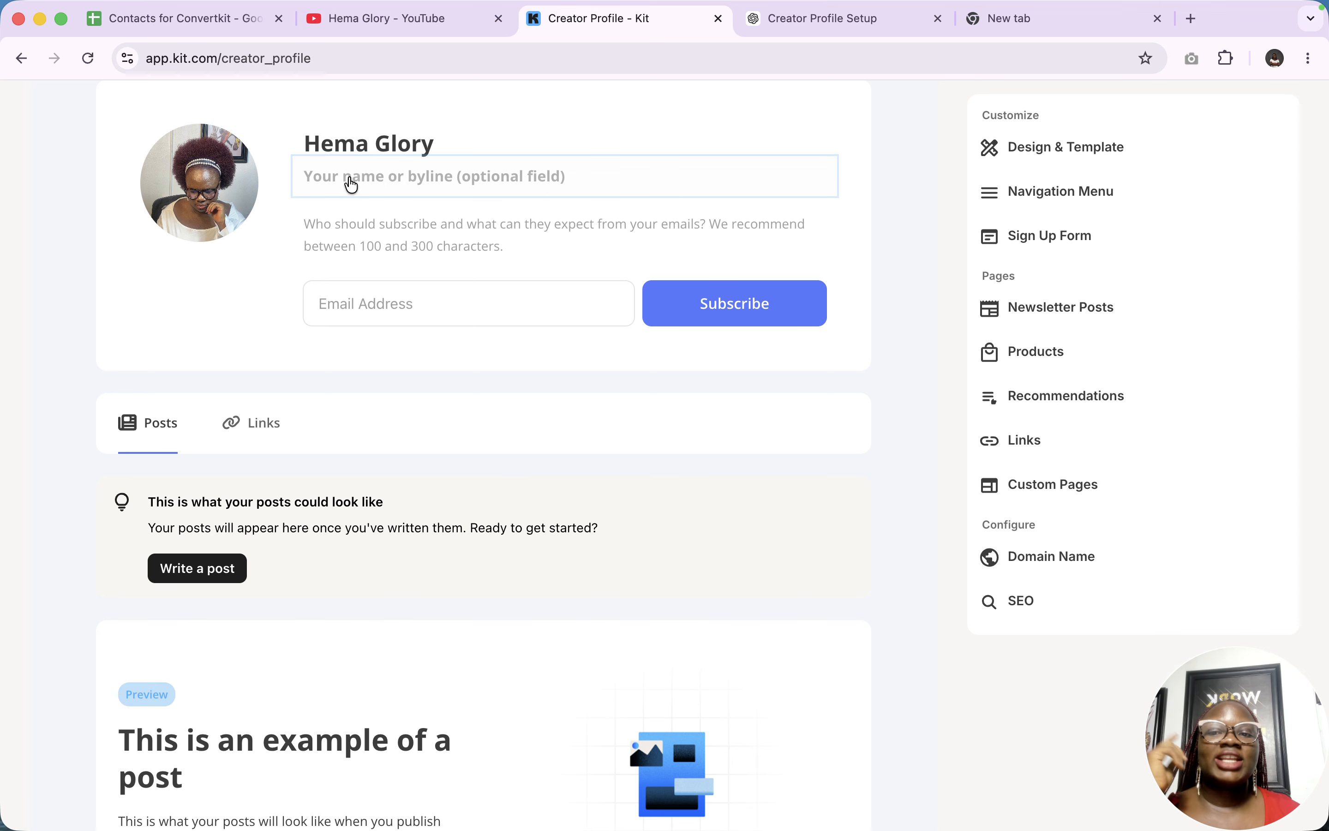
pyautogui.click(393, 237)
pyautogui.click(378, 295)
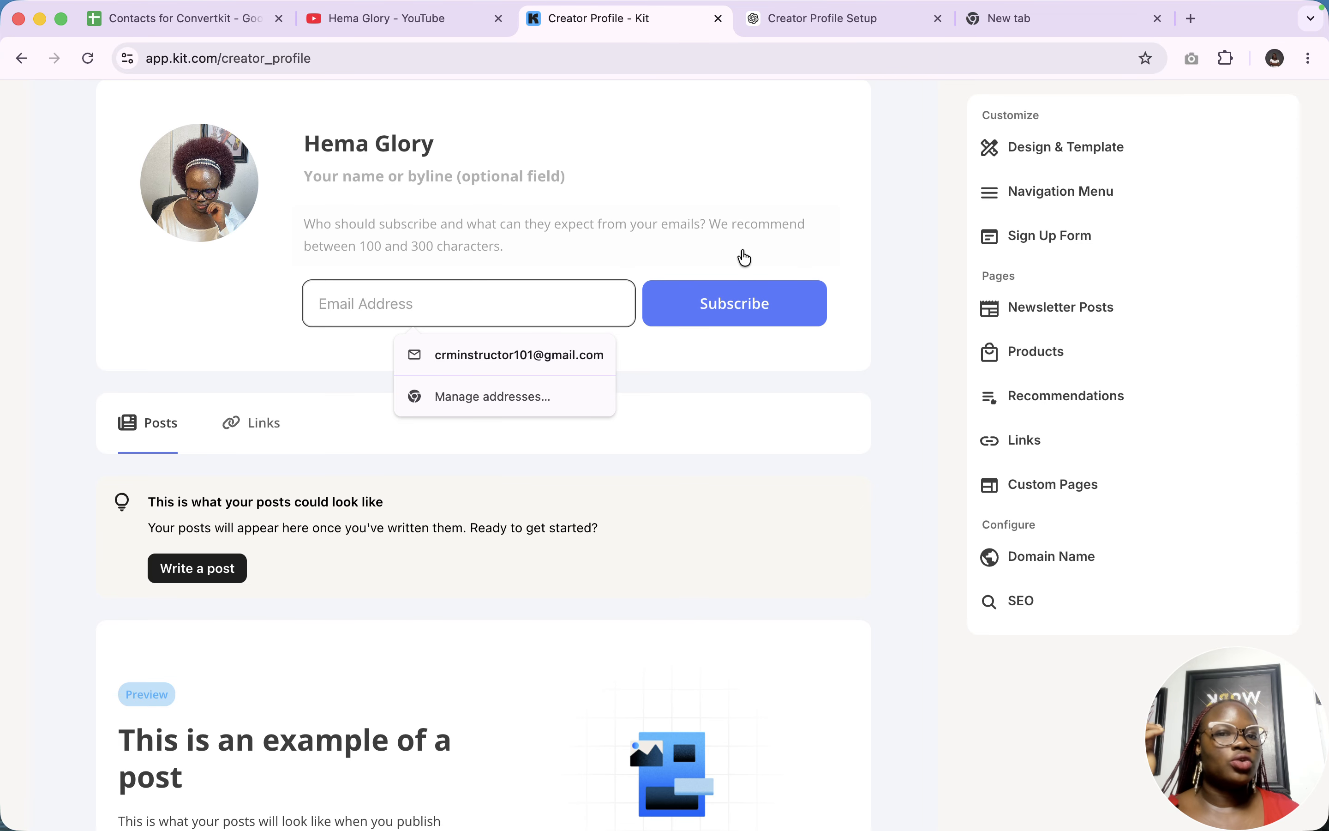
pyautogui.moveTo(1009, 5)
pyautogui.click(1054, 15)
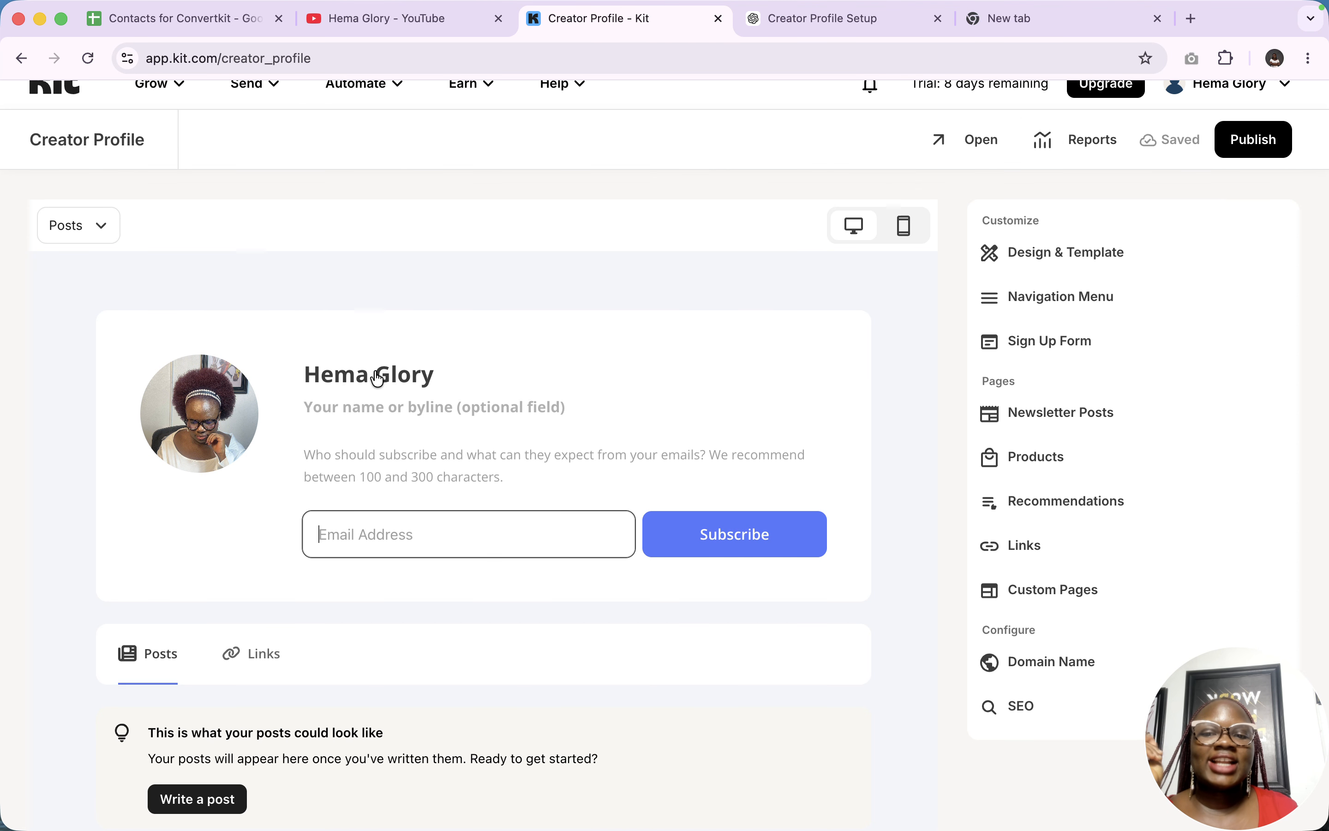
pyautogui.click(391, 418)
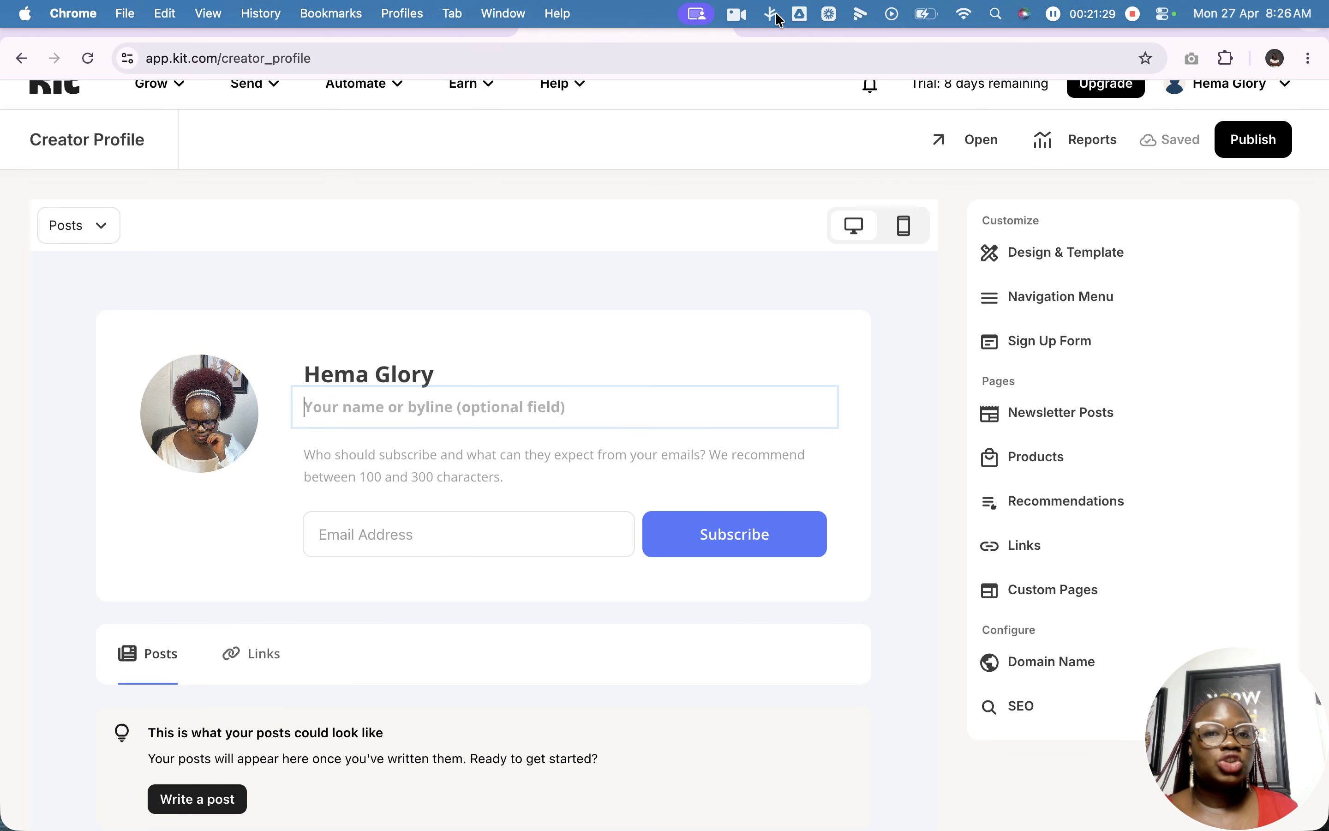
pyautogui.click(778, 15)
pyautogui.click(815, 177)
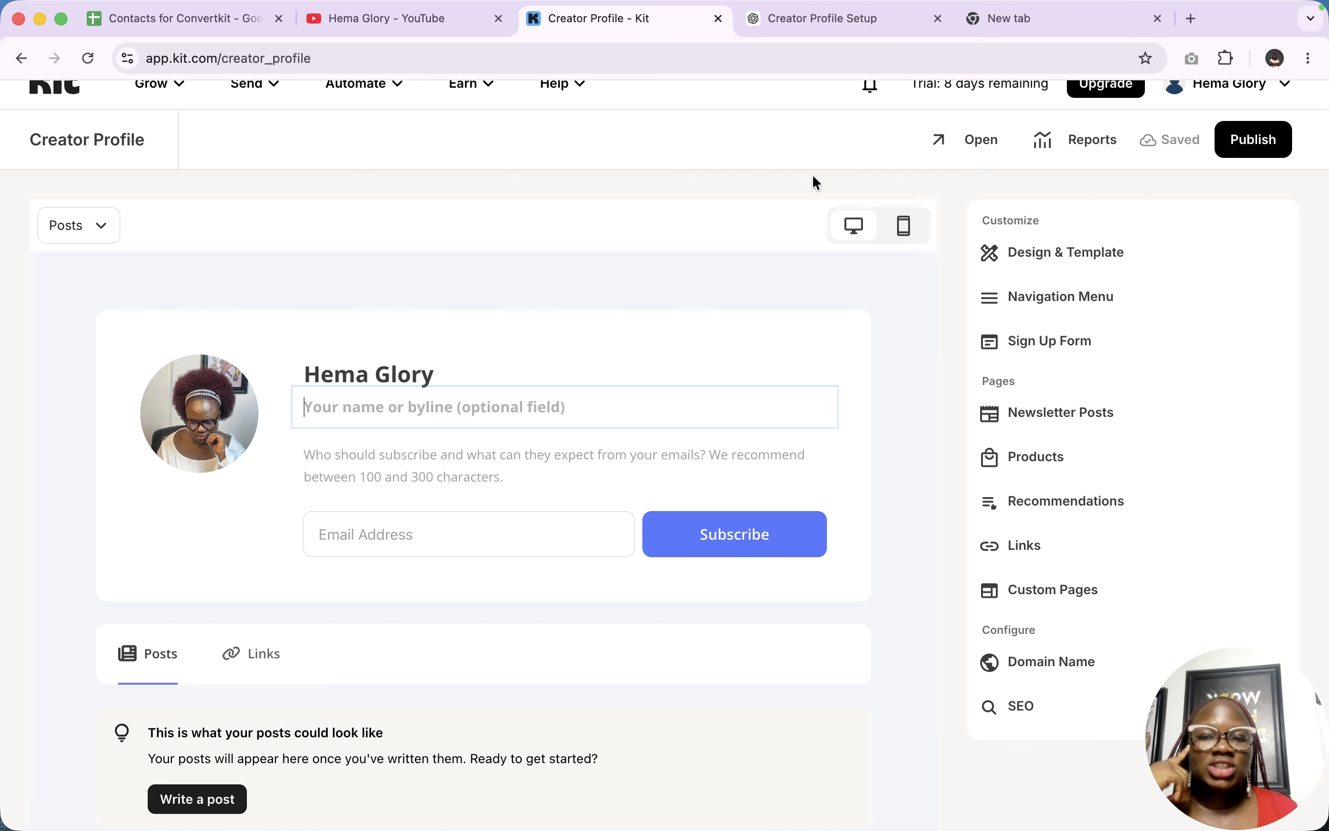
pyautogui.click(567, 397)
pyautogui.write('Hema Glory | CRM & Email Marketing Specialist')
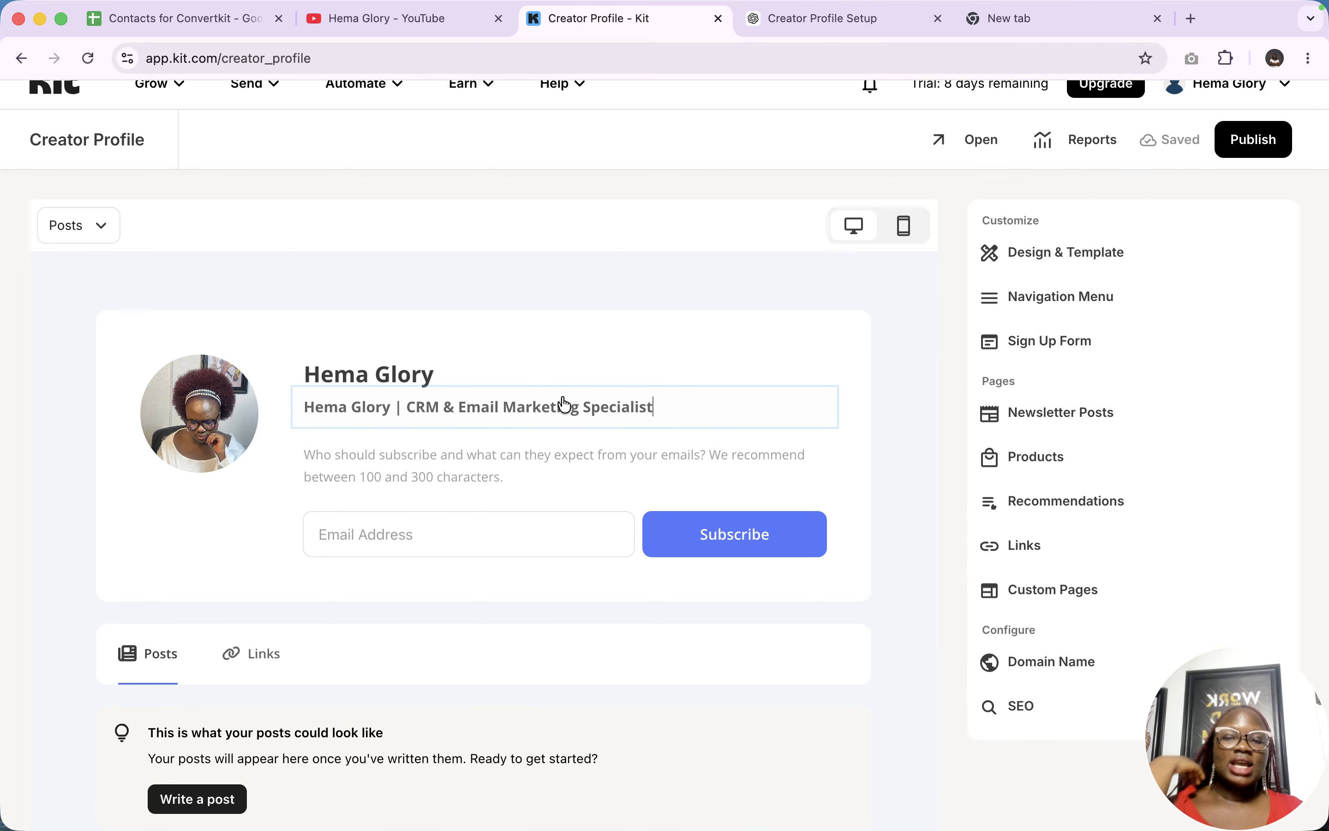
# Set the profile description to "Helping coaches and small business owners set up simple CRM systems and email marketing that actually convert leads into clients."
pyautogui.click(519, 470)
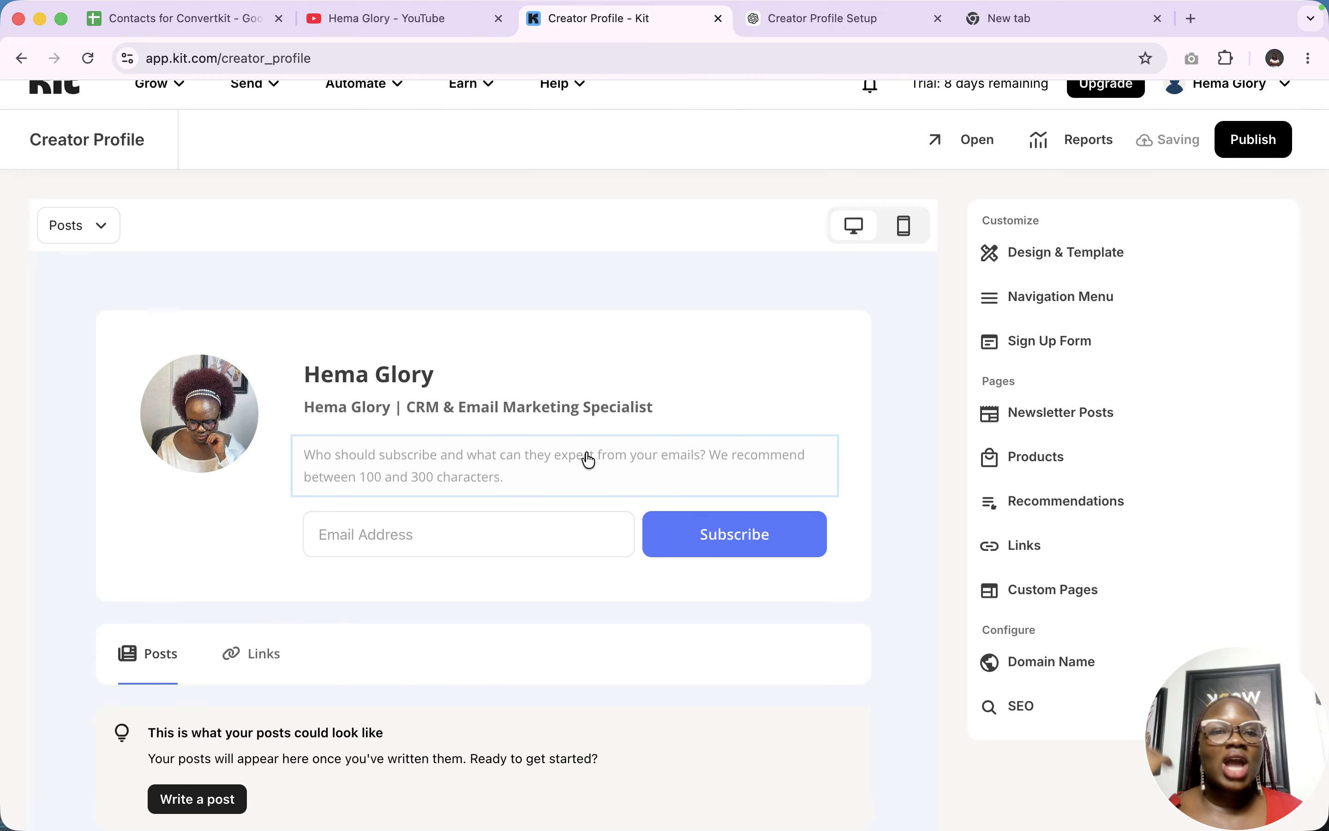
pyautogui.click(769, 5)
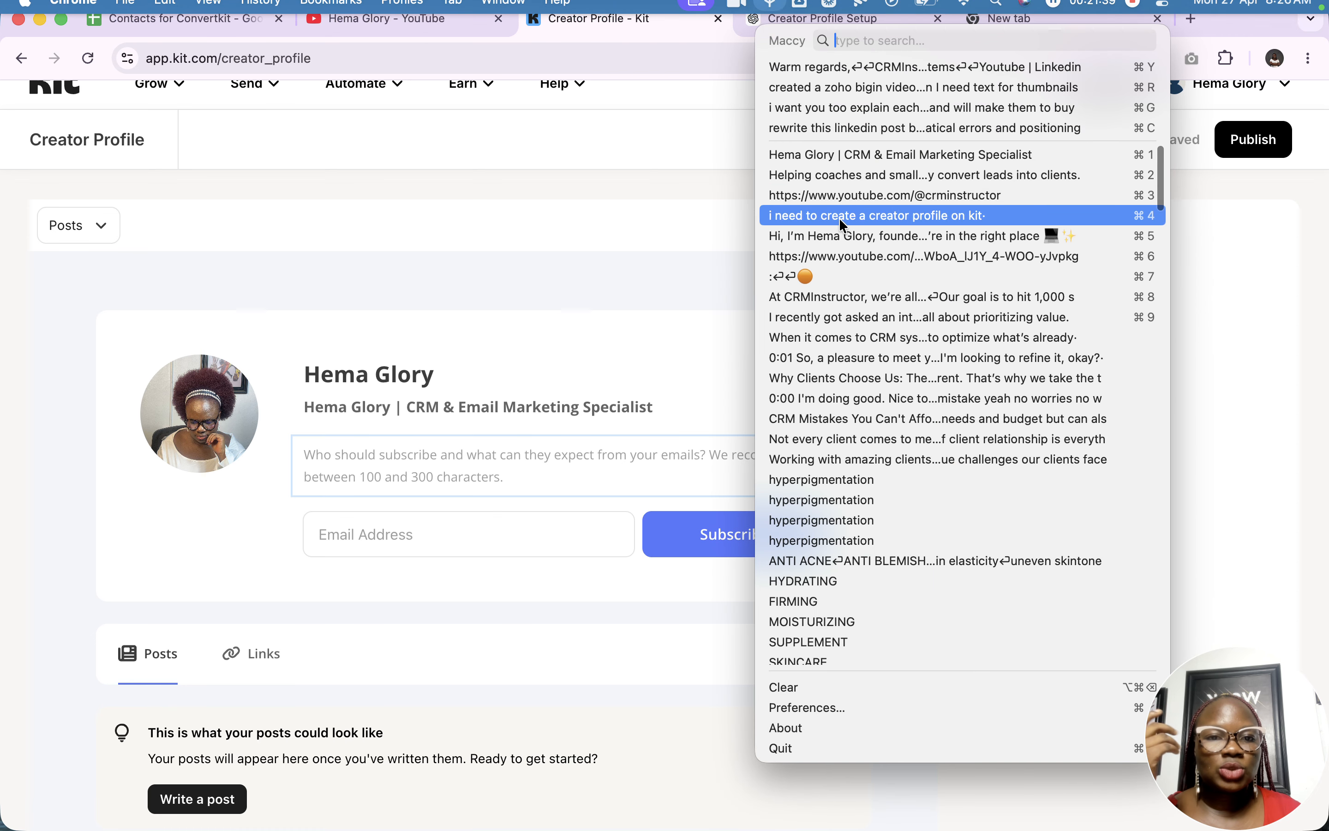
pyautogui.click(852, 176)
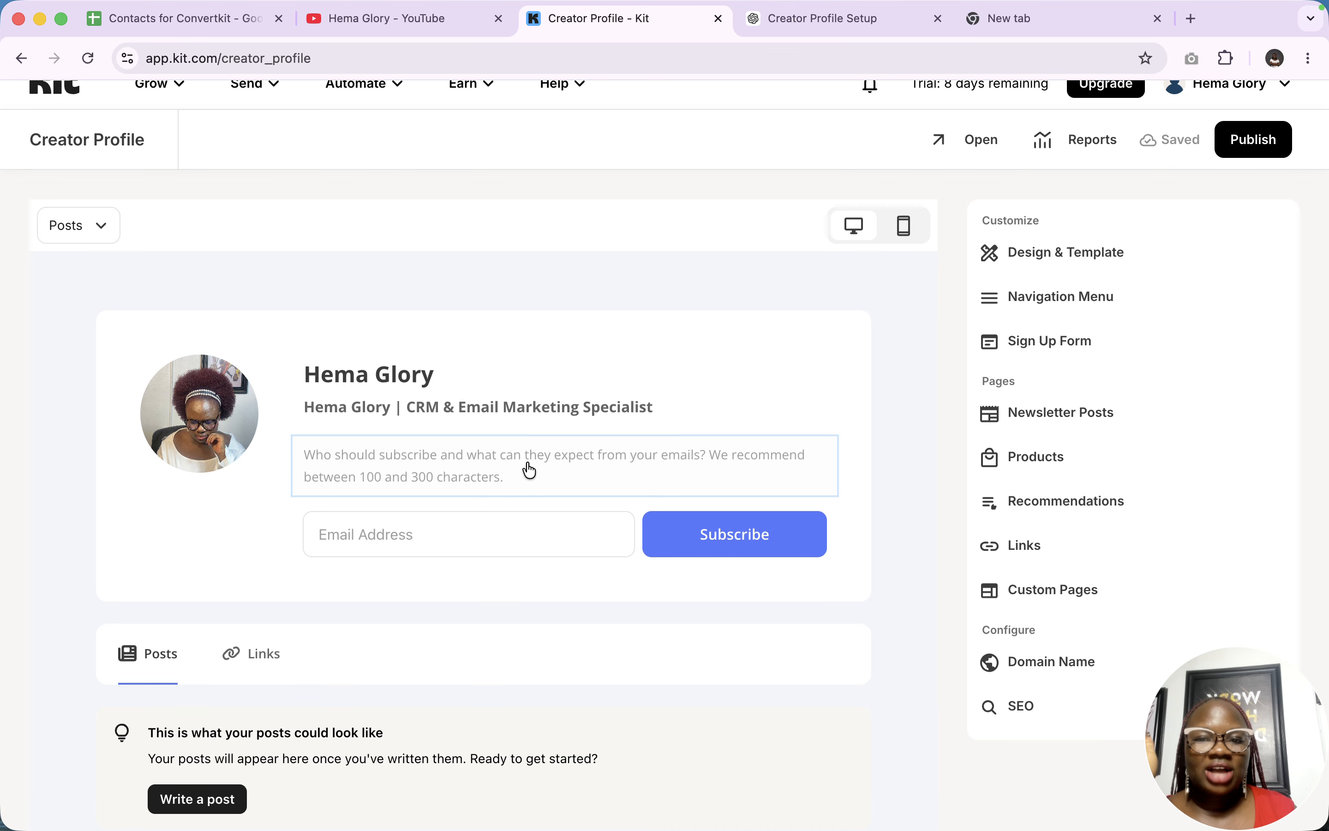
pyautogui.write('Helping coaches and small business owners set up simple CRM systems and email marketing that actually convert leads into clients.')
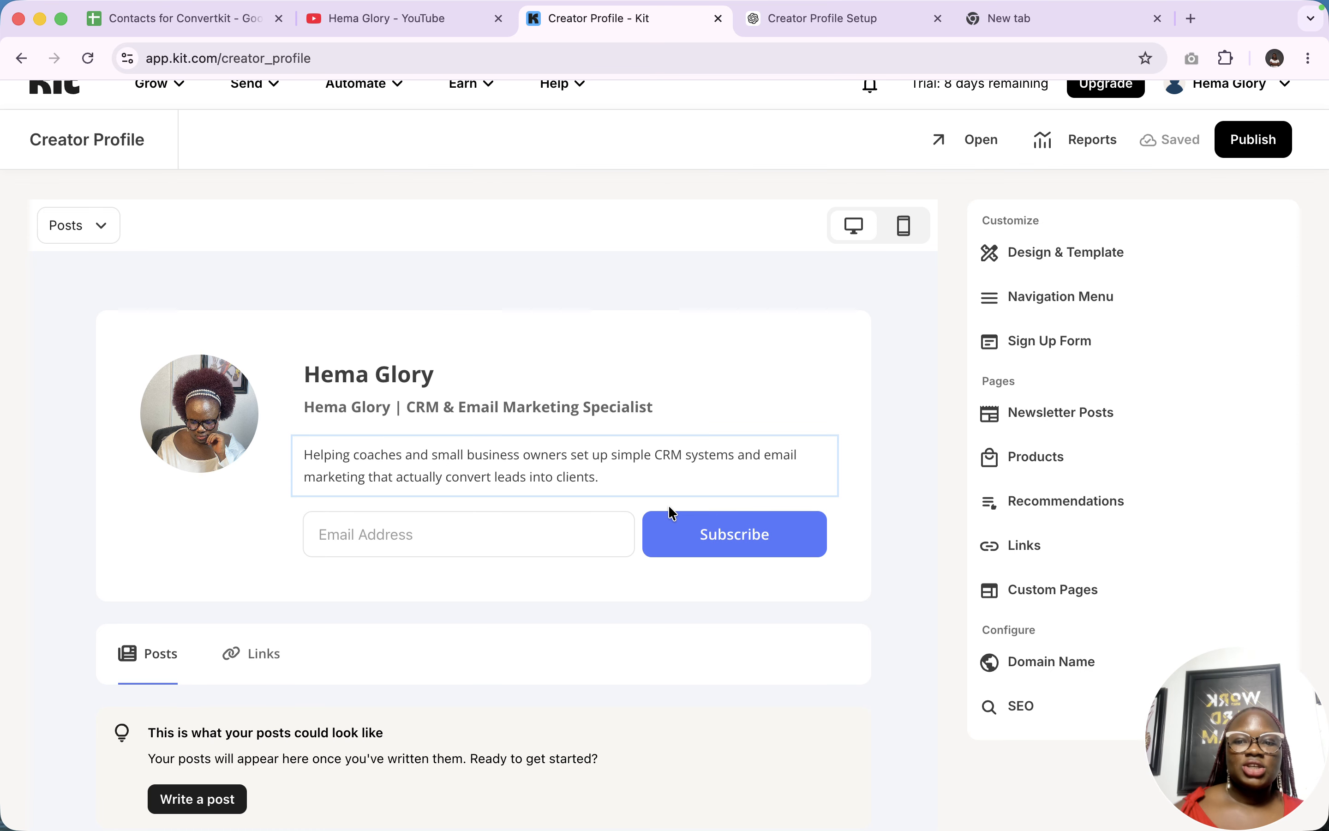
# Review the profile page down to its example post and share links, and examine the Design & Template settings for template, colors and fonts
pyautogui.scroll(-5, 603, 618)
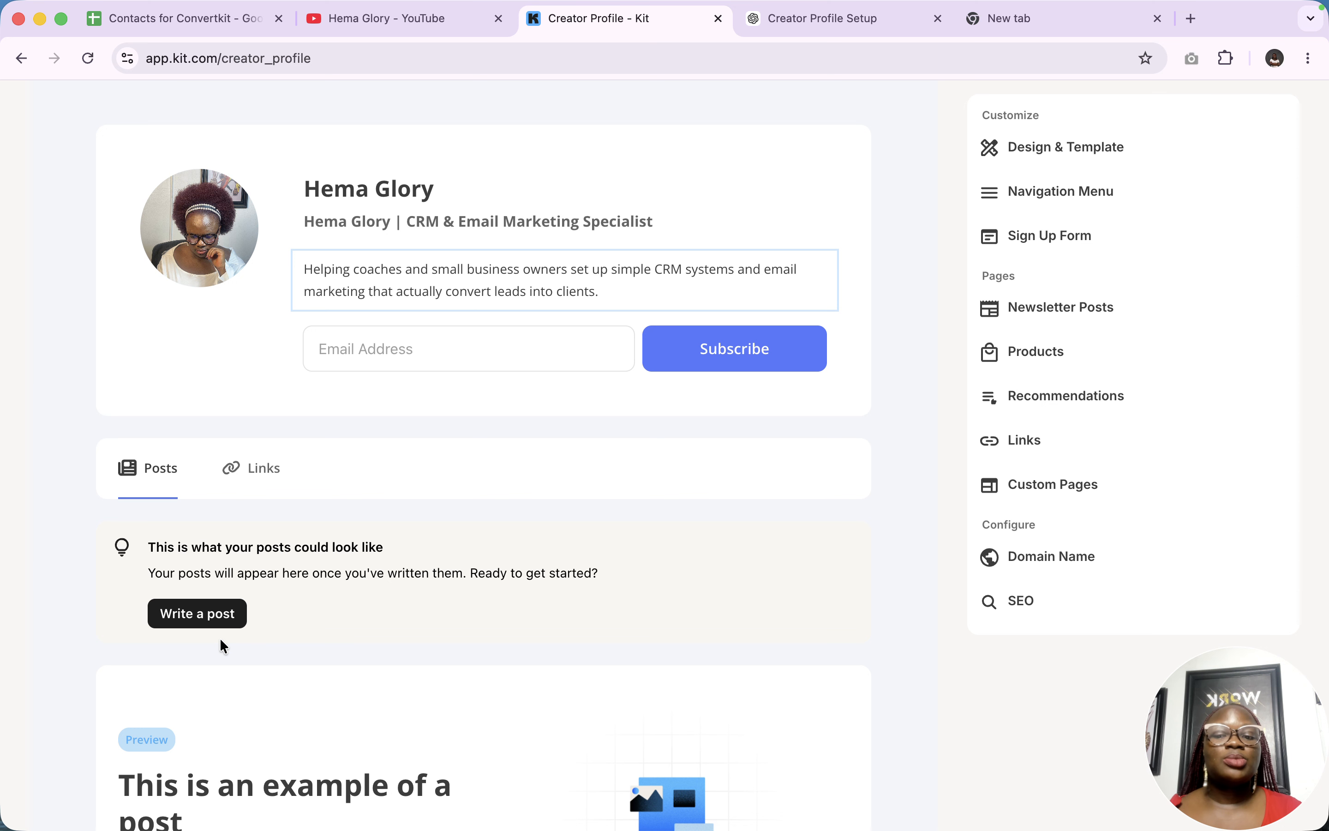
pyautogui.scroll(-3, 220, 639)
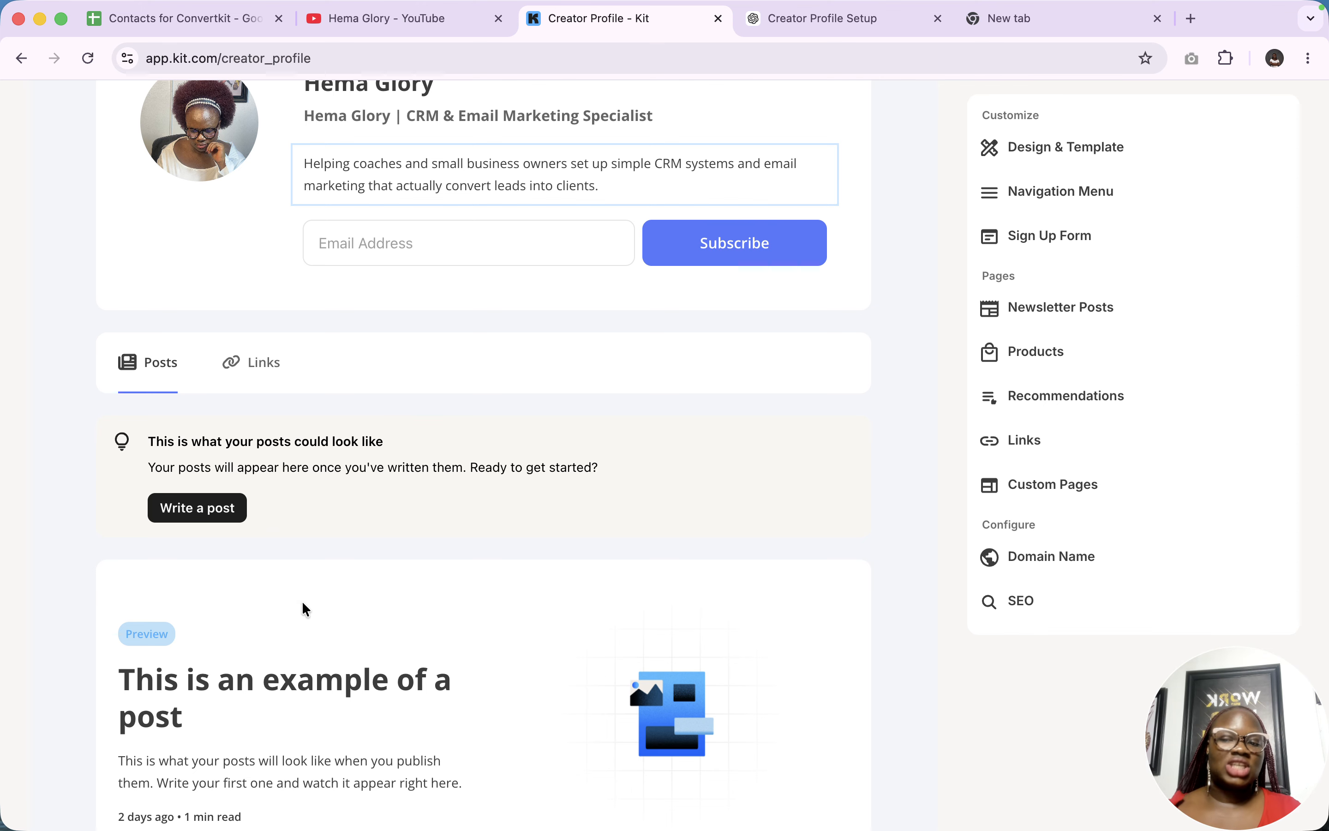
pyautogui.scroll(-6, 303, 608)
pyautogui.scroll(-1, 306, 608)
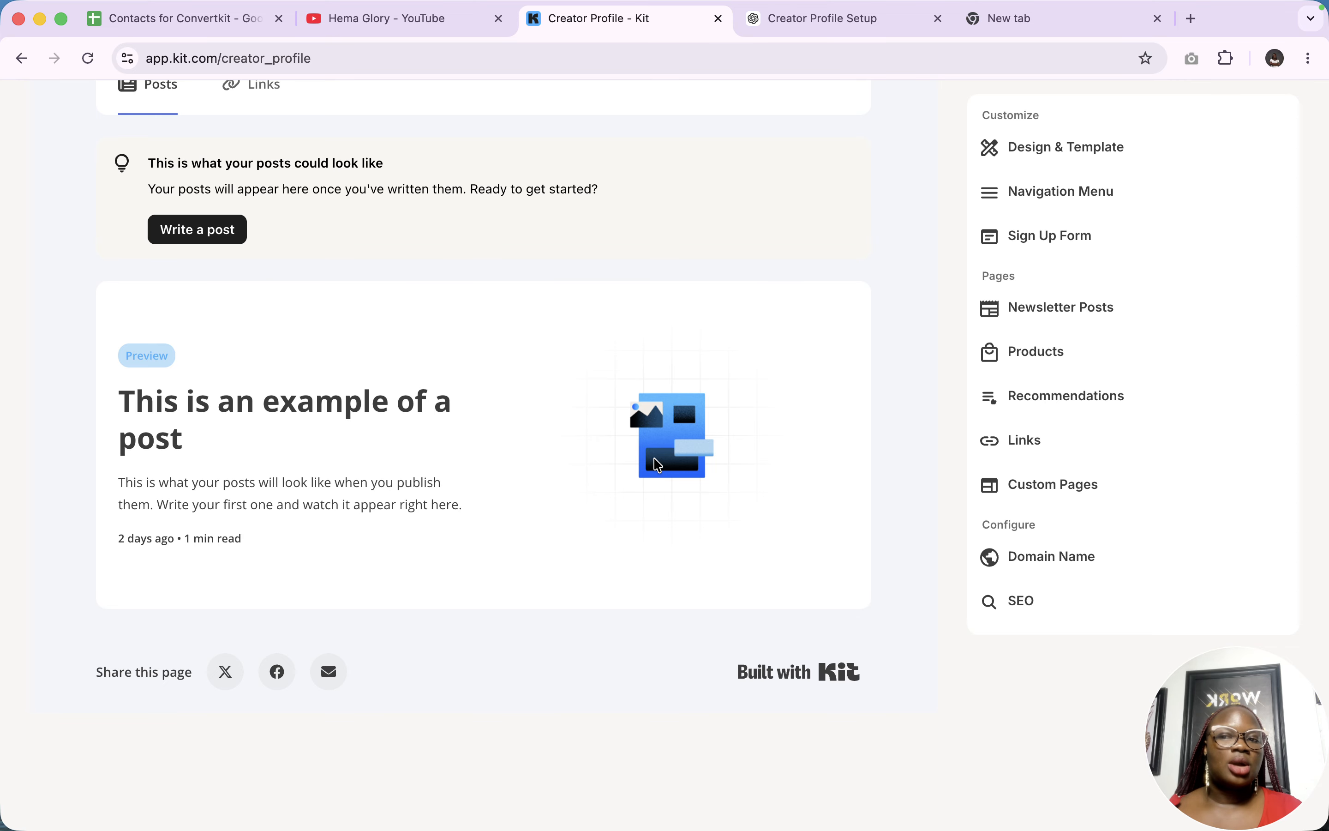
pyautogui.scroll(15, 658, 465)
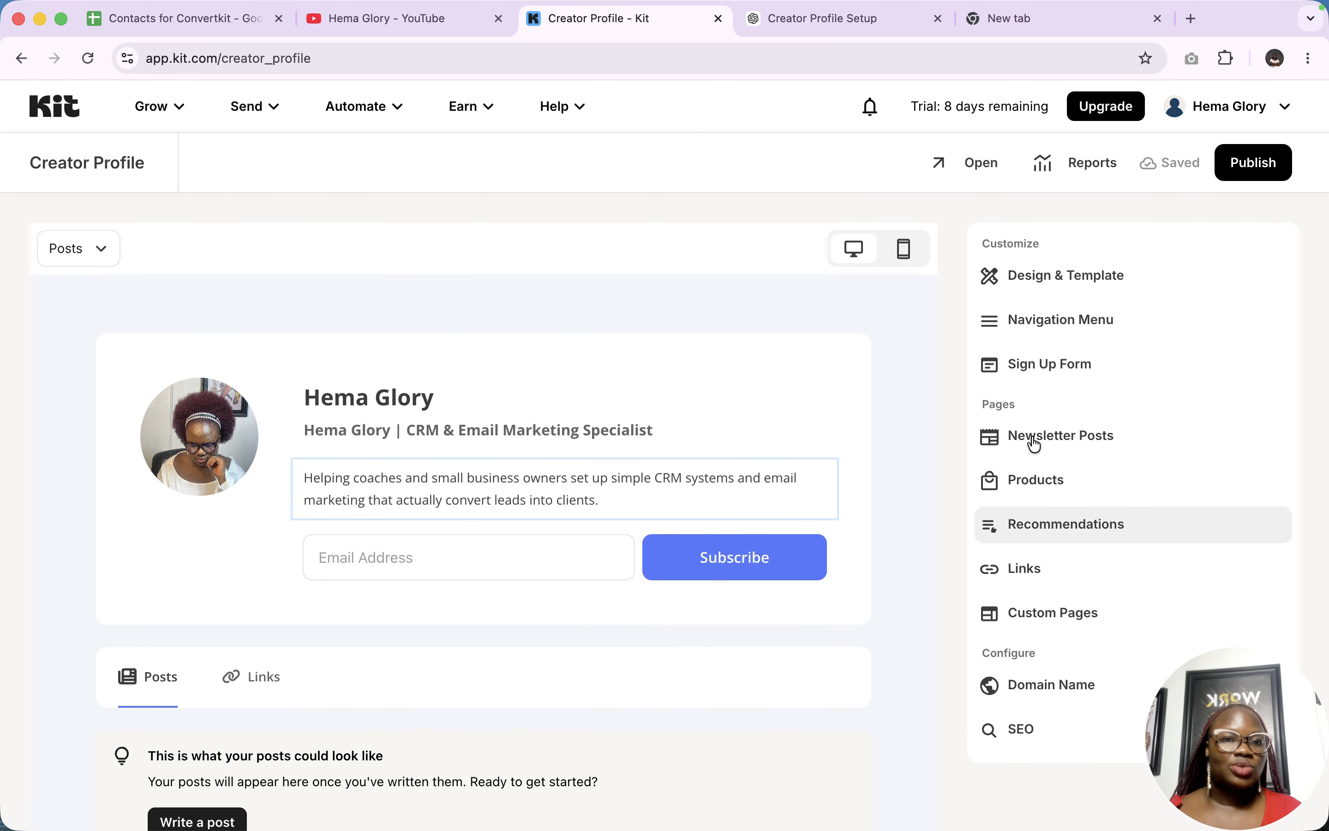
pyautogui.click(1072, 280)
pyautogui.scroll(-3, 1094, 423)
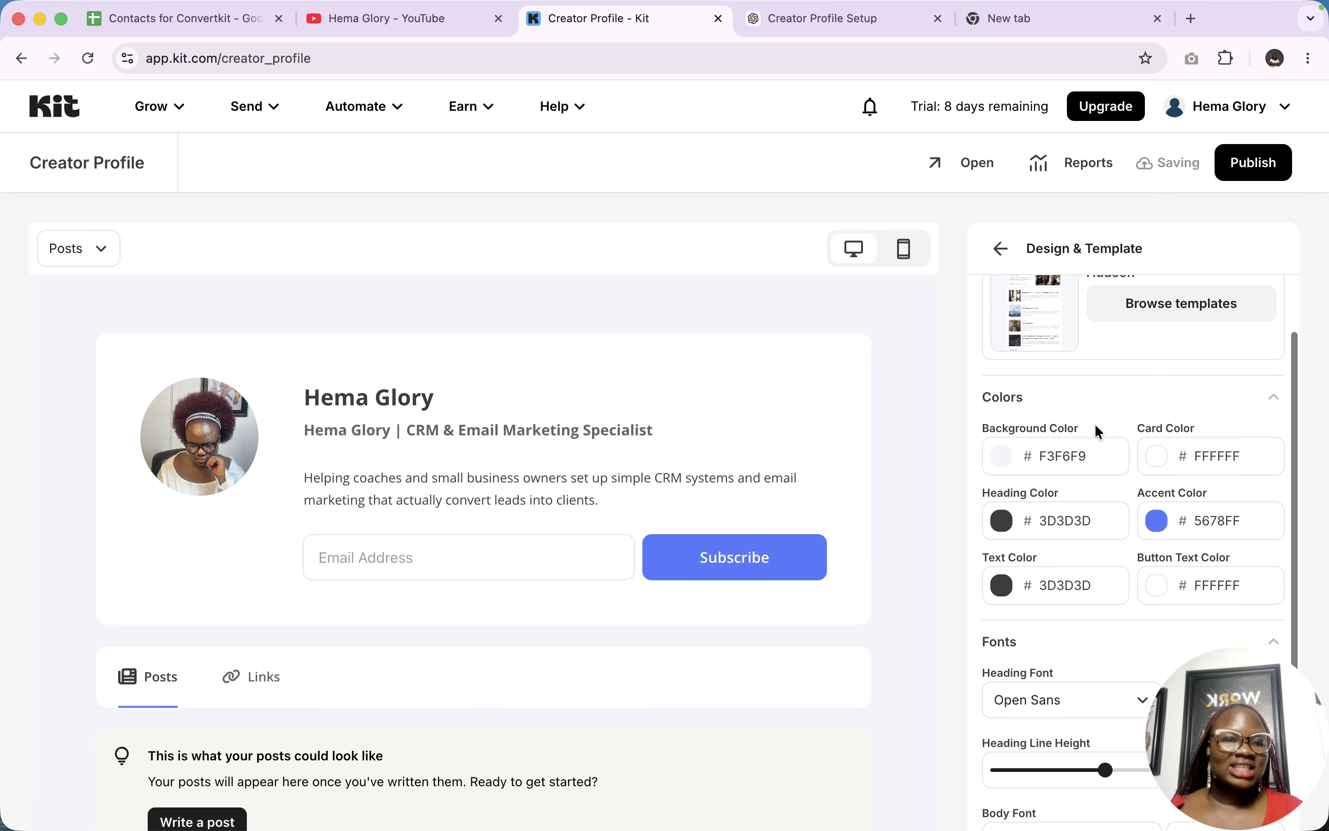
pyautogui.scroll(3, 1089, 368)
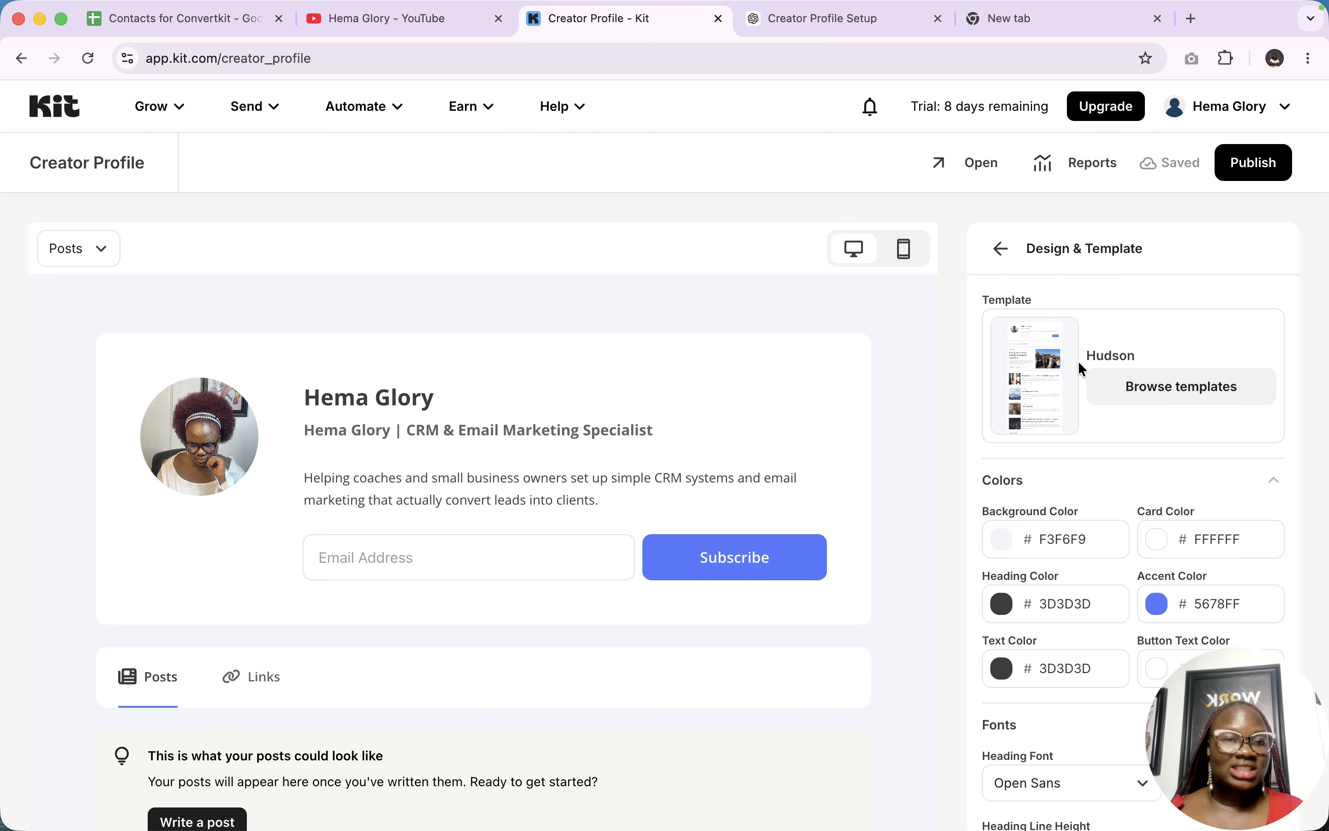
# Browse the Creator Profile template gallery and compare the available designs
pyautogui.click(1155, 386)
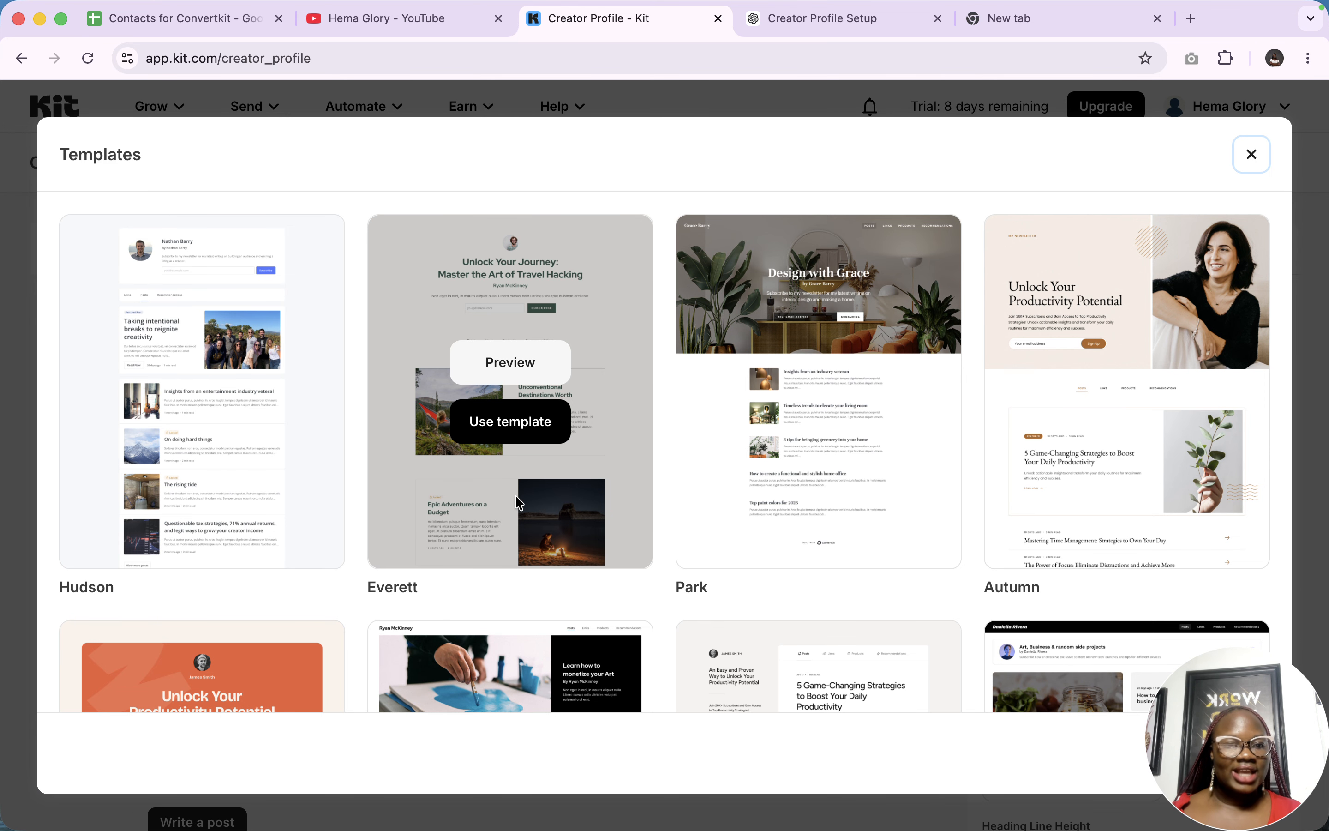
pyautogui.scroll(-6, 1005, 533)
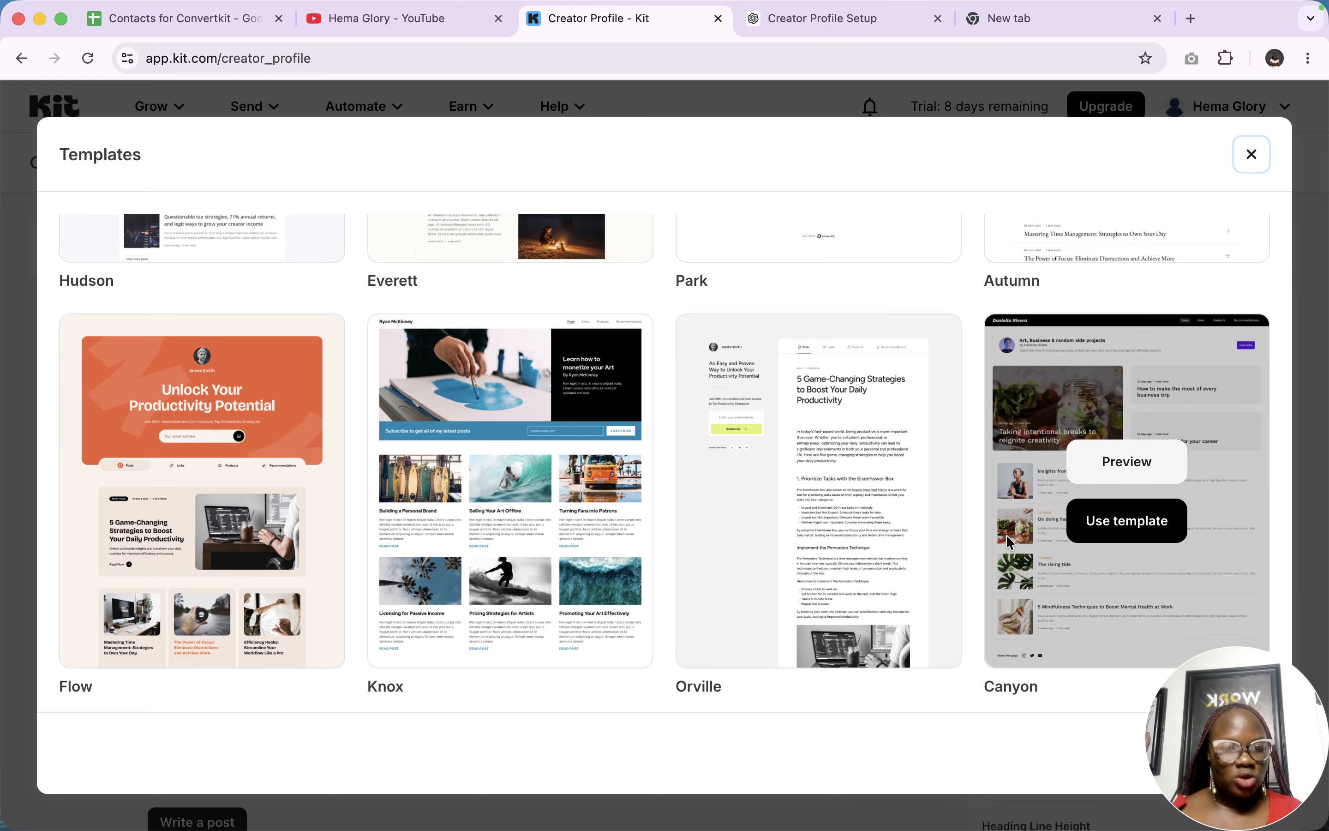
pyautogui.scroll(6, 1006, 534)
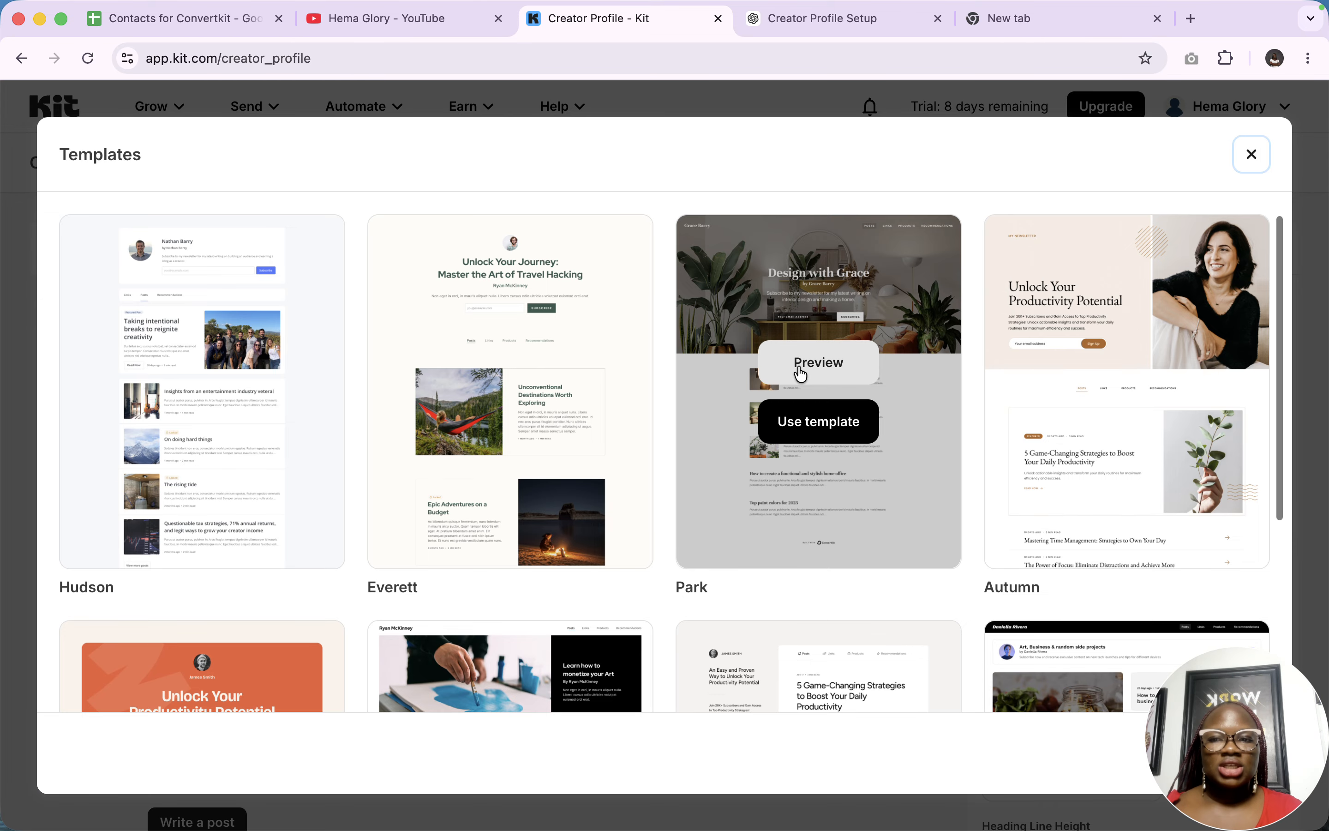
pyautogui.scroll(-5, 799, 373)
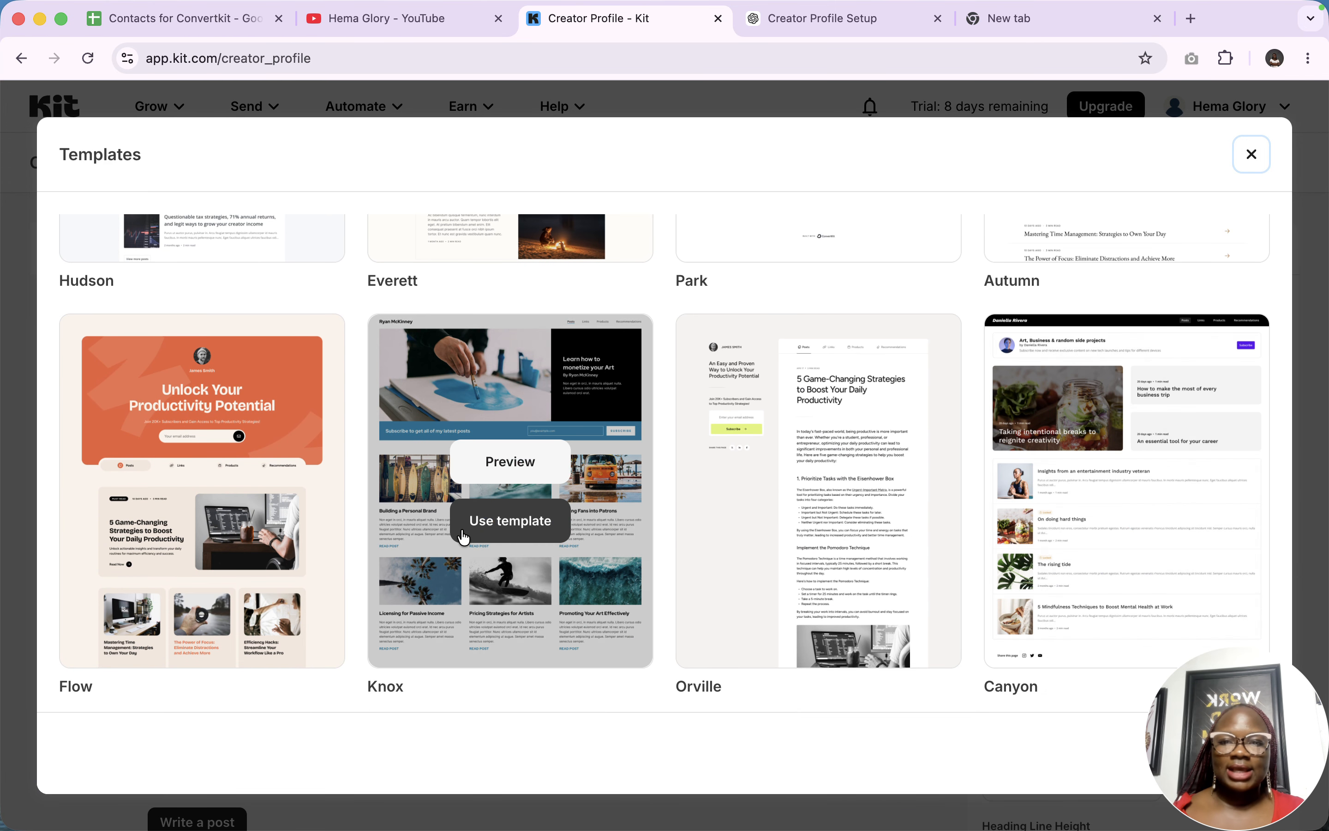
pyautogui.scroll(5, 447, 533)
# Preview the Posts page of the Everett template and choose that template for the Creator Profile
pyautogui.moveTo(445, 530)
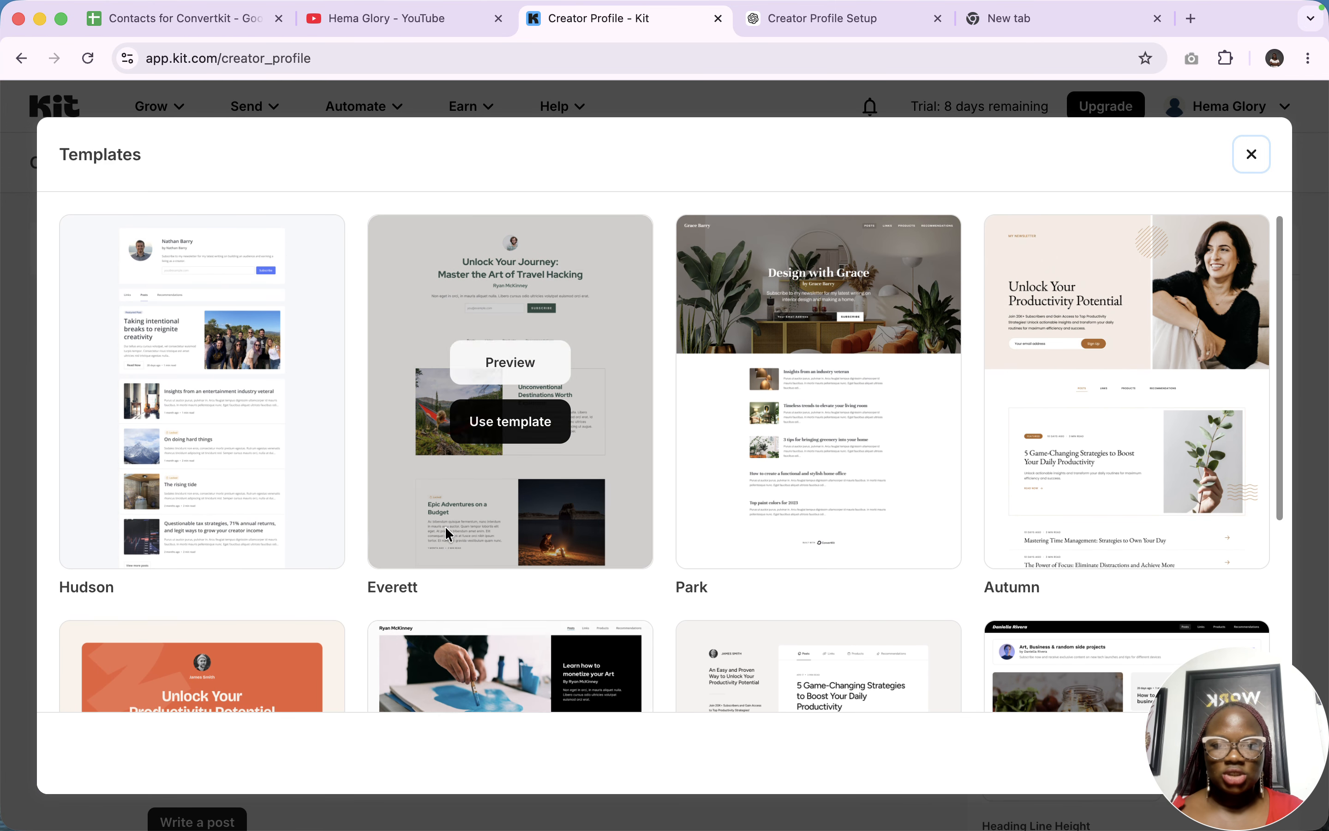
pyautogui.click(521, 383)
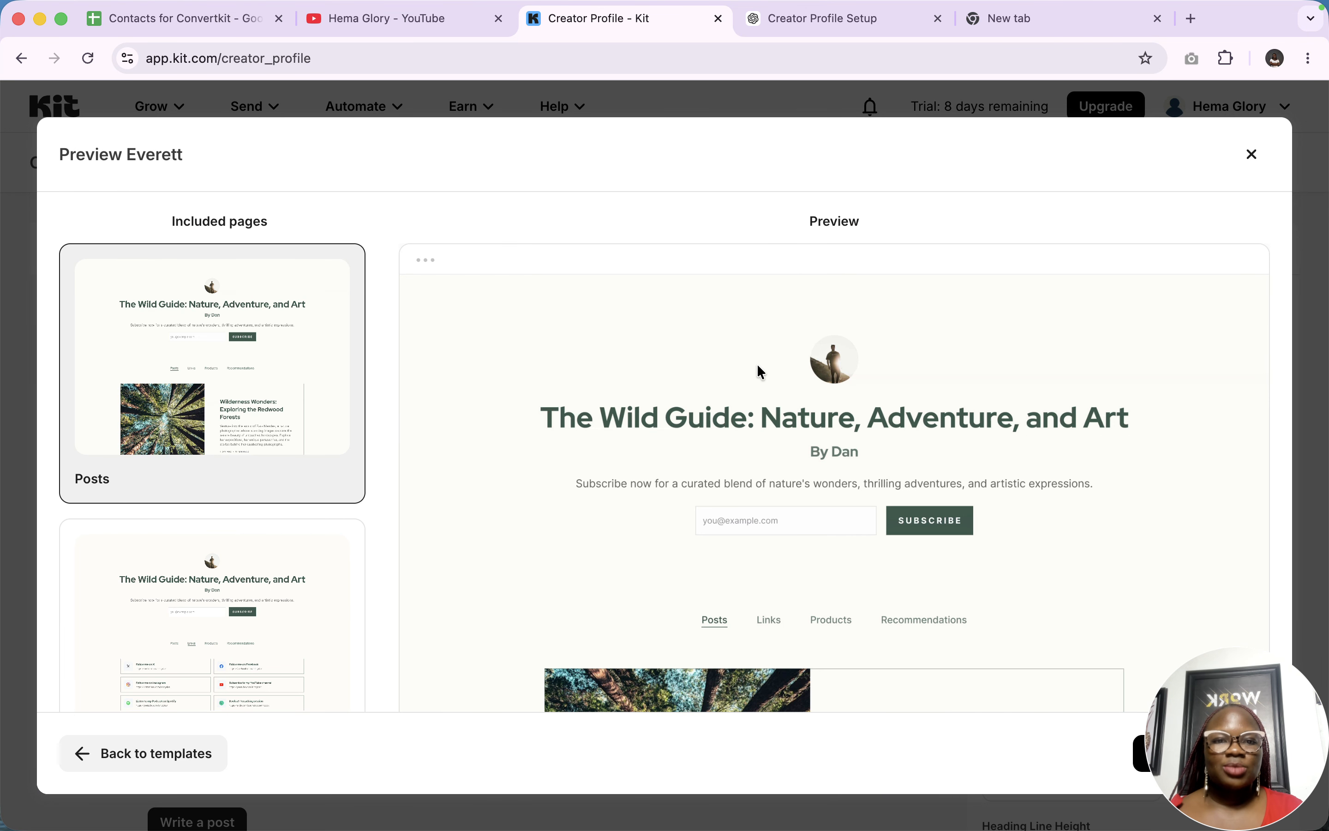
pyautogui.scroll(-15, 757, 364)
pyautogui.scroll(-5, 720, 561)
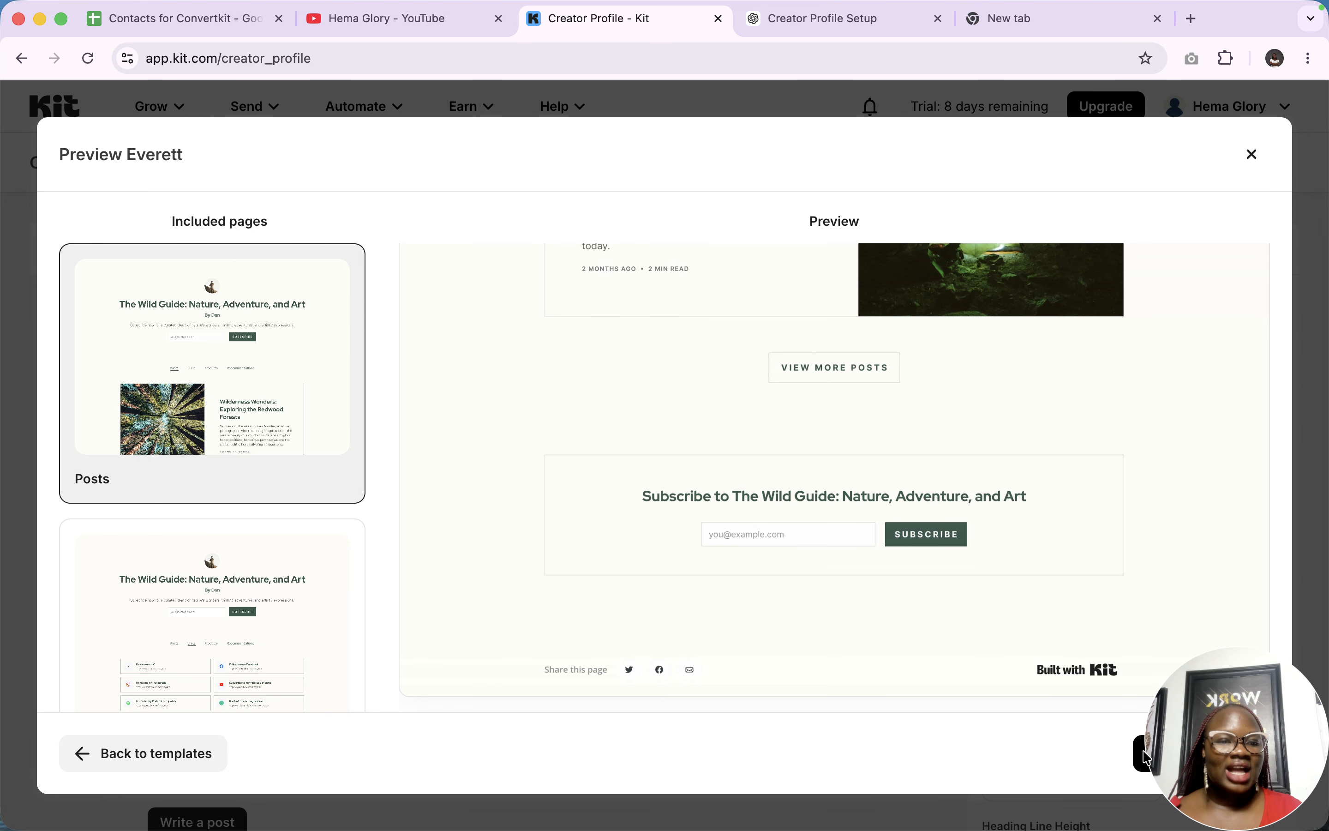
pyautogui.moveTo(1211, 767); pyautogui.dragTo(868, 766)
pyautogui.click(1218, 754)
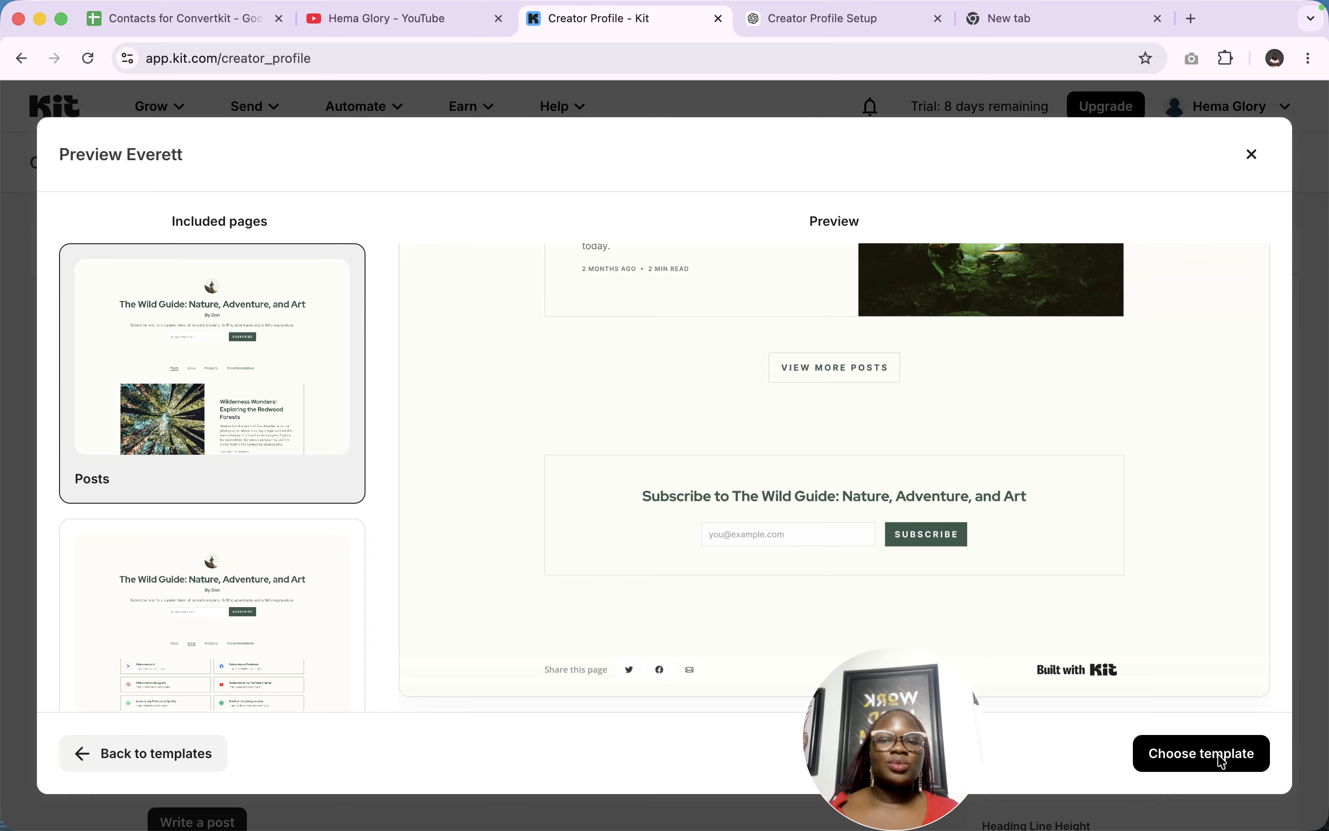
# Apply the Everett template to the Creator Profile and review the profile page down to its share links
pyautogui.click(1220, 761)
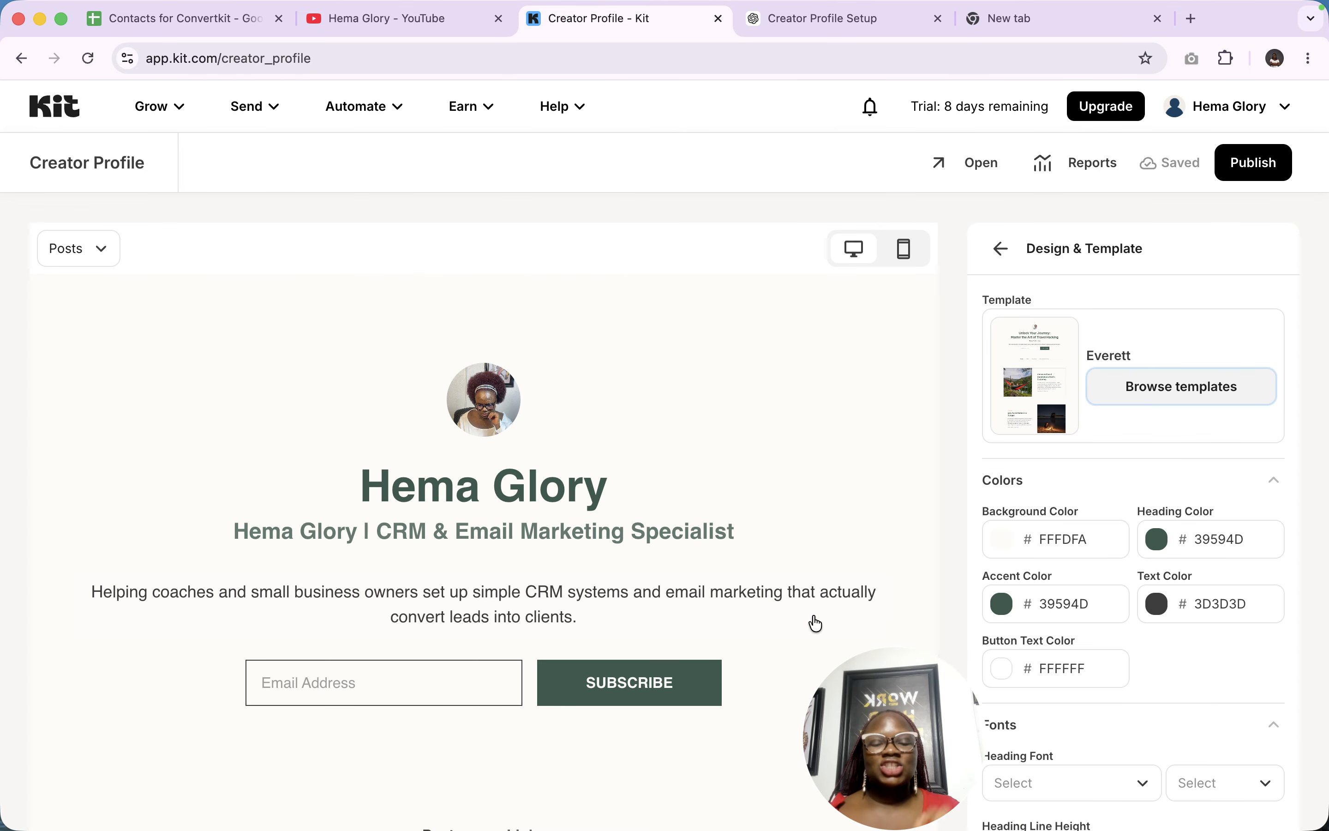
pyautogui.moveTo(912, 766); pyautogui.dragTo(1150, 758)
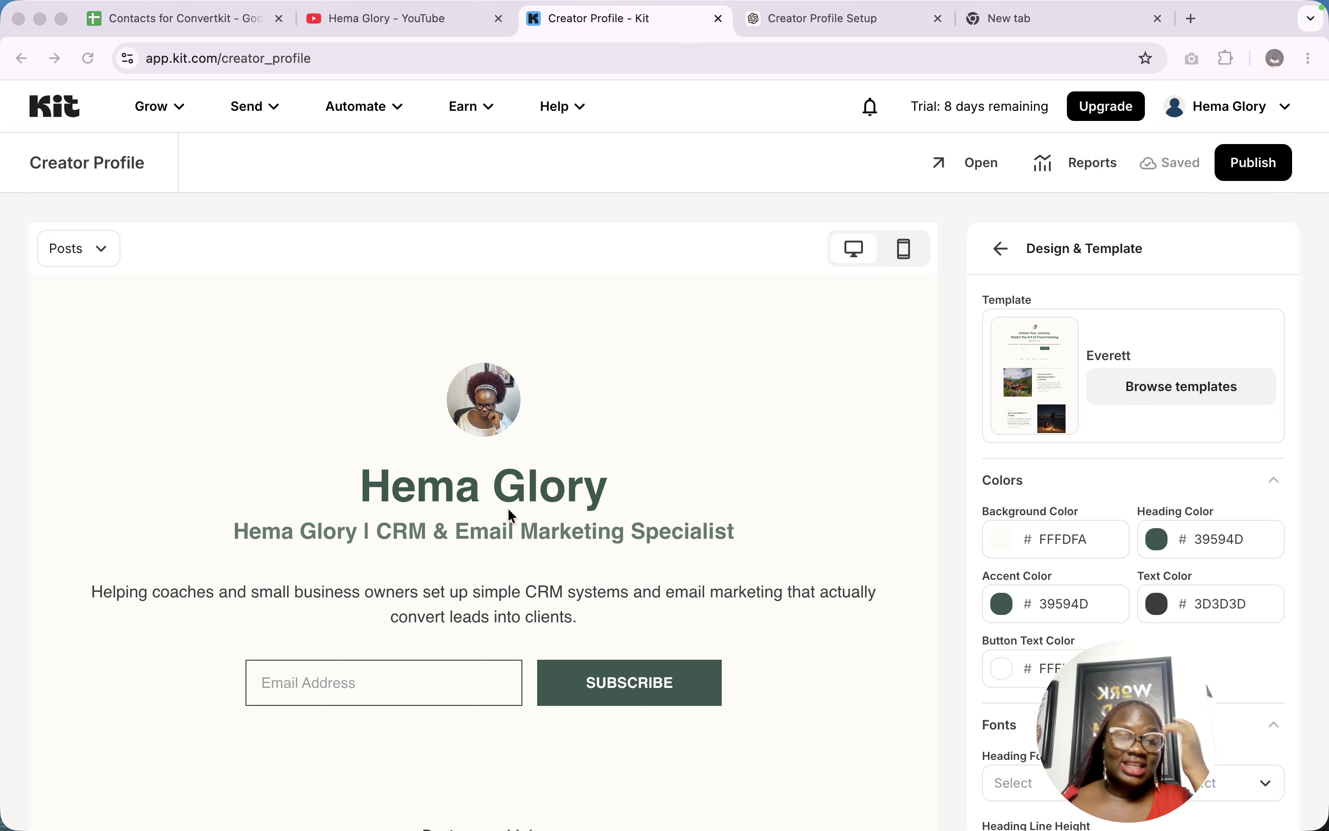
pyautogui.scroll(-4, 513, 522)
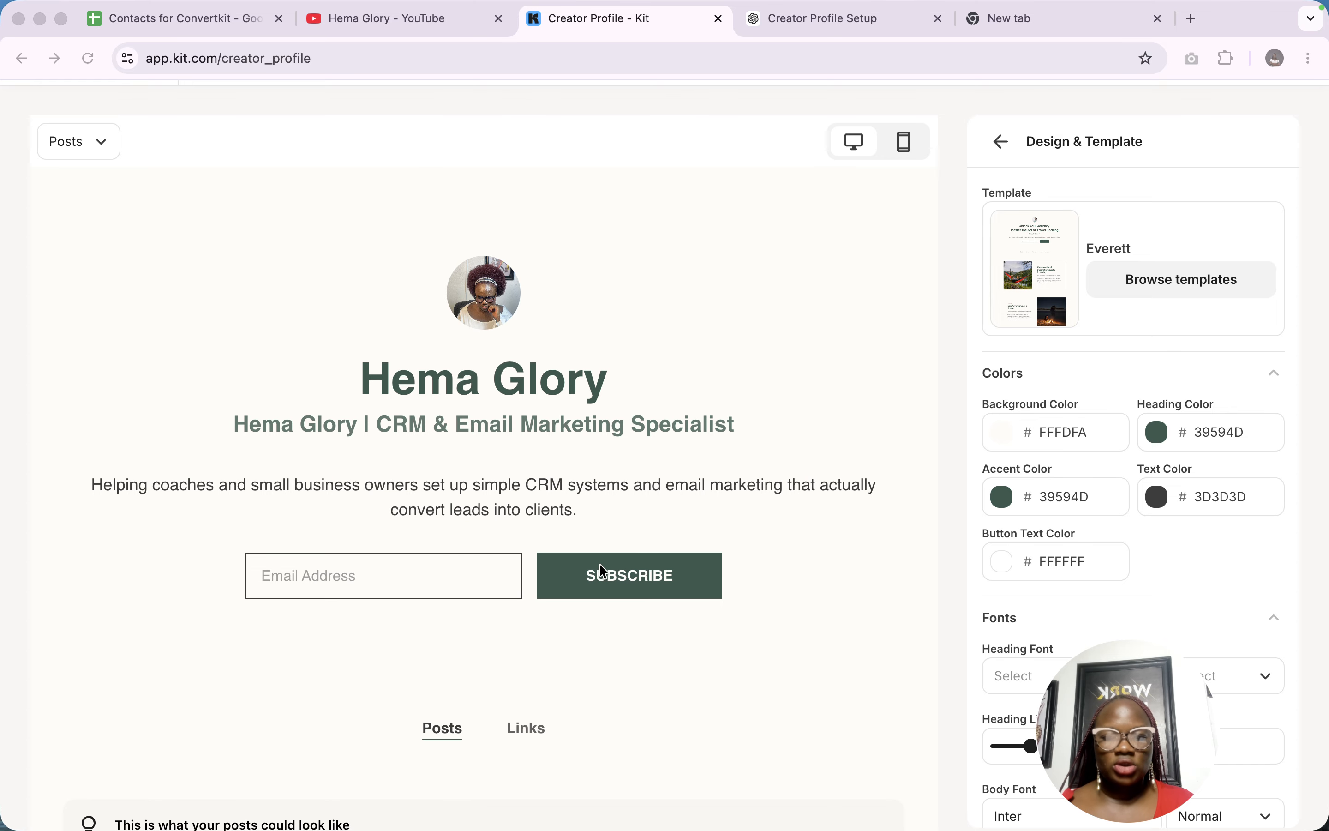
pyautogui.scroll(-10, 603, 571)
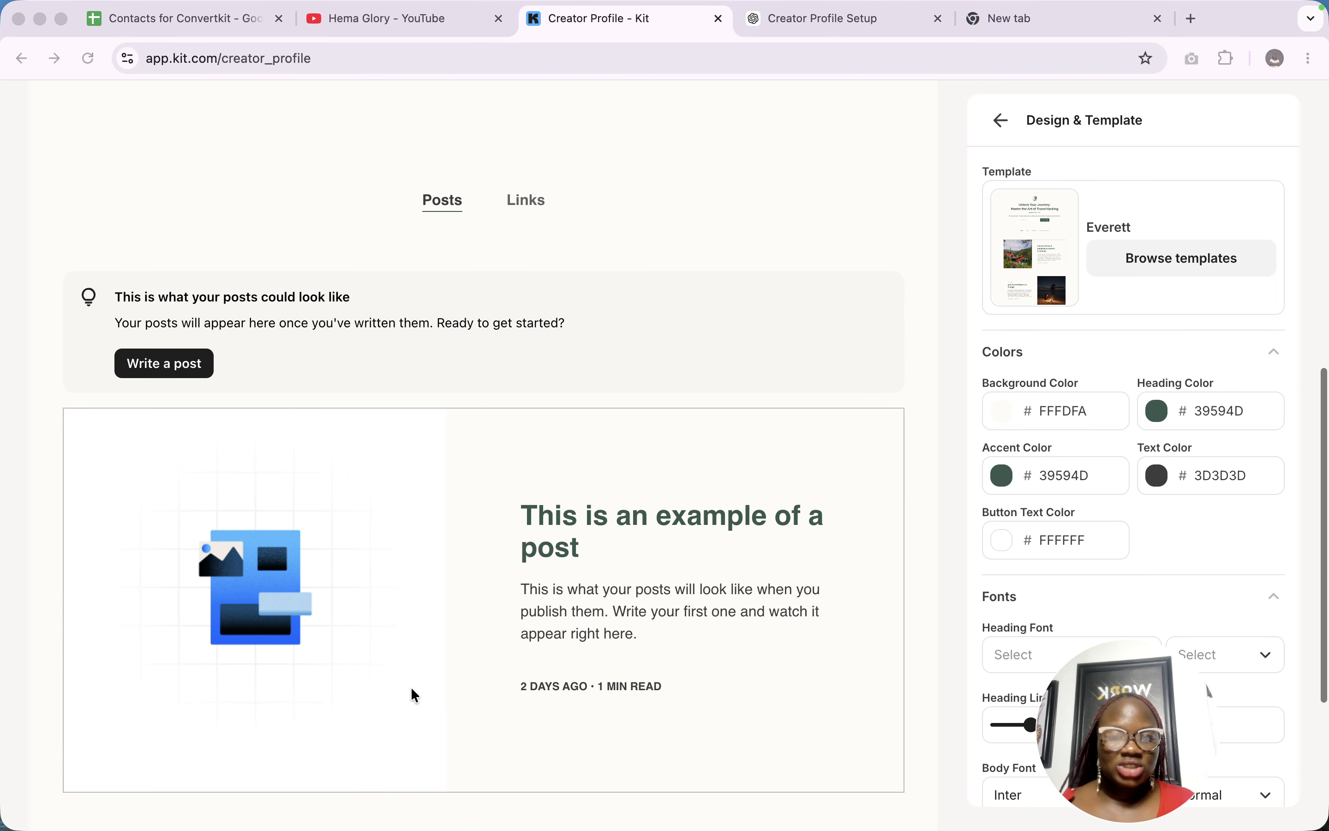
pyautogui.scroll(-7, 411, 687)
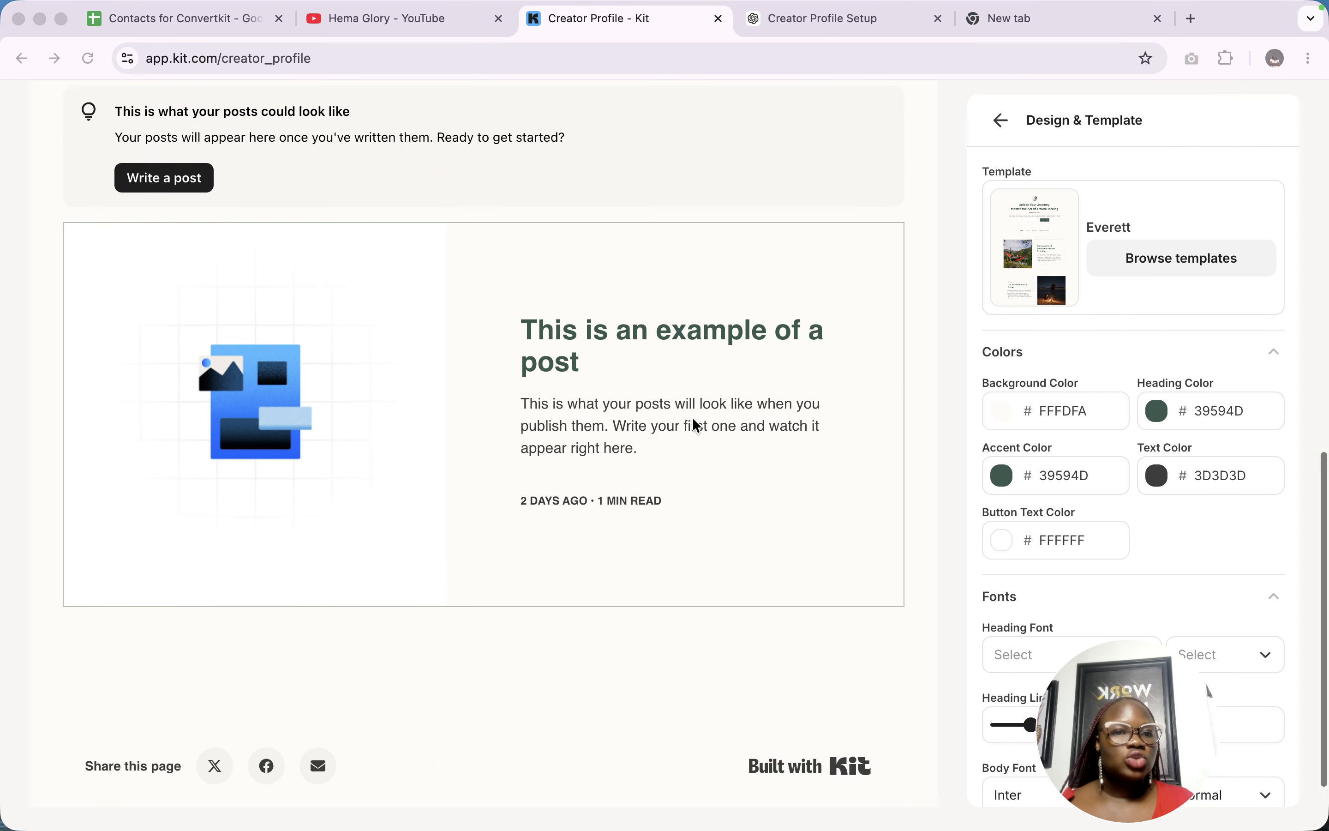
pyautogui.scroll(15, 697, 424)
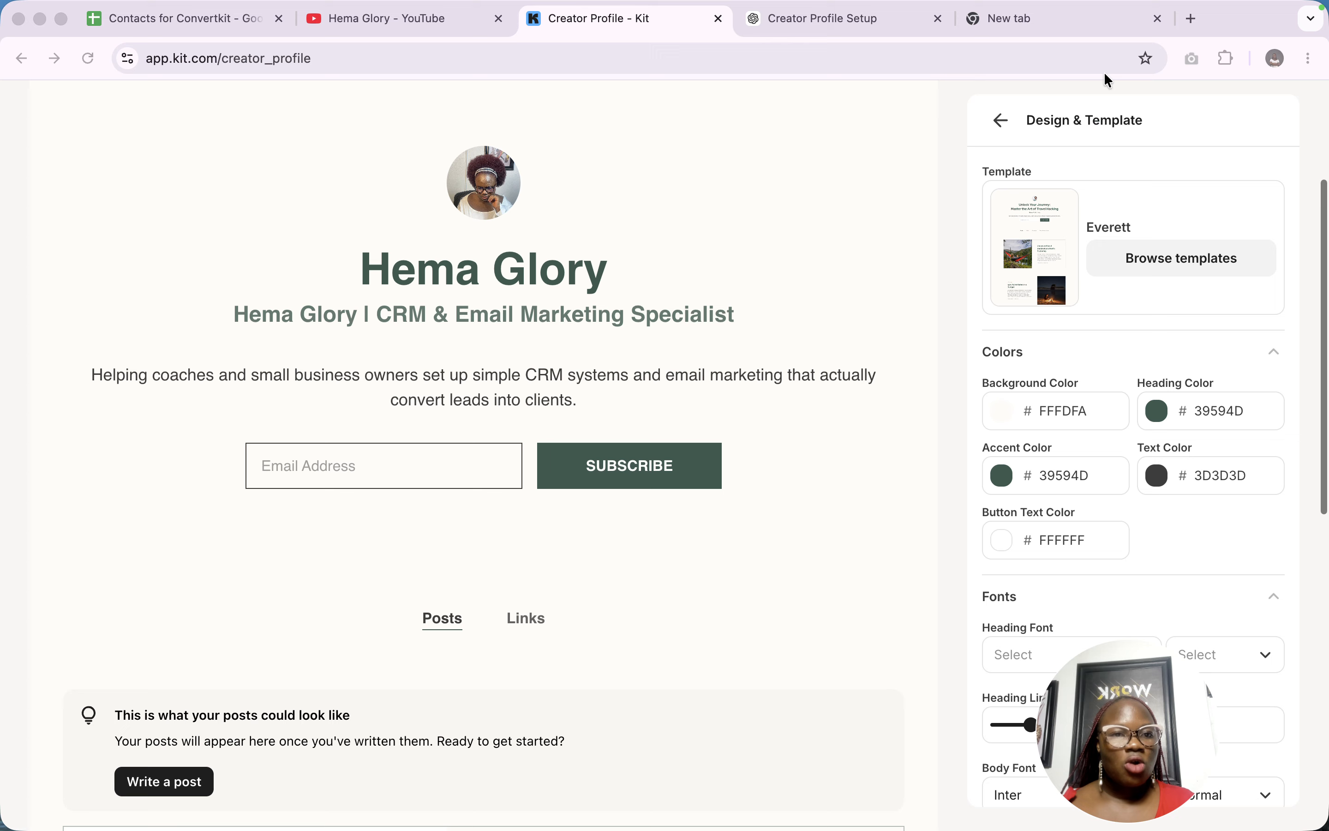
# Enable the Products and Recommendations pages in the profile's Navigation Menu
pyautogui.click(1000, 121)
pyautogui.scroll(5, 1117, 265)
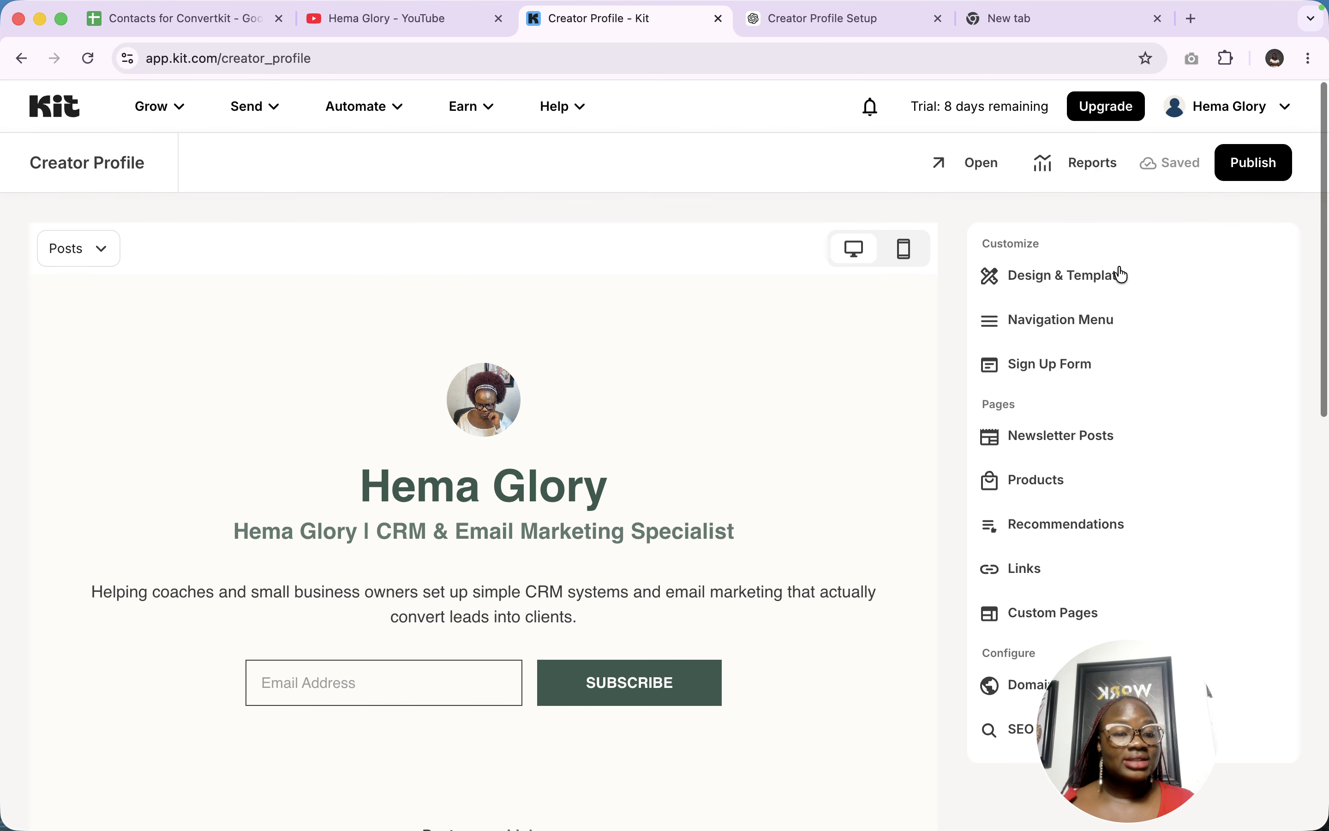
pyautogui.click(1079, 318)
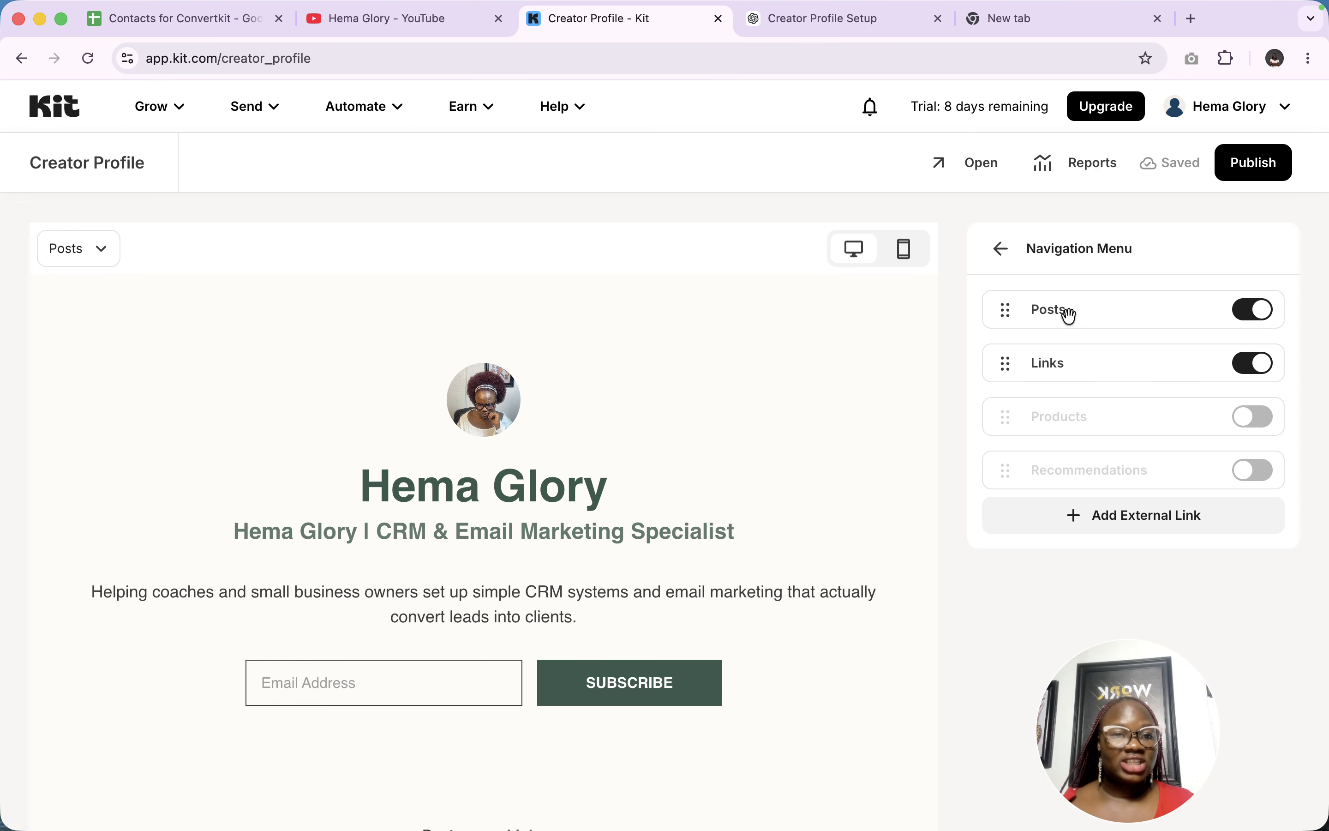
pyautogui.click(1246, 422)
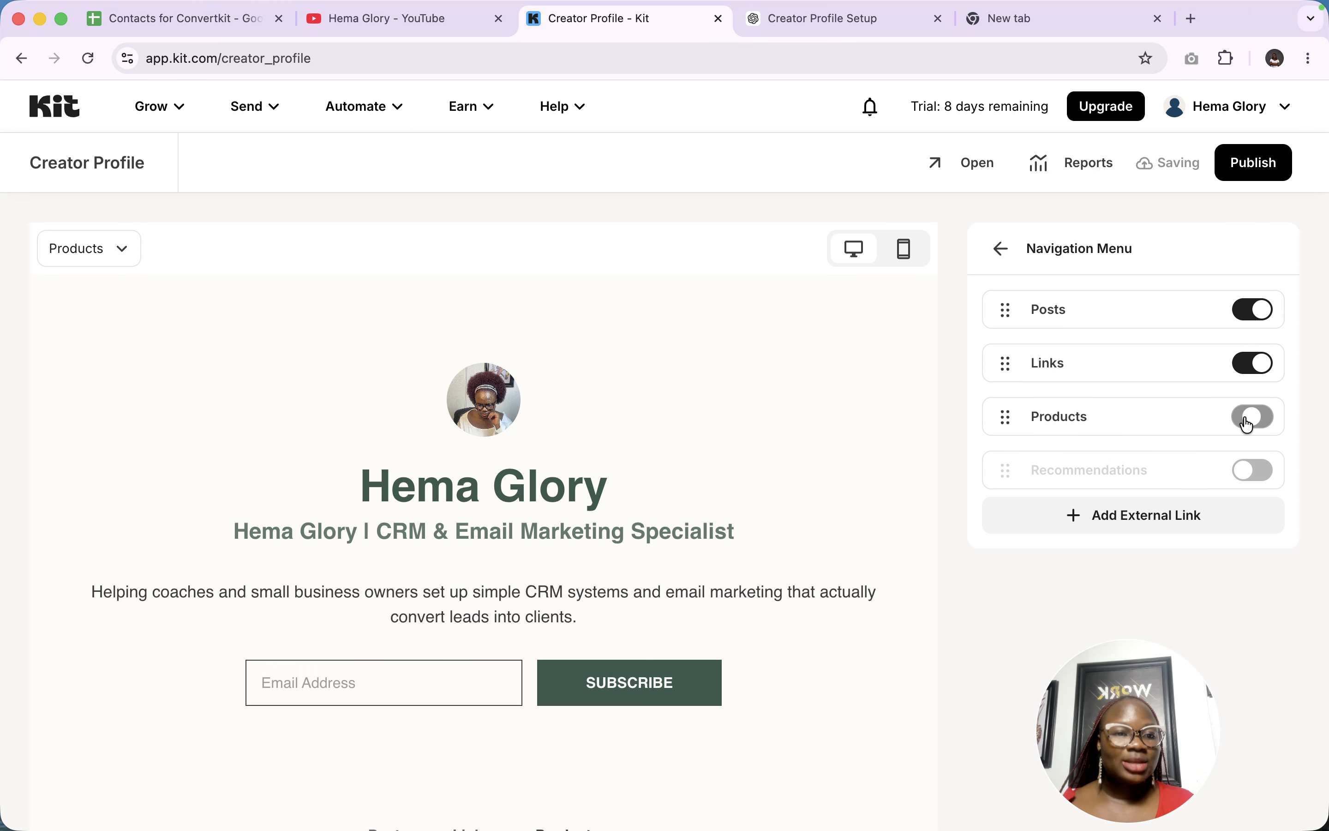
pyautogui.click(1255, 474)
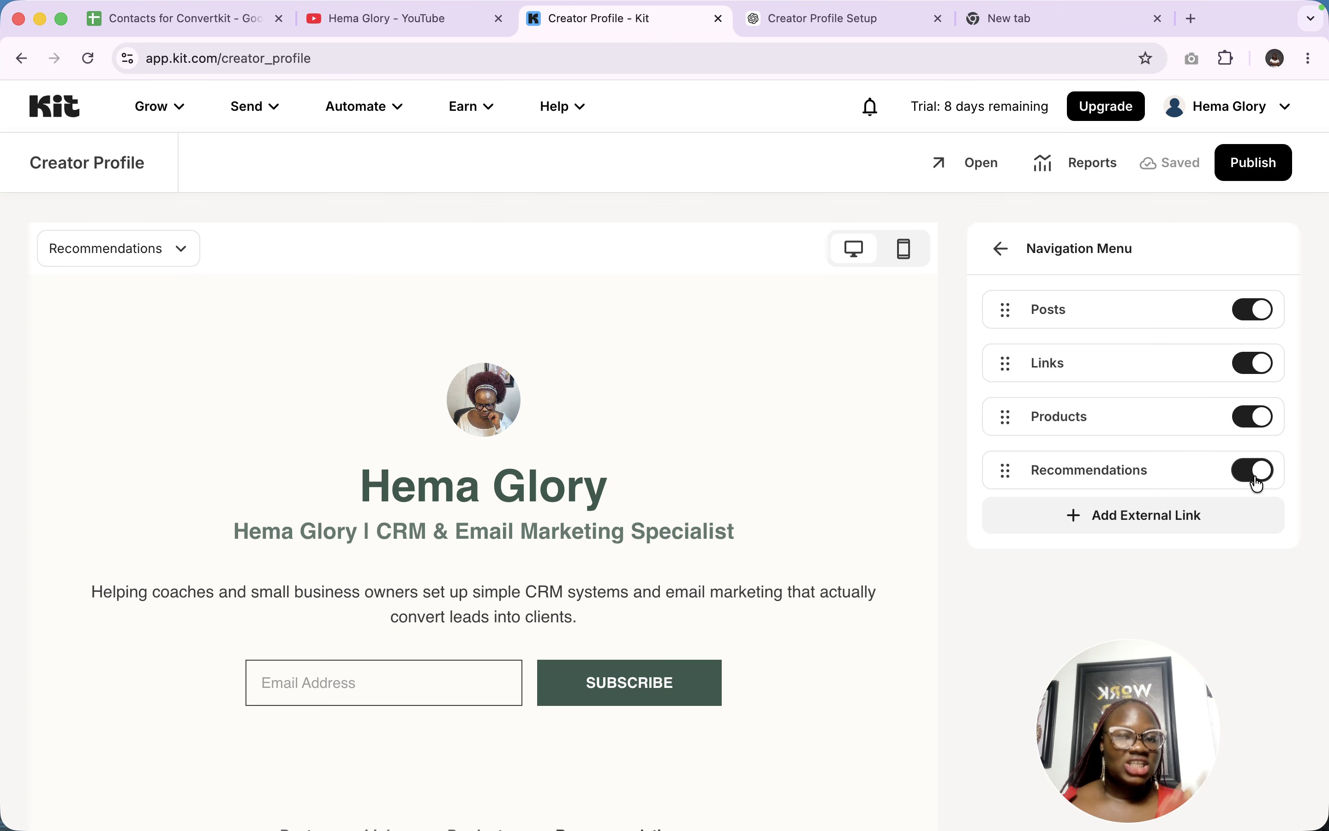
# Add an external link to the Navigation Menu with the label "Consultation" and the URL crminstructors.com
pyautogui.click(1090, 518)
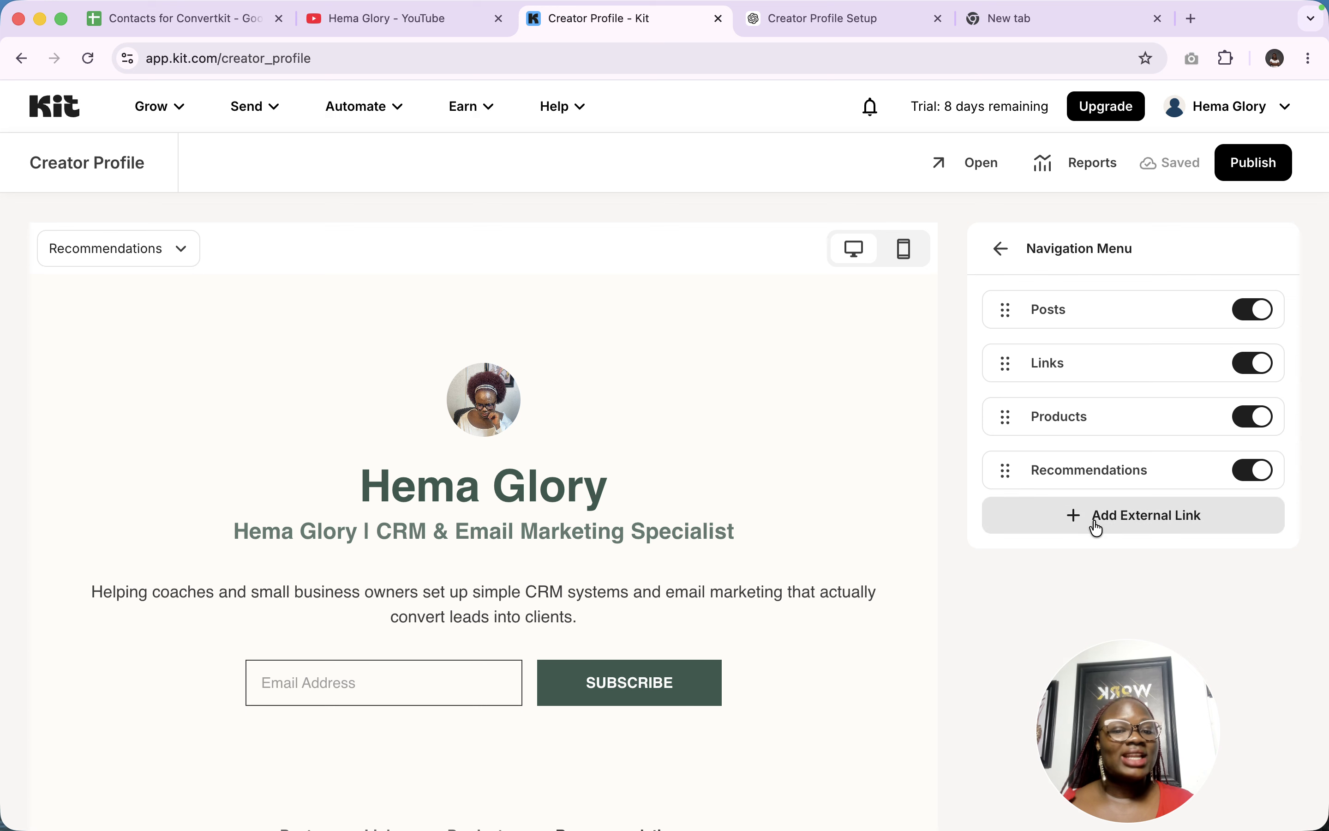
pyautogui.click(1072, 549)
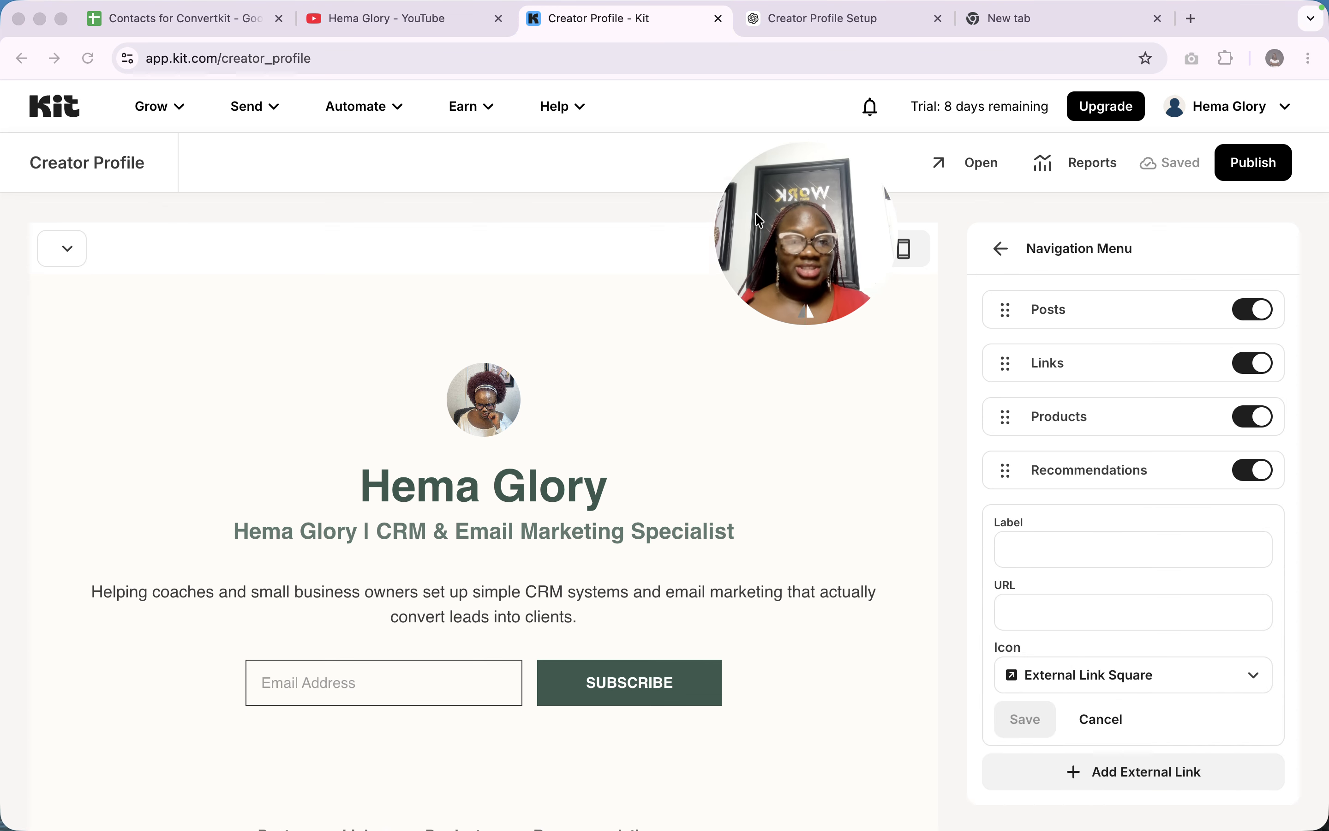
pyautogui.click(1060, 563)
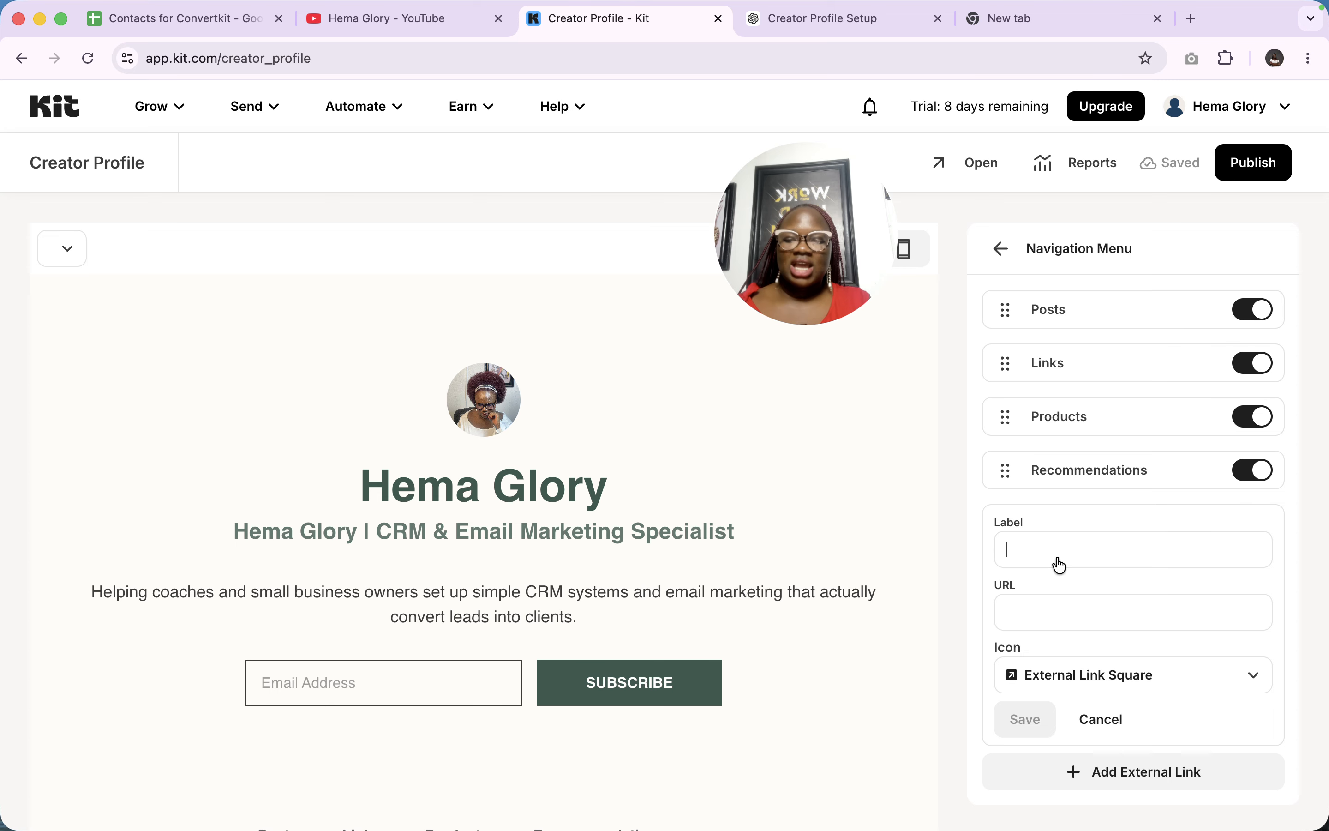
pyautogui.write('Consultation')
pyautogui.click(1063, 626)
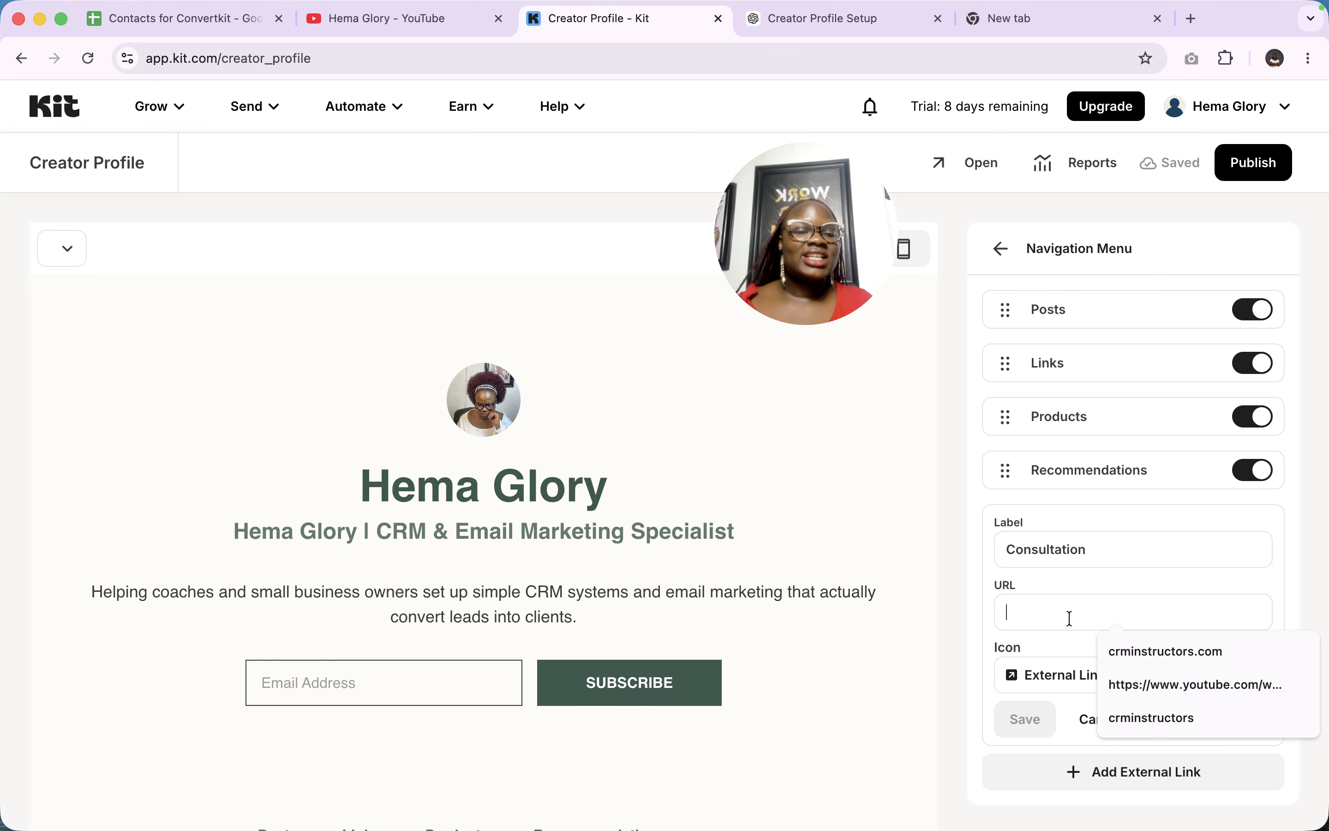
pyautogui.click(1153, 651)
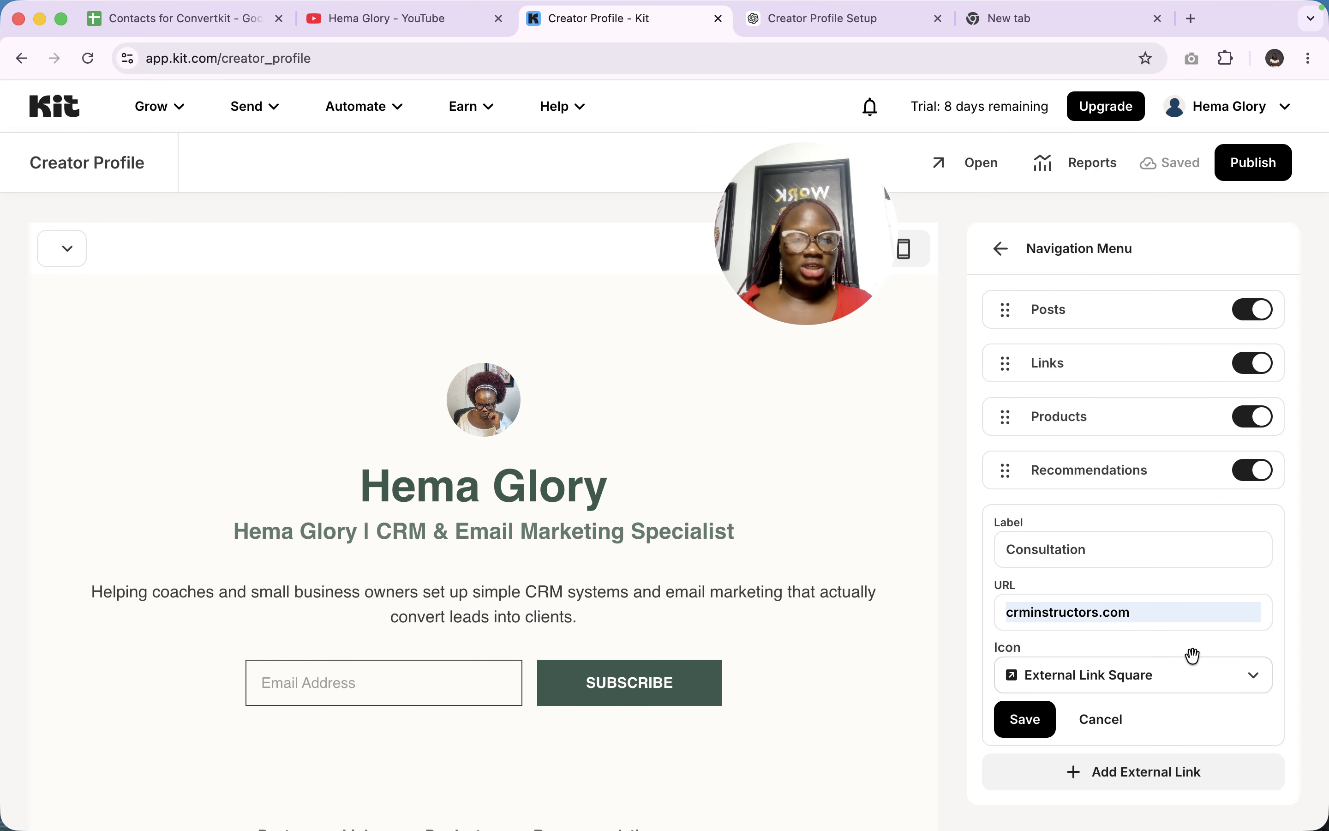
# Look through the available icons for the Consultation link and try the TikTok icon
pyautogui.click(1066, 679)
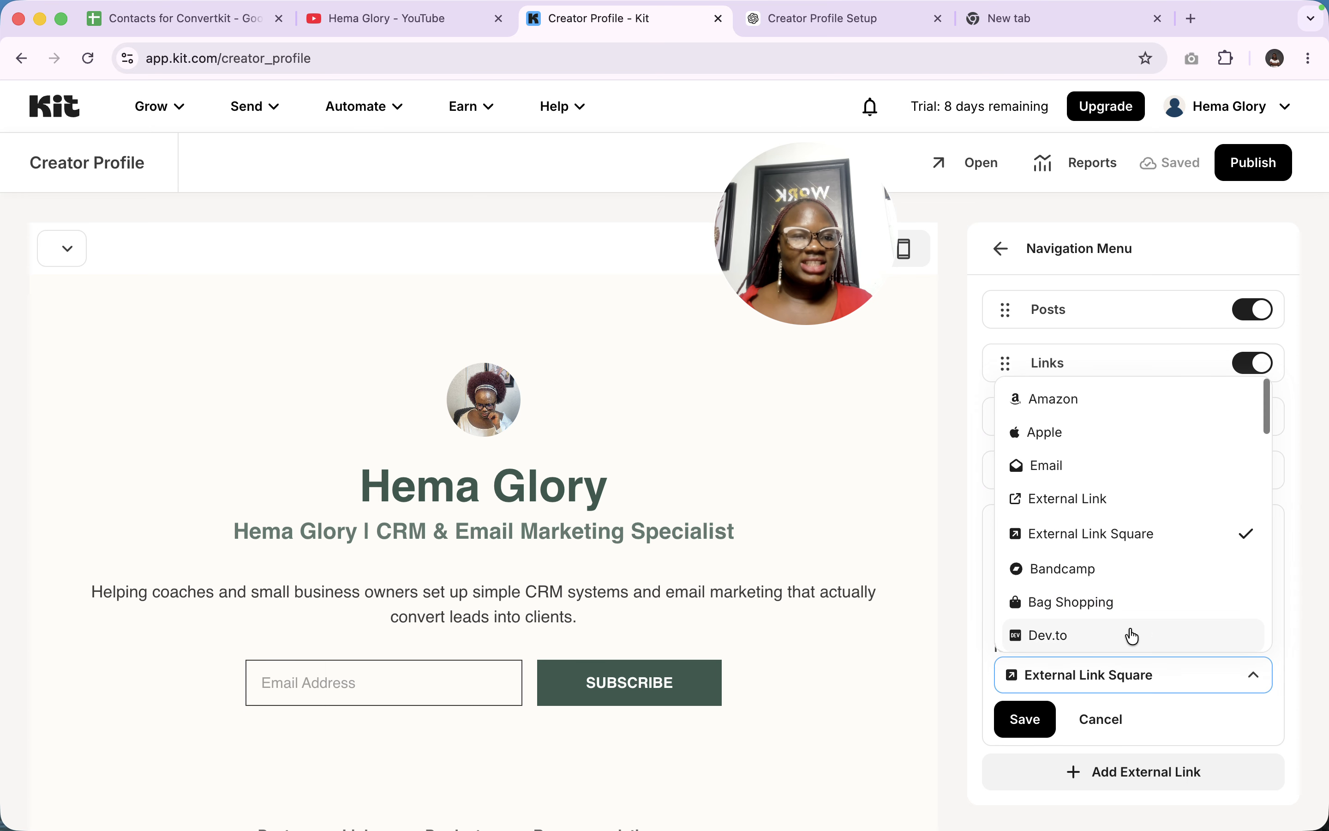
pyautogui.scroll(-5, 1104, 536)
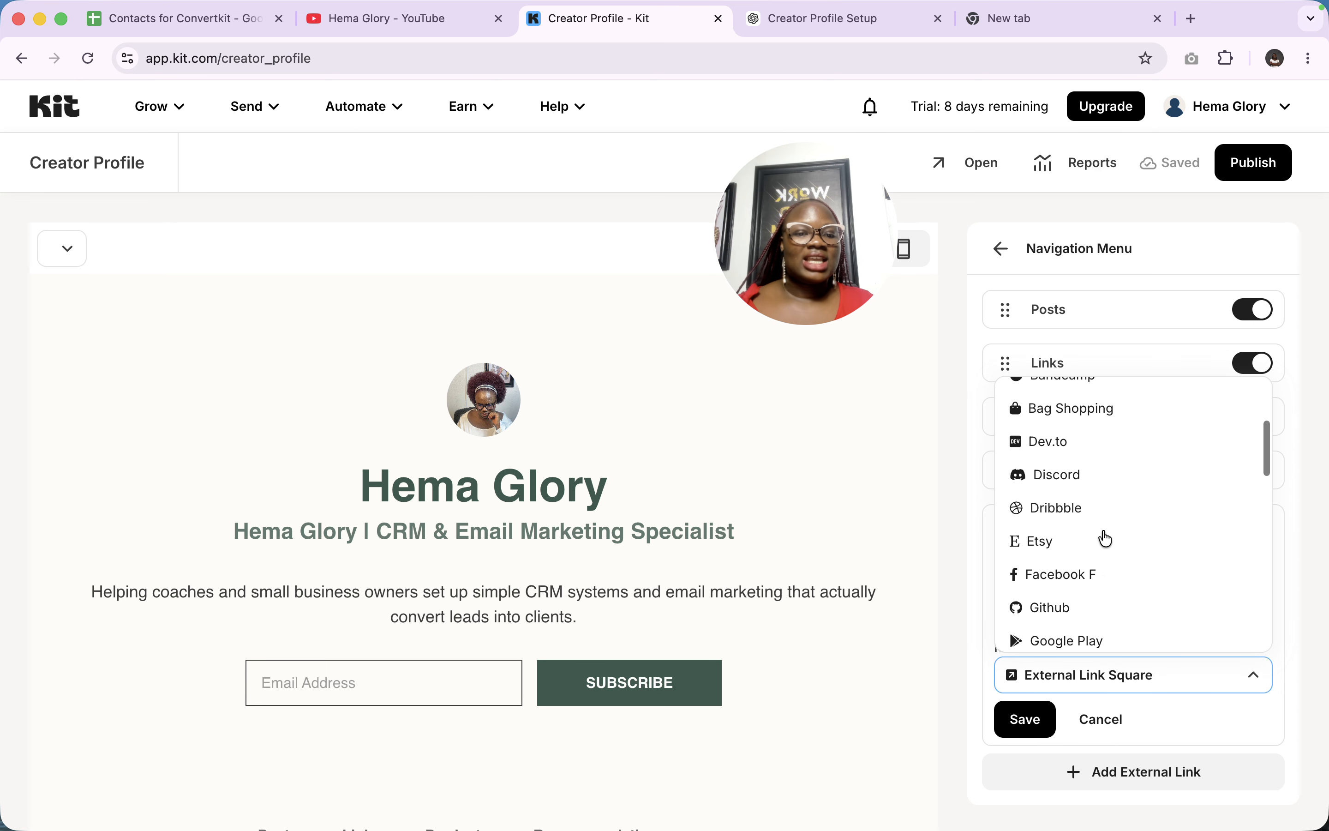
pyautogui.scroll(-10, 1104, 537)
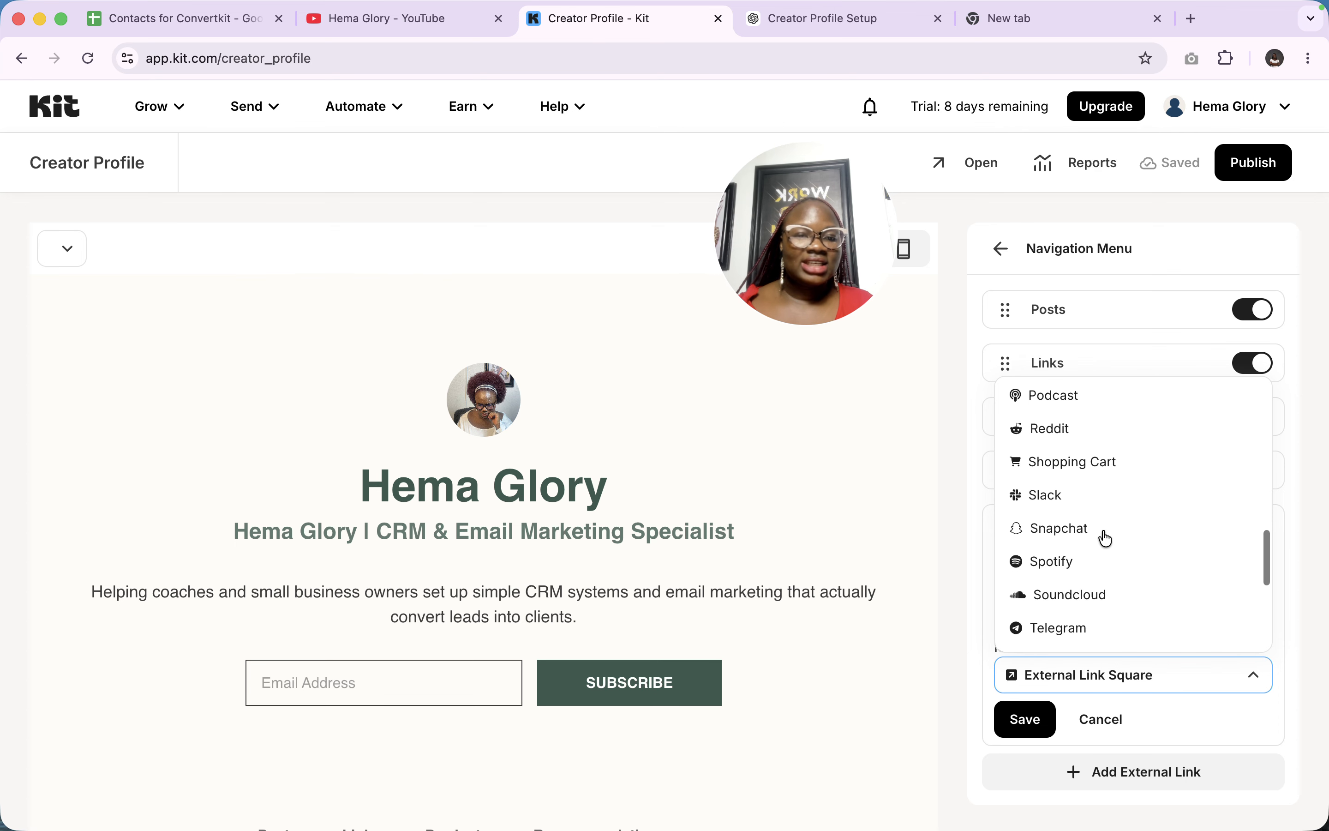
pyautogui.scroll(-4, 1069, 640)
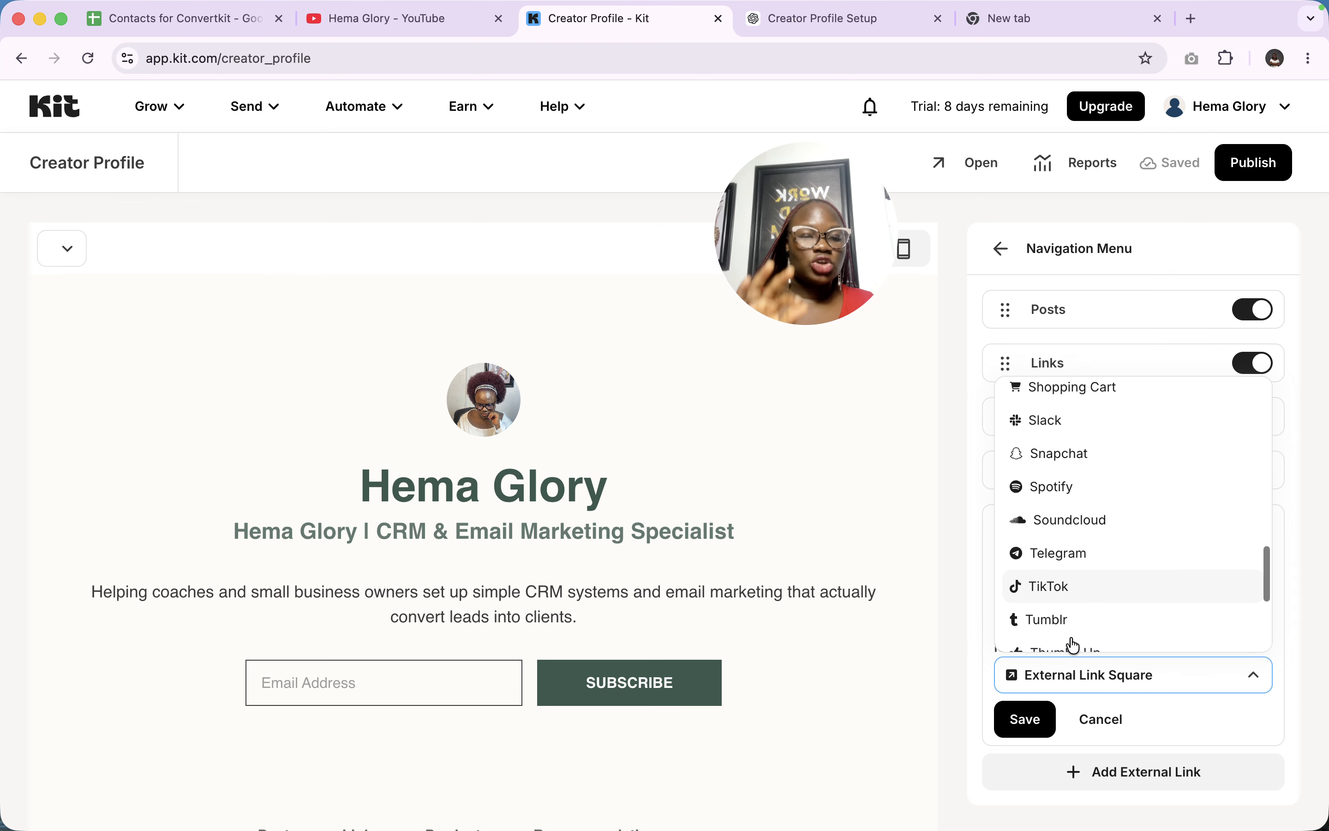
pyautogui.scroll(-1, 1072, 644)
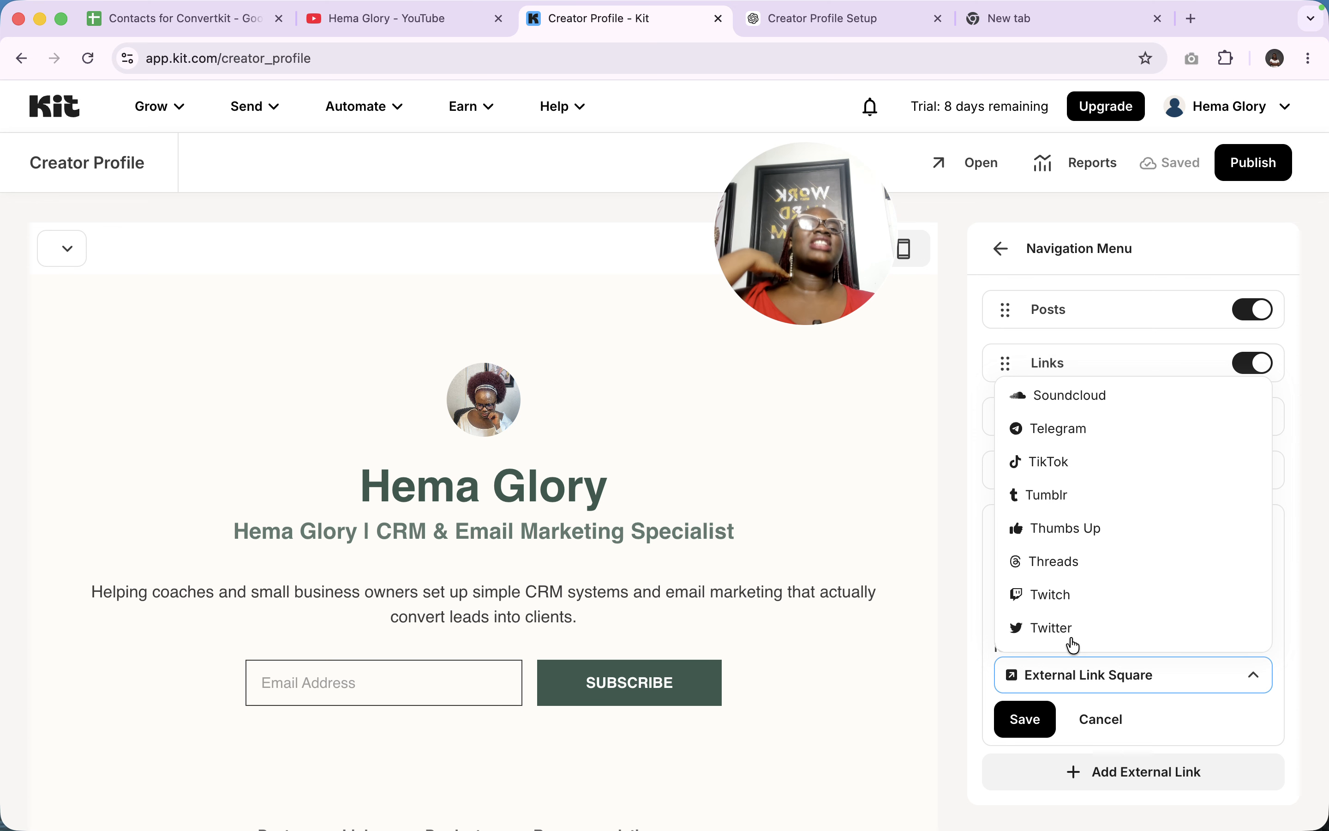
pyautogui.scroll(1, 1080, 556)
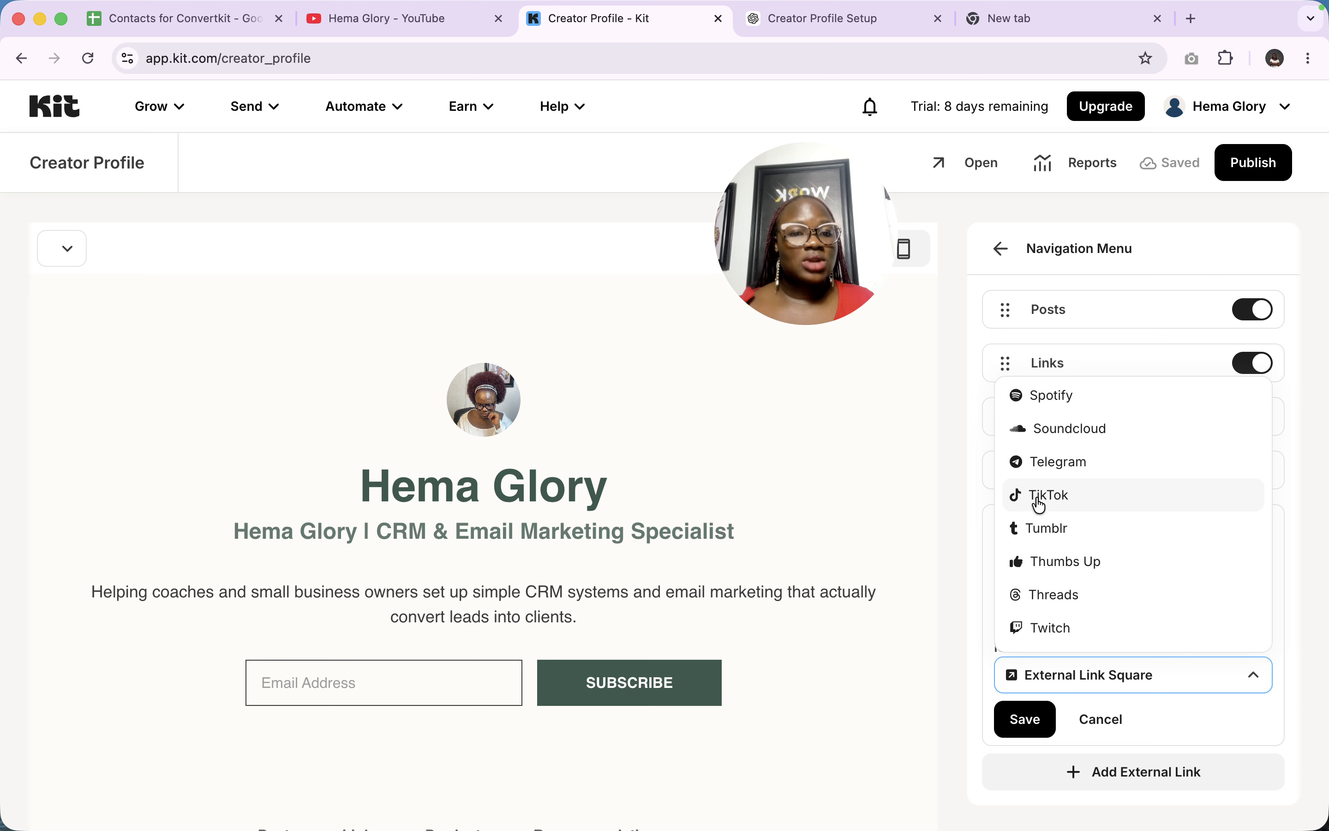
pyautogui.click(1054, 497)
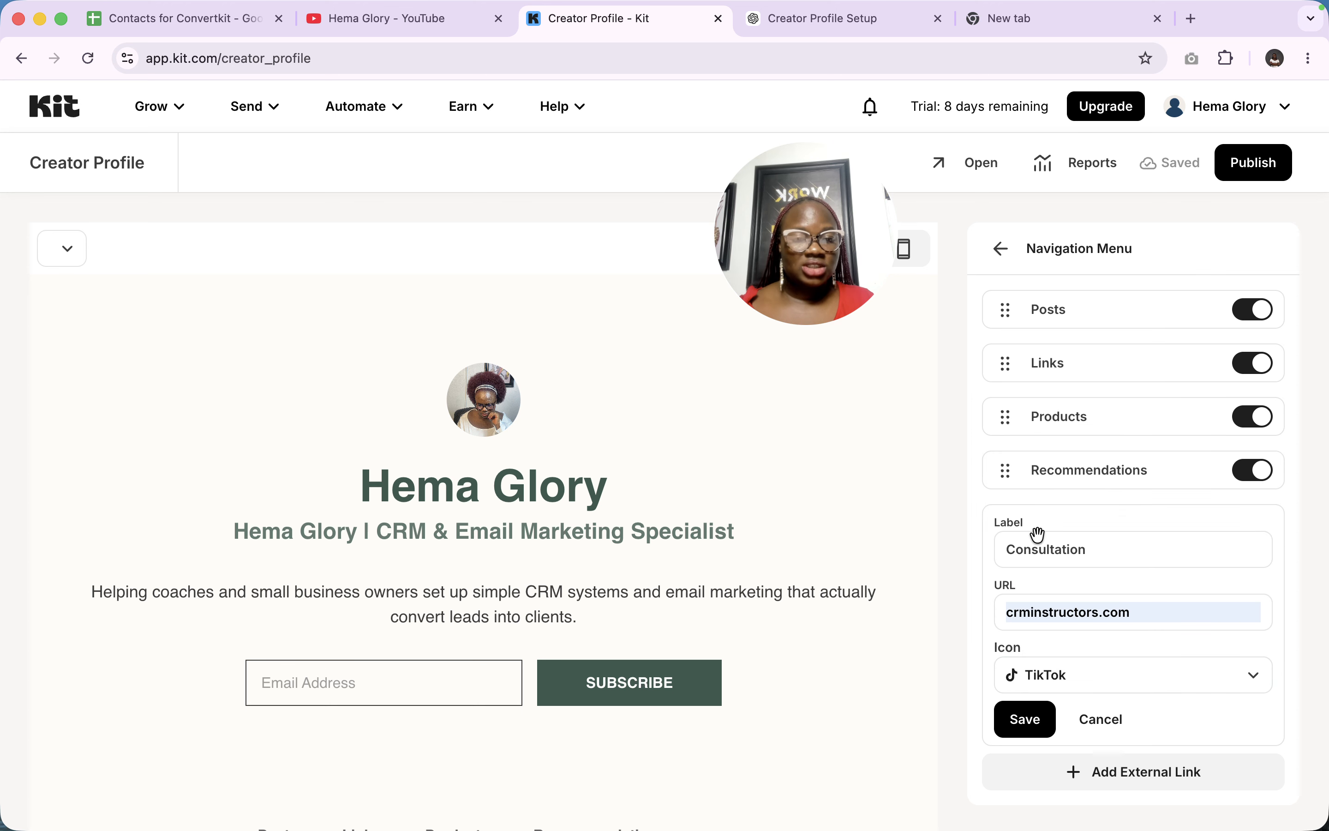
# Save the Consultation link with the External Link Square icon and check the list of profile pages
pyautogui.click(1067, 686)
pyautogui.scroll(-3, 1077, 604)
pyautogui.scroll(10, 1080, 591)
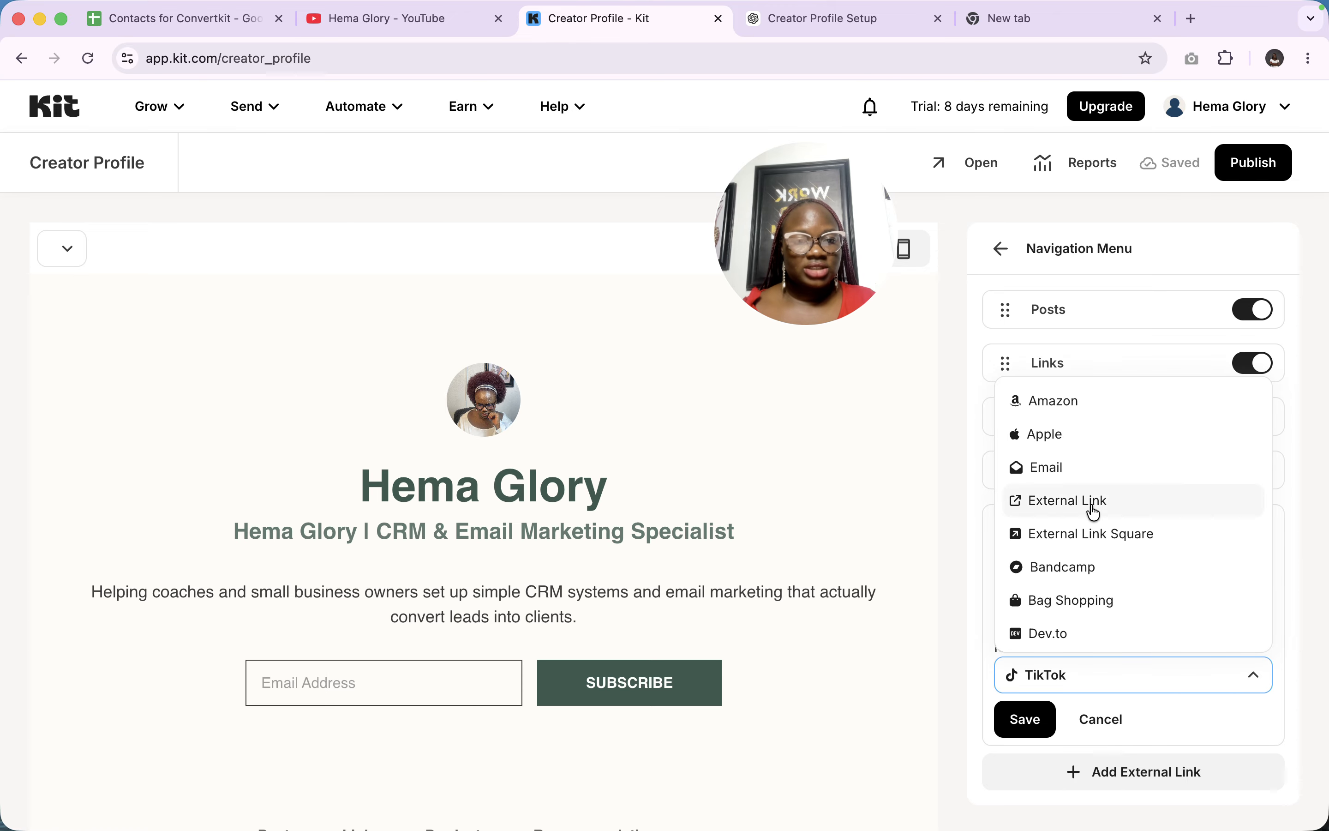
pyautogui.click(1082, 536)
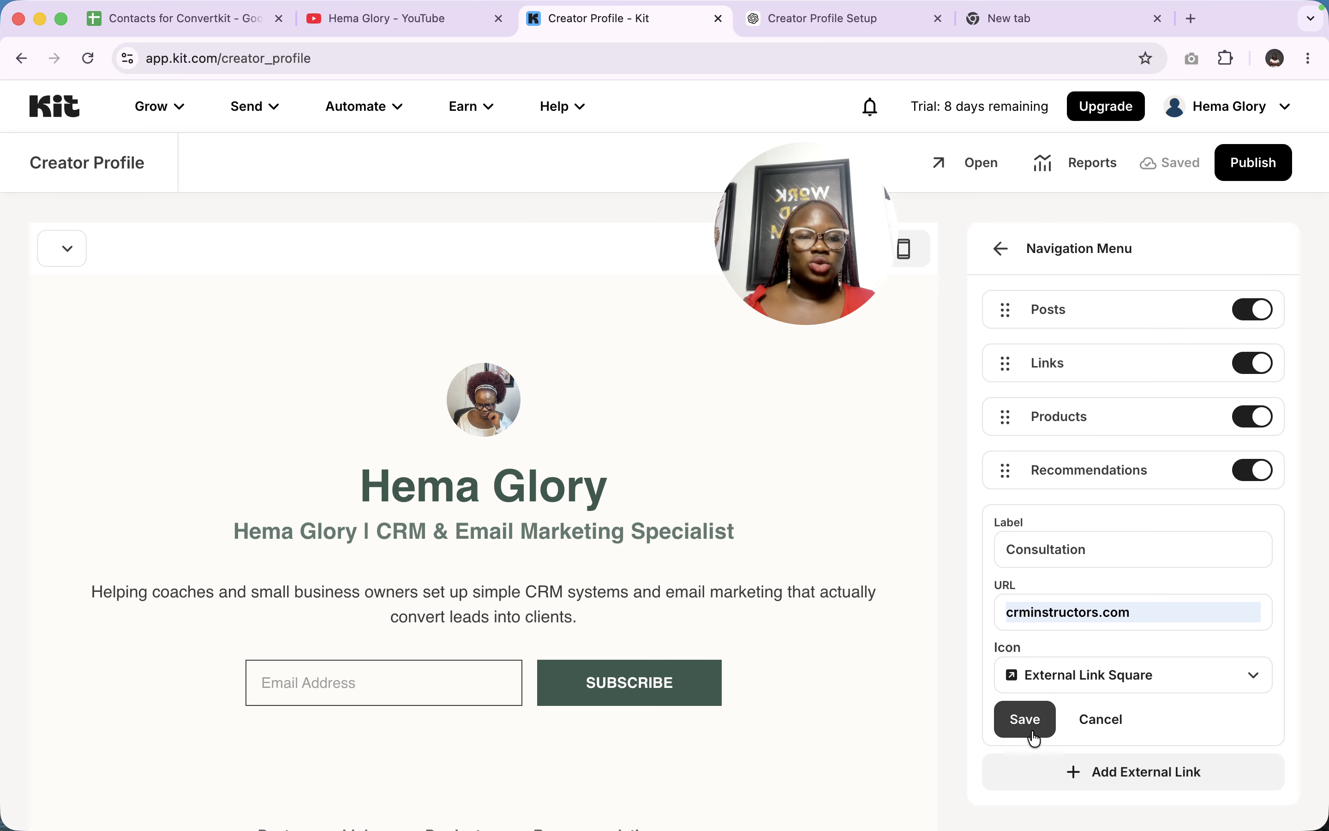
pyautogui.click(1025, 719)
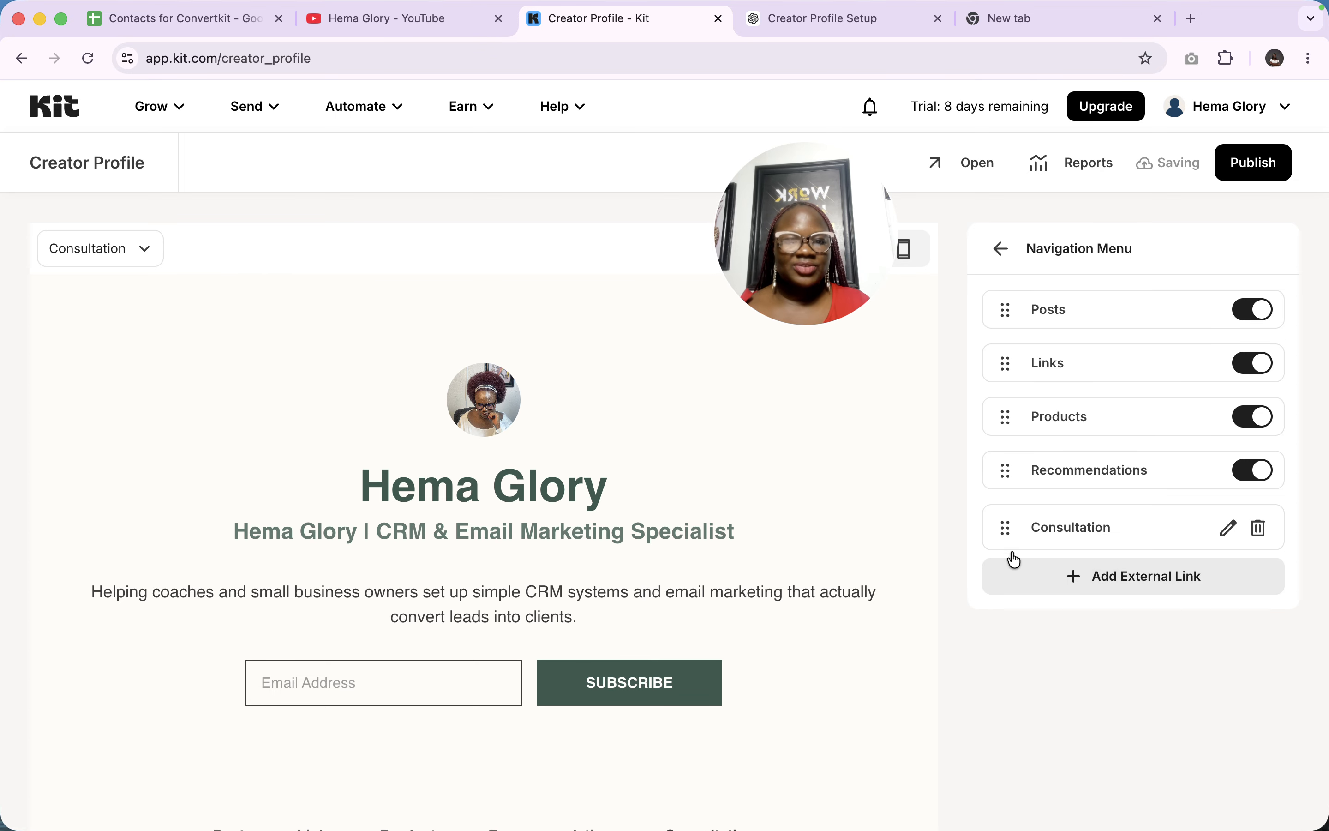
pyautogui.scroll(-5, 714, 544)
pyautogui.scroll(5, 716, 544)
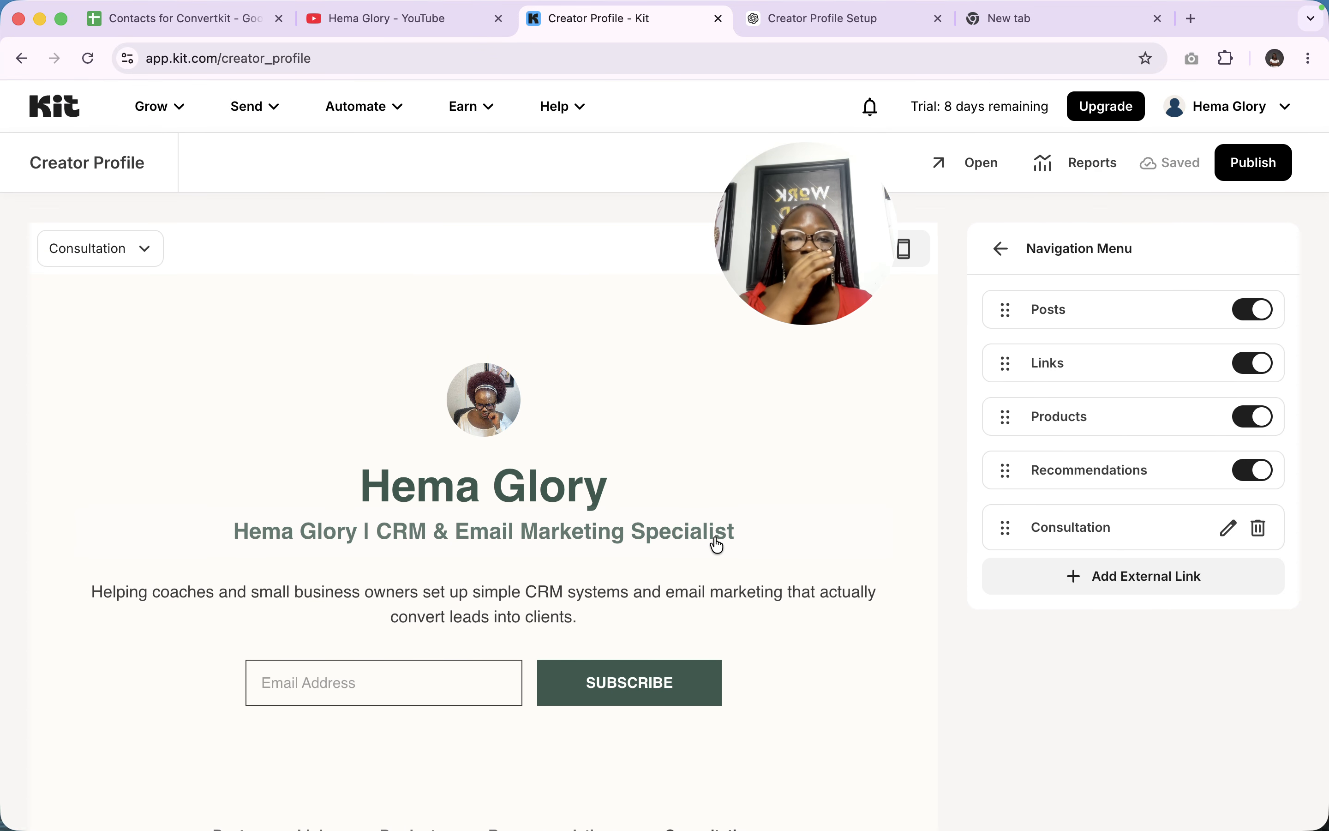
pyautogui.click(106, 247)
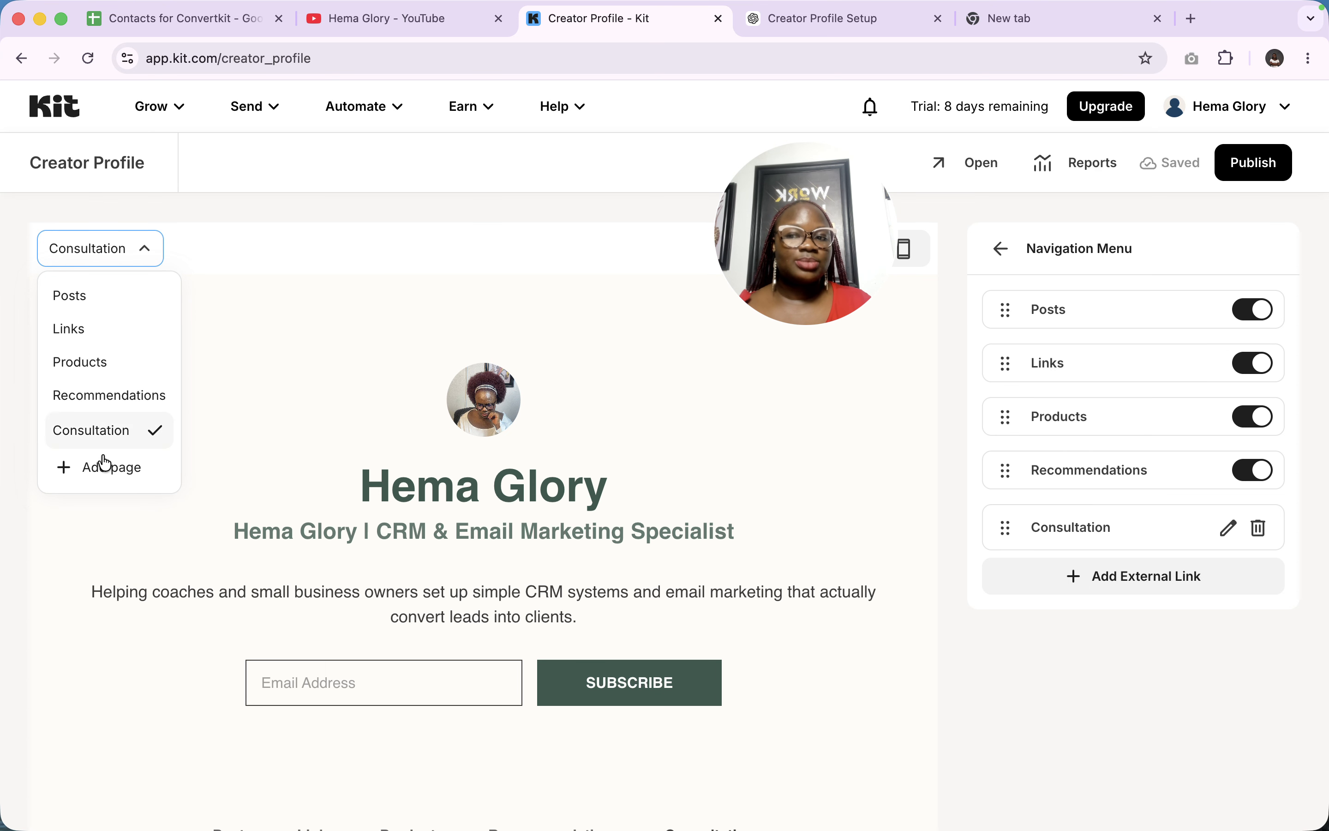
pyautogui.click(885, 476)
# Review the Sign Up Form's confirmation email and redirect settings, switching Send confirmation email off and on again
pyautogui.click(1002, 250)
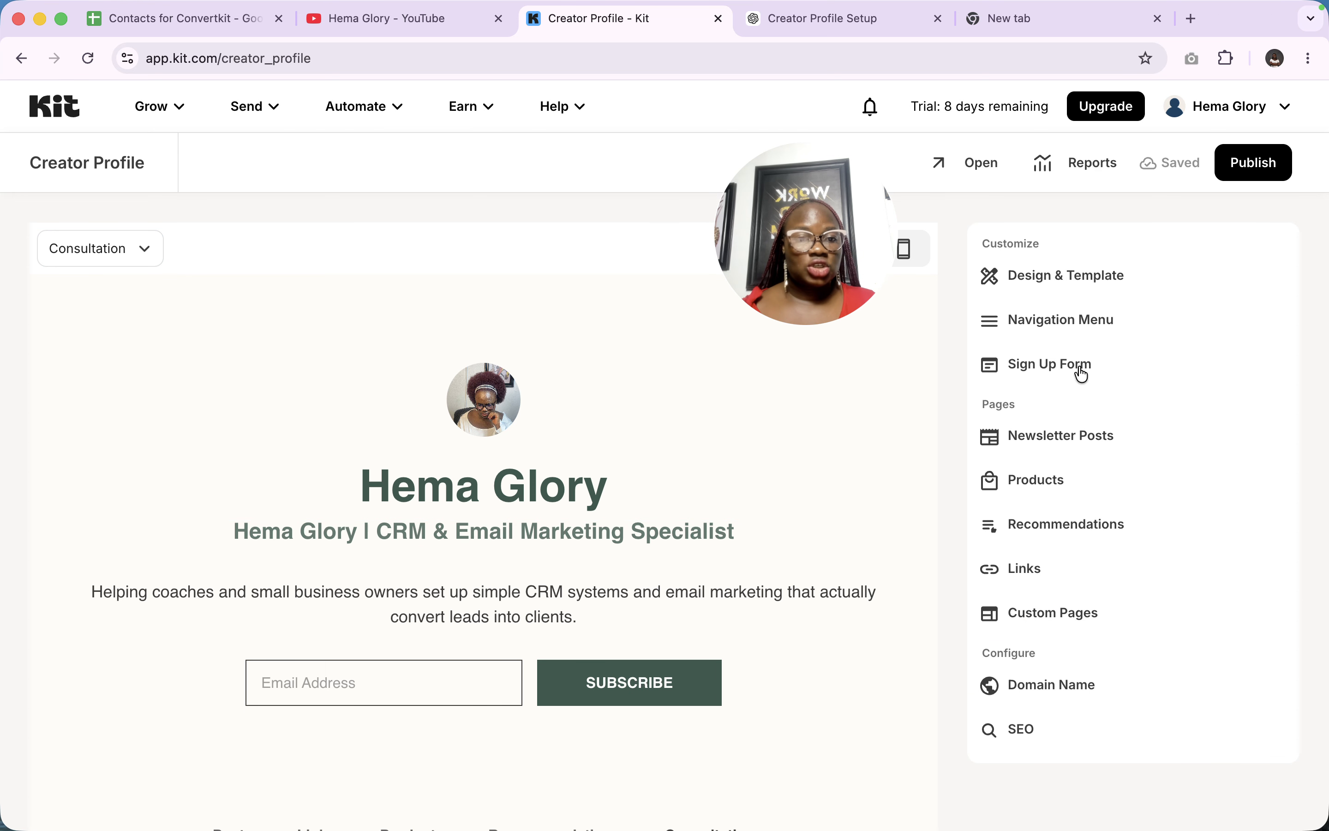
pyautogui.click(1059, 366)
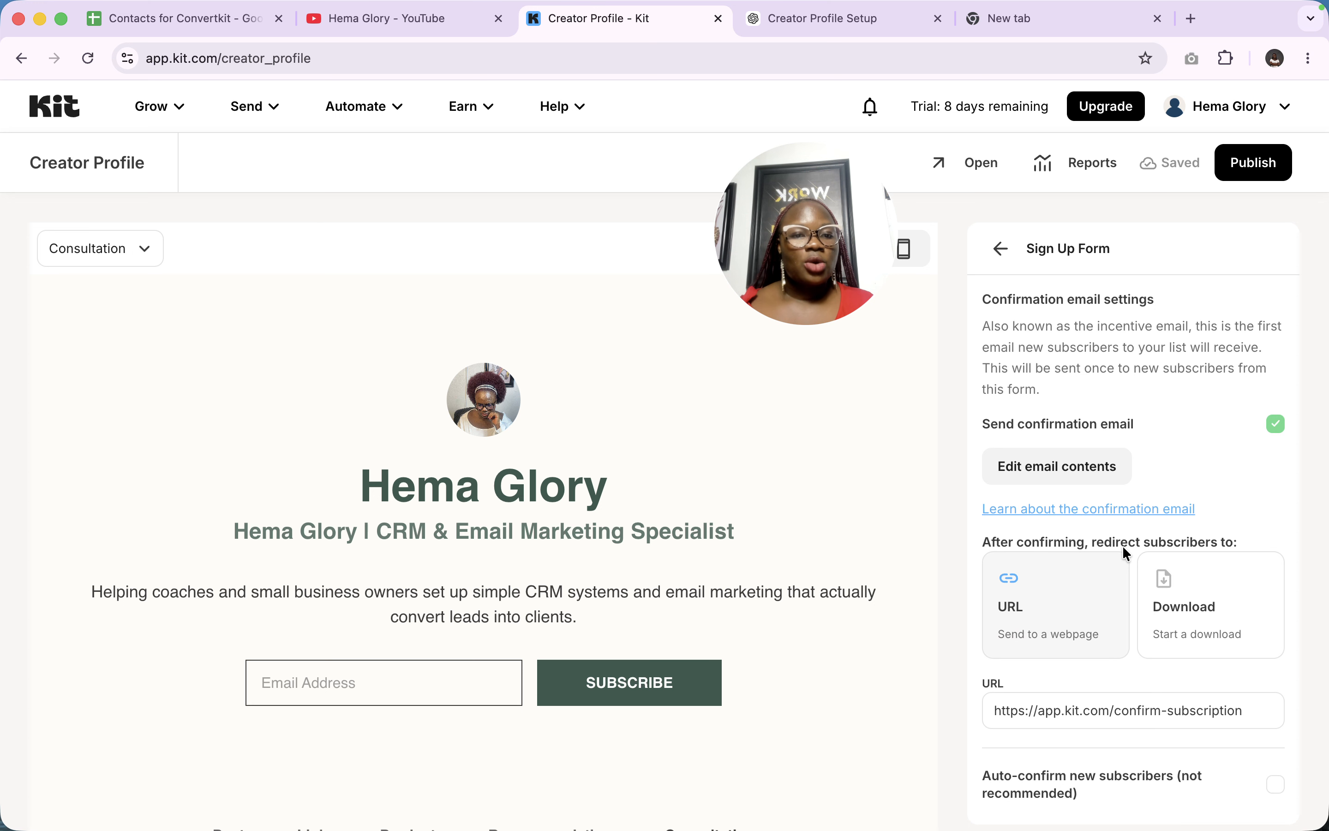
pyautogui.scroll(-2, 1122, 546)
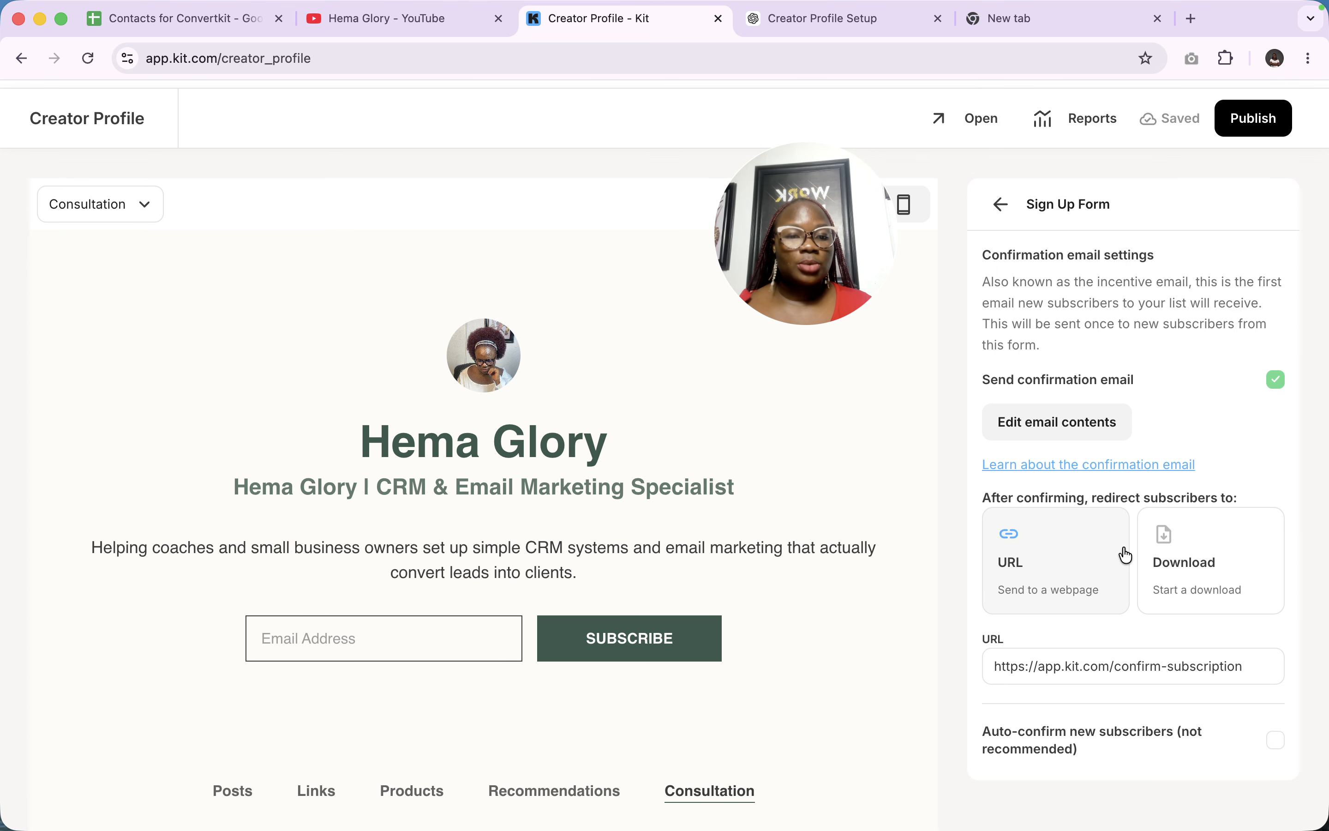
pyautogui.scroll(-5, 1124, 554)
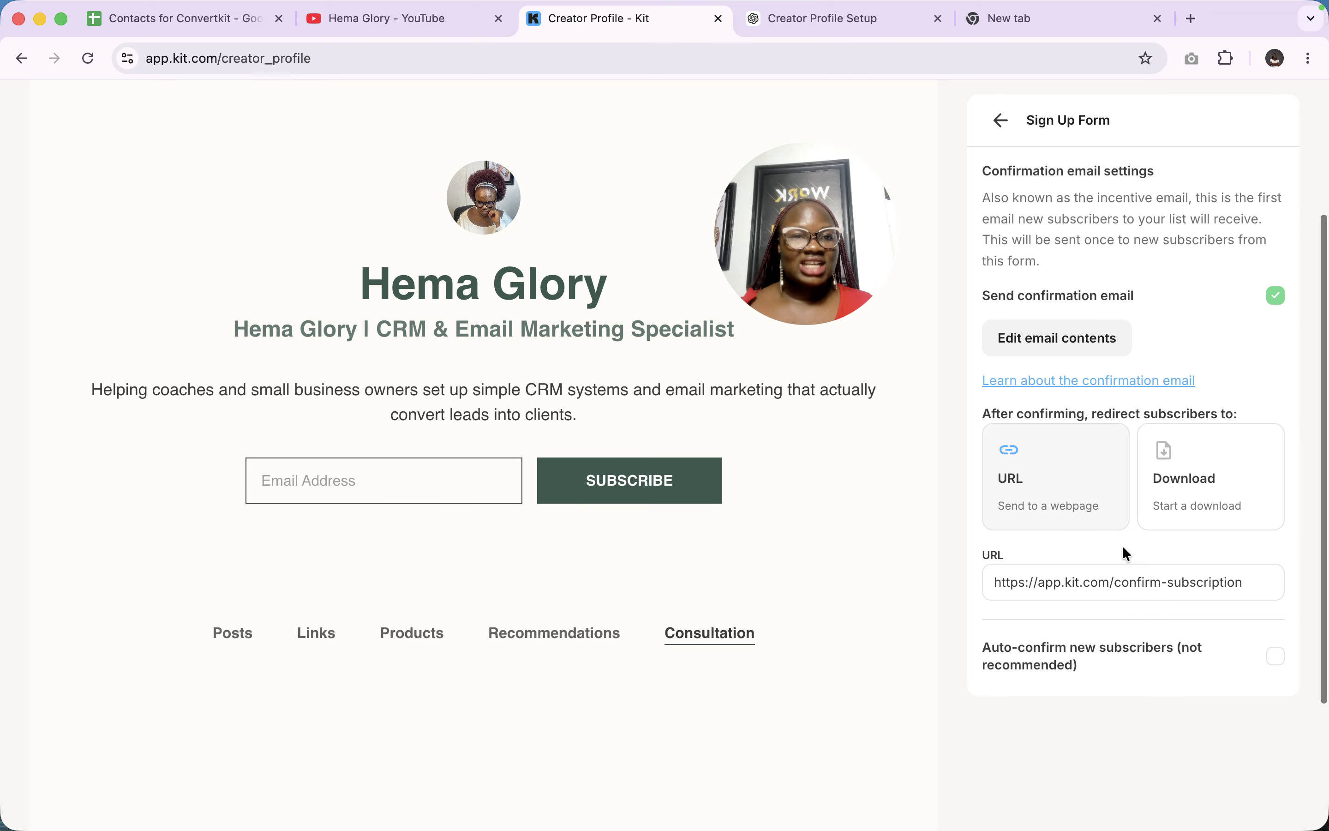
pyautogui.scroll(1, 1123, 546)
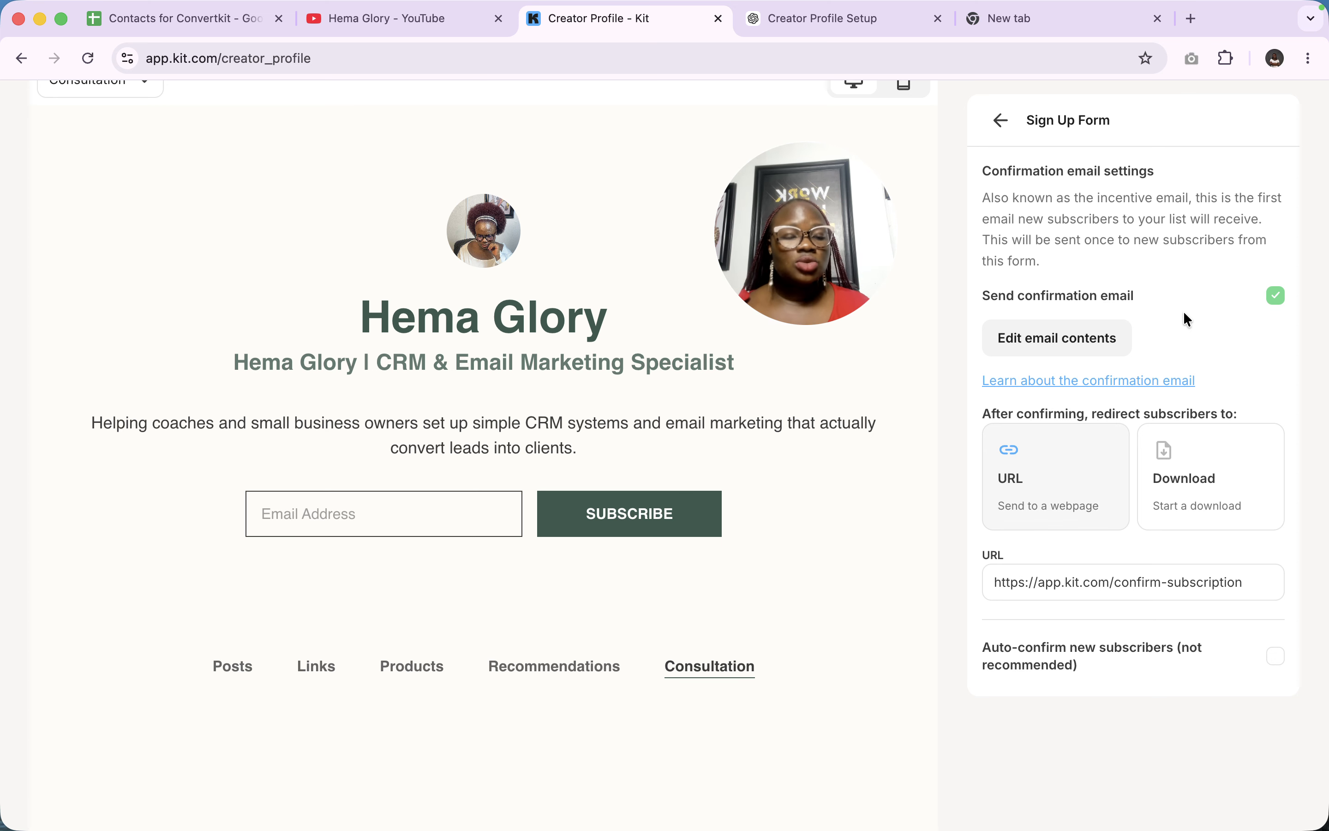
pyautogui.click(1271, 300)
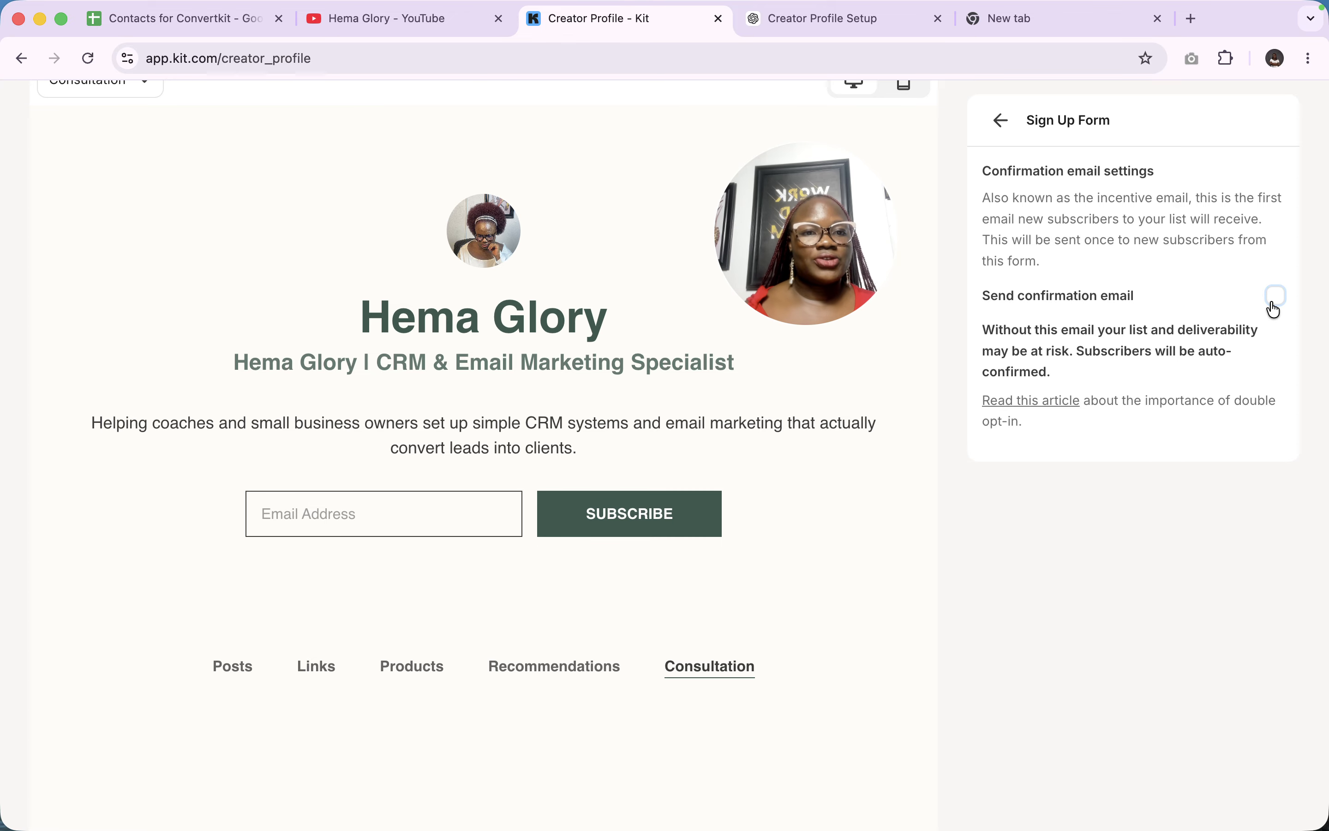
pyautogui.click(1274, 305)
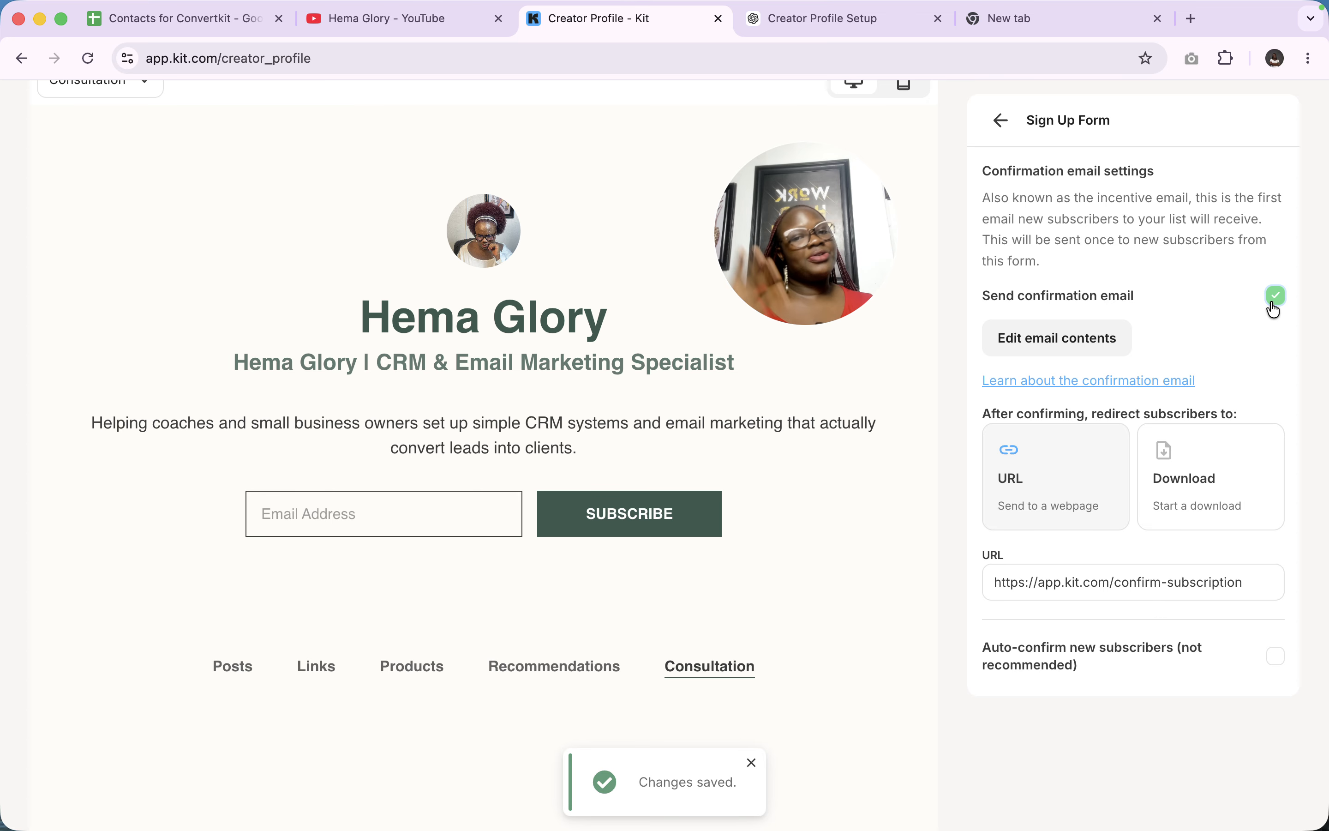
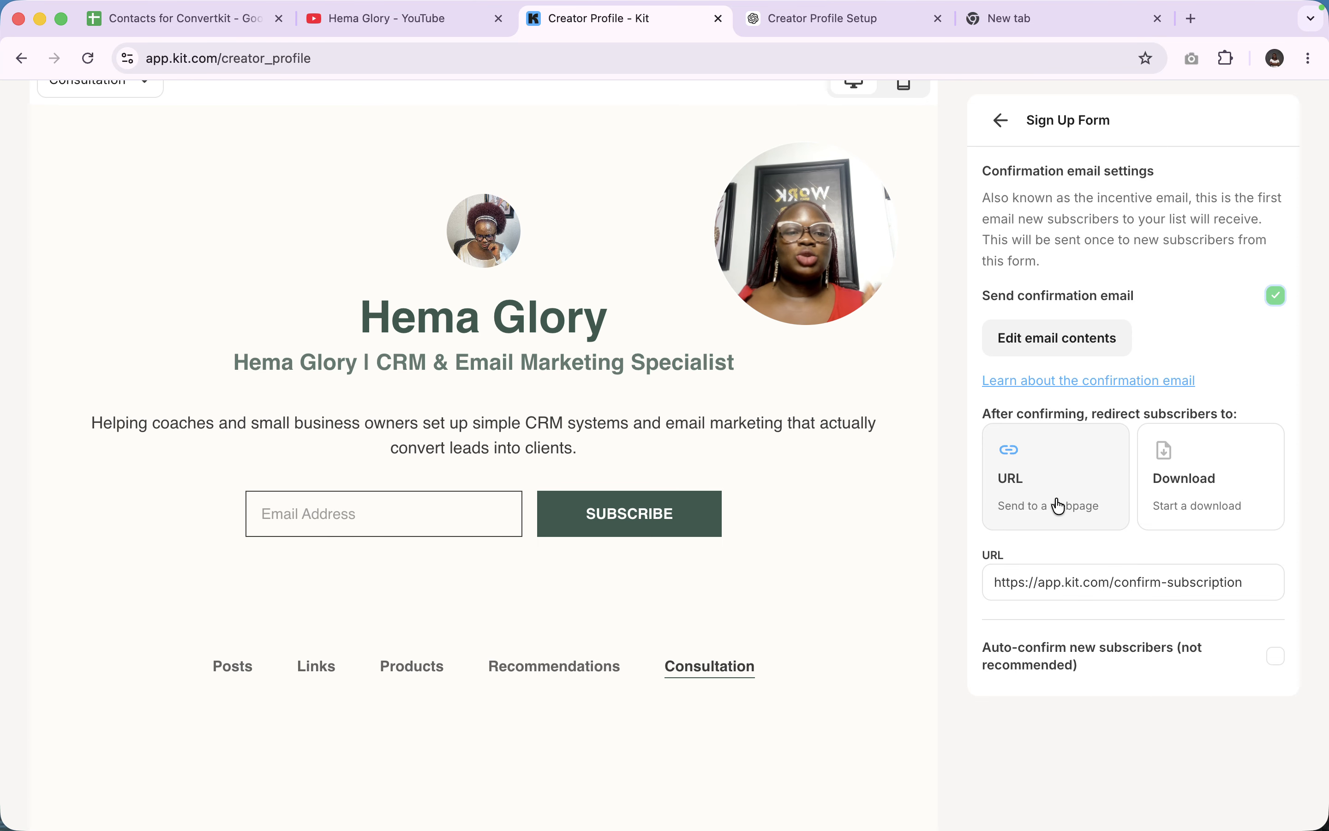
# Try the Download redirect for the Sign Up Form, turn off Send confirmation email and leave the form settings
pyautogui.click(1212, 482)
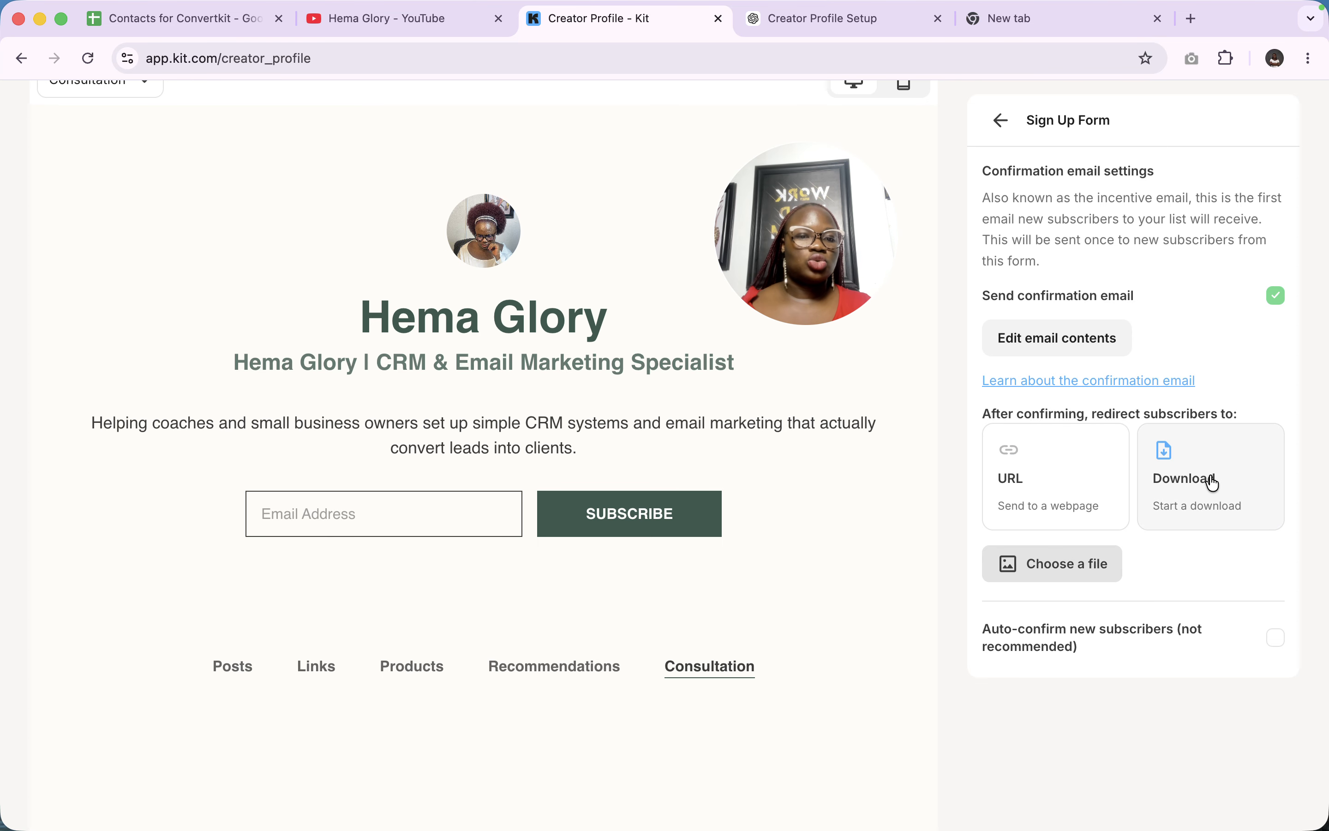
pyautogui.click(1276, 300)
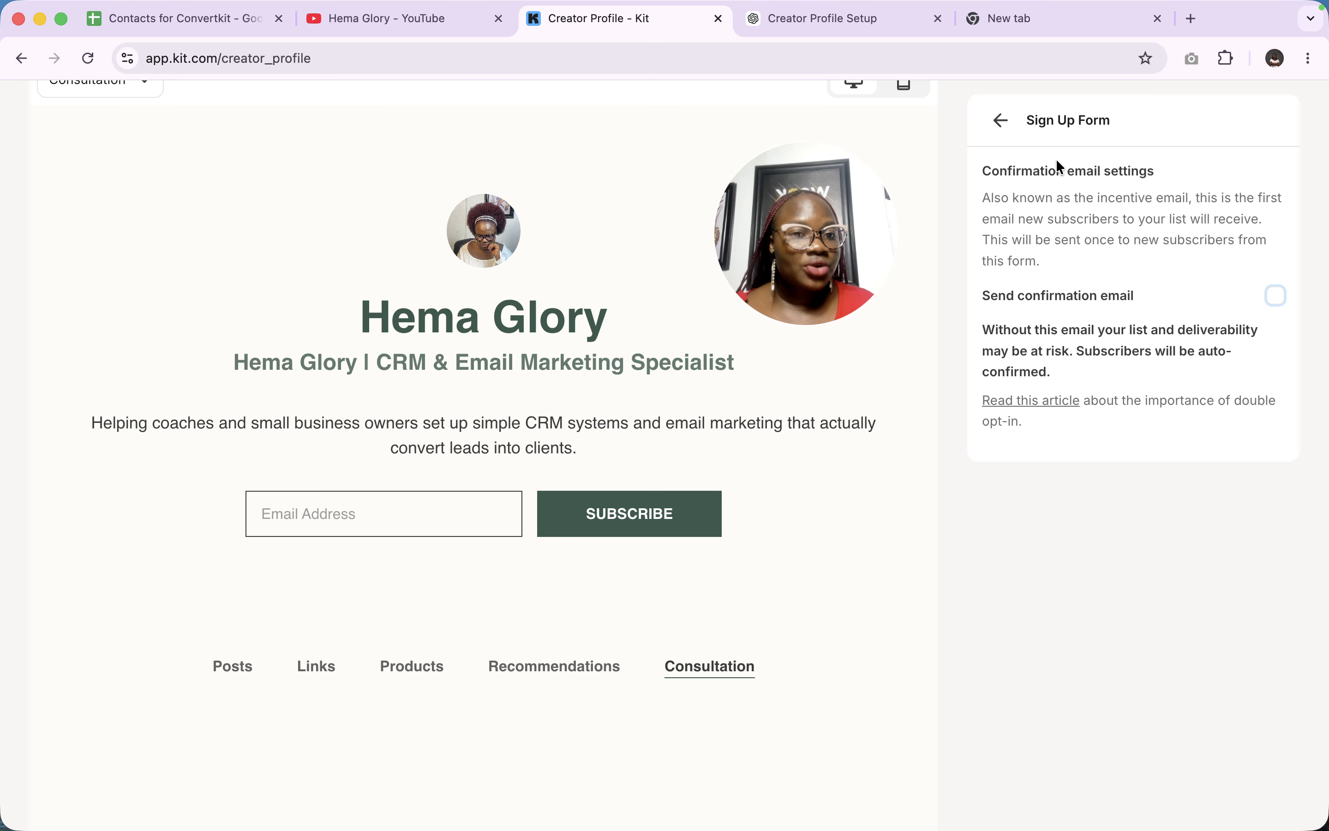
pyautogui.click(1000, 121)
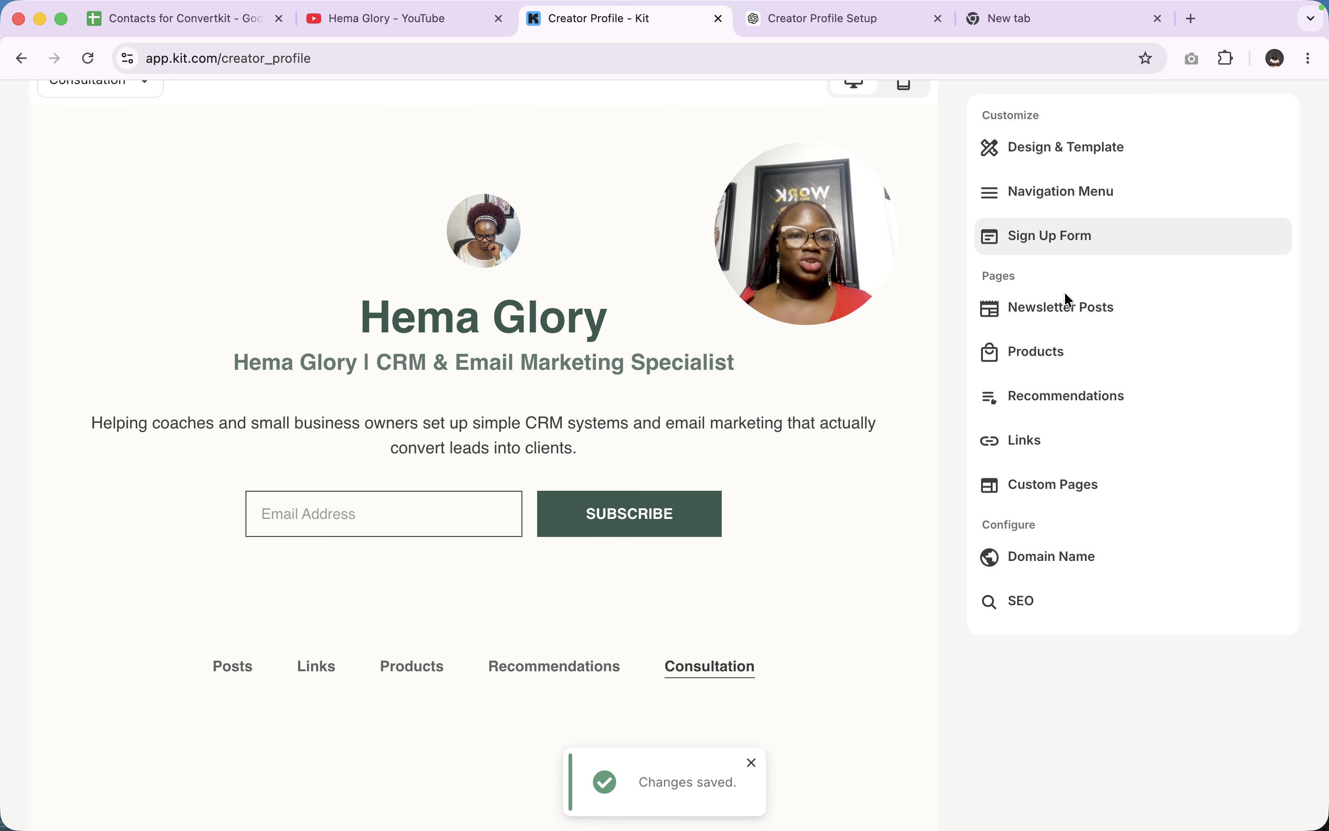
# Review the Newsletter Posts page with its example post and start writing a new post
pyautogui.click(1063, 308)
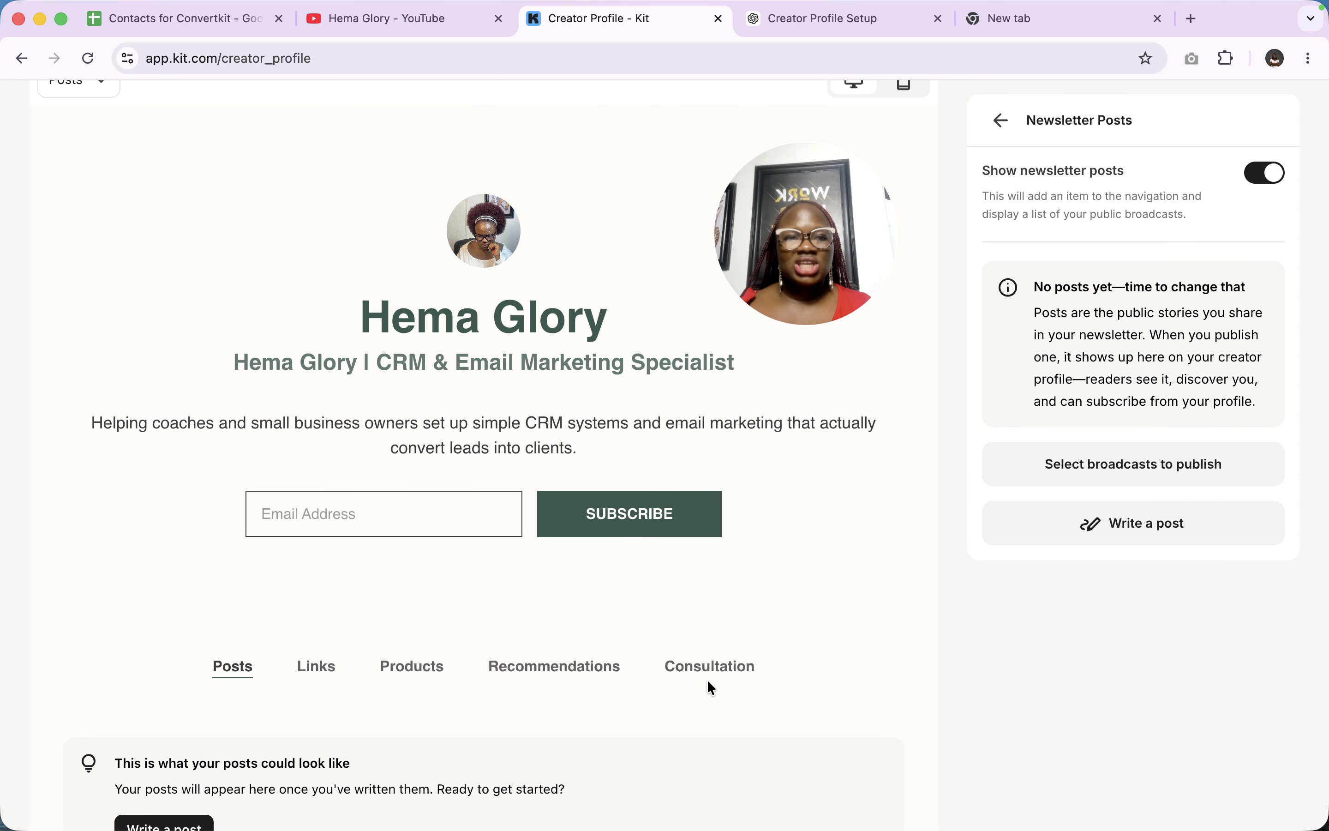
pyautogui.scroll(-7, 709, 687)
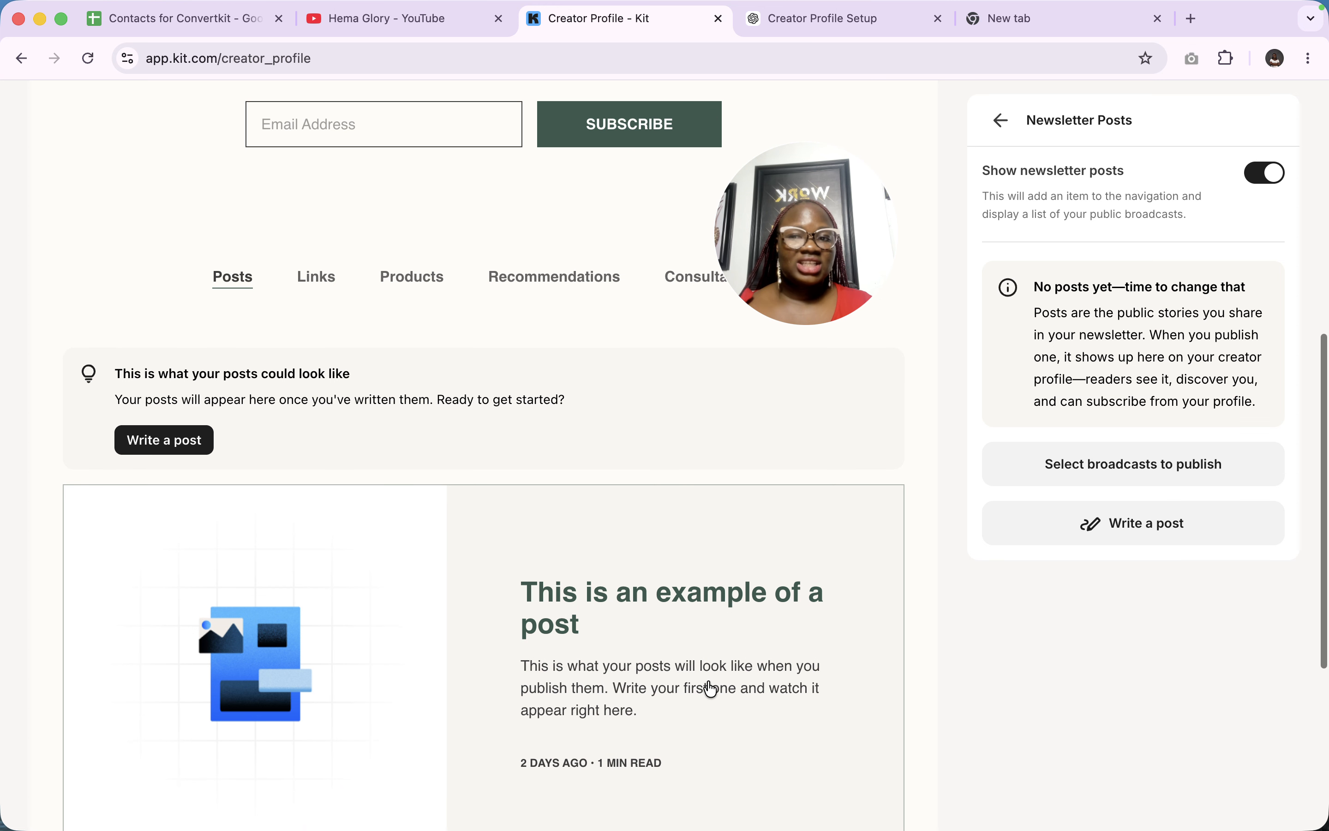
pyautogui.scroll(-2, 710, 687)
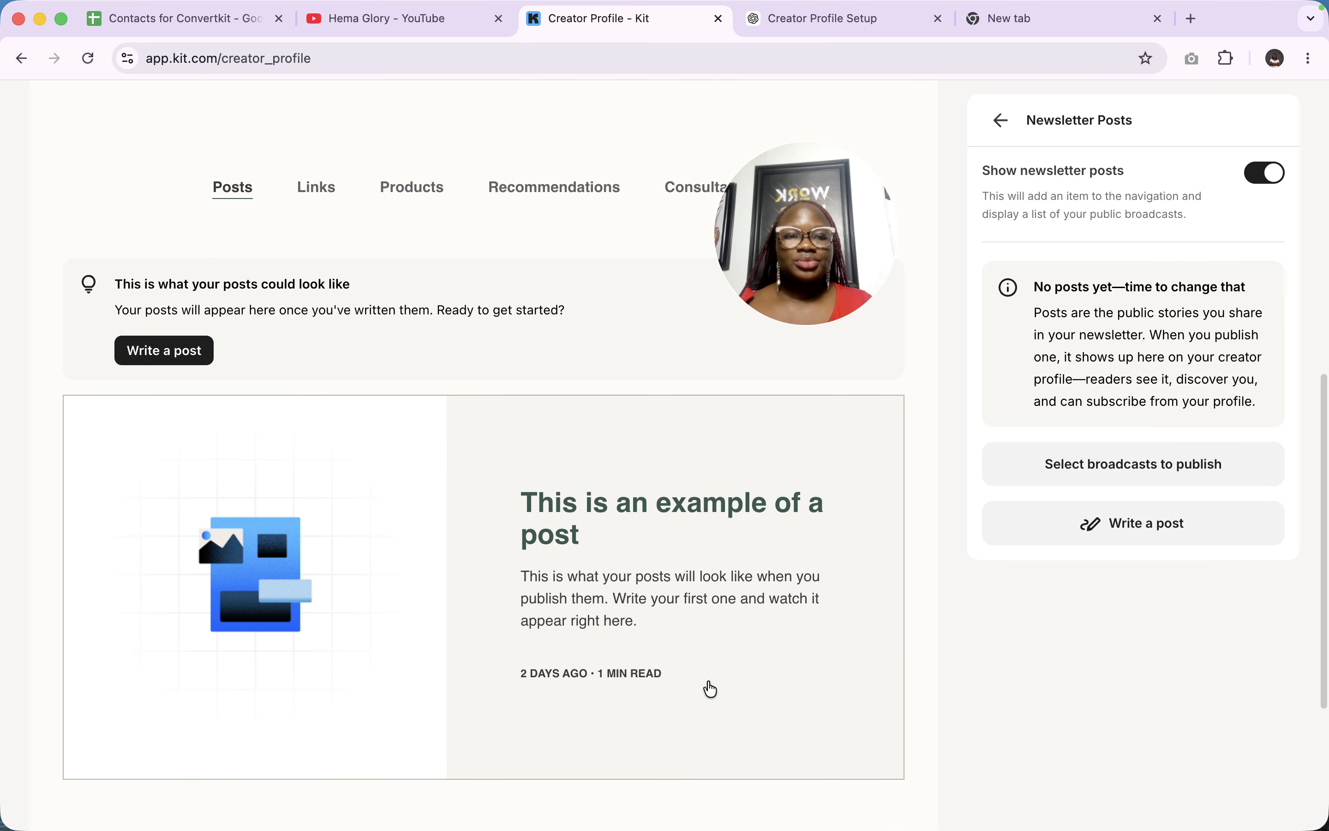
pyautogui.scroll(5, 710, 687)
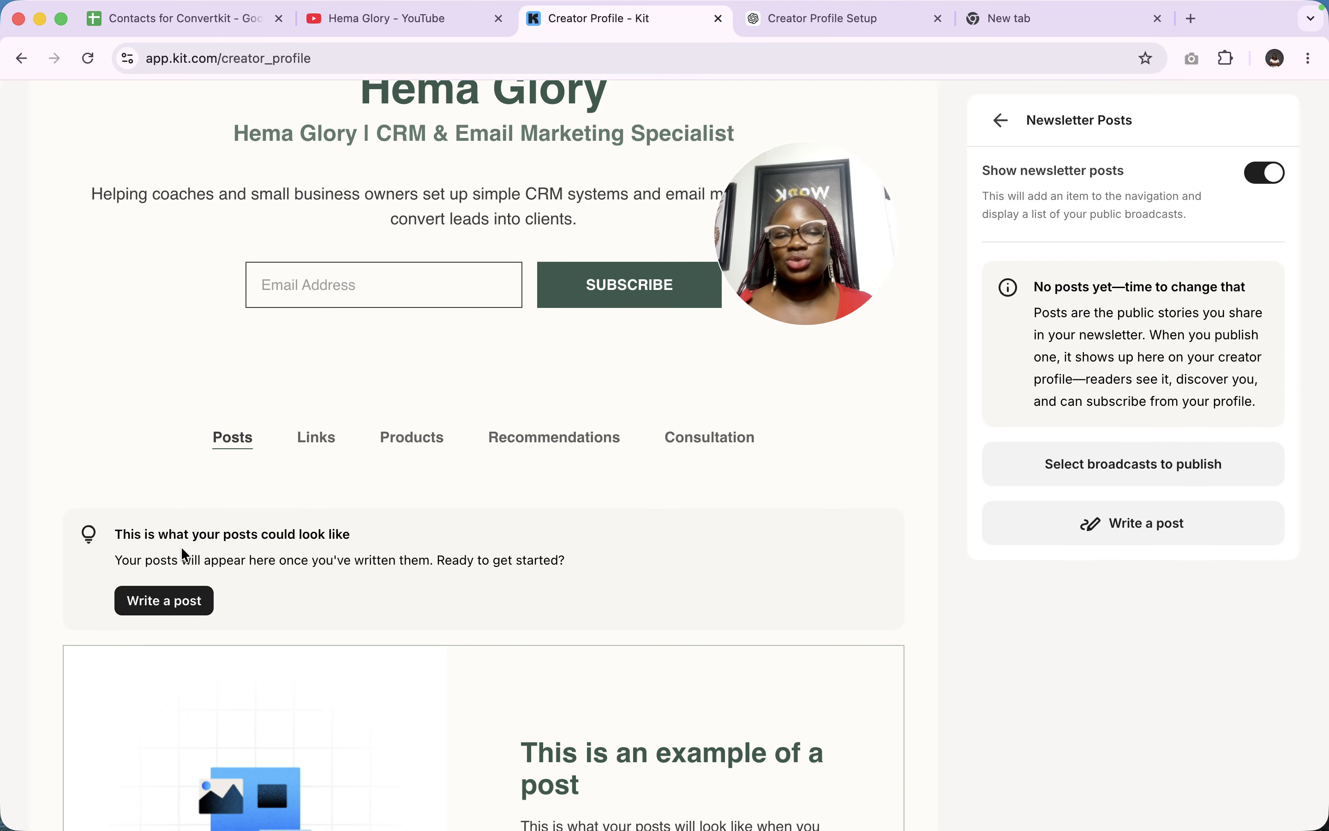
pyautogui.click(164, 602)
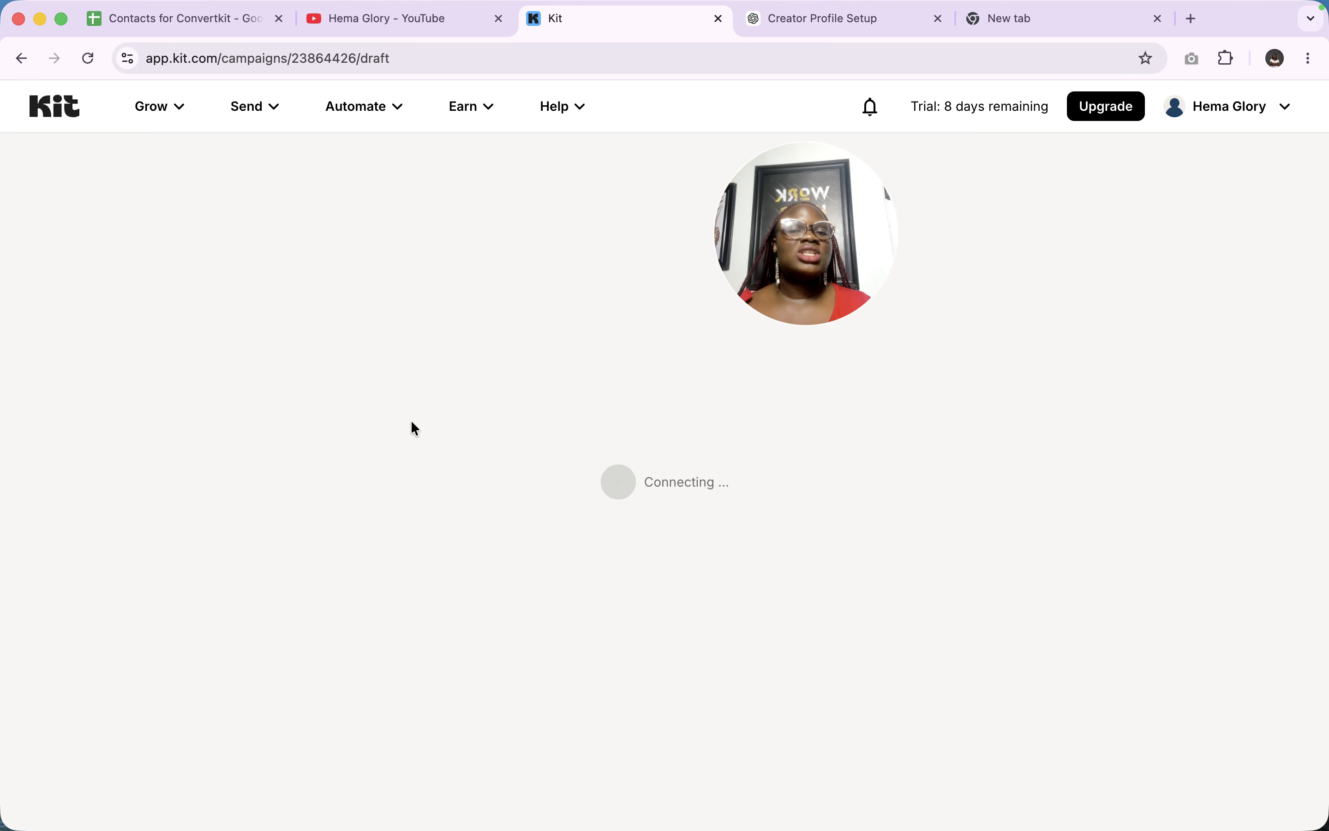
pyautogui.moveTo(879, 252); pyautogui.dragTo(824, 764)
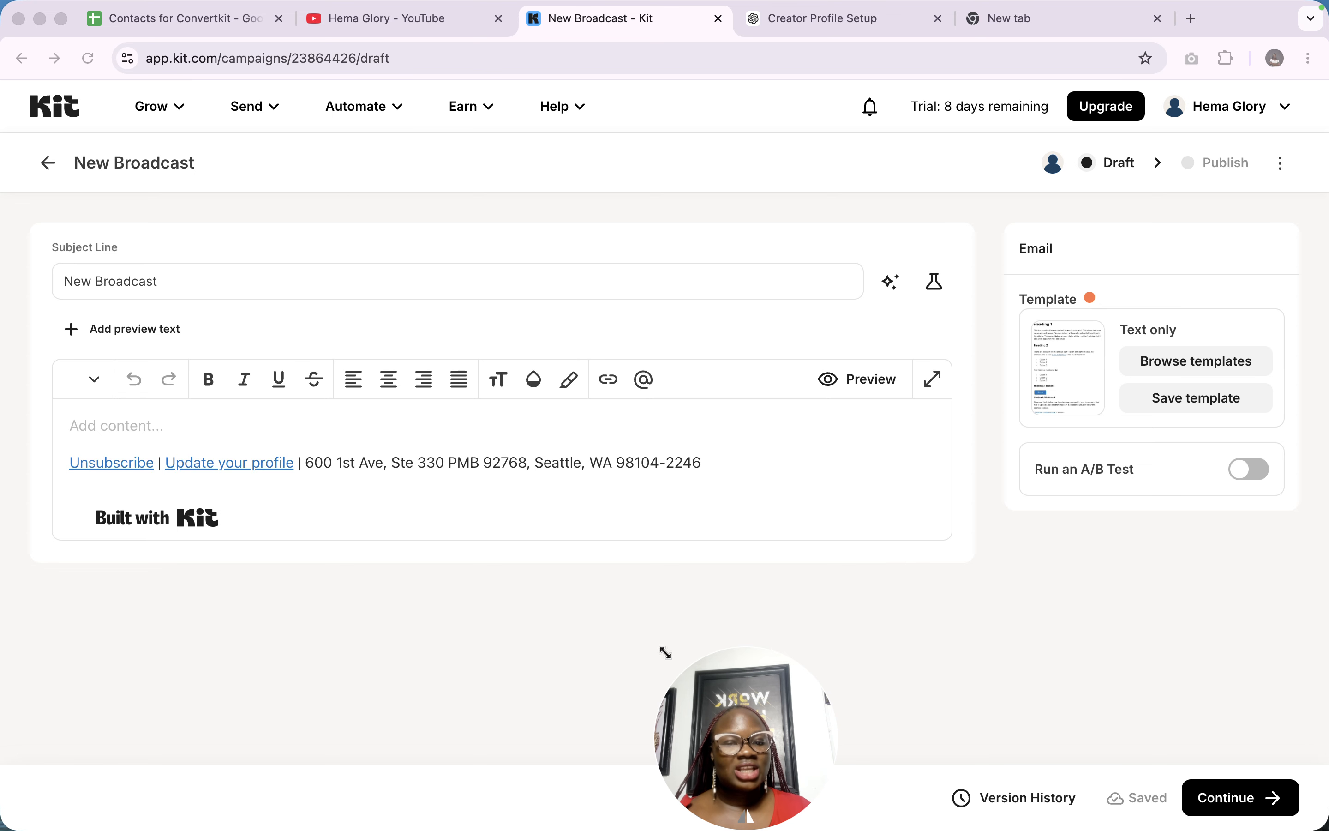
# Apply the Finch template to the broadcast, replacing its content, and look through the resulting layout
pyautogui.click(1183, 368)
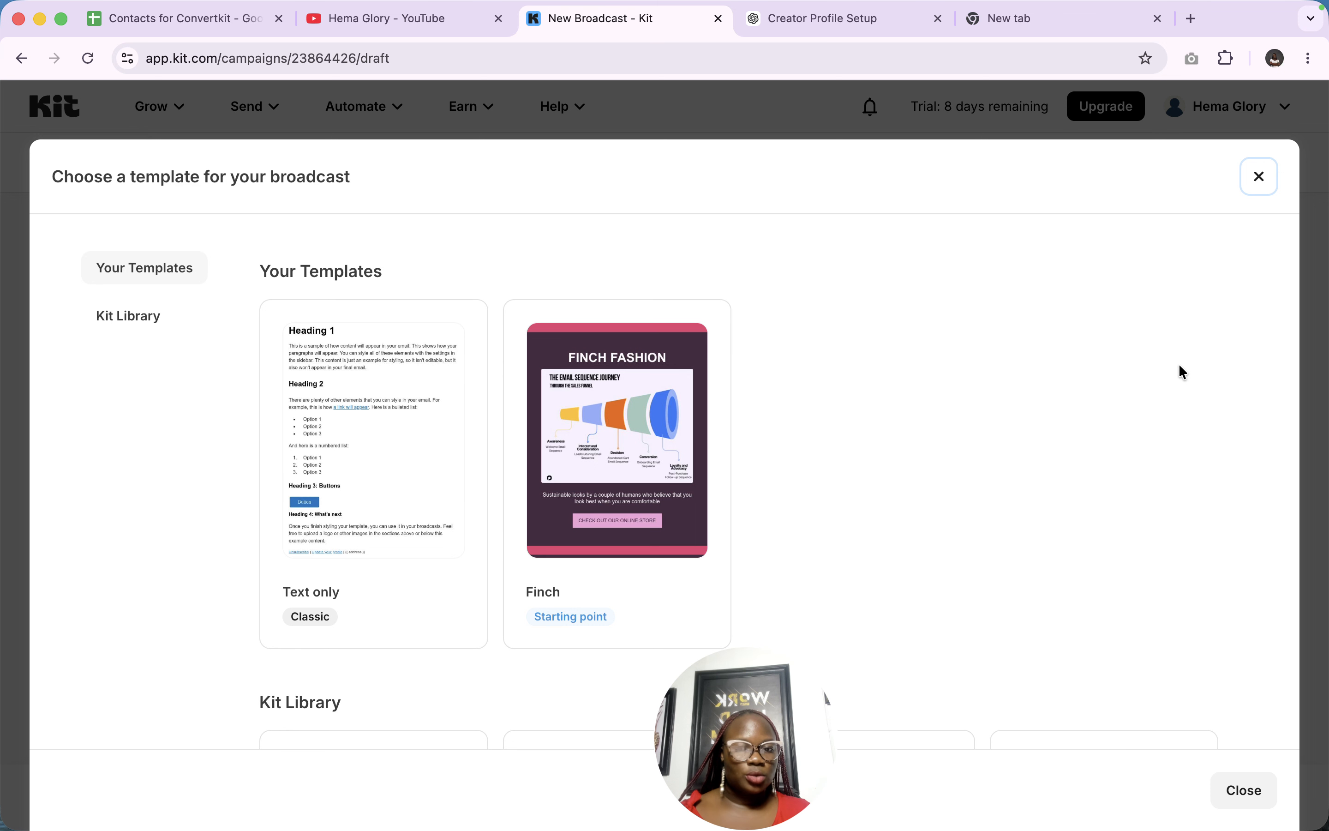
pyautogui.click(627, 438)
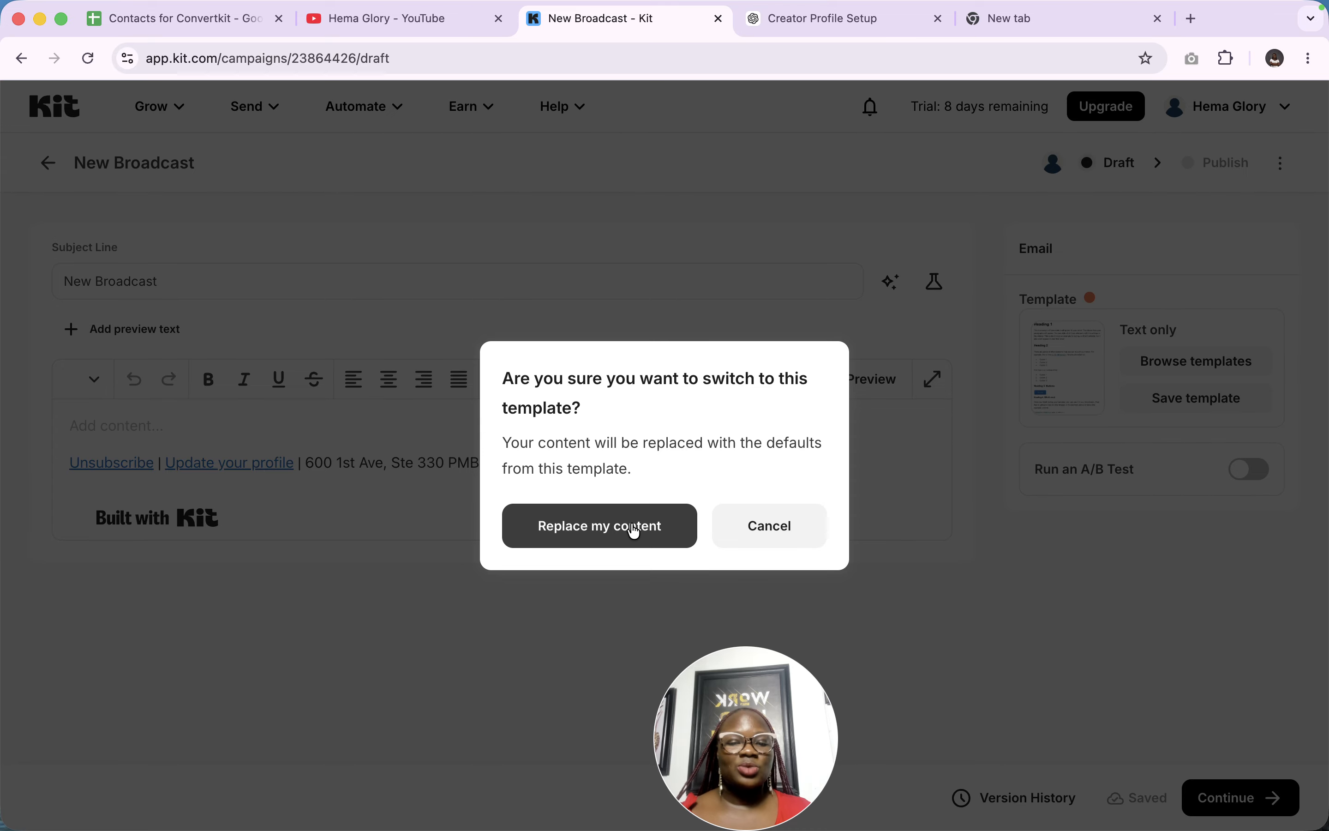
pyautogui.click(635, 530)
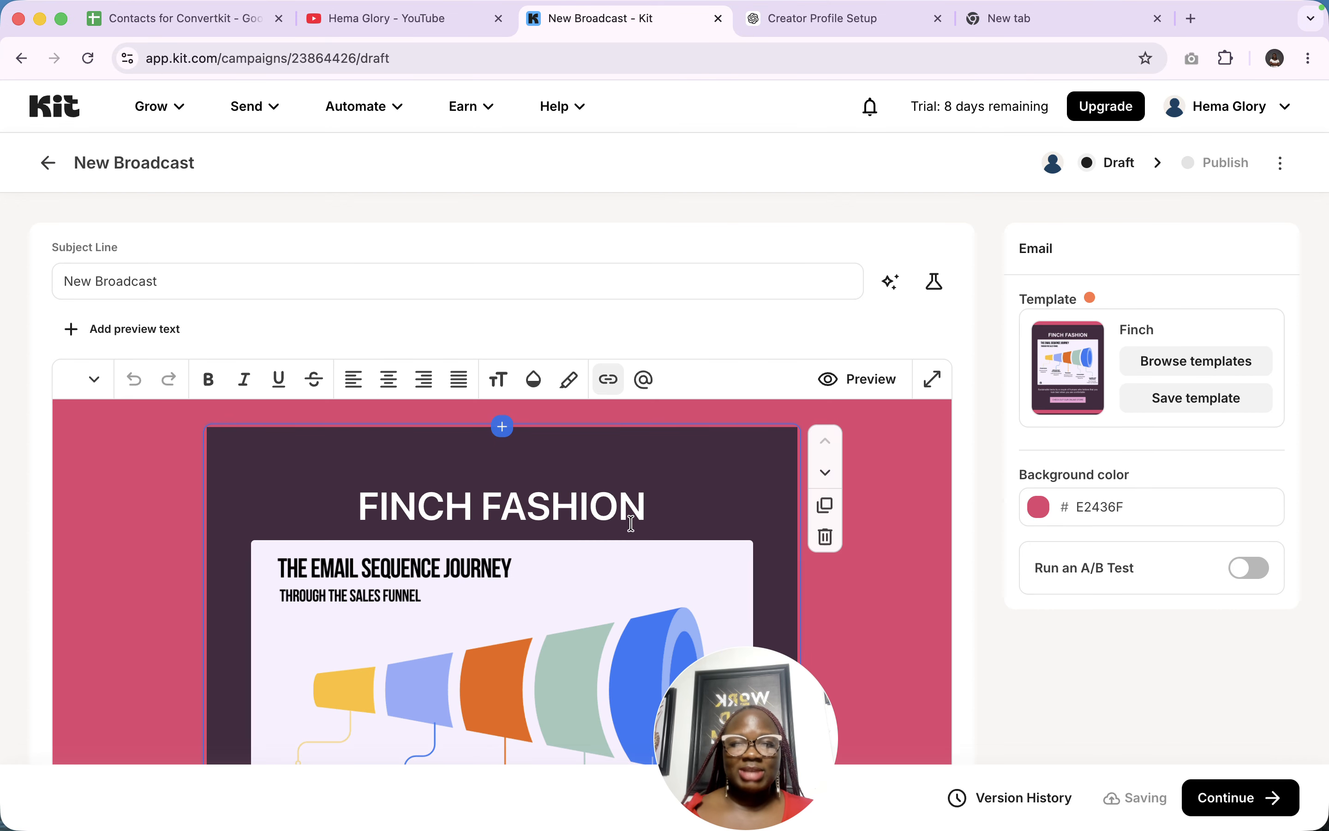
pyautogui.scroll(-3, 634, 530)
pyautogui.scroll(-15, 634, 531)
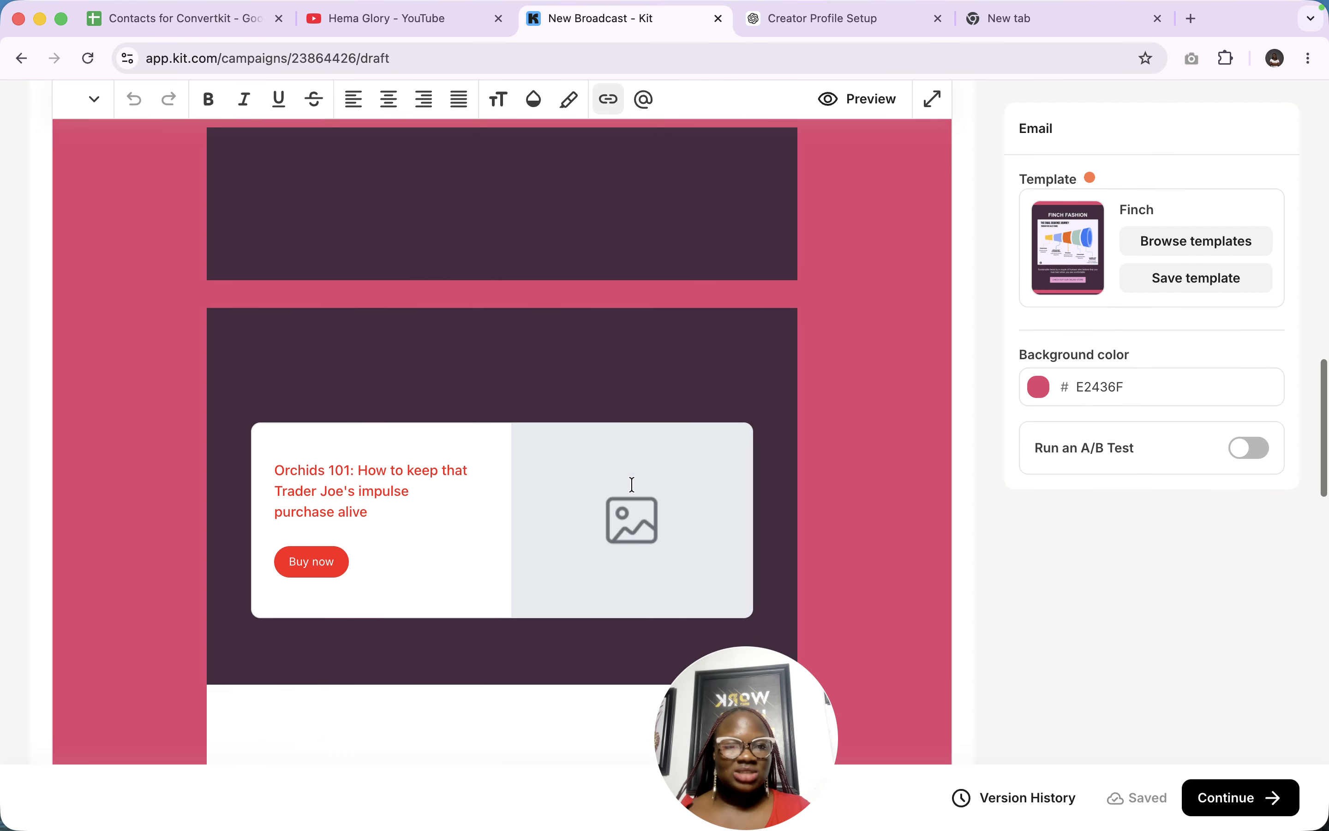
pyautogui.scroll(20, 632, 484)
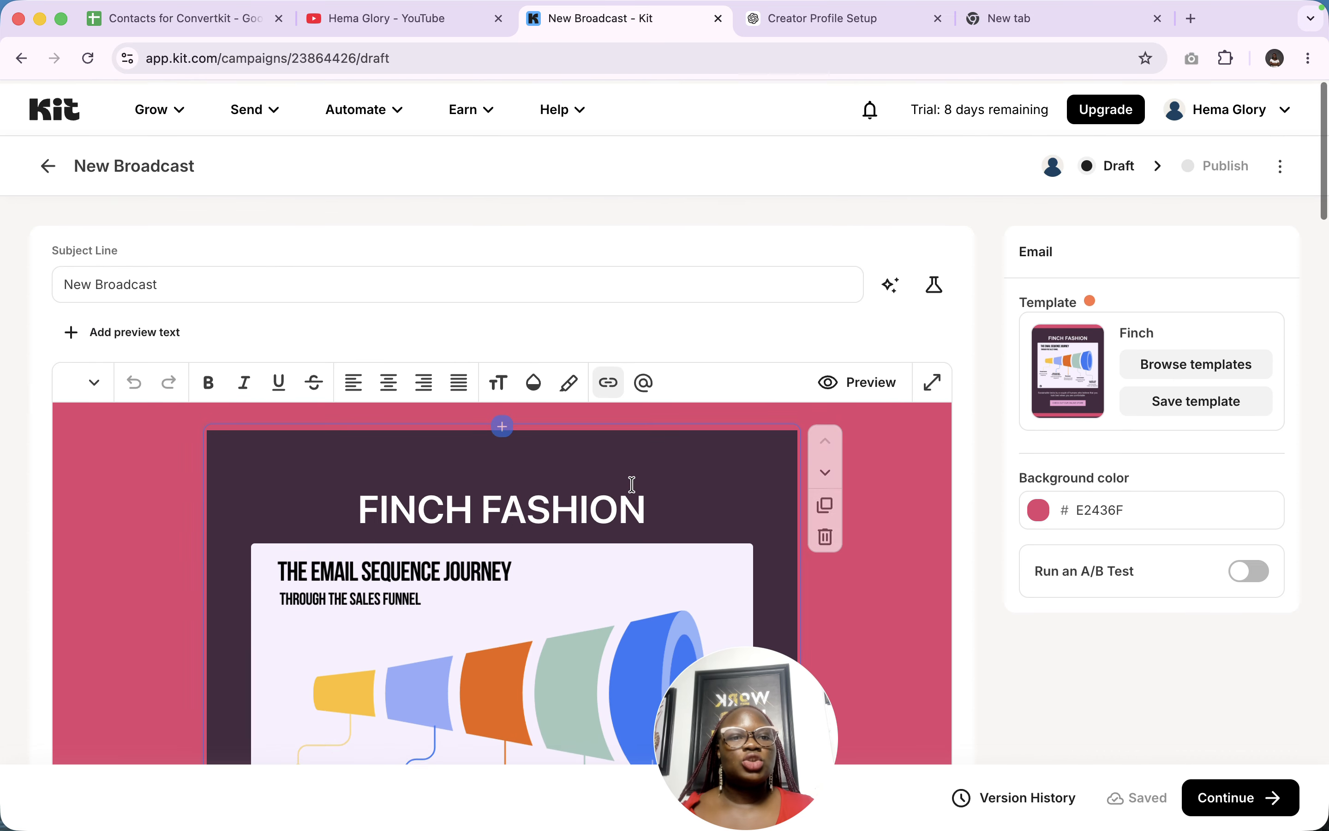
# Continue to the broadcast's publishing options, keeping the subject line "New Broadcast"
pyautogui.click(1238, 812)
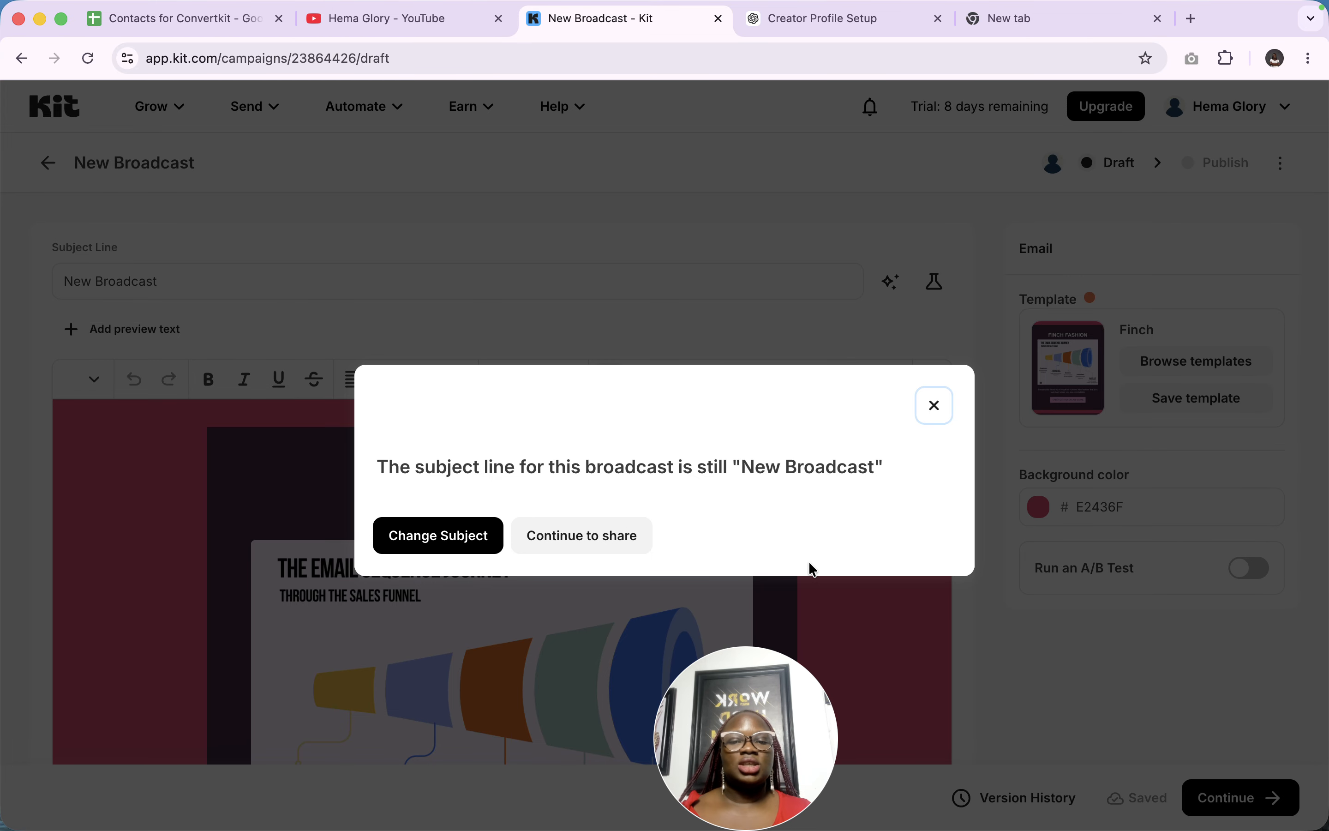
pyautogui.click(934, 407)
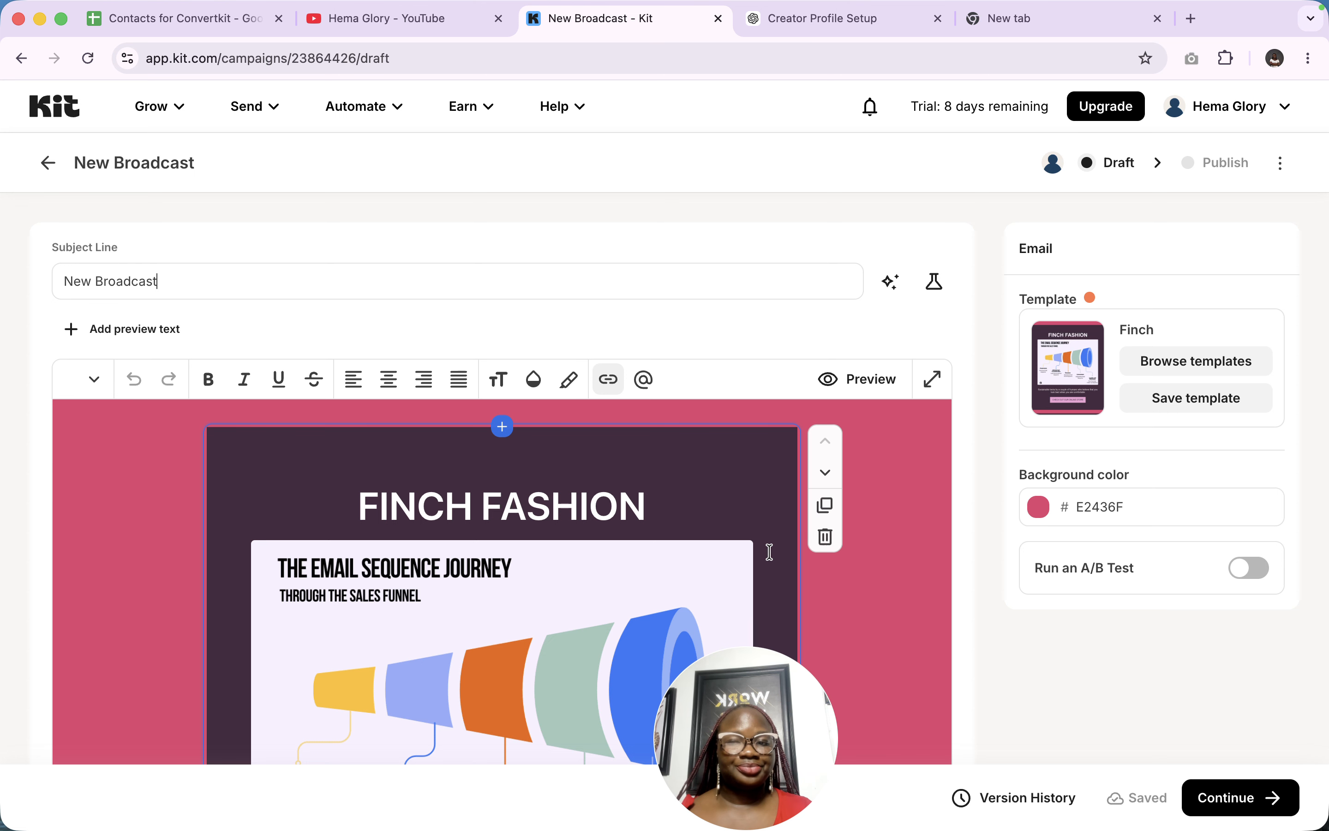
pyautogui.click(1232, 802)
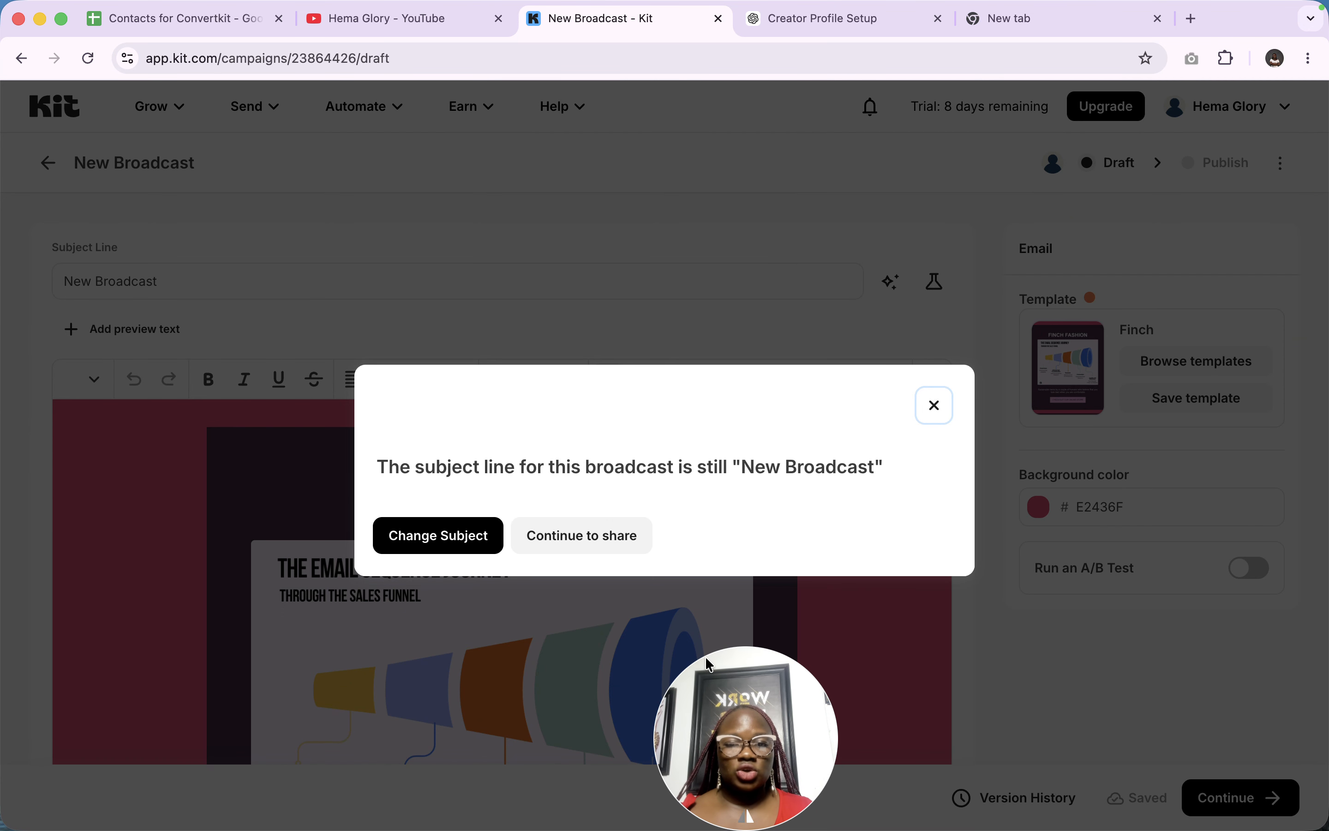
pyautogui.click(586, 548)
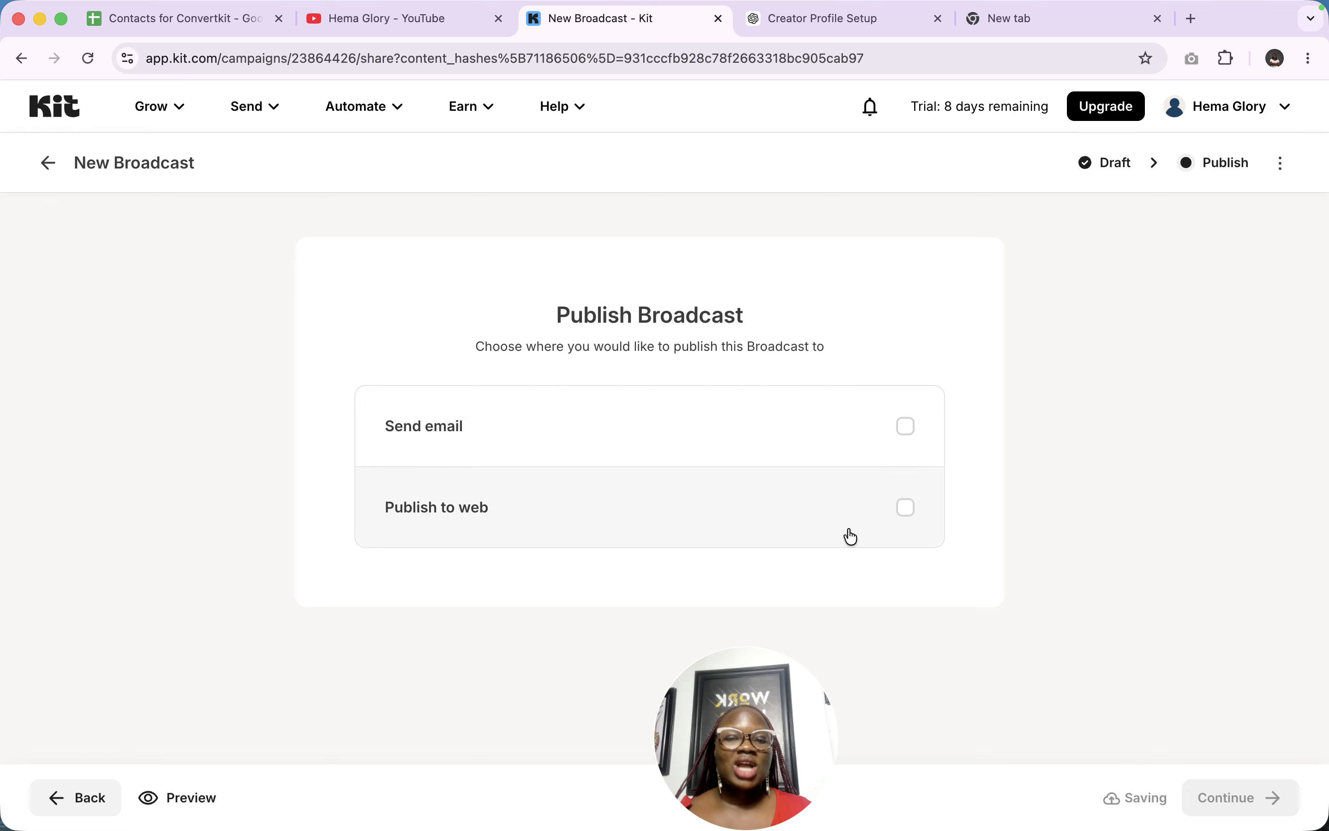
# Select Publish to web for the broadcast, review its thumbnail and subscriber options, and set it as Featured on Creator Profile
pyautogui.click(893, 515)
pyautogui.scroll(-5, 800, 536)
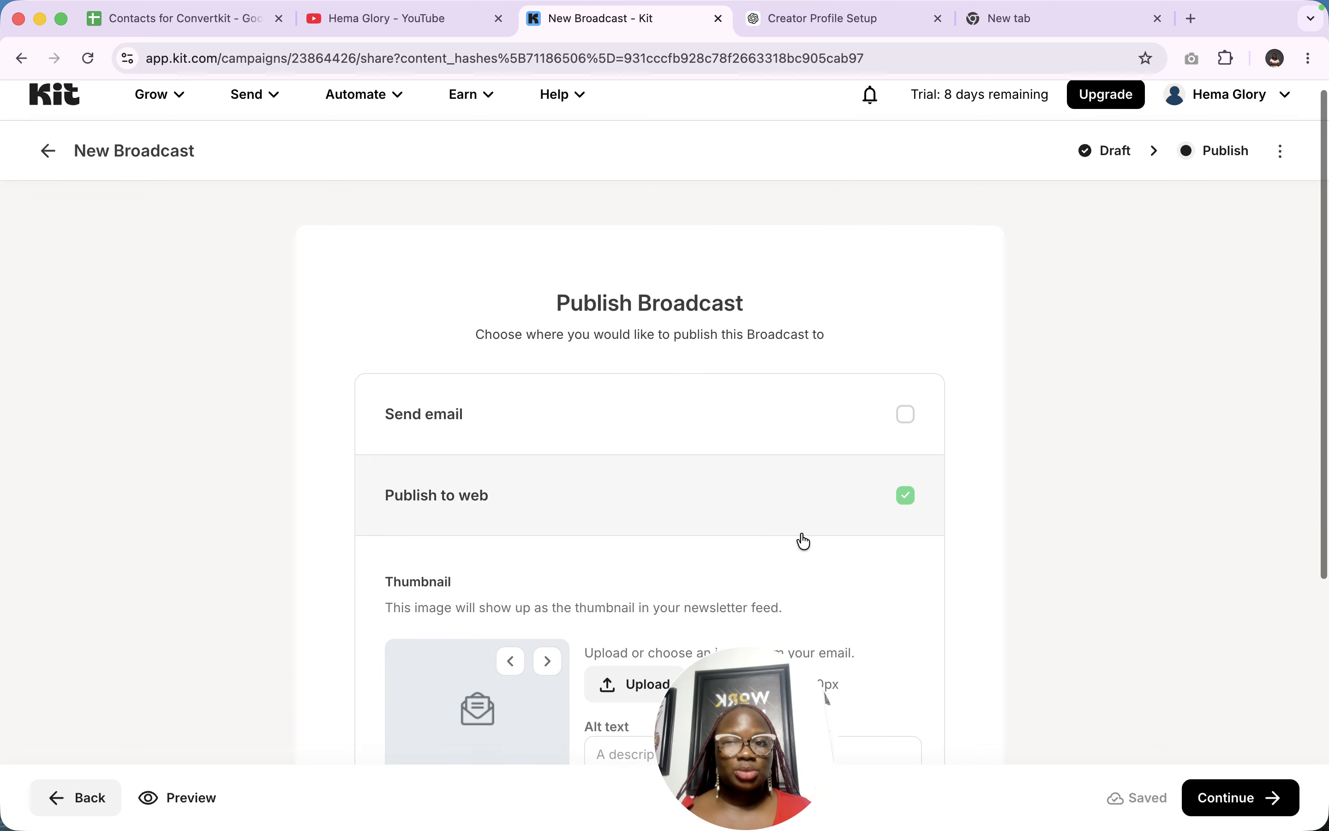
pyautogui.scroll(4, 800, 534)
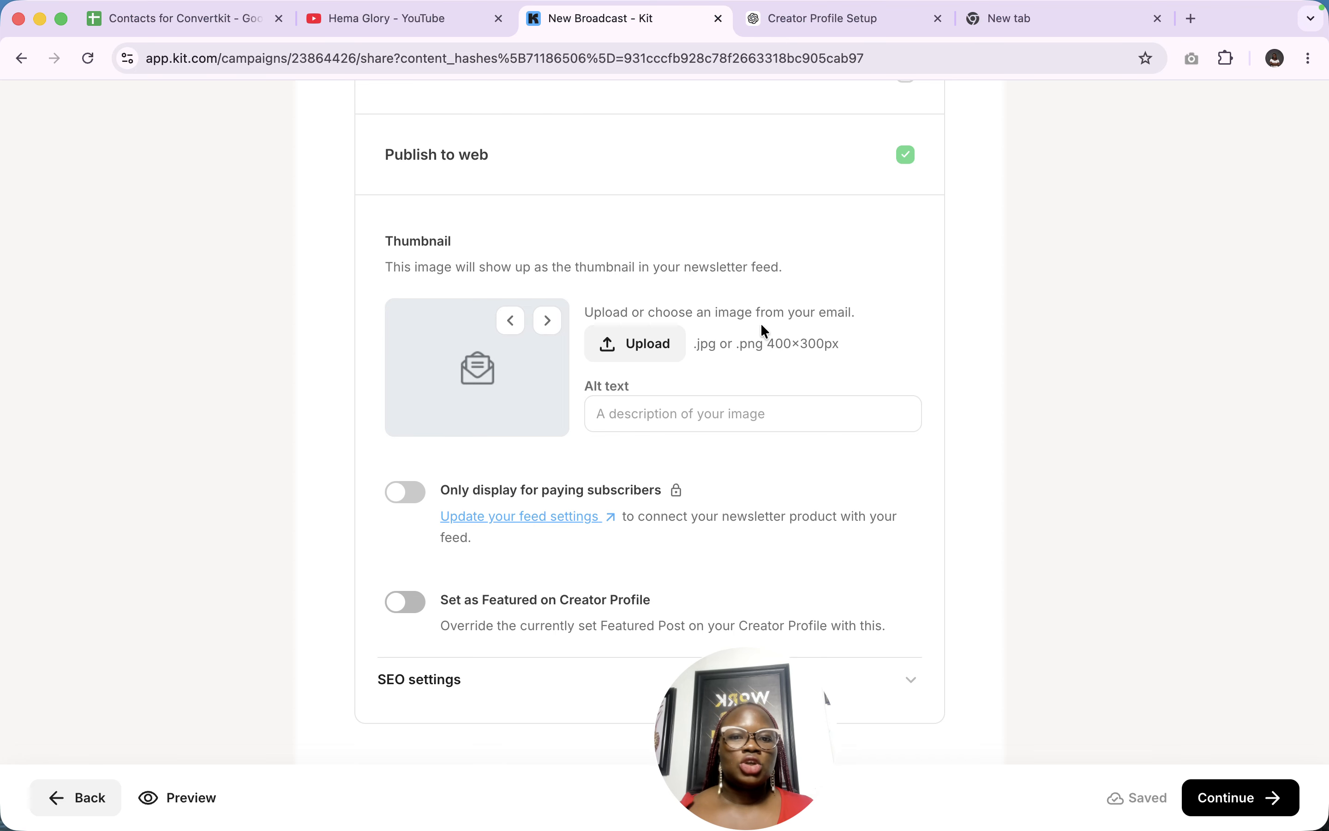
pyautogui.scroll(2, 751, 327)
pyautogui.scroll(-1, 707, 427)
pyautogui.scroll(2, 707, 426)
pyautogui.scroll(-1, 706, 426)
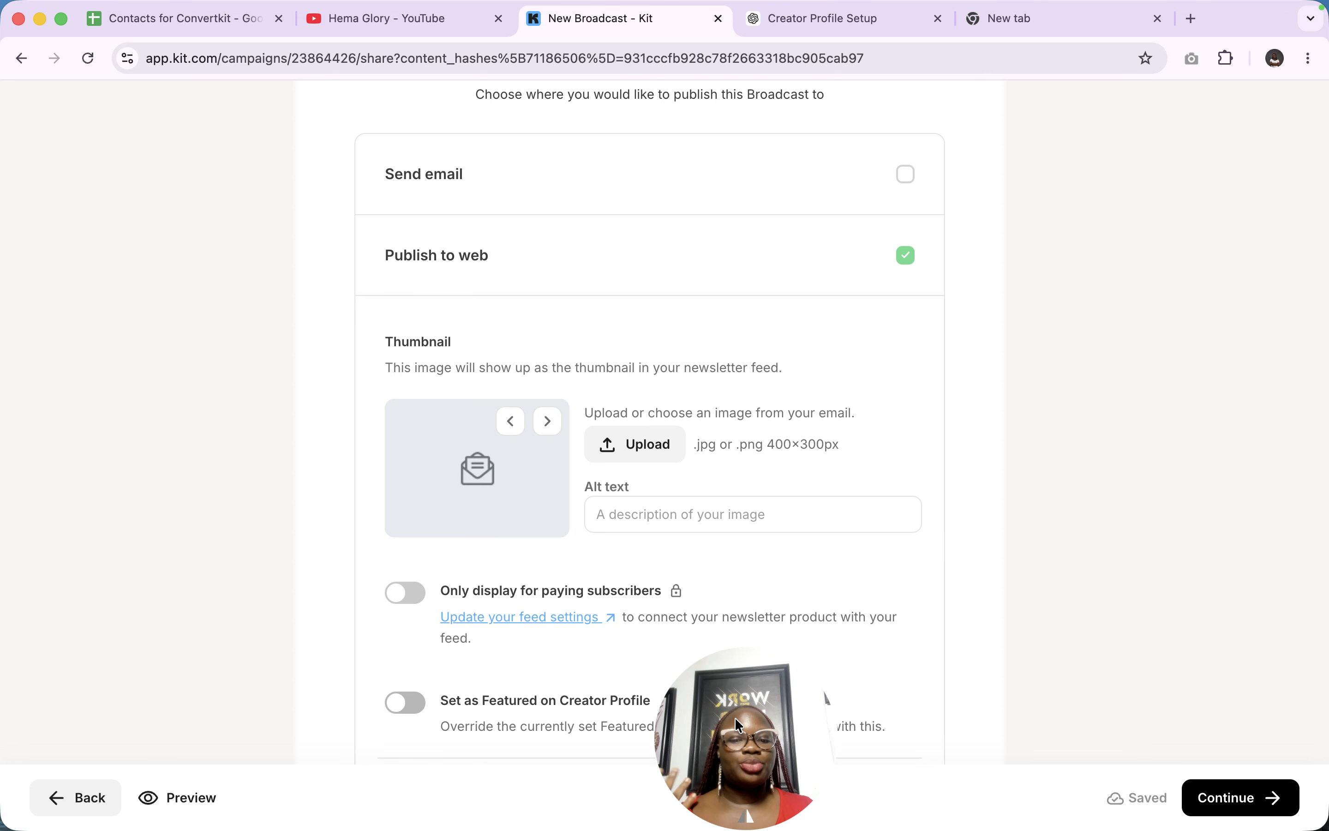
pyautogui.moveTo(736, 717); pyautogui.dragTo(1267, 416)
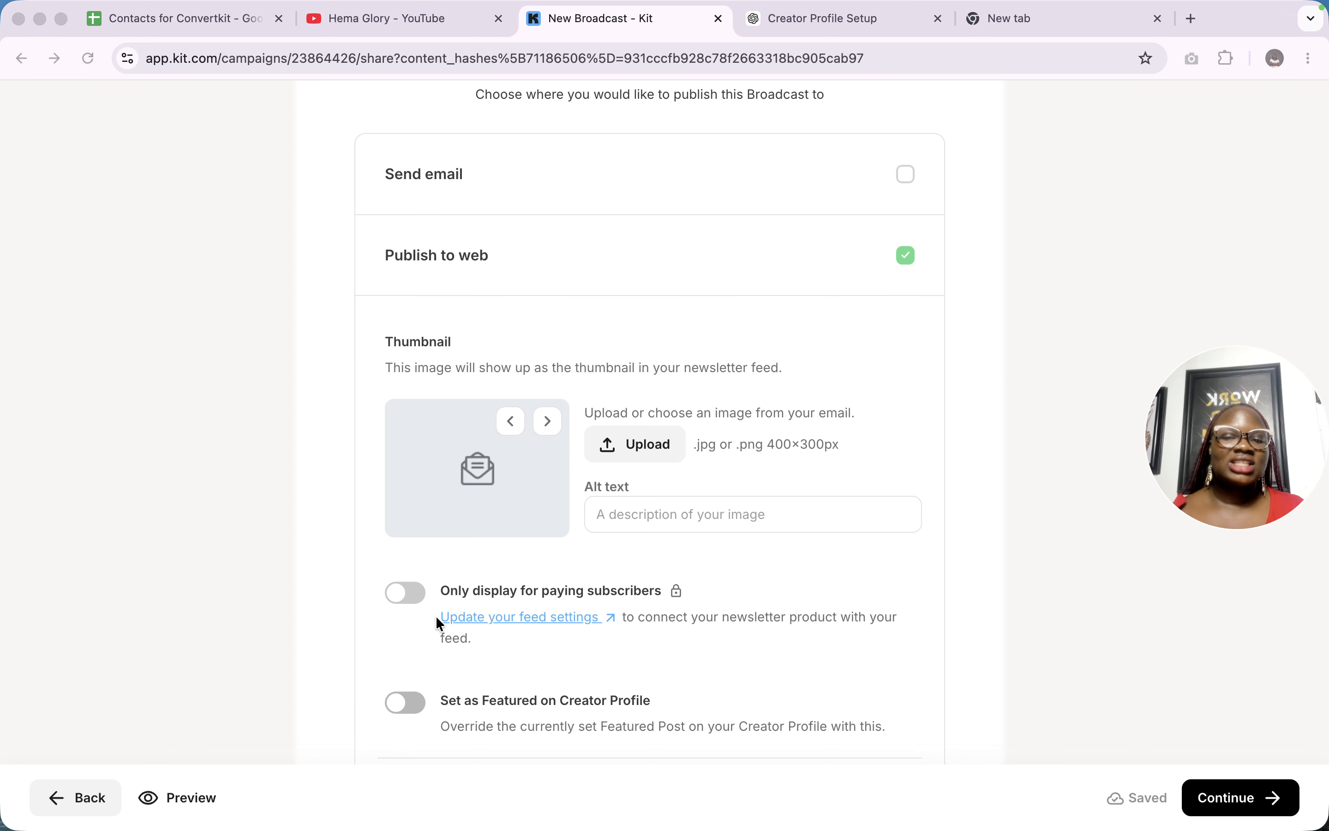
pyautogui.click(410, 598)
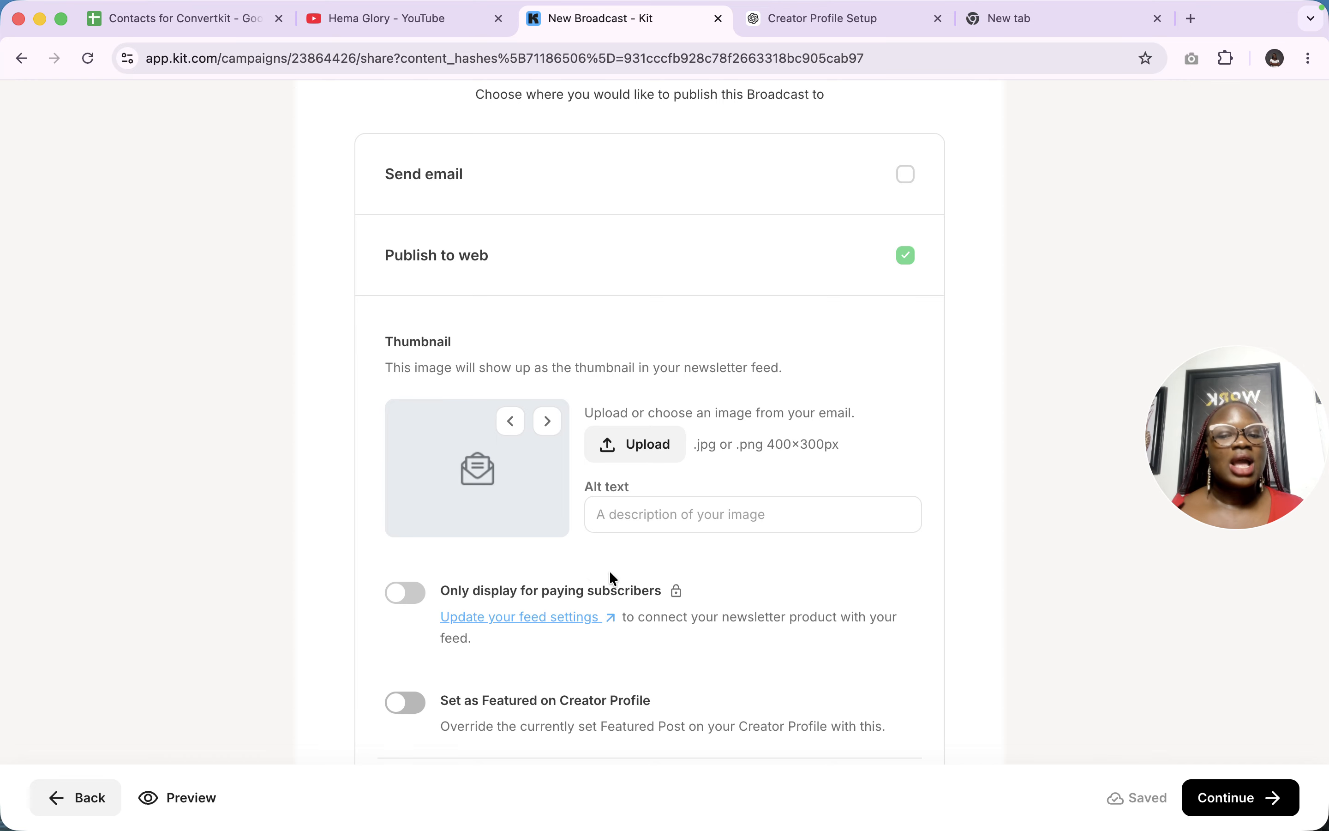
pyautogui.click(409, 708)
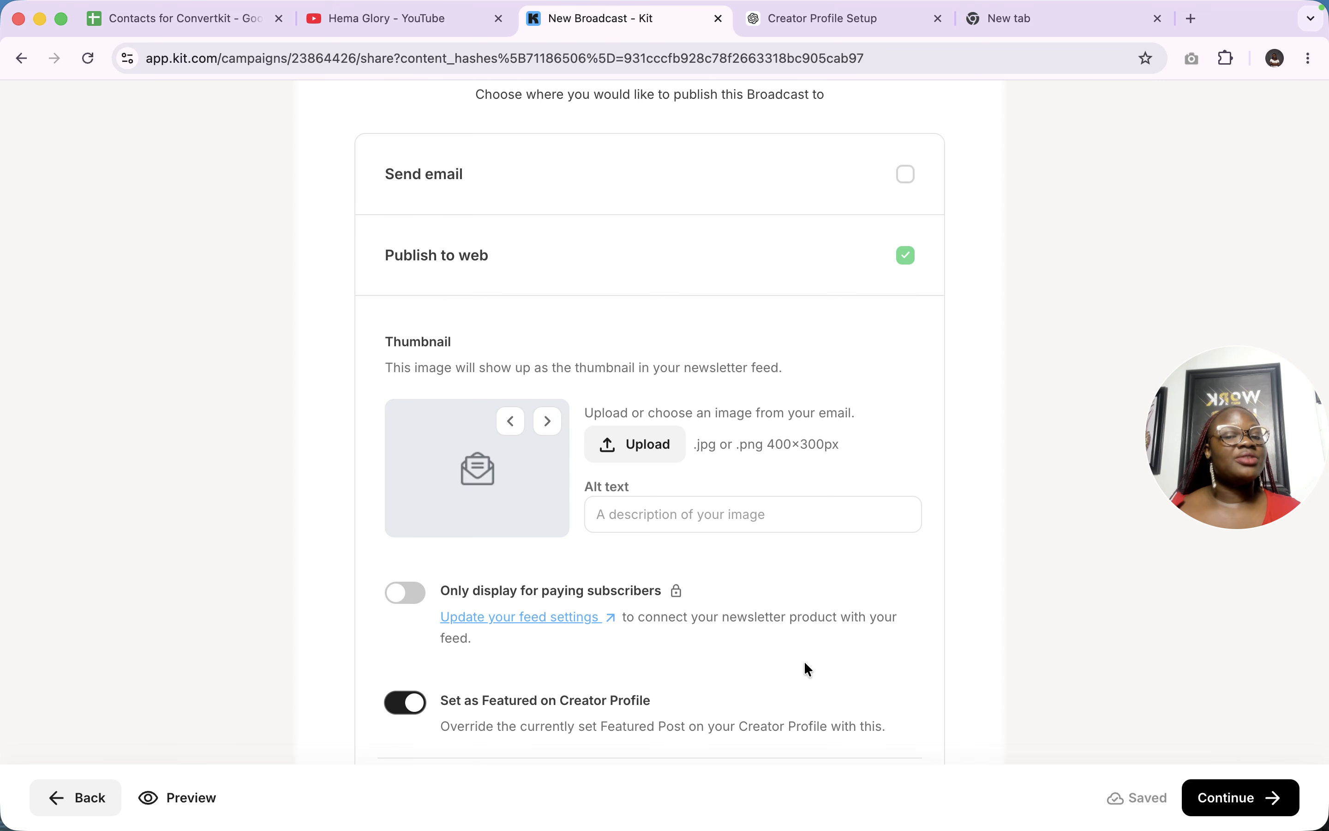
# Publish the broadcast as a public post and dismiss the sharing dialog
pyautogui.click(1242, 802)
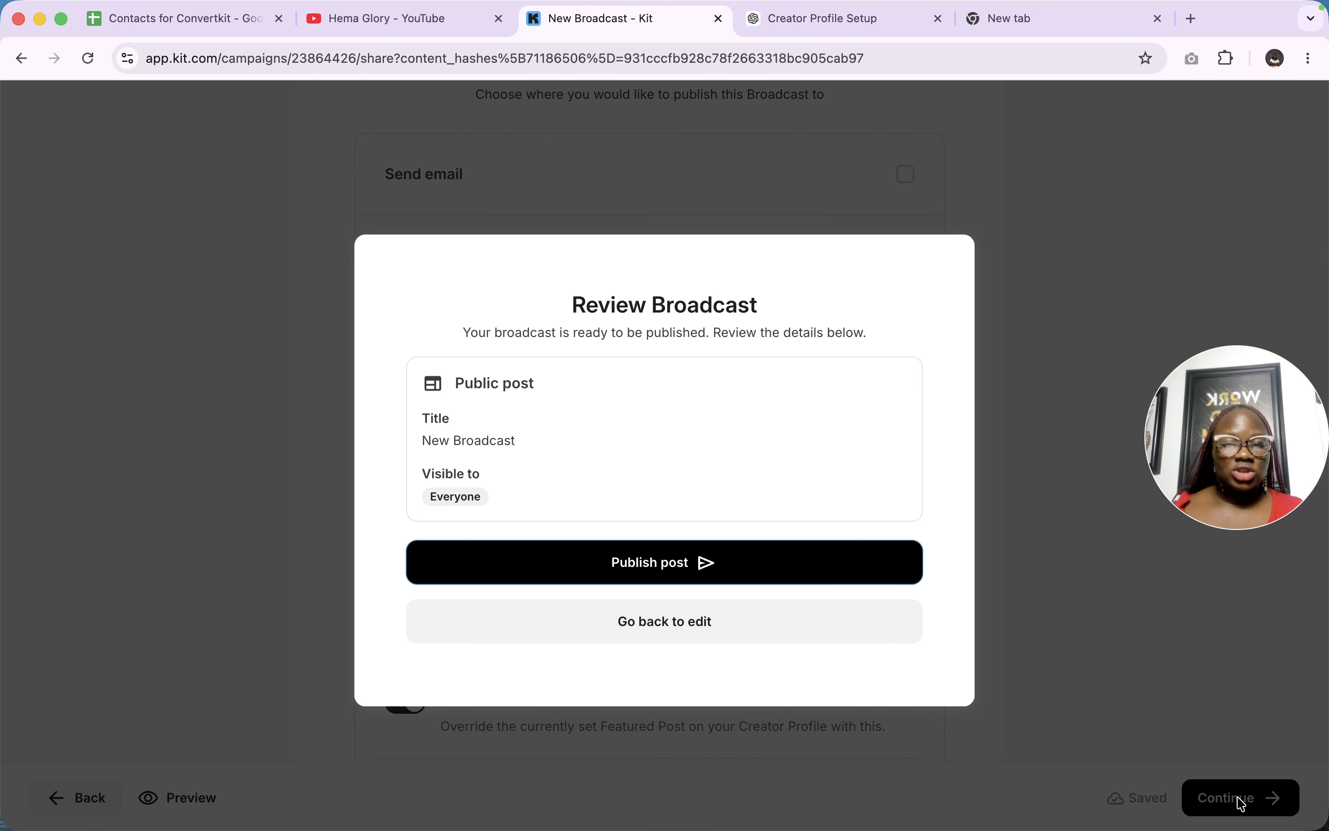
pyautogui.click(702, 563)
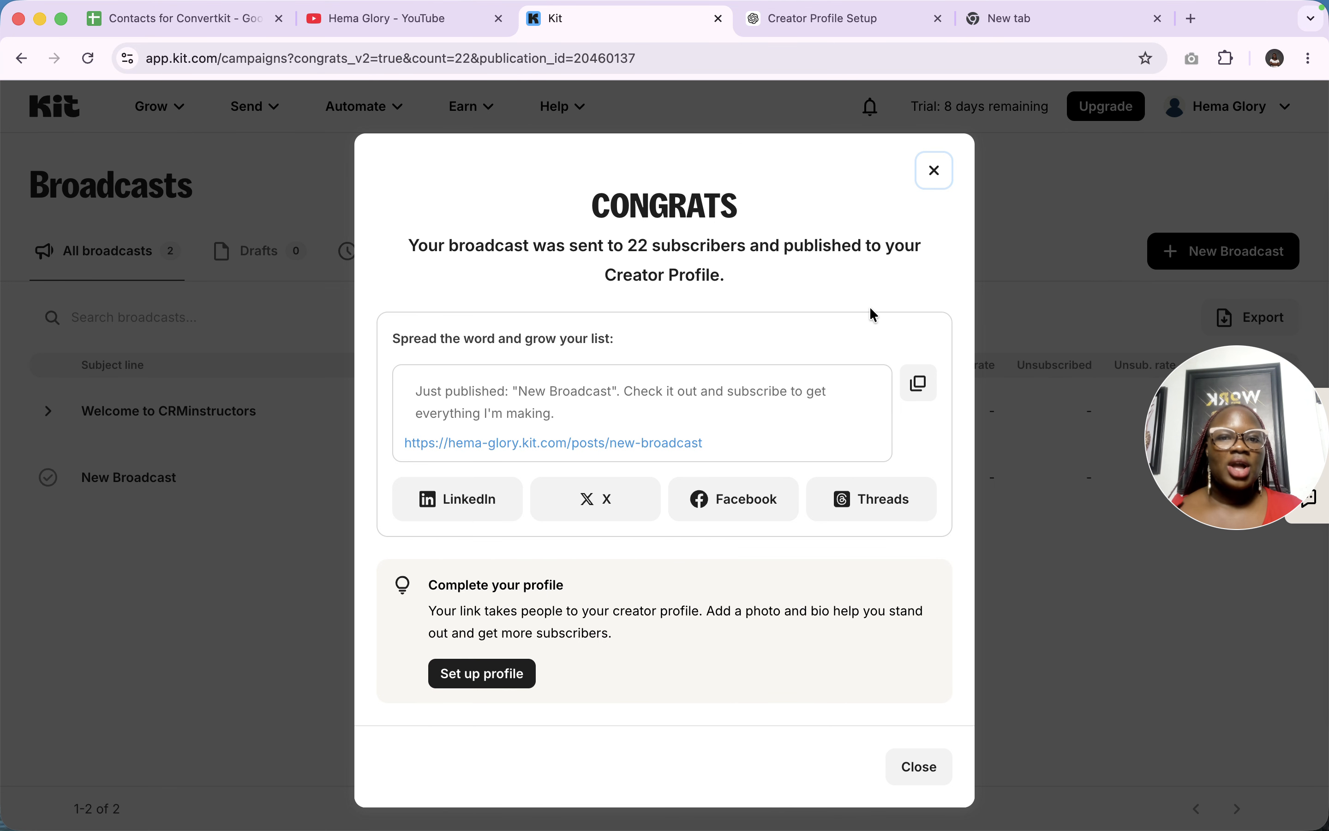
pyautogui.click(934, 171)
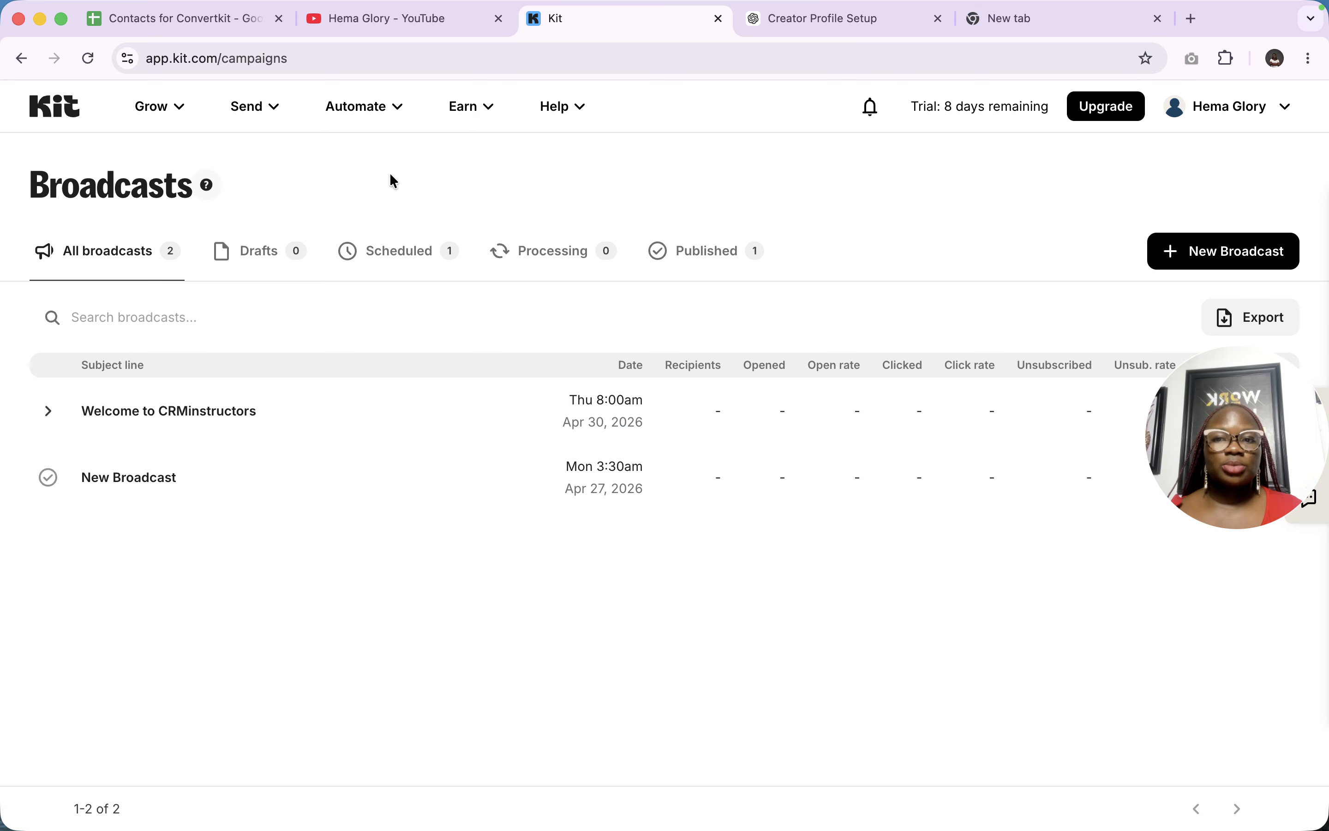
# Return to the Creator Profile and examine how the published post appears in the Posts section
pyautogui.moveTo(150, 107)
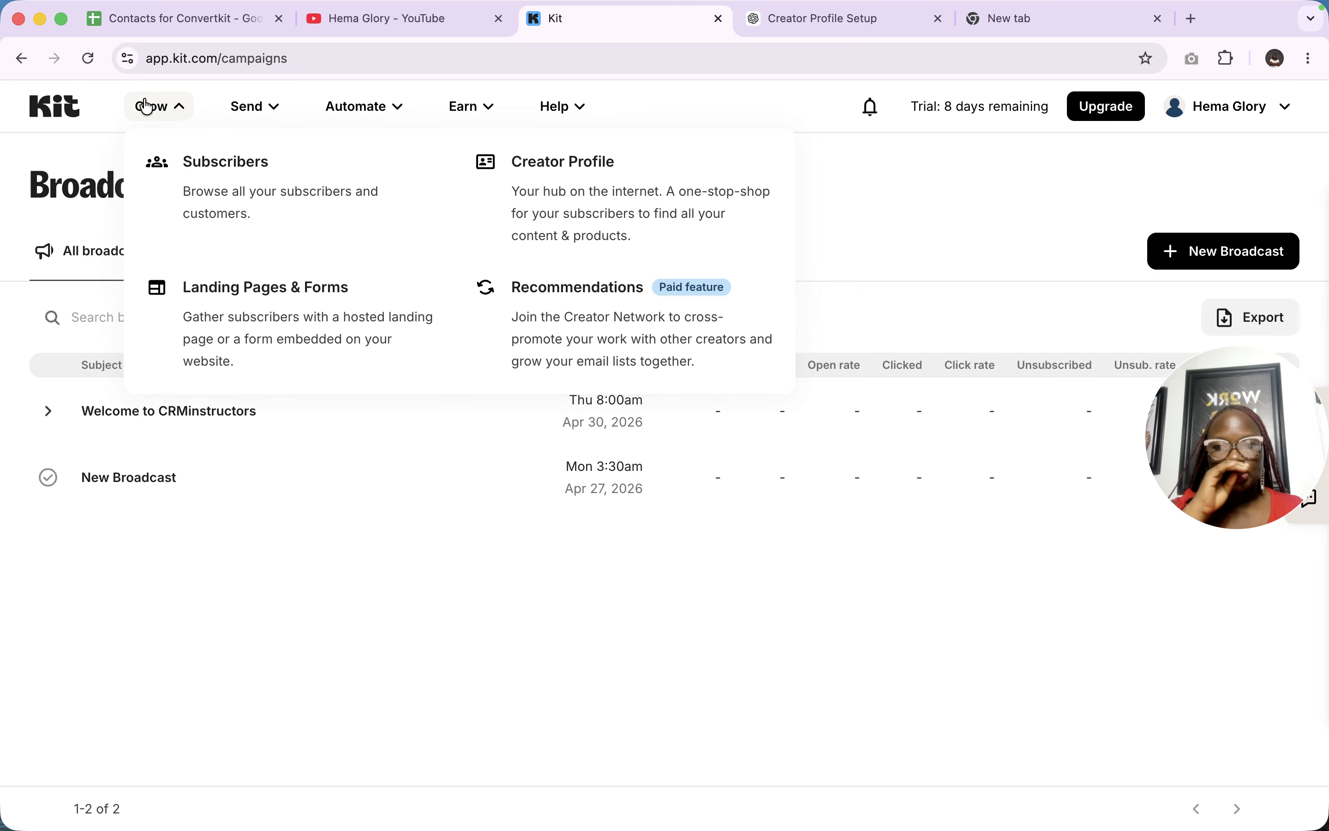
pyautogui.click(552, 185)
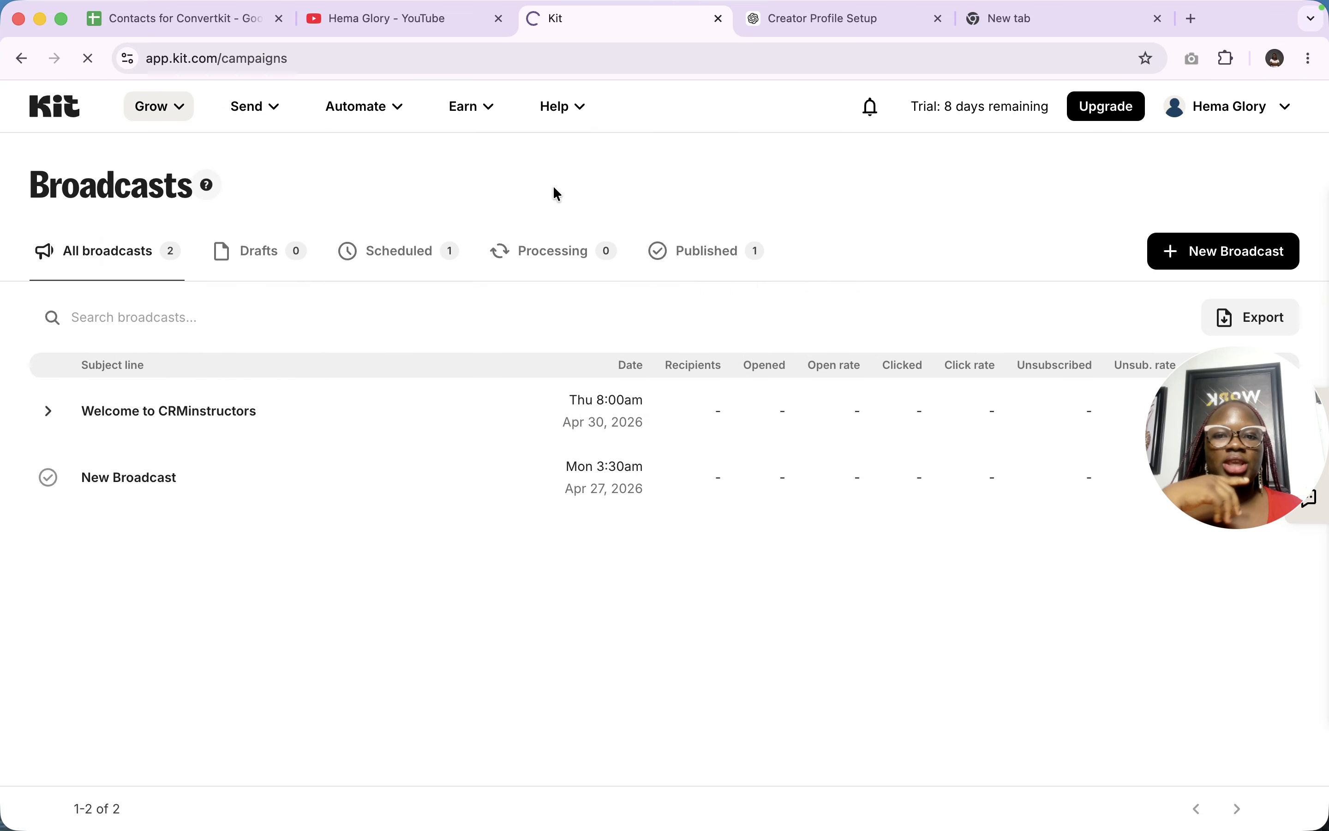
pyautogui.scroll(-10, 555, 605)
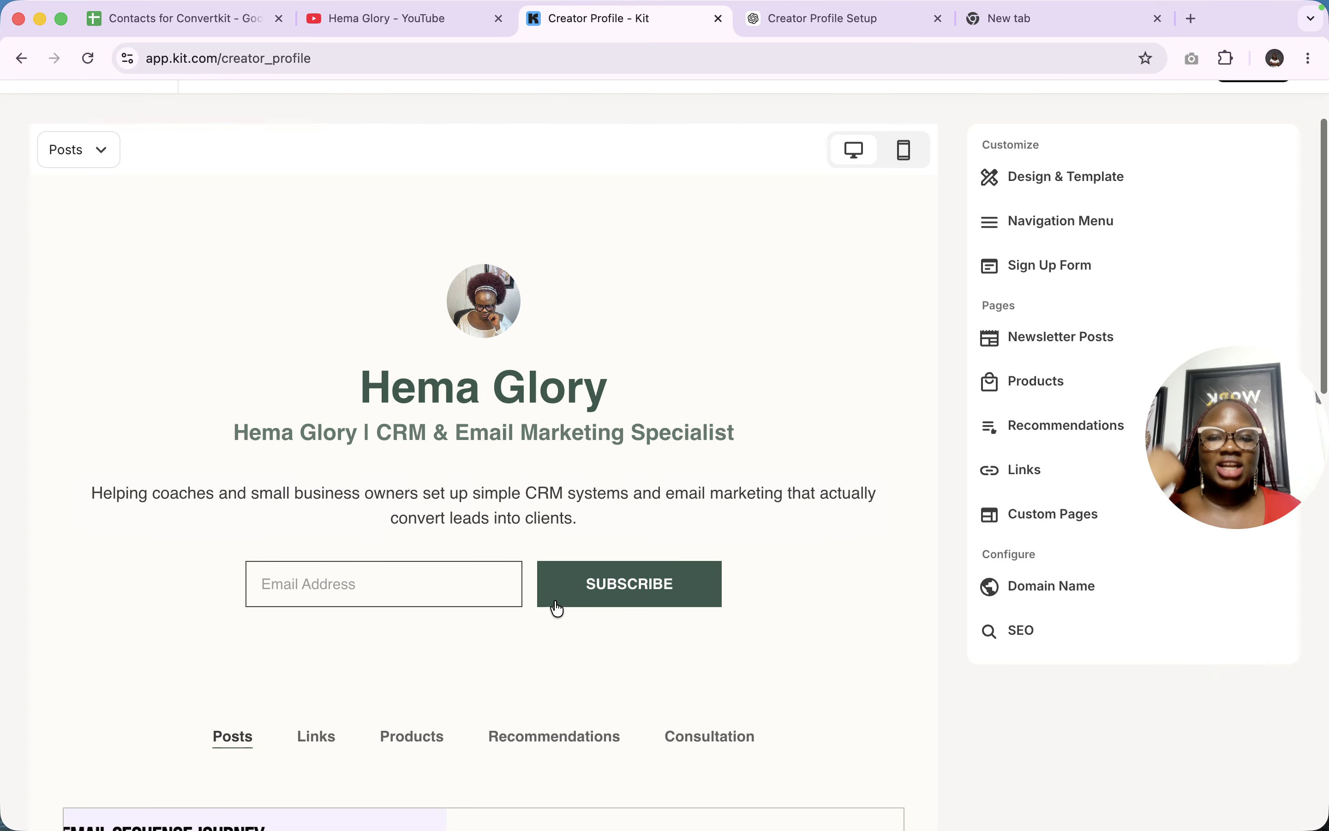
pyautogui.scroll(-2, 557, 607)
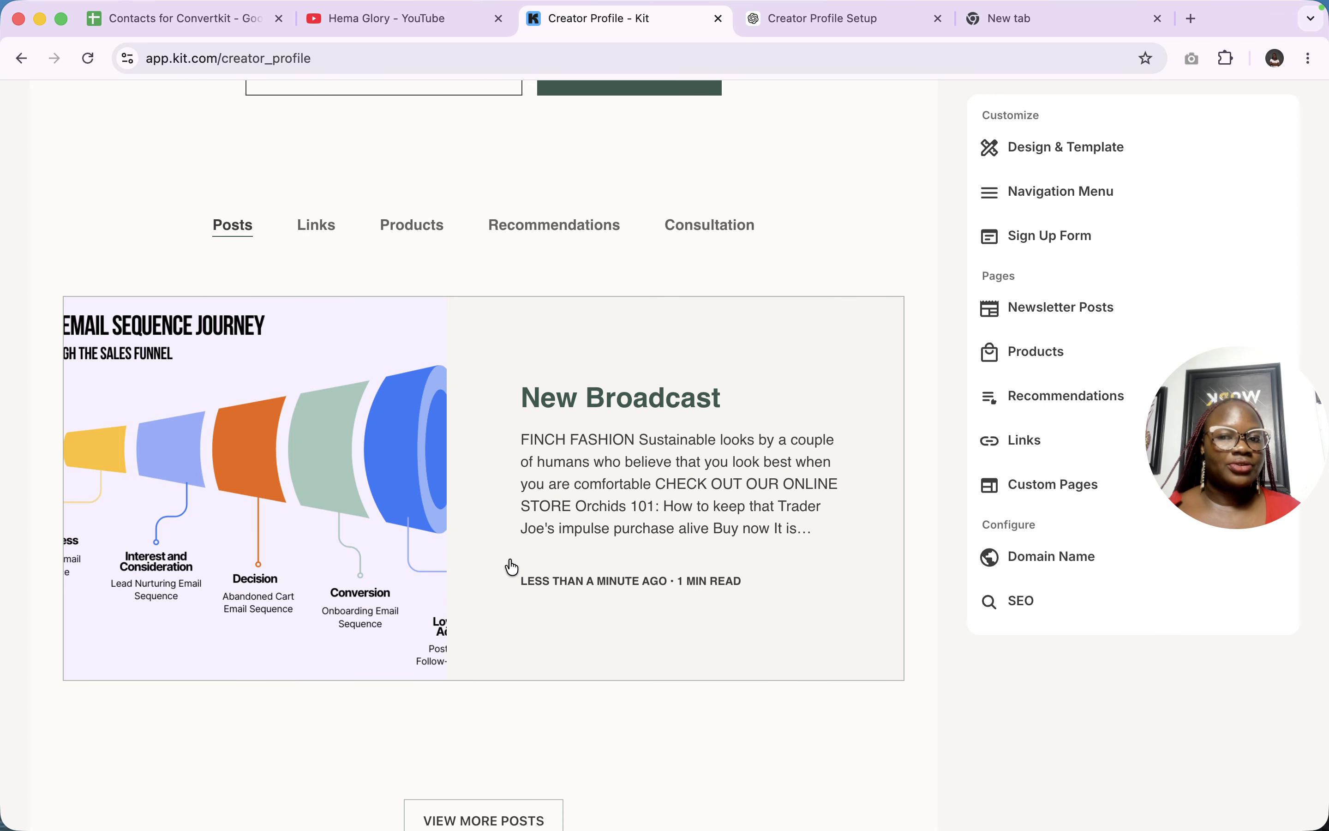
pyautogui.scroll(-3, 505, 604)
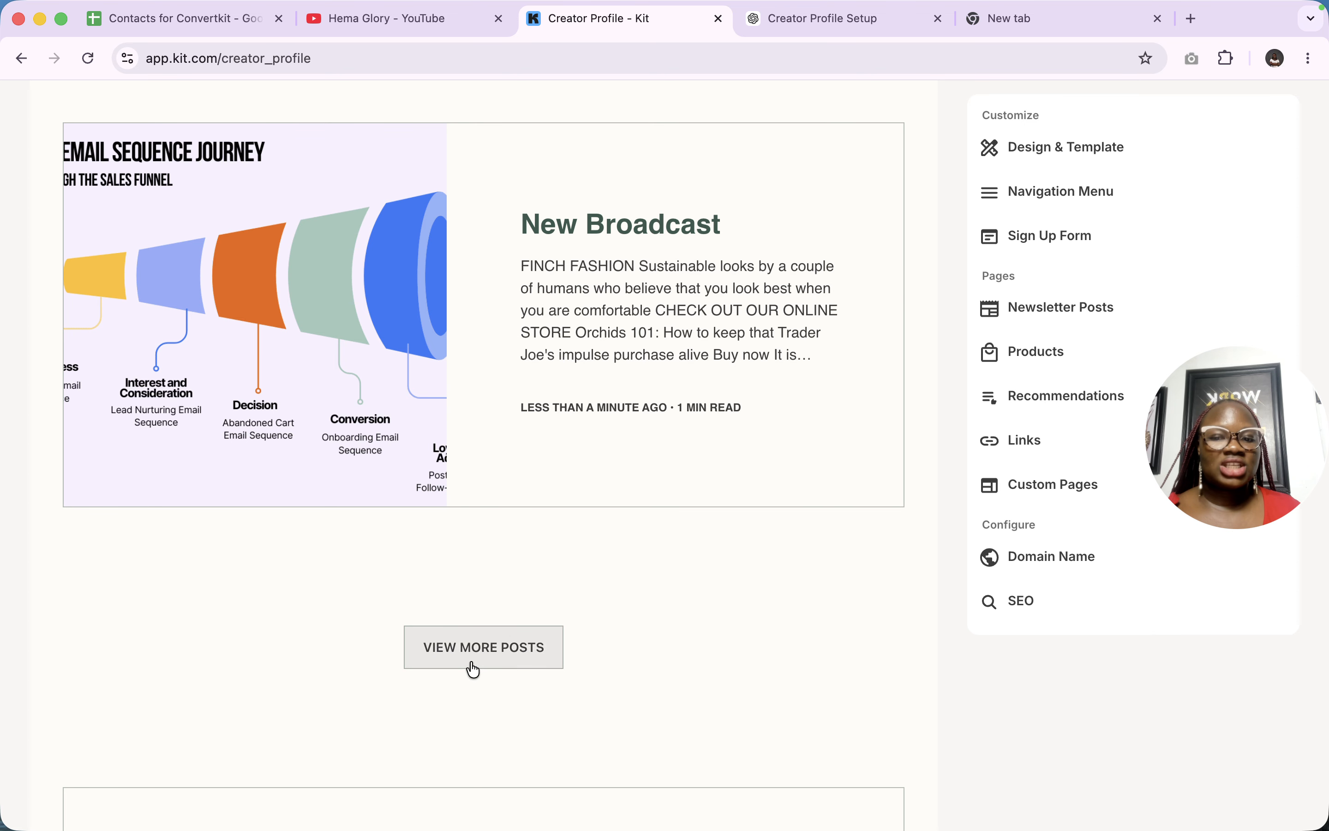
pyautogui.scroll(-8, 510, 516)
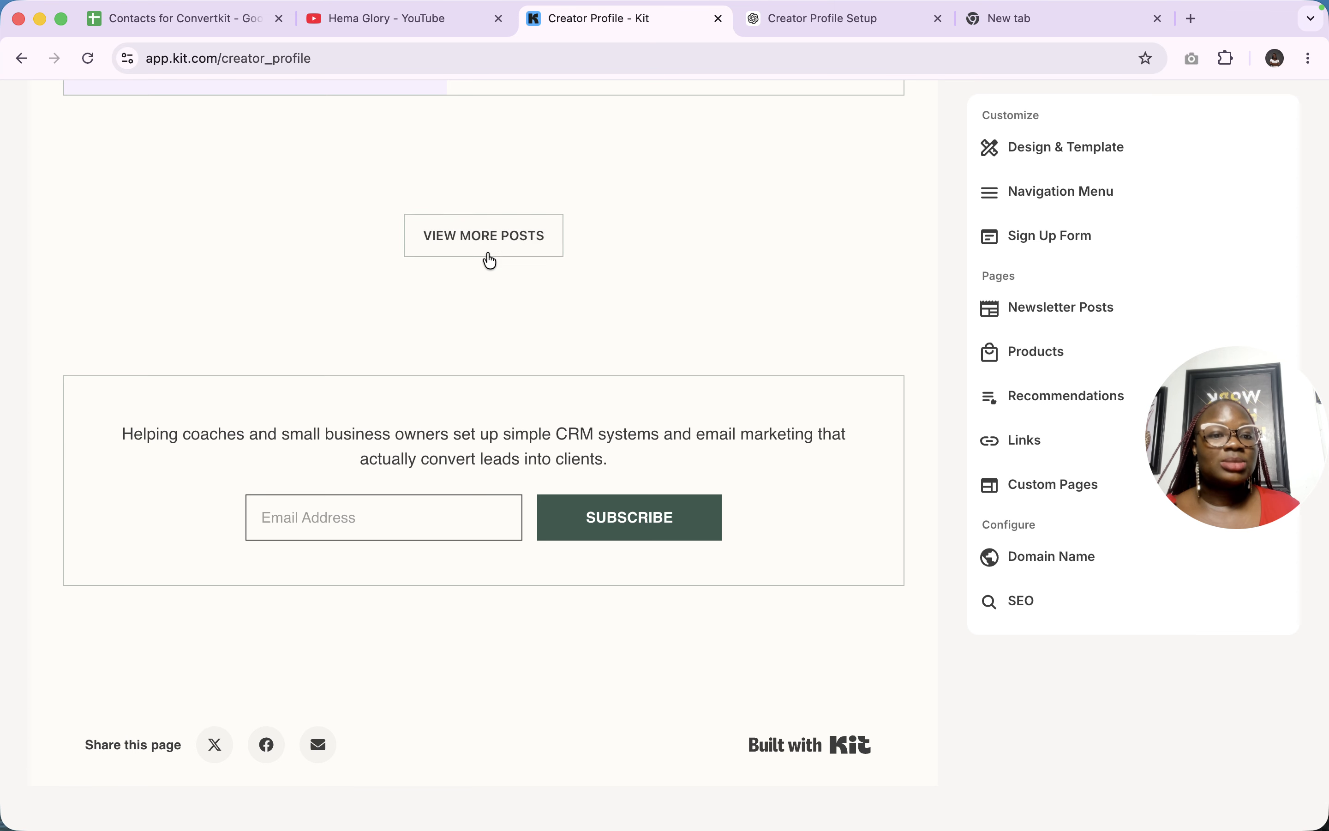
pyautogui.scroll(4, 522, 256)
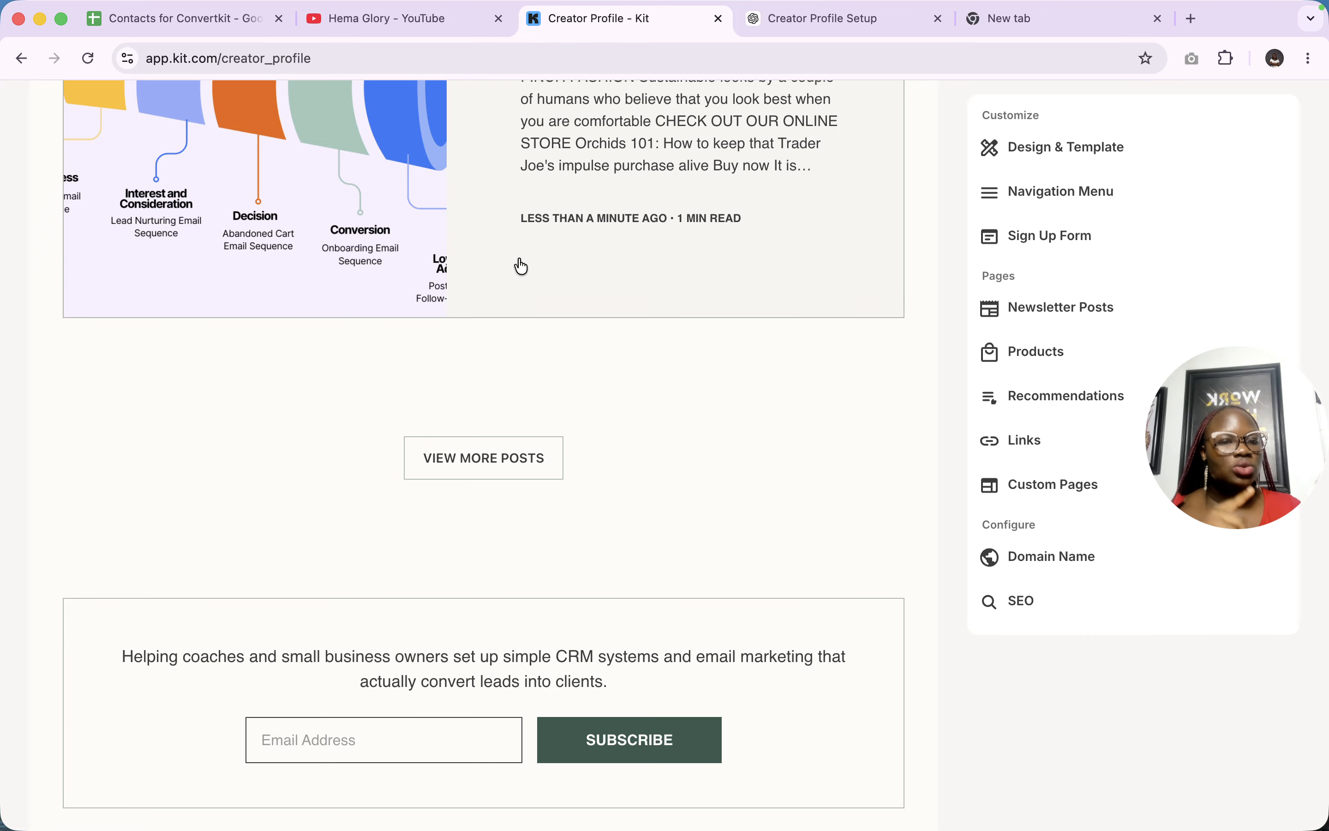
pyautogui.scroll(3, 522, 266)
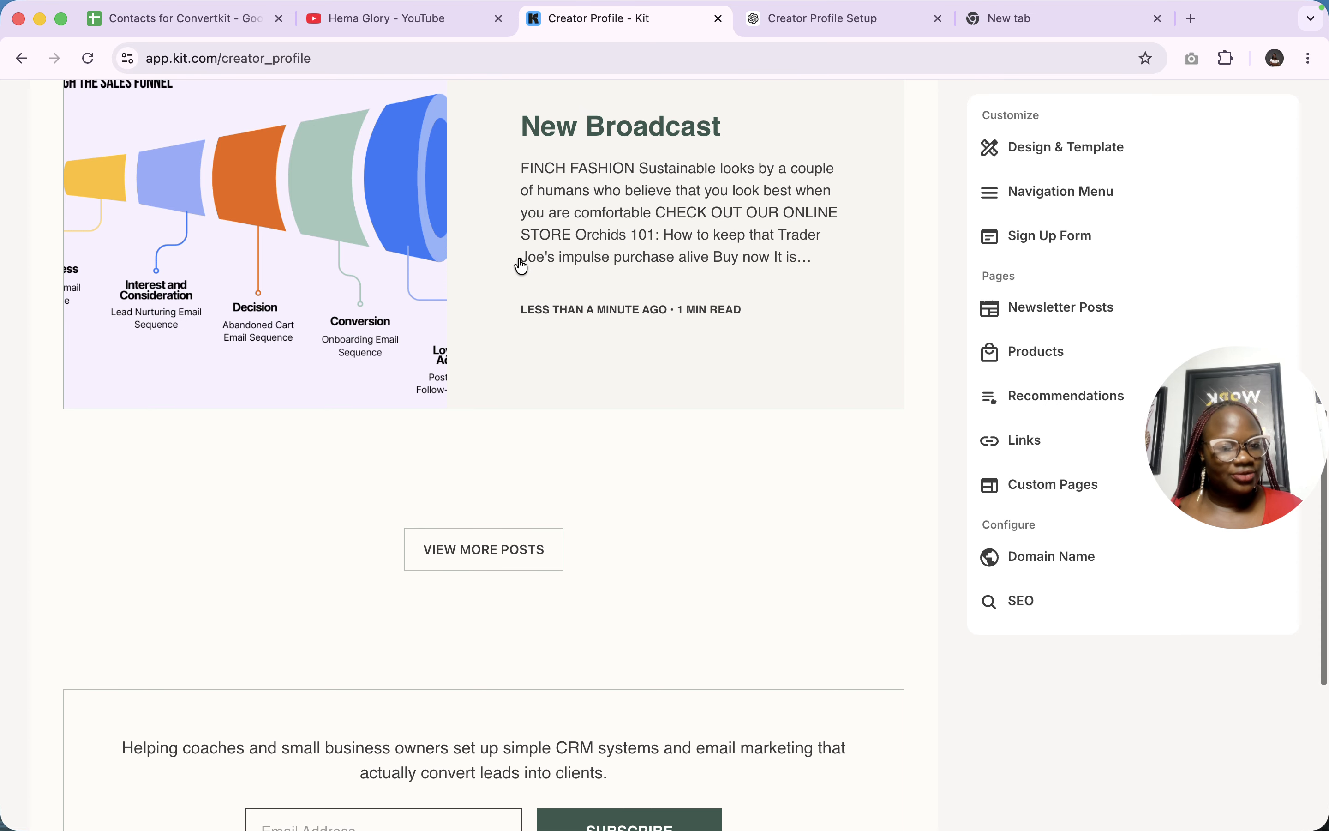
# Review the Products page settings of the Creator Profile, including the product selection and its preview
pyautogui.click(1024, 354)
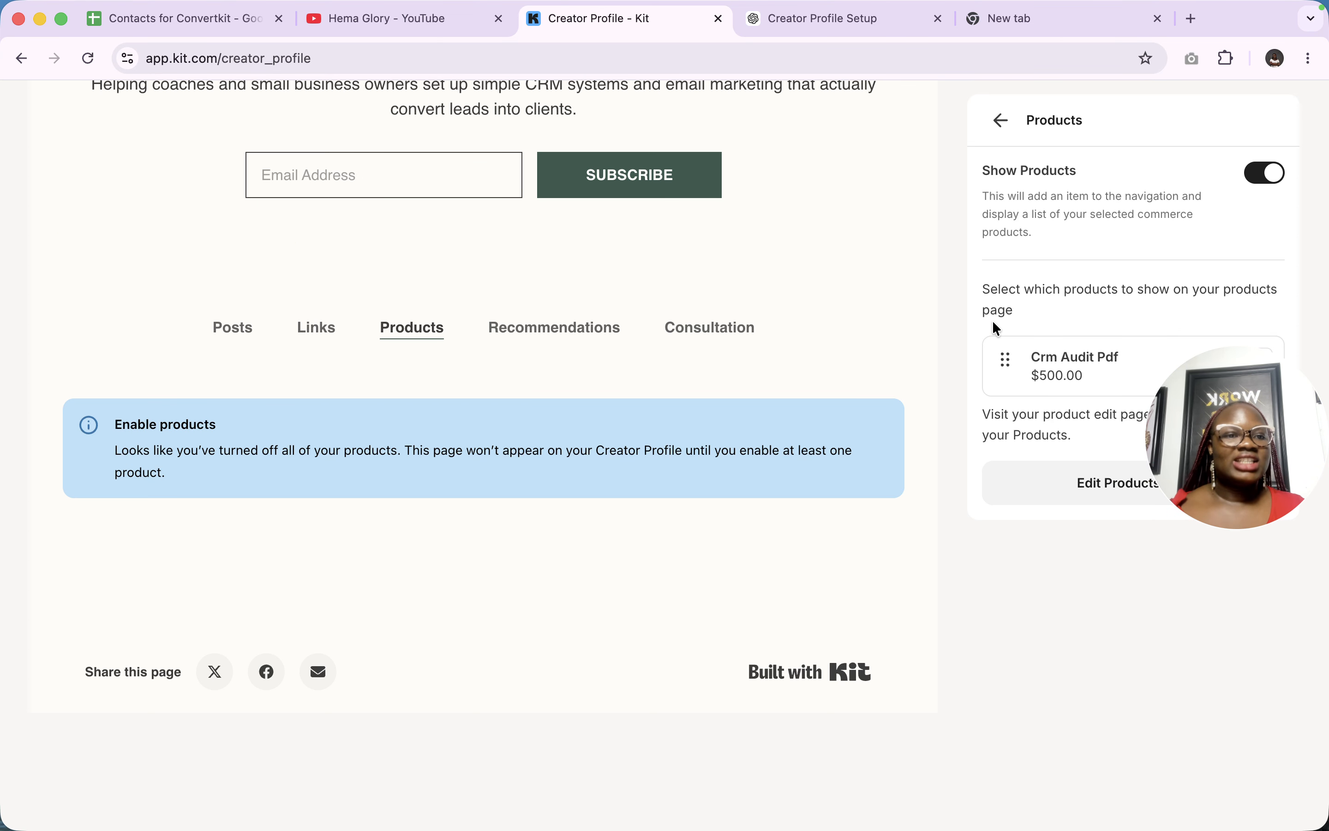
pyautogui.scroll(4, 918, 298)
pyautogui.scroll(-4, 915, 299)
pyautogui.scroll(-1, 915, 299)
pyautogui.moveTo(1198, 392); pyautogui.dragTo(1161, 640)
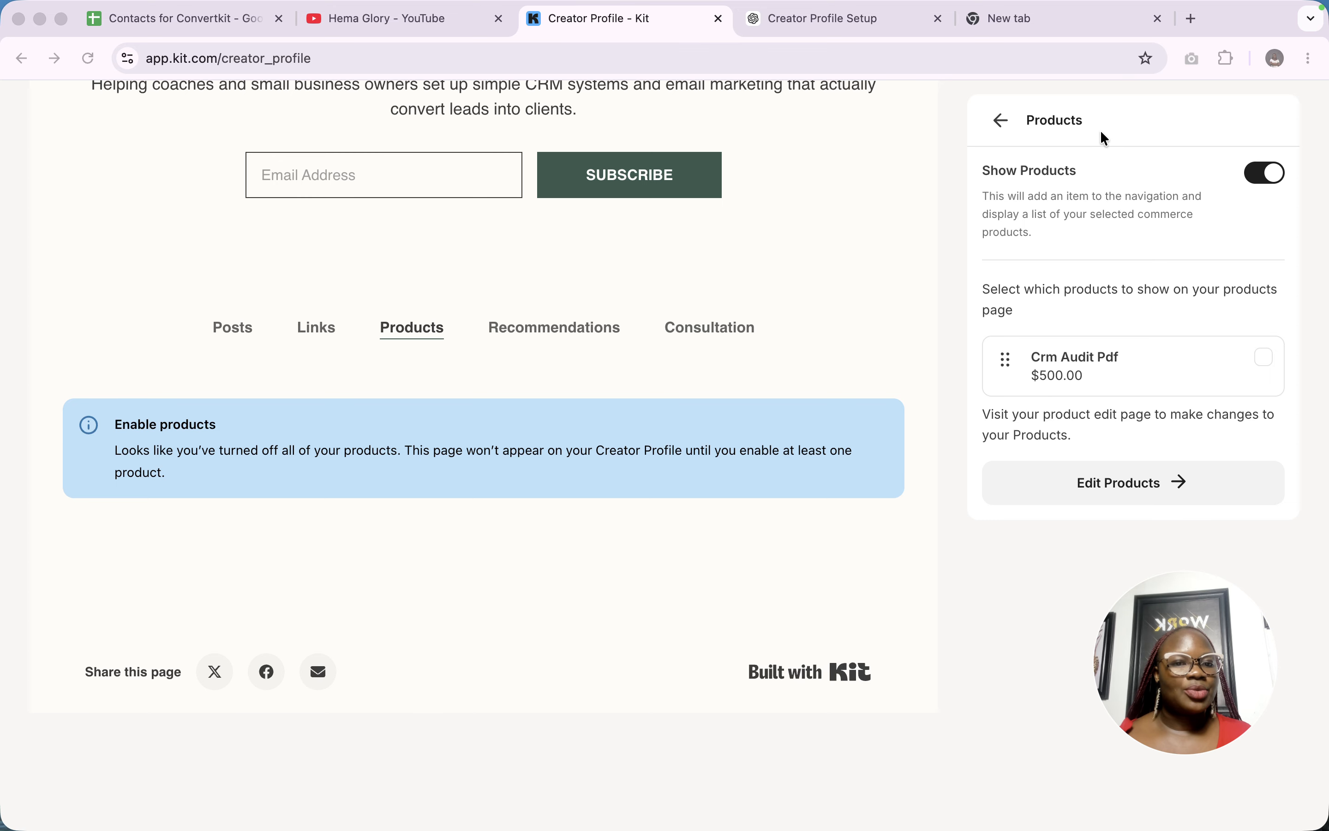
pyautogui.click(999, 122)
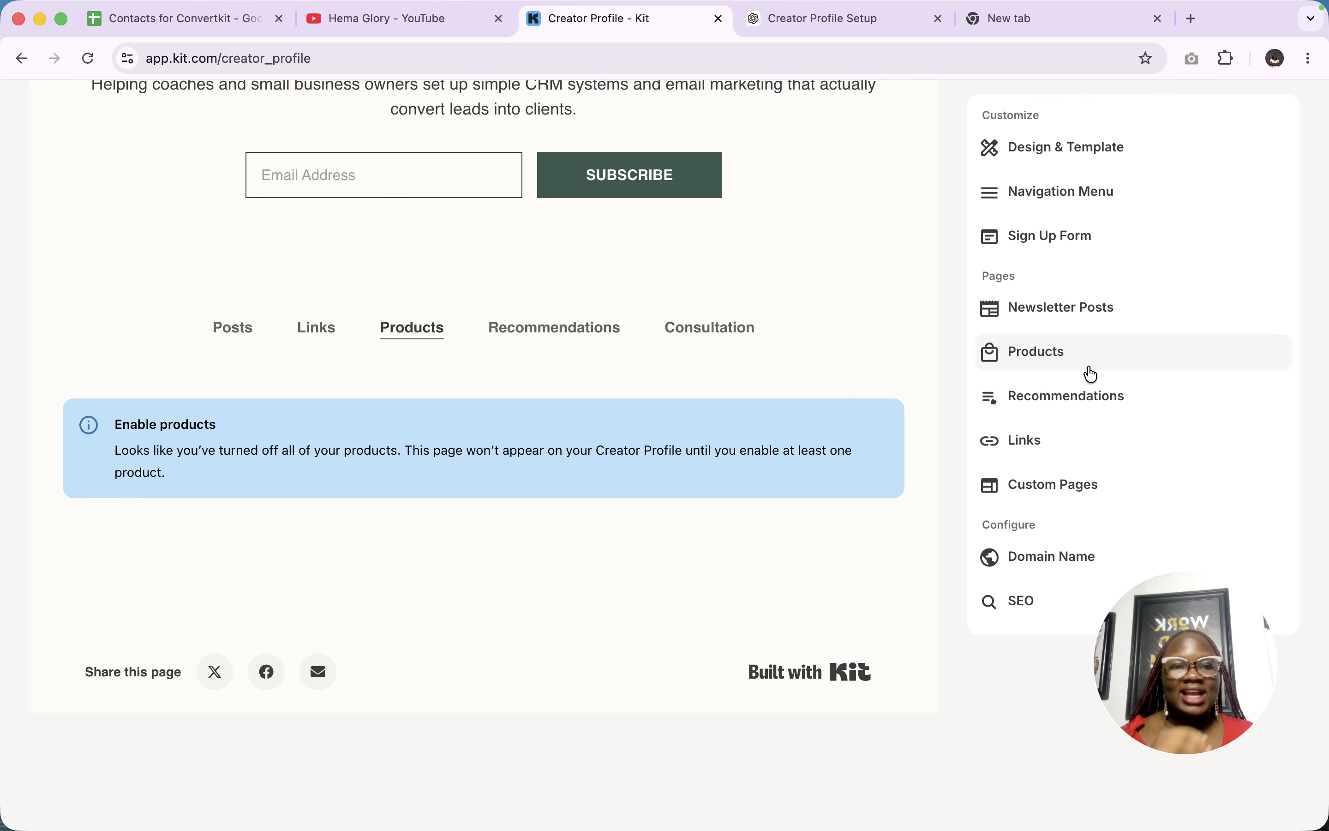
# Review the Recommendations and Links page settings together with their previews
pyautogui.click(1062, 400)
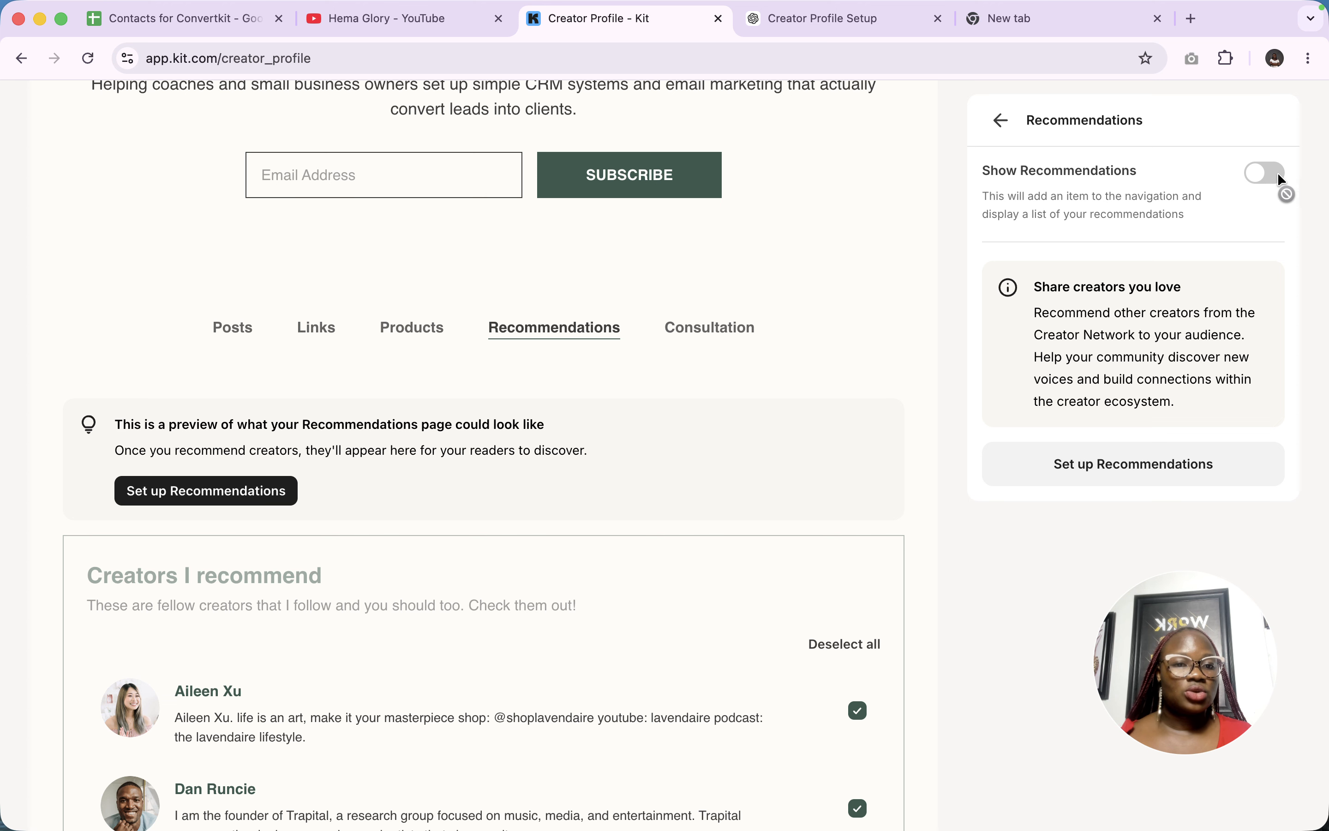
pyautogui.click(1000, 122)
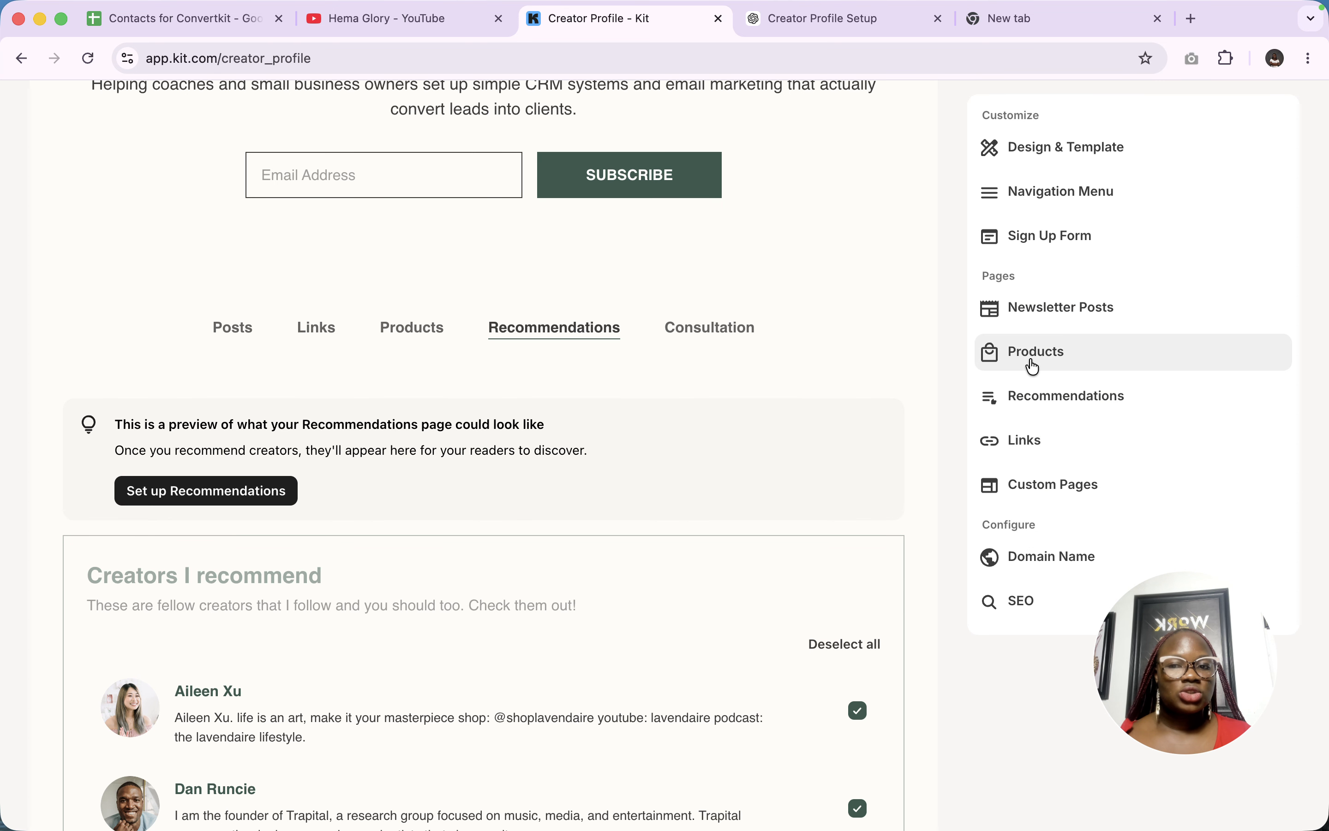
pyautogui.click(1022, 440)
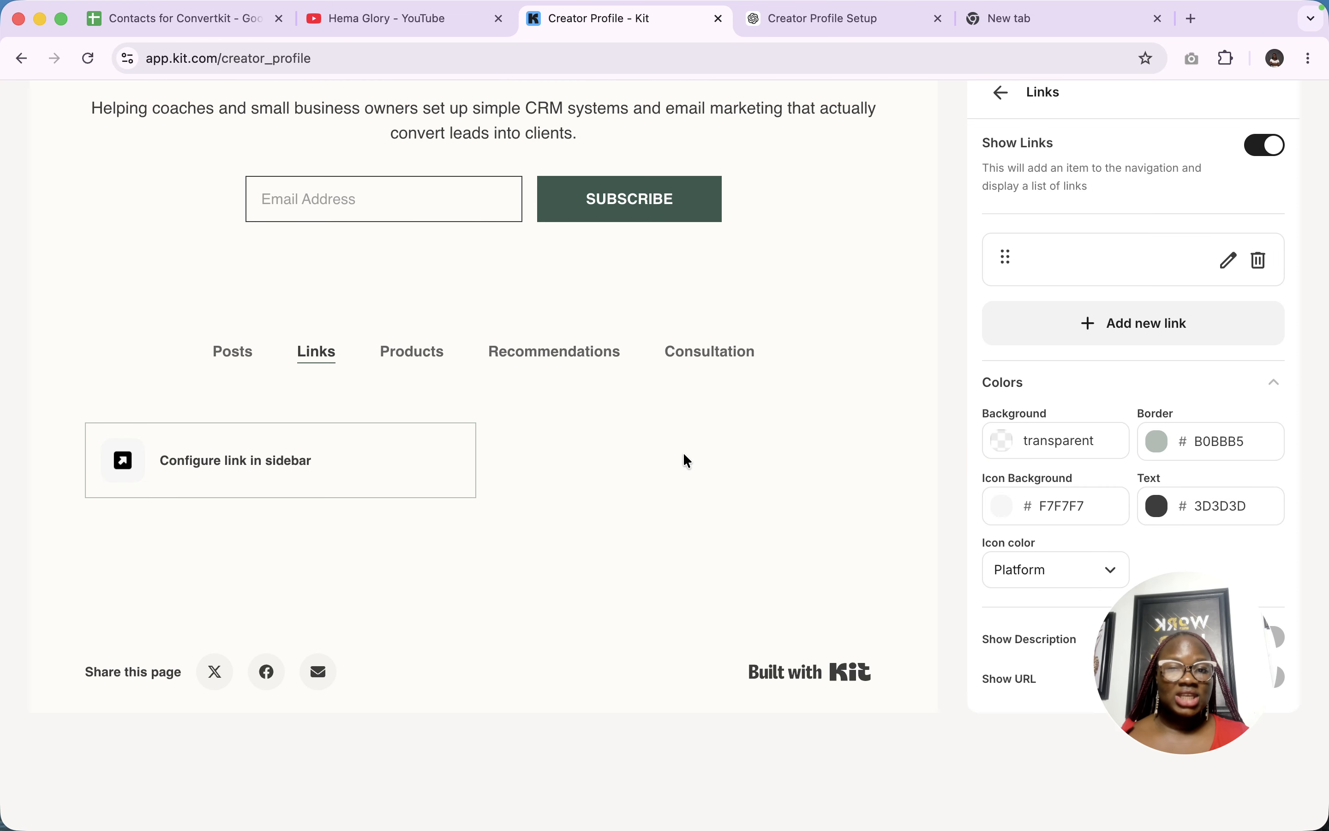
pyautogui.scroll(1, 684, 456)
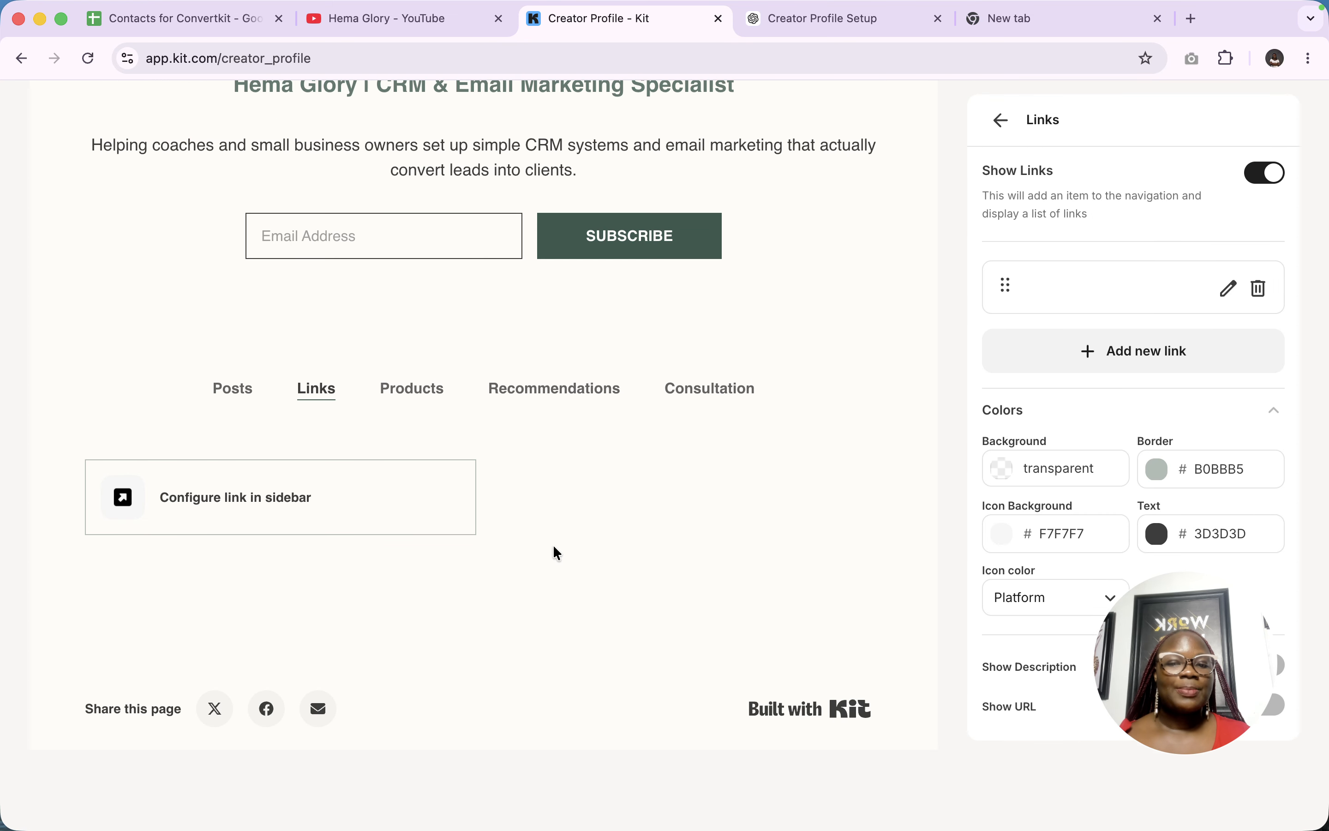
# Start a new external link in the navigation menu, review the available icon options, and leave without saving it
pyautogui.click(724, 405)
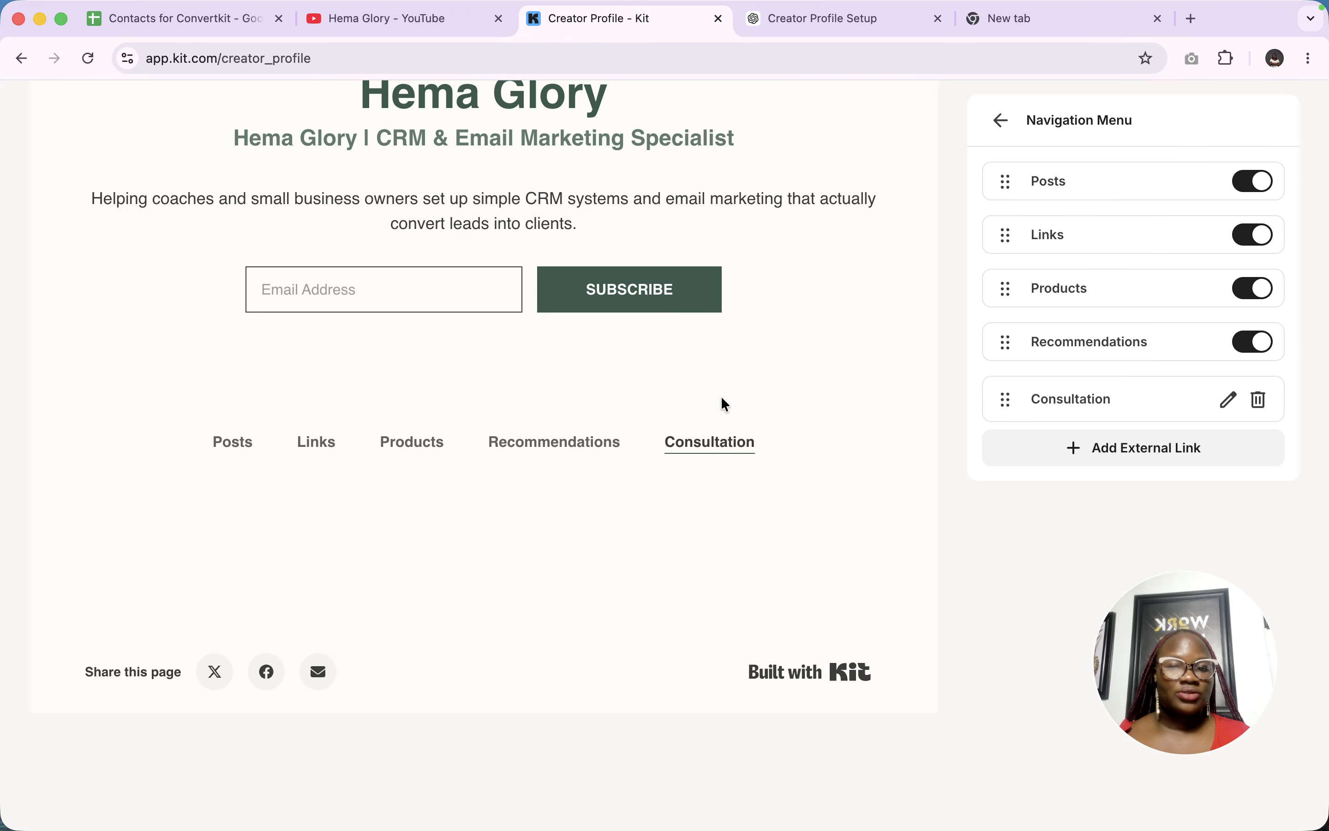
pyautogui.click(1124, 450)
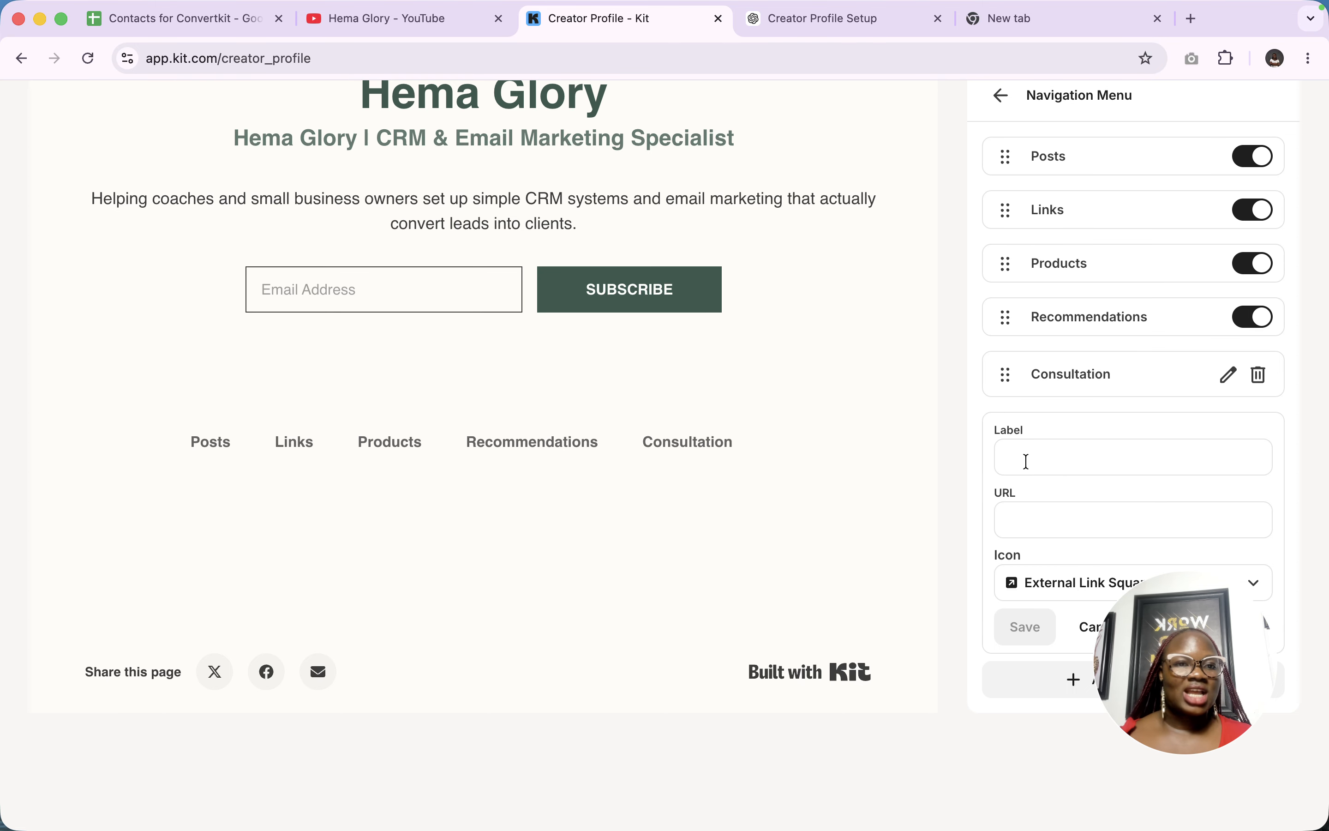
pyautogui.moveTo(1191, 640); pyautogui.dragTo(802, 799)
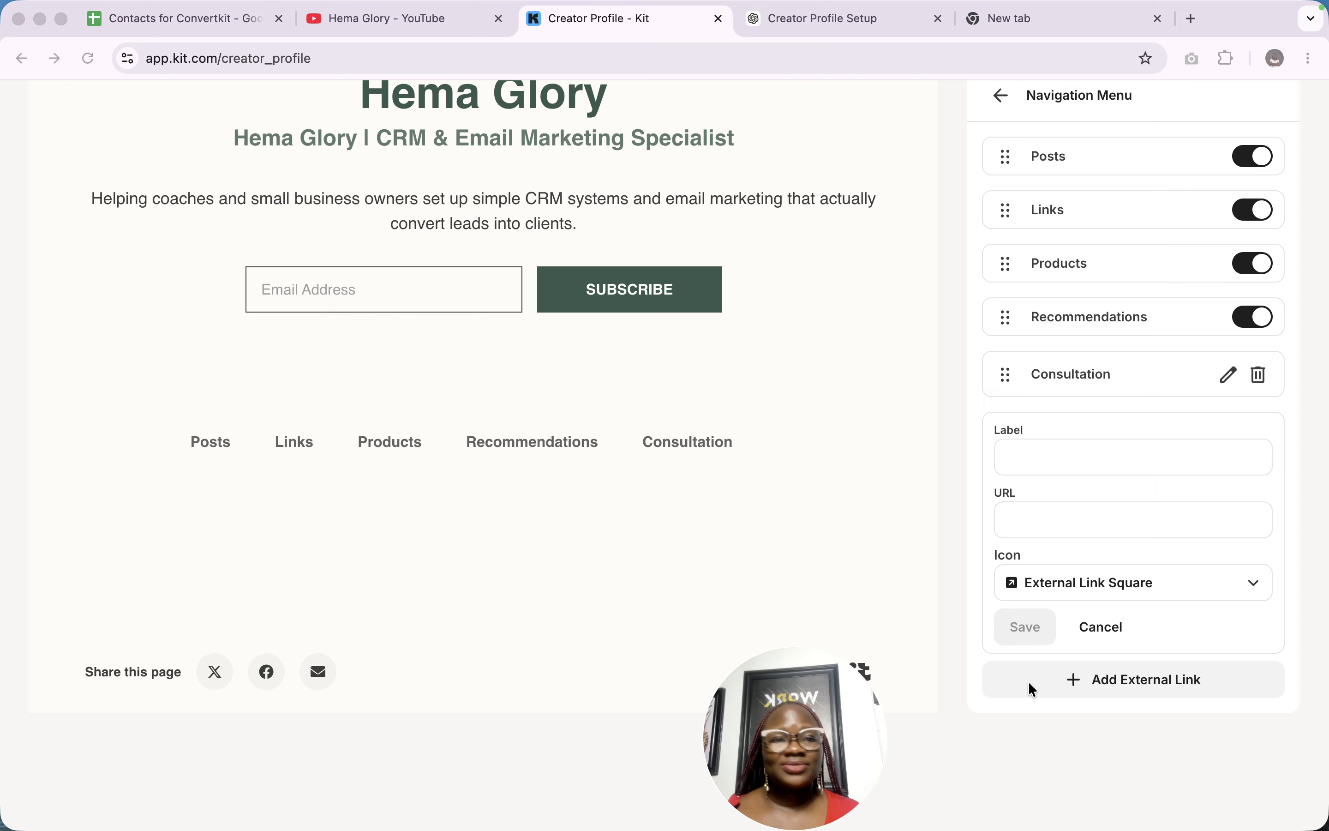
pyautogui.click(998, 96)
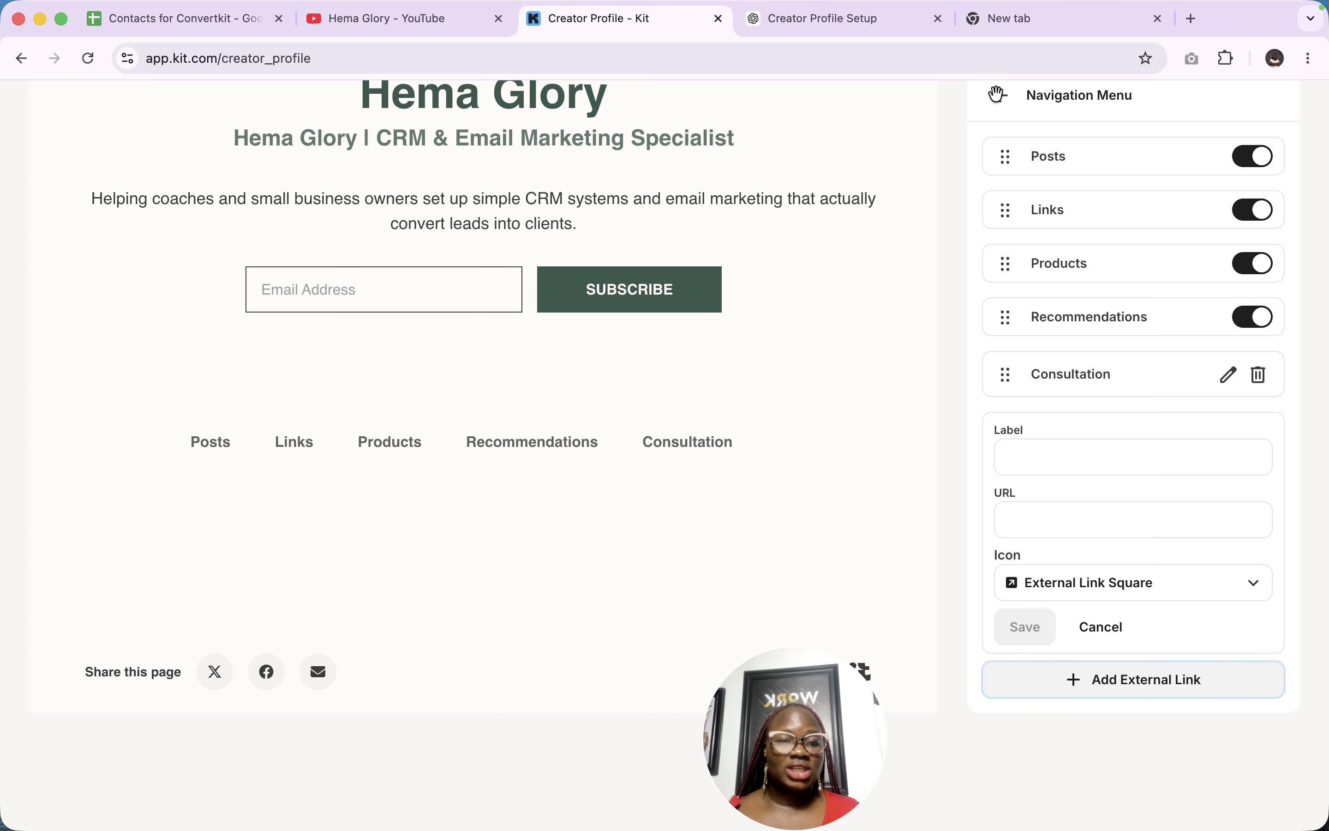
pyautogui.click(1050, 586)
pyautogui.scroll(-5, 1085, 535)
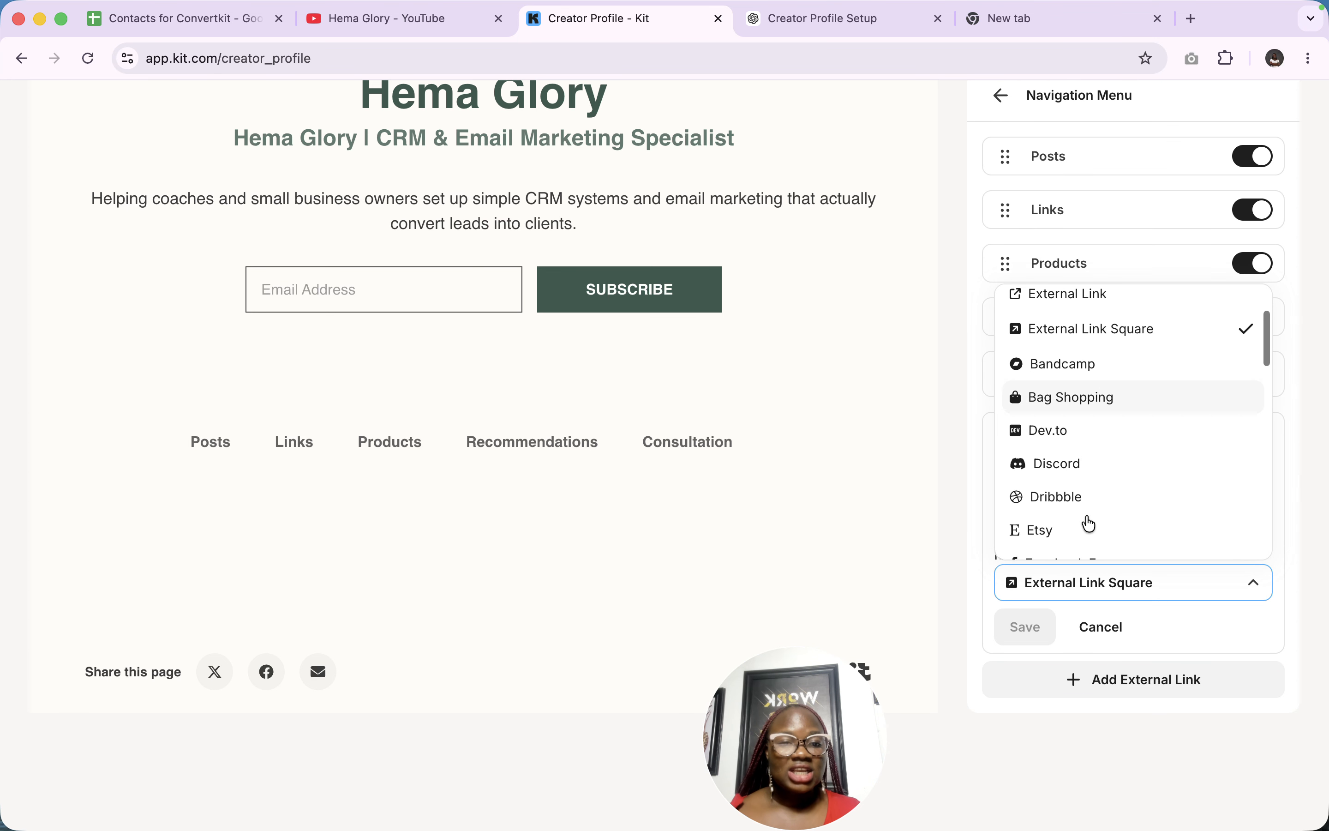
pyautogui.scroll(-1, 1087, 524)
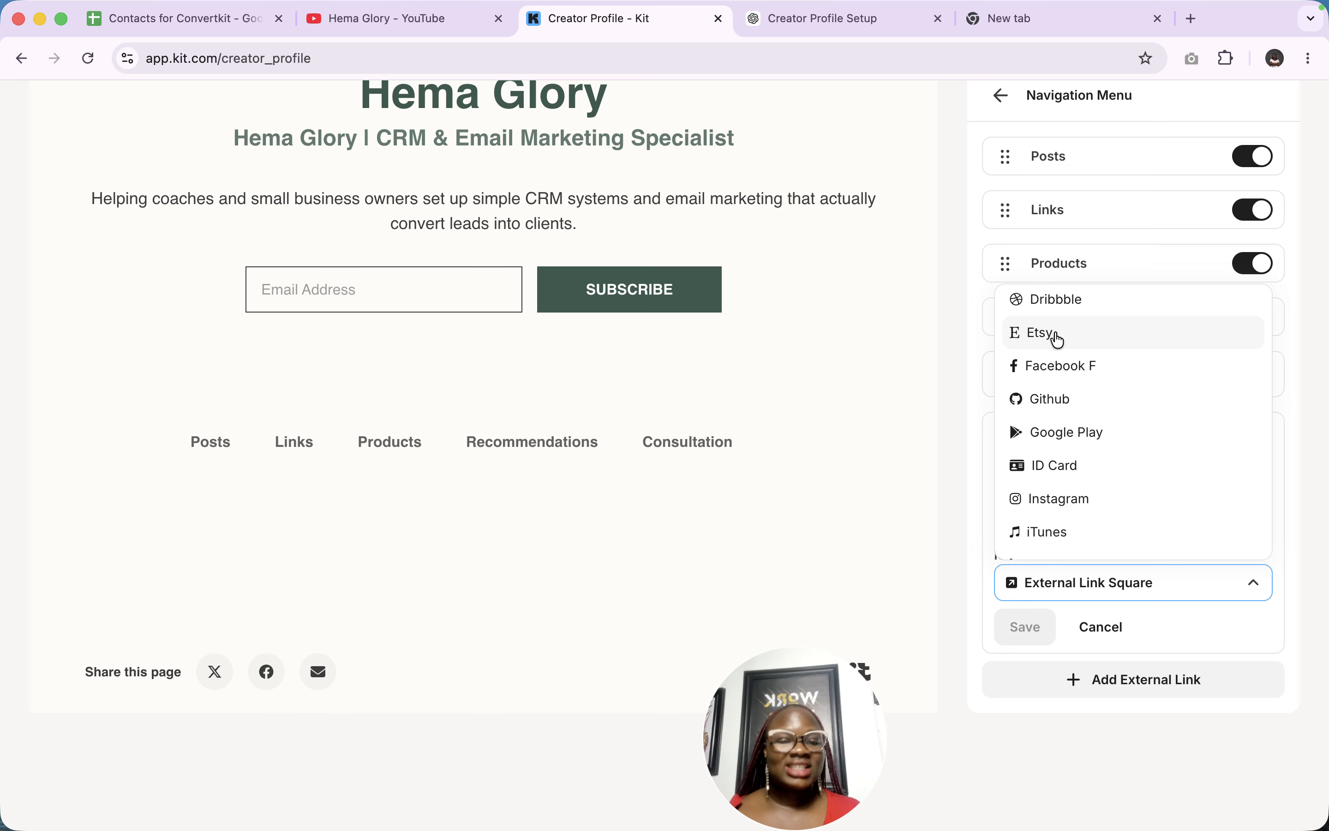
pyautogui.scroll(-6, 1057, 339)
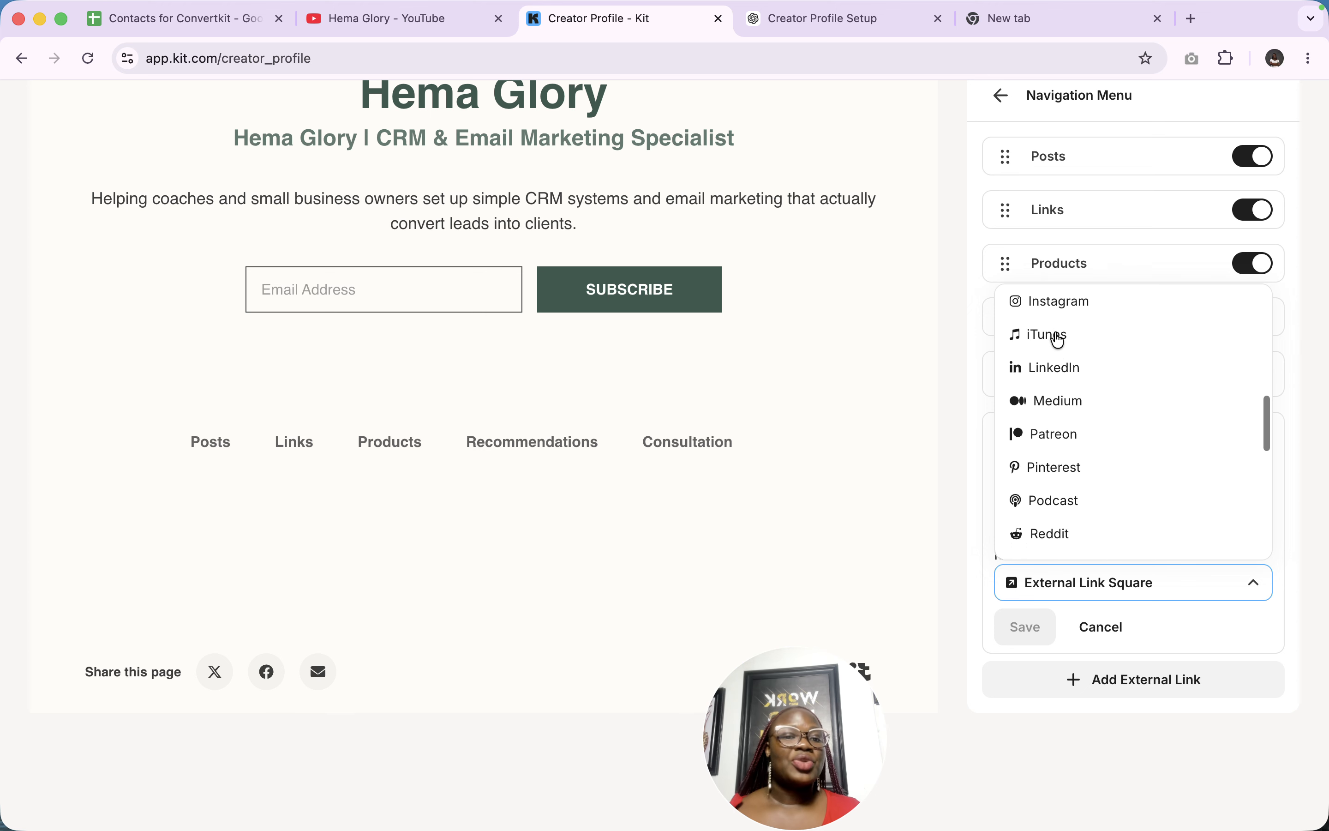
pyautogui.scroll(-6, 1057, 339)
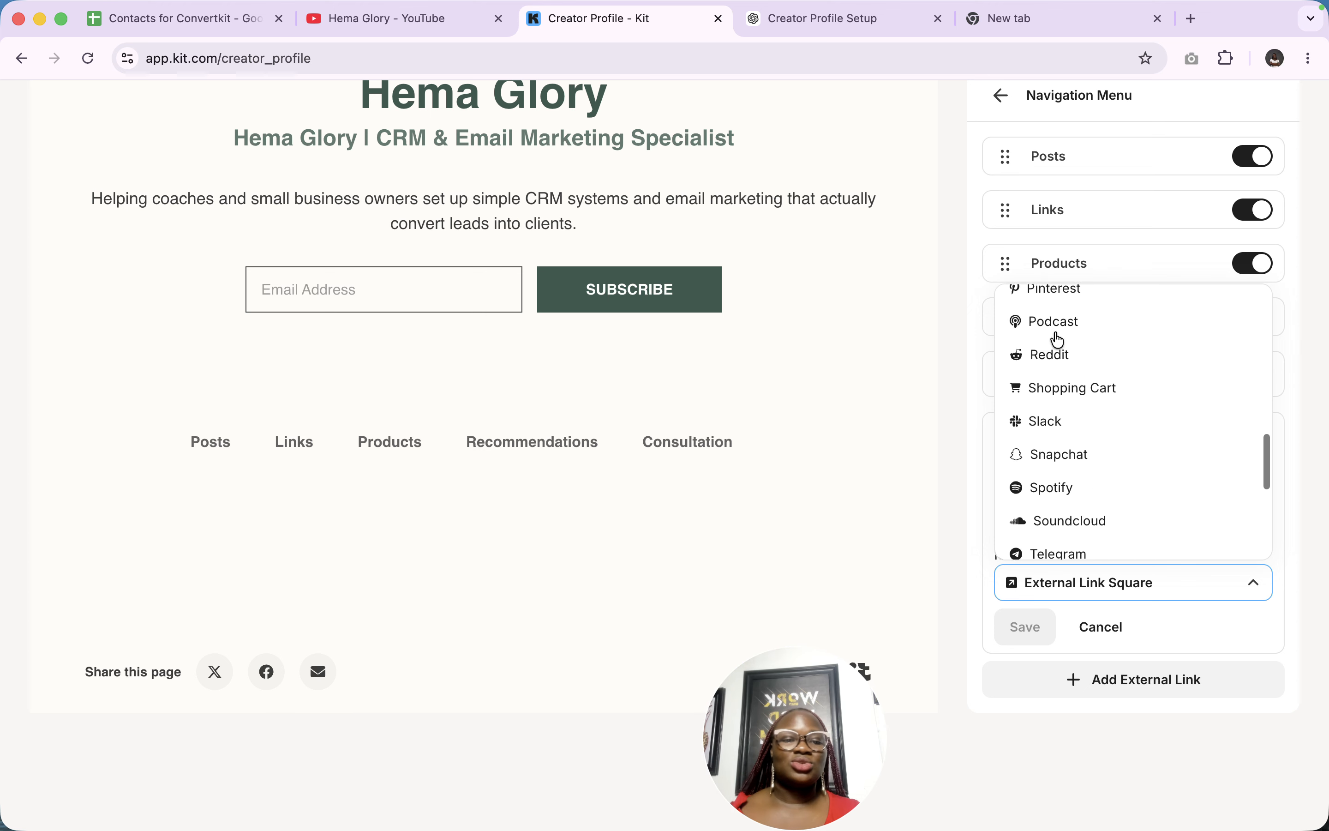
pyautogui.click(1010, 99)
pyautogui.click(1009, 96)
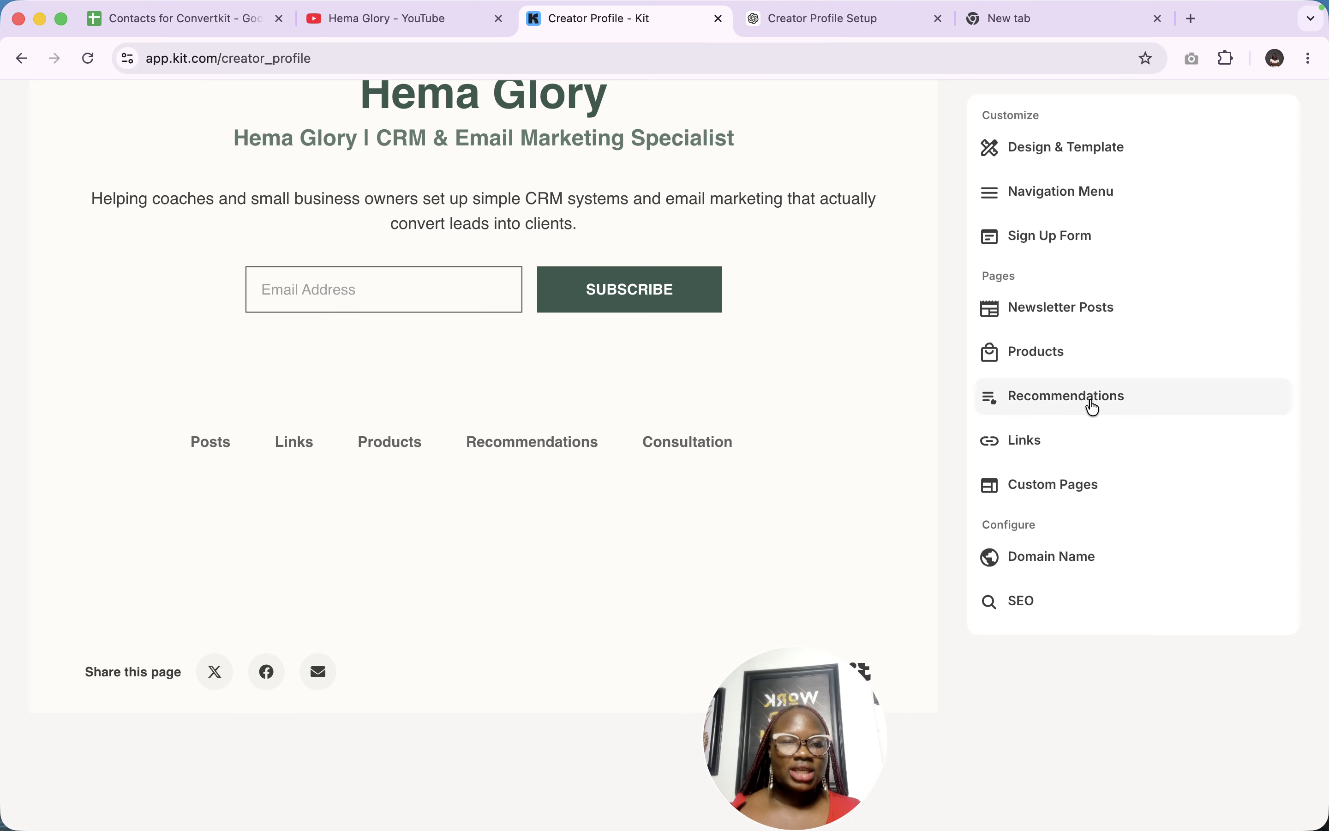
# Add a custom page named About to the Creator Profile
pyautogui.click(1062, 498)
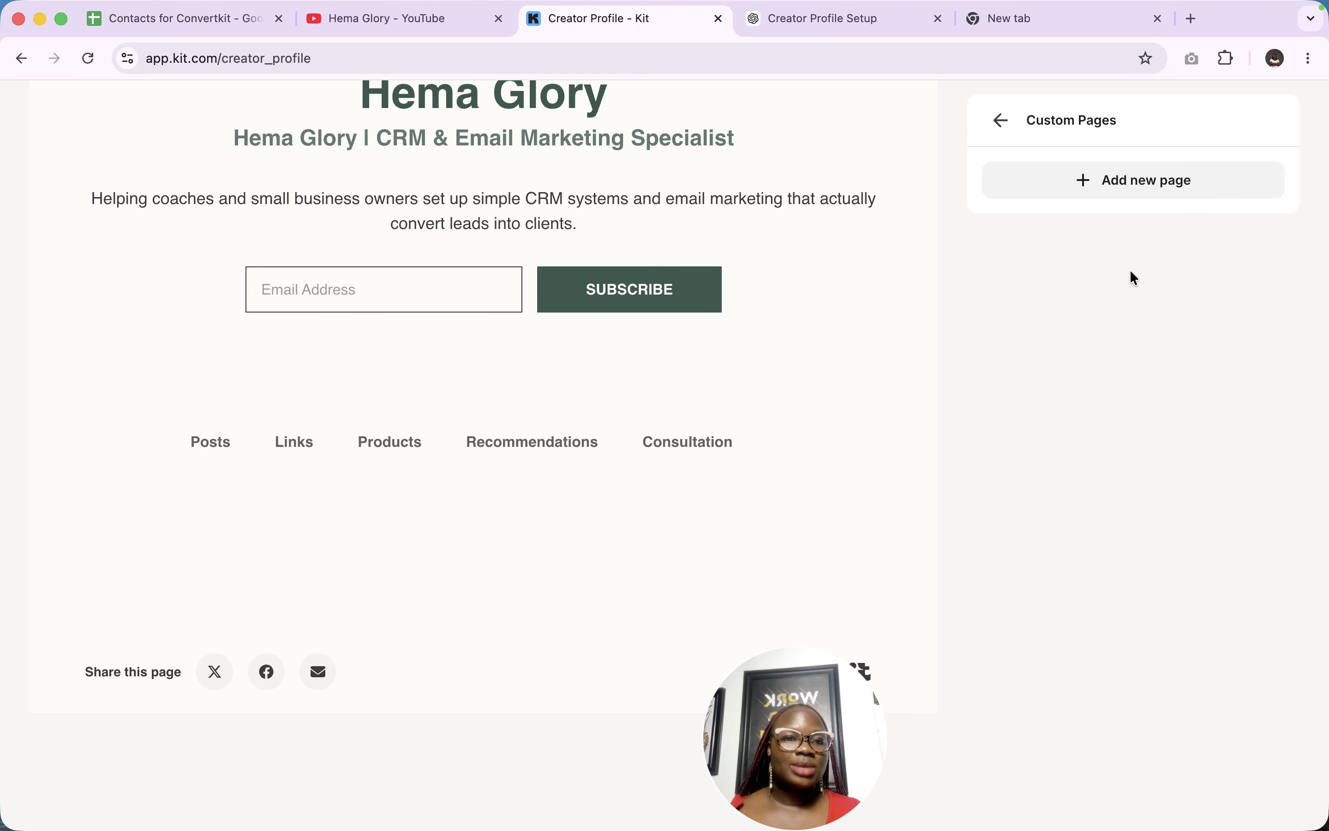
pyautogui.scroll(7, 739, 291)
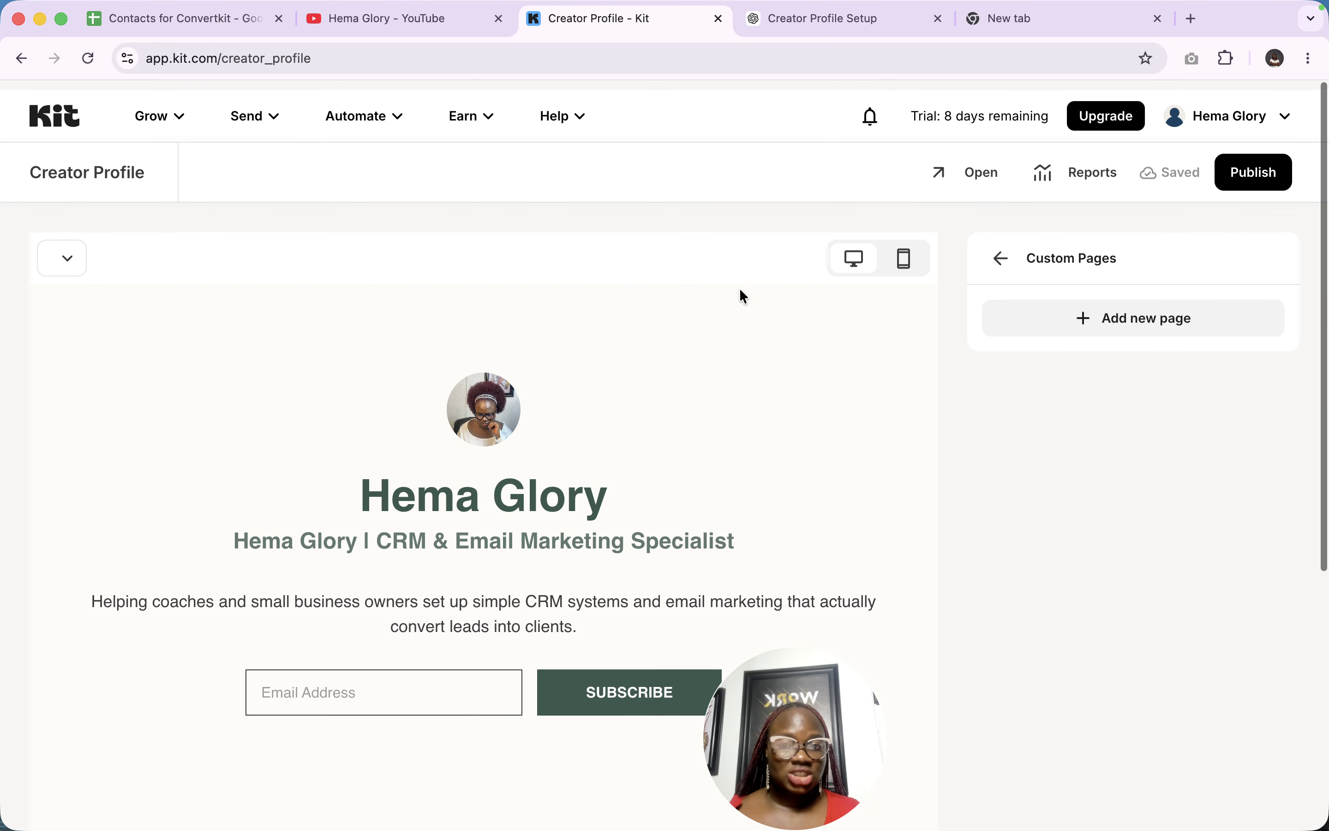
pyautogui.click(1104, 318)
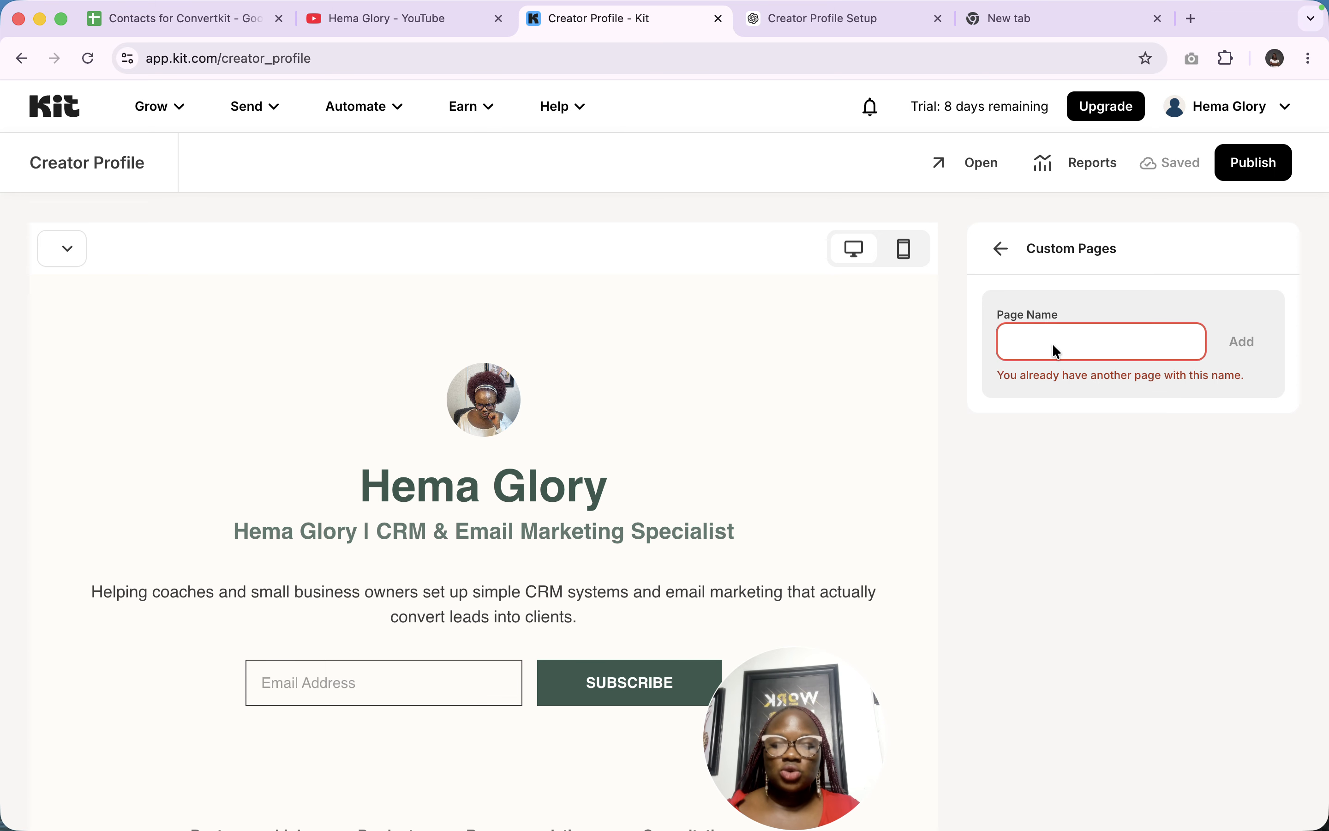
pyautogui.write('About')
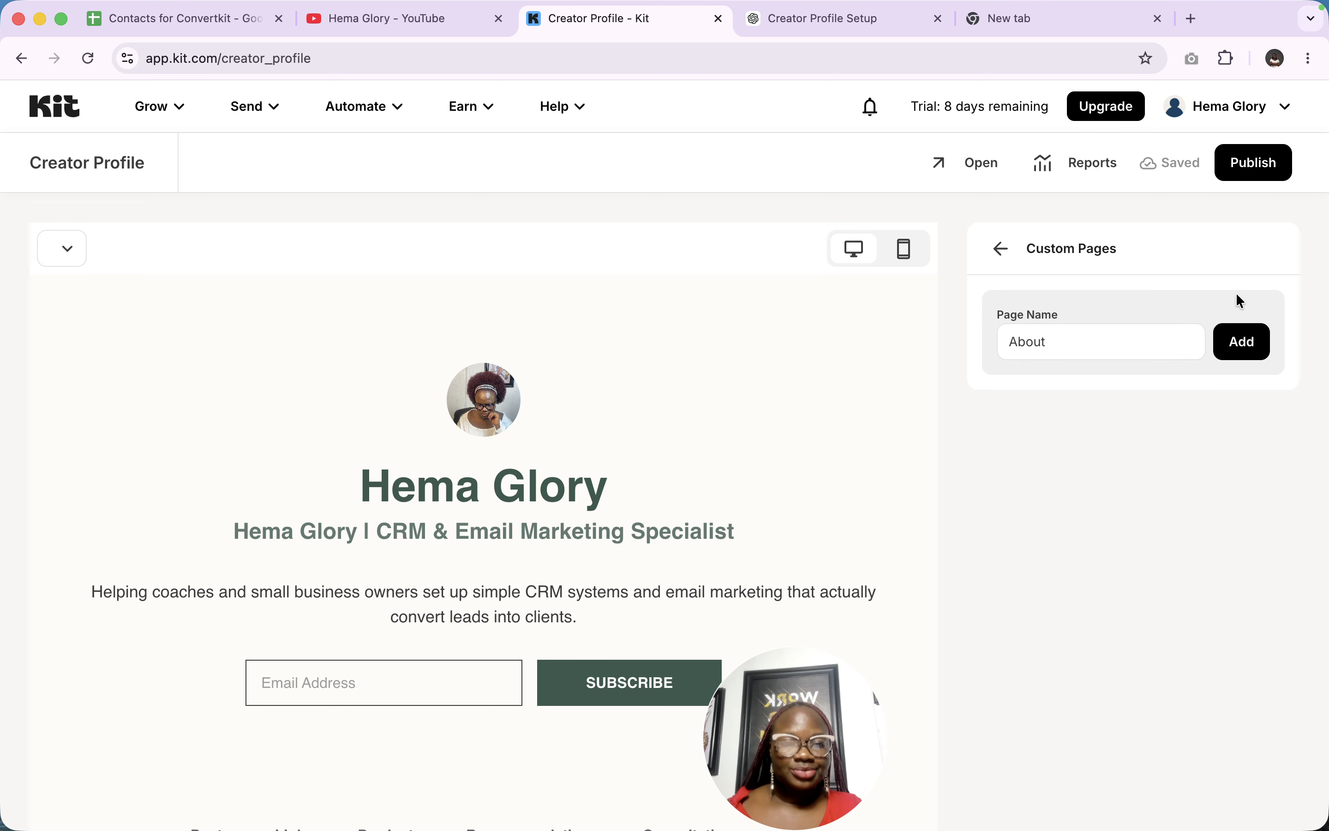
pyautogui.click(1240, 339)
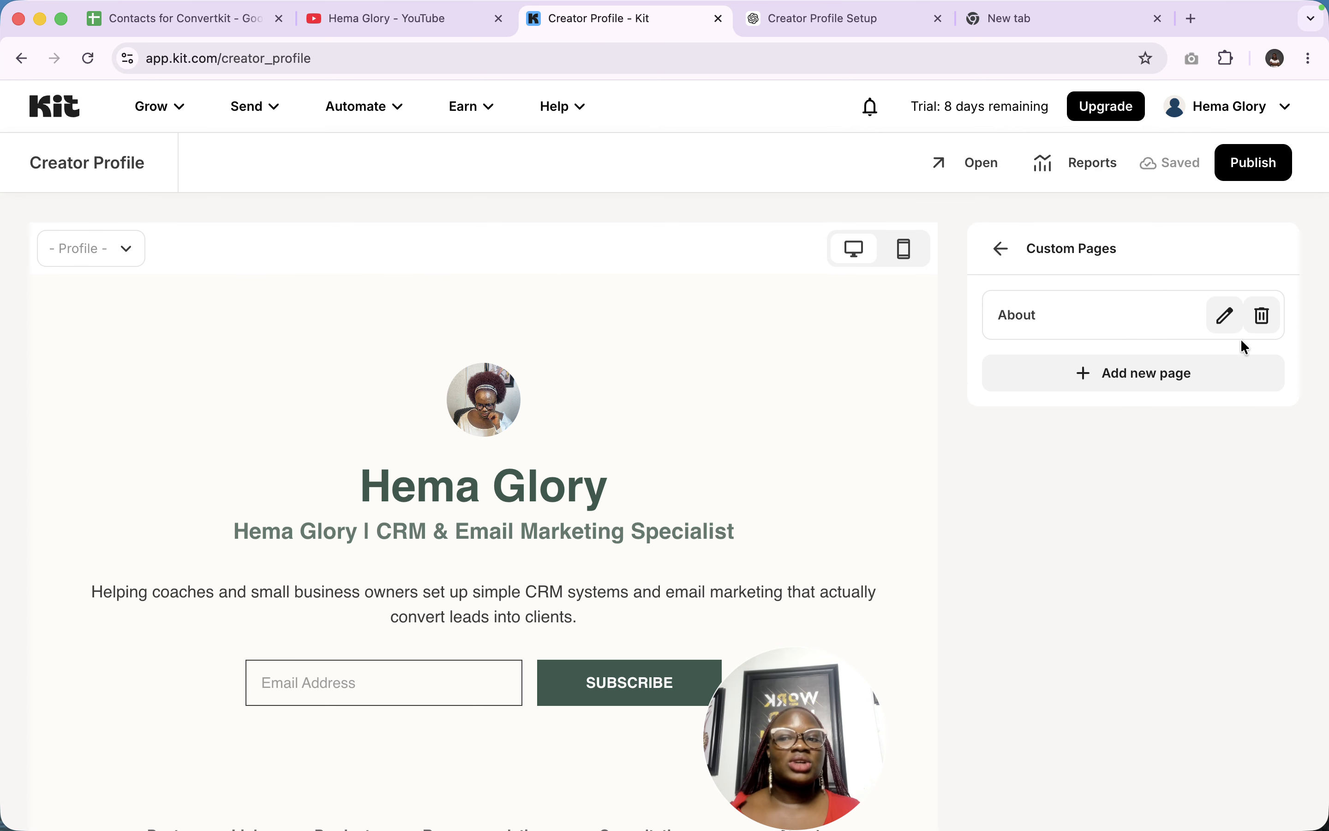
# Open the About page for editing and examine its URL slug, SEO settings and content area
pyautogui.click(1225, 316)
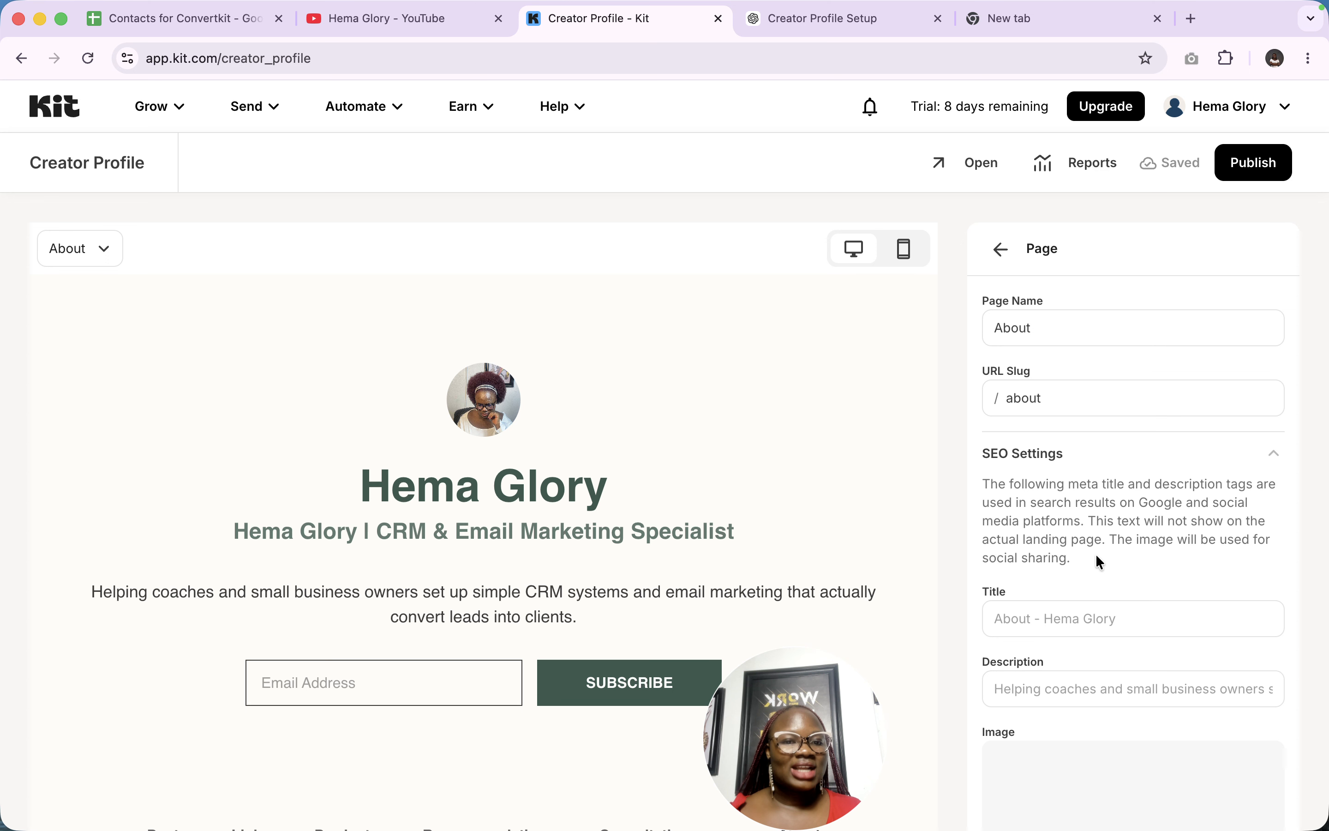
pyautogui.scroll(-3, 1083, 575)
pyautogui.scroll(-5, 1084, 575)
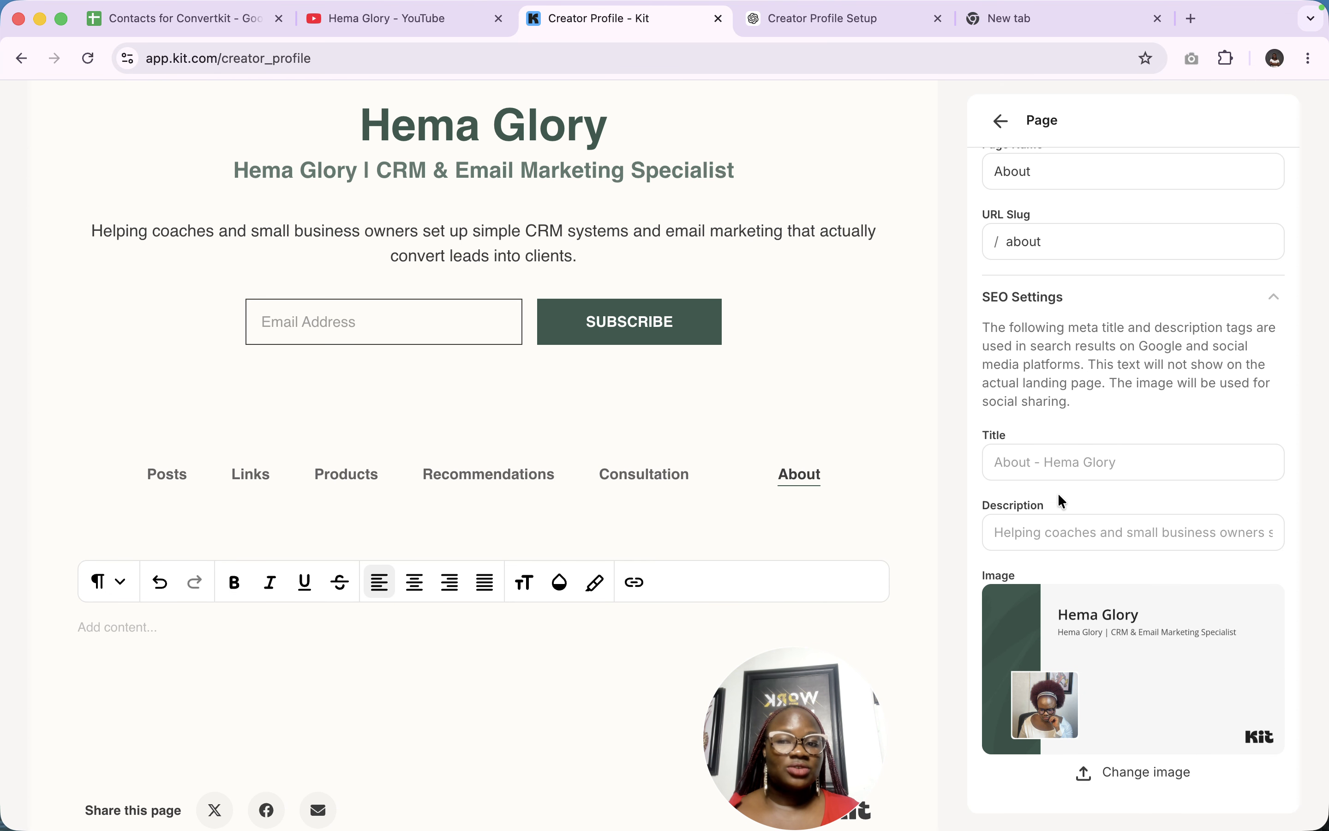
pyautogui.scroll(-3, 352, 653)
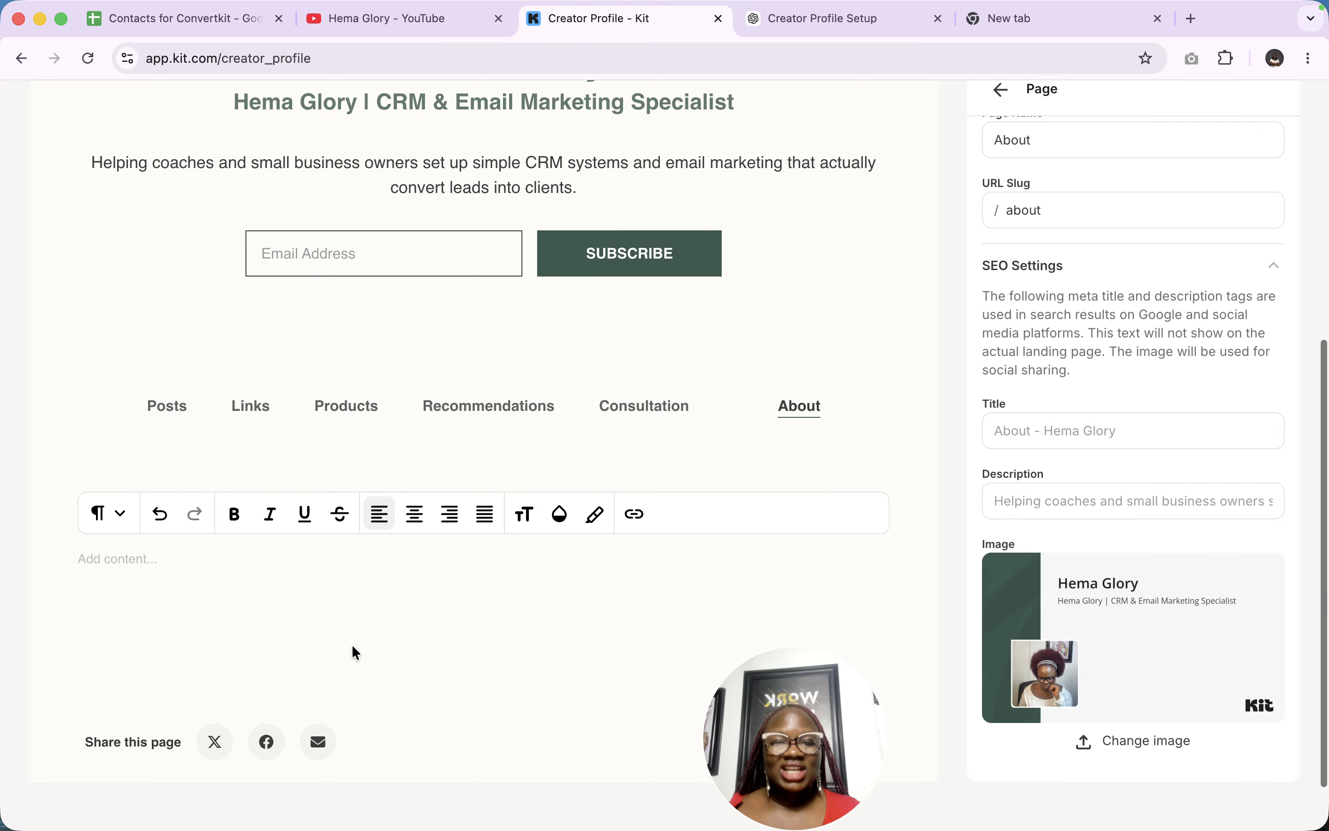
# Format the first content block of the About page as Heading 1
pyautogui.click(135, 479)
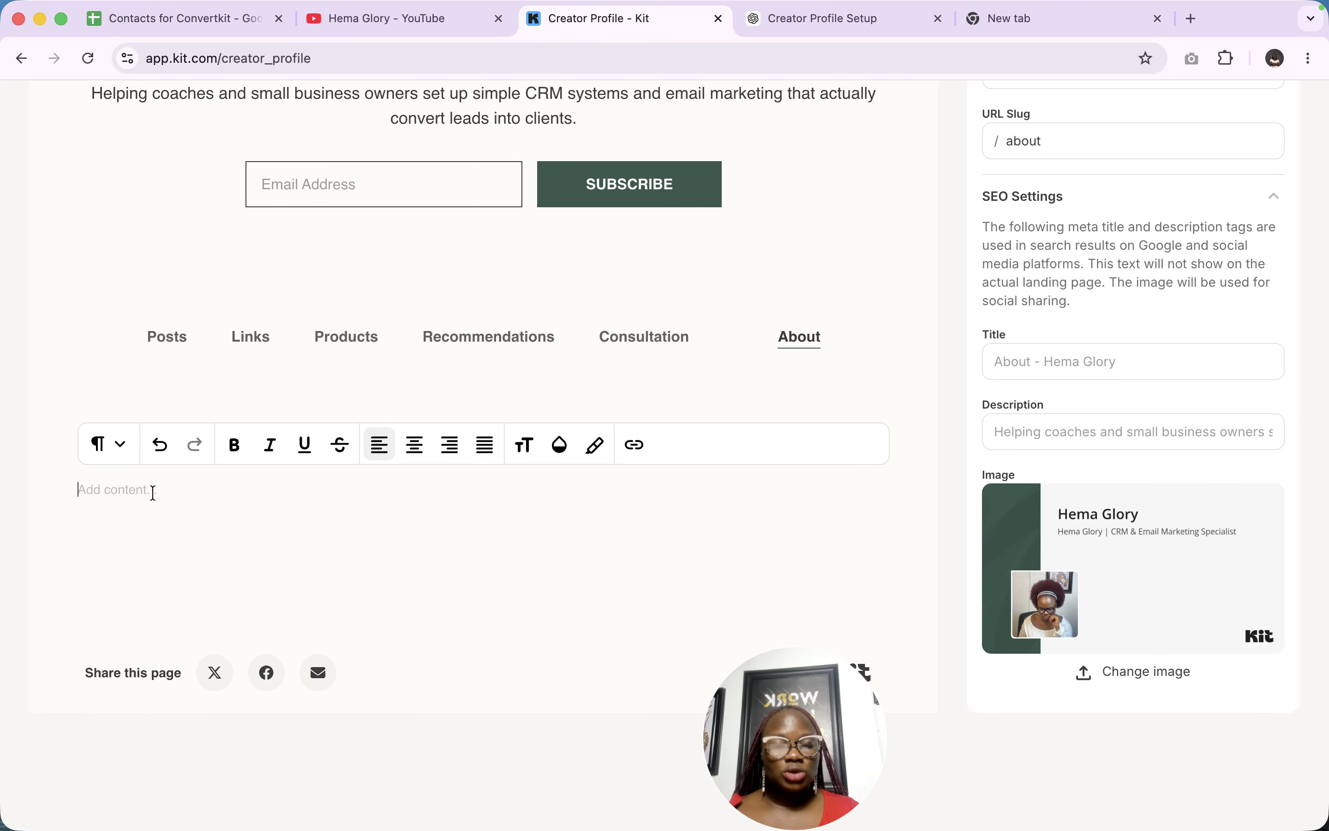
pyautogui.moveTo(586, 6)
pyautogui.click(771, 14)
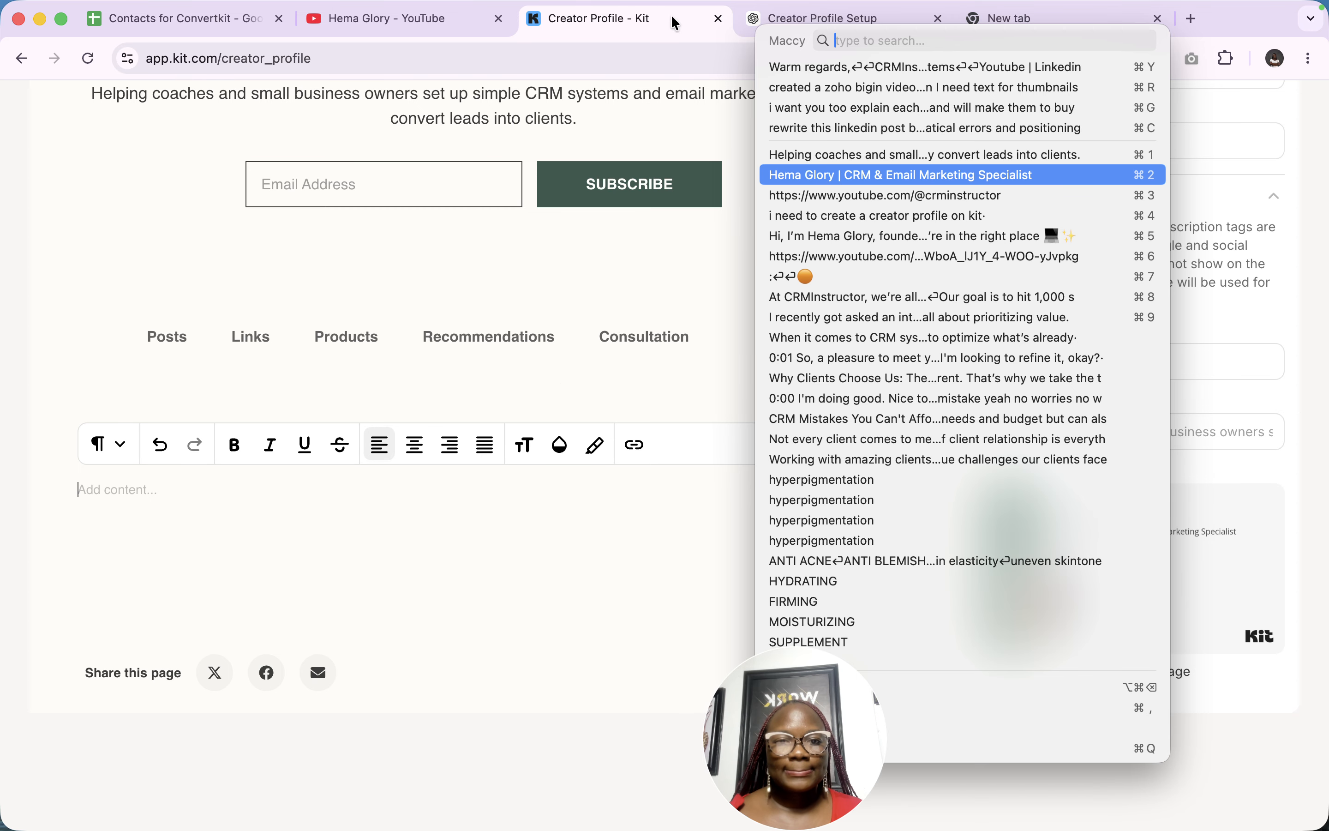
pyautogui.click(1052, 15)
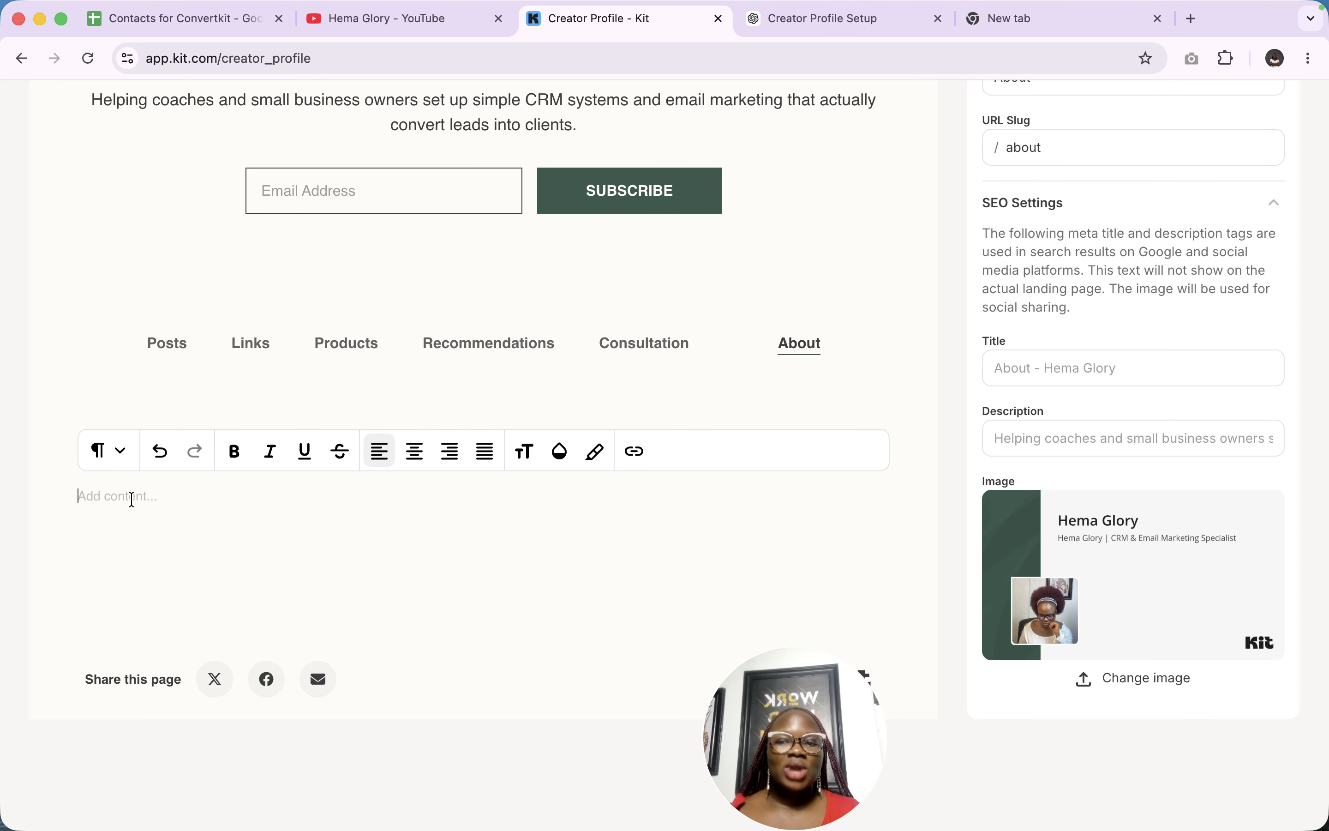
pyautogui.click(119, 452)
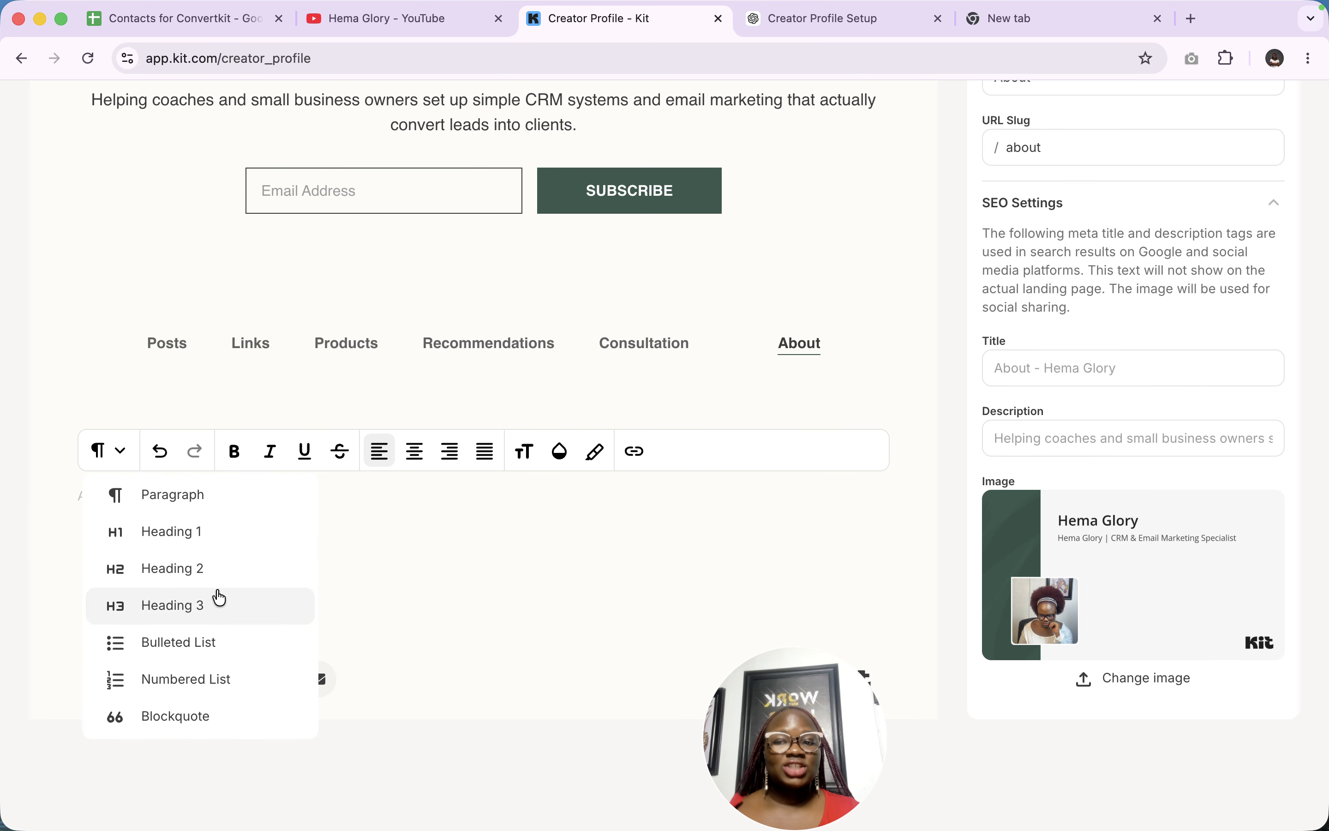
pyautogui.scroll(-1, 181, 649)
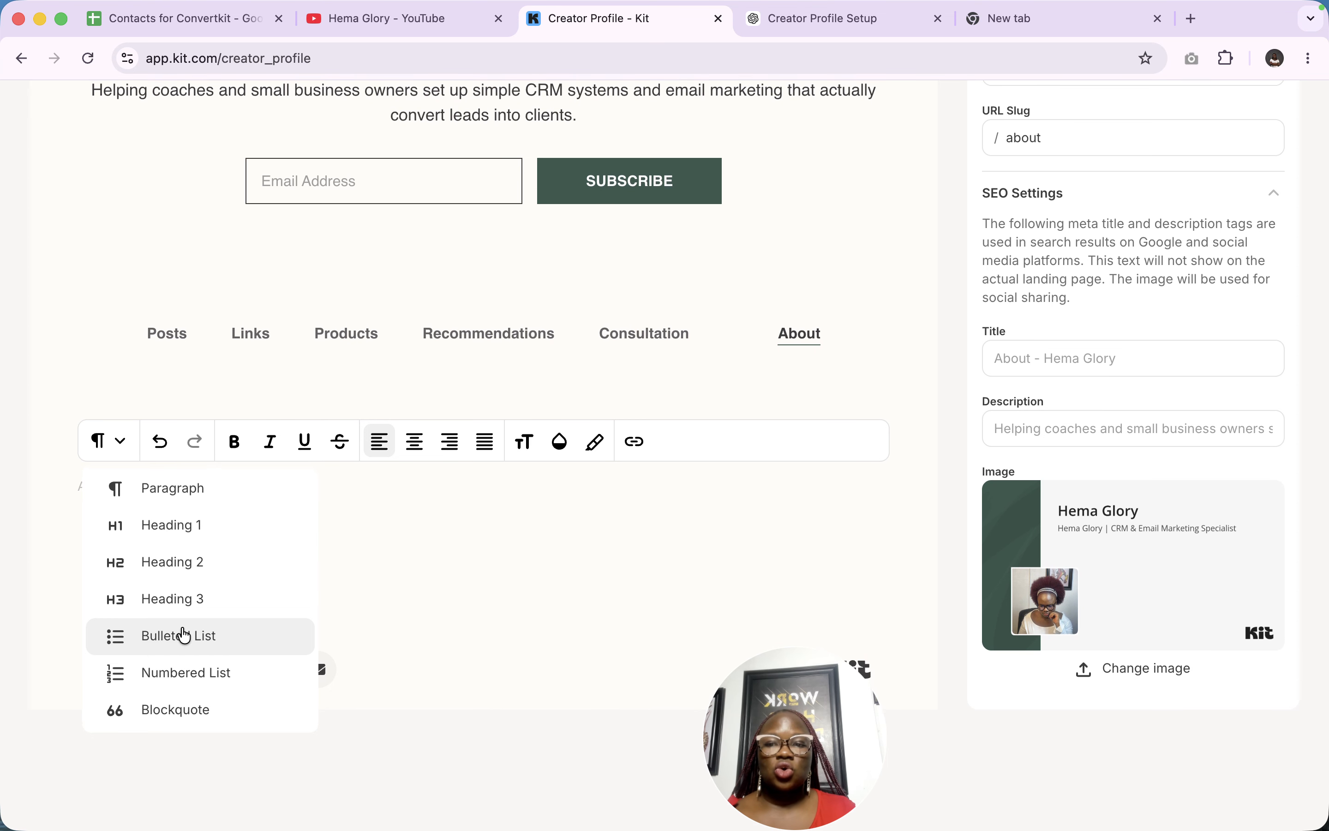
pyautogui.scroll(3, 156, 561)
pyautogui.scroll(-3, 157, 562)
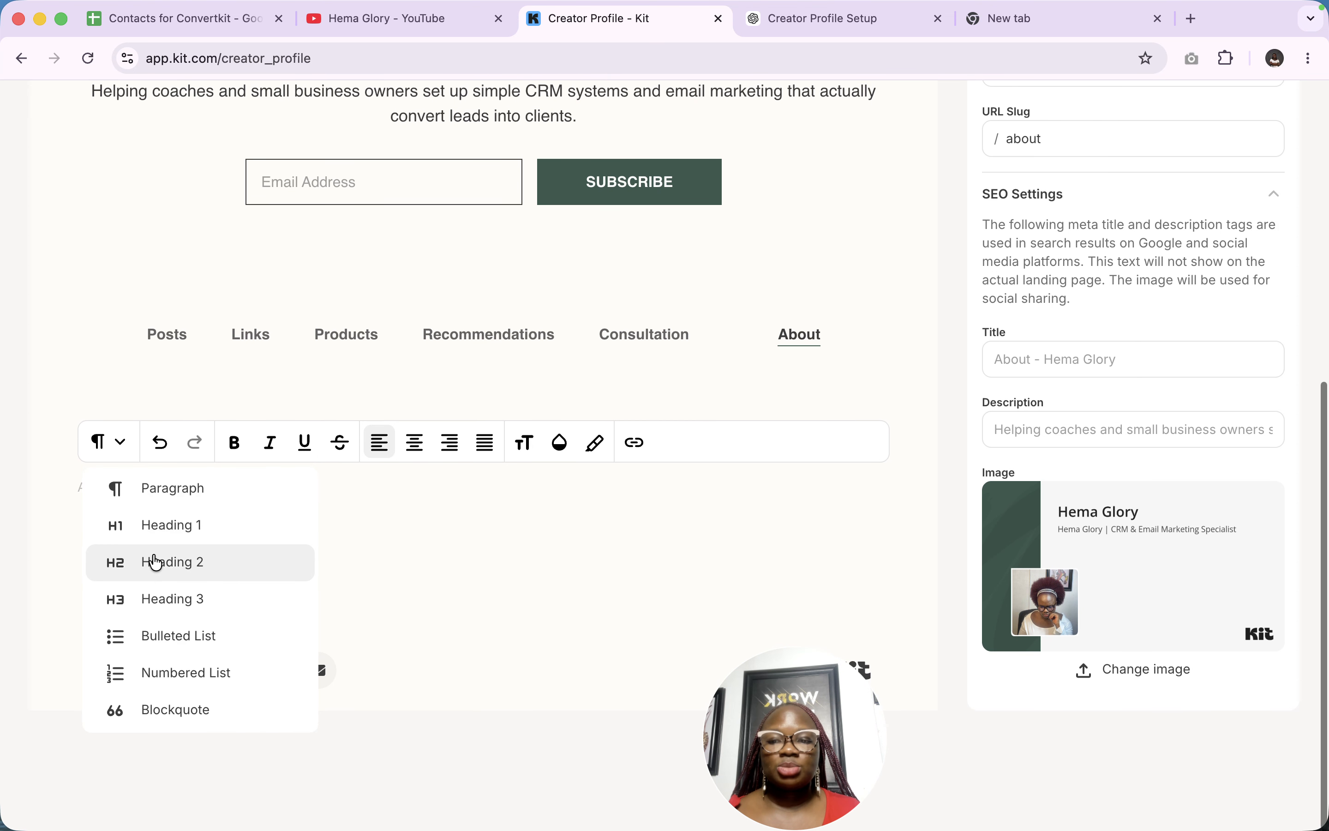
pyautogui.click(161, 526)
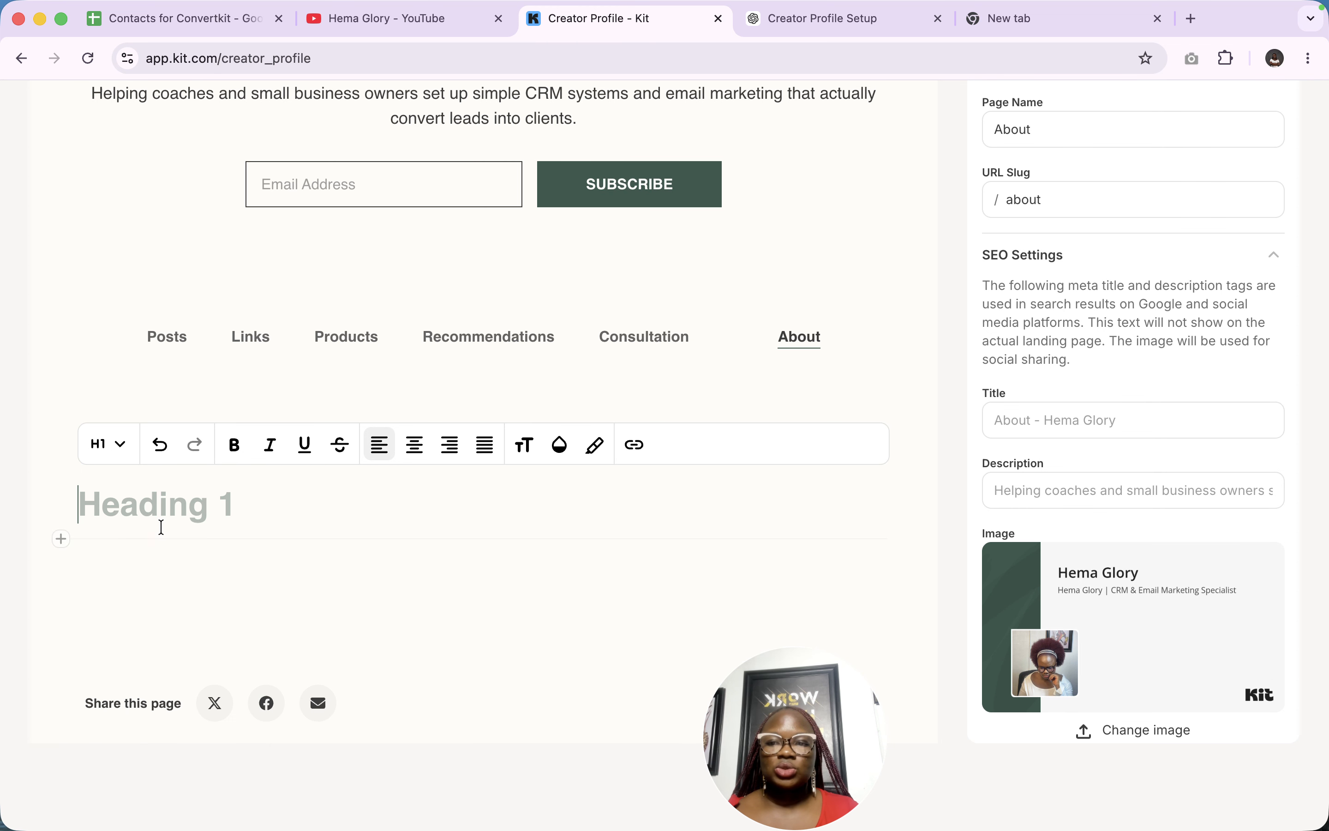
# Insert a paragraph block and a button block below the About page's heading, and place the cursor in the heading
pyautogui.click(61, 538)
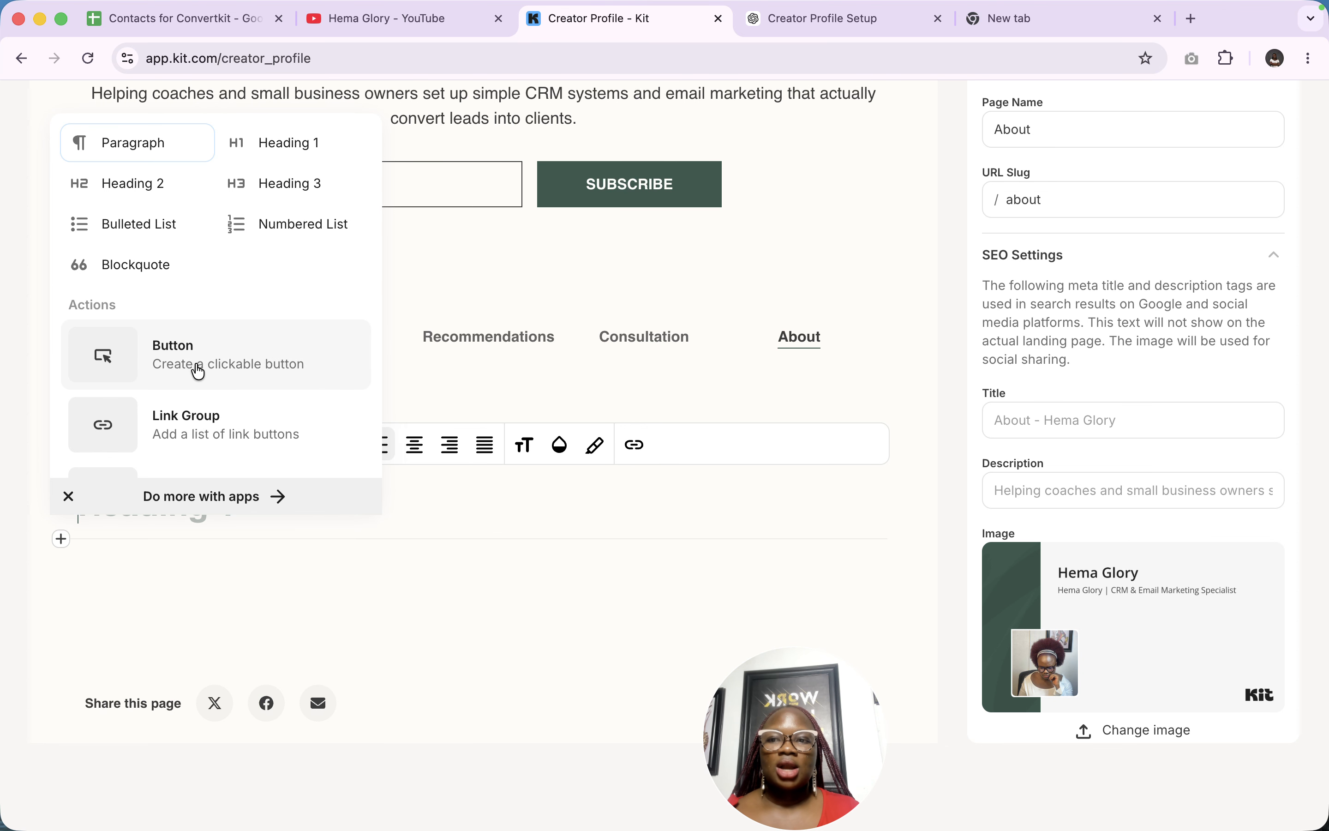
pyautogui.click(136, 148)
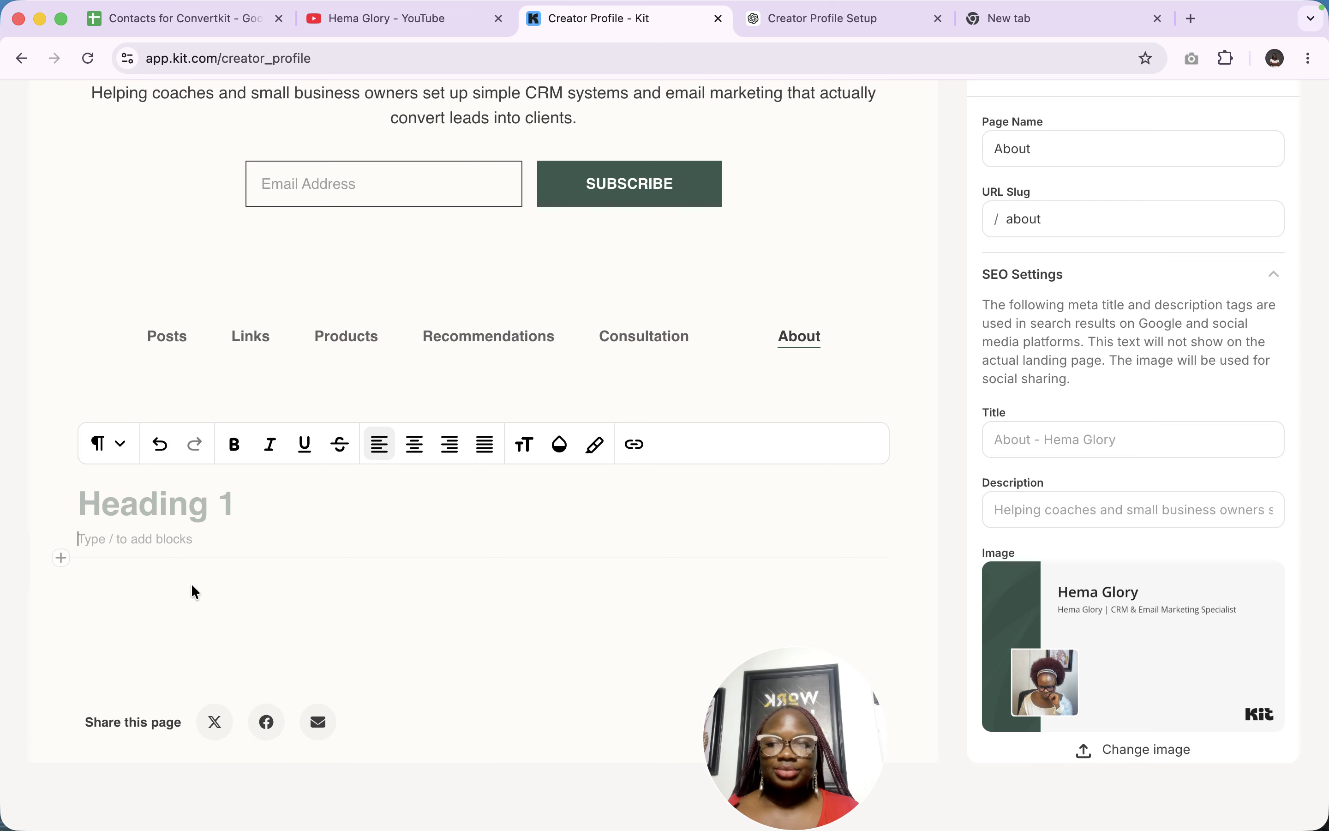
pyautogui.click(61, 558)
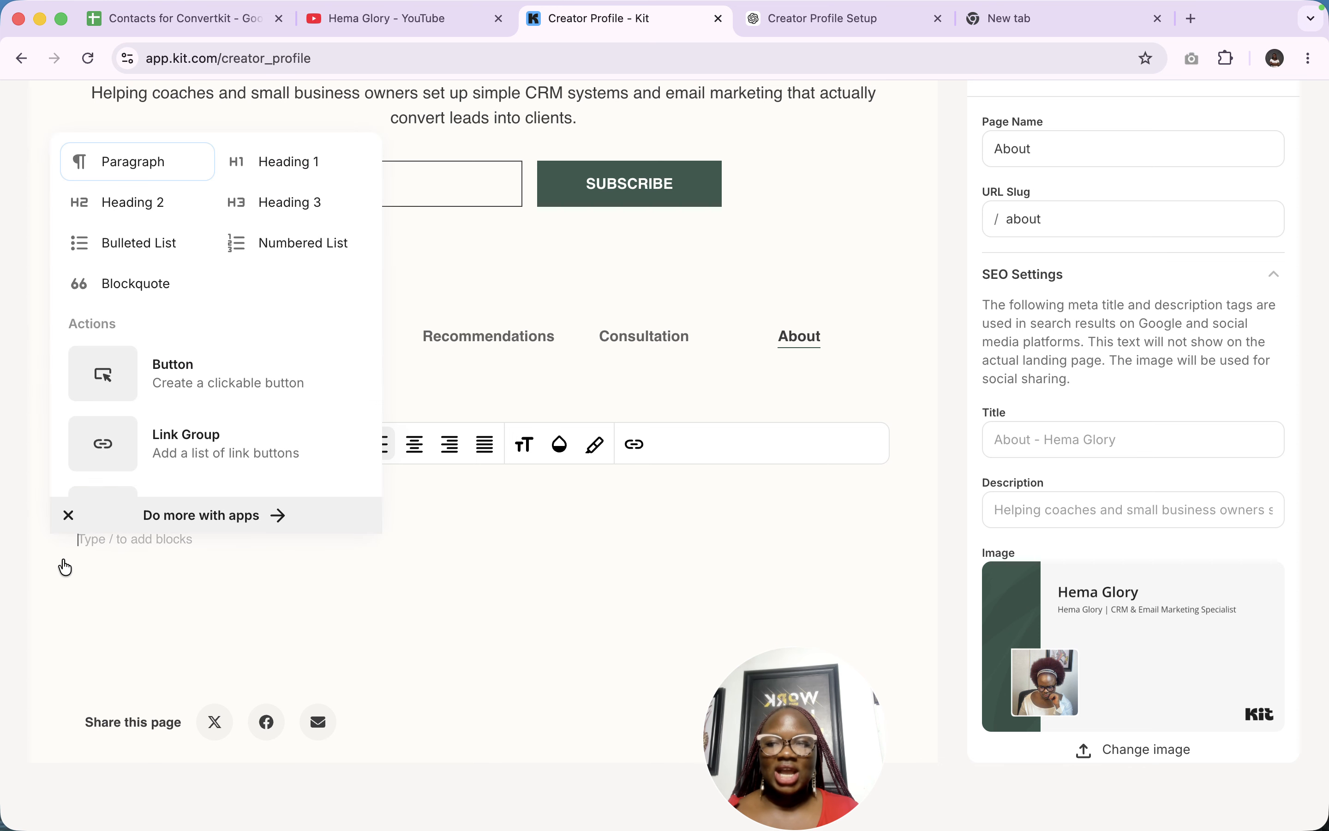
pyautogui.click(103, 374)
pyautogui.click(168, 514)
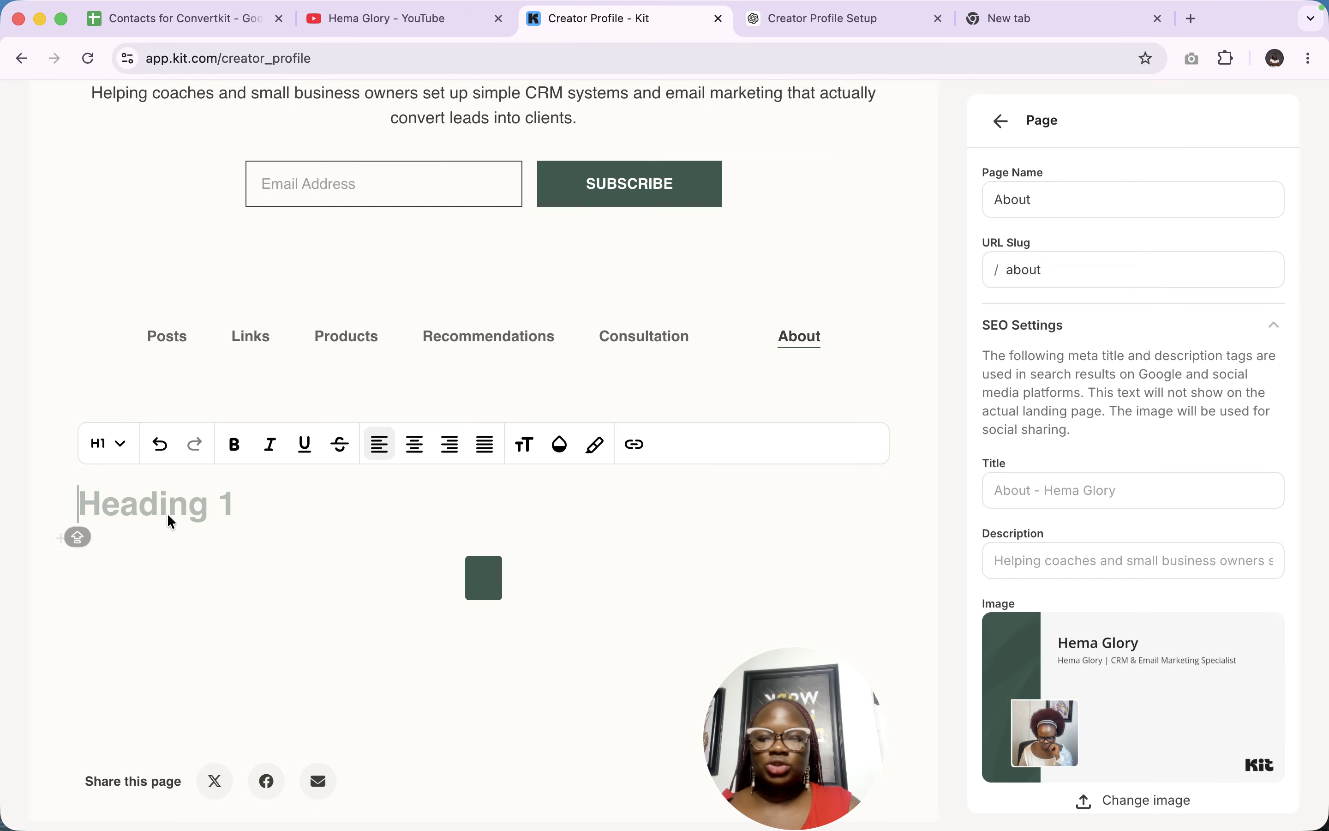
# Enter the creator's full name as the Heading 1 text of the About page
pyautogui.write('Hema ')
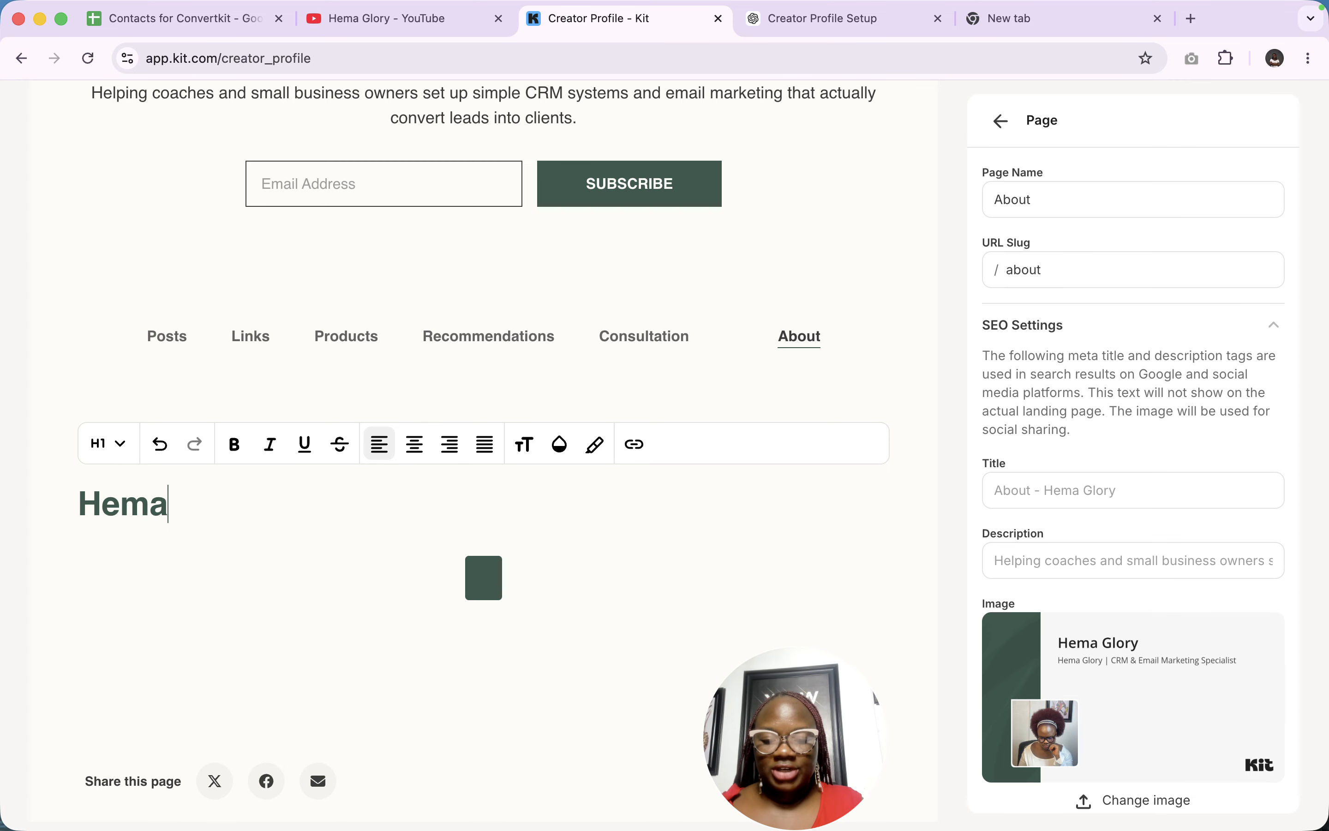
pyautogui.write('Glor')
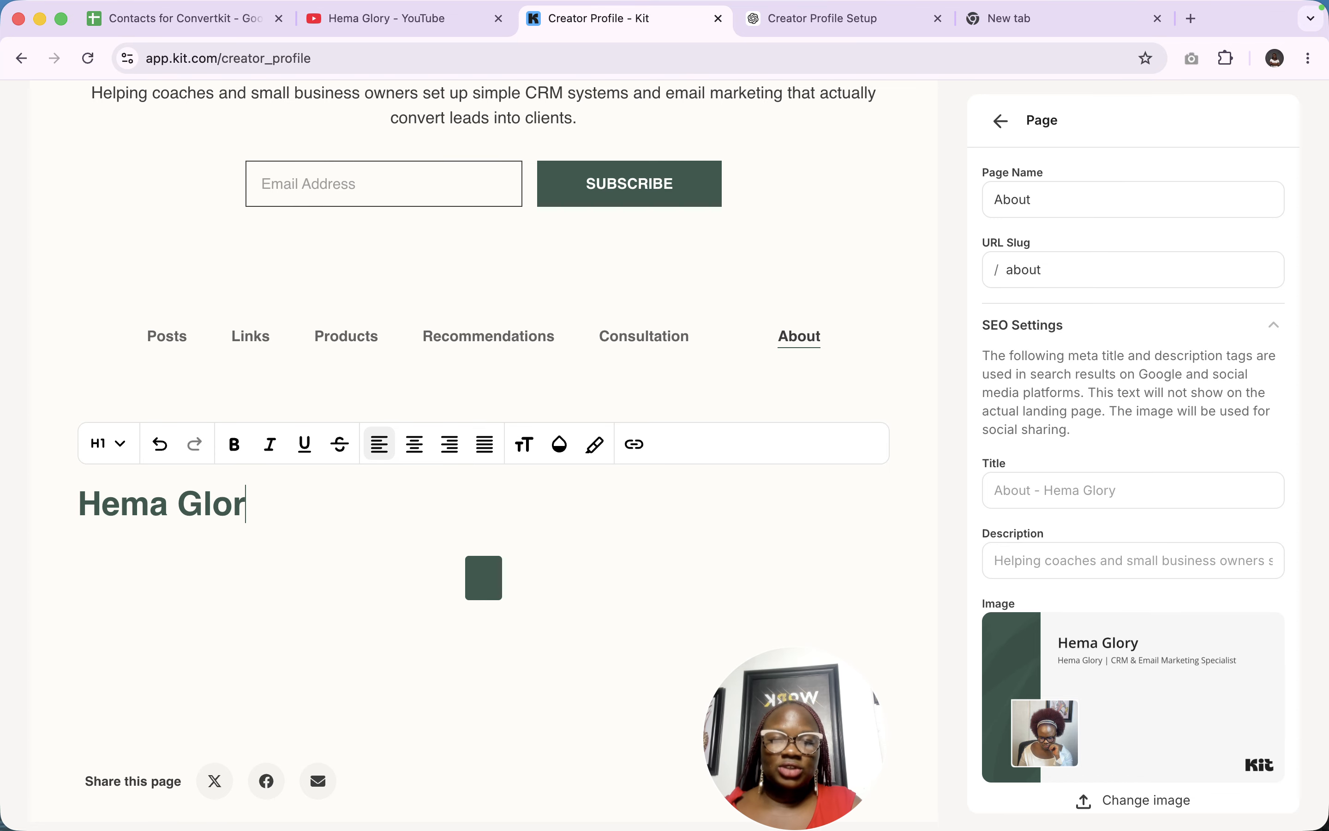
pyautogui.write('y')
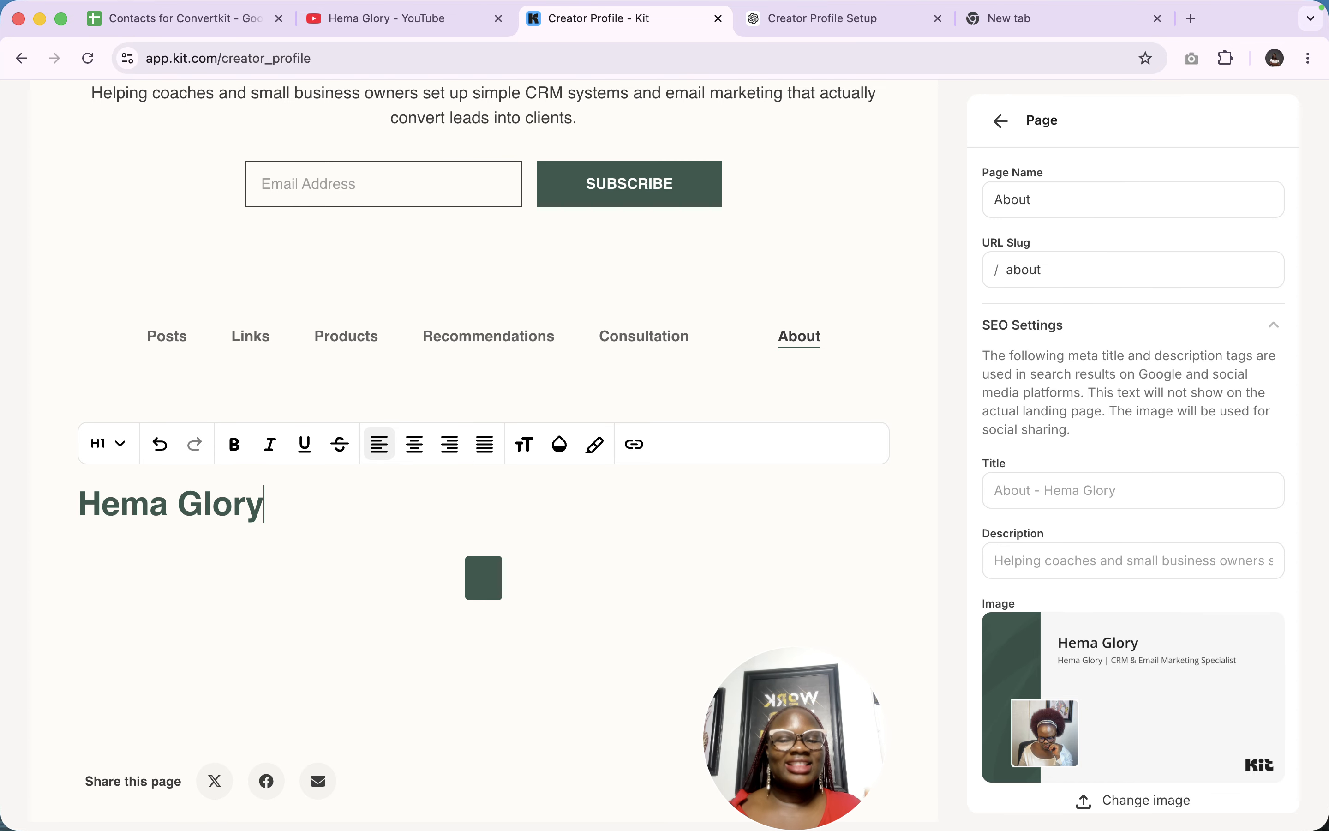
pyautogui.scroll(-1, 184, 365)
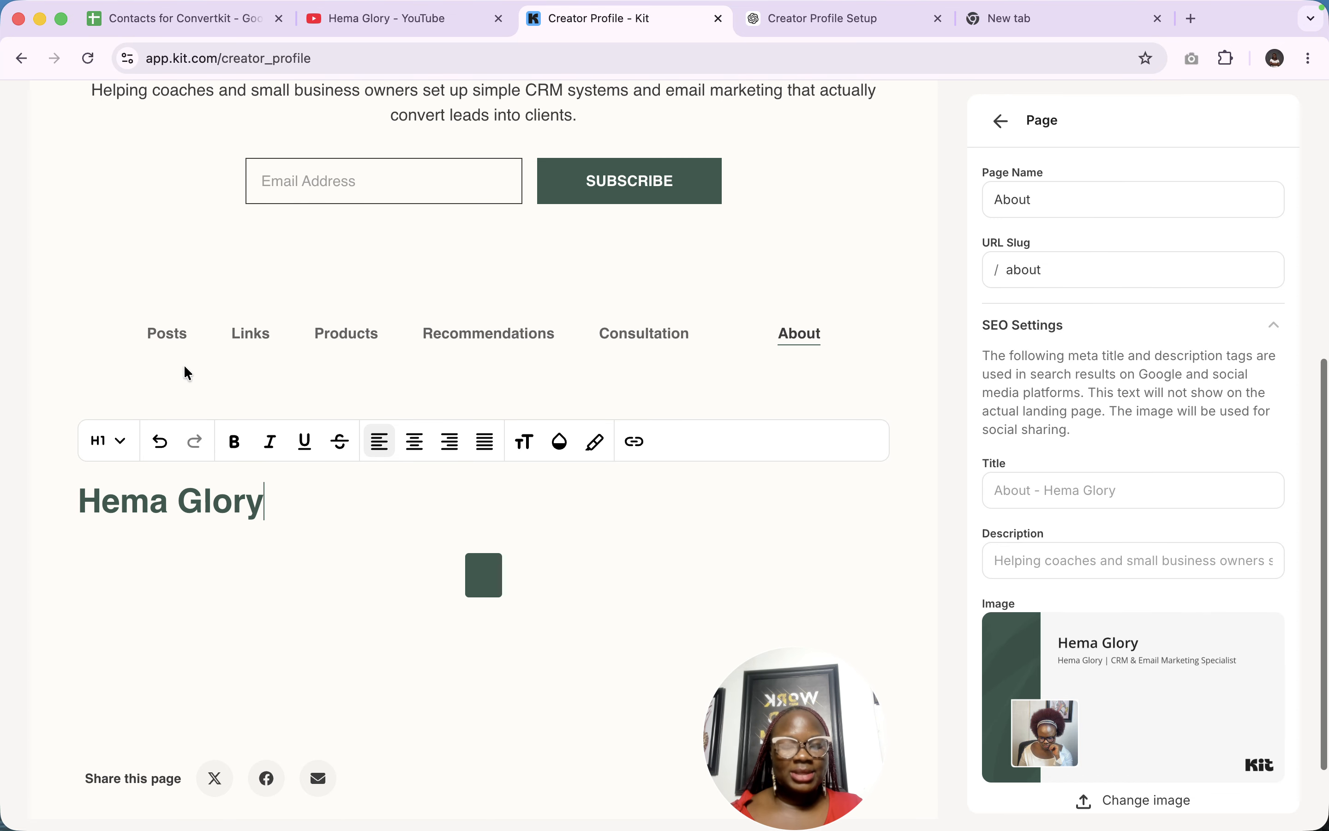
# Fill the paragraph below the heading with the bio text, from "Most businesses are already getting leads" to "you are in the right place."
pyautogui.click(194, 570)
pyautogui.click(124, 542)
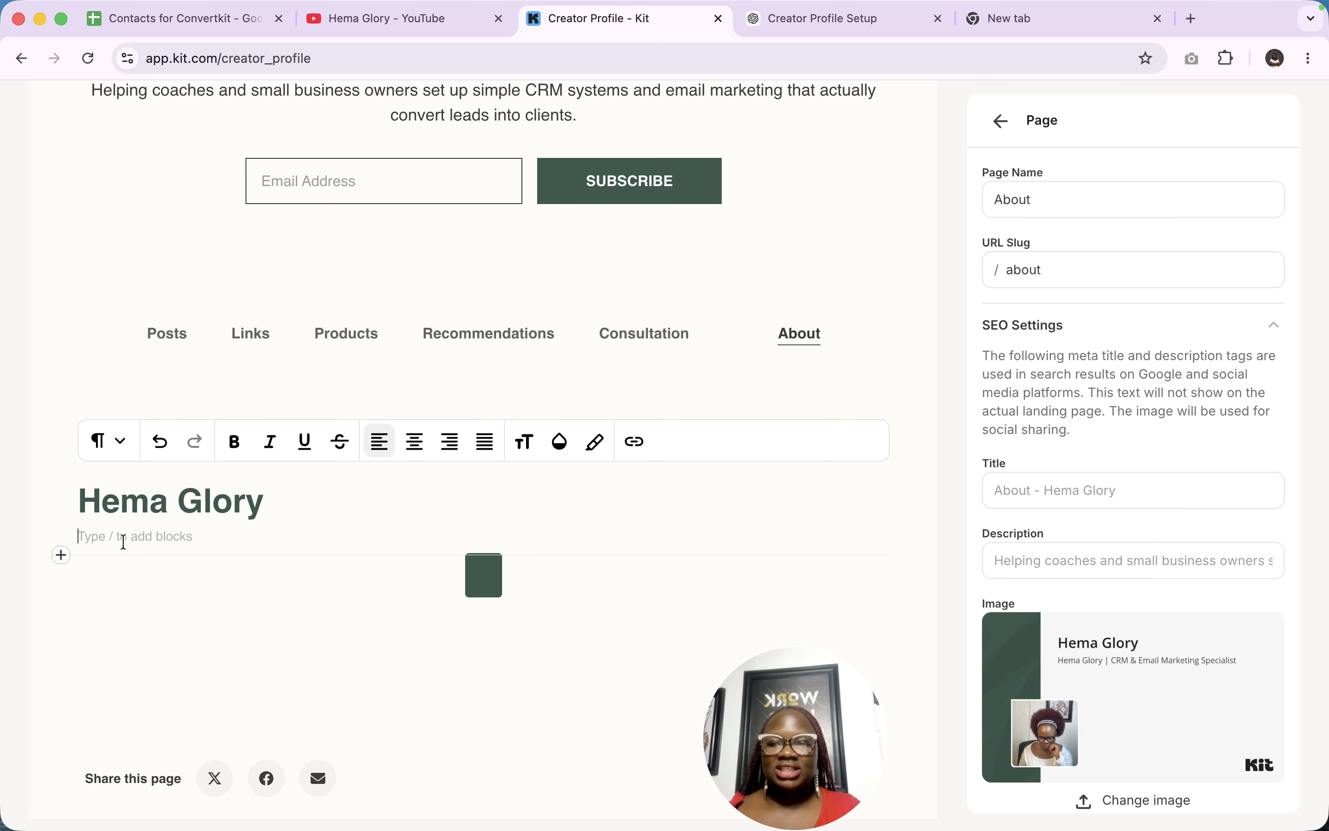
pyautogui.write('Most businesses are already getting leads. The real challenge is turning those leads into consistent conversations and paying clients. That is where structure makes the difference. I help coaches, service providers, and growing teams set up CRM systems, email automations, and follow up workflows so nothing slips through the cracks. Inside my content, you will learn how to: • organize your contacts properly  • build simple pipelines that support your sales process  • set up email automations that nurture leads  • choose the right CRM without confusion  • avoid common setup mistakes that slow business growth If your CRM currently feels messy, unused, or overwhelming, you are in the right place.')
pyautogui.scroll(-6, 477, 522)
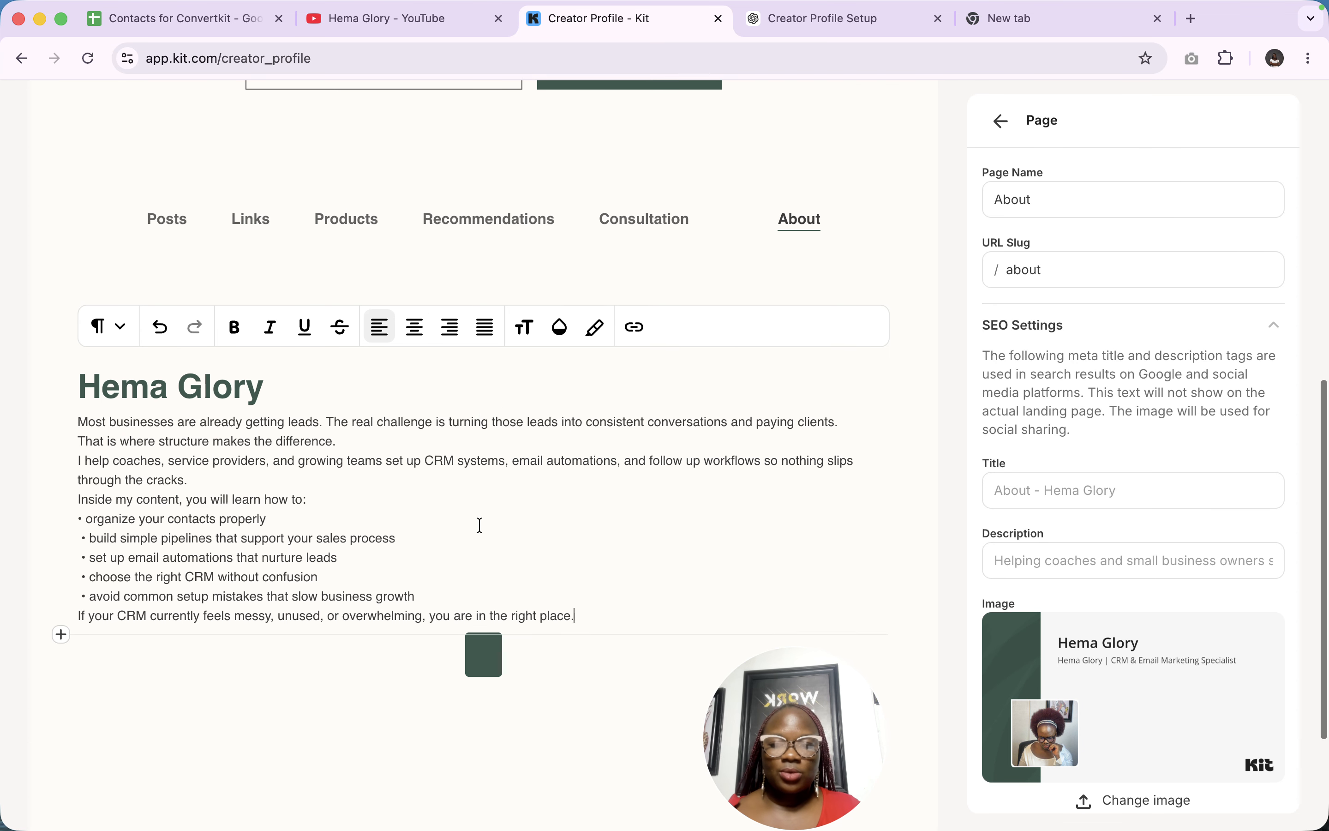
# Label the button below the bio text "View My Services"
pyautogui.click(480, 475)
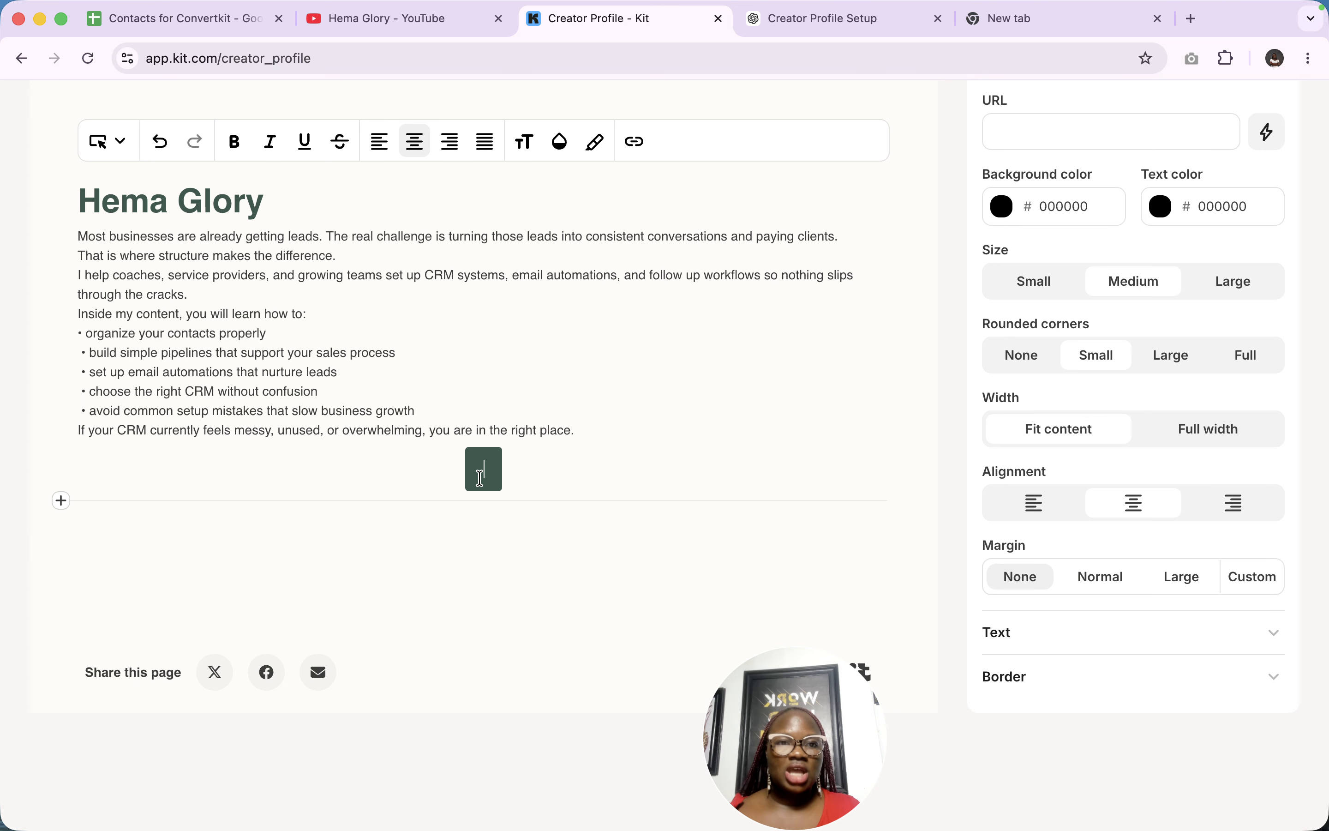
pyautogui.write('View')
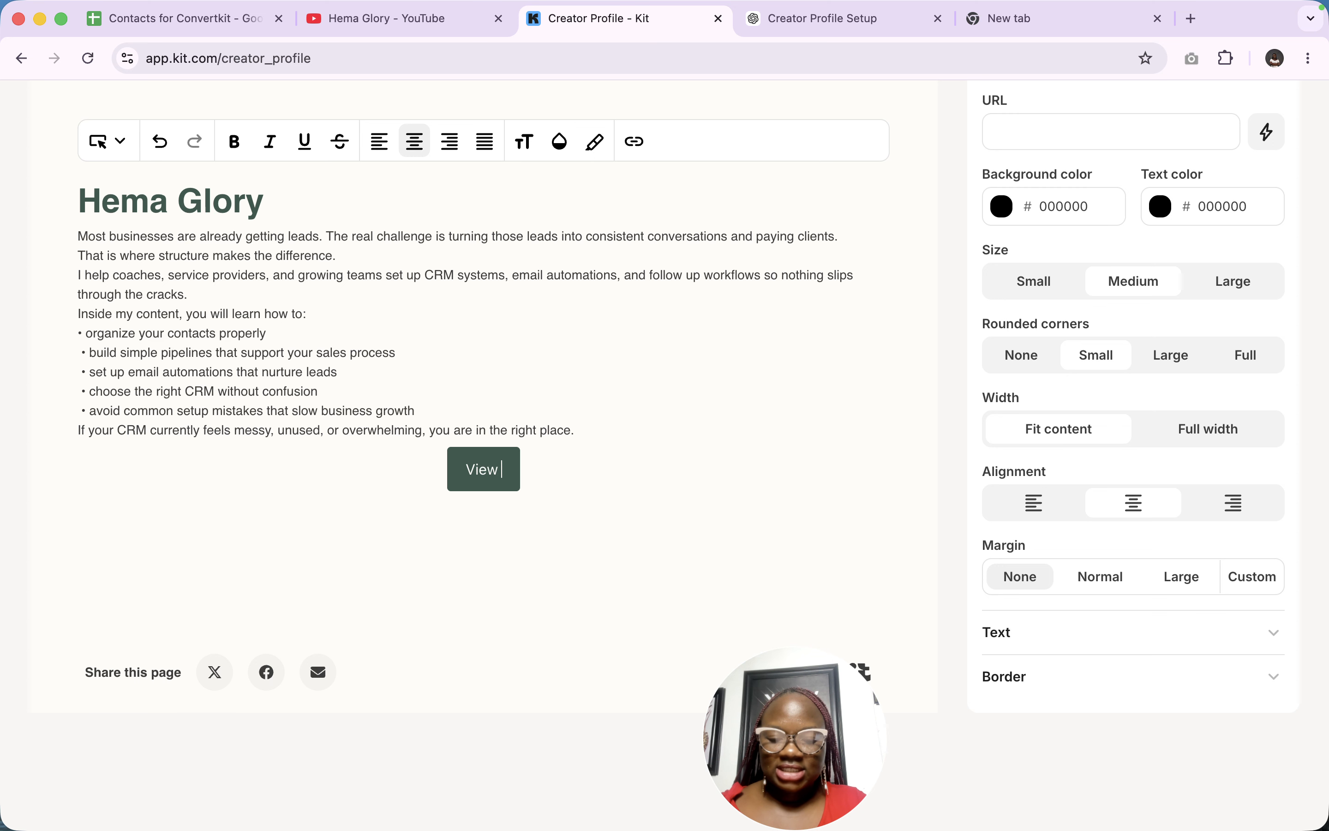
pyautogui.write(' My')
pyautogui.press('capslock')
pyautogui.write('Servix=ces')
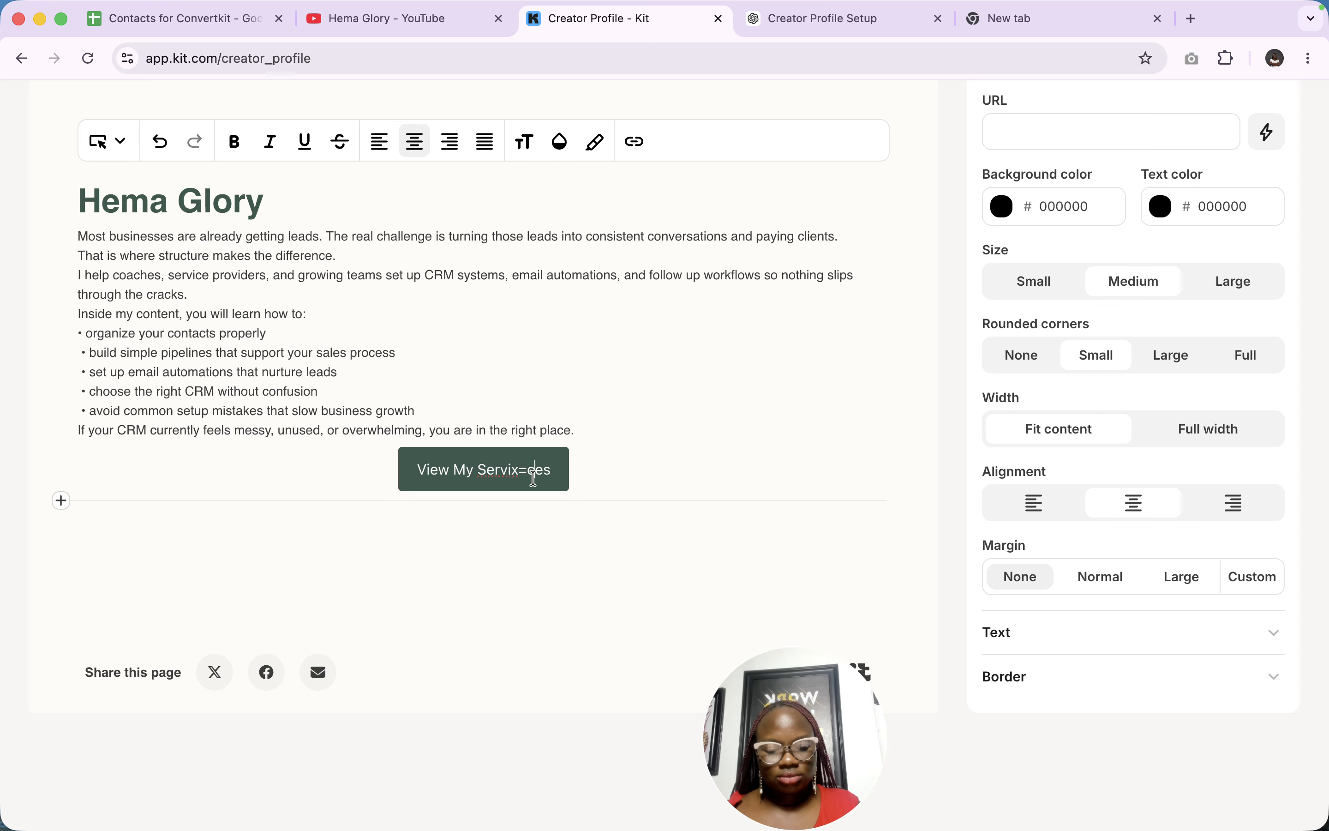
pyautogui.press('BackSpace')
pyautogui.press('BackSpace')
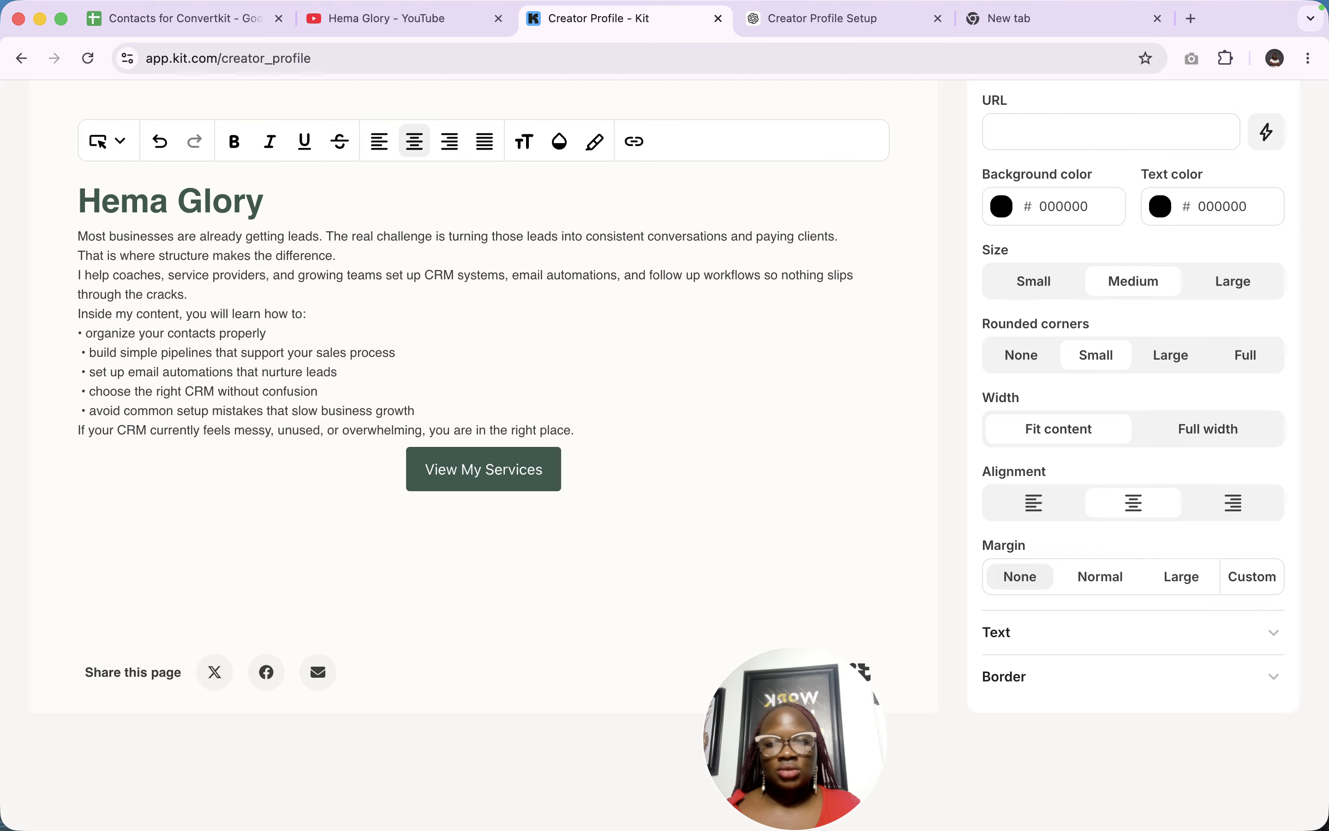
# Make the View My Services button's label bold and set the button's background color to red, EB0000
pyautogui.tripleClick(508, 476)
pyautogui.press('super+b')
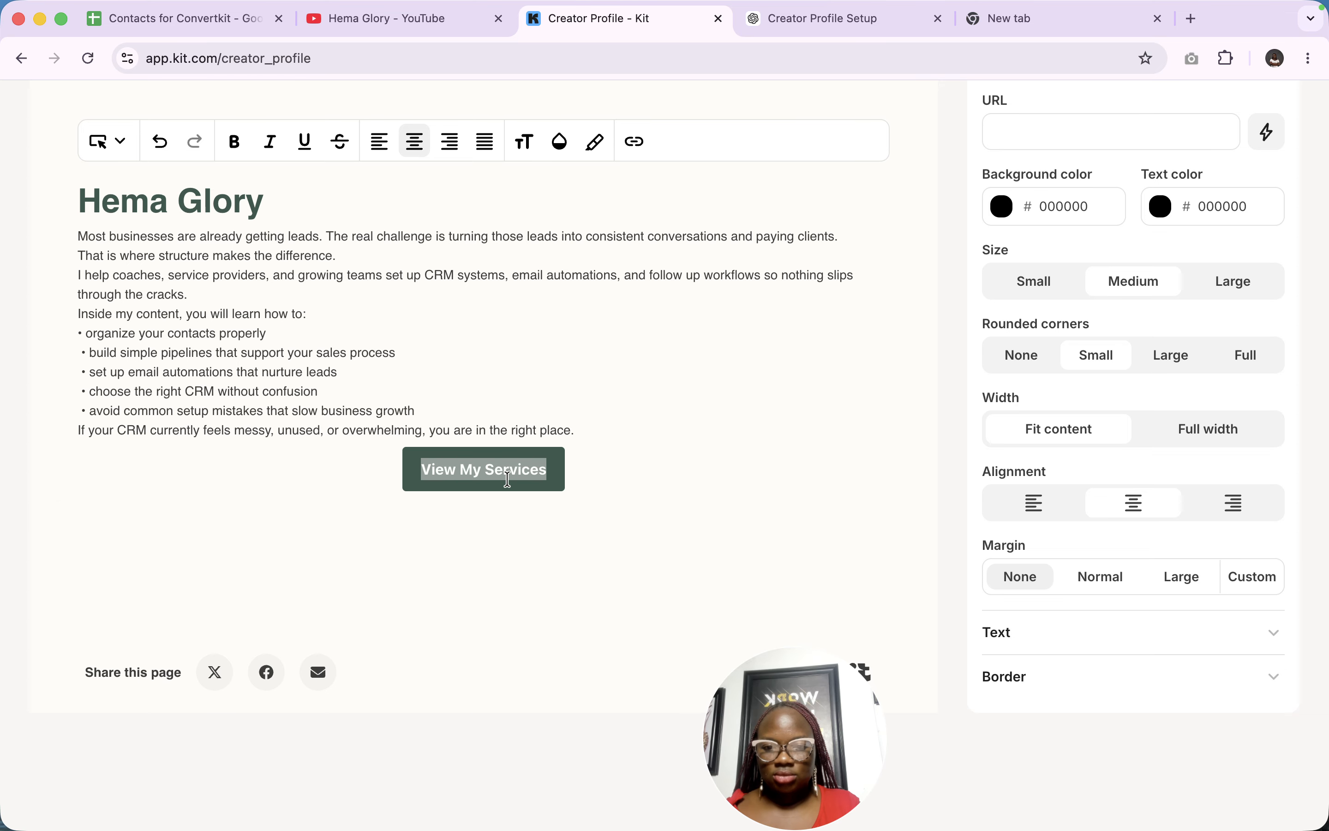
pyautogui.click(605, 468)
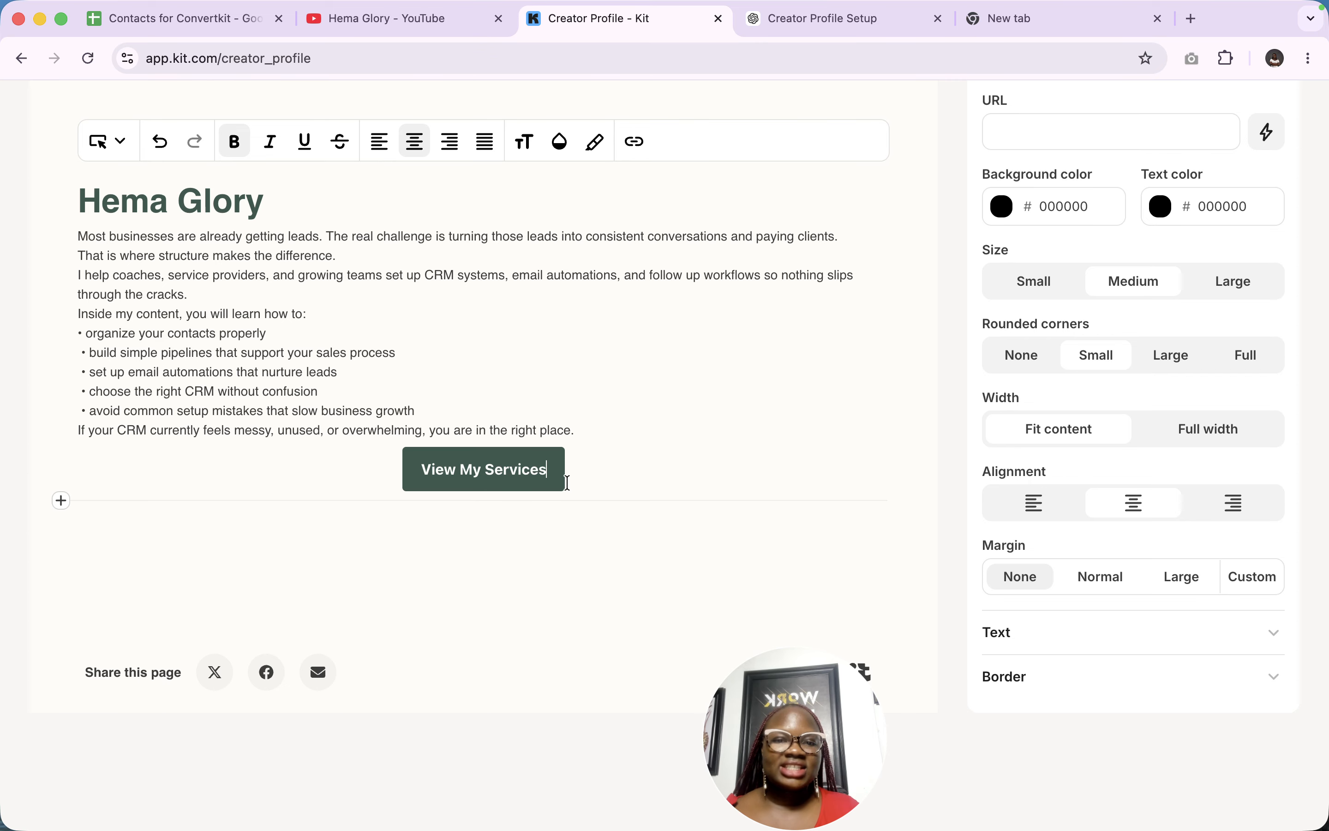
pyautogui.click(1003, 208)
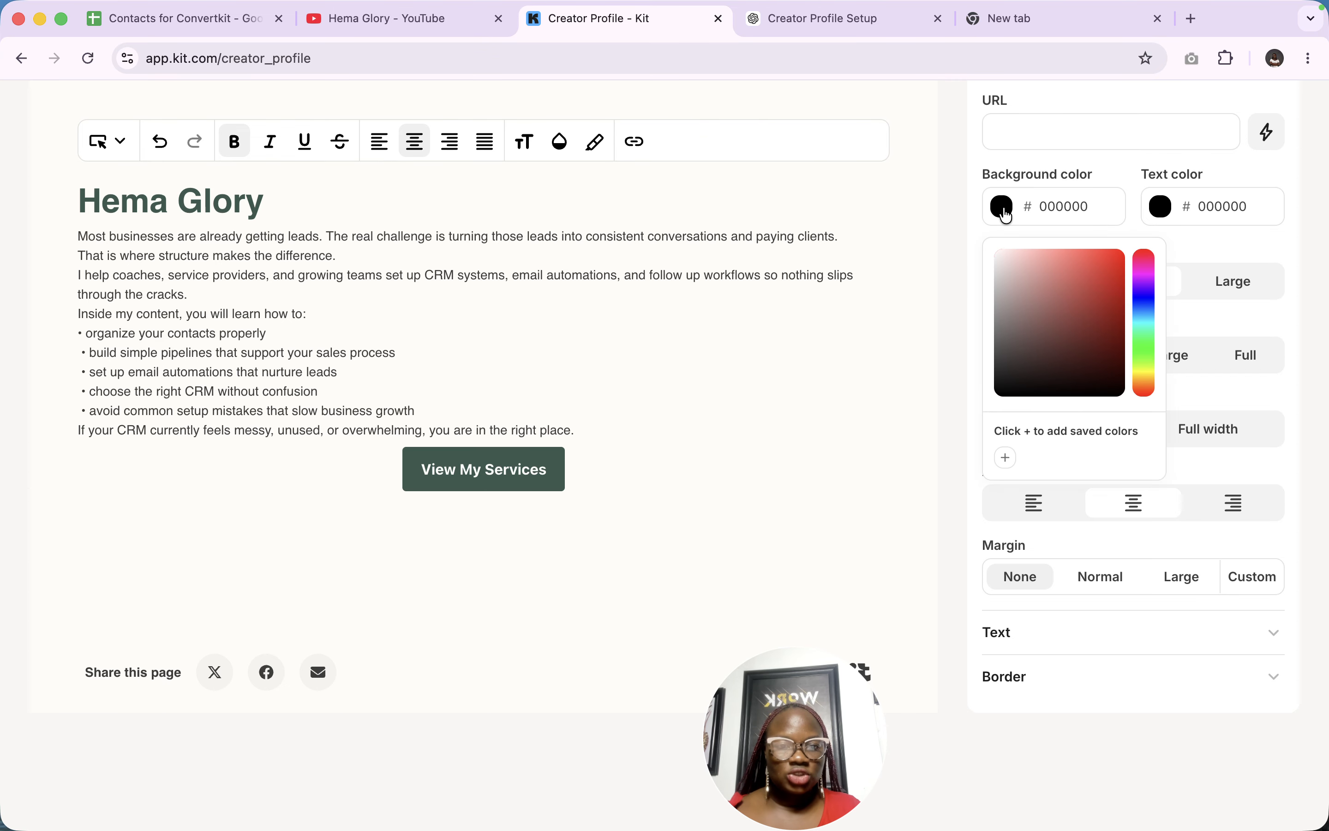
pyautogui.click(1105, 277)
pyautogui.moveTo(1109, 280); pyautogui.dragTo(1133, 266)
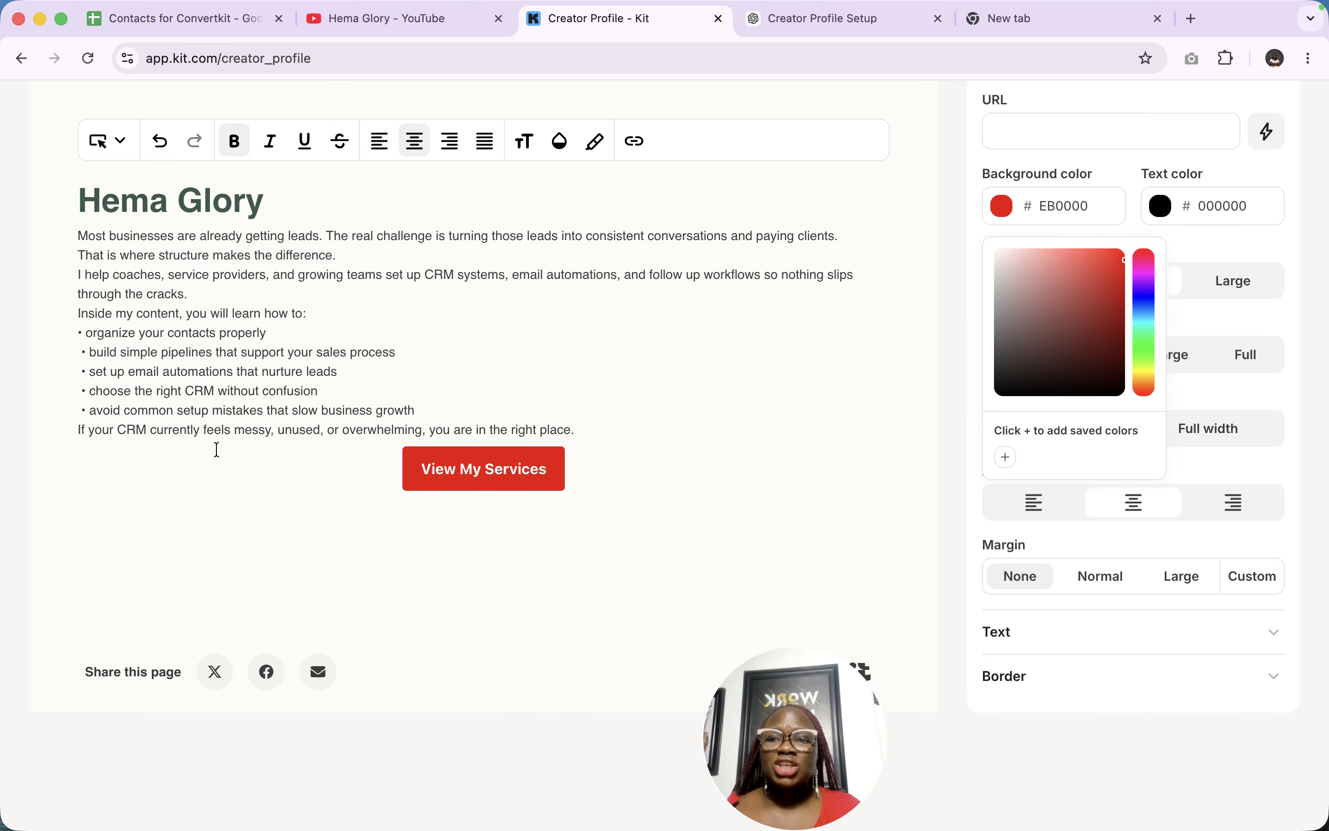
pyautogui.click(404, 357)
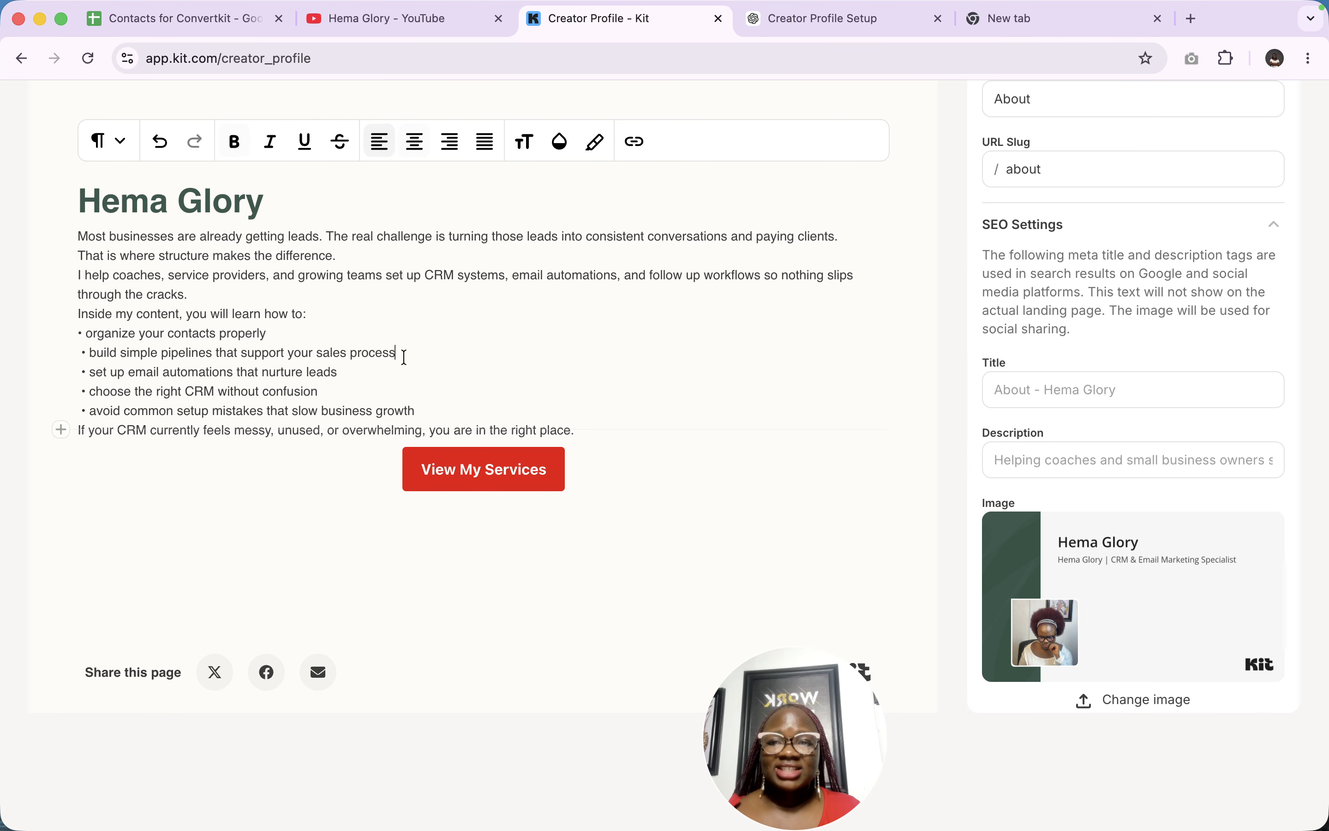
# Insert the "Build your home studio with less than $500" text-and-image layout between the bullet points and the closing line of the bio
pyautogui.scroll(1, 238, 329)
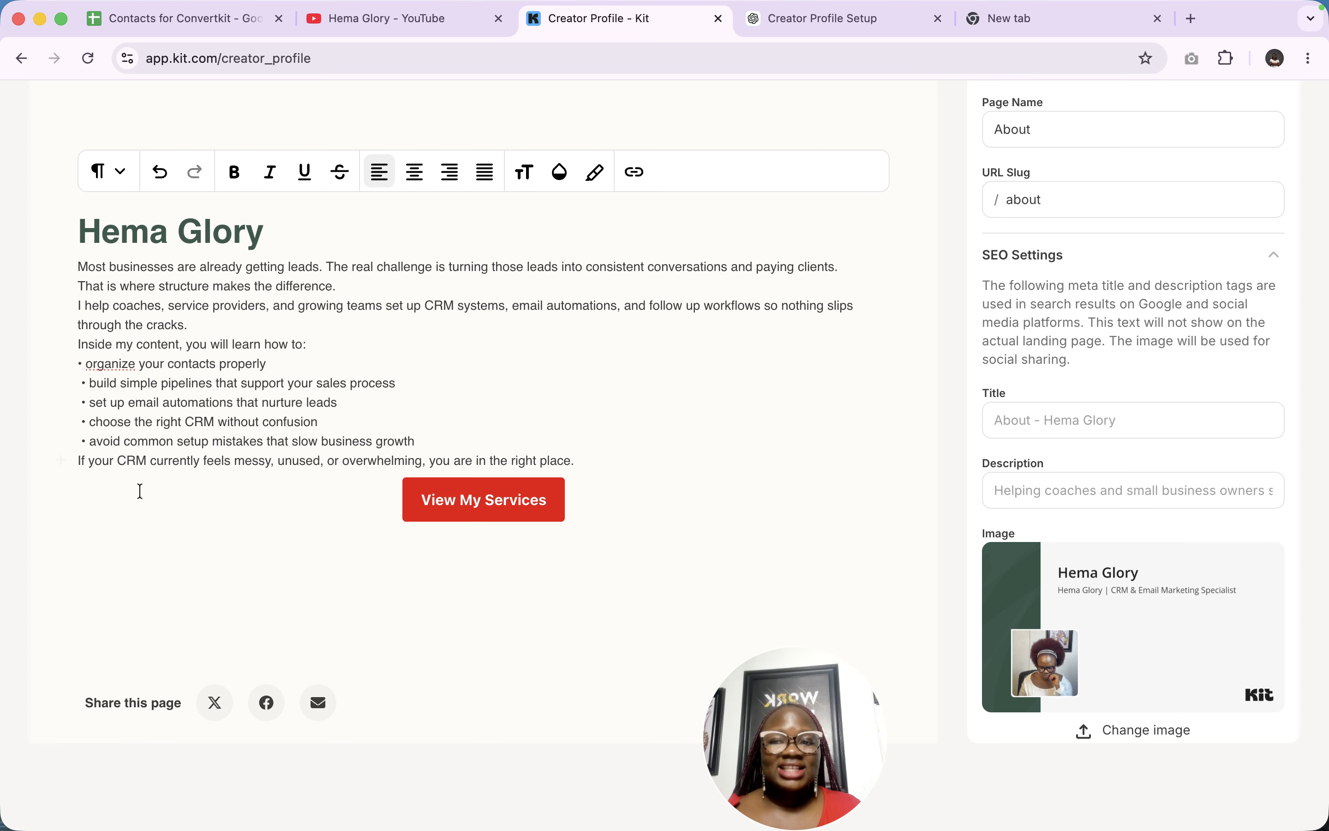
pyautogui.click(61, 461)
pyautogui.scroll(-8, 222, 379)
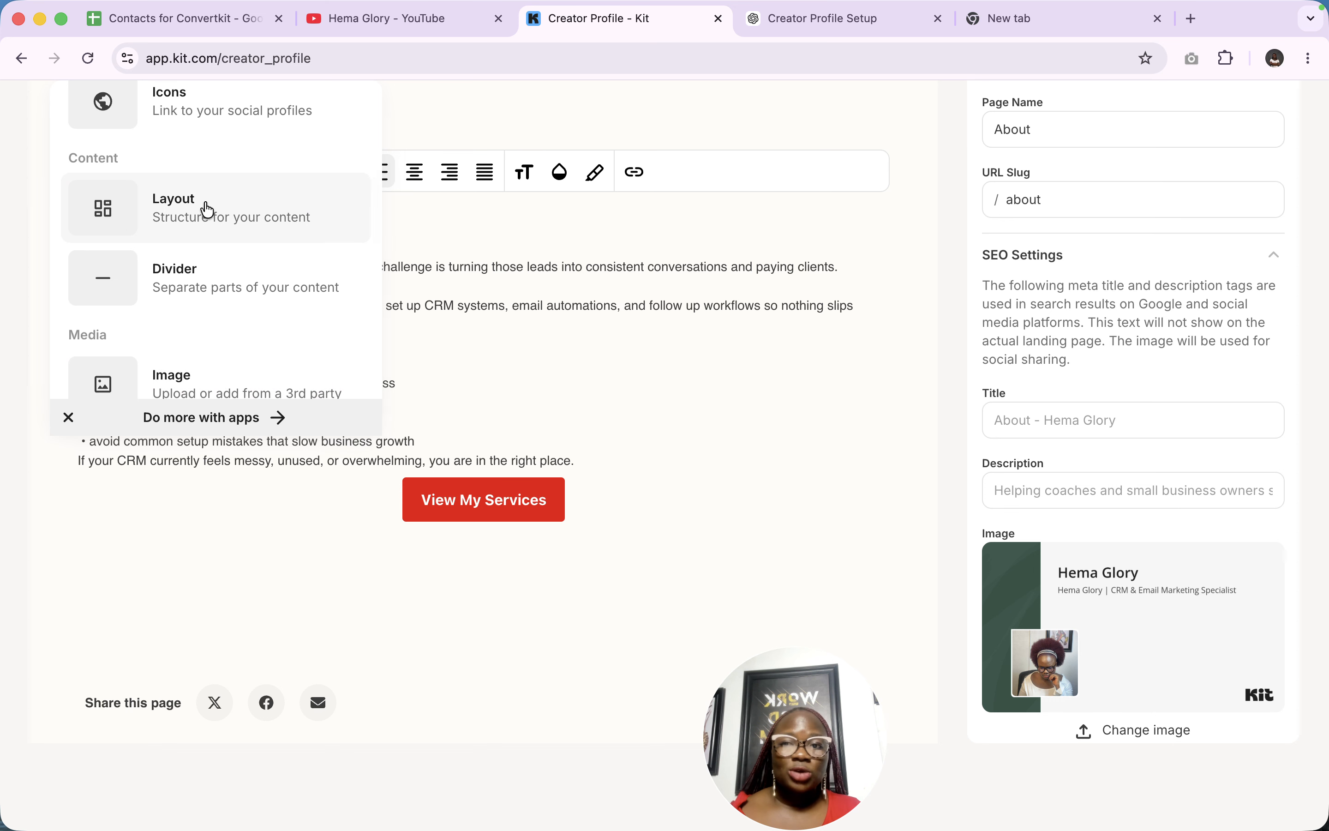
pyautogui.click(207, 207)
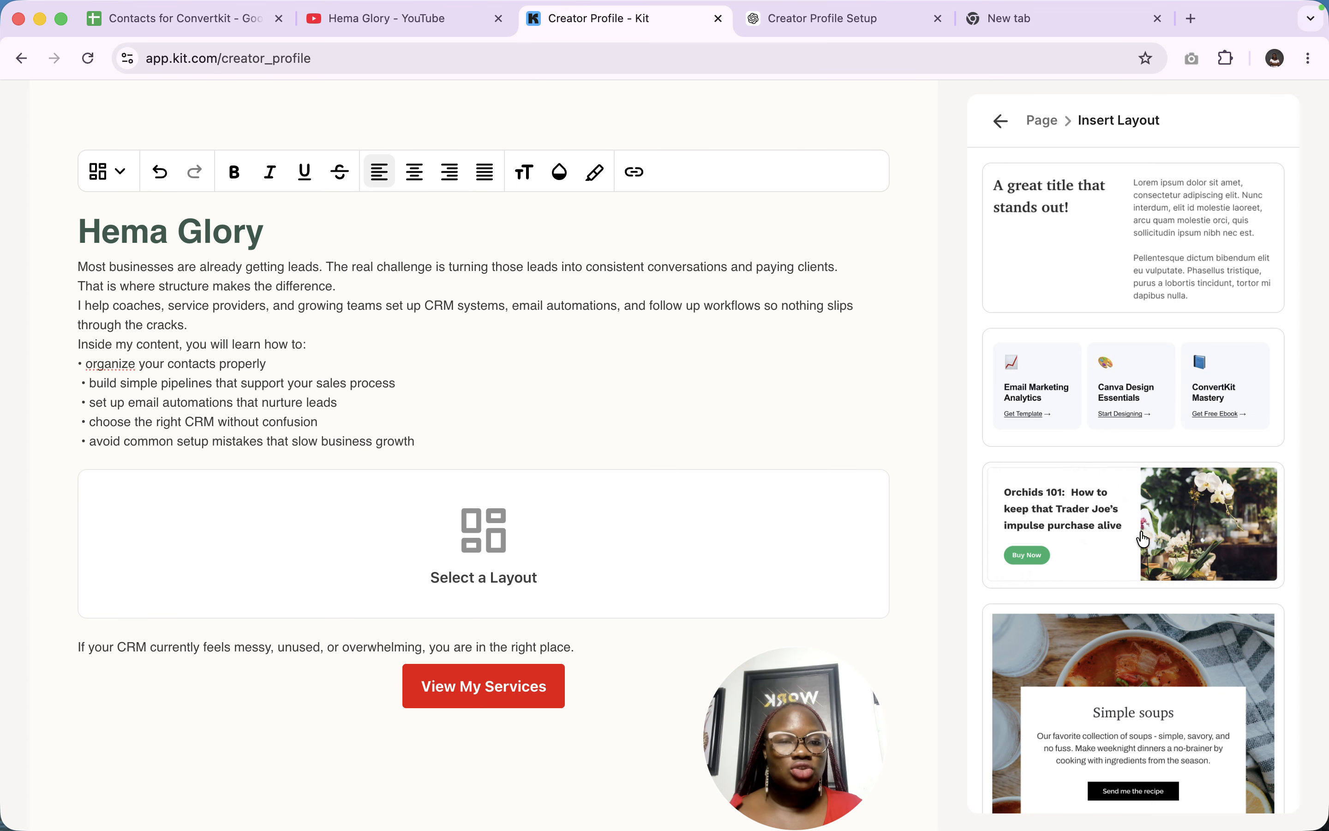
pyautogui.scroll(-8, 1149, 645)
pyautogui.scroll(-11, 1062, 640)
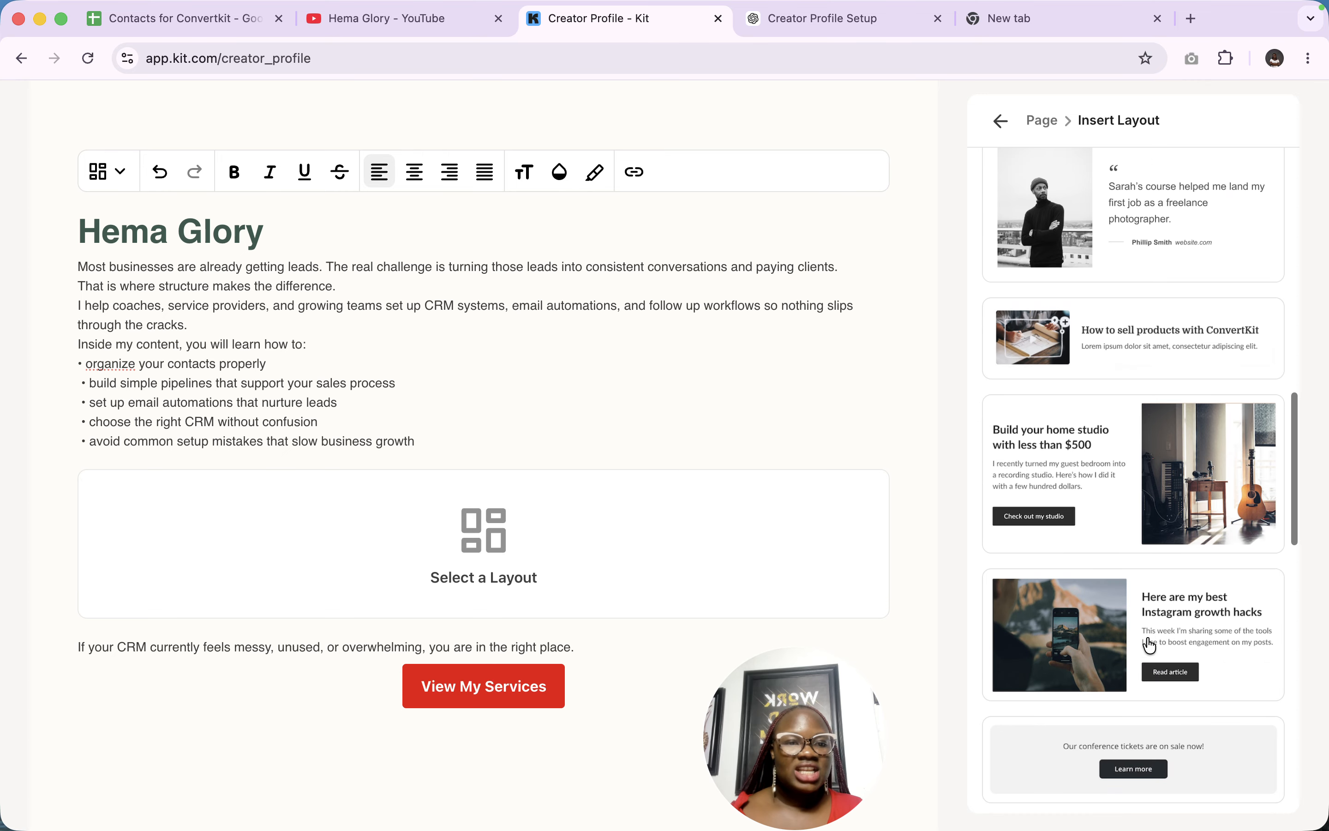
pyautogui.click(1079, 439)
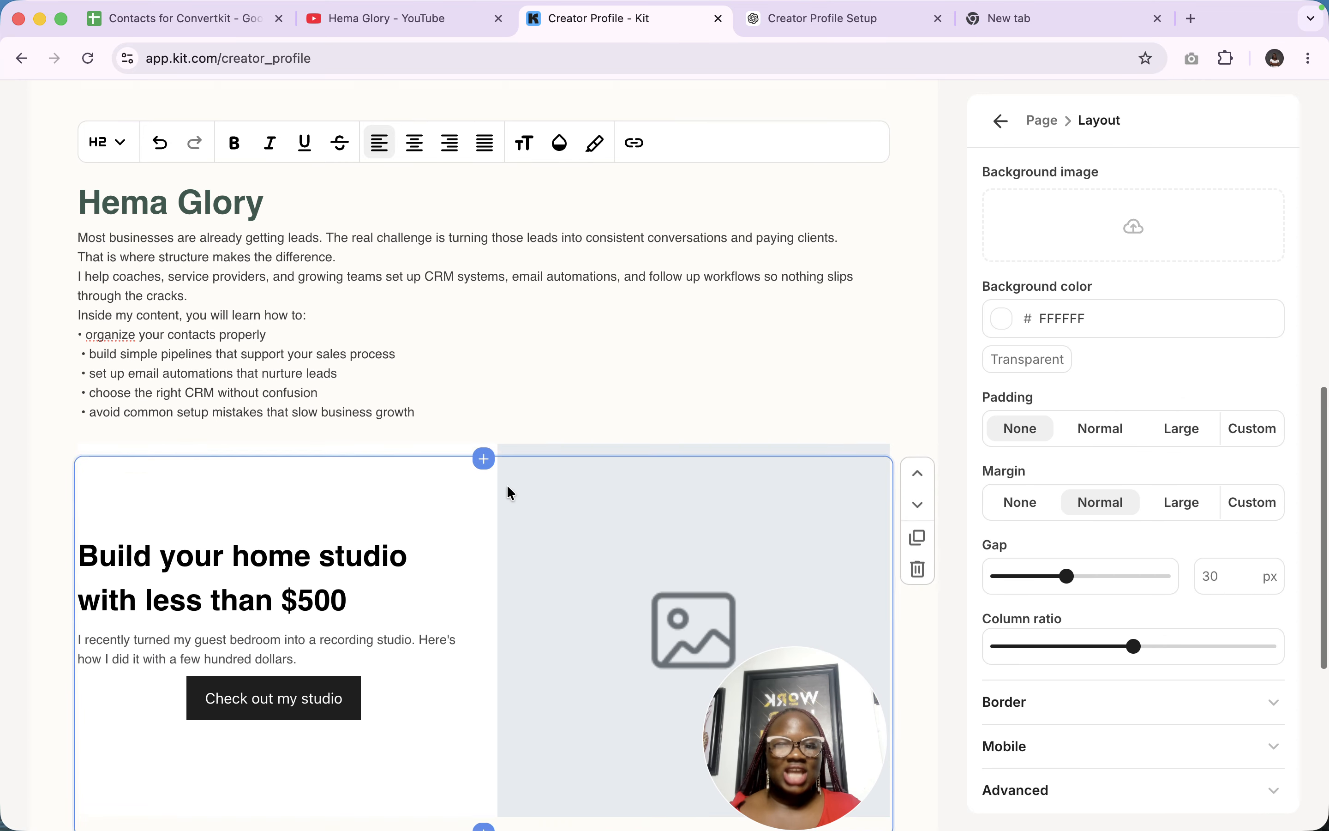
pyautogui.scroll(-4, 507, 484)
pyautogui.moveTo(471, 430)
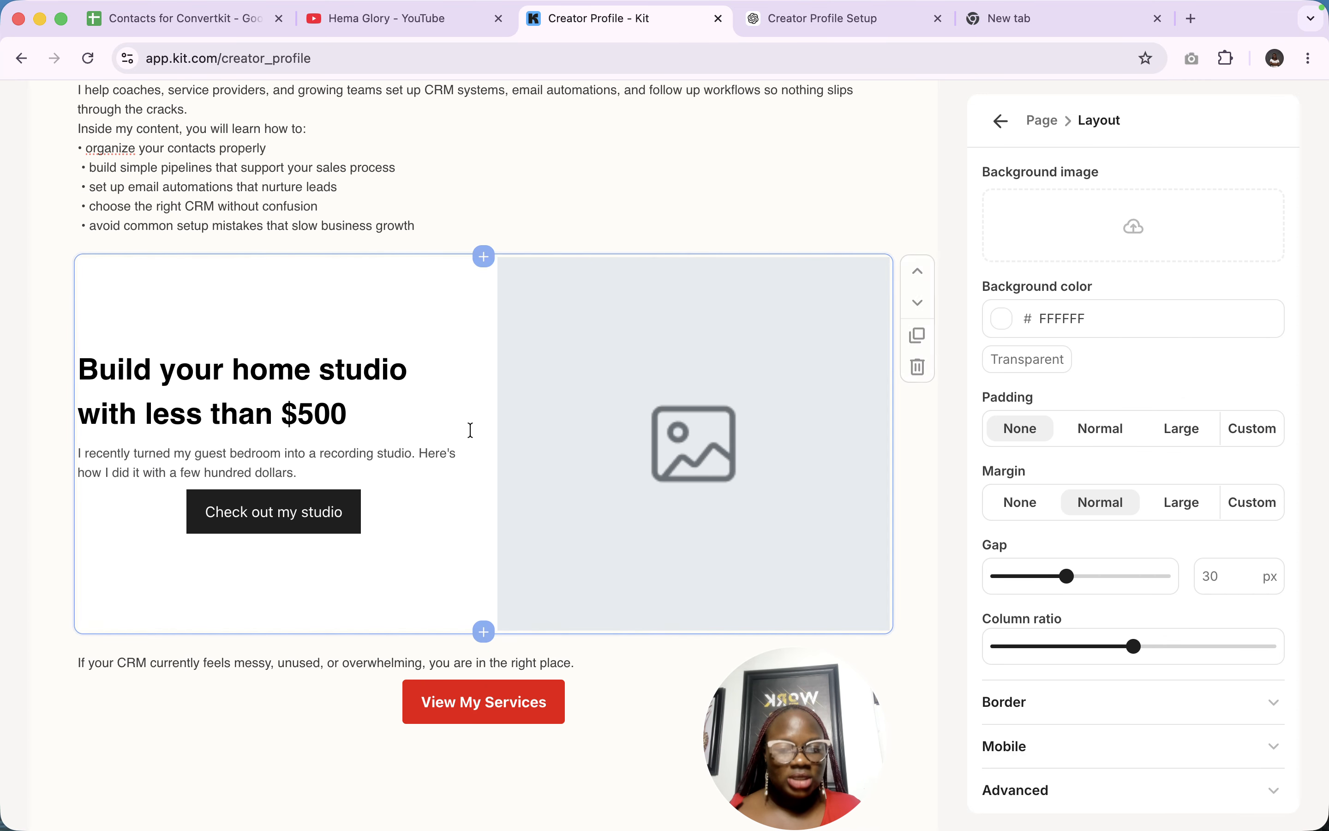
# Review the About page's name, URL slug and SEO settings, reopening the page from the list of custom pages
pyautogui.scroll(8, 470, 430)
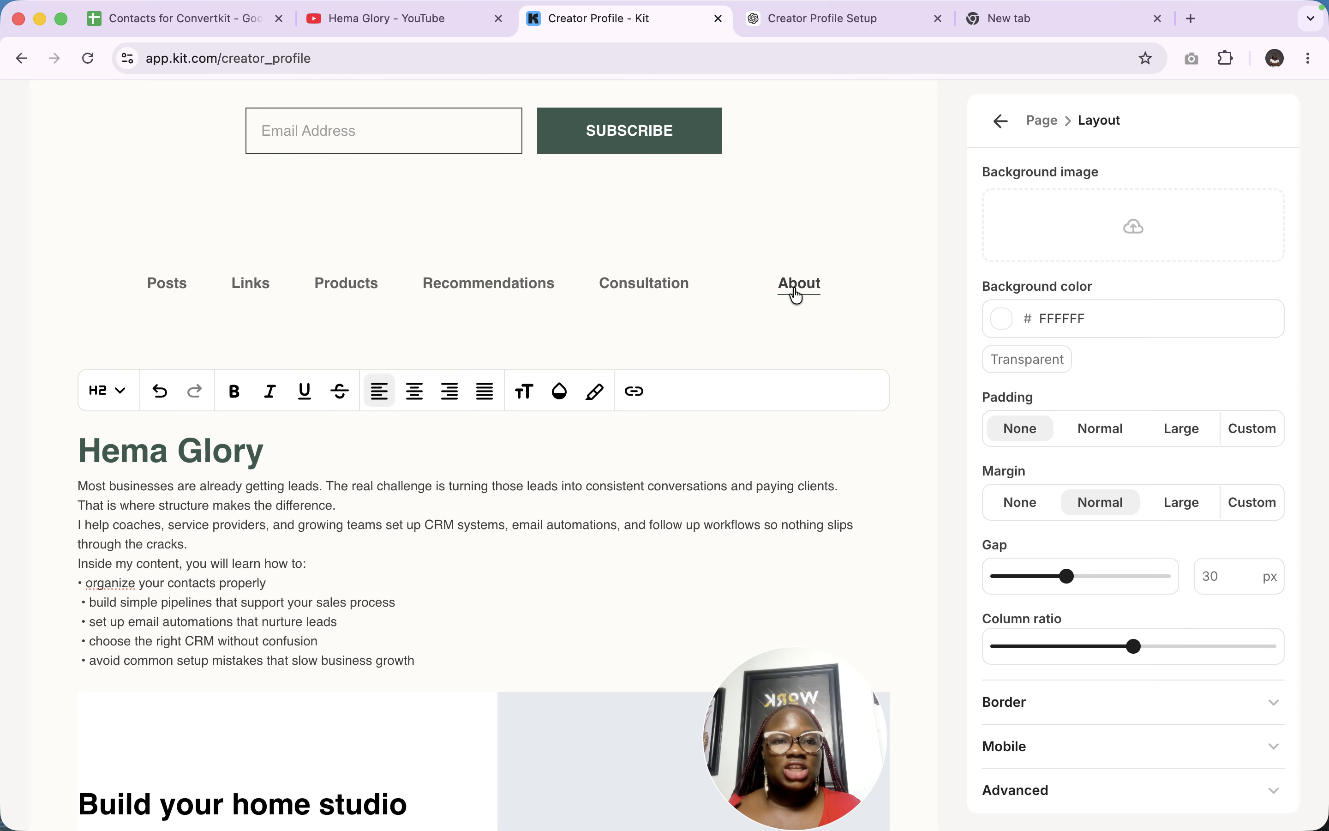
pyautogui.scroll(10, 794, 295)
pyautogui.click(1041, 259)
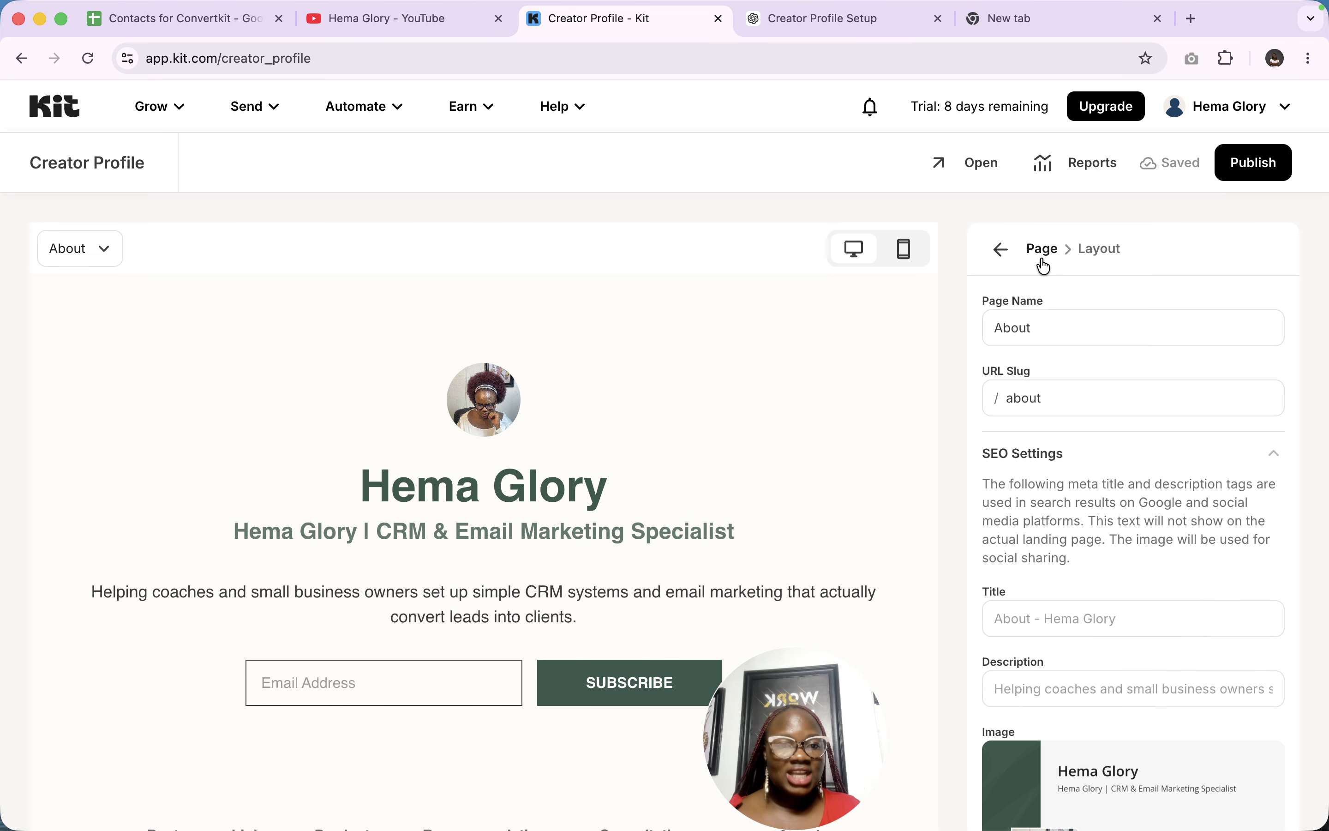
pyautogui.scroll(-1, 1043, 265)
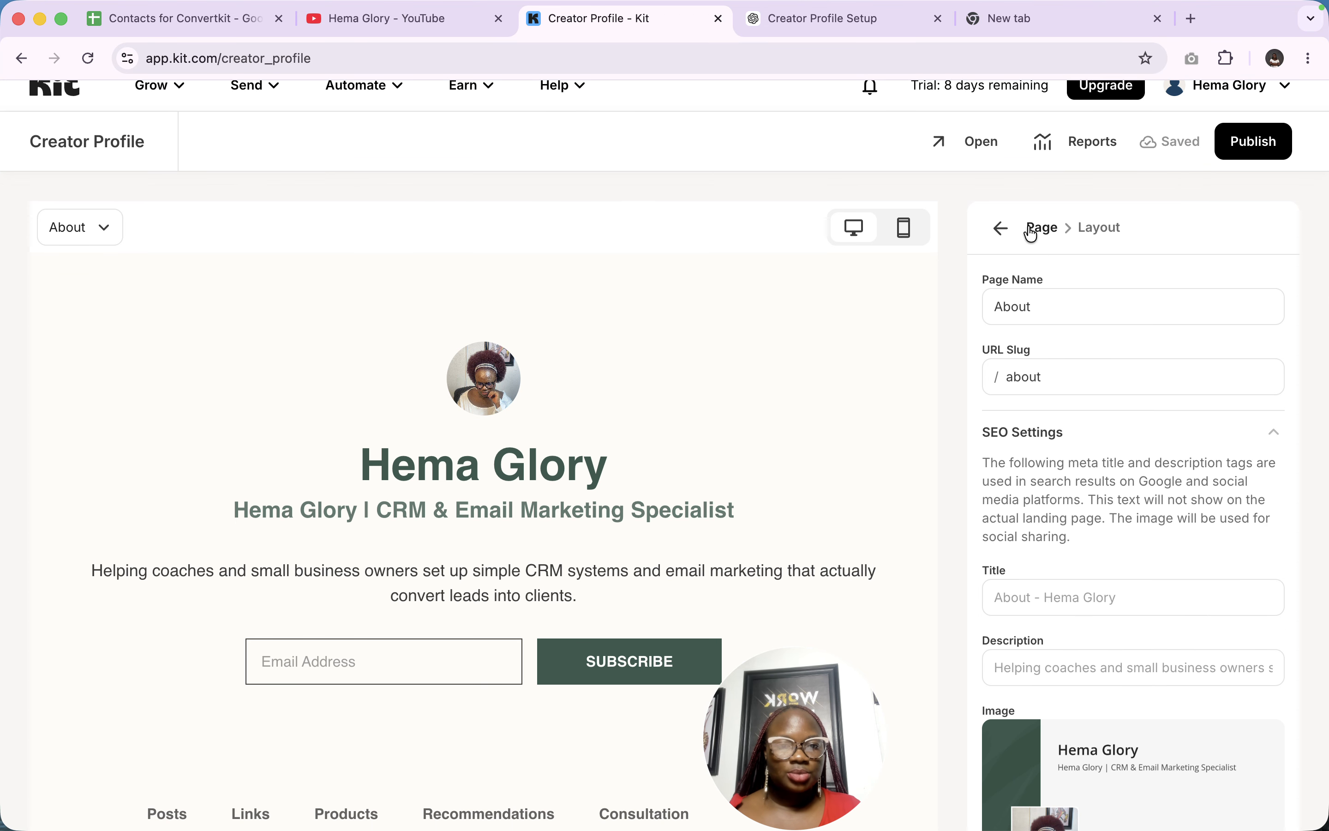
pyautogui.click(1000, 228)
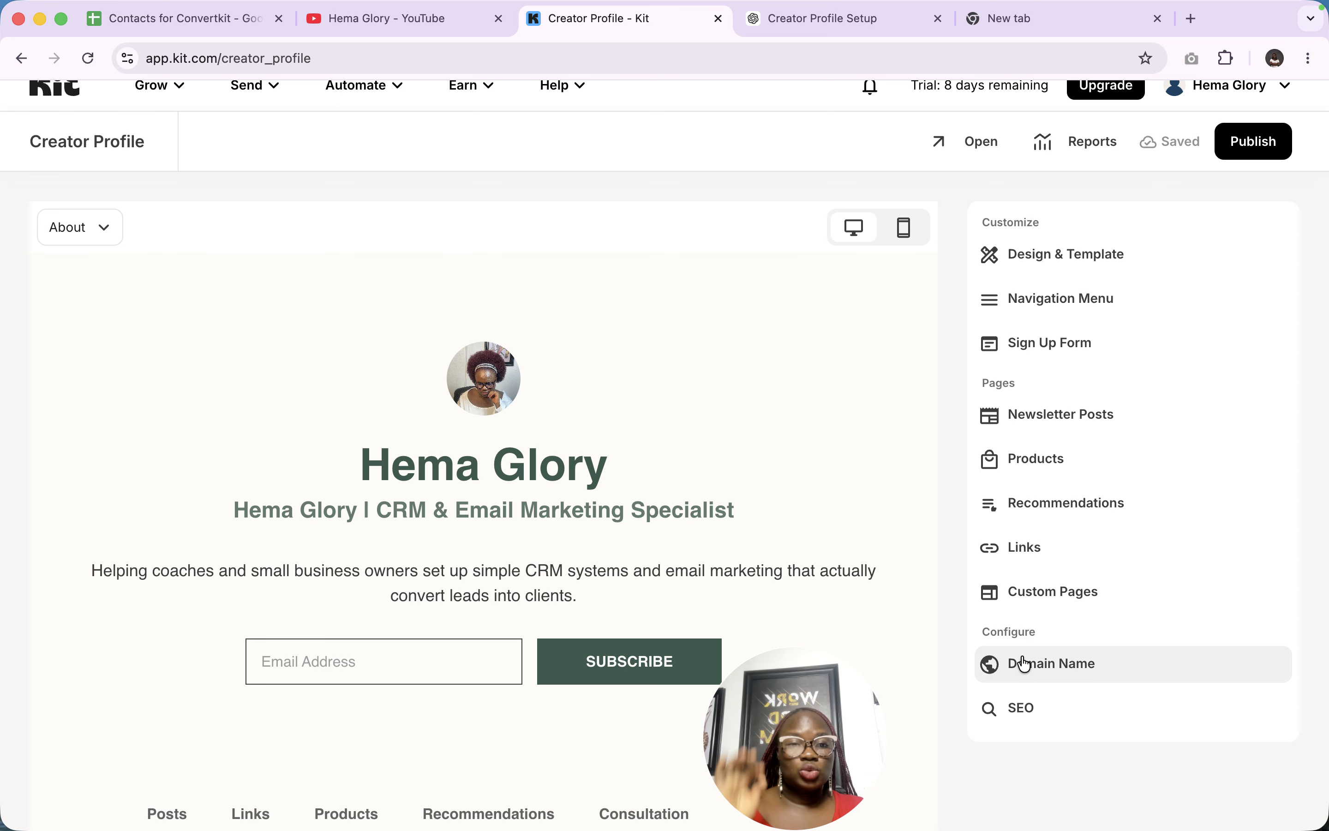
pyautogui.click(1018, 597)
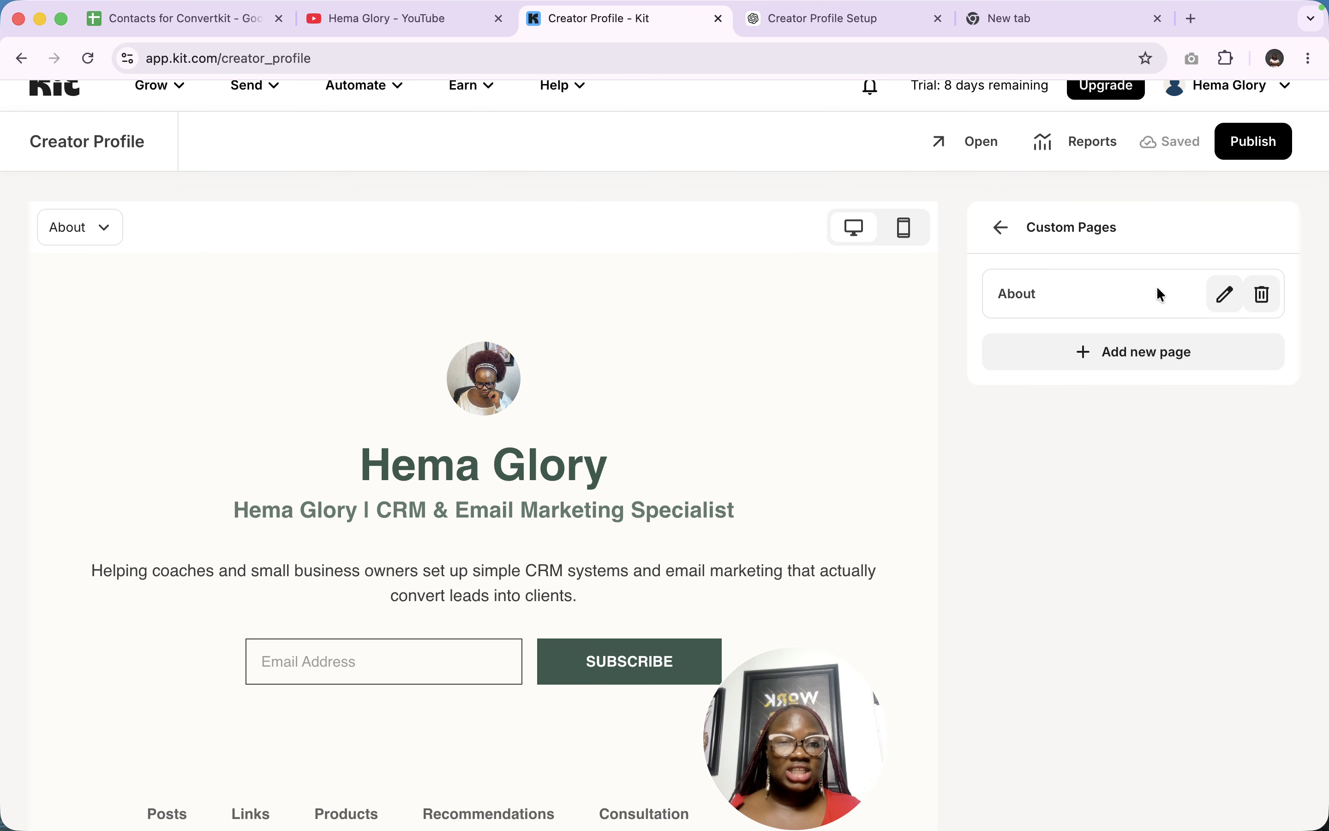
pyautogui.click(1227, 301)
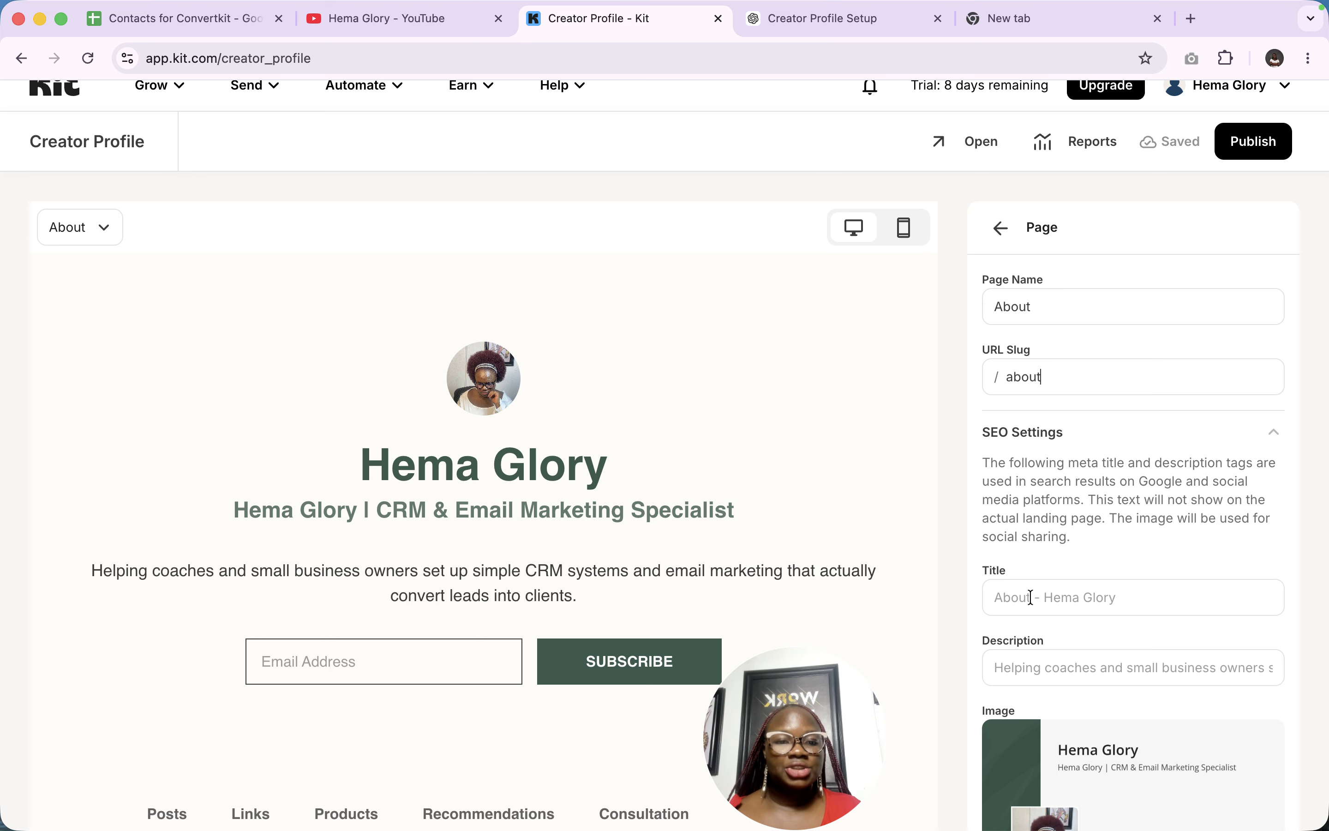
pyautogui.scroll(-1, 1031, 597)
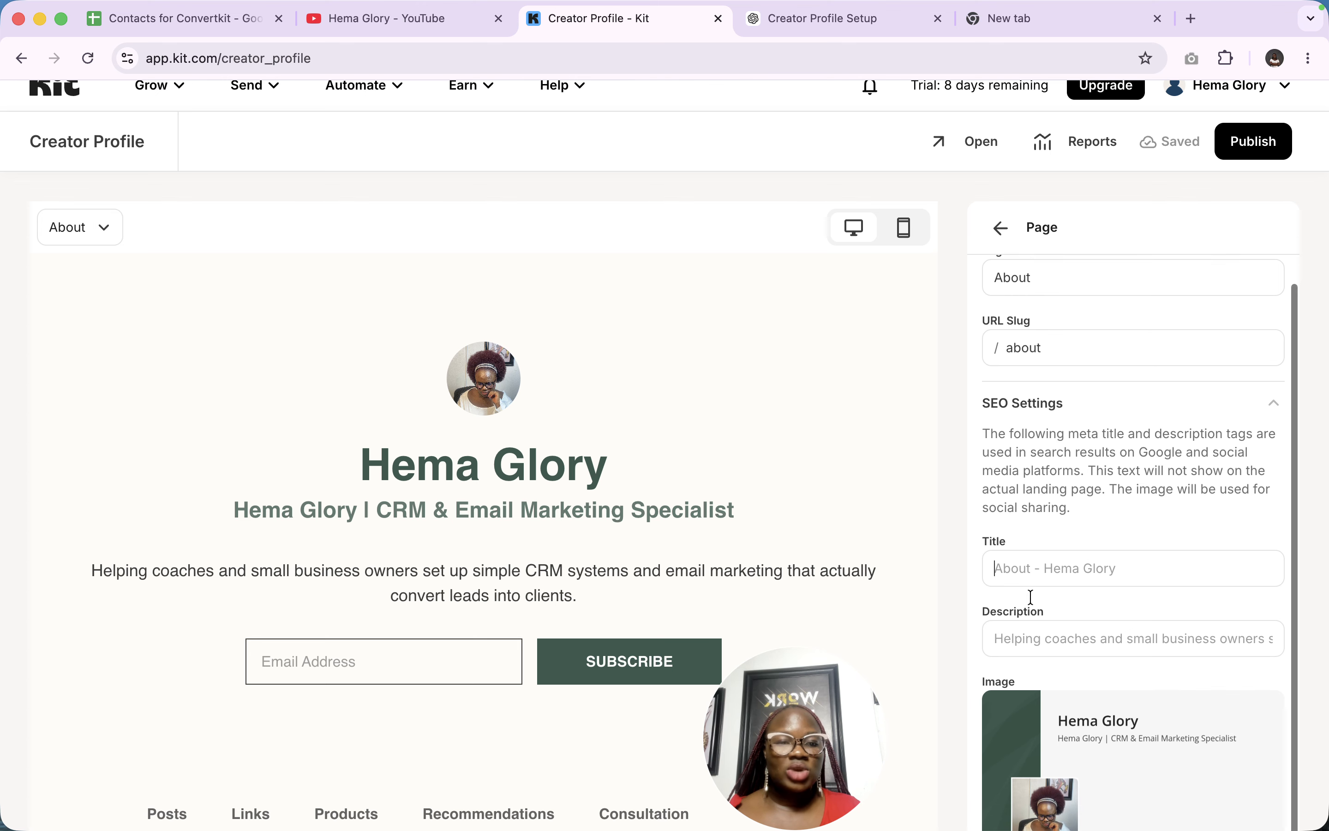
# Add a custom page named Contact Us to the Creator Profile
pyautogui.click(1000, 228)
pyautogui.click(1019, 592)
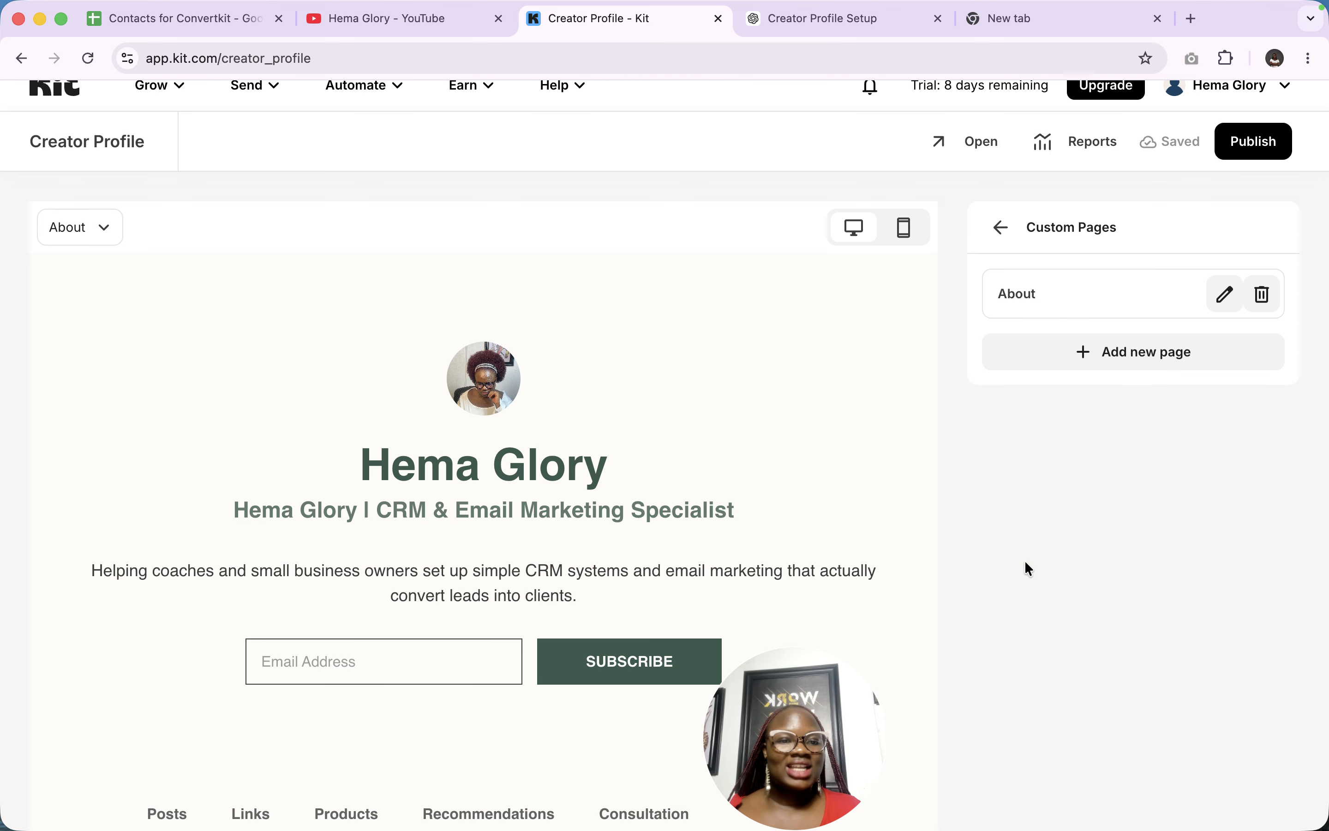
pyautogui.click(1119, 358)
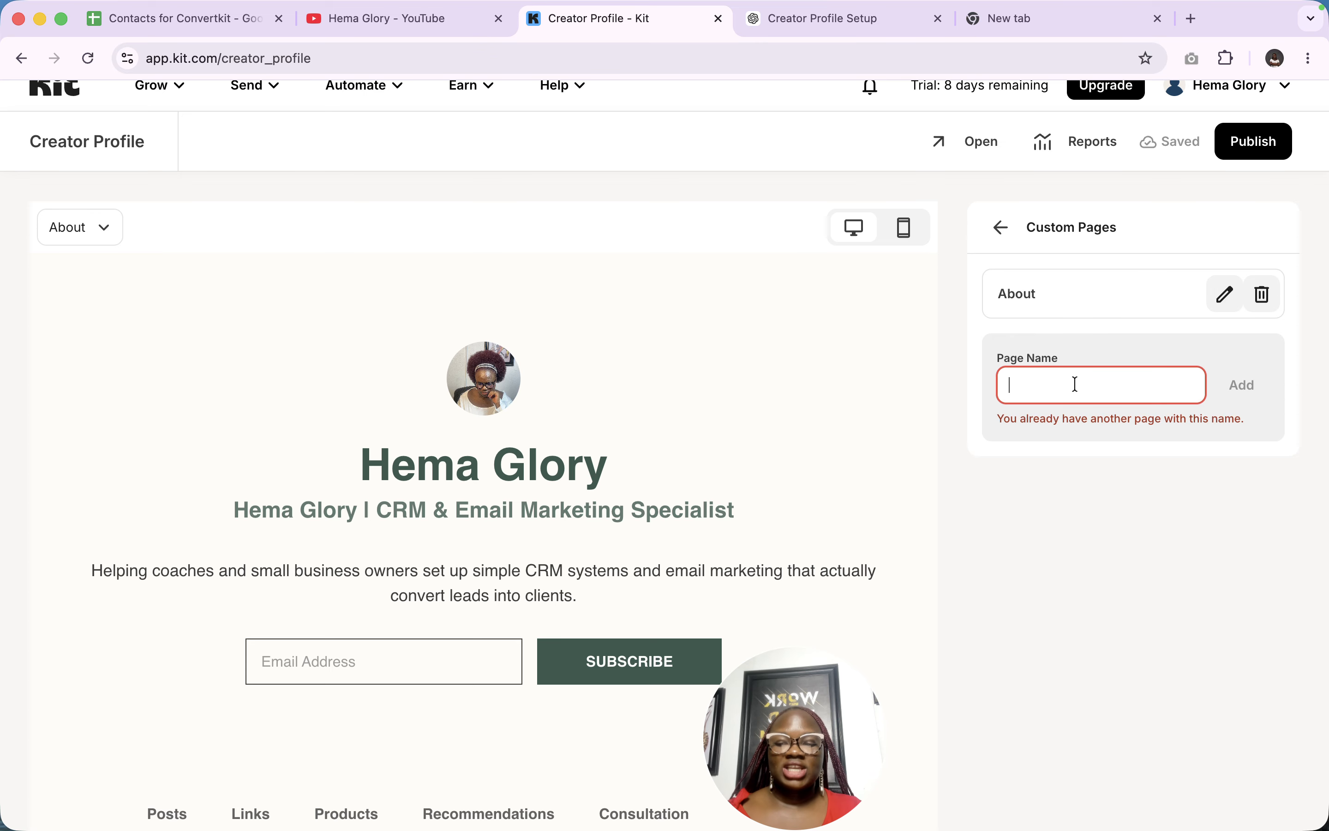
pyautogui.write('Contact Us')
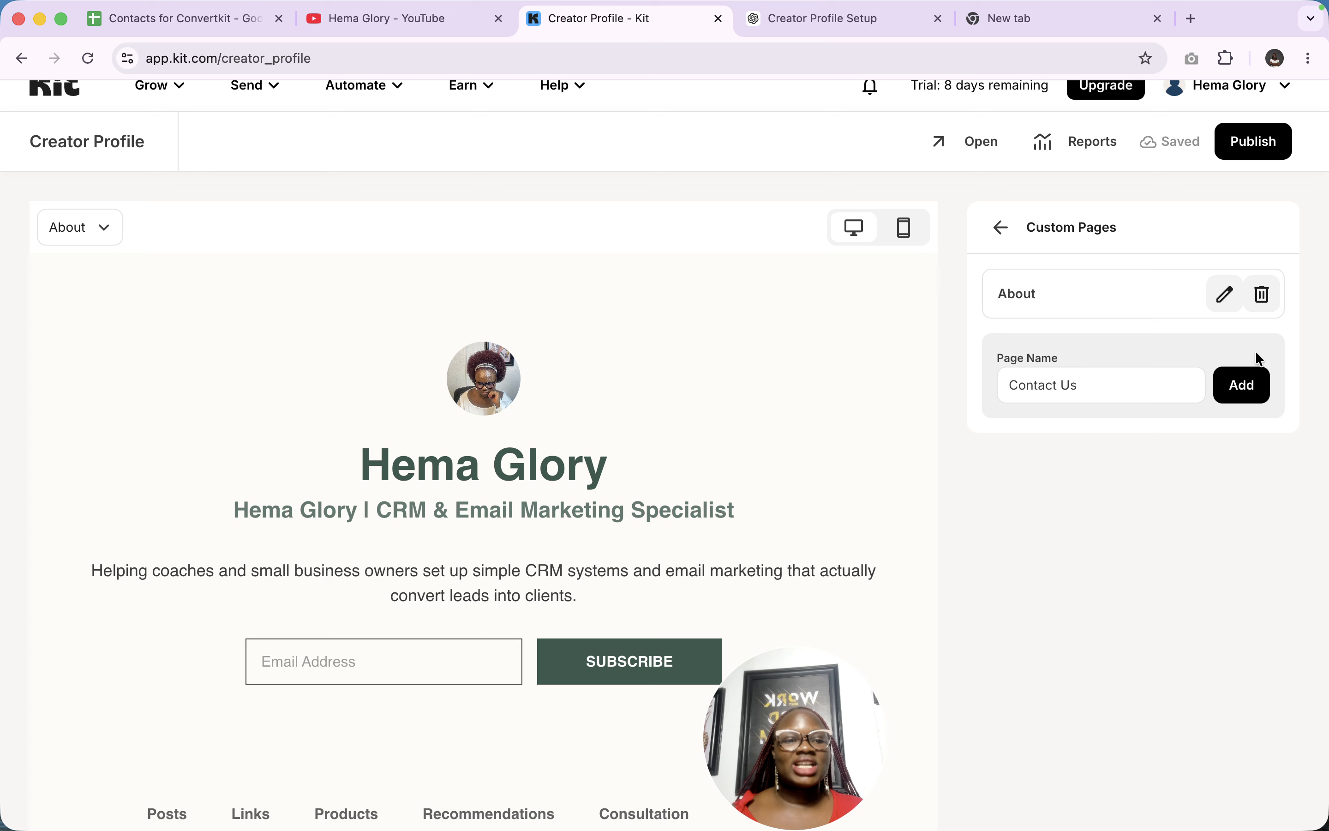
pyautogui.click(1237, 384)
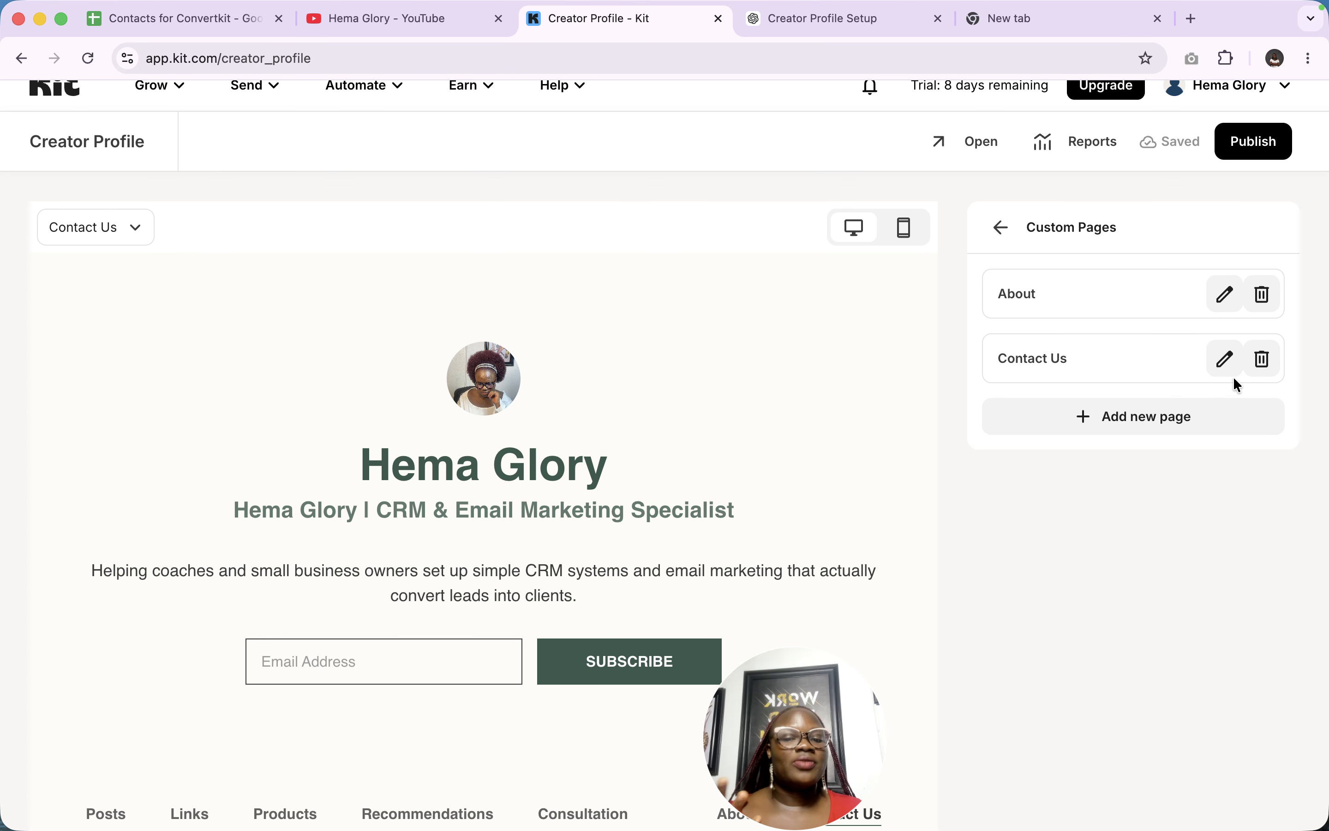
# Format the first content block of the Contact Us page as Heading 1
pyautogui.scroll(-8, 986, 434)
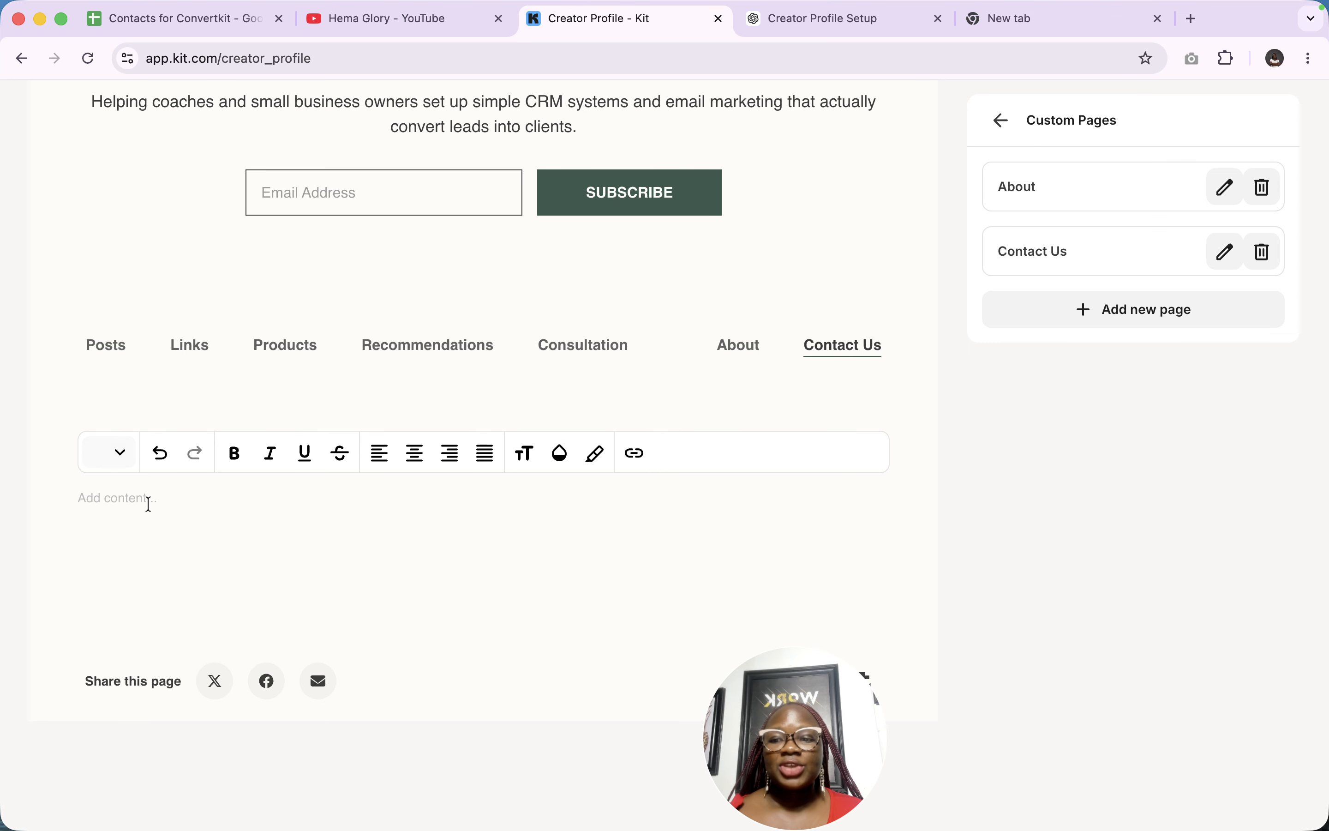
pyautogui.click(148, 503)
pyautogui.click(106, 456)
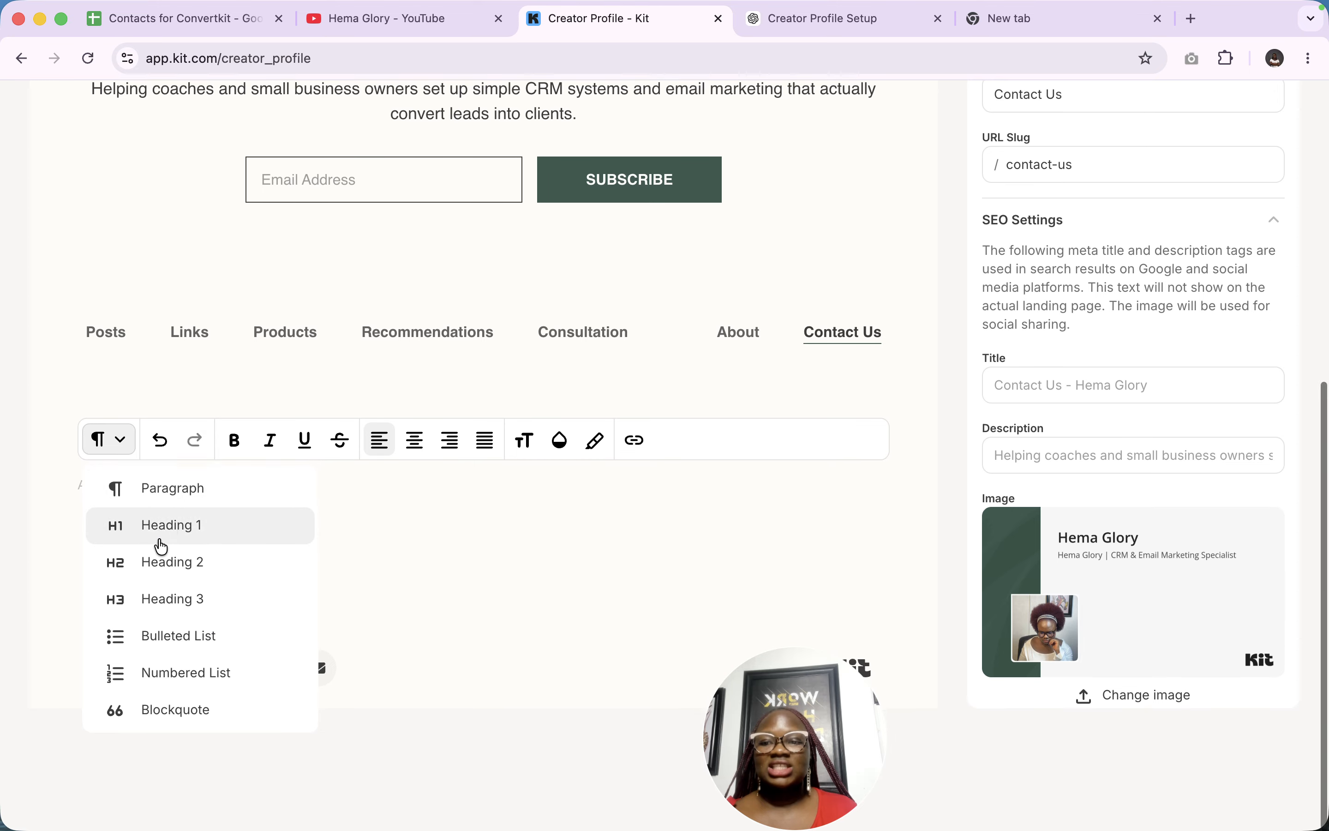
pyautogui.click(165, 534)
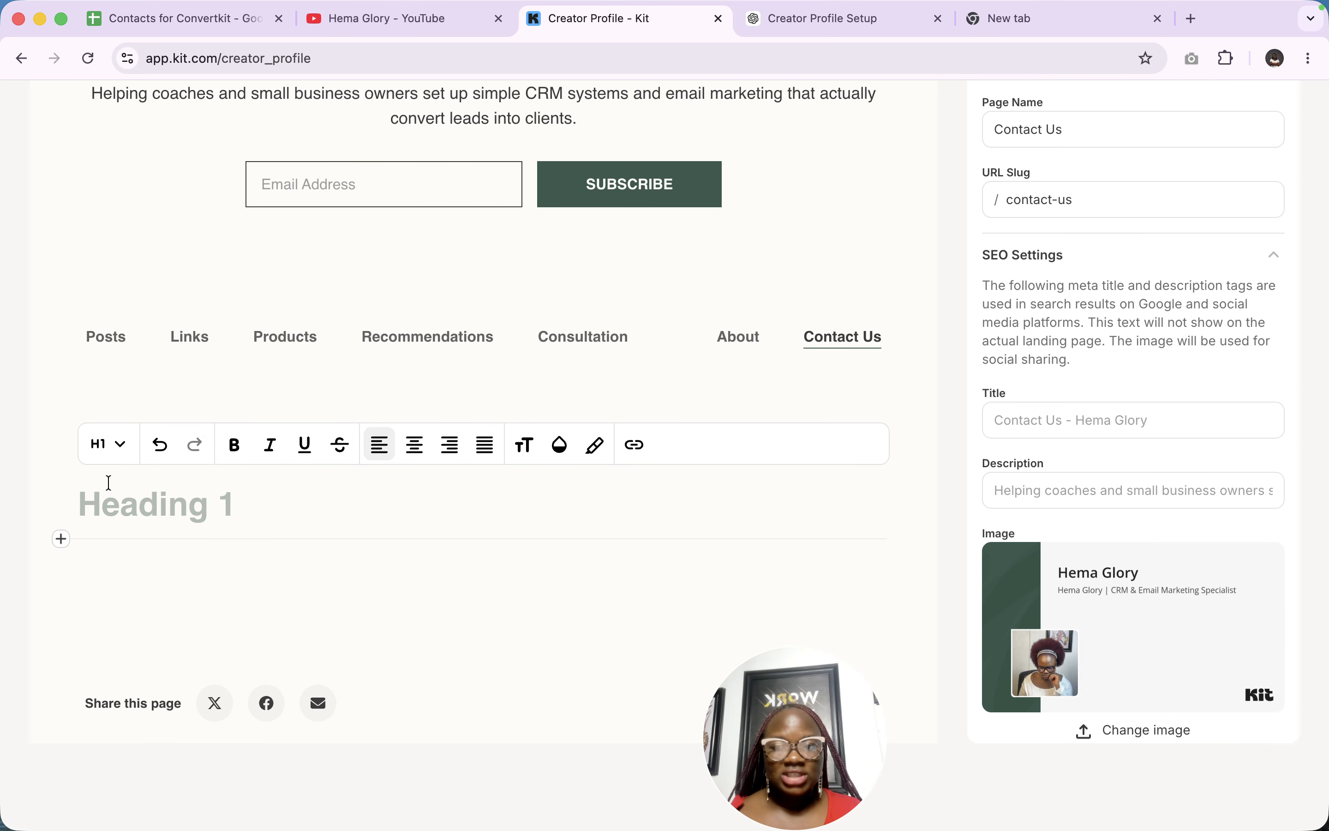
# Enter "Contact US" as the Heading 1 text on the Contact Us page
pyautogui.click(118, 444)
pyautogui.click(193, 513)
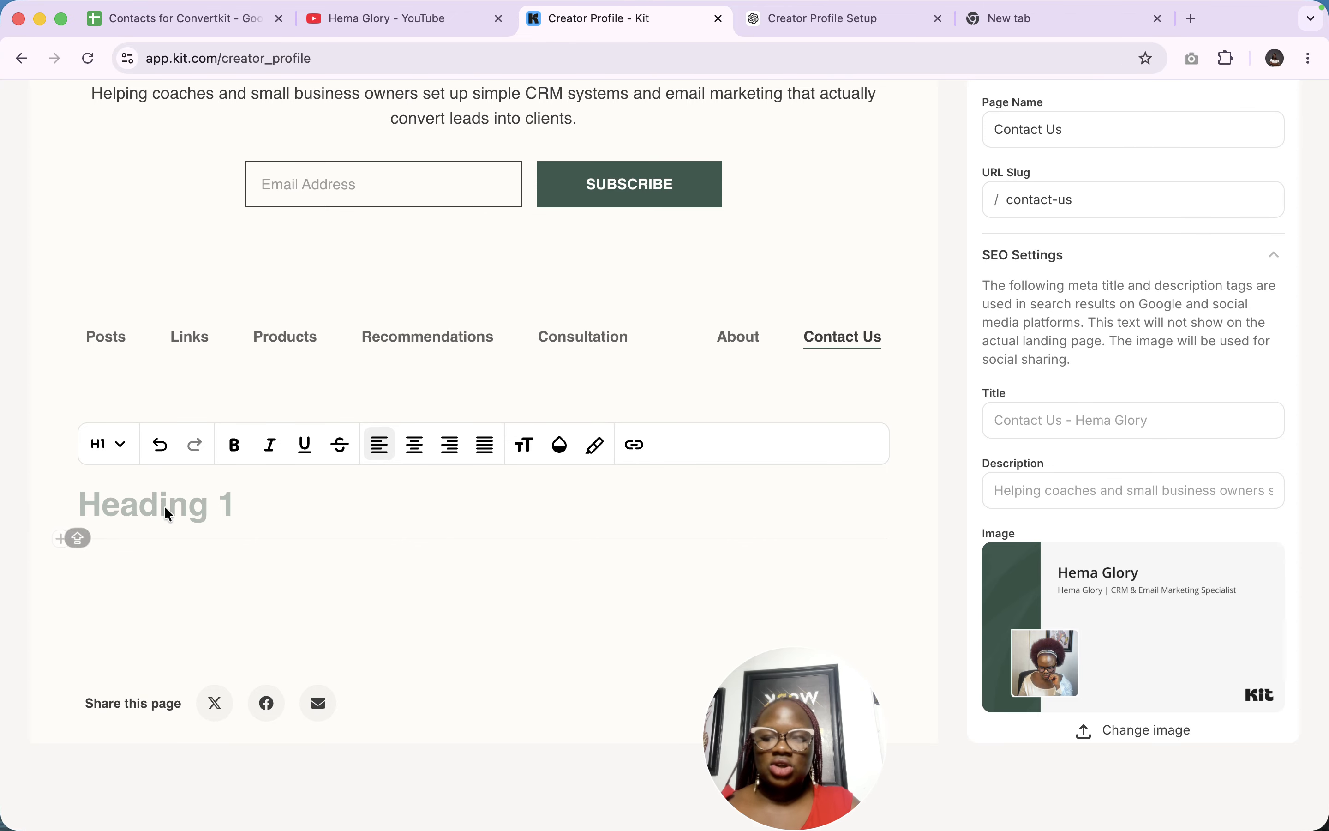
pyautogui.write('Contact')
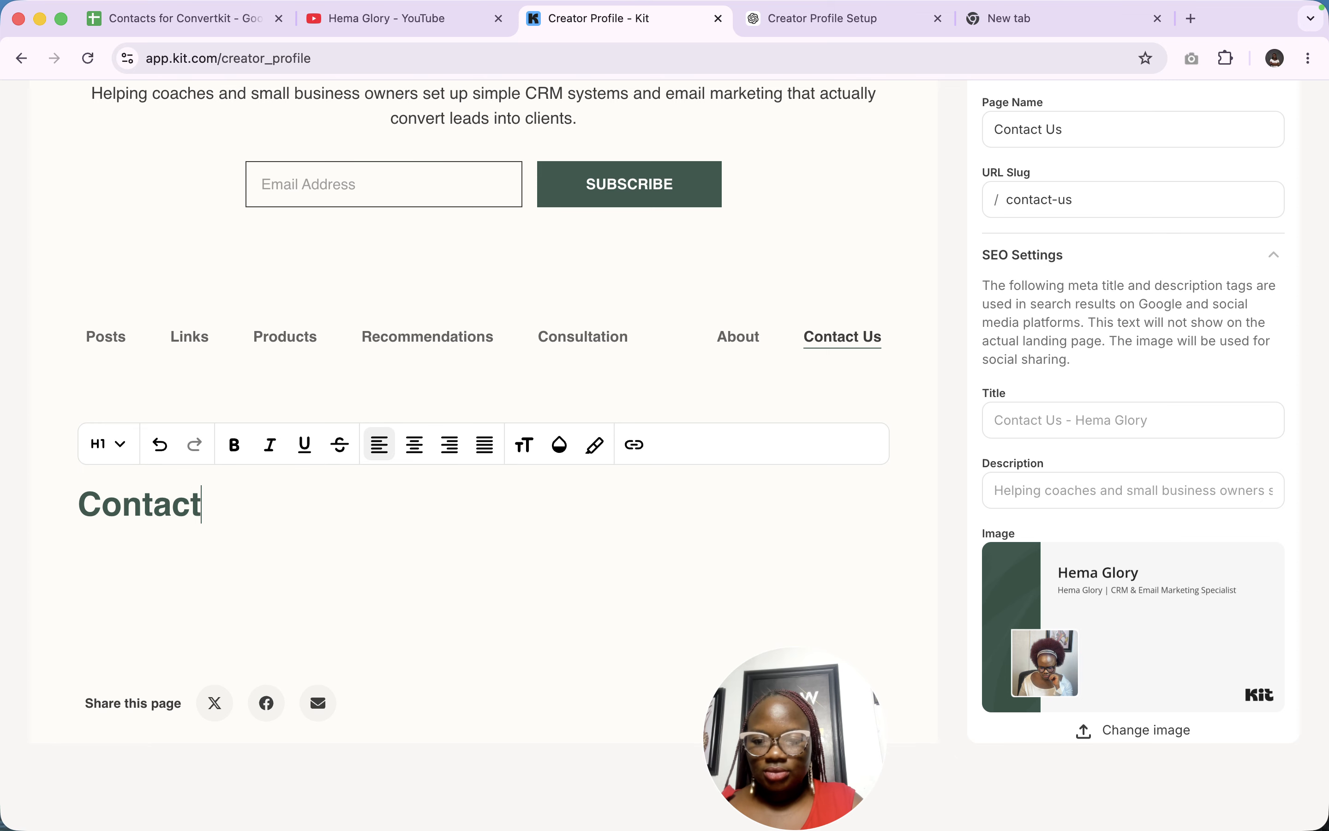
pyautogui.write(' US')
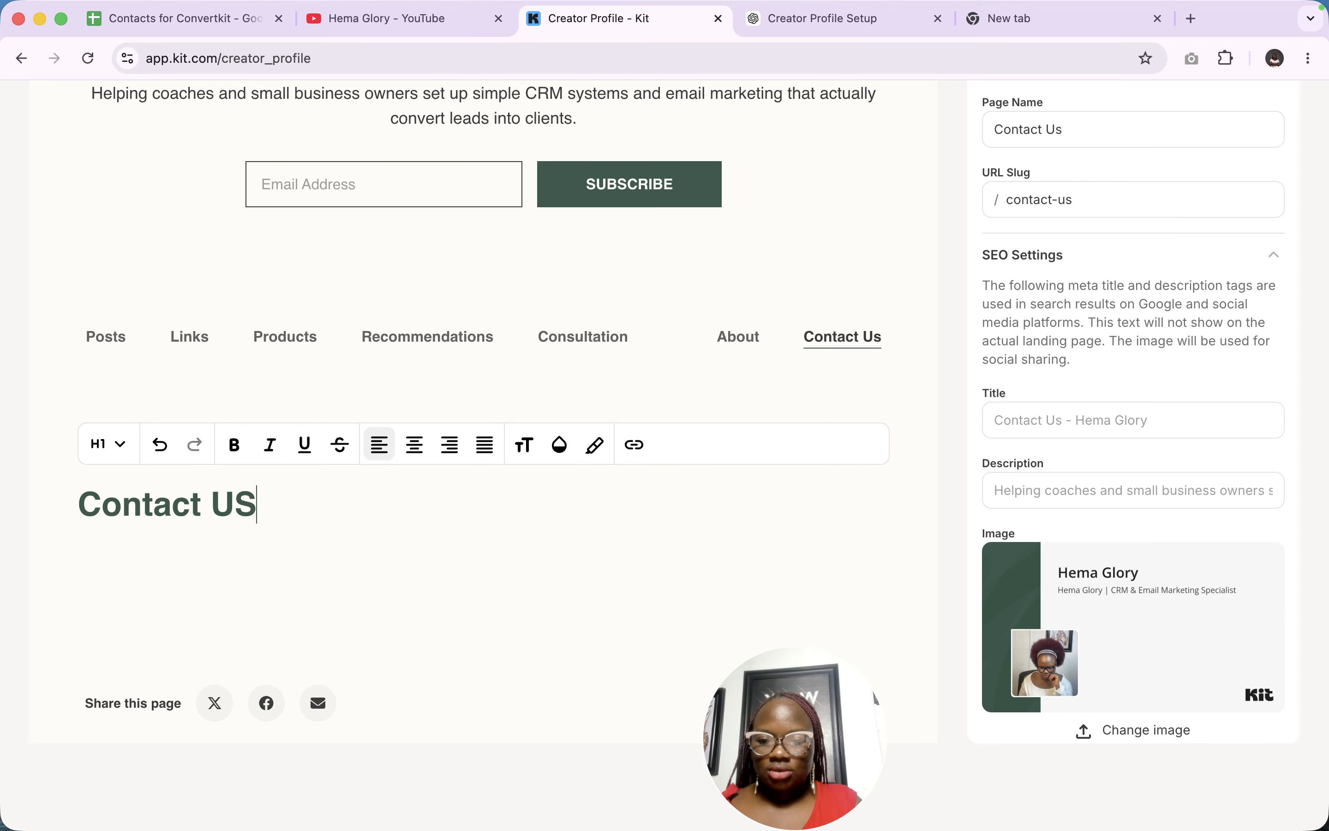
pyautogui.click(87, 526)
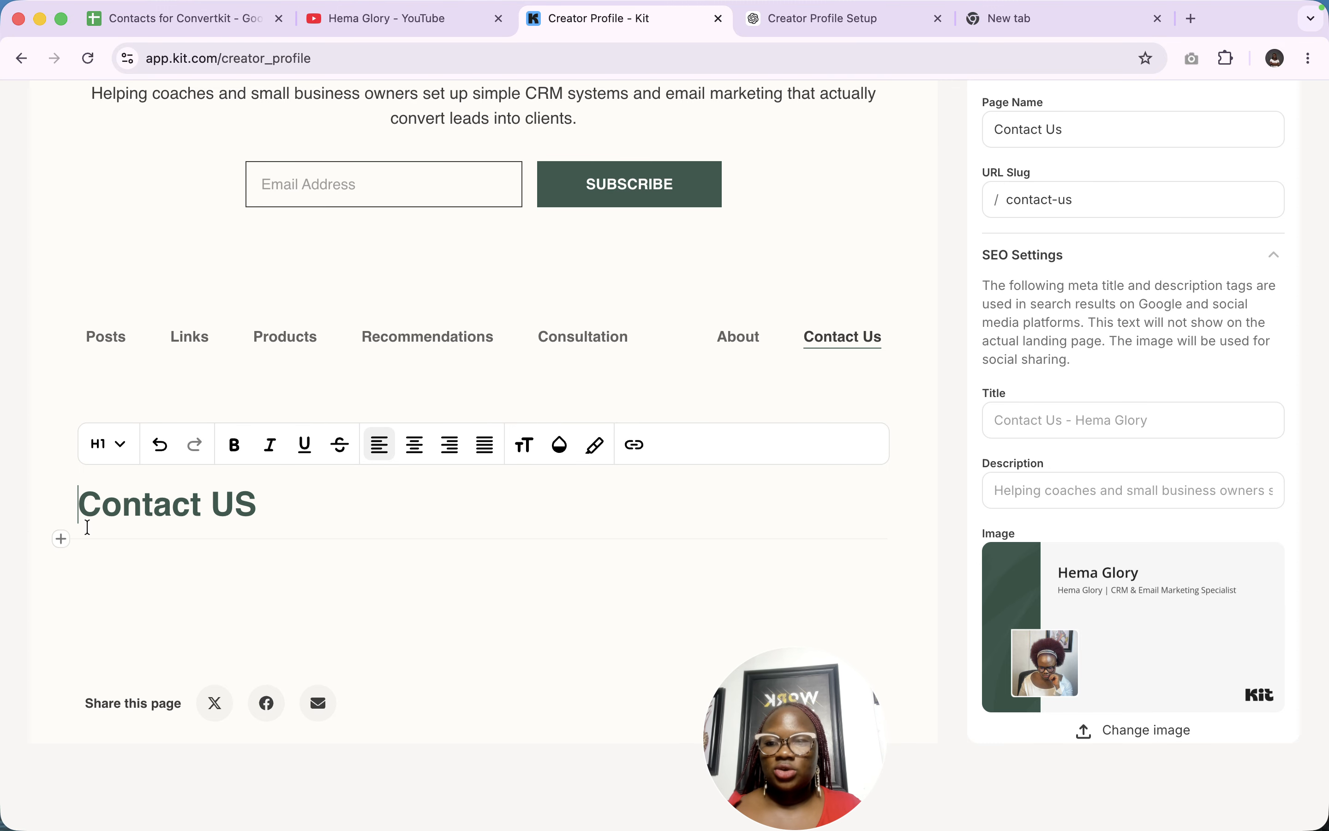
# Insert a video block below the Contact US heading, using the previously entered YouTube URL of the CRM Career Secrets video
pyautogui.click(61, 539)
pyautogui.scroll(-10, 241, 410)
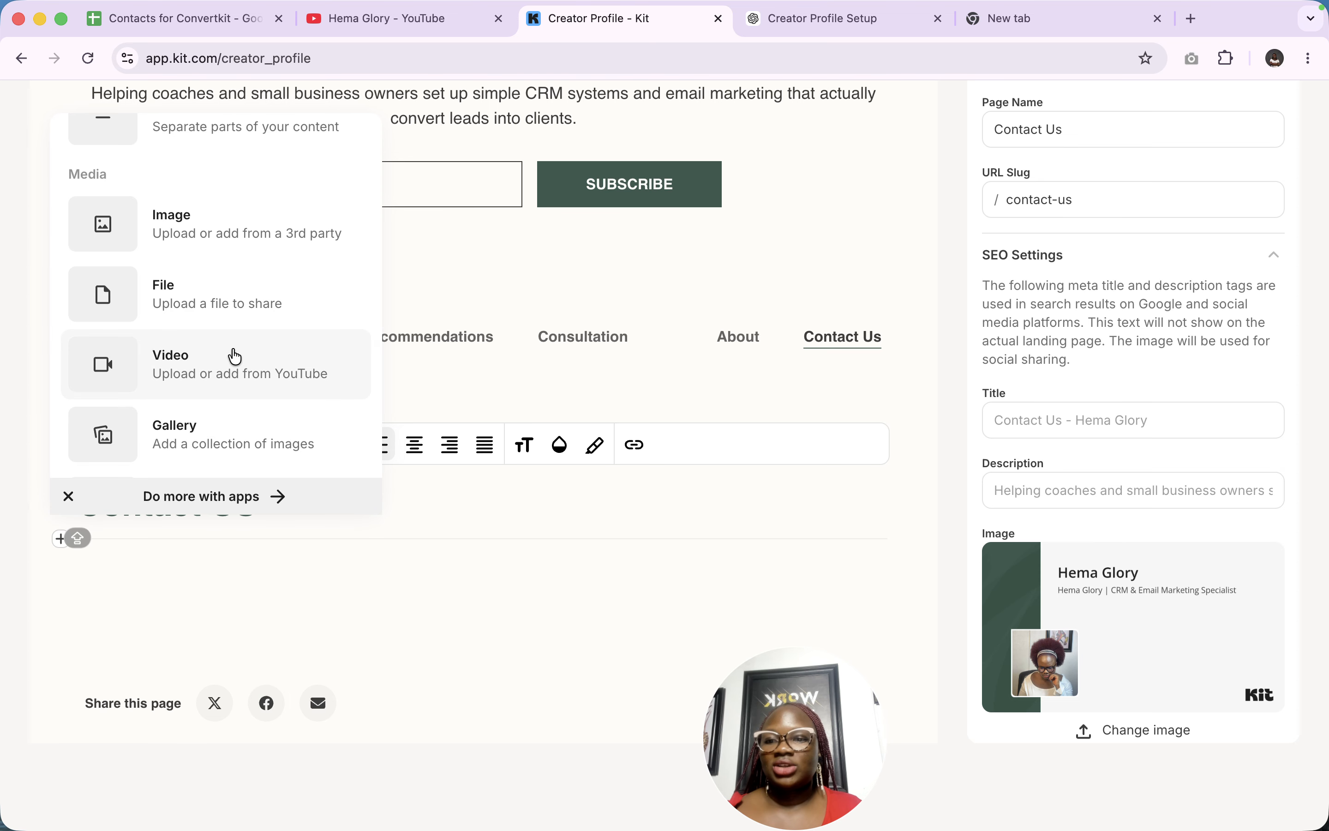
pyautogui.scroll(-6, 235, 357)
pyautogui.scroll(-2, 235, 347)
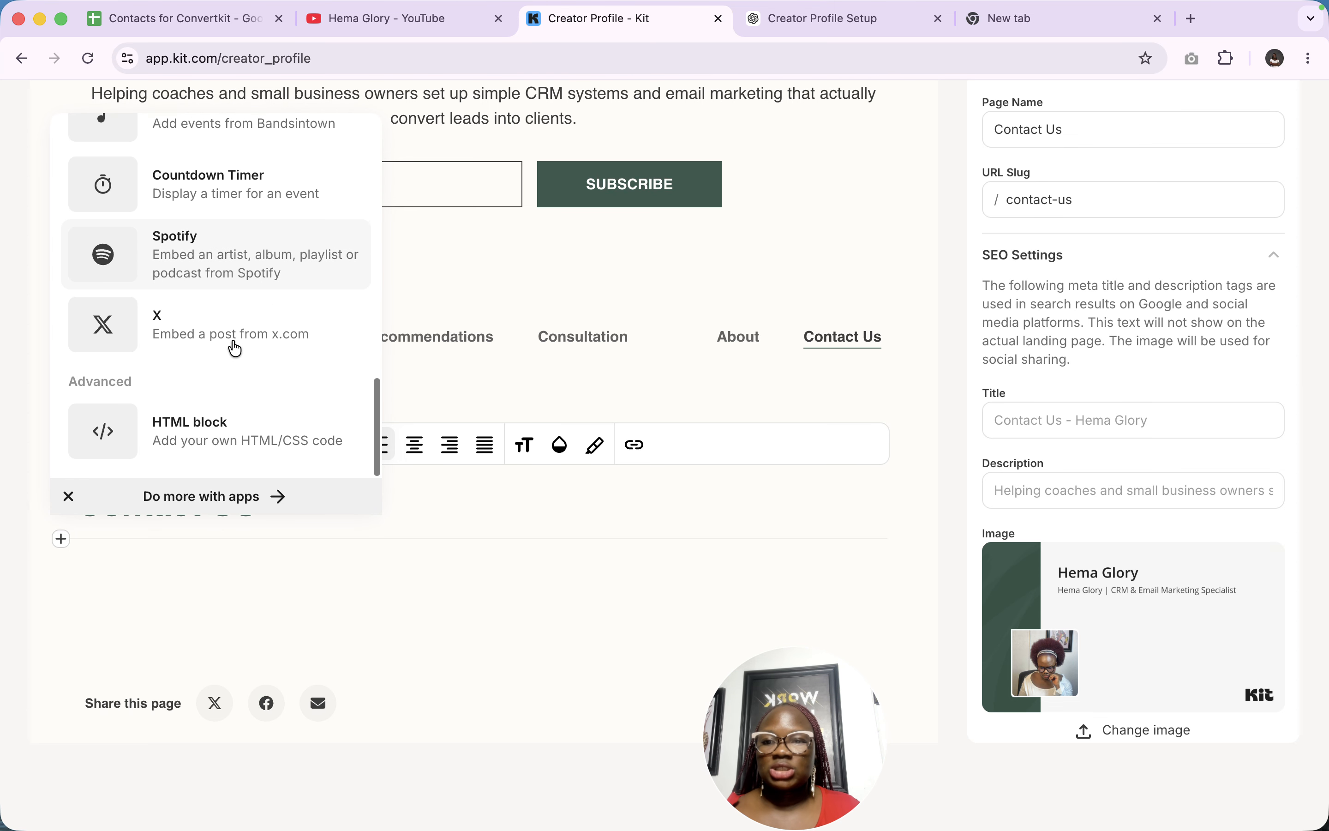
pyautogui.scroll(6, 234, 347)
pyautogui.scroll(-7, 234, 347)
pyautogui.scroll(8, 219, 334)
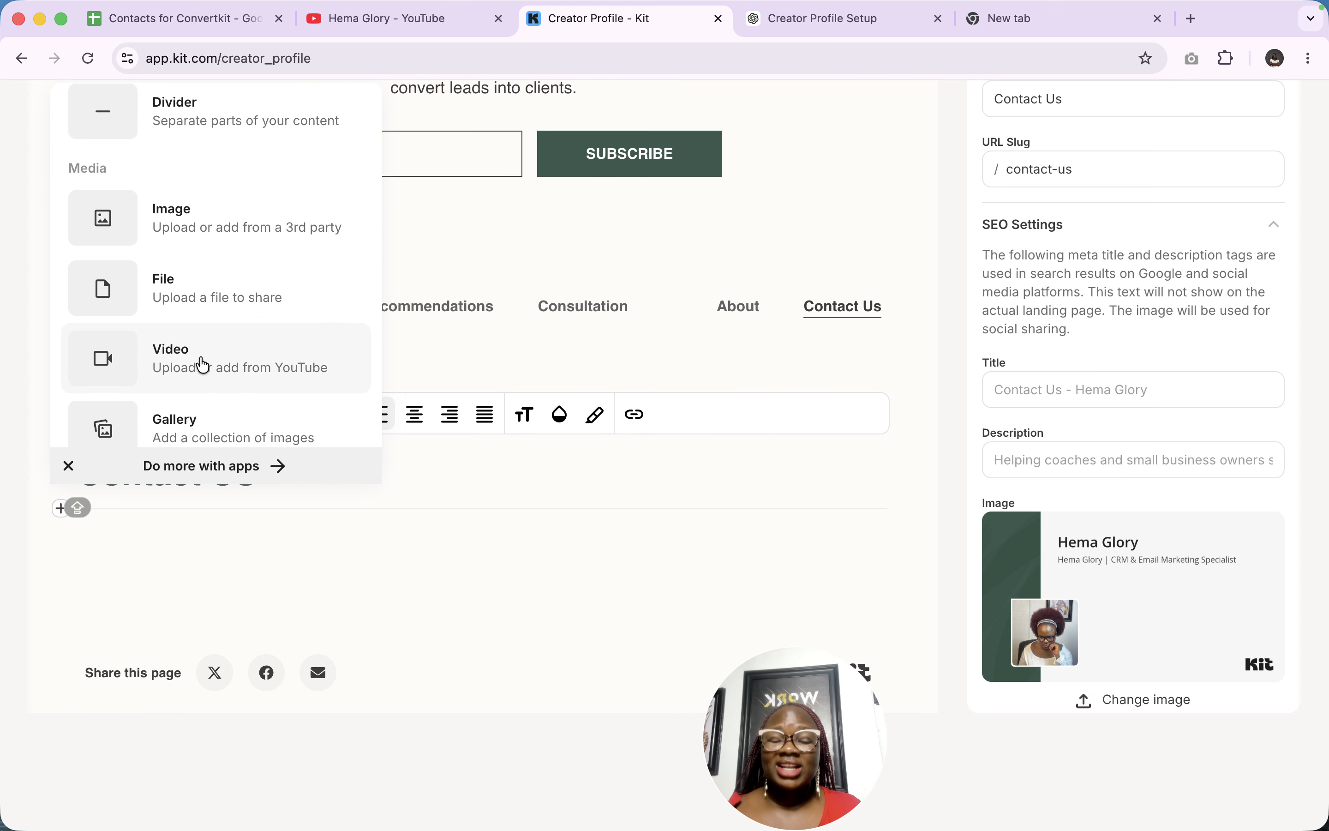
pyautogui.click(203, 364)
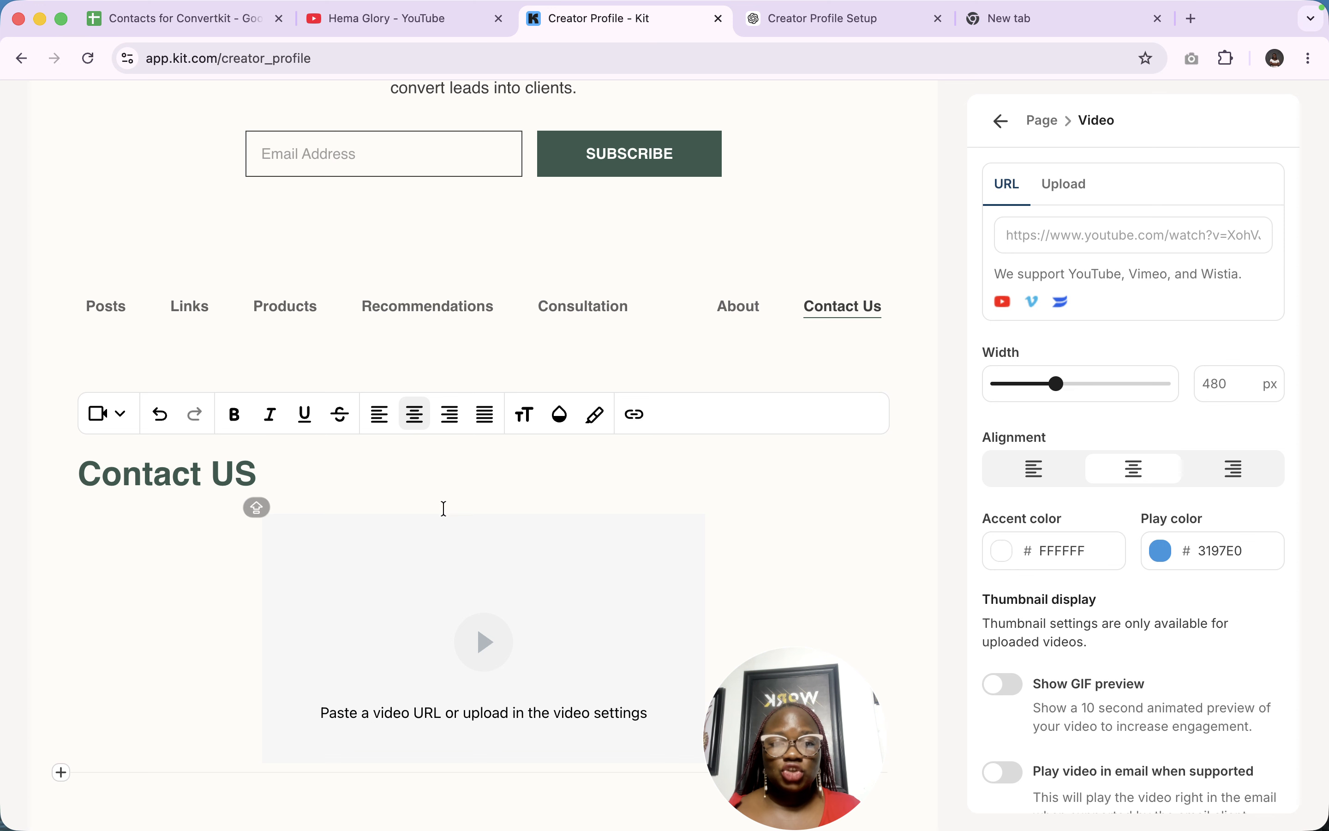
pyautogui.click(1090, 239)
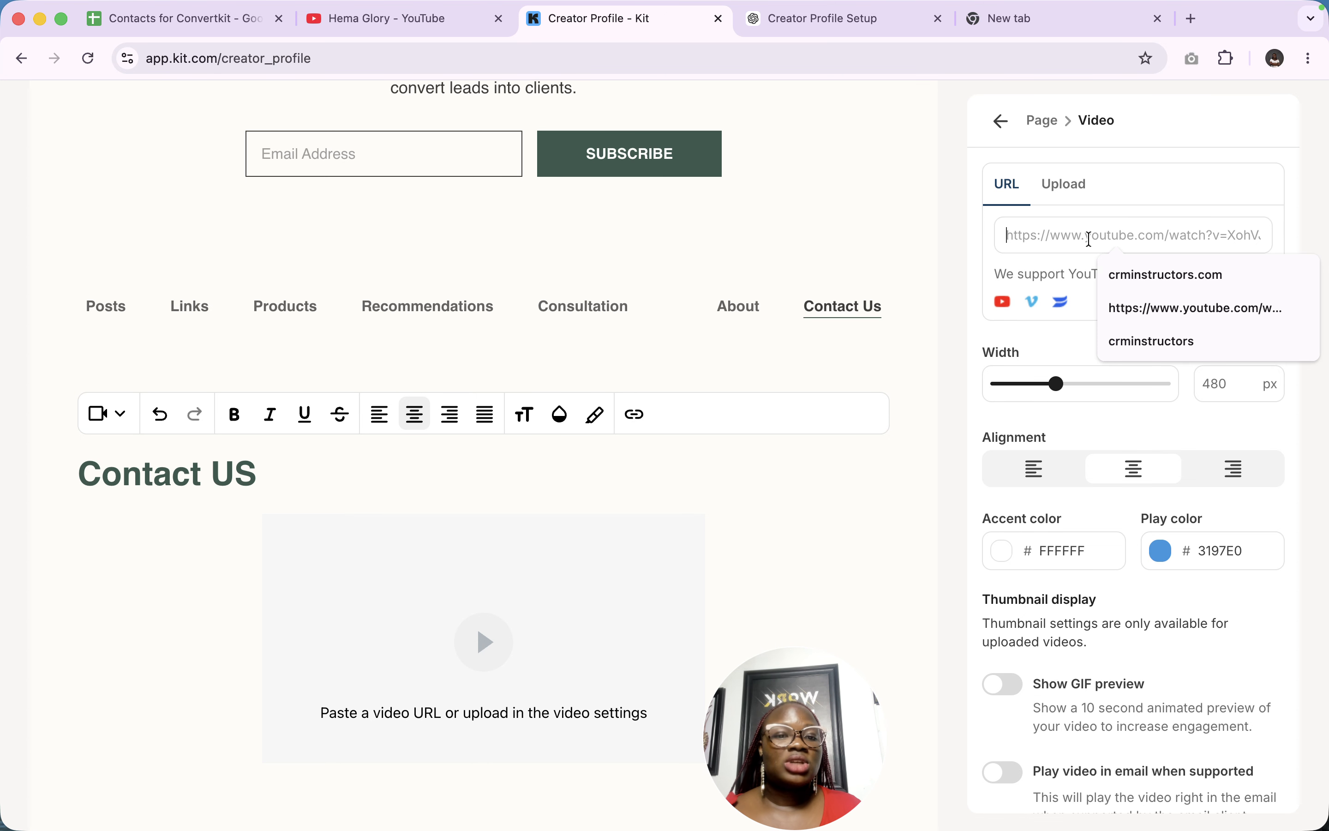
pyautogui.click(1157, 308)
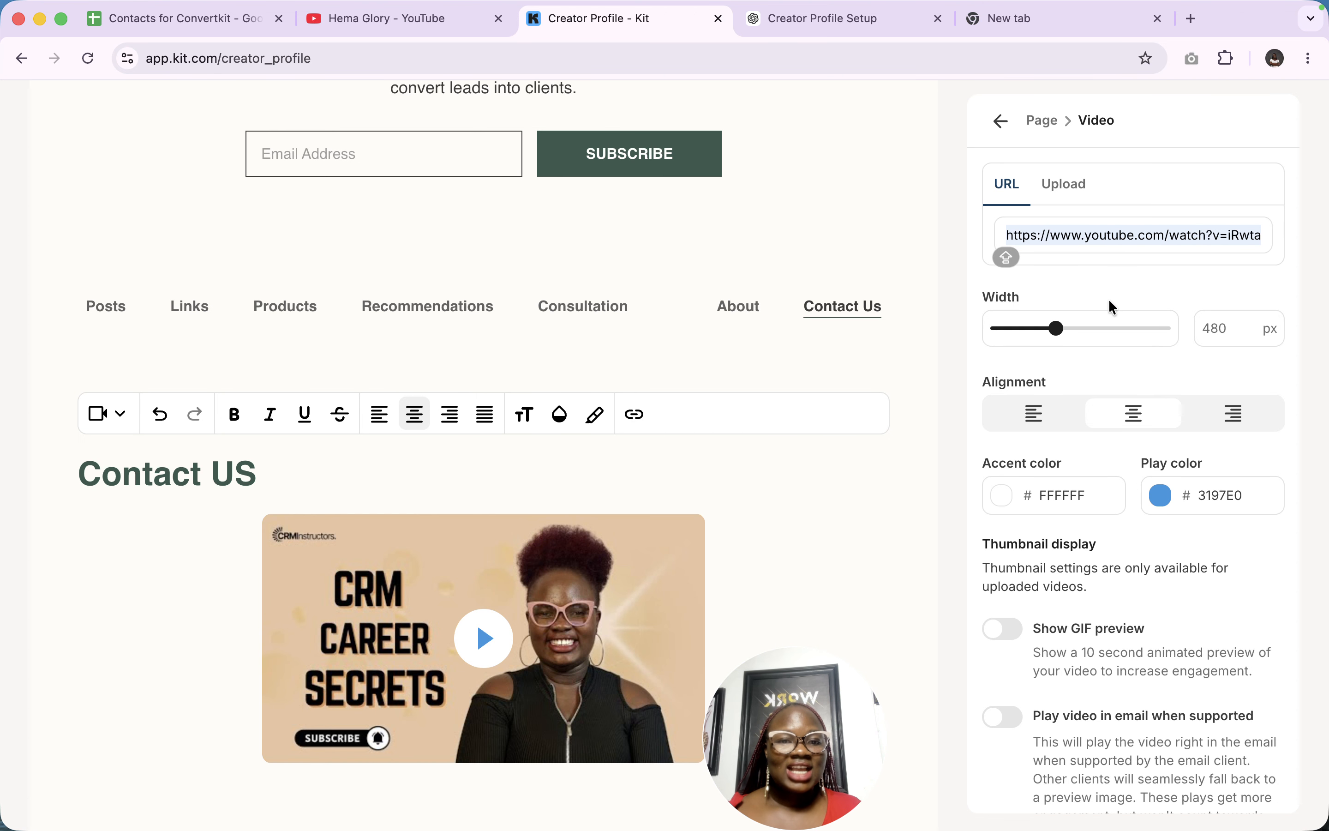
# Insert the "Orchids 101" text-and-image layout with a Buy now button between the Contact US heading and the video
pyautogui.scroll(-5, 660, 543)
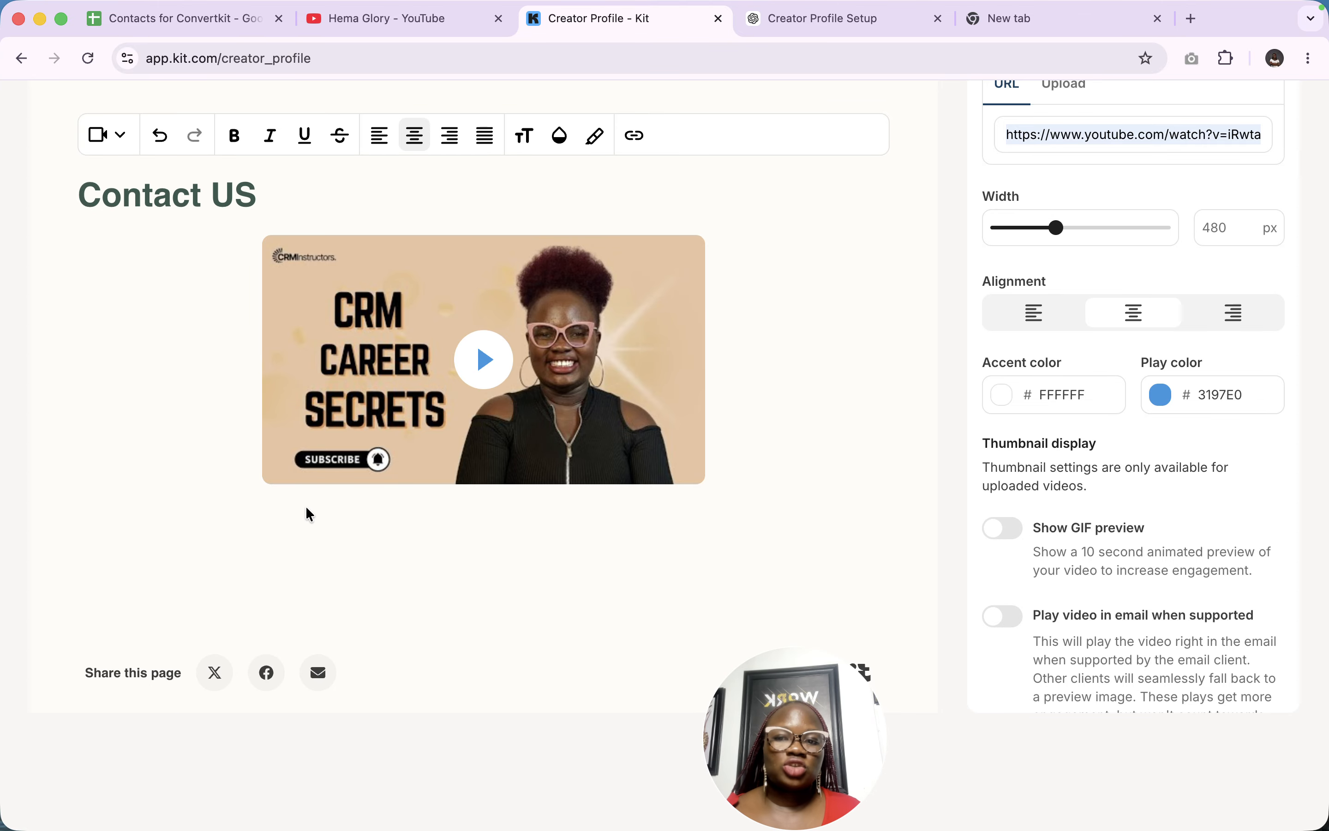
pyautogui.click(154, 197)
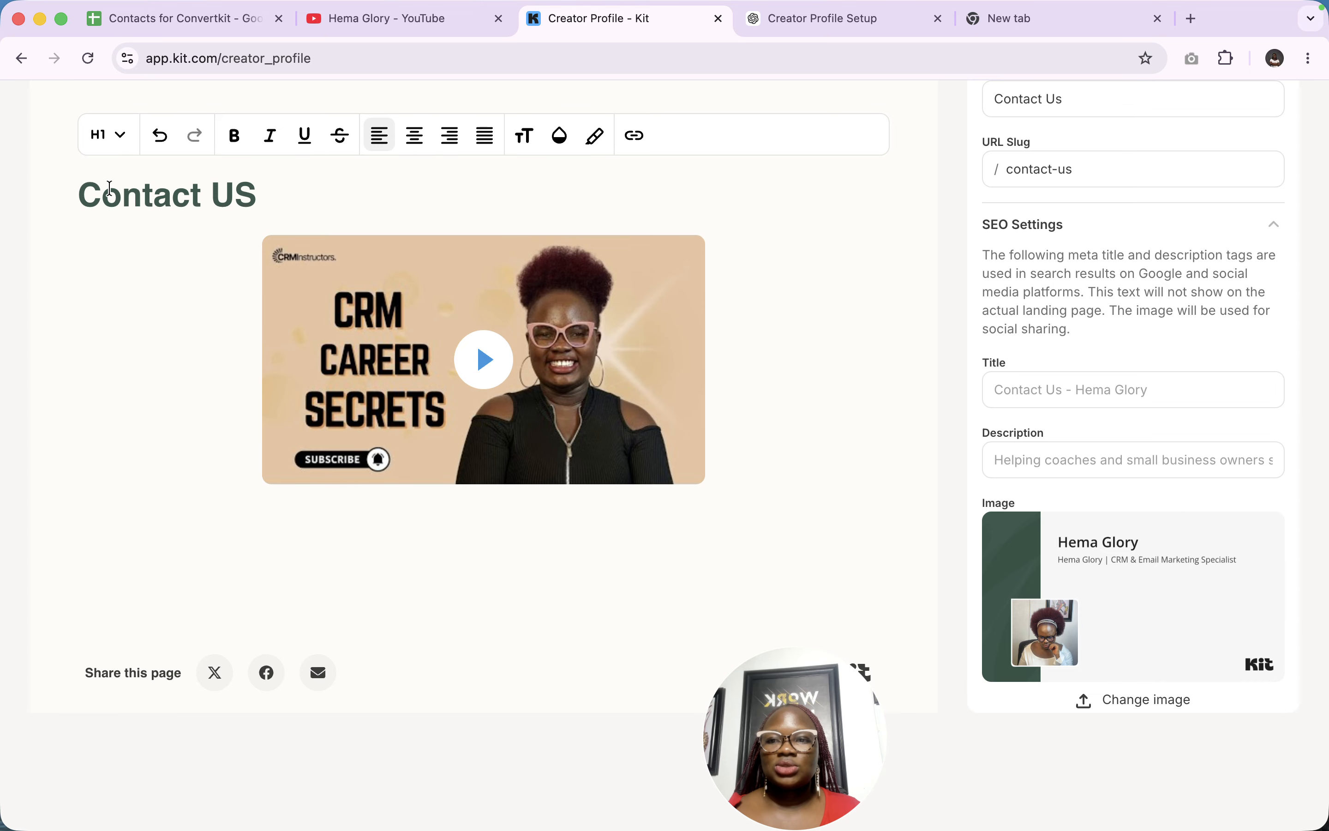
pyautogui.click(61, 230)
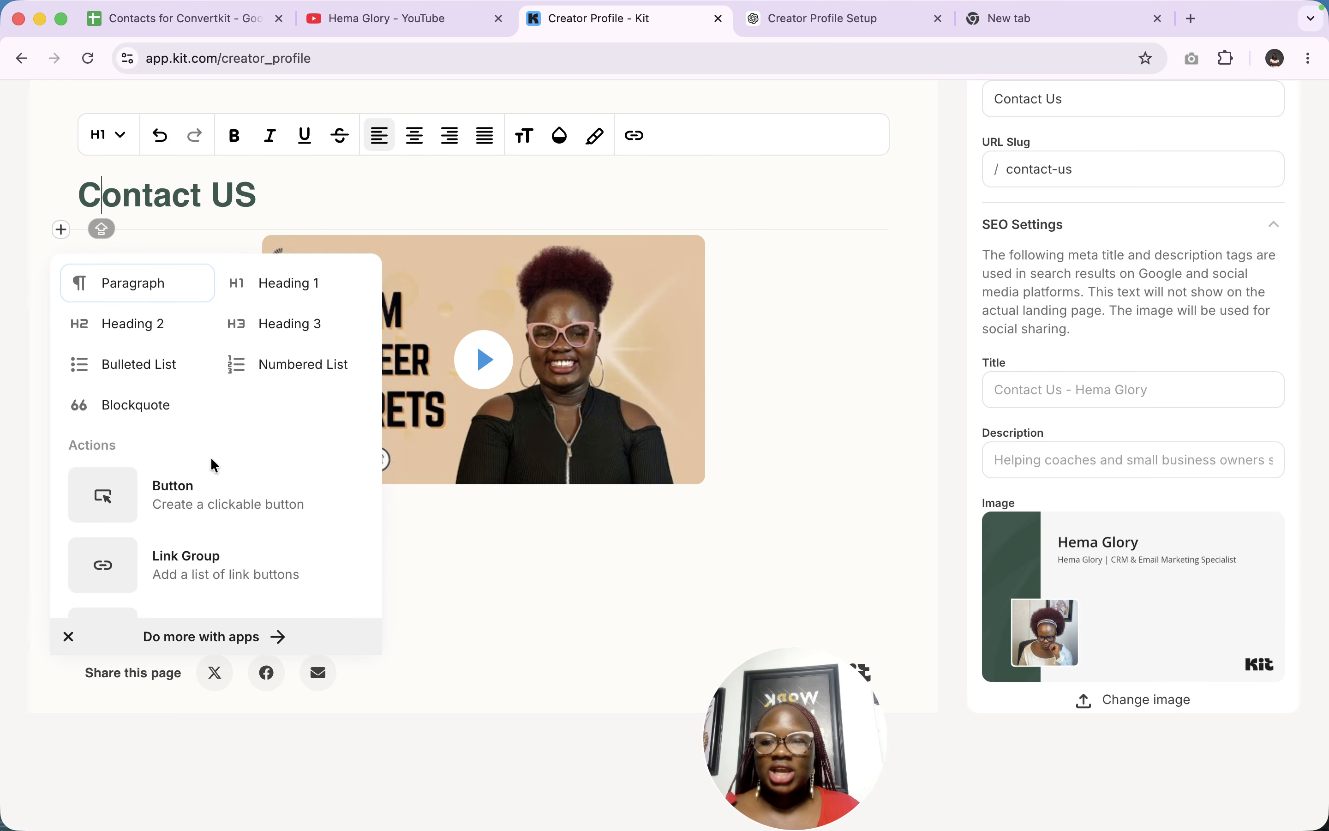
pyautogui.scroll(-5, 209, 494)
pyautogui.click(208, 380)
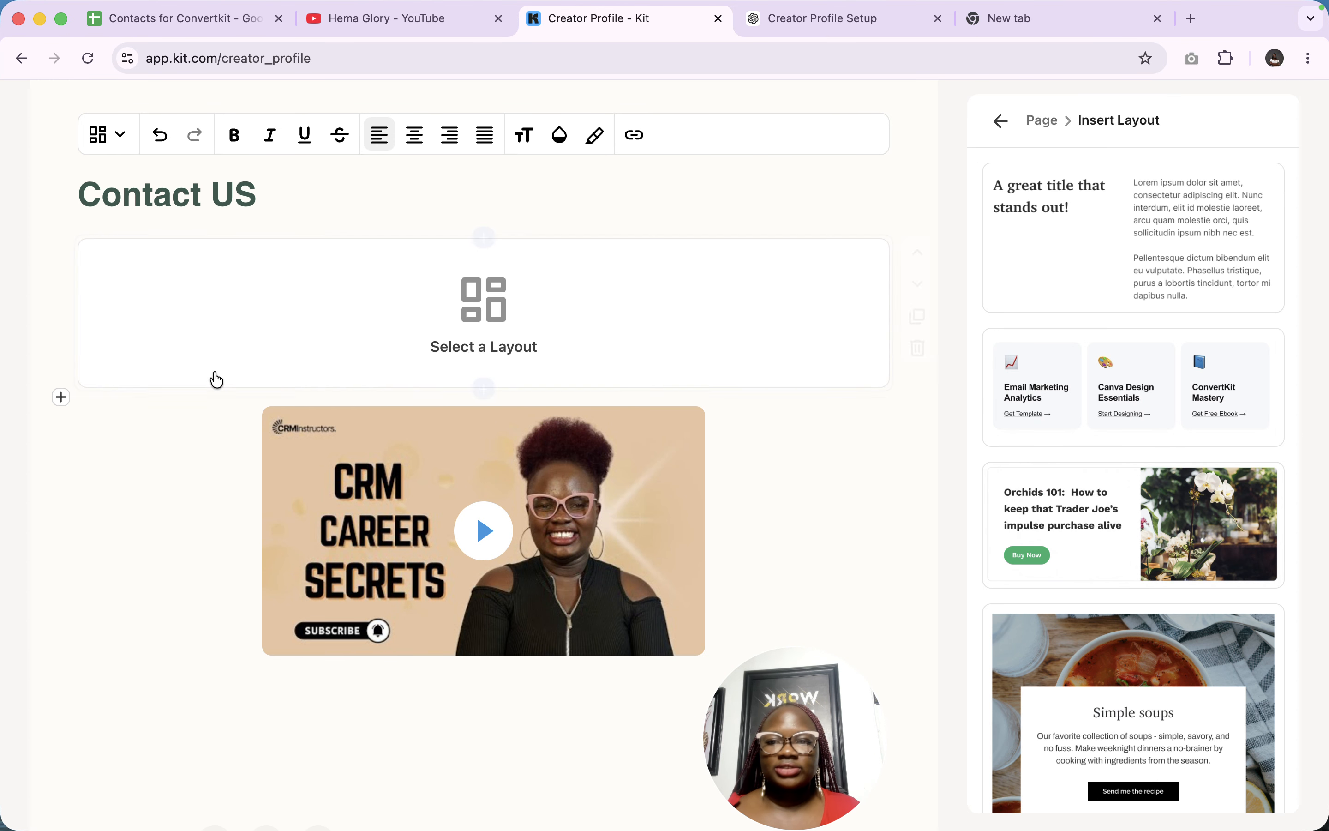
pyautogui.click(1085, 526)
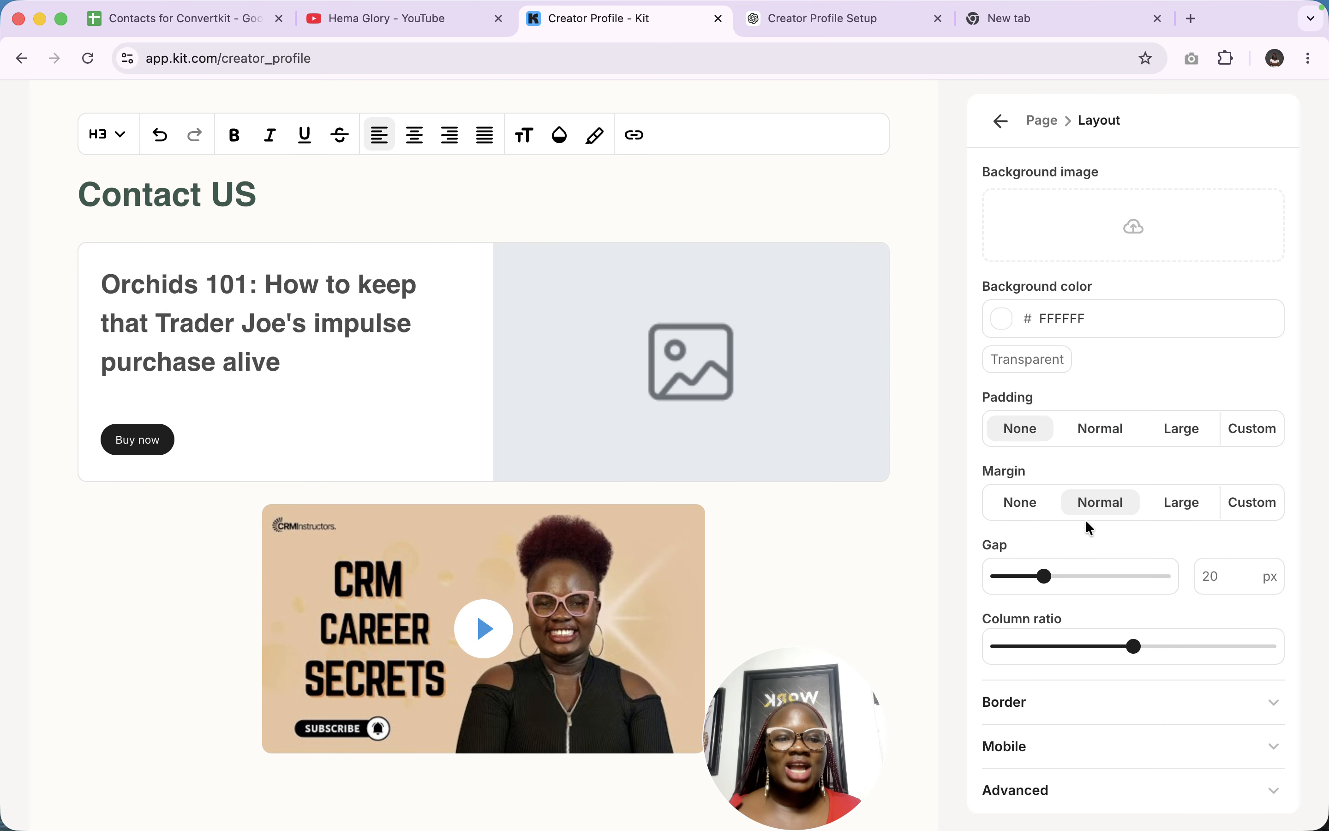
pyautogui.click(801, 457)
pyautogui.scroll(1, 591, 329)
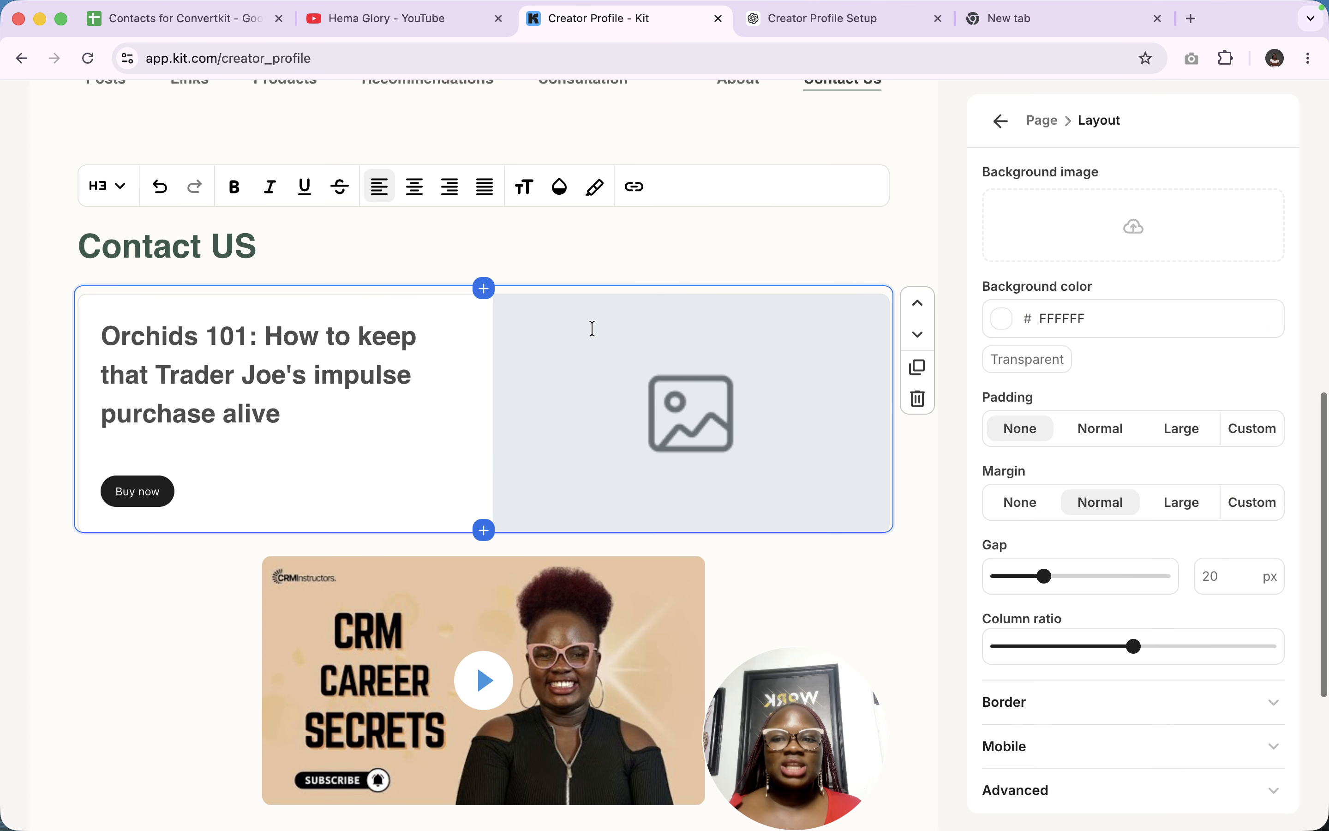
pyautogui.scroll(1, 591, 329)
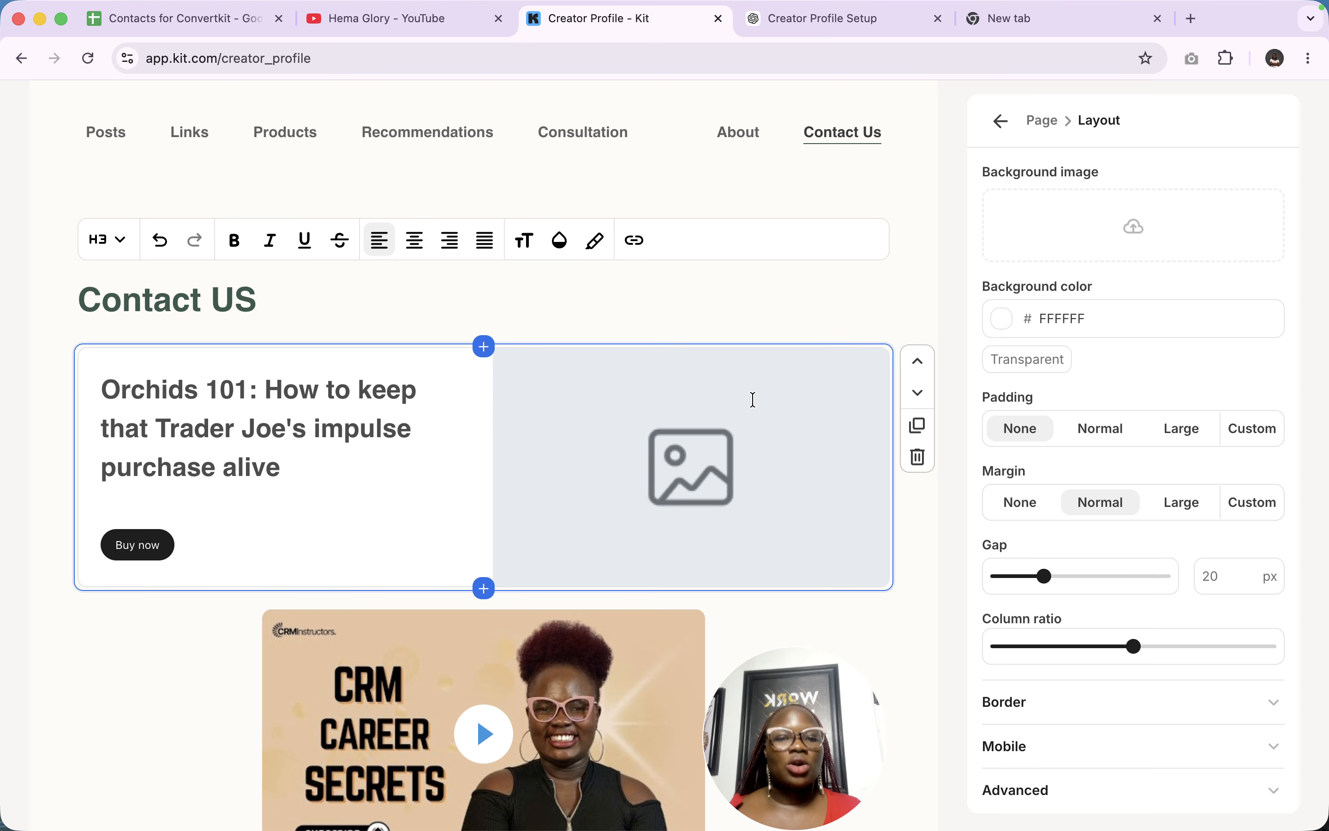
pyautogui.click(311, 415)
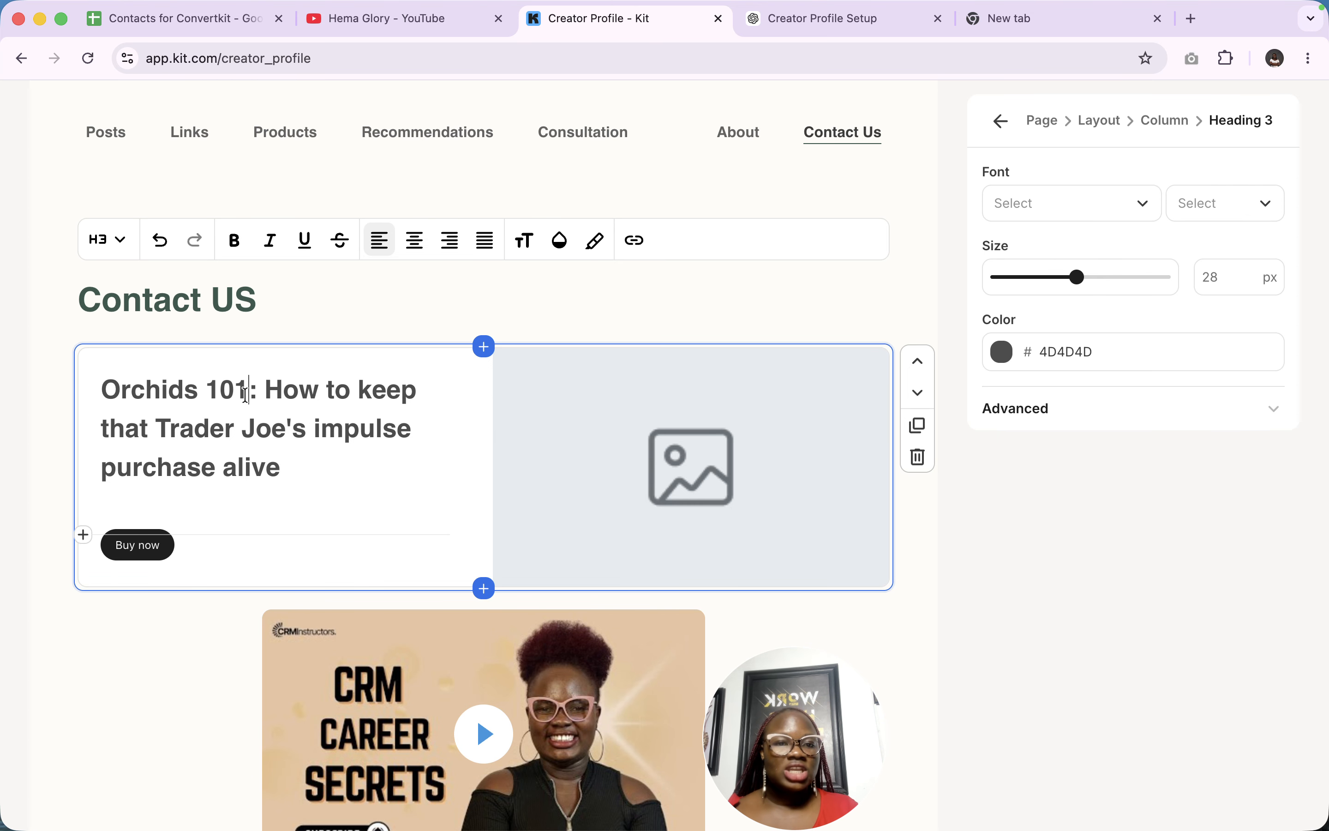
# Review the profile header and navigation, the About page content and the Posts page with its featured post
pyautogui.scroll(10, 245, 393)
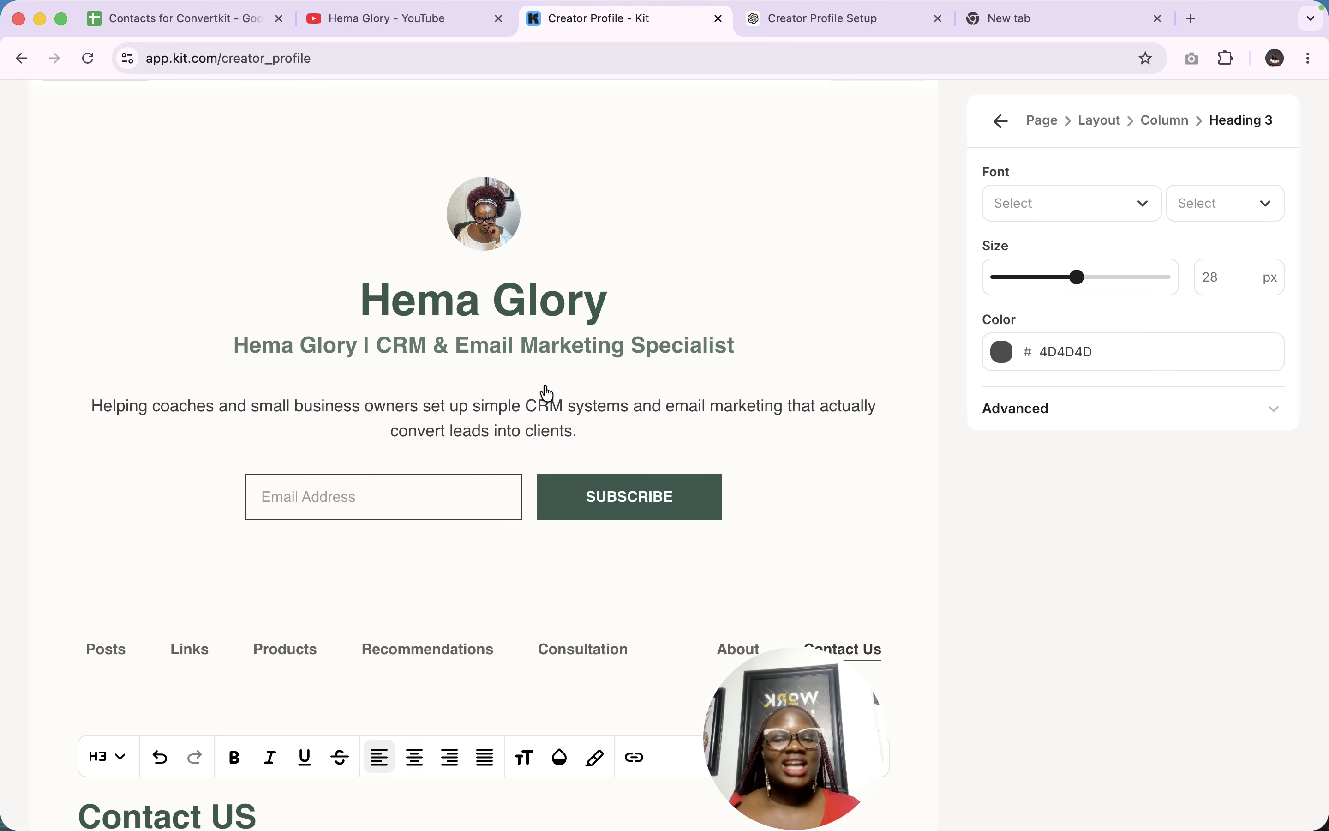
pyautogui.scroll(-4, 542, 389)
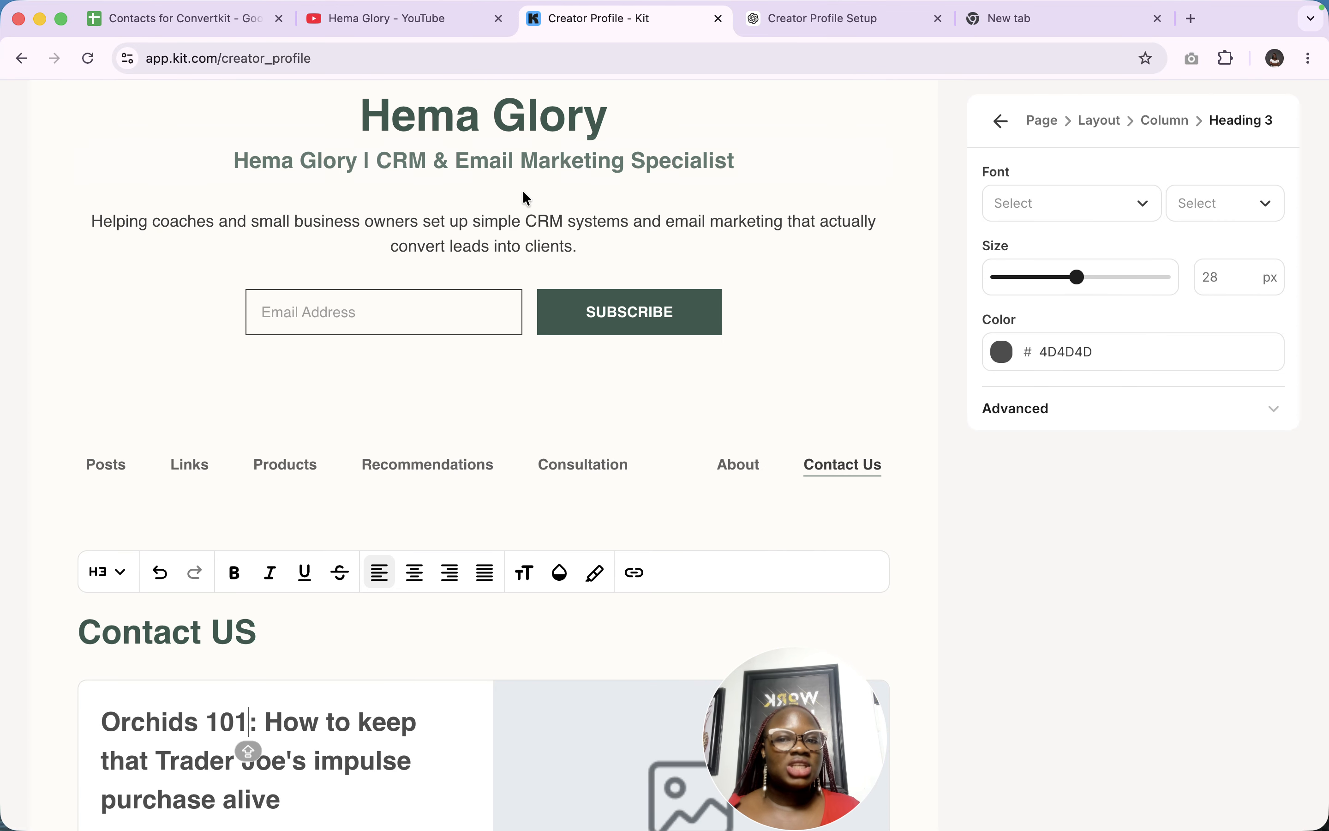
pyautogui.scroll(4, 570, 199)
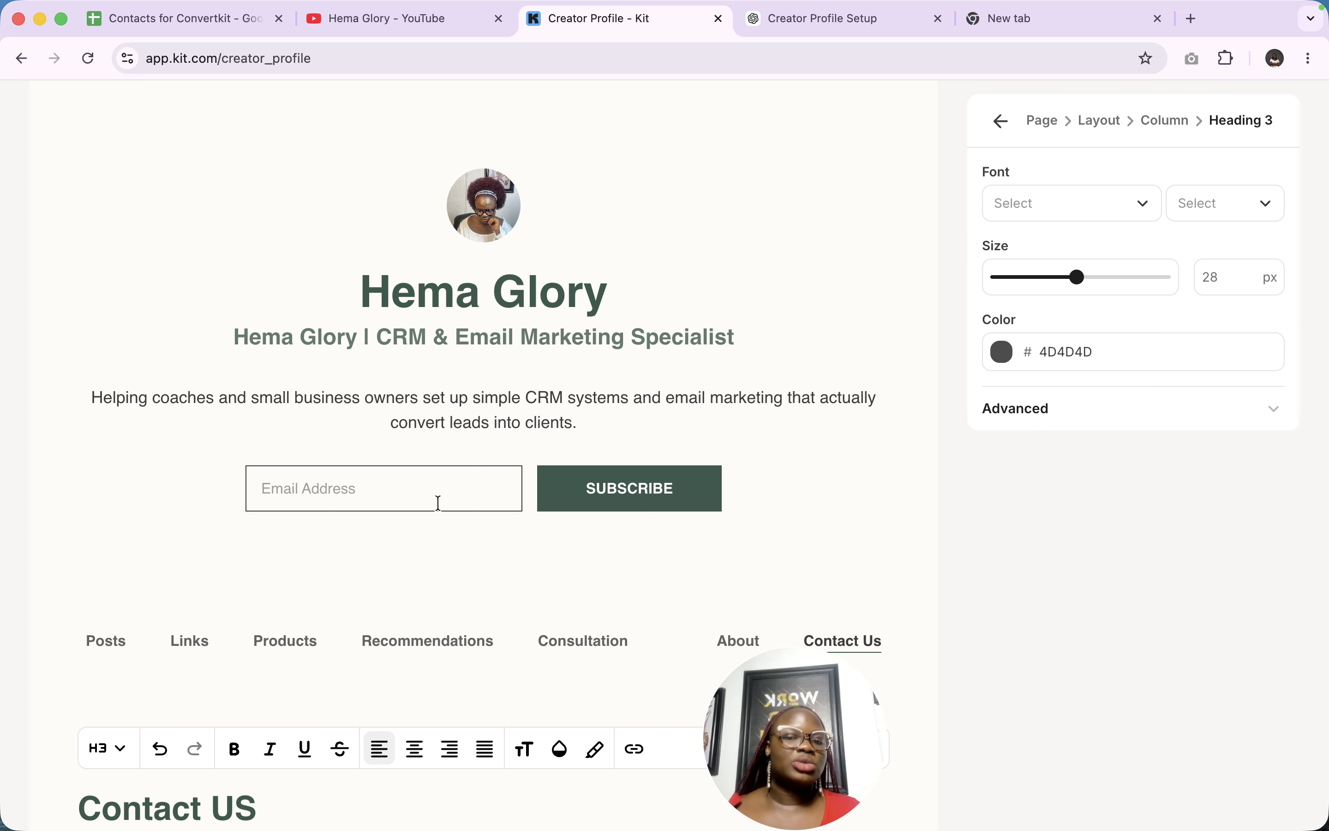
pyautogui.scroll(-3, 437, 501)
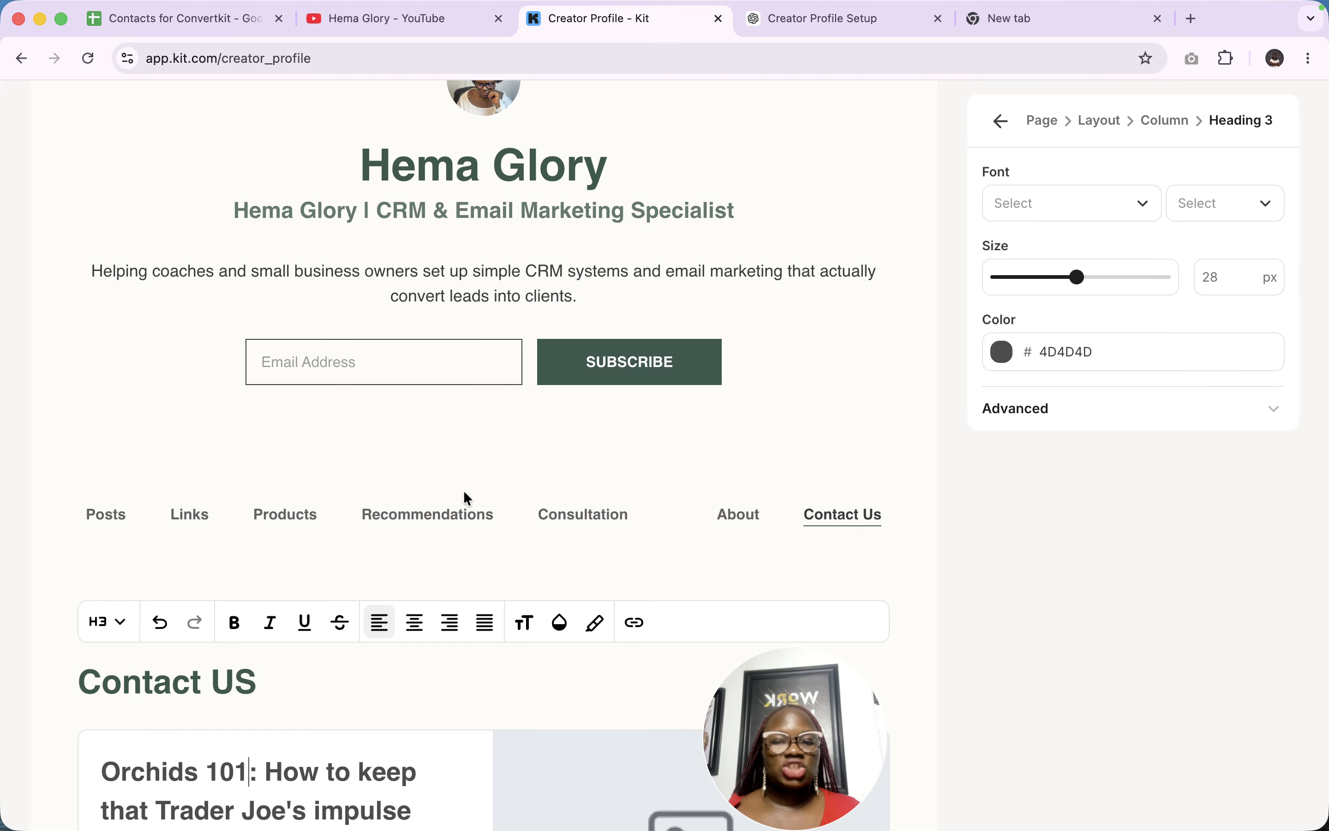
pyautogui.scroll(-5, 464, 497)
pyautogui.scroll(4, 768, 330)
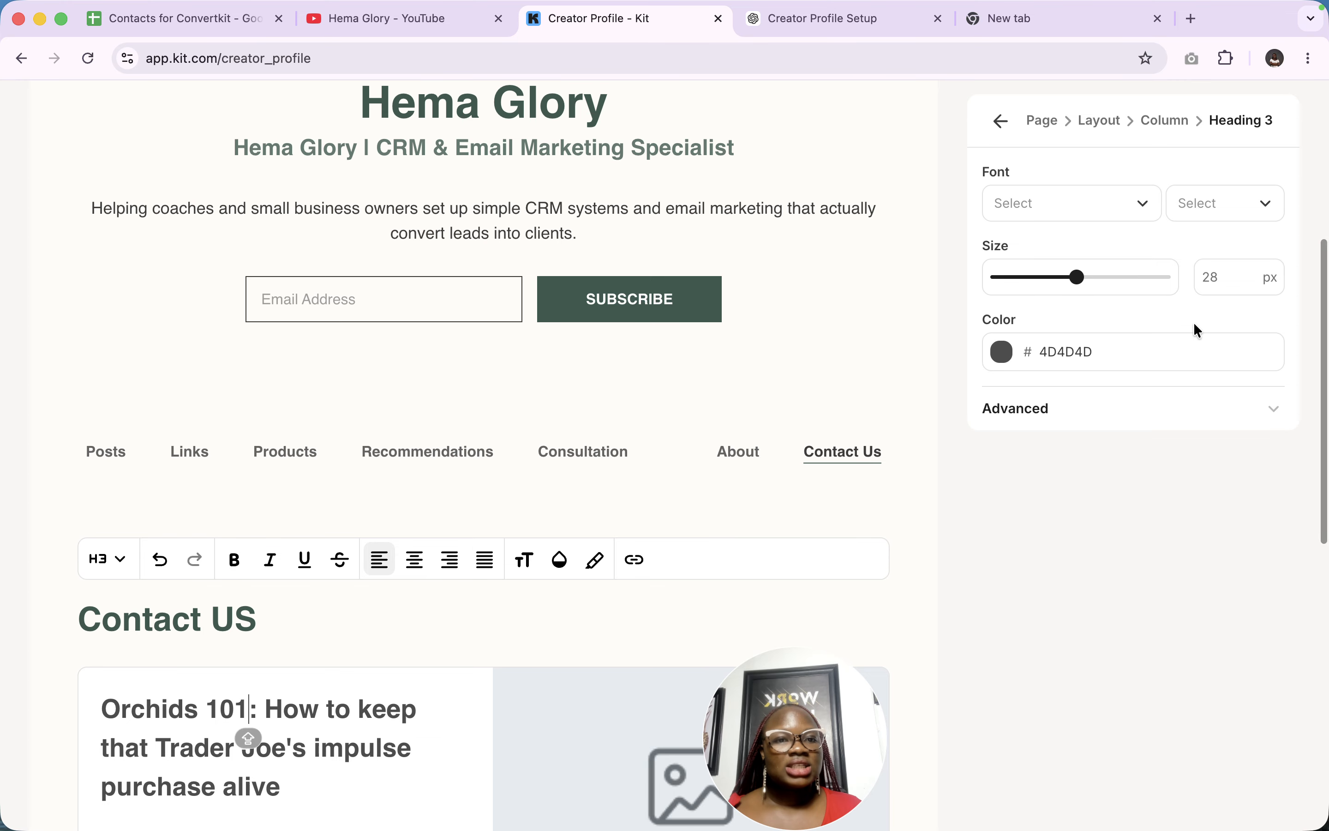
pyautogui.click(1004, 120)
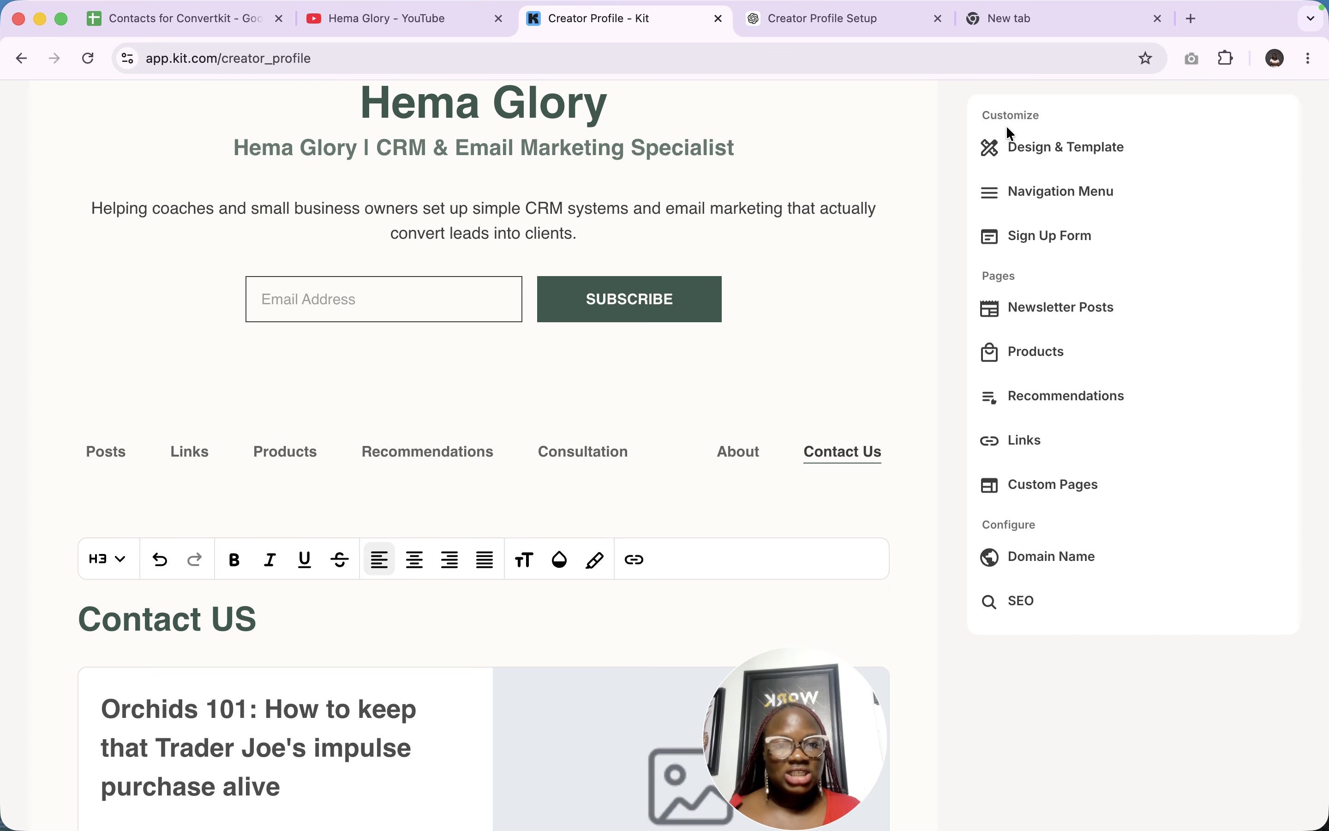
pyautogui.click(745, 461)
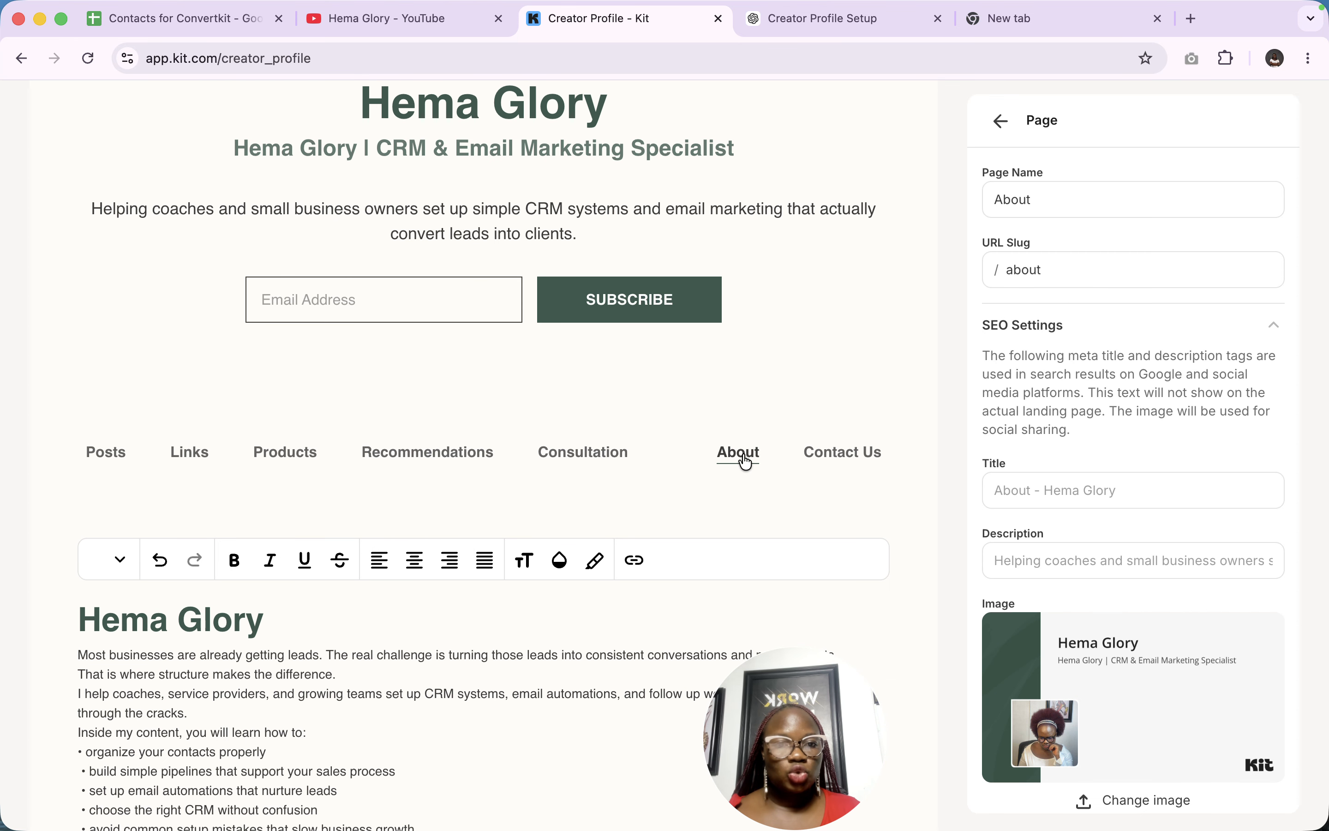
pyautogui.scroll(-3, 494, 636)
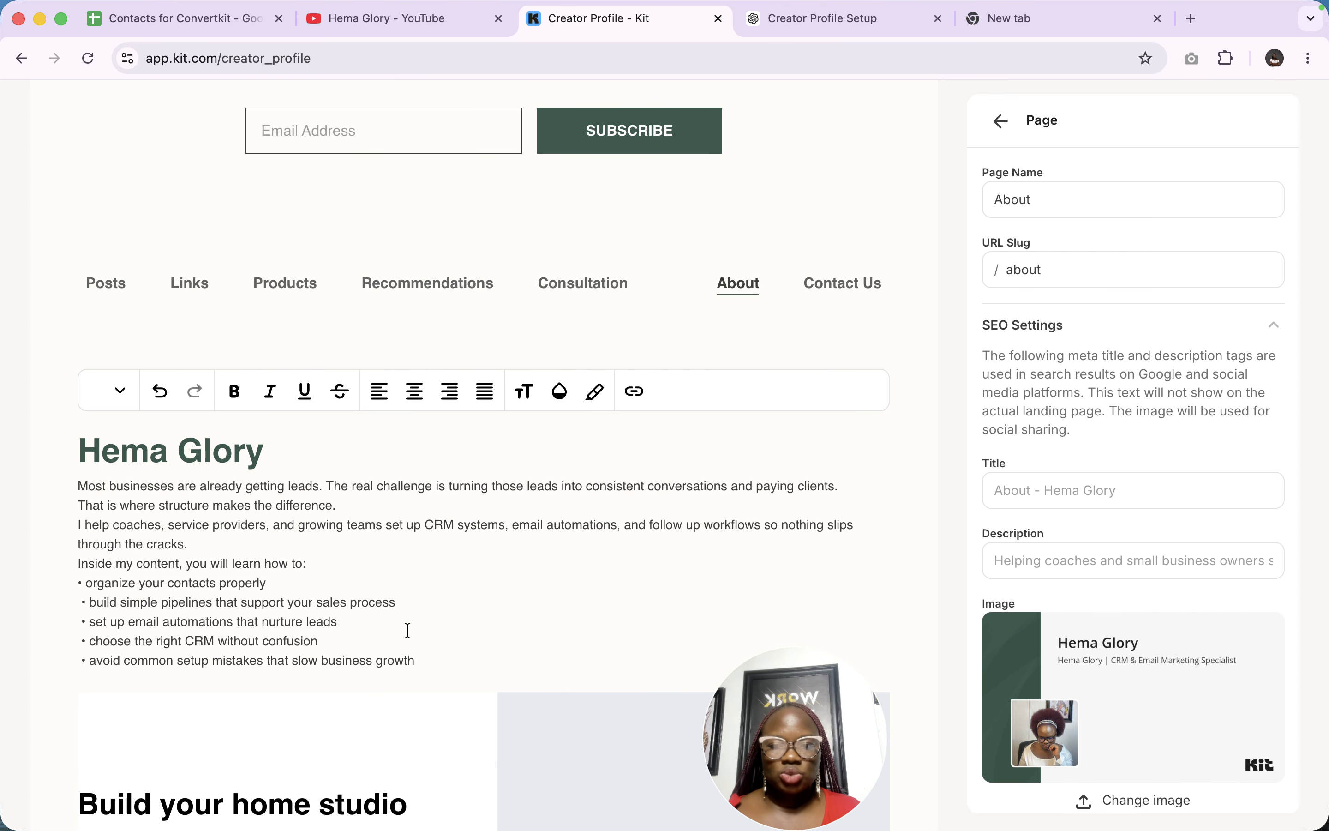
pyautogui.click(106, 285)
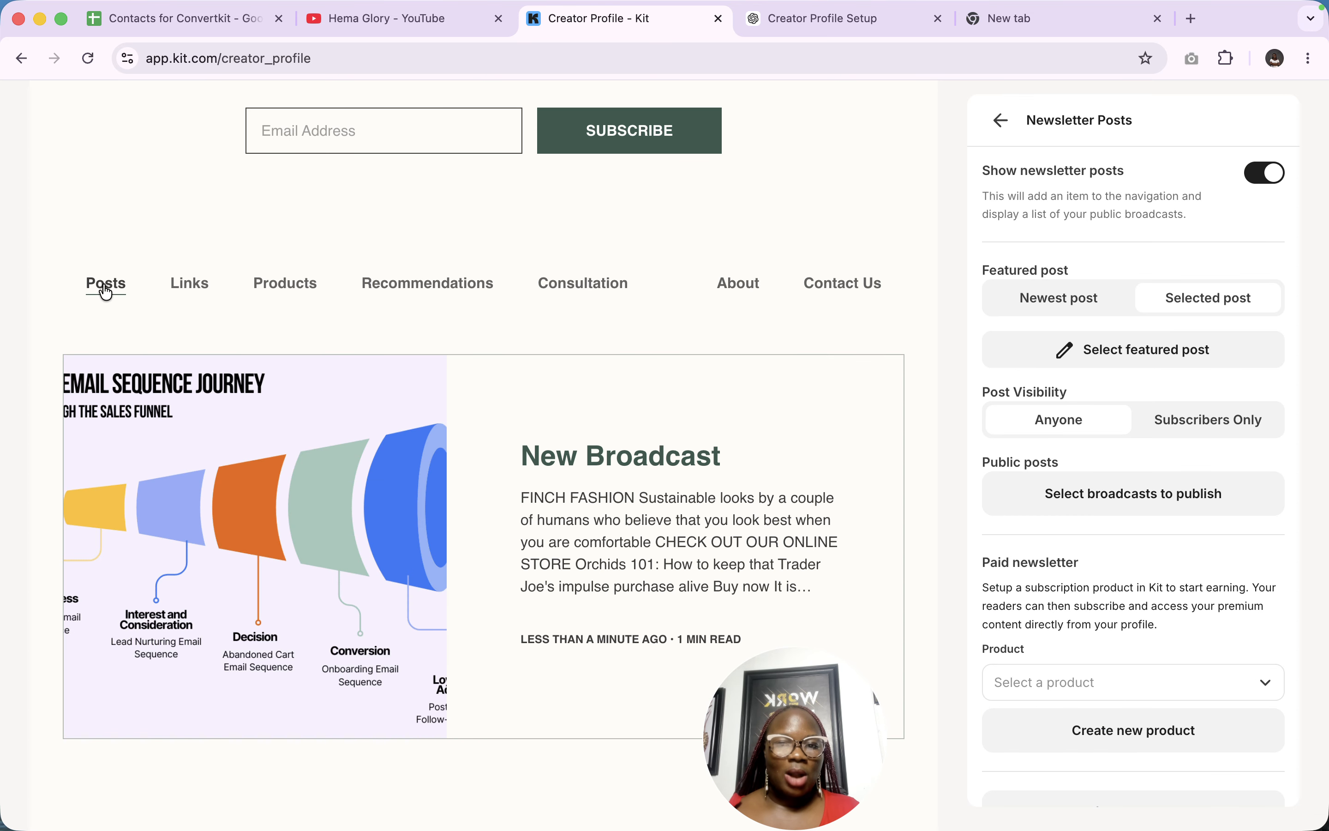
# On the Links page, set the unconfigured link's URL to crminstructors.com and its label to "Crminstructors wEBSITE"
pyautogui.click(206, 300)
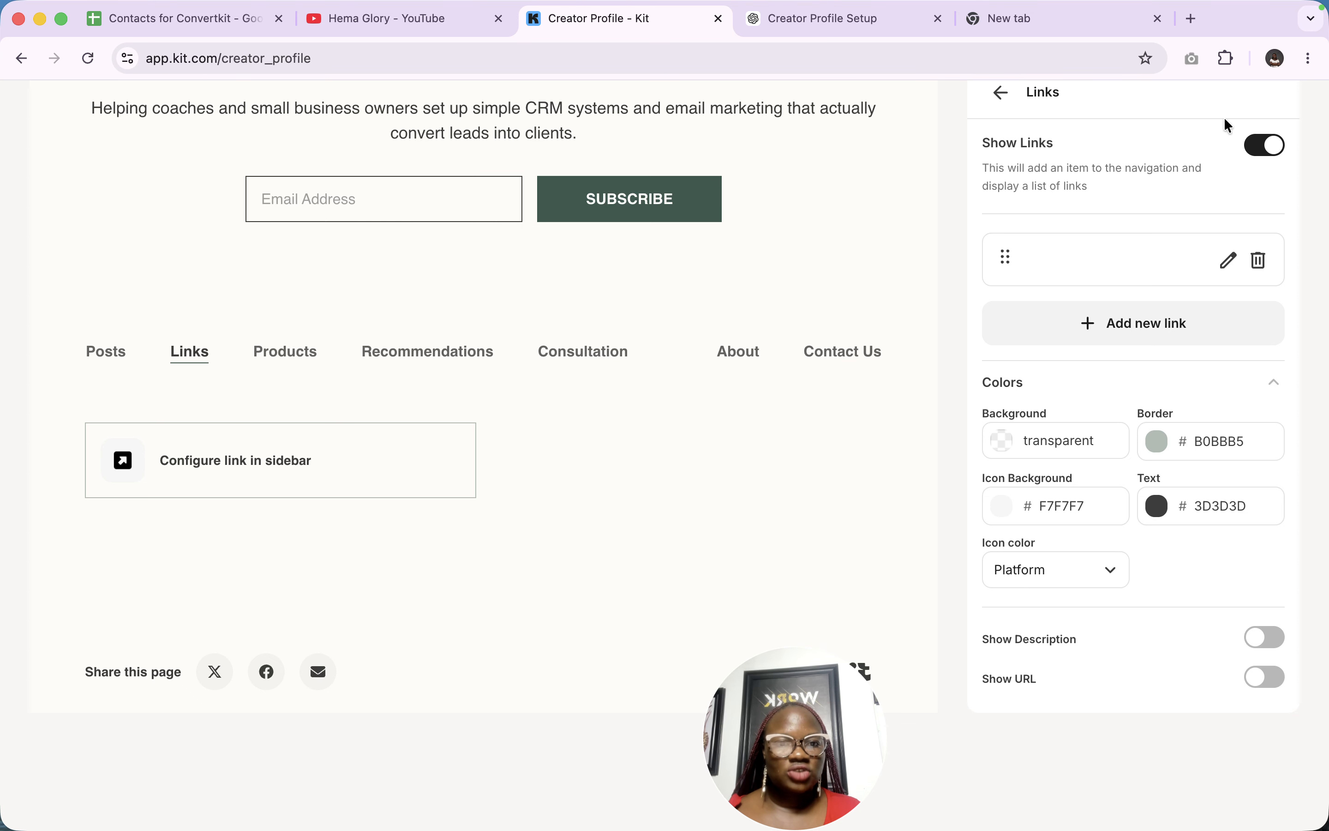
pyautogui.scroll(3, 1246, 231)
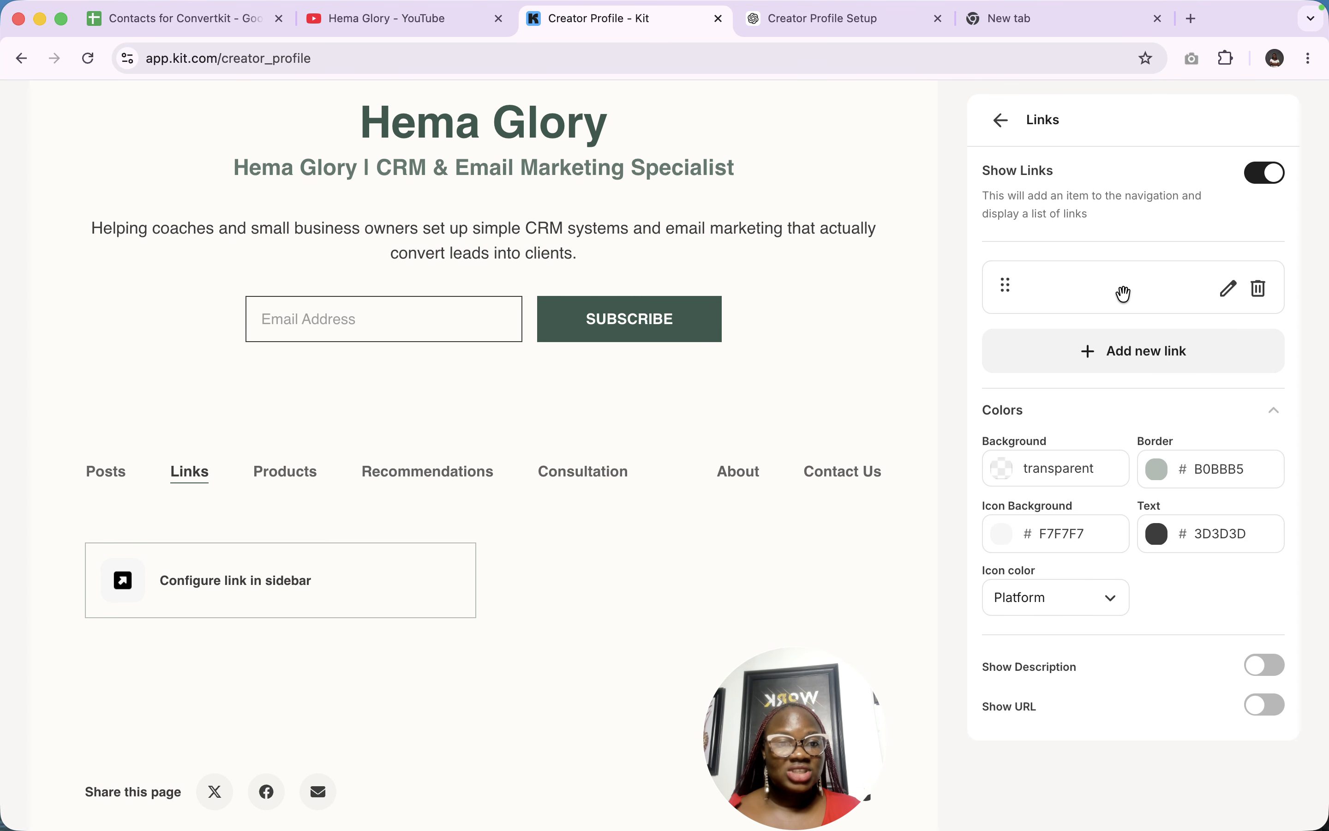
pyautogui.click(1226, 290)
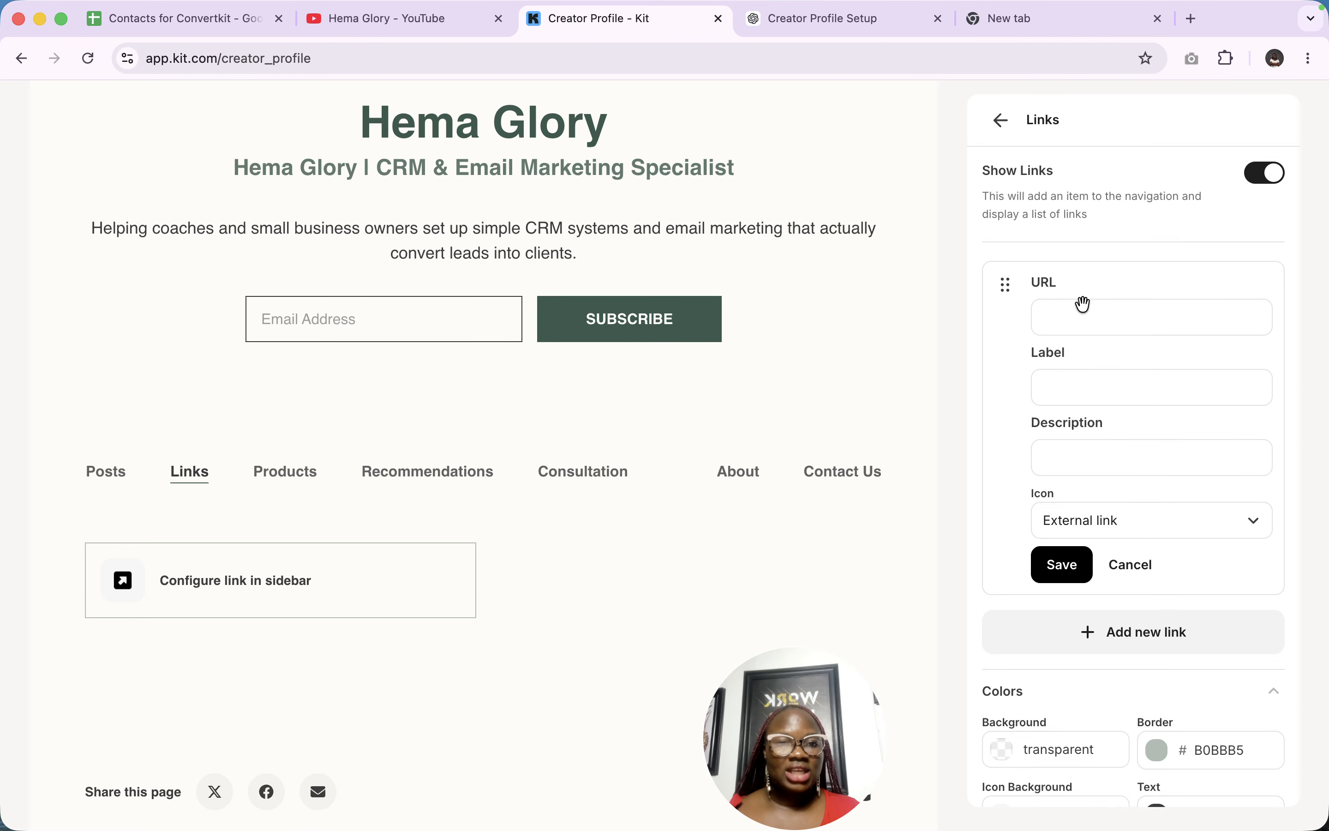
pyautogui.click(1060, 323)
pyautogui.click(1116, 357)
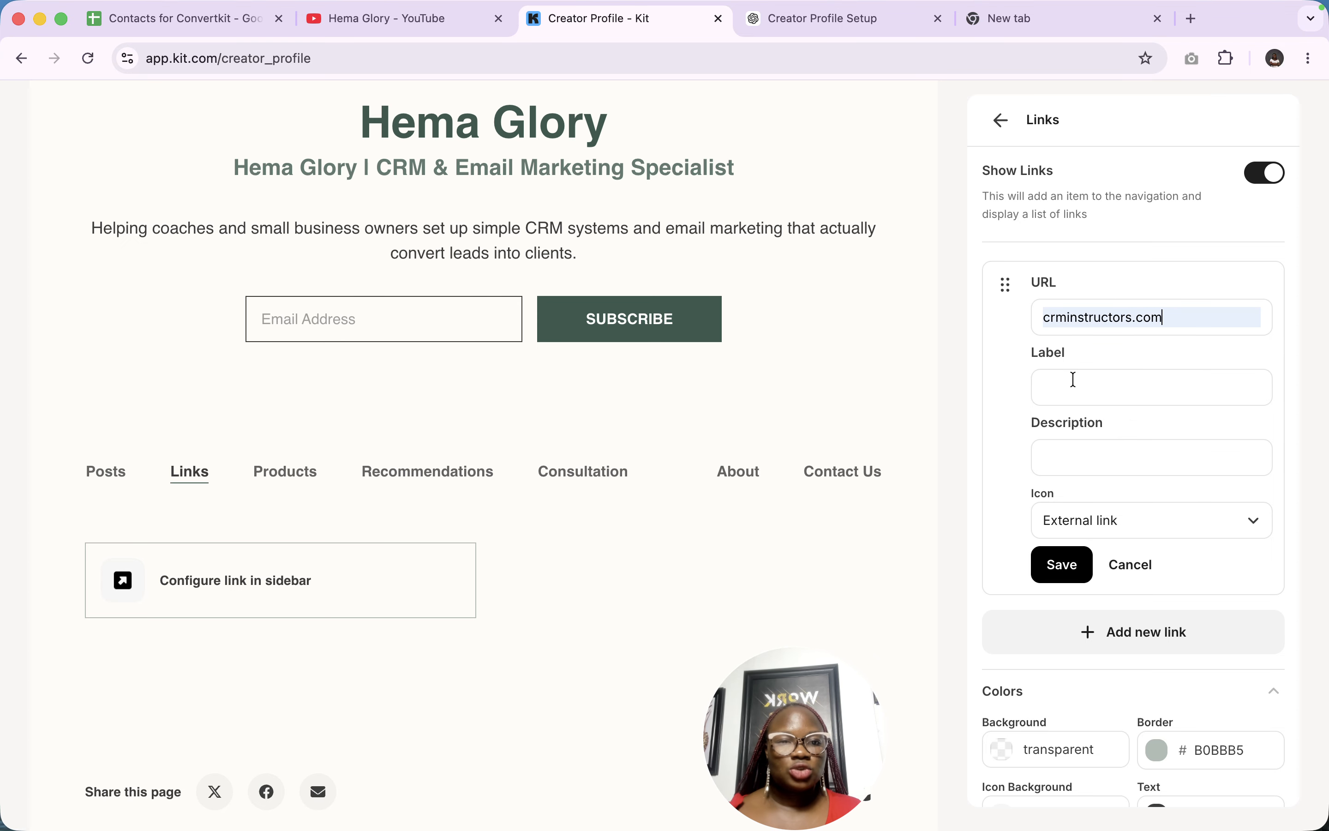
pyautogui.click(1068, 387)
pyautogui.press('capslock')
pyautogui.click(1173, 392)
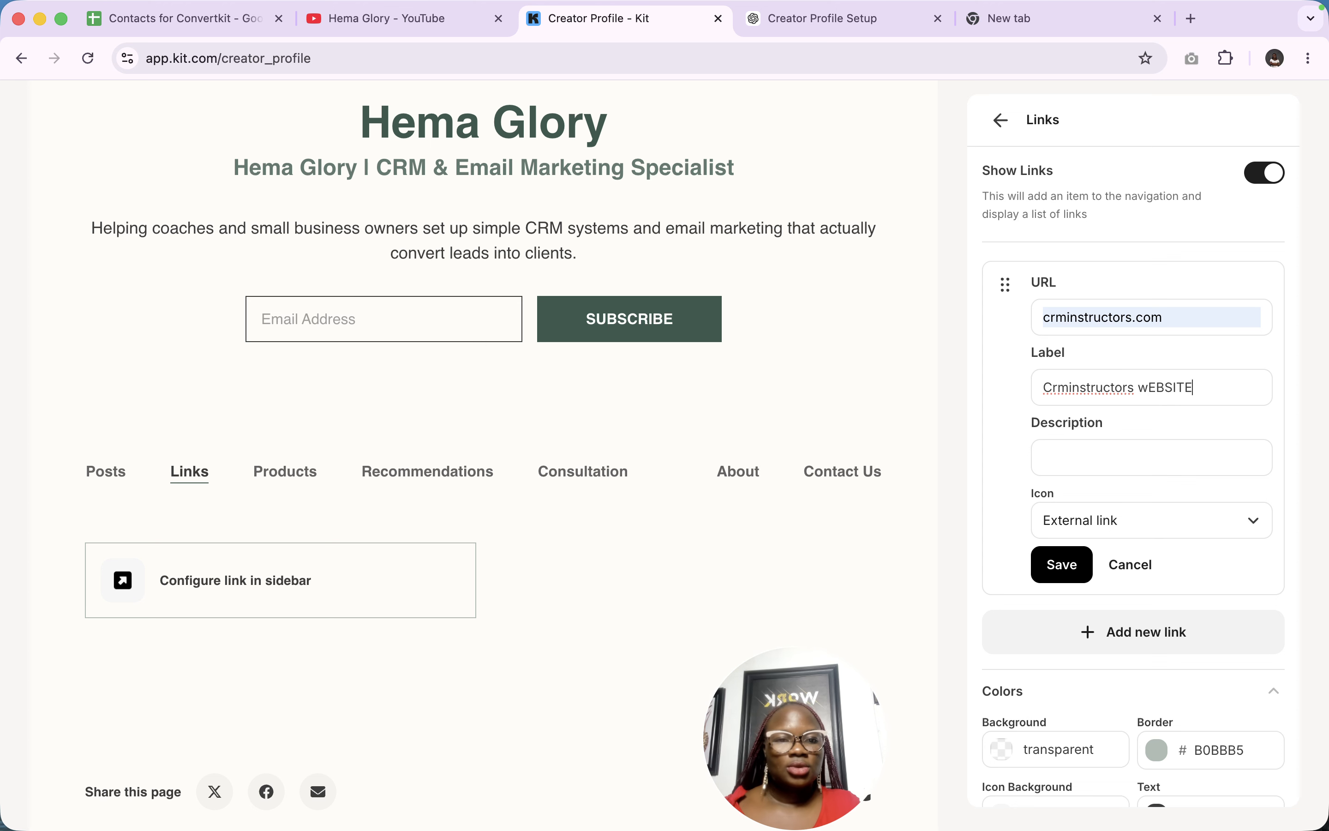
# Browse the icon choices for the website link, keep External link and save the link
pyautogui.click(1118, 522)
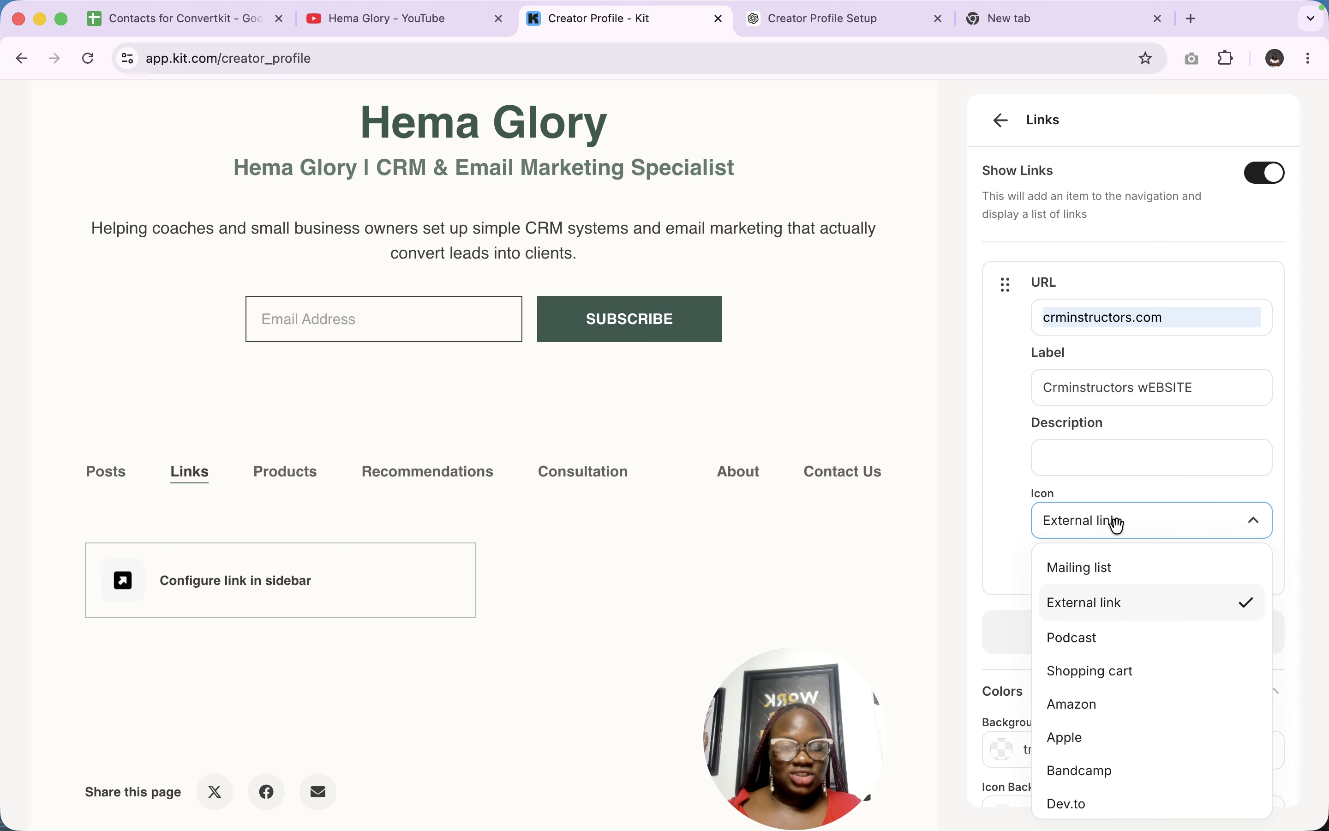
pyautogui.scroll(-2, 1120, 707)
pyautogui.scroll(-3, 1119, 706)
pyautogui.click(1005, 585)
pyautogui.click(1063, 572)
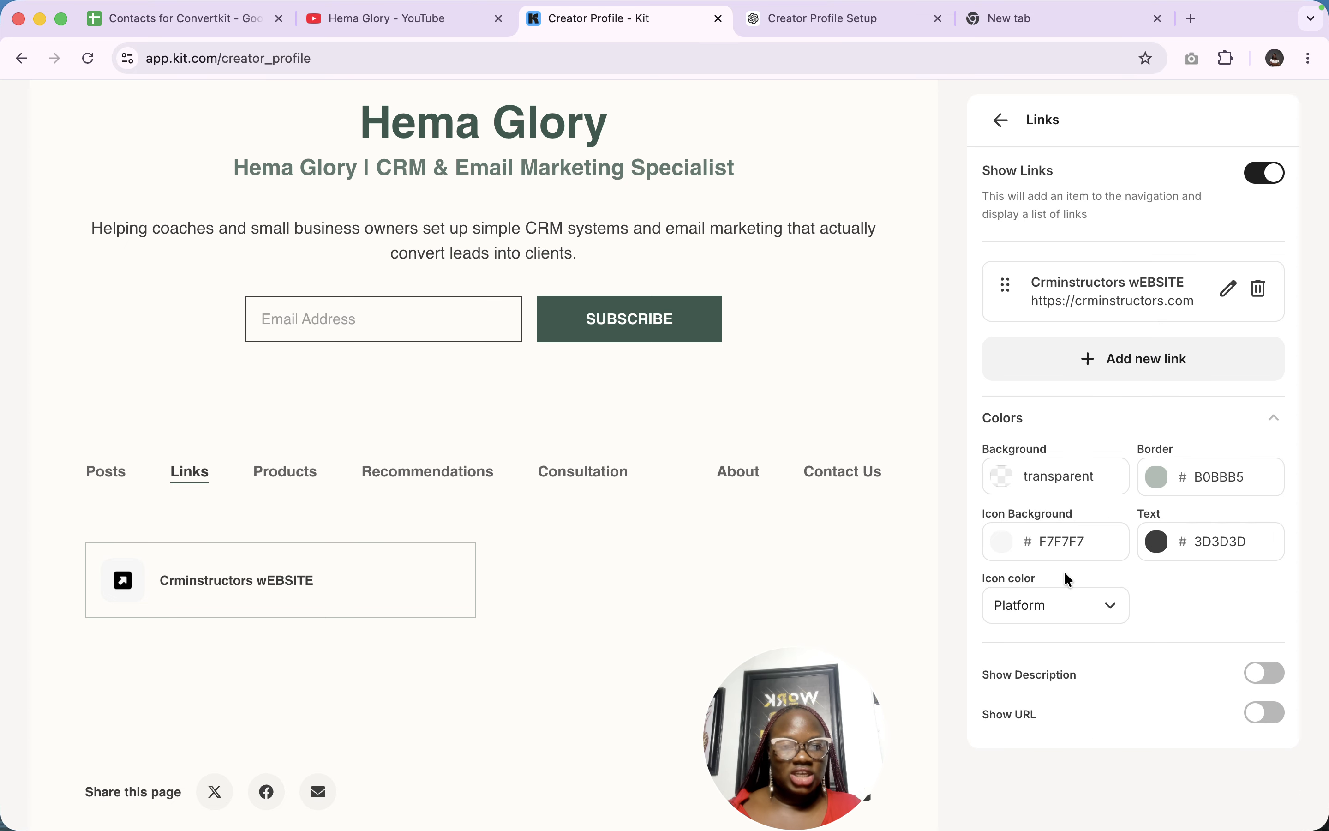
# Add a second link on the Links page with the suggested YouTube video URL, label "YouTube" and YouTube icon, and save it
pyautogui.click(1134, 371)
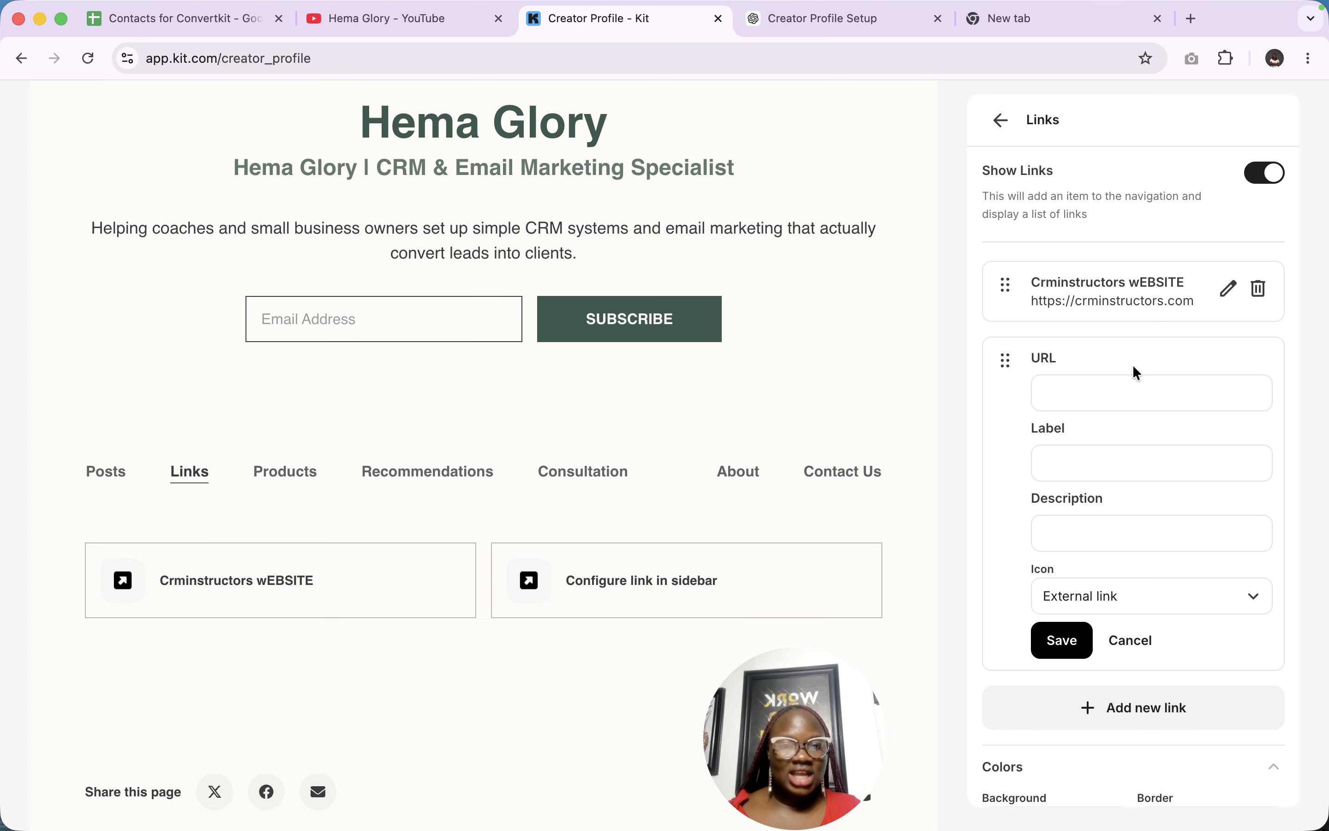
pyautogui.click(1077, 384)
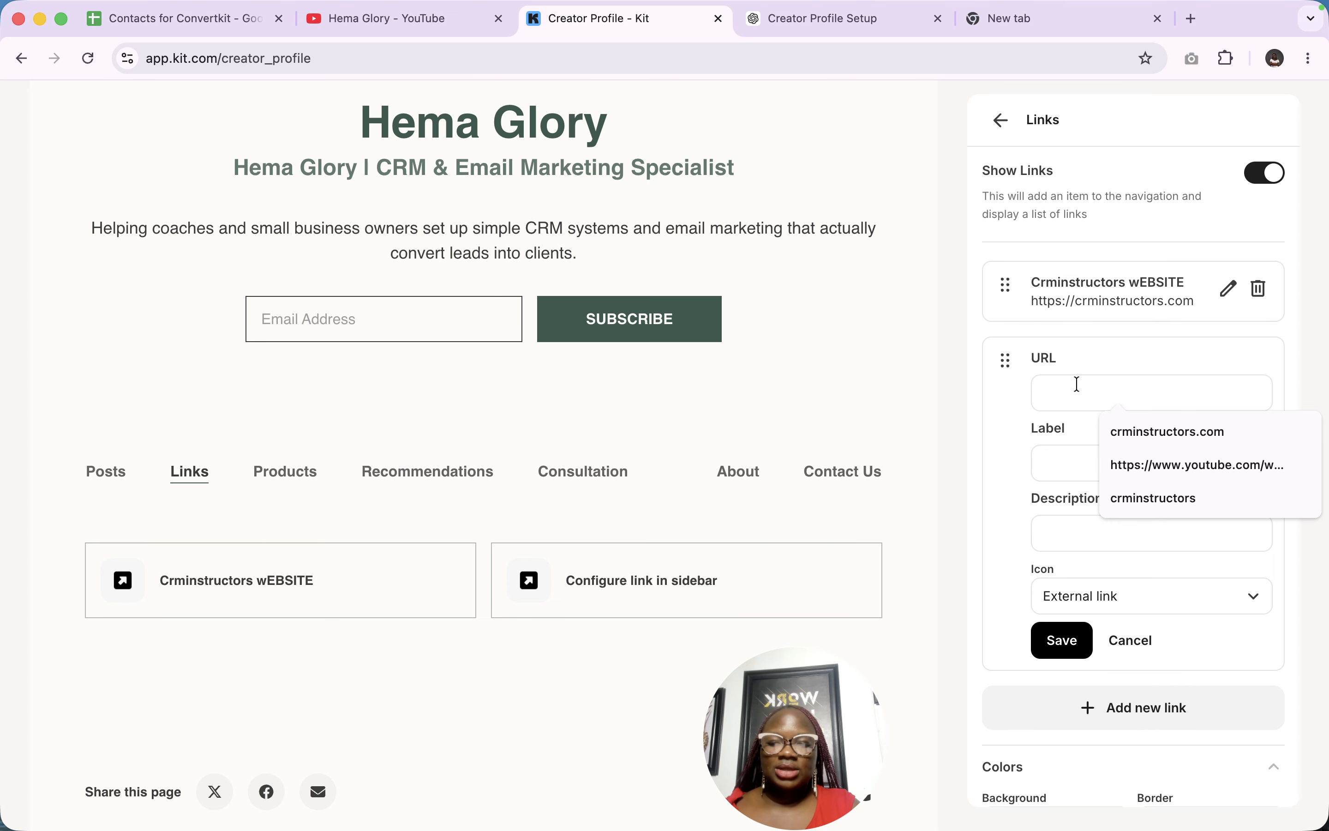
pyautogui.click(1167, 465)
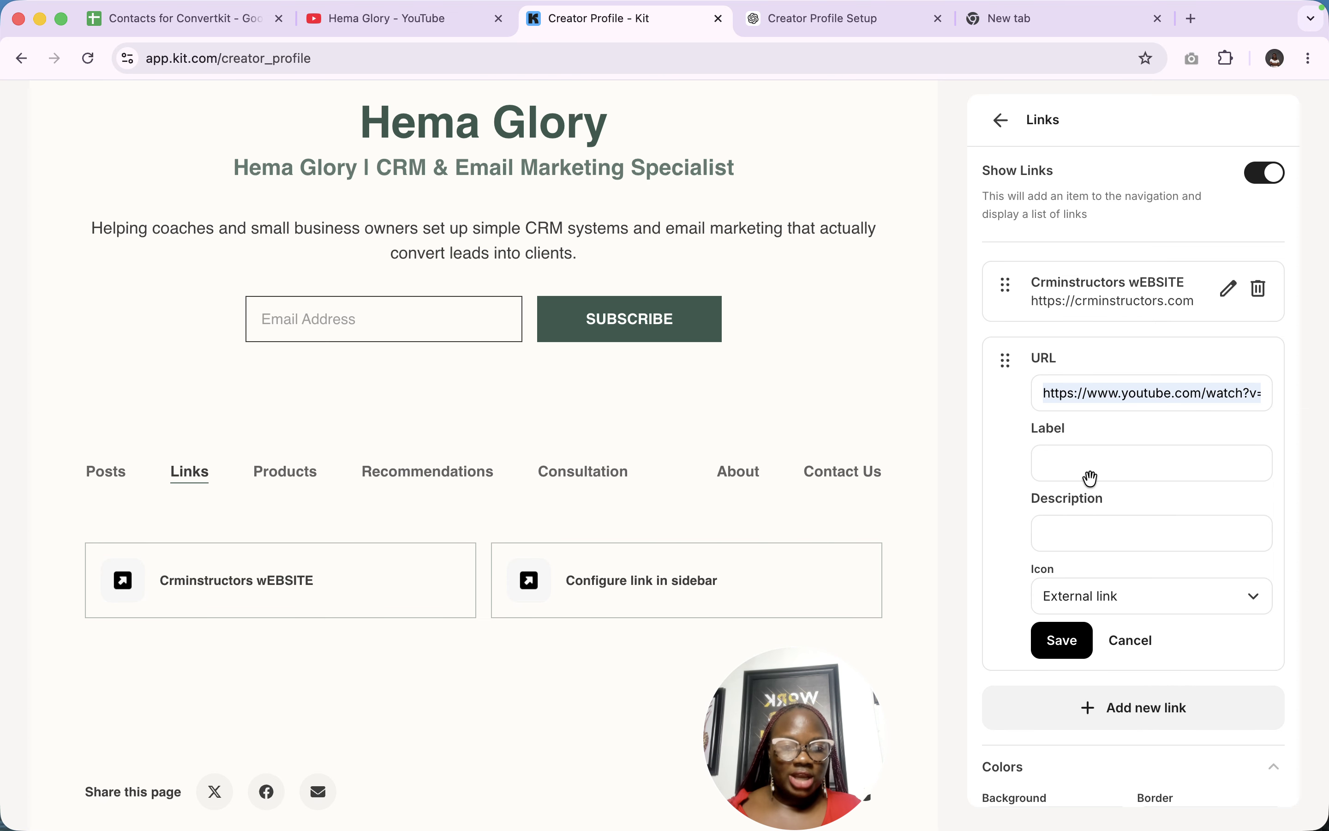
pyautogui.click(1095, 464)
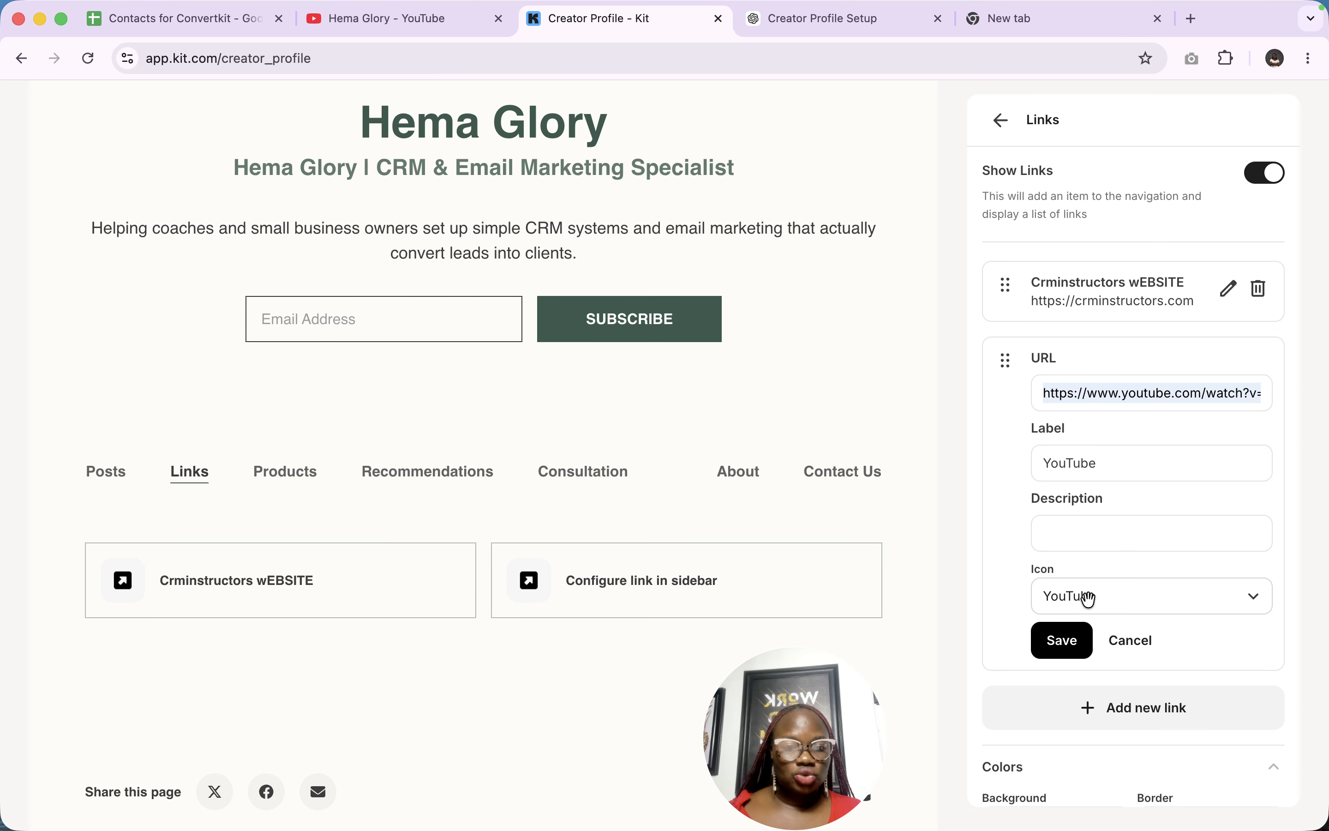
pyautogui.click(1060, 642)
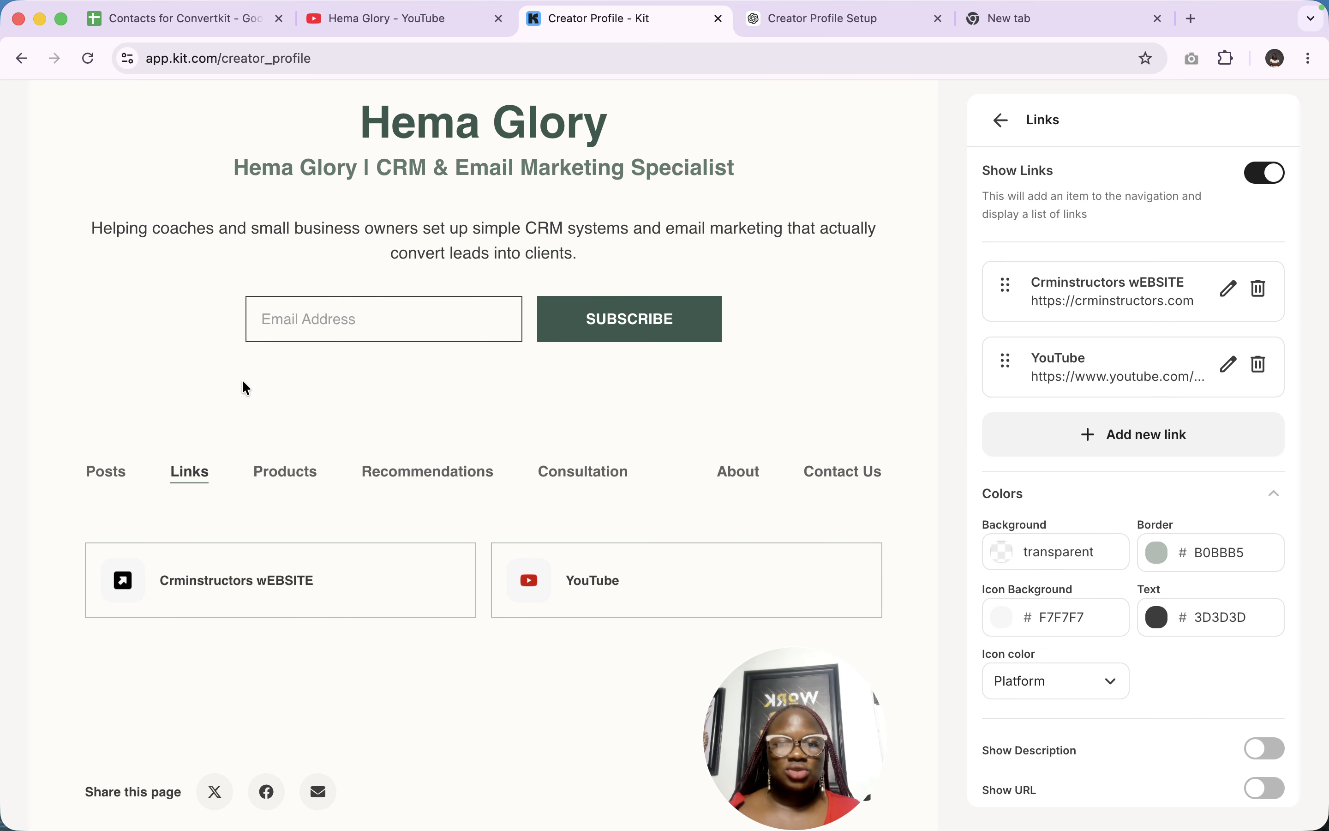
# Review the Products page settings and open the Consultation navigation link for editing
pyautogui.click(284, 474)
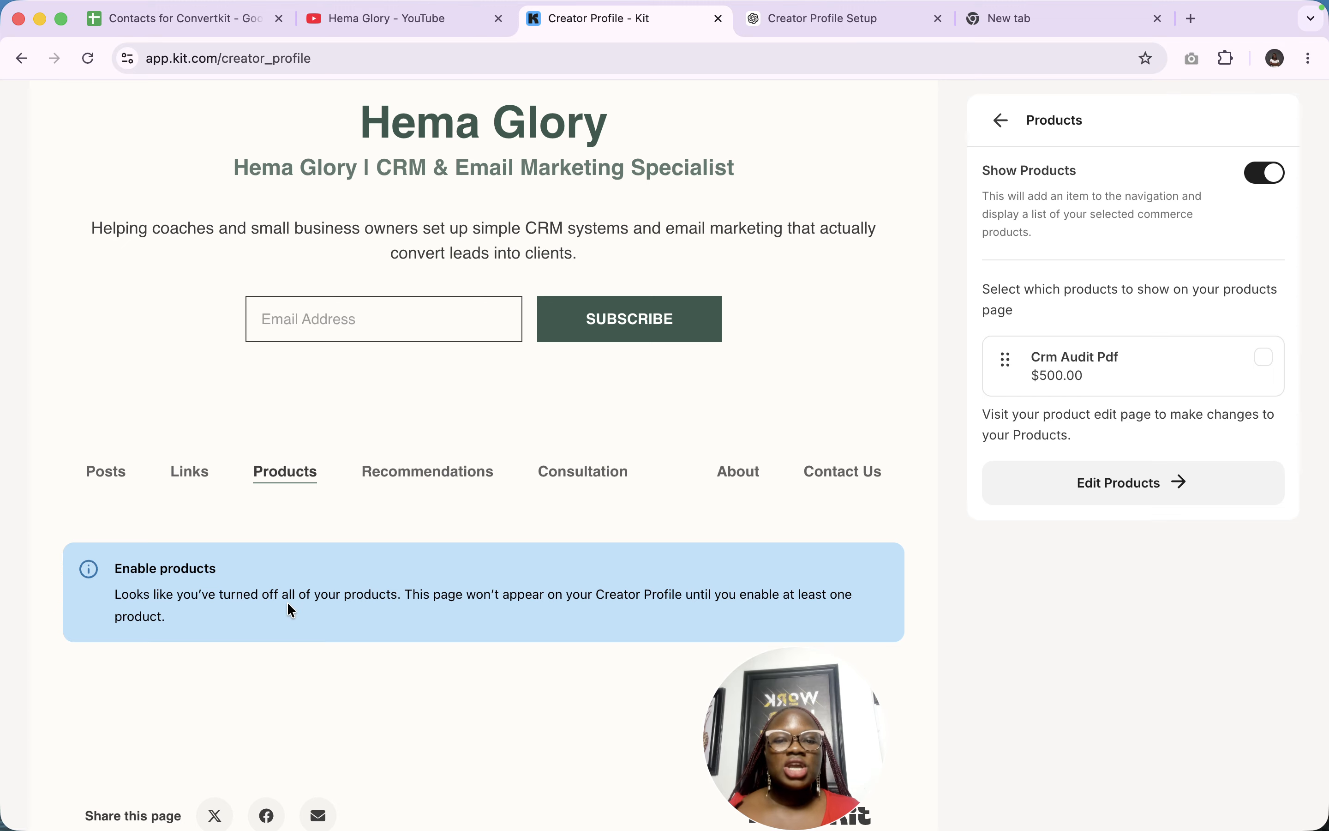
pyautogui.scroll(-3, 289, 603)
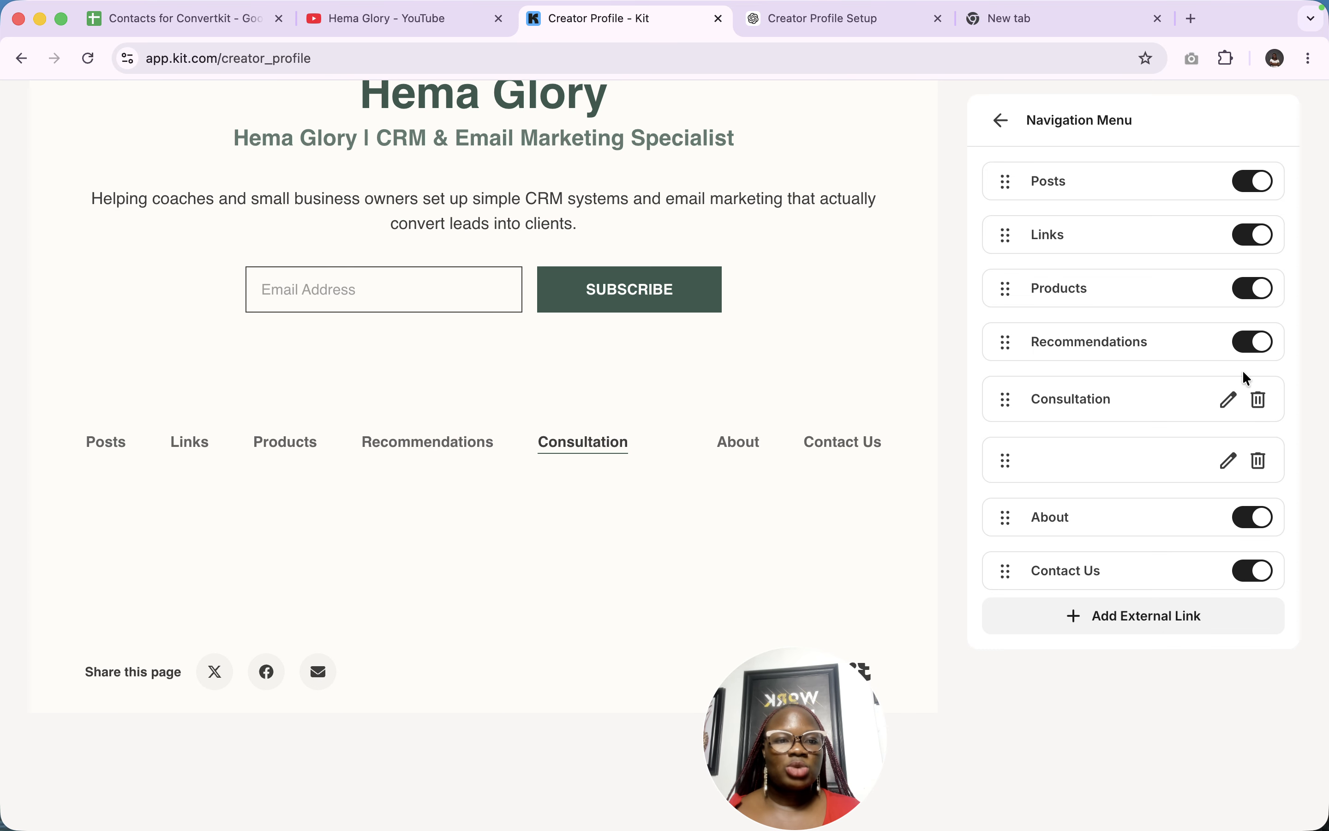
pyautogui.click(1228, 401)
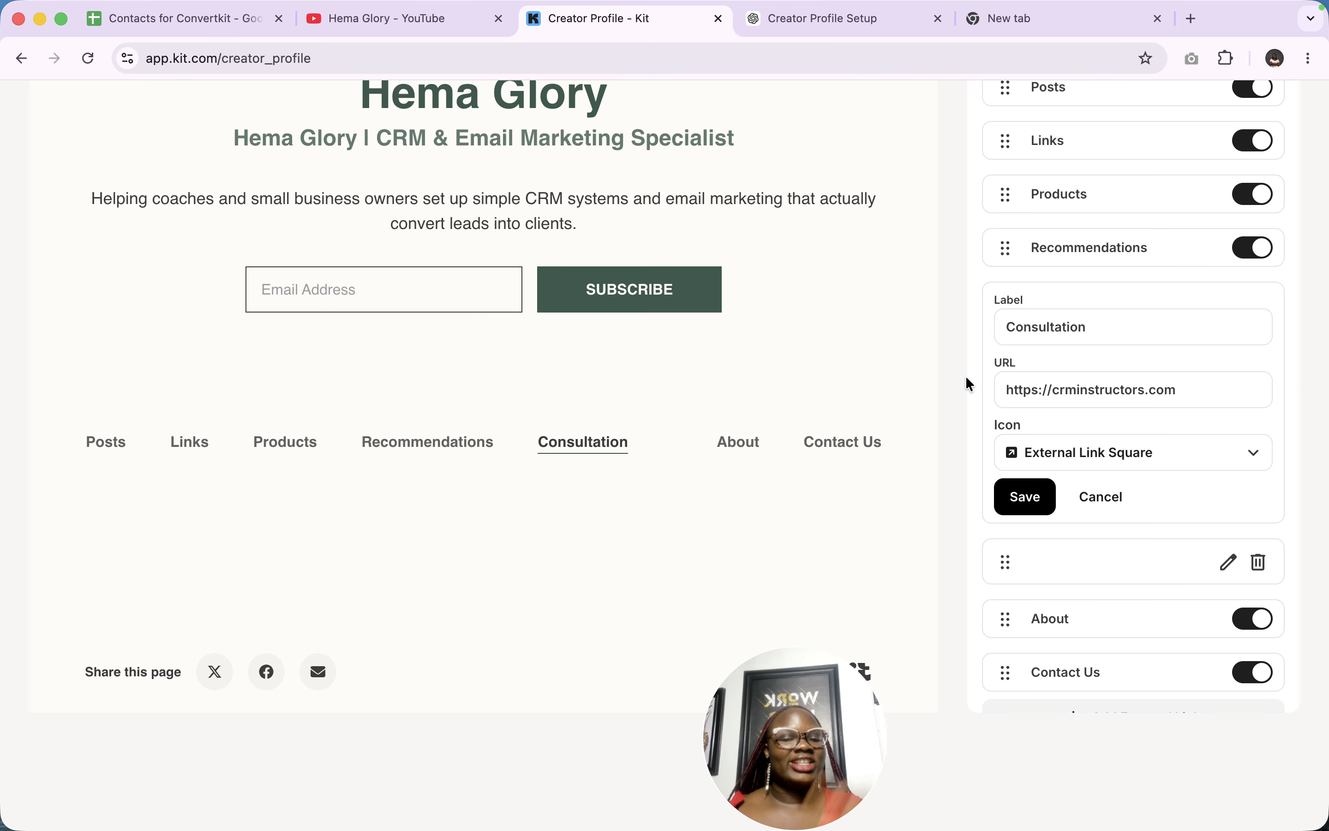
# Check the profile in the mobile preview and publish the Creator Profile
pyautogui.scroll(10, 882, 379)
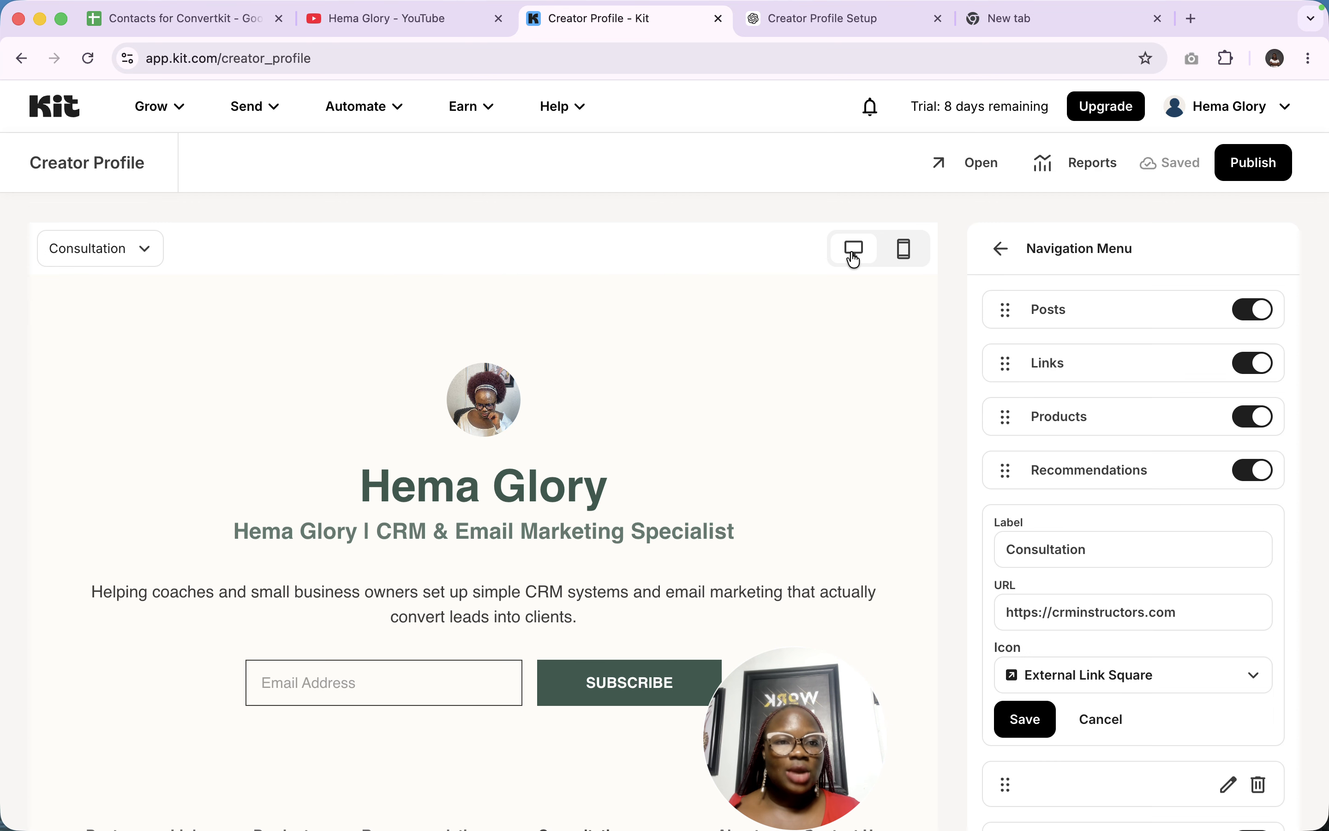
pyautogui.click(898, 253)
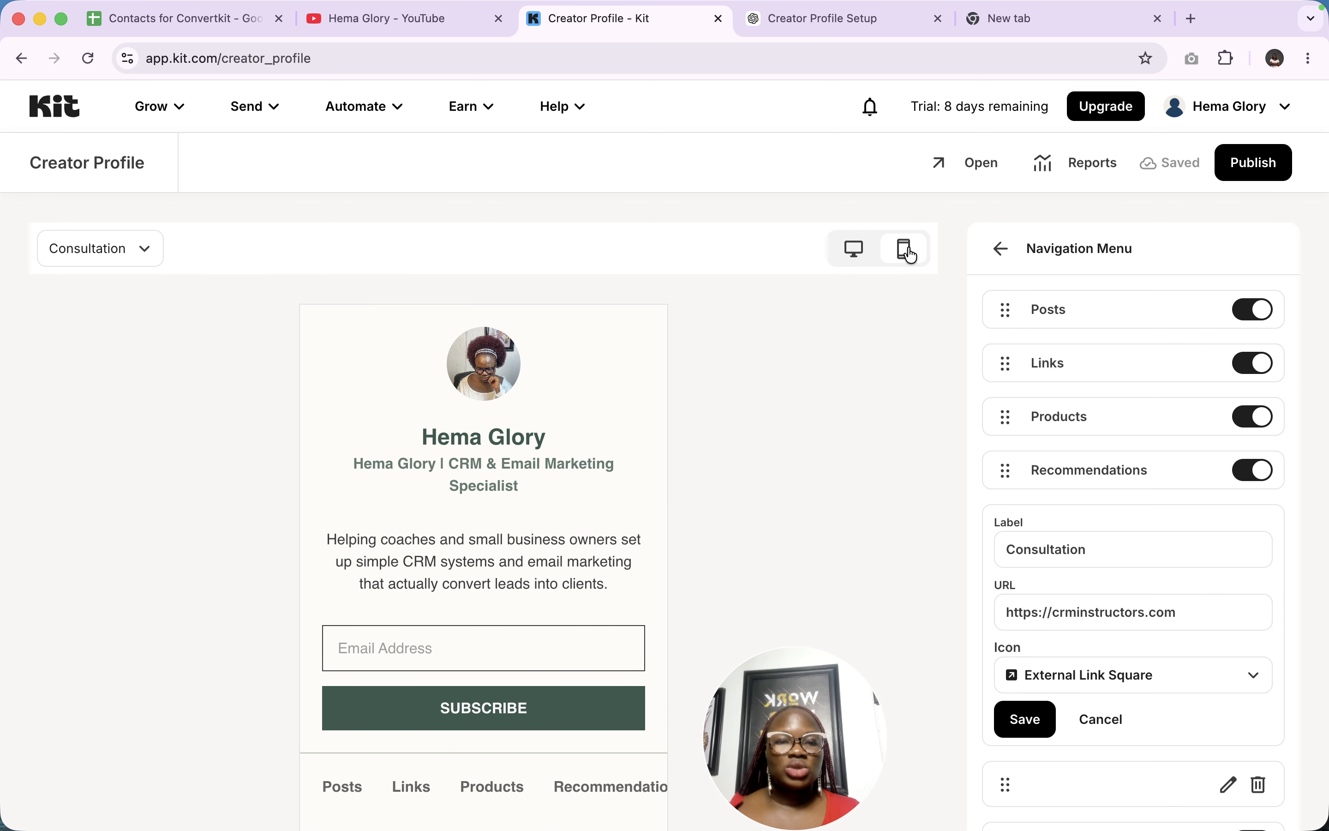
pyautogui.scroll(-5, 615, 461)
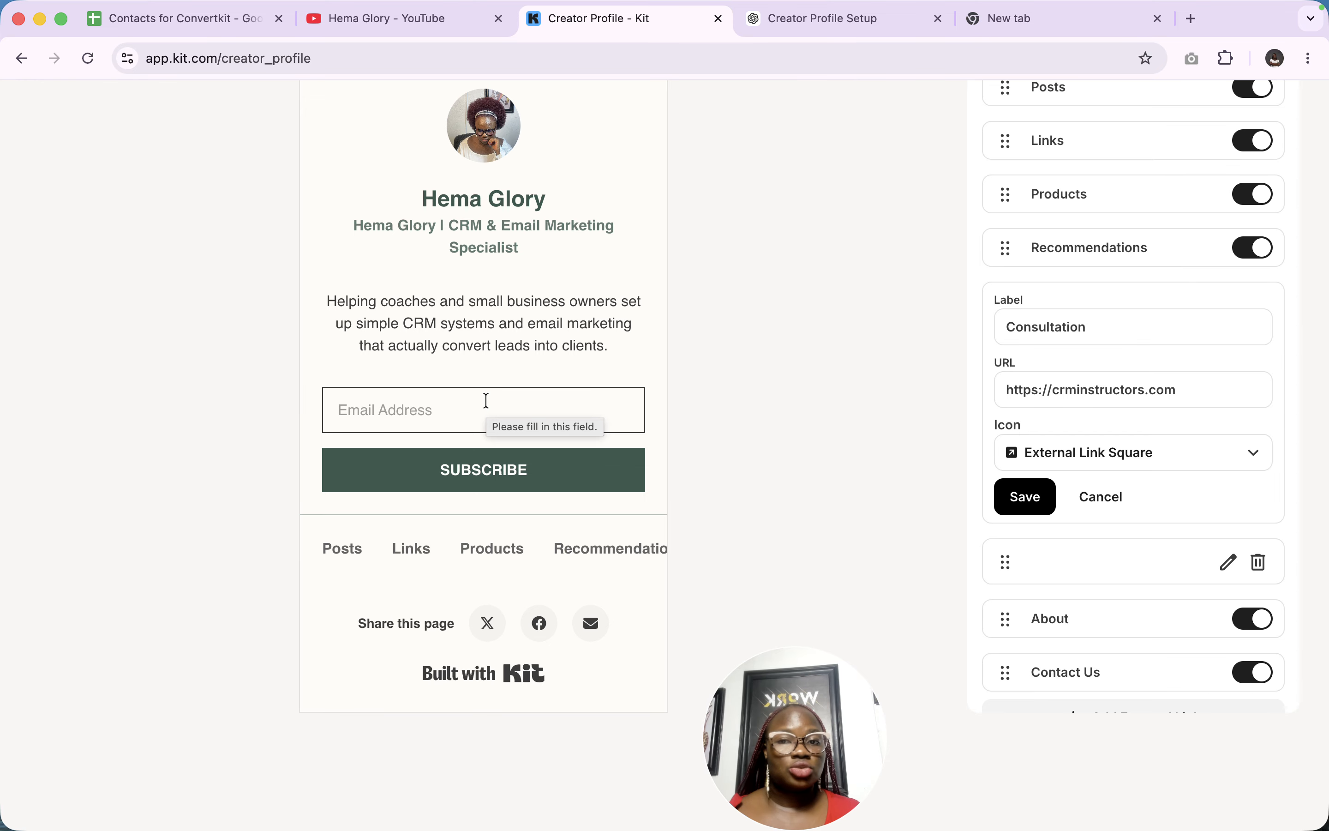
pyautogui.scroll(5, 485, 400)
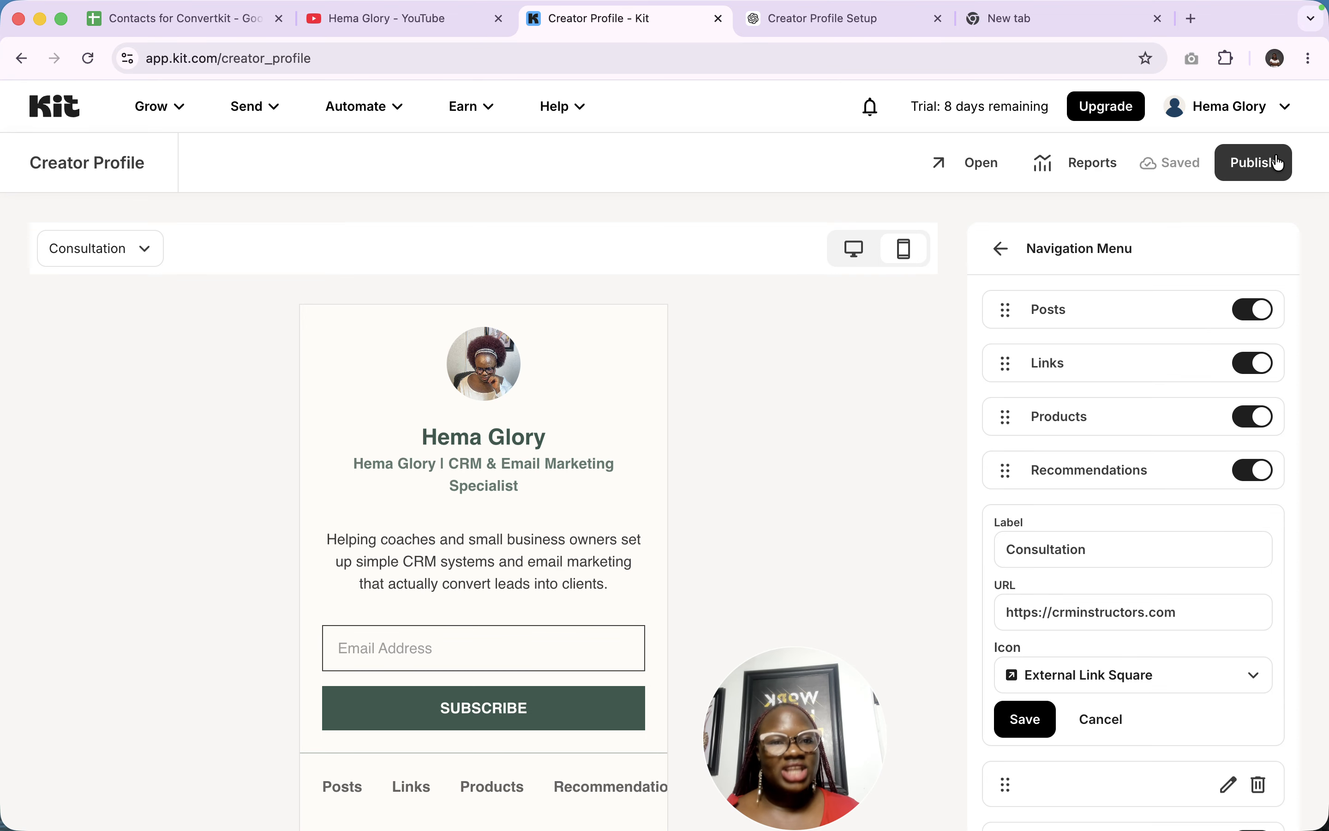
pyautogui.click(1257, 169)
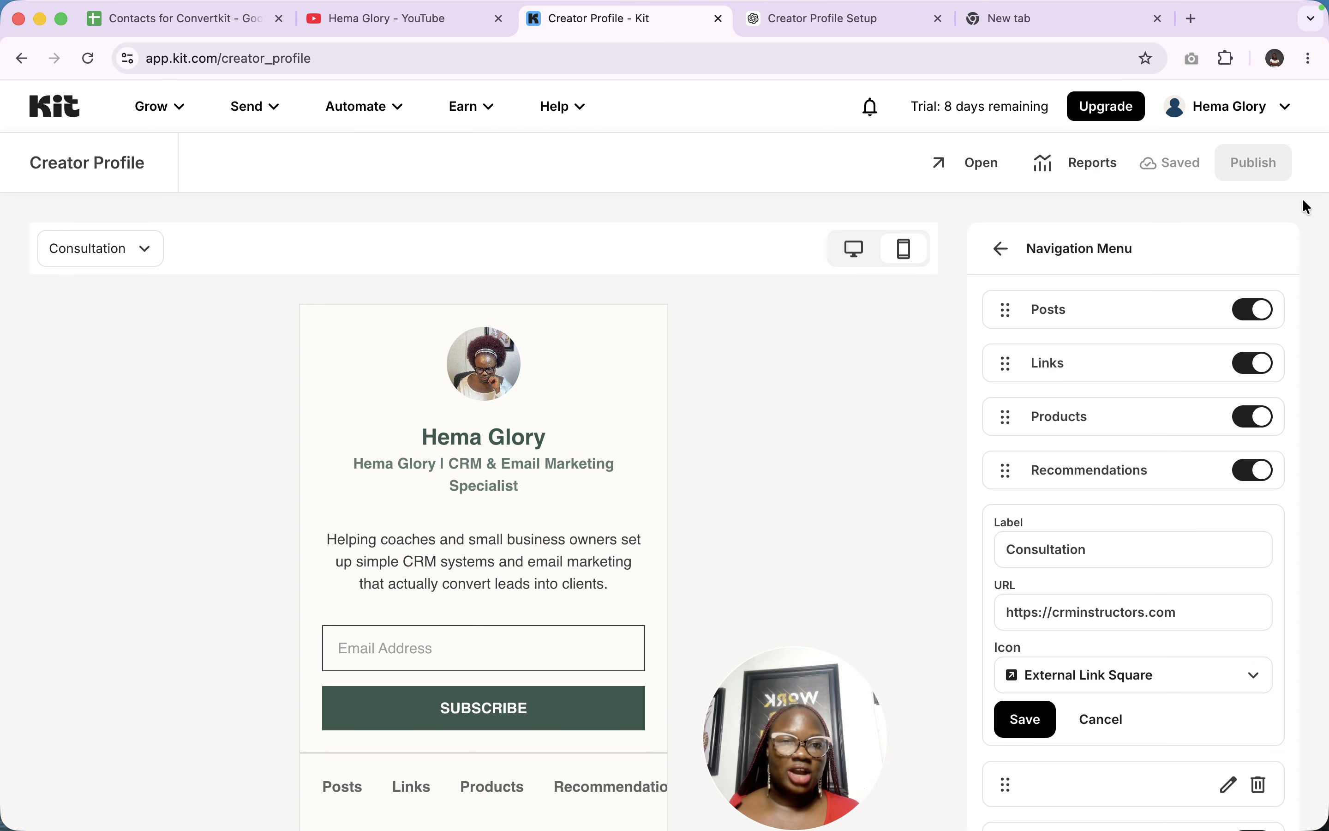
# Open the published profile and examine its header, both email sign-up forms and the featured post on the Posts page
pyautogui.click(948, 159)
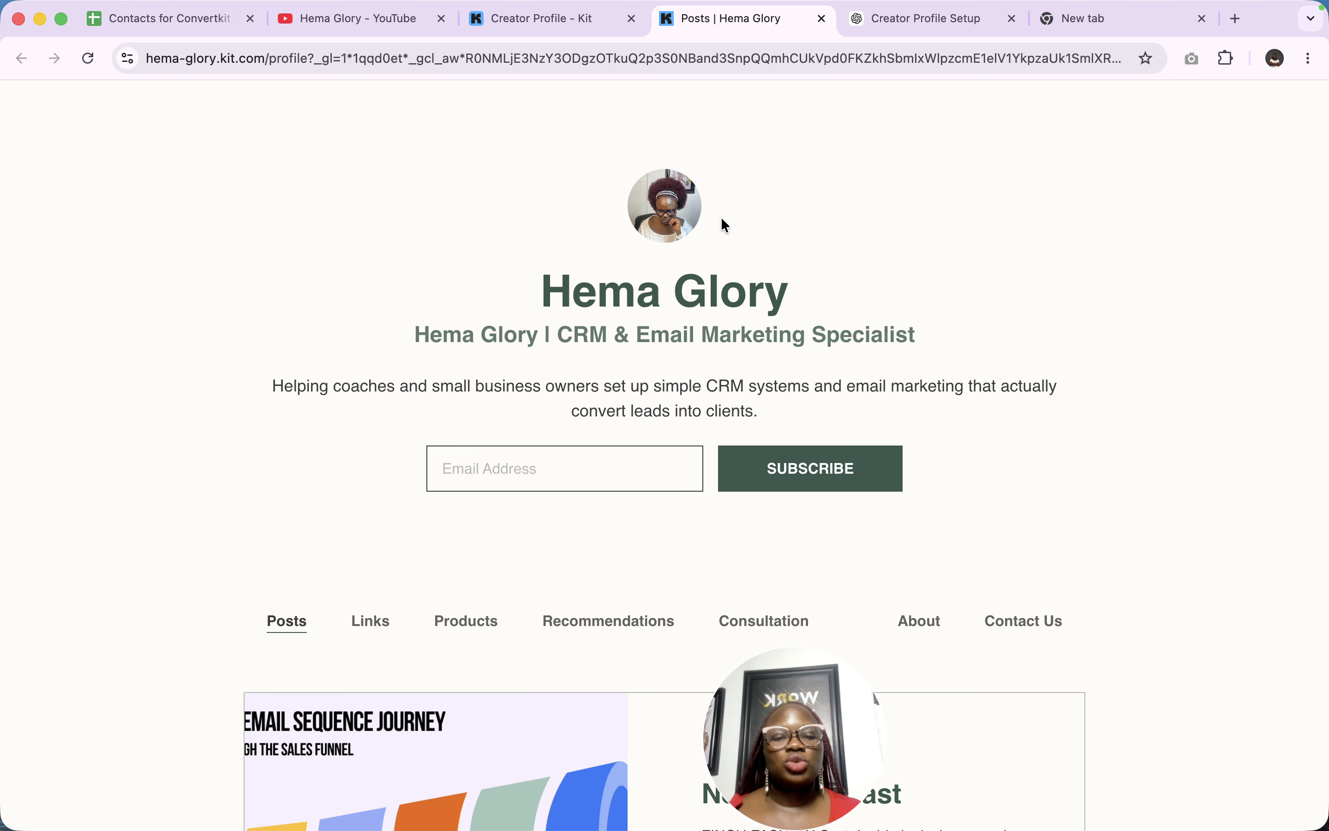
pyautogui.scroll(-3, 788, 438)
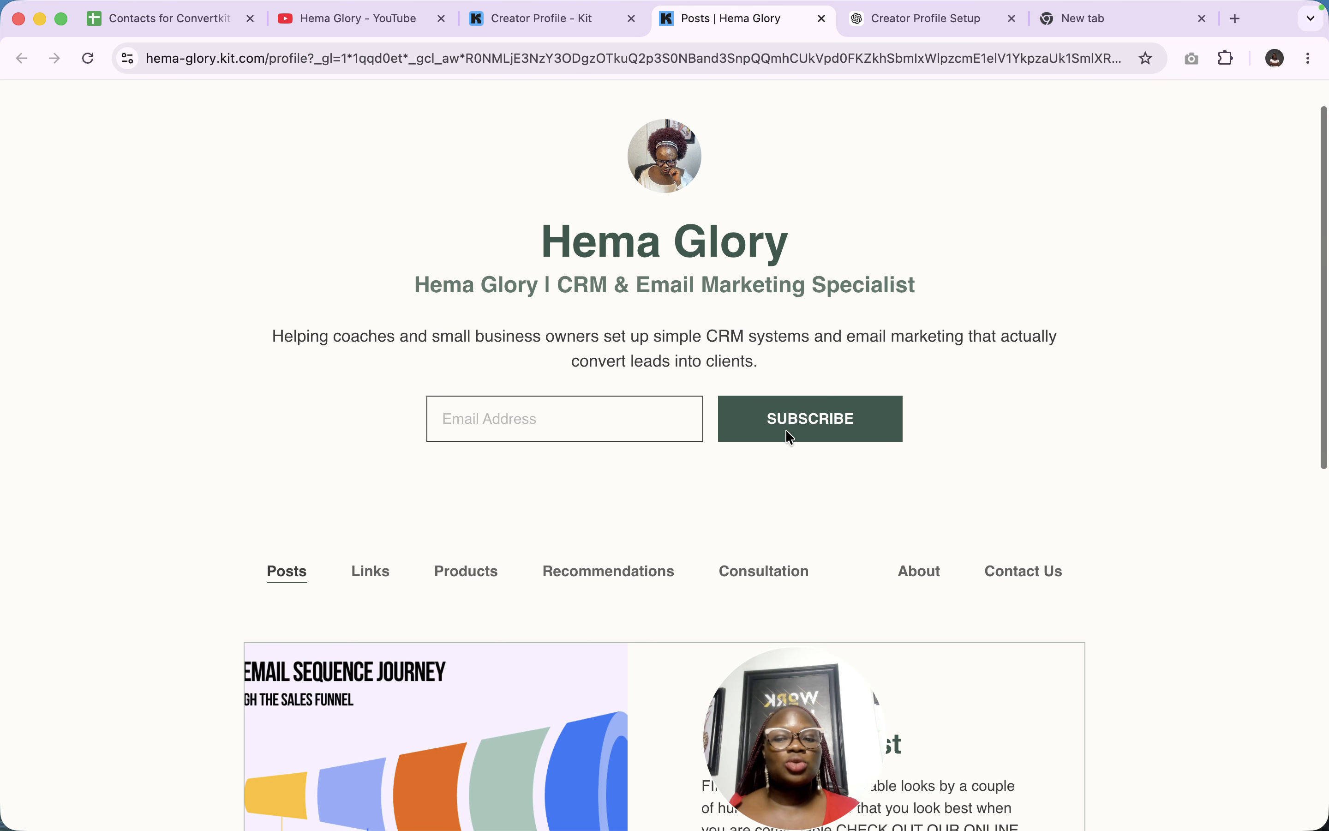
pyautogui.click(597, 300)
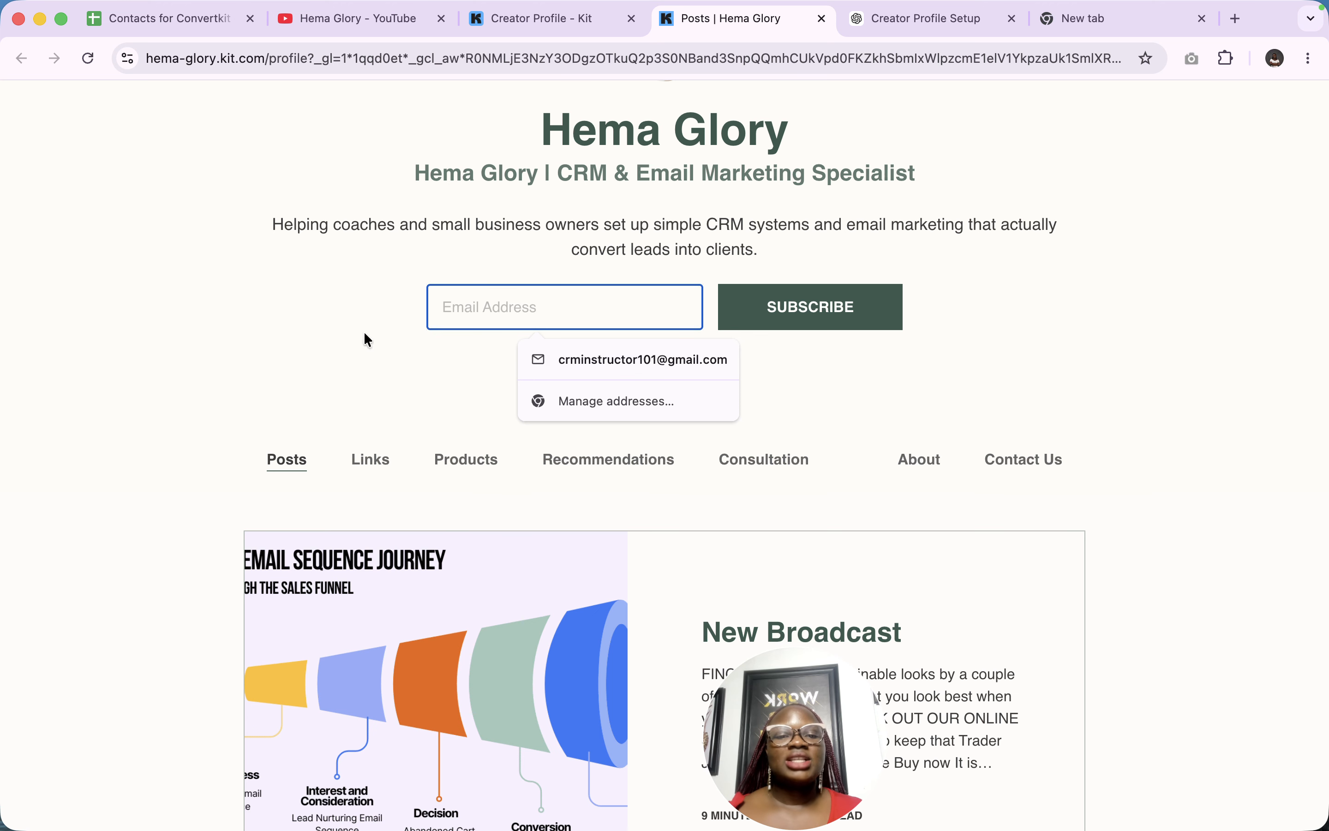
pyautogui.scroll(-2, 349, 665)
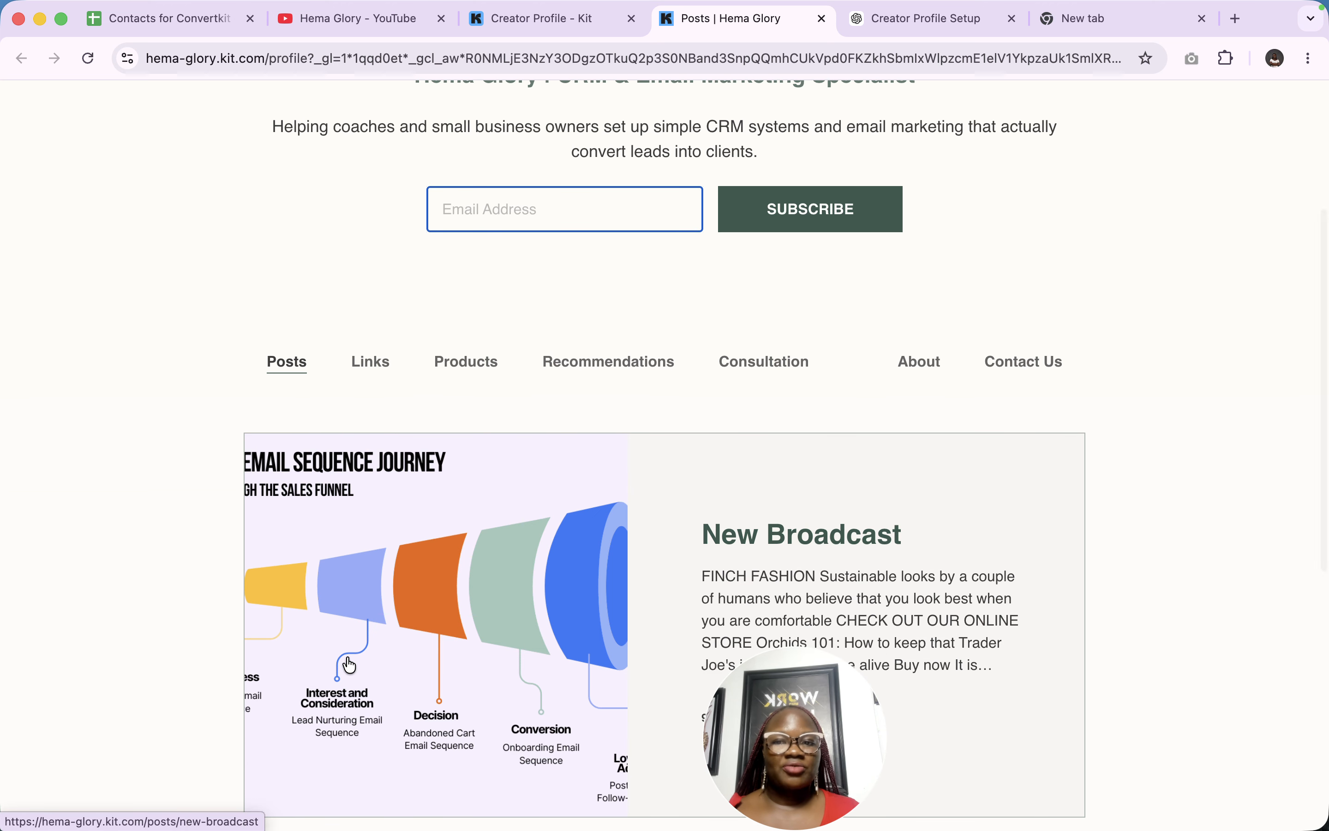
pyautogui.scroll(-10, 349, 664)
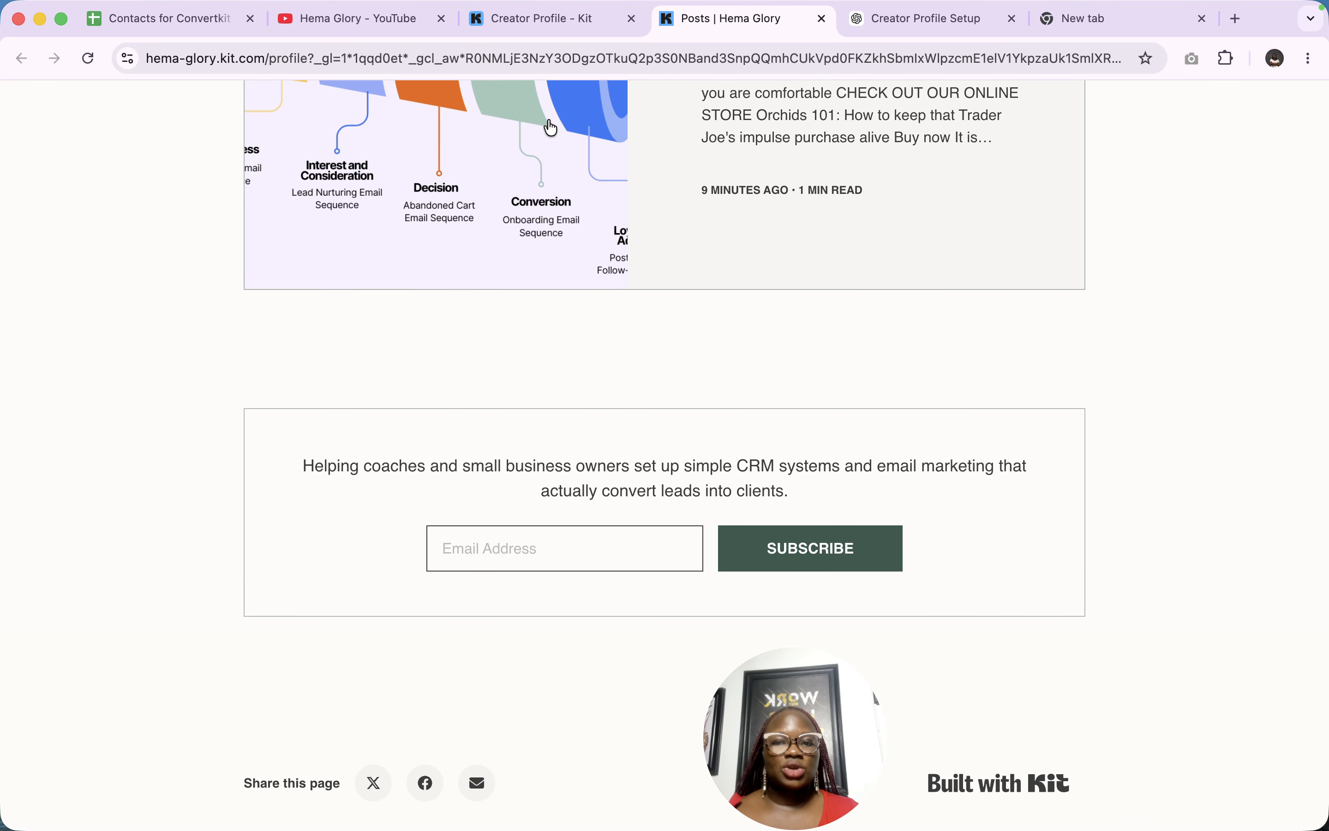
pyautogui.click(525, 545)
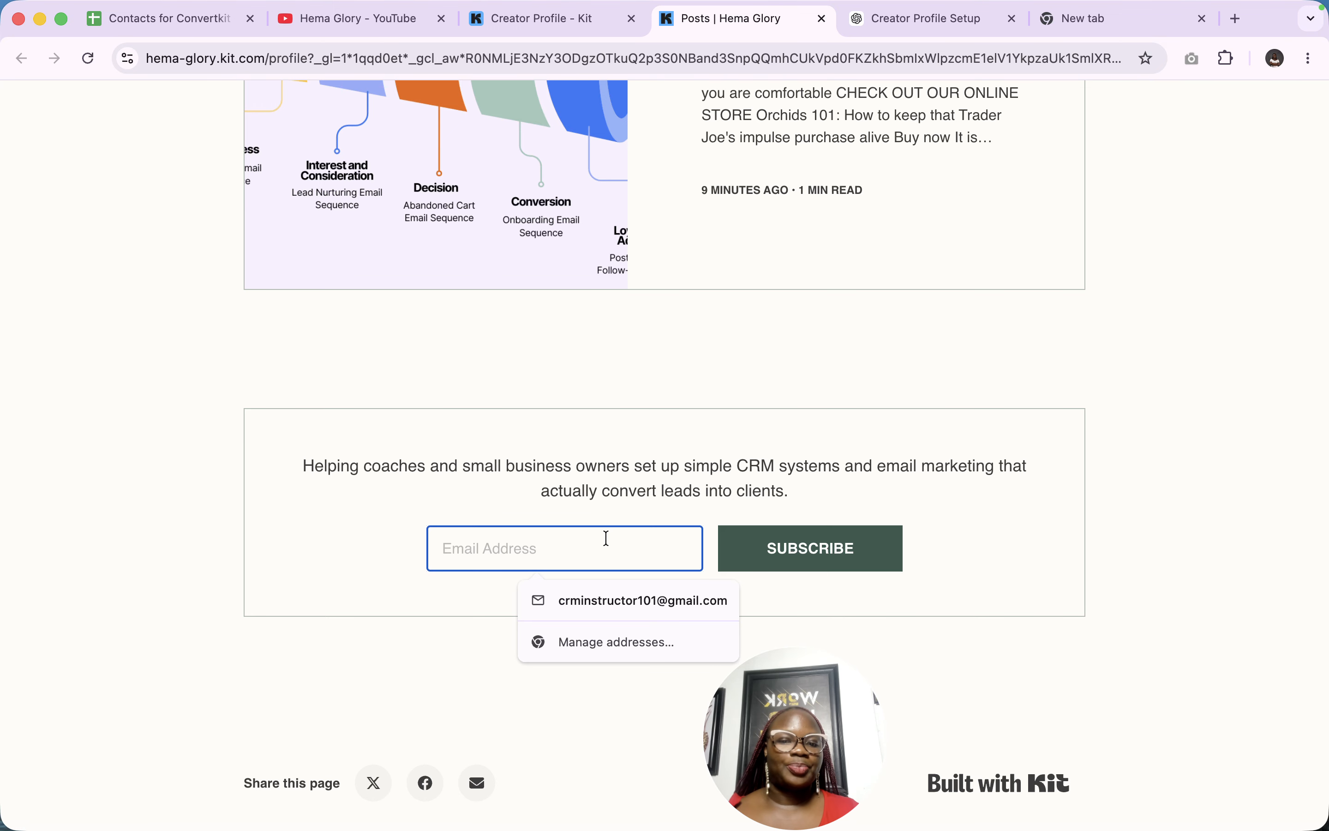
pyautogui.click(645, 484)
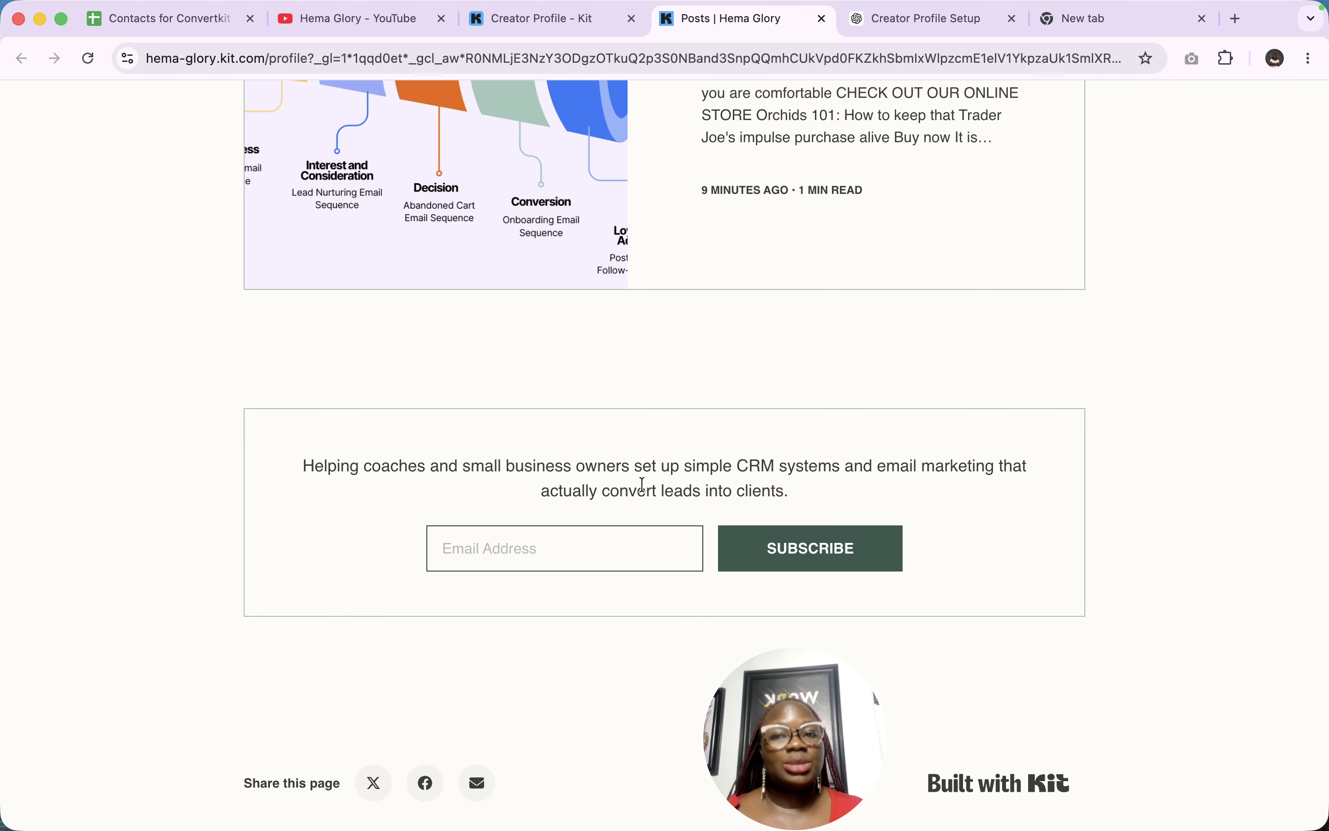
pyautogui.scroll(7, 646, 485)
# Review the live Links, Products and Recommendations pages and check where the Consultation link leads
pyautogui.click(372, 225)
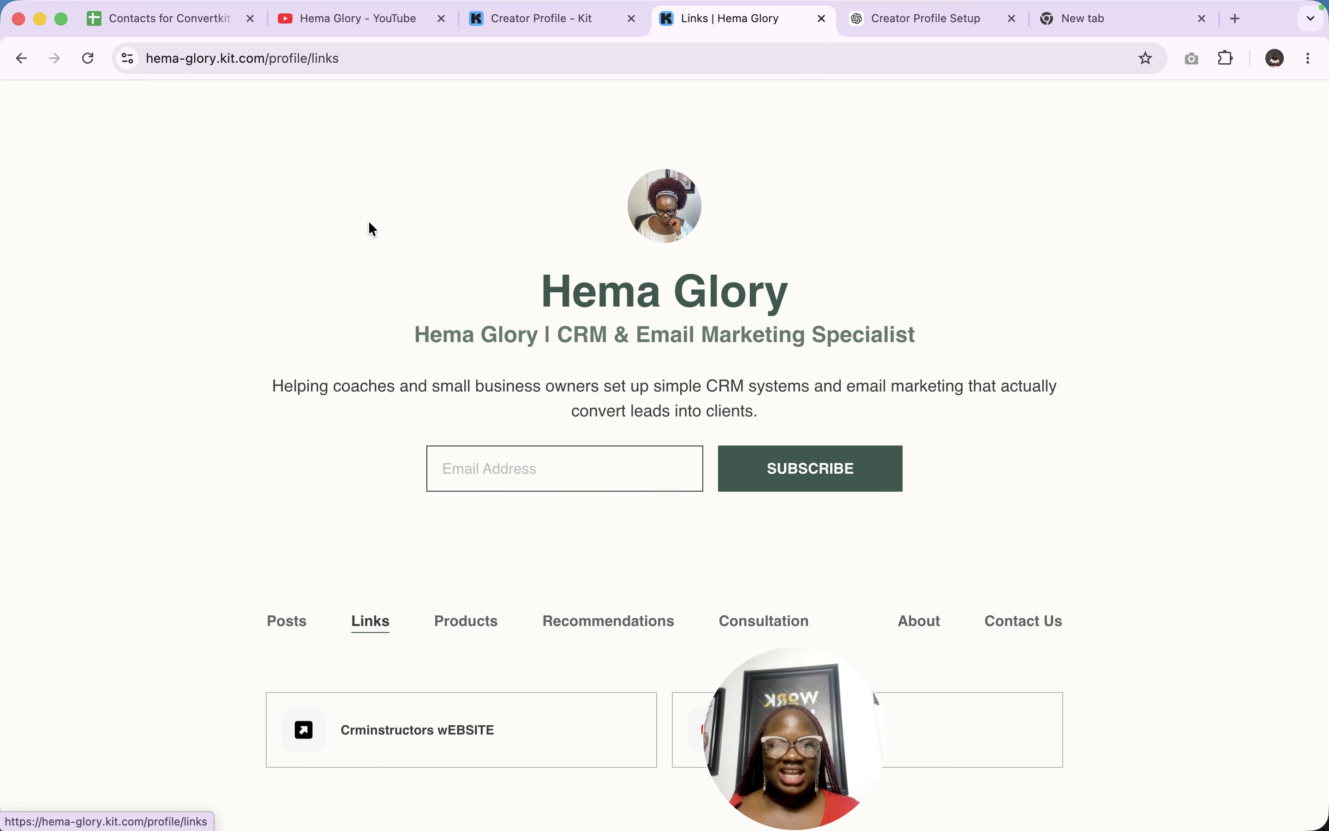
pyautogui.scroll(-3, 603, 480)
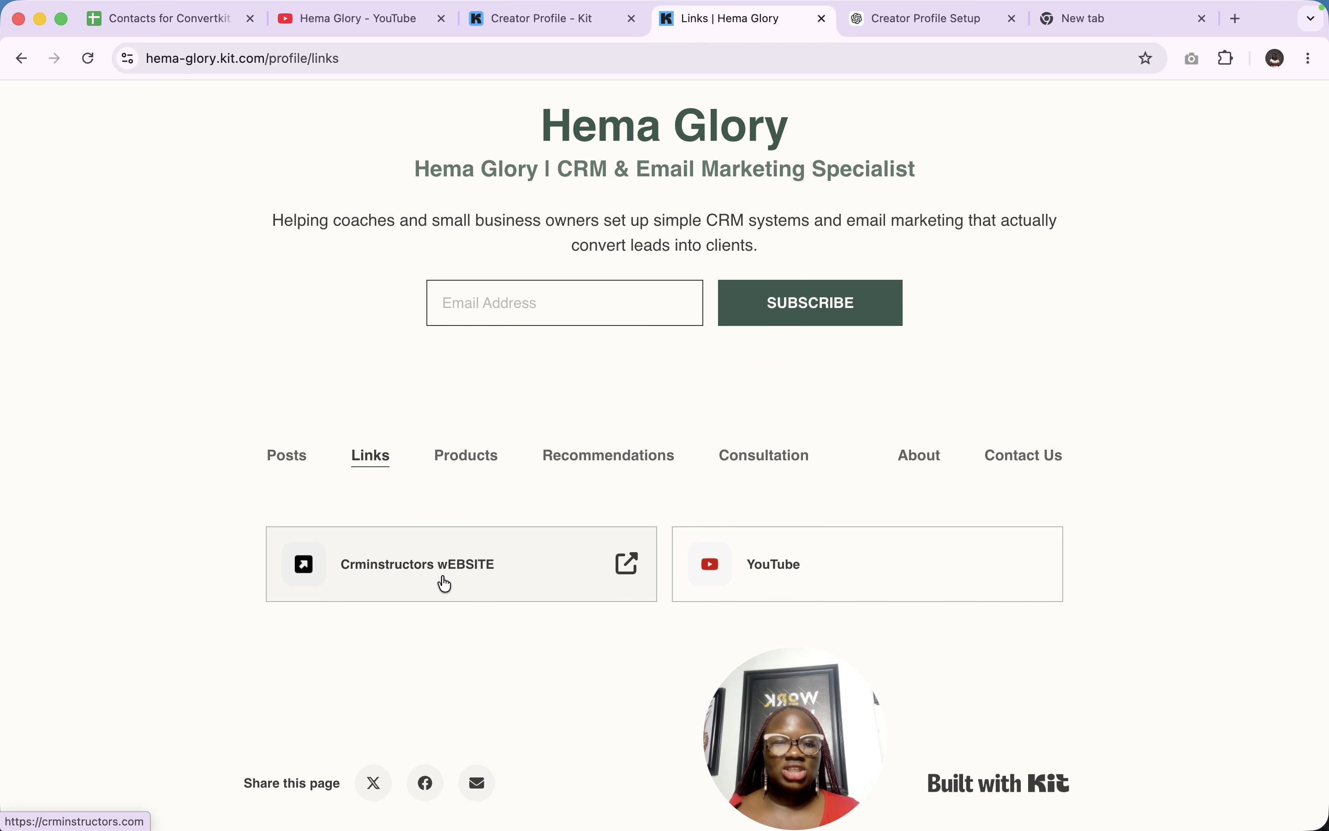
pyautogui.click(462, 455)
pyautogui.scroll(-2, 462, 454)
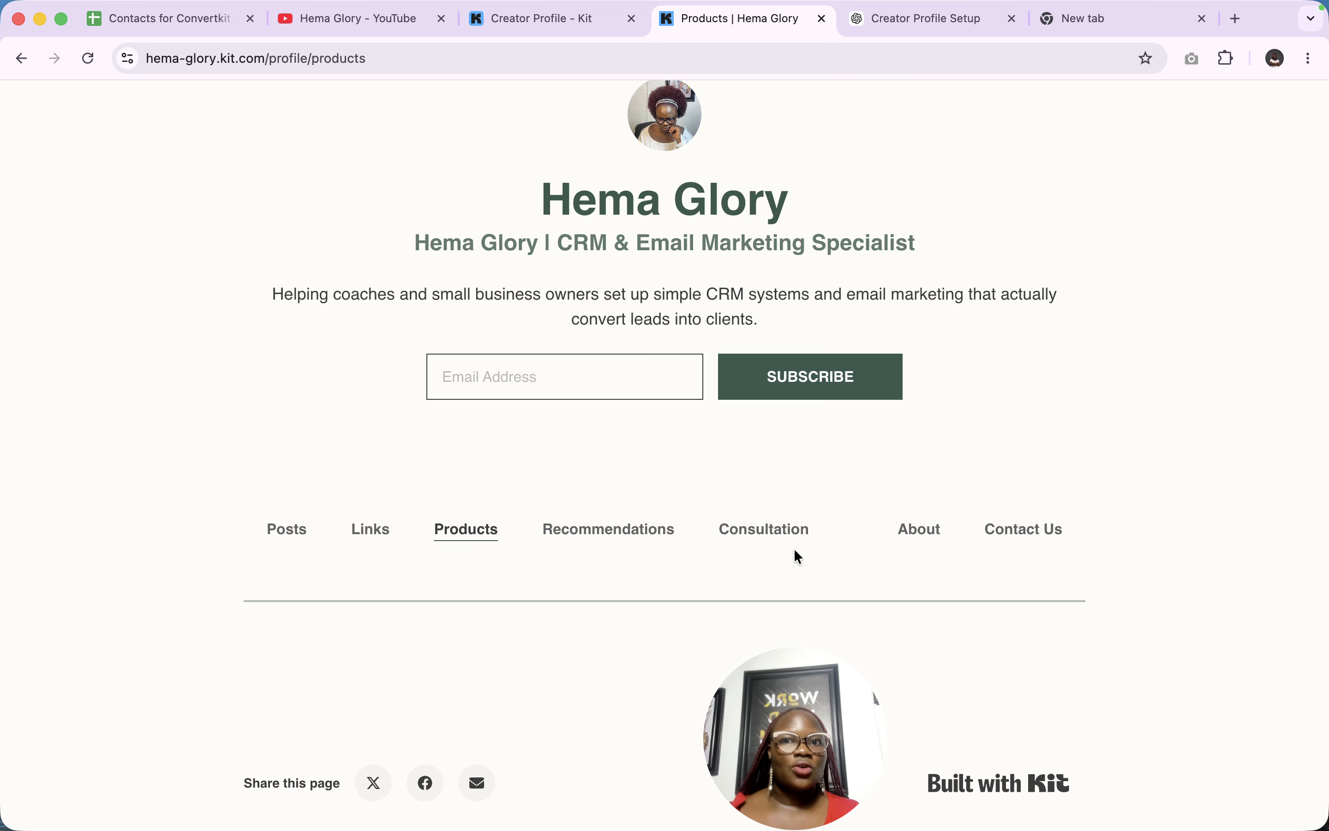
pyautogui.click(613, 543)
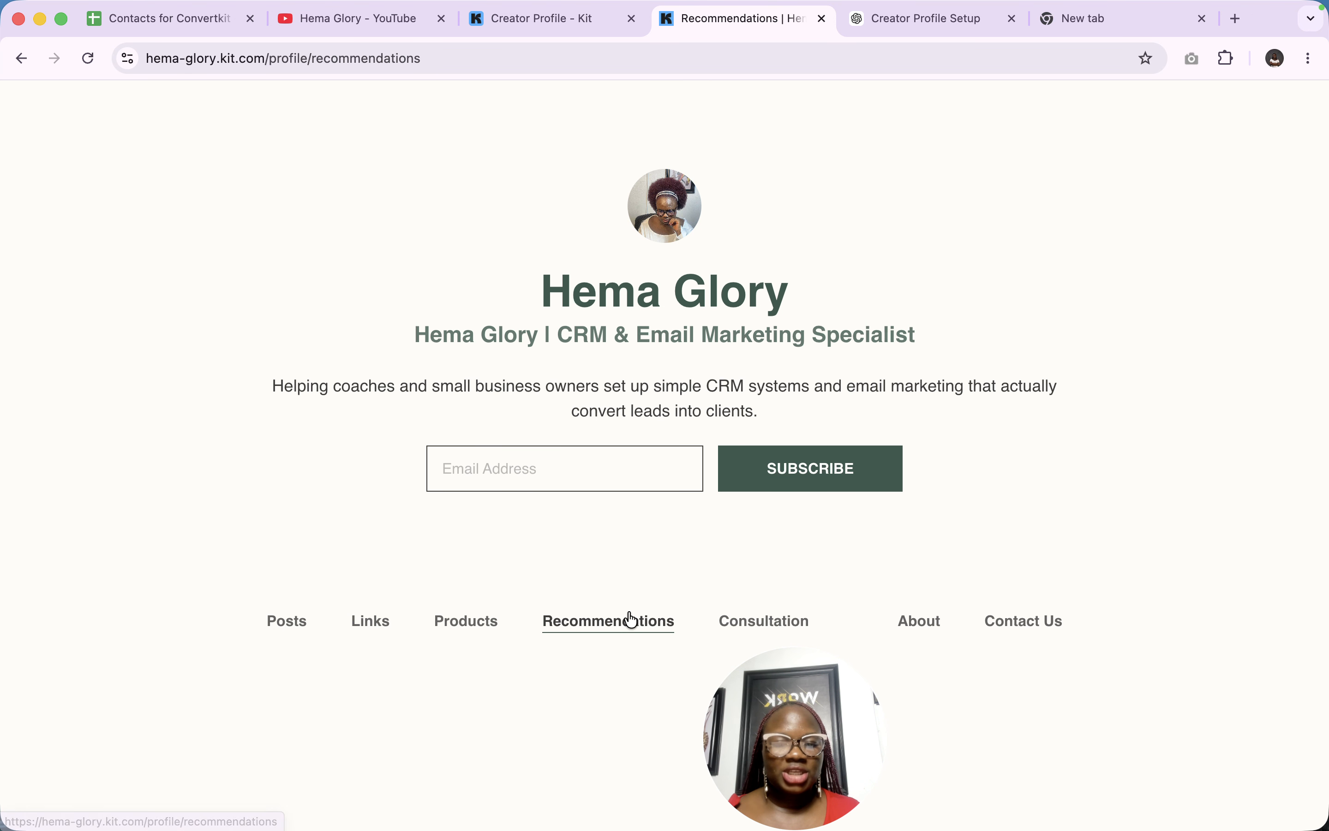
pyautogui.scroll(-2, 627, 619)
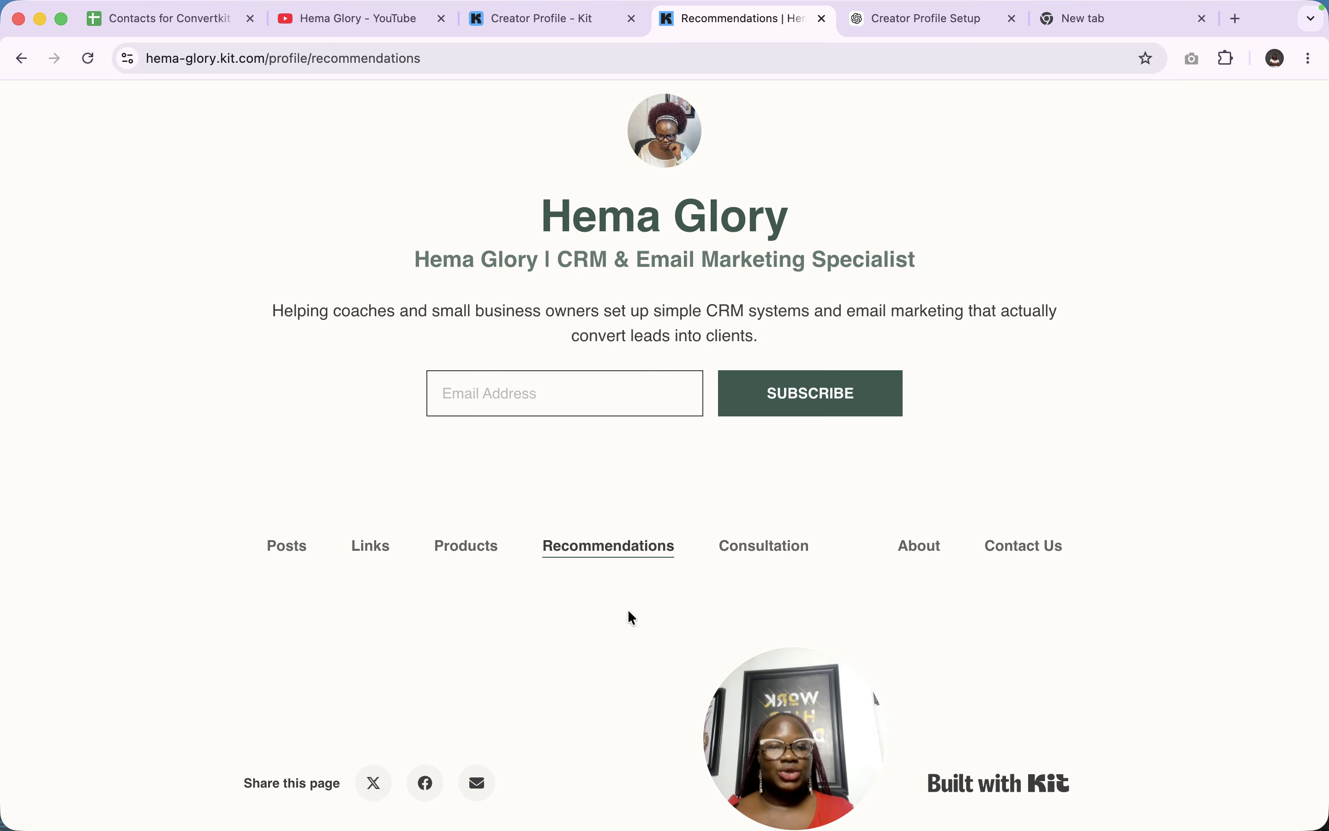
pyautogui.click(769, 547)
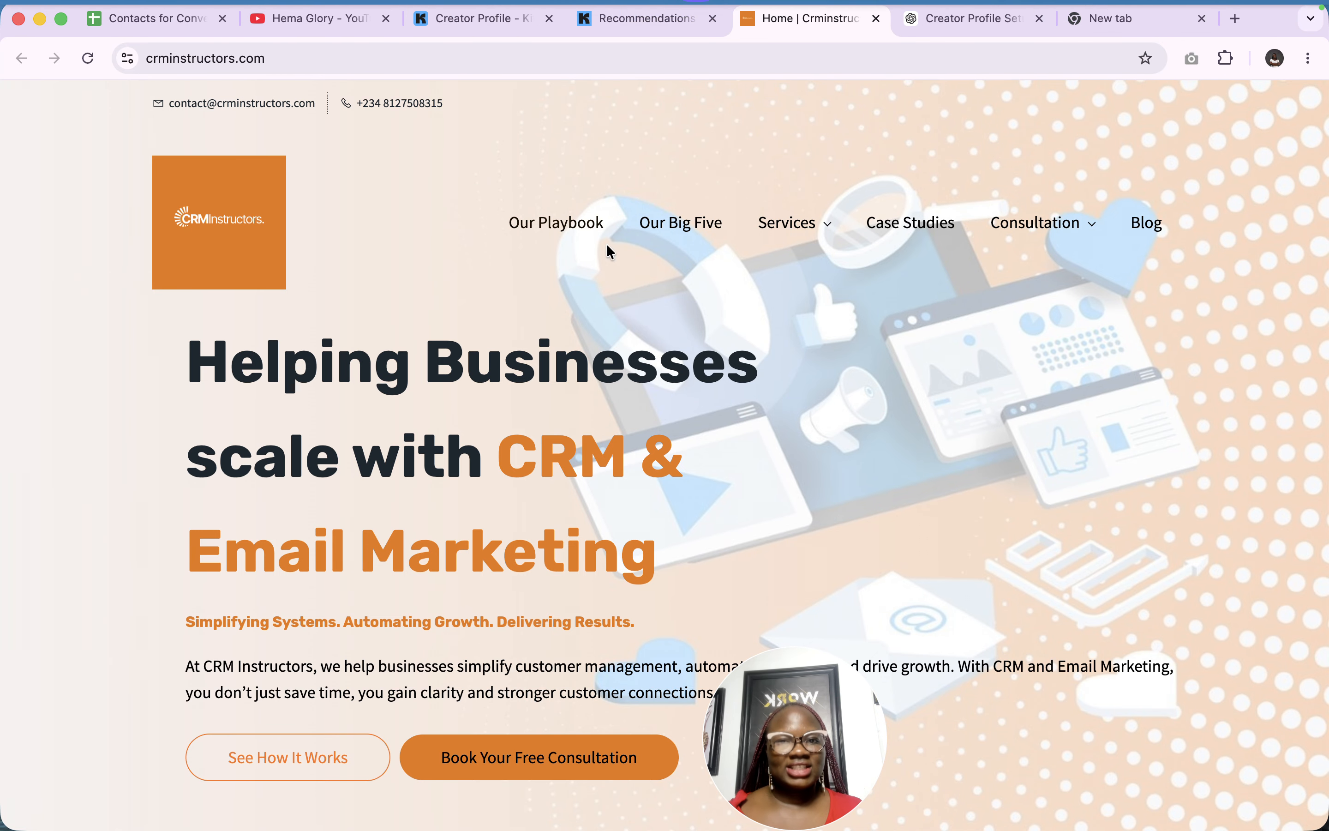
pyautogui.click(632, 20)
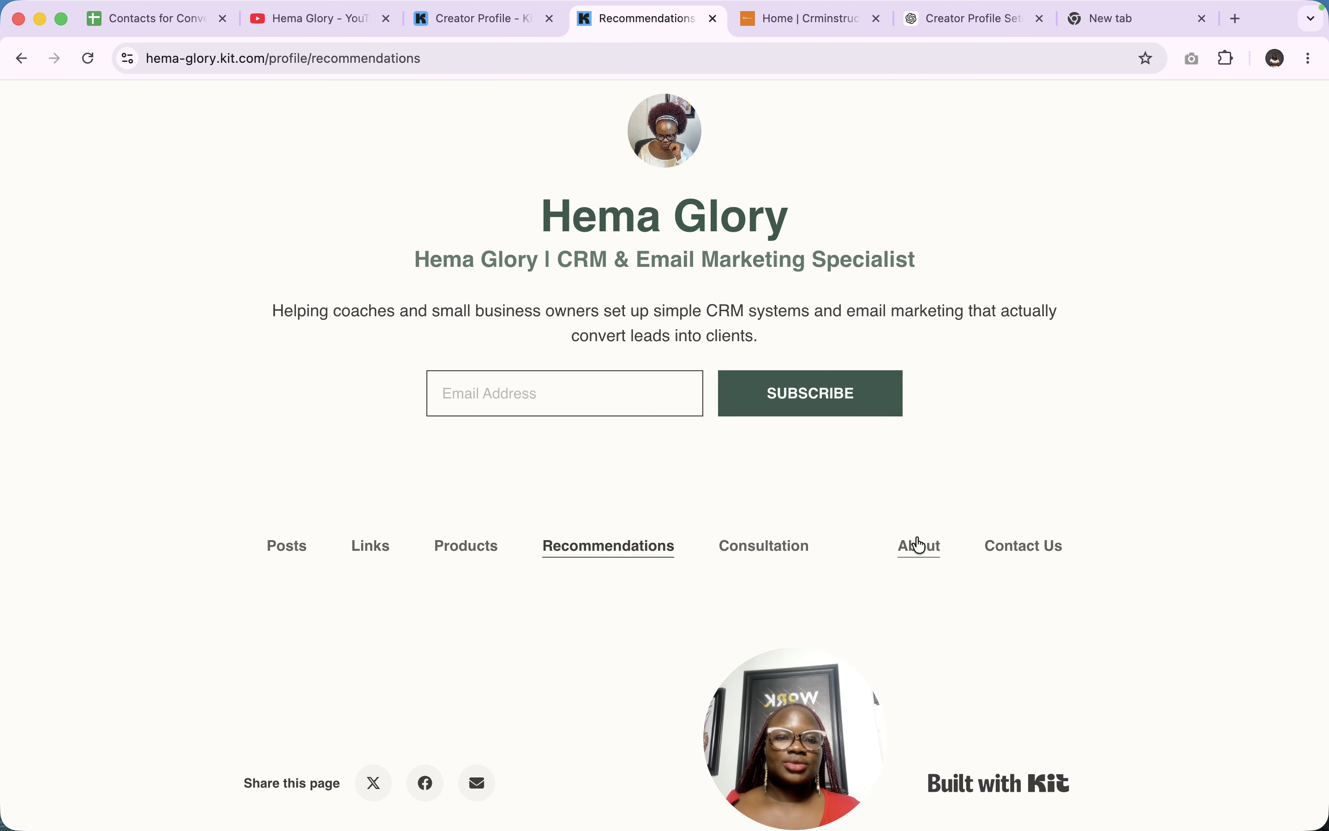
# Examine the content of the live About and Contact Us pages
pyautogui.click(918, 544)
pyautogui.scroll(-8, 921, 549)
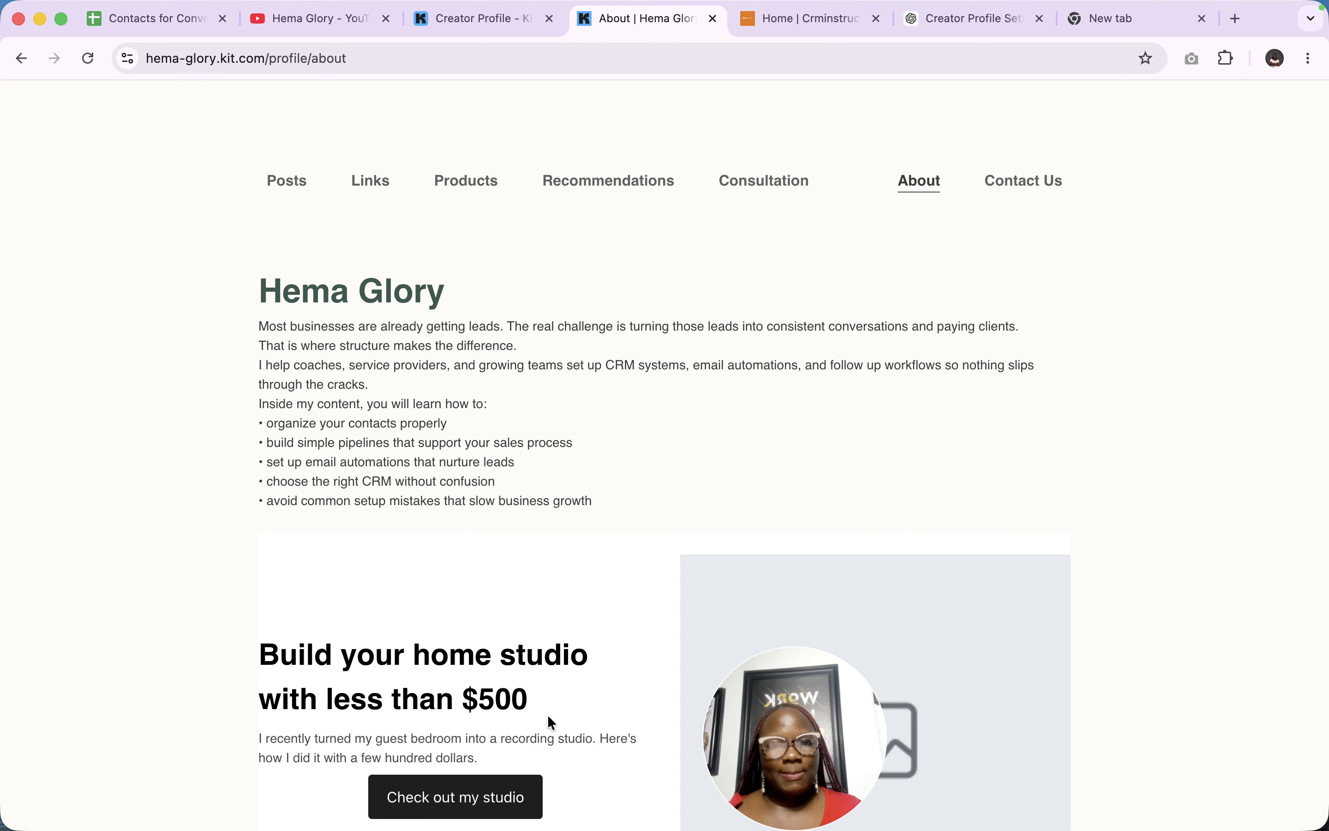
pyautogui.click(1024, 181)
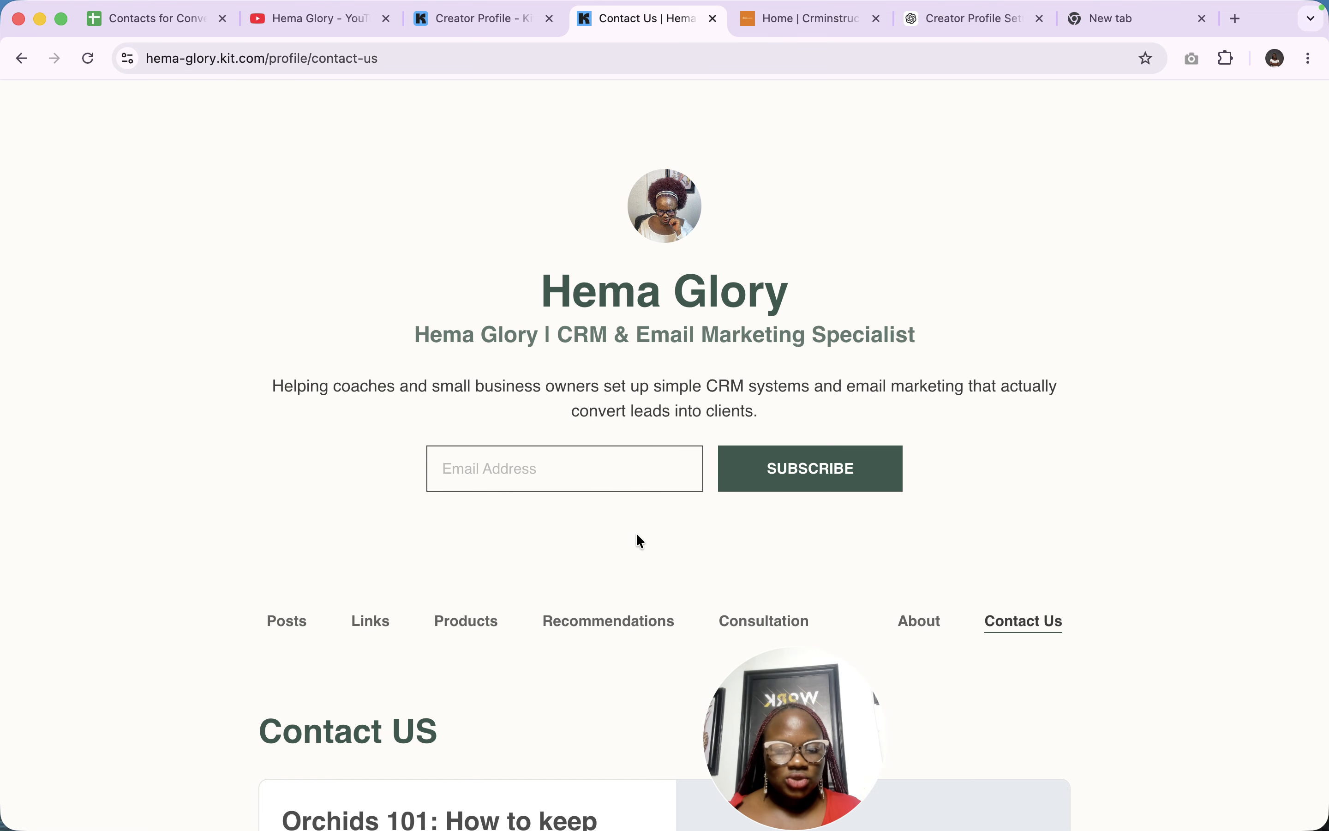
pyautogui.scroll(-10, 635, 540)
pyautogui.scroll(-3, 470, 767)
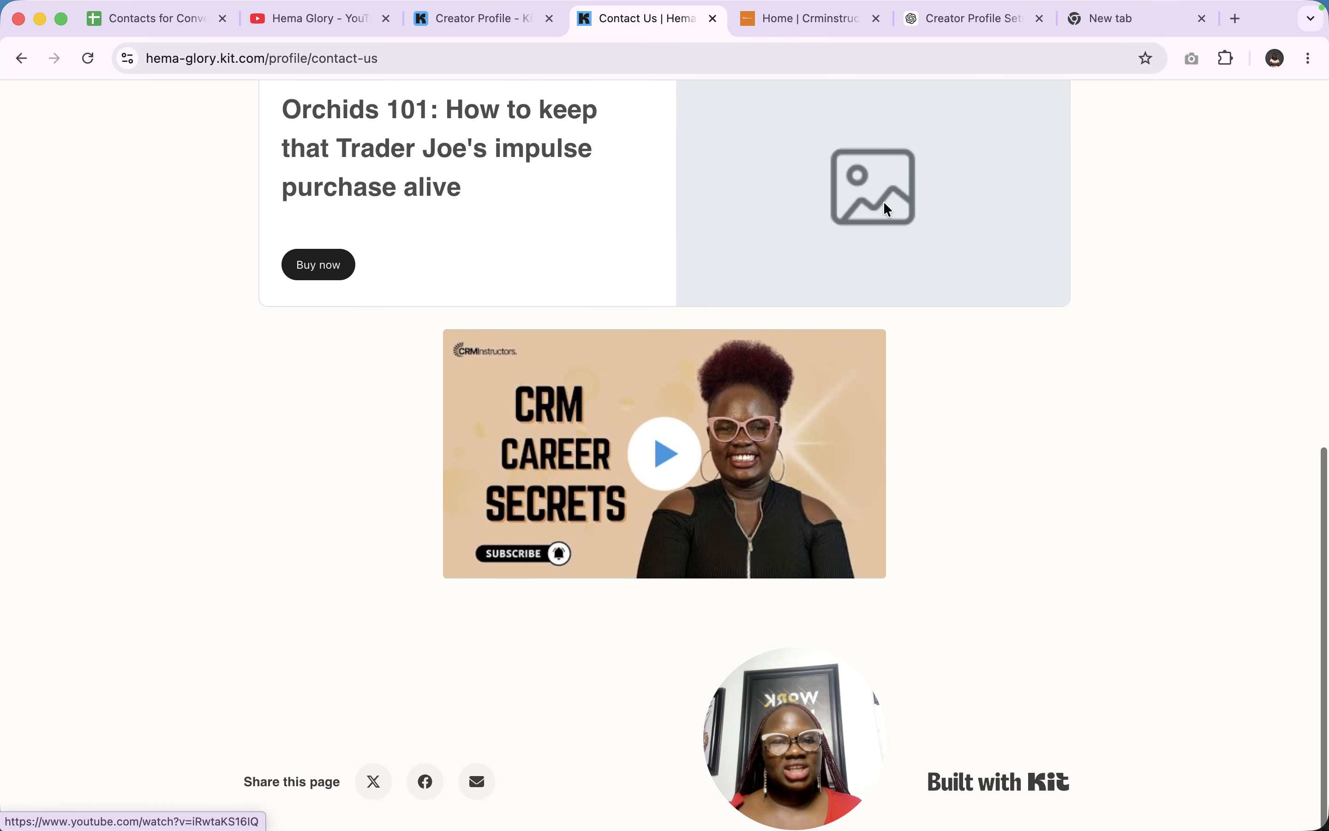
pyautogui.scroll(4, 622, 486)
pyautogui.scroll(5, 621, 483)
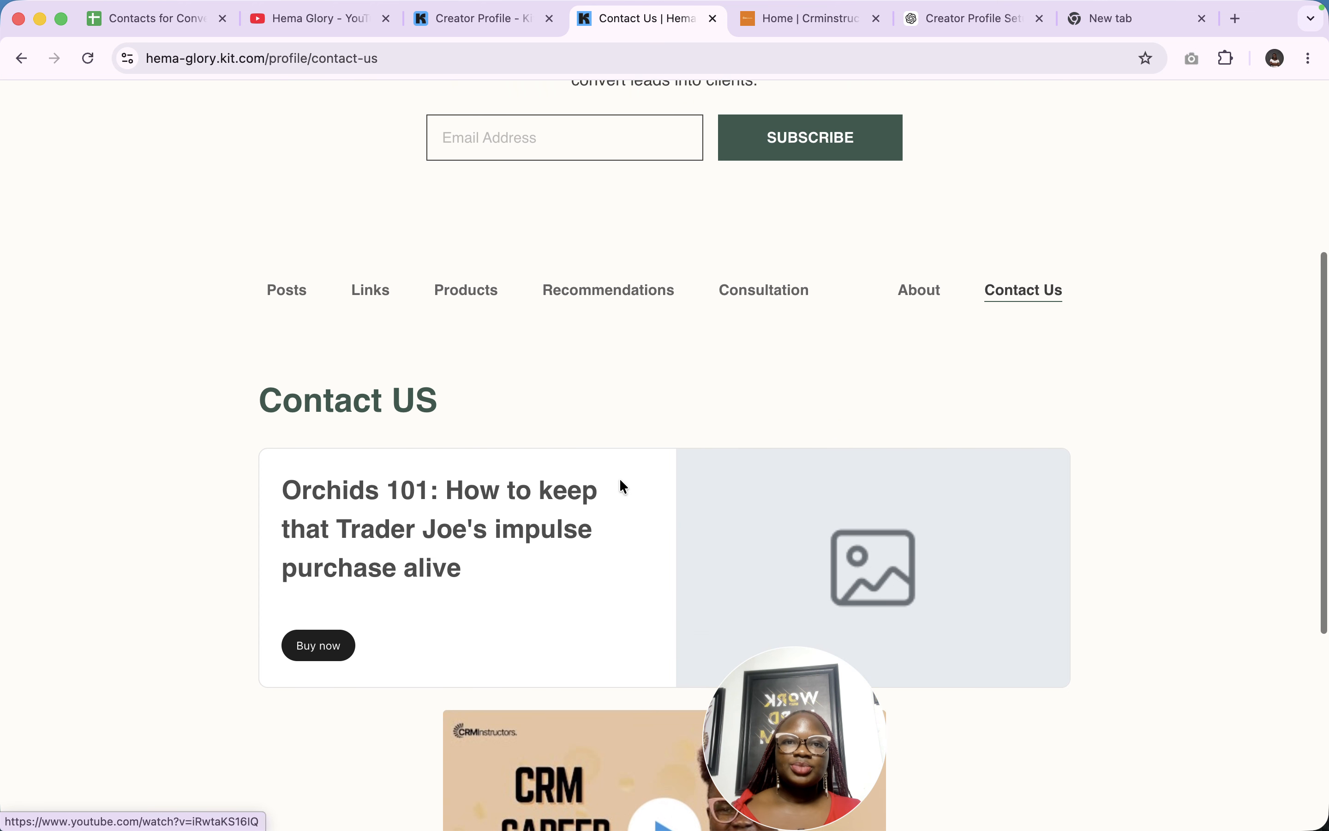
# Save the Consultation navigation link in the profile editor and republish the Creator Profile before leaving it
pyautogui.click(466, 18)
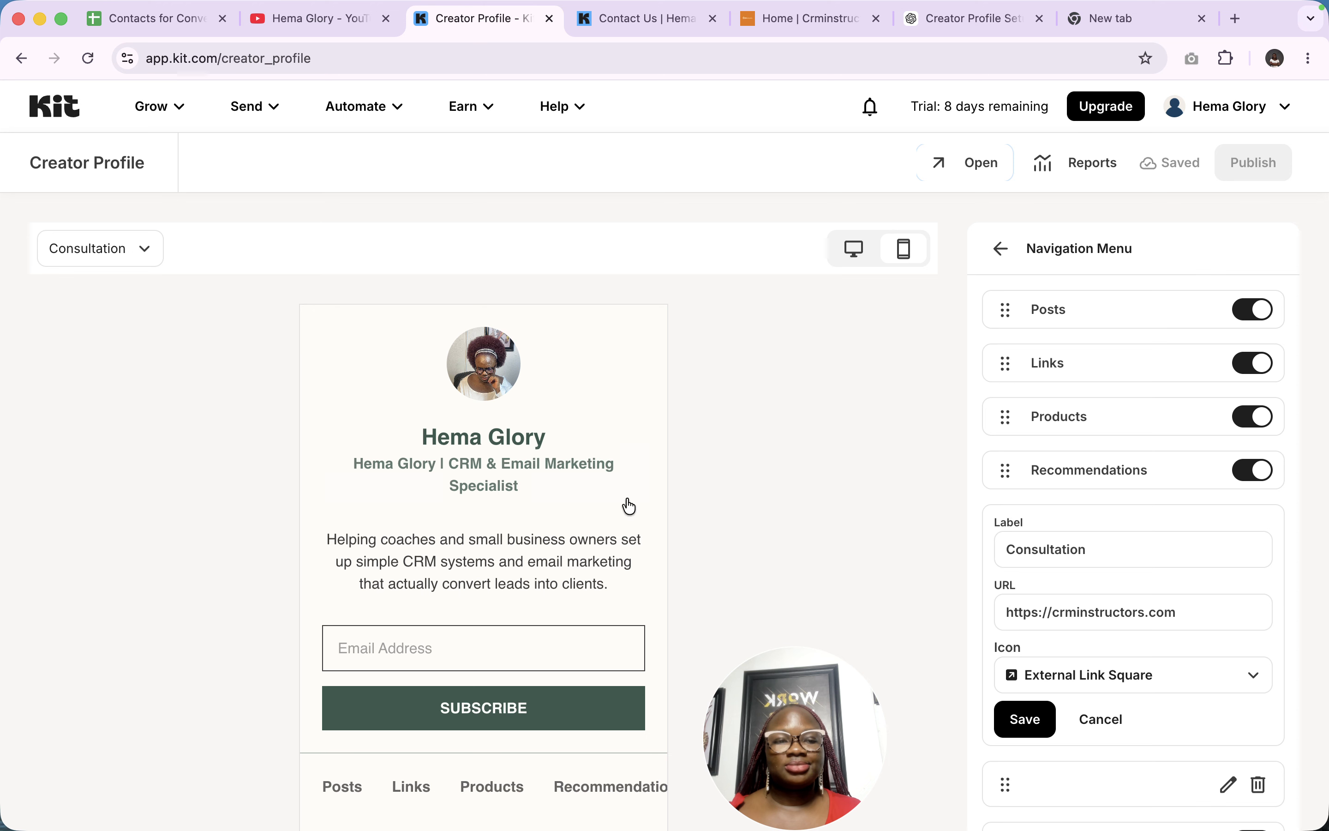
pyautogui.click(1022, 718)
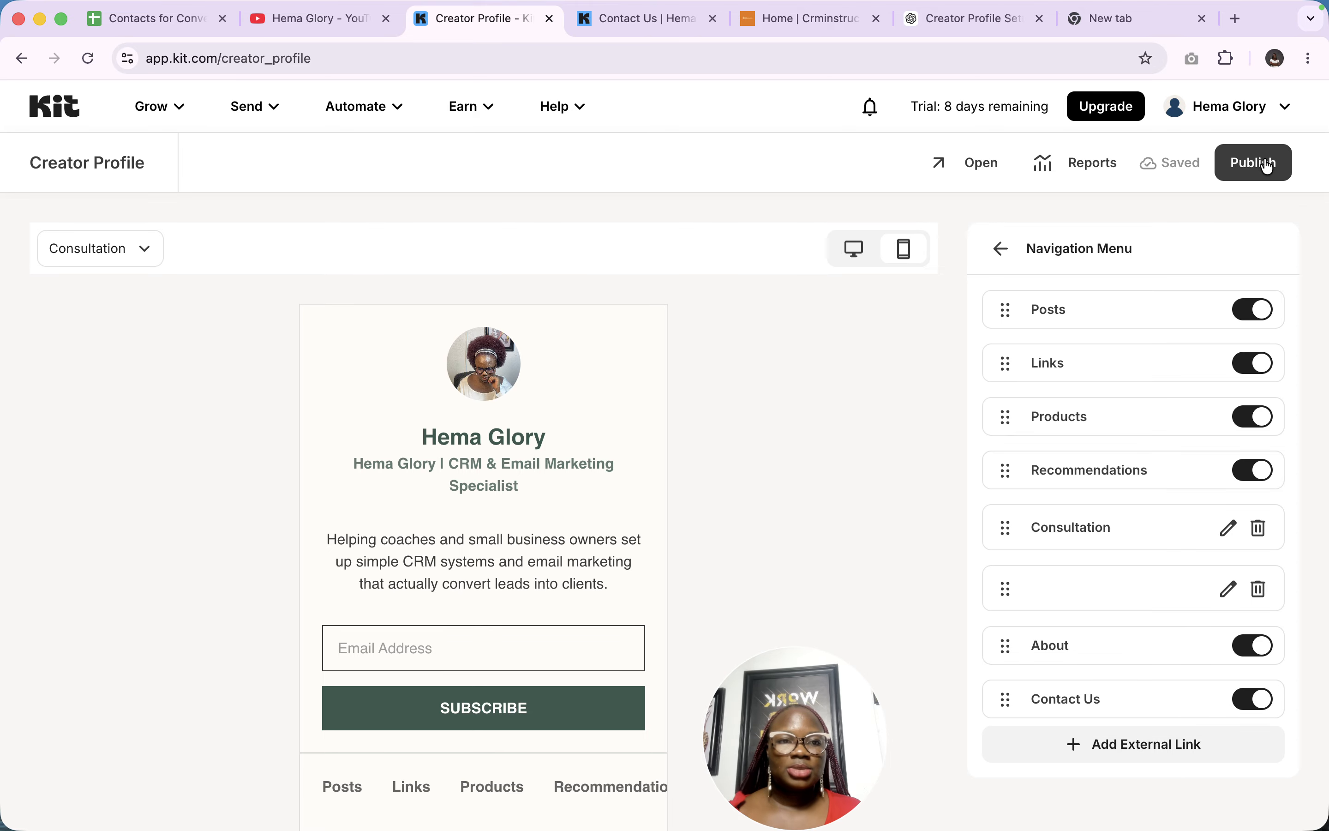
pyautogui.click(1266, 165)
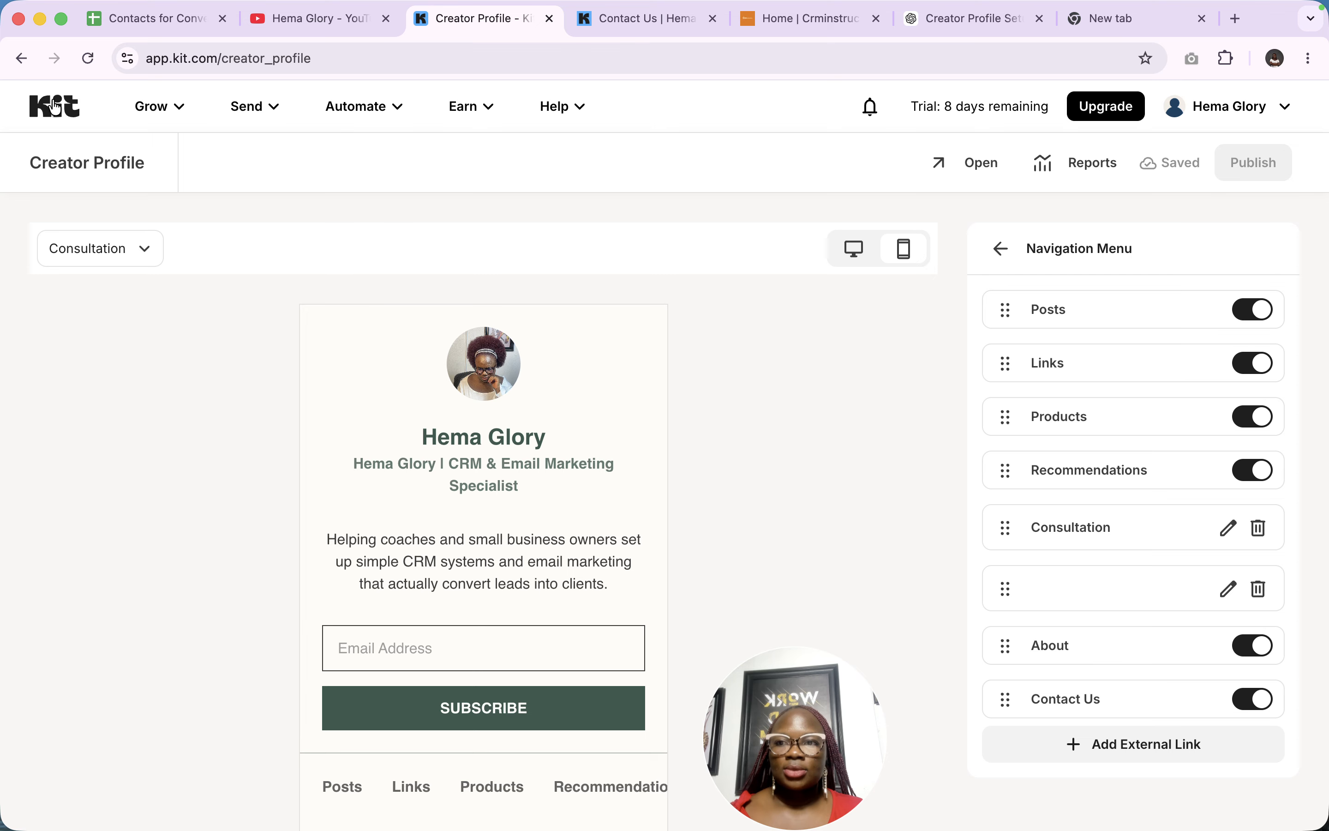
pyautogui.click(20, 60)
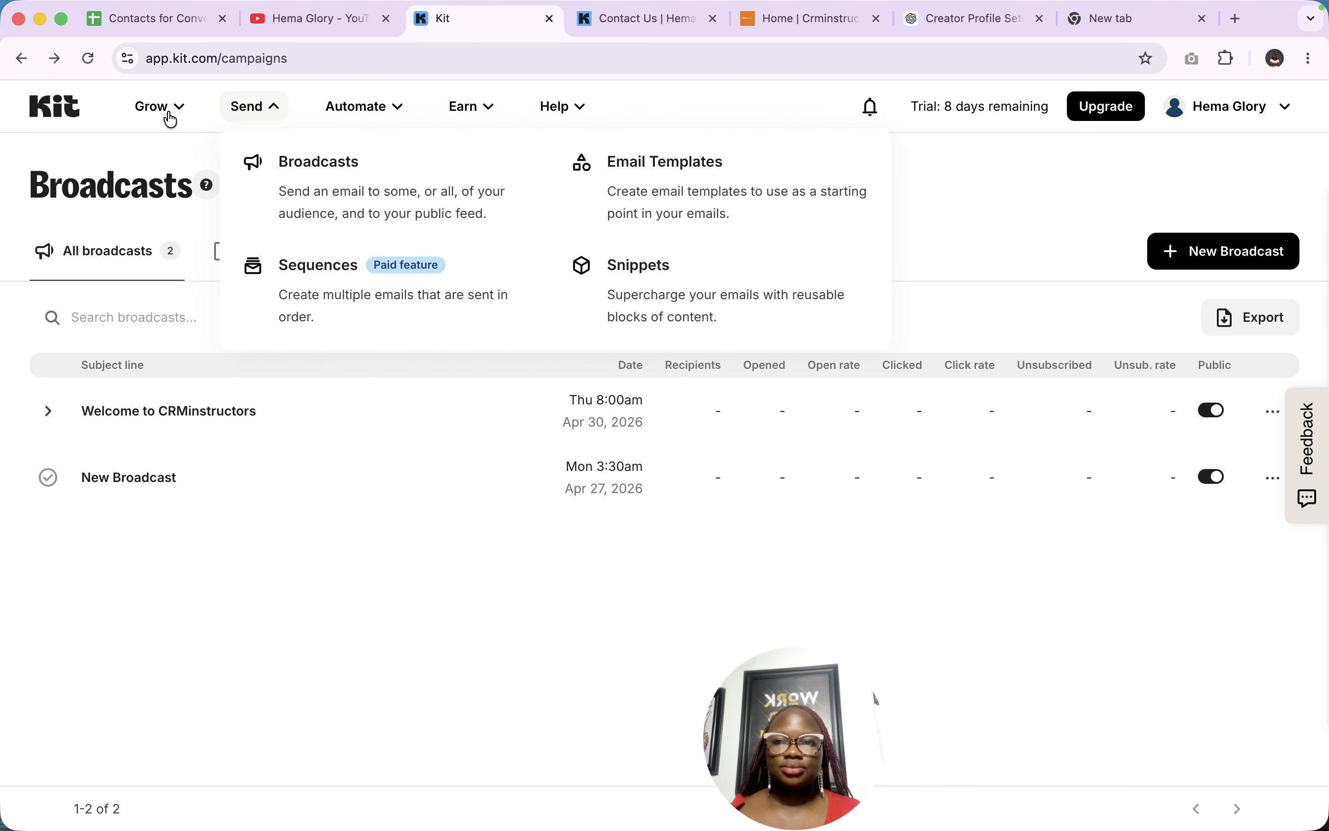
# Return to the Creator Profile editor and look over the sending, earning and help features that the account offers
pyautogui.moveTo(160, 119)
pyautogui.click(610, 191)
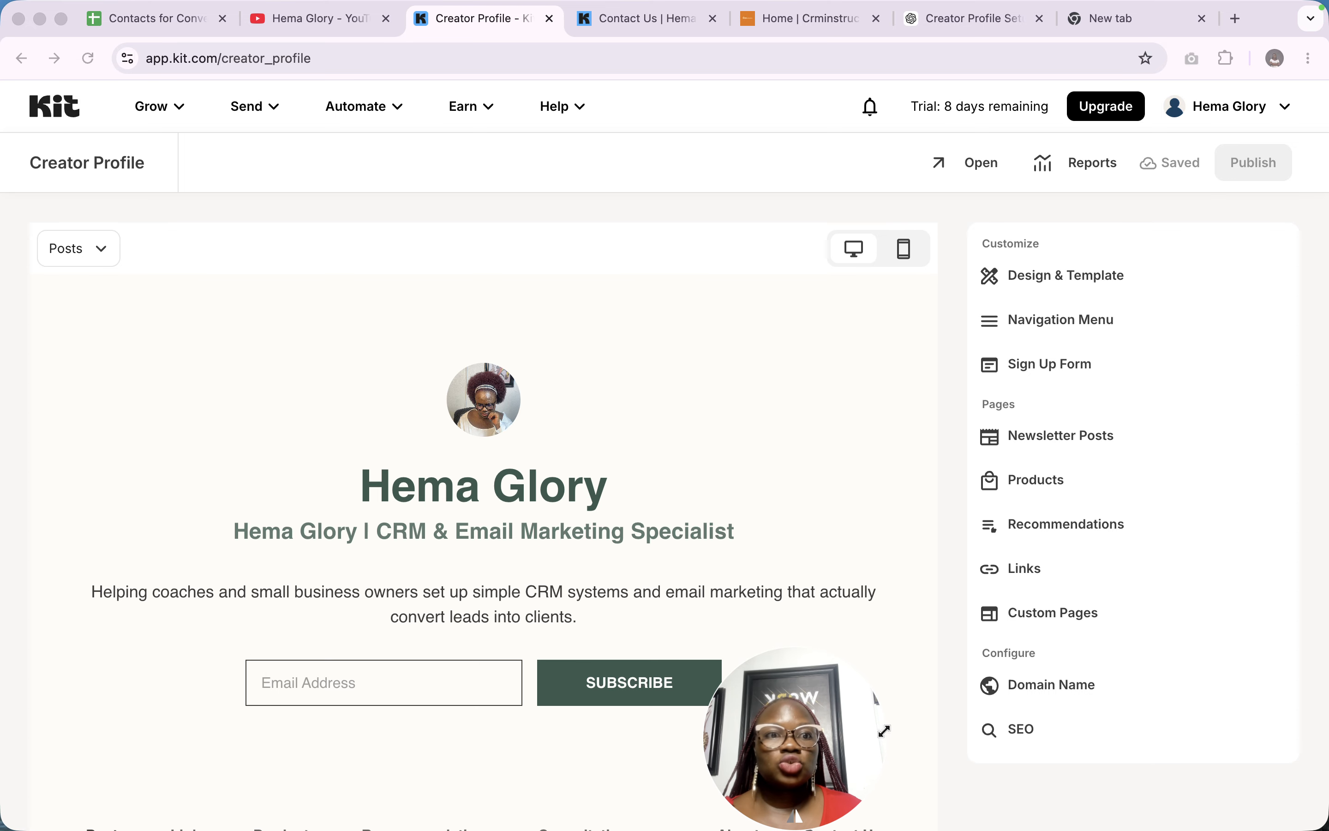
pyautogui.click(272, 116)
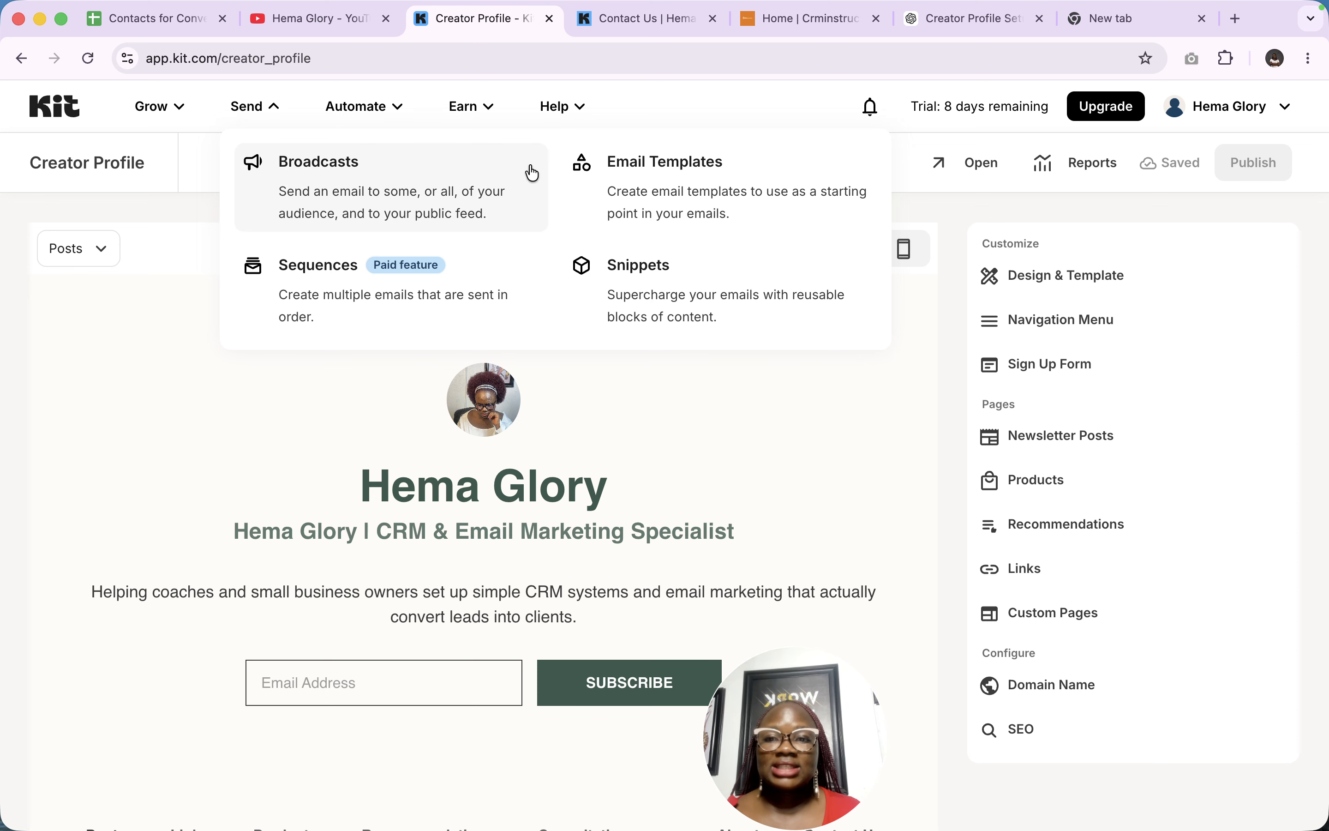
pyautogui.click(485, 116)
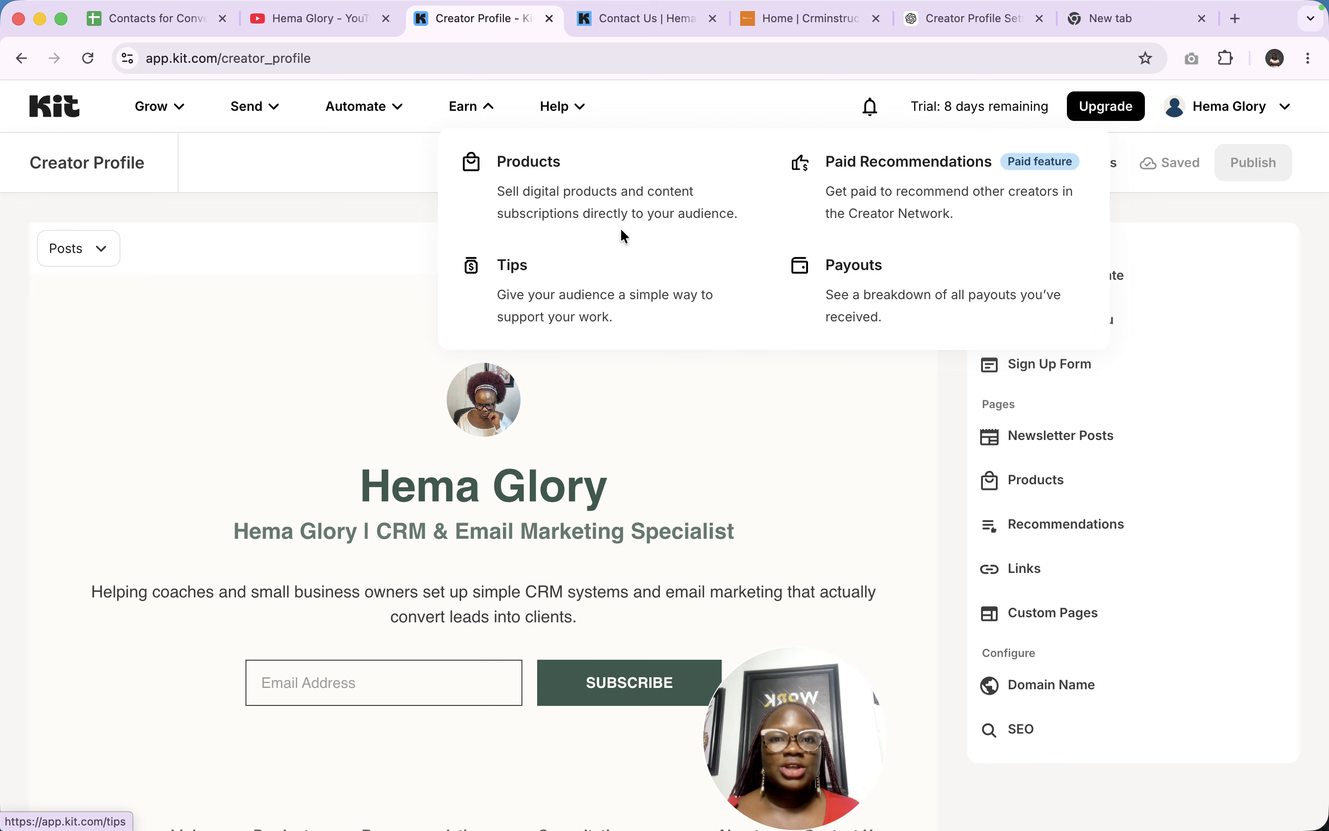
pyautogui.click(556, 108)
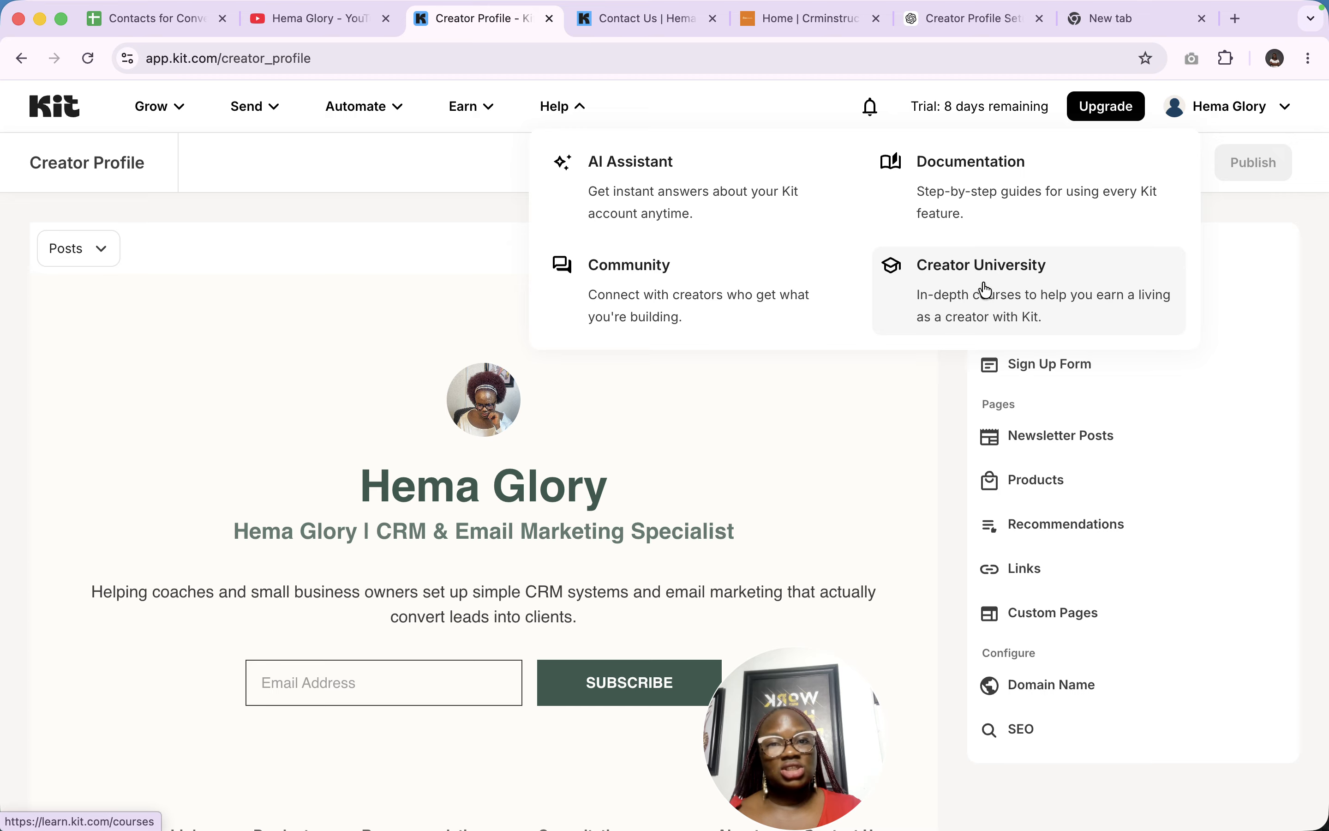
pyautogui.click(466, 116)
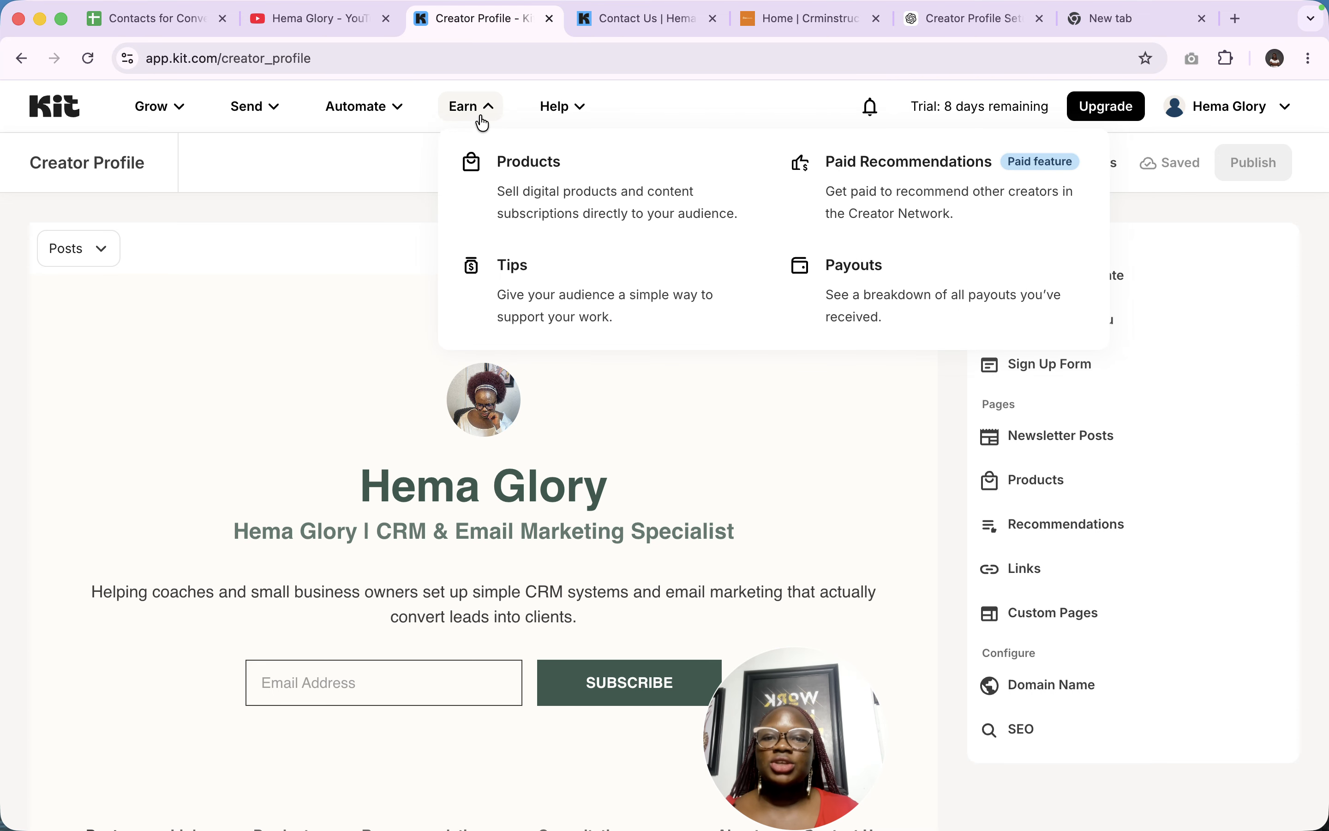
# Open the Apps directory among the automation features and examine its full list of installable integrations
pyautogui.click(373, 120)
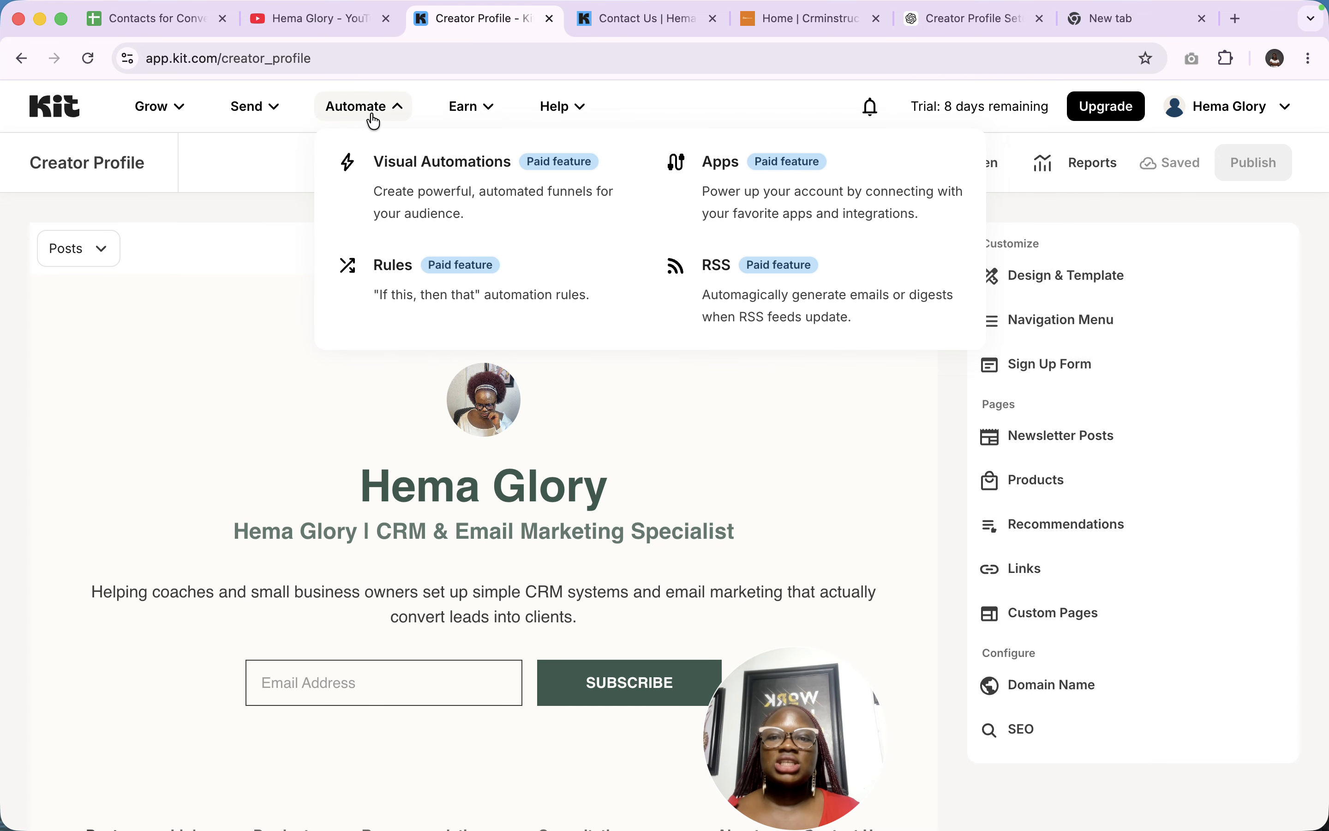
pyautogui.click(711, 178)
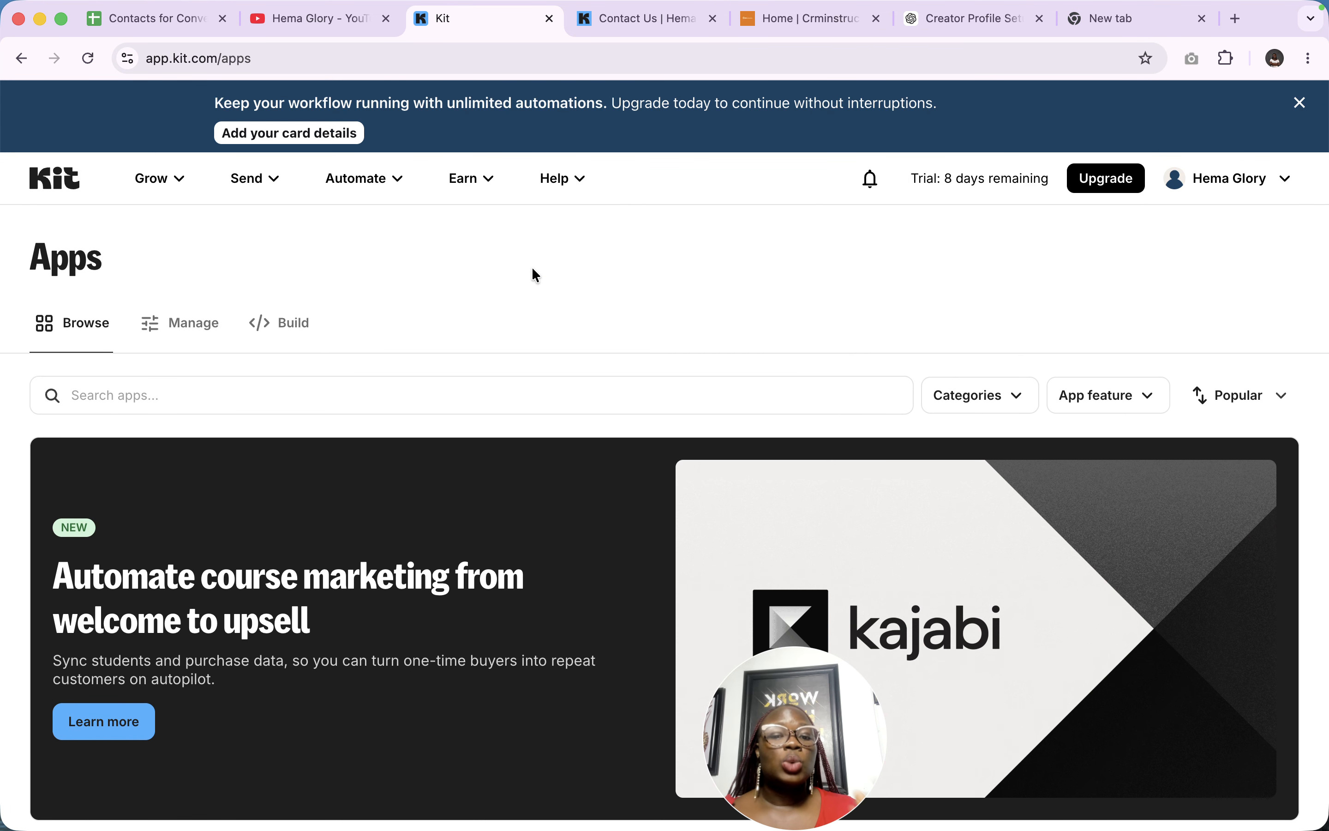
pyautogui.scroll(-6, 608, 415)
pyautogui.scroll(-15, 610, 416)
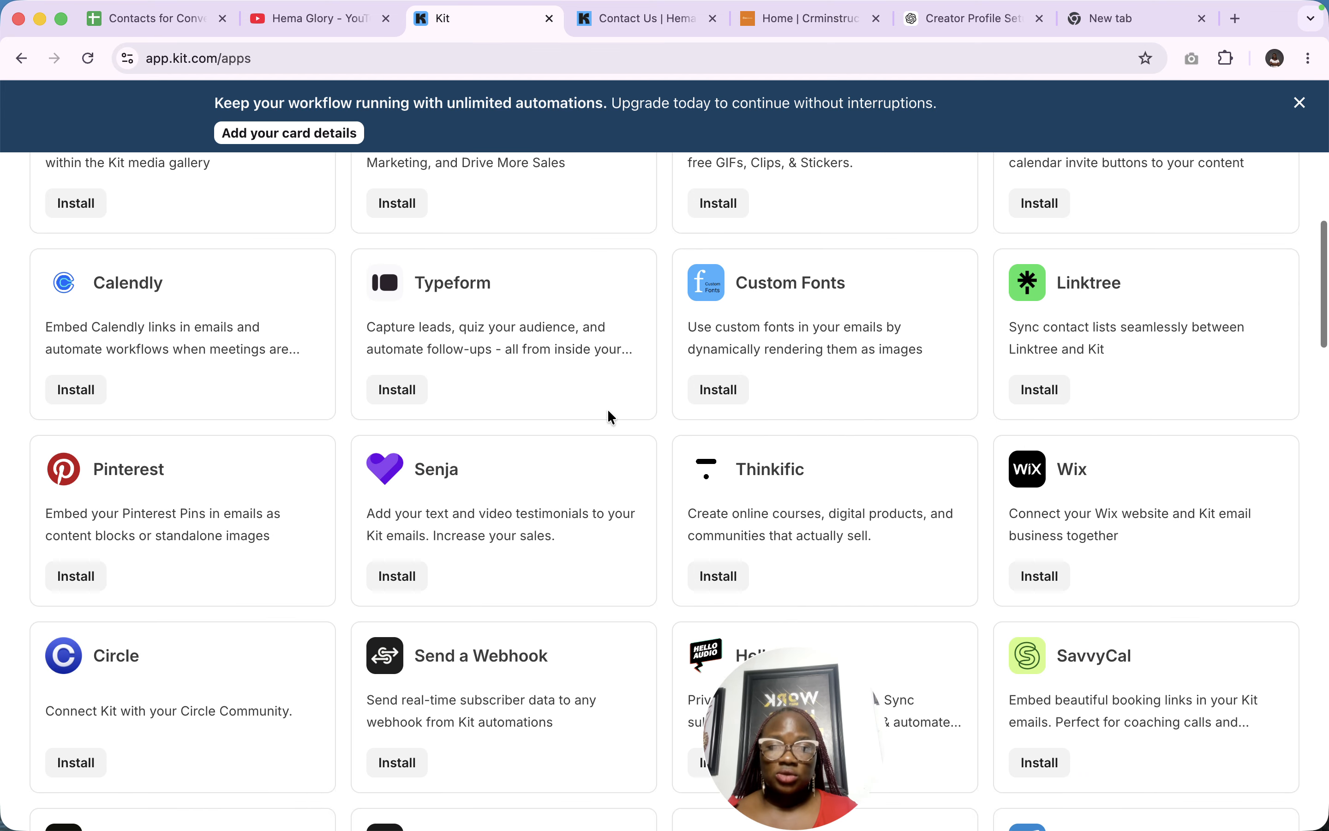
pyautogui.scroll(-4, 611, 419)
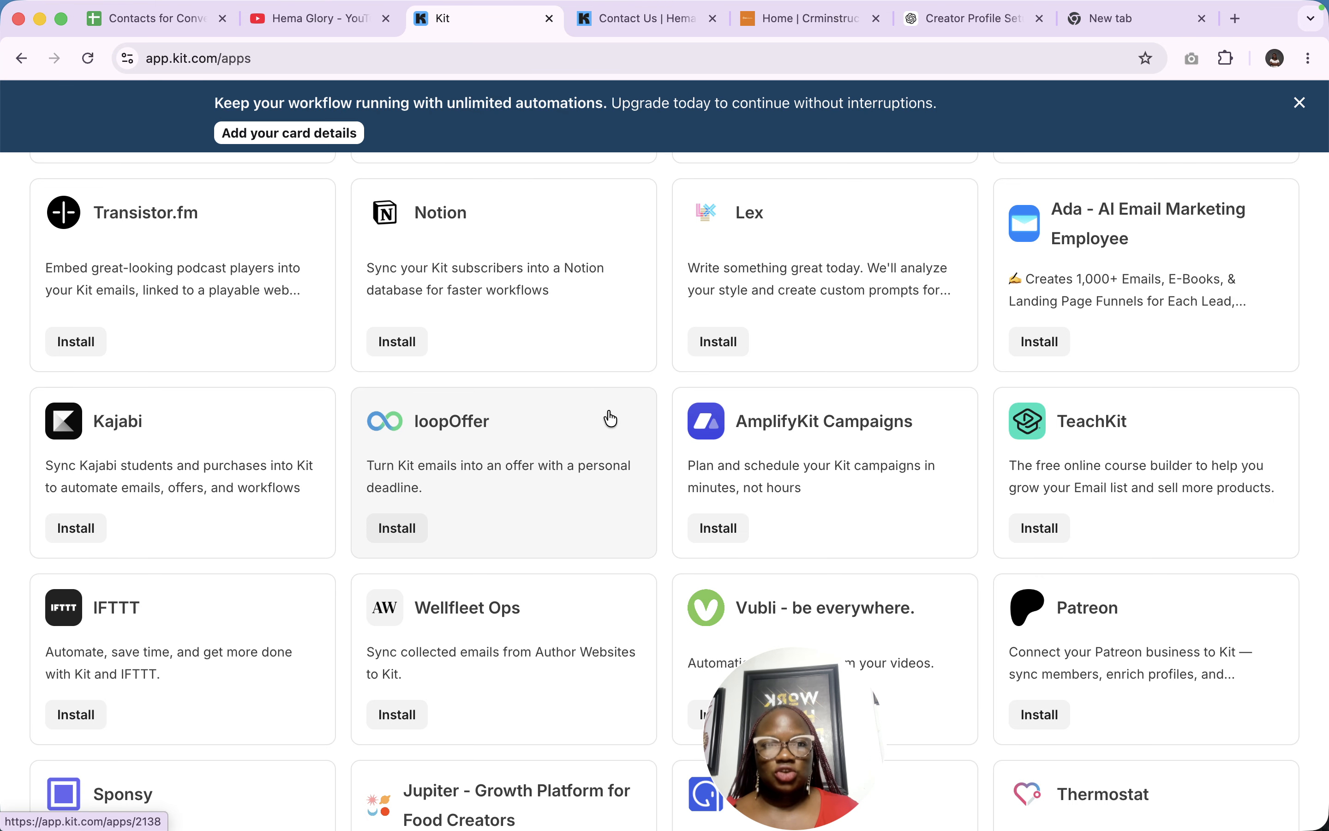
pyautogui.scroll(-8, 609, 418)
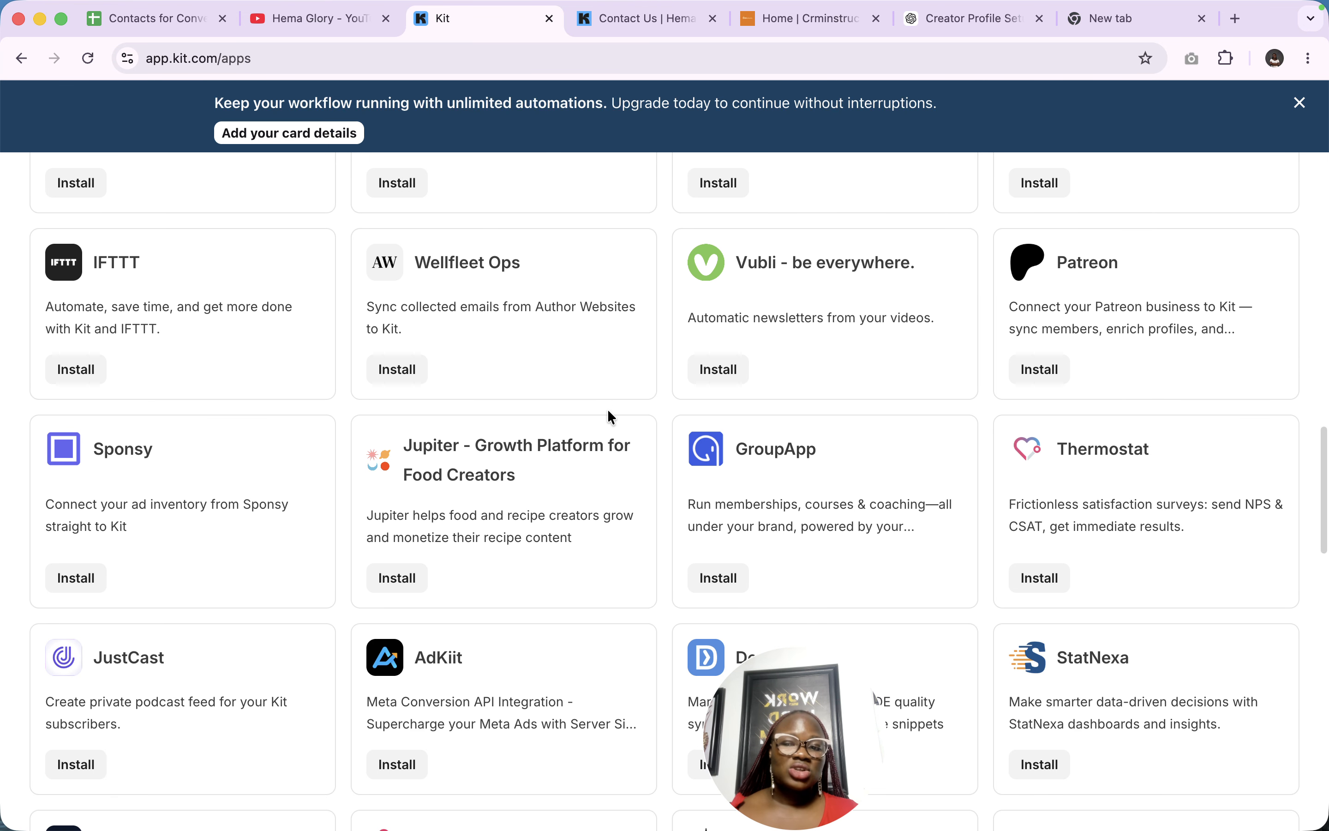
pyautogui.scroll(-1, 609, 416)
pyautogui.scroll(-3, 610, 419)
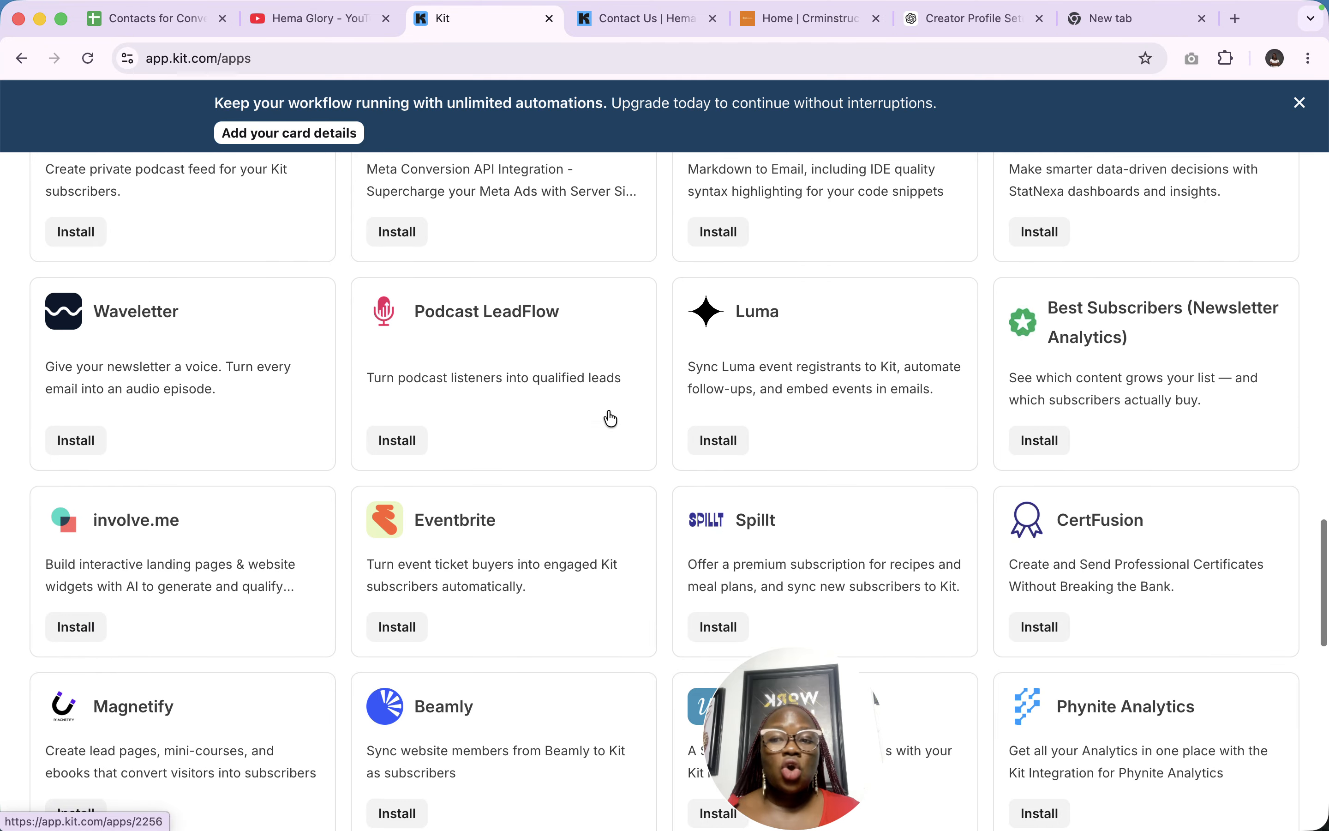
pyautogui.scroll(-9, 610, 419)
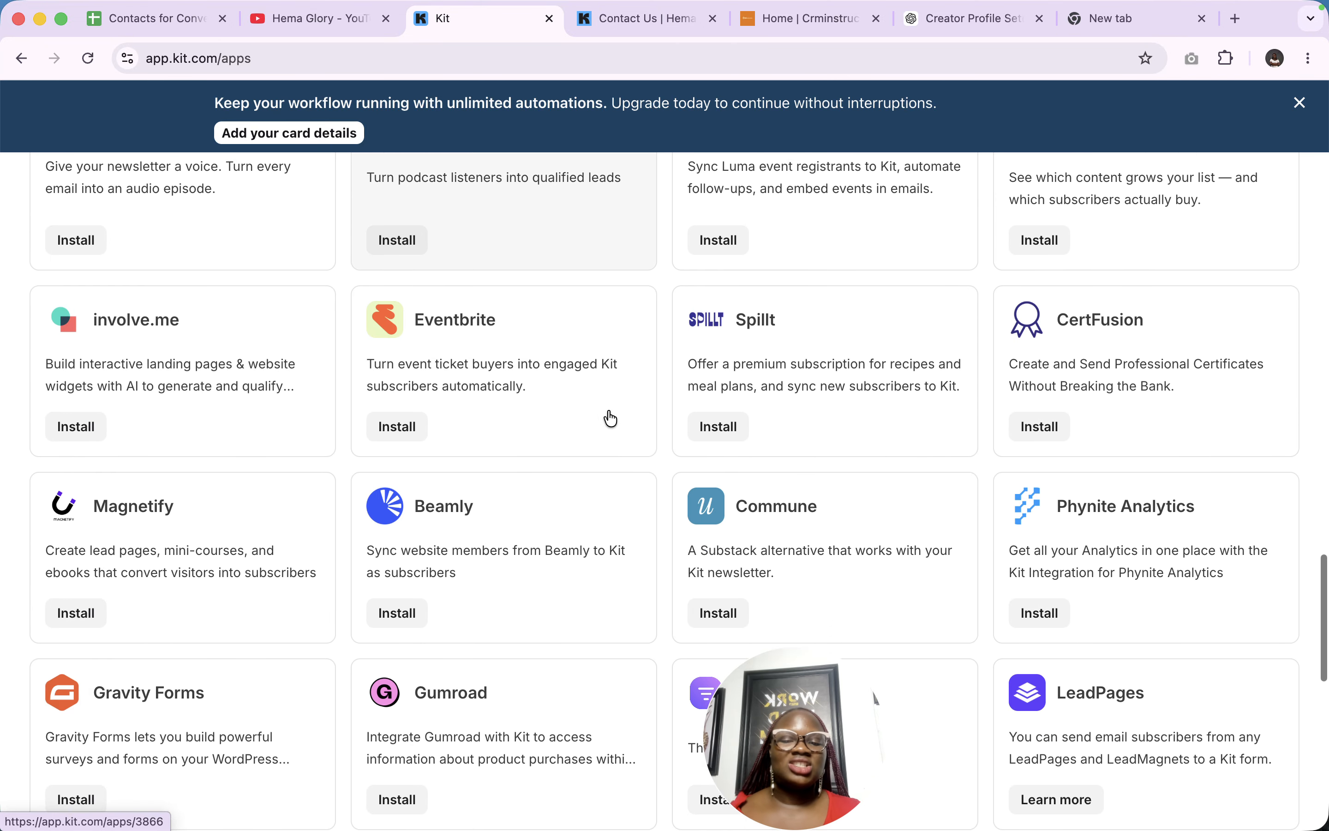
pyautogui.scroll(-9, 607, 410)
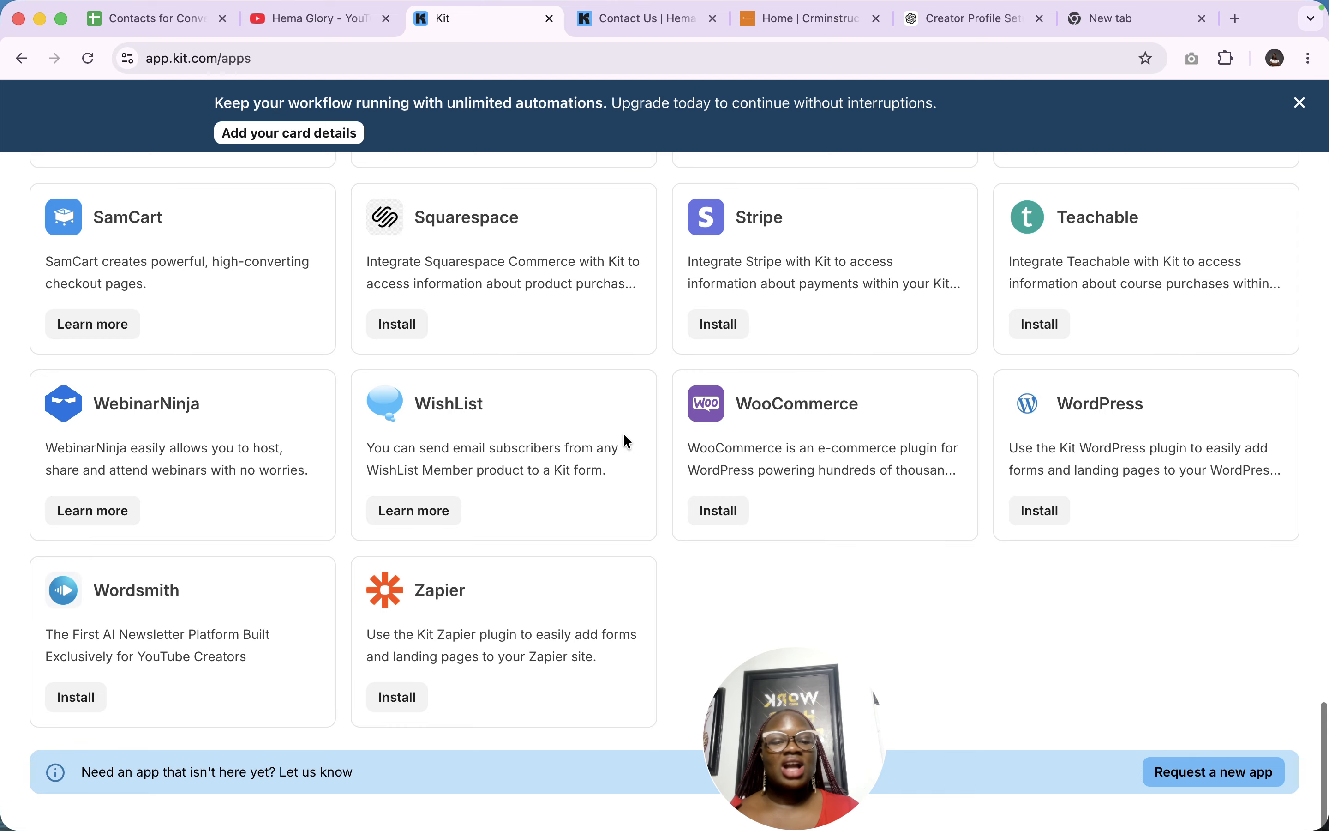
pyautogui.scroll(2, 623, 432)
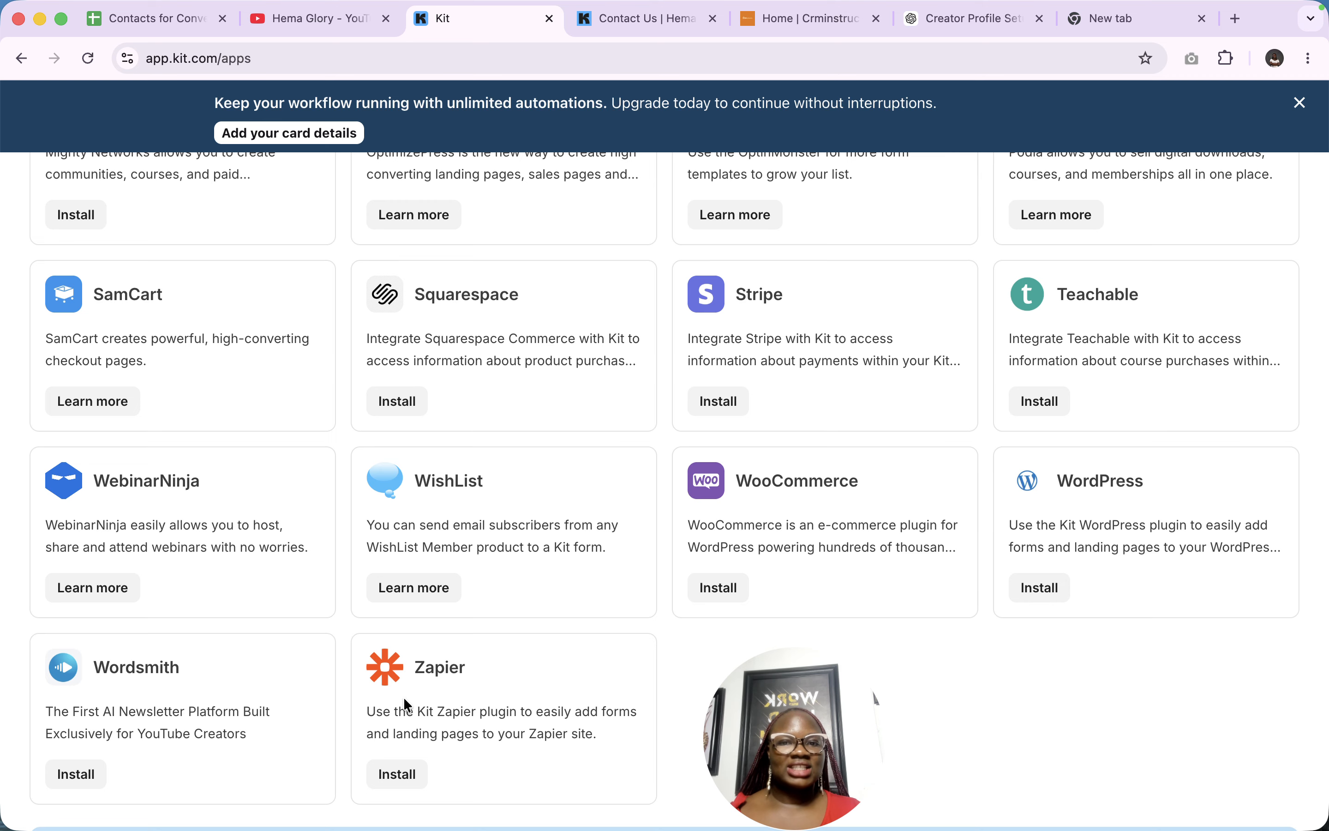
pyautogui.scroll(20, 407, 704)
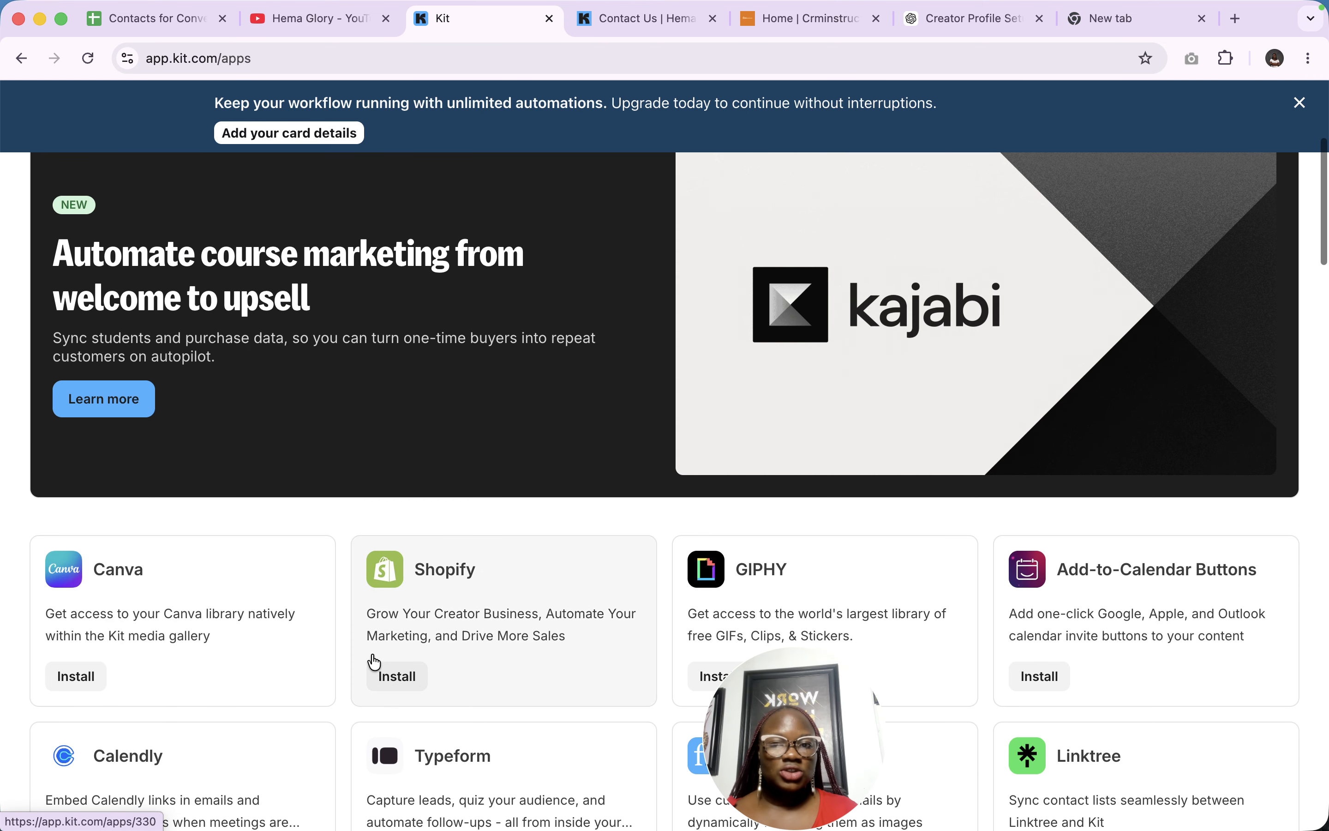
pyautogui.scroll(5, 373, 662)
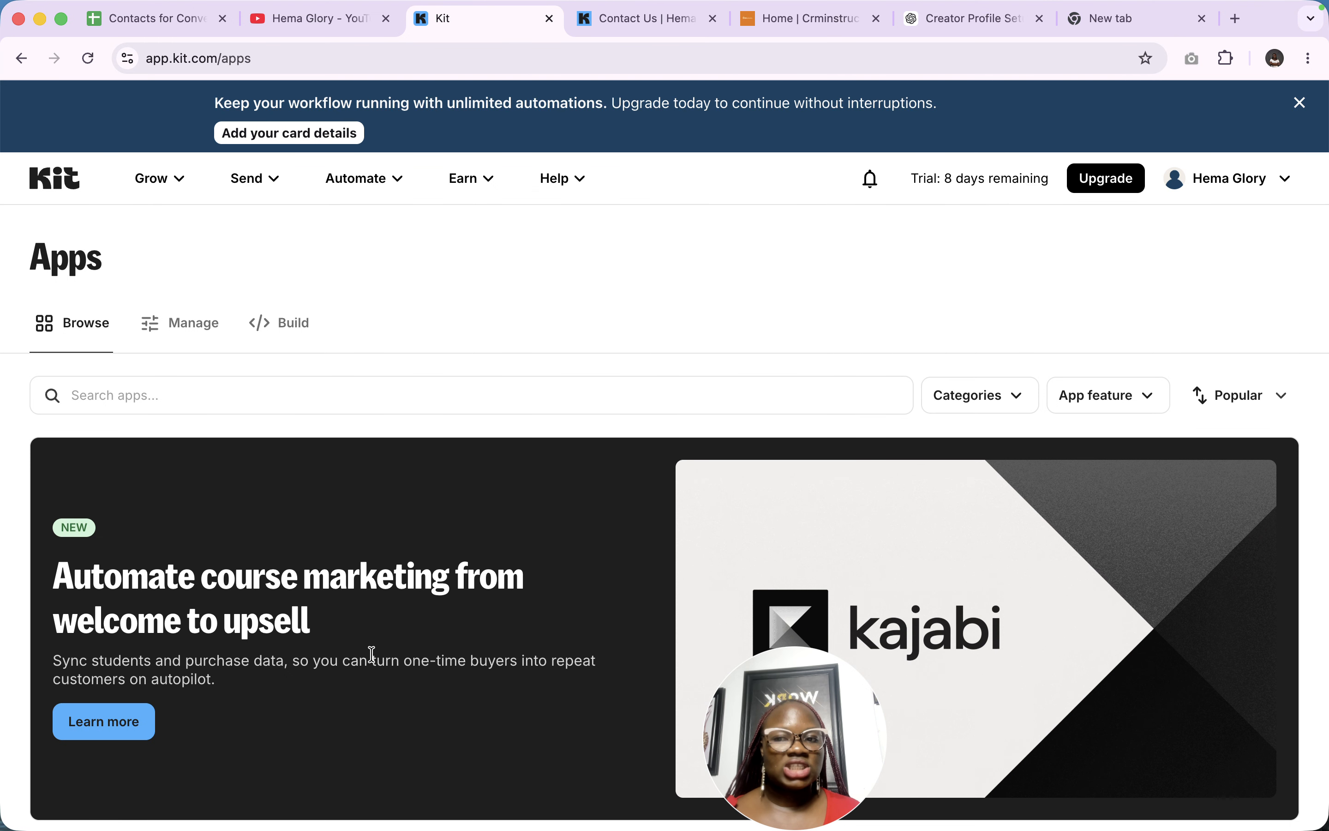